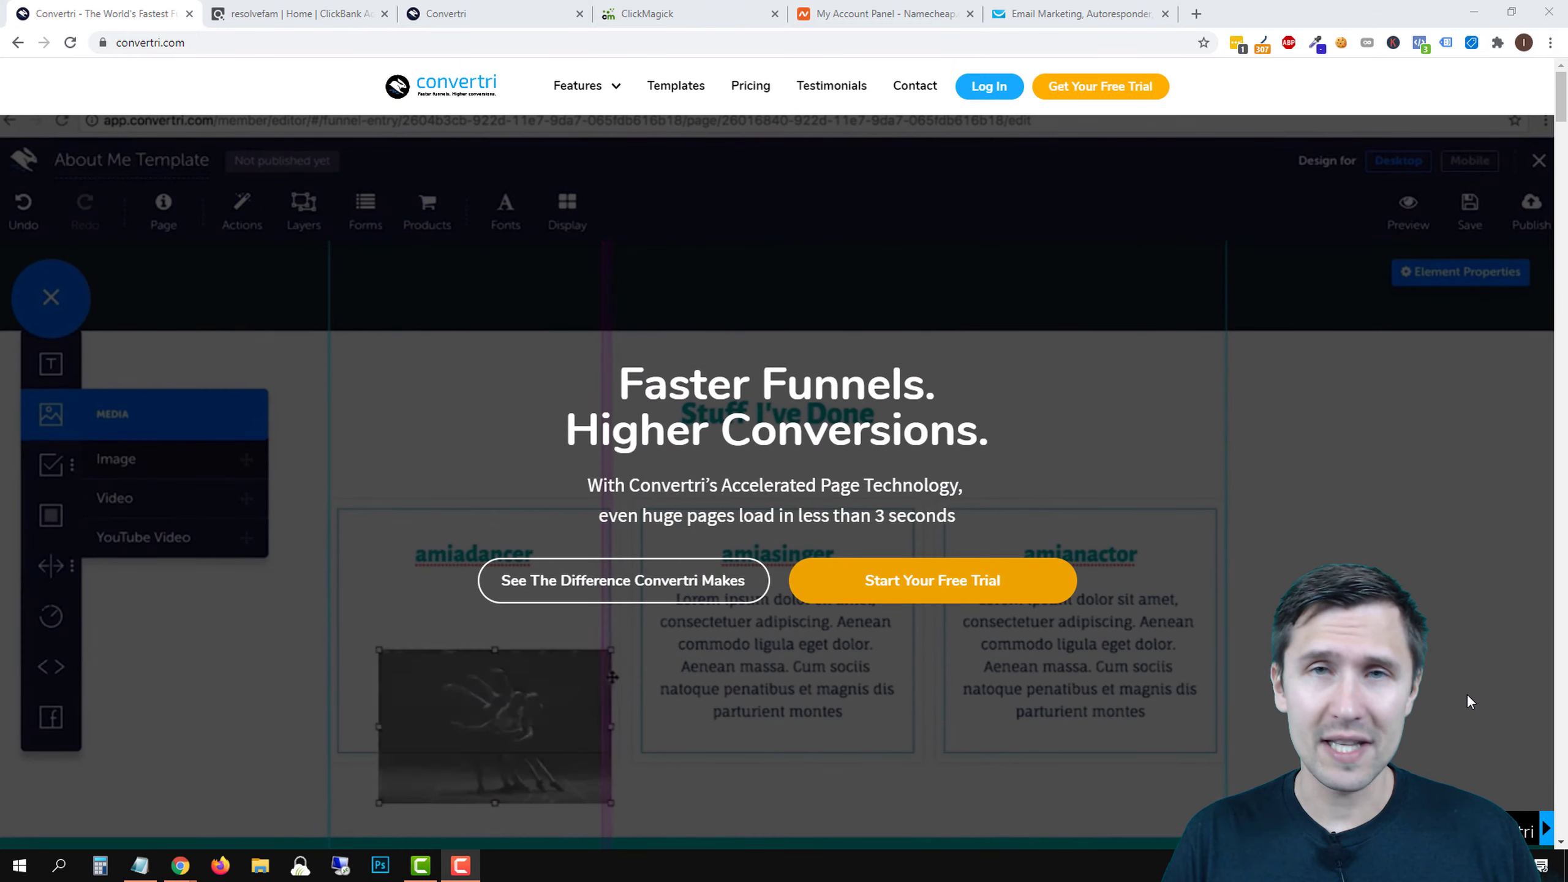
- Switch to the ClickBank 'resolvefam | Home' dashboard tab
left_click(336, 6)
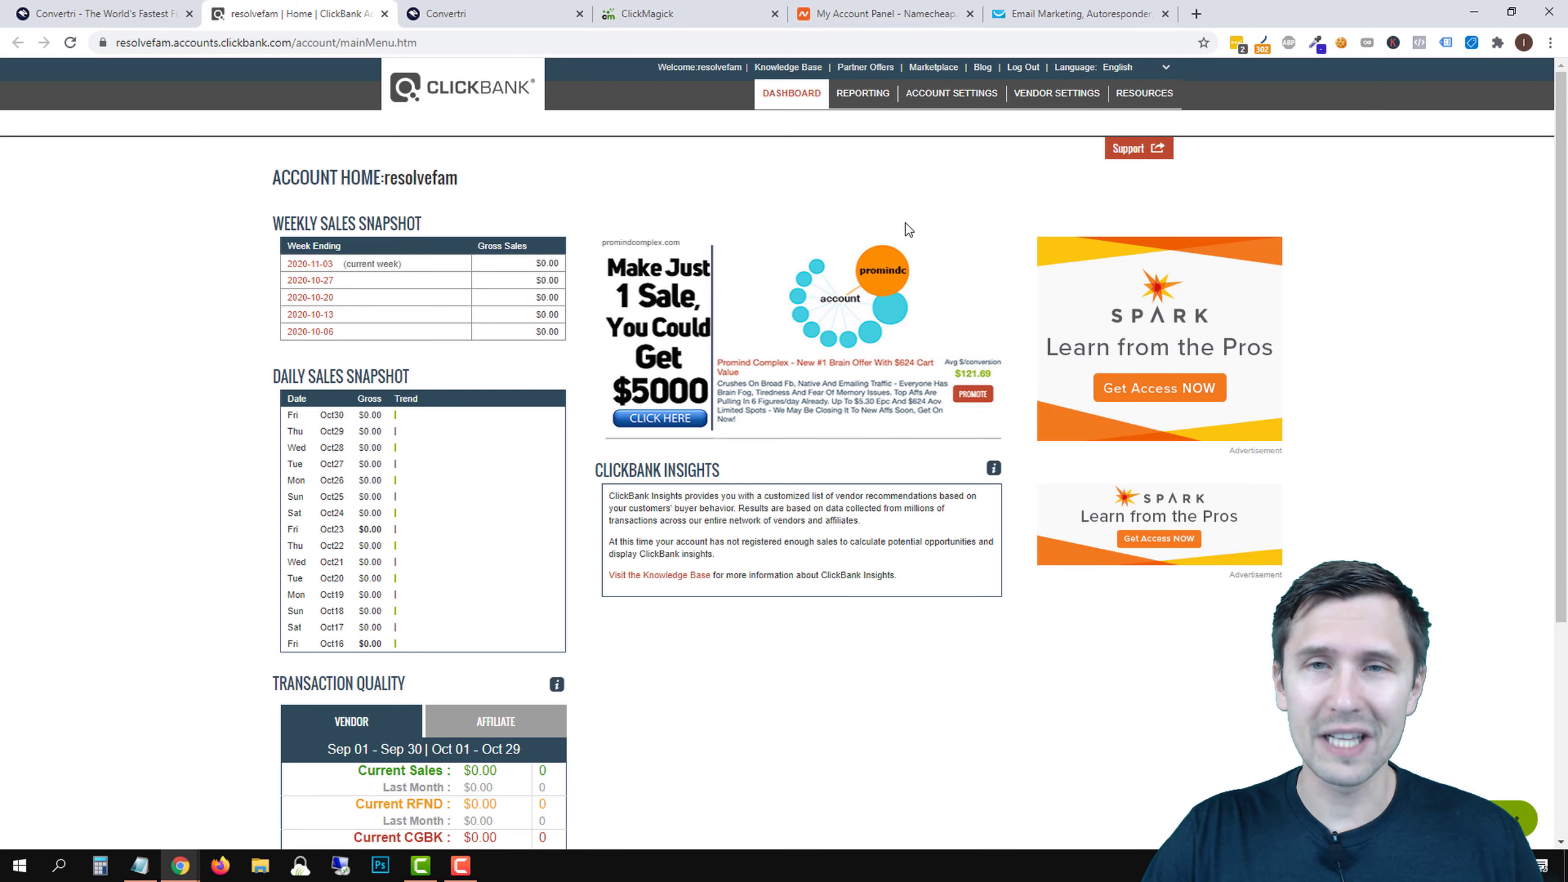
- List all ClickBank Marketplace products and open the Okinawa Flat Belly Tonic sales page
left_click(924, 68)
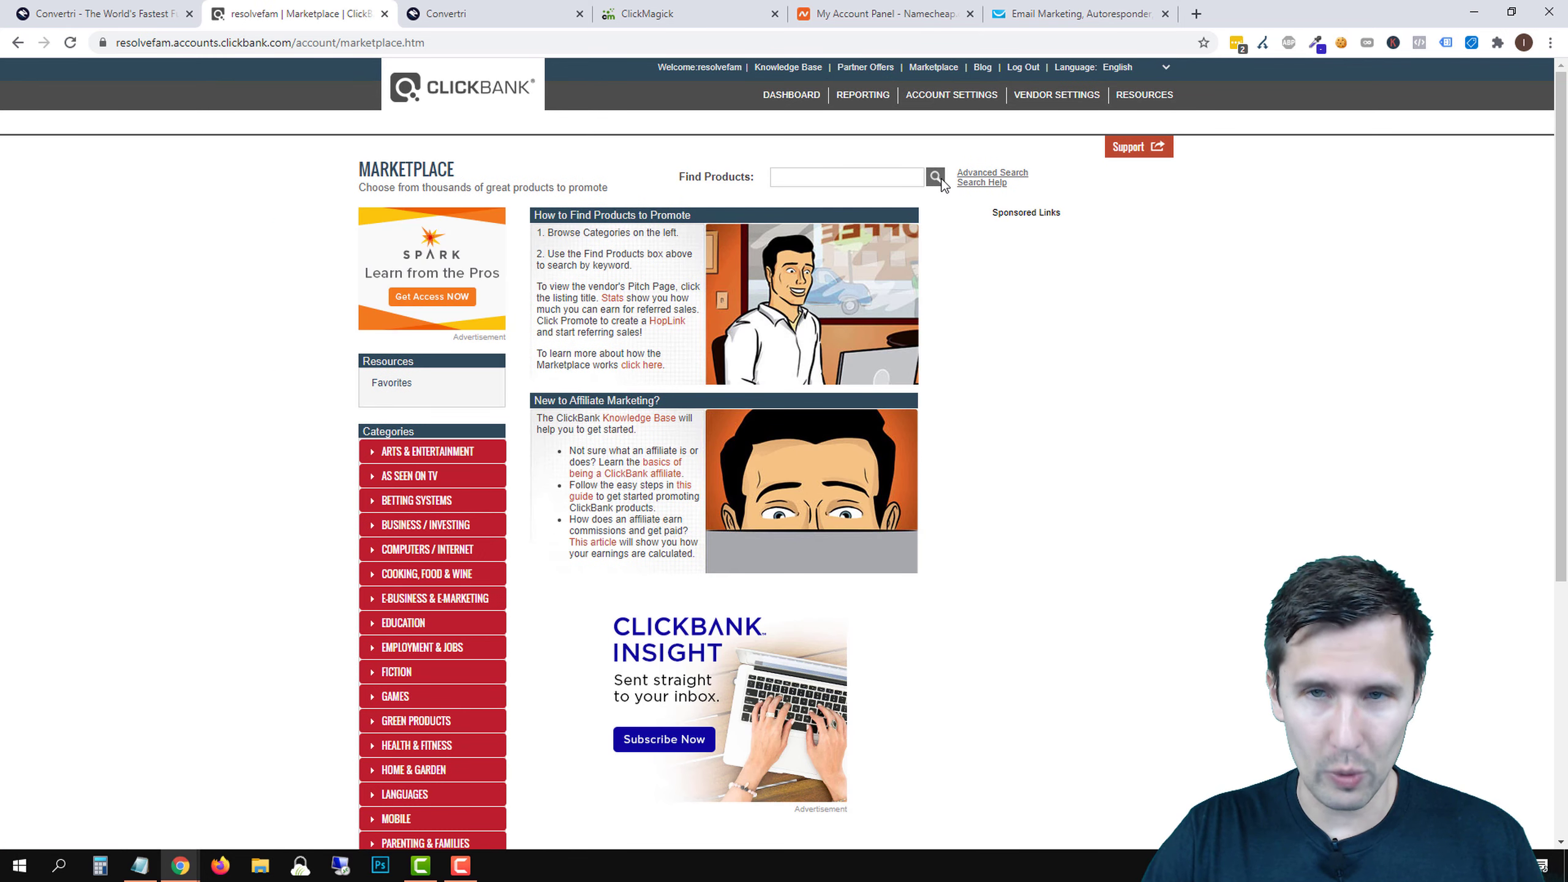
left_click(936, 177)
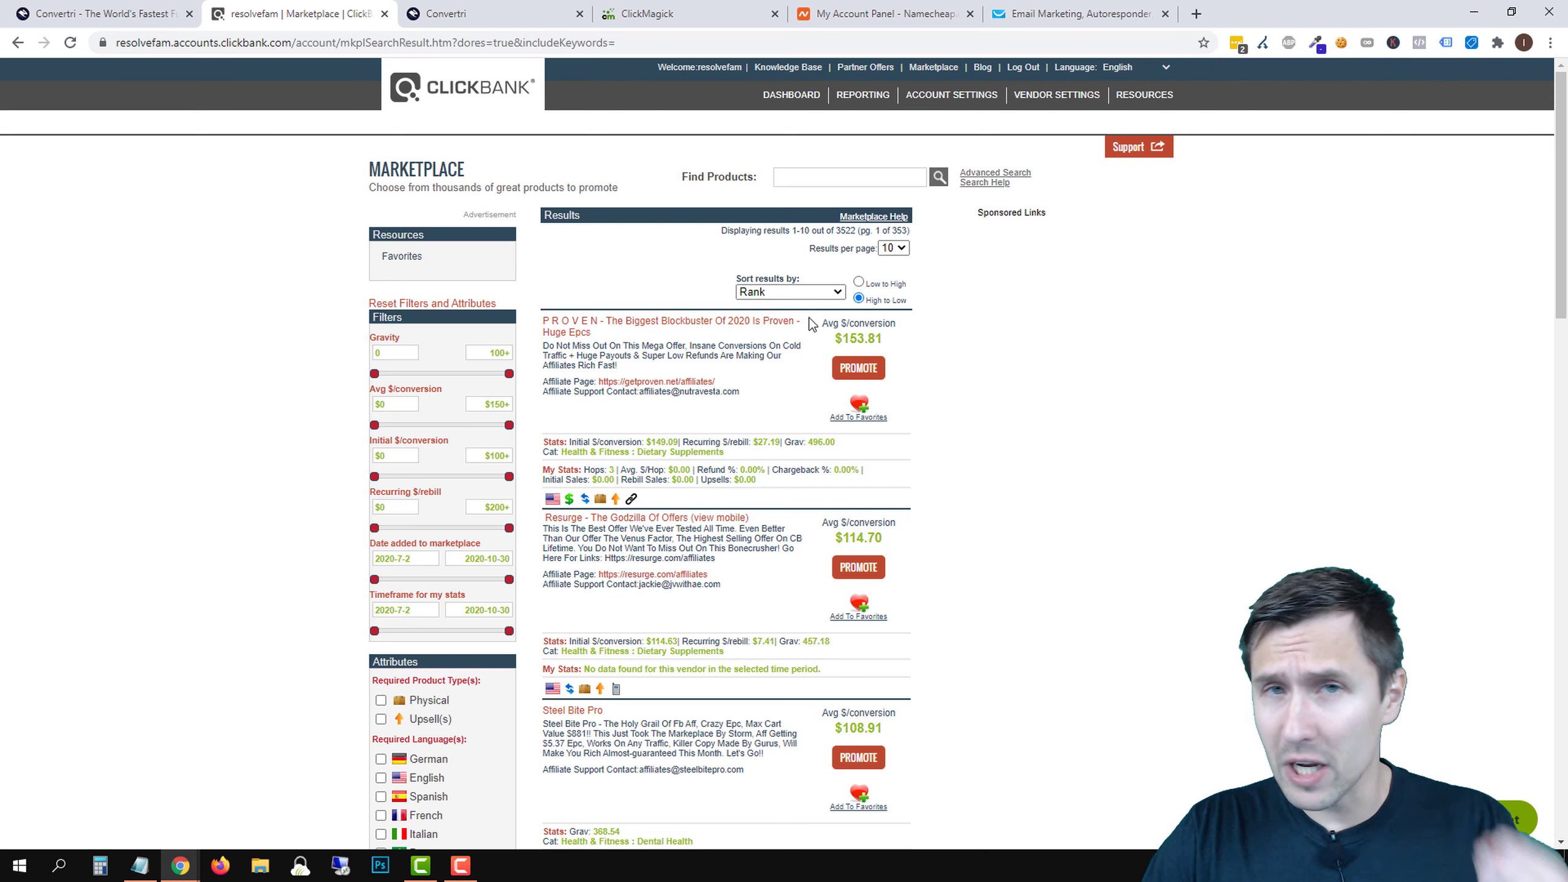
scroll(773, 421, "down", 2)
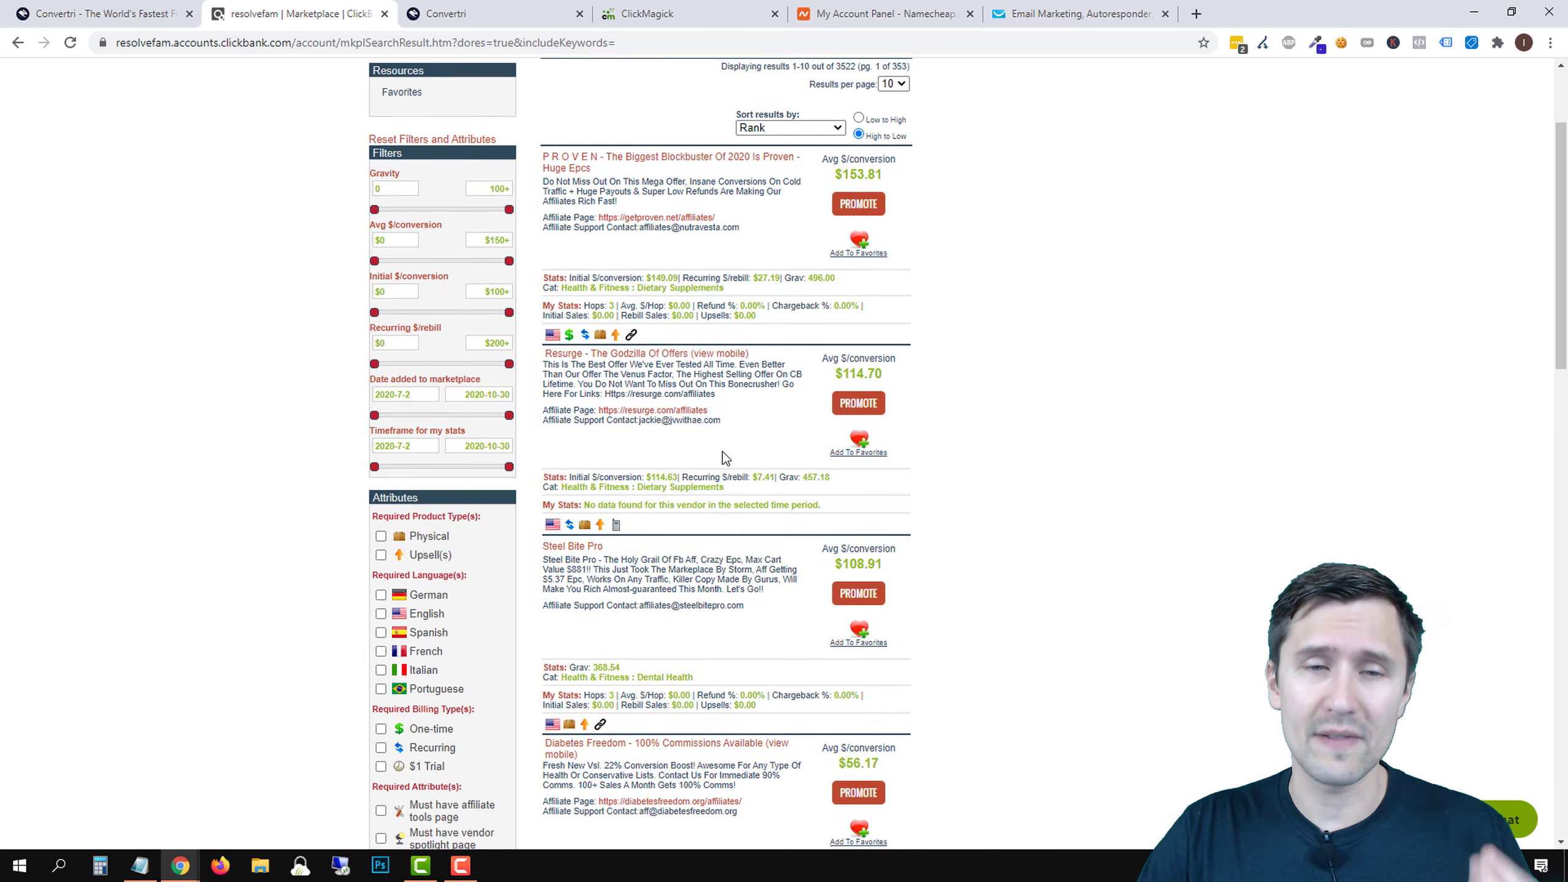
scroll(723, 451, "down", 1)
scroll(617, 260, "up", 1)
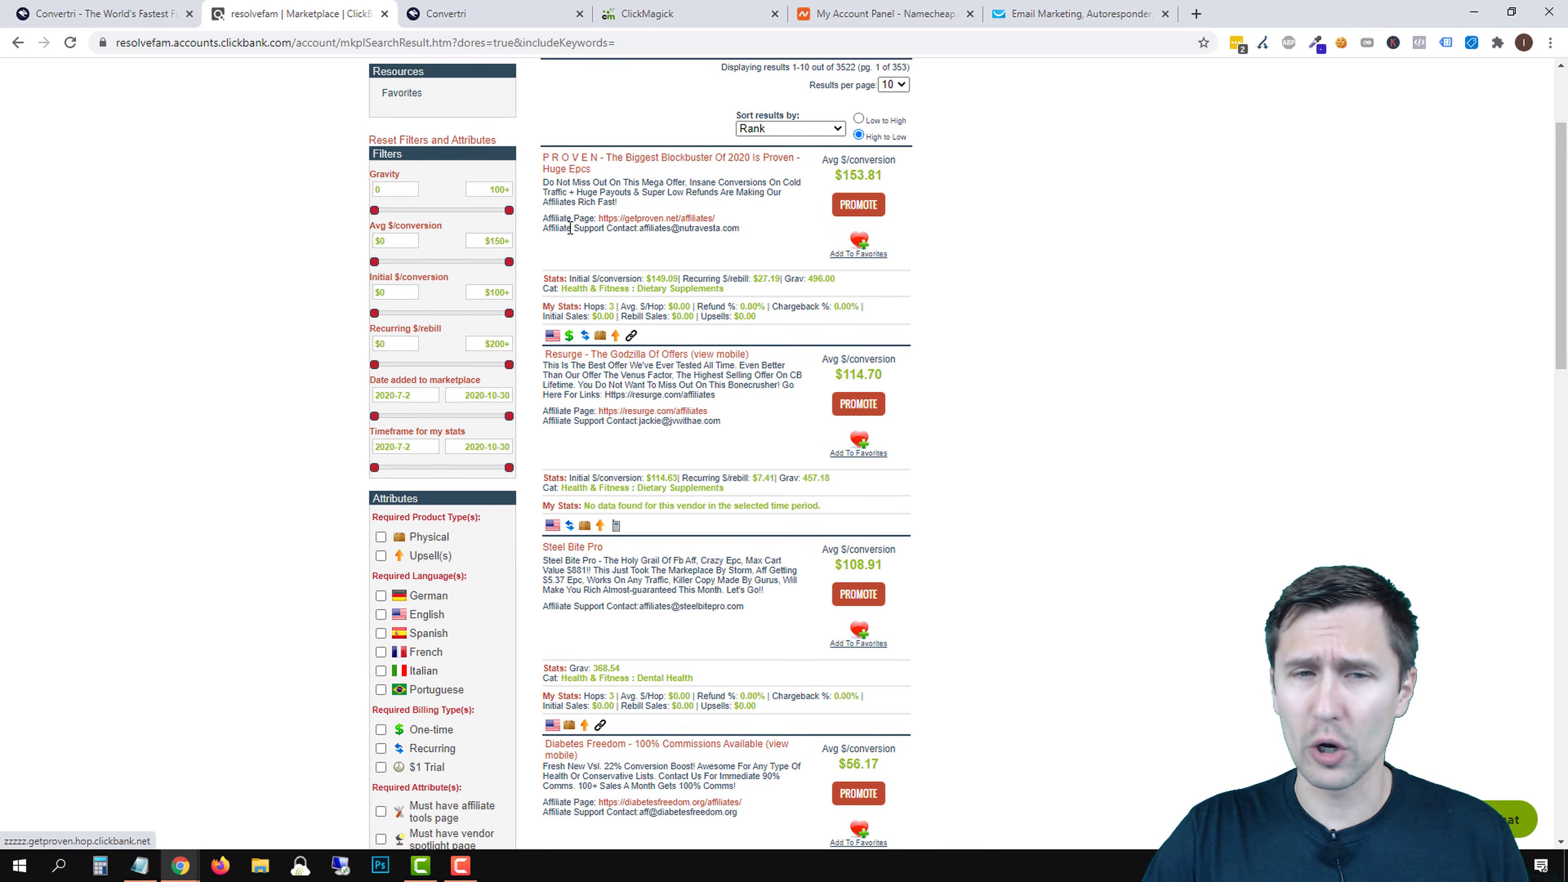
scroll(583, 373, "down", 4)
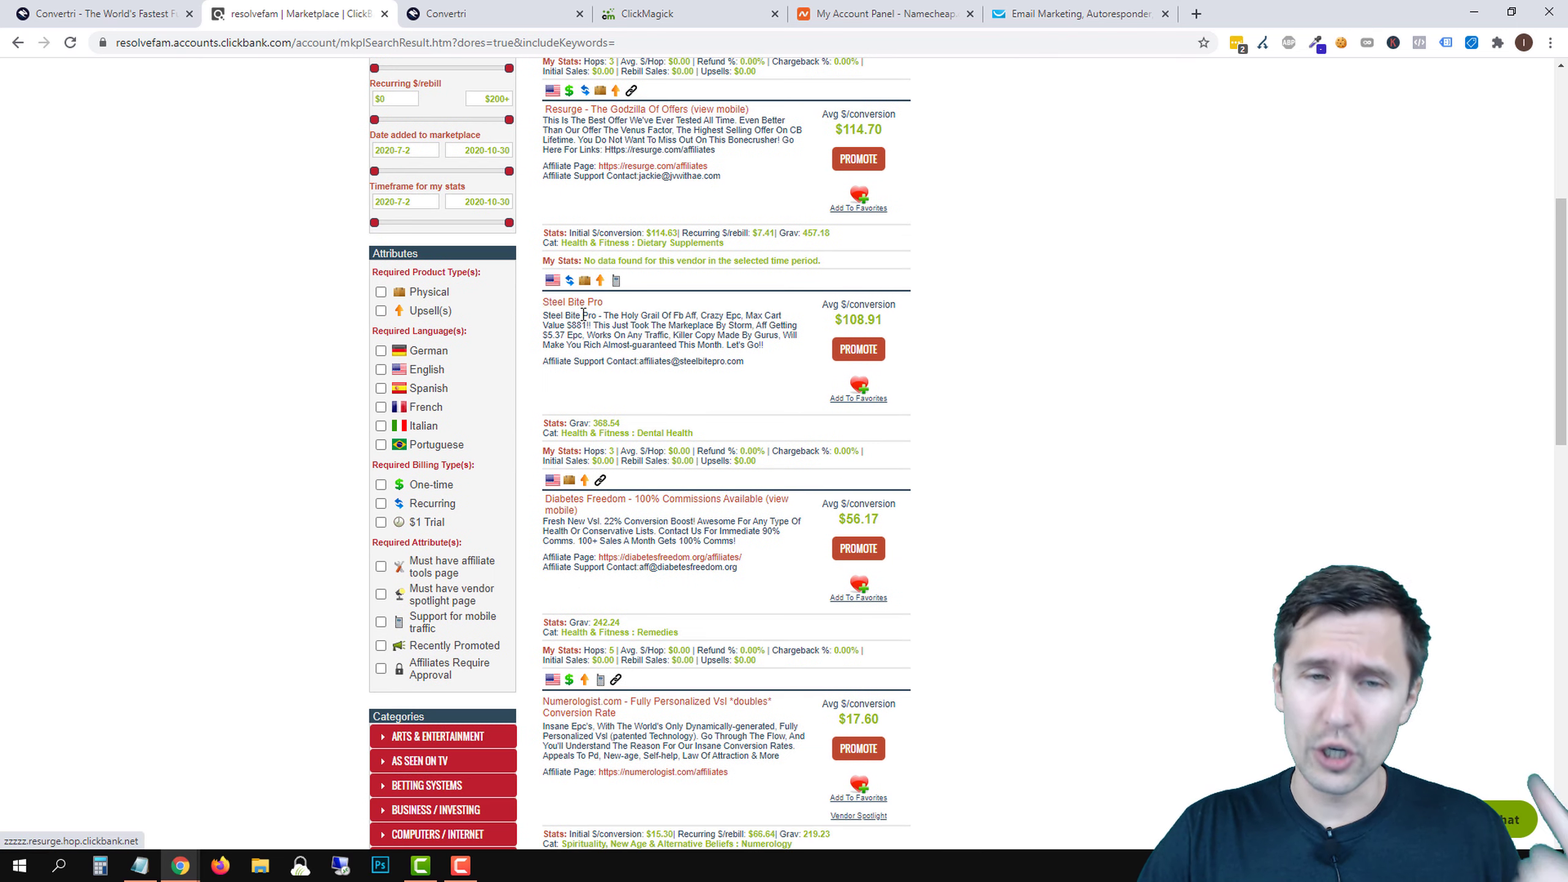
scroll(626, 298, "down", 4)
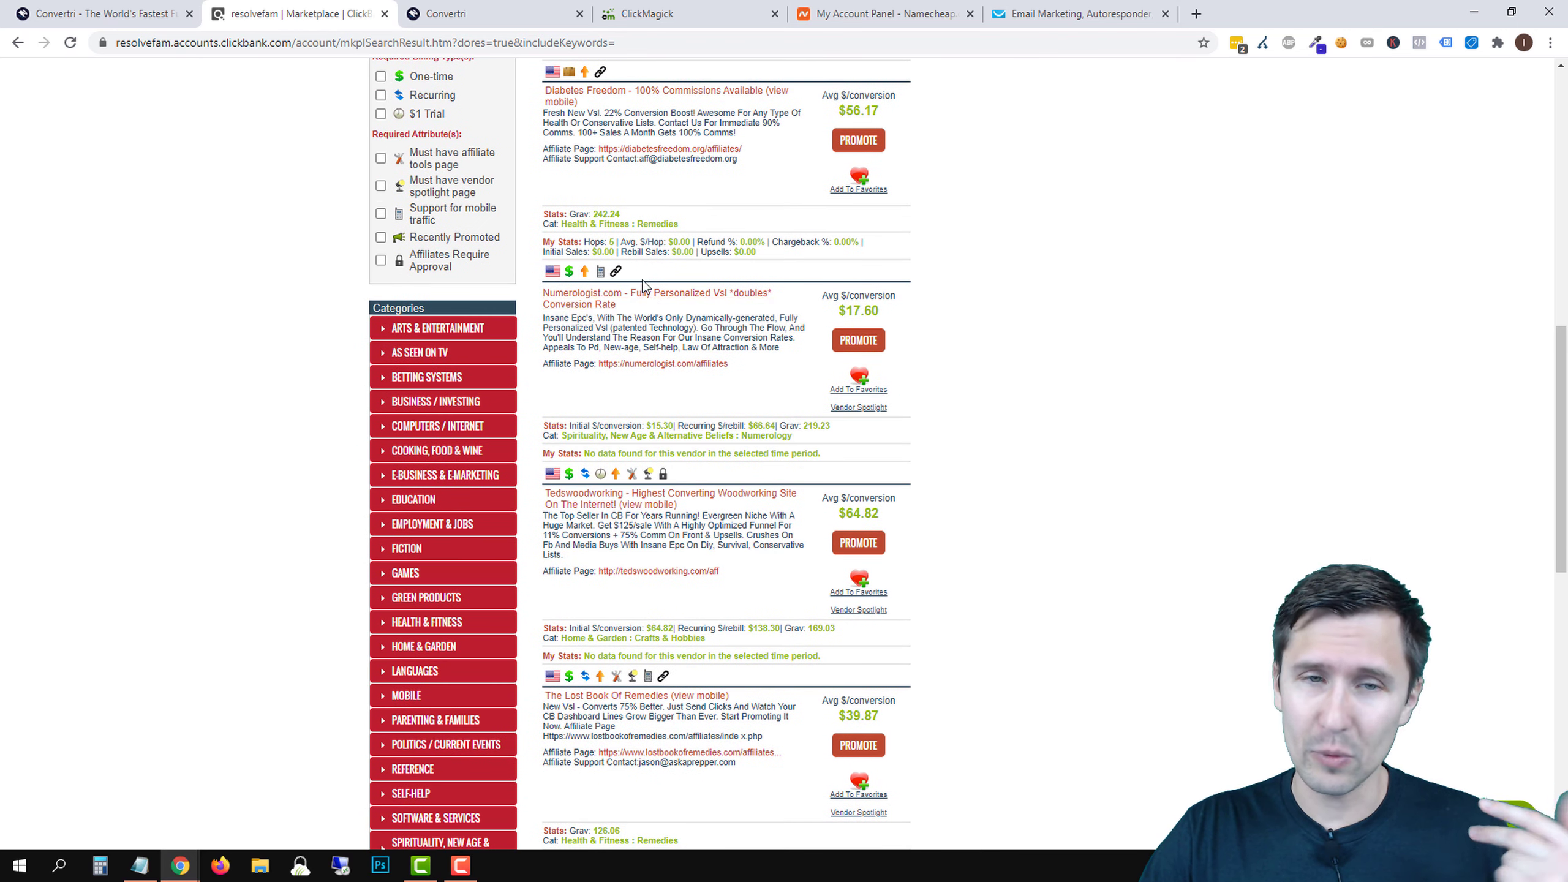
scroll(788, 365, "down", 4)
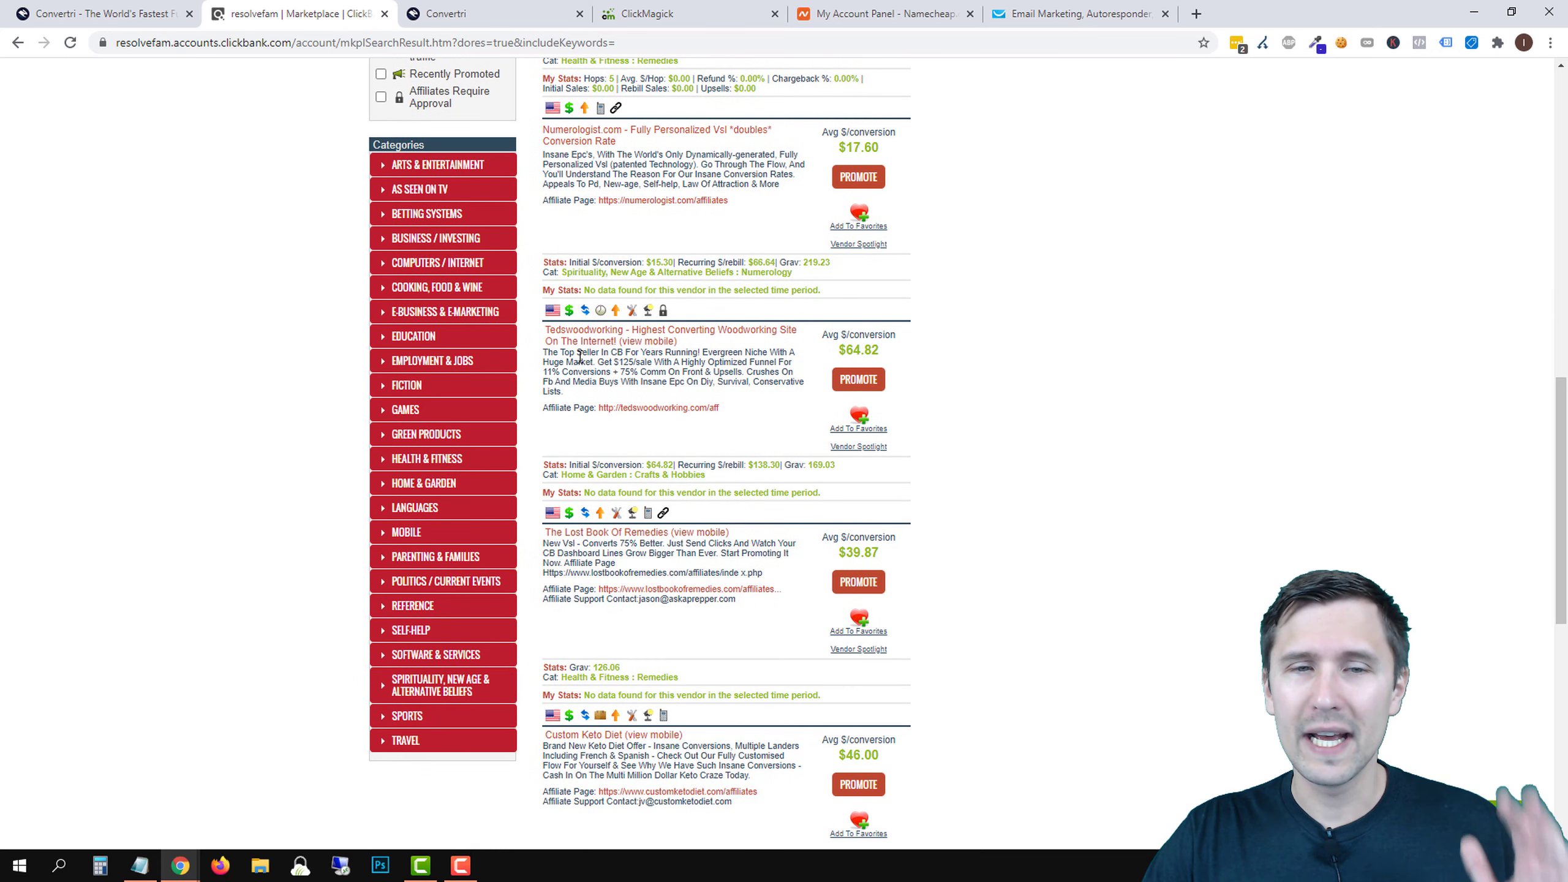
scroll(684, 343, "down", 4)
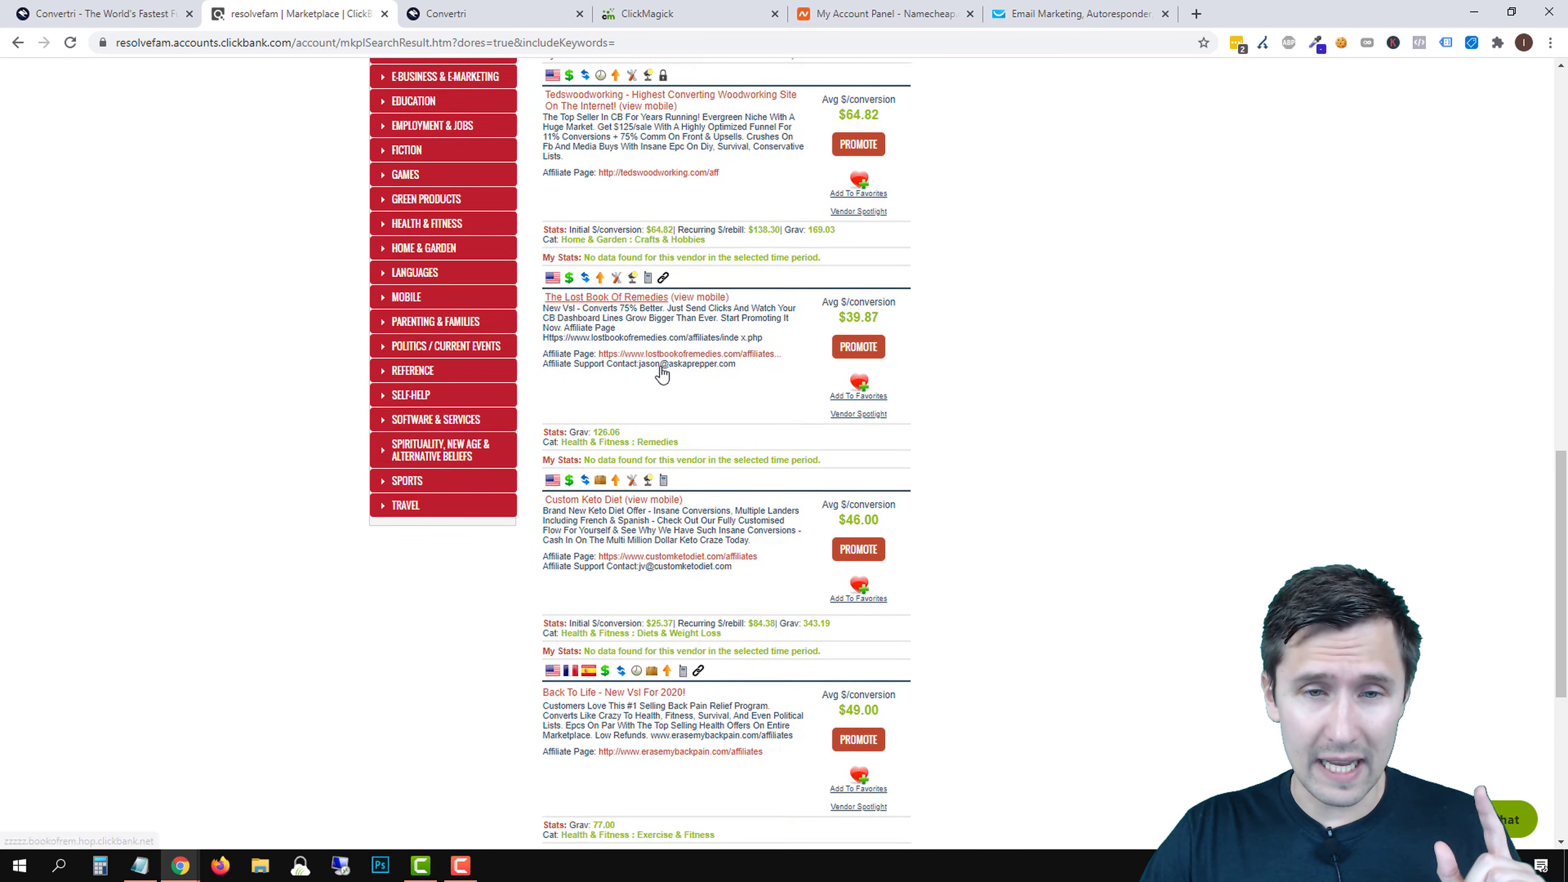
scroll(597, 437, "down", 2)
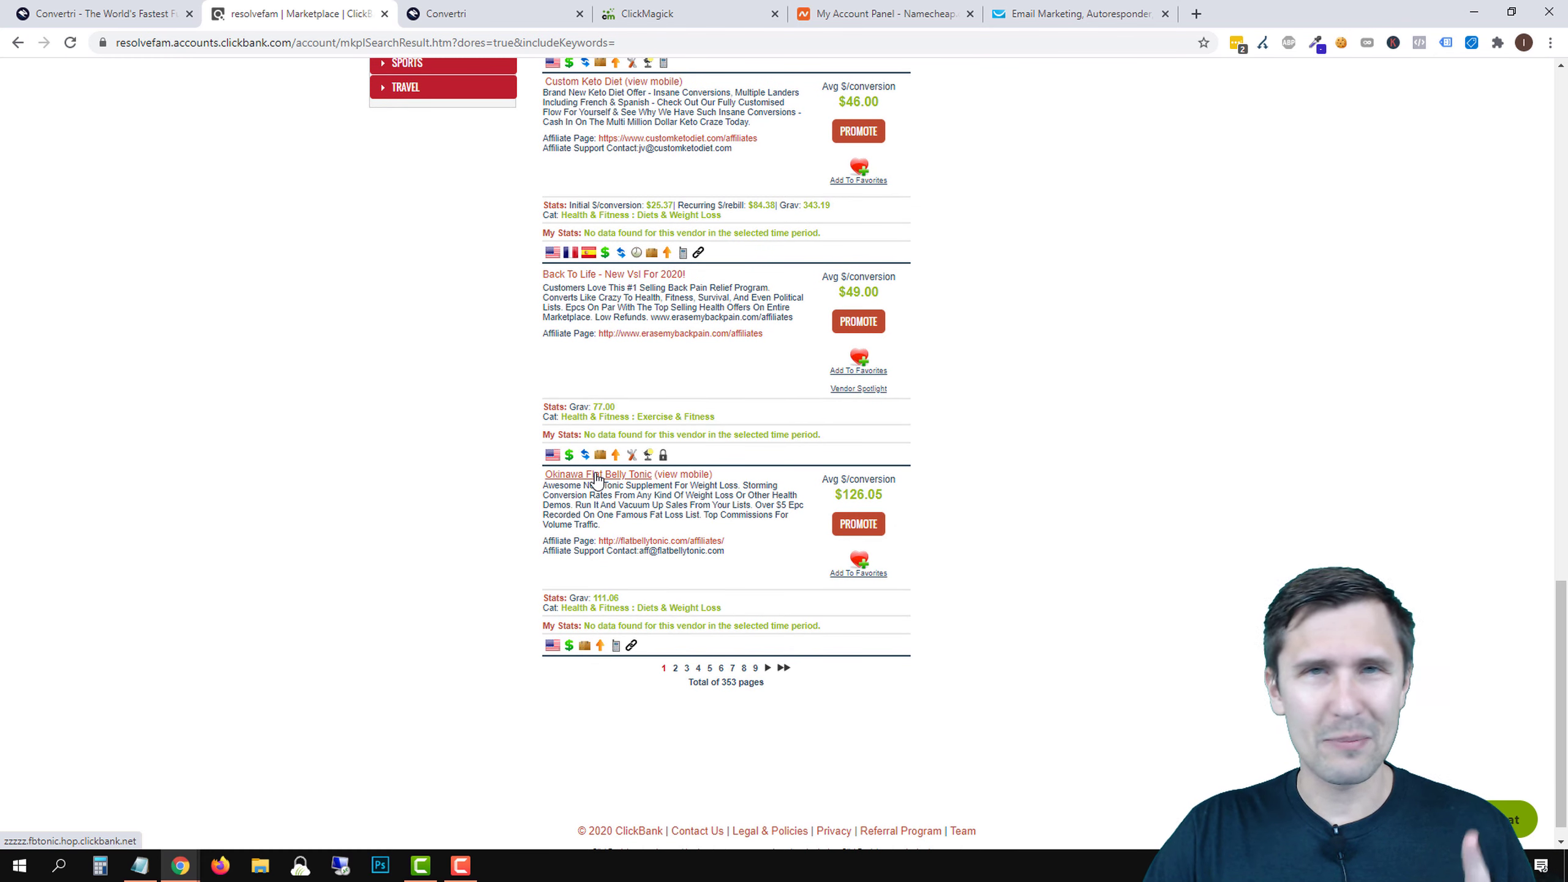
left_click(593, 476)
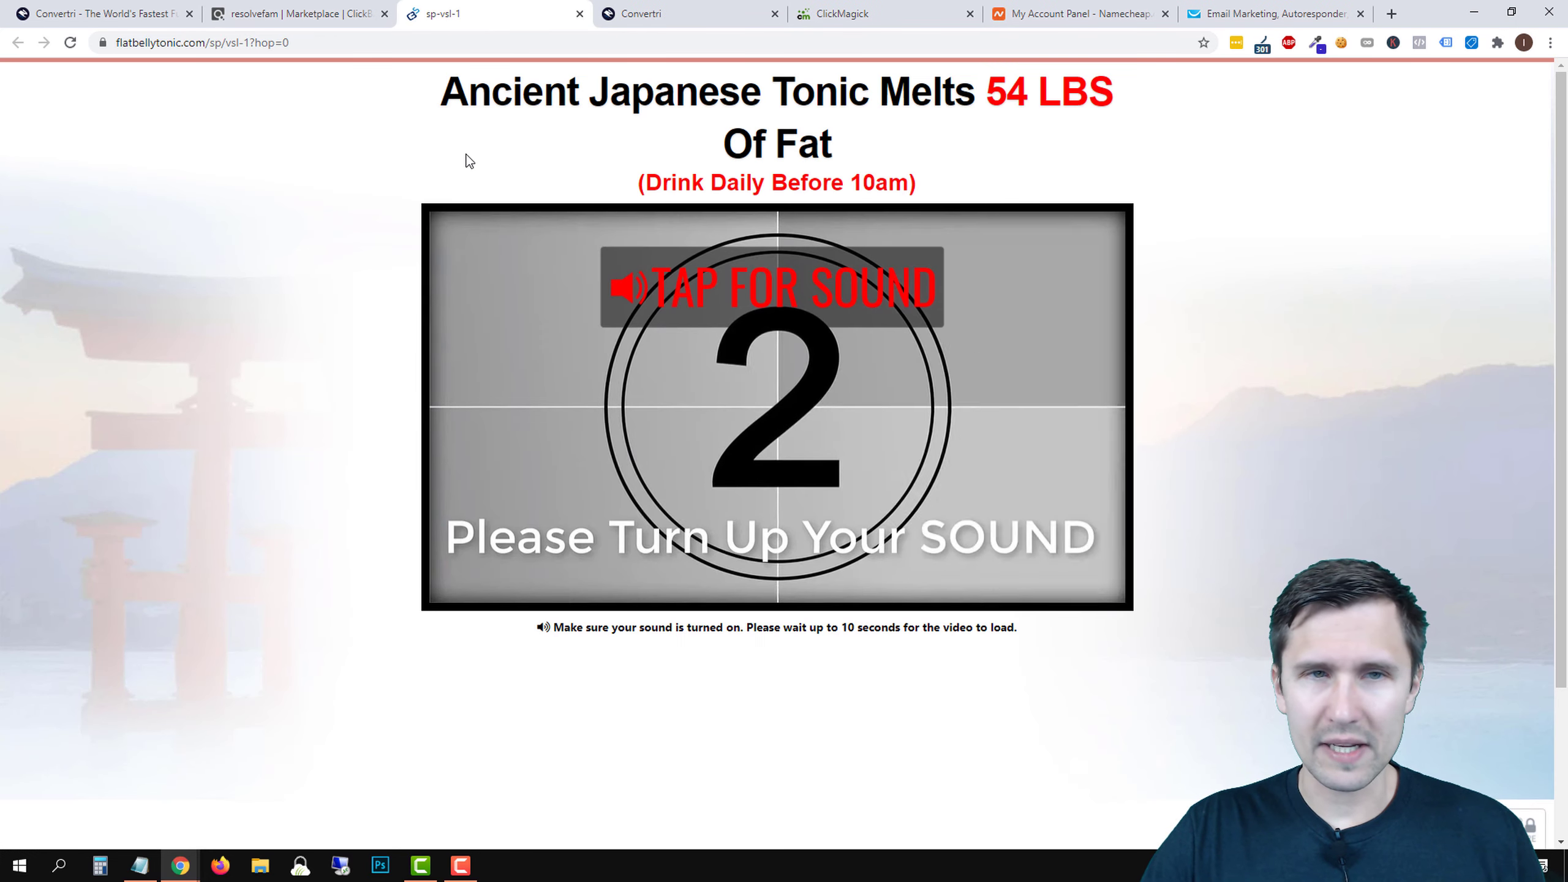
- Close the sales video tab and open the vendor's Affiliate Page in a new tab
left_click(579, 14)
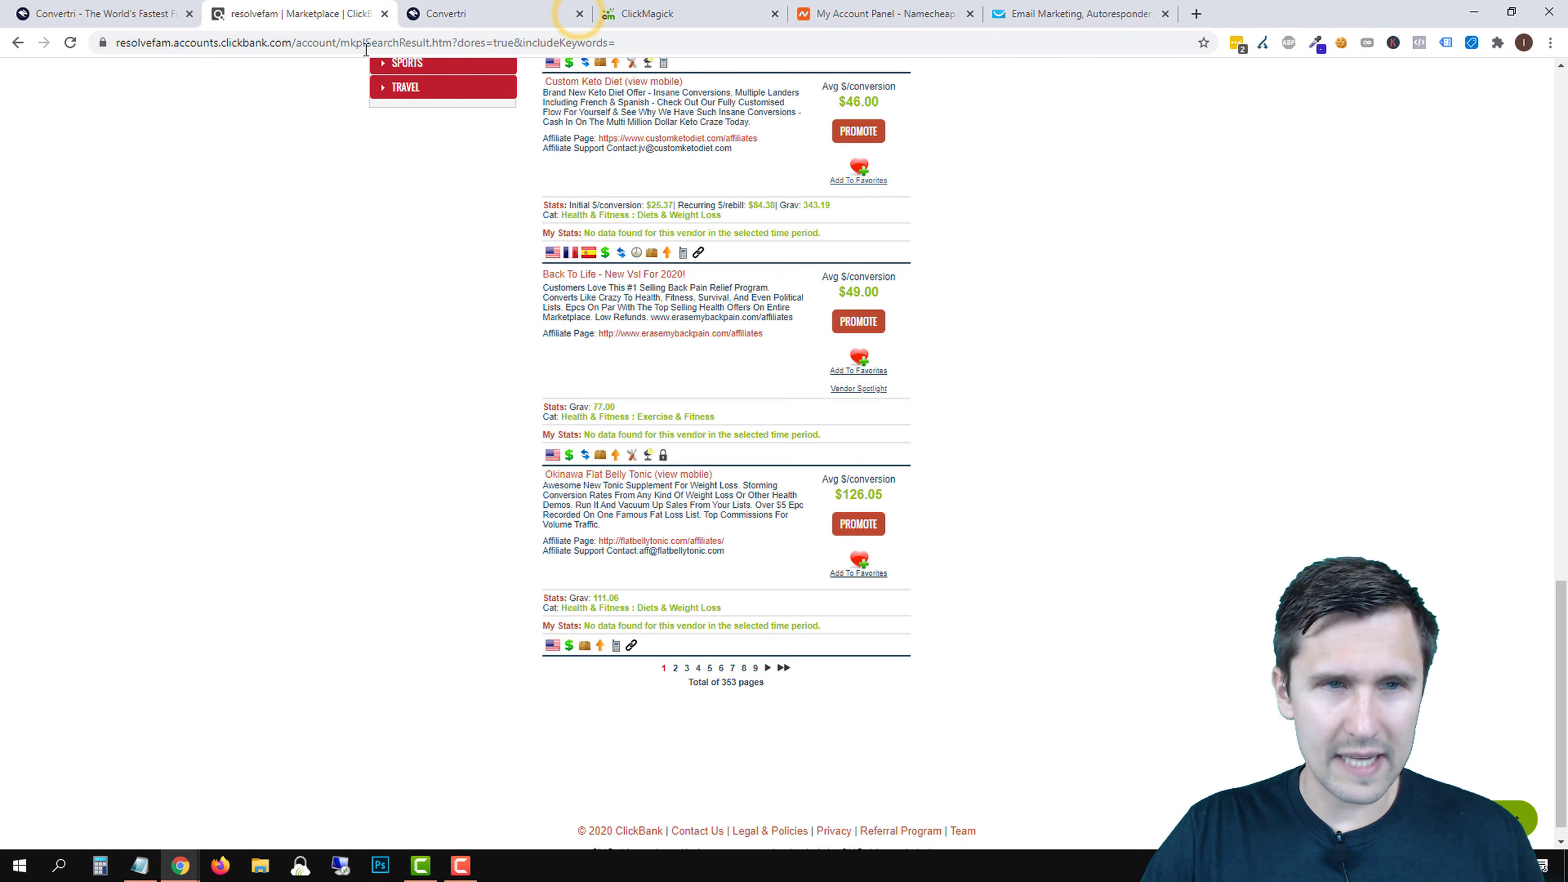
right_click(662, 543)
left_click(692, 552)
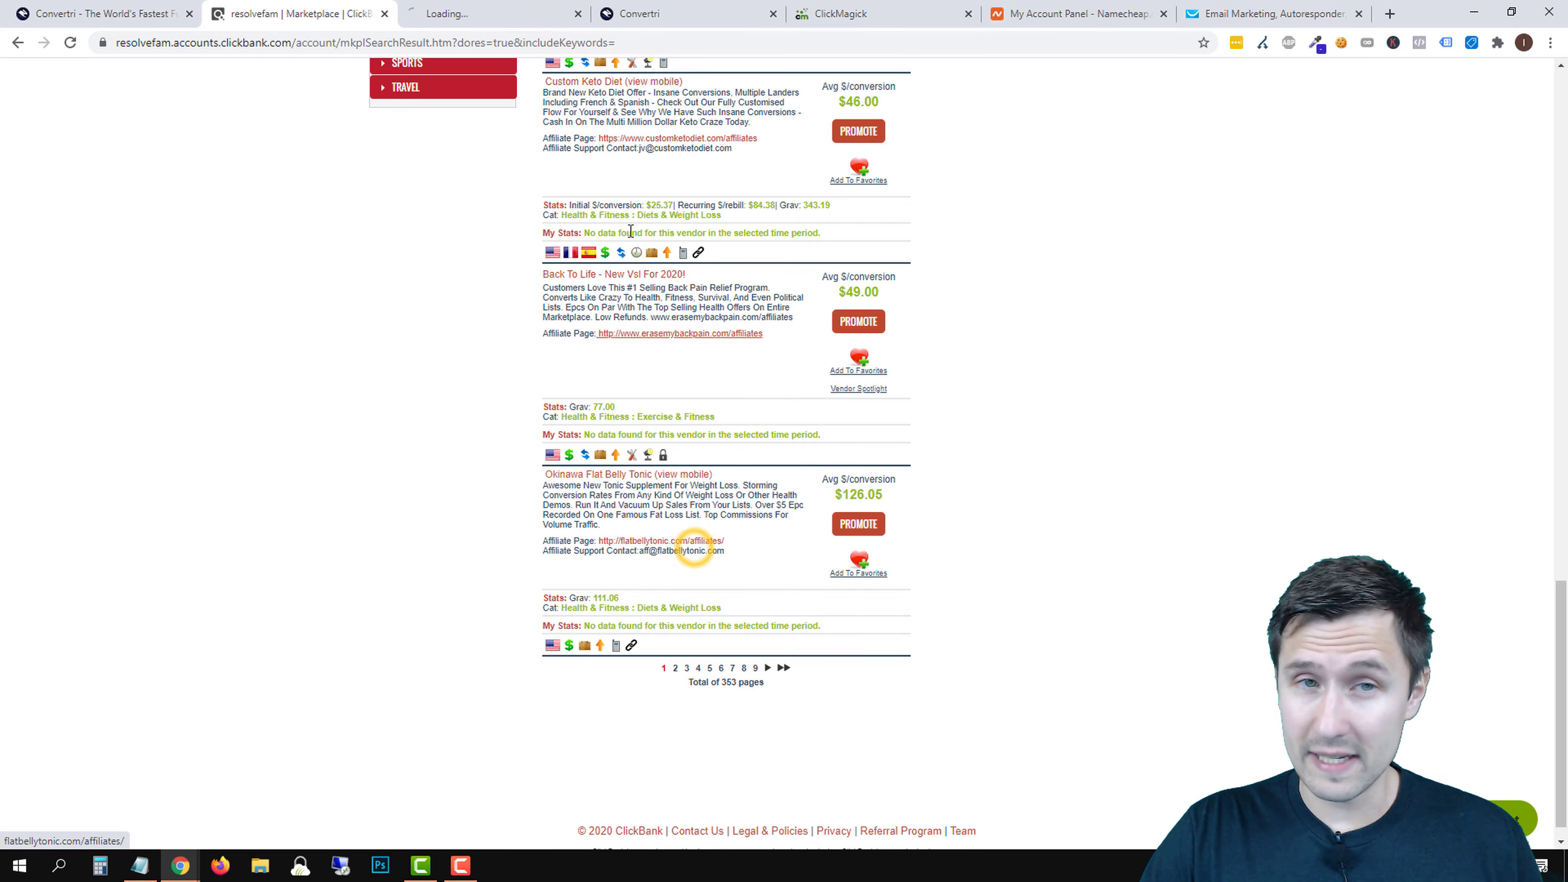
left_click(503, 12)
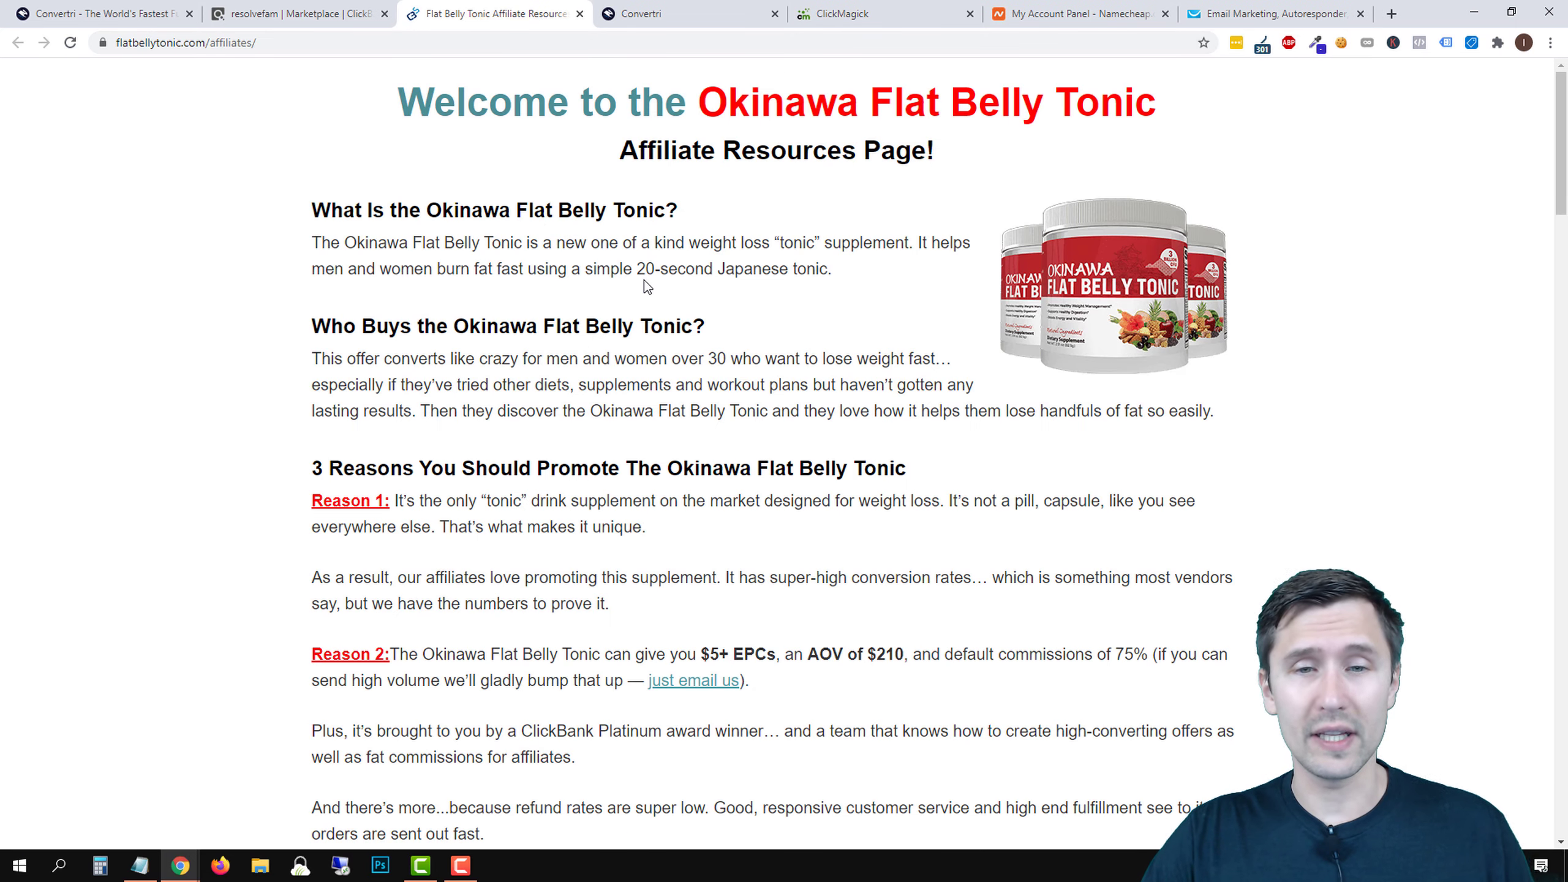
- Read down the affiliate page, highlighting the brand-representation rule and the support e-mail
scroll(644, 279, "down", 5)
scroll(644, 279, "down", 8)
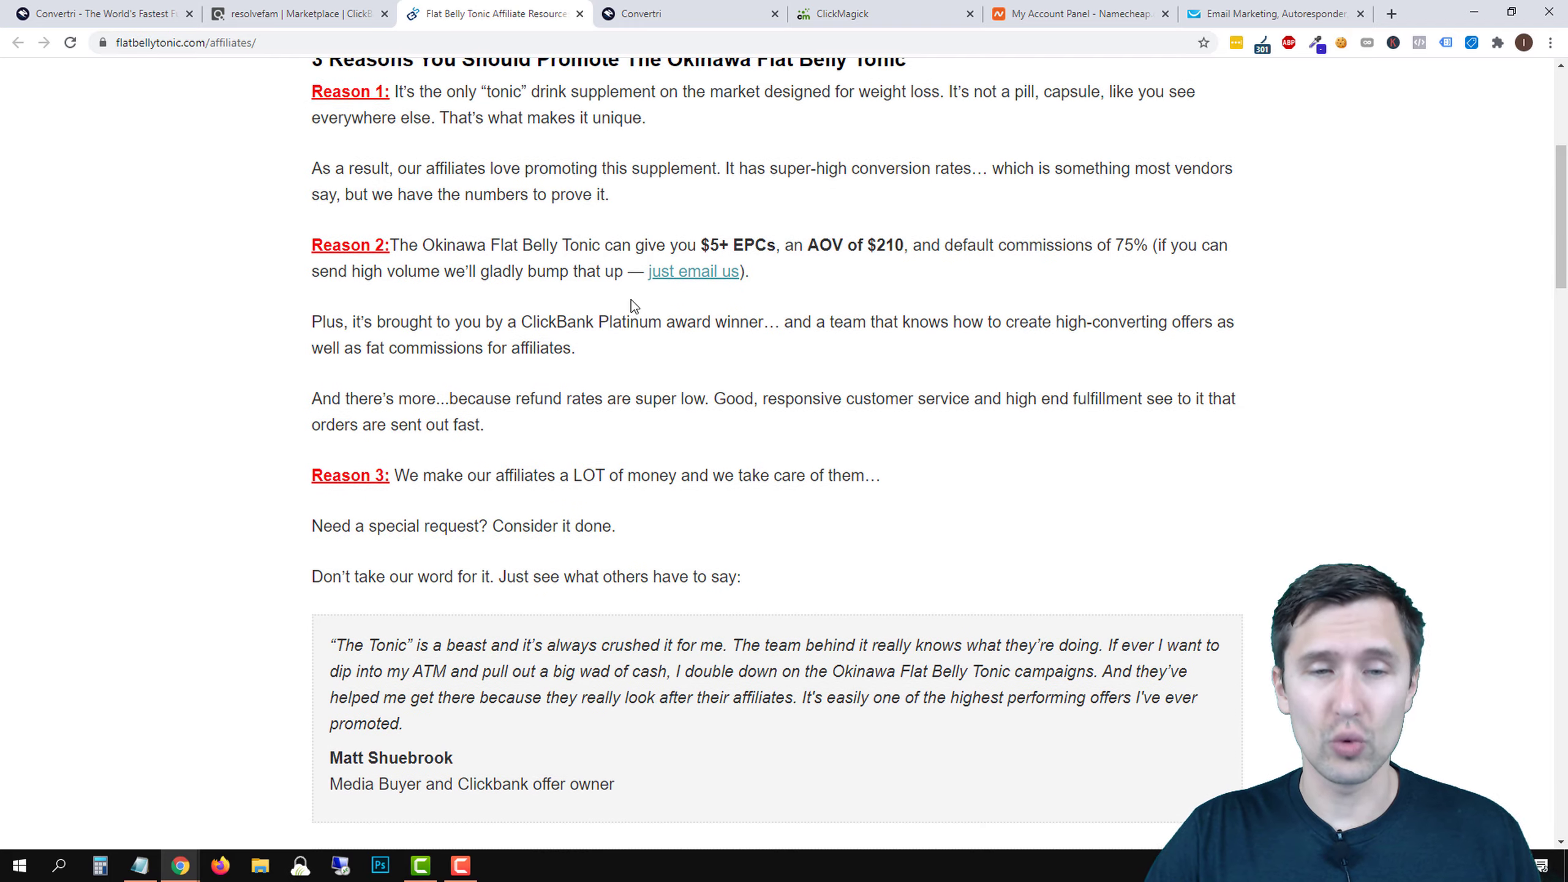
scroll(696, 519, "down", 8)
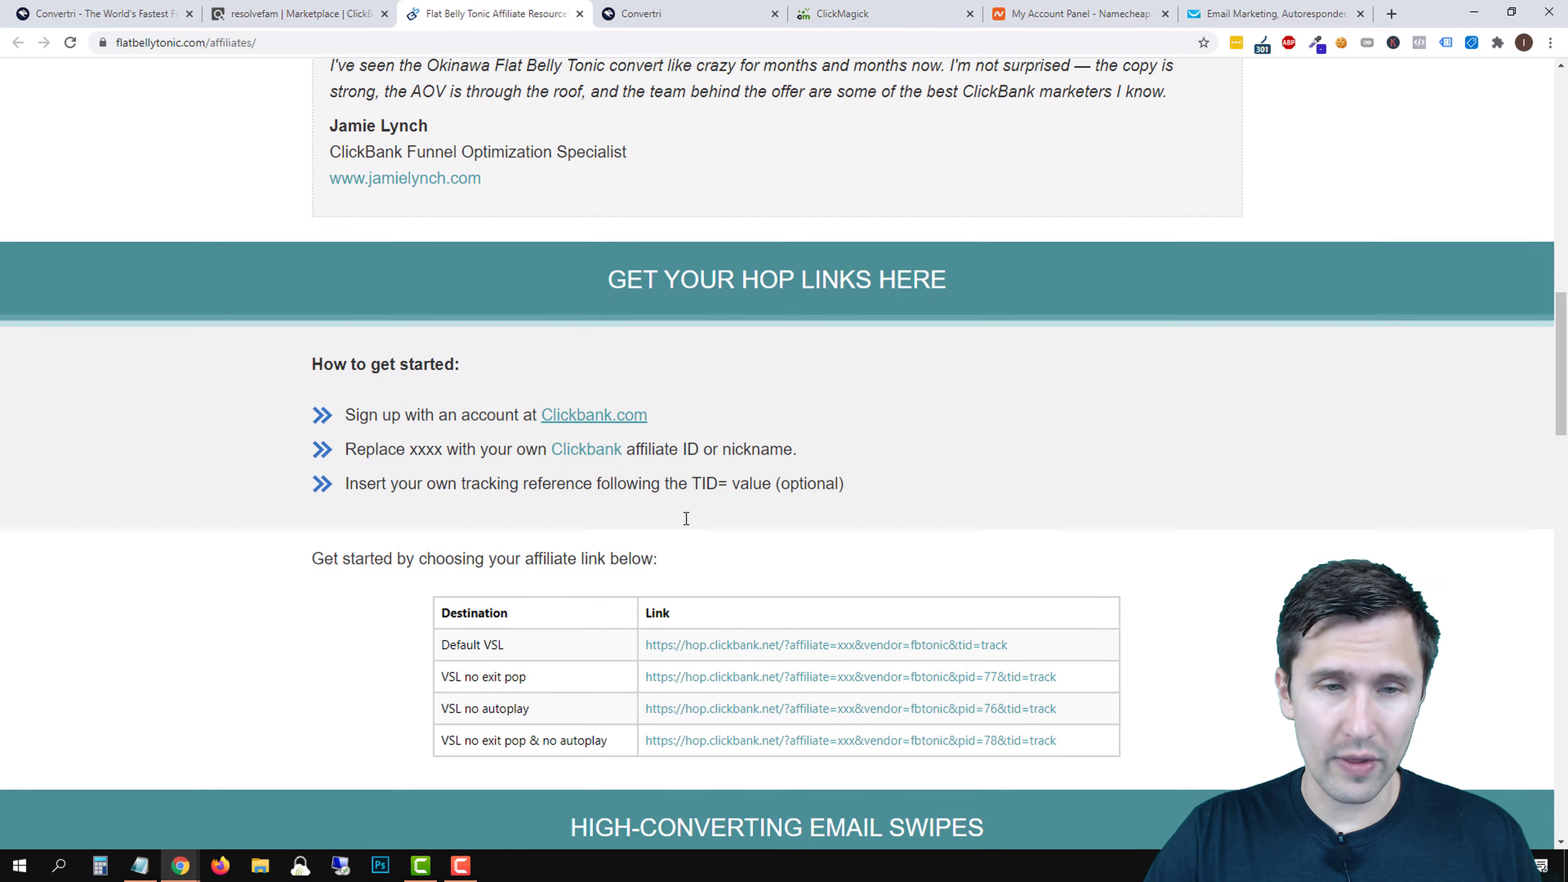
scroll(661, 512, "down", 6)
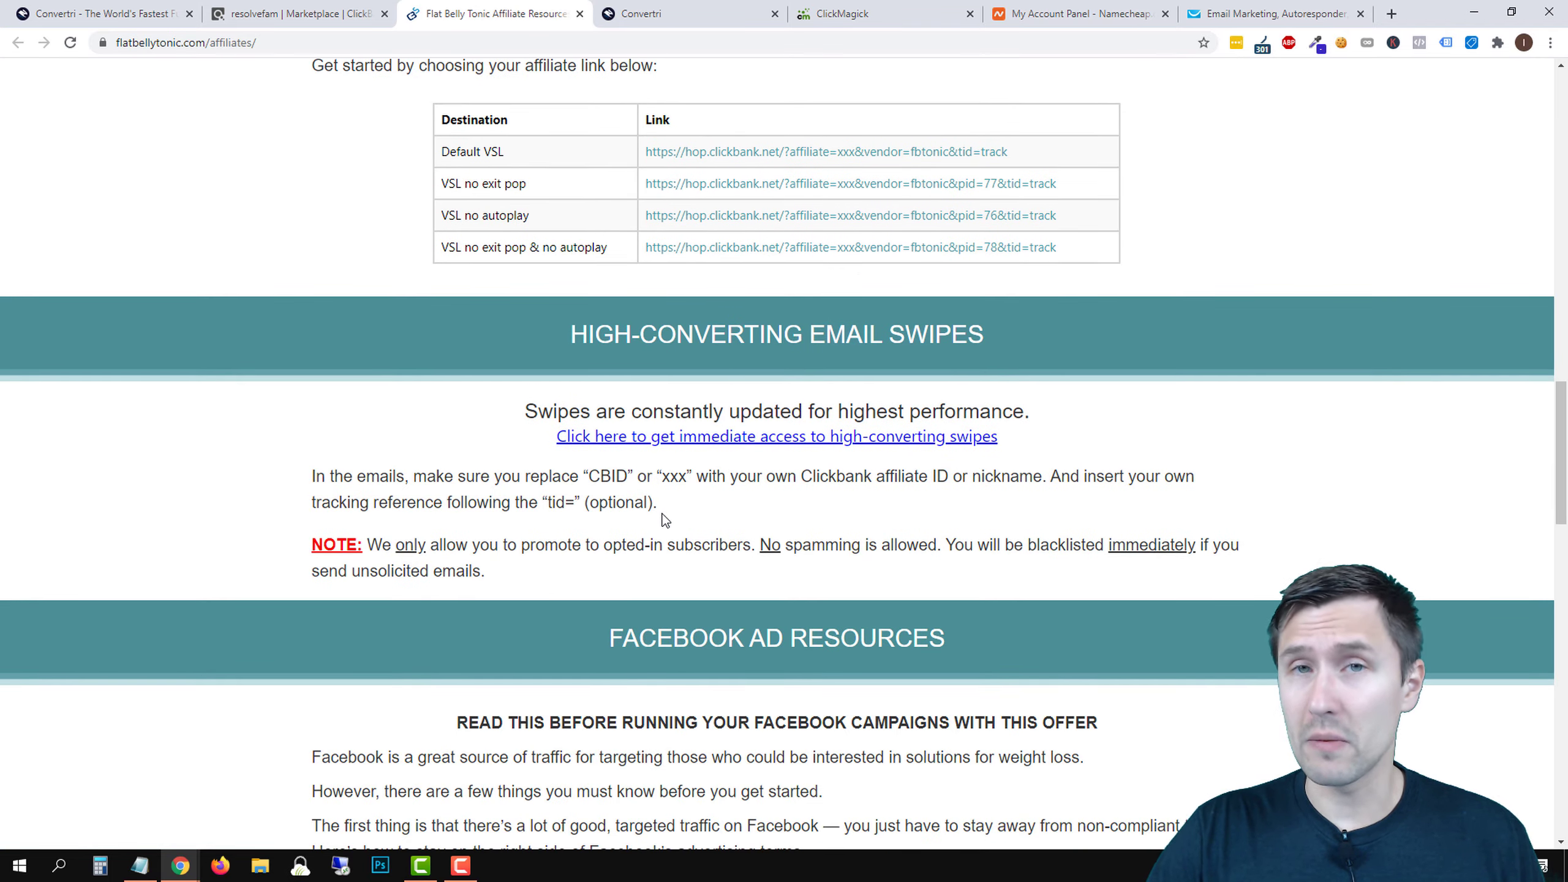
scroll(662, 513, "down", 2)
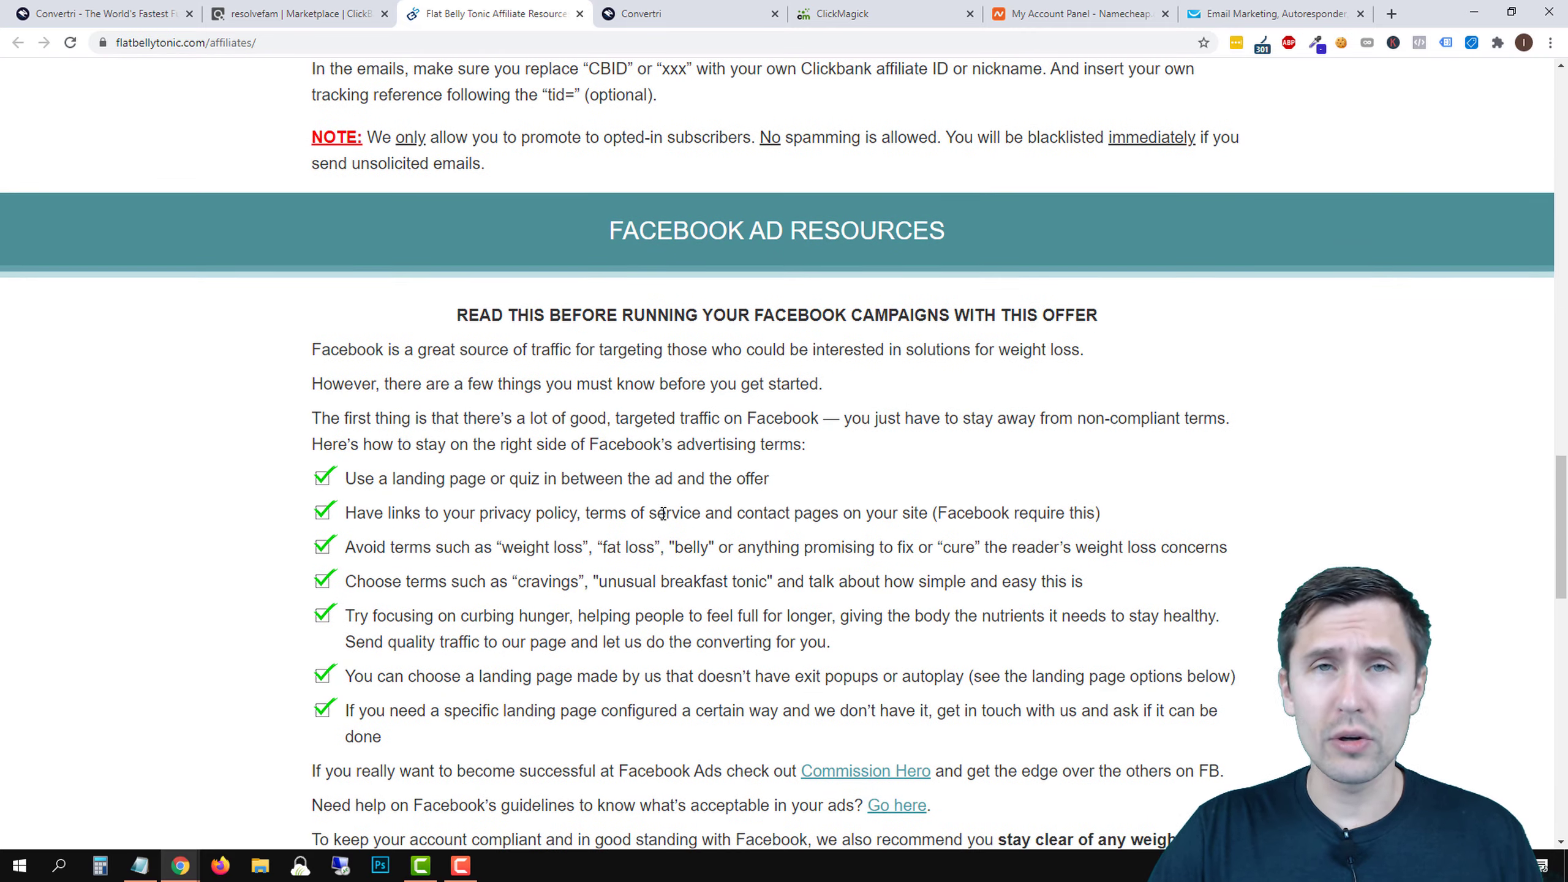
scroll(662, 514, "down", 6)
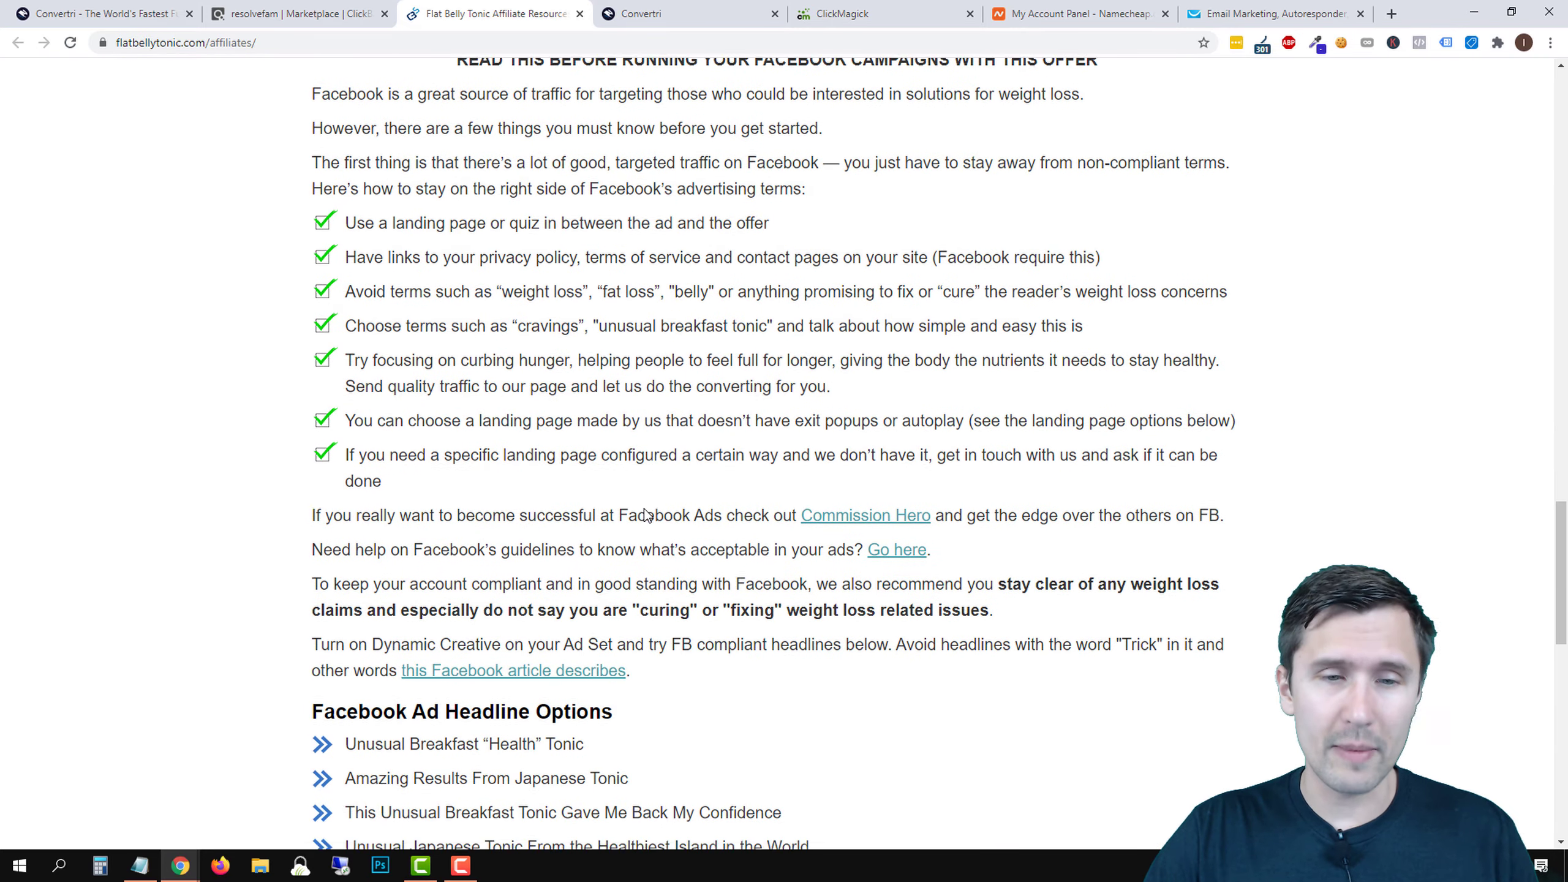
scroll(623, 496, "down", 12)
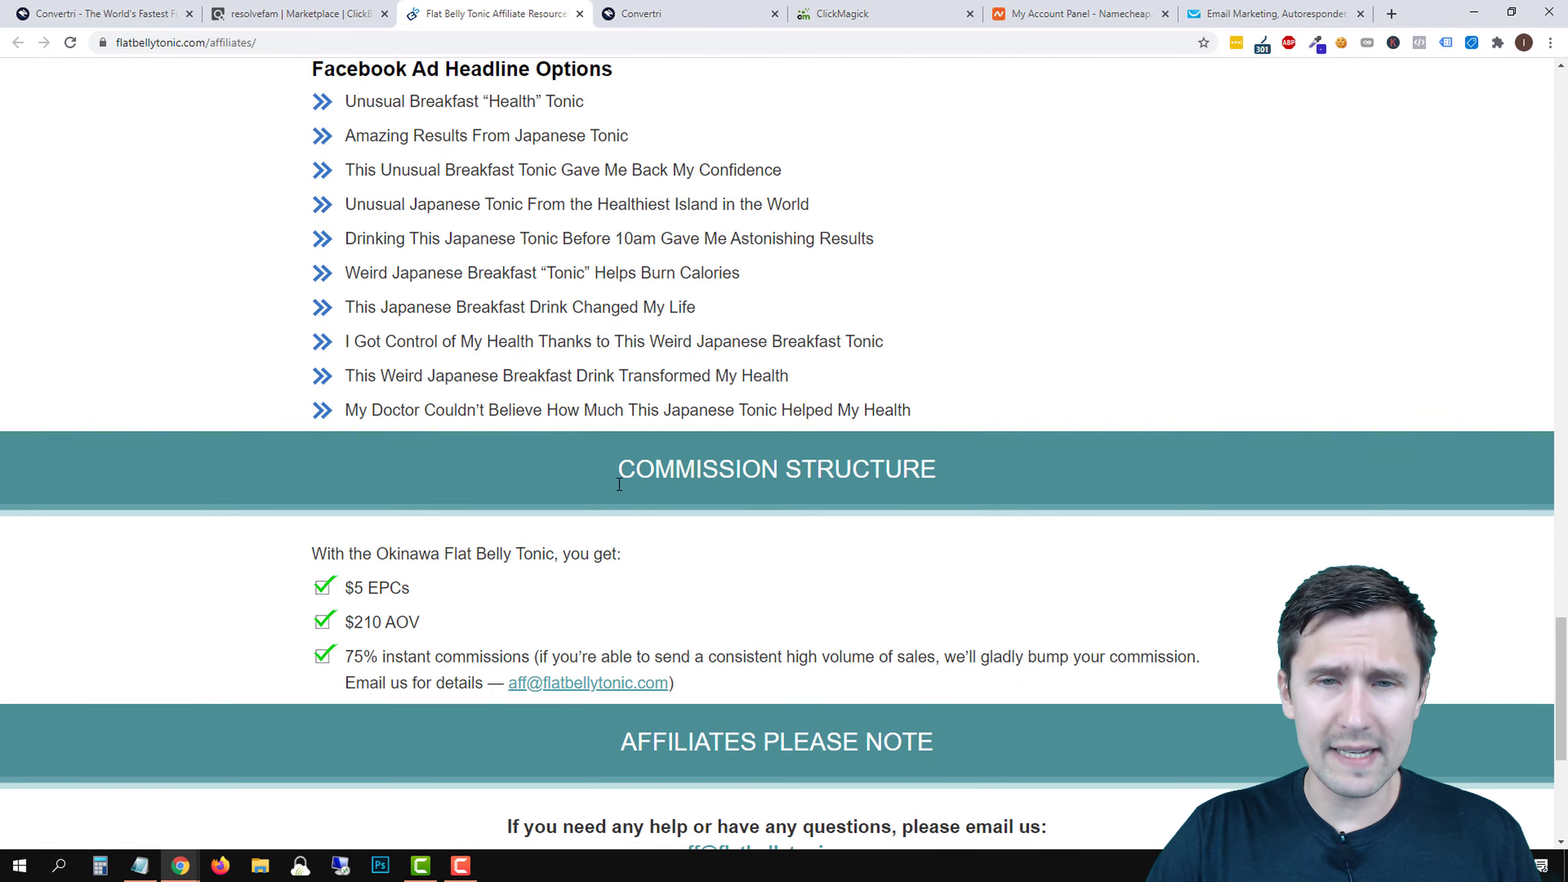
scroll(620, 490, "down", 1)
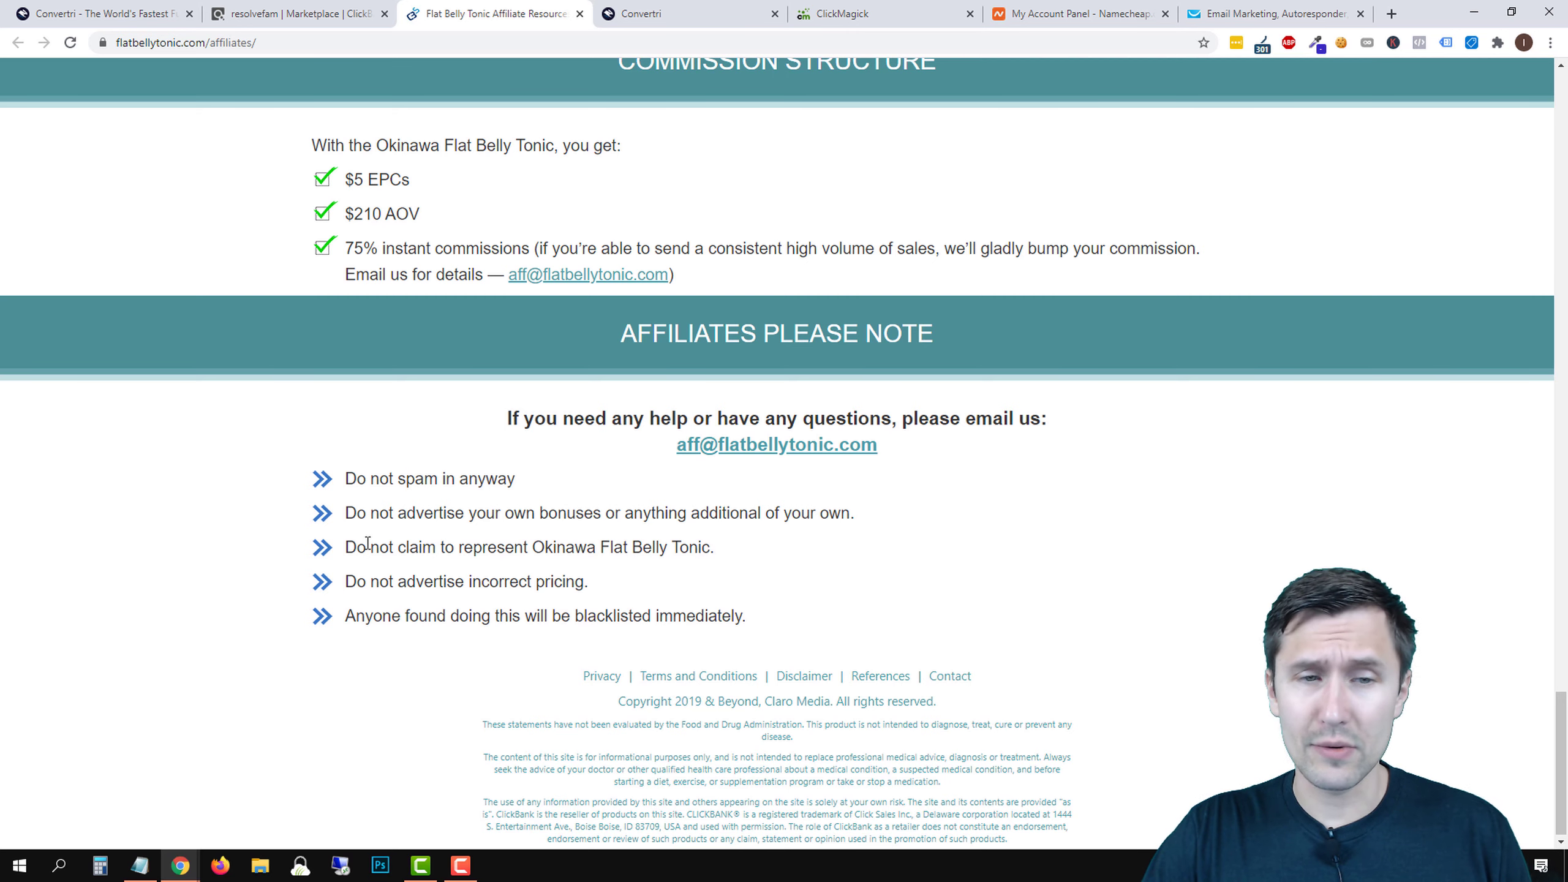
left_click_drag(368, 547, 710, 538)
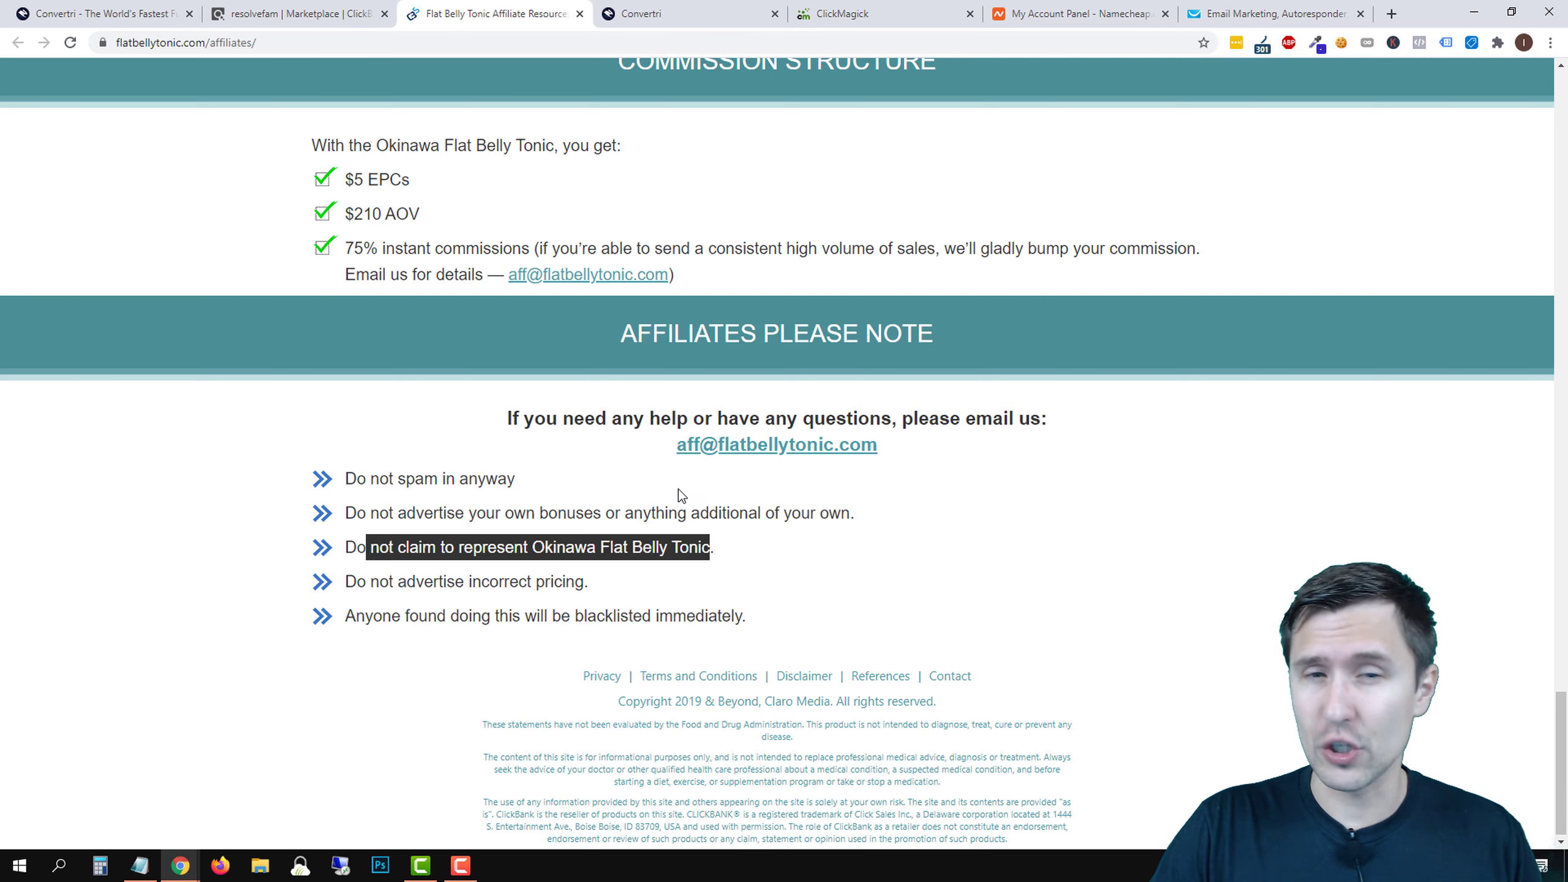
left_click_drag(675, 445, 896, 455)
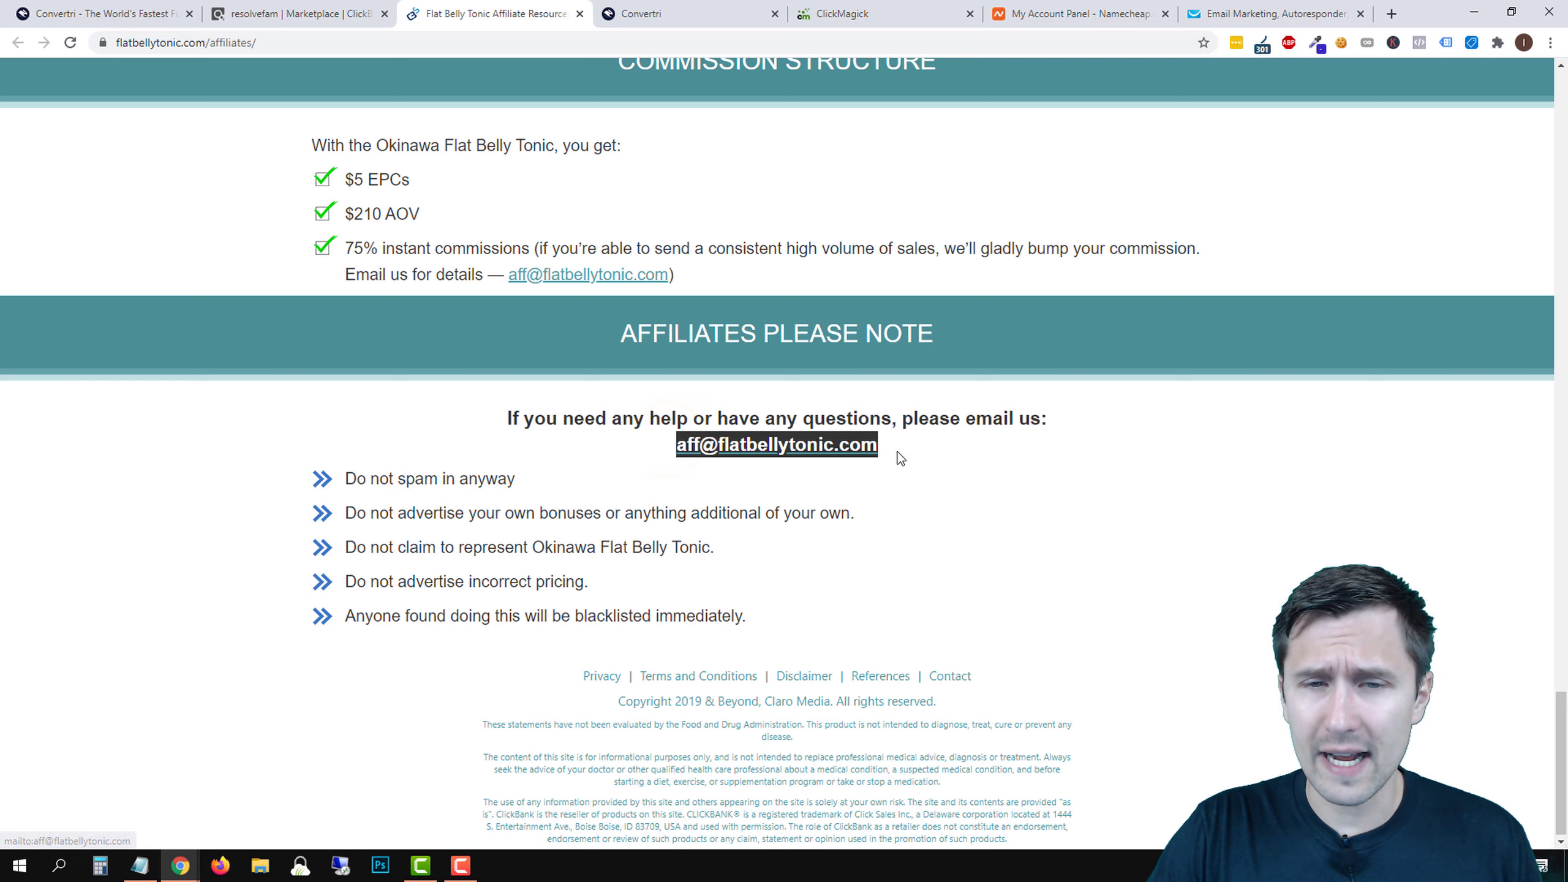
left_click(1032, 539)
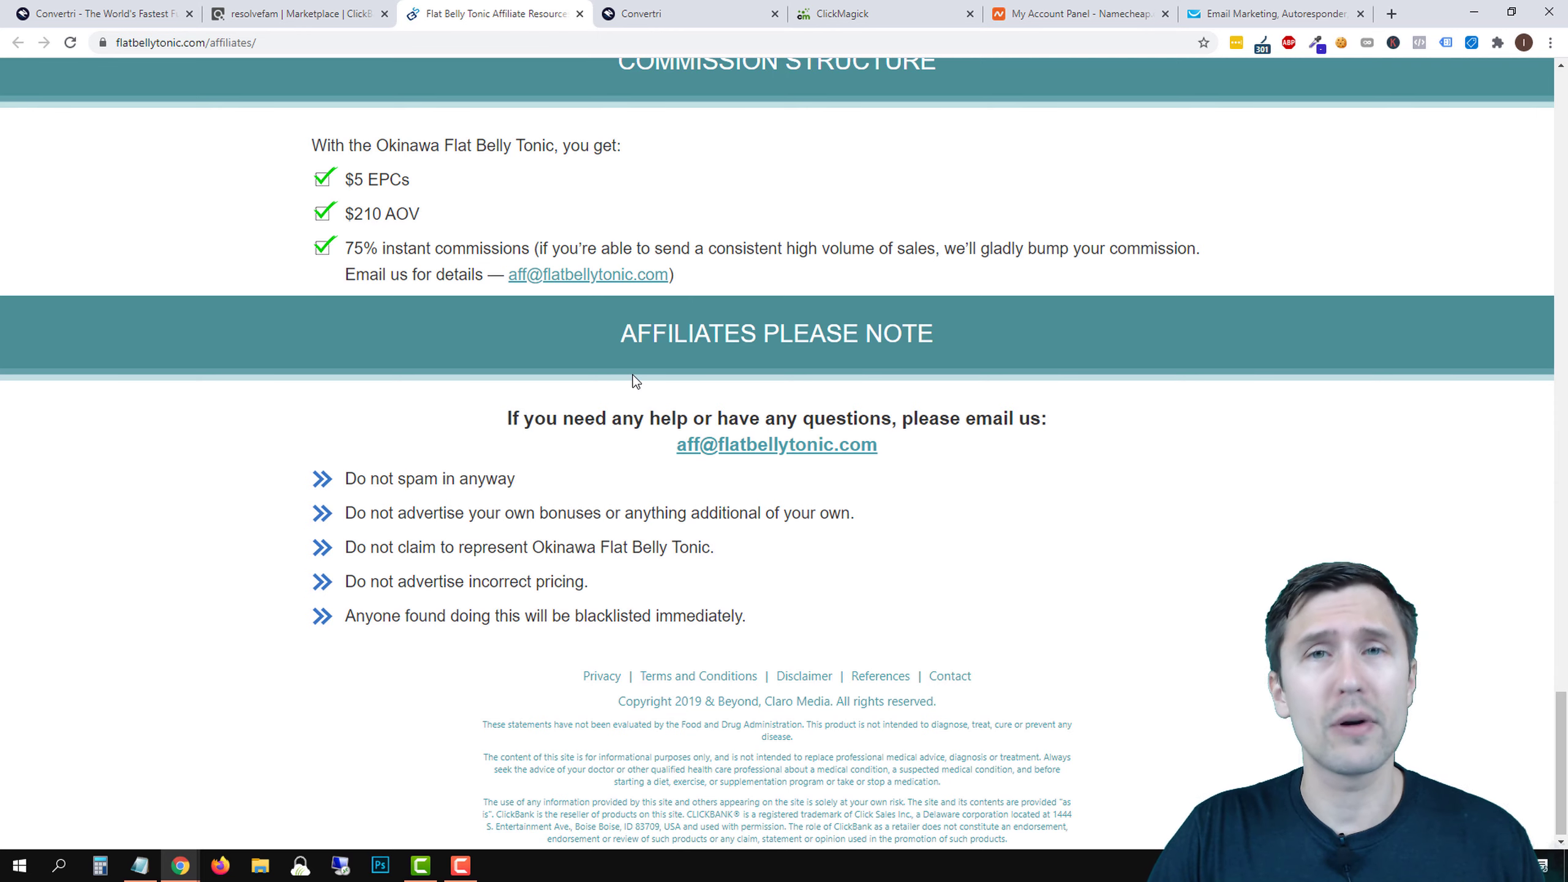
- Close the affiliate page, highlight the product description, and switch to Convertri's funnels list
left_click(578, 13)
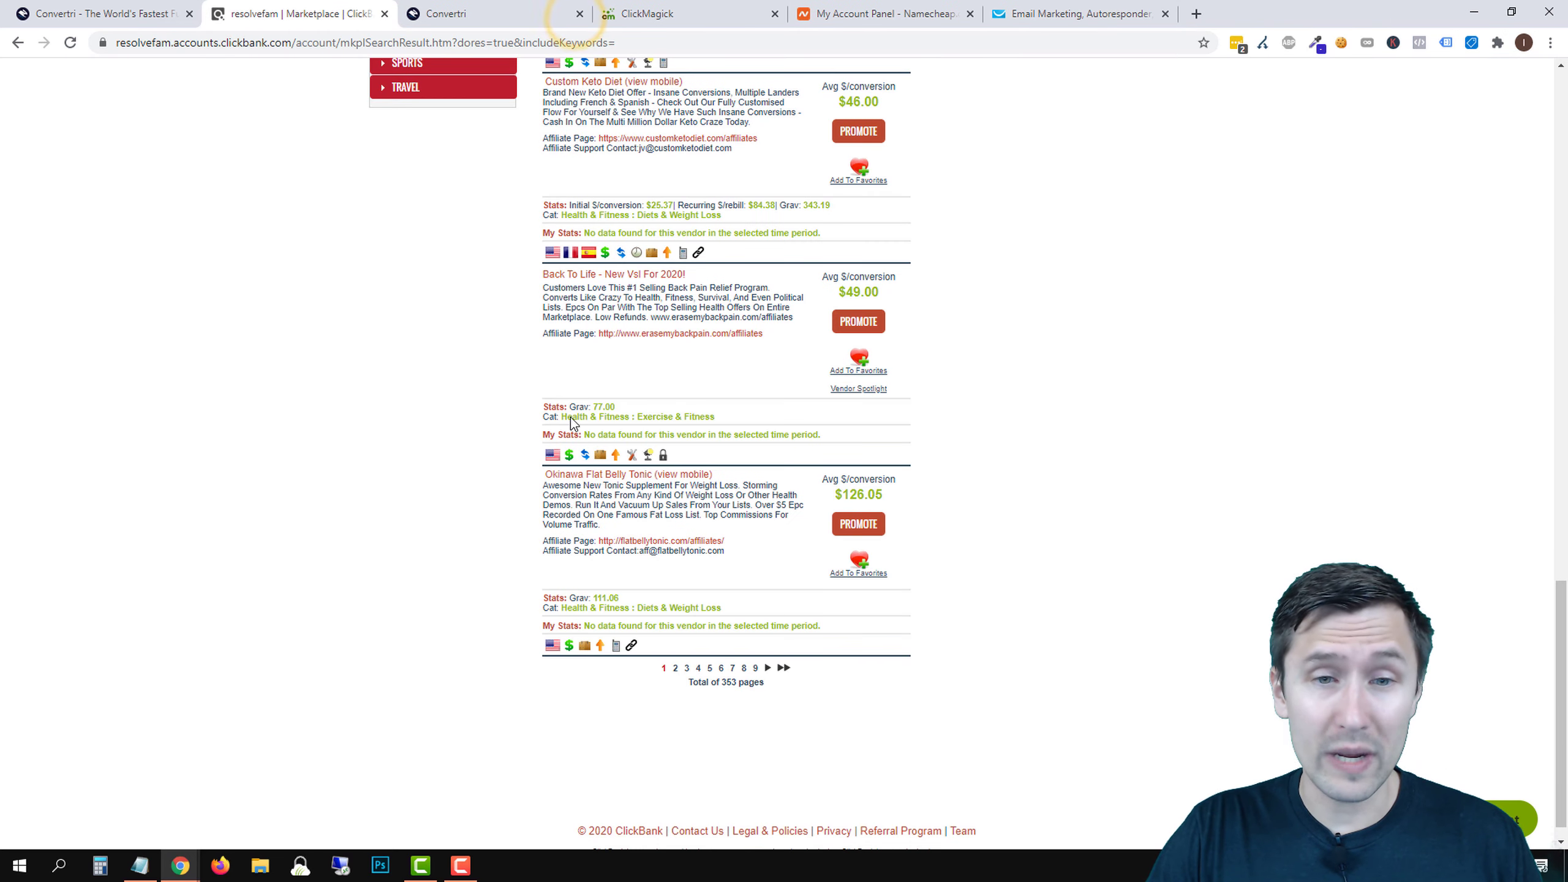
left_click_drag(544, 490, 690, 515)
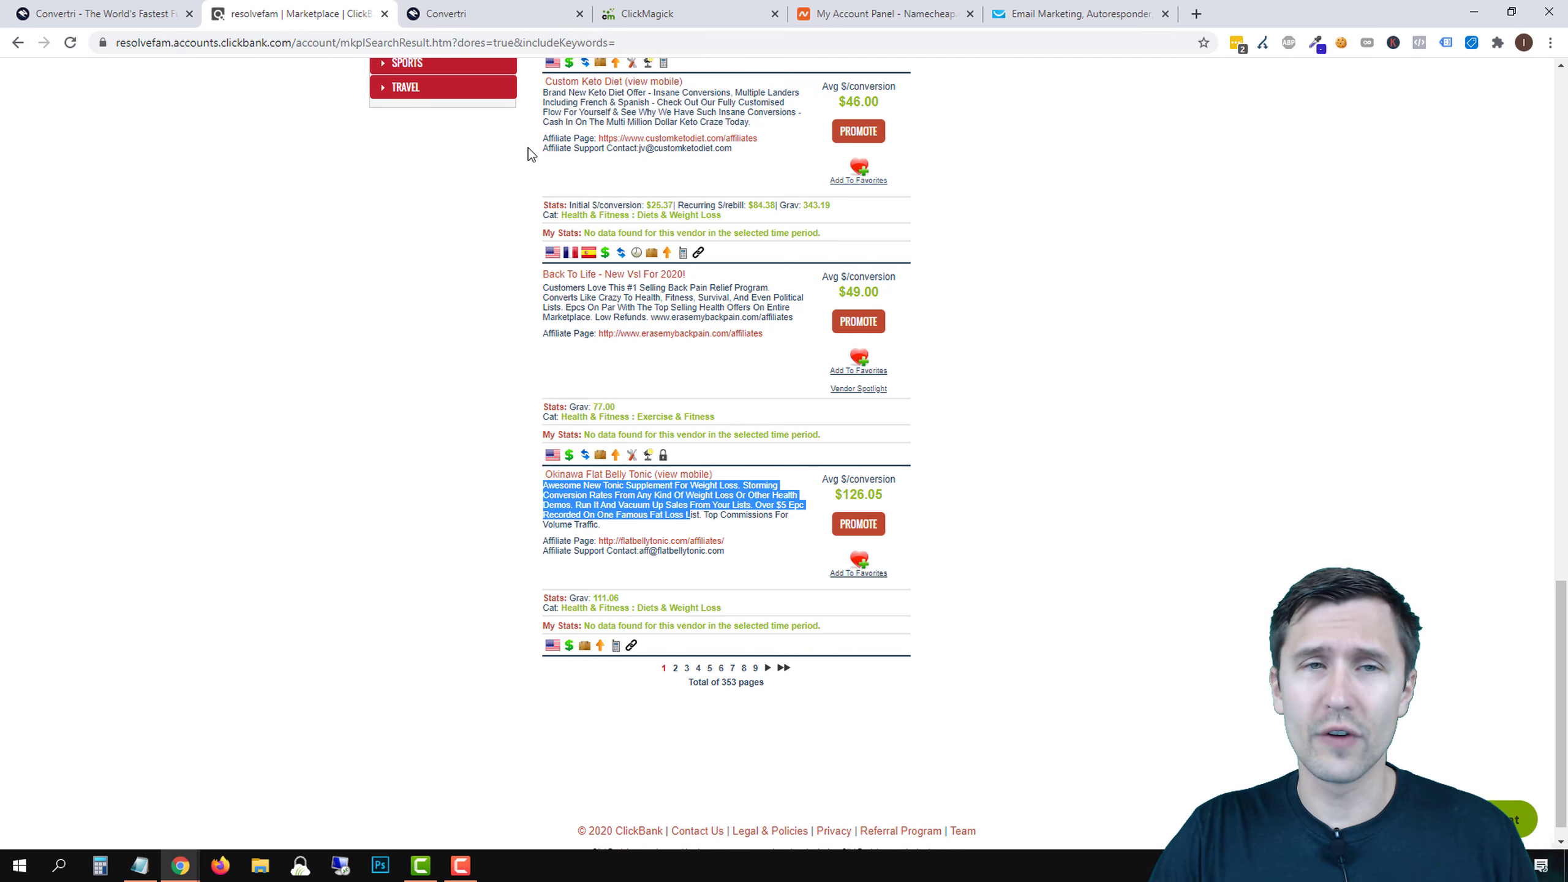
left_click(474, 13)
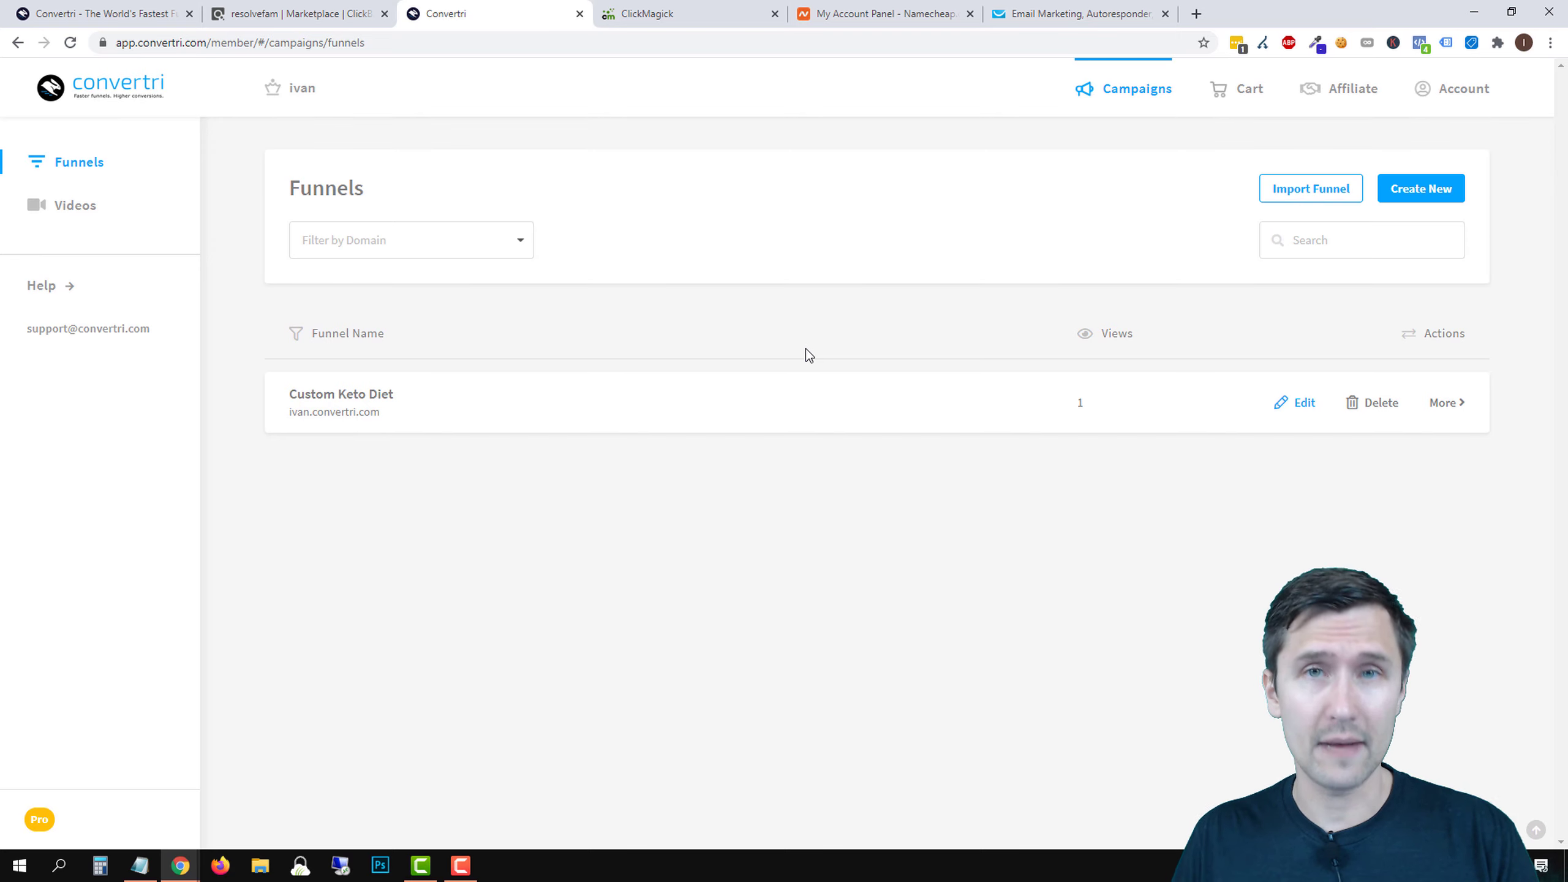
- Start a new funnel and choose the Info Funnel template from the gallery
left_click(1420, 192)
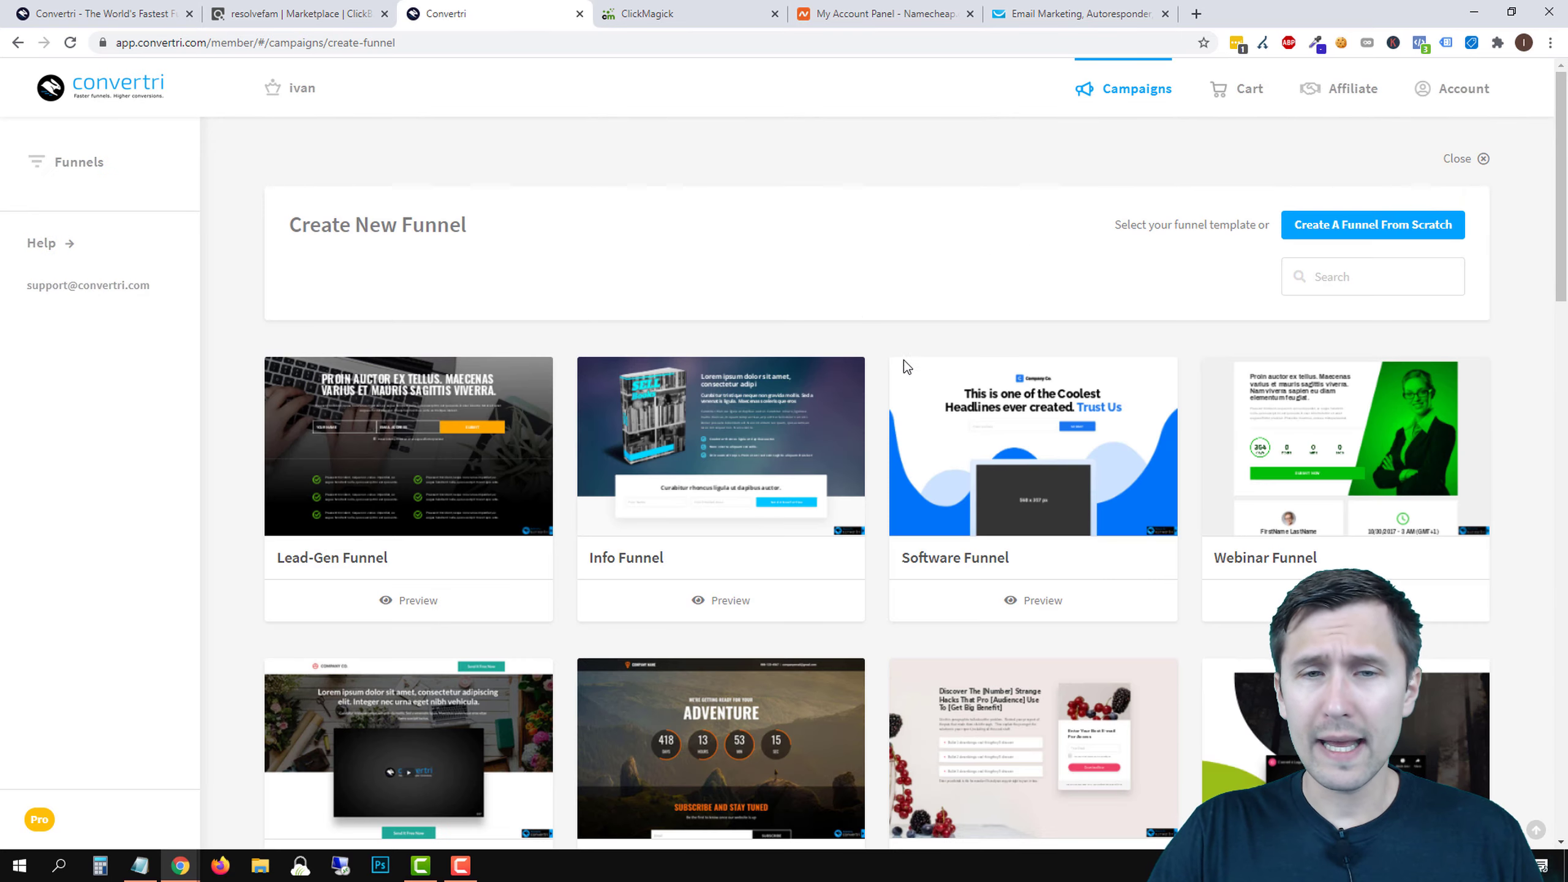
scroll(904, 366, "down", 16)
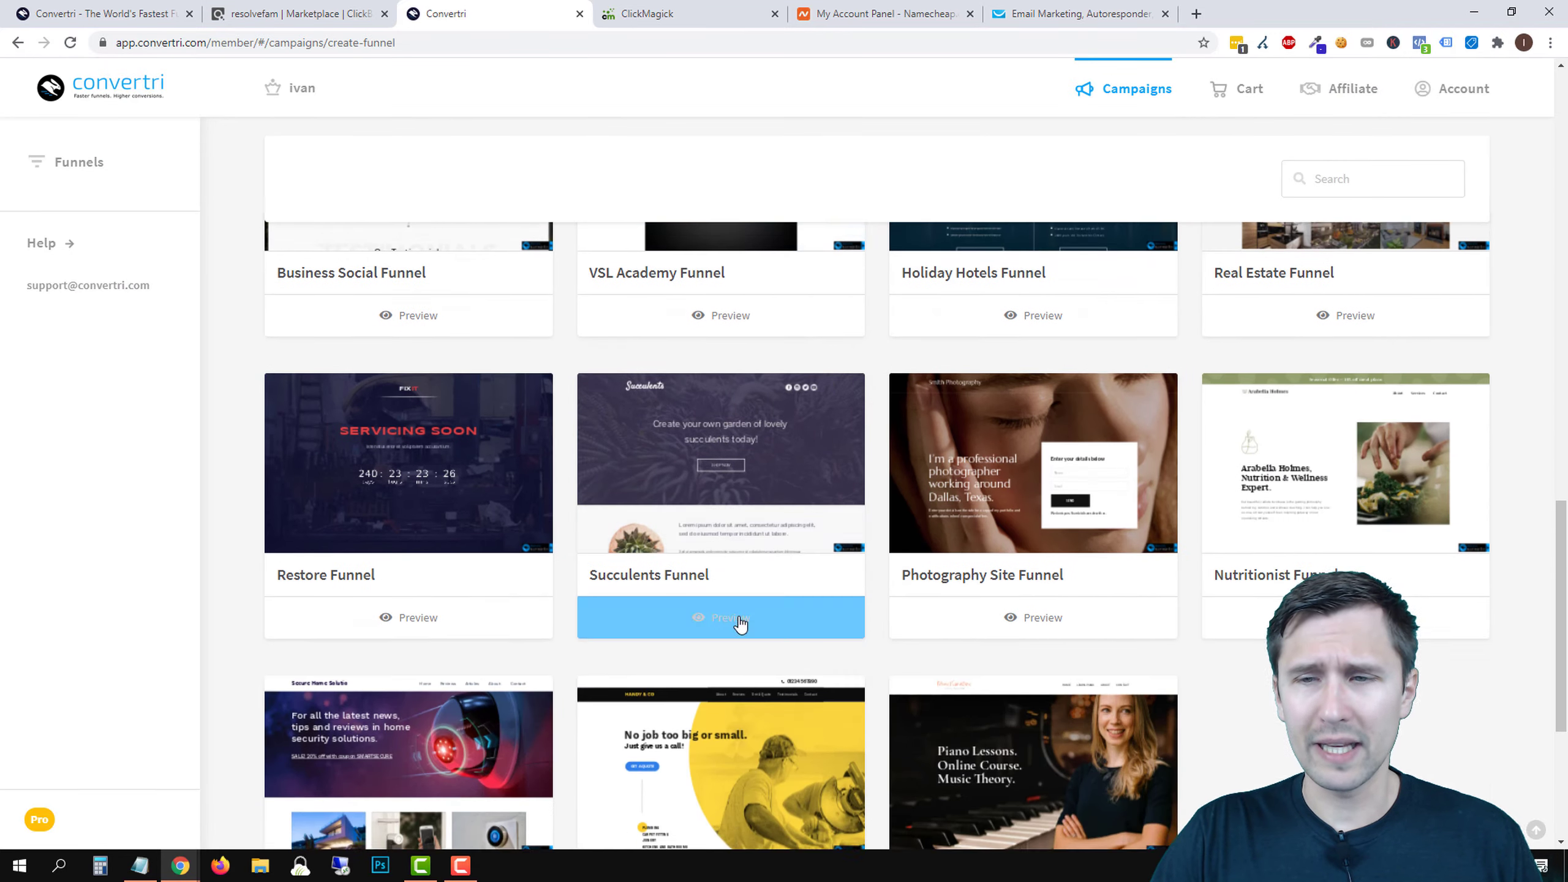
scroll(926, 599, "down", 5)
scroll(1144, 610, "up", 8)
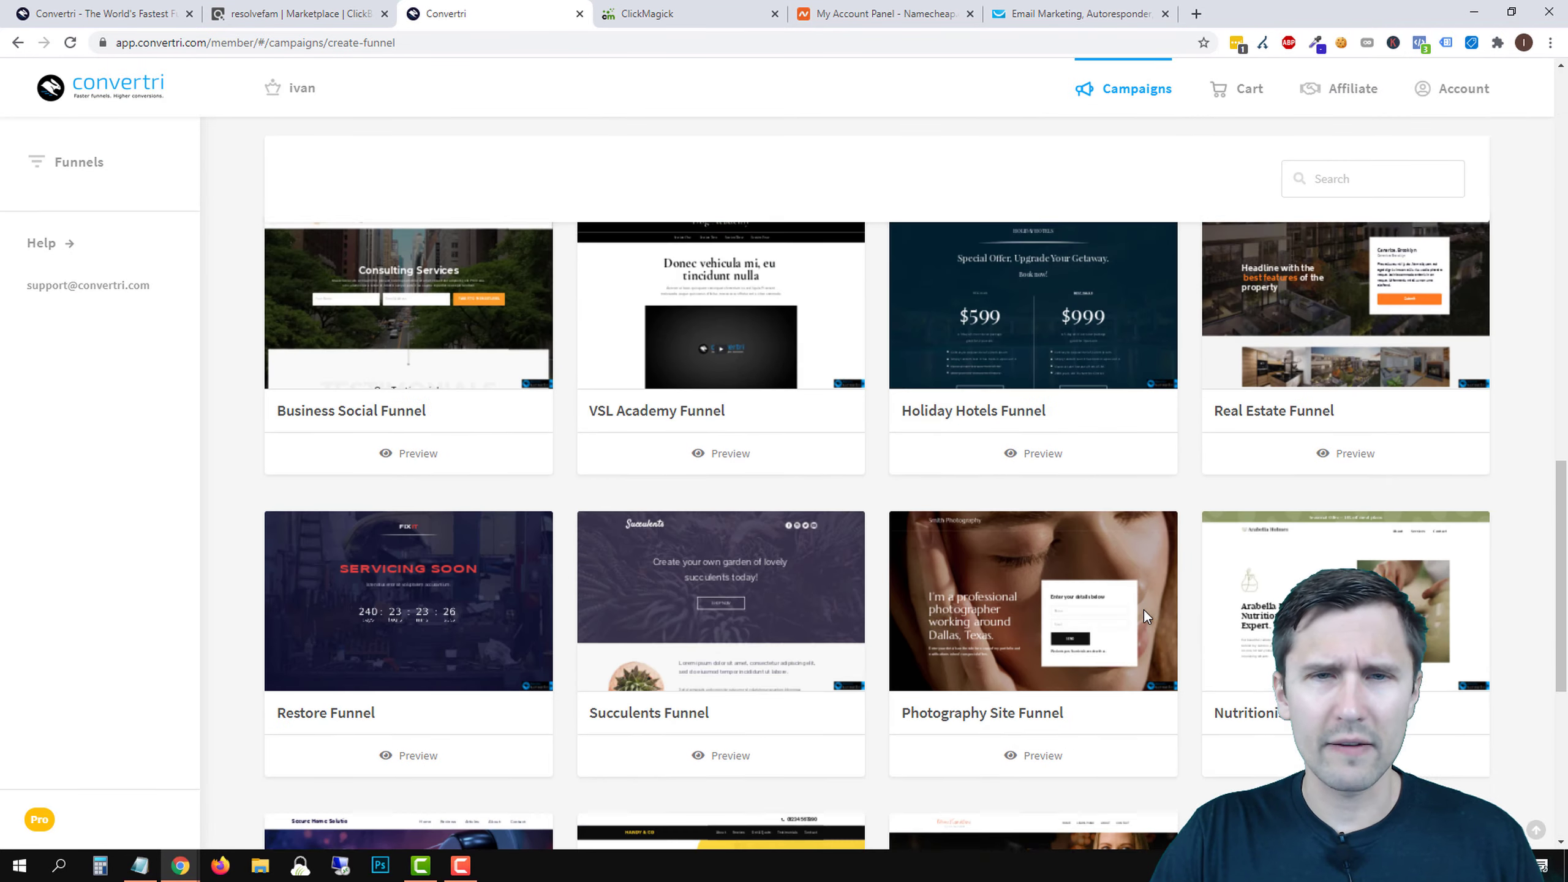
scroll(1144, 610, "up", 15)
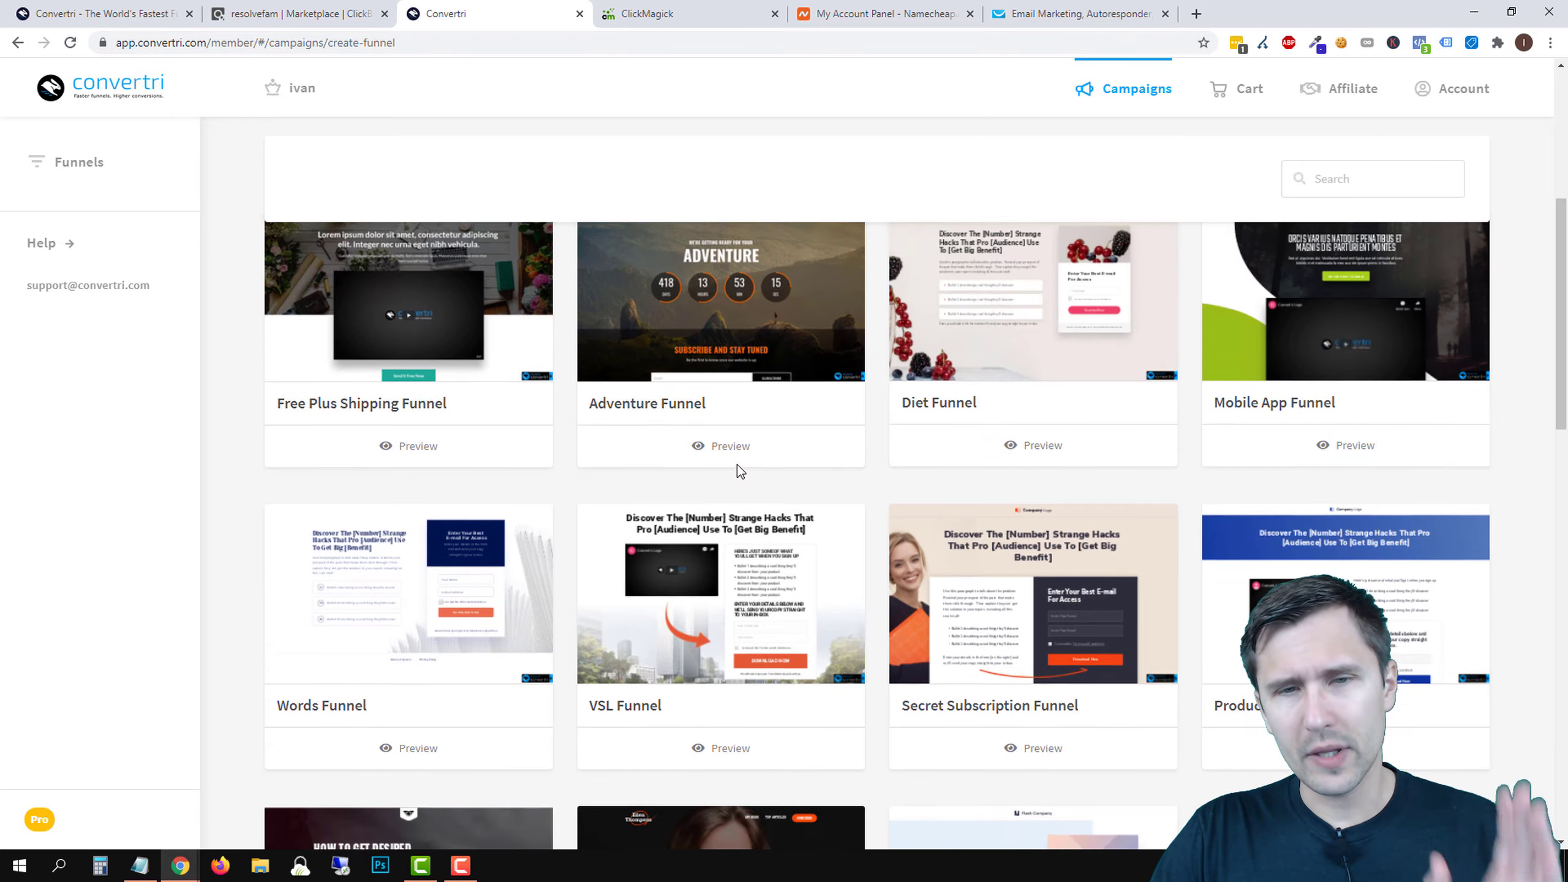
scroll(737, 465, "up", 7)
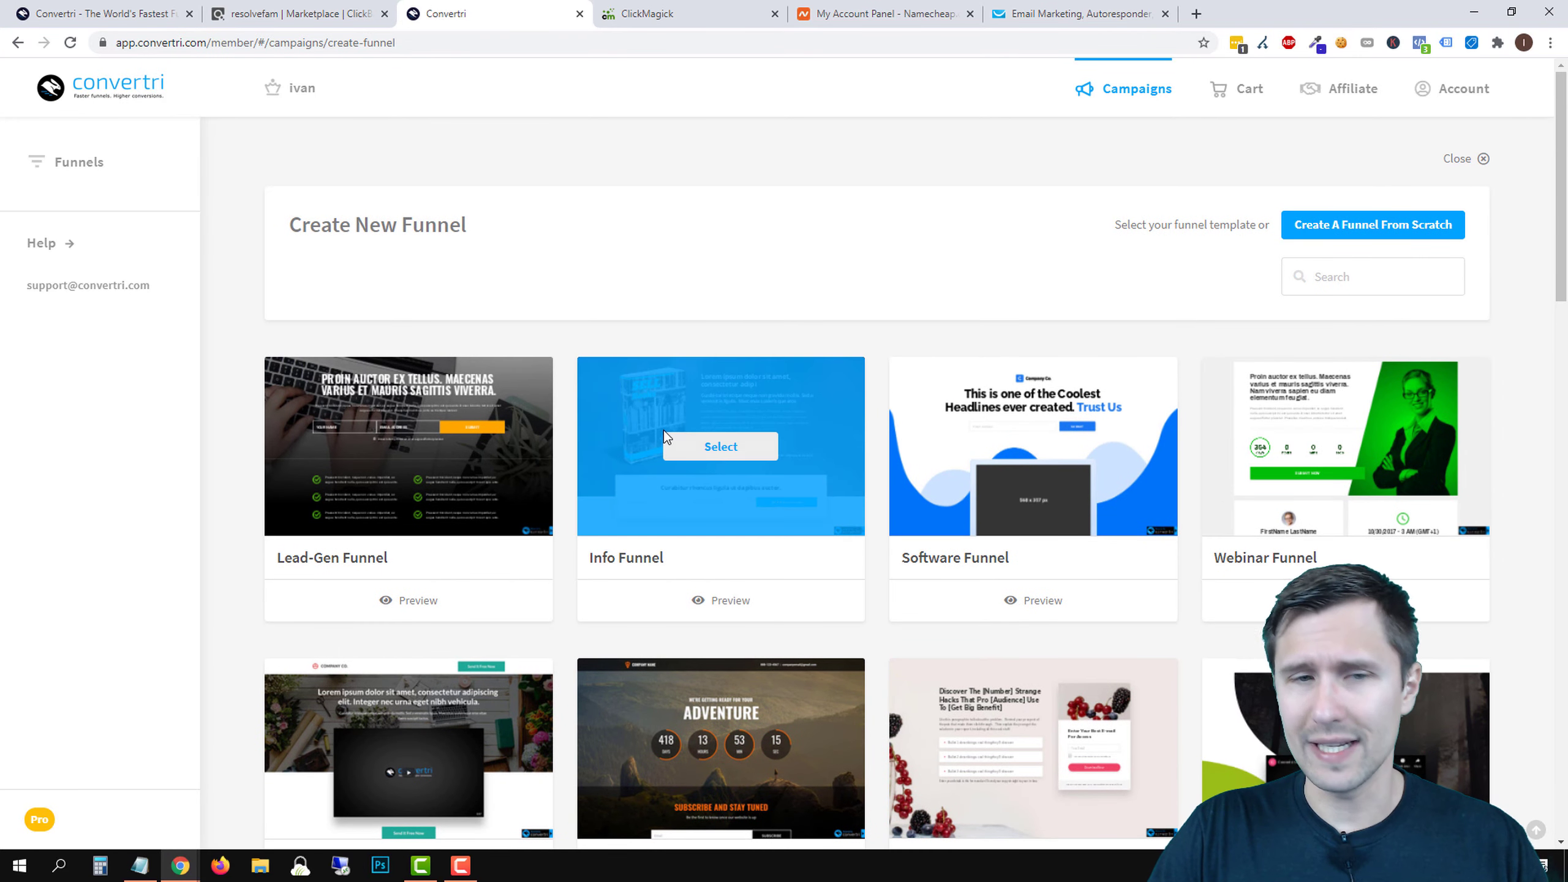
scroll(926, 544, "down", 3)
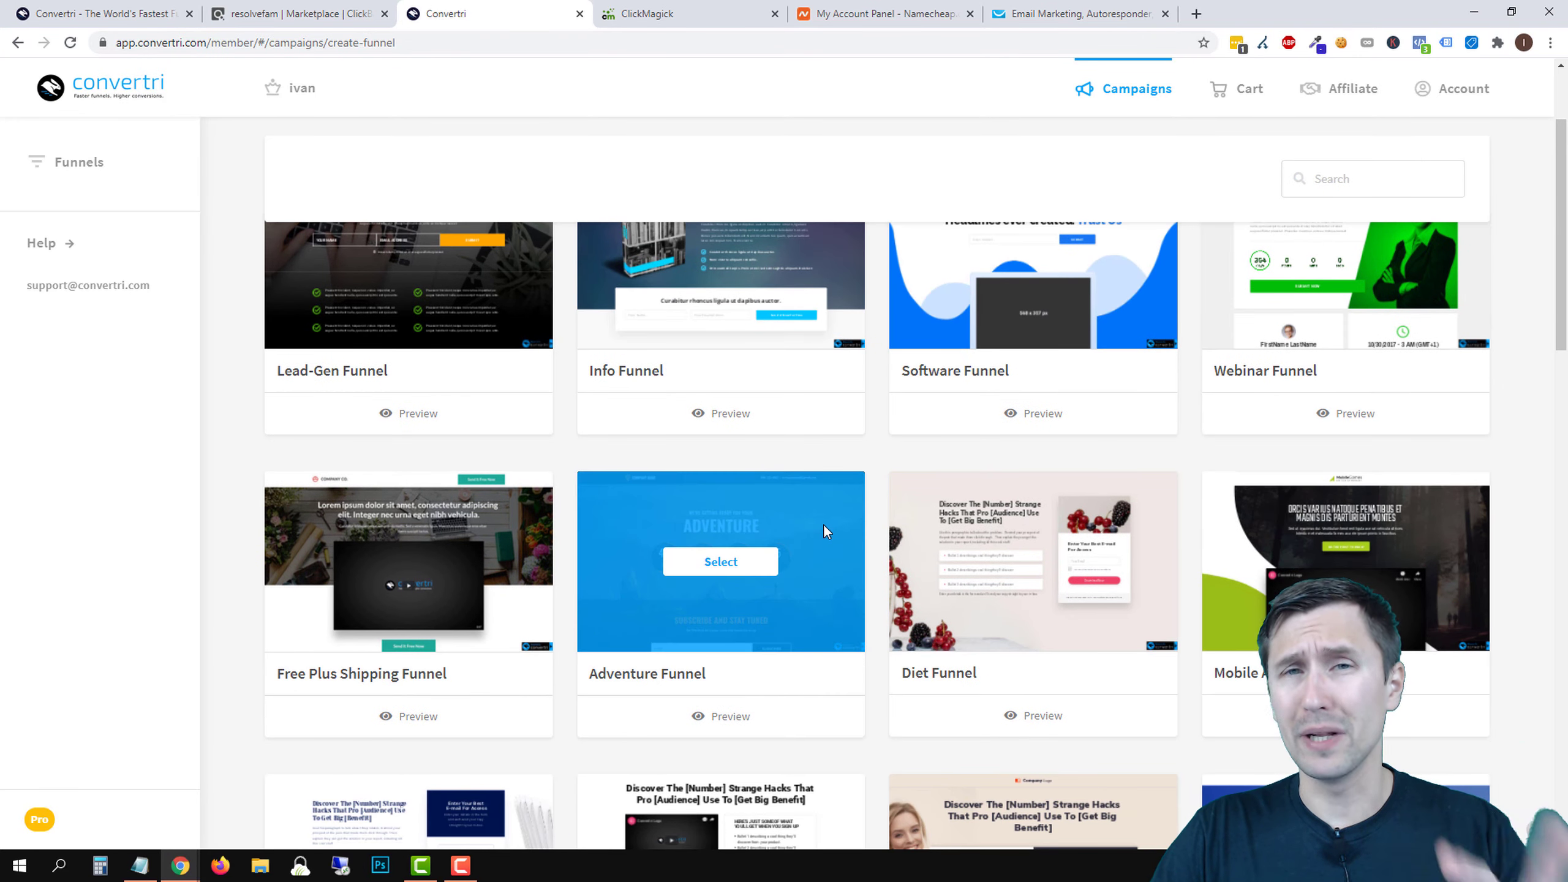
scroll(824, 495, "up", 3)
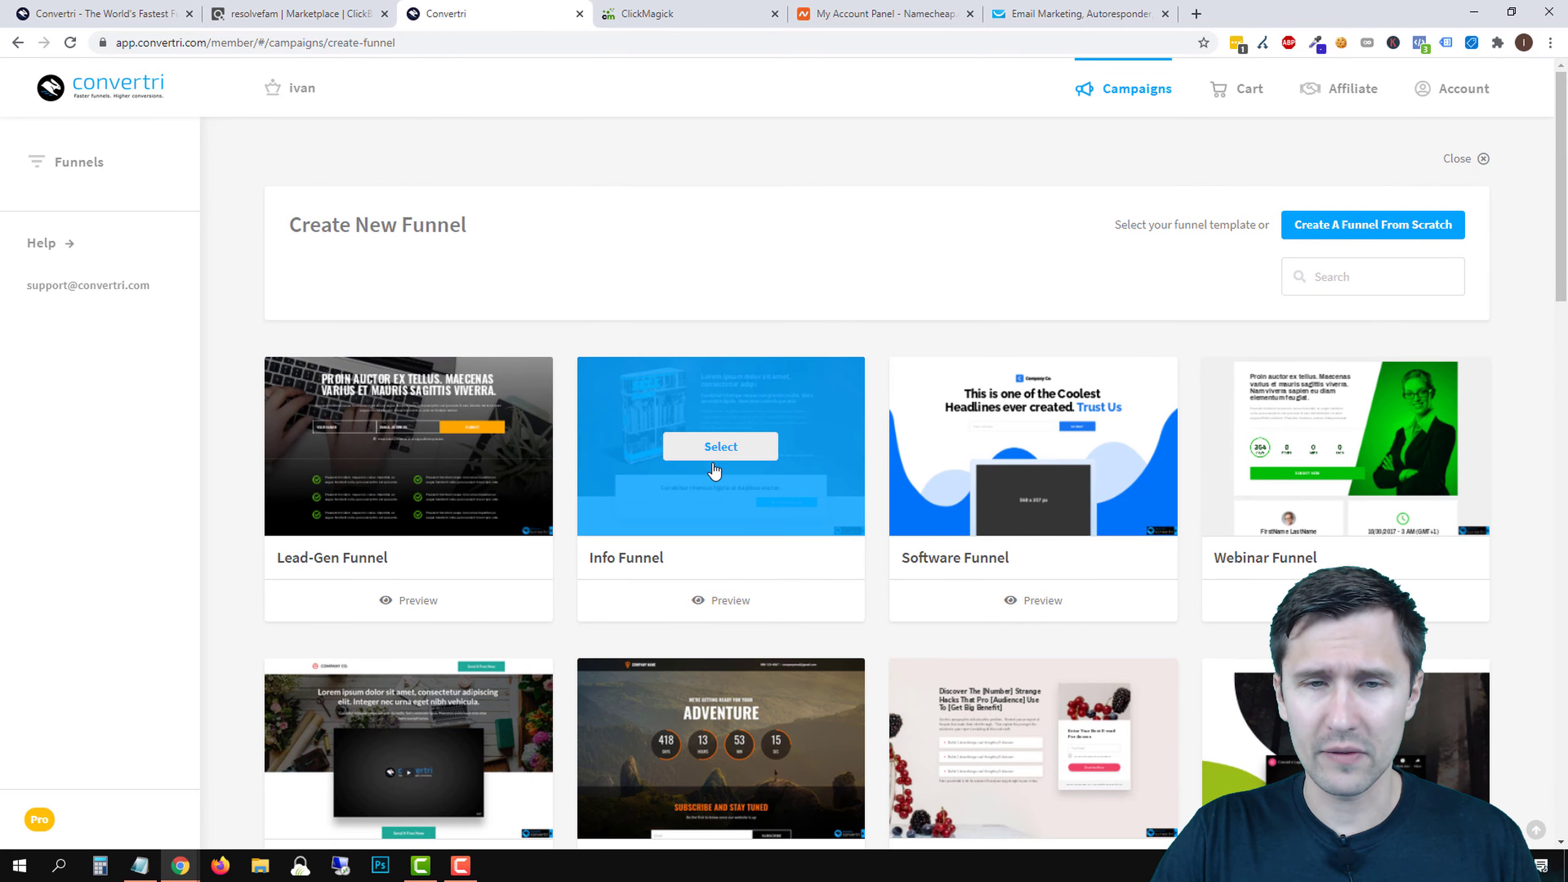
left_click(699, 449)
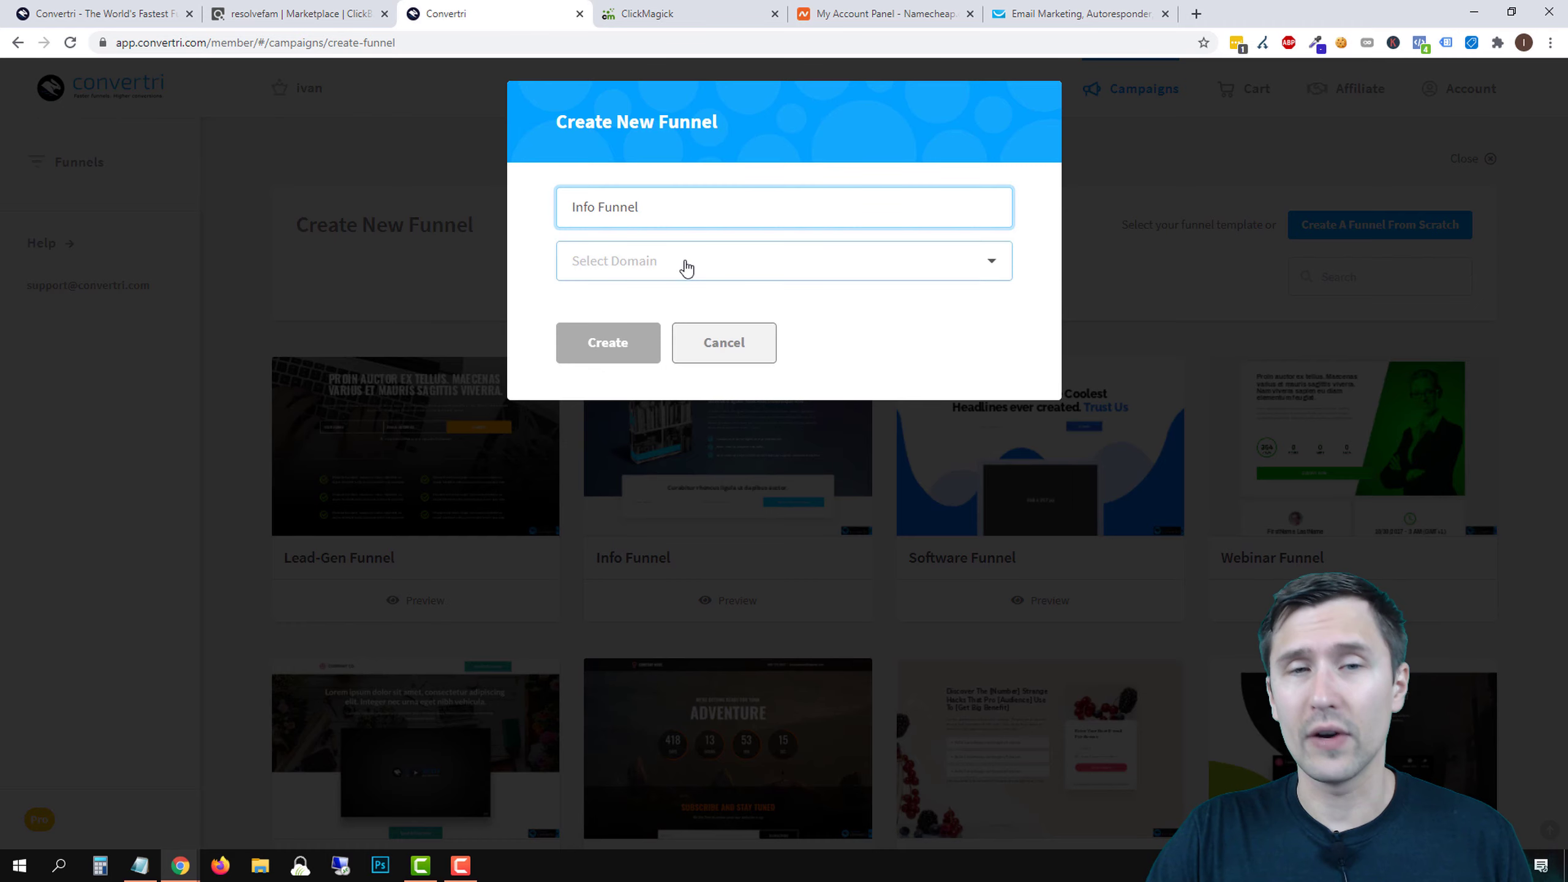
- Create the Info Funnel on the account's own subdomain
left_click(664, 260)
left_click(614, 334)
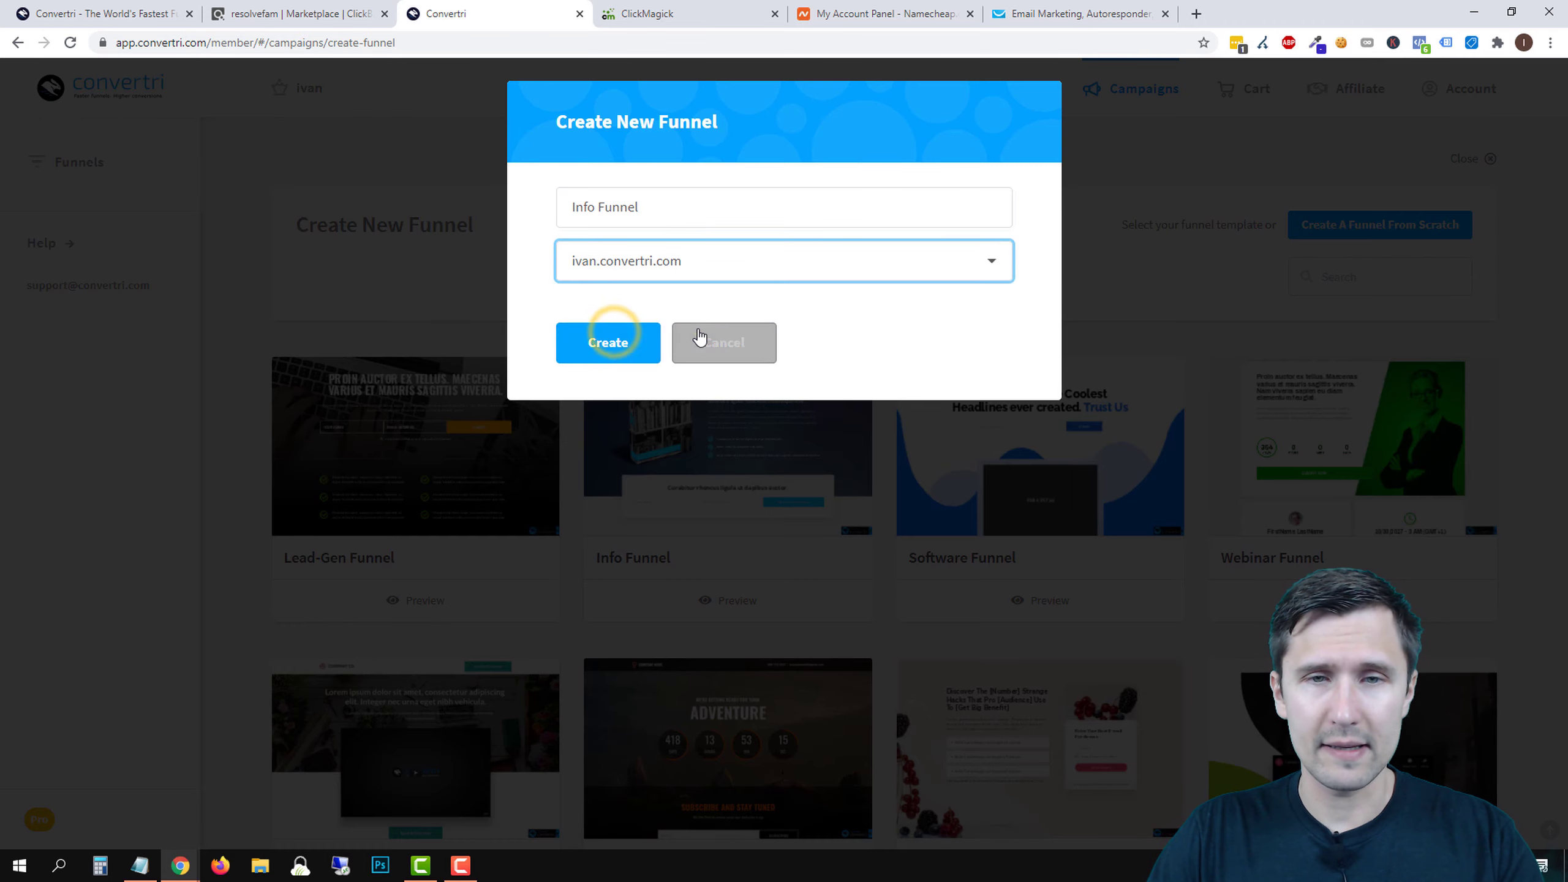
left_click(696, 330)
left_click(698, 454)
left_click(612, 260)
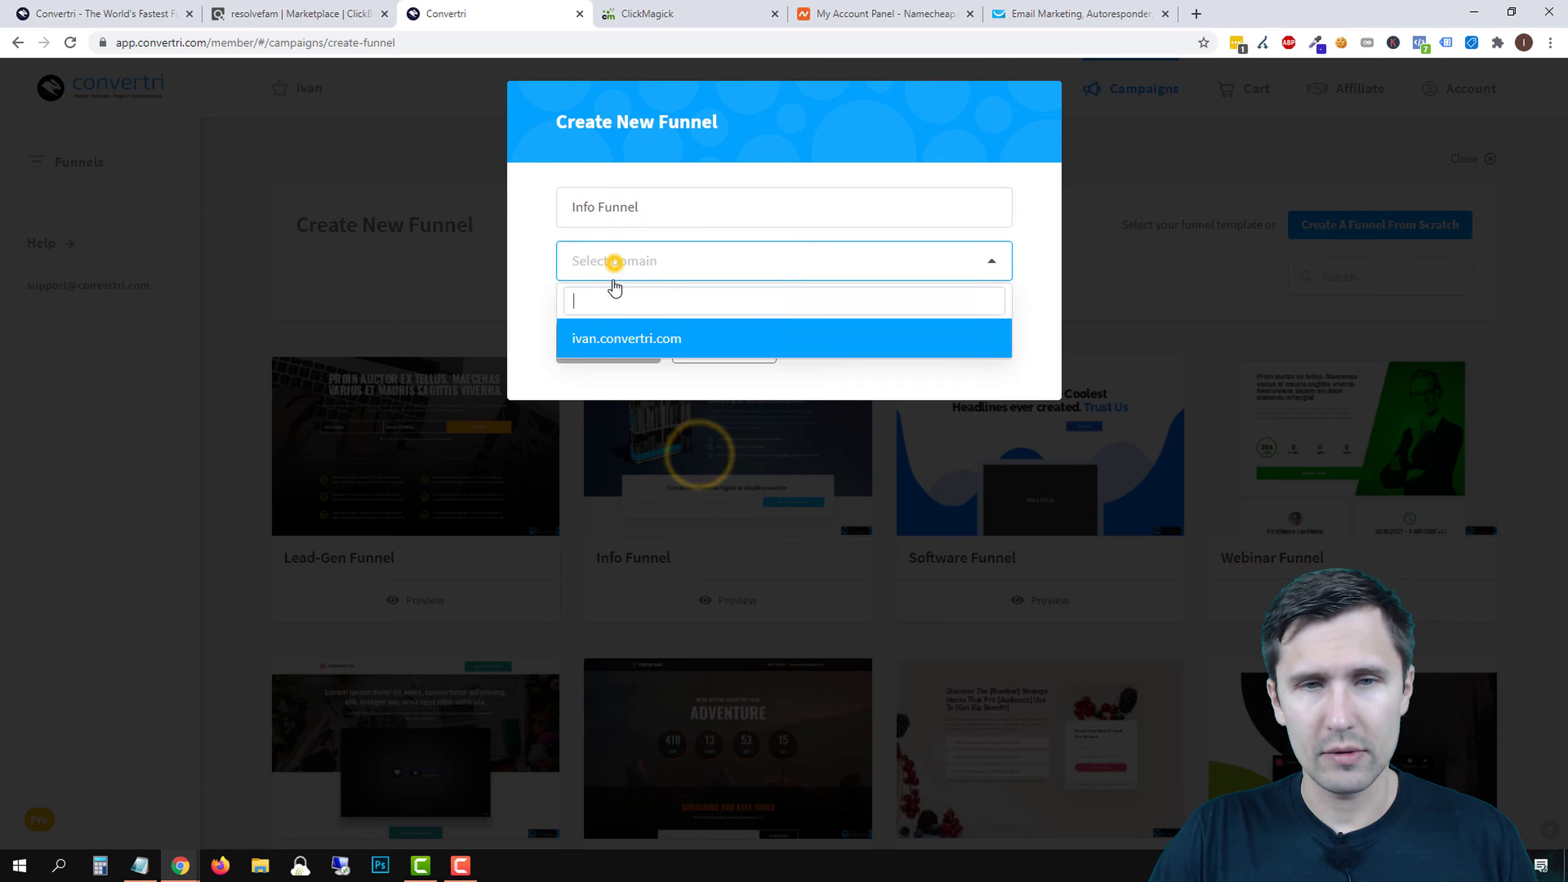
left_click(602, 337)
left_click(602, 332)
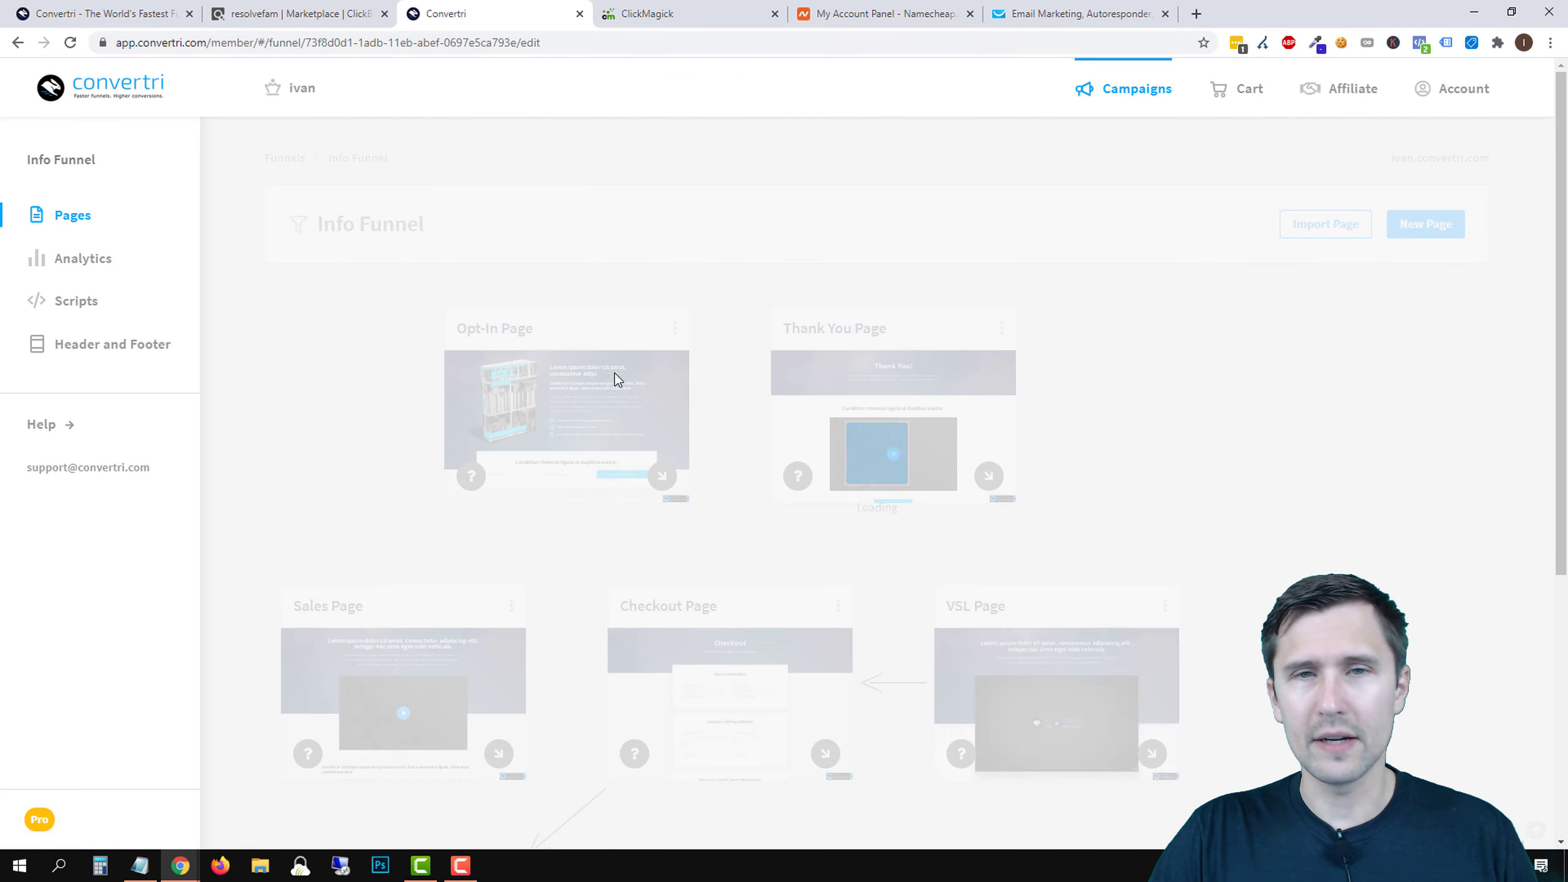
- Delete the Info Funnel from the funnels list, confirm, and start another new funnel
scroll(654, 475, "down", 3)
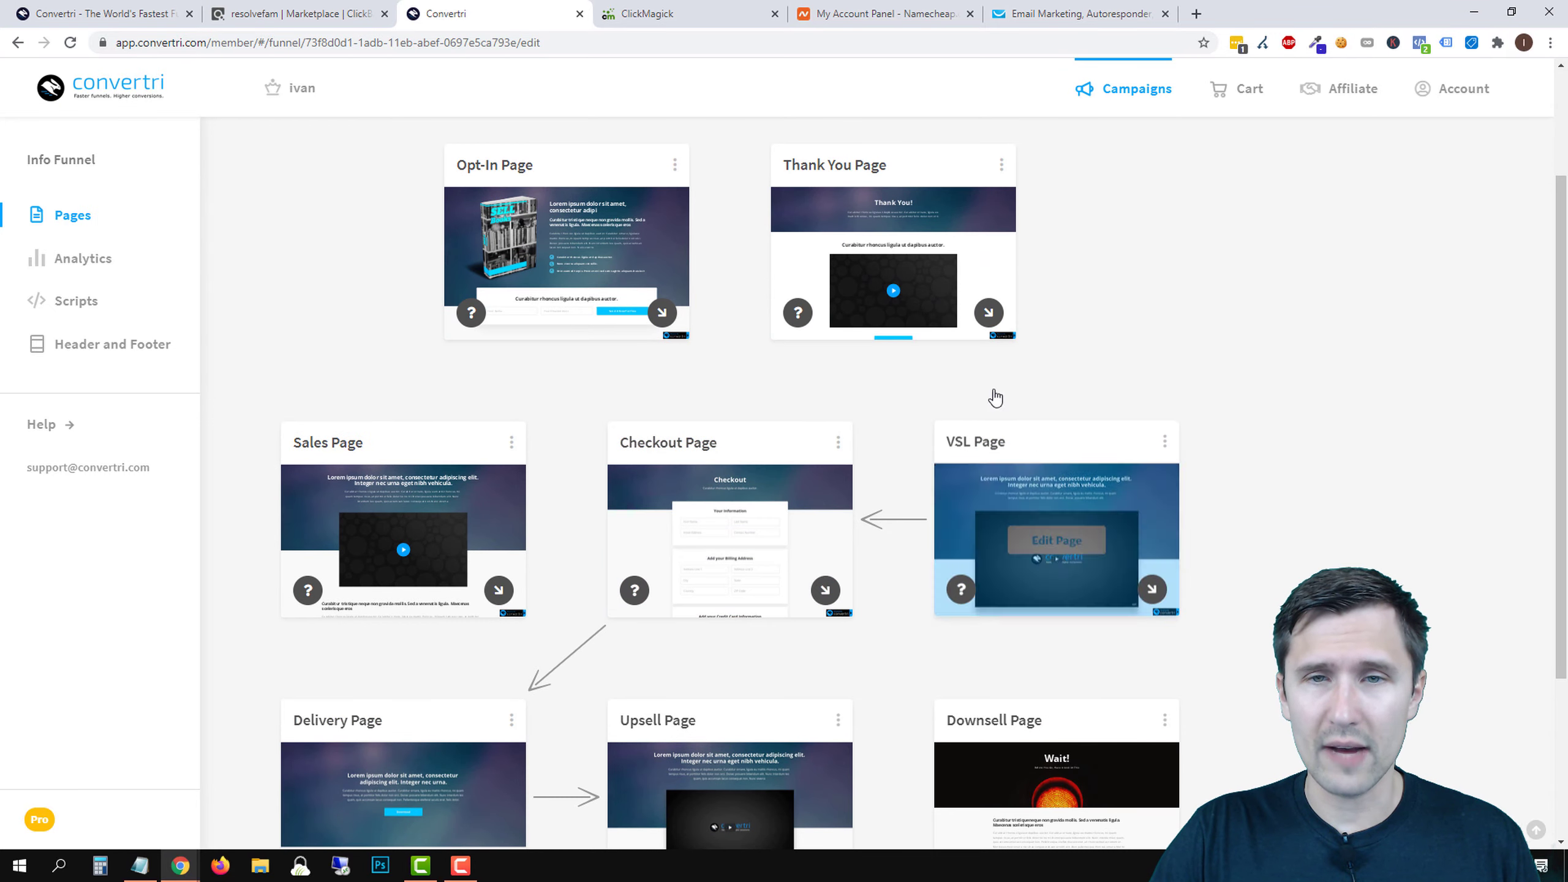
scroll(494, 603, "down", 4)
scroll(572, 605, "up", 1)
scroll(957, 637, "up", 2)
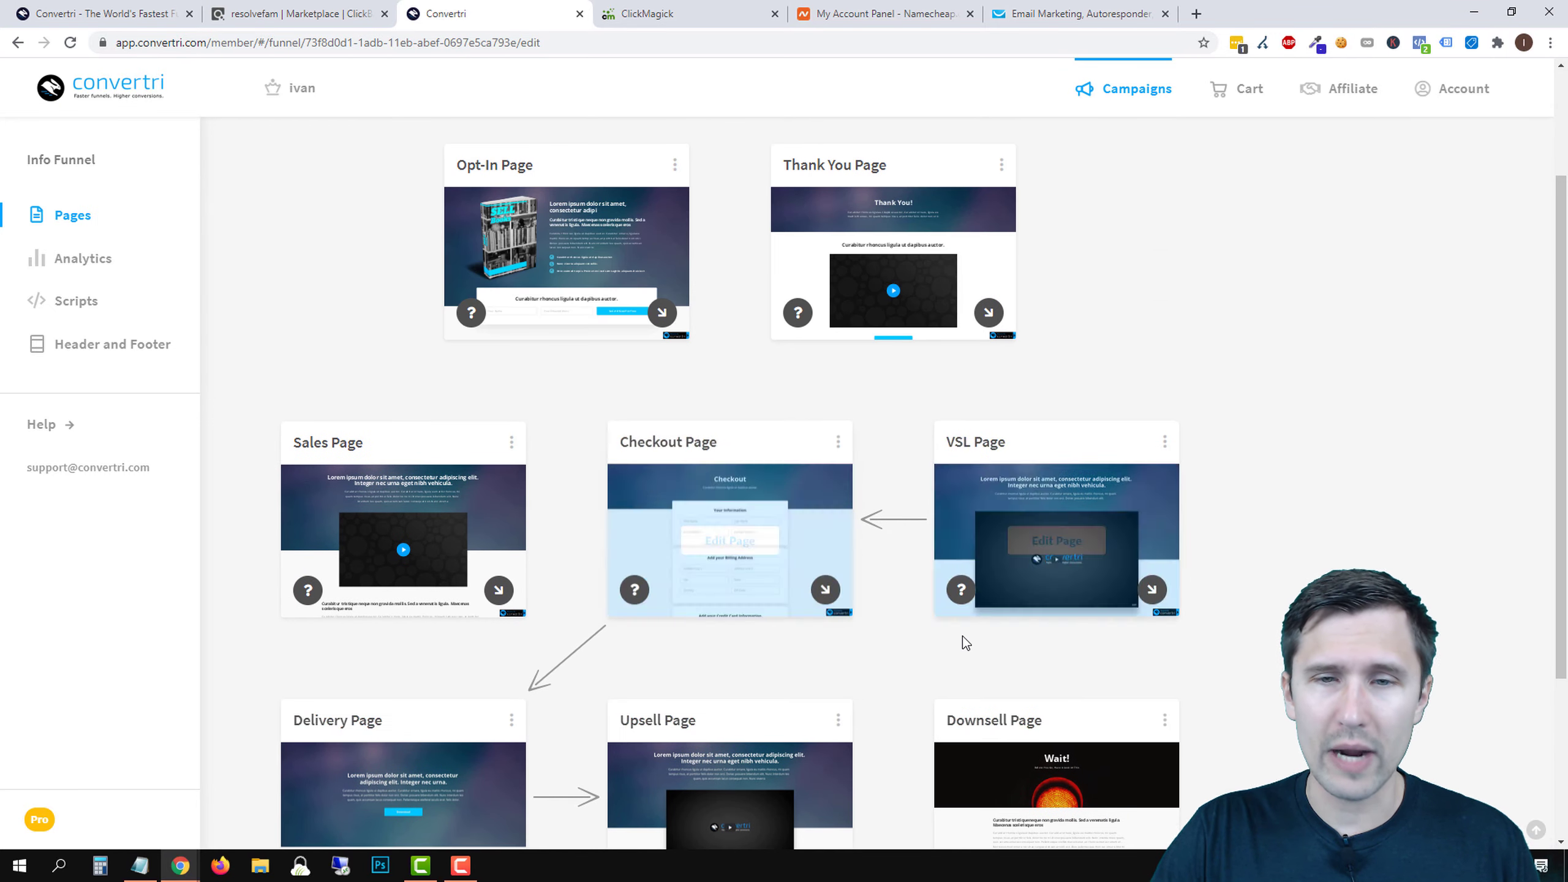
scroll(958, 638, "down", 1)
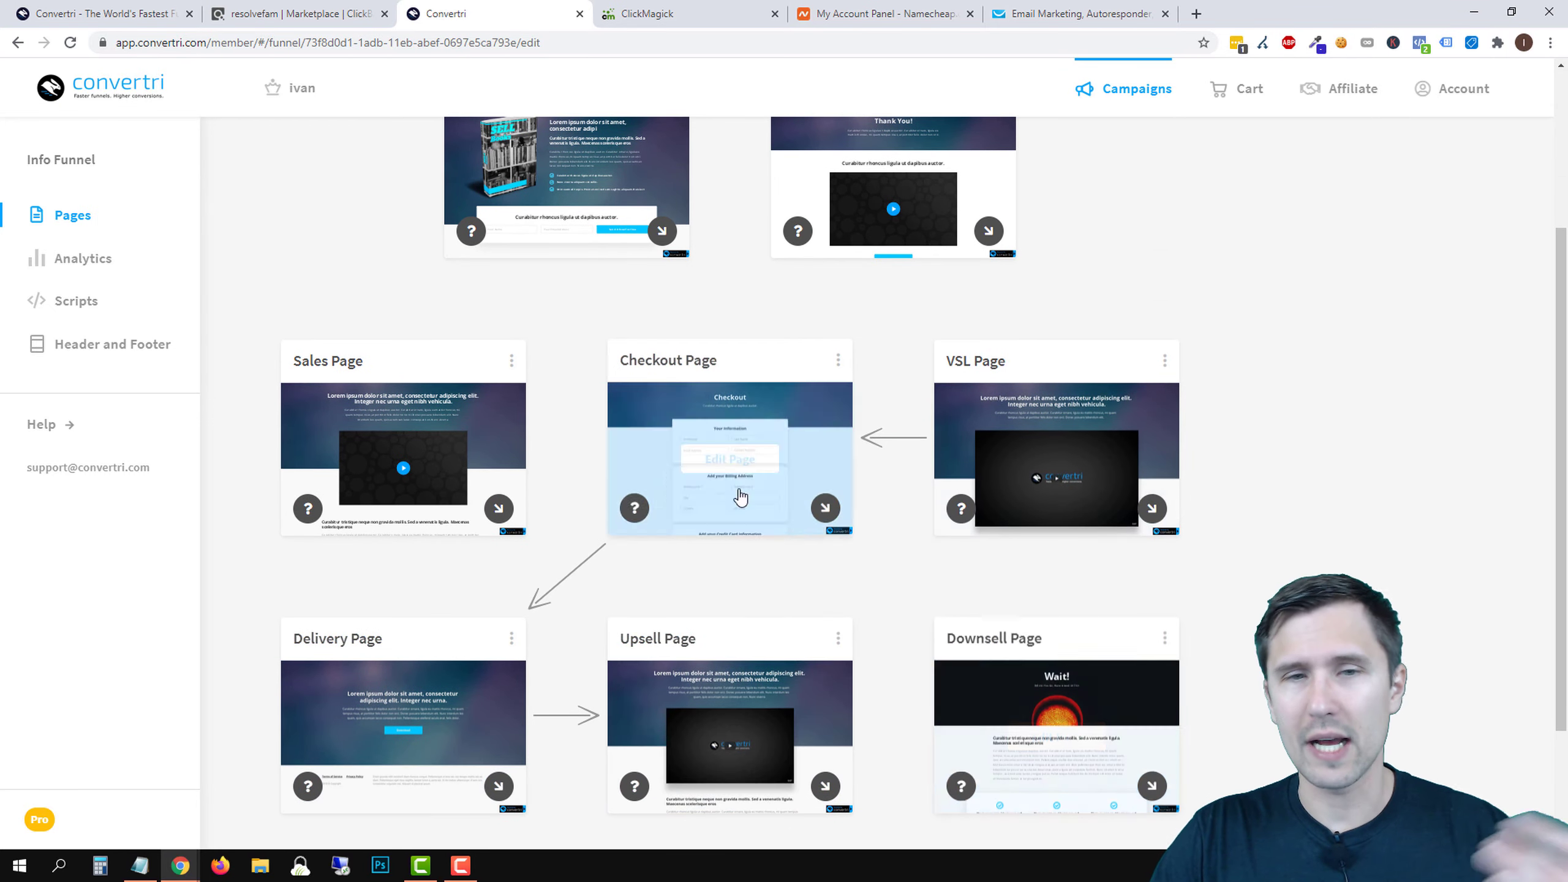
scroll(691, 491, "up", 3)
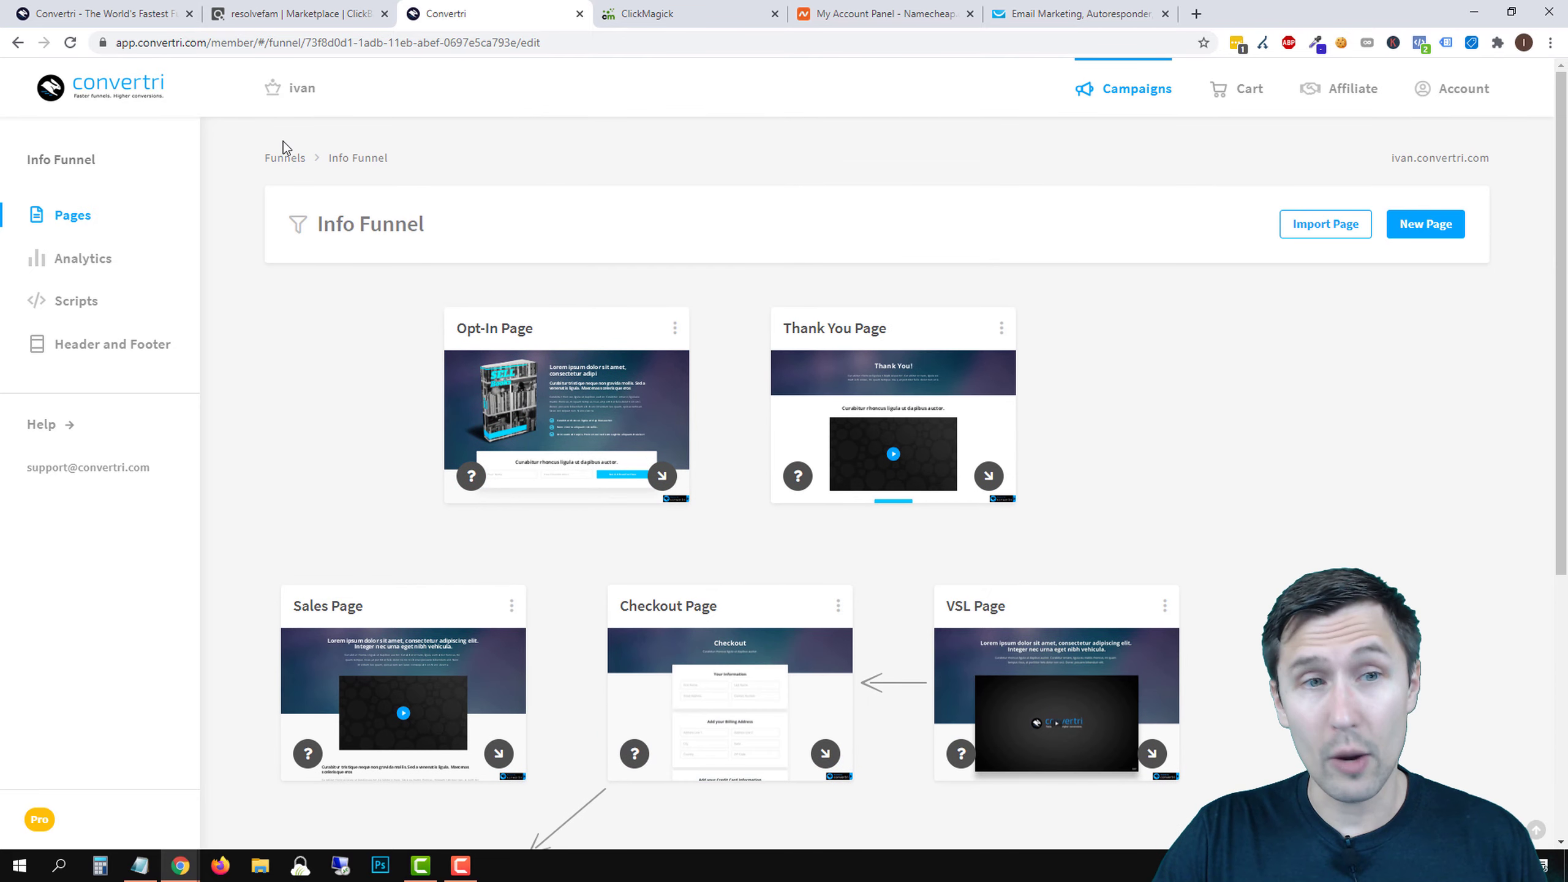
left_click(286, 157)
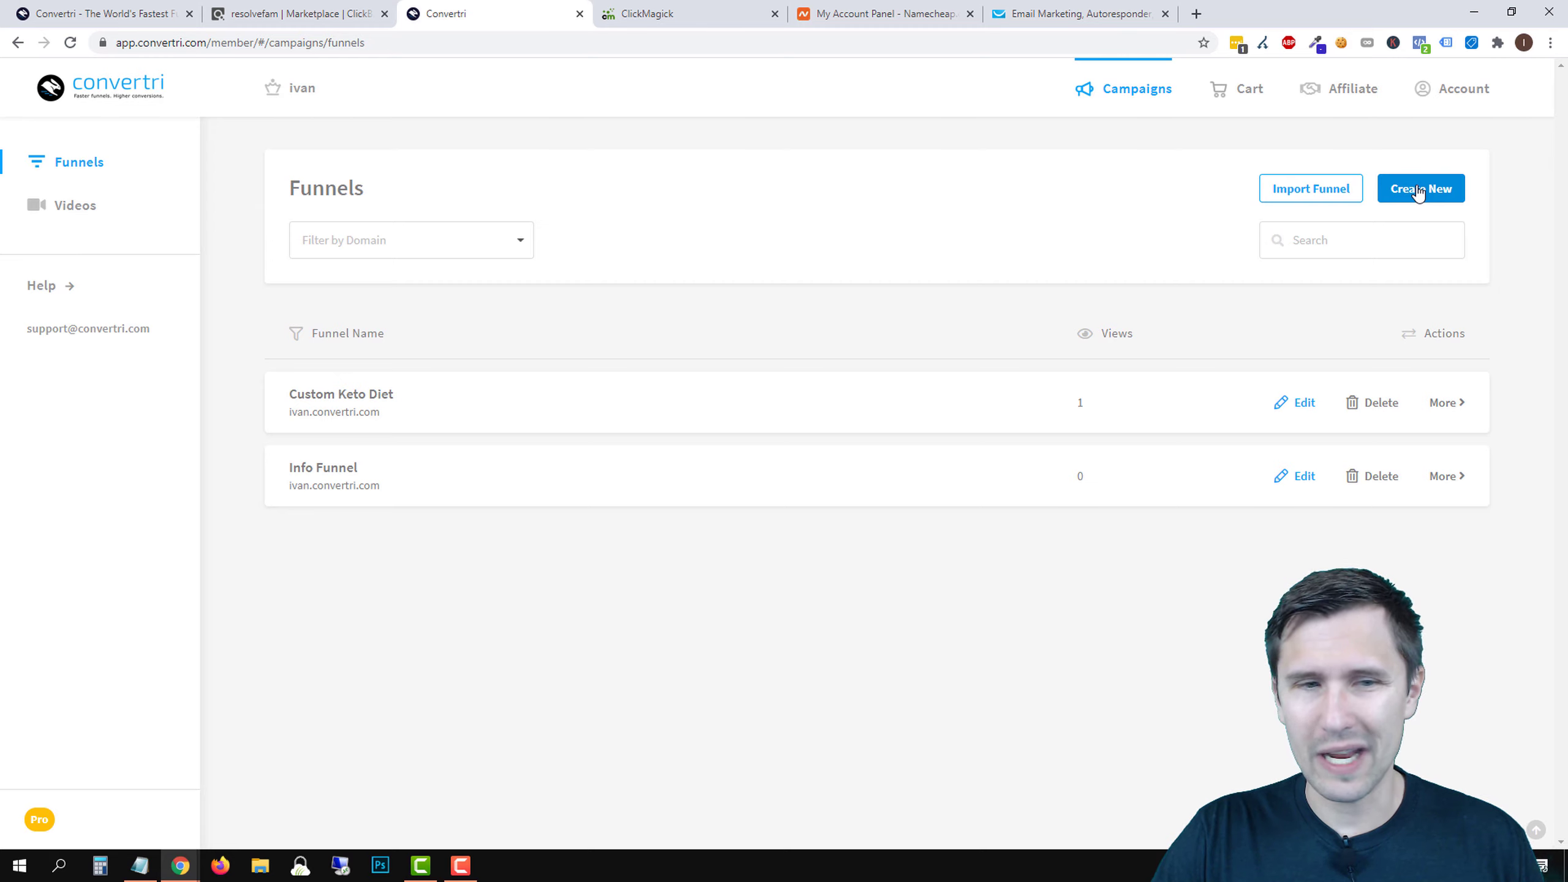
left_click(1390, 475)
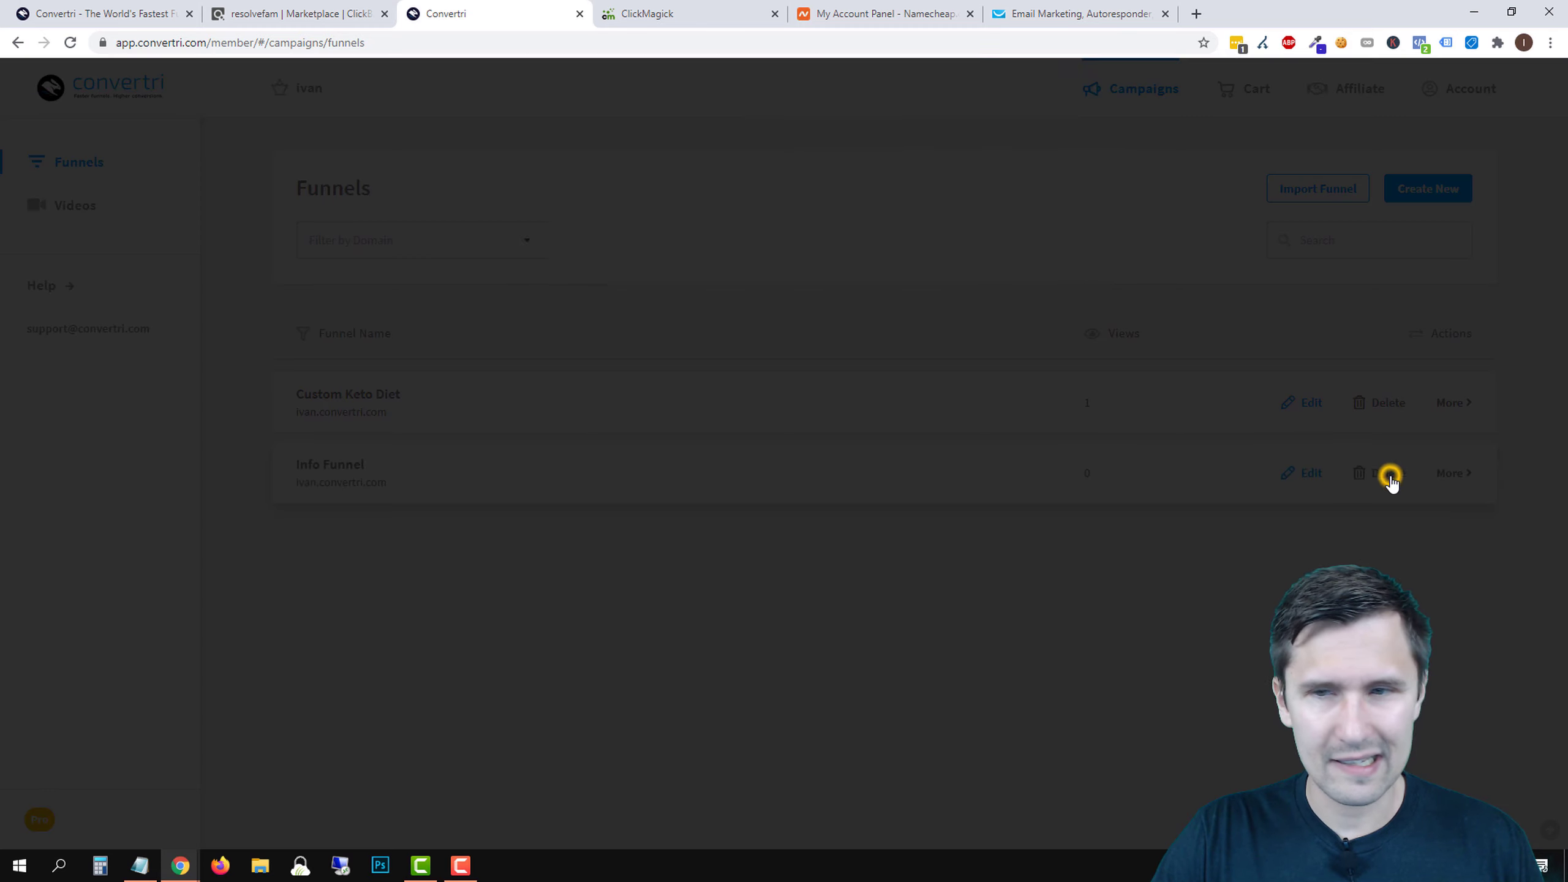
left_click(618, 270)
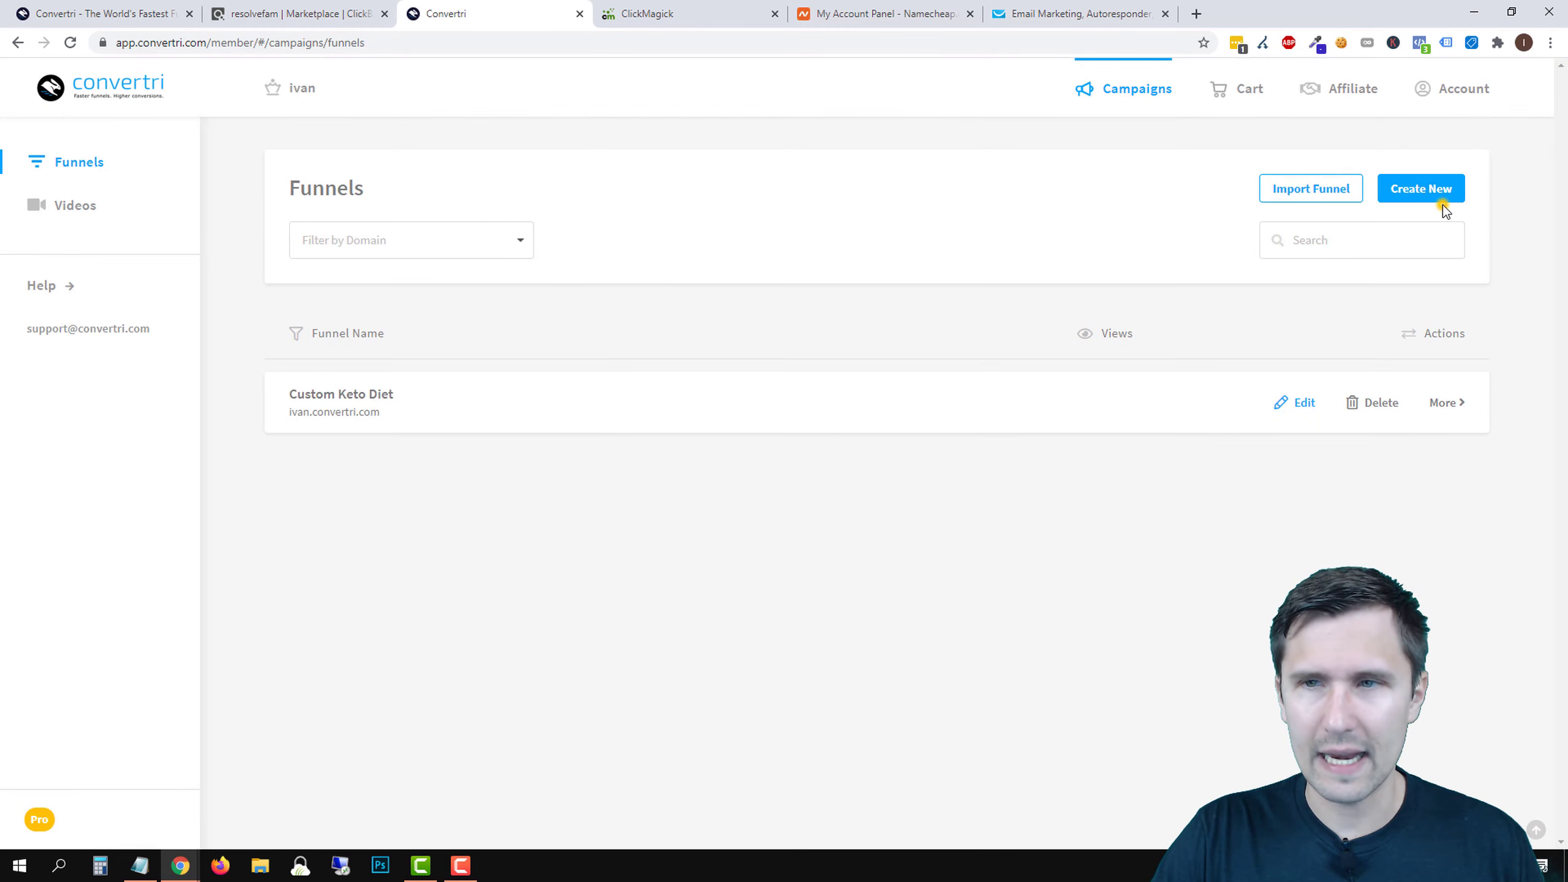
left_click(1433, 196)
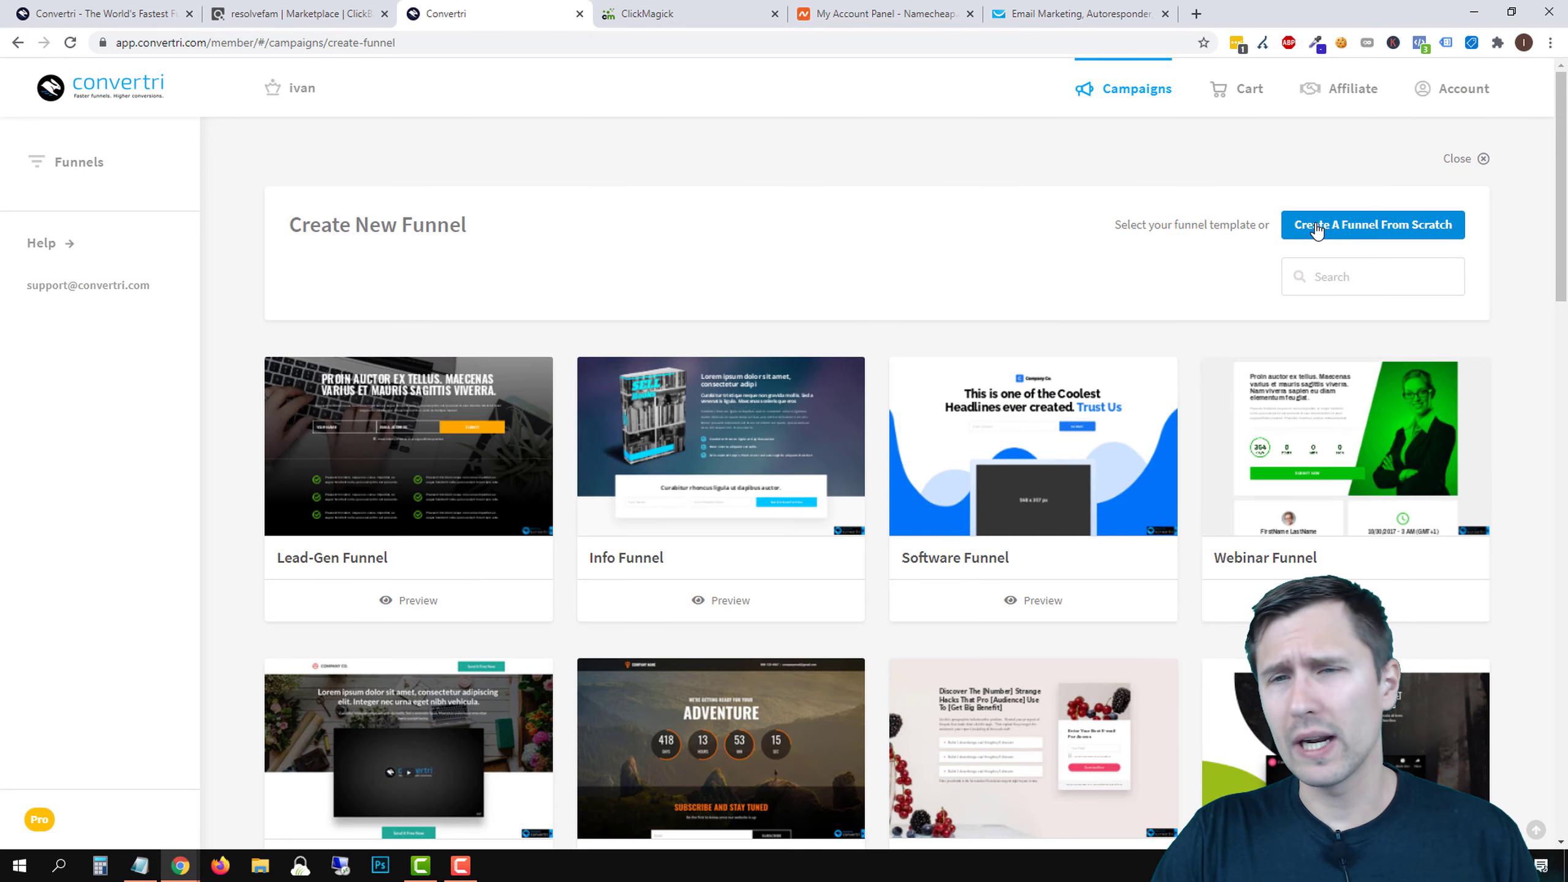
- Create a blank funnel named 'Okinawa Flat Belly Tonic' on the account's convertri.com subdomain
left_click(1317, 226)
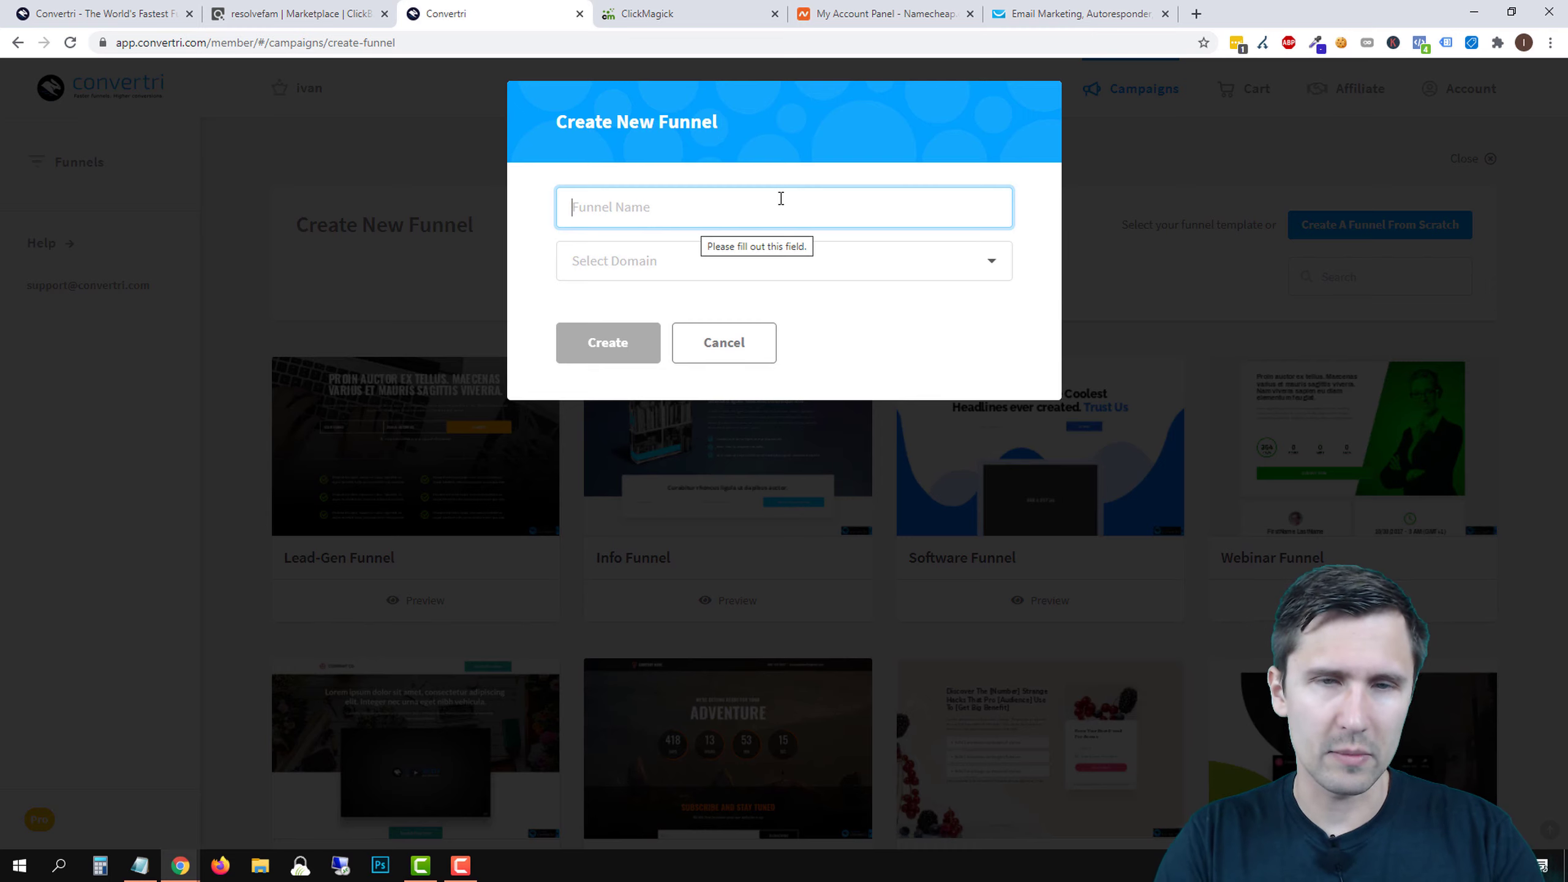
type("Okinawa Flat Belly Tonic")
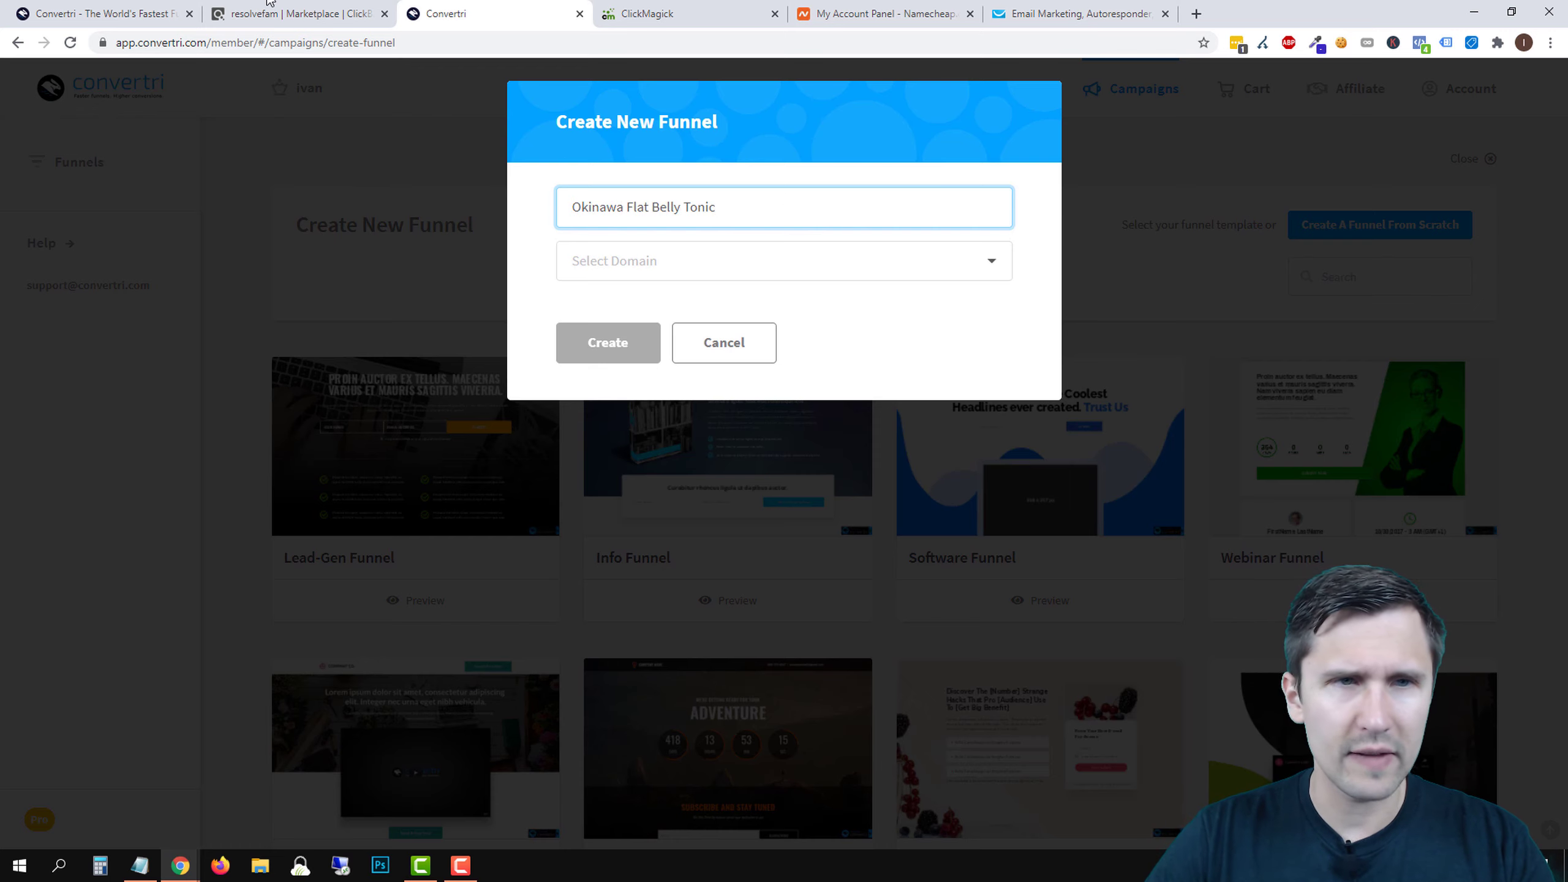
left_click(312, 12)
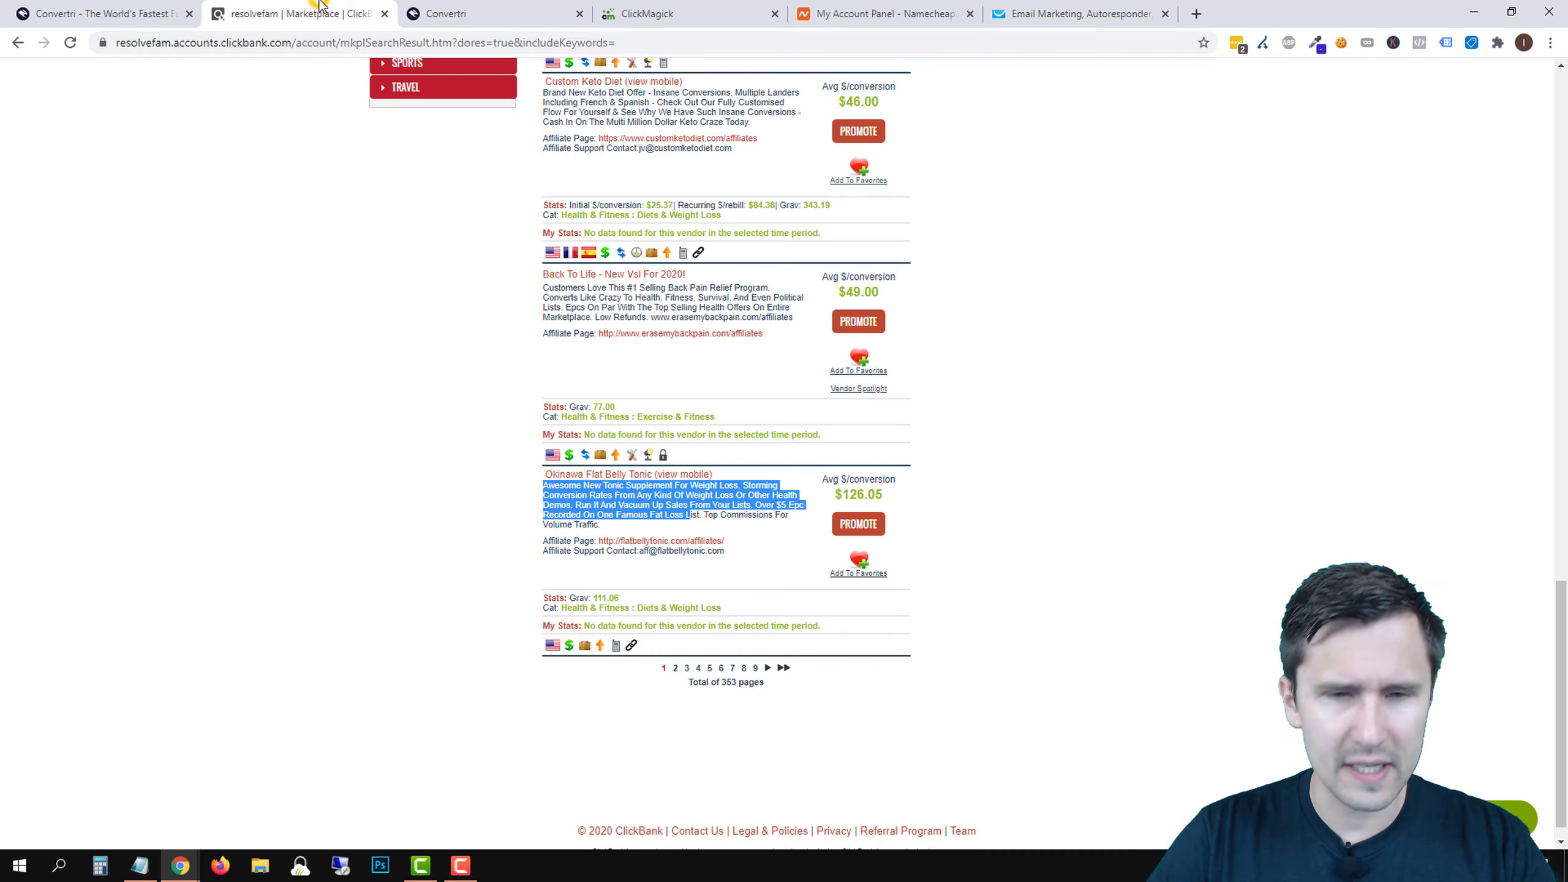
left_click(407, 11)
left_click(616, 256)
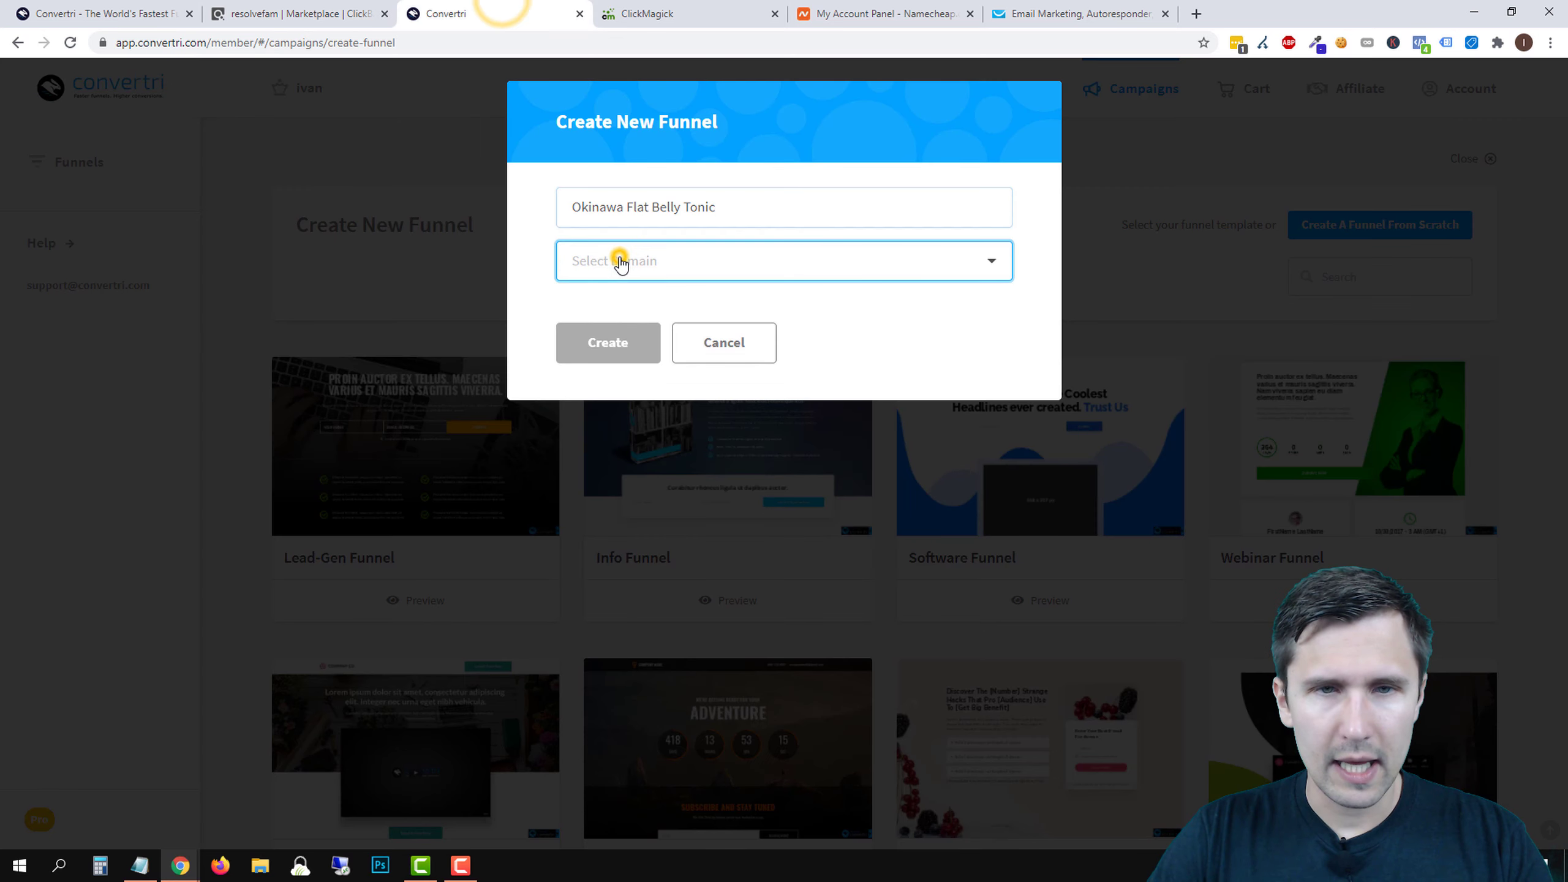
left_click(638, 337)
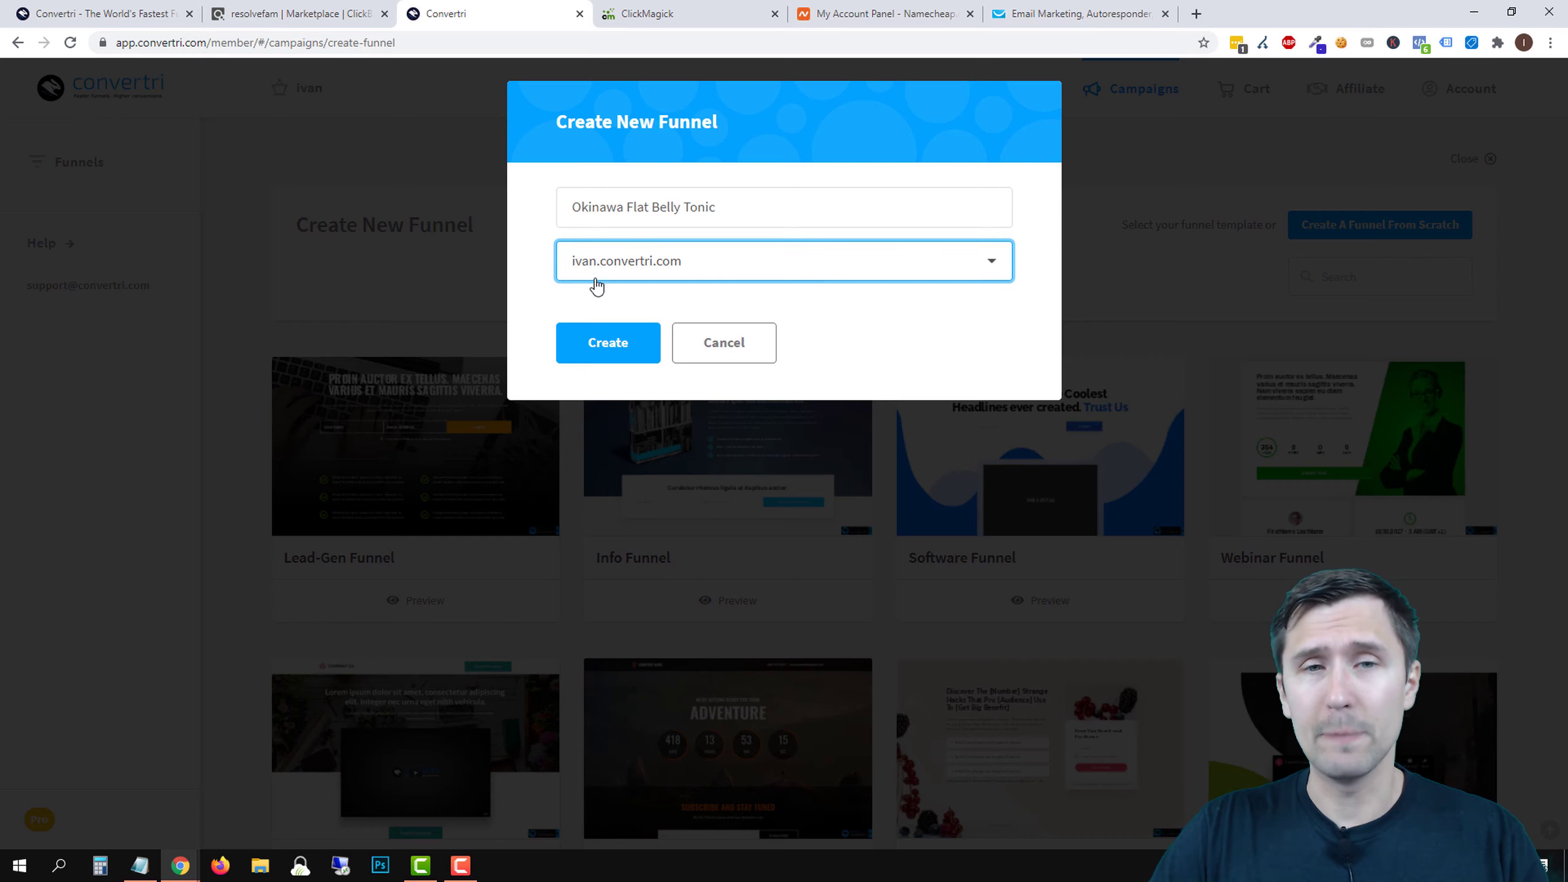
left_click(618, 360)
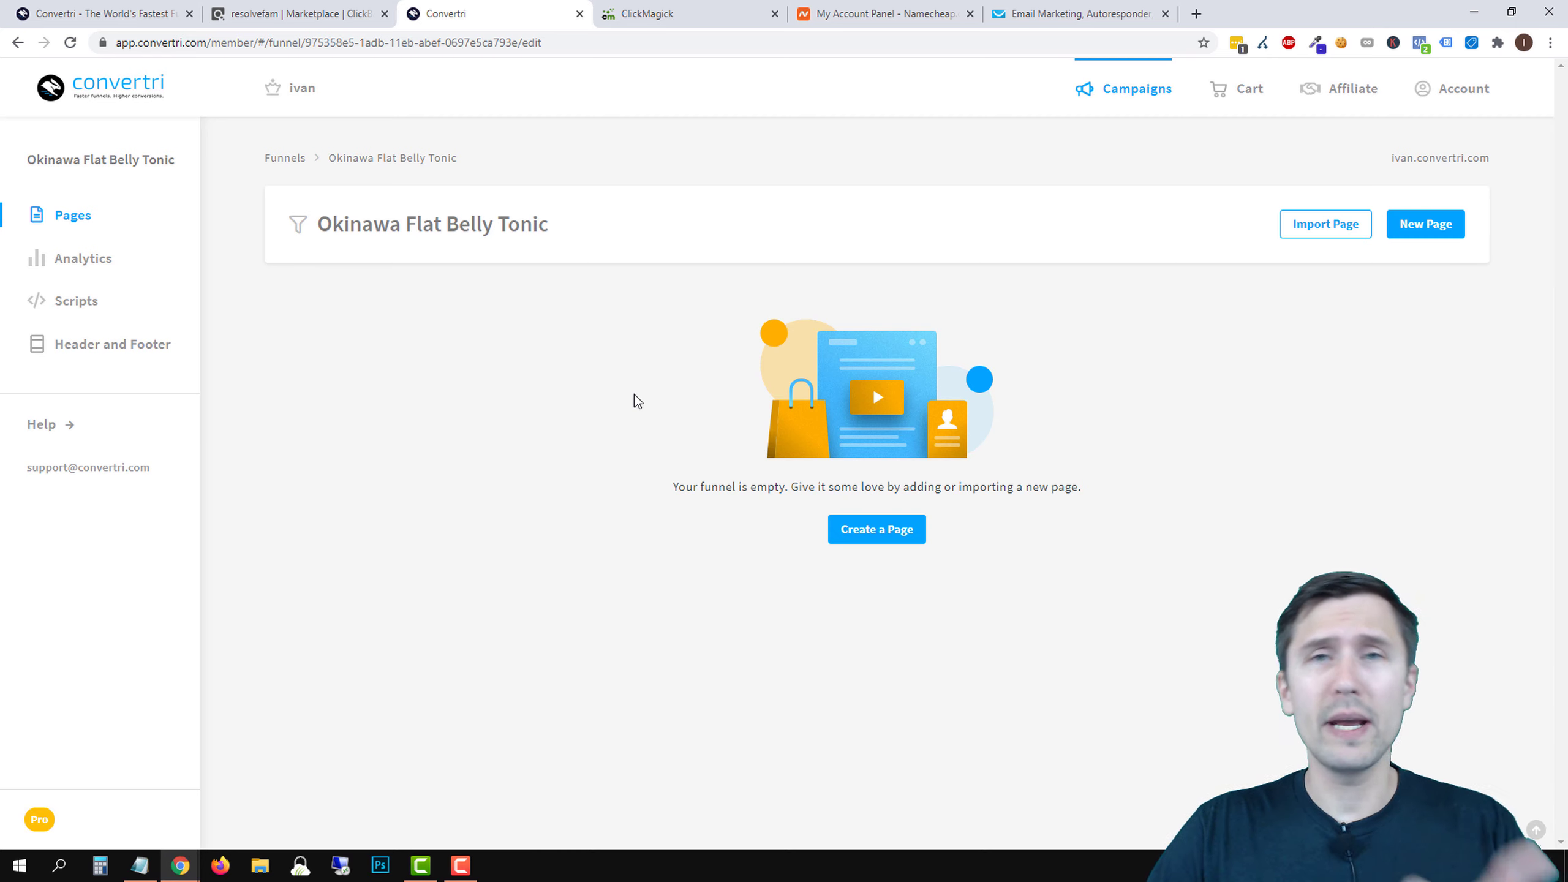
- Browse the page templates and preview the Long Opt-In - Optin template
left_click(878, 534)
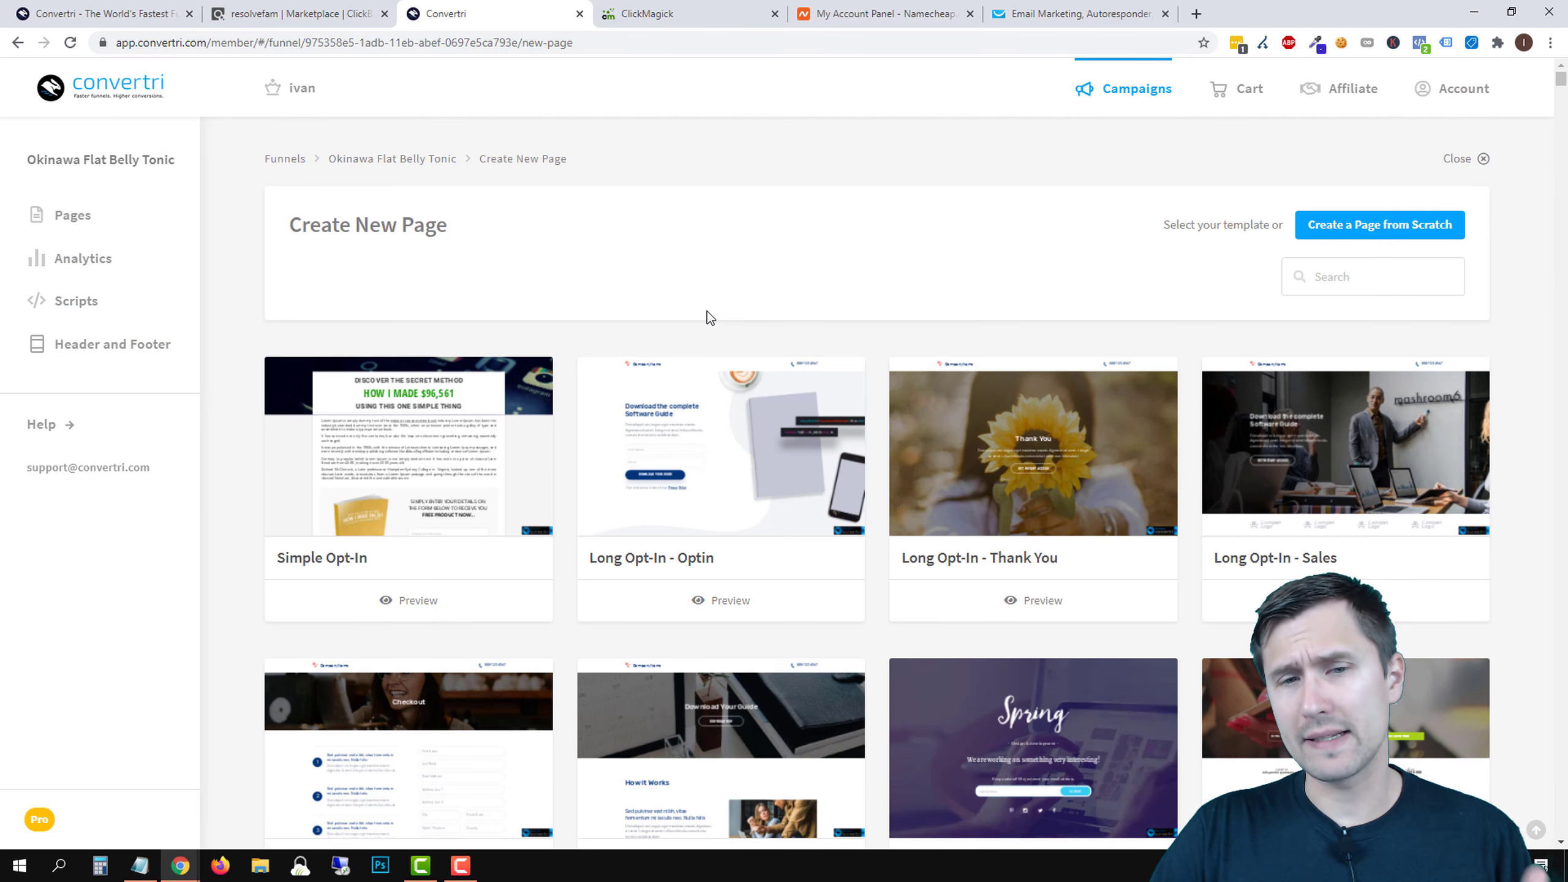
scroll(828, 299, "down", 15)
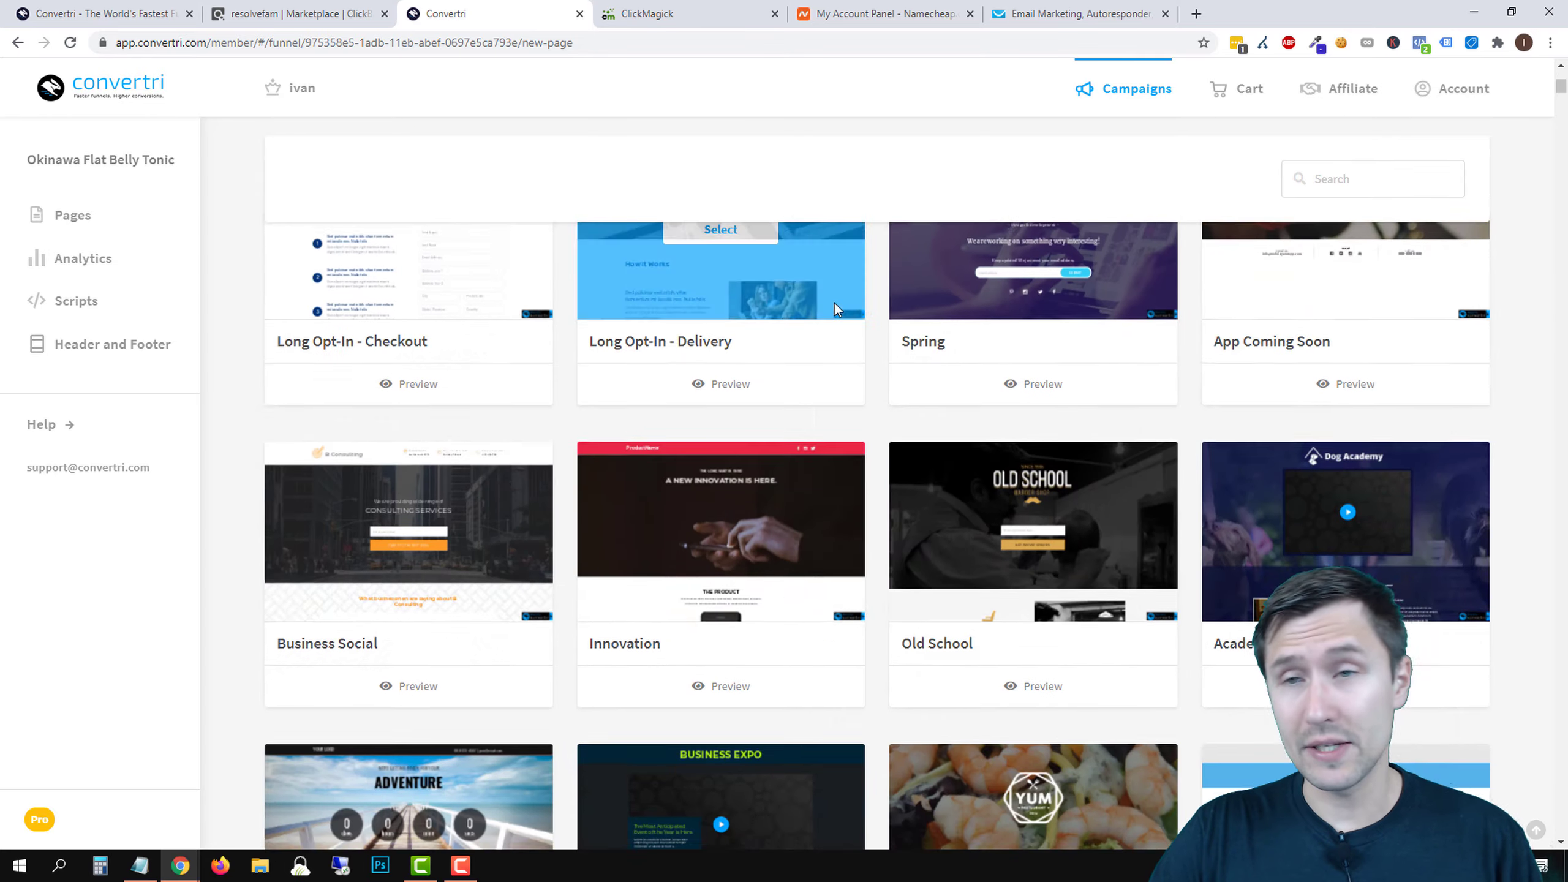
mouse_move(1564, 93)
left_mouse_down()
mouse_move(1565, 263)
mouse_move(1565, 68)
left_mouse_up()
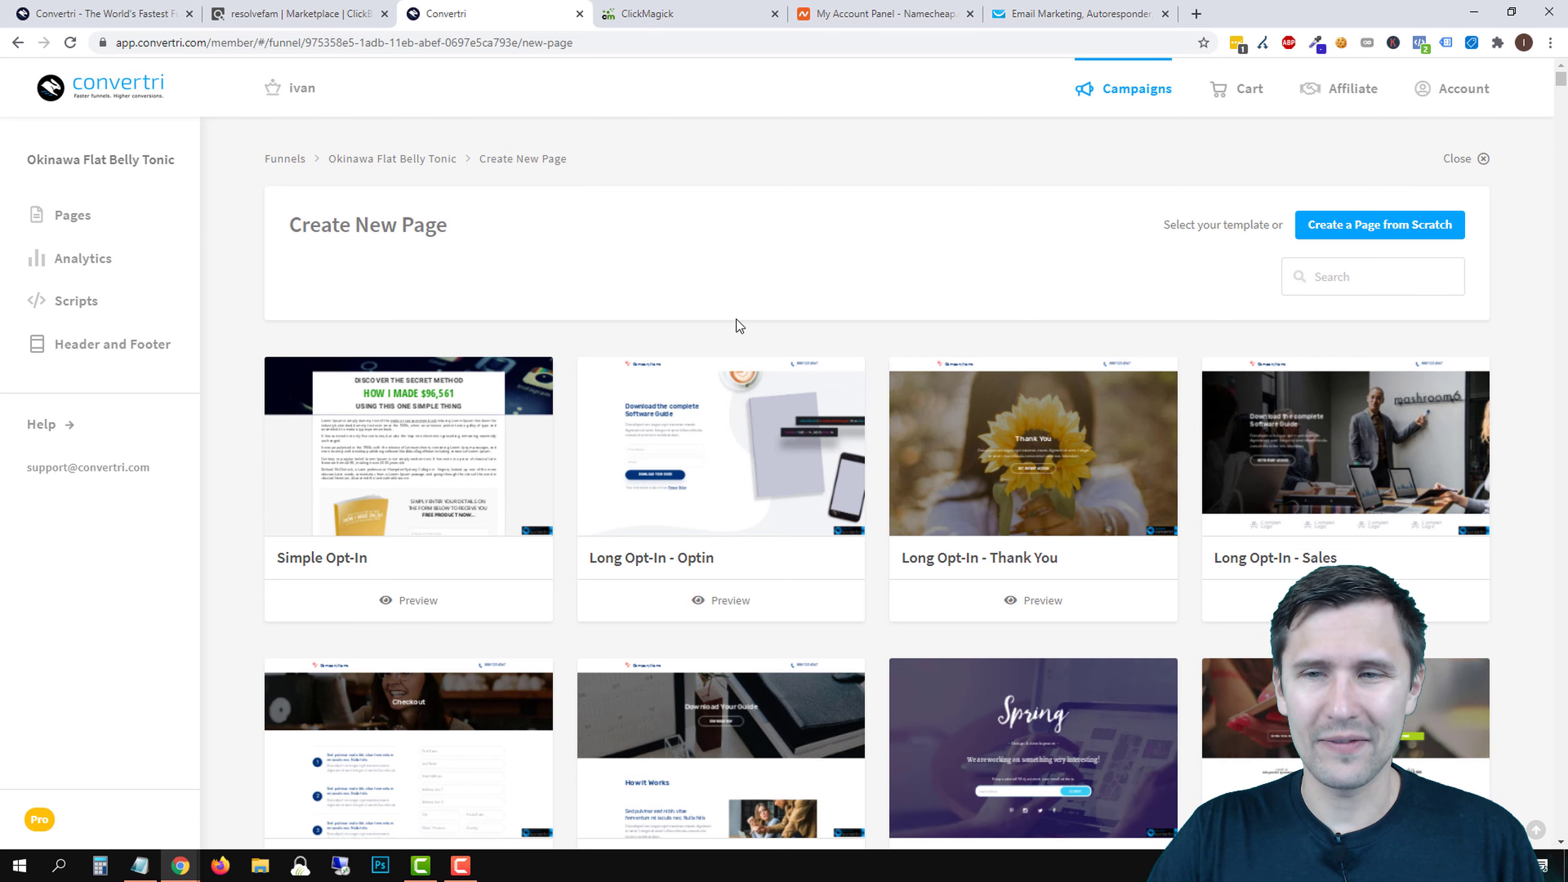
scroll(703, 322, "down", 2)
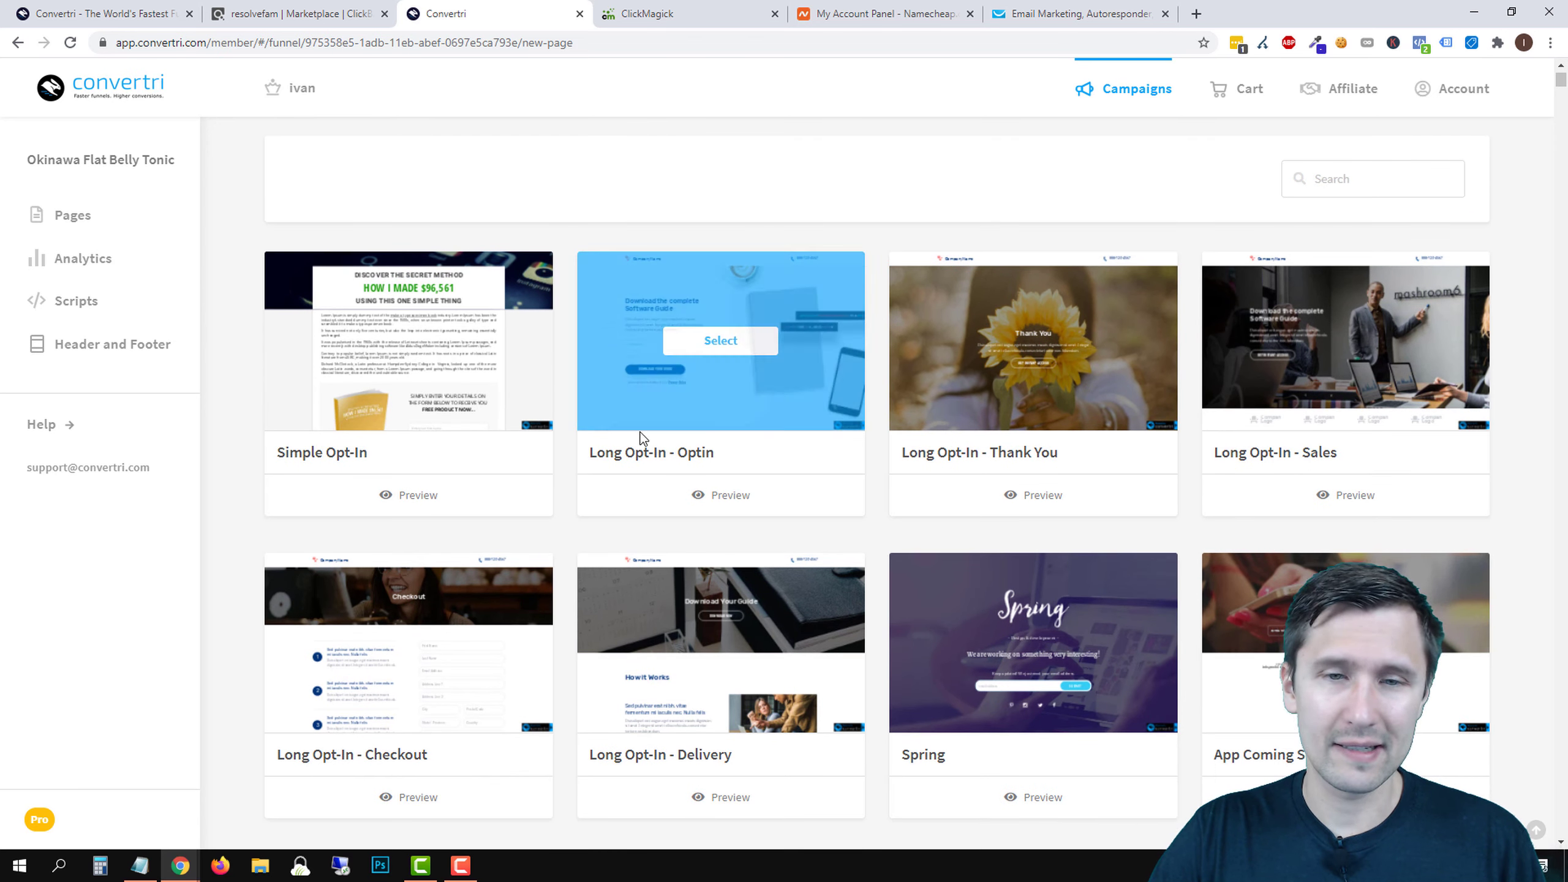
left_click(698, 495)
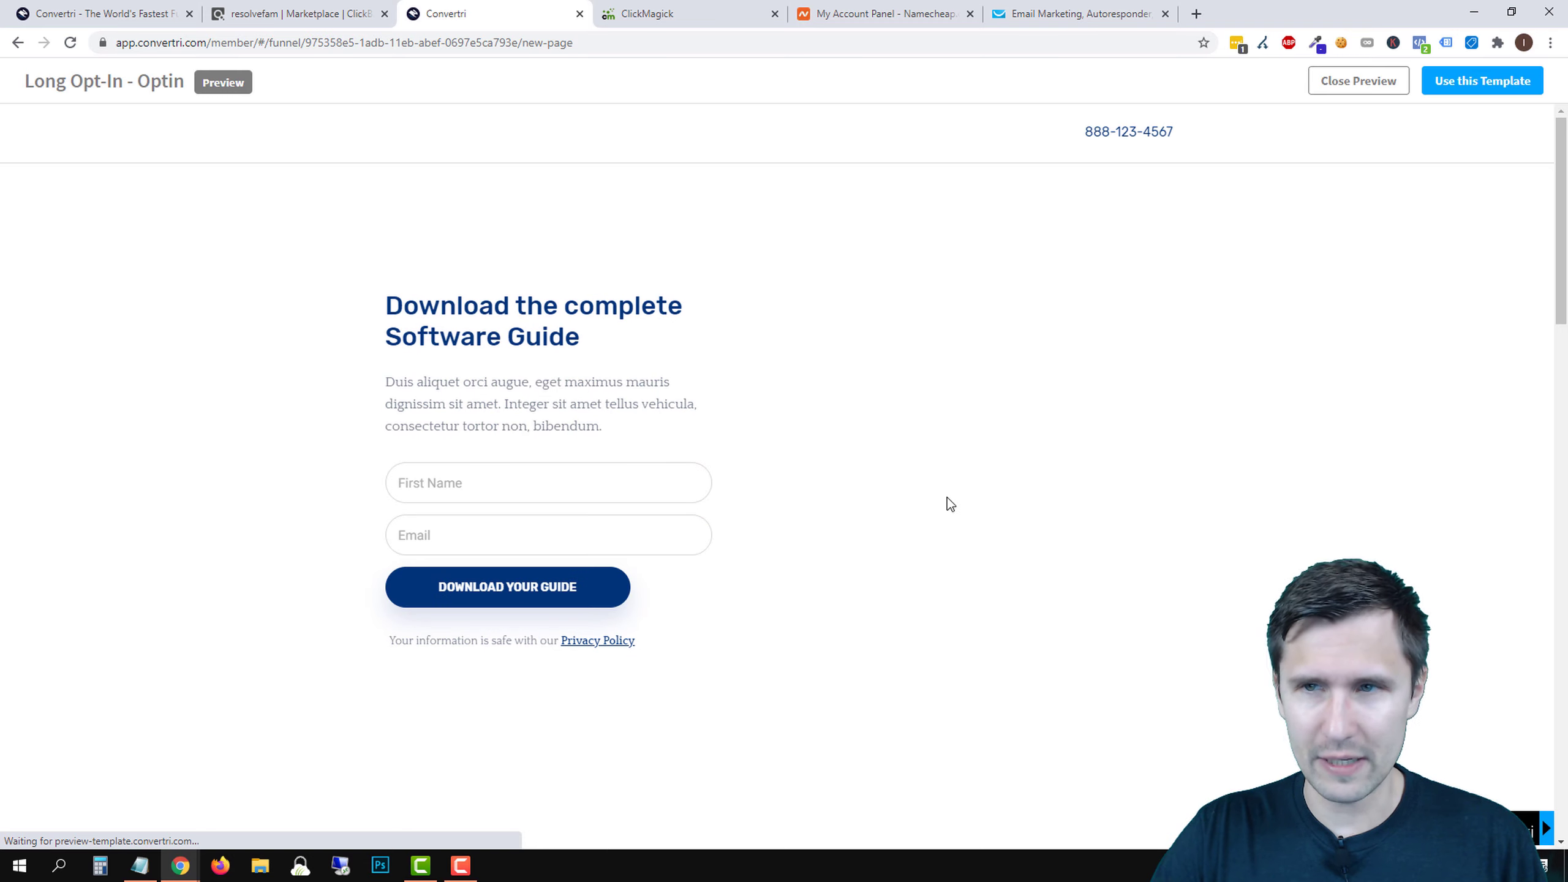
scroll(802, 494, "down", 8)
scroll(904, 612, "up", 5)
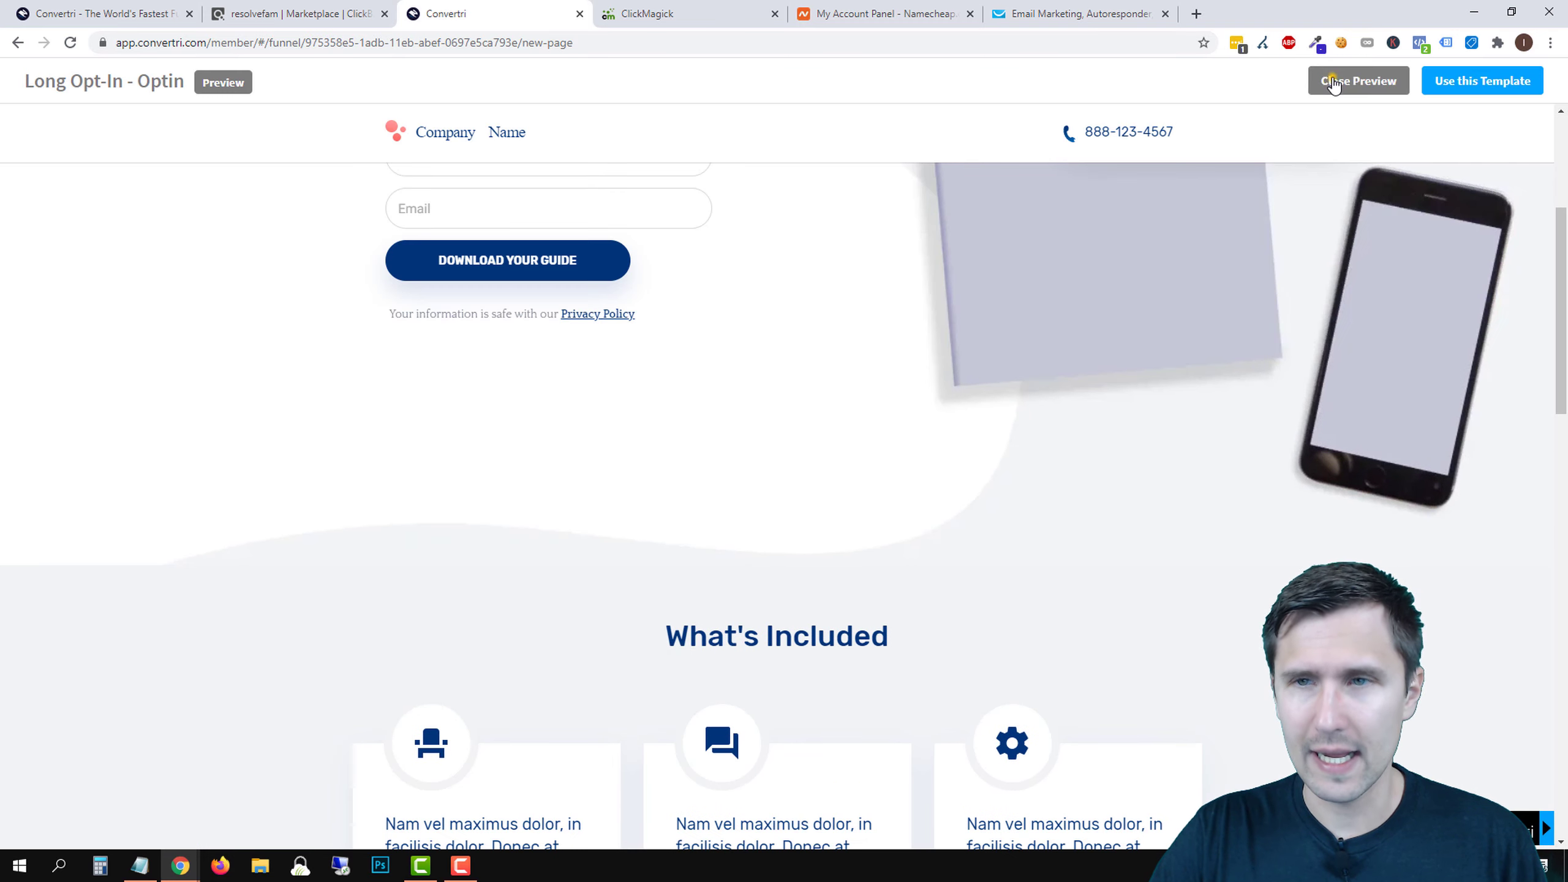
left_click(1333, 78)
- Add a page named 'Landing Page' from the Long Opt-In - Optin template
mouse_move(726, 377)
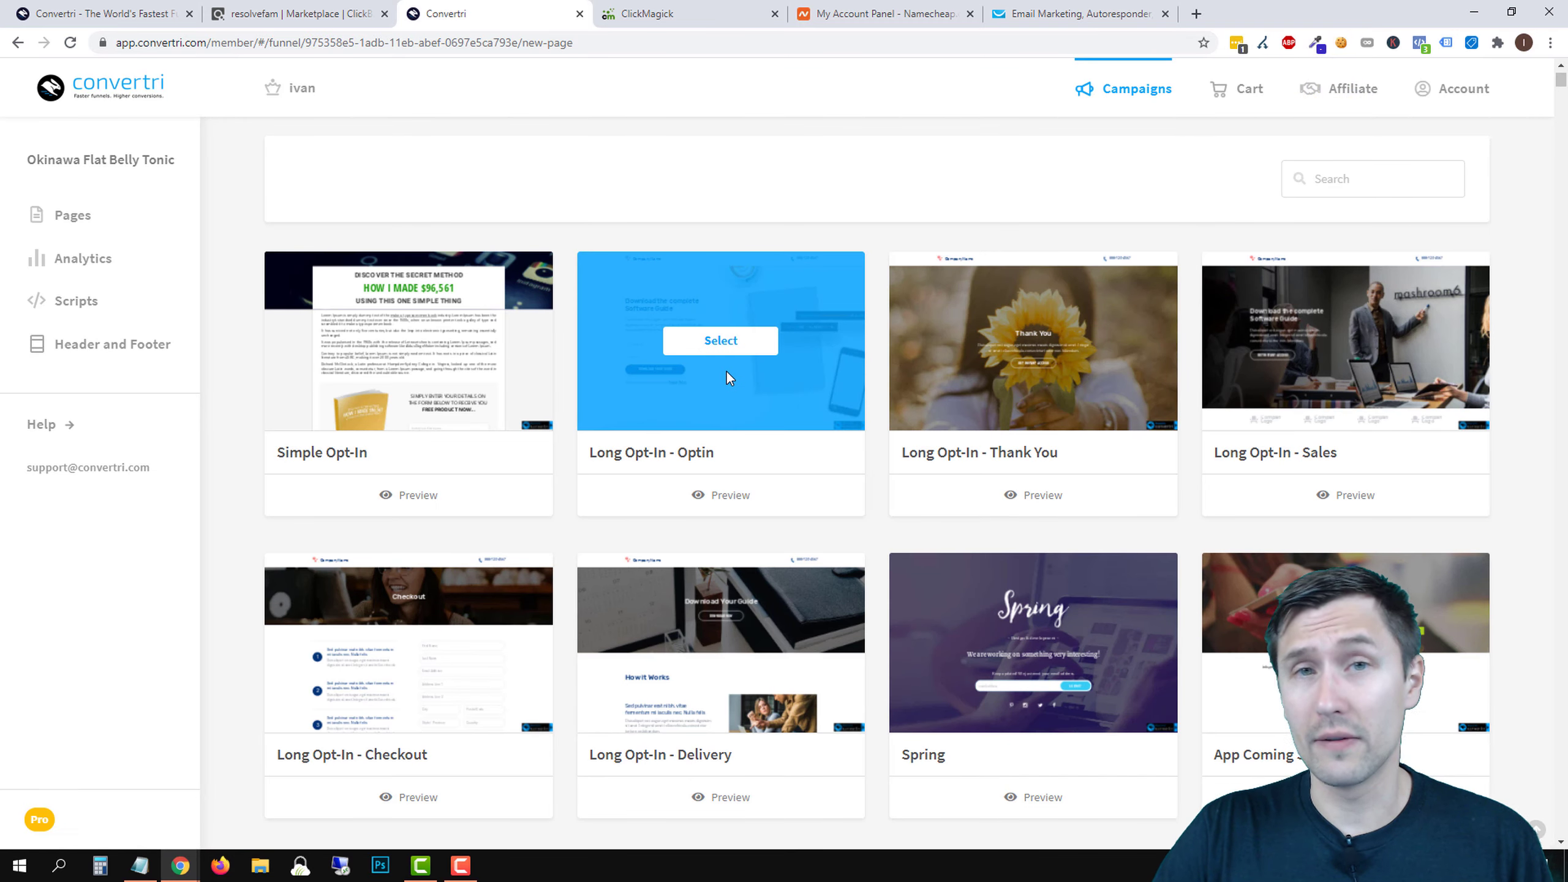
left_click(725, 339)
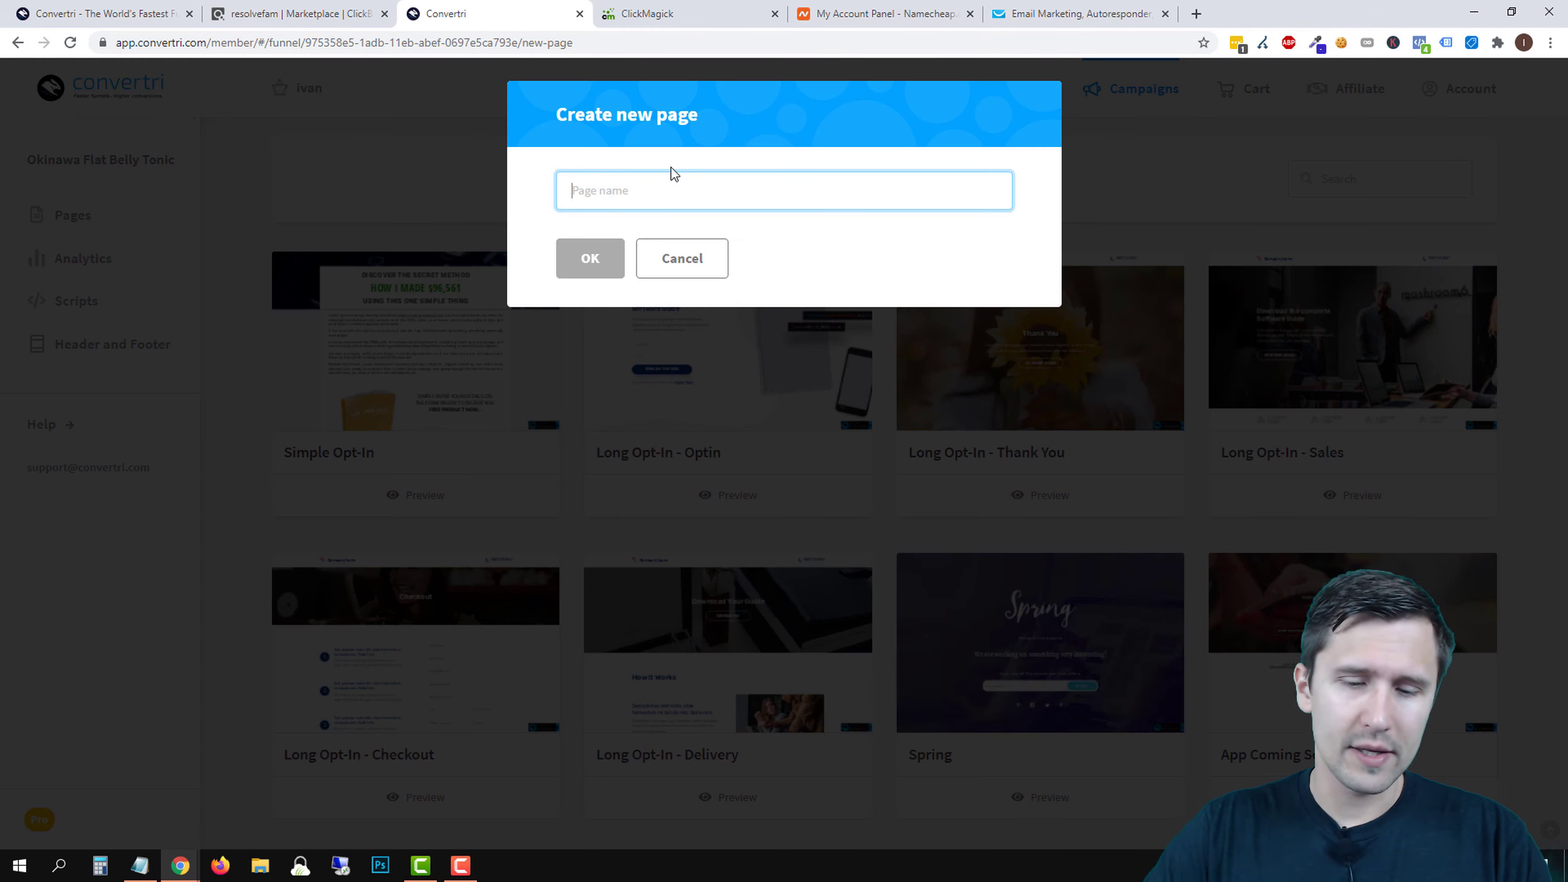
type("Landing Page")
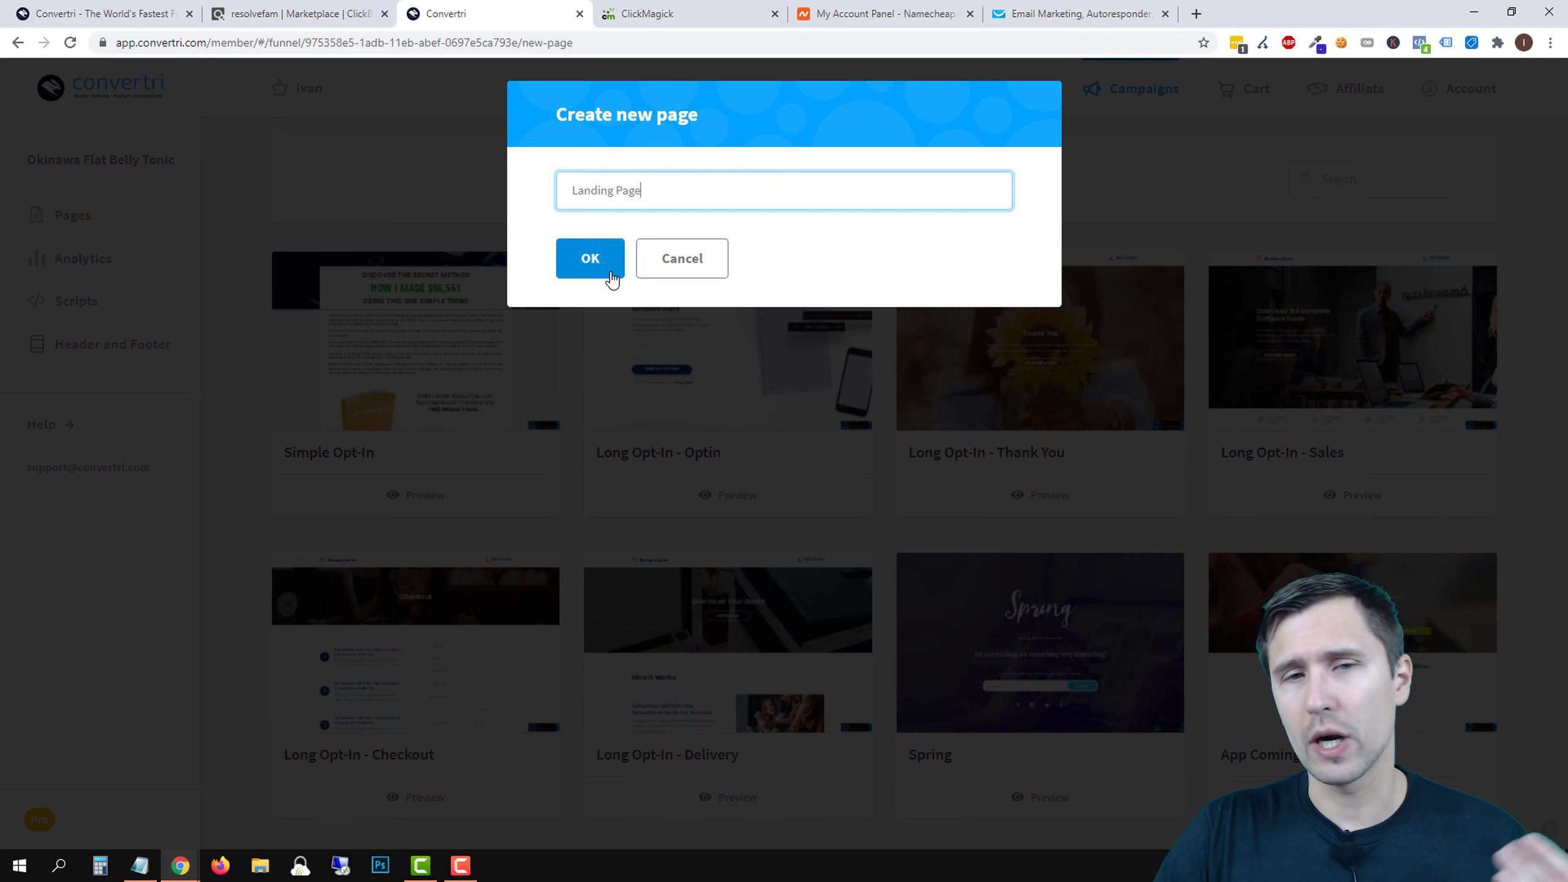
left_click(610, 272)
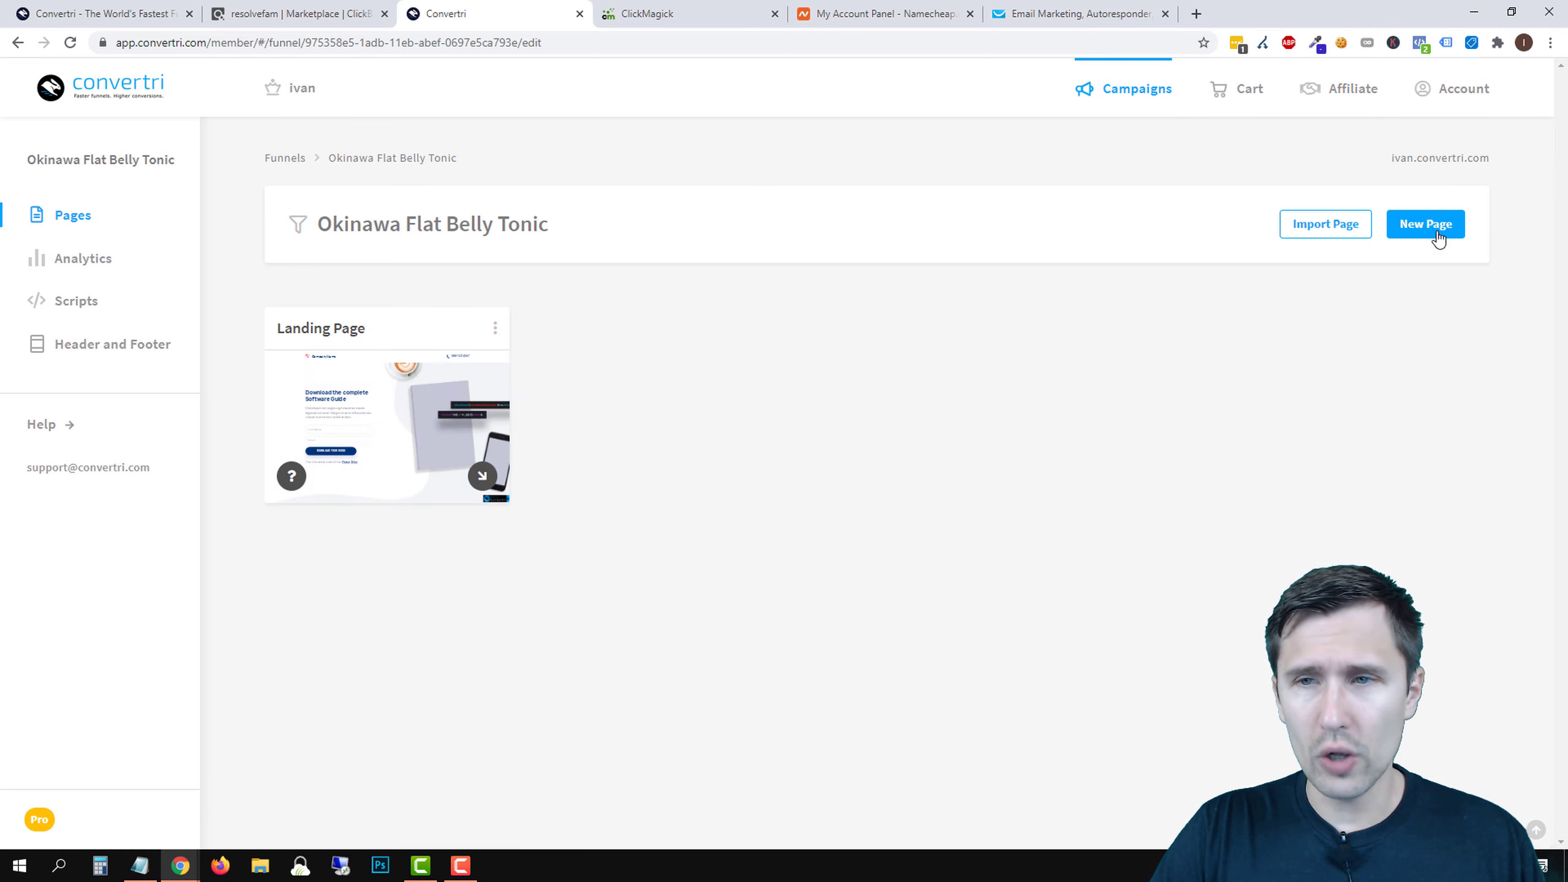
- Search templates for 'thank' and add a 'Thank You' page from Long Opt-In - Thank You
left_click(1438, 226)
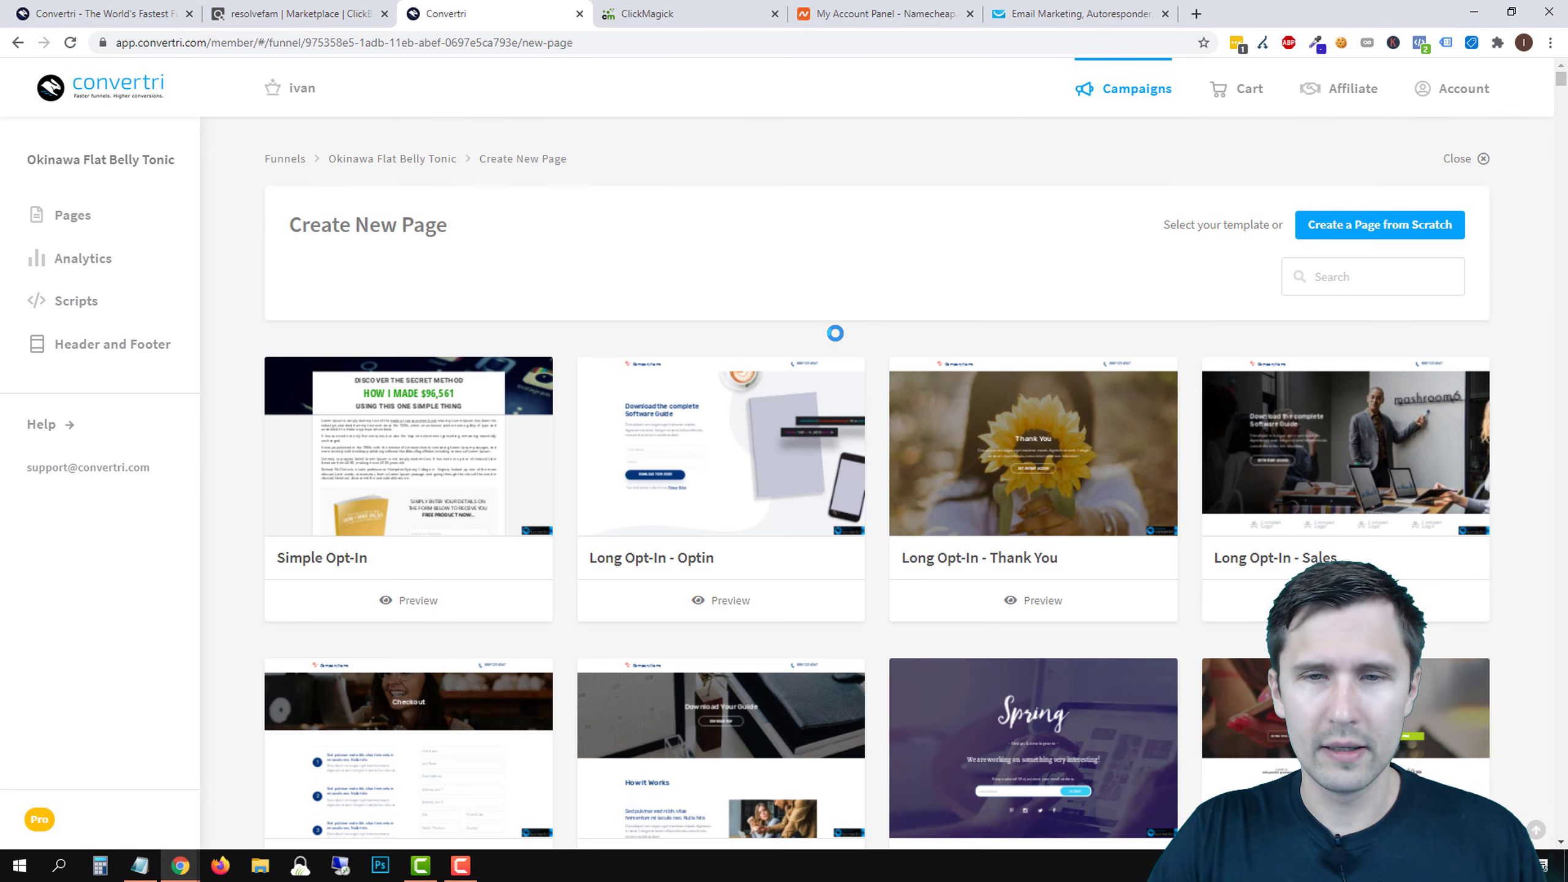
left_click(1322, 289)
type("thank you")
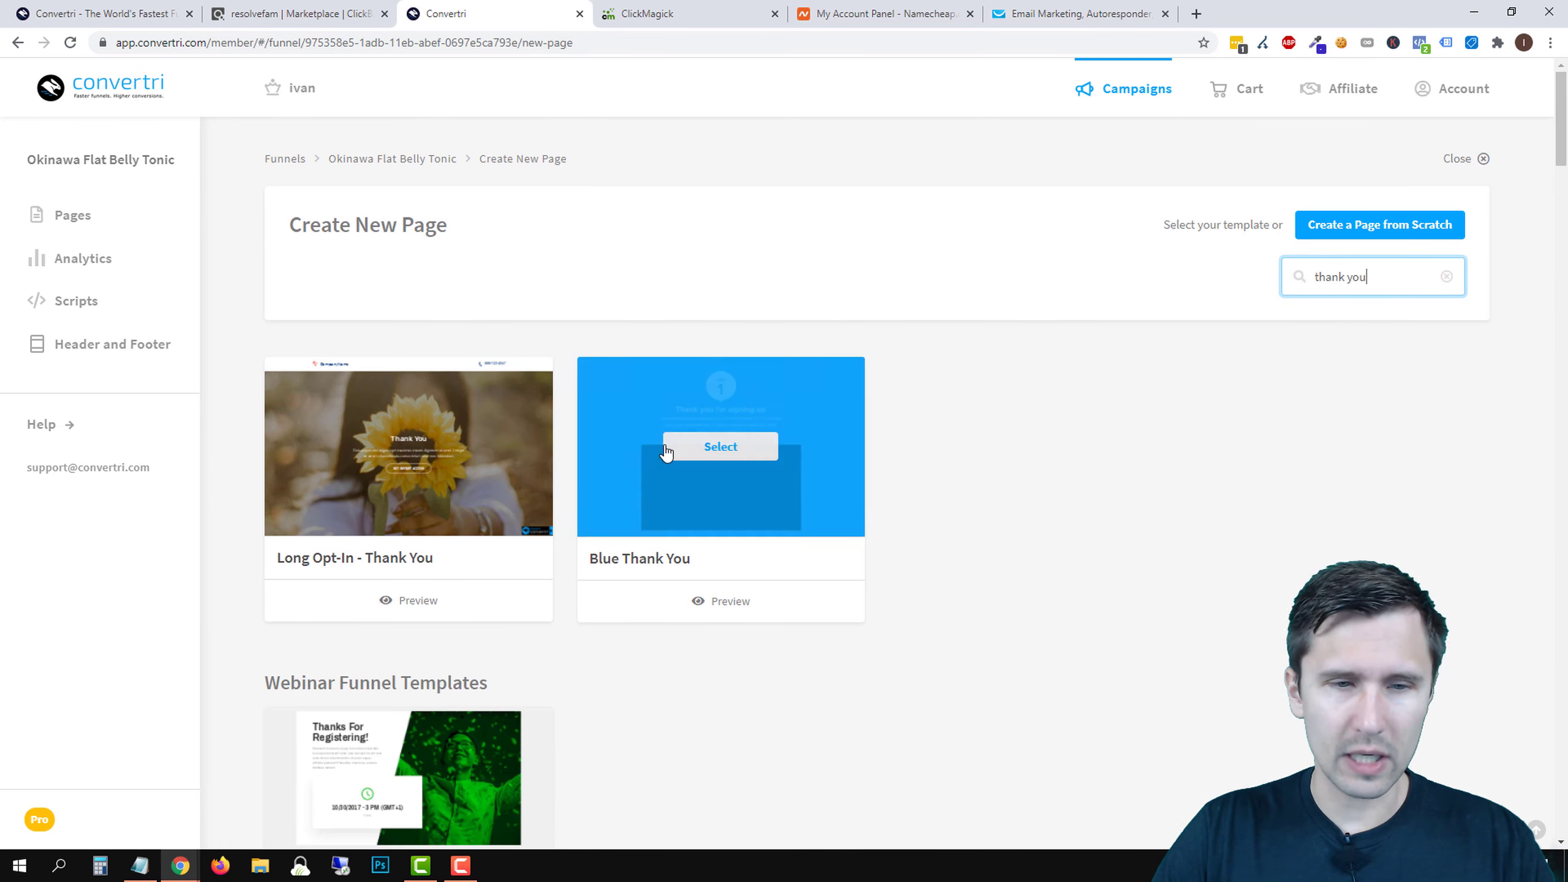
scroll(686, 448, "down", 15)
scroll(686, 549, "down", 10)
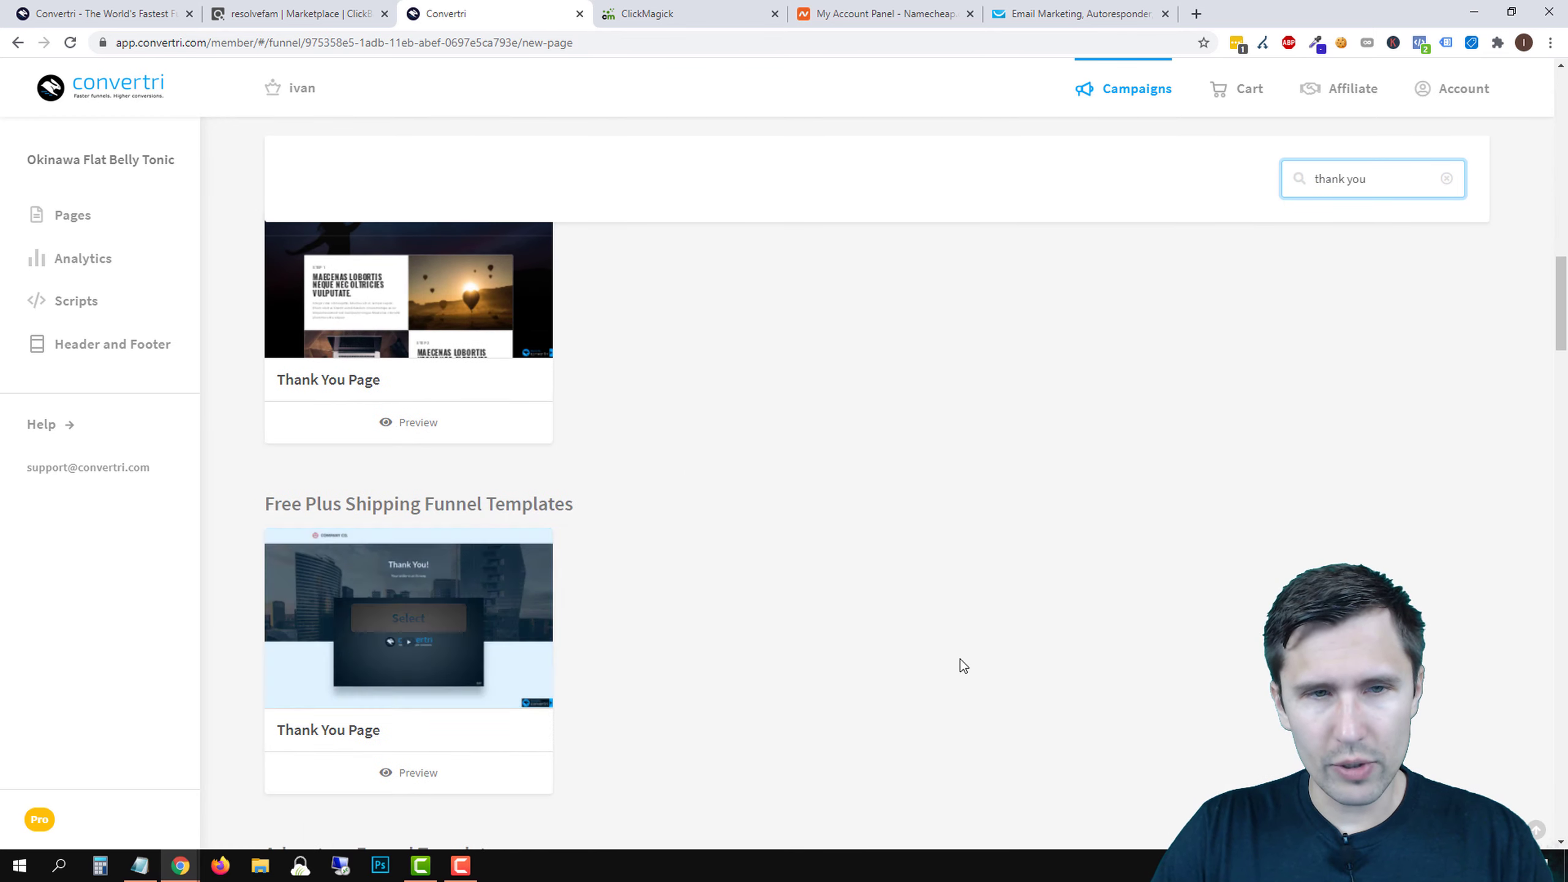
scroll(689, 652, "up", 20)
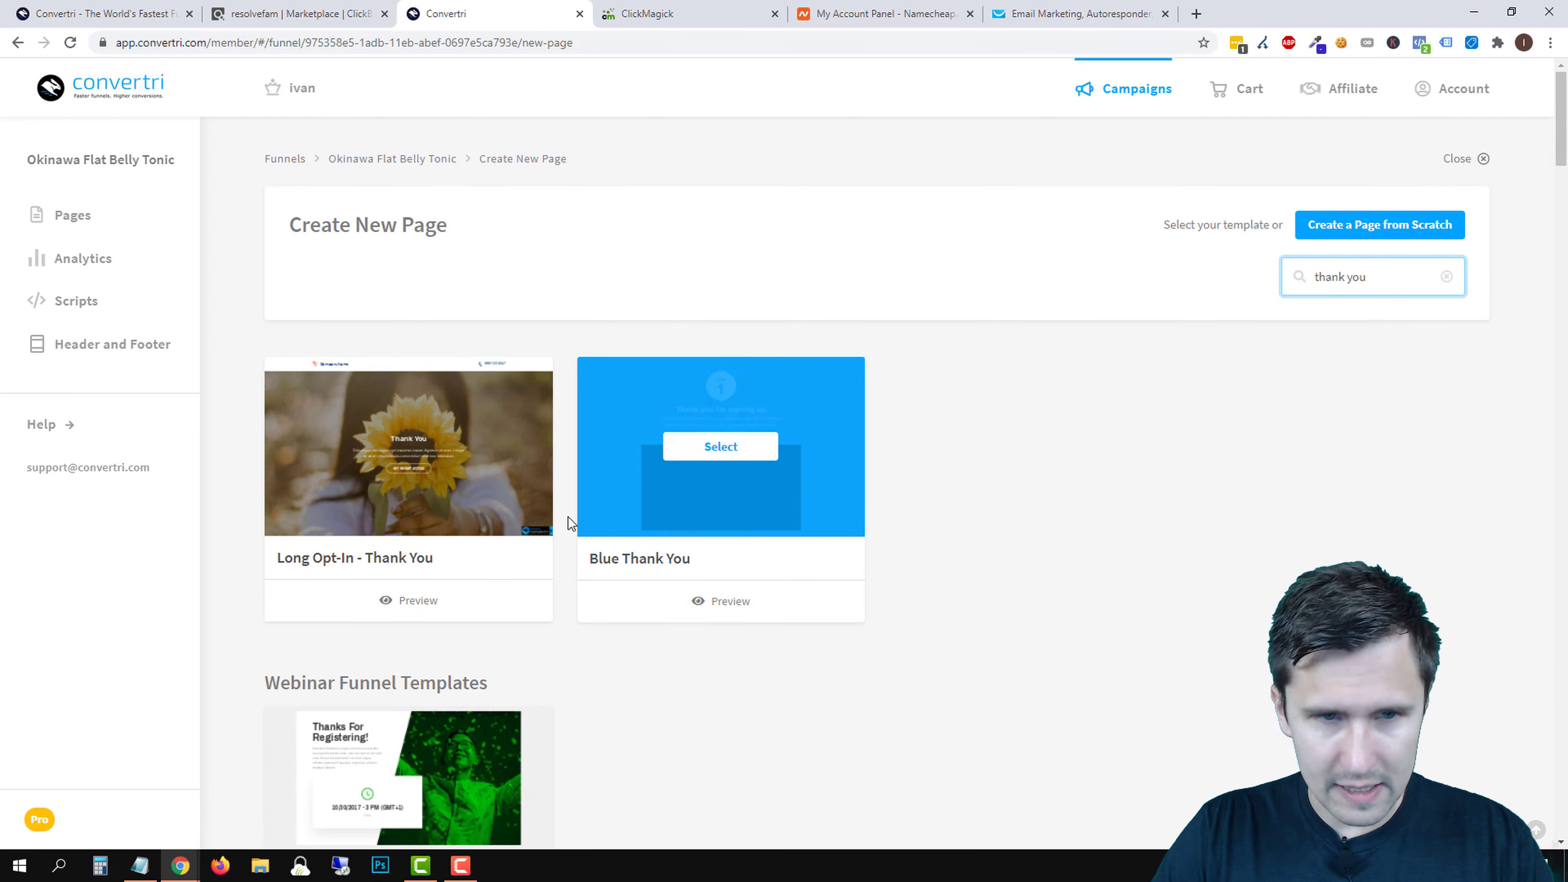
mouse_move(361, 478)
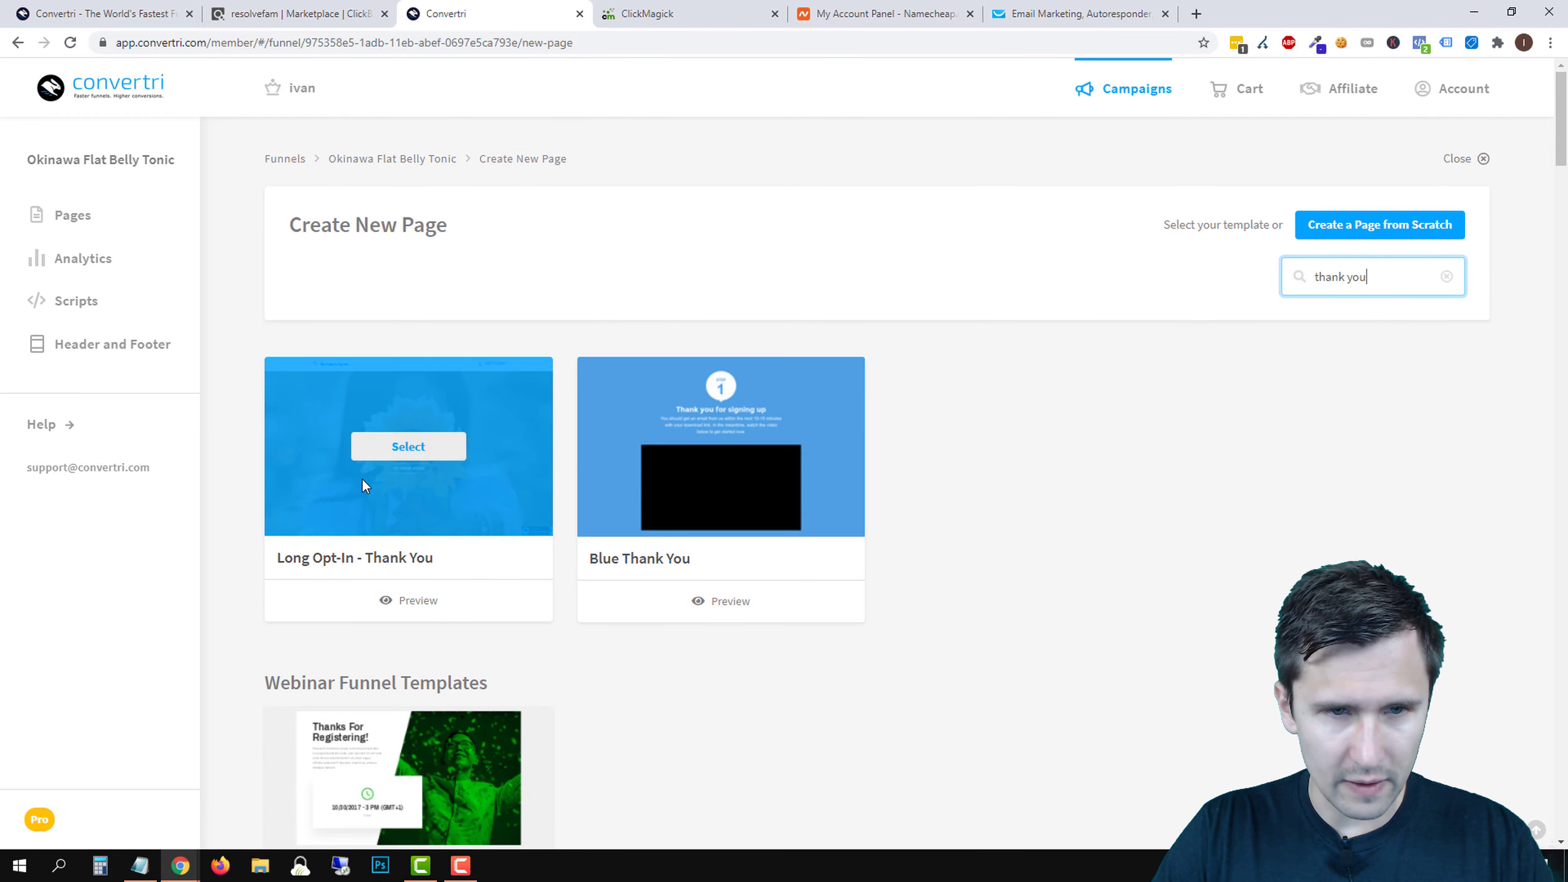
left_click(421, 454)
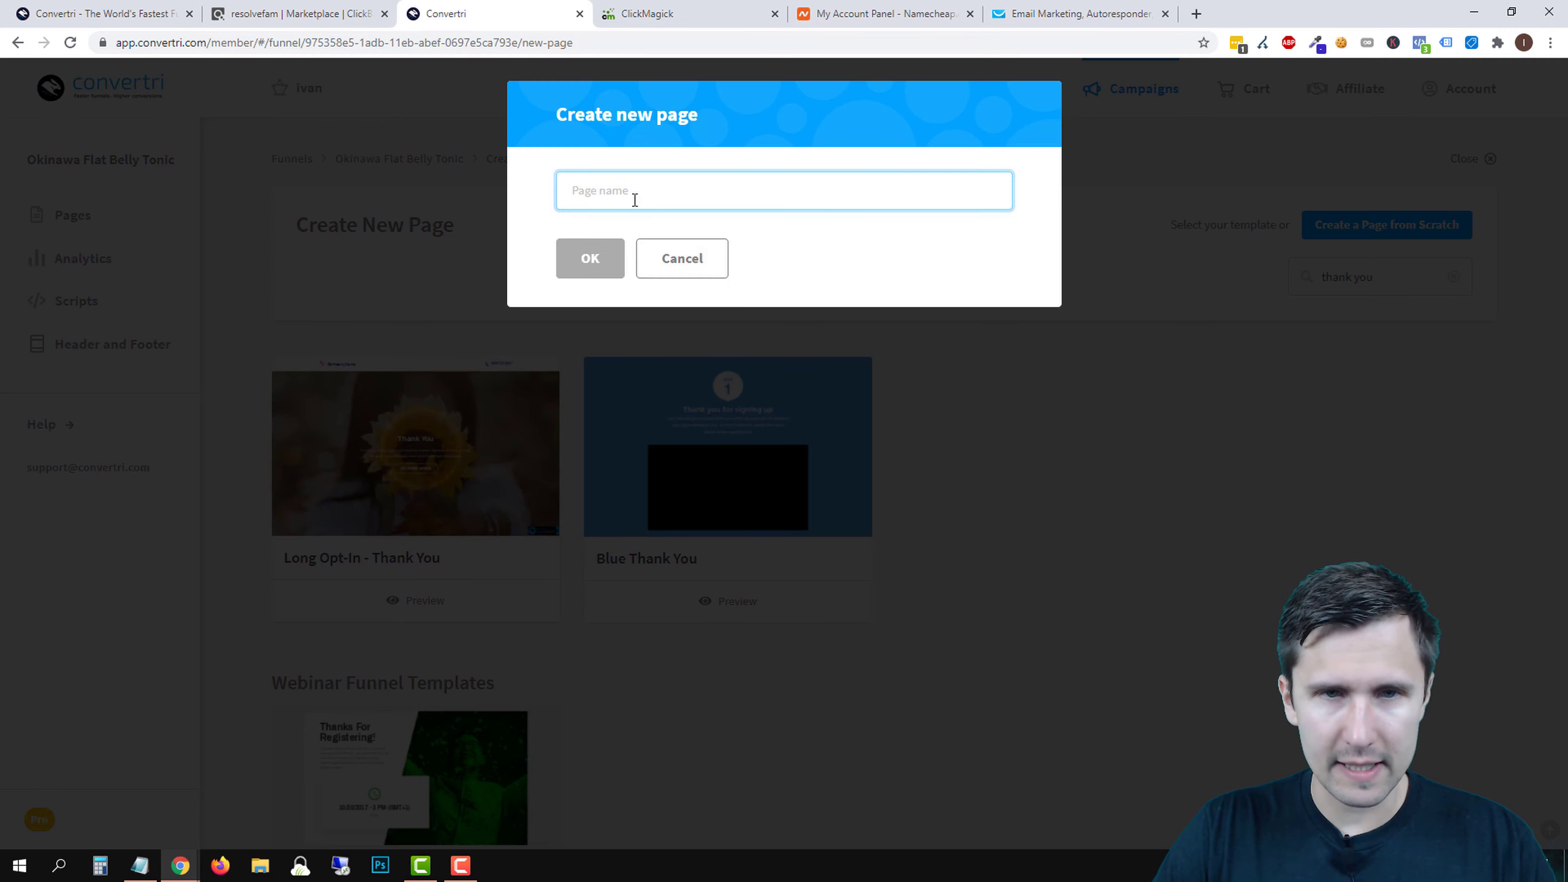
type("Thank You")
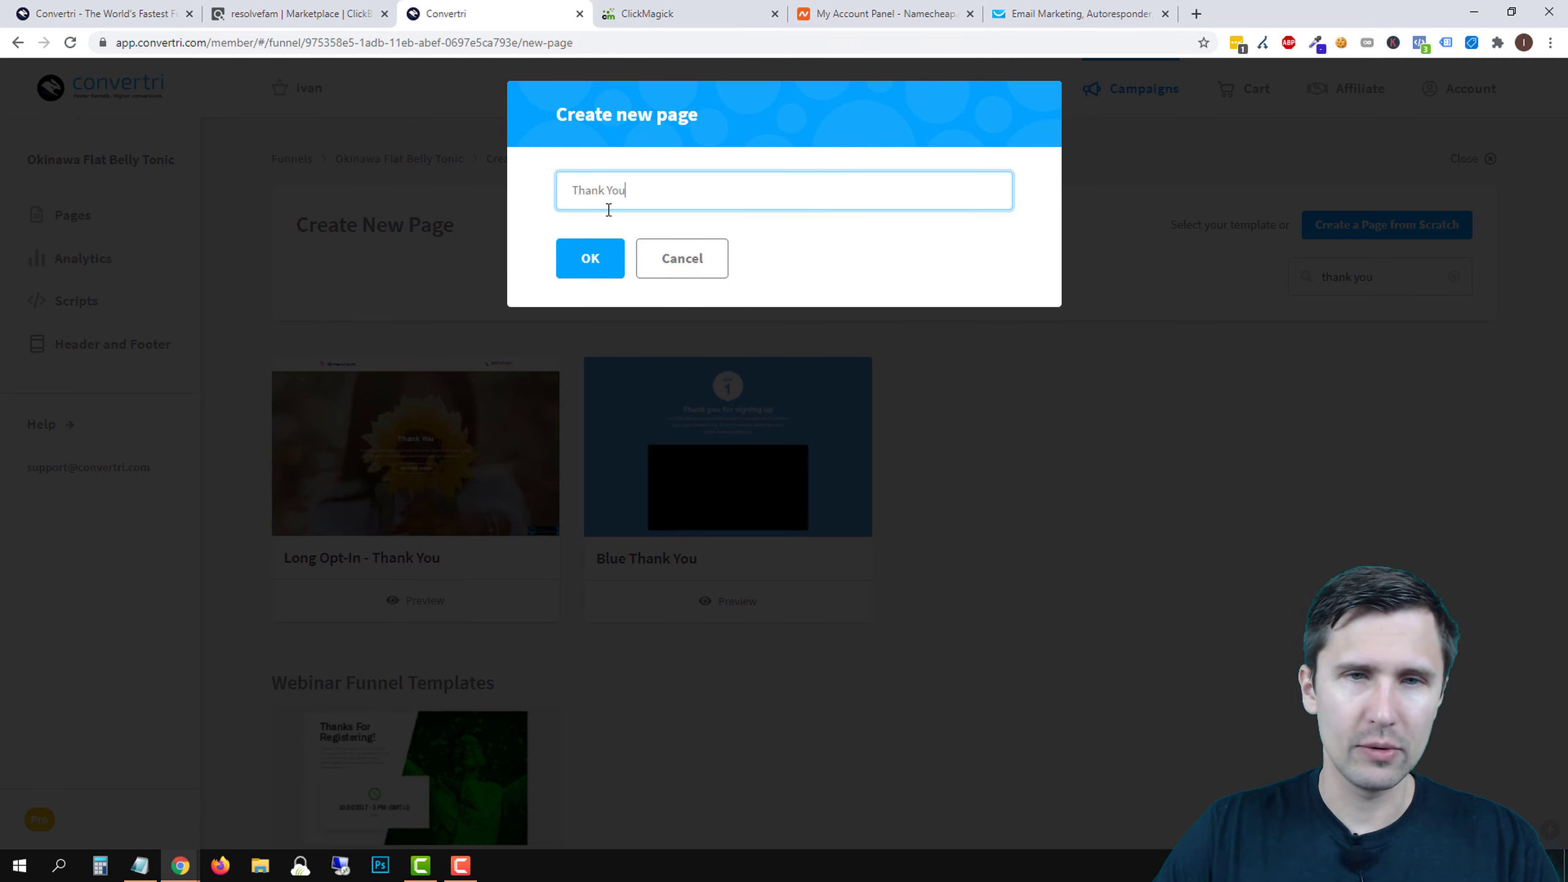
left_click(606, 258)
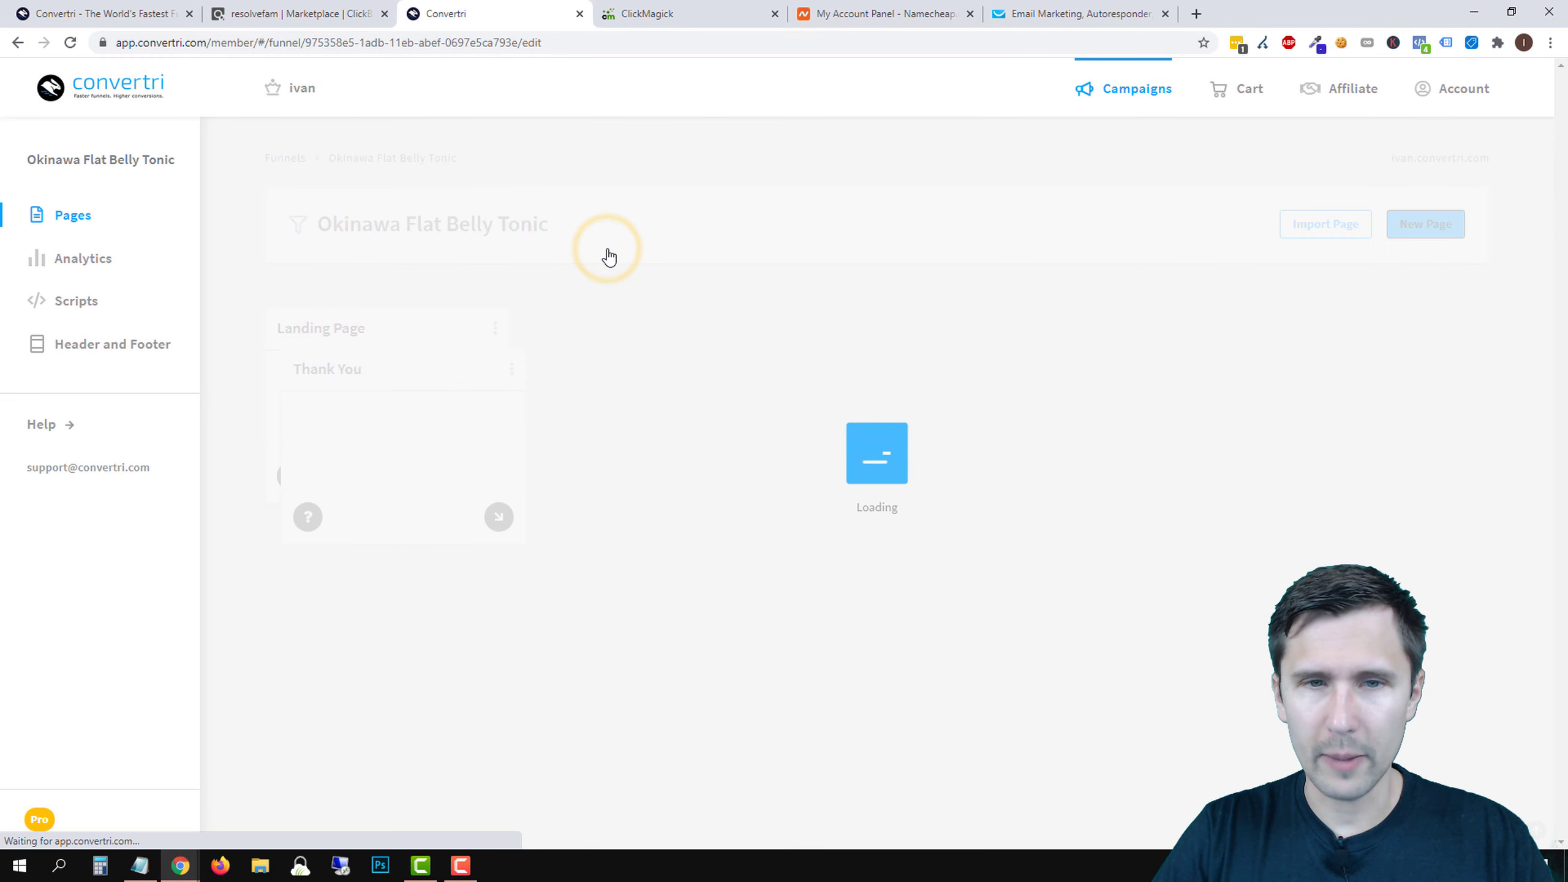
- Place the Thank You card beside Landing Page and draw an arrow from Landing Page to Thank You
mouse_move(403, 419)
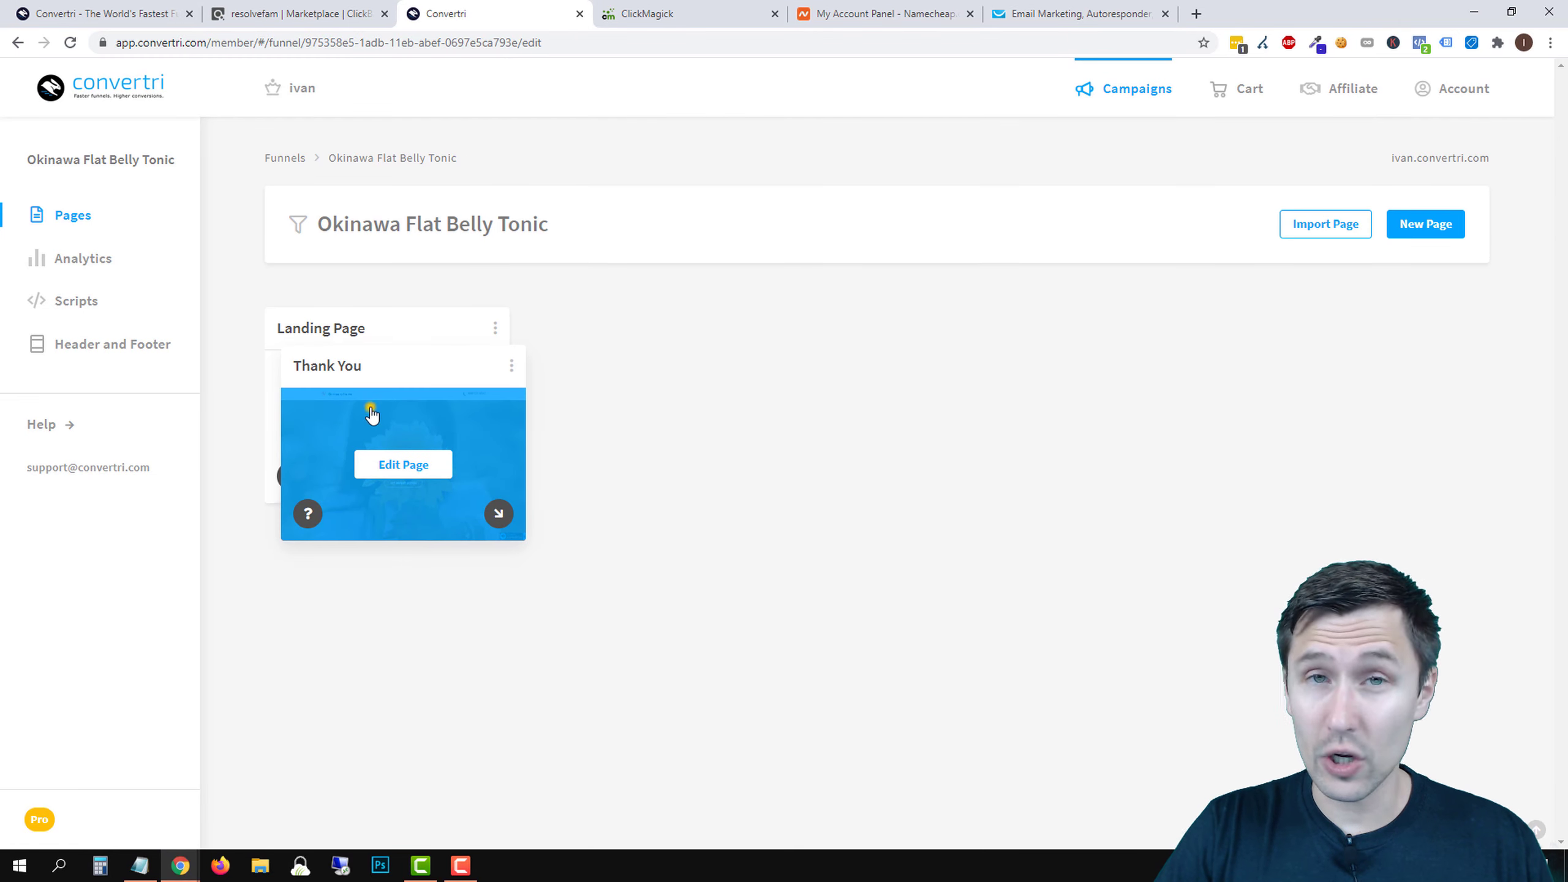
left_click_drag(371, 414, 720, 380)
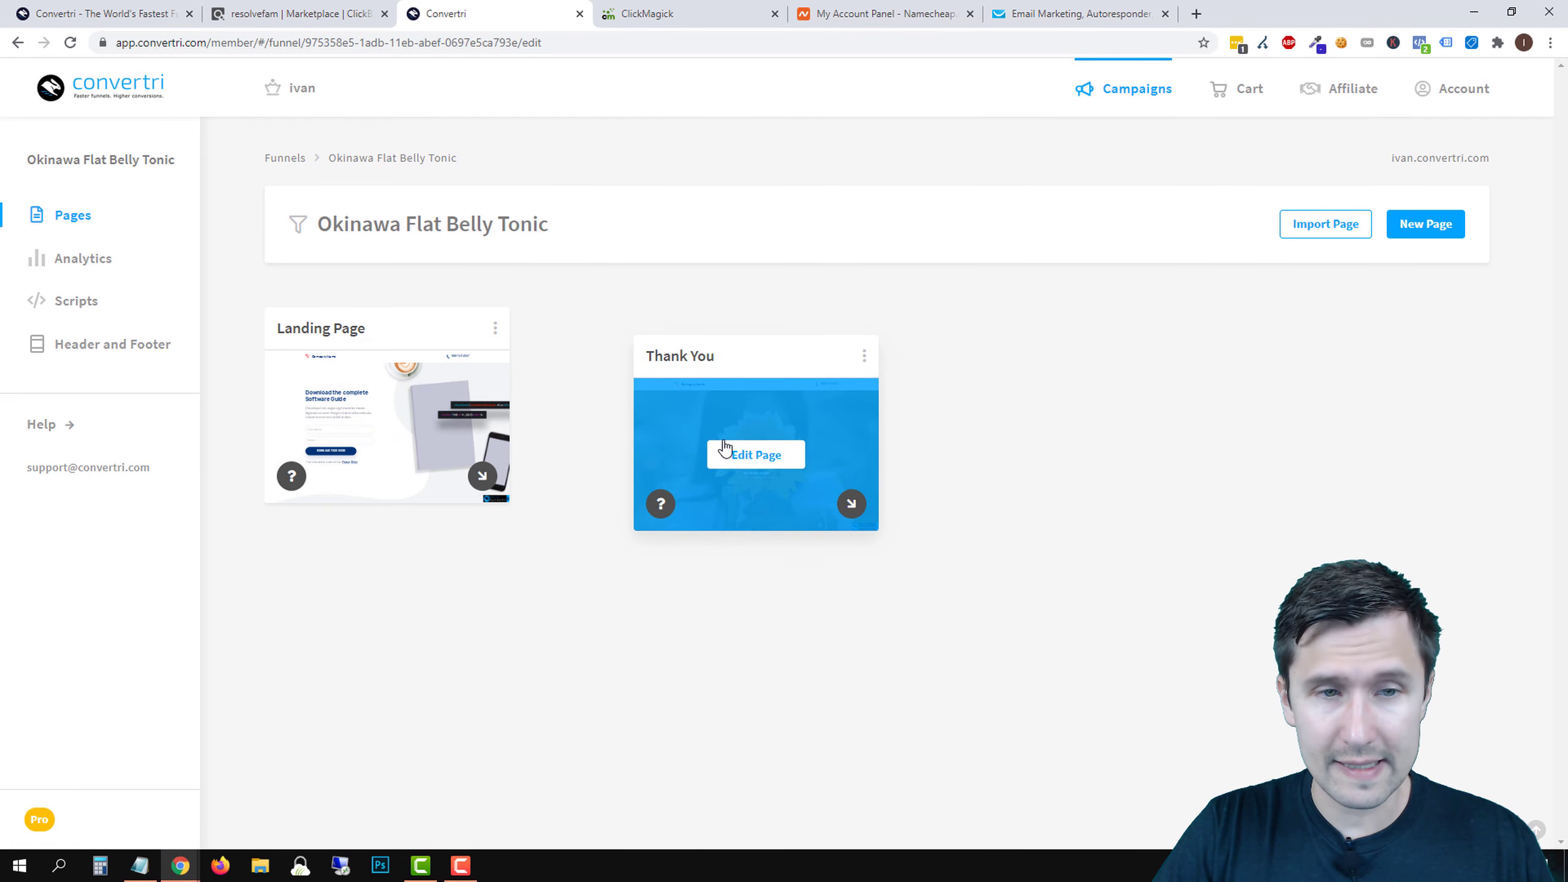
left_click_drag(724, 441, 390, 675)
left_click_drag(382, 330, 861, 334)
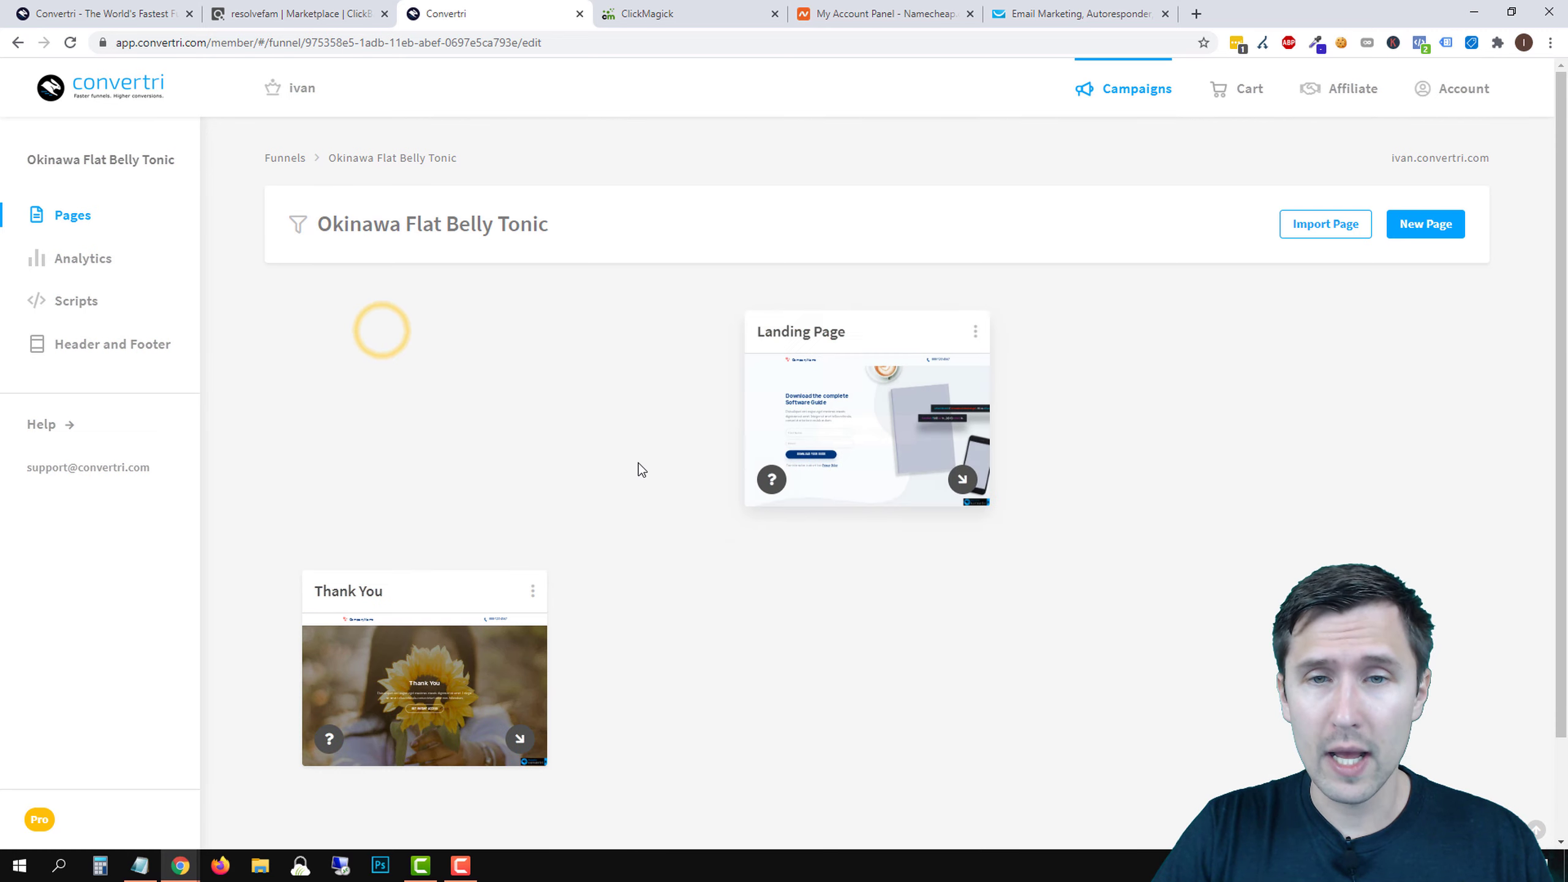
left_click_drag(392, 597, 820, 623)
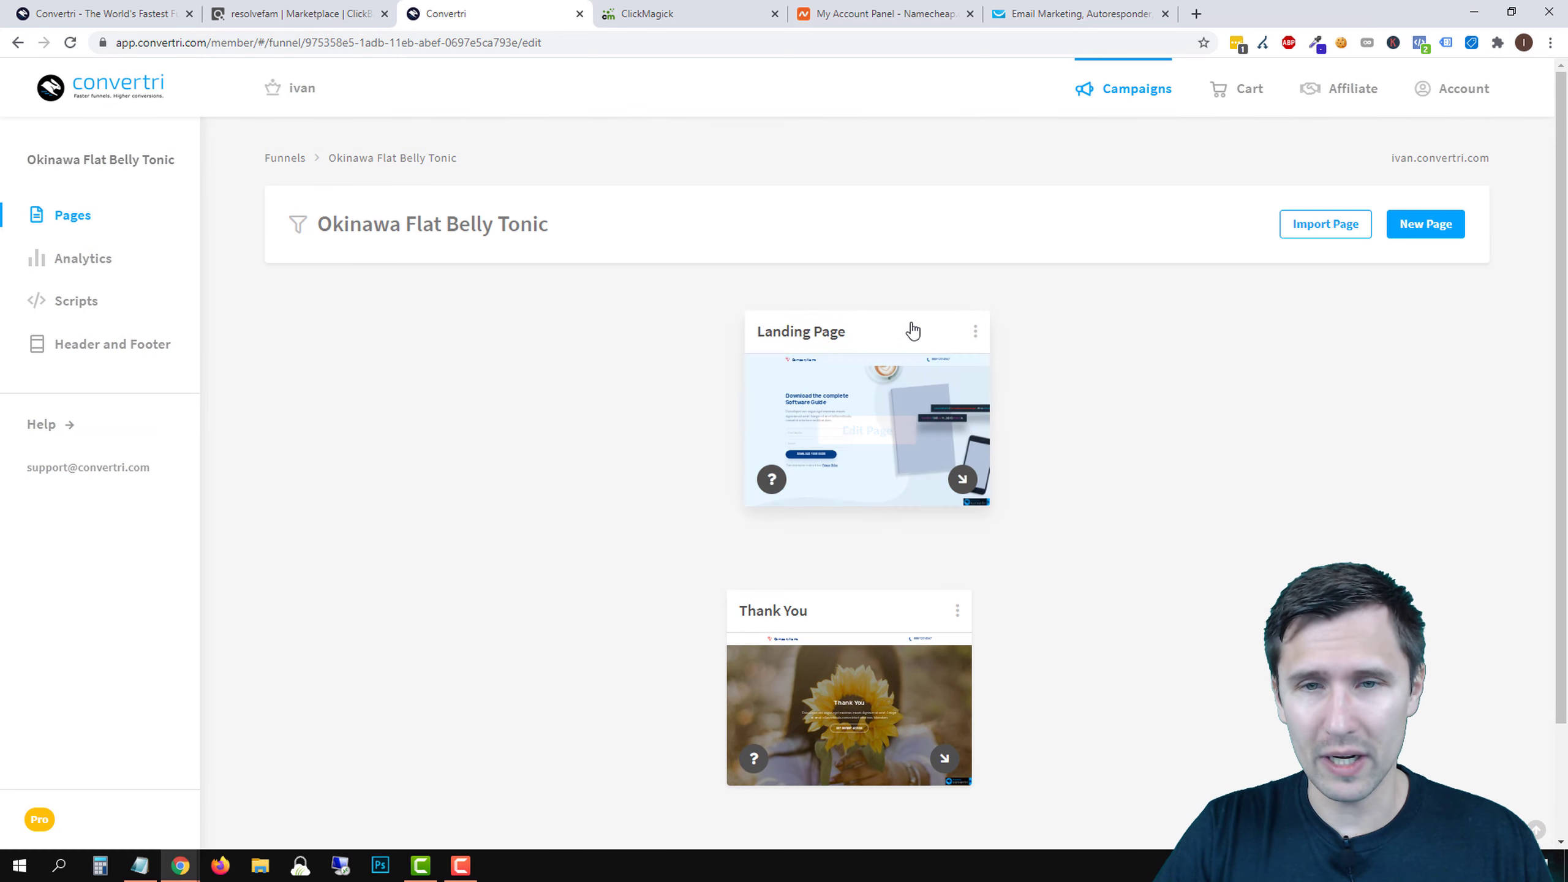
left_click_drag(912, 332, 432, 358)
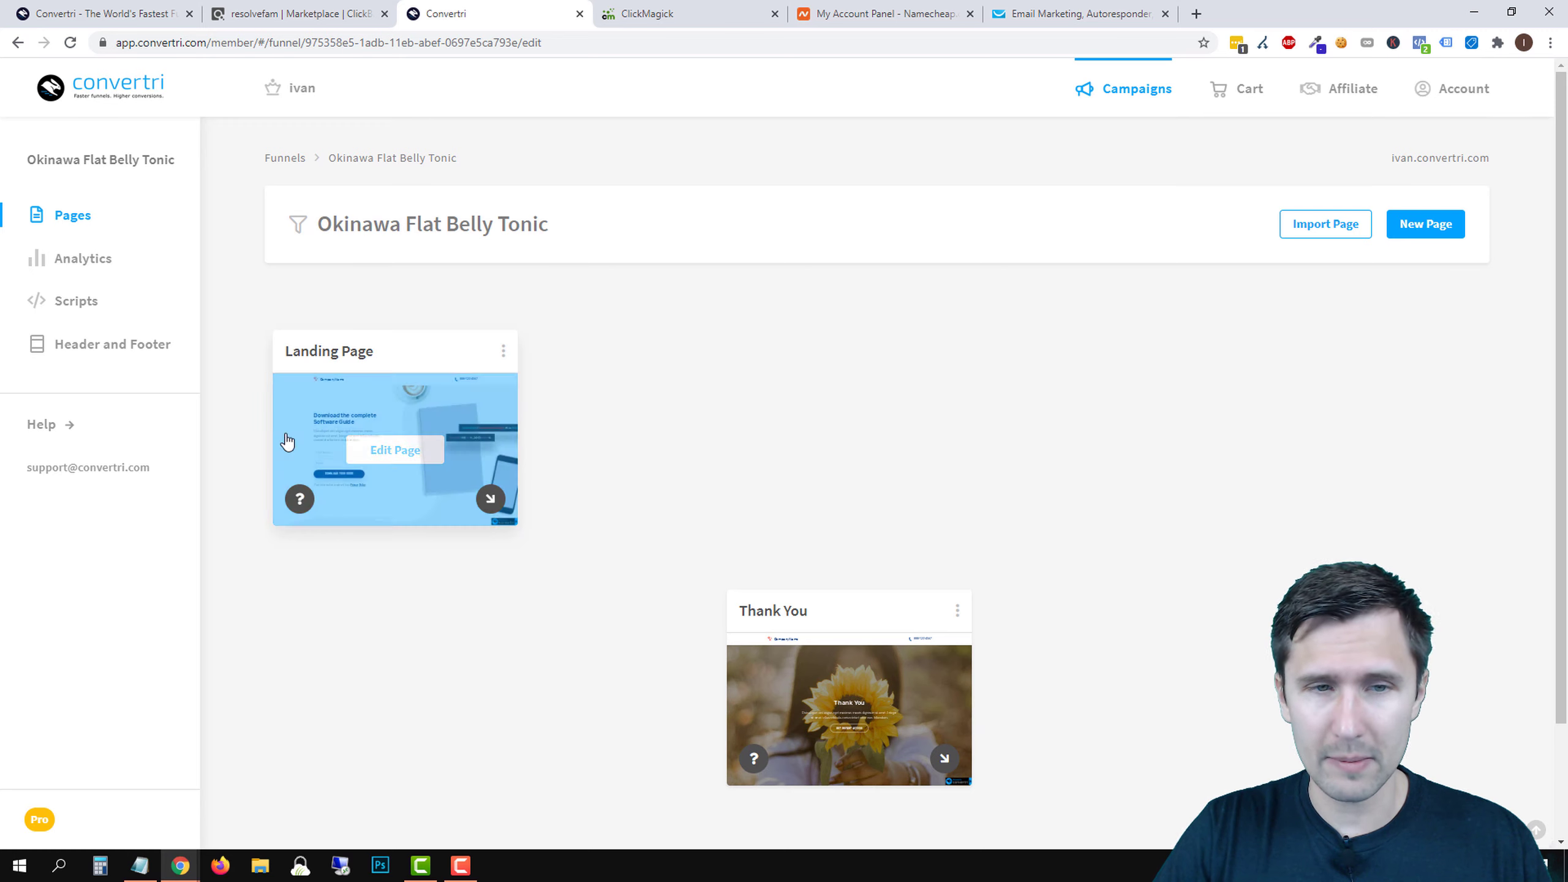
left_click_drag(841, 613, 716, 372)
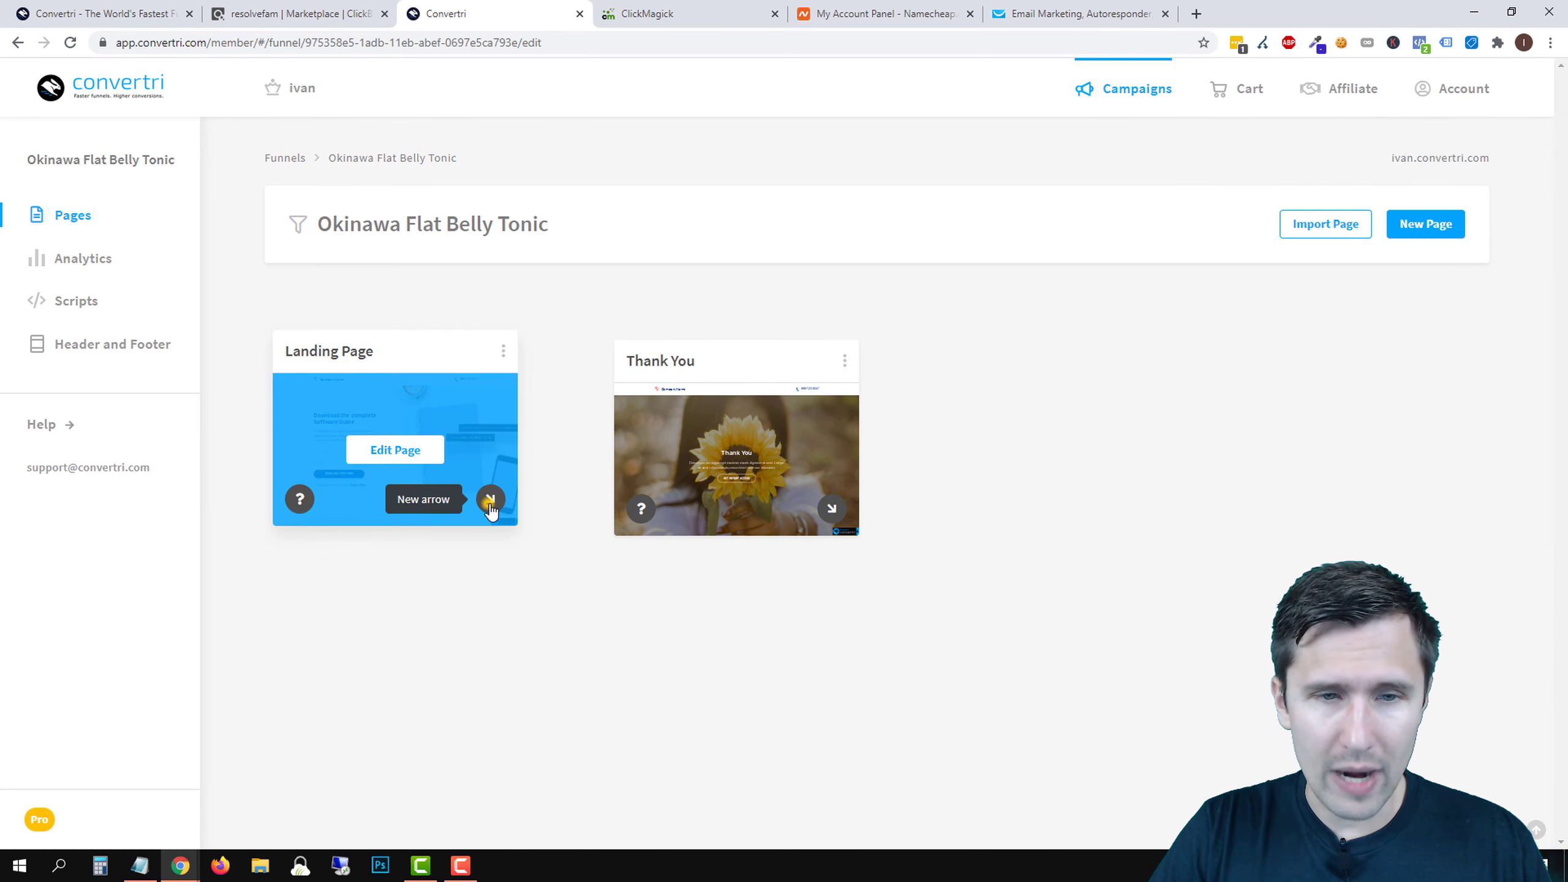
left_click_drag(490, 499, 621, 436)
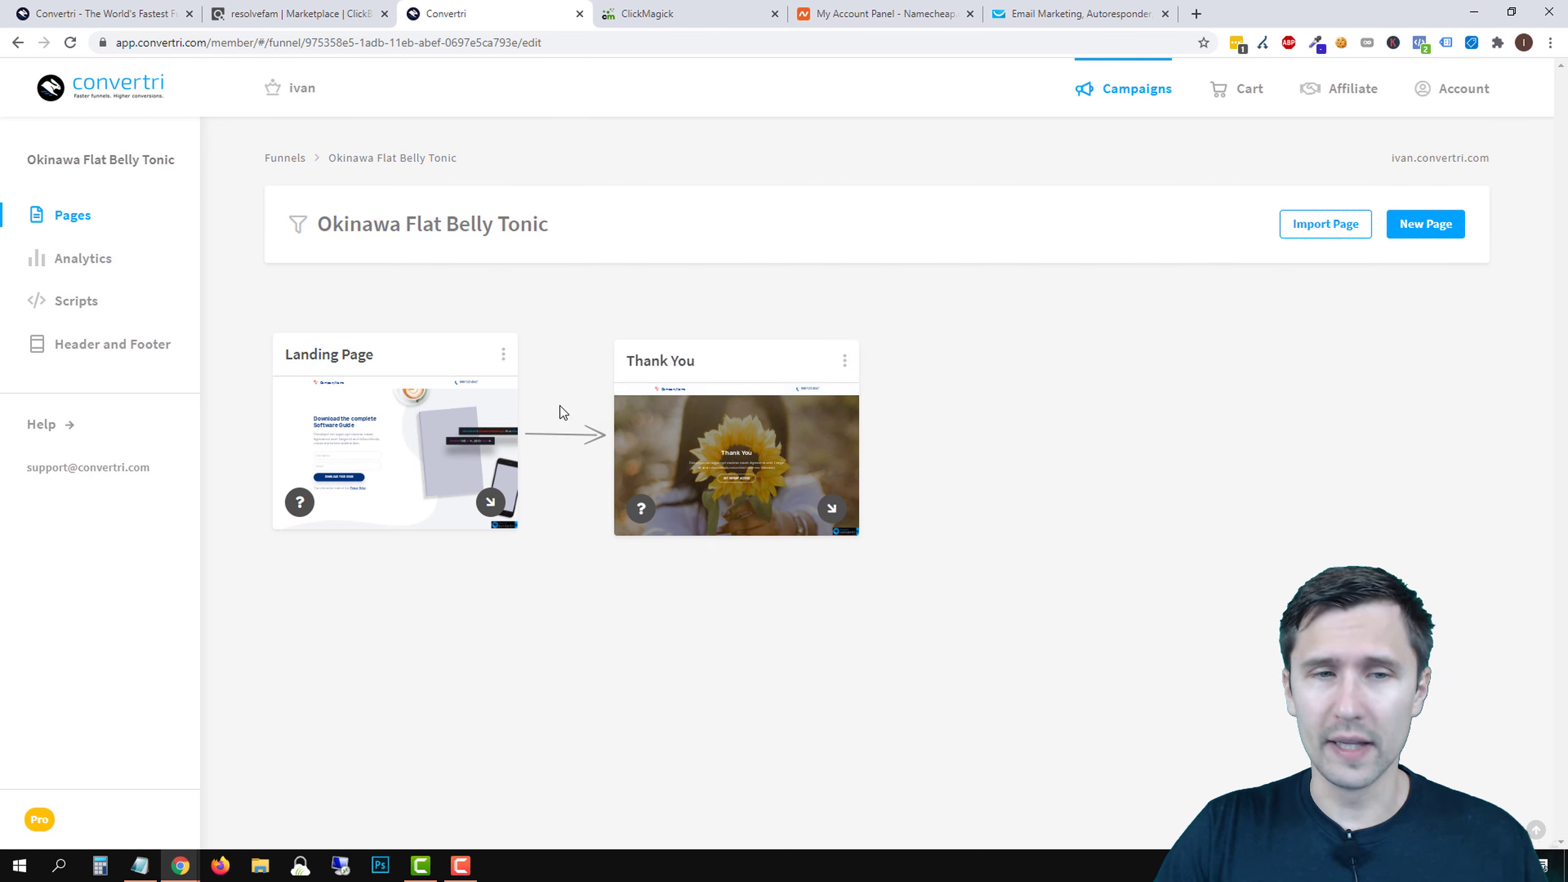
- Open the Landing Page in the editor and drag a box element onto it
left_click(401, 454)
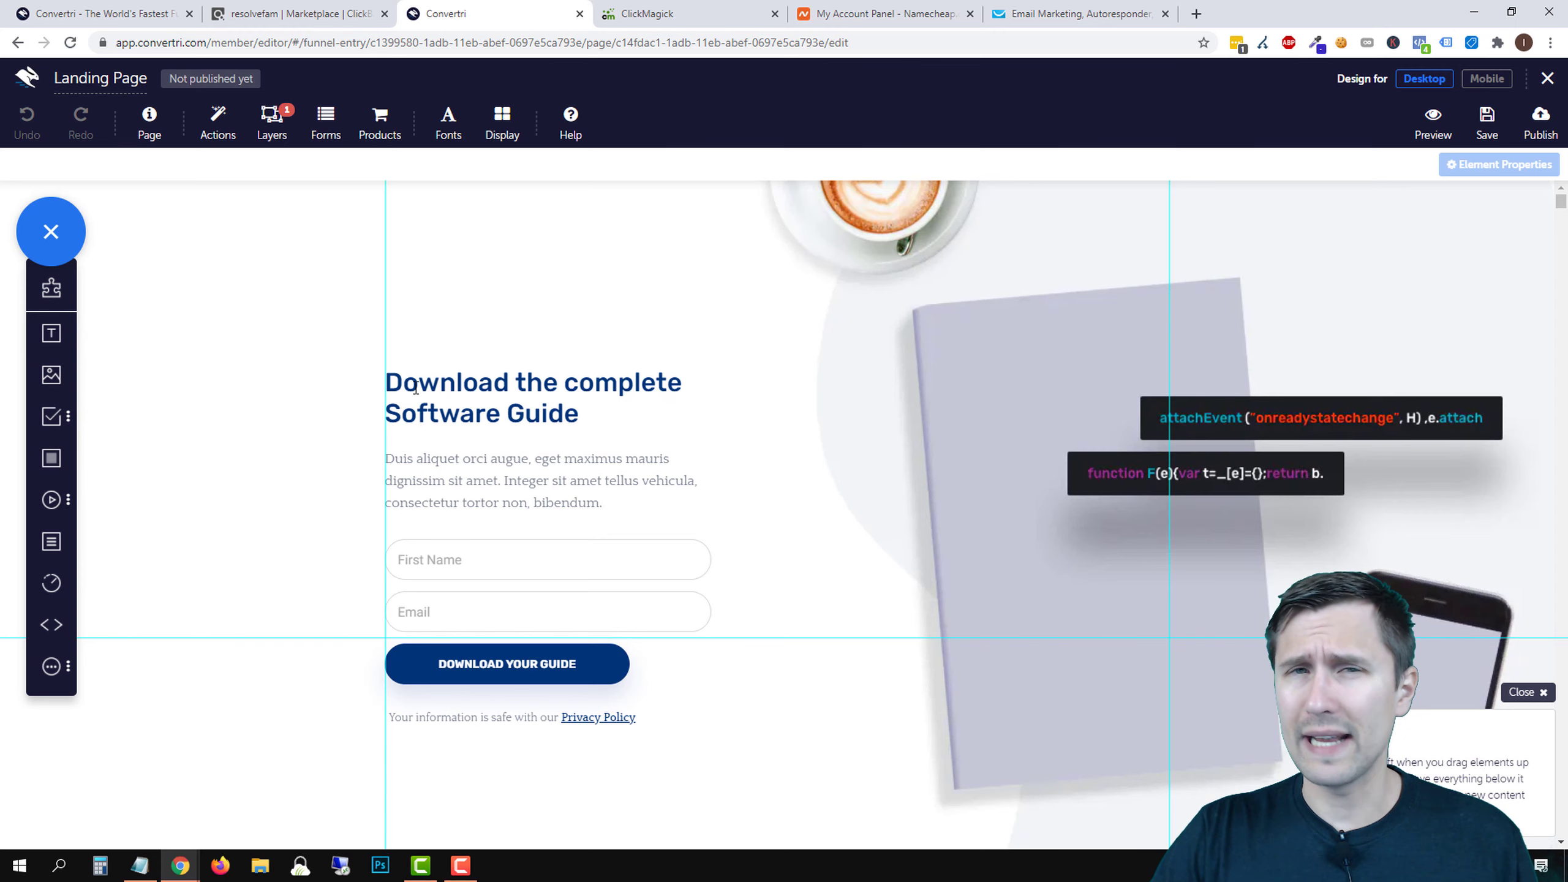
left_click_drag(53, 458, 527, 212)
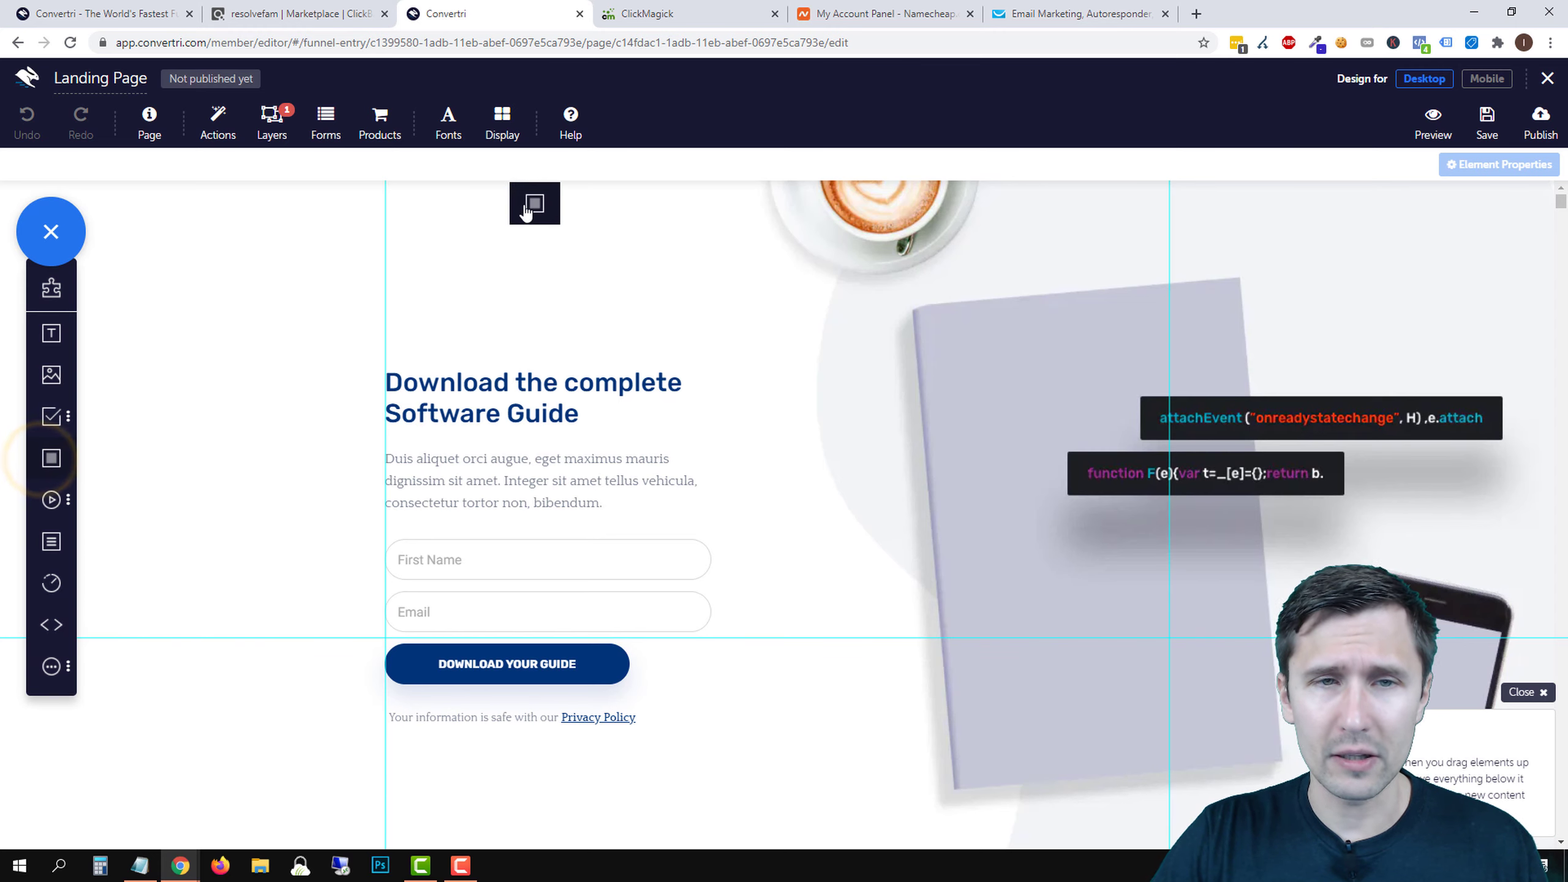
- Drop the new box near the page top and shape it into a thin, full-width grey strip
left_click_drag(627, 264, 650, 288)
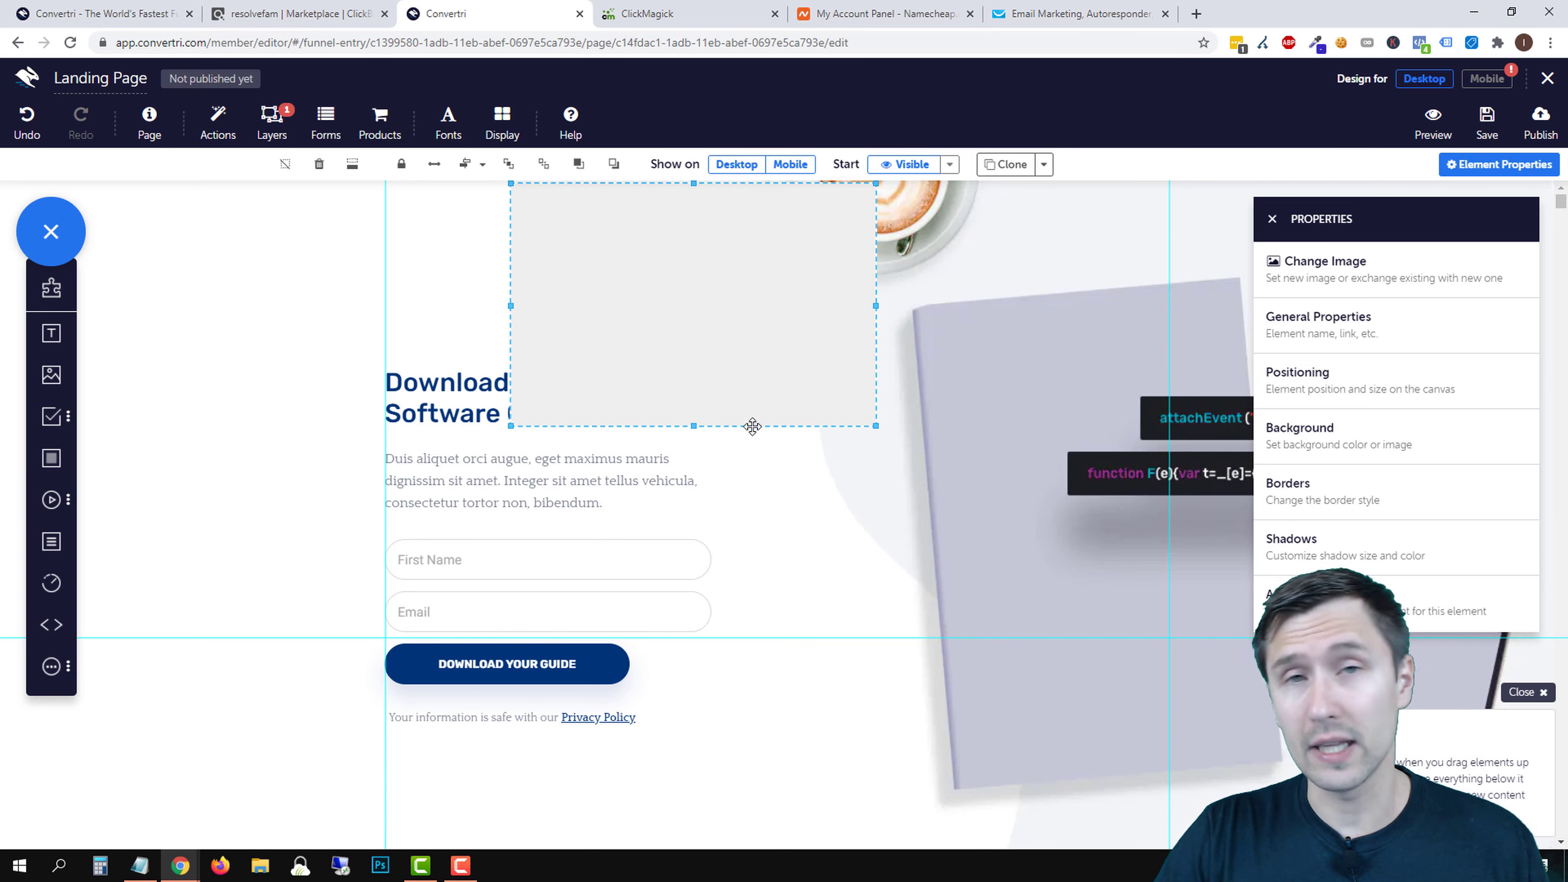
left_click_drag(693, 426, 693, 251)
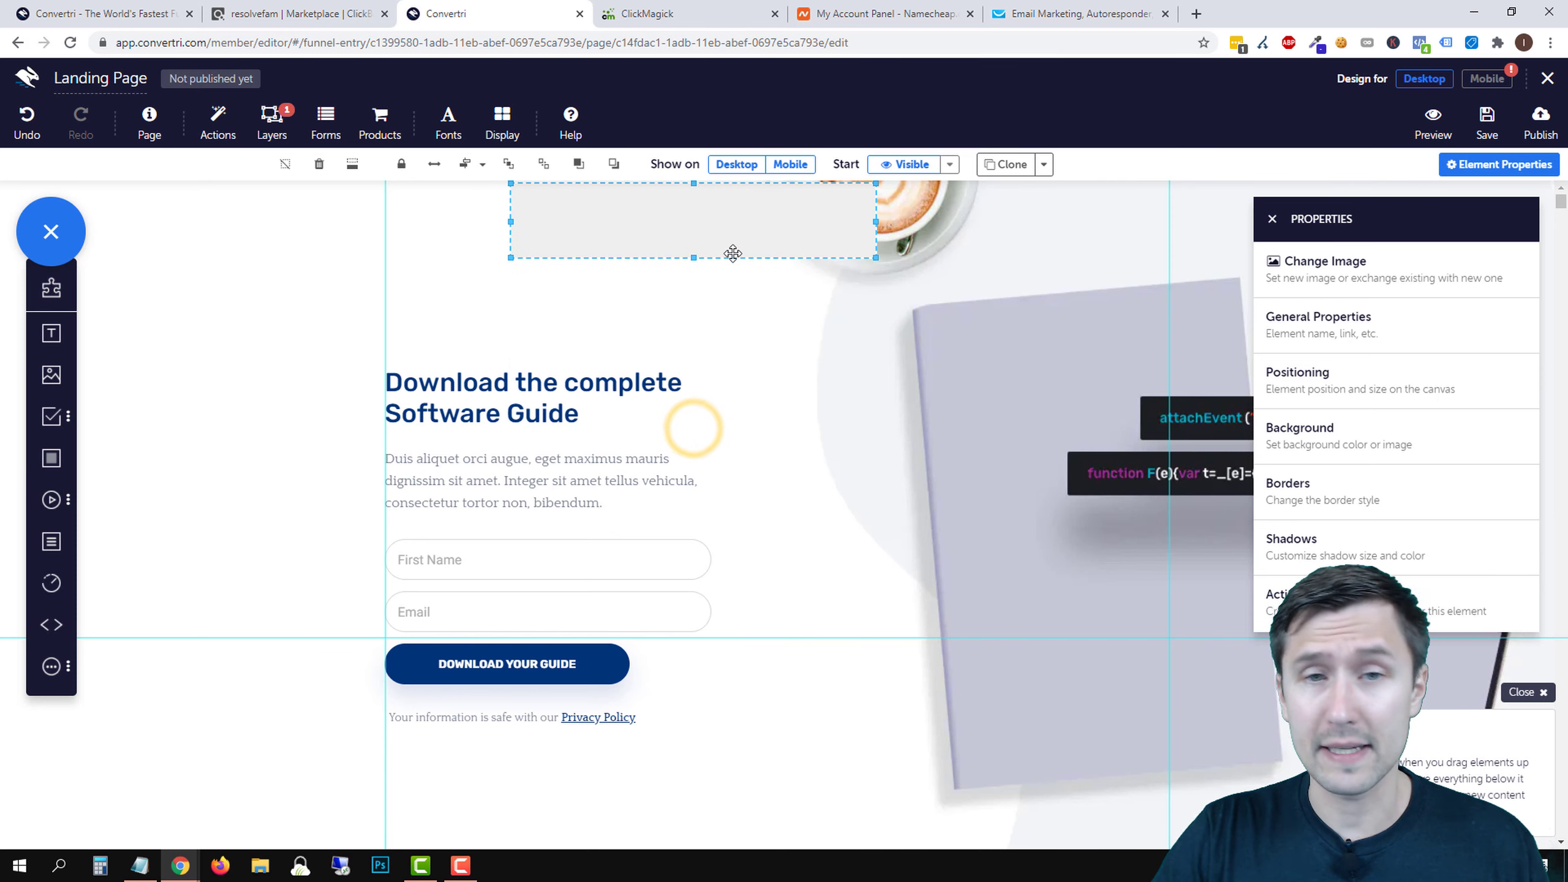
left_click_drag(949, 217, 1026, 219)
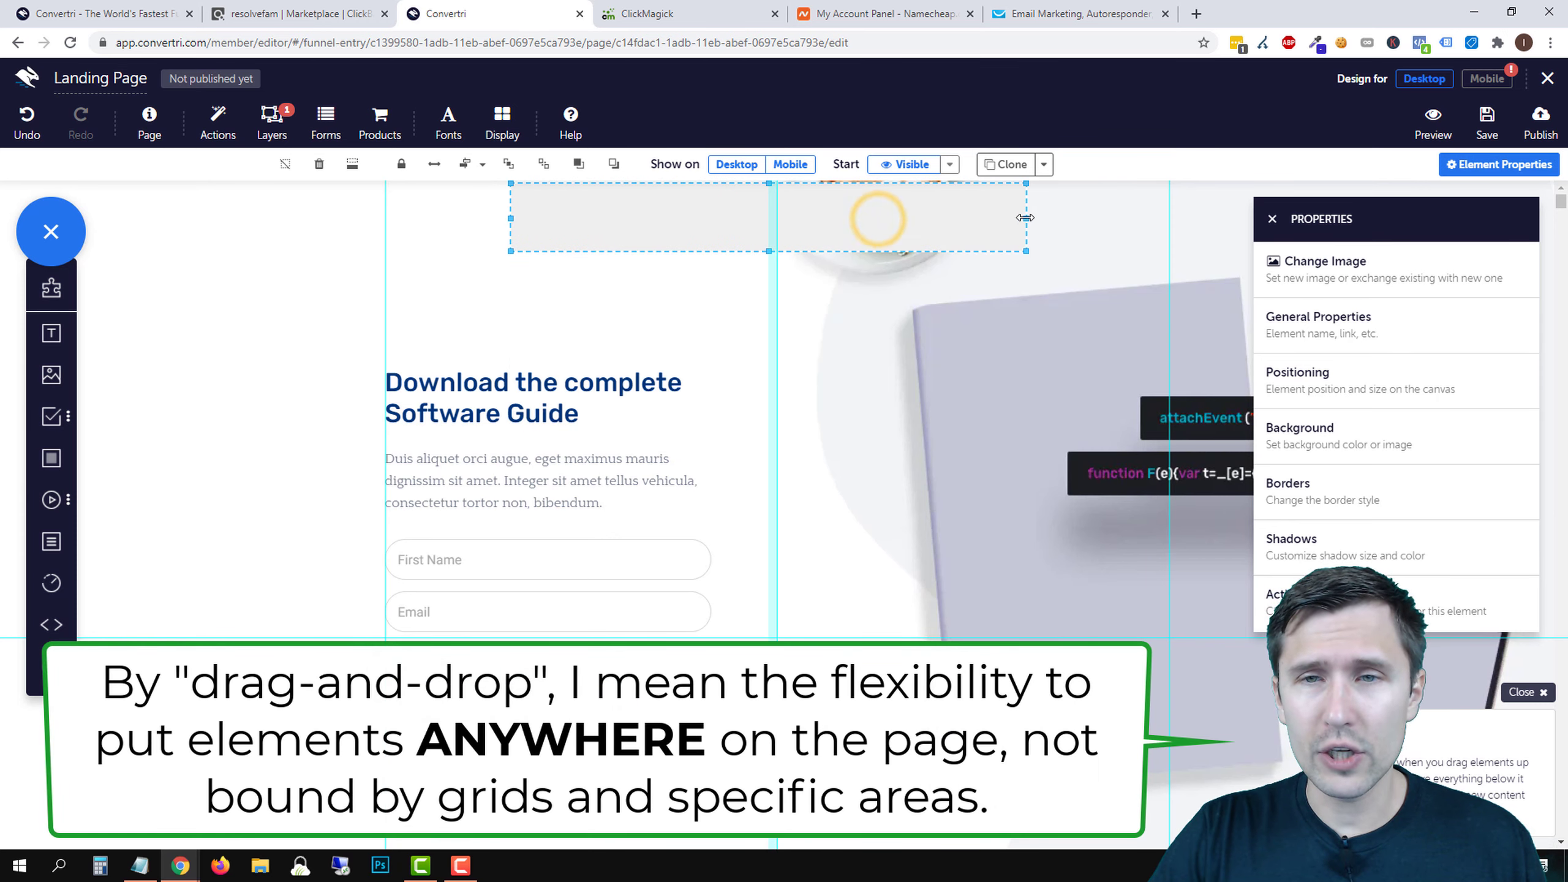
left_click(435, 174)
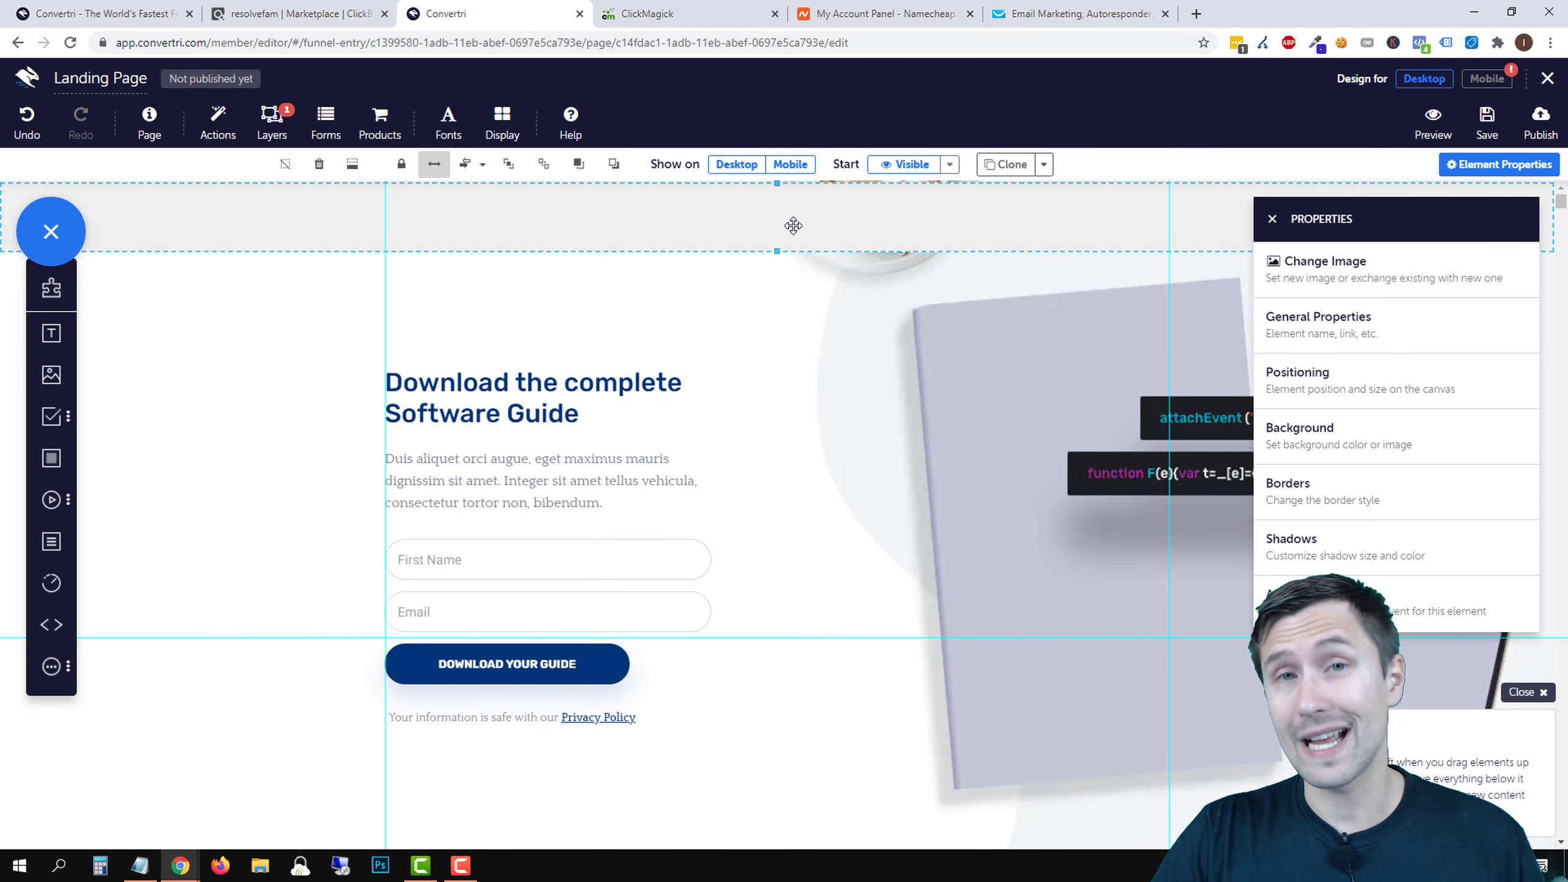
left_click_drag(852, 216, 854, 210)
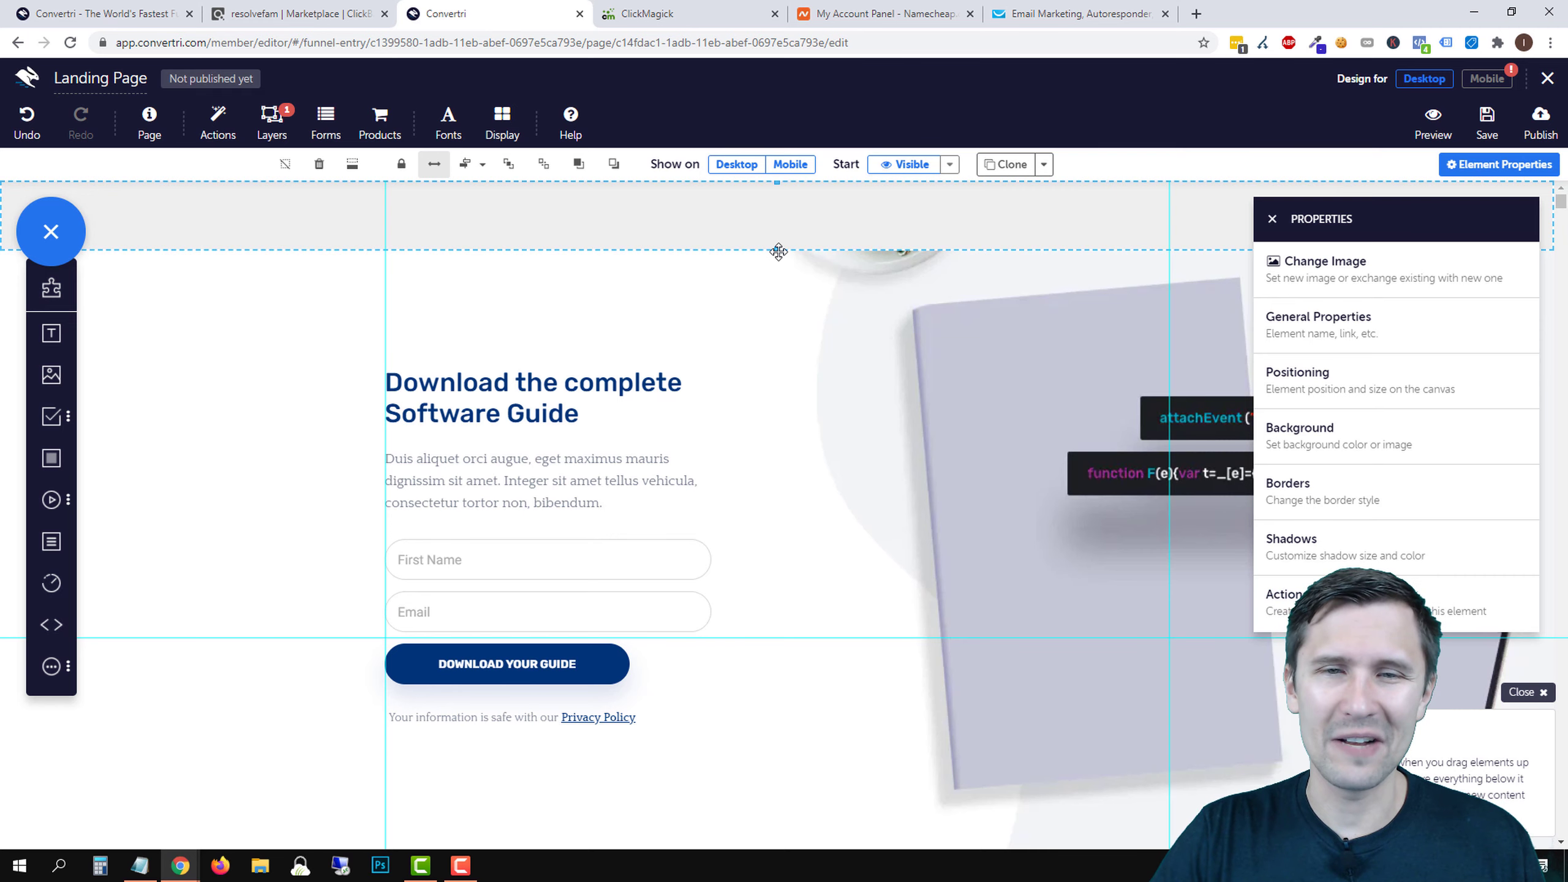
left_click_drag(779, 251, 781, 225)
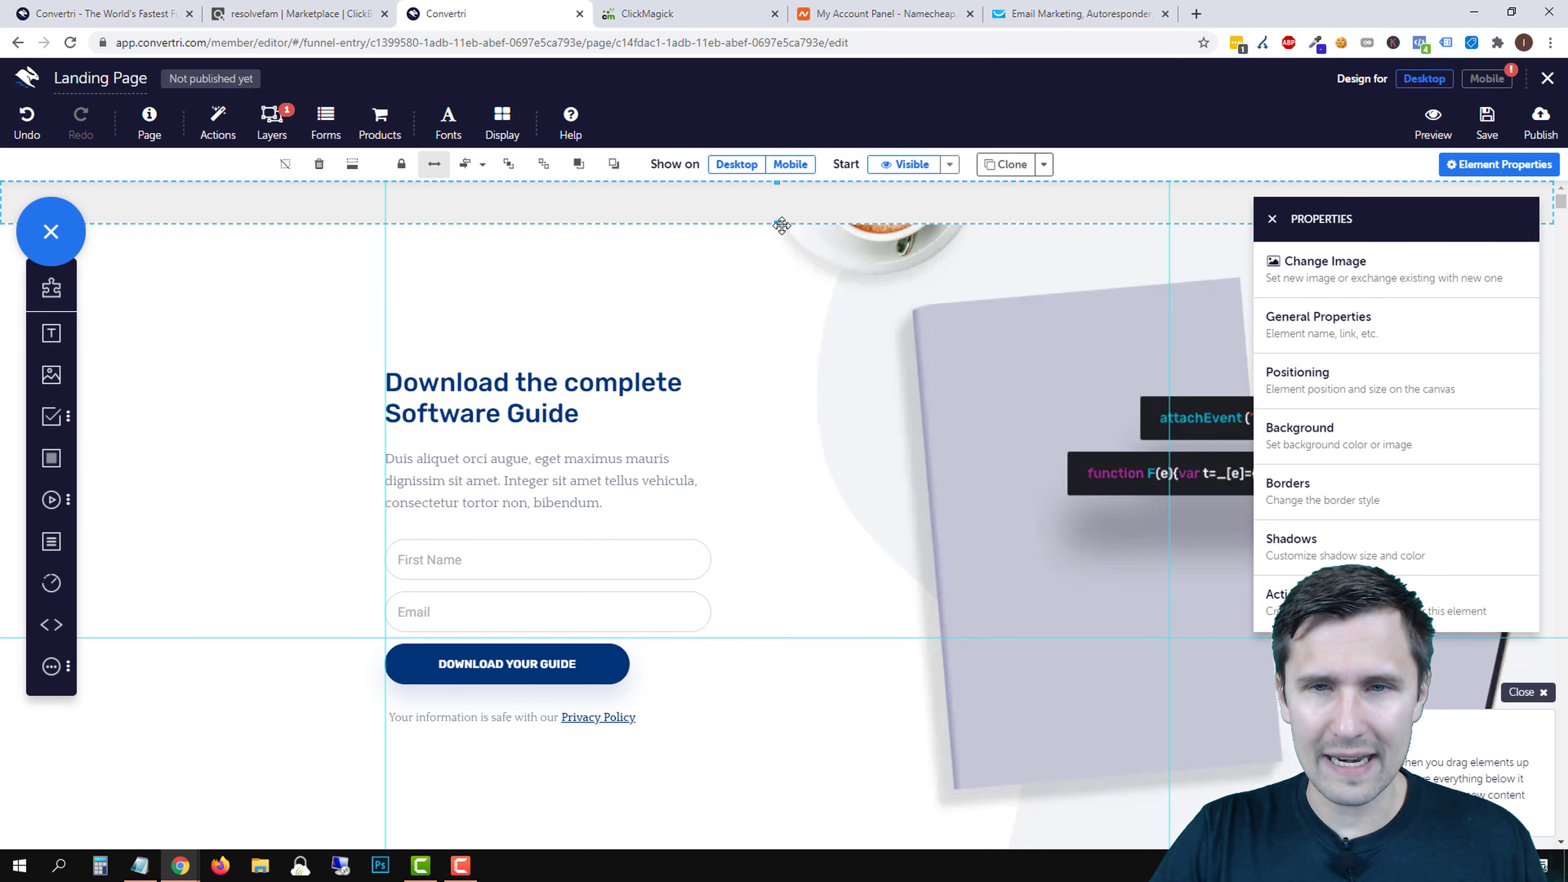
- Shift the hero background image down and reposition the grey strip above the form
left_click(828, 291)
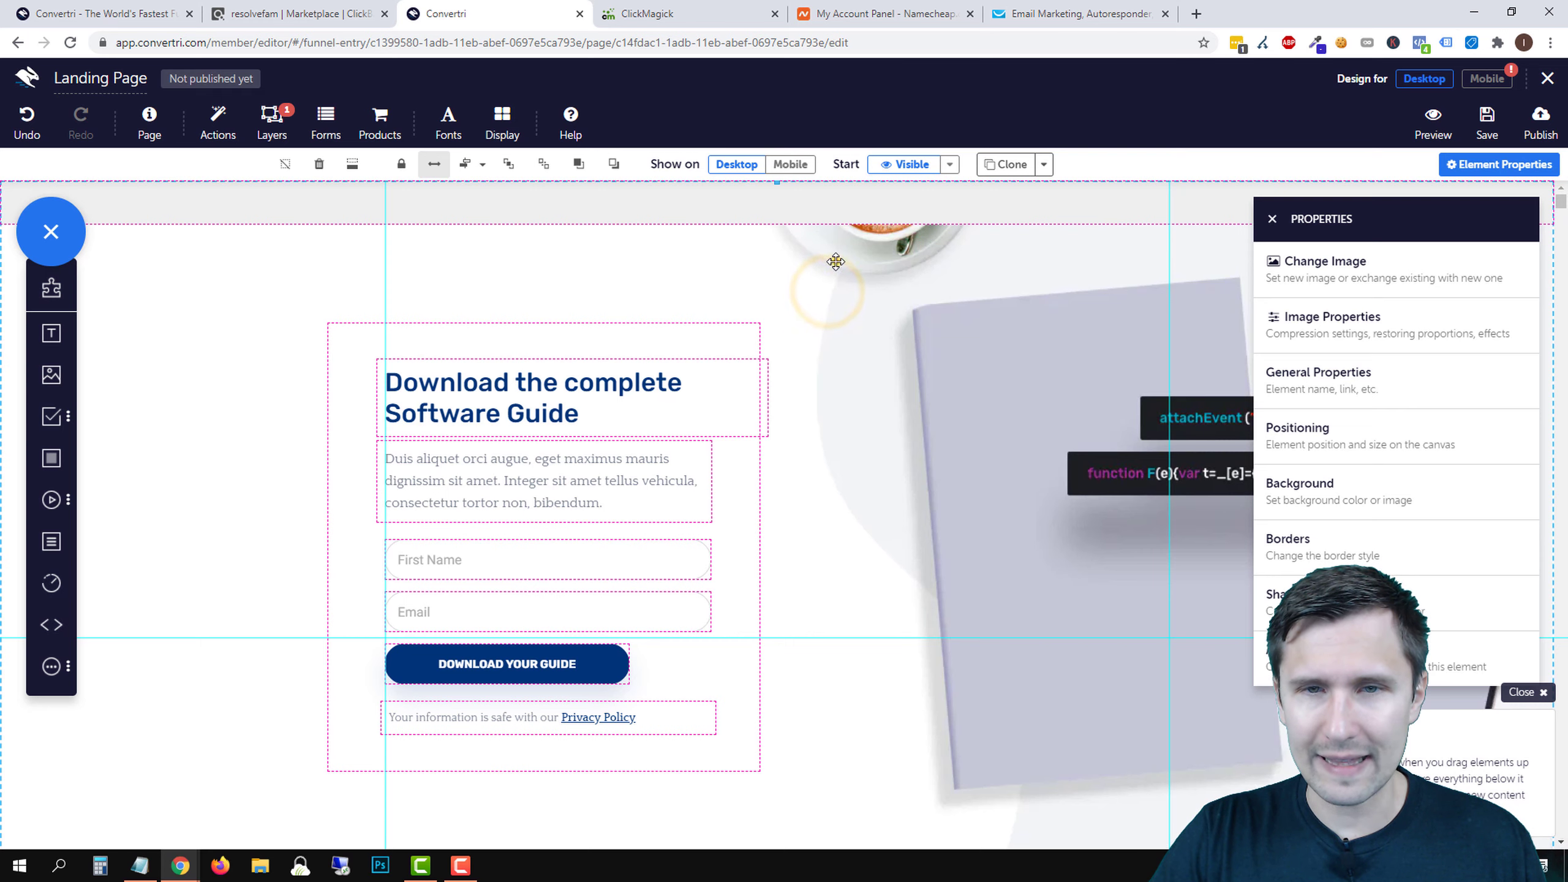
left_click_drag(836, 262, 865, 216)
left_click_drag(828, 307, 821, 215)
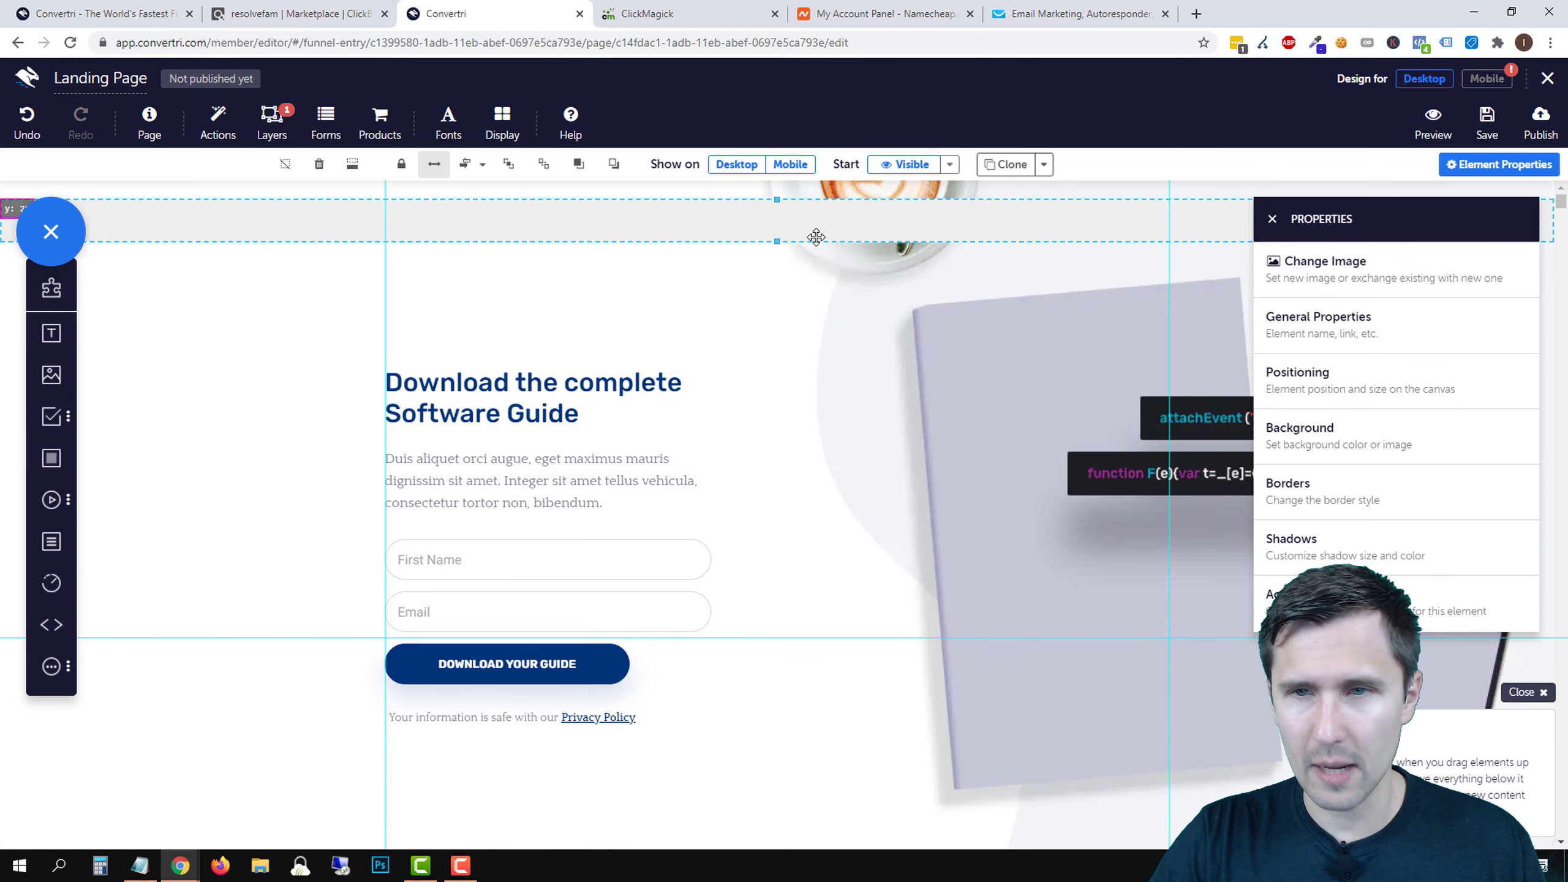
left_click(1271, 219)
left_click(1375, 305)
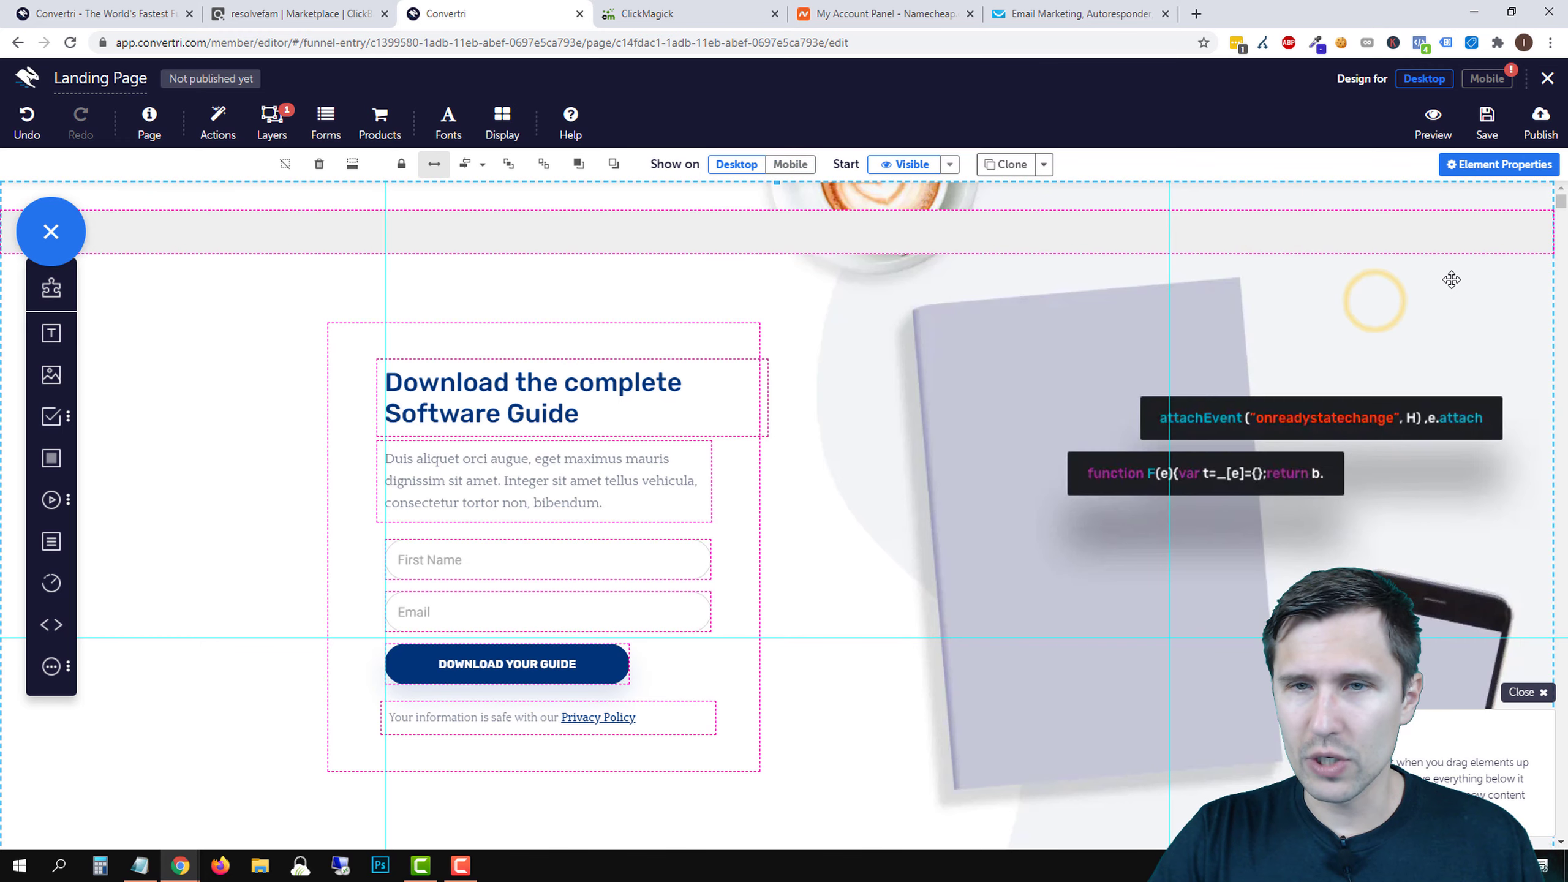
scroll(1421, 325, "down", 10)
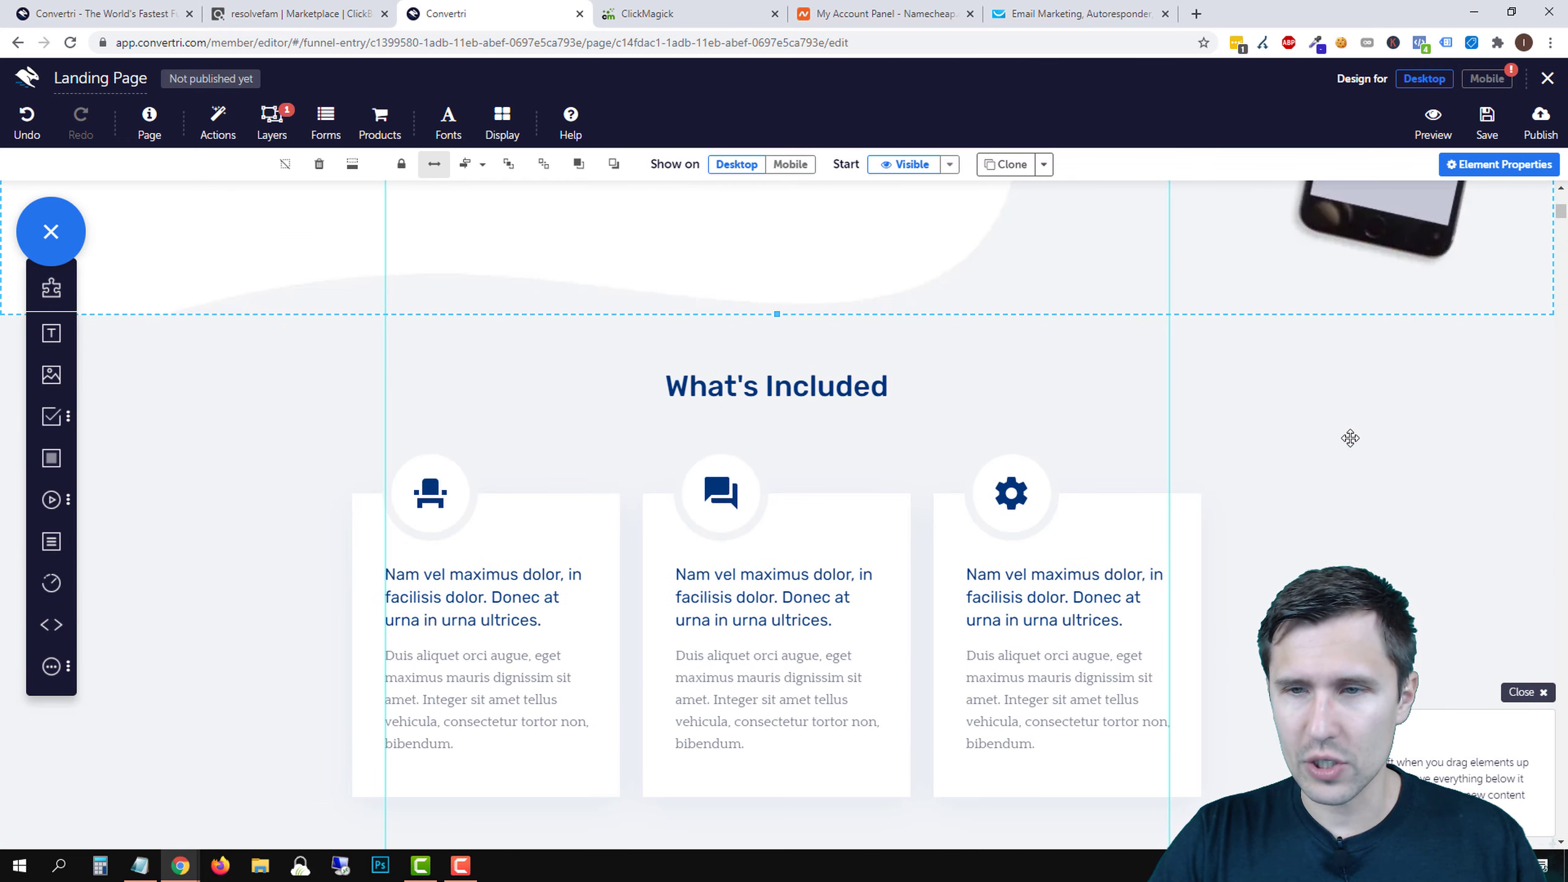
left_click(1350, 433)
scroll(1338, 466, "down", 8)
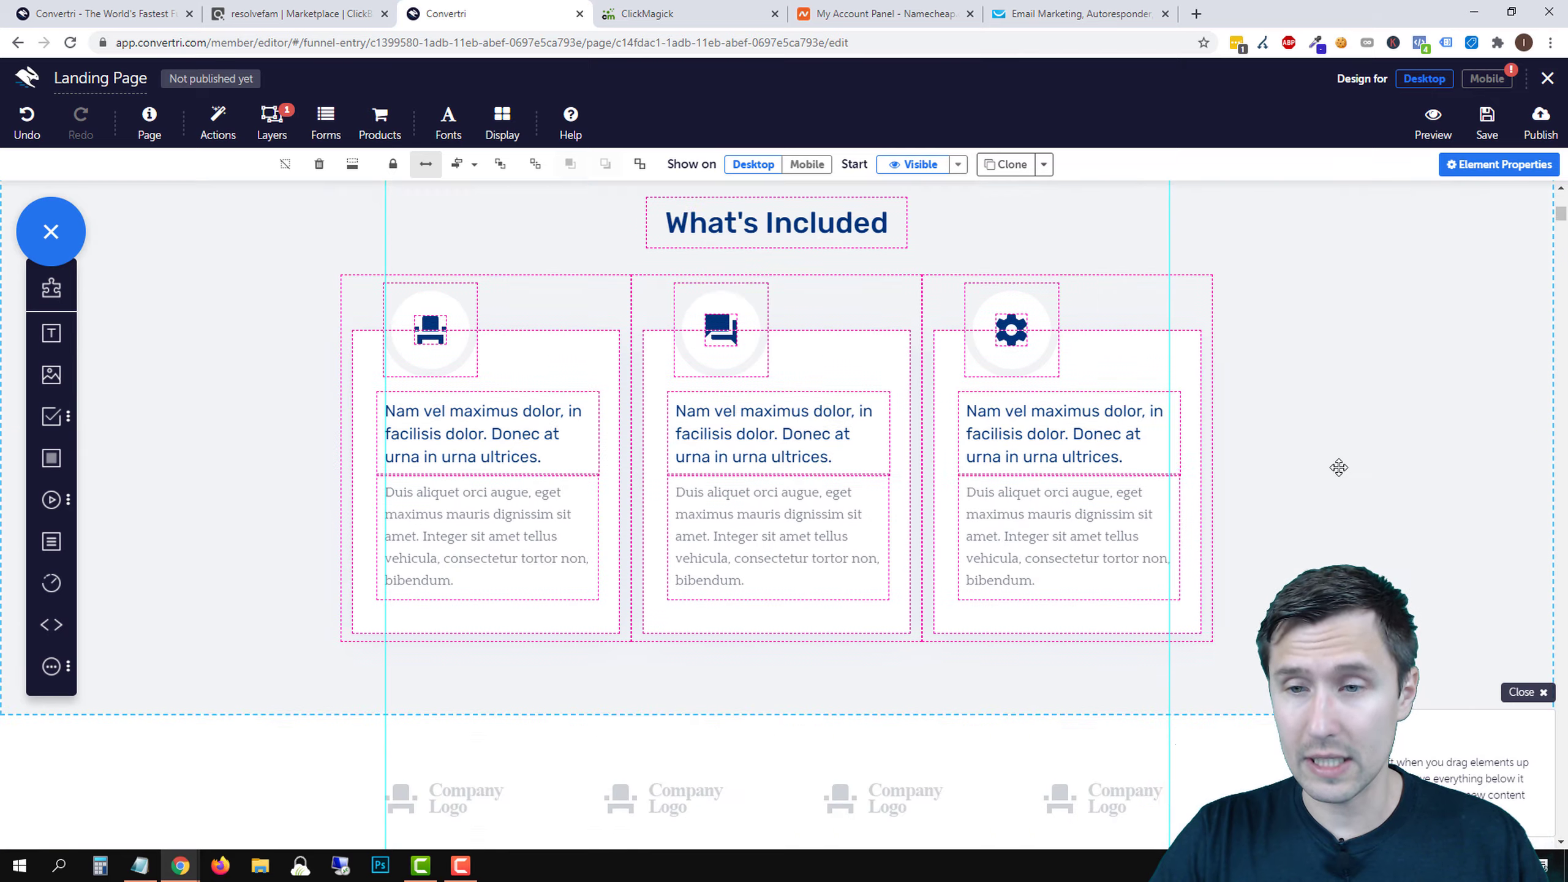
scroll(1338, 467, "down", 1)
left_click(1320, 413)
left_click(1319, 546)
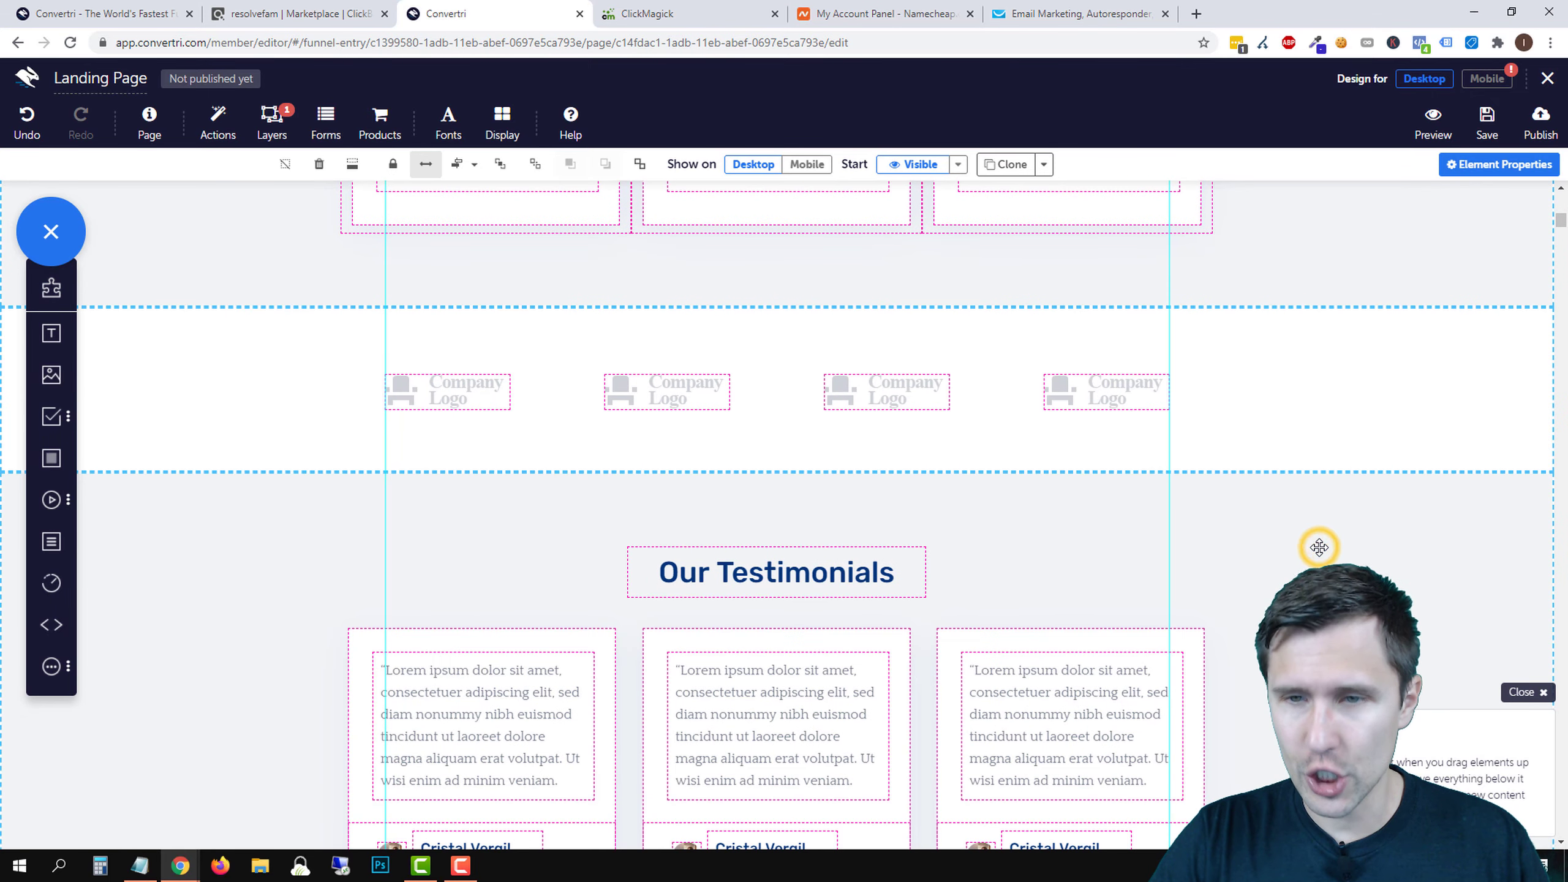
scroll(1319, 547, "down", 5)
scroll(1319, 547, "down", 8)
left_click(1321, 553)
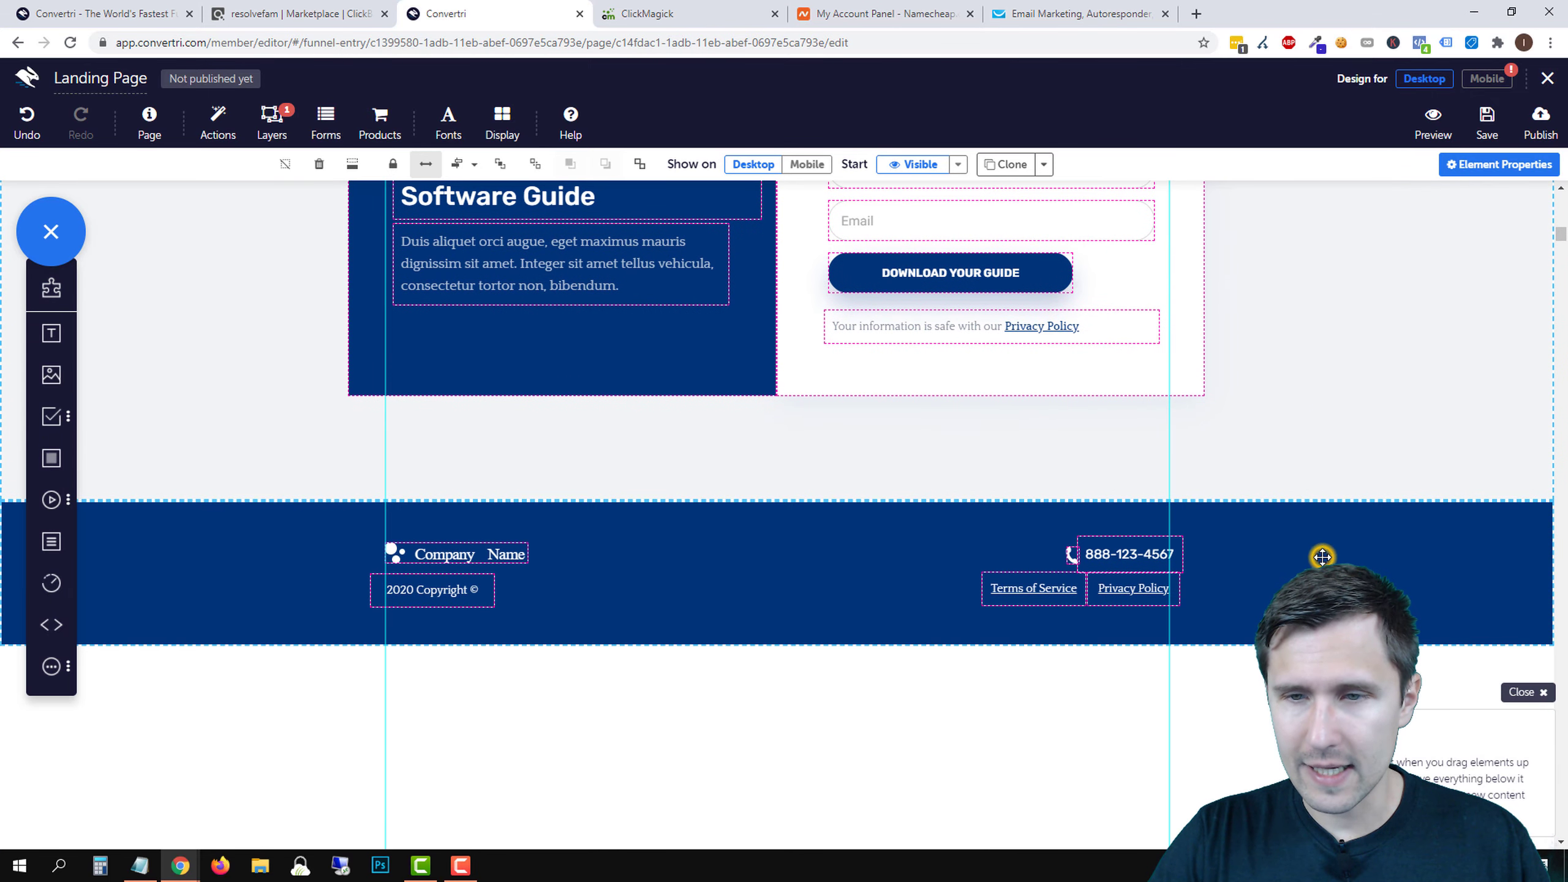
scroll(960, 648, "down", 8)
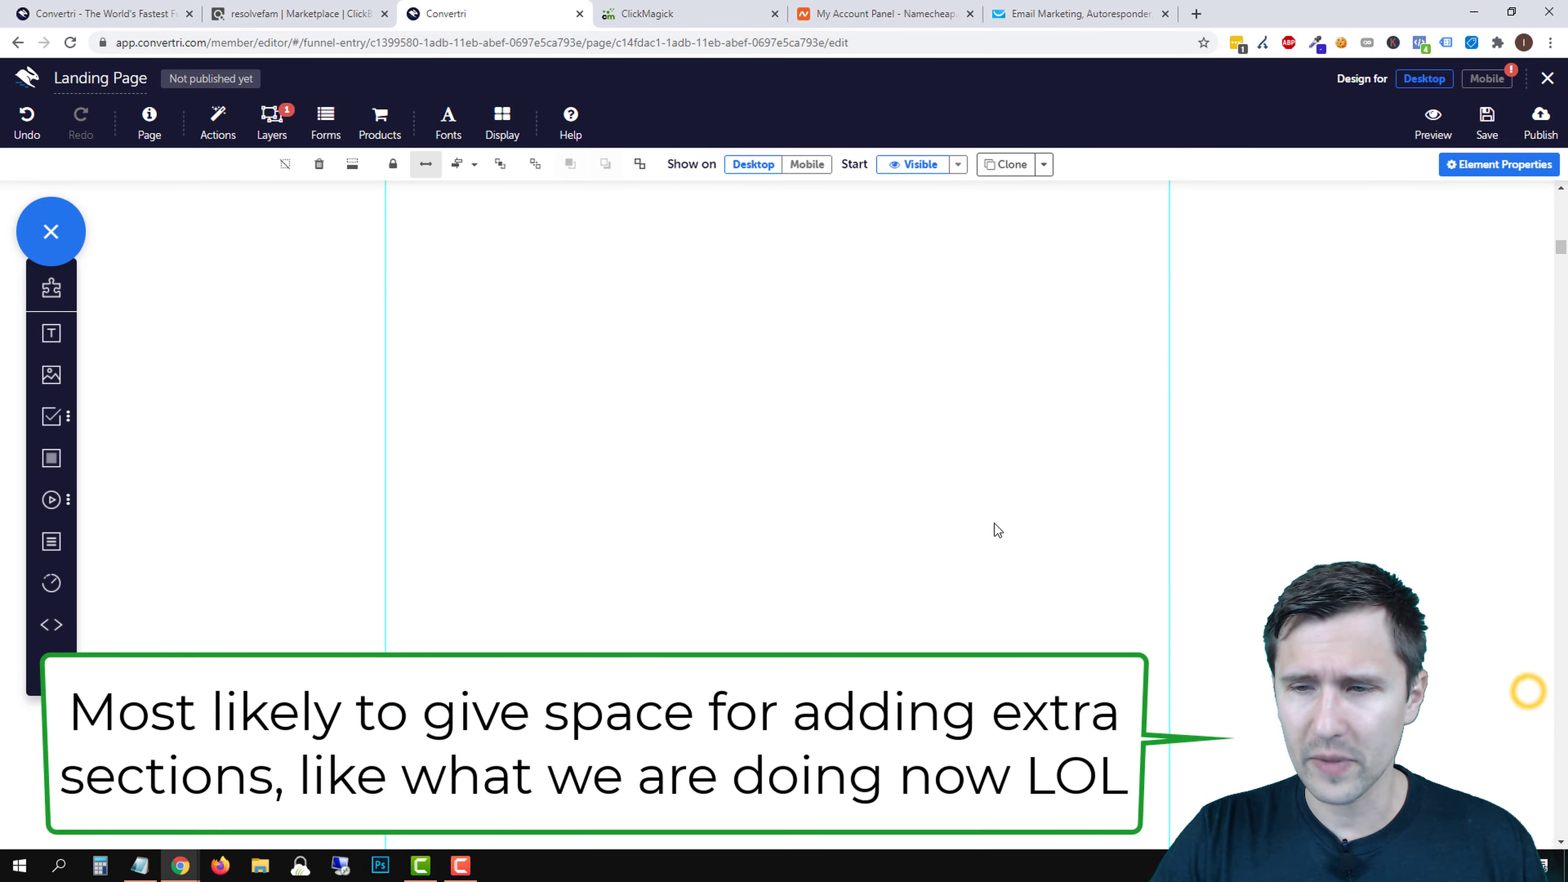
scroll(902, 516, "up", 3)
scroll(903, 517, "up", 15)
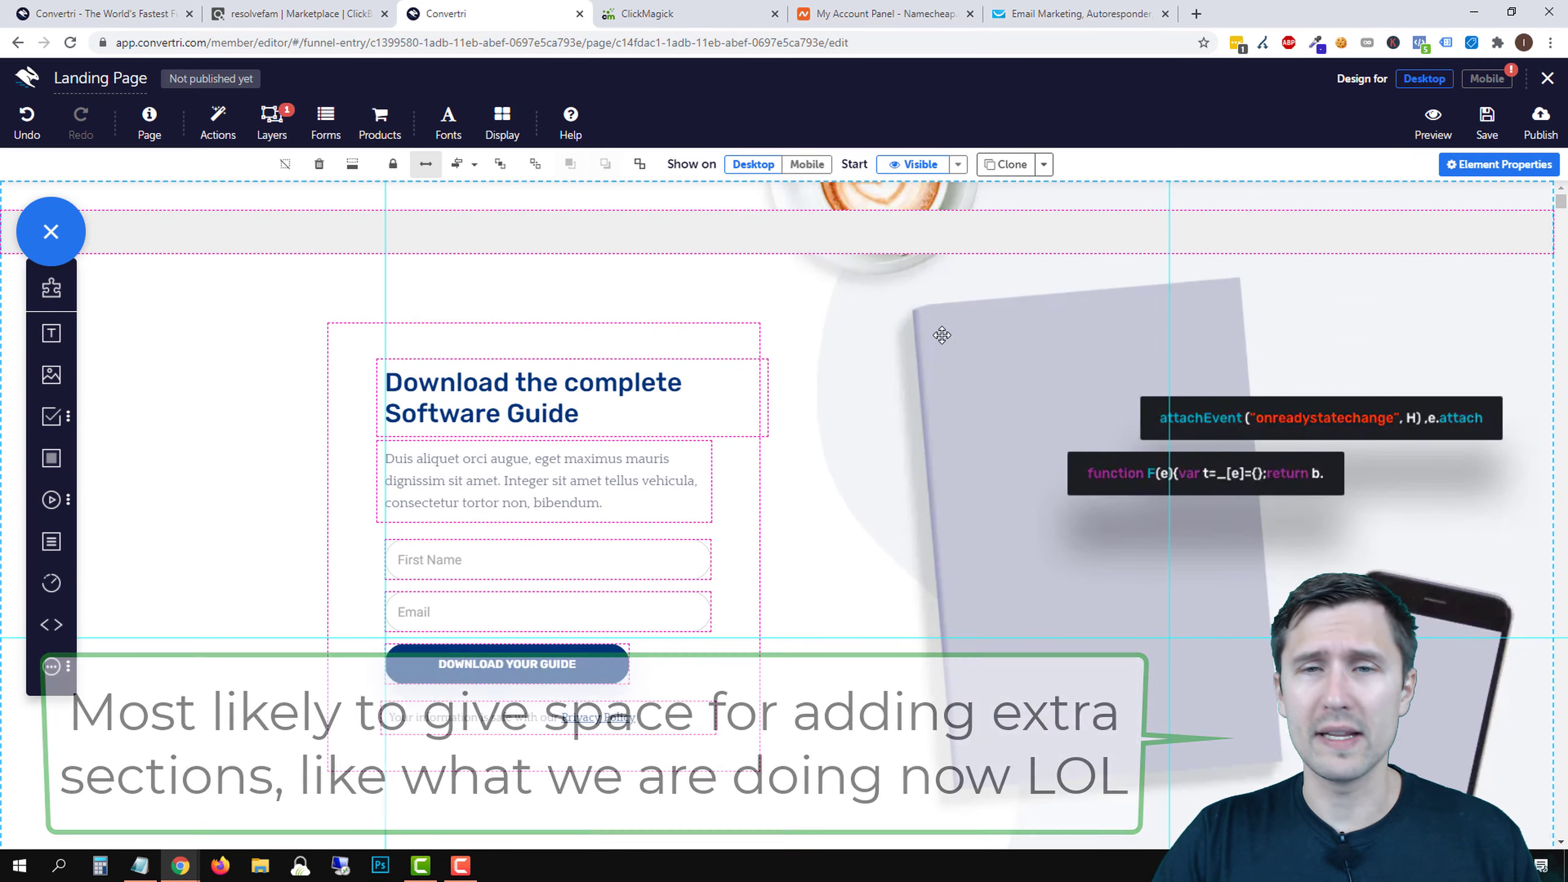
scroll(1300, 295, "up", 1)
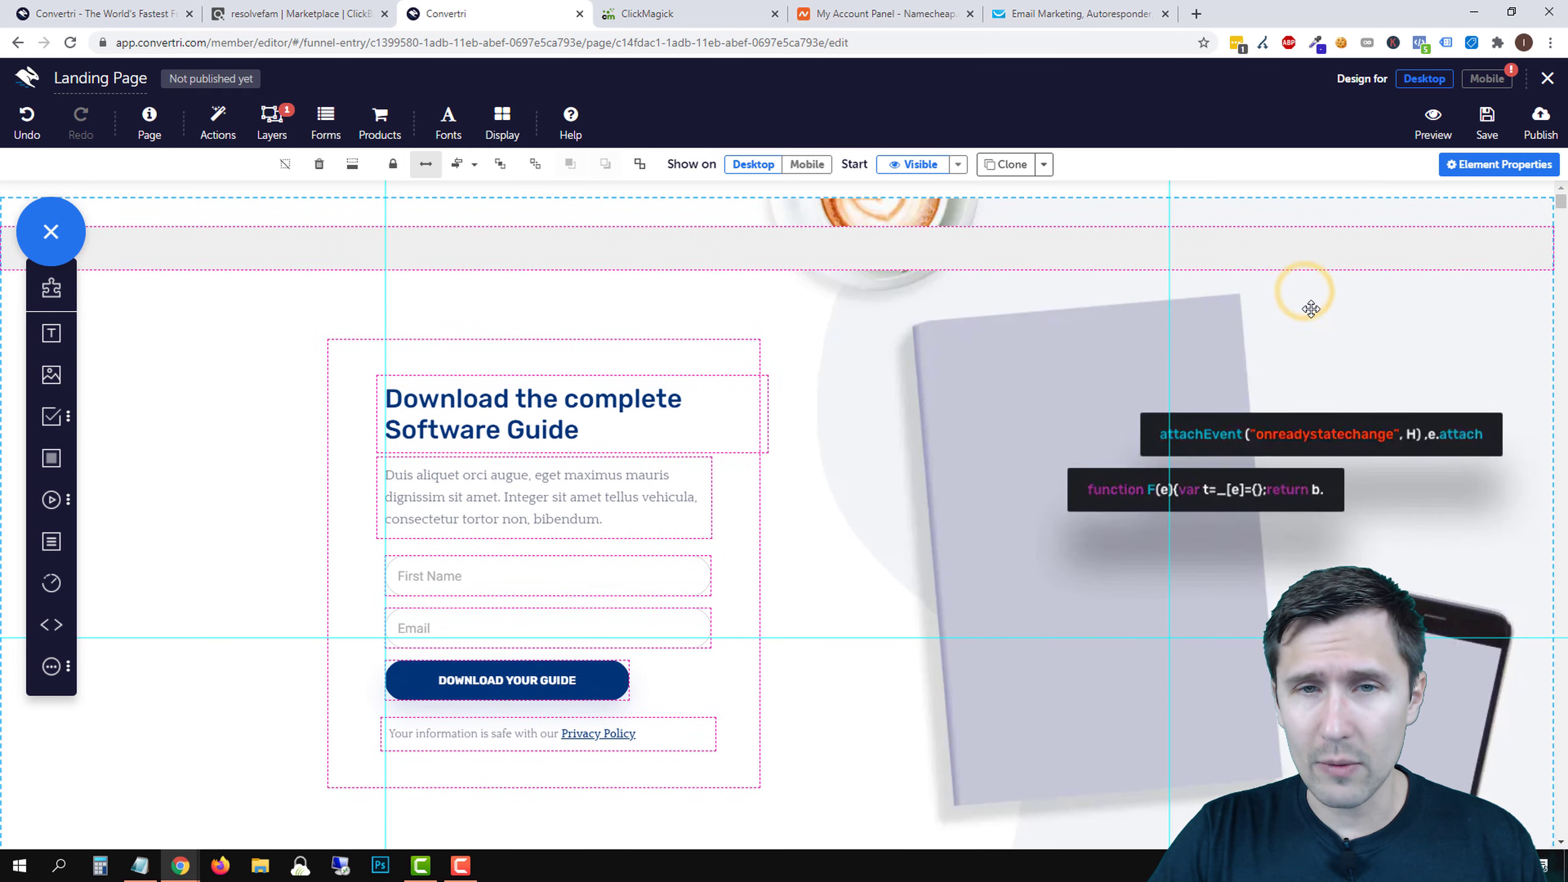
- Drag the thin grey strip to the very top of the page, above the coffee image
left_click_drag(1312, 323, 1309, 351)
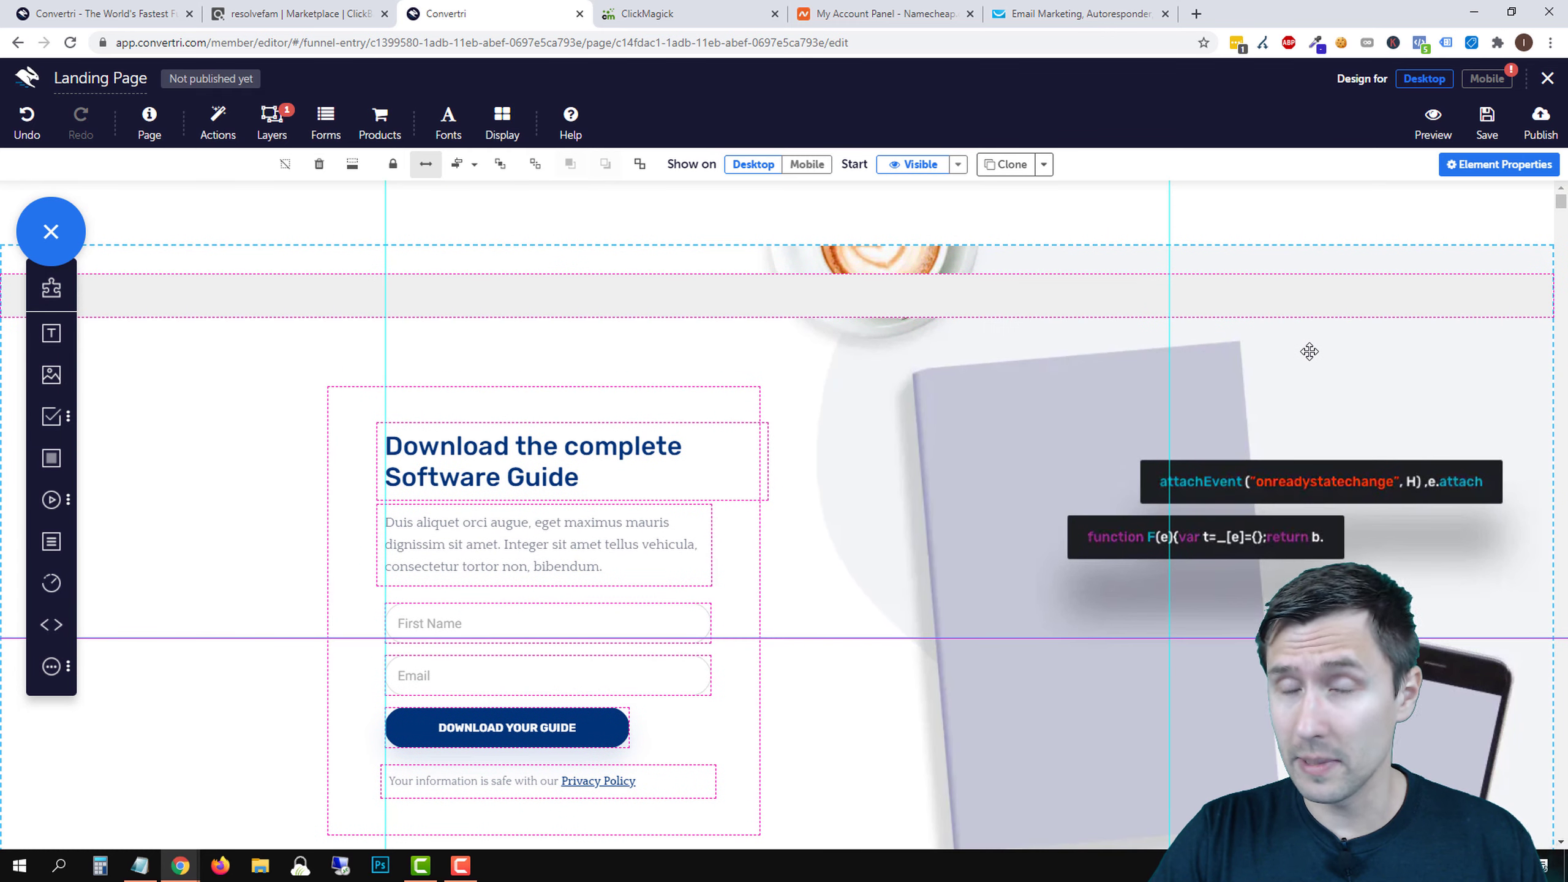
left_click(855, 211)
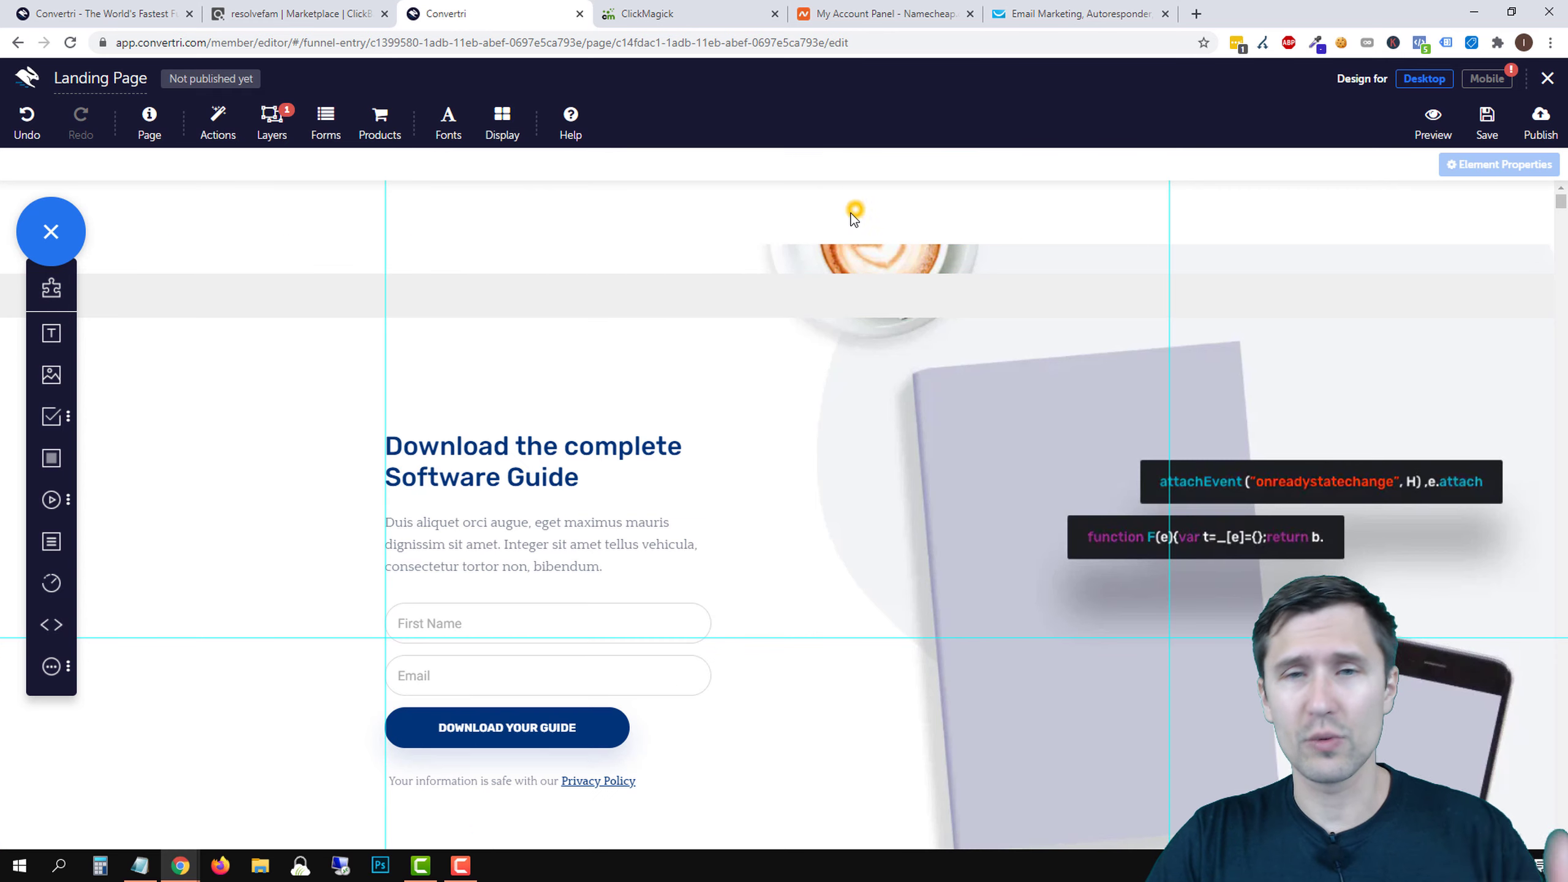
left_click(721, 297)
left_click_drag(679, 289, 679, 210)
- Remove the whitespace above the hero section so it sits flush under the strip
left_click(689, 283)
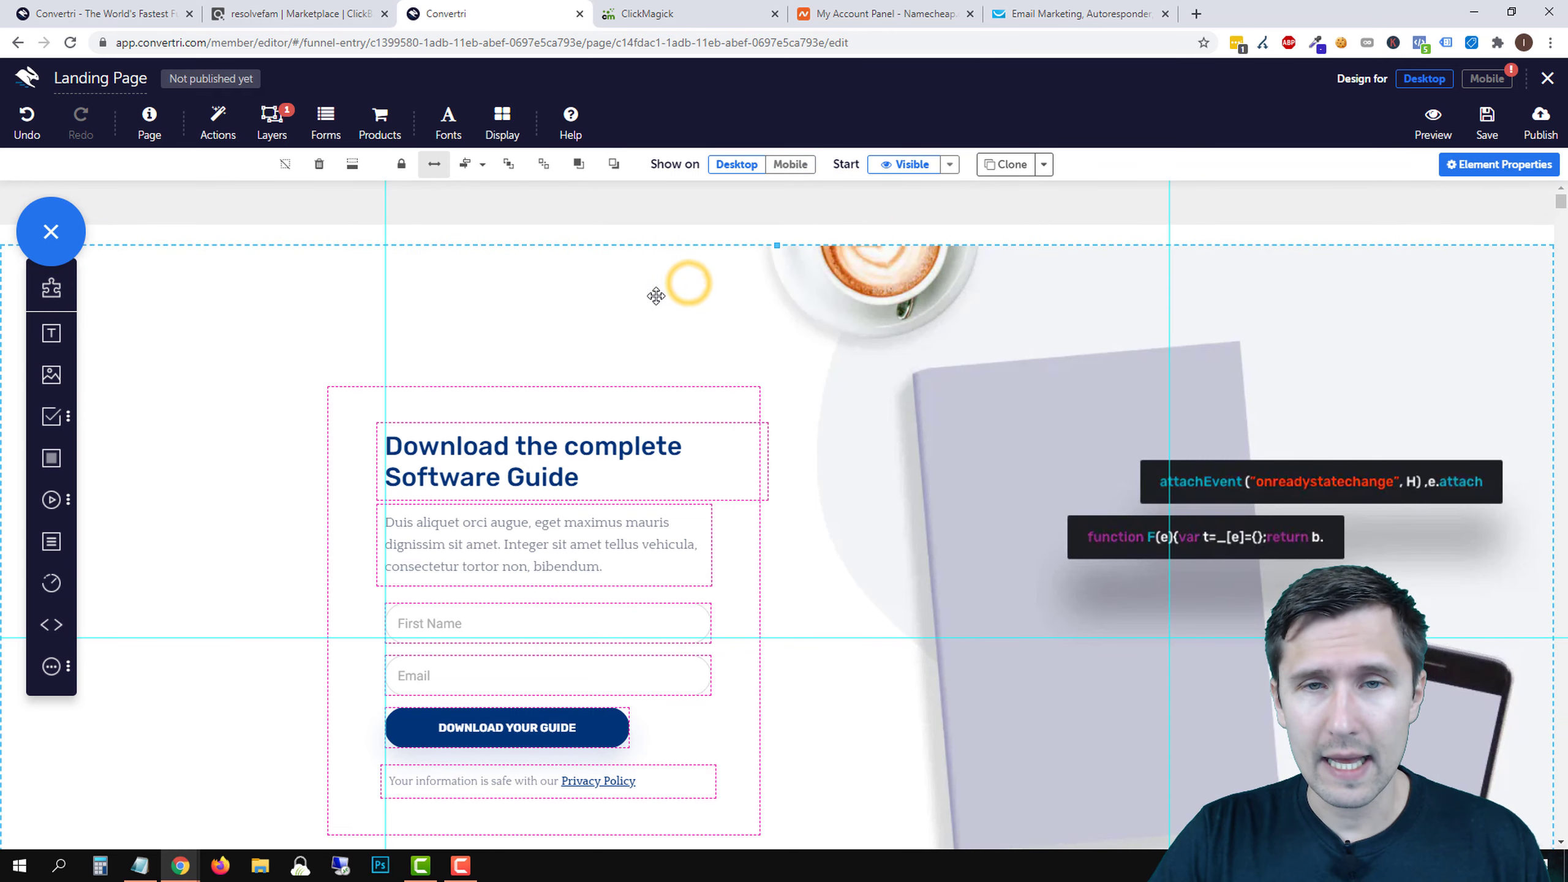
left_click(352, 164)
scroll(684, 495, "down", 7)
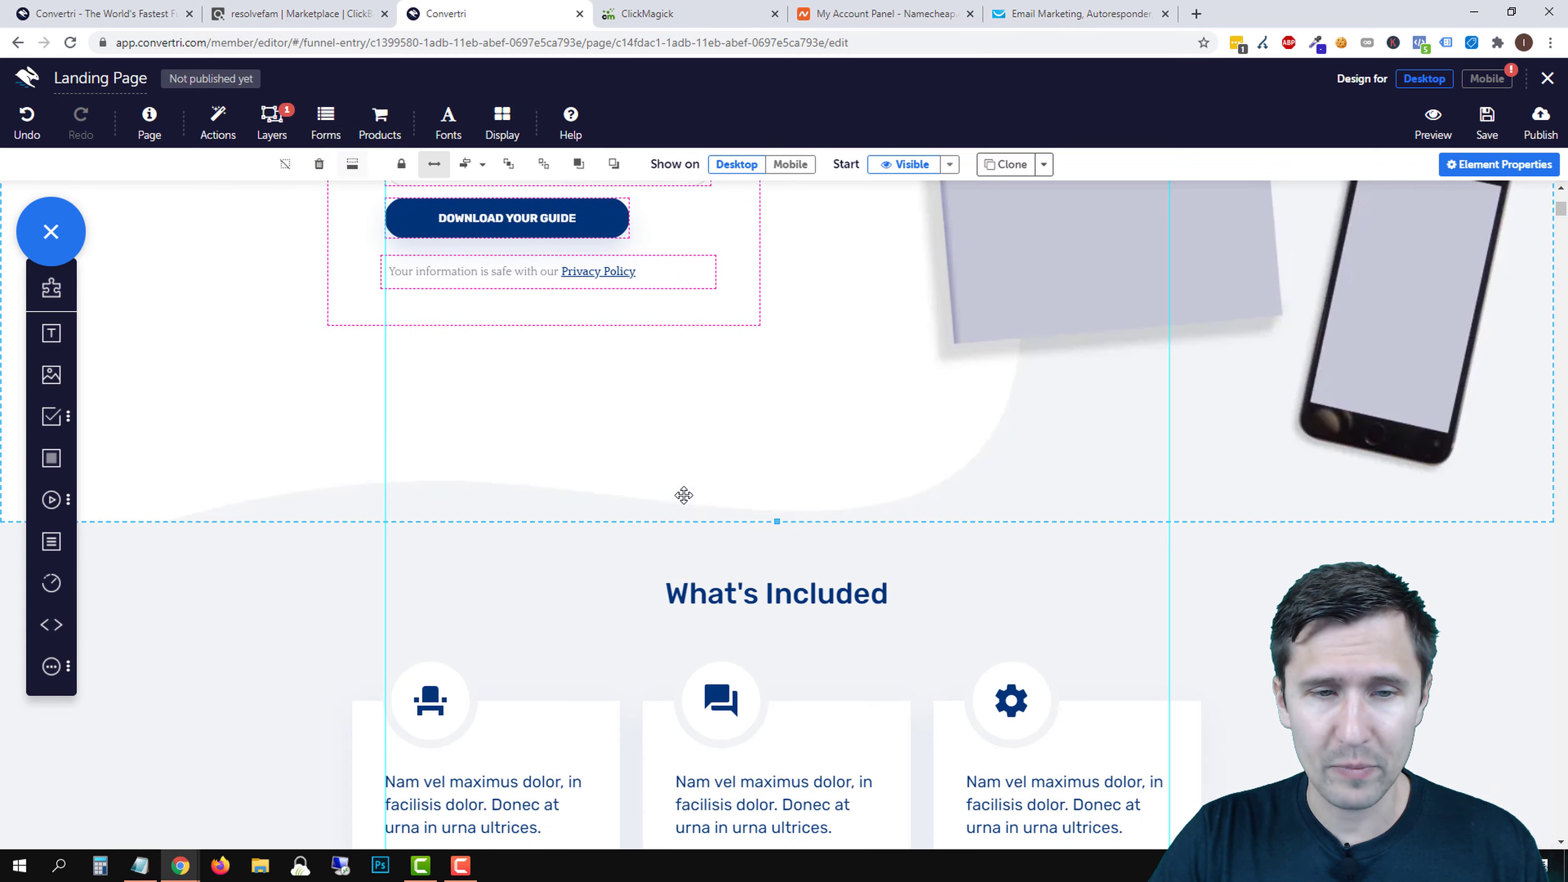
left_click(610, 582)
scroll(1126, 591, "down", 6)
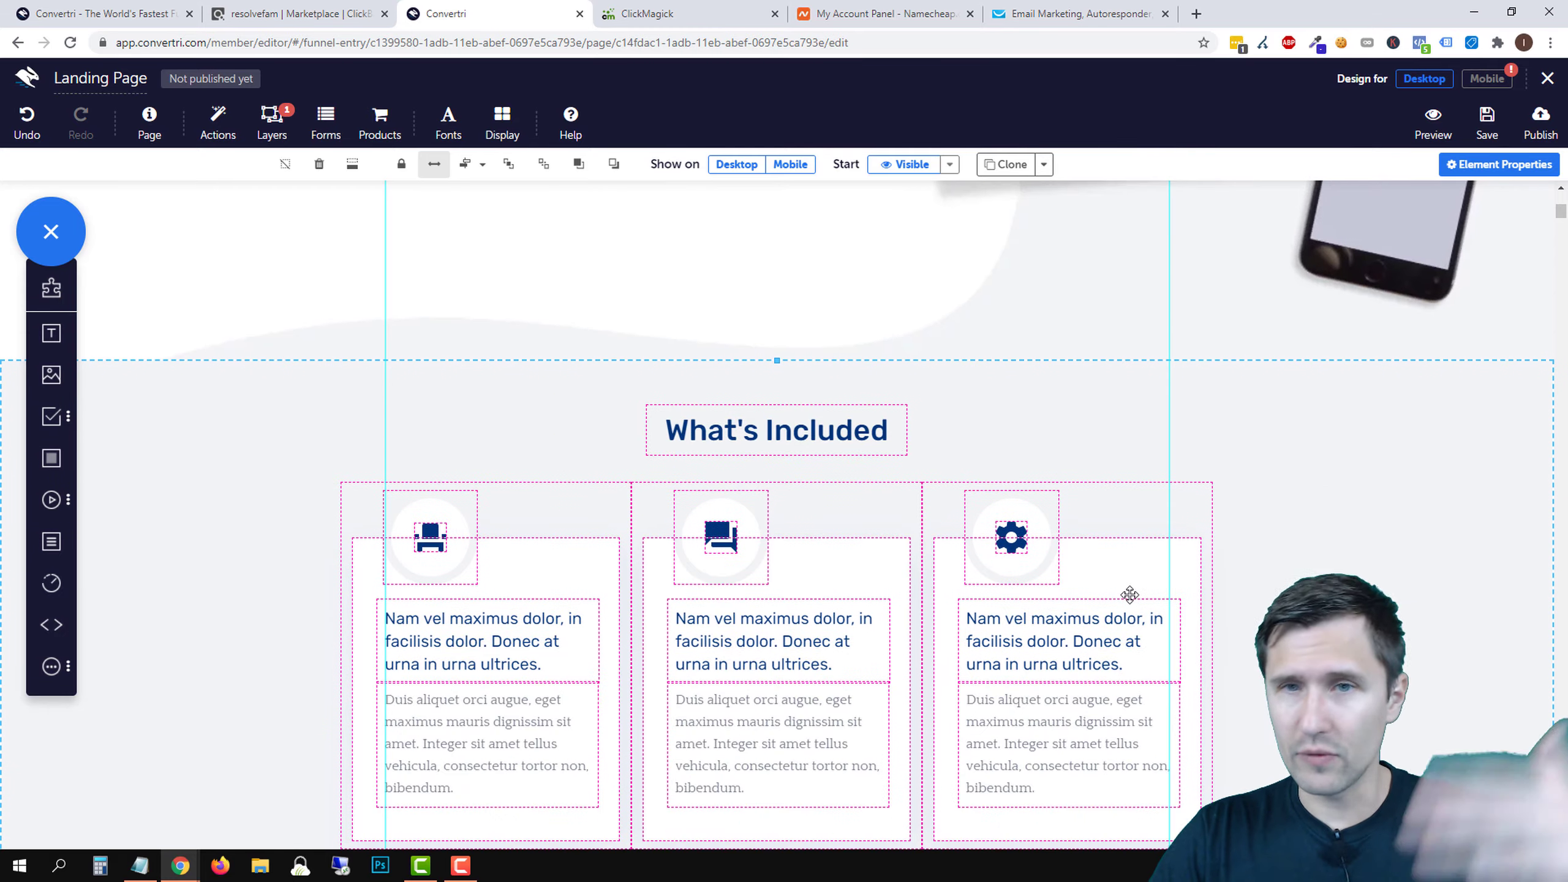
scroll(831, 607, "up", 14)
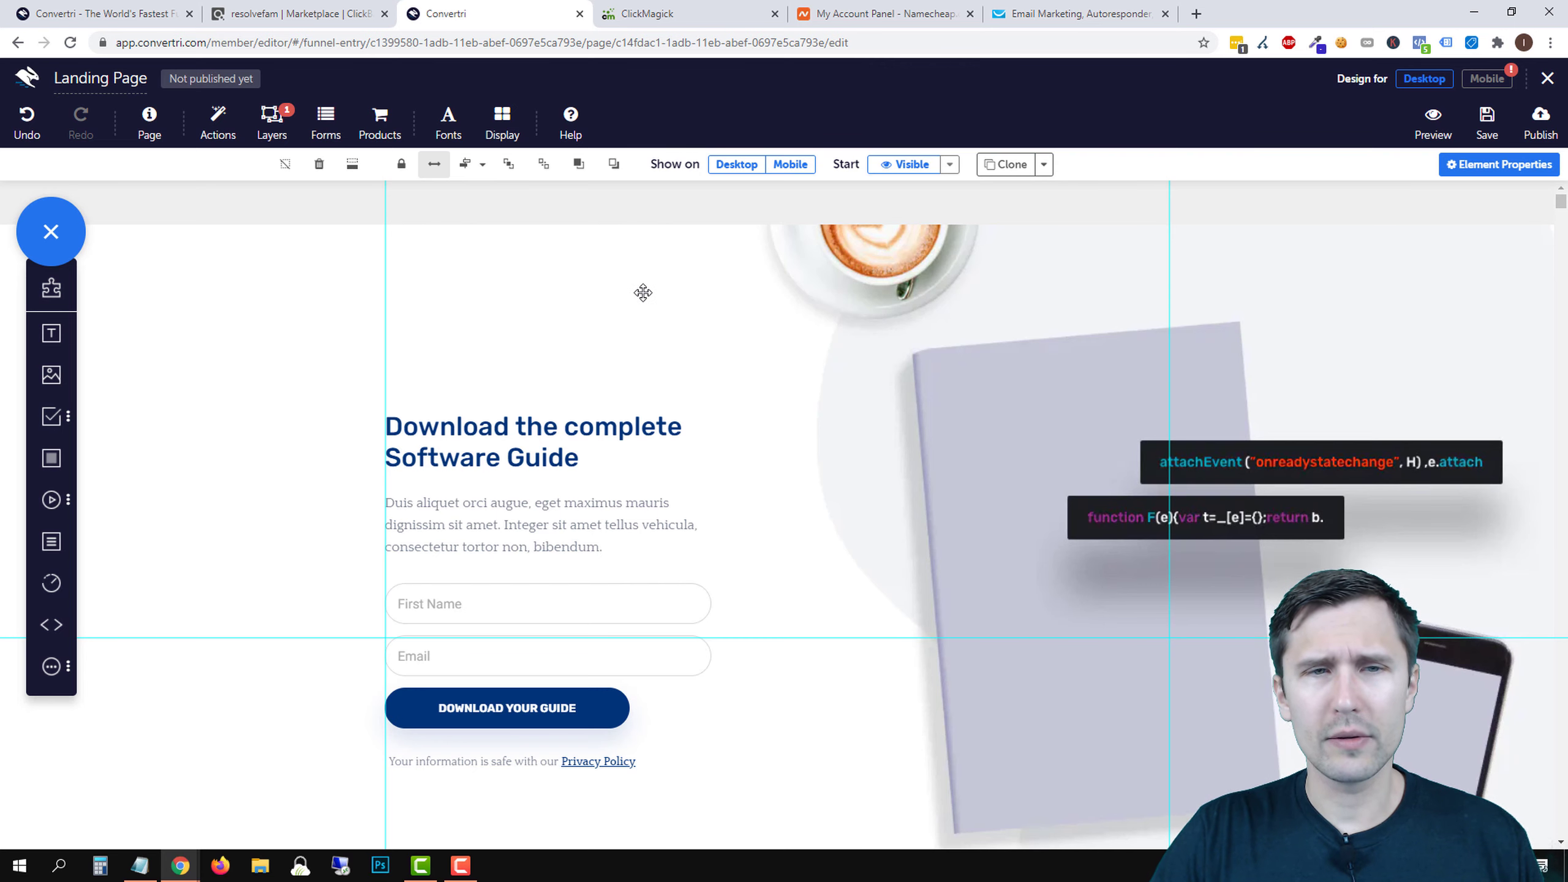
- Open the Okinawa Flat Belly Tonic sales page from ClickBank in a tab beside Convertri
left_click(253, 13)
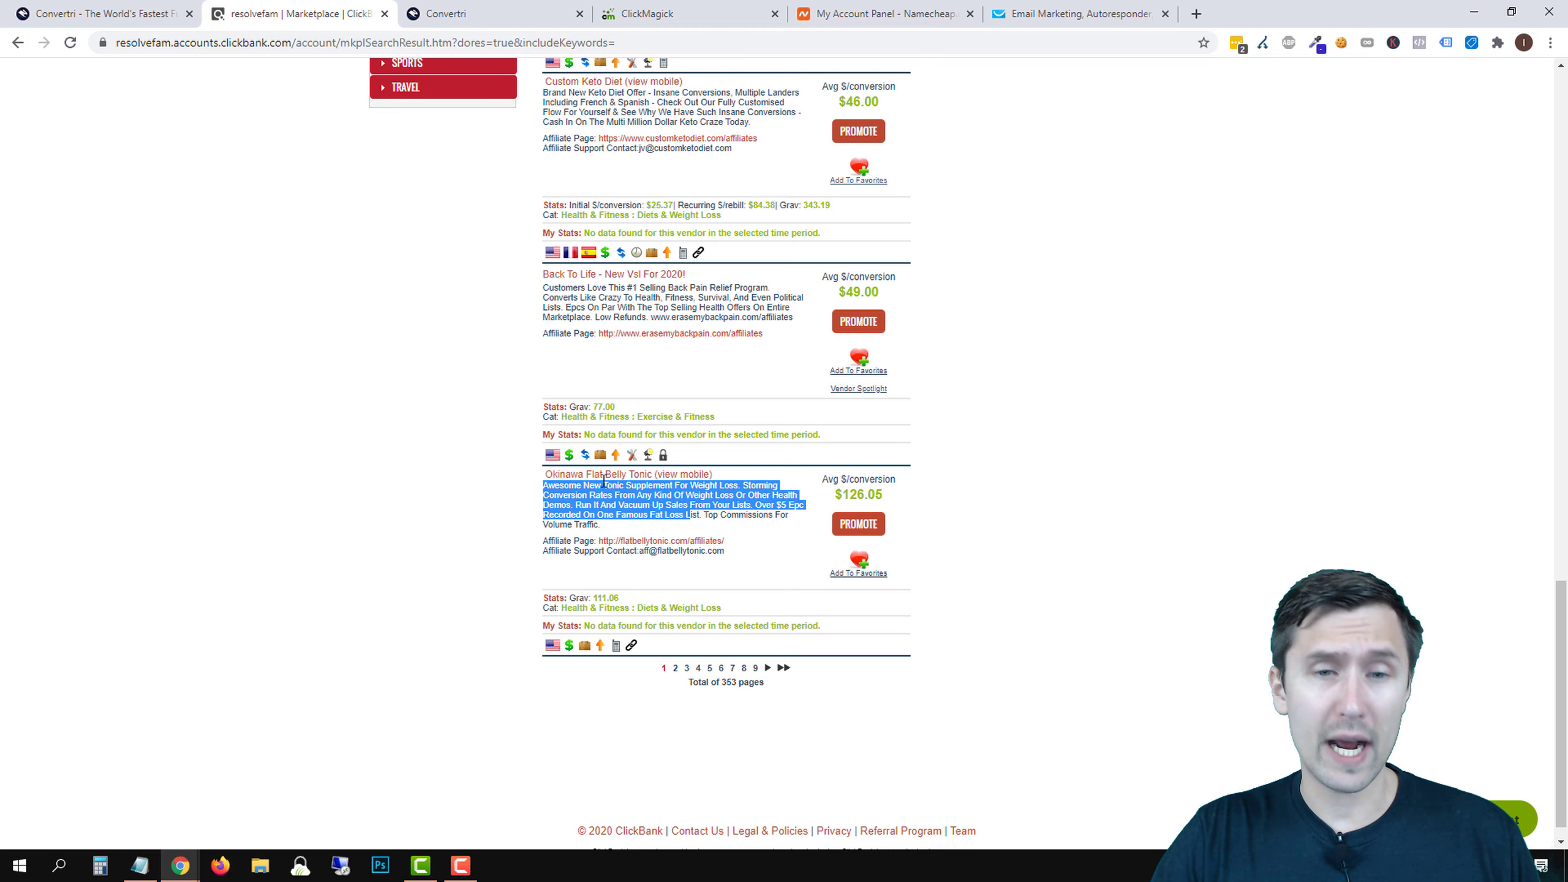
left_click(598, 473)
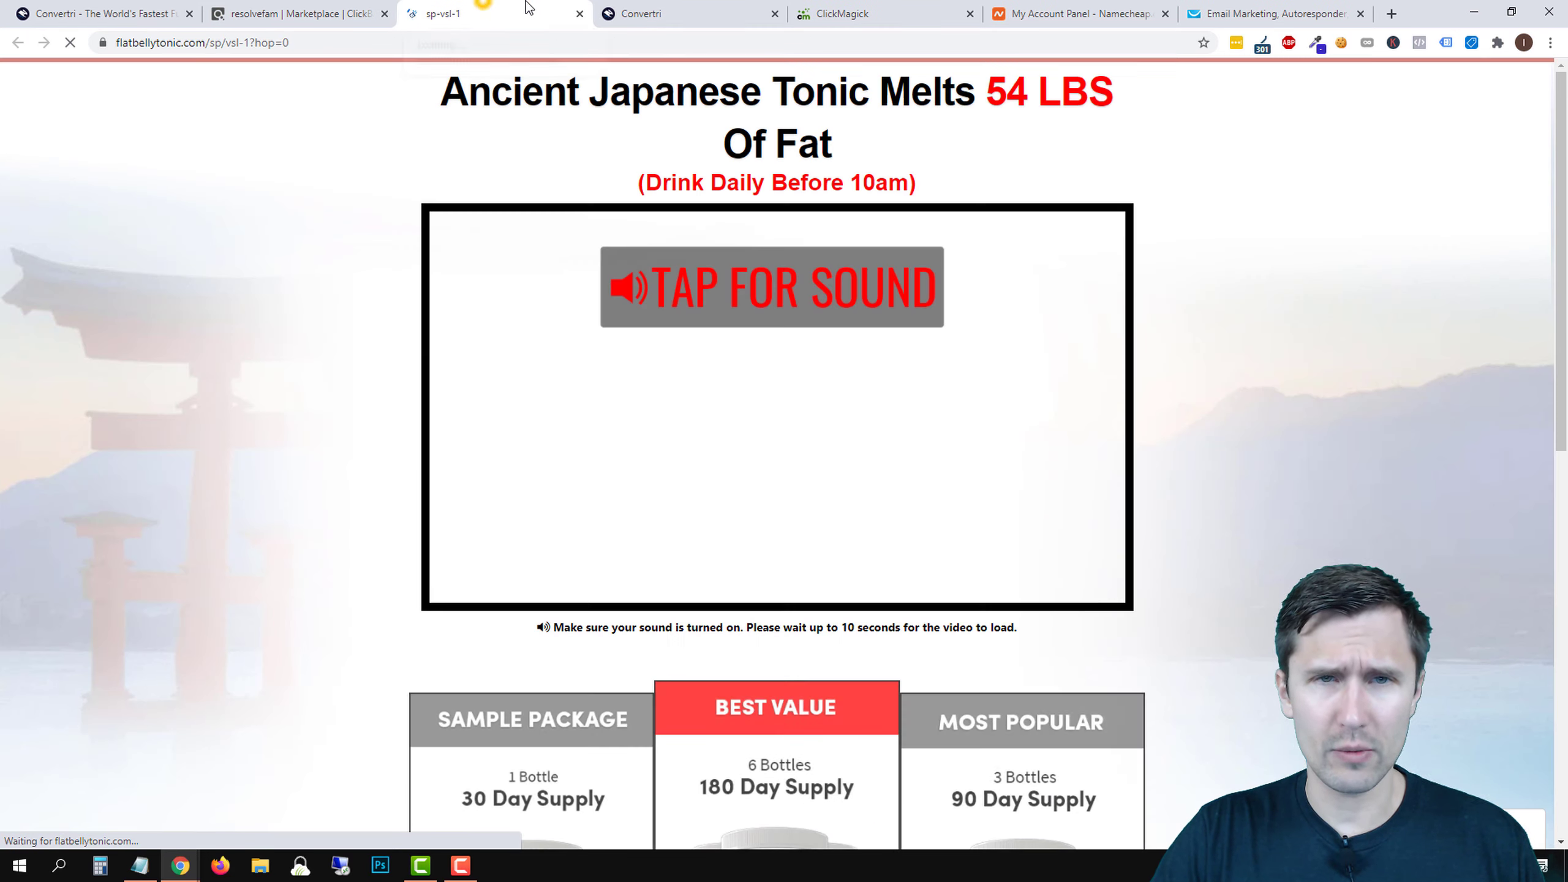
left_click_drag(487, 7, 643, 6)
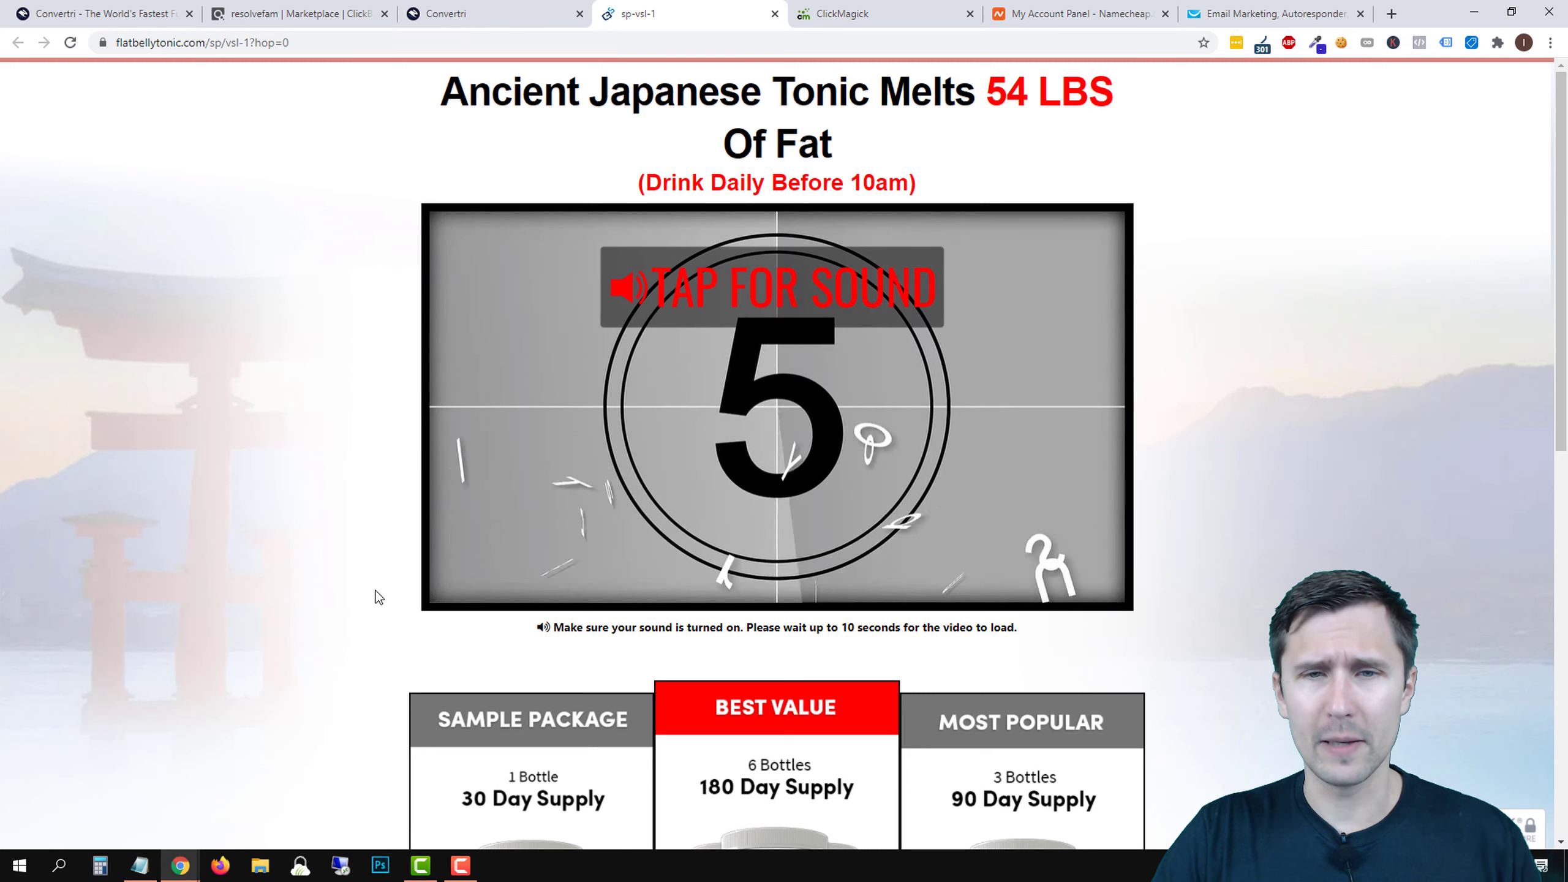
- Pause the sales page video, skim the page, and go back to the Convertri editor
left_click(690, 356)
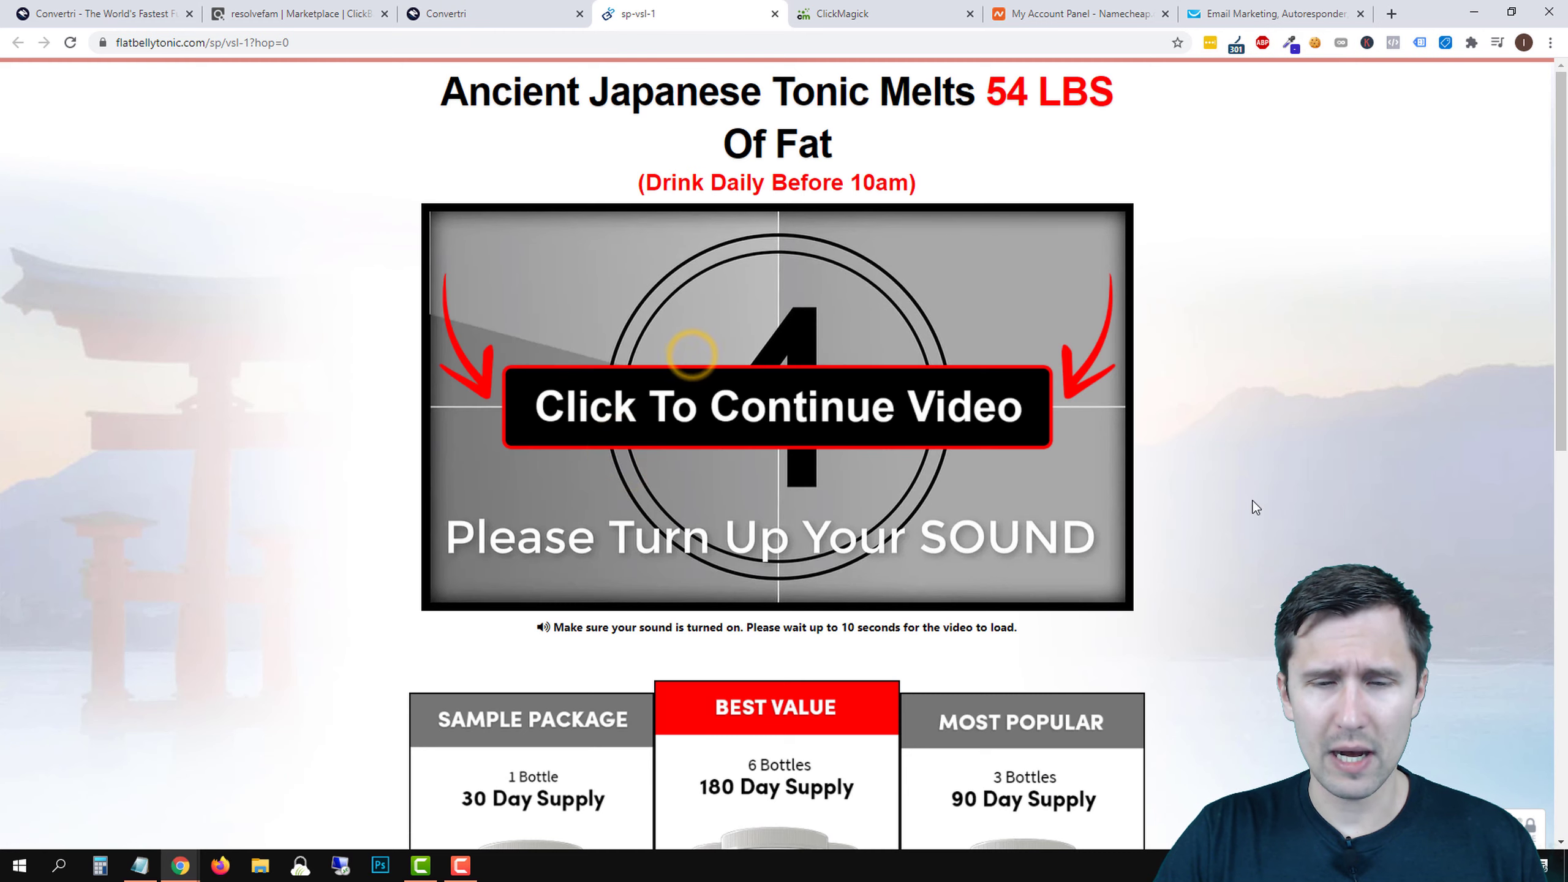
scroll(1297, 488, "down", 4)
scroll(1335, 481, "up", 4)
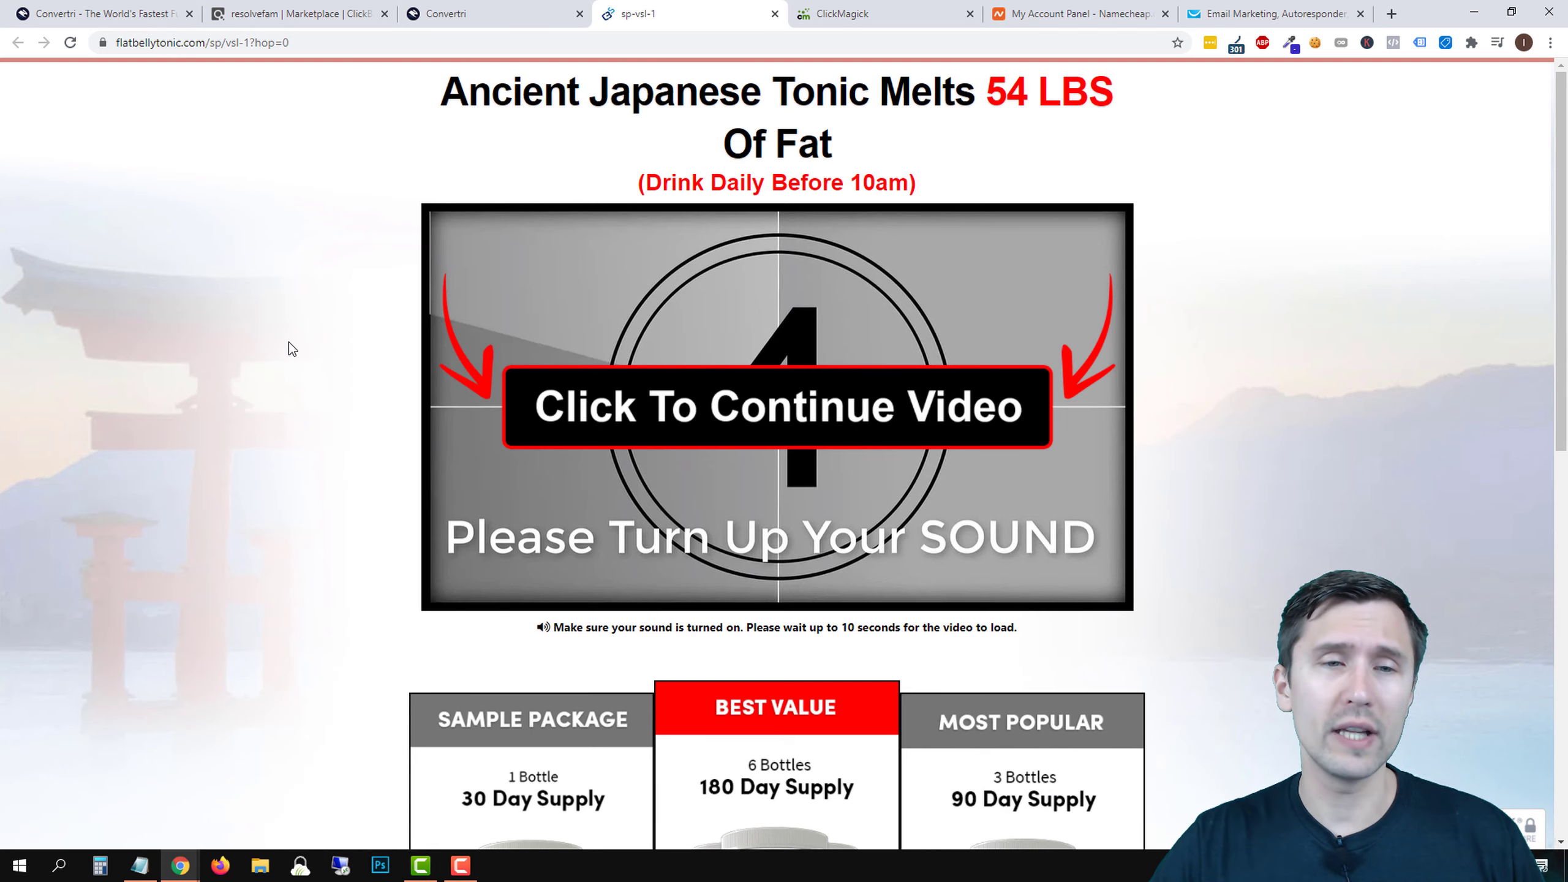
left_click(485, 12)
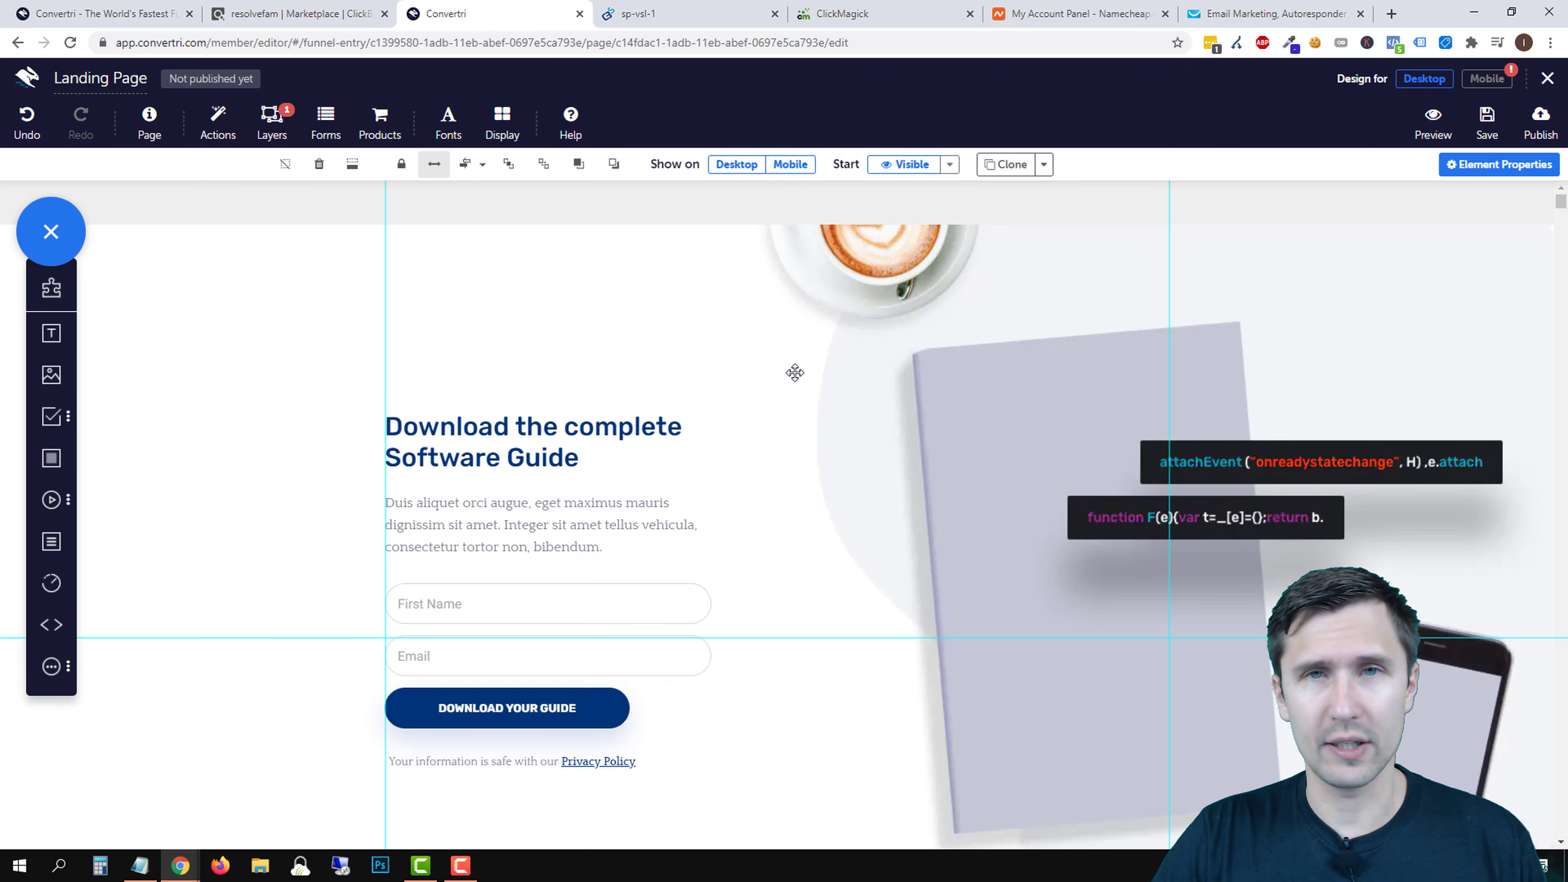
key("ctrl+Tab")
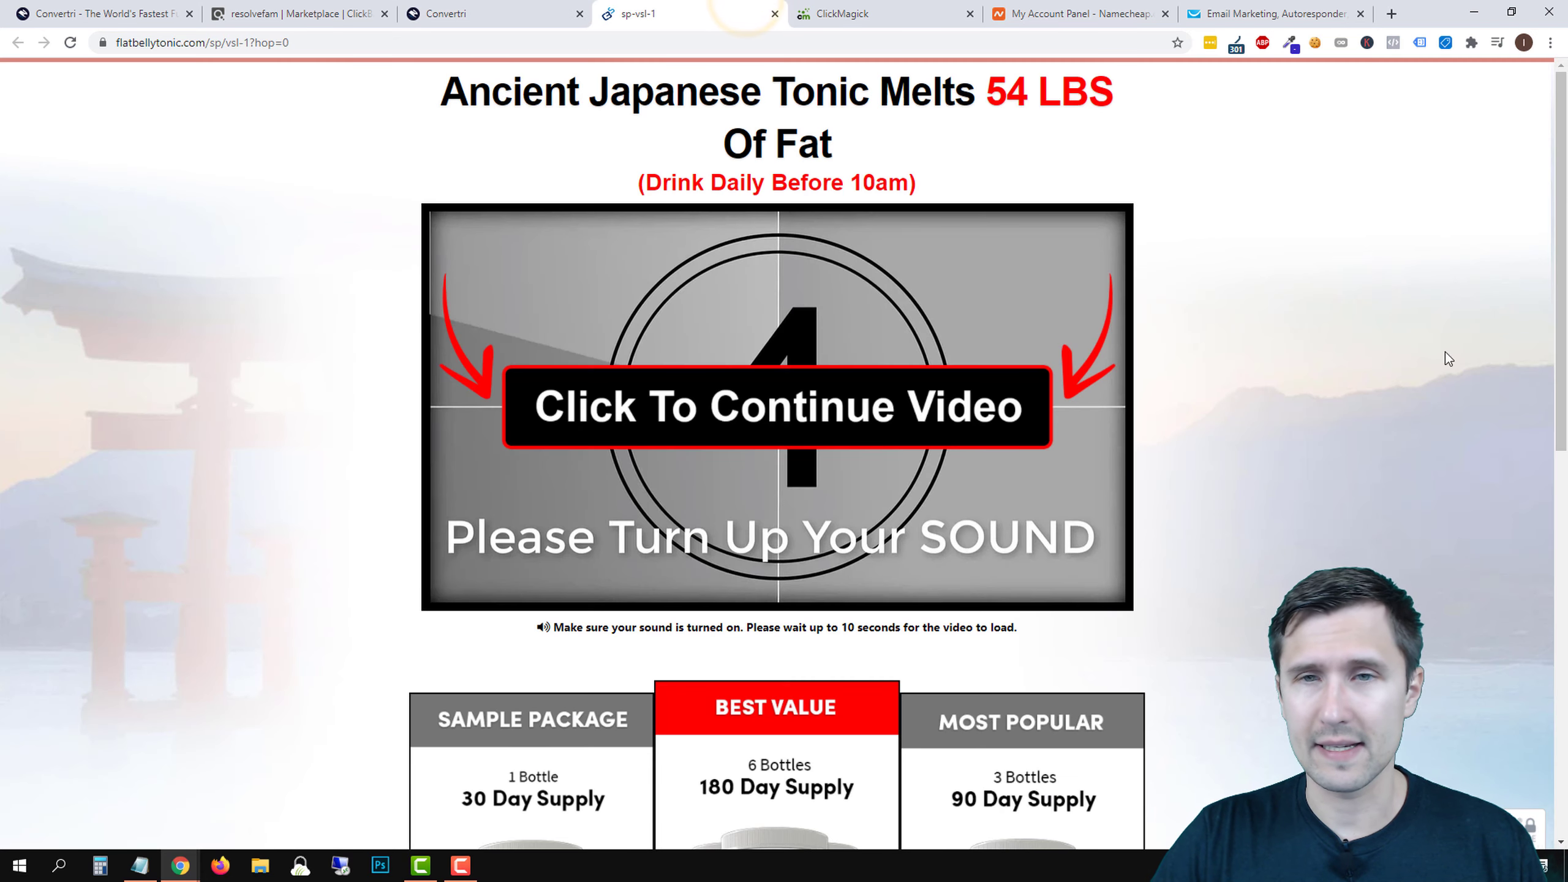
left_click(485, 13)
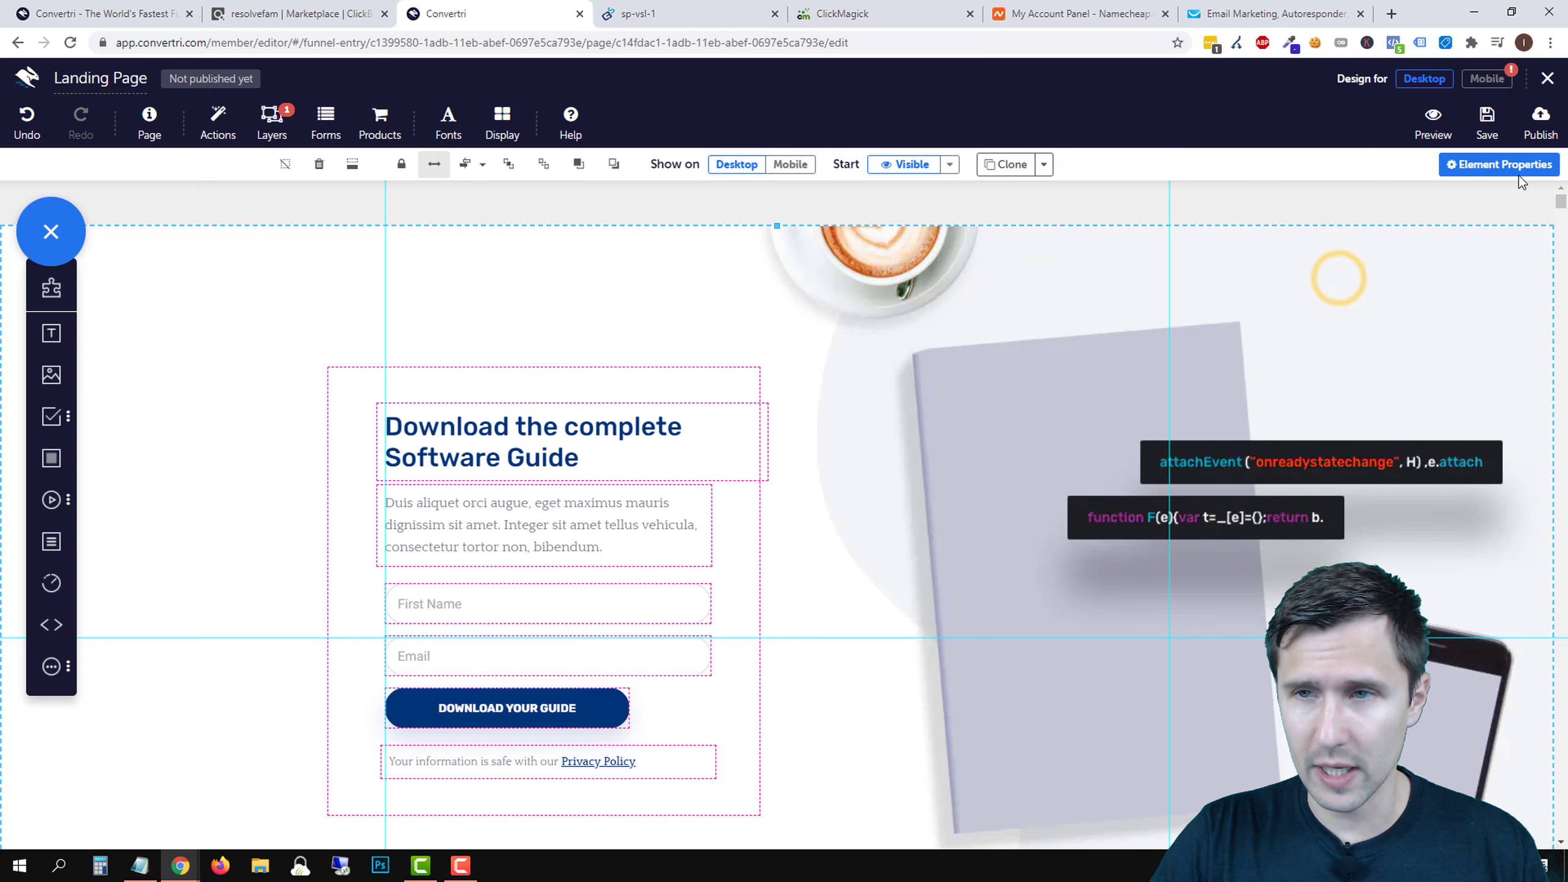
- Remove the coffee and book background image from the hero section
left_click(1499, 164)
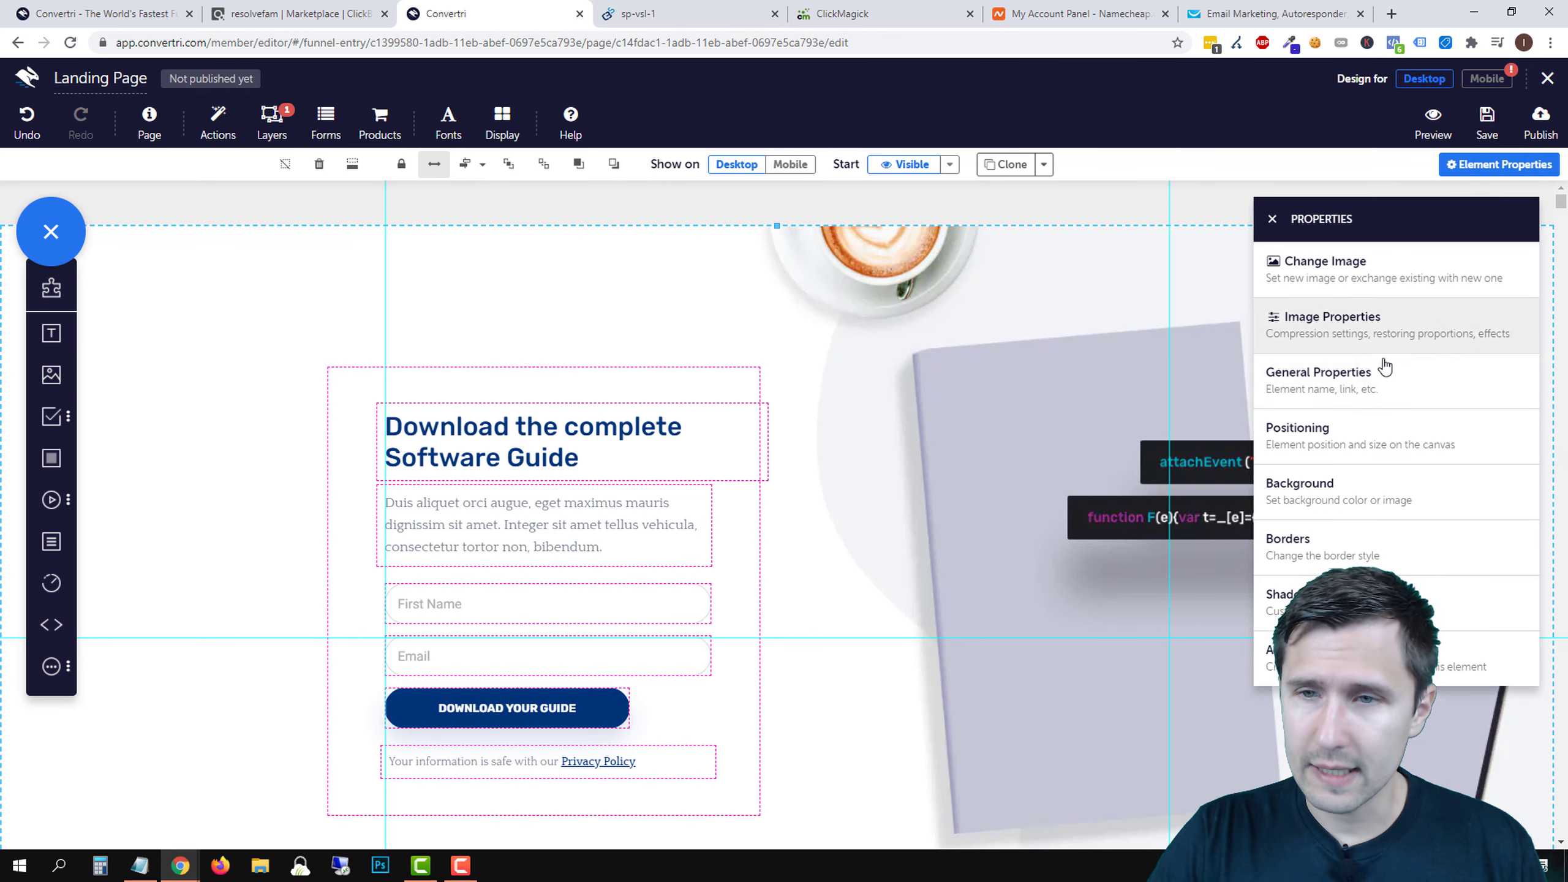
left_click(1318, 494)
left_click(1275, 232)
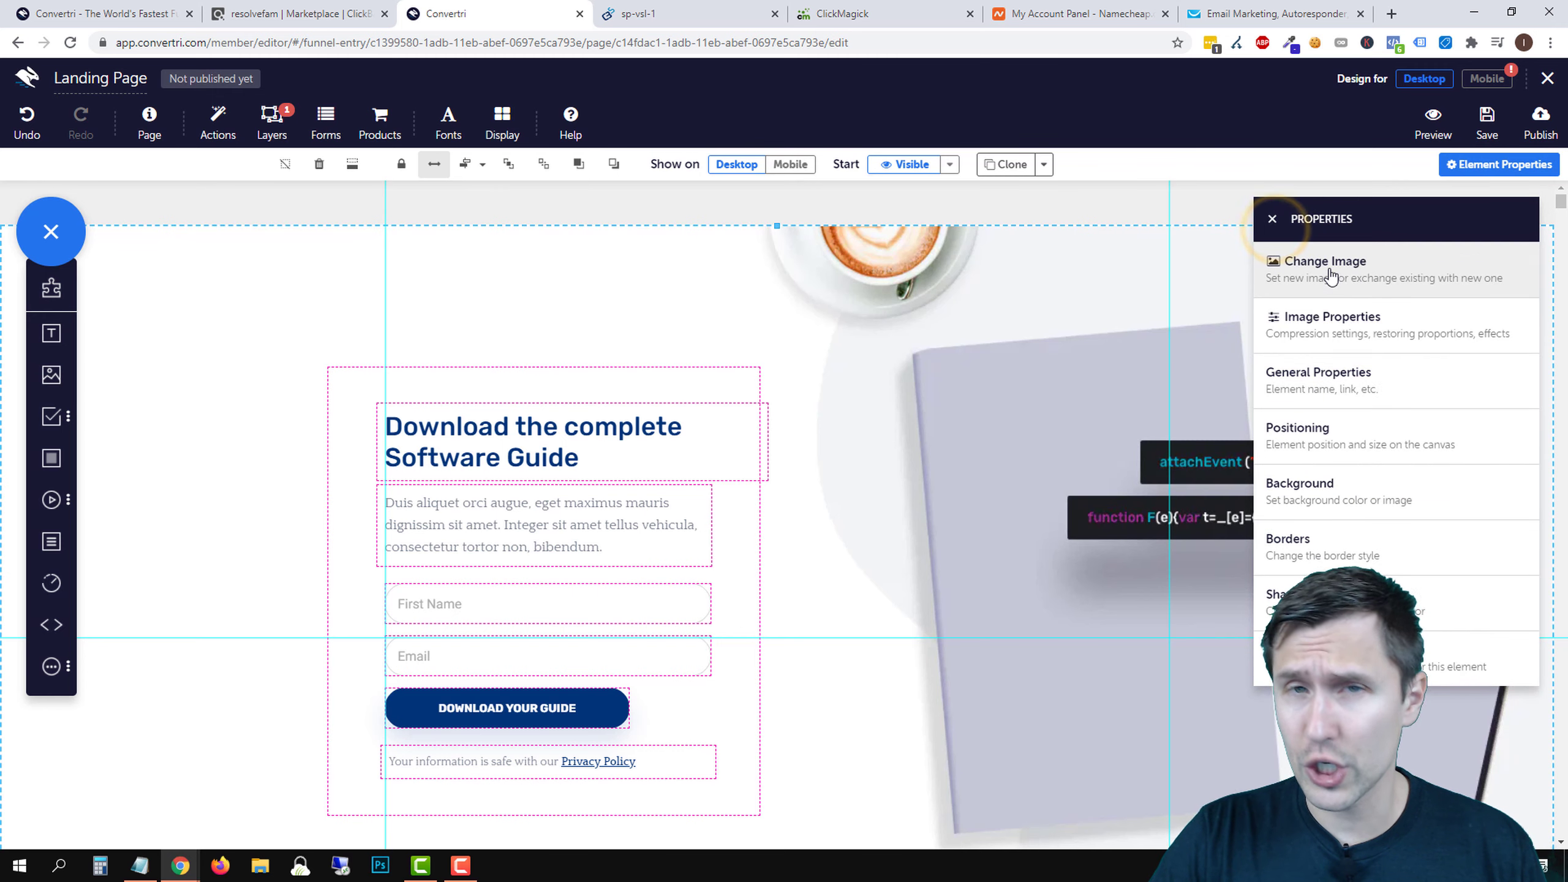
left_click(1300, 488)
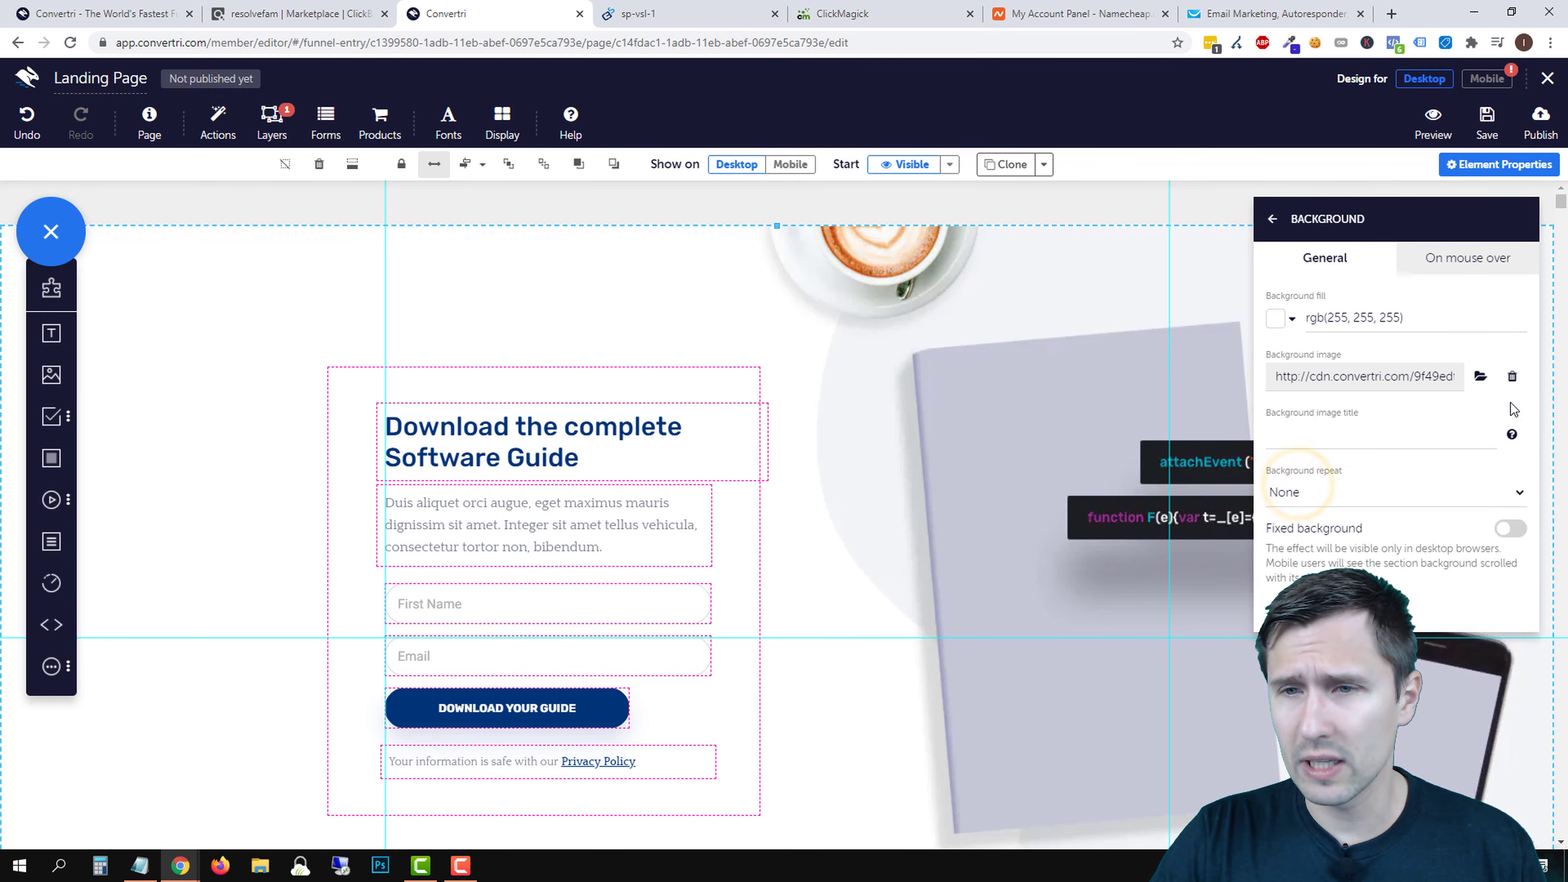
left_click(1514, 376)
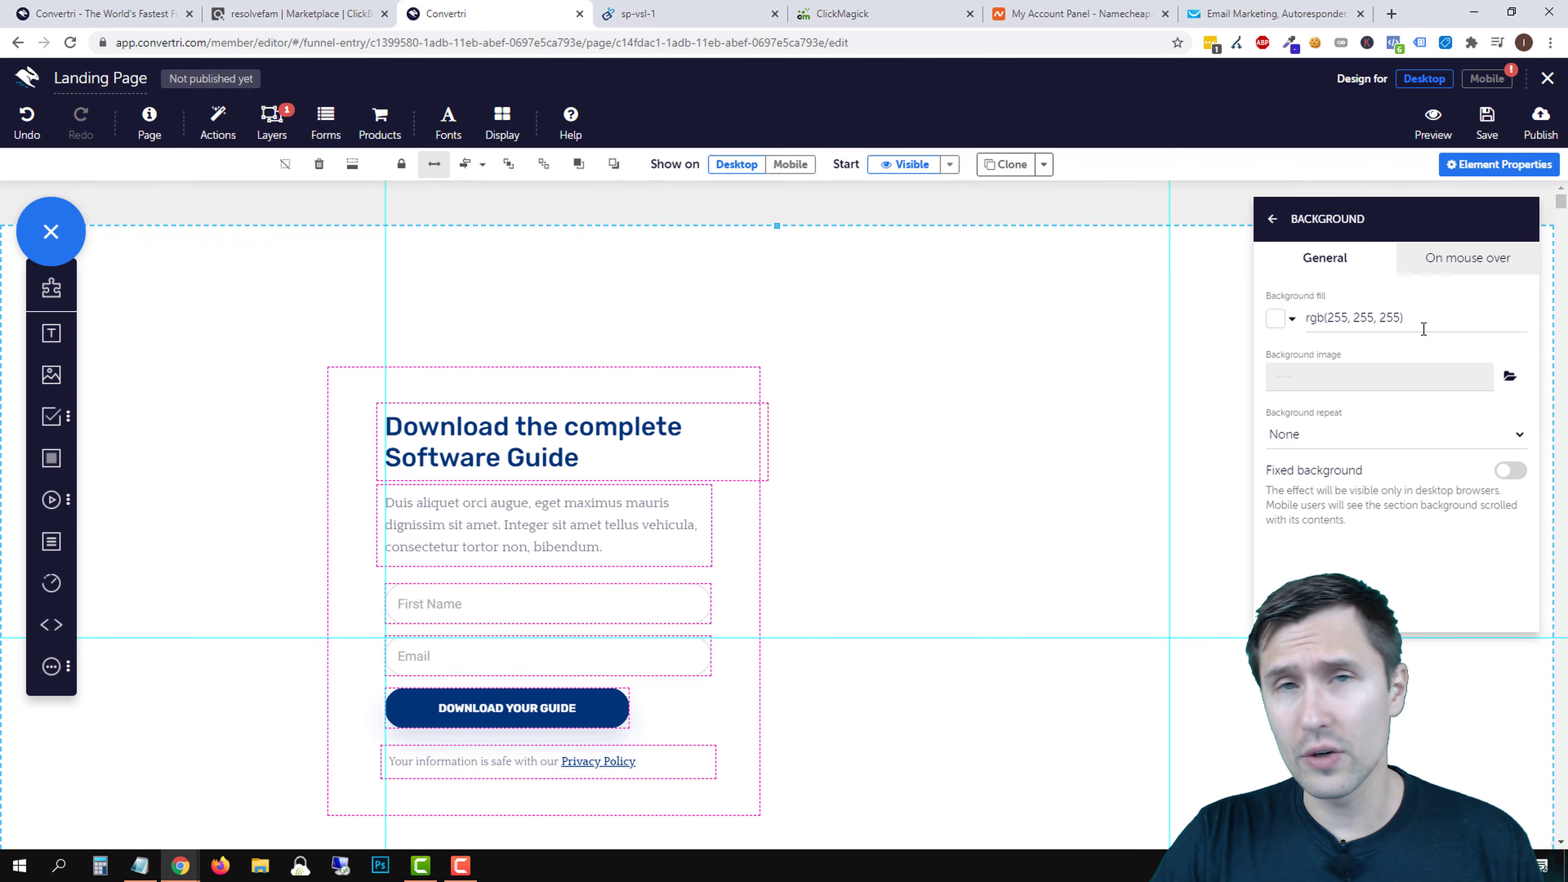
- Try gradient and solid background fills, compare with the sales page, then cancel the colour change
left_click(1276, 319)
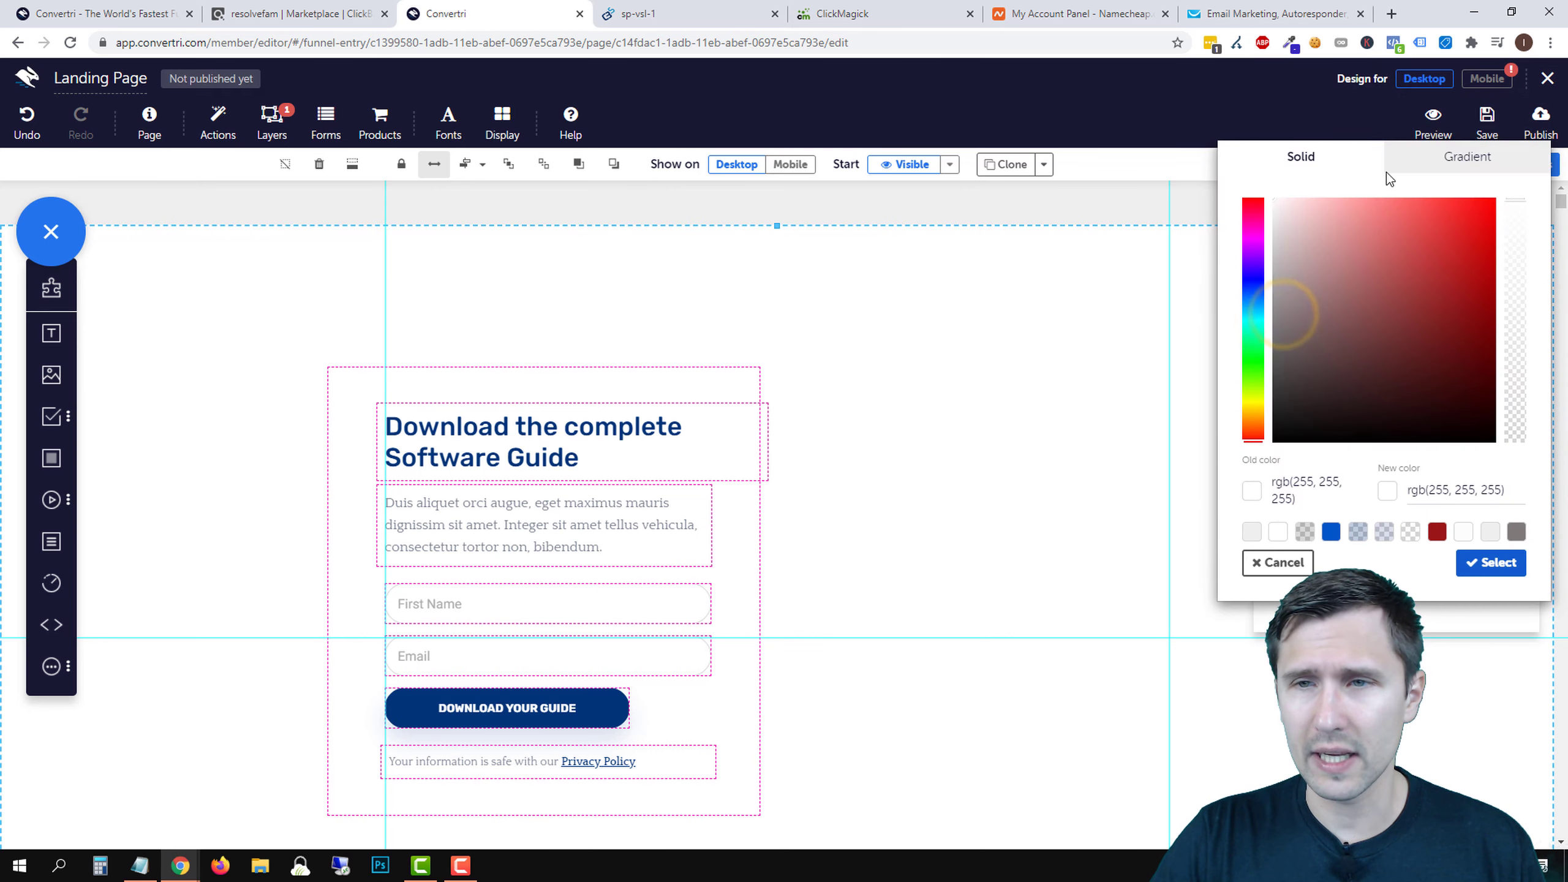
left_click(1431, 172)
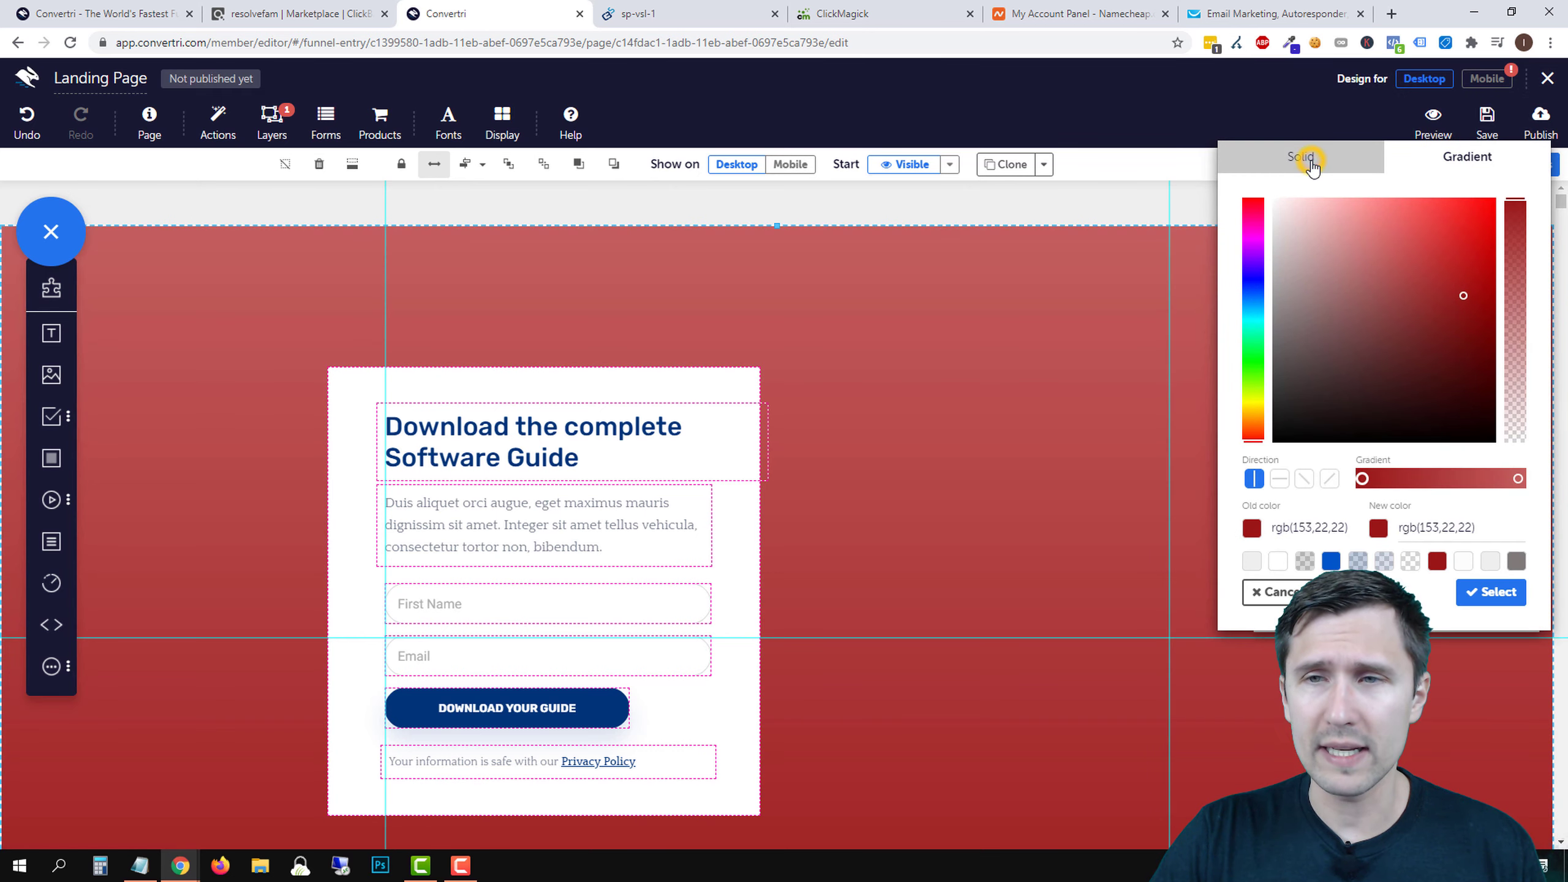
left_click(1302, 158)
left_click(638, 14)
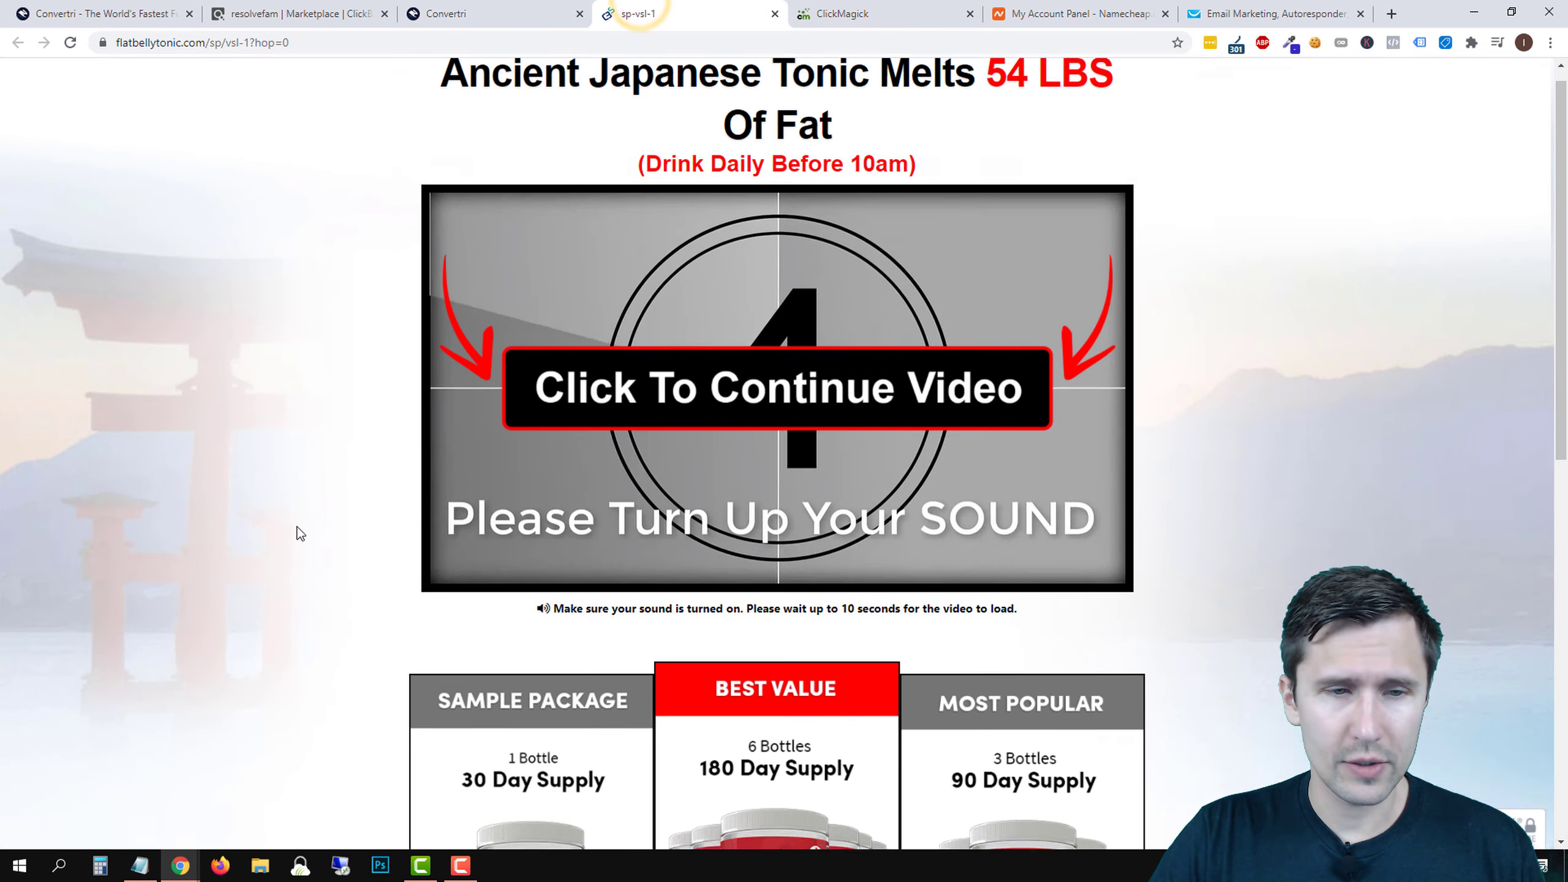
scroll(269, 588, "down", 6)
scroll(269, 588, "up", 6)
scroll(269, 587, "down", 12)
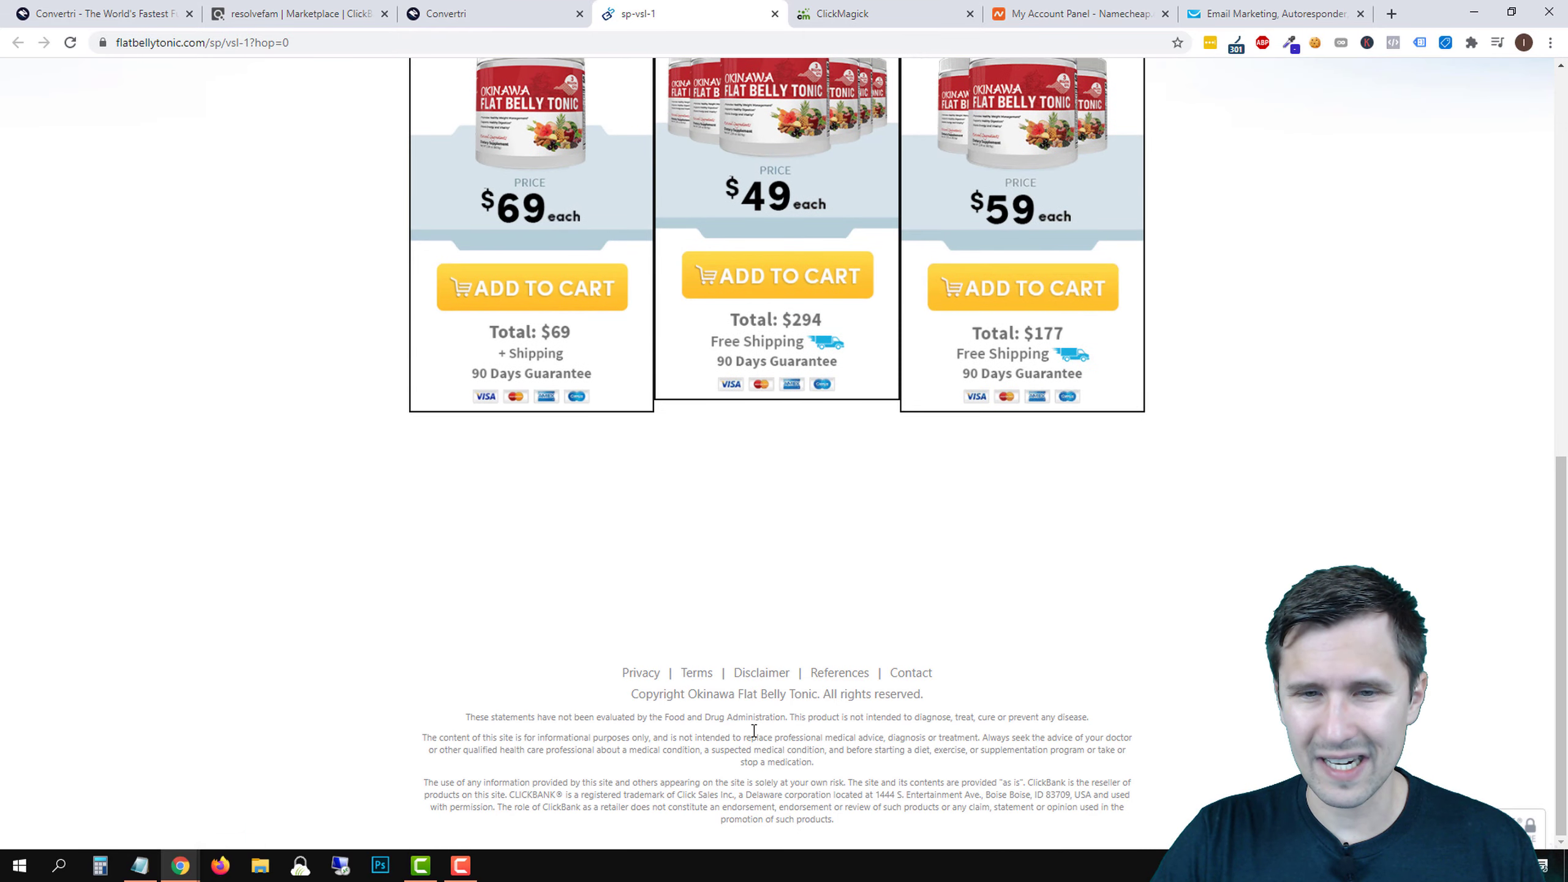
scroll(754, 731, "up", 12)
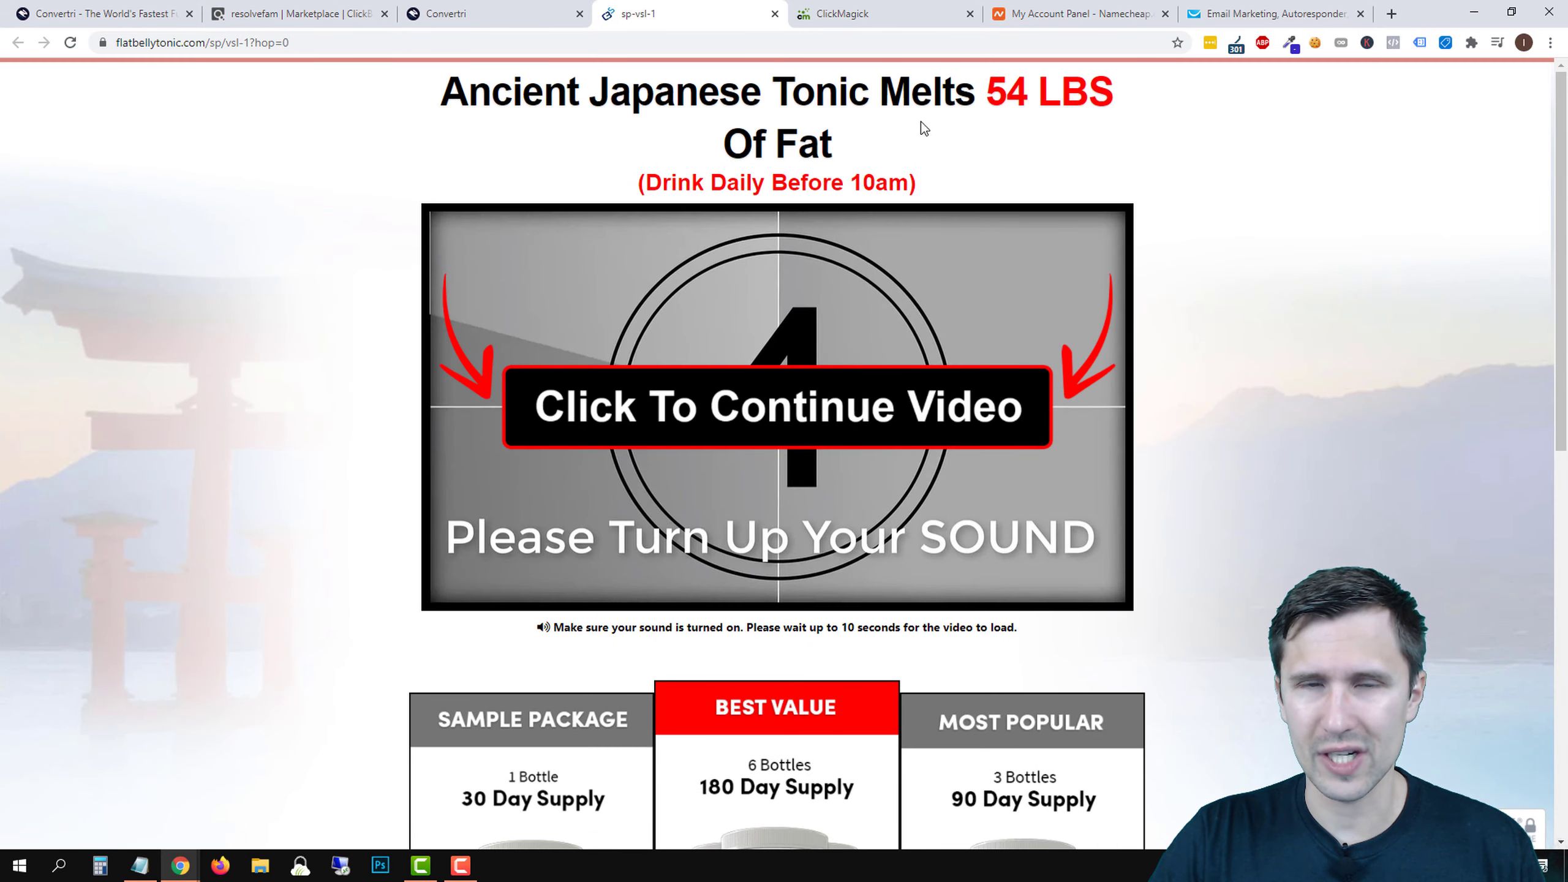
left_click(535, 13)
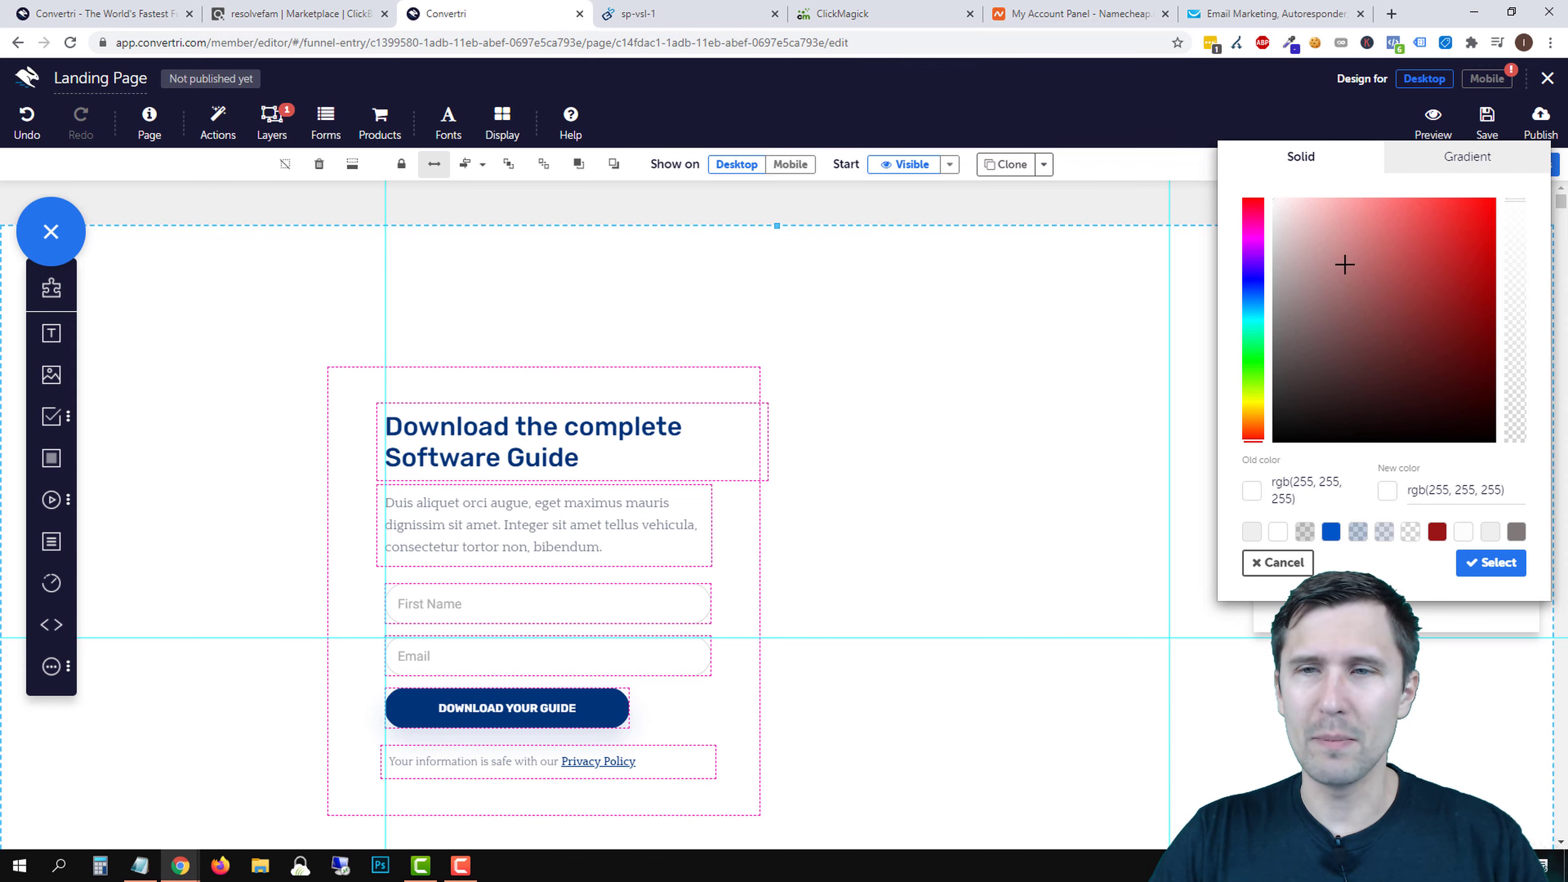
left_click(1277, 562)
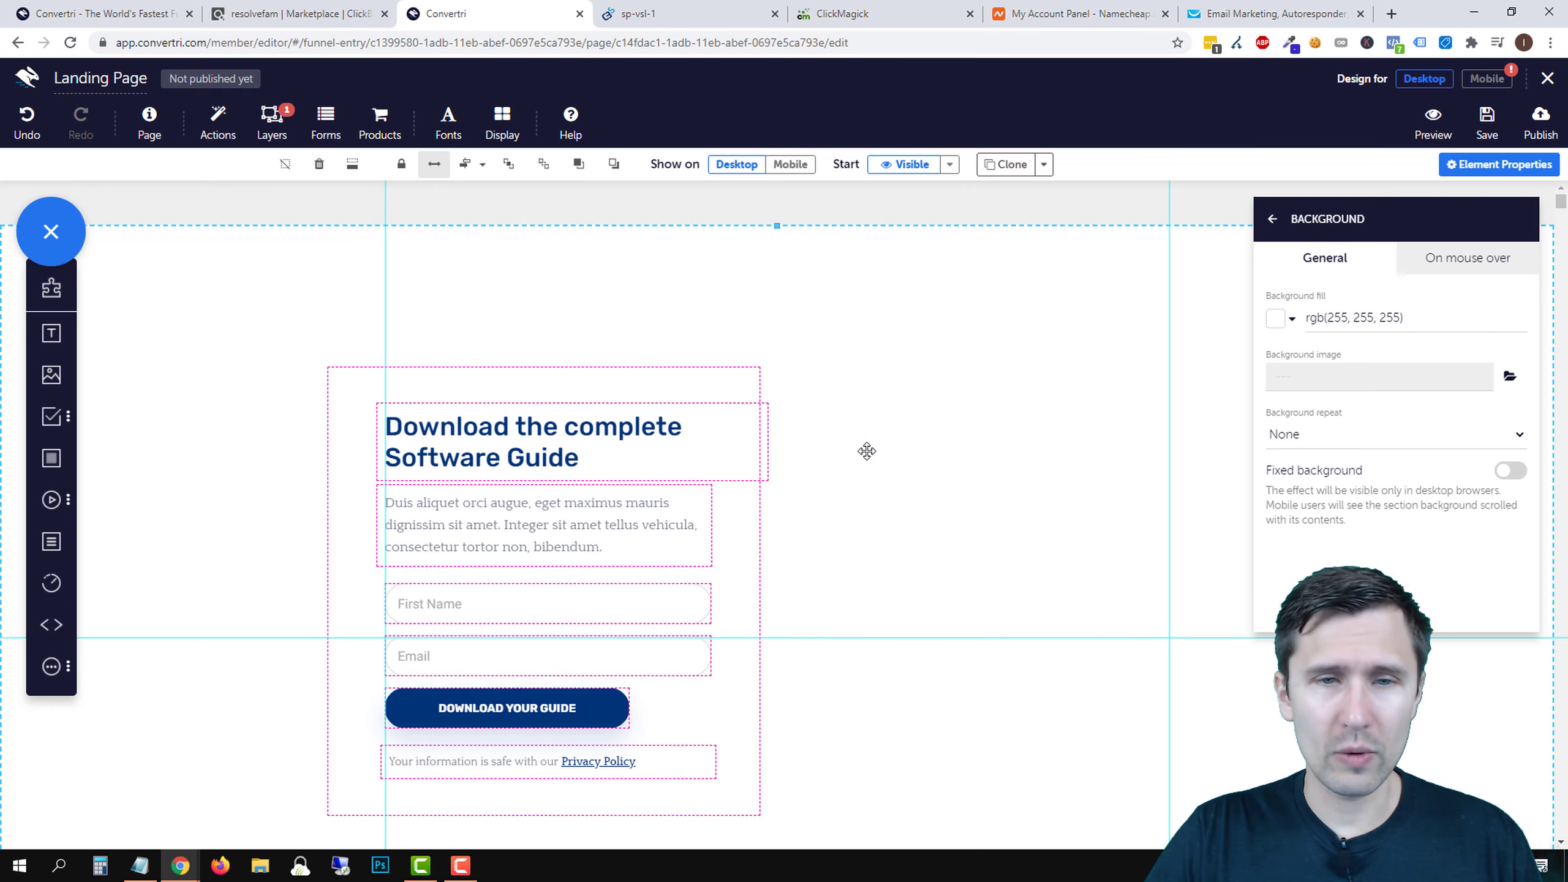
- Delete the sign-up form container and move the Download heading right toward the page centre
left_click(829, 415)
left_click_drag(665, 378, 904, 278)
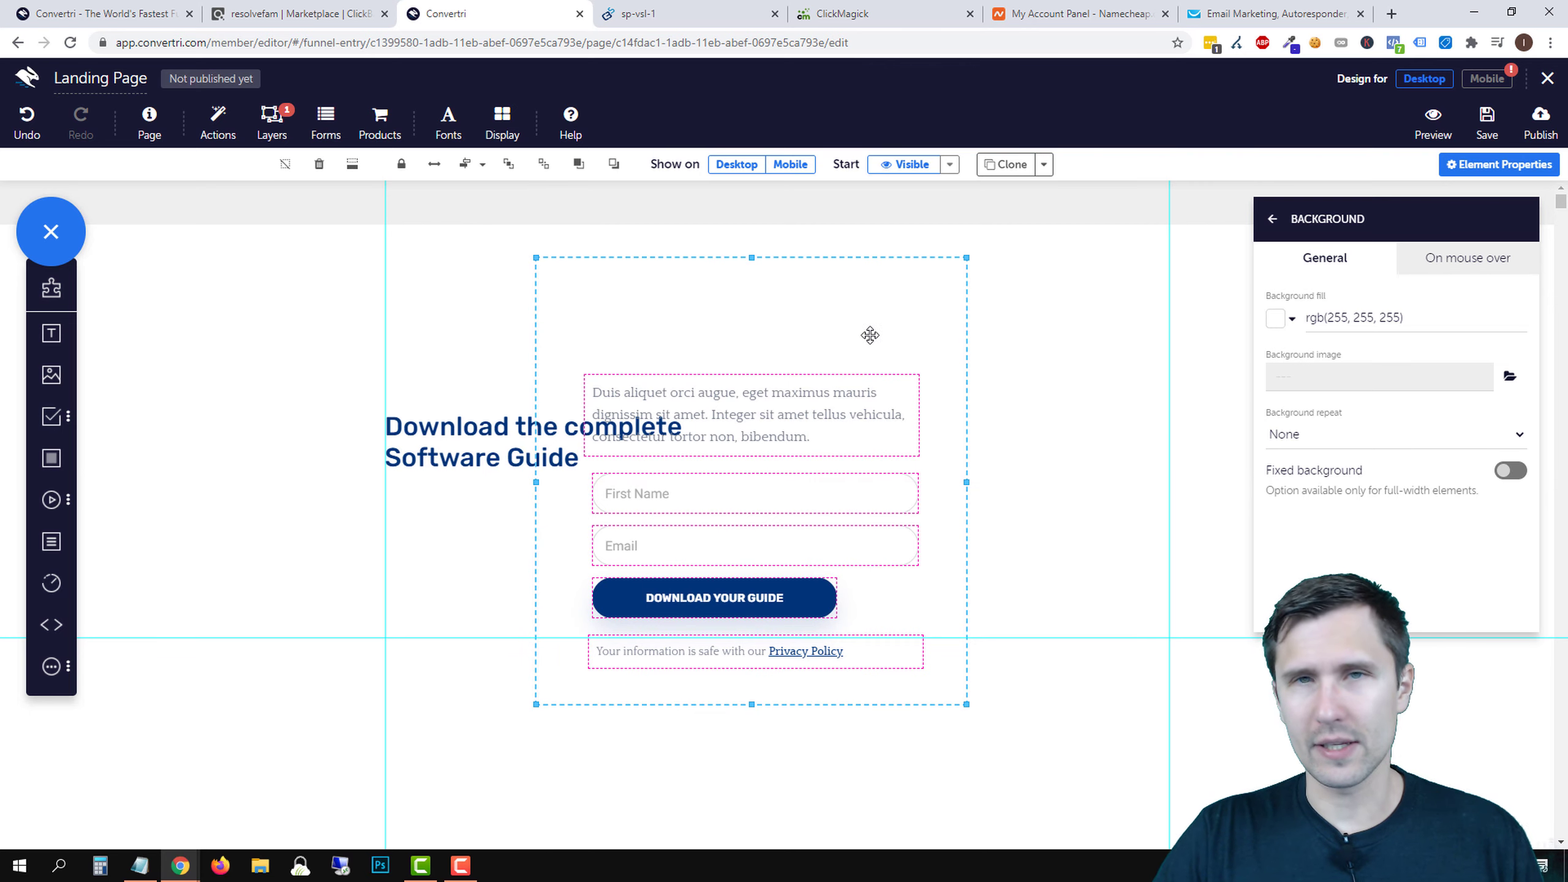
scroll(1054, 497, "down", 7)
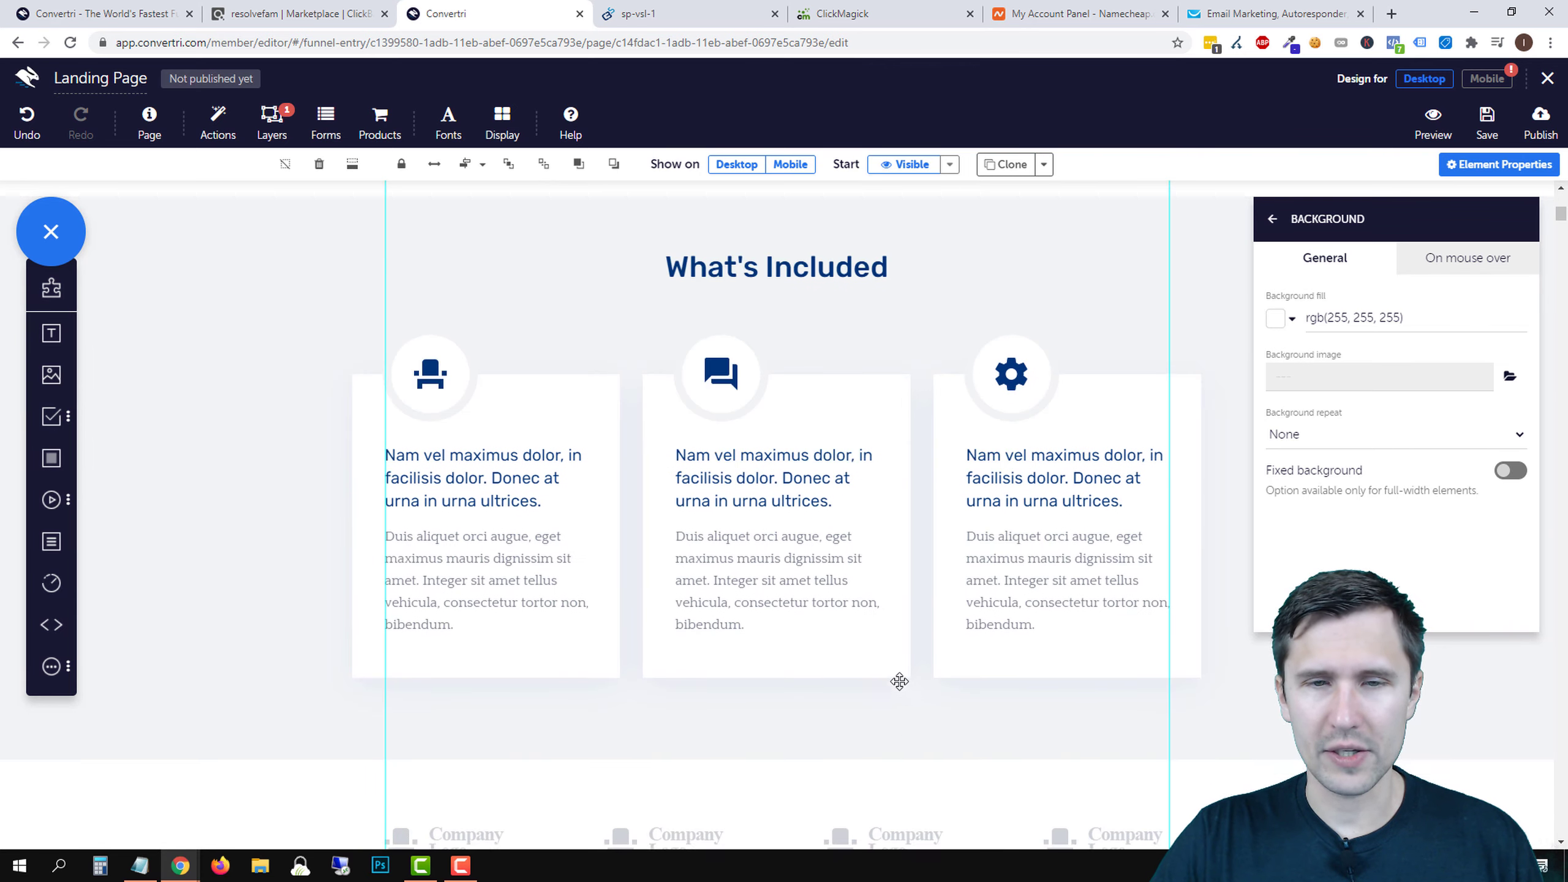
scroll(643, 594, "up", 7)
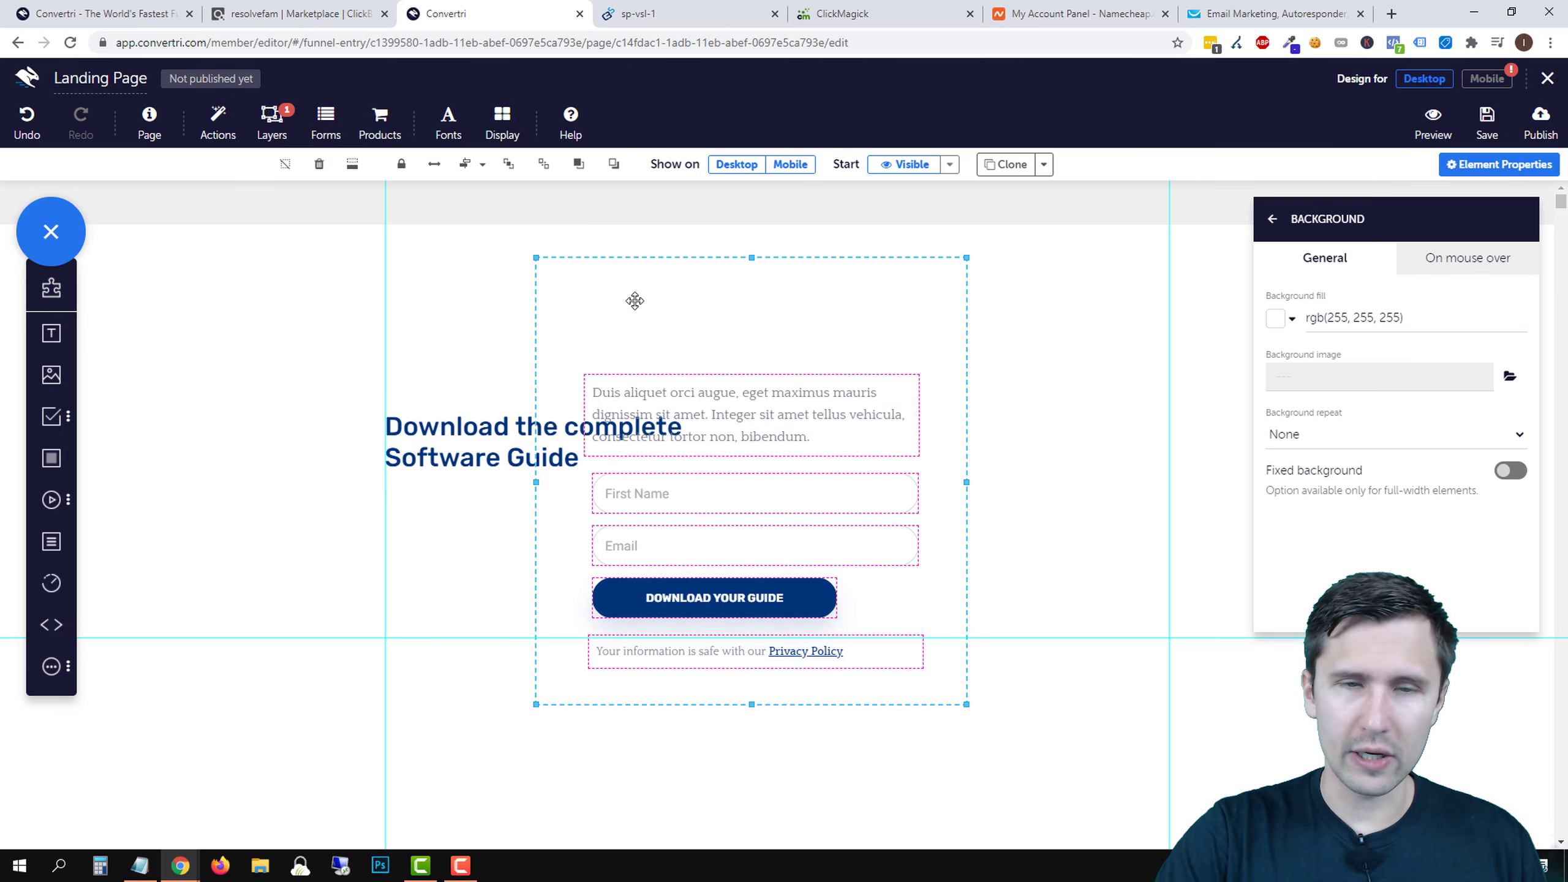
key("Delete")
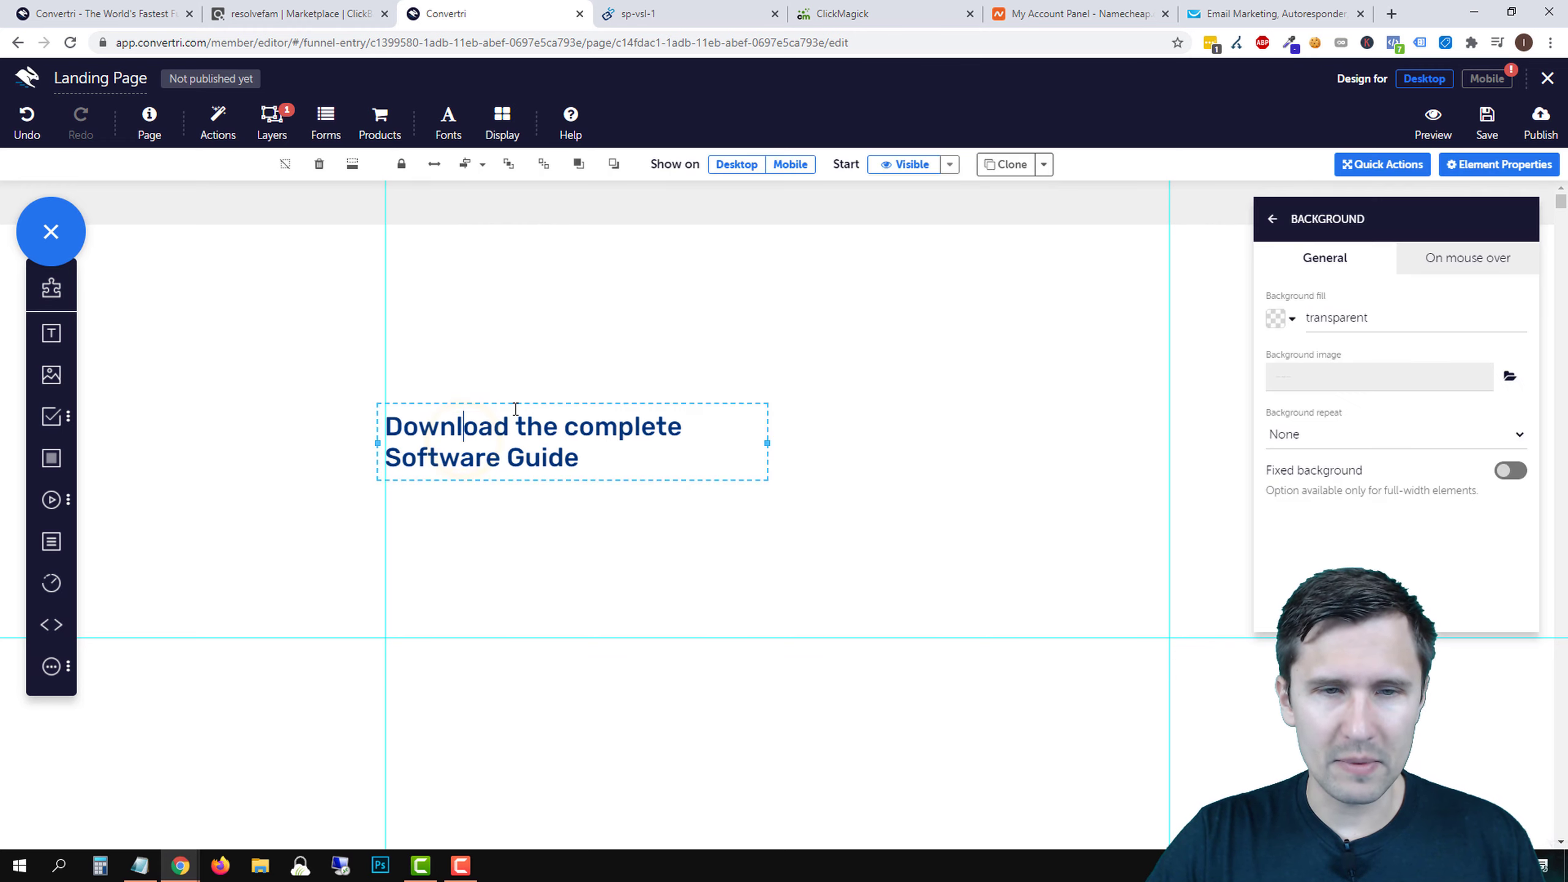
left_click_drag(479, 406, 699, 334)
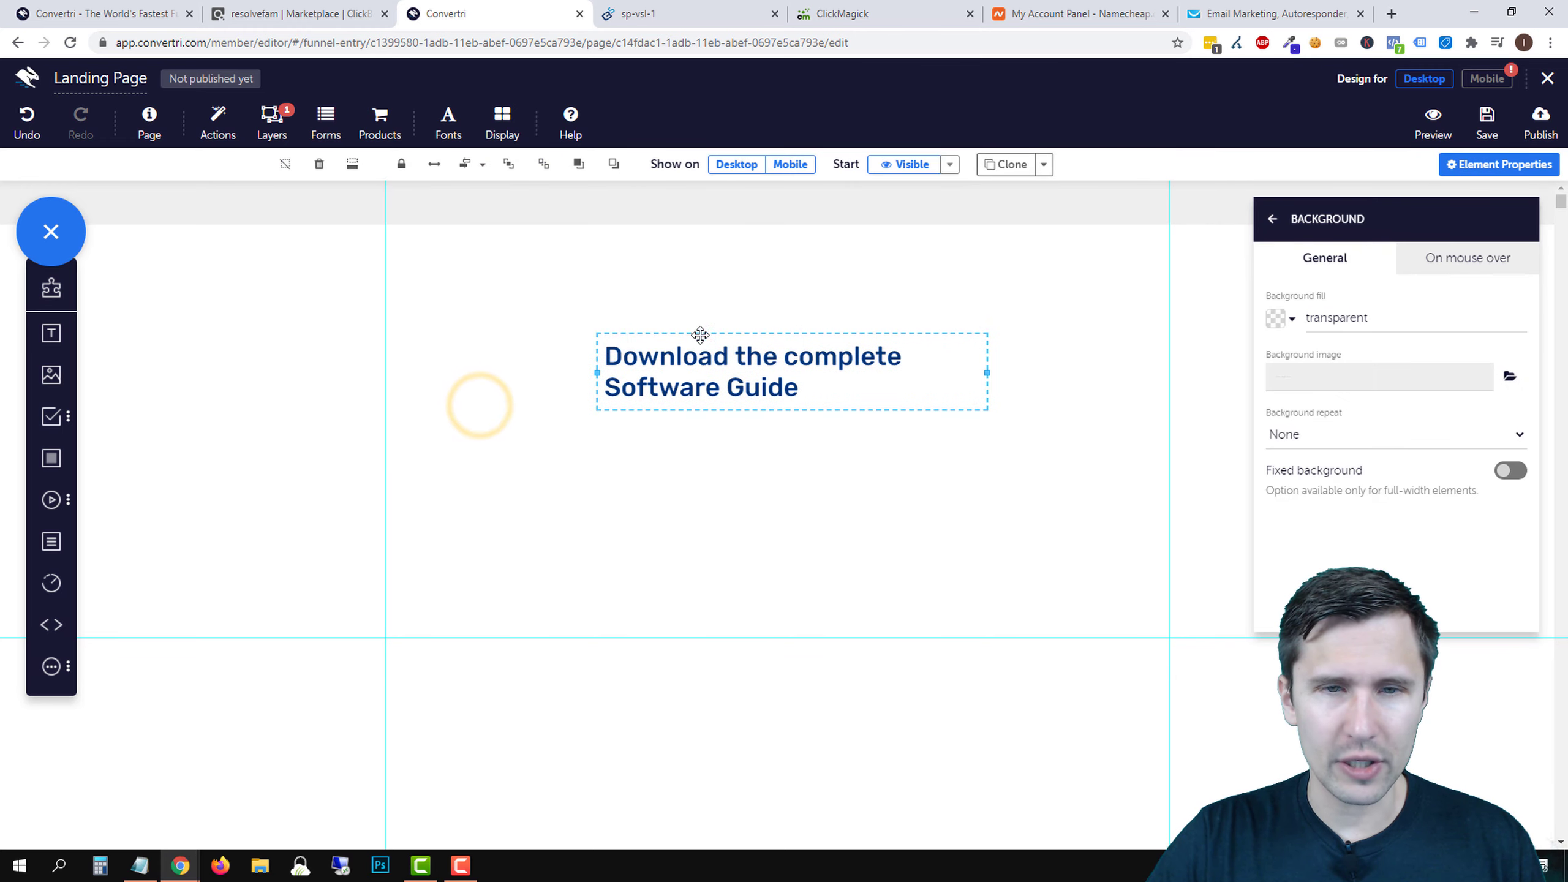
left_click(553, 297)
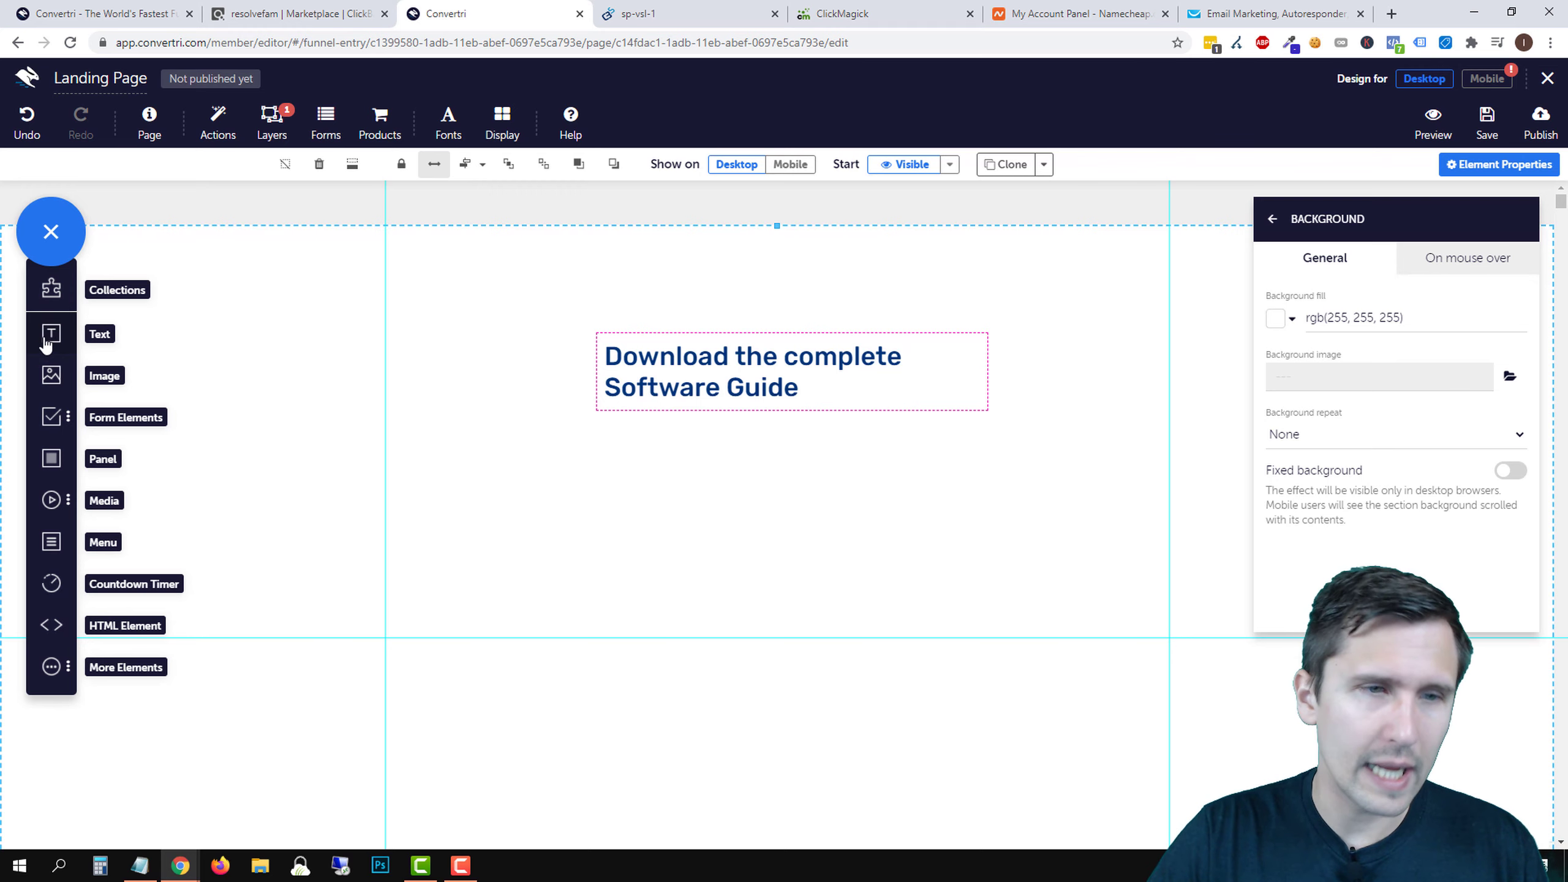
- Place a new text box in the grey top strip reading 'Flat Belly Remover'
left_click_drag(46, 345, 480, 217)
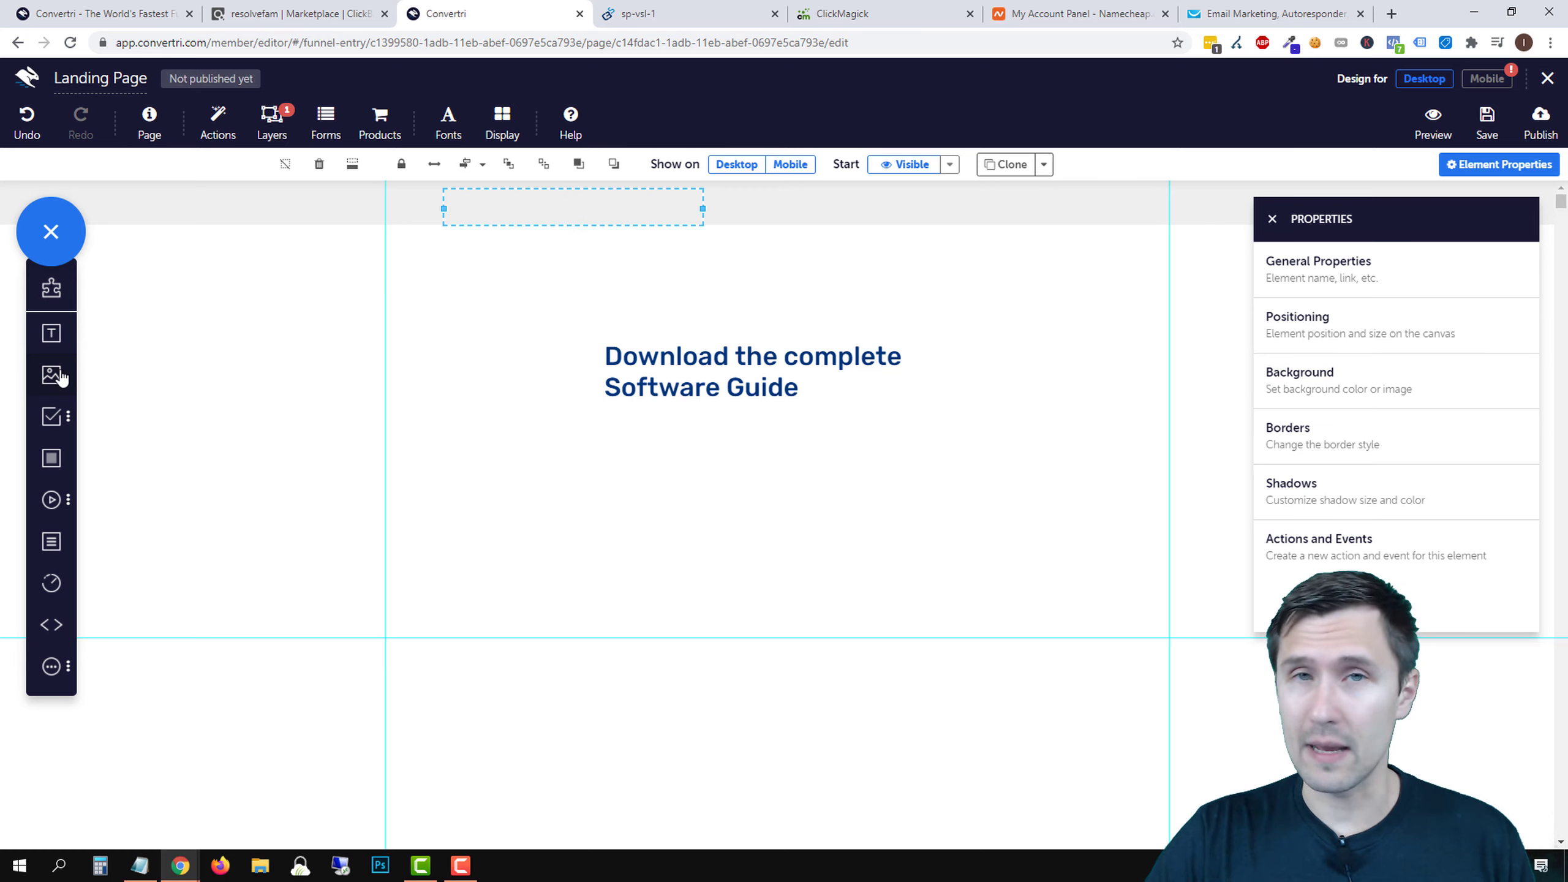
left_click(492, 207)
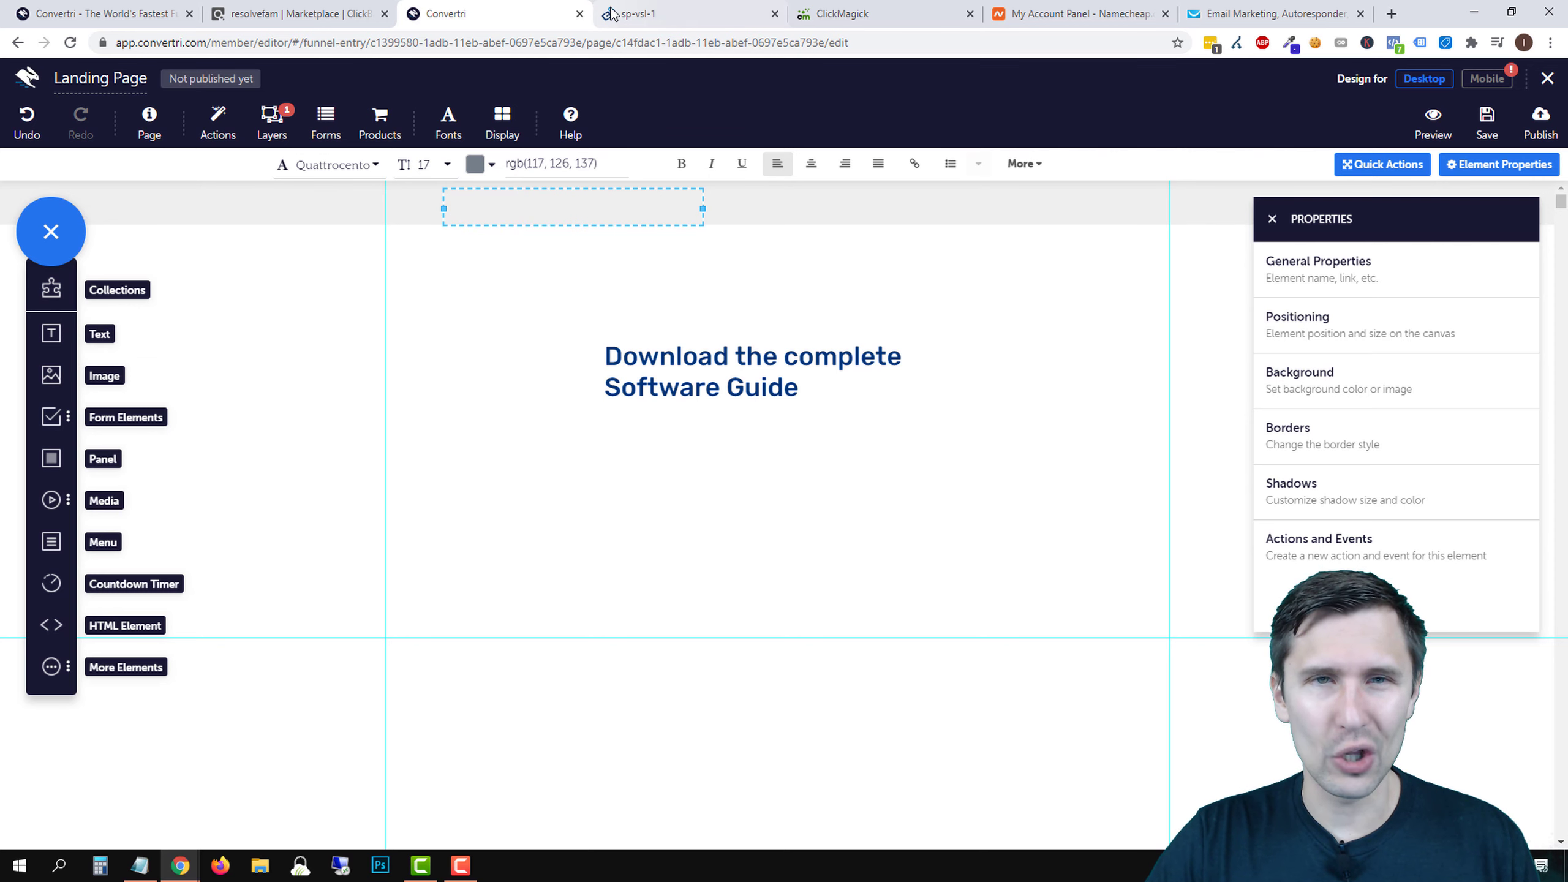
left_click(695, 13)
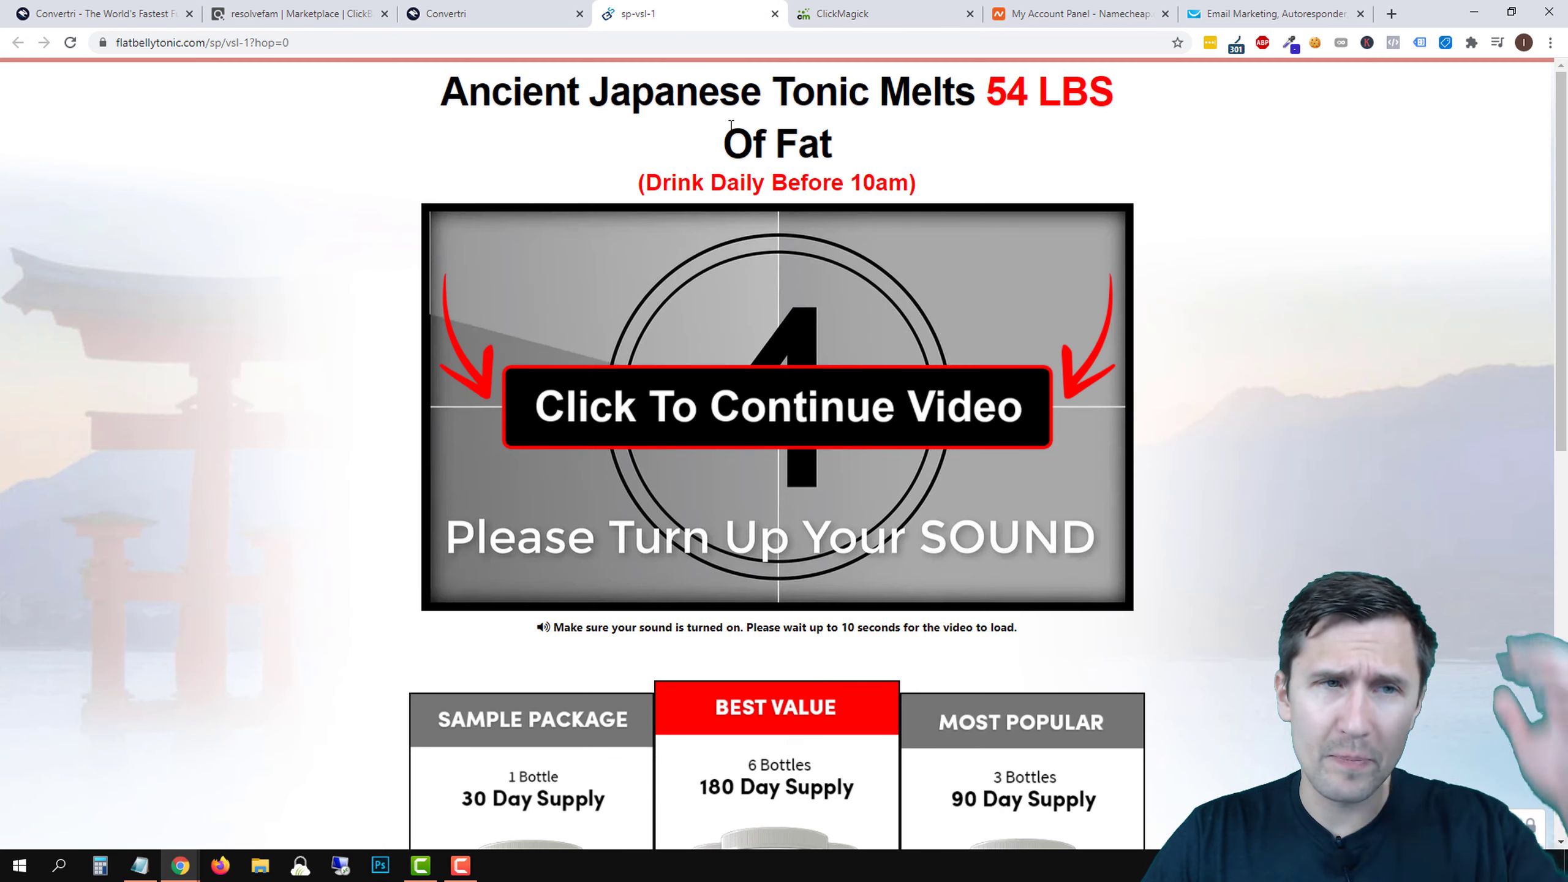
left_click(528, 12)
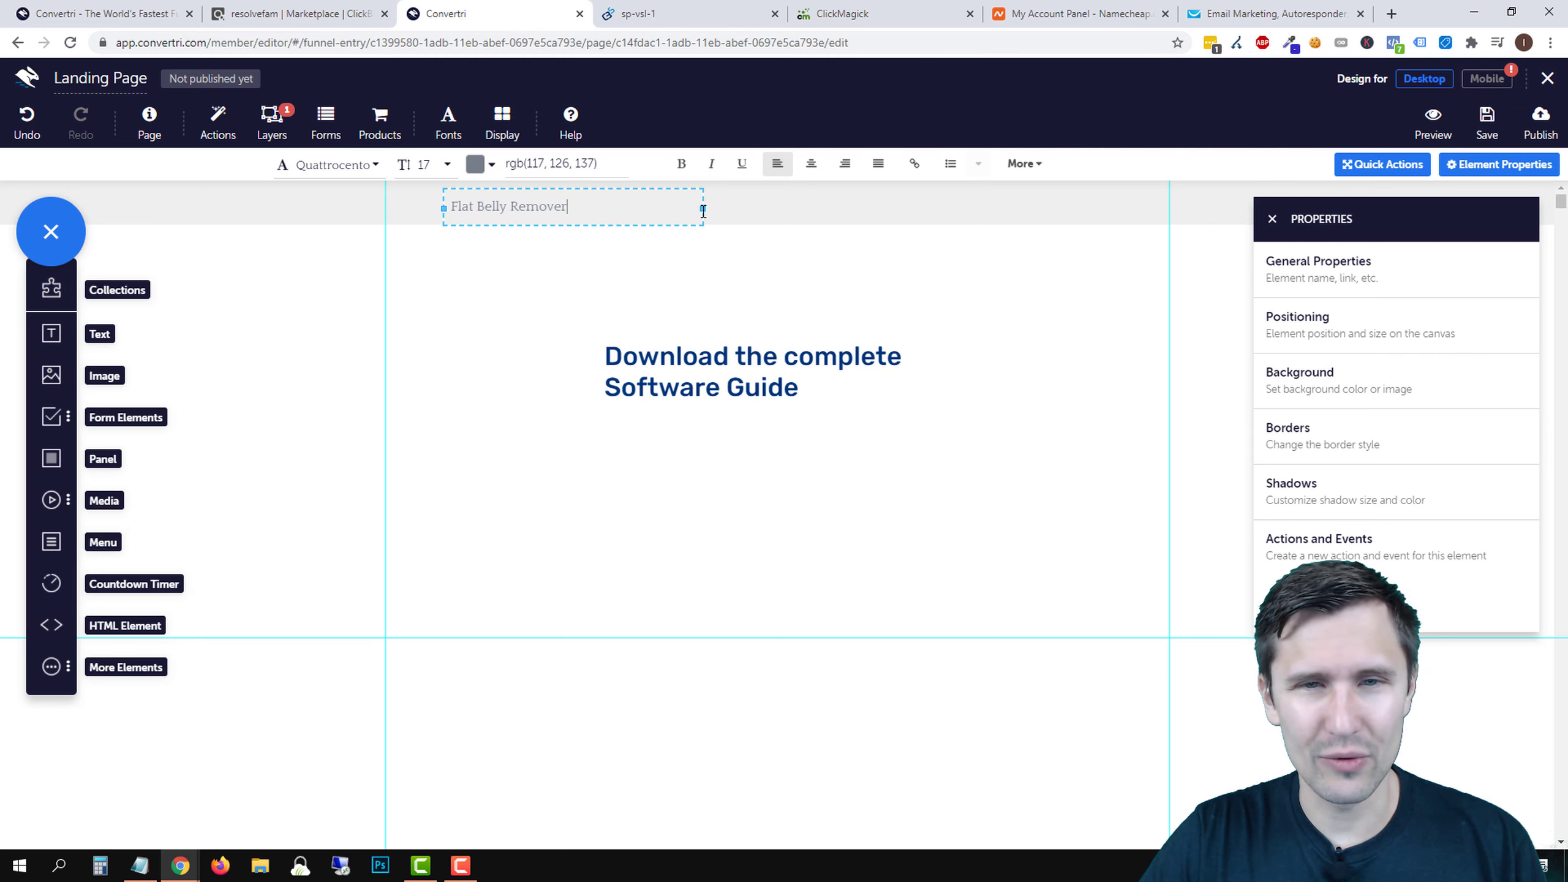
- Narrow the Flat Belly Remover box and colour its text black, rgb(0, 0, 0)
left_click_drag(701, 210, 577, 210)
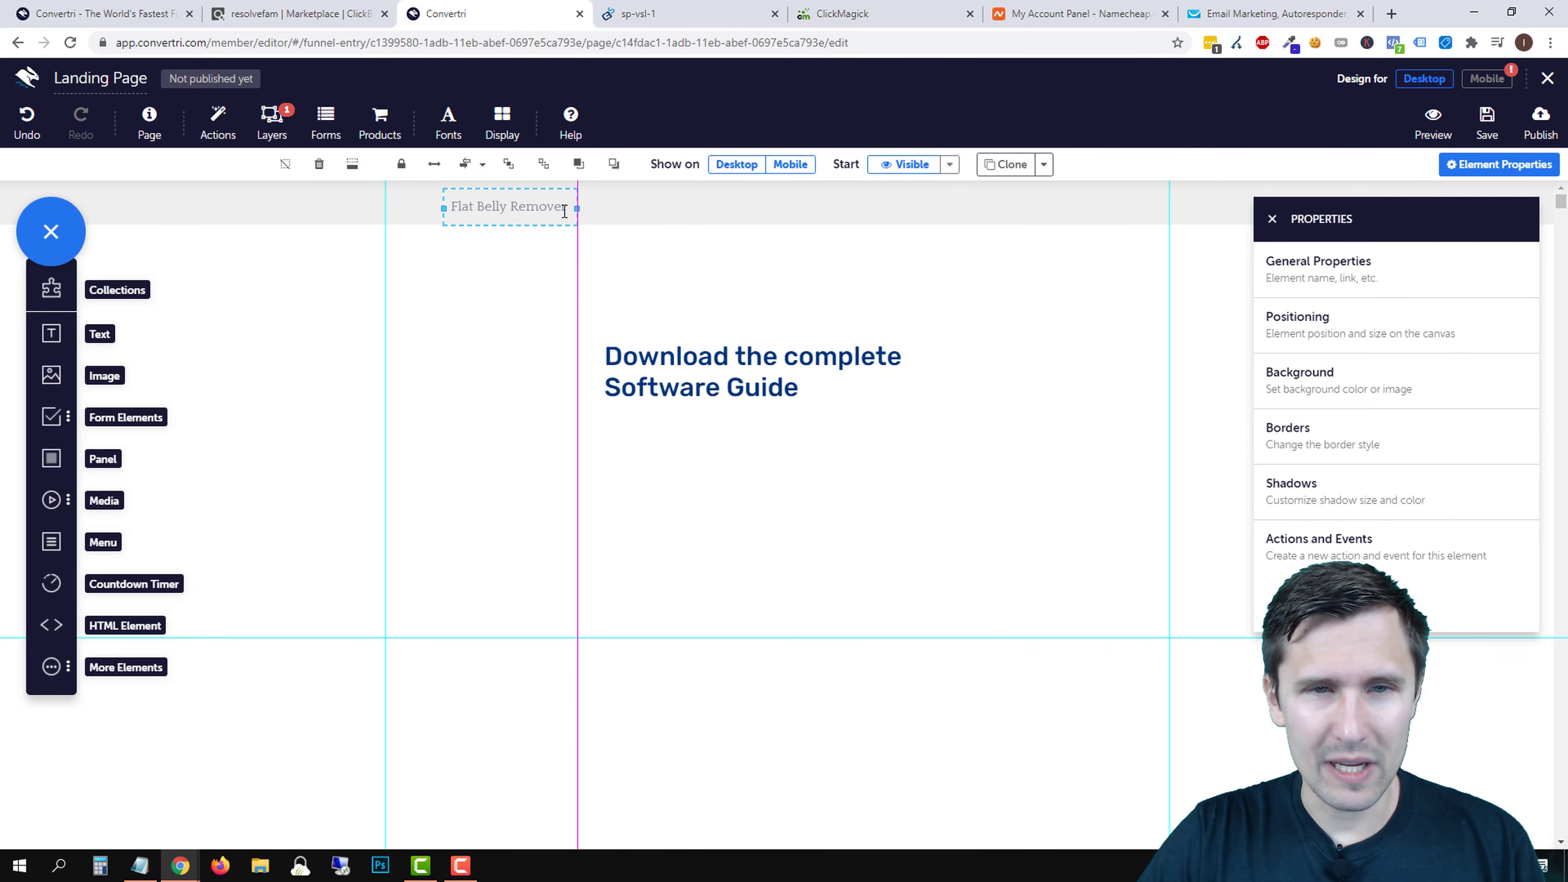
left_click(508, 211)
triple_click(521, 219)
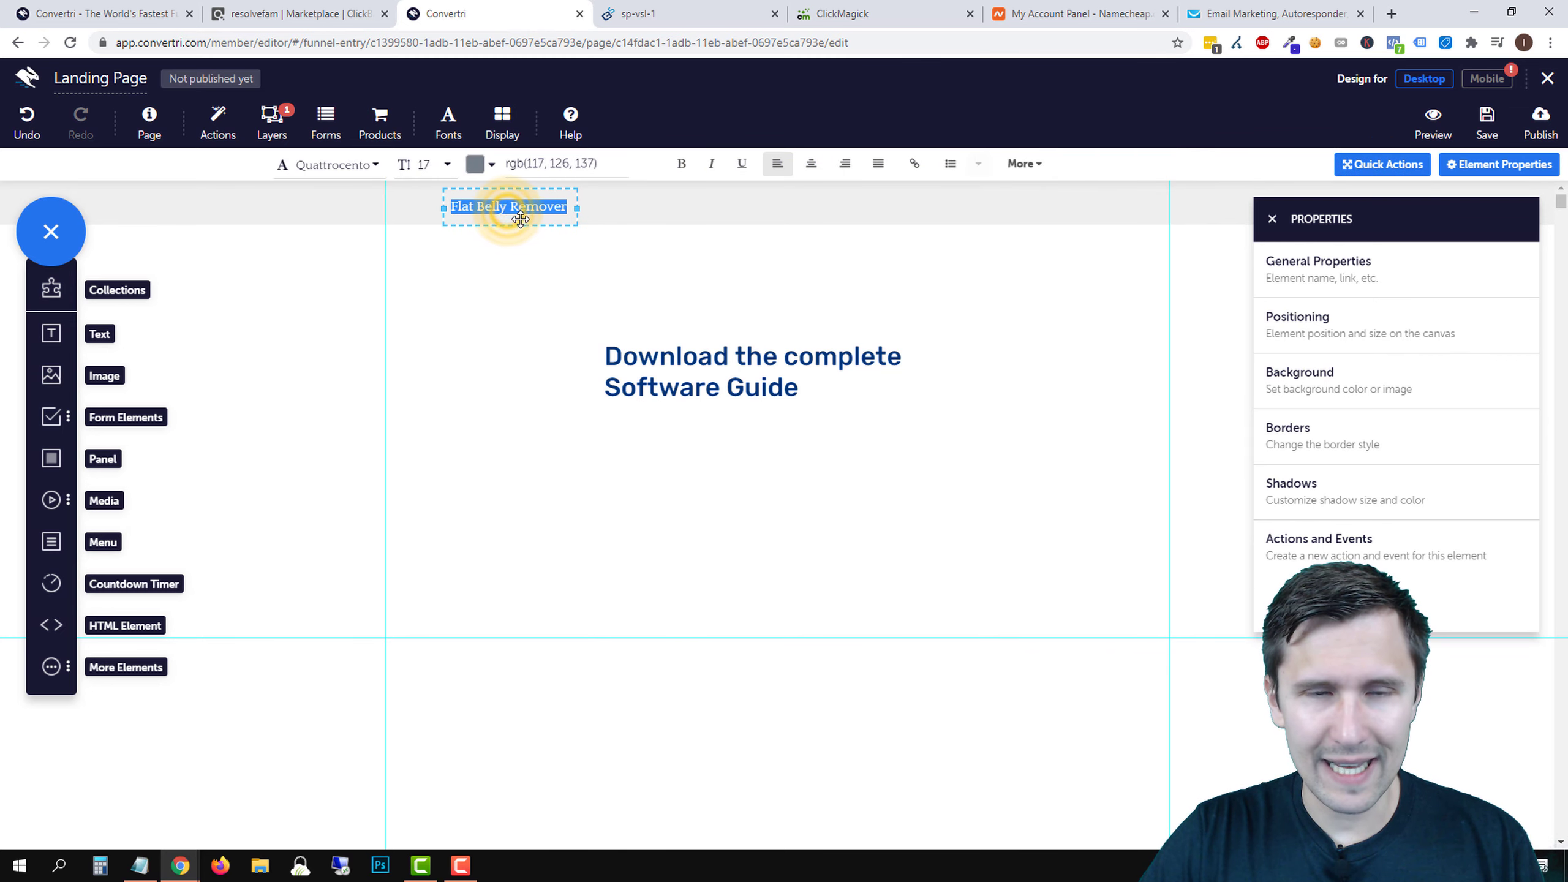
left_click(486, 182)
left_click(492, 199)
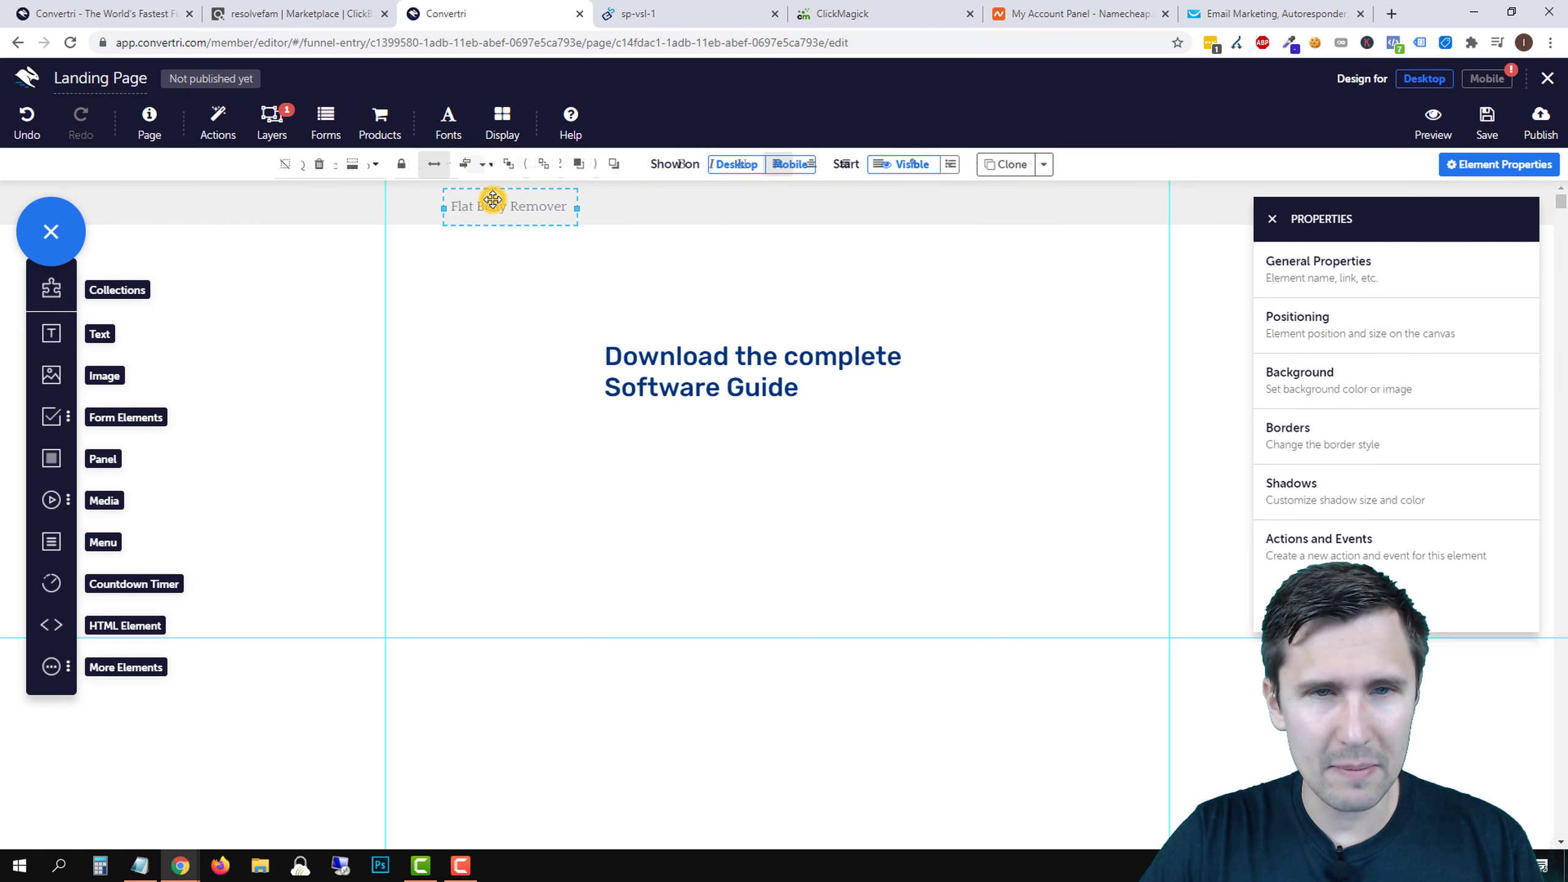
left_click(493, 199)
triple_click(493, 200)
left_click(480, 163)
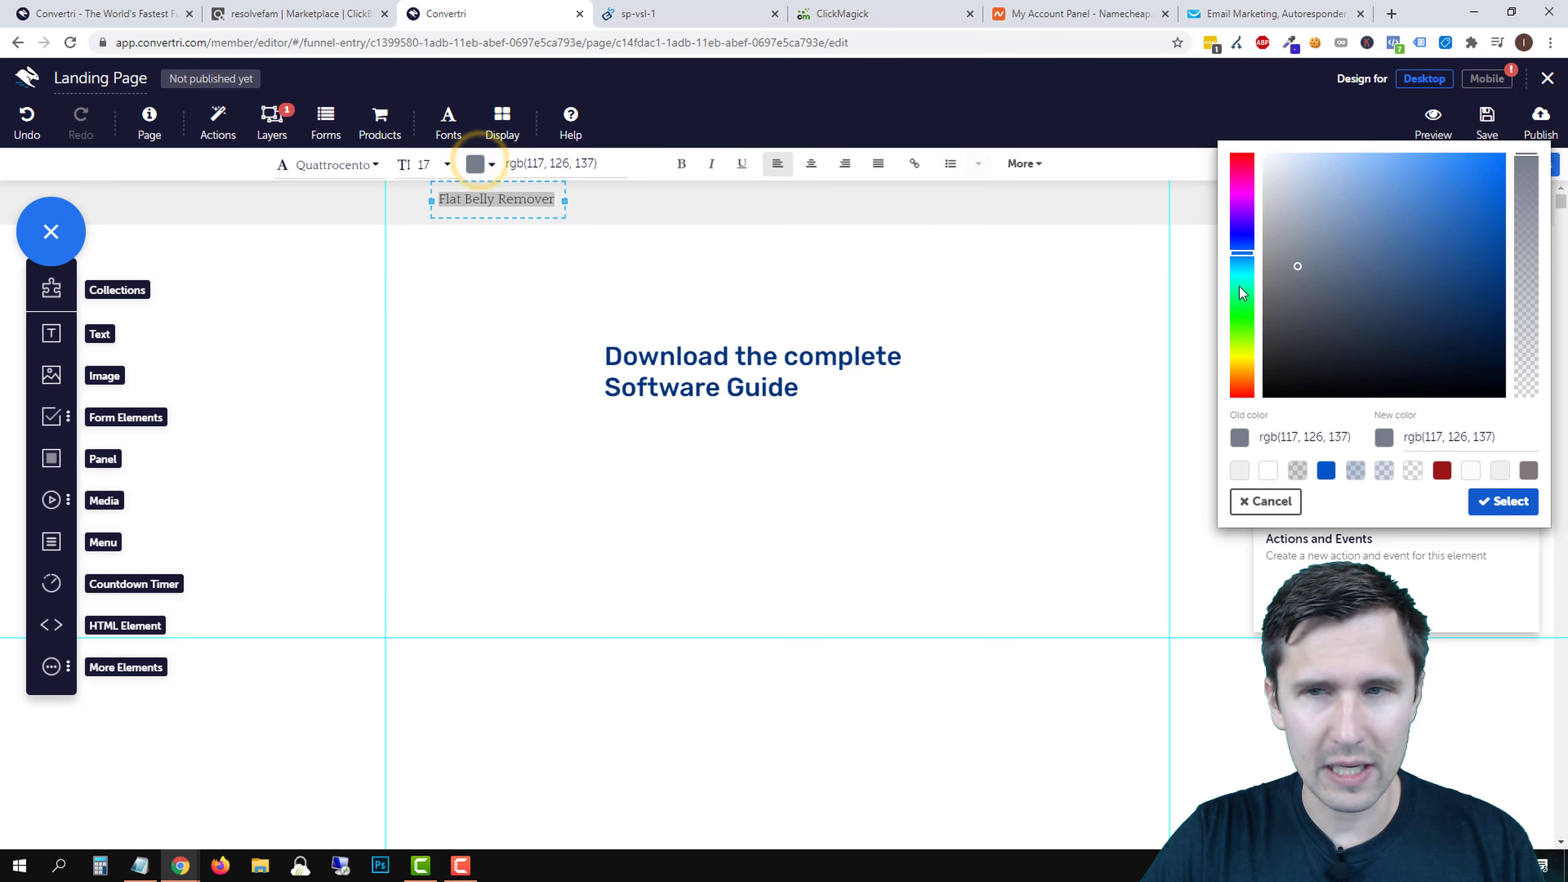
left_click_drag(1357, 287, 1263, 405)
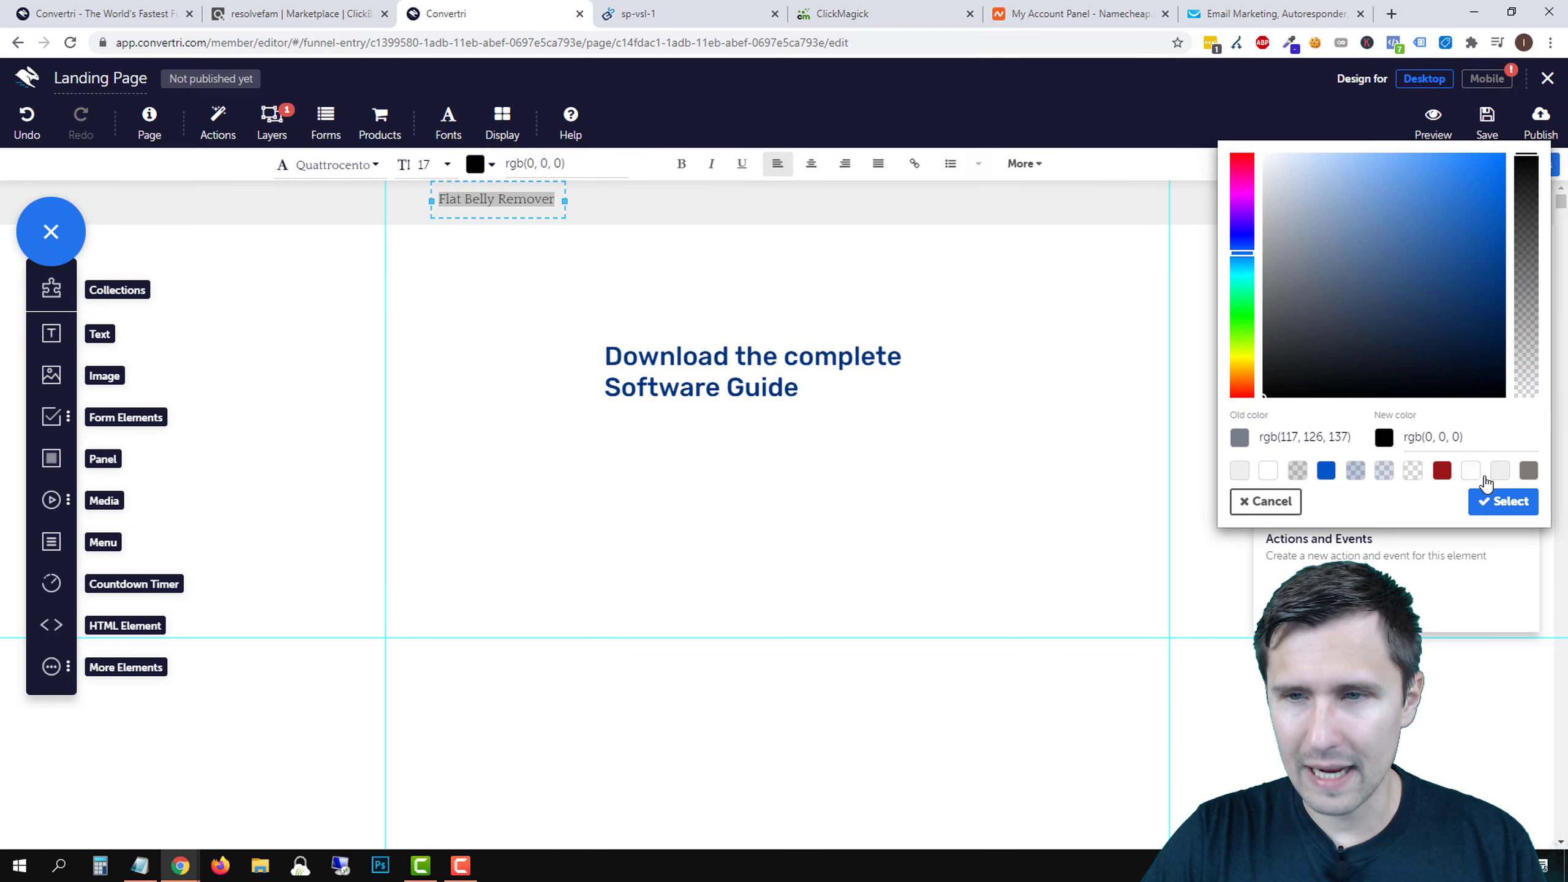
left_click(1497, 499)
- Move the Flat Belly Remover text left to the content column's edge
left_click(651, 203)
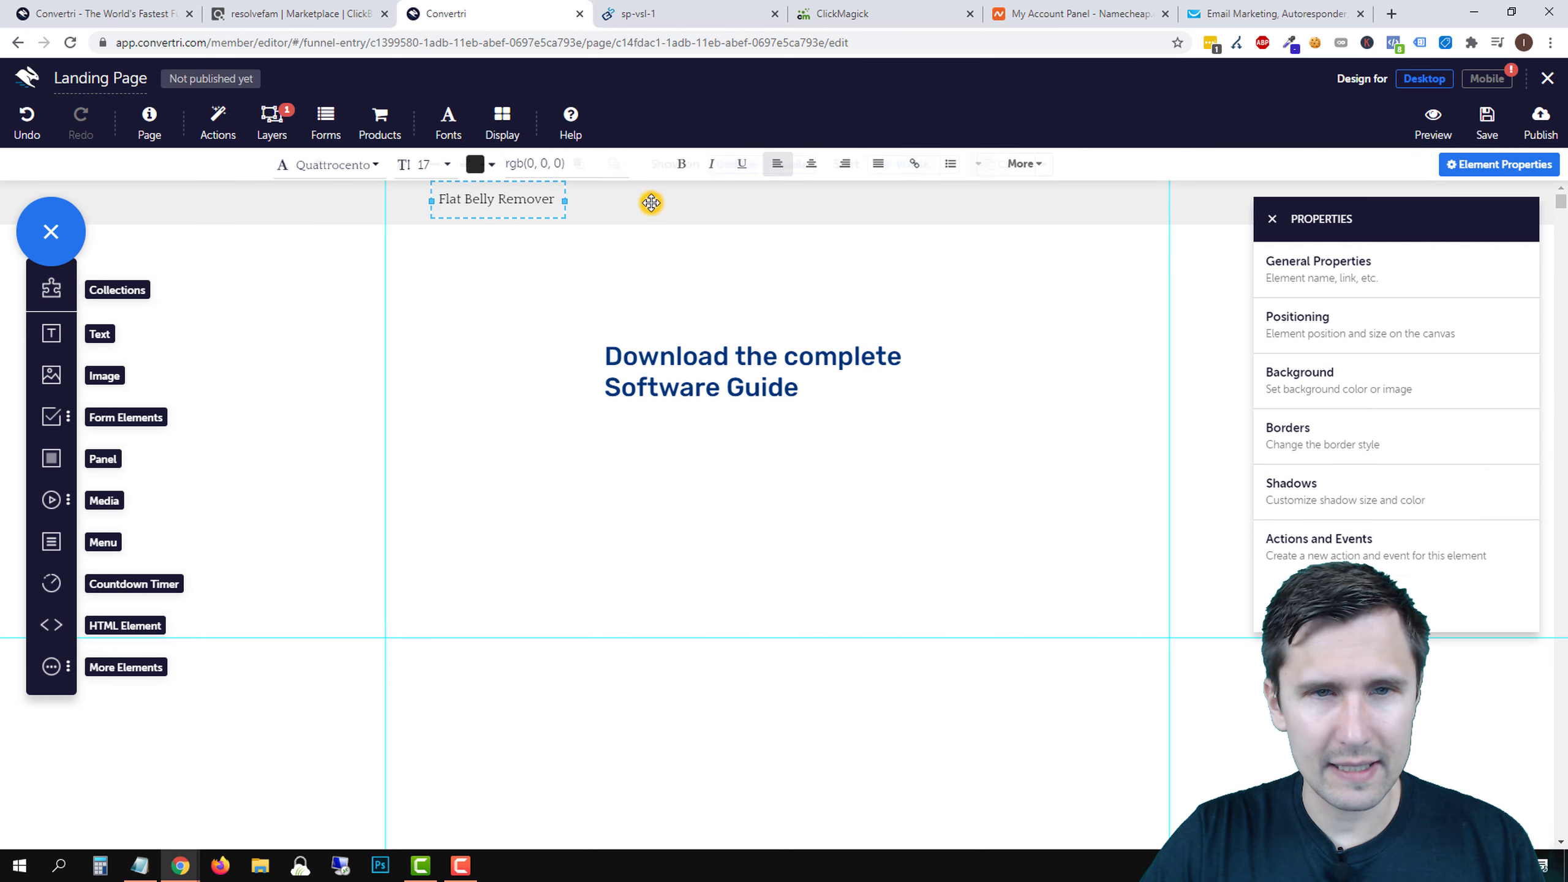
left_click(507, 200)
left_click_drag(507, 200, 470, 202)
left_click(477, 199)
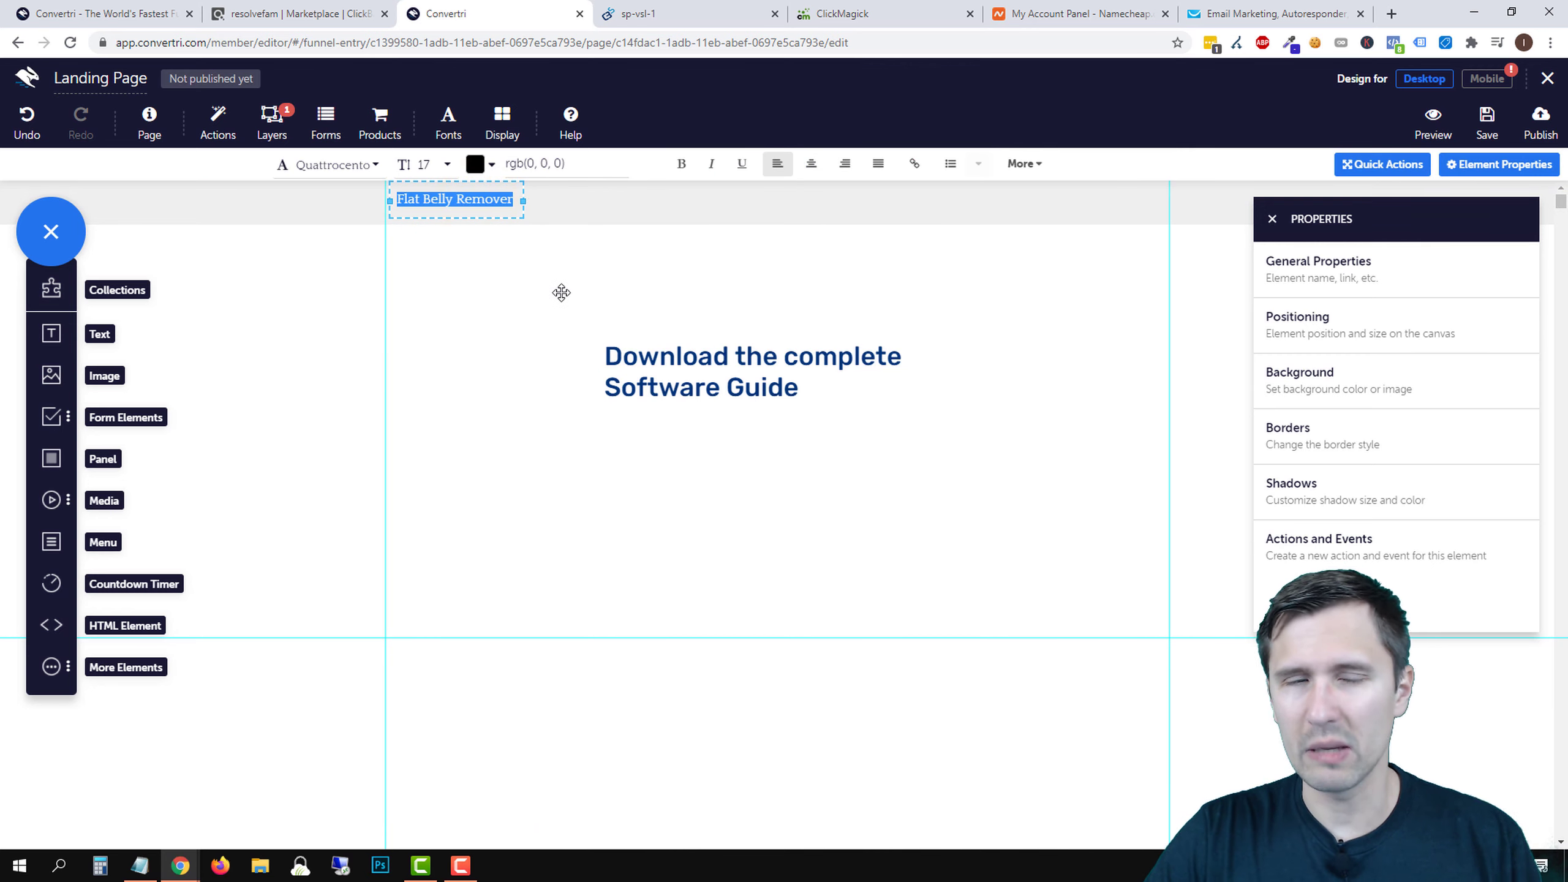
- Make the word 'Belly' bold in the Flat Belly Remover line
left_click(467, 199)
triple_click(467, 199)
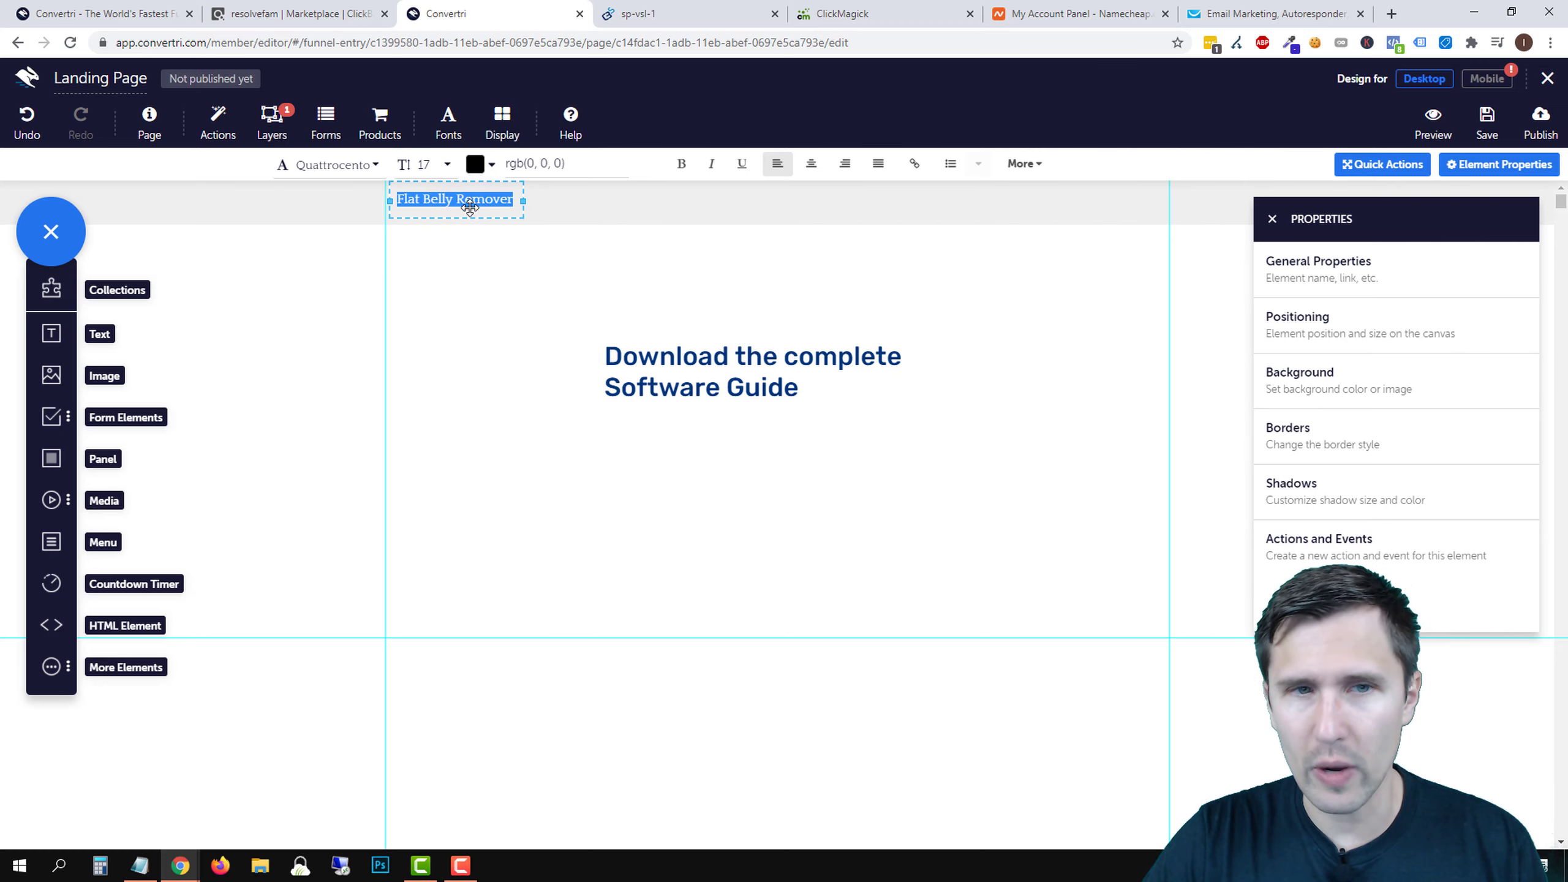
triple_click(468, 201)
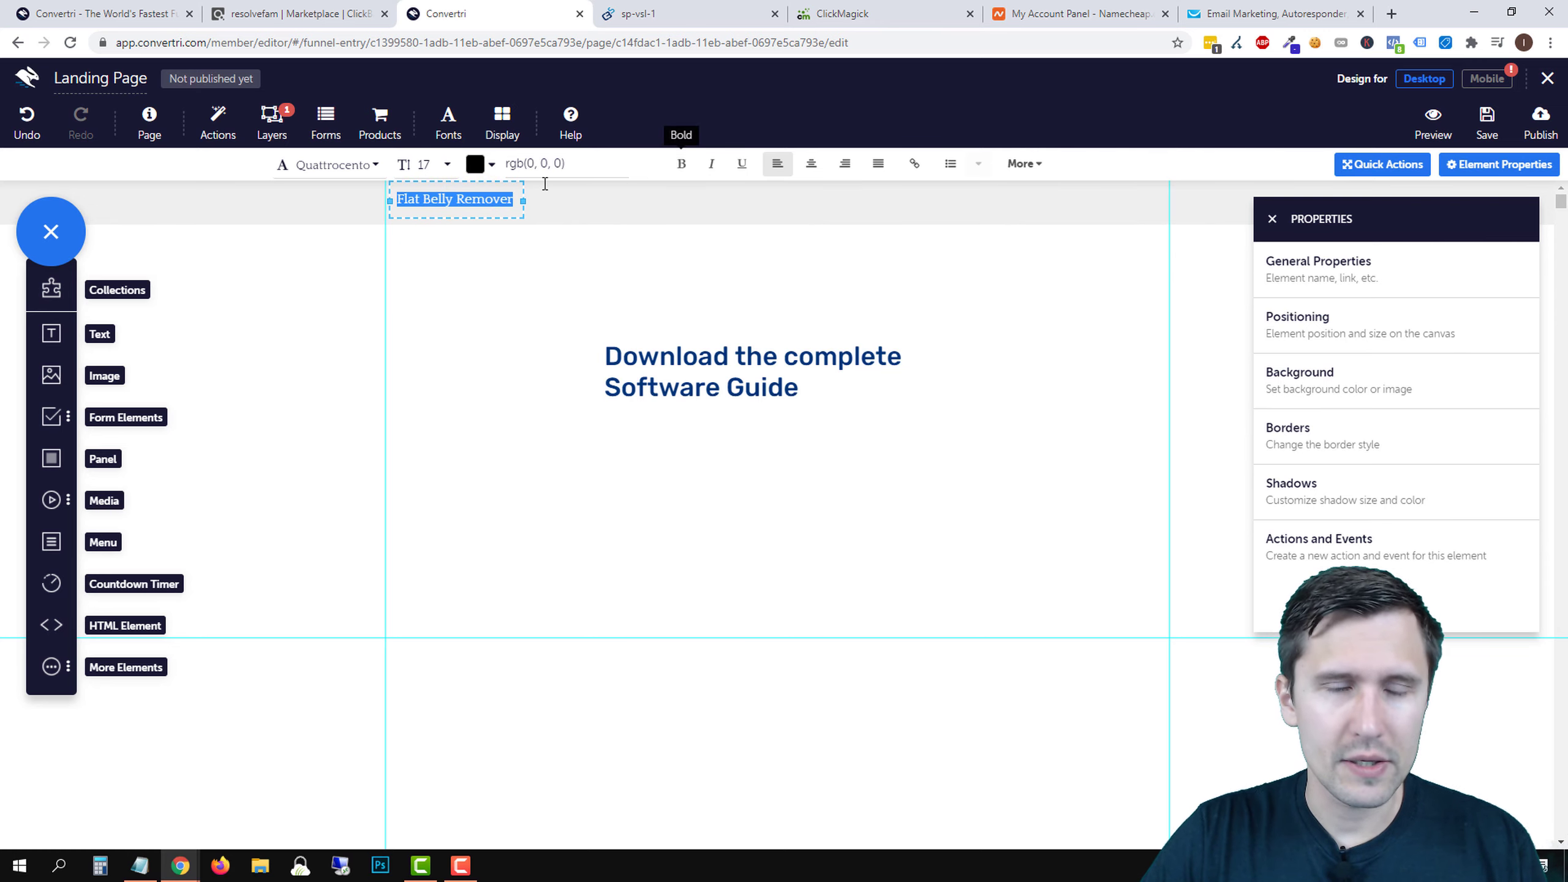
double_click(451, 198)
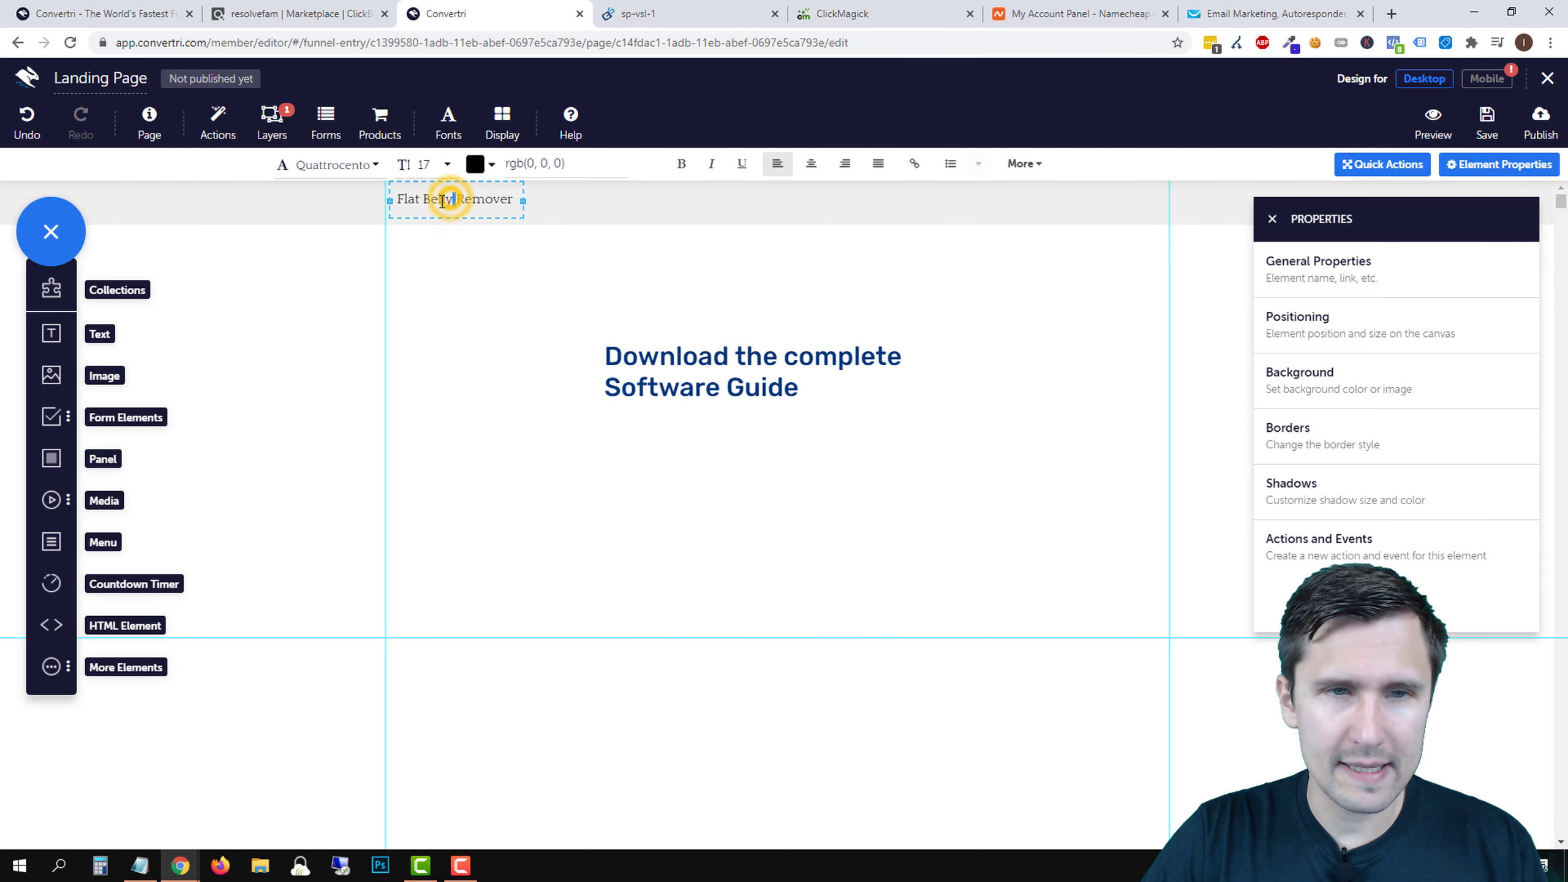
left_click(686, 164)
left_click(522, 322)
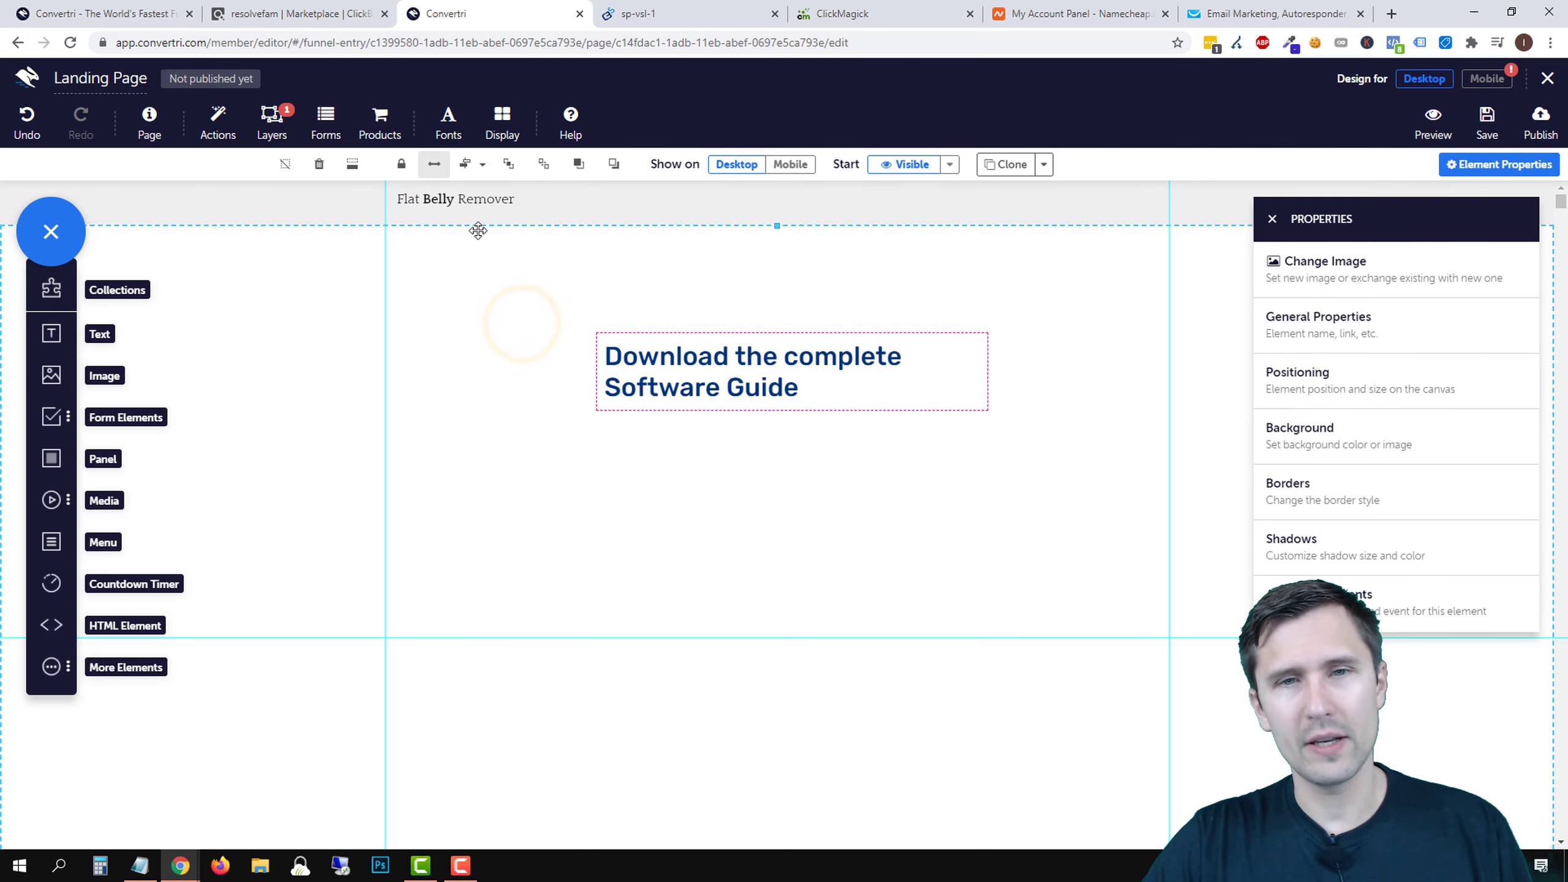
- Switch the Flat Belly Remover text to the Abel font and make it italic
double_click(479, 200)
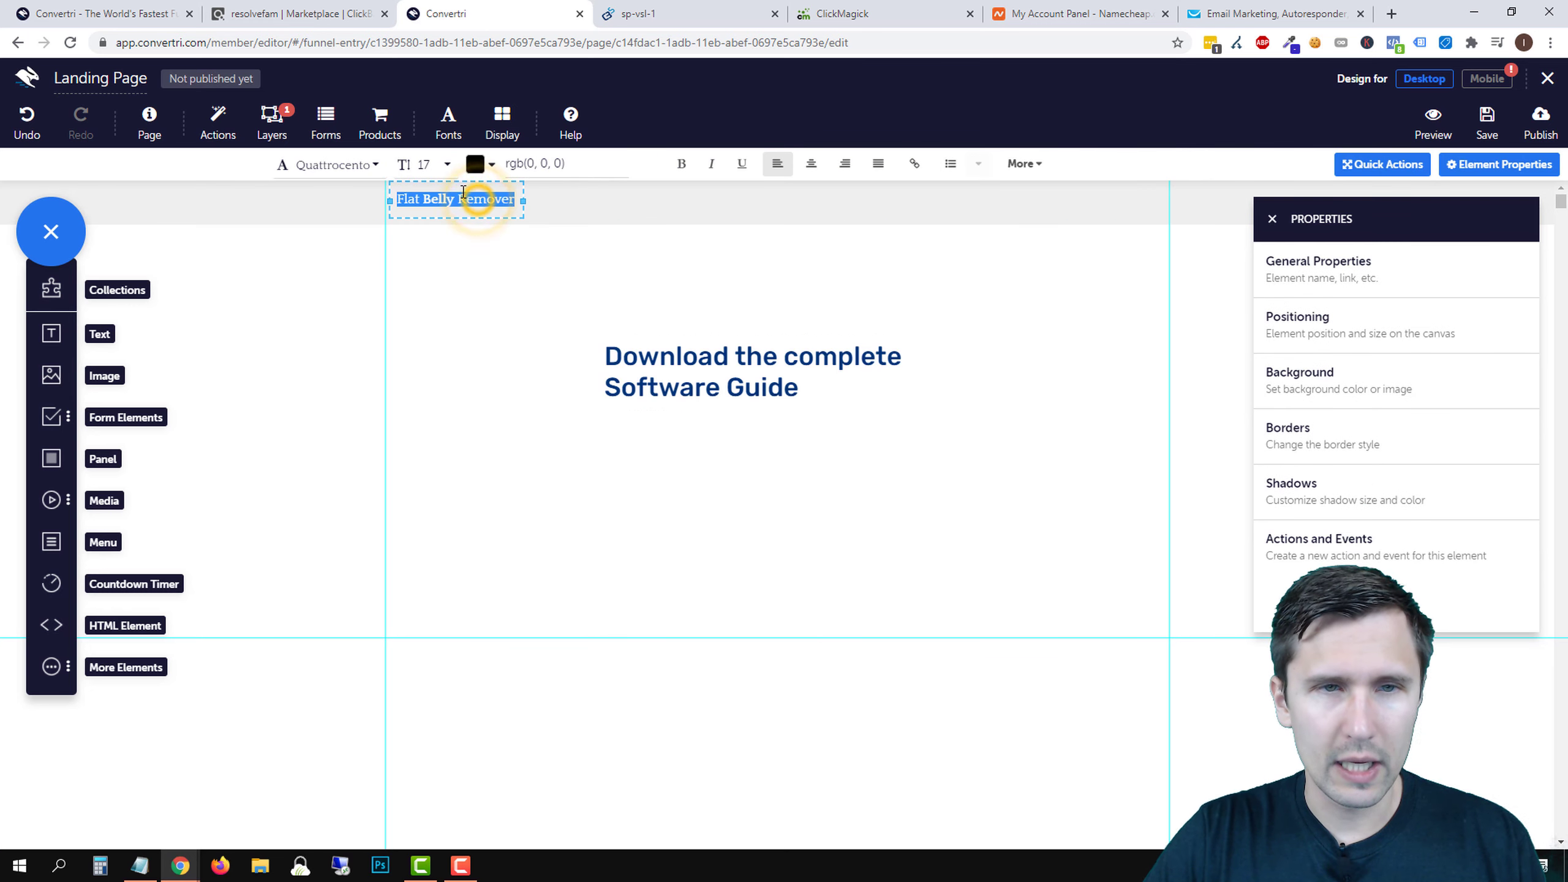
mouse_move(479, 200)
left_mouse_down()
mouse_move(376, 195)
mouse_move(346, 172)
mouse_move(488, 201)
left_mouse_up()
double_click(477, 200)
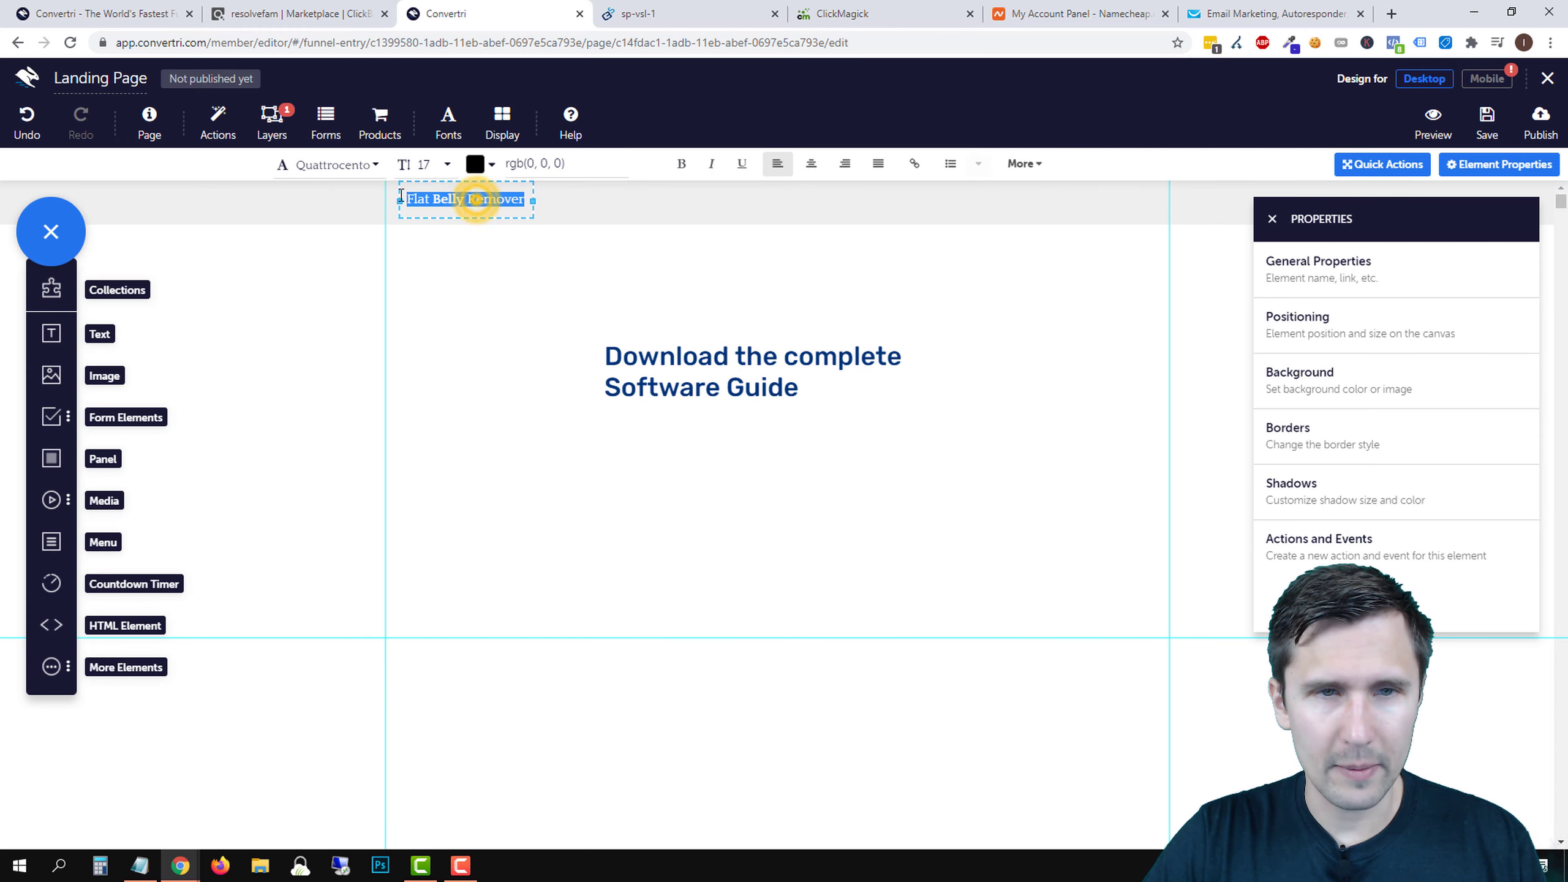
left_click(337, 165)
left_click(327, 251)
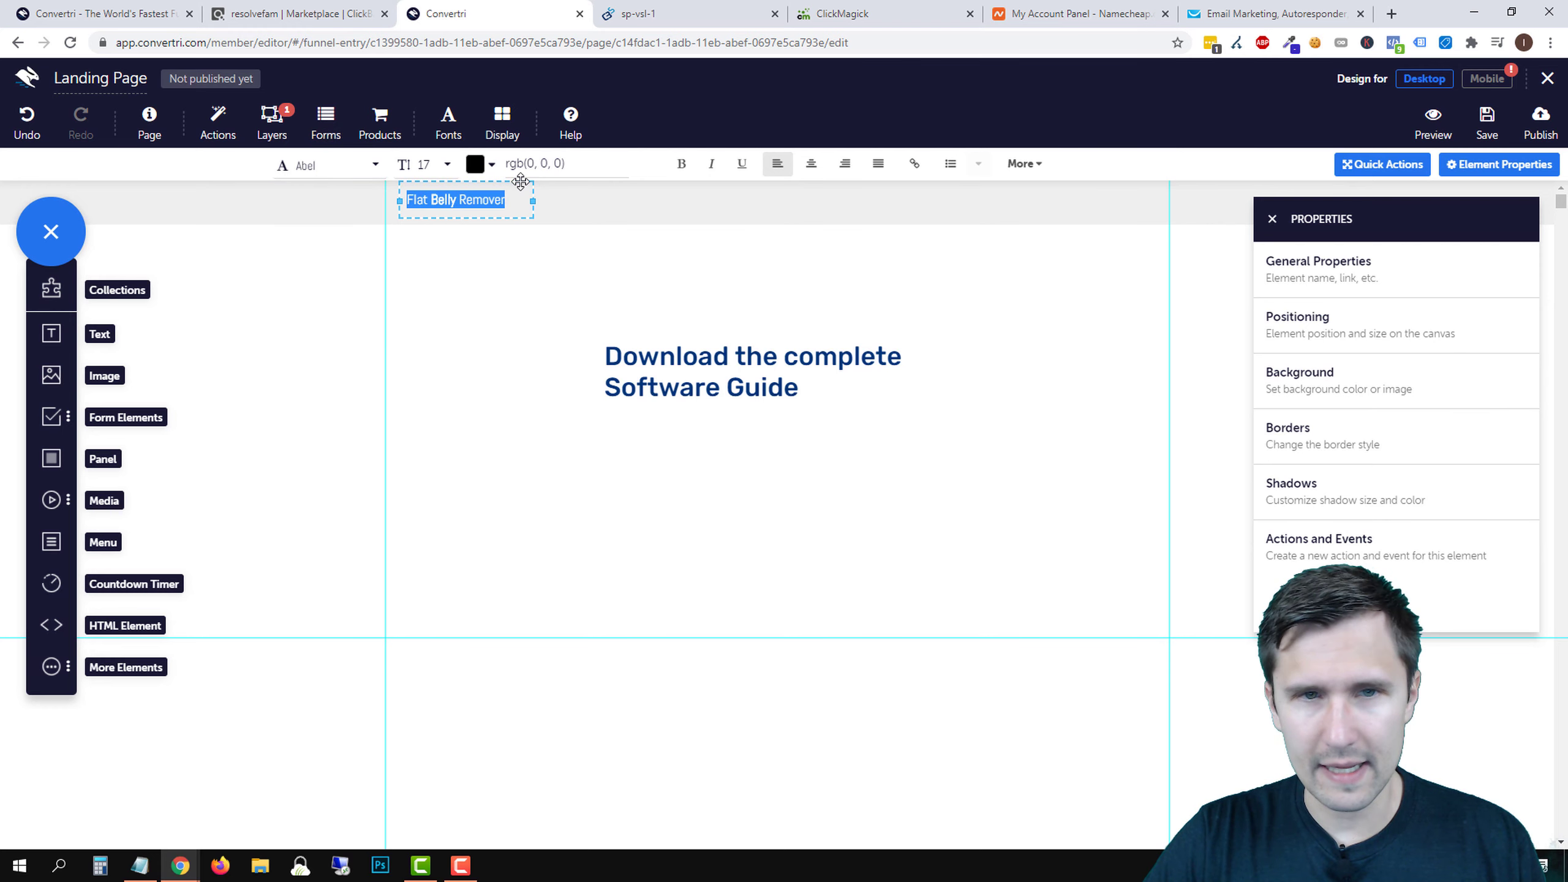
left_click(711, 163)
left_click(541, 300)
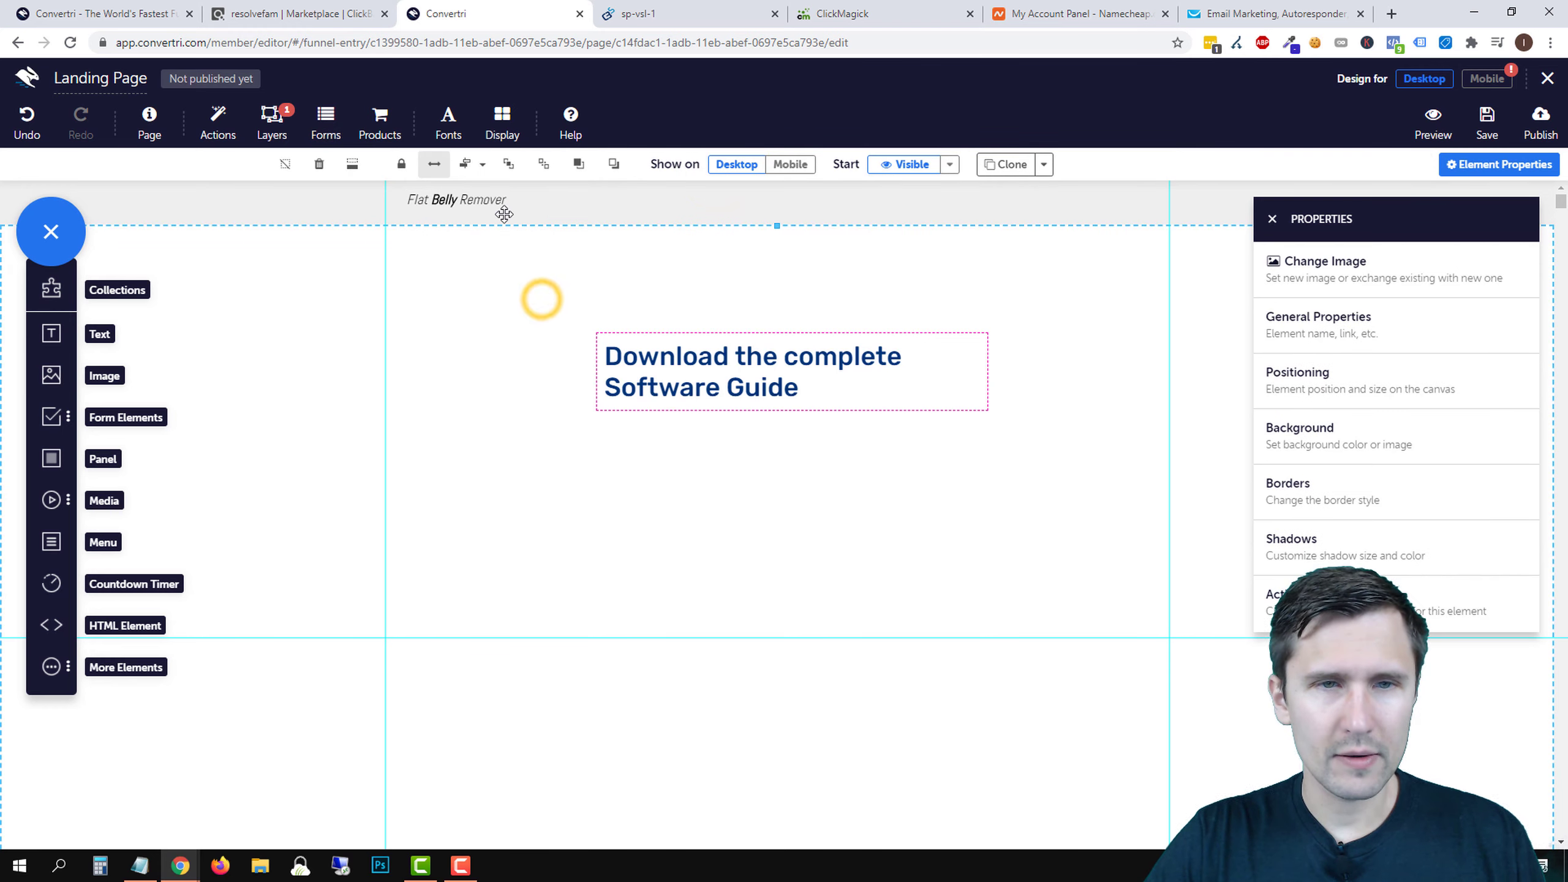
- Set the Flat Belly Remover font size to 22 and widen the box to keep one line
double_click(482, 202)
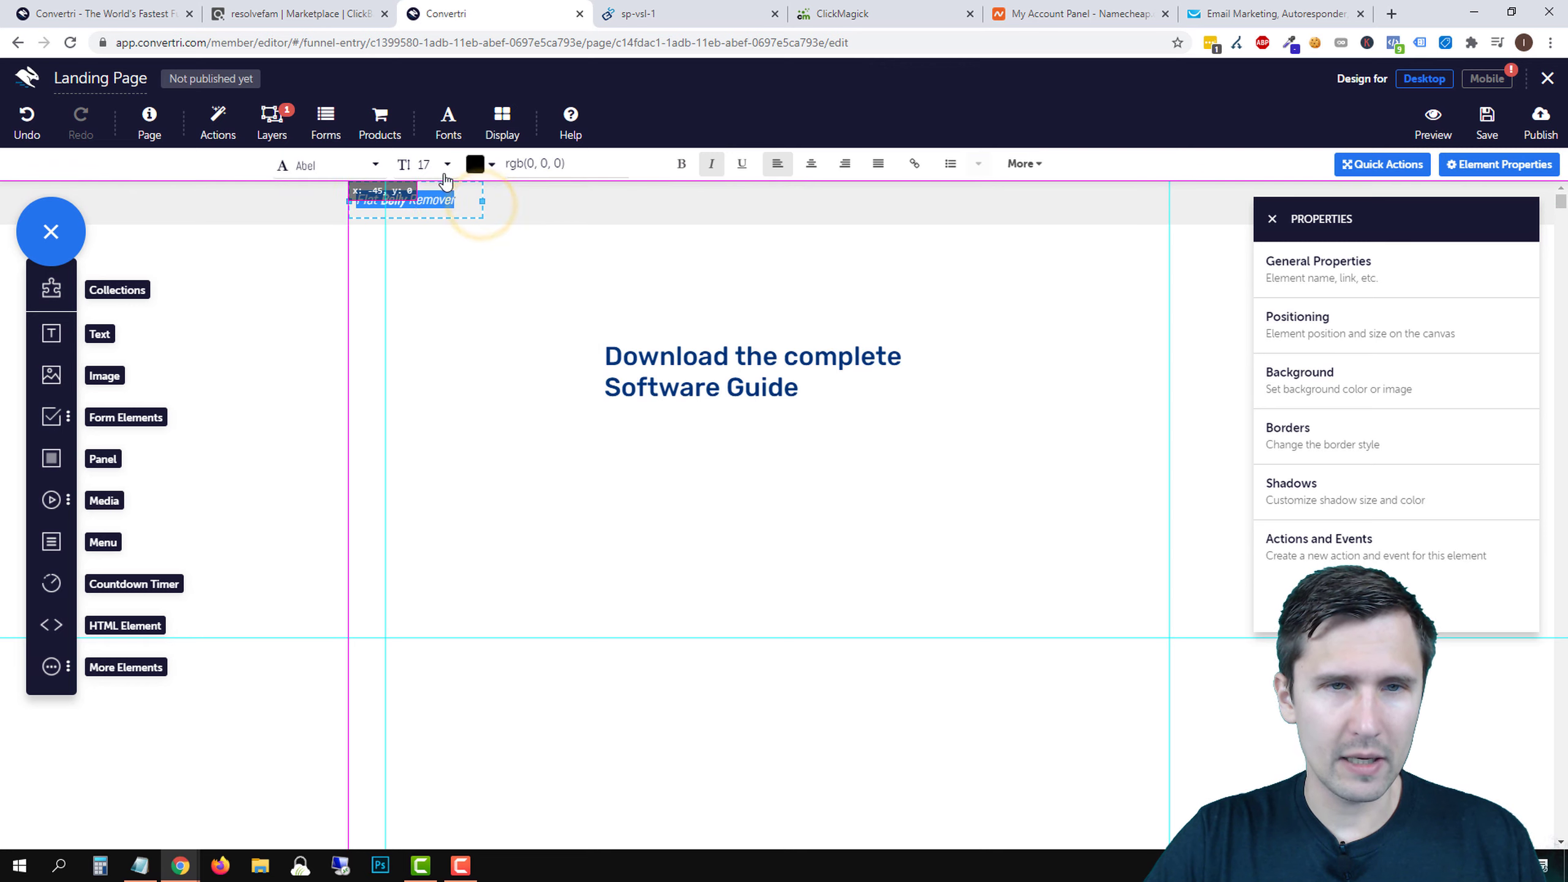
left_click(488, 203)
double_click(475, 200)
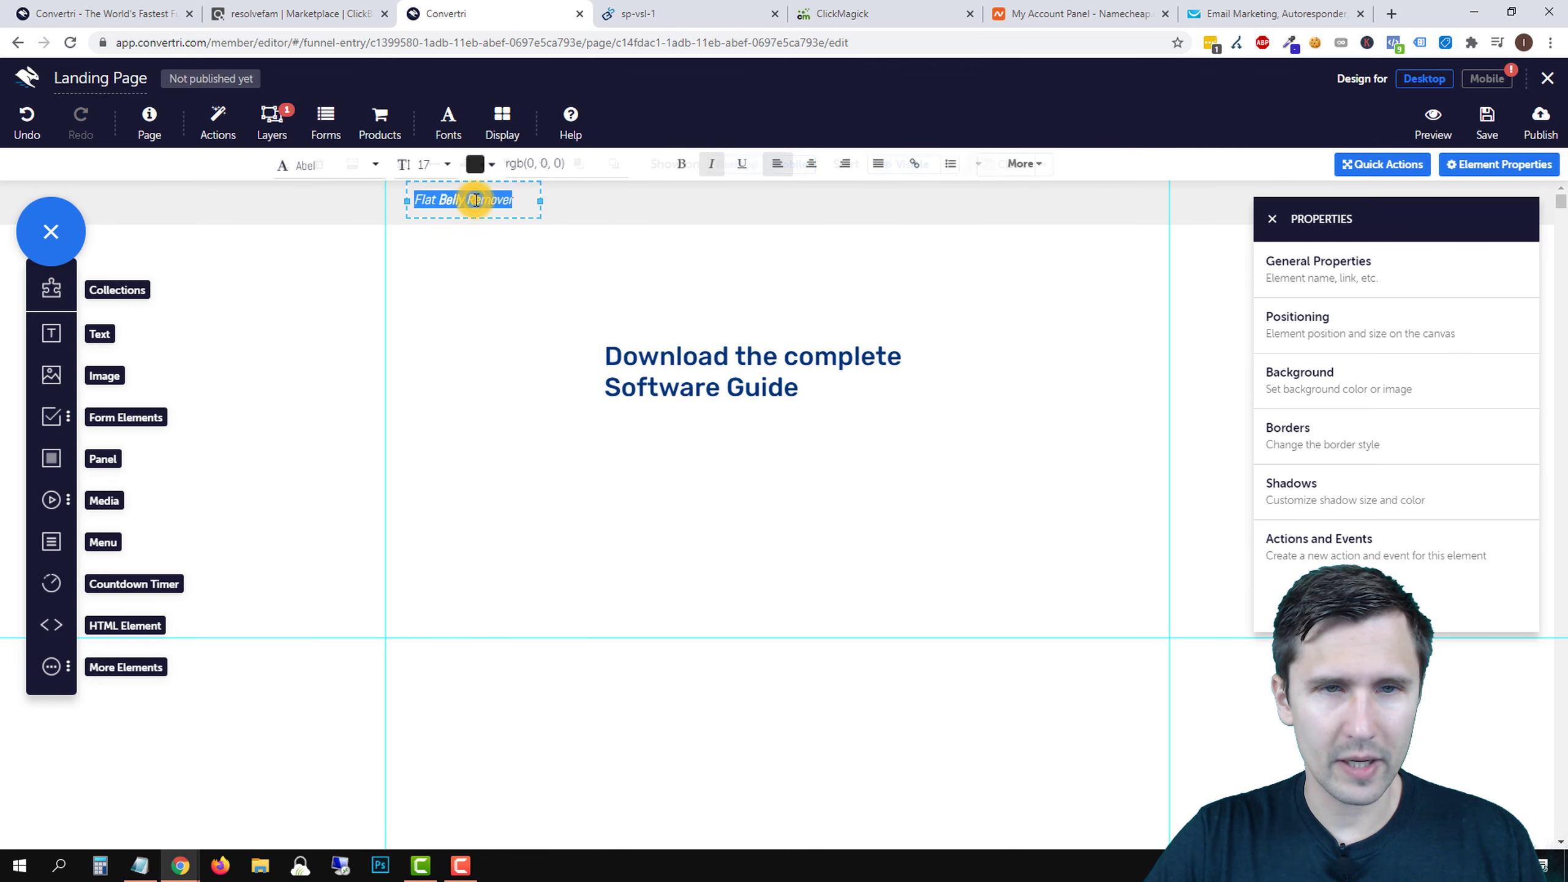
left_click(444, 164)
scroll(455, 298, "down", 3)
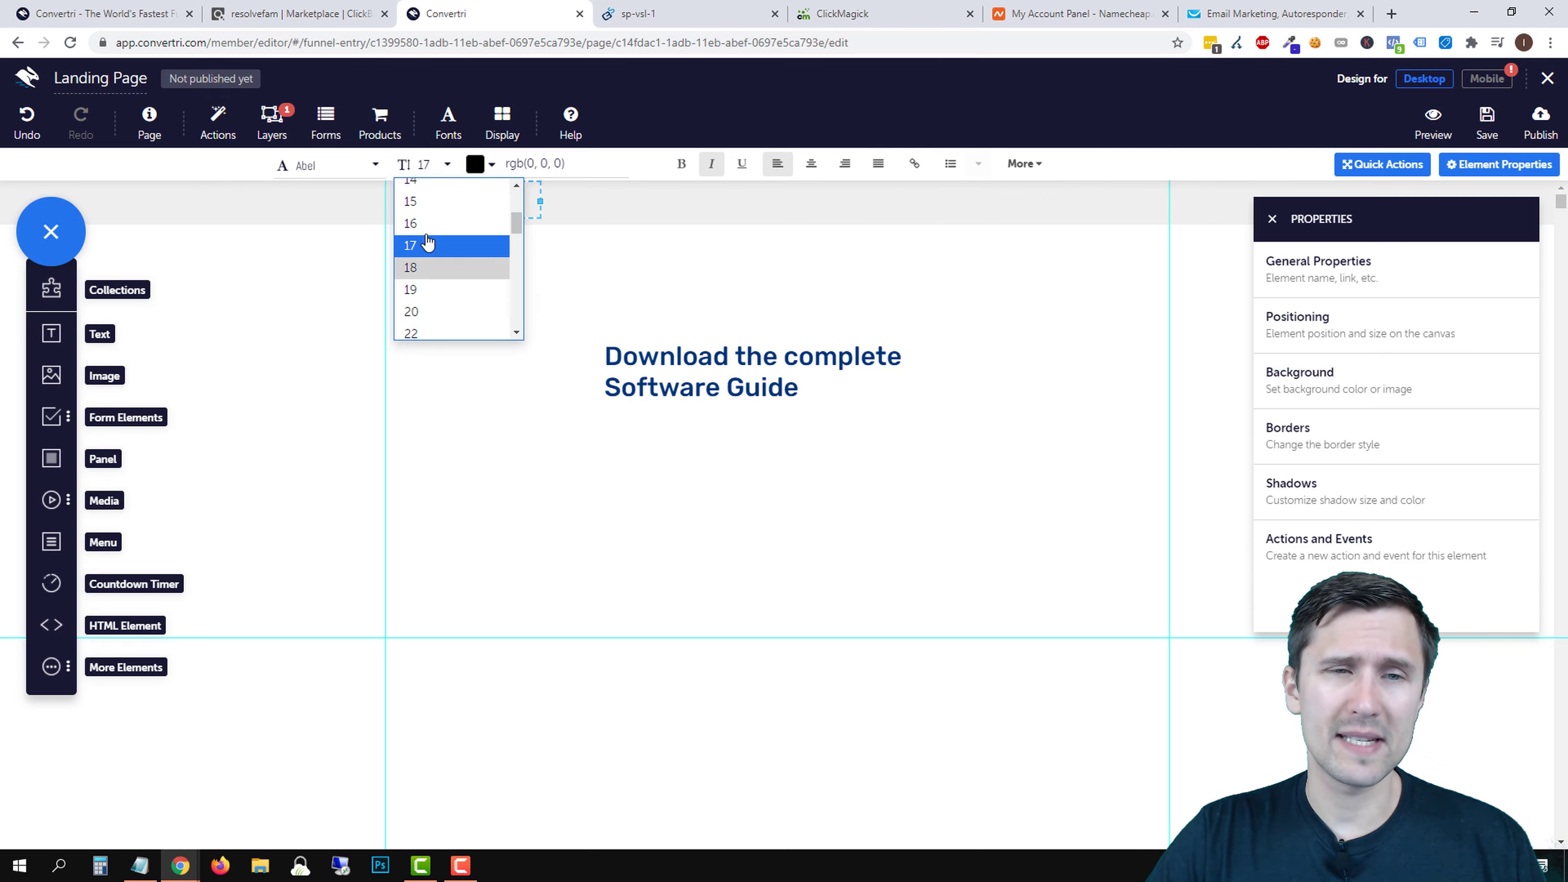
left_click(448, 312)
left_click(442, 167)
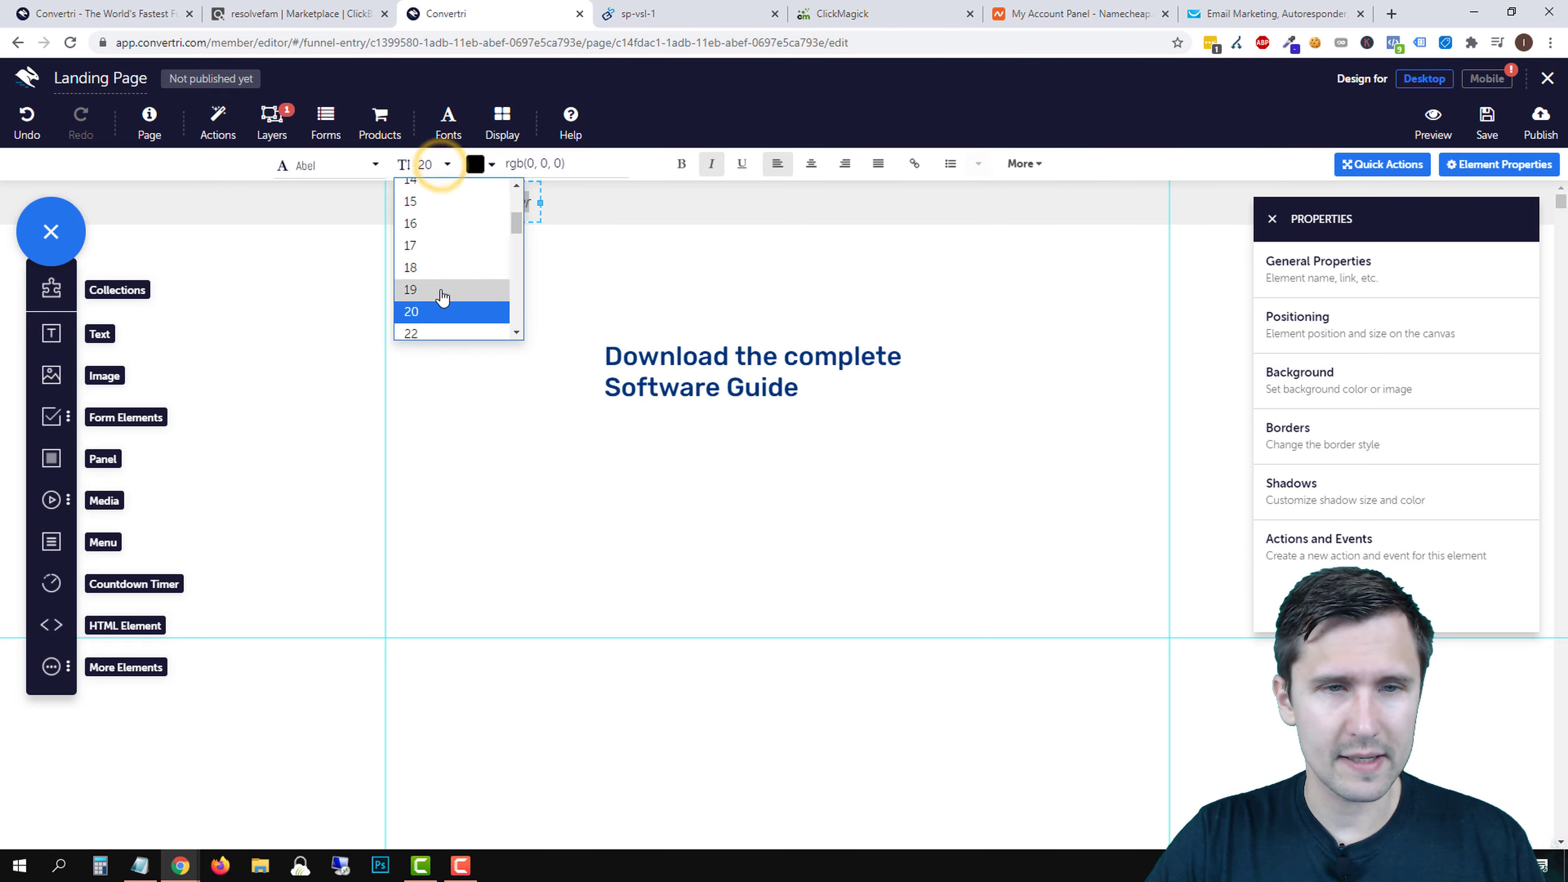
left_click(424, 262)
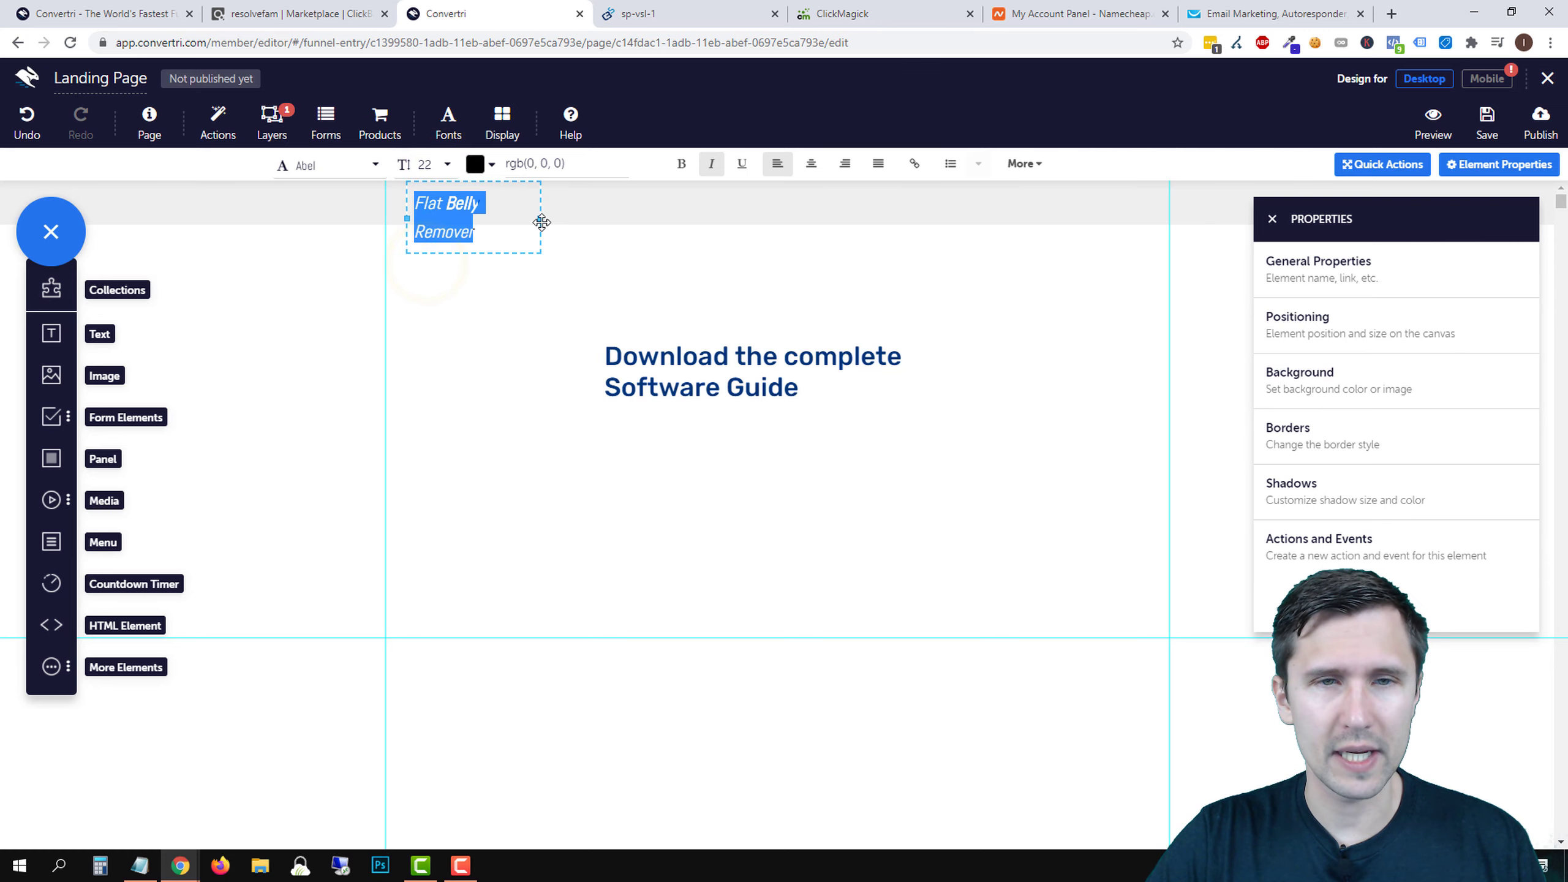
mouse_move(539, 221)
left_mouse_down()
mouse_move(570, 216)
mouse_move(554, 213)
left_mouse_up()
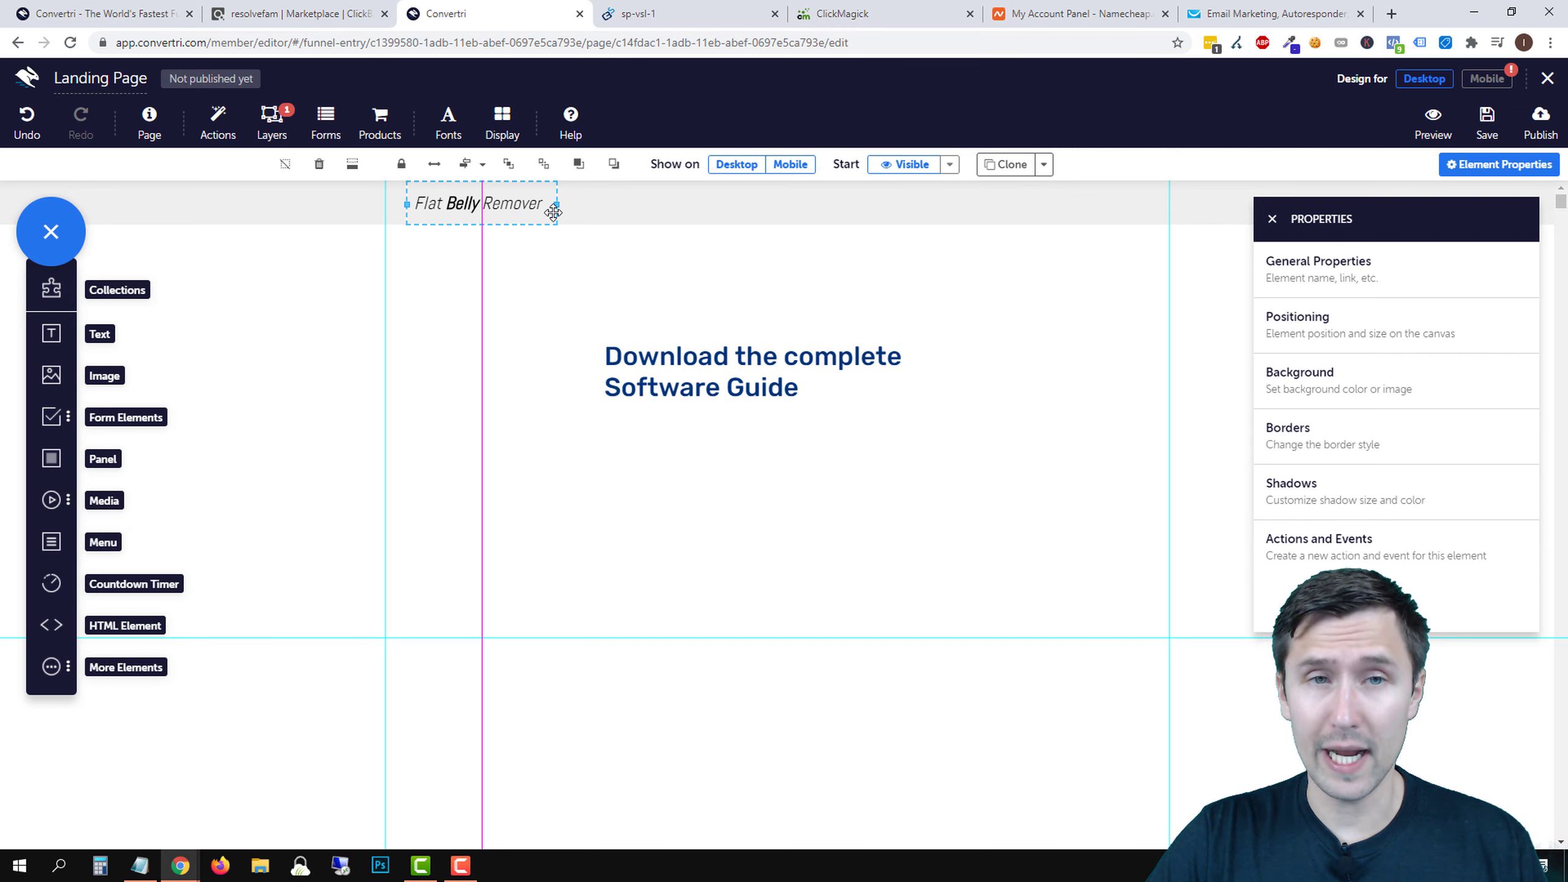
- Nudge the Flat Belly Remover line slightly left within the strip
left_click(517, 289)
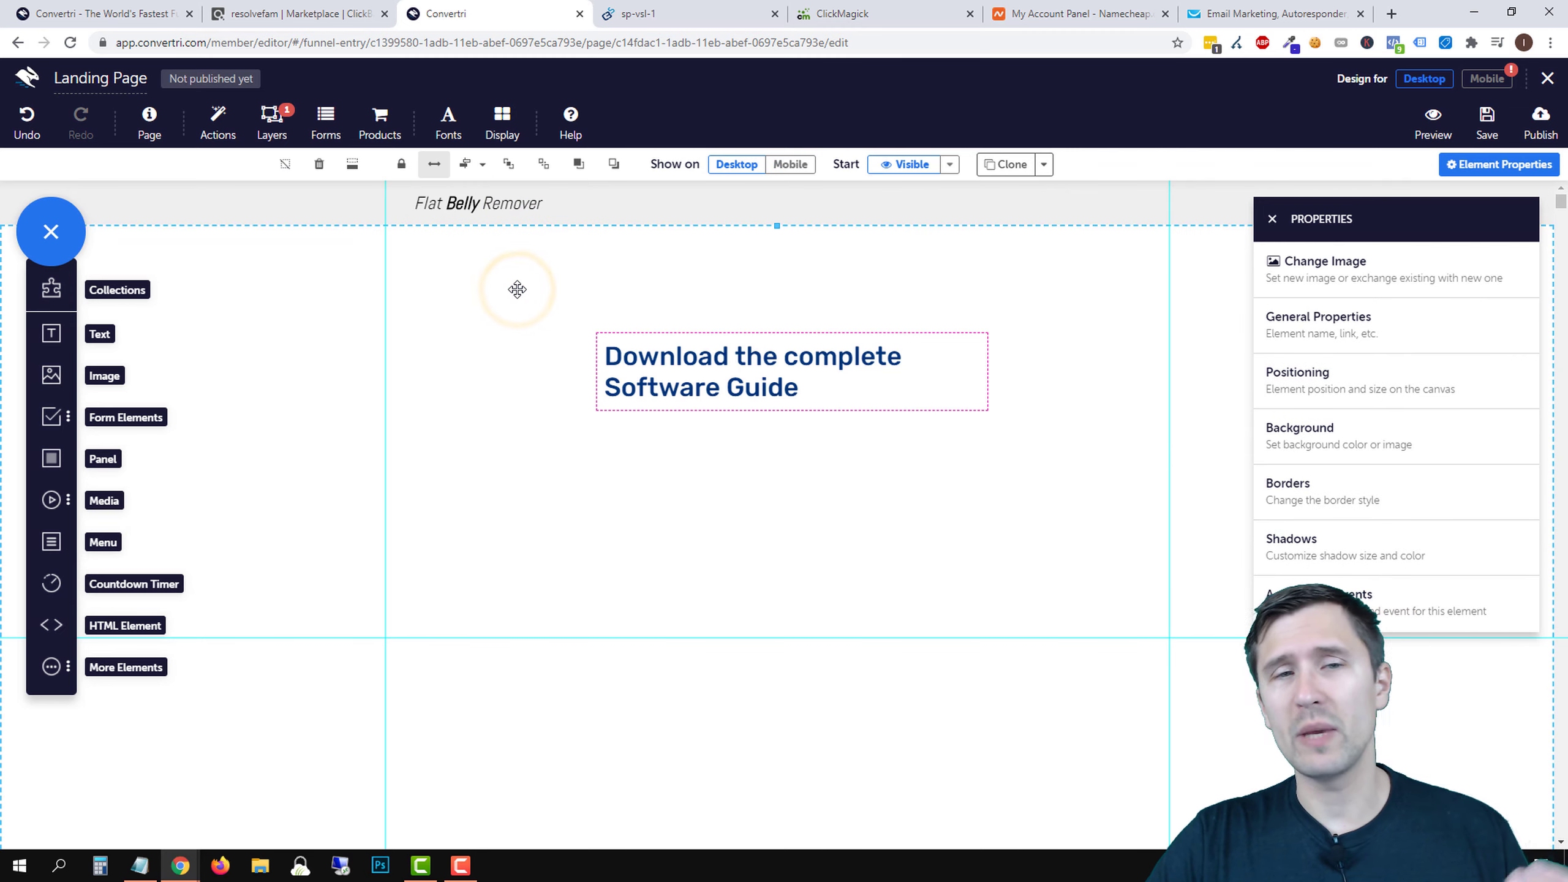
left_click(496, 199)
left_click(427, 164)
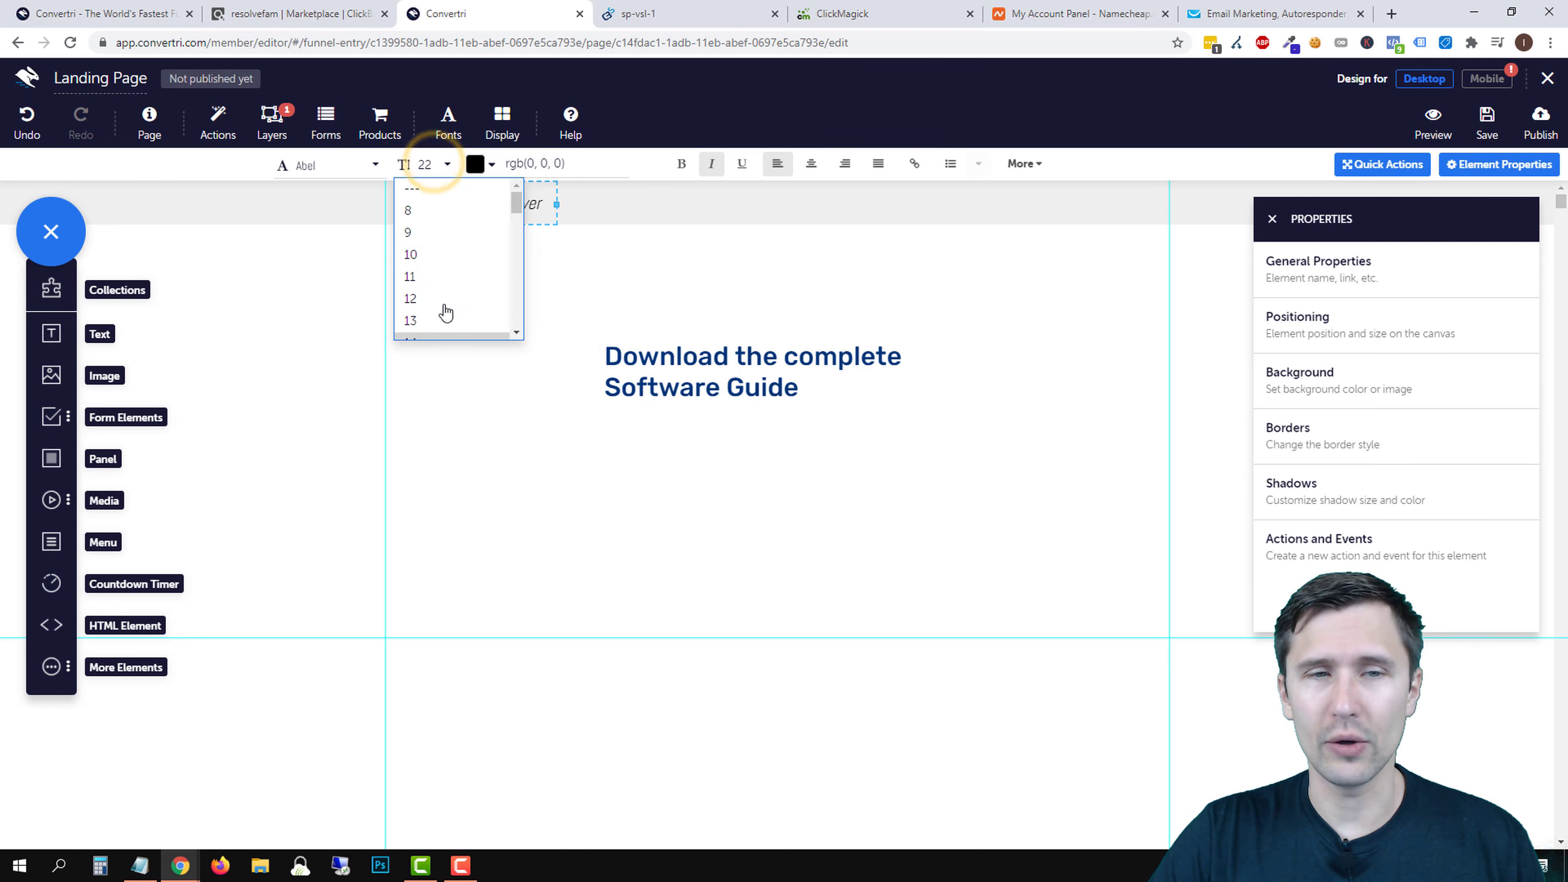
left_click(584, 278)
left_click(518, 203)
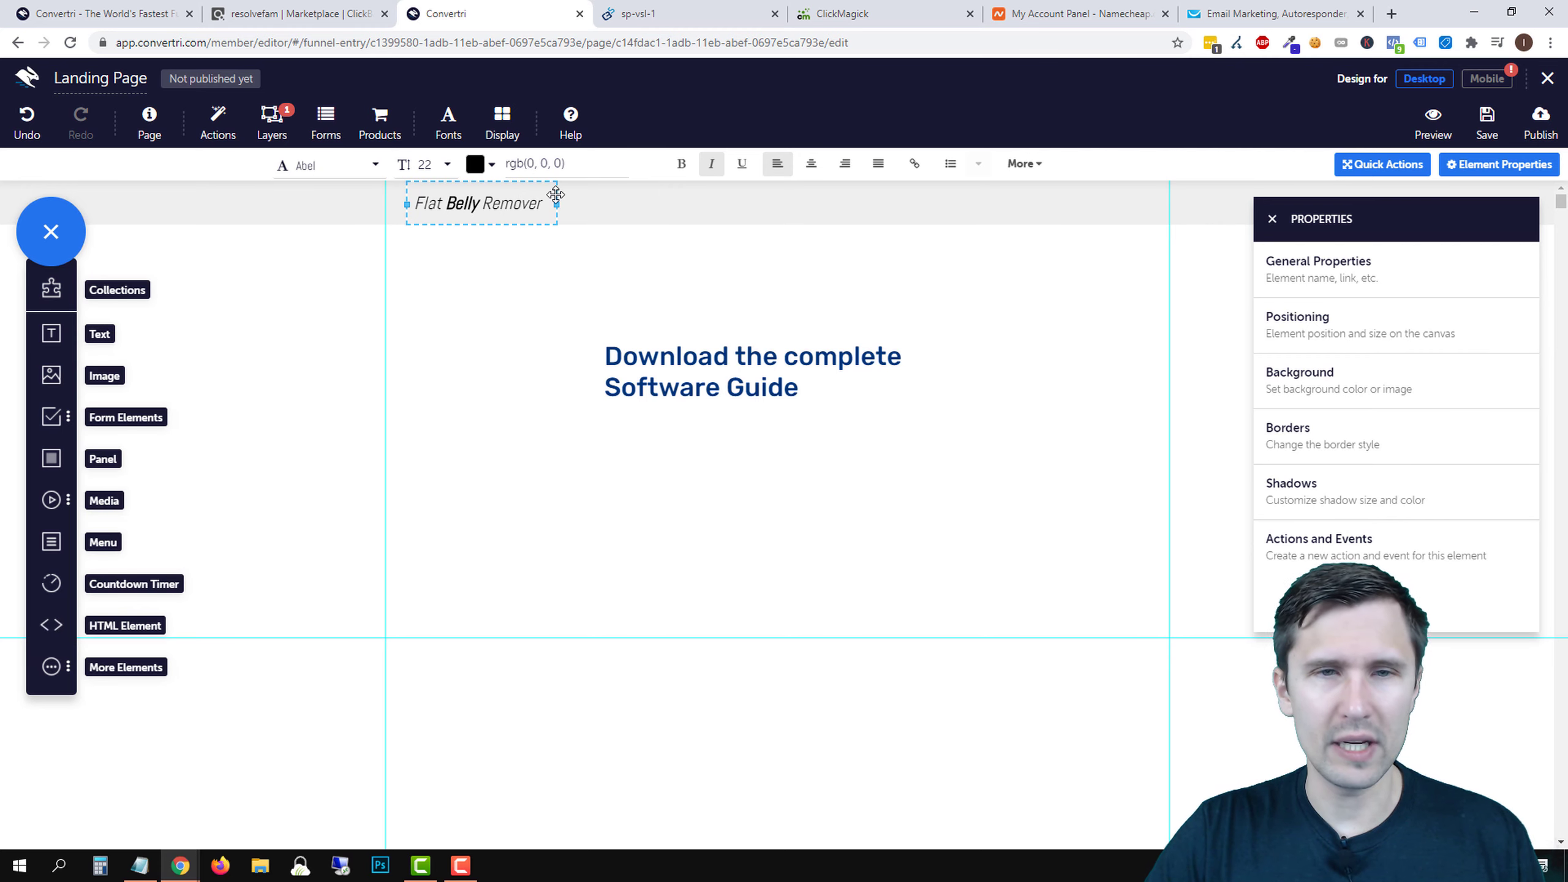
left_click_drag(555, 195, 546, 198)
left_click(711, 248)
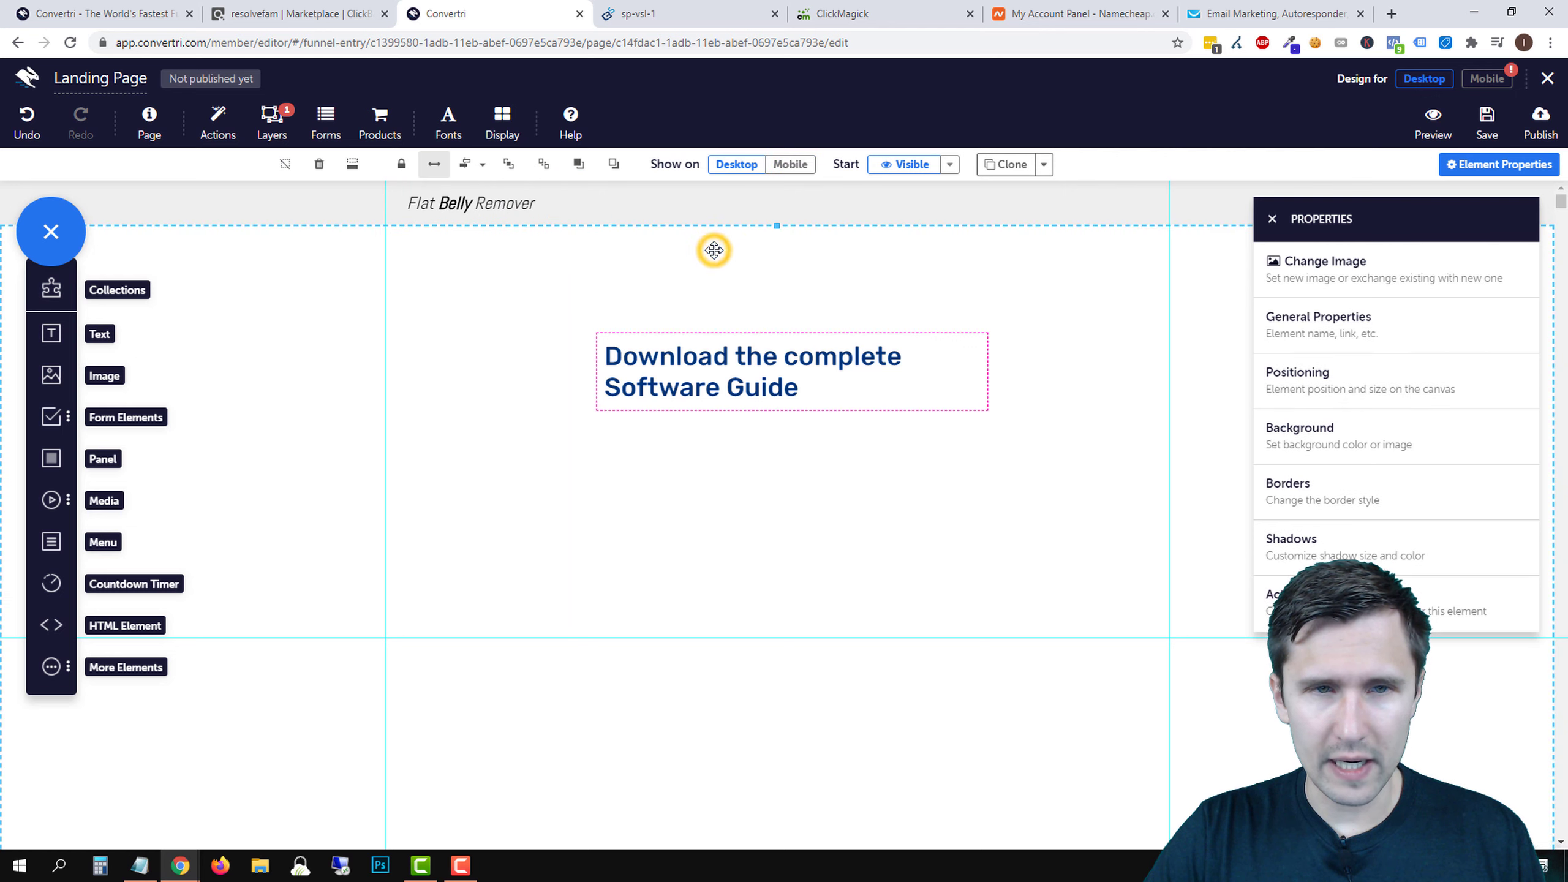
- Set the top strip's background fill to semi-transparent light grey, rgba(240, 240, 240, 0.52)
left_click(1143, 208)
left_click(1333, 436)
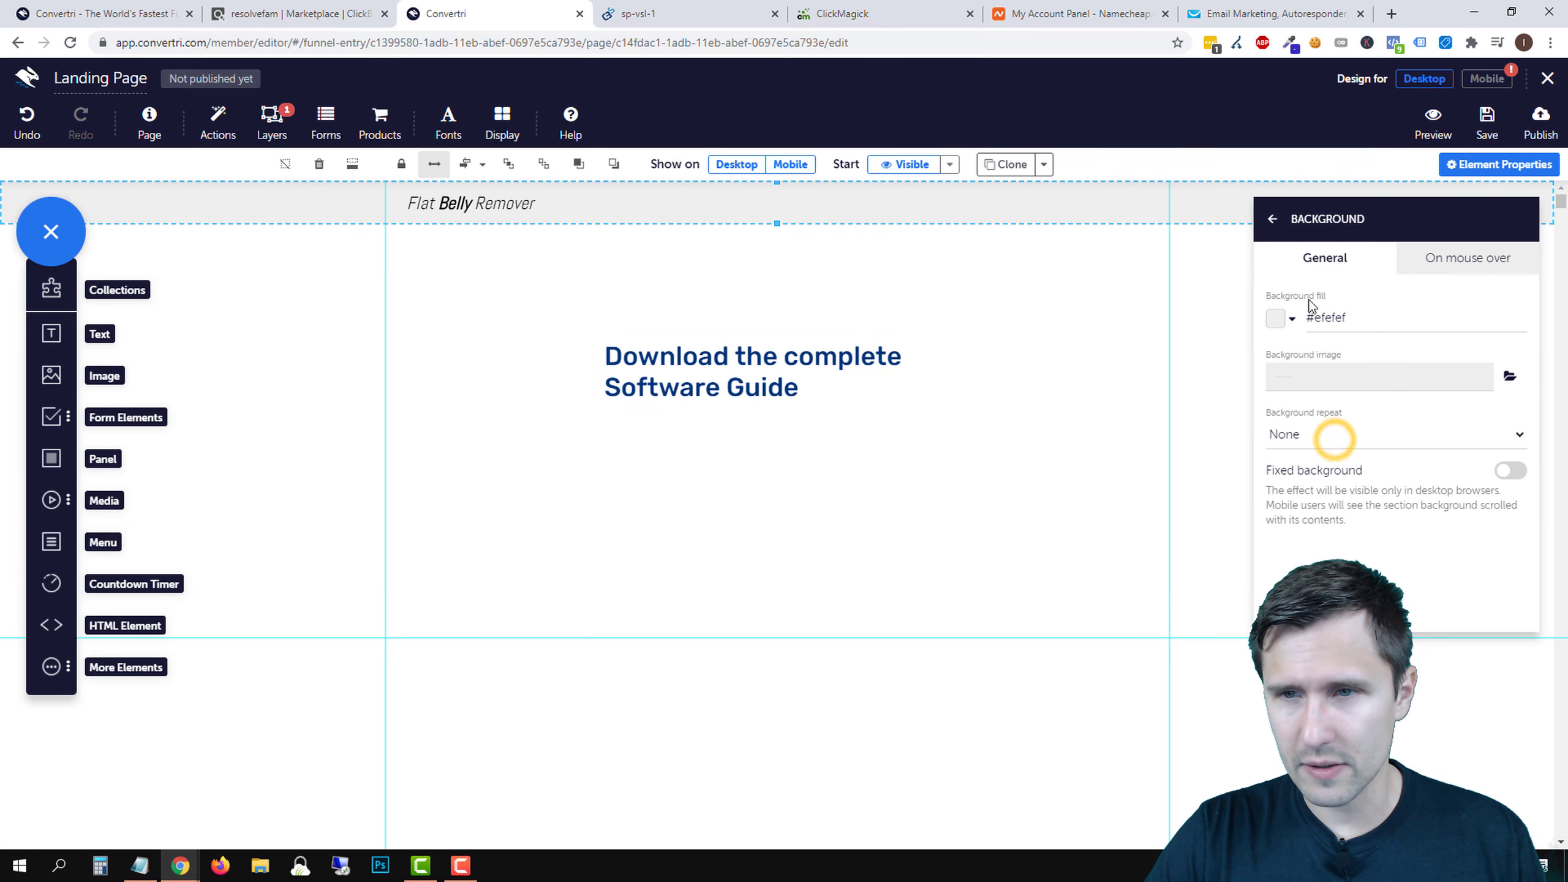
left_click(1275, 318)
left_click(1307, 251)
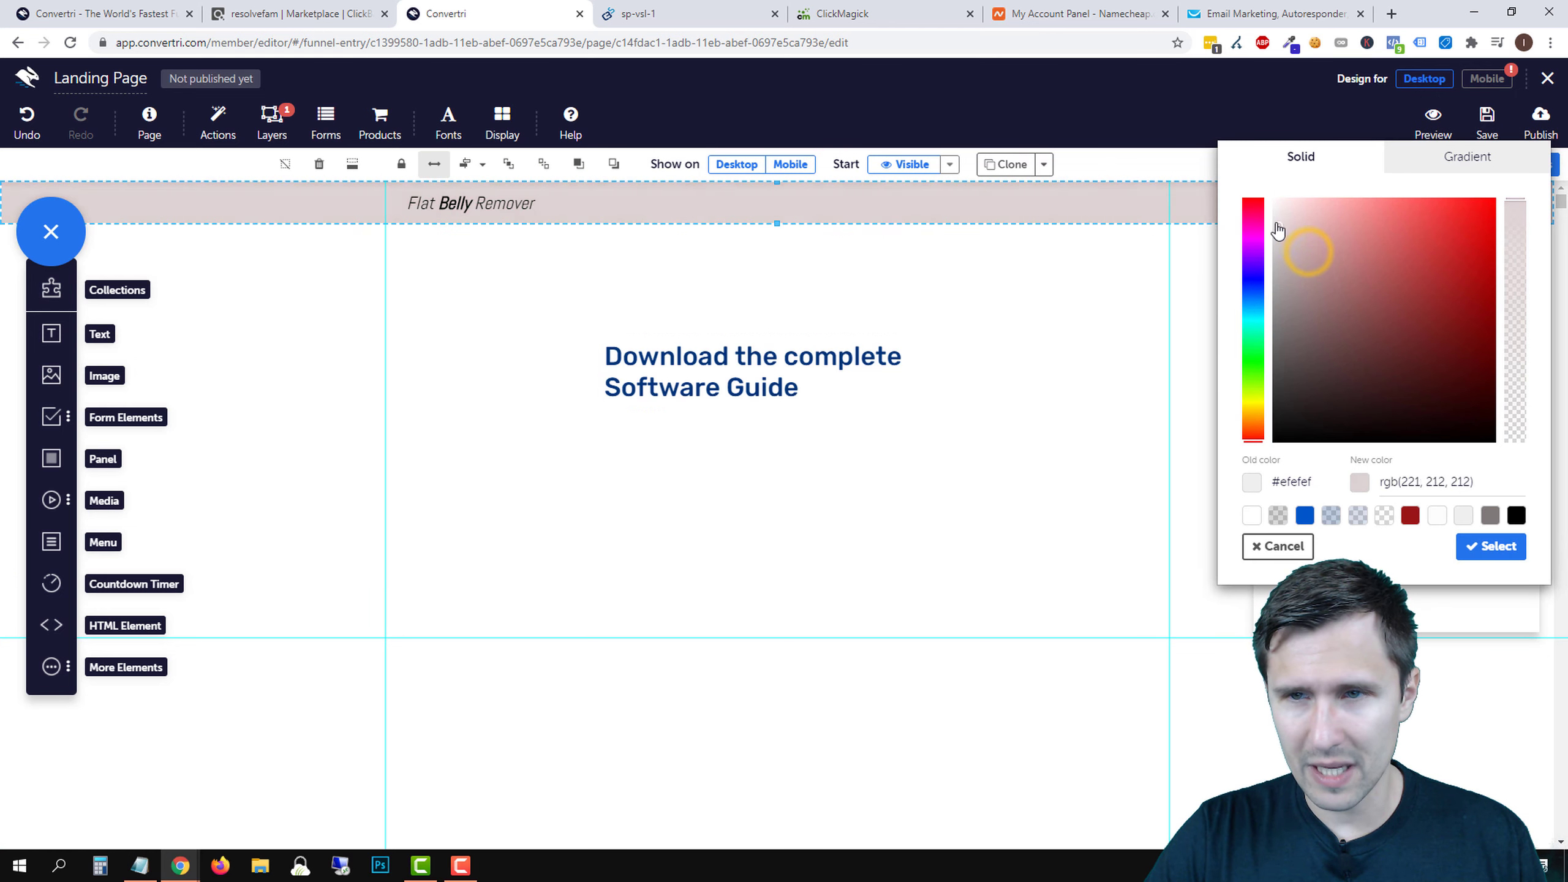
left_click_drag(1276, 230, 1268, 219)
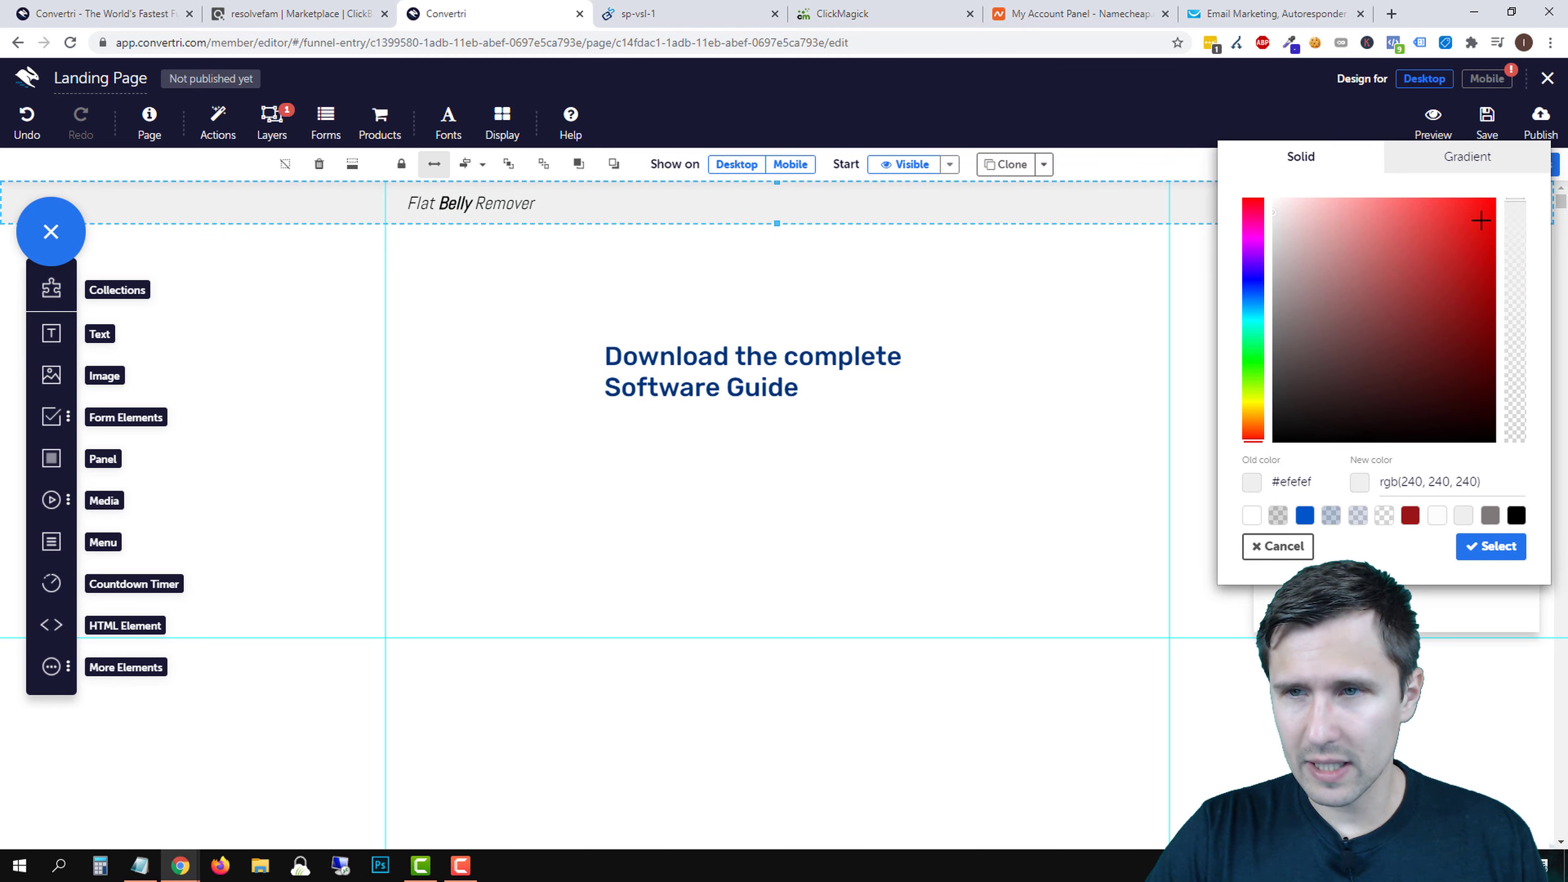
left_click_drag(1513, 211, 1515, 365)
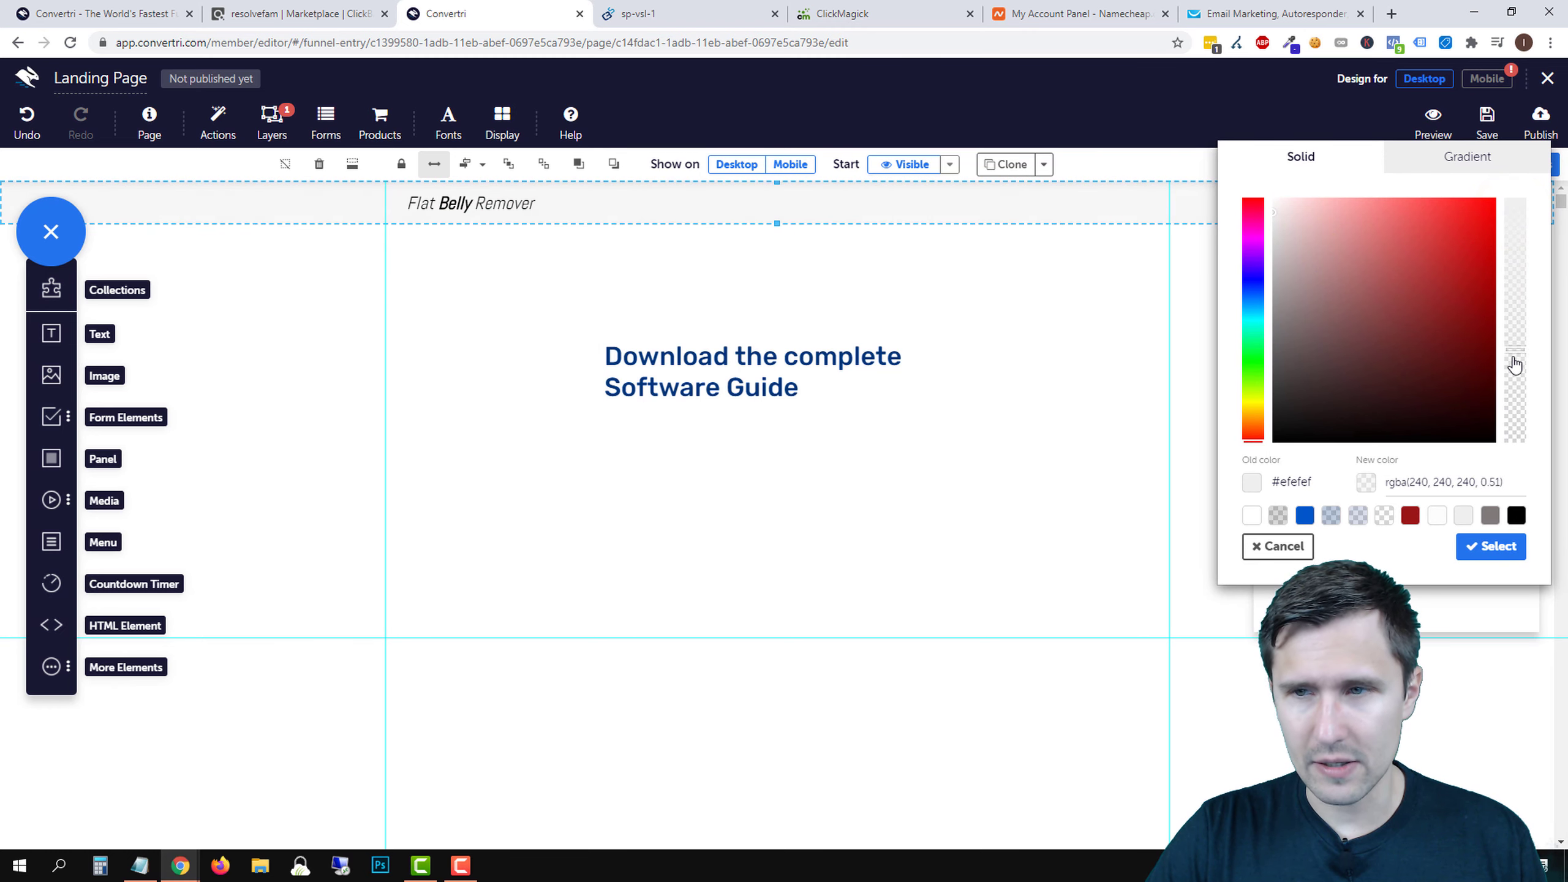
left_click_drag(1524, 428, 1515, 295)
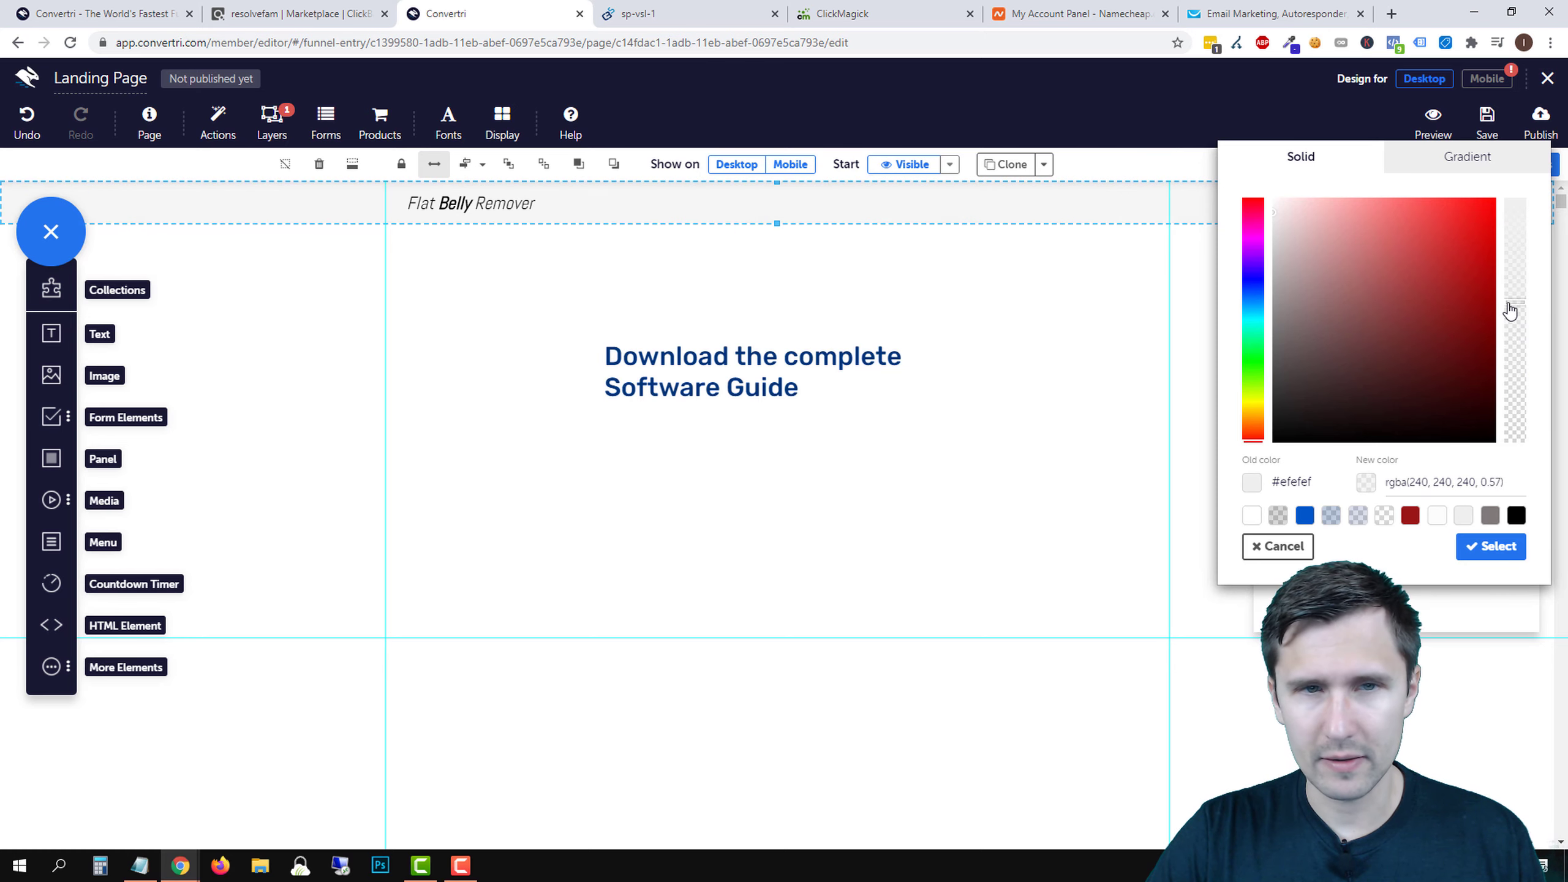
left_click(1492, 547)
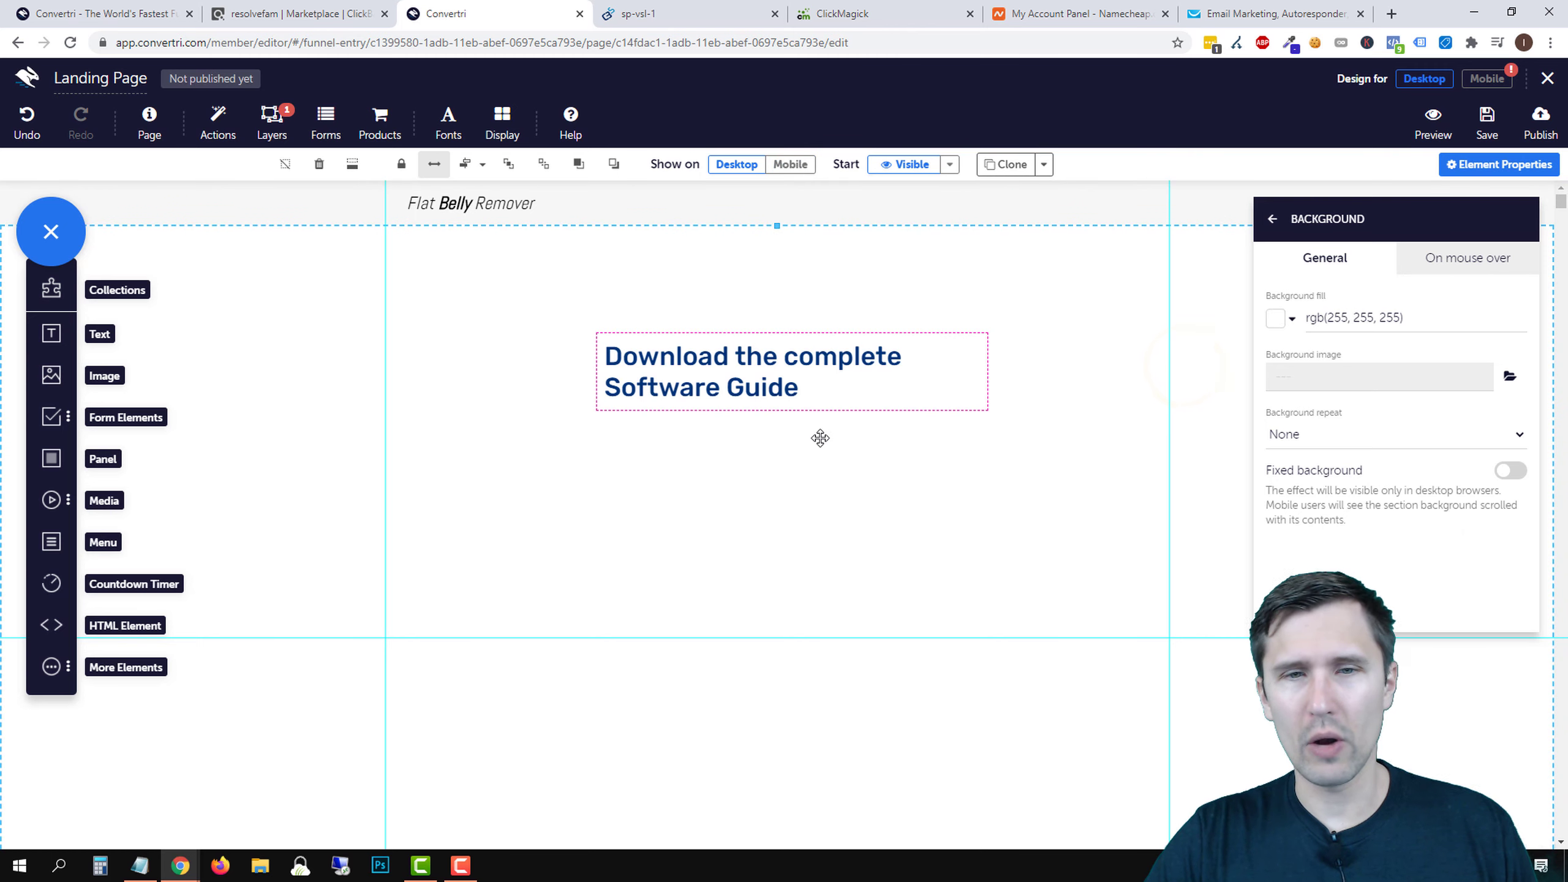
- Delete the 'Download the complete Software Guide' heading after checking the sales page
left_click(1270, 221)
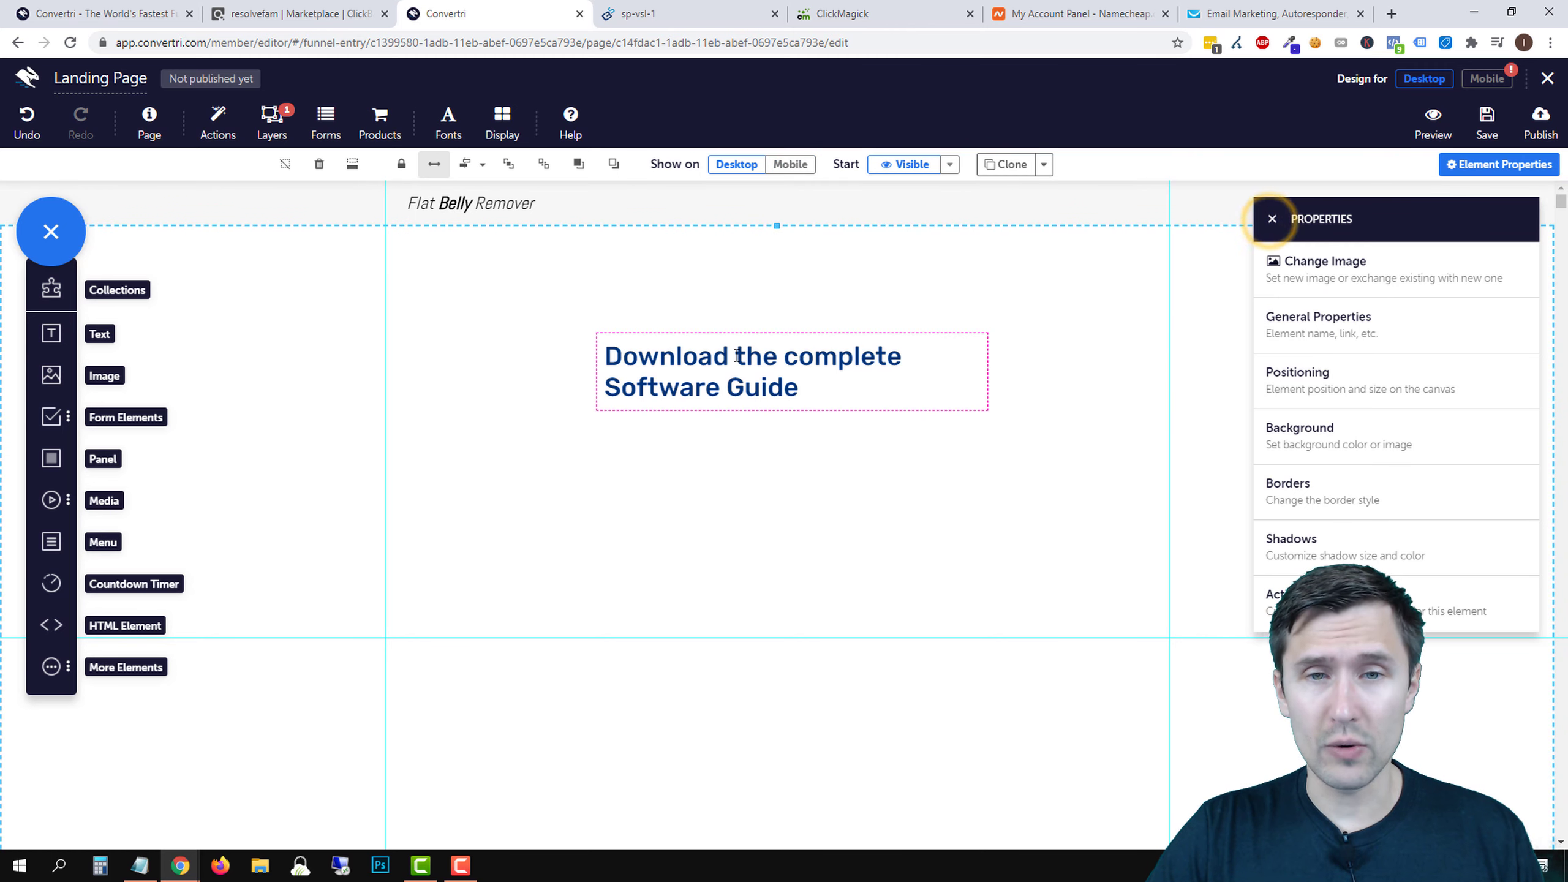
left_click(663, 8)
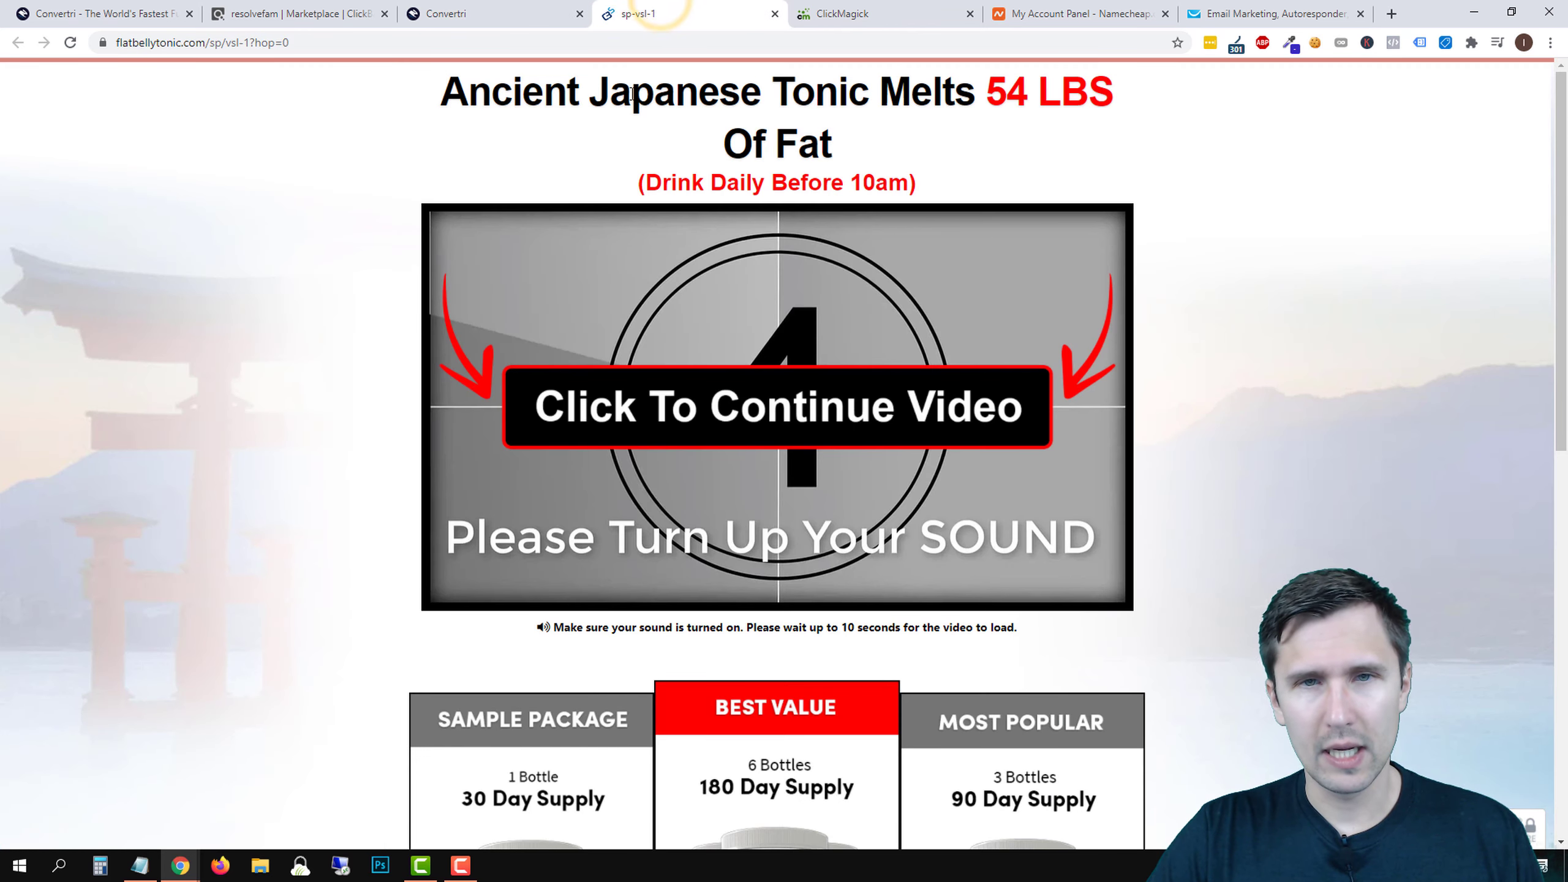
left_click(496, 7)
double_click(829, 376)
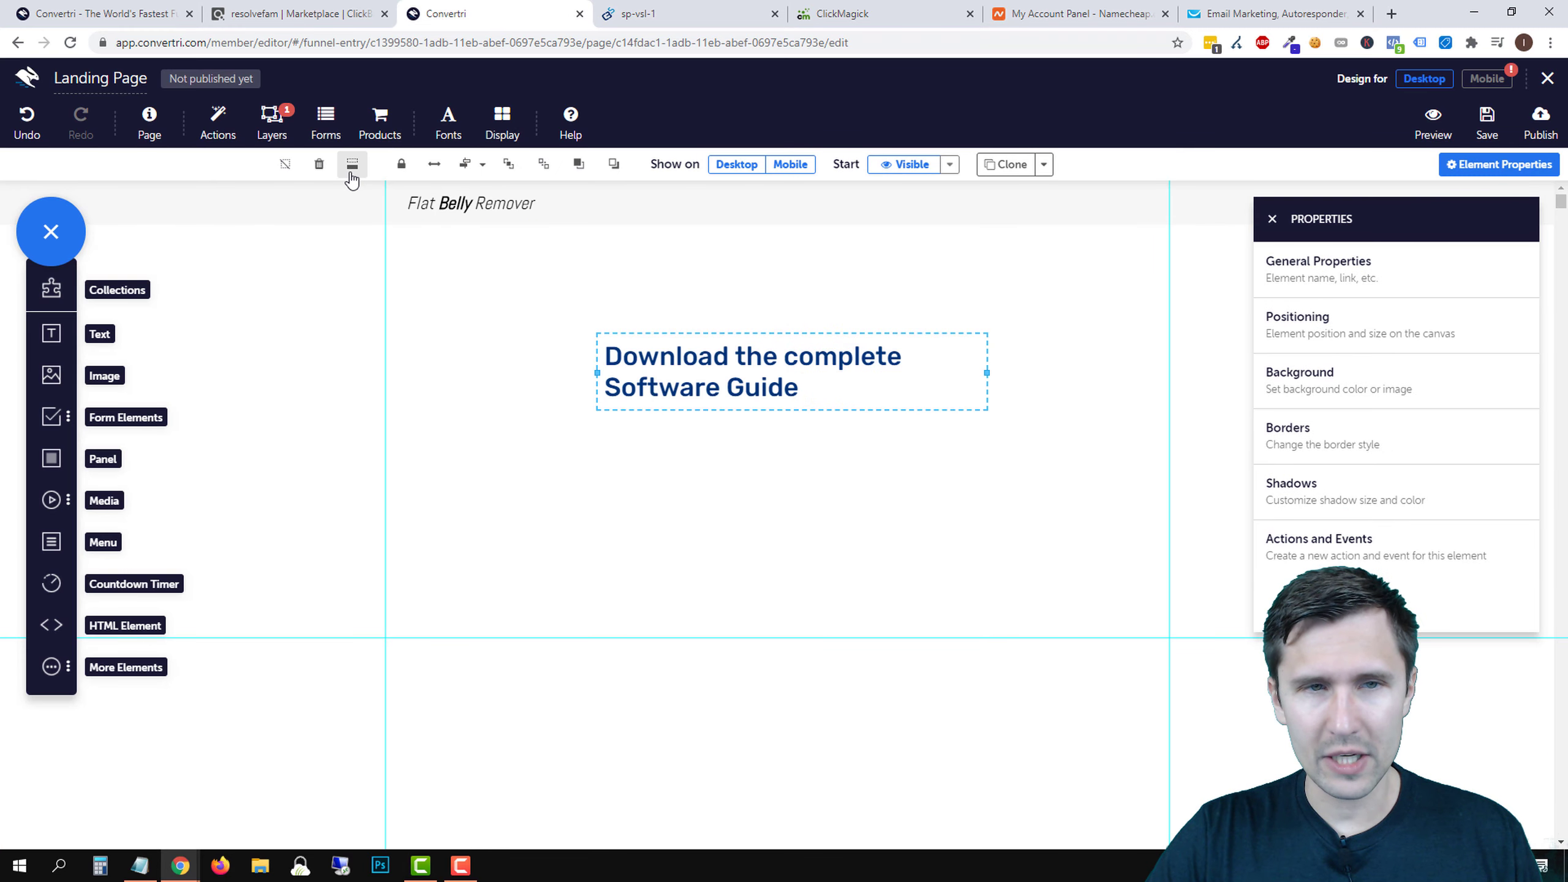
left_click(319, 164)
- Add a new empty text box below the Flat Belly Remover strip, referencing the sales page headline
left_click_drag(51, 334, 669, 130)
left_click(655, 4)
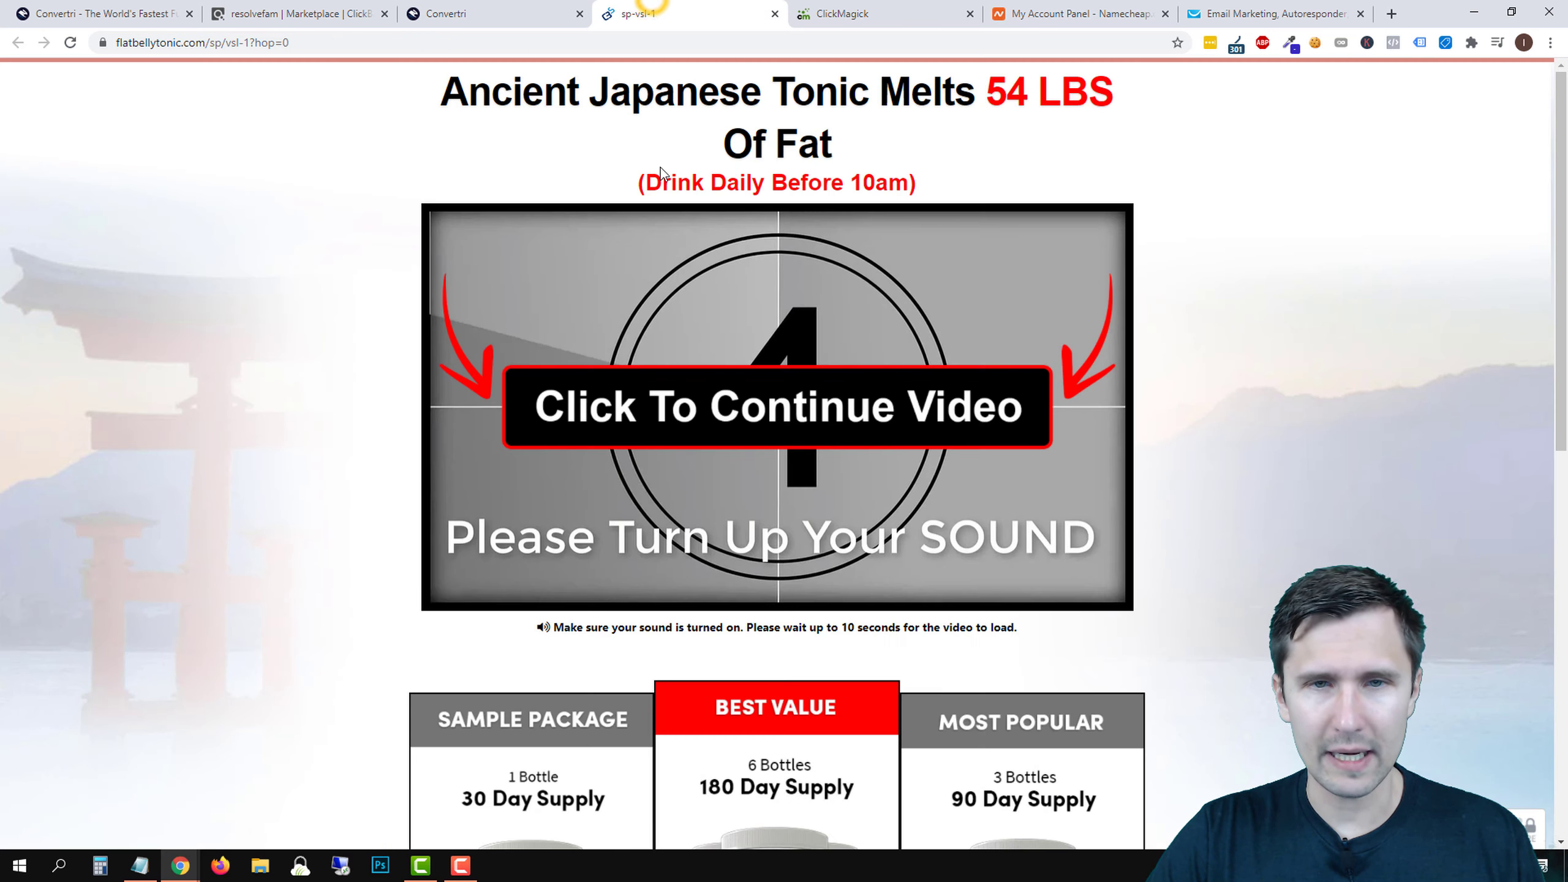
left_click(487, 2)
left_click(822, 500)
scroll(654, 541, "down", 4)
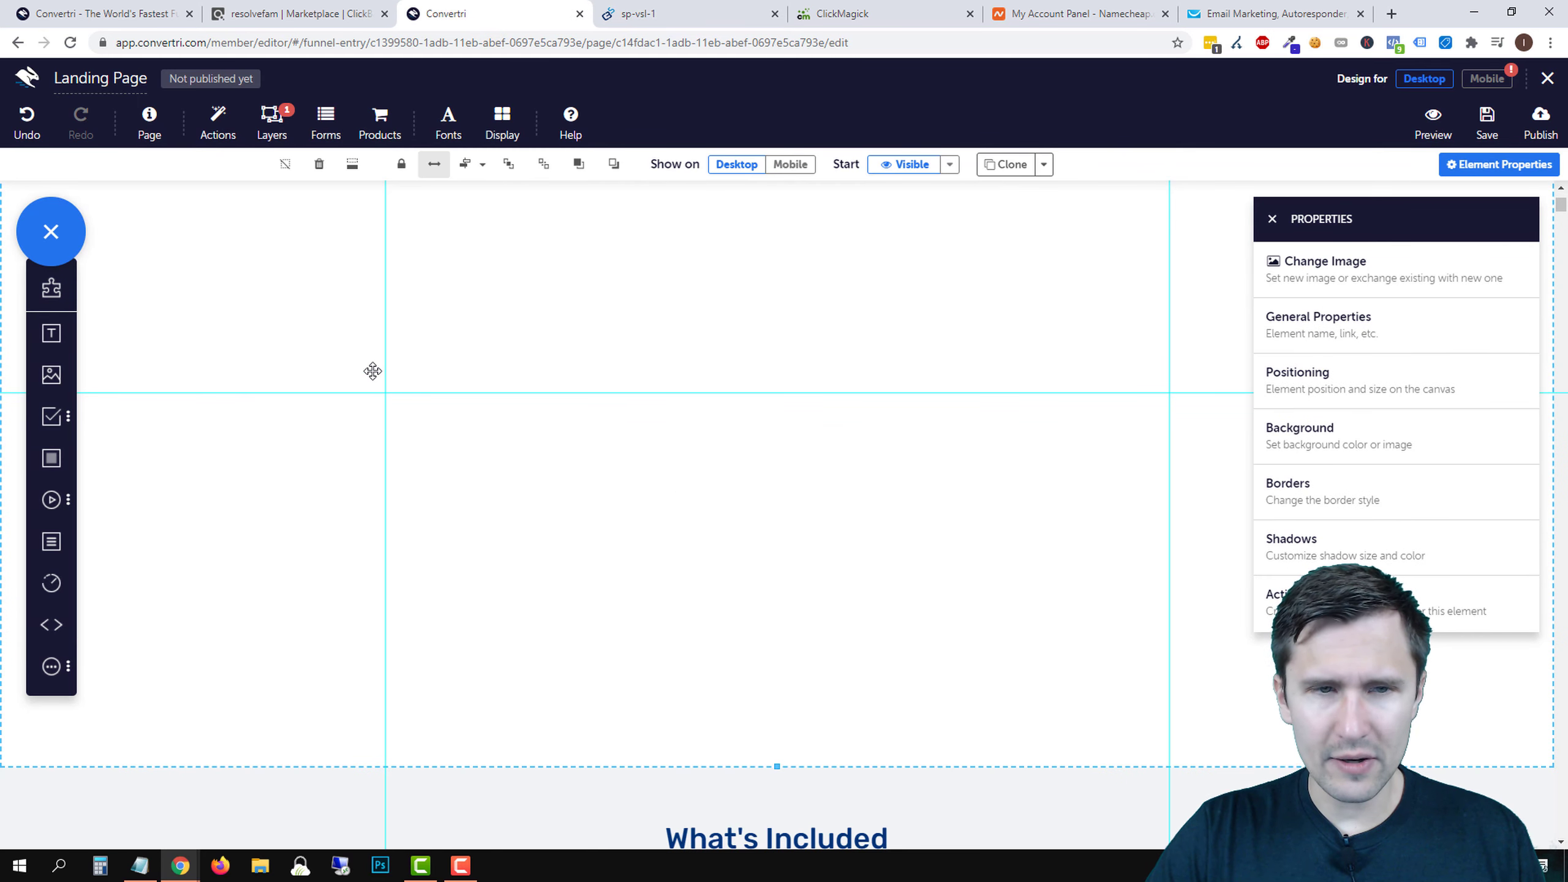
scroll(453, 321, "up", 4)
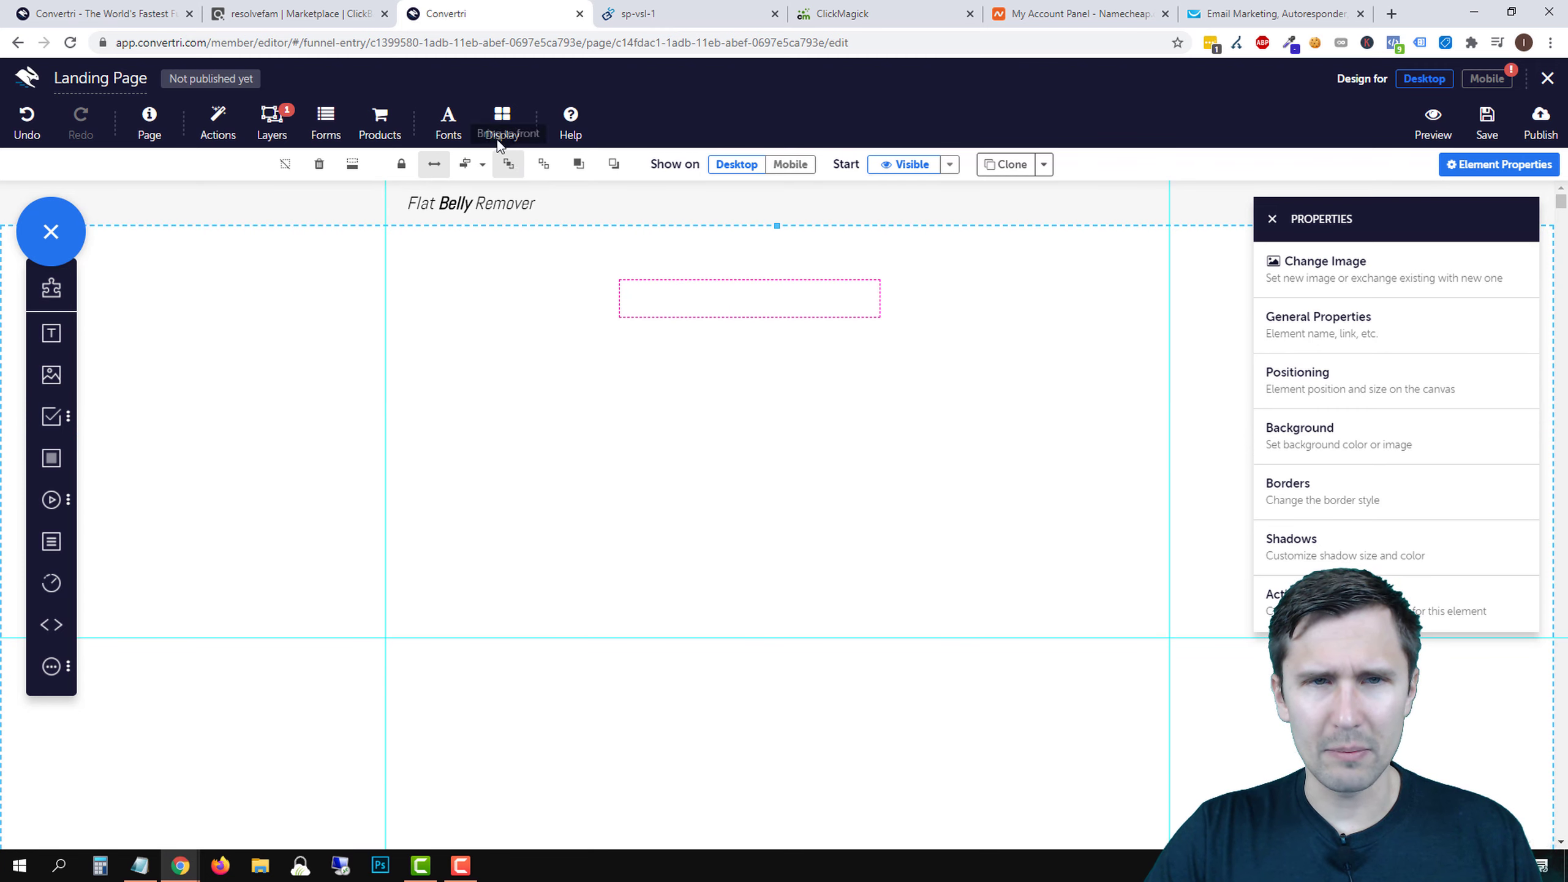
left_click(500, 124)
left_click(665, 198)
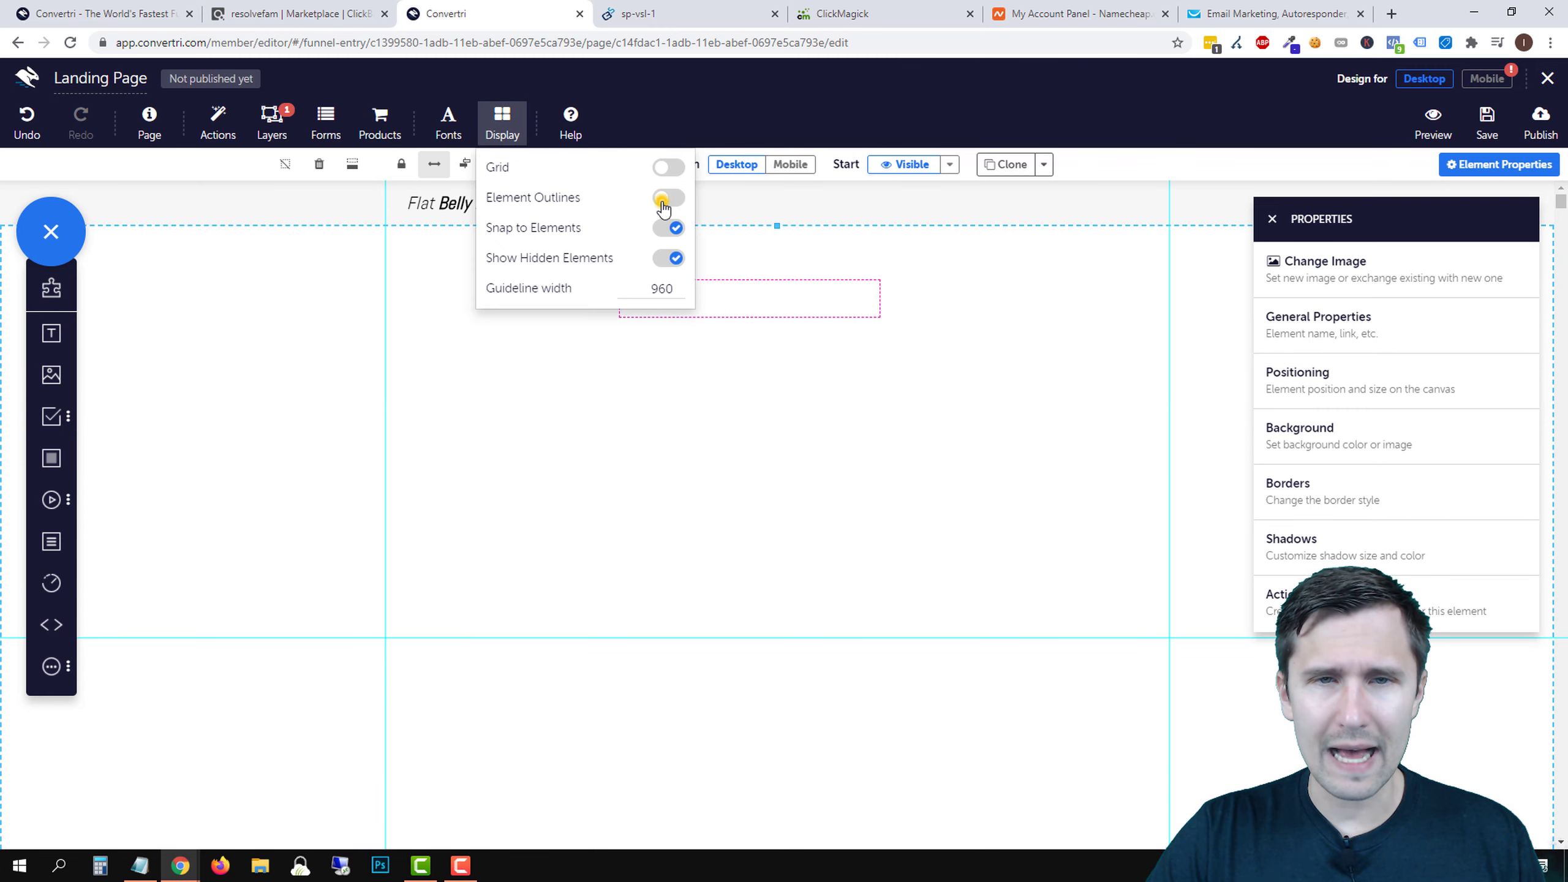
left_click(662, 170)
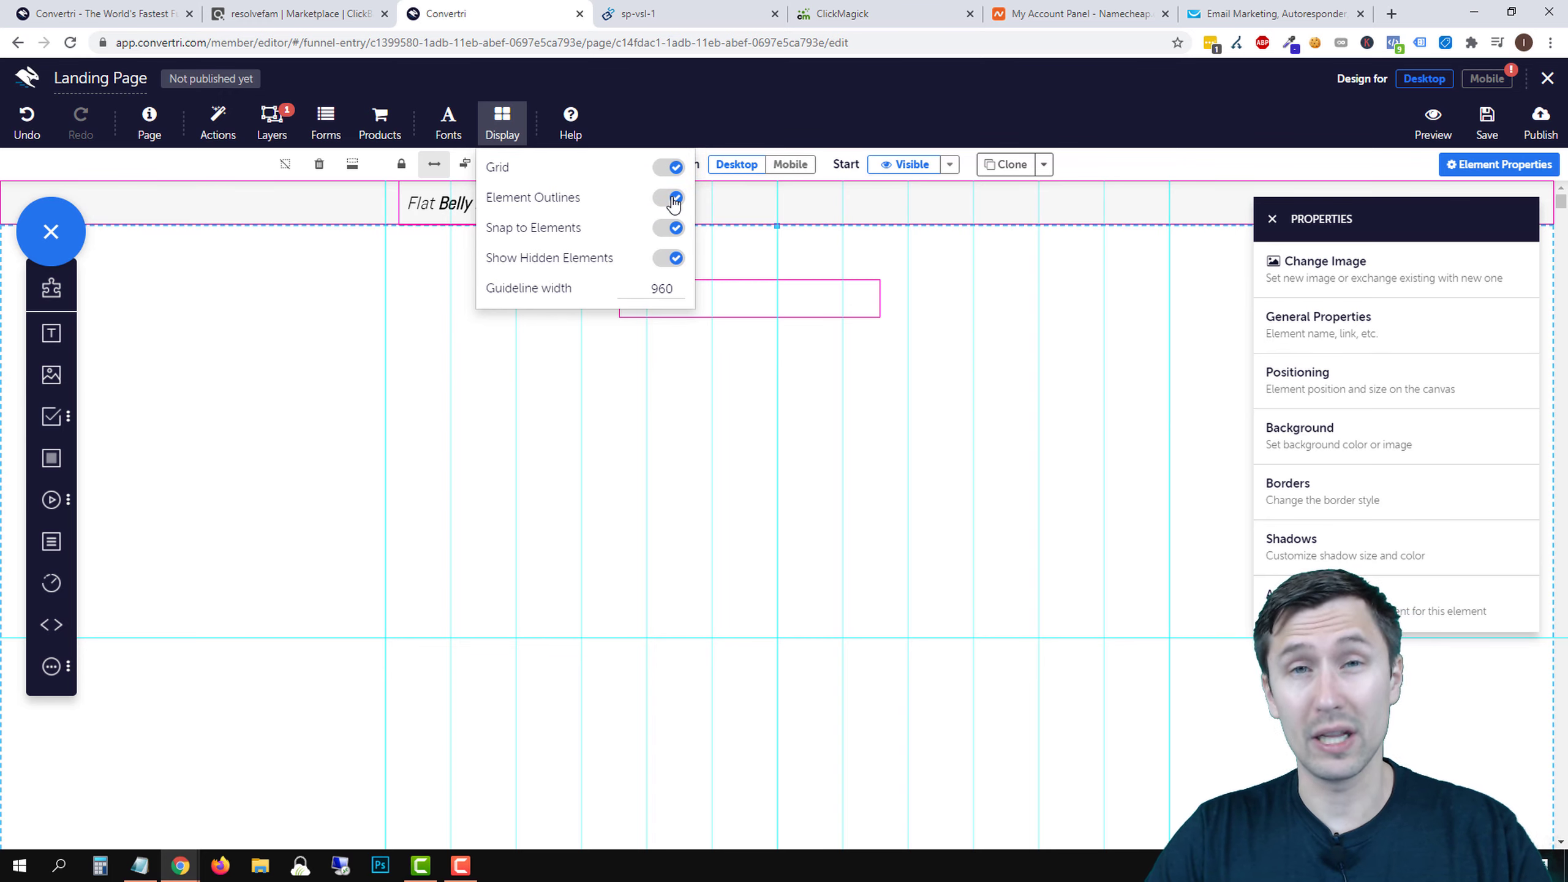
left_click(670, 168)
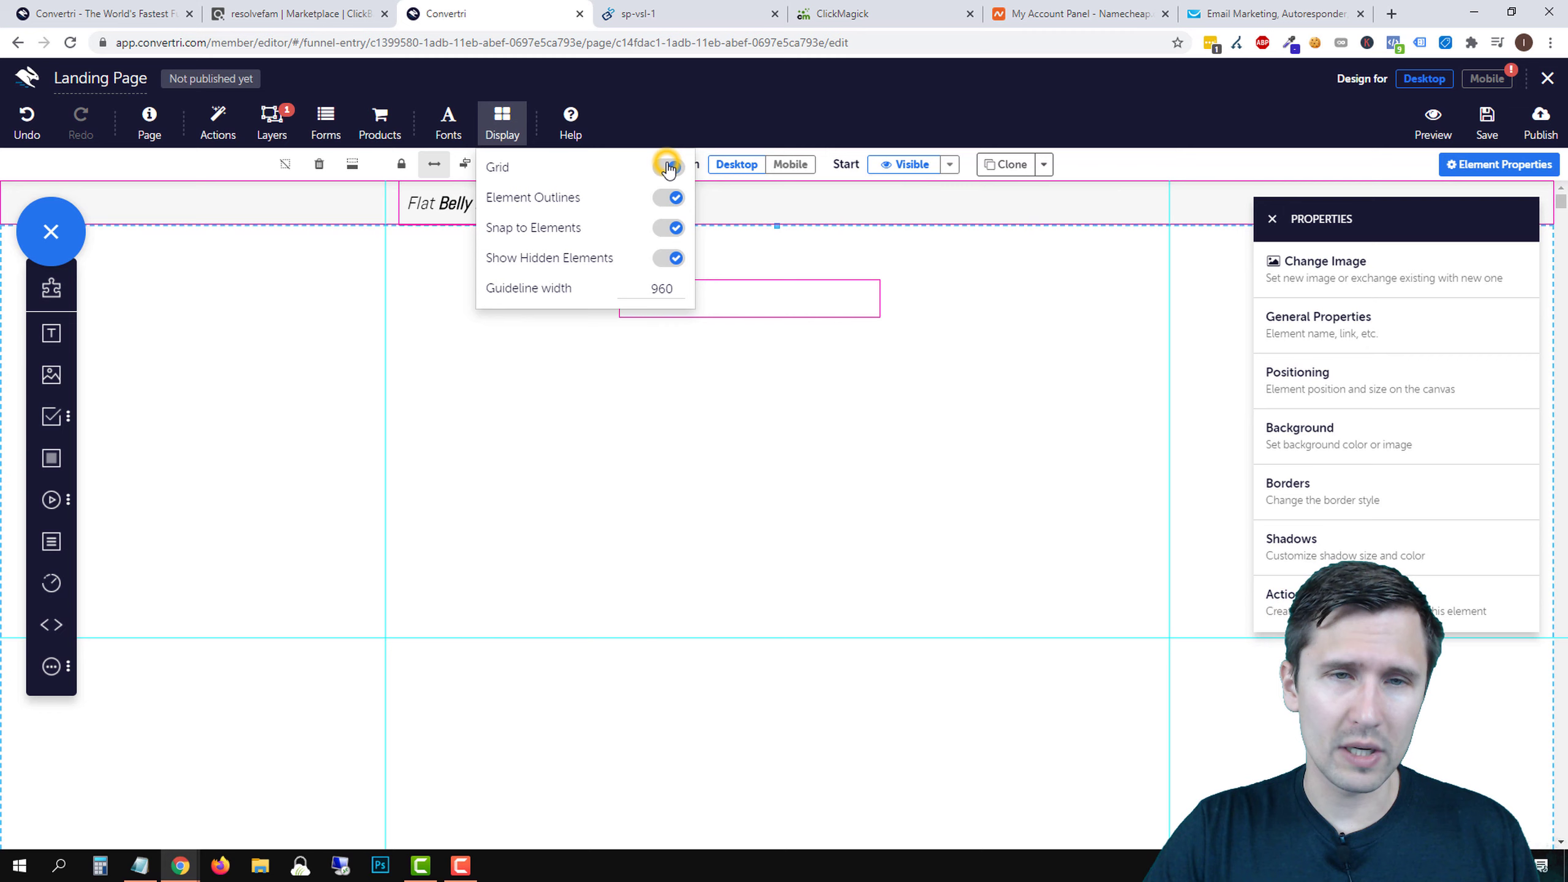
left_click(668, 202)
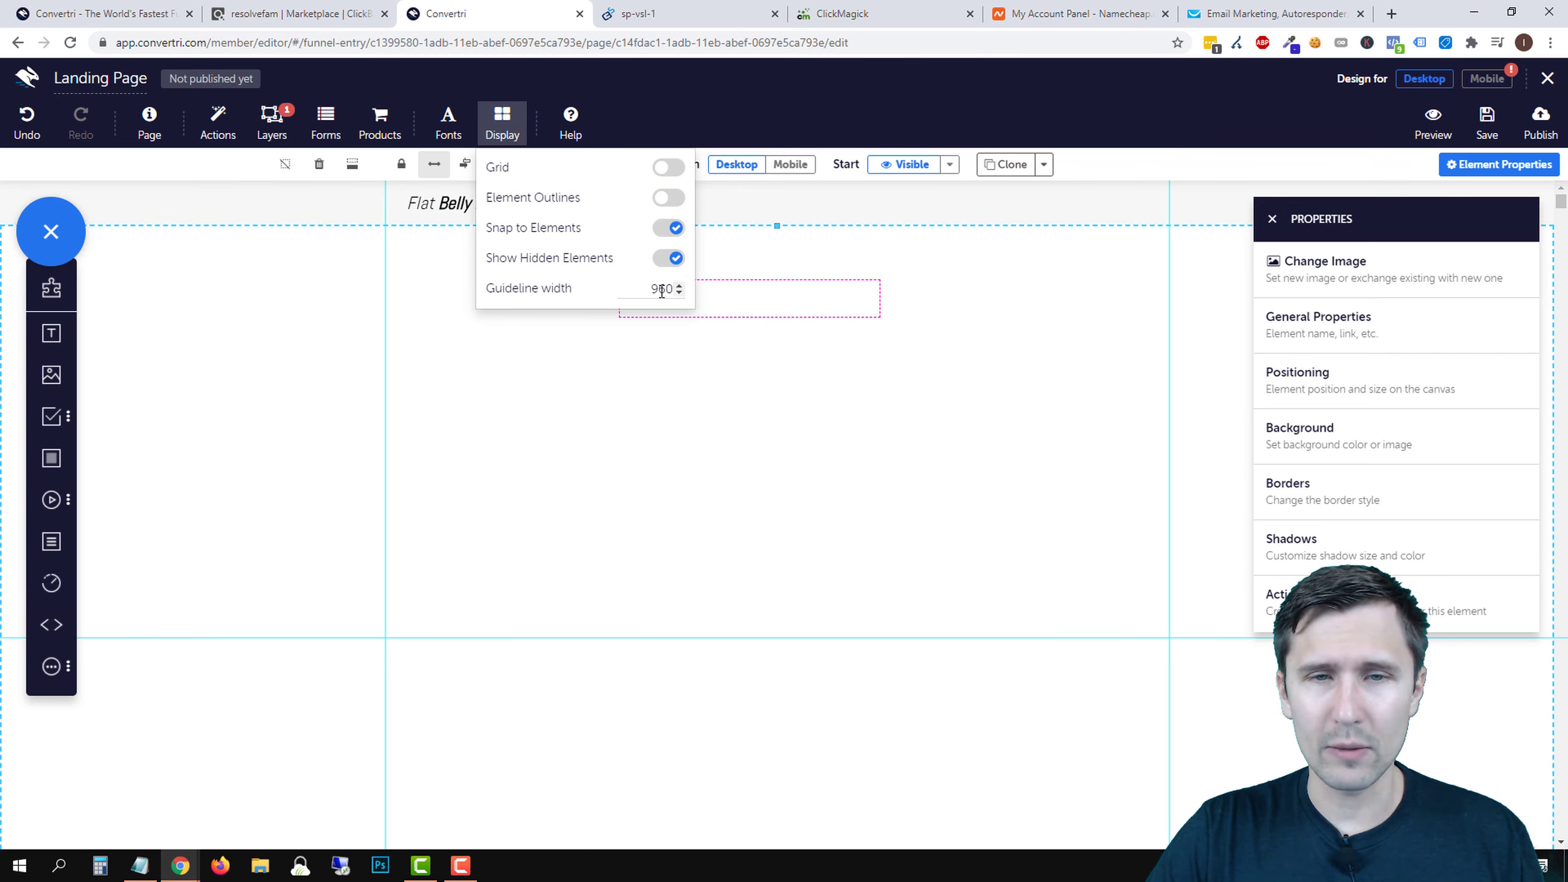
left_click_drag(677, 288, 677, 288)
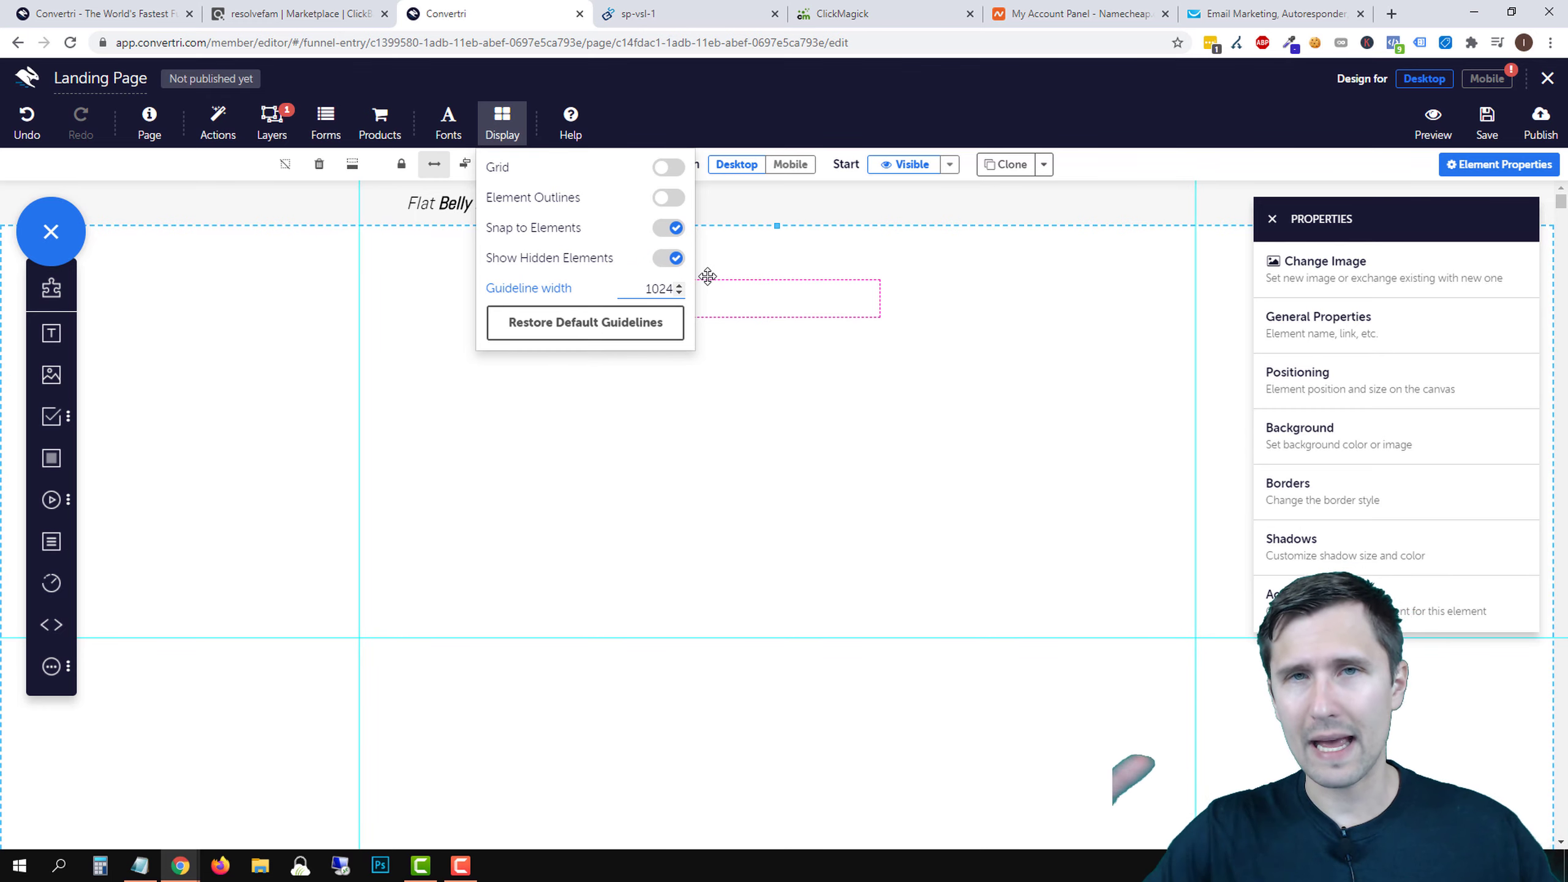
left_click(551, 324)
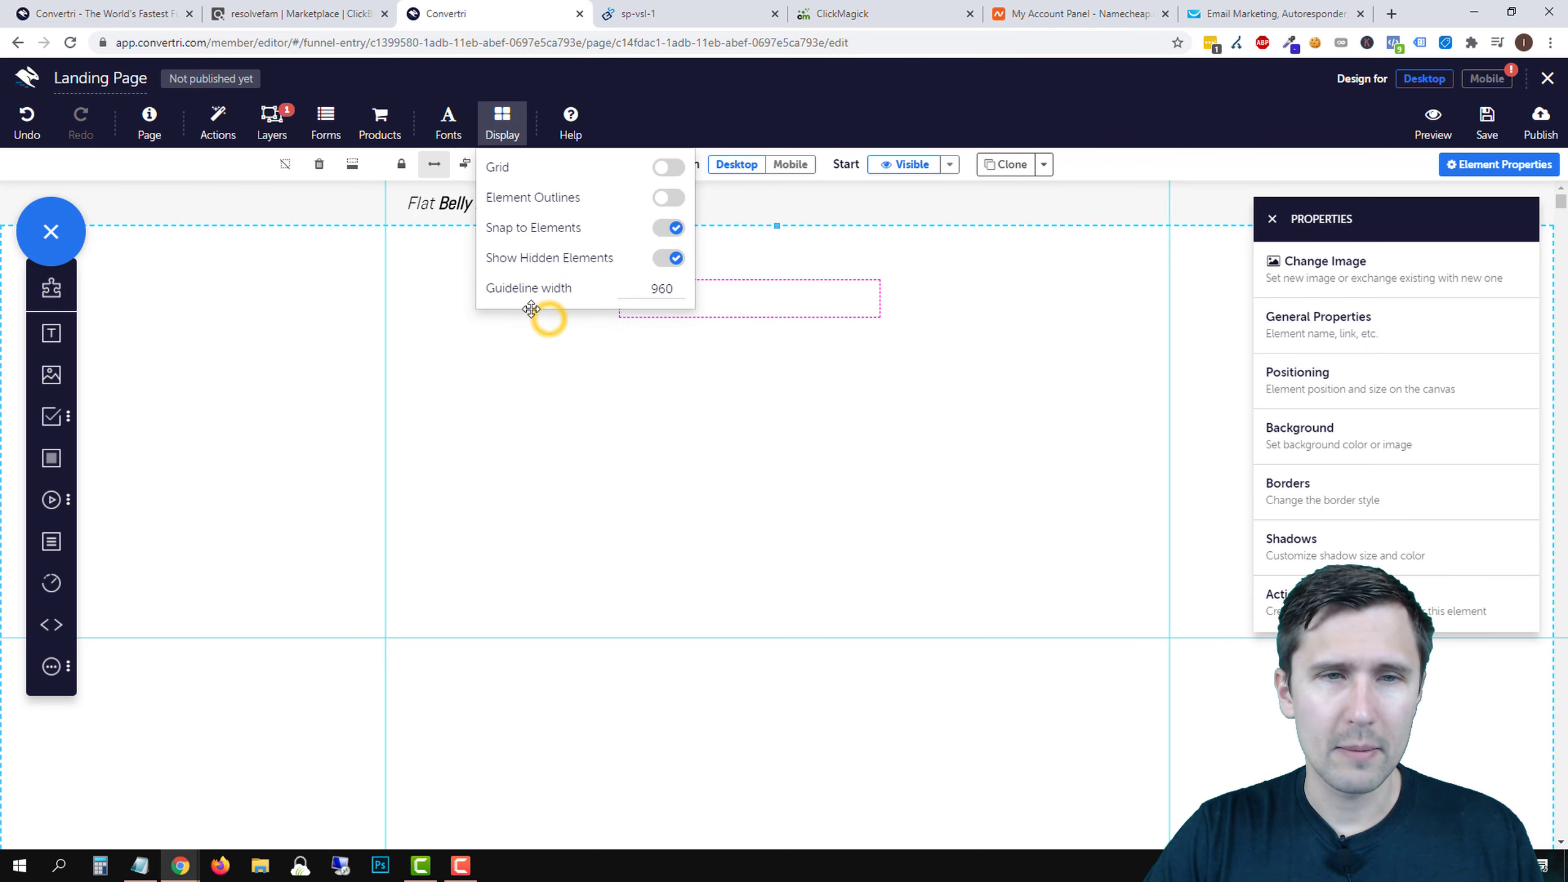
left_click(504, 135)
left_click(701, 301)
left_click(698, 304)
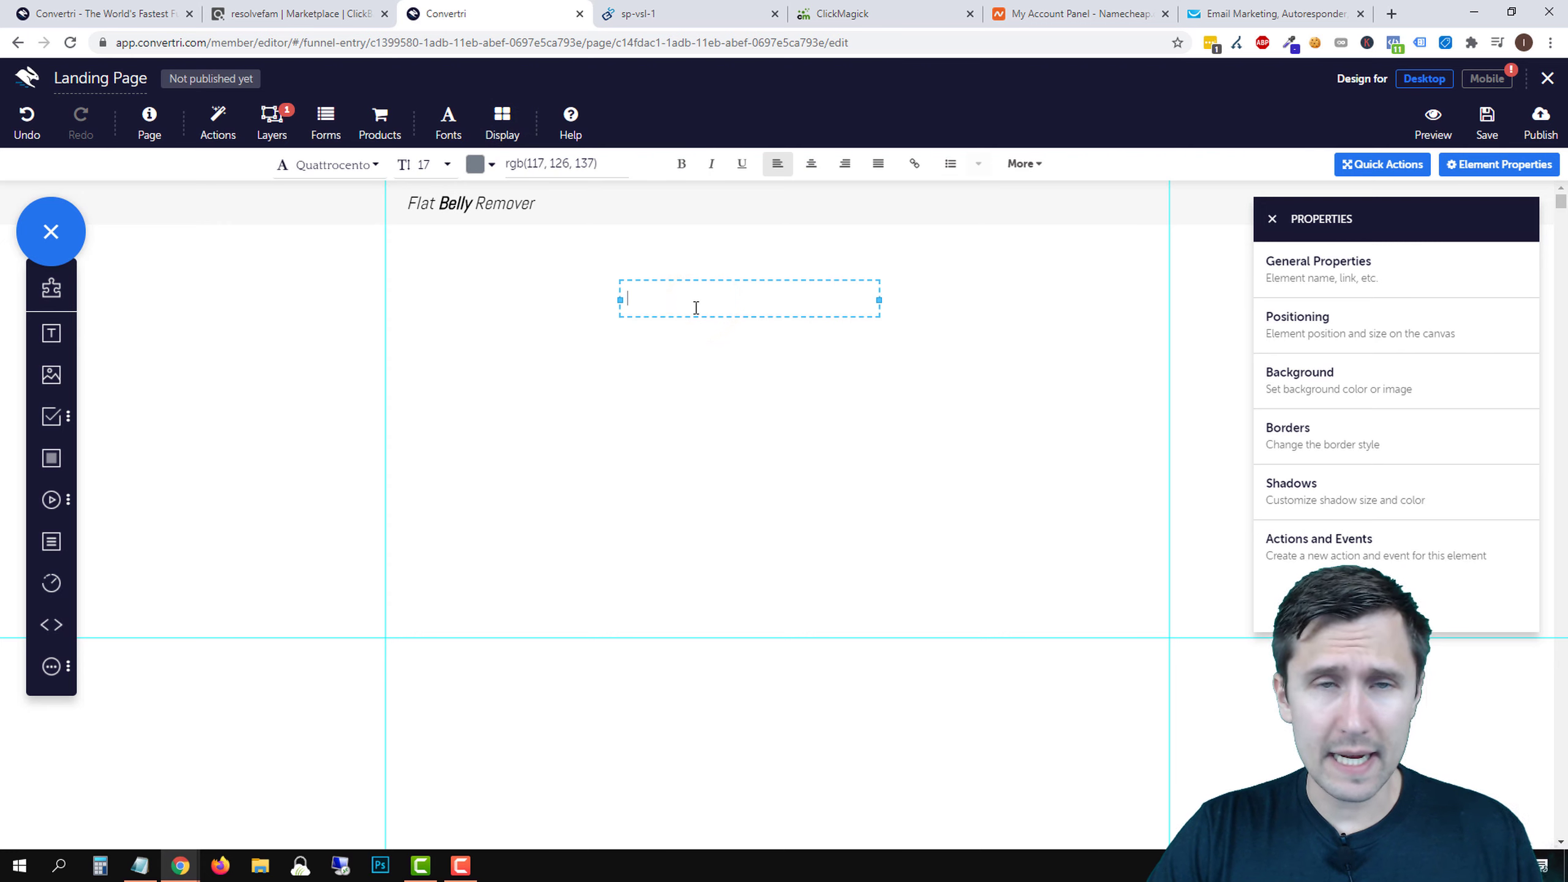
- Copy the sales page headline 'Ancient Japanese Tonic Melts 54 LBS Of Fat' and place the caret in Convertri's empty text box
left_click(683, 9)
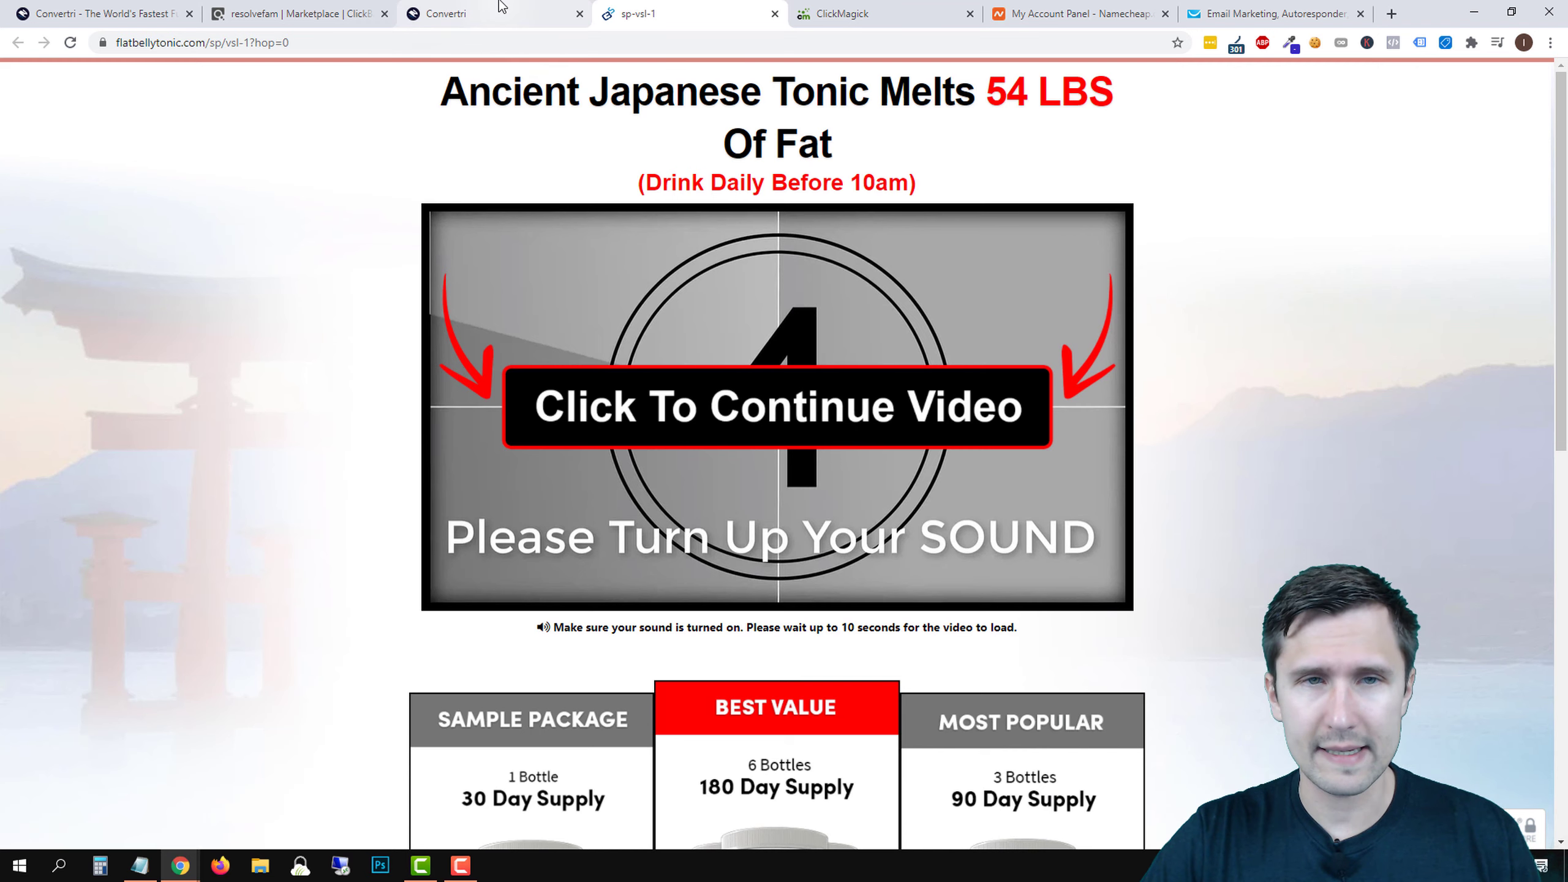
triple_click(770, 101)
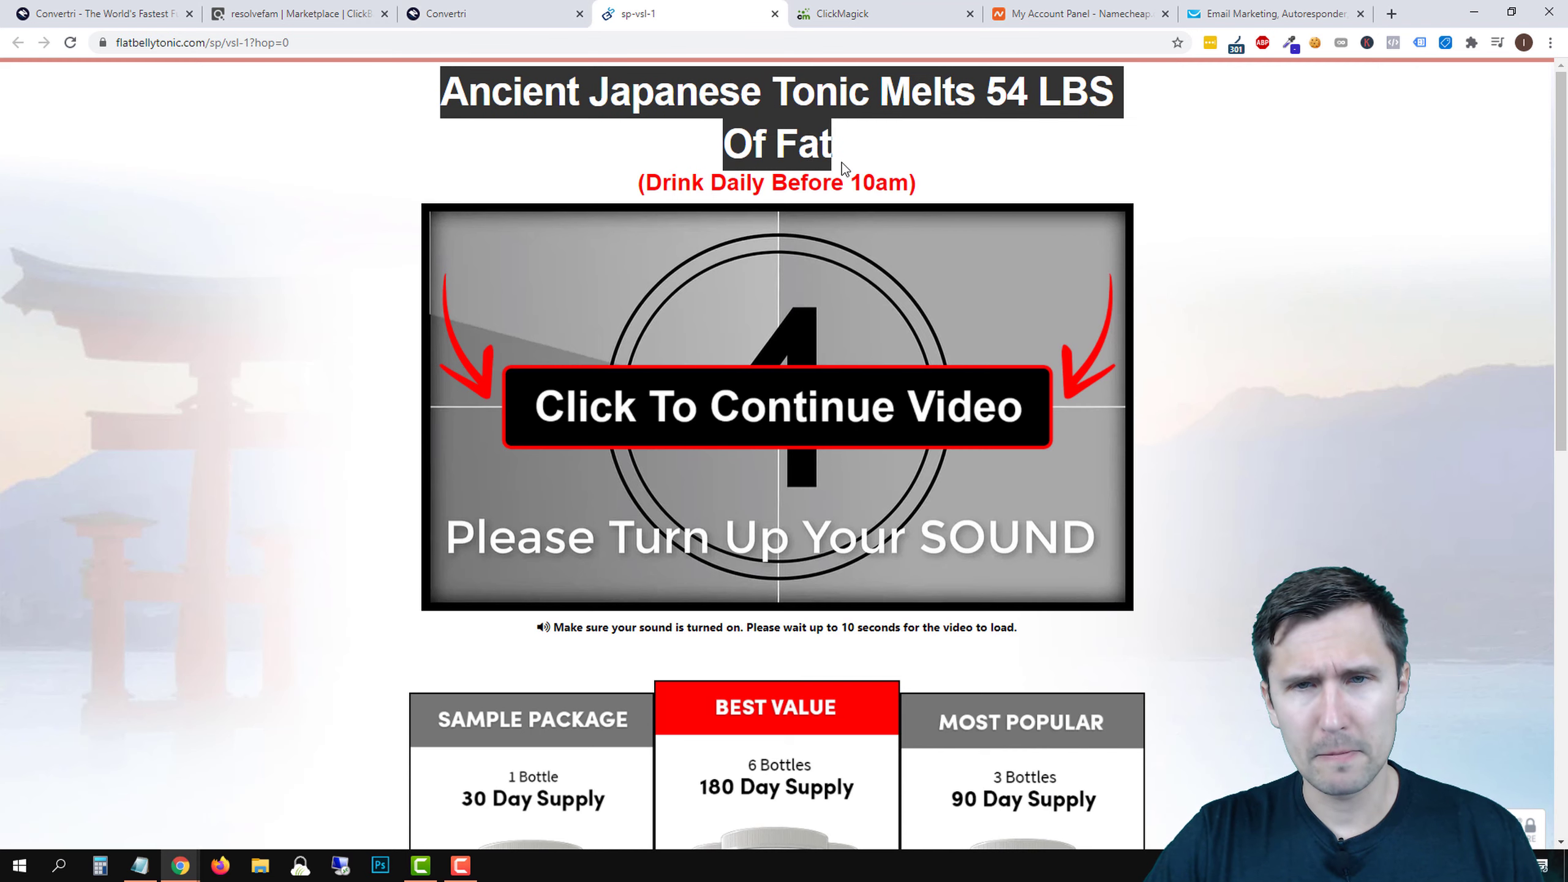
left_click(930, 186)
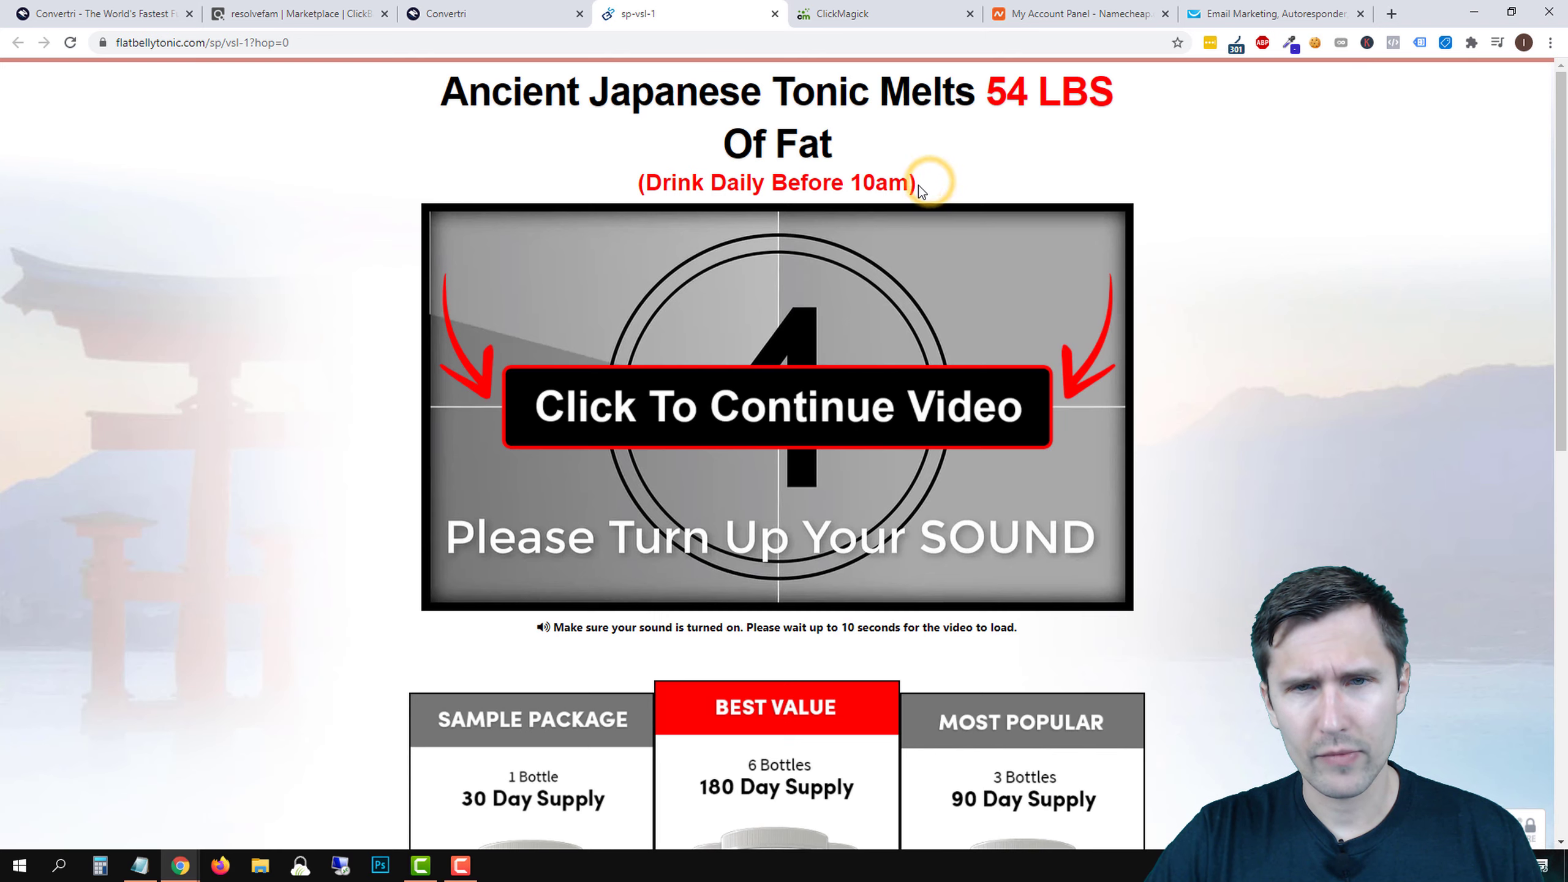
triple_click(798, 141)
right_click(798, 141)
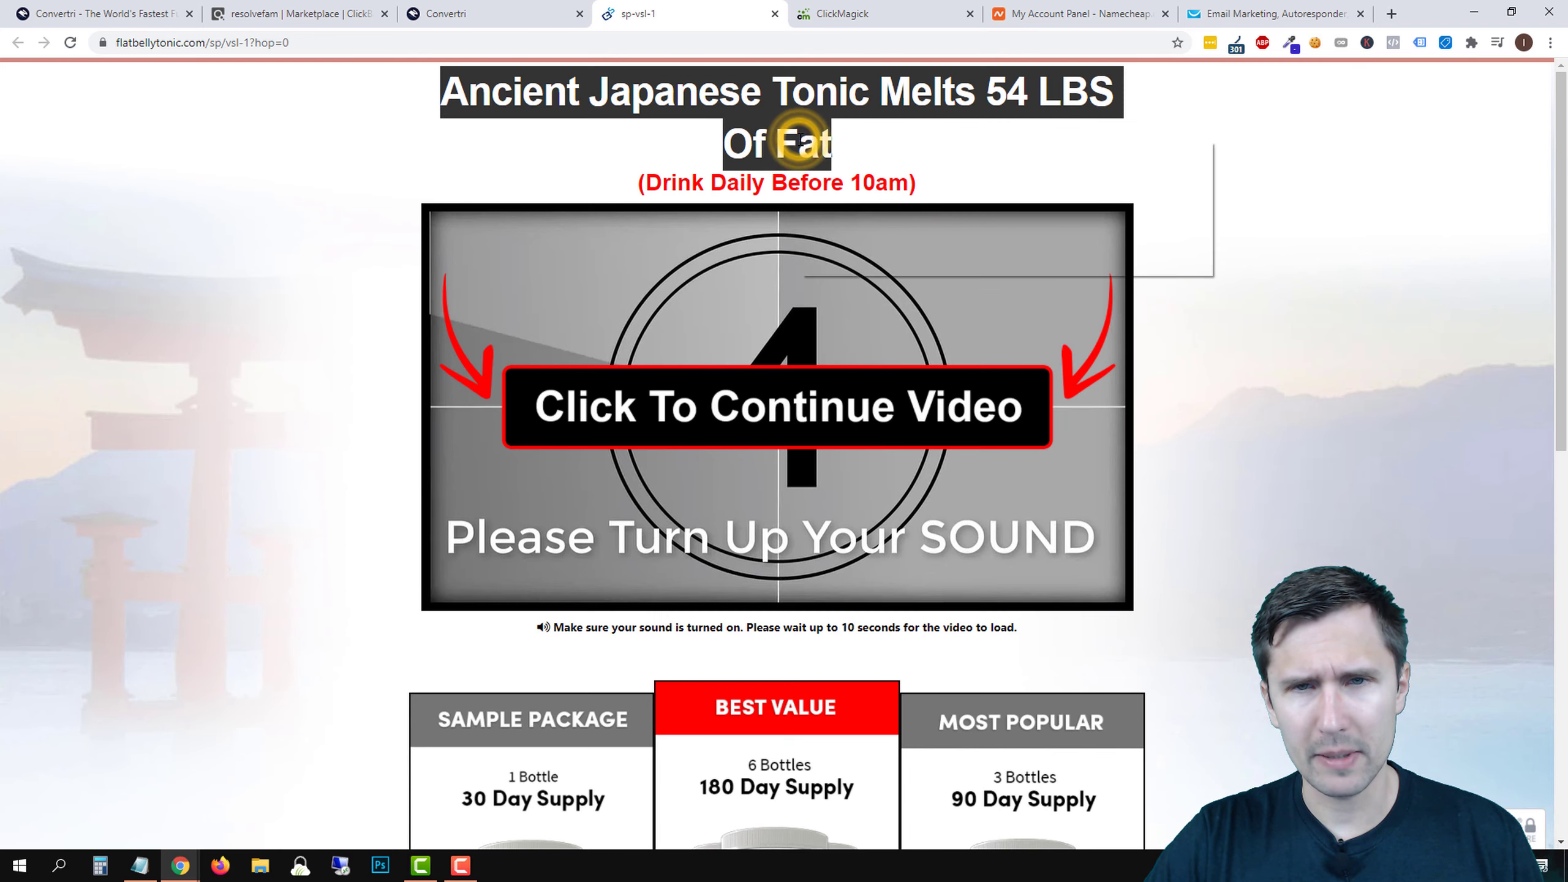
left_click(832, 153)
key("ctrl+shift+Tab")
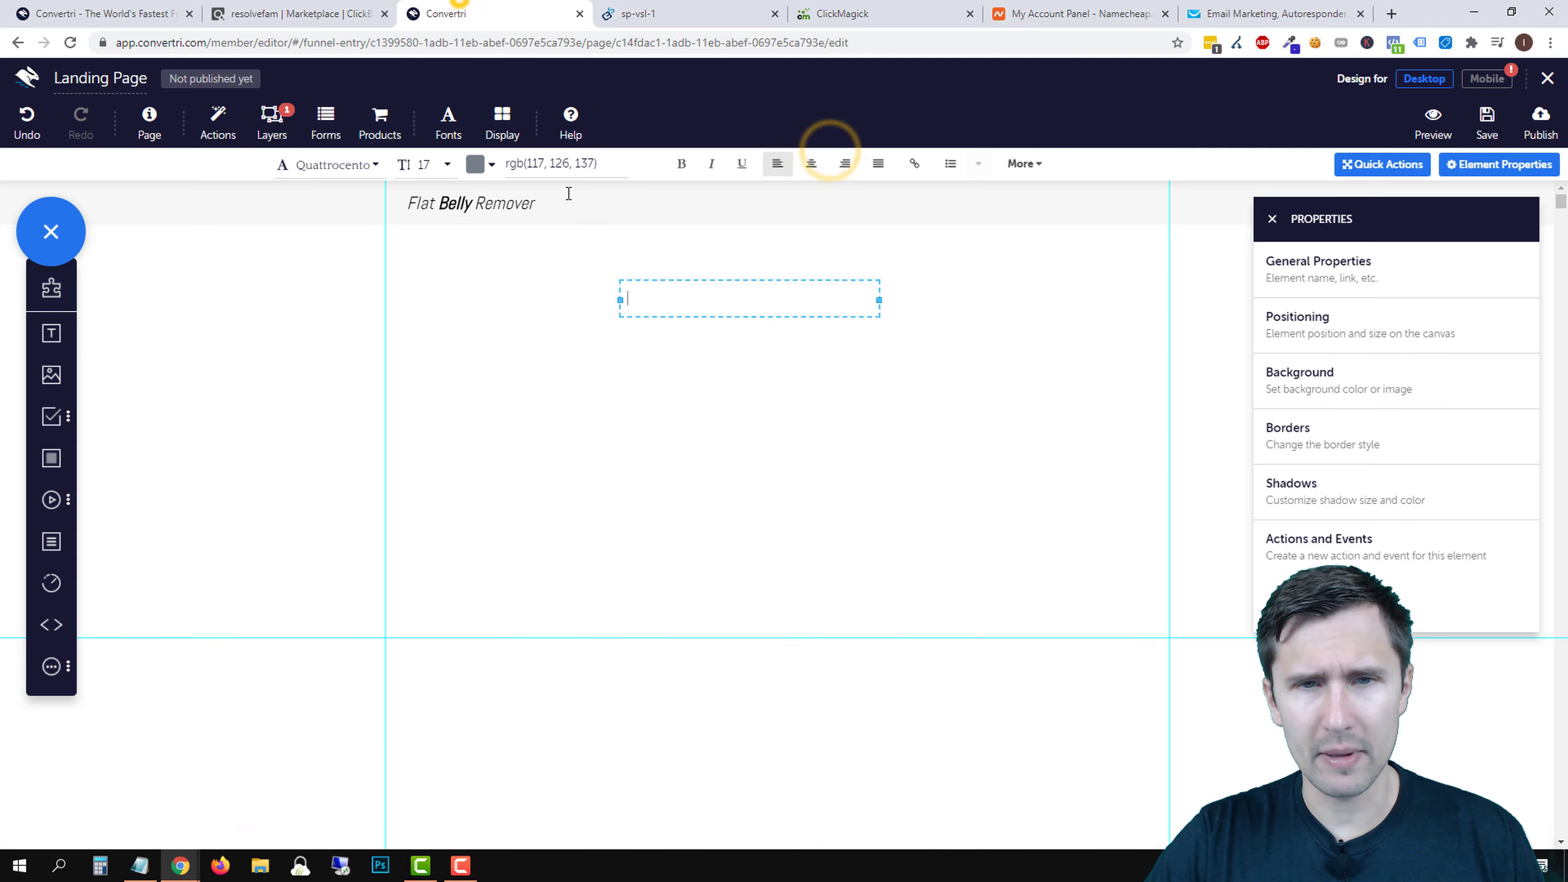
left_click(652, 303)
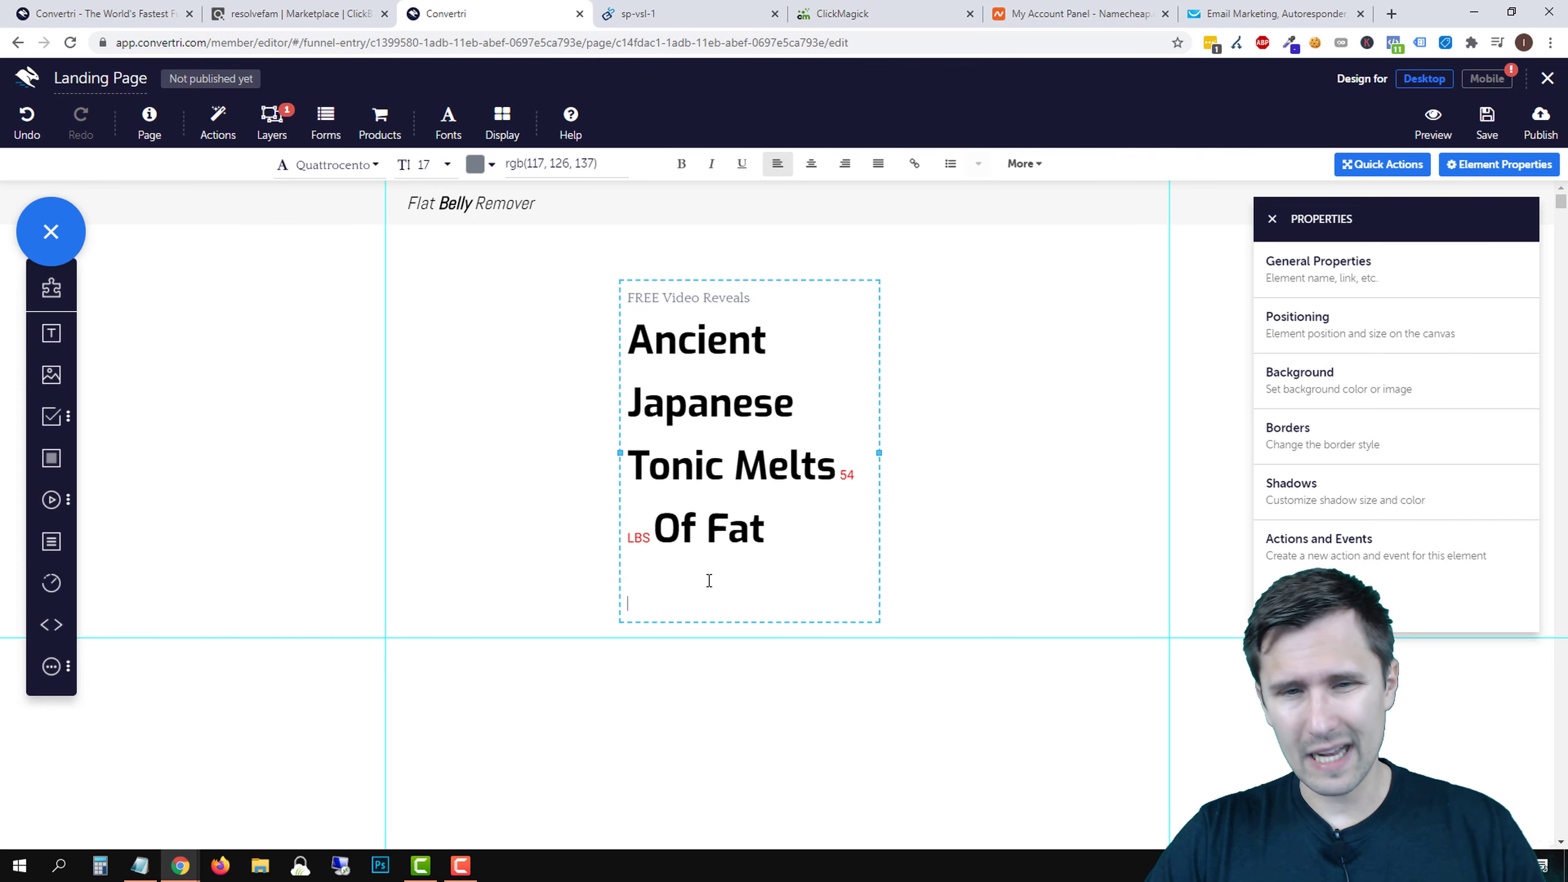
- Remove the empty line and set the pasted headline to Open Sans, size 32
key("BackSpace")
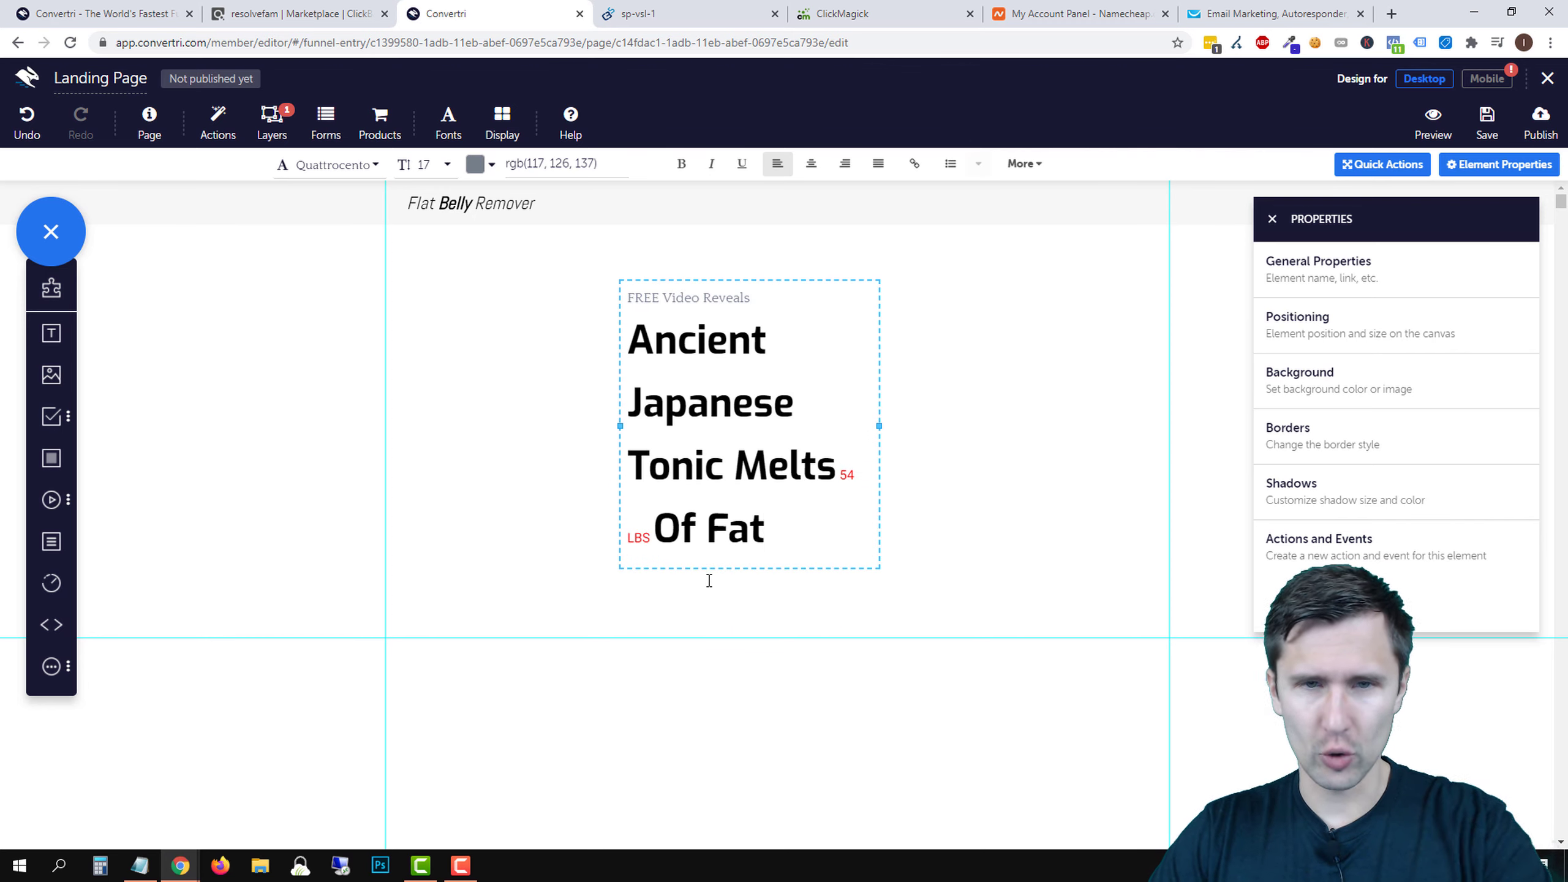
left_click_drag(798, 534, 577, 241)
left_click(334, 166)
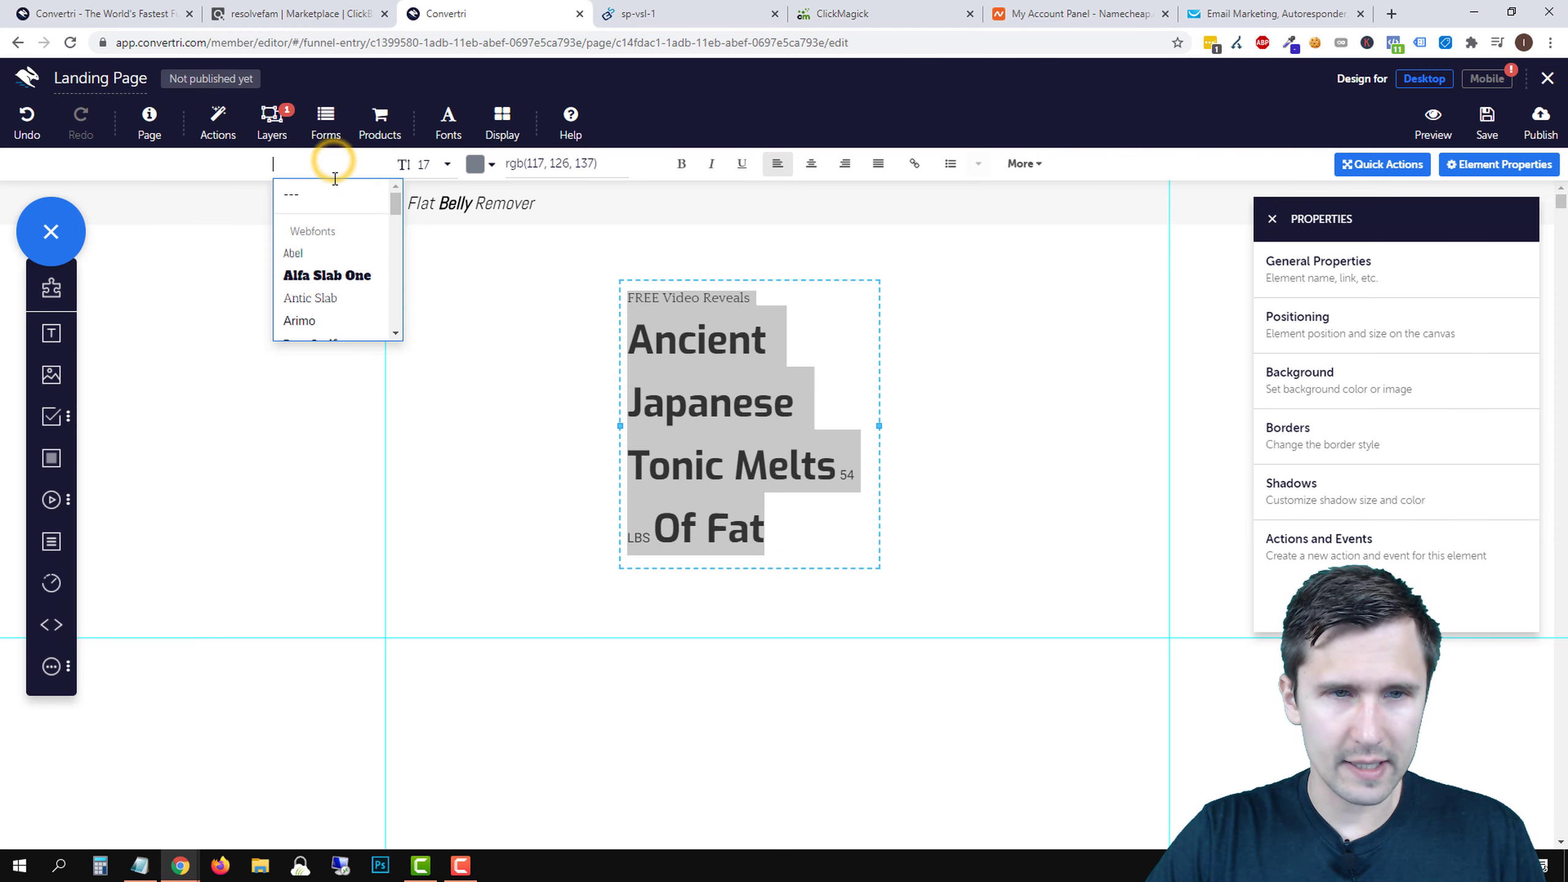
type("sans")
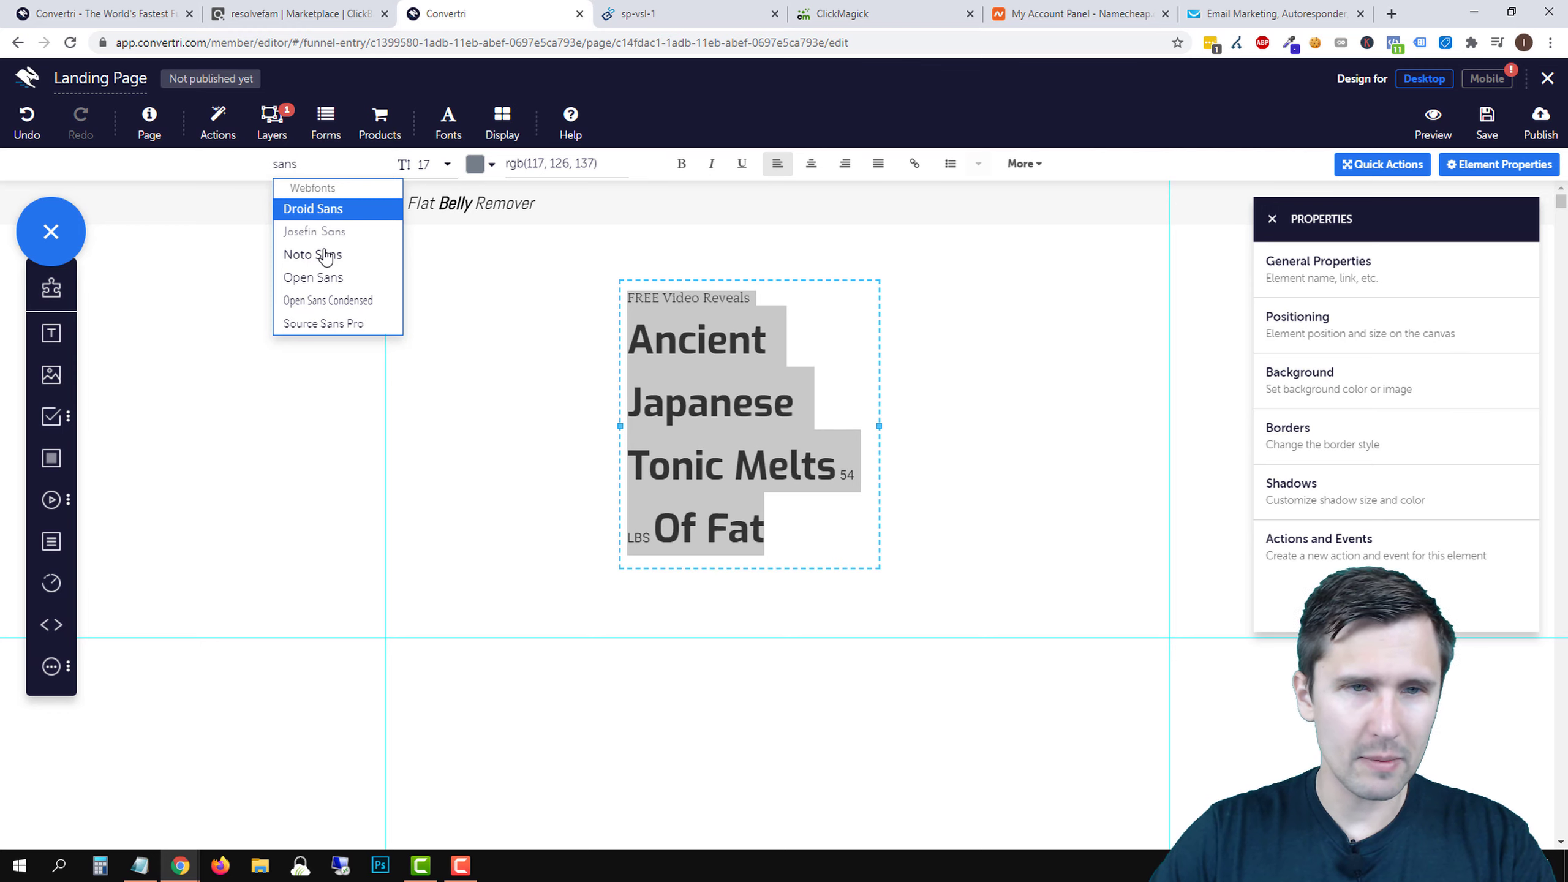
left_click(337, 274)
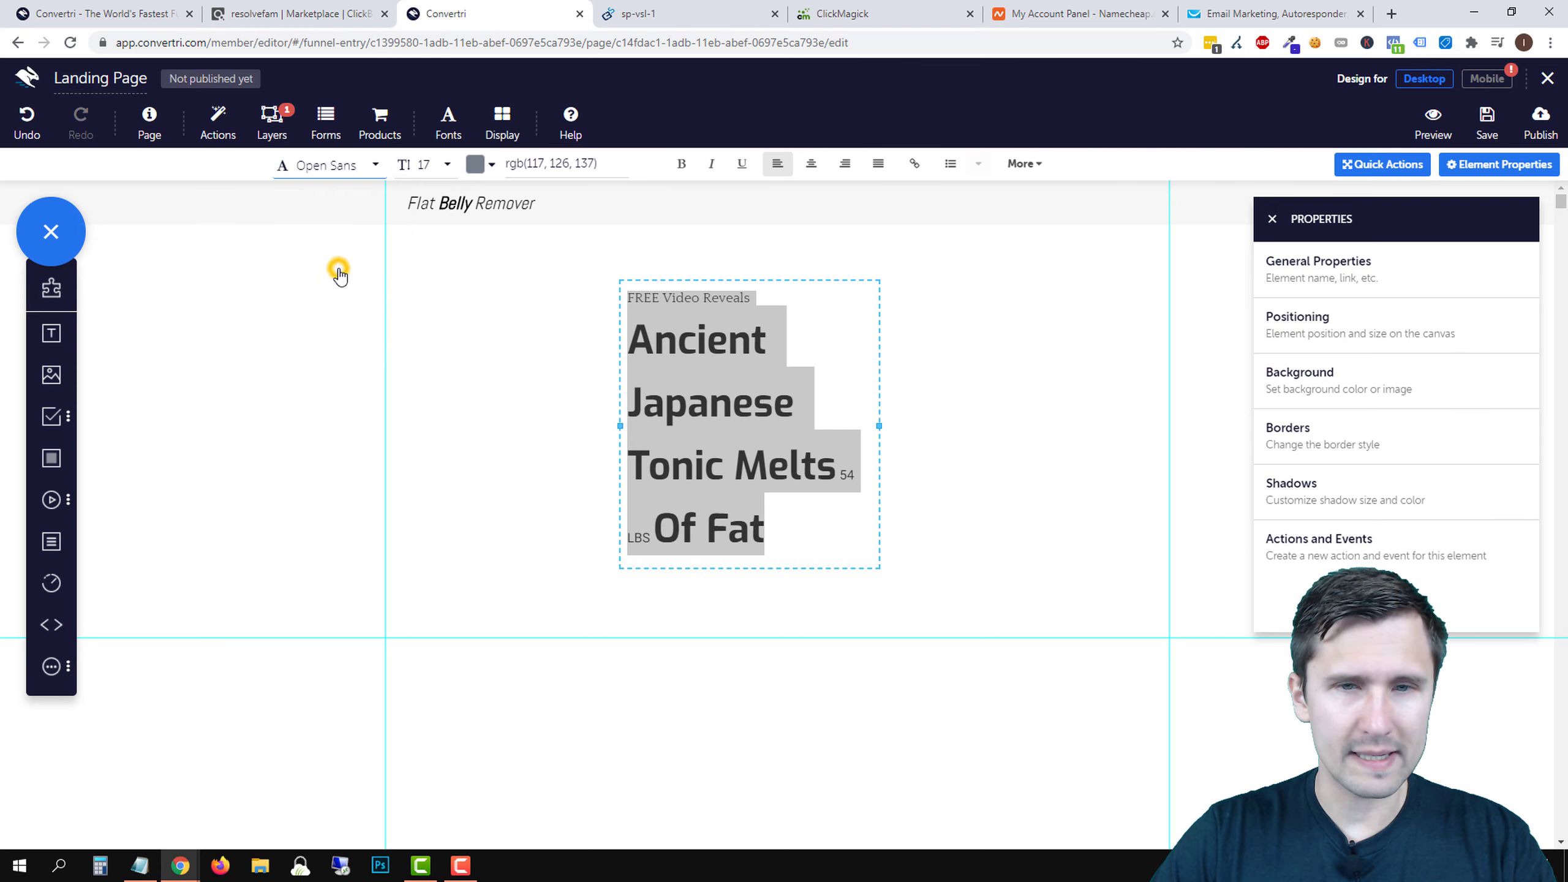
left_click(443, 166)
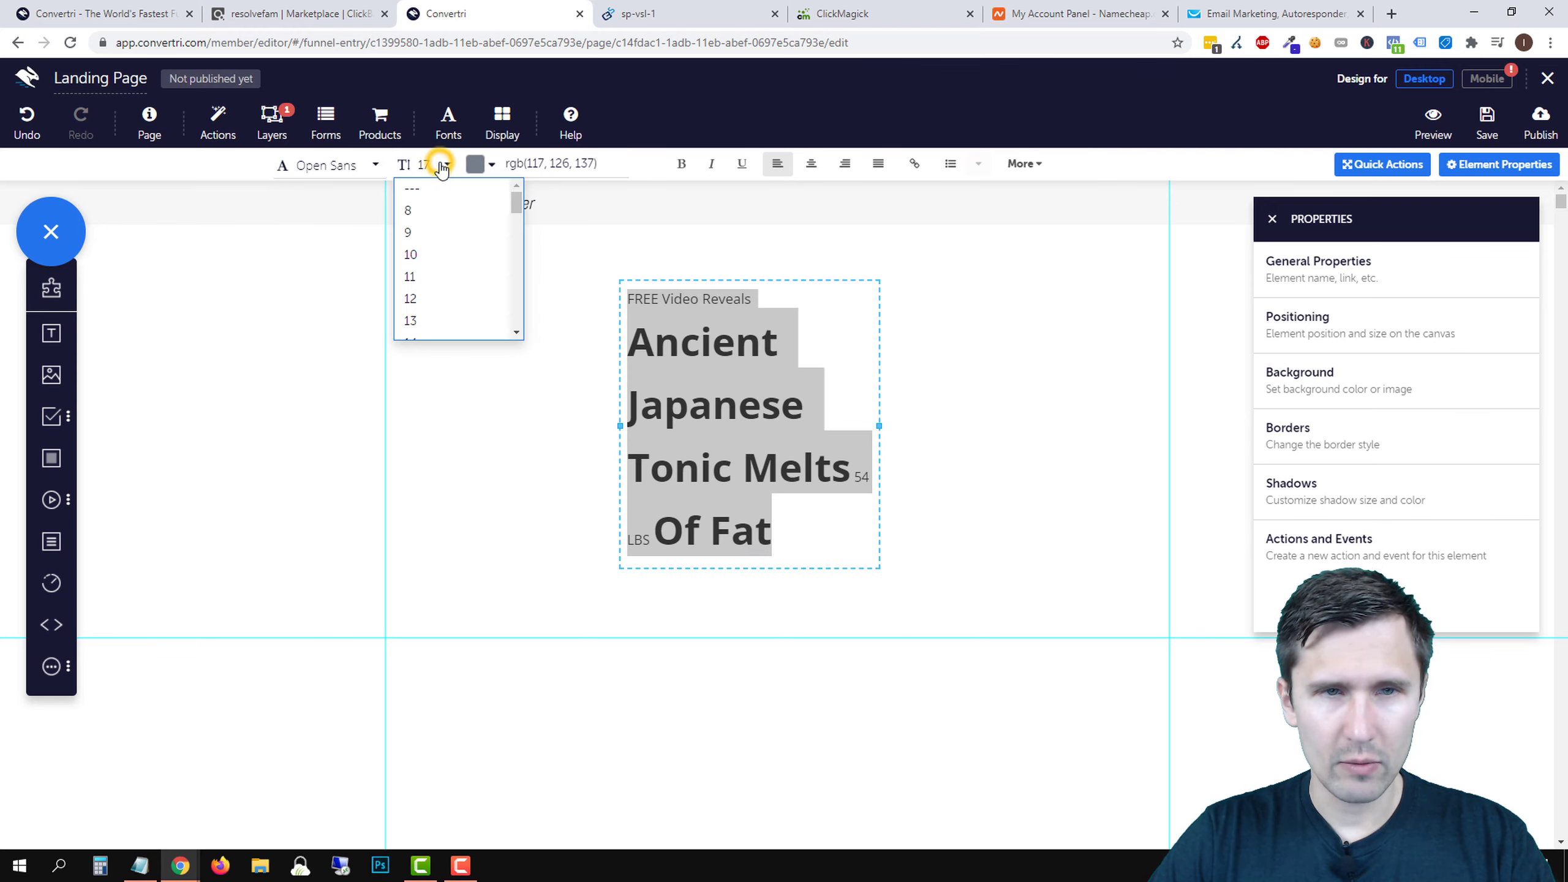
scroll(463, 265, "down", 3)
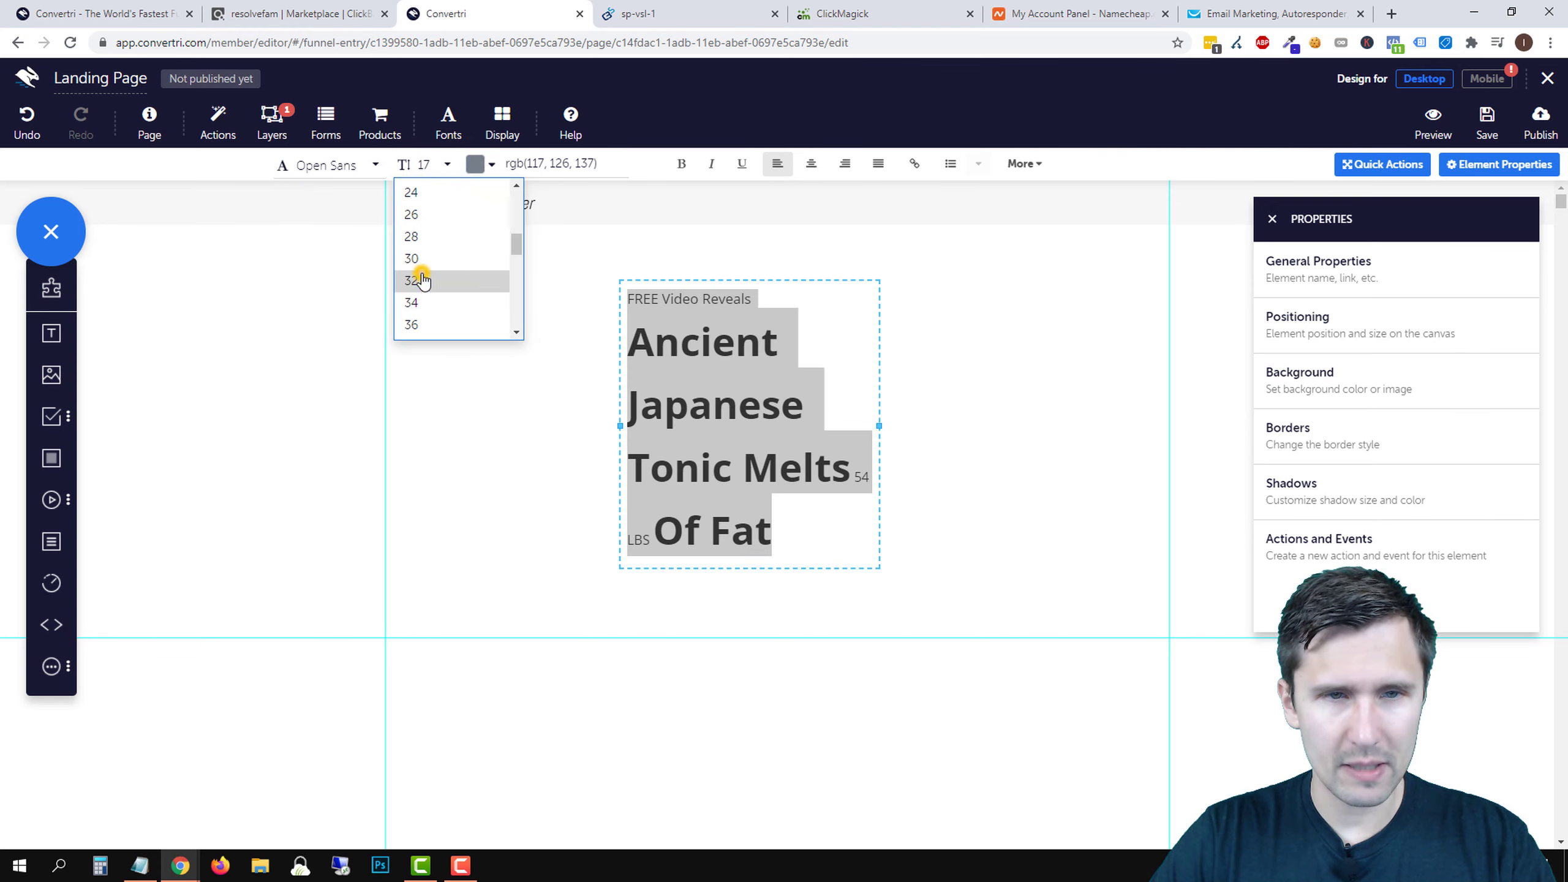
left_click(436, 281)
left_click(1009, 400)
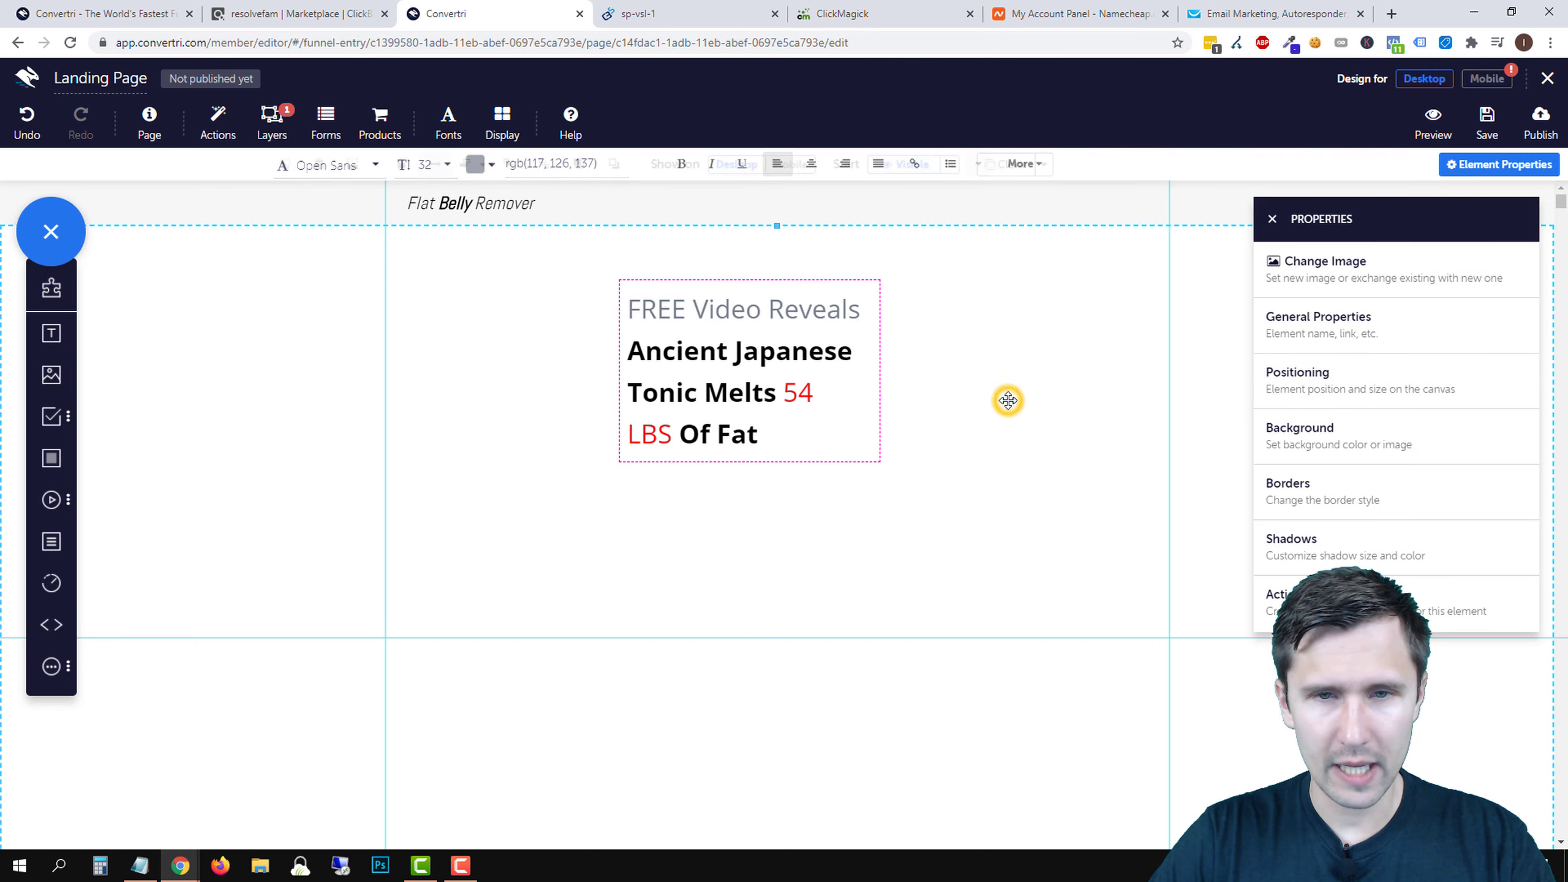
- Make the headline text black
left_click(714, 346)
left_click_drag(764, 434, 608, 303)
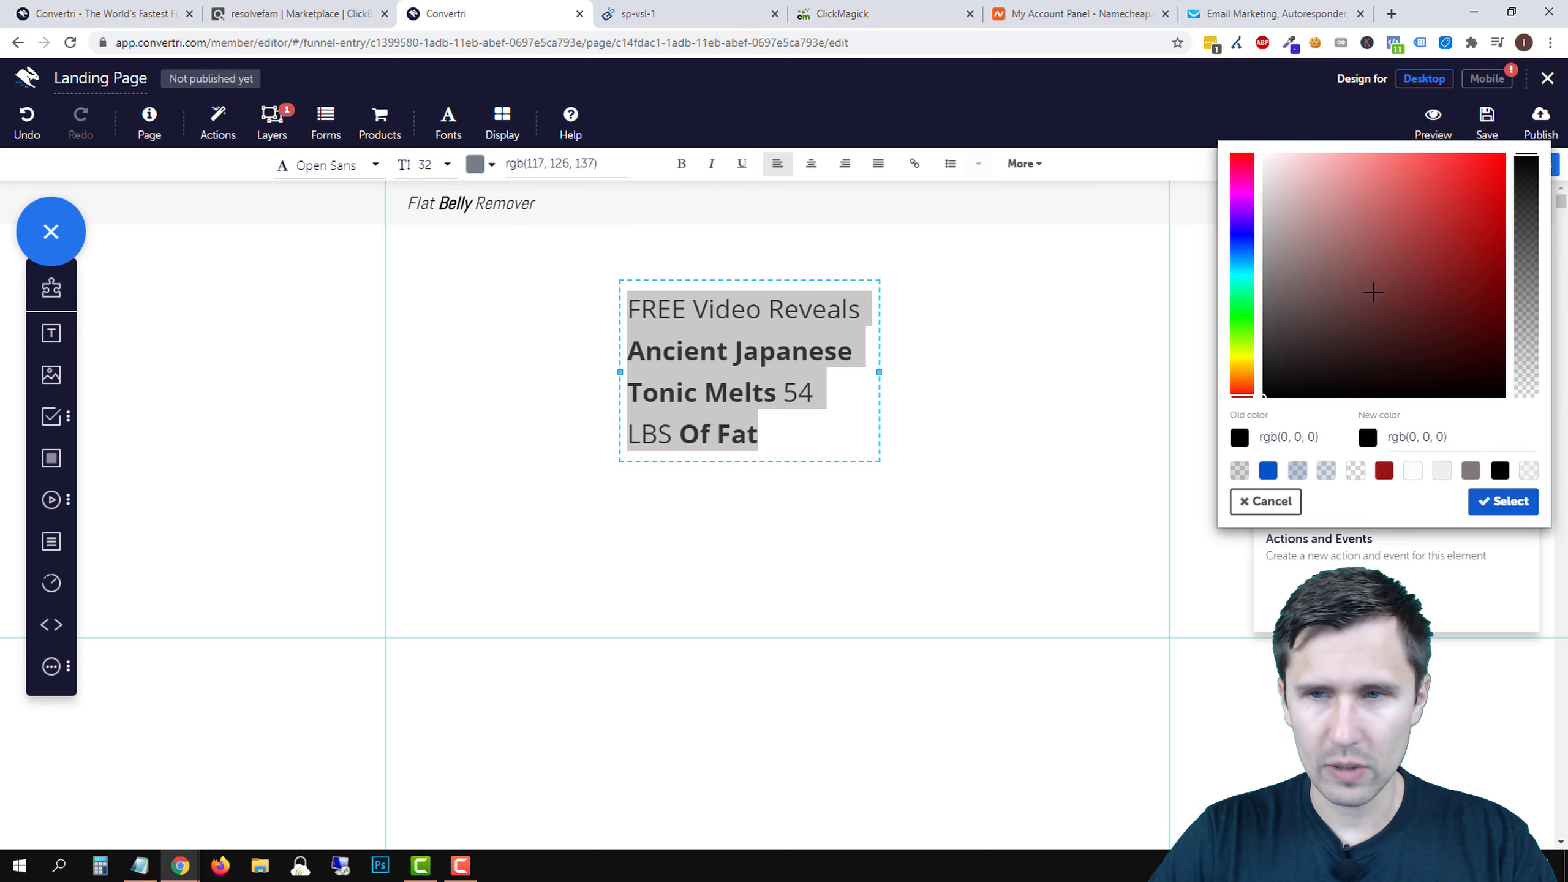
left_click(1373, 292)
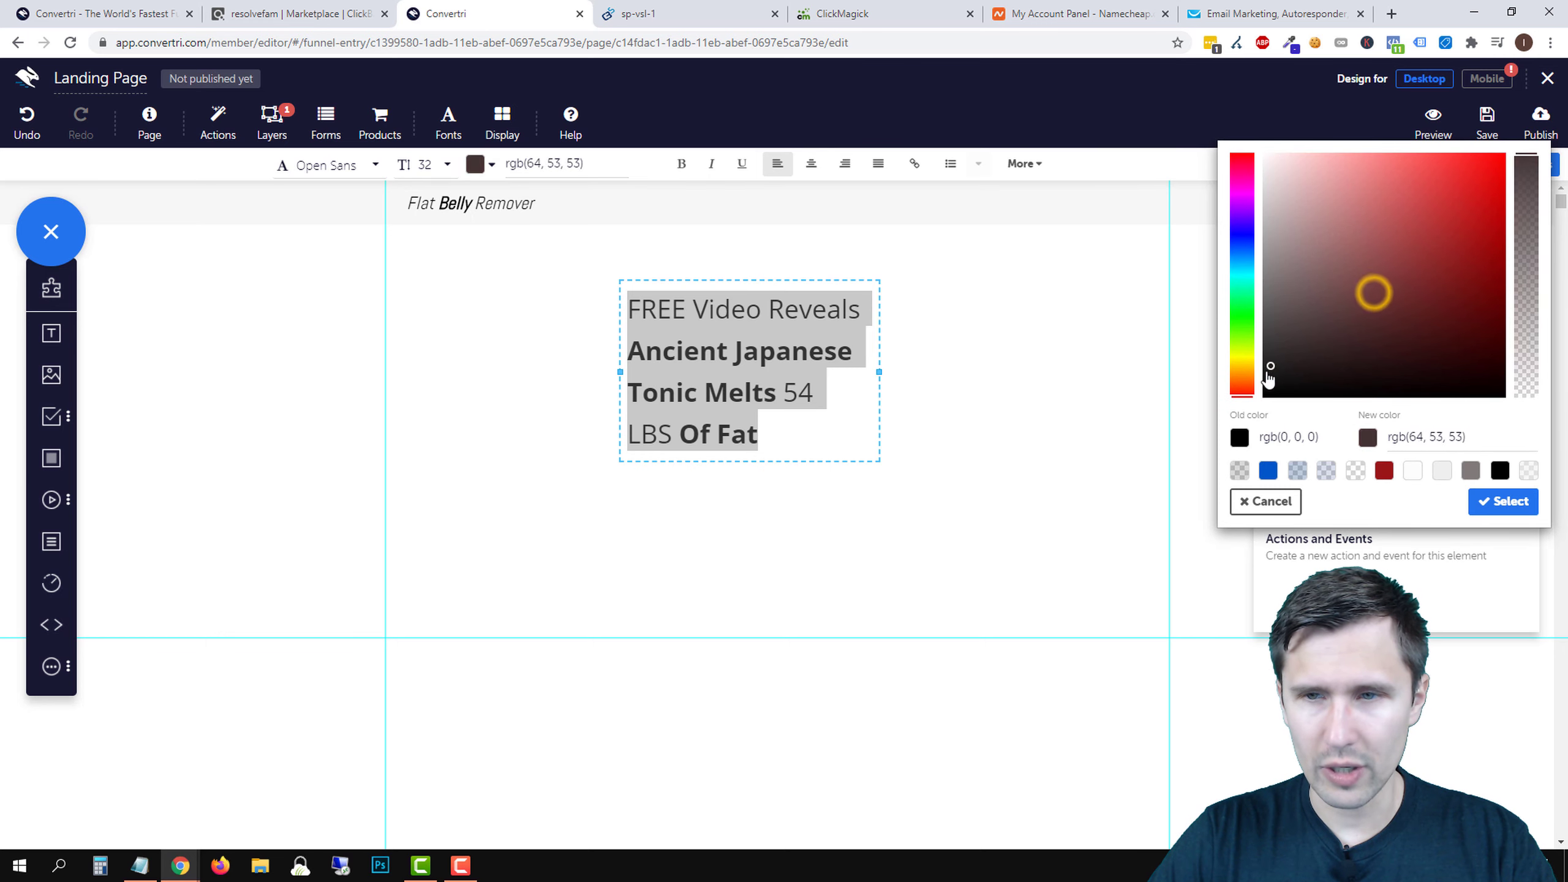
left_click(1501, 499)
left_click(953, 356)
- Widen the headline box on both sides and centre the text
left_click(768, 363)
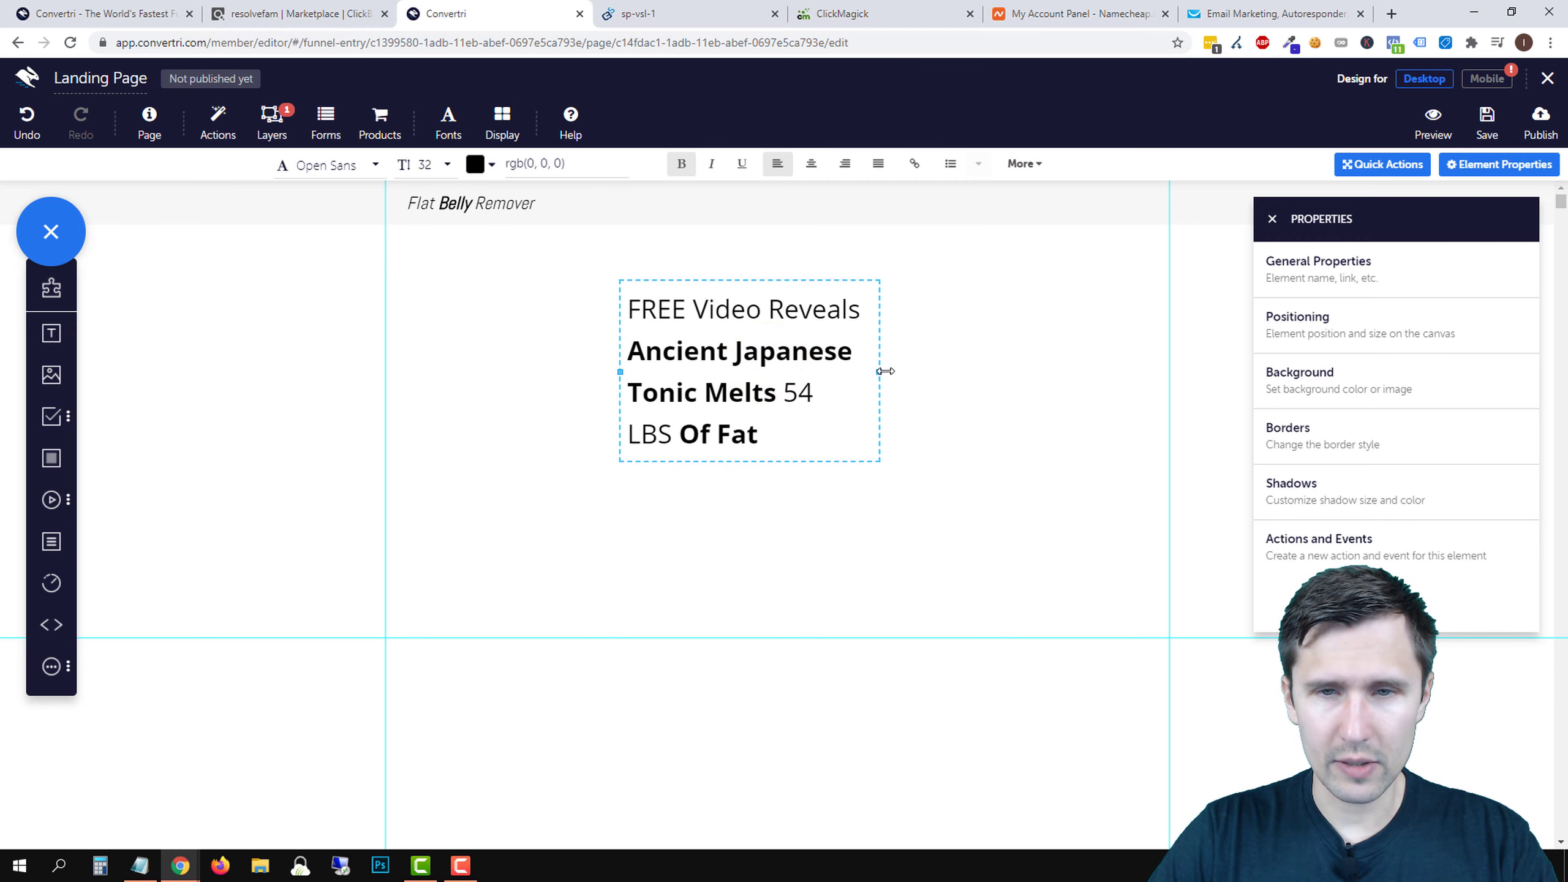
left_click_drag(881, 373, 1106, 372)
left_click_drag(621, 332, 487, 332)
triple_click(698, 322)
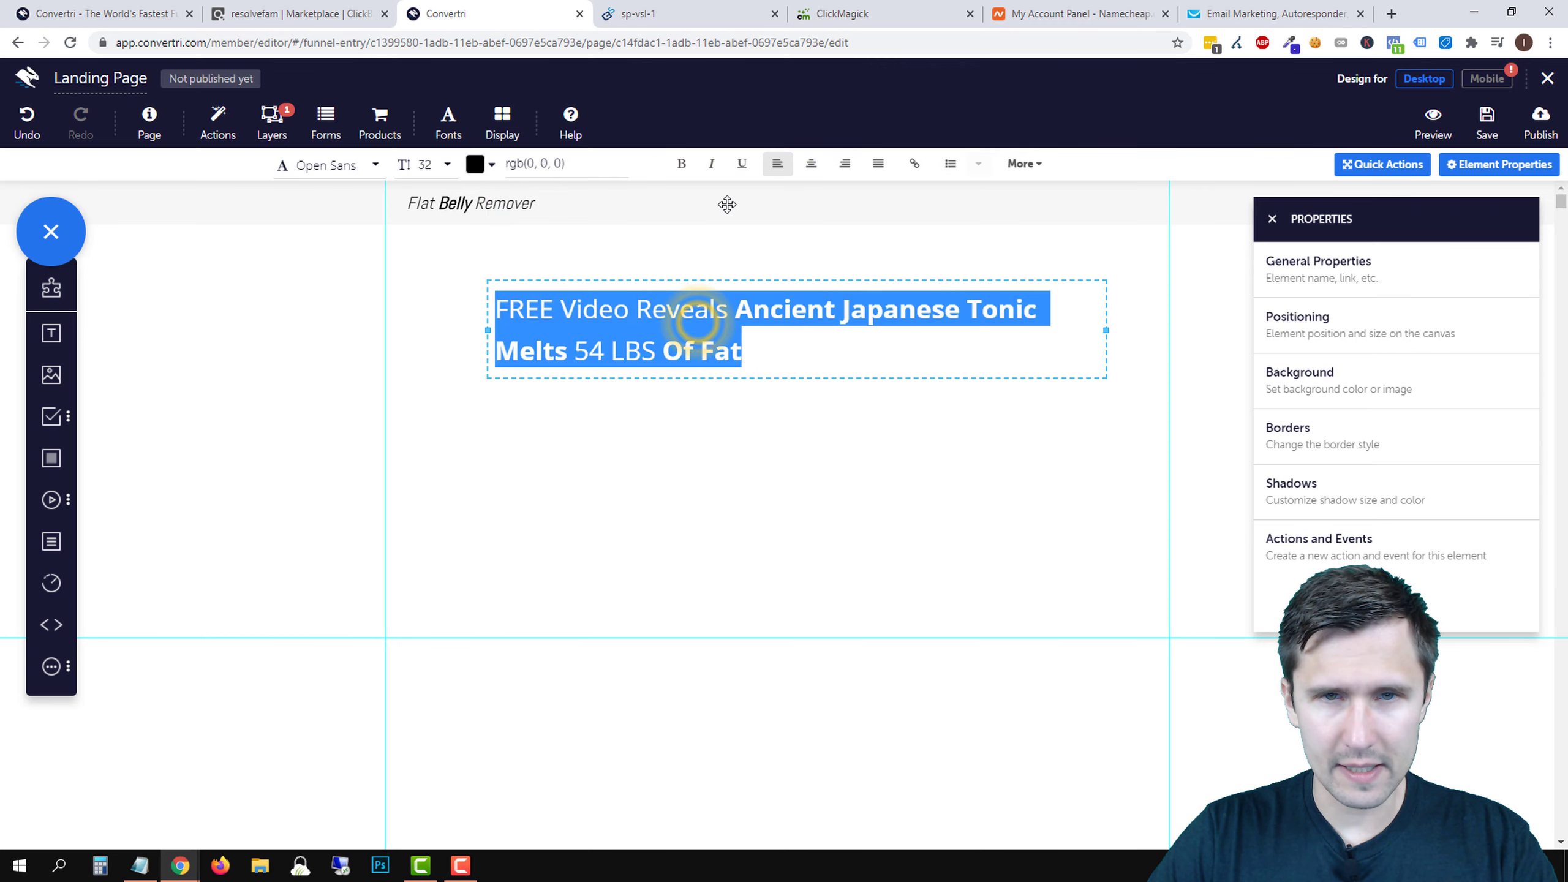
left_click(811, 163)
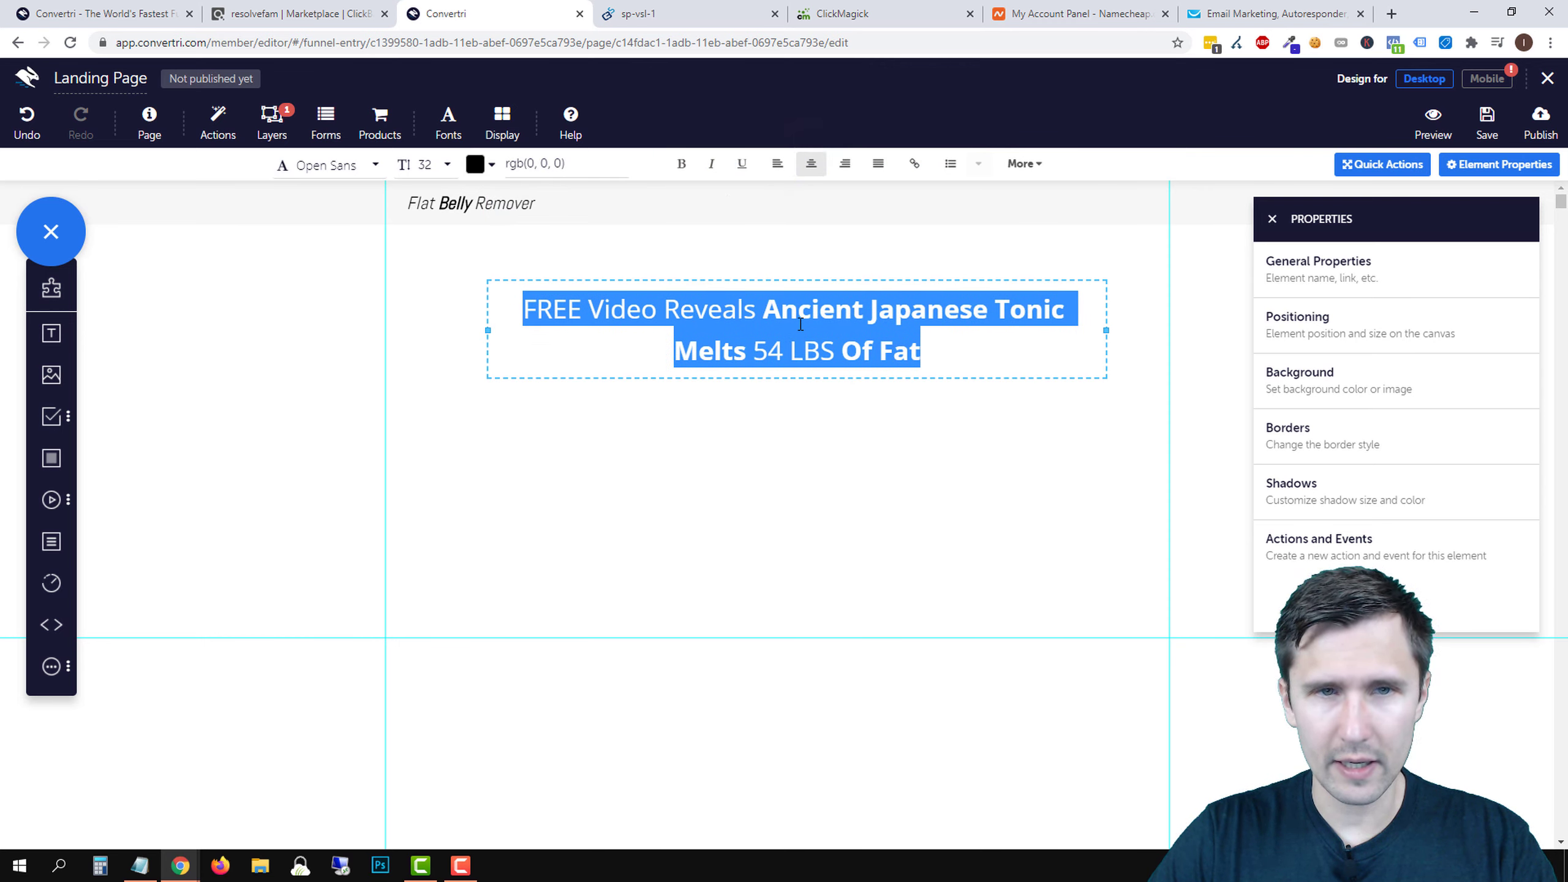
- Increase the headline font size to 38
left_click(425, 163)
scroll(479, 279, "down", 1)
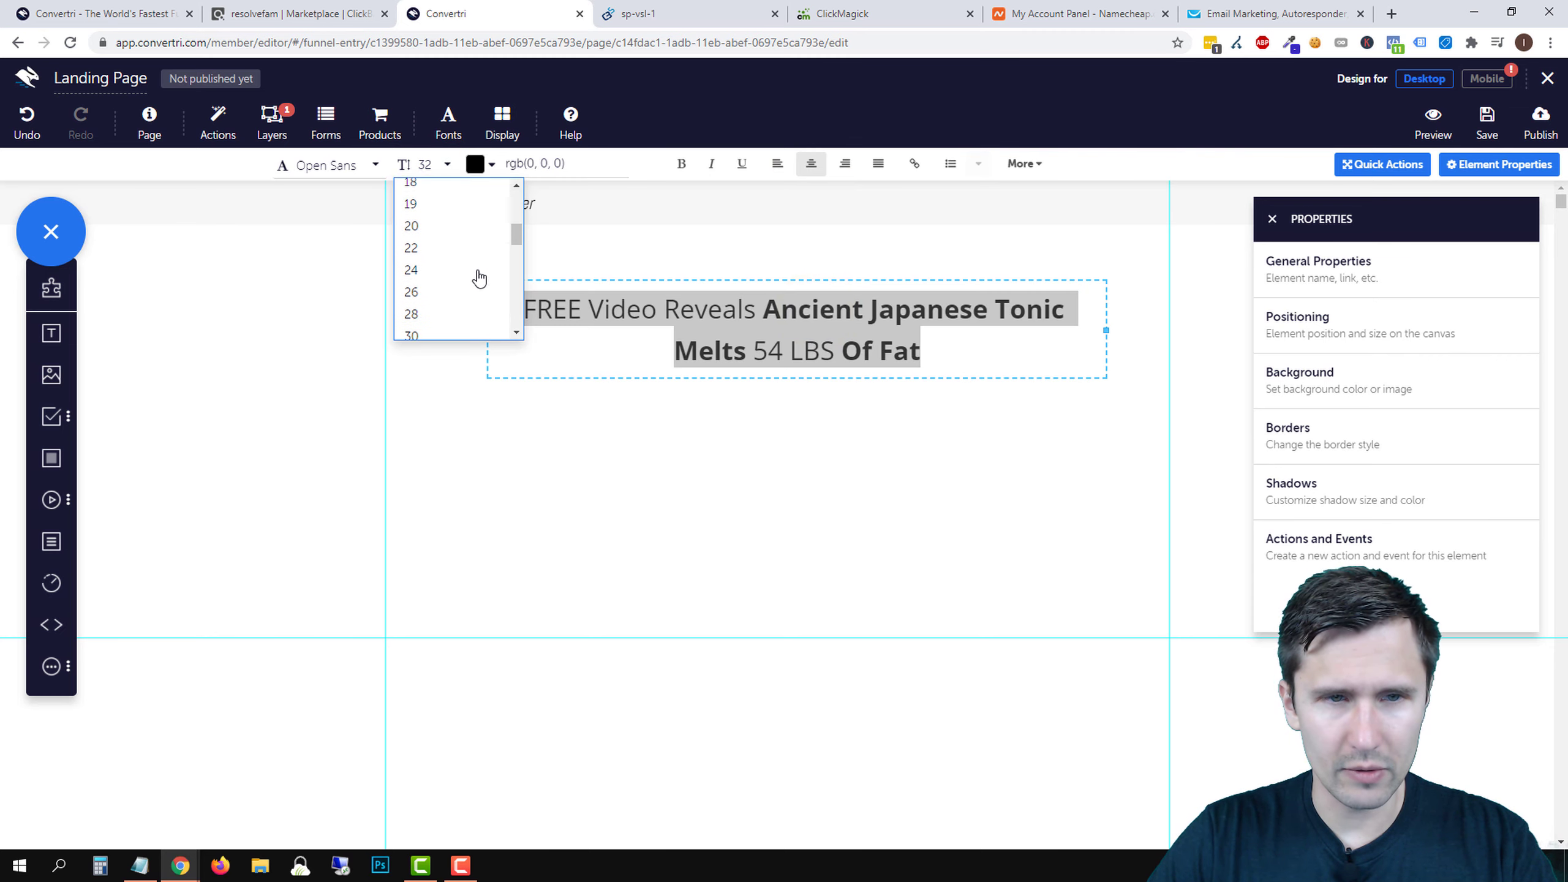
scroll(479, 279, "down", 3)
left_click(415, 266)
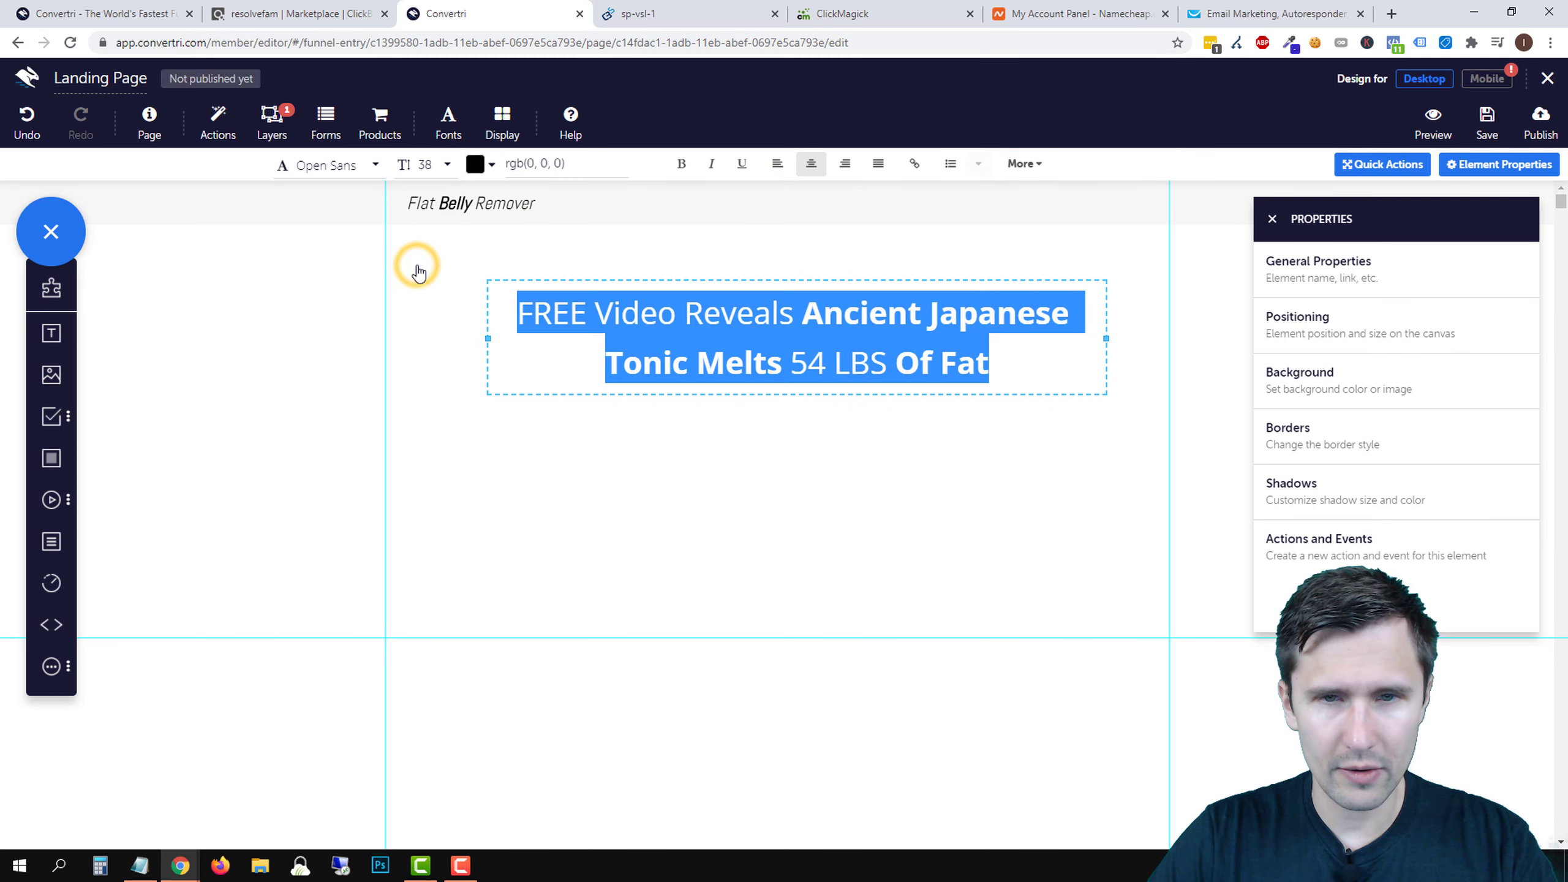
left_click(828, 477)
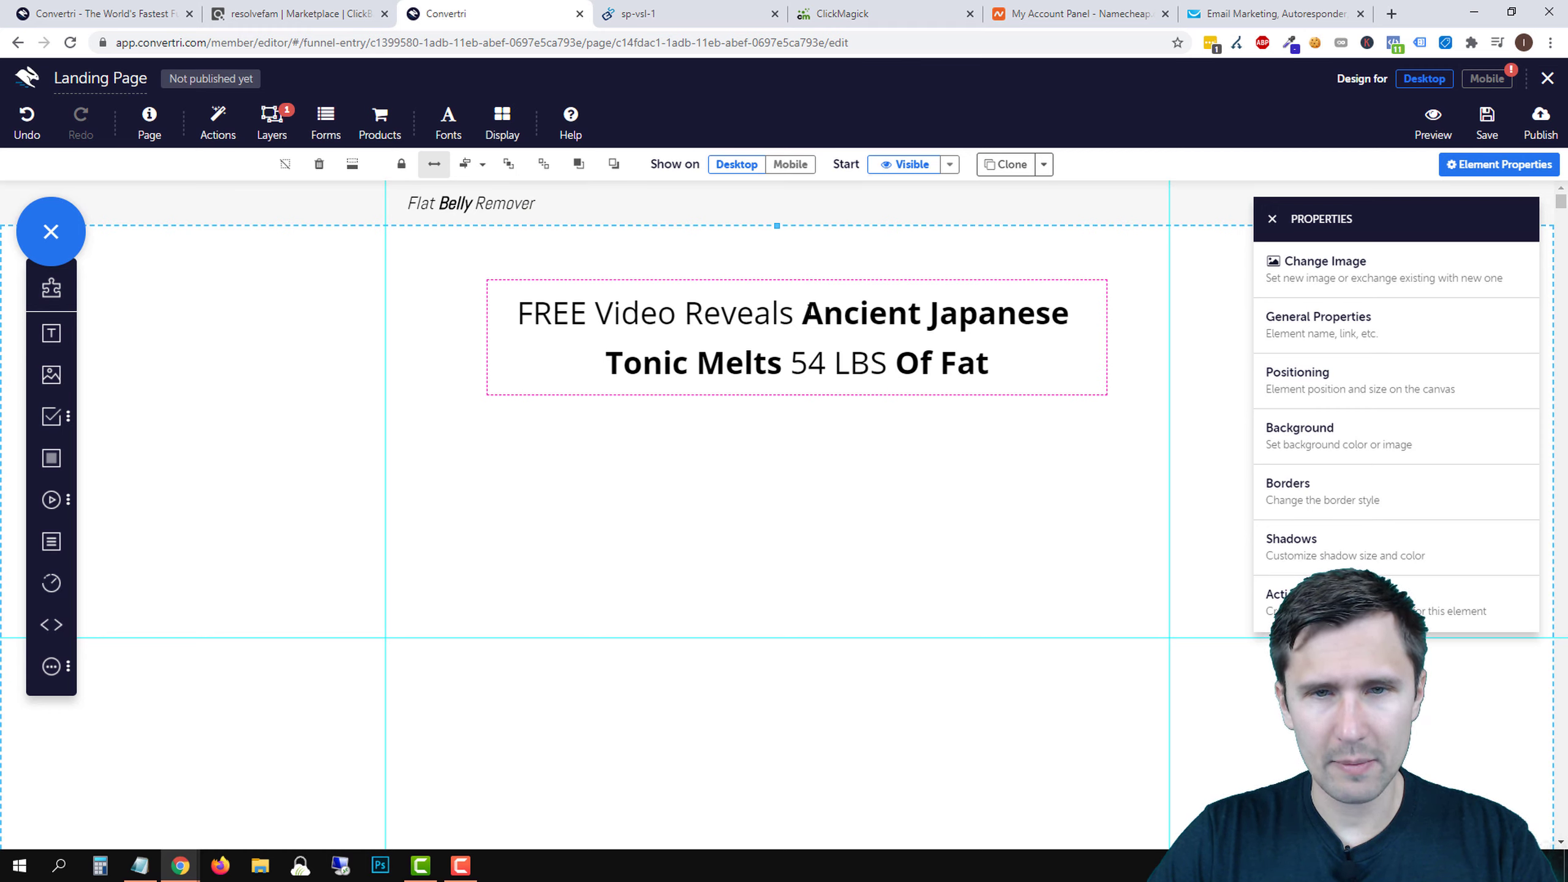
left_click(700, 363)
- Extend the headline to 'That Melts 54 LBS Of Fat That You Can Start Using In the Next 5 Minu'
left_click(700, 364)
type("That Melts")
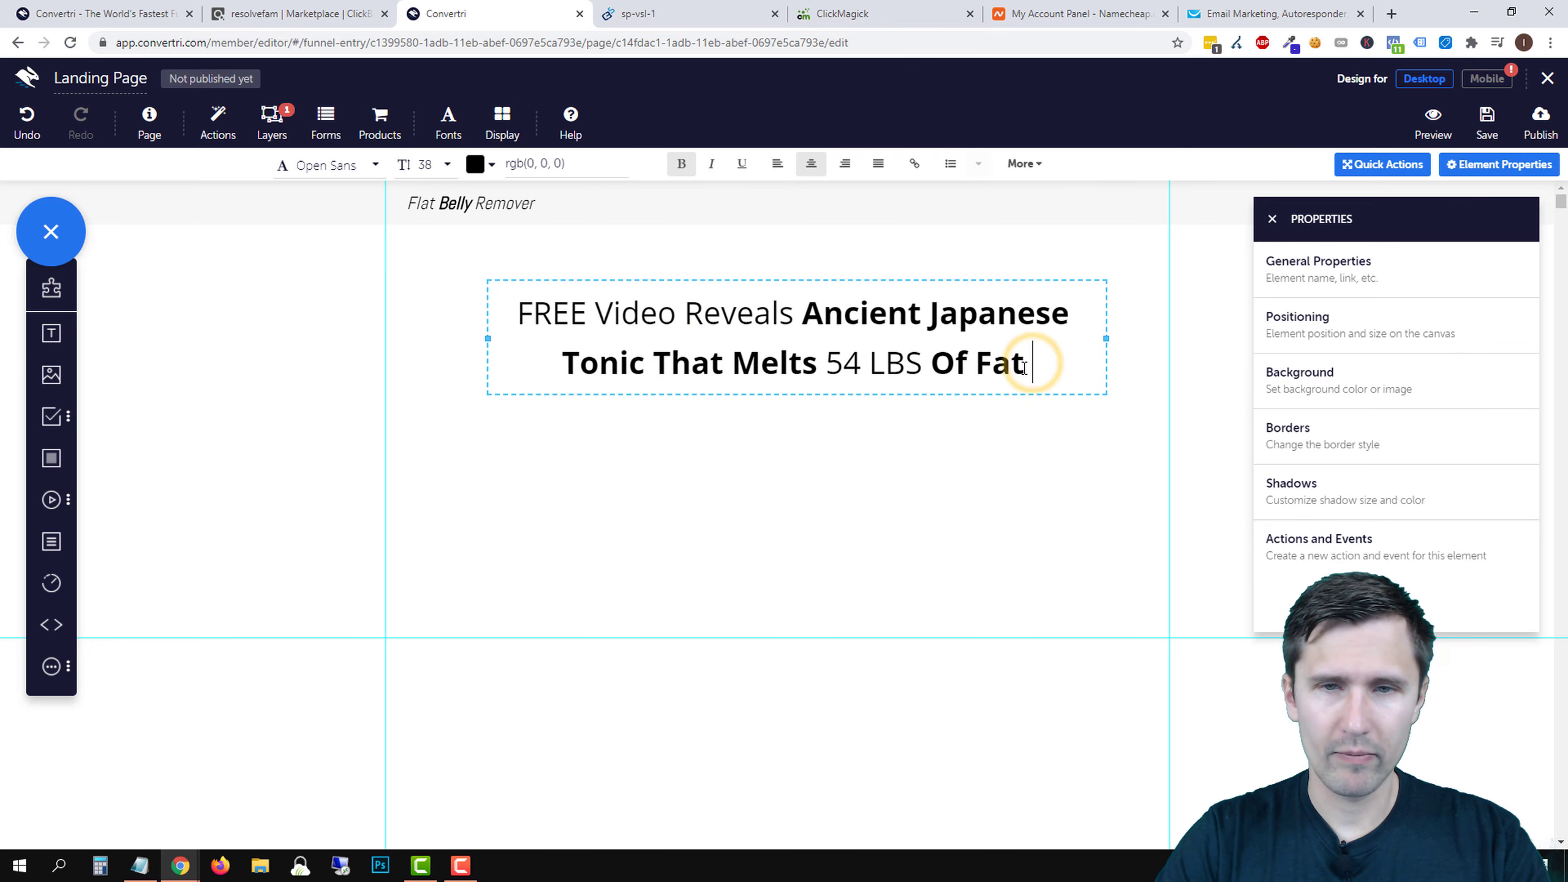
type(" 54 LBS Of Fat That You Can ")
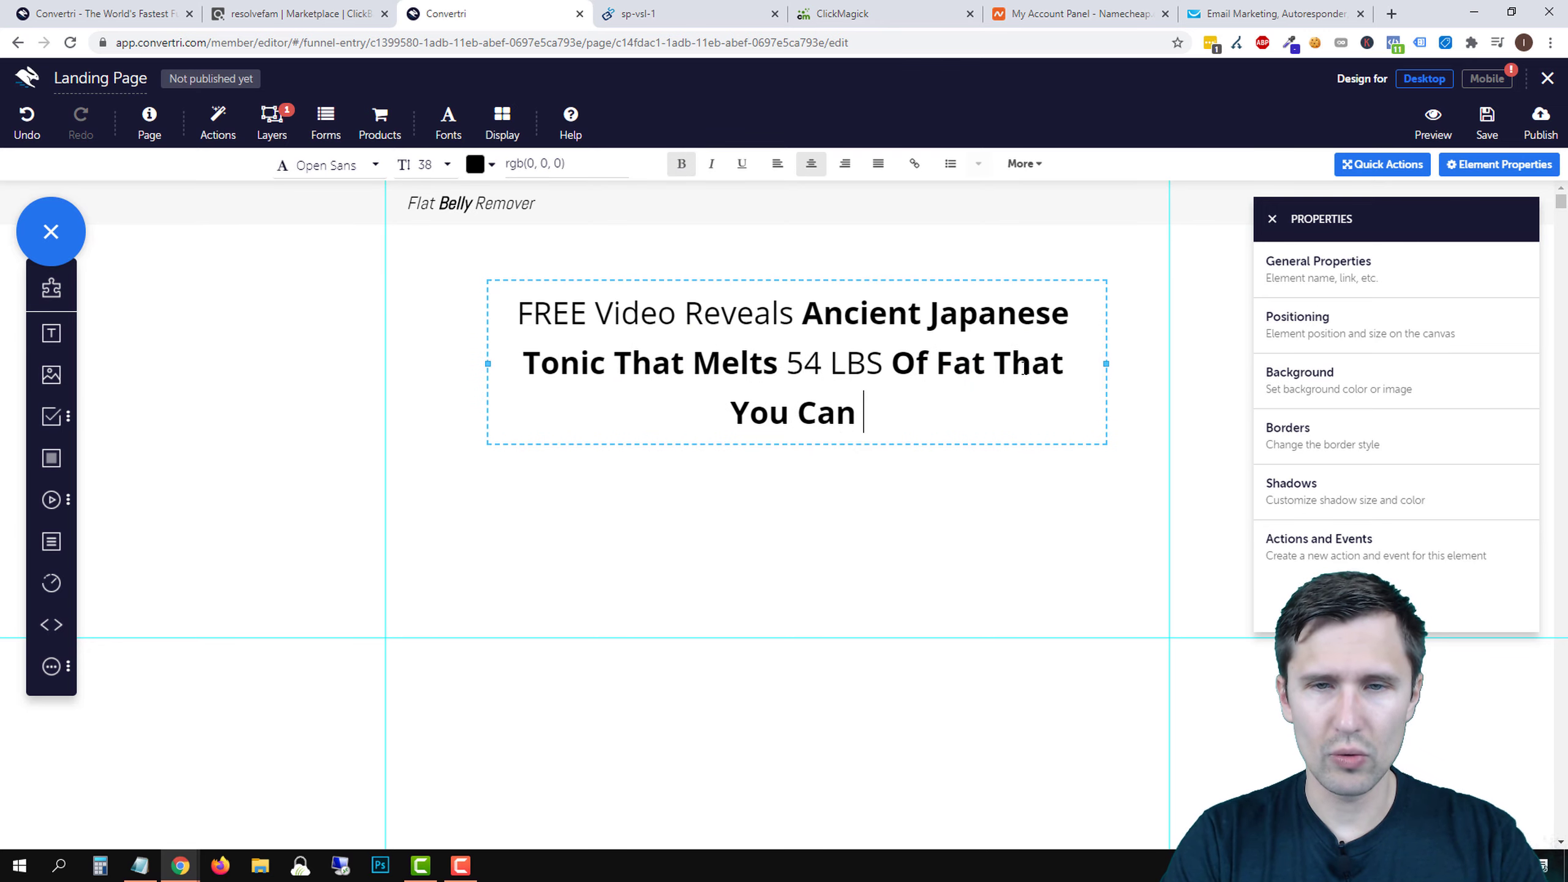
type("Start Using ")
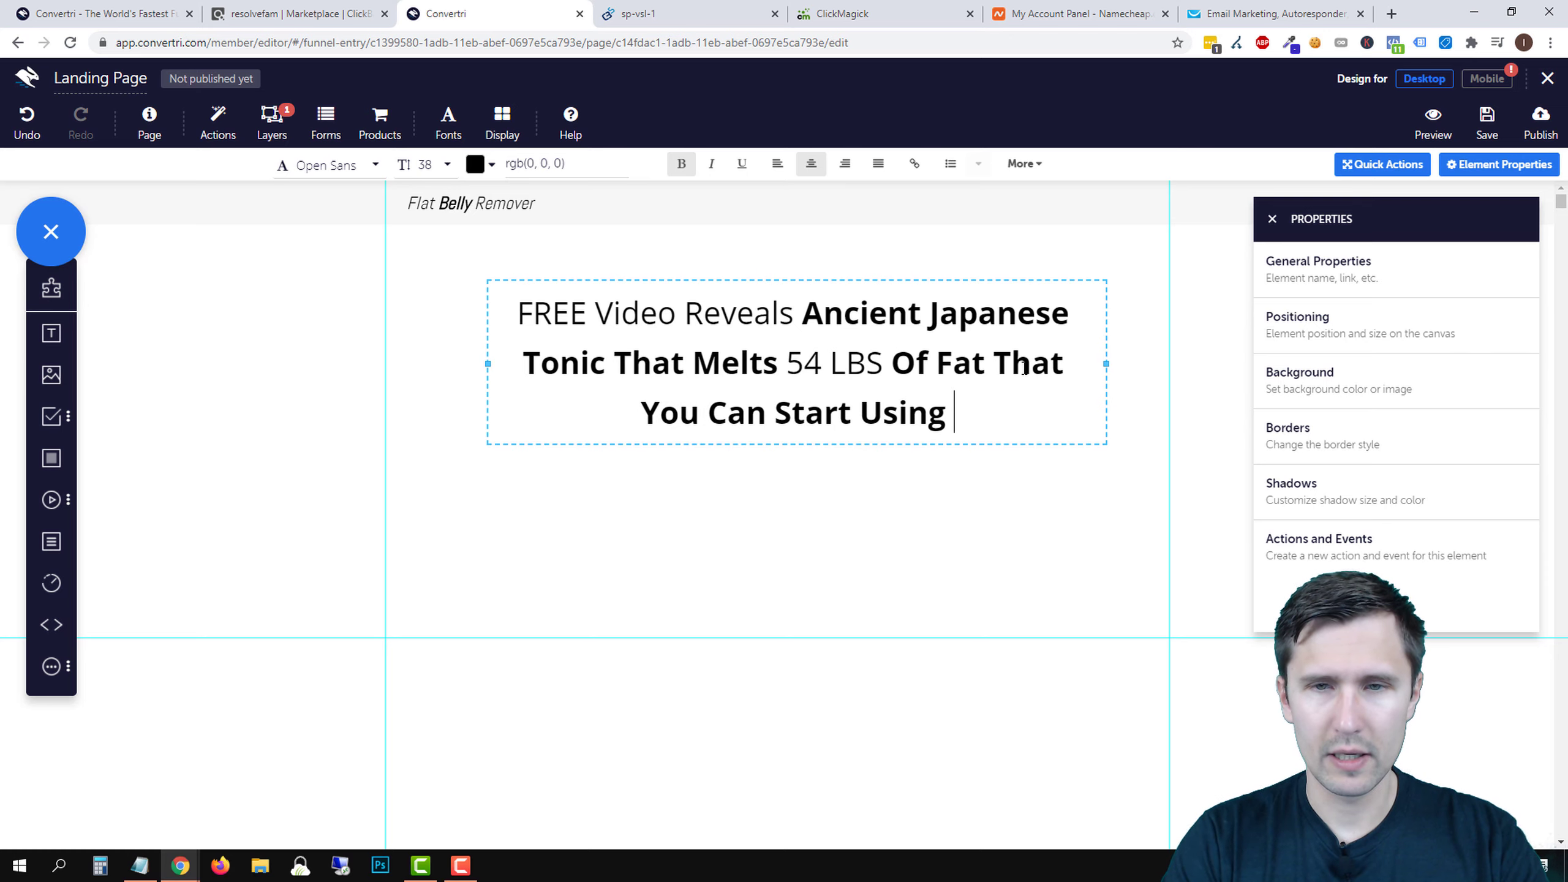
type("In the Next 5 Minu")
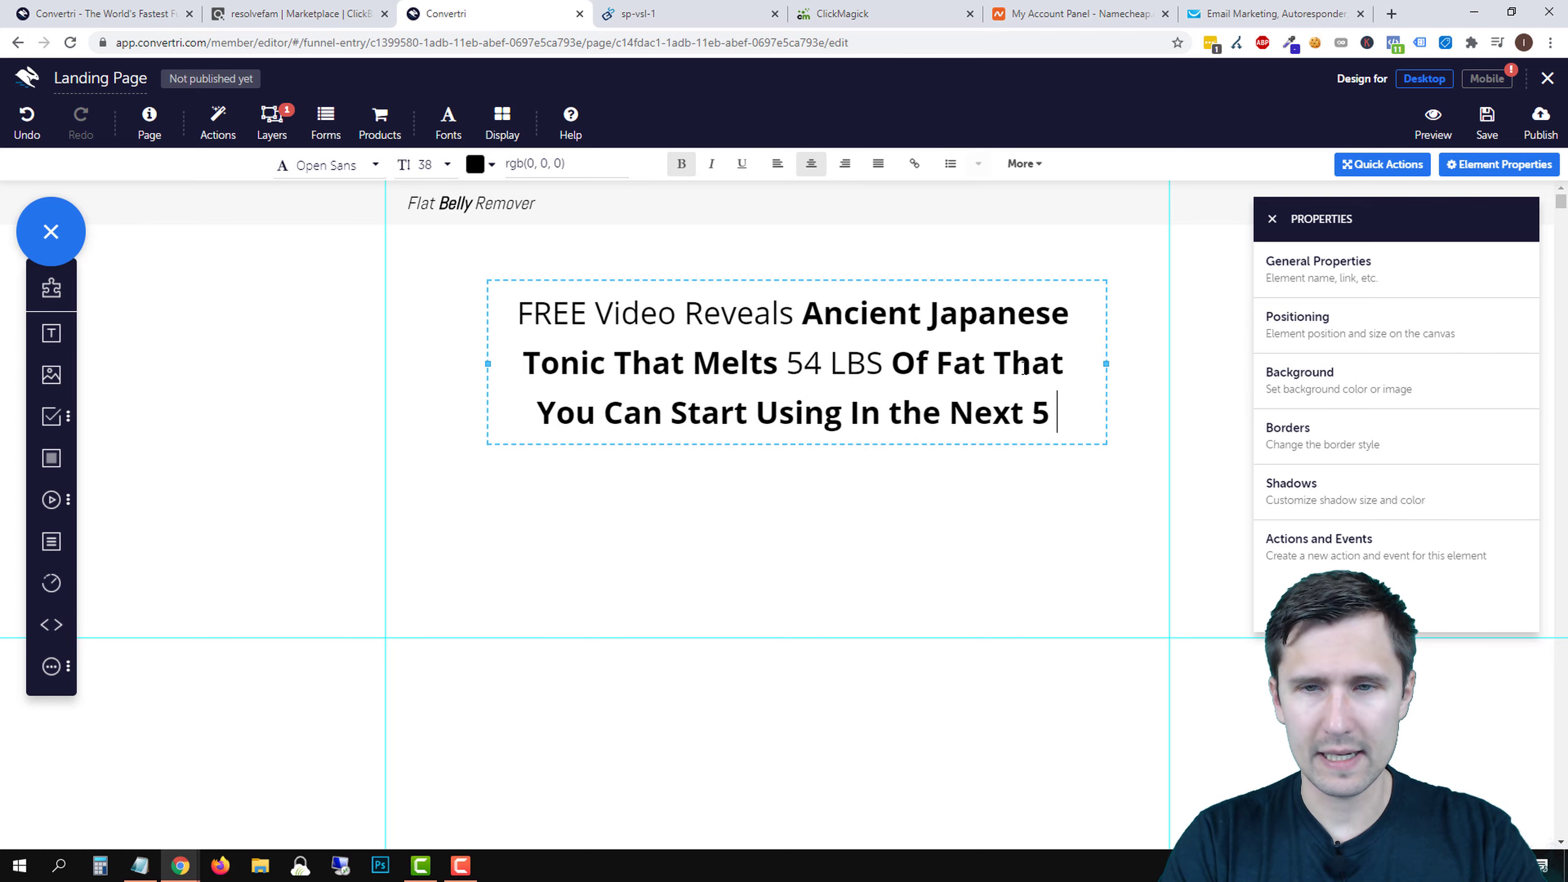
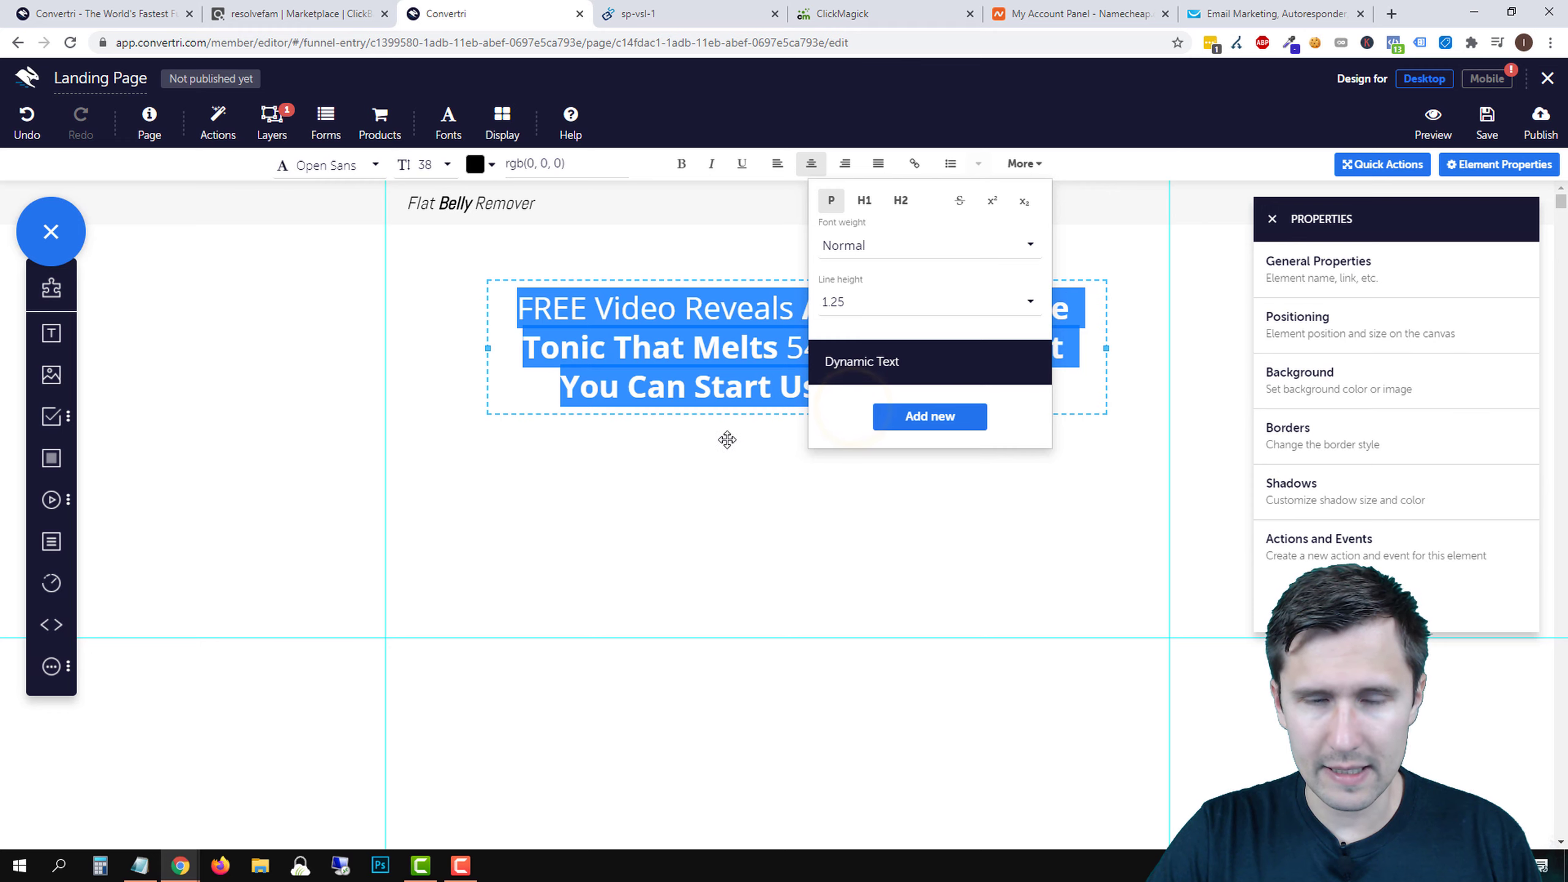
- Set the headline's line height to 1.30
left_click(867, 316)
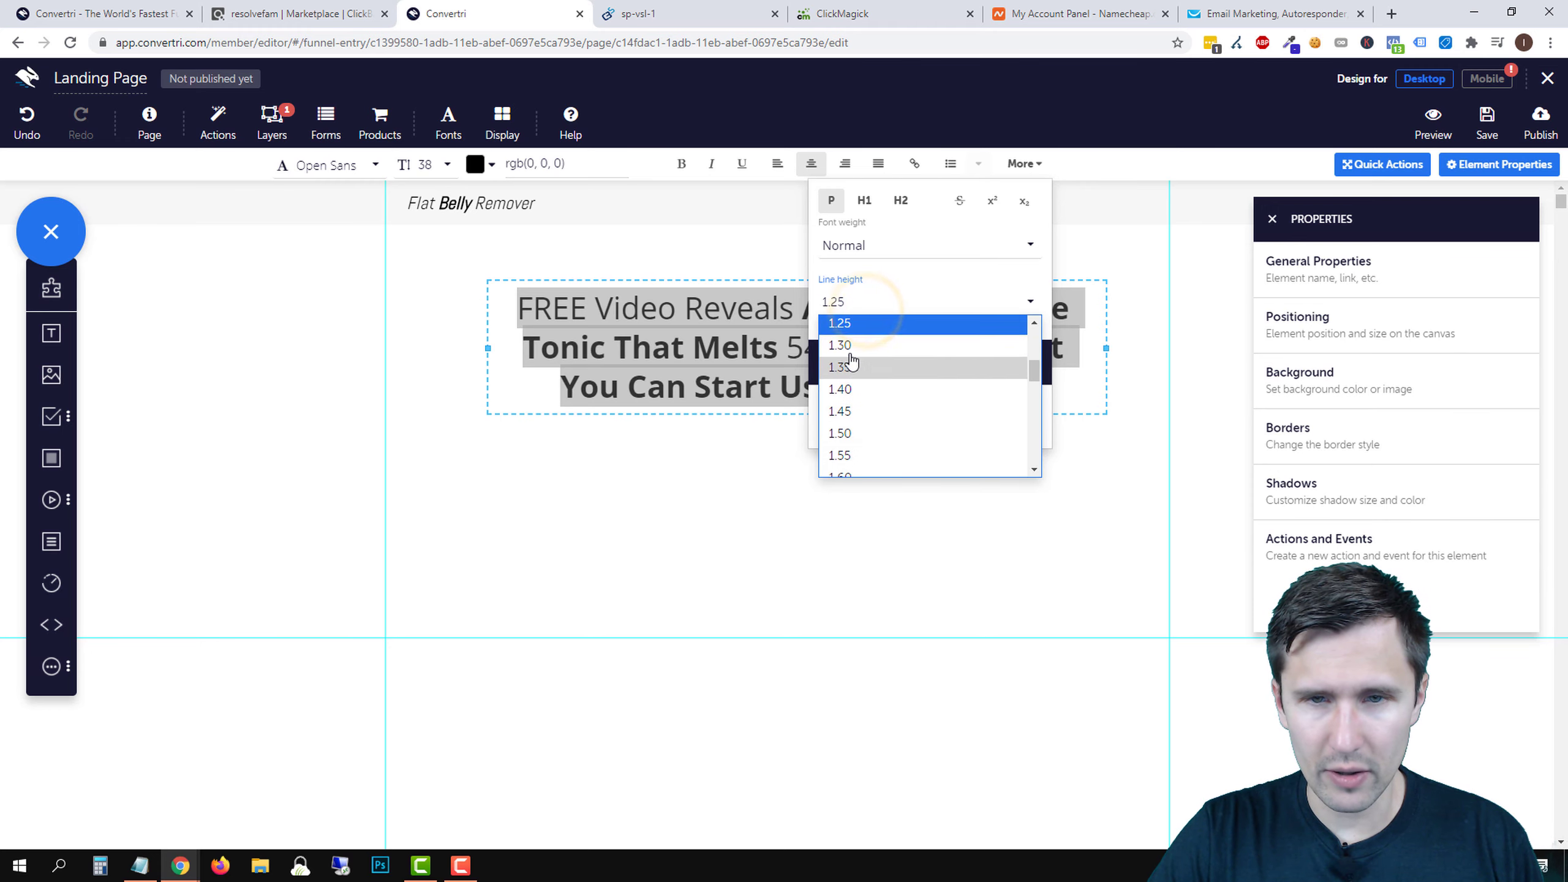
left_click(851, 361)
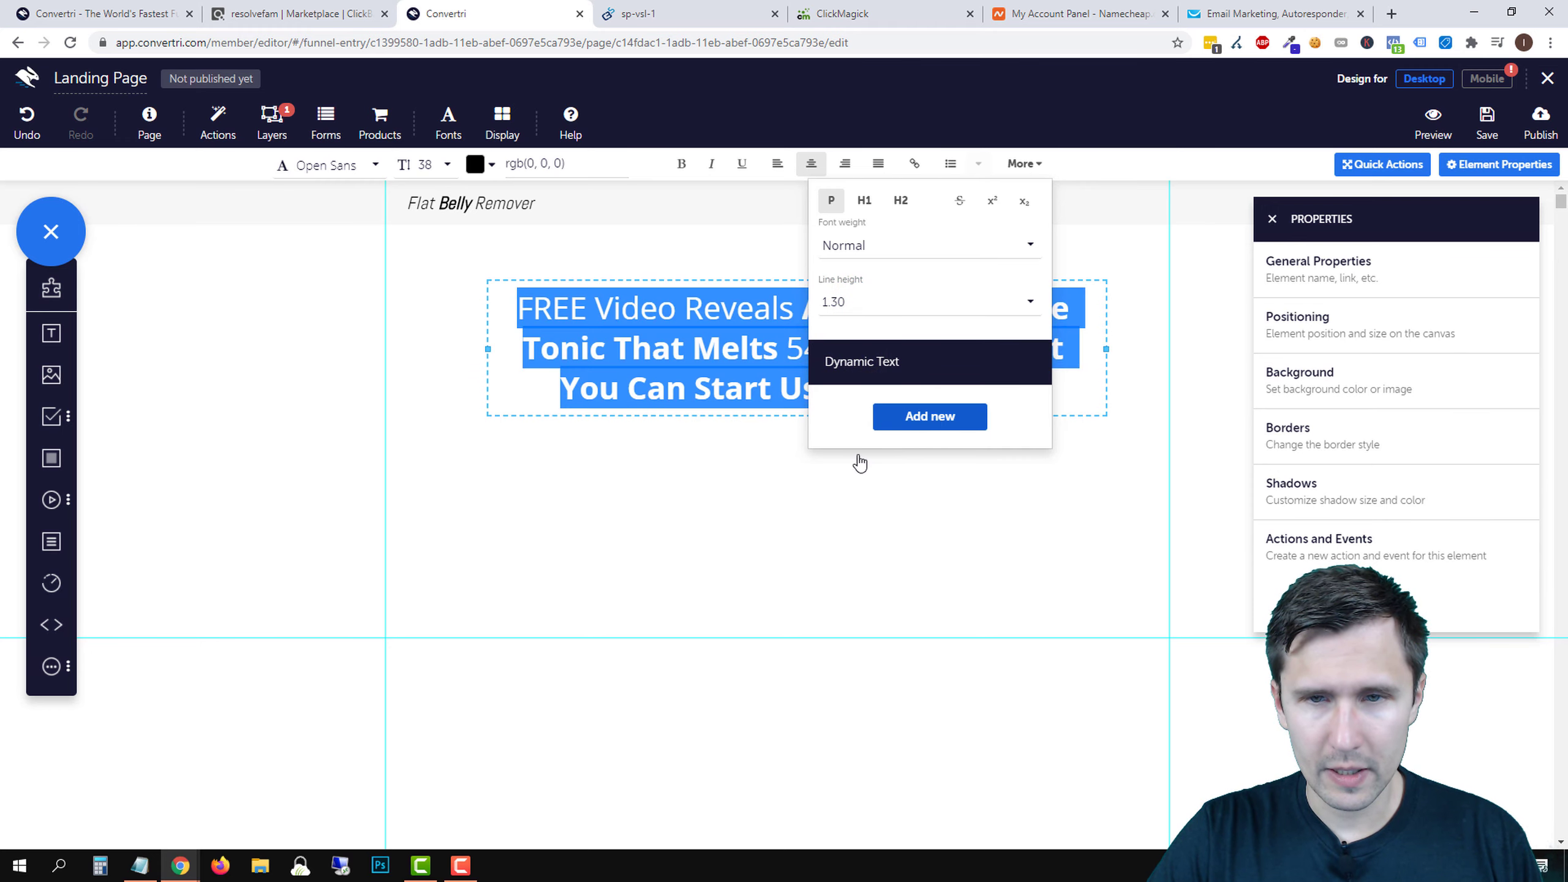
left_click(759, 507)
left_click(707, 538)
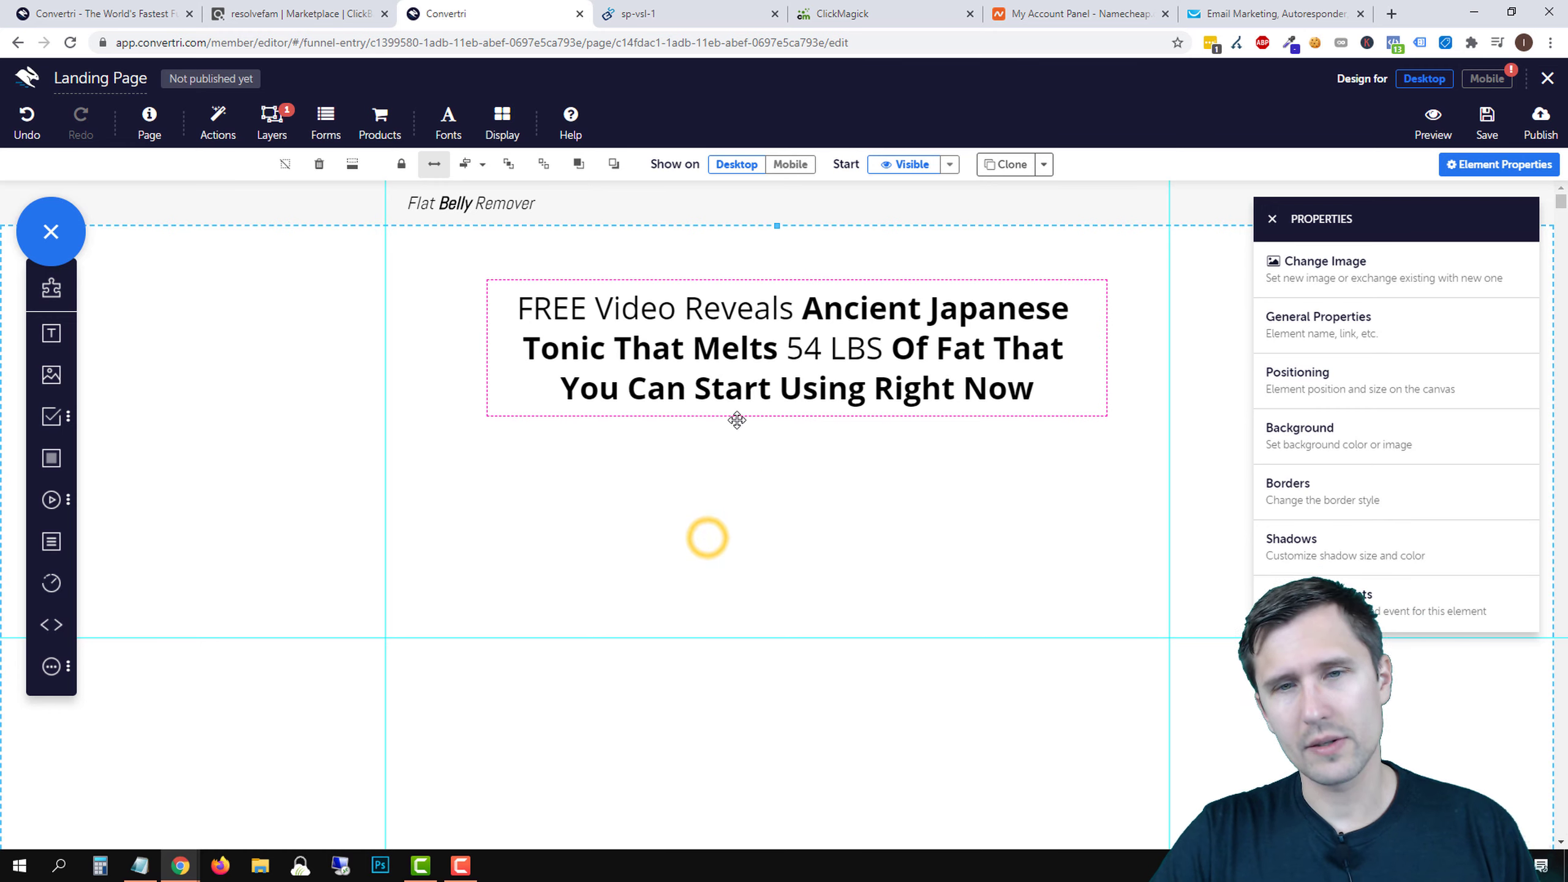
left_click(789, 589)
scroll(778, 611, "down", 4)
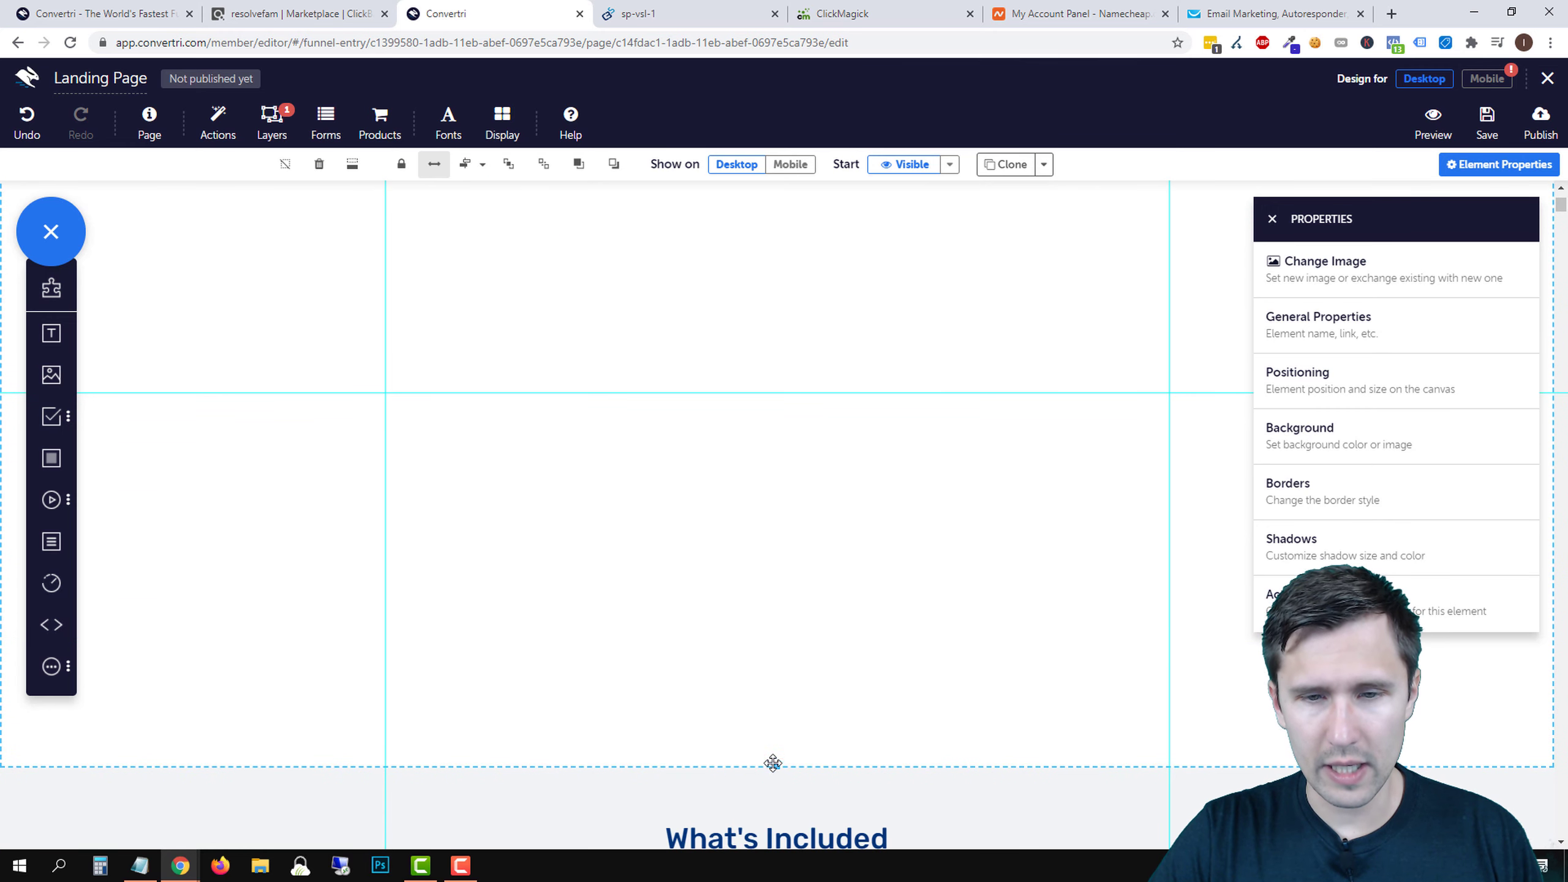
scroll(702, 517, "up", 4)
- Nudge the headline box slightly down into place on the page
left_click(743, 306)
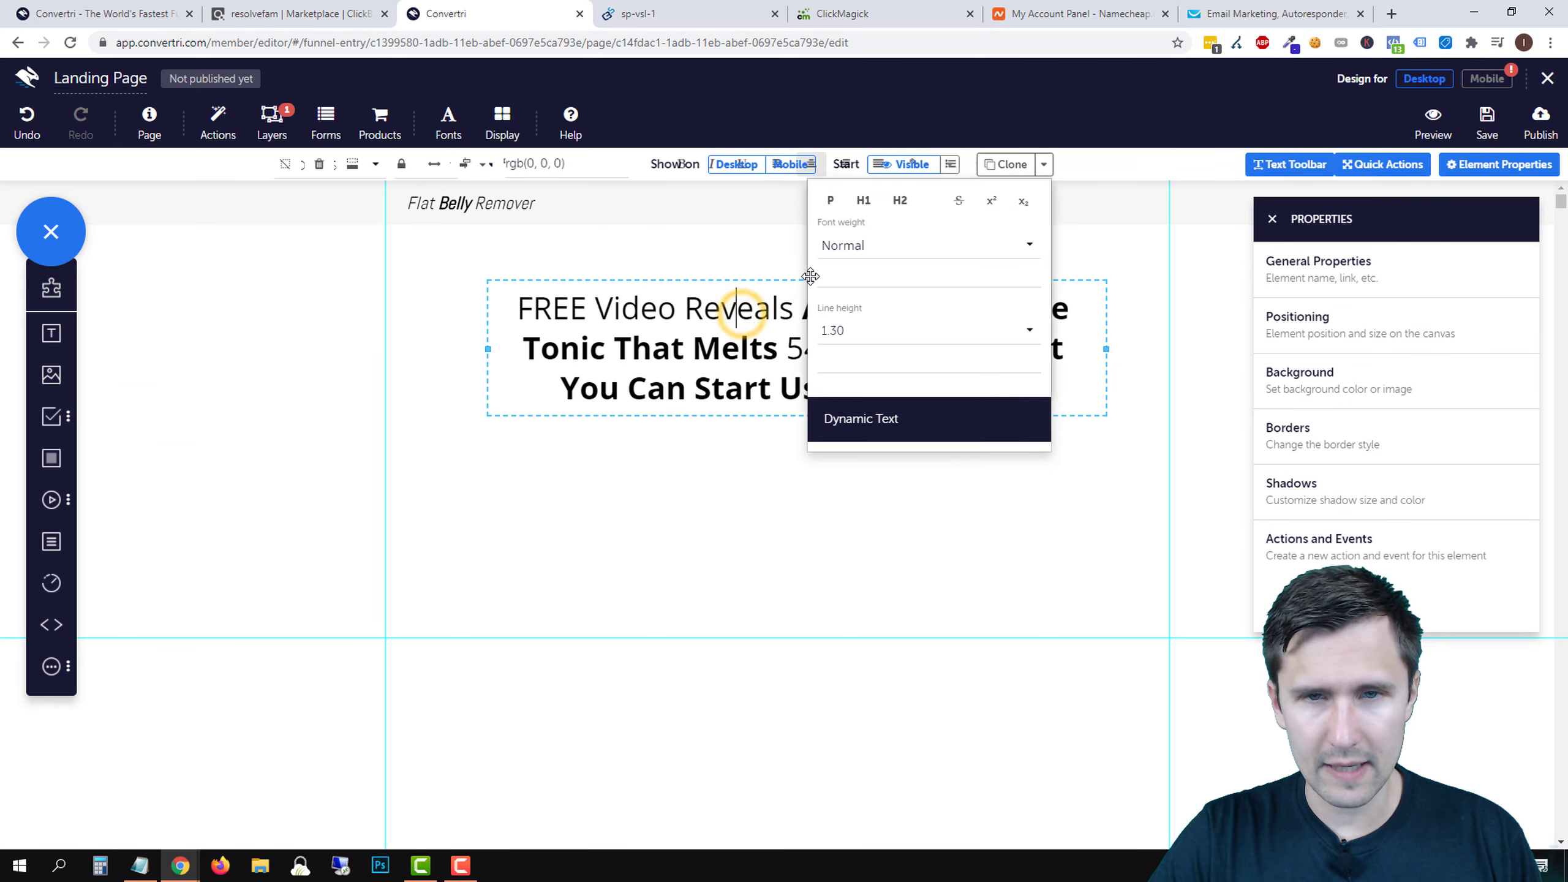
left_click(779, 276)
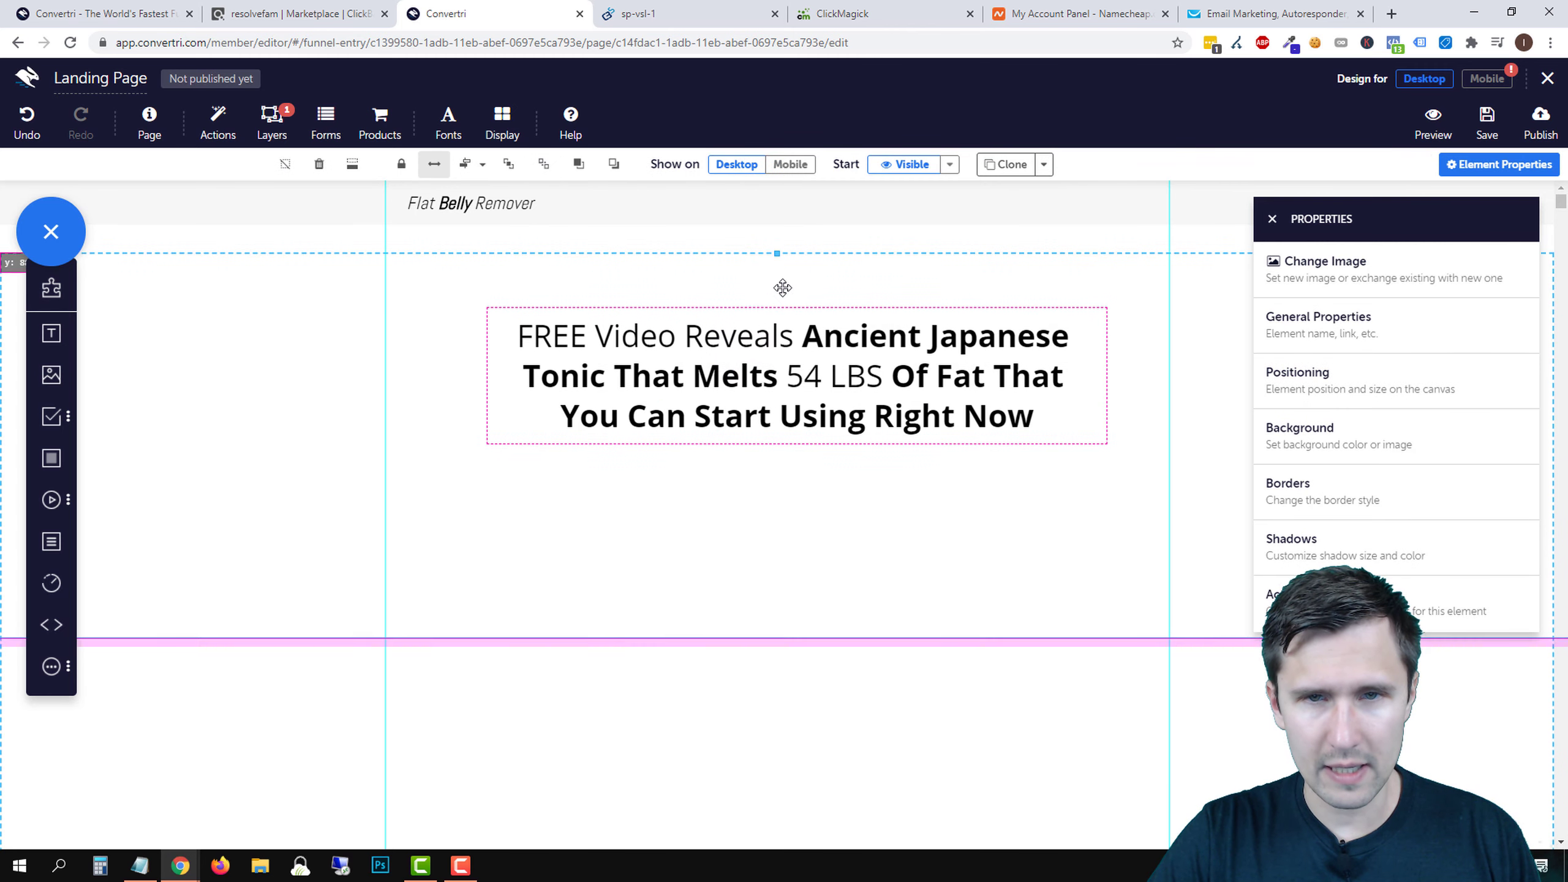
left_click(840, 316)
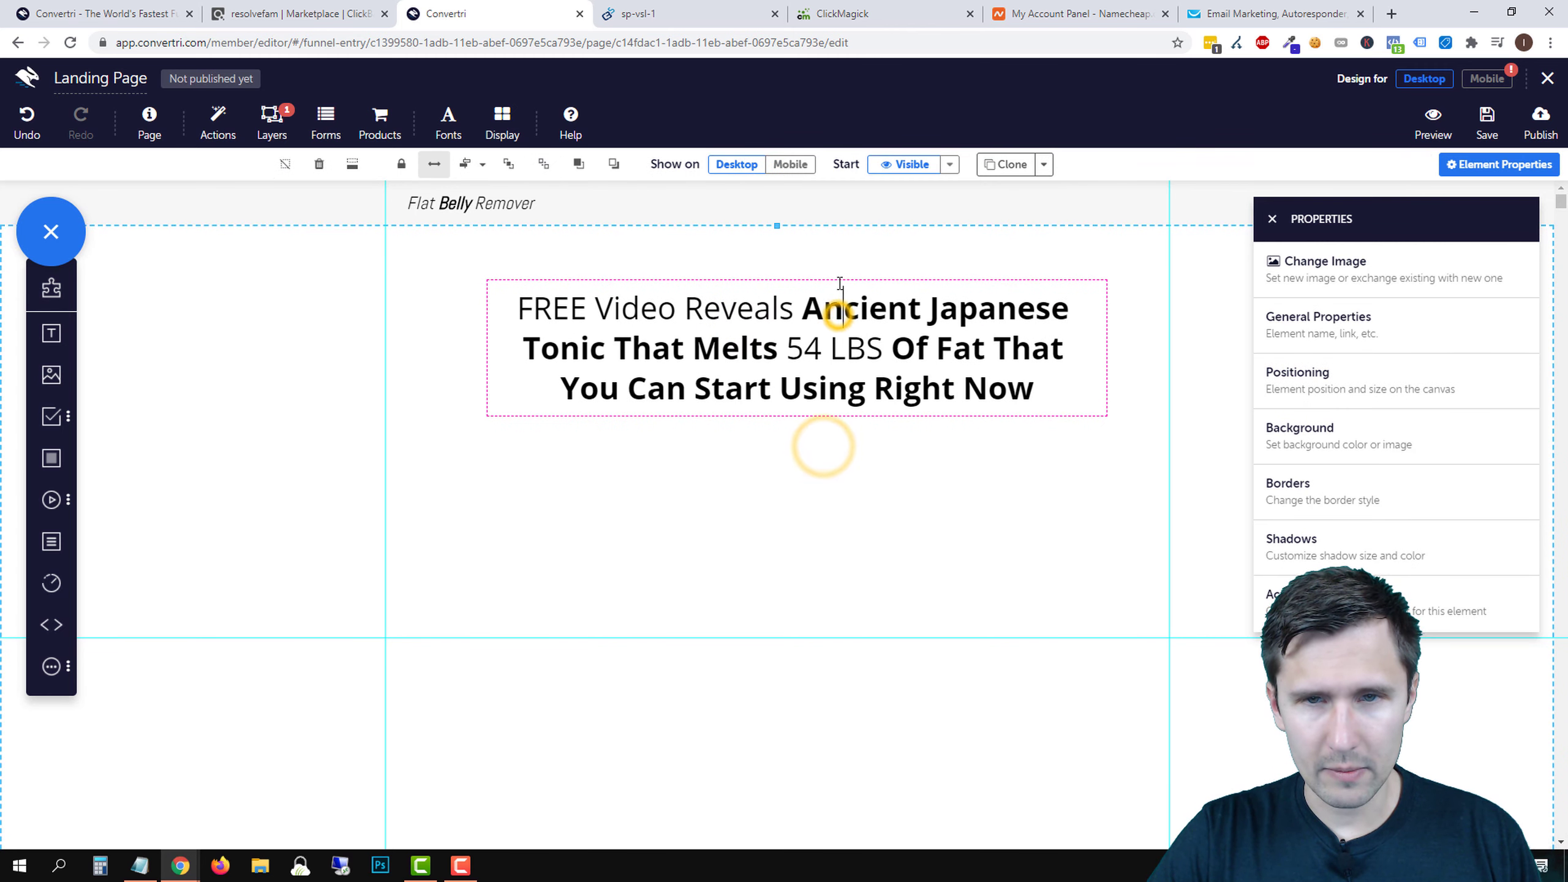
left_click(676, 307)
mouse_move(728, 280)
left_mouse_down()
mouse_move(758, 295)
mouse_move(741, 324)
mouse_move(735, 298)
left_mouse_up()
left_click(746, 520)
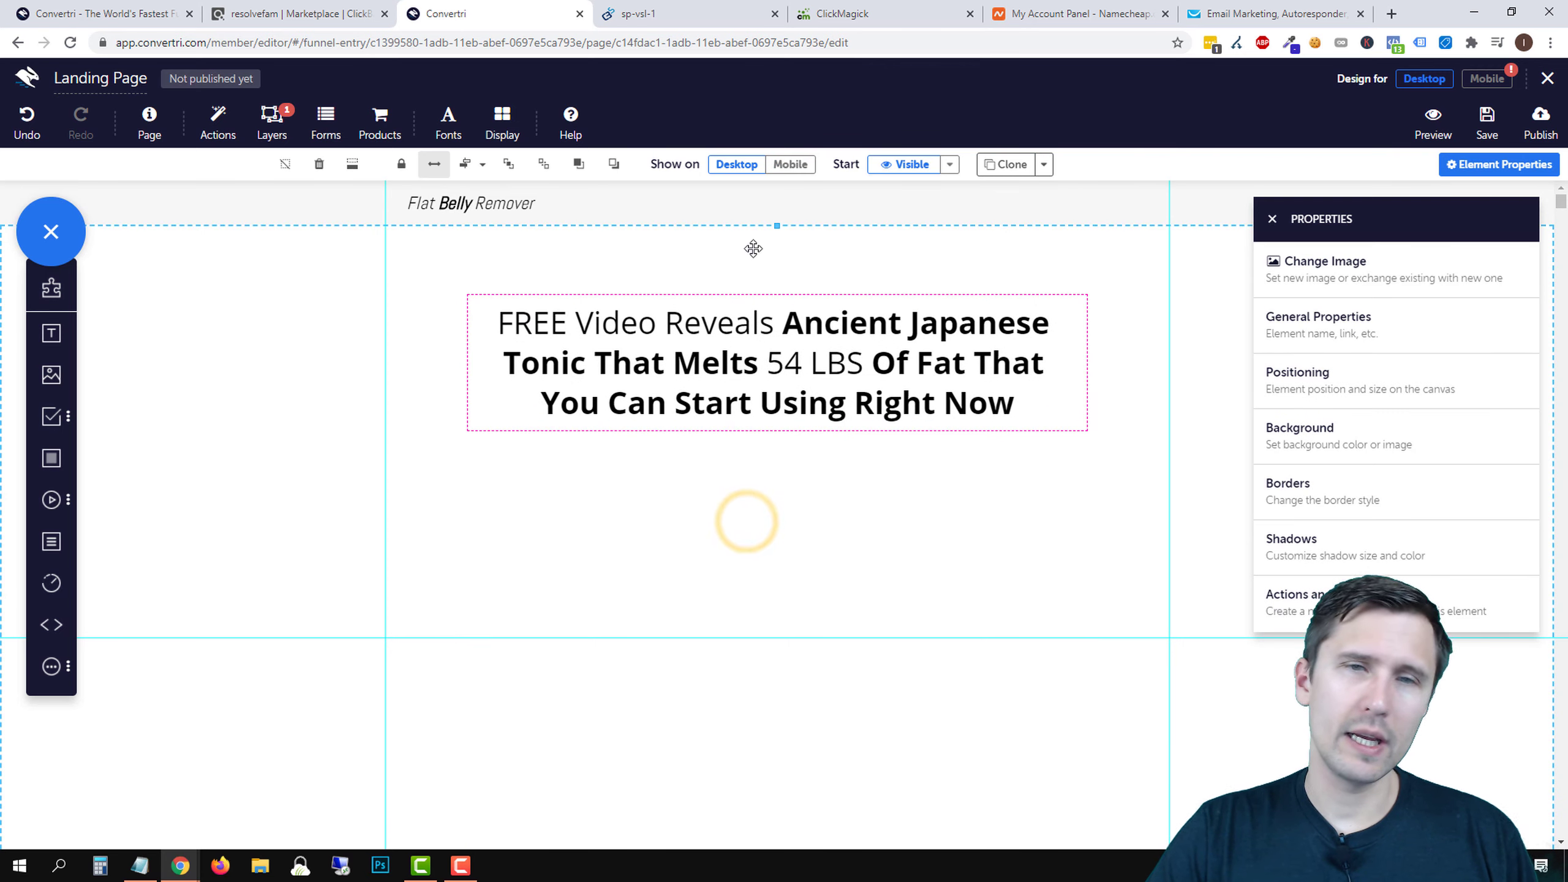
left_click(694, 7)
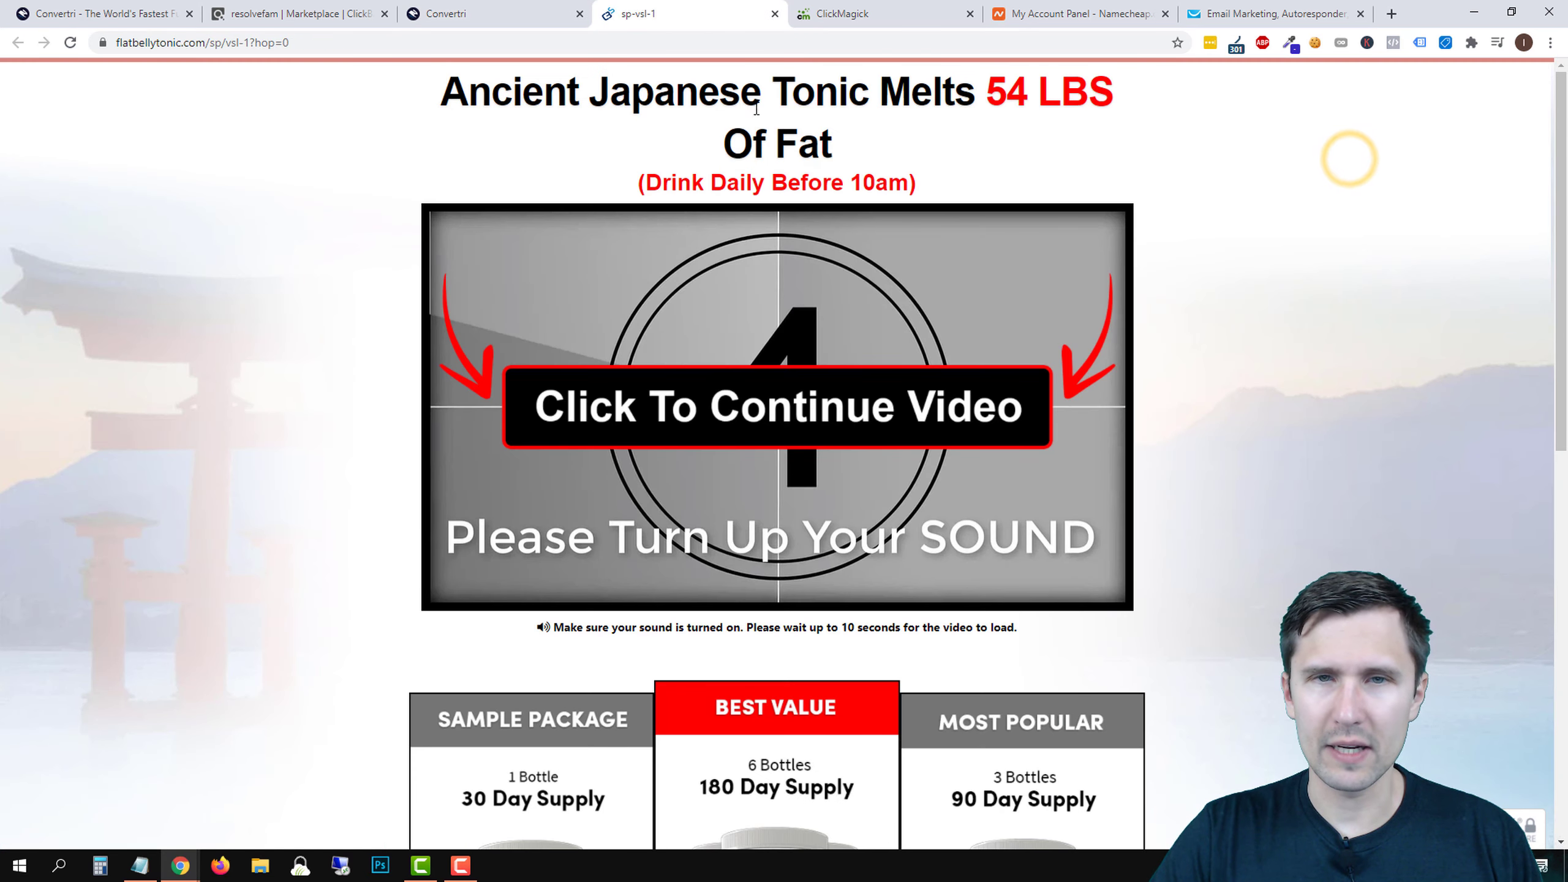
right_click(1276, 194)
left_click(1314, 449)
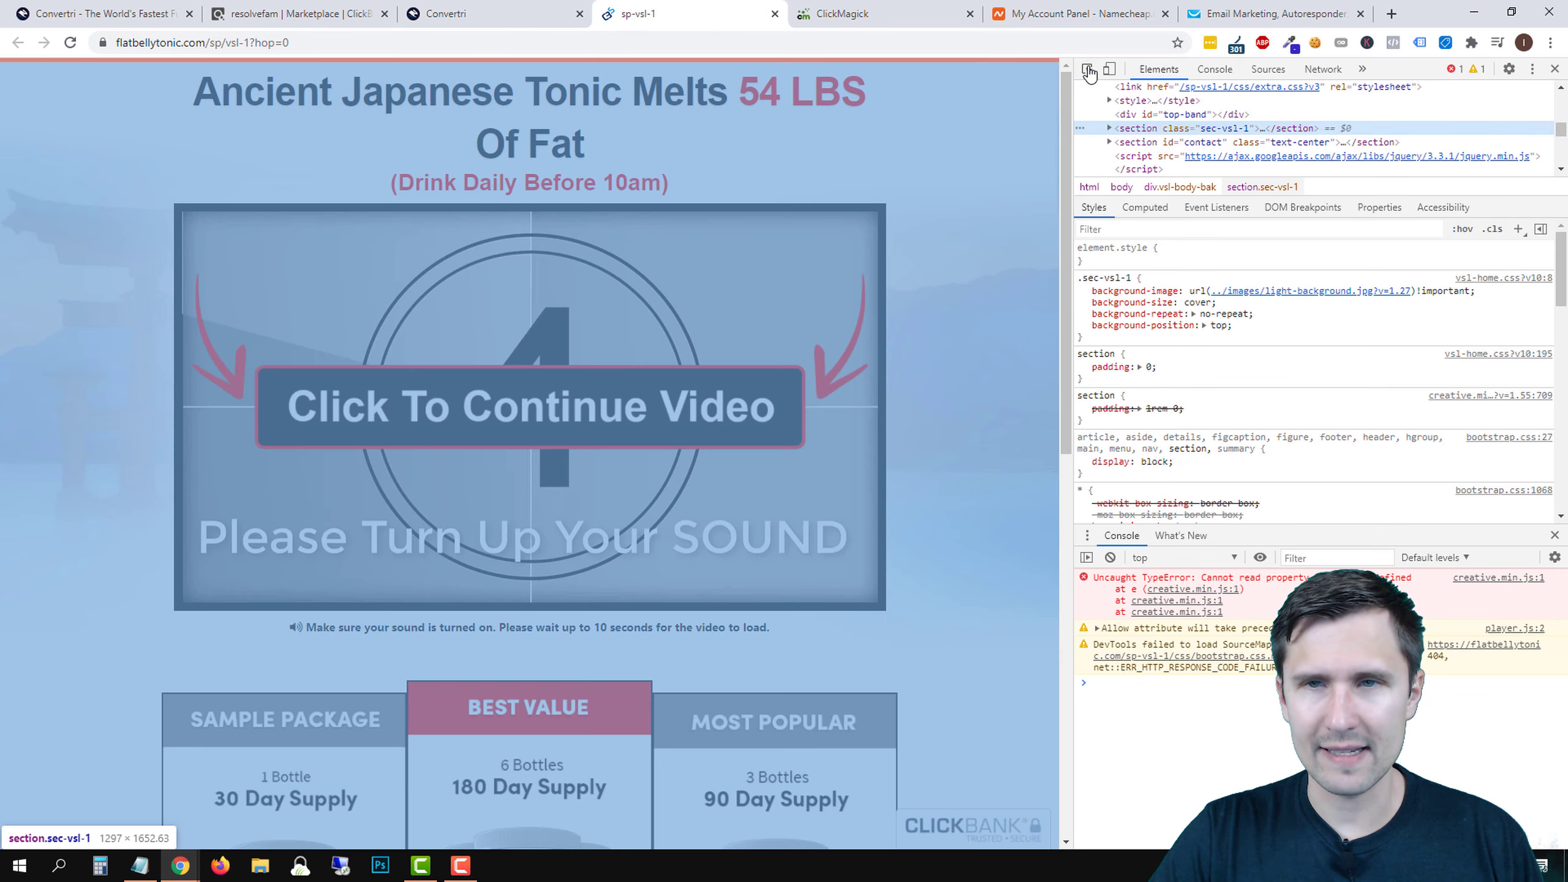
left_click(1087, 68)
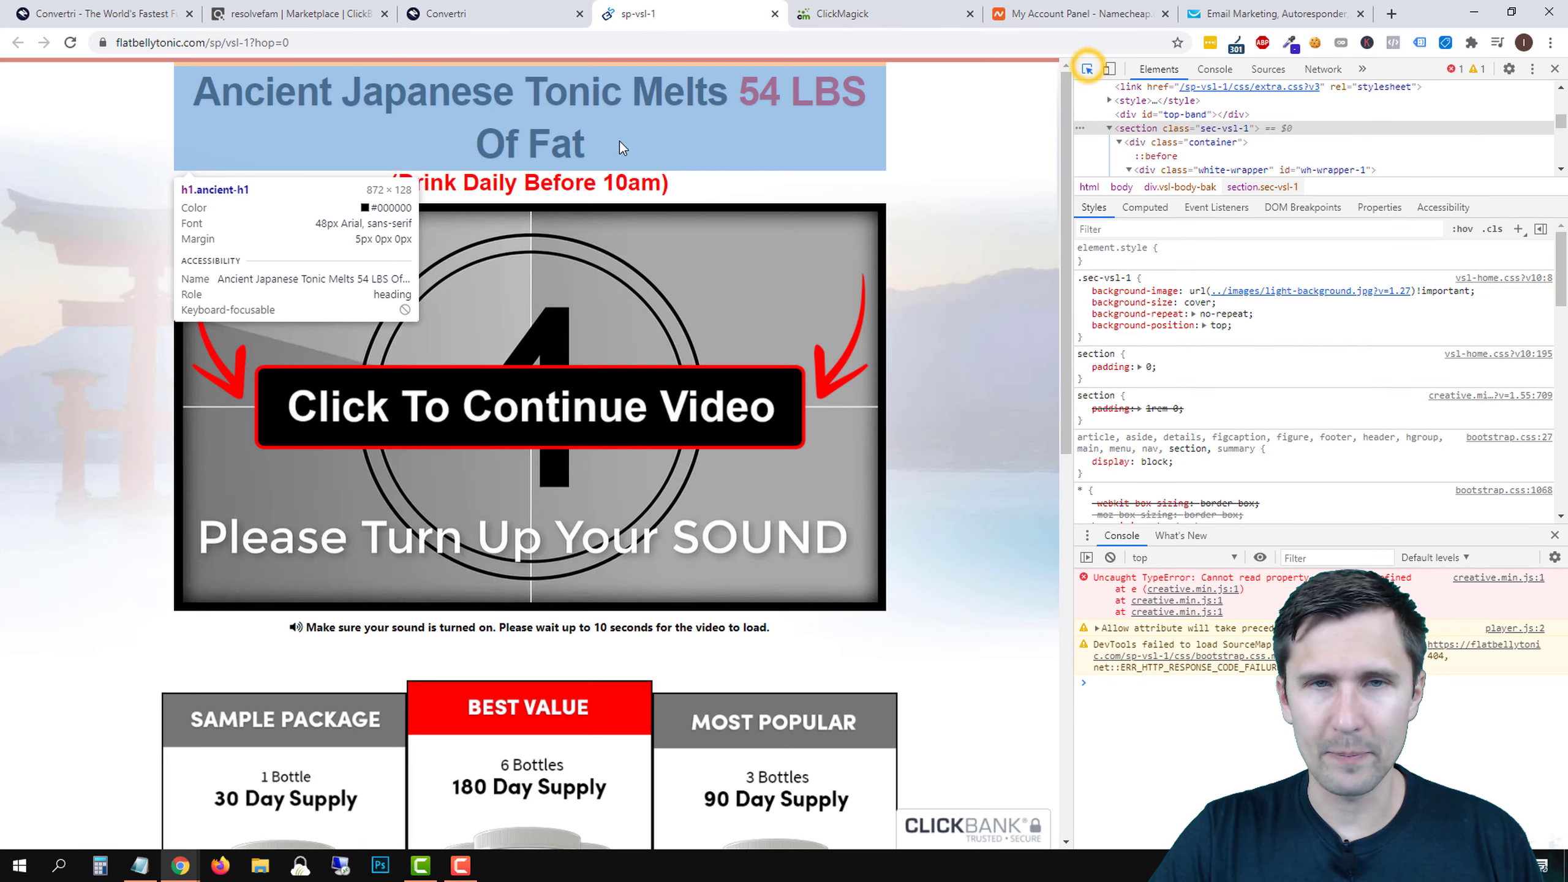
left_click(553, 100)
left_click(1554, 69)
left_click(477, 8)
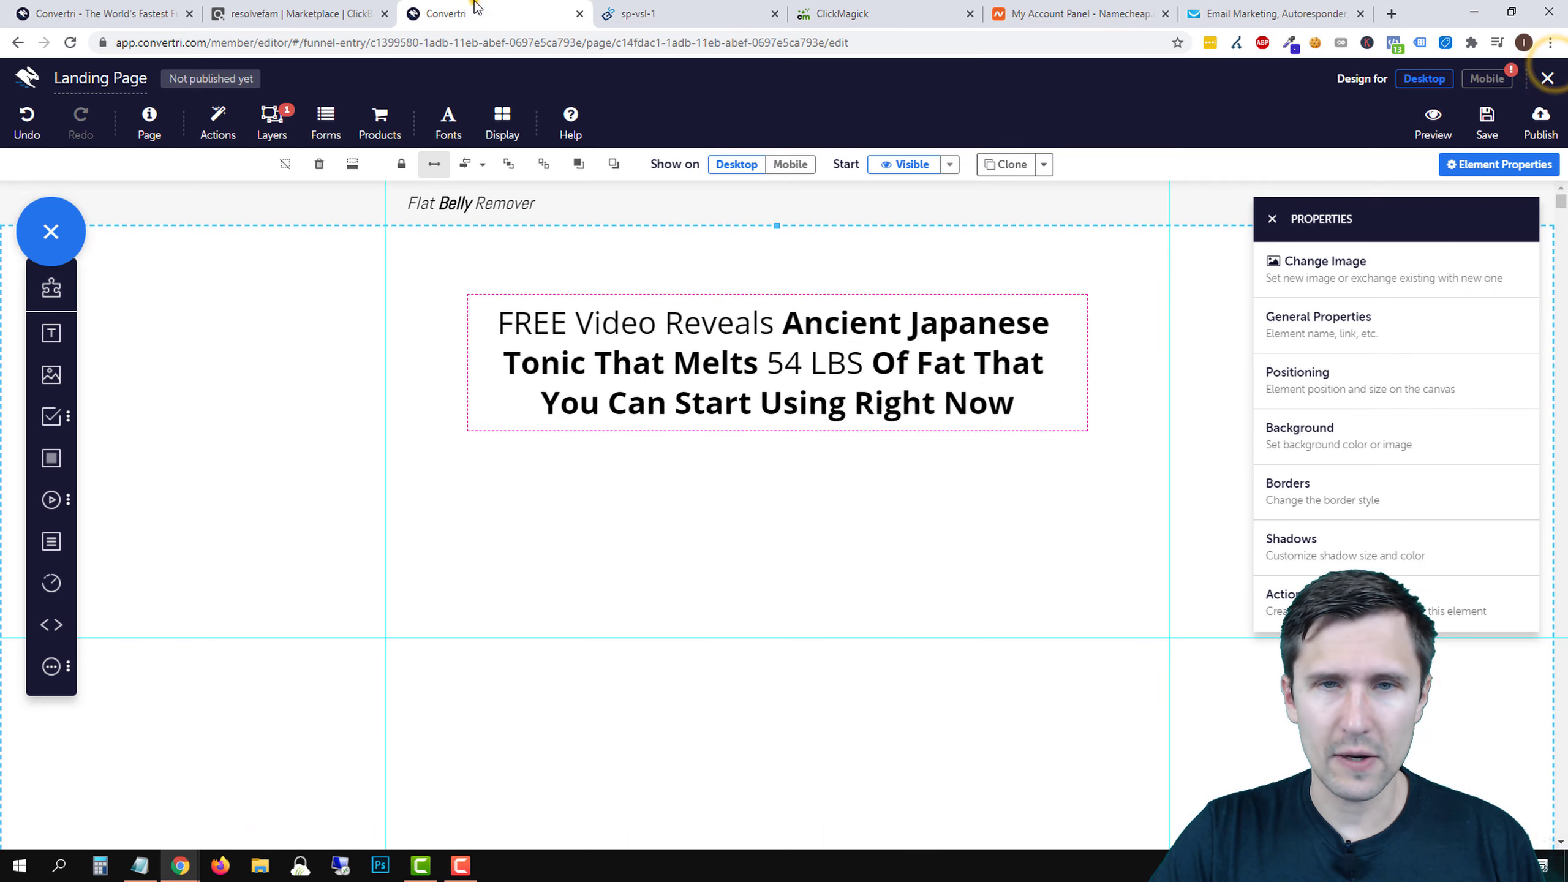
left_click(645, 322)
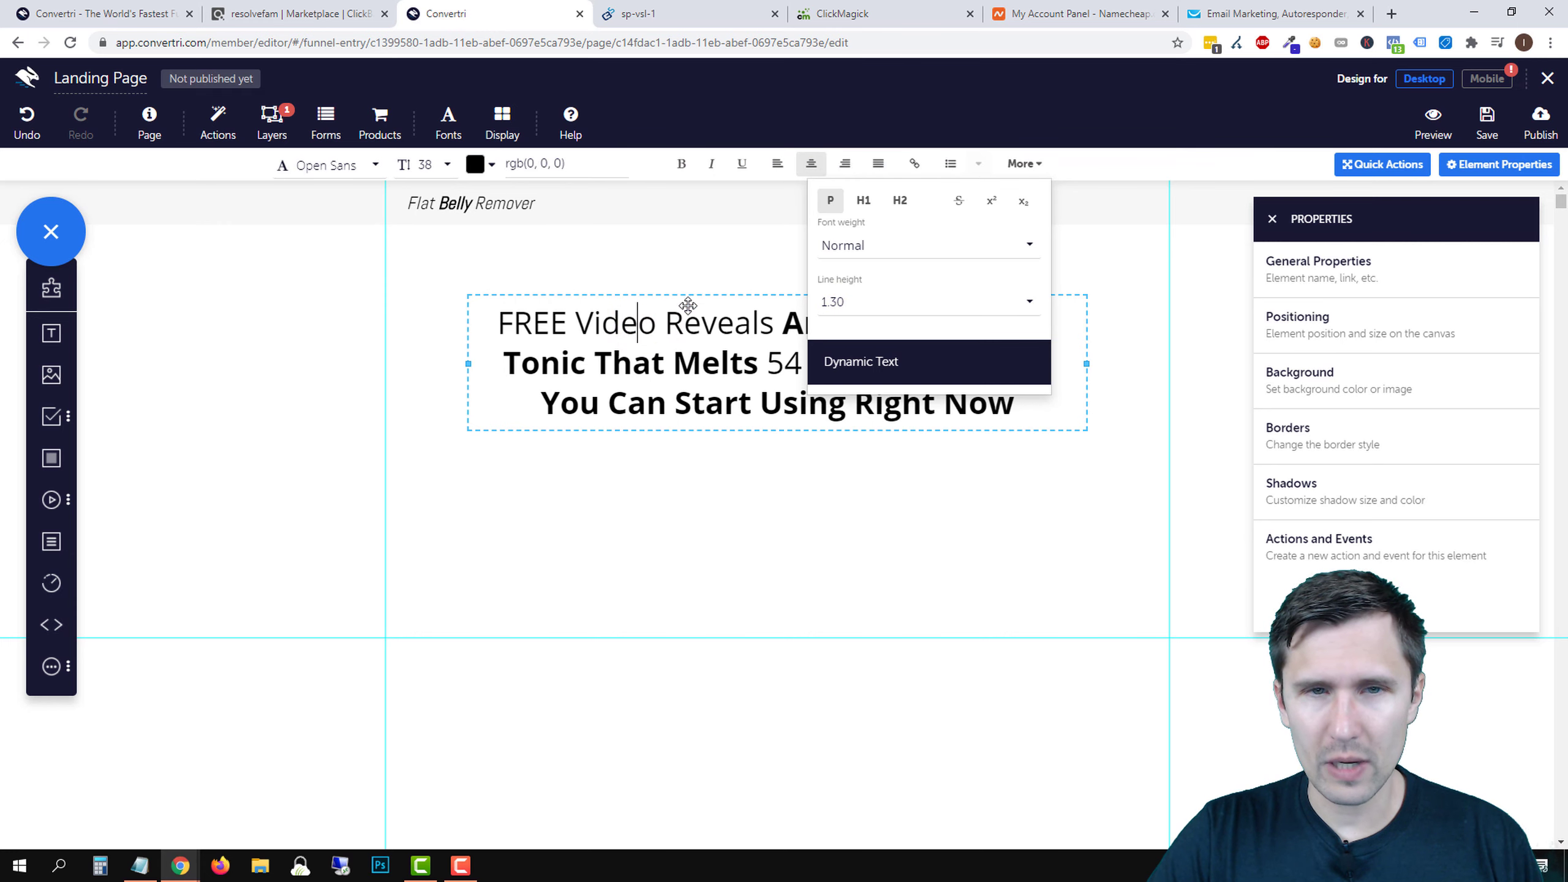
- Move the headline box back to the centre of the canvas
left_click(640, 261)
left_click_drag(654, 325, 1025, 172)
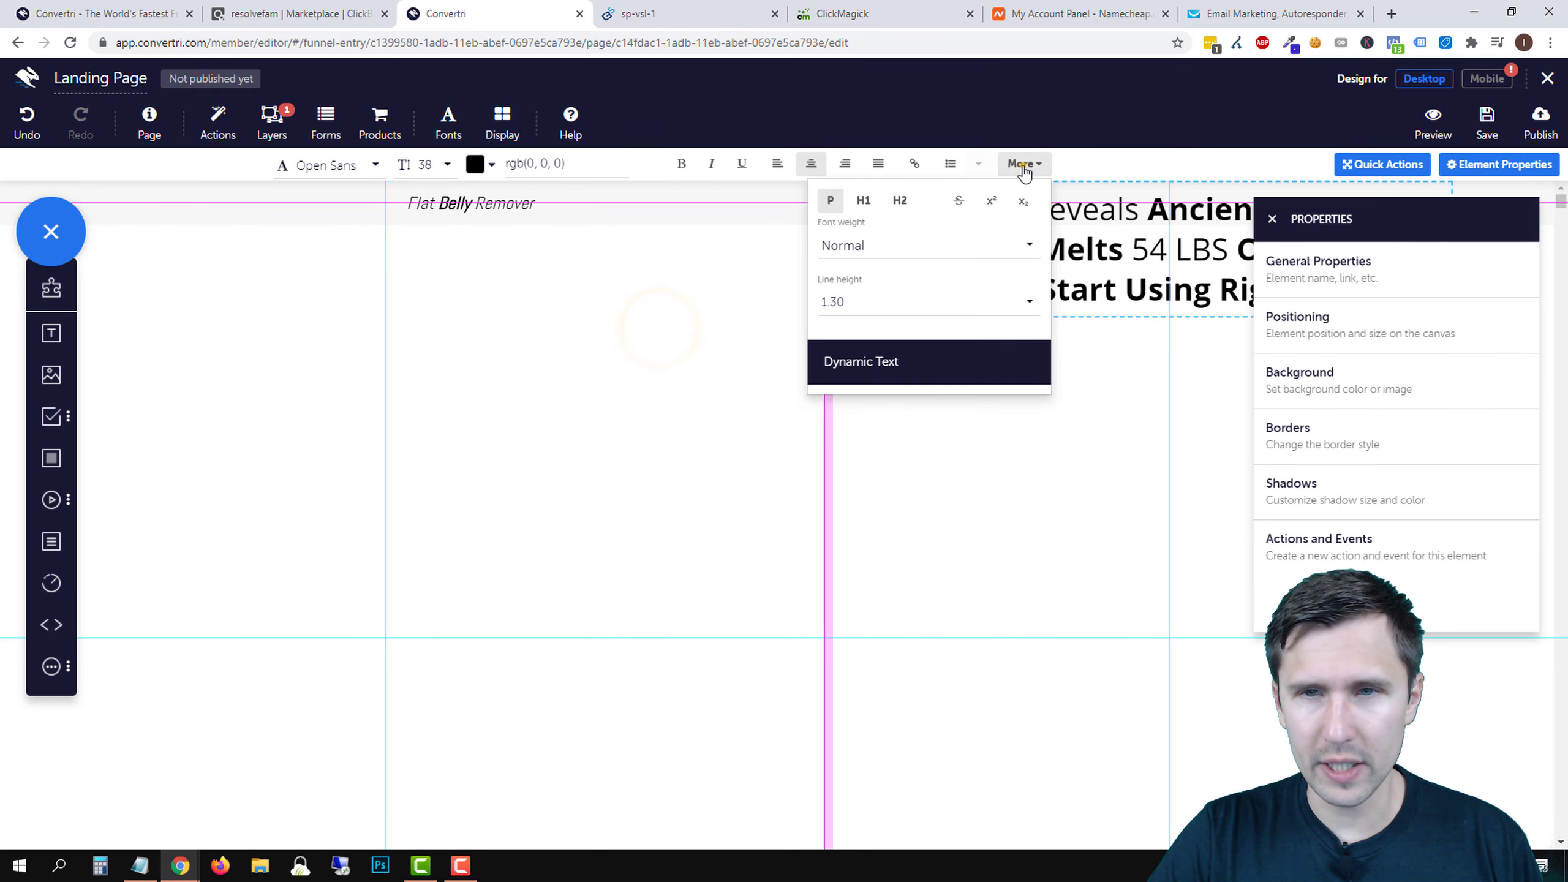
left_click(1025, 165)
left_click_drag(959, 314, 604, 418)
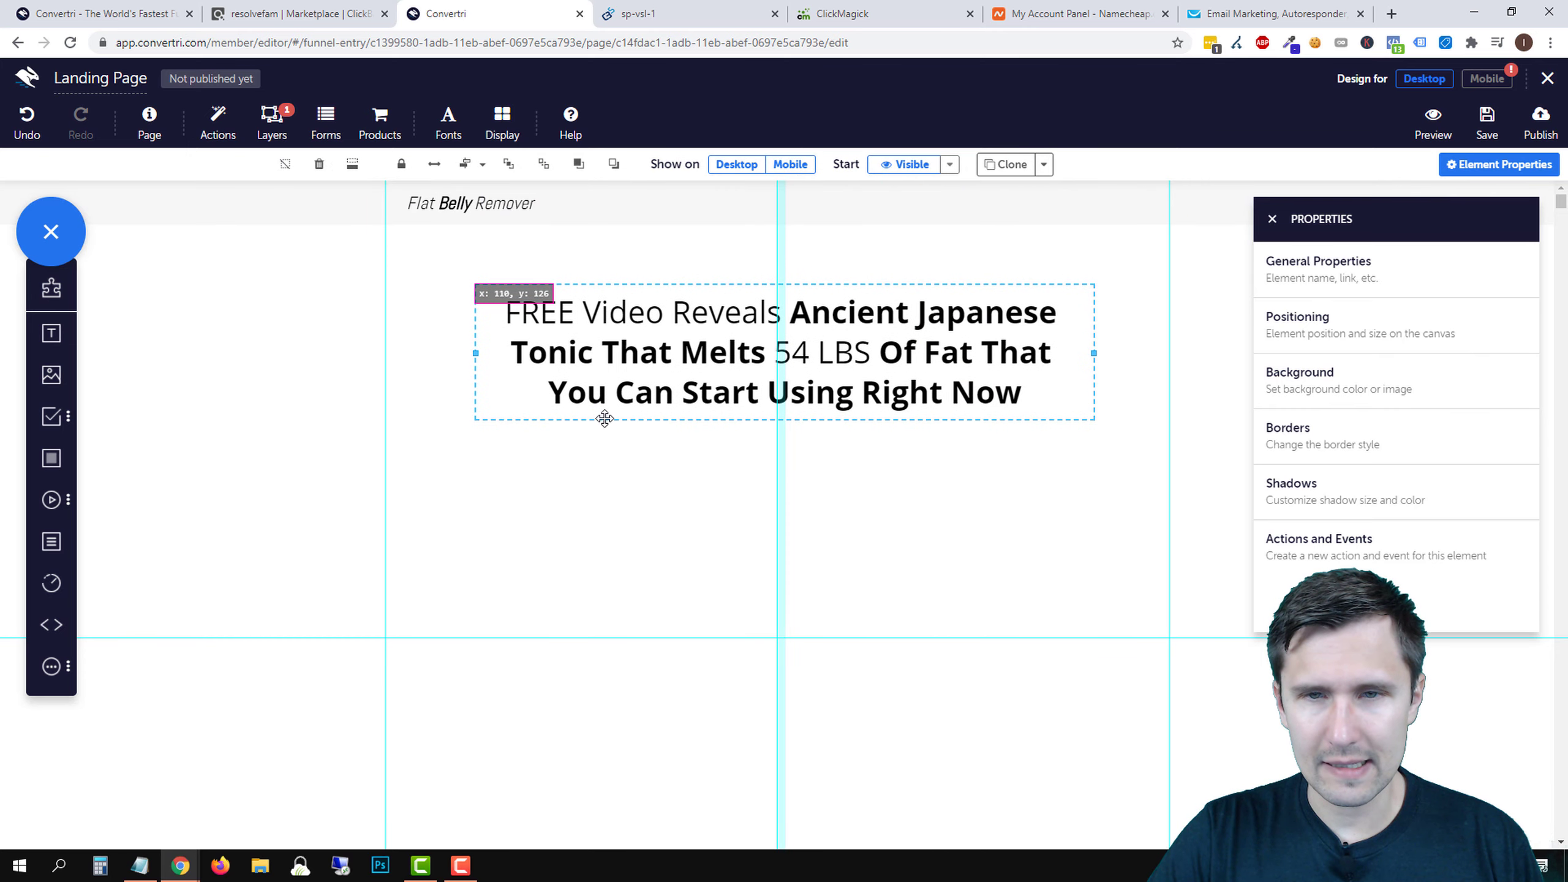
double_click(792, 352)
triple_click(792, 353)
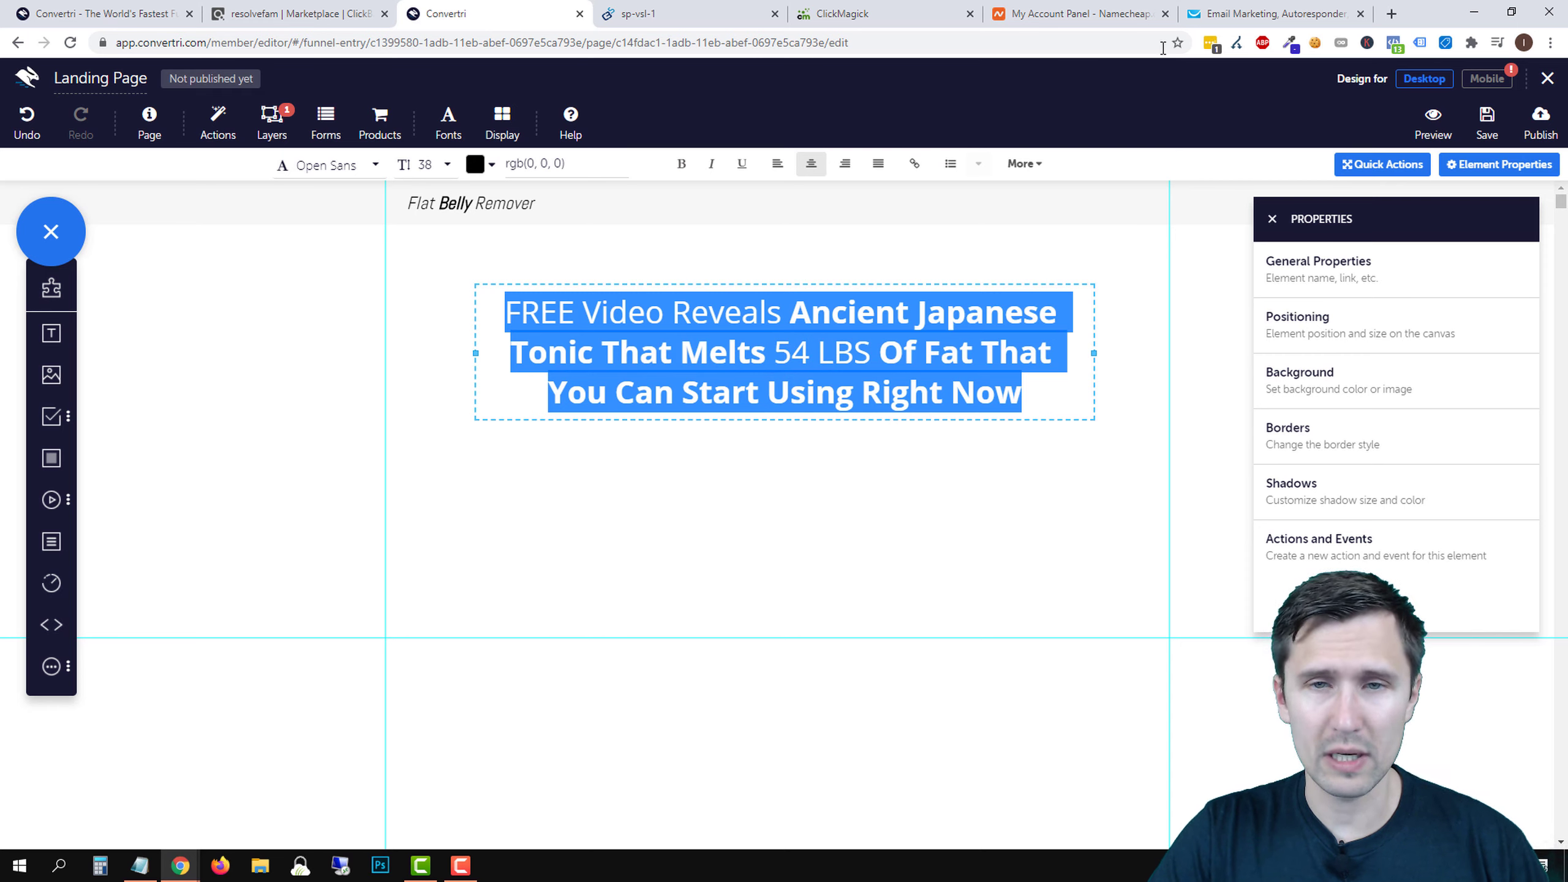
left_click(804, 376)
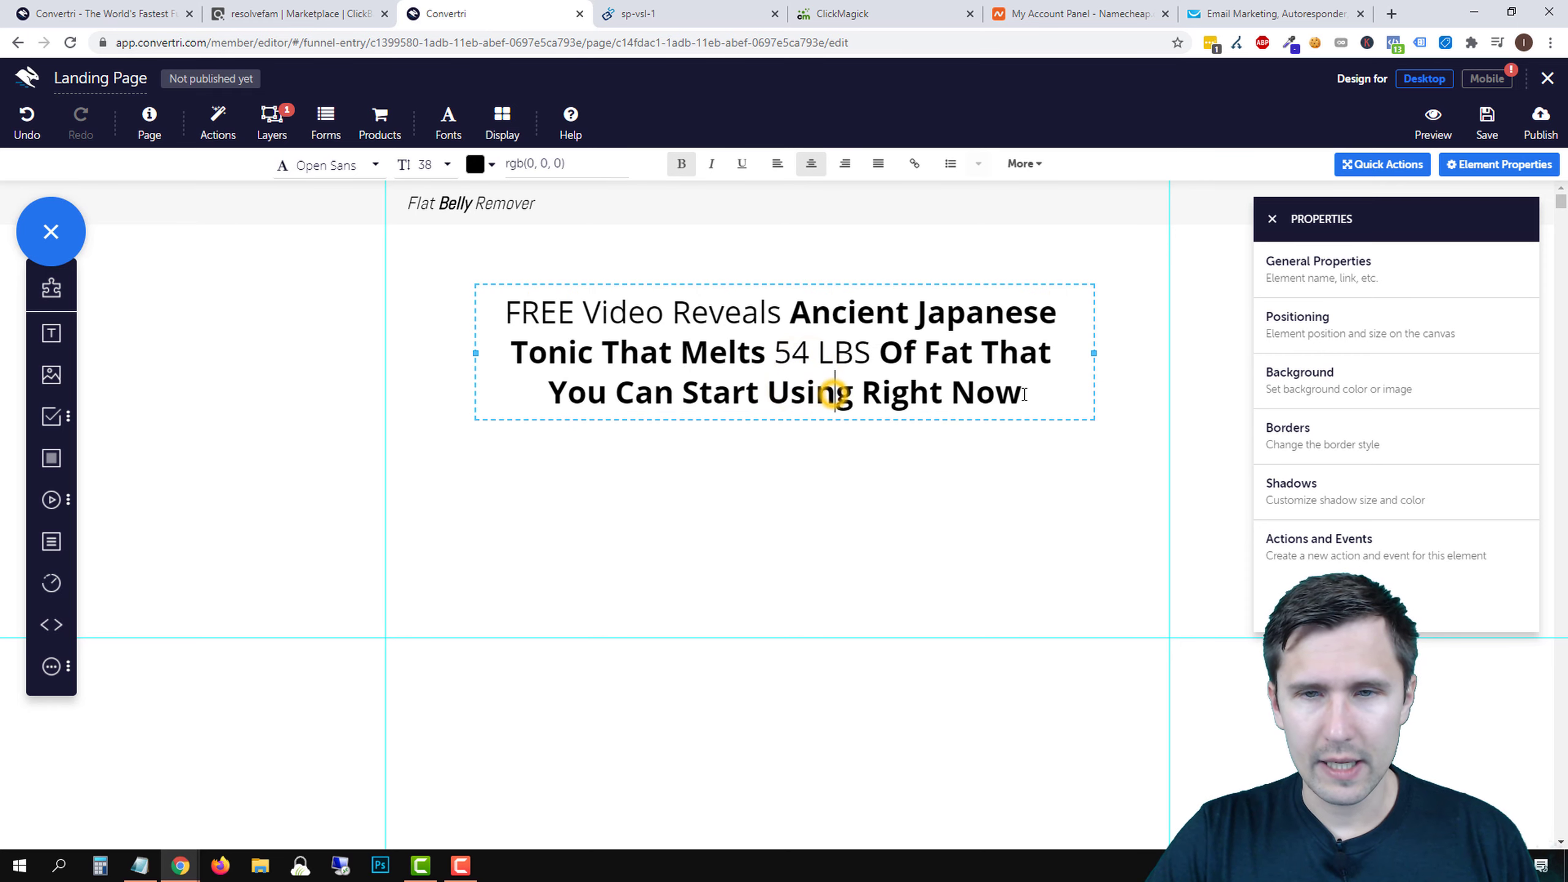
- Remove bold formatting from the whole headline
left_click_drag(1024, 393, 508, 315)
left_click(683, 164)
left_click(682, 164)
left_click(571, 343)
- Make FREE bold and colour '54 LBS' bright red
double_click(534, 312)
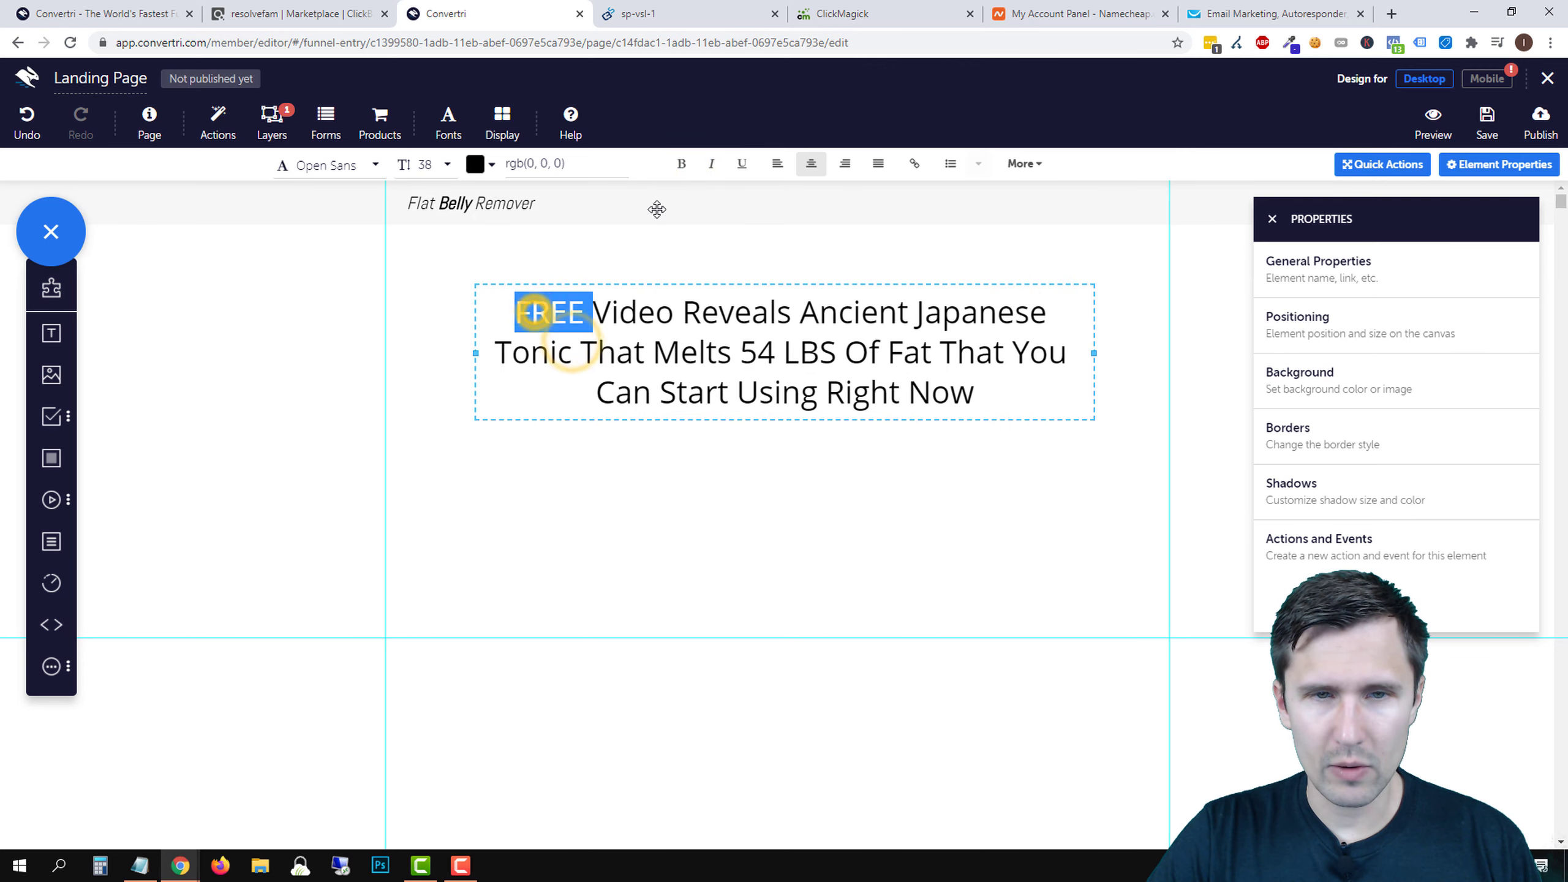
left_click(681, 163)
left_click(679, 6)
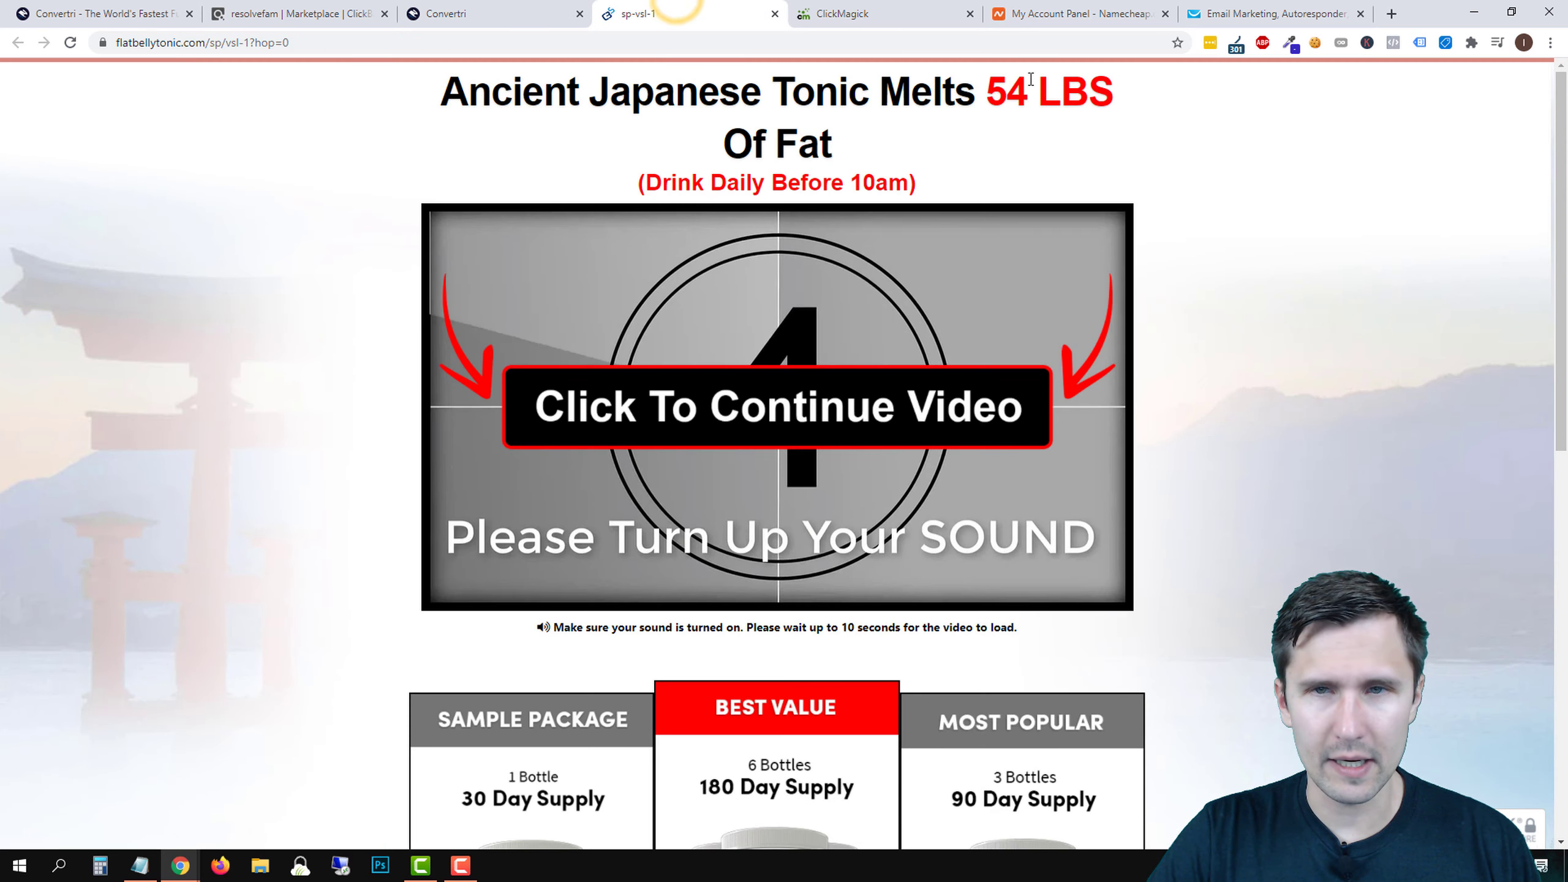
left_click(503, 14)
left_click_drag(739, 352, 831, 349)
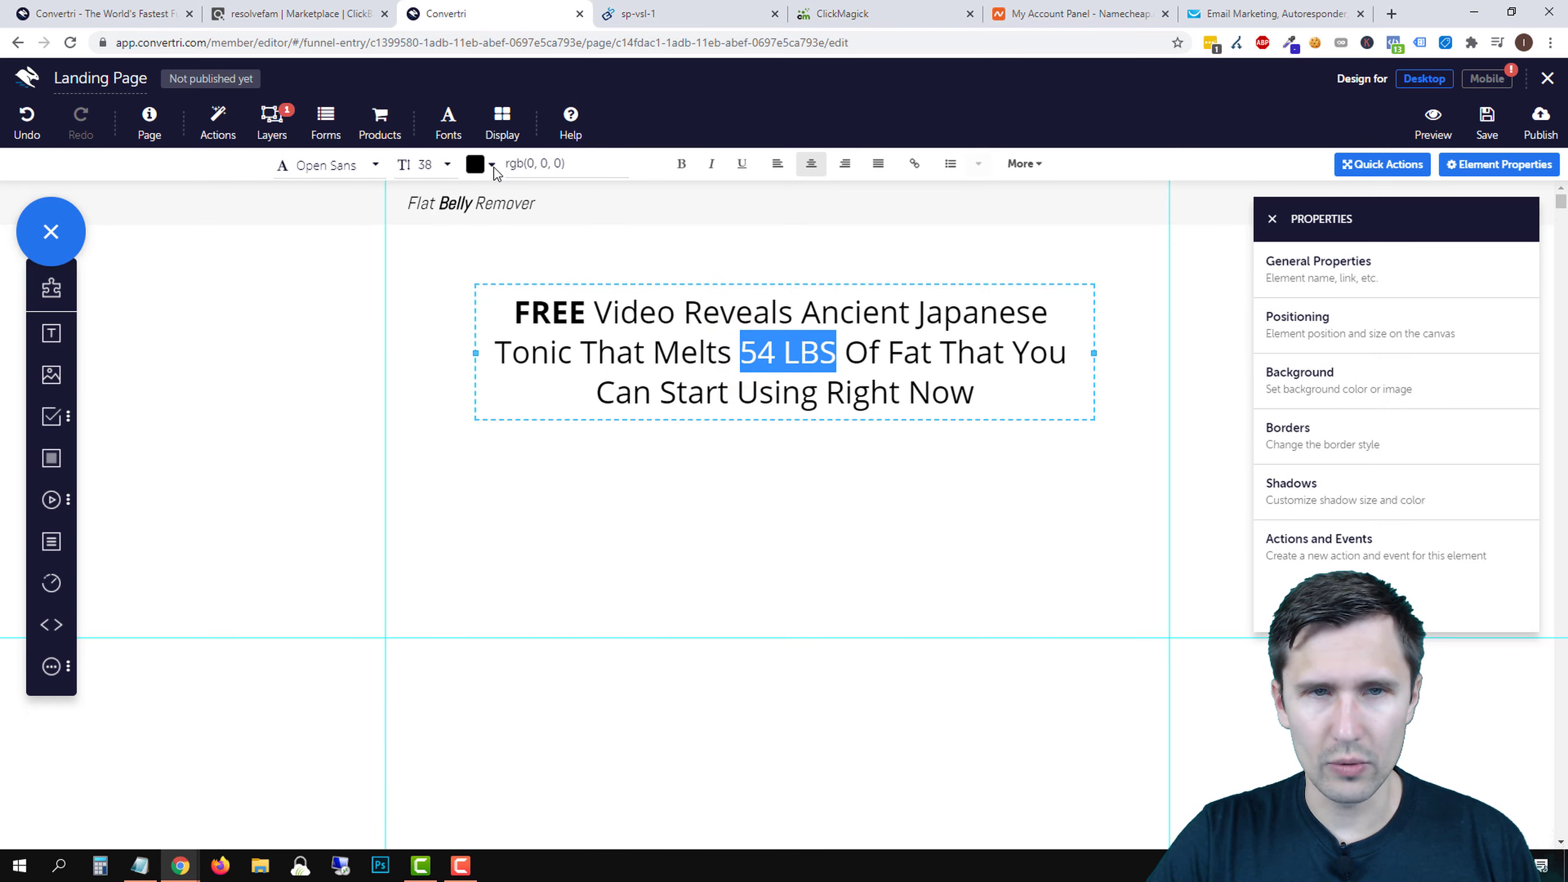
left_click(494, 166)
left_click_drag(1389, 237, 1516, 155)
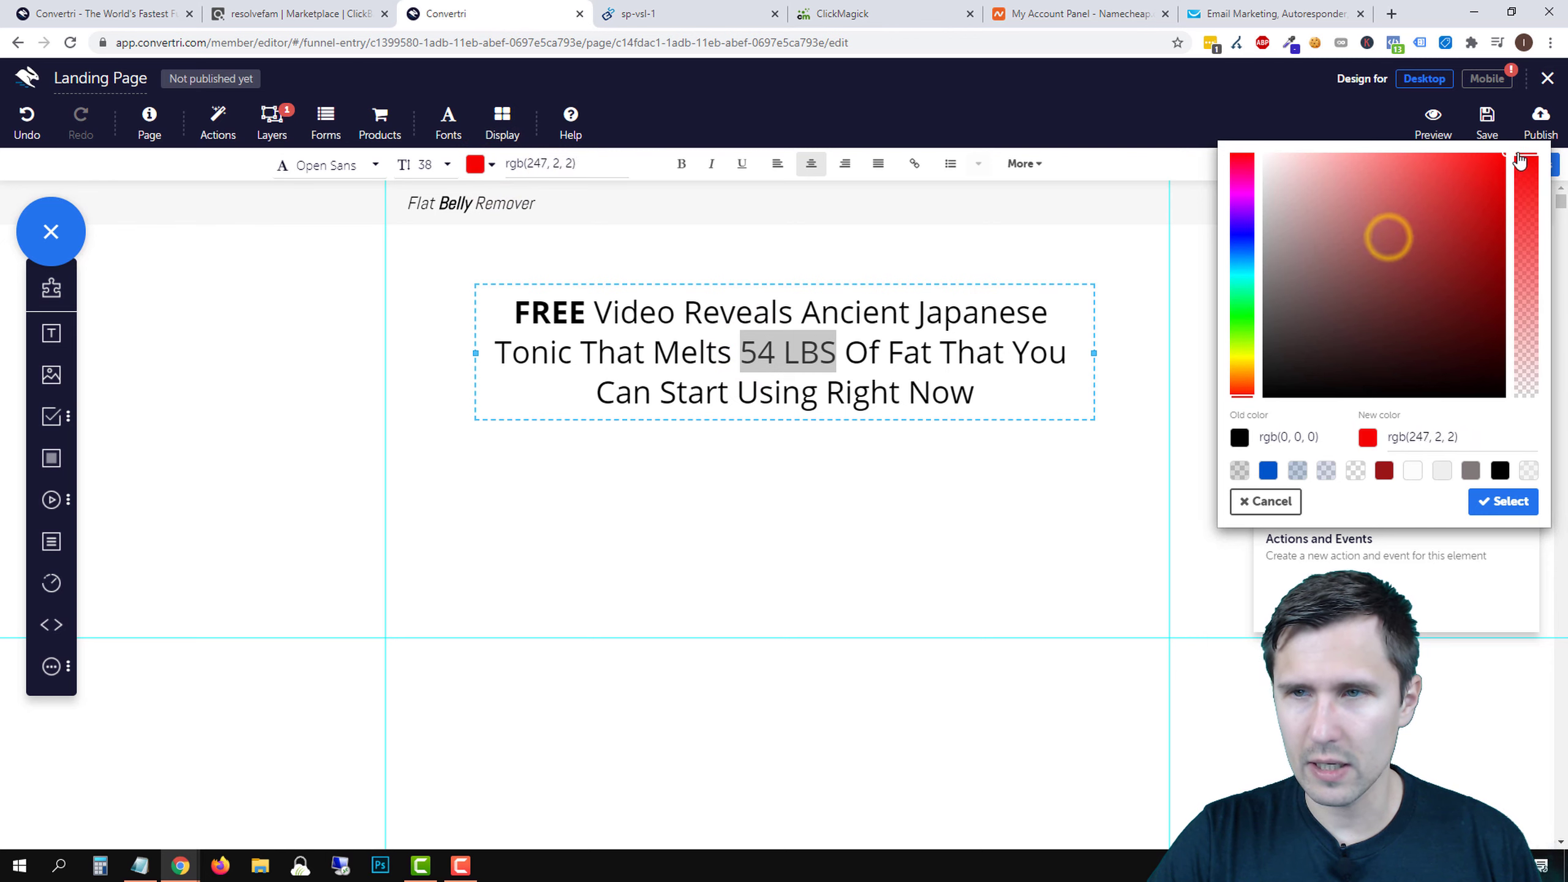
left_click(1503, 501)
left_click(946, 458)
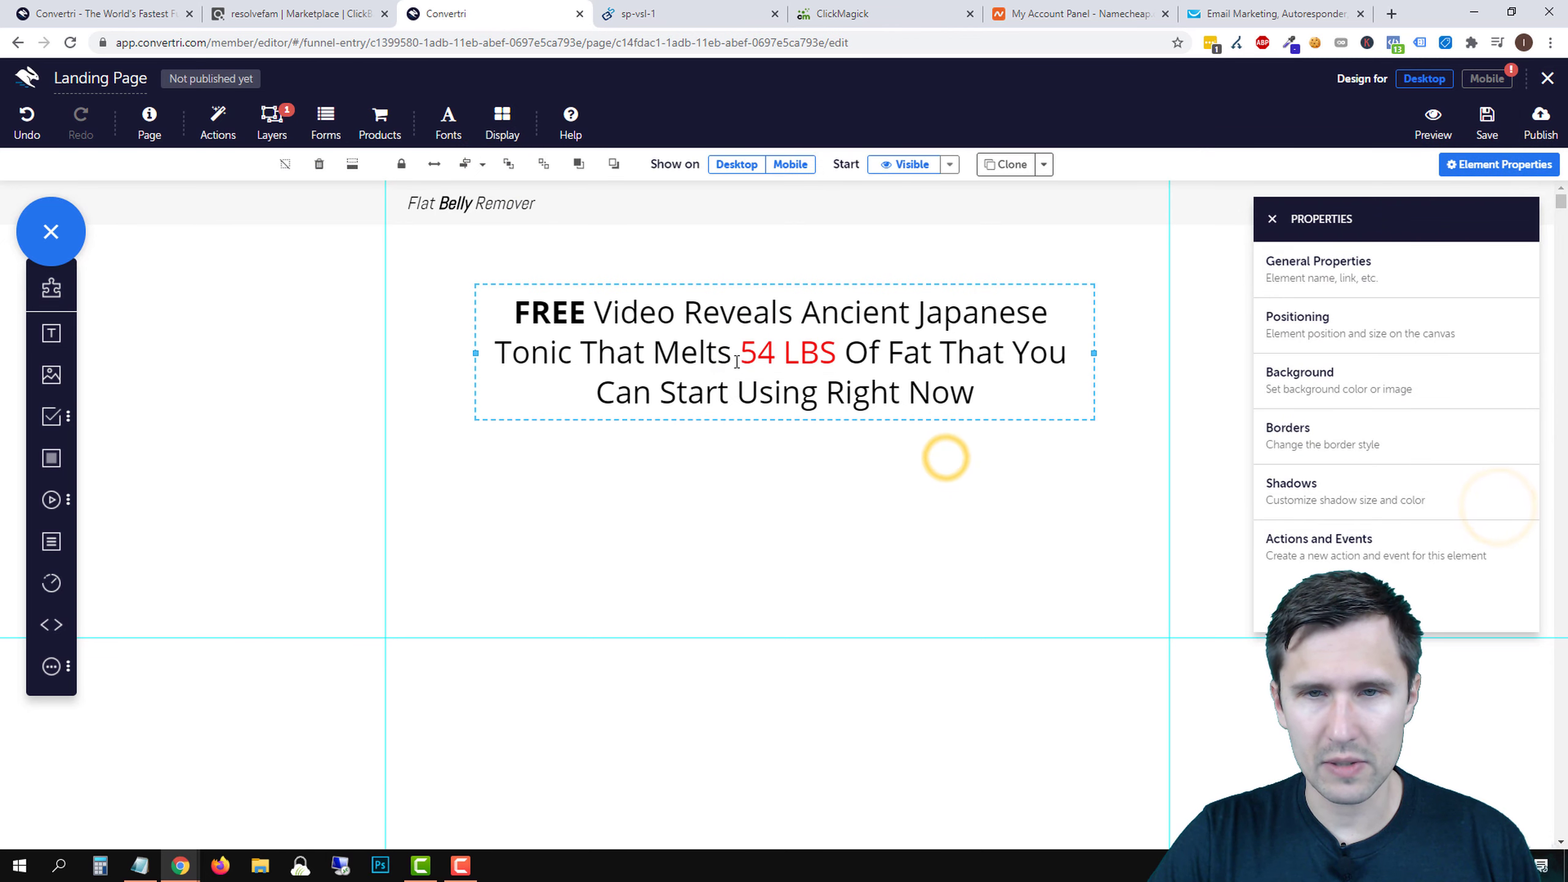
- Make '54 LBS' bold and underline FREE
left_click(738, 358)
left_click_drag(740, 352, 836, 352)
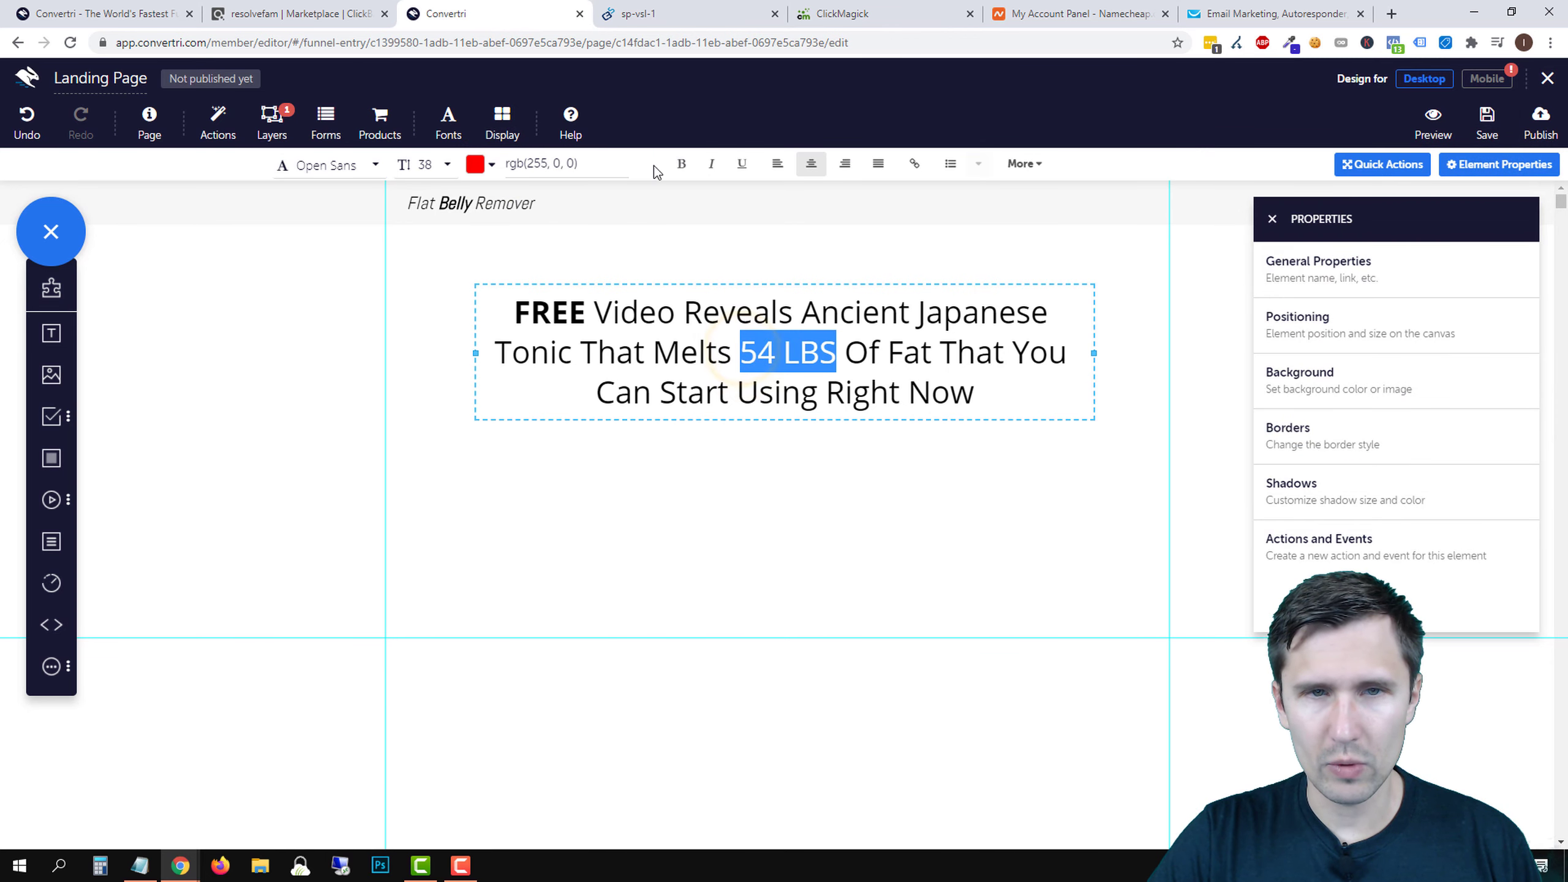
left_click(682, 163)
double_click(580, 312)
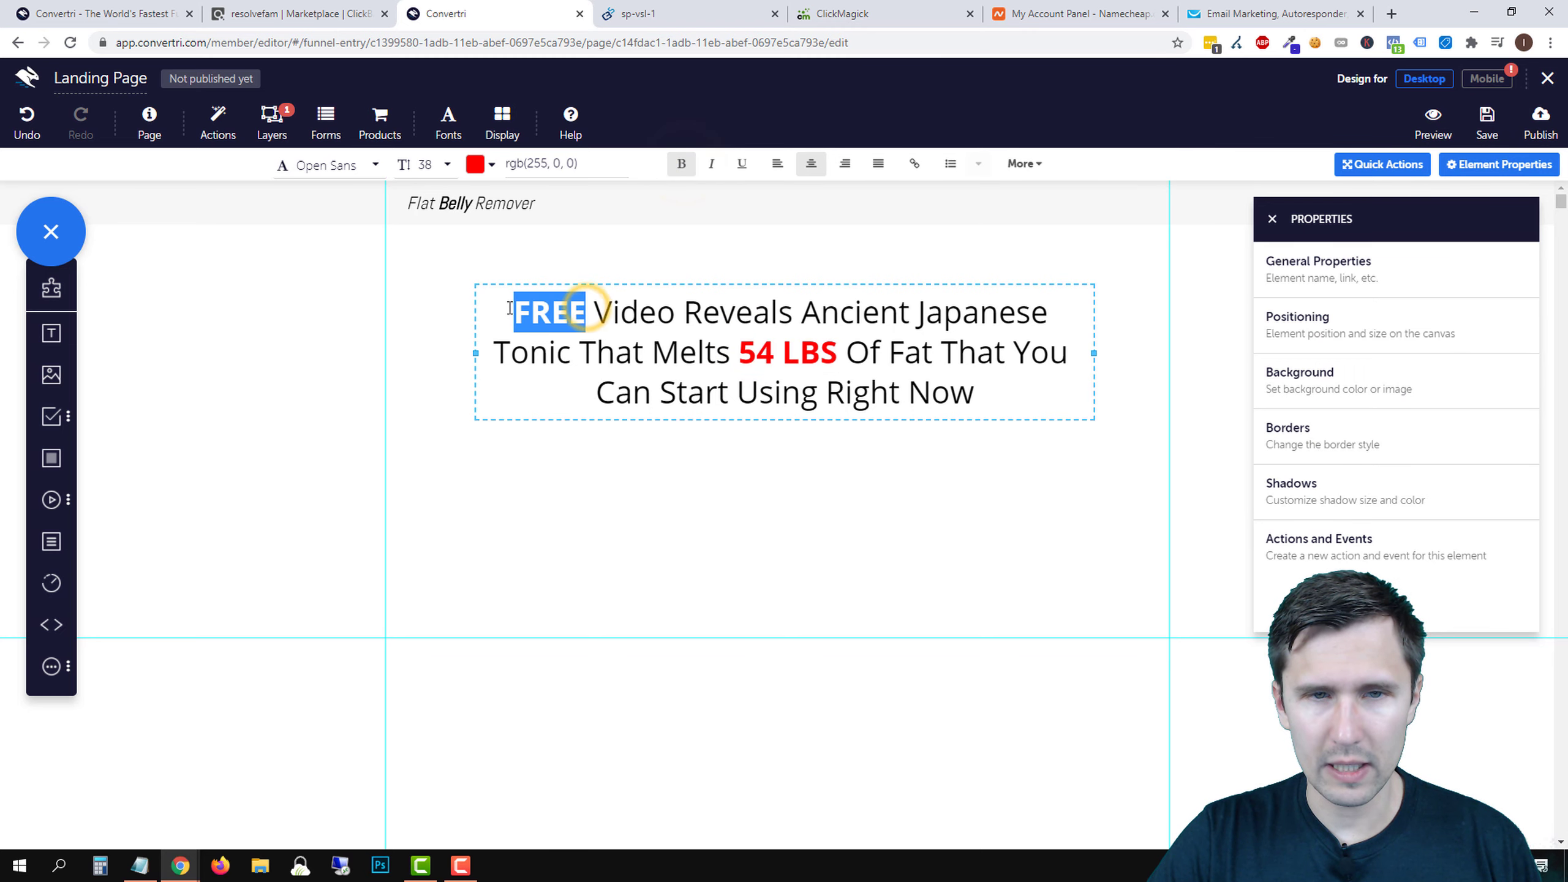
left_click(741, 163)
left_click(728, 461)
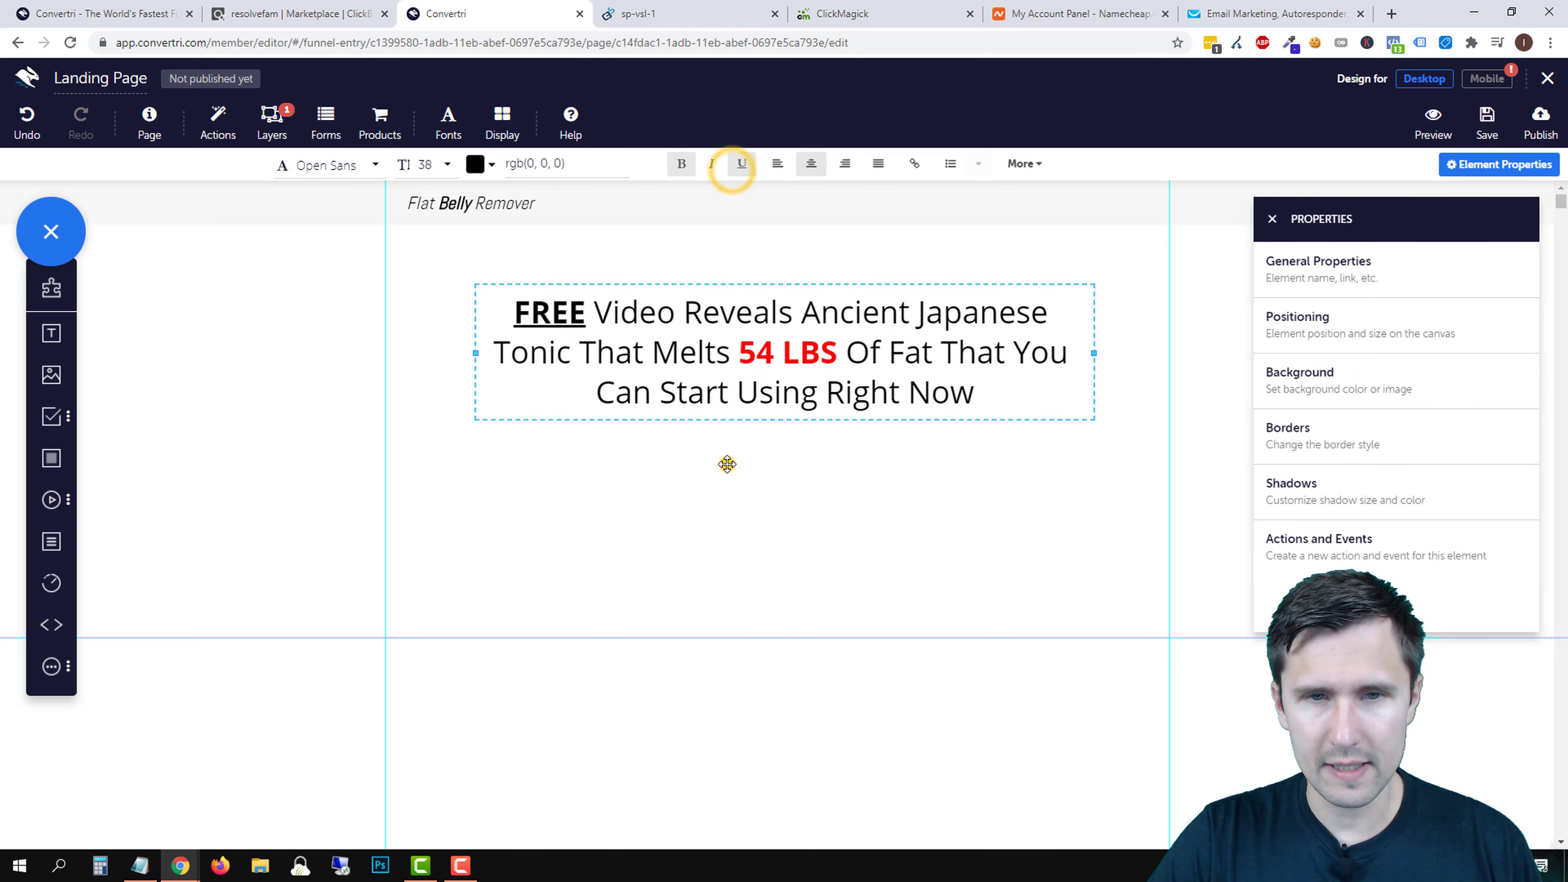
- Italicise the closing phrase 'You Can Start Using Right Now'
left_click(901, 350)
left_click_drag(665, 393, 800, 392)
left_click_drag(1015, 350, 1040, 383)
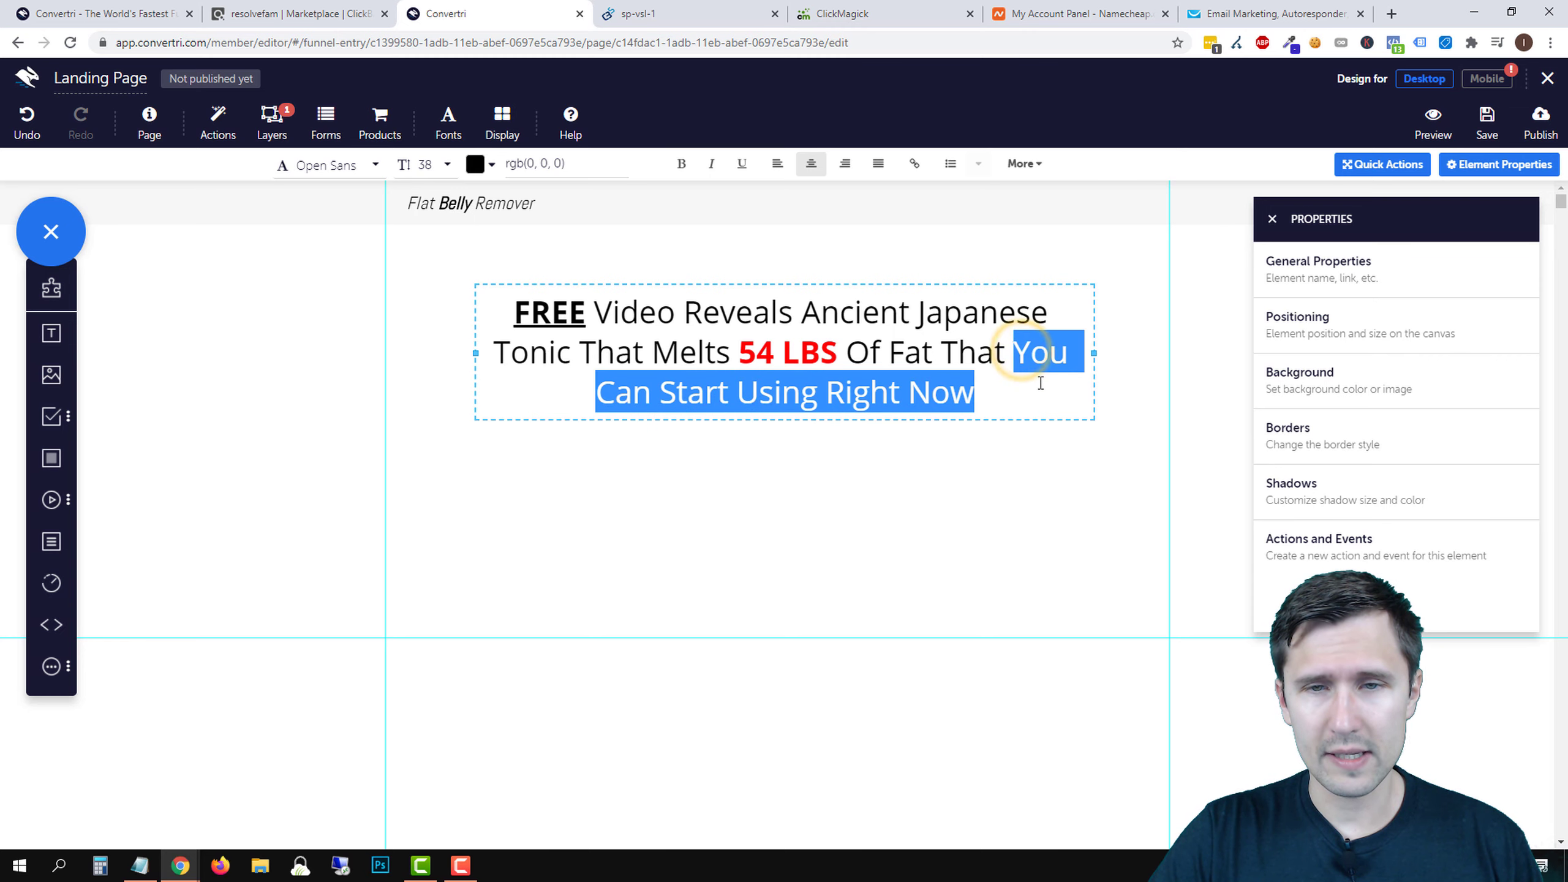
left_click(711, 163)
- Resize the headline box to three lines and centre it horizontally
left_click(886, 247)
left_click(911, 351)
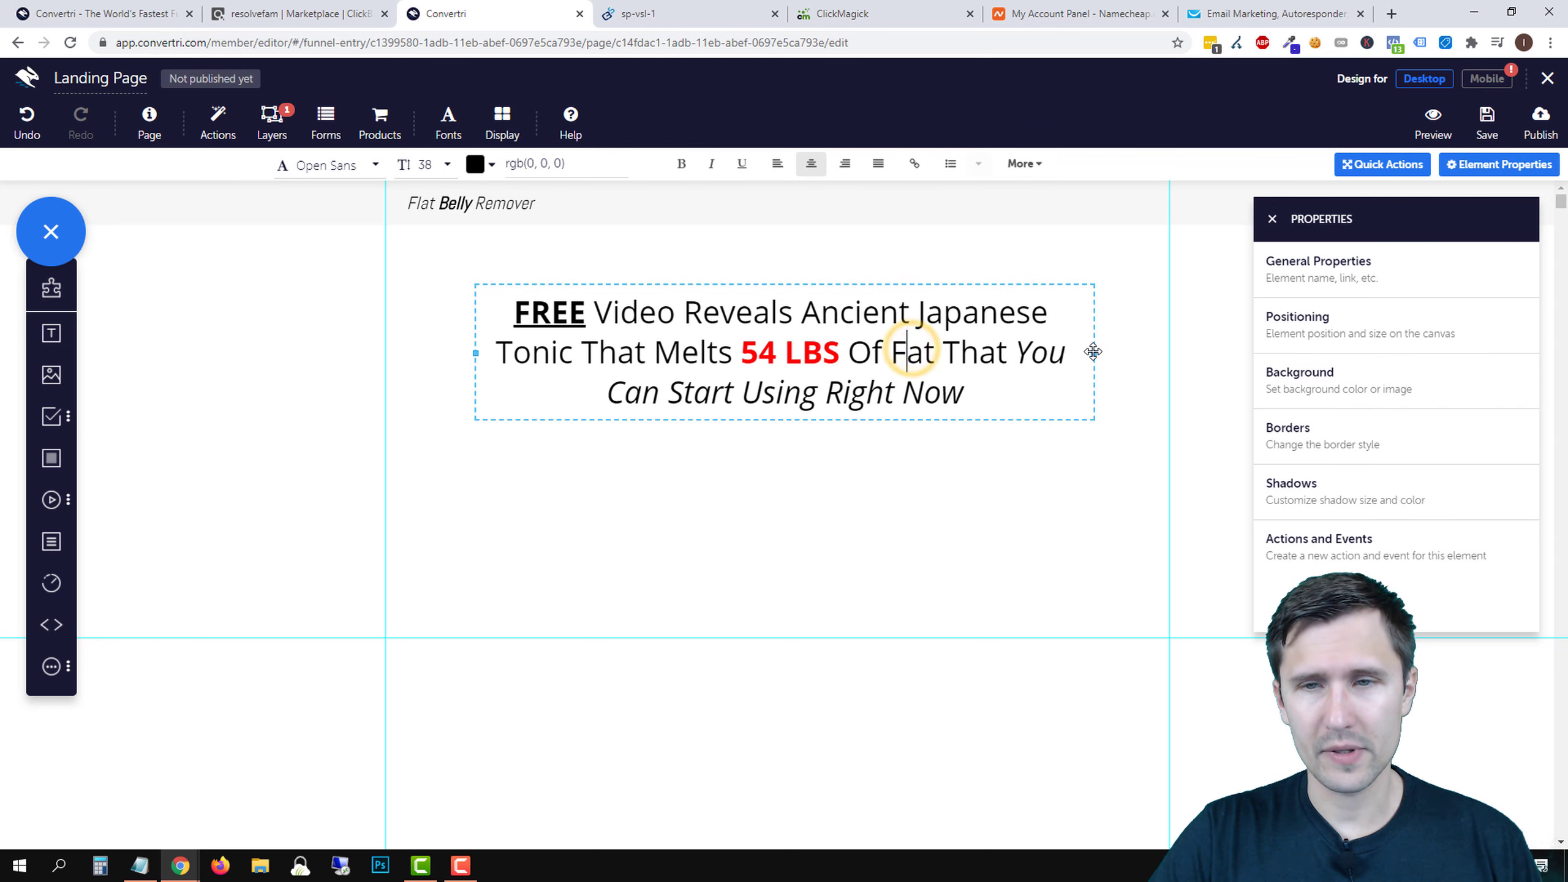
left_click_drag(1094, 351, 1247, 369)
left_click_drag(928, 282, 825, 278)
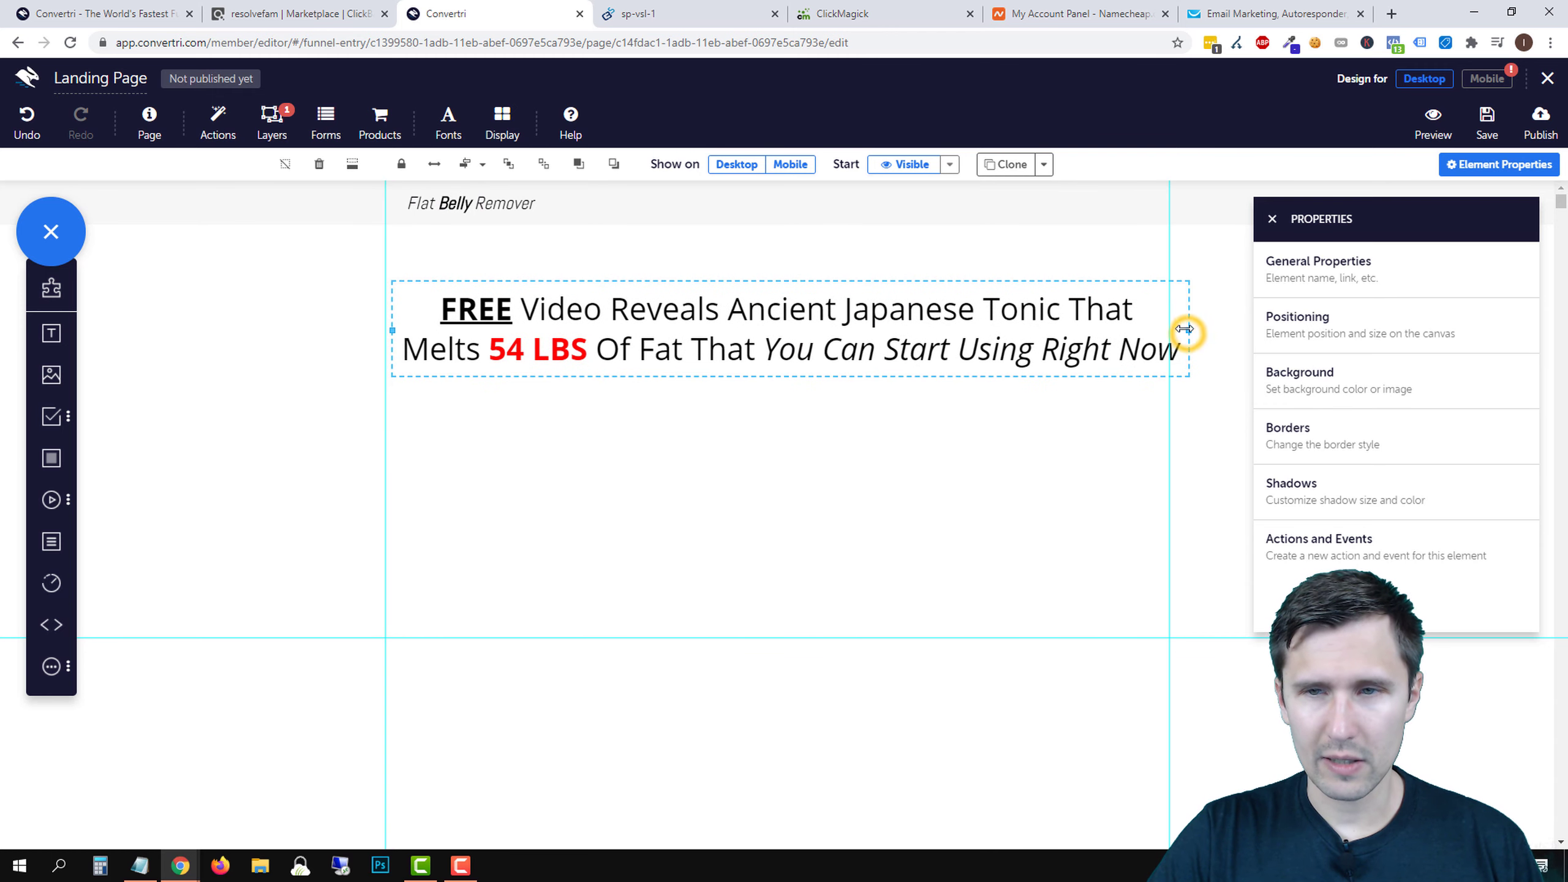
left_click_drag(1184, 328, 982, 350)
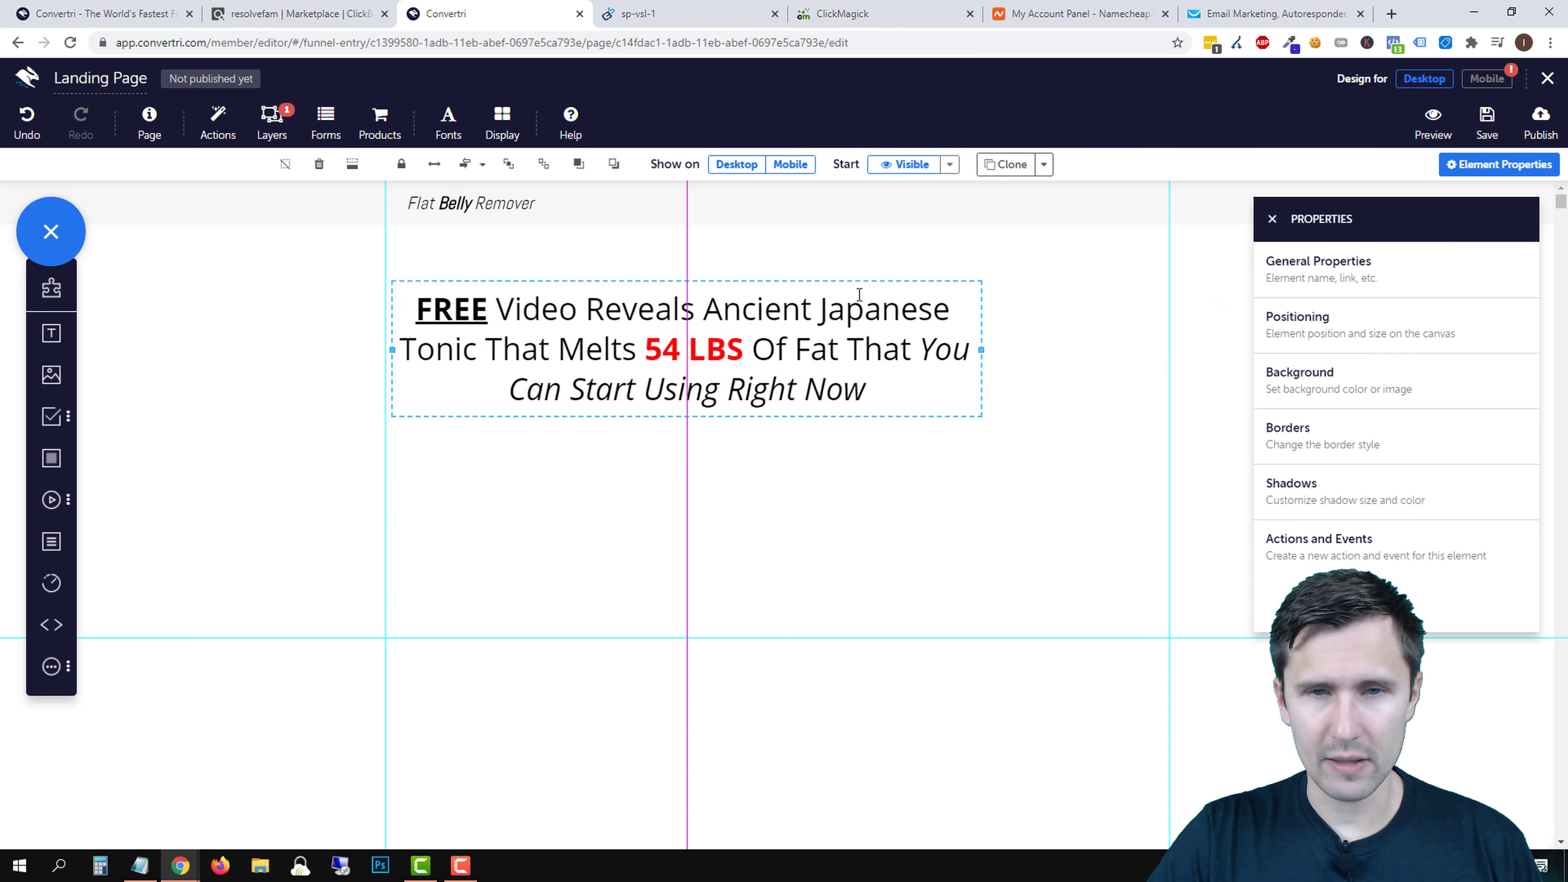
left_click_drag(850, 284, 899, 291)
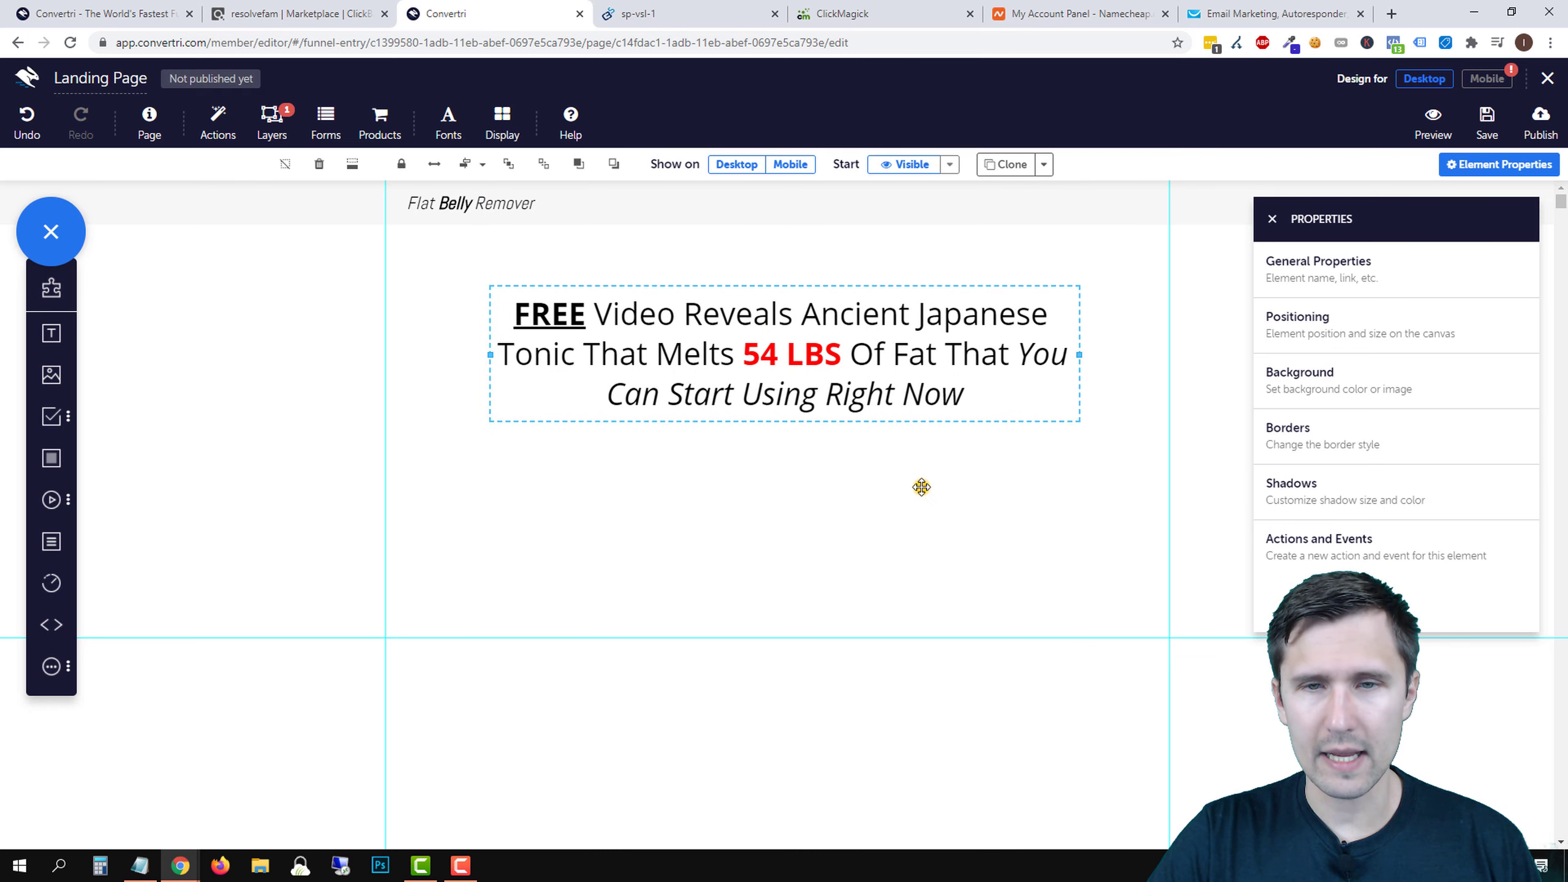
left_click(921, 487)
- Add a new empty text box below the headline
left_click(1270, 219)
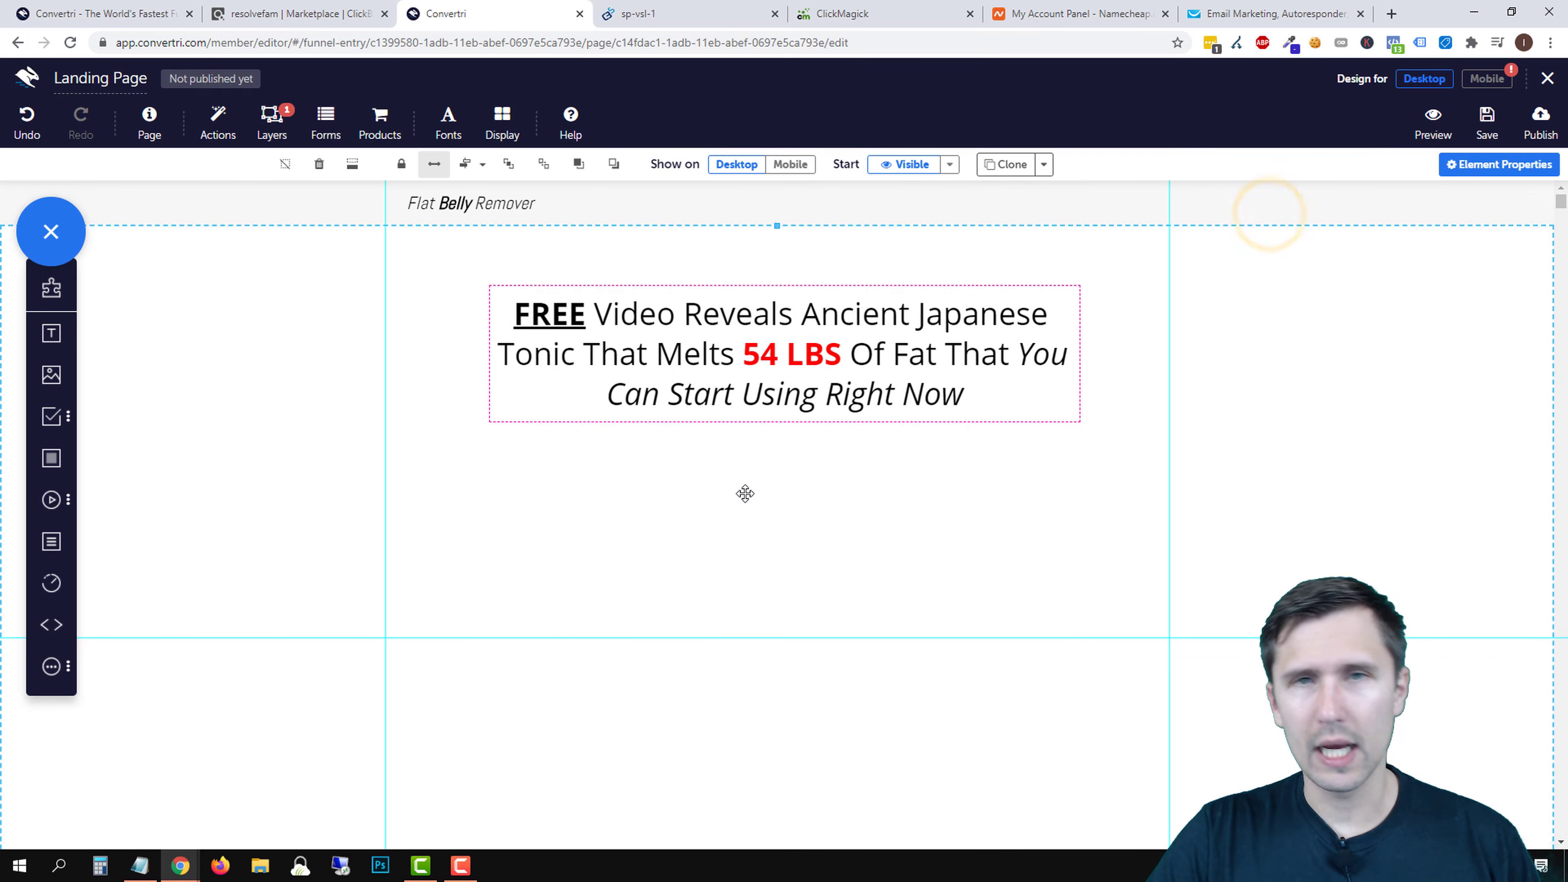
left_click_drag(51, 334, 639, 469)
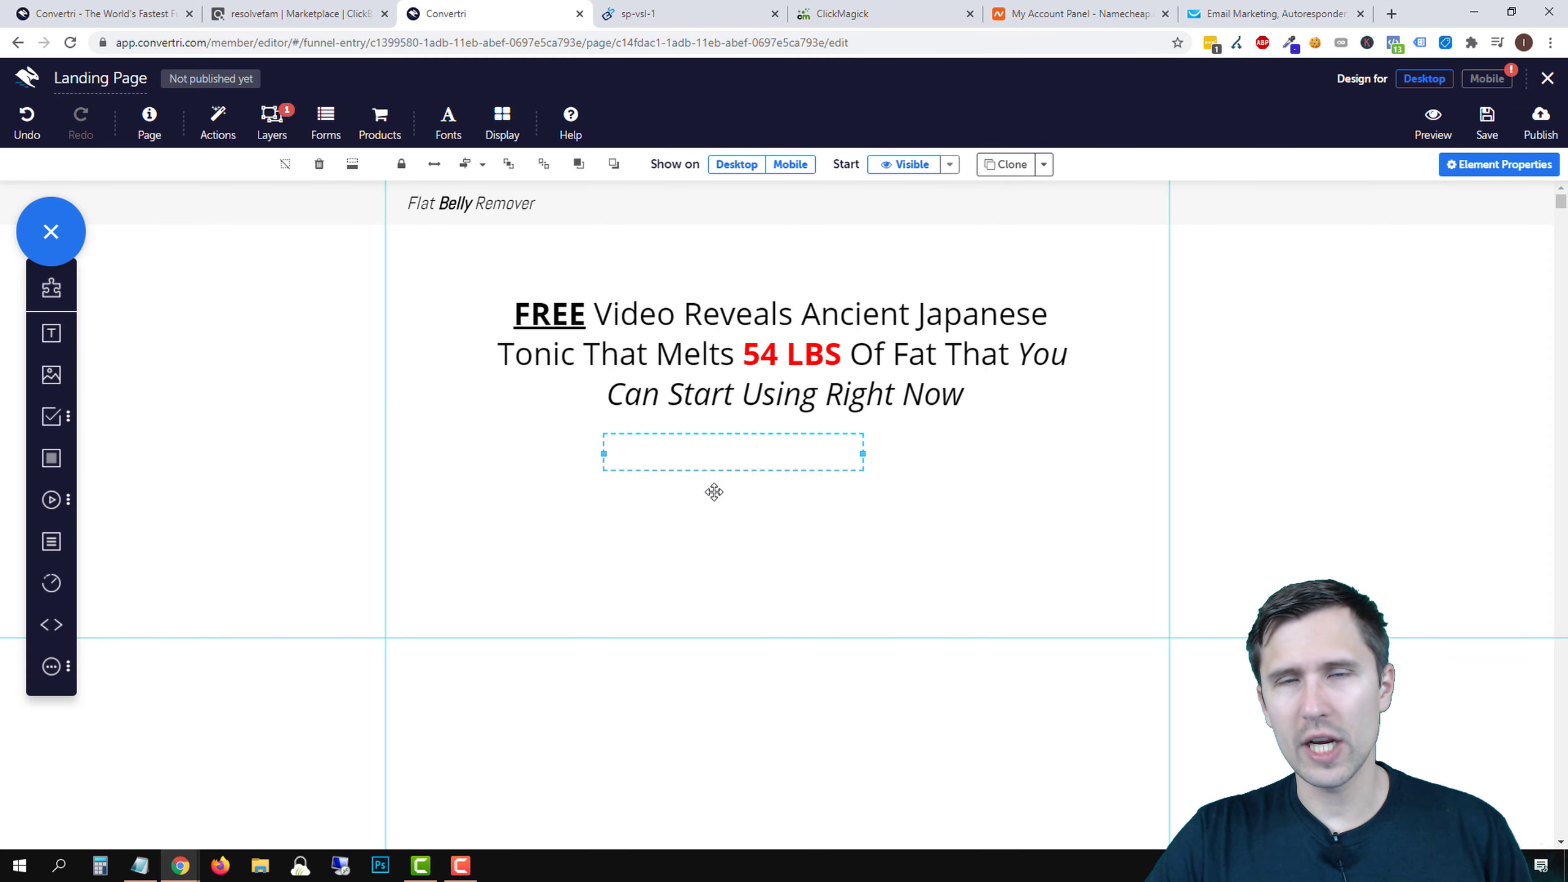
double_click(716, 328)
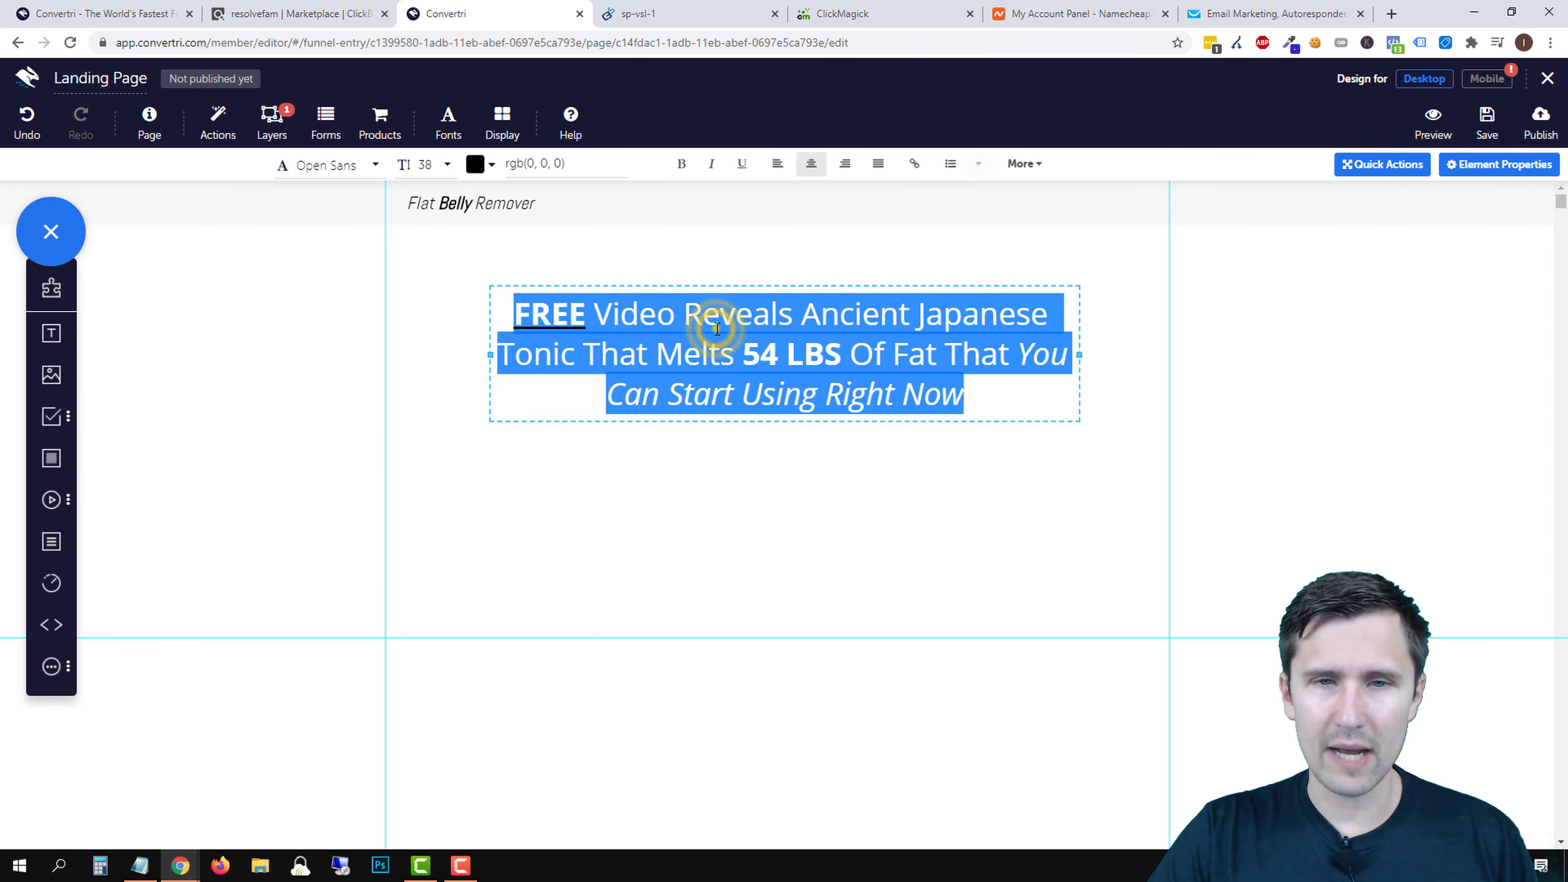
left_click(589, 490)
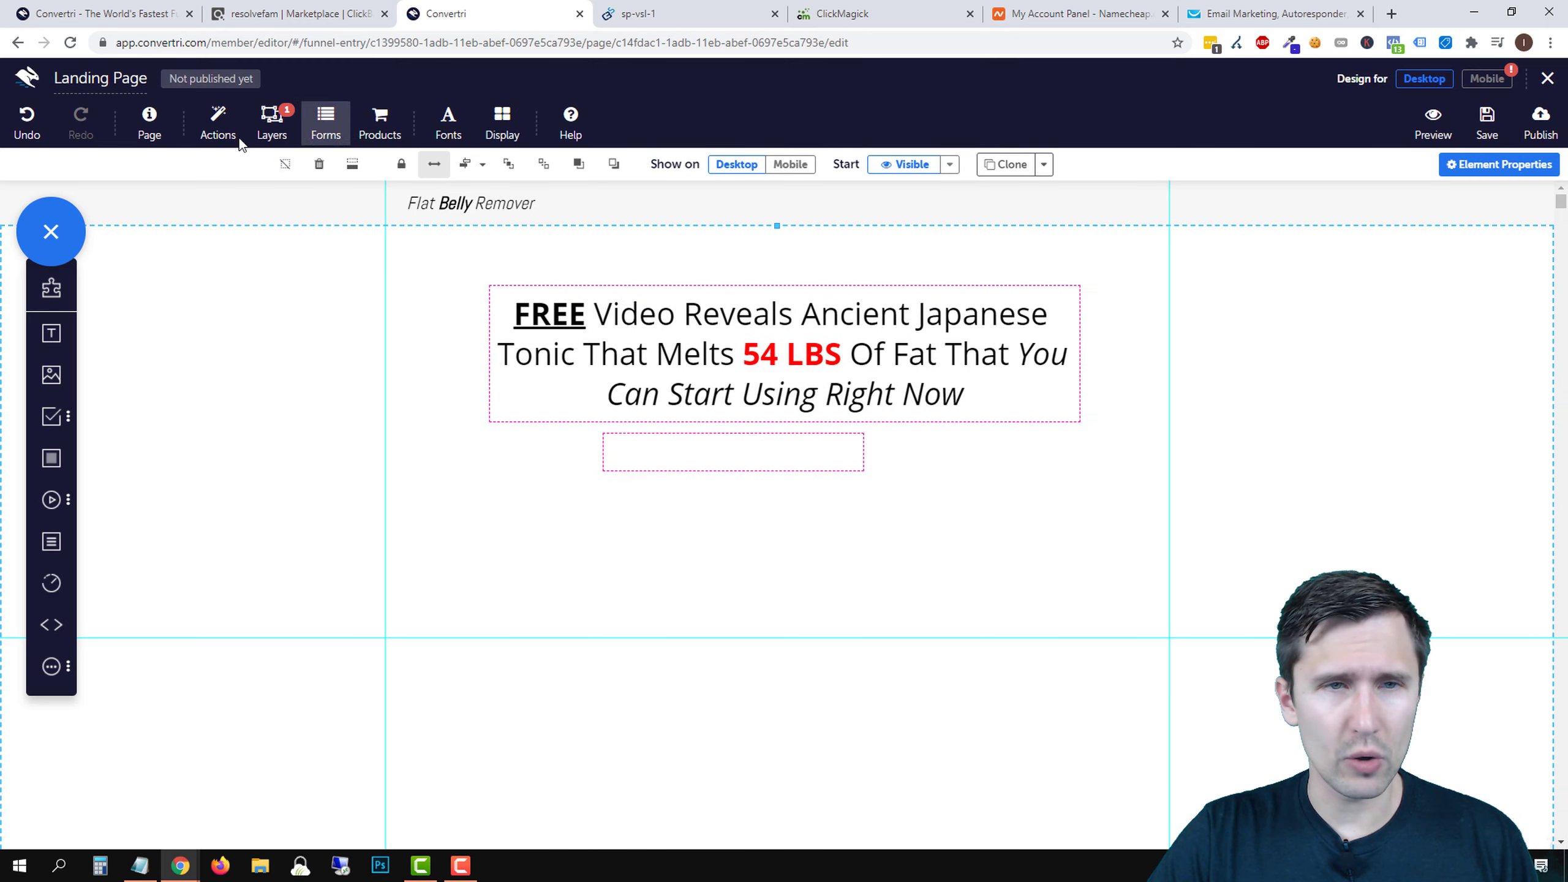
- Set the page's default Paragraph text style font to Open Sans
left_click(151, 127)
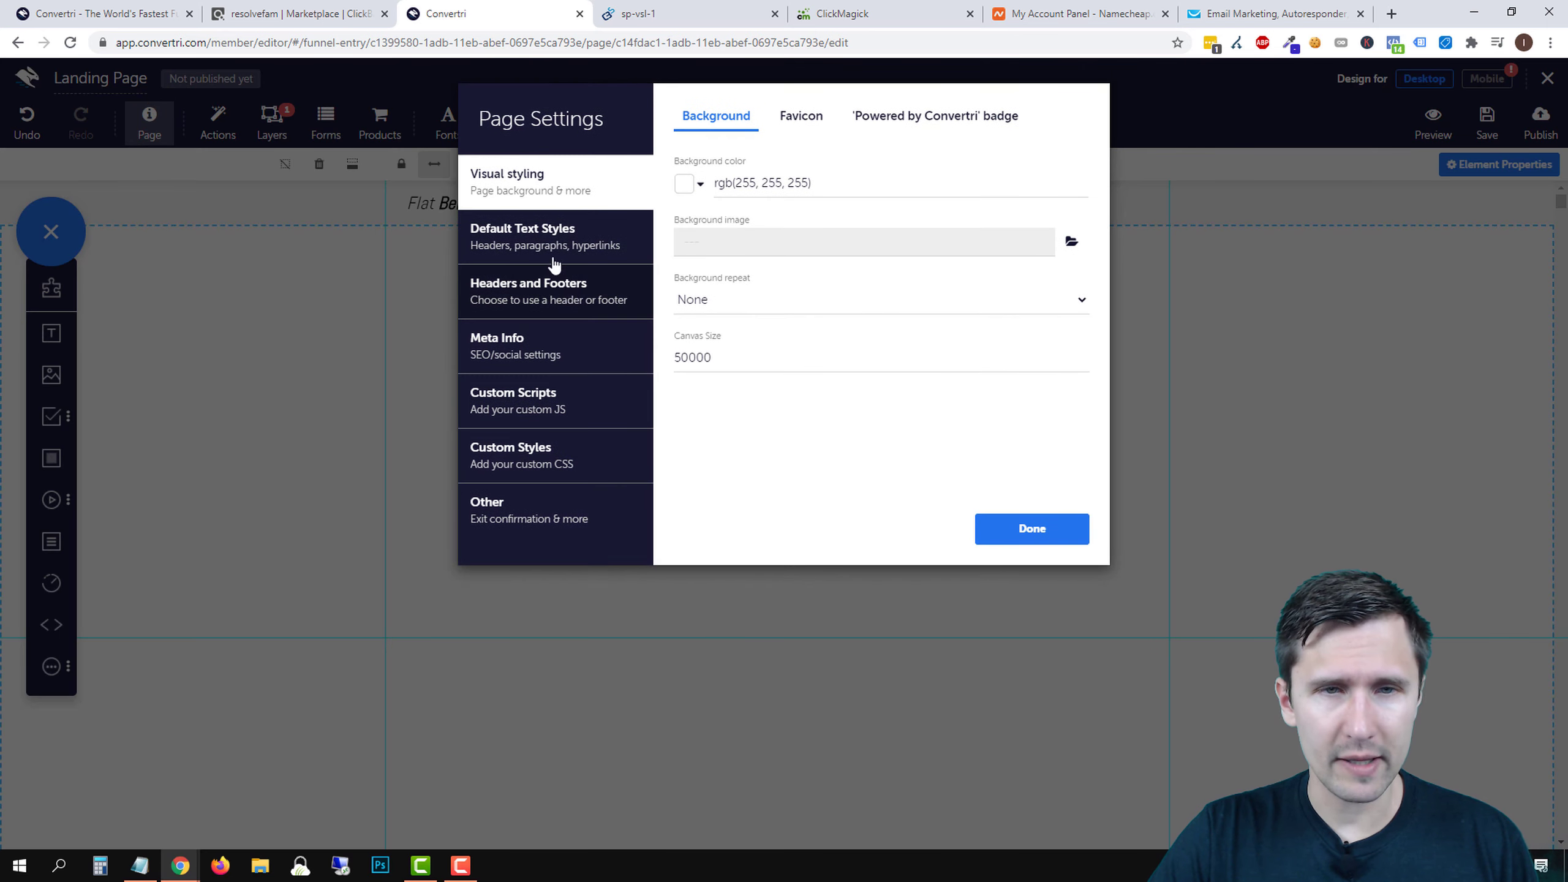
left_click(541, 252)
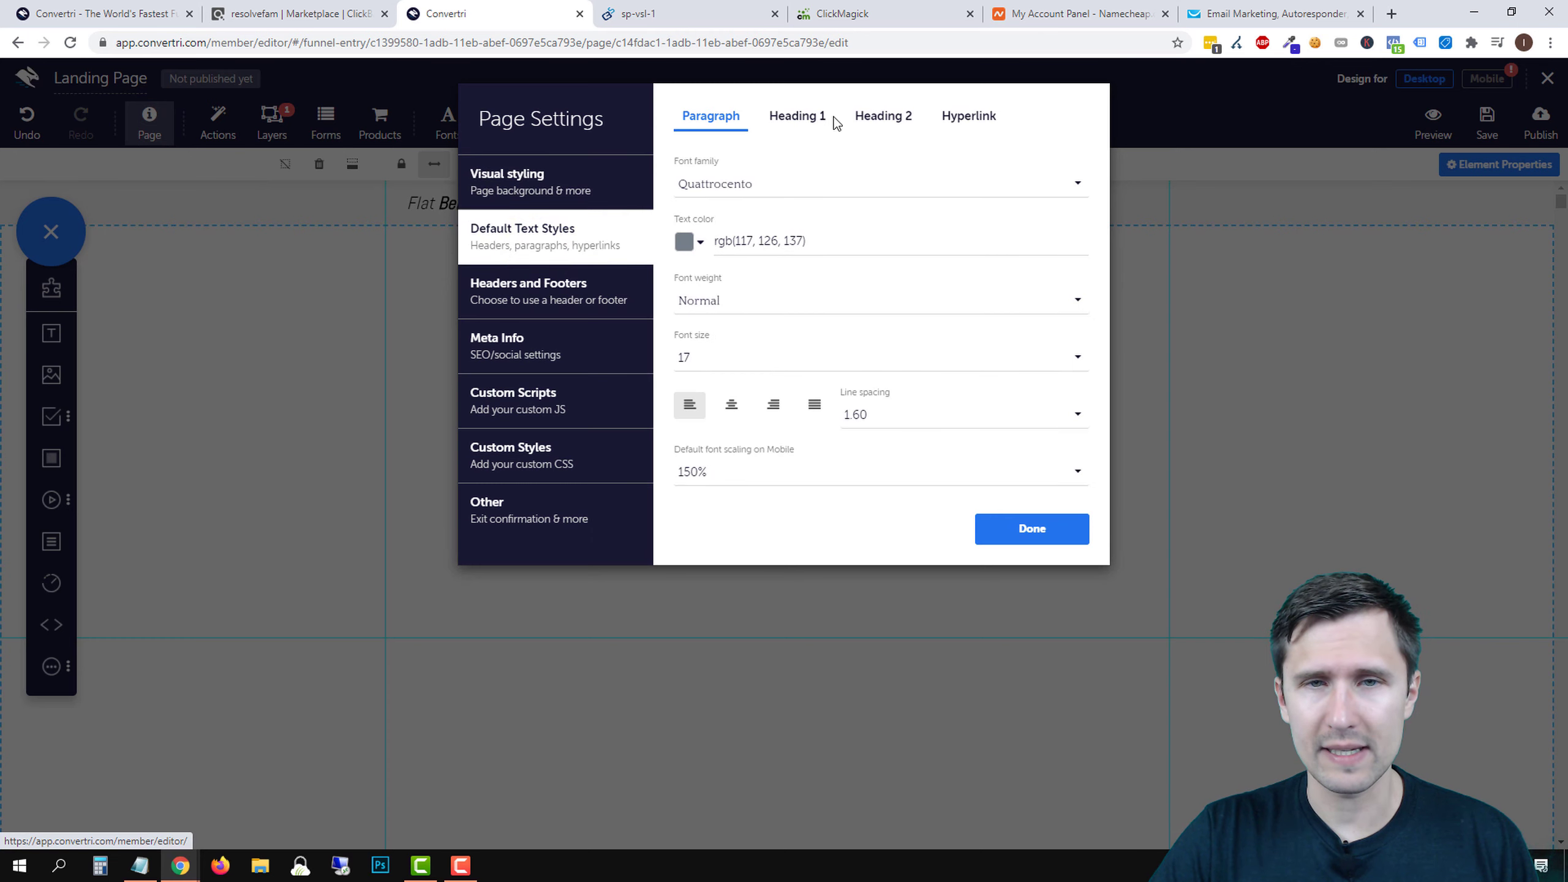
left_click(733, 195)
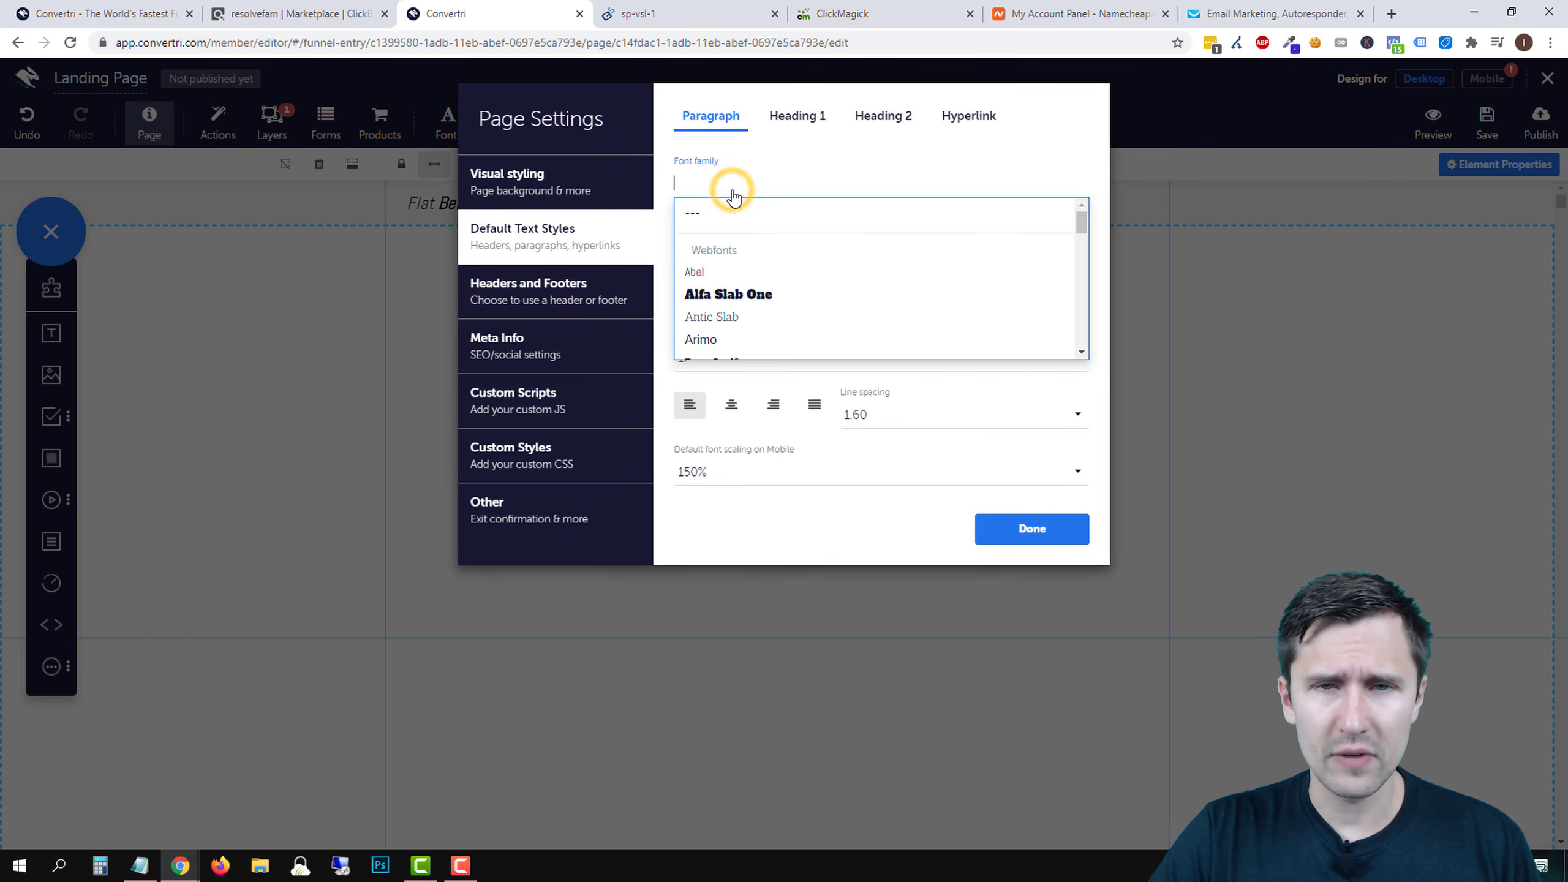
type("sans")
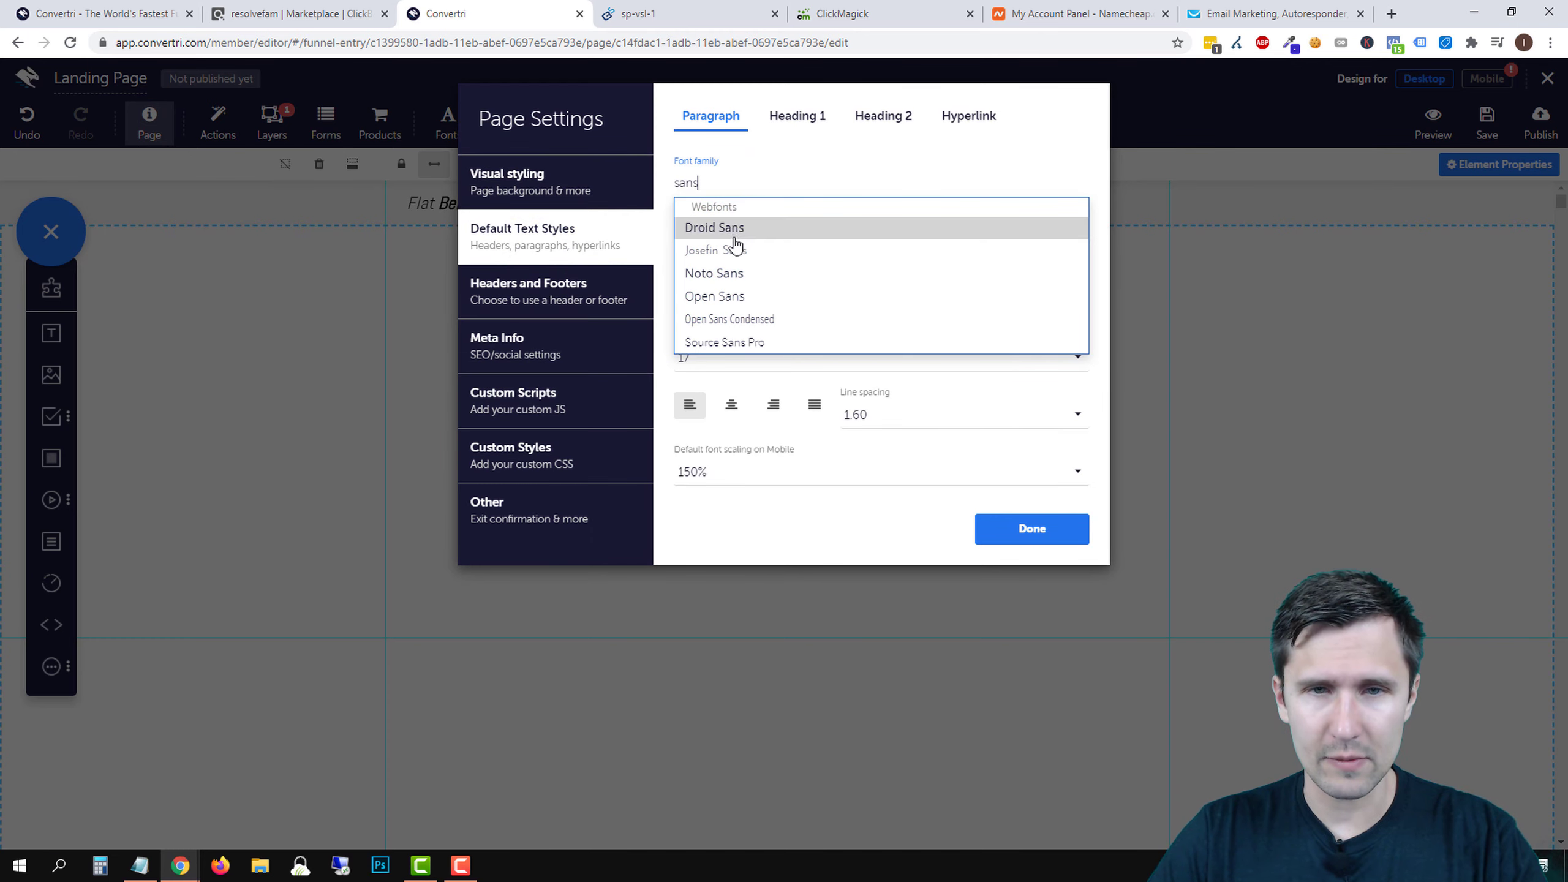
left_click(738, 297)
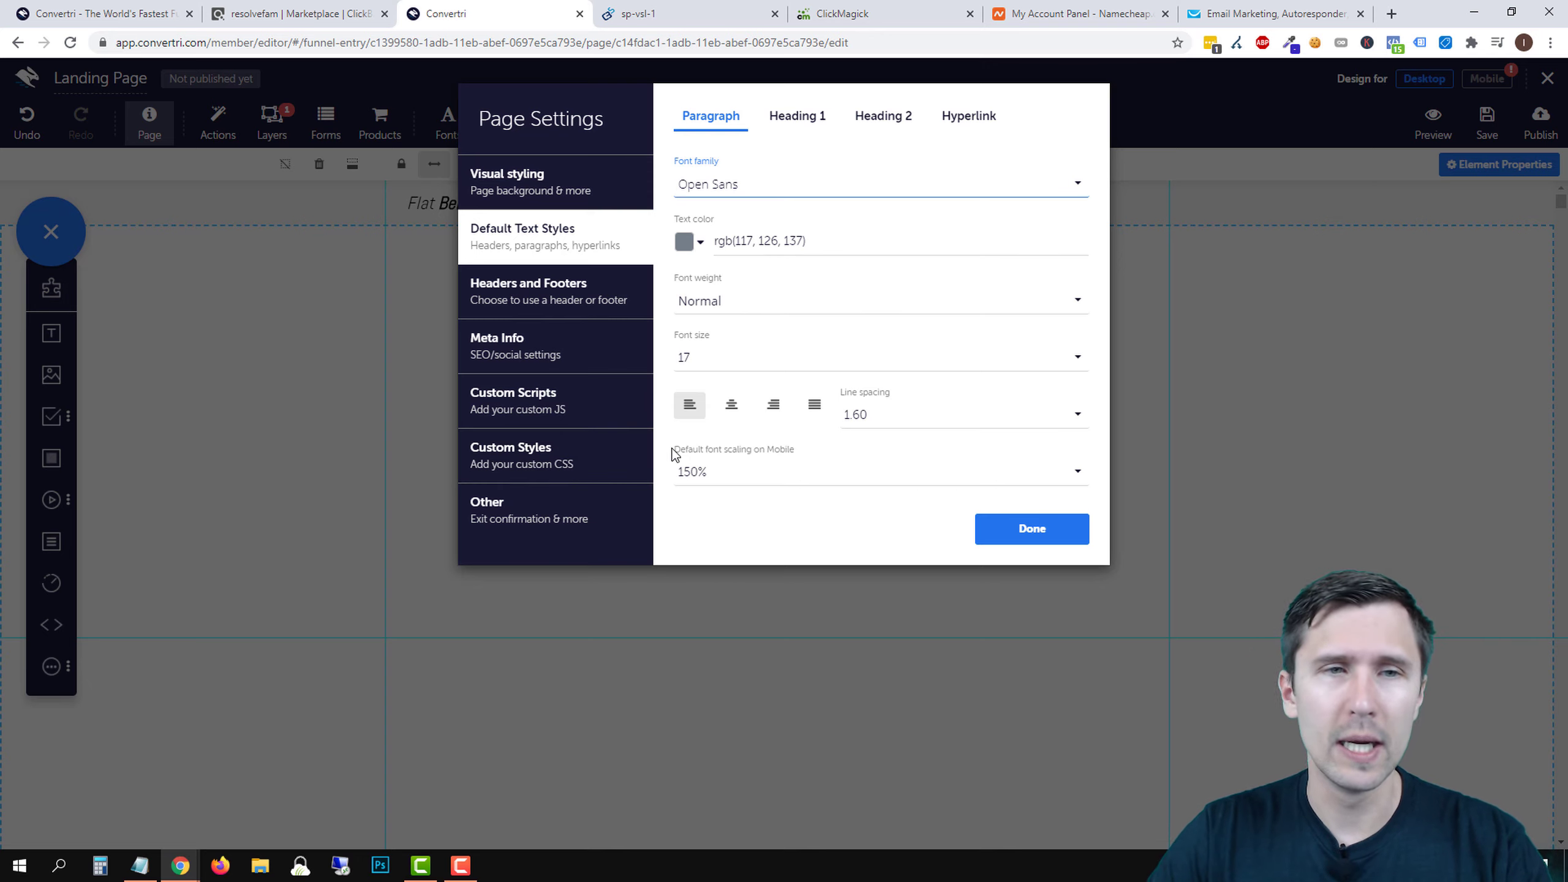
left_click(1043, 532)
left_click(706, 447)
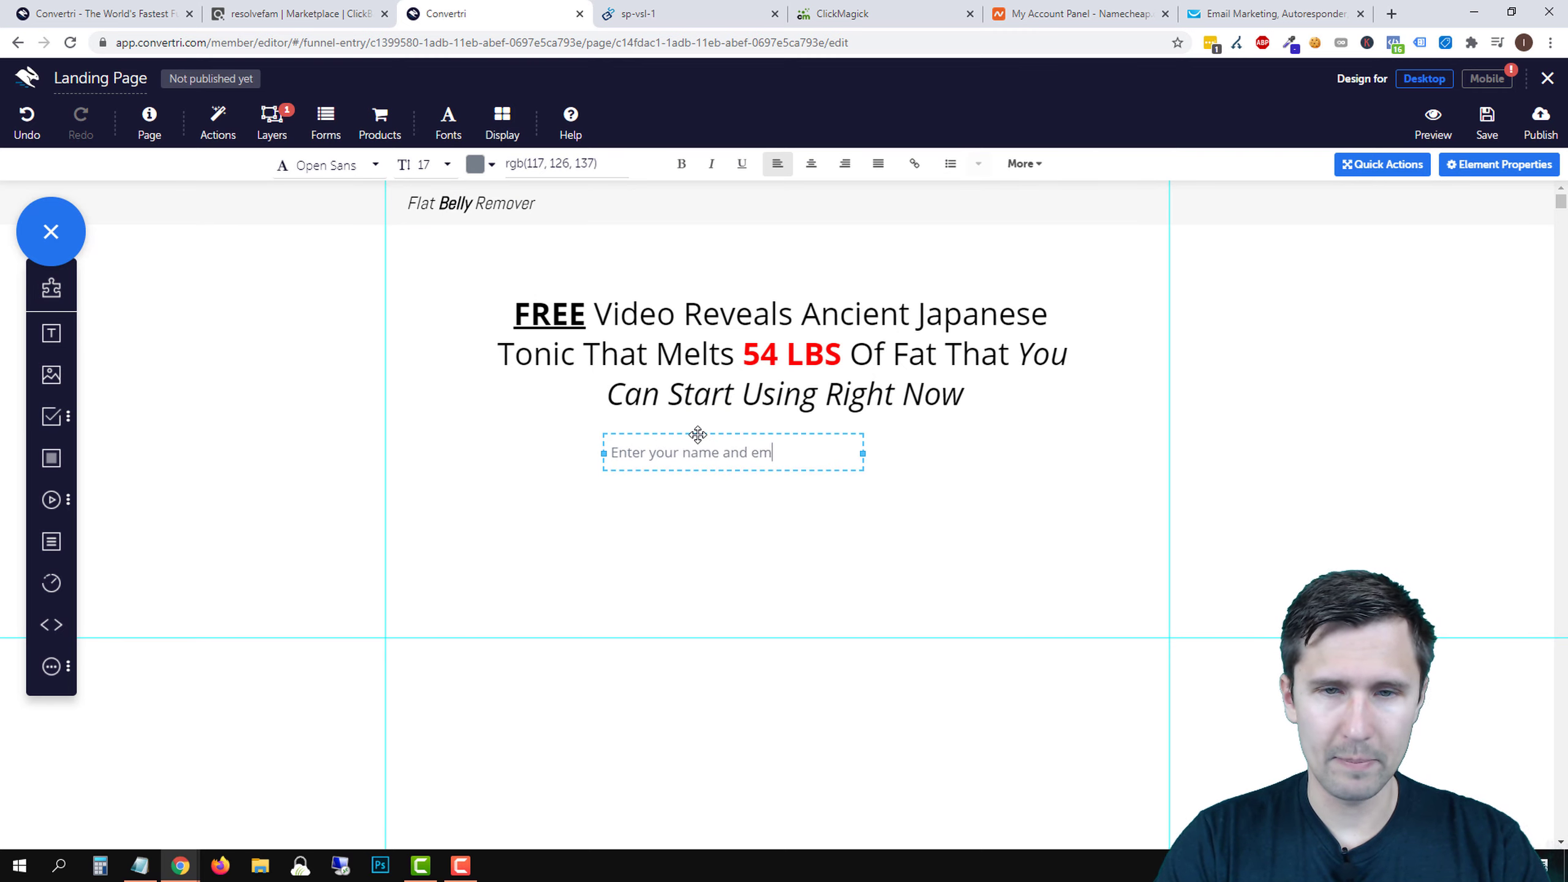
- Type 'Enter your name and email below and I'll send you the free video', widen to one line, centre it
type("Enter your name and email below and I'll send you the free video")
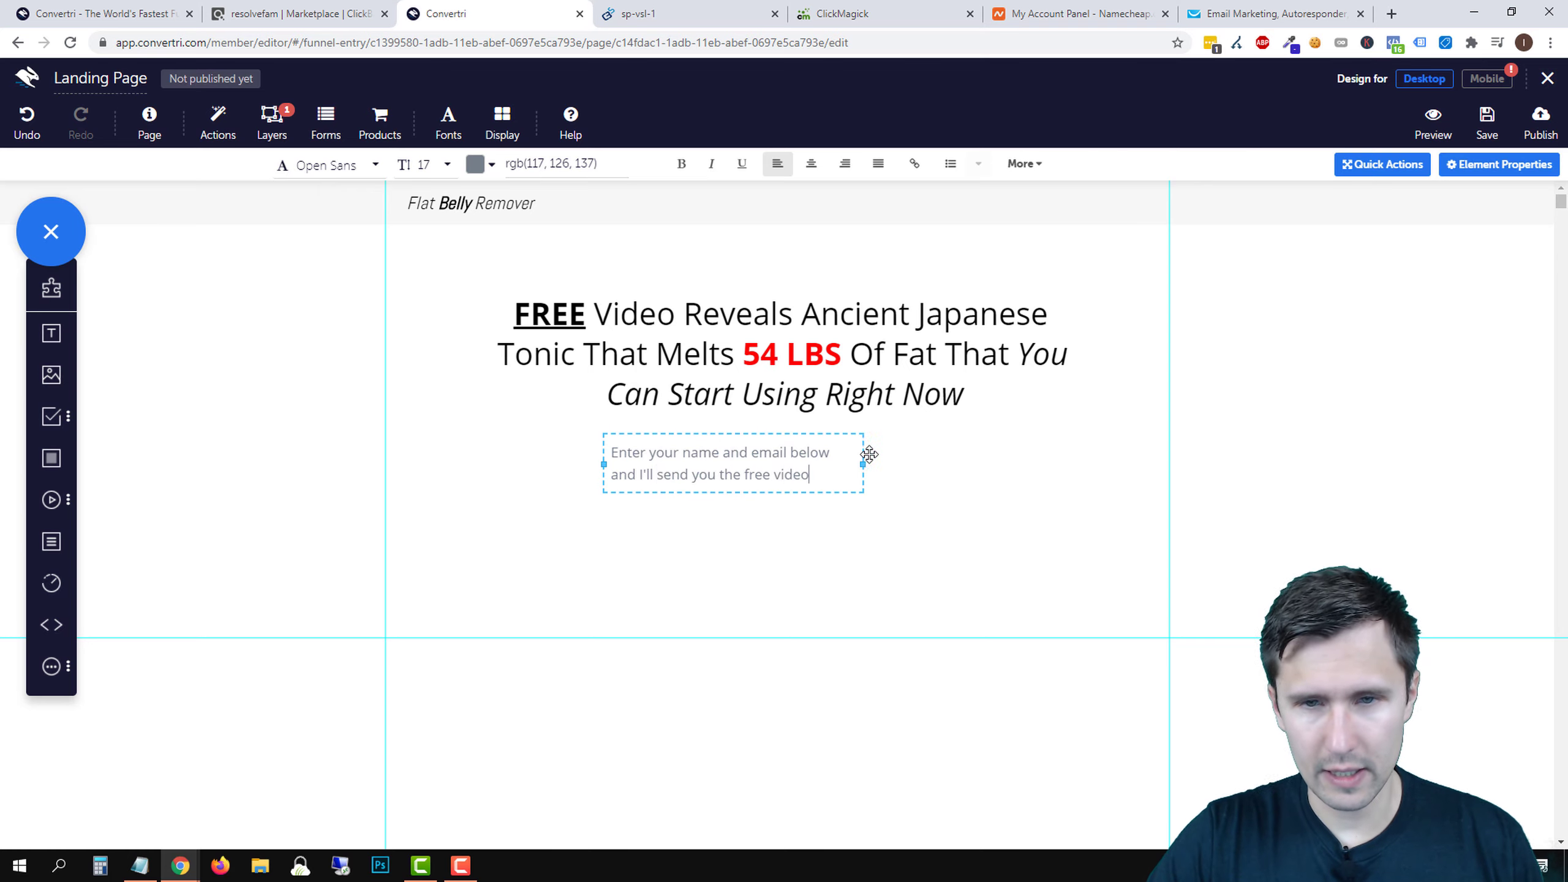
left_click_drag(863, 464, 1045, 463)
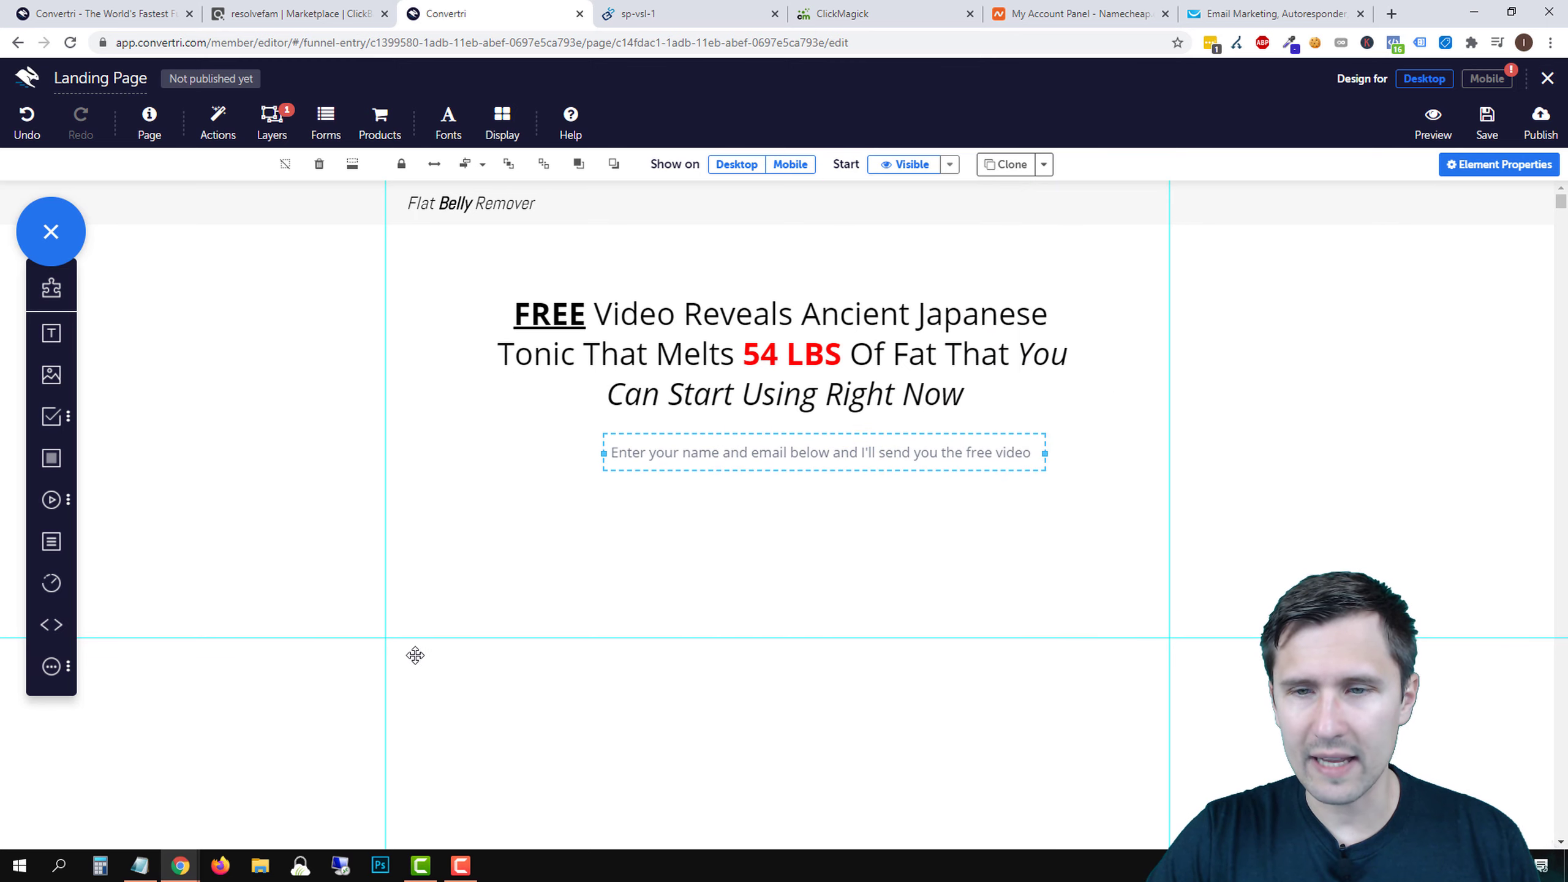
scroll(845, 589, "down", 20)
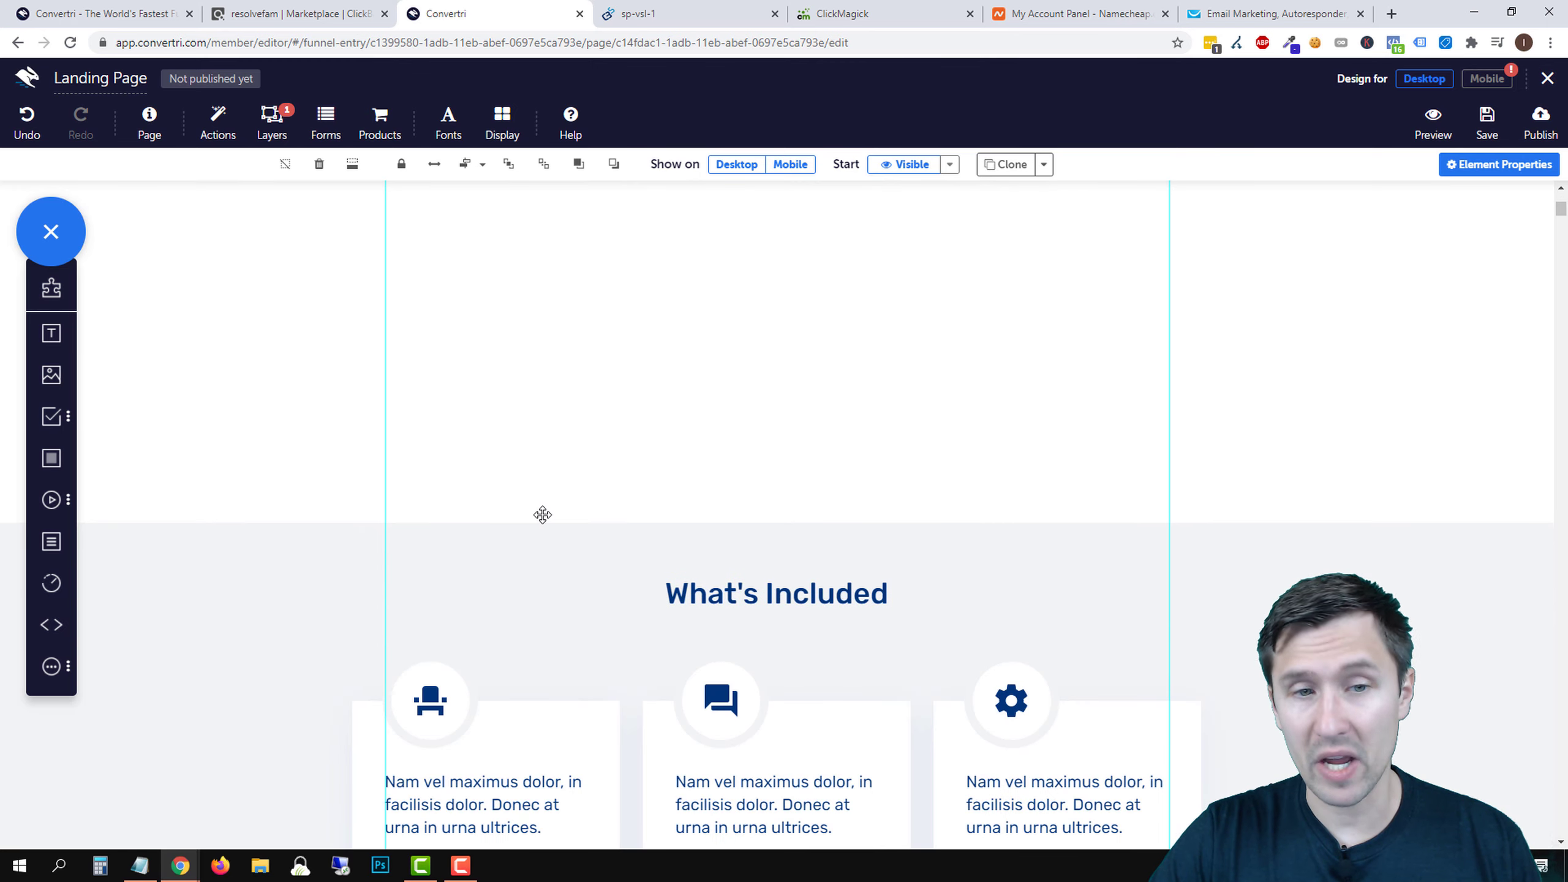
scroll(417, 642, "down", 5)
scroll(840, 620, "up", 20)
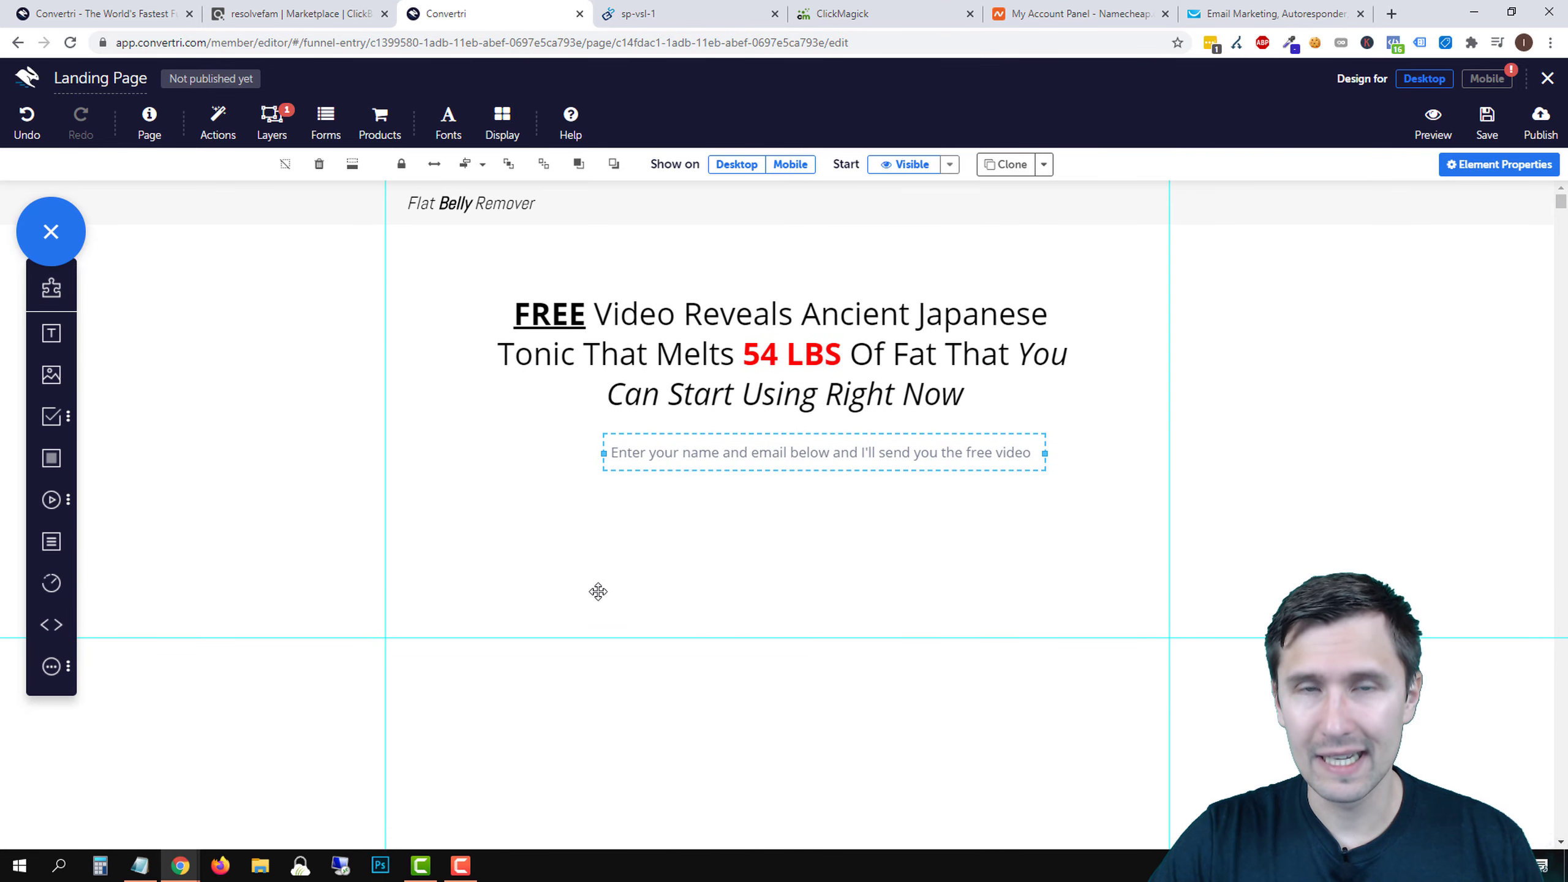
scroll(625, 601, "down", 4)
scroll(667, 596, "up", 4)
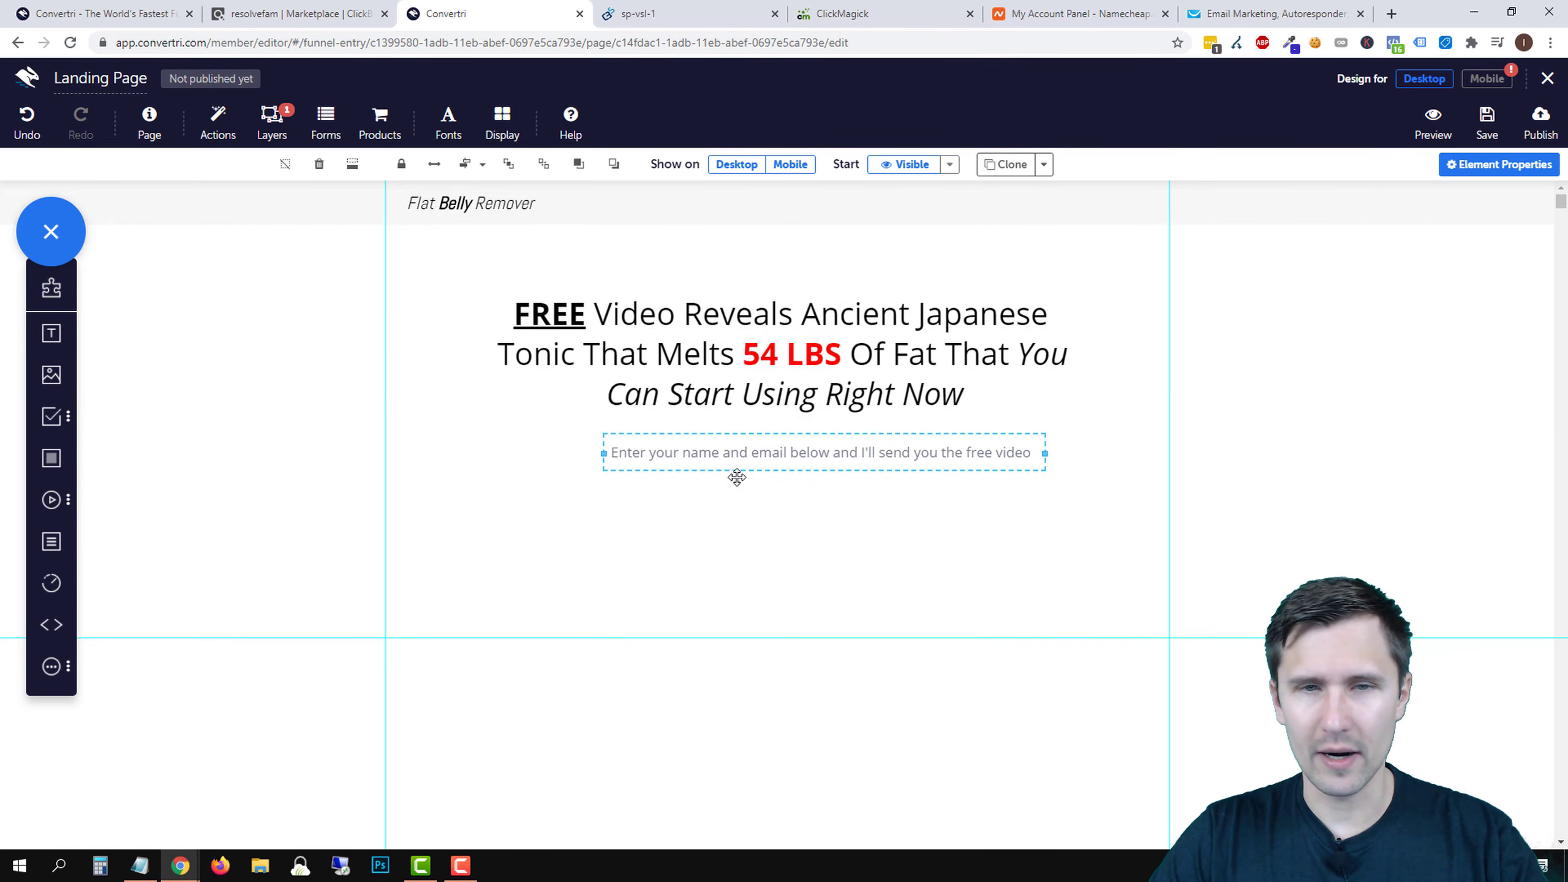
left_click_drag(710, 434, 683, 441)
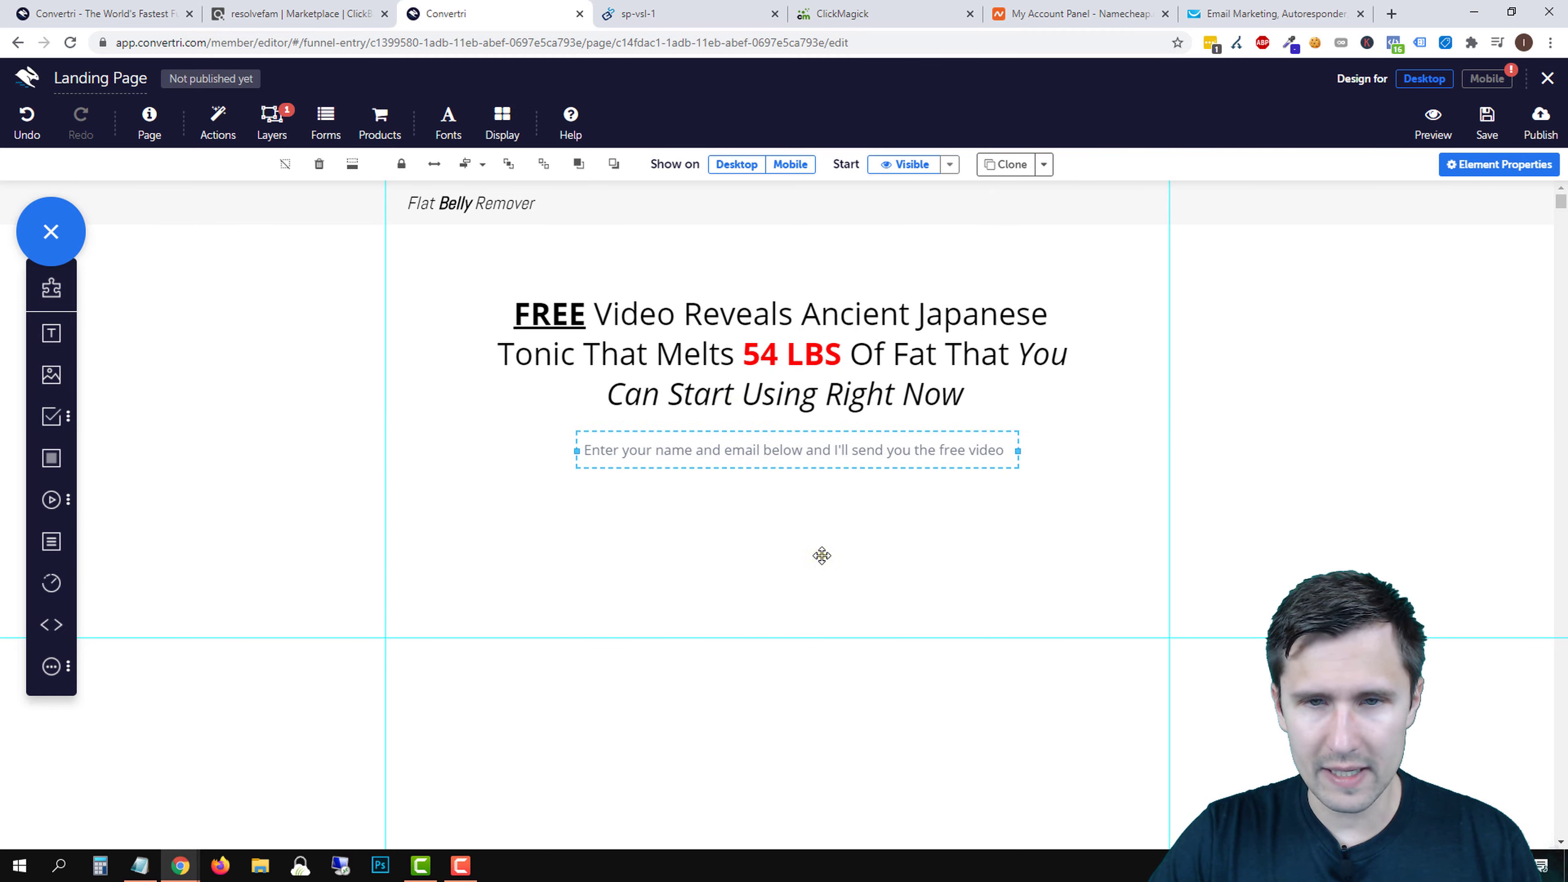
left_click(819, 554)
left_click(784, 447)
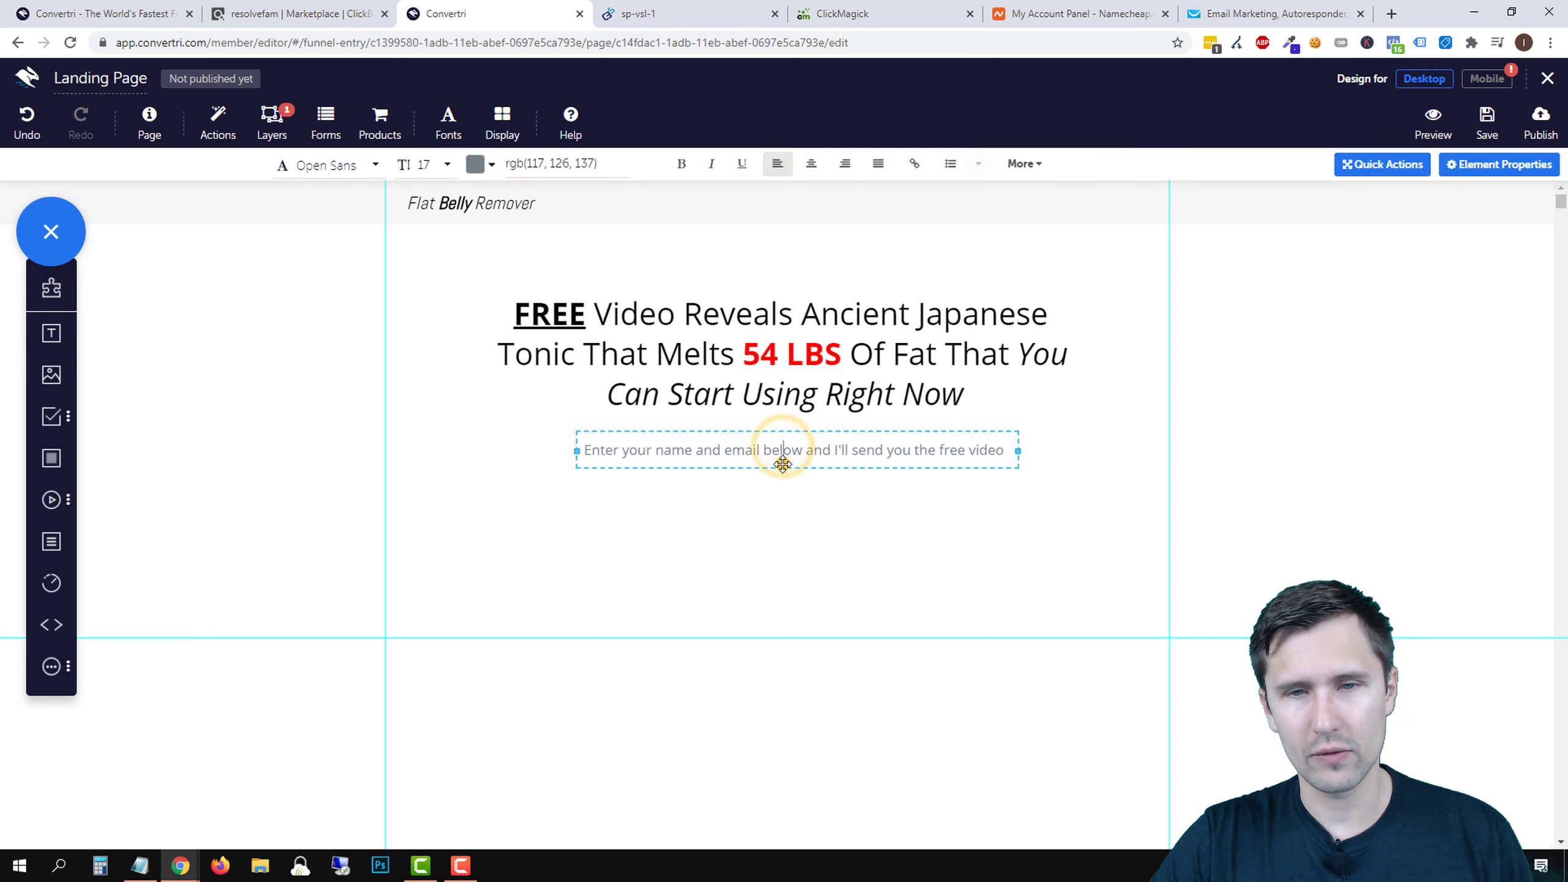
left_click_drag(784, 459, 782, 473)
left_click(782, 562)
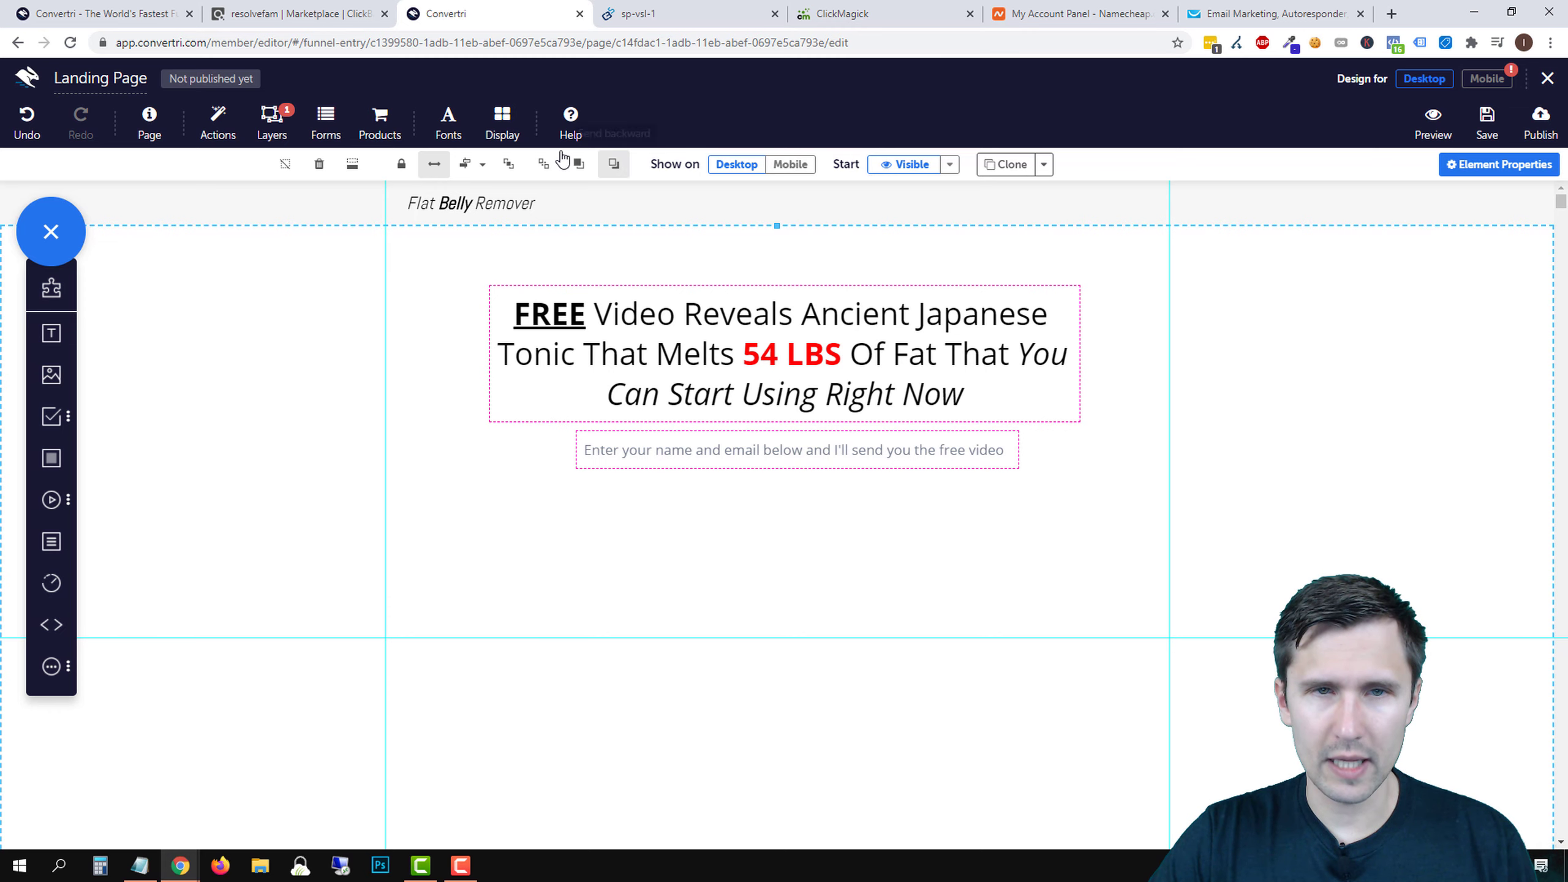
left_click(502, 123)
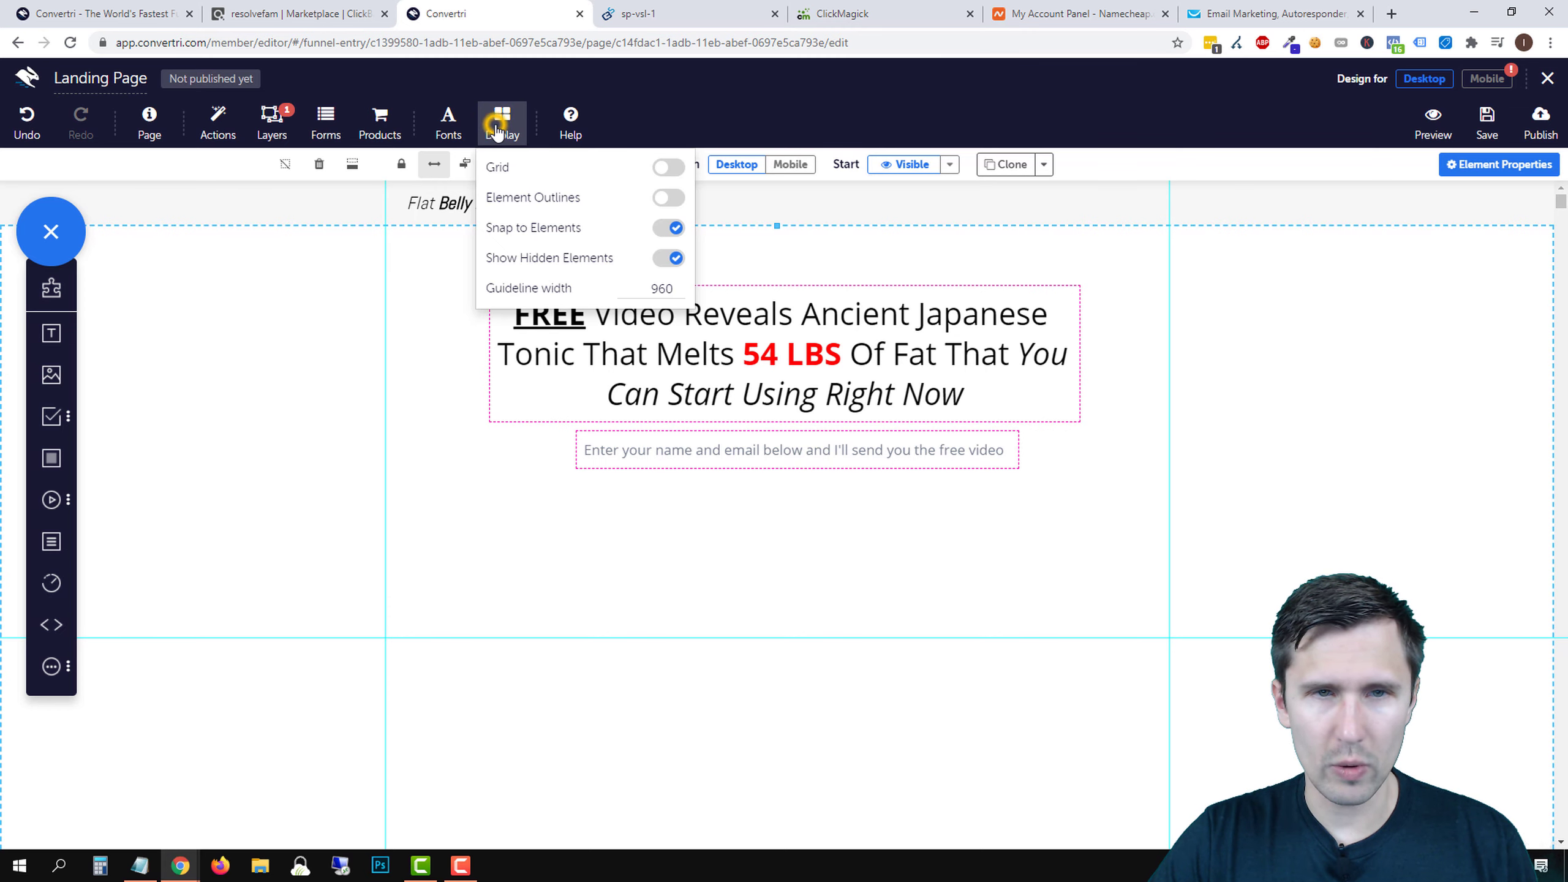
left_click(675, 261)
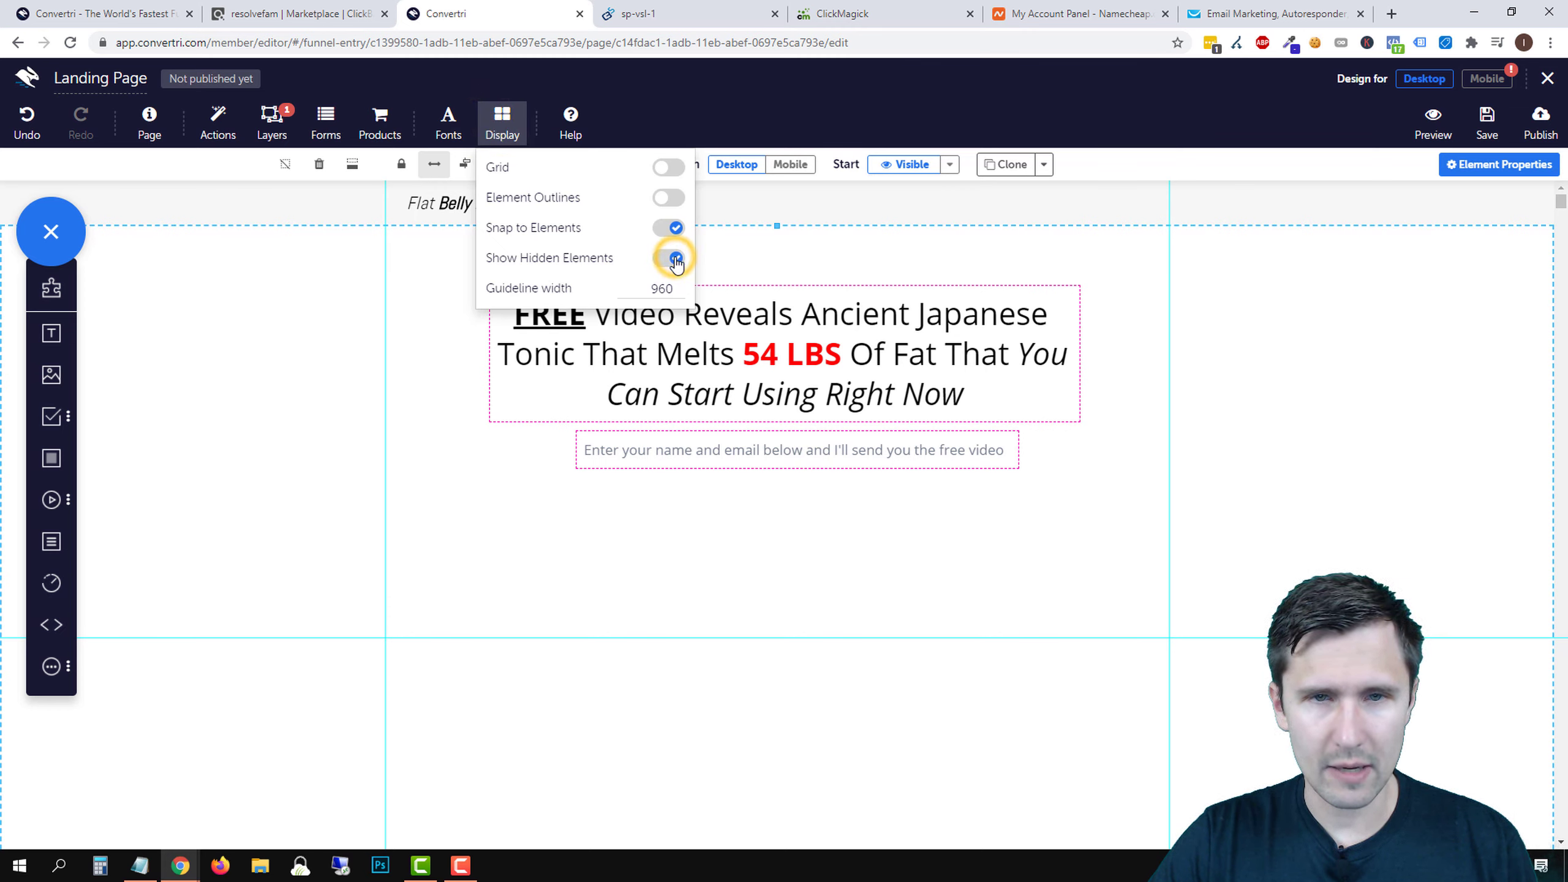
left_click(668, 201)
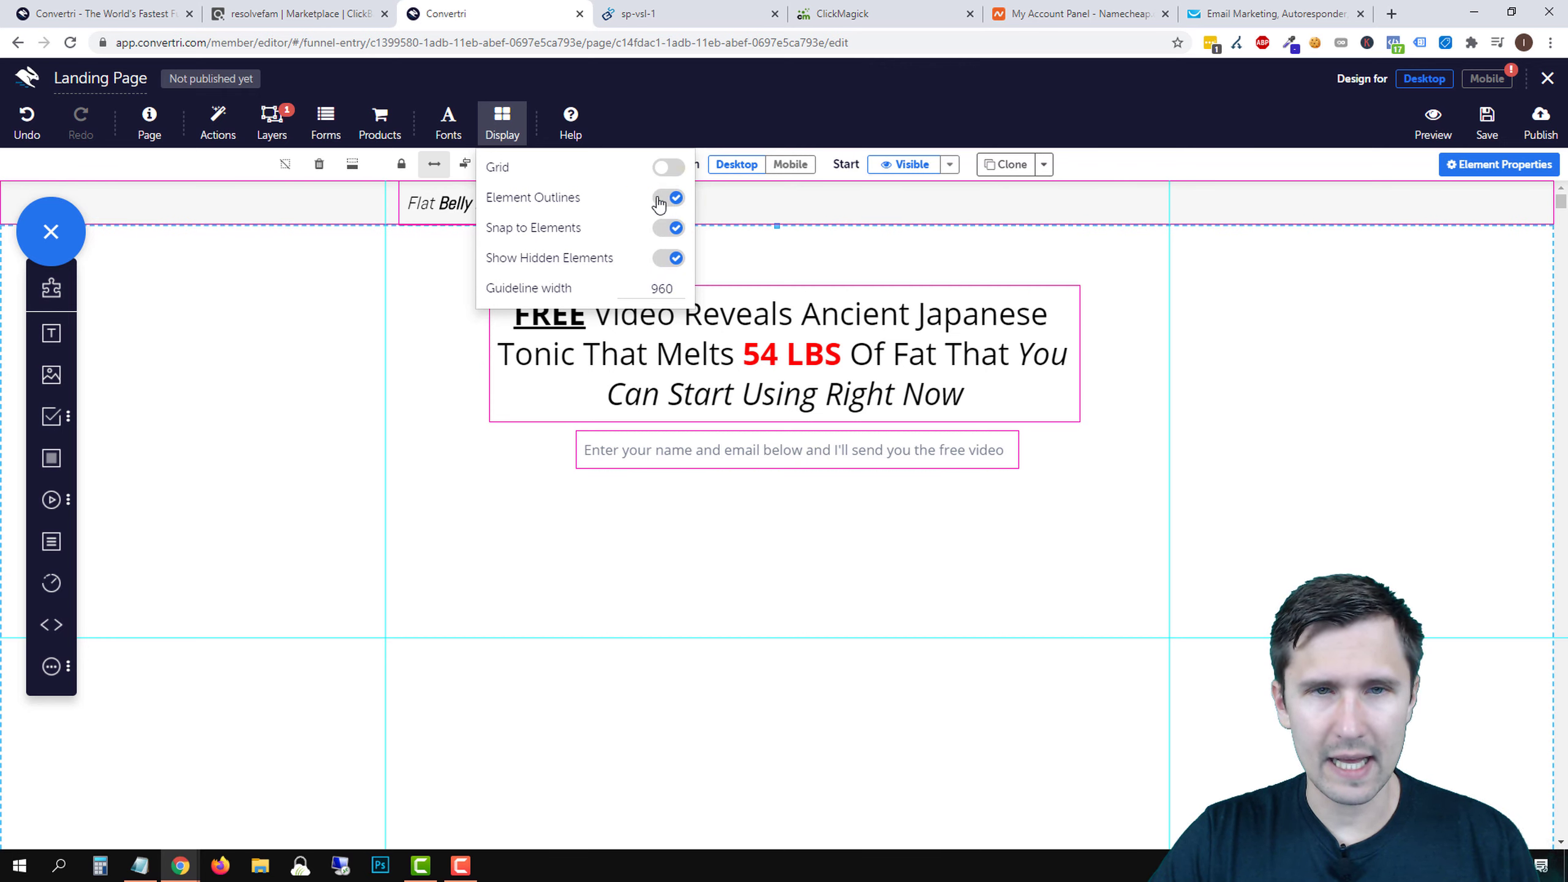
left_click(671, 198)
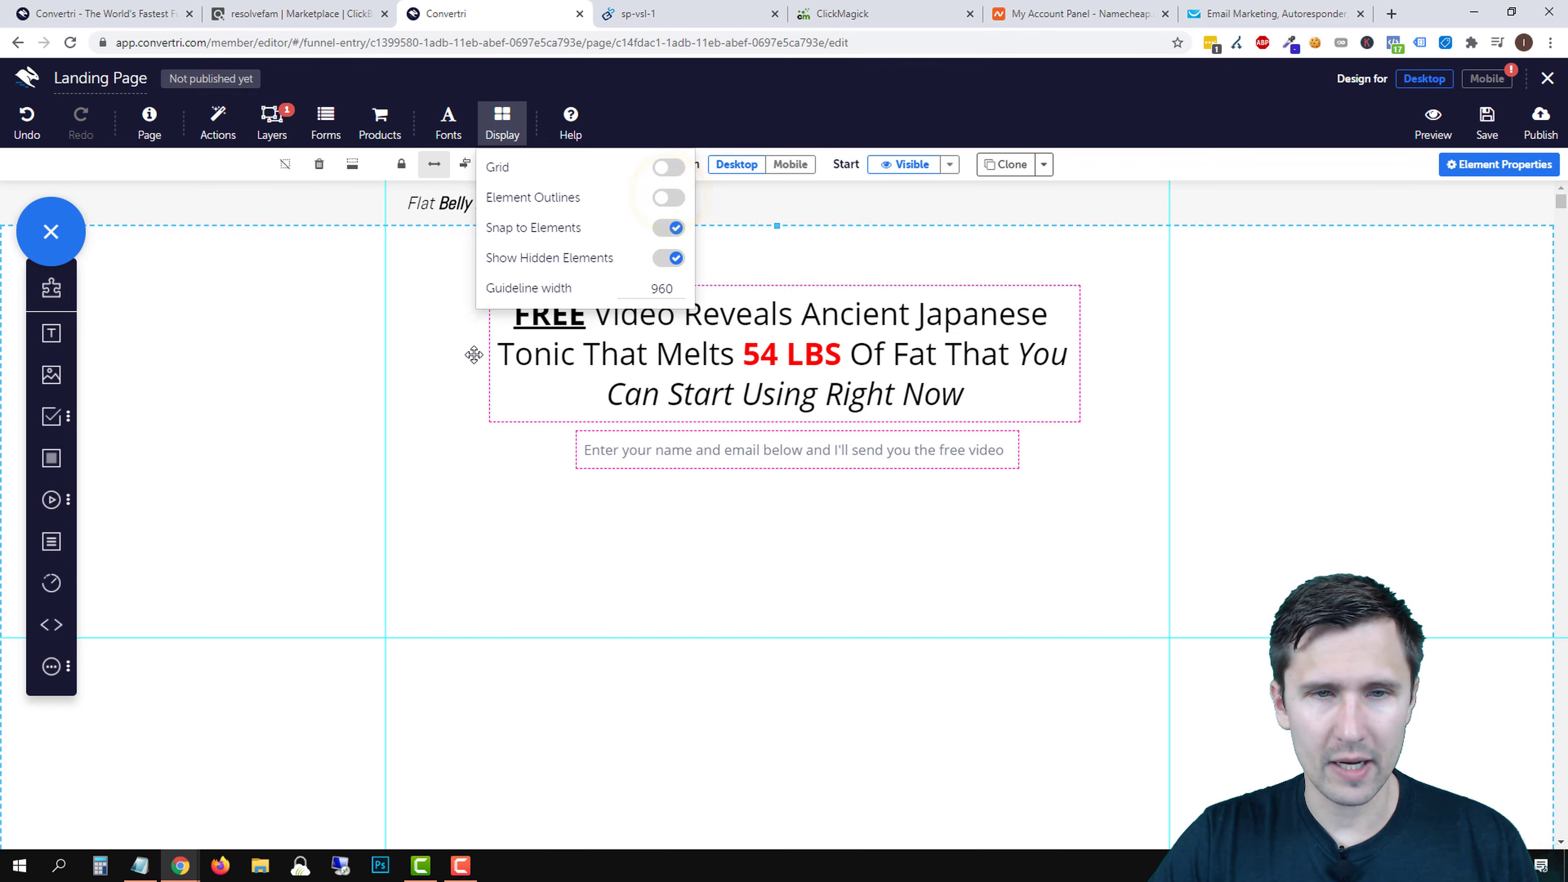
left_click(531, 506)
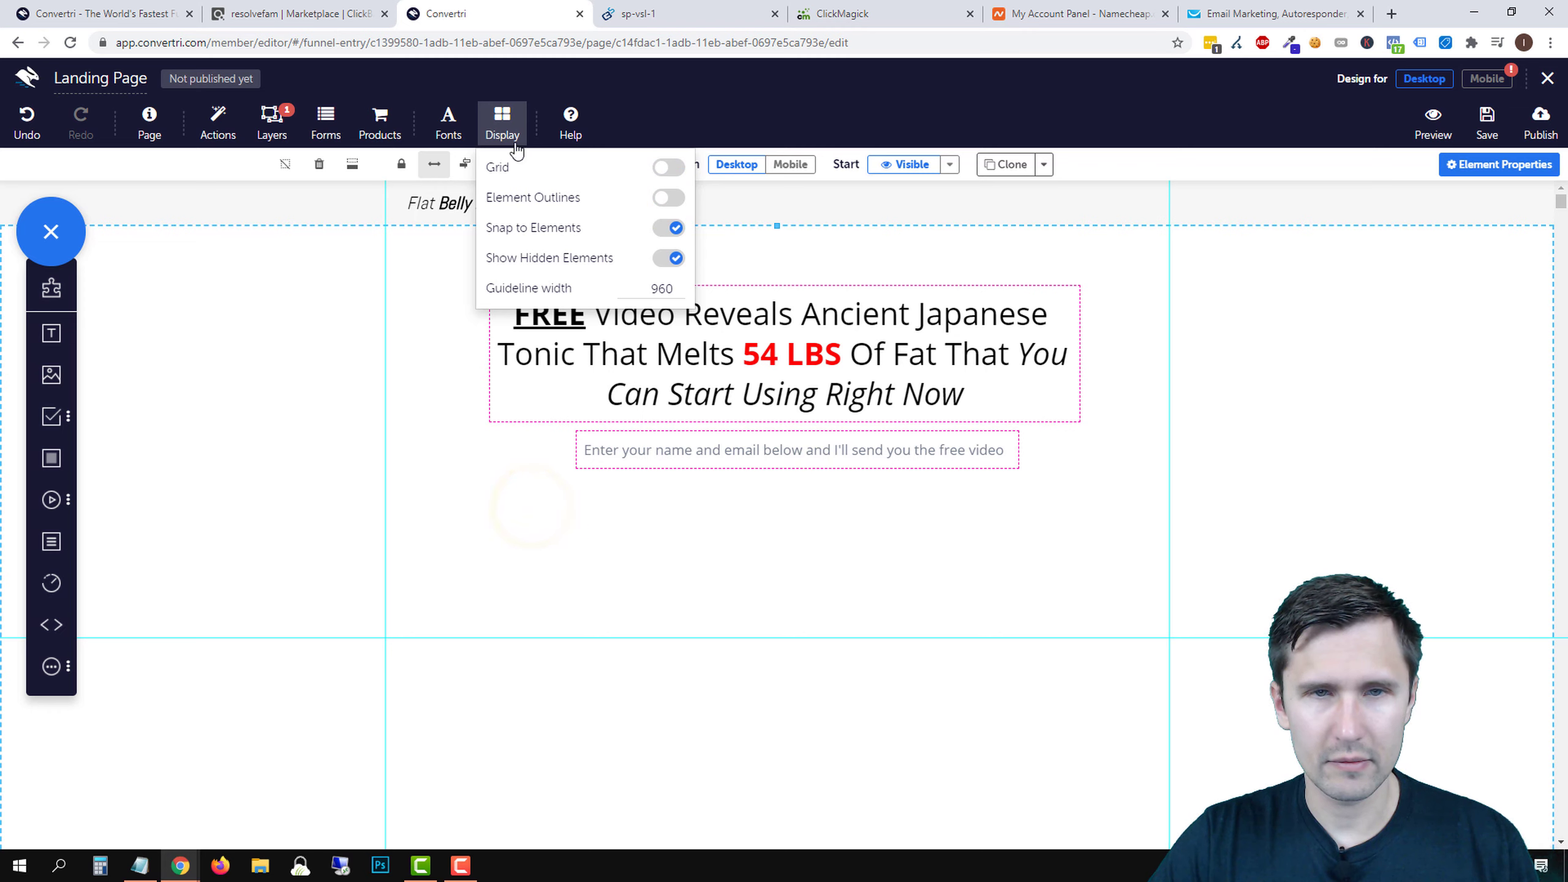
left_click(501, 120)
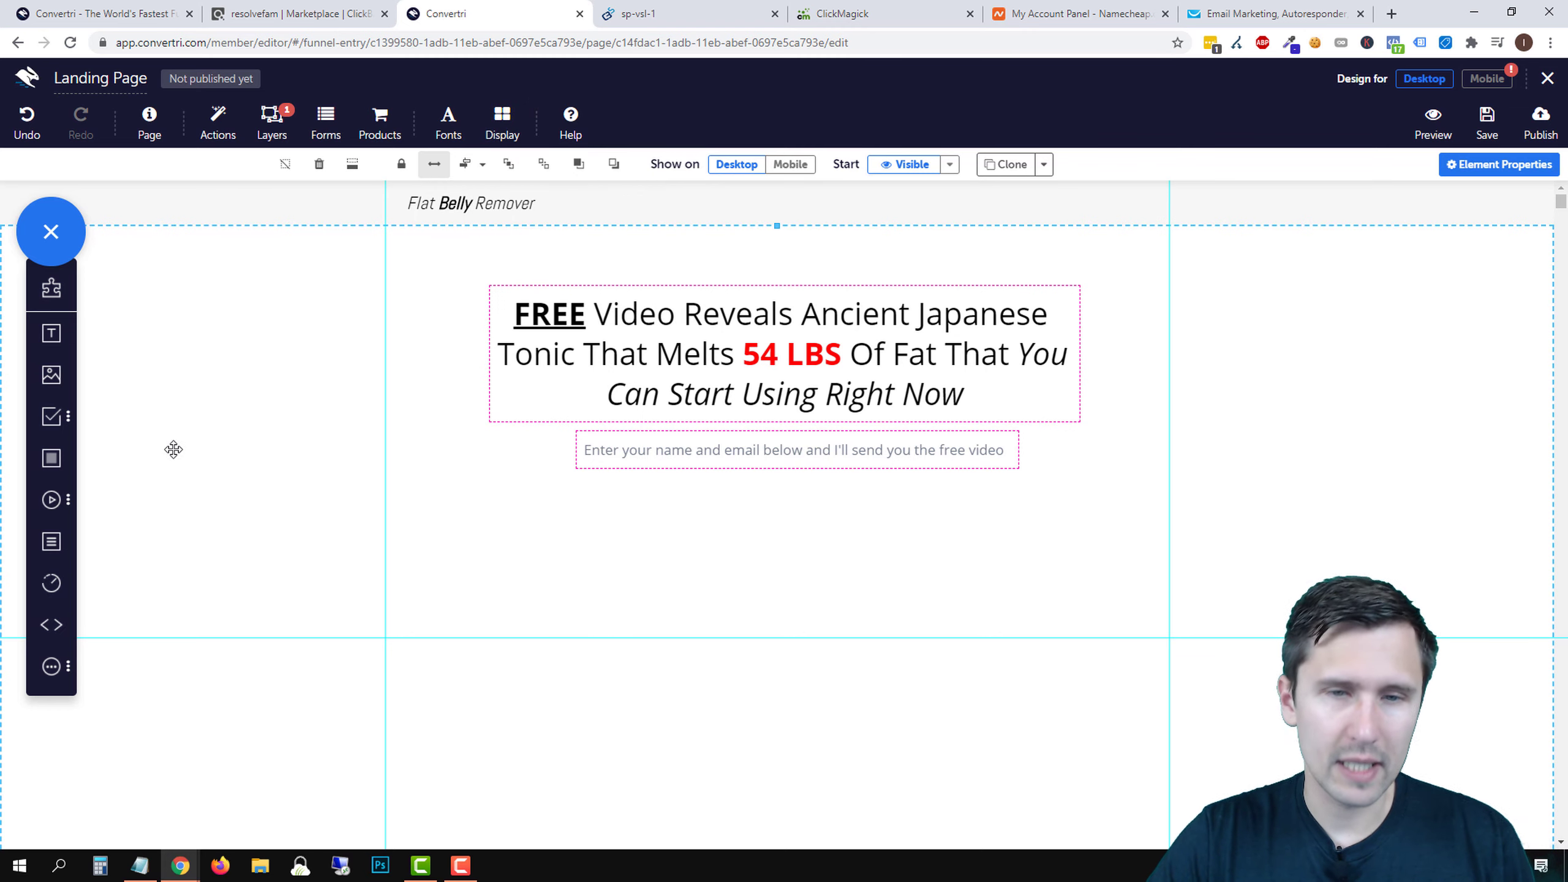
- Stack First Name and Email input fields and a Submit button beneath the subtitle
left_click(52, 421)
left_click_drag(146, 324, 796, 516)
left_click_drag(278, 425, 720, 567)
left_click_drag(358, 506, 729, 621)
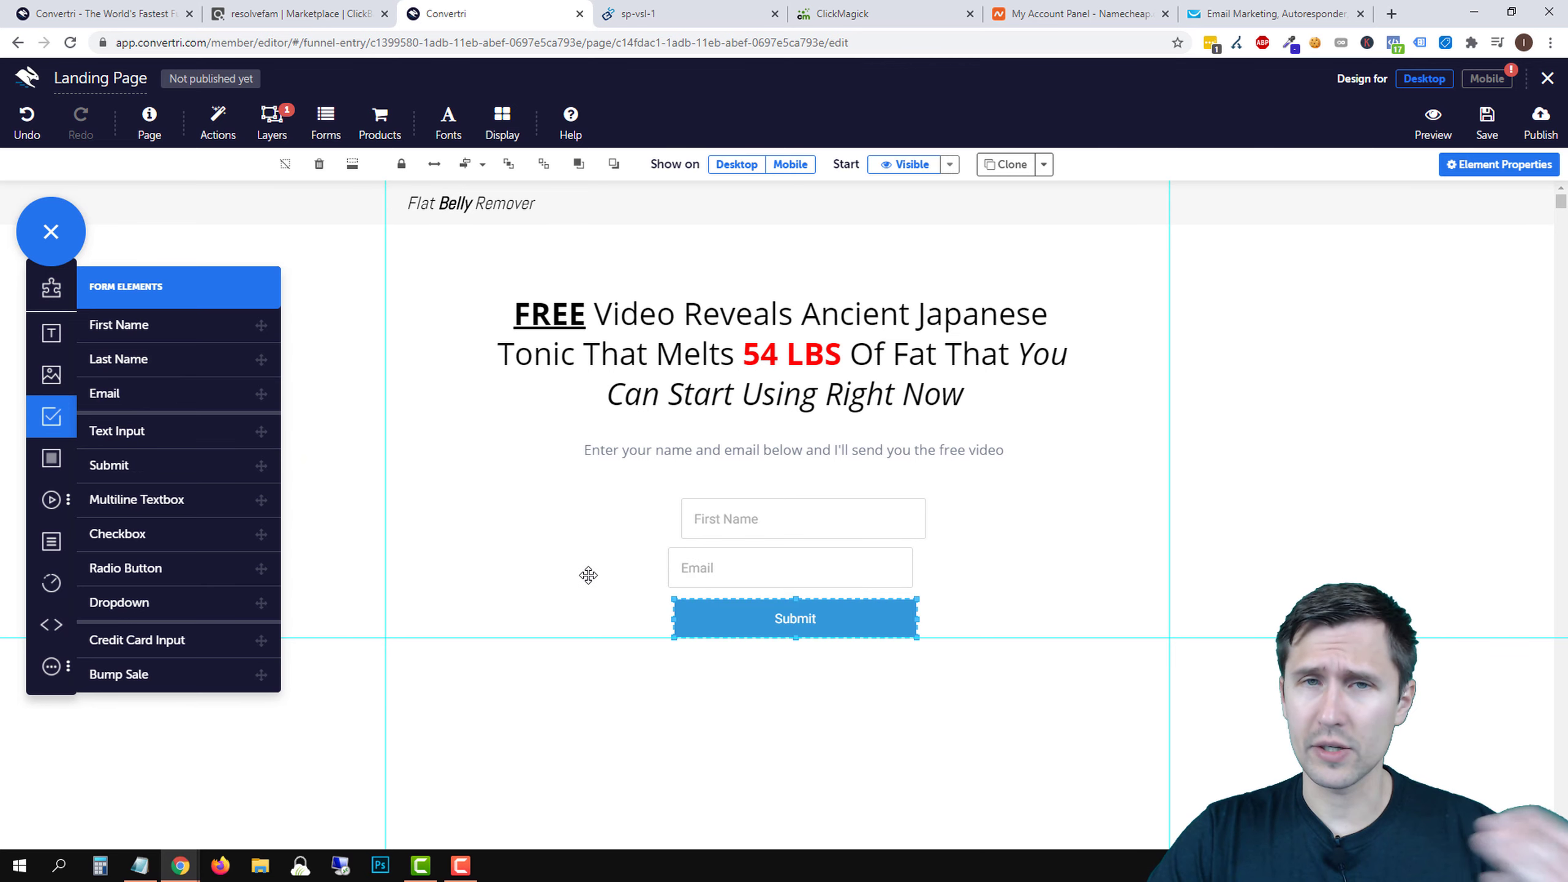
- Preview the Nav Bar layer, then delete it and confirm, leaving only Main Page
left_click(44, 423)
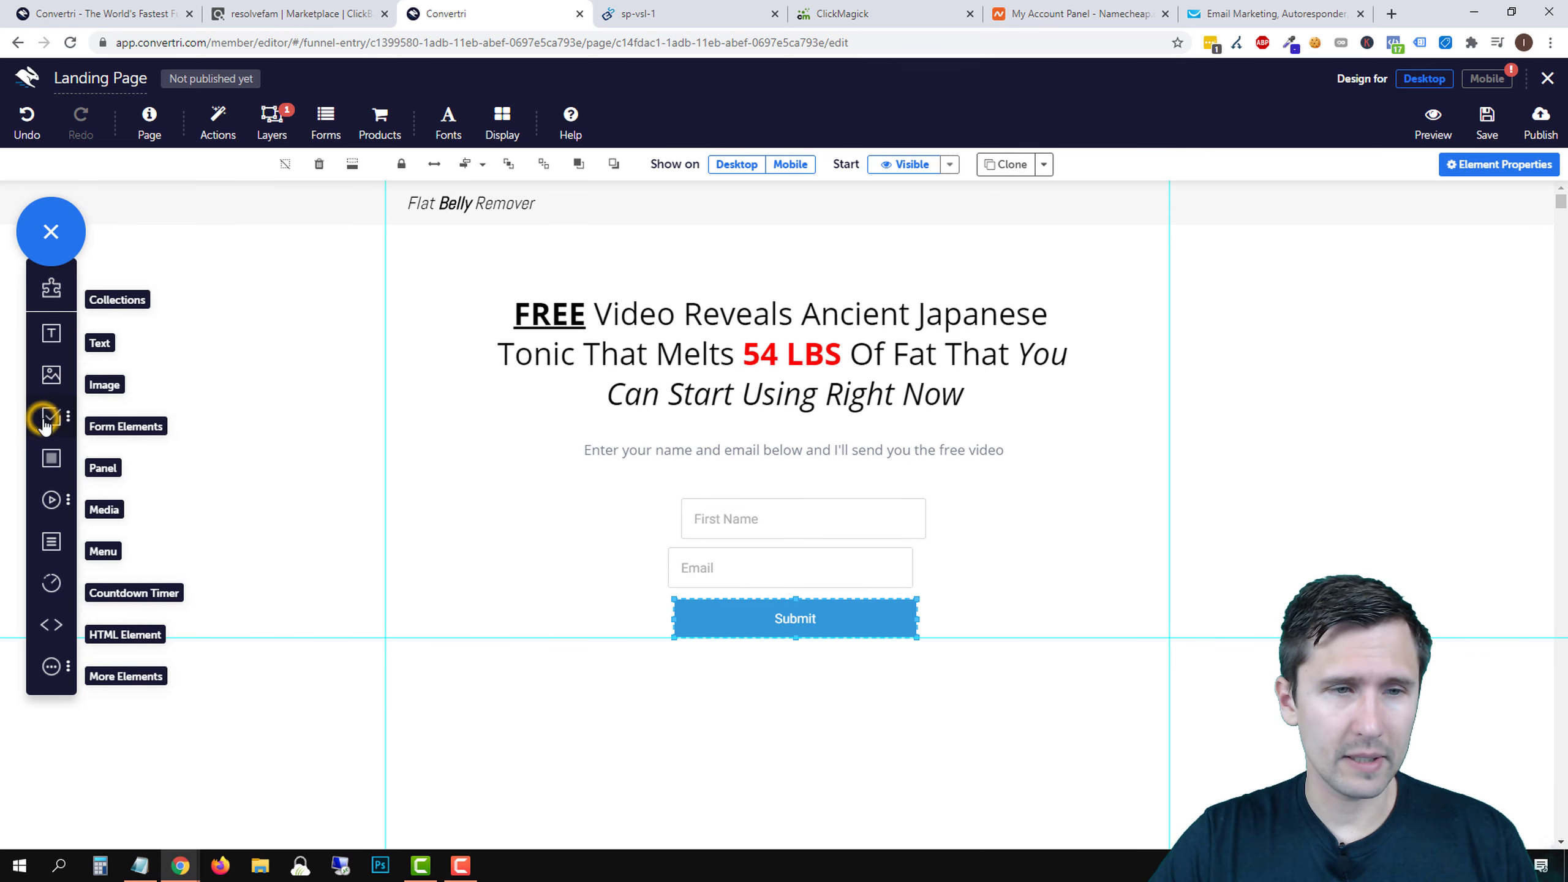
left_click(283, 127)
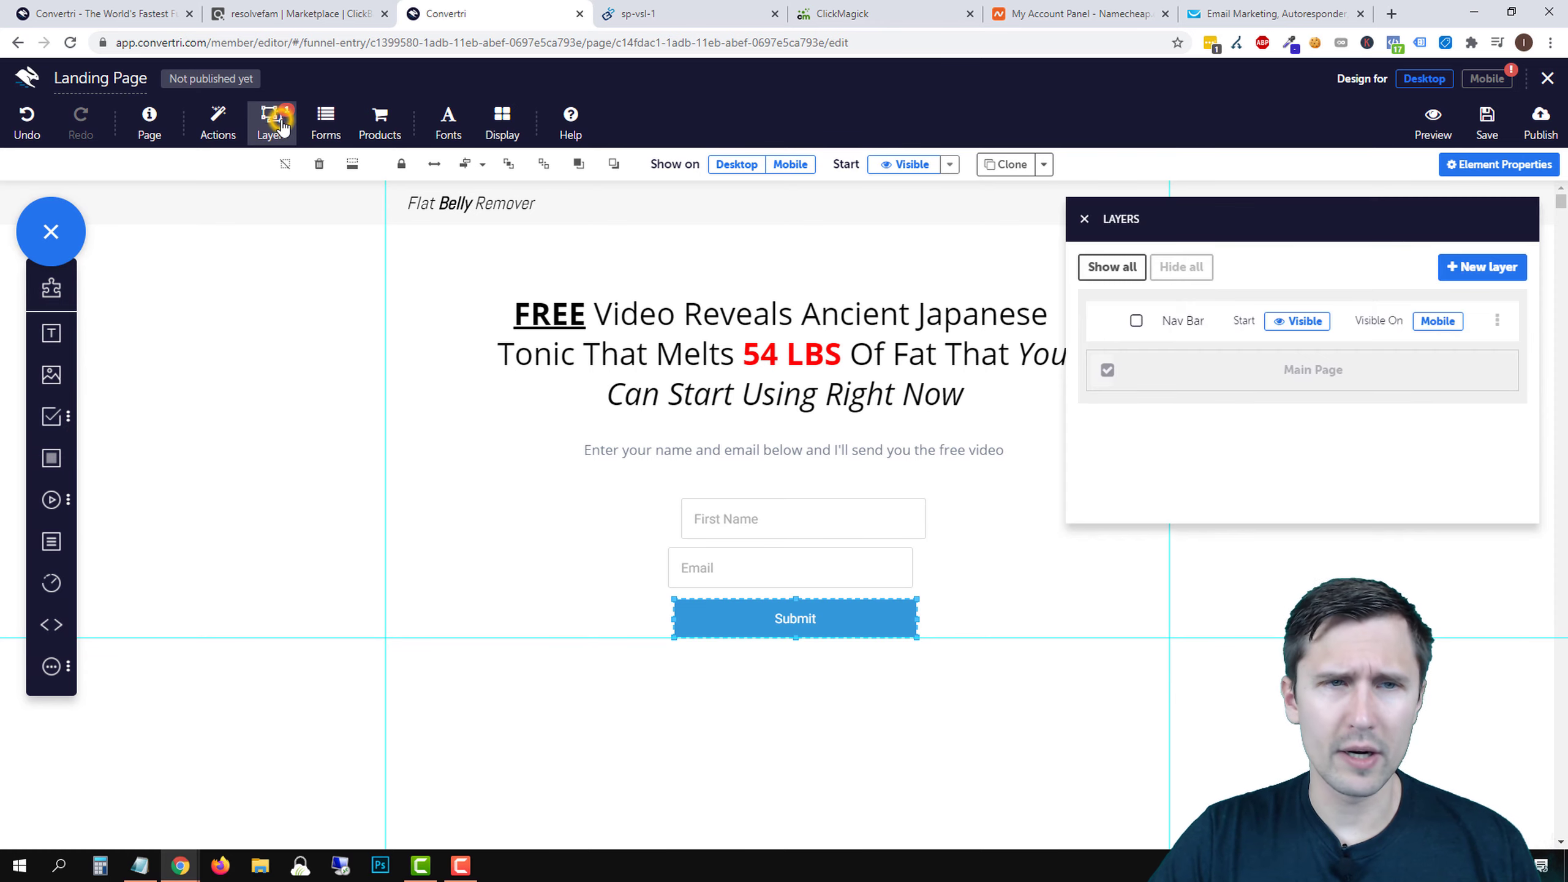
left_click(1134, 320)
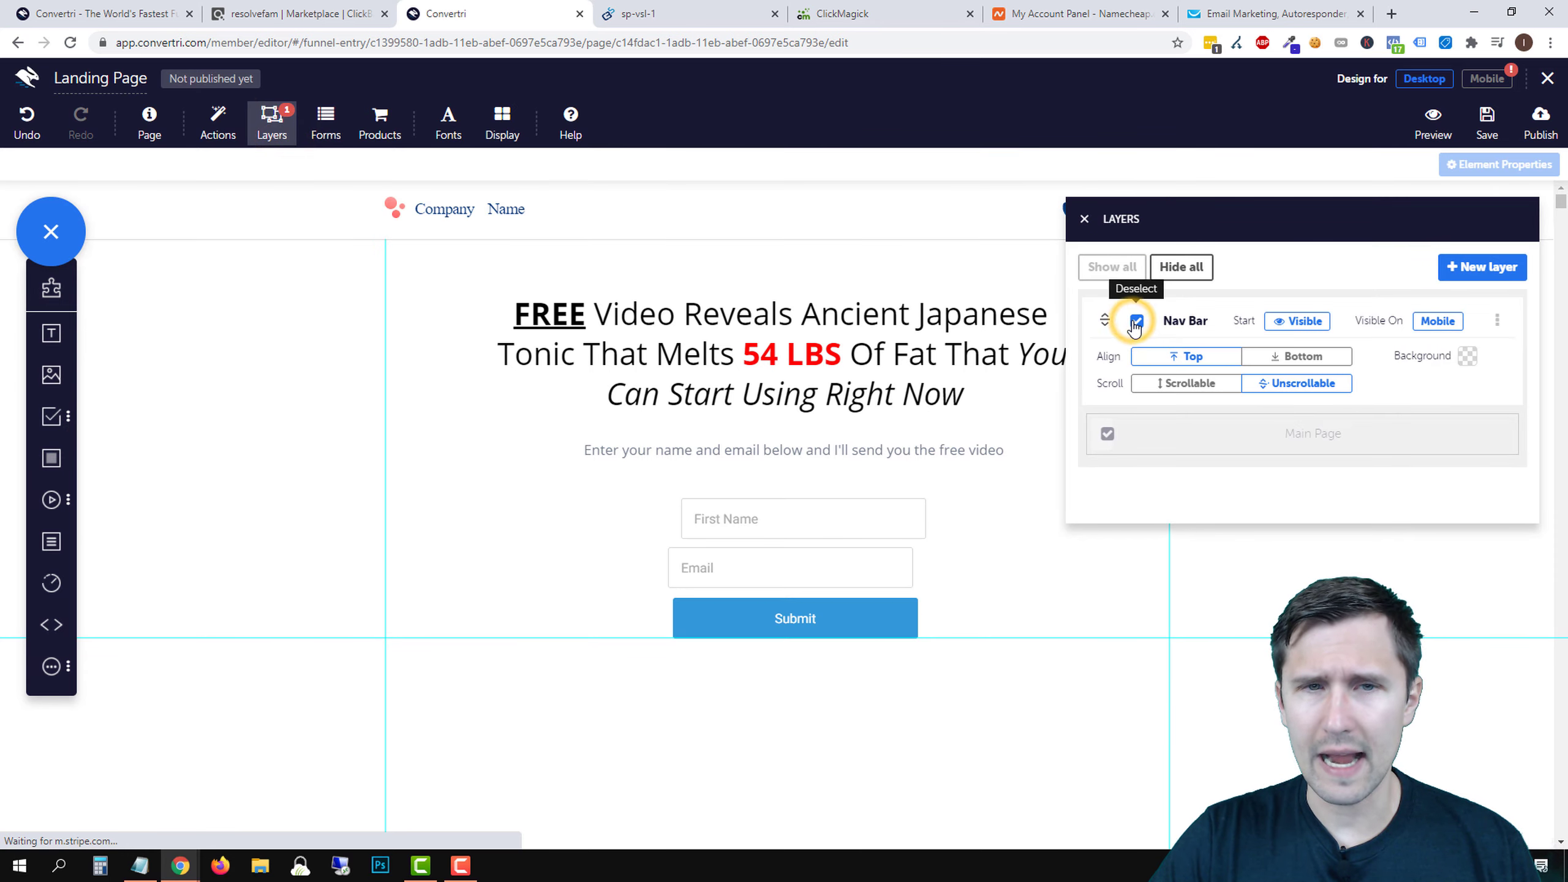
scroll(611, 353, "down", 4)
scroll(611, 353, "up", 4)
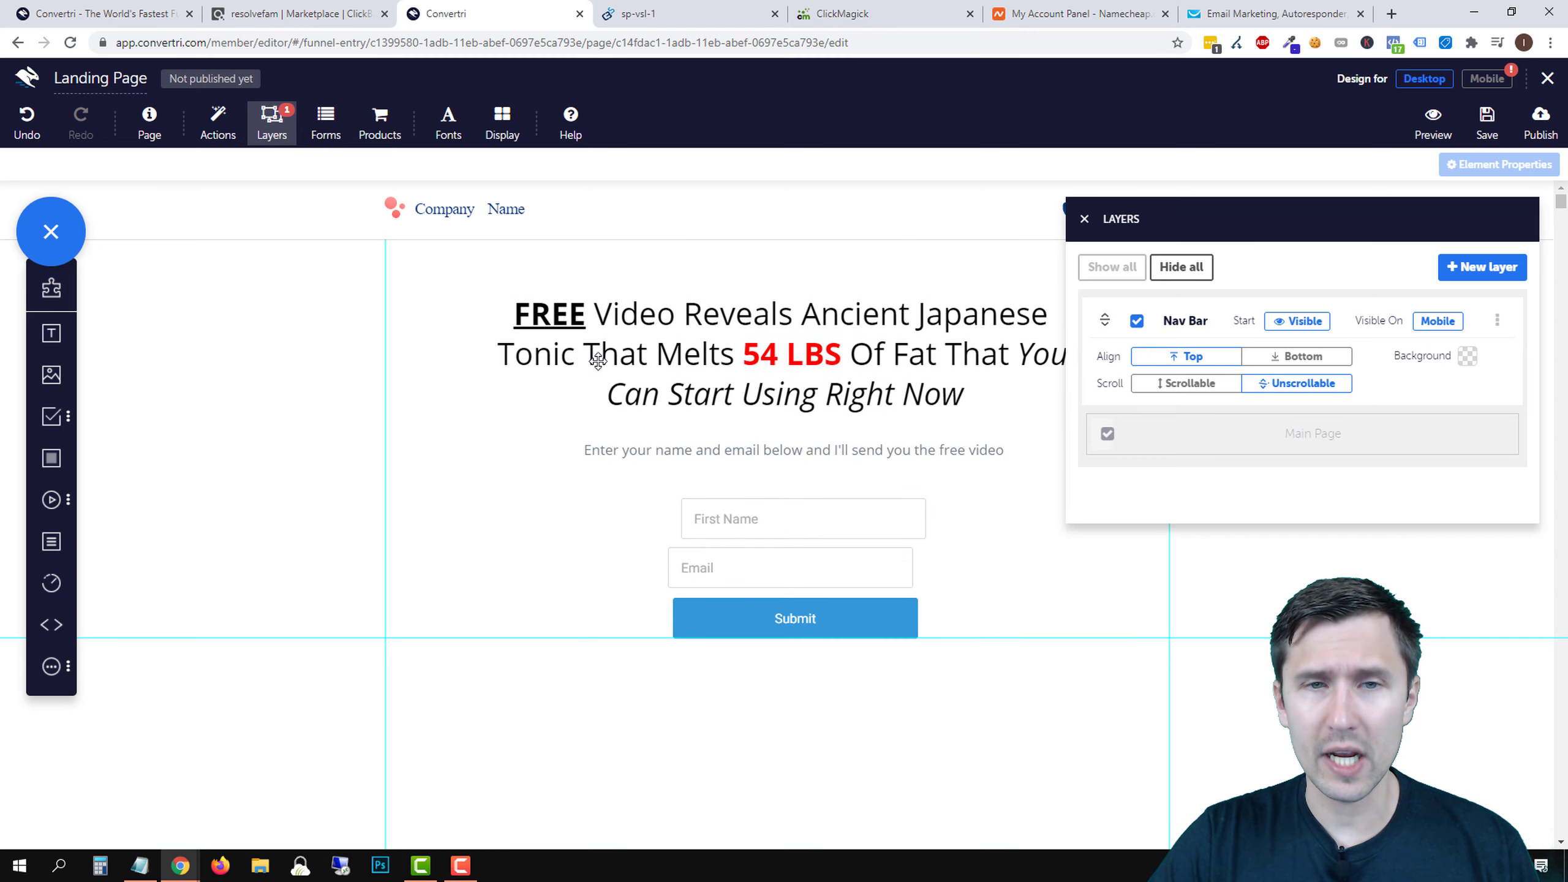
left_click(1134, 321)
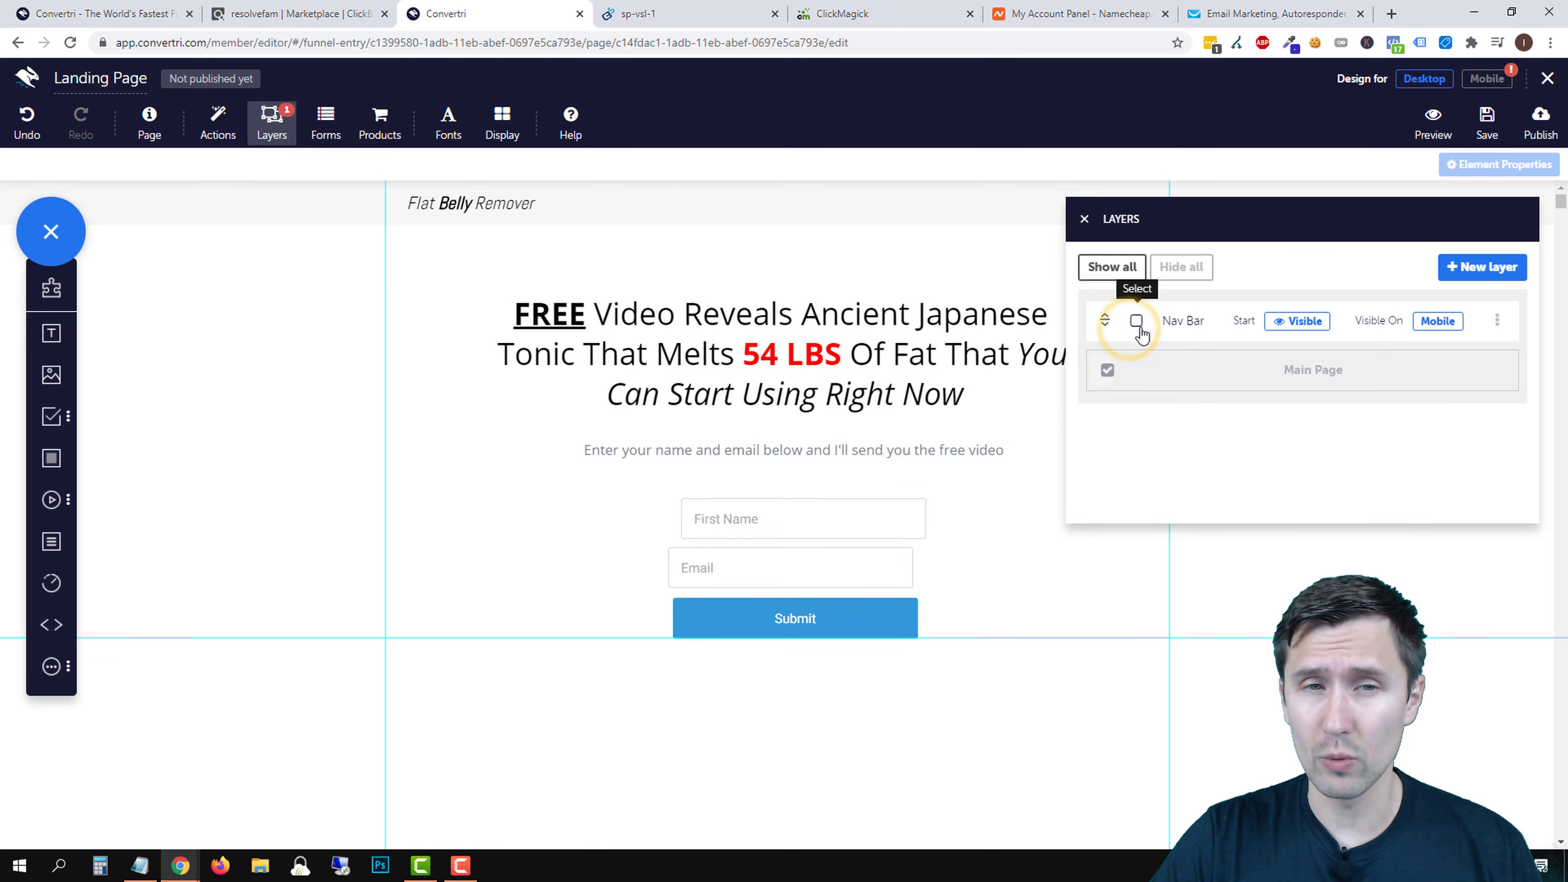
left_click(1497, 320)
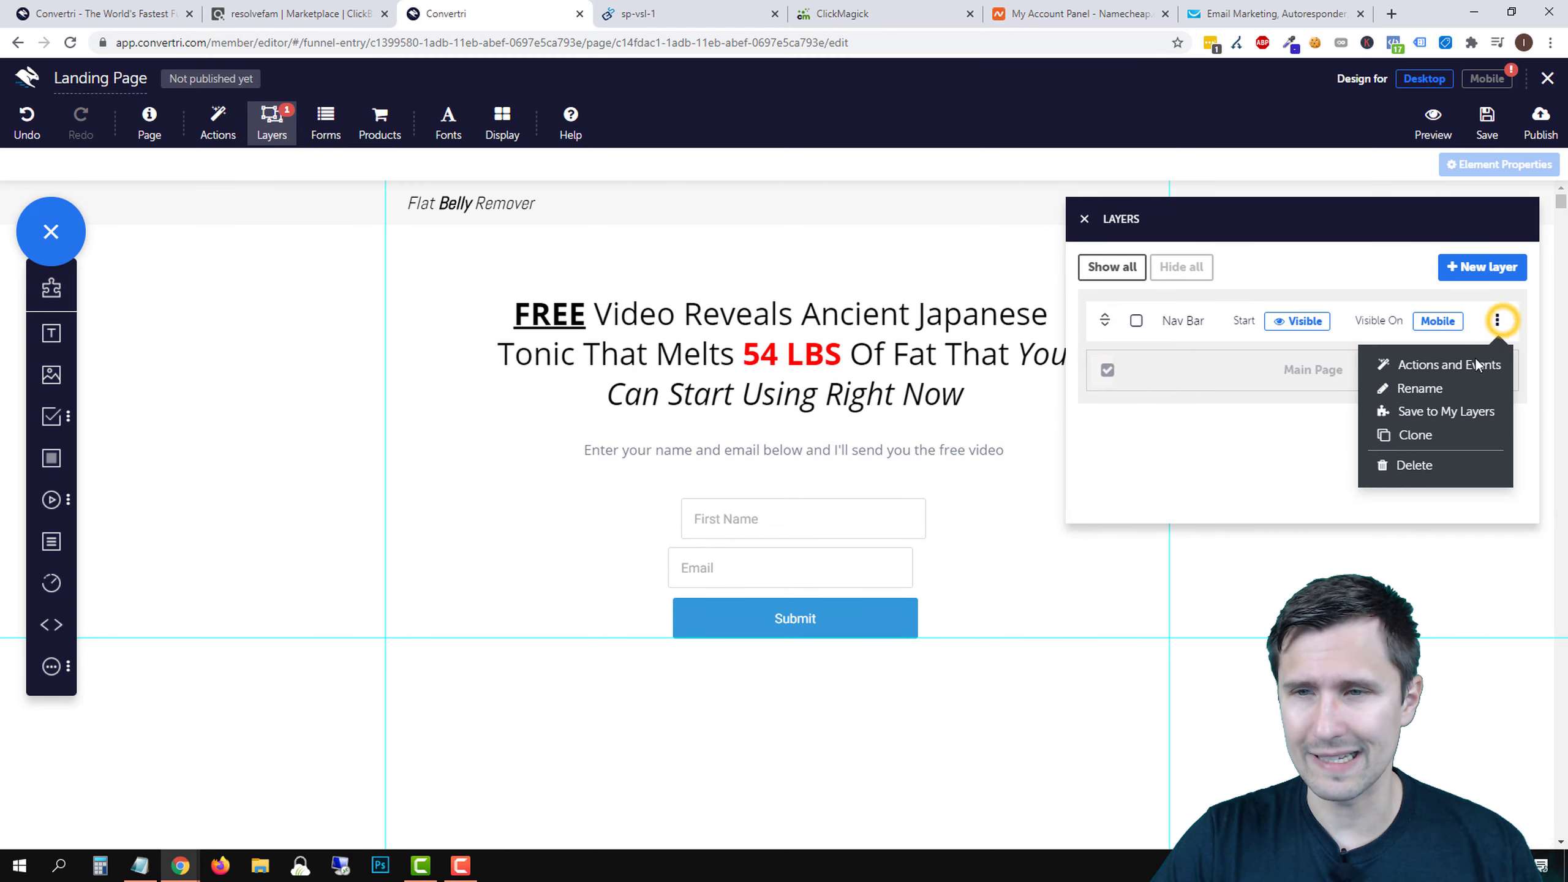
left_click(1411, 466)
left_click(951, 217)
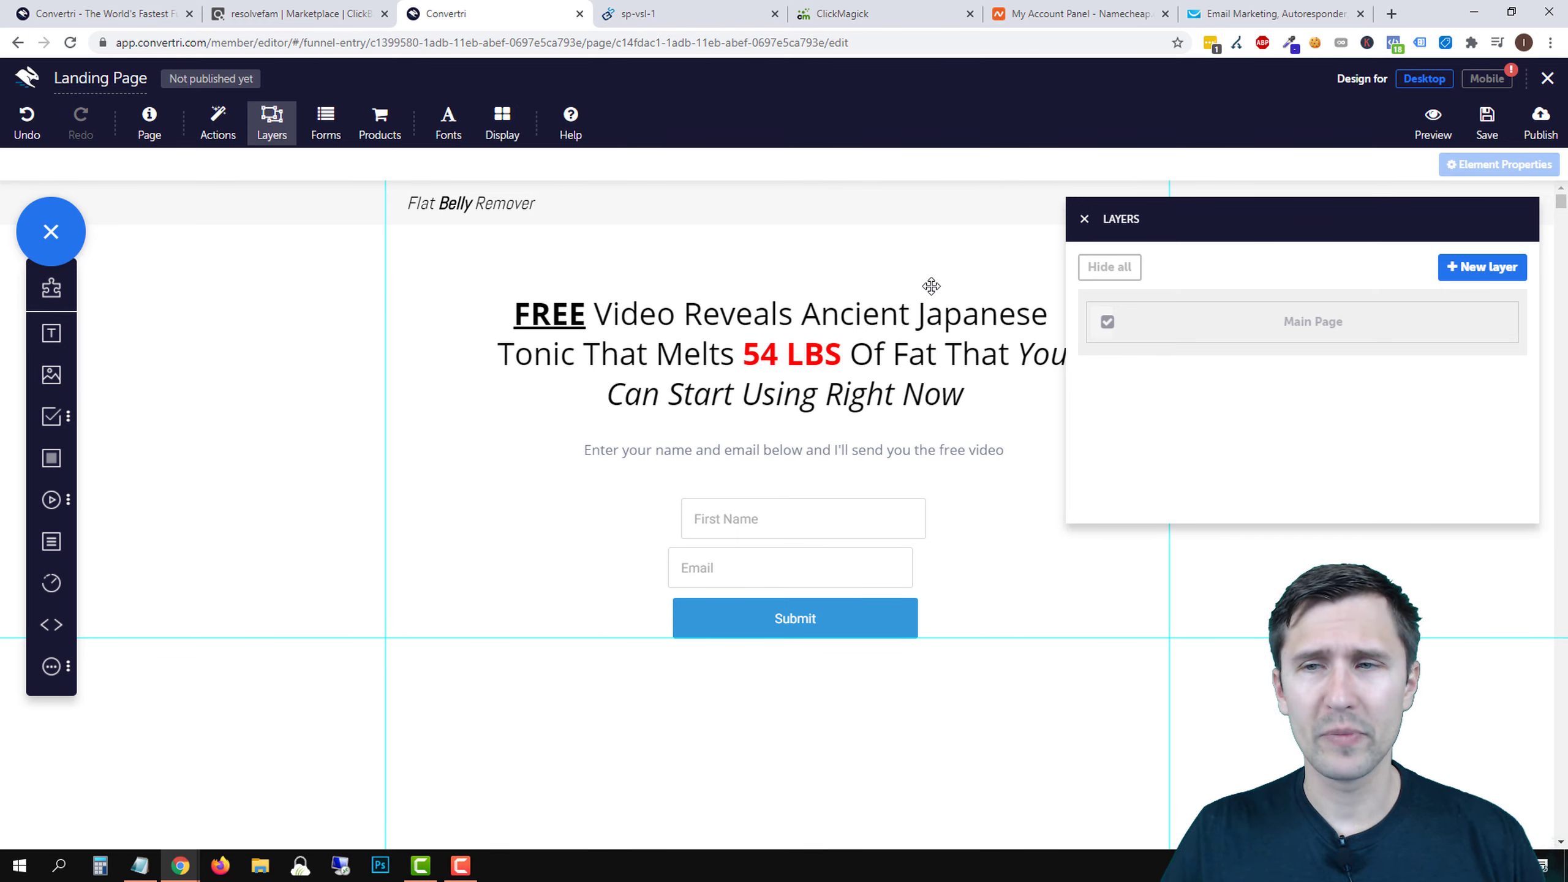
left_click(1087, 223)
- Shift the First Name field left and widen it, centred in the form
left_click(791, 517)
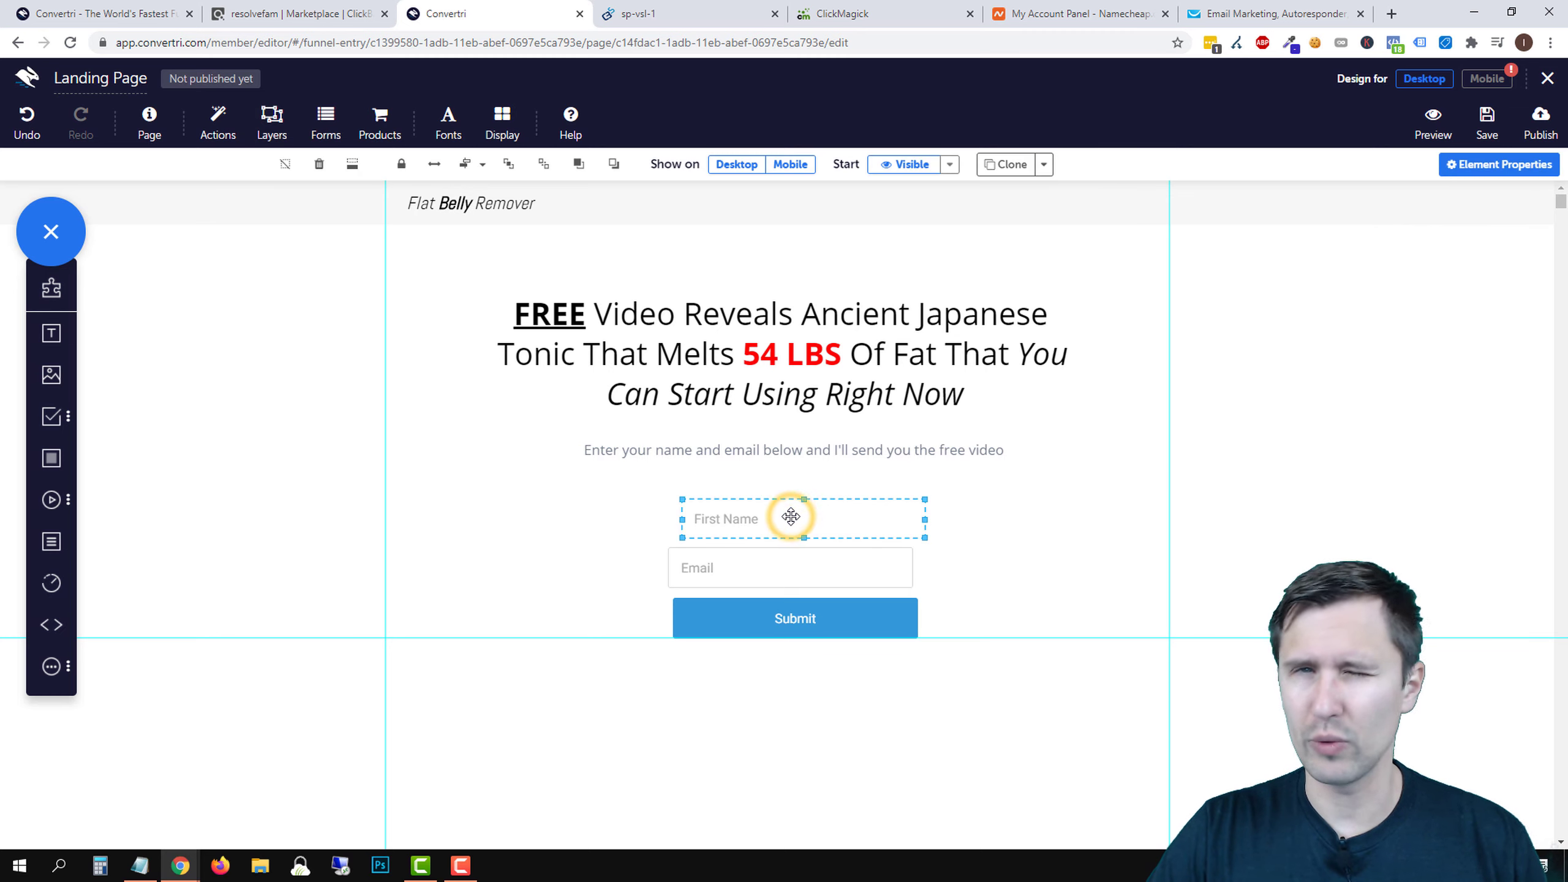
left_click_drag(758, 527, 659, 527)
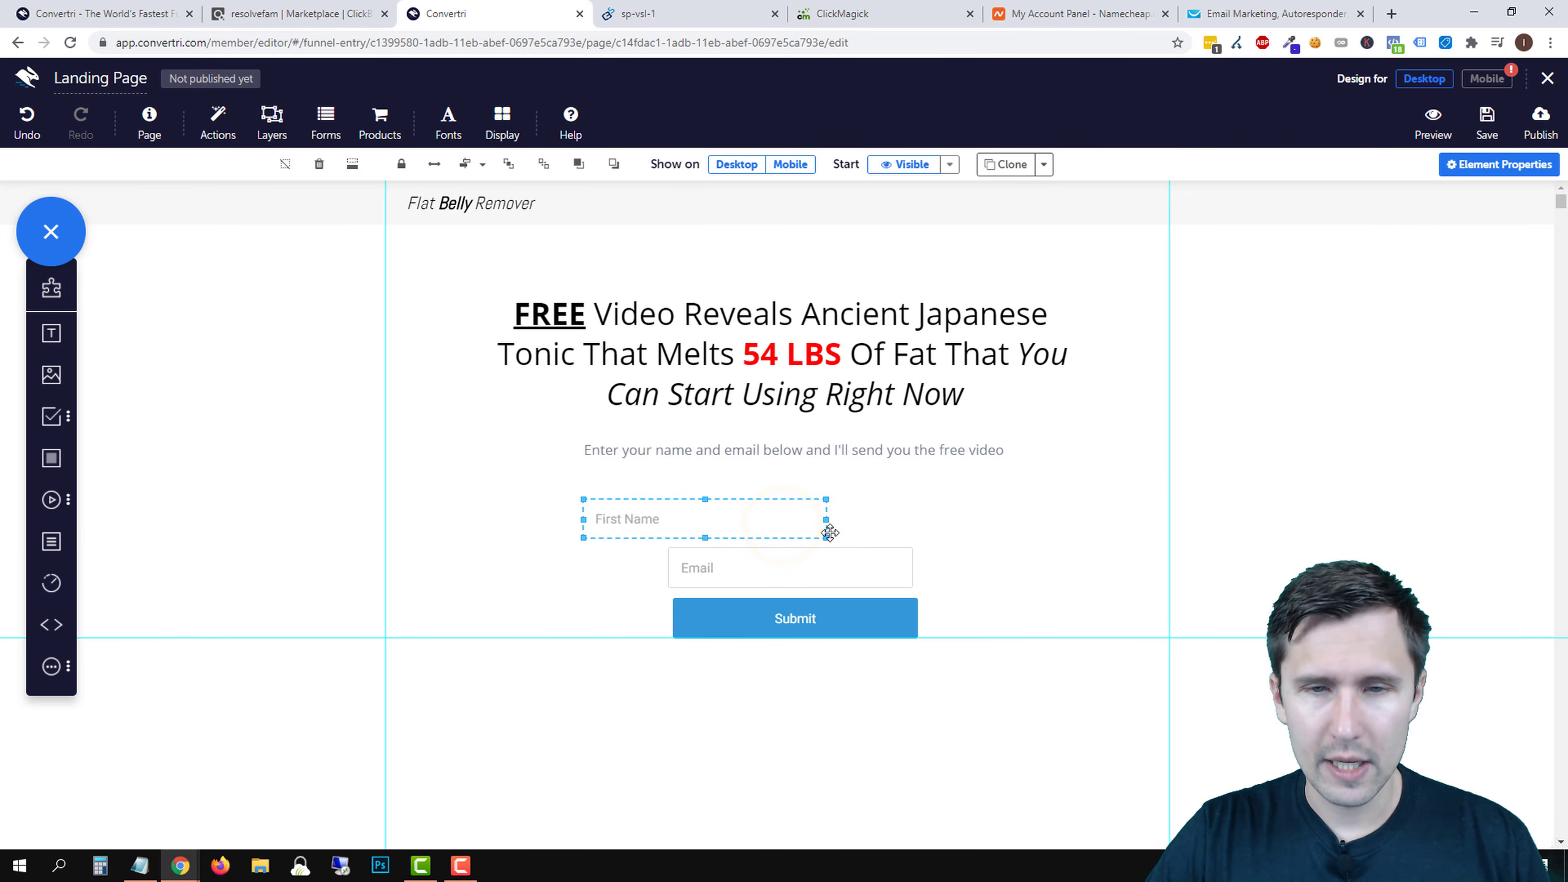
left_click_drag(826, 518, 1078, 525)
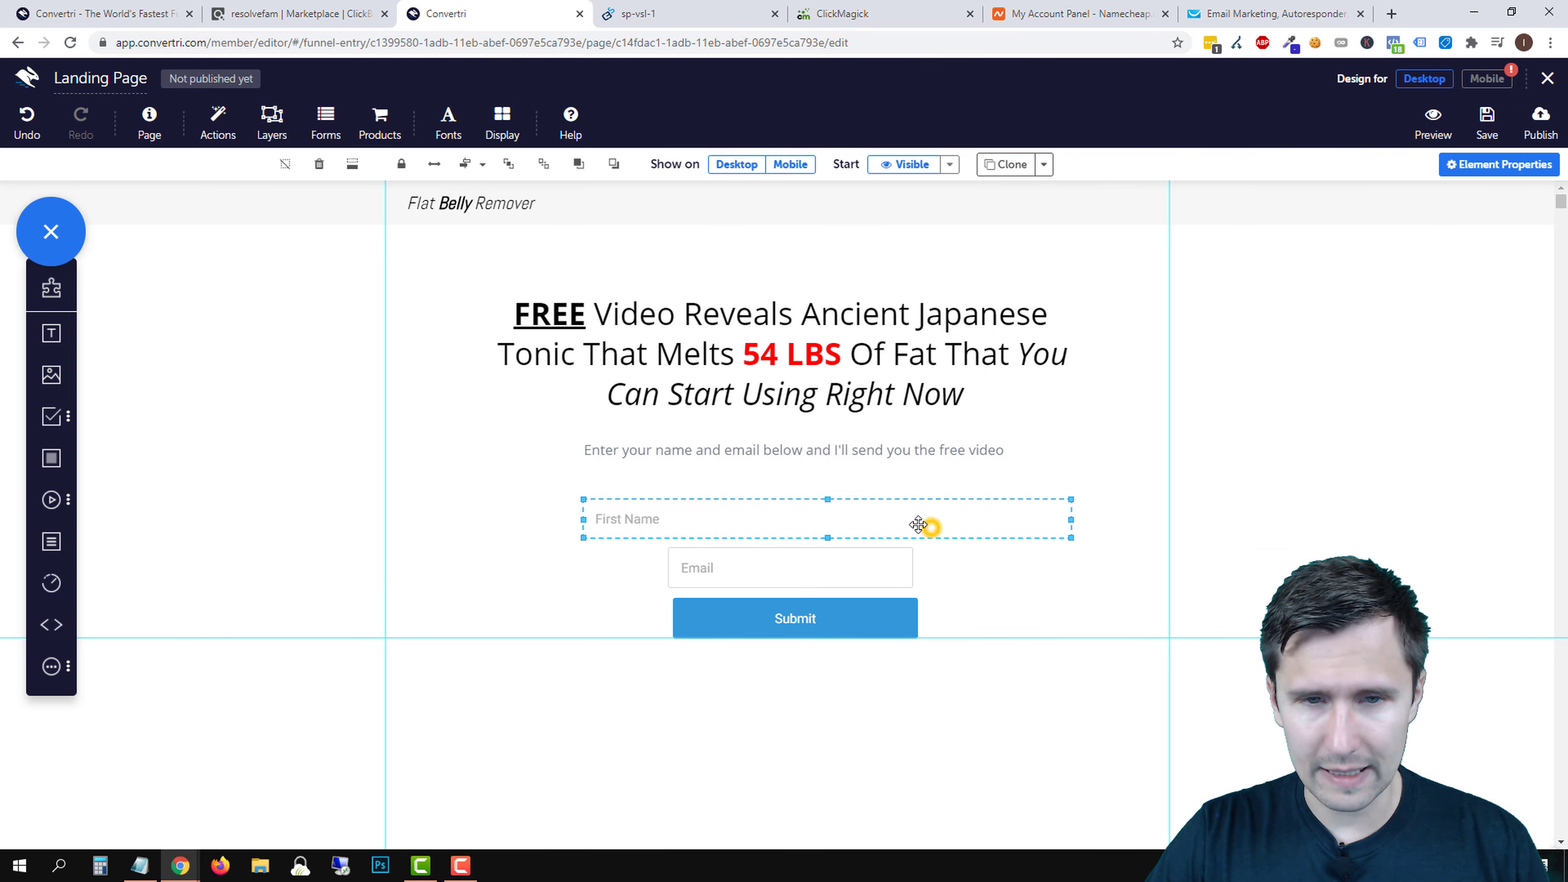
left_click_drag(919, 524, 902, 525)
- Move the Email field under First Name and widen it to the same width
left_click_drag(843, 567, 678, 569)
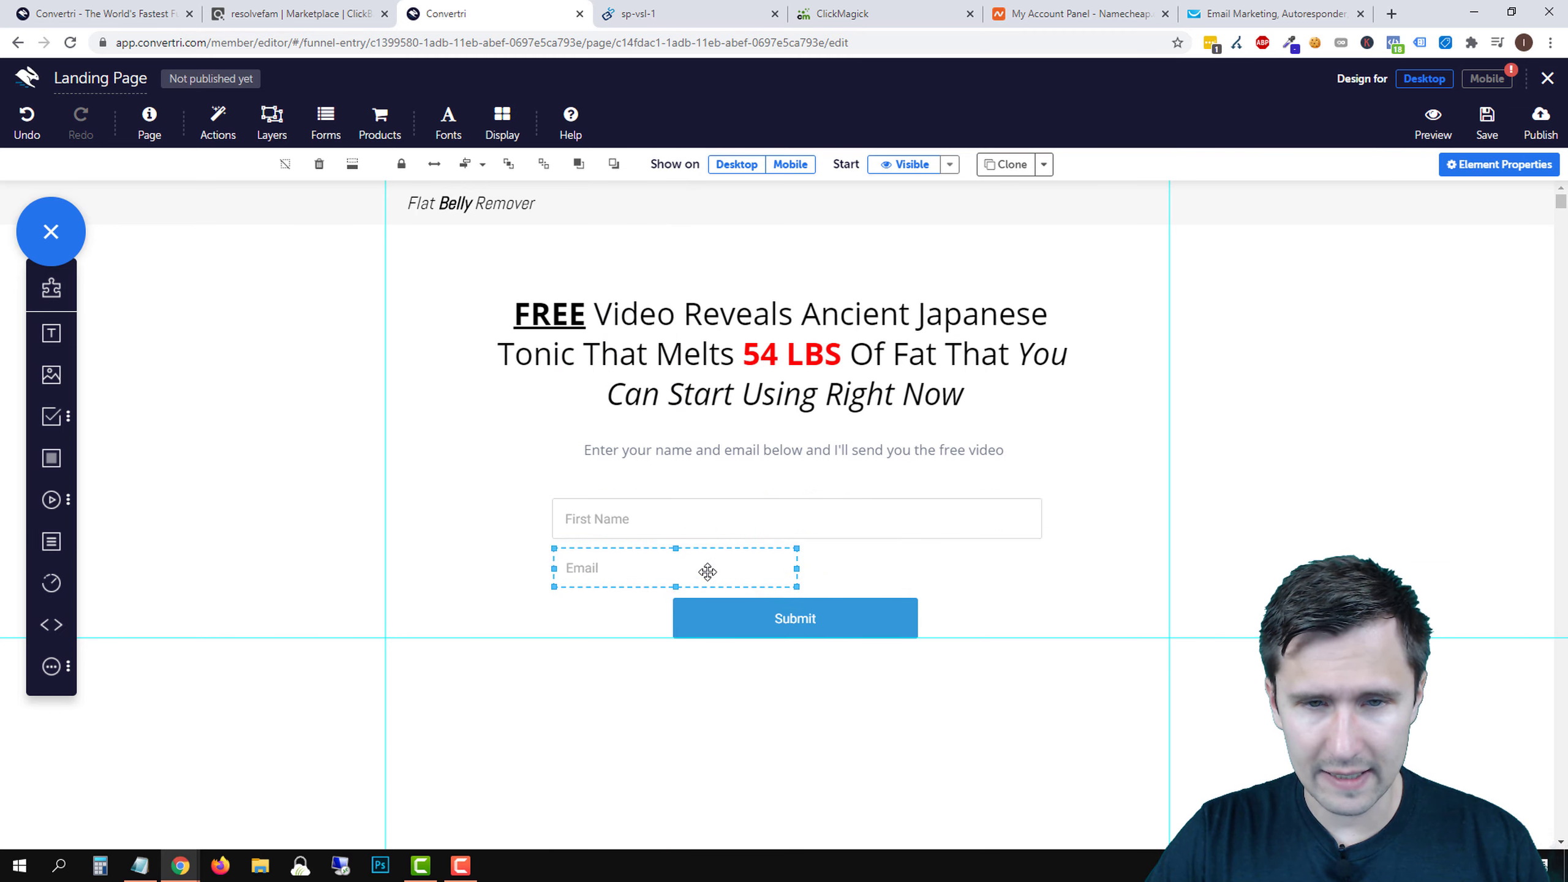
left_click_drag(798, 568, 1044, 569)
left_click(1123, 508)
left_click(982, 567)
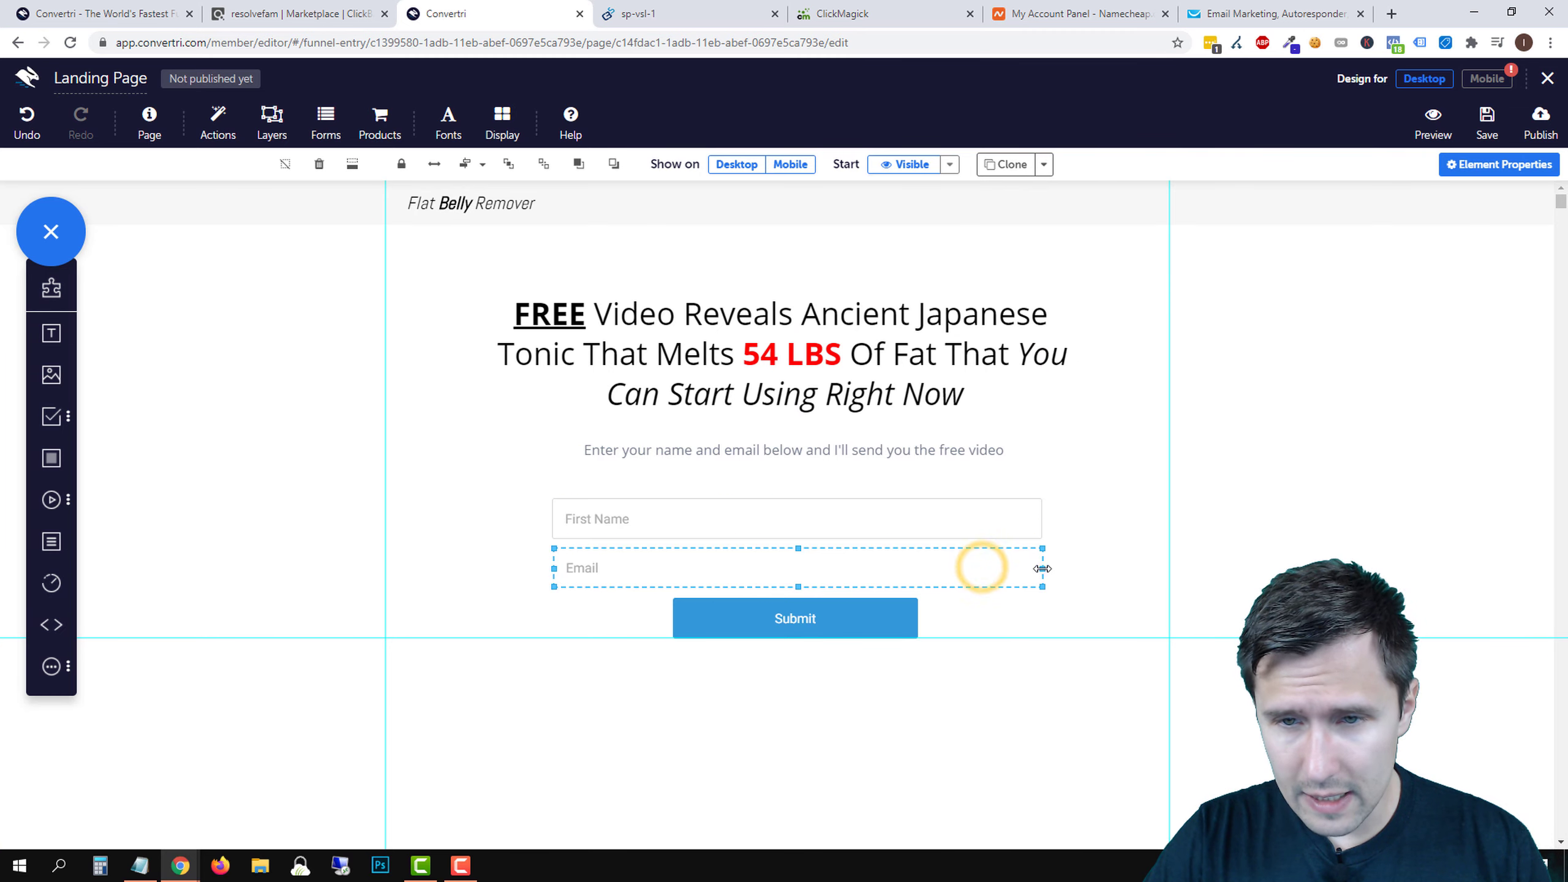
left_click_drag(1041, 568, 1040, 564)
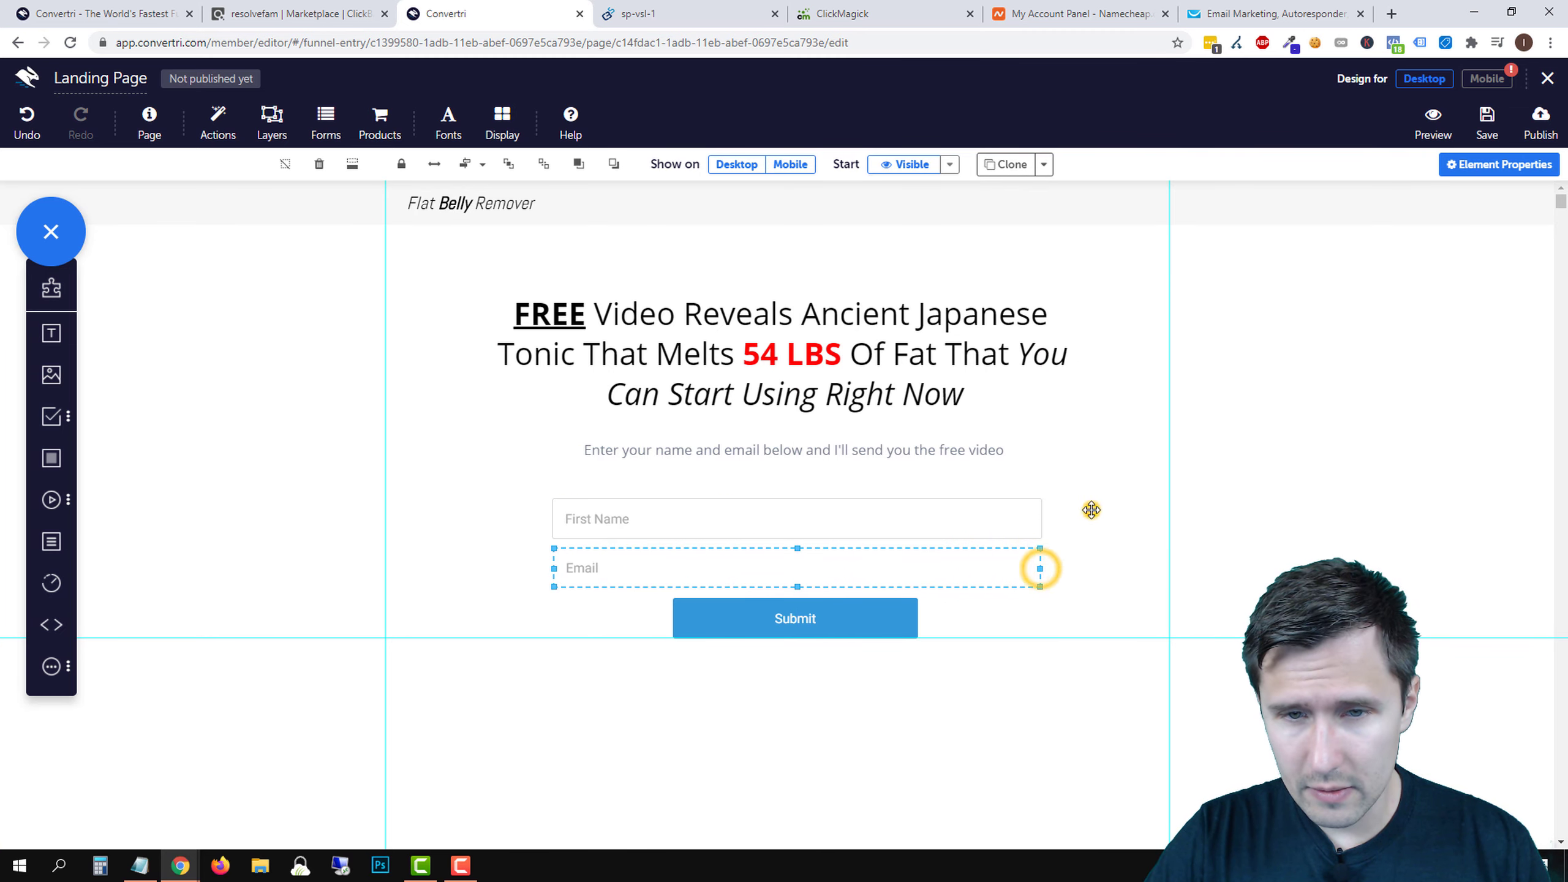
left_click(1089, 508)
left_click(994, 569)
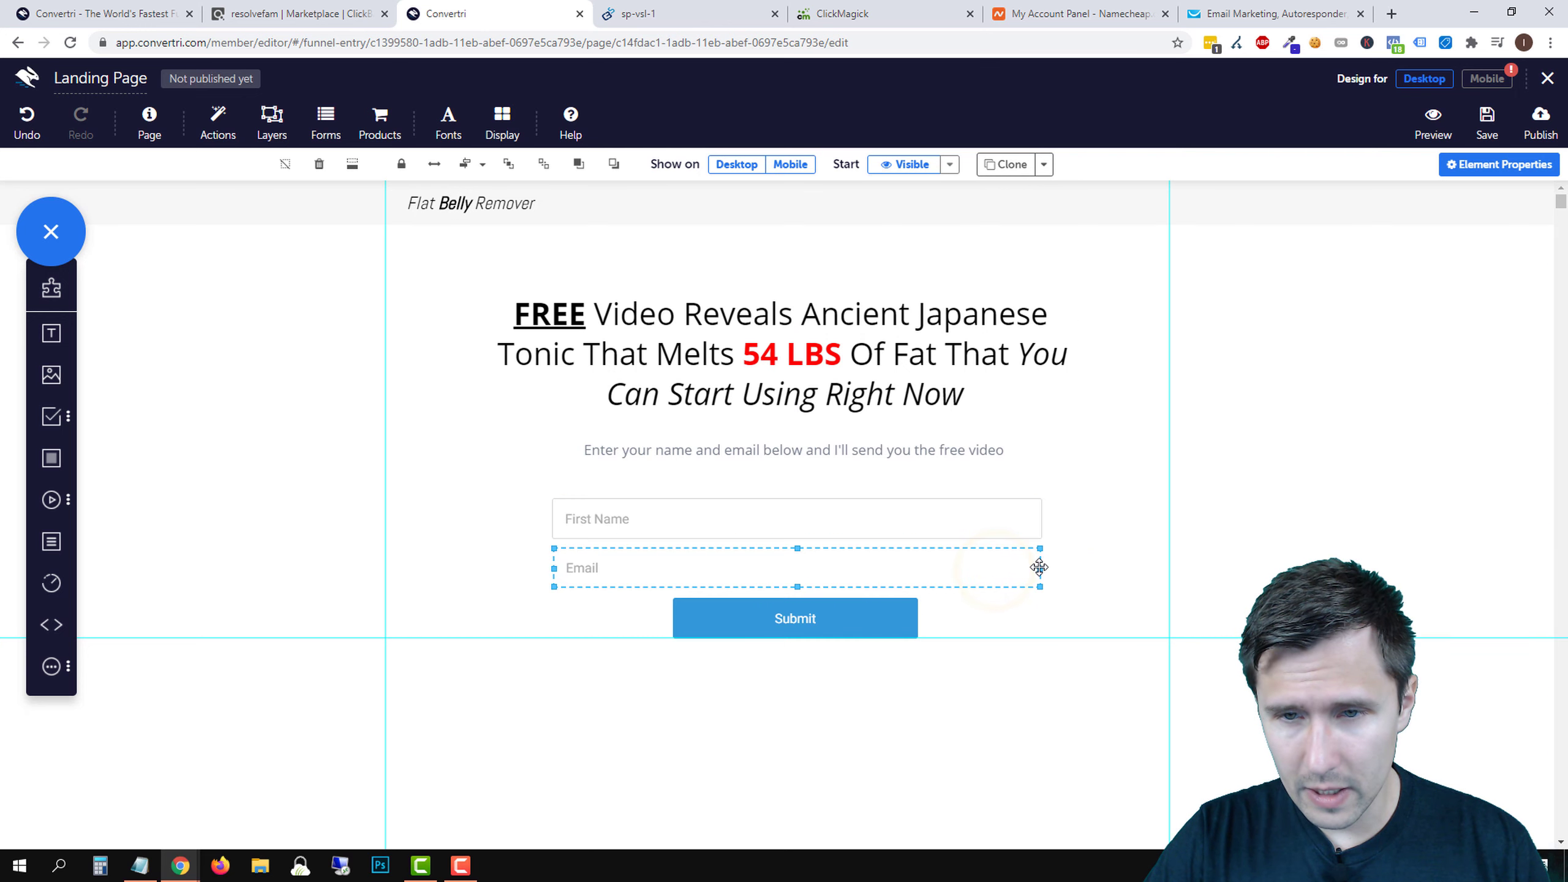
left_click_drag(1040, 568, 1041, 564)
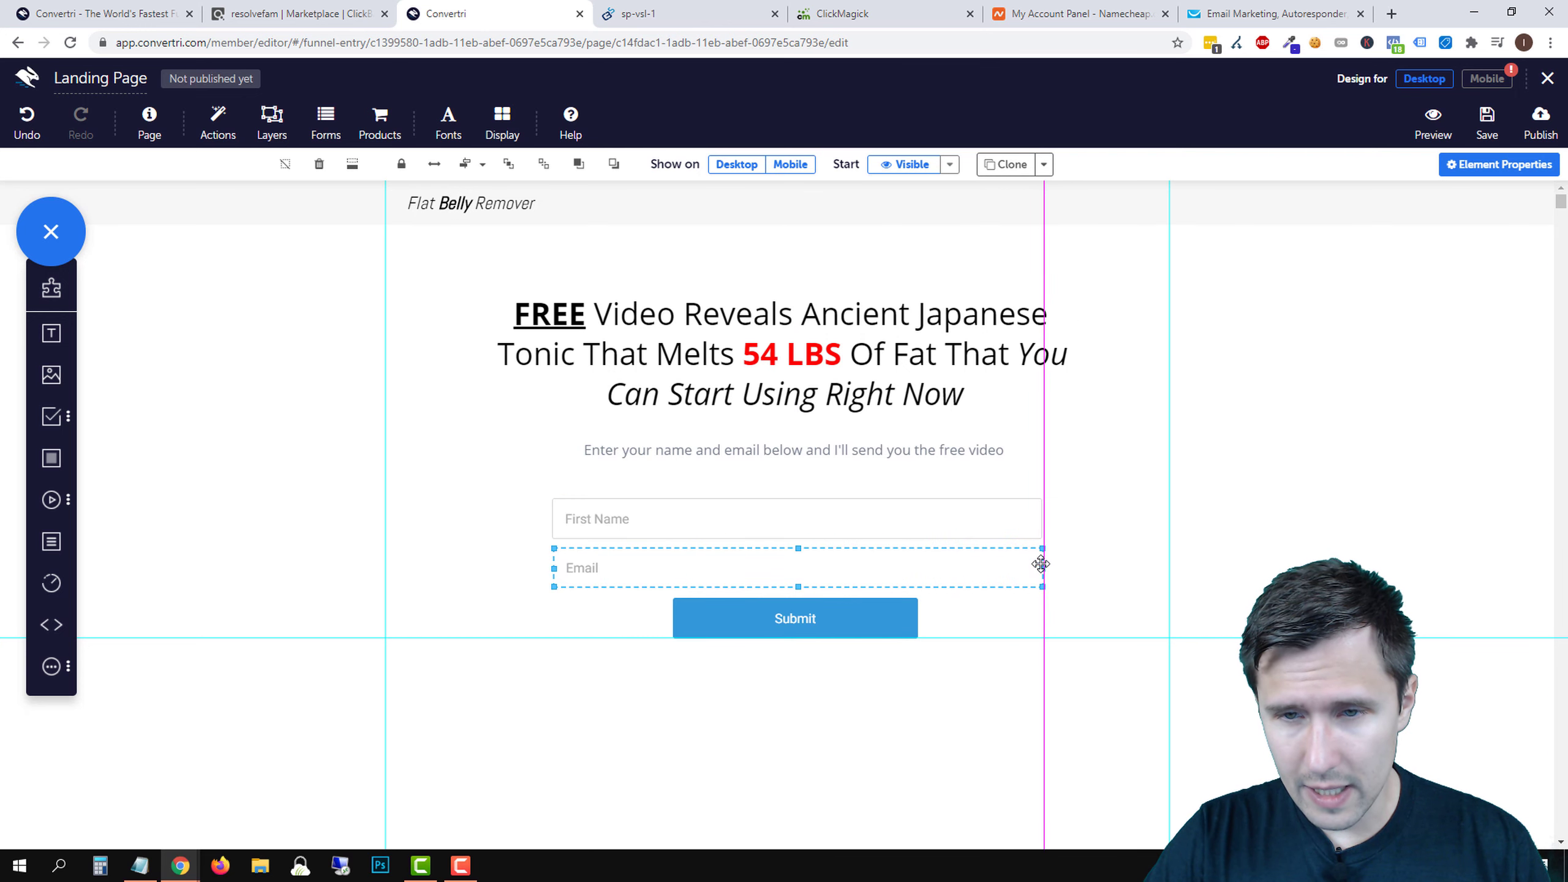
- Fine-tune the First Name field's width to match the Email field
left_click(1021, 536)
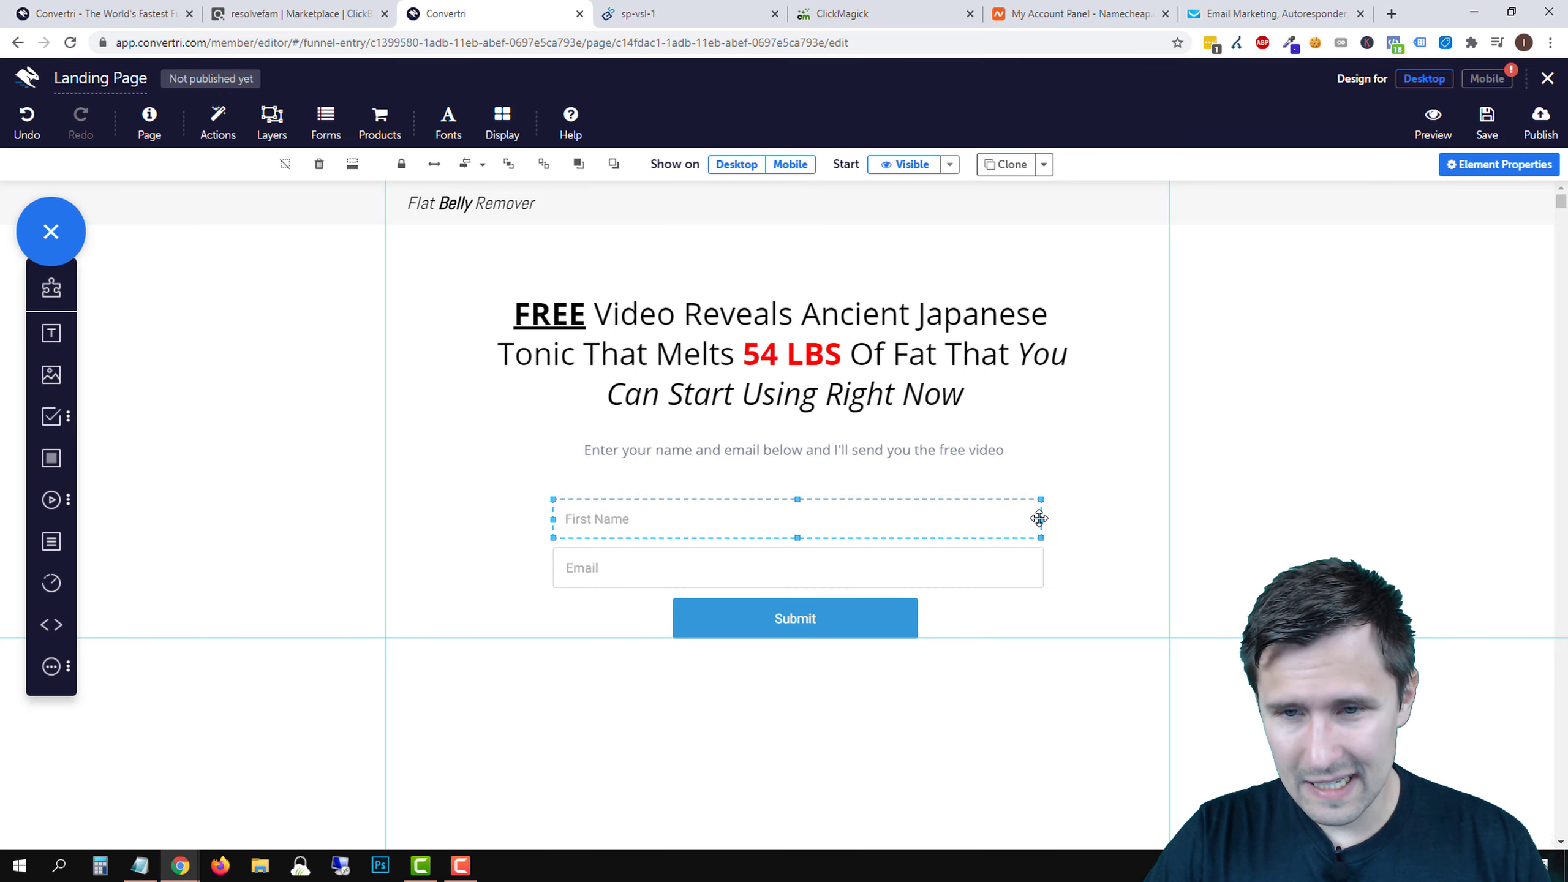
left_click_drag(1040, 520, 1040, 523)
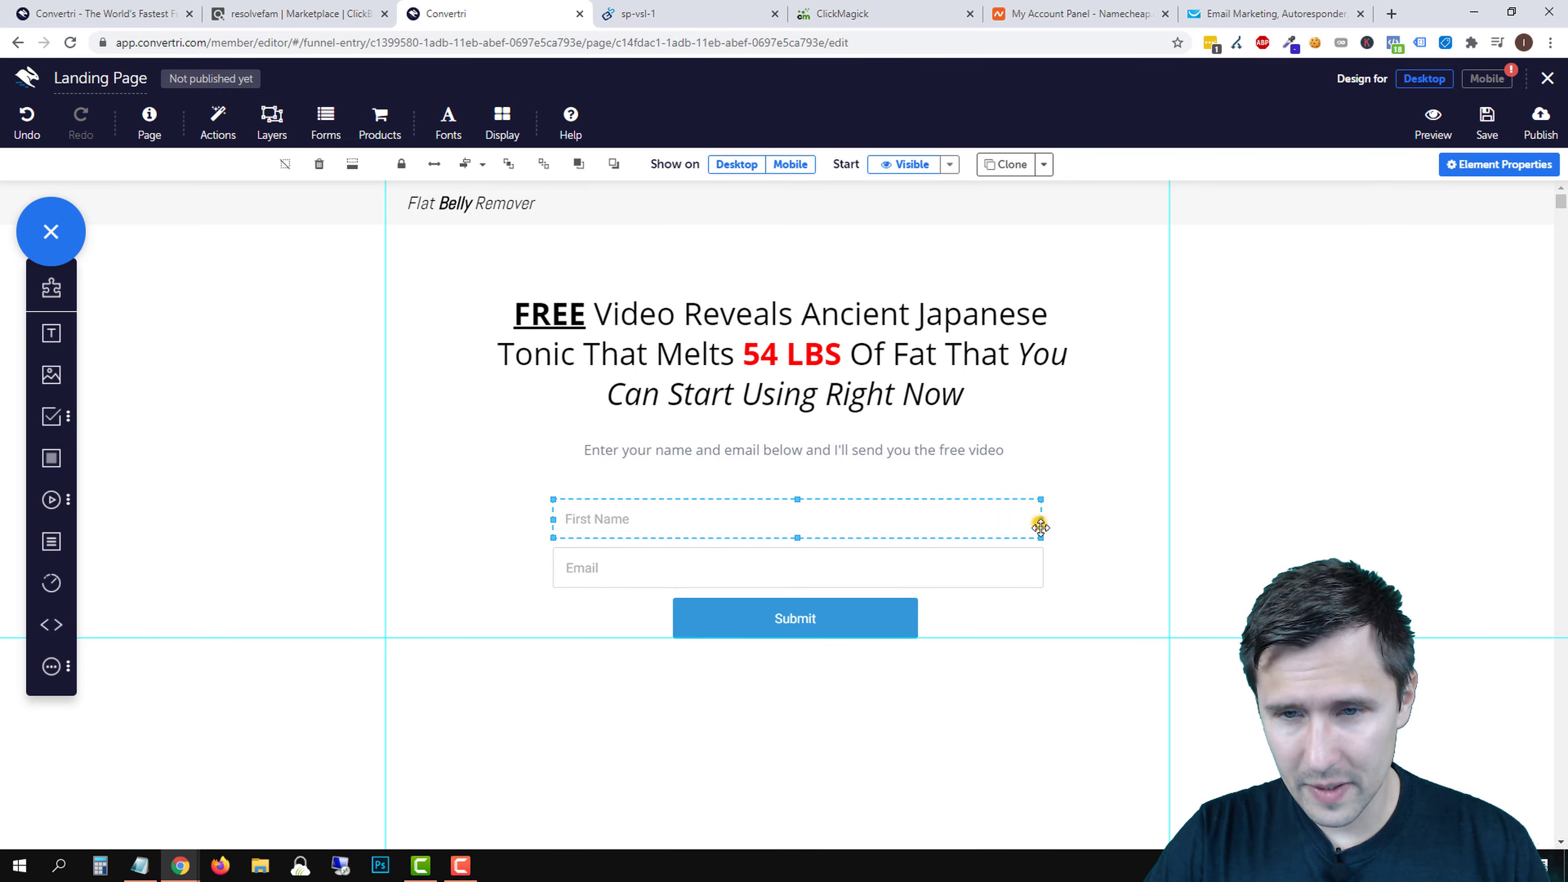
left_click(1082, 538)
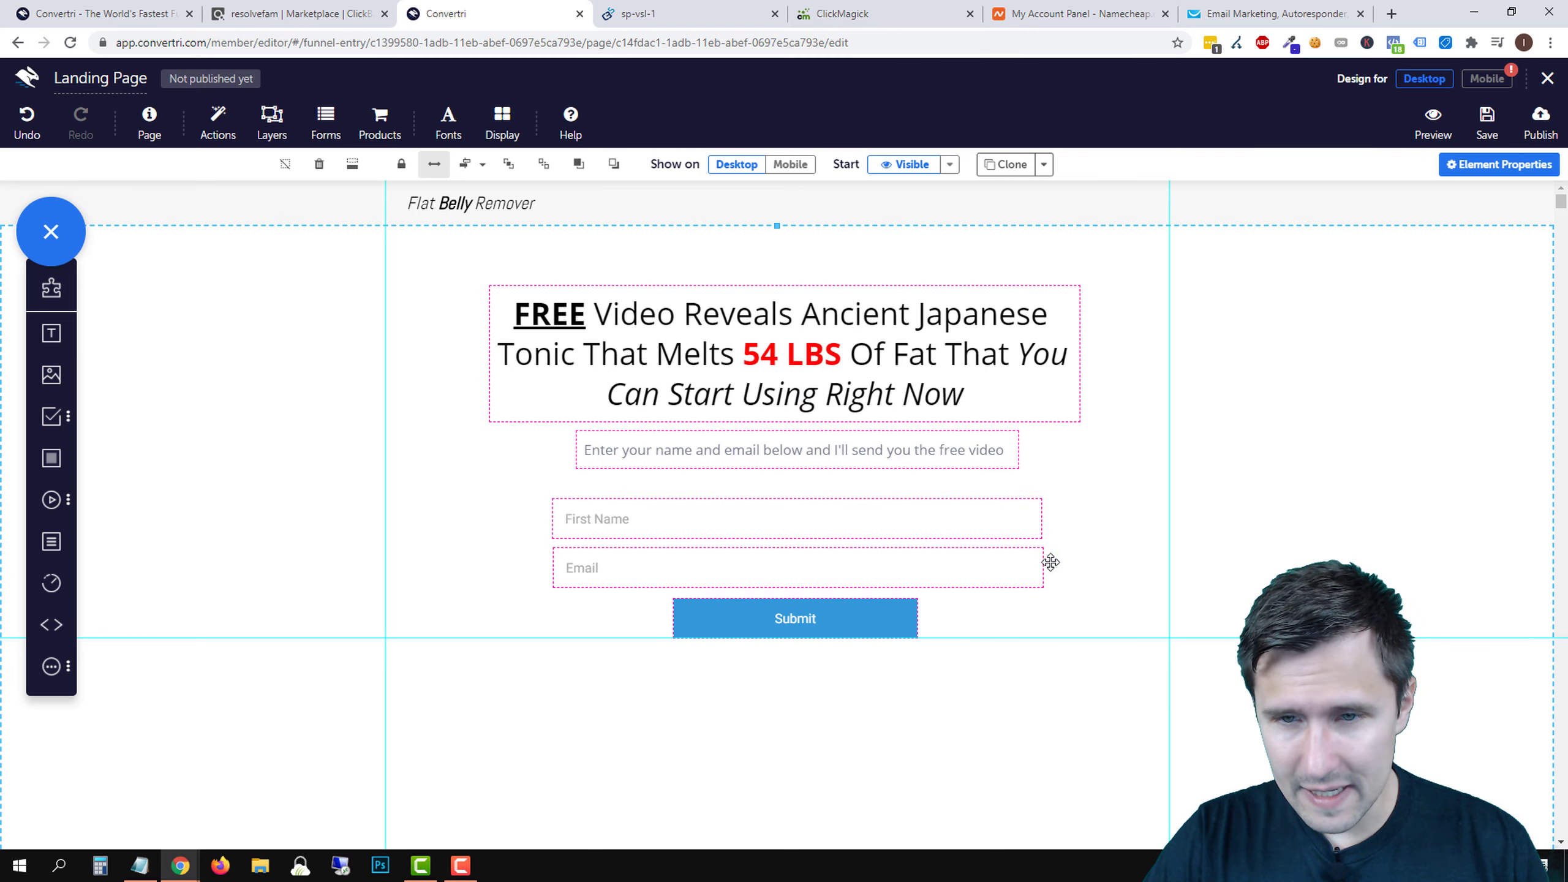
left_click(1029, 569)
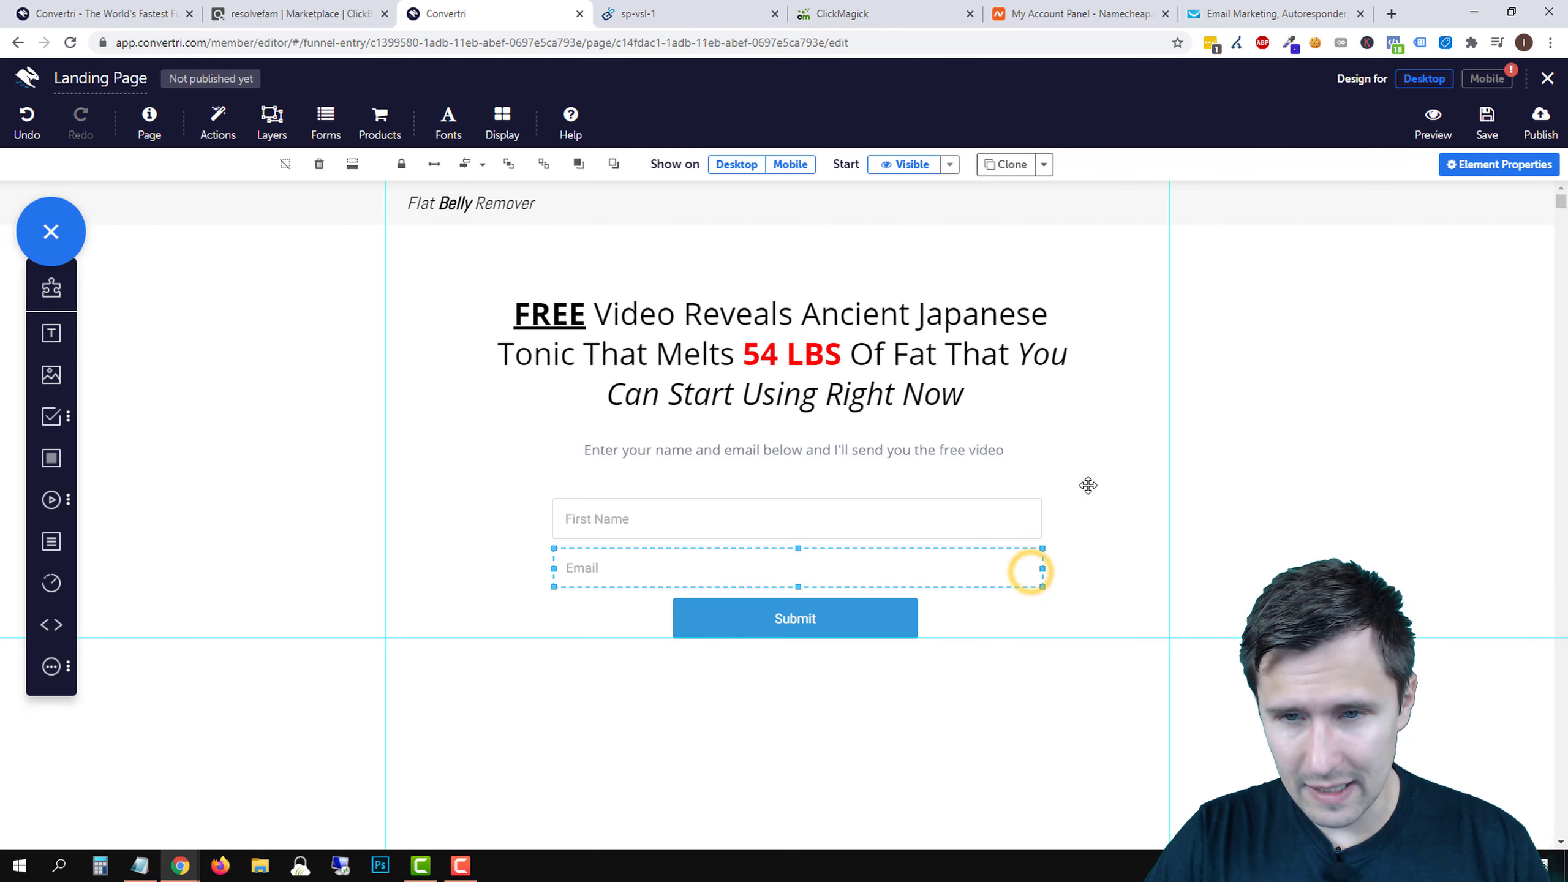
left_click(1170, 436)
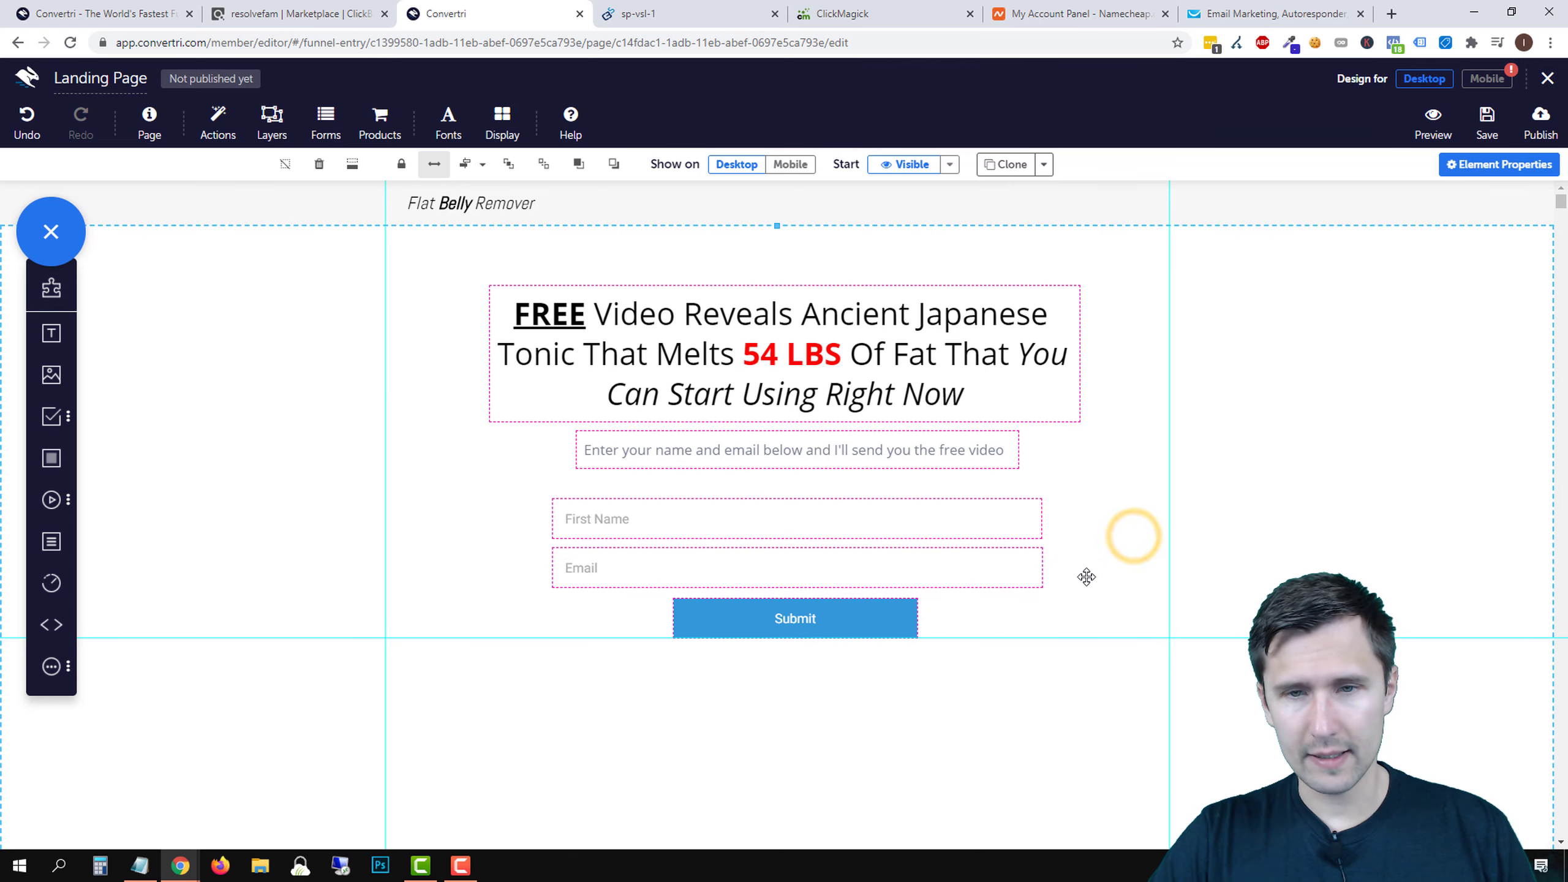
- Widen the Submit button to match the width of the two fields
scroll(1085, 578, "down", 3)
left_click(825, 457)
left_click_drag(846, 455, 1043, 476)
left_click_drag(798, 486, 797, 494)
left_click(1138, 425)
scroll(1111, 600, "up", 2)
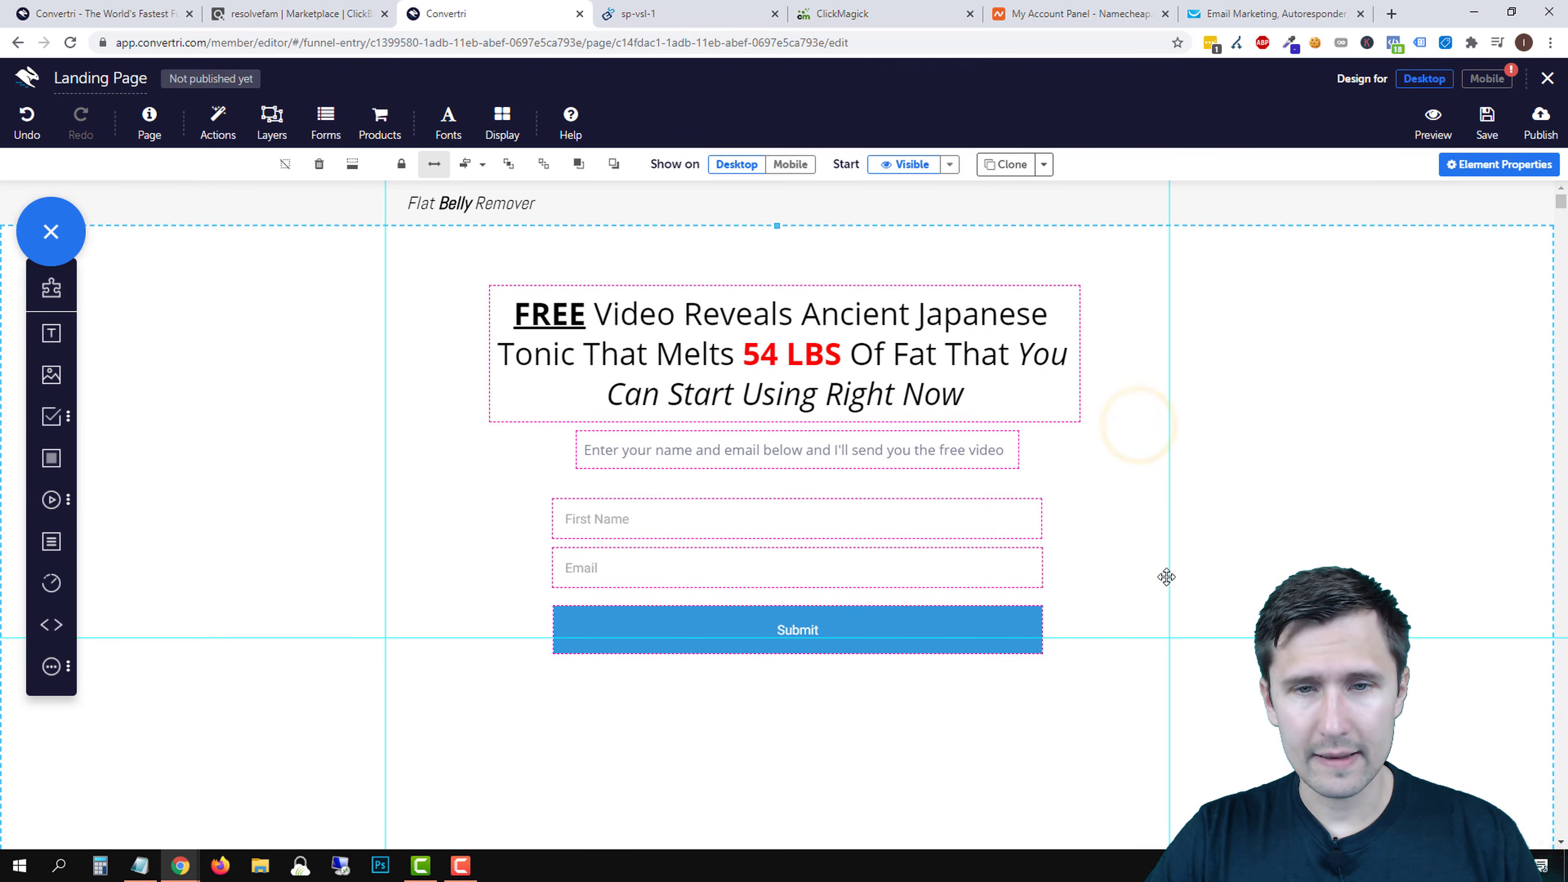
left_click(1177, 203)
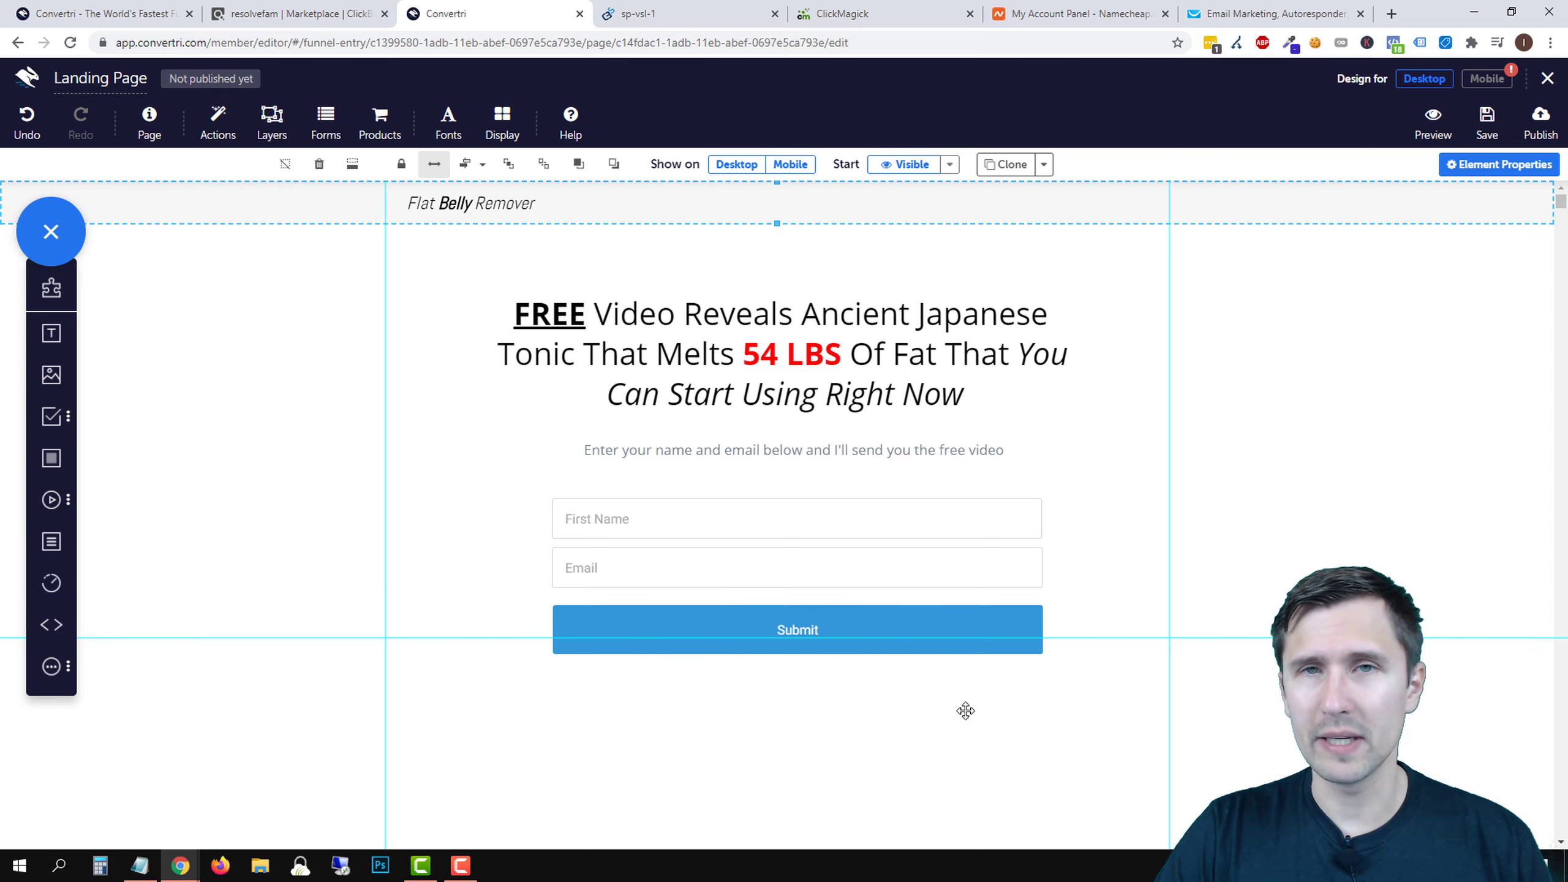
scroll(722, 602, "down", 2)
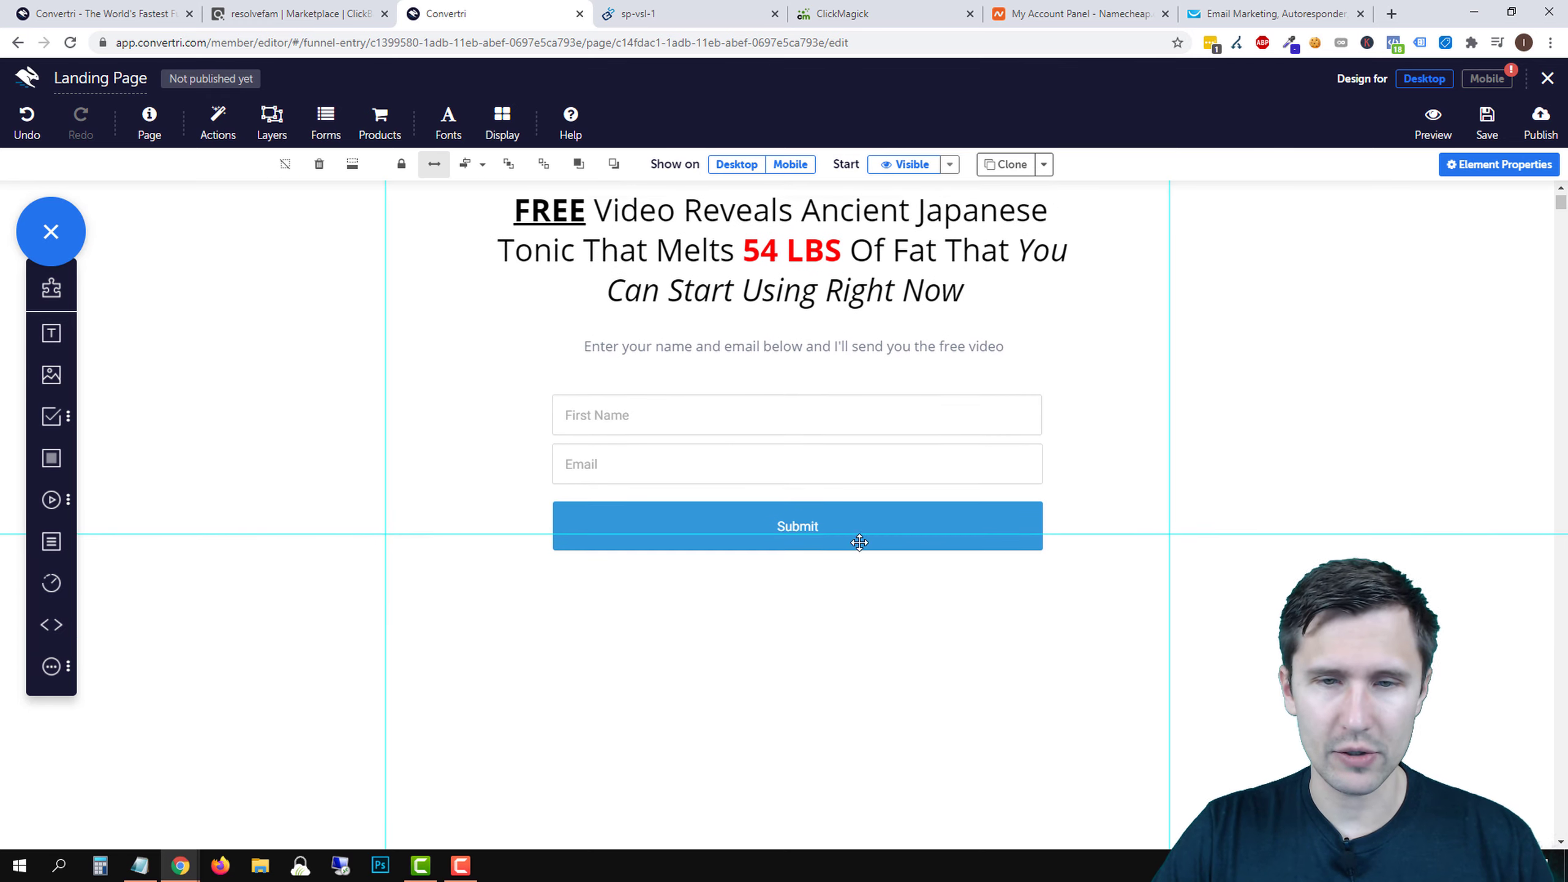
left_click(799, 534)
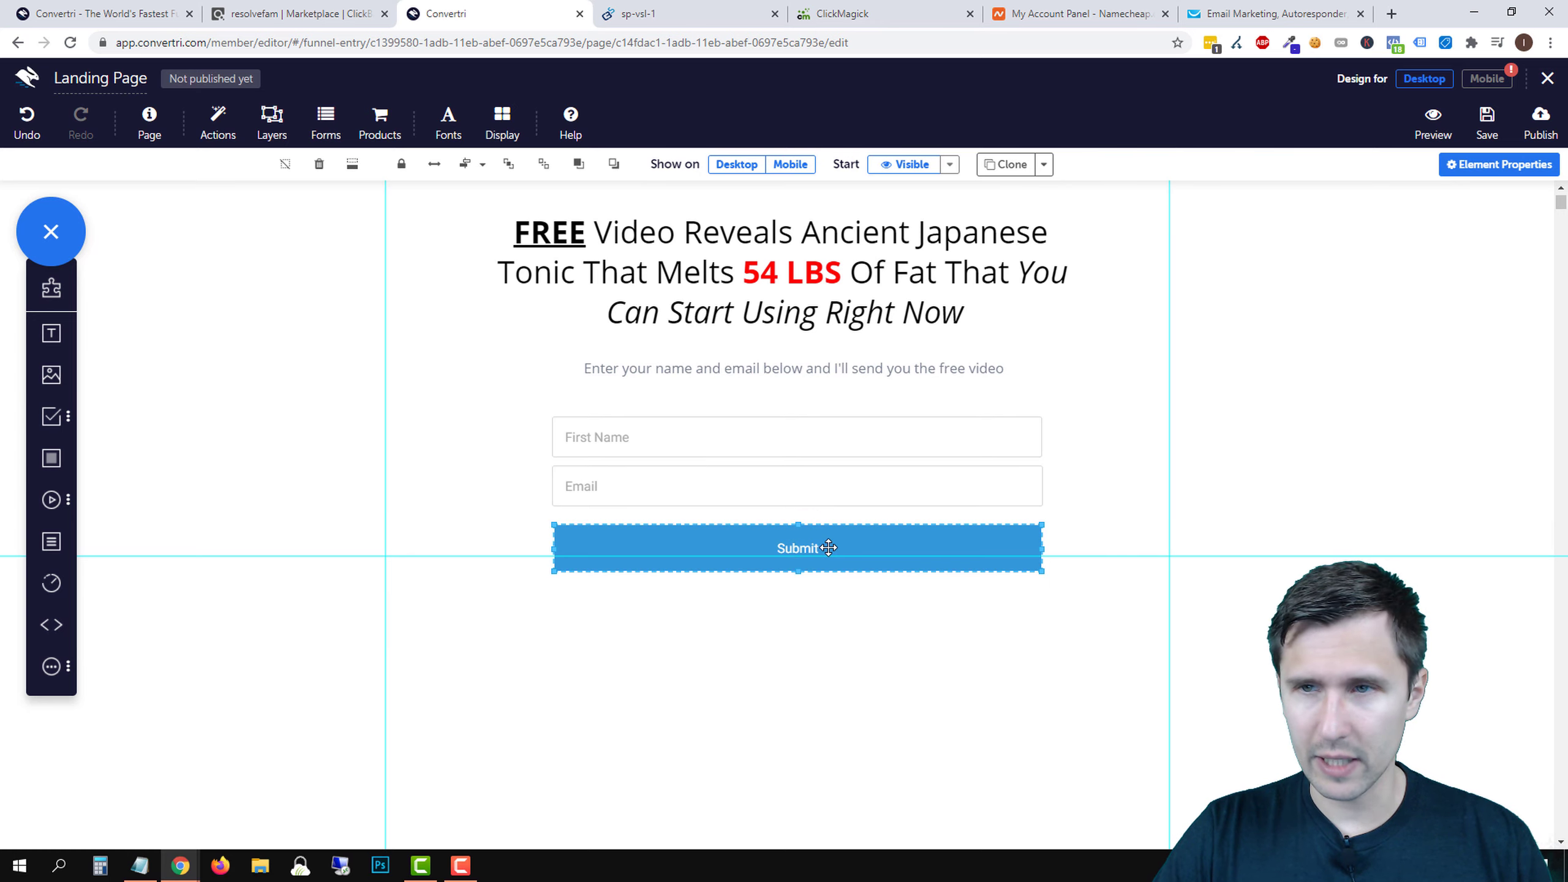
- Relabel the button 'Send Me the Free Video' in Open Sans at size 22
left_click(1484, 165)
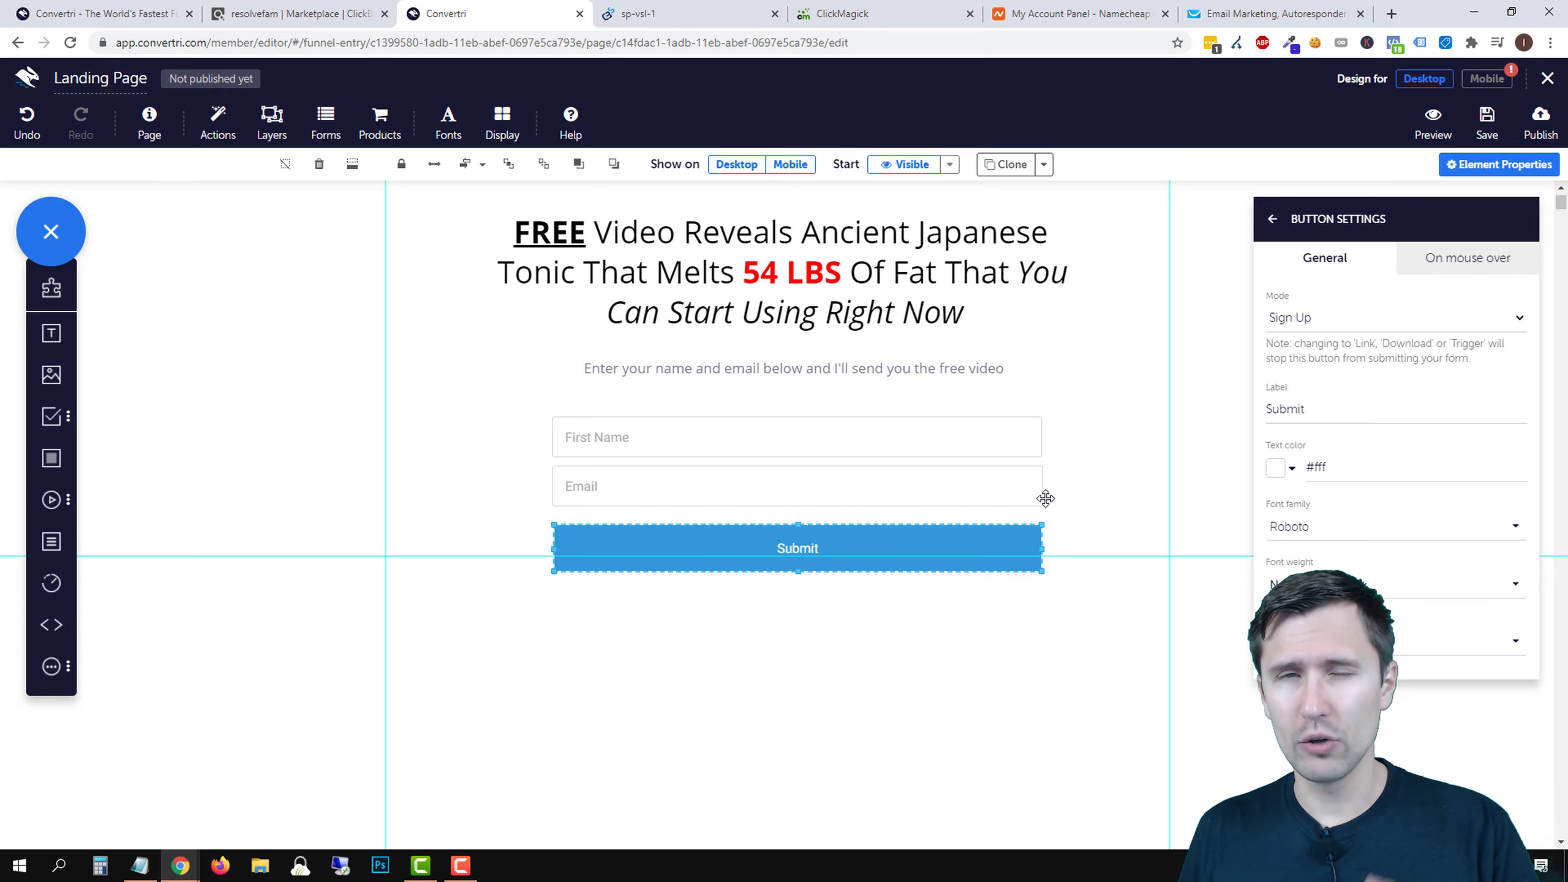
double_click(1290, 411)
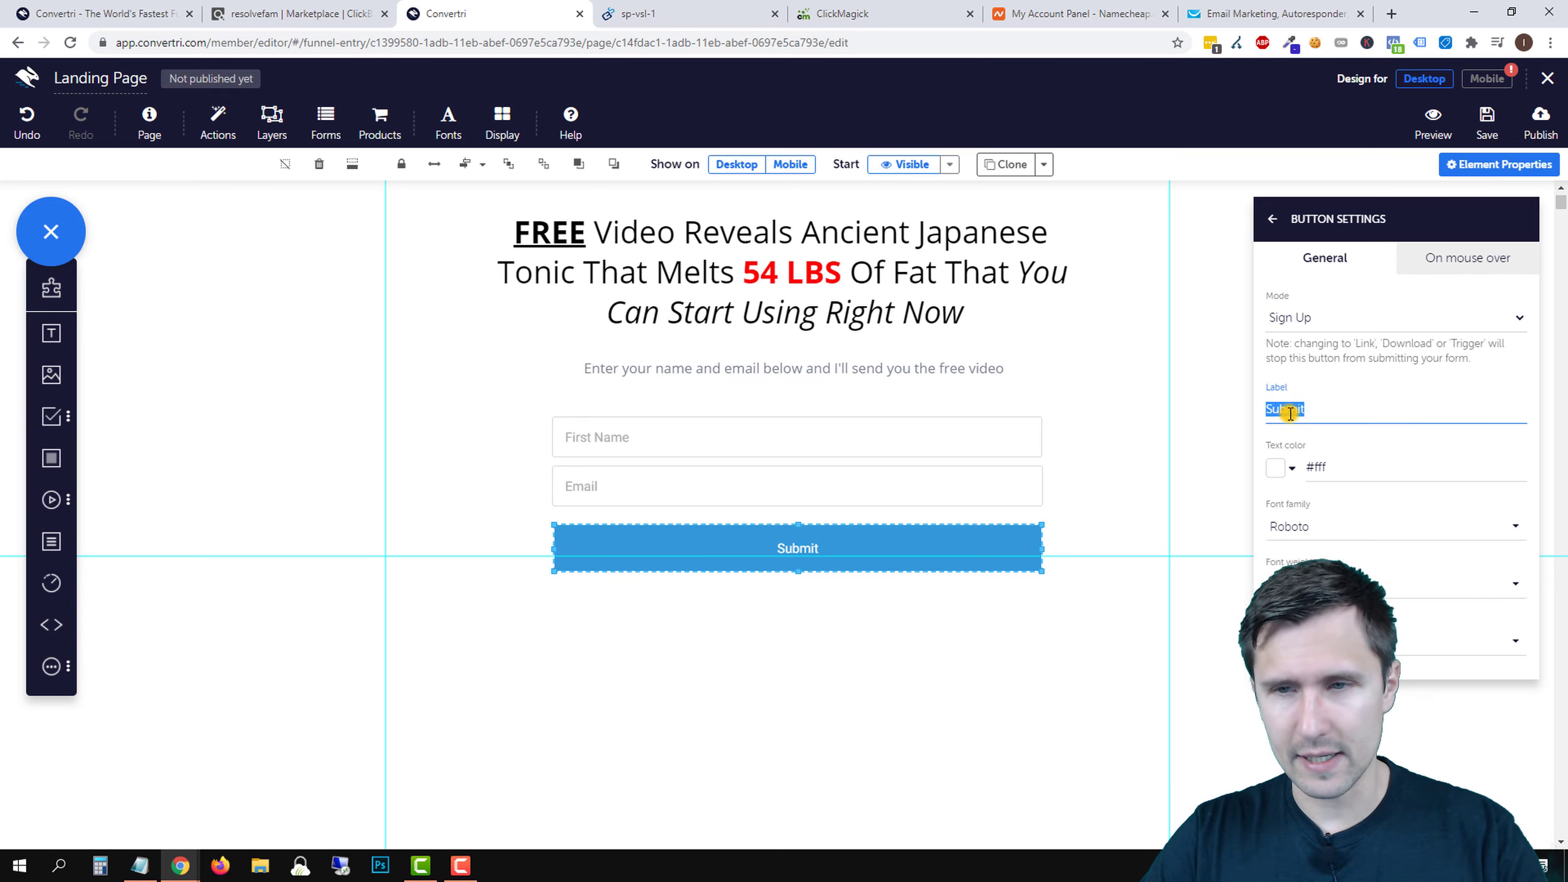
type("Send Me the Free Video")
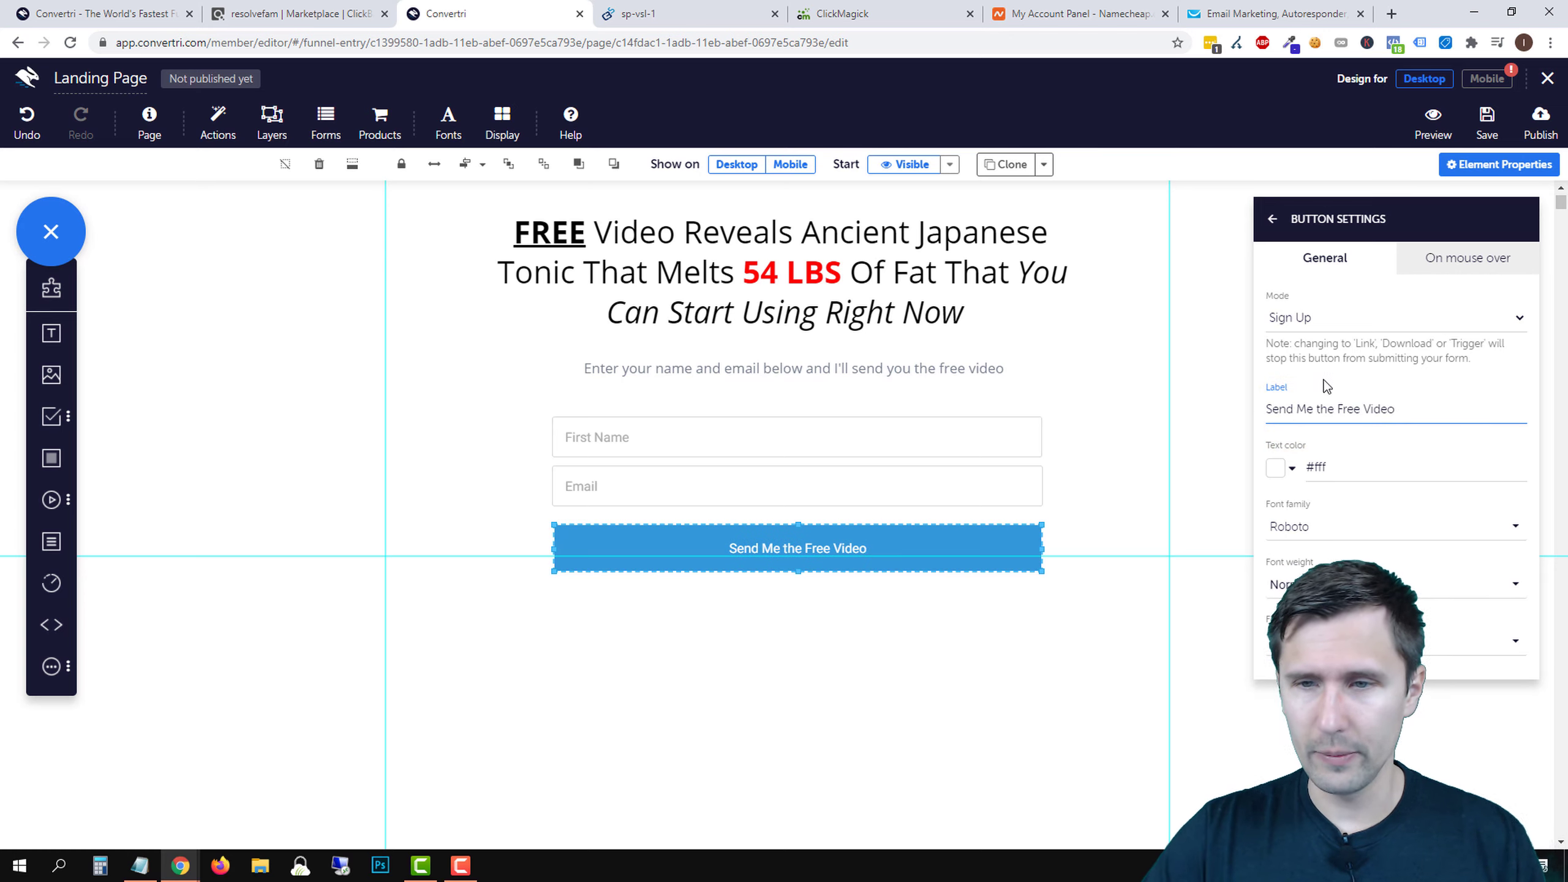
left_click(1316, 527)
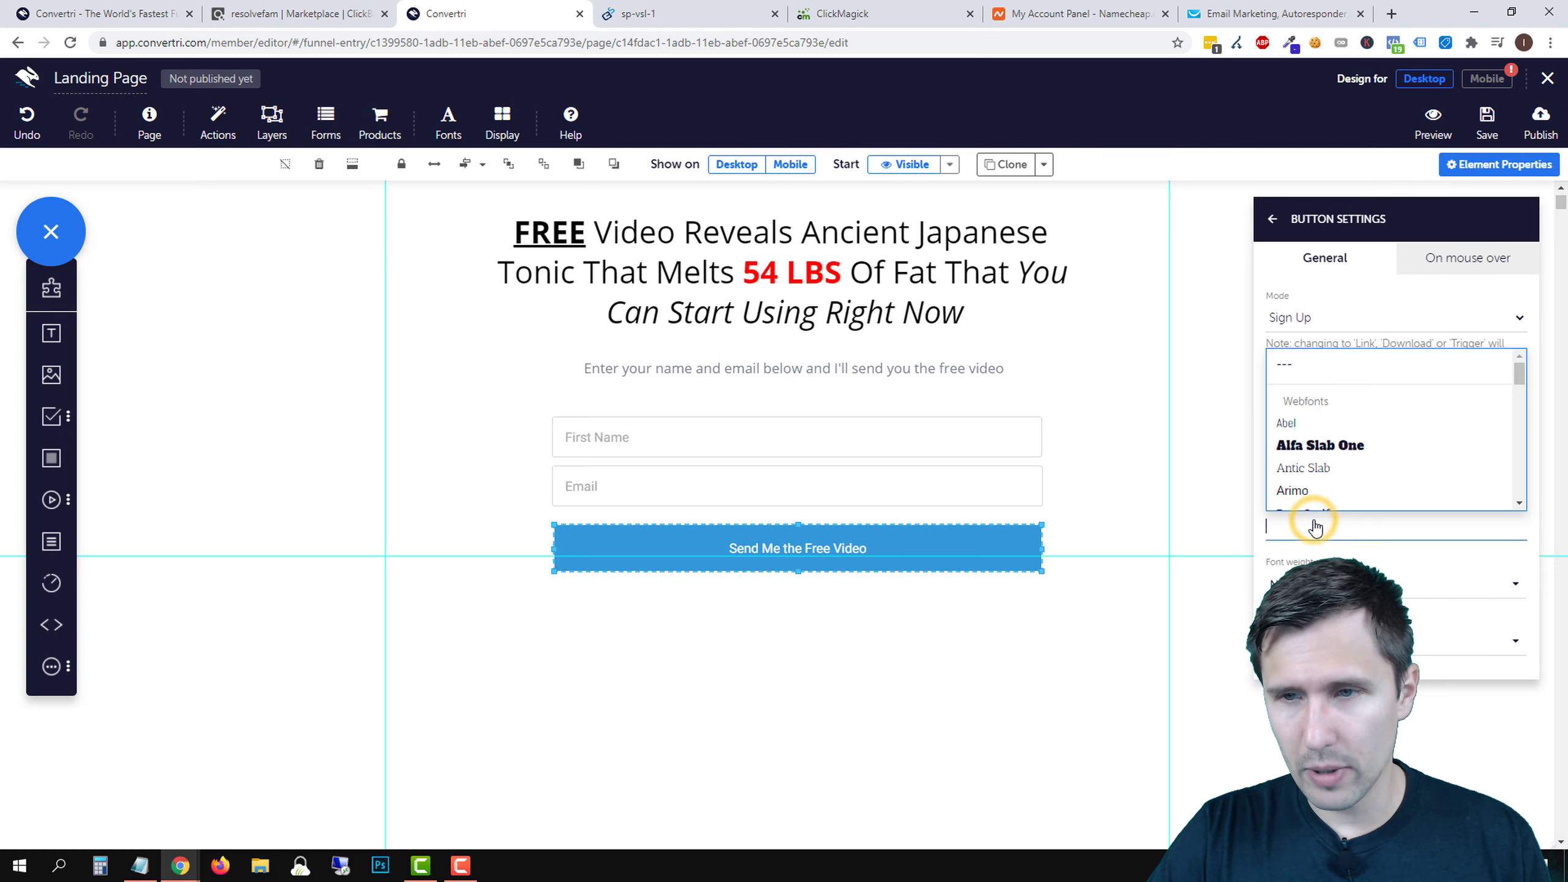
type("sans")
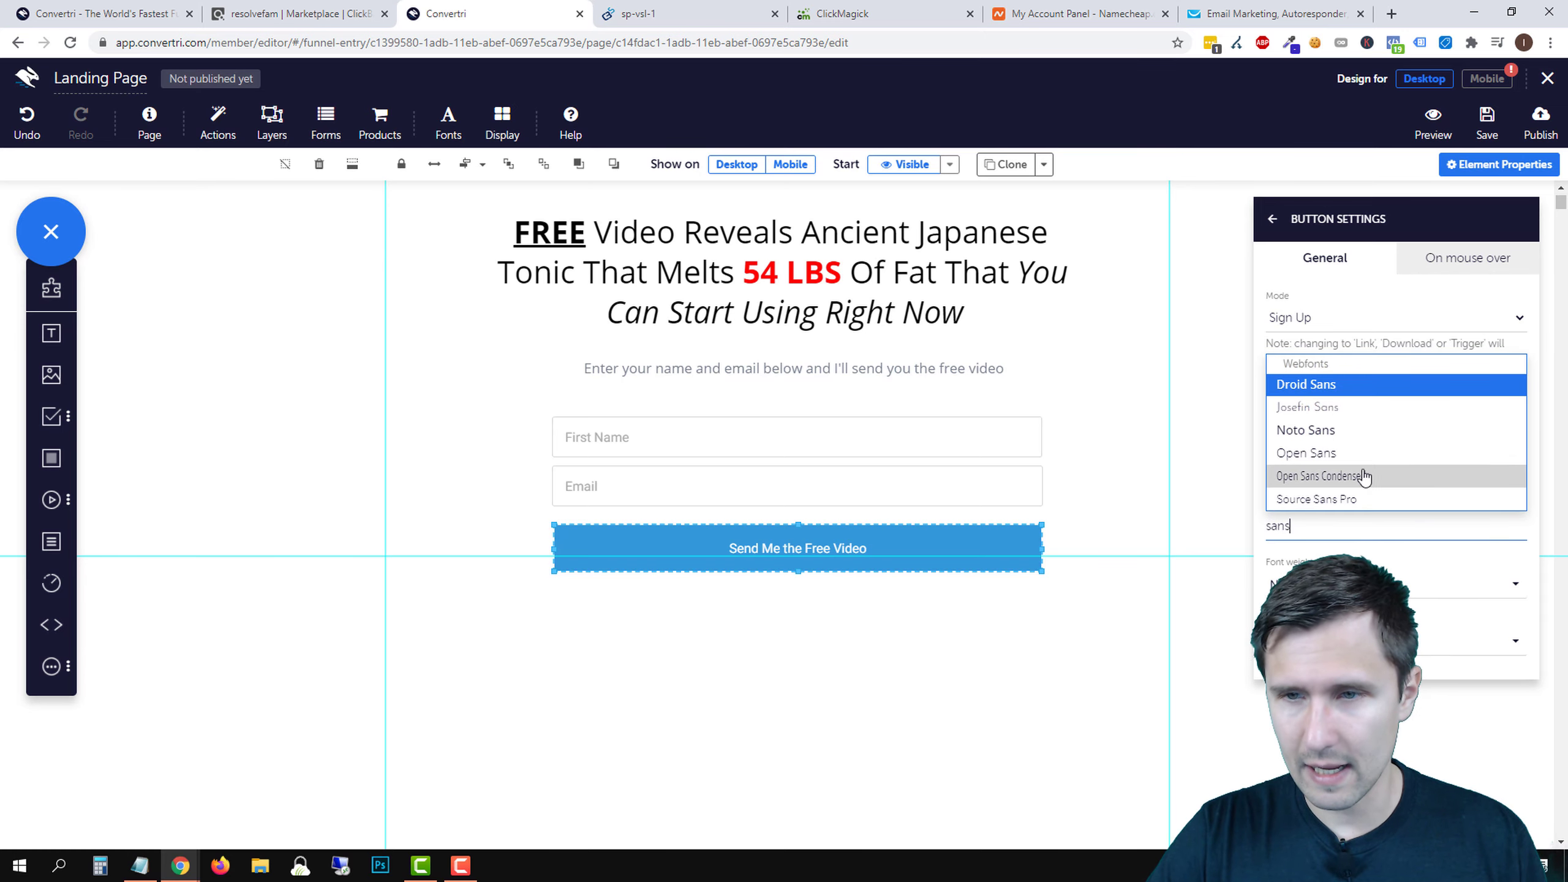
left_click(1325, 452)
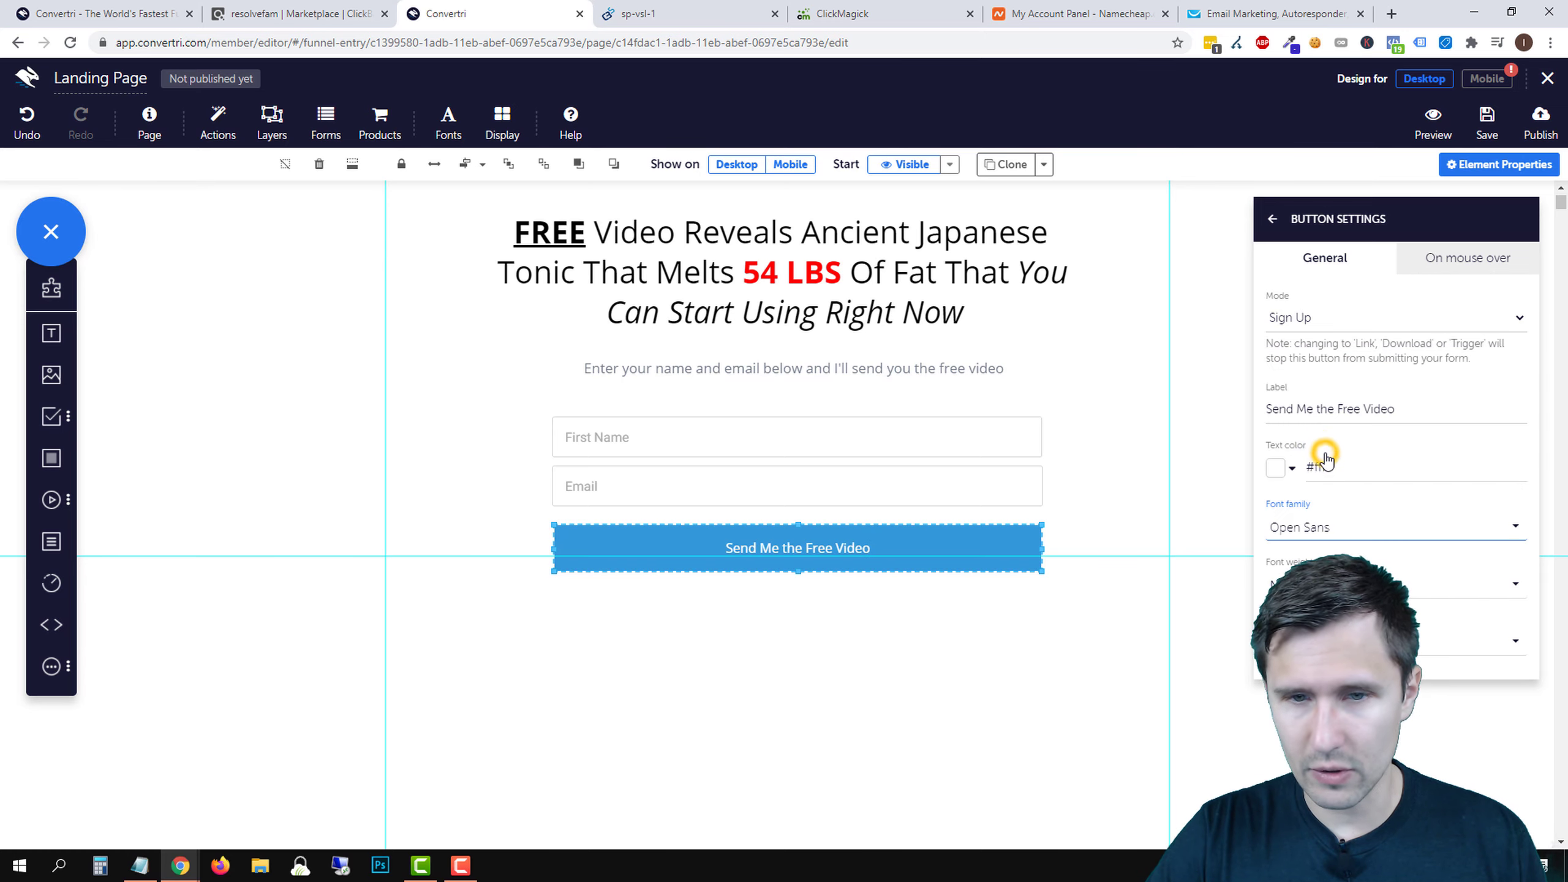
left_click(1352, 641)
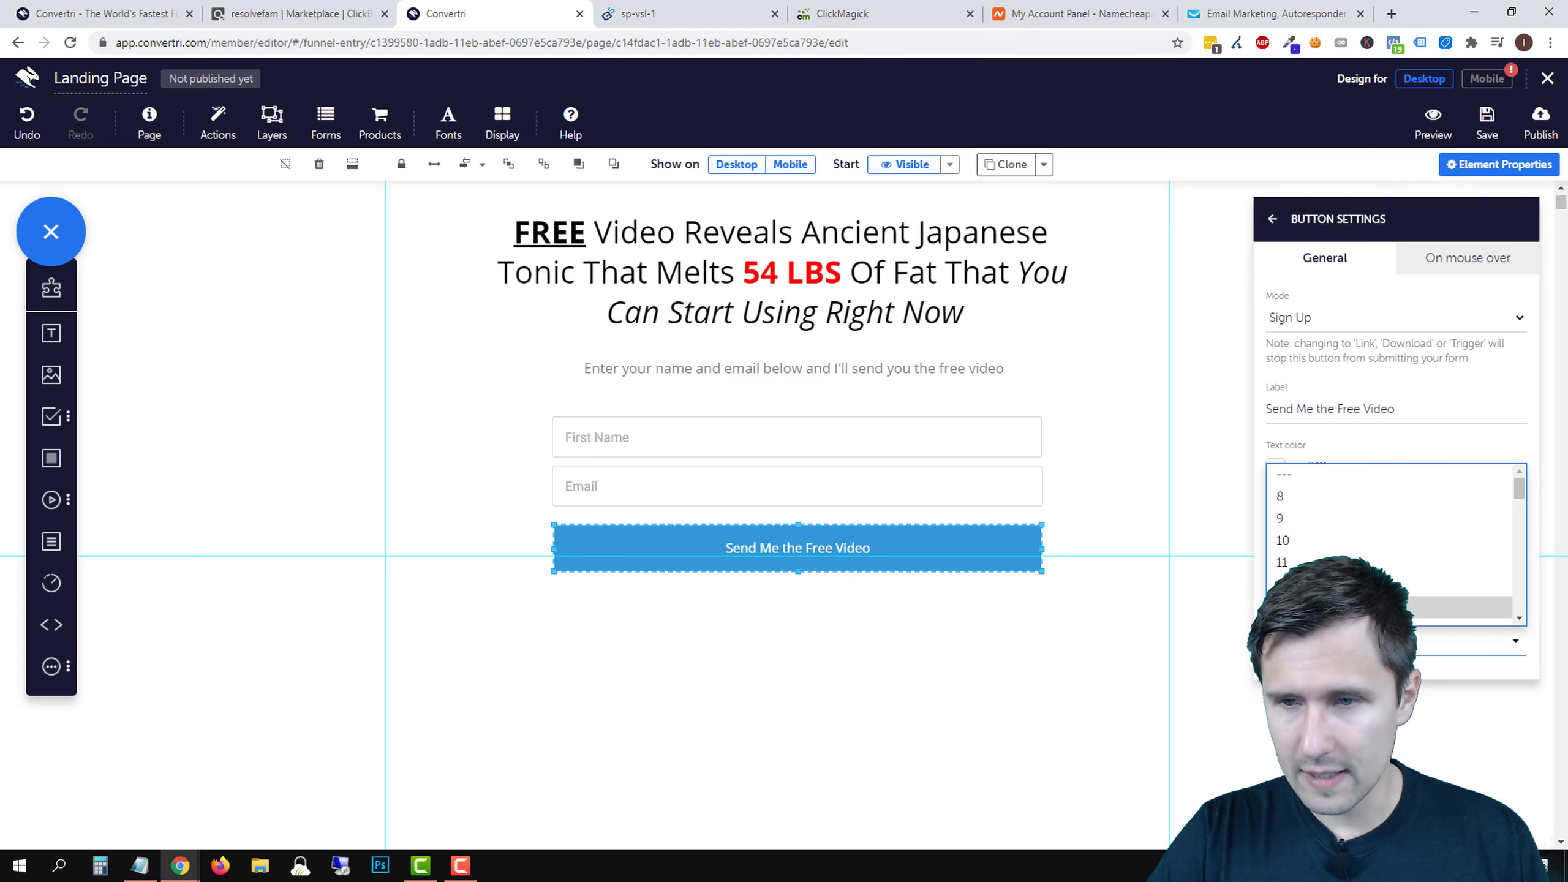
scroll(1301, 556, "down", 4)
left_click(1301, 556)
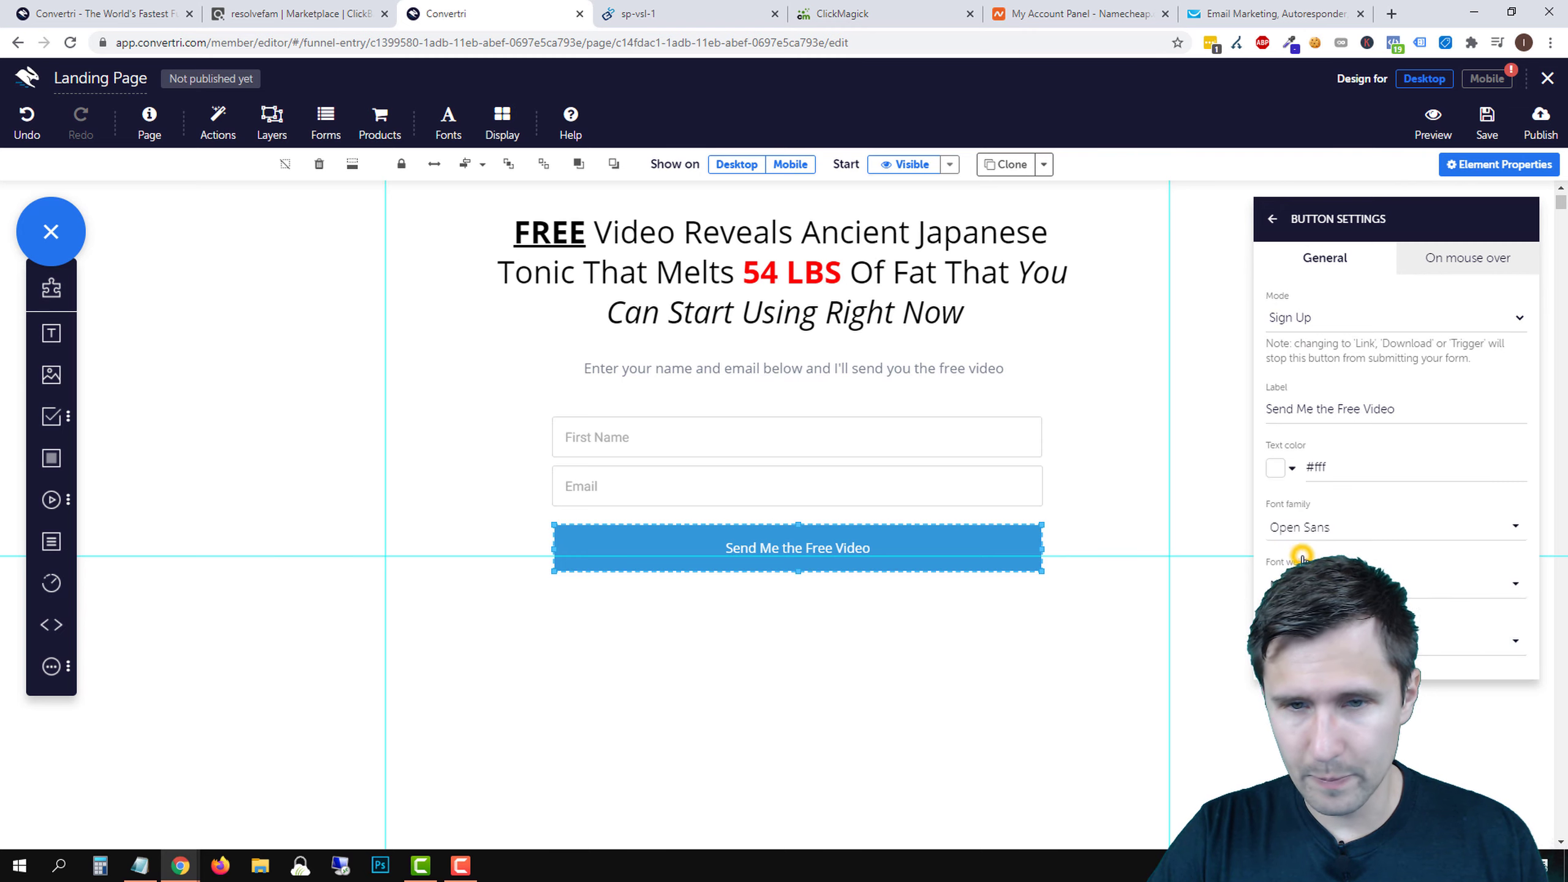
left_click(1327, 641)
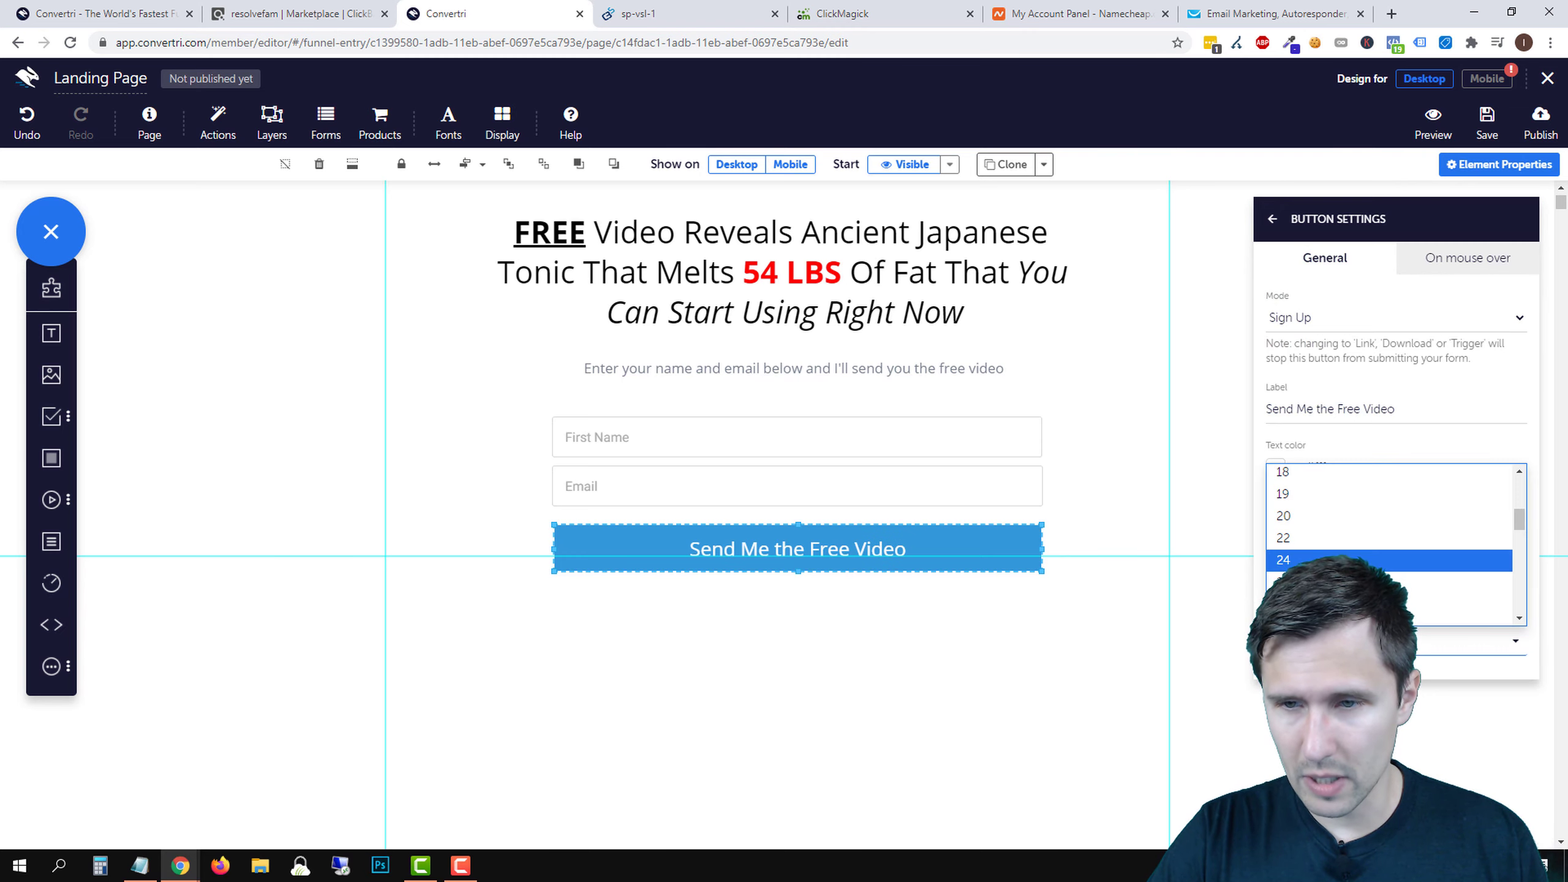
left_click(1303, 537)
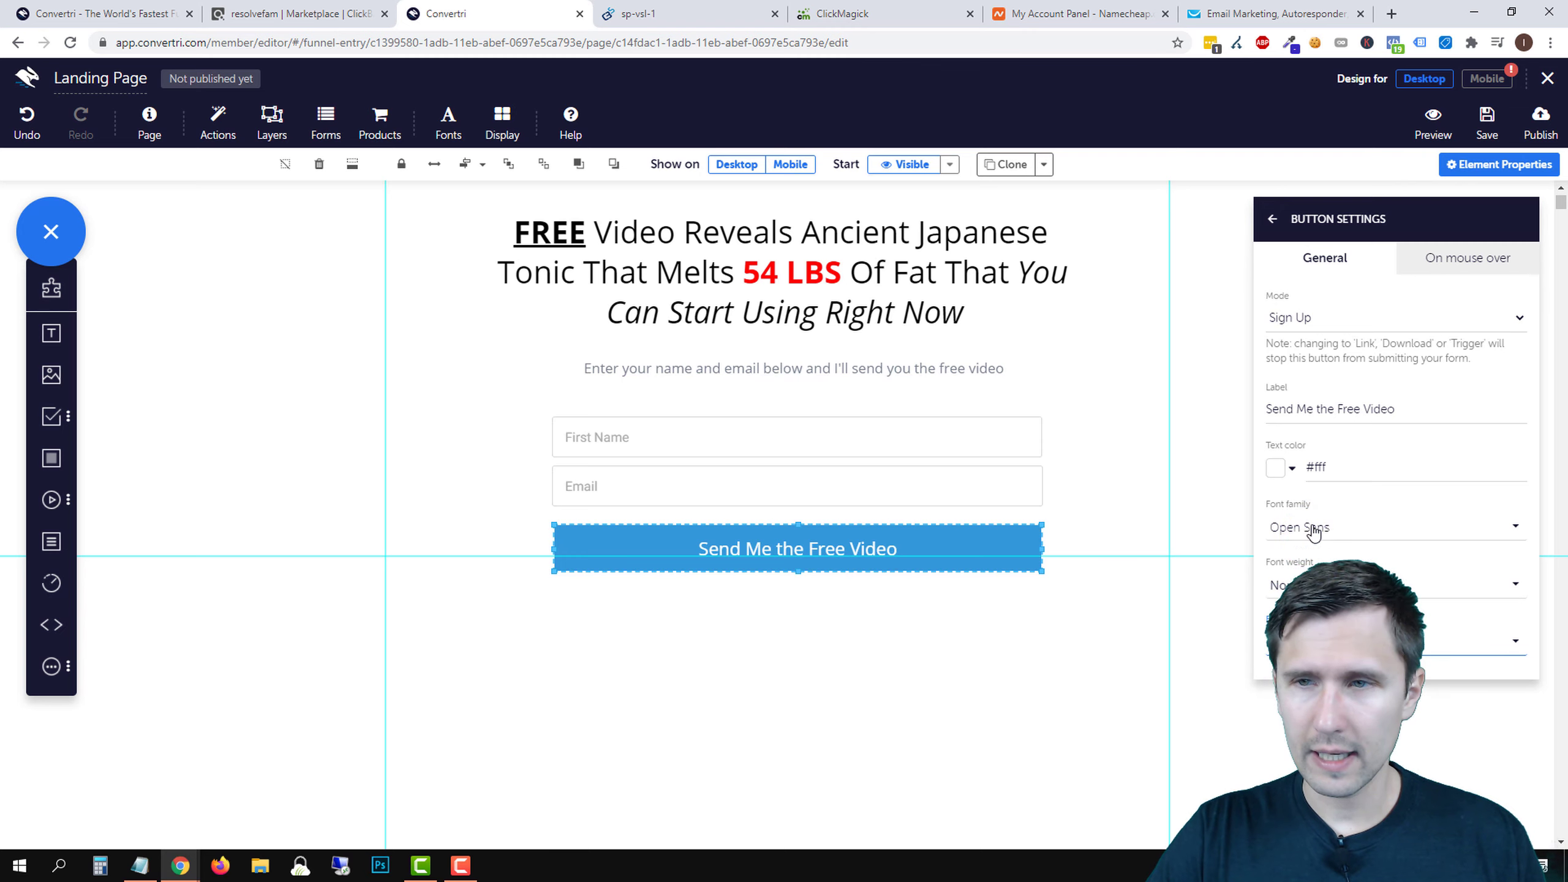
left_click(1484, 264)
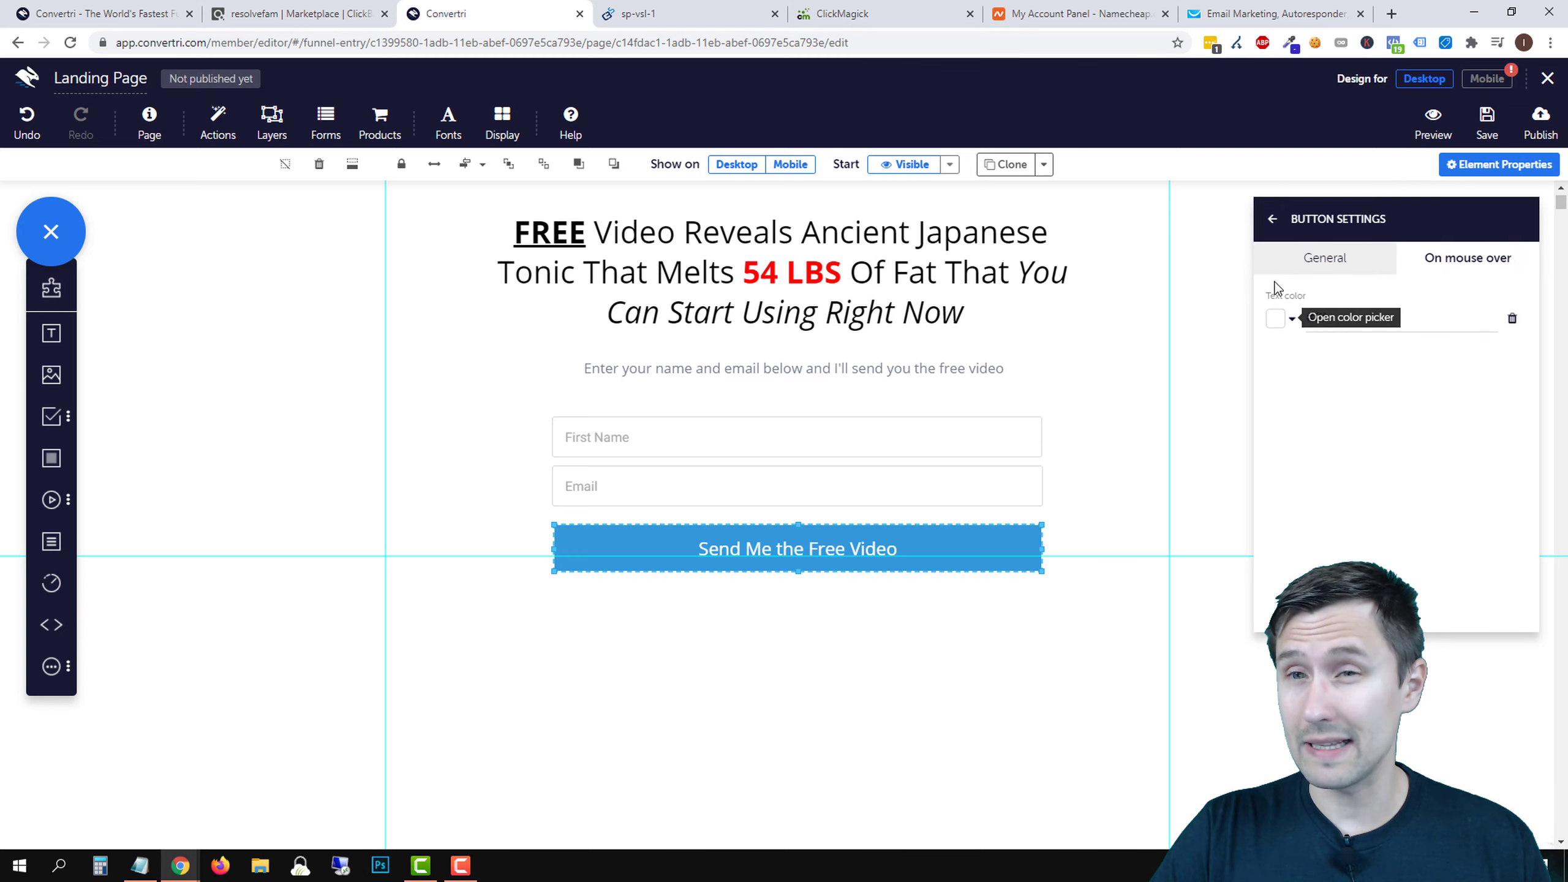
- Give the button a darker blue hover background colour
left_click(1272, 218)
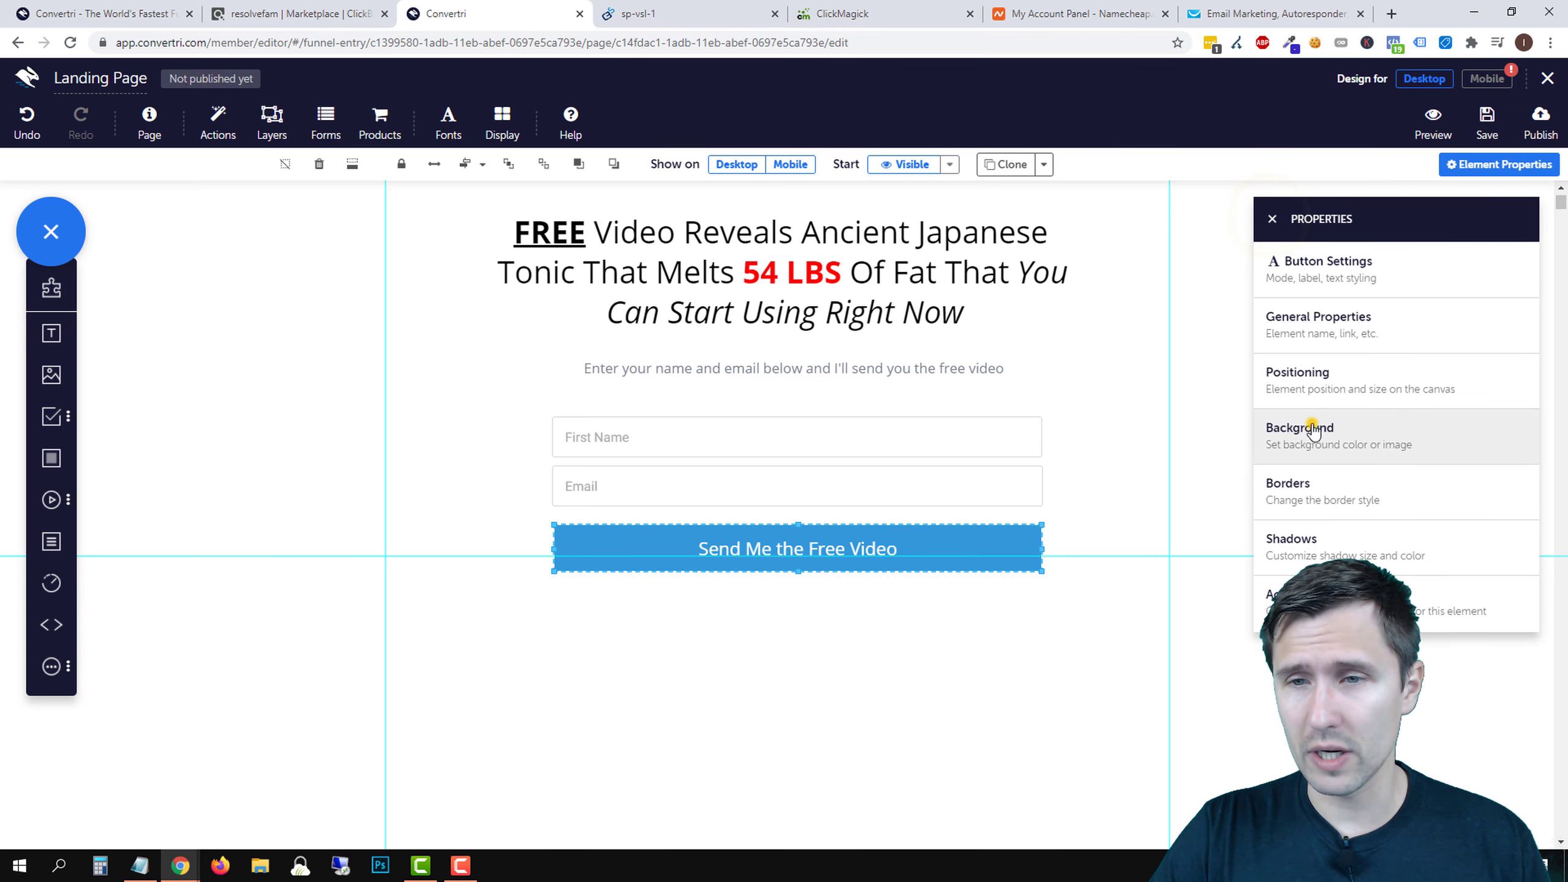
left_click(1313, 431)
left_click(1475, 260)
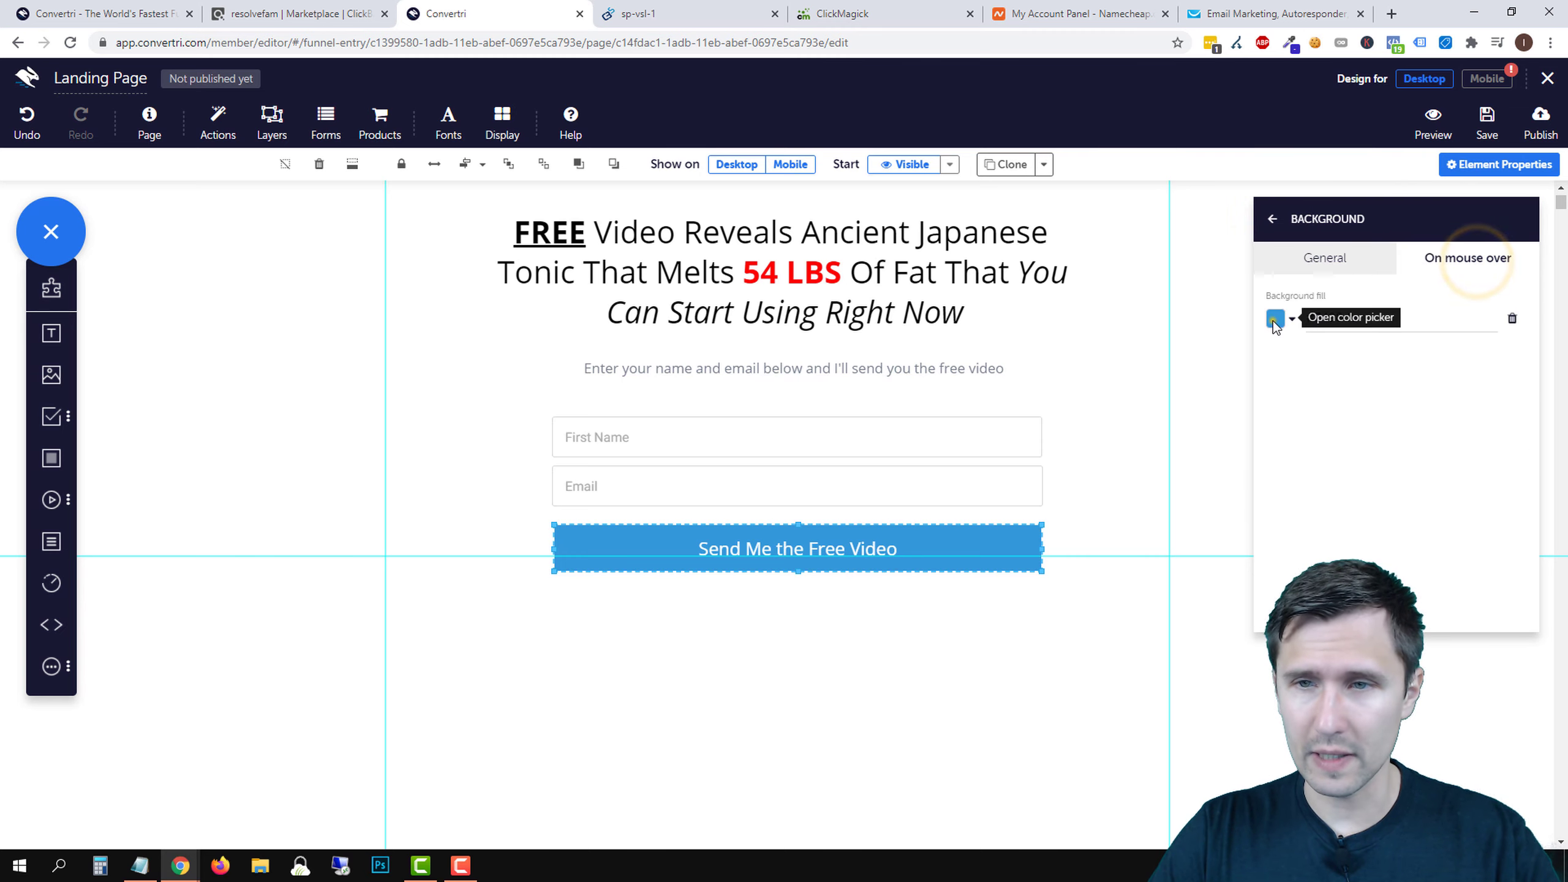
left_click(1274, 321)
left_click_drag(1441, 265, 1466, 324)
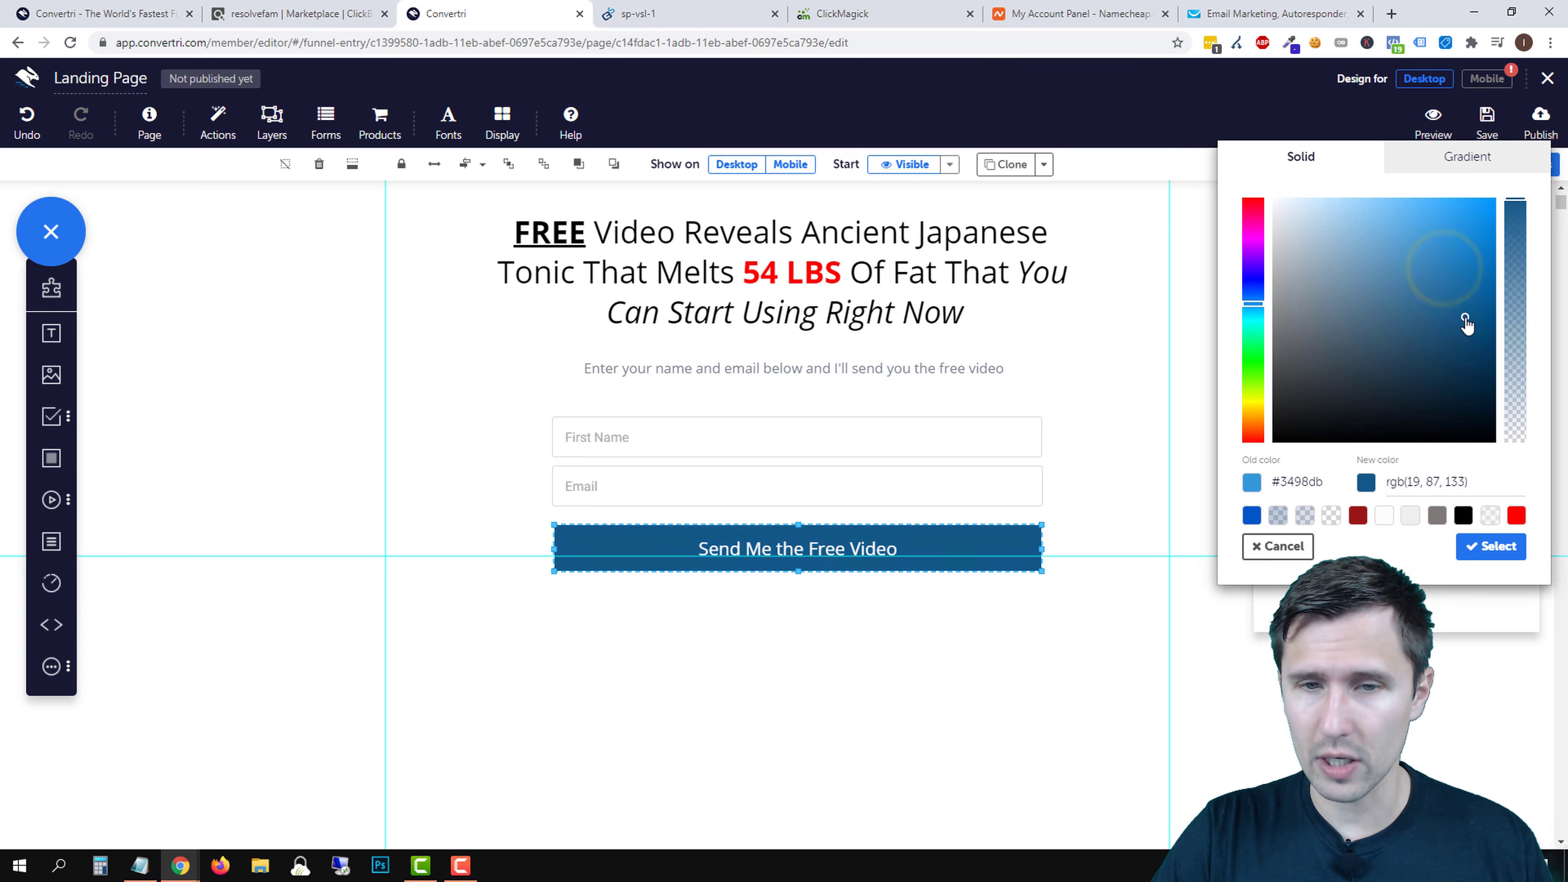
left_click(1475, 546)
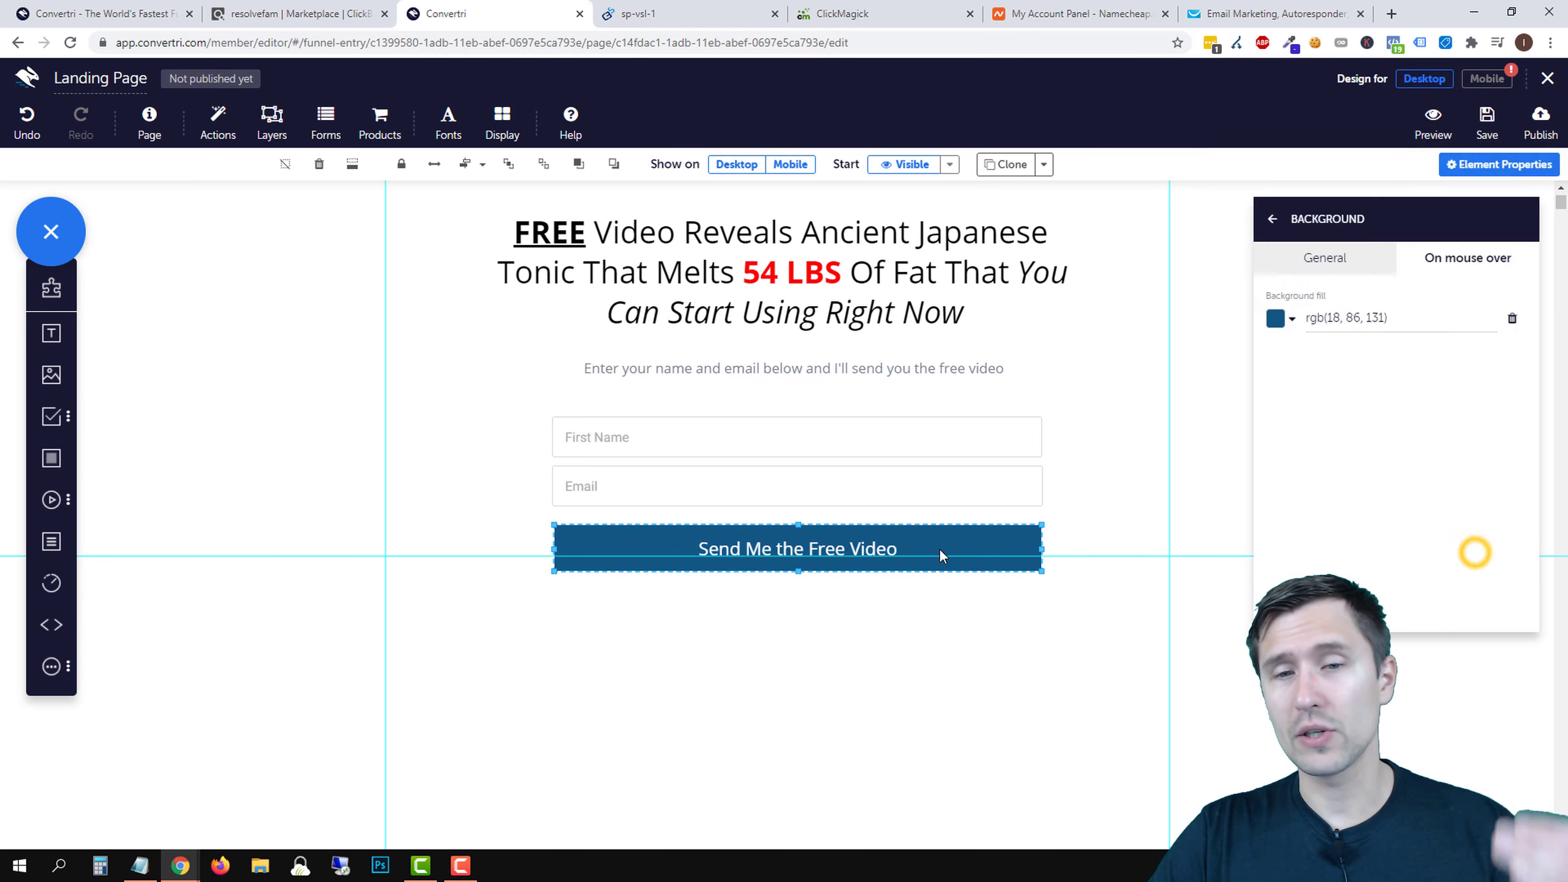
- Open the First Name field's Form Field Settings
left_click(1321, 259)
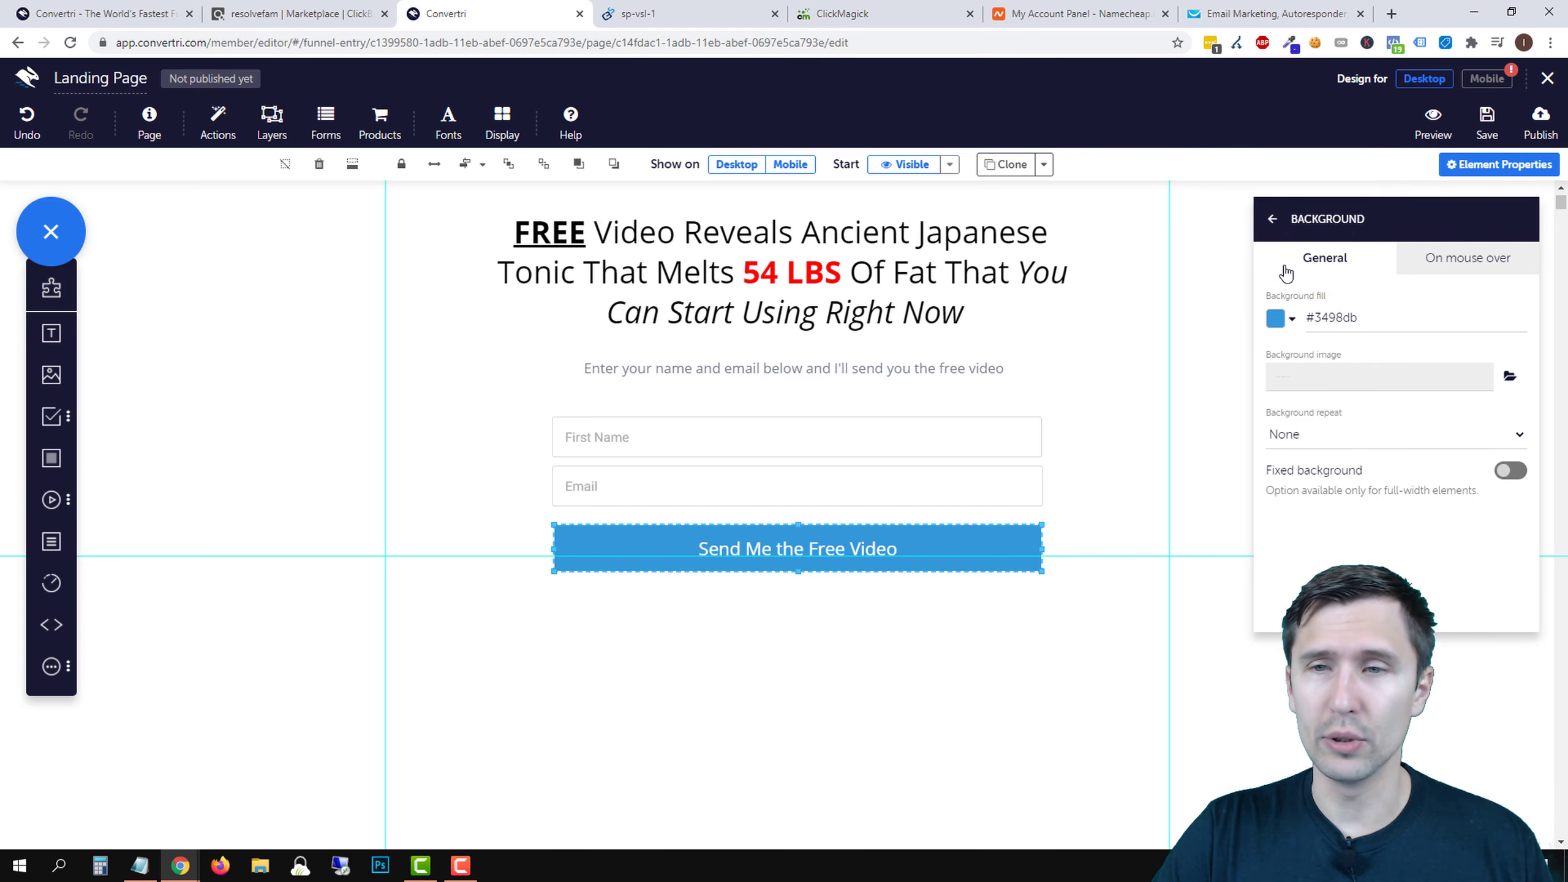
left_click(1274, 221)
left_click(867, 451)
left_click(1303, 336)
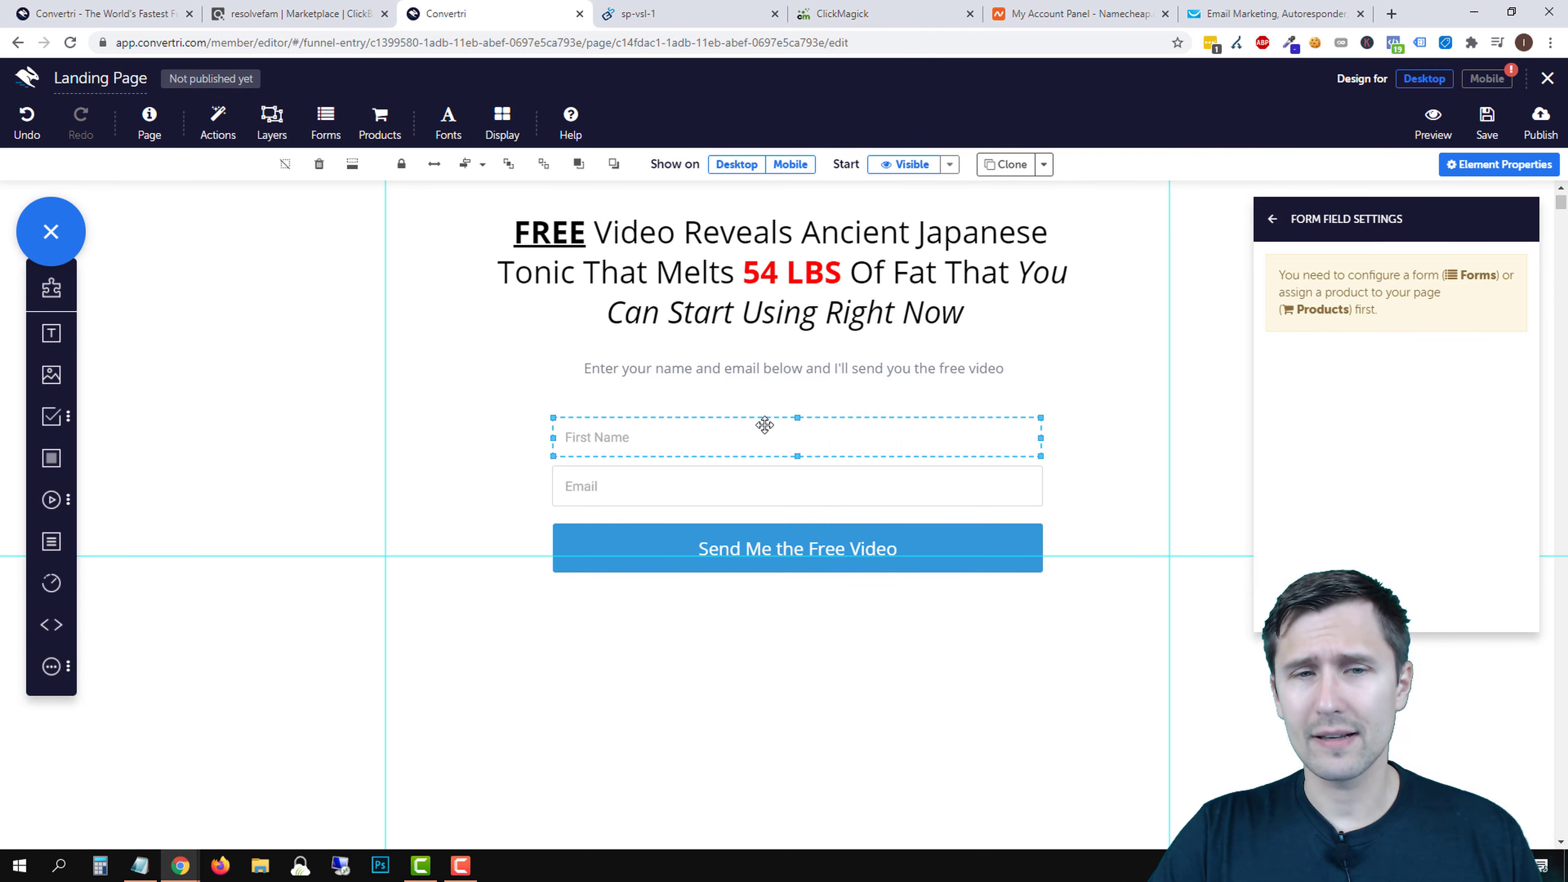
- Change the First Name placeholder to 'Enter Your First Name Here...' in Open Sans
left_click(1279, 233)
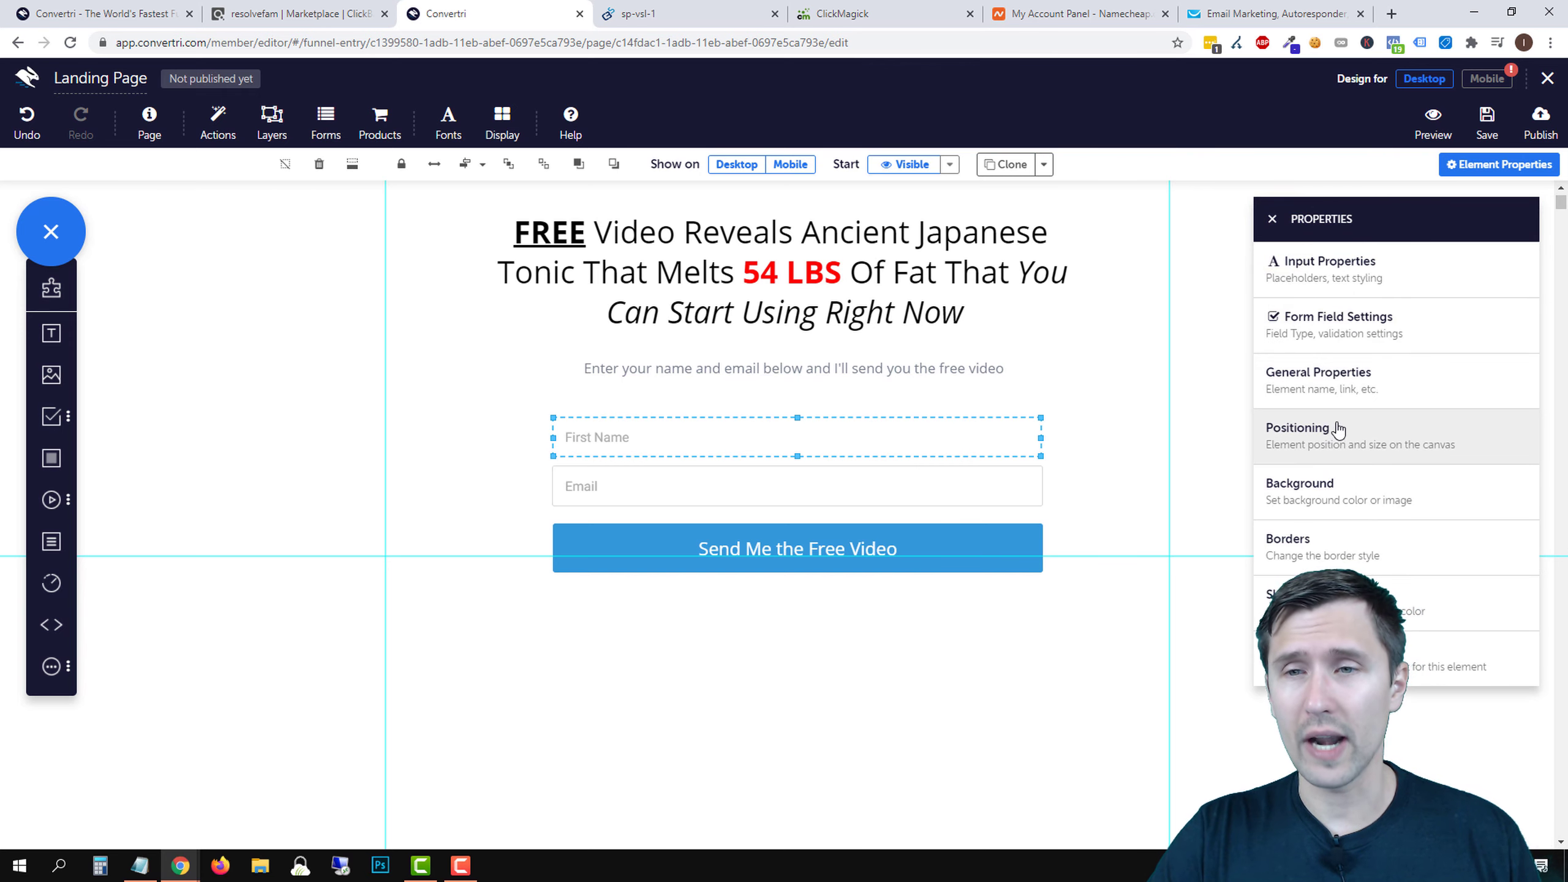
left_click(1371, 265)
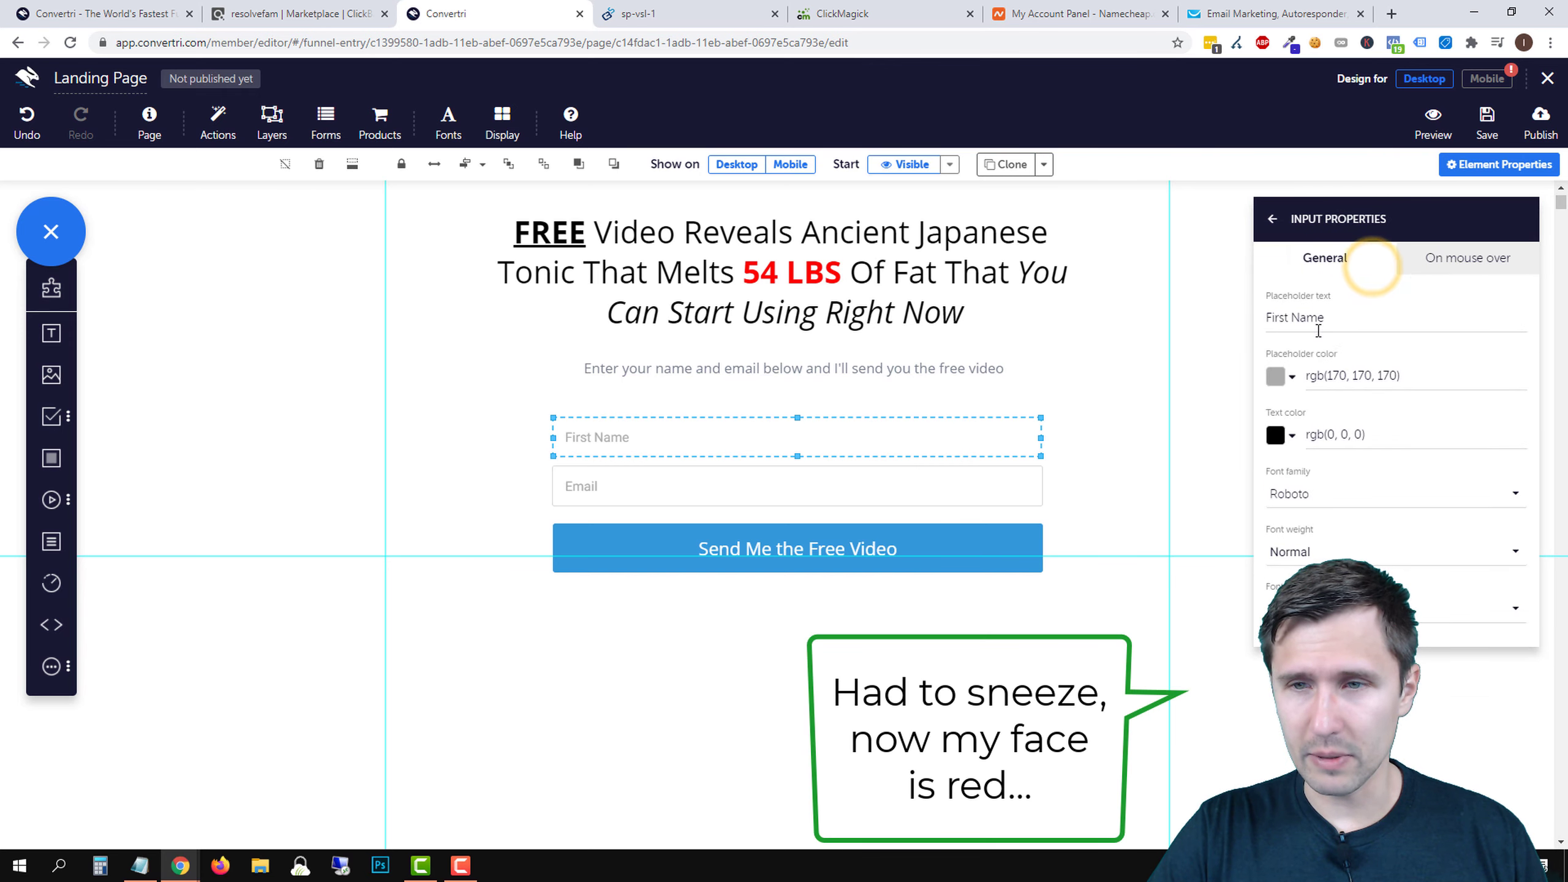
left_click_drag(1267, 317, 1344, 337)
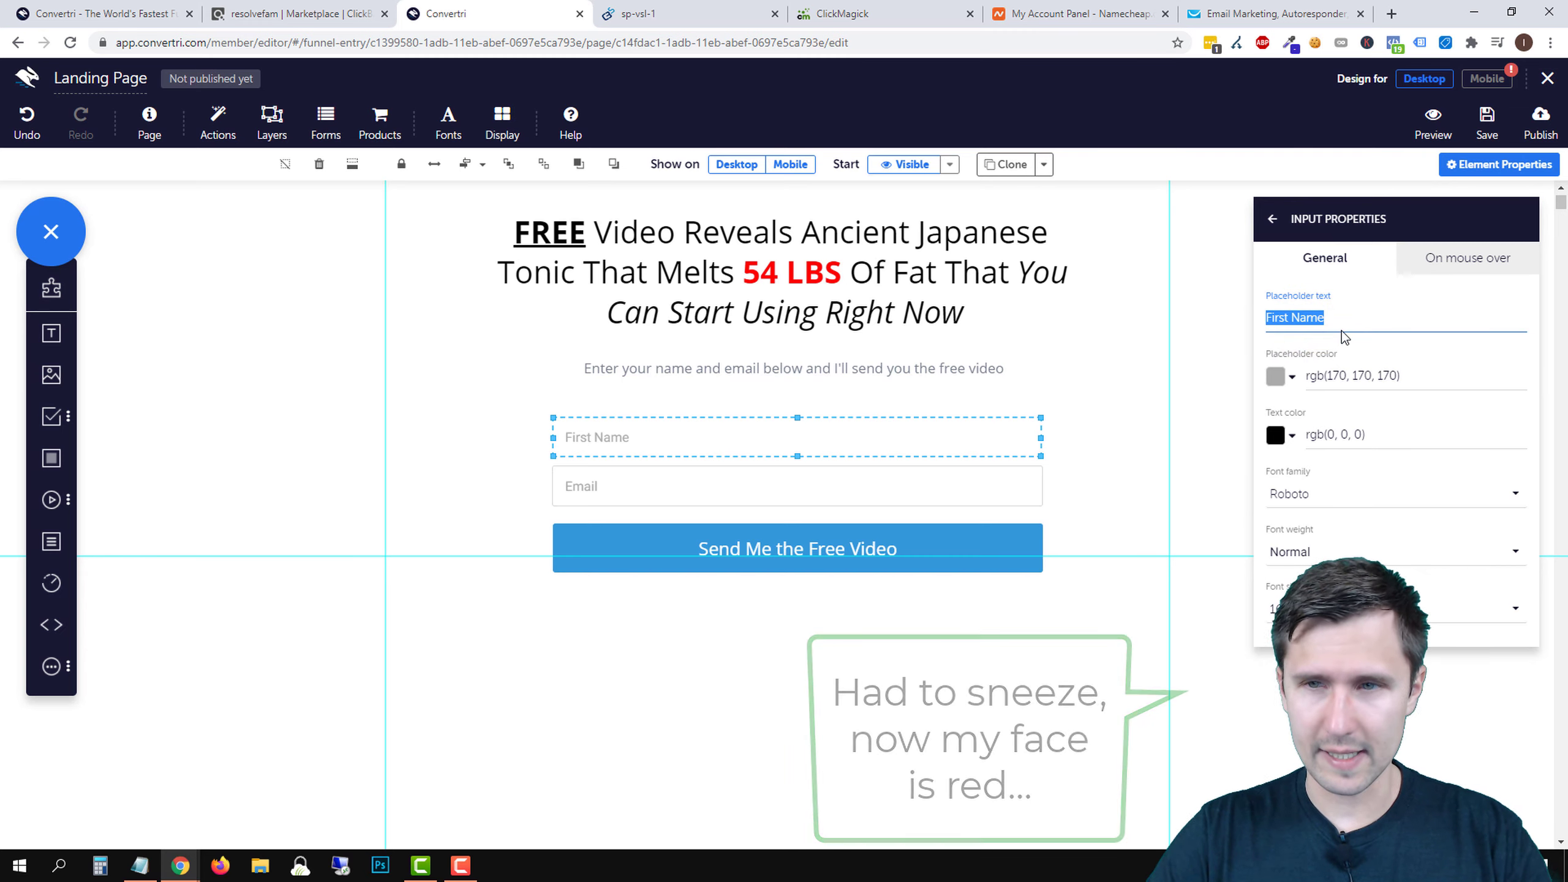
type("Enter Your")
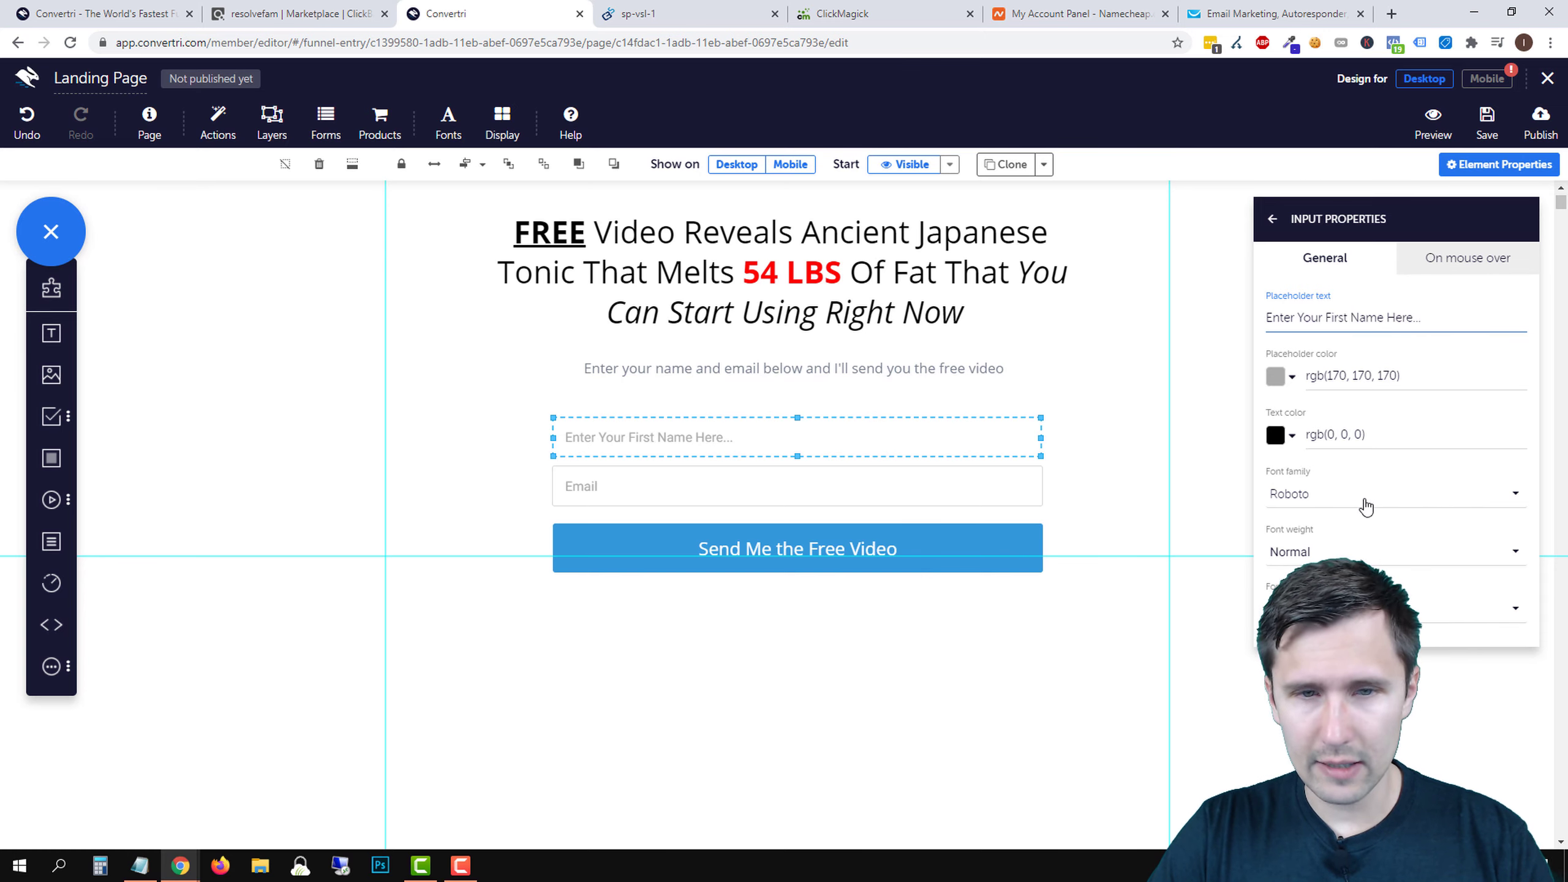
left_click(1335, 499)
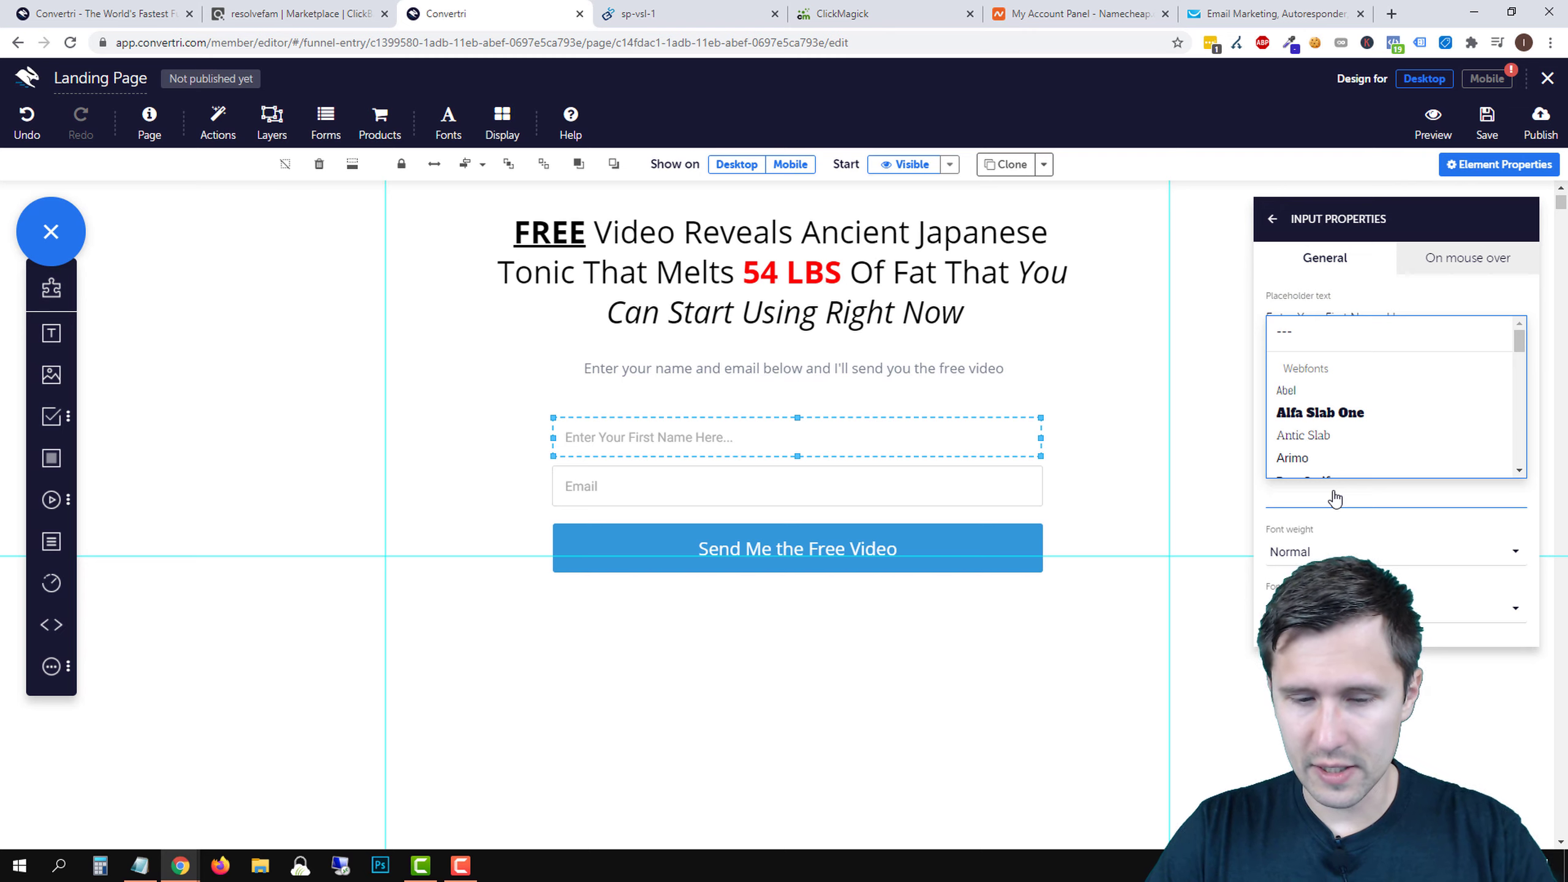
type("sans")
left_click(1324, 422)
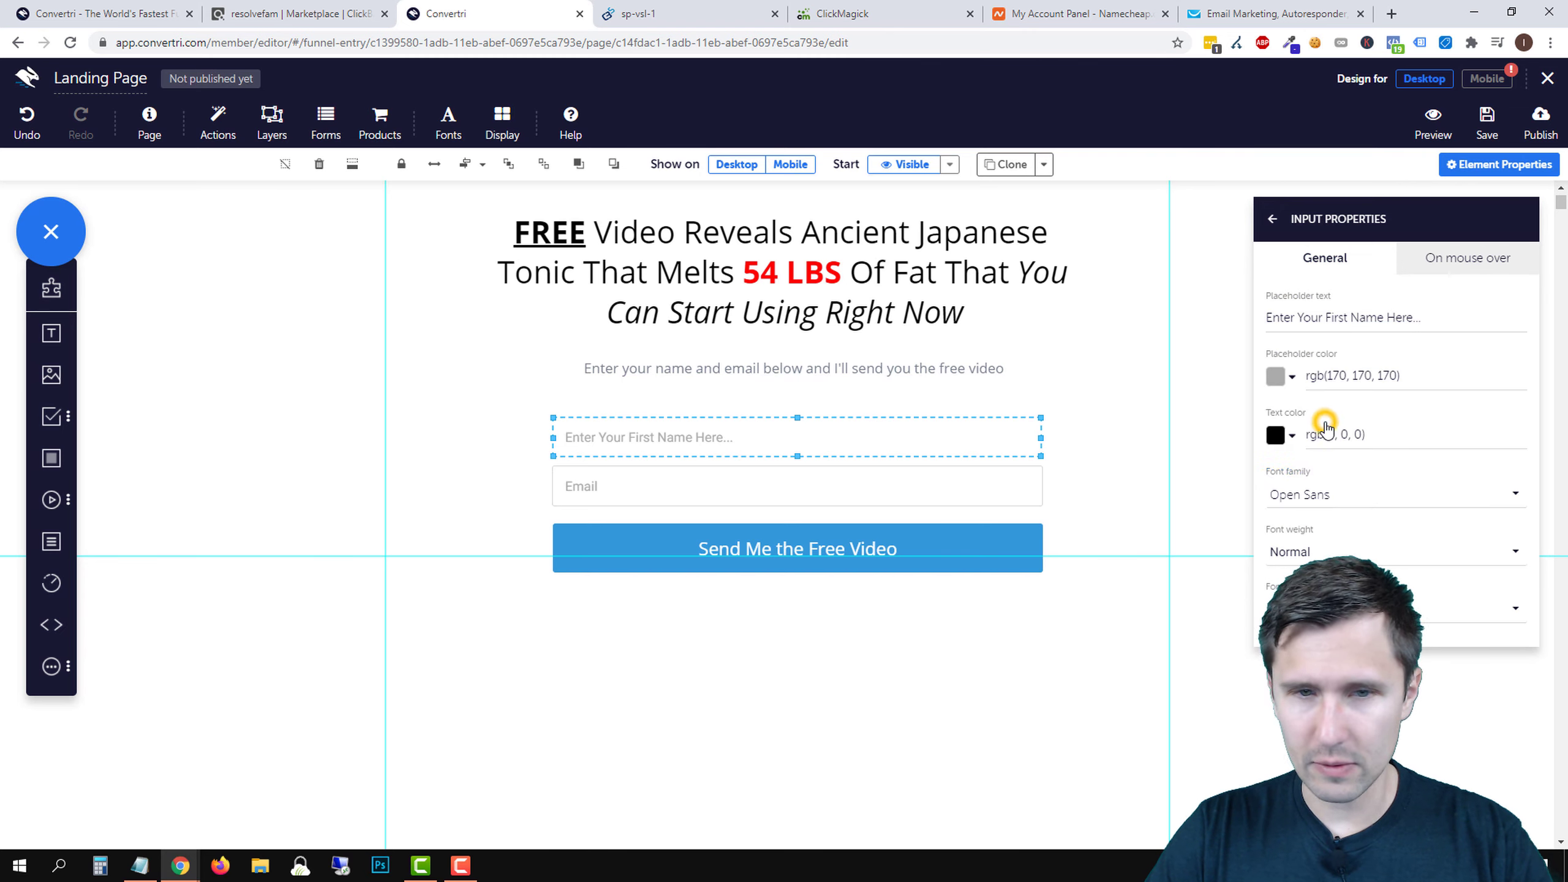
left_click(831, 457)
- Give the Email field the placeholder 'Enter Your Email Here...' in Open Sans
left_click(734, 487)
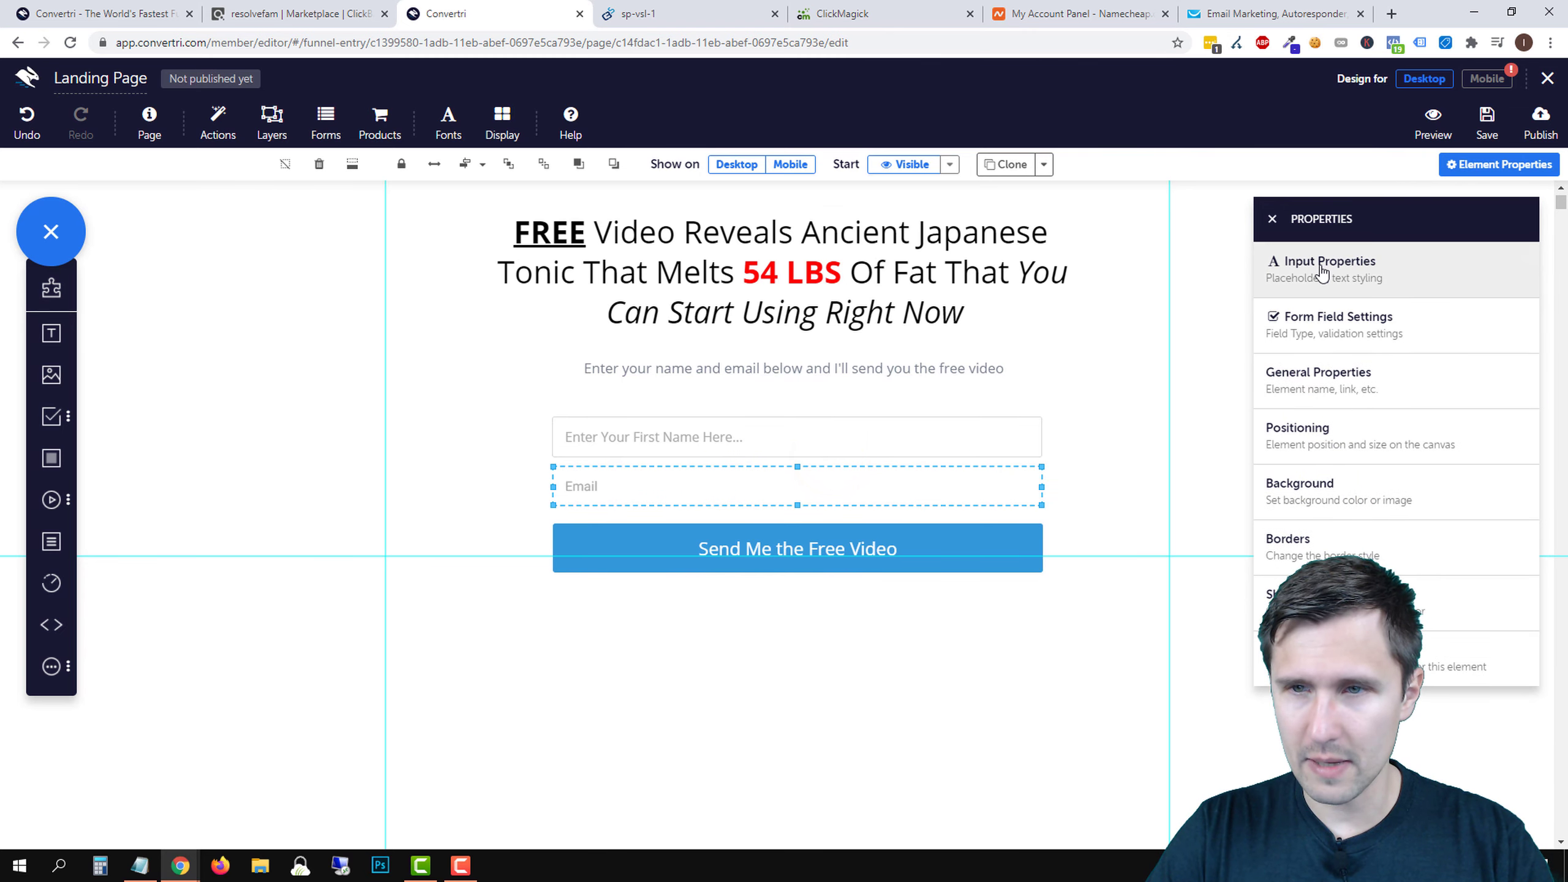
left_click(1321, 272)
type("Enter Your Email Here...")
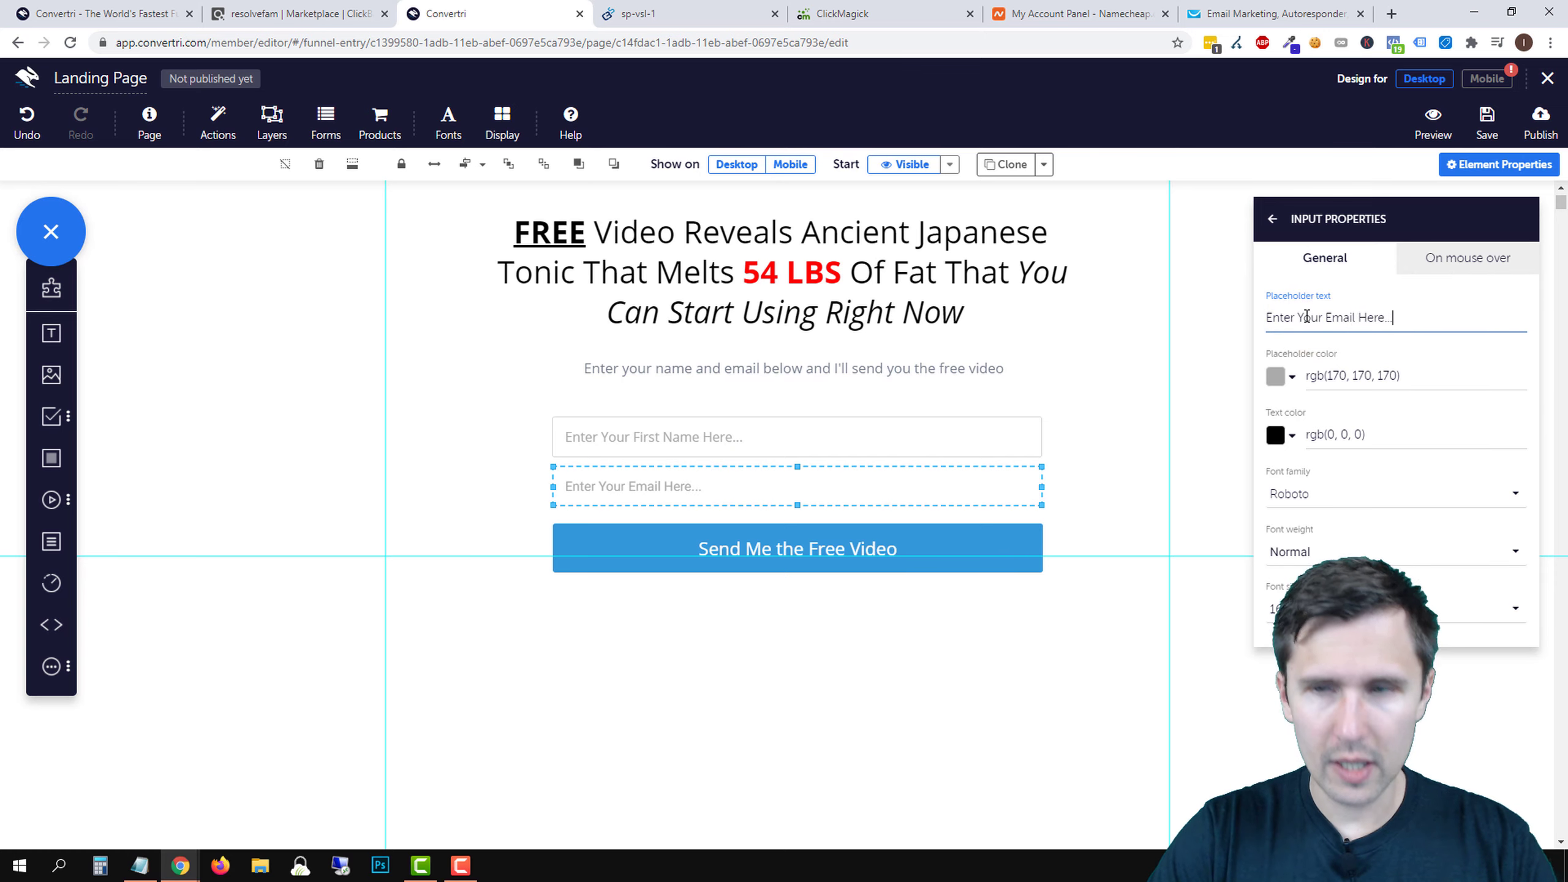
left_click(1304, 497)
type("san")
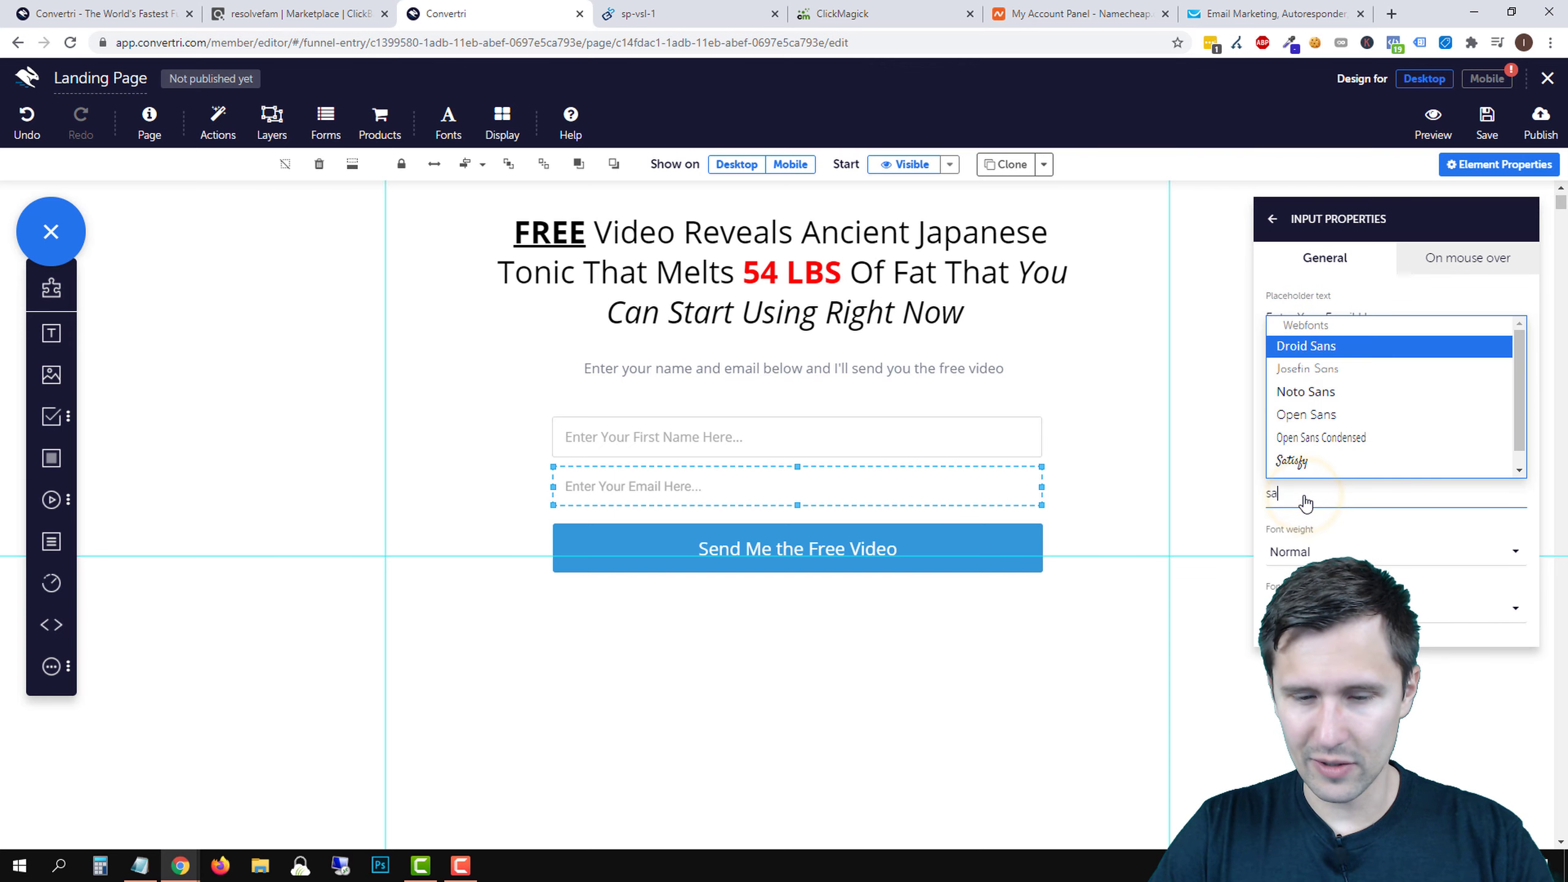
left_click(1326, 426)
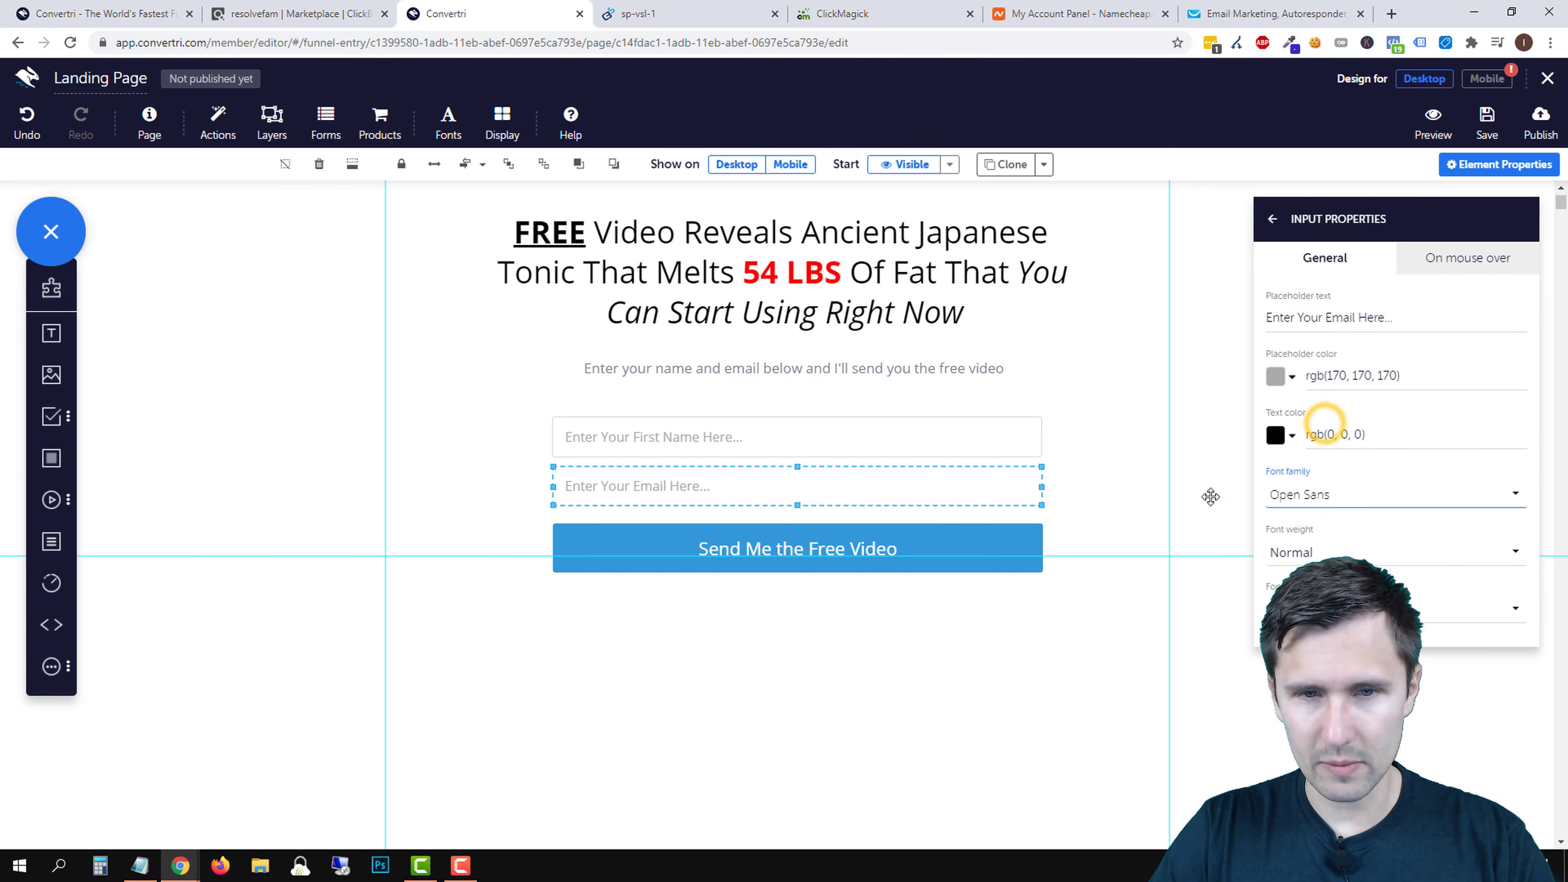
left_click(1268, 221)
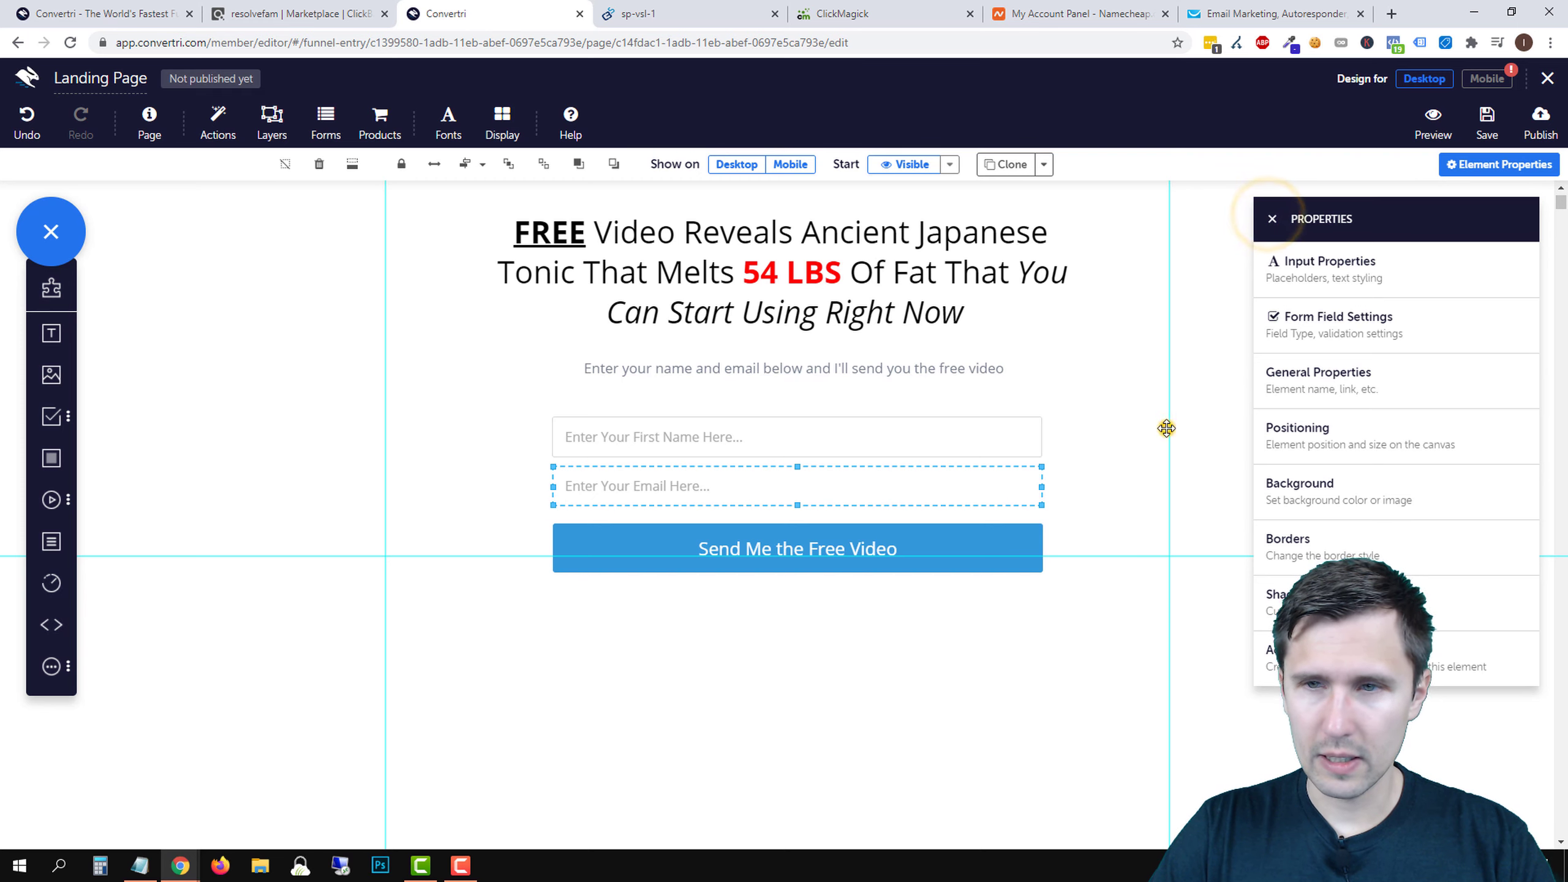
left_click(1166, 429)
left_click(1269, 221)
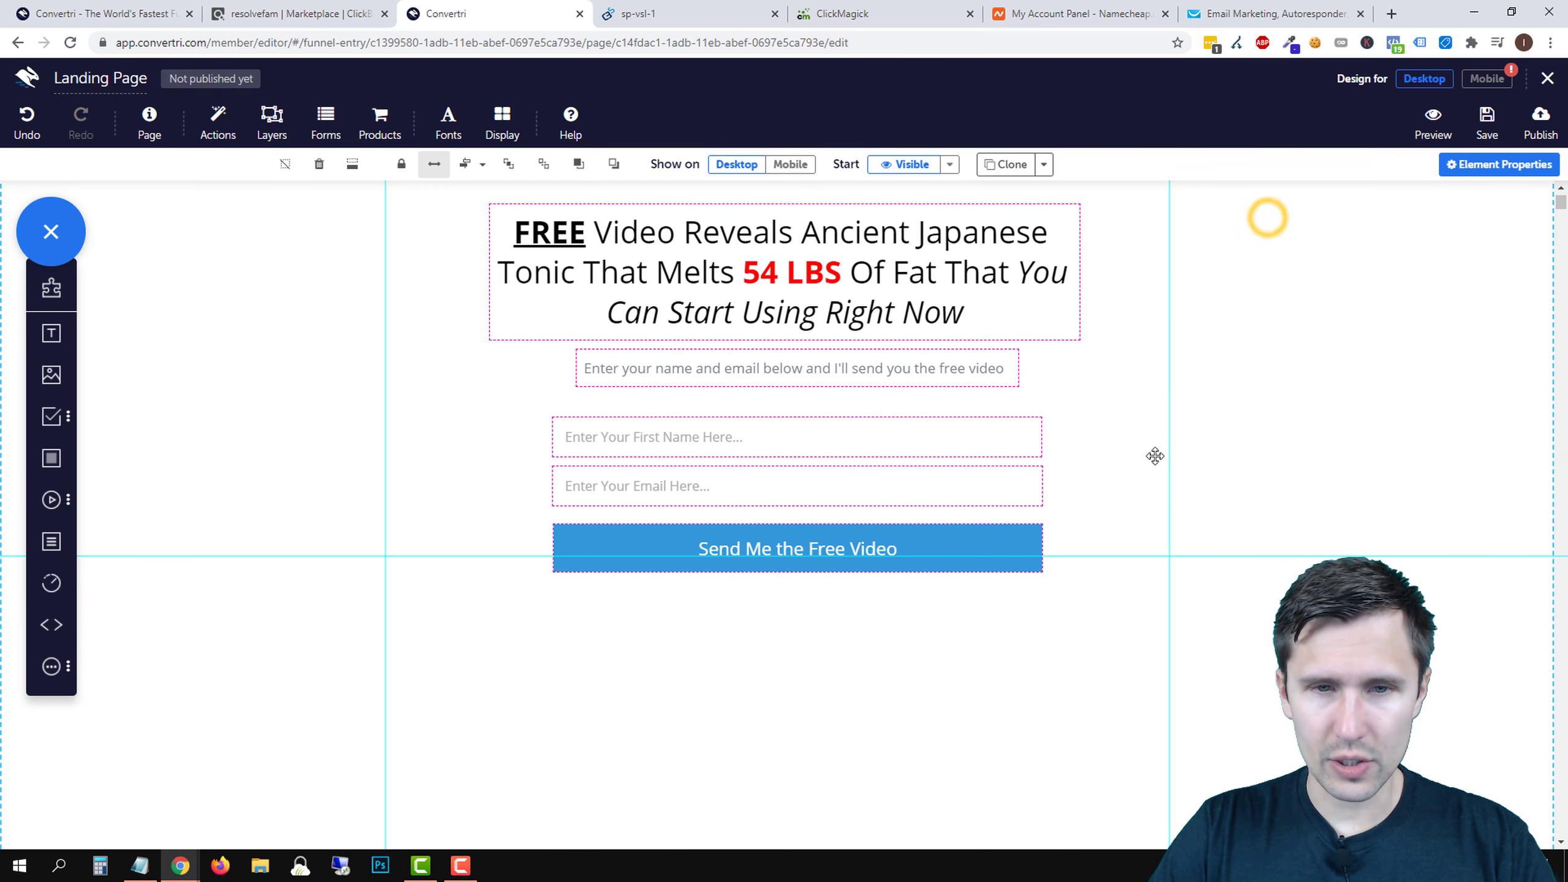
- Nudge the Send Me the Free Video button up and shrink the opt-in section's height
left_click(981, 547)
key("Up")
key("Up")
key("Up")
key("Up")
key("Up")
key("Up")
key("Up")
key("Up")
key("Up")
key("Up")
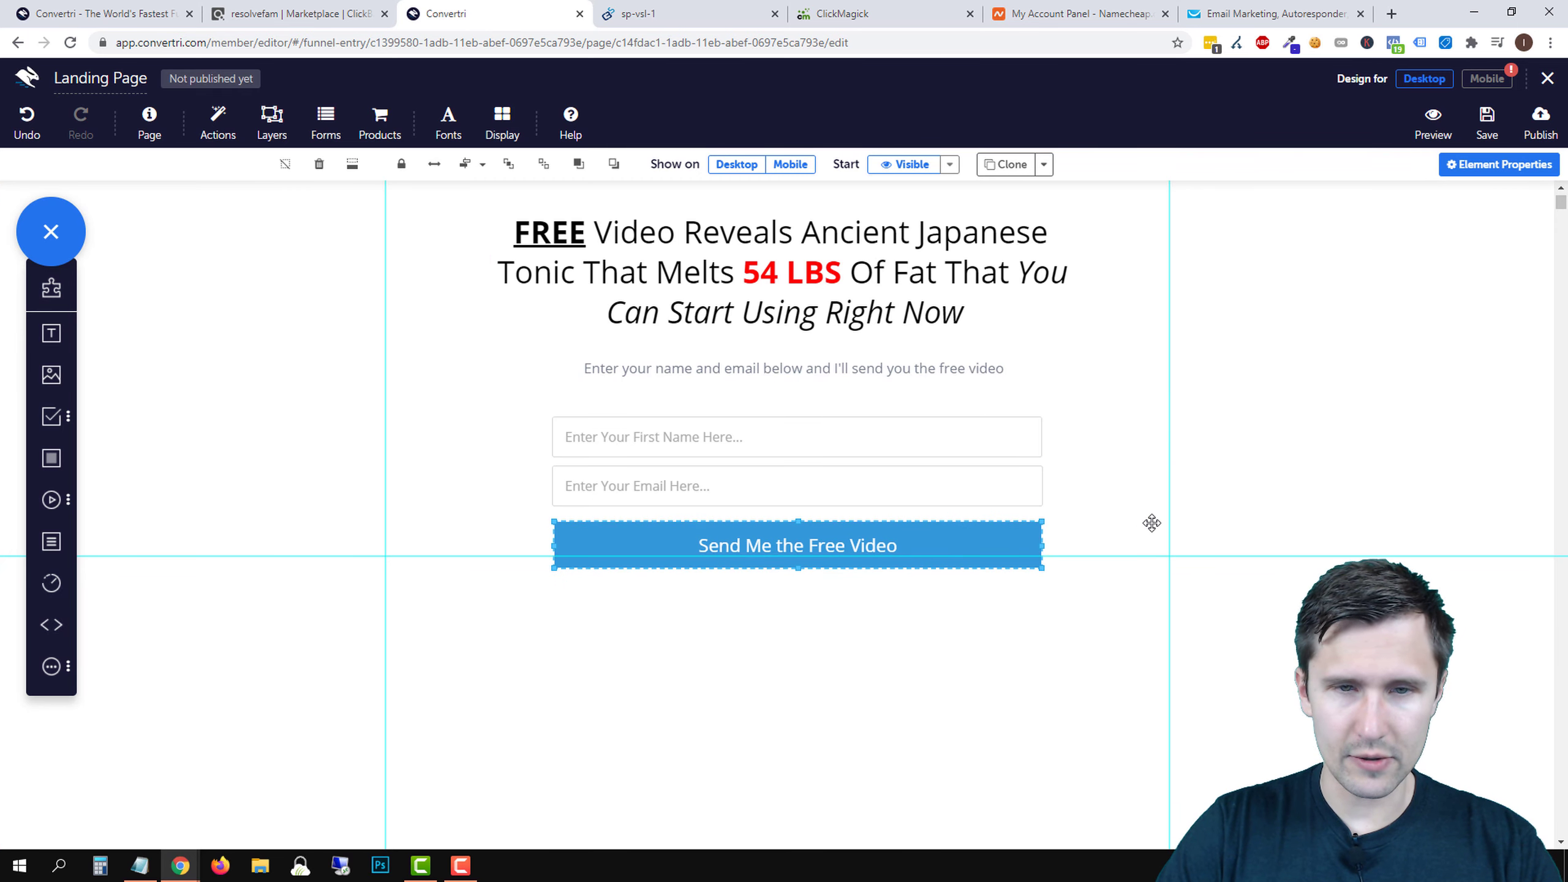
left_click(1260, 588)
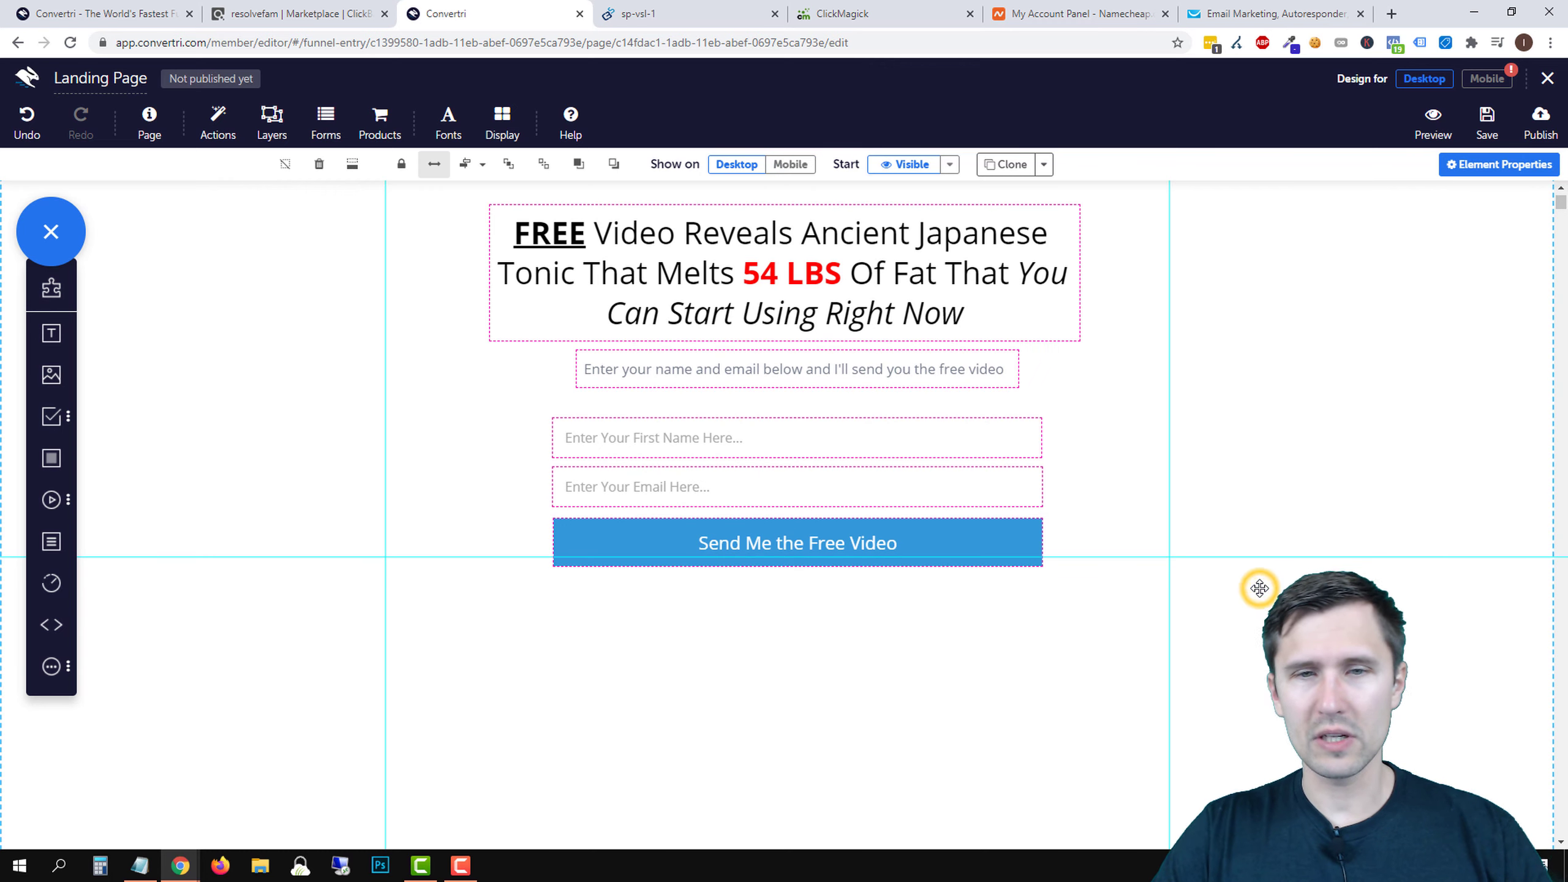
scroll(1256, 611, "up", 1)
scroll(1192, 653, "down", 4)
left_click(791, 551)
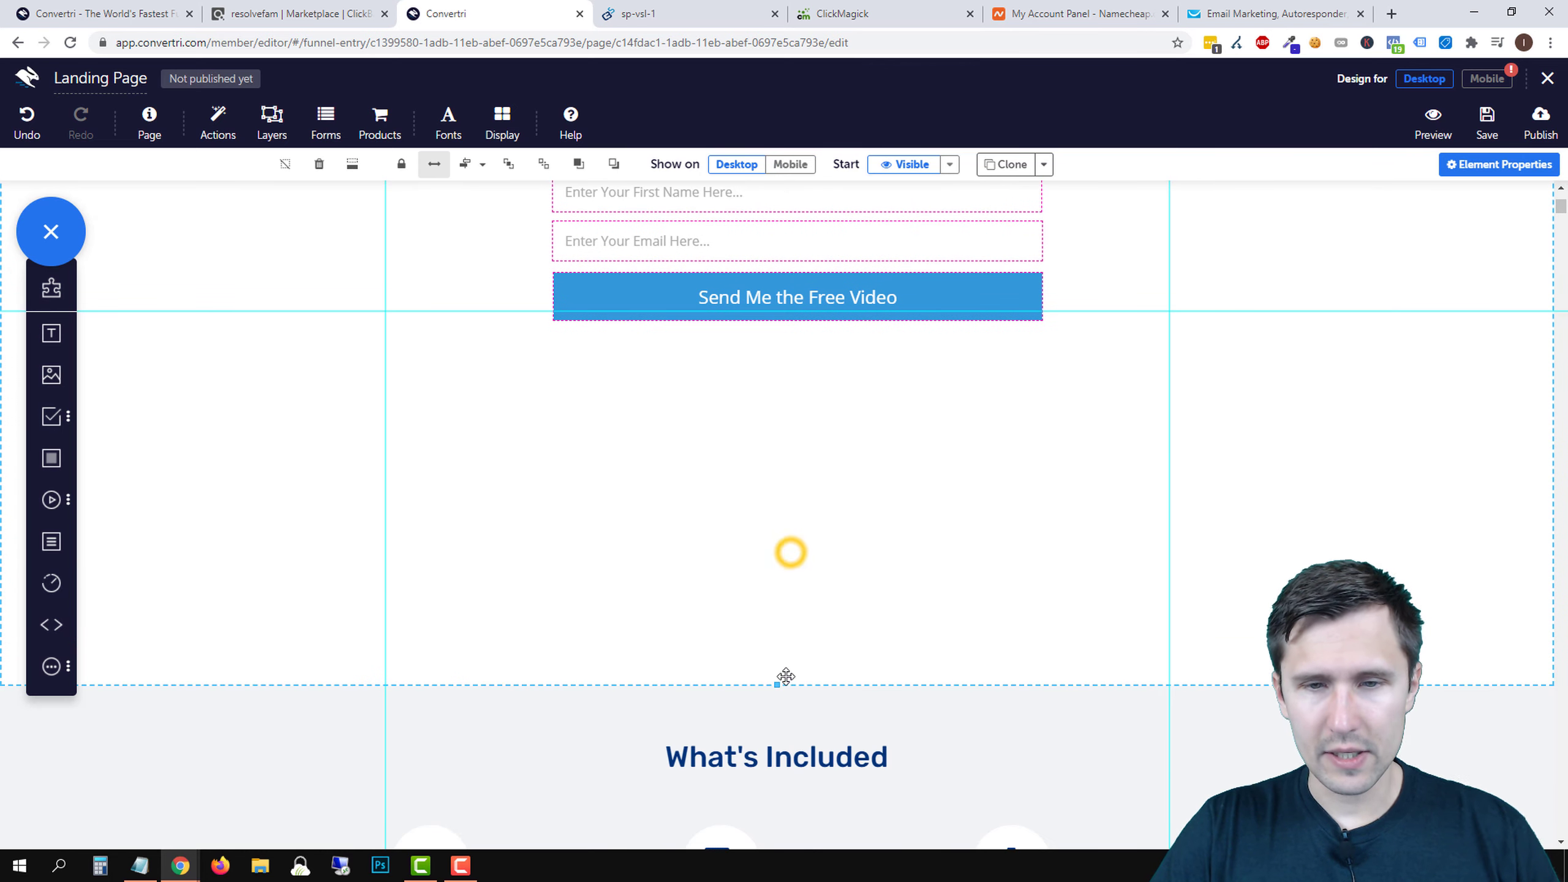
left_click_drag(779, 686, 796, 416)
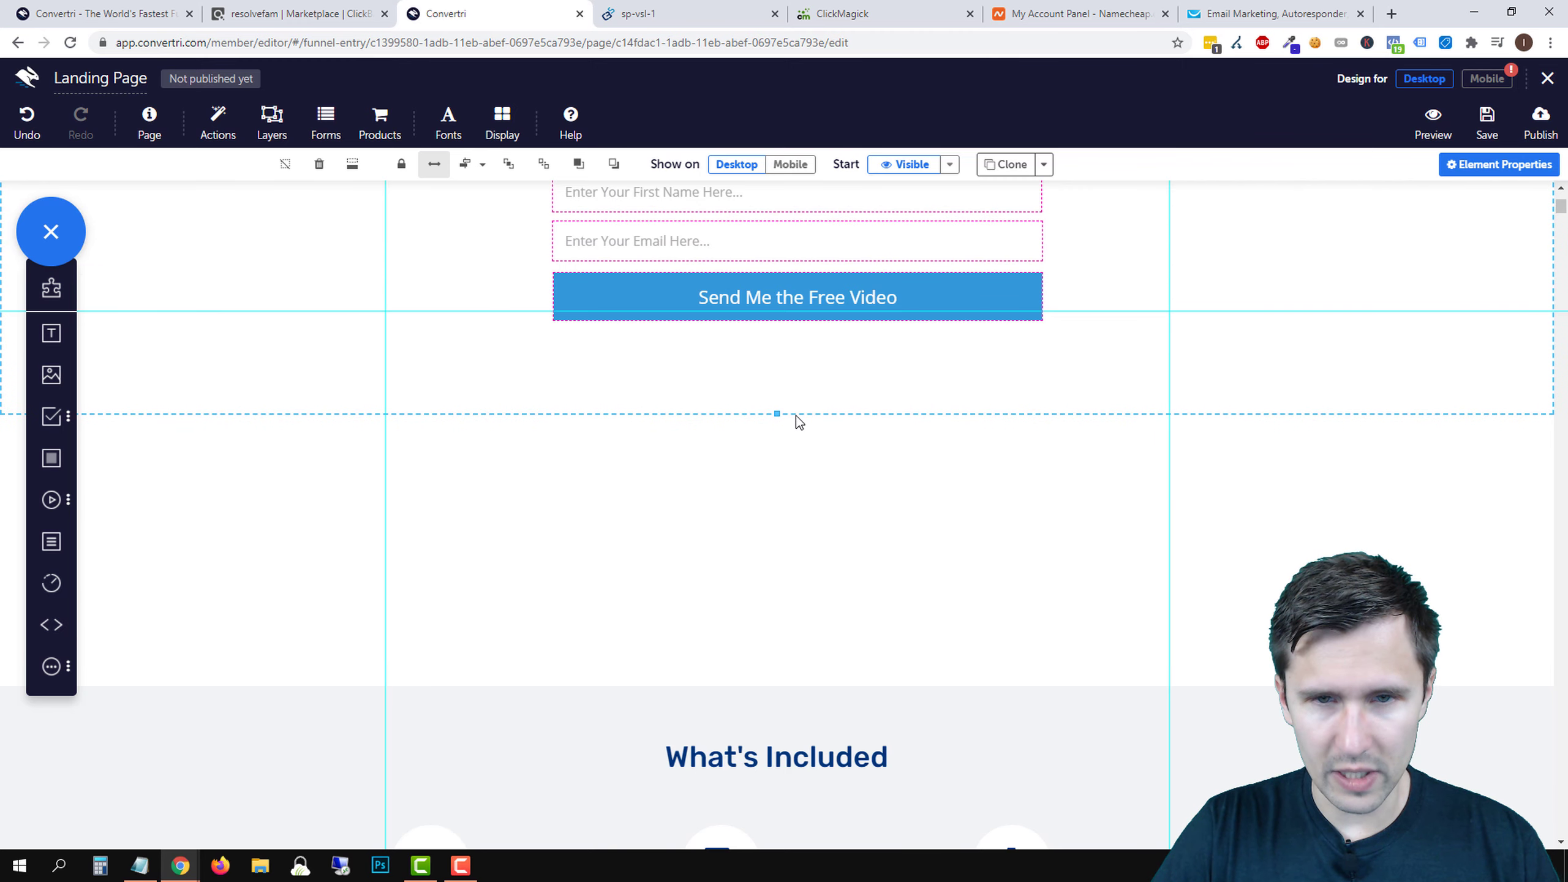
- Remove the blank whitespace above the What's Included section
scroll(871, 588, "up", 4)
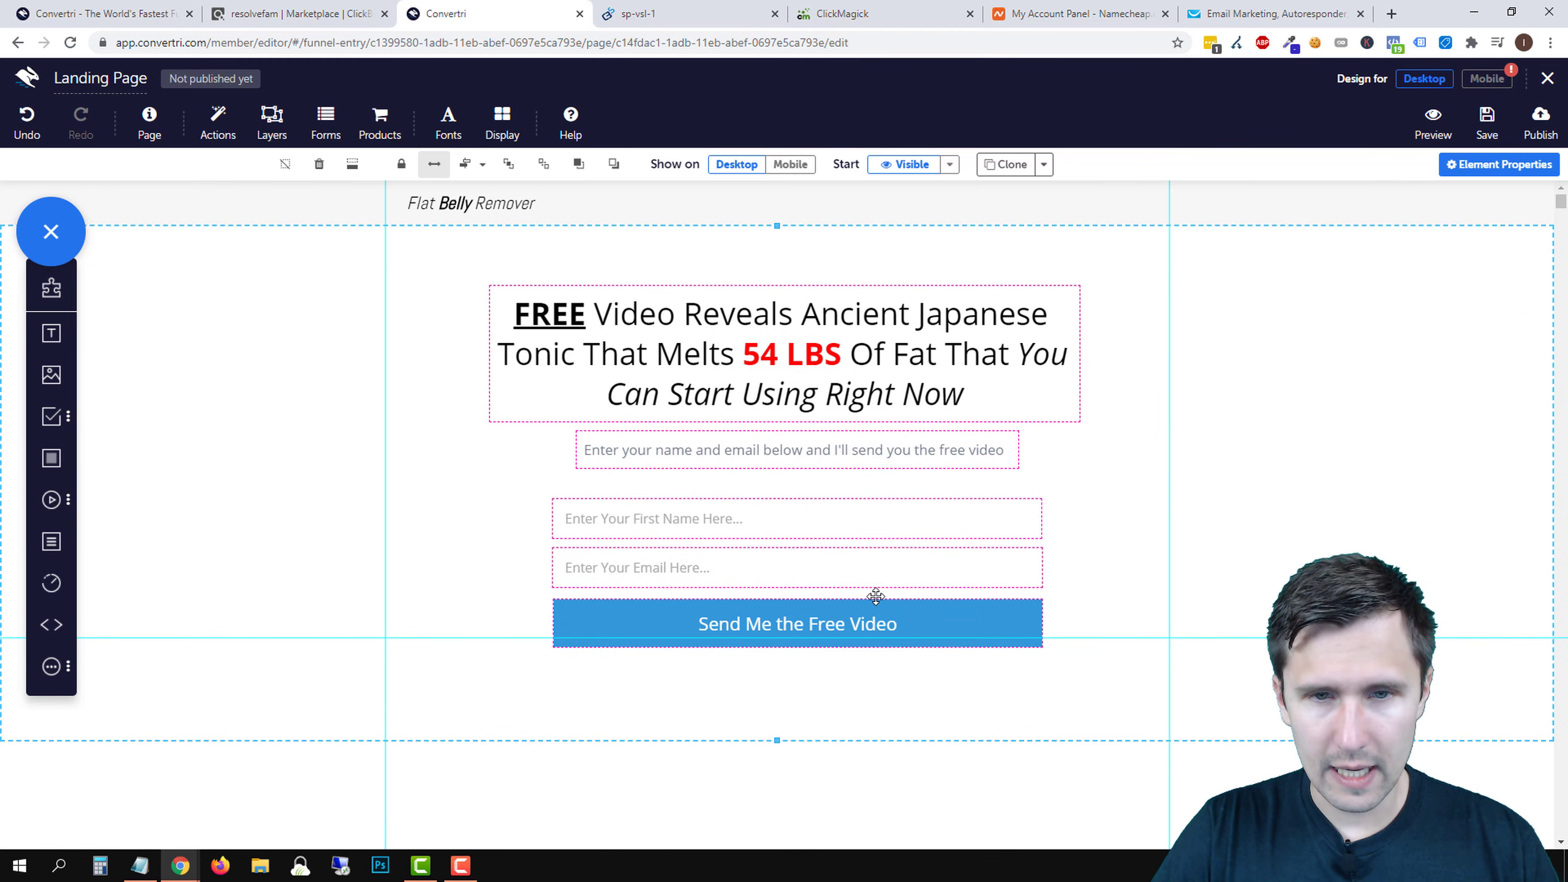
scroll(875, 596, "down", 5)
scroll(349, 491, "down", 3)
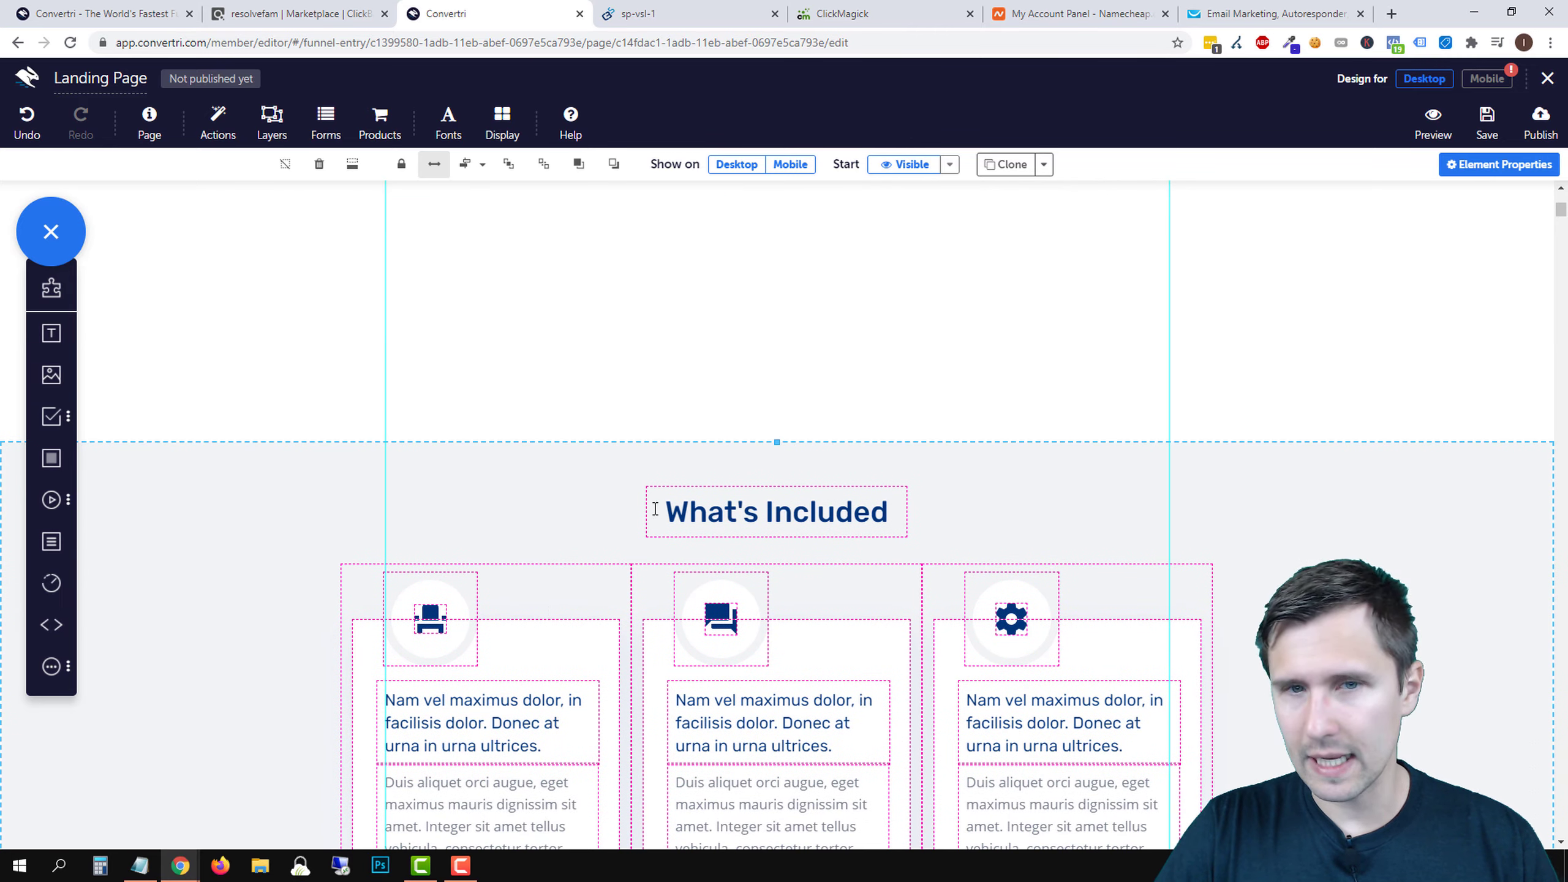
scroll(350, 491, "up", 3)
left_click(351, 164)
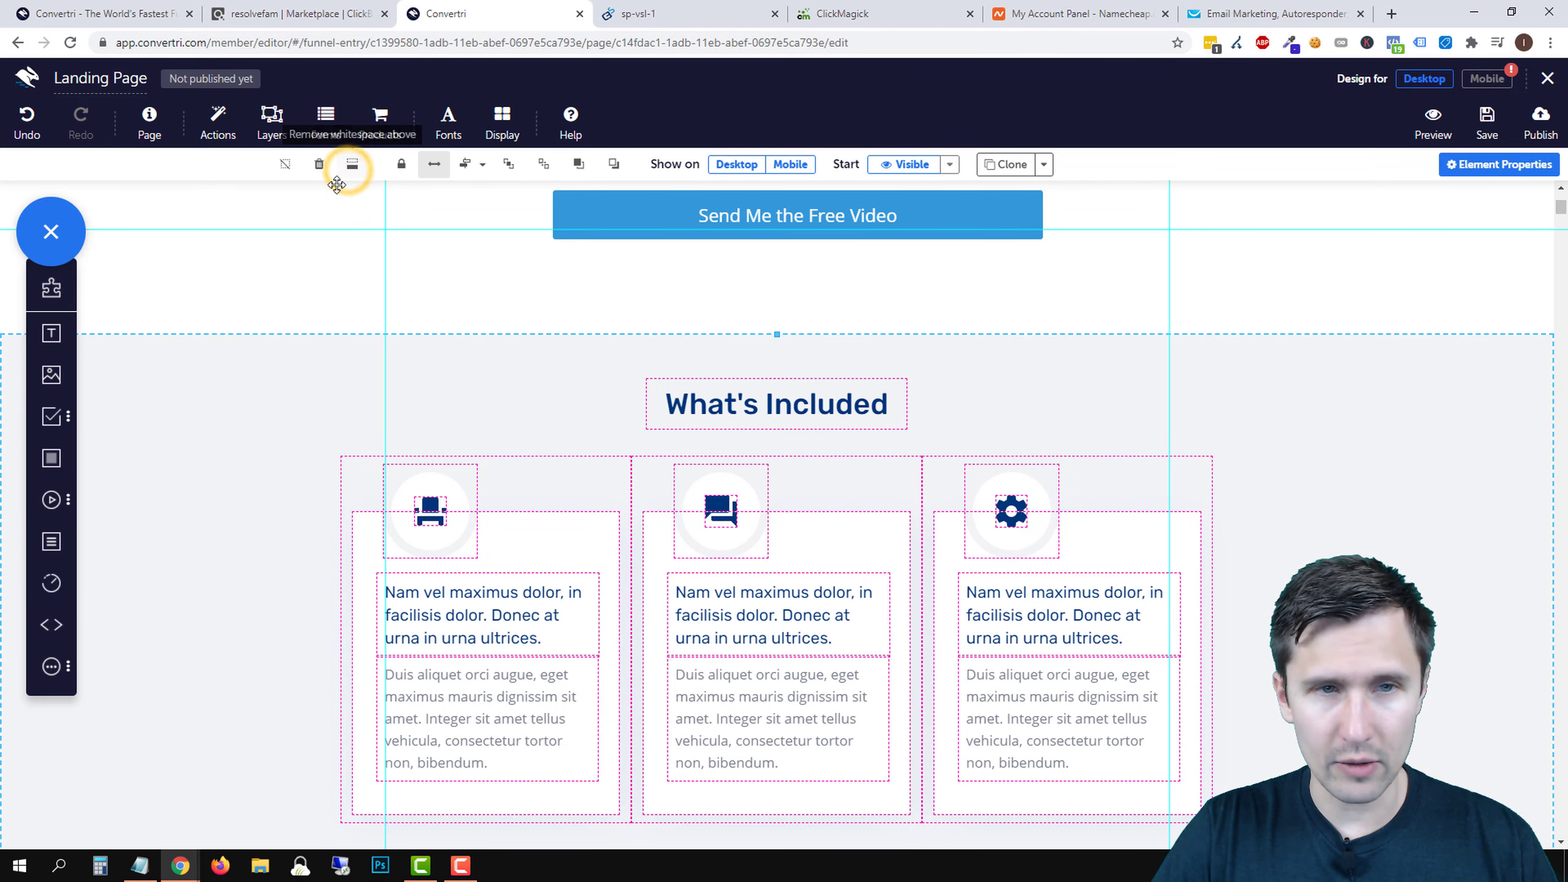
scroll(650, 484, "up", 5)
scroll(889, 648, "down", 11)
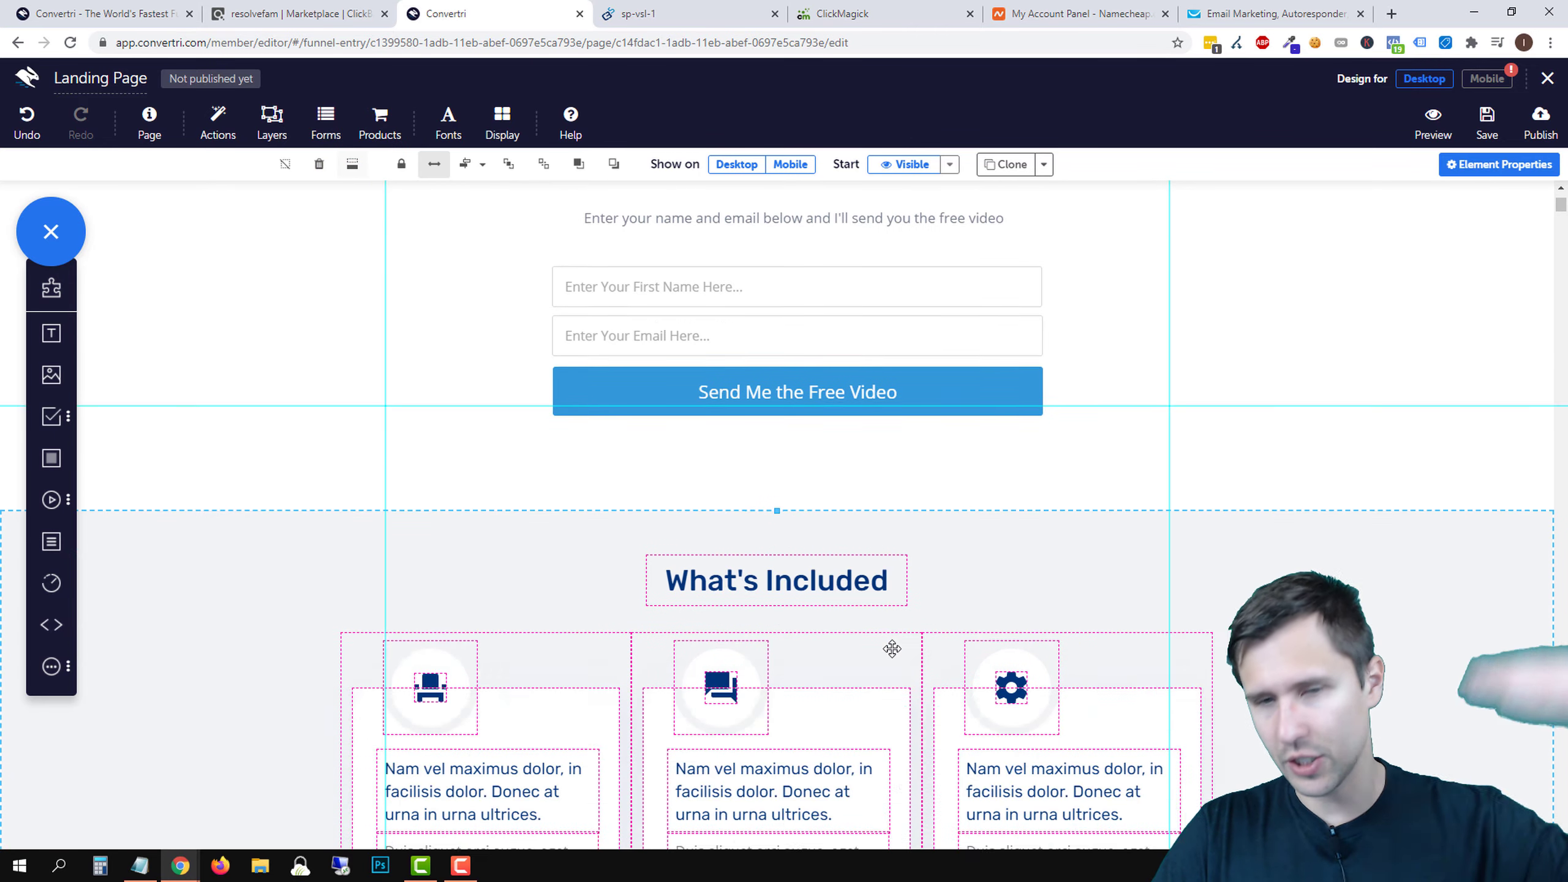
scroll(885, 585, "up", 7)
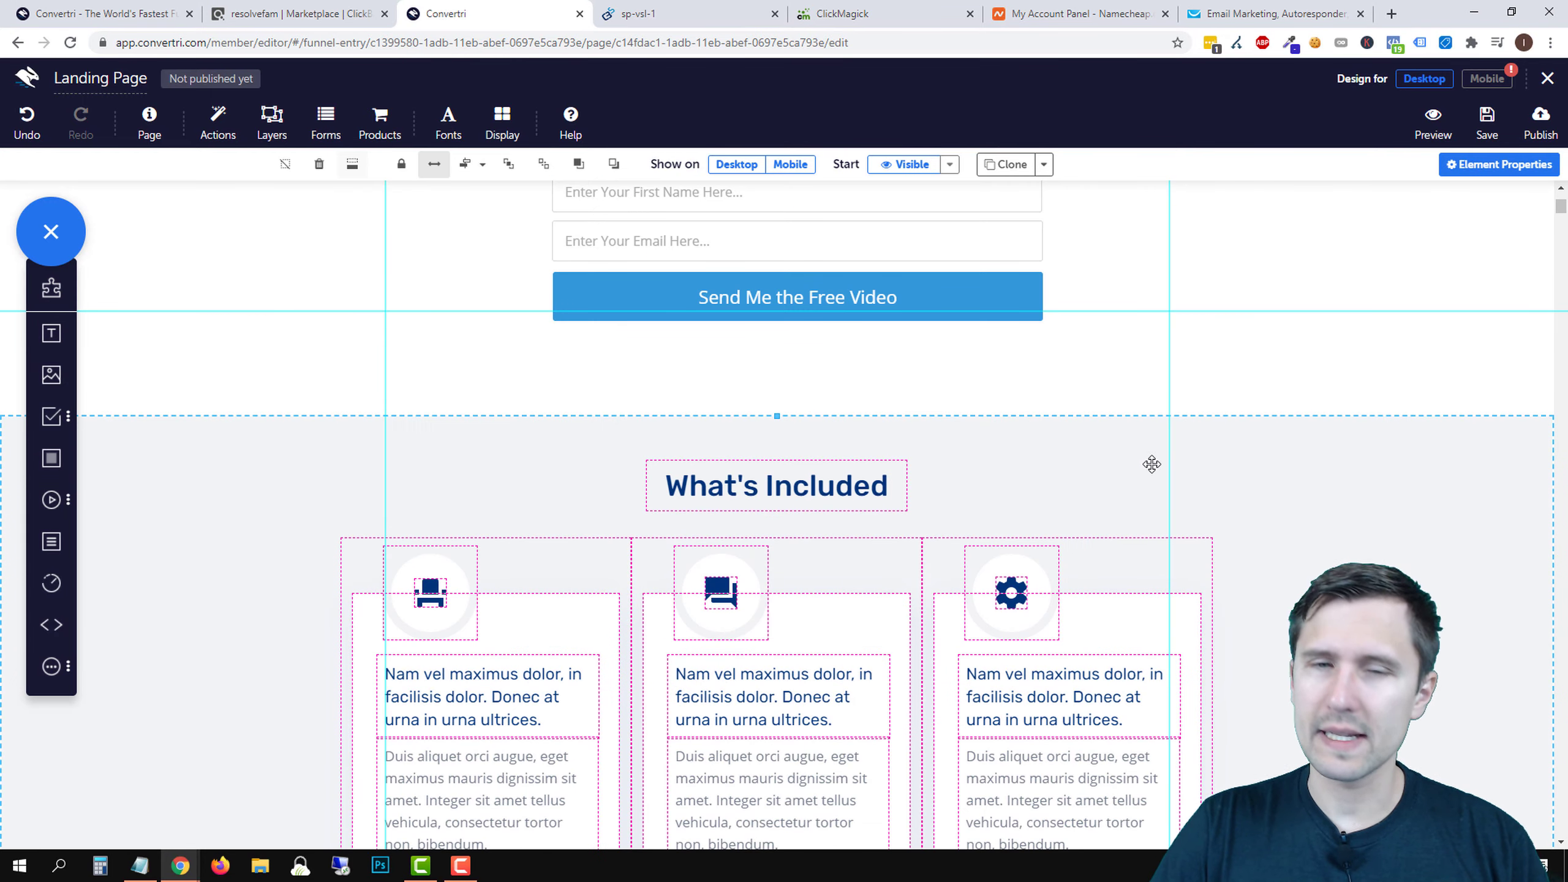
scroll(1154, 451, "up", 5)
scroll(1110, 668, "down", 7)
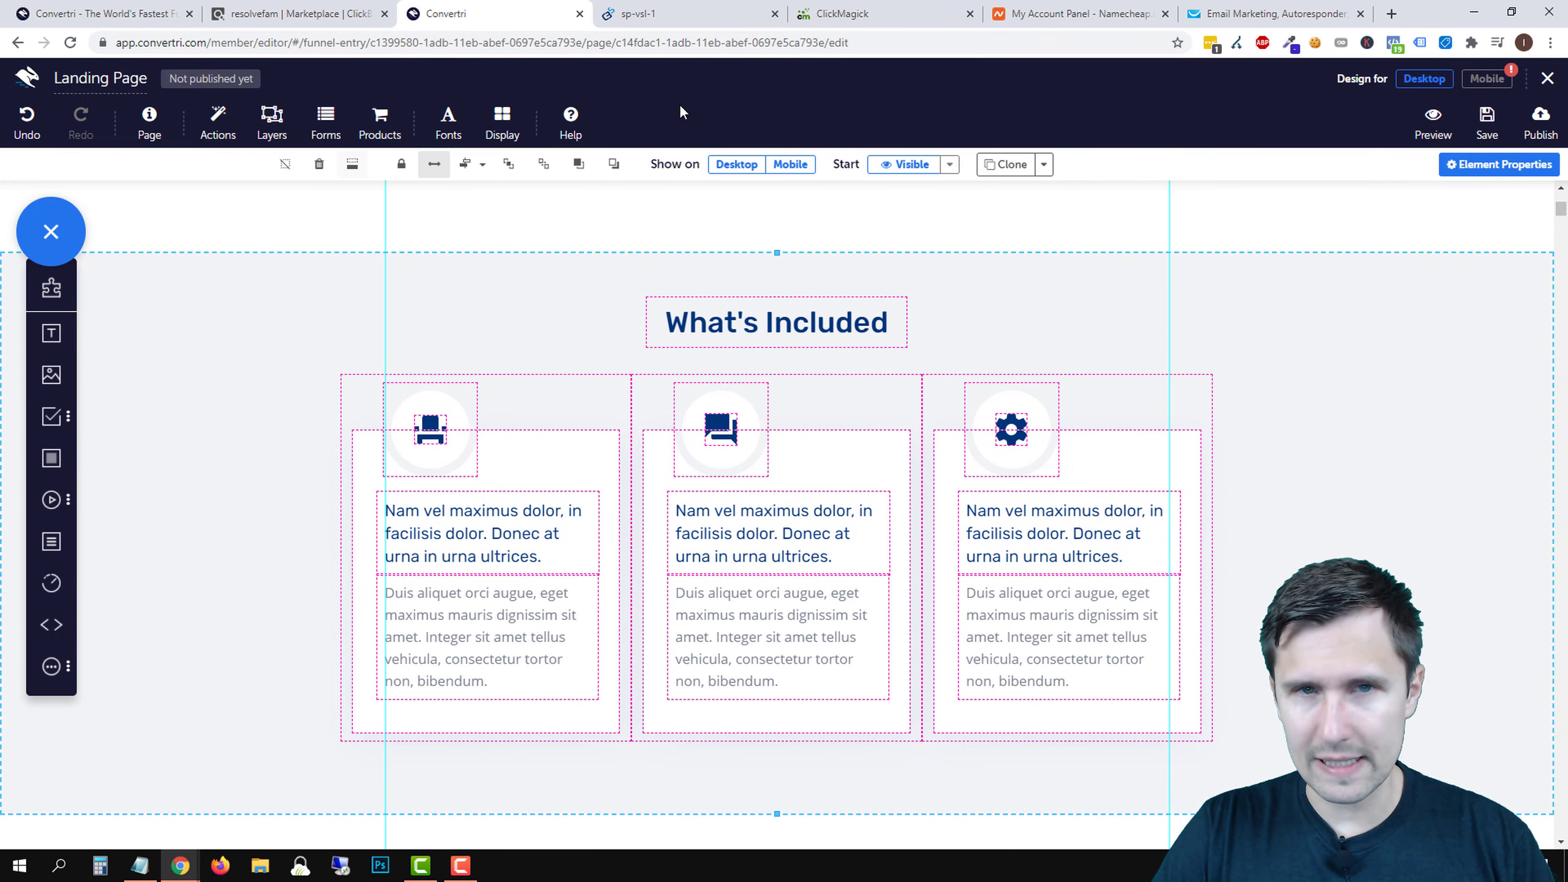
left_click(666, 15)
- Open the 1-bottle Okinawa Flat Belly Tonic checkout in a new tab, then return to Convertri
scroll(381, 493, "down", 11)
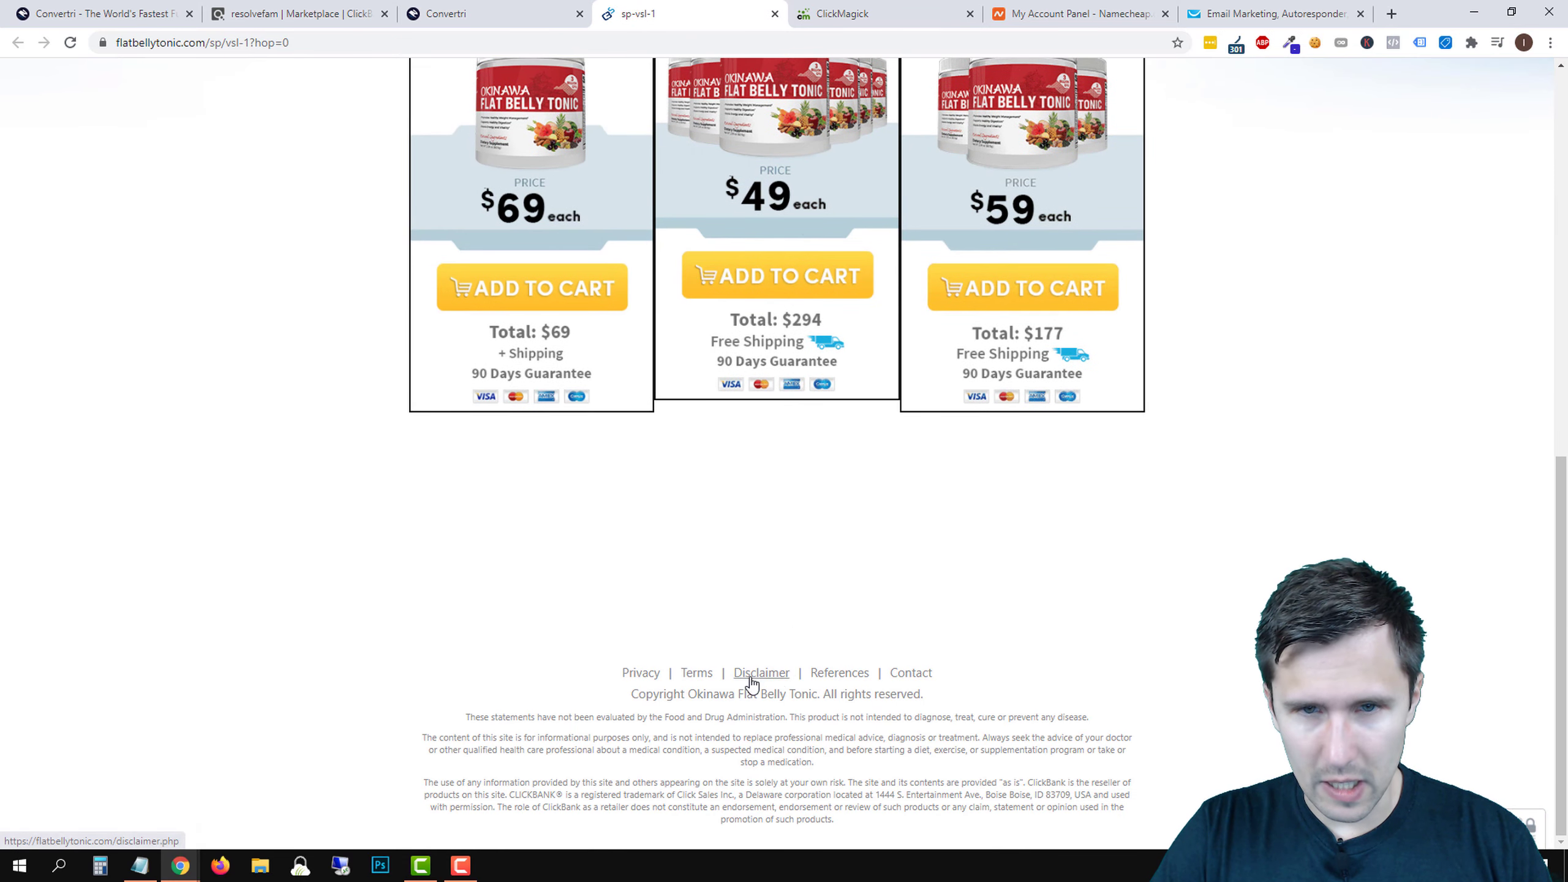
scroll(753, 676, "up", 11)
scroll(666, 704, "down", 3)
scroll(665, 704, "down", 4)
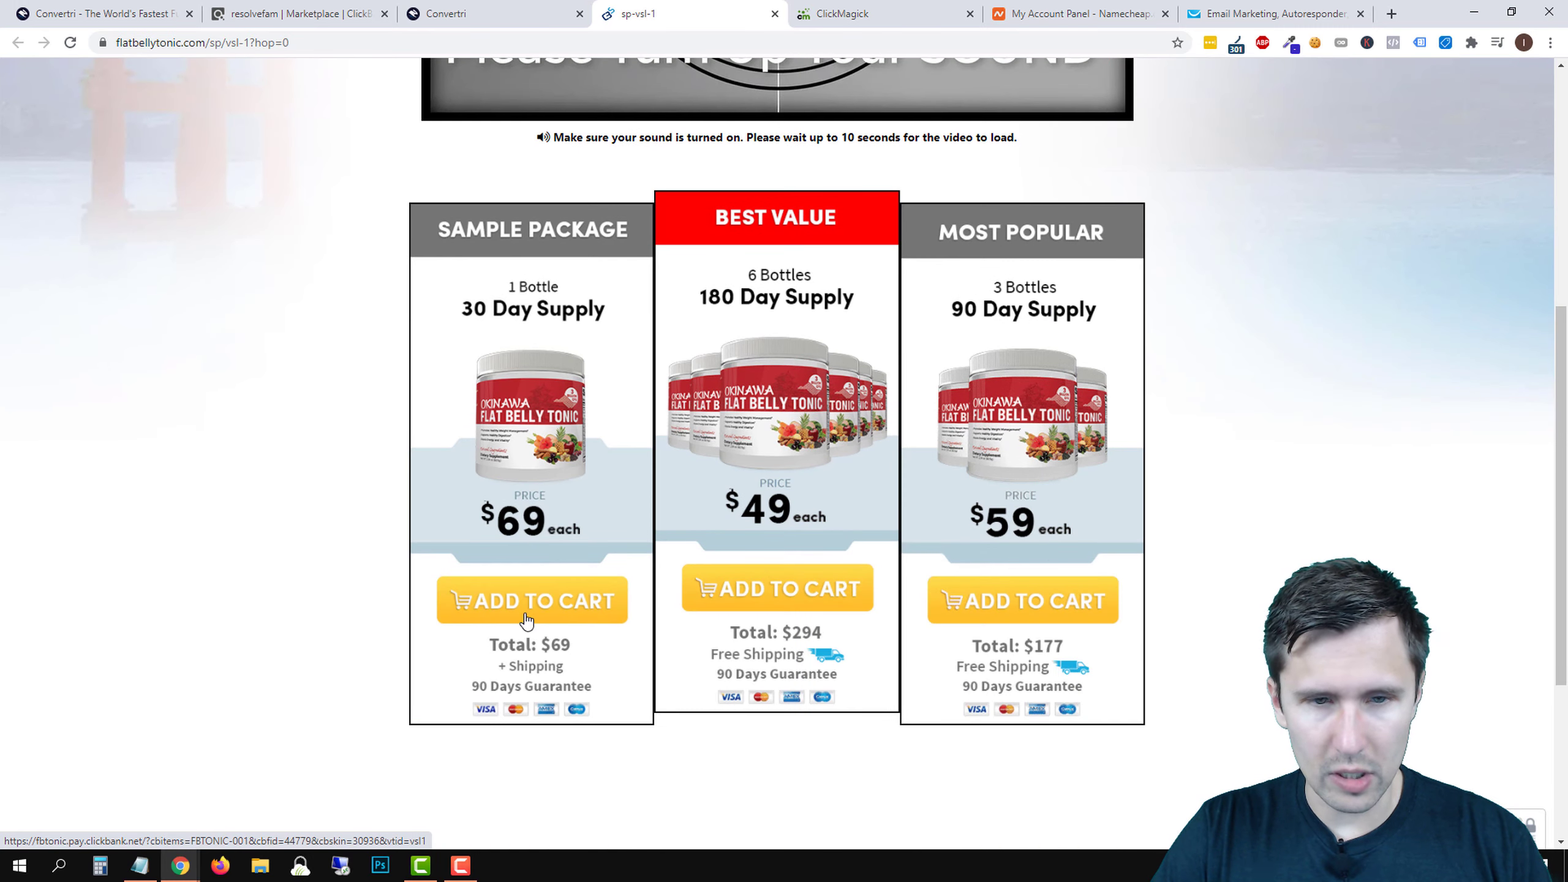
right_click(544, 596)
left_click(587, 330)
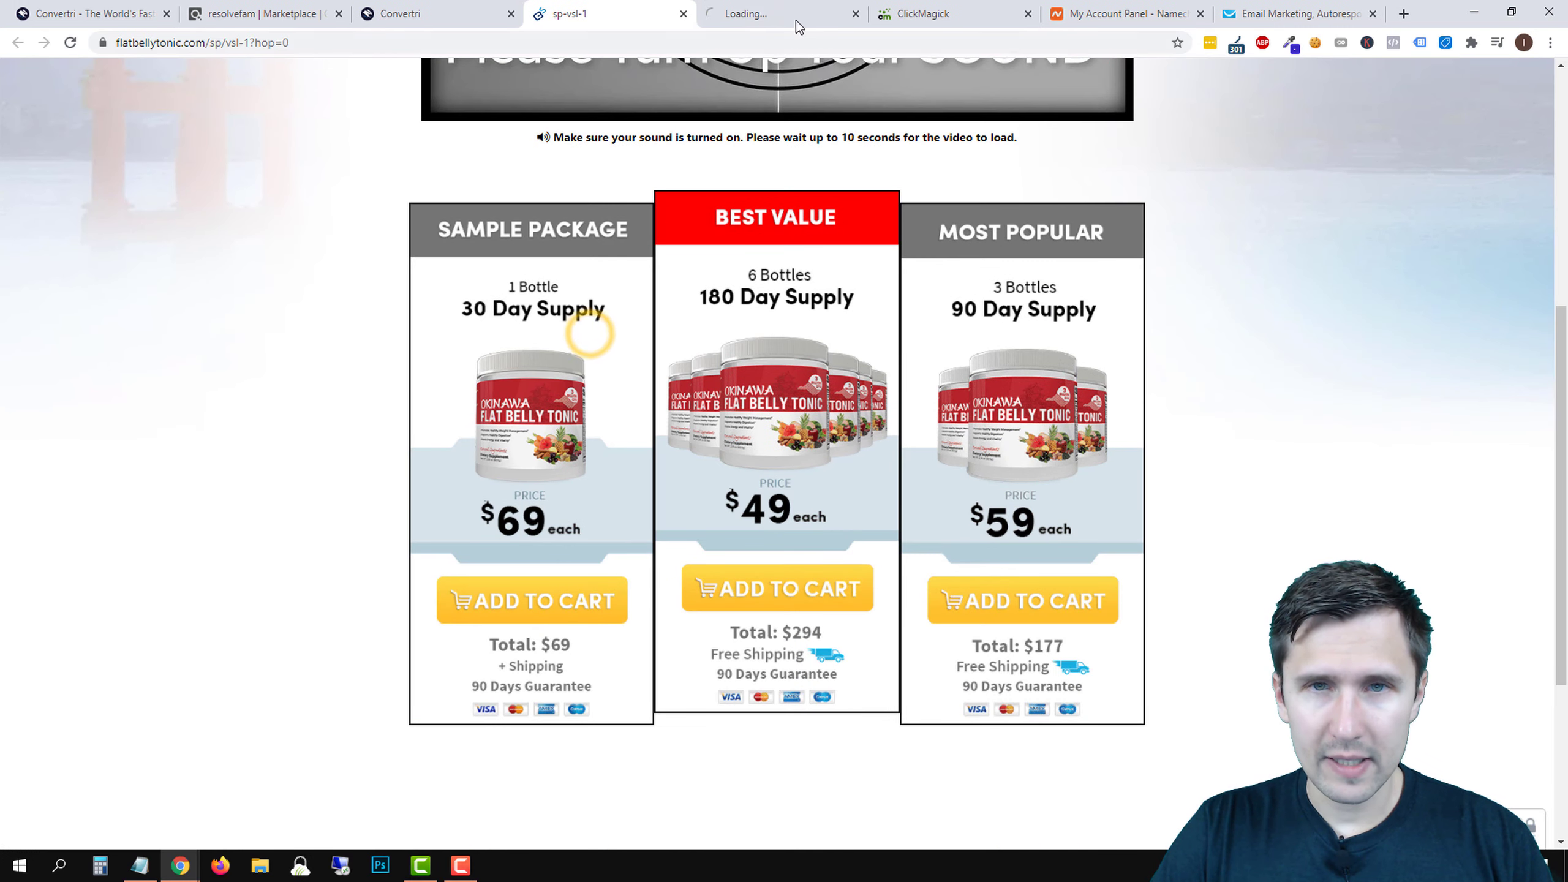
left_click(797, 11)
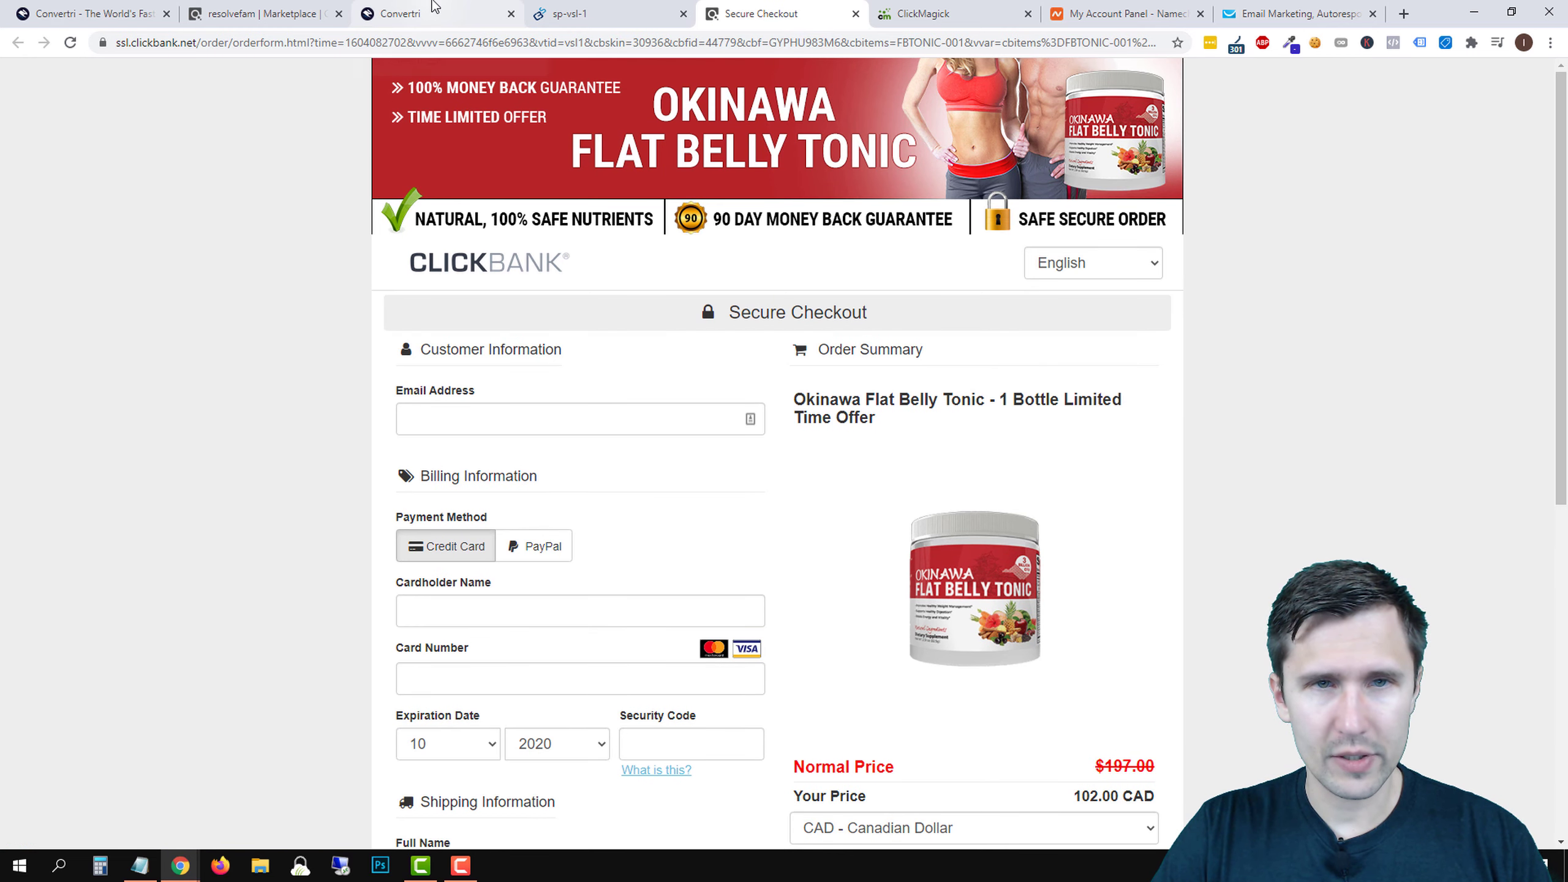
left_click(434, 7)
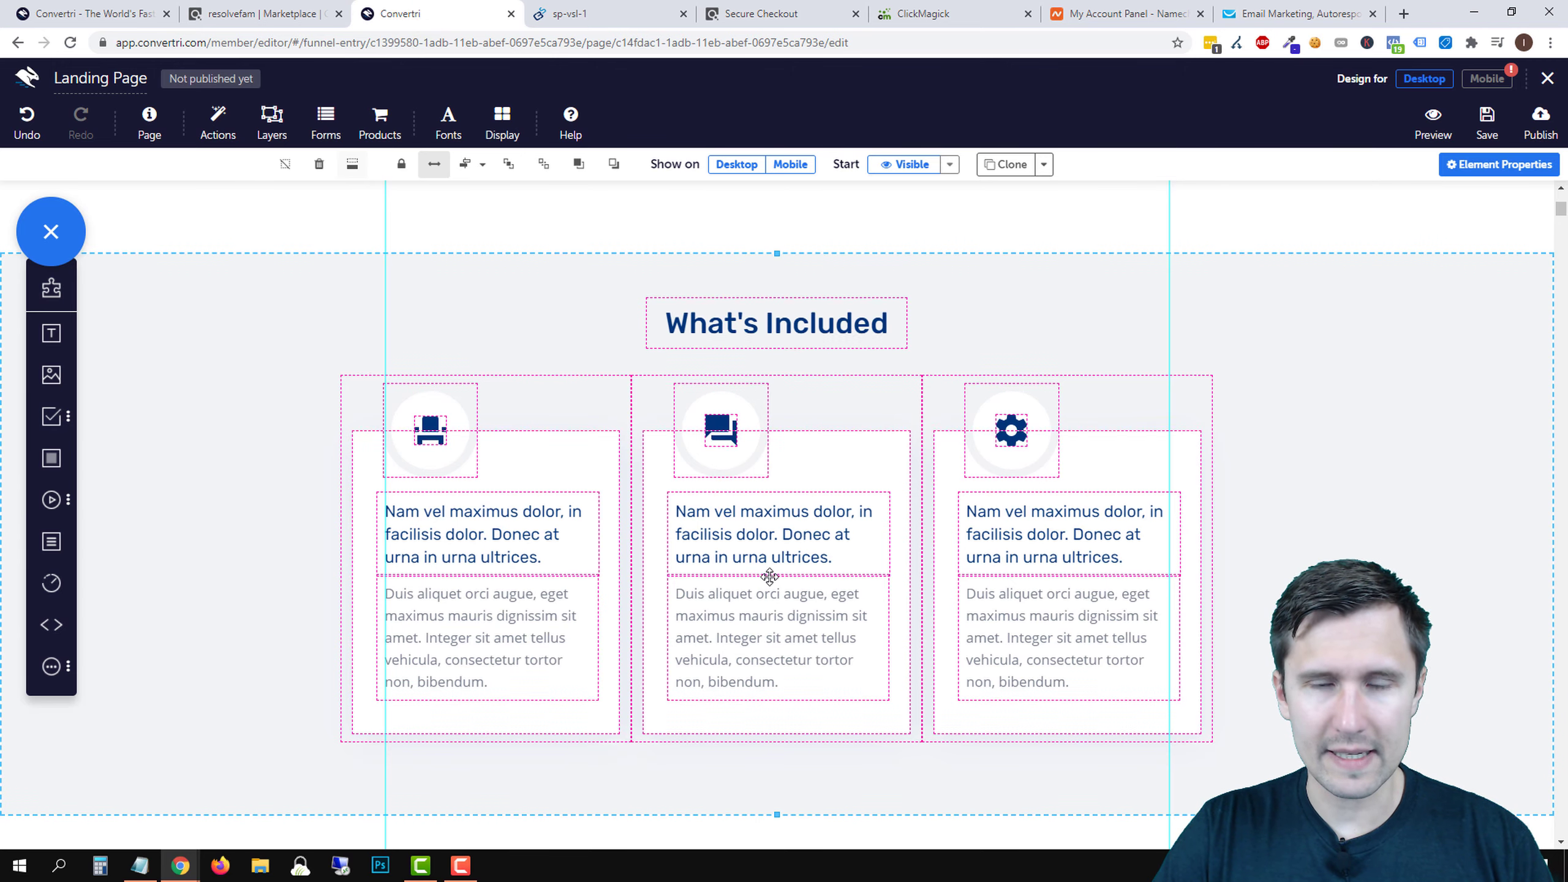
- Replace the first card's placeholder heading with 'Tonic With 100% All-Natural Ingredients'
scroll(770, 576, "up", 5)
scroll(1148, 501, "down", 4)
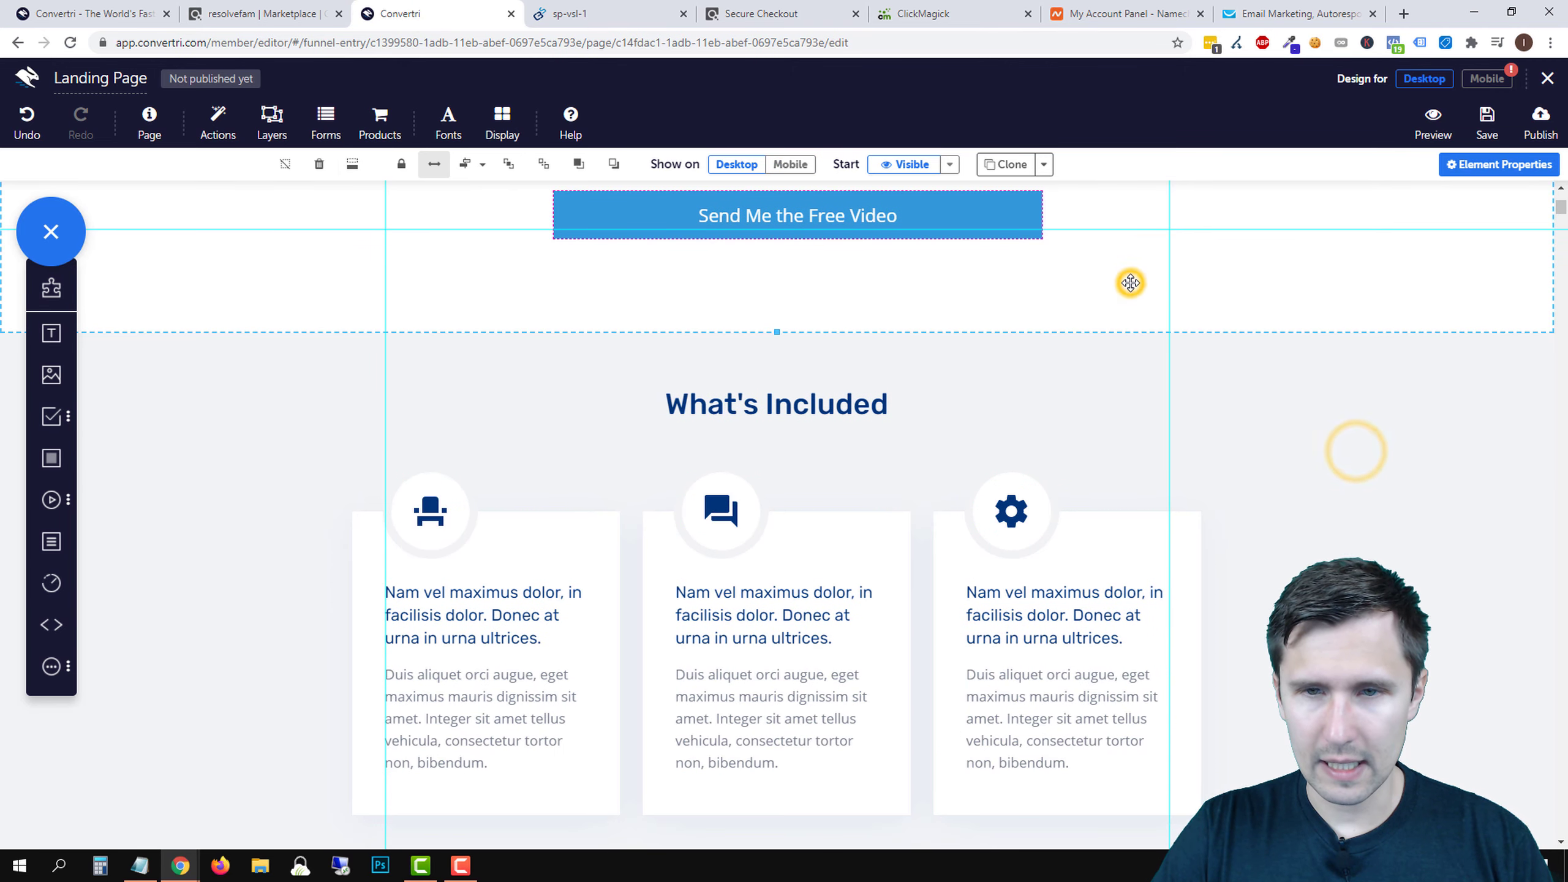
scroll(1225, 498, "up", 5)
scroll(1197, 260, "down", 5)
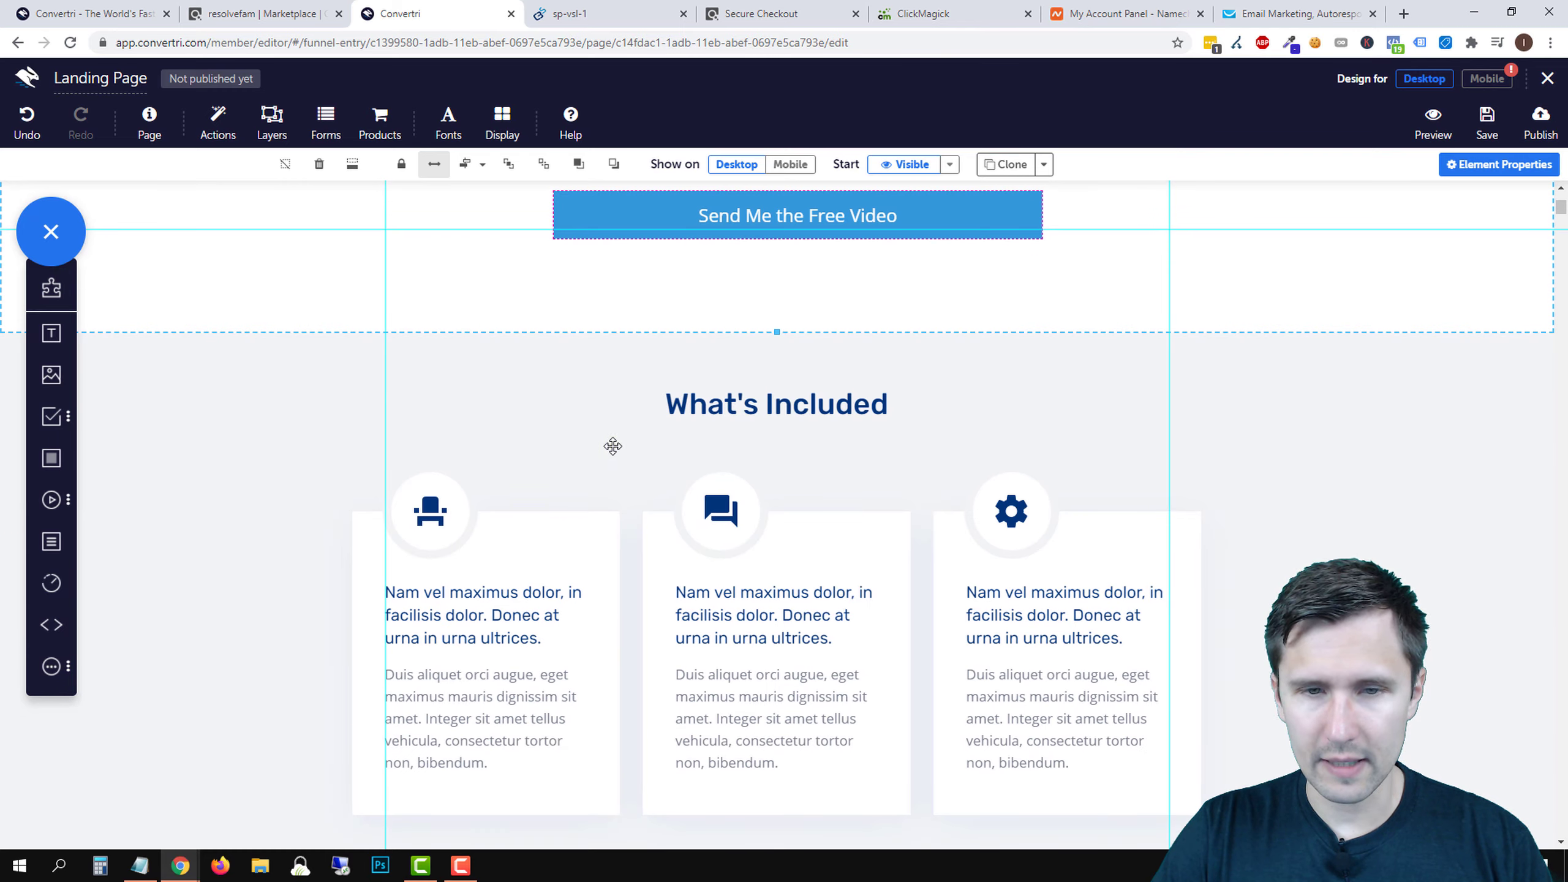
left_click(488, 424)
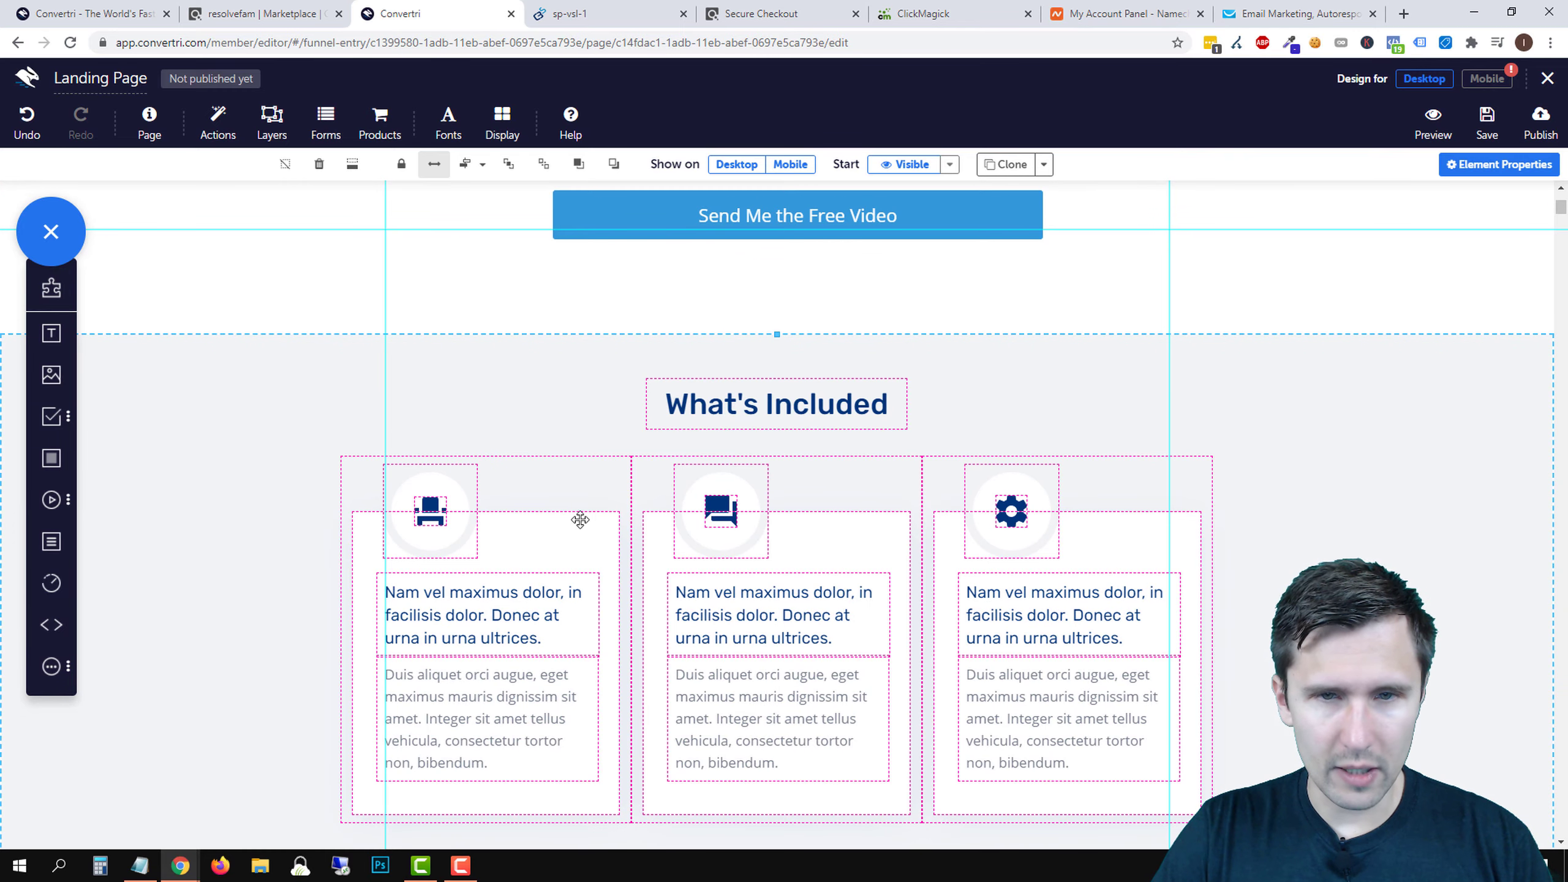
scroll(741, 506, "up", 5)
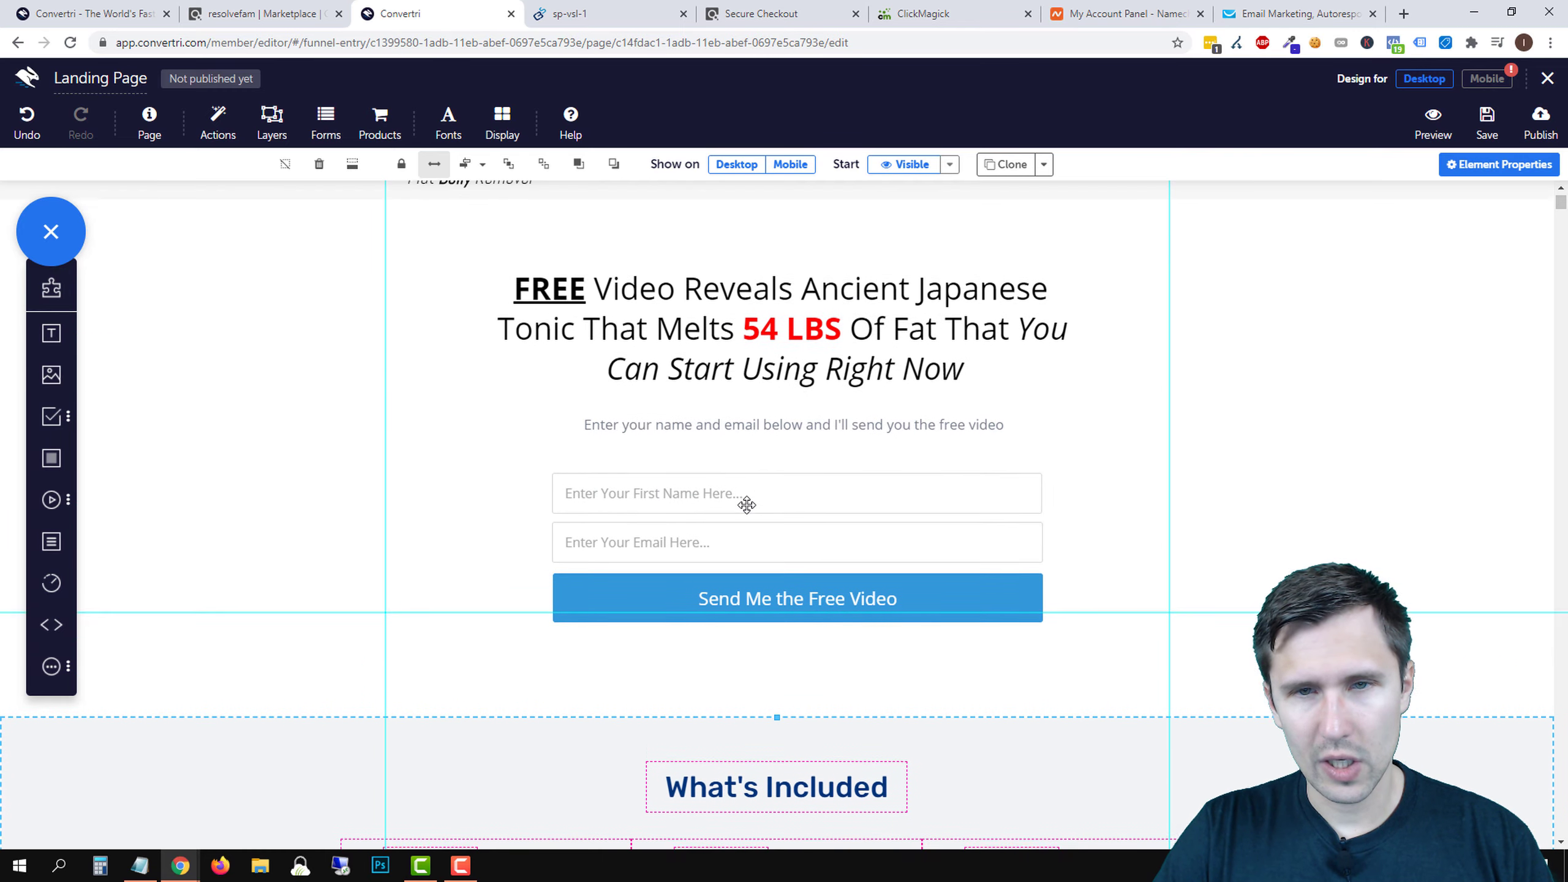
scroll(747, 505, "down", 5)
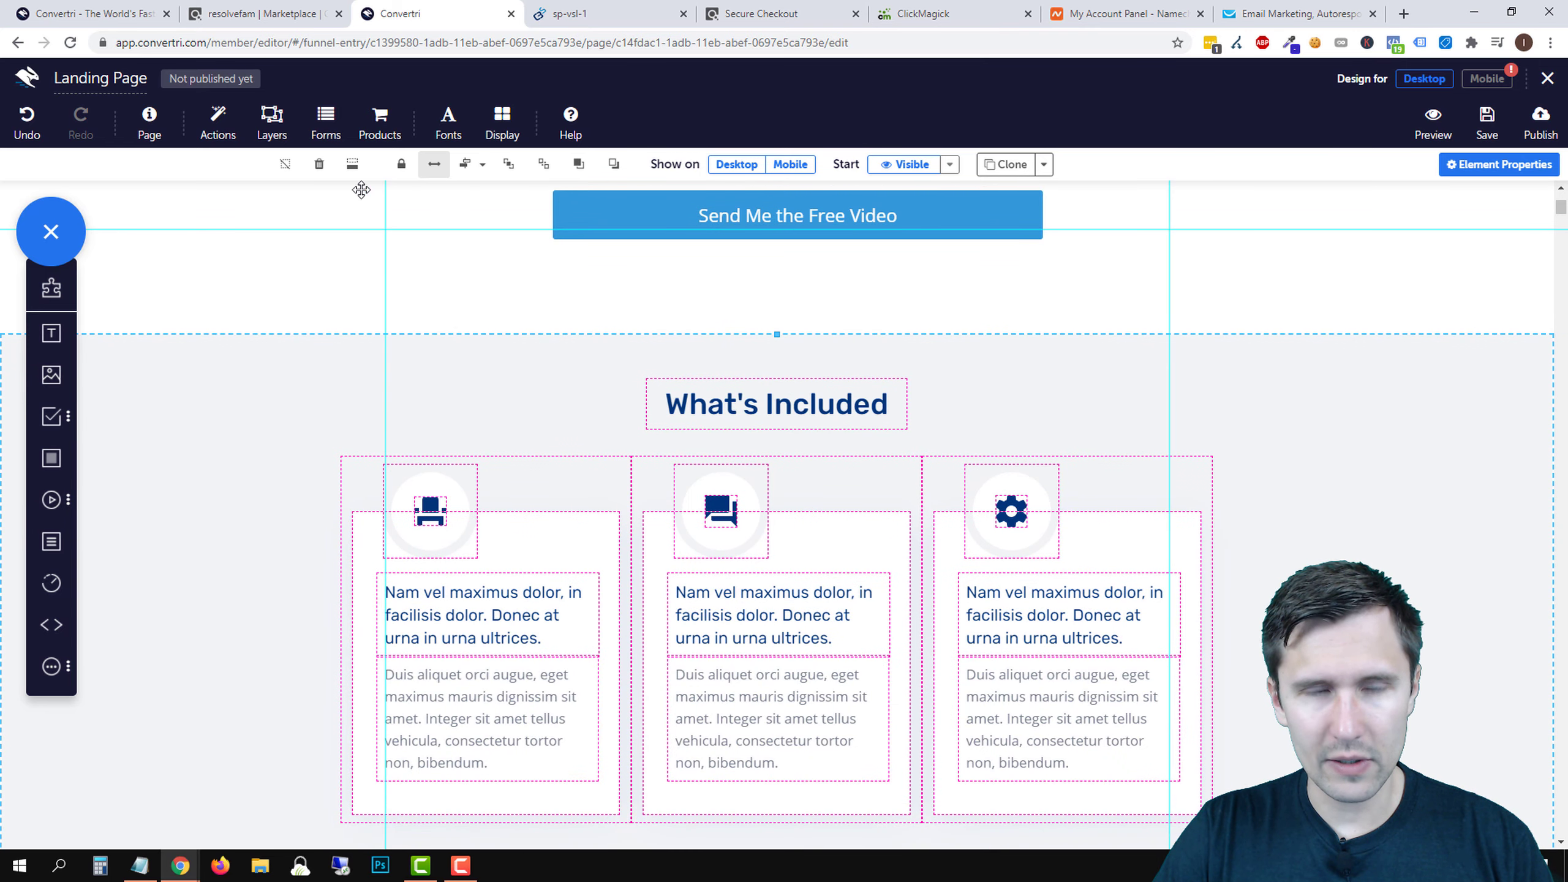
left_click(433, 614)
double_click(427, 615)
triple_click(426, 615)
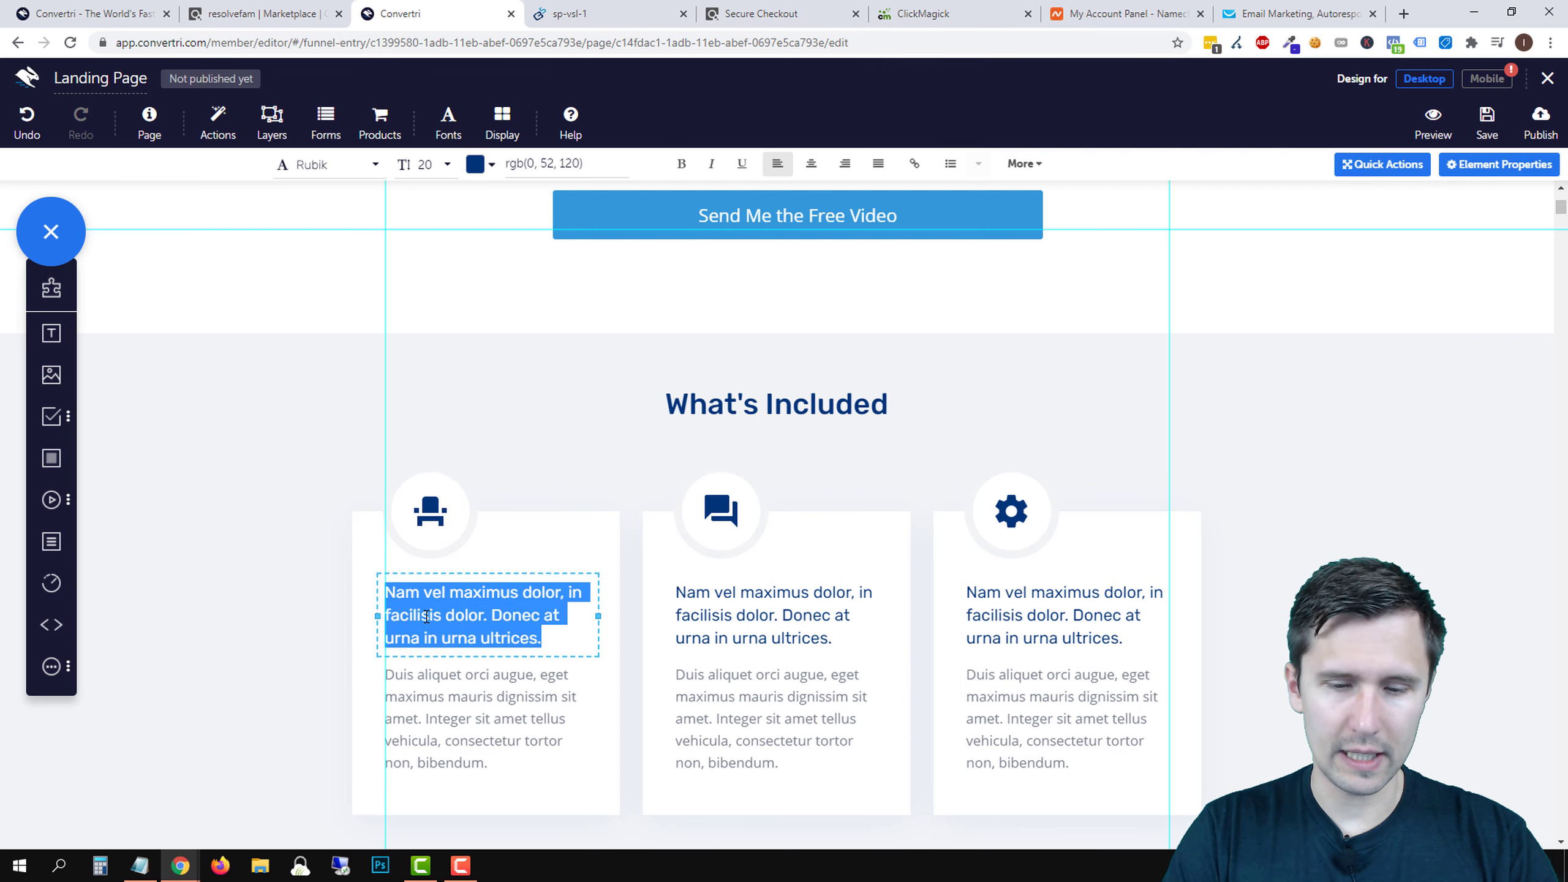
key("BackSpace")
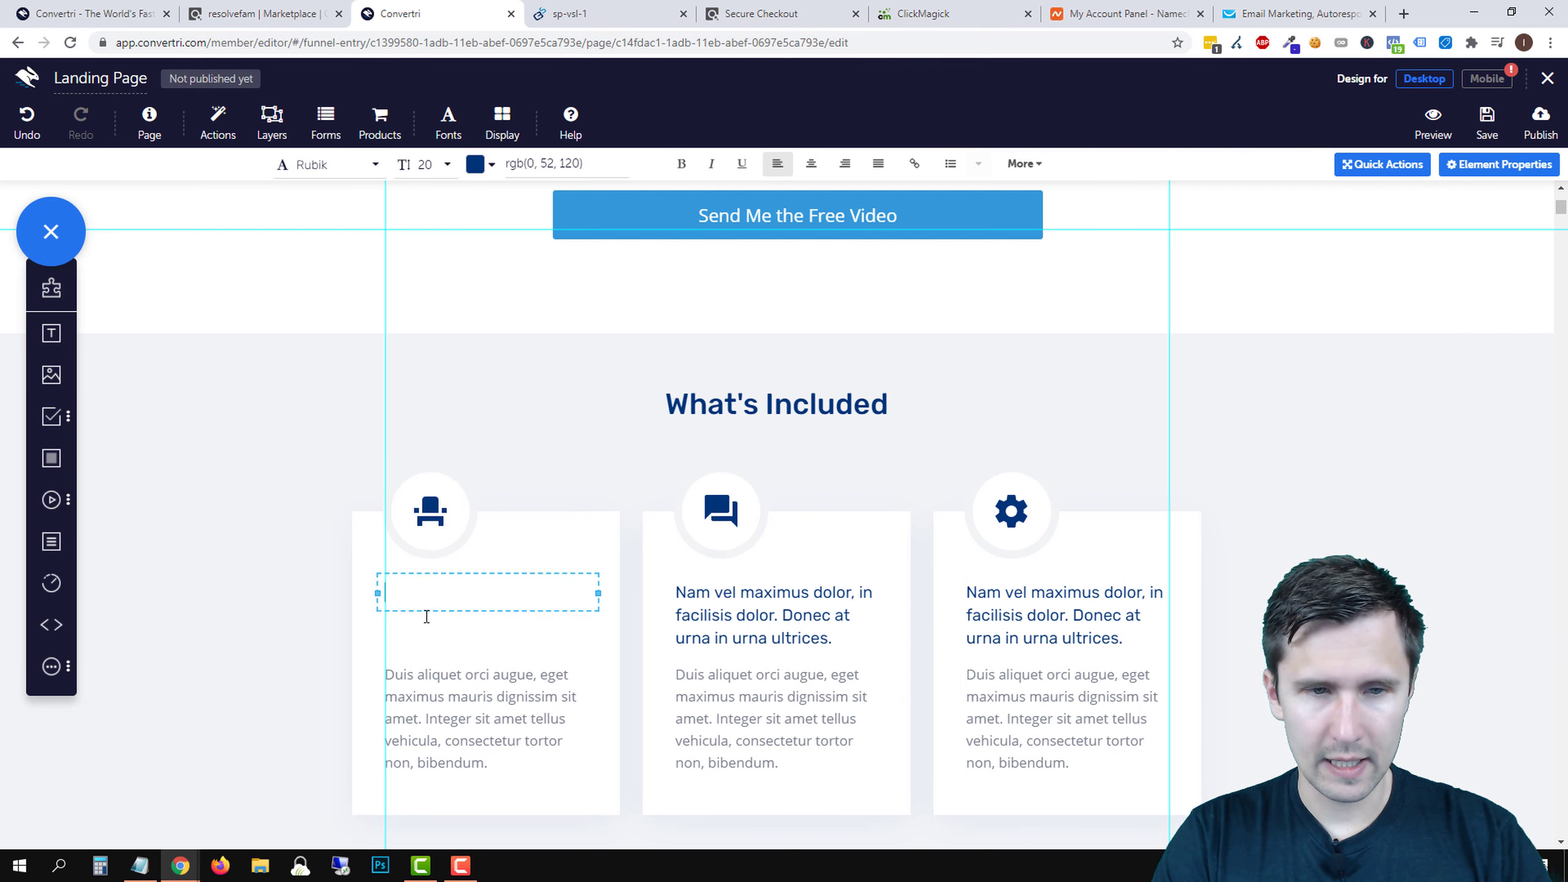
scroll(425, 616, "up", 5)
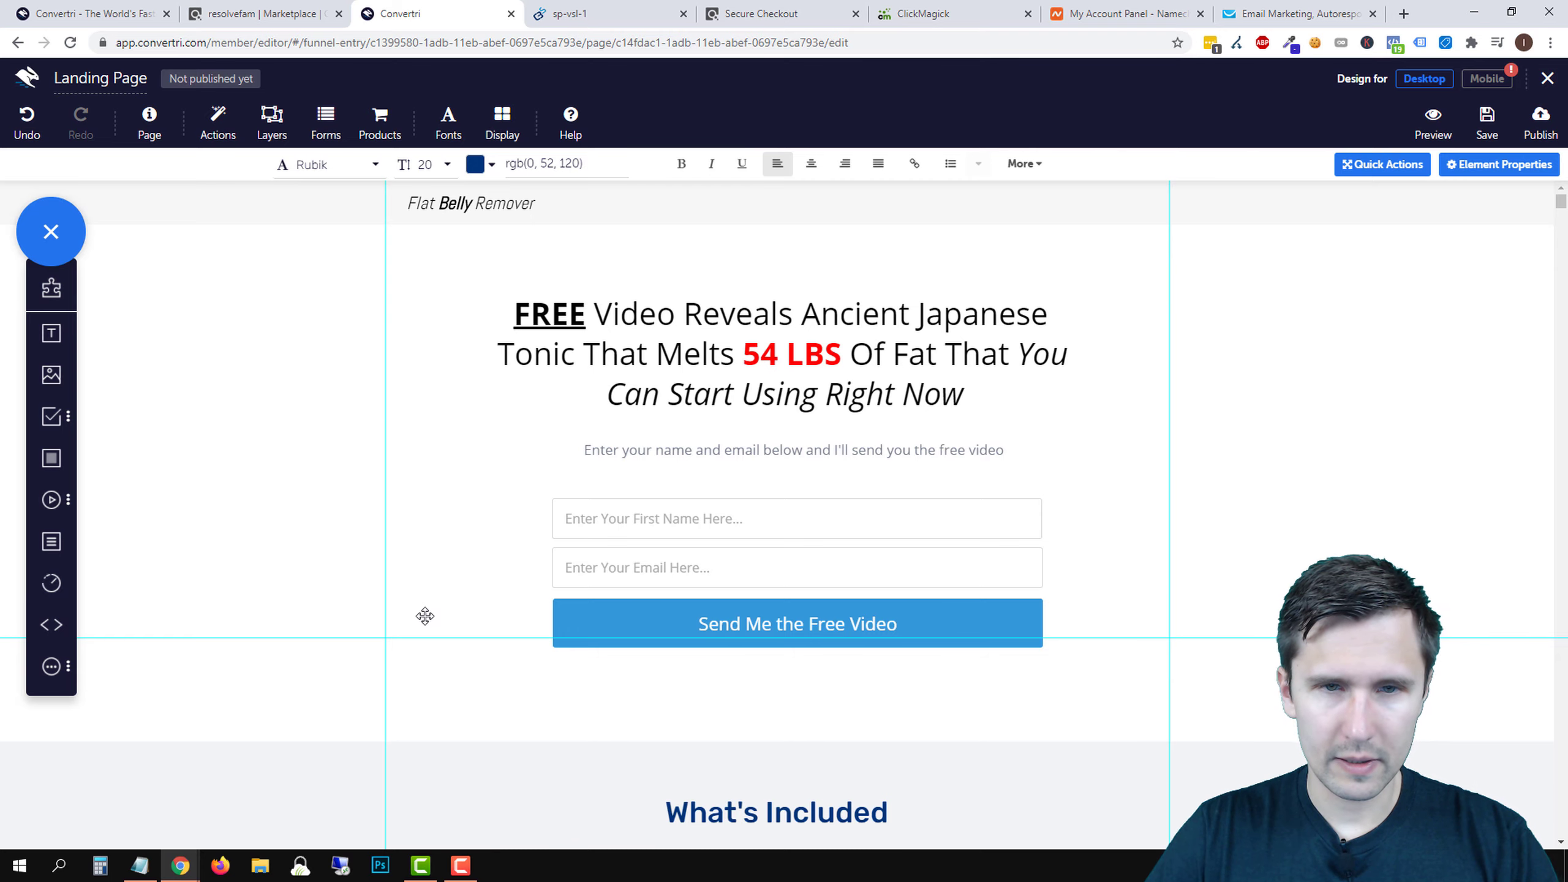
scroll(425, 616, "down", 4)
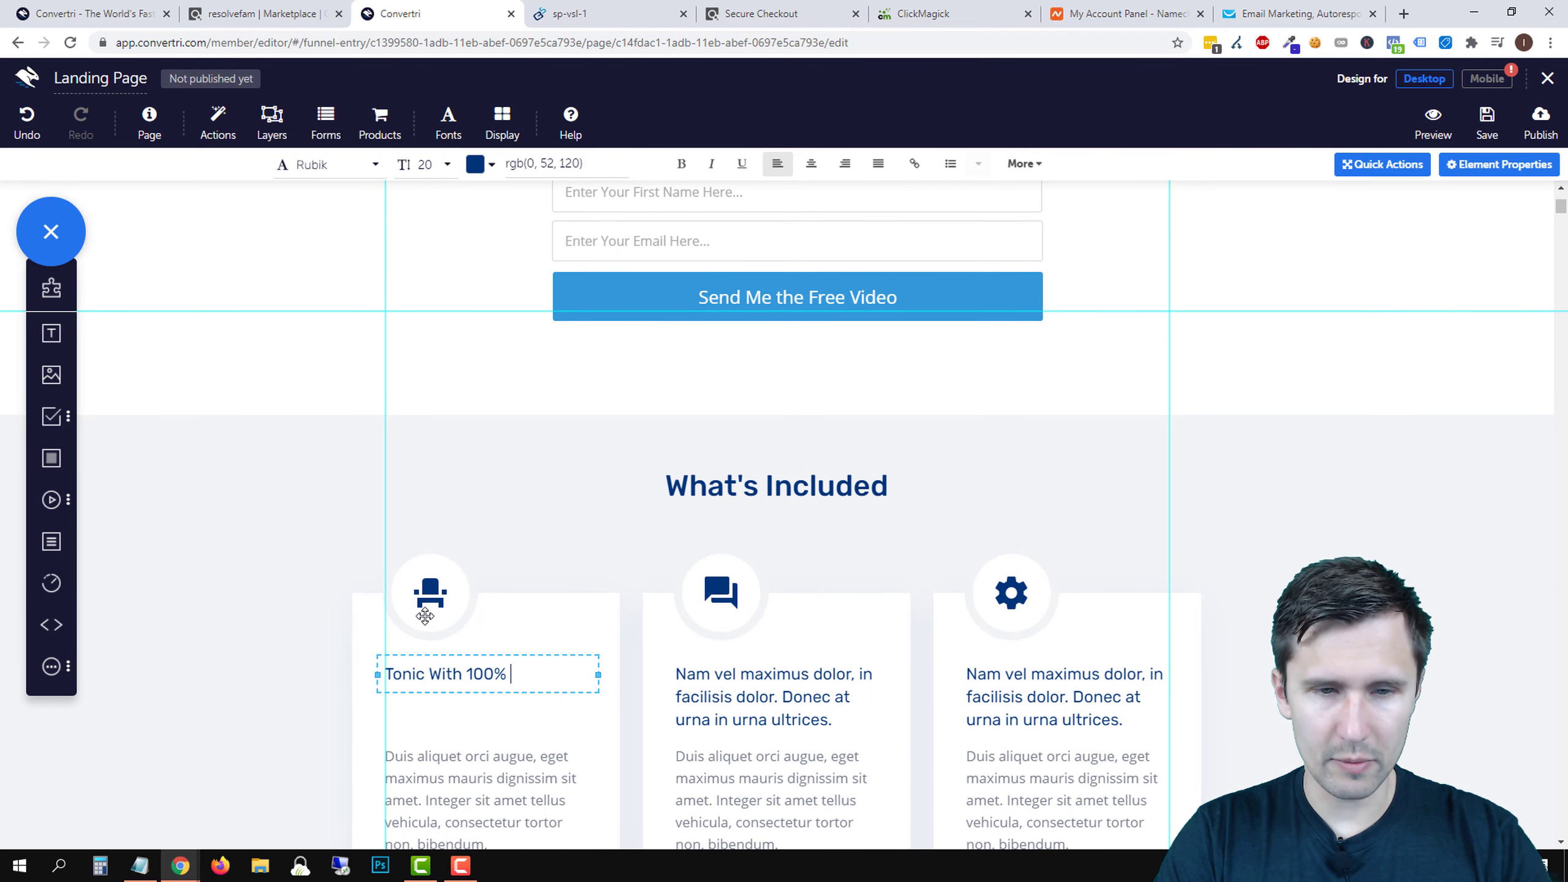
type("Tonic With 100% All-Natural Inc")
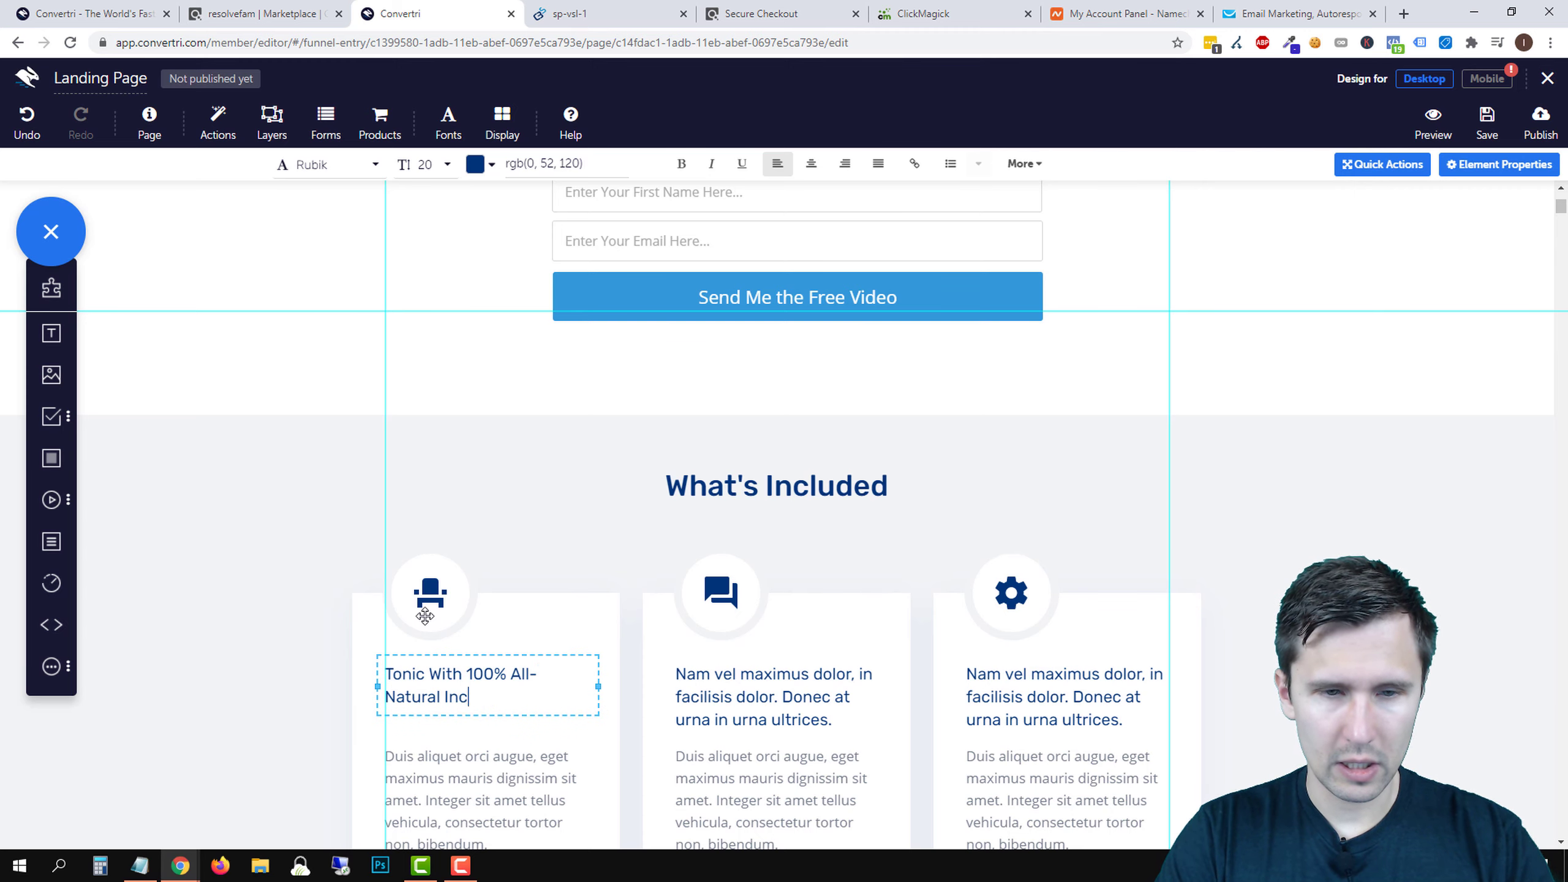
key("BackSpace")
type("gredients")
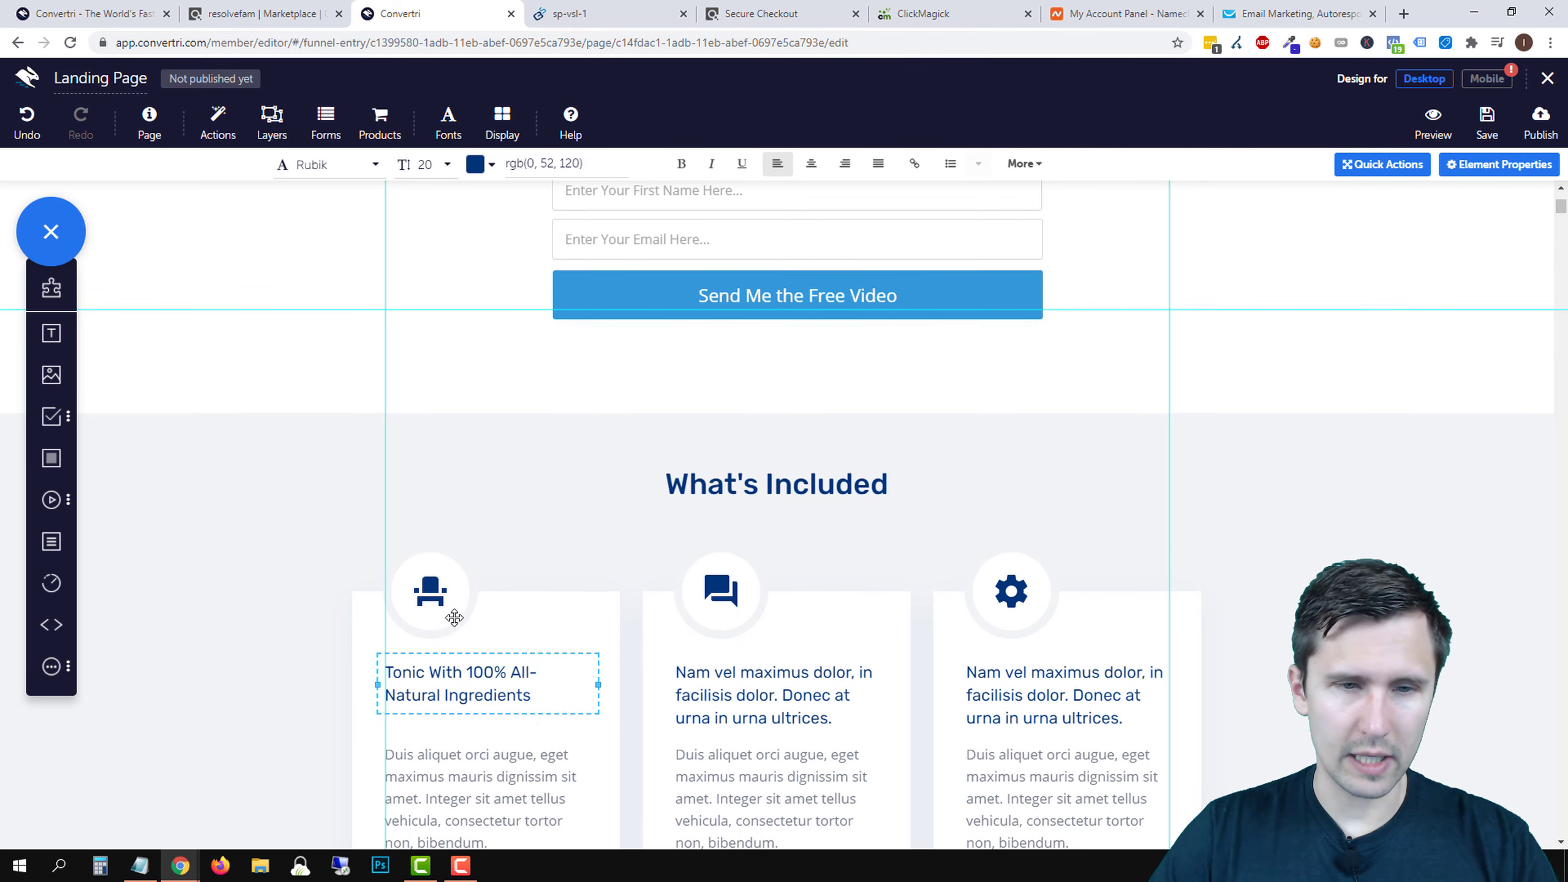
- Bring up the Element Properties for the first card's chair icon
scroll(440, 623, "down", 1)
left_click(429, 511)
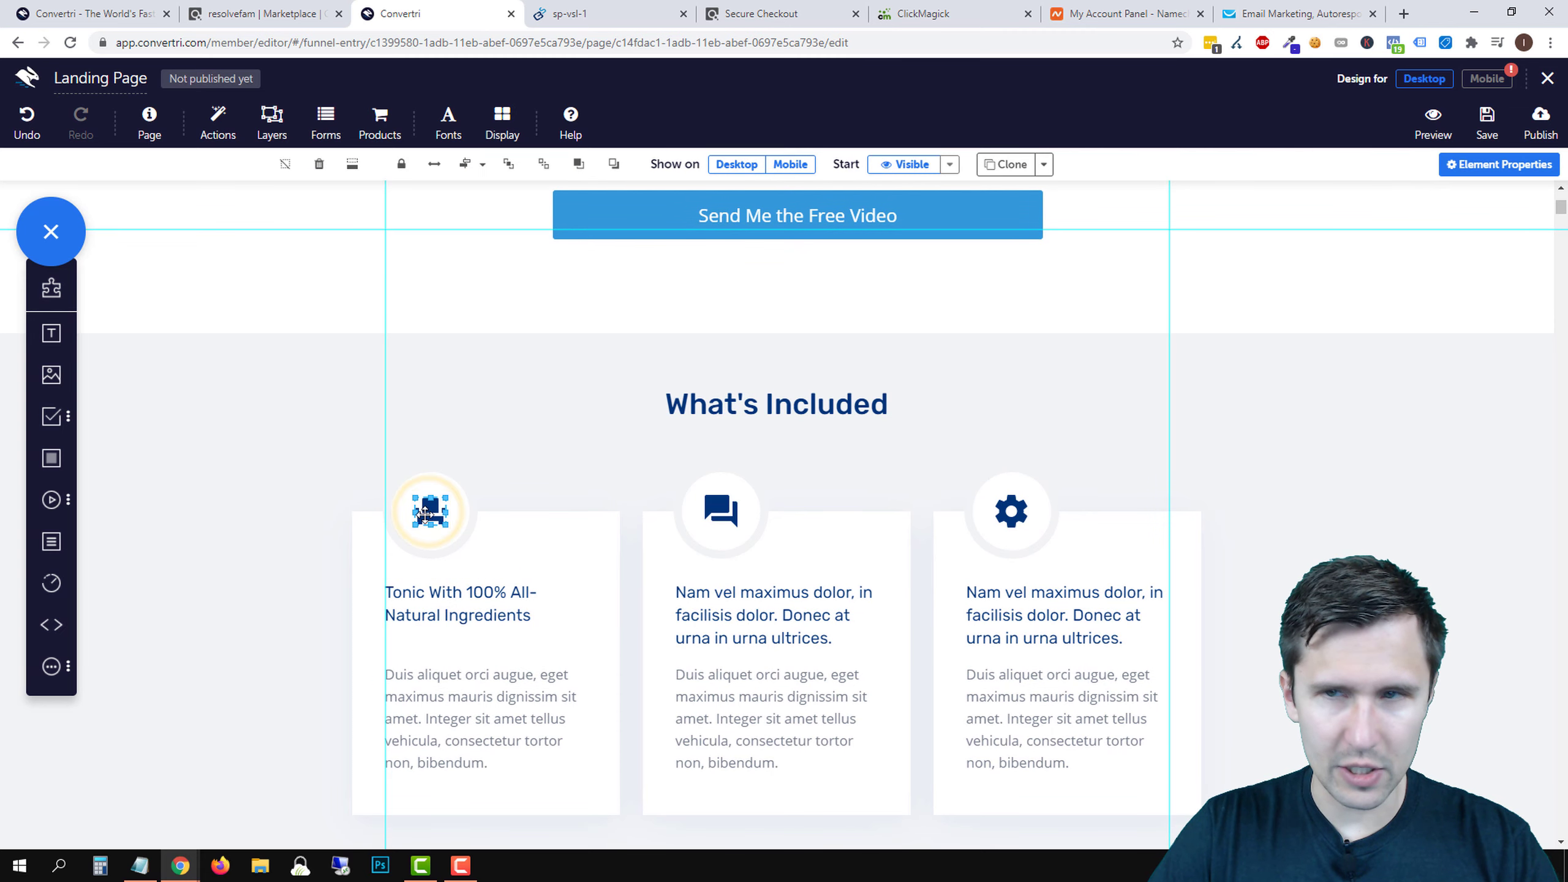
left_click(1474, 175)
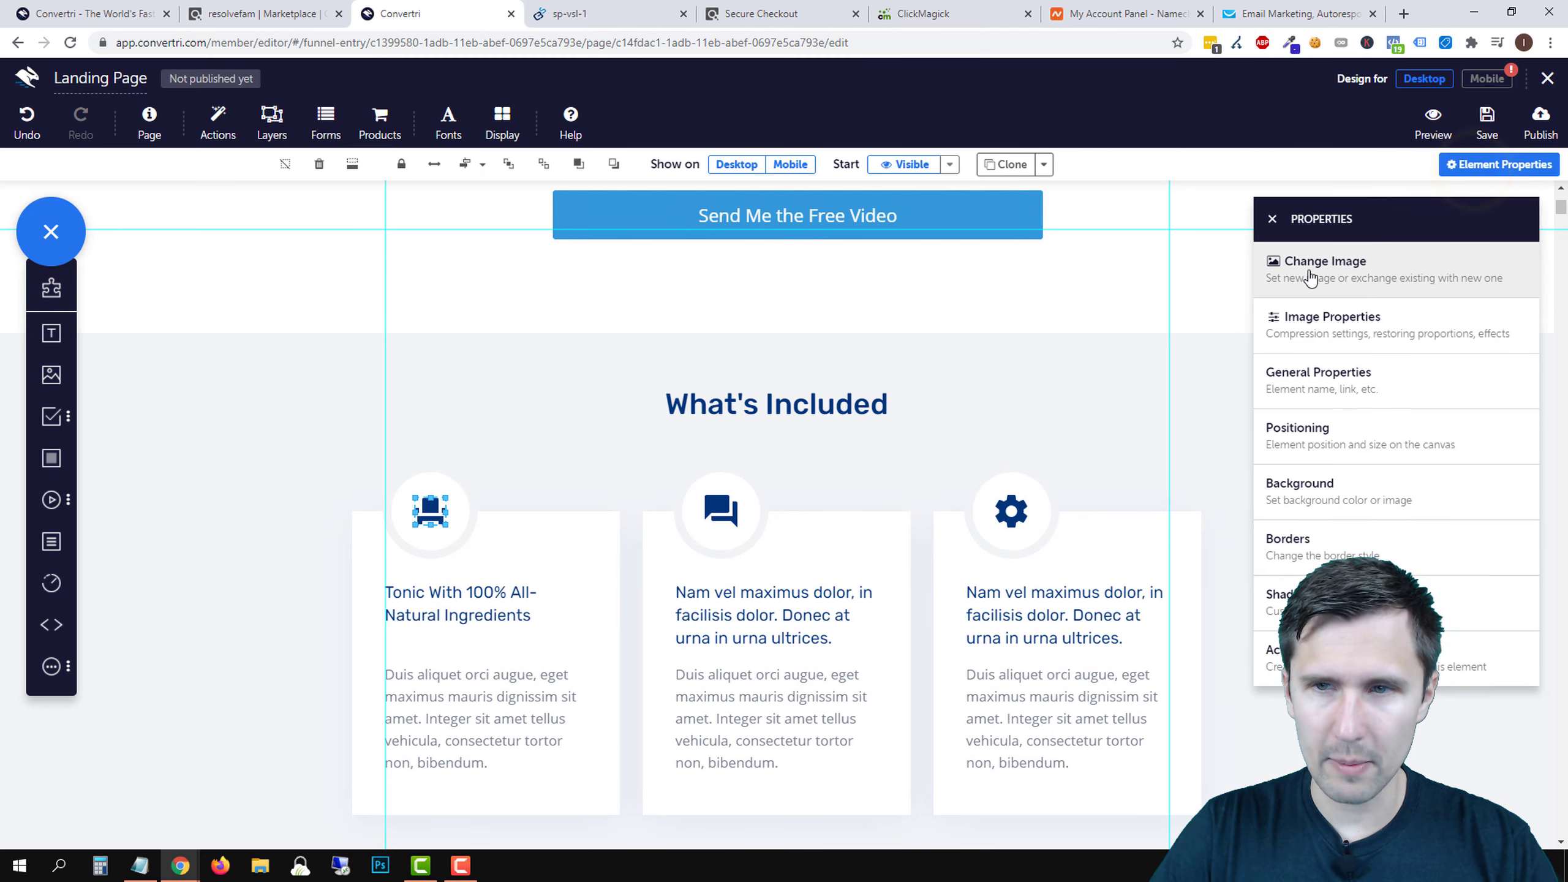
- Swap the chair icon for Pixabay's 'Salt Pepper Spoons' photo from an 'ingredients' search, enlarged slightly
left_click(1351, 261)
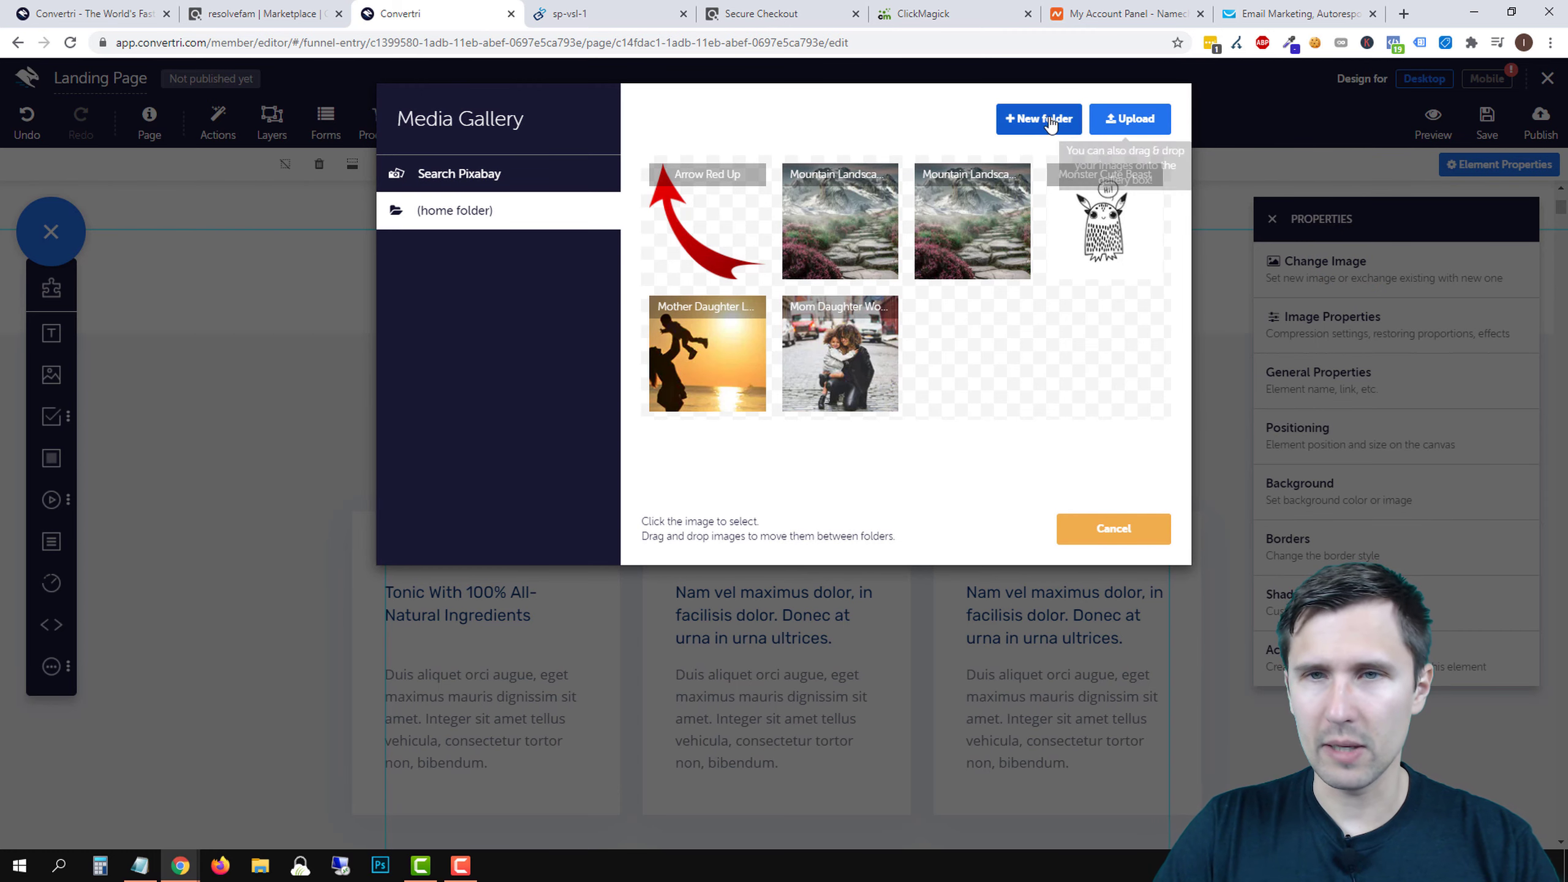
left_click(462, 174)
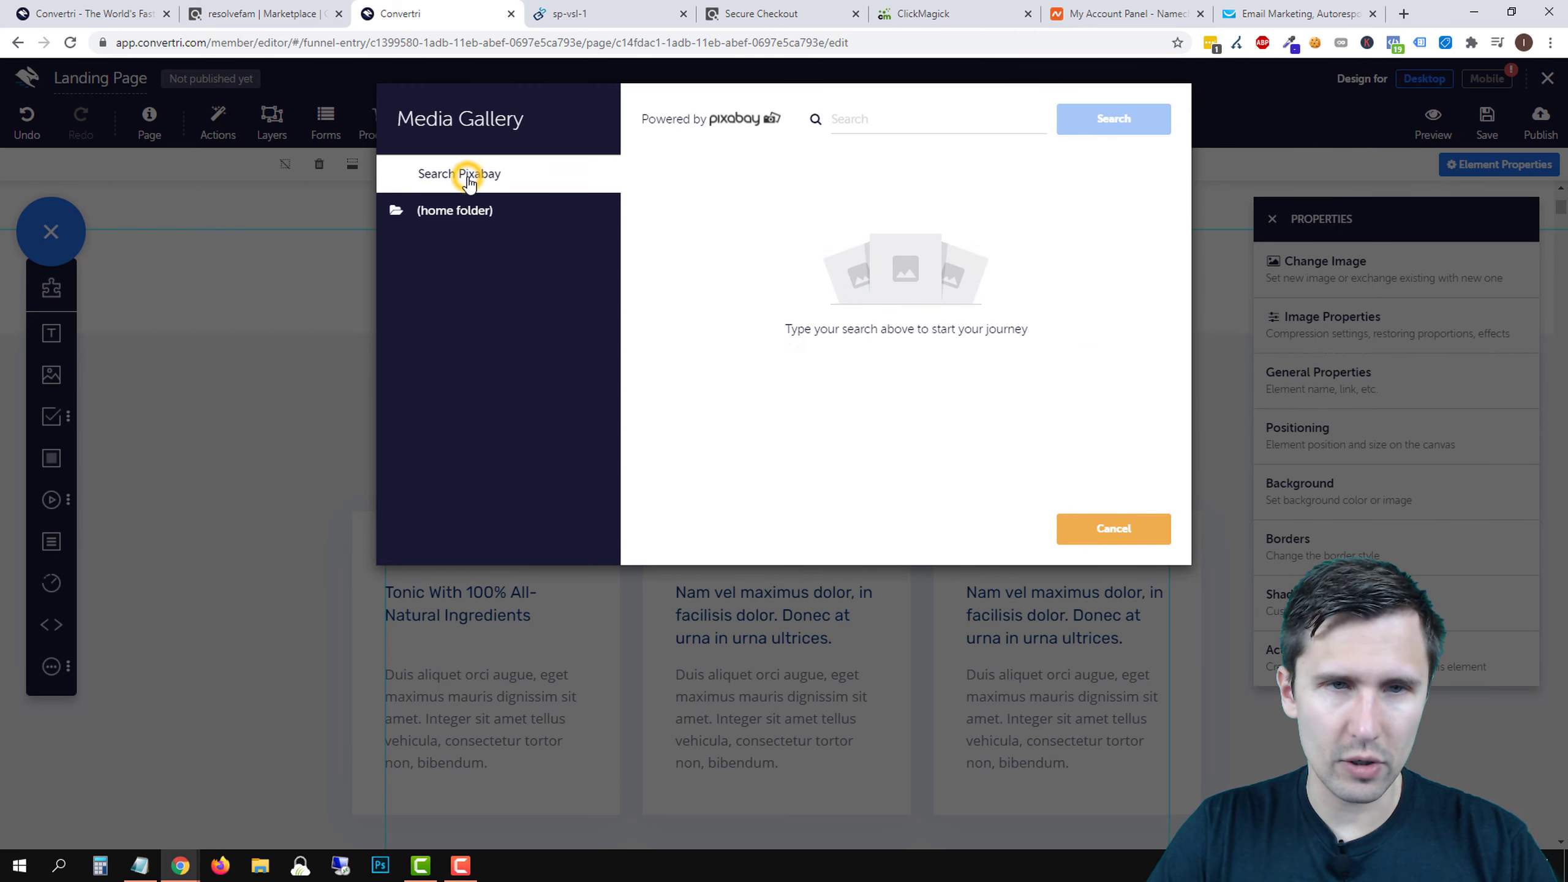
left_click(870, 123)
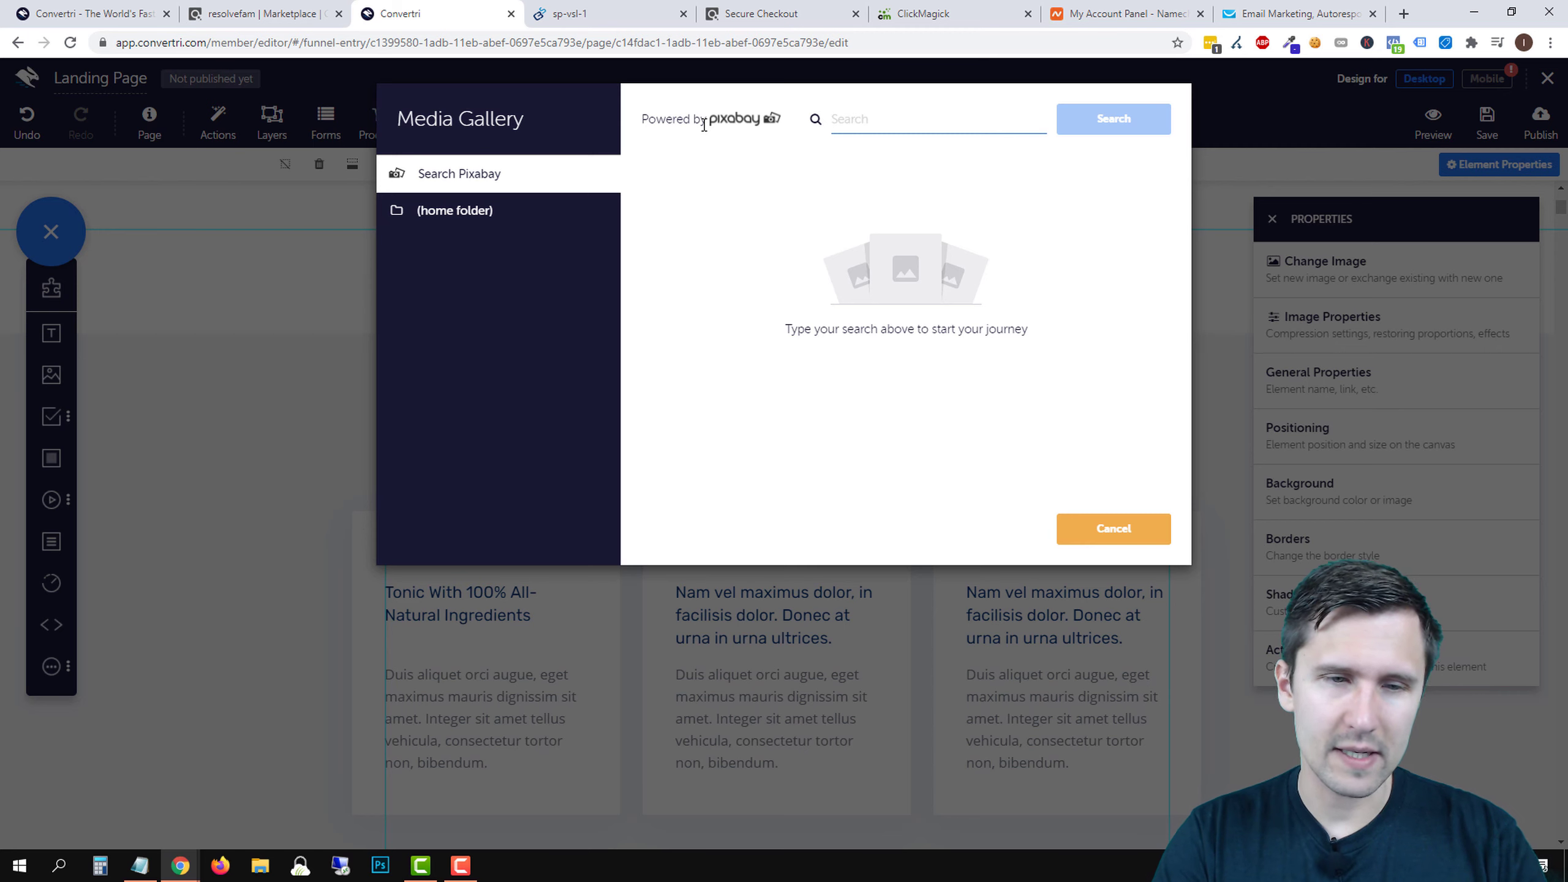
type("ingredient")
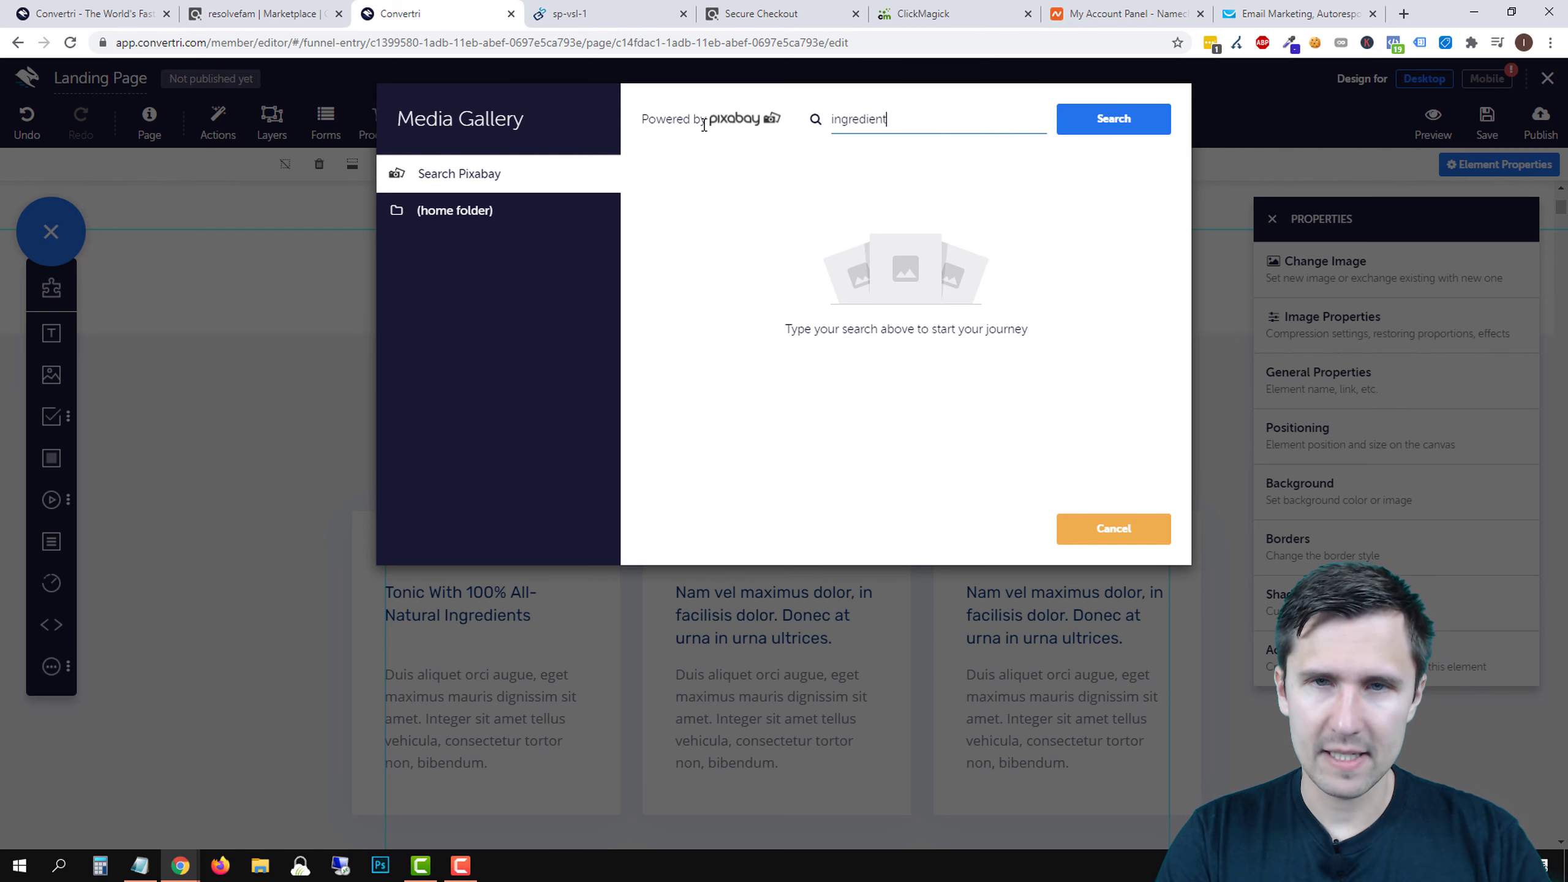
type("s")
key("Return")
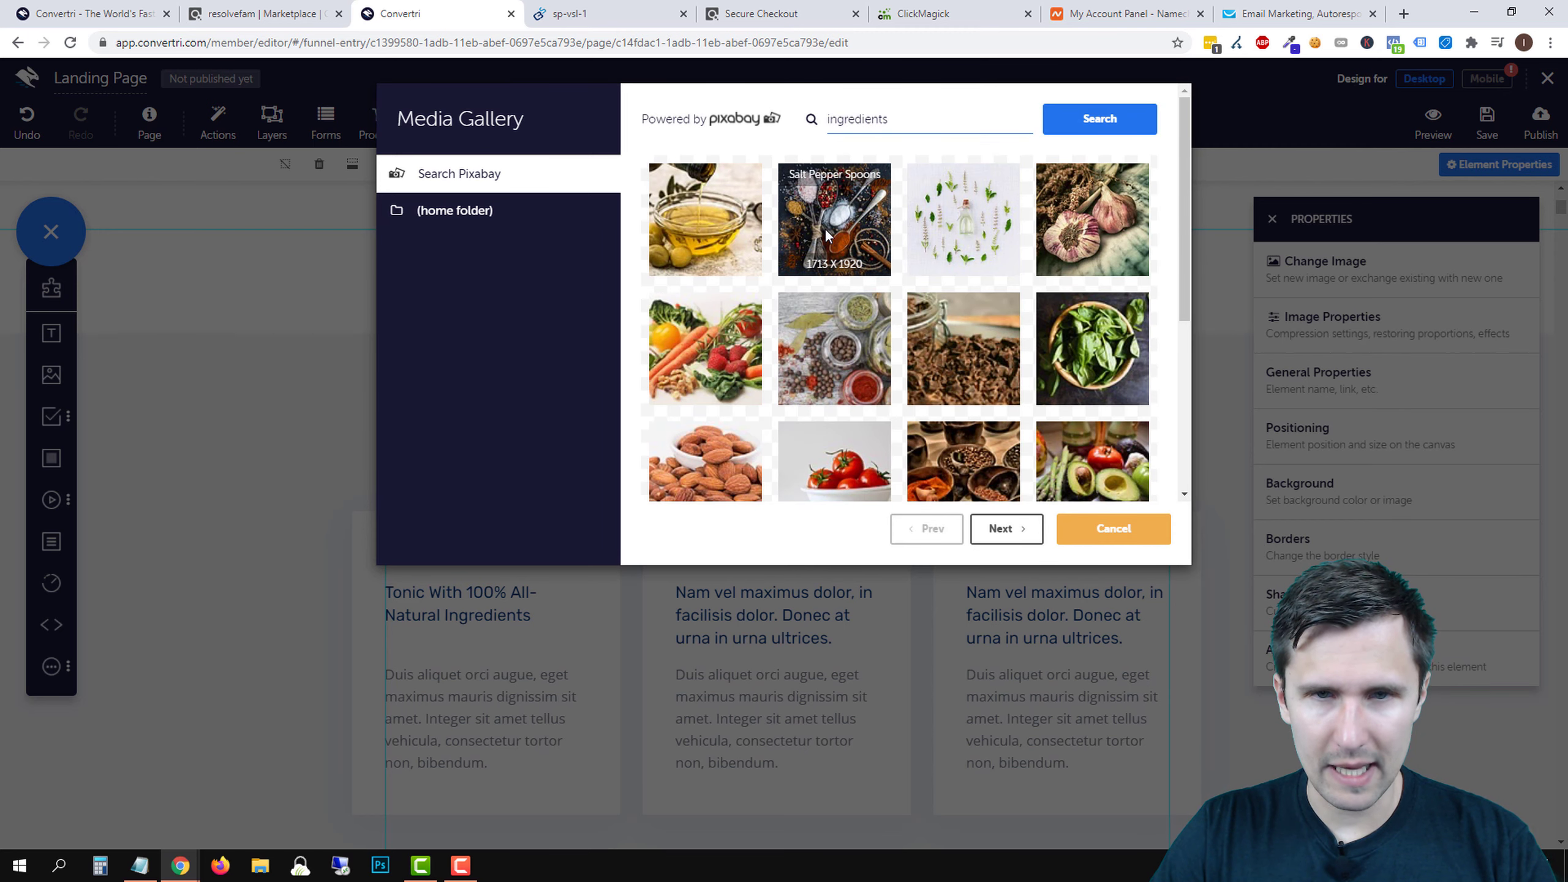
scroll(824, 221, "down", 4)
scroll(833, 216, "up", 4)
left_click(837, 210)
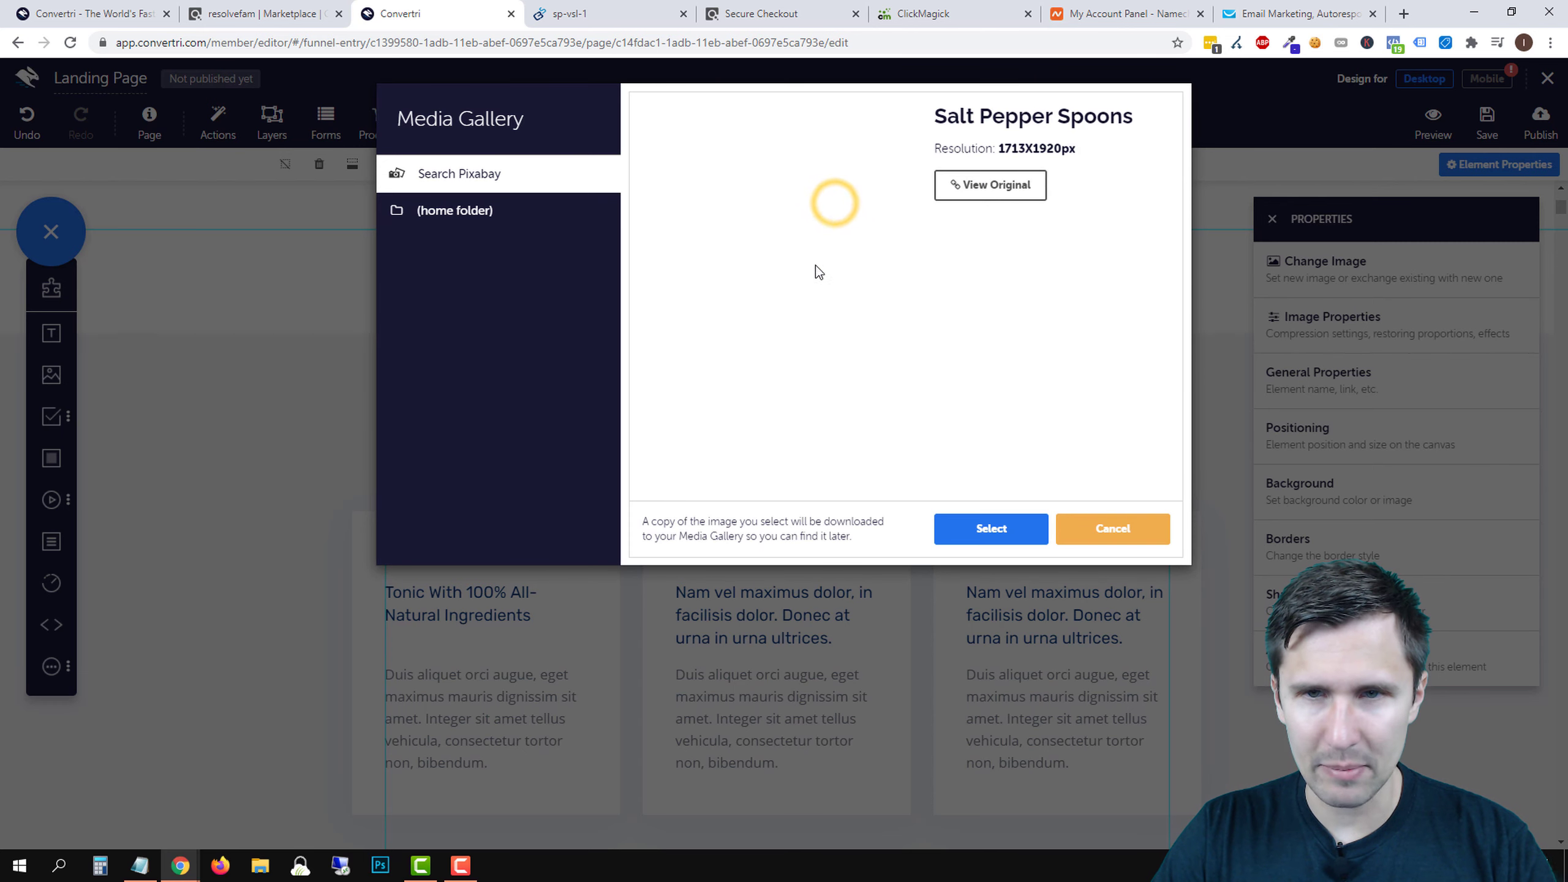
left_click(992, 530)
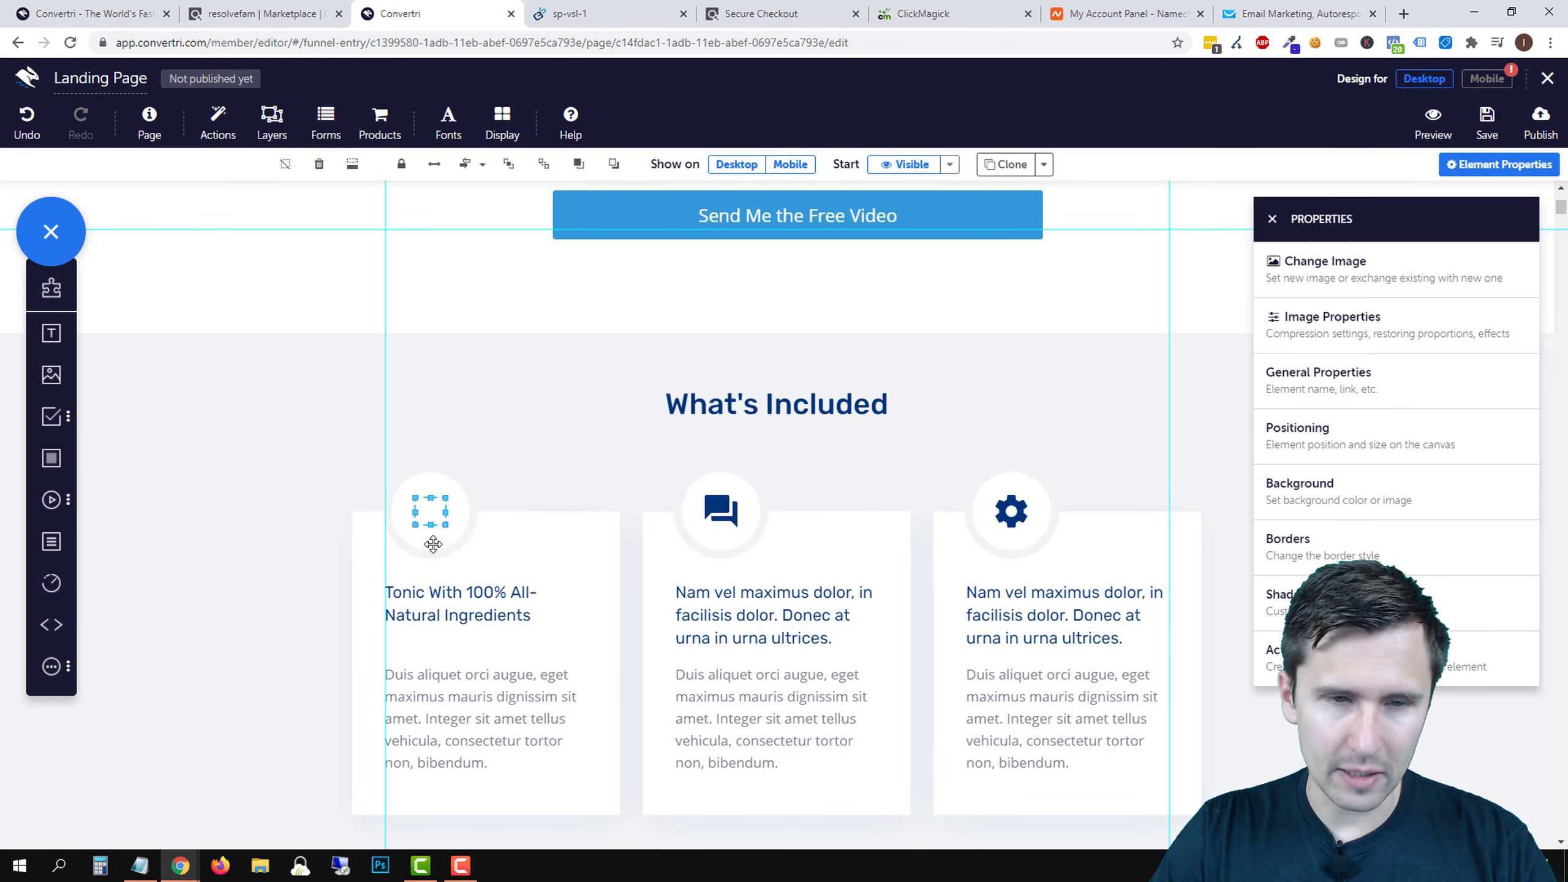
mouse_move(450, 526)
left_mouse_down()
mouse_move(465, 558)
mouse_move(435, 522)
left_mouse_up()
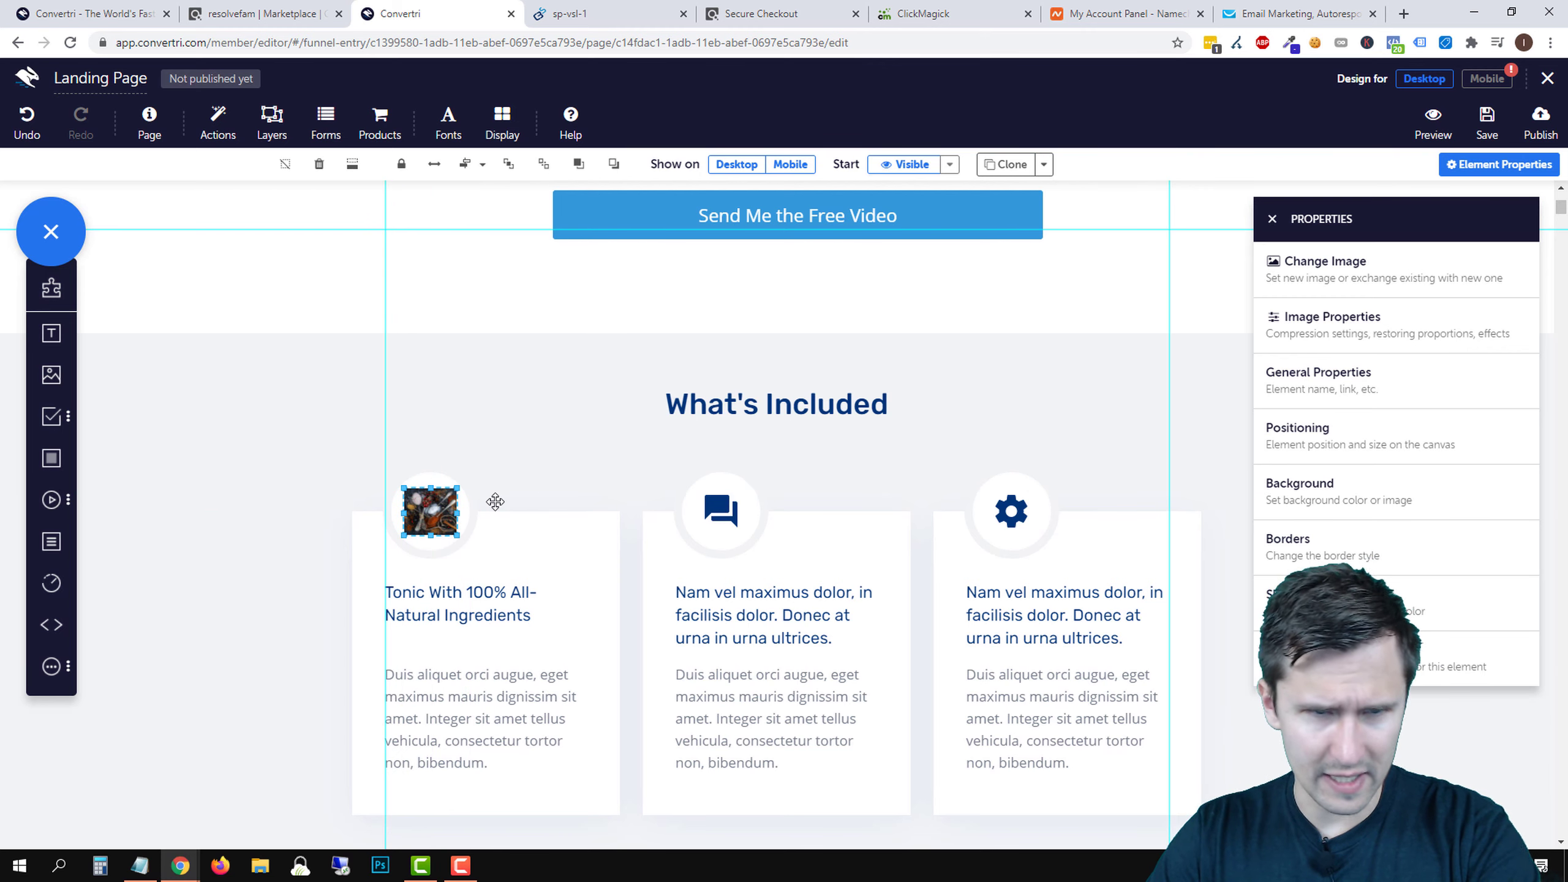
- Switch off Snap to Elements in the Display options
left_click(508, 473)
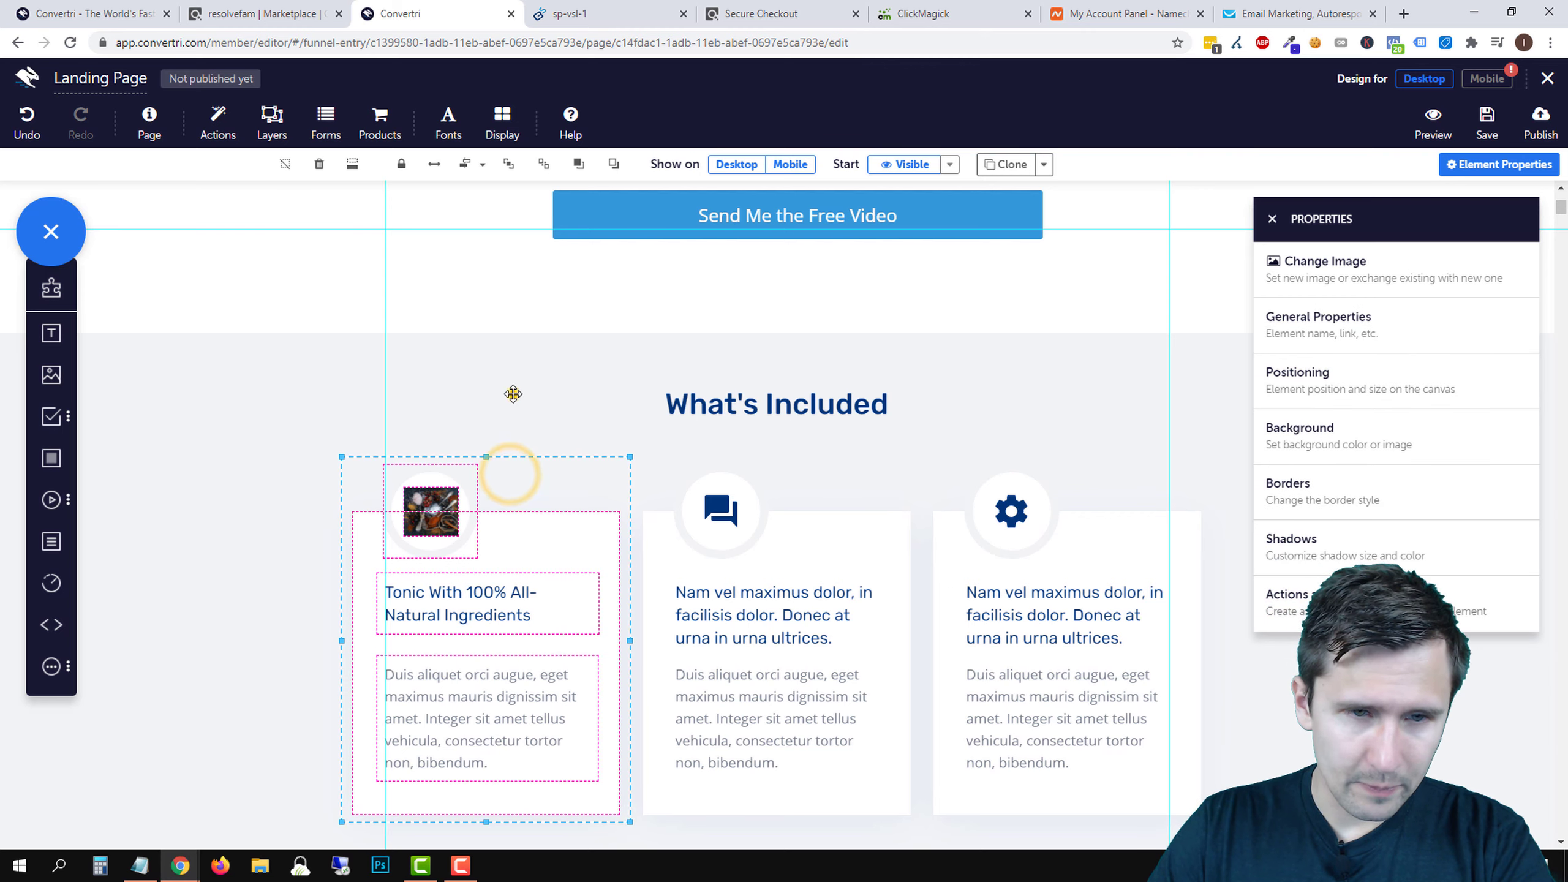
left_click(514, 394)
scroll(511, 491, "down", 3)
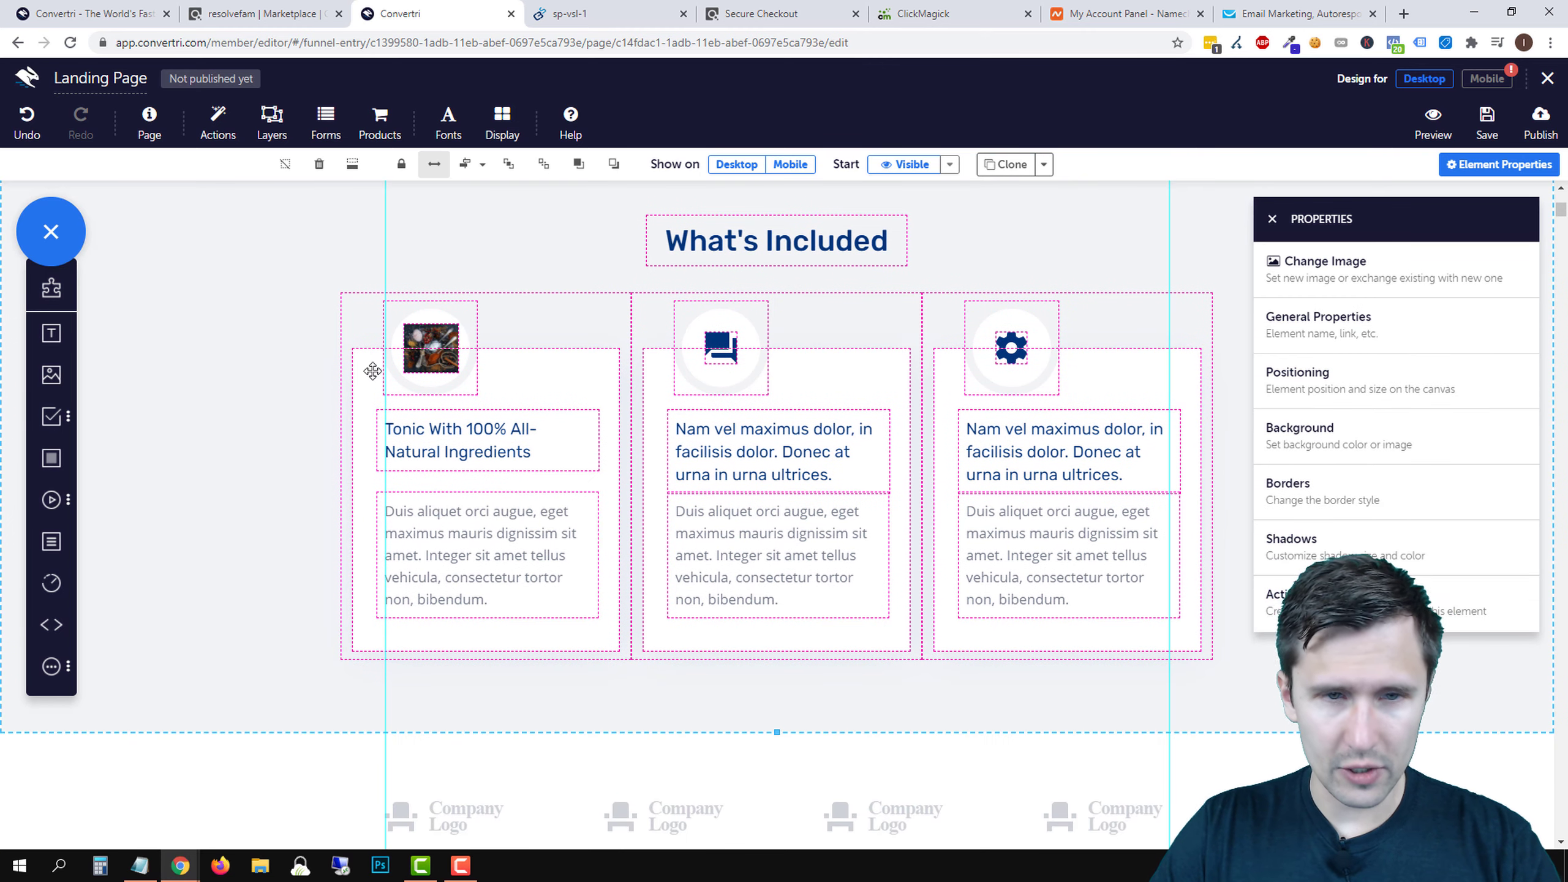
left_click(502, 120)
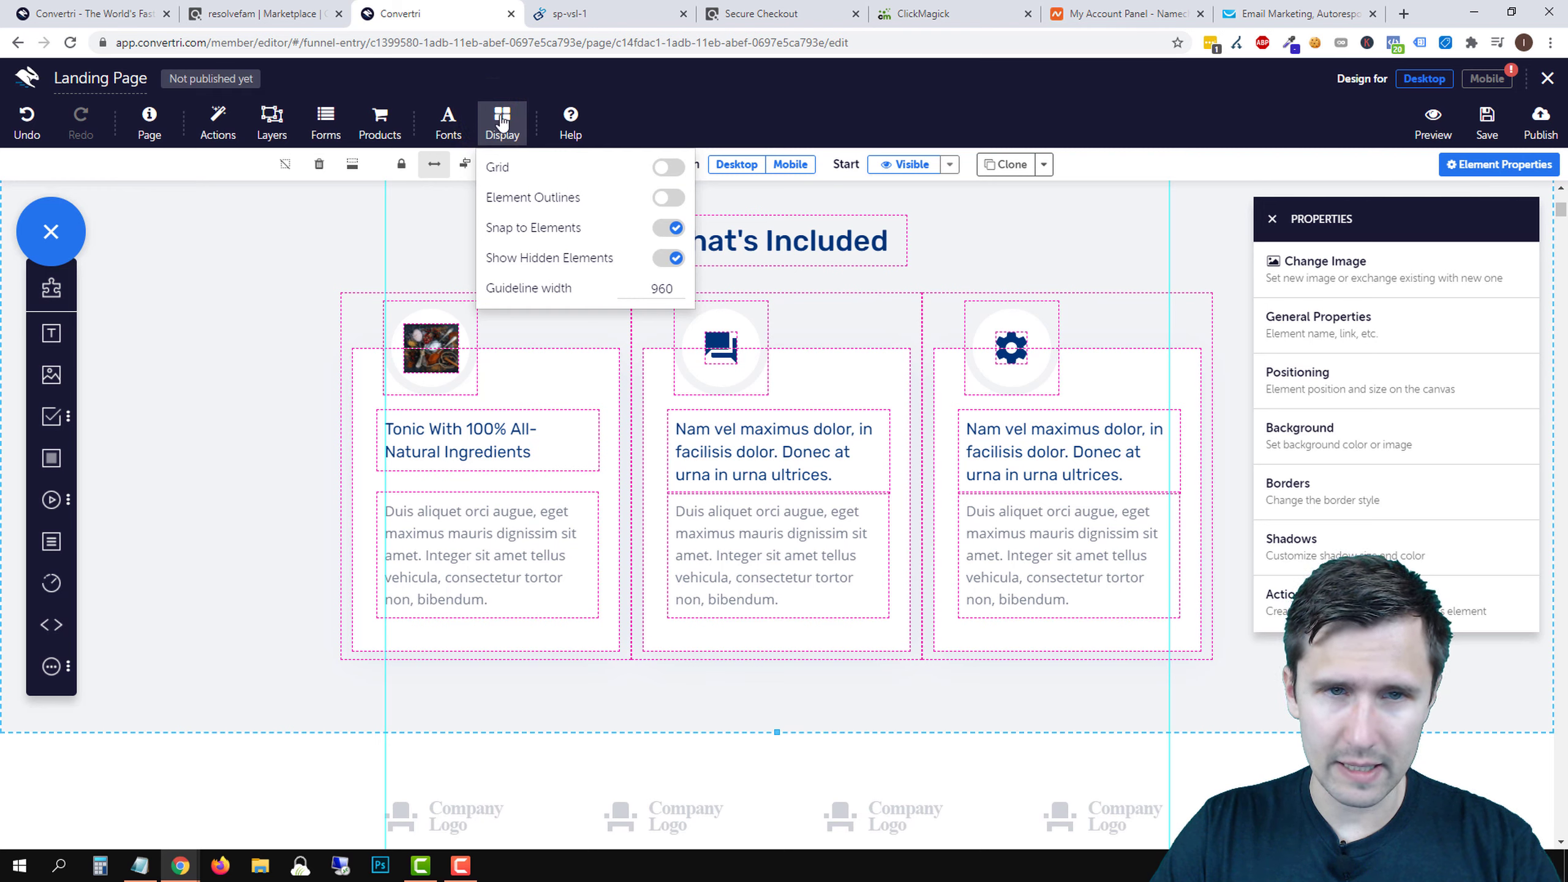
left_click(670, 228)
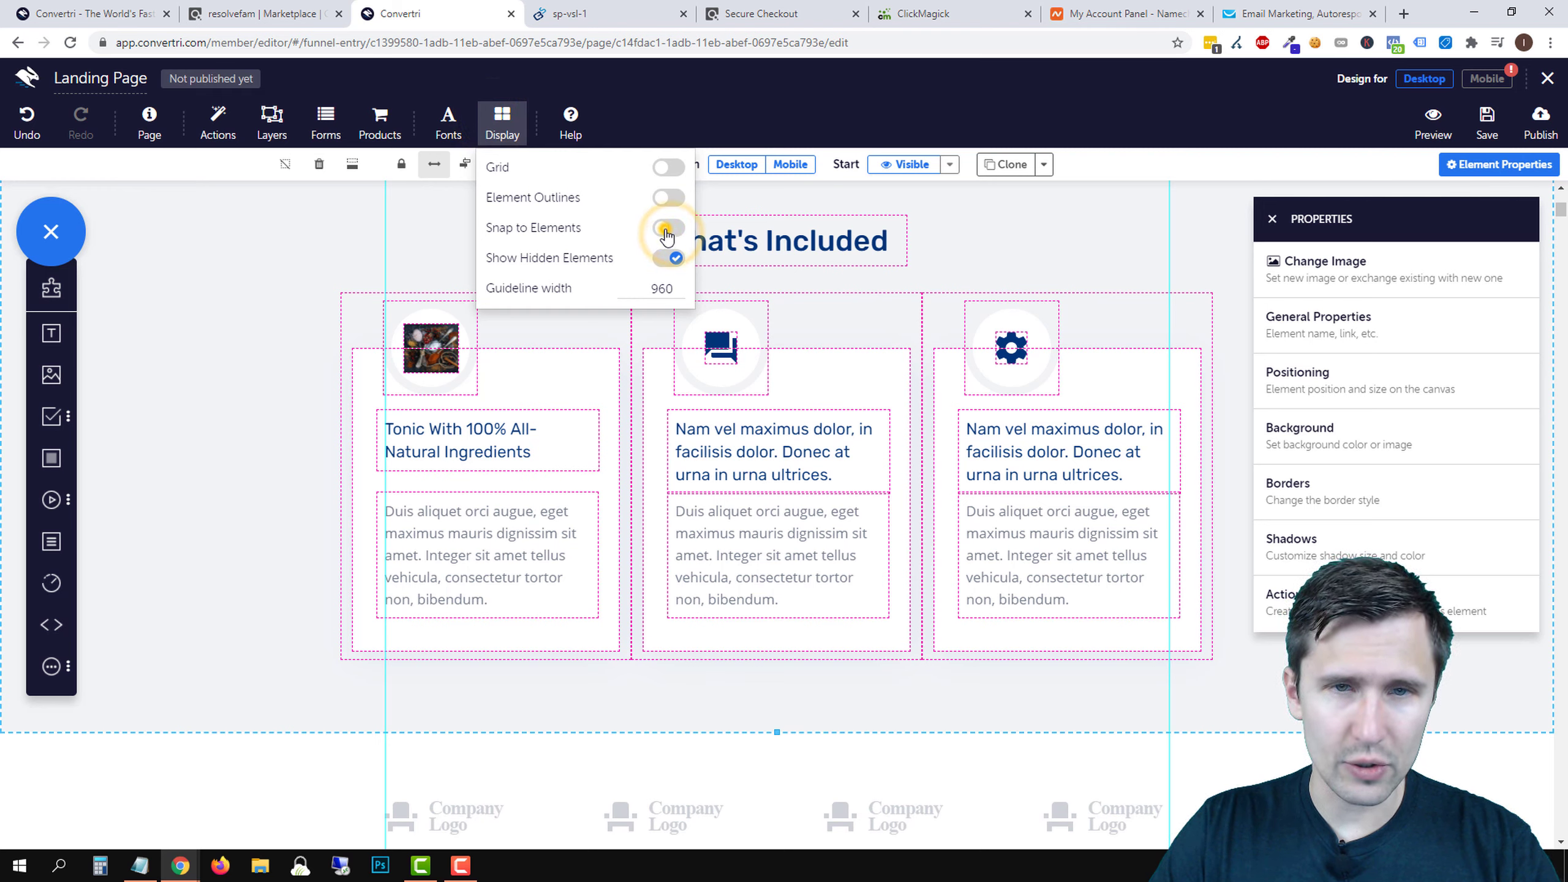
left_click(512, 127)
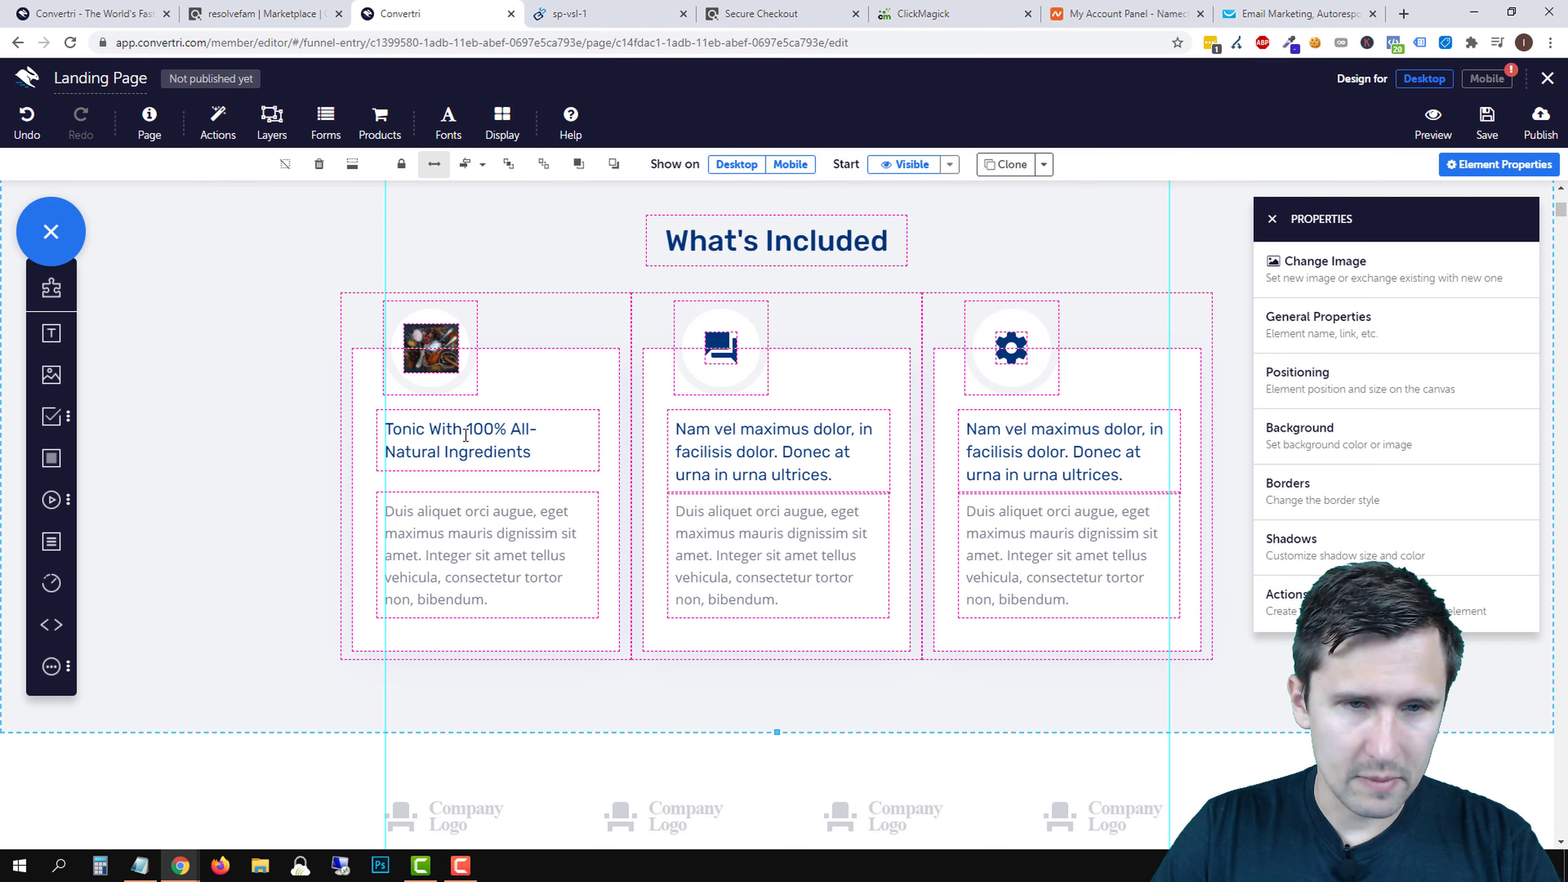
left_click(439, 527)
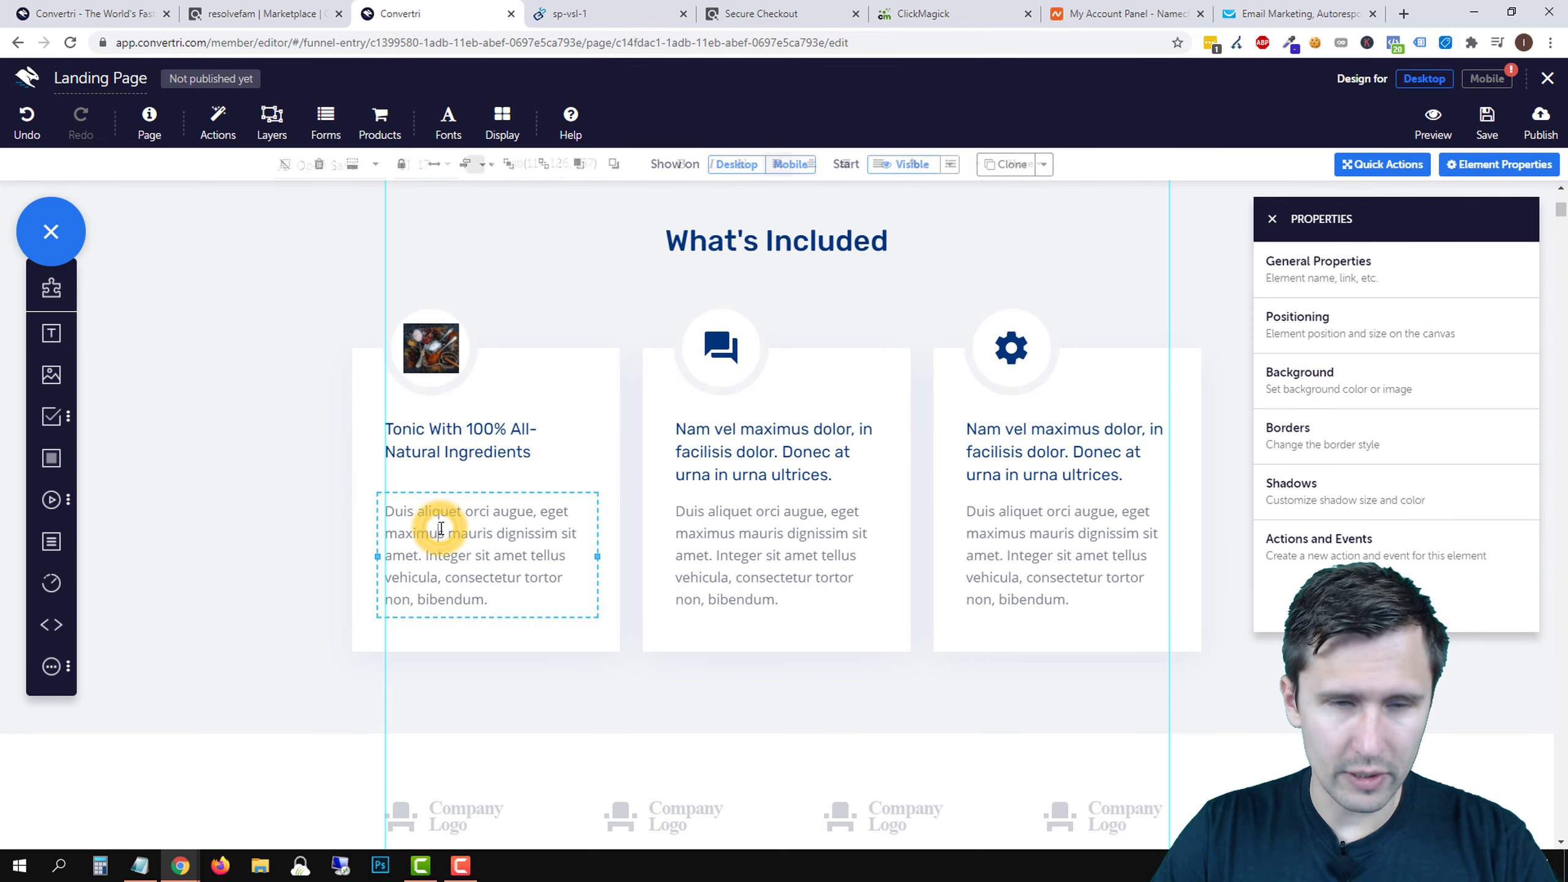
- Rewrite the first card's body text as 'Made with xxx, yyy, and onions, calcium, and iron.'
left_click(590, 14)
left_click(748, 12)
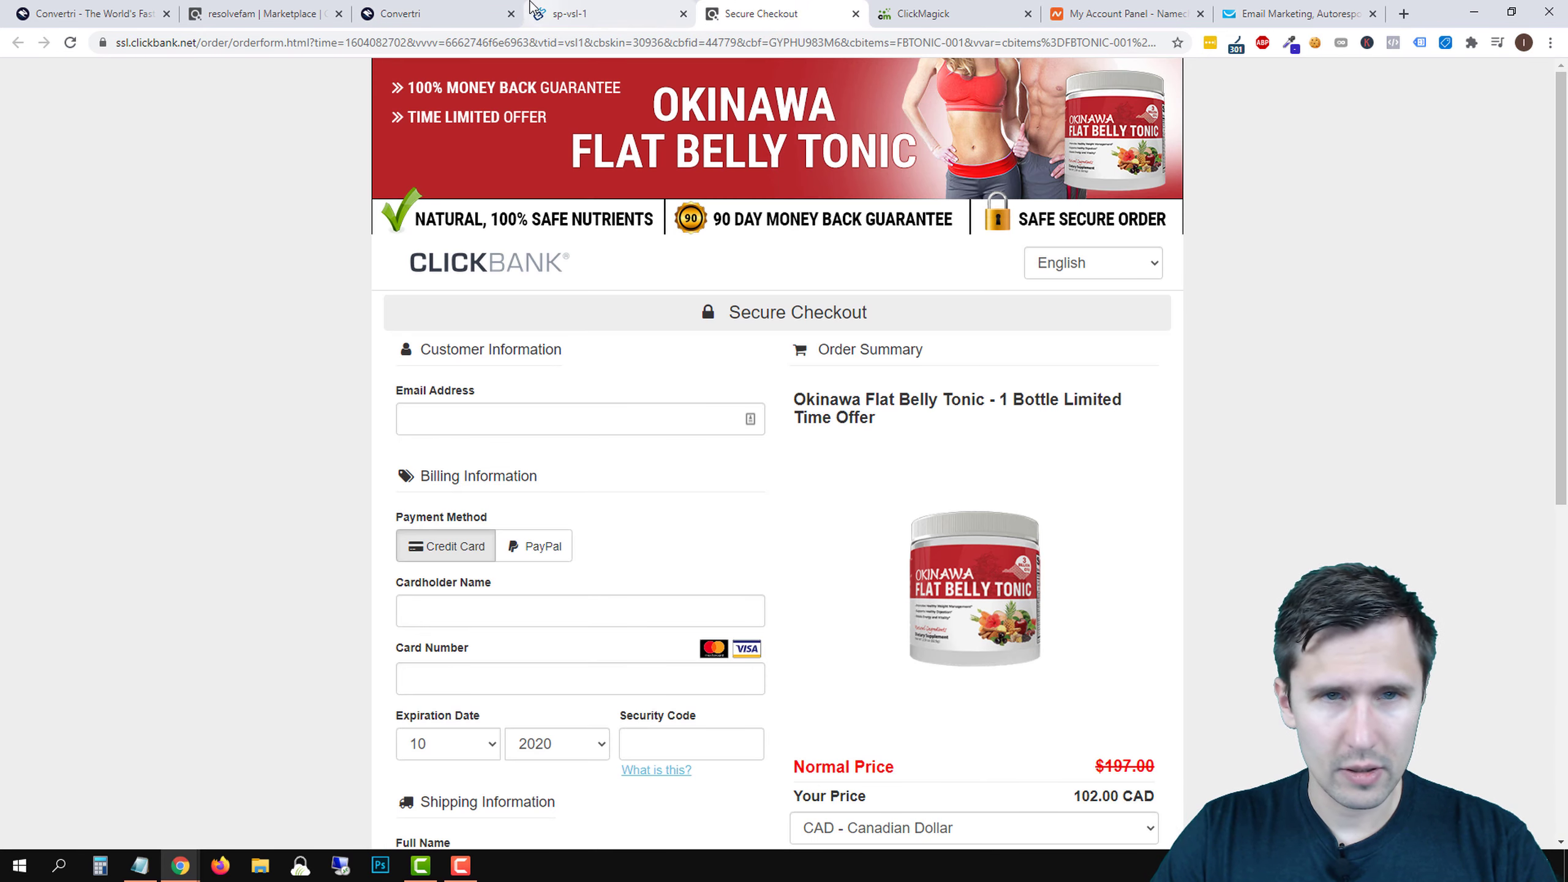
left_click(417, 8)
triple_click(480, 554)
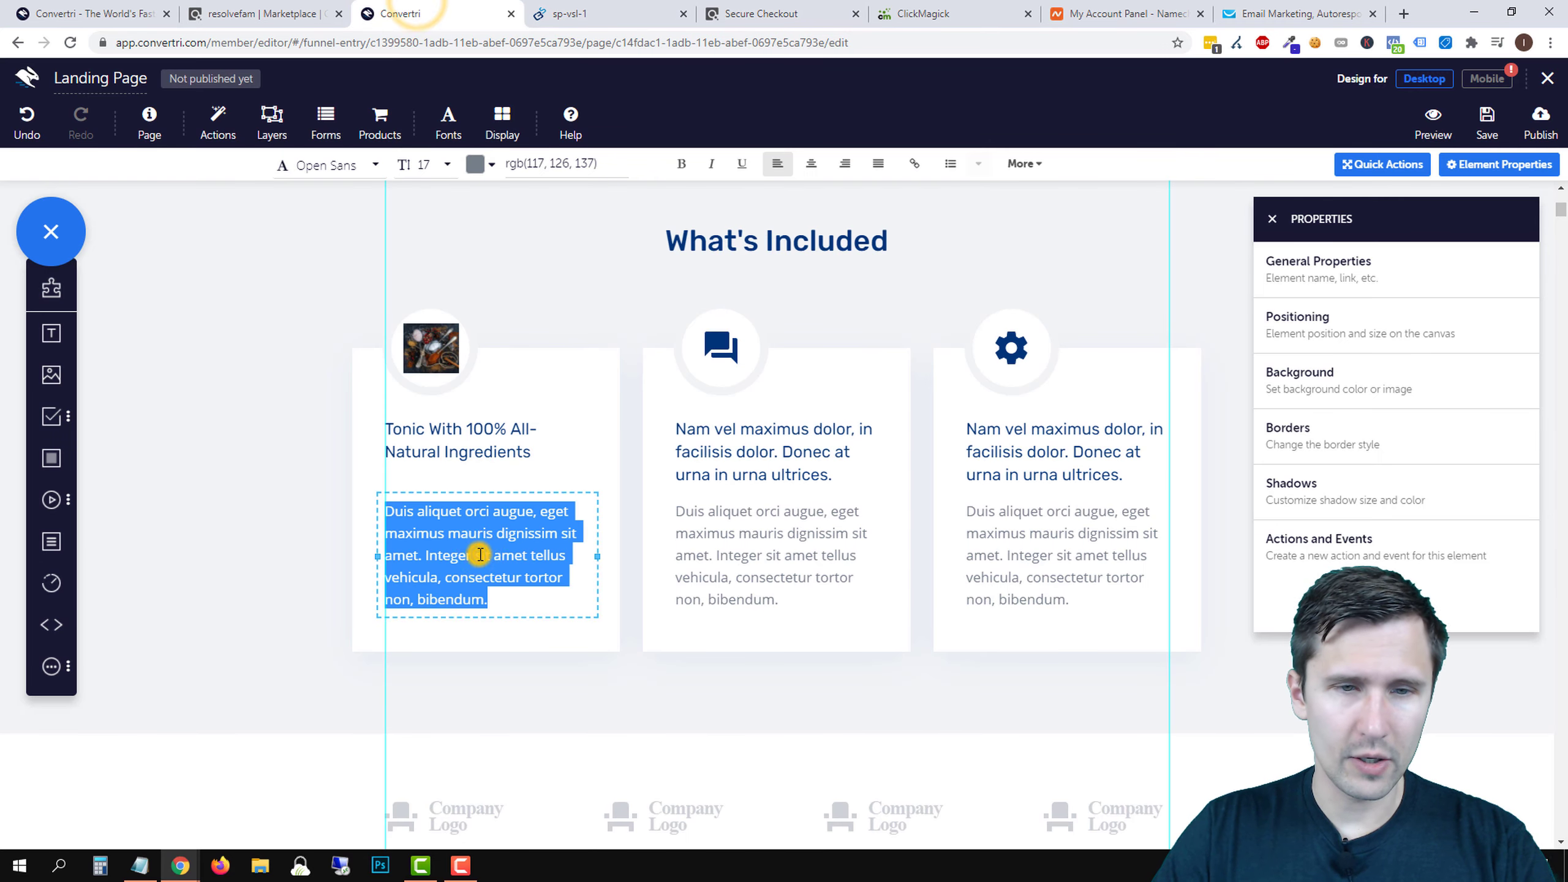
type("Made with xxx, yyy, and onions.")
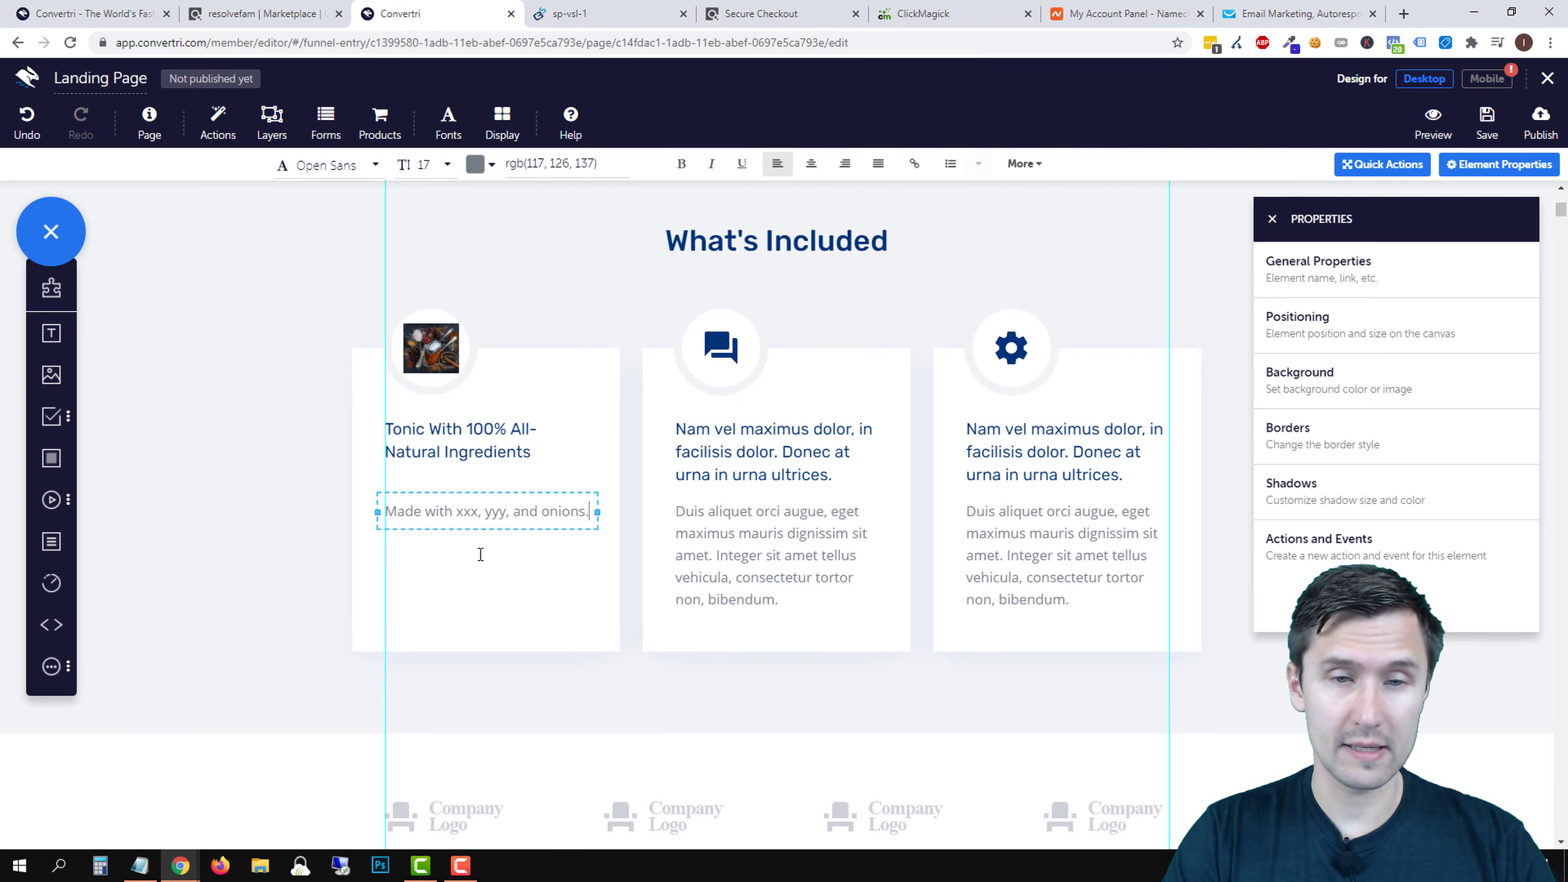
left_click(591, 286)
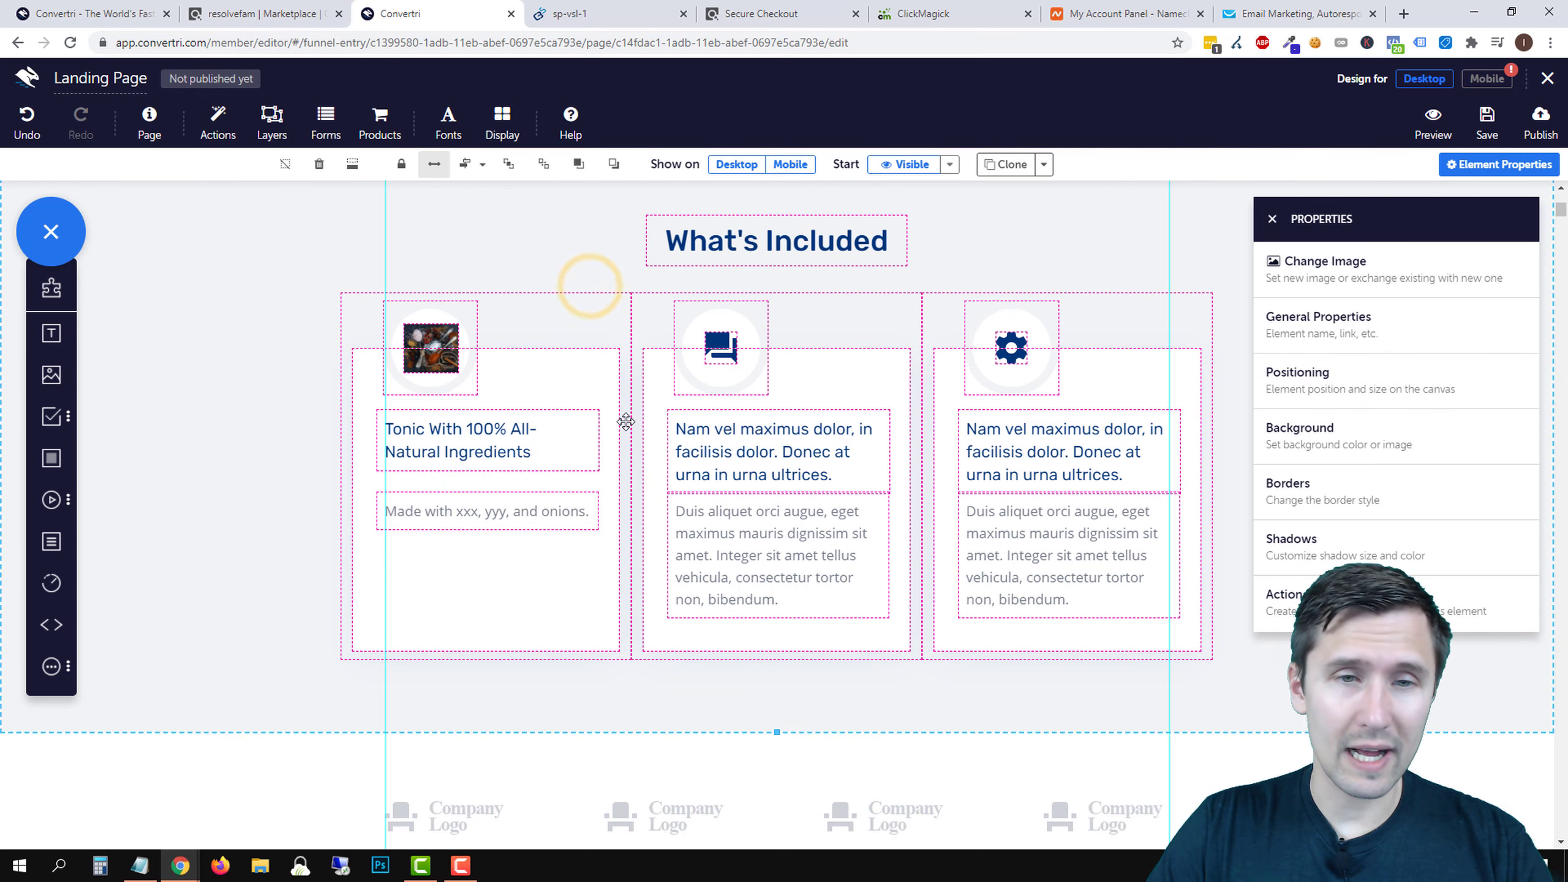
left_click(298, 522)
scroll(606, 629, "up", 8)
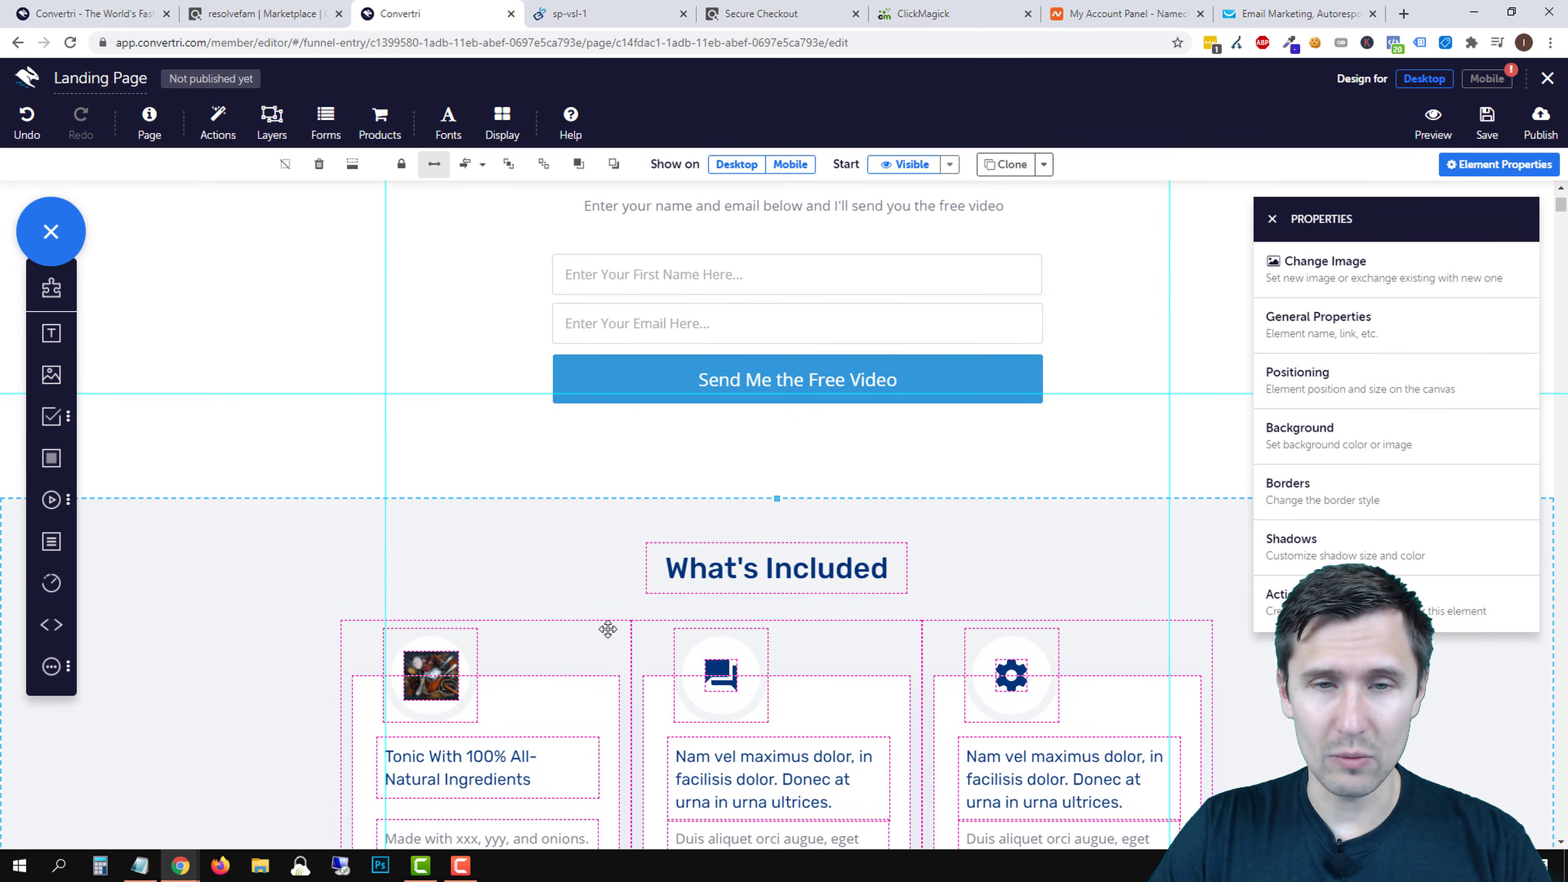
scroll(609, 628, "down", 7)
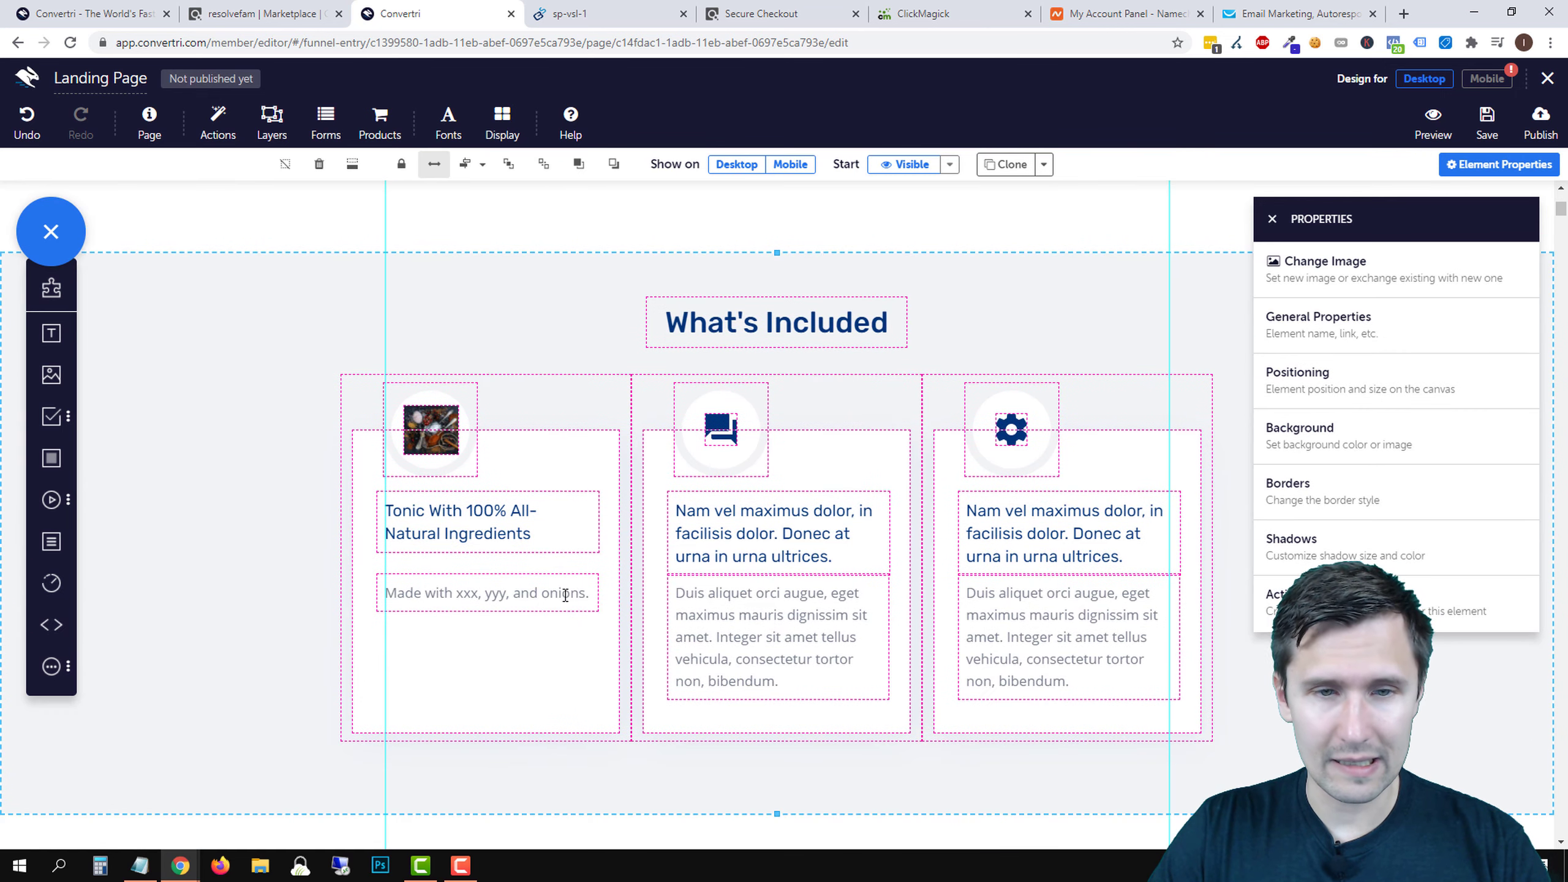
left_click(592, 590)
left_click(593, 592)
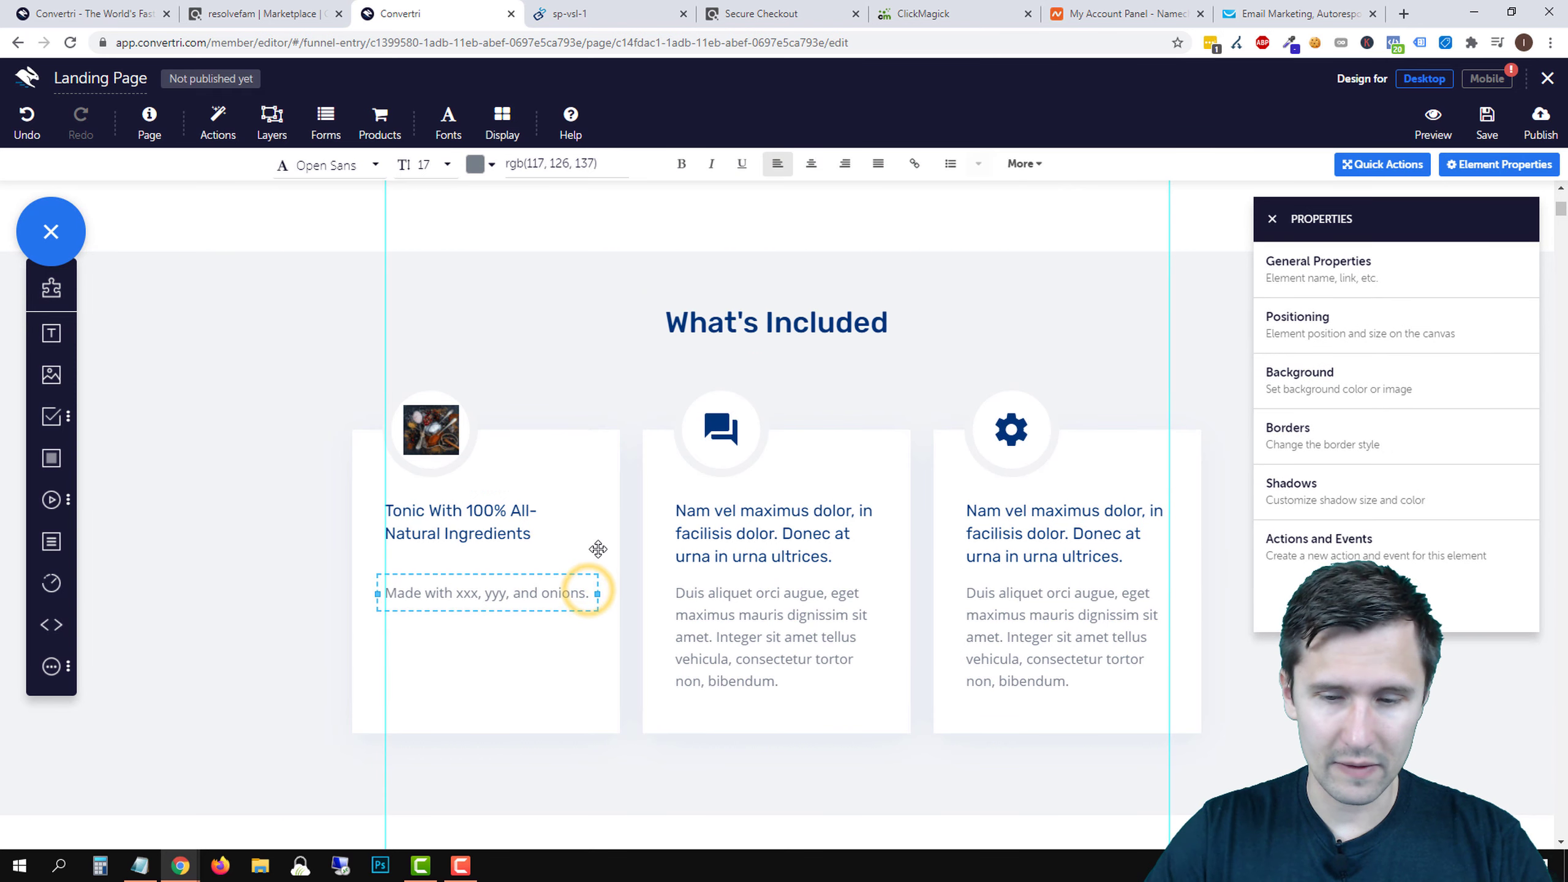
type("calcium, and iron")
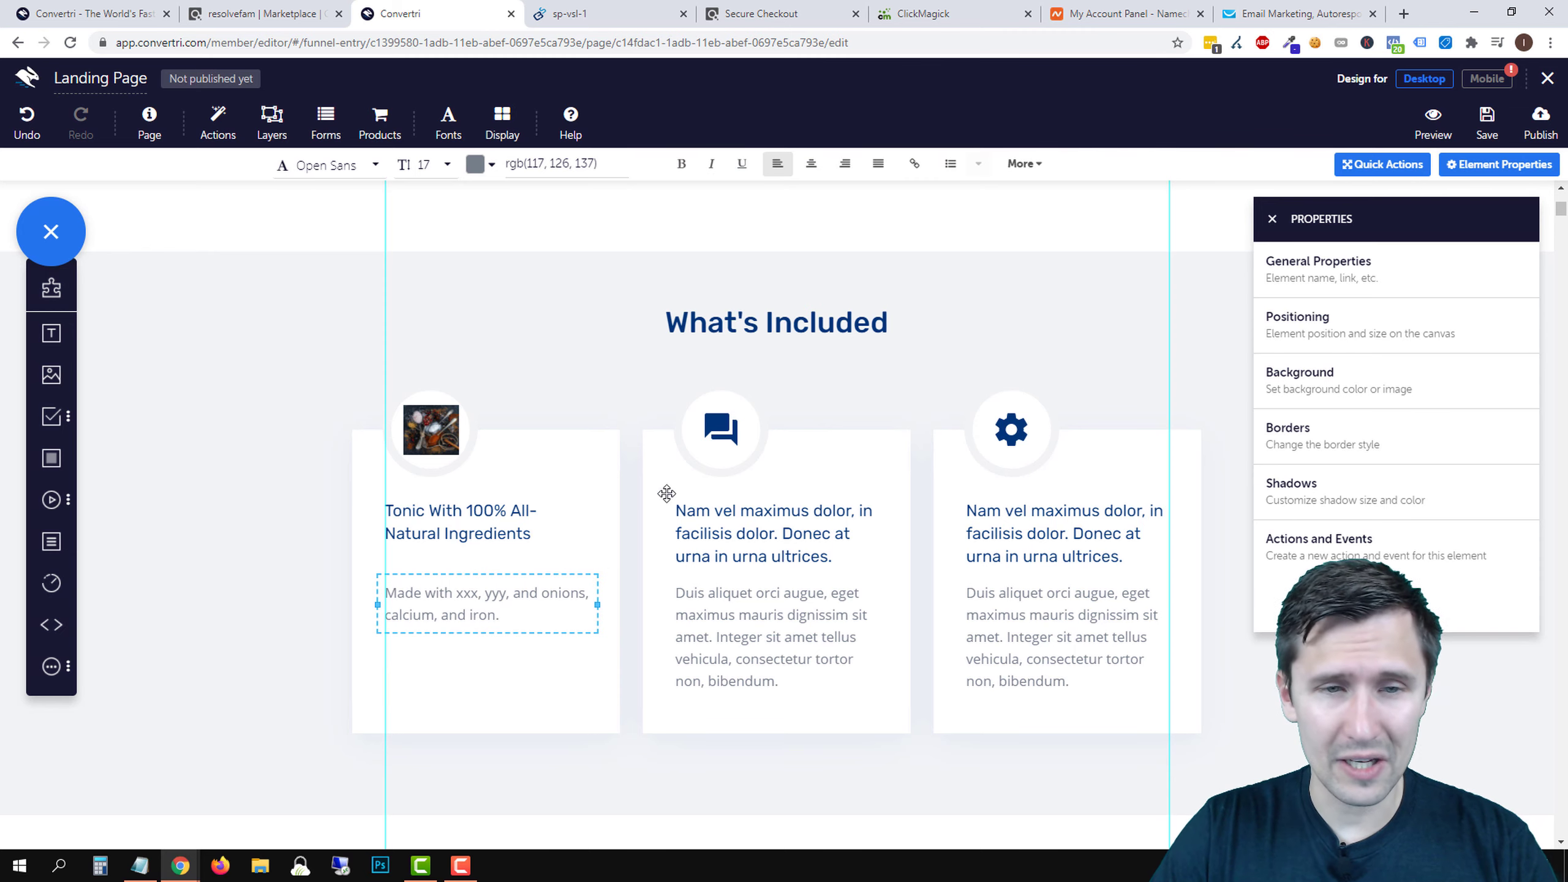
- Retitle the second card 'Lose Belly Fat In Just 2 Weeks', checking the sales page for wording
double_click(762, 513)
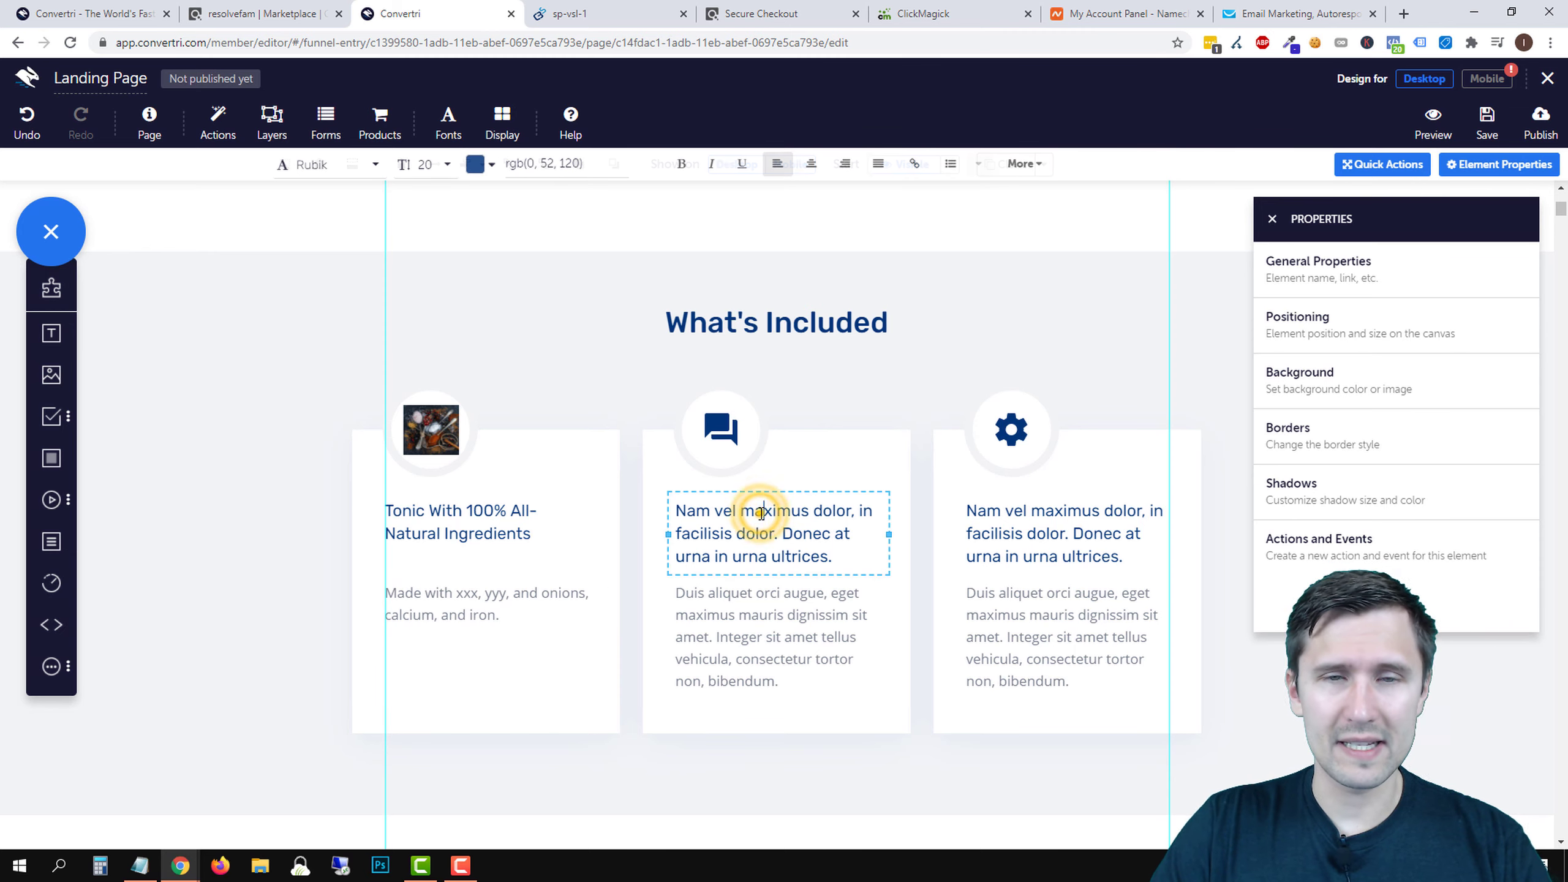
triple_click(762, 513)
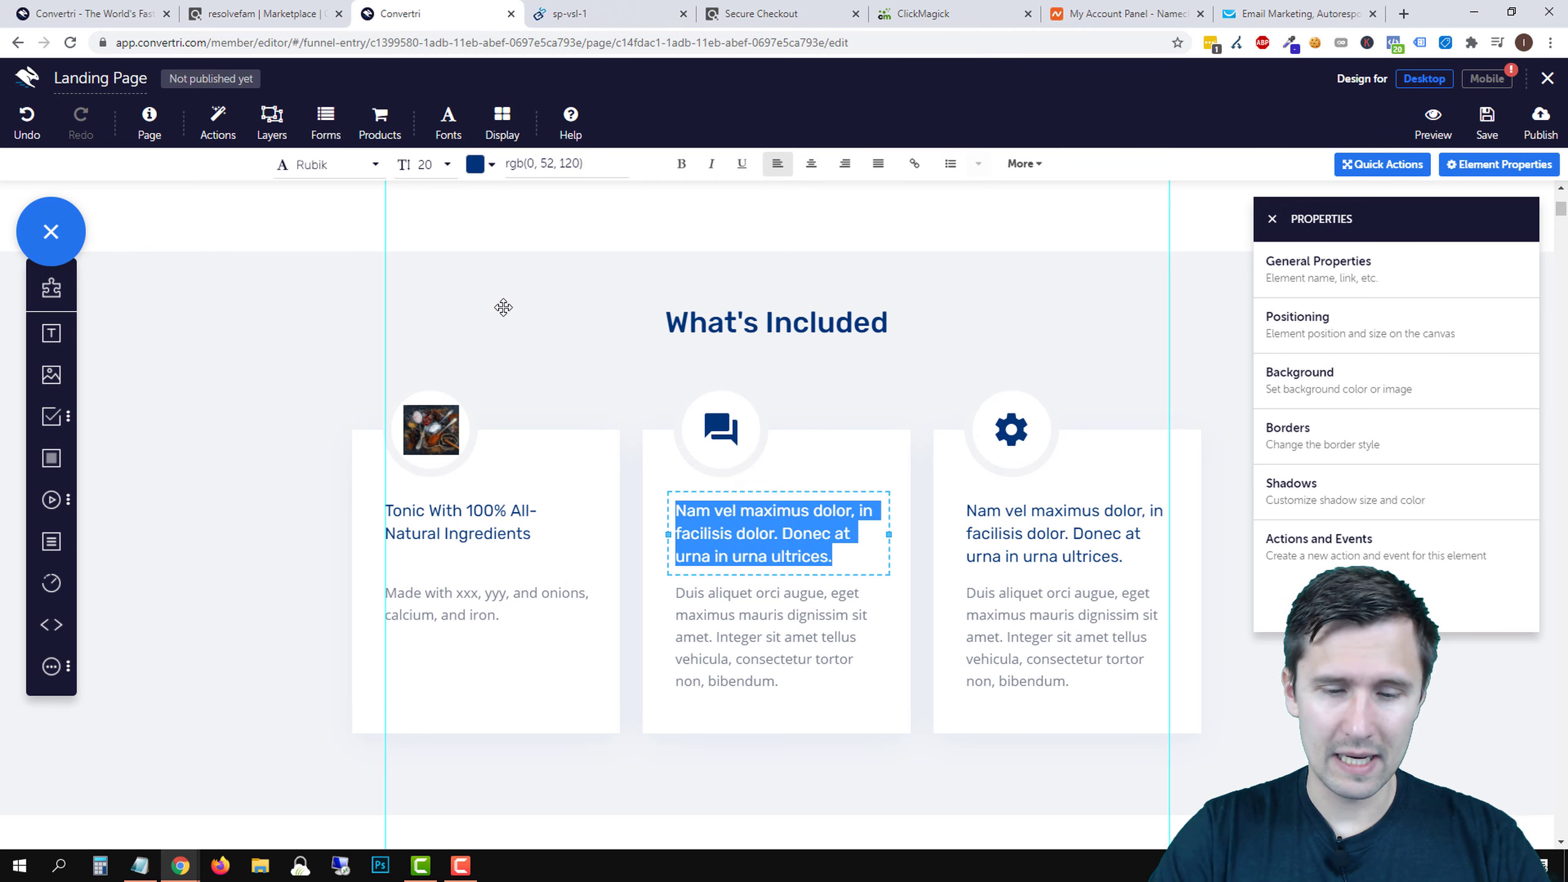
type("Lose Belly Fat In Just")
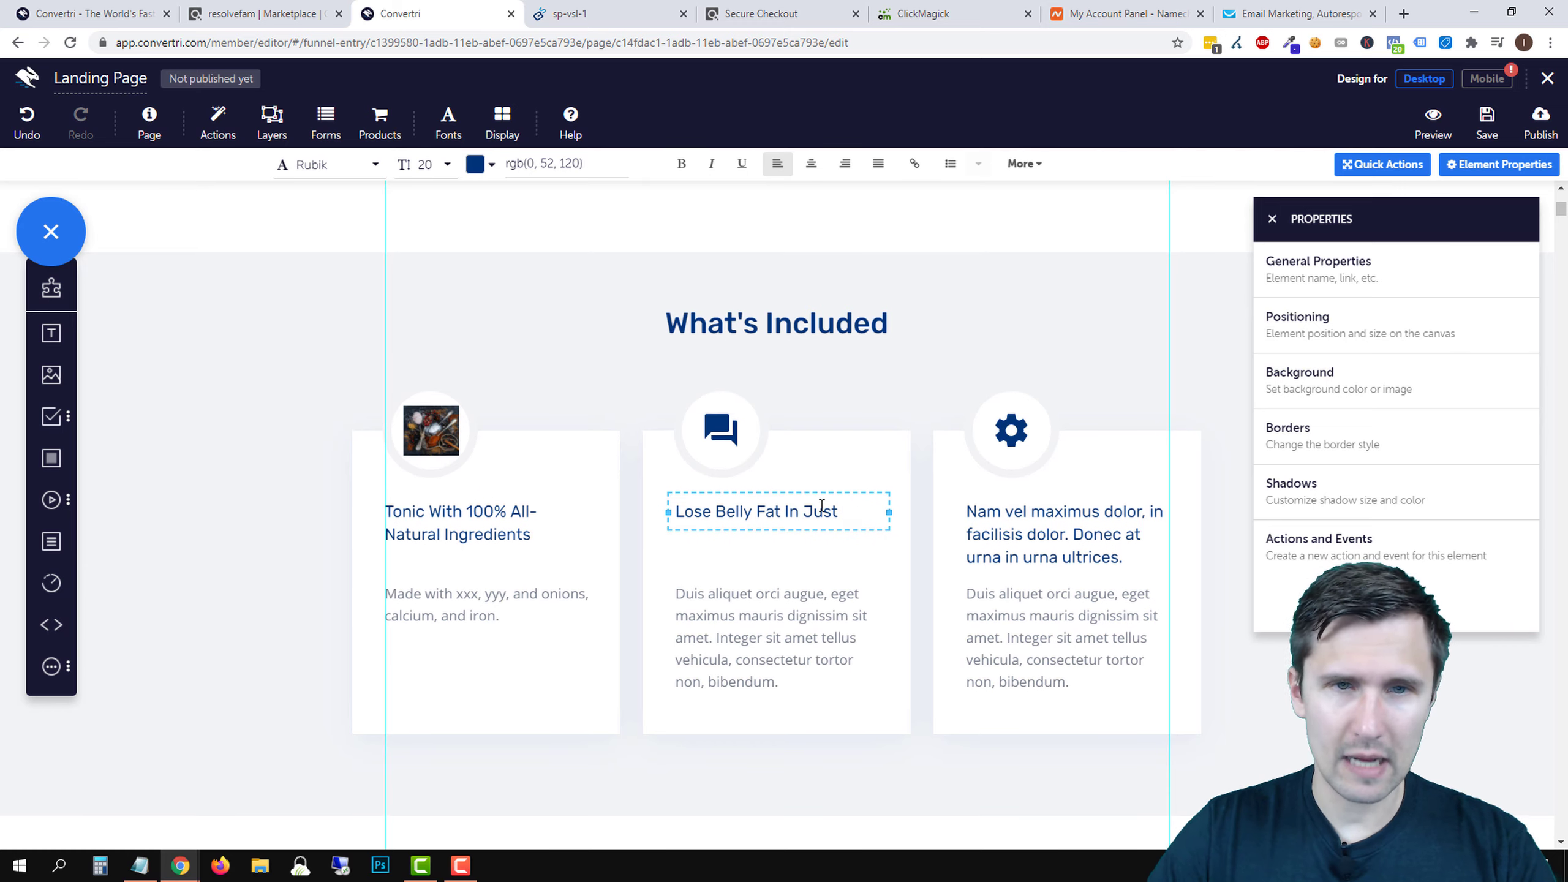
scroll(818, 501, "up", 5)
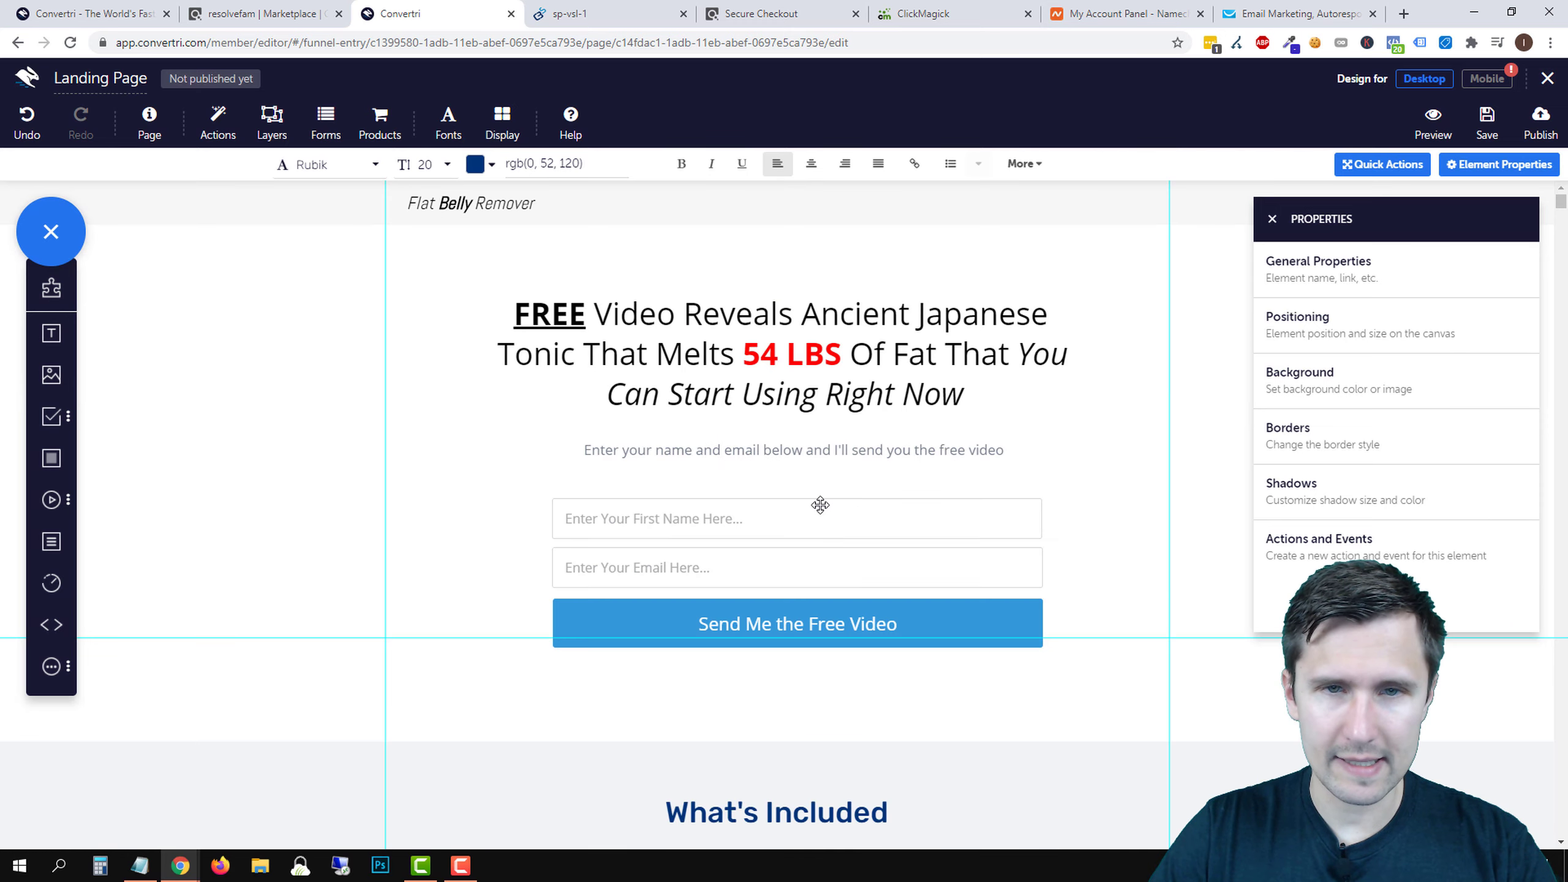
scroll(816, 504, "down", 3)
left_click(563, 14)
scroll(492, 338, "up", 6)
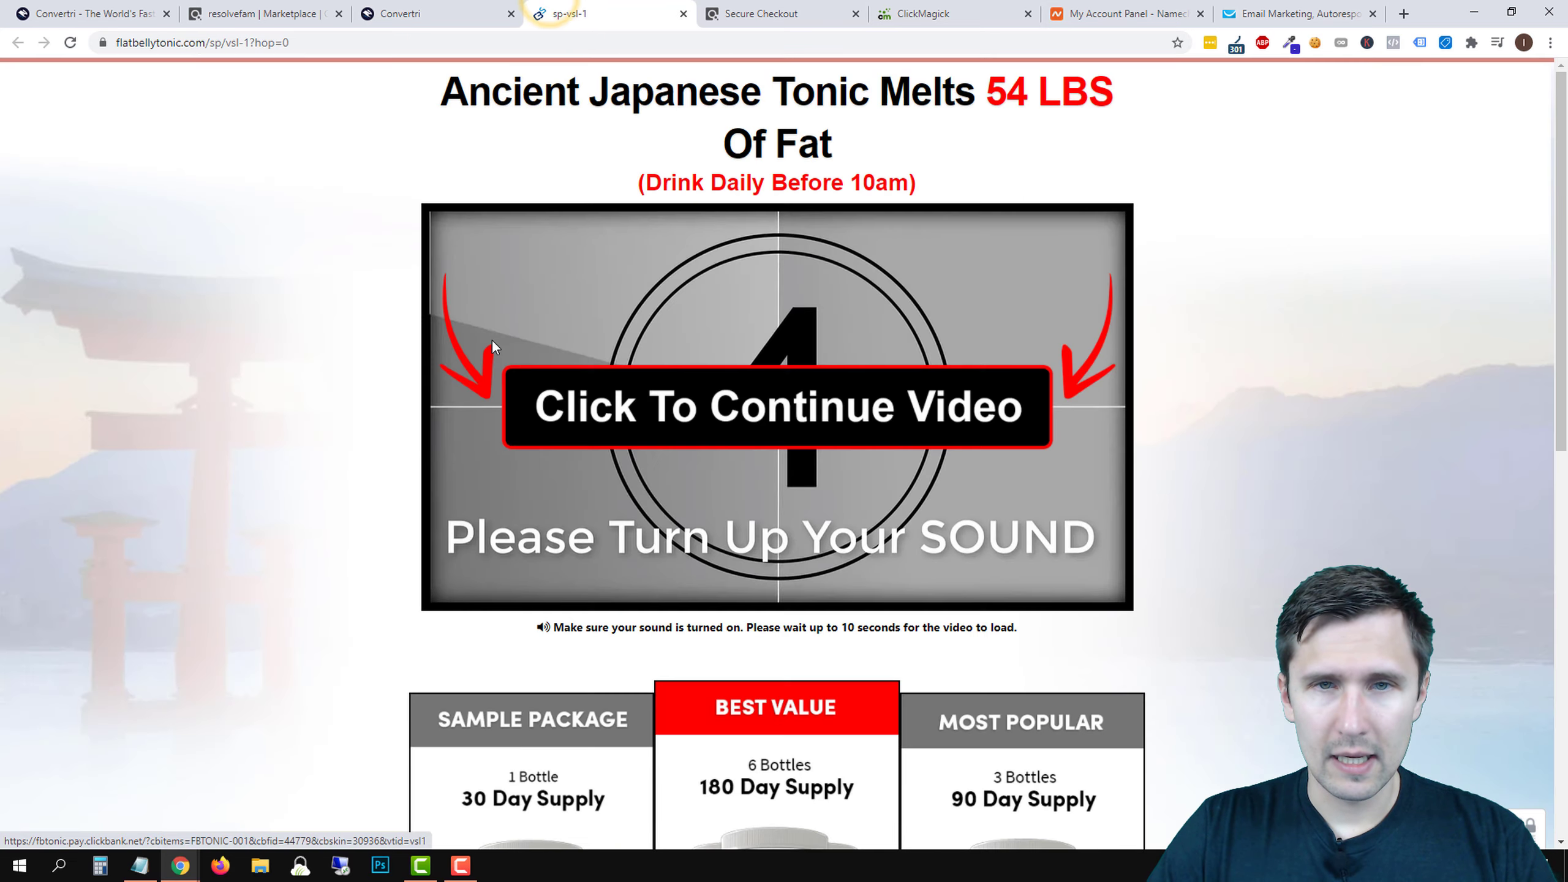
scroll(558, 445, "down", 1)
scroll(558, 444, "down", 3)
scroll(559, 445, "up", 5)
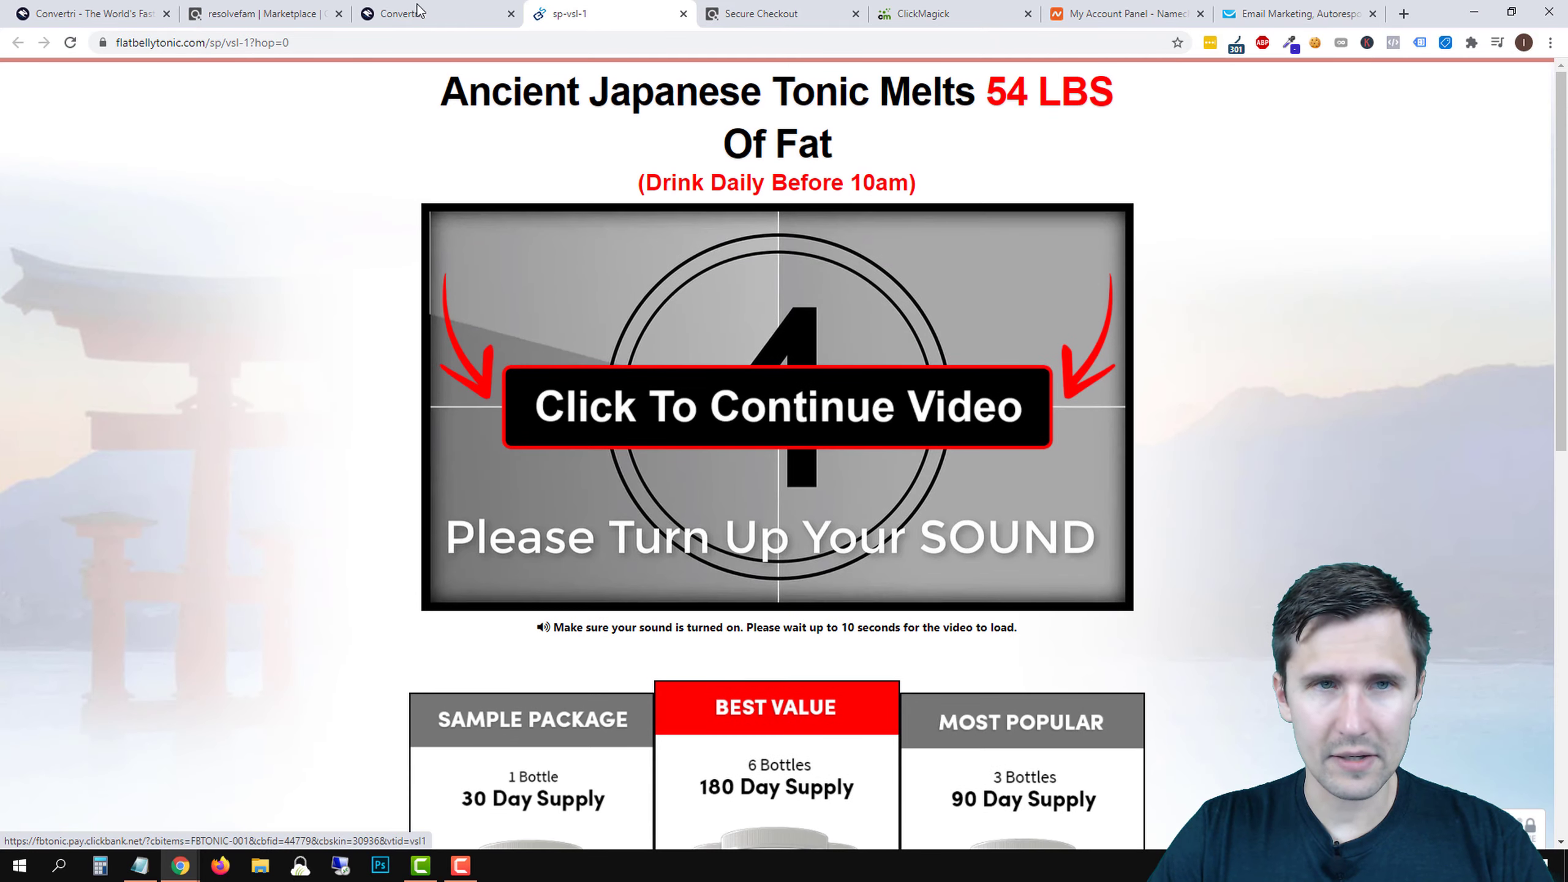
left_click(413, 6)
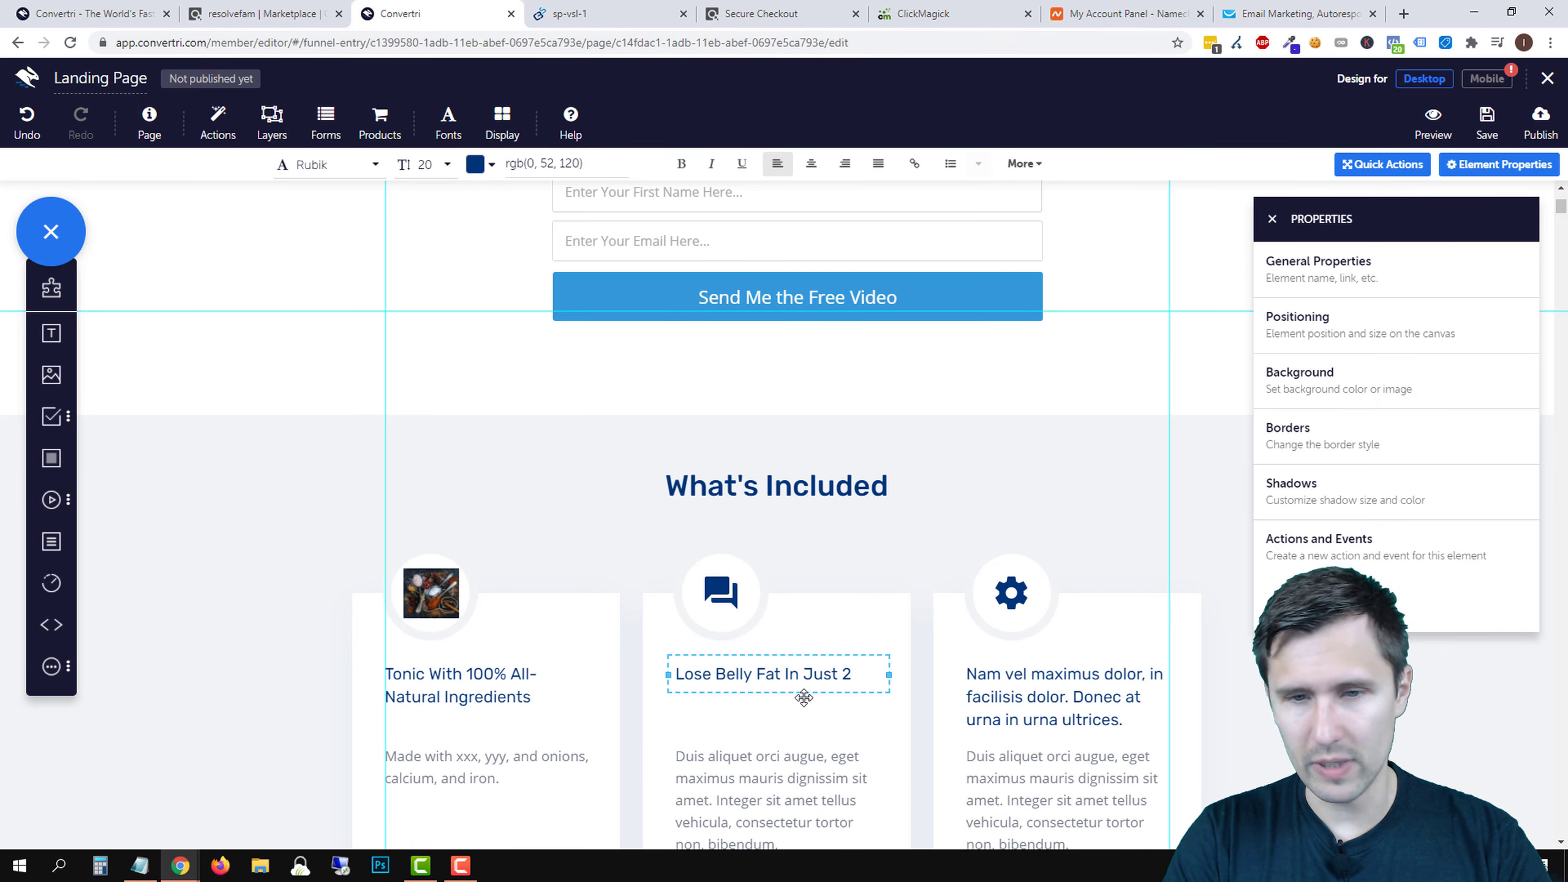
- Rewrite the second card's paragraph to say following the video's instructions gets rid of belly fat
scroll(763, 696, "down", 3)
triple_click(745, 611)
type("Just")
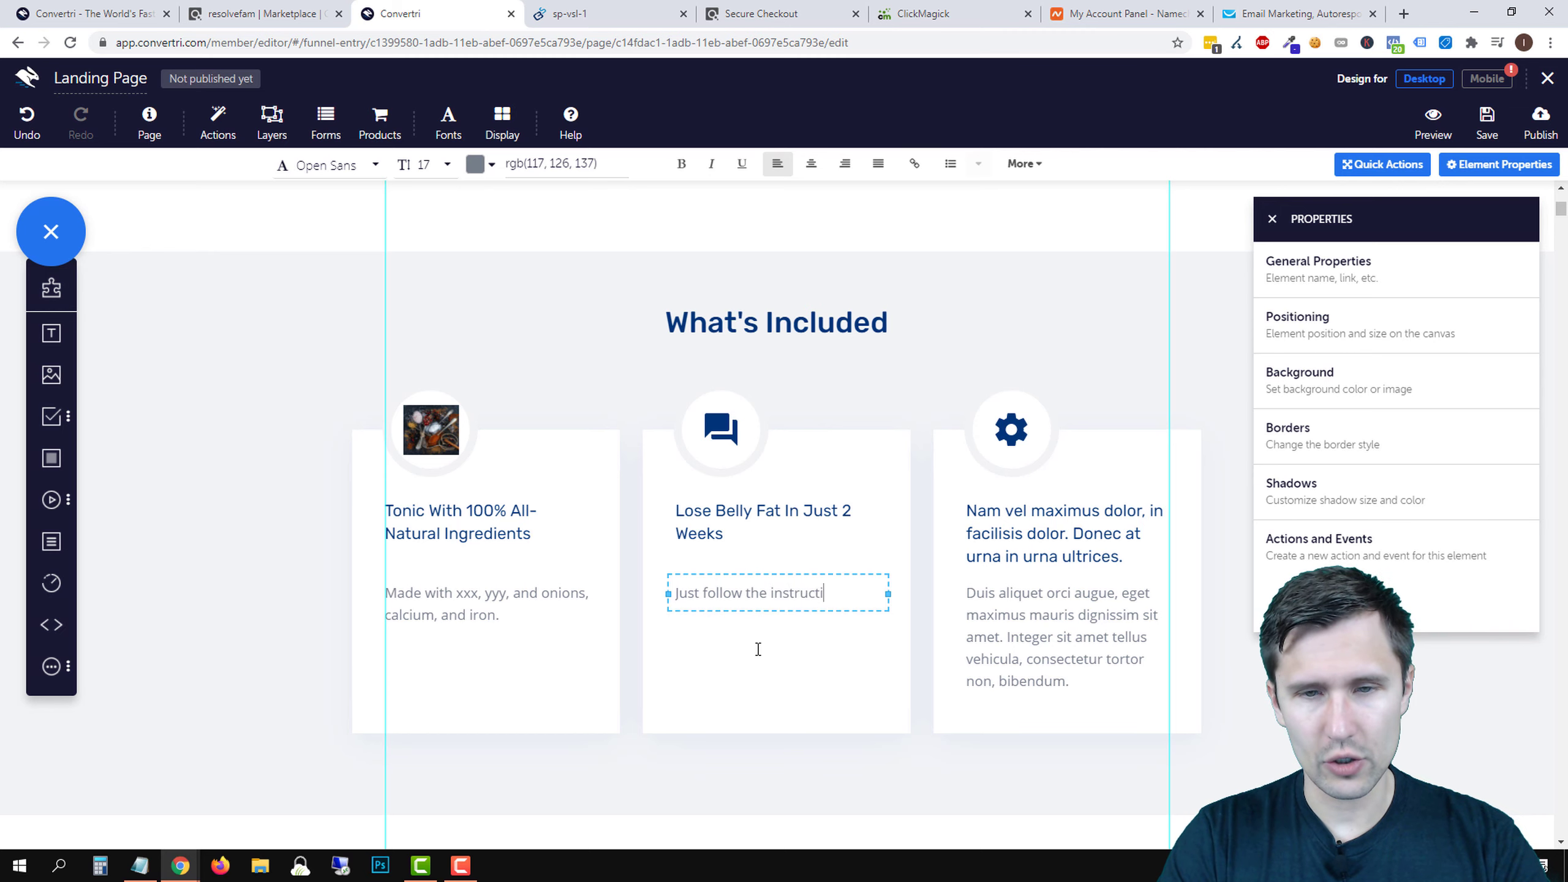
type("follow the instructions set in the video and you'll")
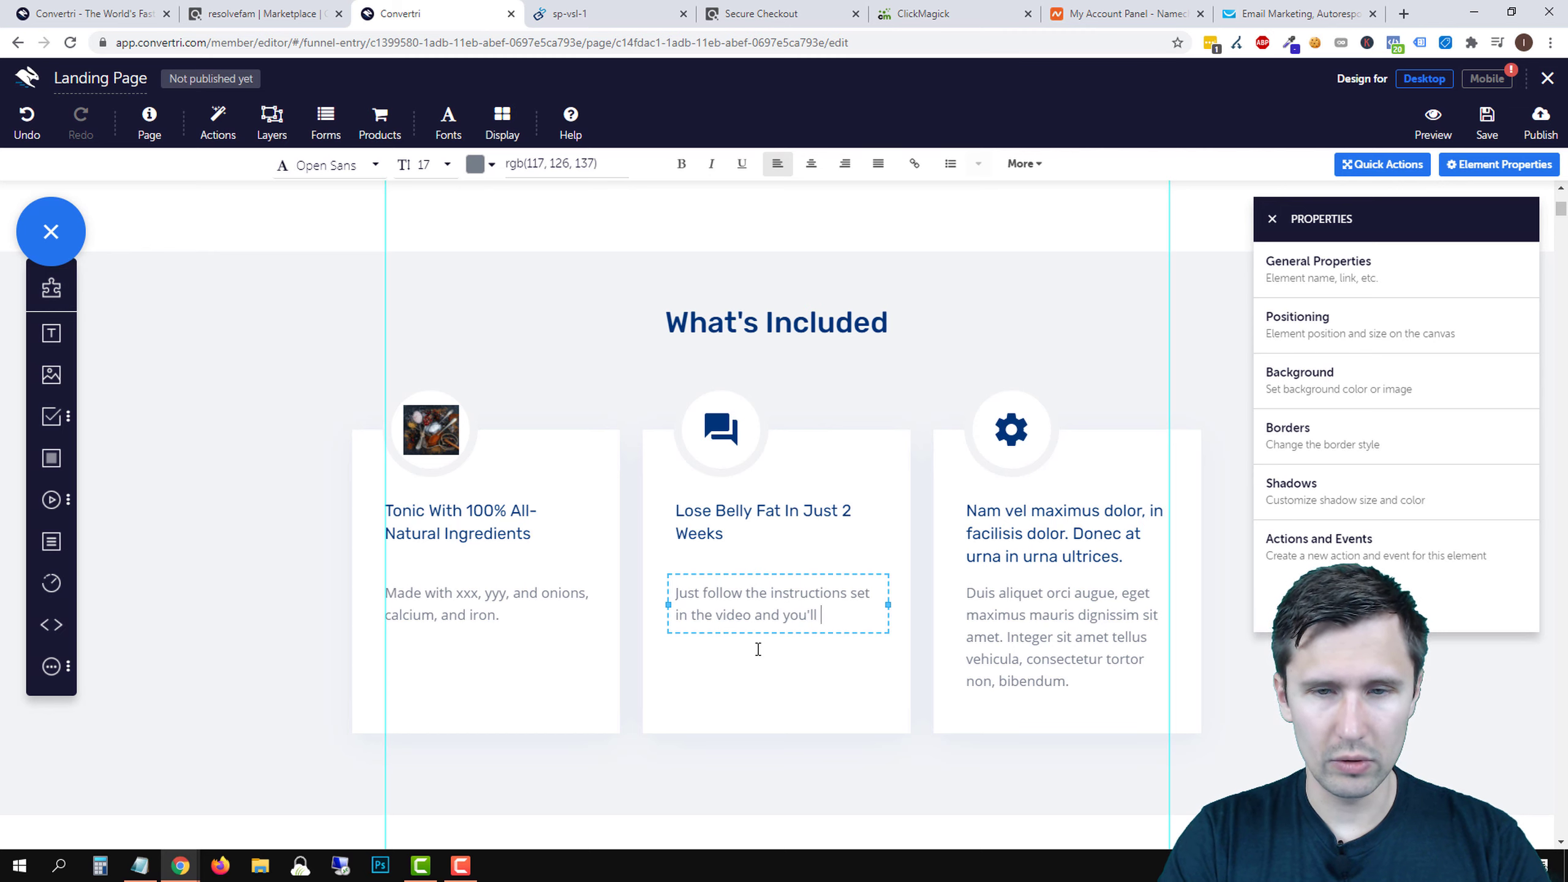
type(" get rid of your belly fat in just 2 weeks.")
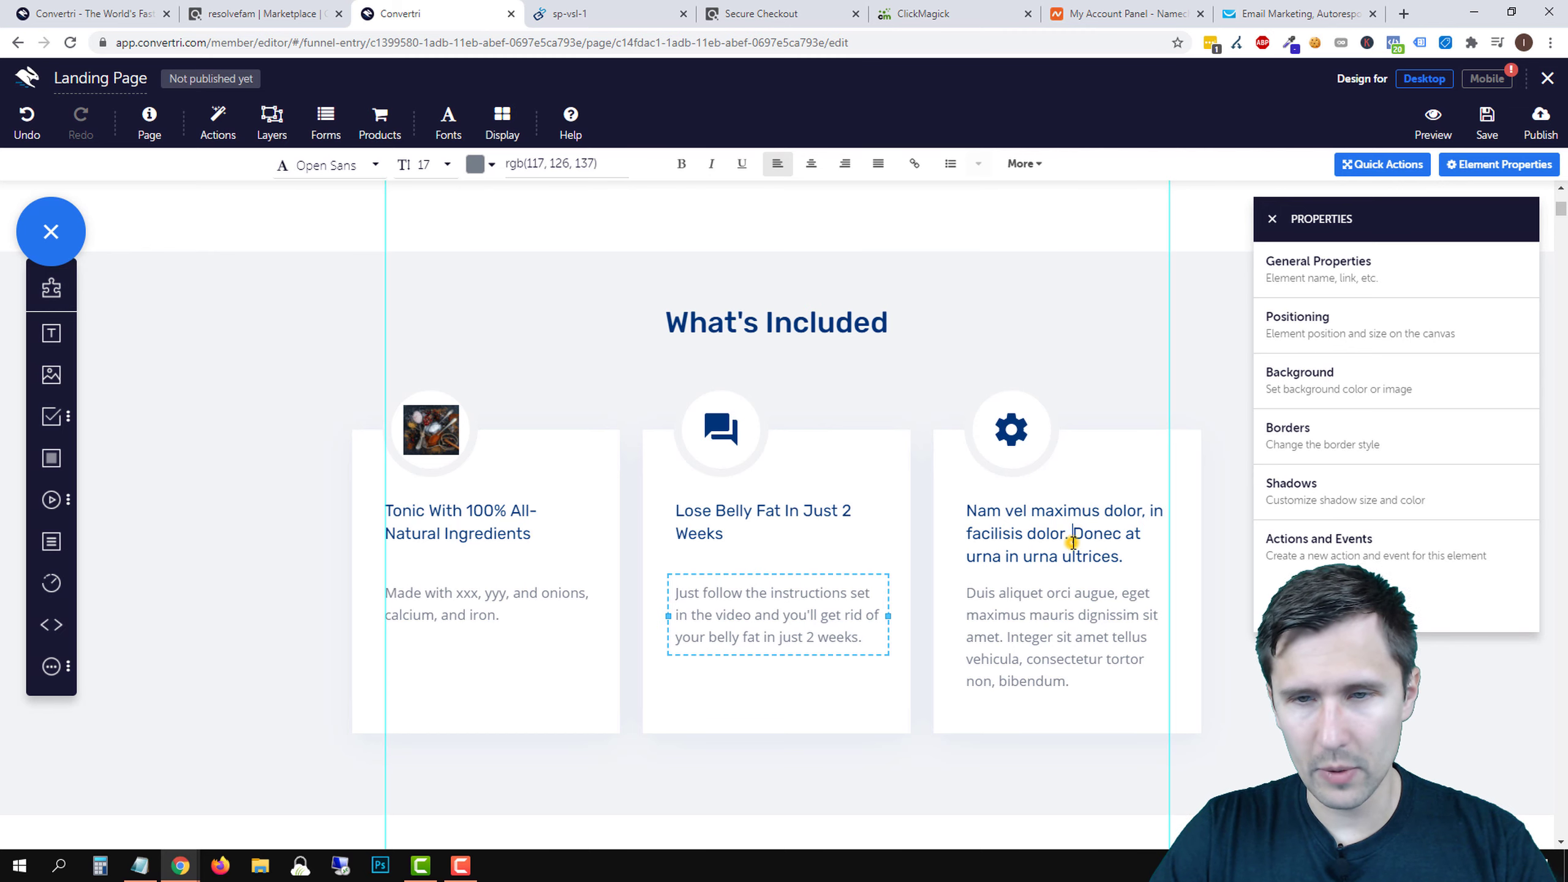
triple_click(1073, 542)
left_click(759, 13)
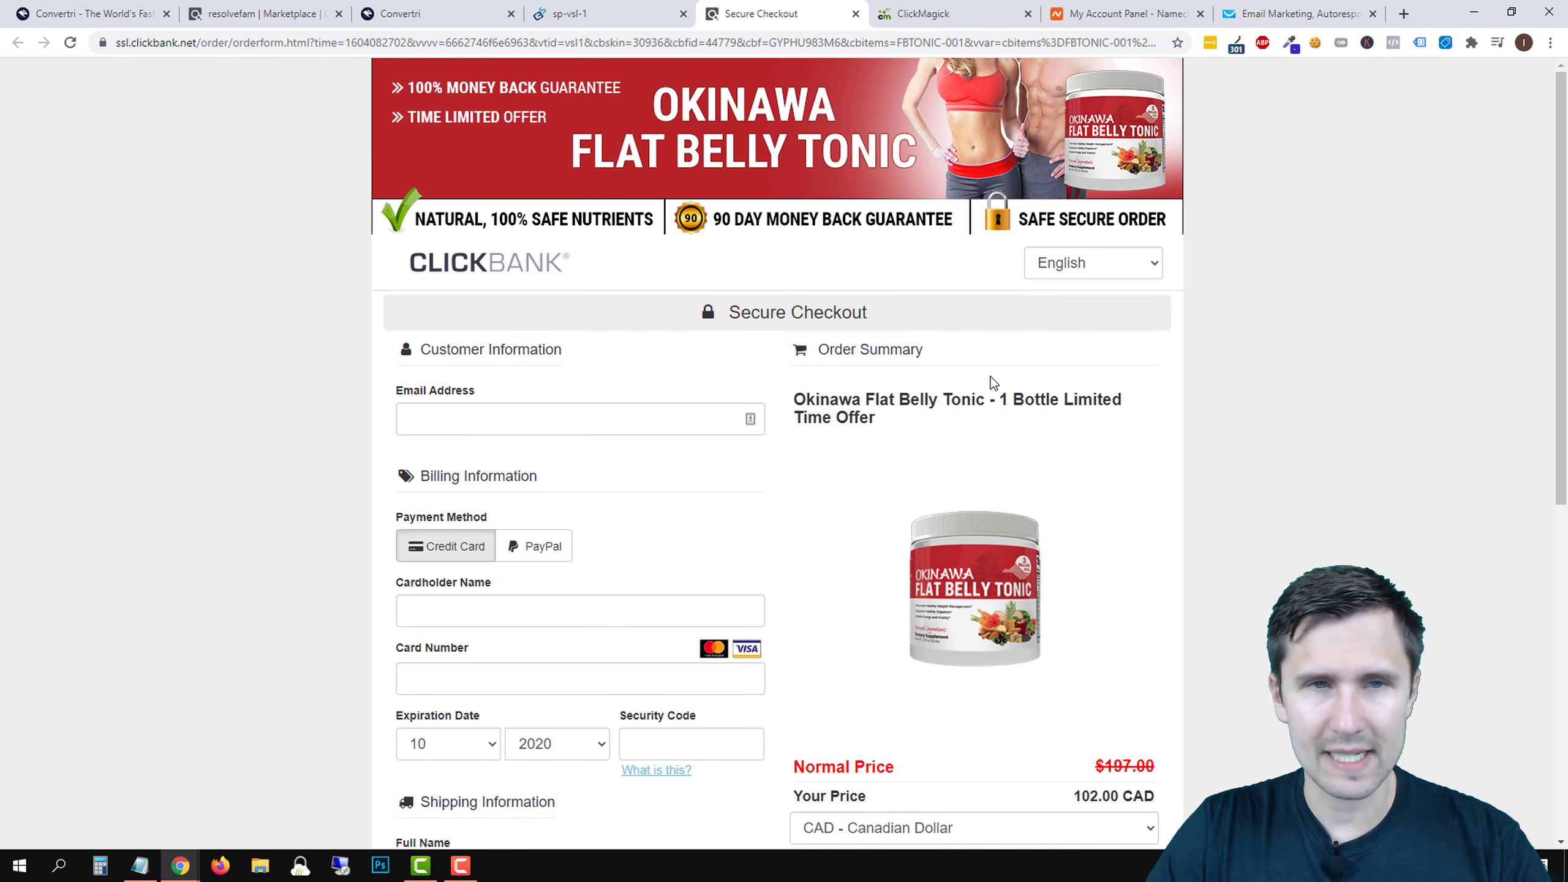
- Review the sales page price cards and the ClickBank order form for reference
scroll(992, 375, "down", 3)
left_click(569, 13)
scroll(507, 563, "down", 5)
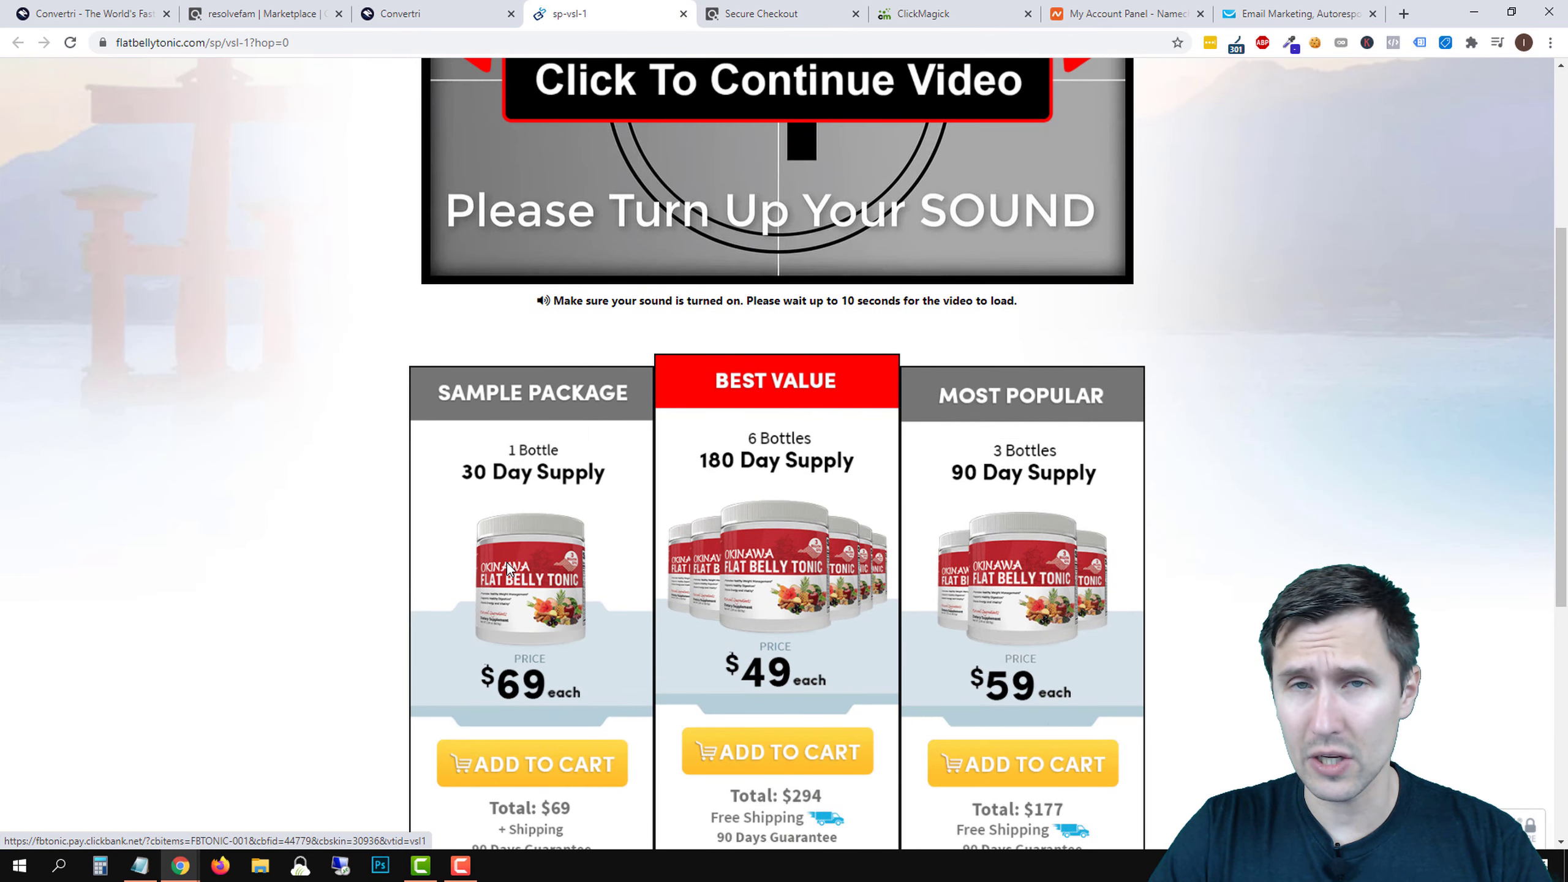
scroll(485, 599, "down", 3)
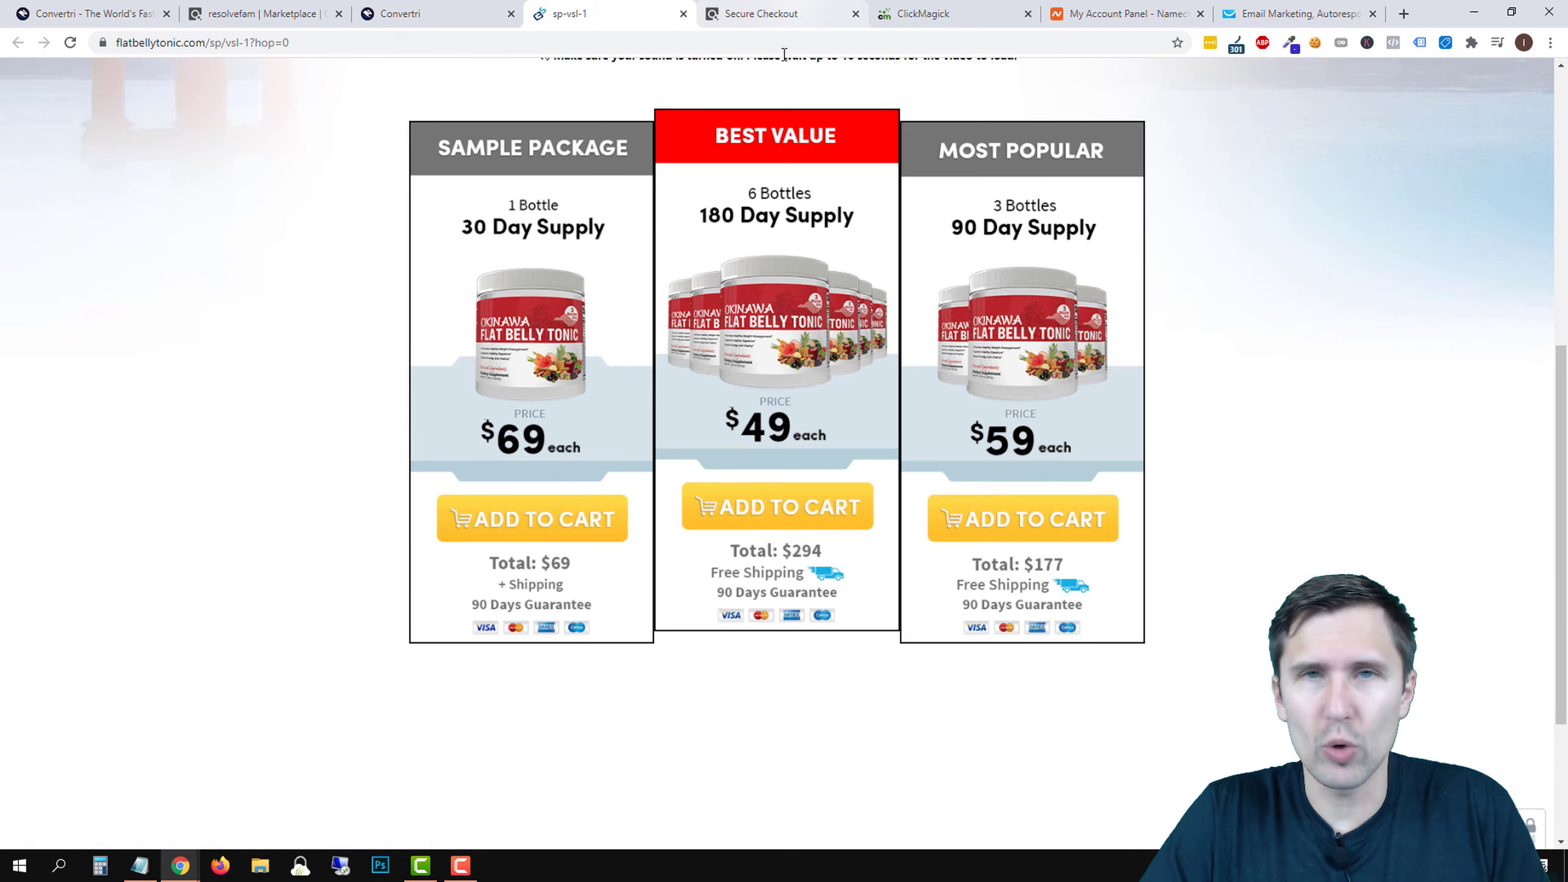
scroll(784, 74, "up", 7)
left_click(772, 13)
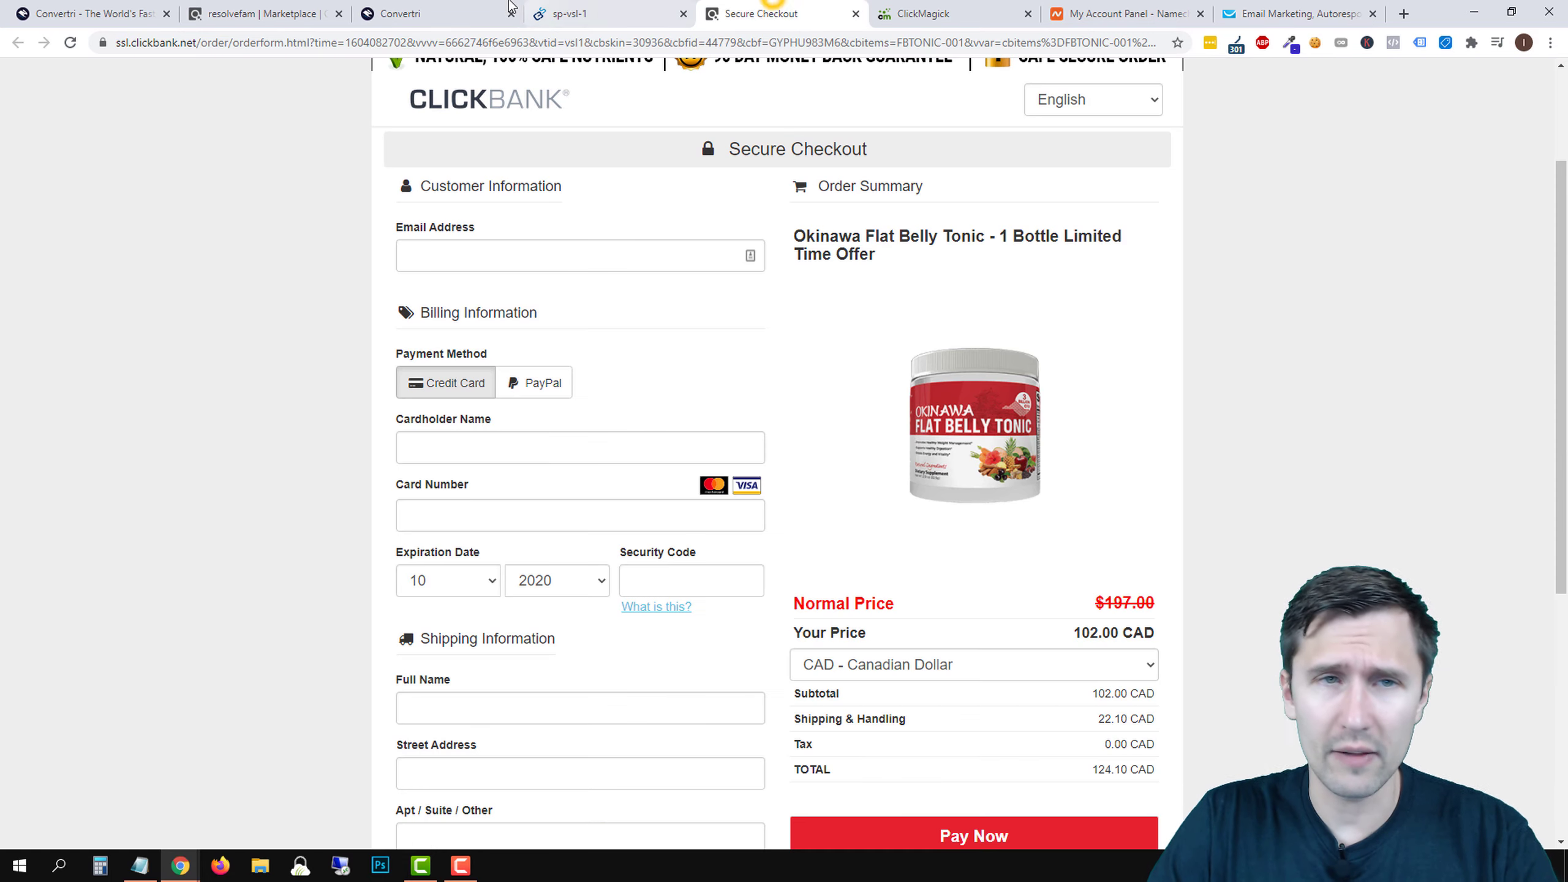
scroll(814, 475, "down", 5)
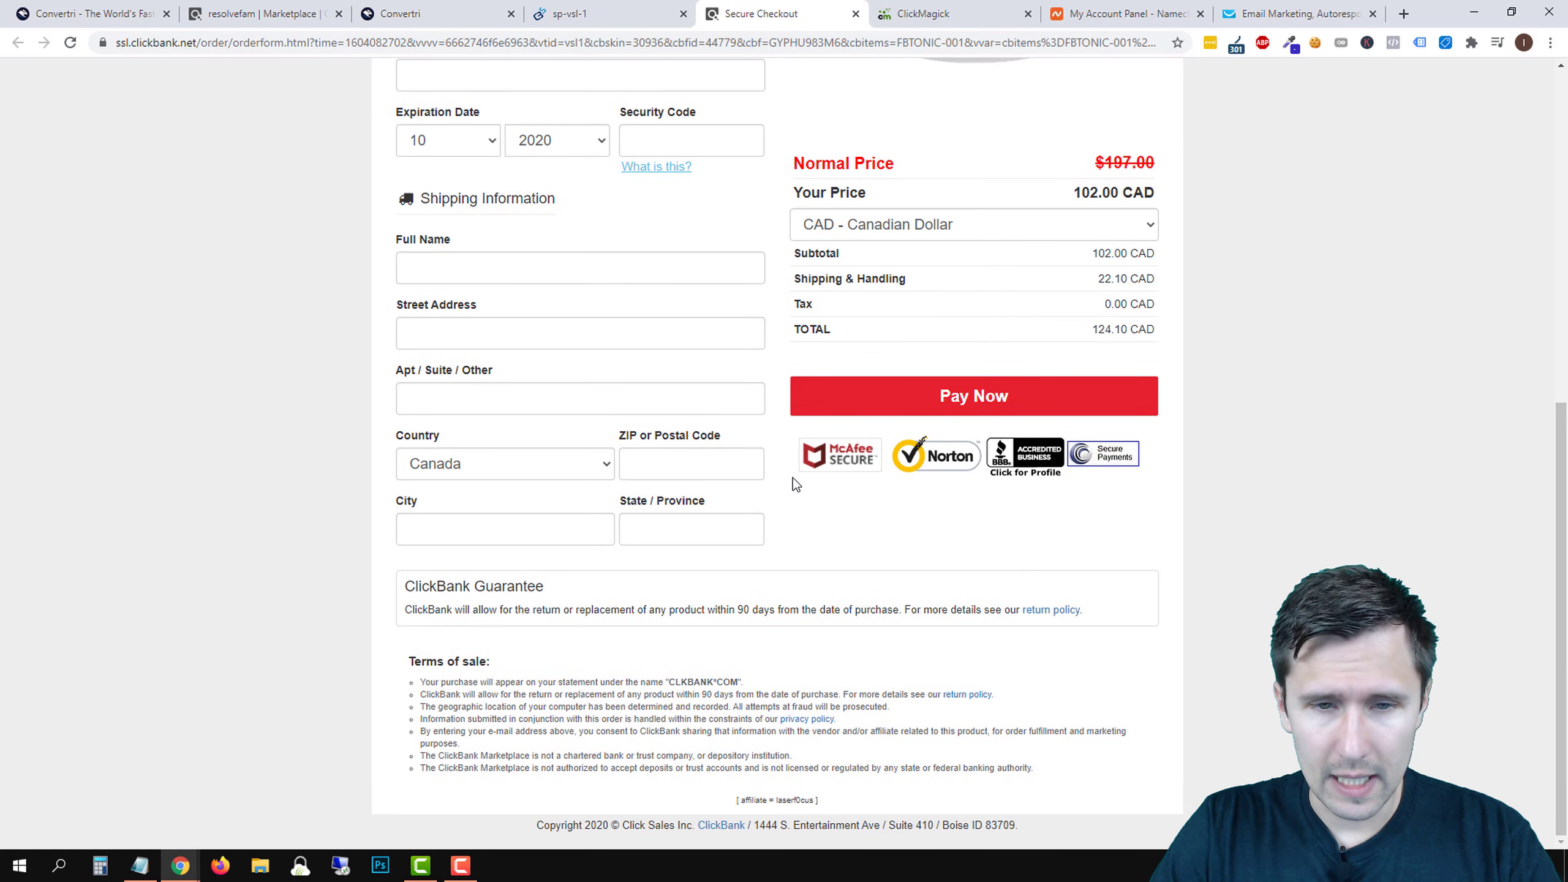
scroll(792, 476, "up", 7)
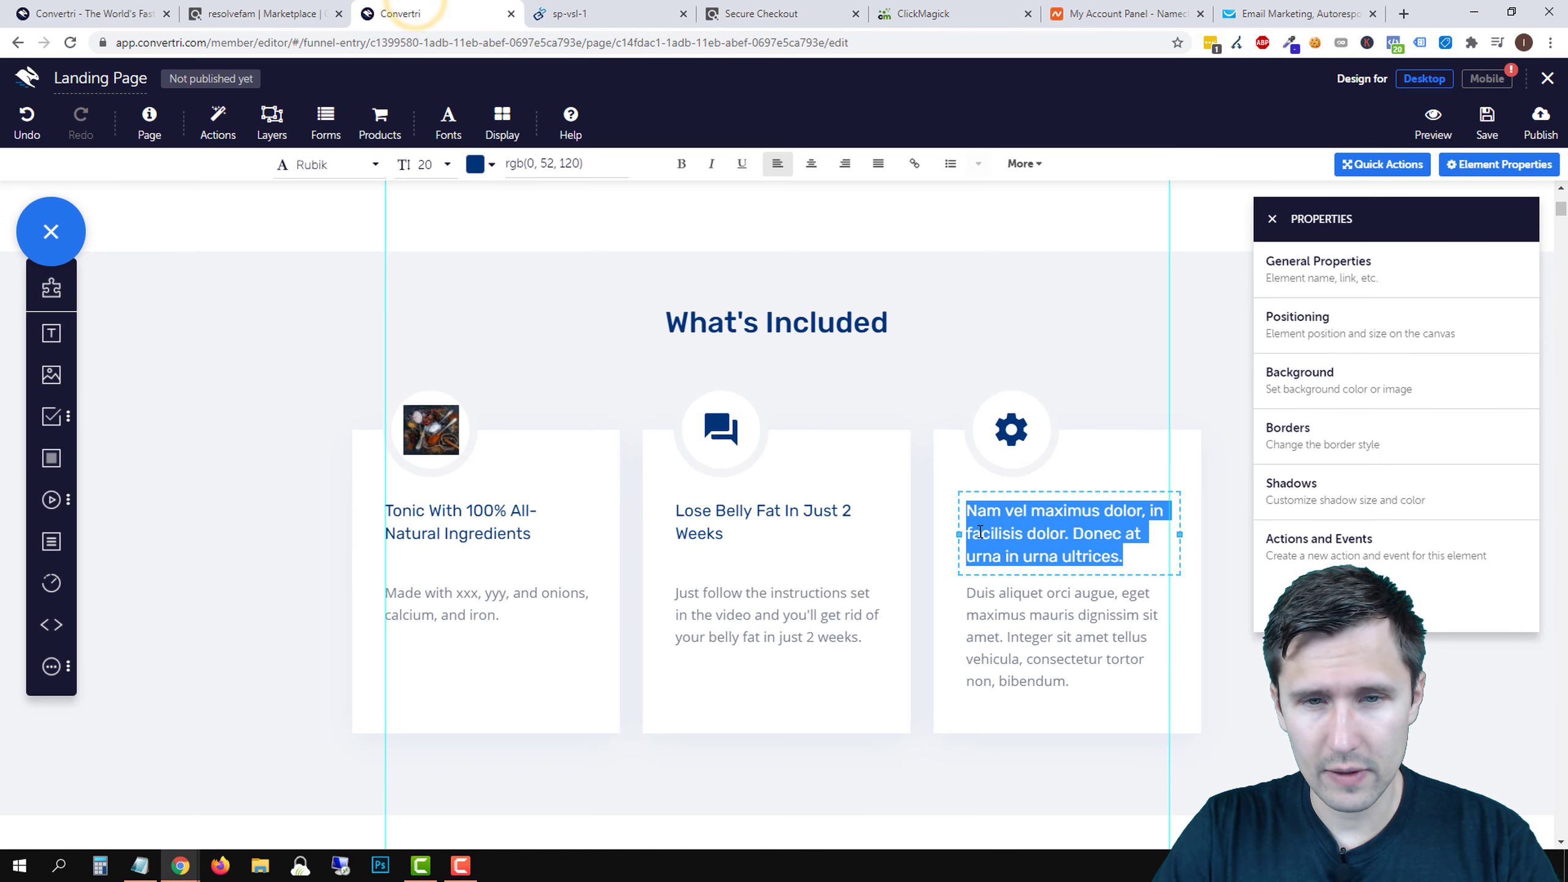
- Retitle the third card '100% Safe & Secure Tonic'
left_click(1006, 543)
triple_click(1007, 535)
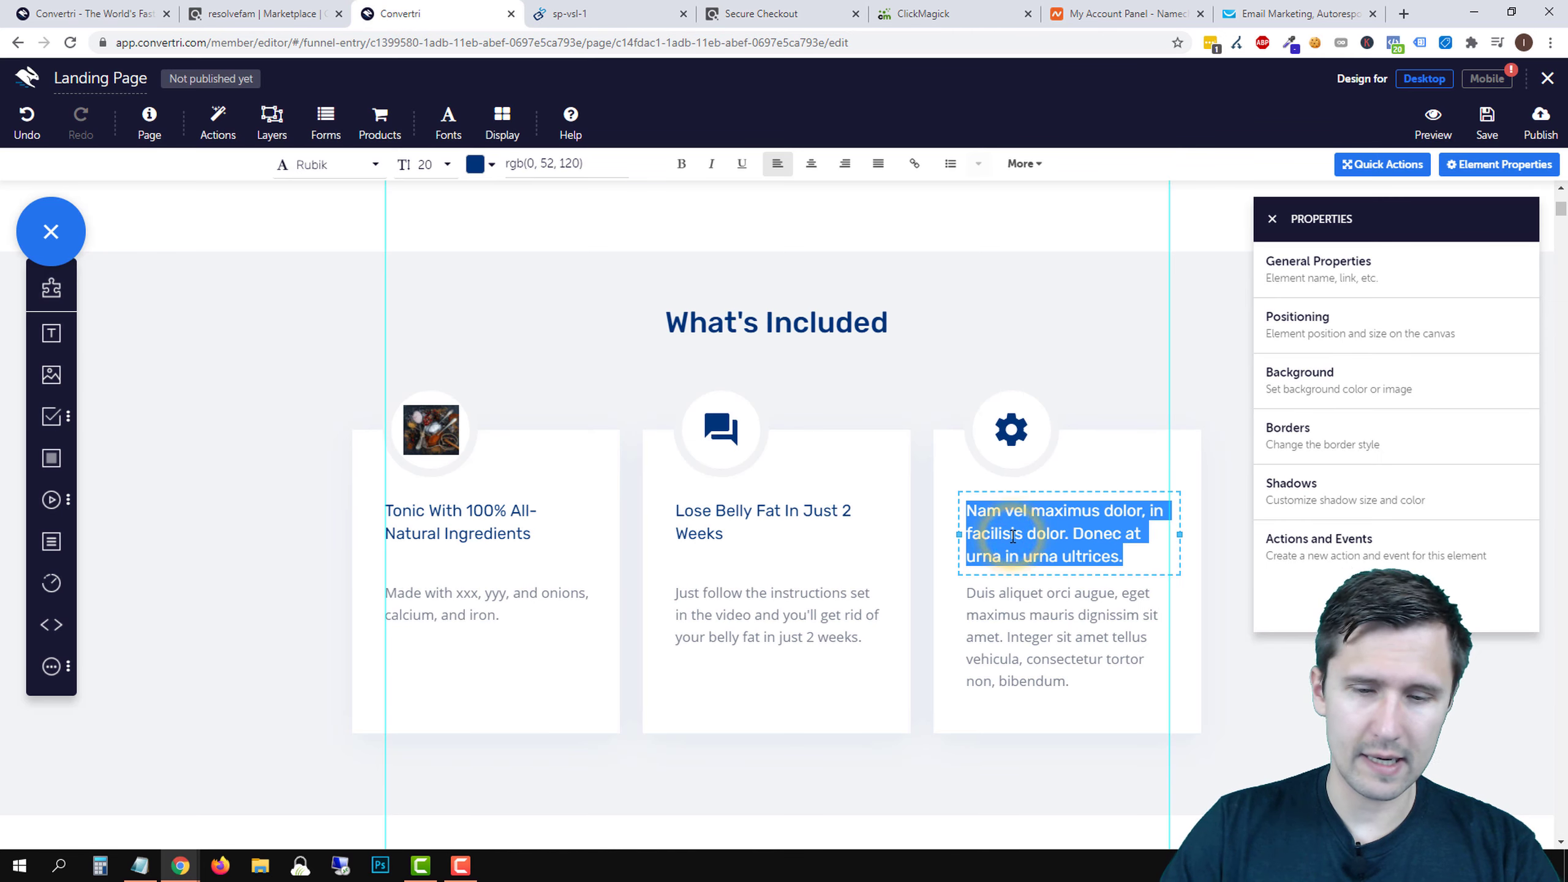
type("100% Safe &")
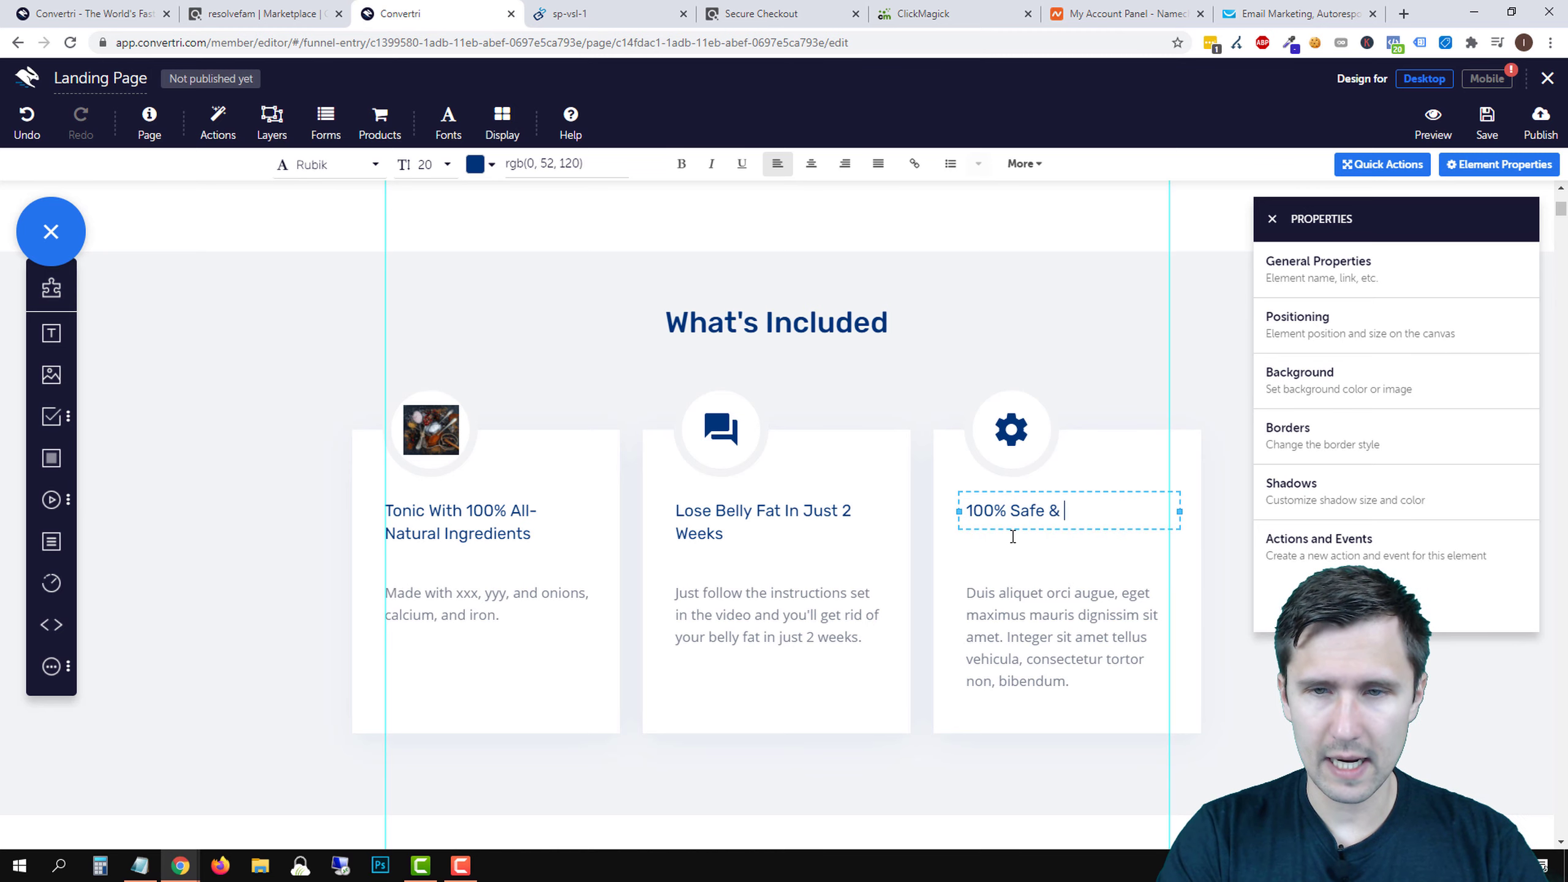
type(" Secure")
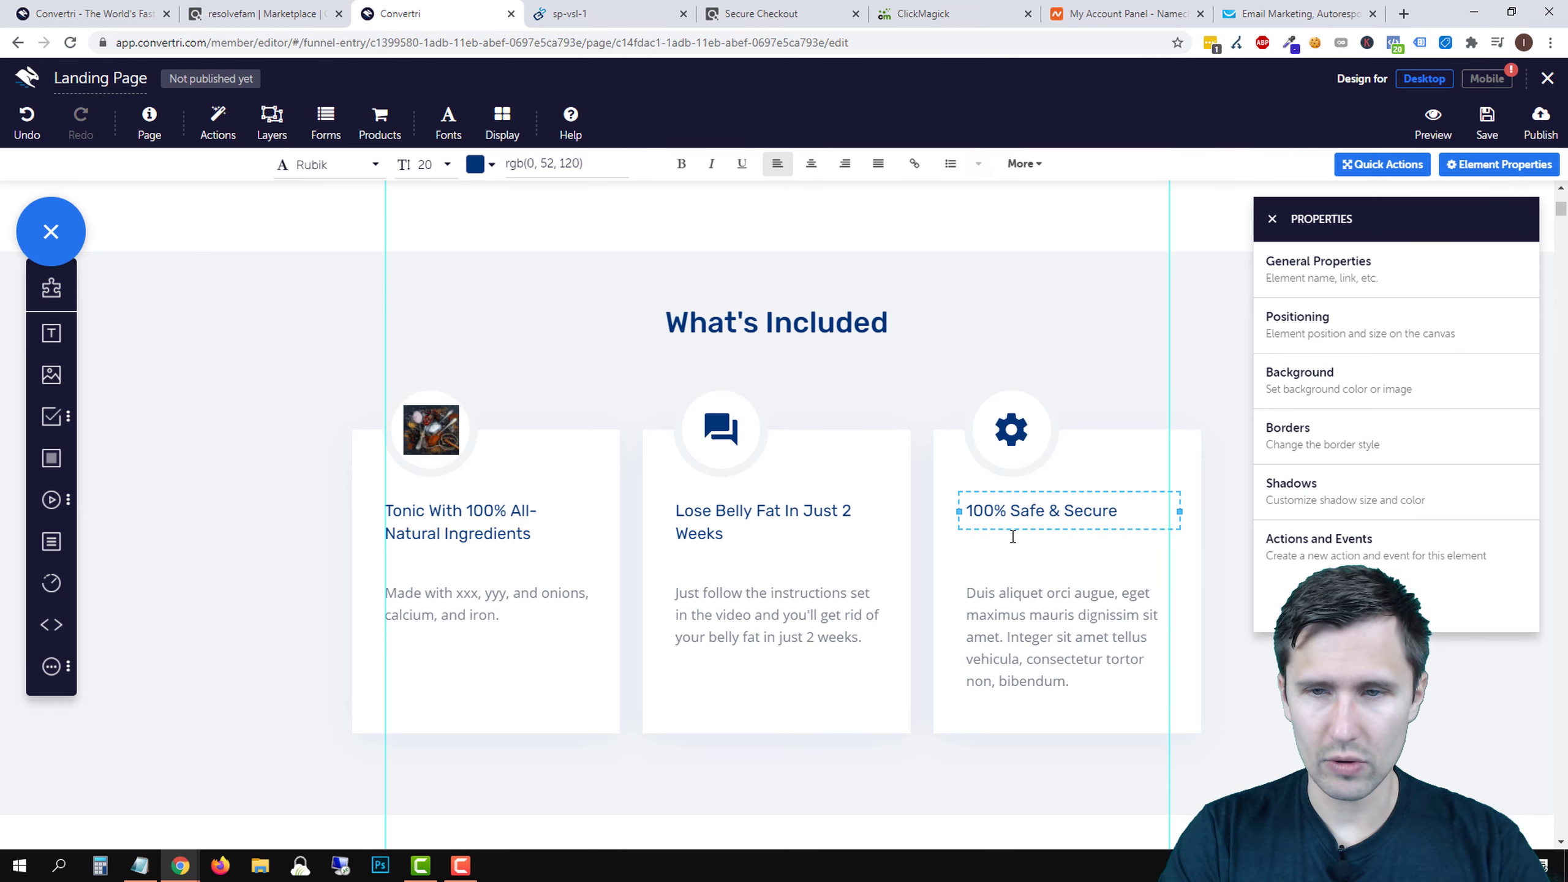
type(" Method")
key("BackSpace")
key("BackSpace")
key("BackSpace")
key("BackSpace")
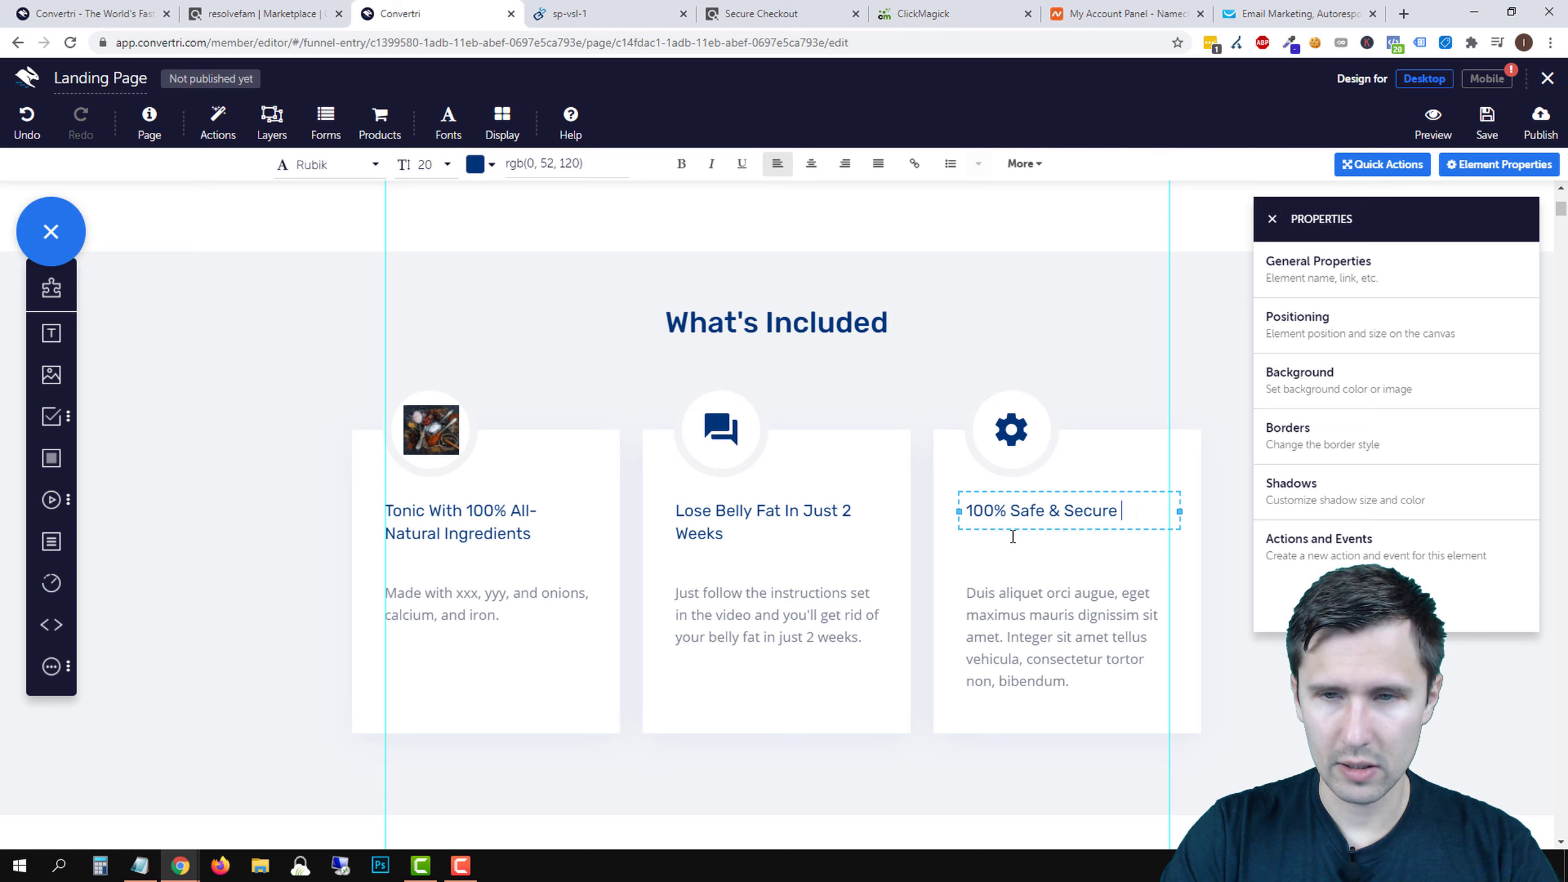
- Set the third card's paragraph to include 'No more sketchy programs or guides.' and close the properties panel
left_click(1044, 621)
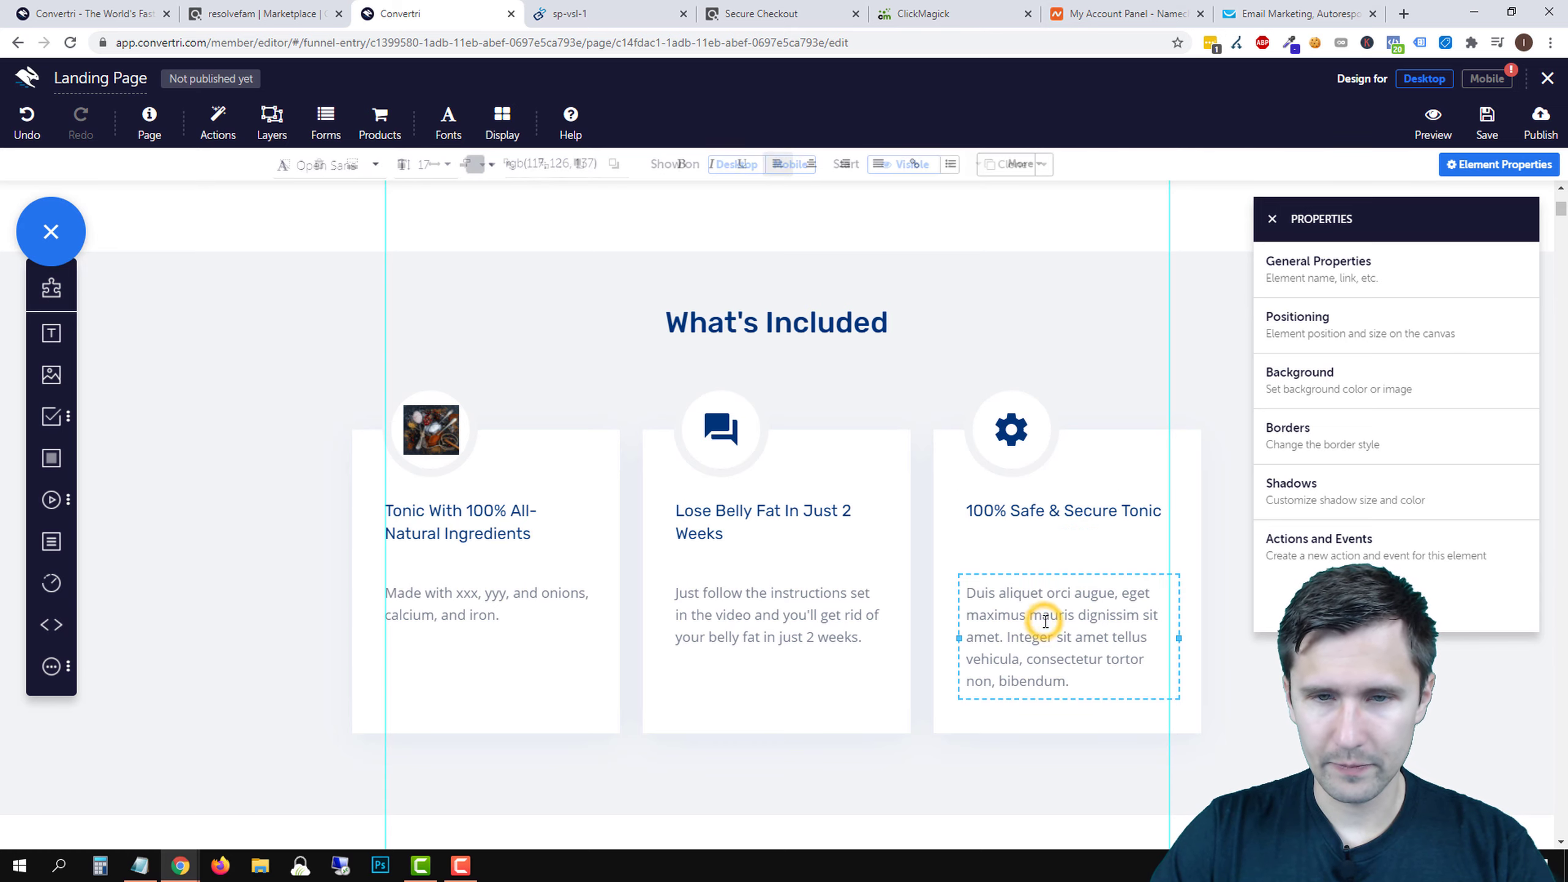
triple_click(1041, 618)
type("No more sketchy programs")
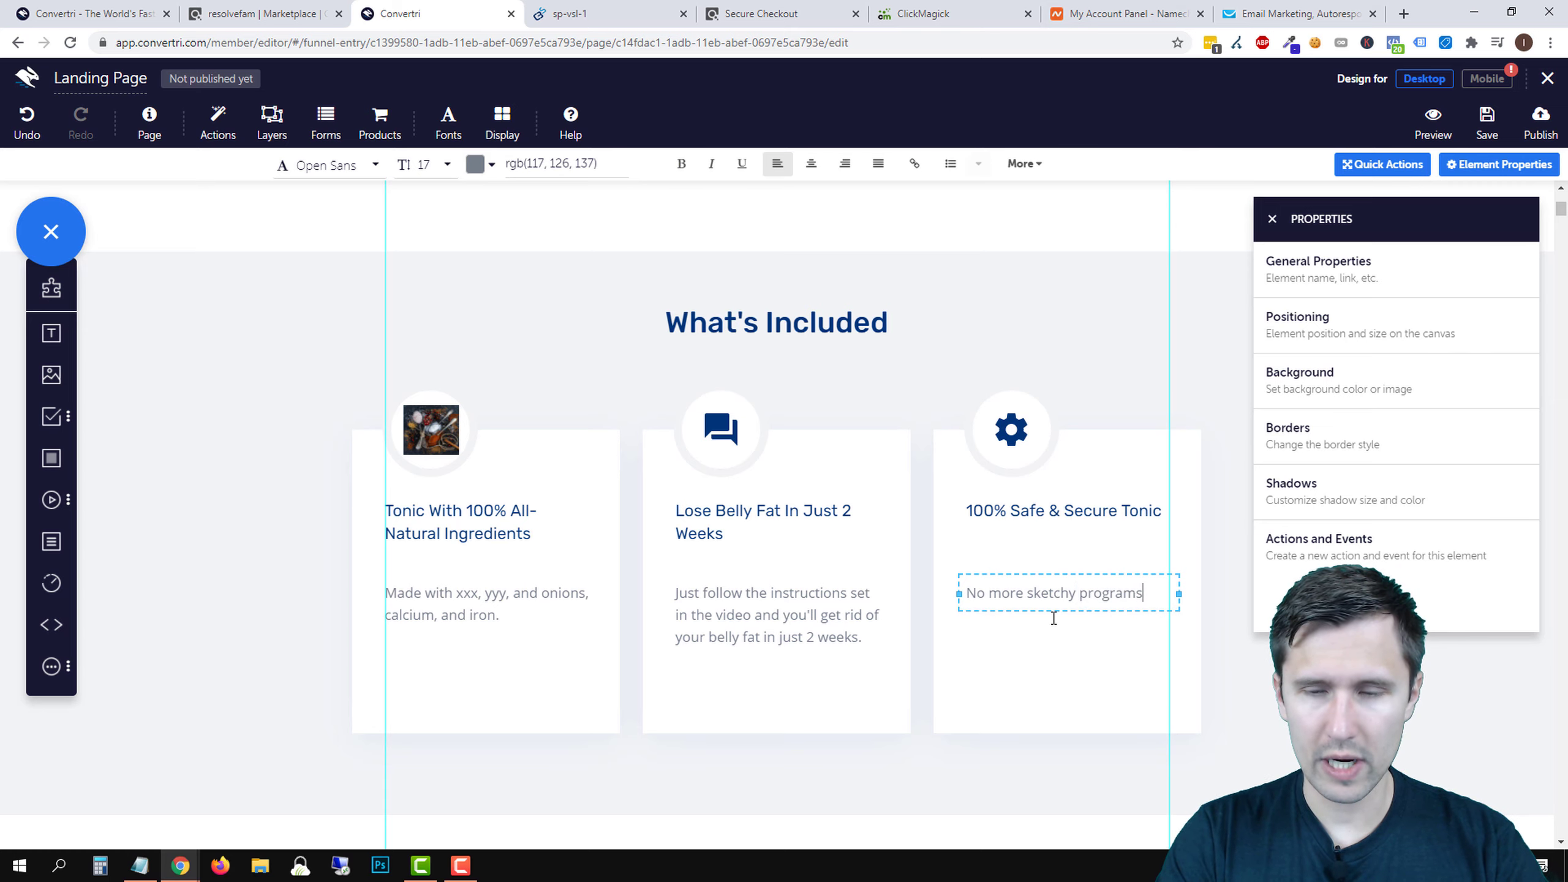
type(" or guides. This tonic is completely safe and secure.")
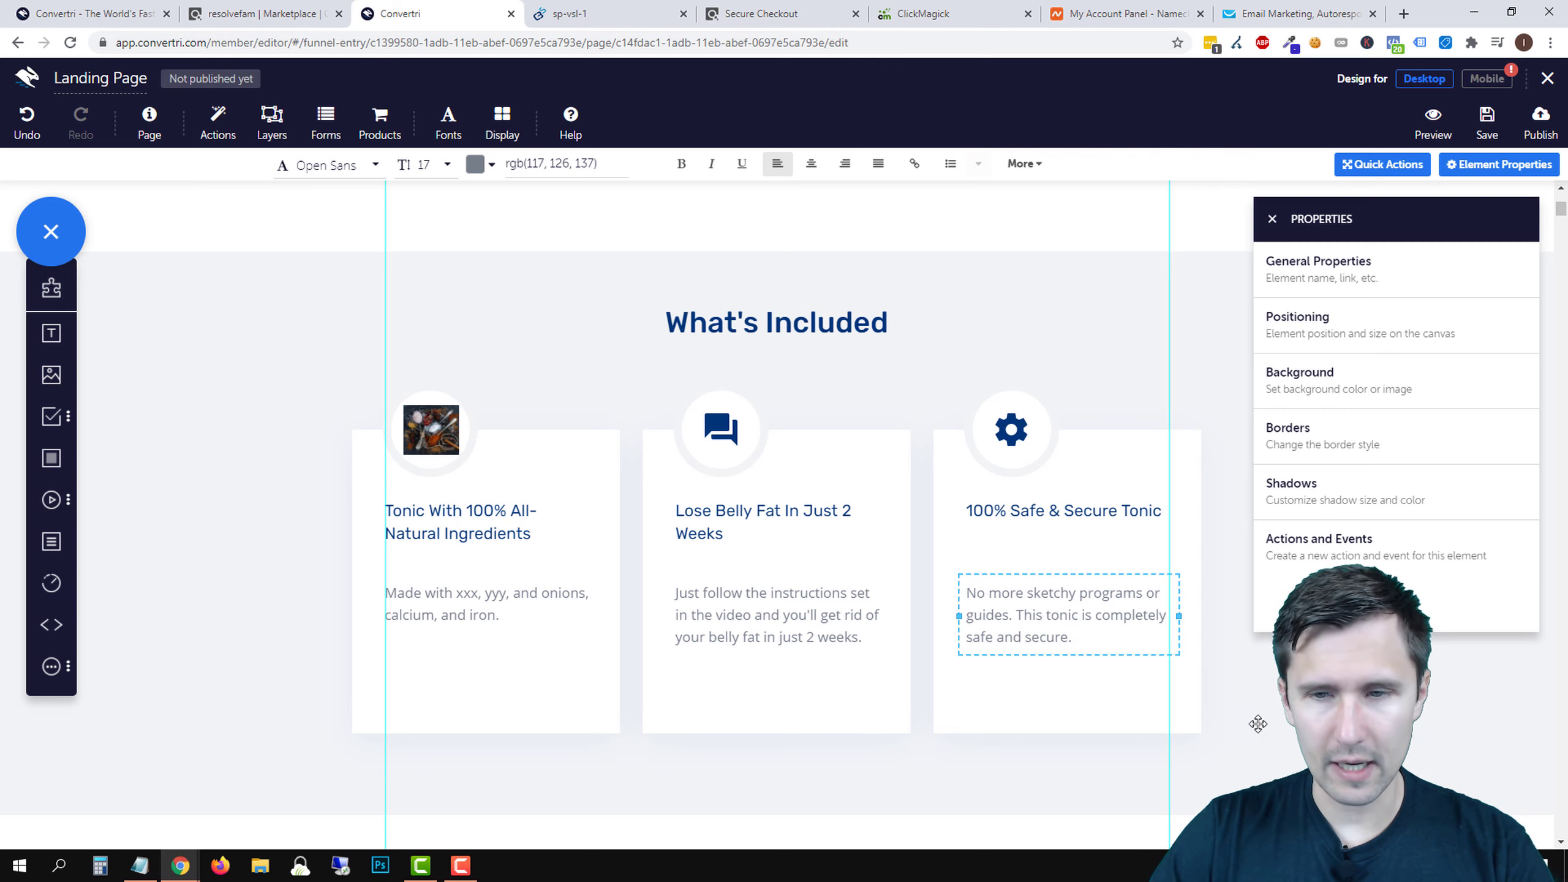
left_click(1257, 723)
left_click(1147, 230)
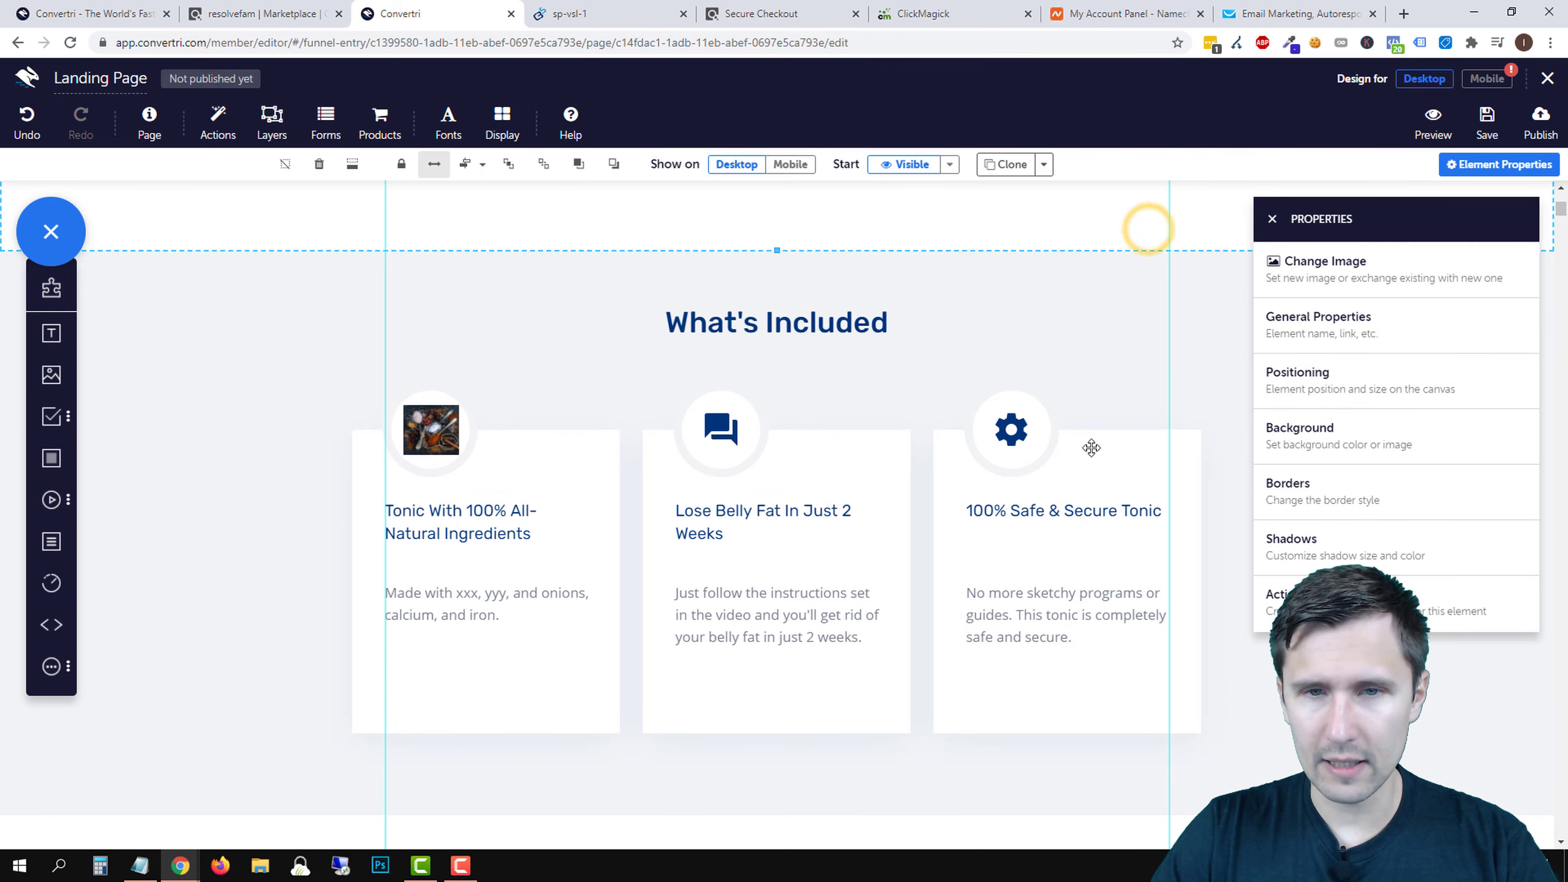
scroll(1091, 447, "up", 8)
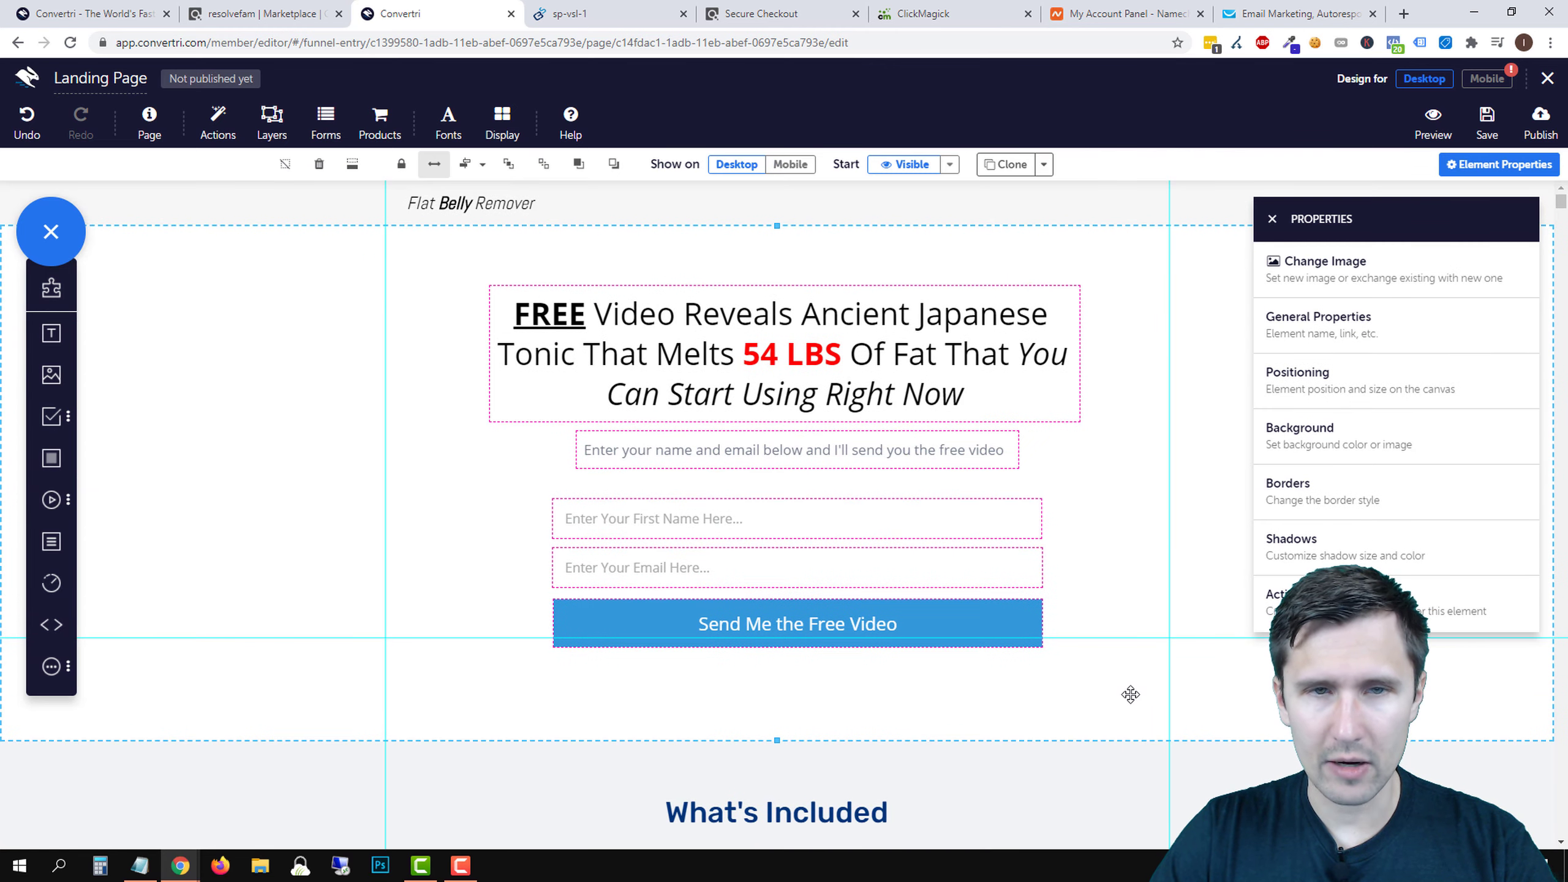
scroll(1128, 692, "down", 5)
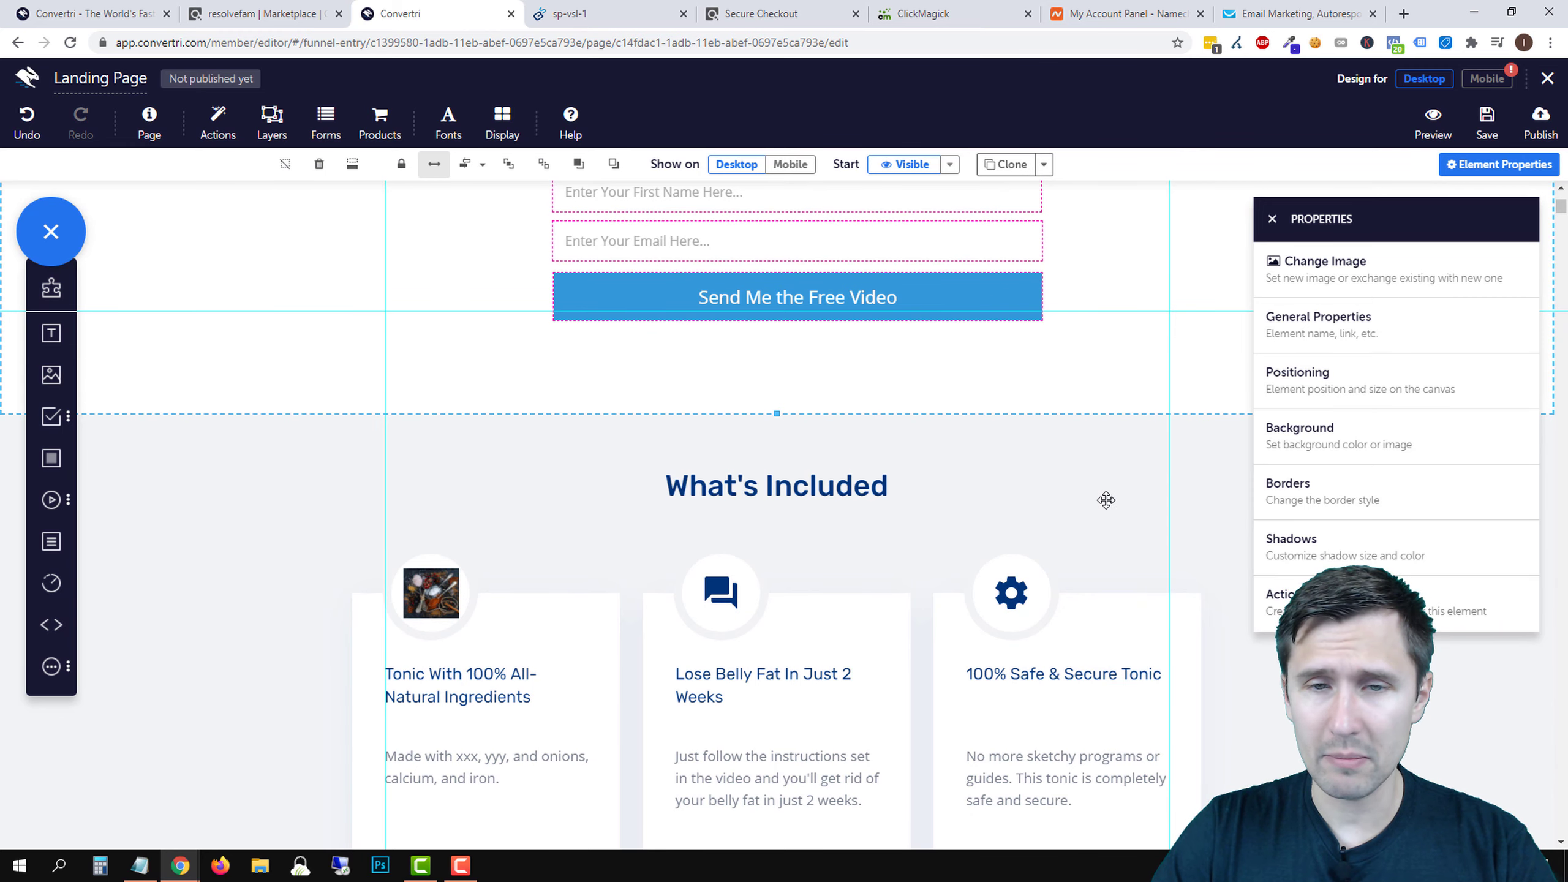
scroll(1169, 515, "down", 3)
scroll(1088, 564, "up", 7)
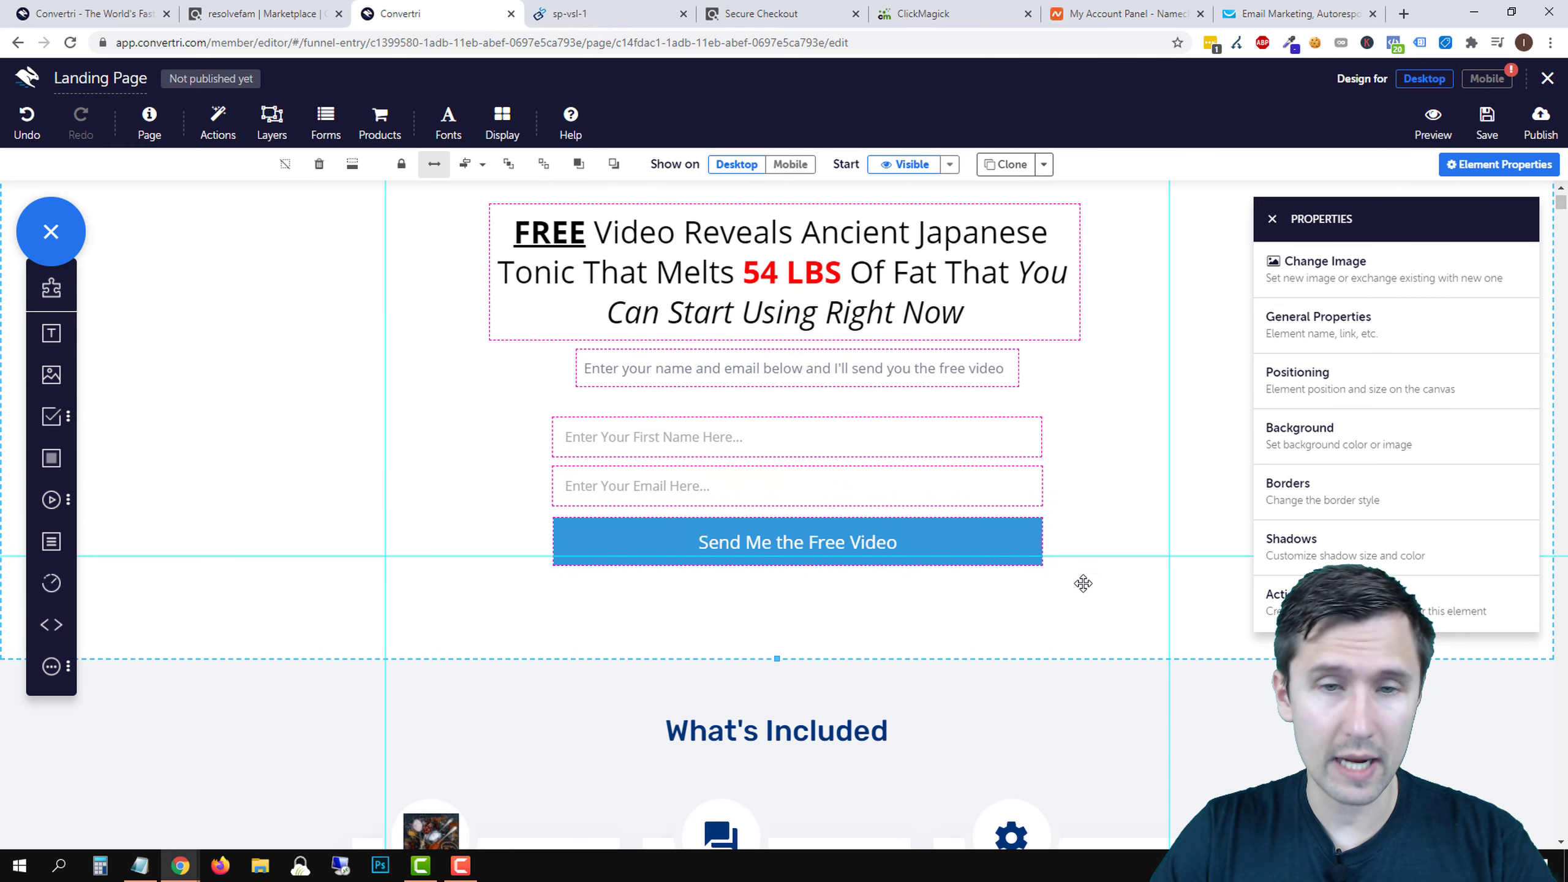
scroll(1128, 622, "up", 1)
scroll(1228, 350, "down", 8)
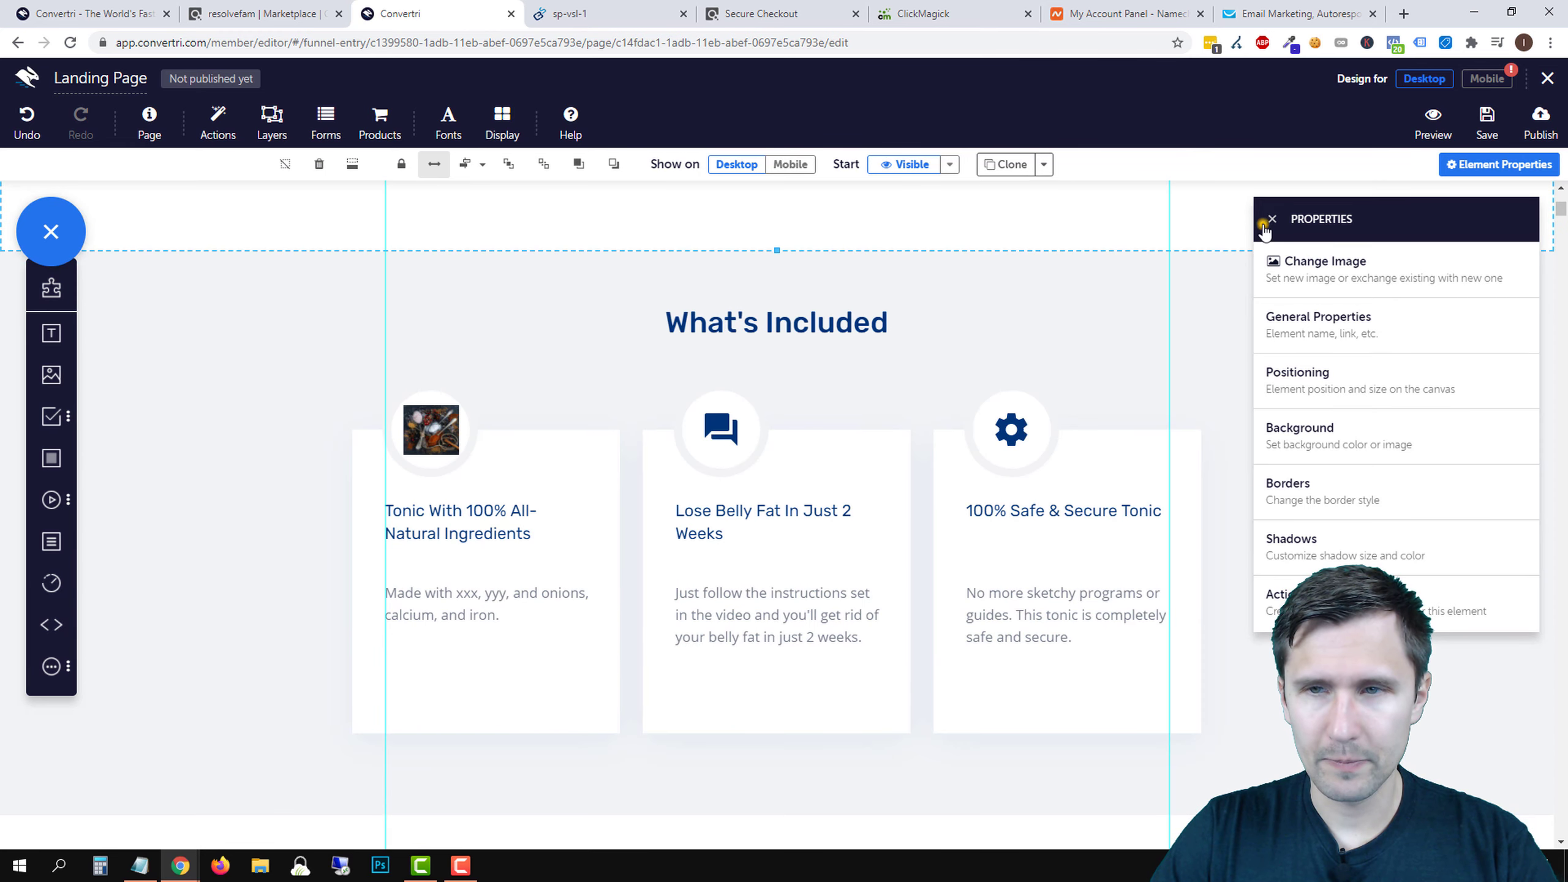
left_click(1272, 218)
scroll(1260, 224, "down", 6)
scroll(1283, 726, "up", 12)
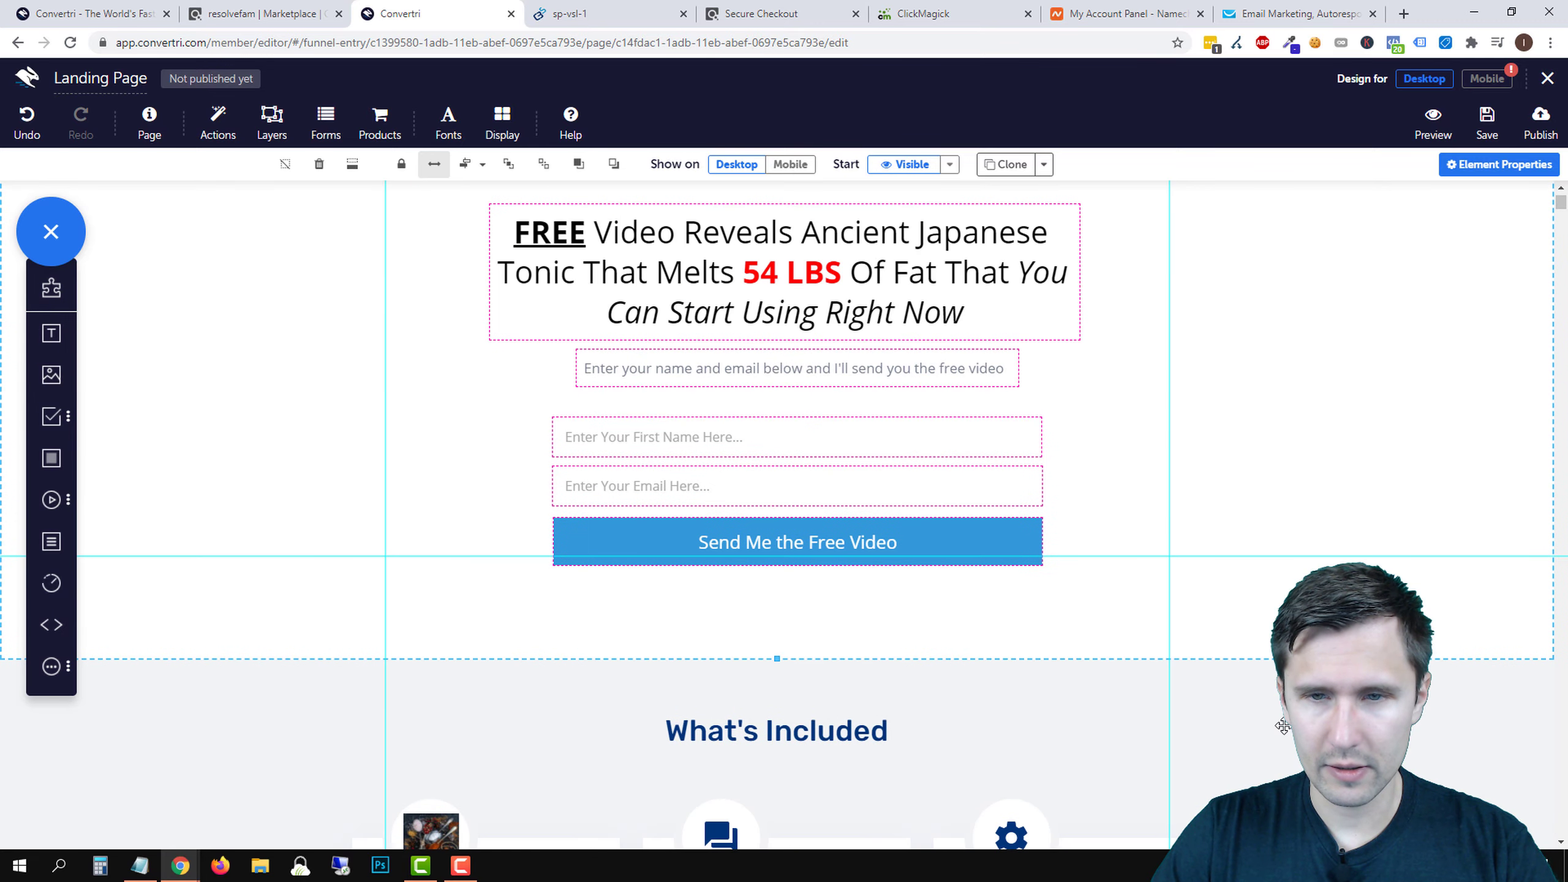
scroll(952, 378, "down", 3)
left_click(947, 372)
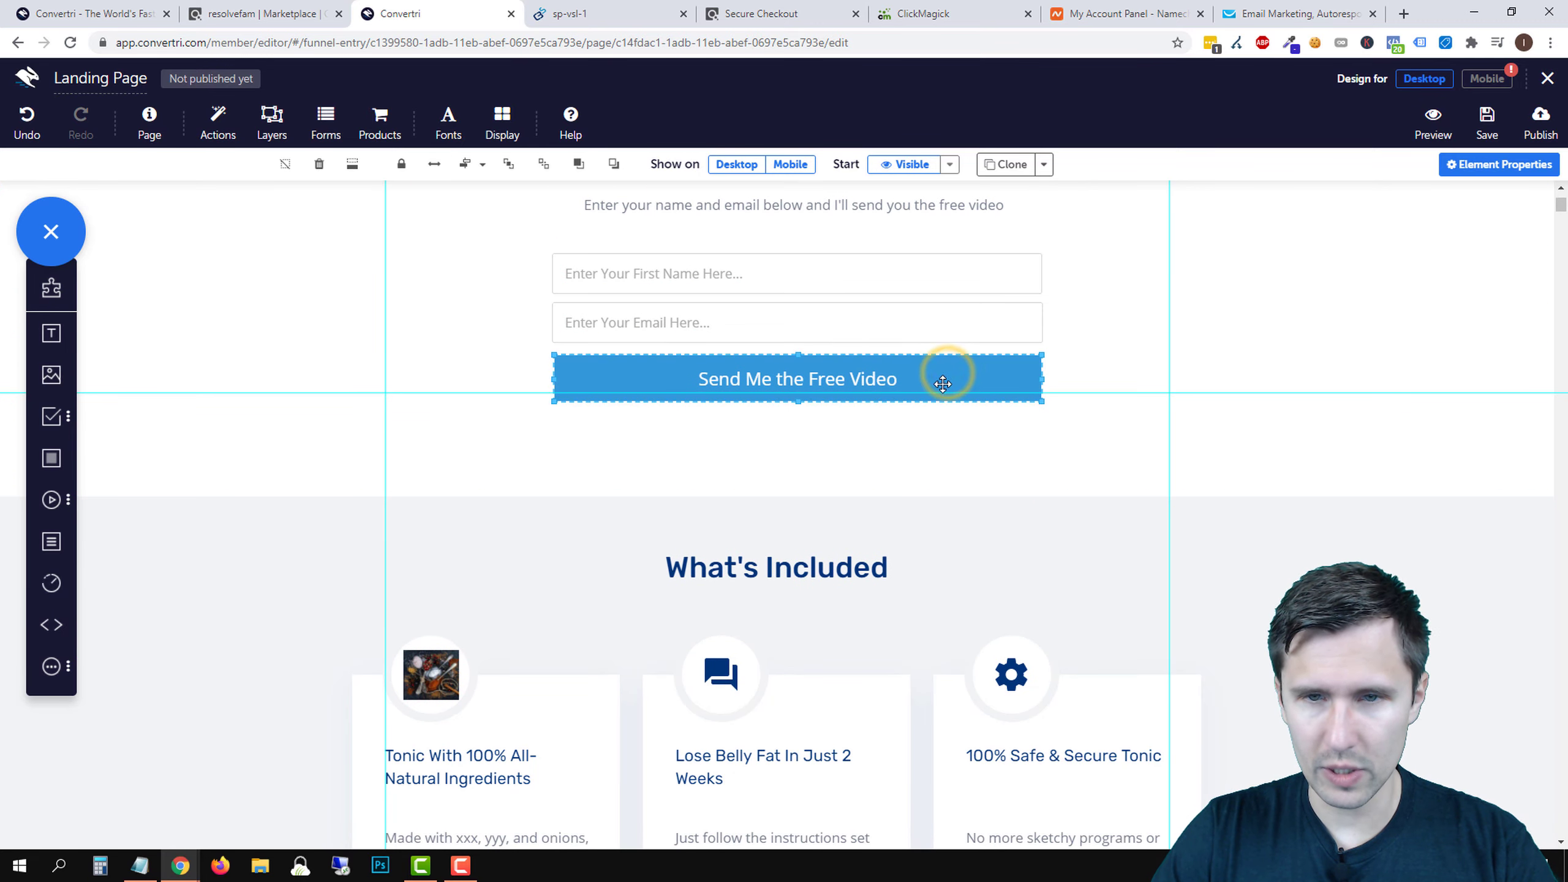
left_click(1488, 163)
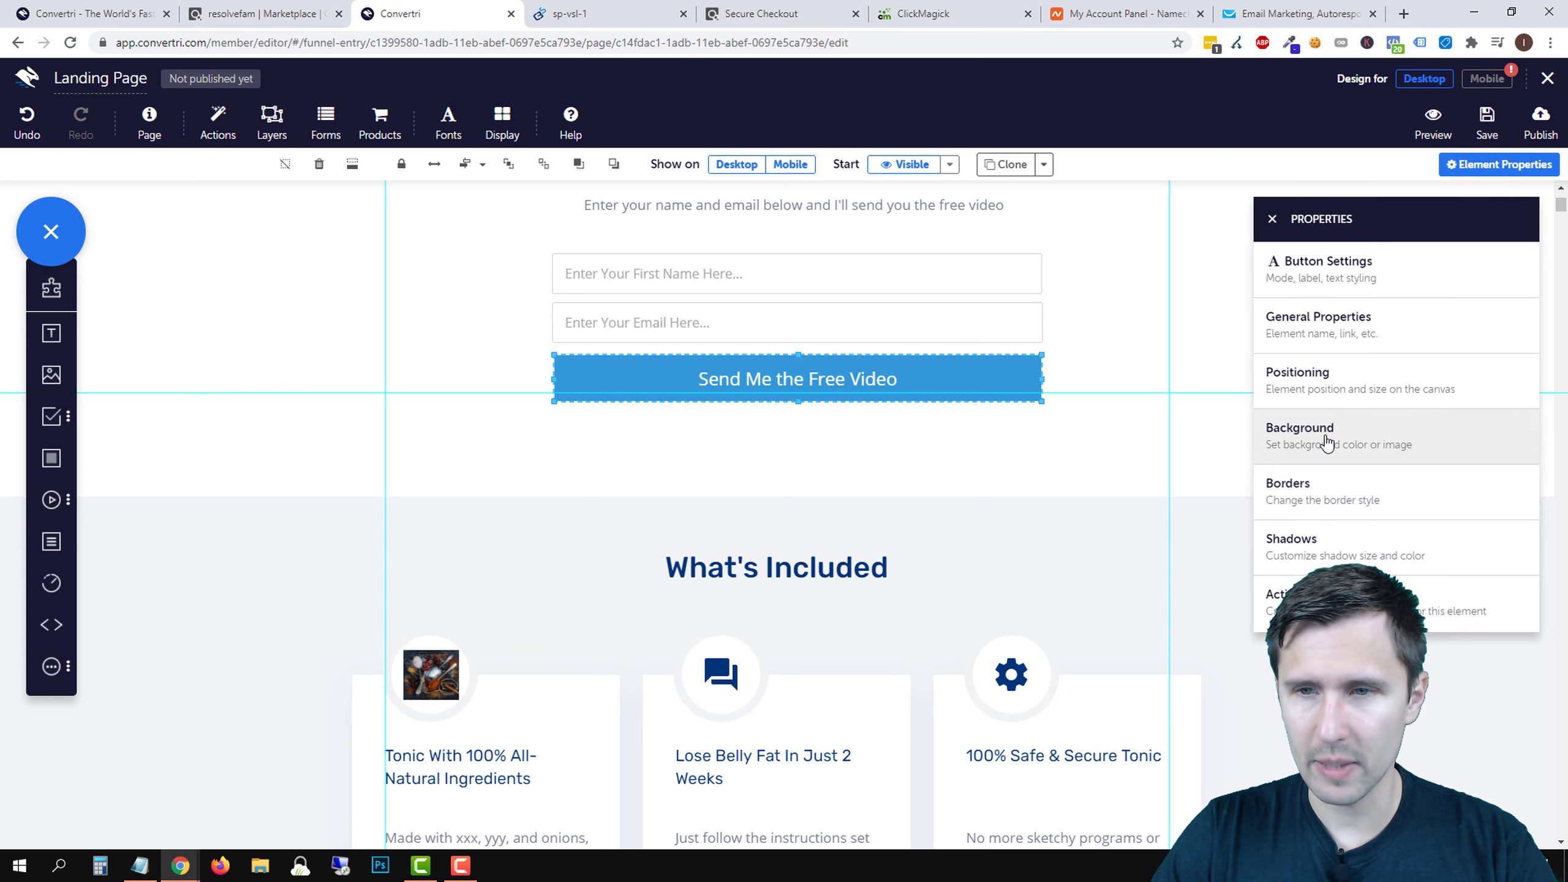
left_click(1327, 437)
double_click(1327, 316)
triple_click(1326, 315)
key("ctrl+c")
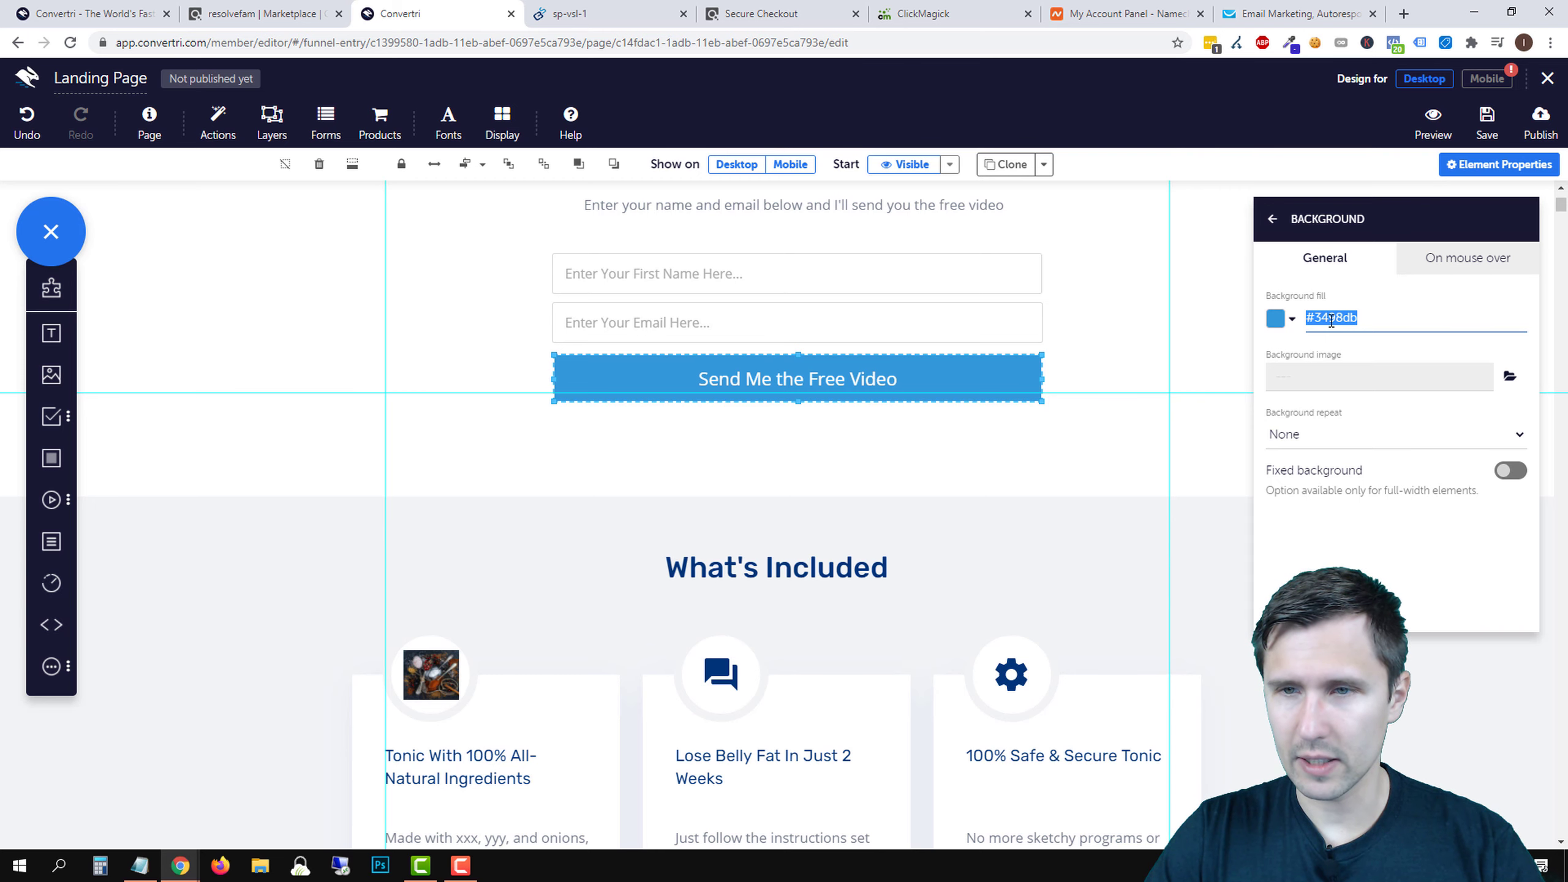
left_click(1208, 559)
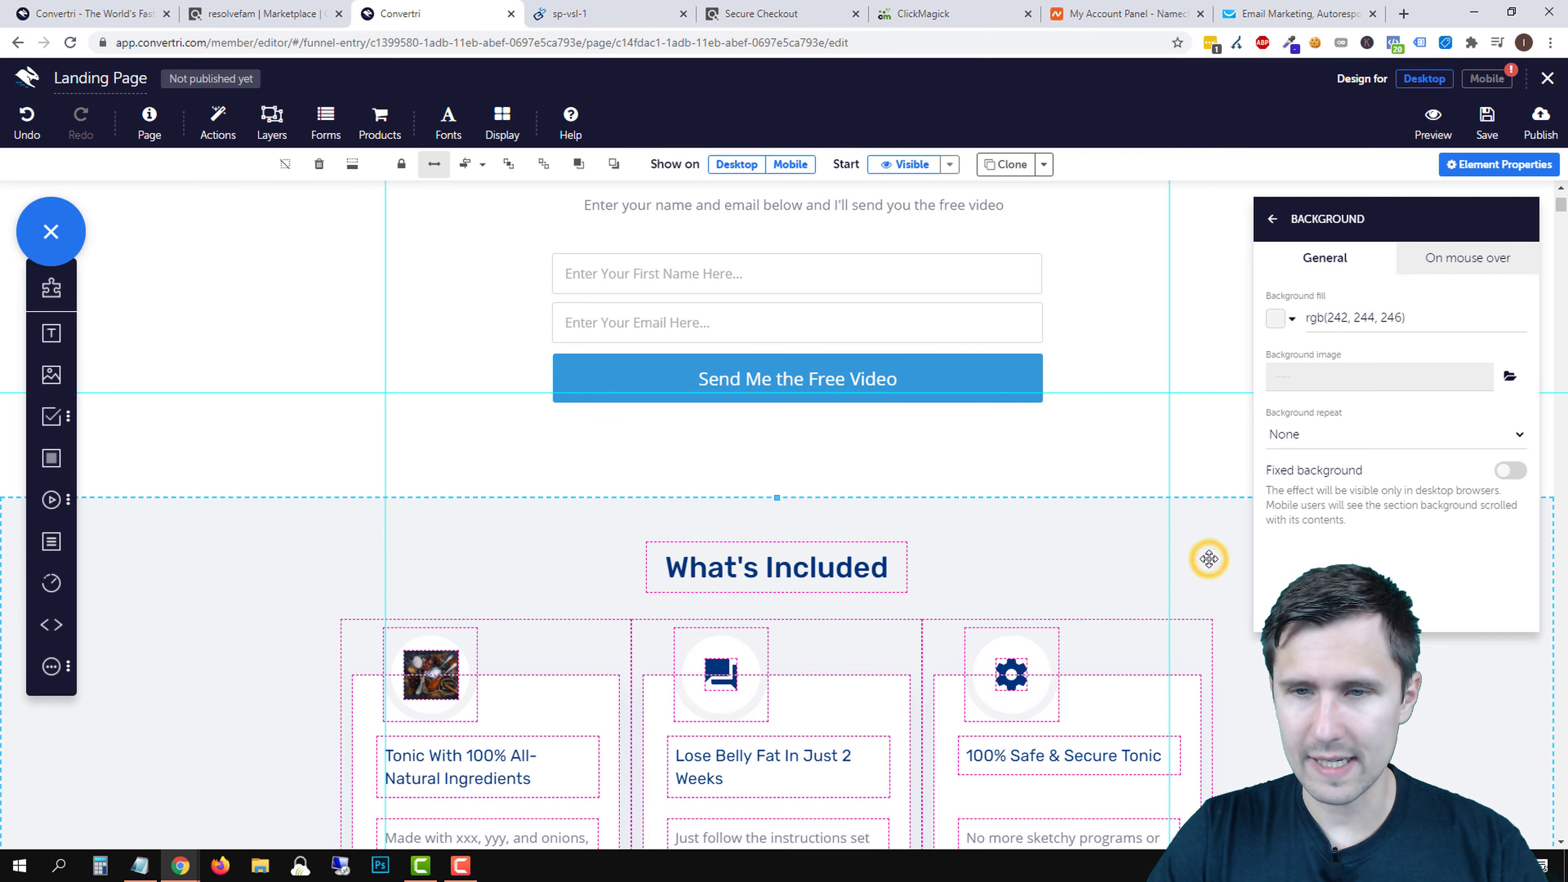
triple_click(1332, 309)
key("ctrl+v")
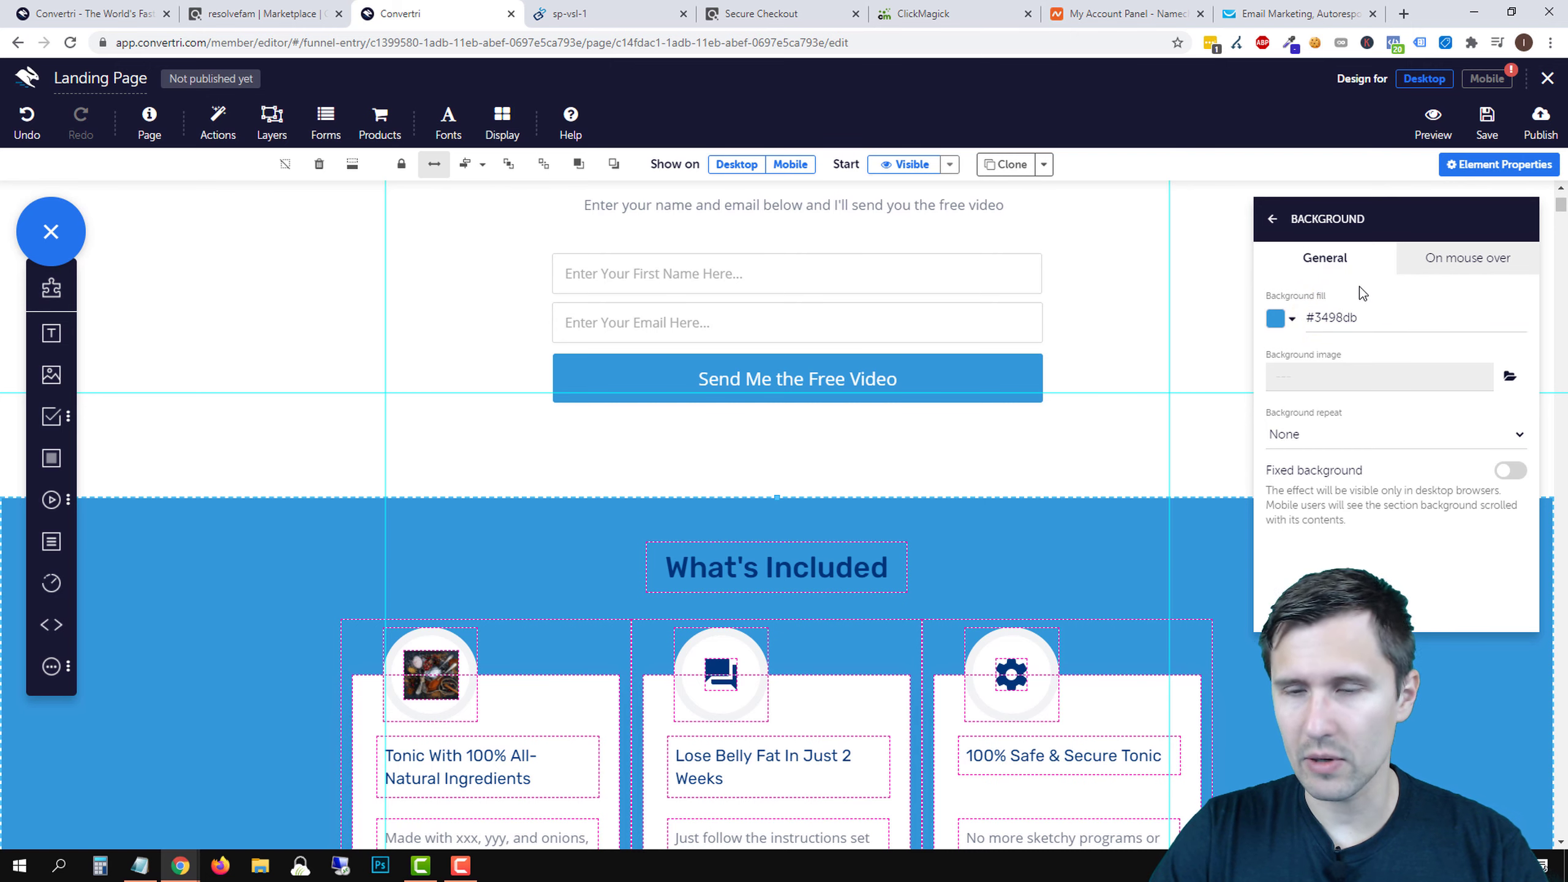
left_click(1275, 229)
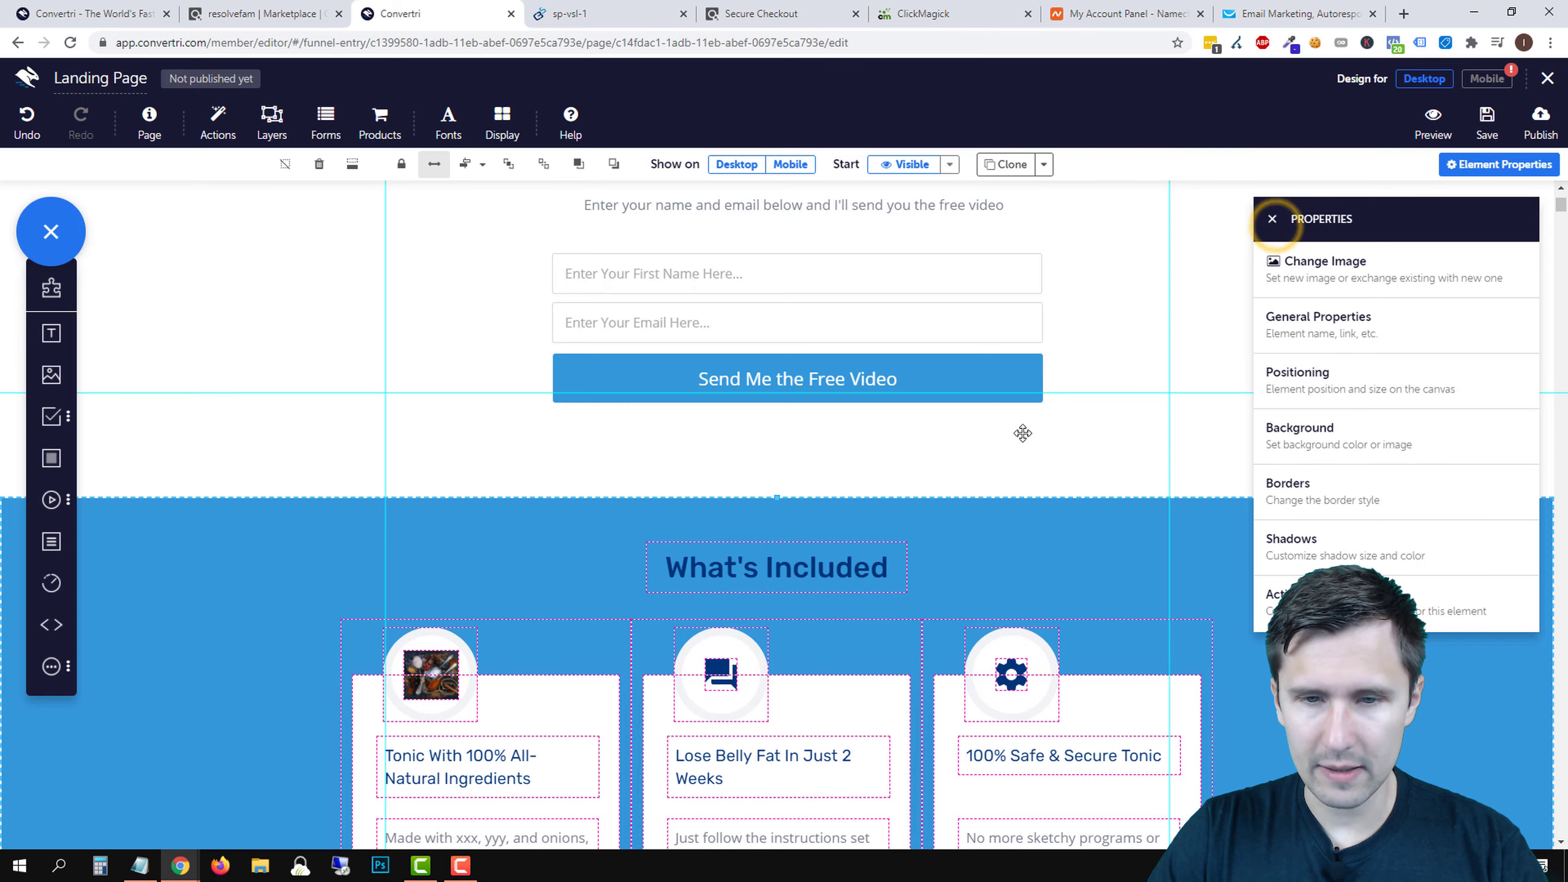
scroll(800, 356, "down", 4)
double_click(772, 329)
left_click_drag(772, 329, 916, 311)
left_click(27, 122)
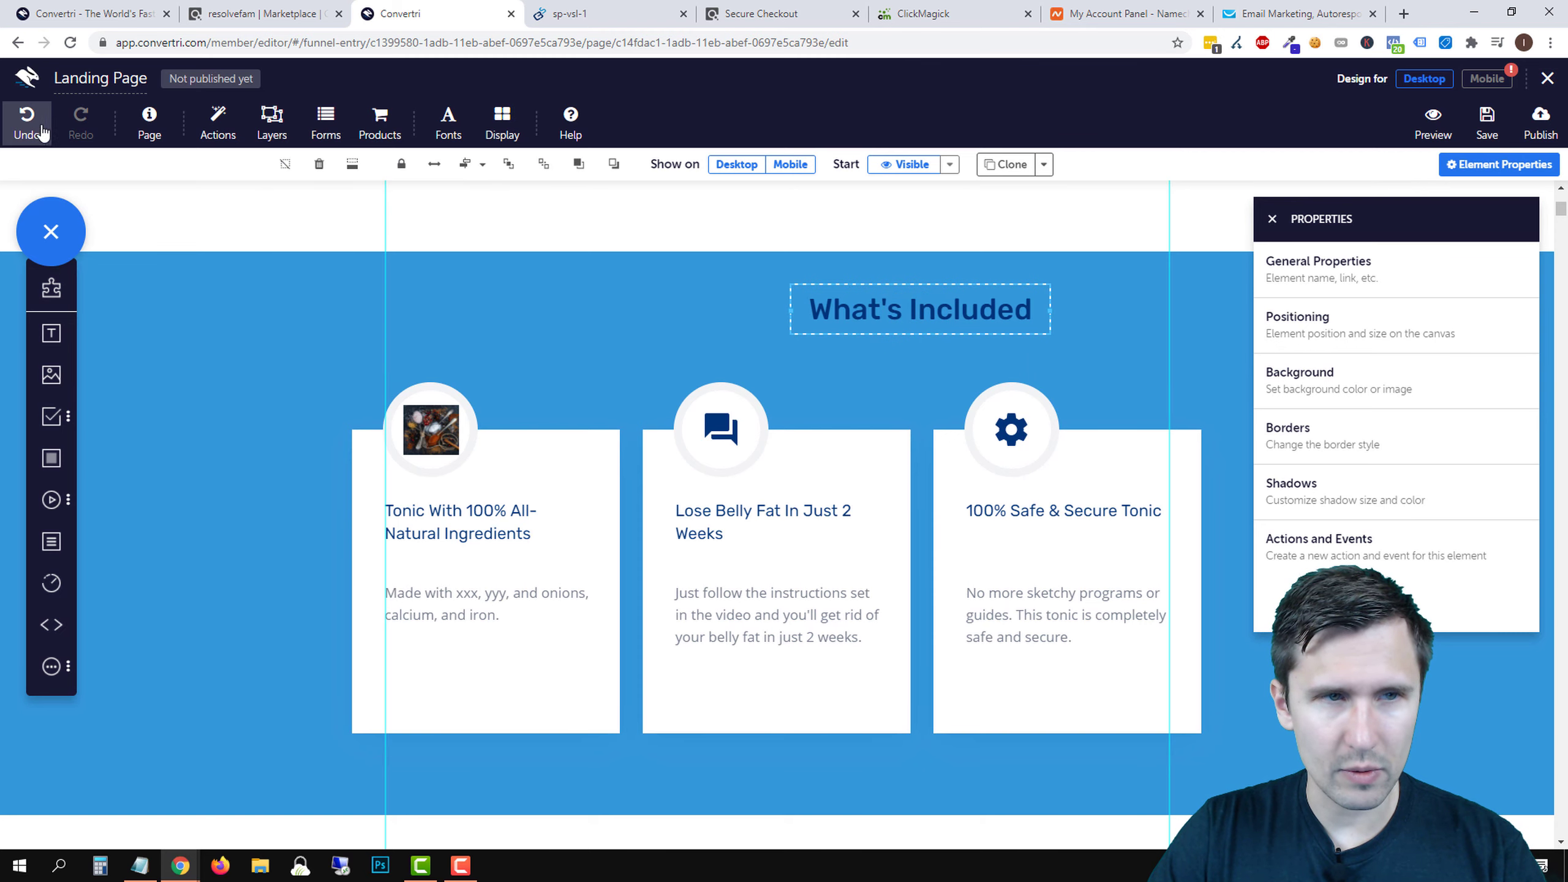
double_click(814, 567)
mouse_move(814, 567)
left_mouse_down()
mouse_move(803, 577)
mouse_move(815, 574)
left_mouse_up()
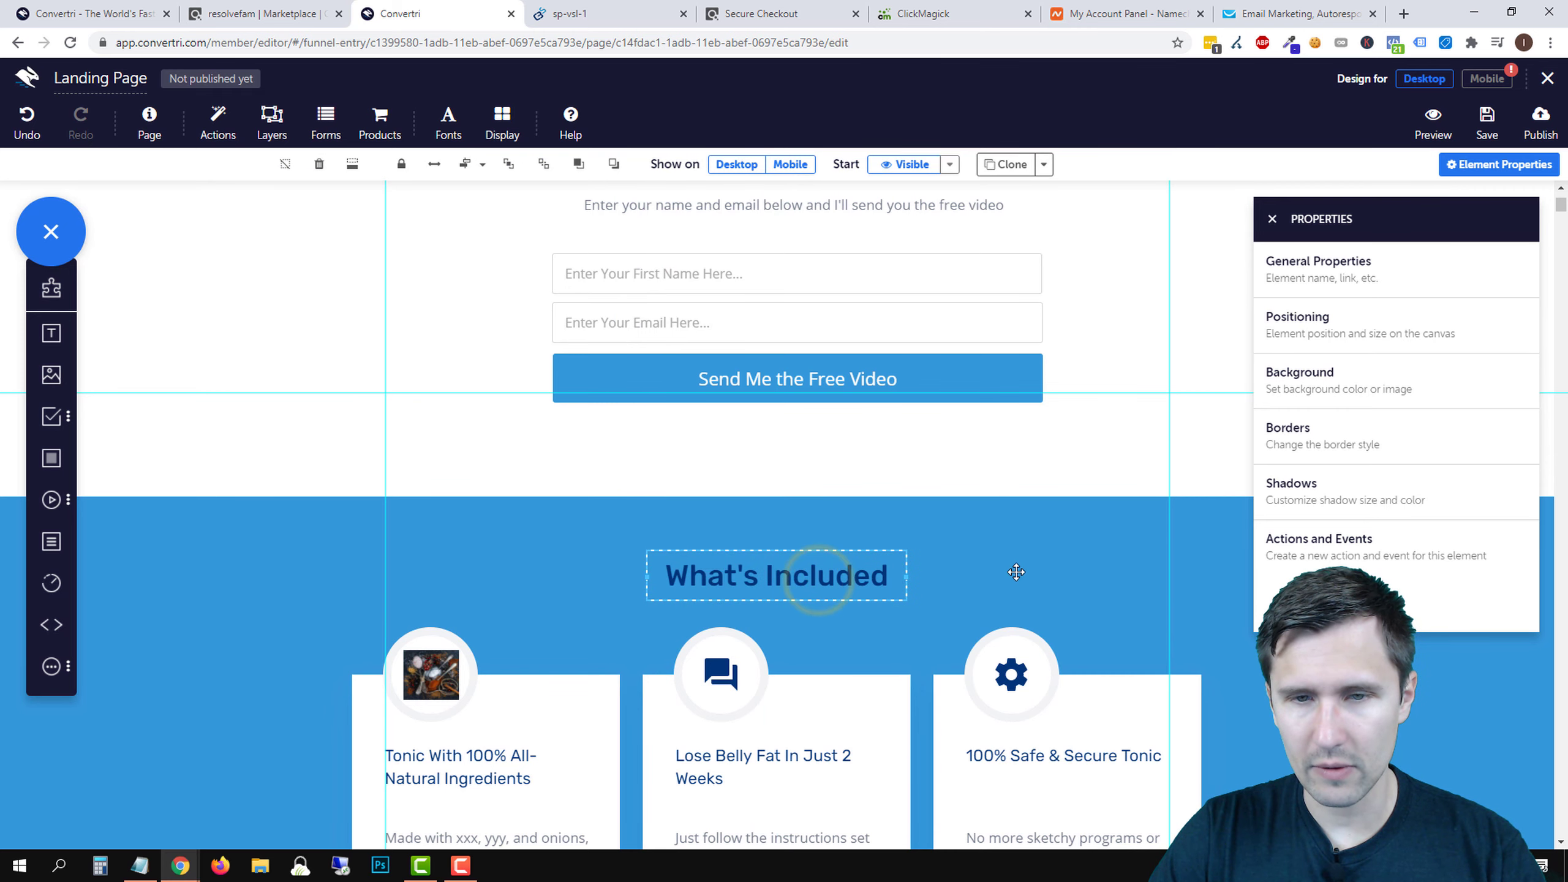
- Select the What's Included heading text and try a near-white colour, undoing an accidental move
double_click(819, 577)
triple_click(820, 577)
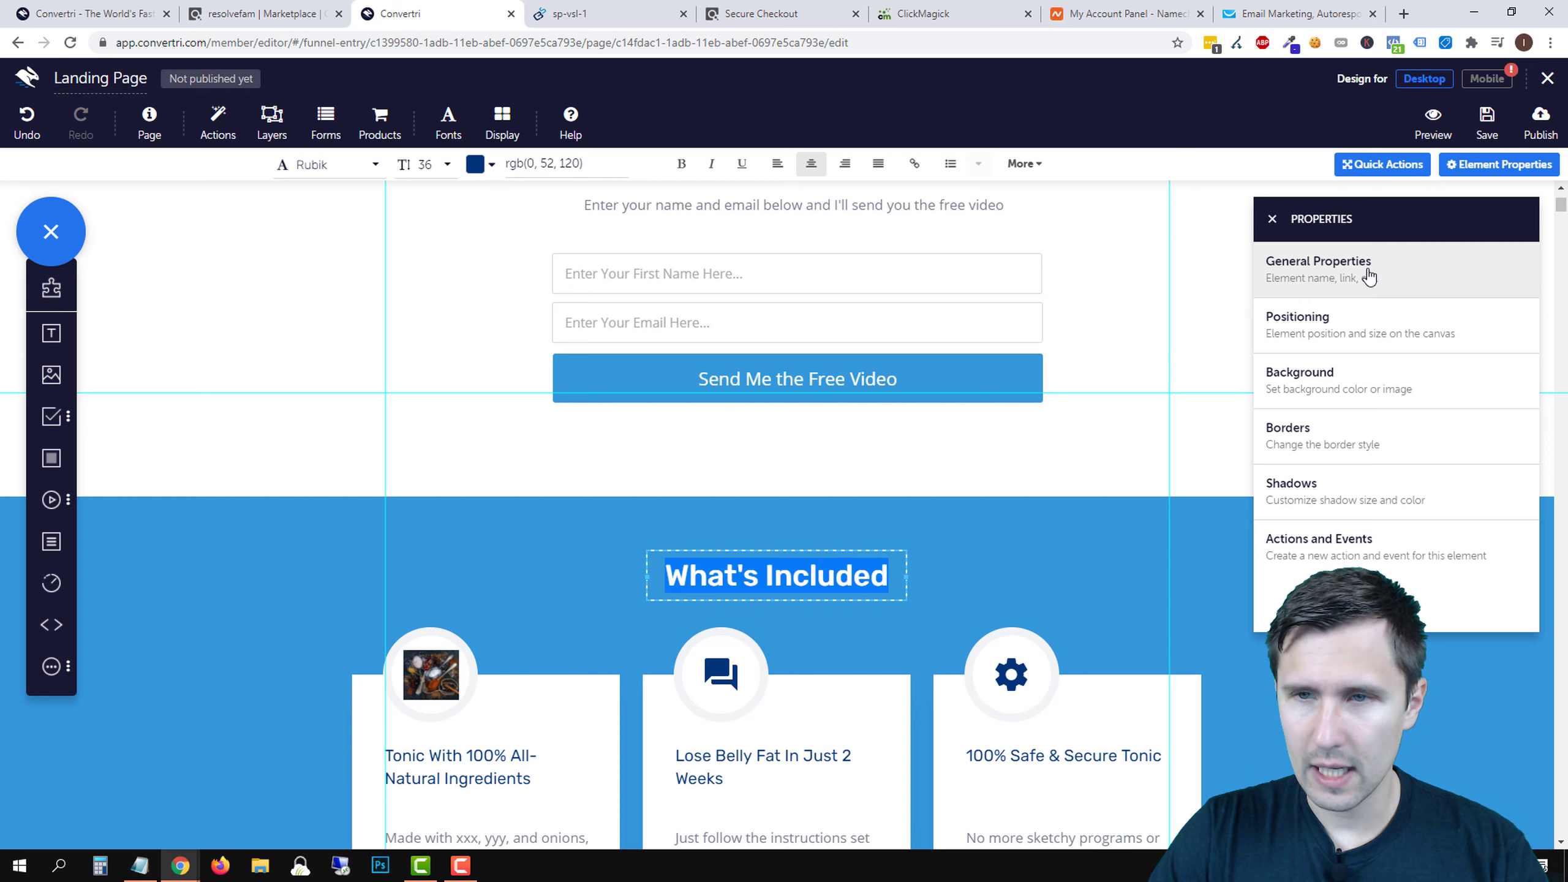
left_click(1354, 292)
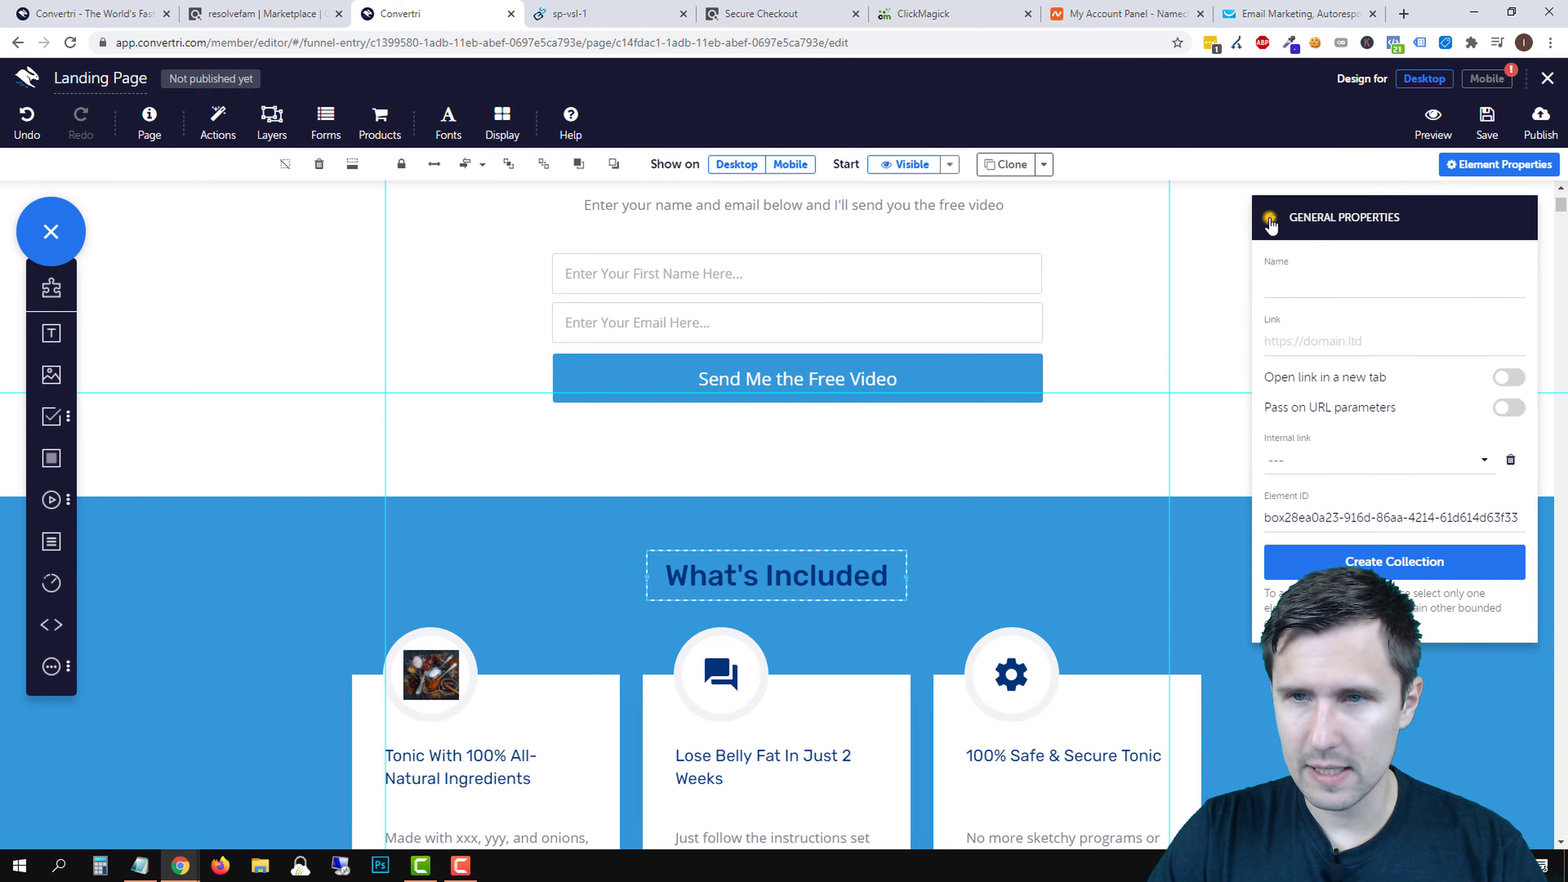
left_click(1269, 218)
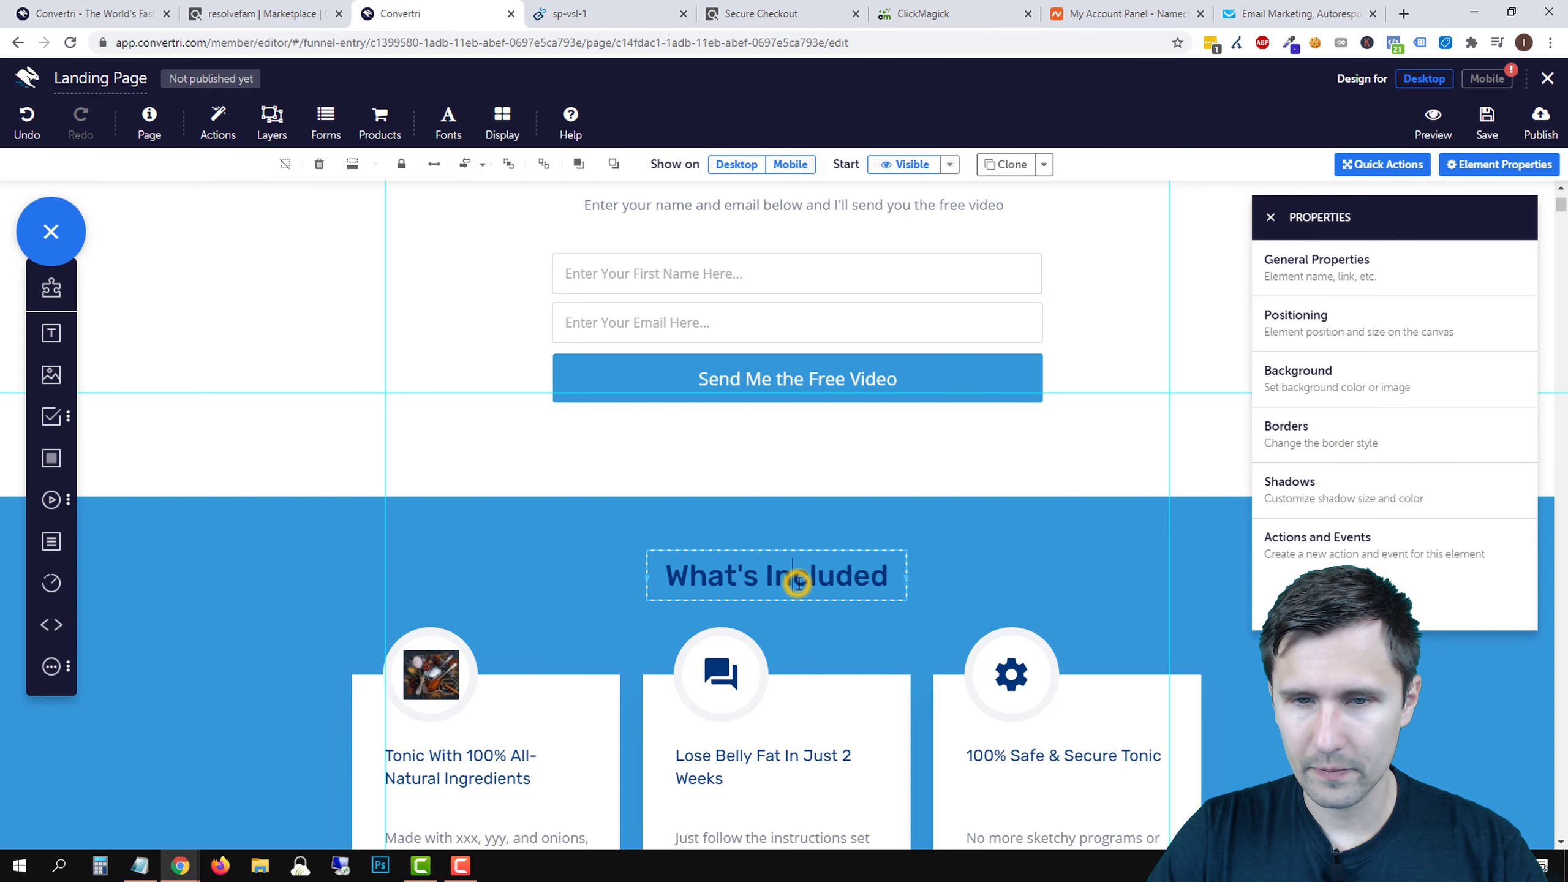
double_click(798, 583)
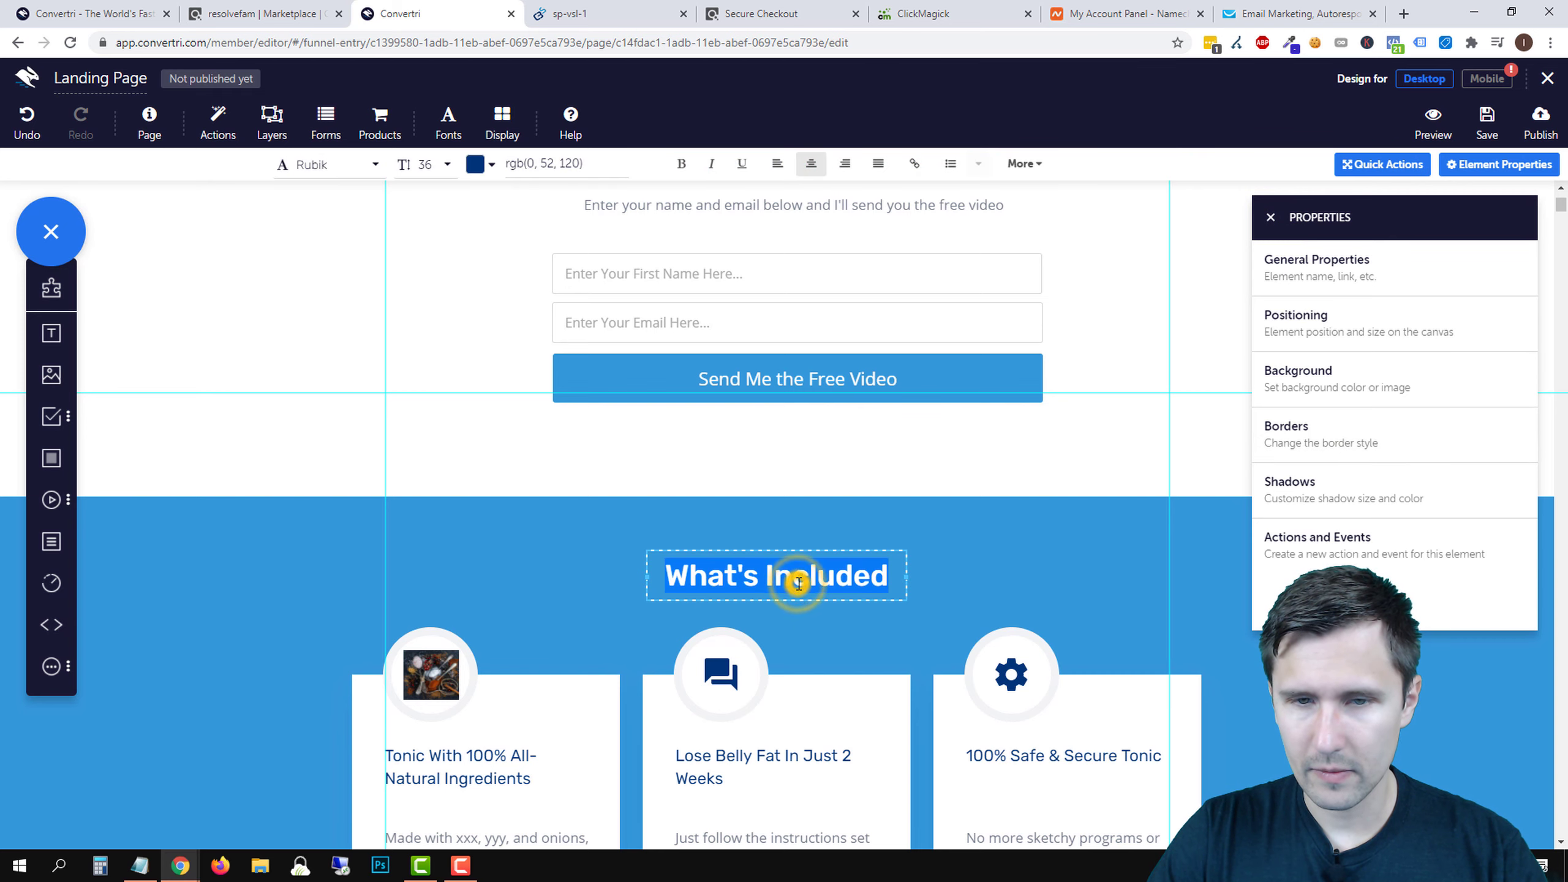
left_click(475, 164)
left_click_drag(1350, 253, 1206, 149)
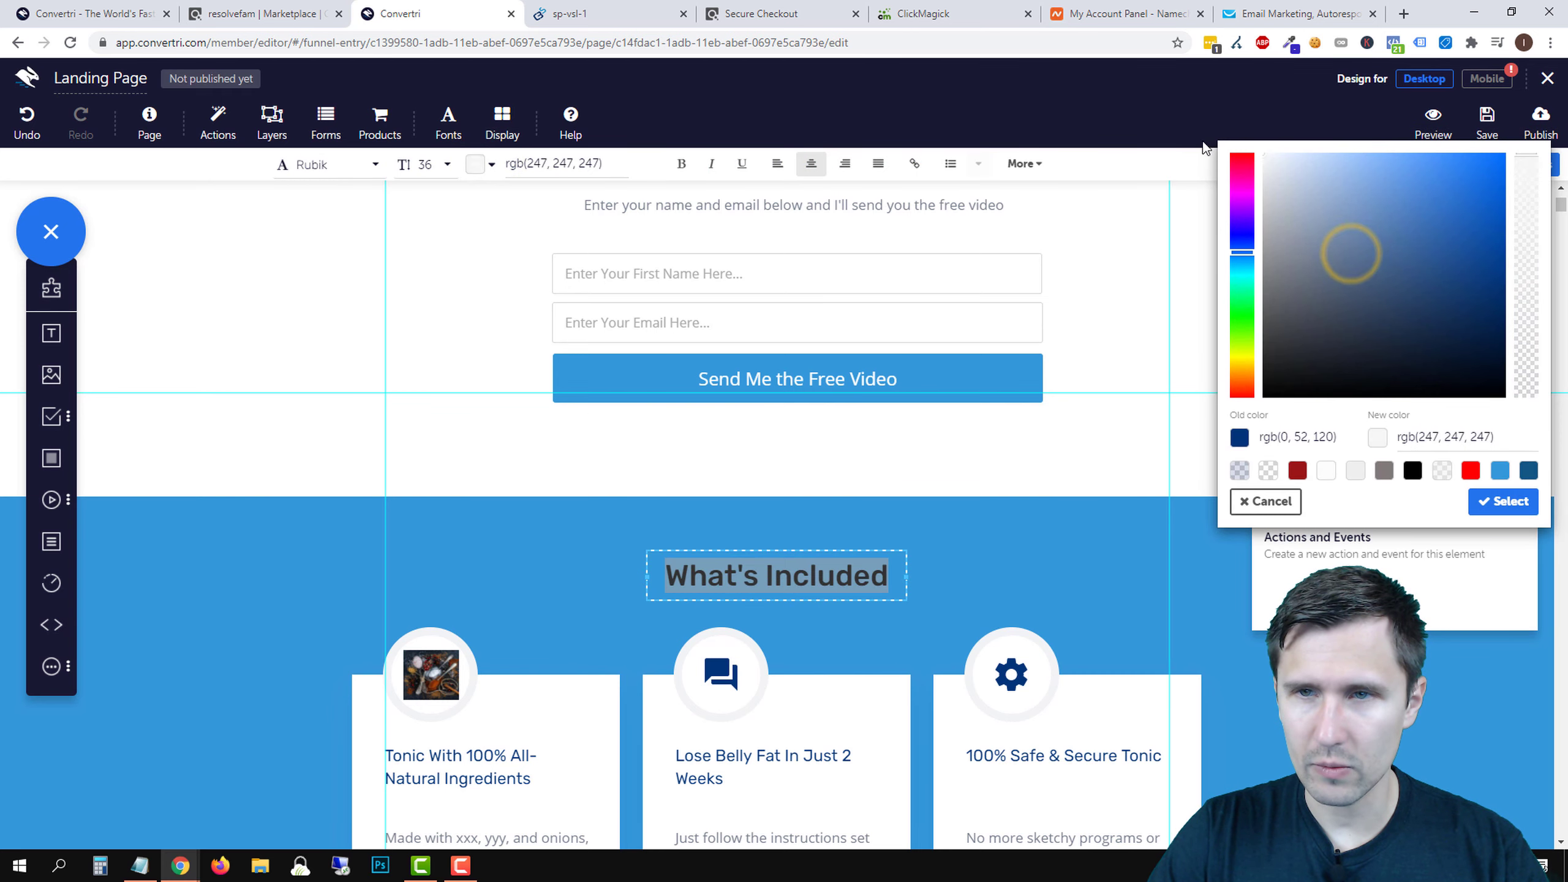
left_click(1206, 148)
left_click(885, 455)
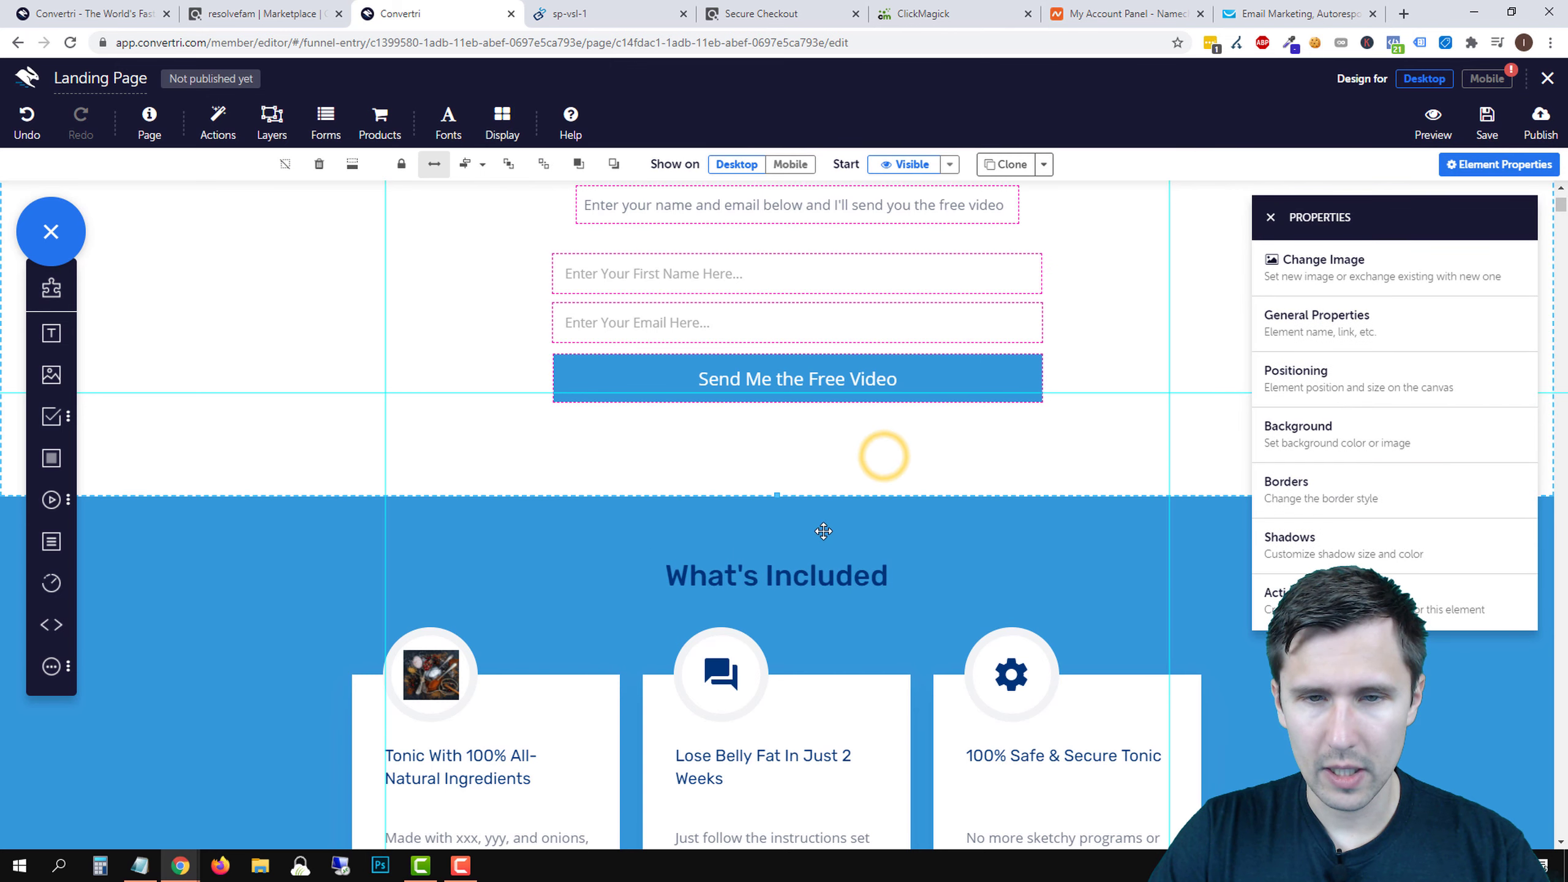
left_click(793, 571)
mouse_move(799, 573)
left_mouse_down()
mouse_move(592, 350)
mouse_move(808, 557)
mouse_move(802, 571)
mouse_move(830, 565)
mouse_move(812, 570)
left_mouse_up()
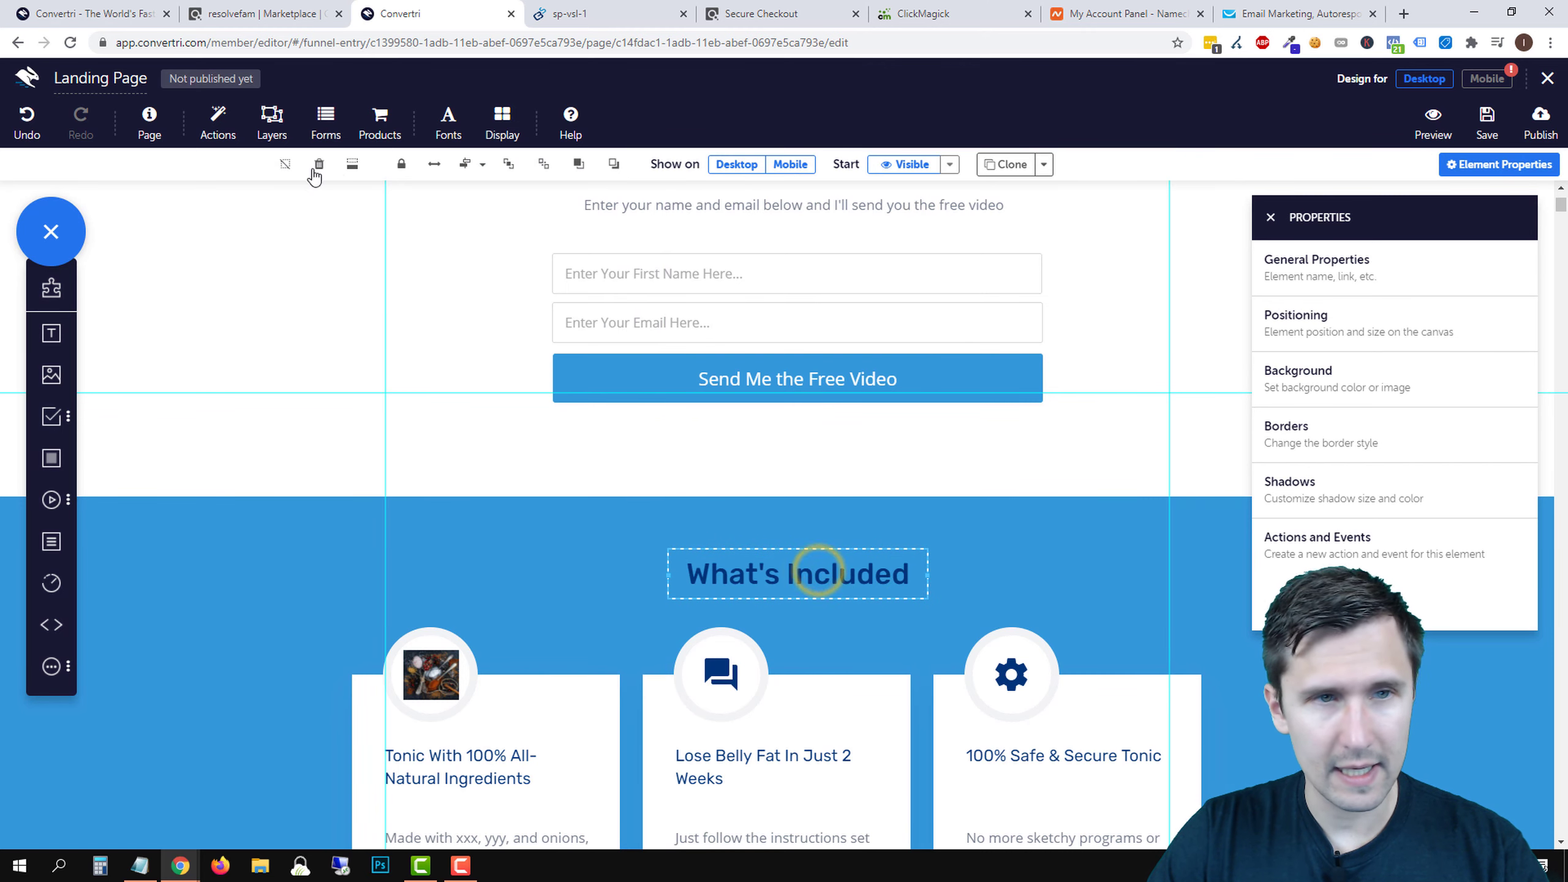
left_click(26, 118)
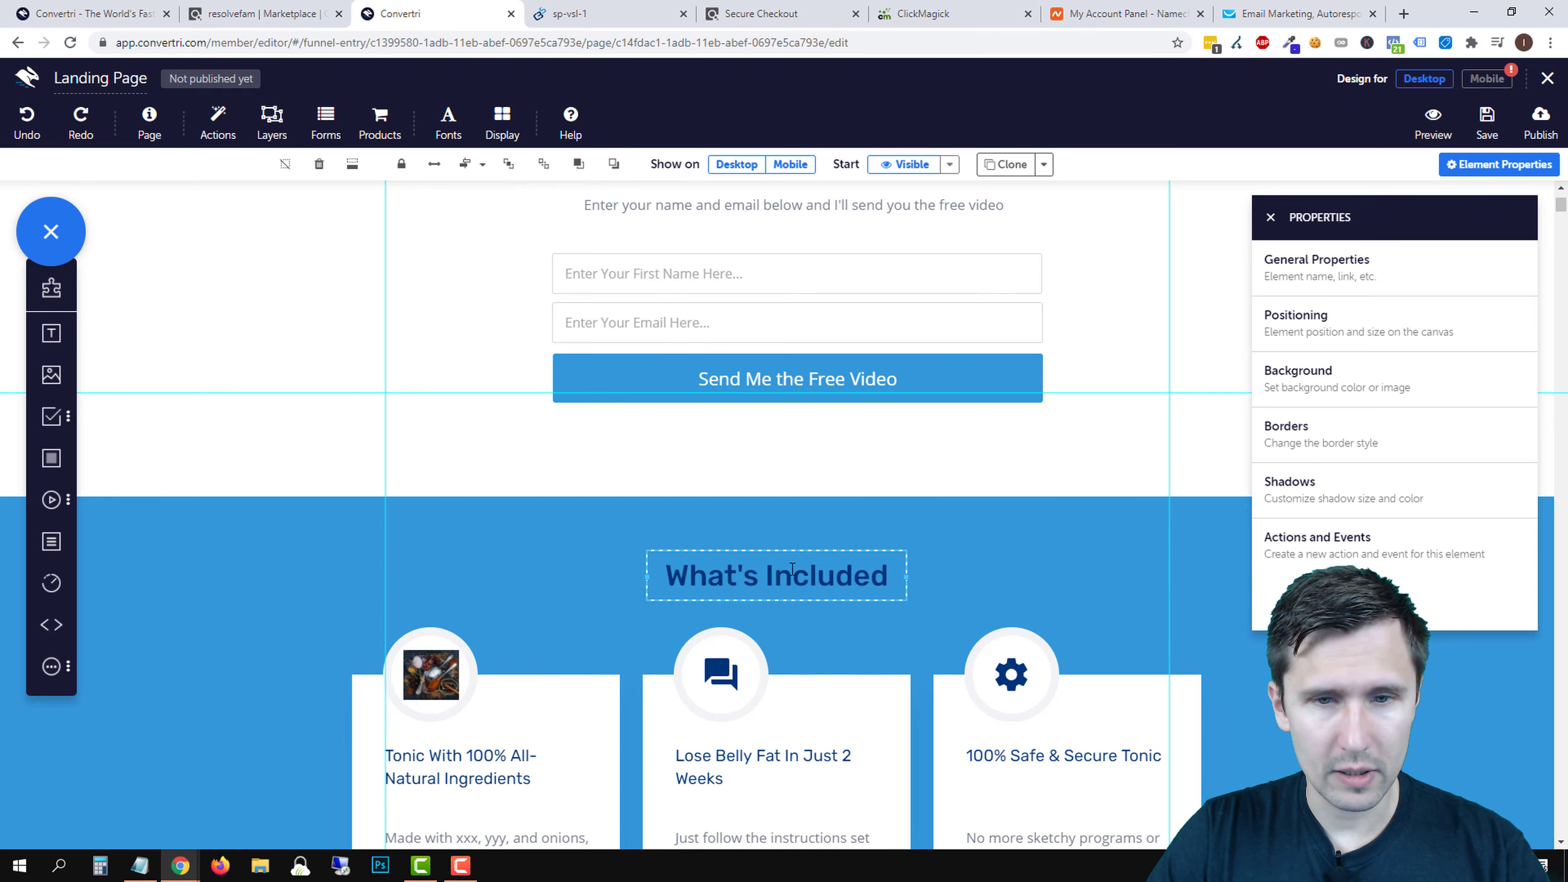
- Set the What's Included heading text colour to pure white, rgb(255,255,255)
triple_click(791, 579)
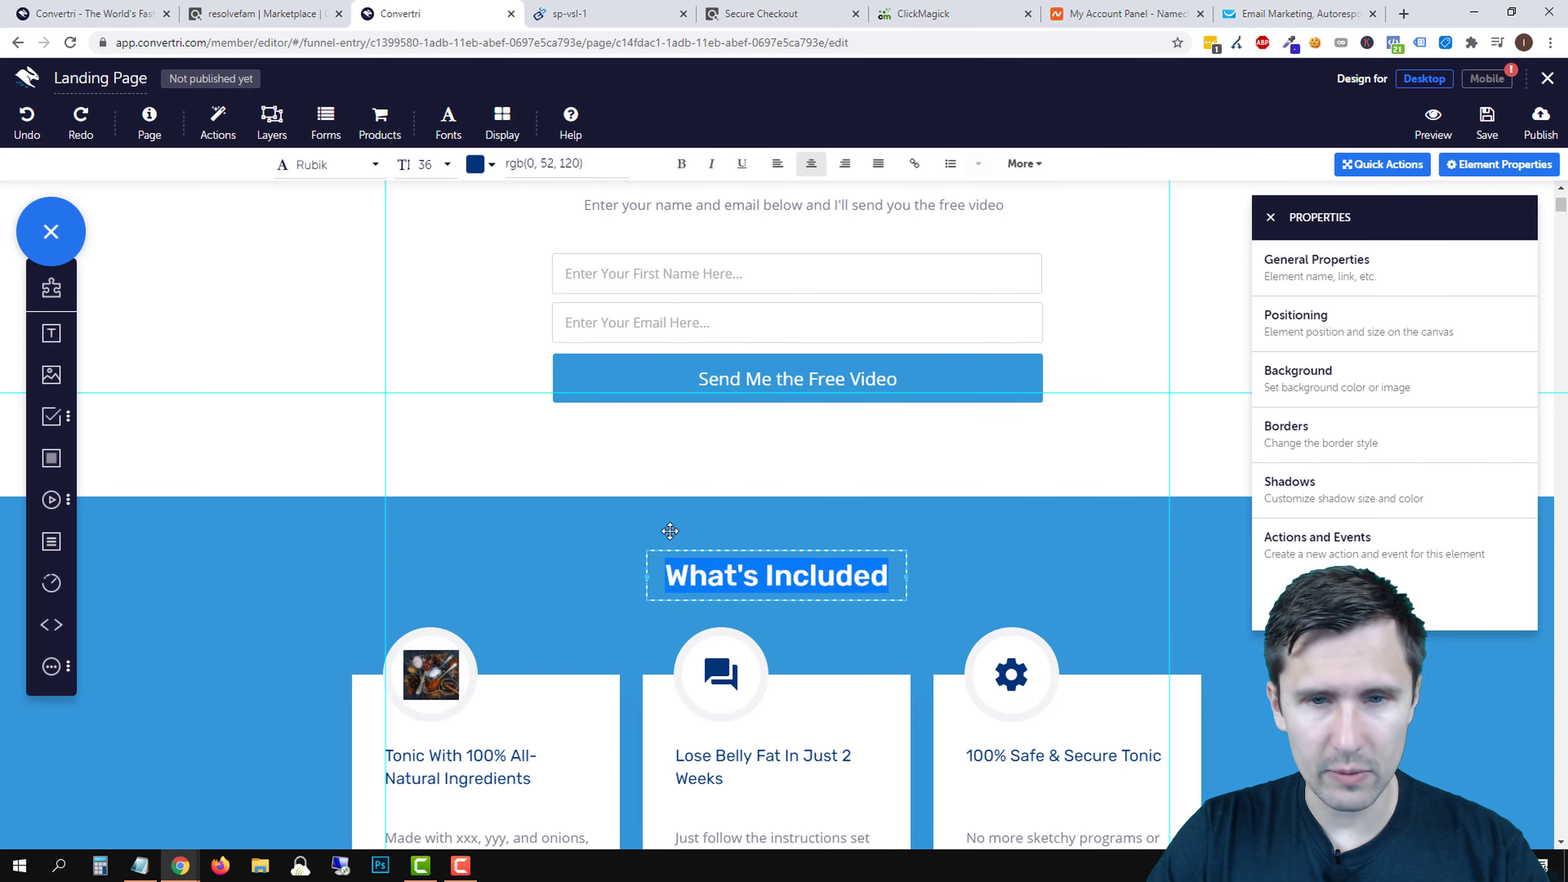
left_click(475, 163)
left_click(1378, 244)
left_click_drag(1329, 209, 1236, 150)
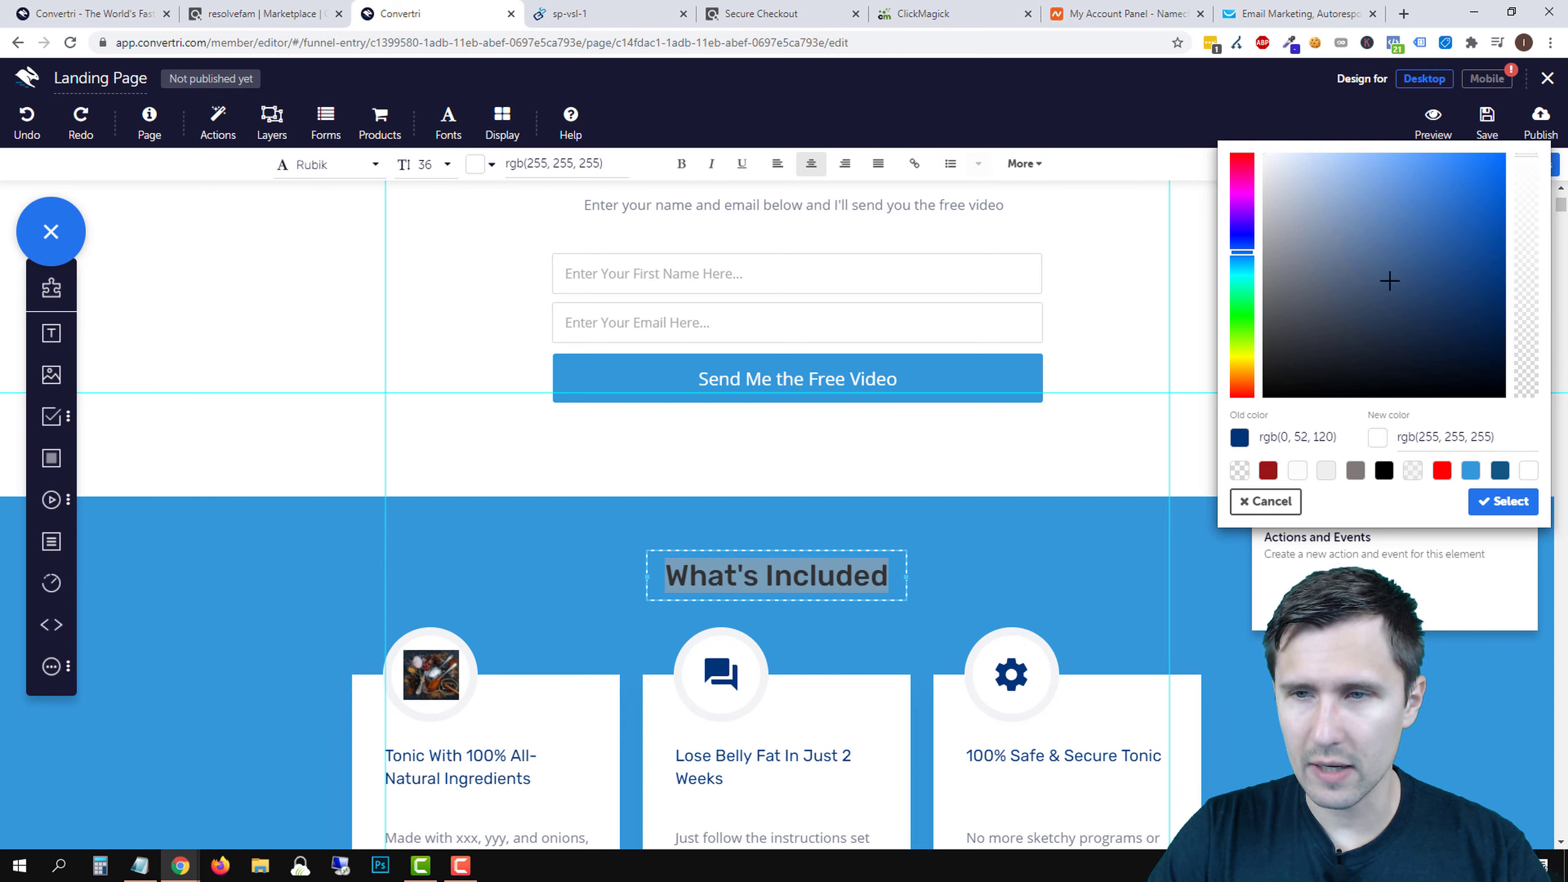
left_click(1504, 501)
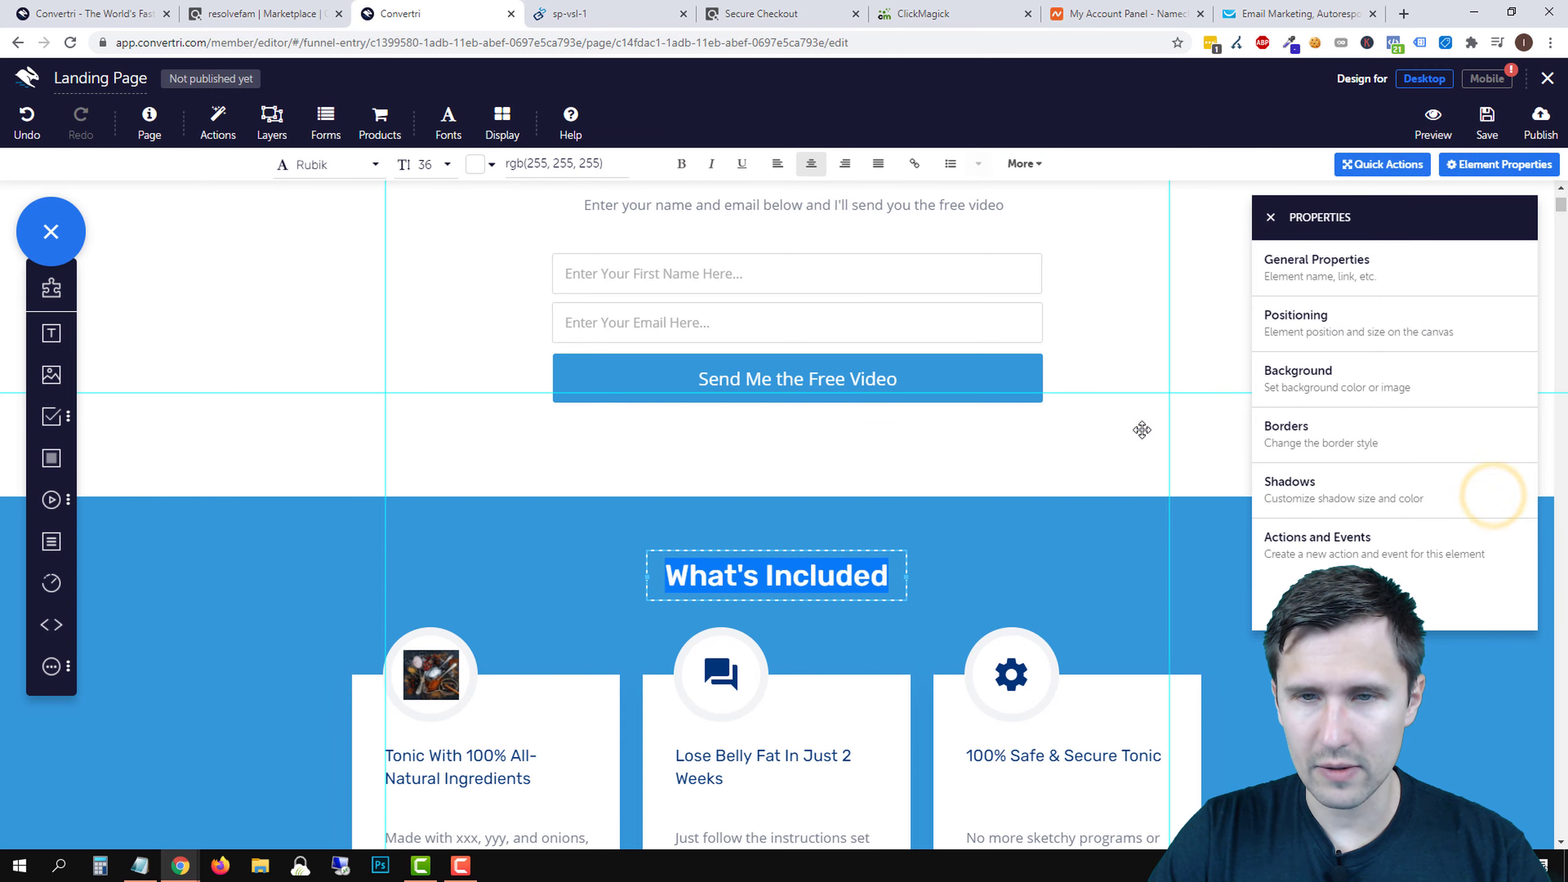
left_click(1141, 429)
left_click(1272, 216)
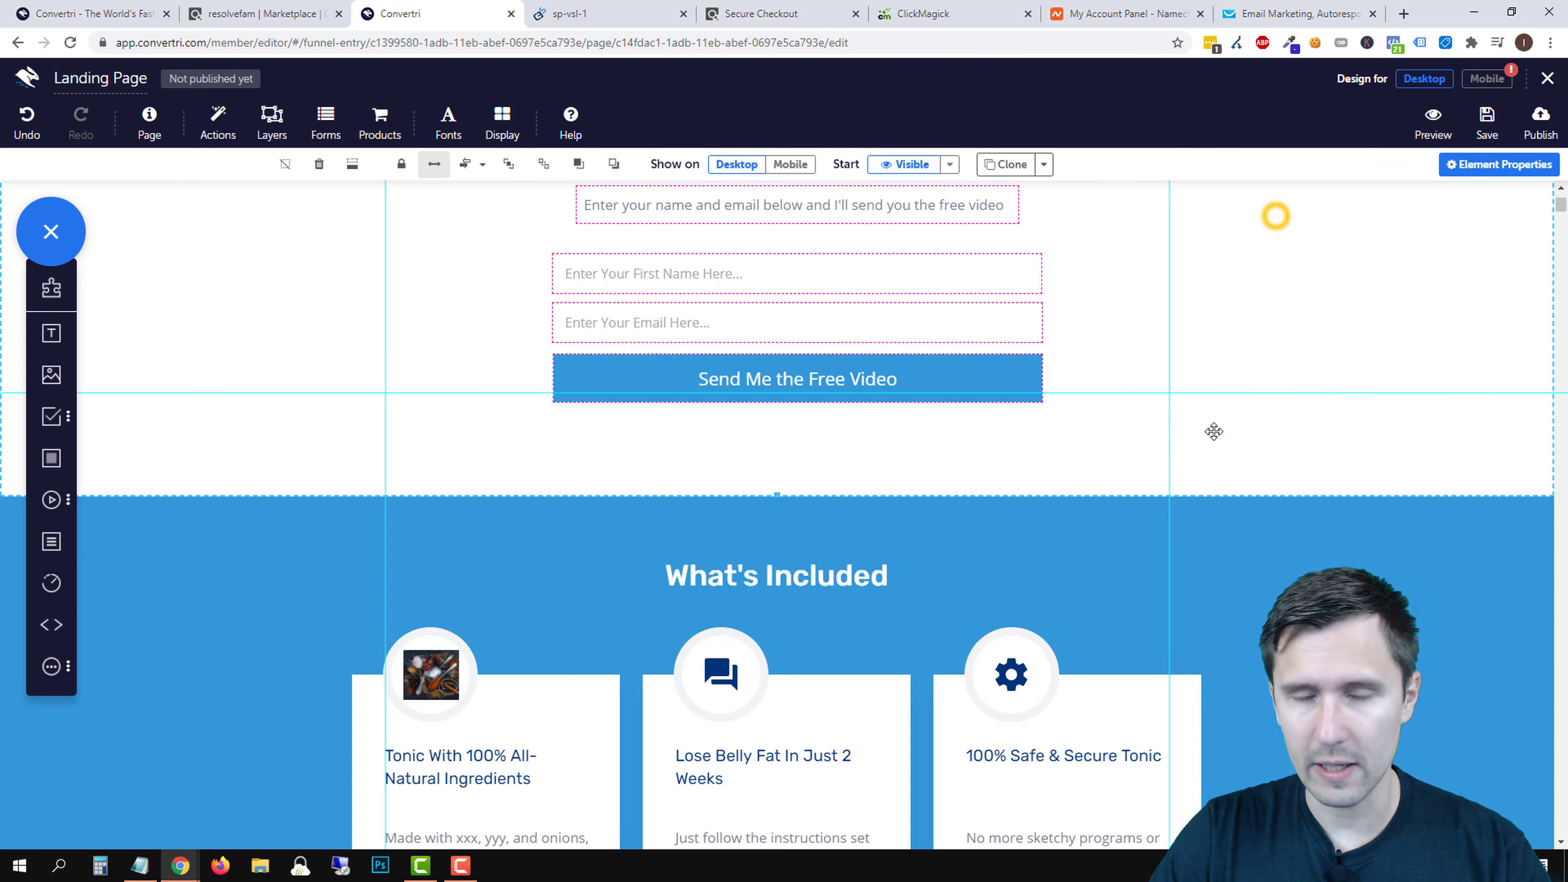
scroll(1331, 466, "down", 1)
- Delete the company logo strip section
scroll(1332, 466, "down", 5)
scroll(1331, 465, "up", 9)
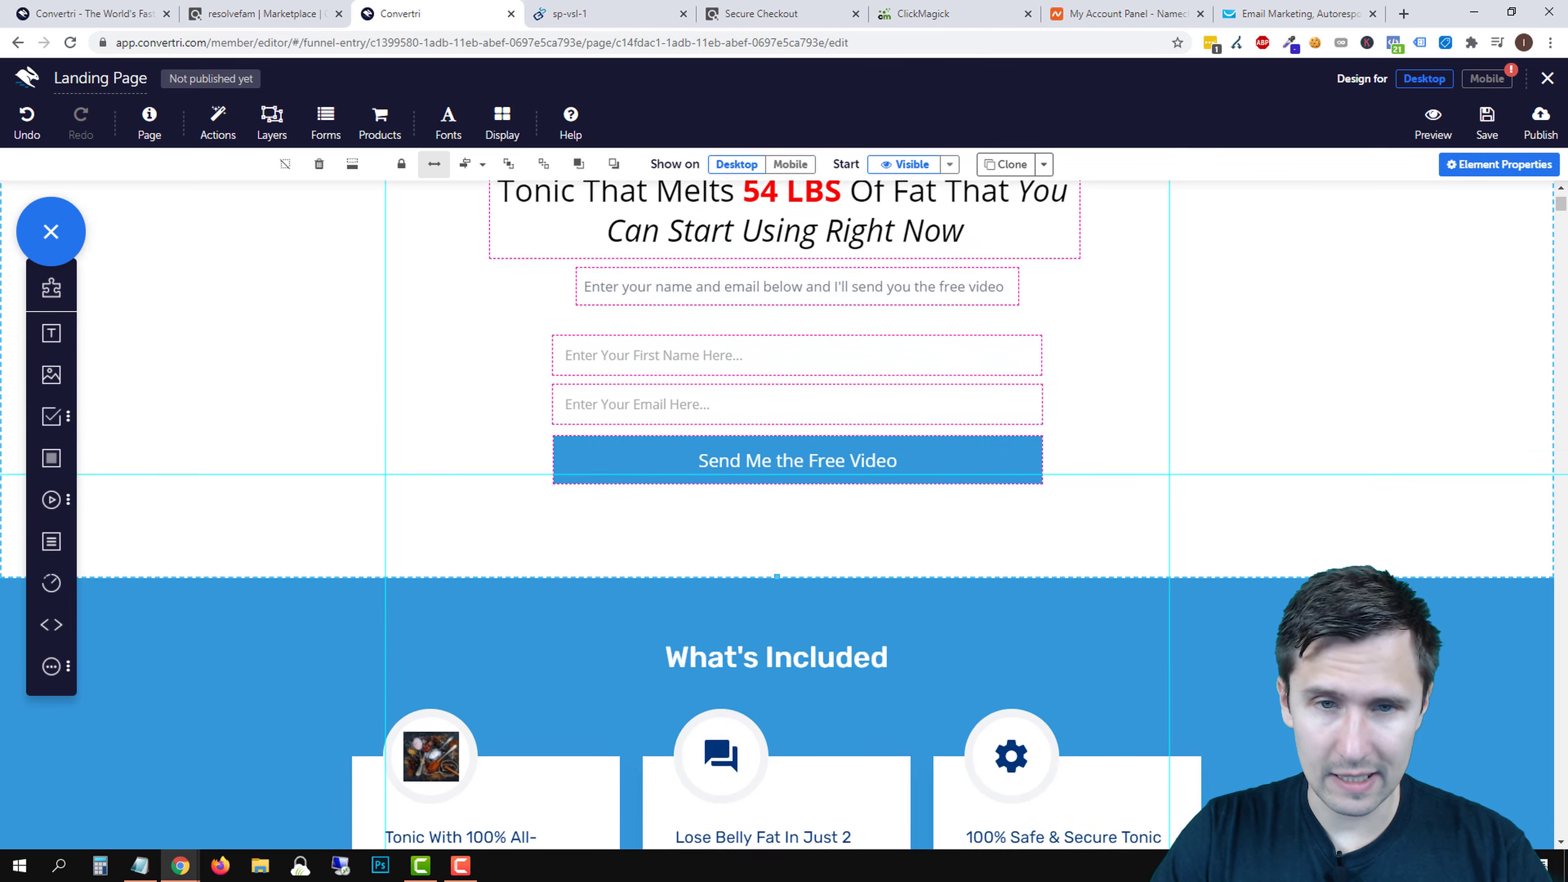
scroll(1292, 590, "down", 10)
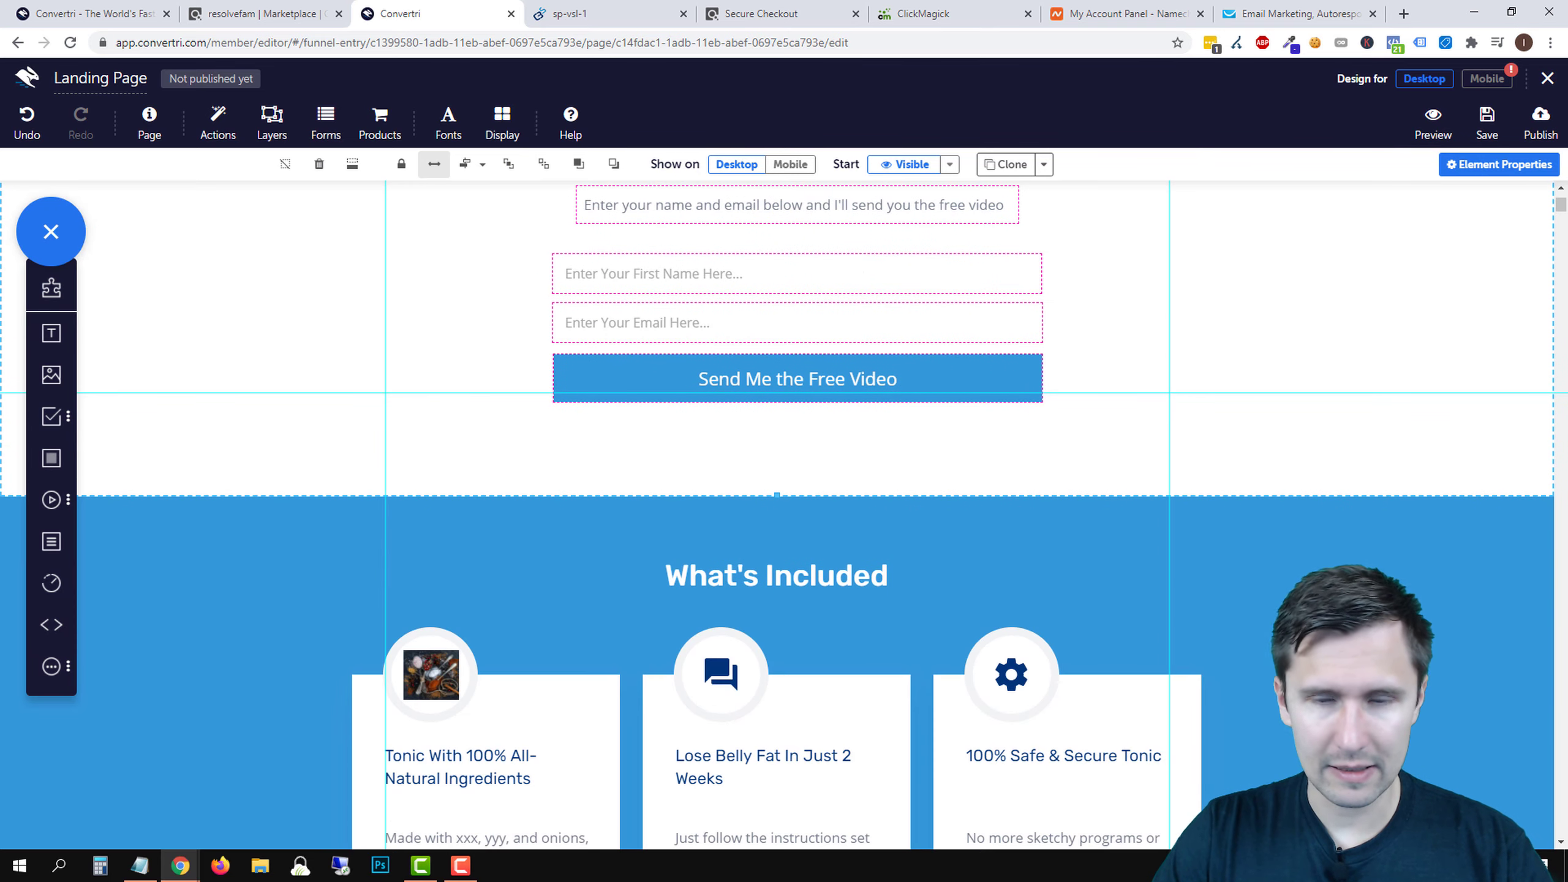
scroll(781, 568, "down", 4)
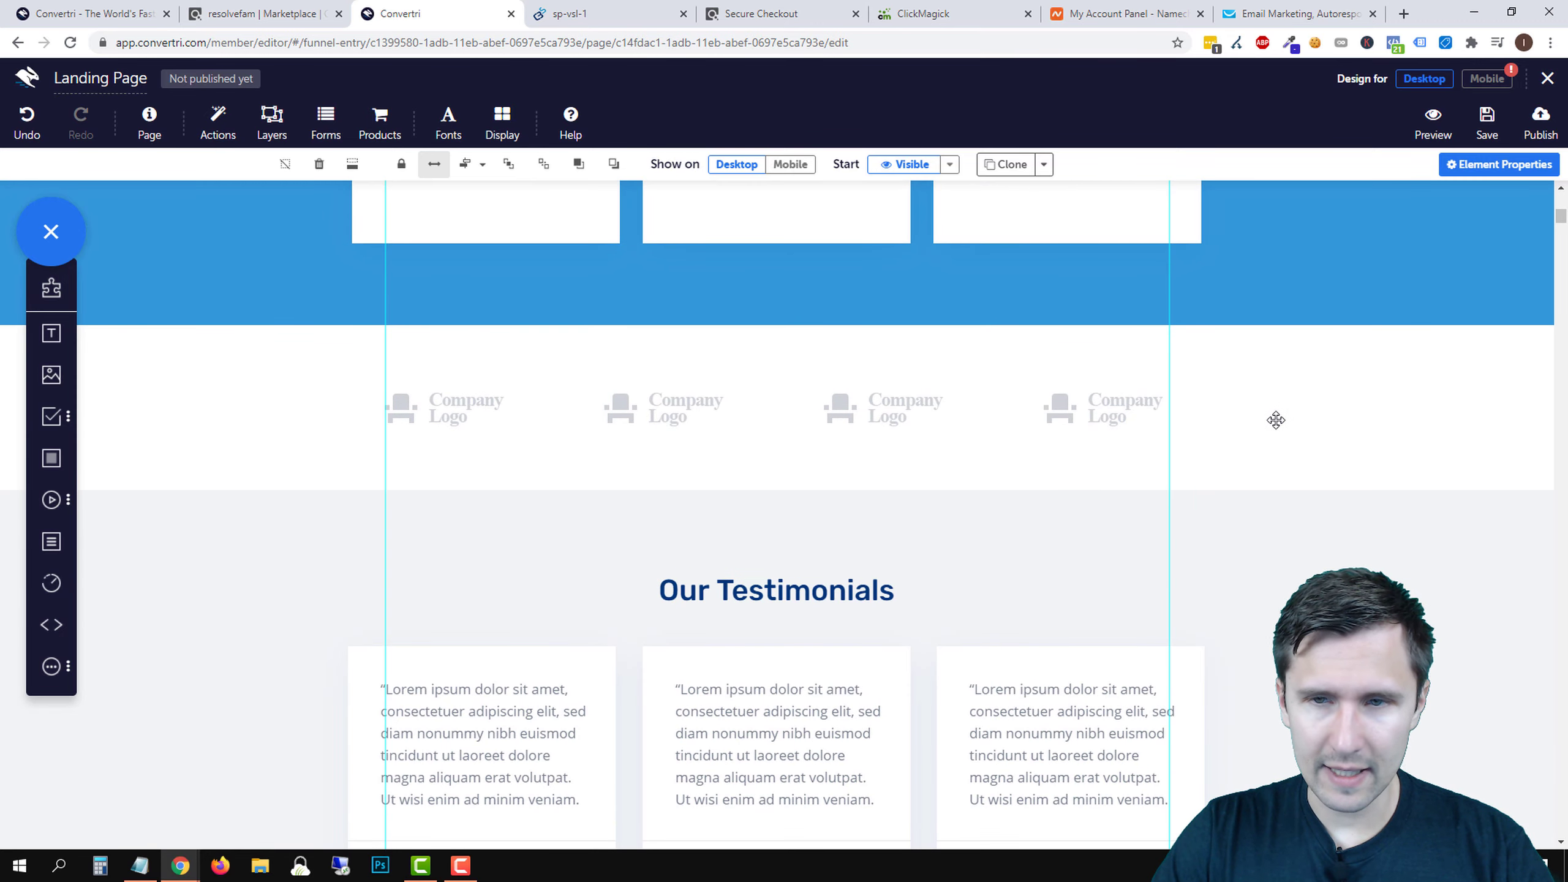
left_click(1055, 367)
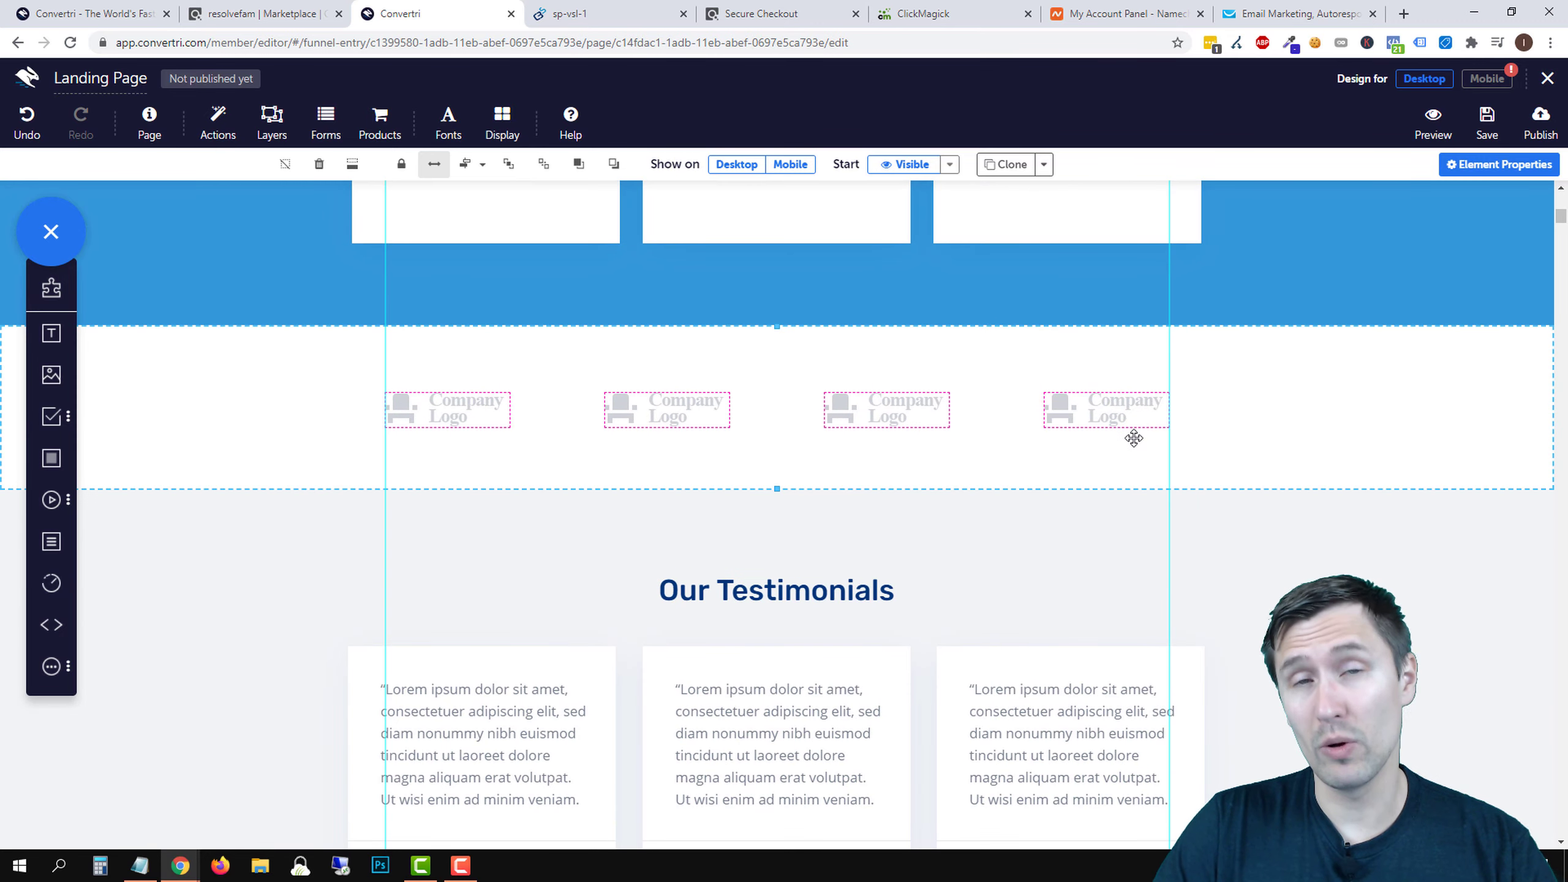
left_click(319, 164)
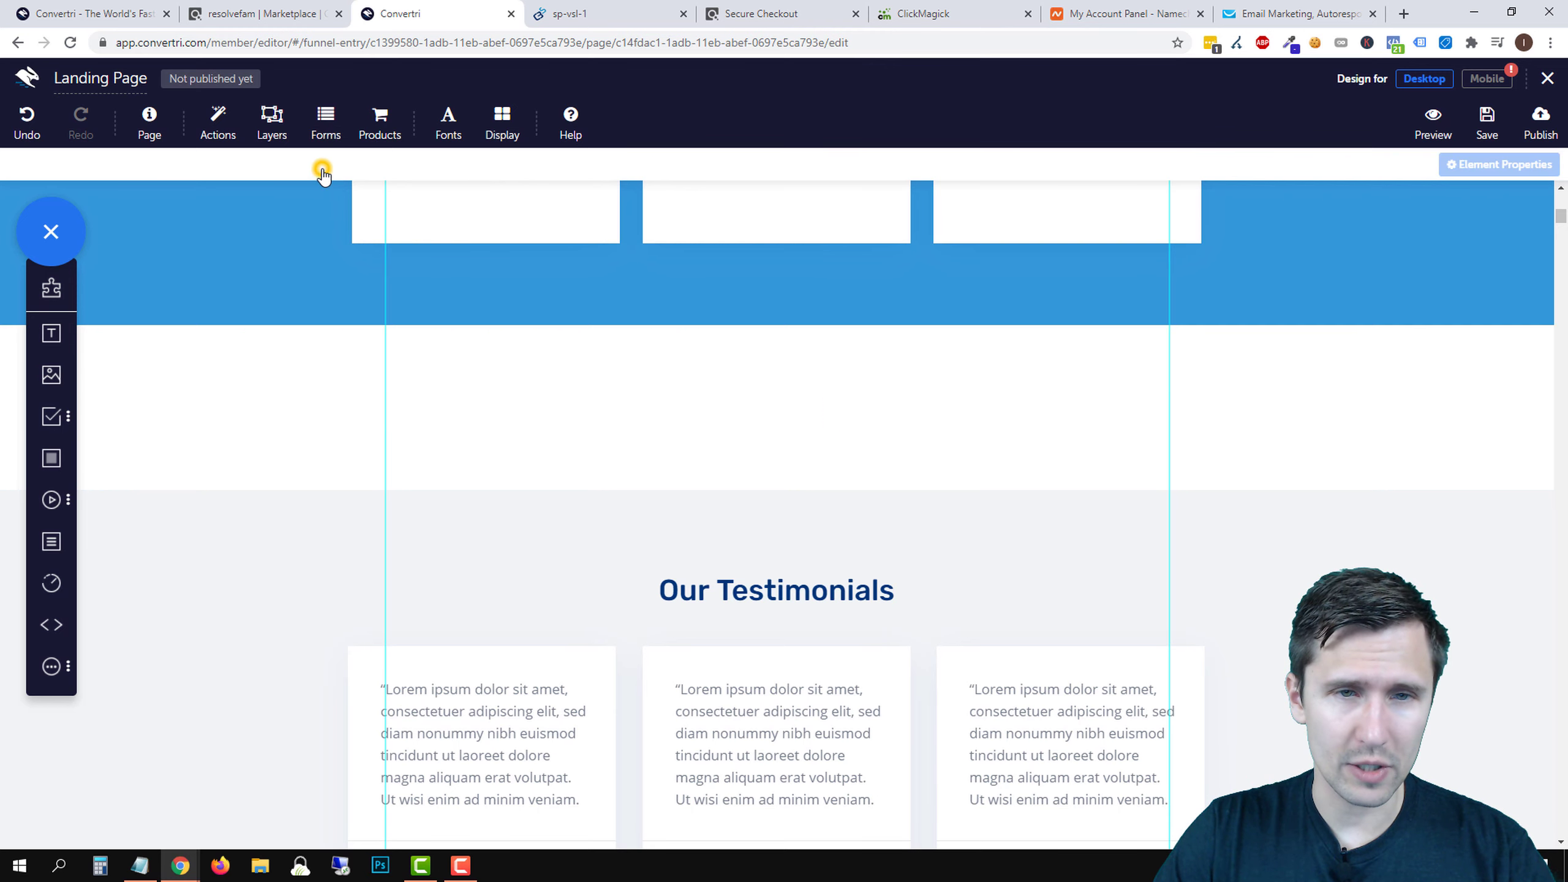
- Remove the empty space above the Our Testimonials section
left_click(660, 526)
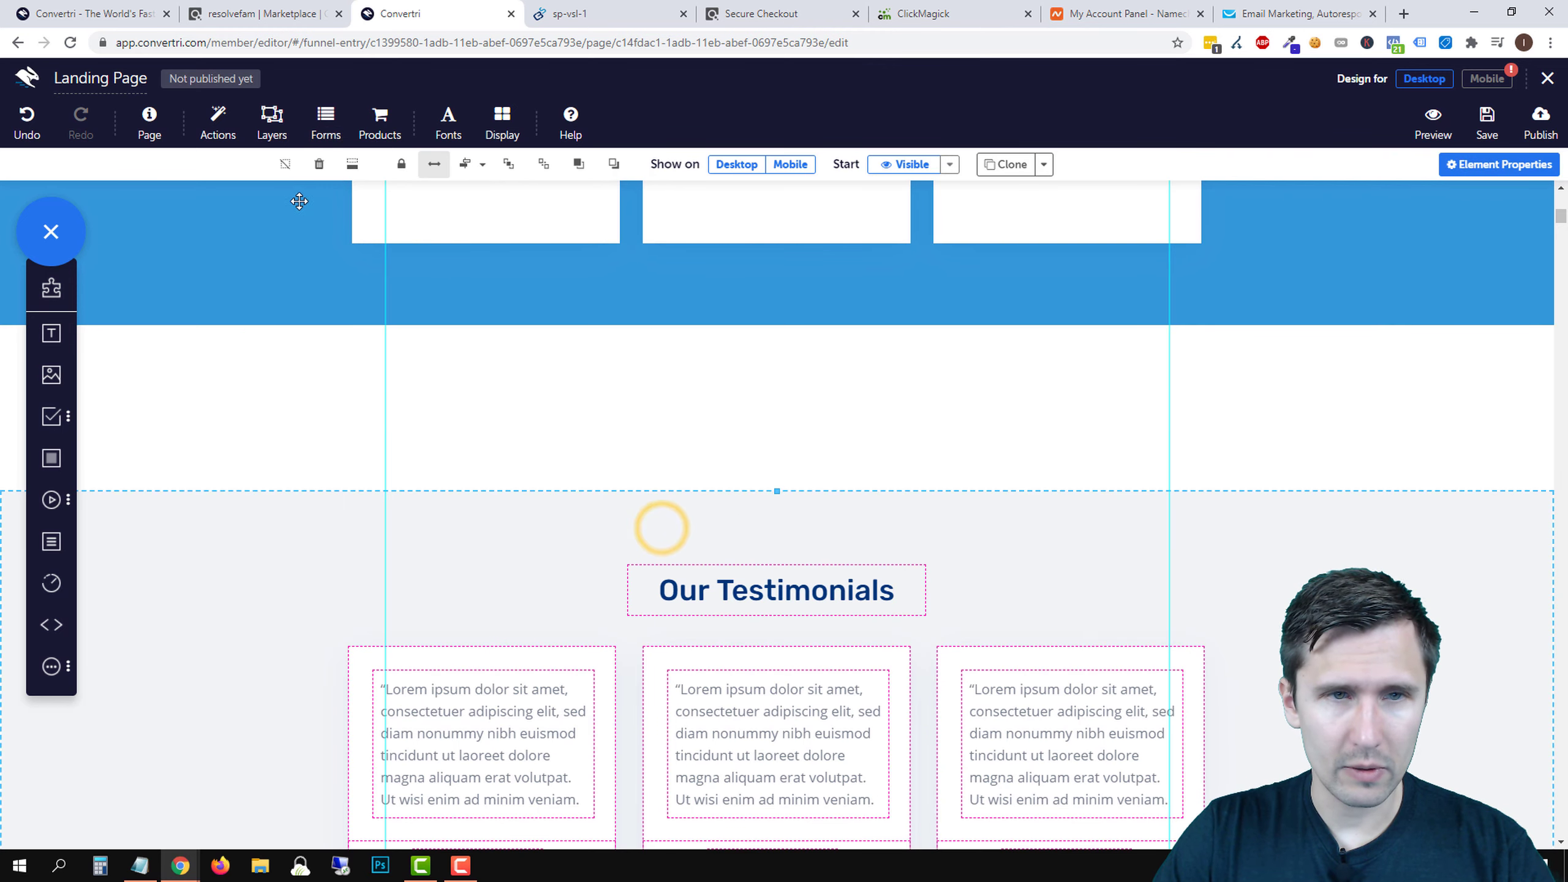
left_click(351, 163)
scroll(1026, 461, "down", 5)
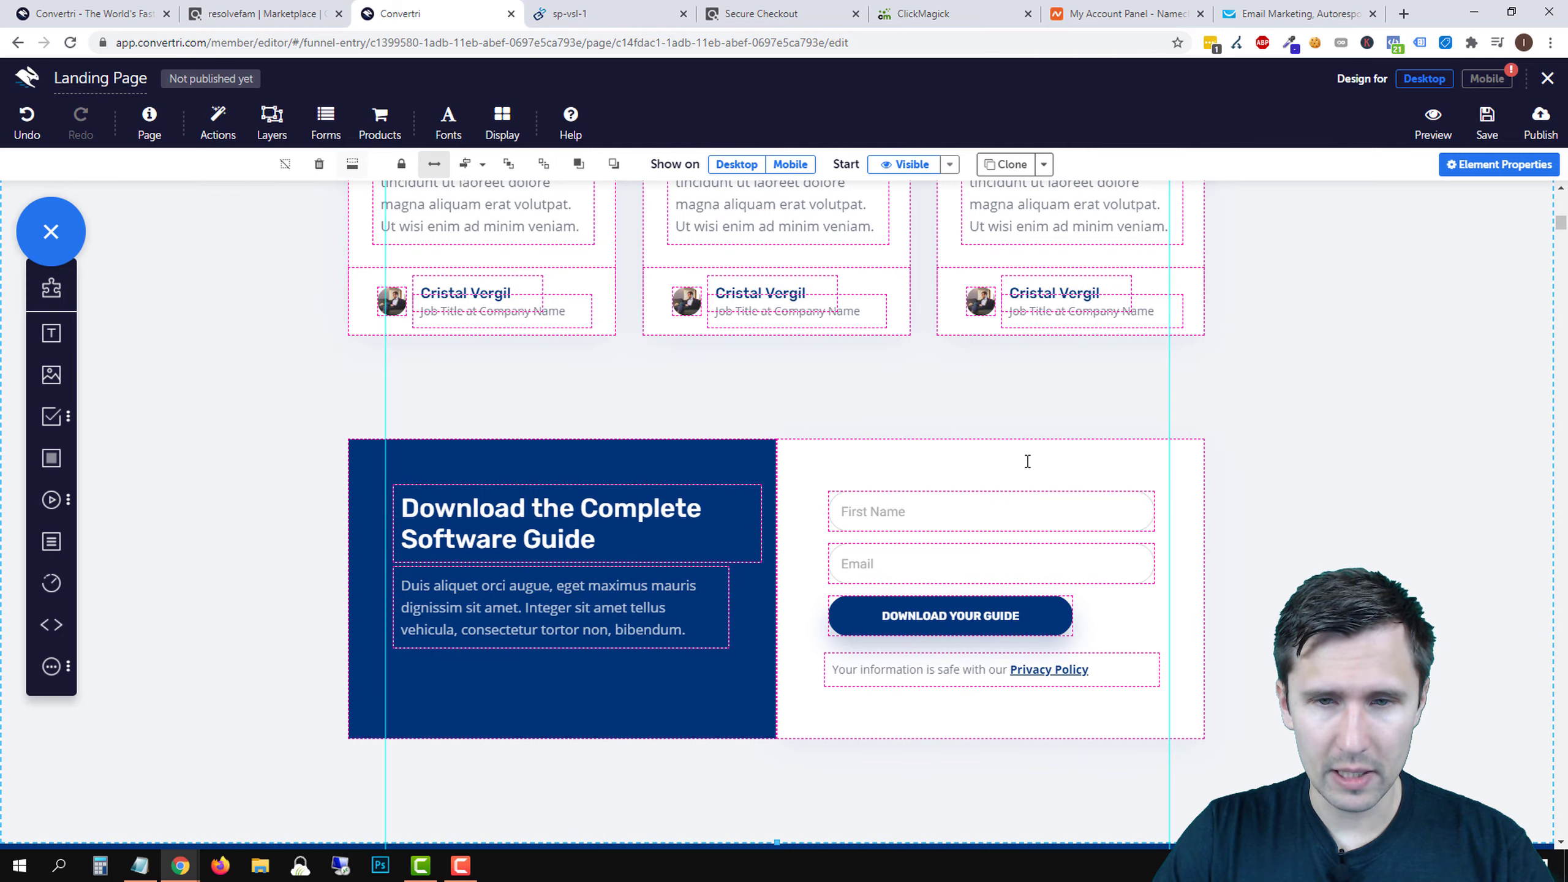
scroll(1027, 461, "up", 4)
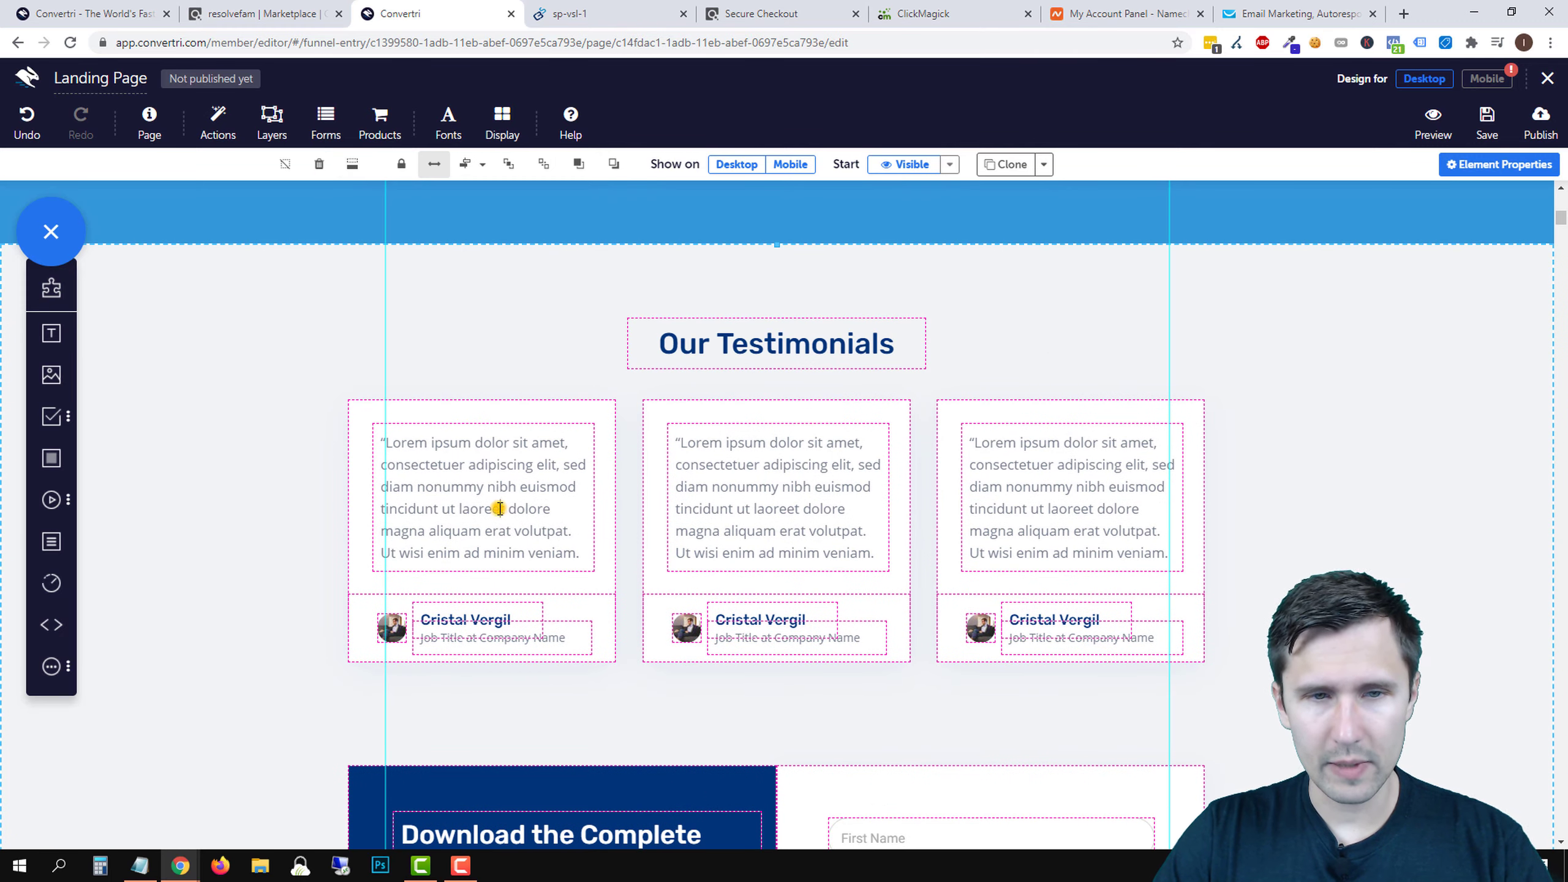
- Replace the first testimonial's placeholder with the Okinawa Flat Belly Tonic weight-loss quote
left_click(498, 509)
left_click(497, 508)
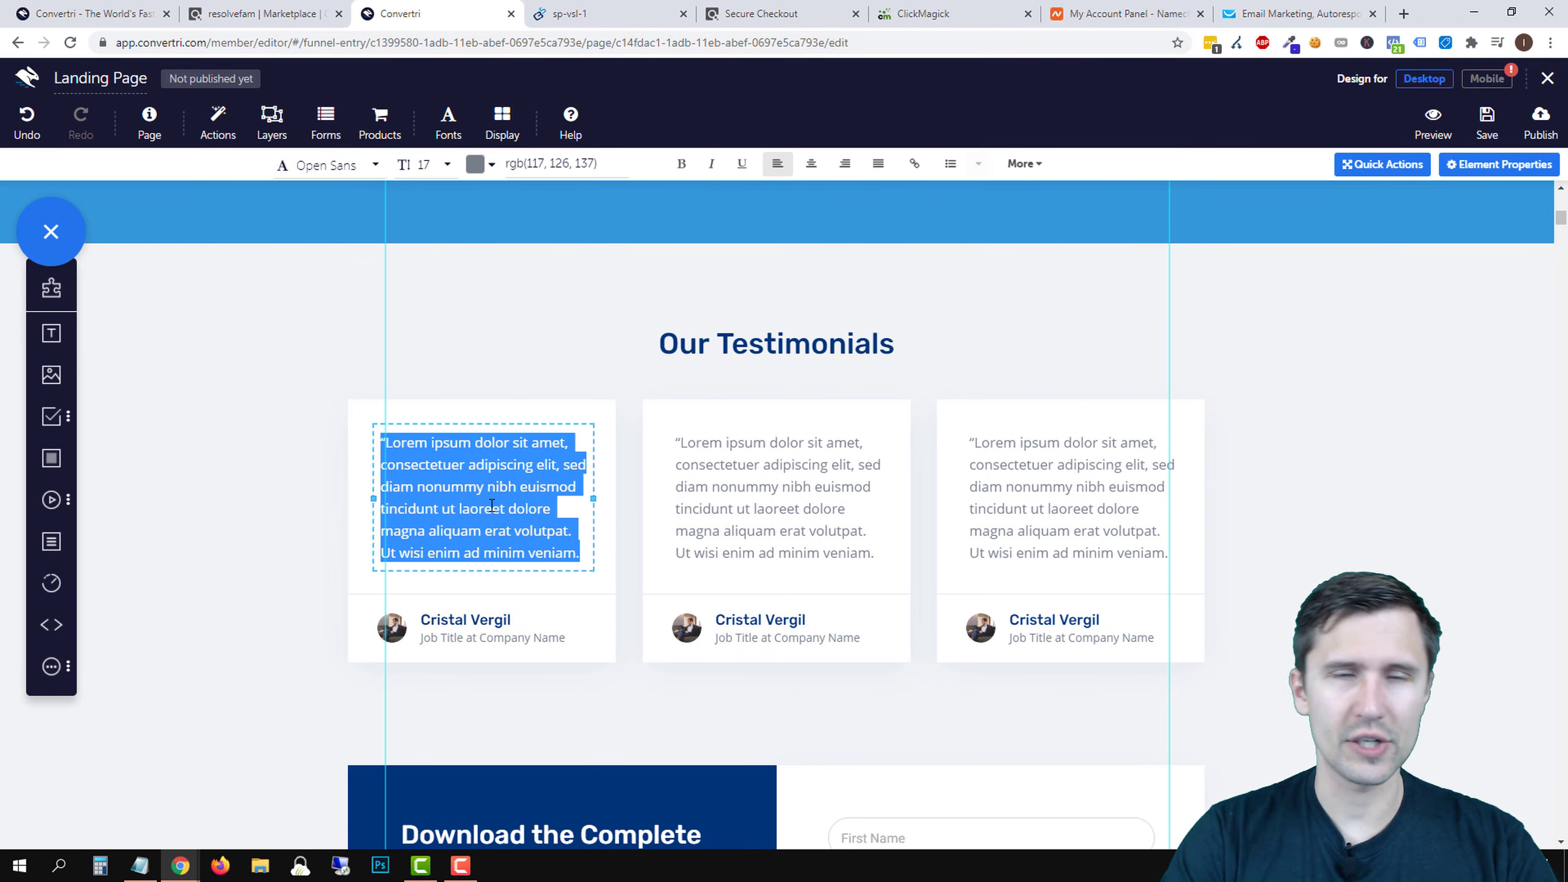
key("BackSpace")
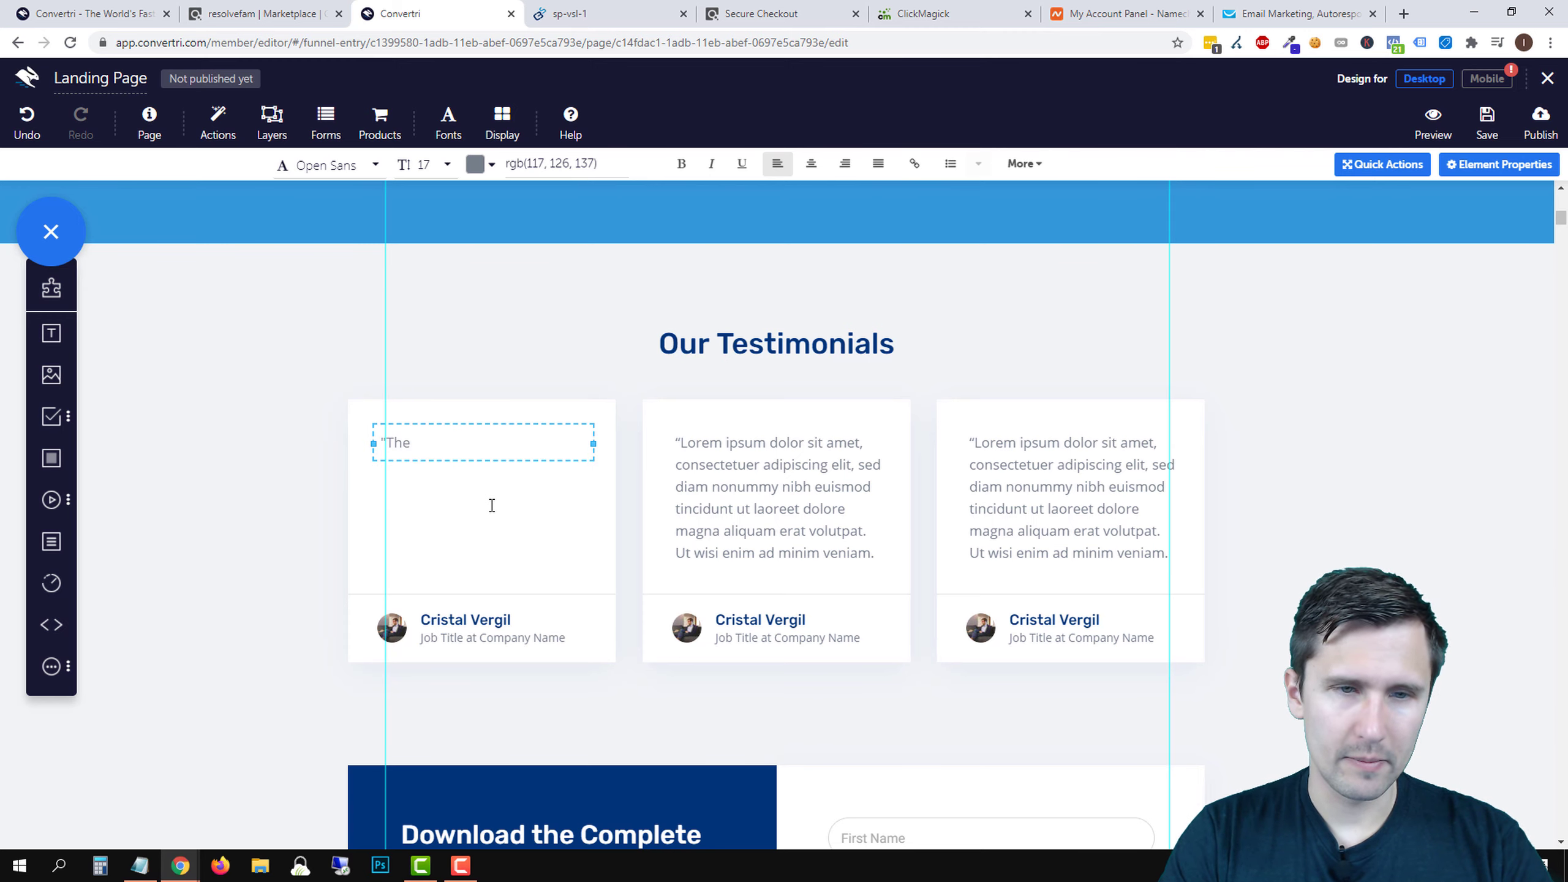
scroll(491, 506, "up", 10)
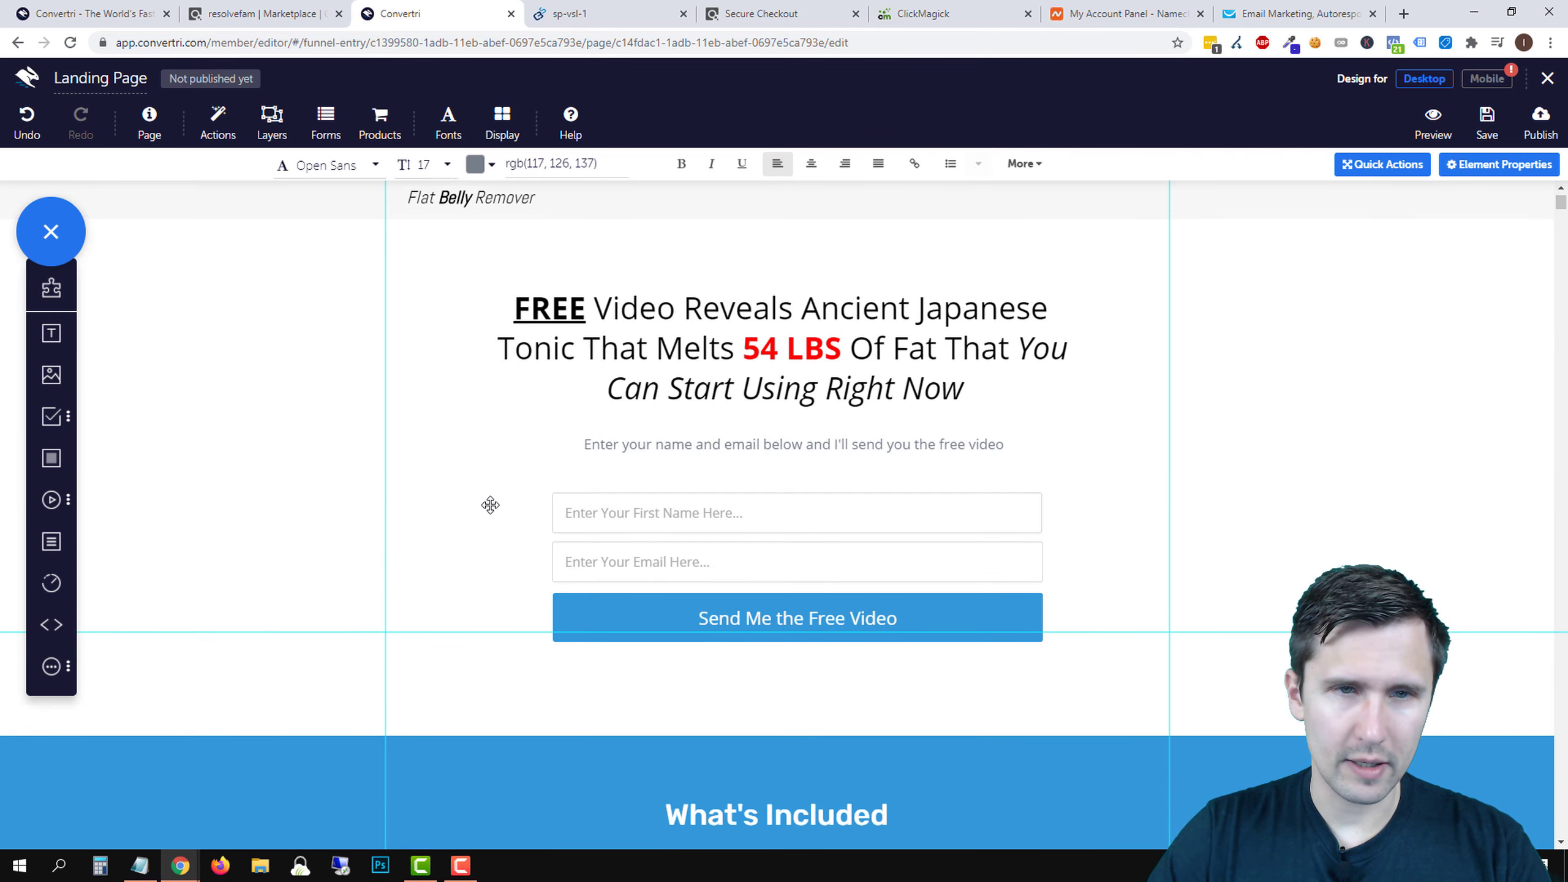
scroll(490, 506, "down", 10)
type("The F")
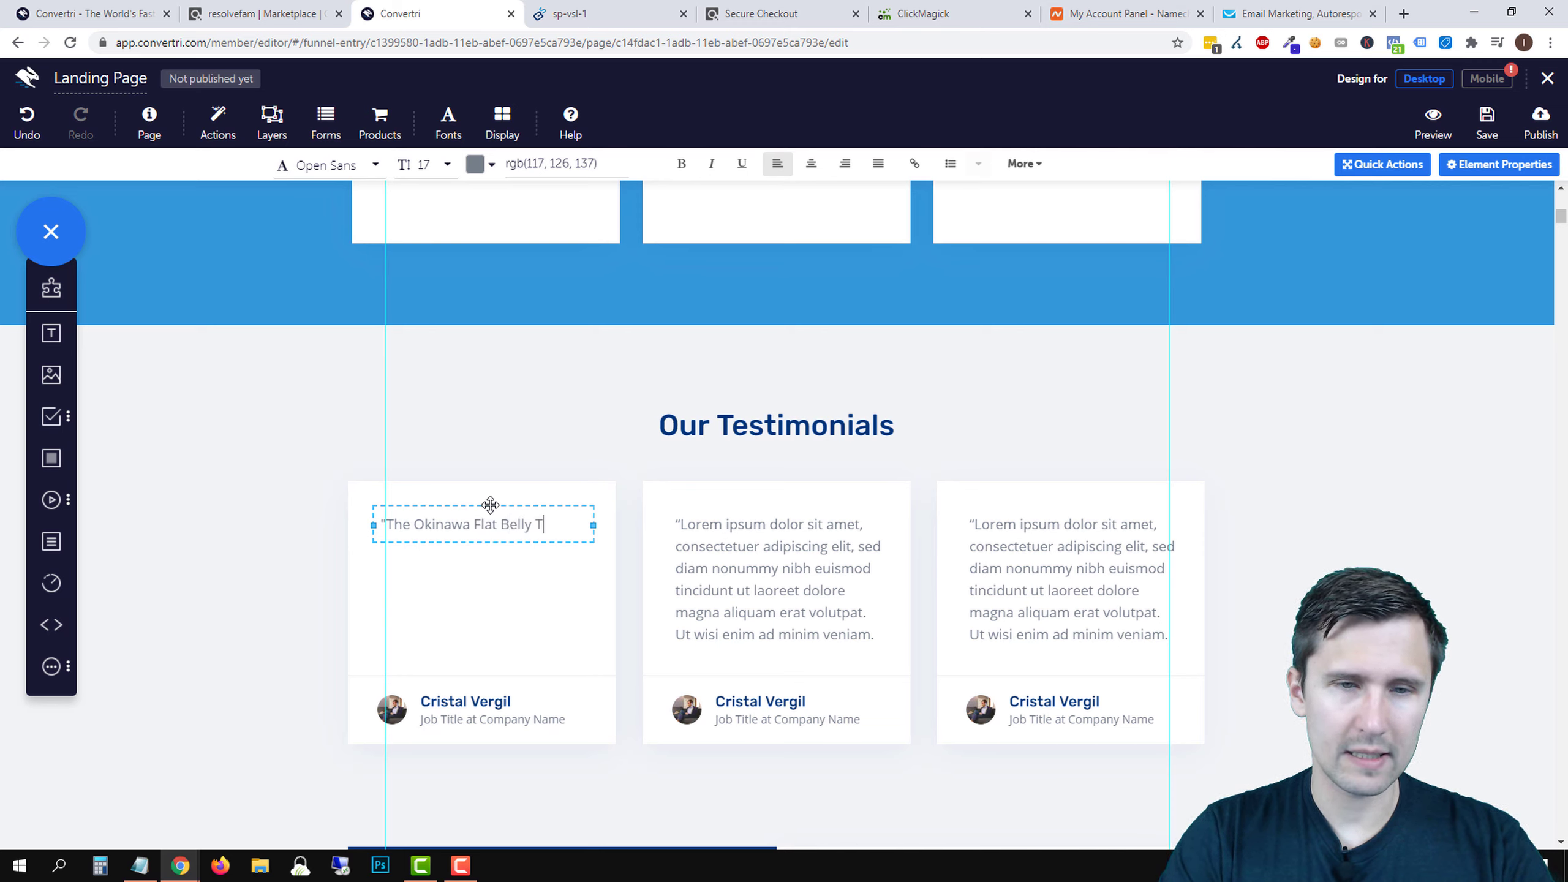
type("really helped")
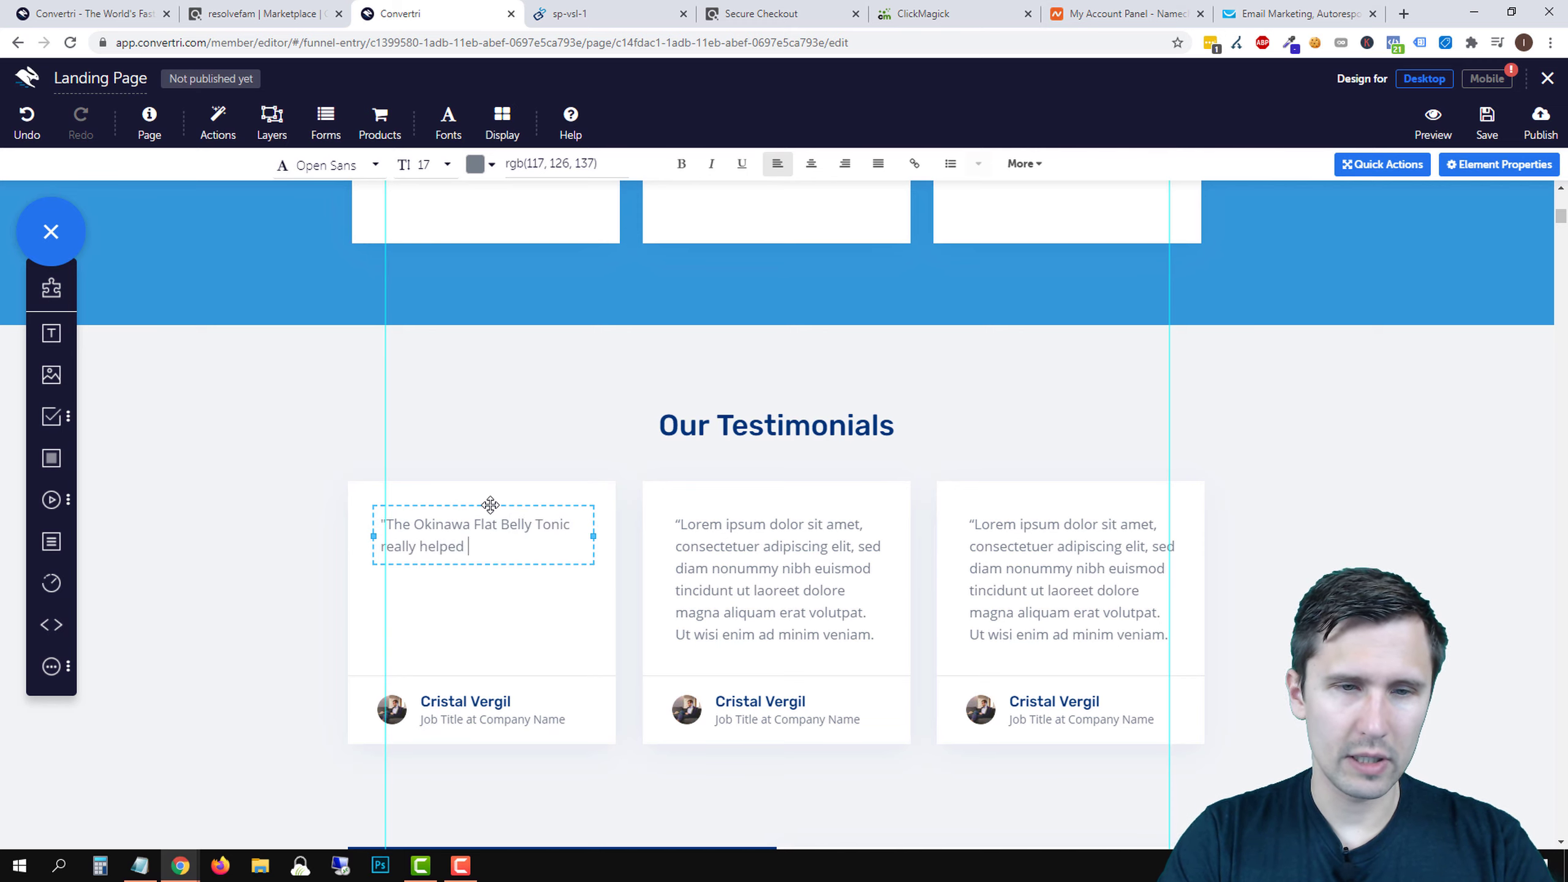
type(" me realize my mistakes and why I wasn't losing any weight. I f")
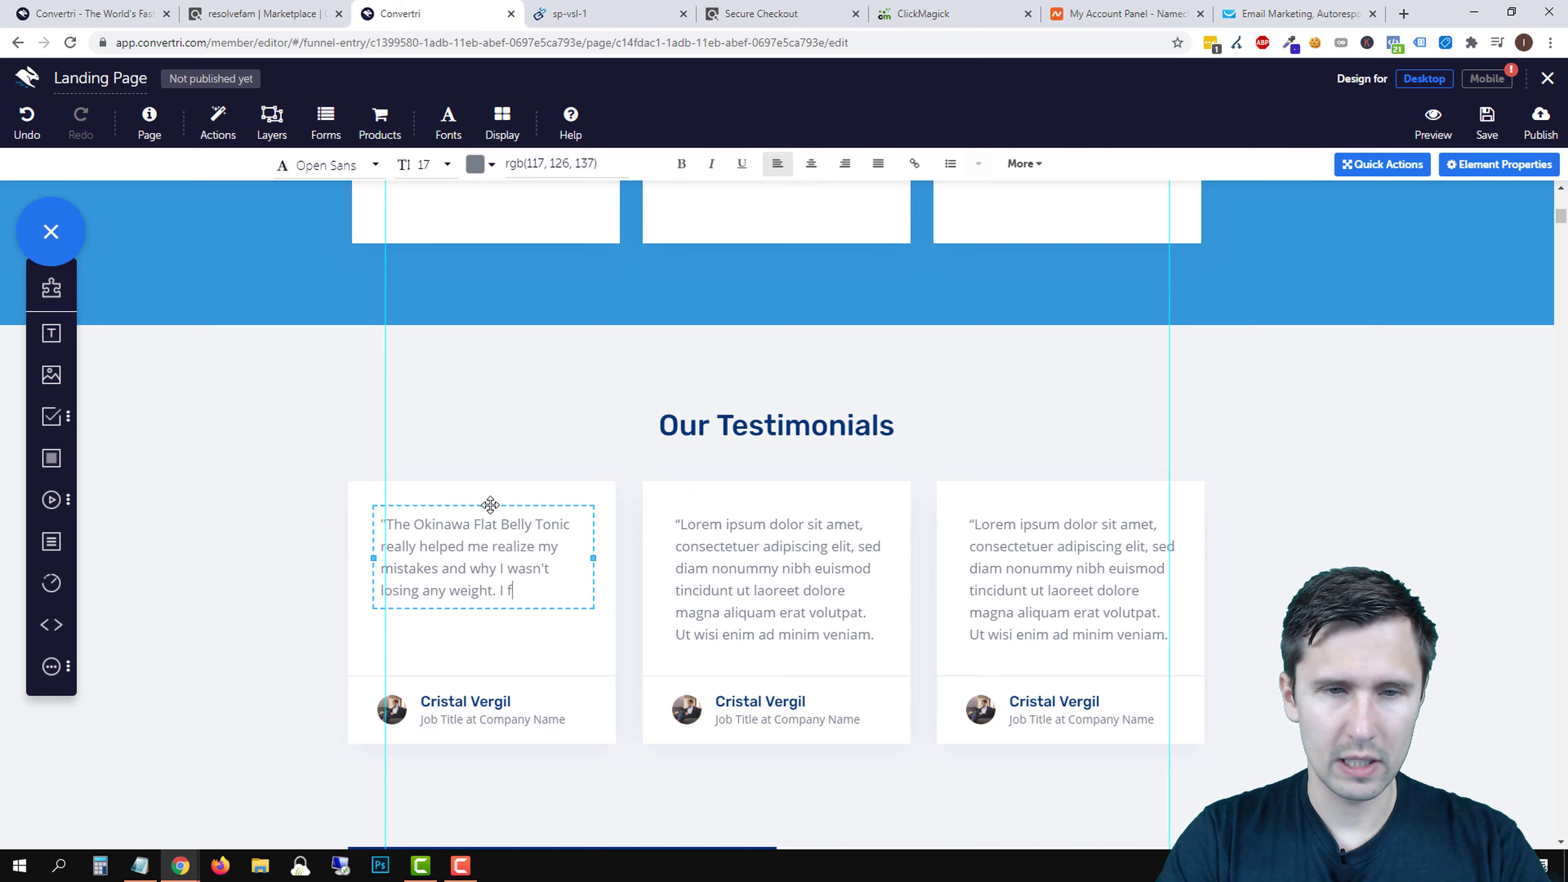
type("inally managed to lose 10 pounds in 2 weeks thanks to this program.")
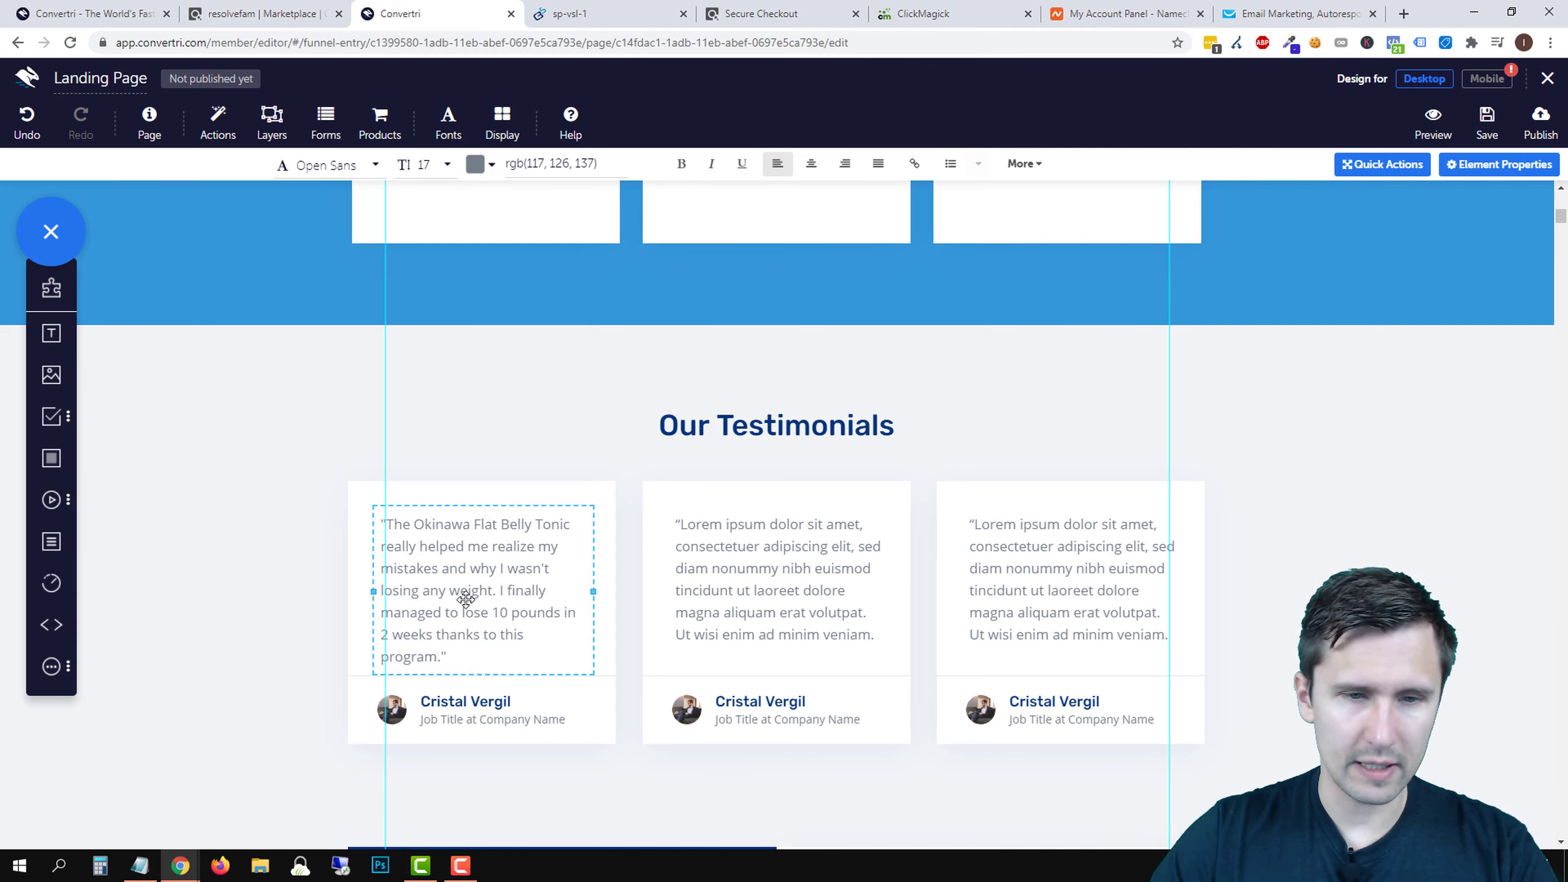
- Reposition and resize the first testimonial's text box
left_click_drag(466, 599, 490, 501)
left_click(589, 579)
left_click_drag(590, 579, 590, 579)
left_click(577, 412)
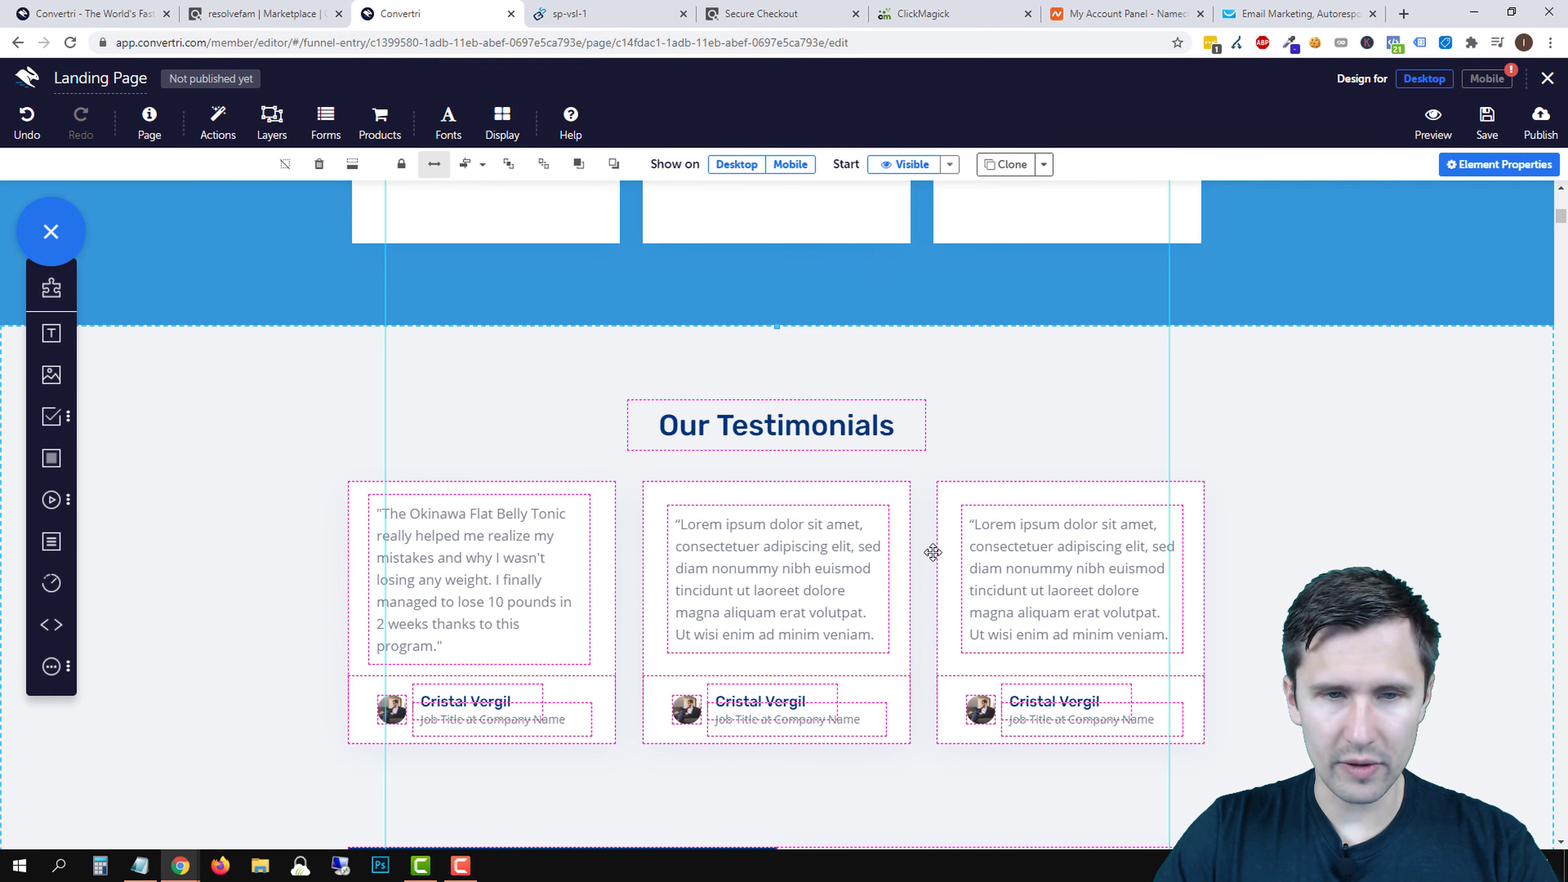
- Save the landing page
scroll(1154, 539, "down", 5)
scroll(1148, 567, "up", 15)
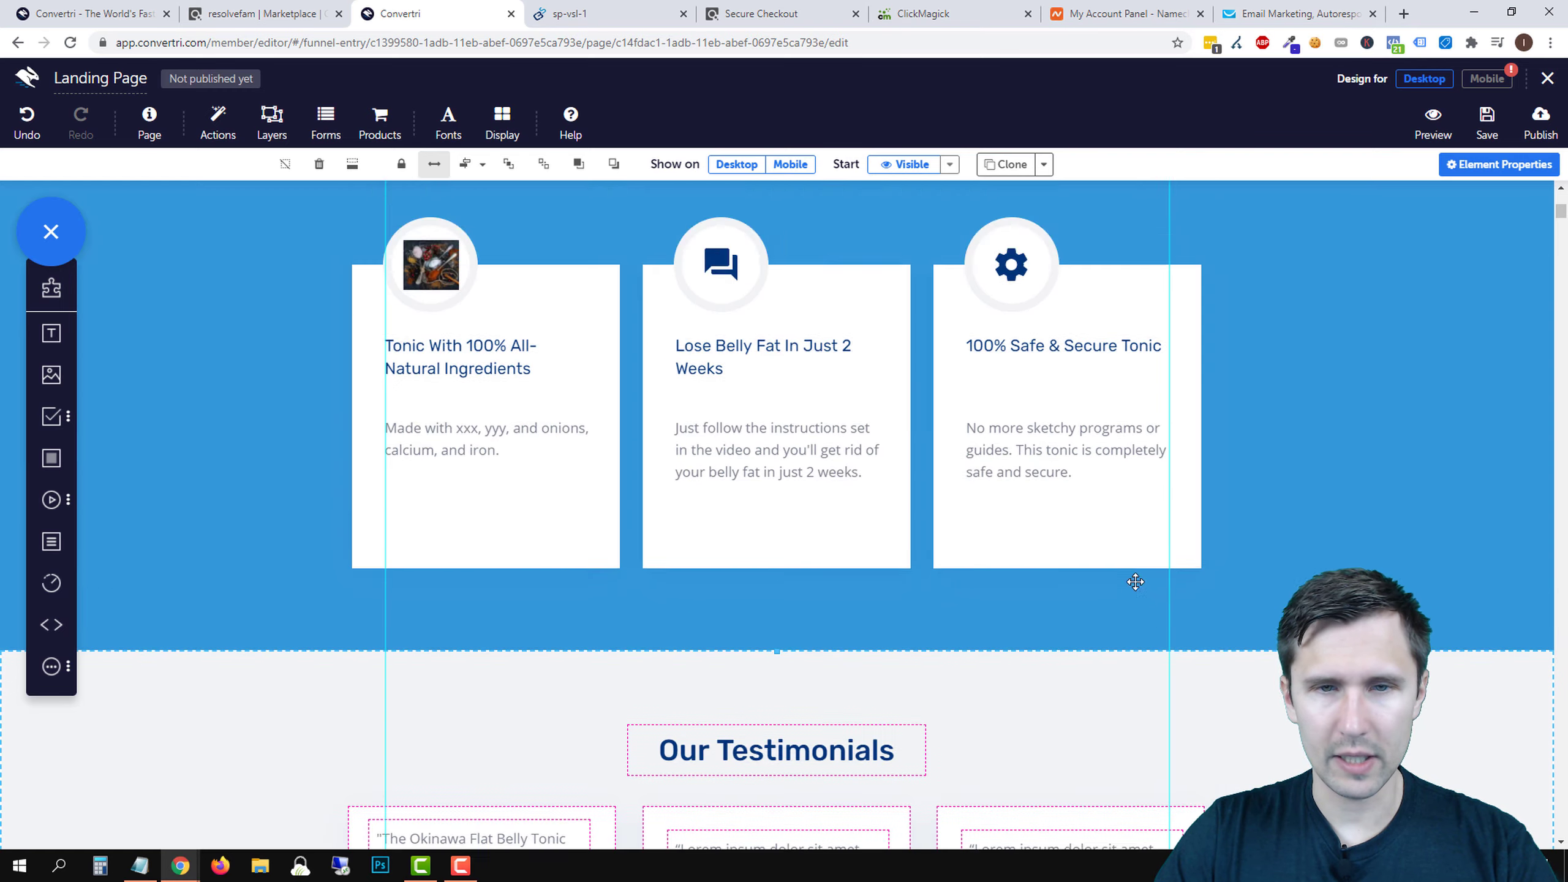
scroll(1134, 582, "down", 10)
left_click(1487, 121)
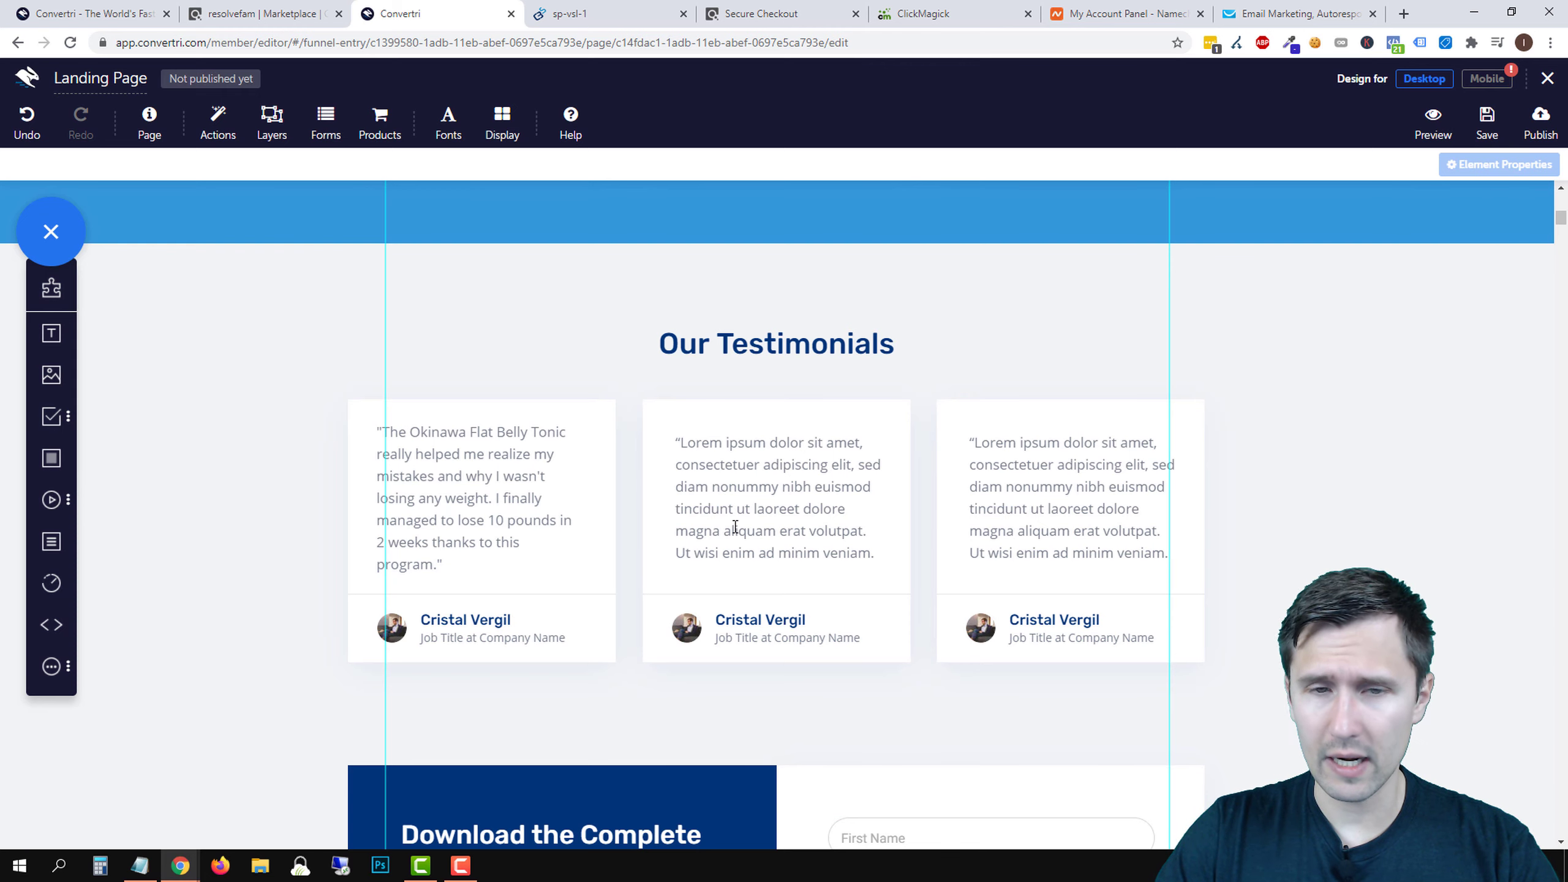
- Delete the download form column and the blue Complete Software Guide text column
scroll(871, 580, "down", 3)
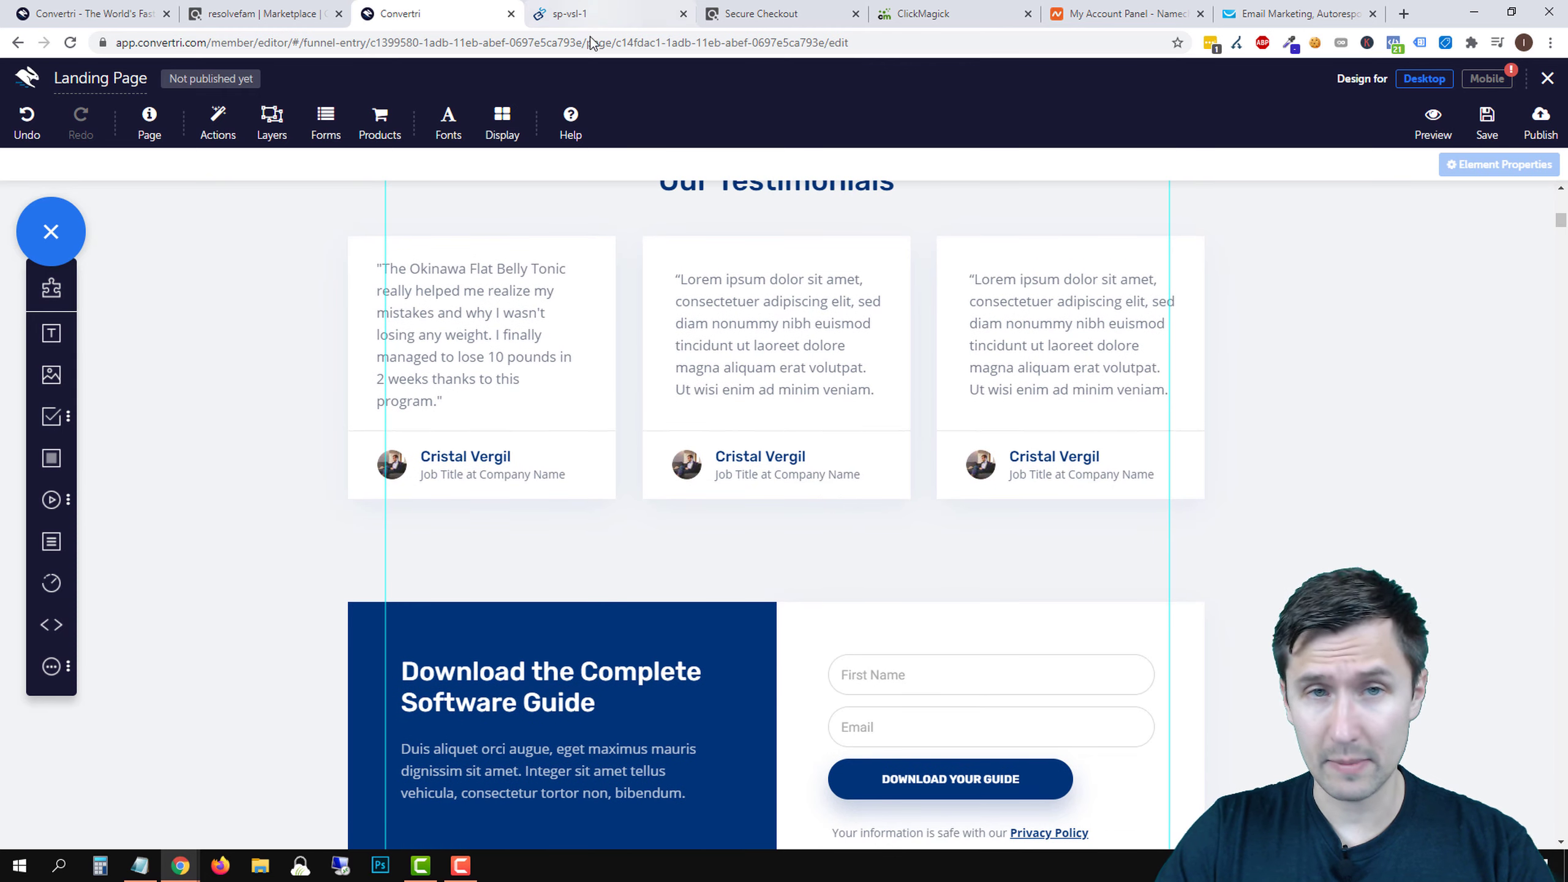
scroll(675, 540, "down", 3)
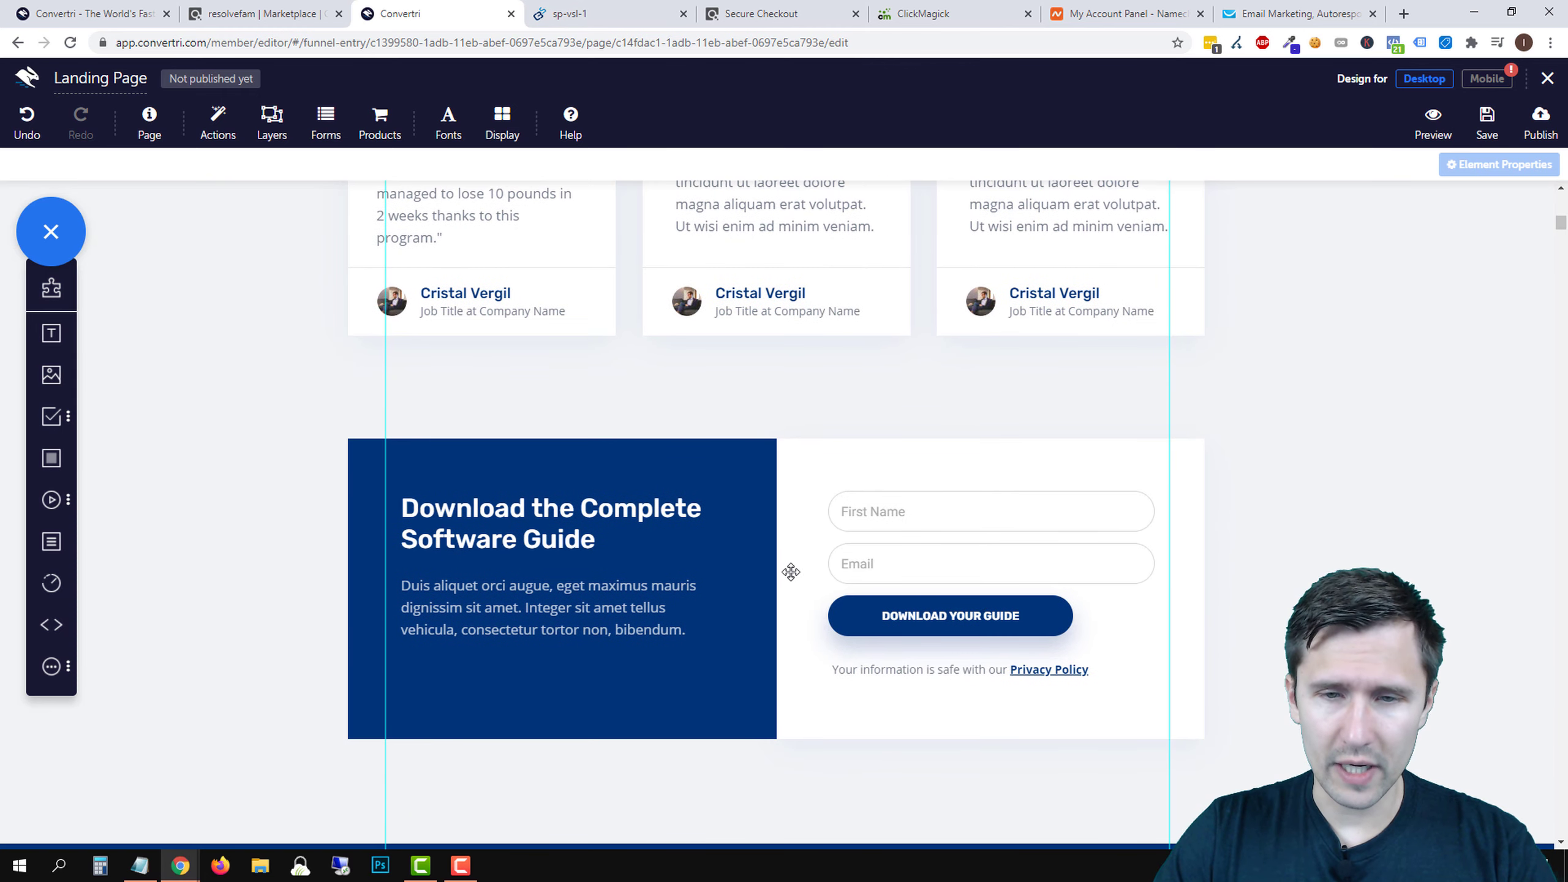
left_click(825, 453)
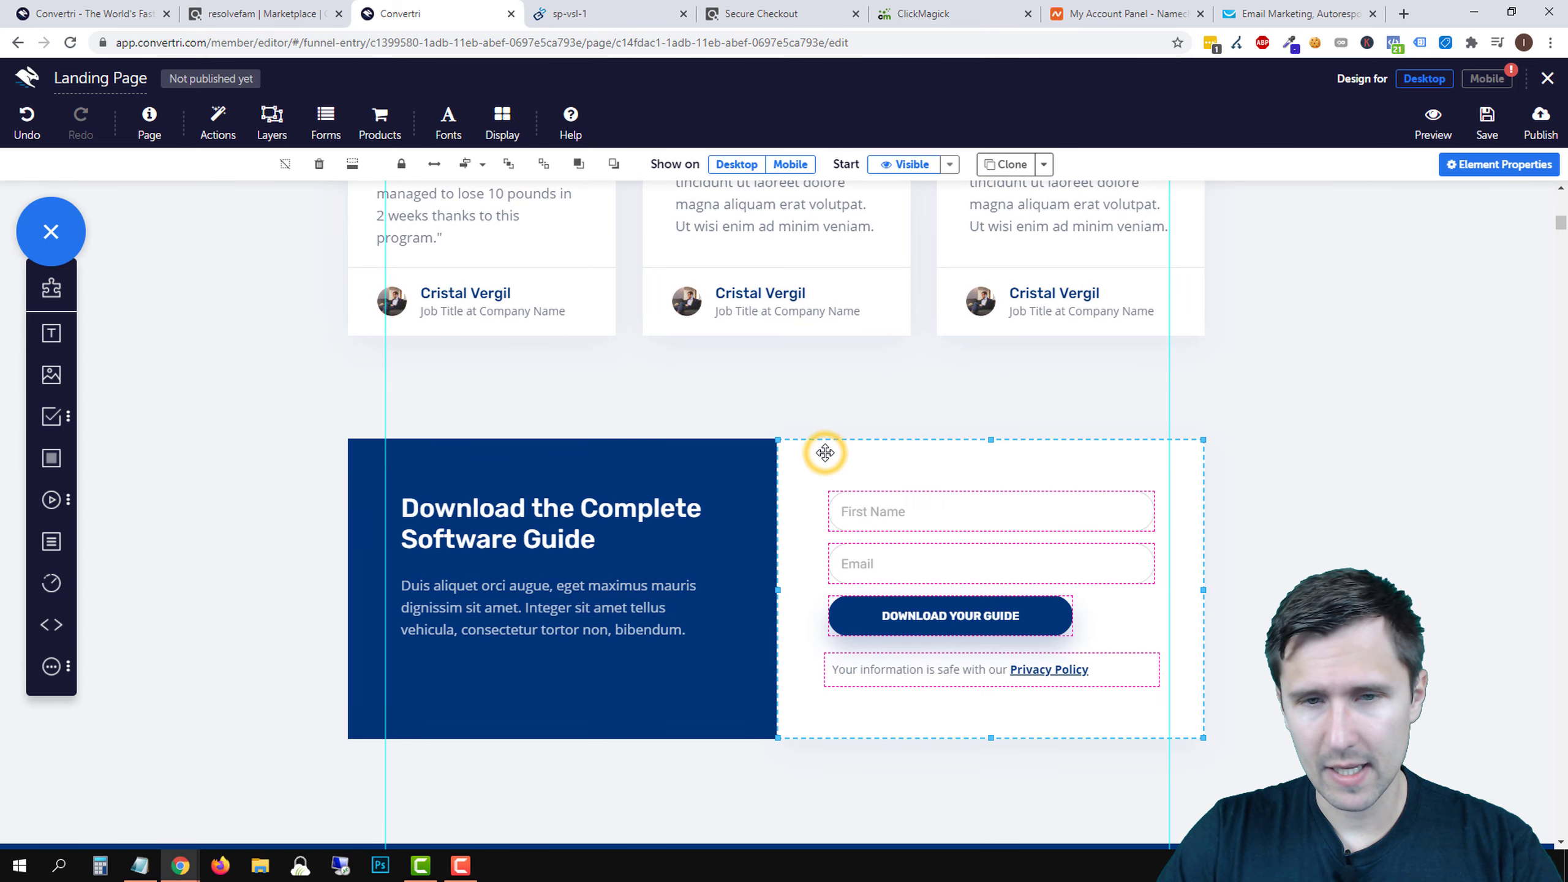
scroll(802, 504, "up", 20)
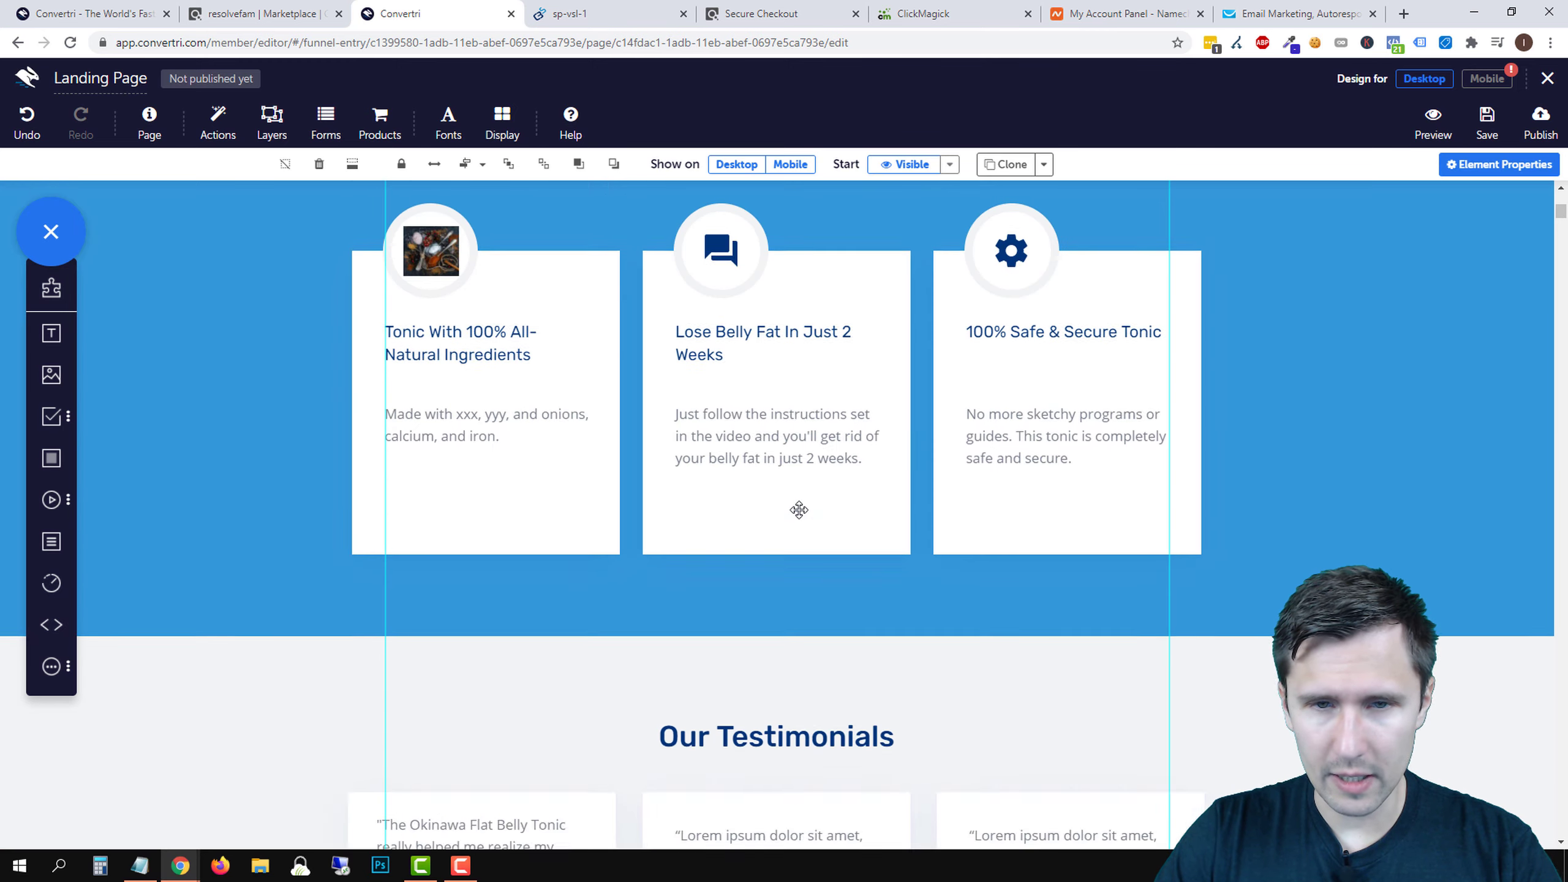
scroll(746, 641, "down", 9)
scroll(743, 646, "down", 12)
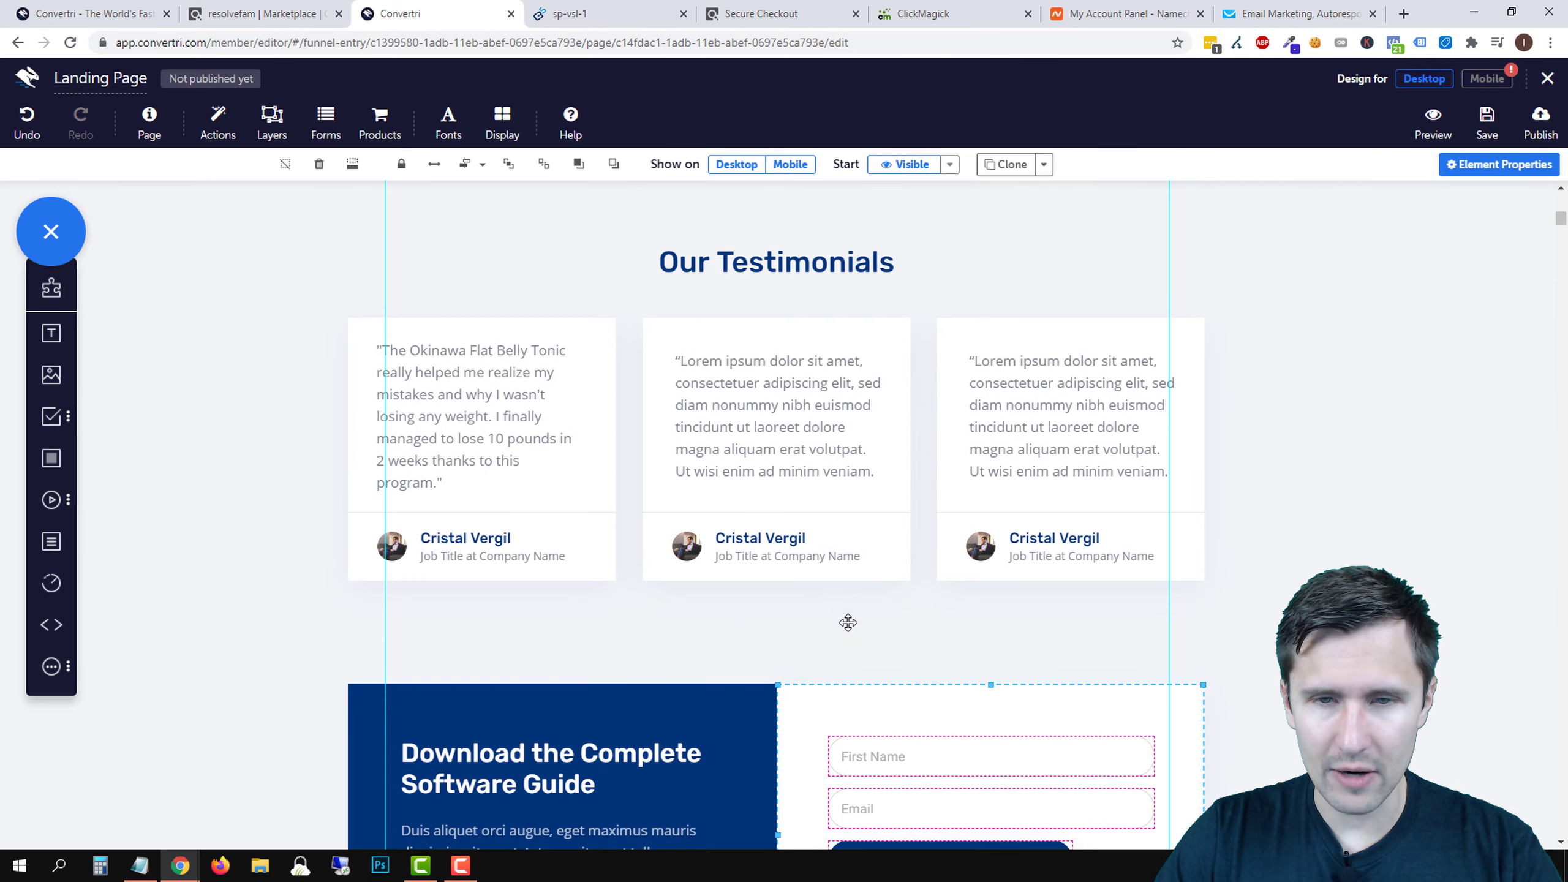
left_click(318, 165)
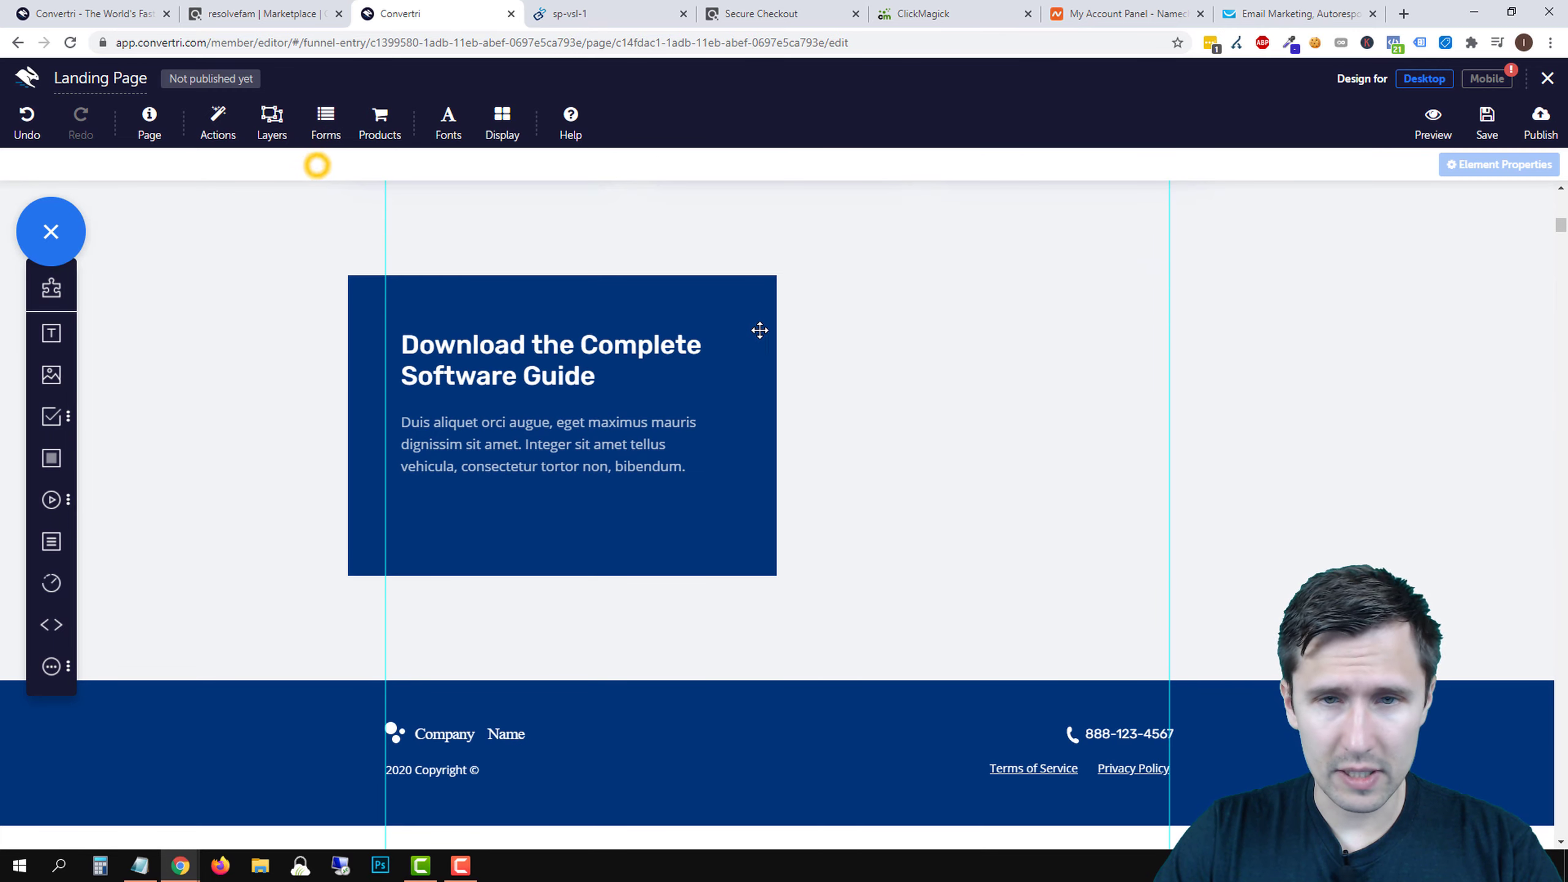
left_click(738, 308)
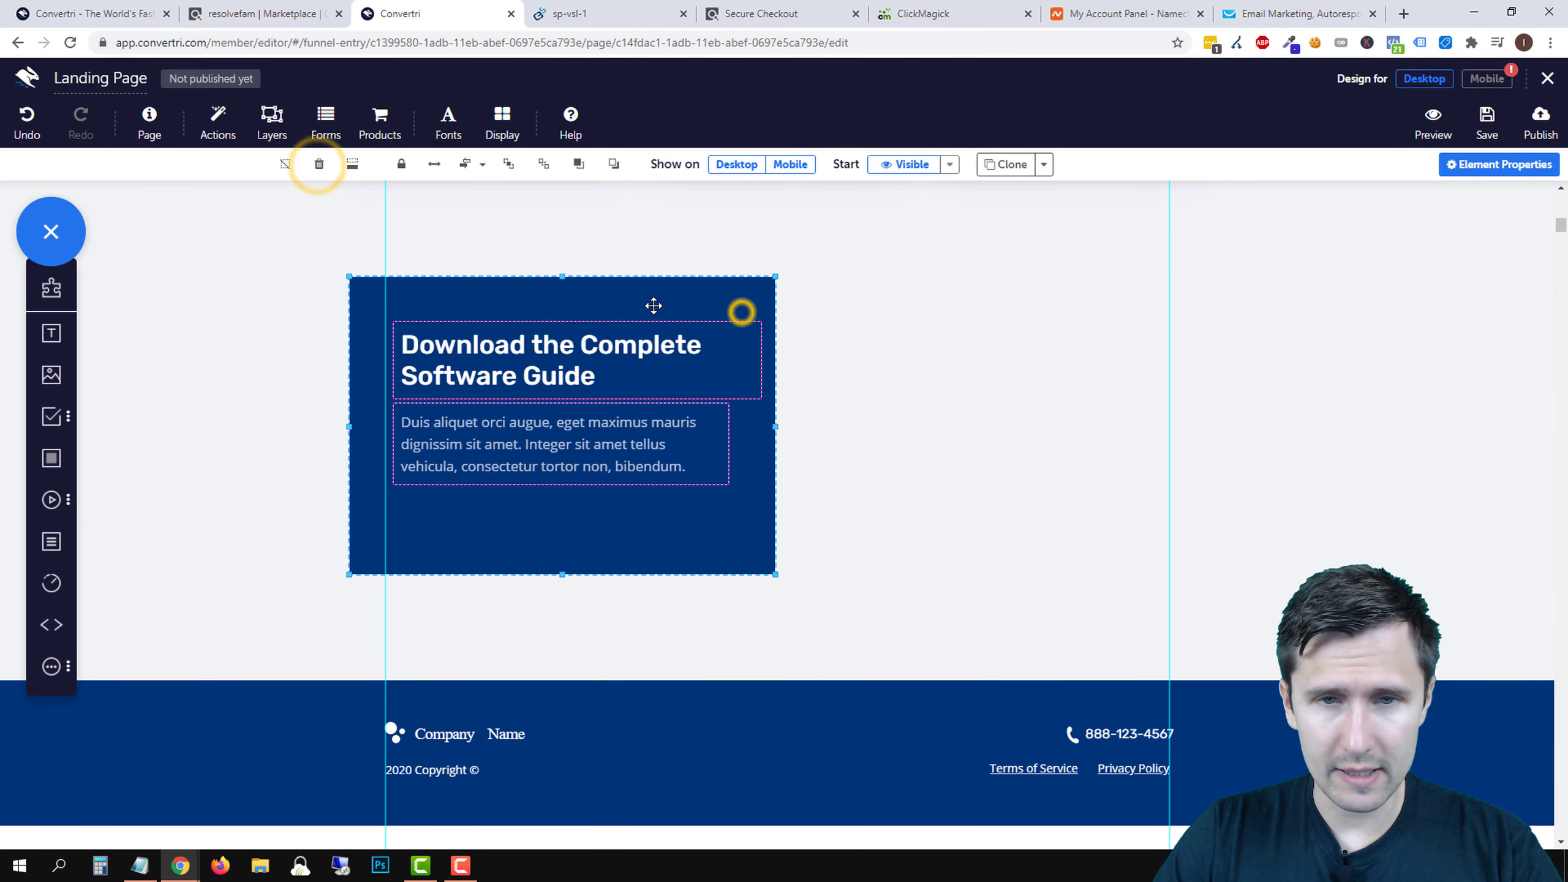
left_click(319, 165)
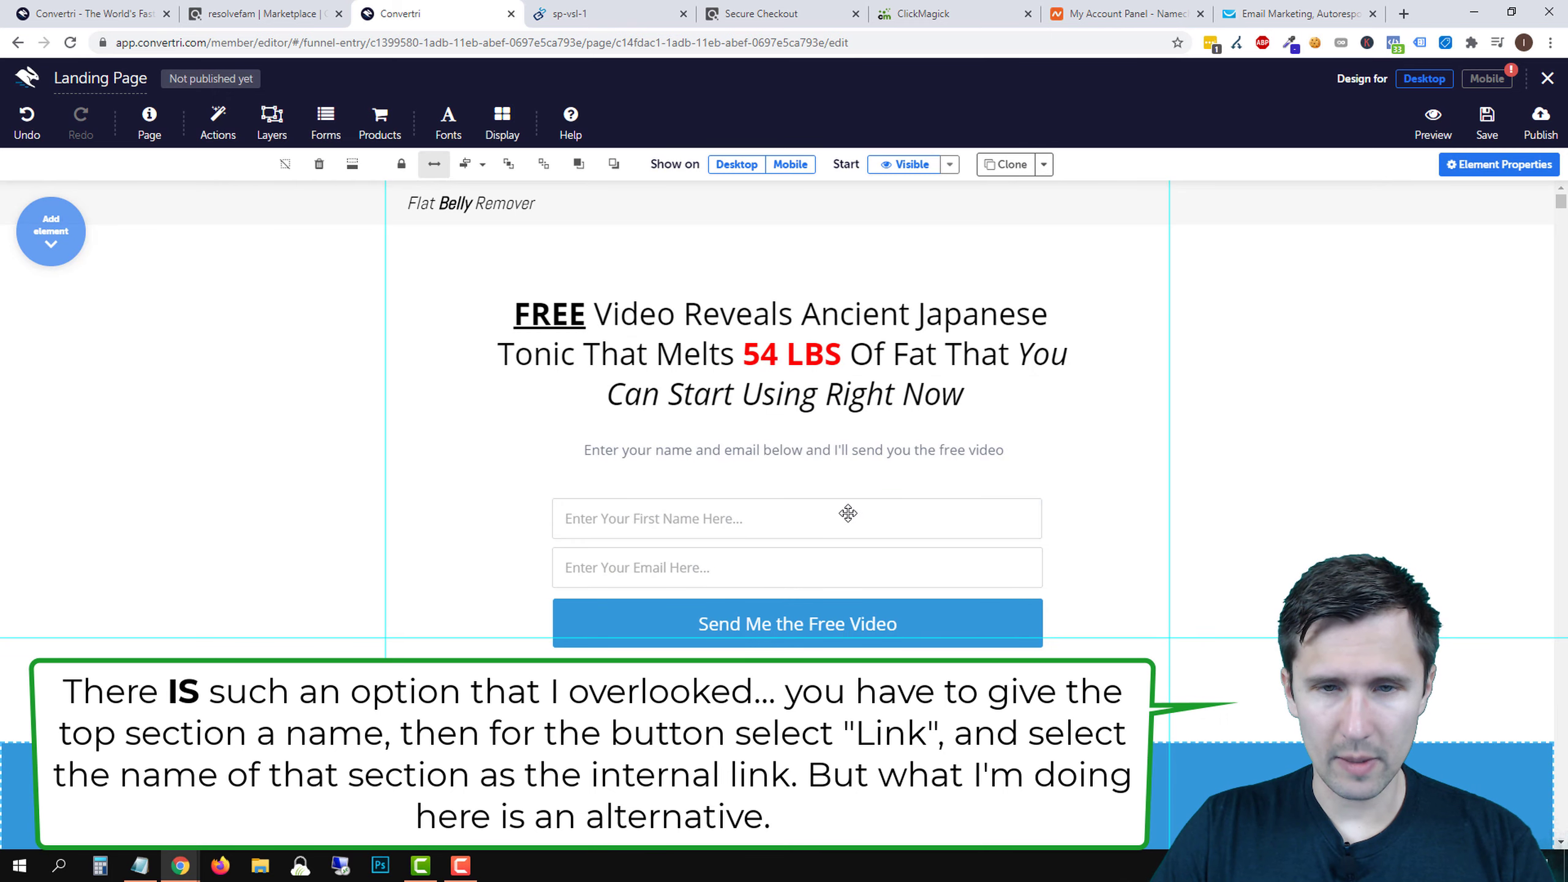
- Select the top form's first-name field, email field and Send Me the Free Video button
left_click(848, 514)
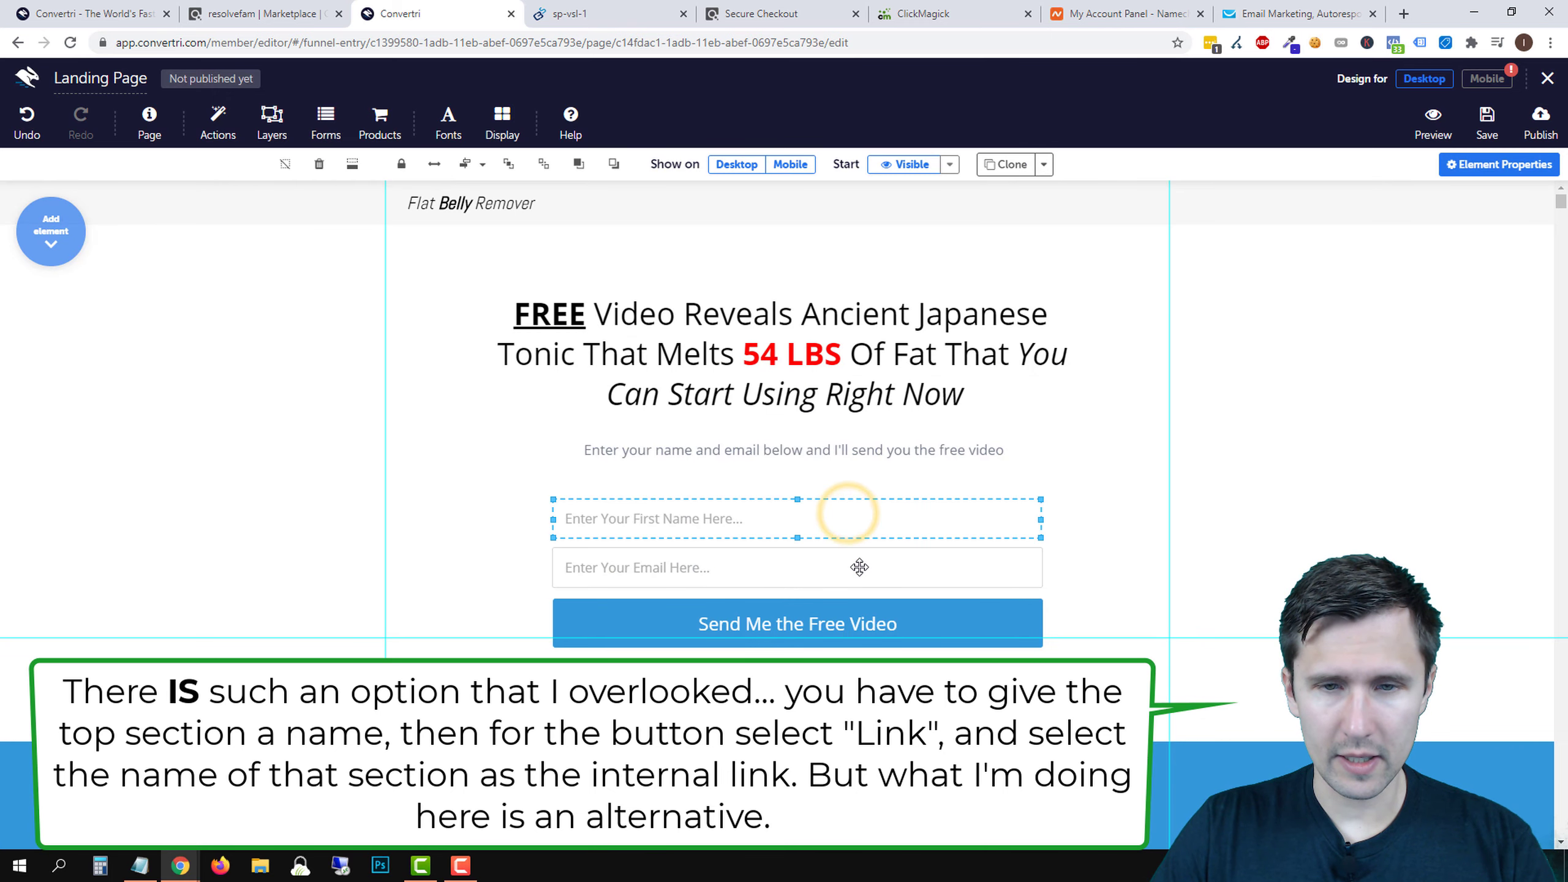
left_click(857, 565, "shift")
left_click(863, 625, "shift")
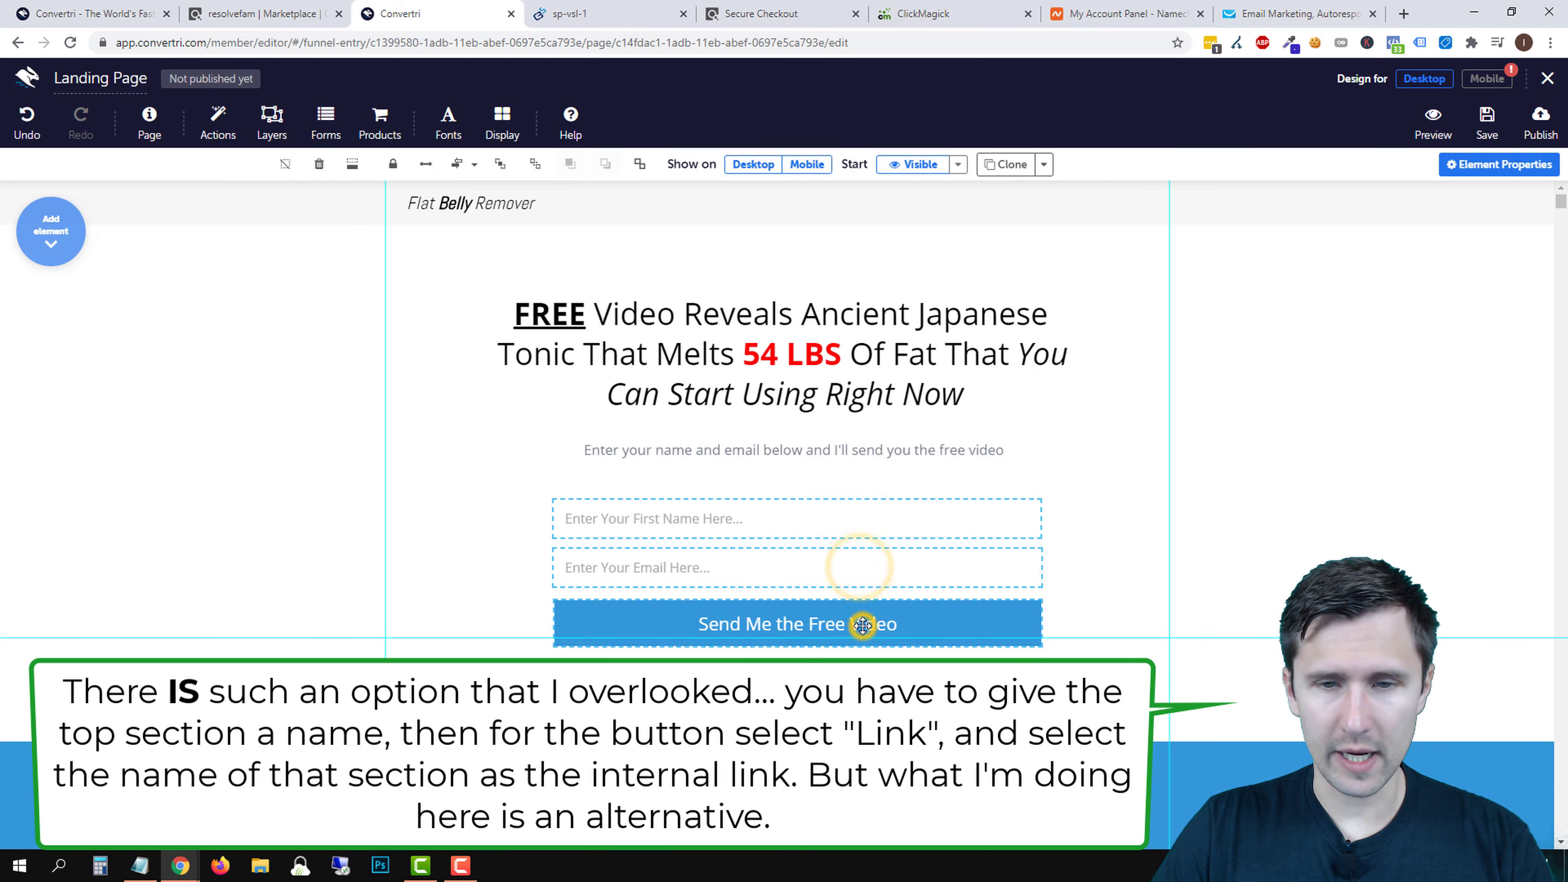
- Clone the top opt-in form fields and button and drag the copy below the testimonials
left_click(1006, 164)
left_click_drag(806, 412, 779, 672)
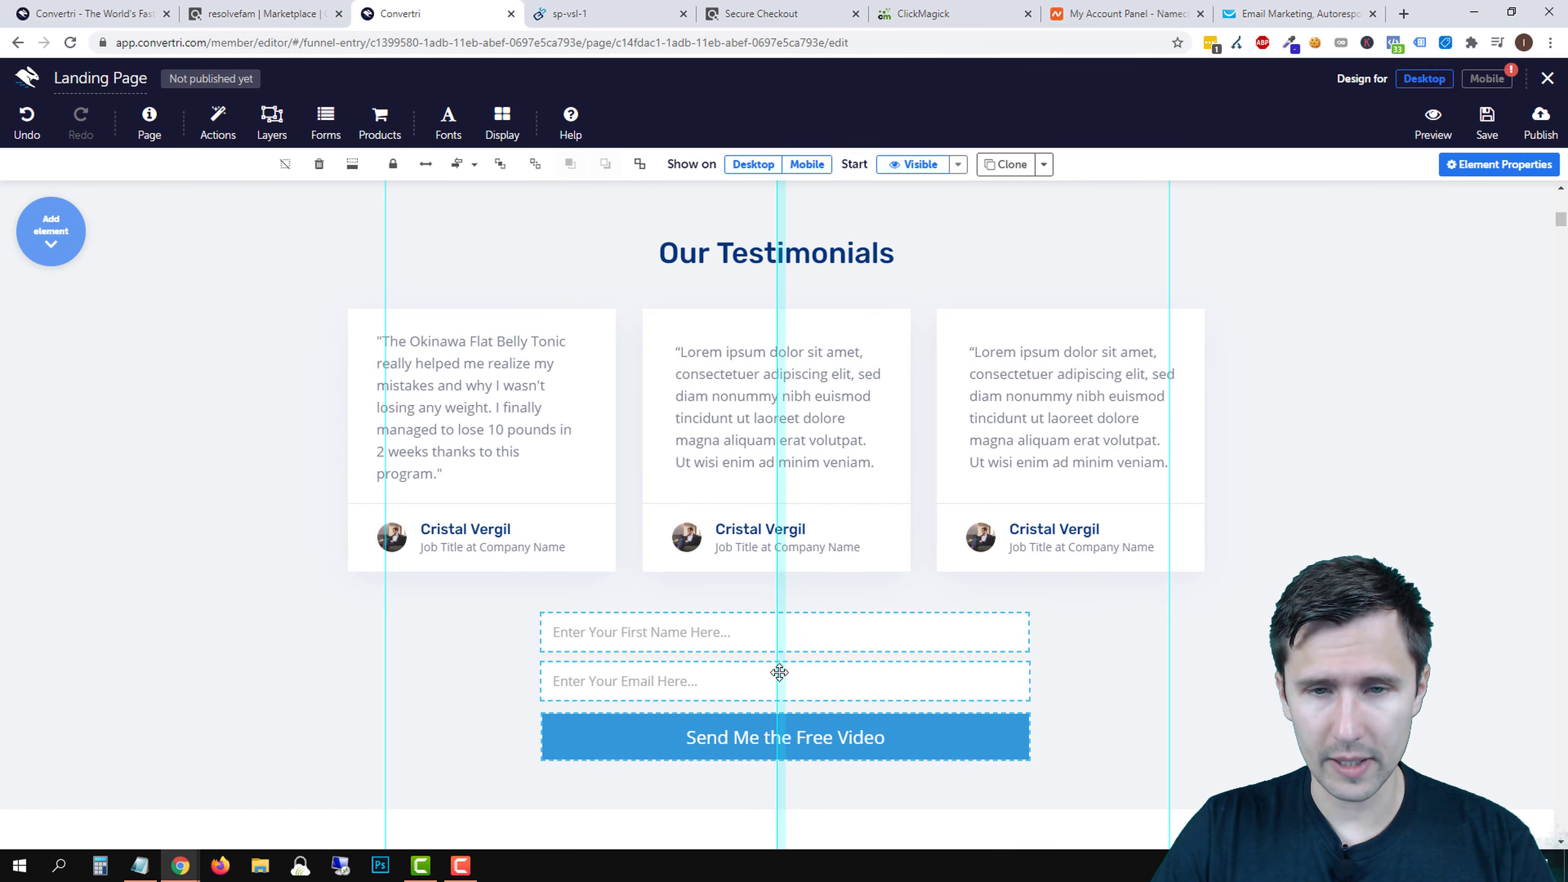
left_click(1082, 648)
scroll(1173, 636, "down", 1)
scroll(1251, 623, "down", 4)
left_click(1310, 548)
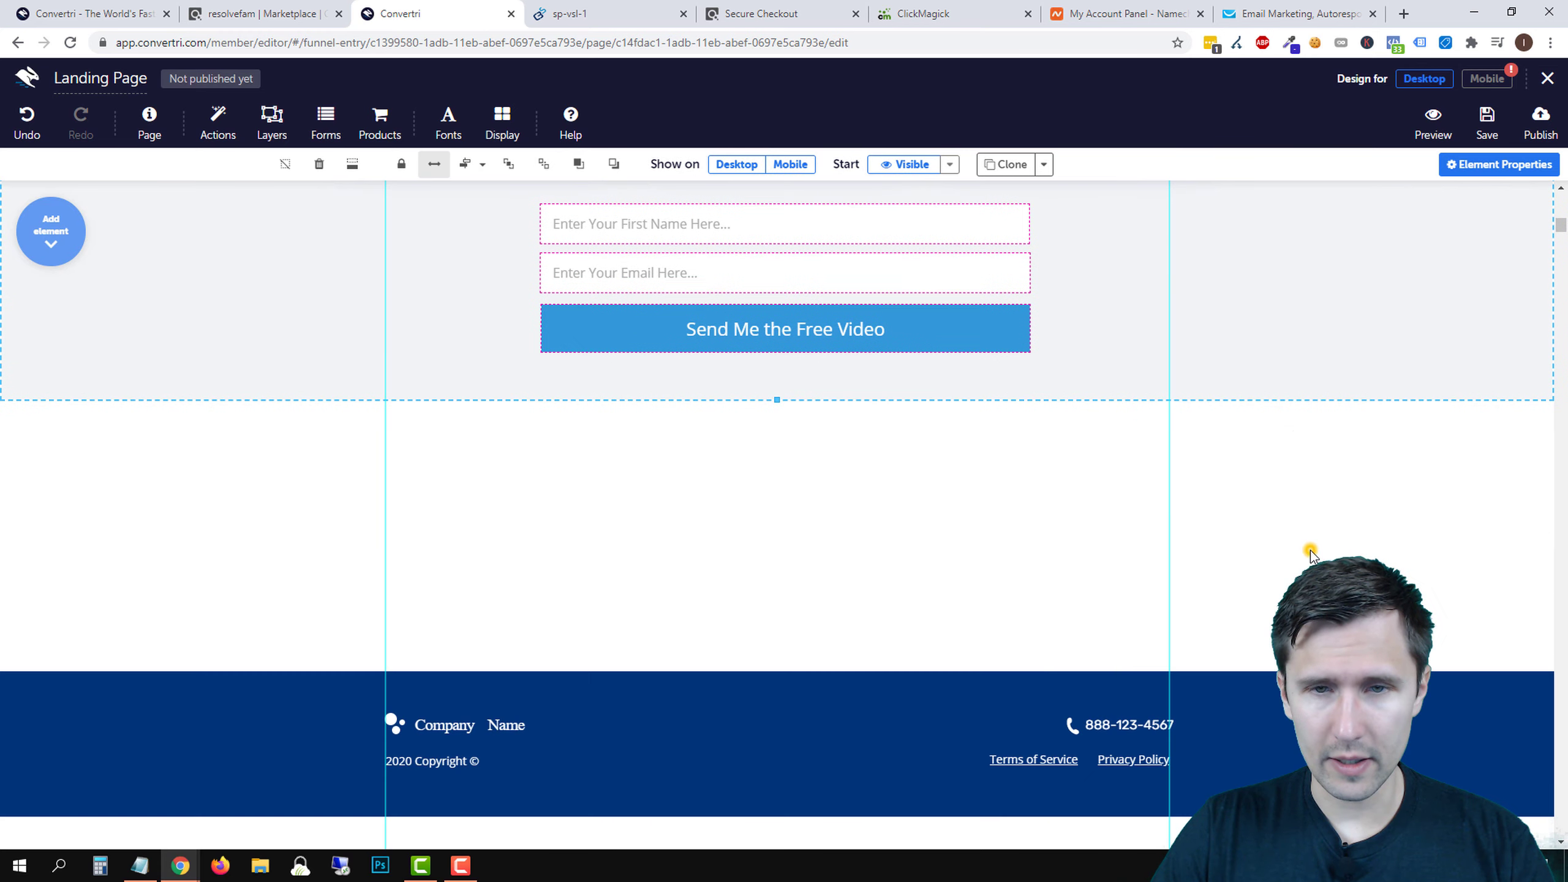
scroll(1148, 692, "up", 5)
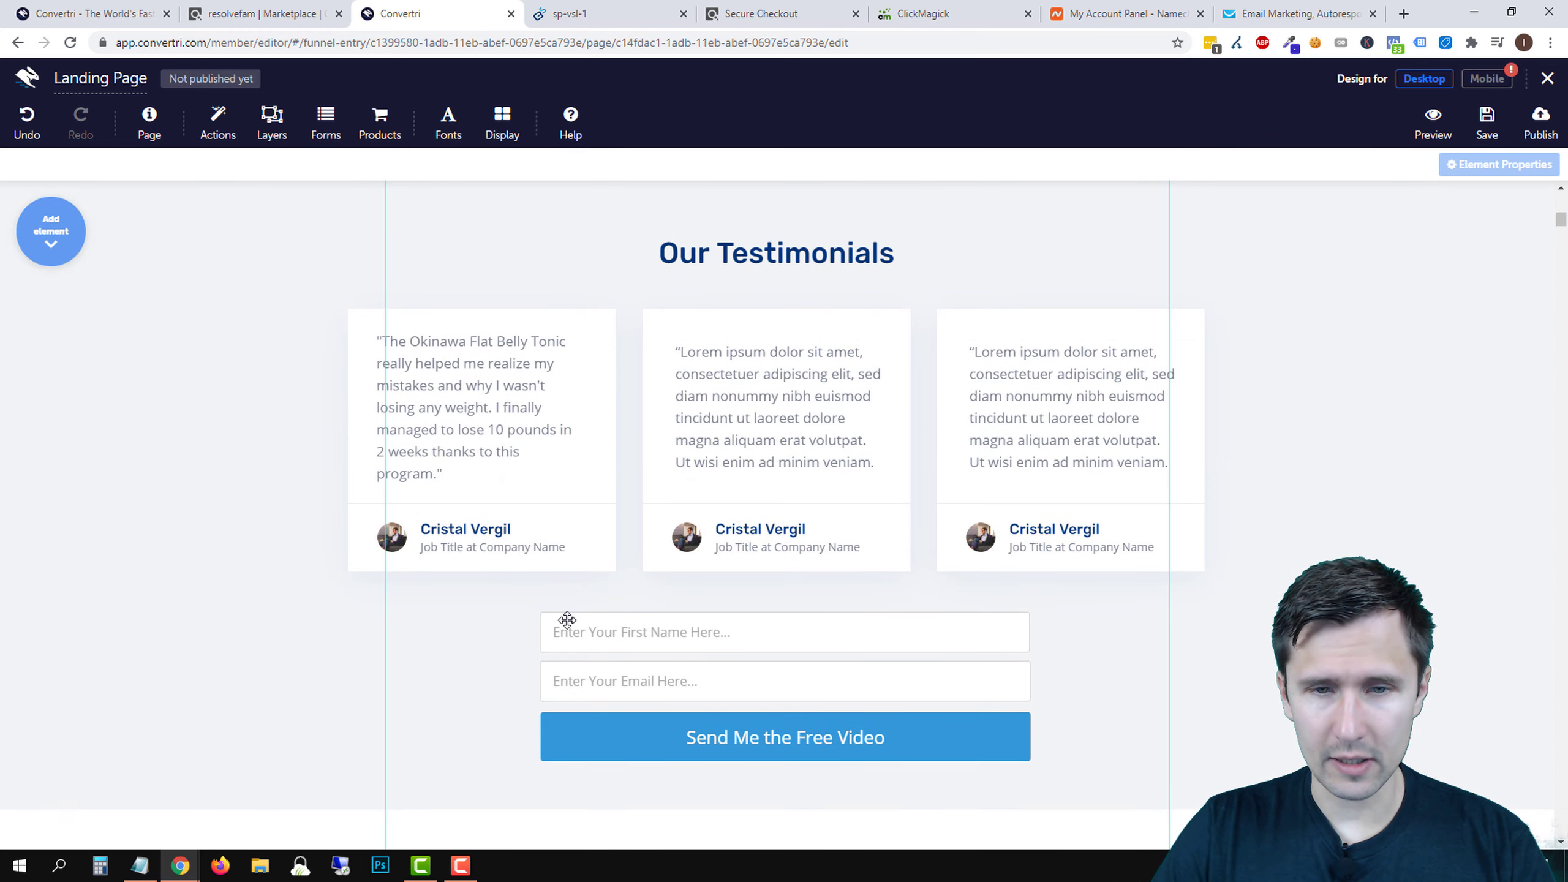
scroll(968, 714, "up", 2)
scroll(967, 556, "down", 6)
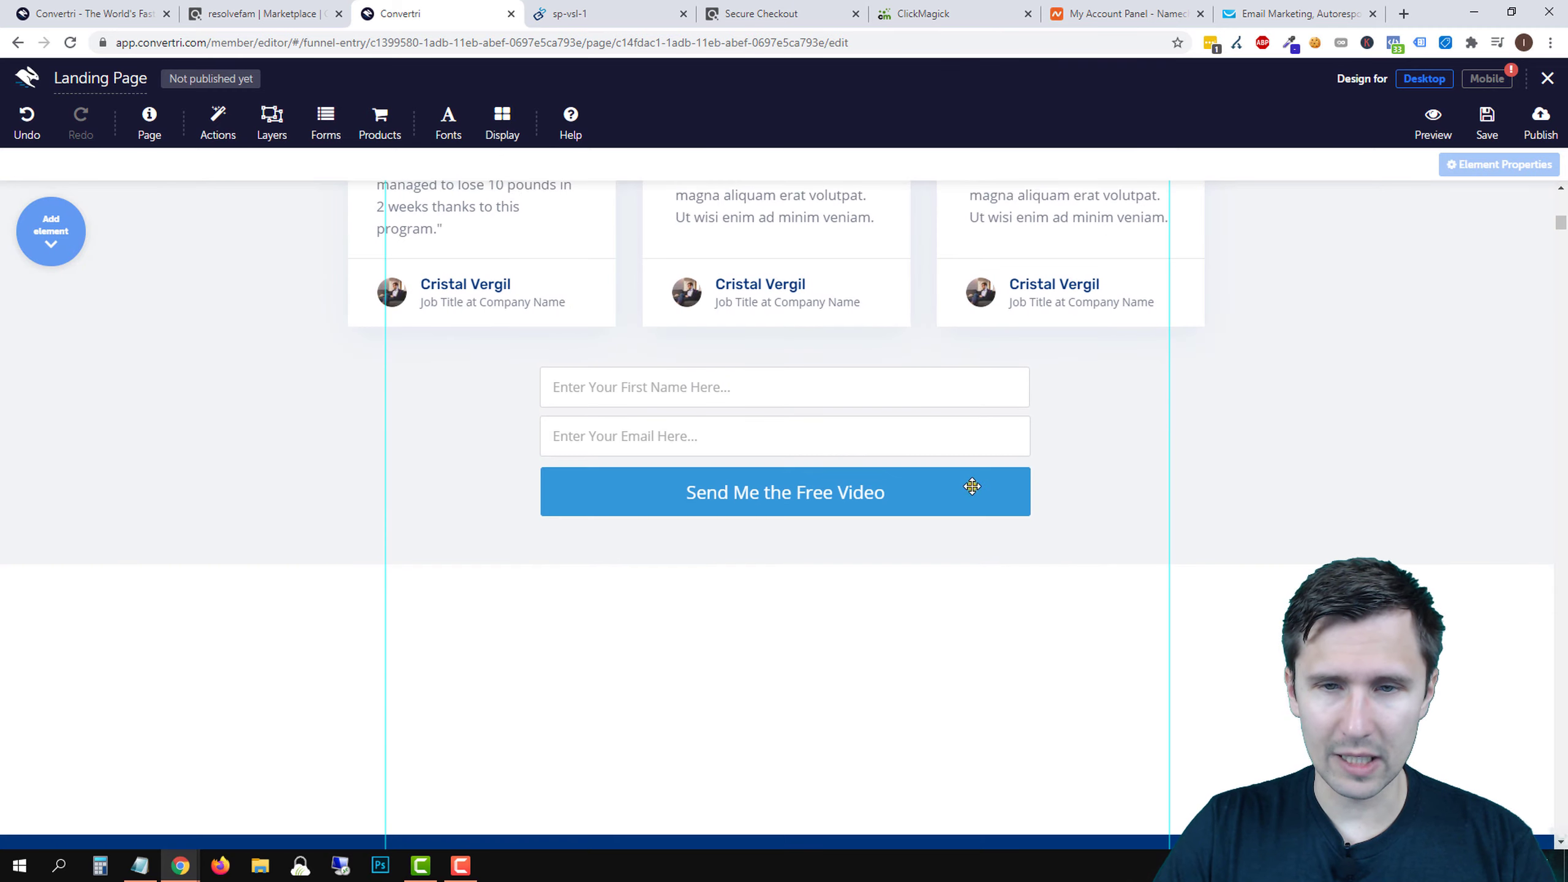
- Check the copied Send Me the Free Video button, then select the footer section
left_click(972, 486)
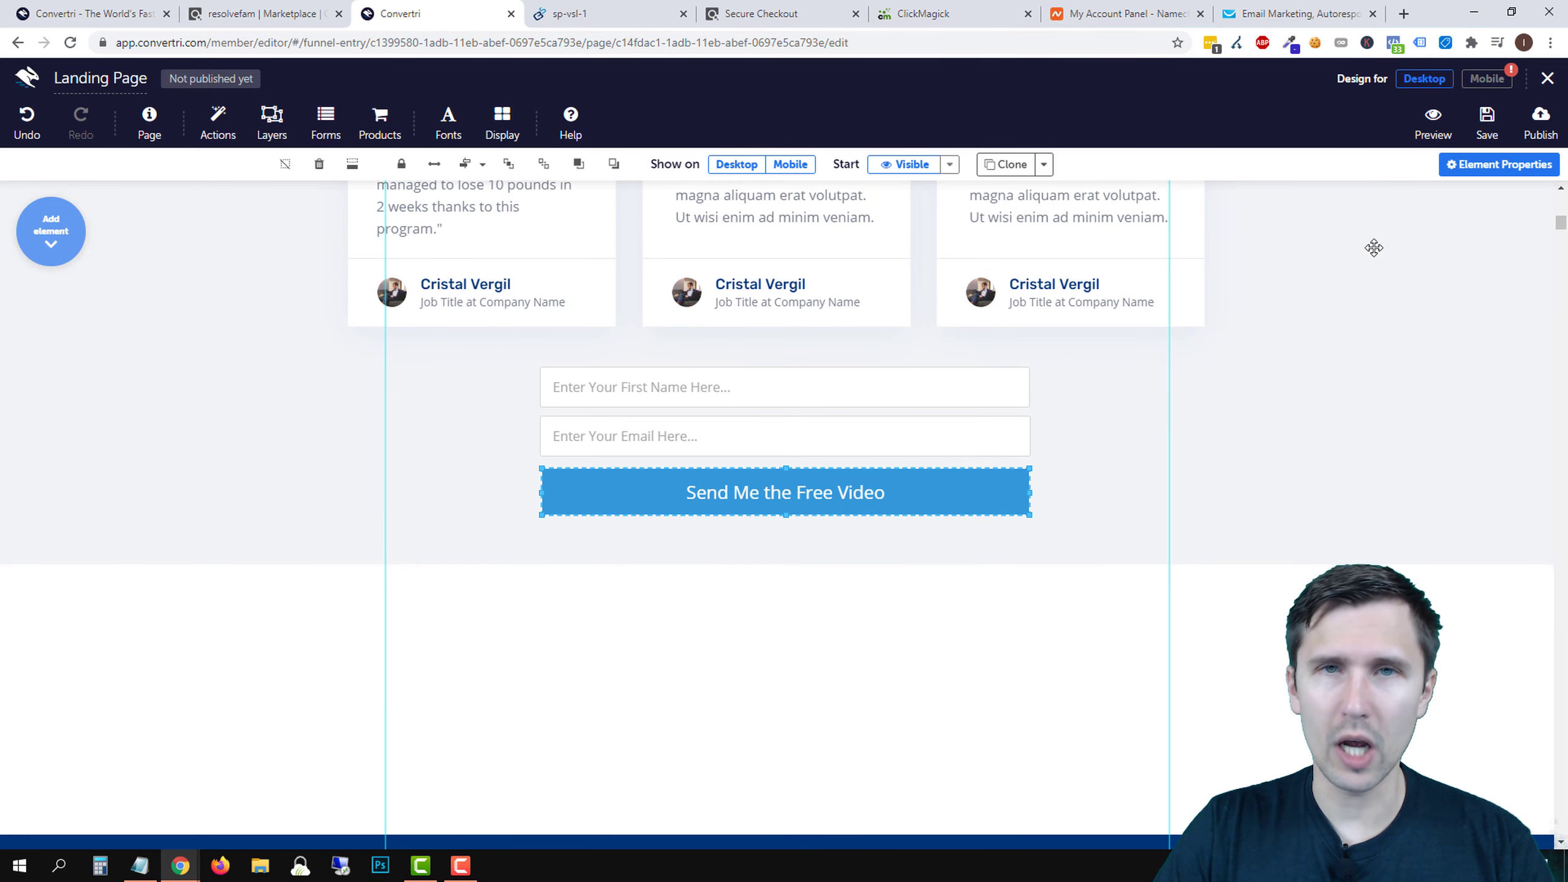
scroll(943, 649, "up", 10)
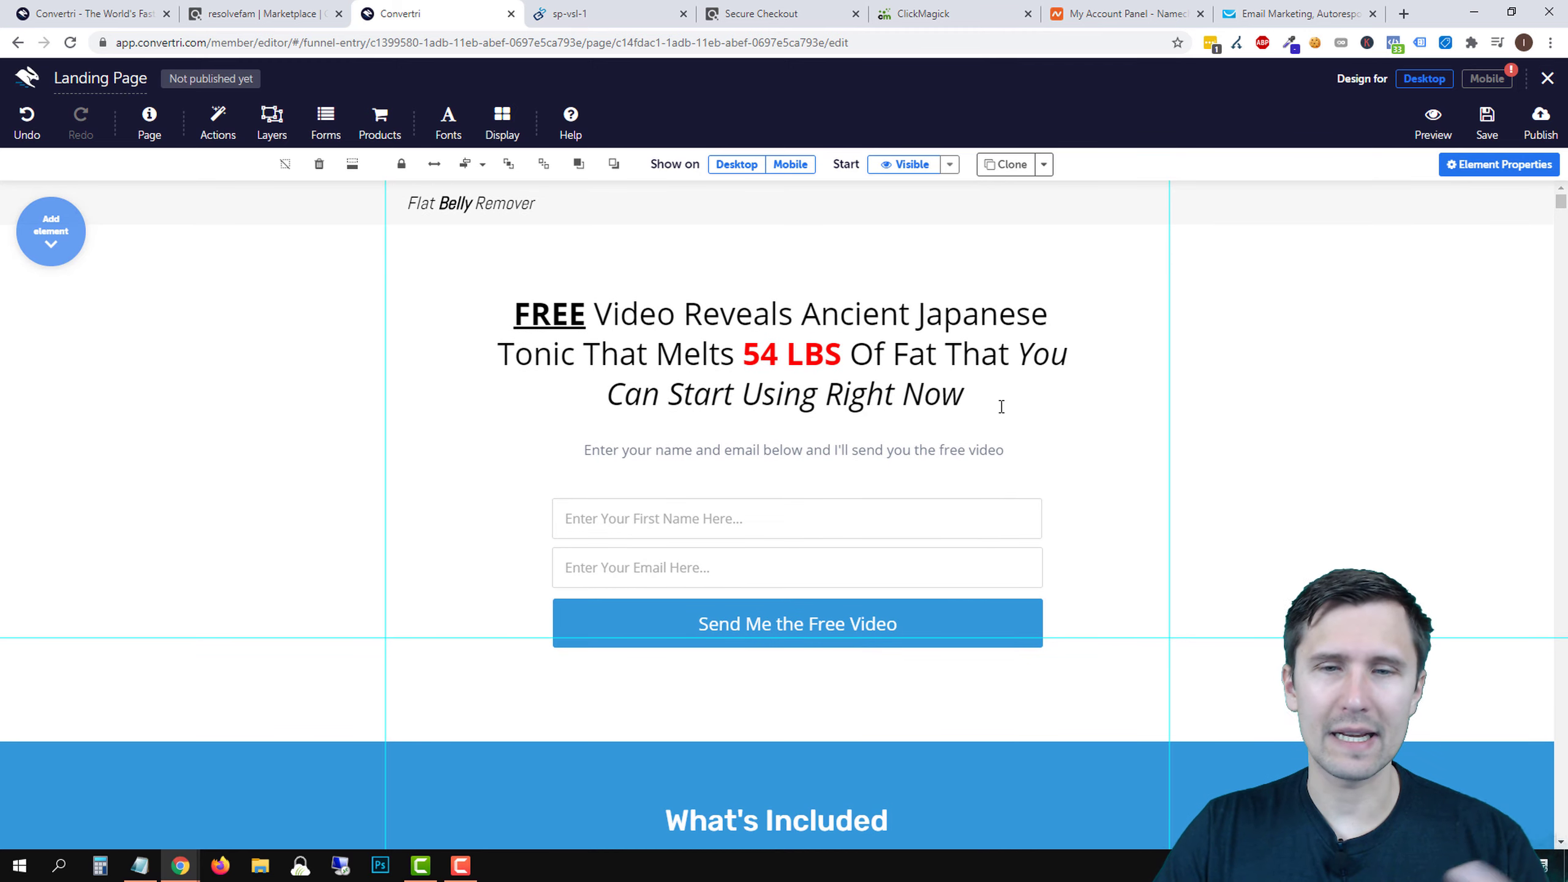
scroll(1037, 482, "down", 6)
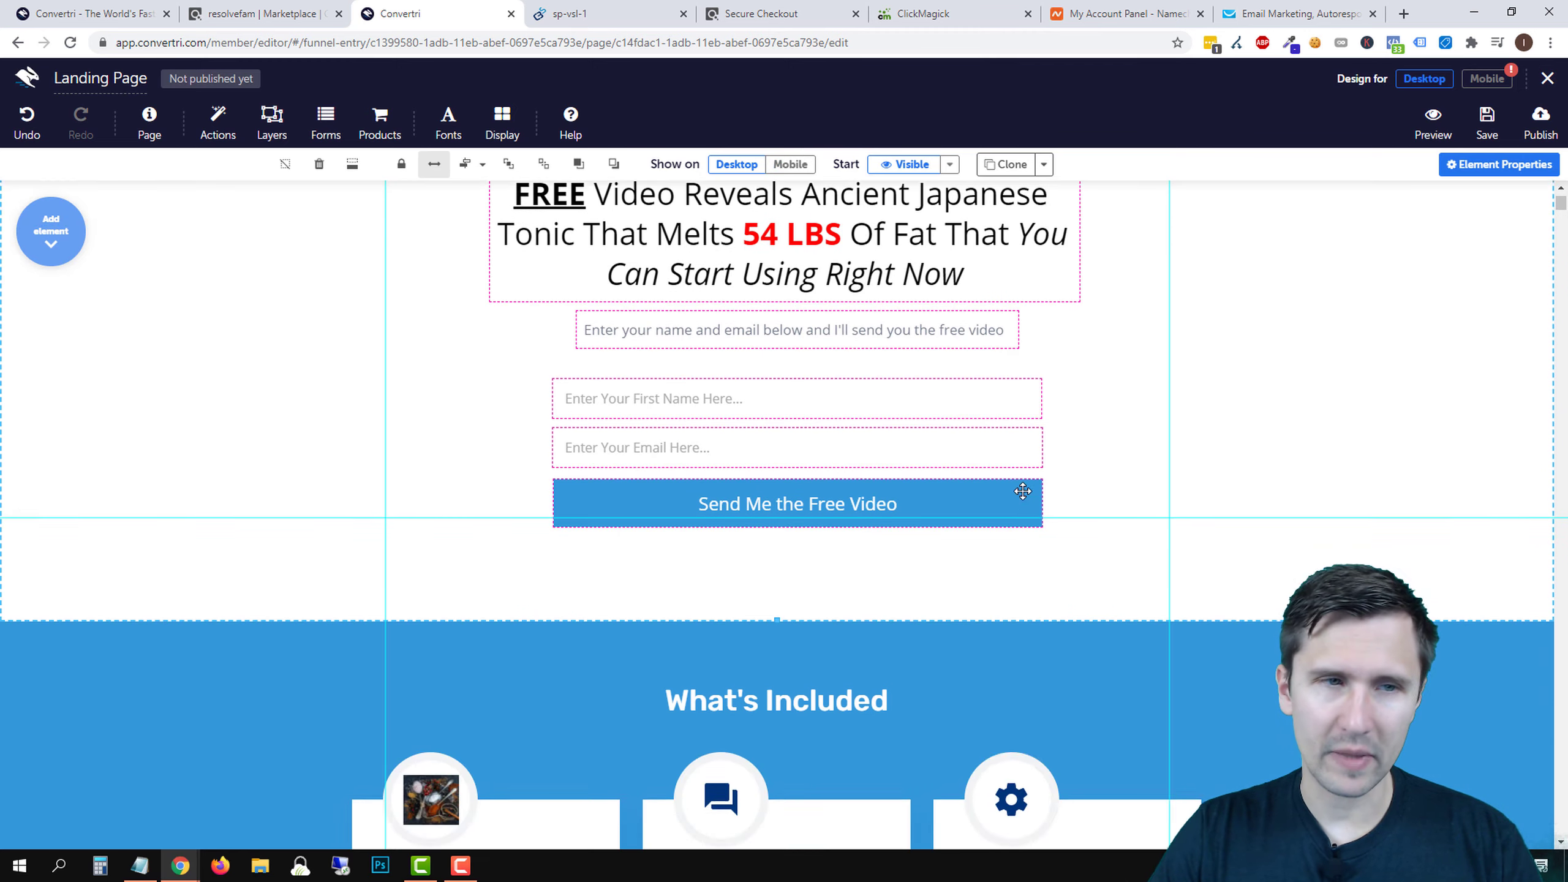
scroll(1022, 491, "down", 15)
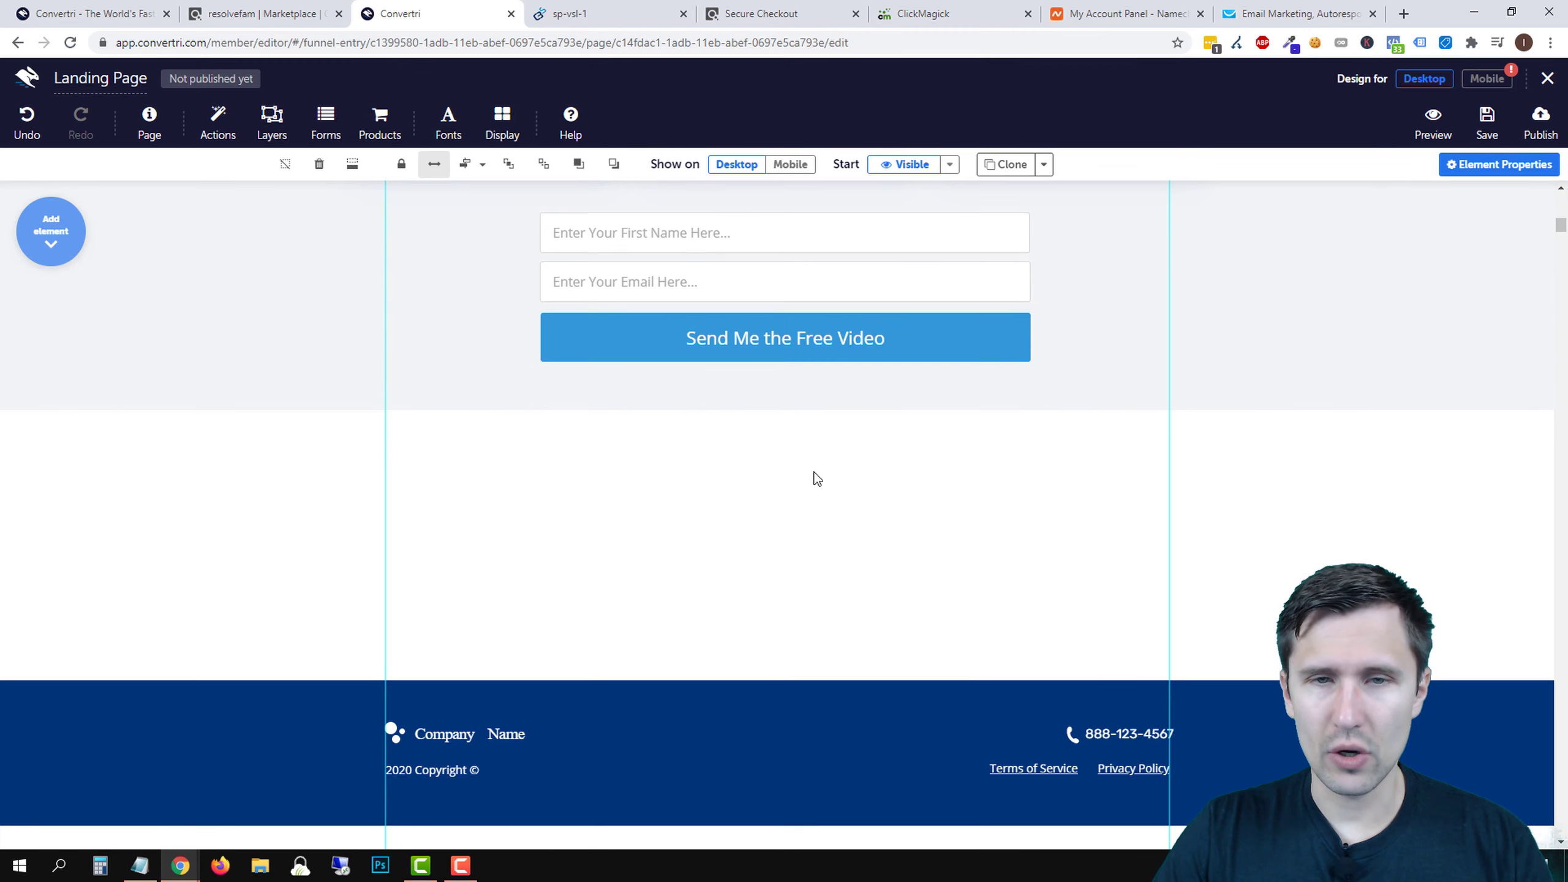
scroll(895, 651, "up", 4)
scroll(541, 471, "down", 7)
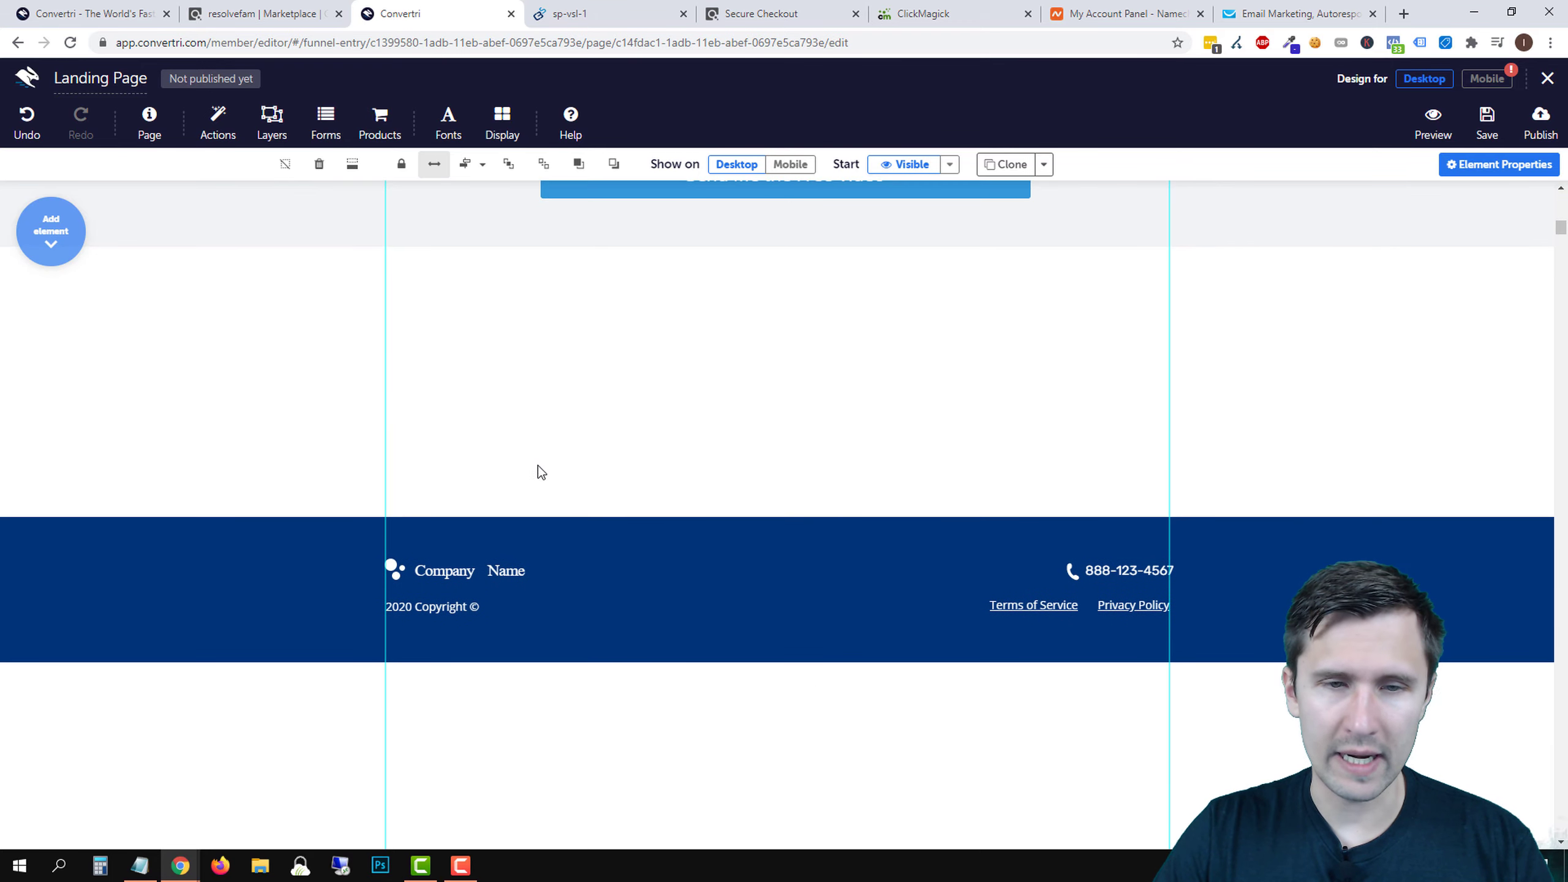
left_click(678, 548)
- Move the footer up so it sits directly beneath the form copy
left_click(352, 164)
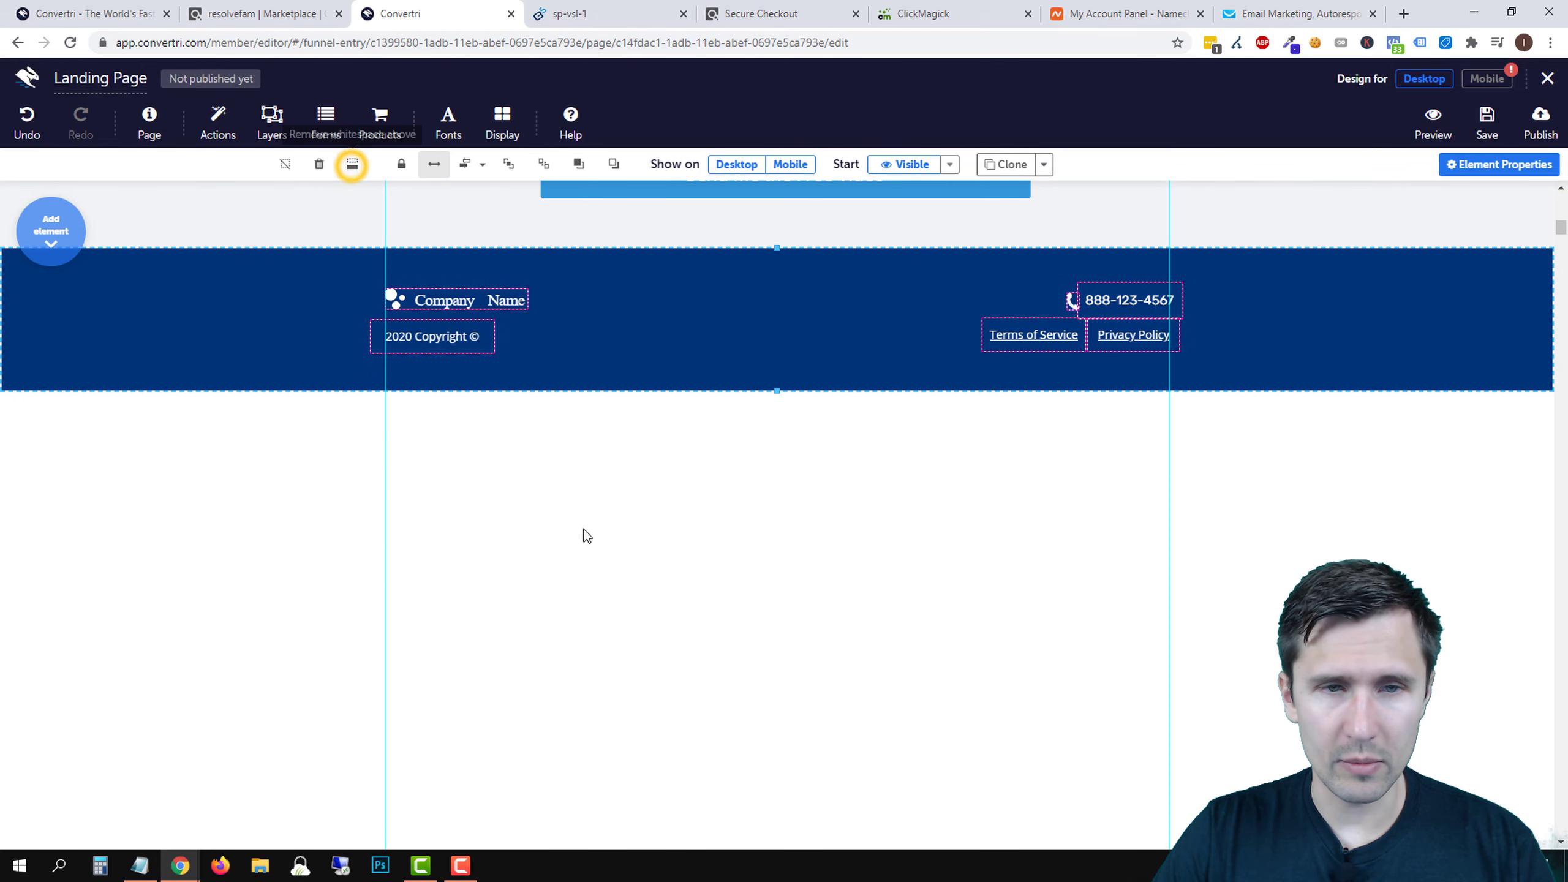
scroll(822, 615, "up", 4)
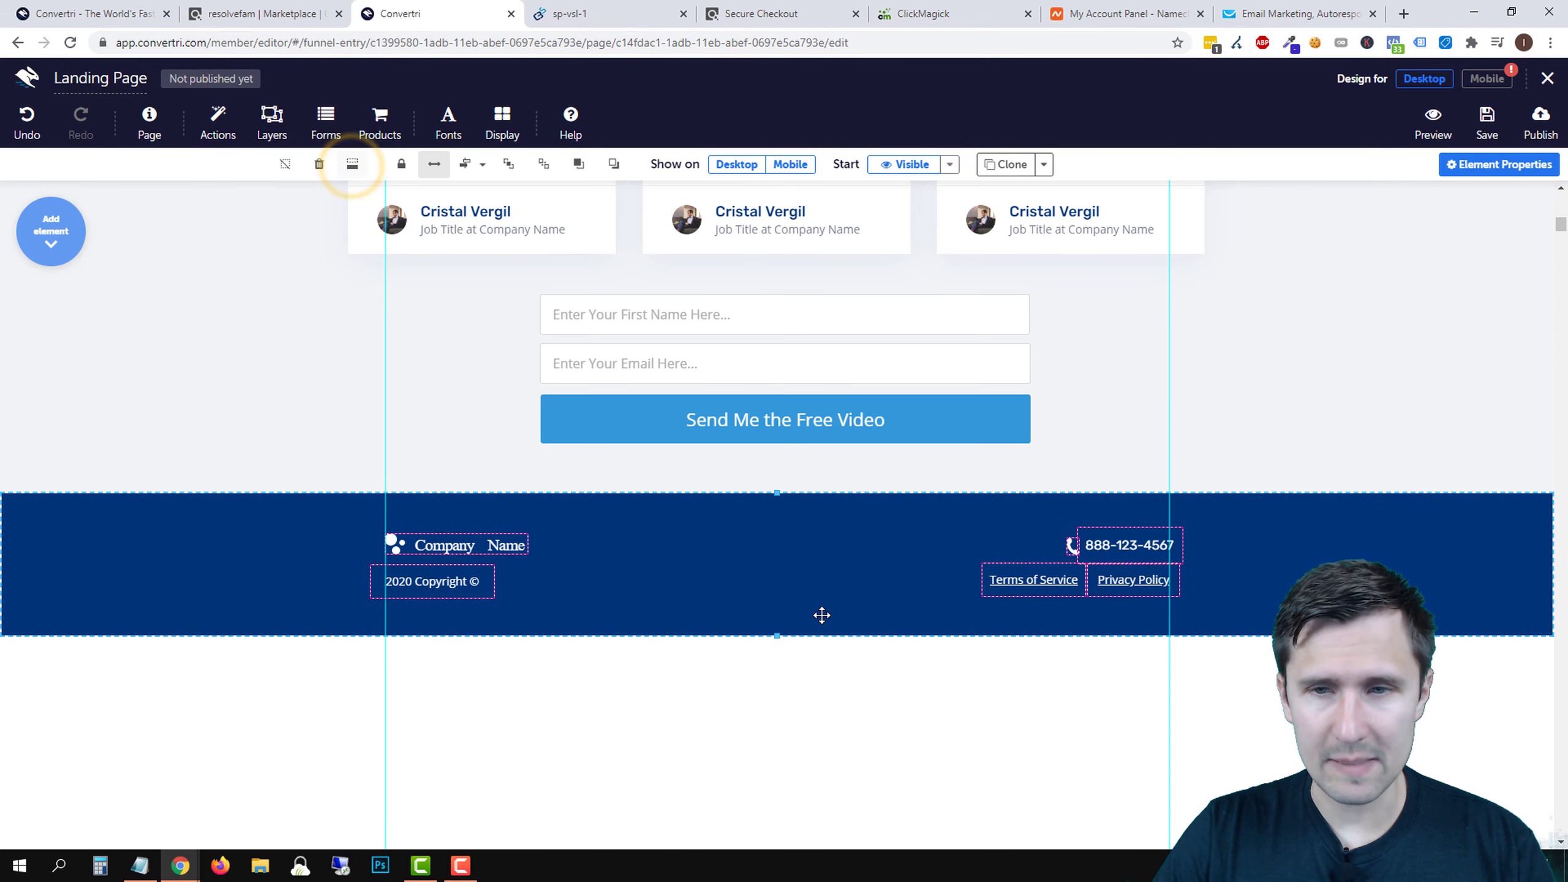
left_click(1078, 455)
- Delete the footer's phone number, Terms of Service and Privacy Policy links, and Company Name logo
double_click(1102, 544)
left_click(1090, 534)
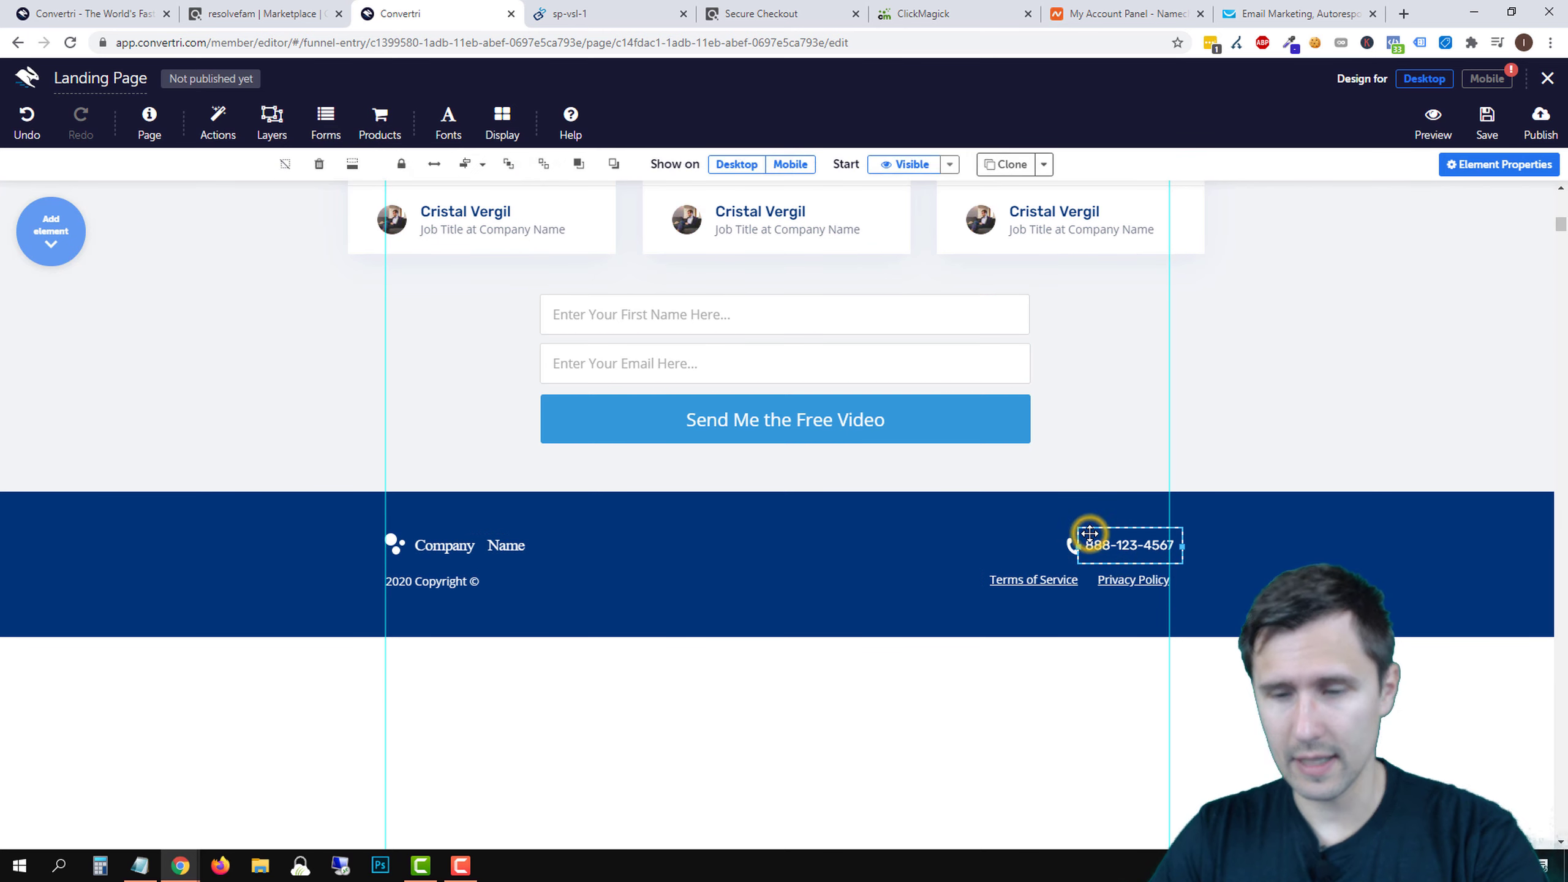
key("Delete")
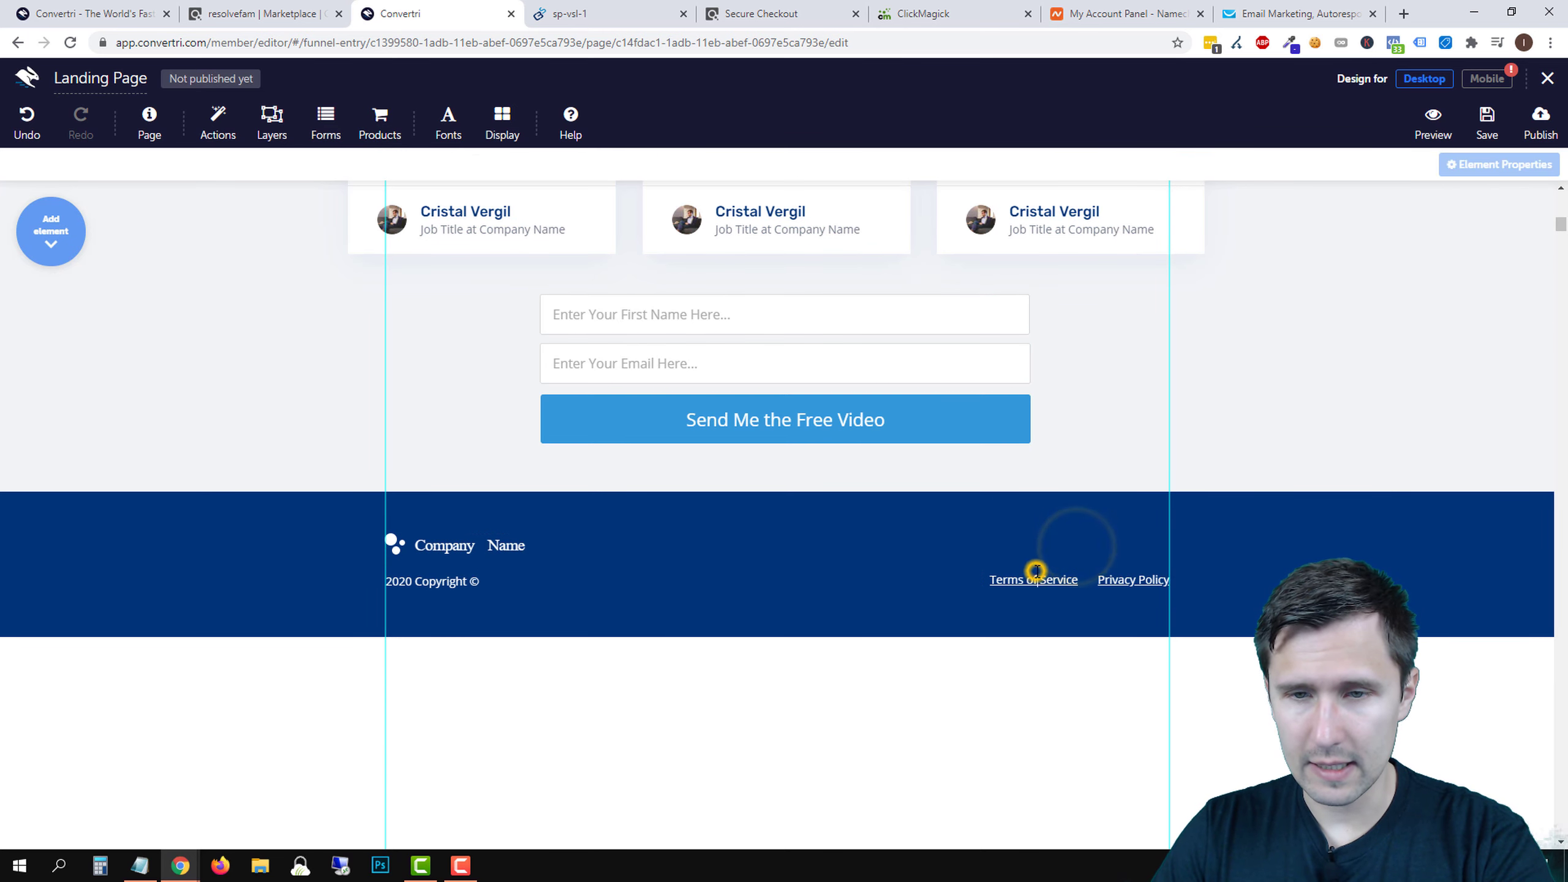
left_click(1036, 571)
left_click(1056, 566)
mouse_move(1055, 566)
left_mouse_down()
mouse_move(1019, 564)
mouse_move(1049, 560)
left_mouse_up()
key("Delete")
left_click(1135, 586)
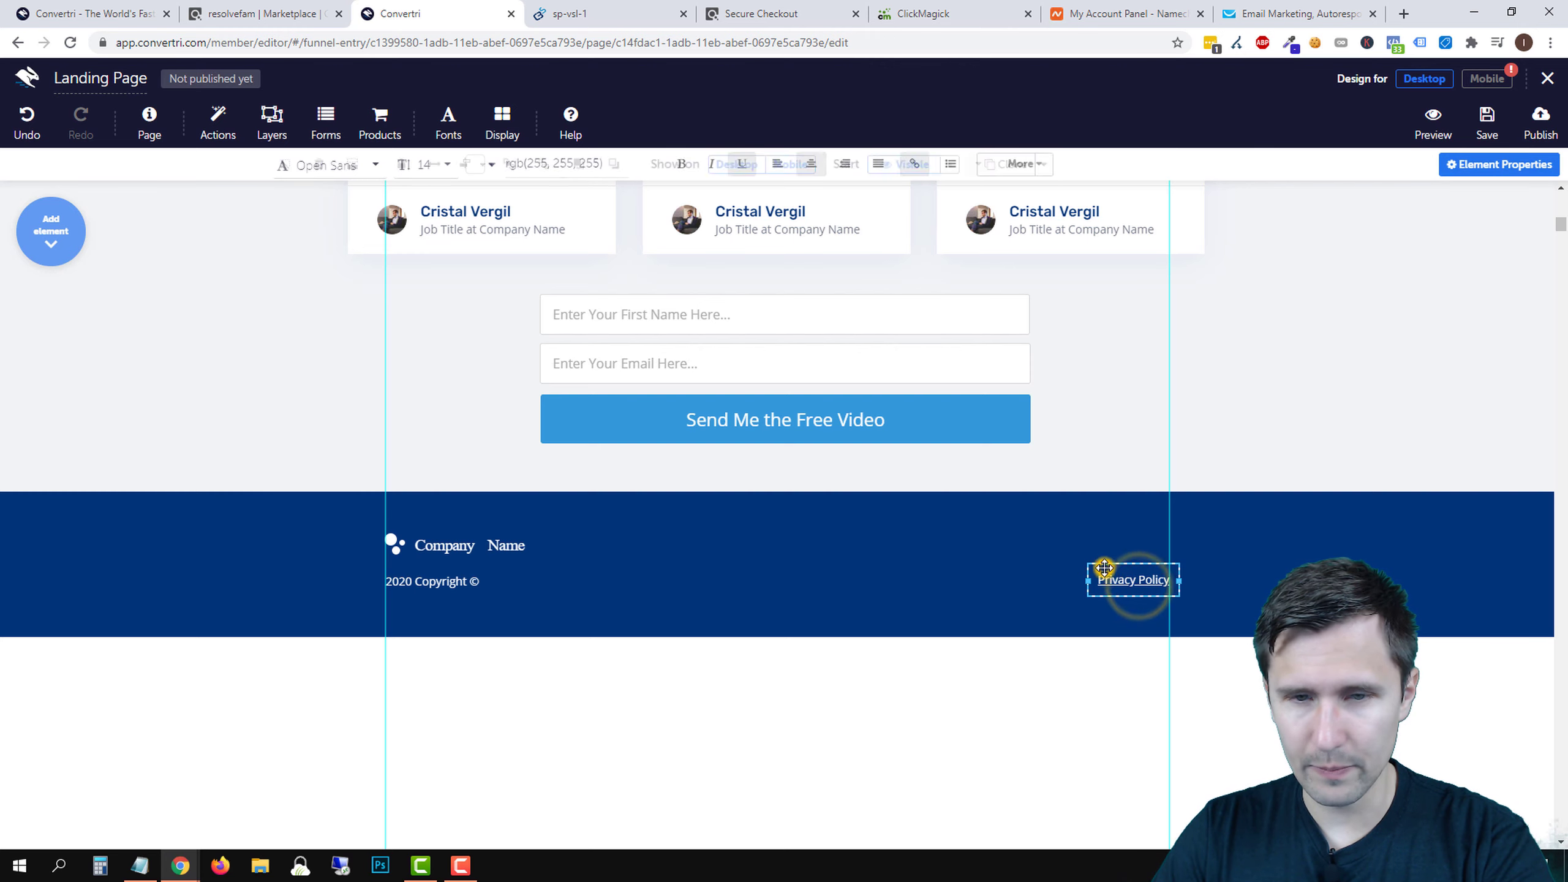
key("Delete")
left_click(472, 546)
key("Delete")
- Shorten the footer and centre the 2020 Copyright © text within it
left_click(446, 581)
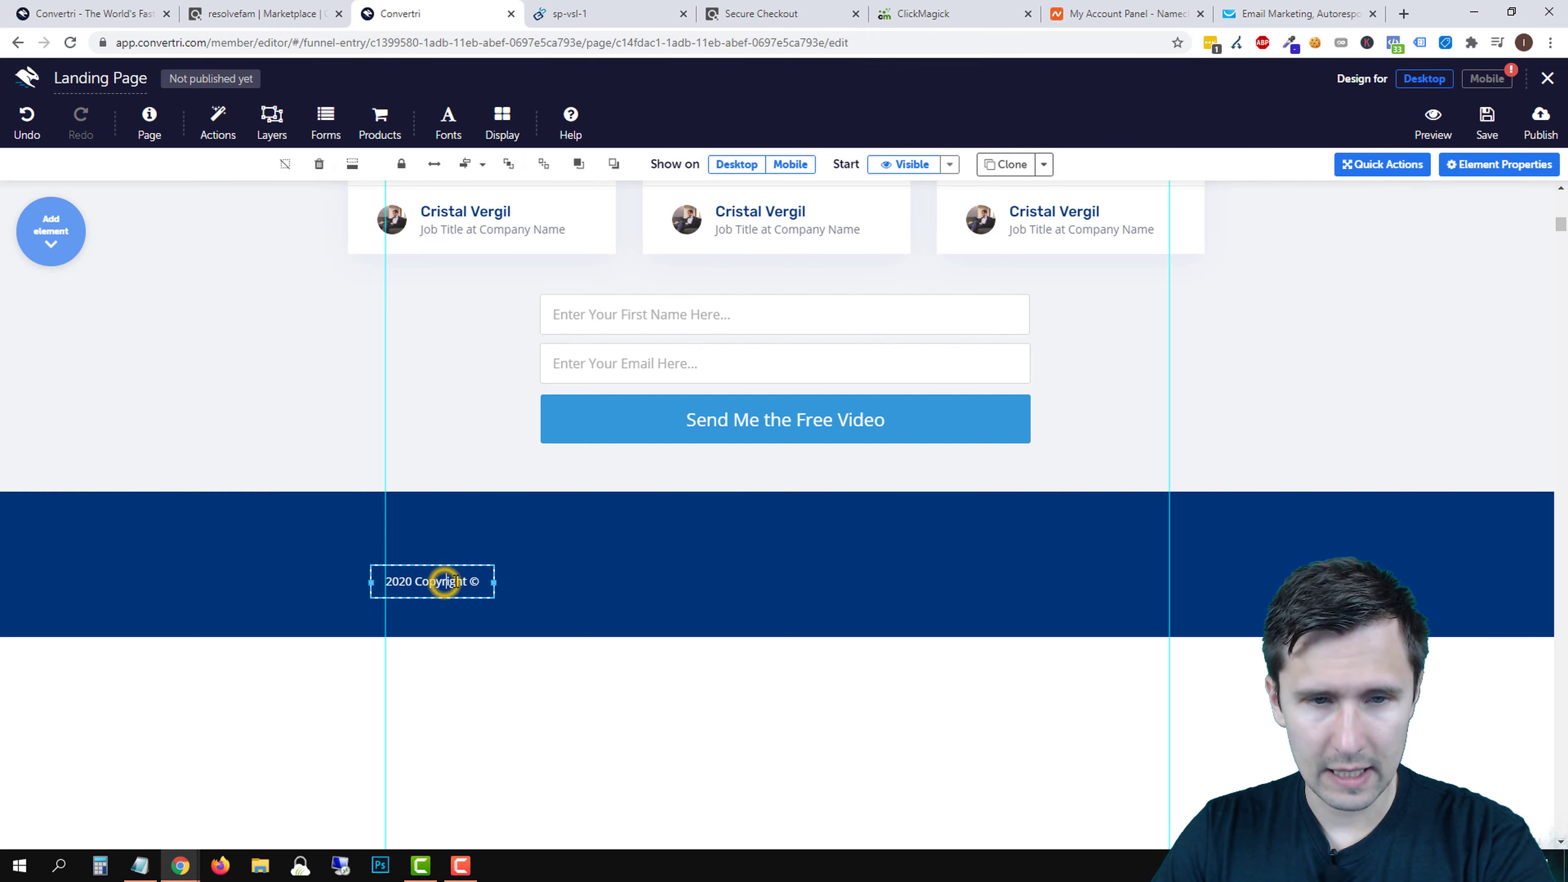
left_click_drag(446, 581, 663, 536)
left_click(893, 561)
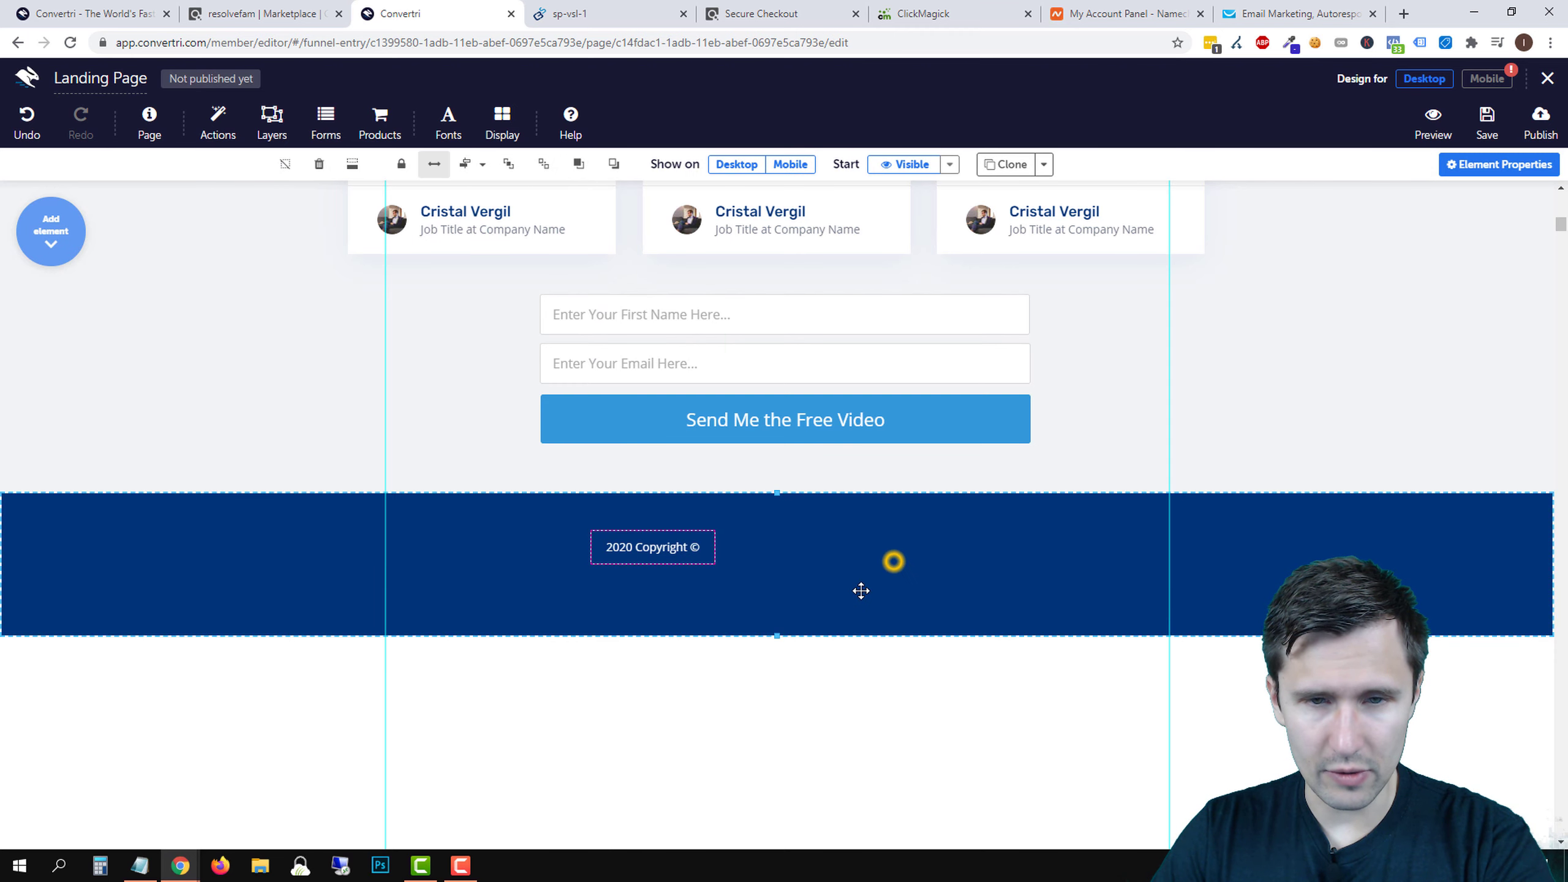
left_click_drag(777, 635, 785, 570)
left_click(651, 537)
left_click_drag(656, 536, 610, 521)
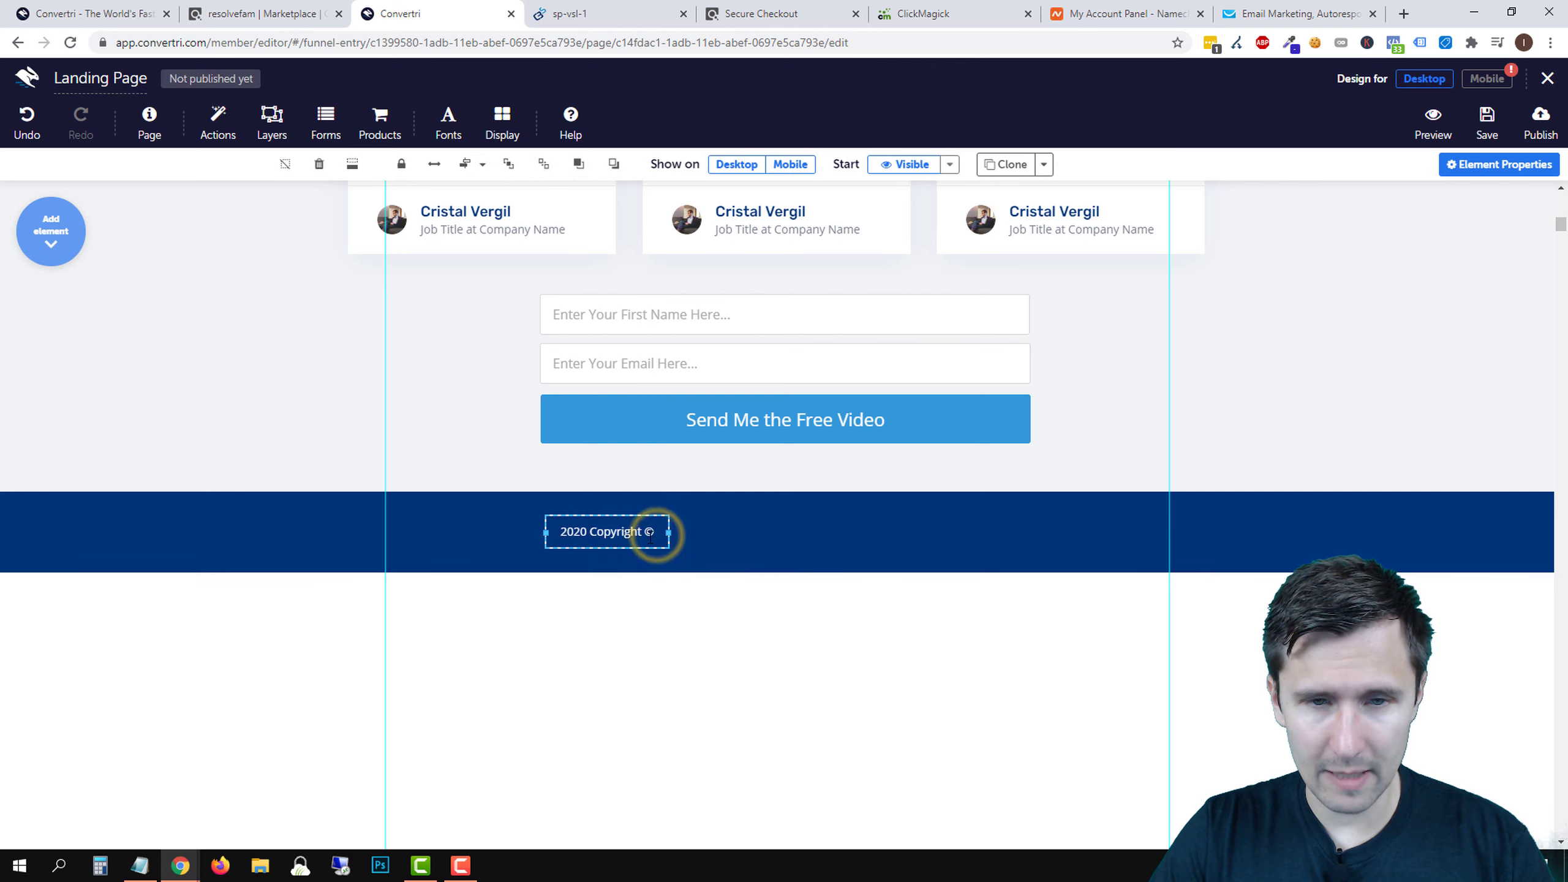
- Make the copyright read '2020 Copyright © Flat Belly Removers' on one widened line
double_click(650, 535)
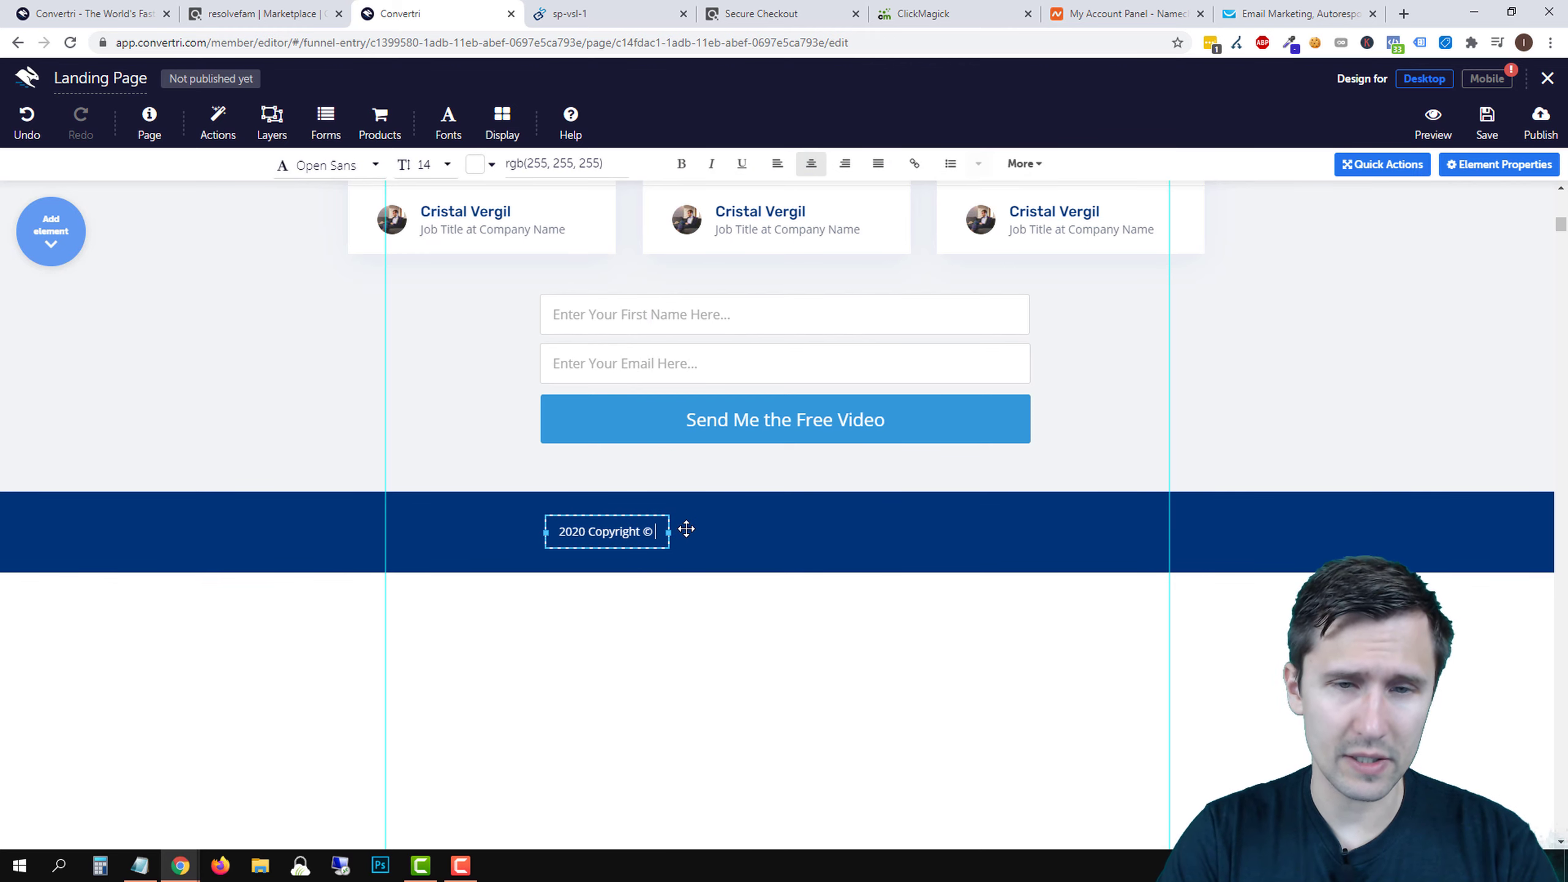
type("Flat Belly Re")
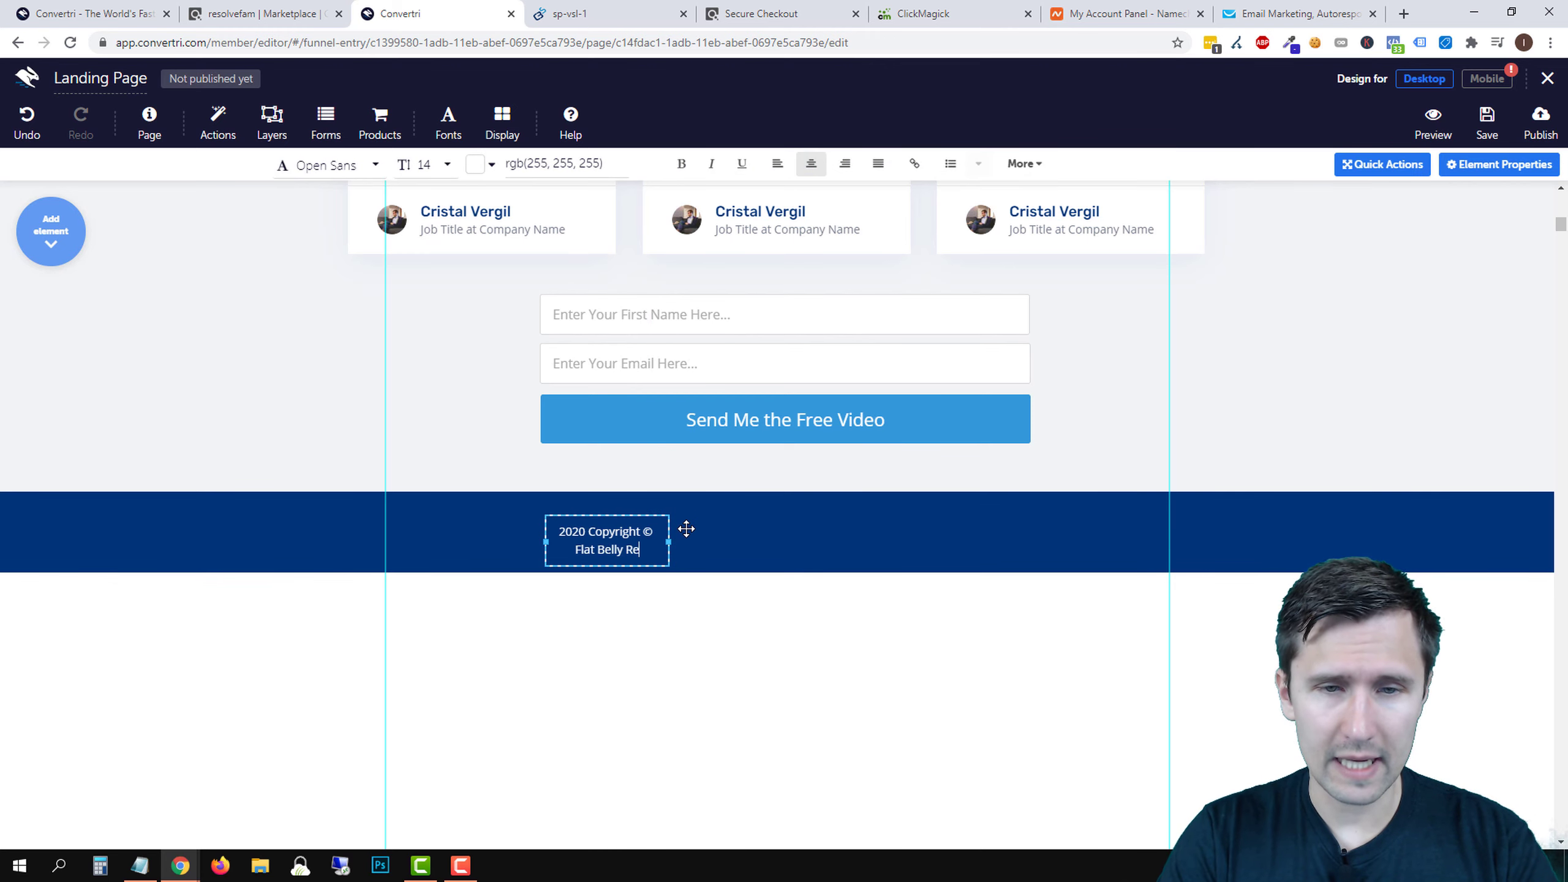
type("movers")
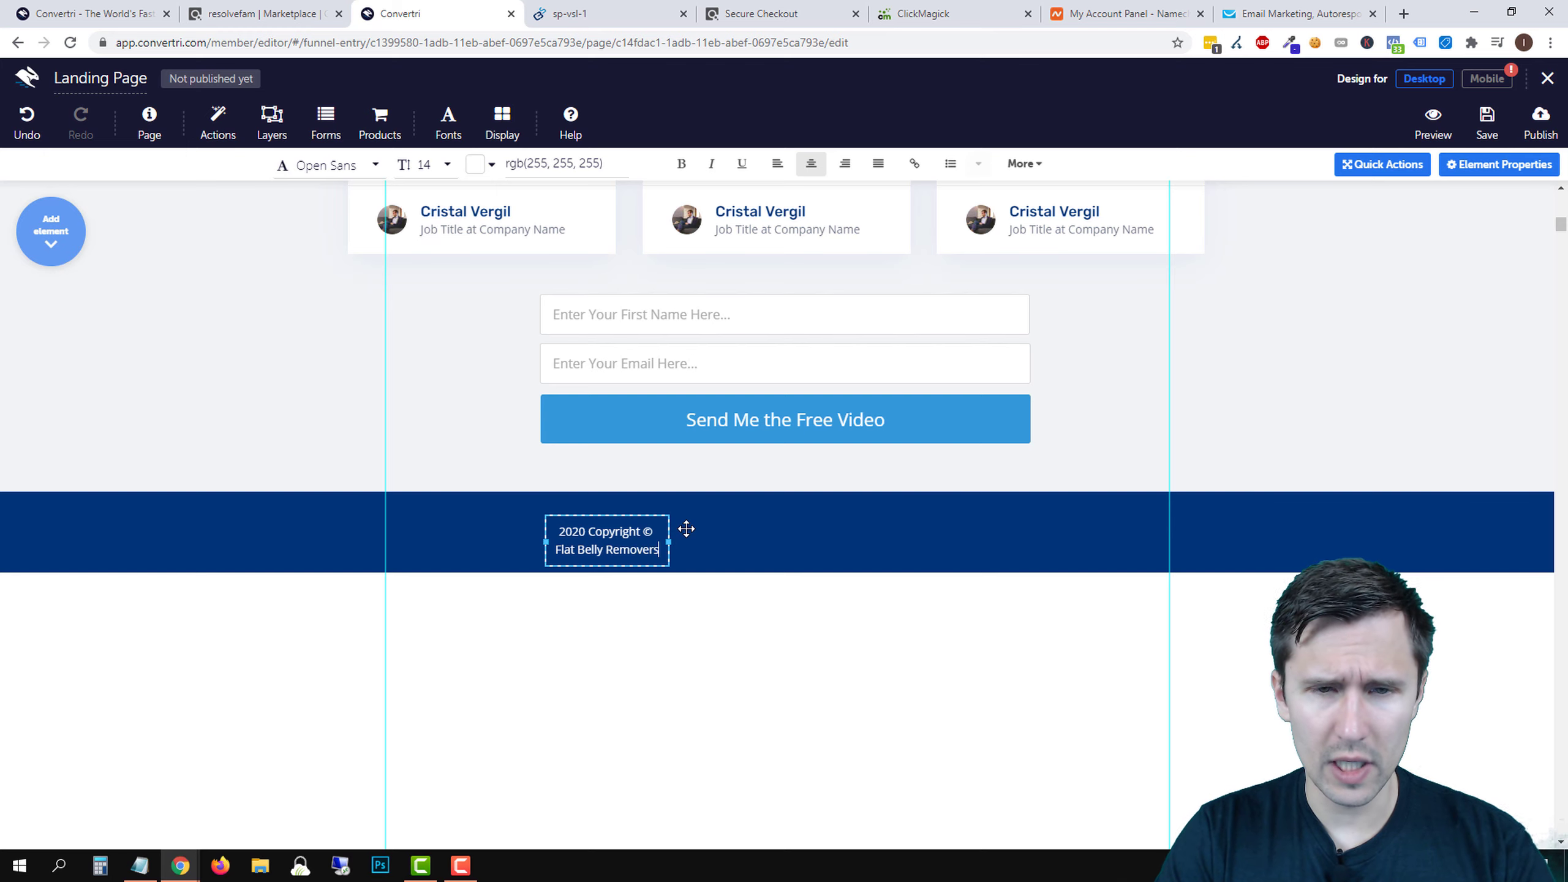
key("Return")
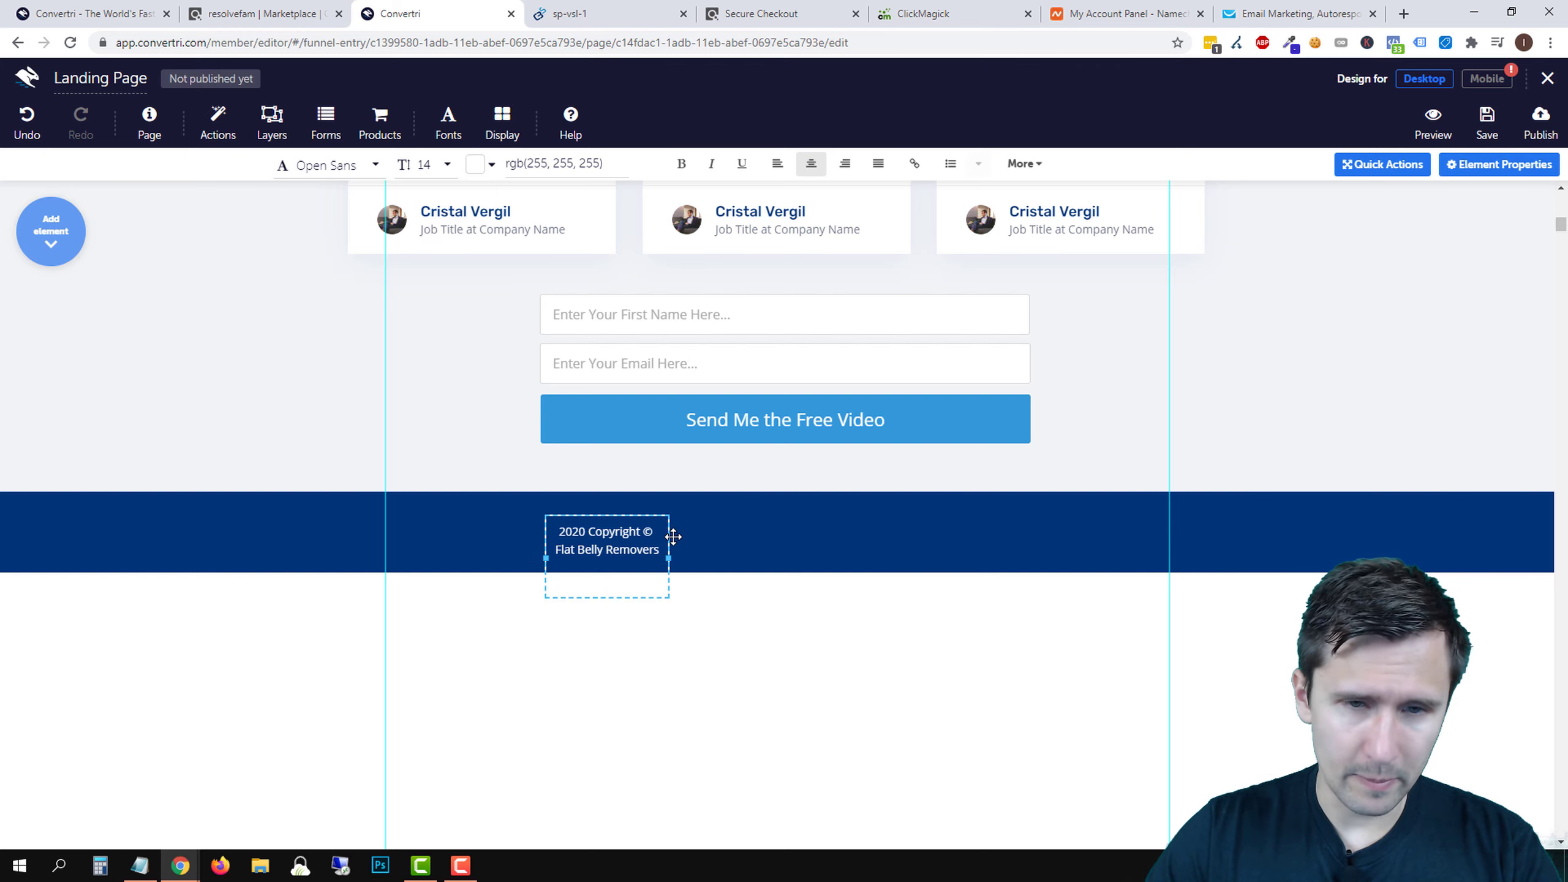
left_click(672, 557)
left_click(603, 537)
left_click_drag(669, 555, 840, 560)
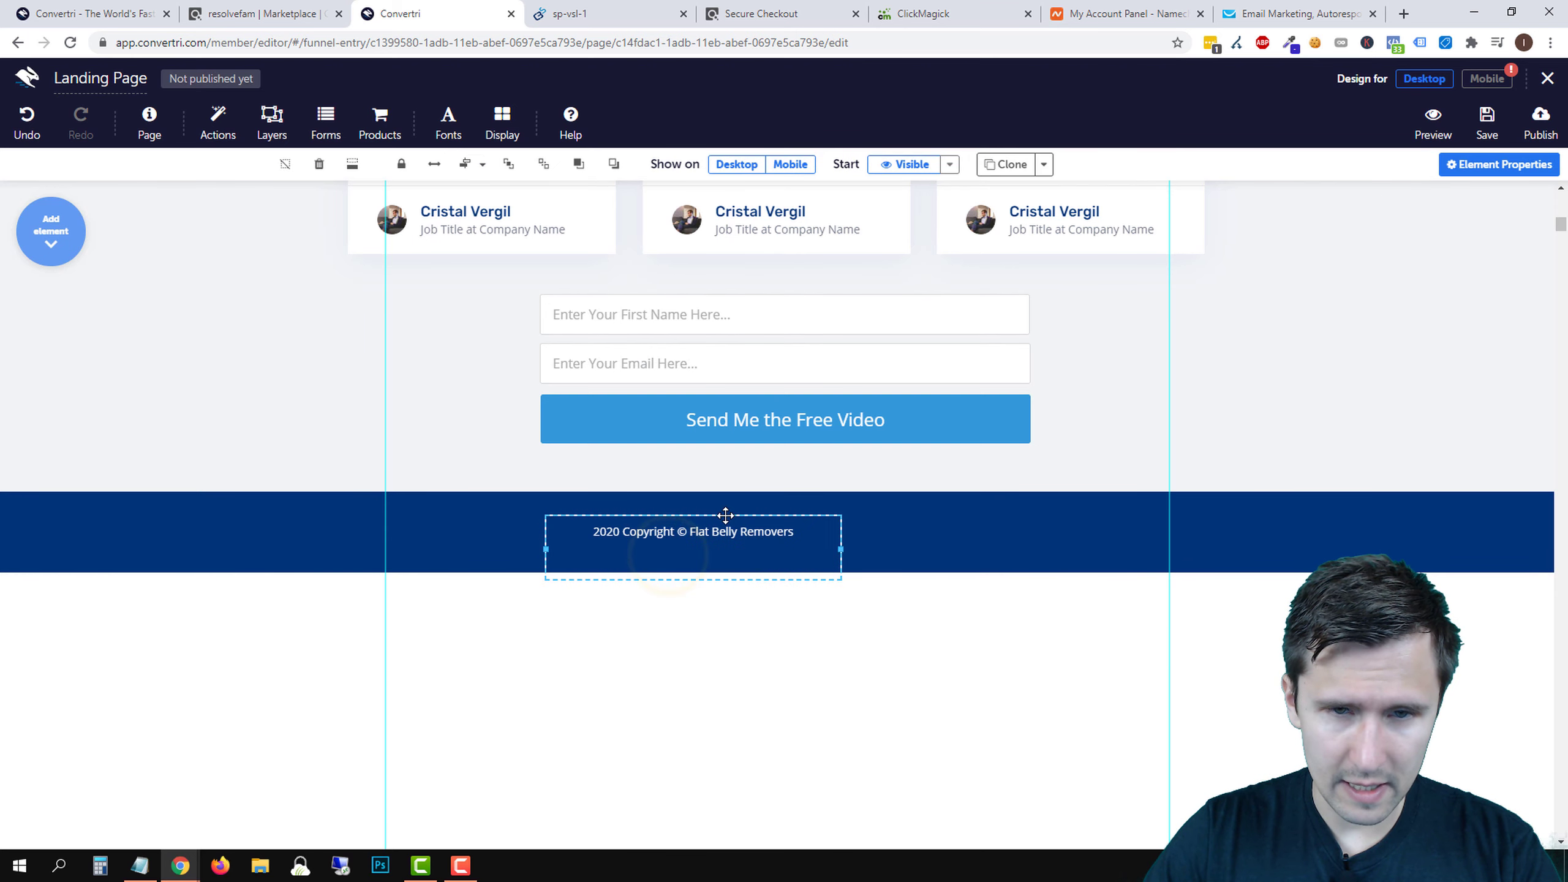
left_click_drag(726, 516, 798, 512)
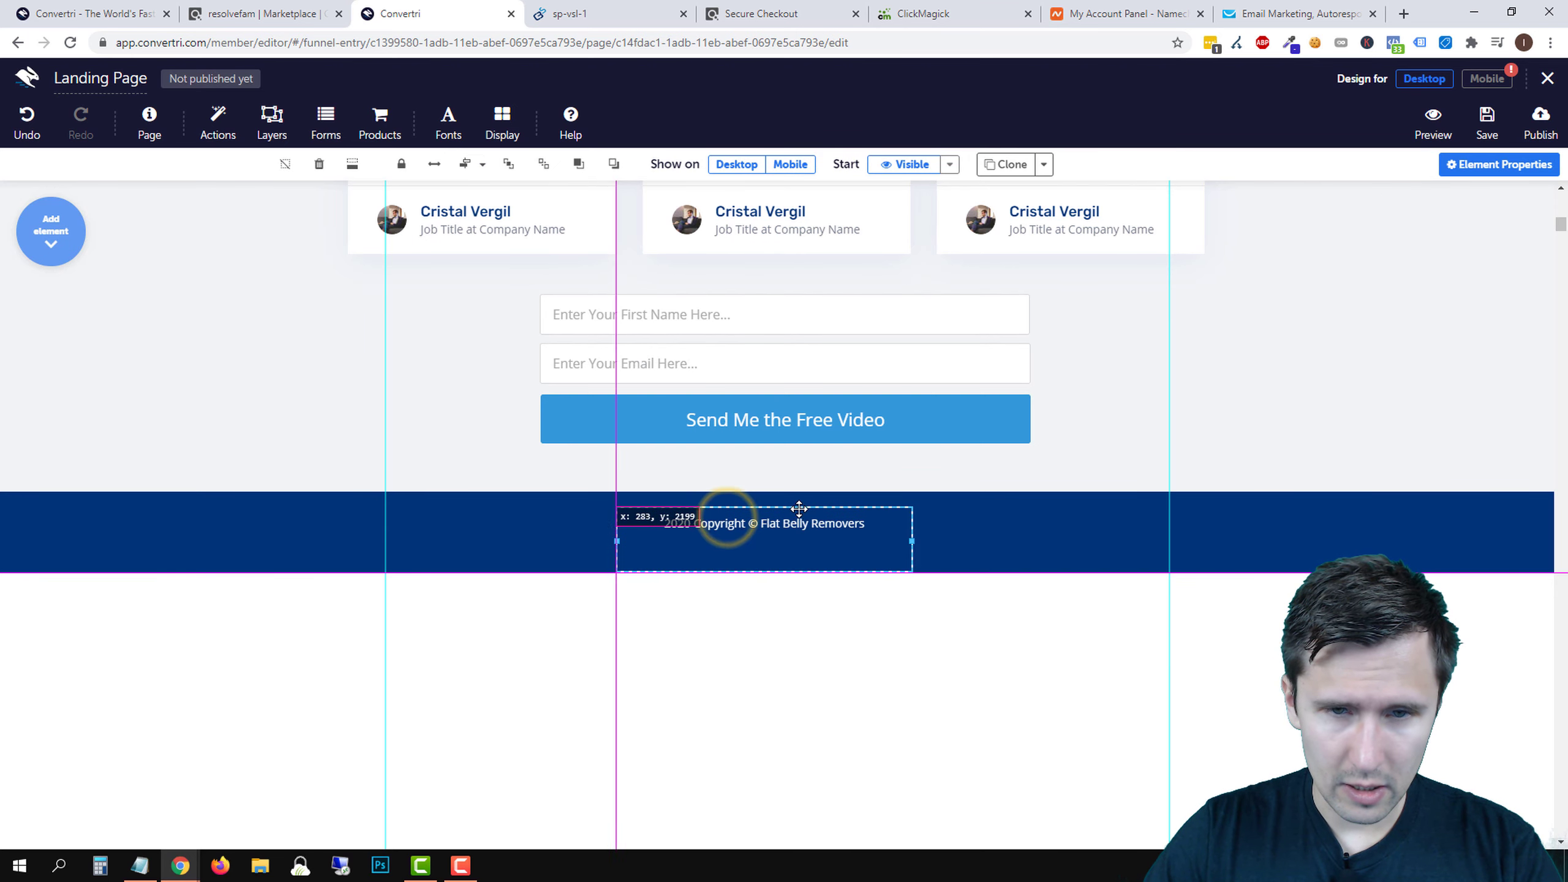
- Add the line 'Privacy Policy - Terms of Use - Disclaimer' below, leaving Disclaimer unlinked
left_click(780, 540)
type("Priv")
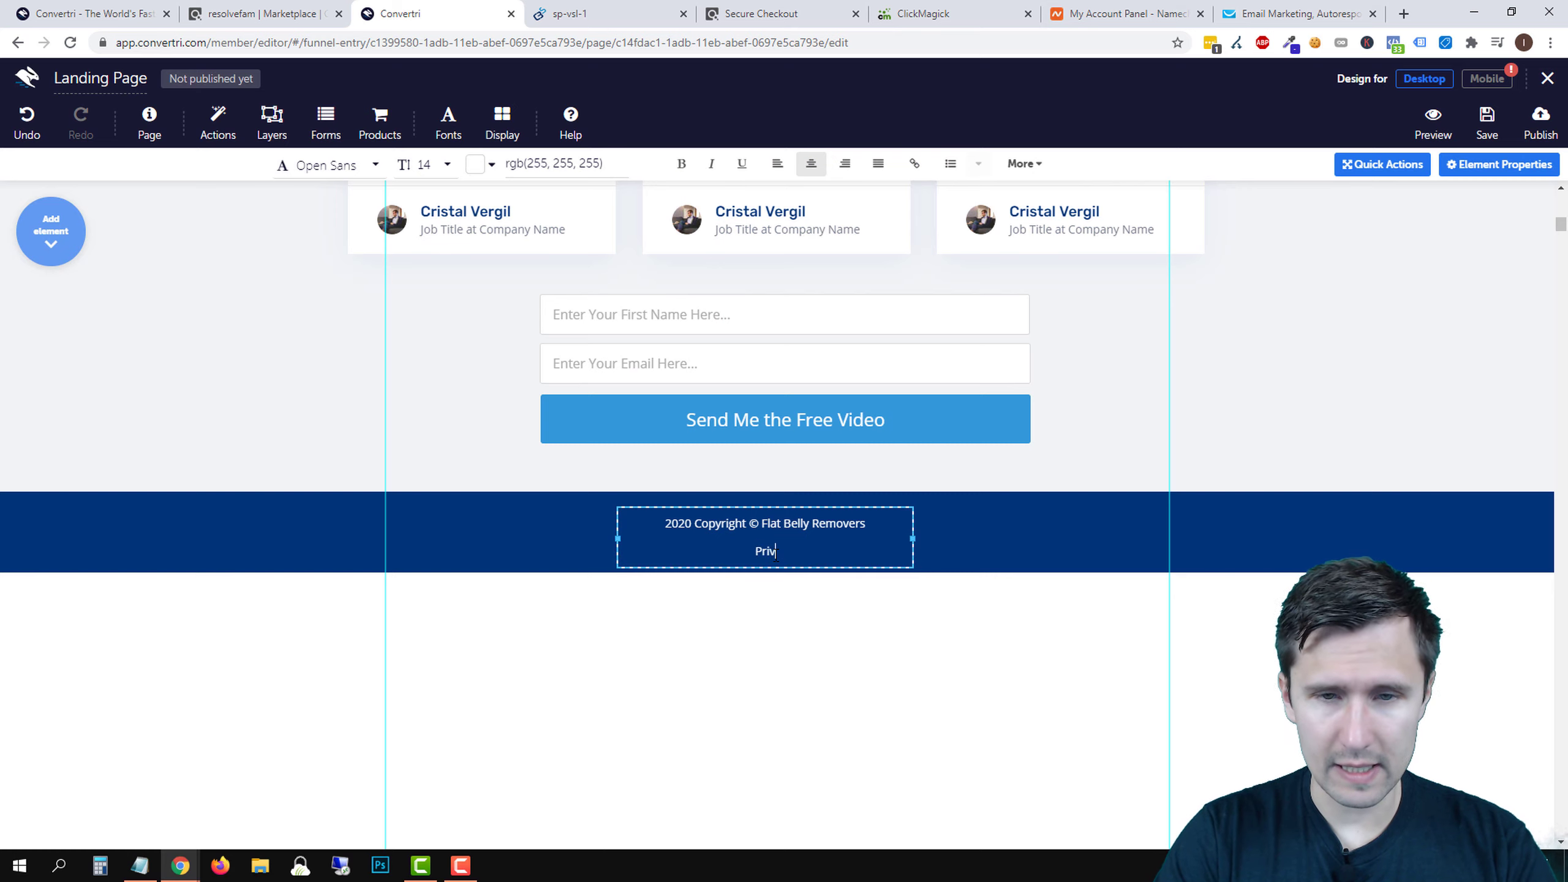
type("acy Poli")
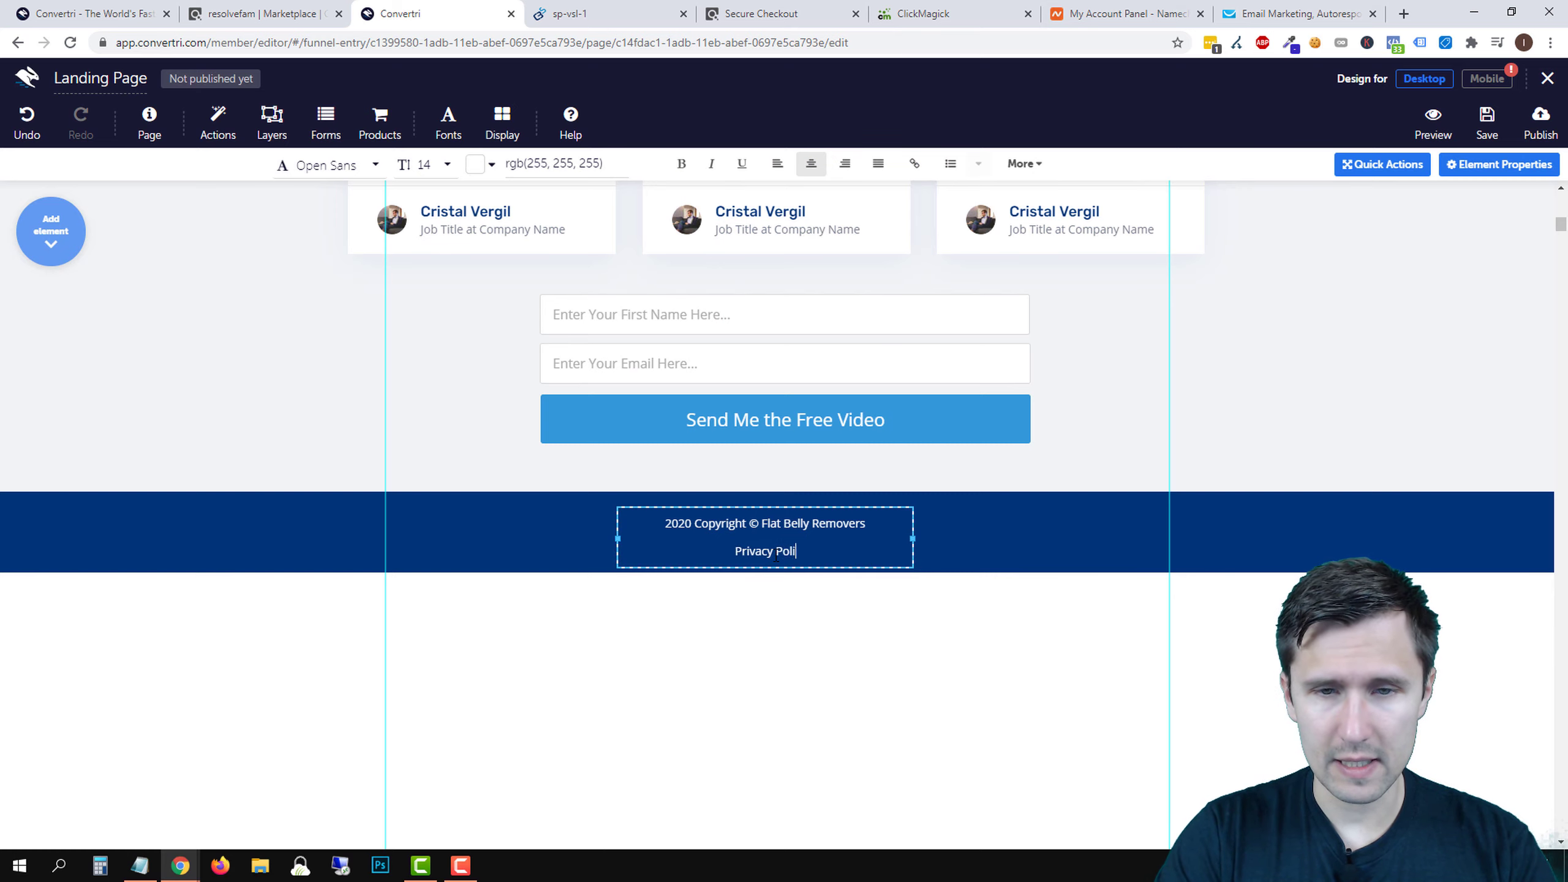
type("cy - Ter")
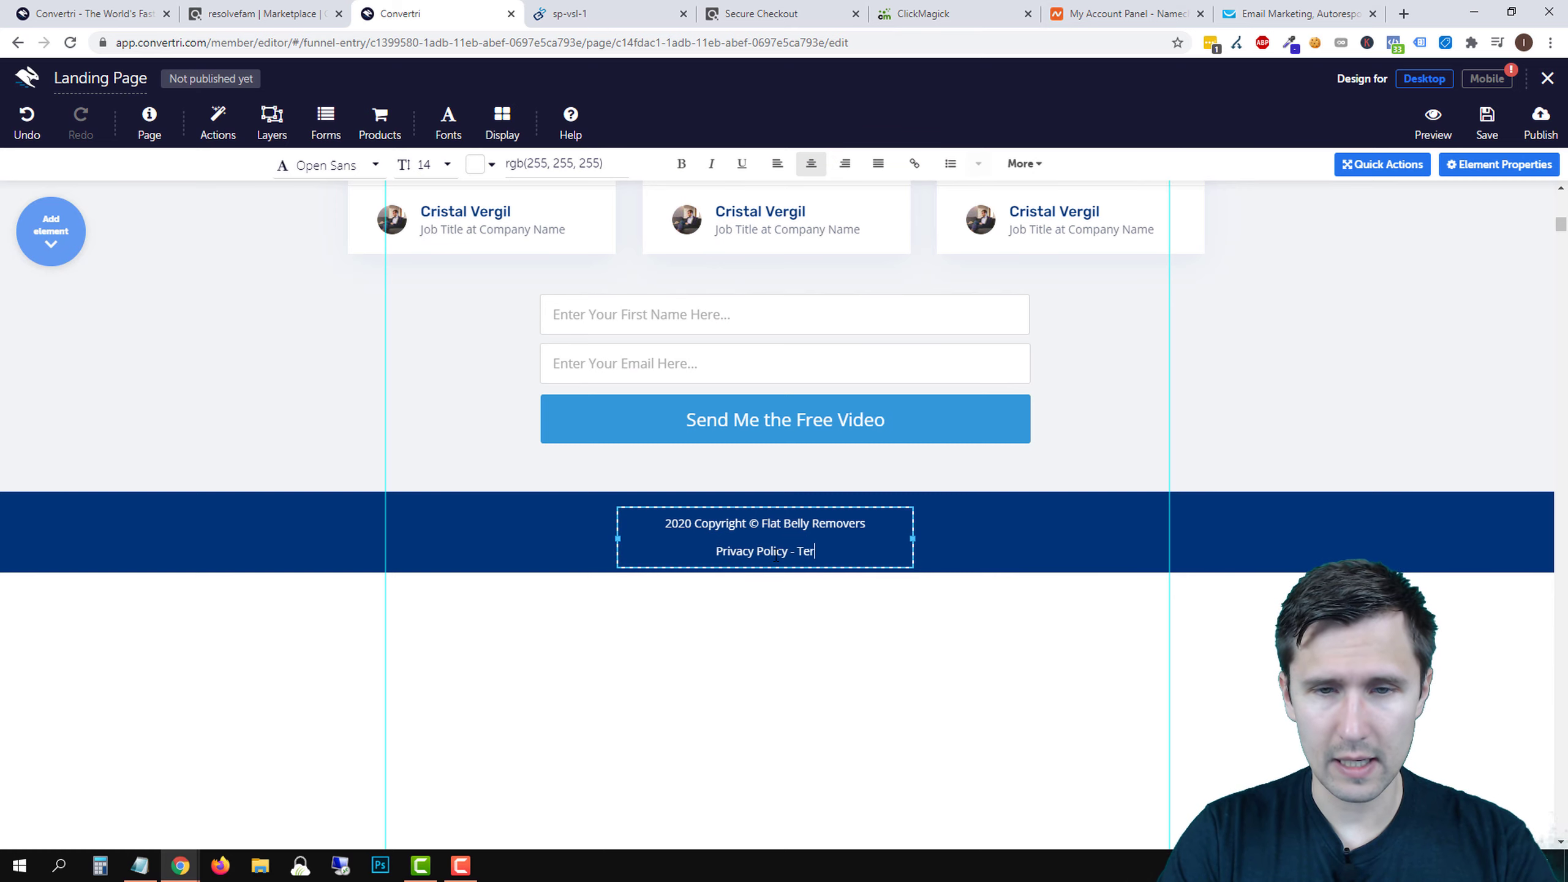
type("ms of Use - Disclaimer")
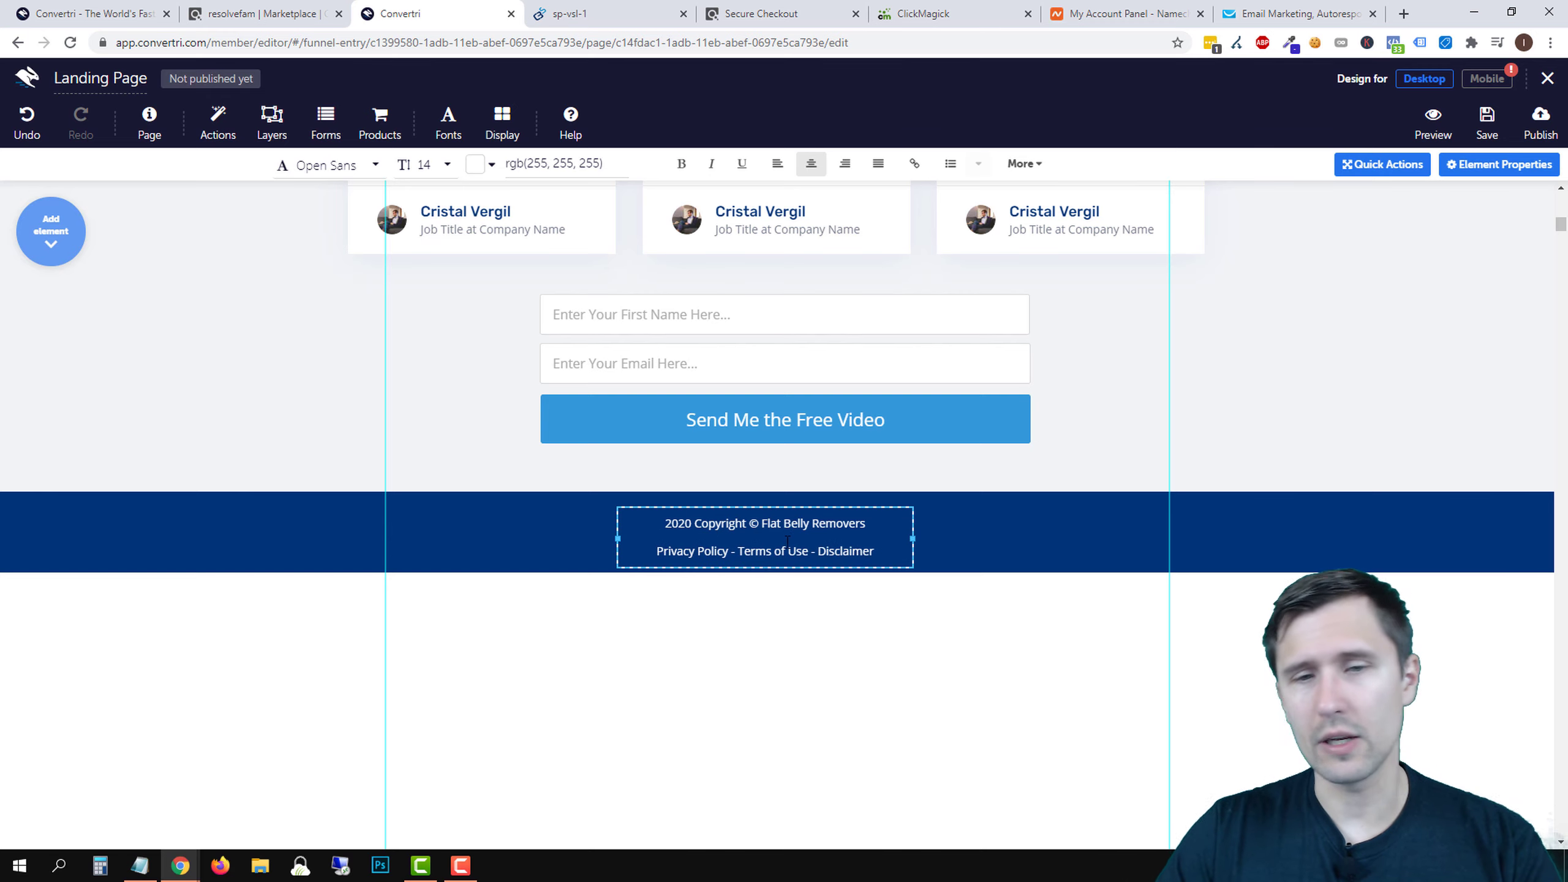
double_click(844, 551)
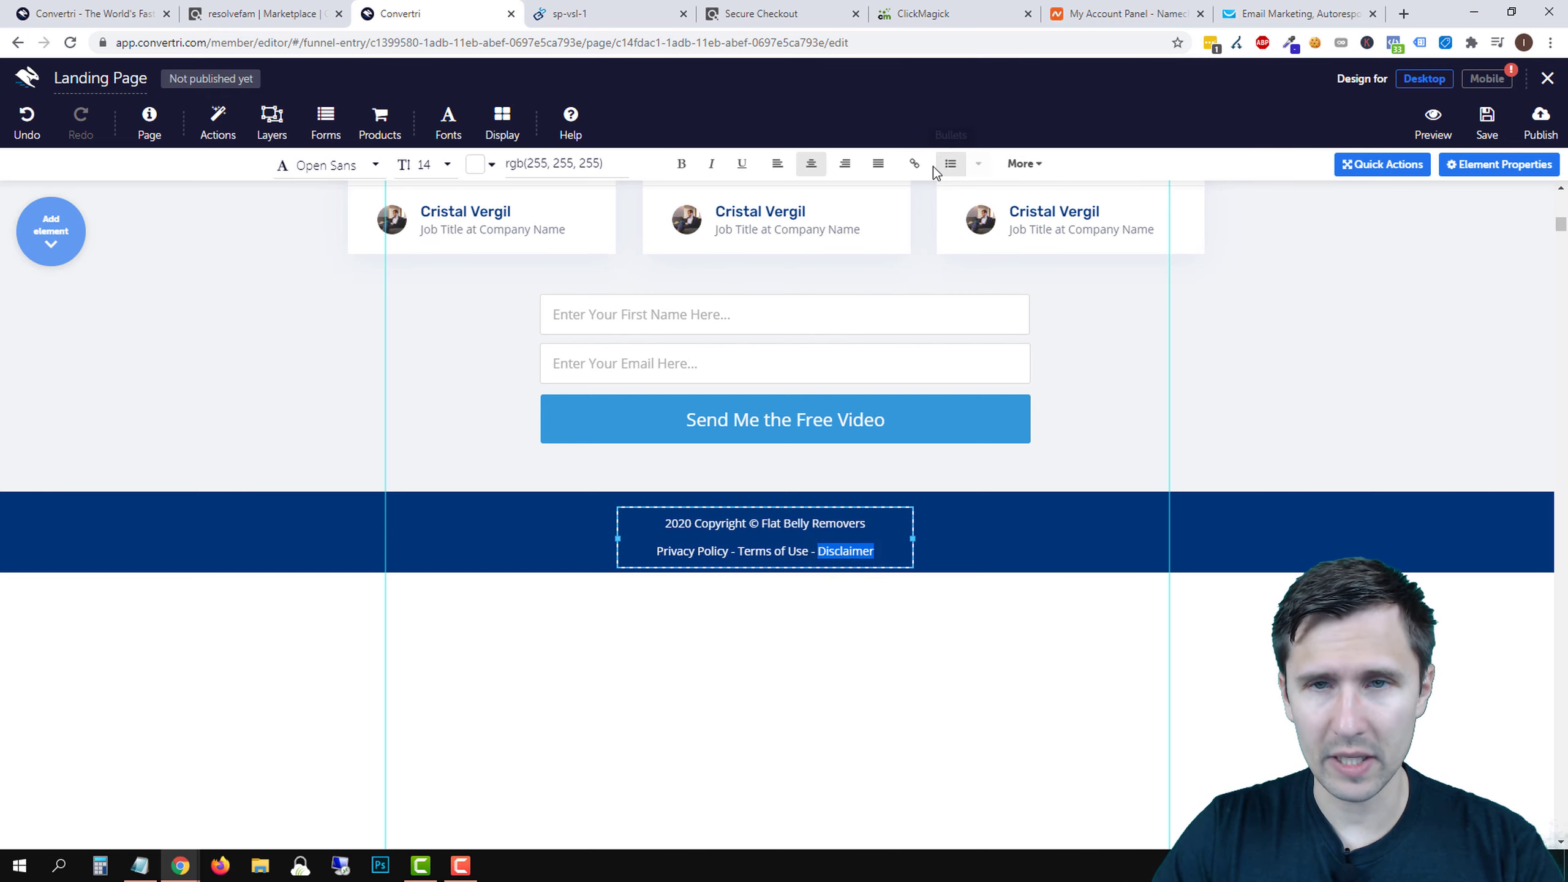
left_click(912, 165)
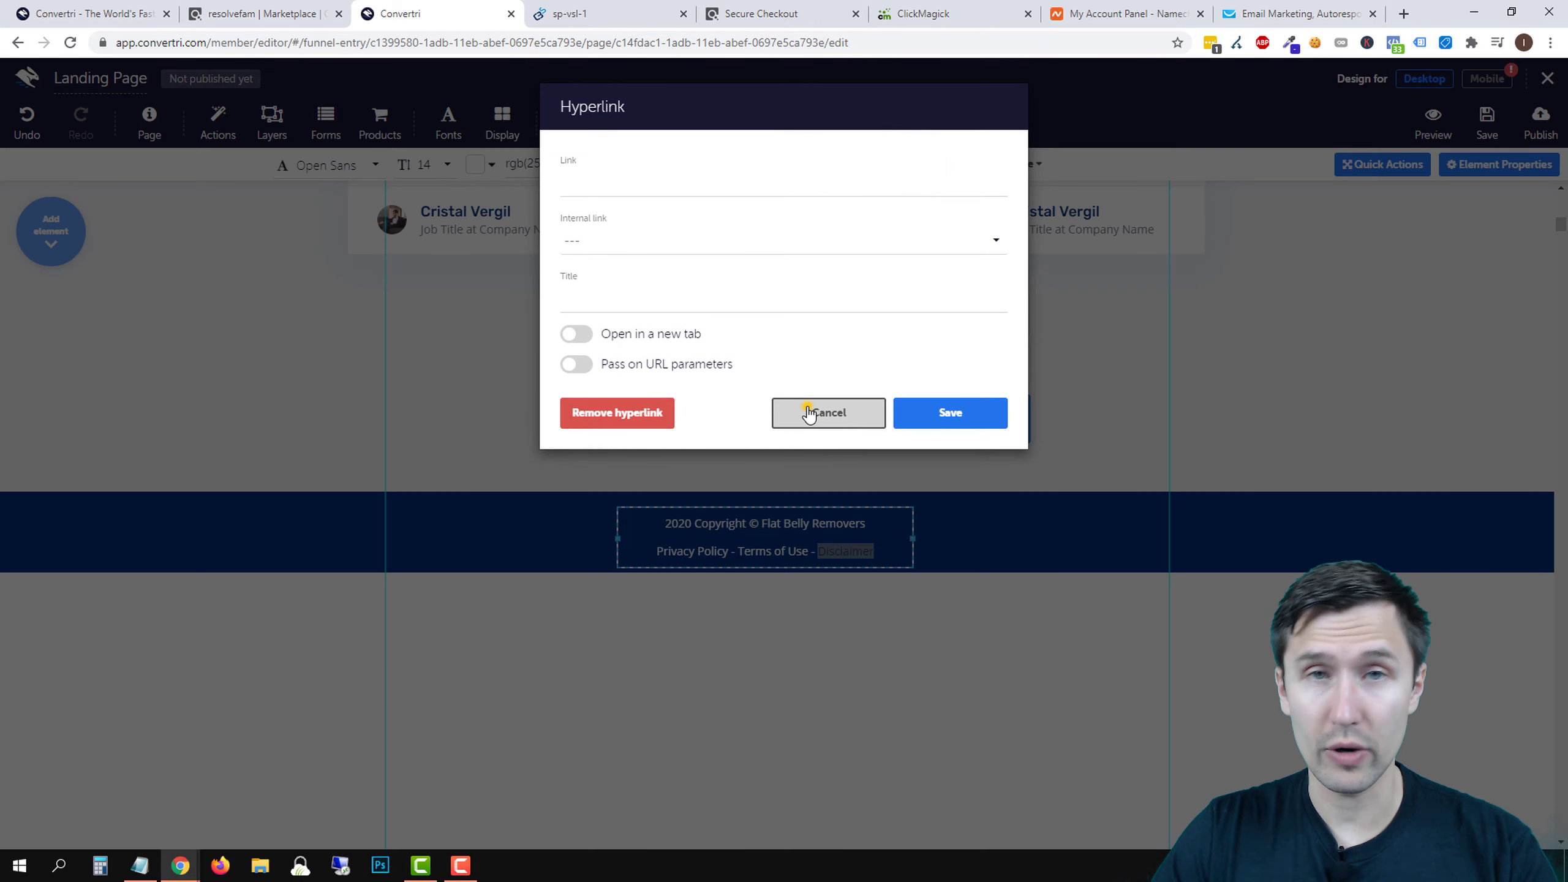
left_click(806, 408)
- Centre the footer text within the footer and select both of its lines
left_click(1058, 495)
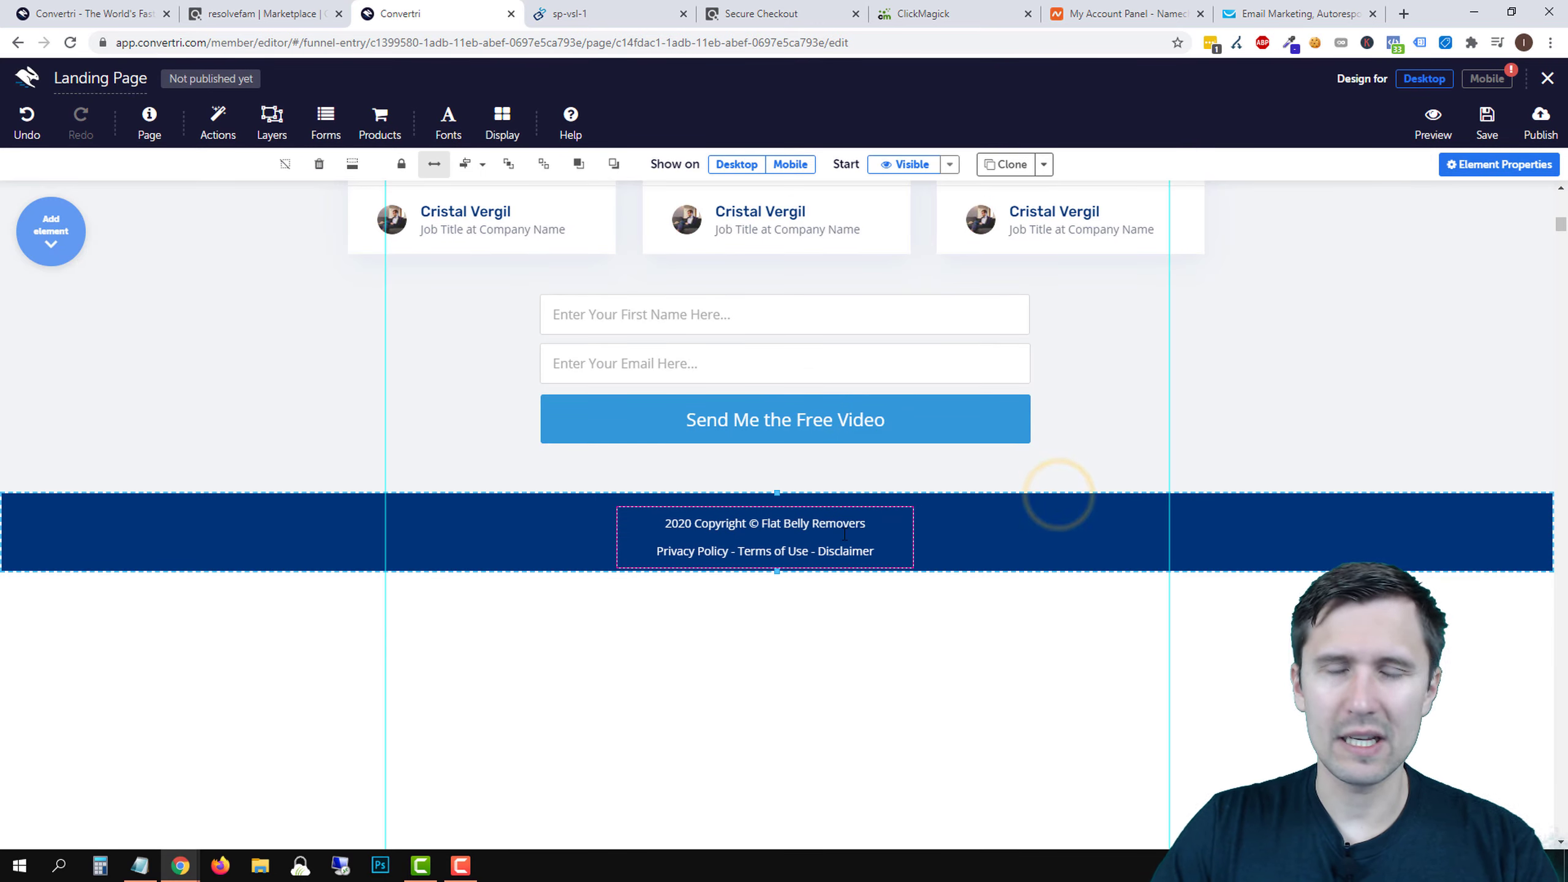
left_click_drag(836, 508, 849, 504)
left_click(1041, 532)
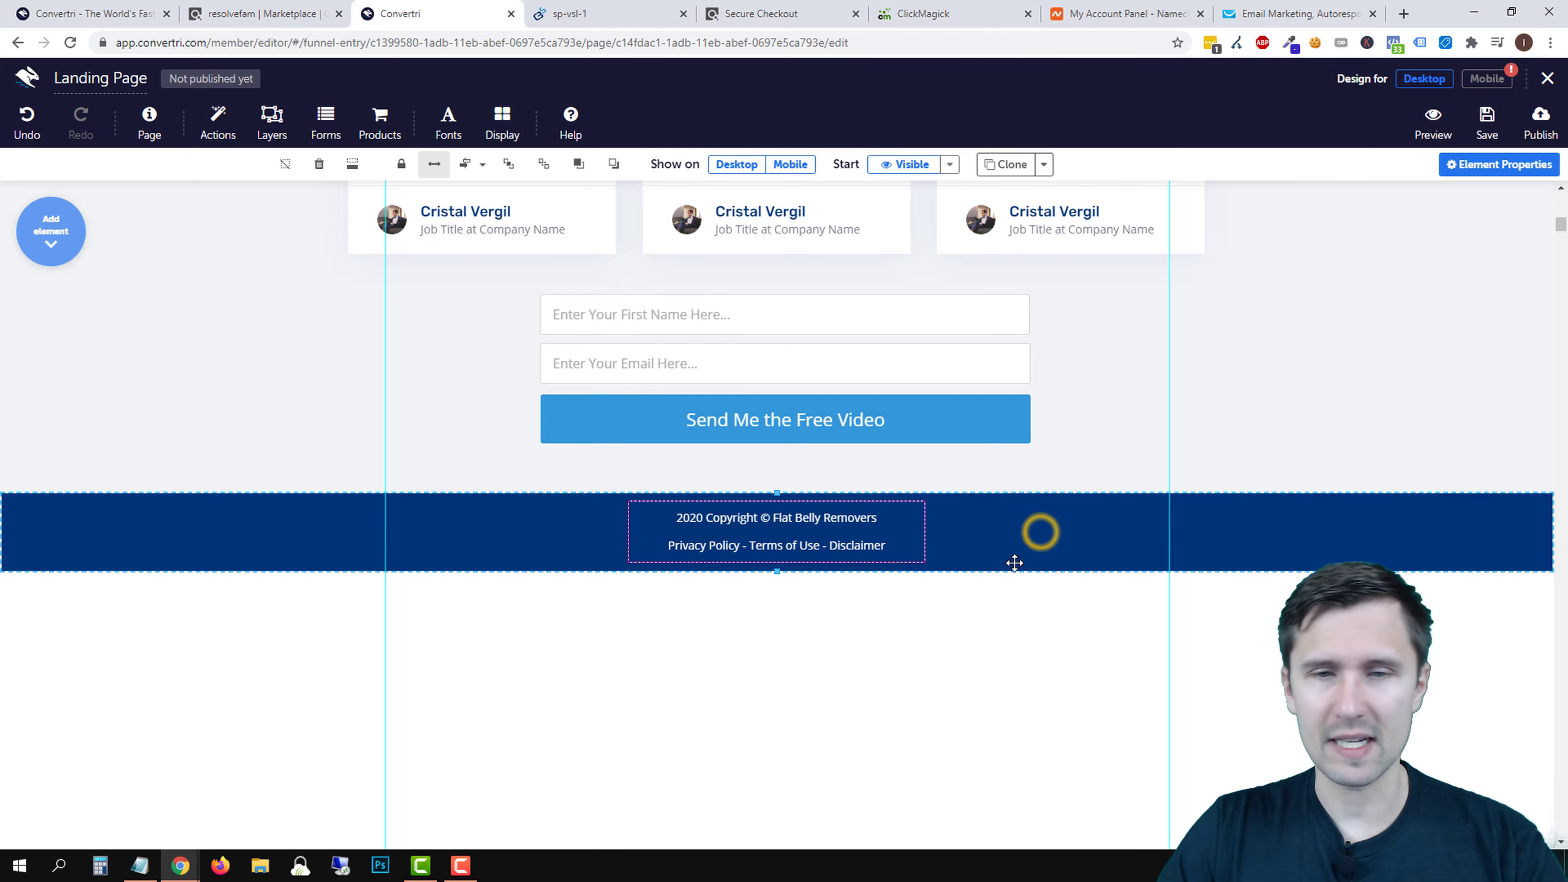
triple_click(806, 543)
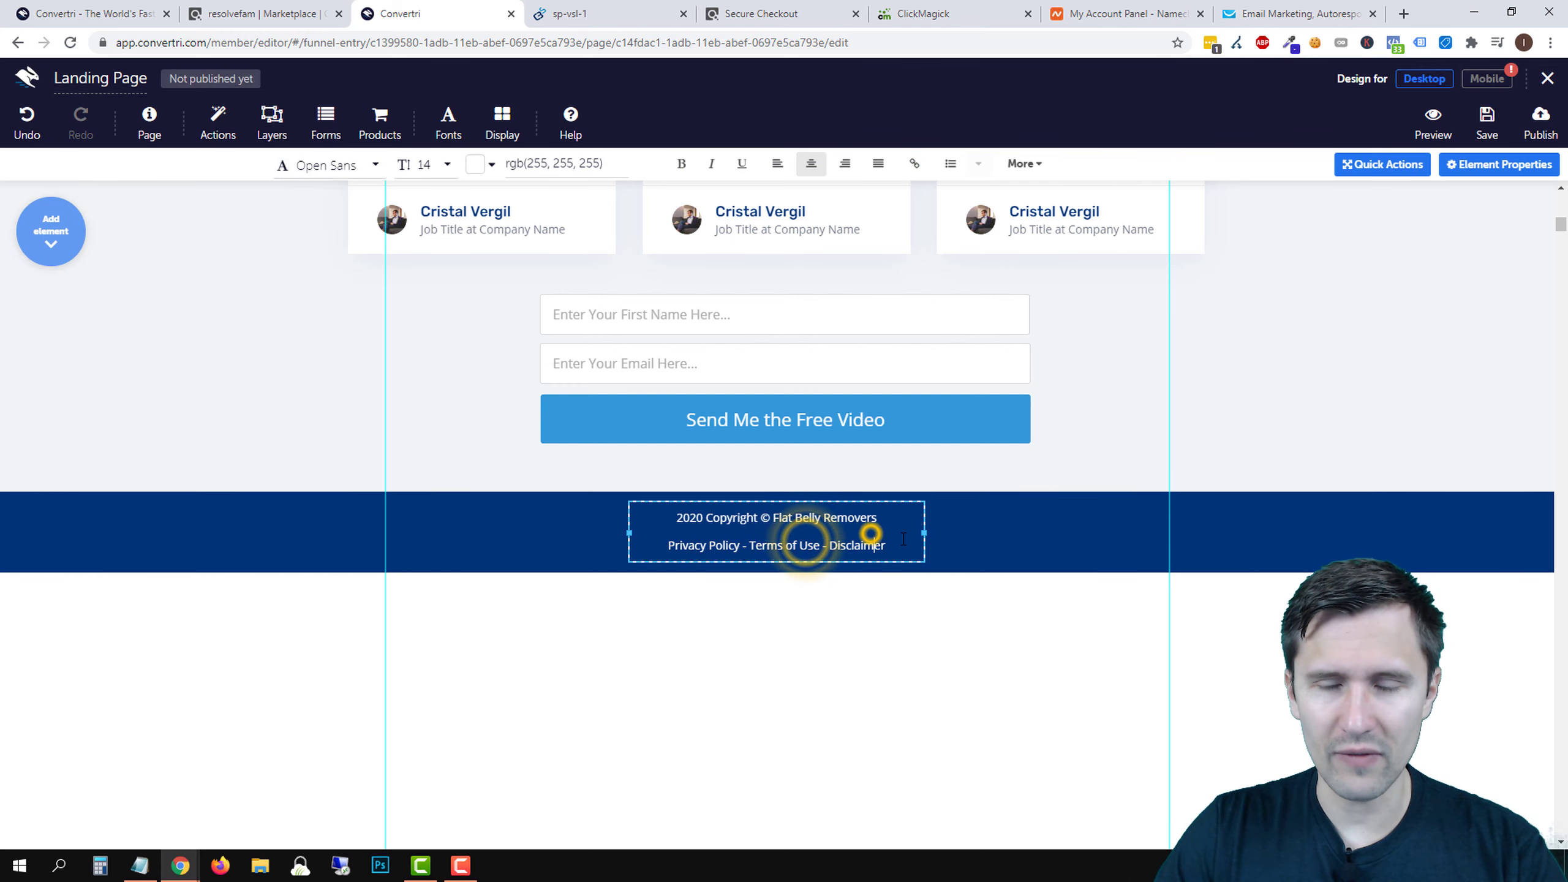
left_click_drag(898, 543, 683, 518)
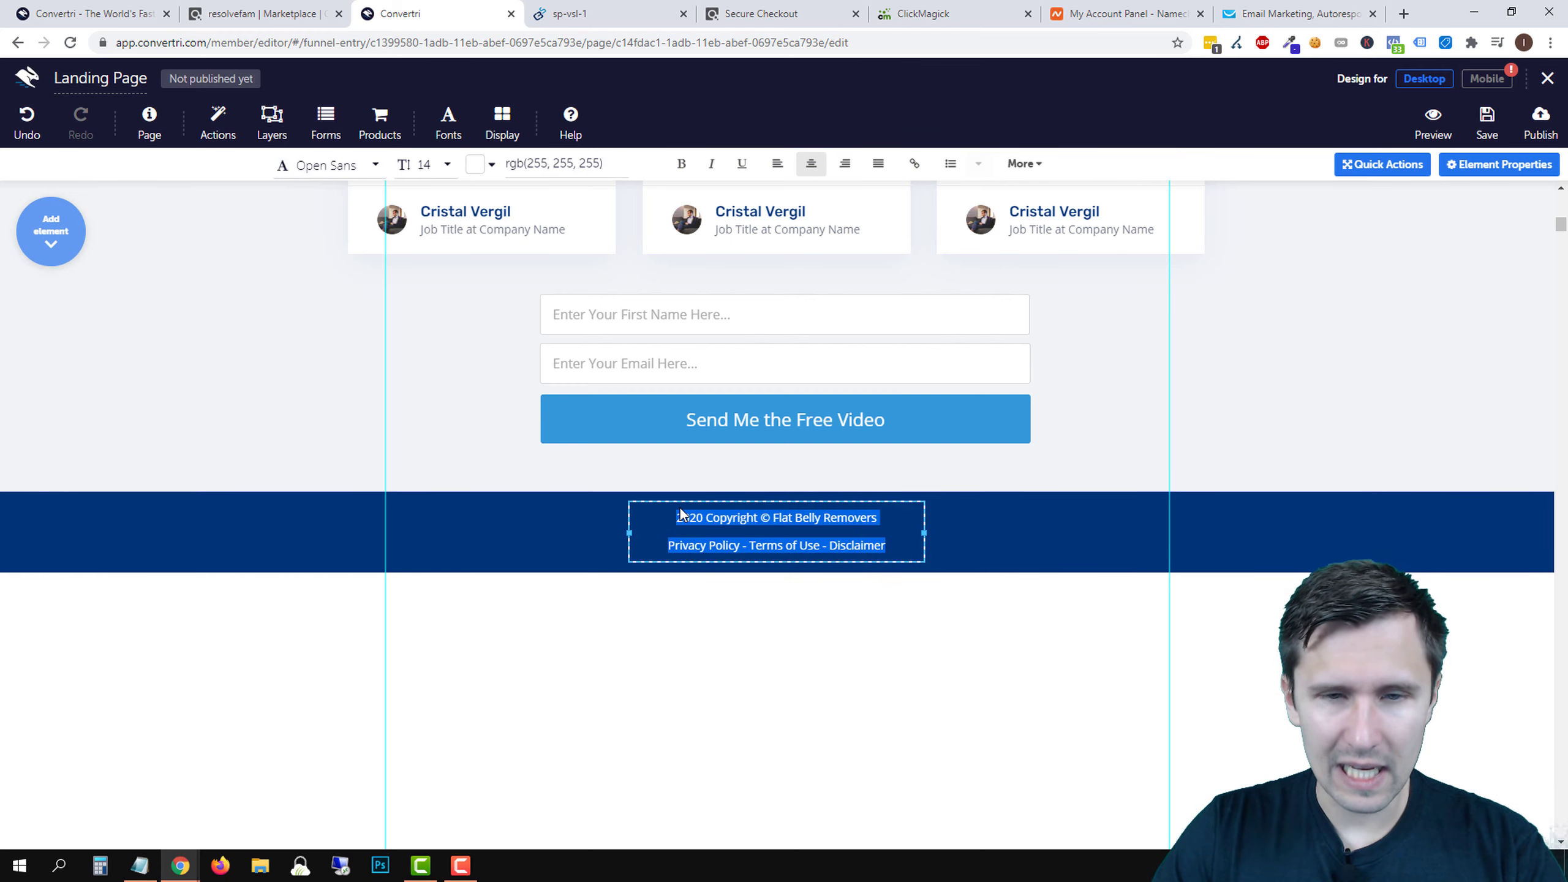
left_click_drag(804, 543, 692, 520)
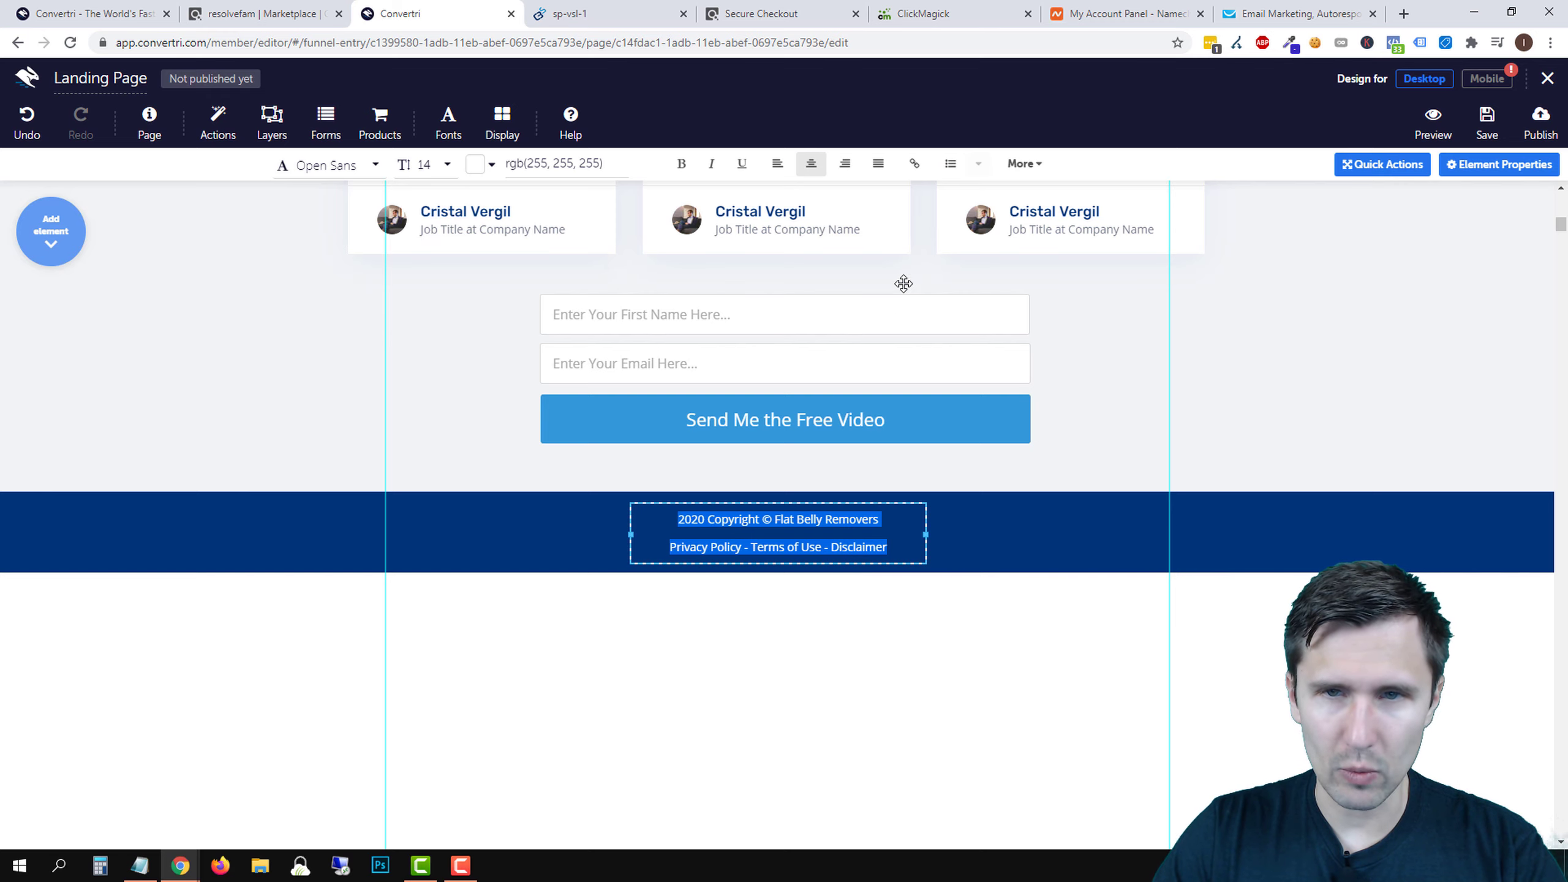
- Set the footer text line height to 0.90
left_click(1020, 163)
left_click(864, 302)
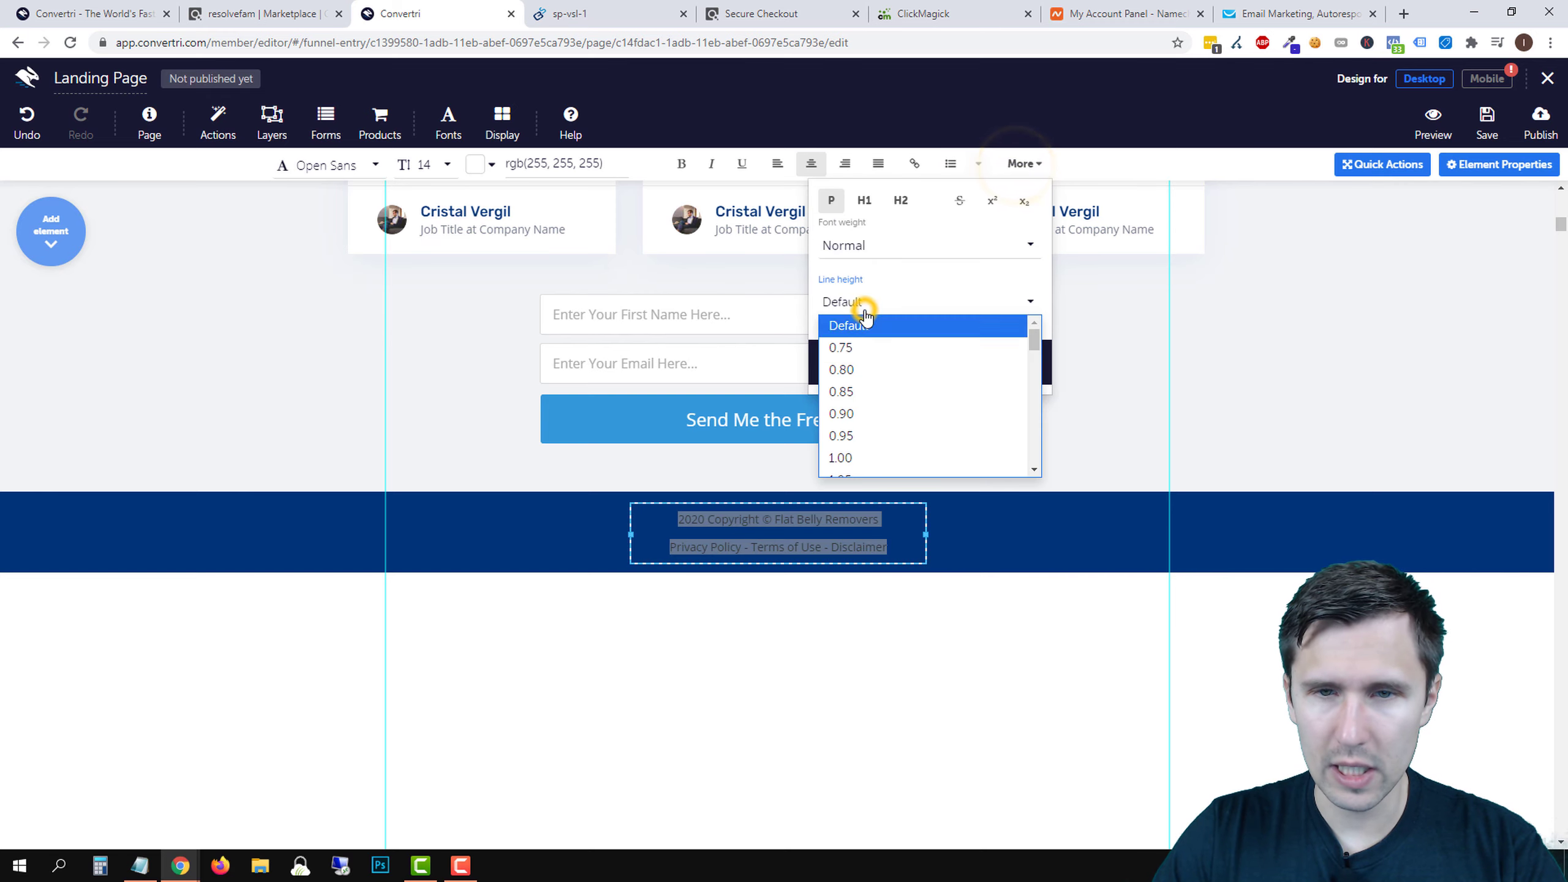
left_click(868, 435)
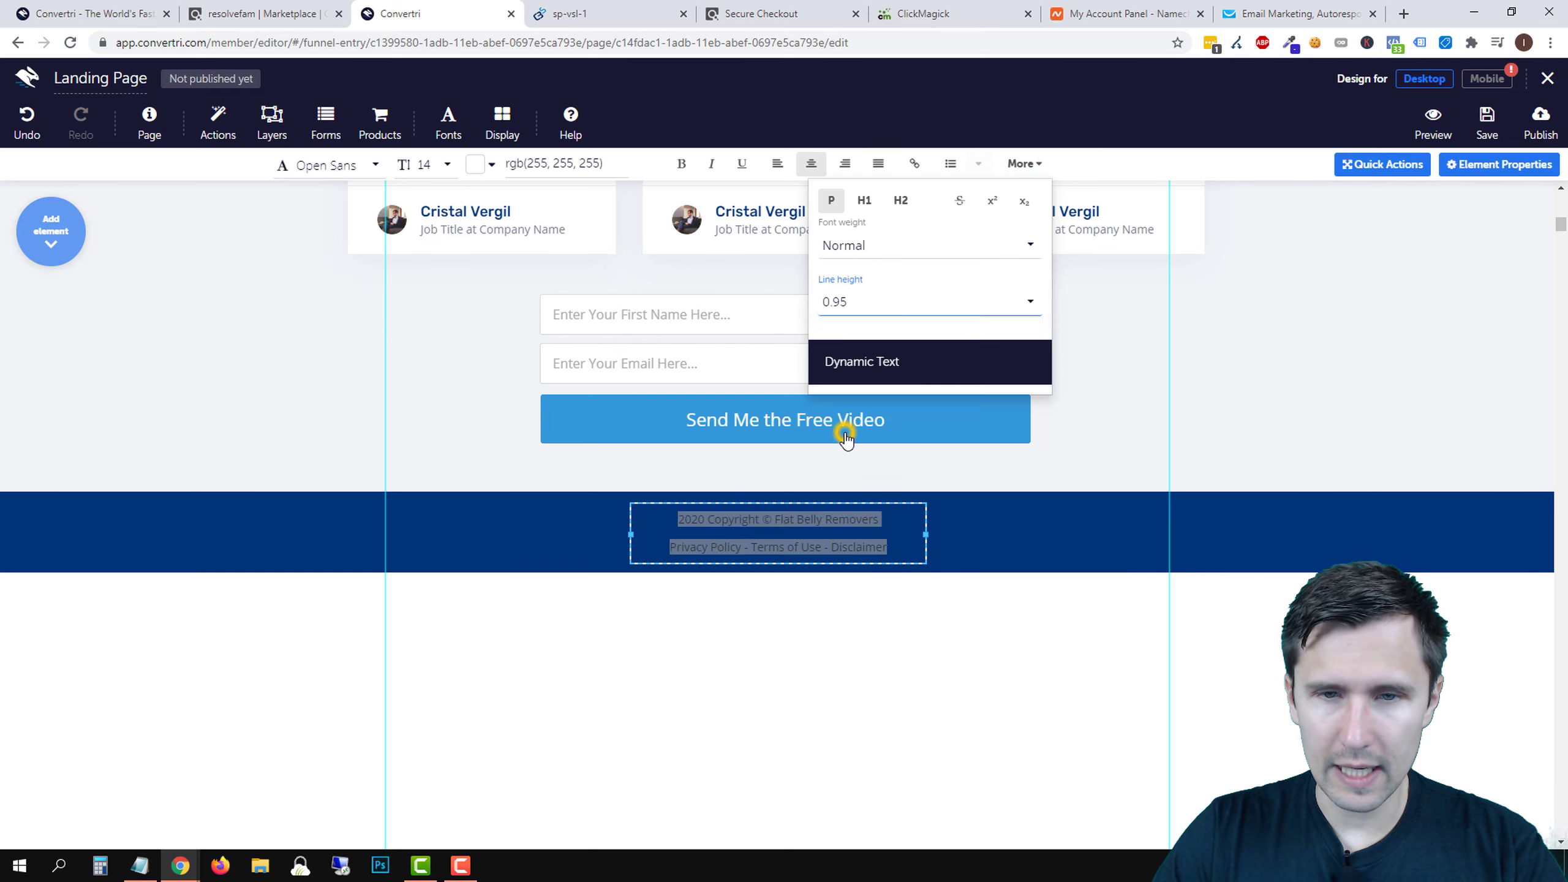
left_click(866, 308)
left_click(847, 410)
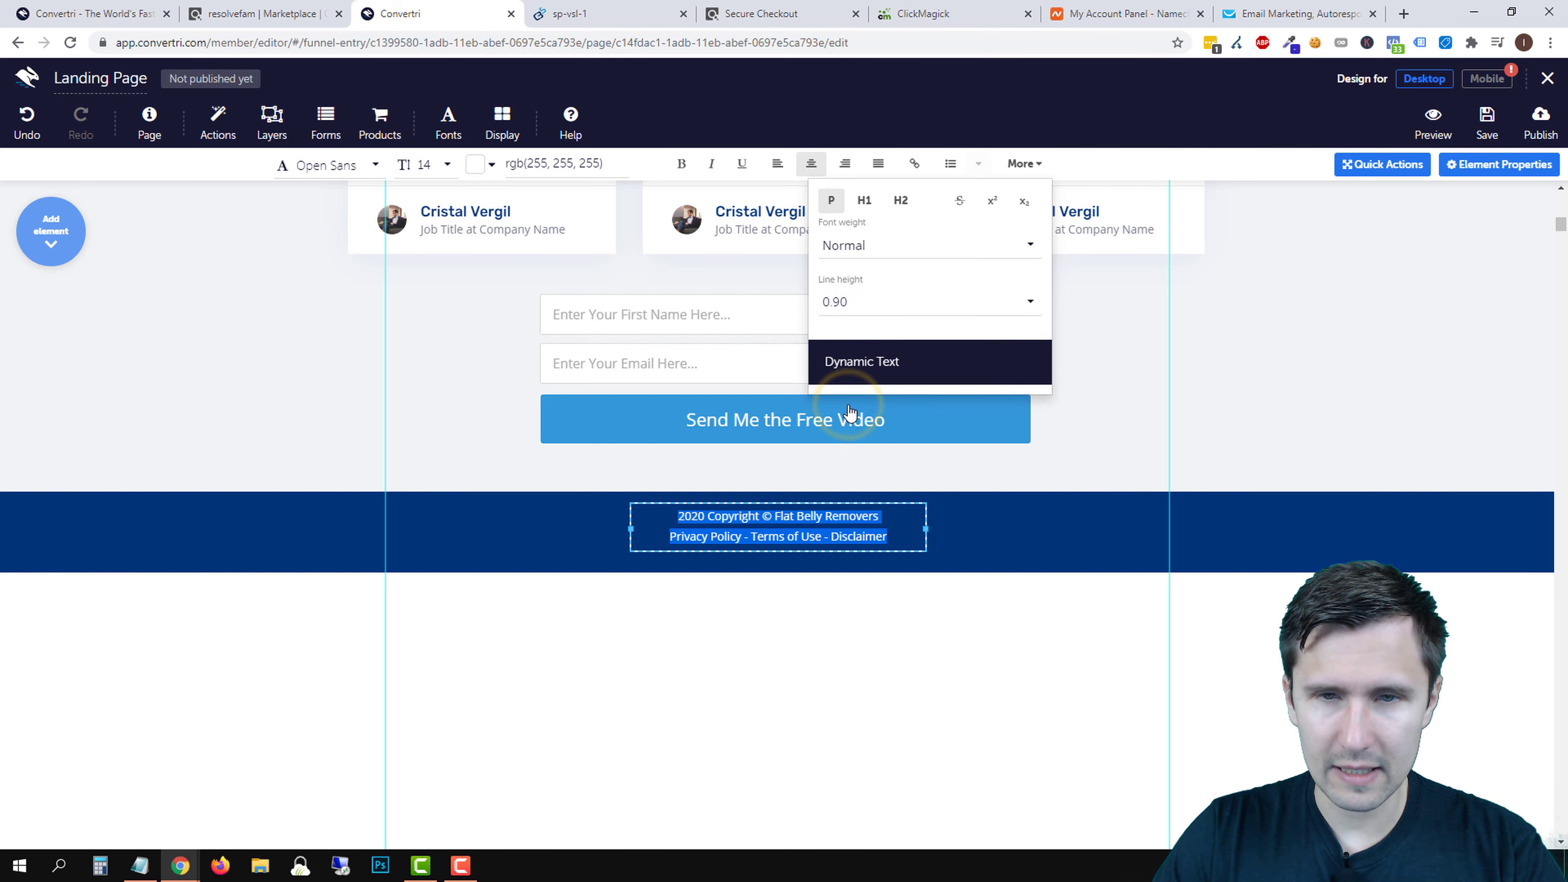
left_click(1024, 164)
left_click(1122, 412)
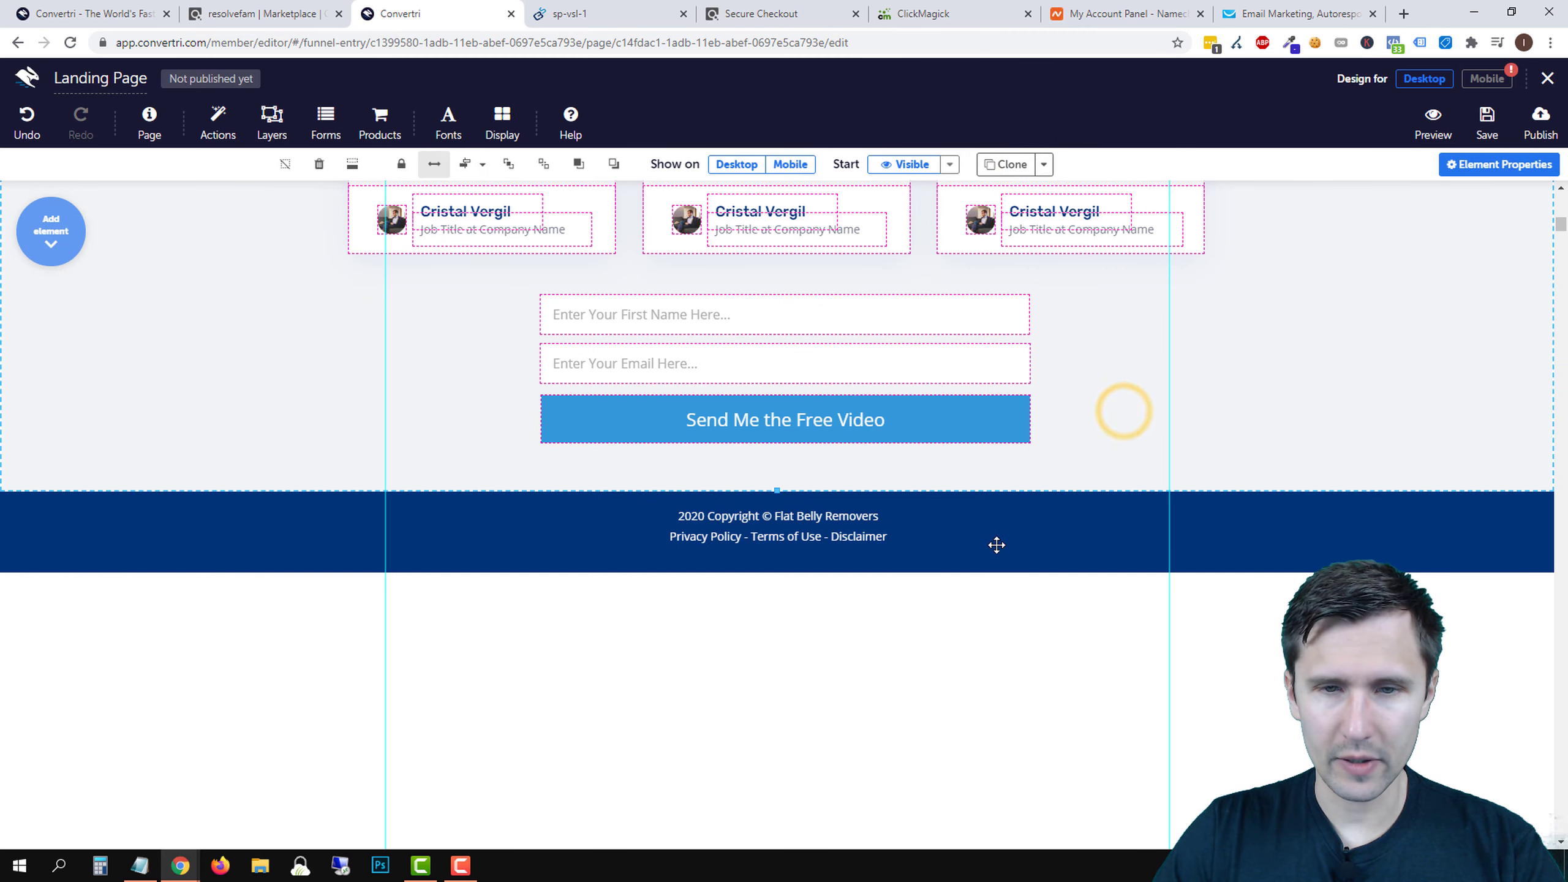
- Make the dark blue footer band slightly shorter
left_click(1044, 541)
left_click_drag(774, 571, 774, 561)
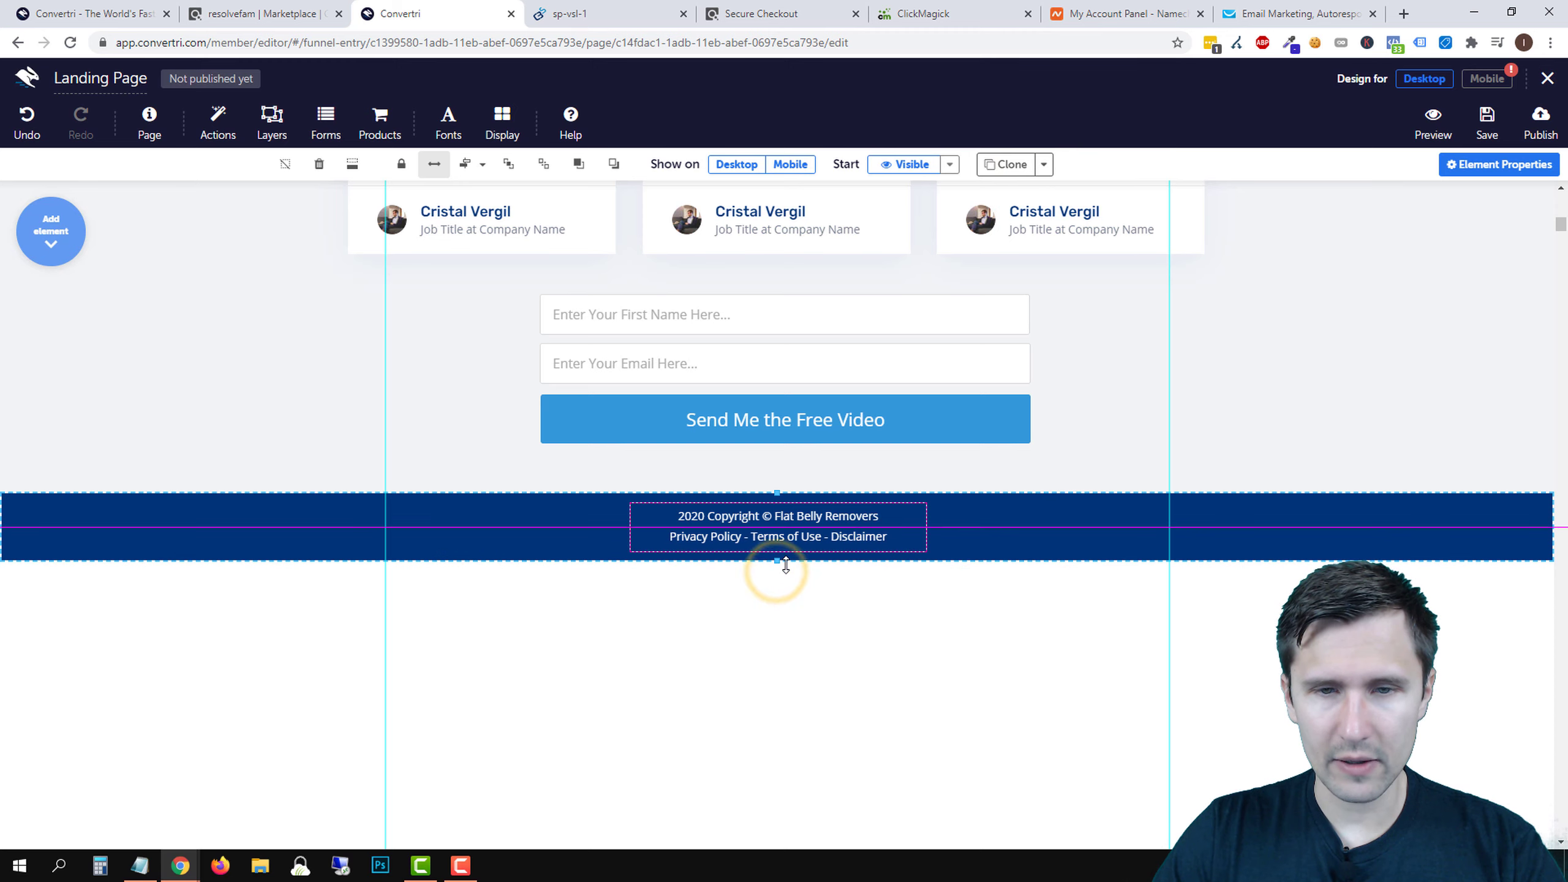
left_click(1225, 455)
scroll(997, 697, "up", 5)
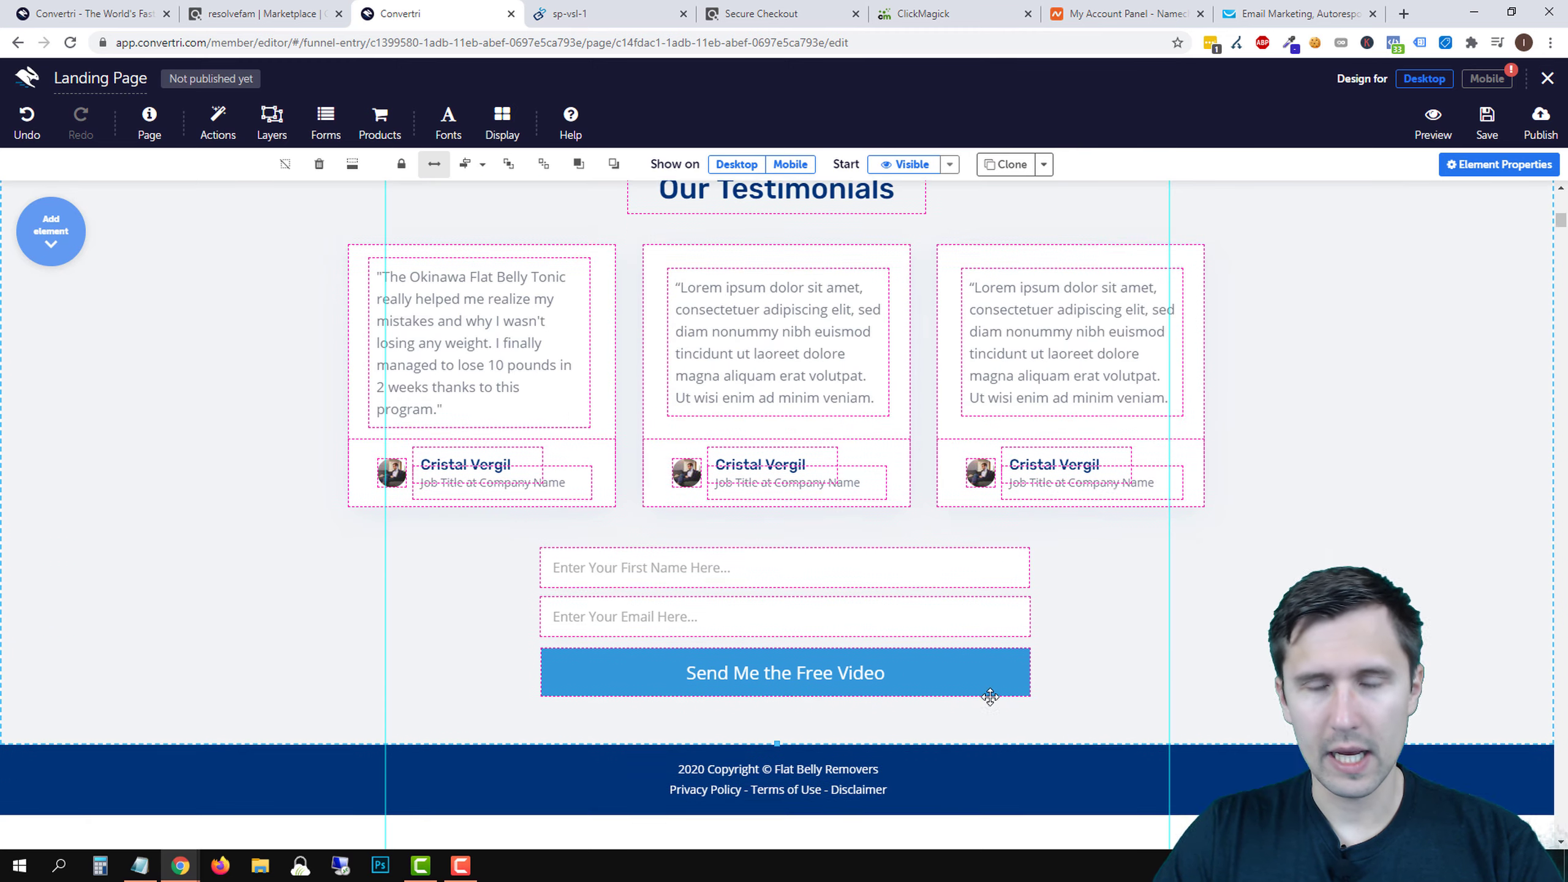
scroll(982, 690, "up", 10)
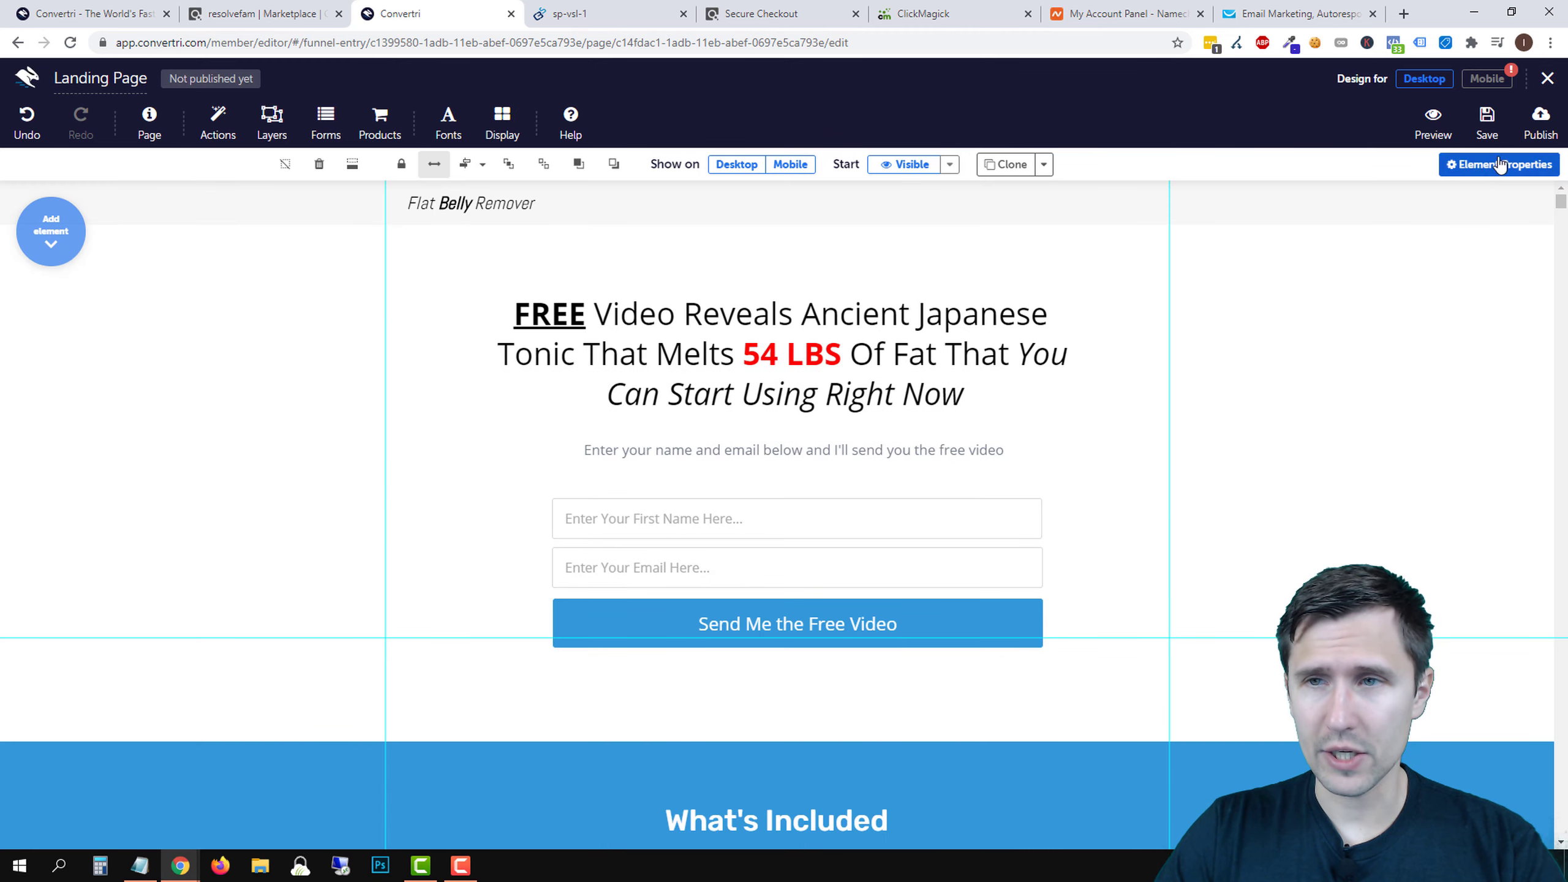
- Save, then start new dynamic text for 'Ancient Japanese Tonic', focusing the URL Parameter field
left_click(1489, 127)
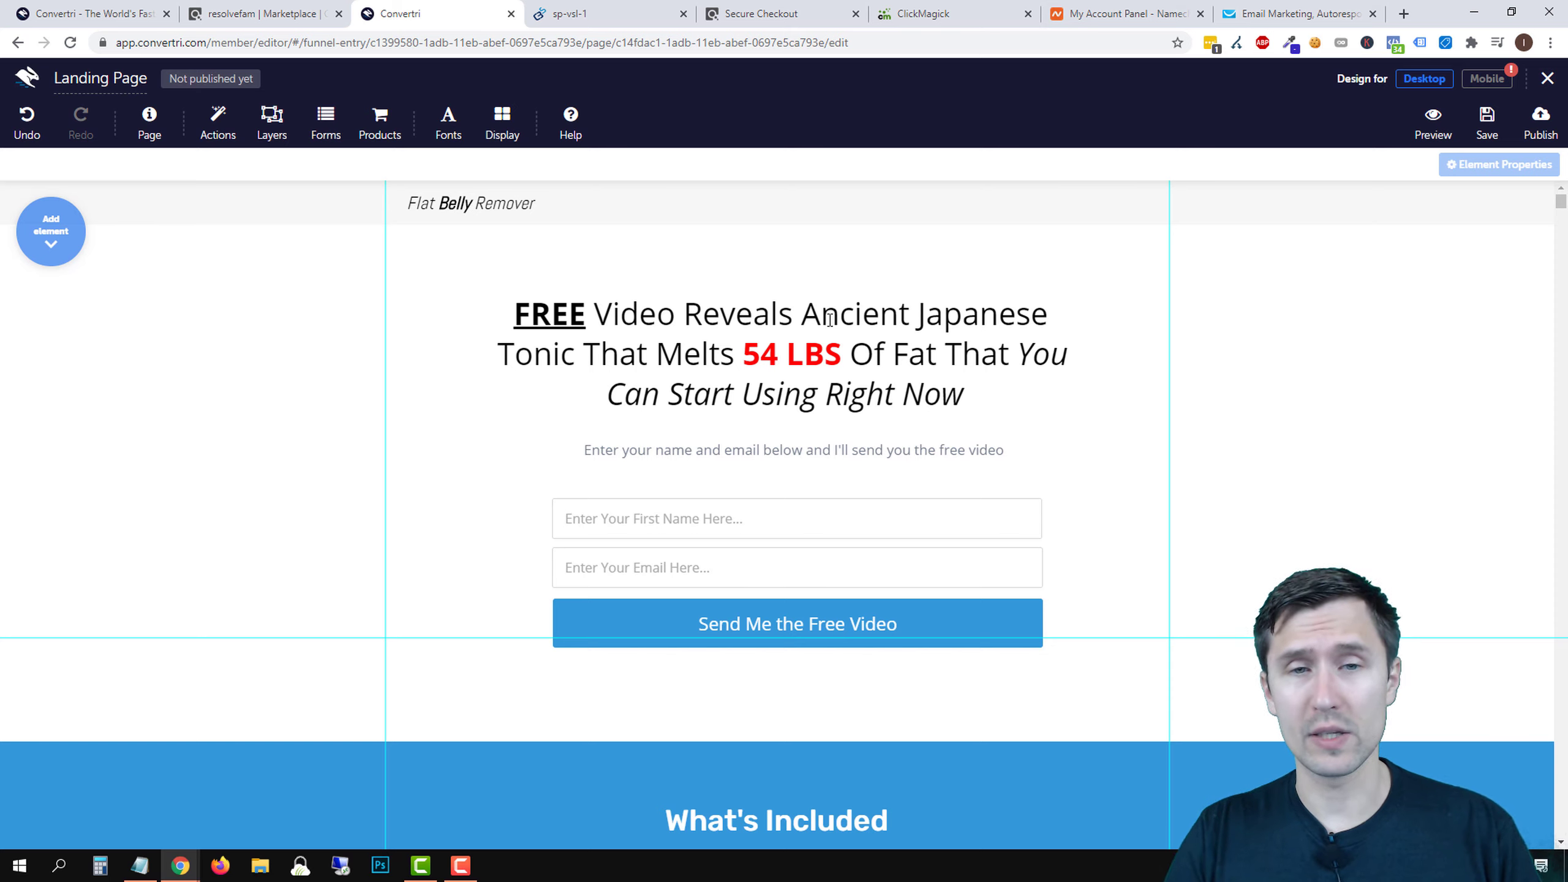
left_click_drag(809, 303, 574, 367)
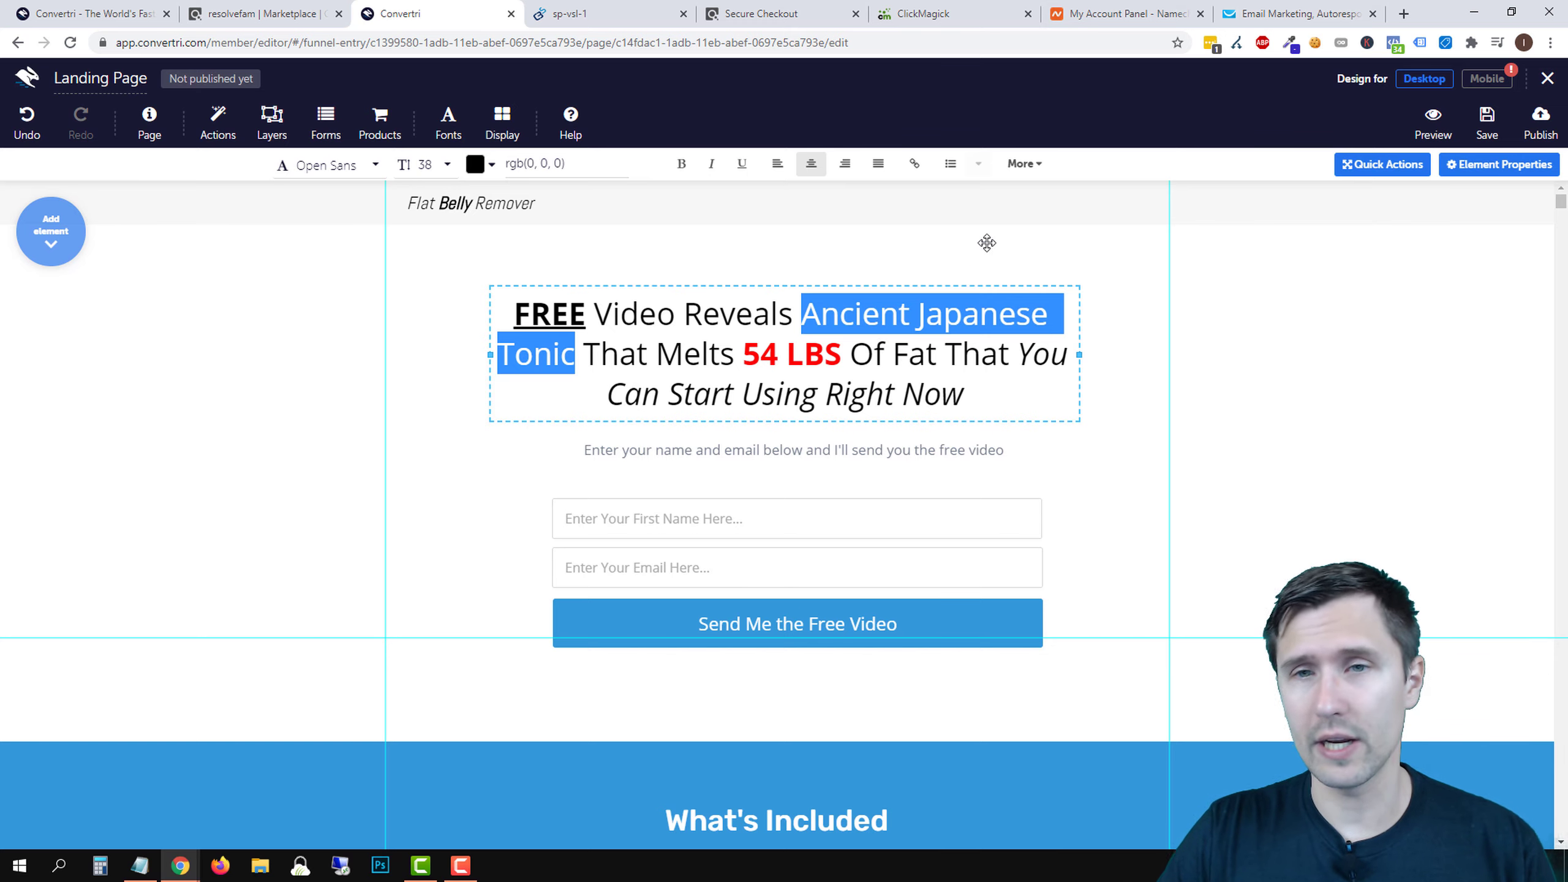
left_click(1024, 164)
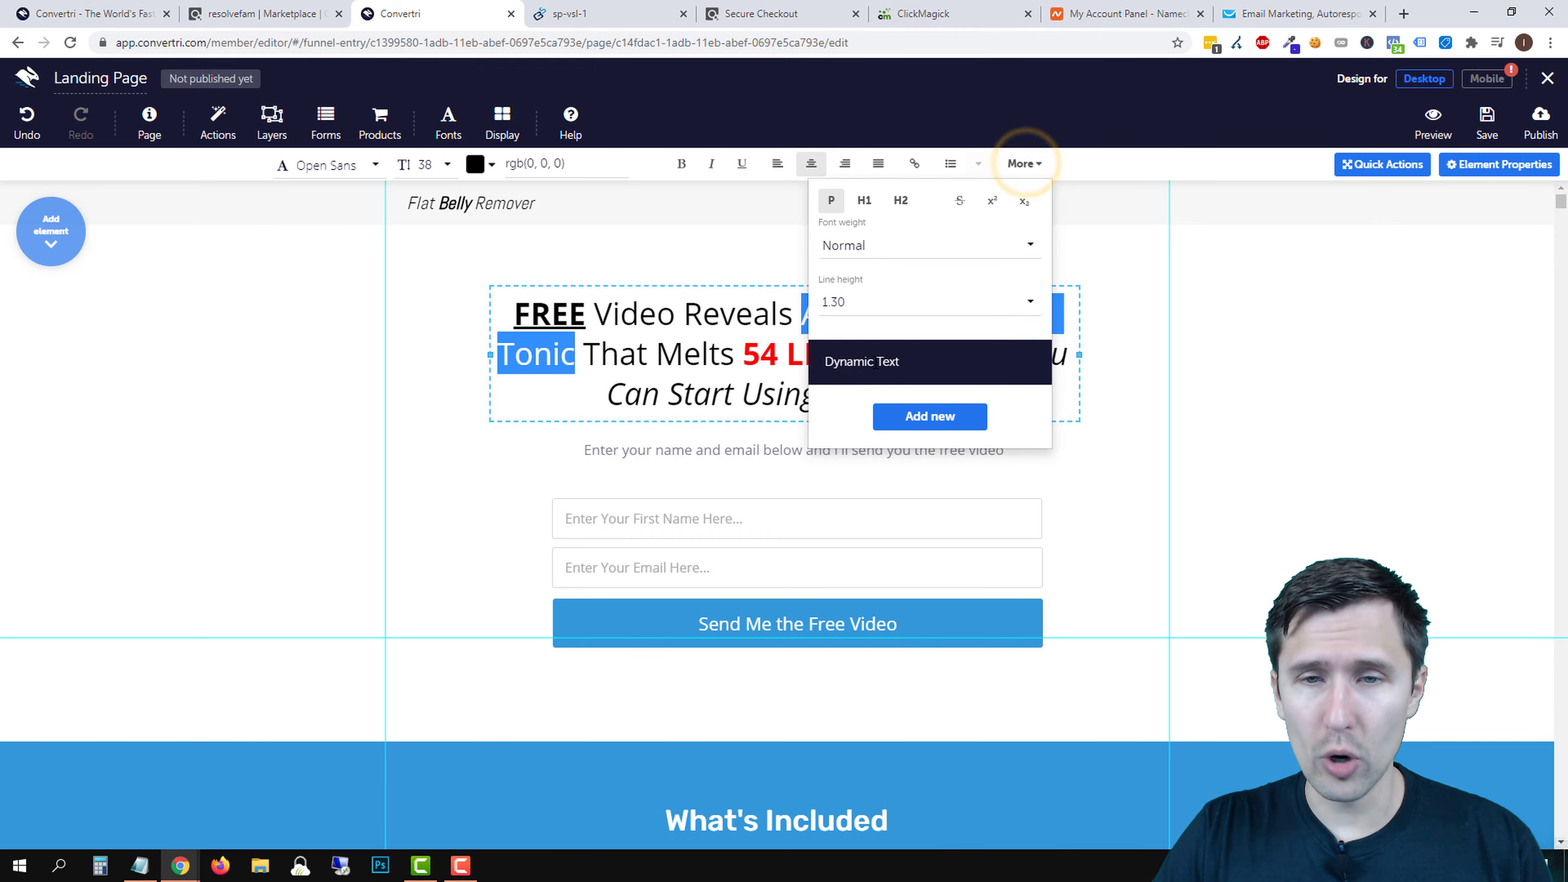
left_click(914, 421)
left_click(591, 215)
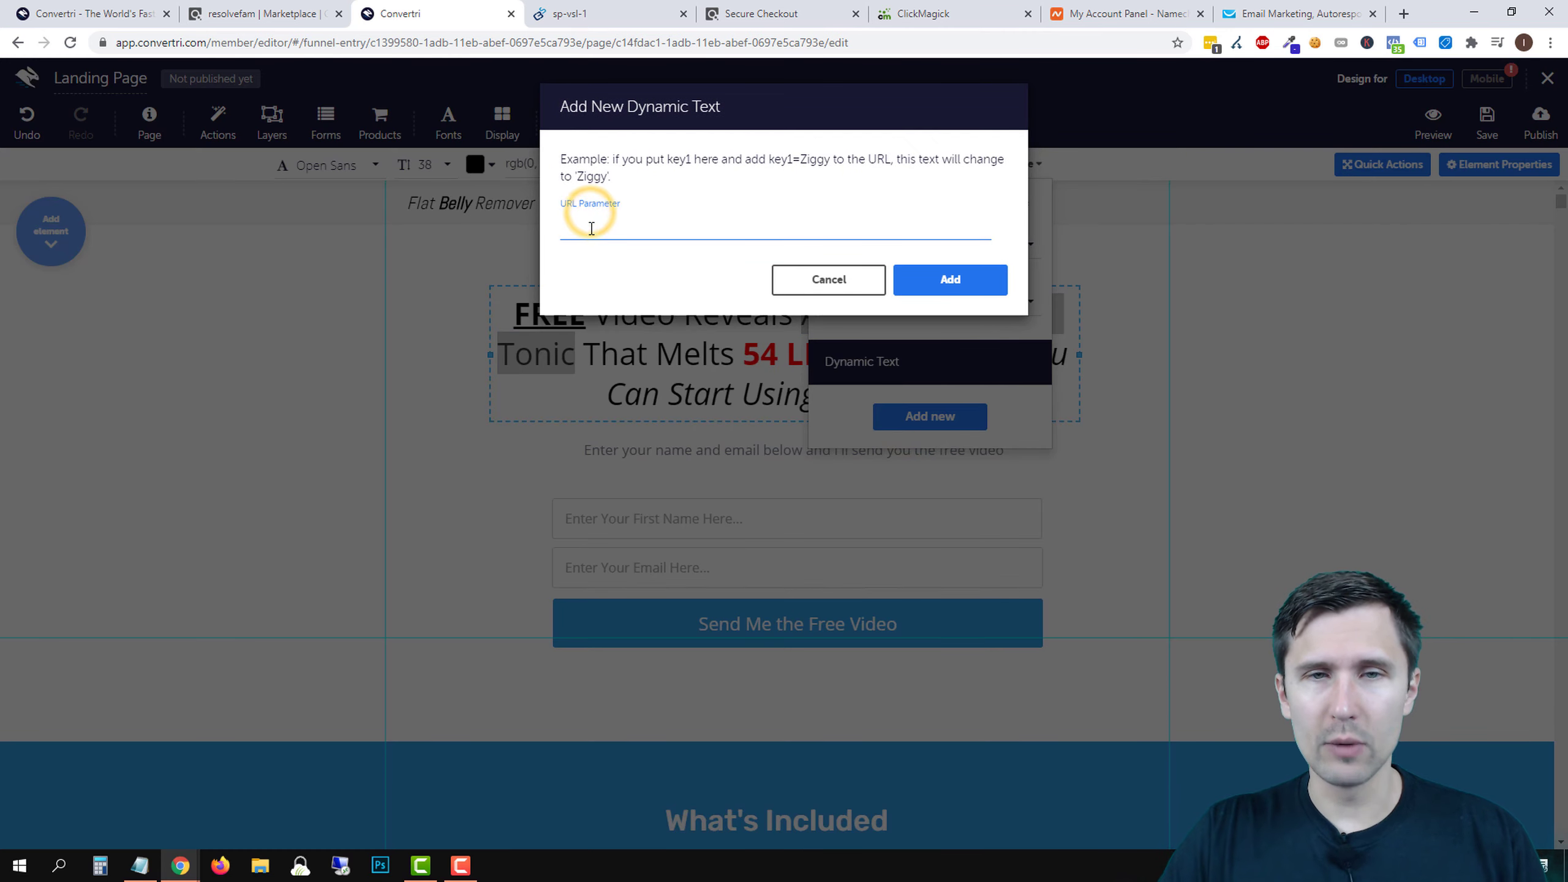
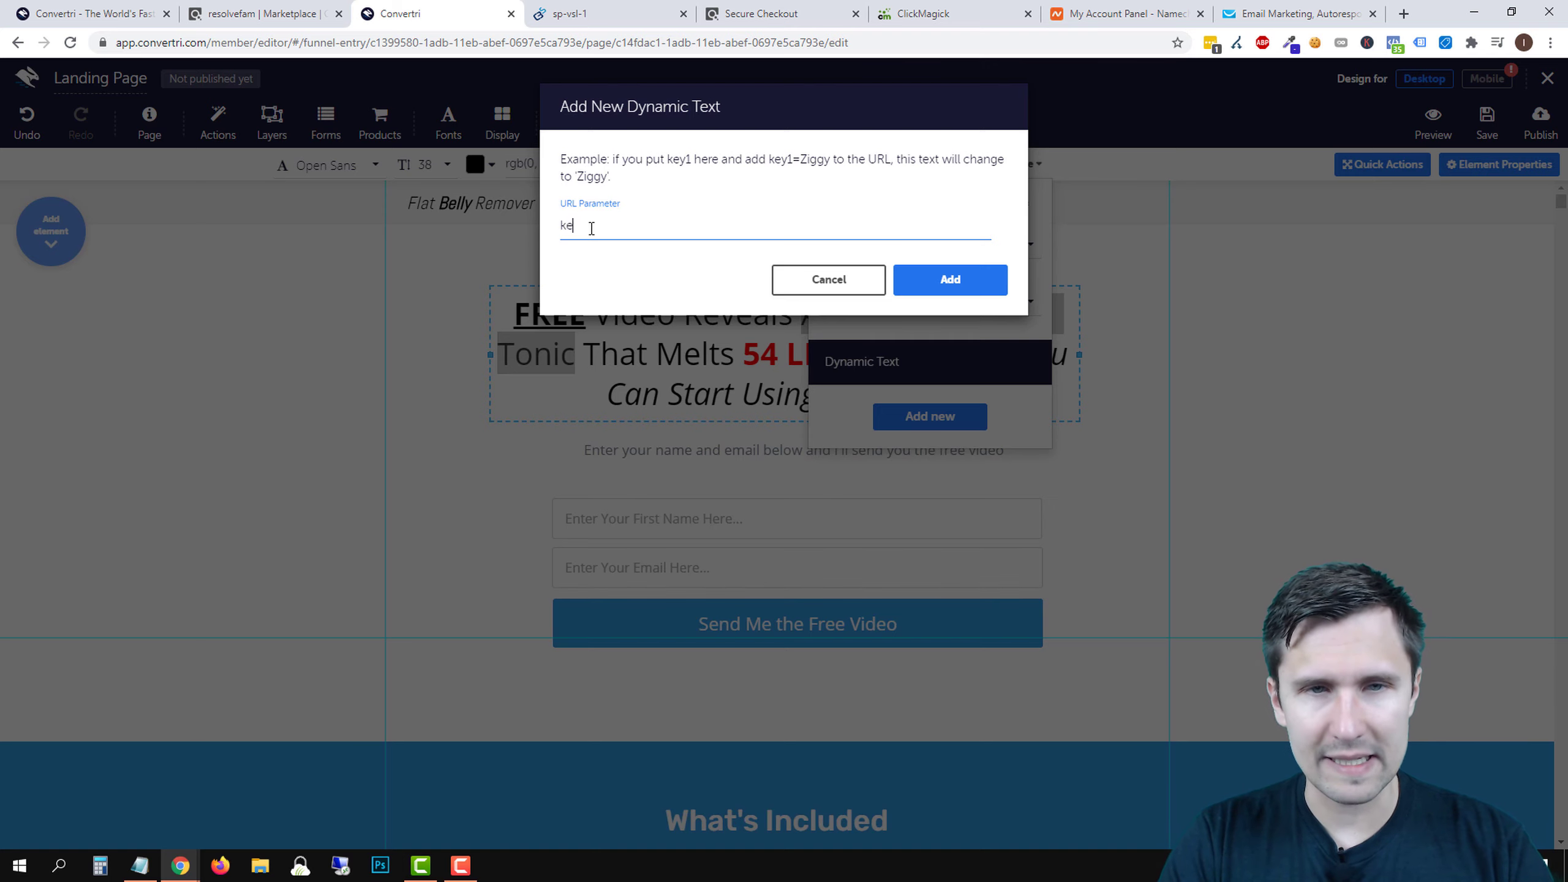
- Link the 'Ancient Japanese Tonic' headline phrase to the keyword URL parameter
left_click(939, 279)
left_click(1026, 164)
left_click(1179, 308)
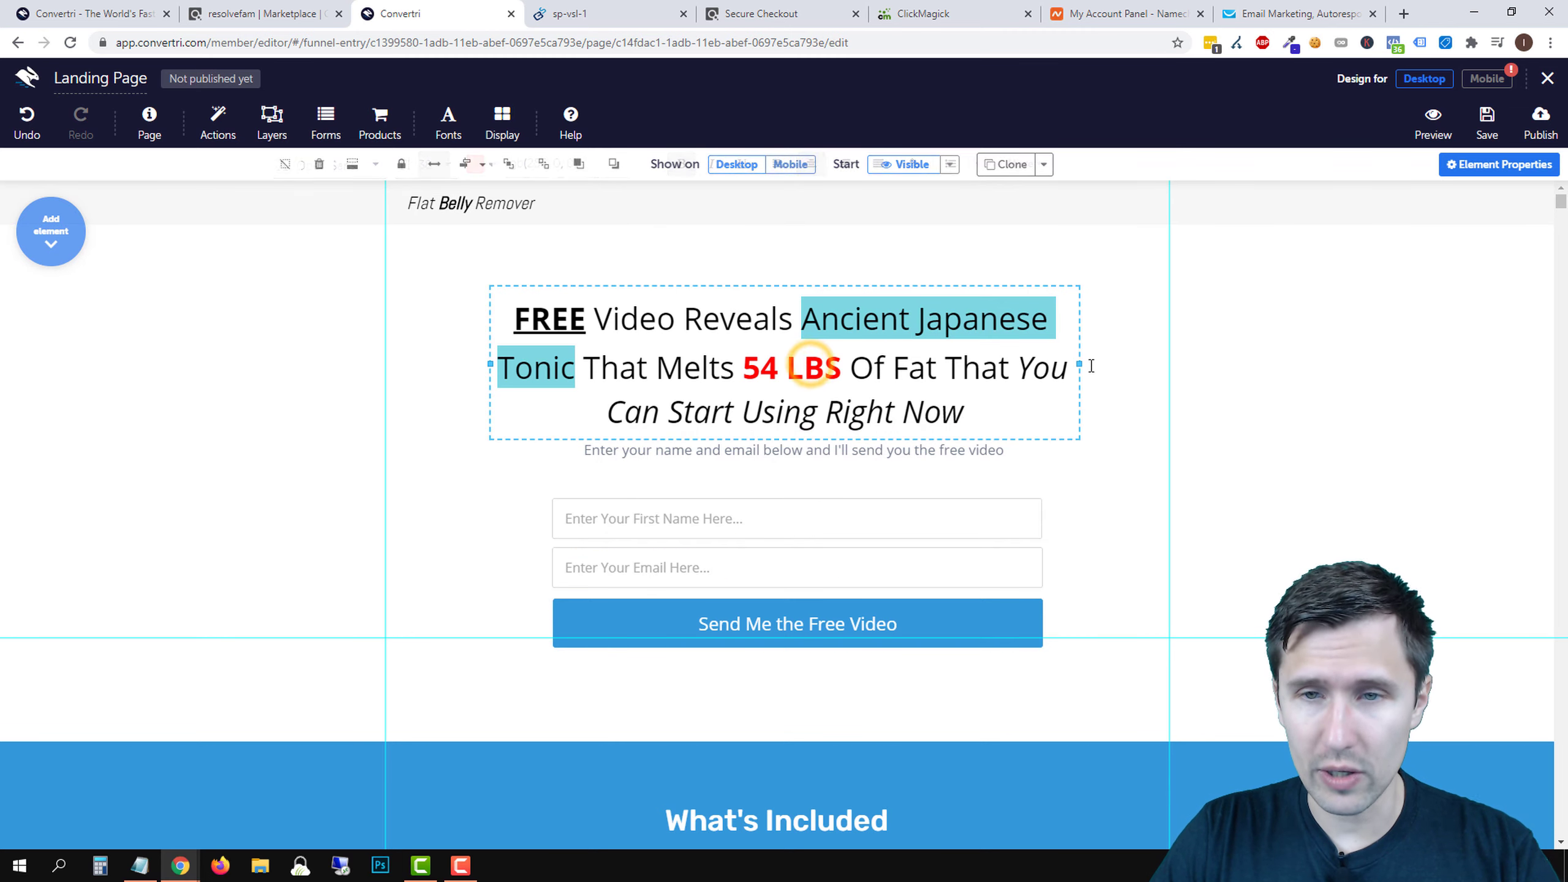
- Widen the headline box so it wraps less and nudge it slightly up and left
left_click_drag(1077, 364, 1138, 365)
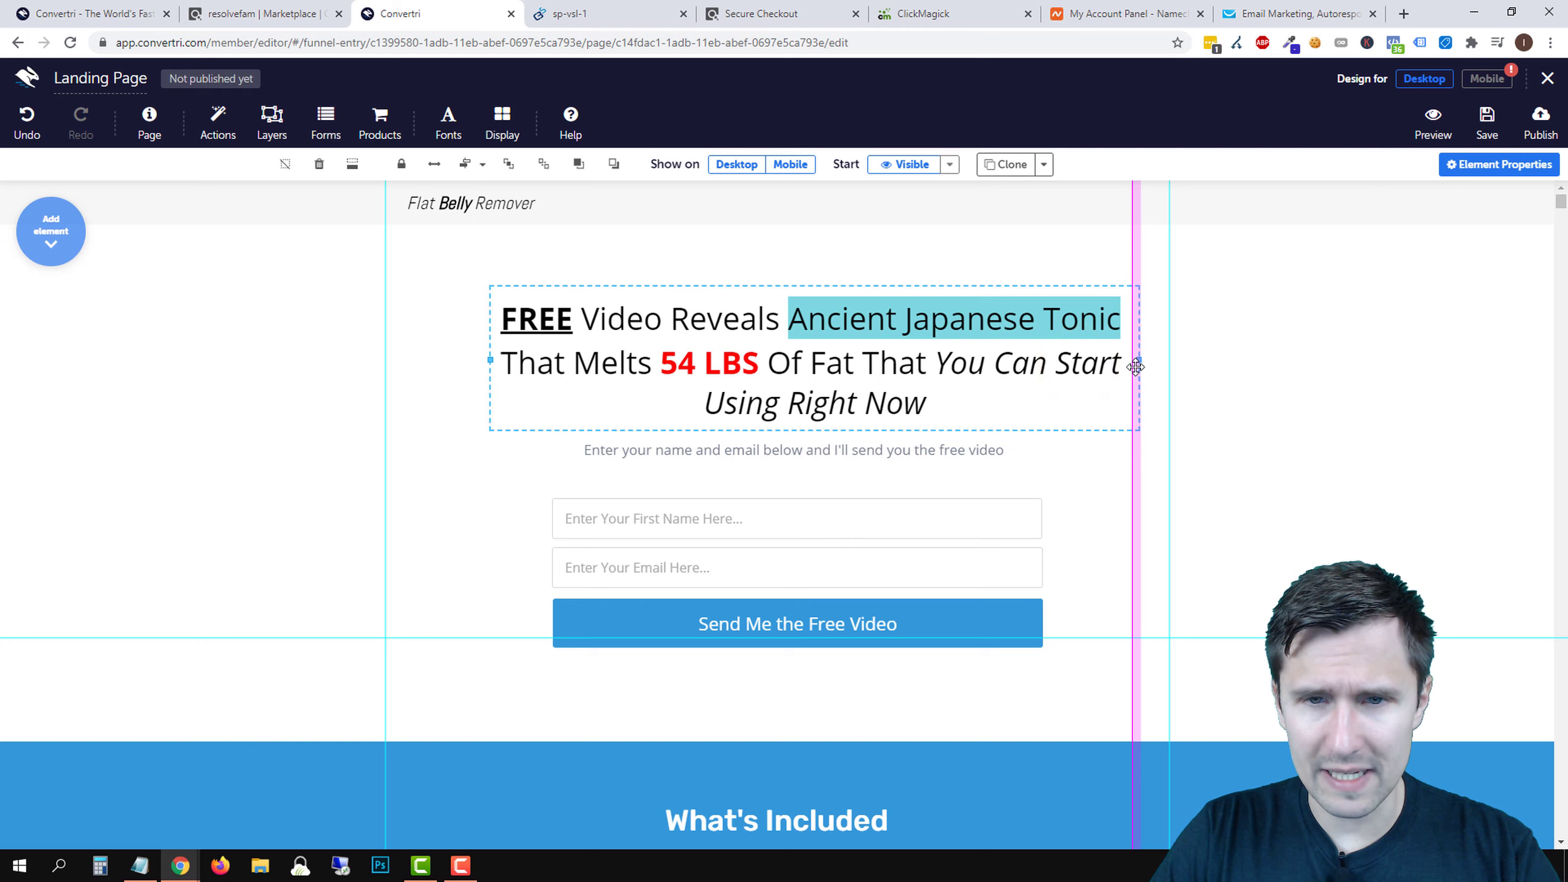
left_click_drag(812, 288, 794, 283)
left_click(1258, 392)
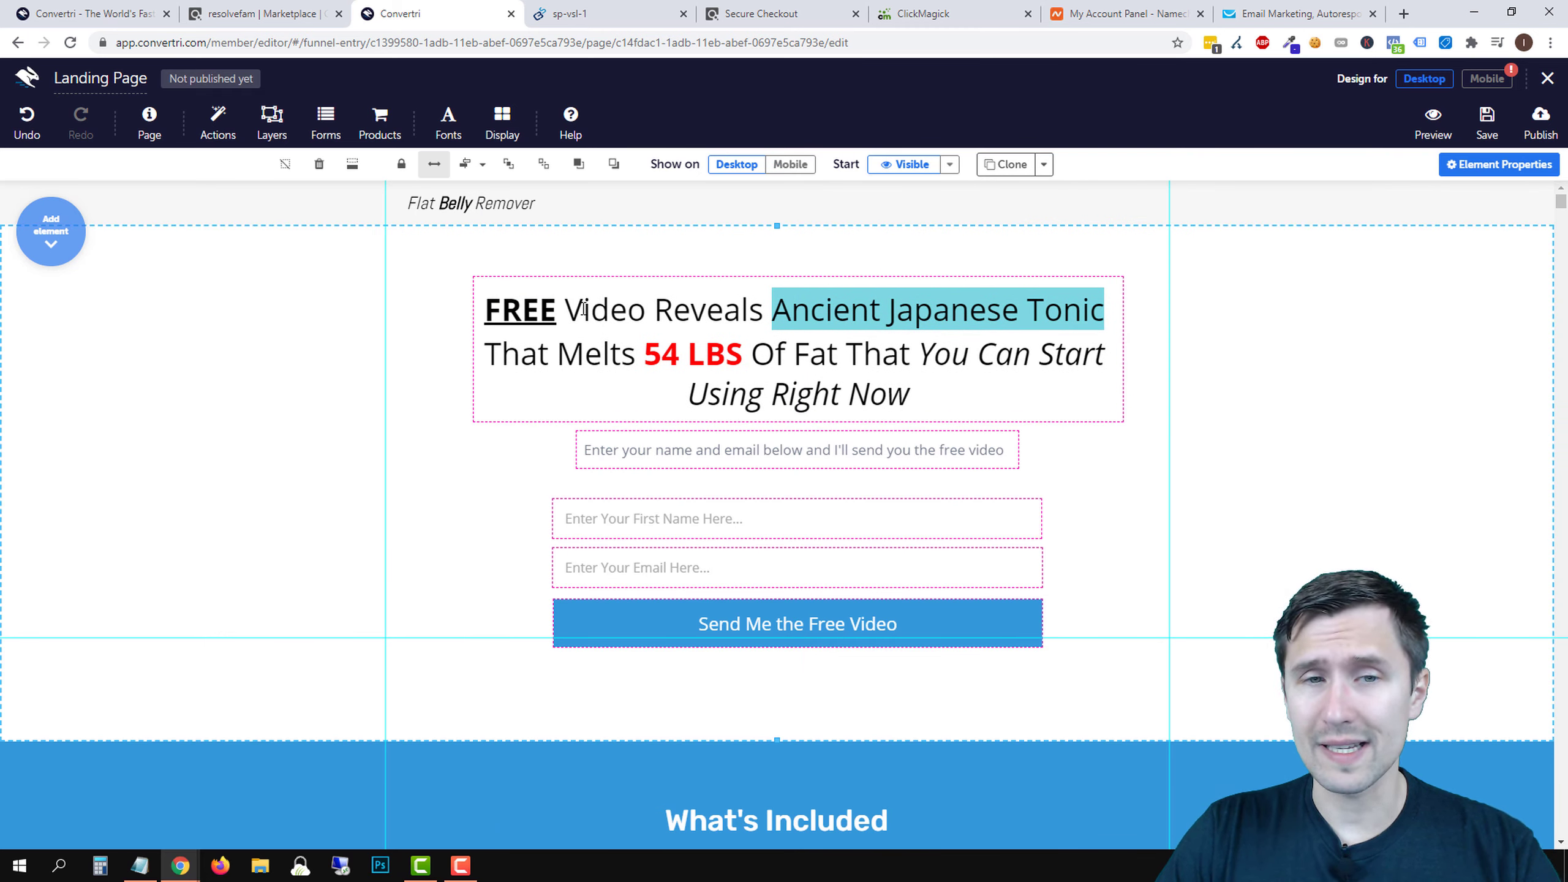
- Reselect the headline phrase, briefly apply the keyword parameter to 'That Melts', then remove it
left_click(885, 303)
left_click_drag(813, 363, 973, 355)
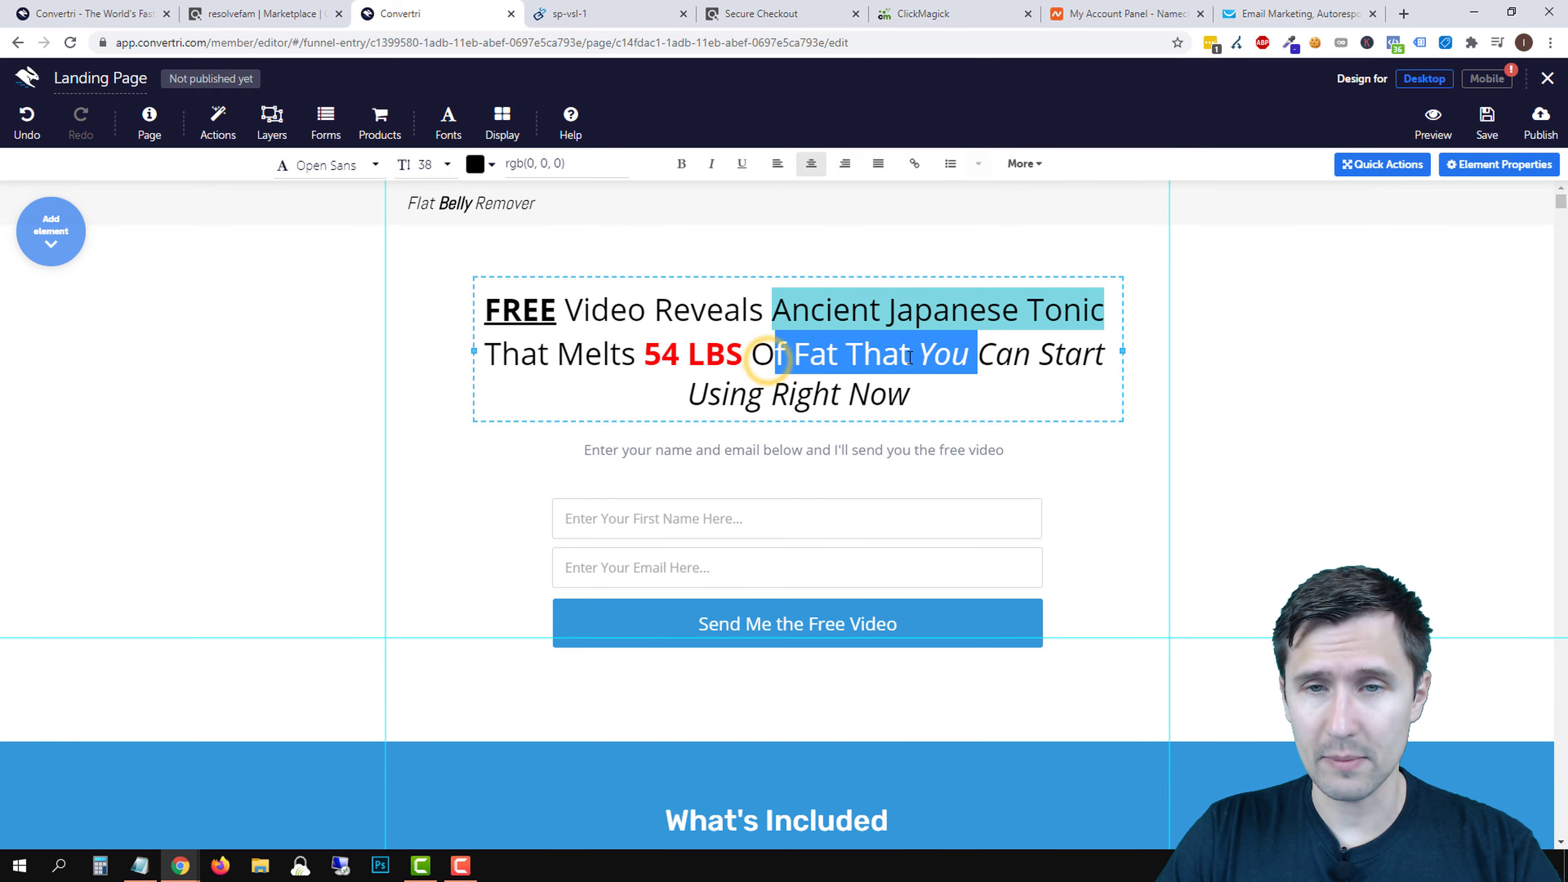
left_click(1023, 163)
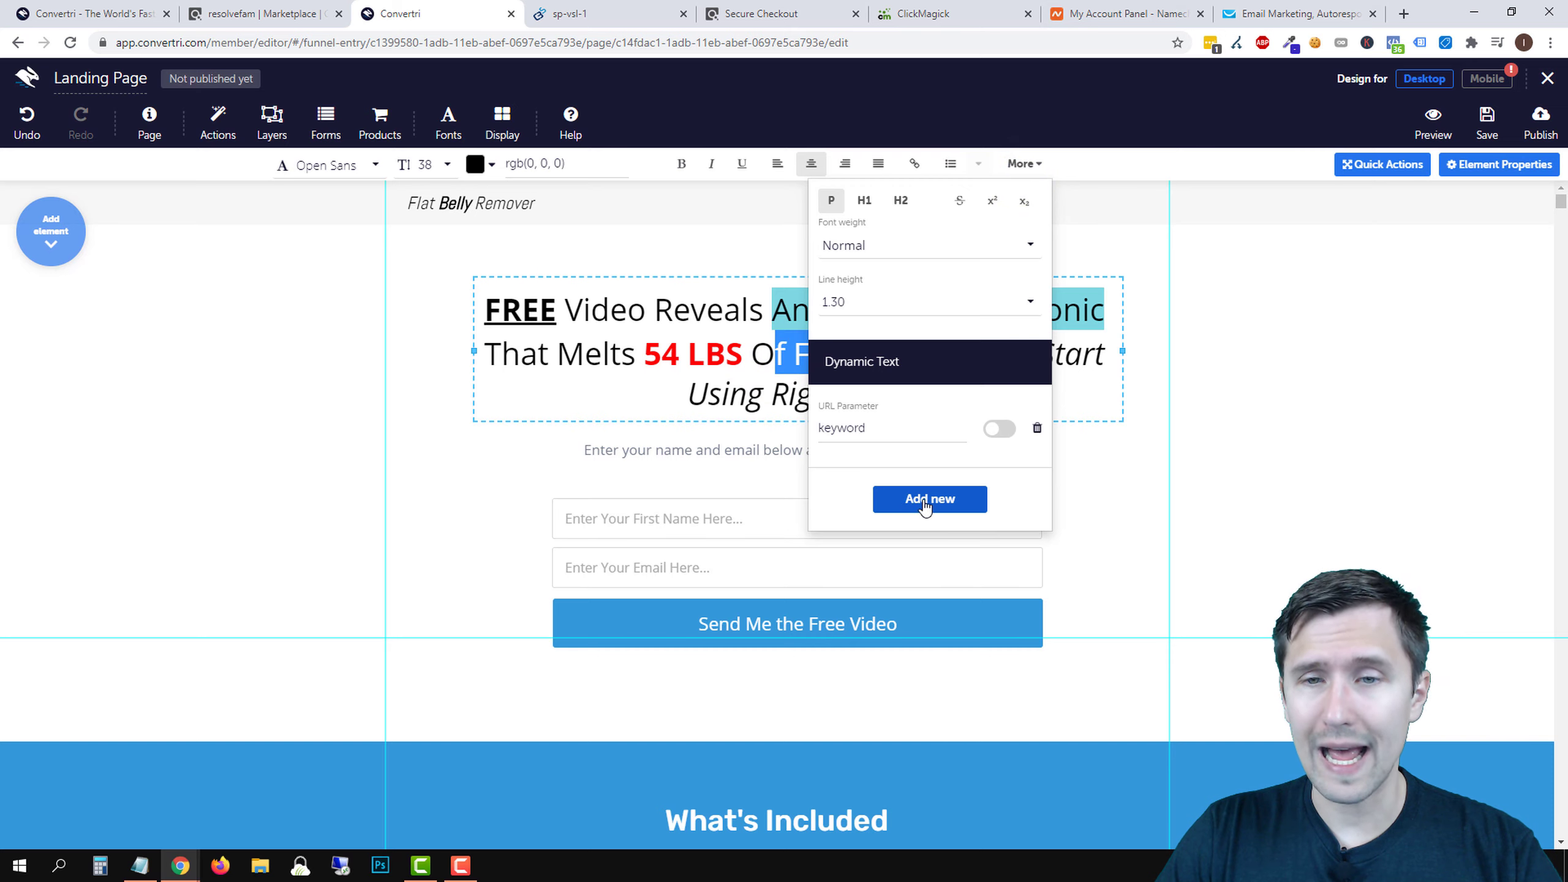
left_click(1101, 336)
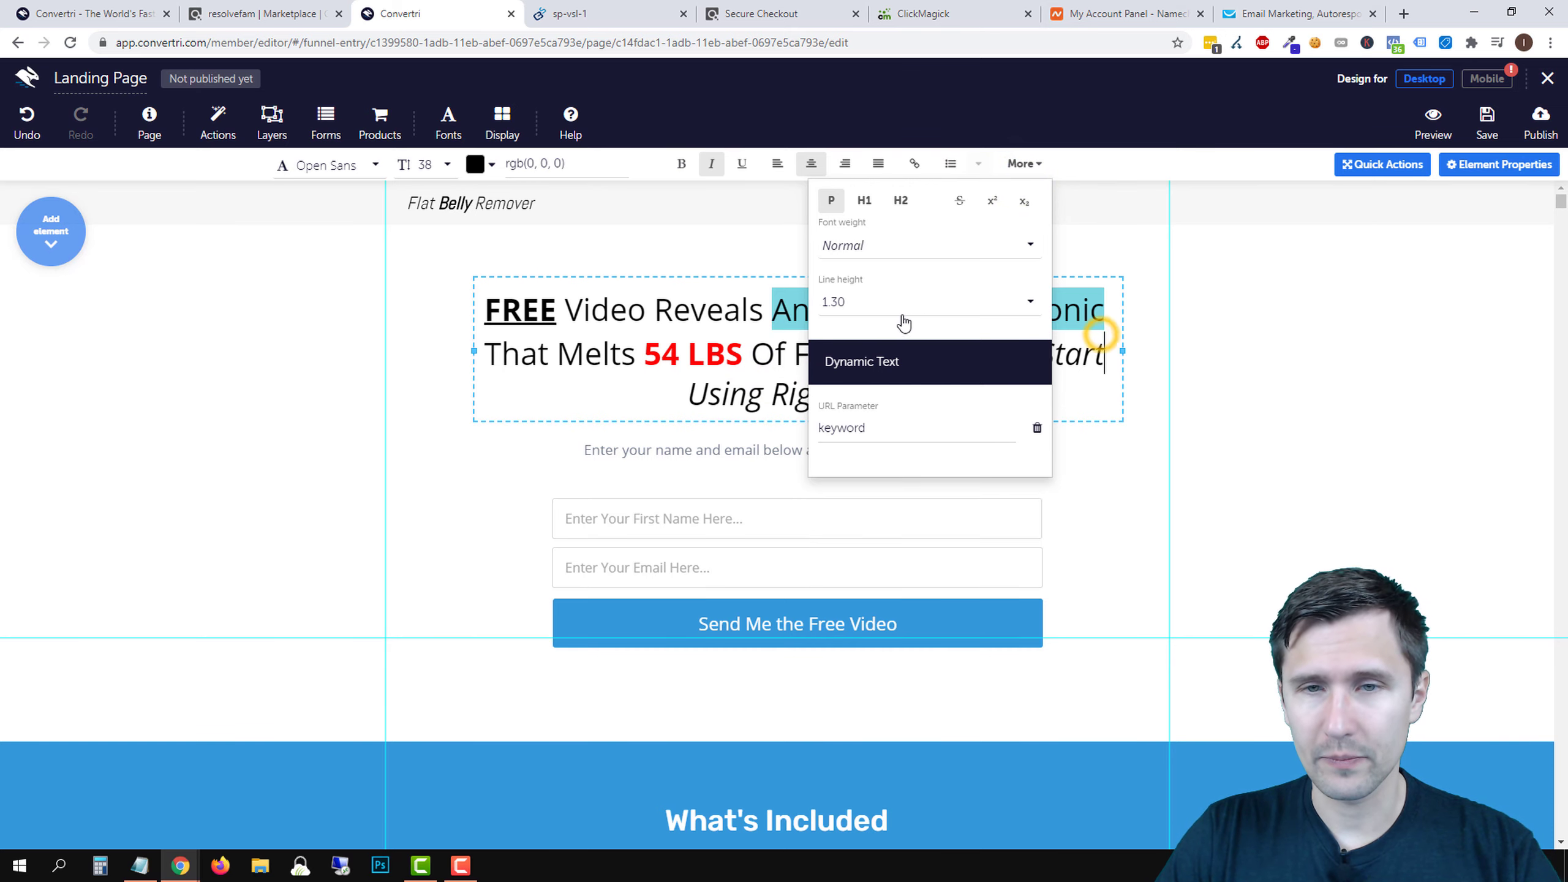
left_click_drag(773, 308, 1025, 312)
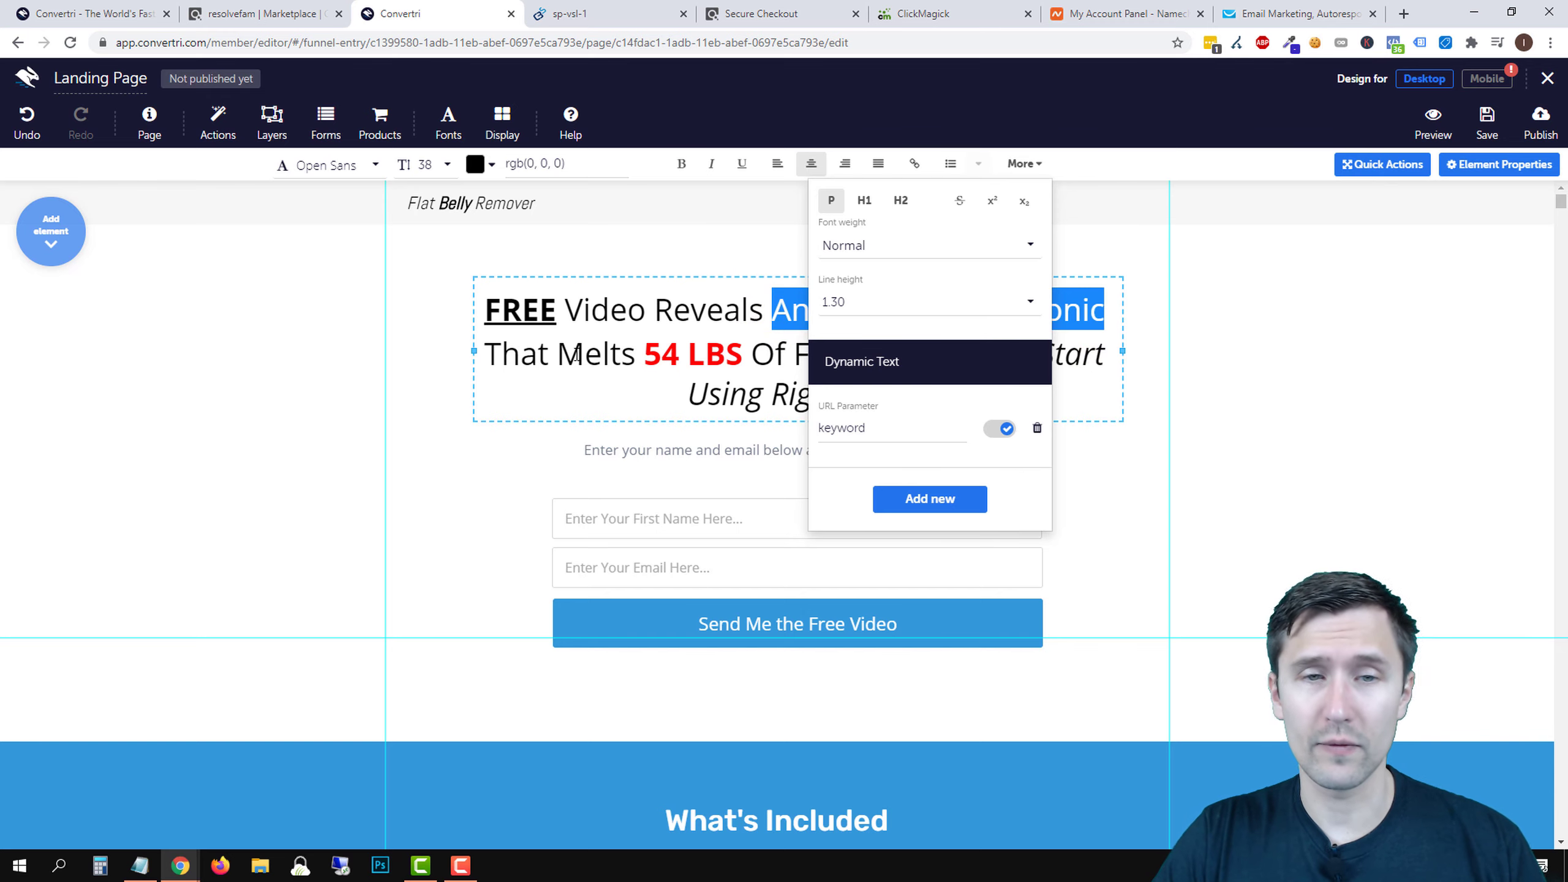
left_click_drag(492, 353, 607, 354)
left_click(1002, 427)
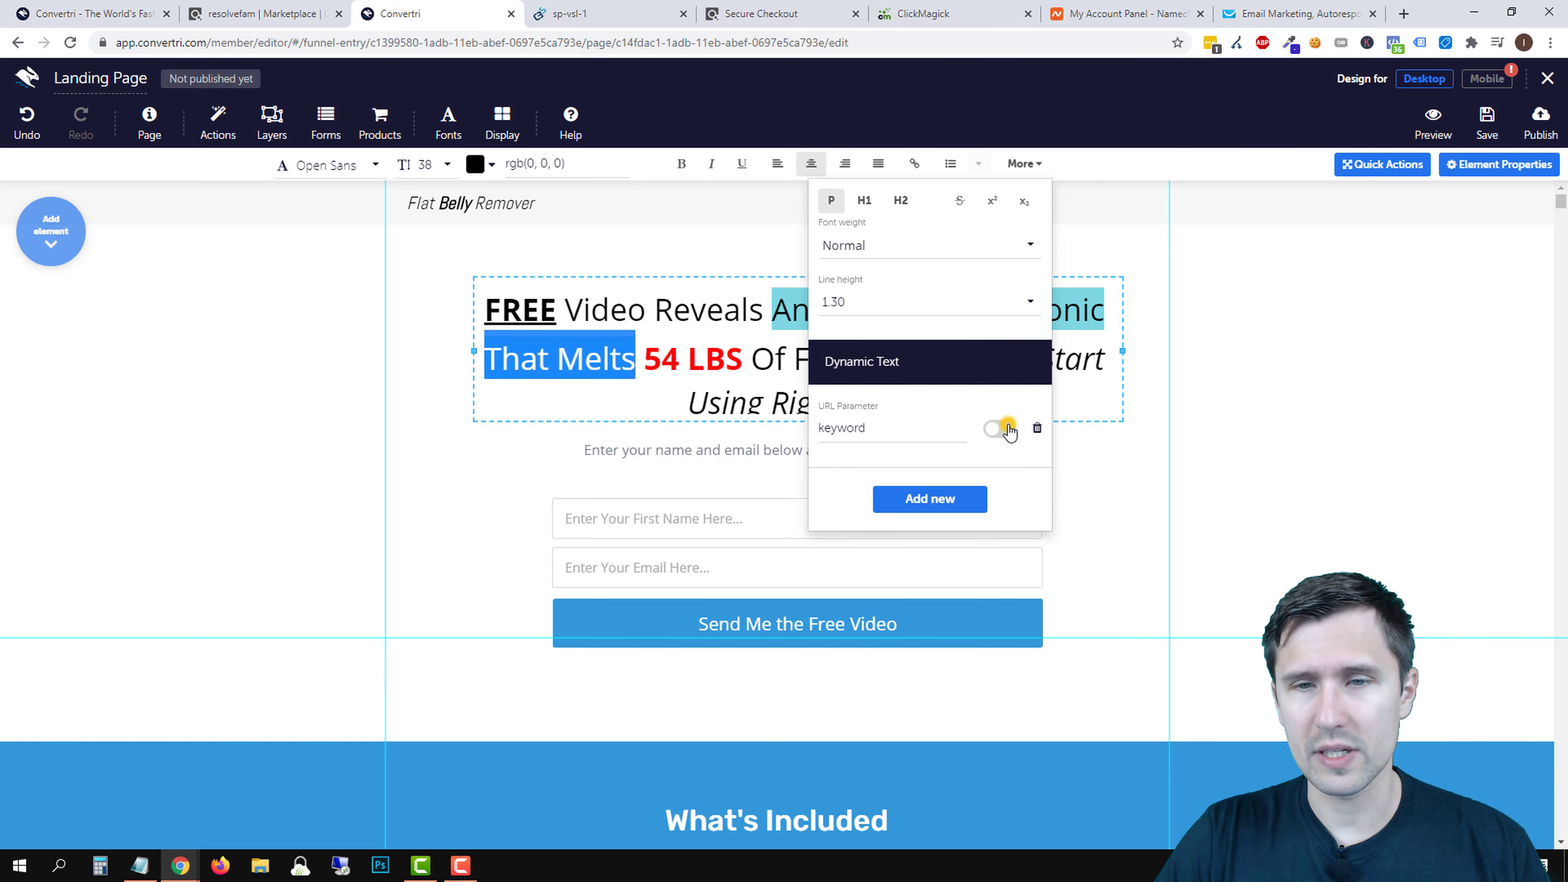
left_click(1005, 433)
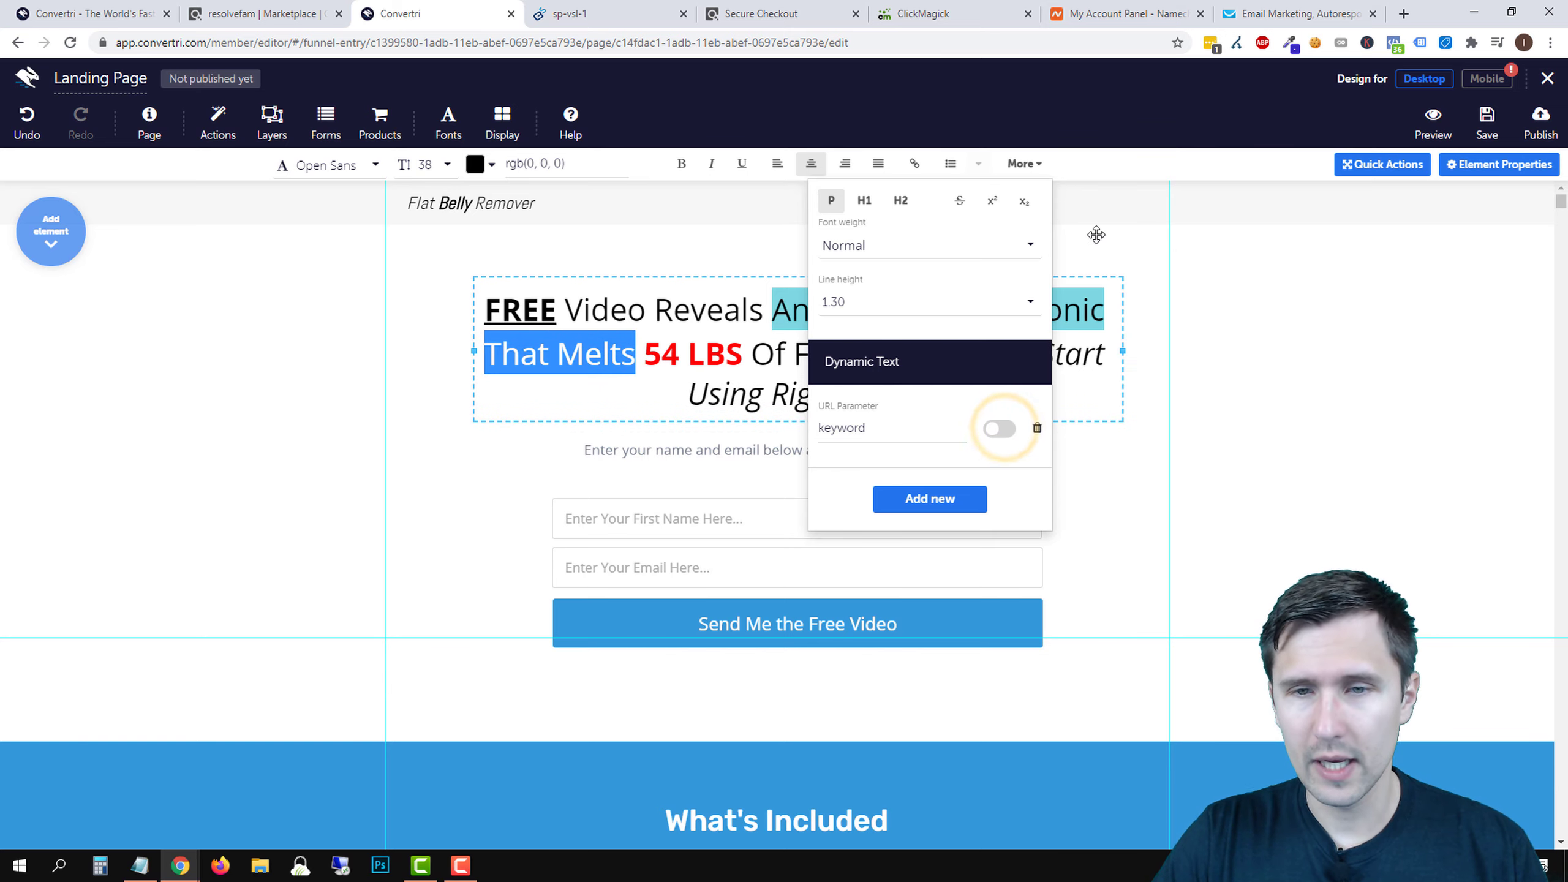
left_click(1025, 161)
- Save the landing page, review it, and begin publishing
left_click(1487, 124)
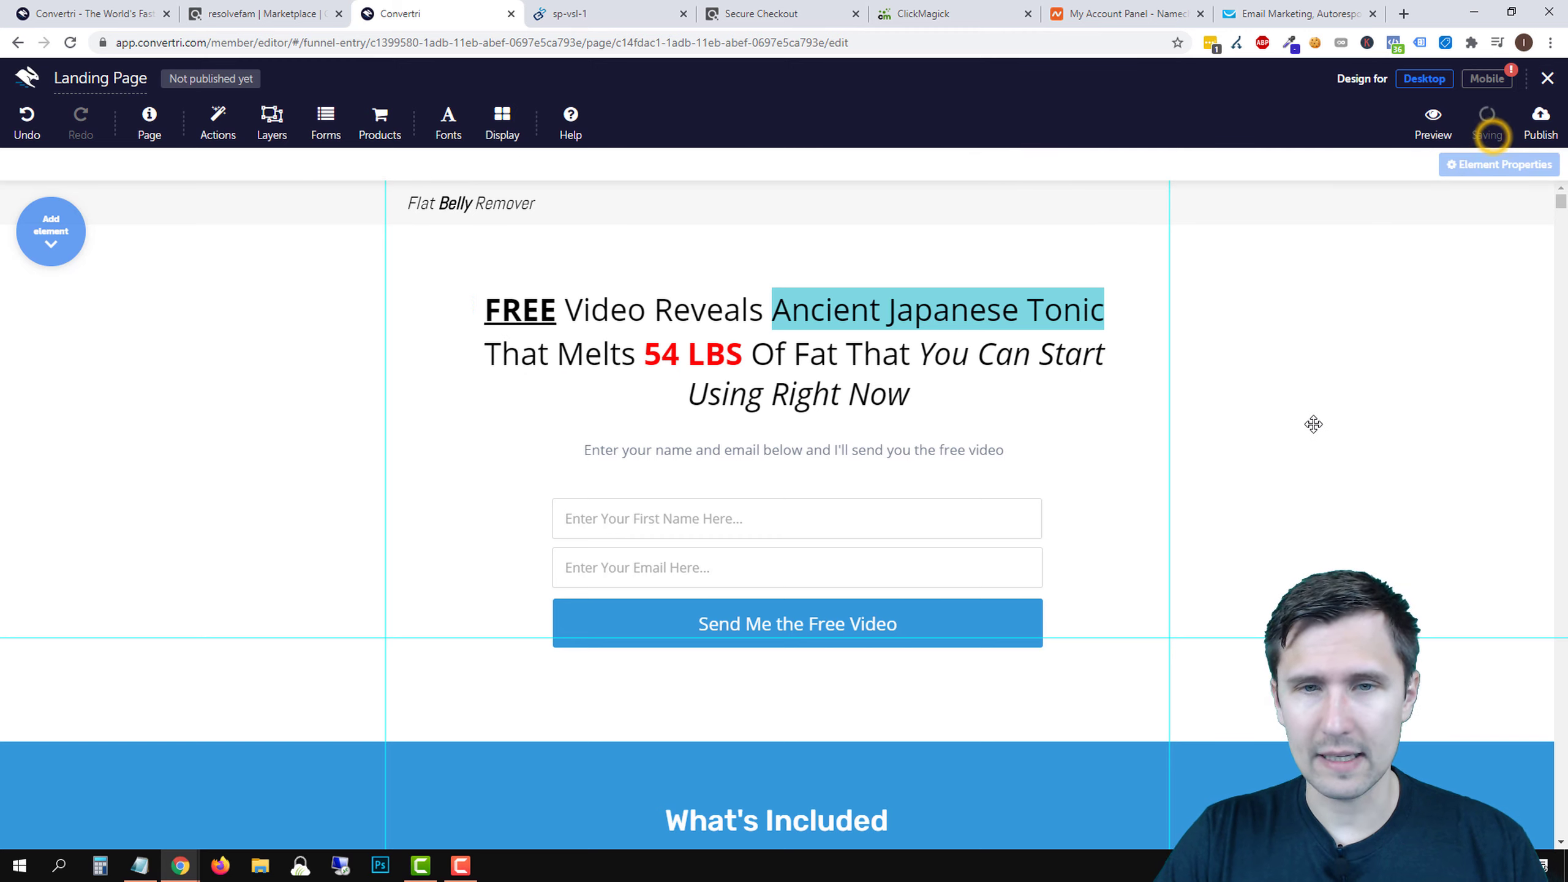
scroll(1296, 466, "down", 10)
scroll(1239, 537, "down", 5)
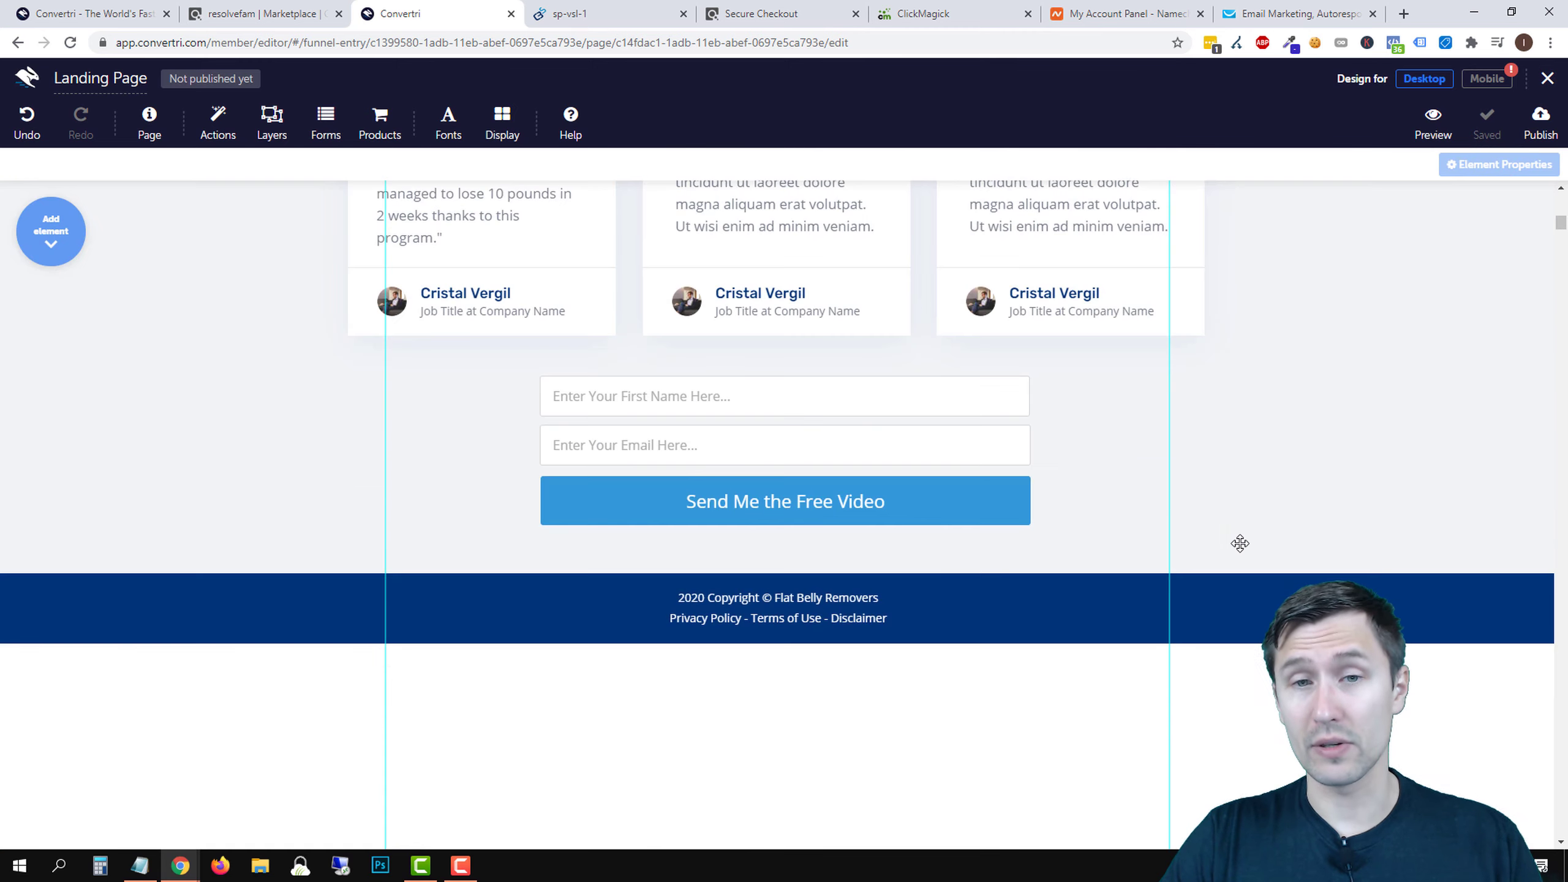
scroll(1235, 531, "up", 10)
scroll(1231, 525, "down", 8)
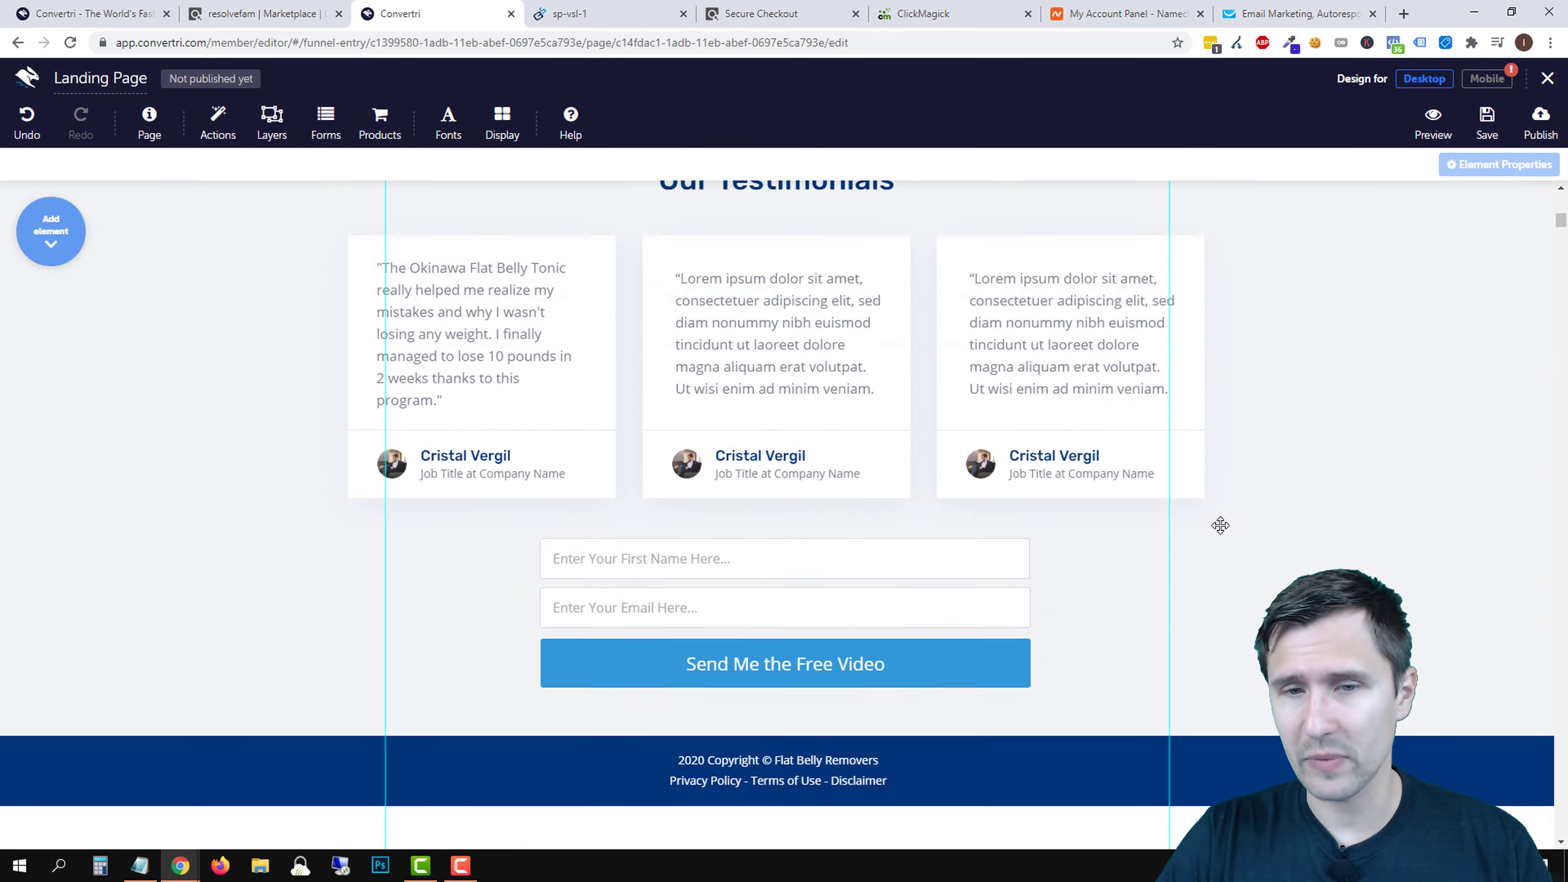
scroll(1175, 524, "up", 15)
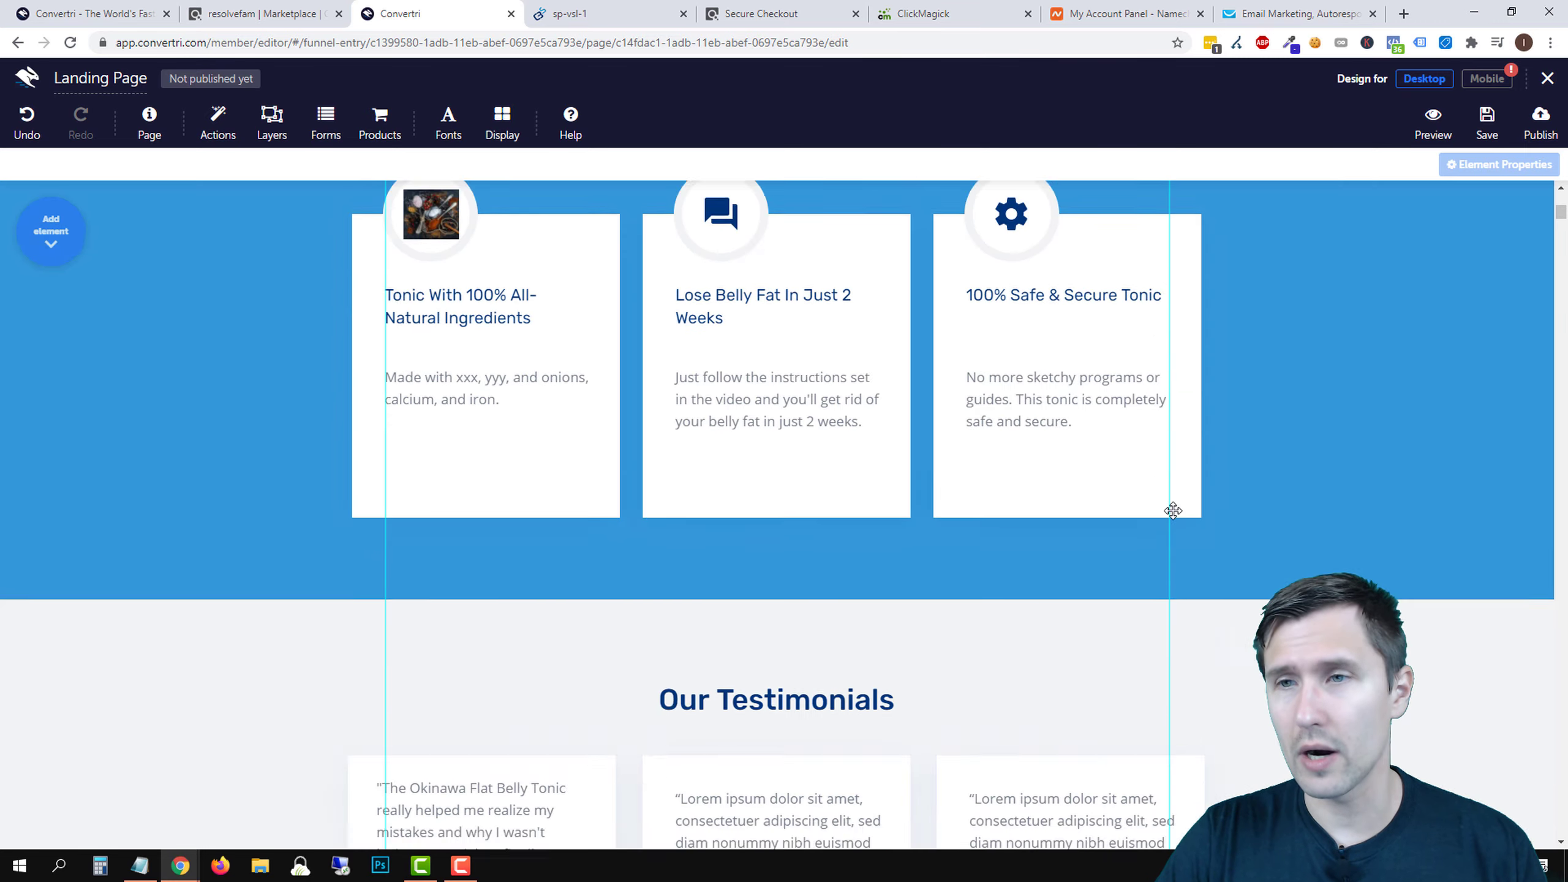
left_click(1524, 134)
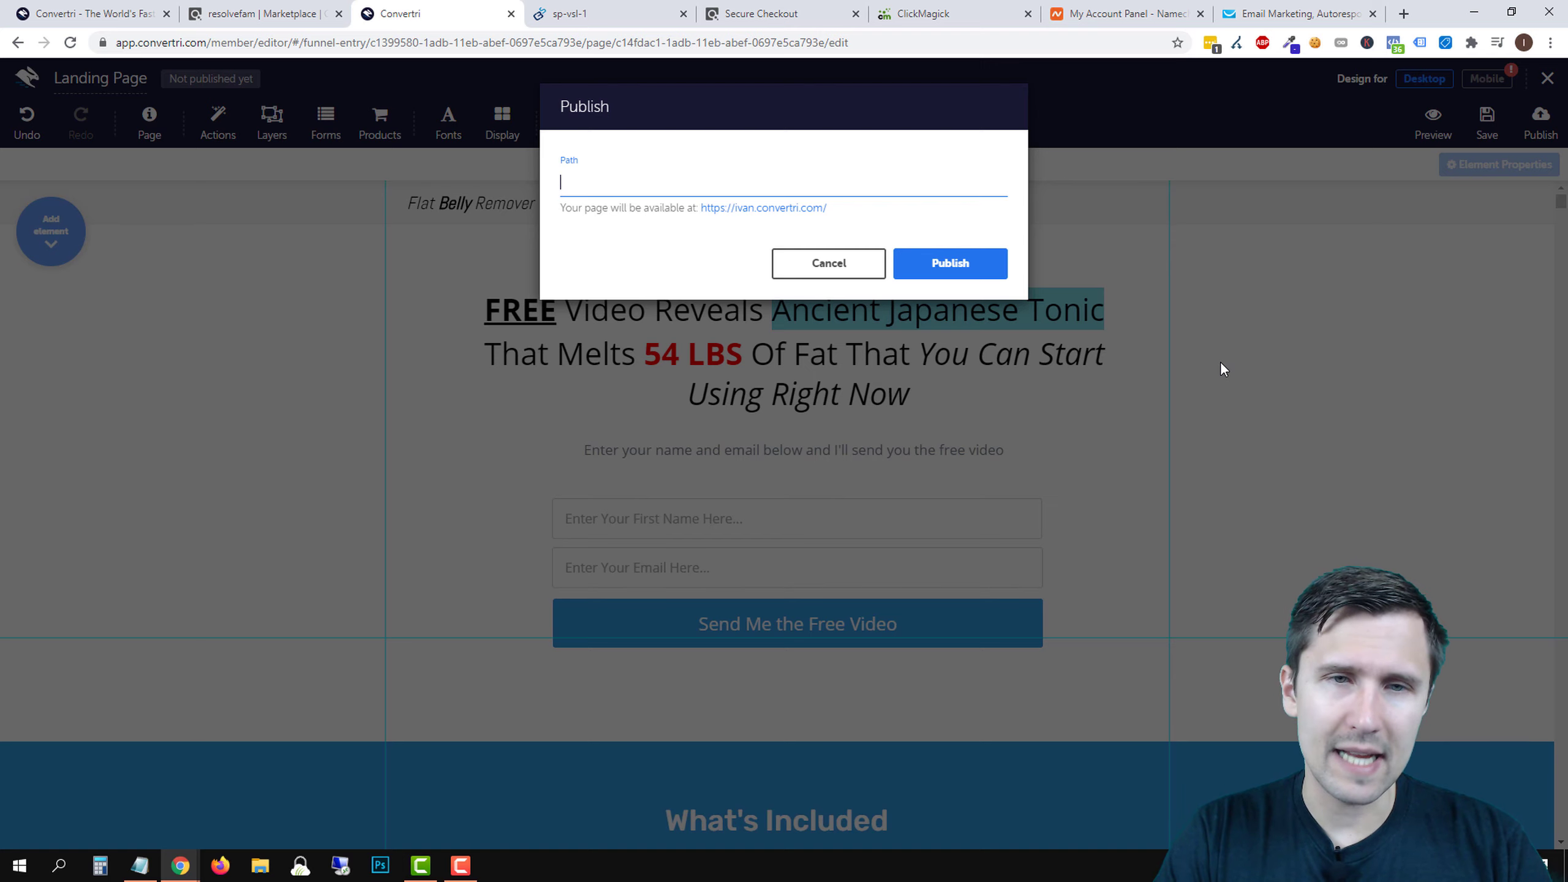
- Publish the landing page at path 'landingpage' and preview the live page in a new tab
type("landing")
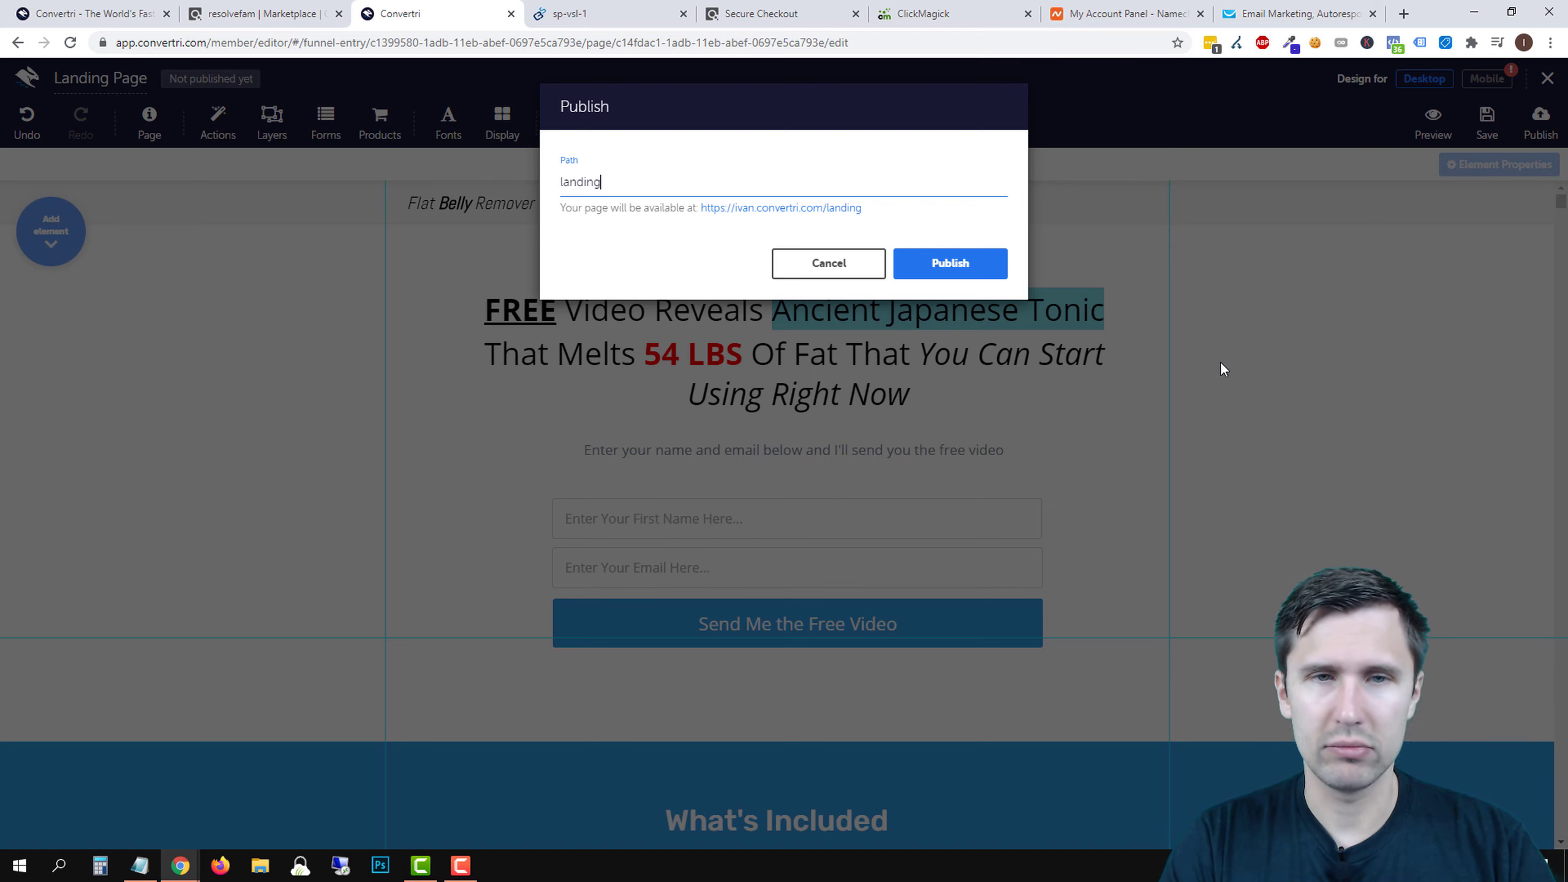
type("page")
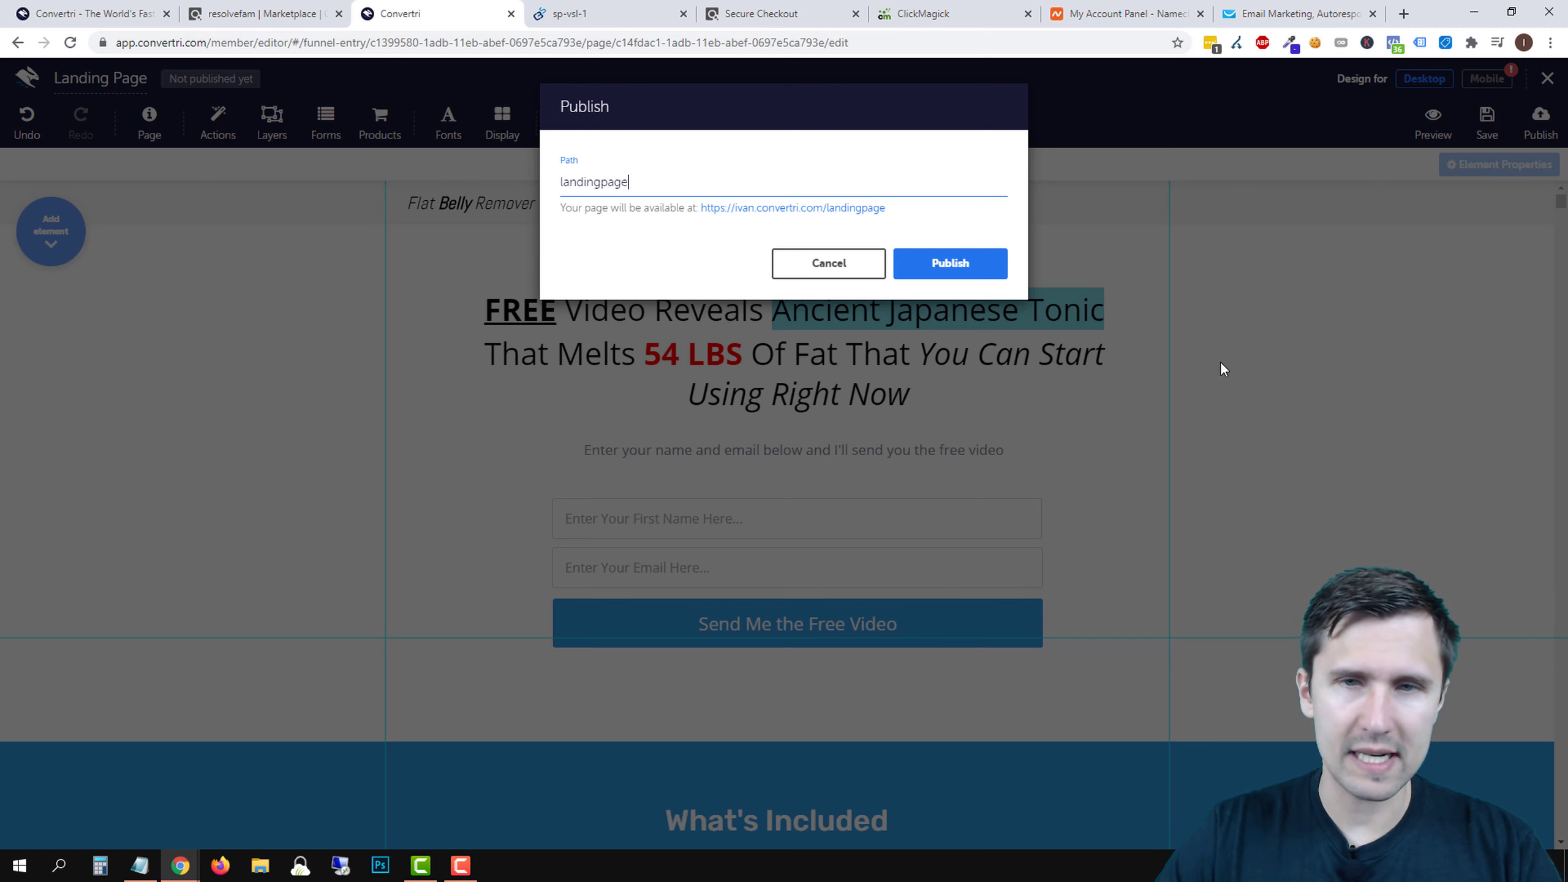
left_click(976, 271)
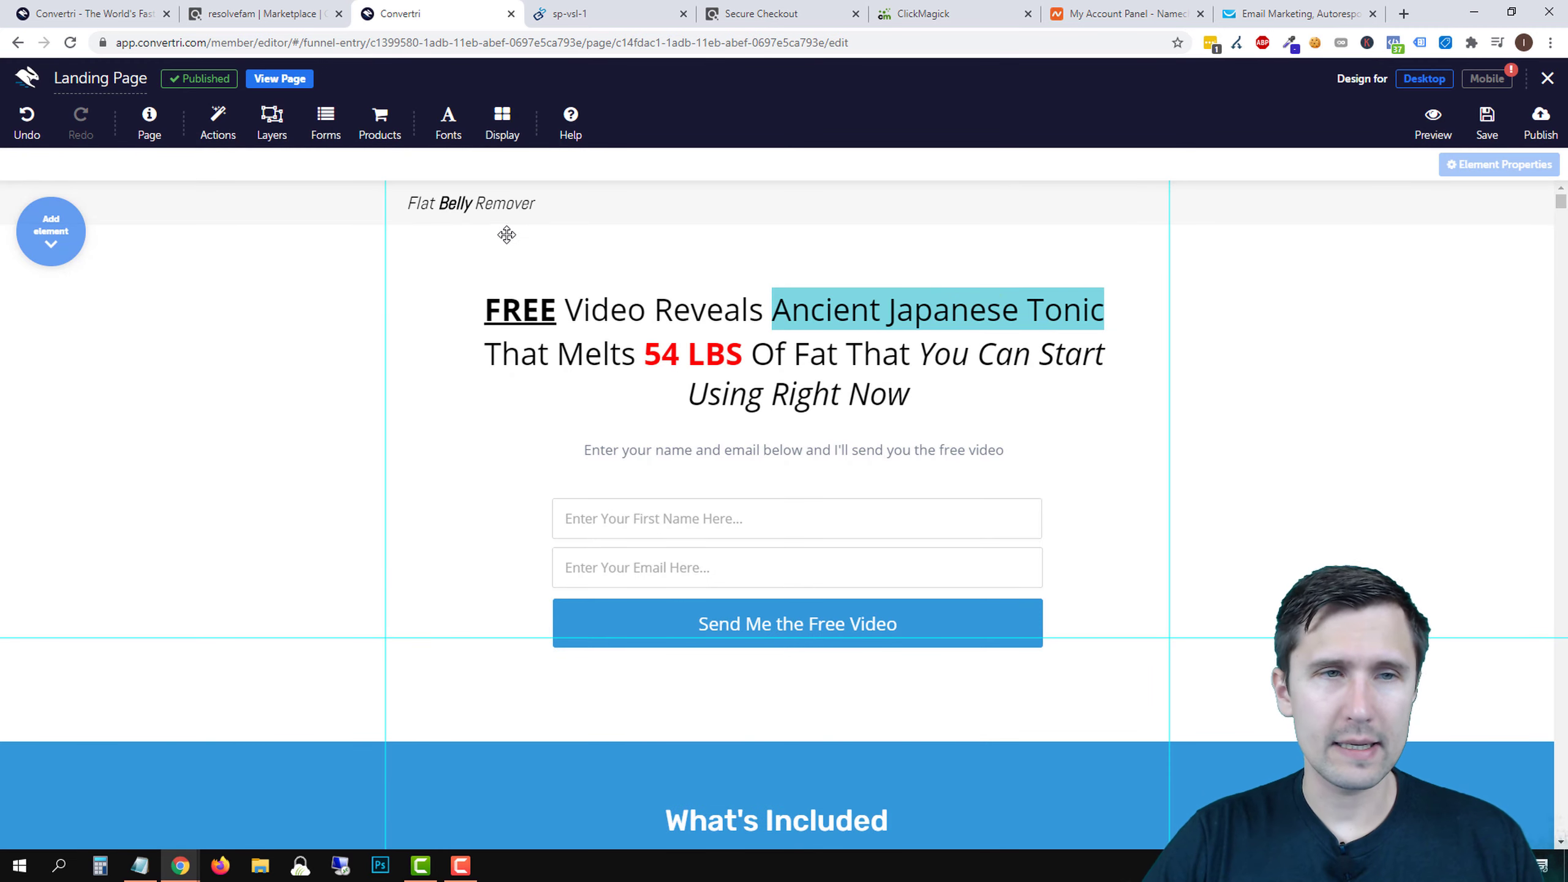
left_click(1552, 83)
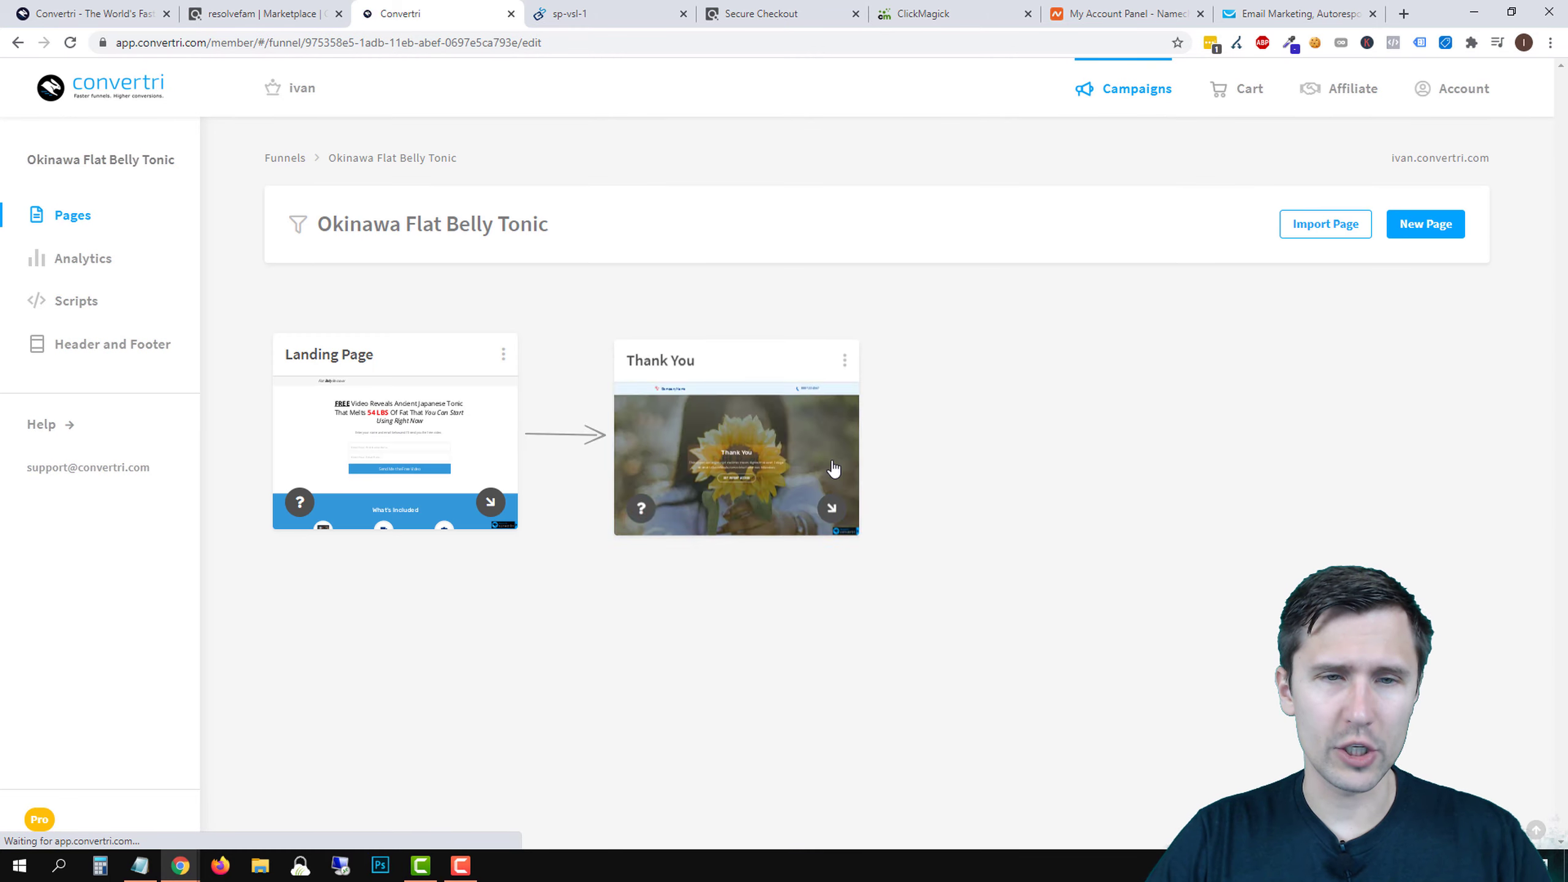
left_click(503, 353)
left_click(398, 416)
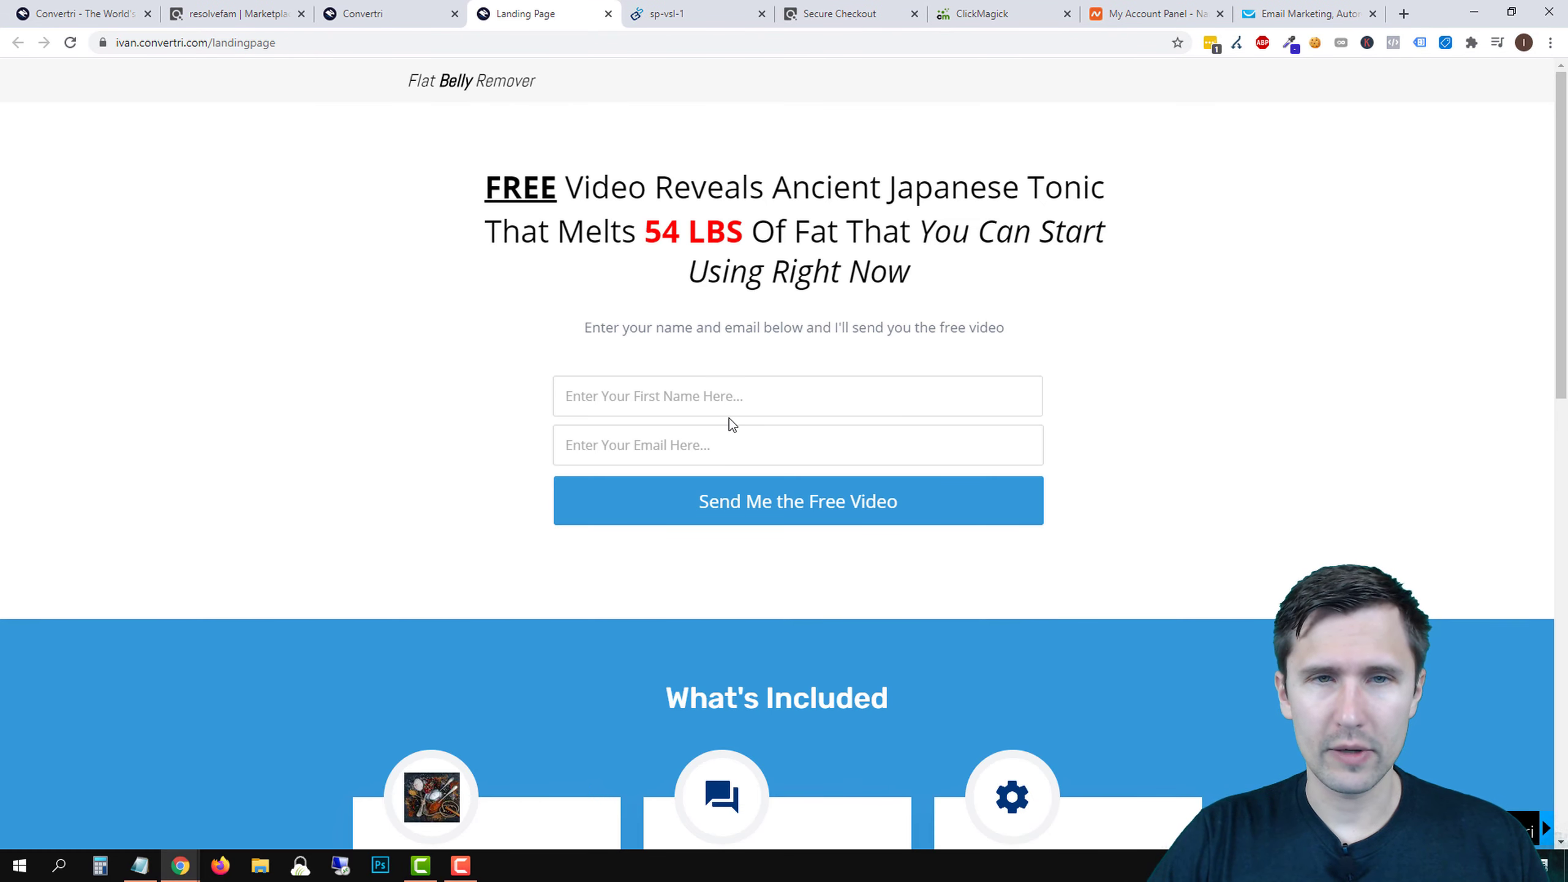
- Test the Send Me the Free Video button, then load the page with ?keyword=hi so the headline shows 'hi'
scroll(729, 419, "down", 15)
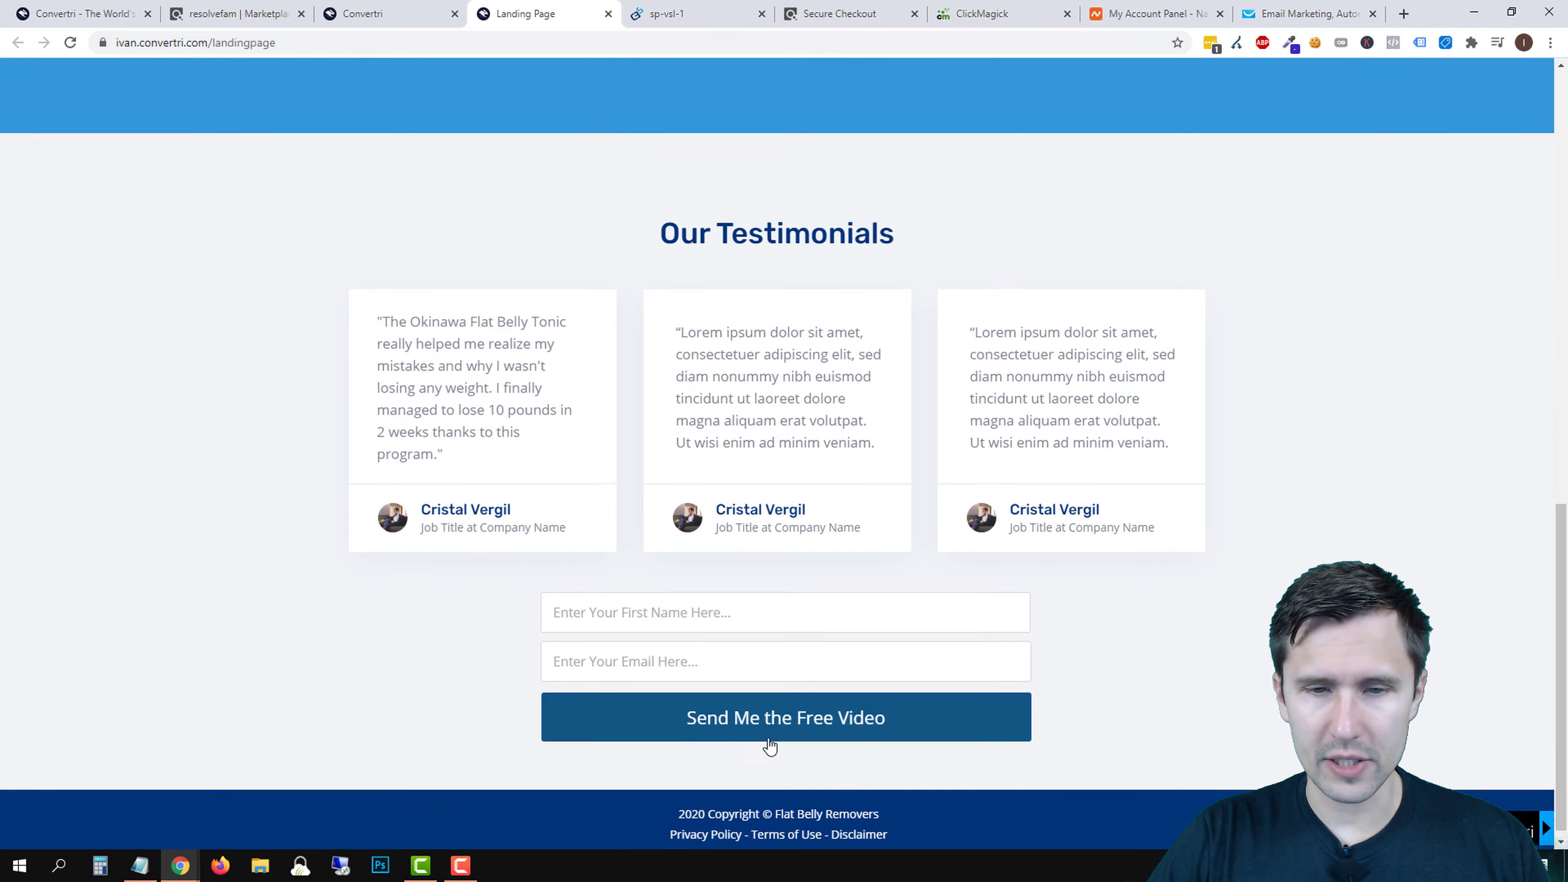
left_click(631, 690)
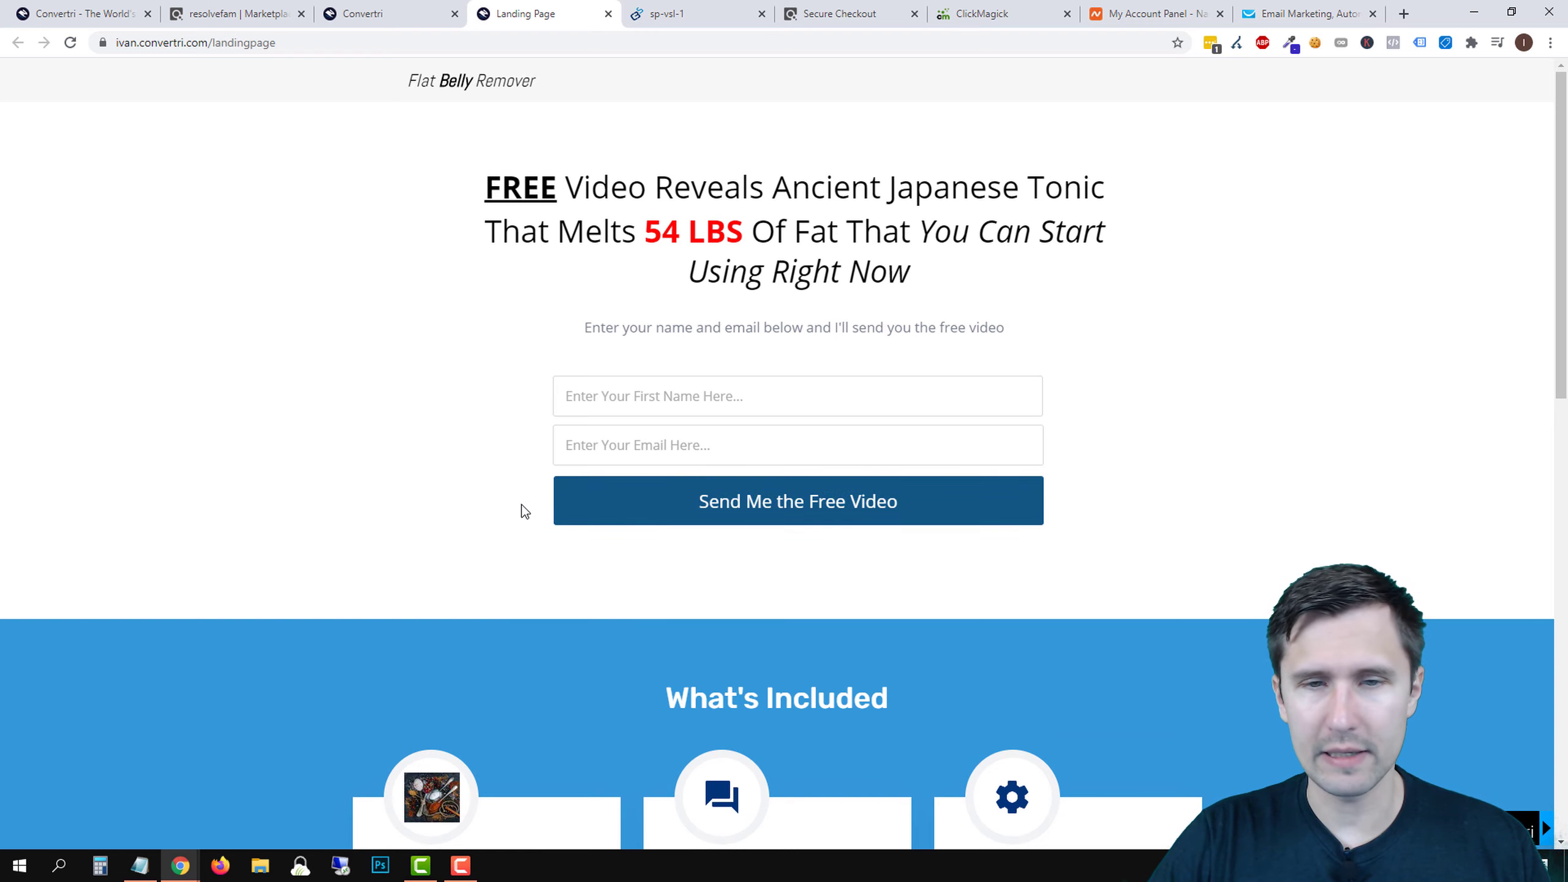
left_click(297, 44)
left_click(302, 44)
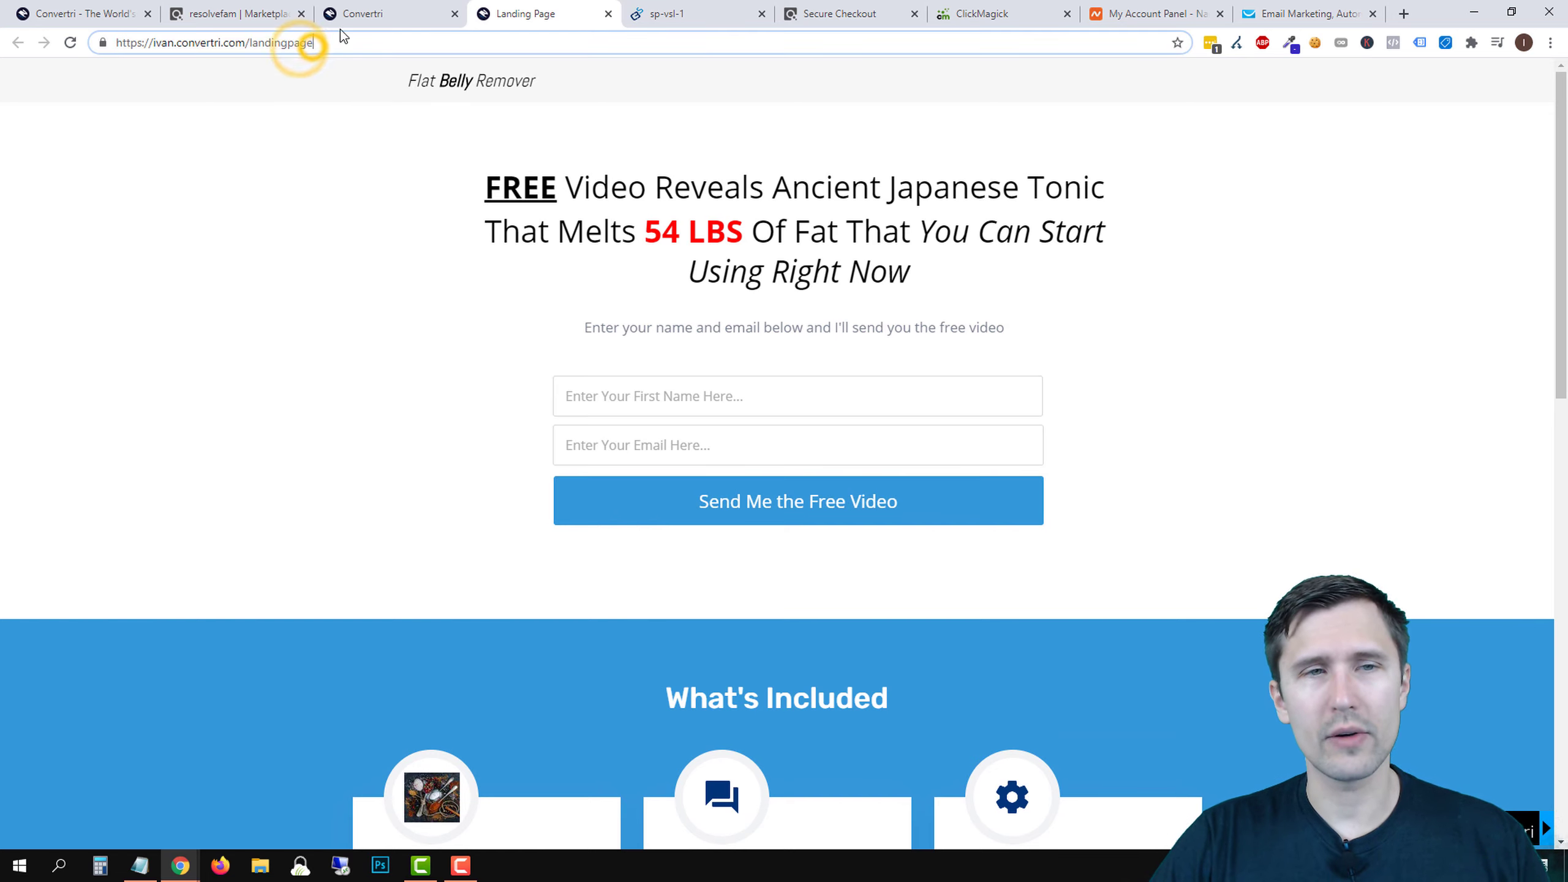
type("?keyword=hi")
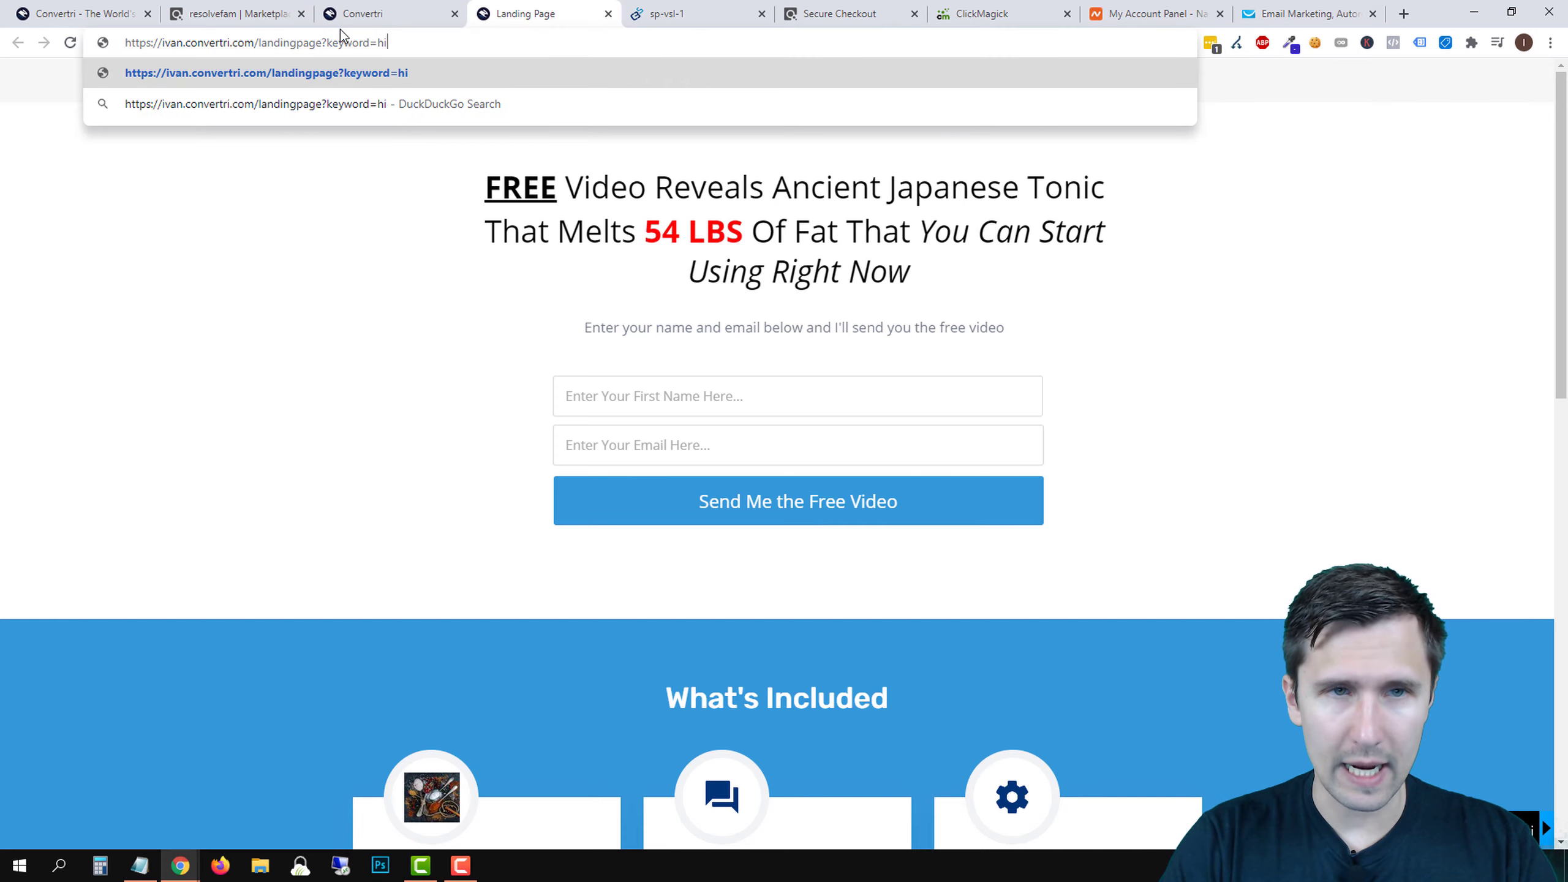
key("Return")
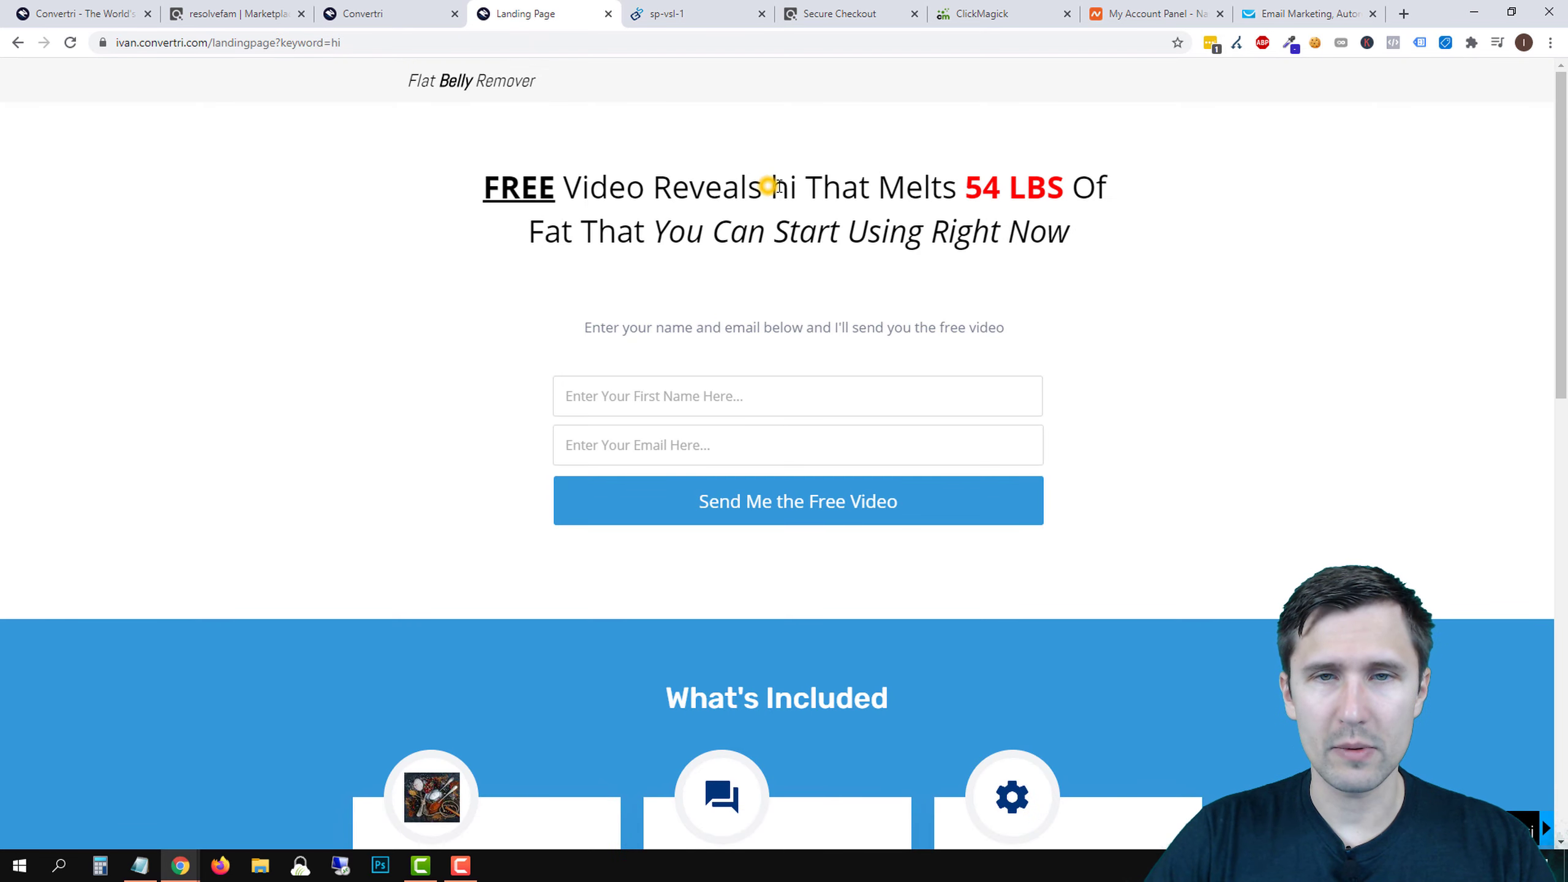
double_click(779, 187)
- Change the address's keyword value to {keyword} and reload so the headline shows '{keyword}'
left_click(366, 36)
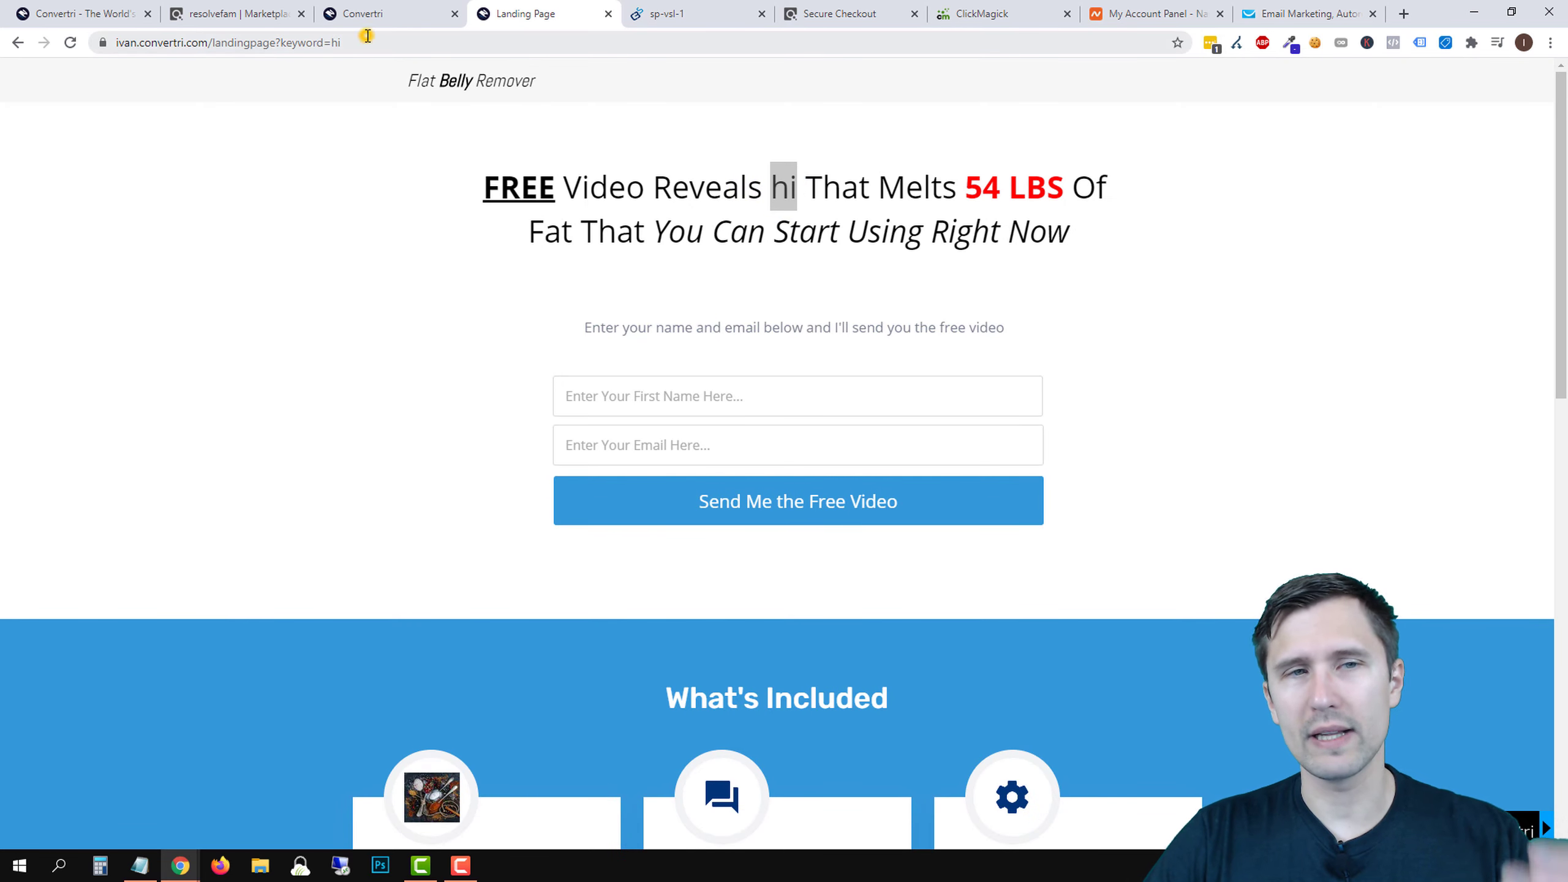
left_click_drag(376, 43, 397, 48)
type("{ke")
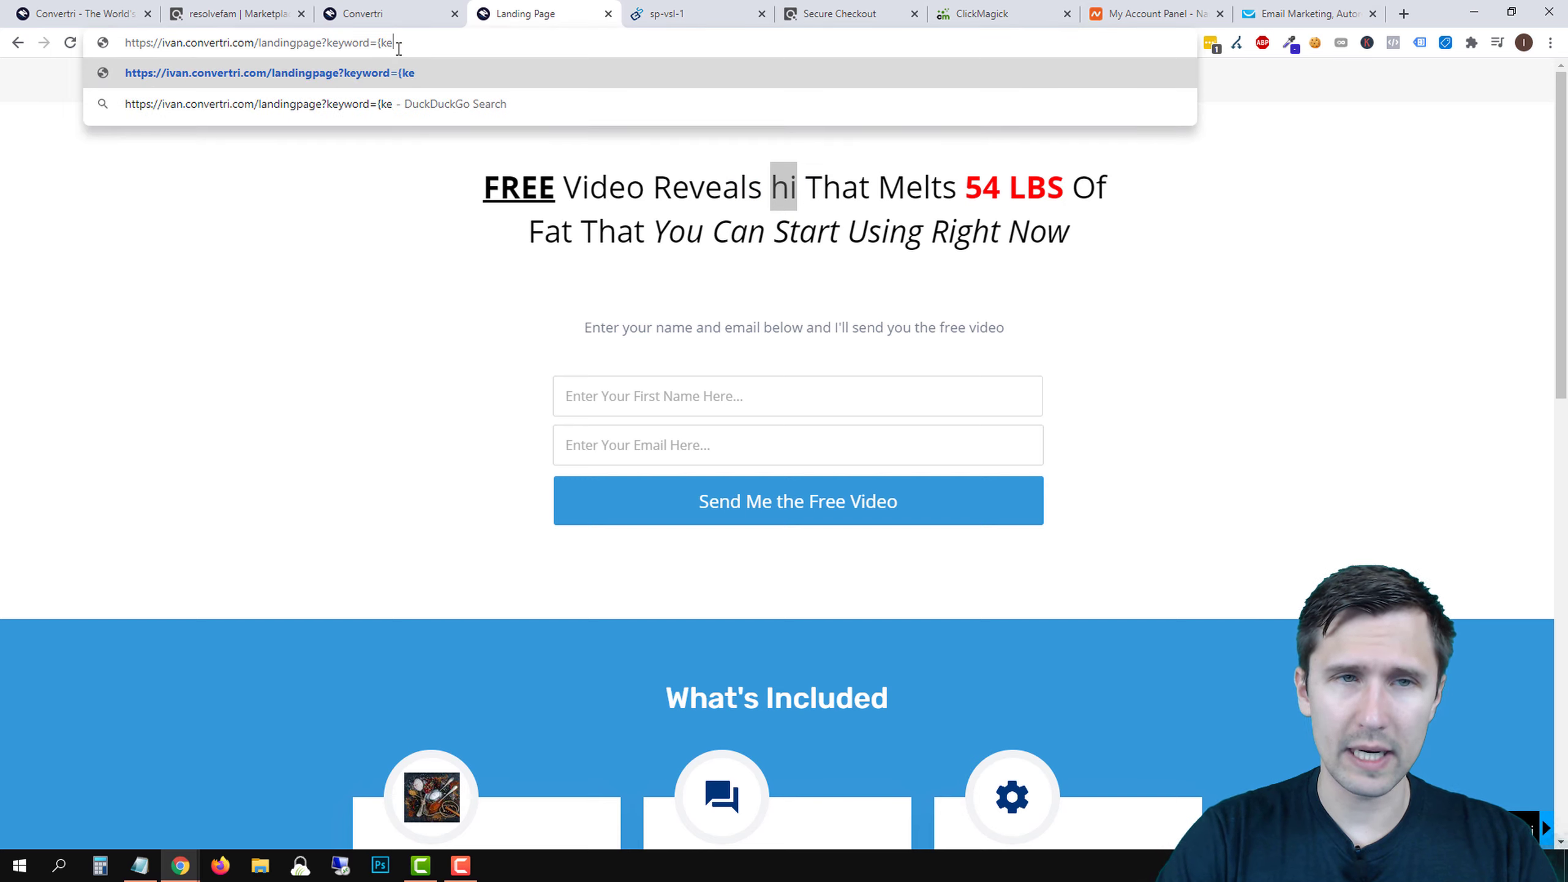
type("yword")
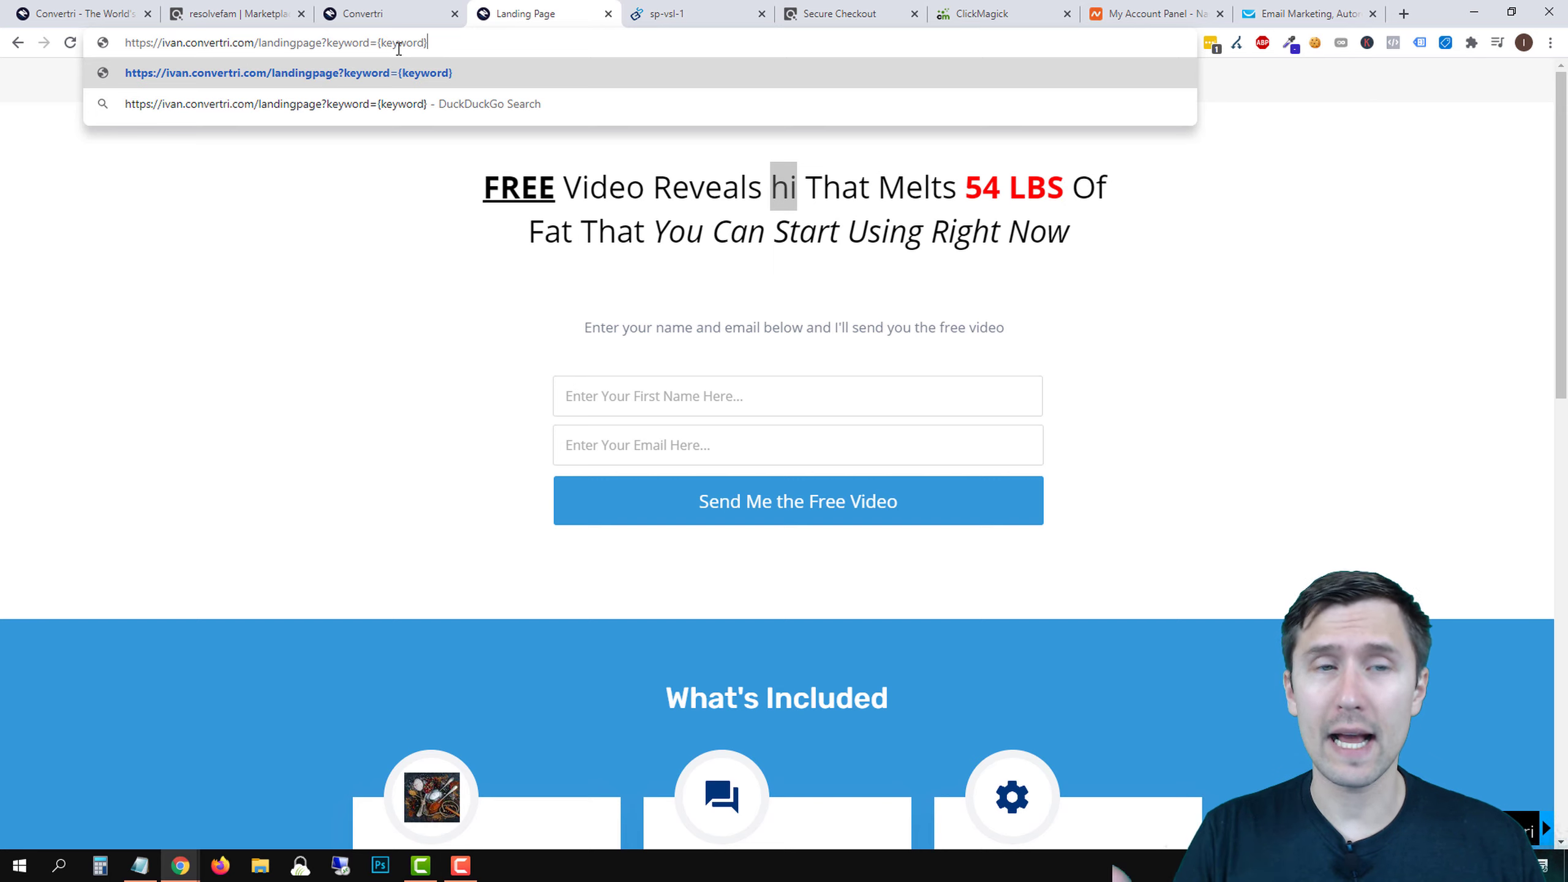
type("}")
key("Return")
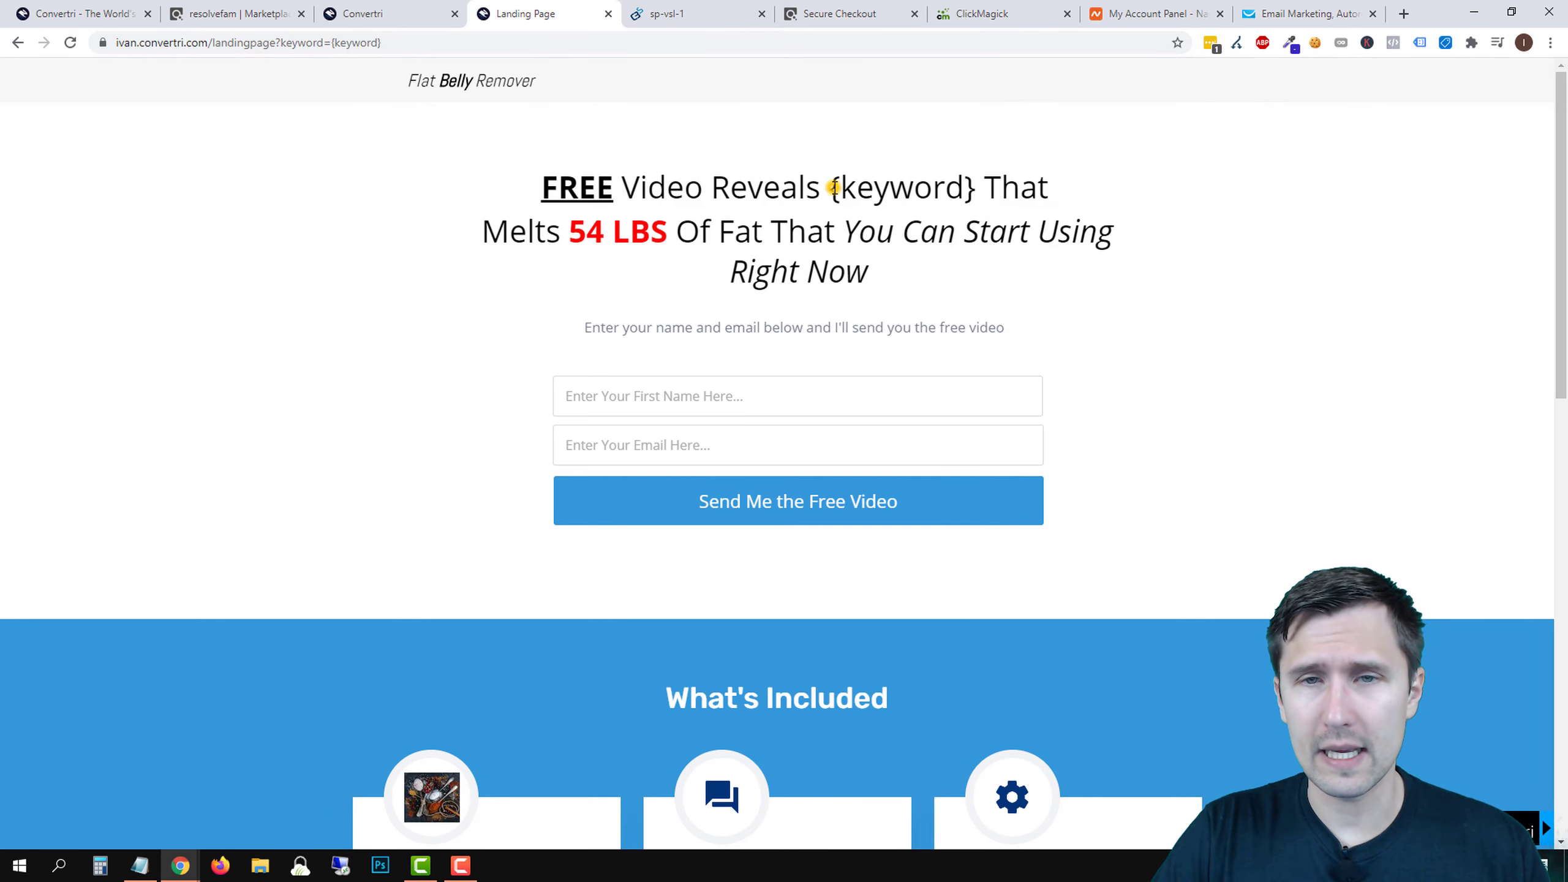
left_click_drag(833, 187, 974, 186)
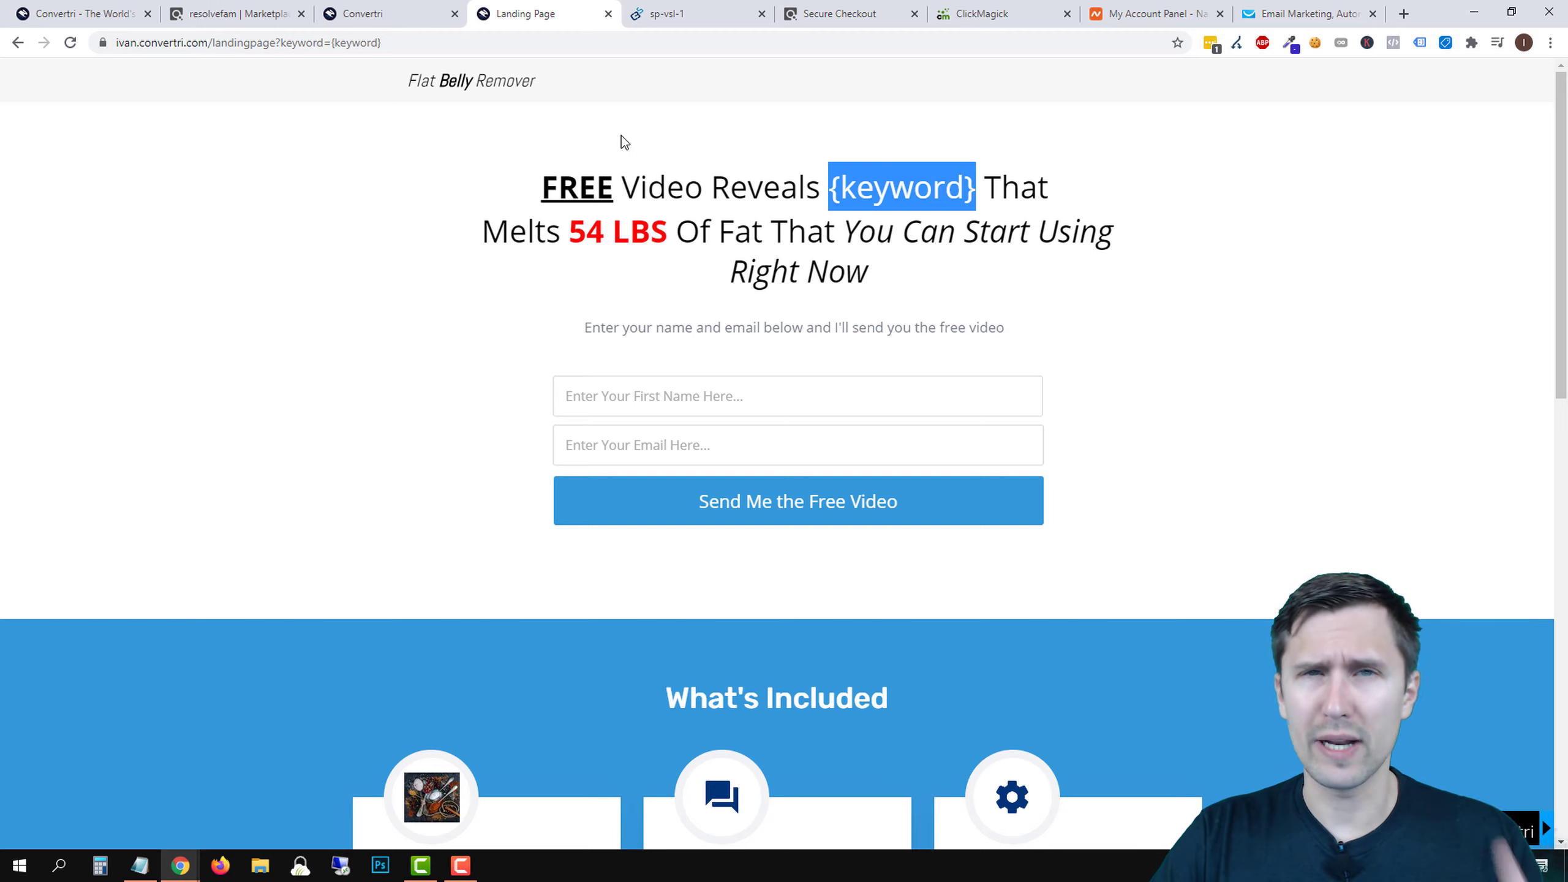
- Close the live page tab and open the Thank You page in the editor, selecting its background section
left_click(608, 13)
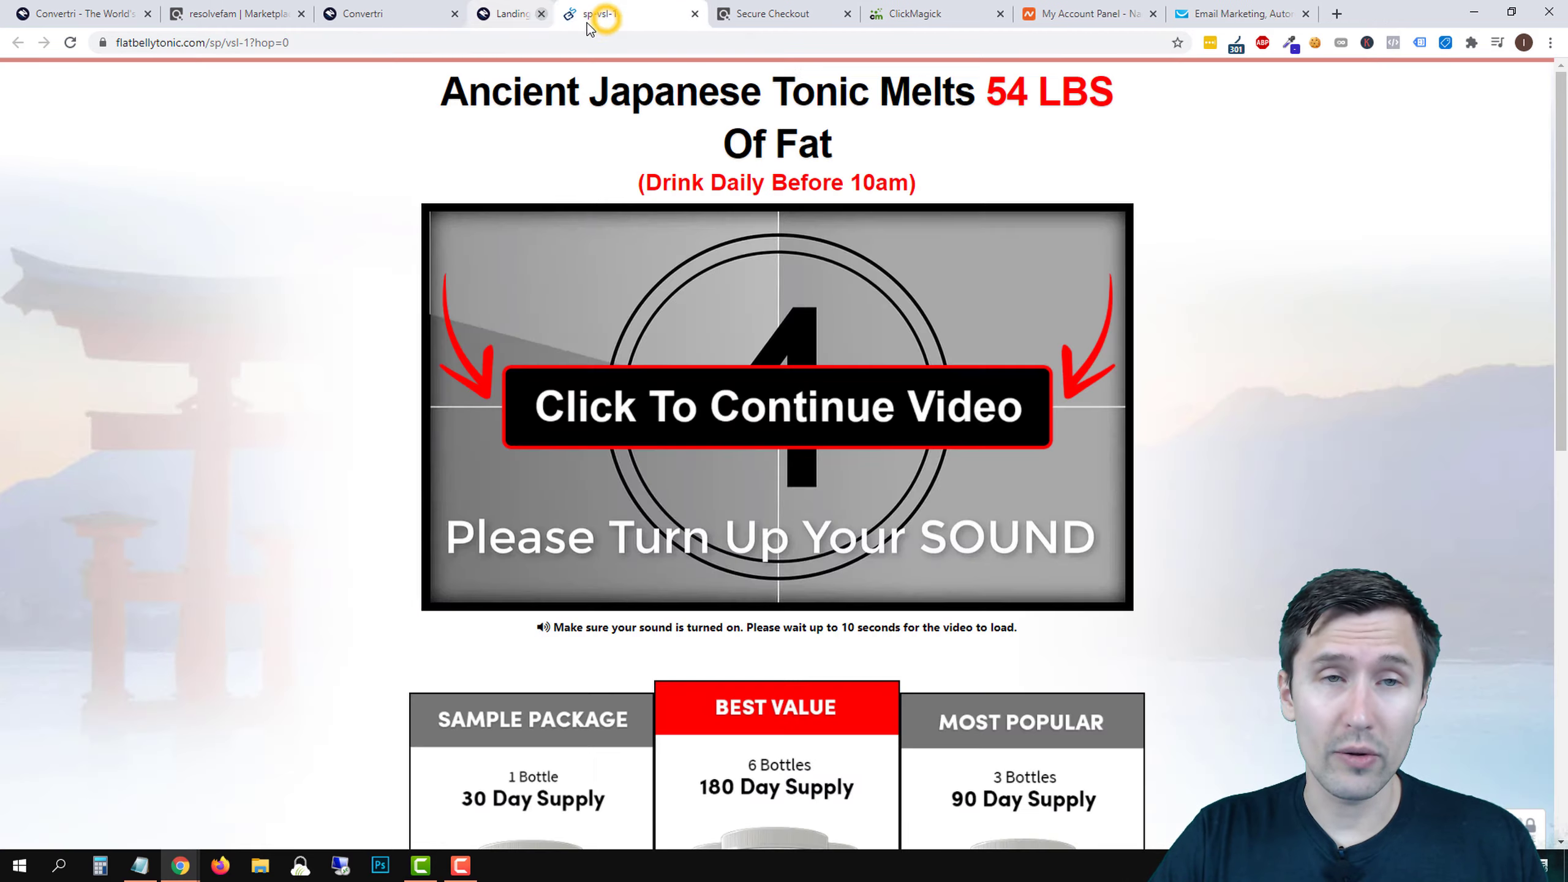
left_click(398, 14)
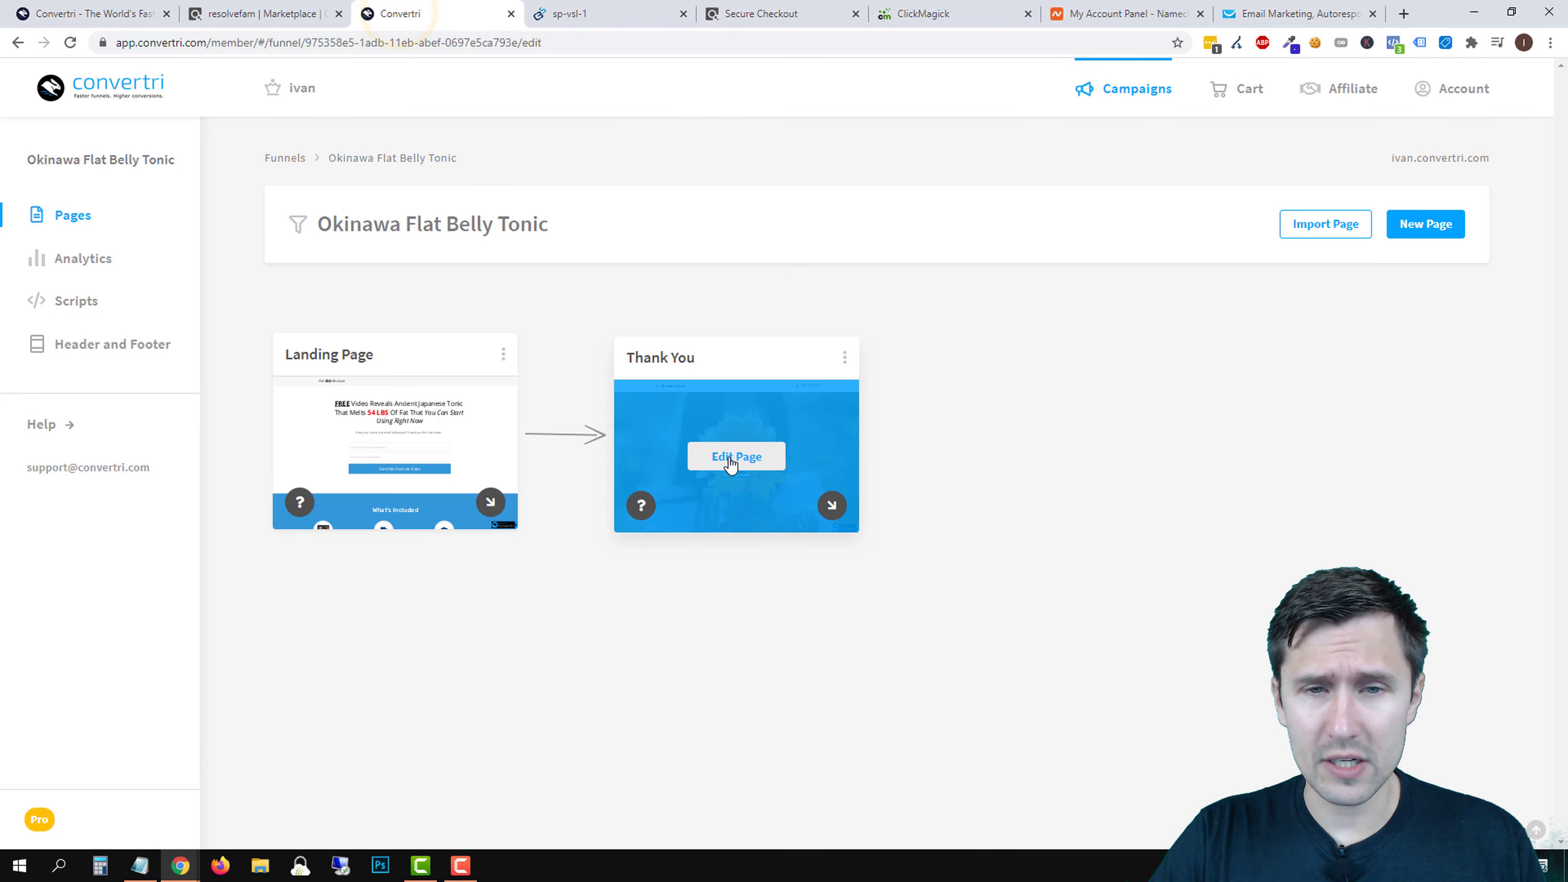
left_click(726, 459)
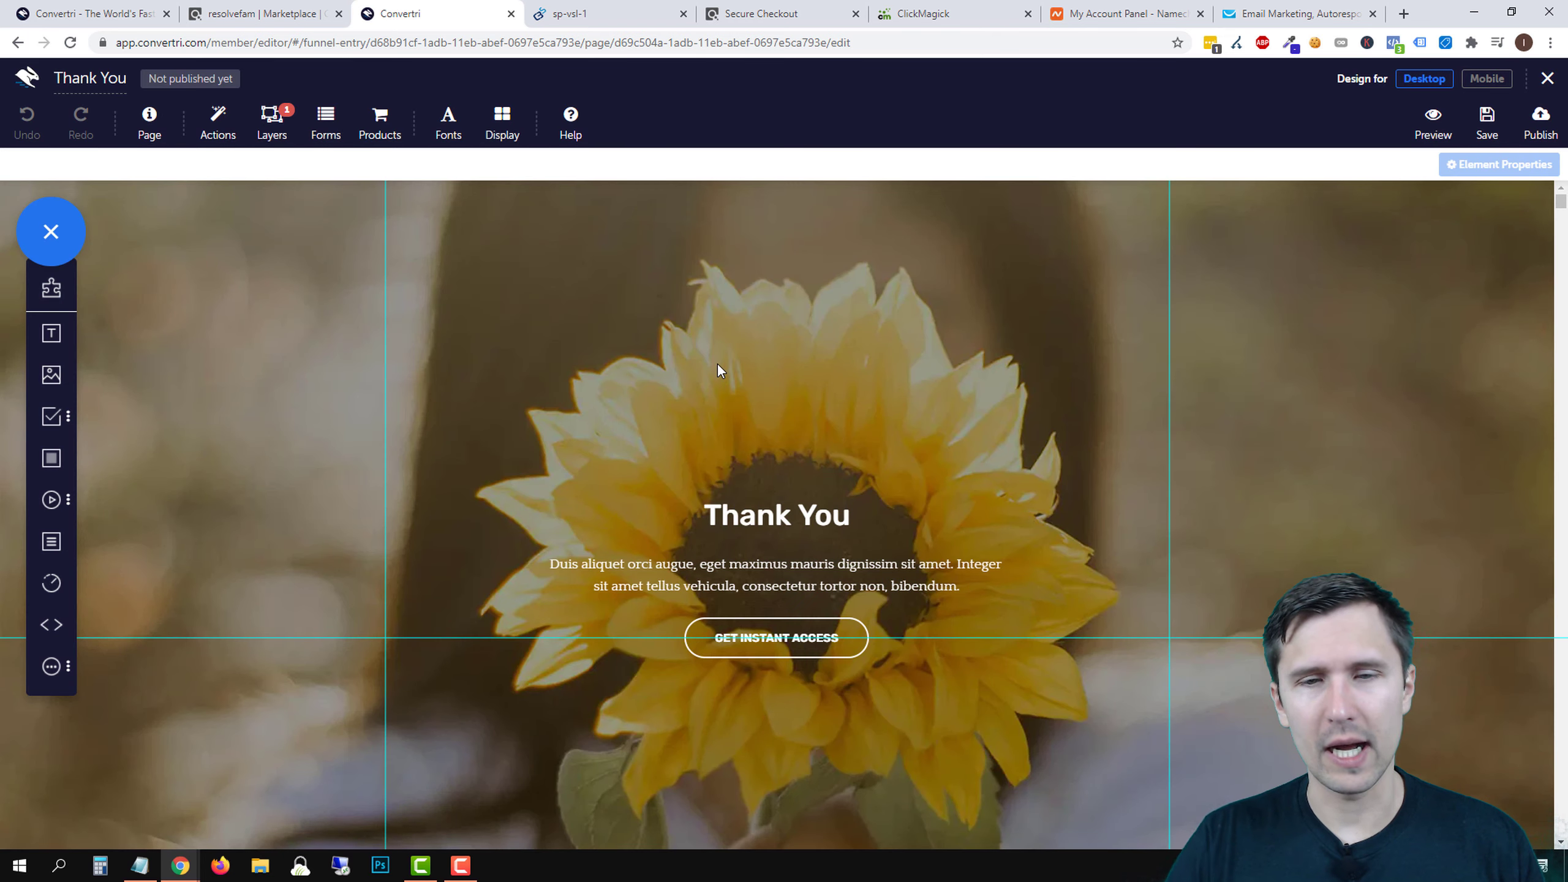
left_click(1204, 258)
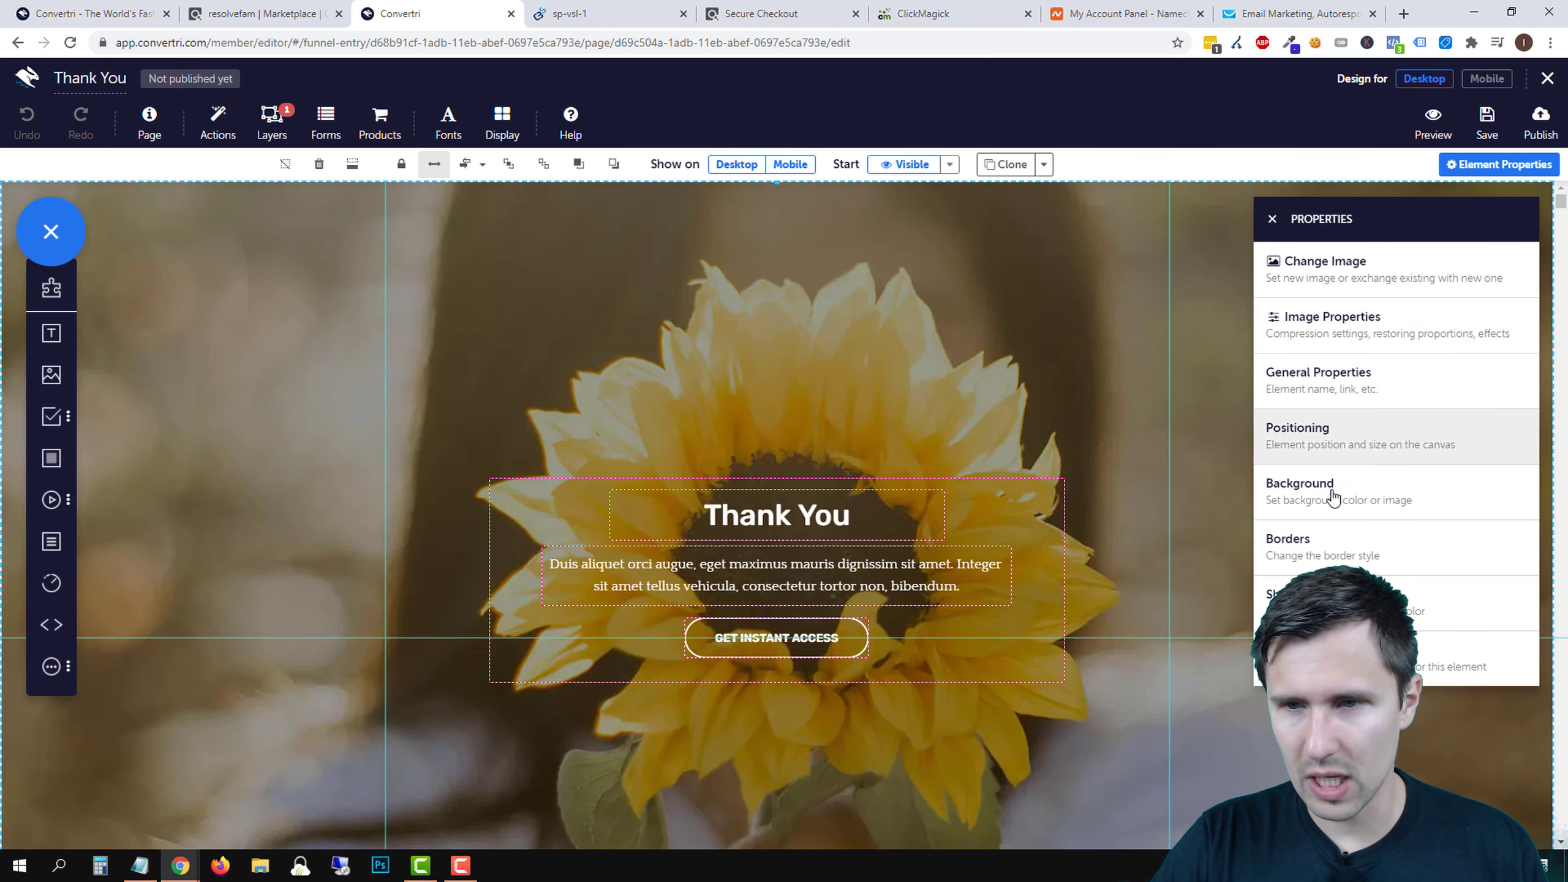
- Replace the sunflower image with a pale grey rgba(251,251,251,0.84) background and raise the content block
left_click(1323, 506)
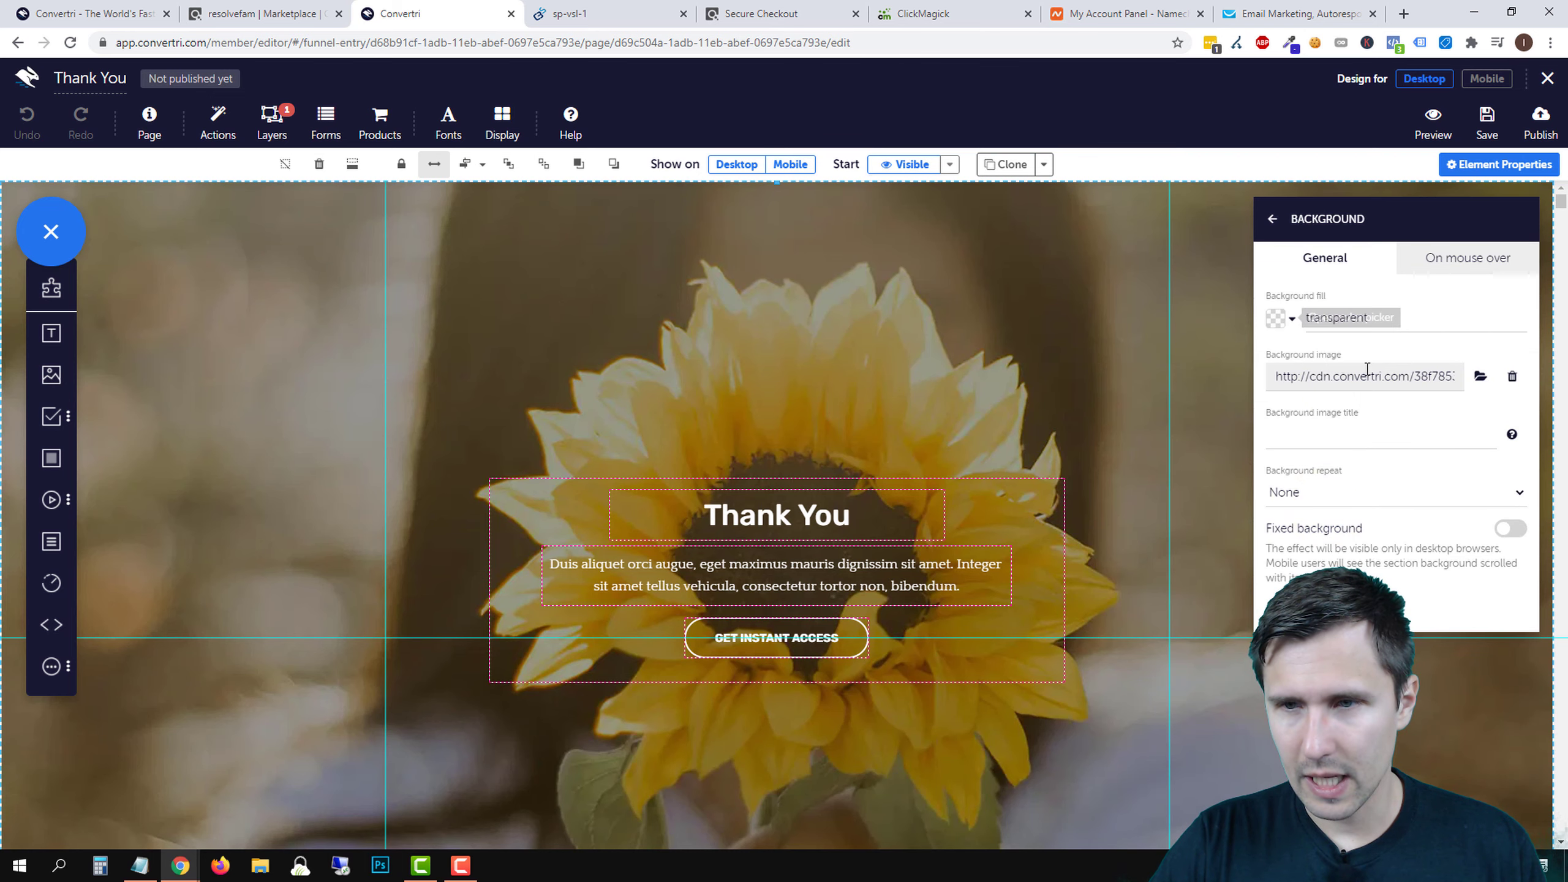
left_click(1511, 378)
left_click(1277, 320)
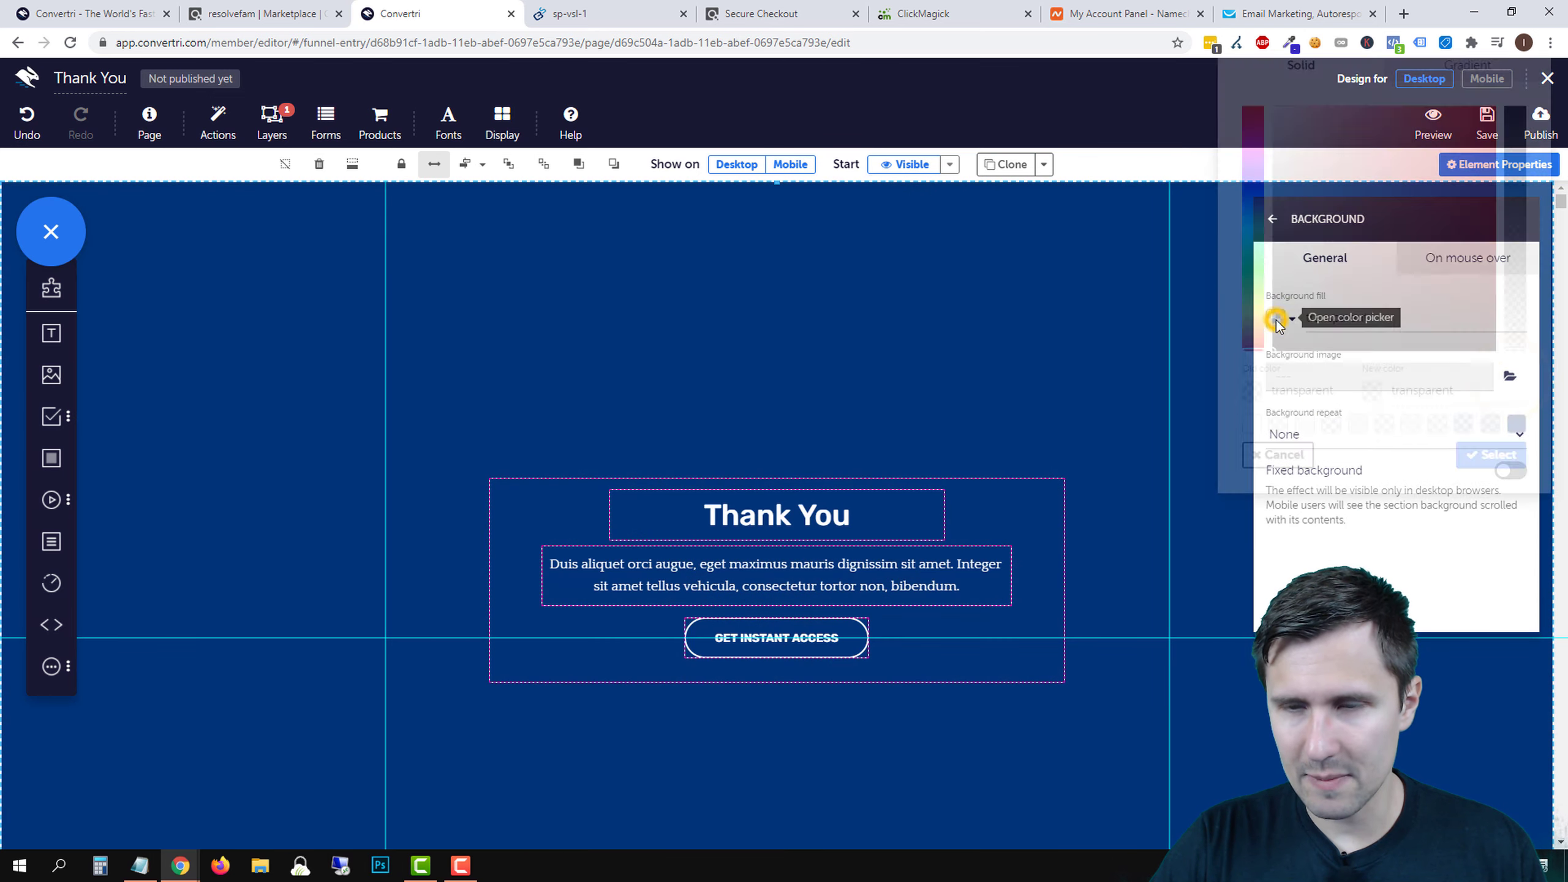
left_click_drag(1392, 298, 1247, 201)
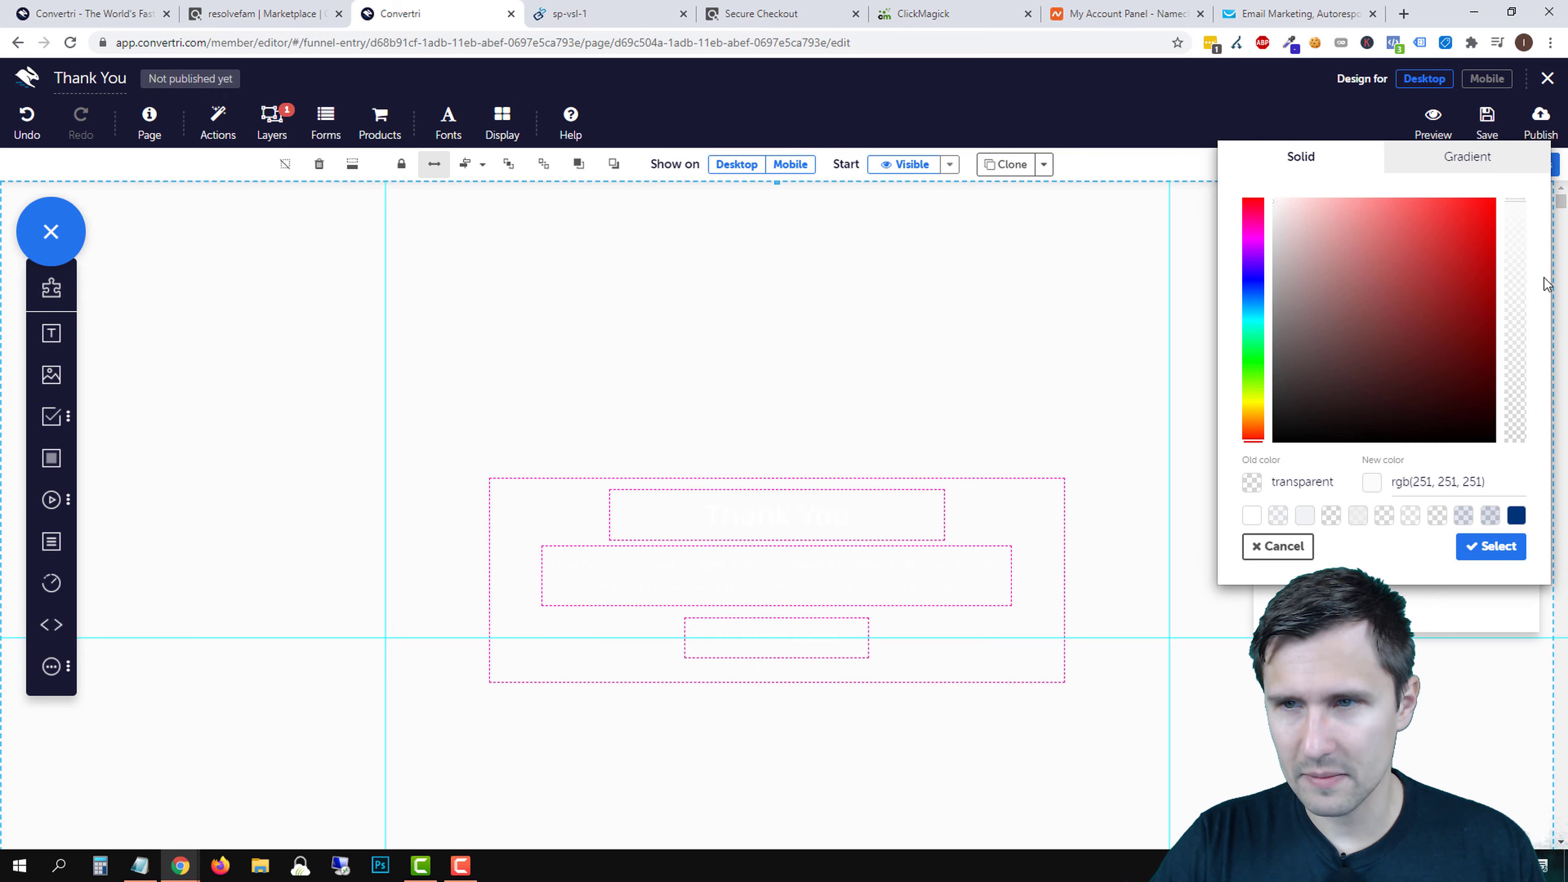
mouse_move(1505, 253)
left_mouse_down()
mouse_move(1510, 318)
mouse_move(1517, 244)
left_mouse_up()
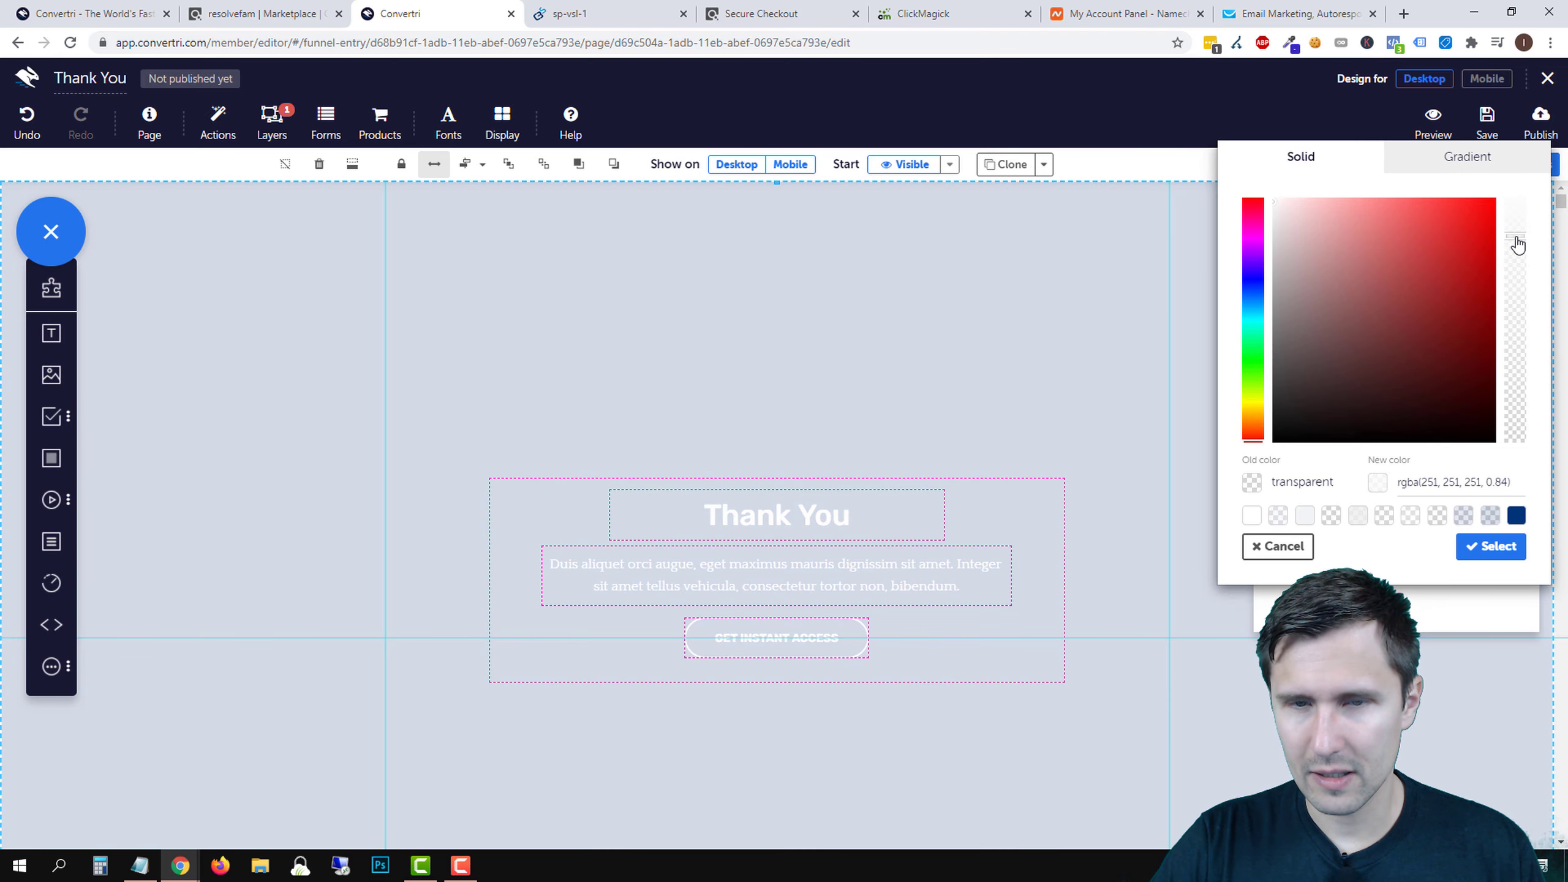
left_click(1489, 546)
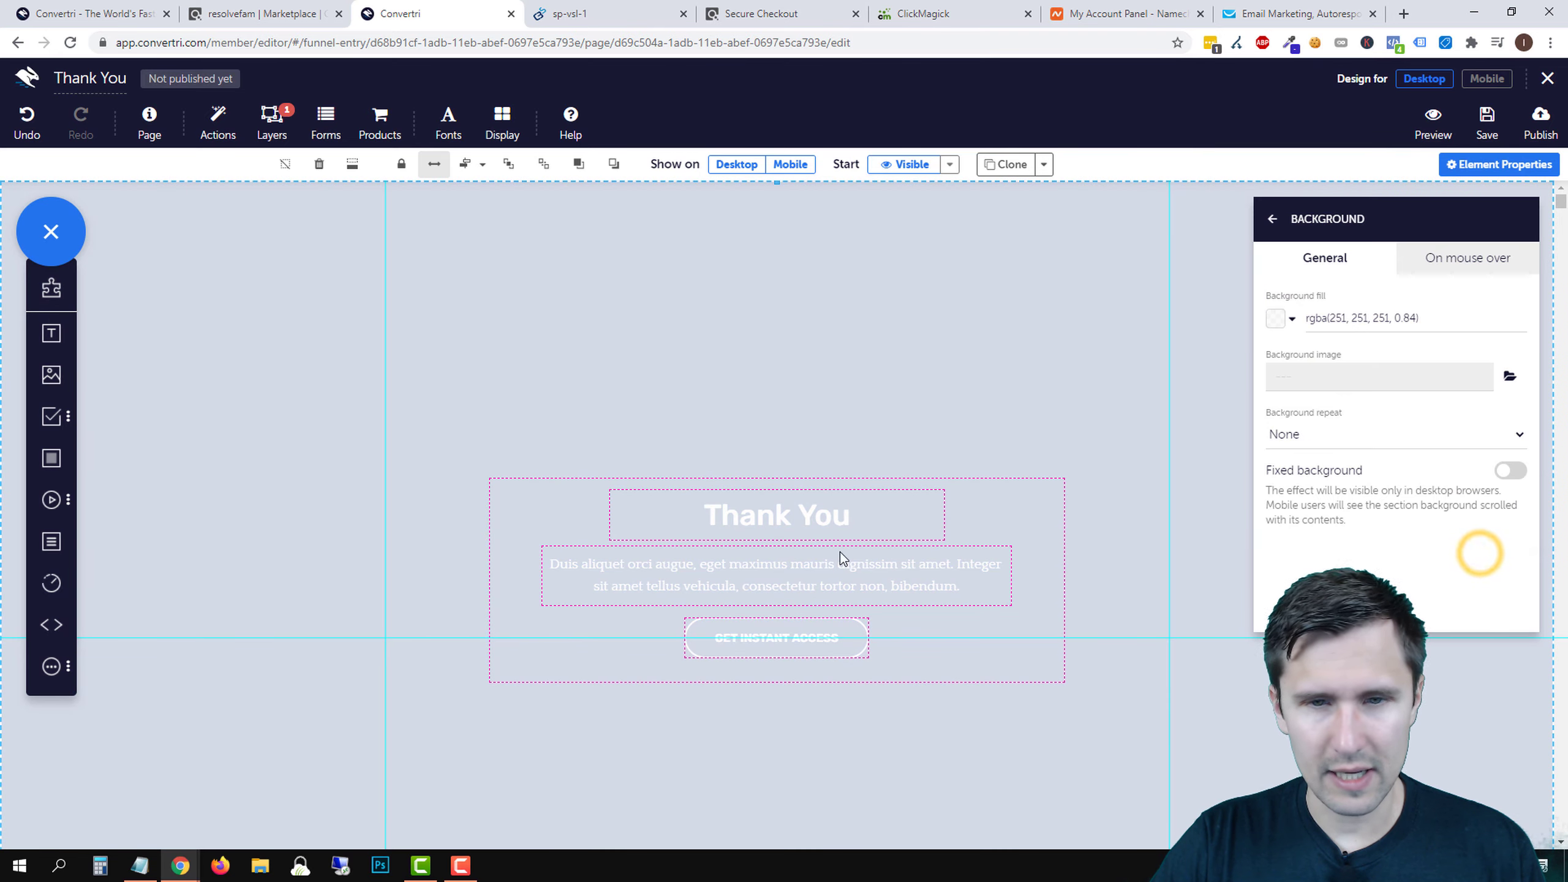
left_click_drag(951, 460, 941, 294)
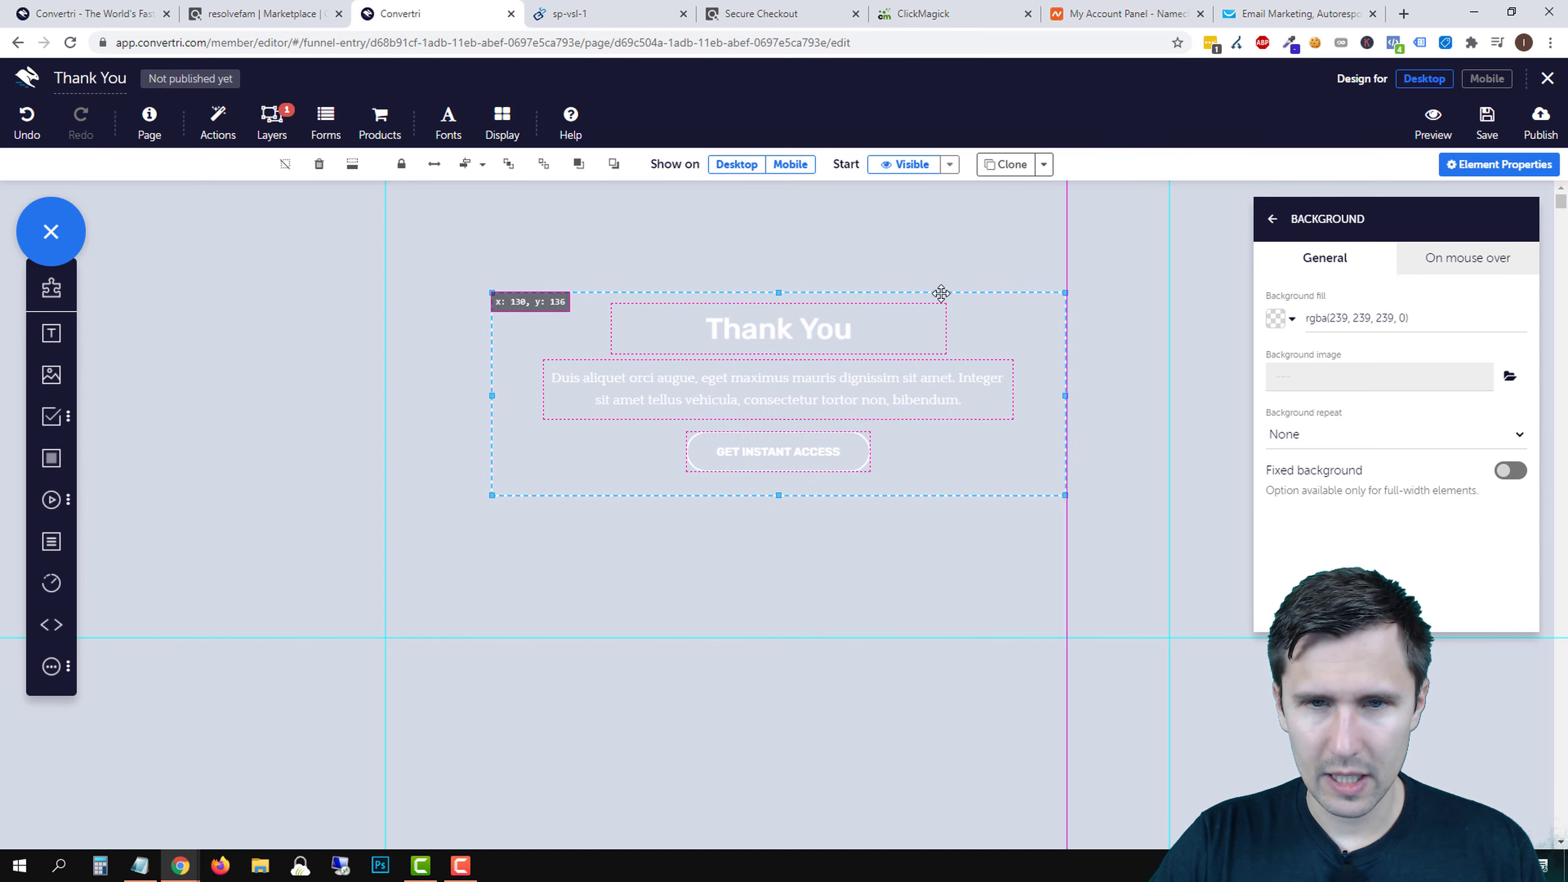
- Make the Thank You heading text black
left_click(785, 334)
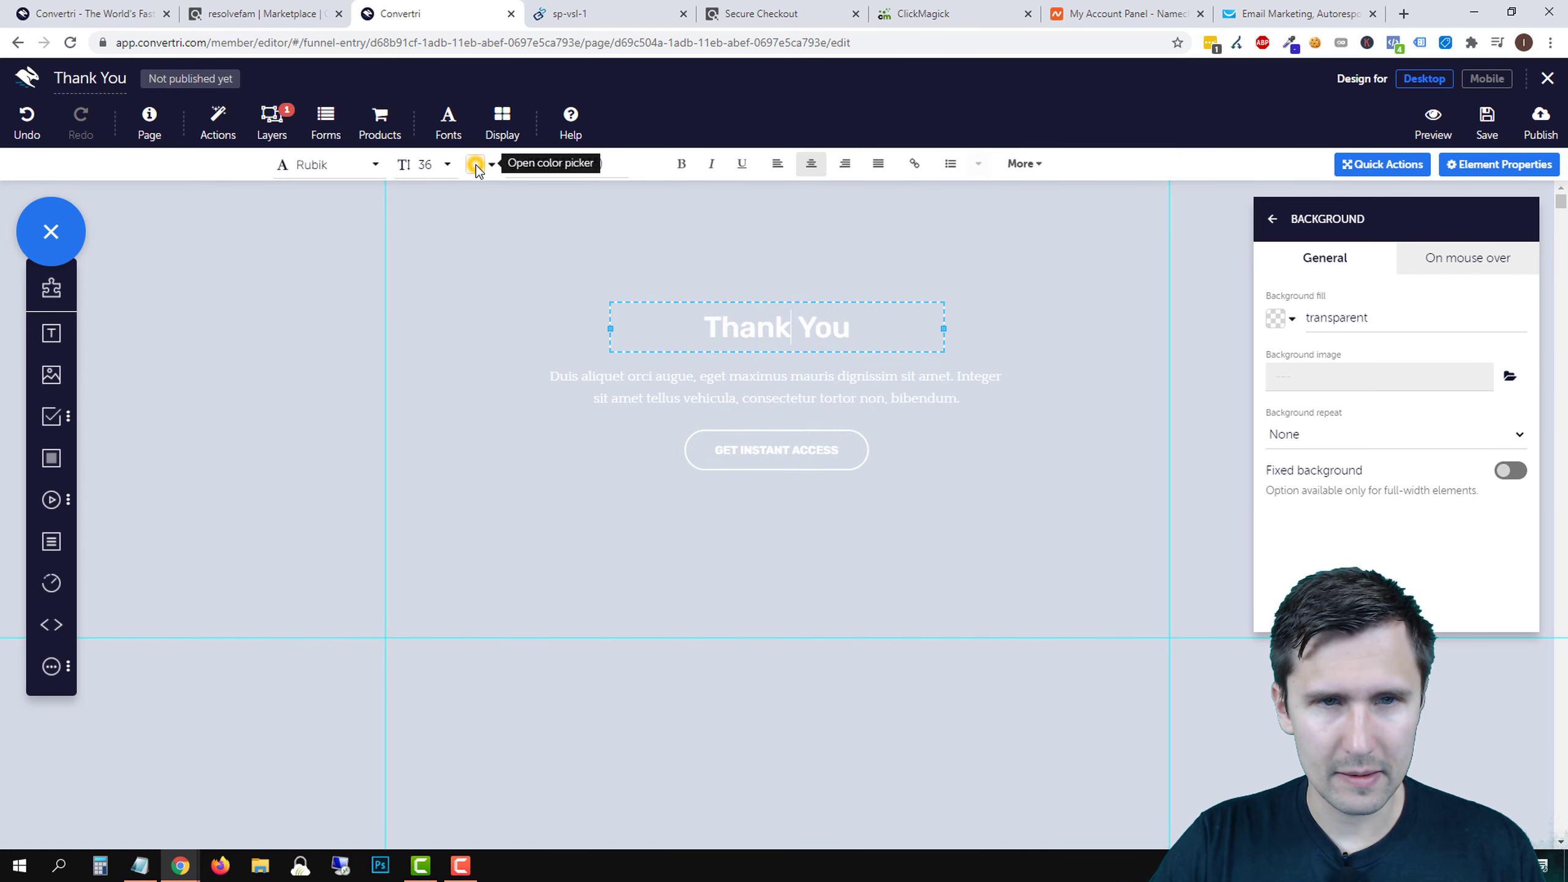
left_click(474, 164)
left_click_drag(1344, 292, 1261, 396)
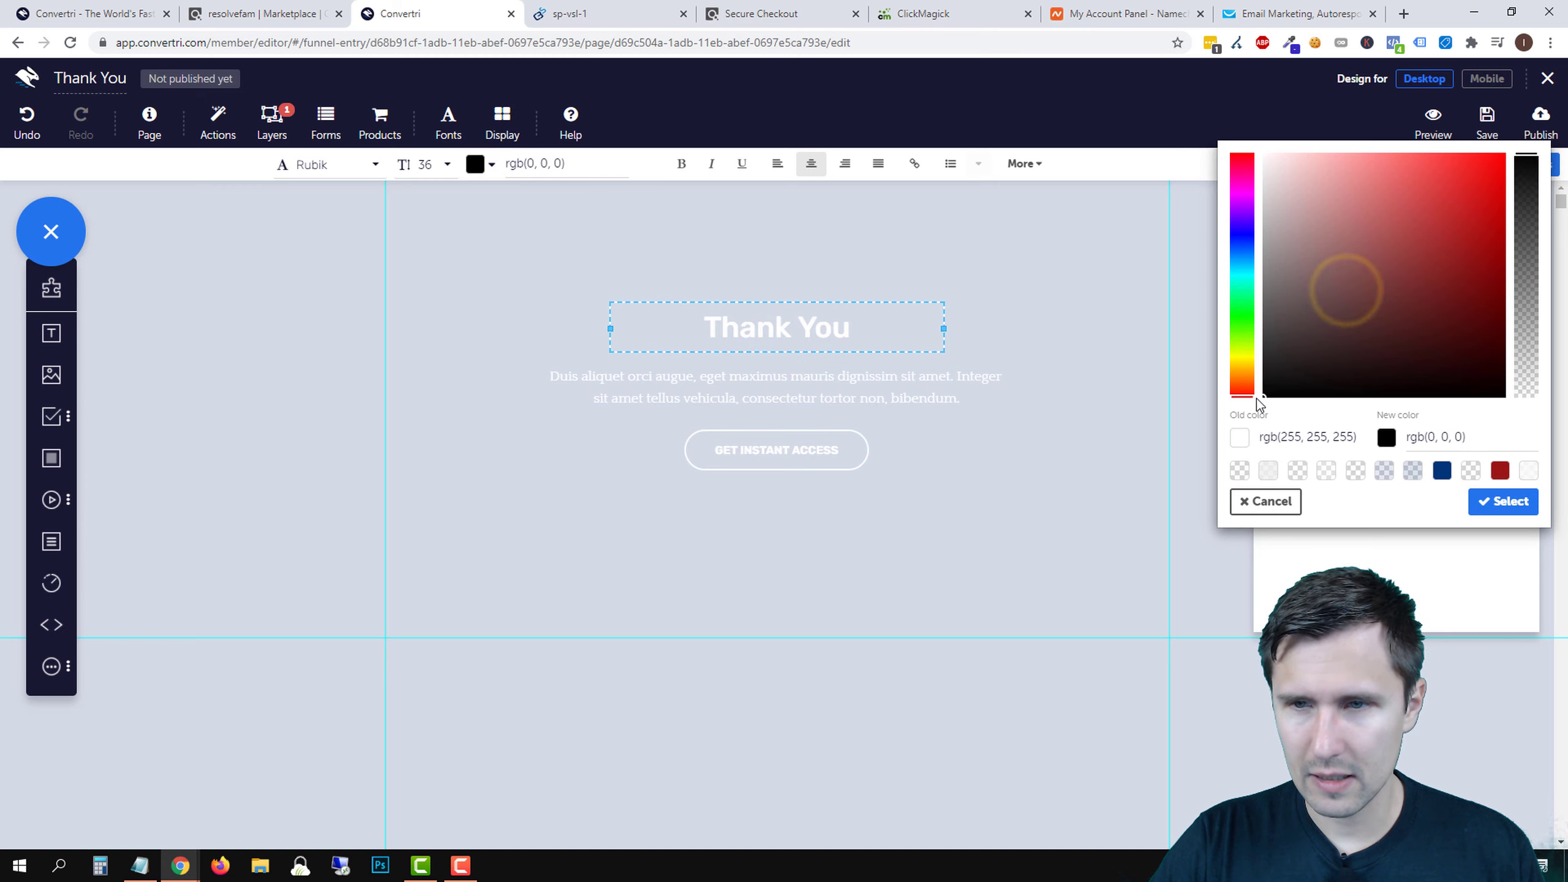
left_click(1489, 502)
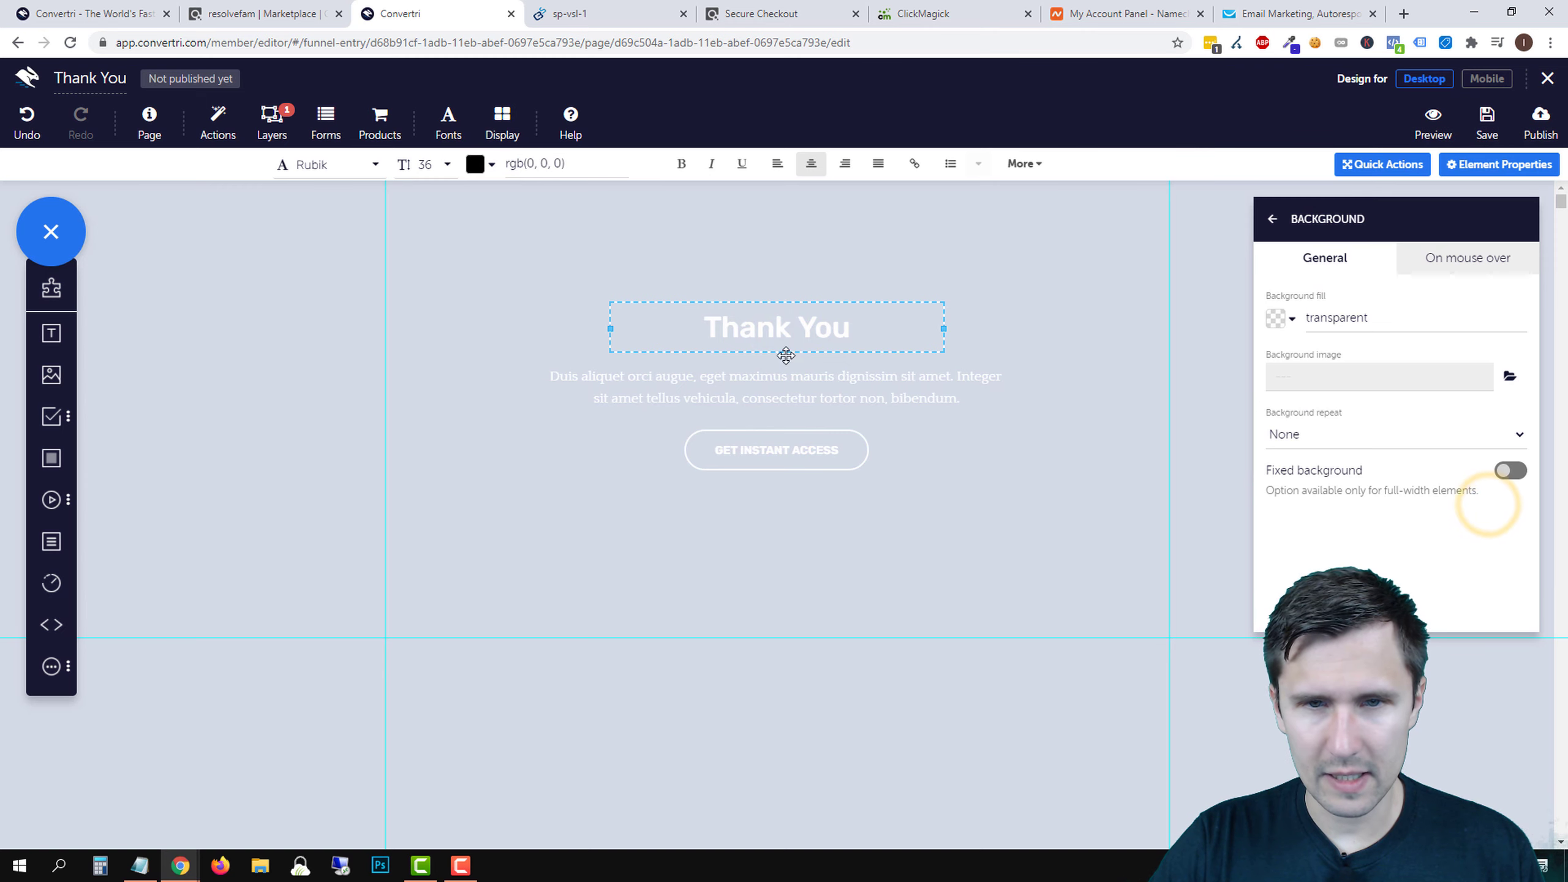
triple_click(770, 327)
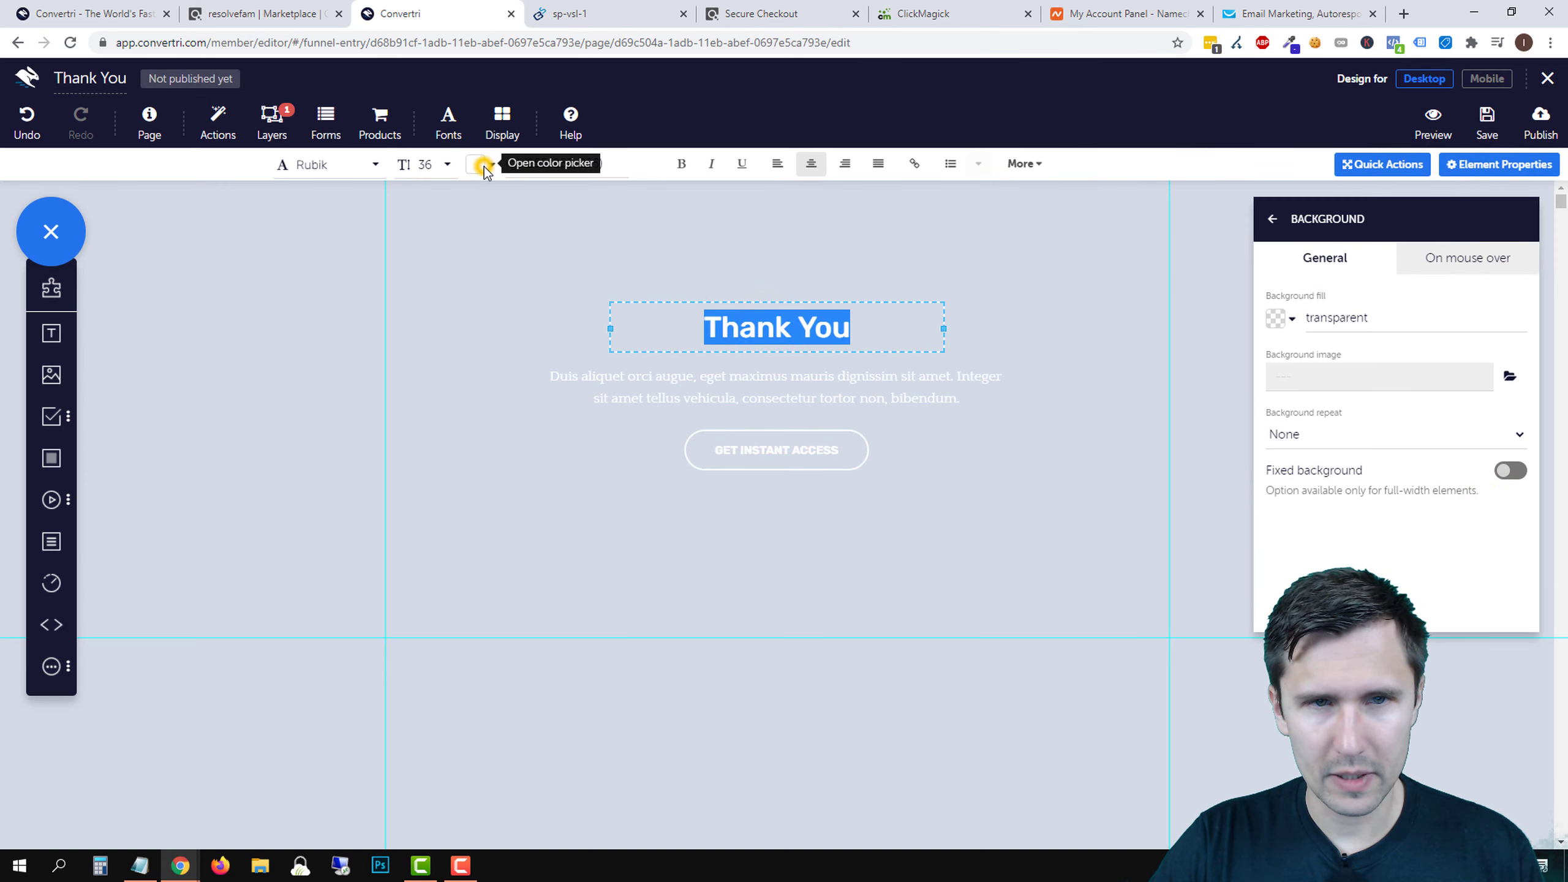
left_click(474, 164)
left_click_drag(1400, 315, 1261, 403)
left_click(1517, 502)
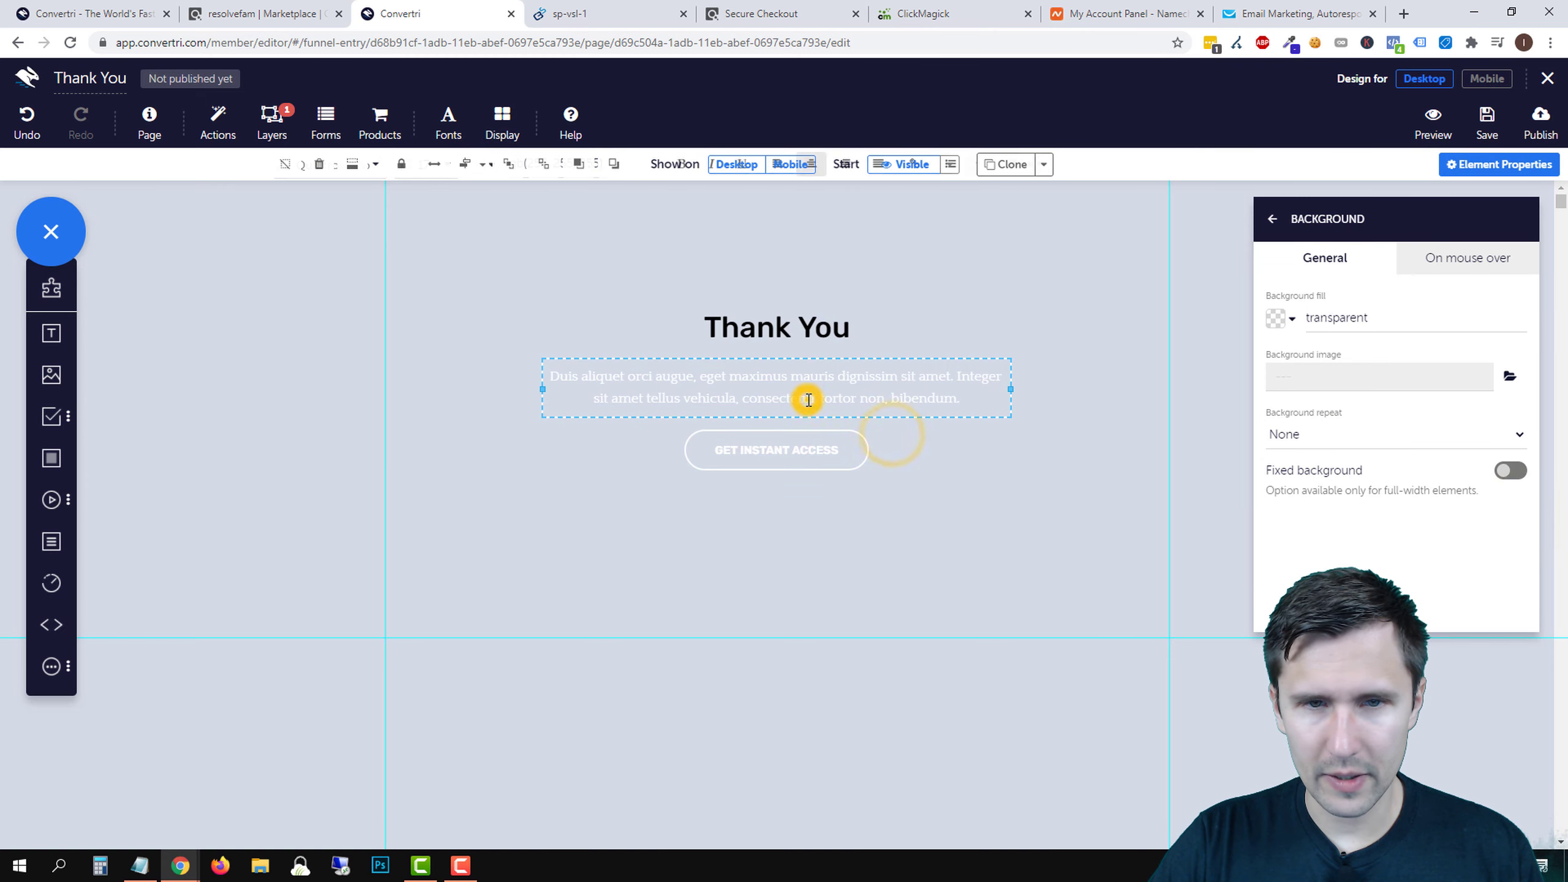
- Make the paragraph text black, then select the GET INSTANT ACCESS button
triple_click(805, 395)
left_click(487, 162)
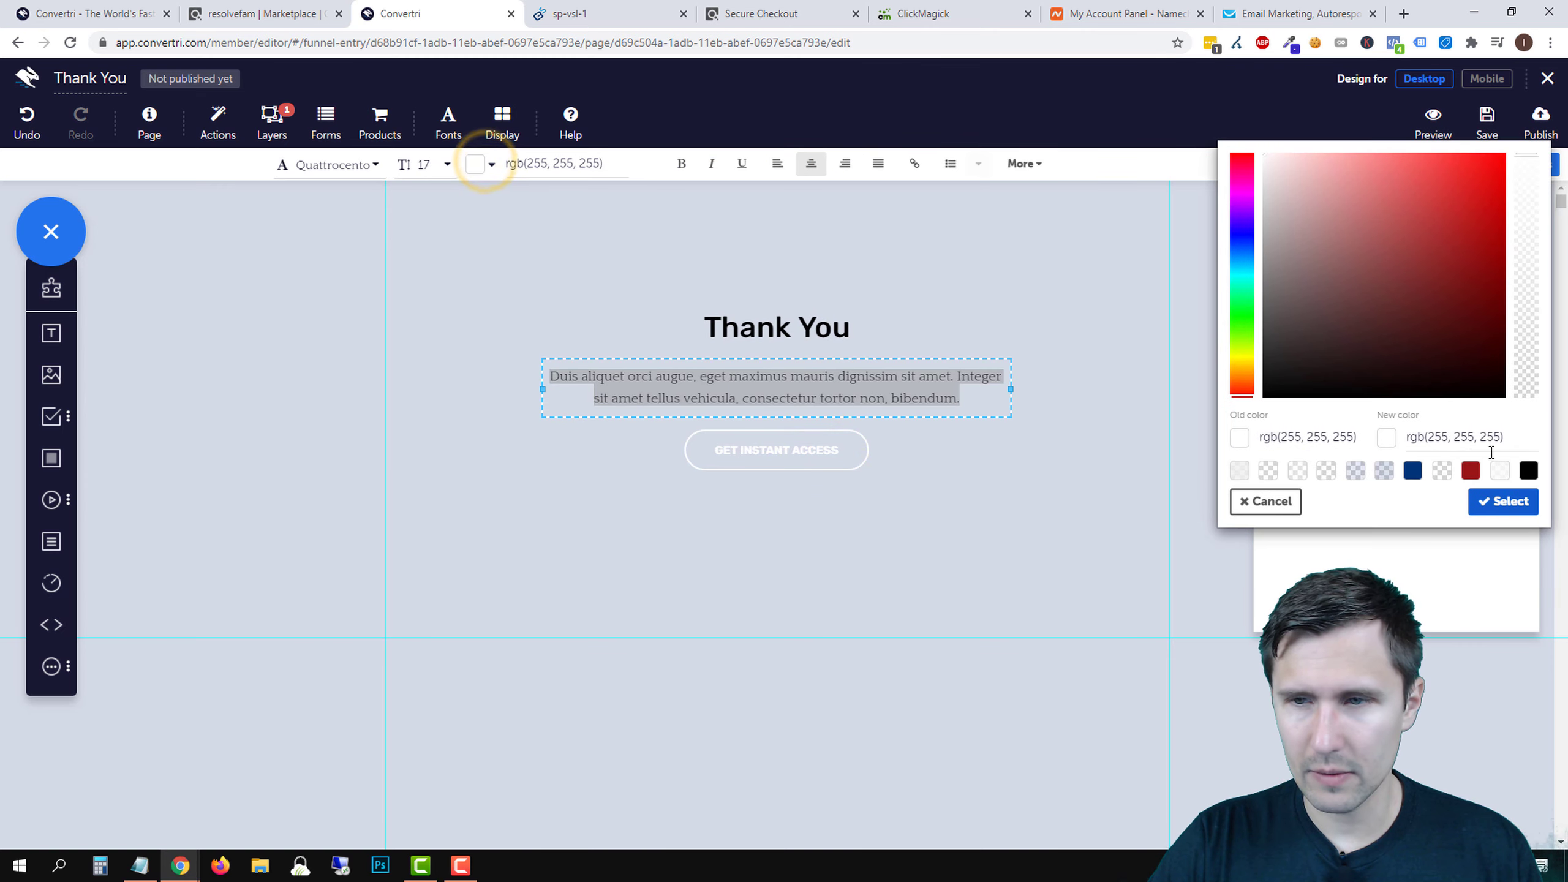
left_click(1523, 472)
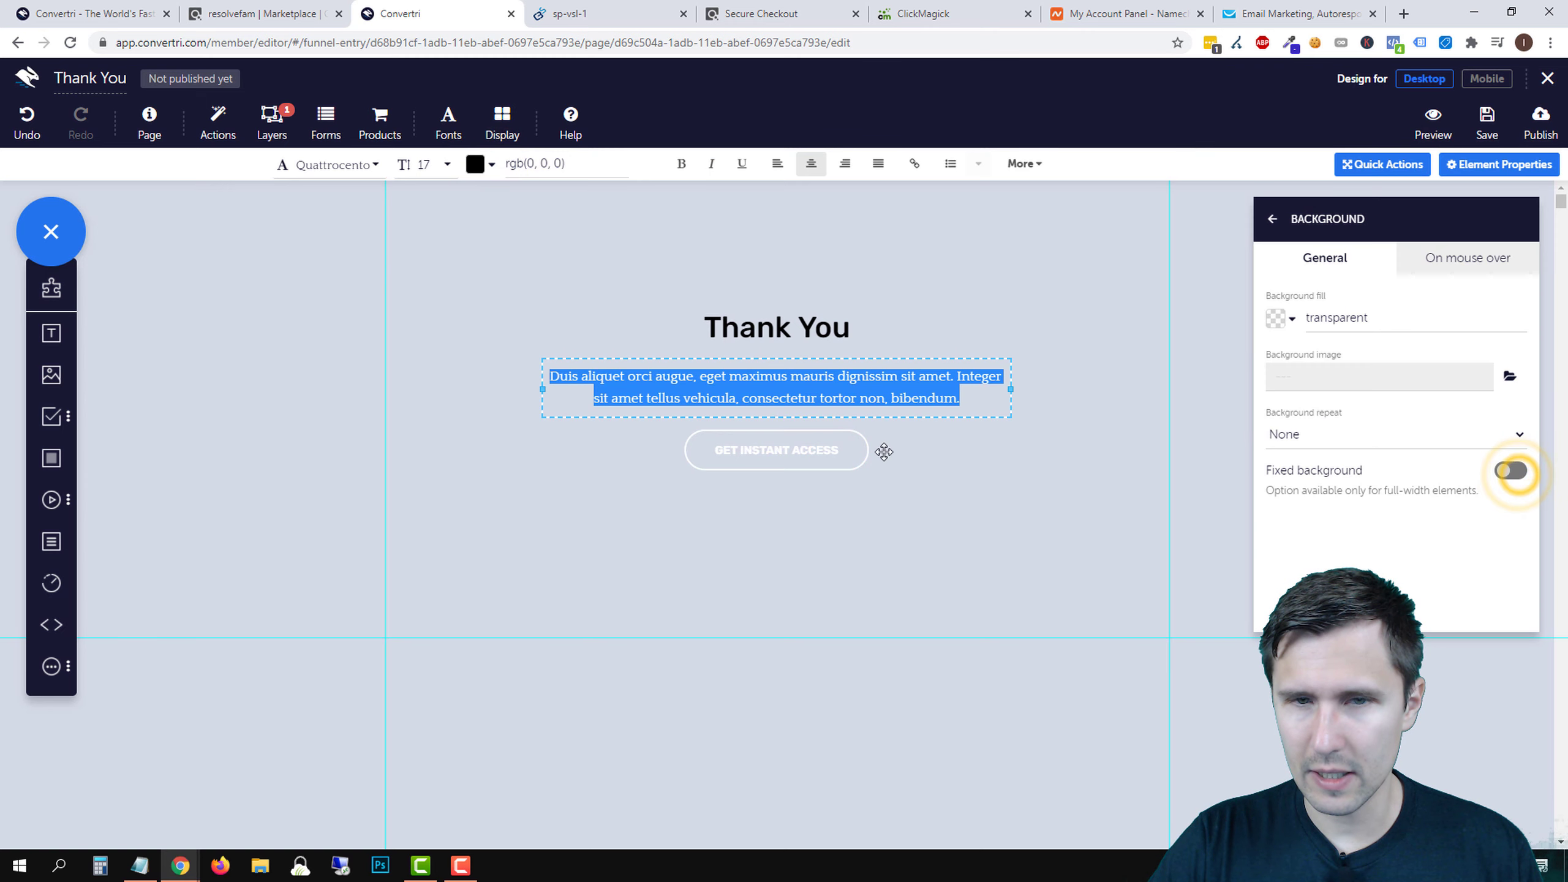
left_click(790, 446)
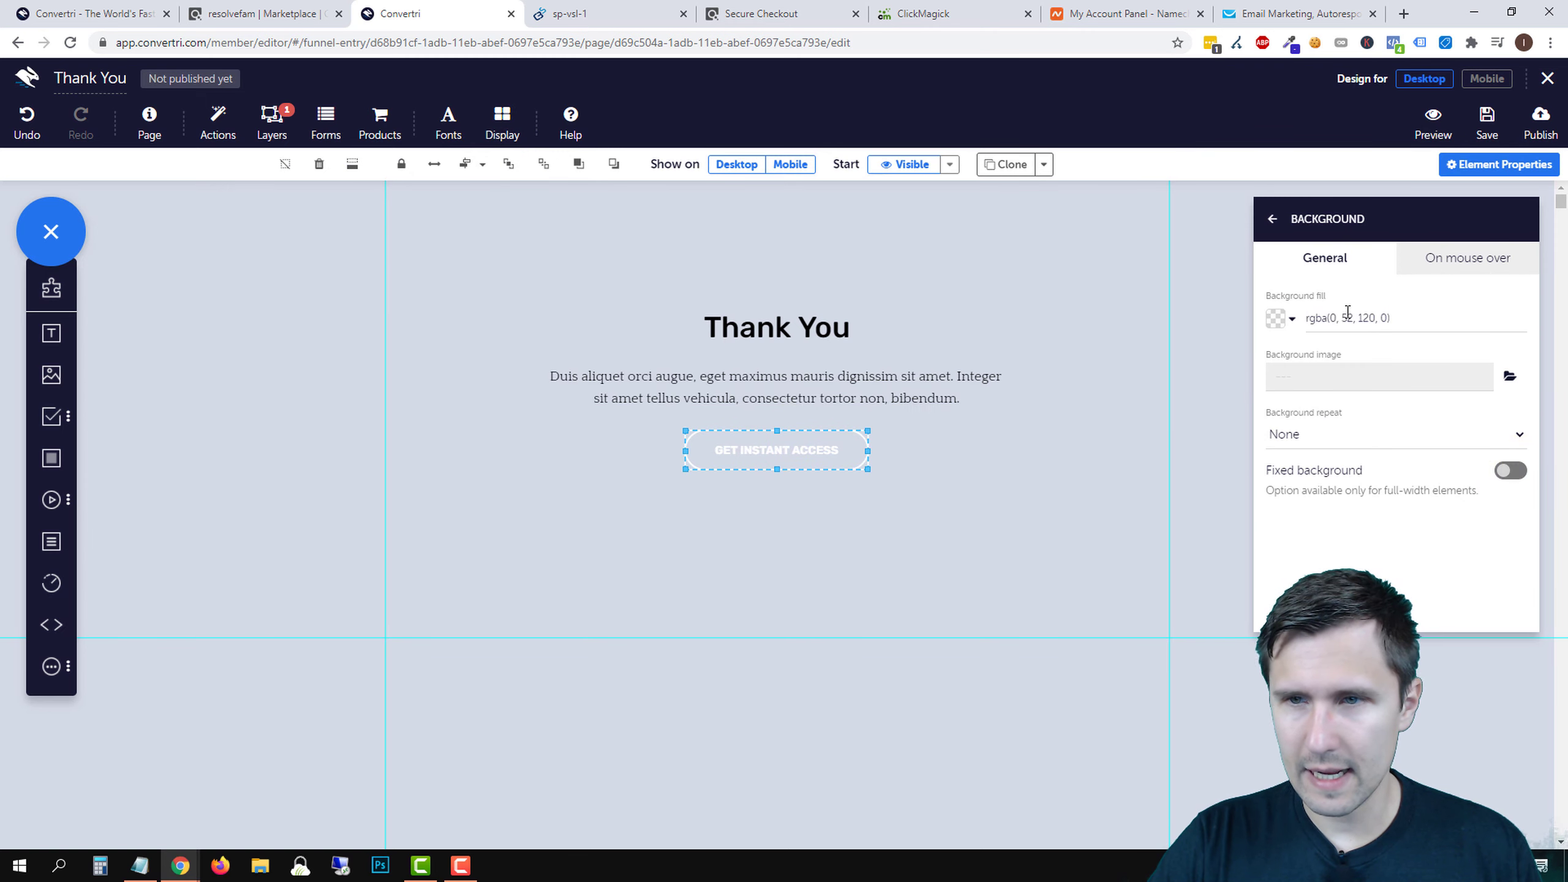
- Make the GET INSTANT ACCESS button's background and label black
left_click(1275, 318)
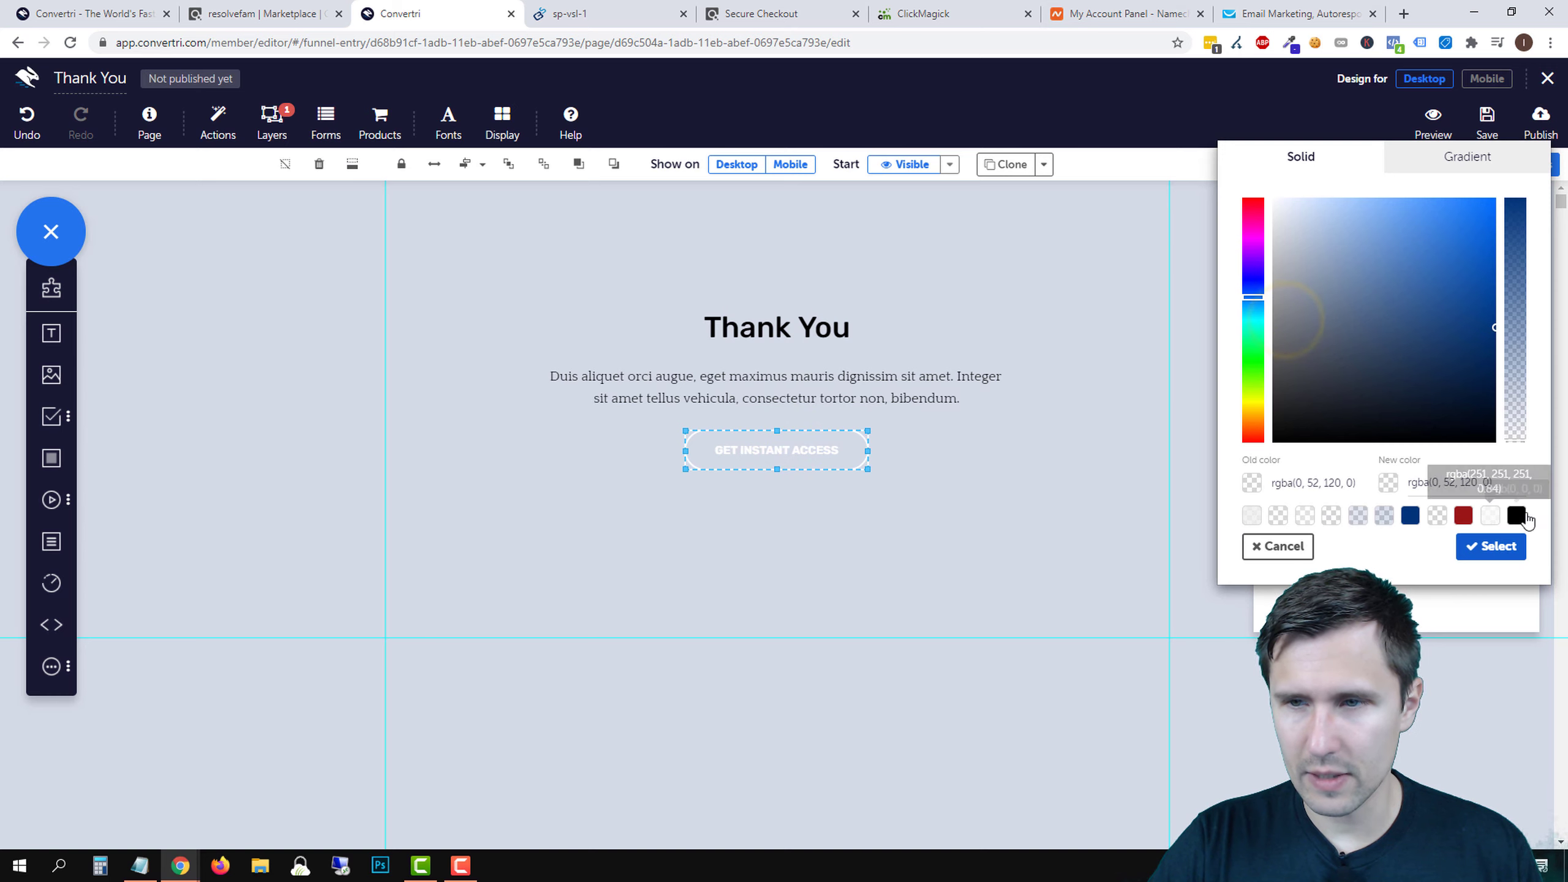
left_click(1519, 508)
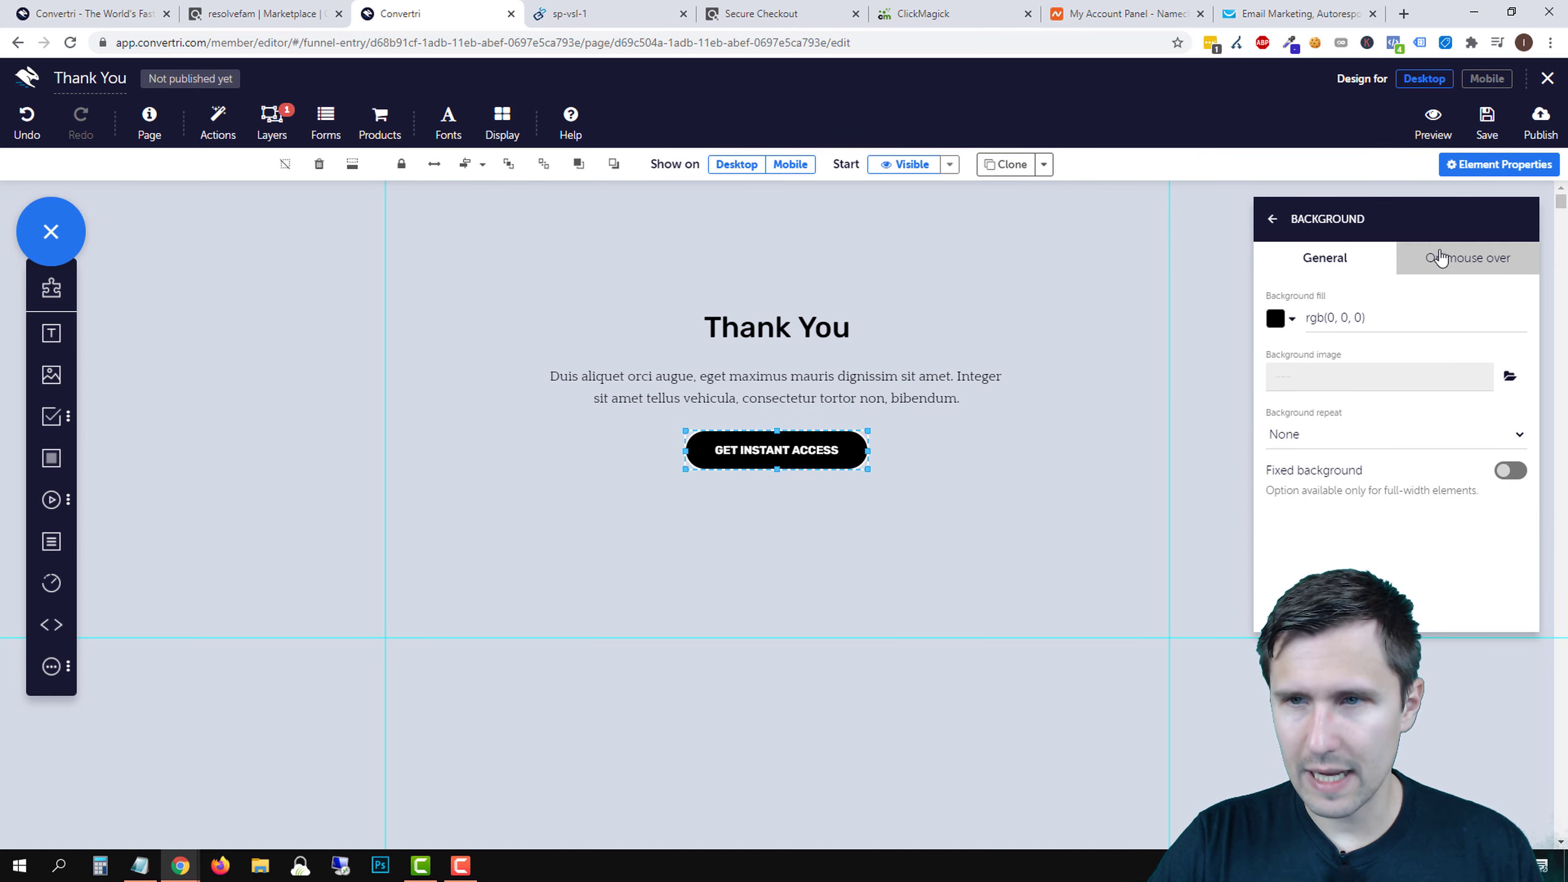
left_click(1273, 218)
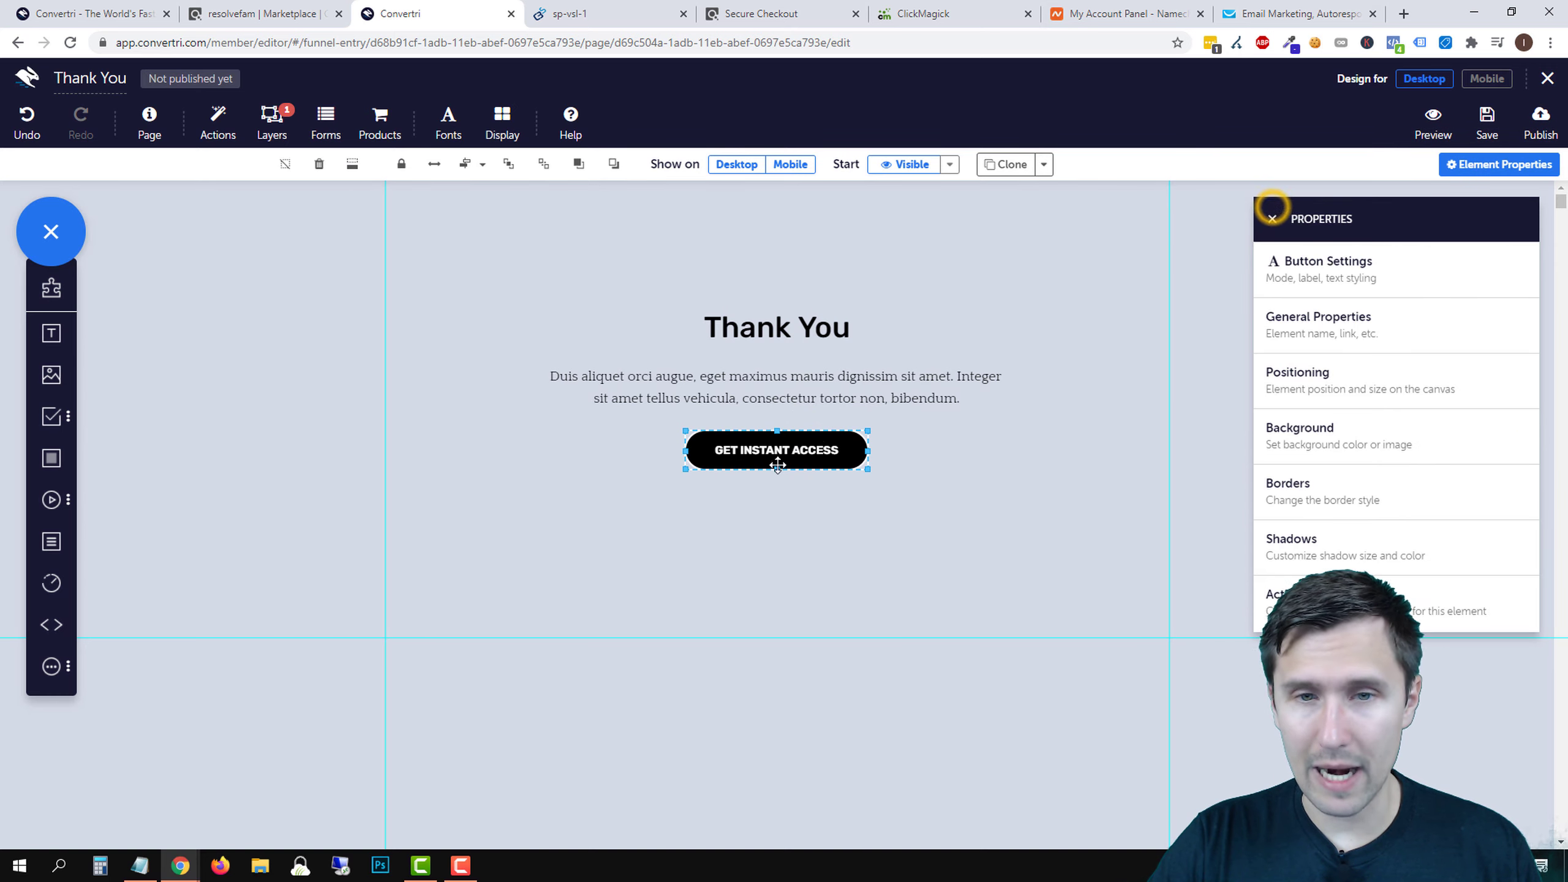
left_click(1369, 278)
left_click(1275, 523)
left_click_drag(1330, 340, 1262, 405)
left_click(1503, 501)
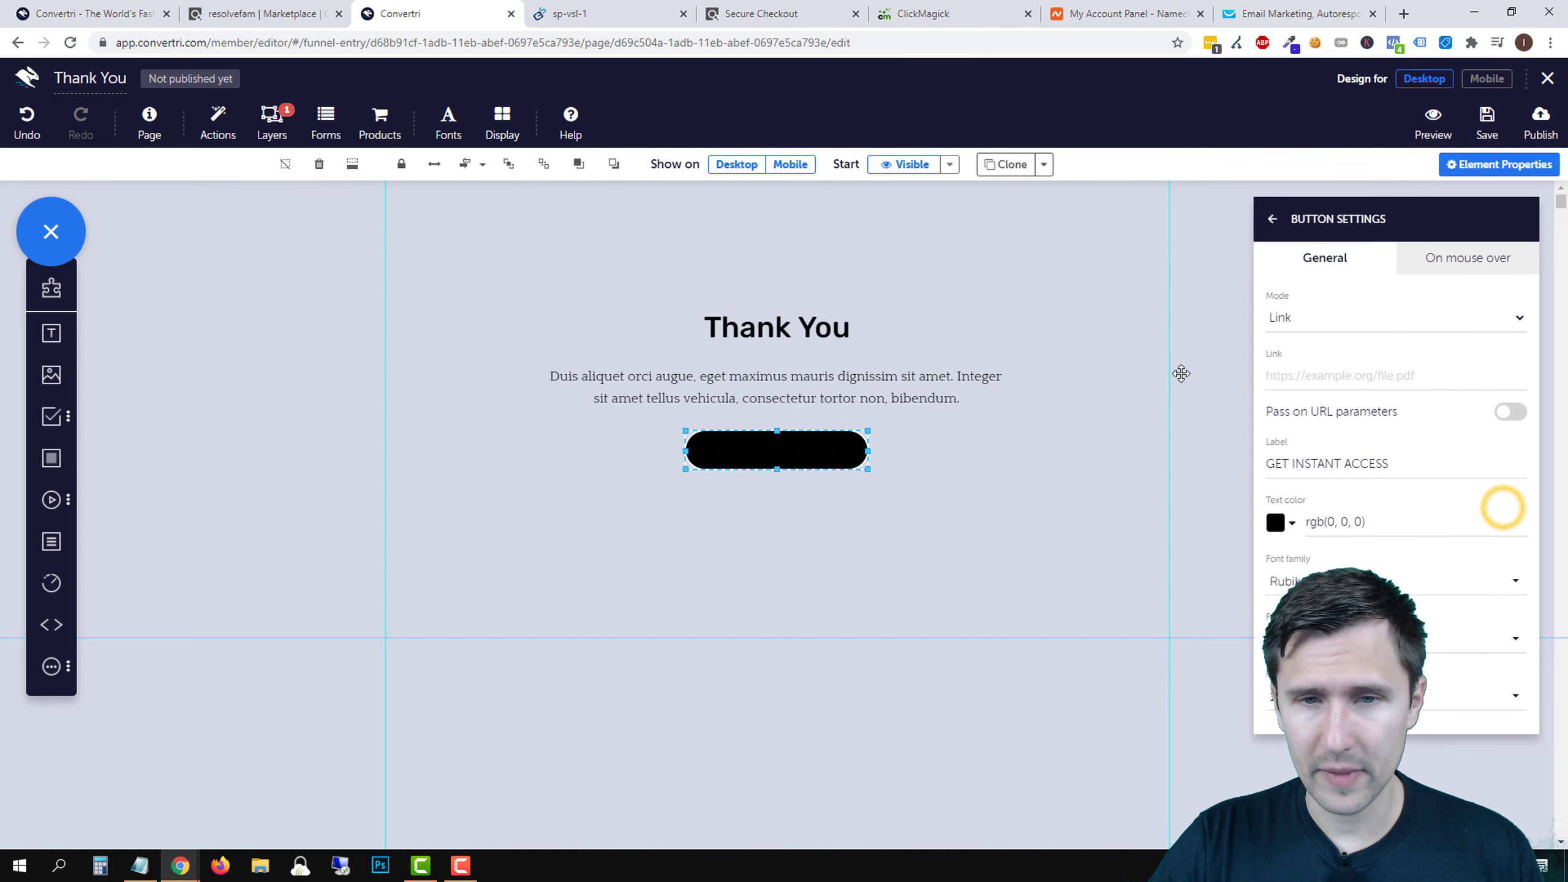
- Compare with the original sales page and change the button background to a brighter blue
left_click(1274, 219)
left_click(1357, 436)
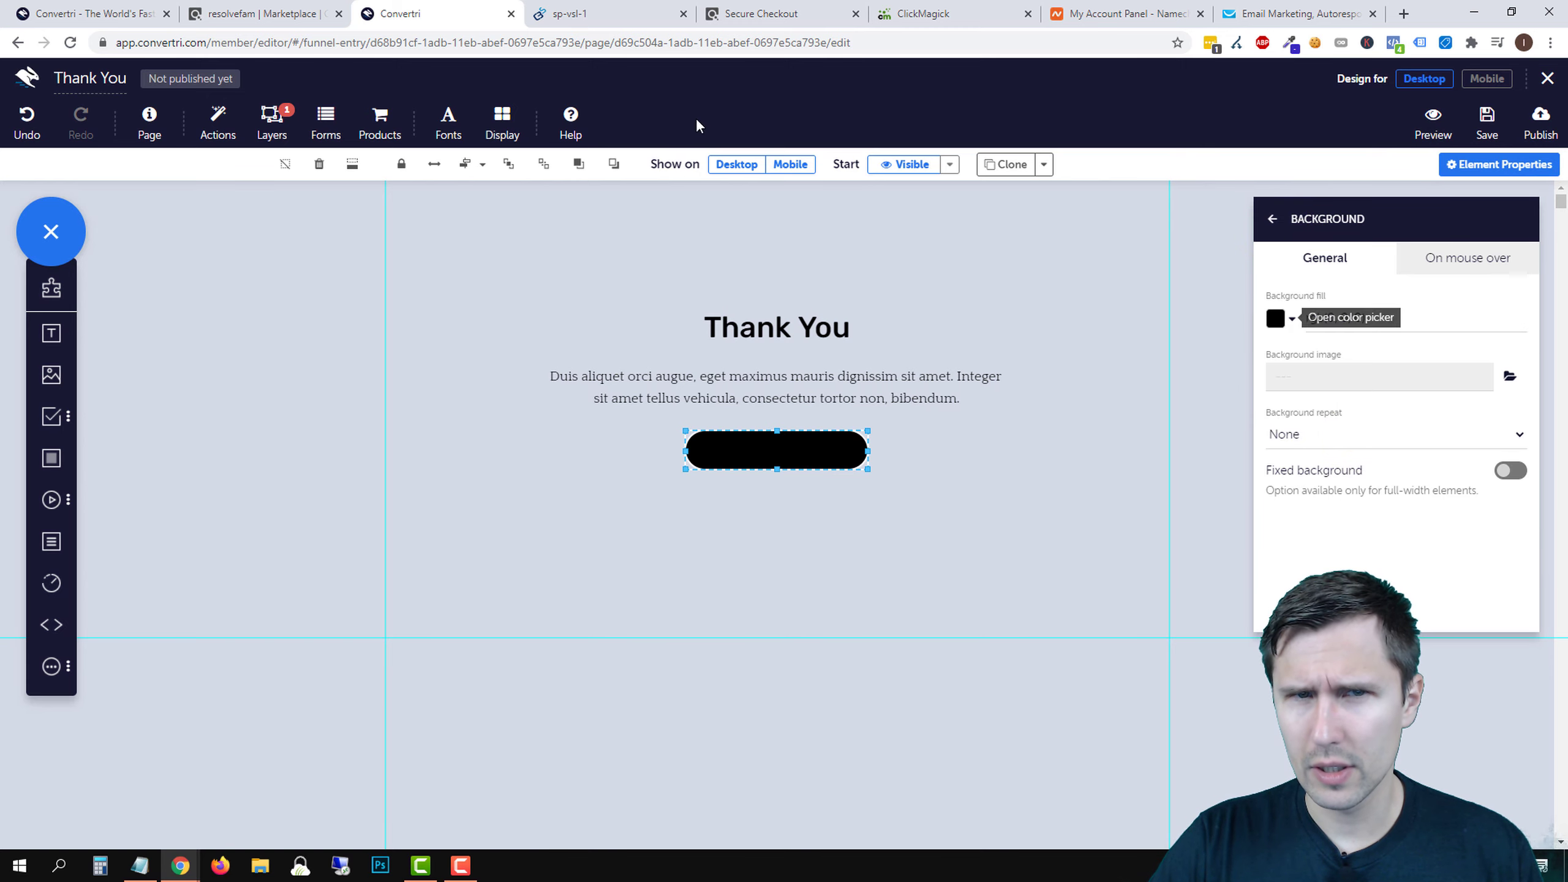
left_click(562, 13)
scroll(735, 410, "down", 8)
scroll(735, 409, "up", 8)
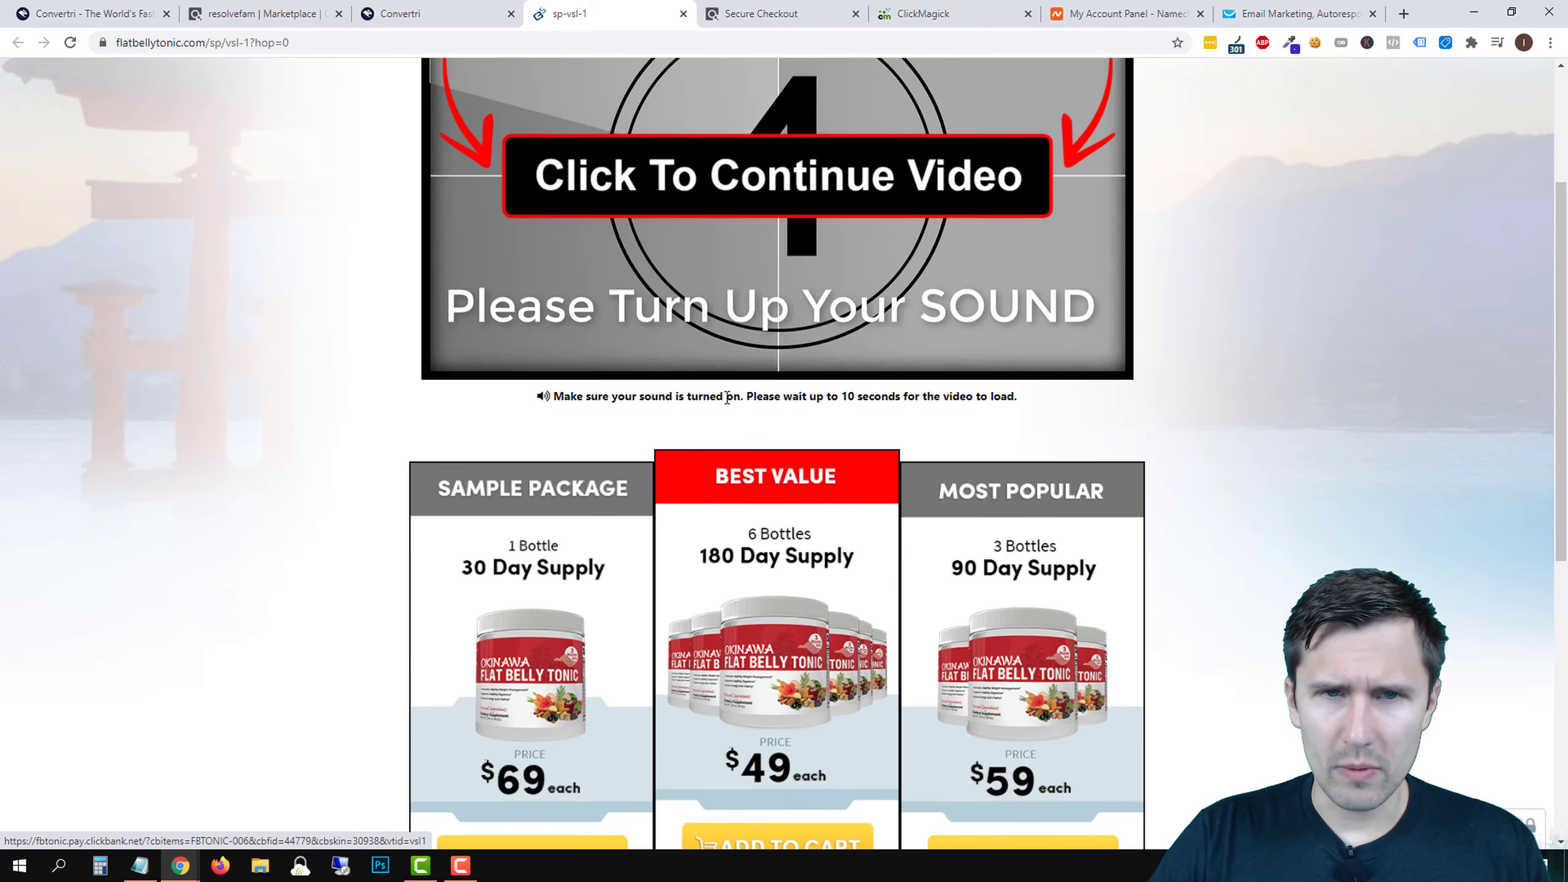
left_click(433, 14)
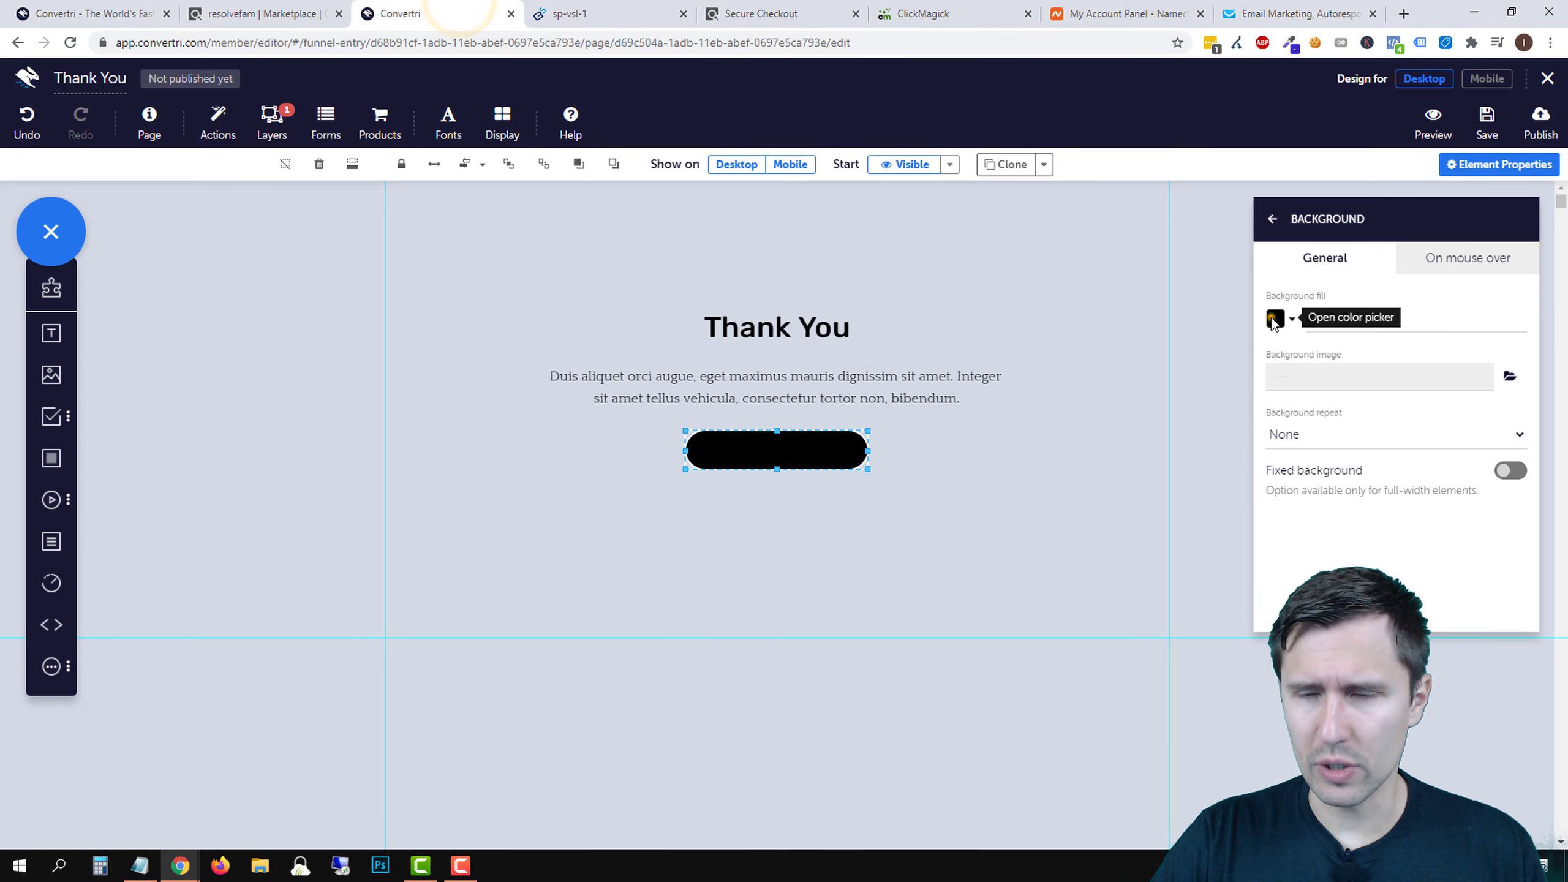
left_click(1273, 317)
left_click(1384, 498)
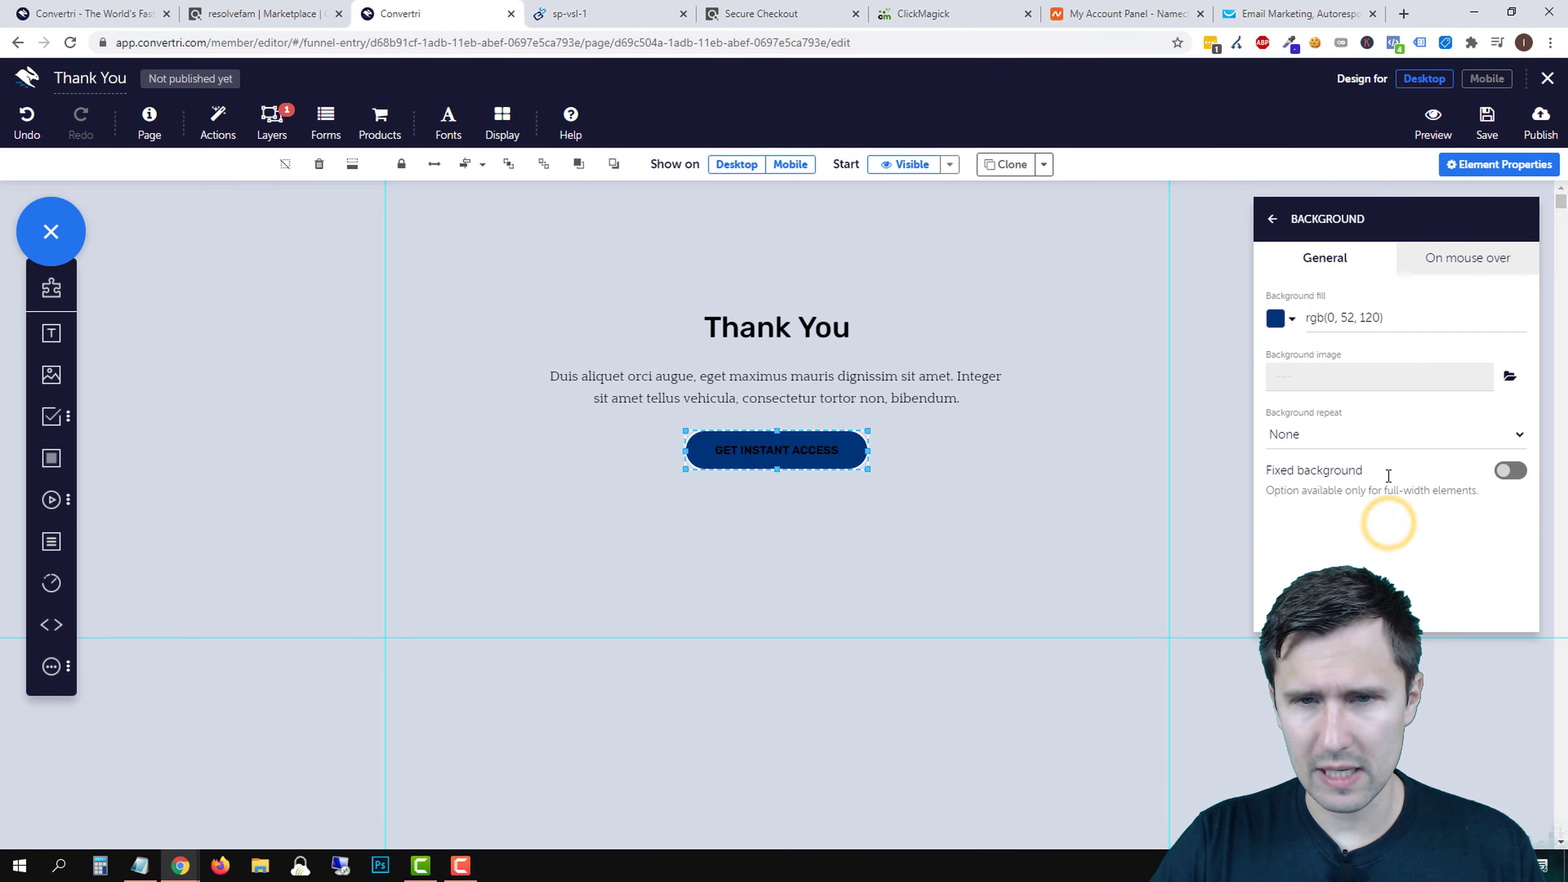
left_click(1275, 317)
mouse_move(1467, 307)
left_mouse_down()
mouse_move(1470, 270)
mouse_move(1435, 207)
mouse_move(1453, 210)
mouse_move(1393, 210)
mouse_move(1448, 251)
left_mouse_up()
left_click(1497, 547)
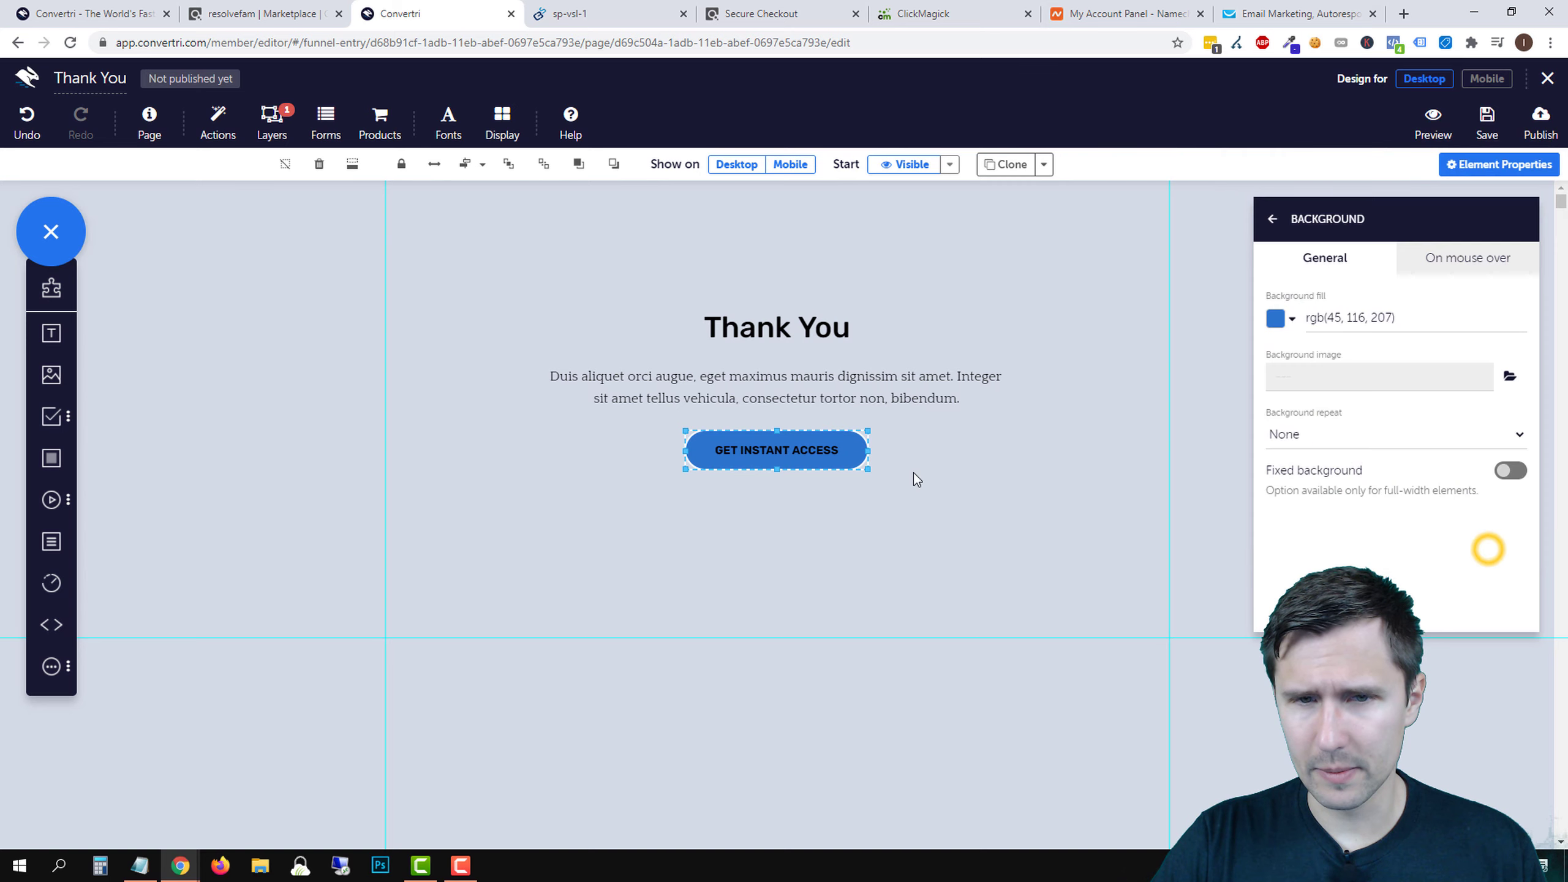
- Set the button border width to 0 and widen the button
left_click(1273, 220)
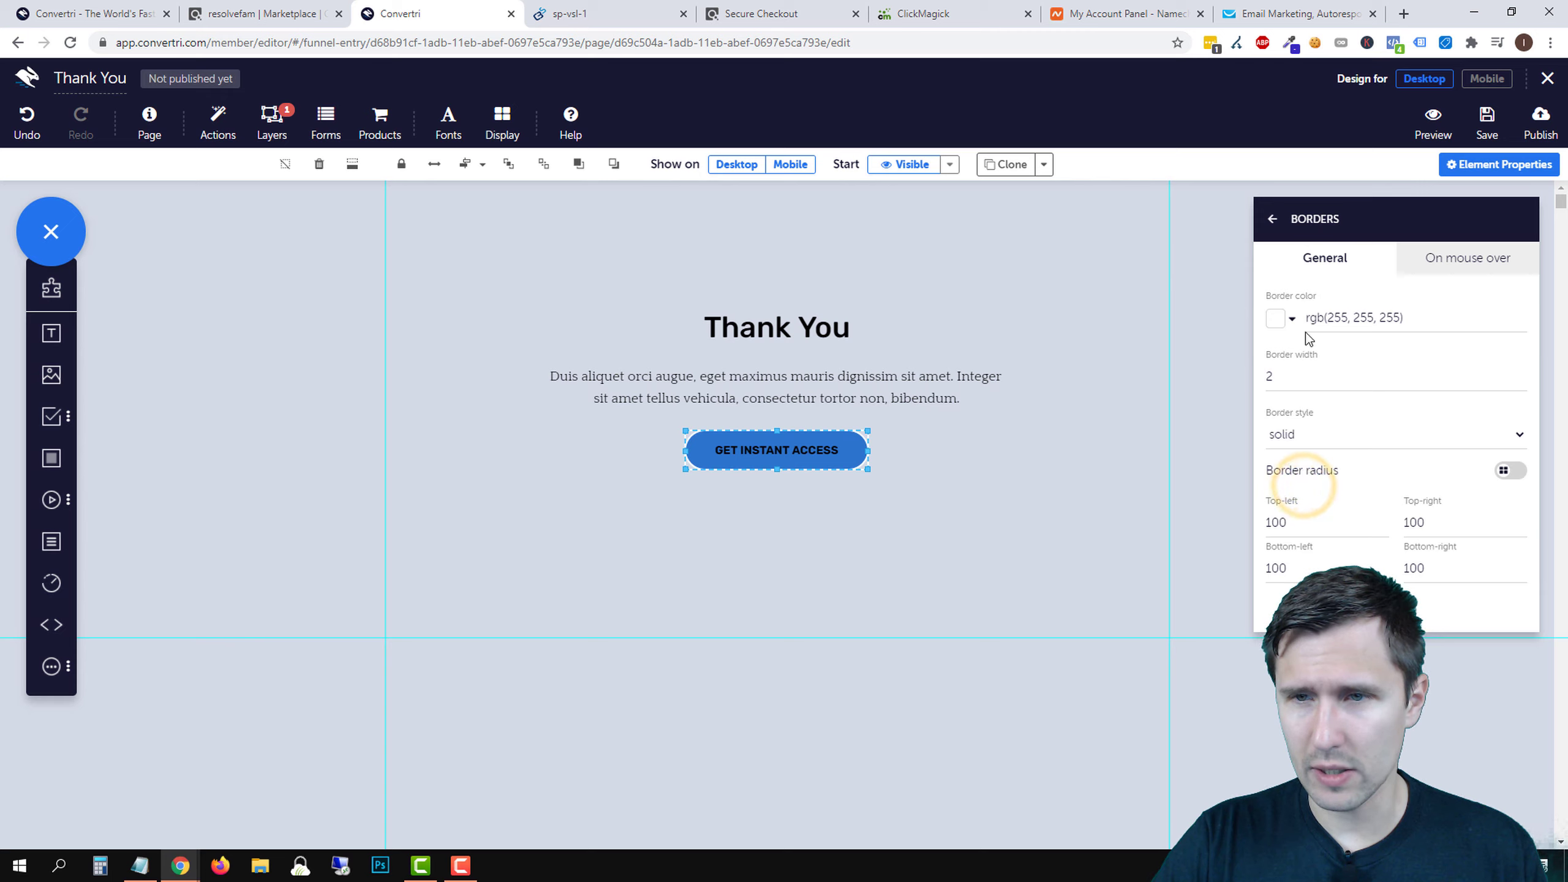
left_click(1296, 374)
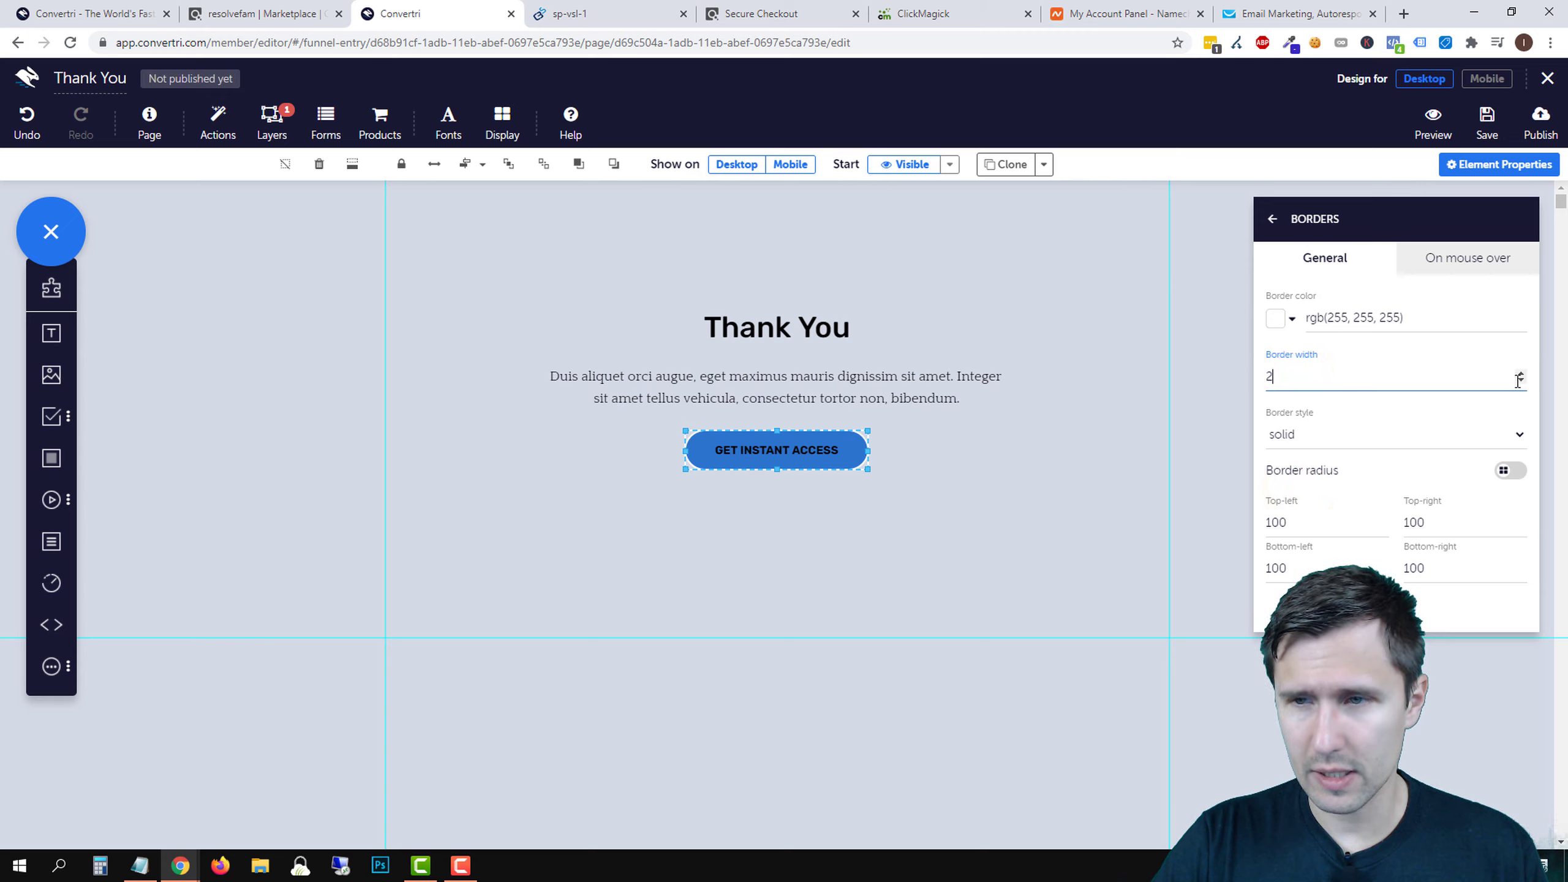
left_click(1519, 381)
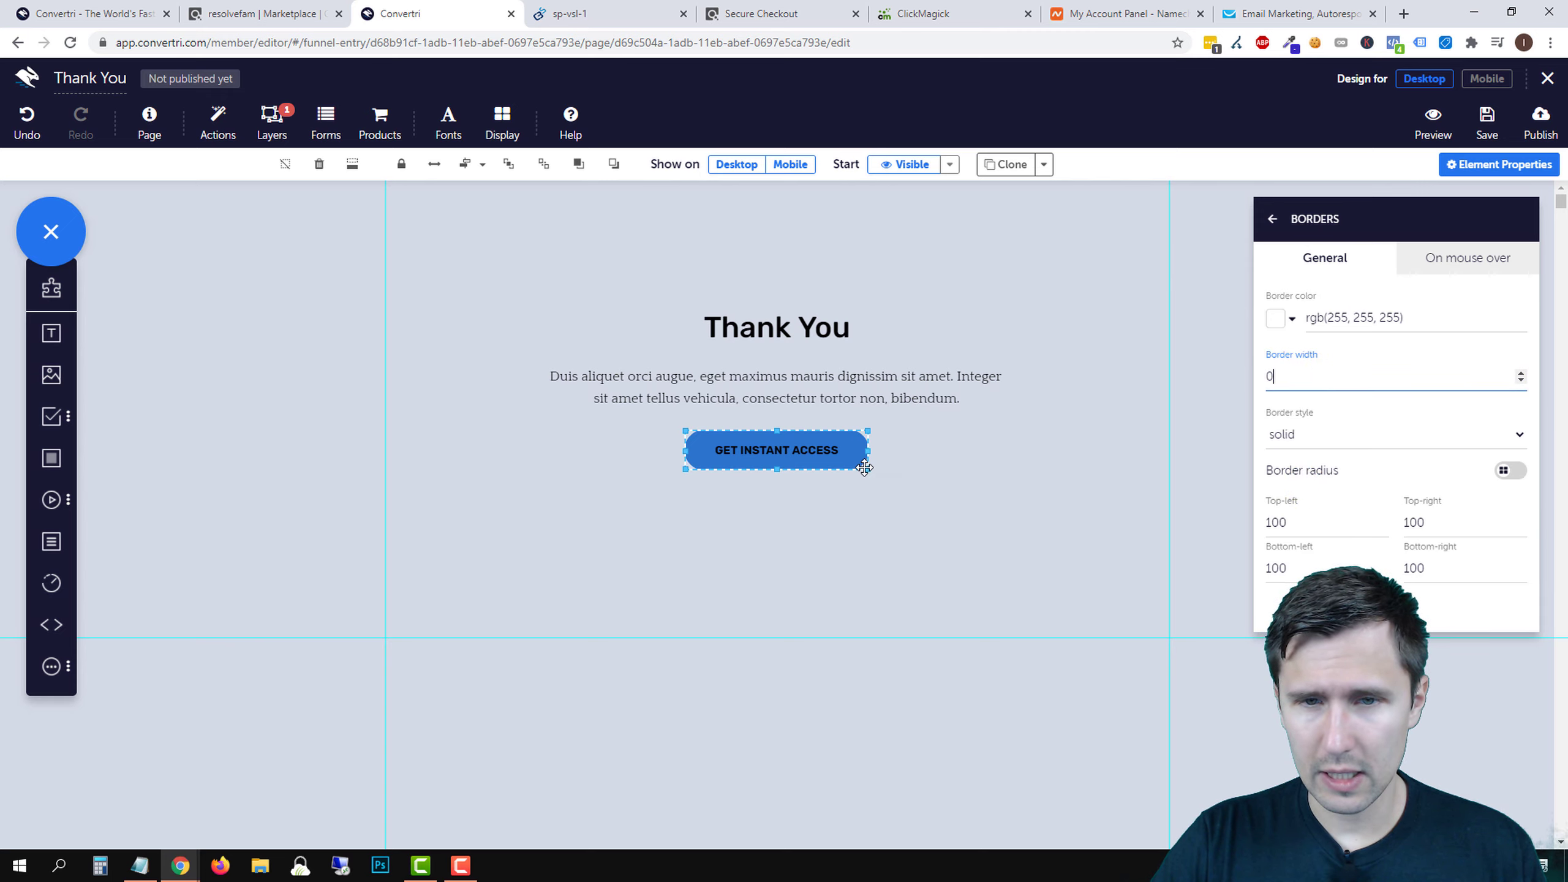
left_click_drag(872, 471, 891, 530)
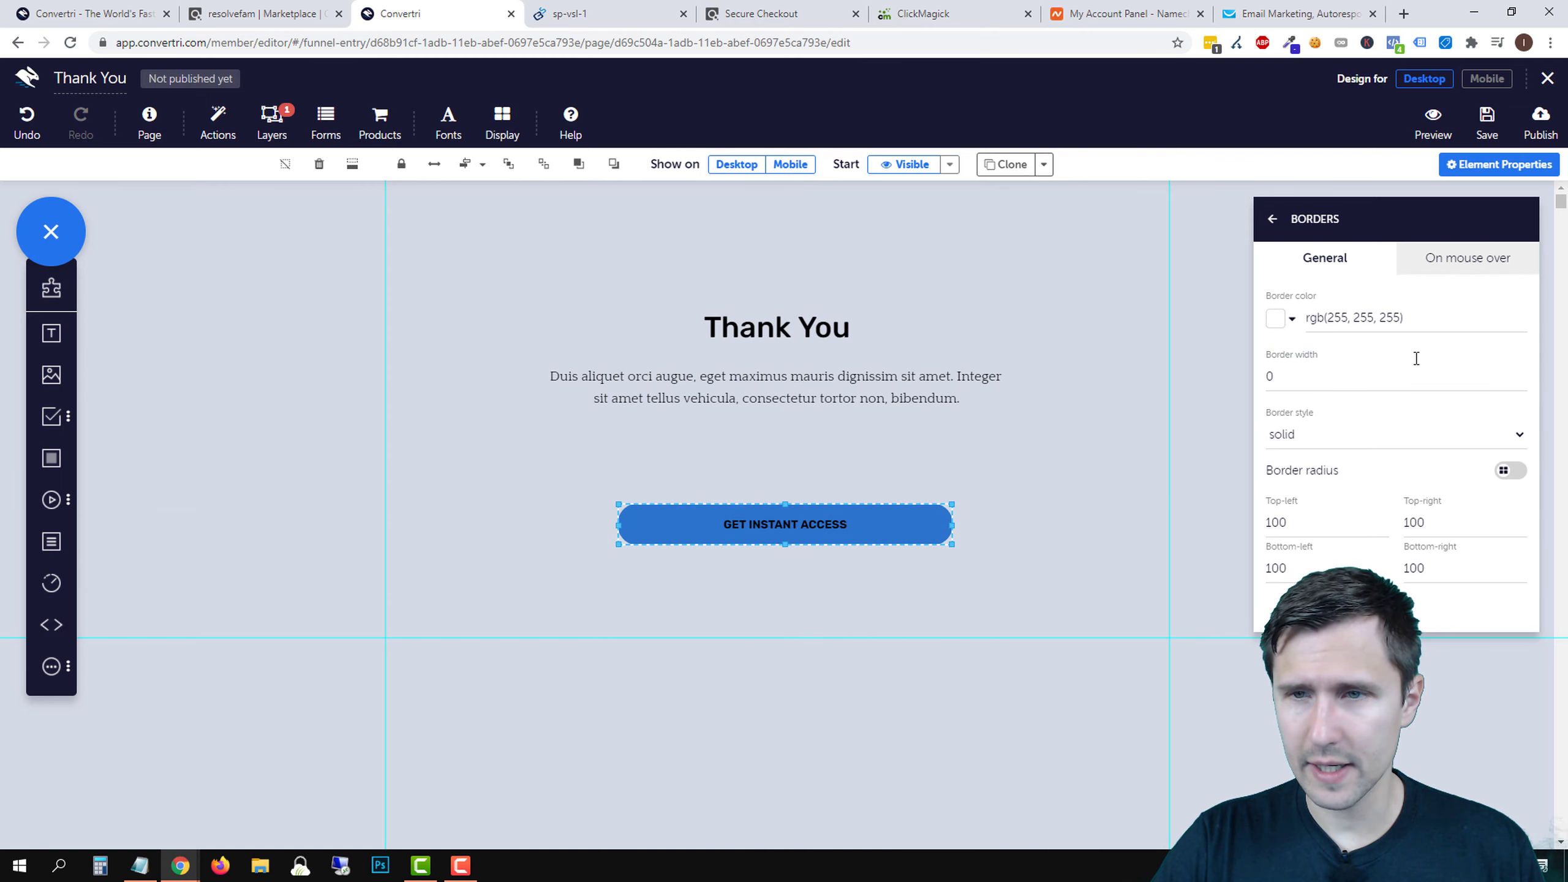
left_click(1273, 219)
- Change the button label text colour to white
left_click(1351, 272)
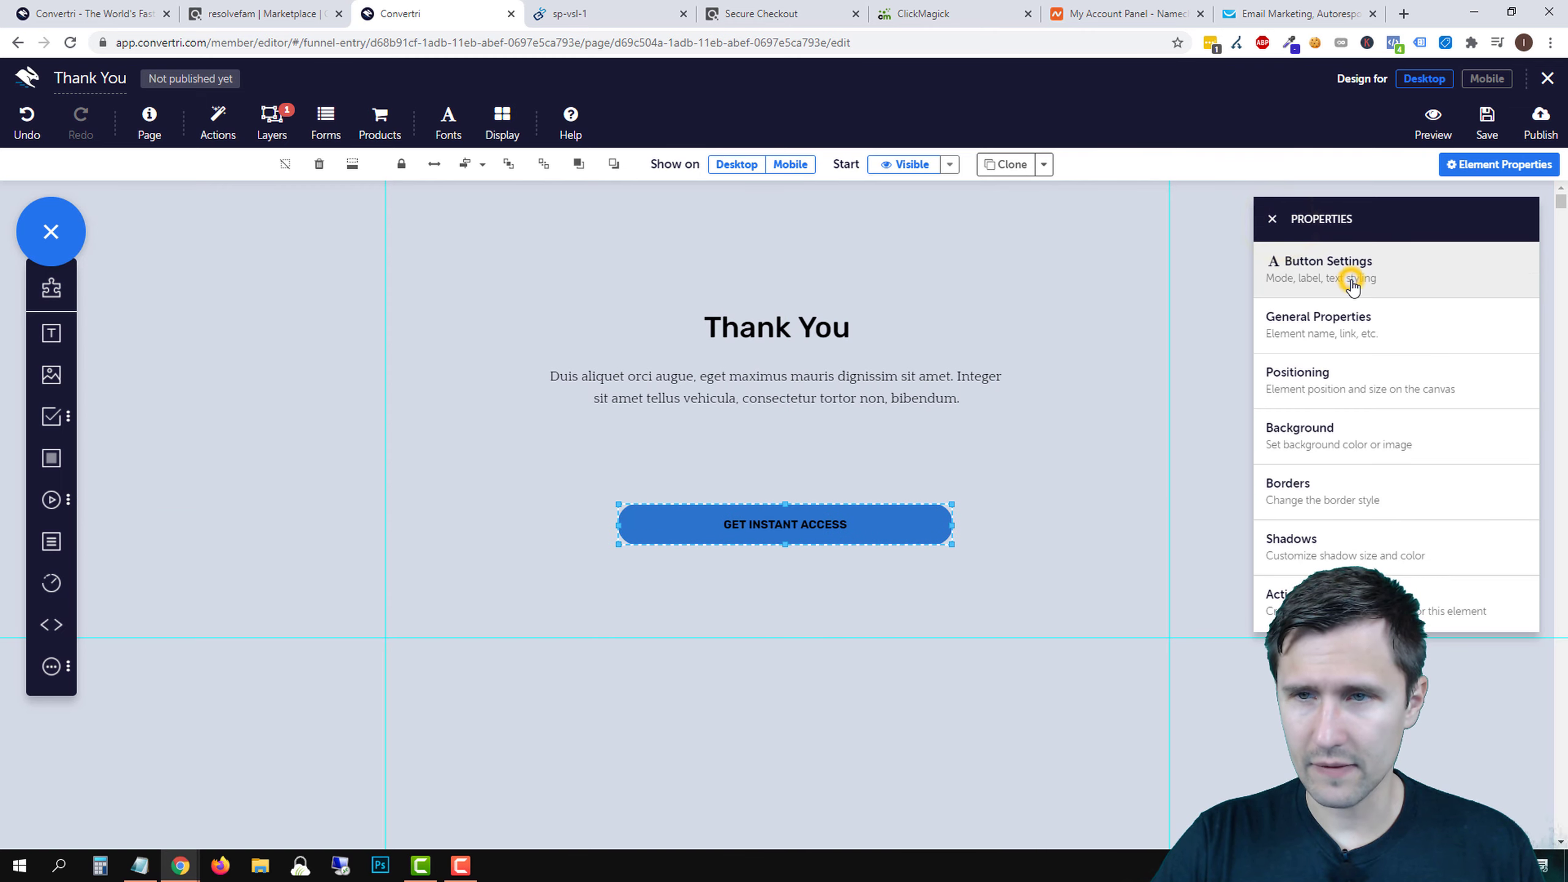
left_click(1275, 522)
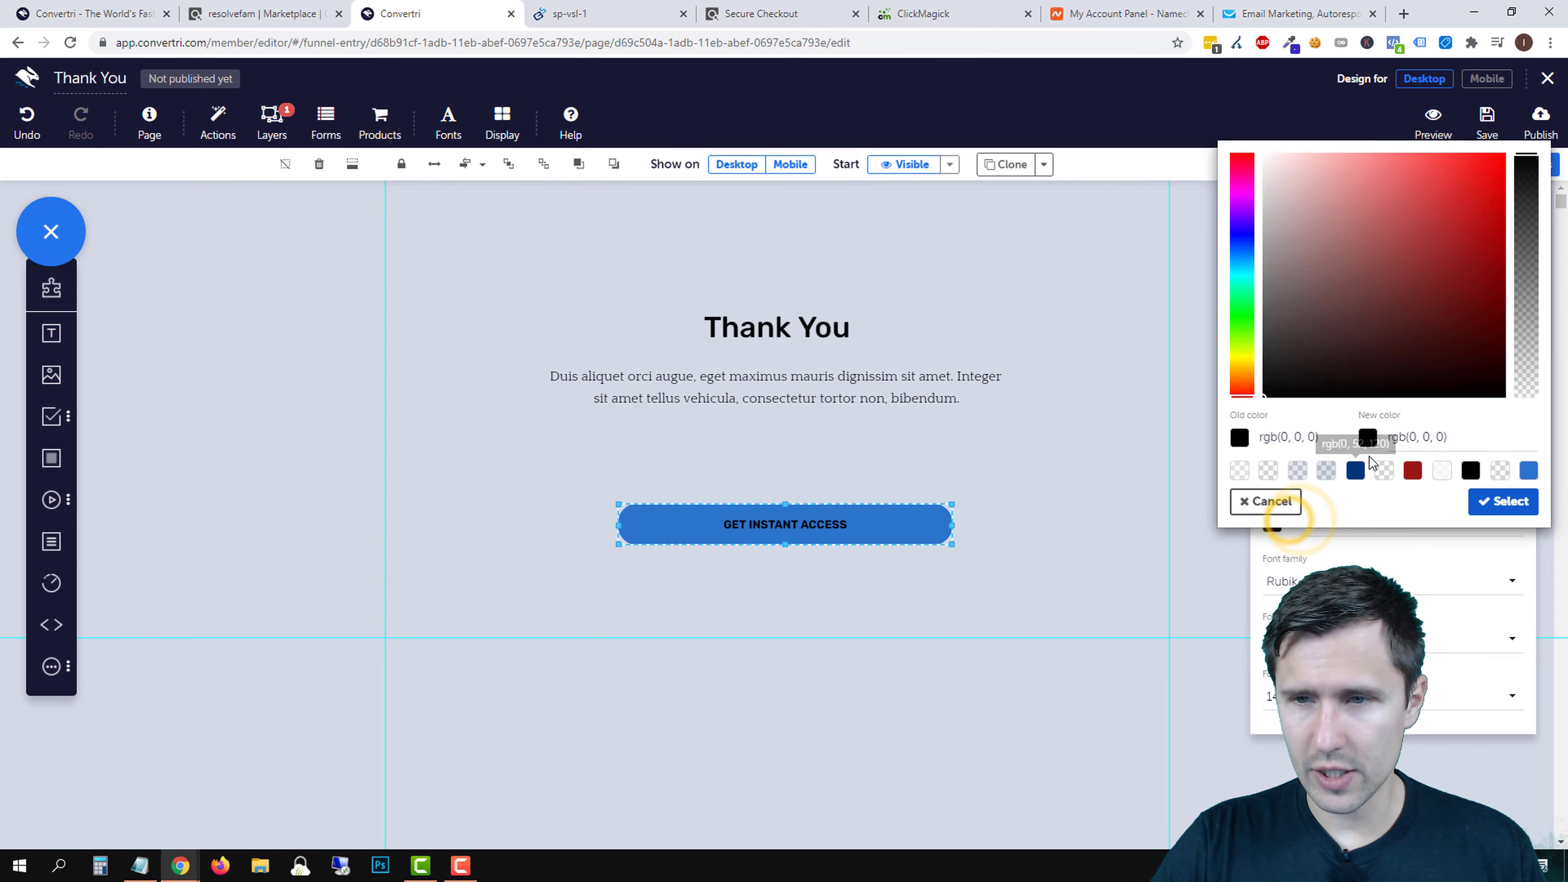
left_click_drag(1313, 313, 1227, 151)
left_click(1503, 501)
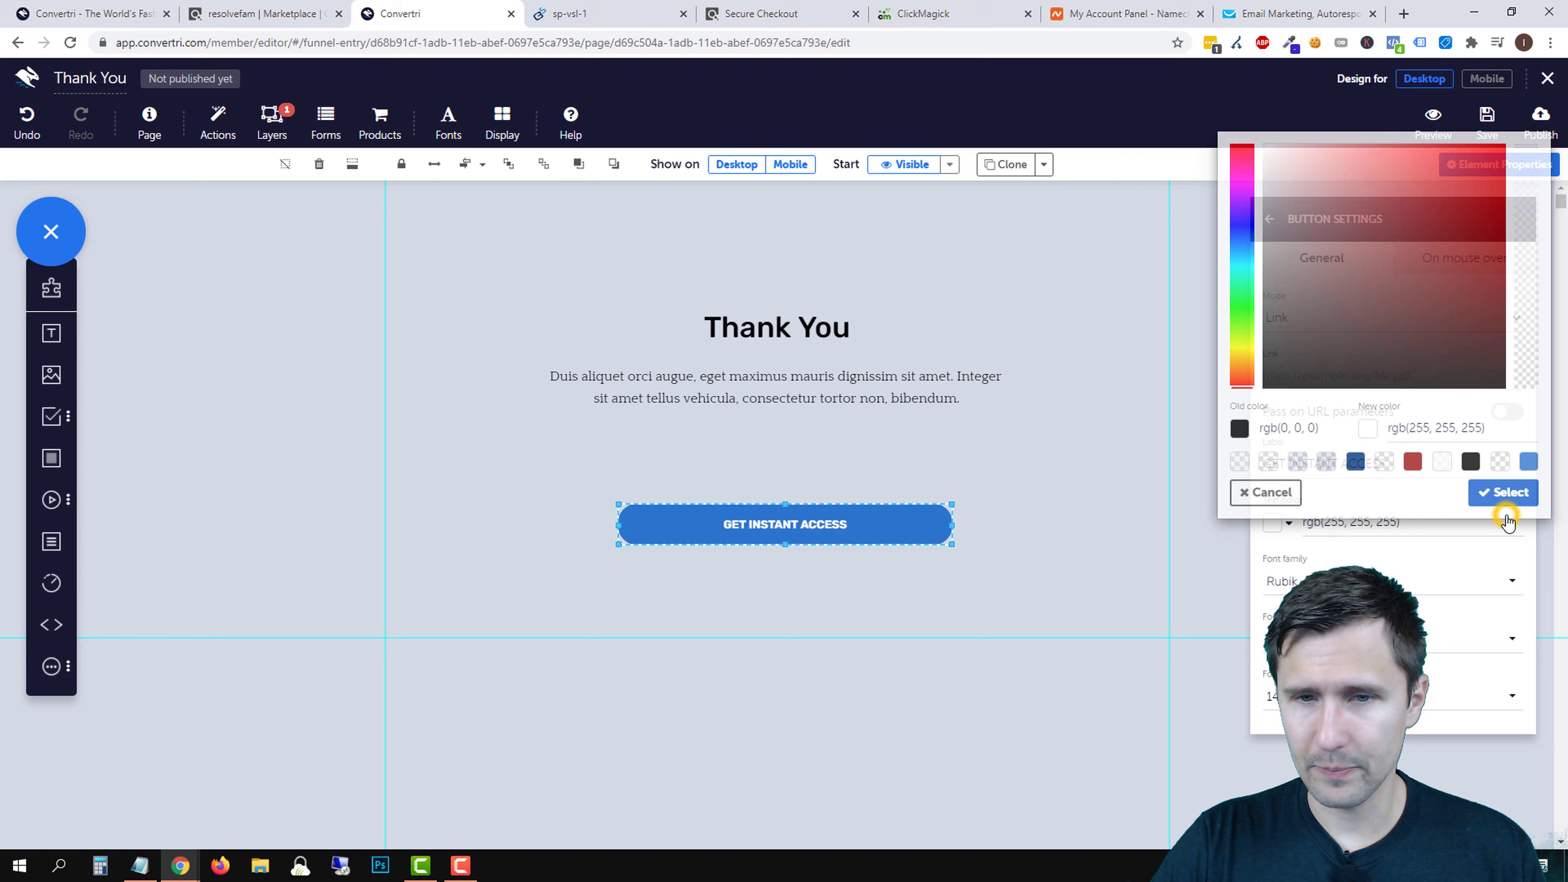
left_click(791, 375)
- Delete the footer's phone number, phone icon, Privacy Policy and Terms of Service links, and logo
scroll(934, 461, "down", 10)
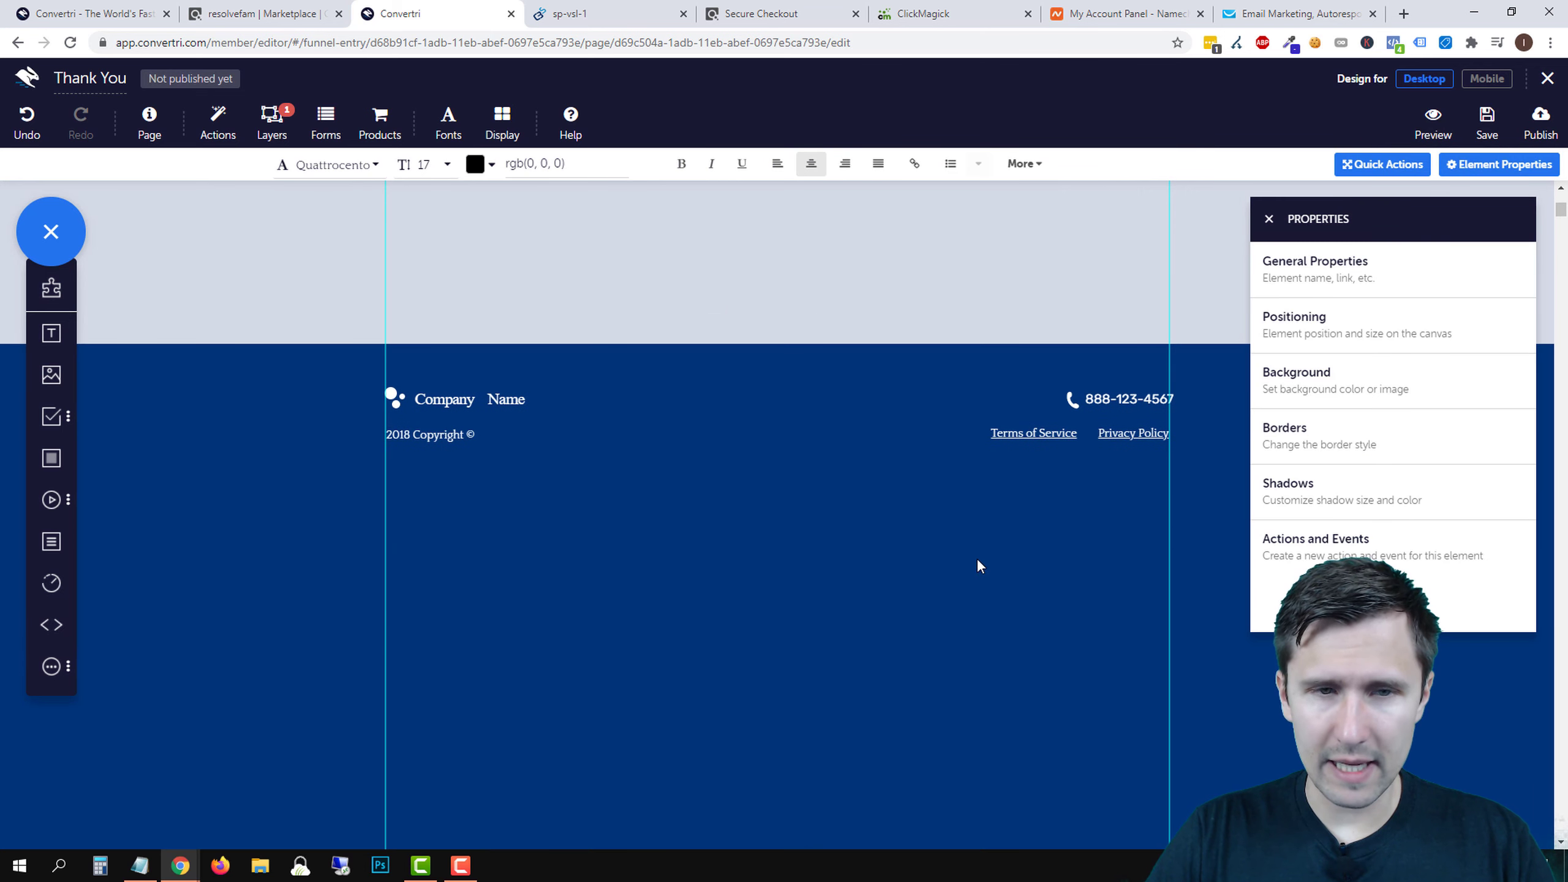
left_click(1046, 365)
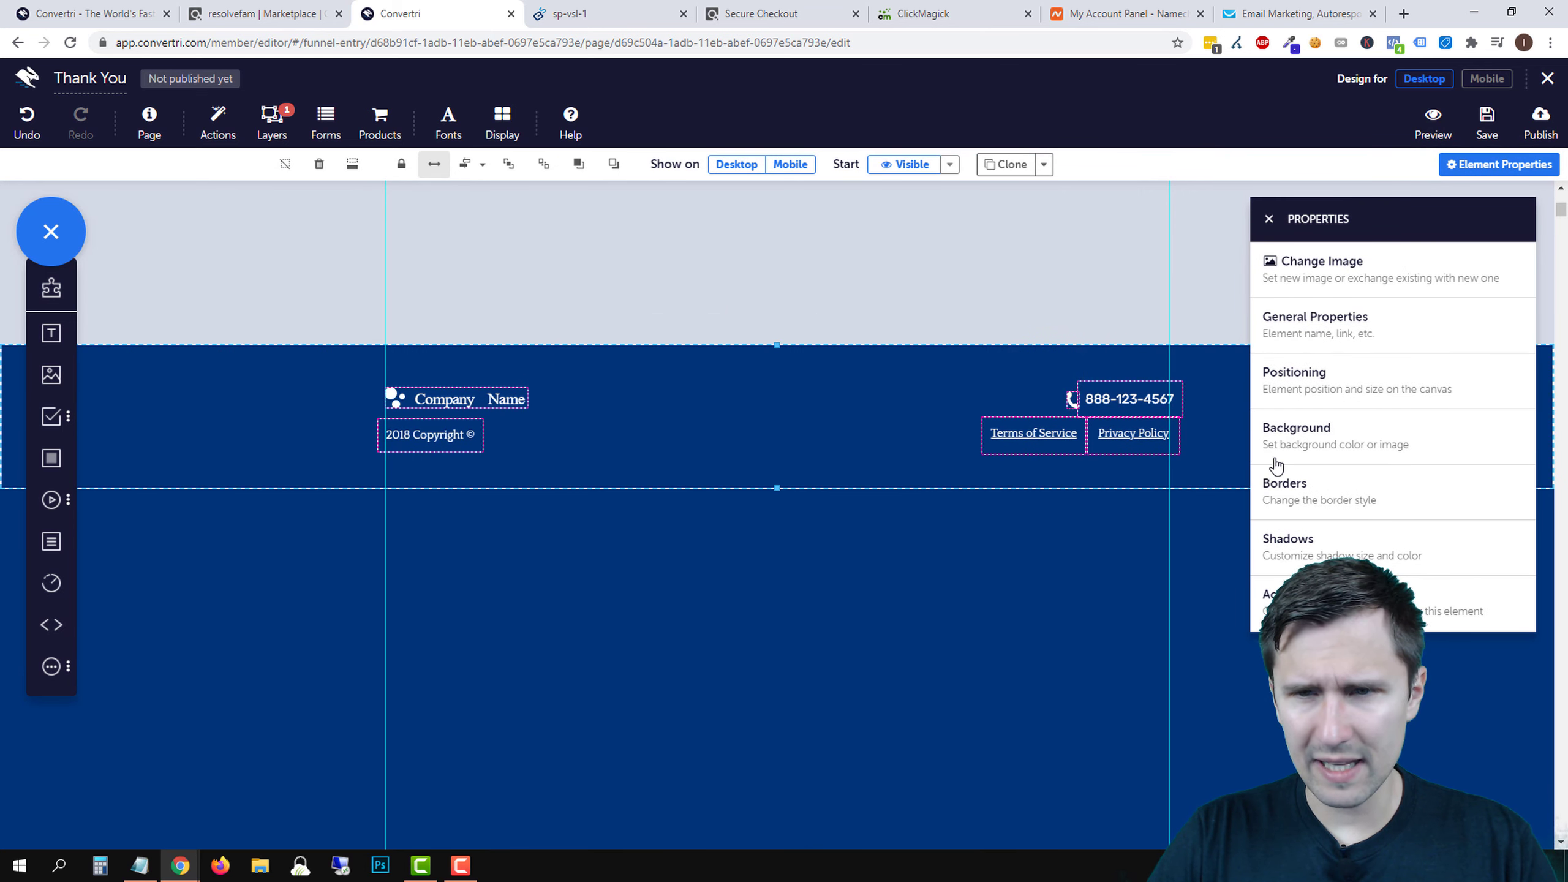
left_click(1269, 219)
scroll(1222, 539, "up", 3)
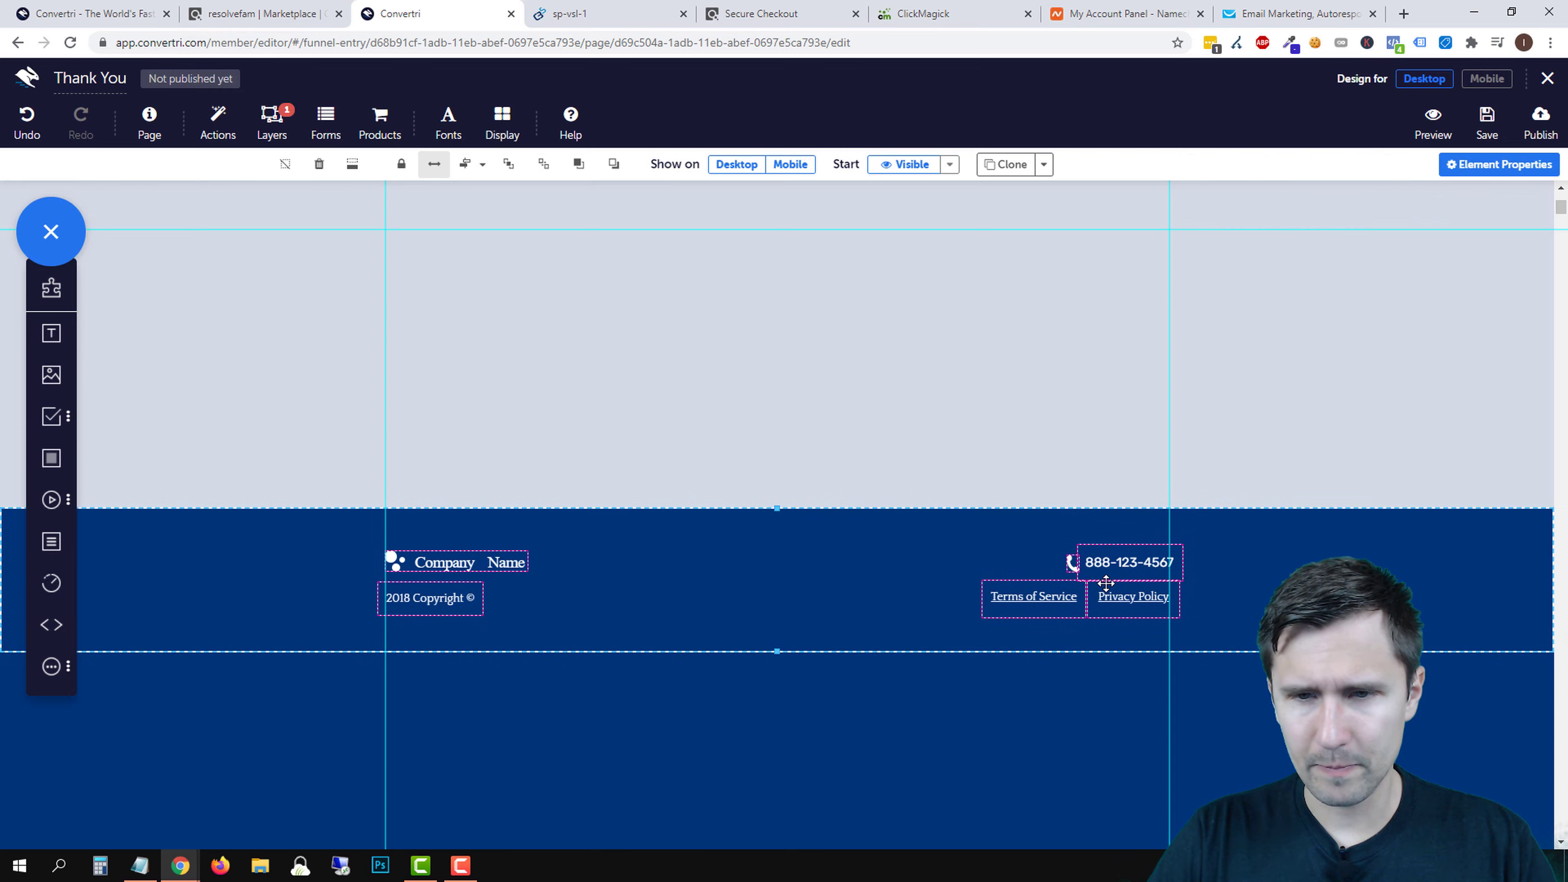
left_click(1114, 553)
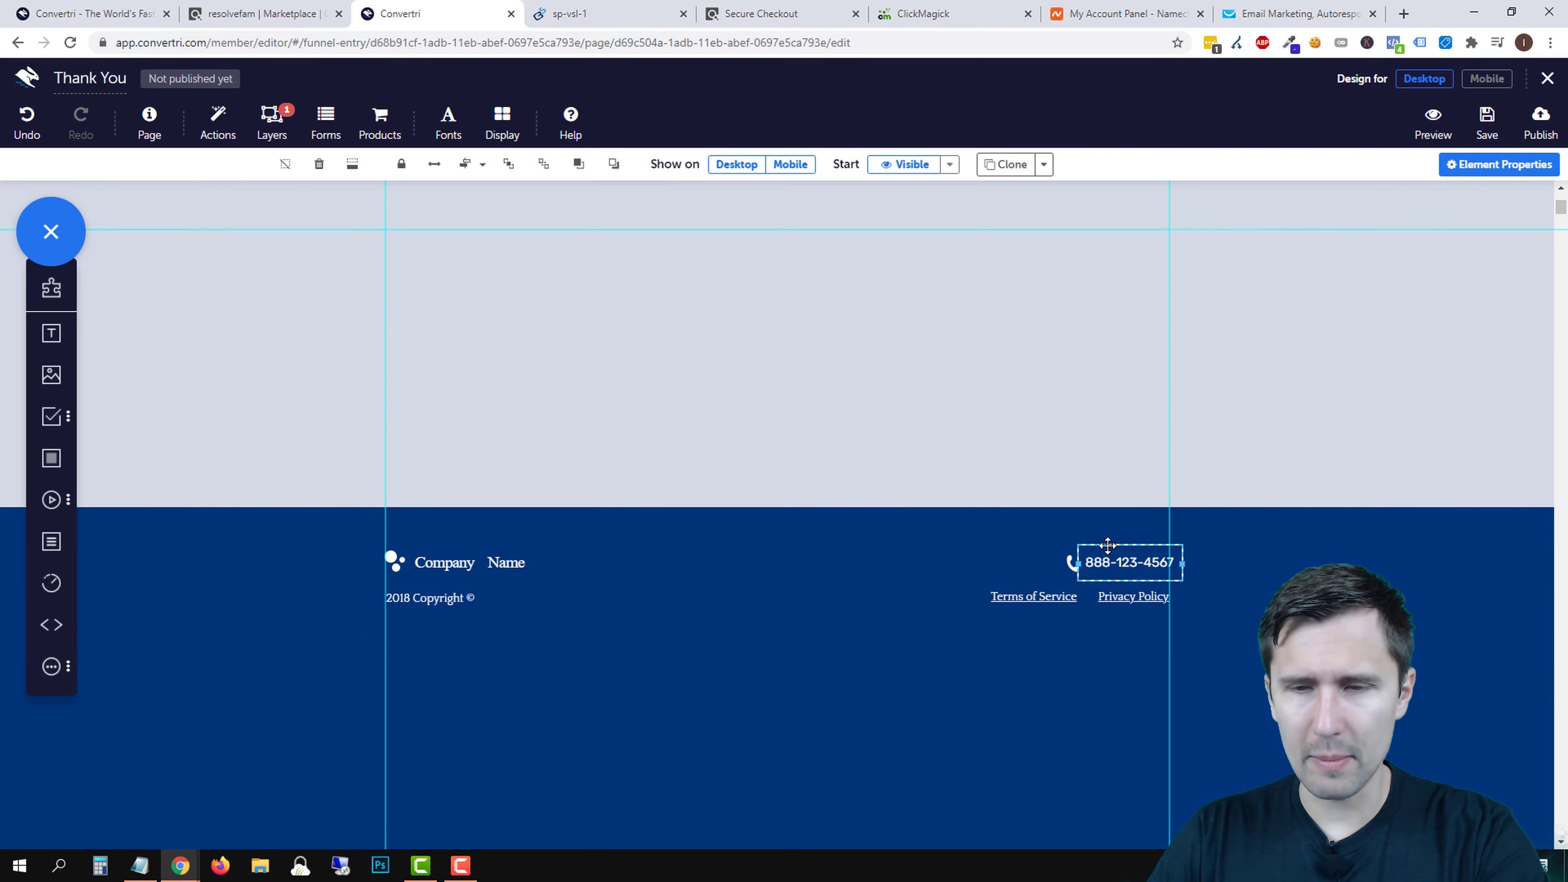
key("Delete")
left_click(1075, 560)
key("Delete")
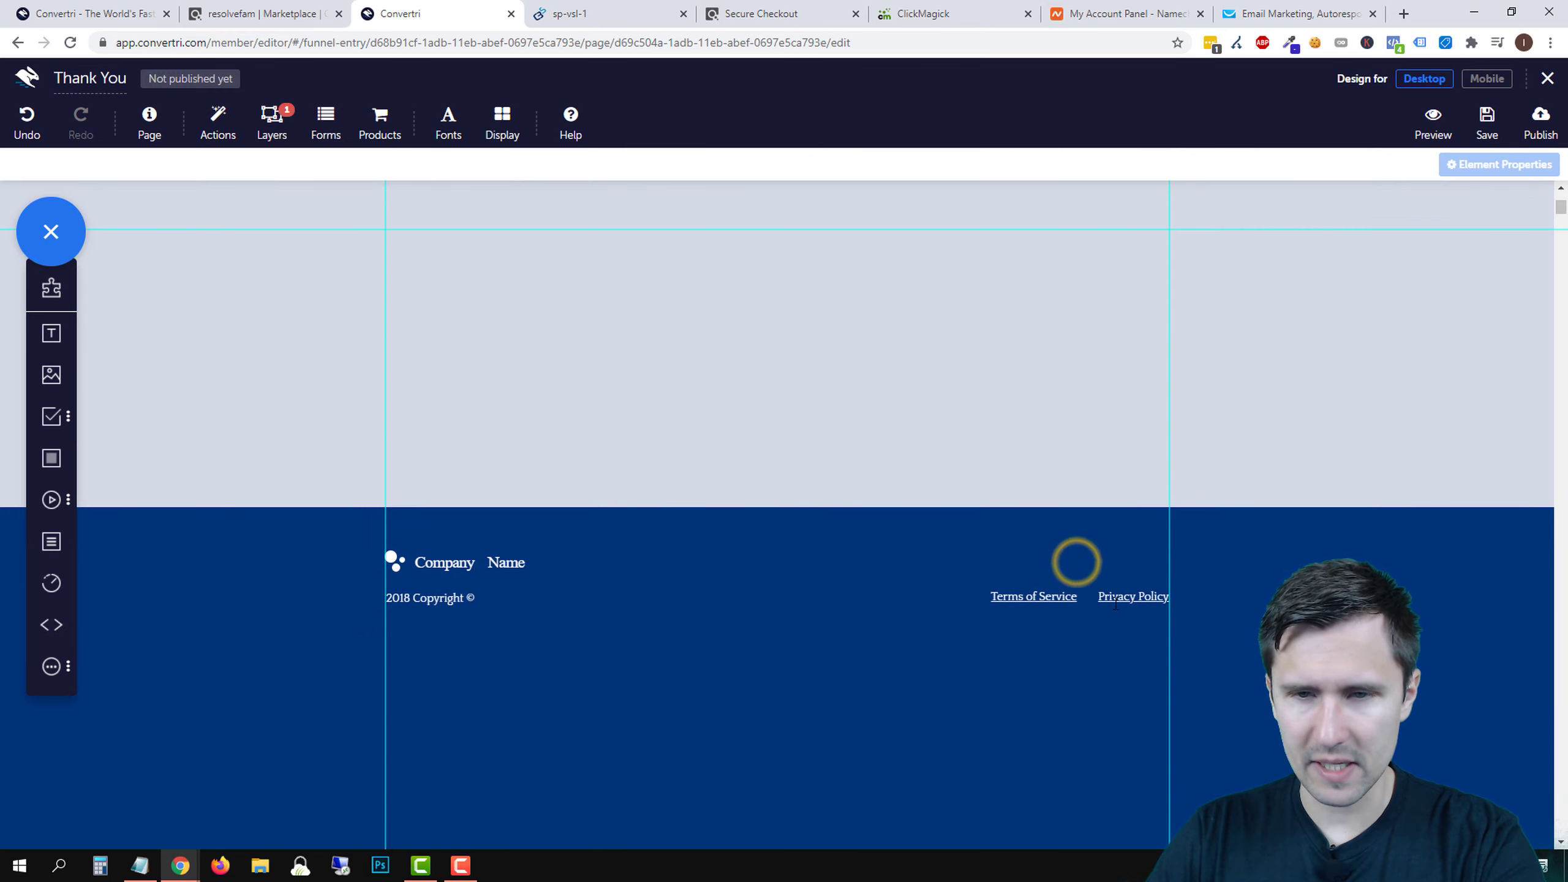
left_click(1128, 597)
key("Delete")
left_click(1043, 601)
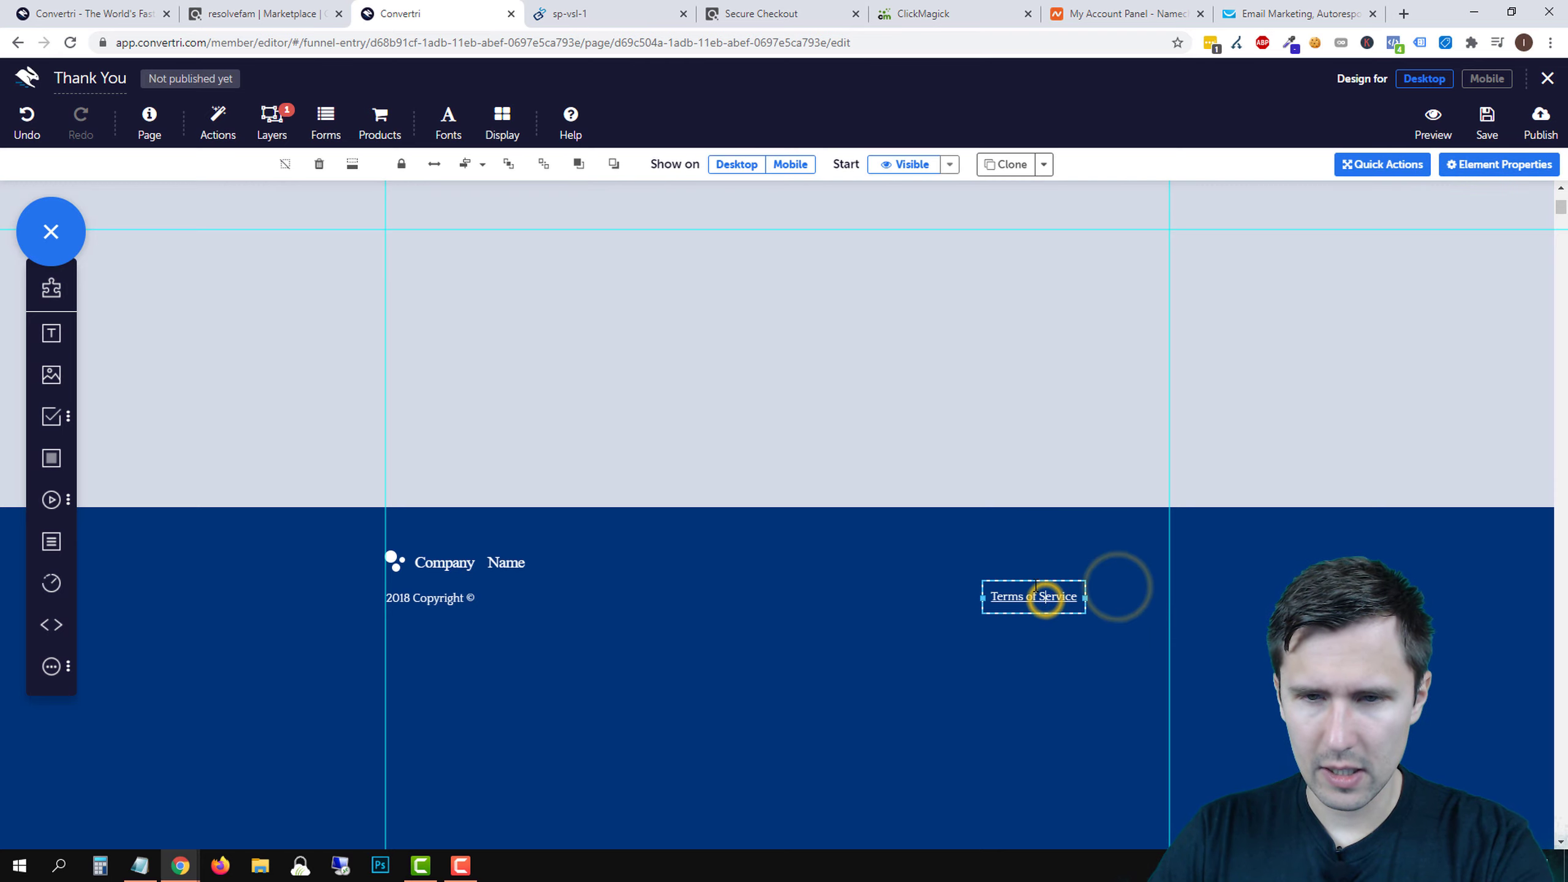
key("Delete")
left_click(464, 556)
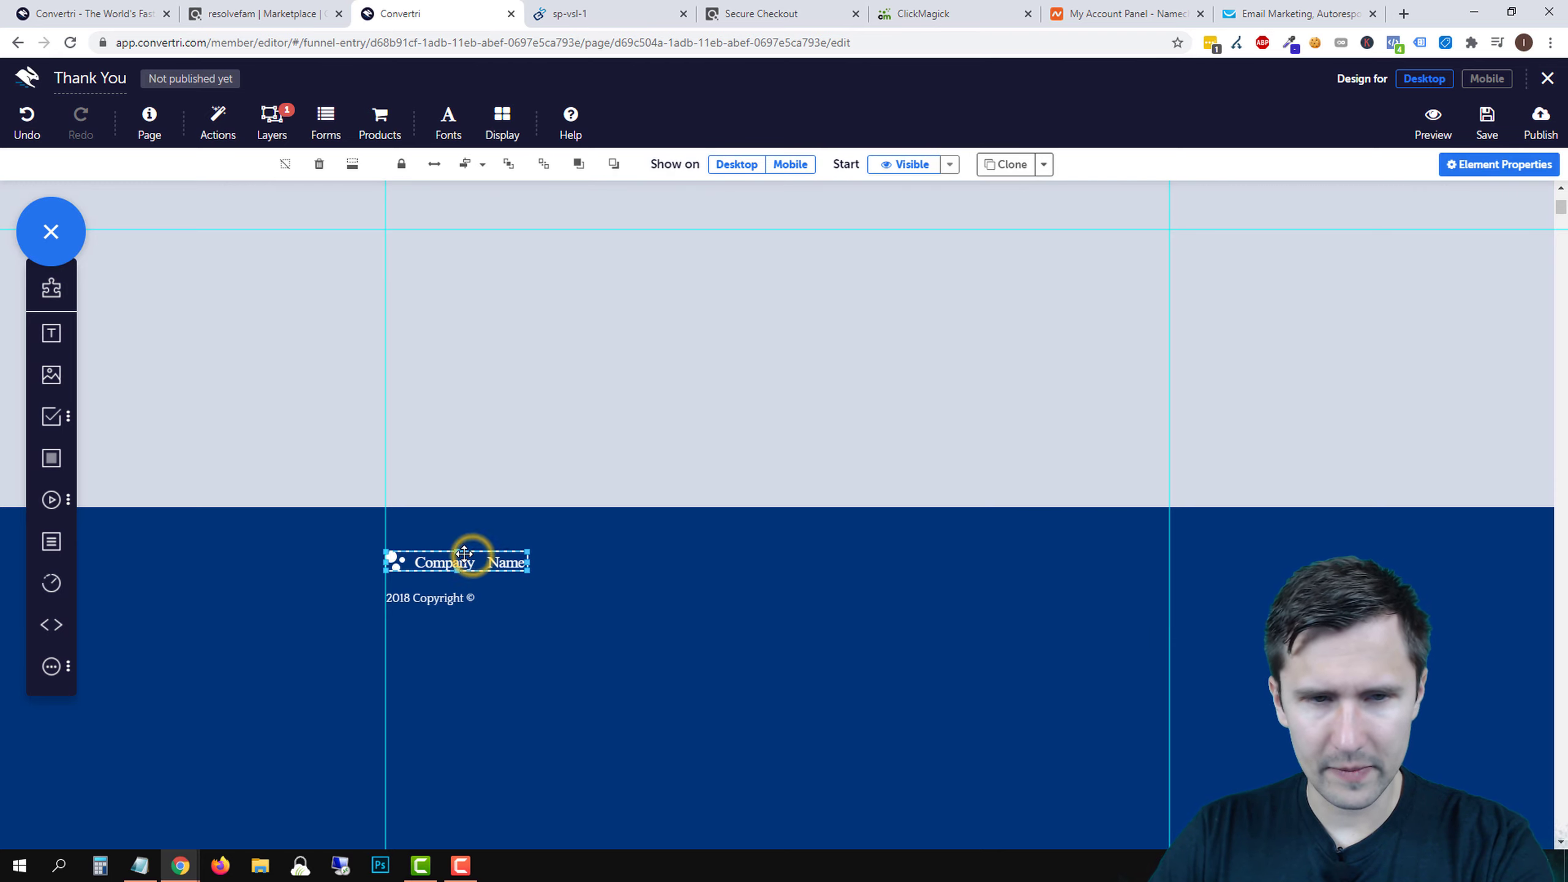
key("Delete")
- Move the copyright text toward the middle and shorten the footer from the bottom
left_click_drag(440, 593, 697, 528)
left_click(918, 634)
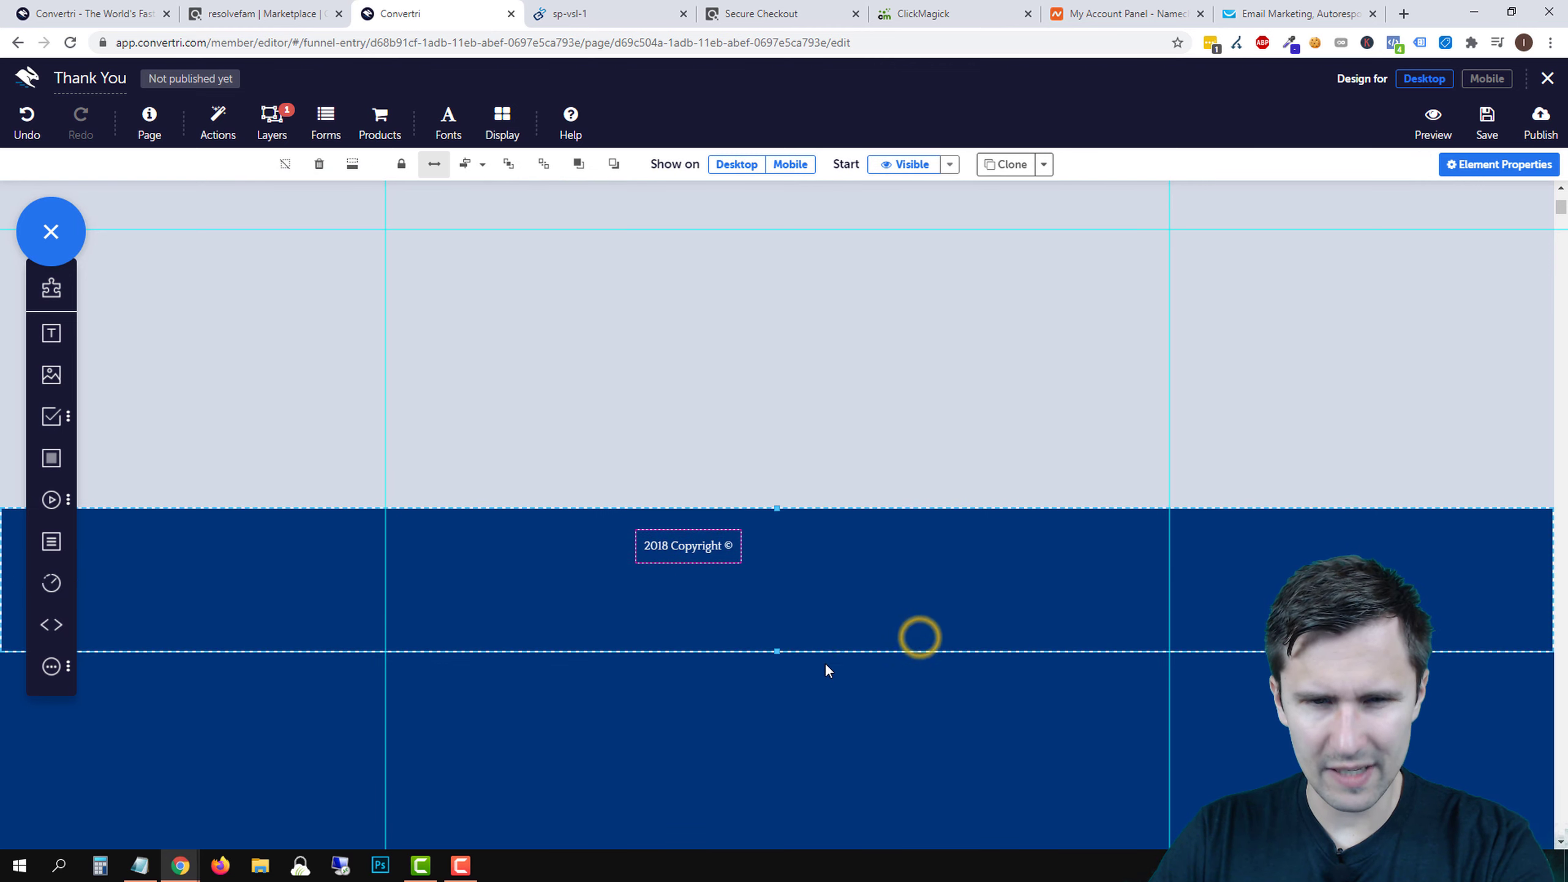
scroll(784, 317, "down", 5)
left_click_drag(777, 326, 779, 256)
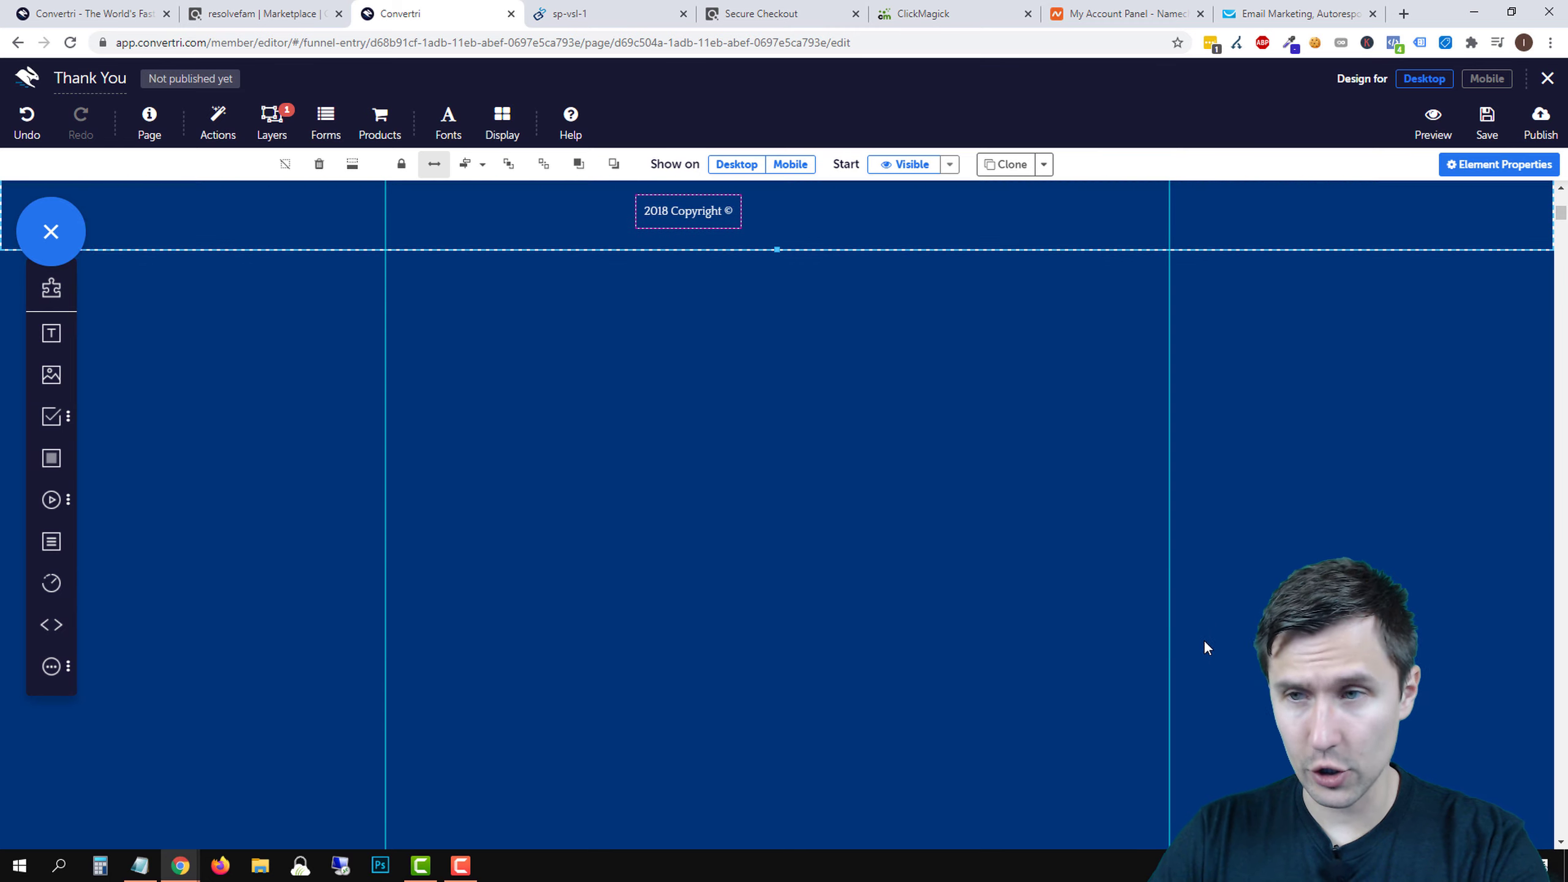
scroll(994, 621, "up", 4)
left_click(662, 589)
left_click(837, 459)
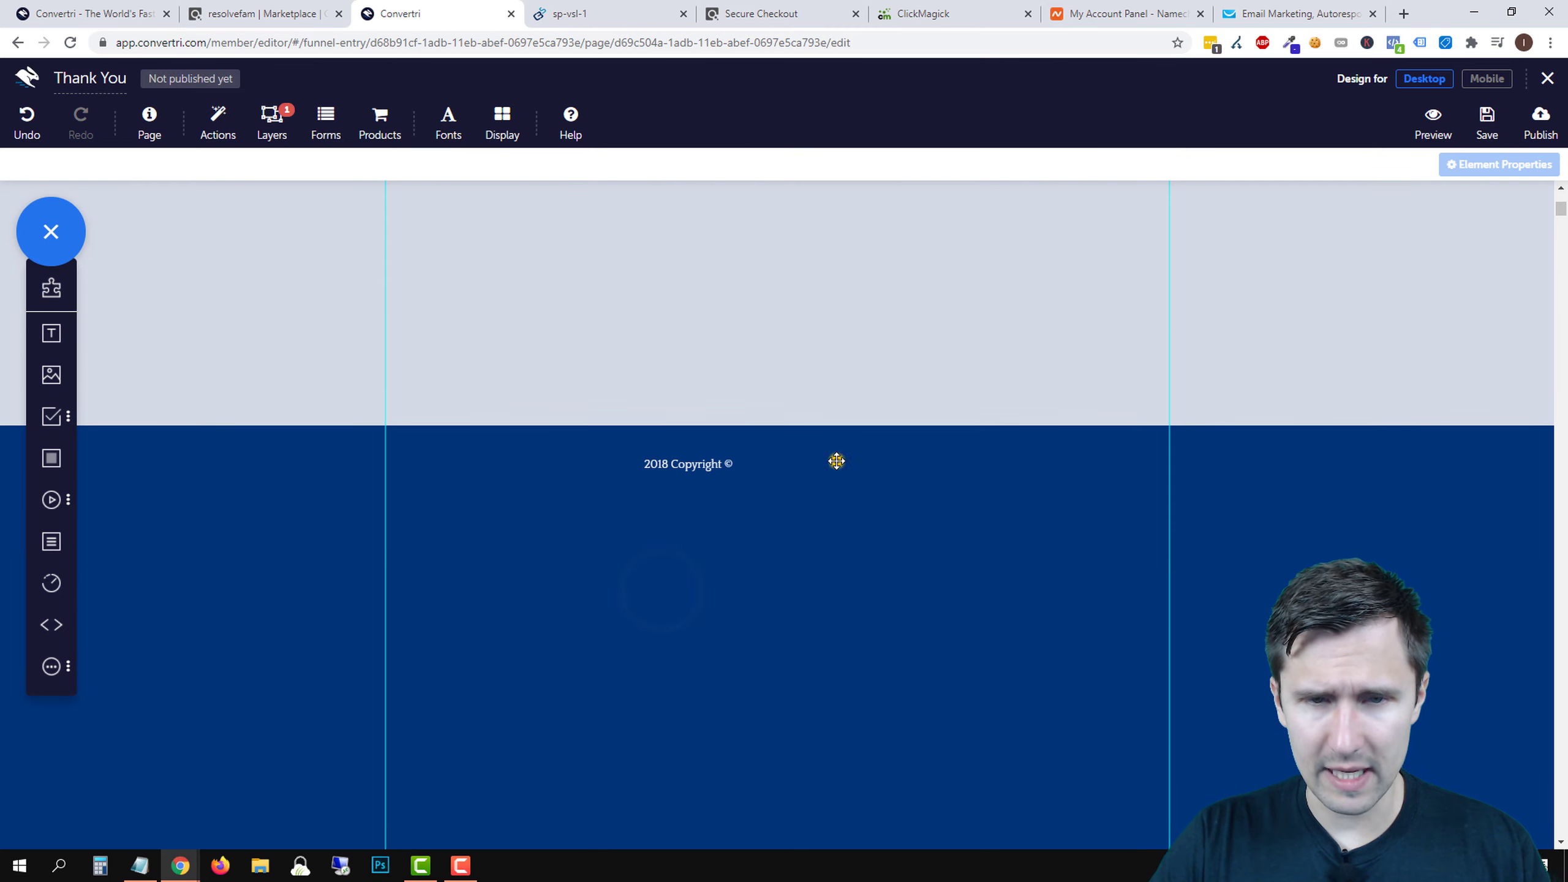
- Change the copyright to '2020 Copyright © Flat Belly Removers' on one centred line, nudged up
left_click(728, 464)
left_click(656, 463)
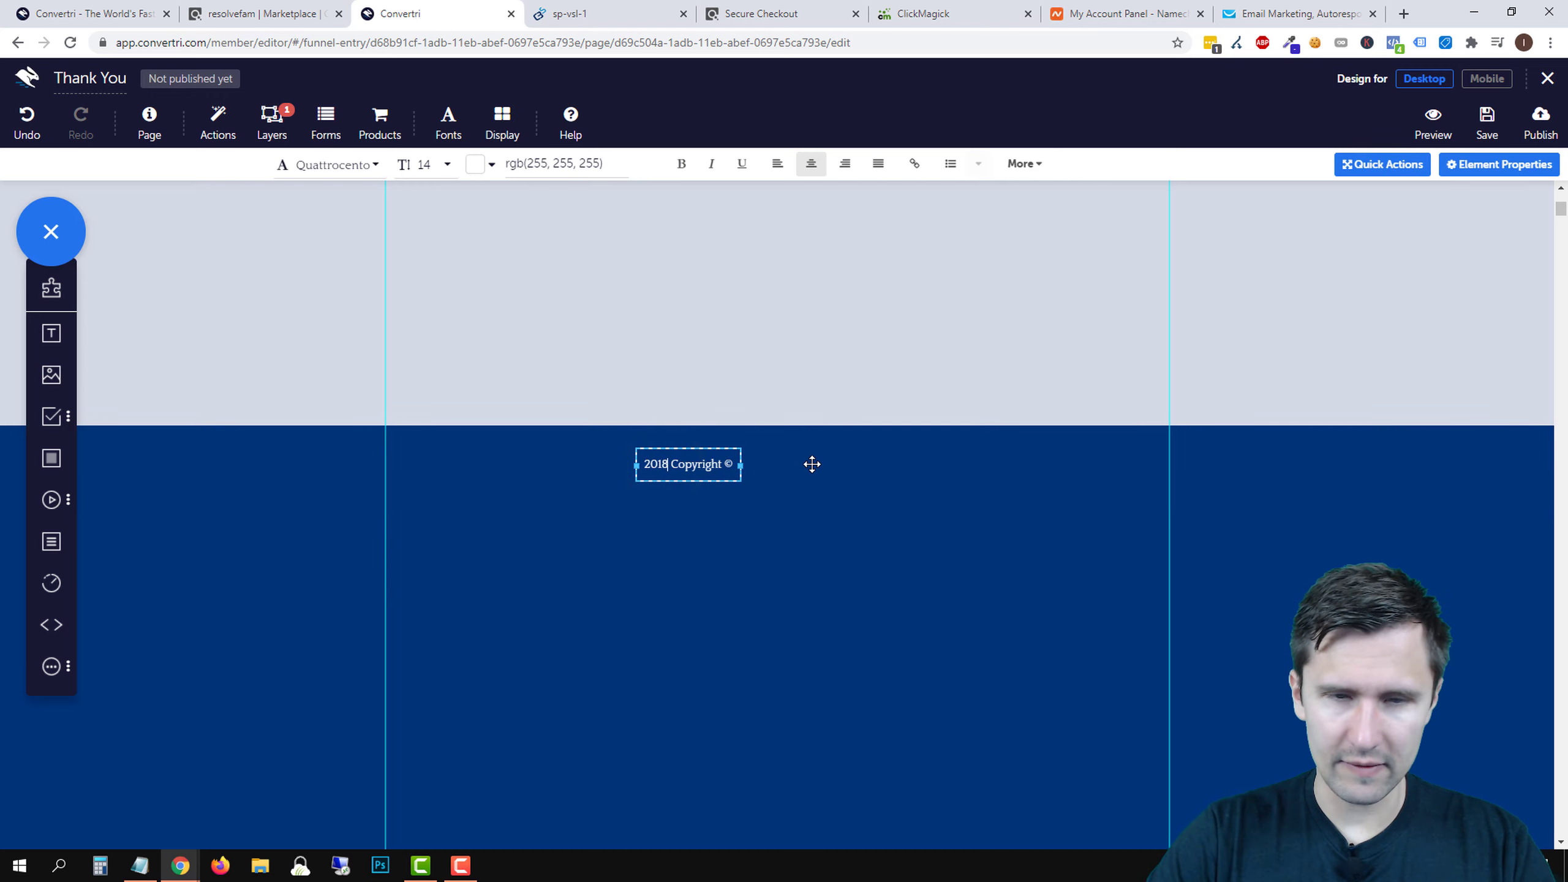
key("Delete")
key("Delete")
type("20")
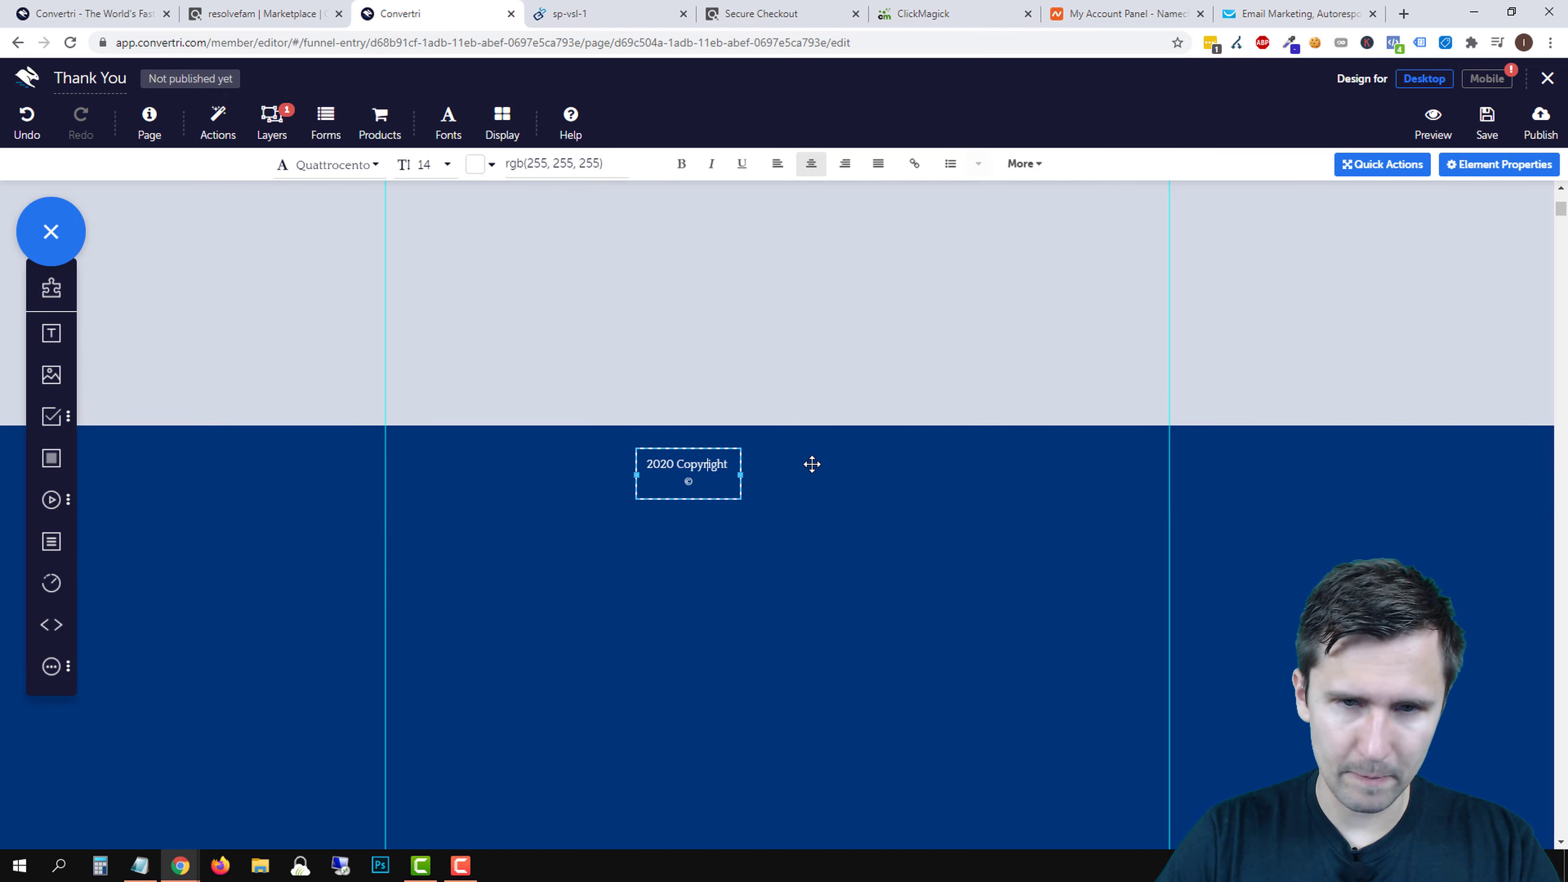
type(" Copyright © Flat B")
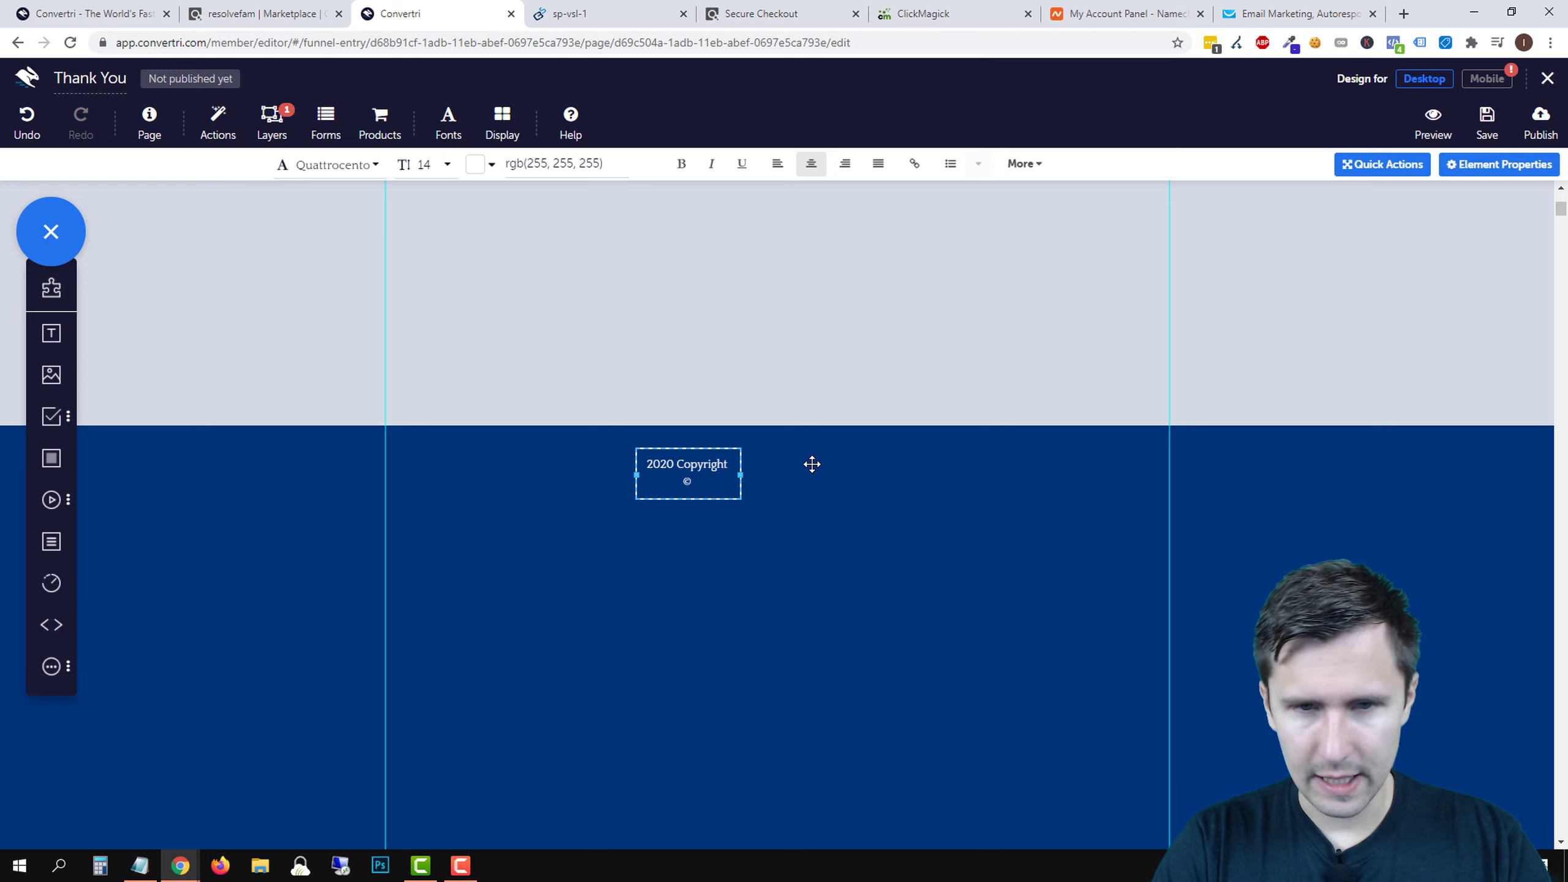
type("elly Removers")
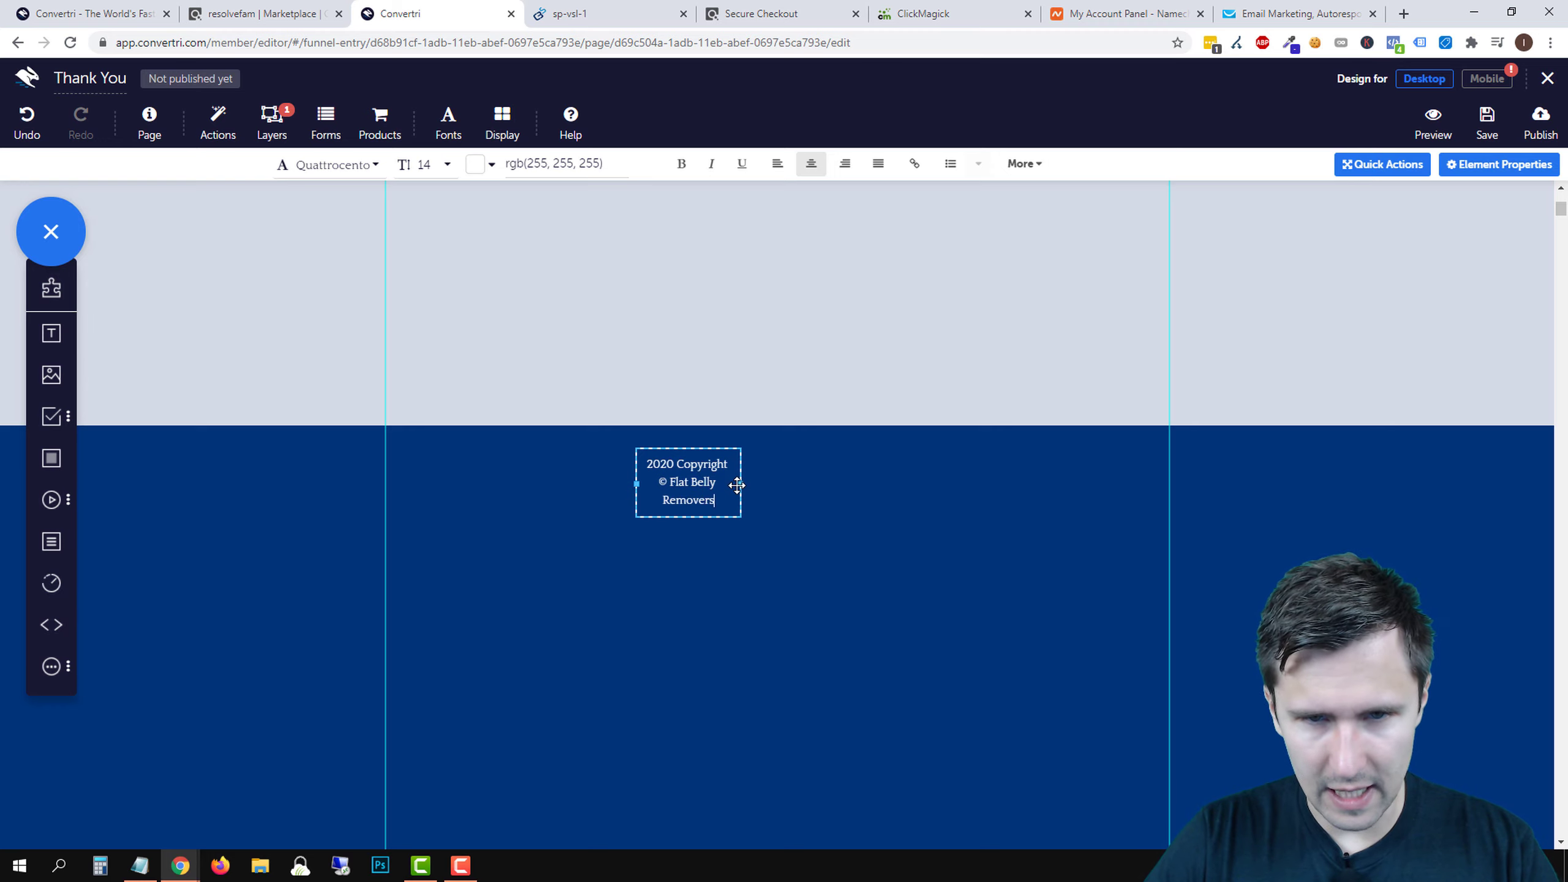
left_click_drag(739, 485, 839, 449)
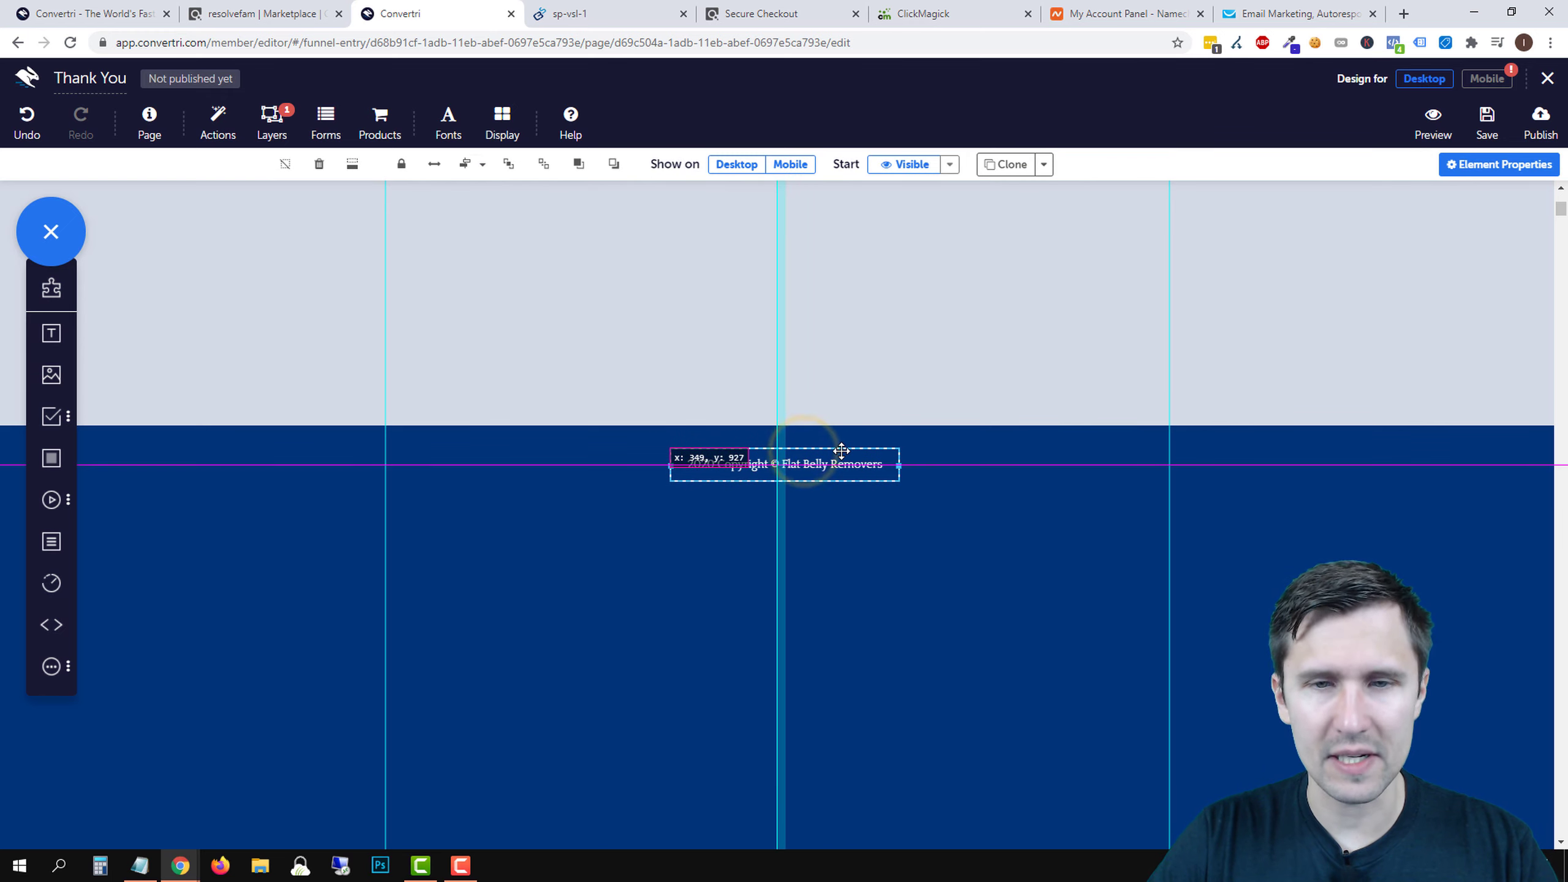
left_click(1023, 612)
left_click(799, 462)
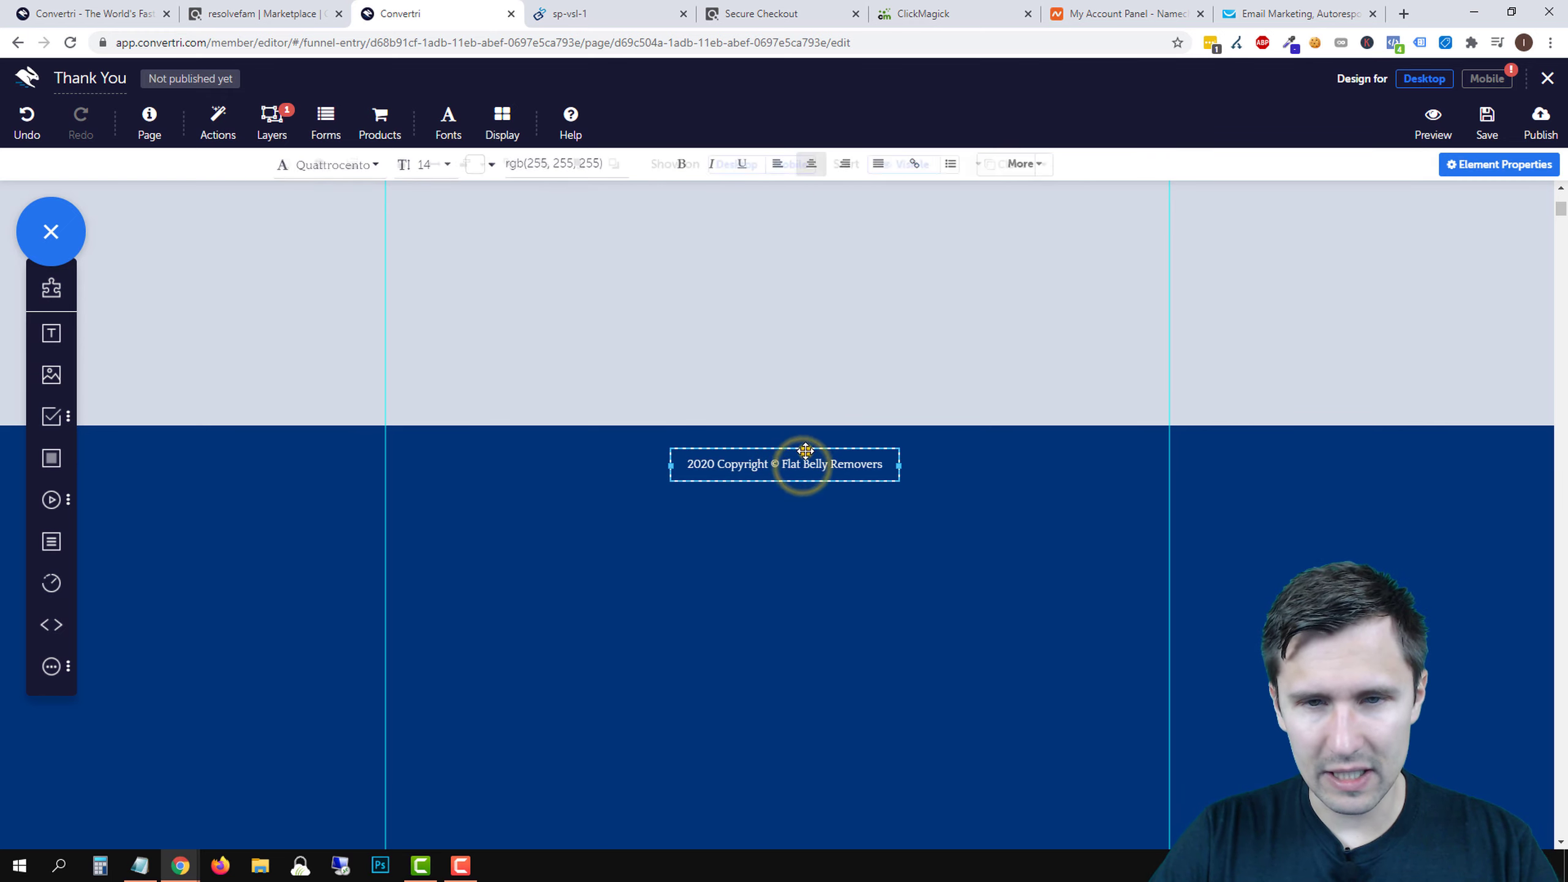
key("Up")
key("Up")
key("Up")
key("Up")
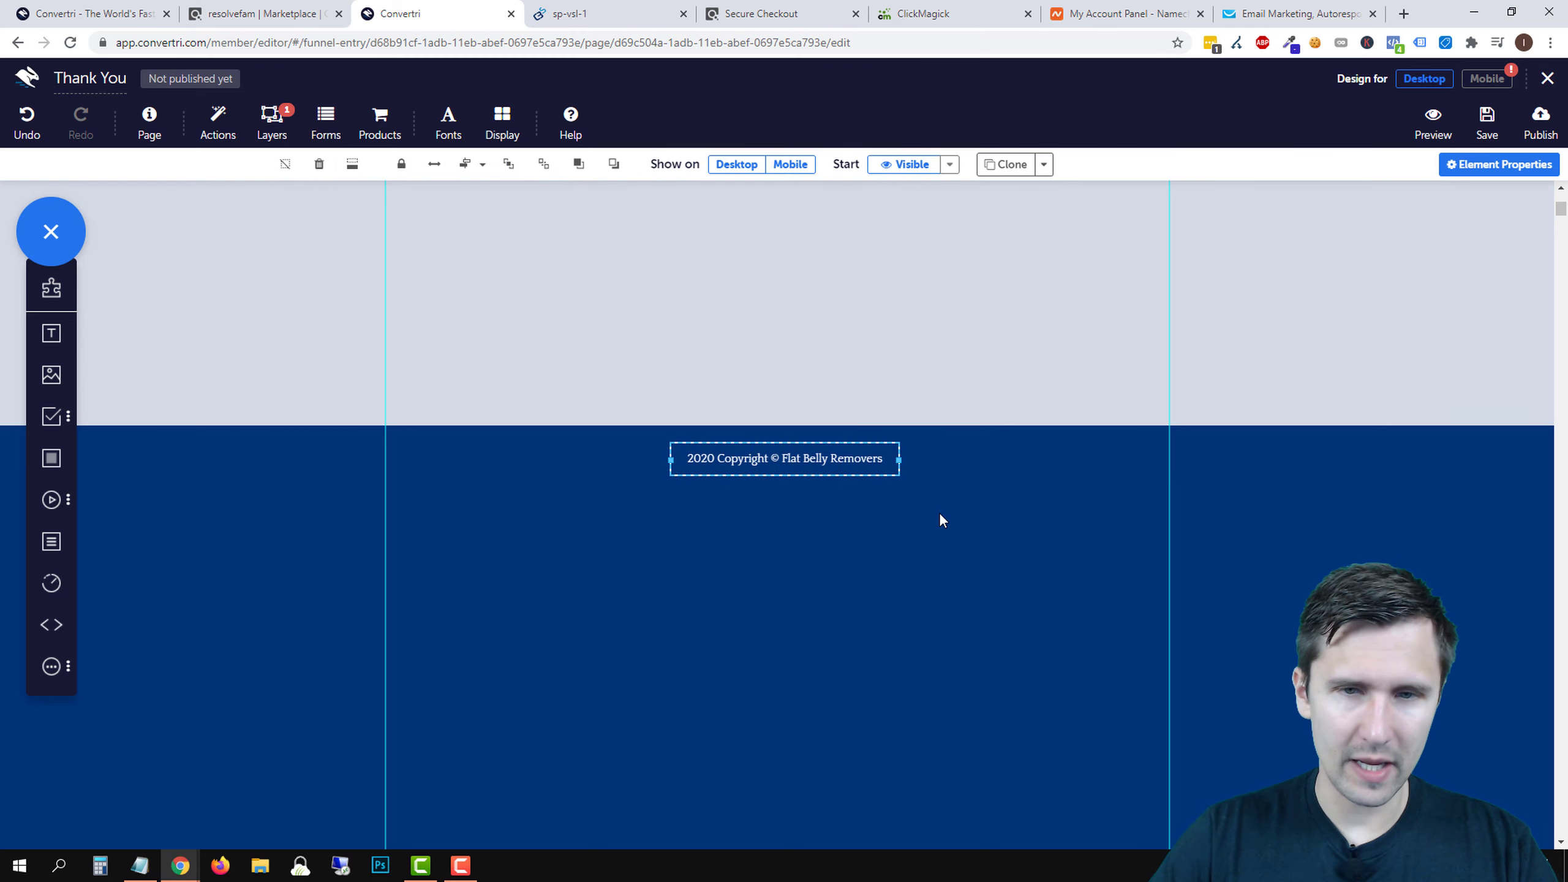
- Trim the footer section's height slightly more
scroll(941, 515, "up", 4)
left_click(1153, 677)
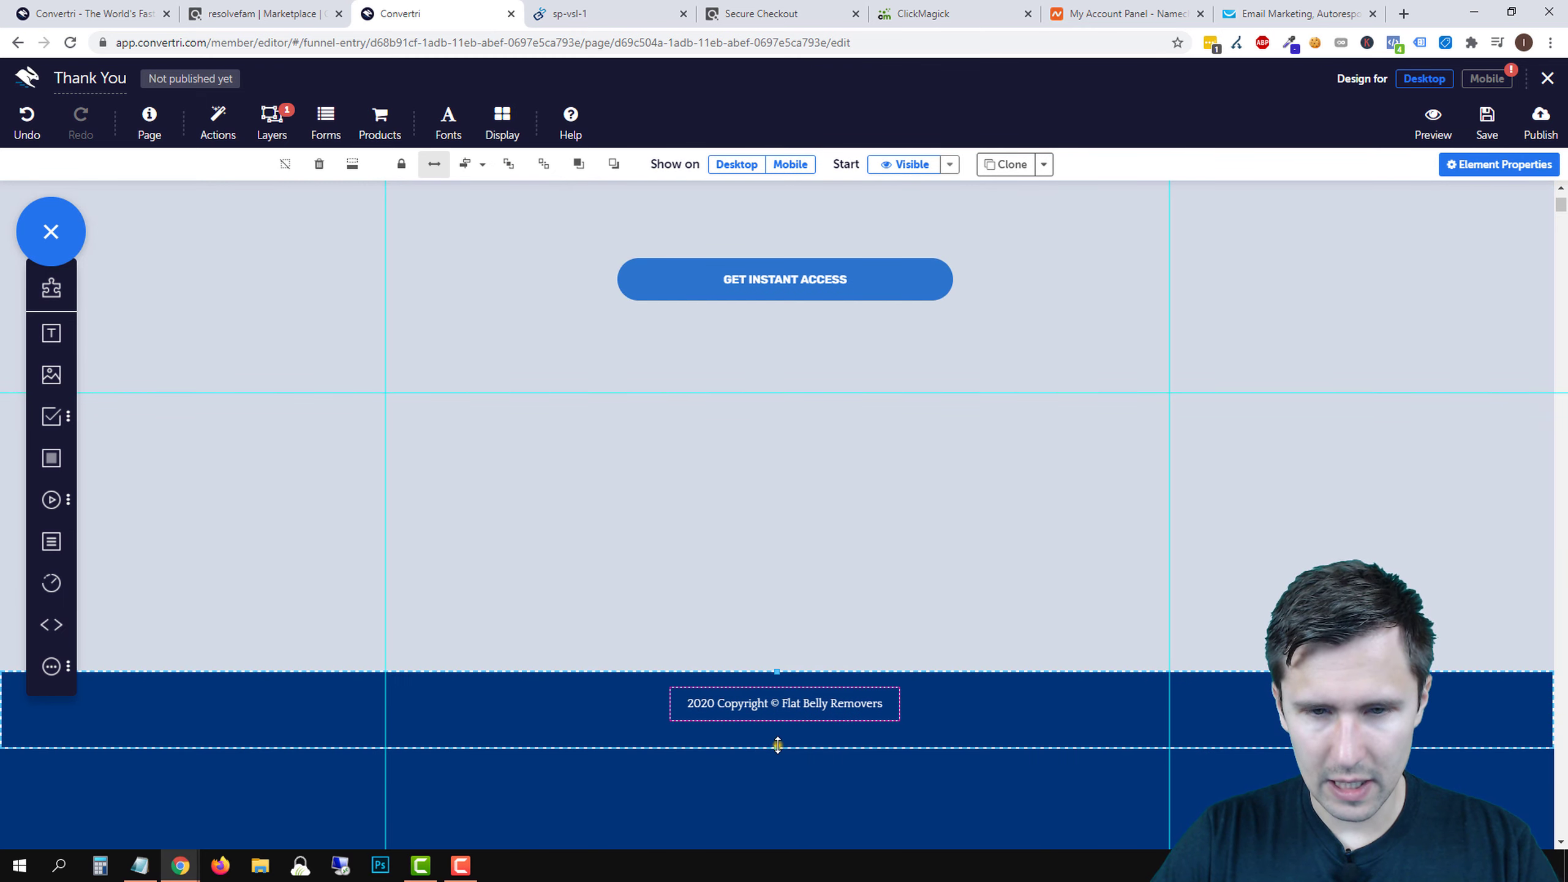
left_click_drag(777, 745, 780, 738)
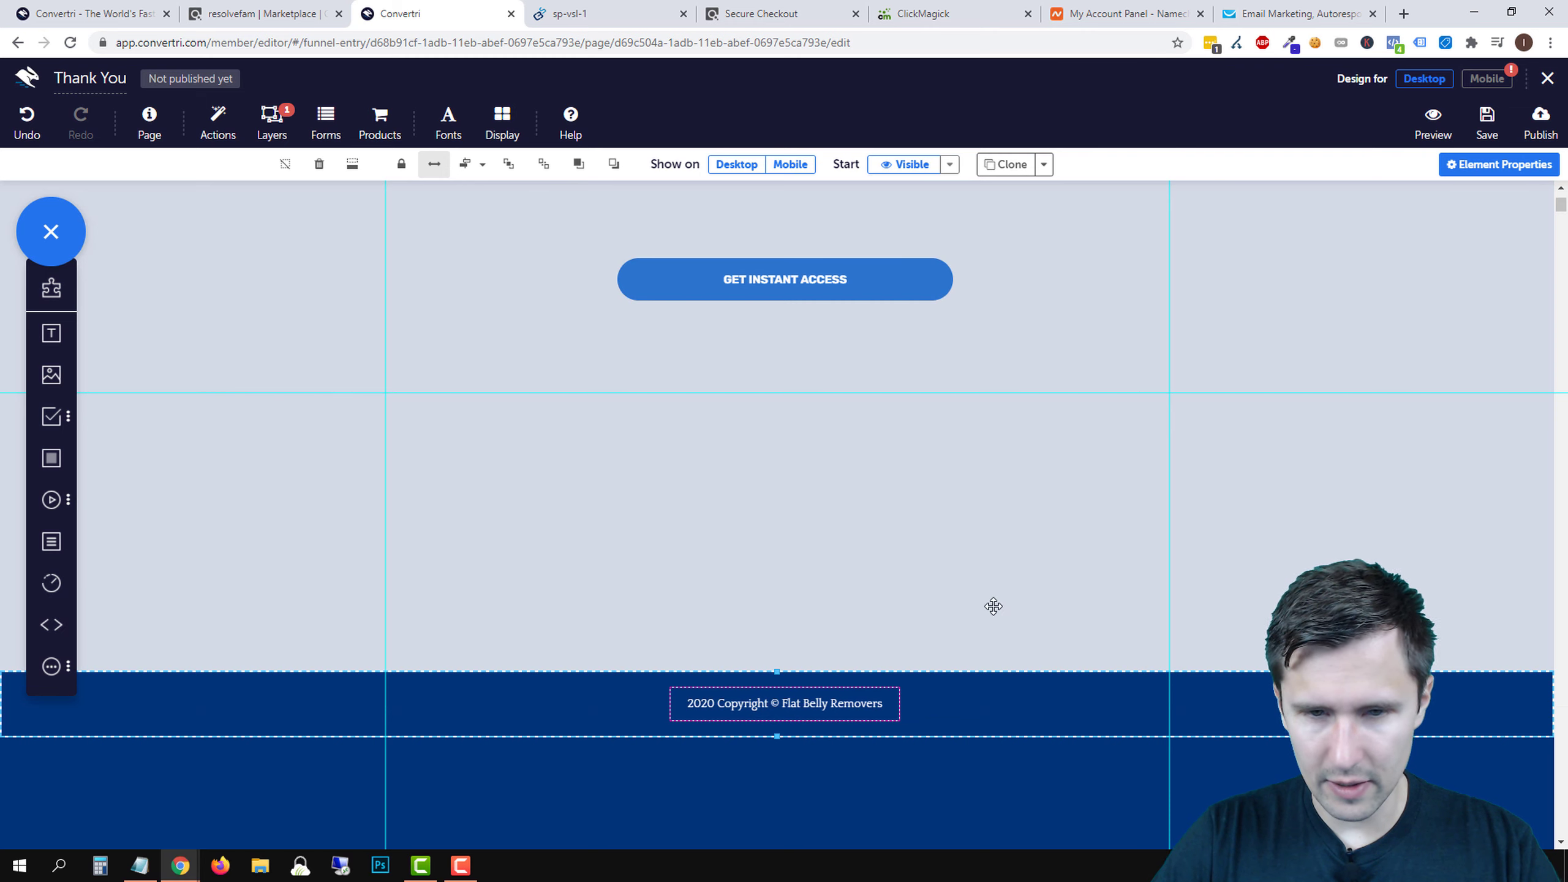
left_click(938, 525)
- Replace the placeholder paragraph with a note to check email, spam, social and promotions folders, plus a contact e-mail
scroll(757, 529, "up", 4)
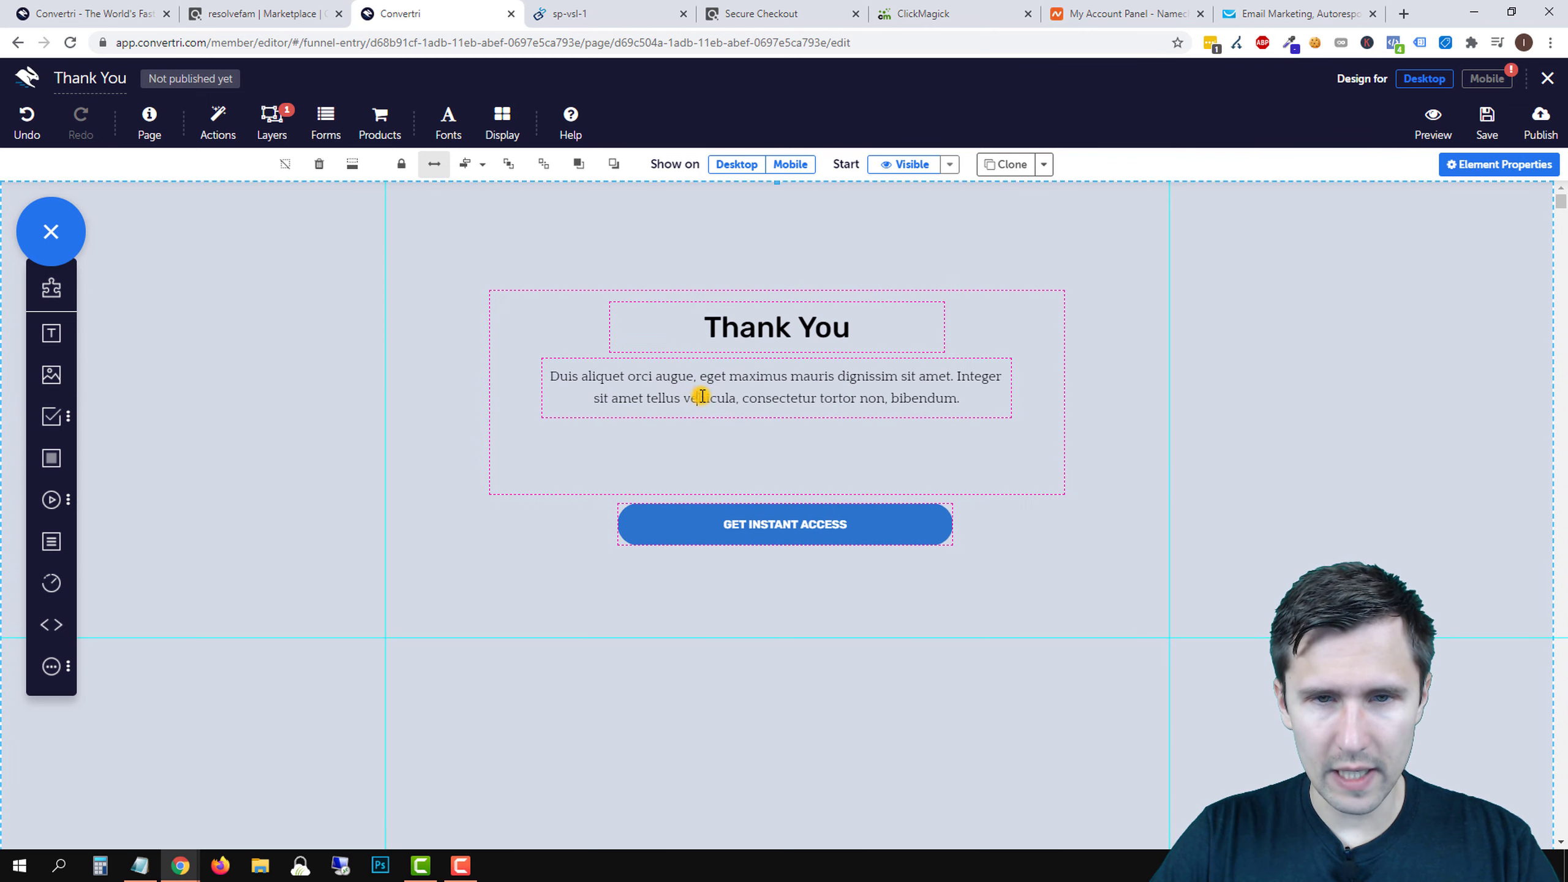
double_click(702, 396)
type("Check your email to get the fr")
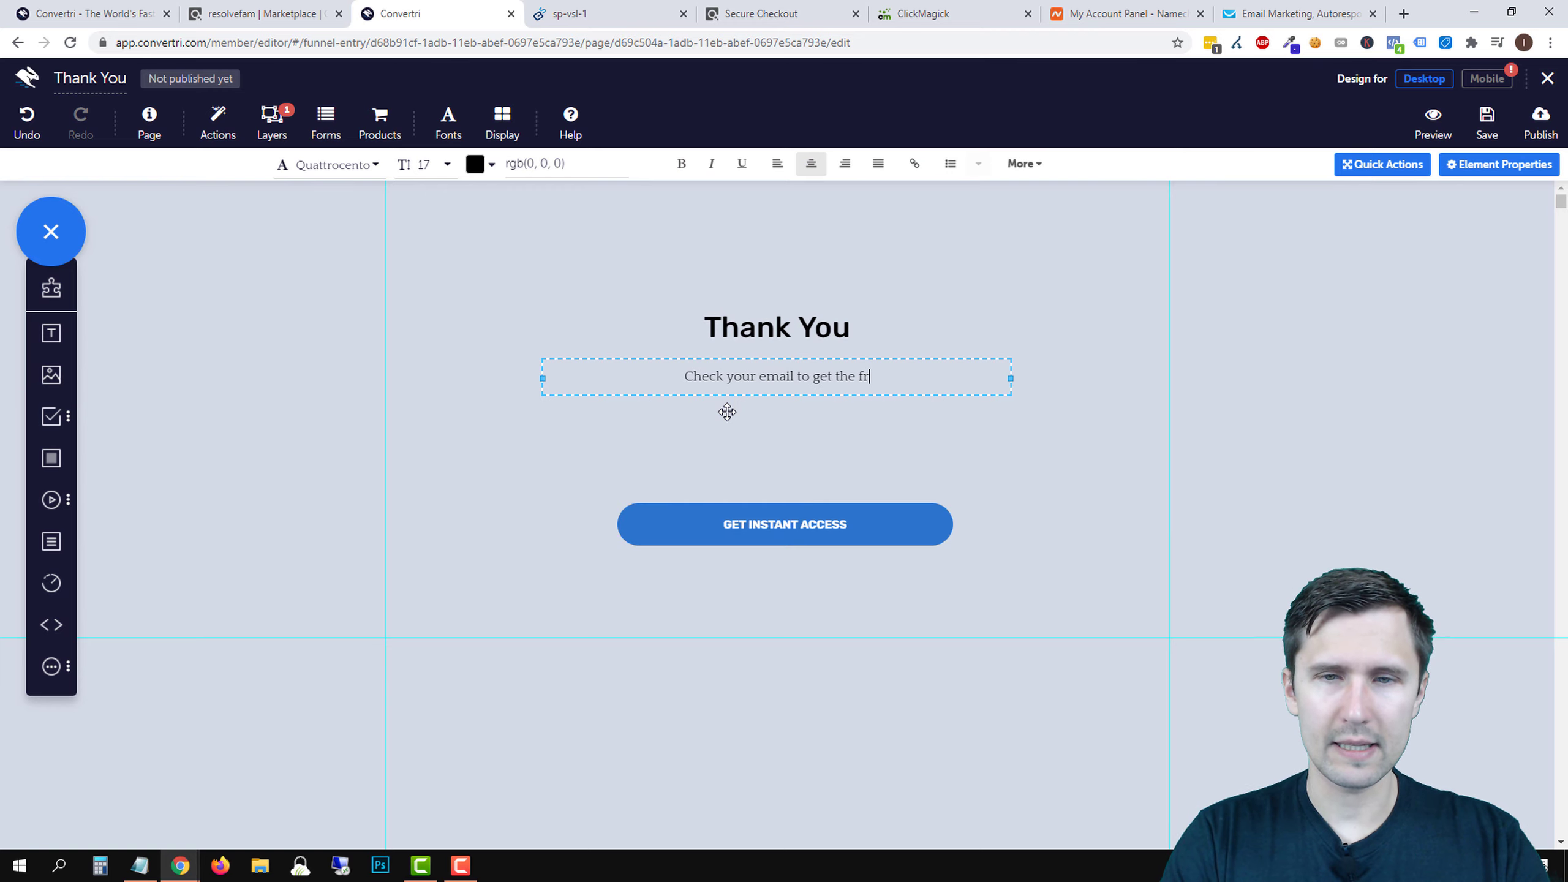
type("video!")
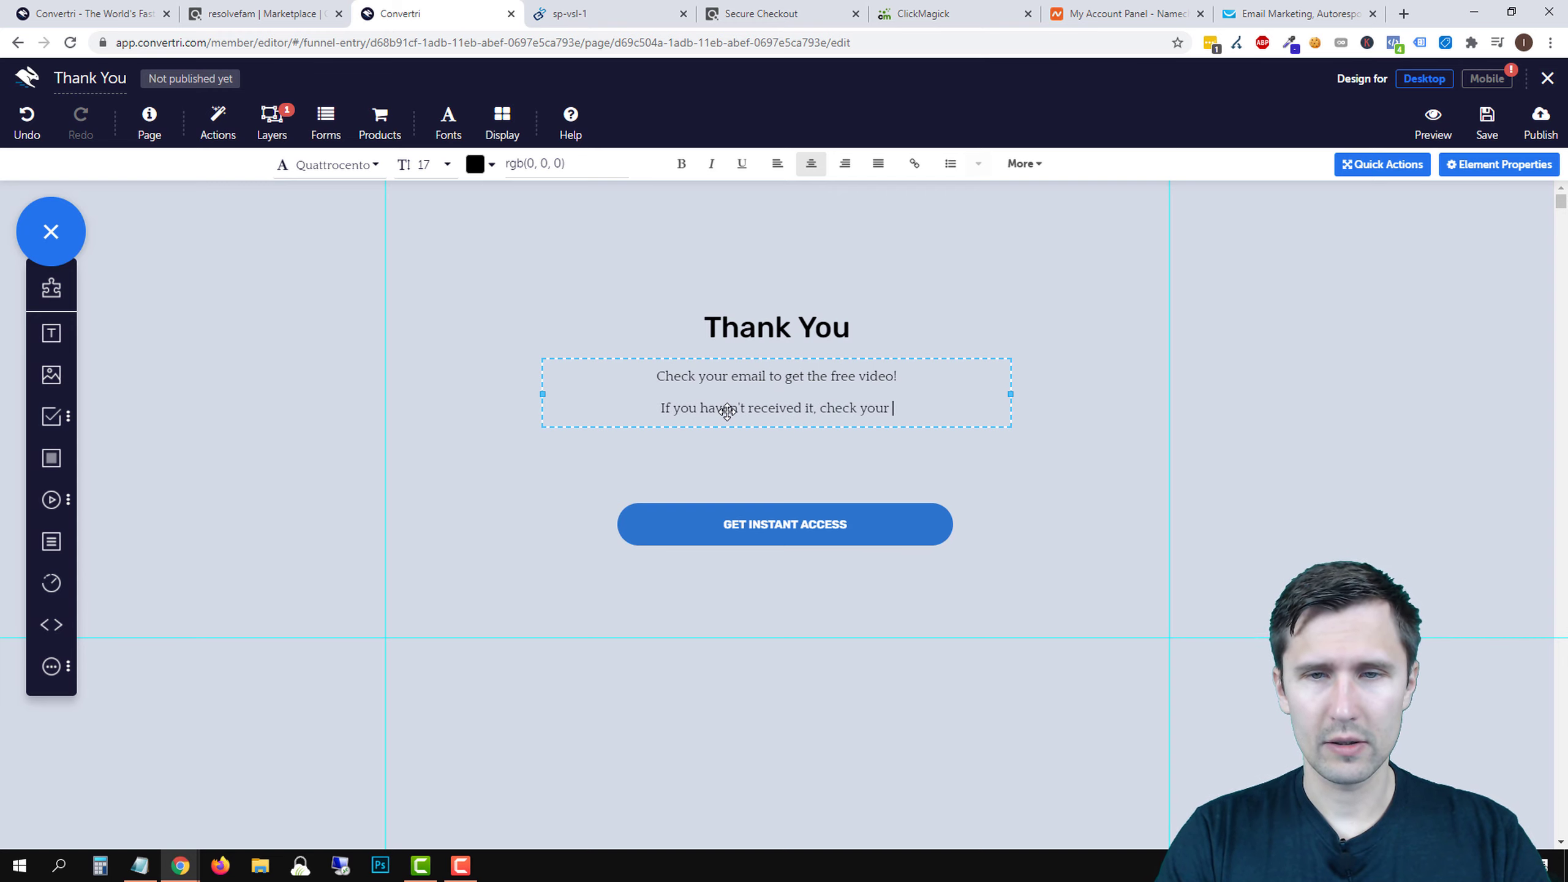
type("spam folde")
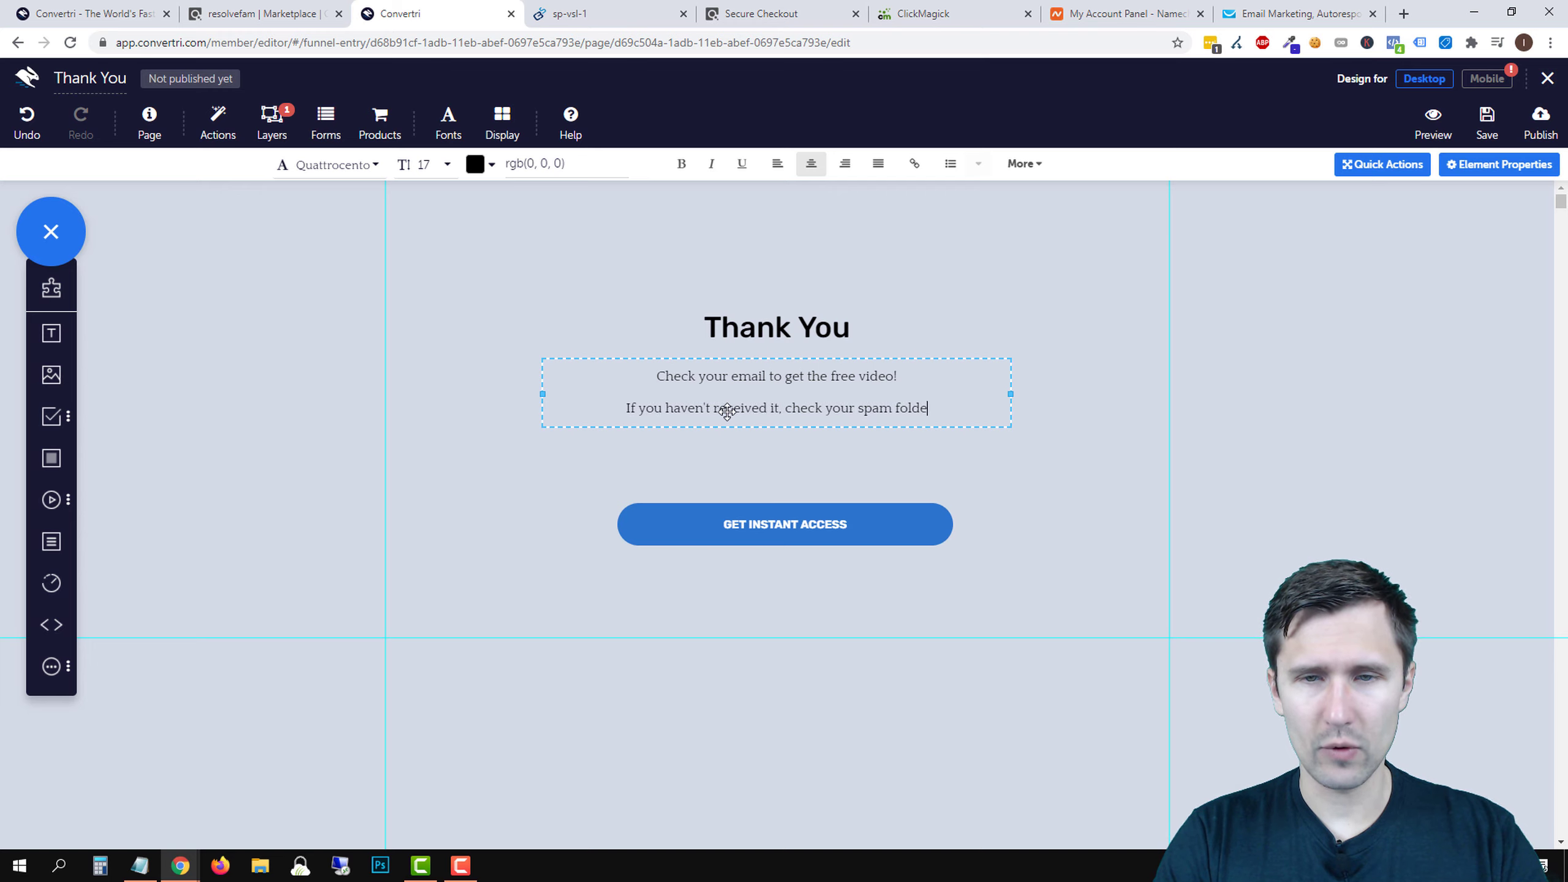
type("r as well as the soci")
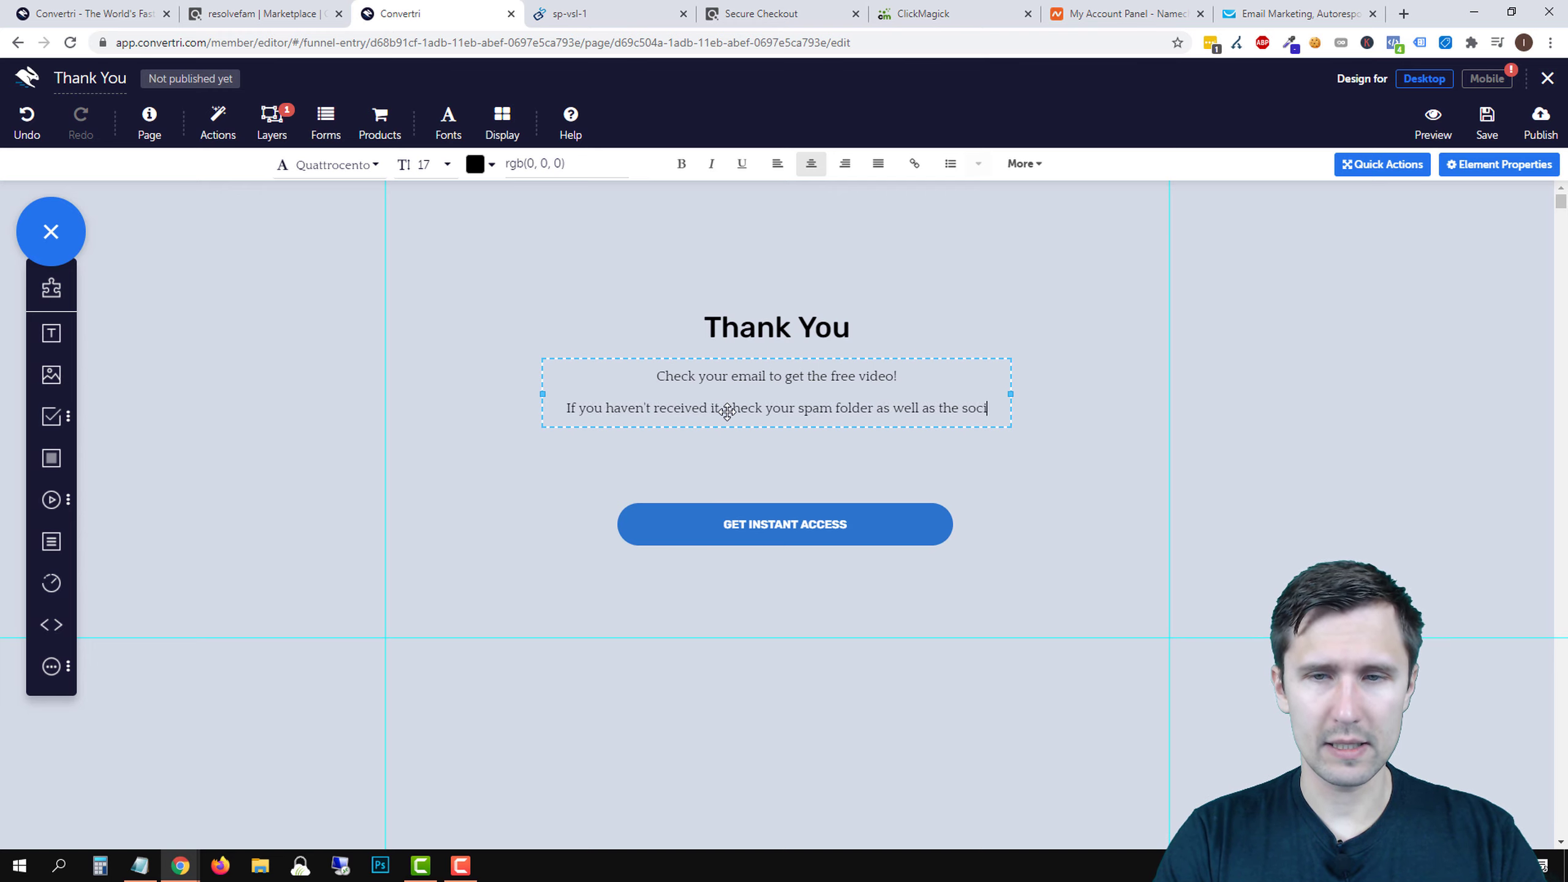
type("al, promotions, and other folders.")
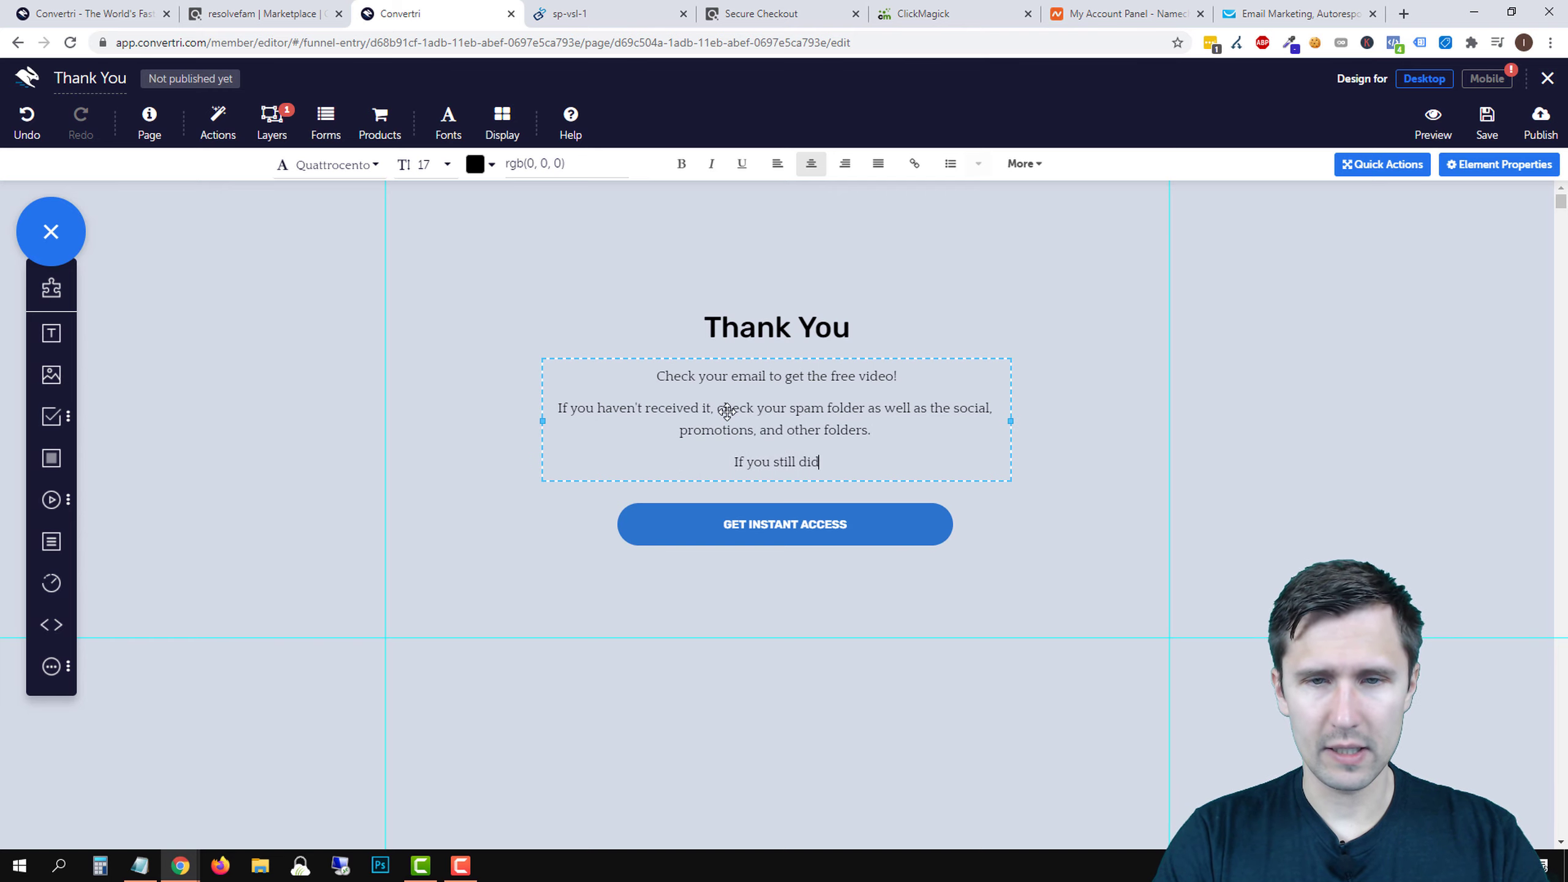
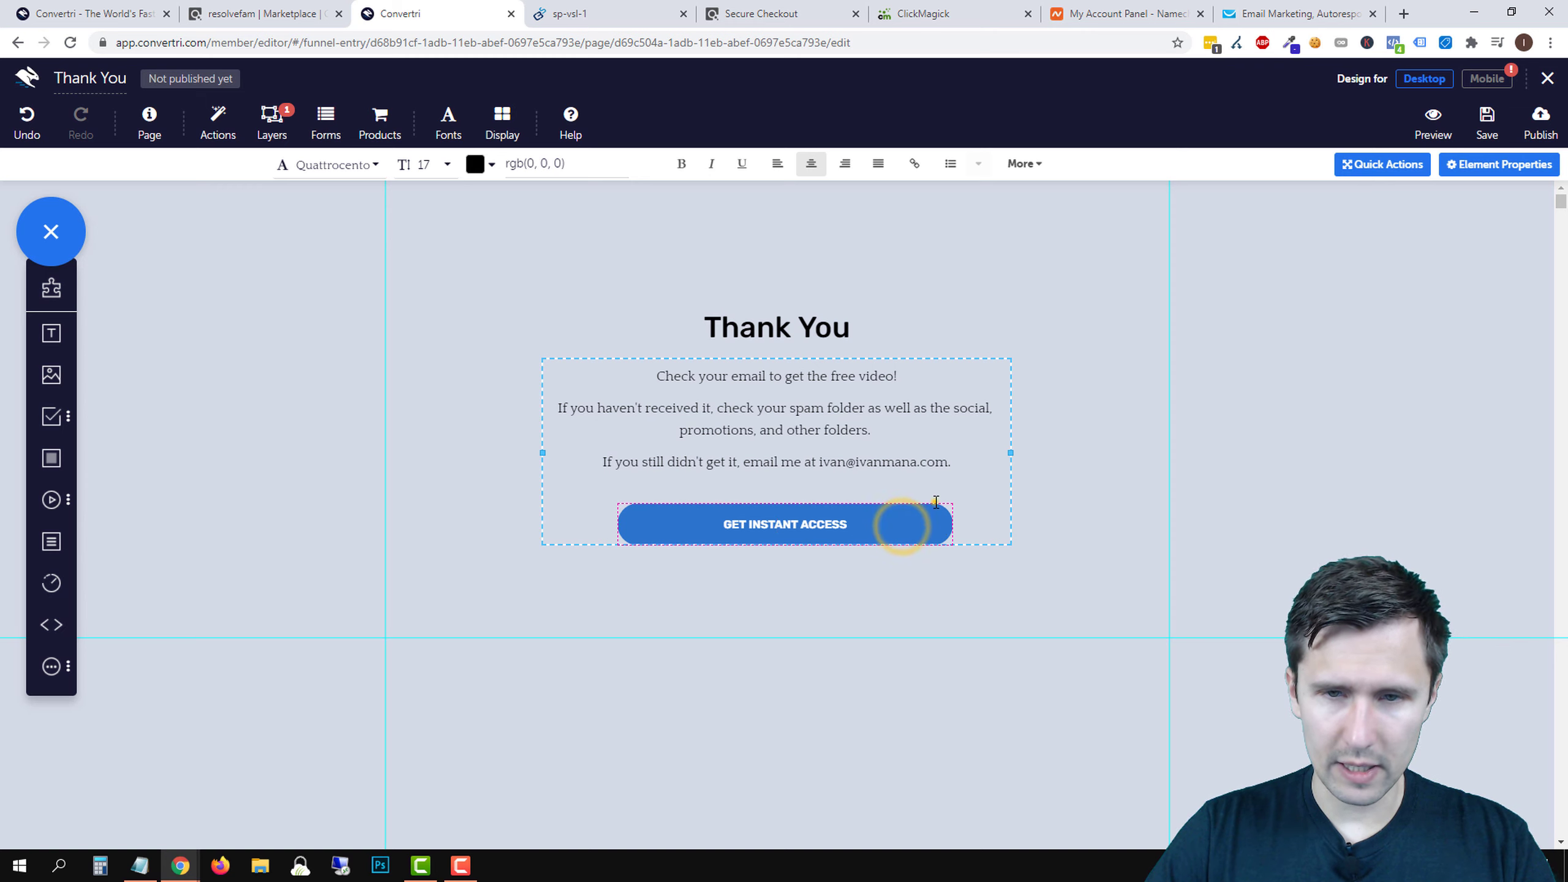
left_click(1043, 533)
- Move the GET INSTANT ACCESS button further down the page
left_click(888, 534)
left_click(874, 518)
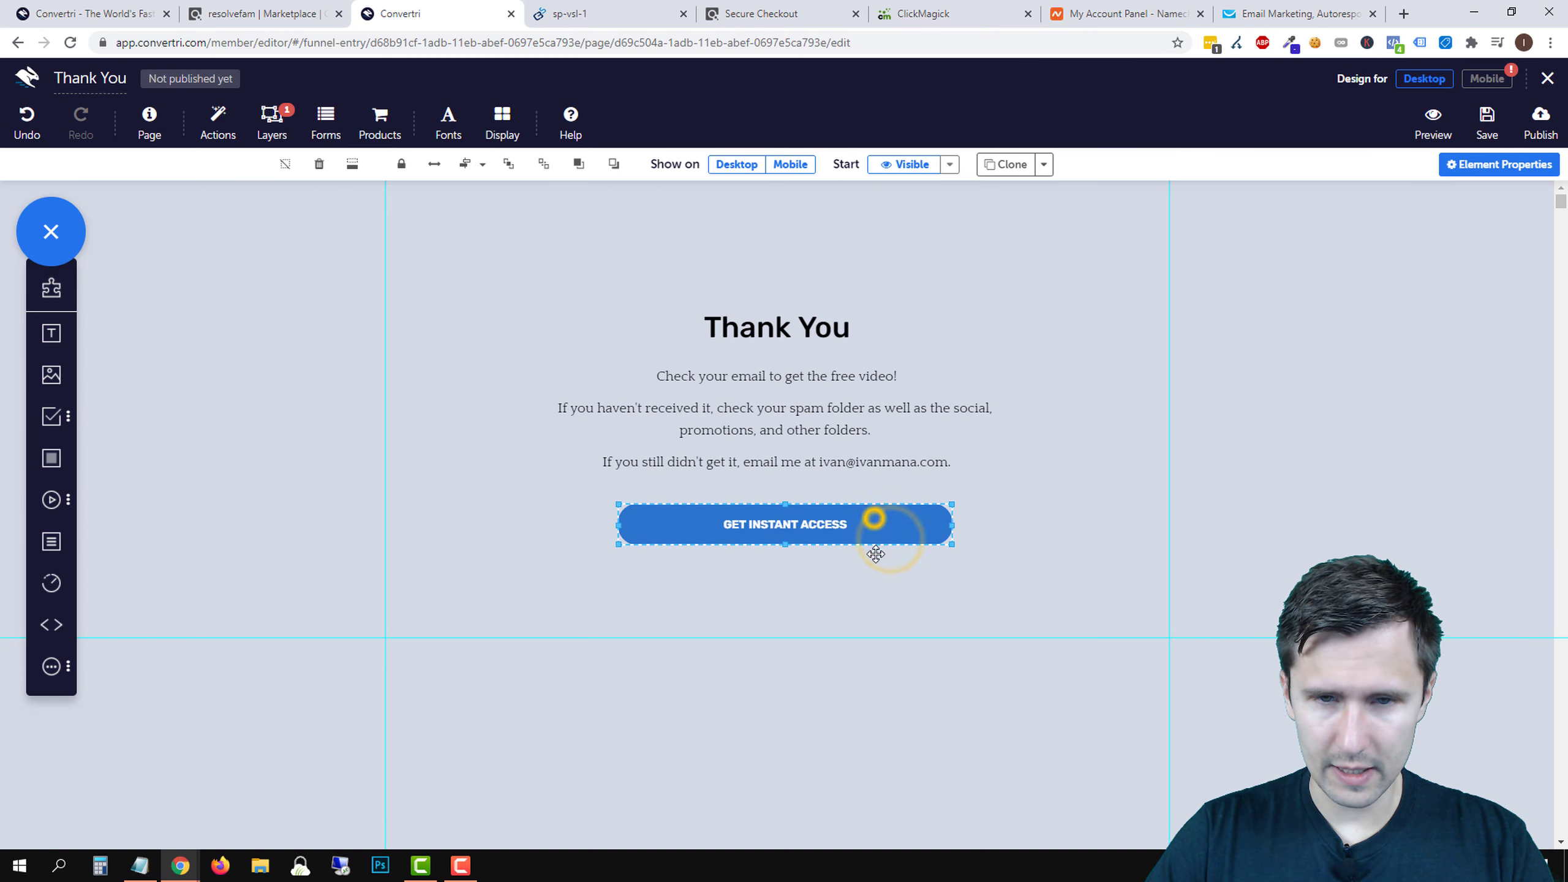
left_click_drag(875, 555, 875, 633)
- Add a closing line about watching the video by clicking the button below, then select all the paragraph text
left_click(814, 460)
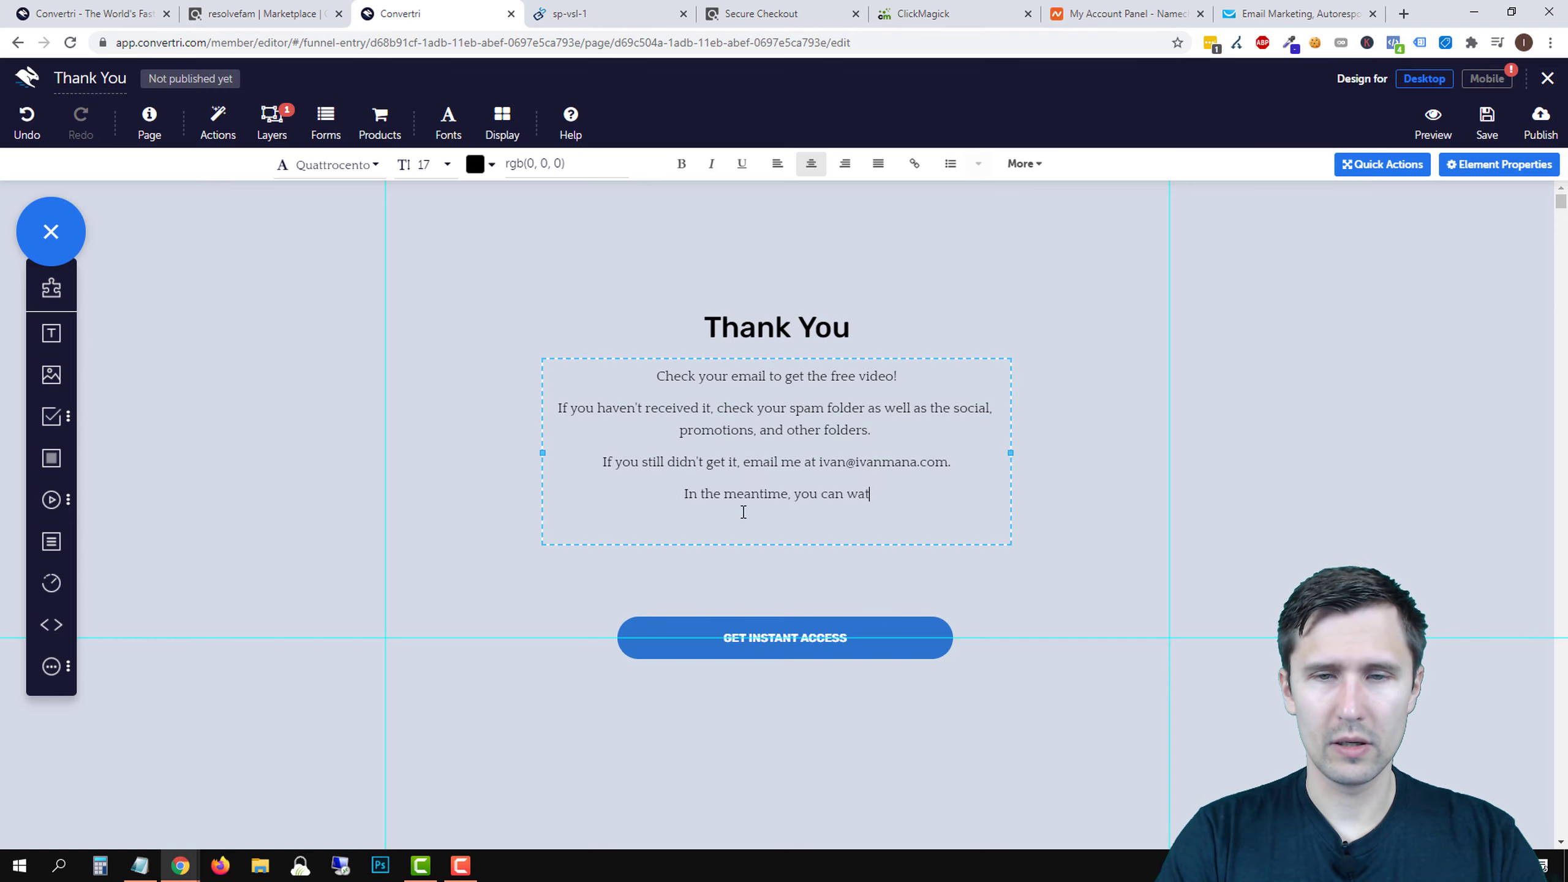
type("deo ")
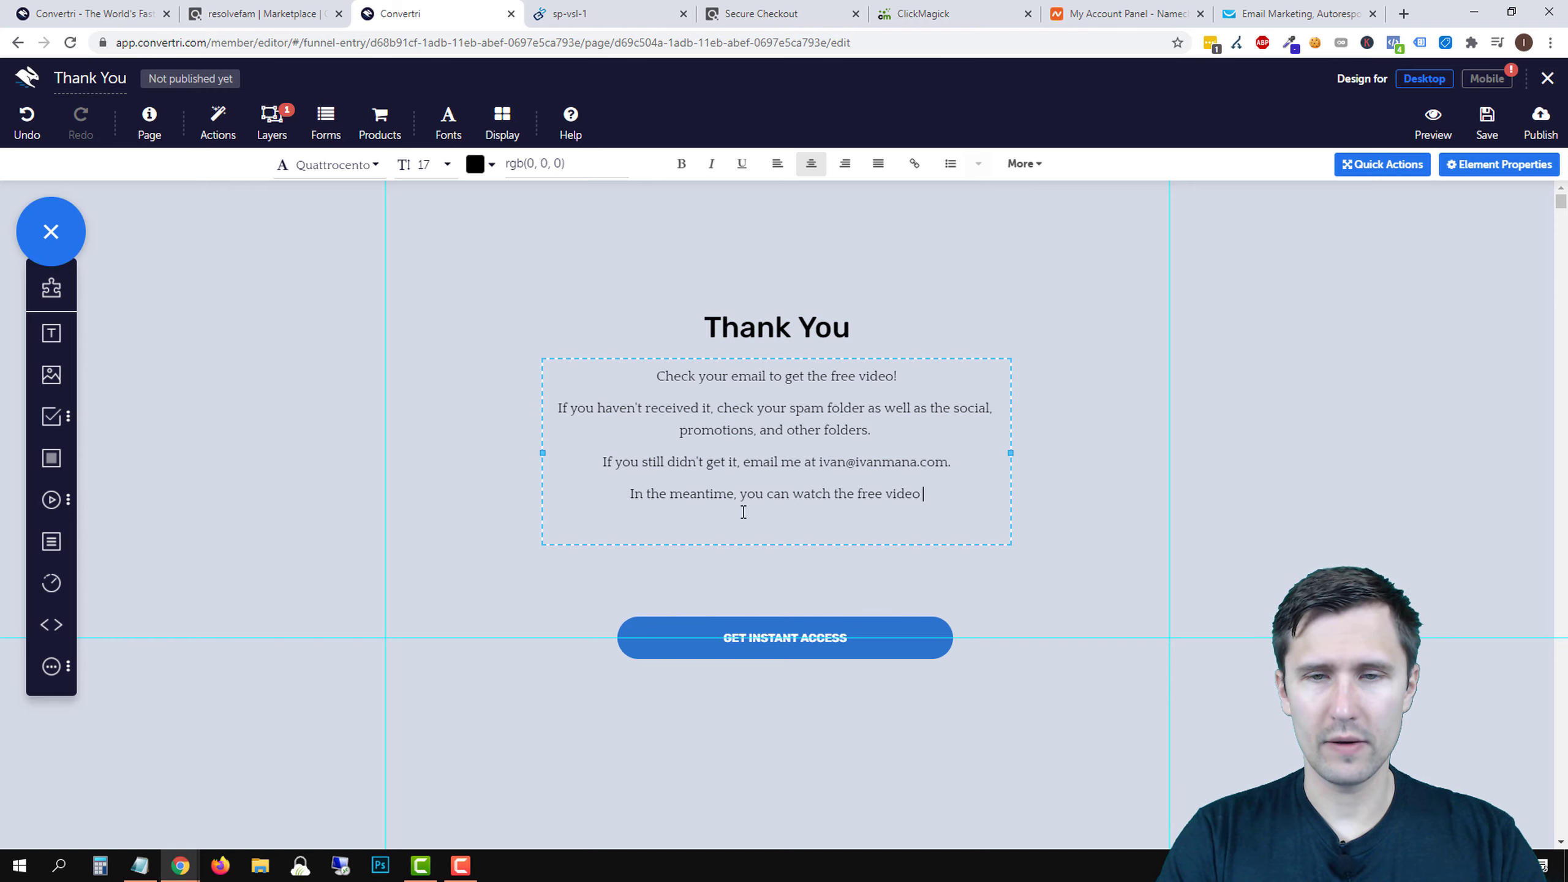
type("by clicking the butt")
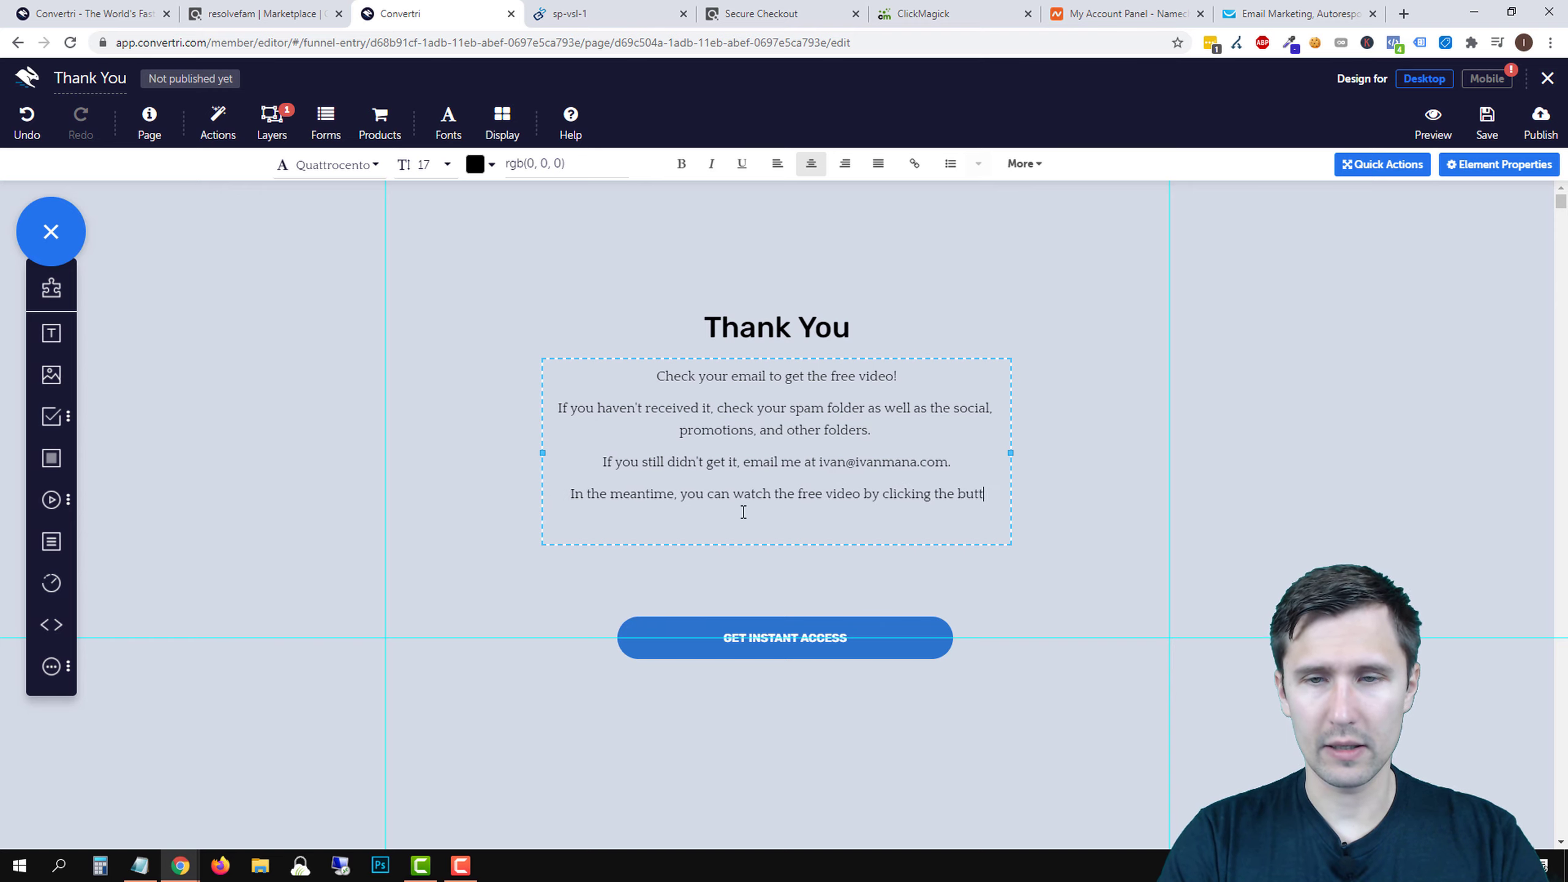
type("on below:")
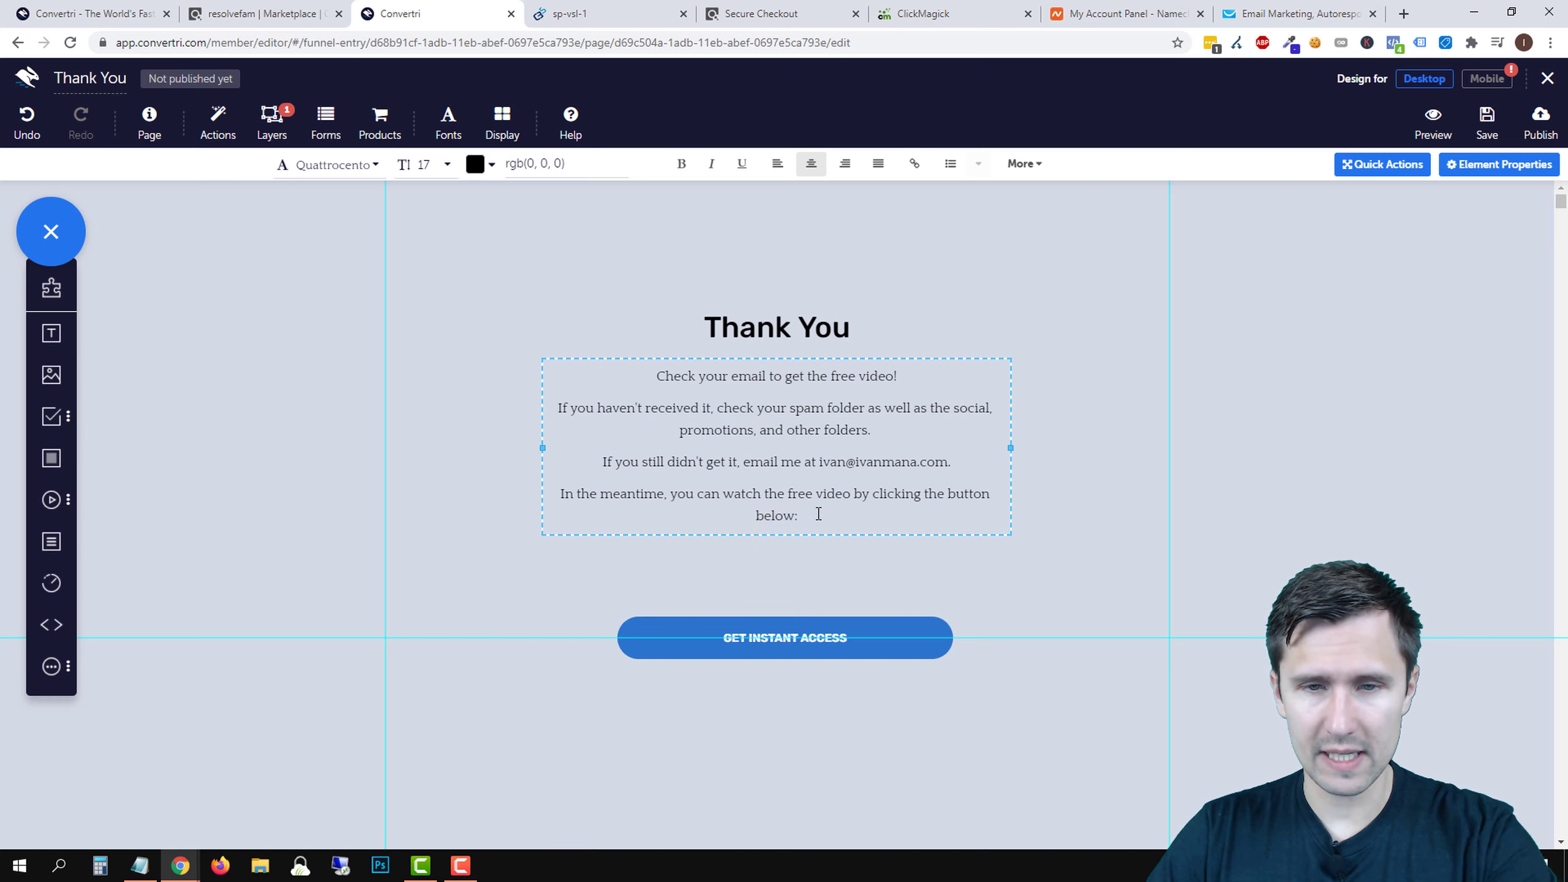
left_click_drag(817, 514, 637, 393)
left_click(637, 393)
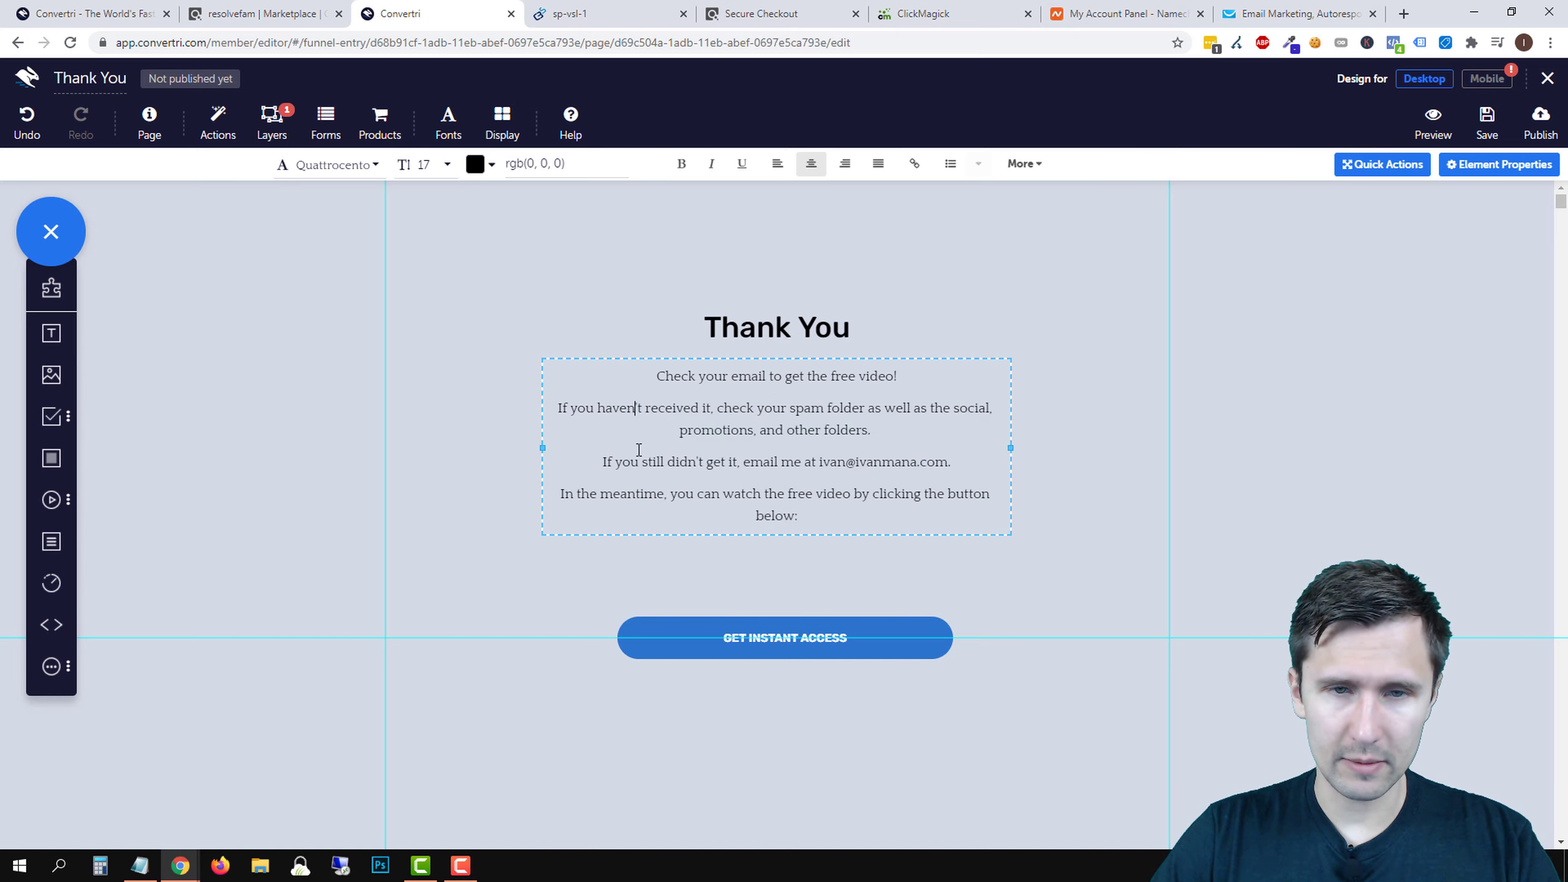
left_click_drag(827, 514, 438, 219)
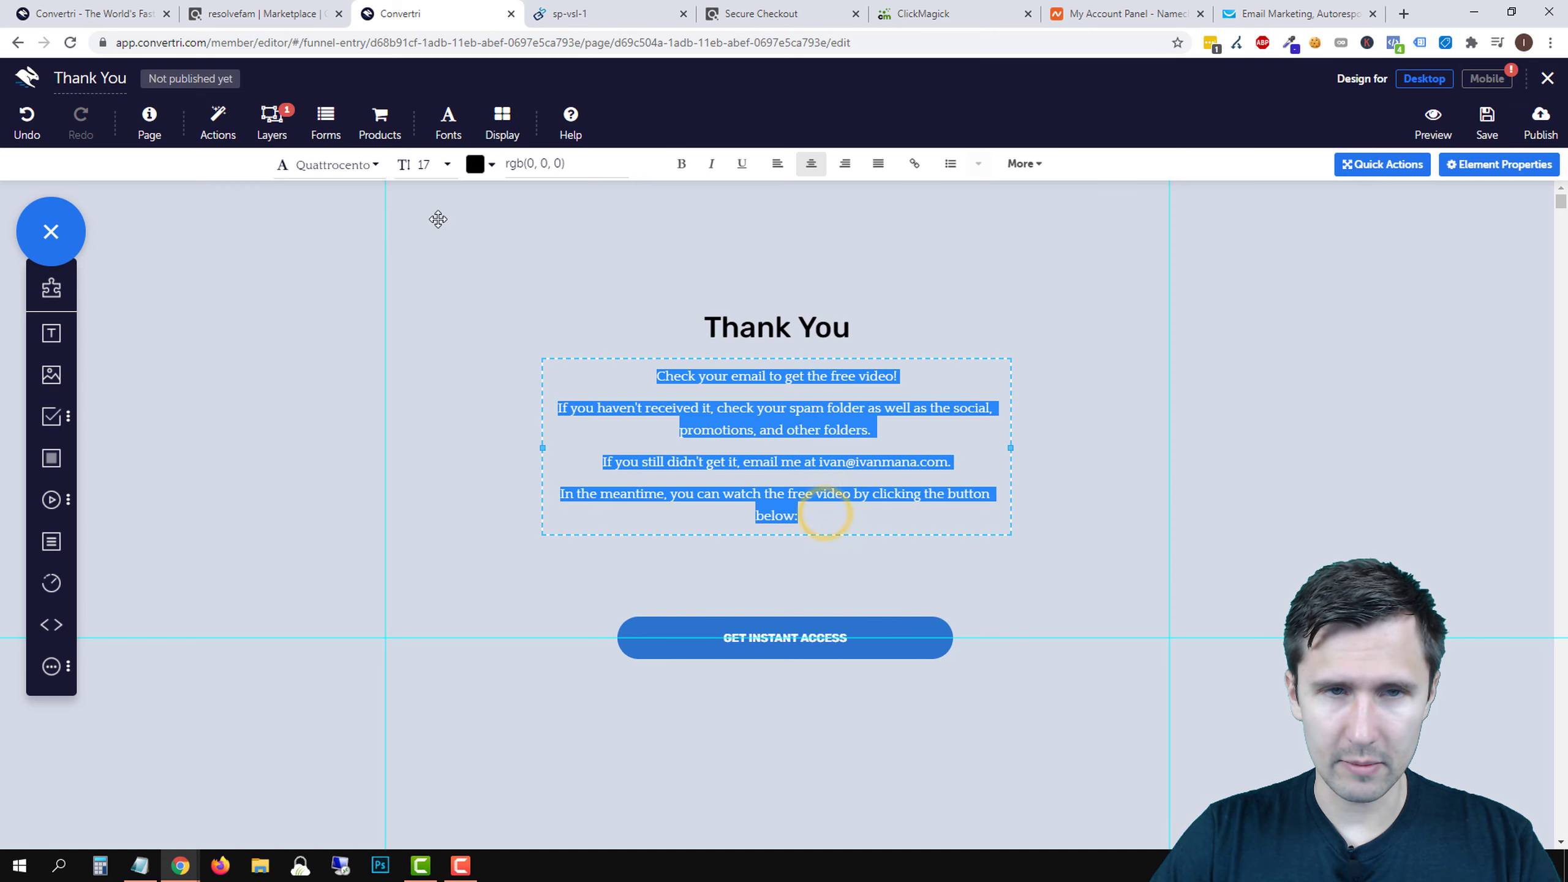
- Enlarge the thank-you paragraph text to font size 20
left_click(433, 174)
scroll(455, 294, "down", 4)
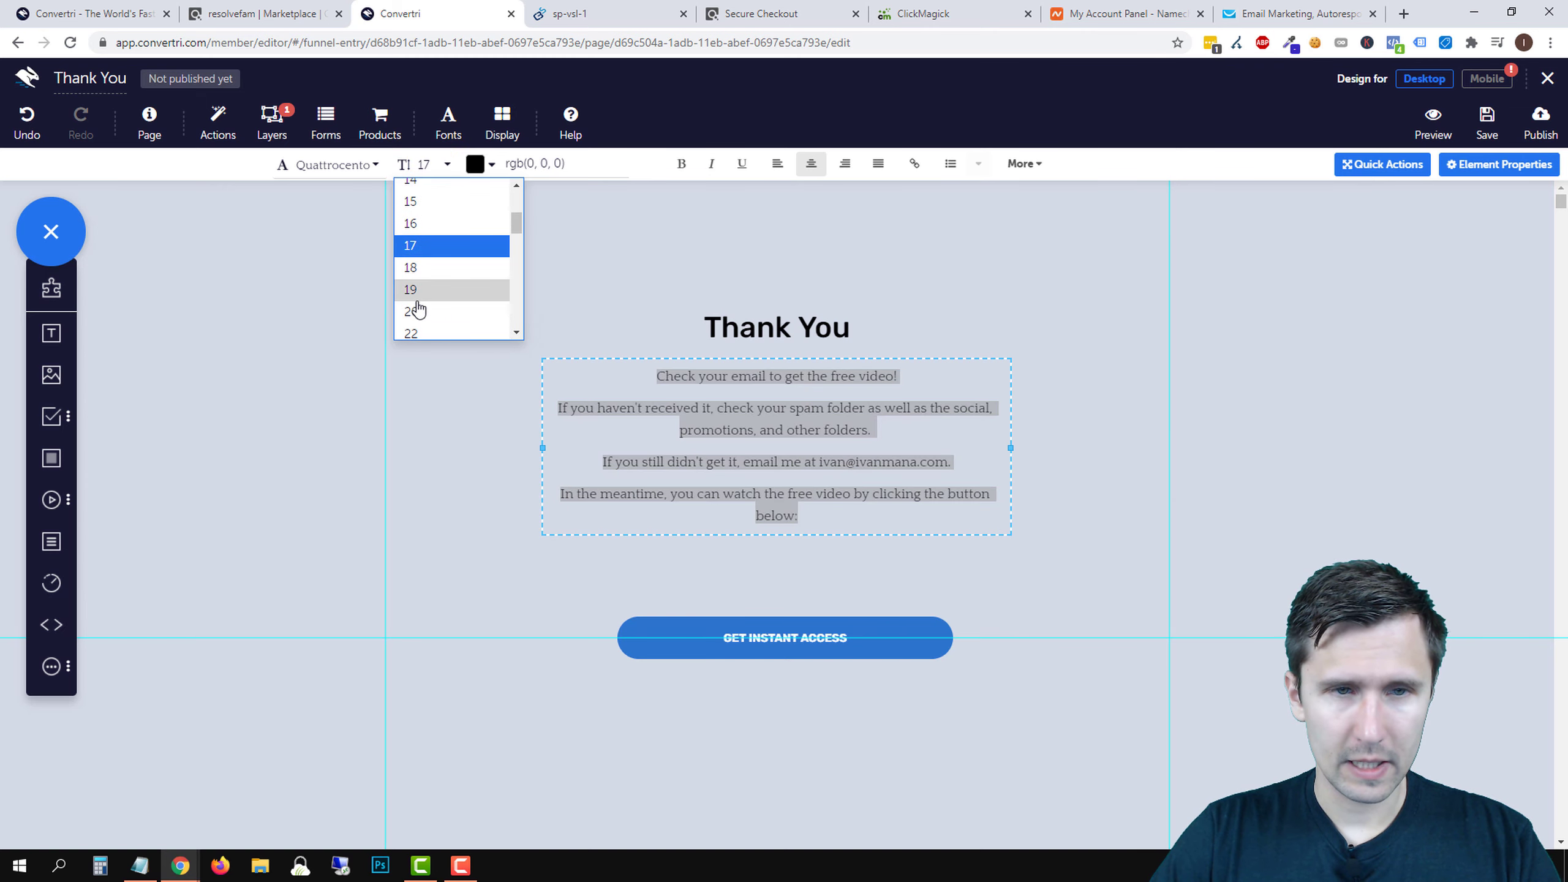
left_click(417, 311)
left_click(1127, 389)
left_click(1270, 504)
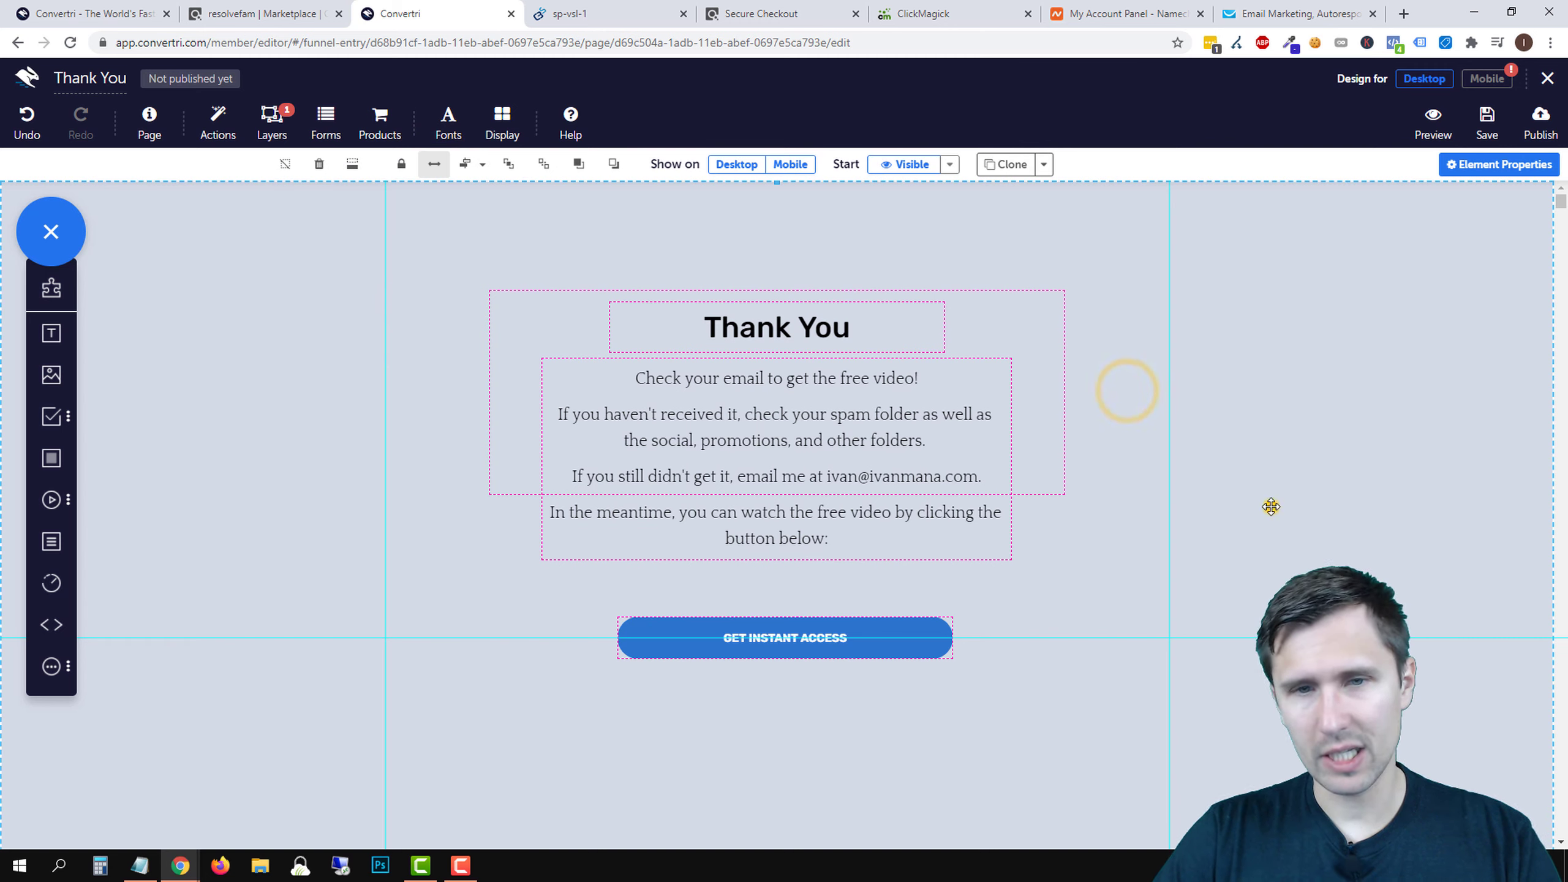
left_click(1400, 463)
scroll(1281, 679, "down", 4)
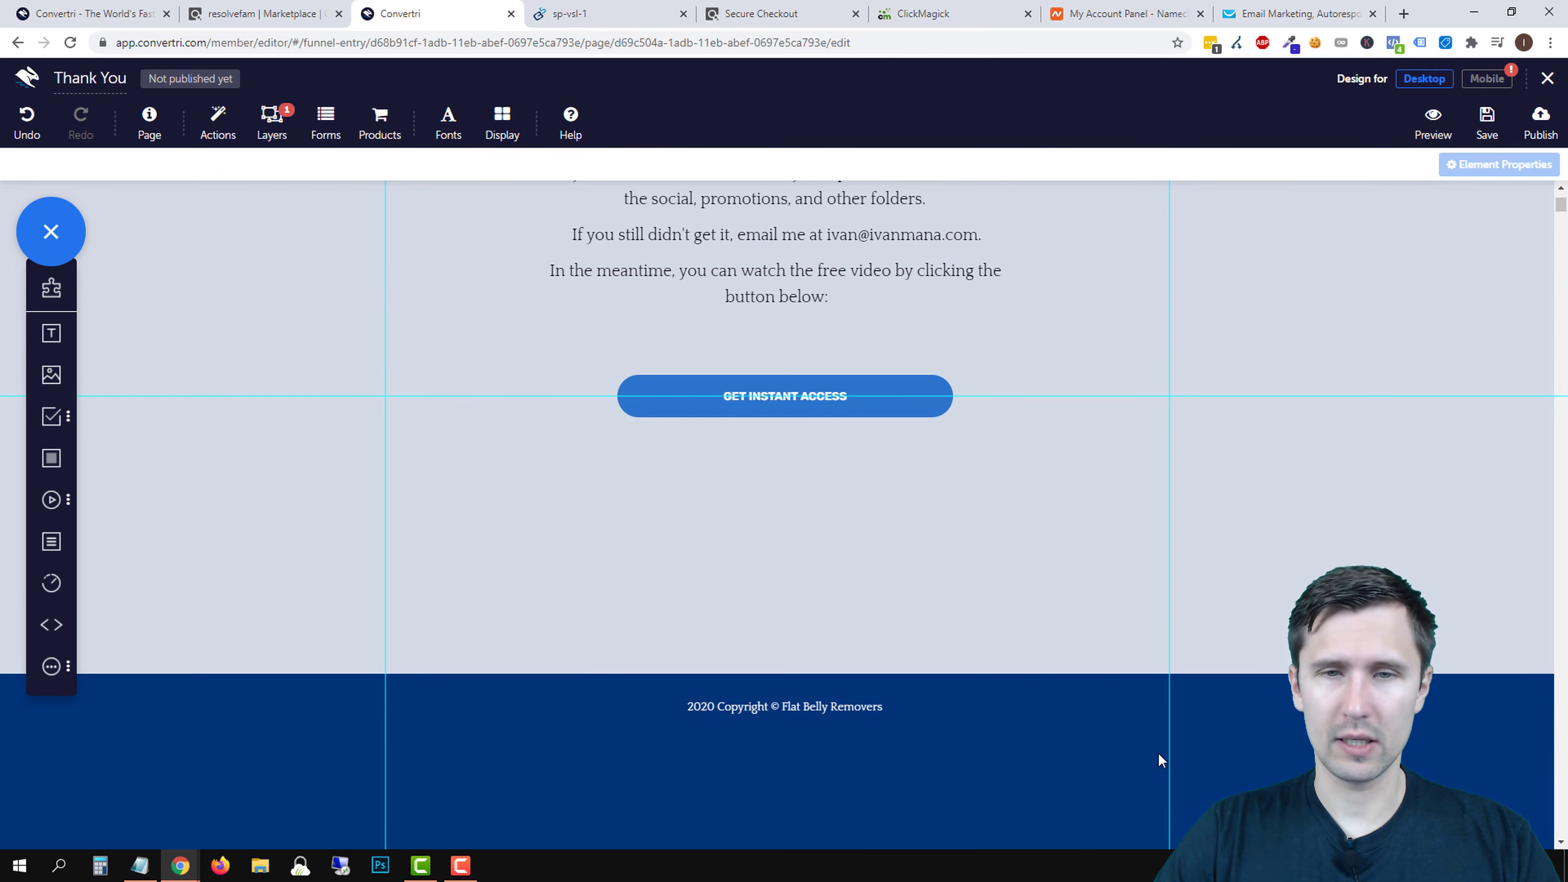
scroll(1020, 712, "up", 4)
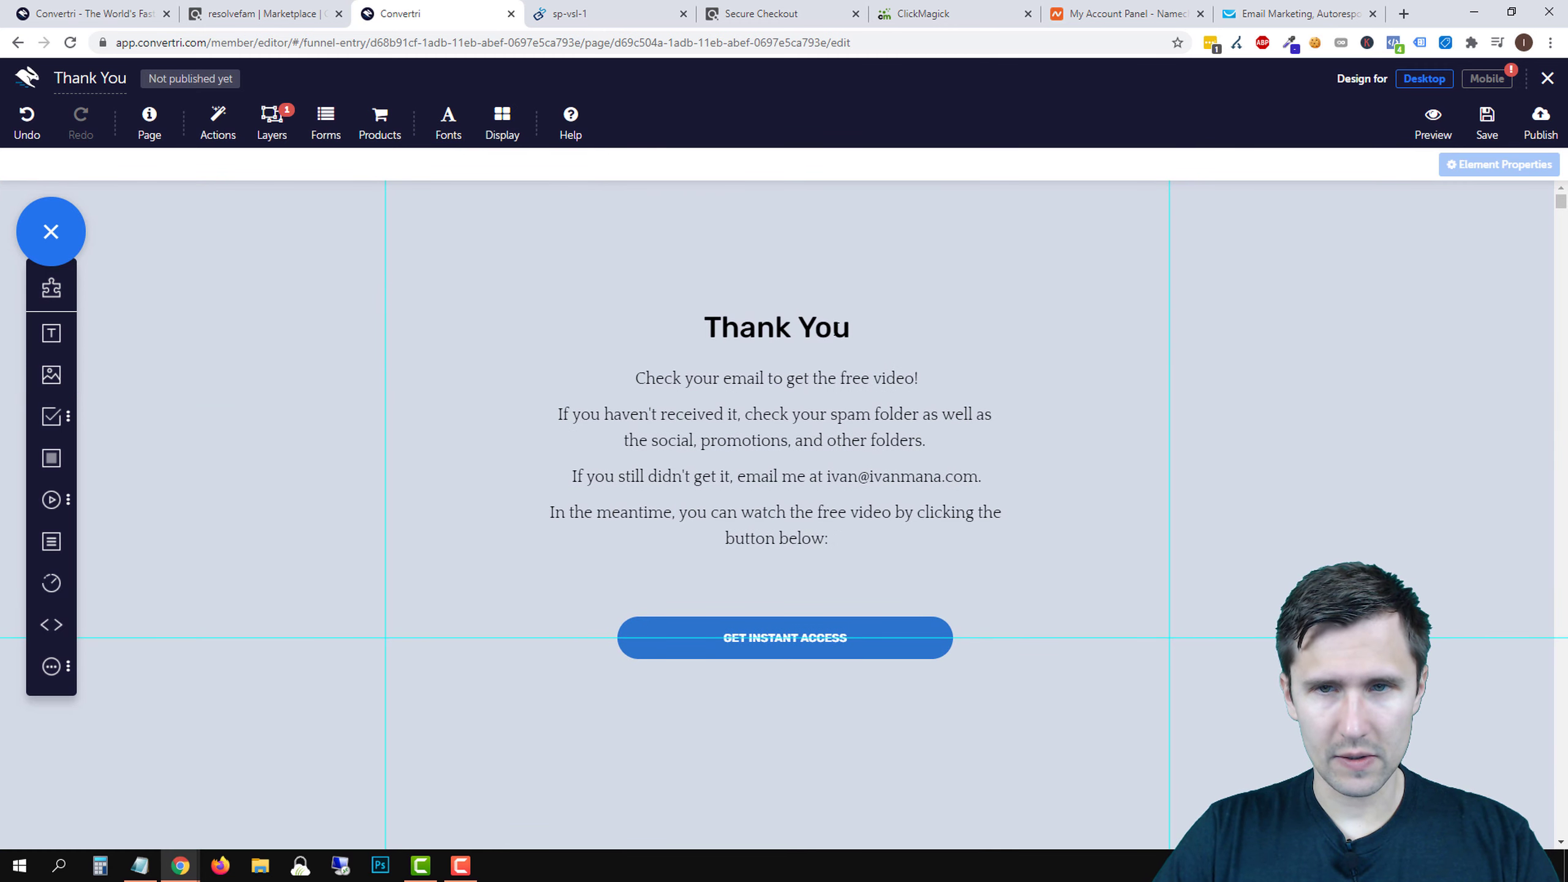
- Change the heading to 'Thank You!' and move the button up beneath the text
left_click(847, 322)
type("!")
left_click(1310, 501)
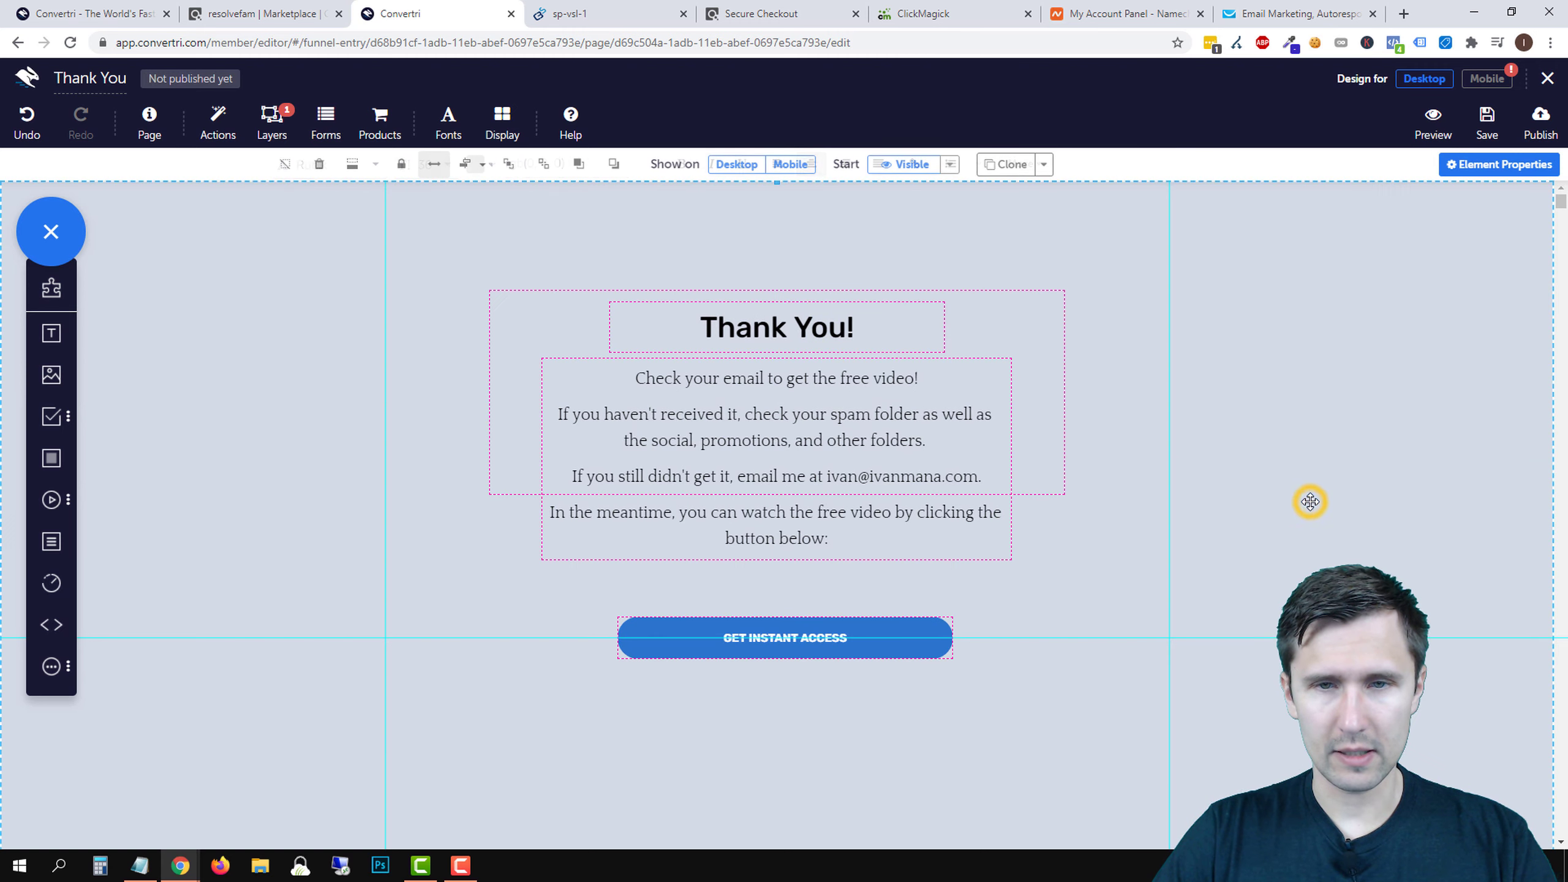
left_click(791, 646)
left_click_drag(885, 644, 868, 593)
left_click(808, 615)
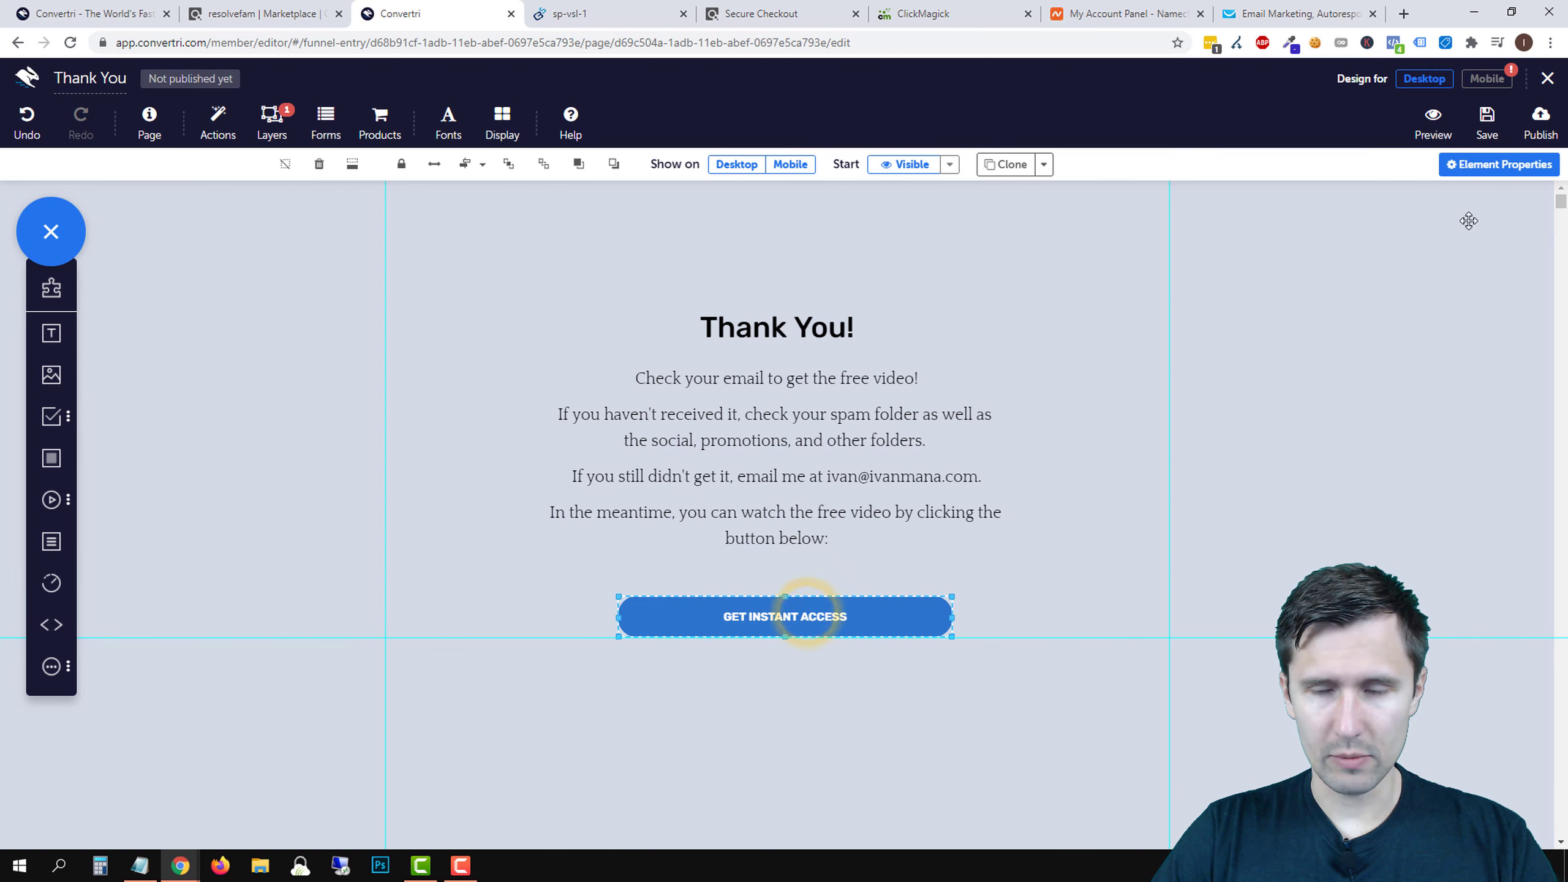
- Relabel the button 'Show Me the Free Video' with label font size 20
left_click(1500, 165)
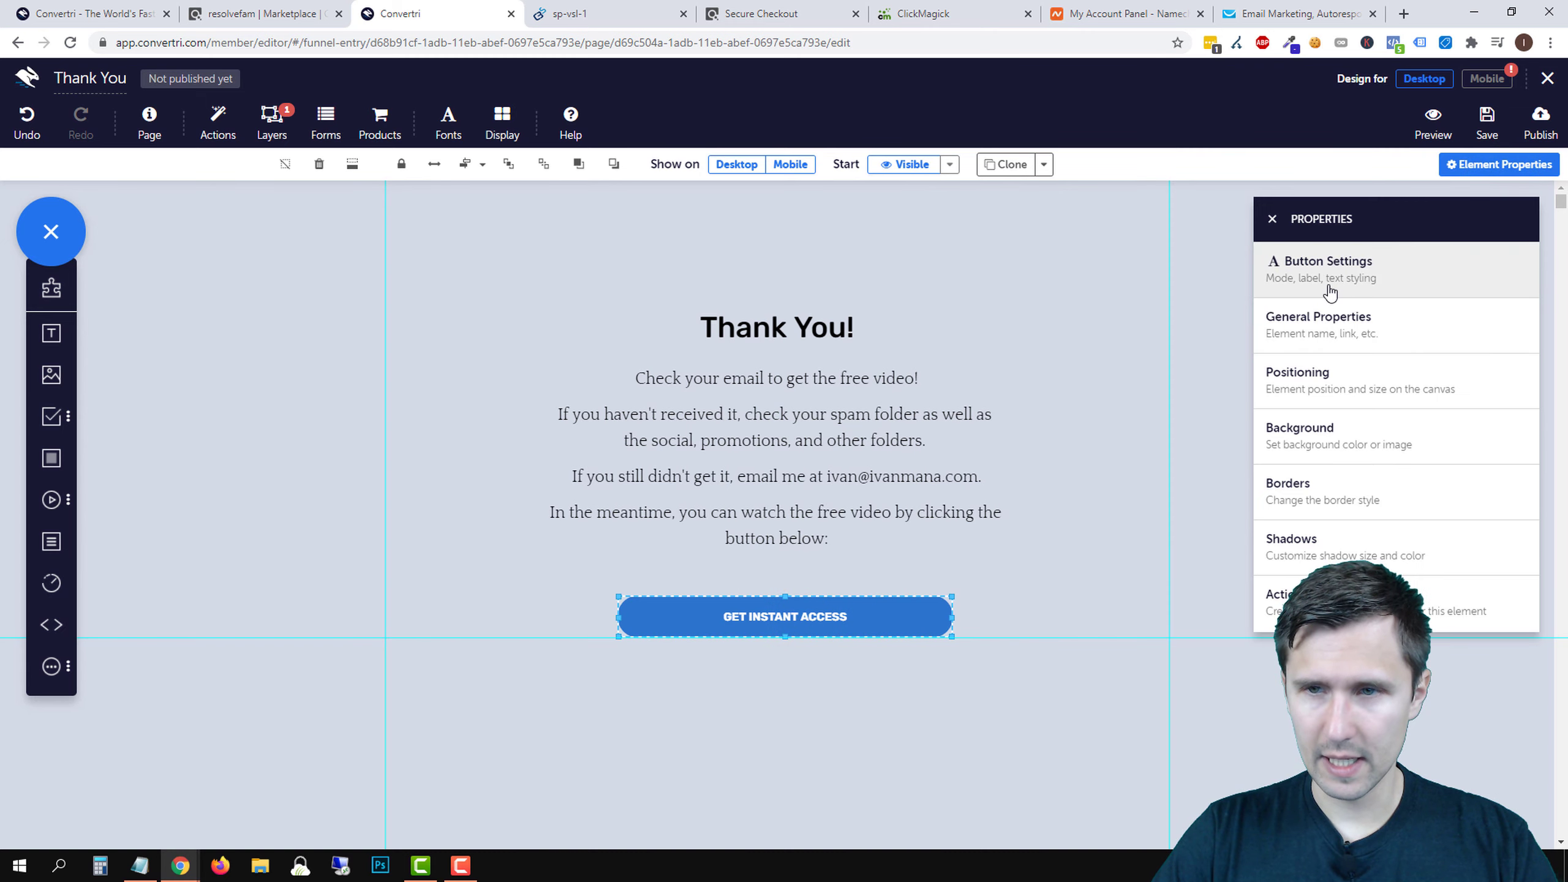
left_click(1311, 279)
triple_click(1304, 463)
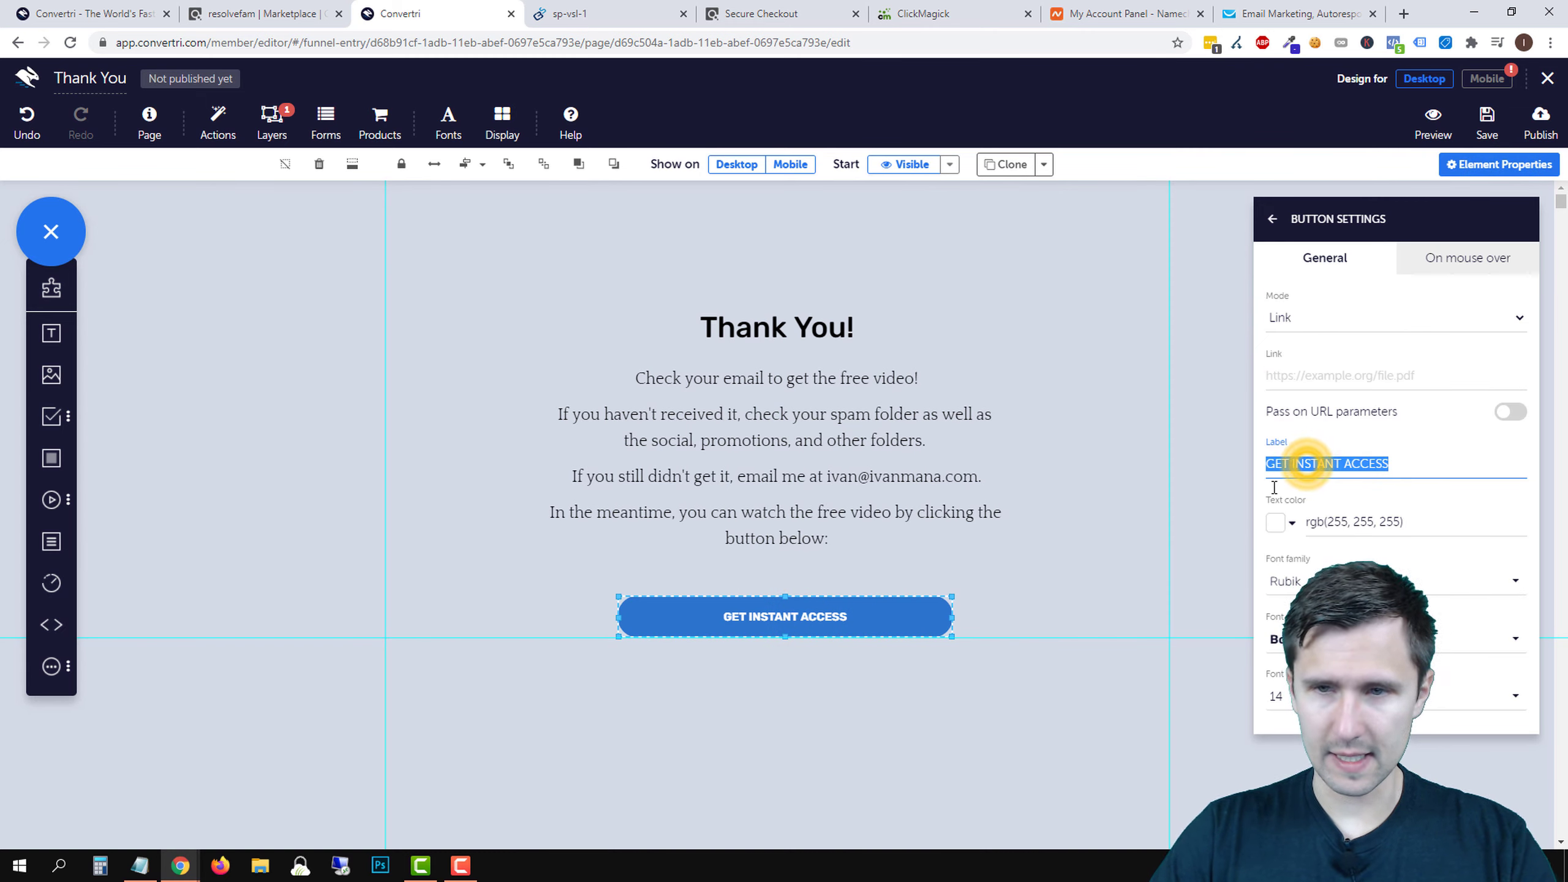
type("Show M")
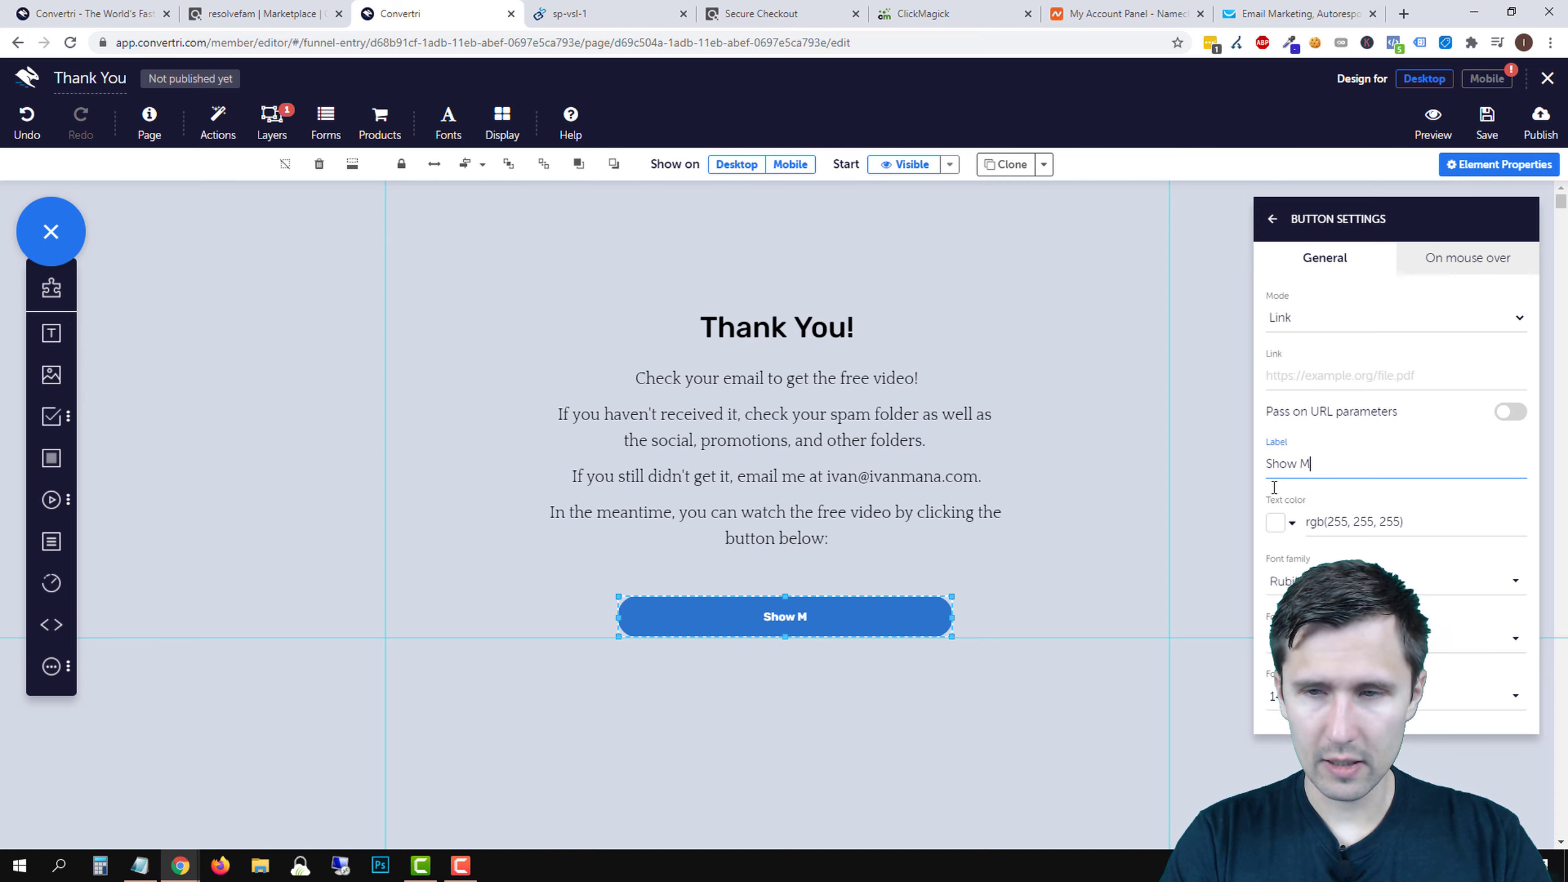
type("e the Free Video")
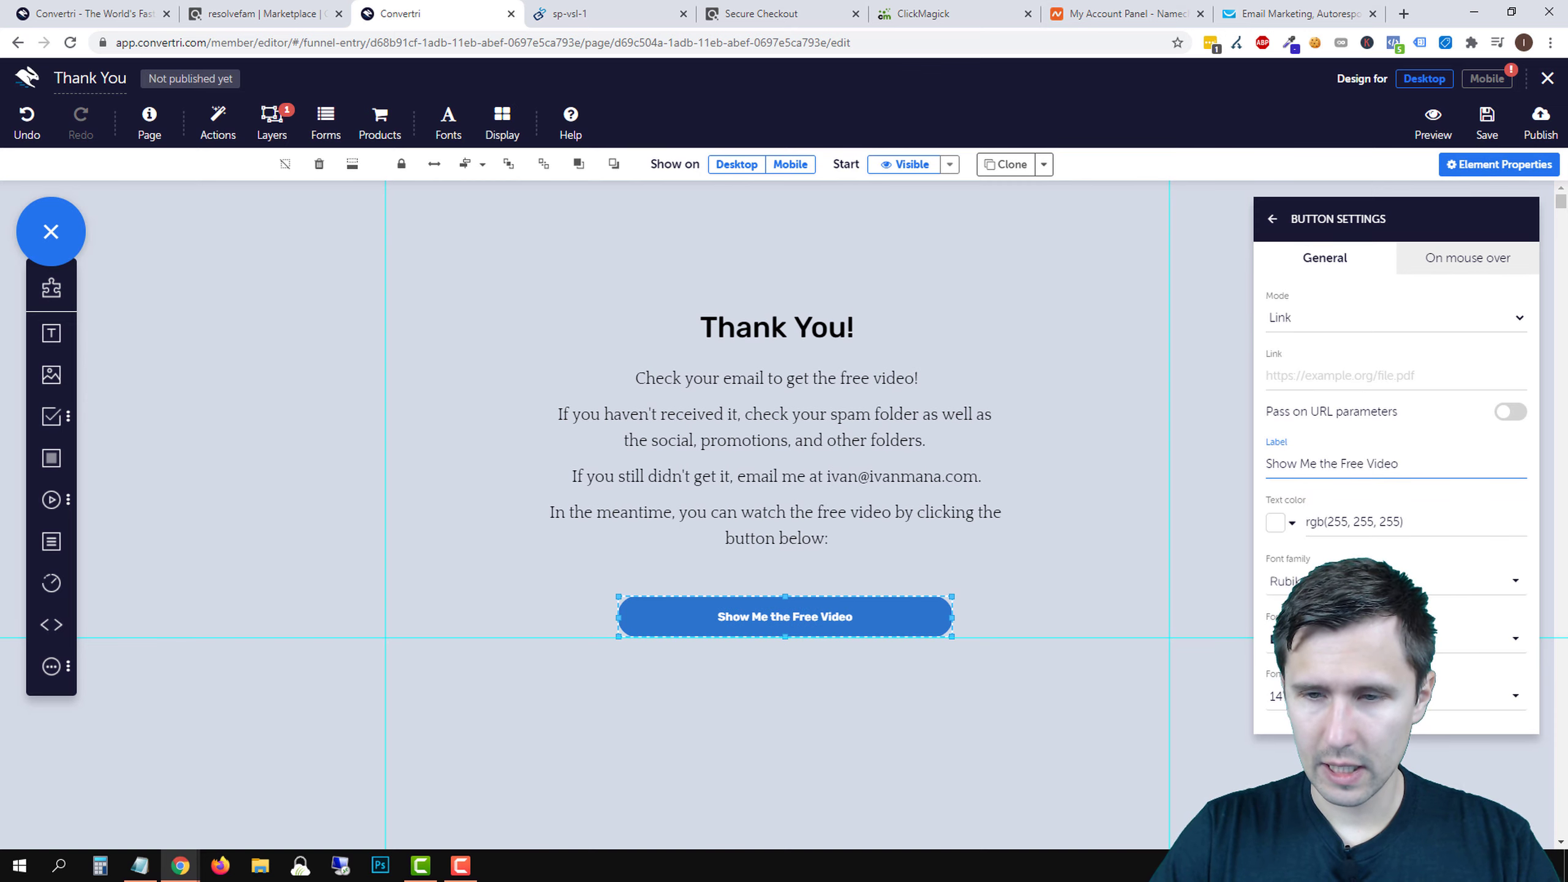
left_click(1284, 696)
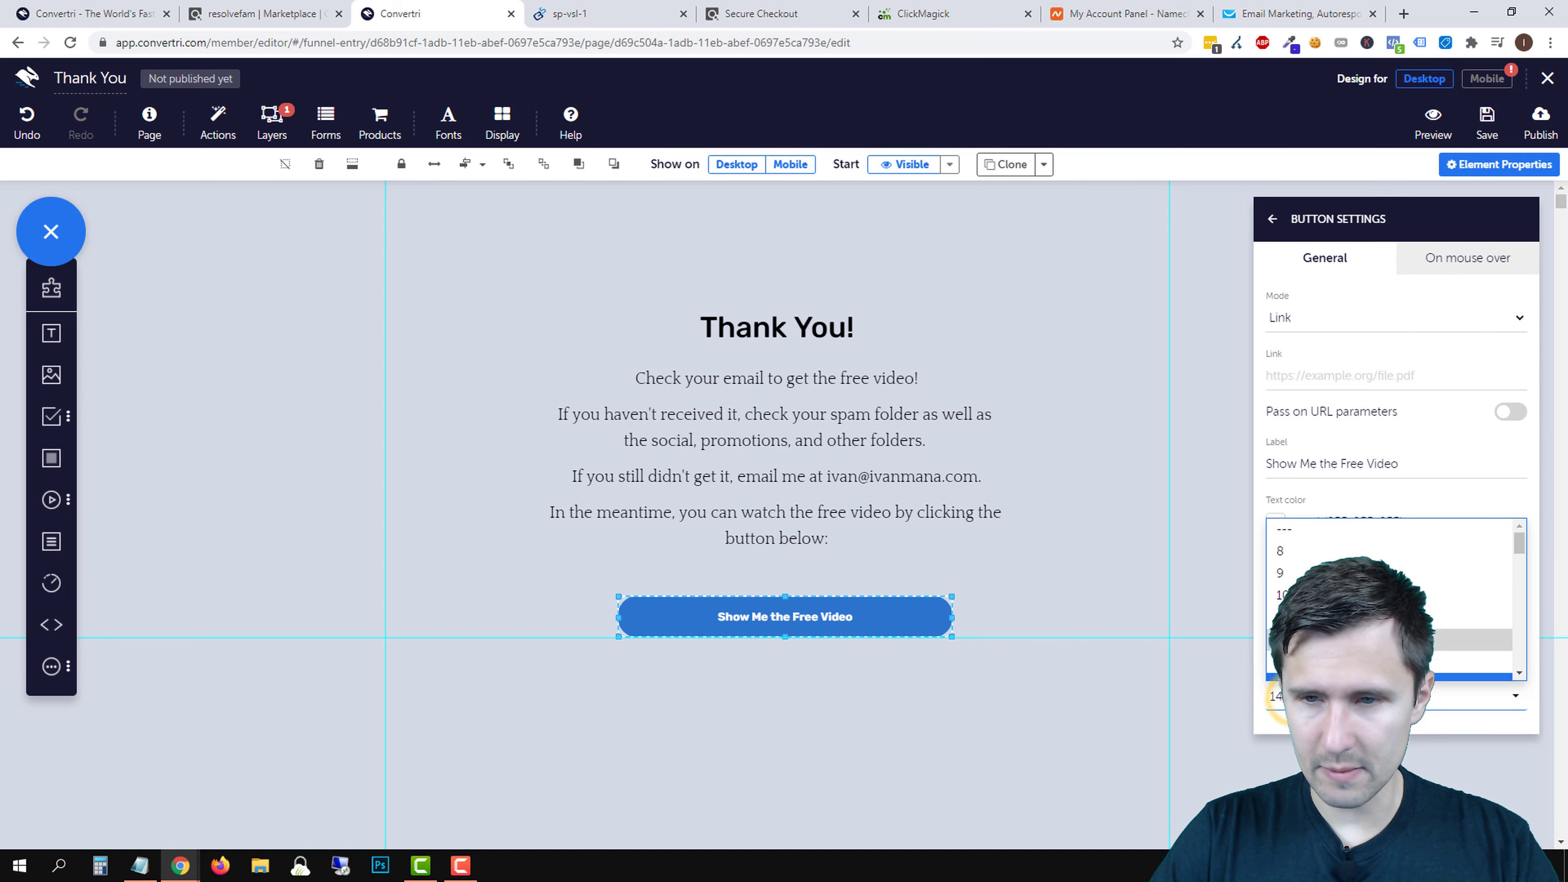
left_click(1469, 652)
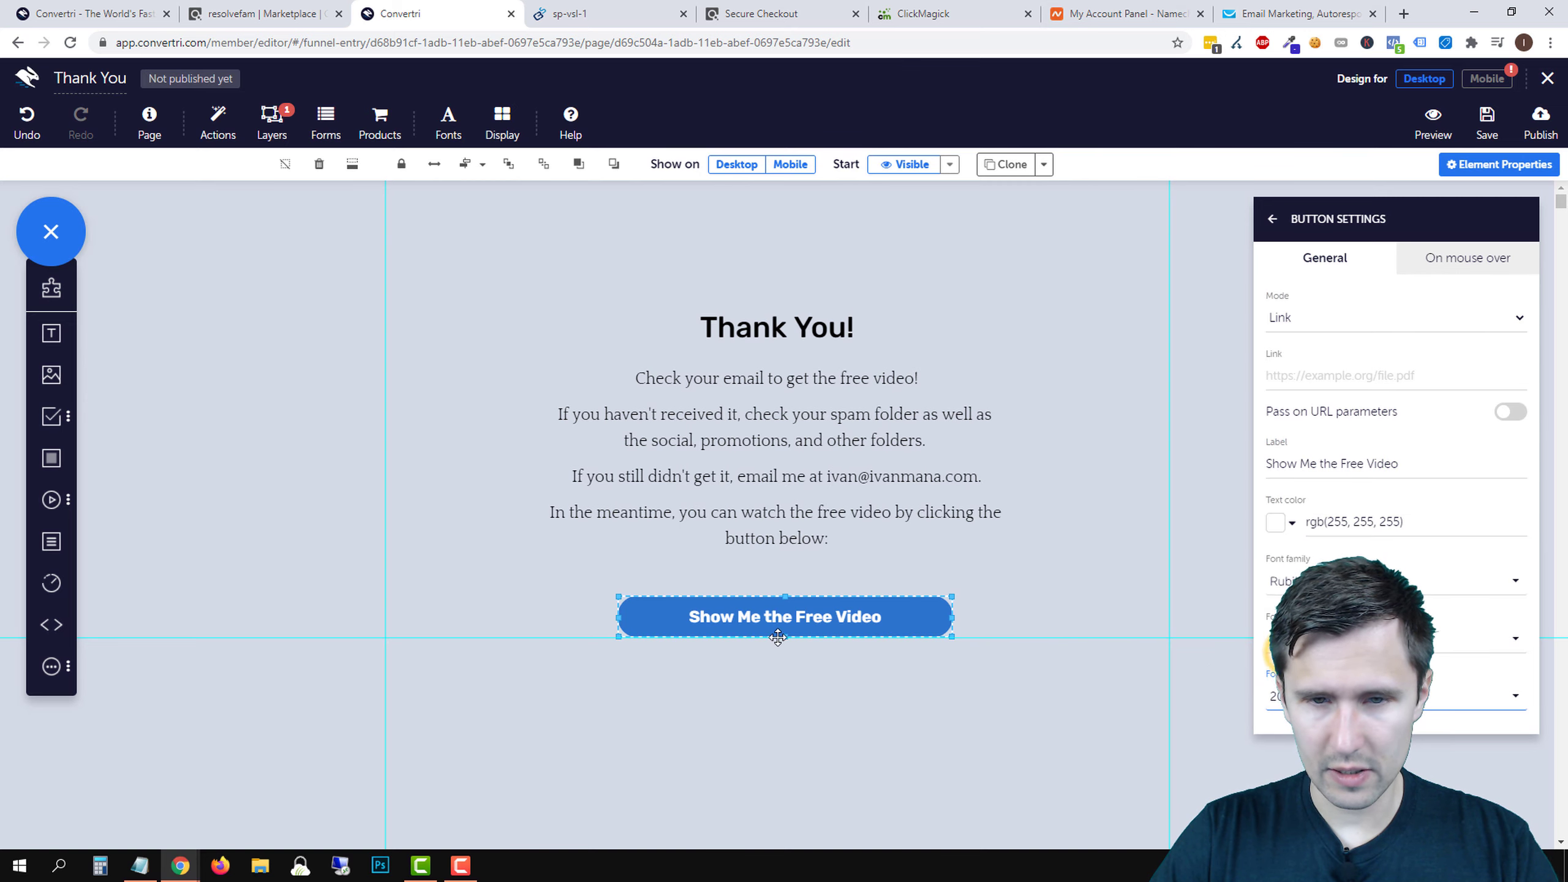
- Make the button taller and wider, recentred under the text, and bring up its link settings
left_click_drag(787, 636, 786, 645)
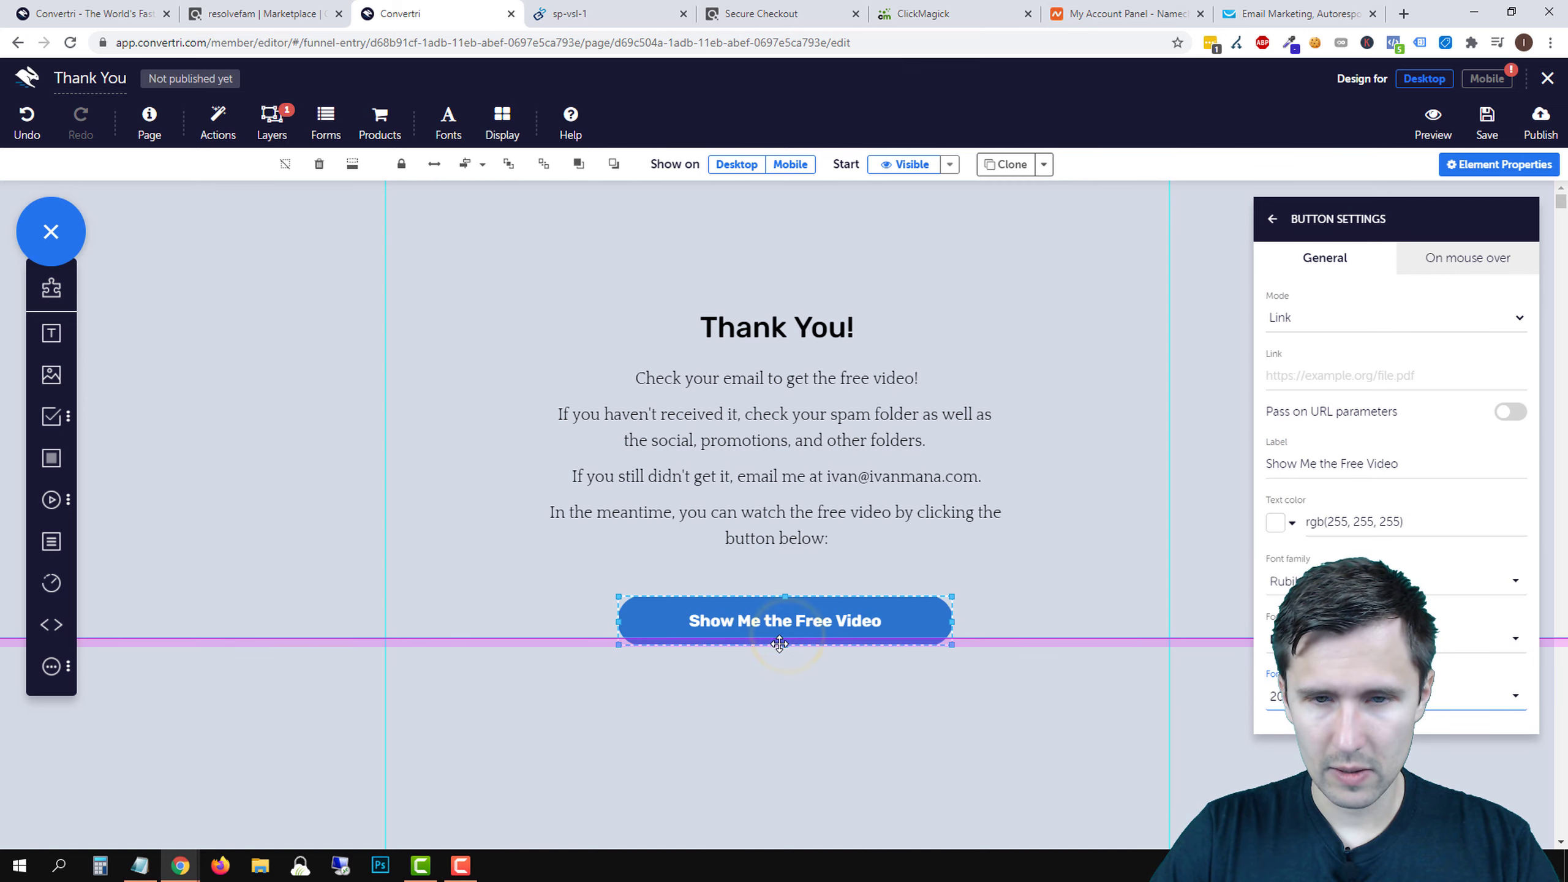
left_click_drag(953, 620, 894, 605)
left_click(1099, 435)
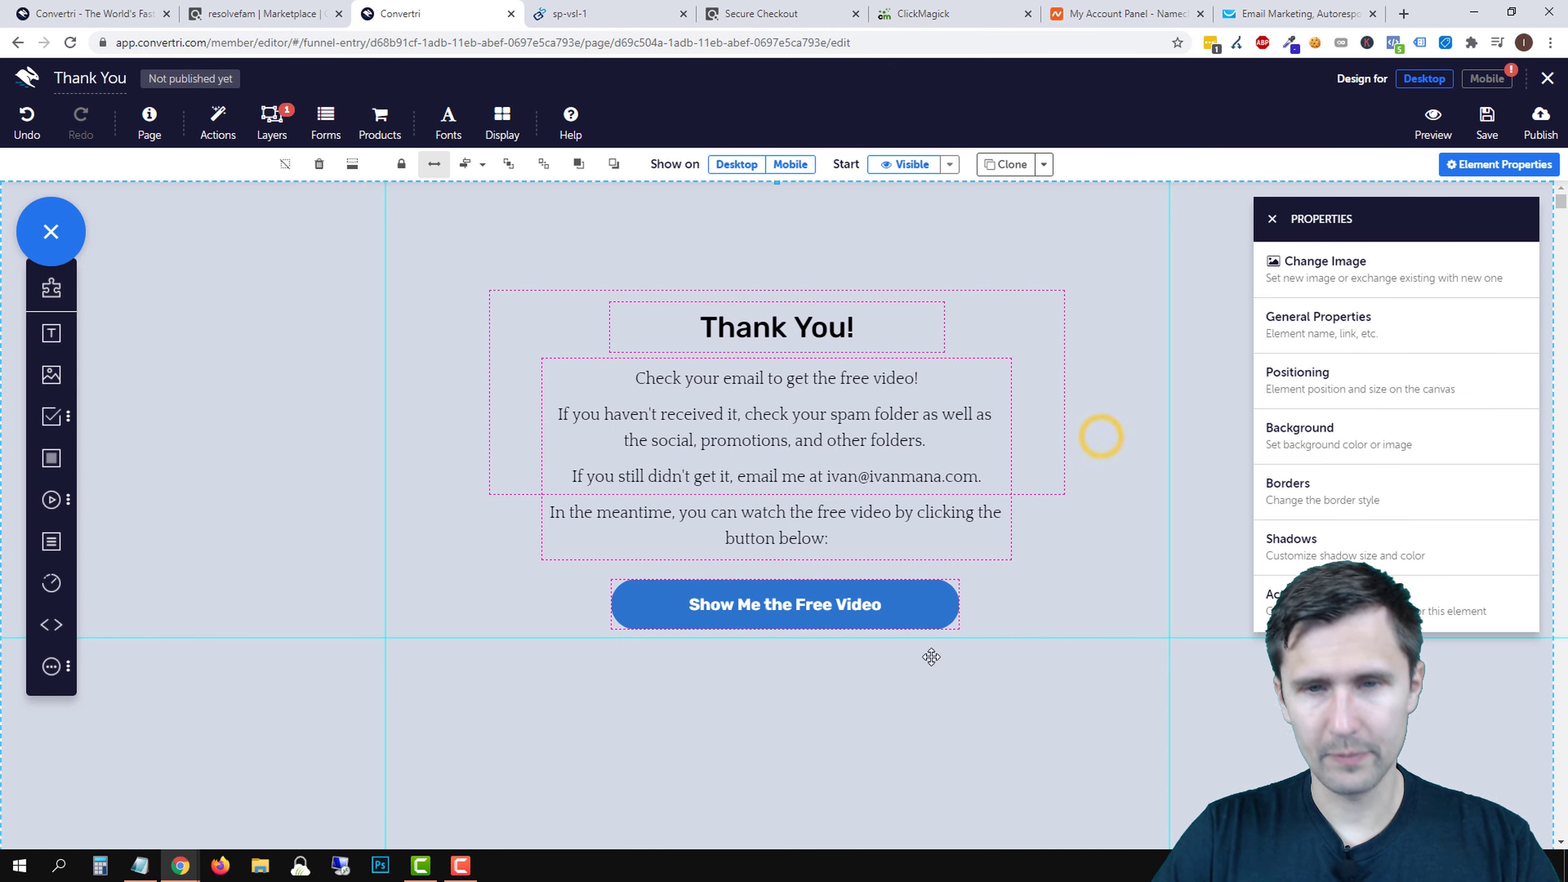
left_click(848, 614)
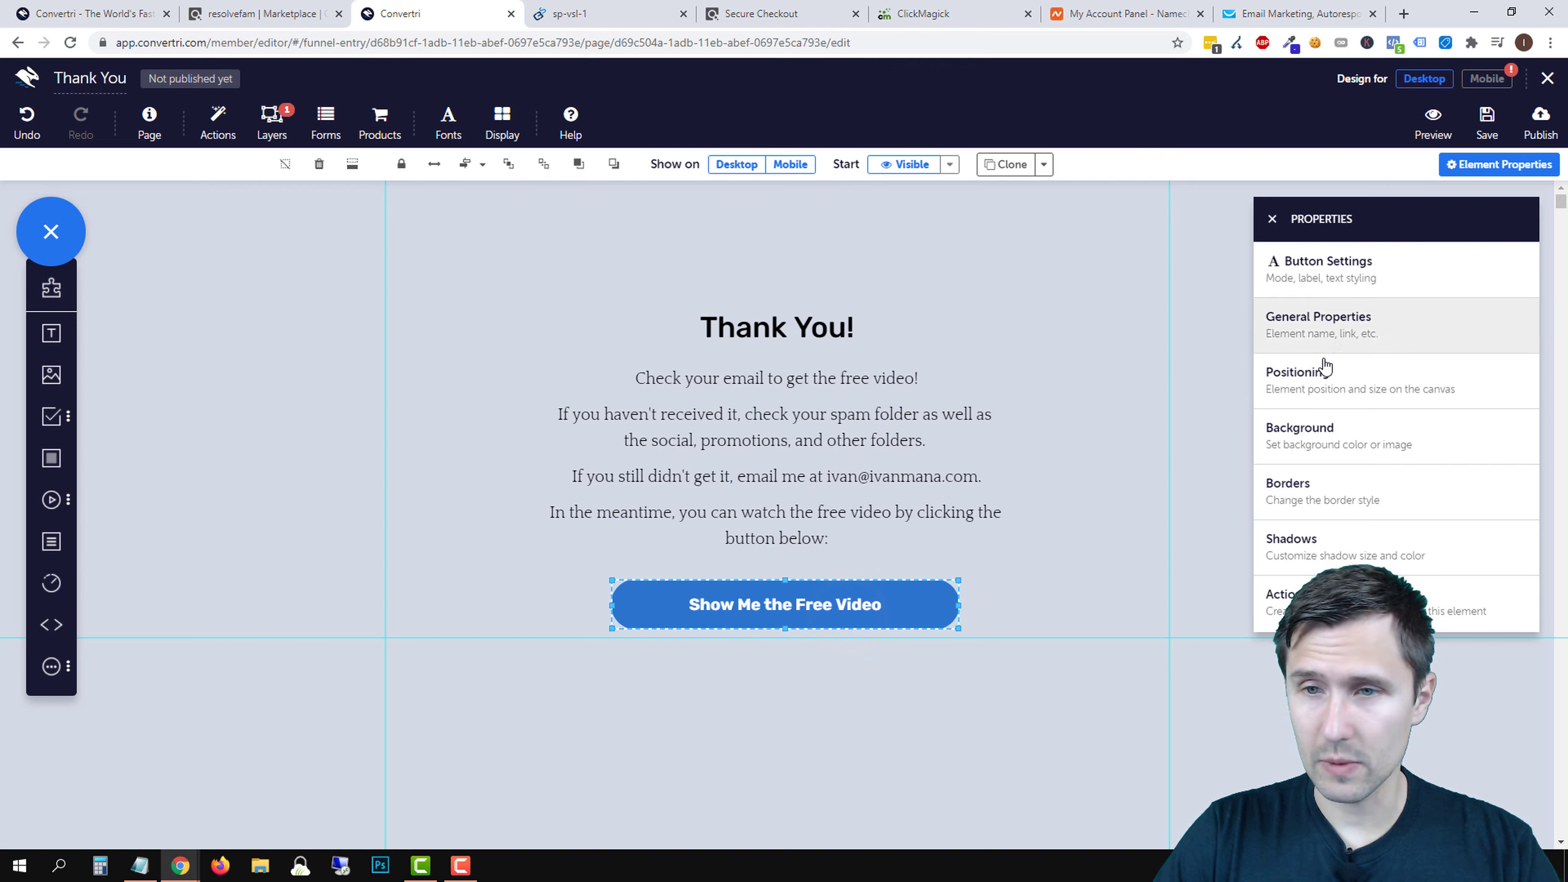
left_click(1337, 326)
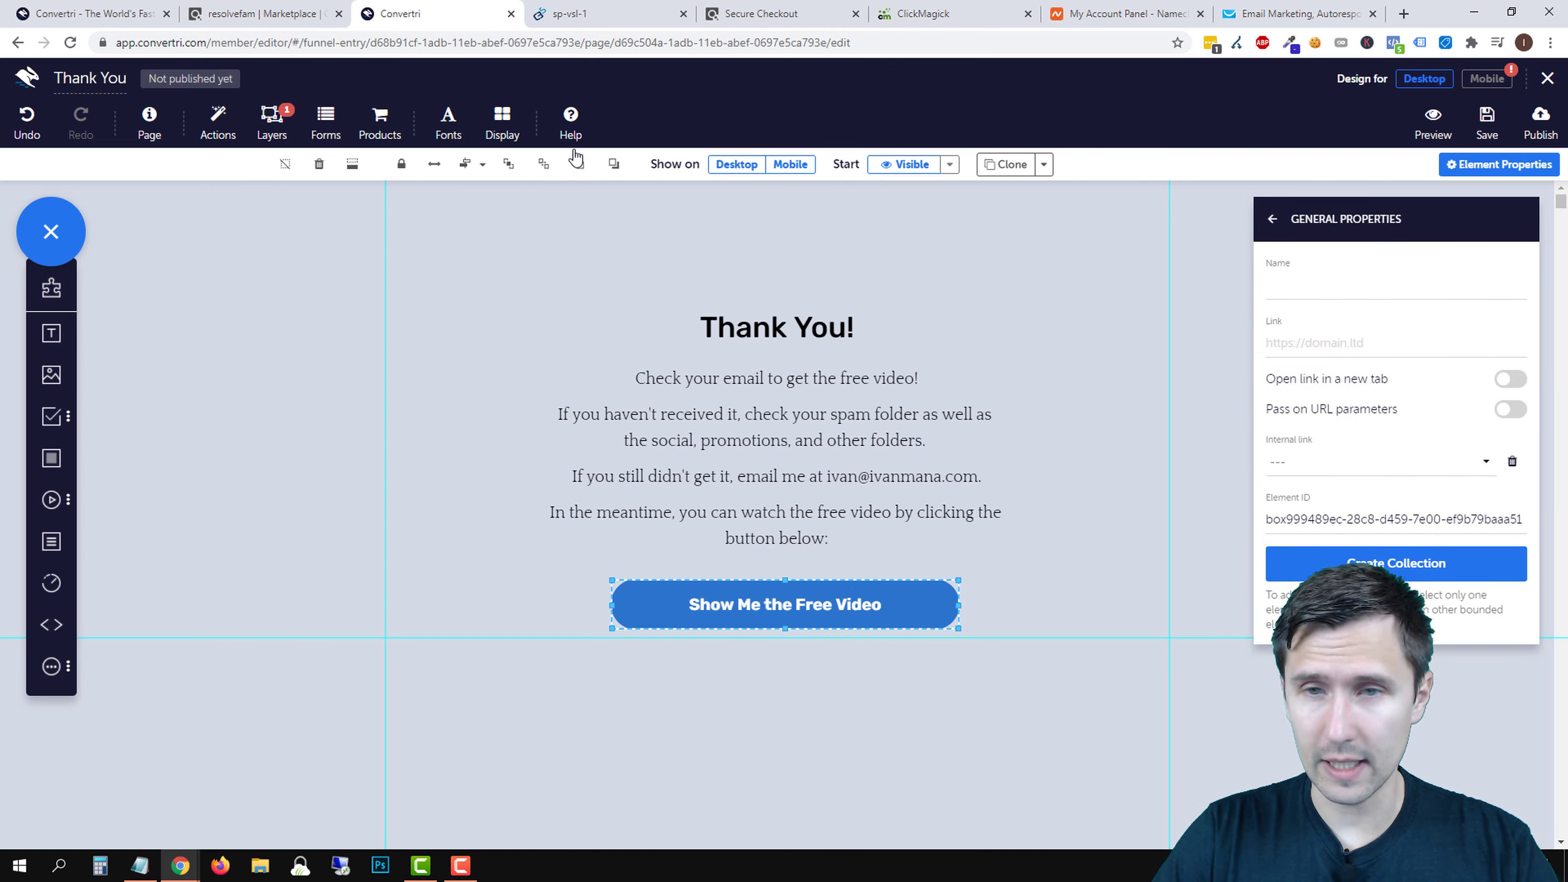
- Generate and copy a HopShield HopLink for Okinawa Flat Belly Tonic in ClickBank
left_click(263, 6)
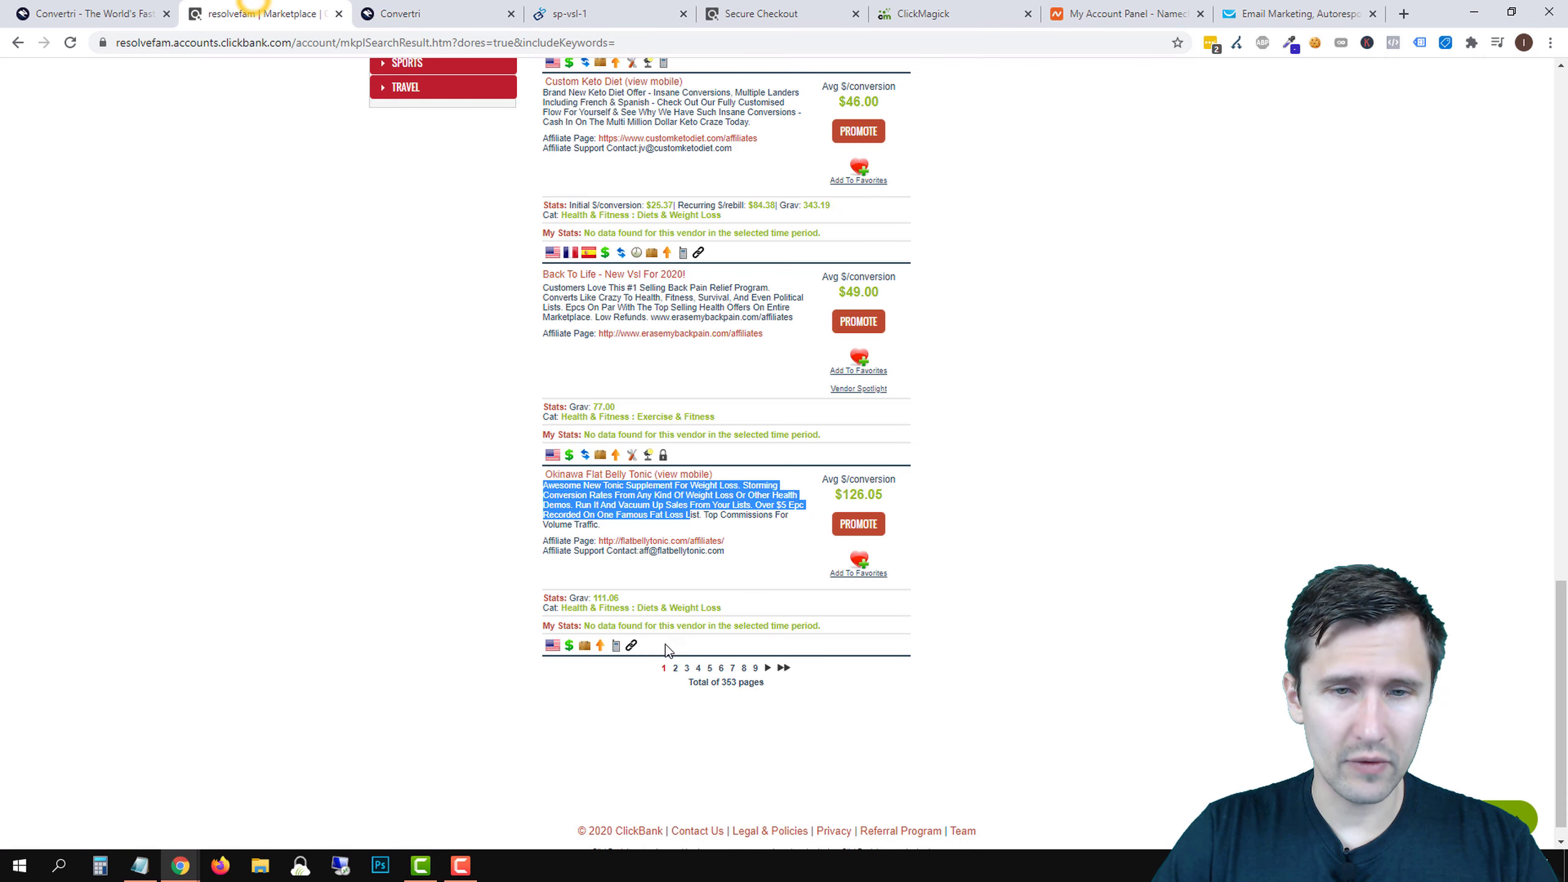
left_click(859, 524)
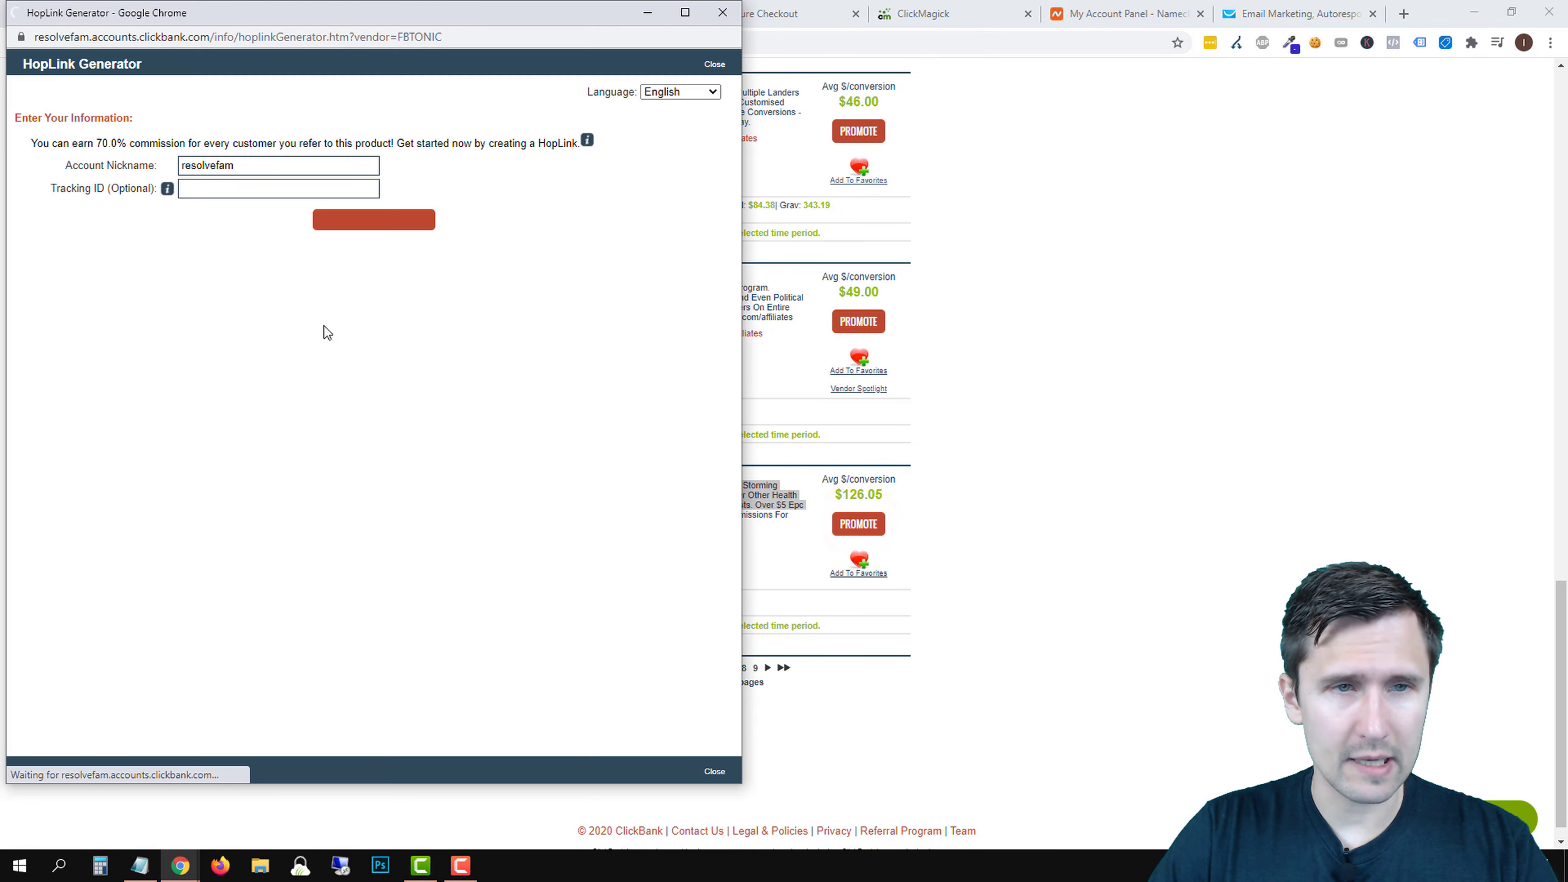
left_click(362, 222)
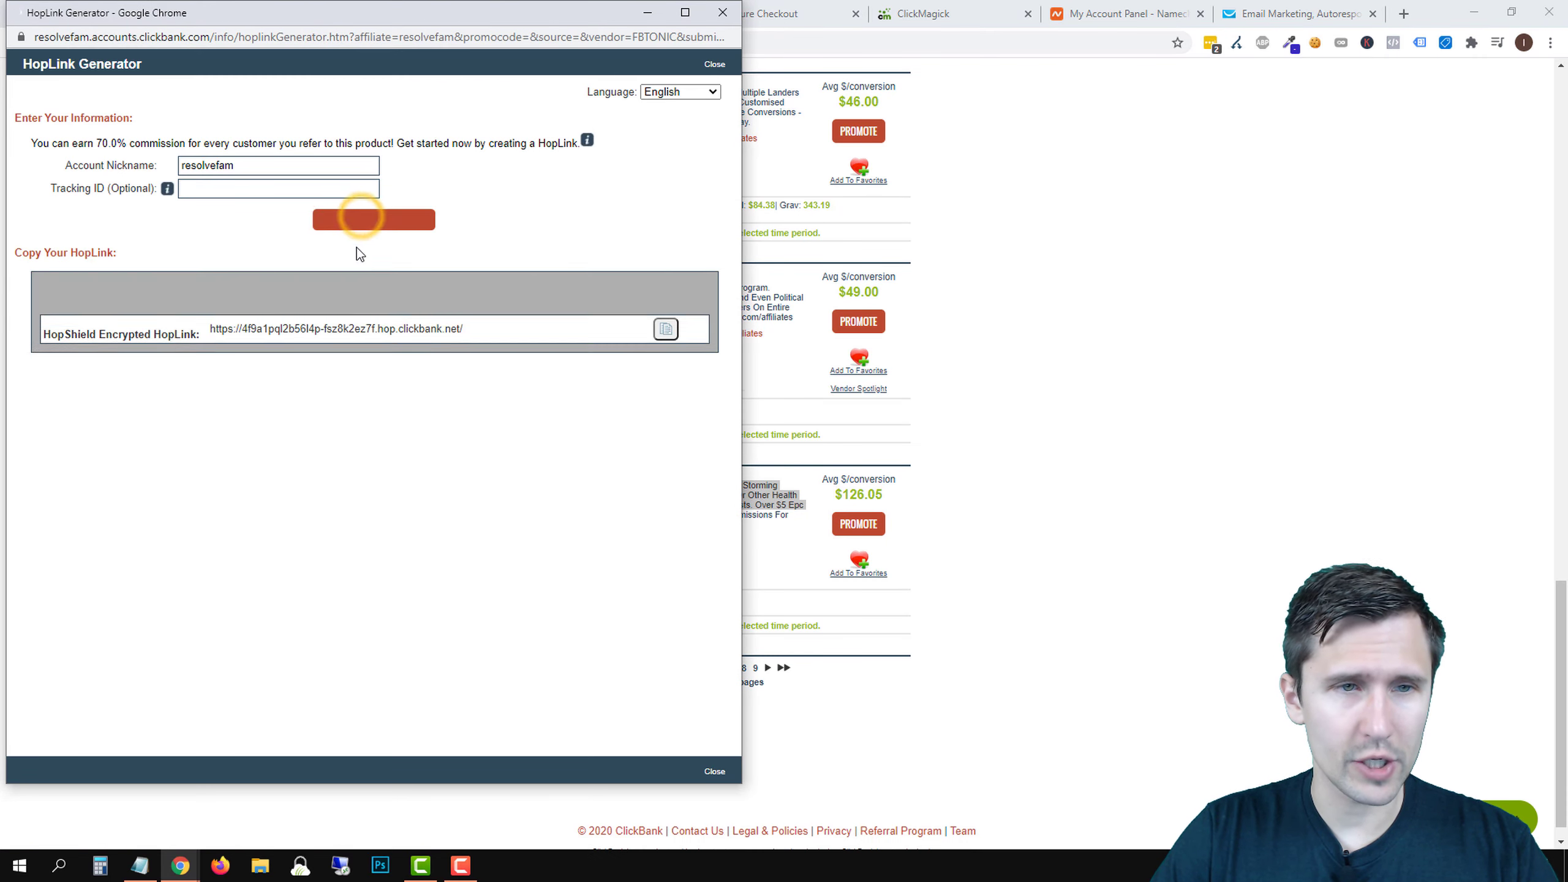
left_click(665, 339)
left_click(722, 12)
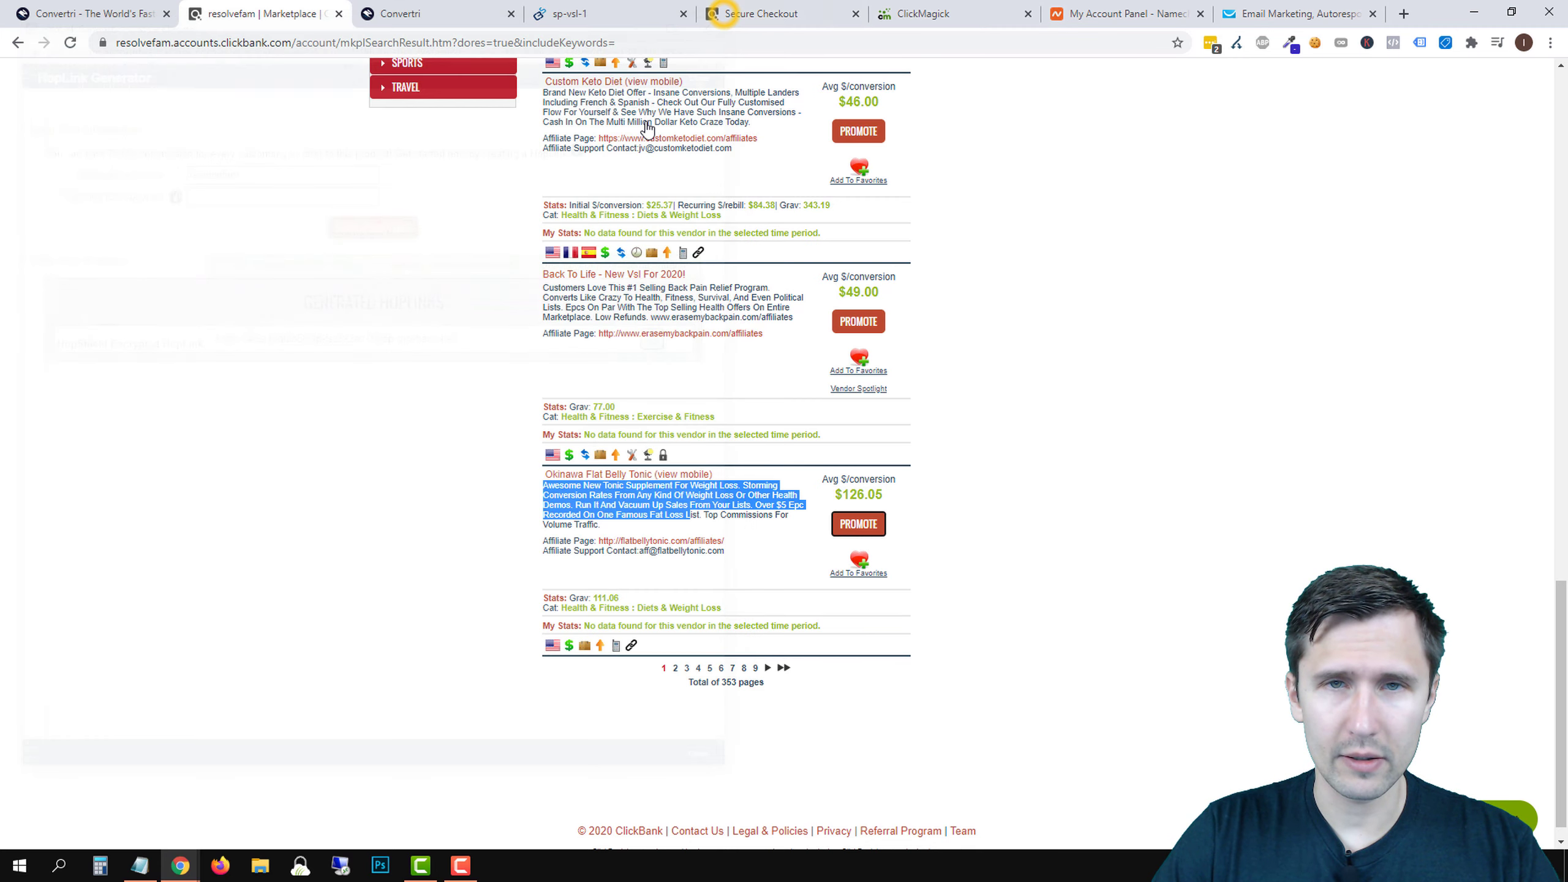
left_click(472, 9)
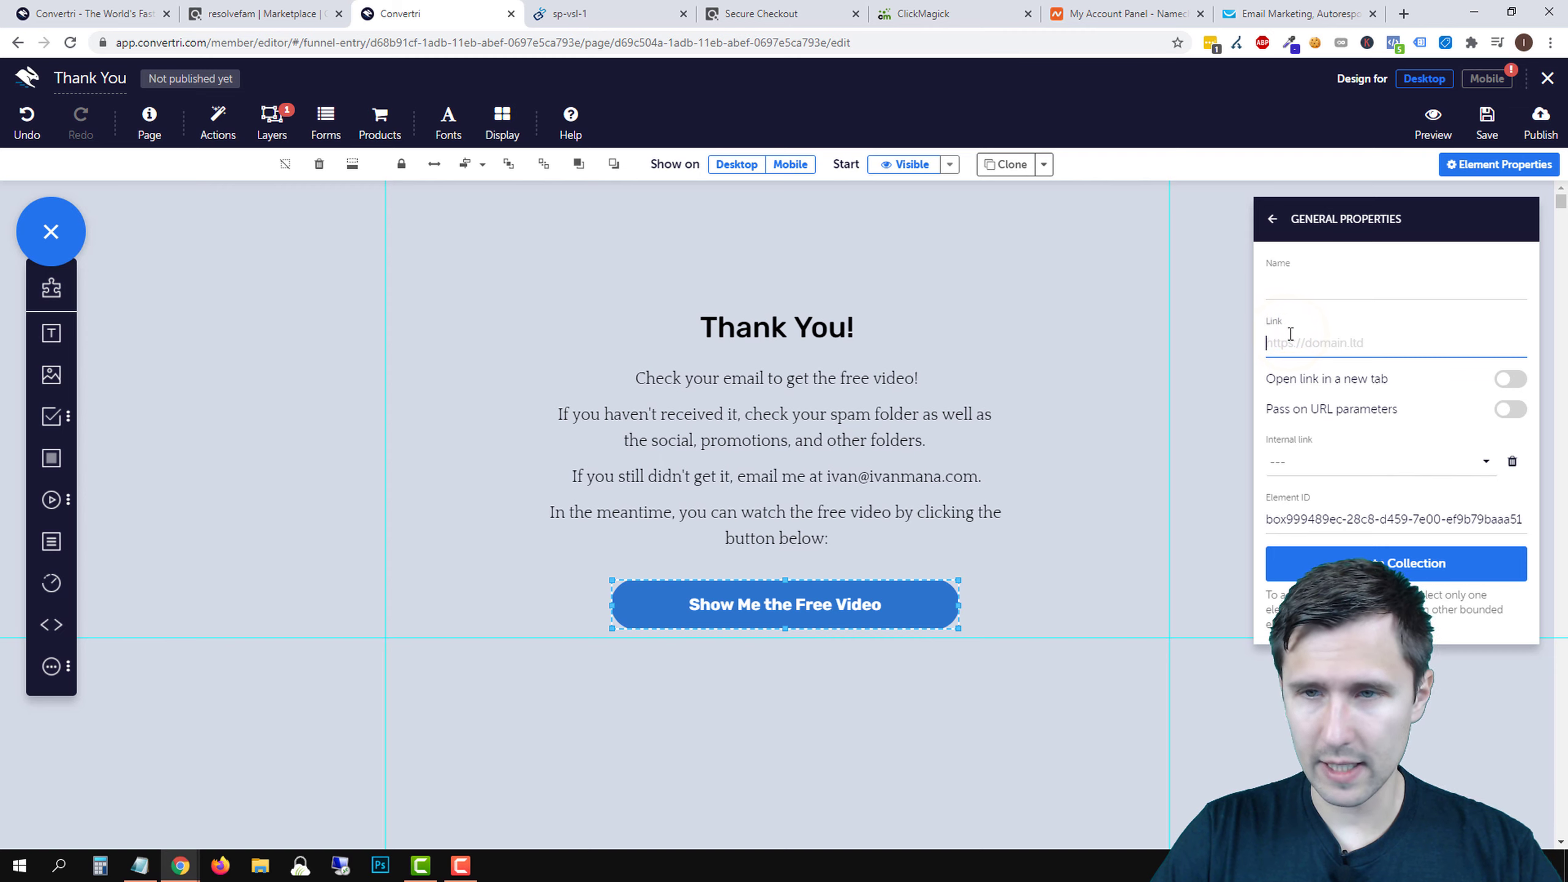
- Paste the HopLink as the button's link and append ?tid=[cmc_vid] to it
key("ctrl+v")
left_click_drag(1413, 349, 1208, 344)
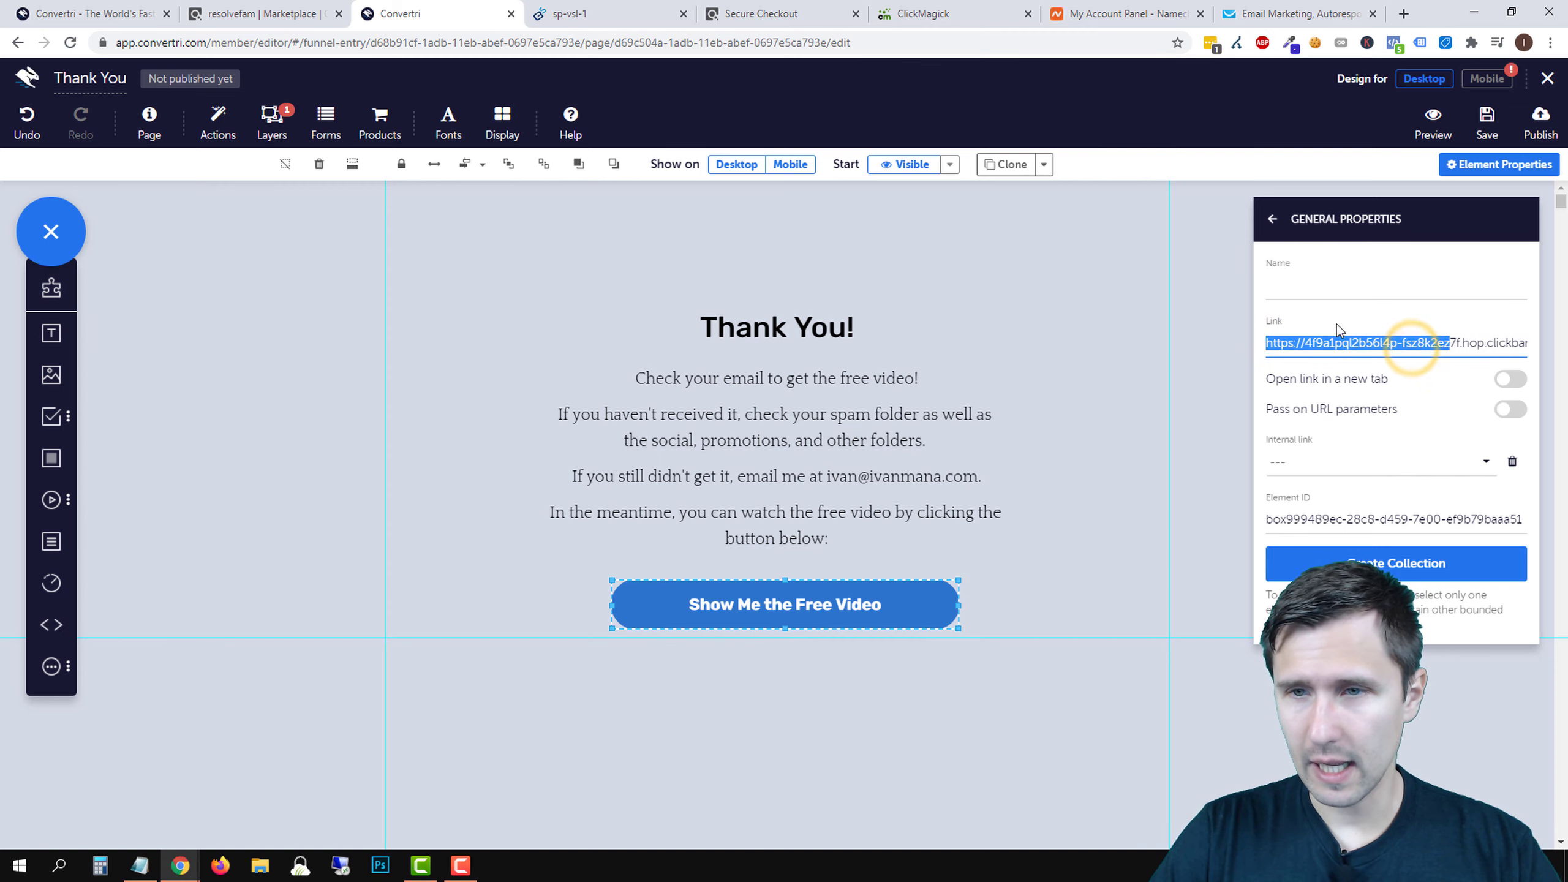
left_click(1429, 343)
left_click_drag(1403, 344, 1556, 346)
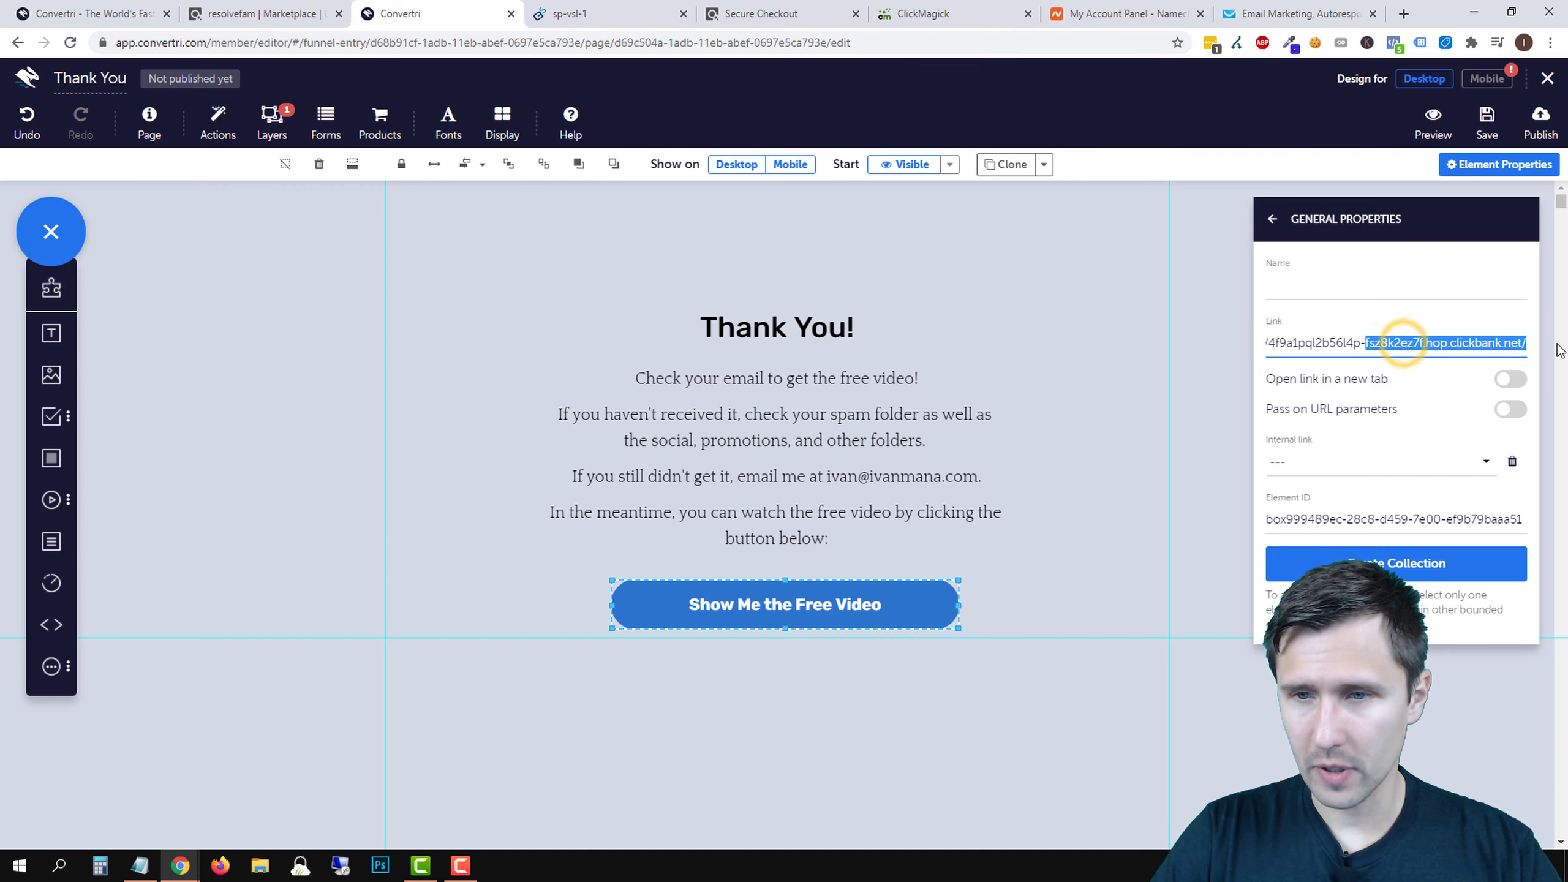
left_click(1521, 343)
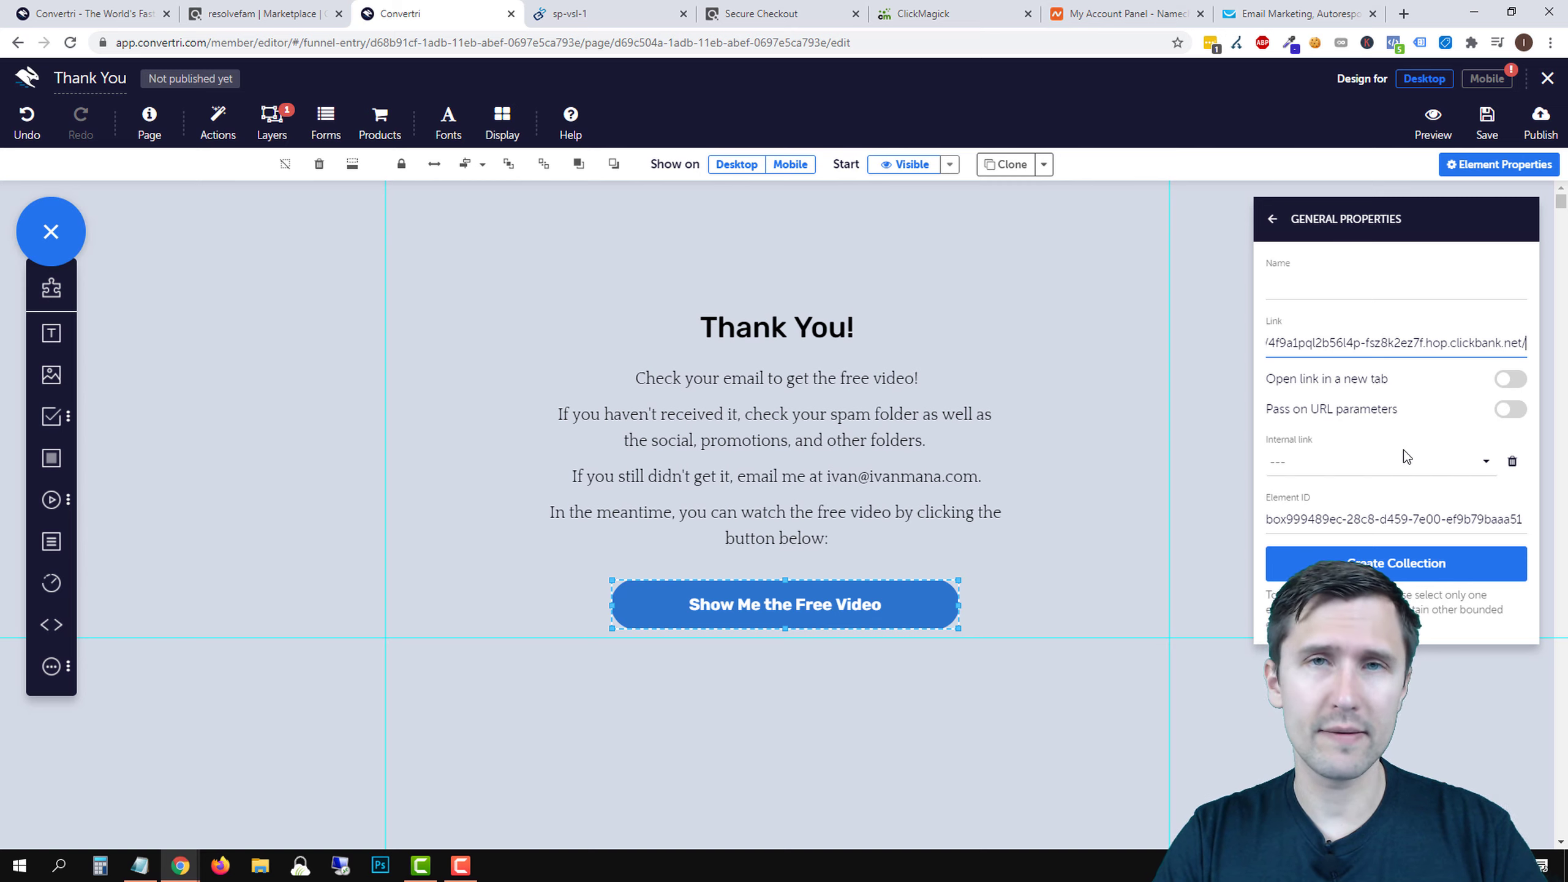
type("?")
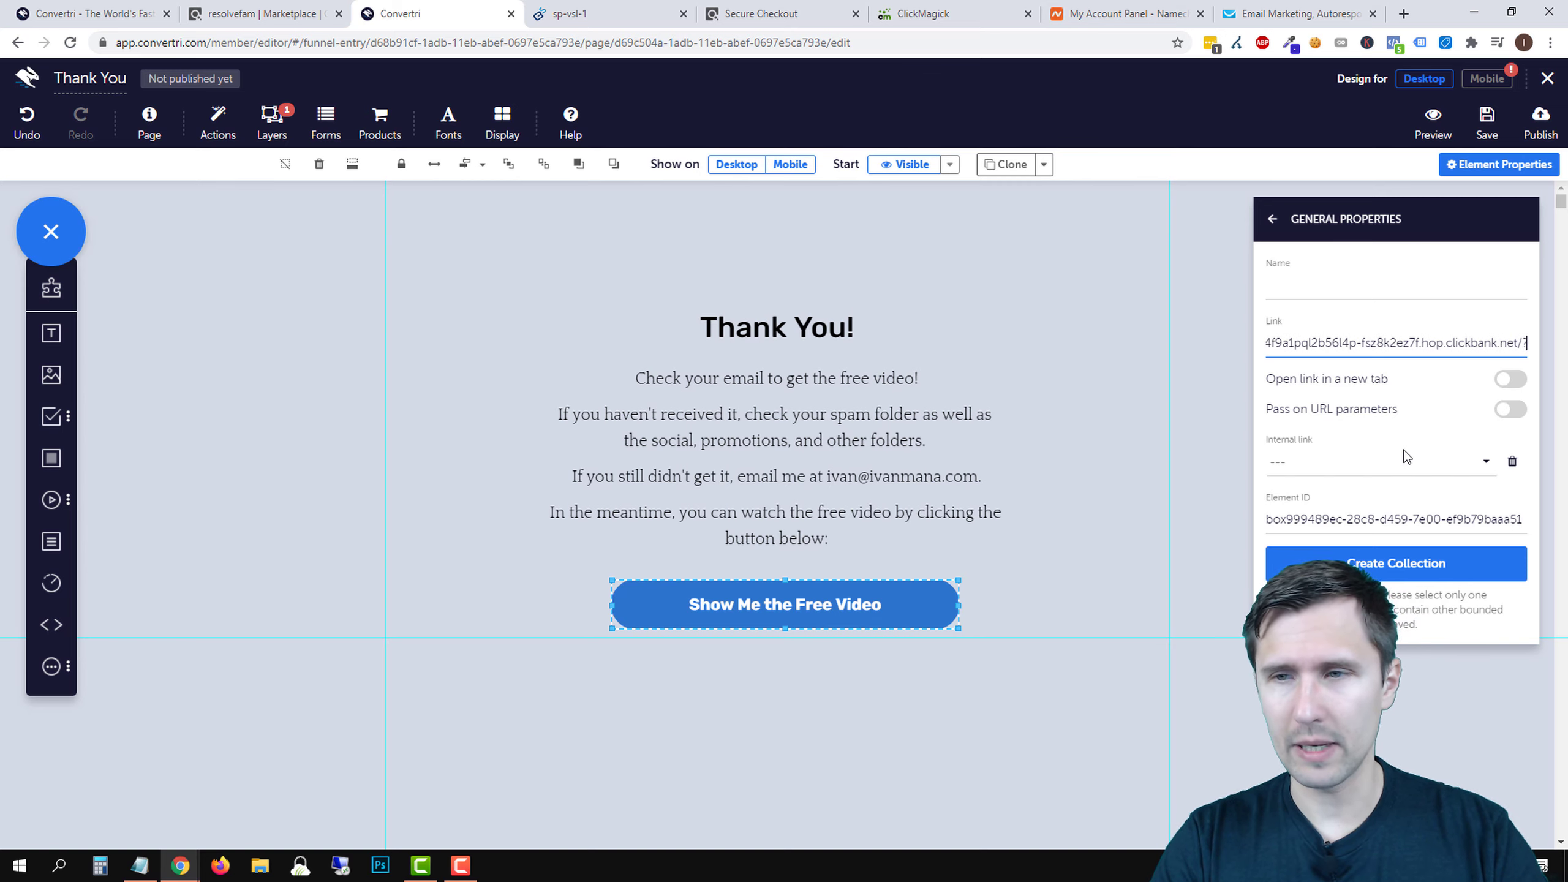
type("tid=")
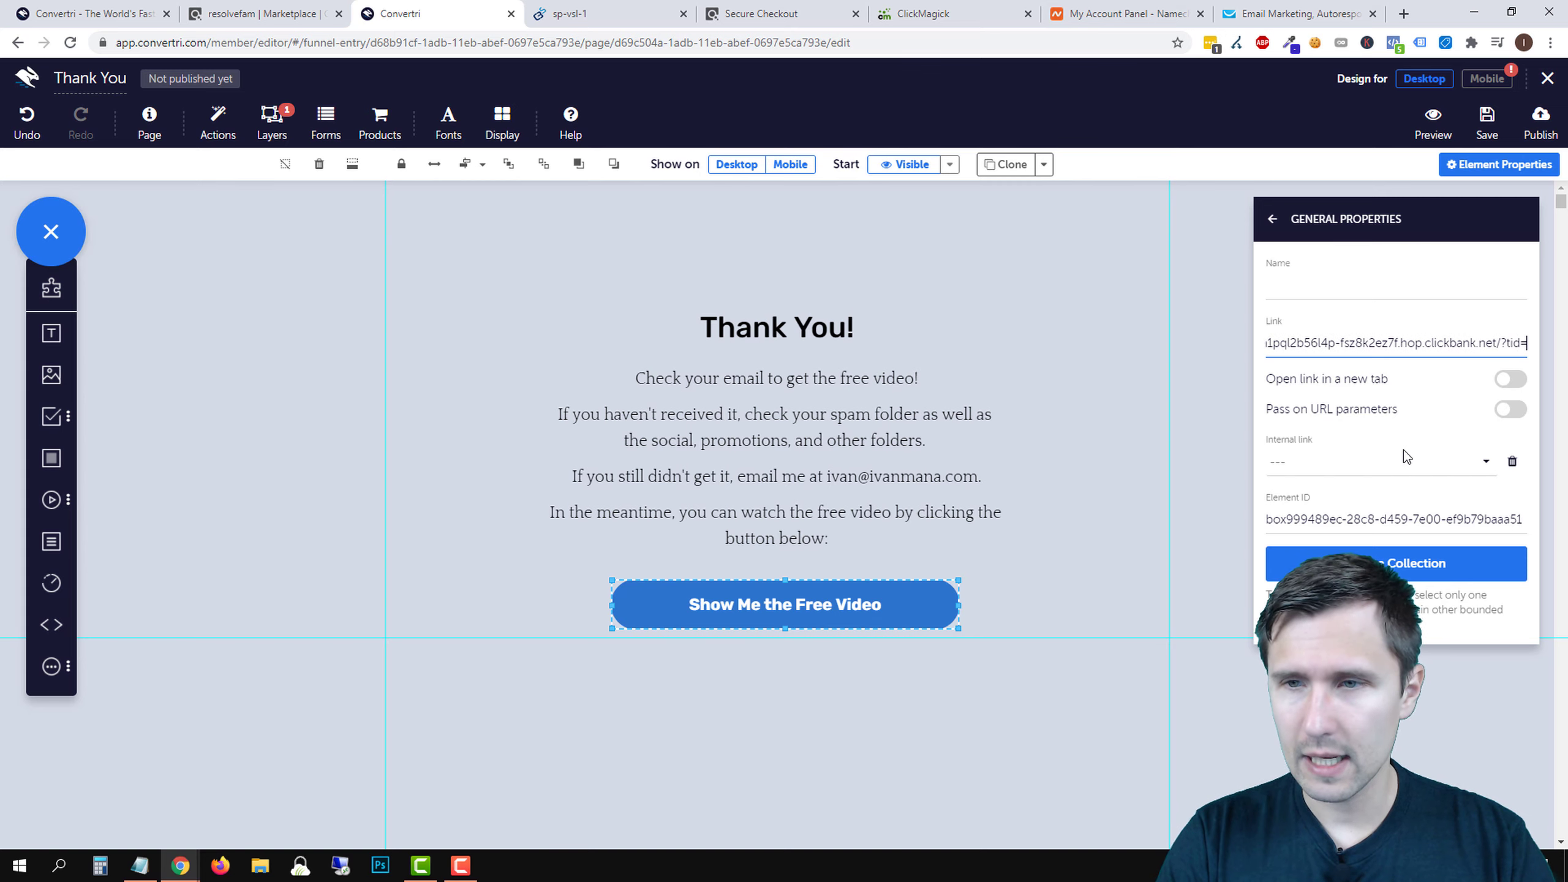
type("[cmc_")
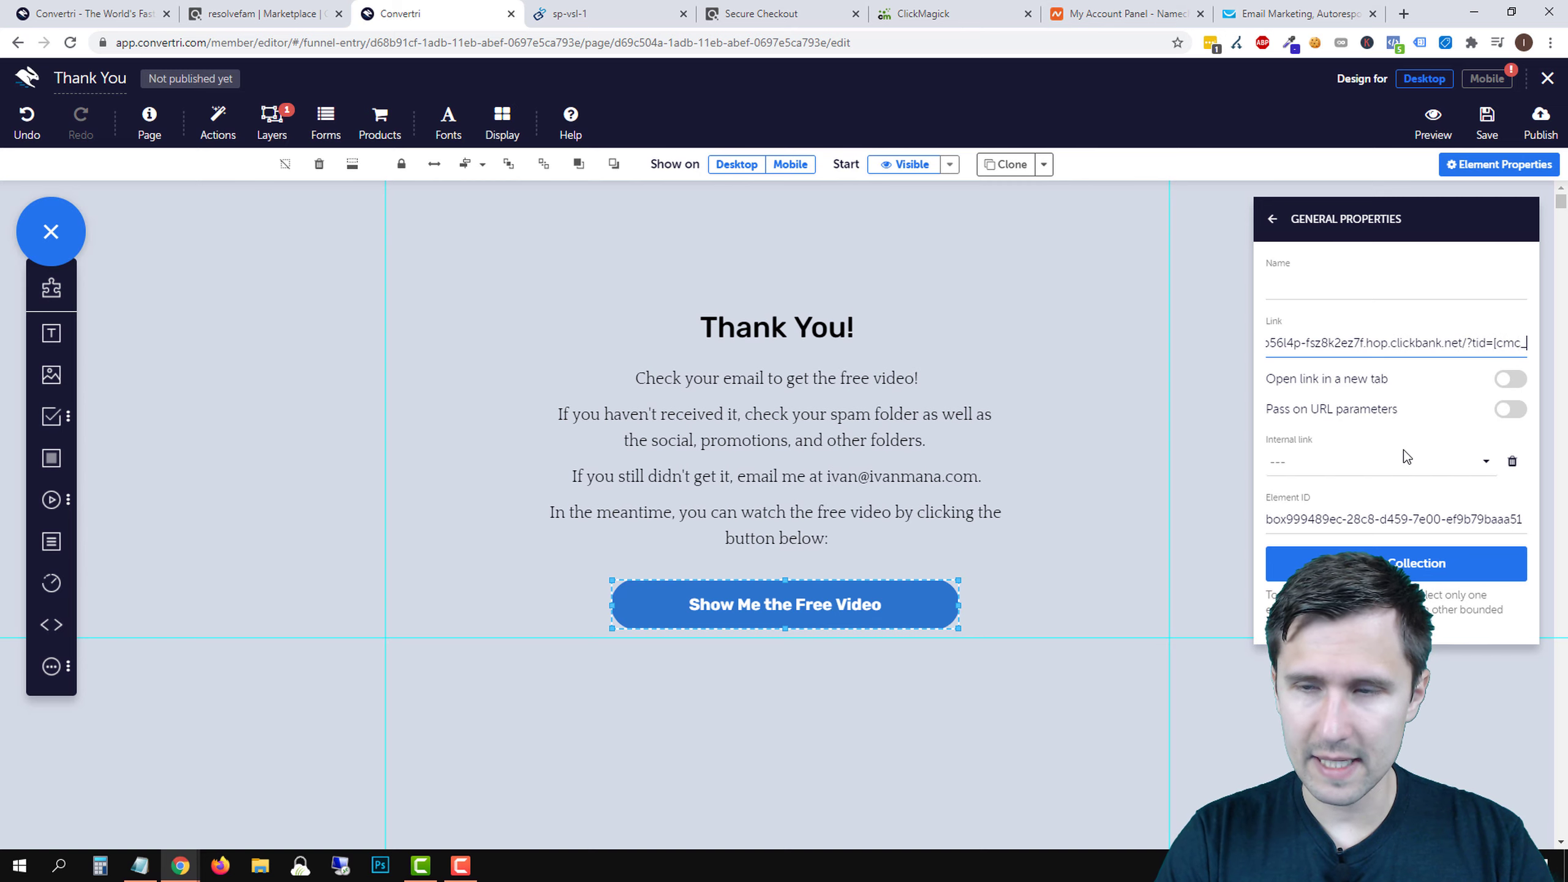
type("vid")
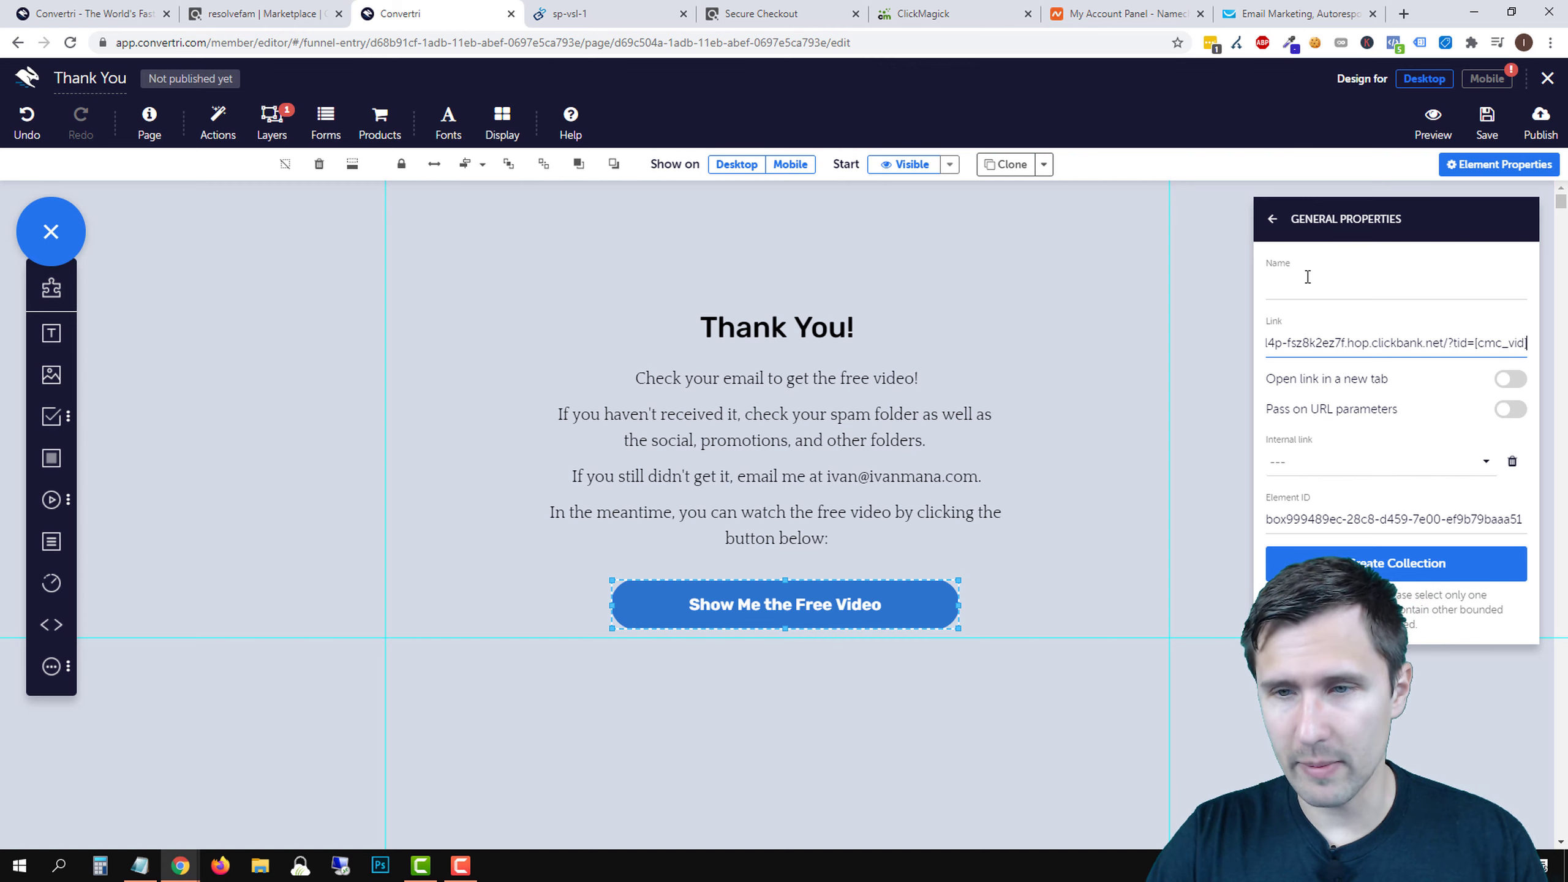
left_click(1272, 220)
left_click(1392, 315)
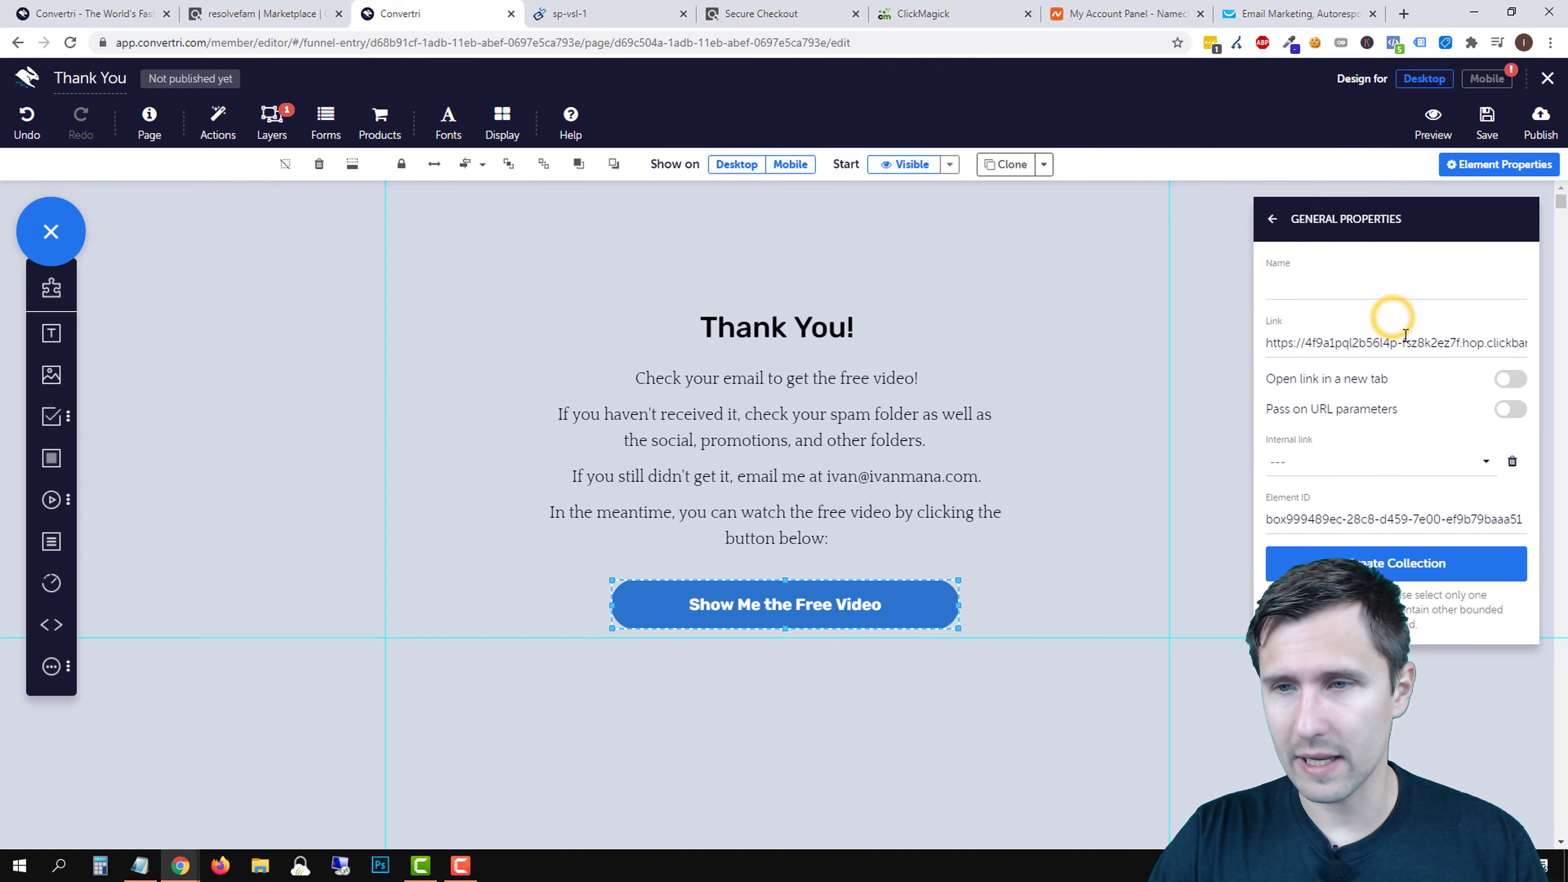
left_click_drag(1474, 333, 1564, 343)
left_click(1275, 217)
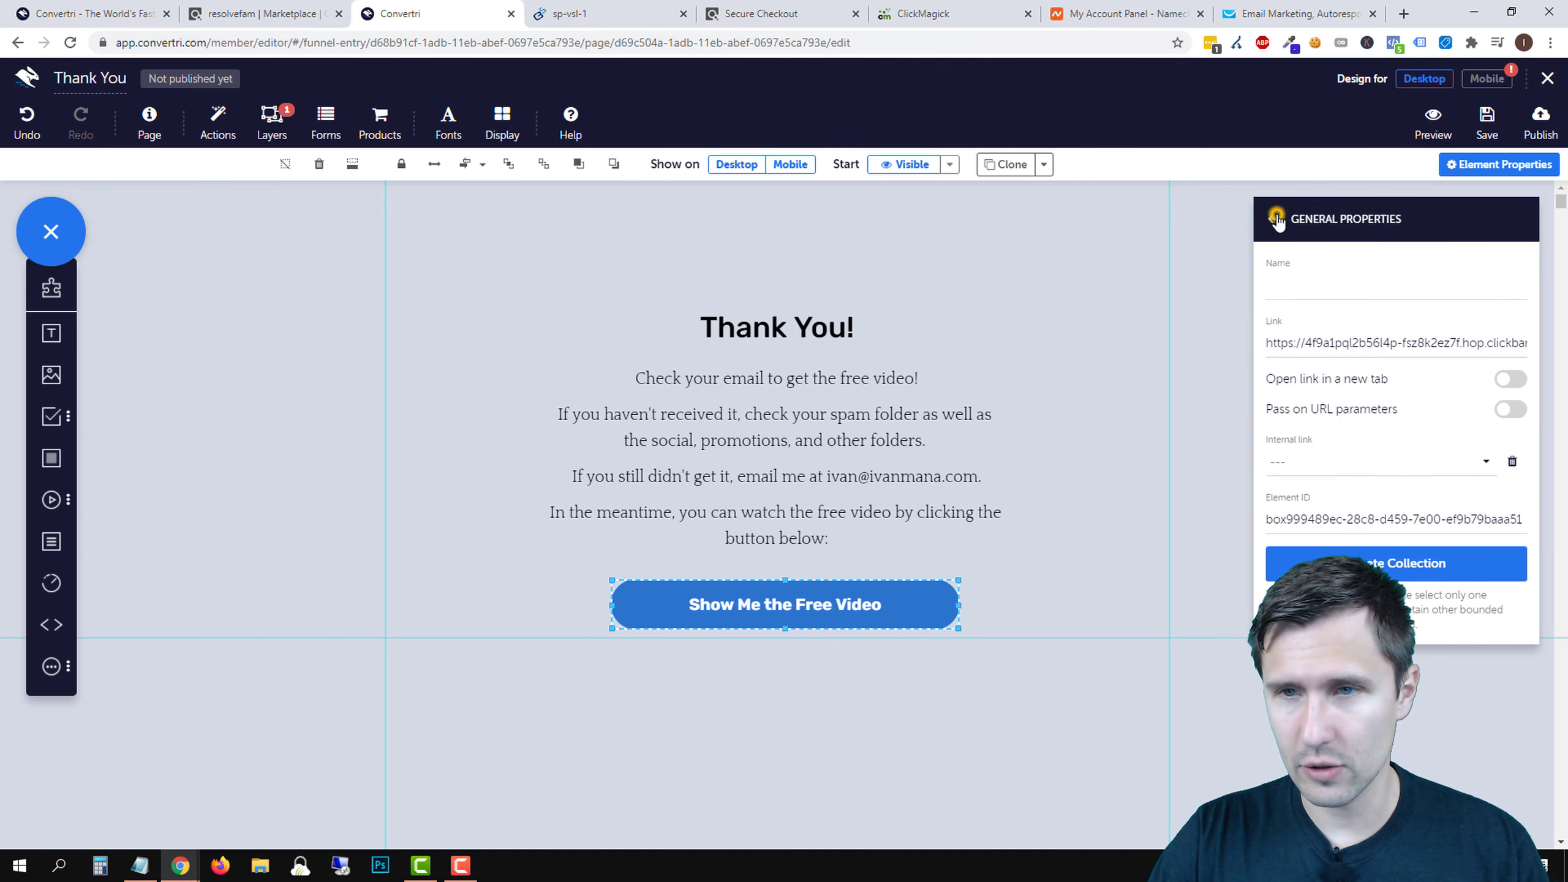
- Shorten the grey content section by raising its bottom edge
scroll(1037, 537, "down", 5)
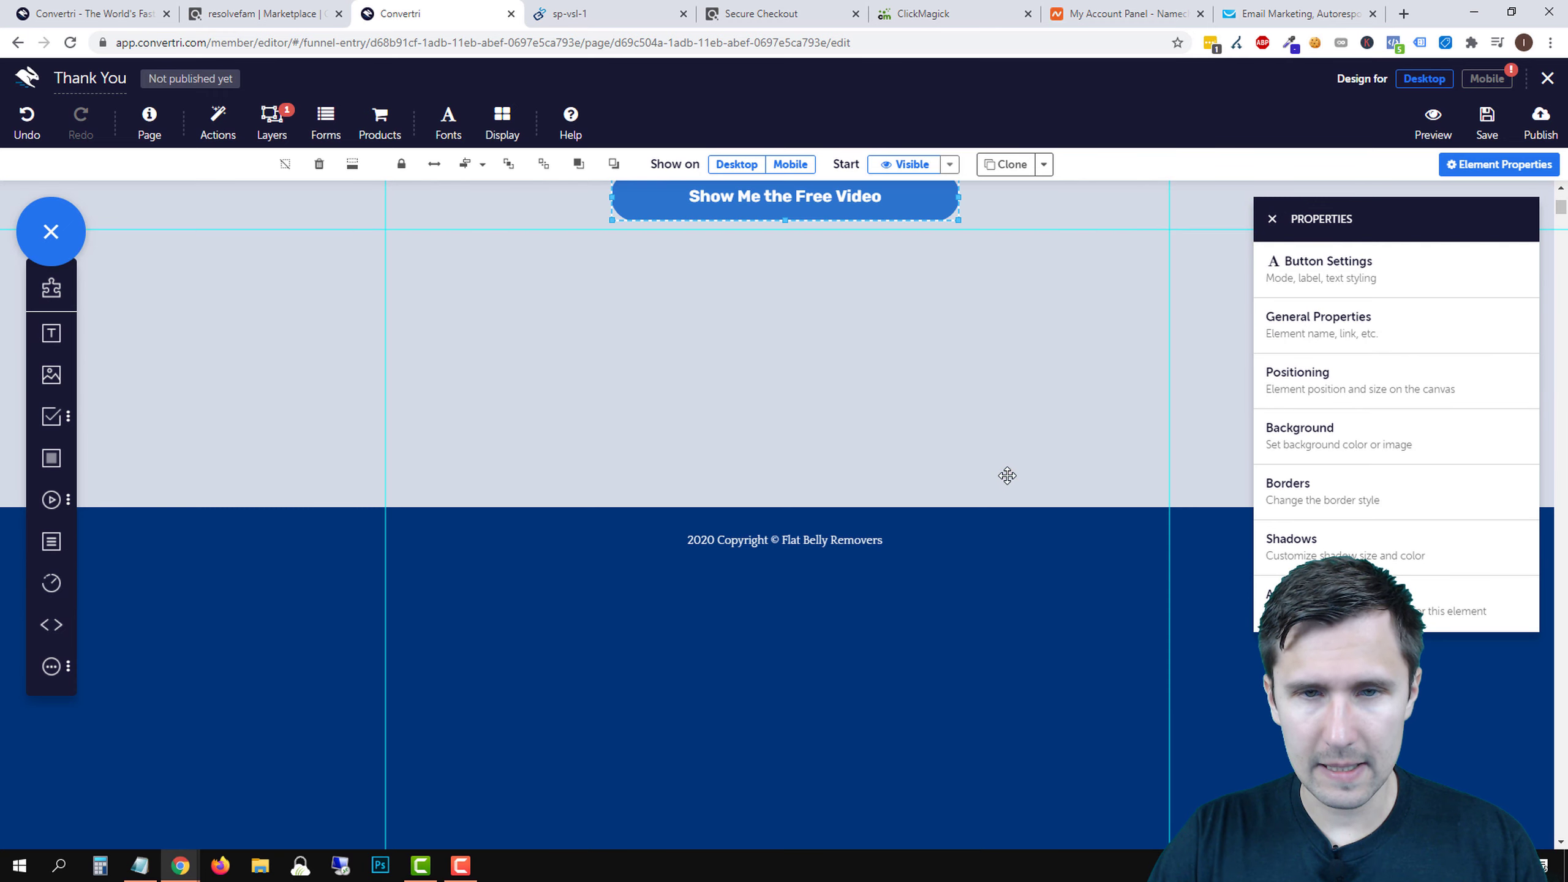
left_click(1007, 471)
left_click_drag(777, 507, 812, 328)
- Remove the extra top spacing from the blue footer section
left_click(977, 532)
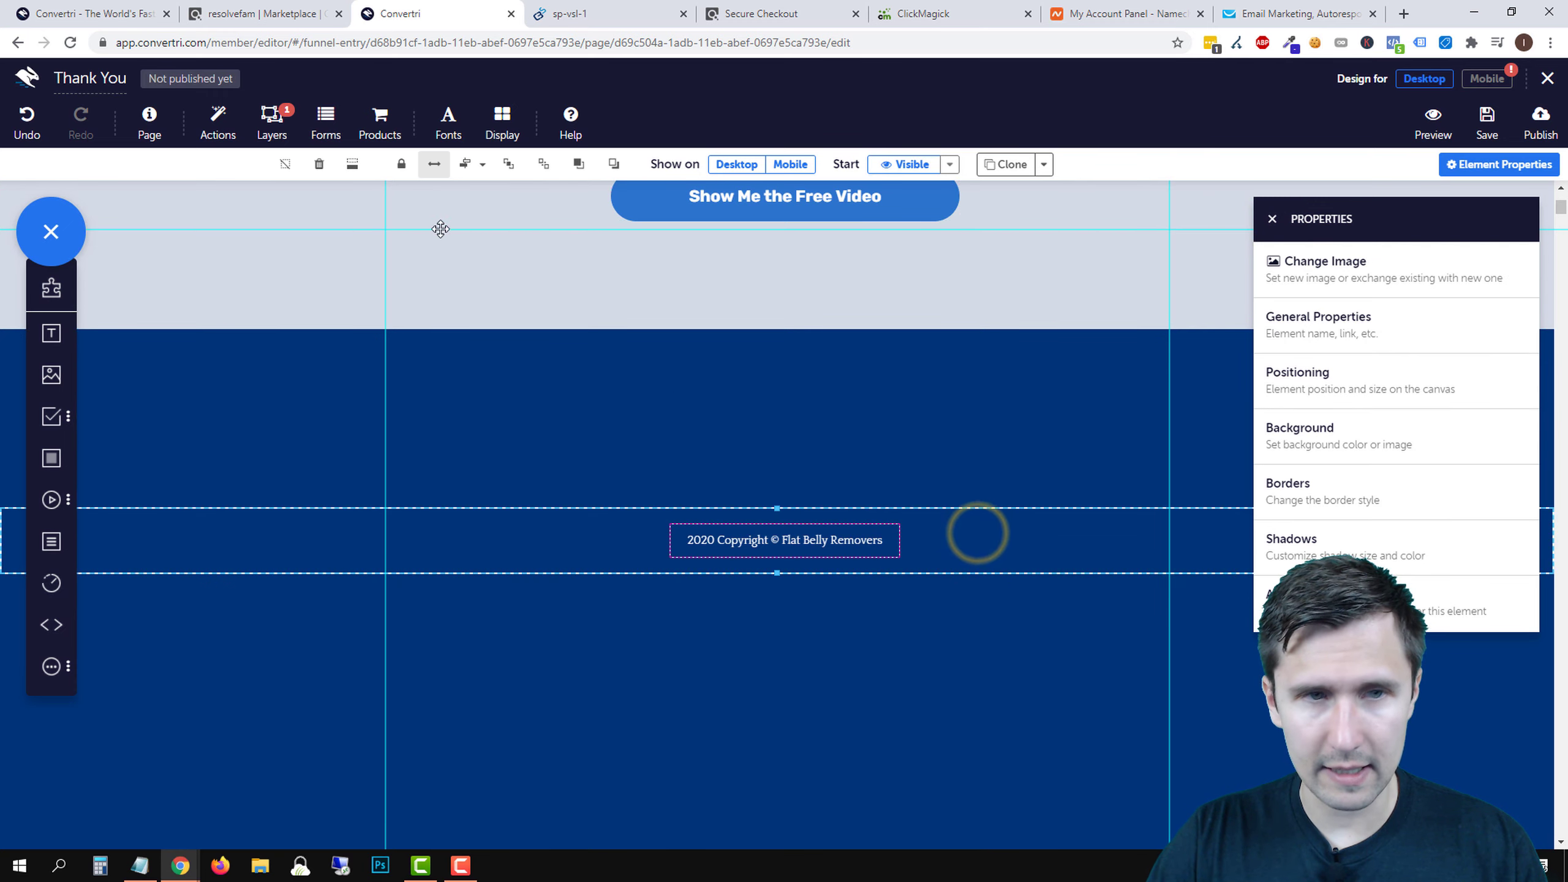
left_click(352, 164)
left_click(899, 523)
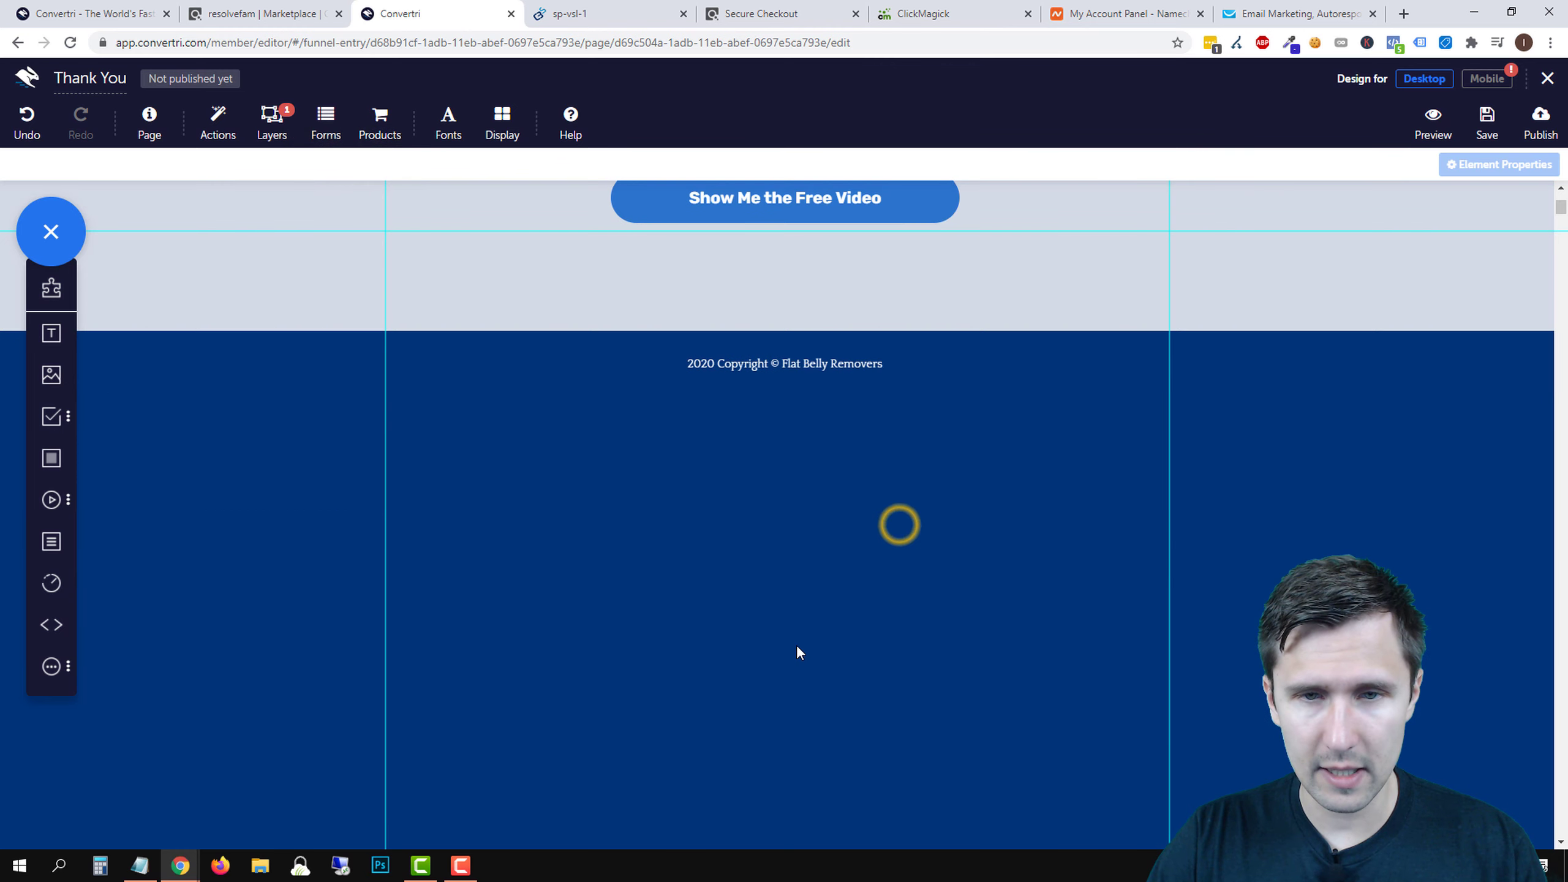
scroll(797, 645, "up", 5)
- Move the Thank You! heading, paragraphs and video button higher and closer together
left_click(840, 298)
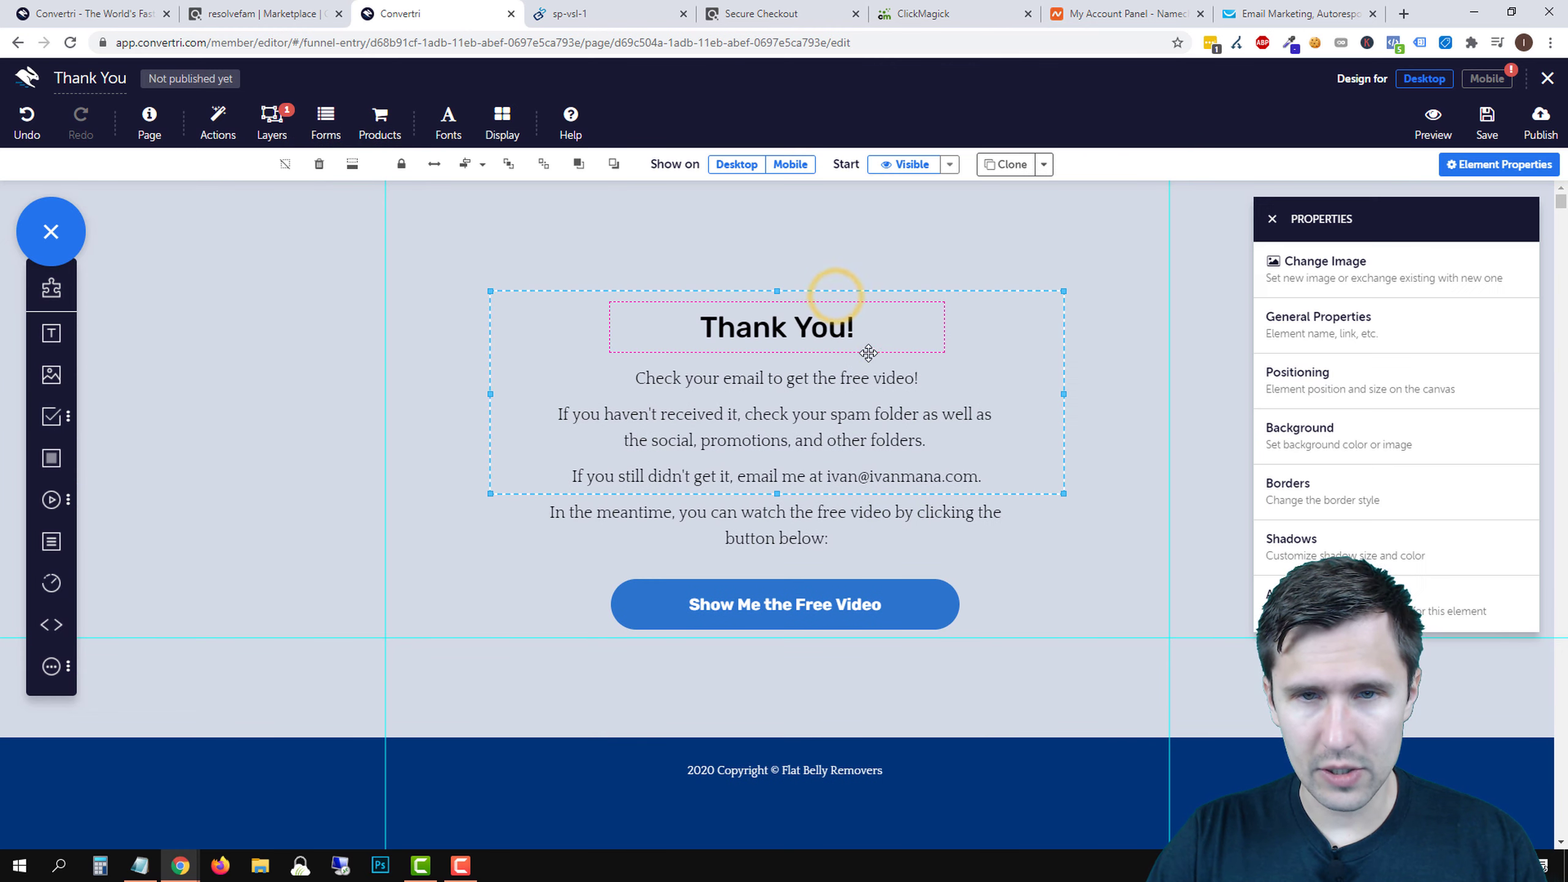
left_click(866, 354)
left_click_drag(943, 291, 945, 258)
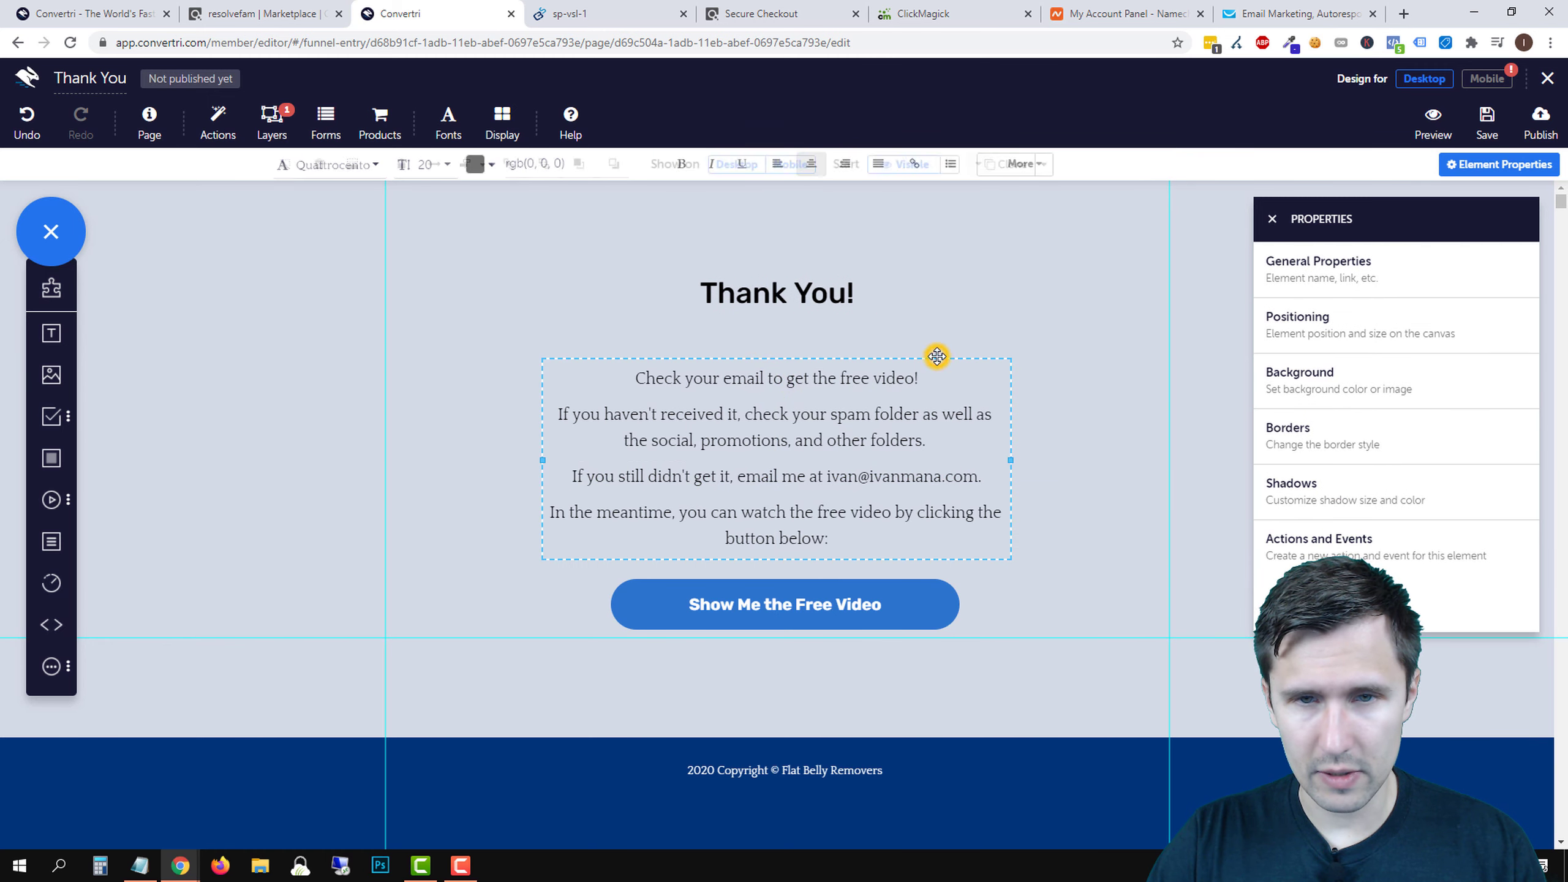
left_click_drag(938, 354, 938, 342)
left_click(895, 510)
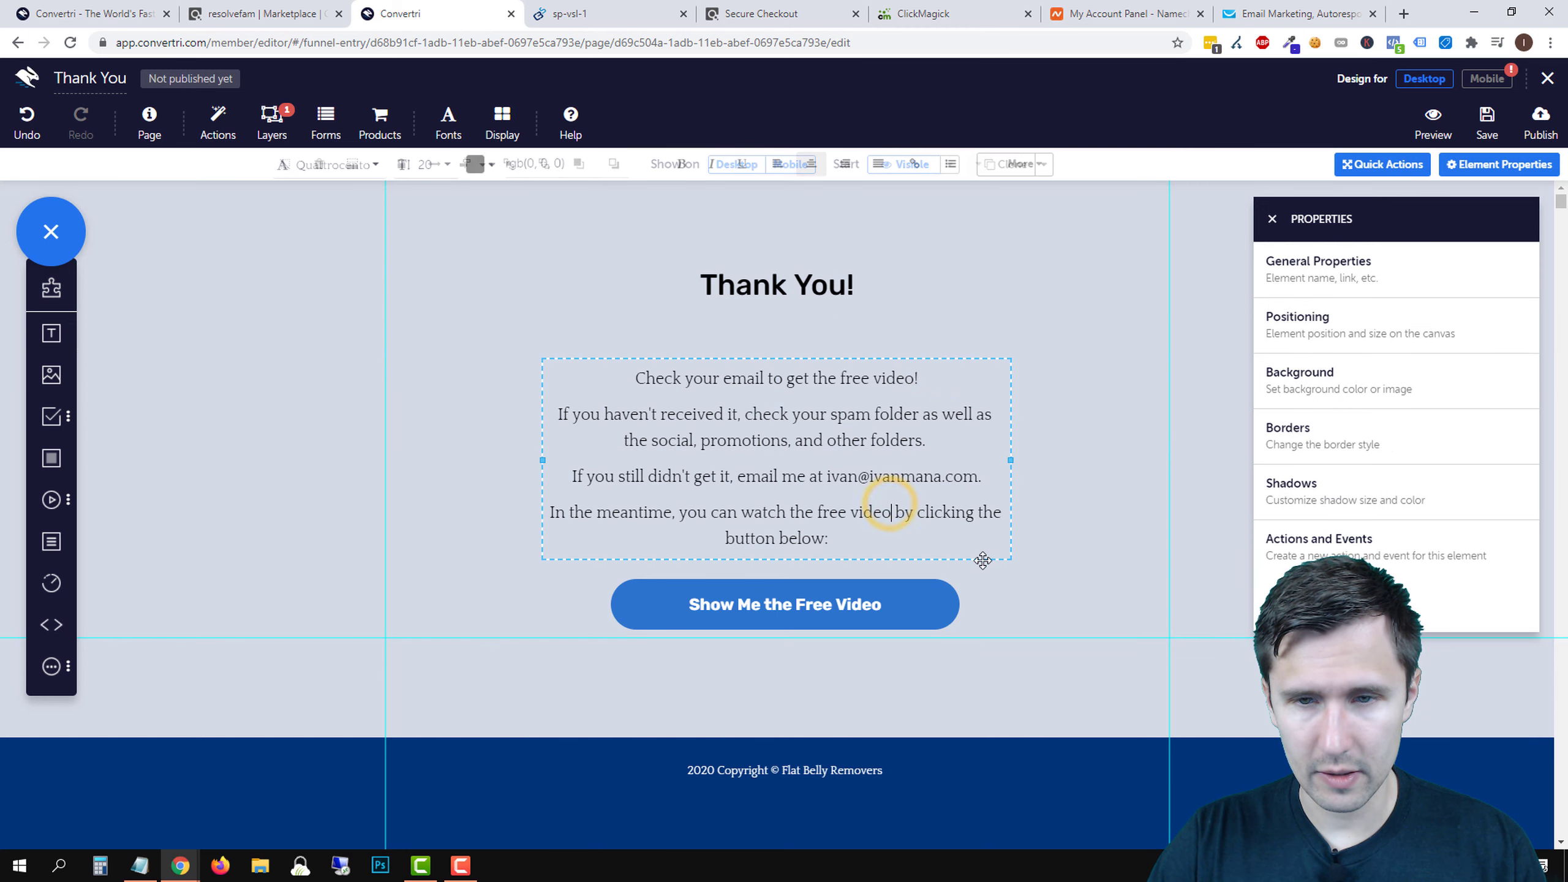
left_click(969, 554)
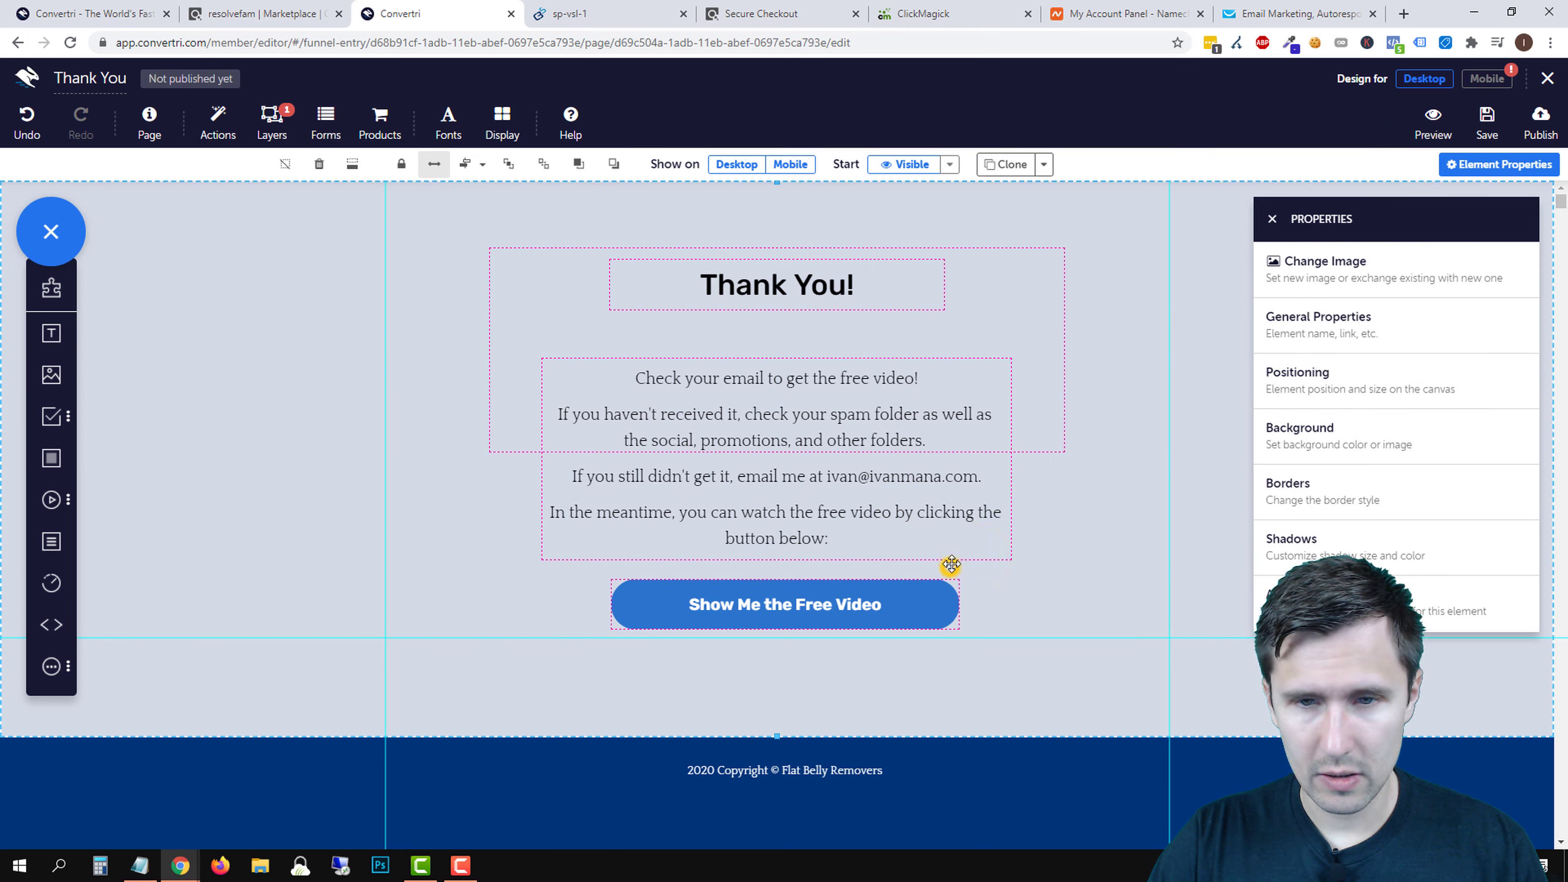
left_click_drag(963, 557, 967, 531)
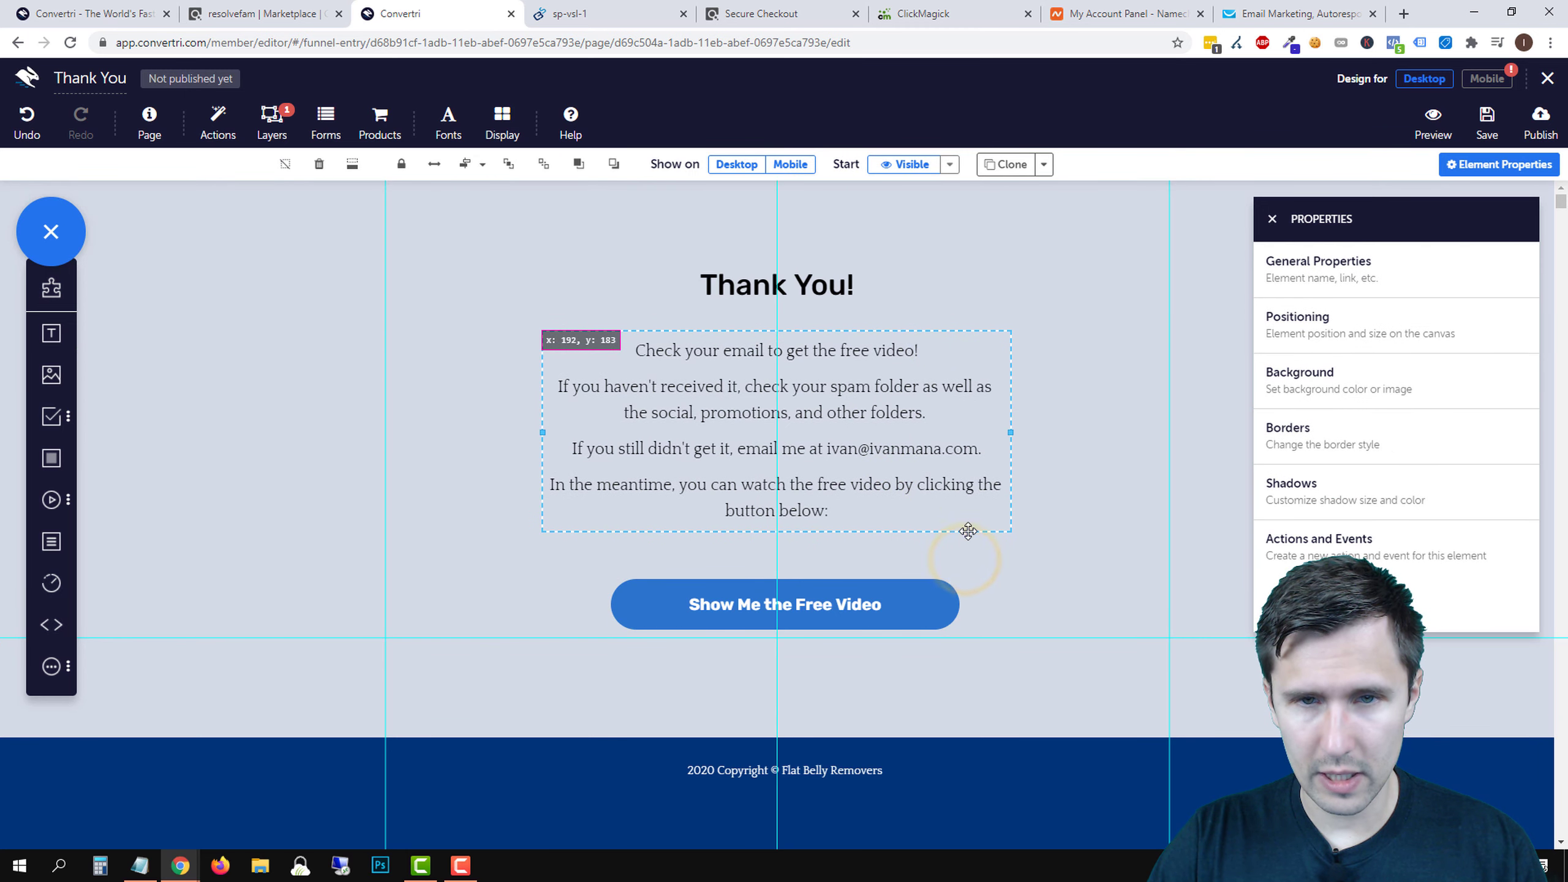
left_click(871, 608)
left_click_drag(907, 581, 908, 557)
left_click(1183, 458)
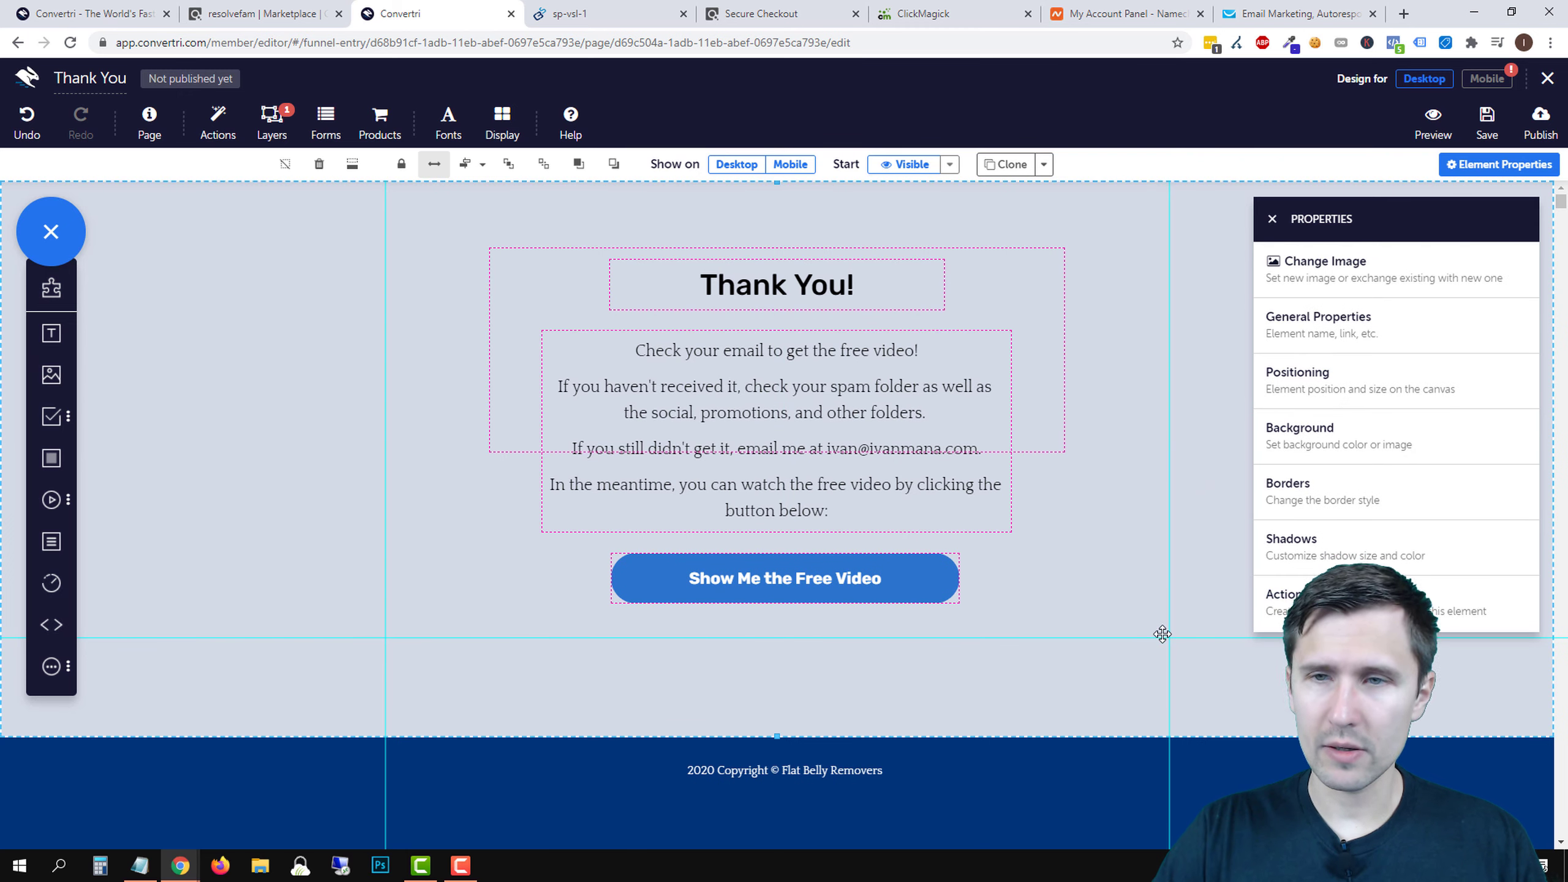
left_click(1272, 220)
- Save the Thank You page and publish it at the path 'thankyou'
left_click(1487, 121)
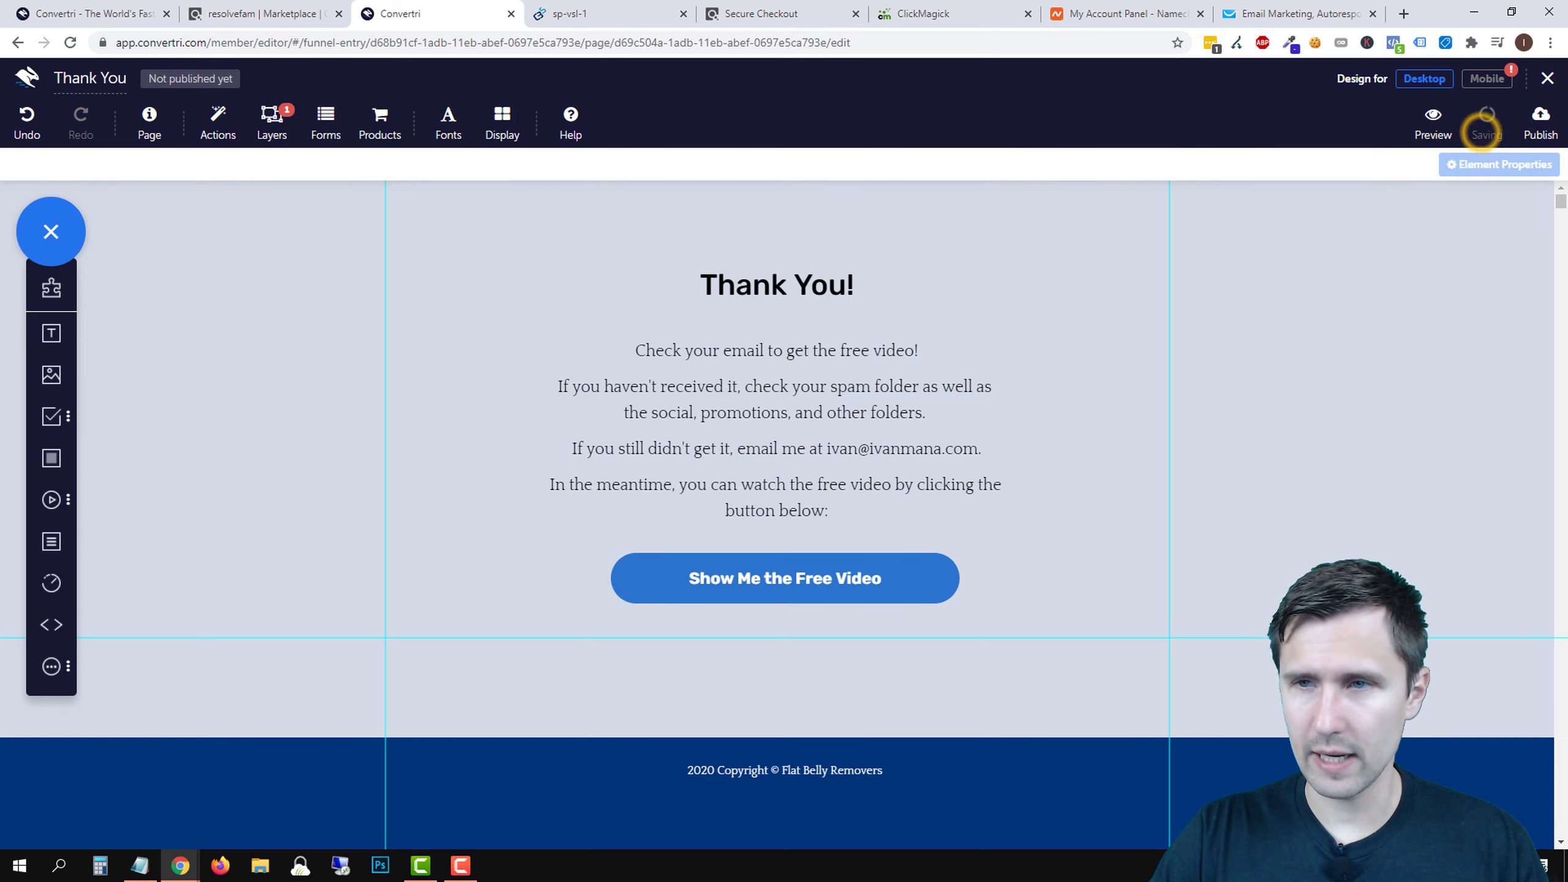
left_click(1540, 137)
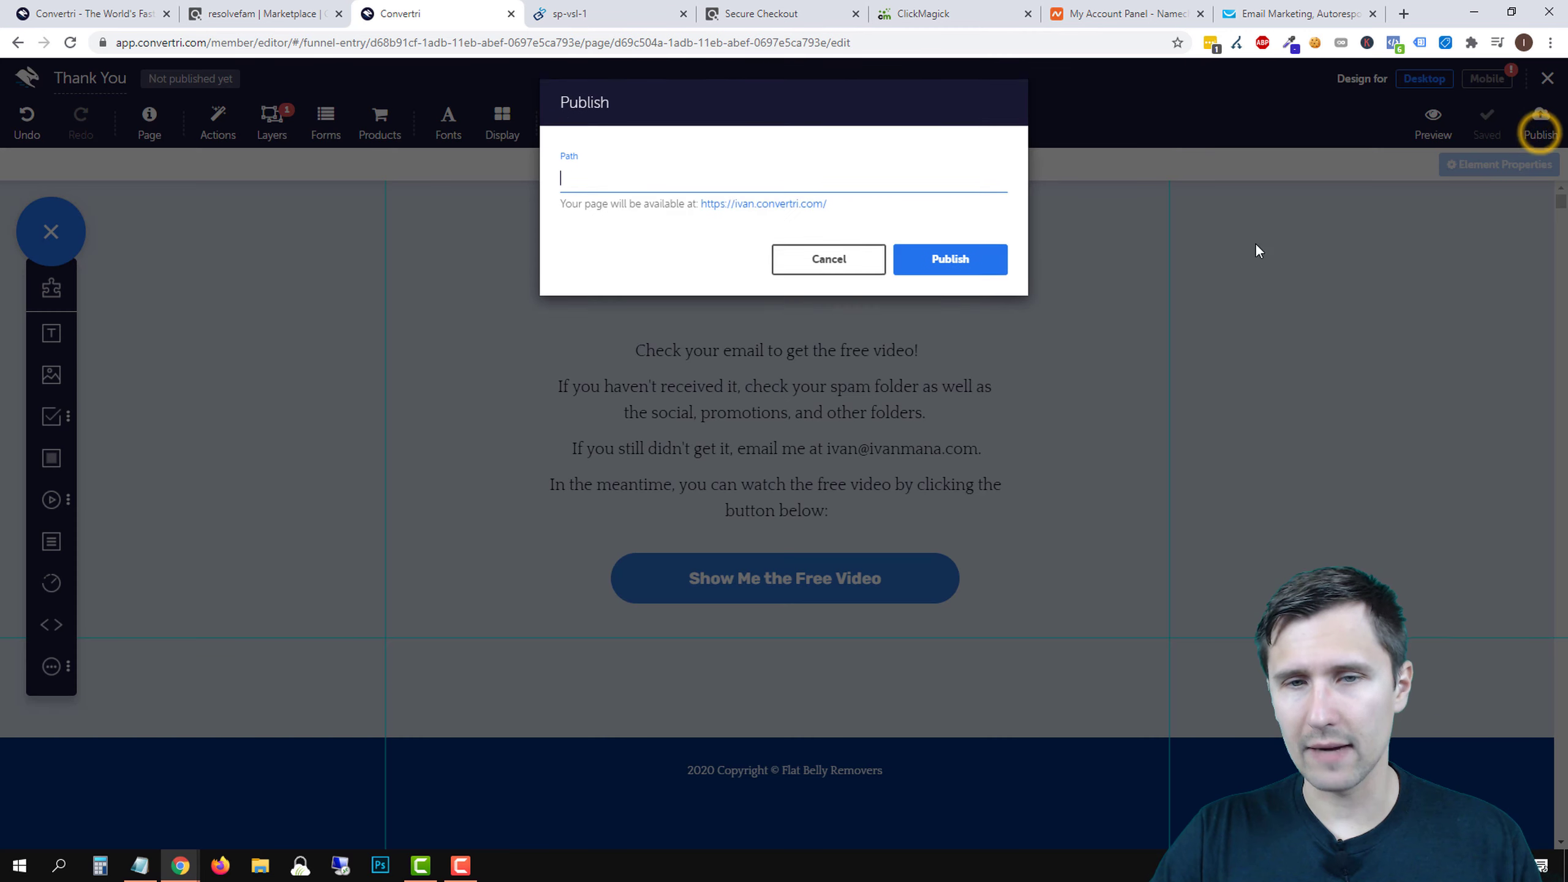
type("thankyou")
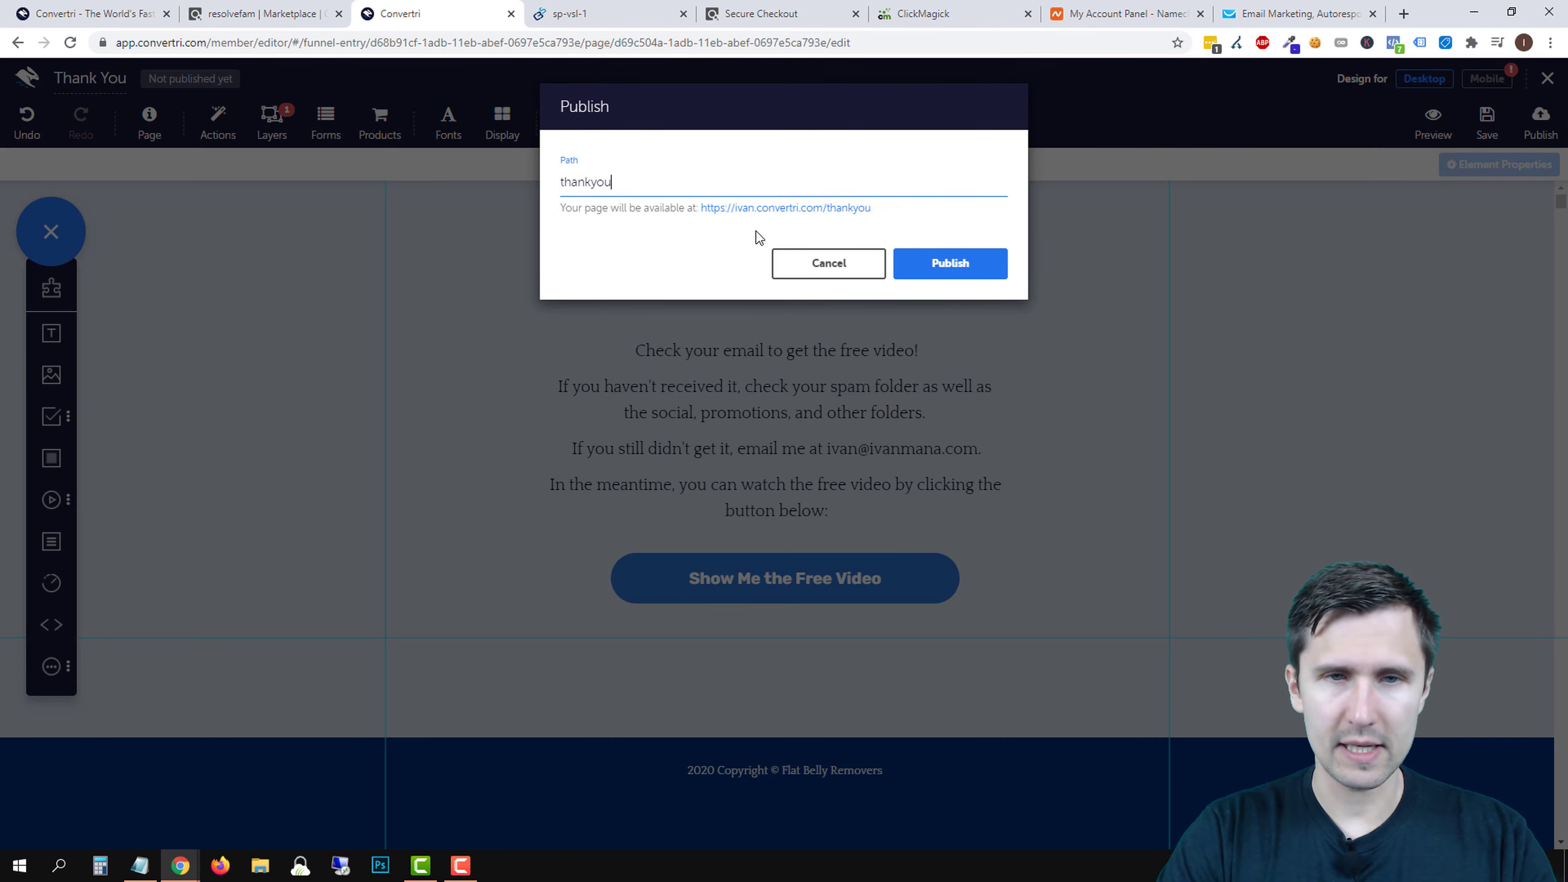
left_click(902, 255)
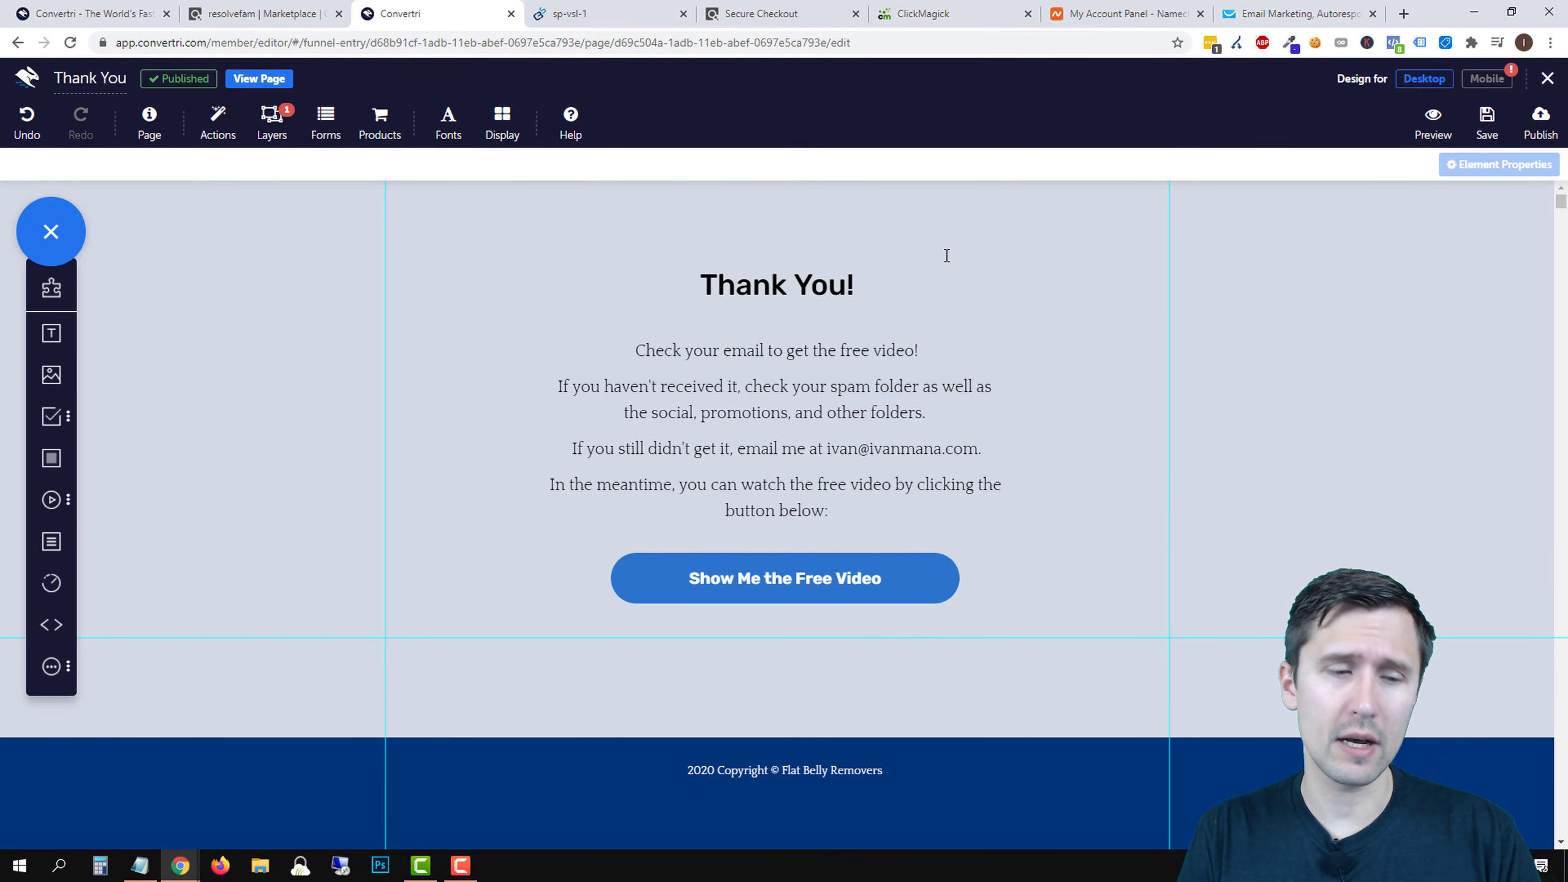
- Delete the Nav Bar layer from the Thank You page
left_click(275, 130)
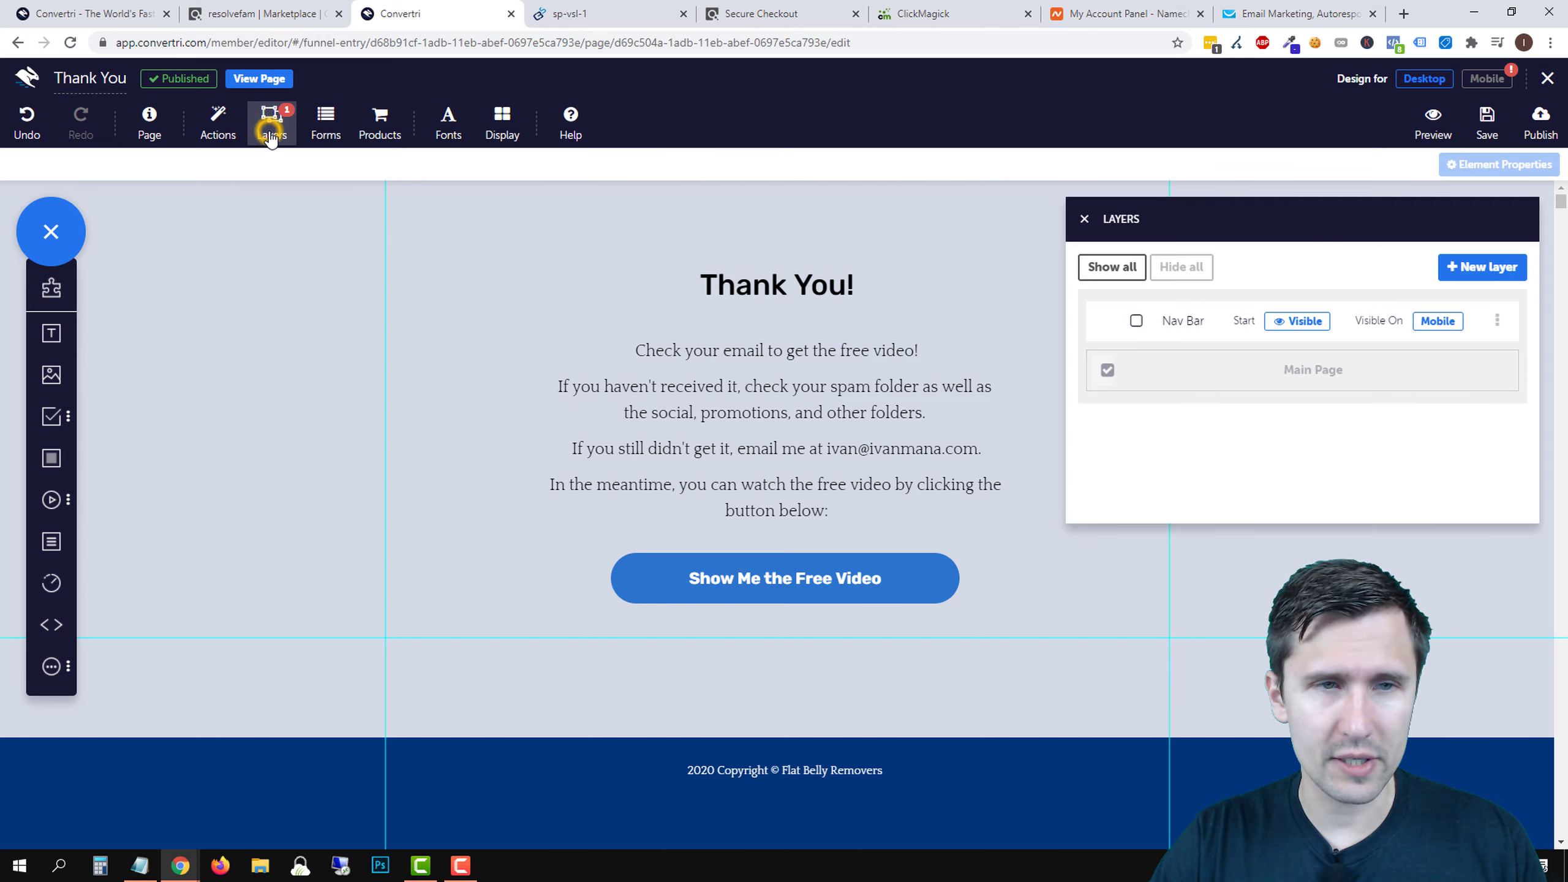
left_click(1136, 321)
left_click(1497, 322)
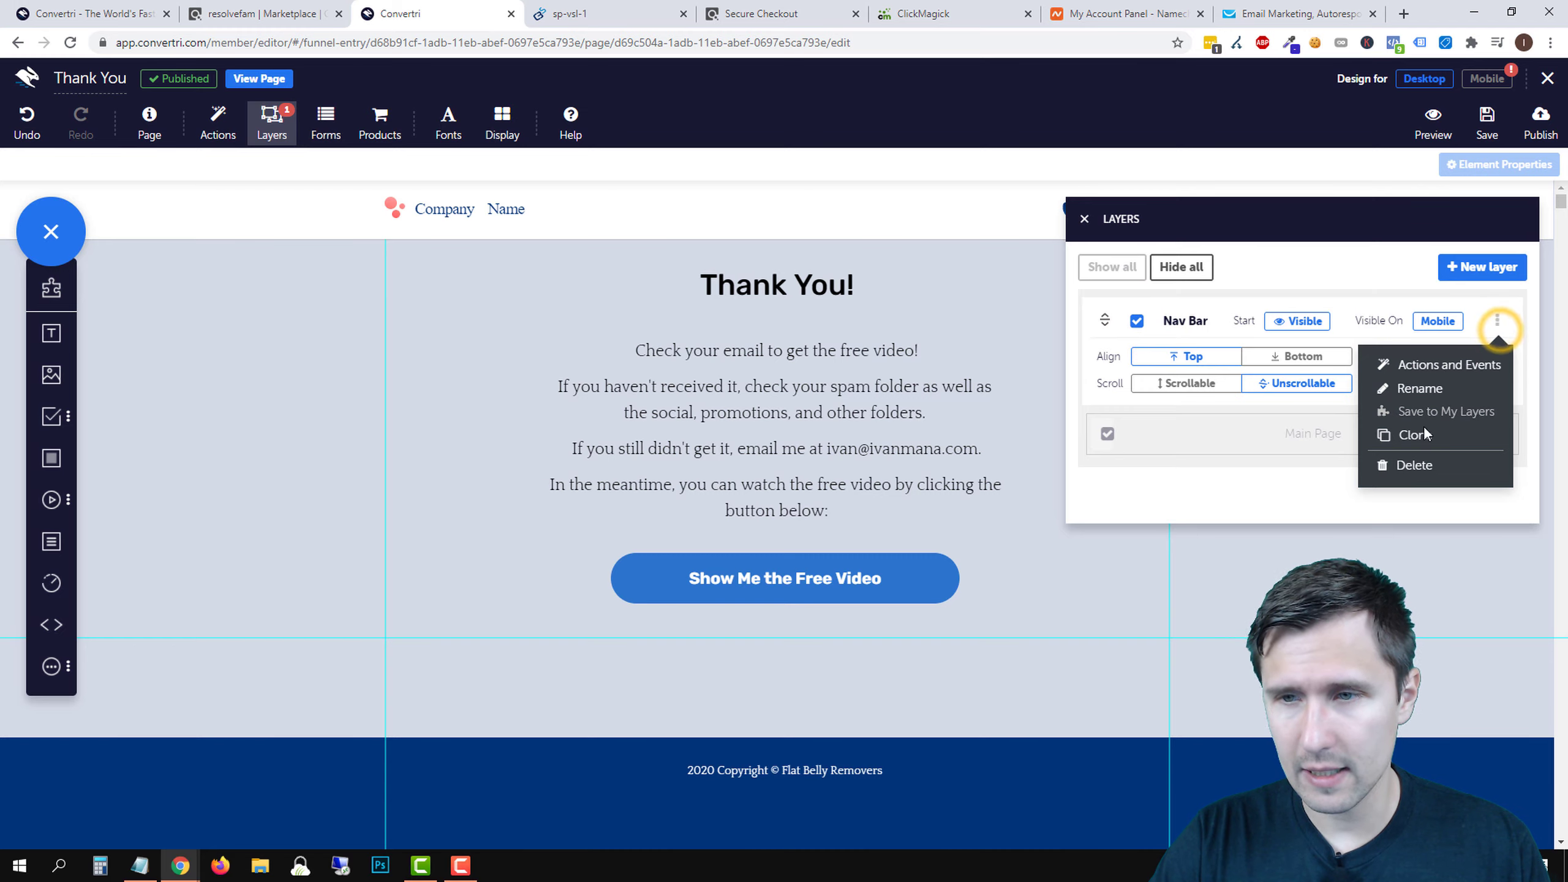
left_click(1414, 466)
left_click(941, 216)
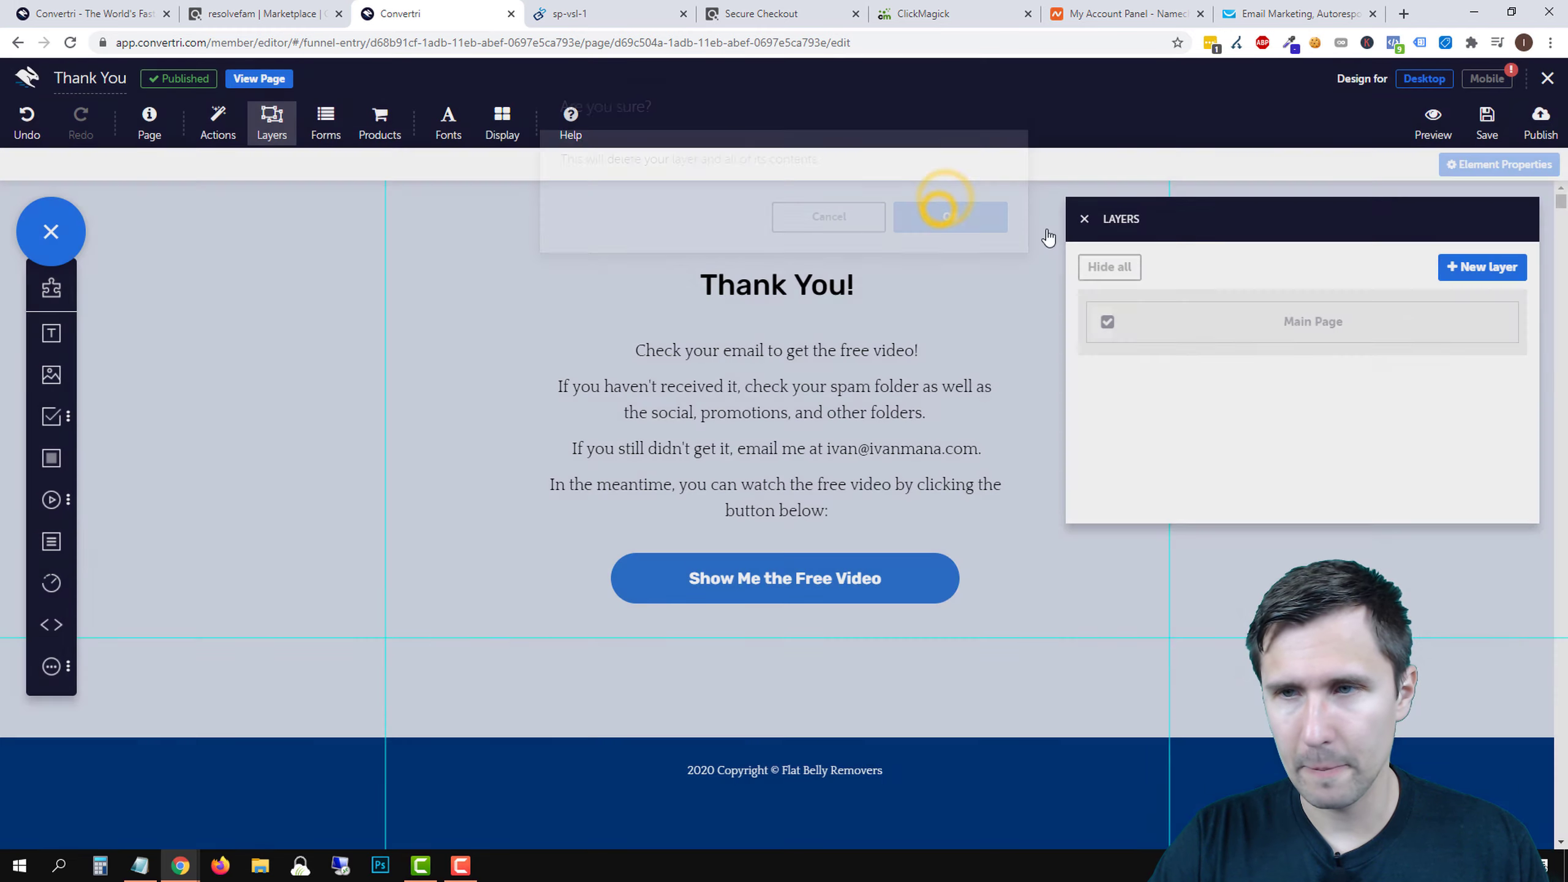
- Save and republish the page at the thankyou path
left_click(1487, 123)
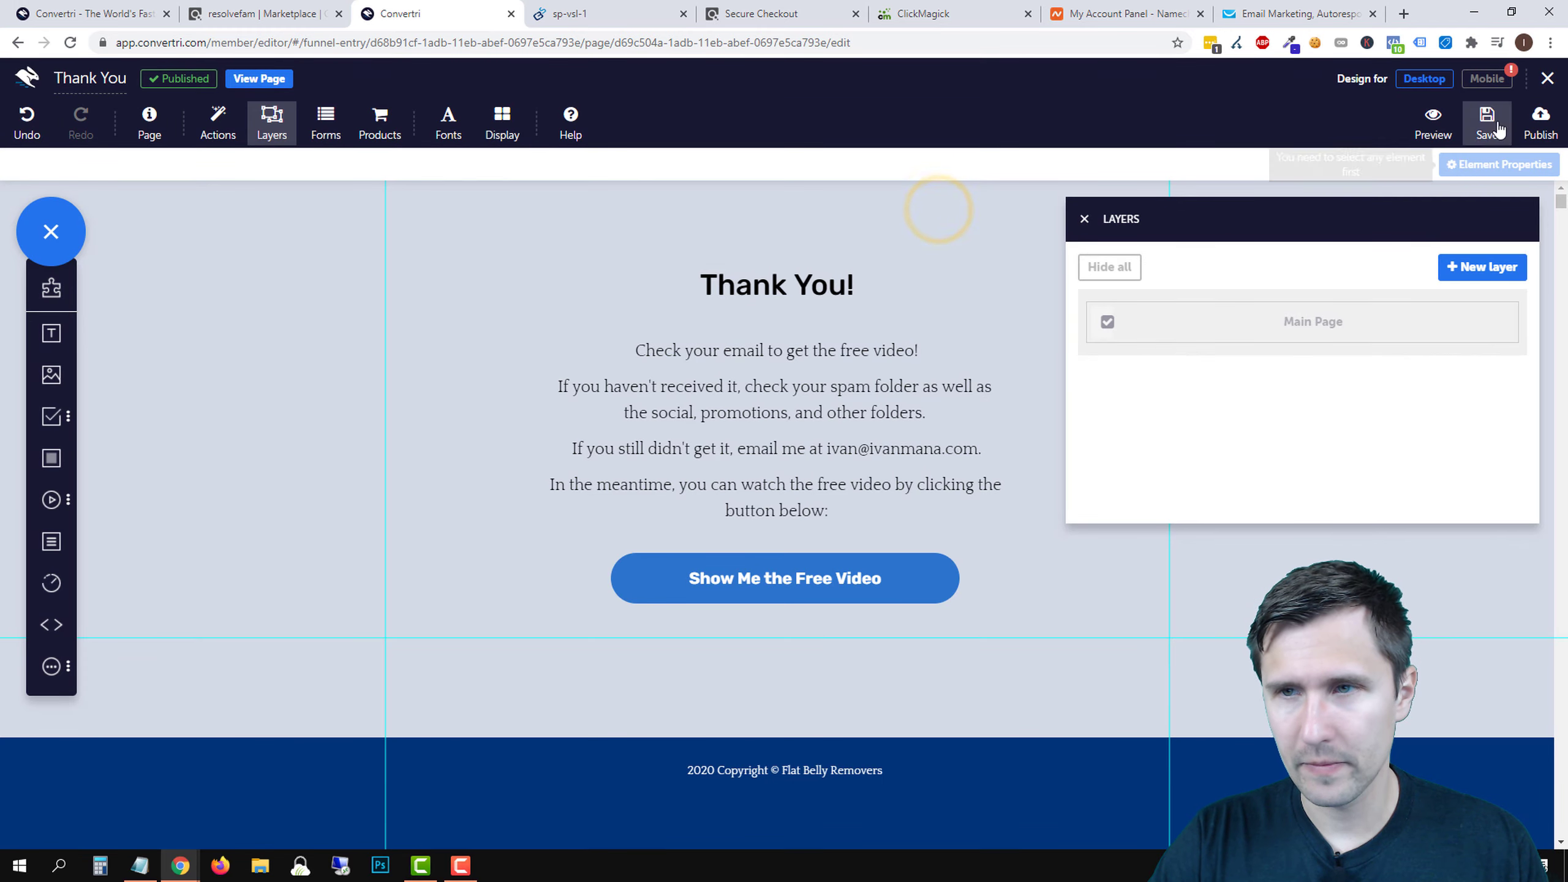
left_click(1541, 127)
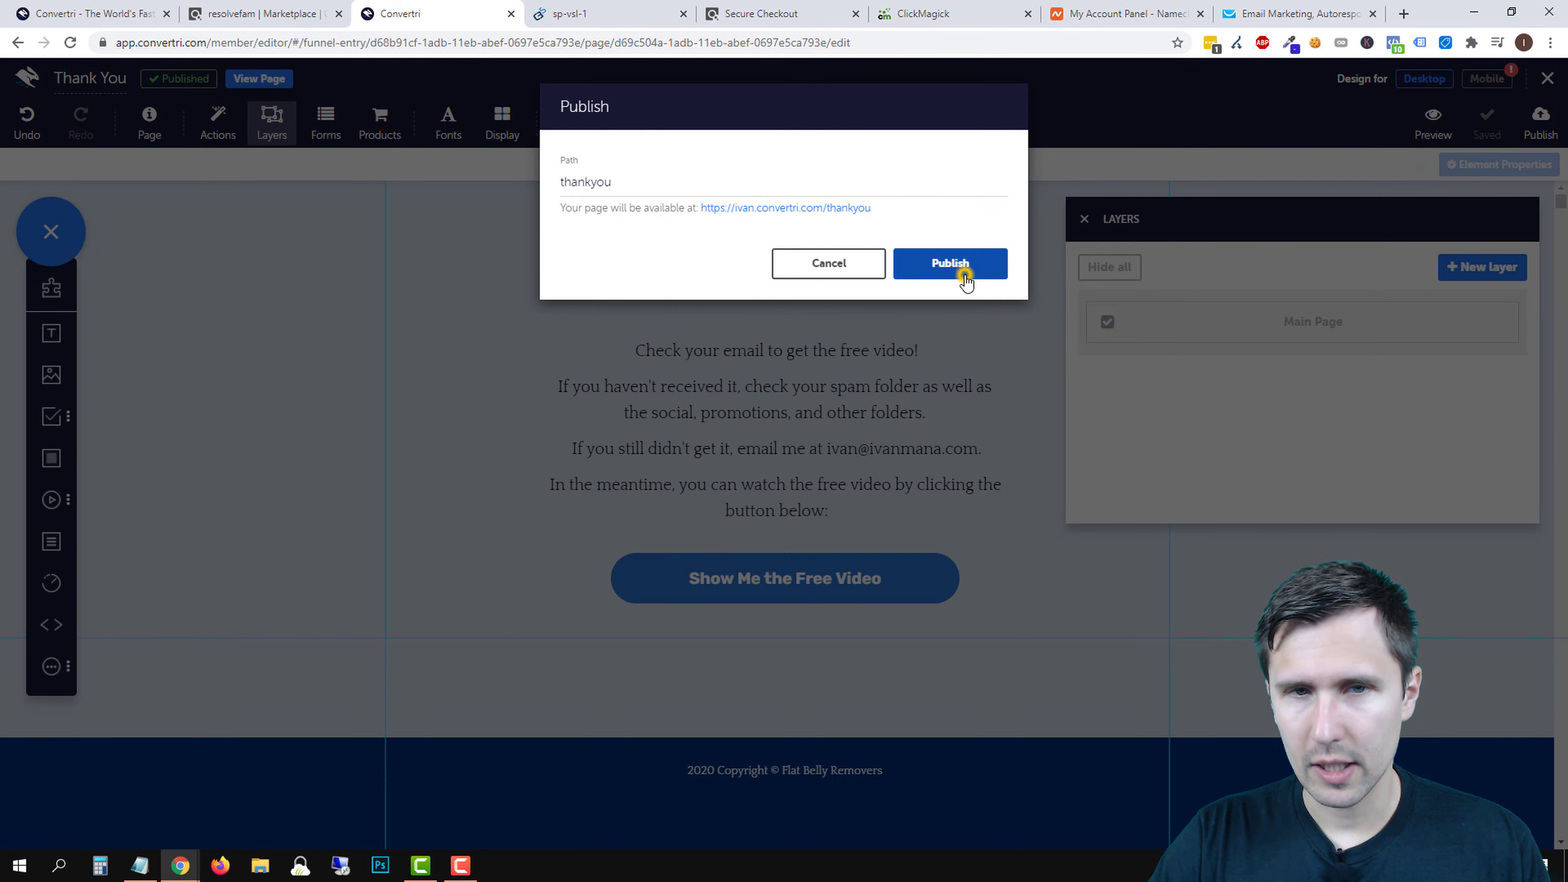
left_click(963, 272)
left_click(1084, 219)
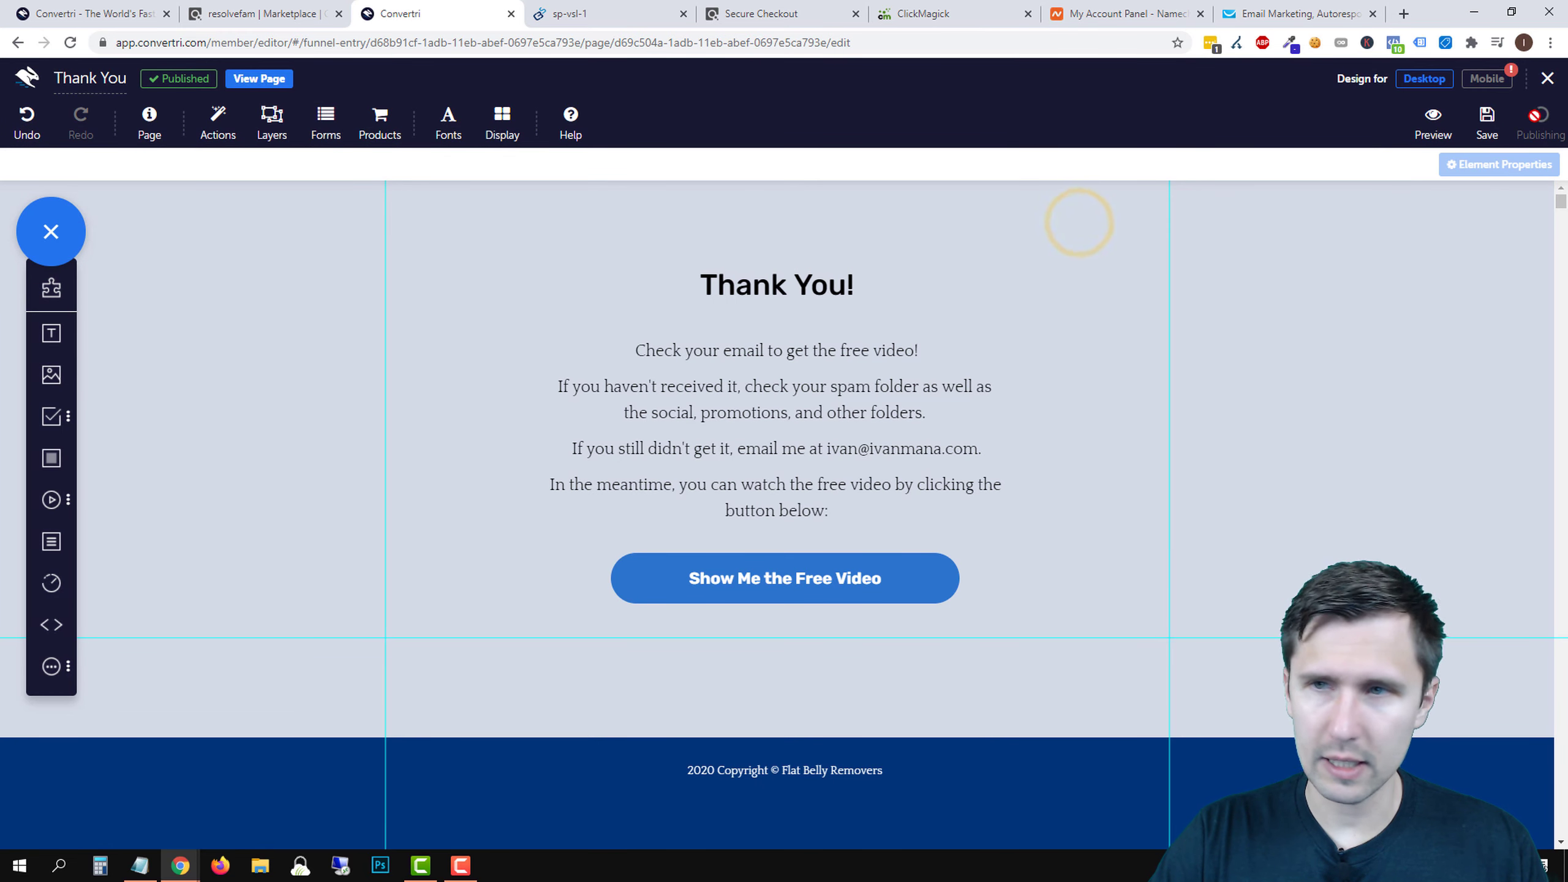
- Reopen the Landing Page from the funnel overview and close its form configuration
left_click(1545, 89)
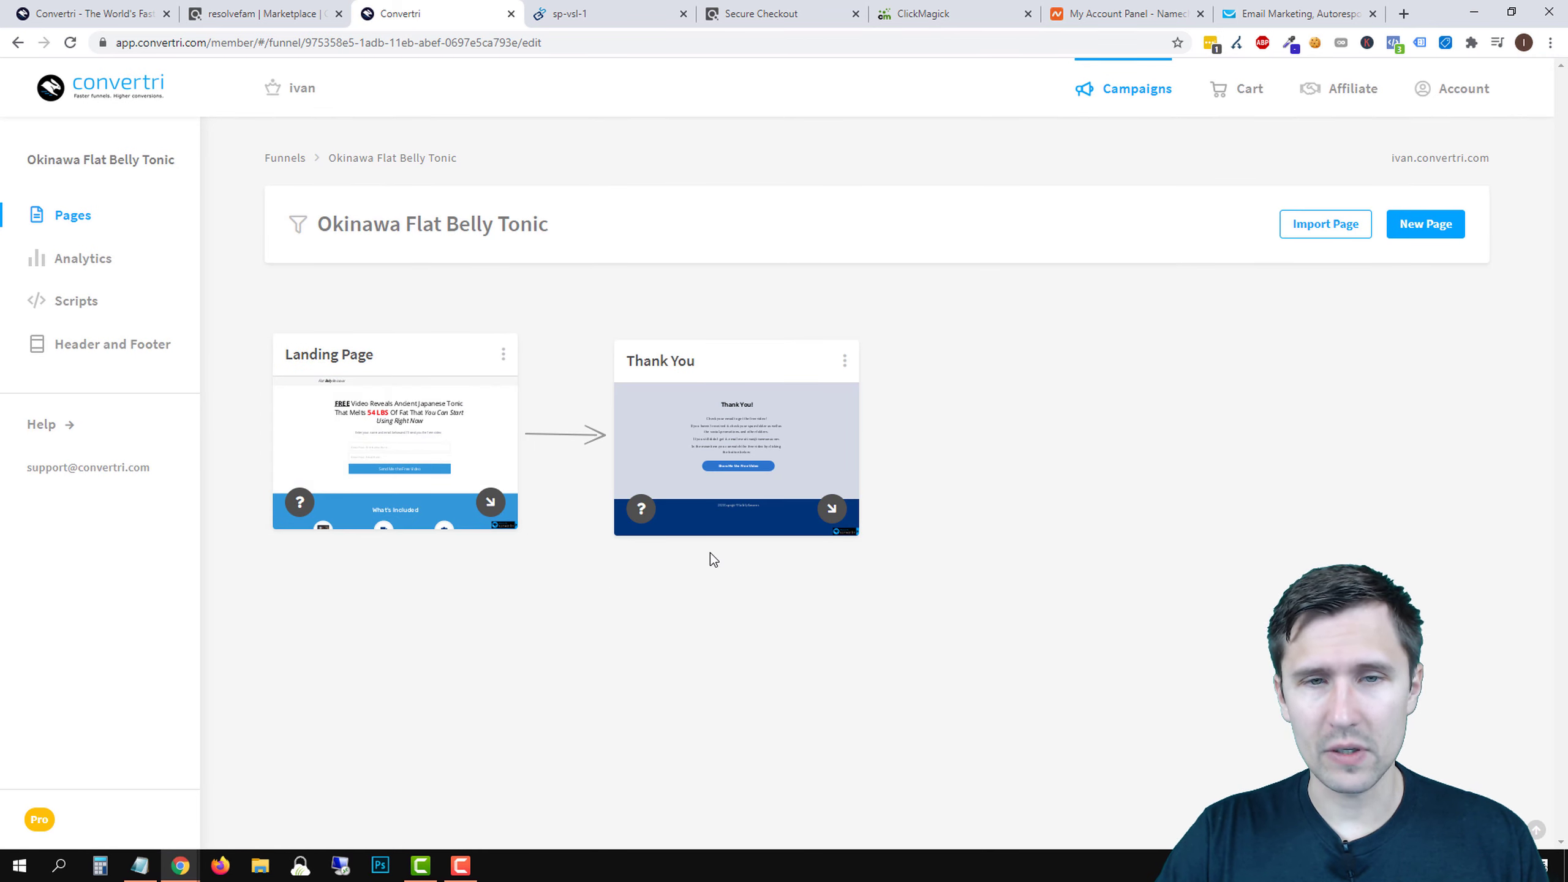
mouse_move(453, 454)
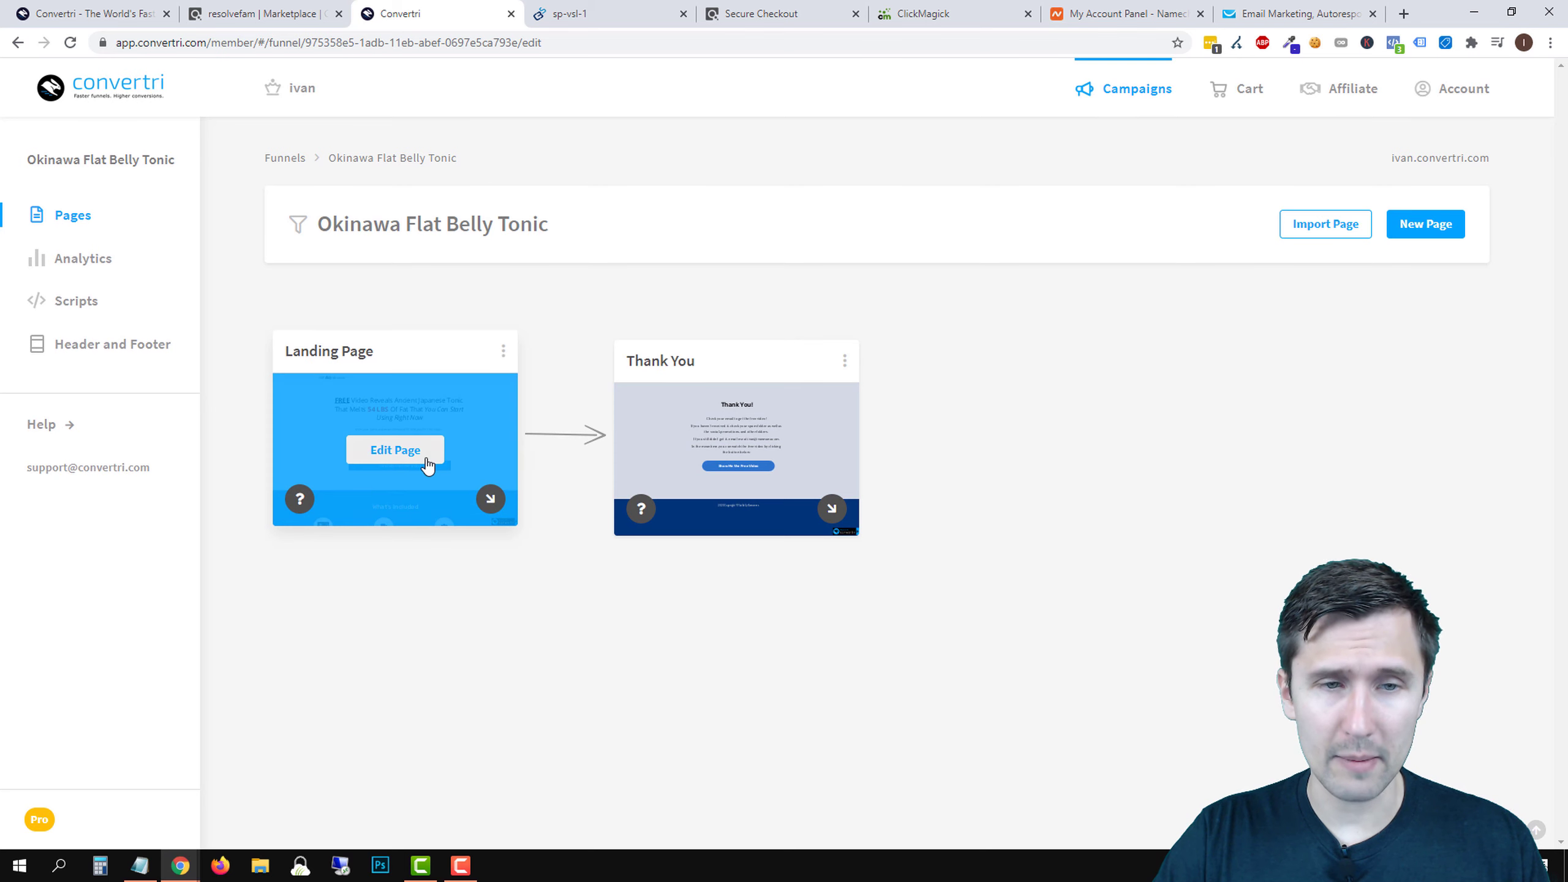
left_click(428, 464)
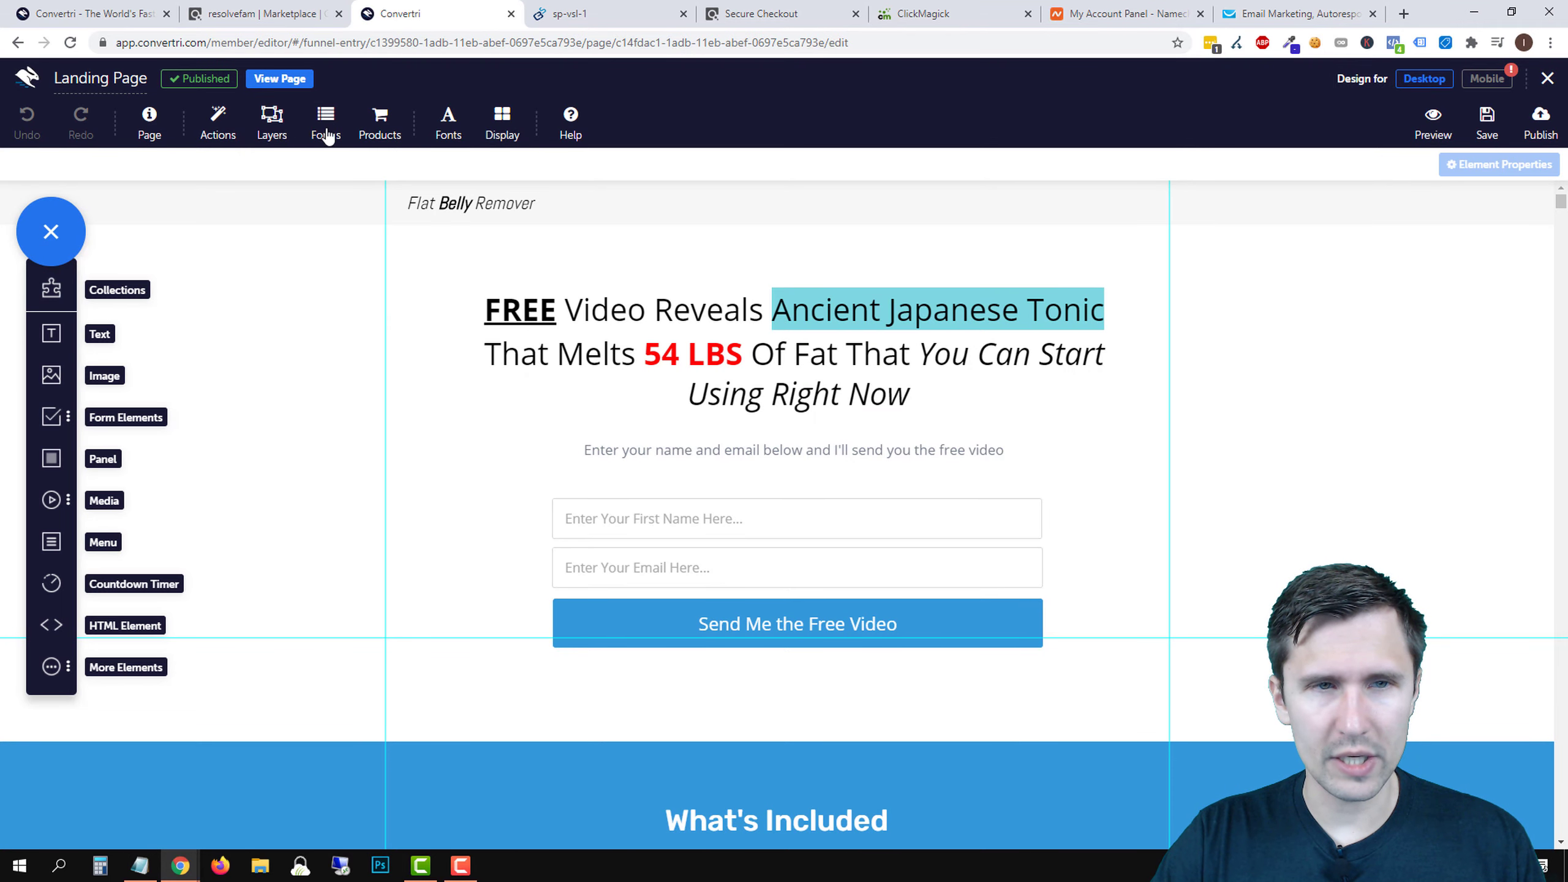
left_click(322, 126)
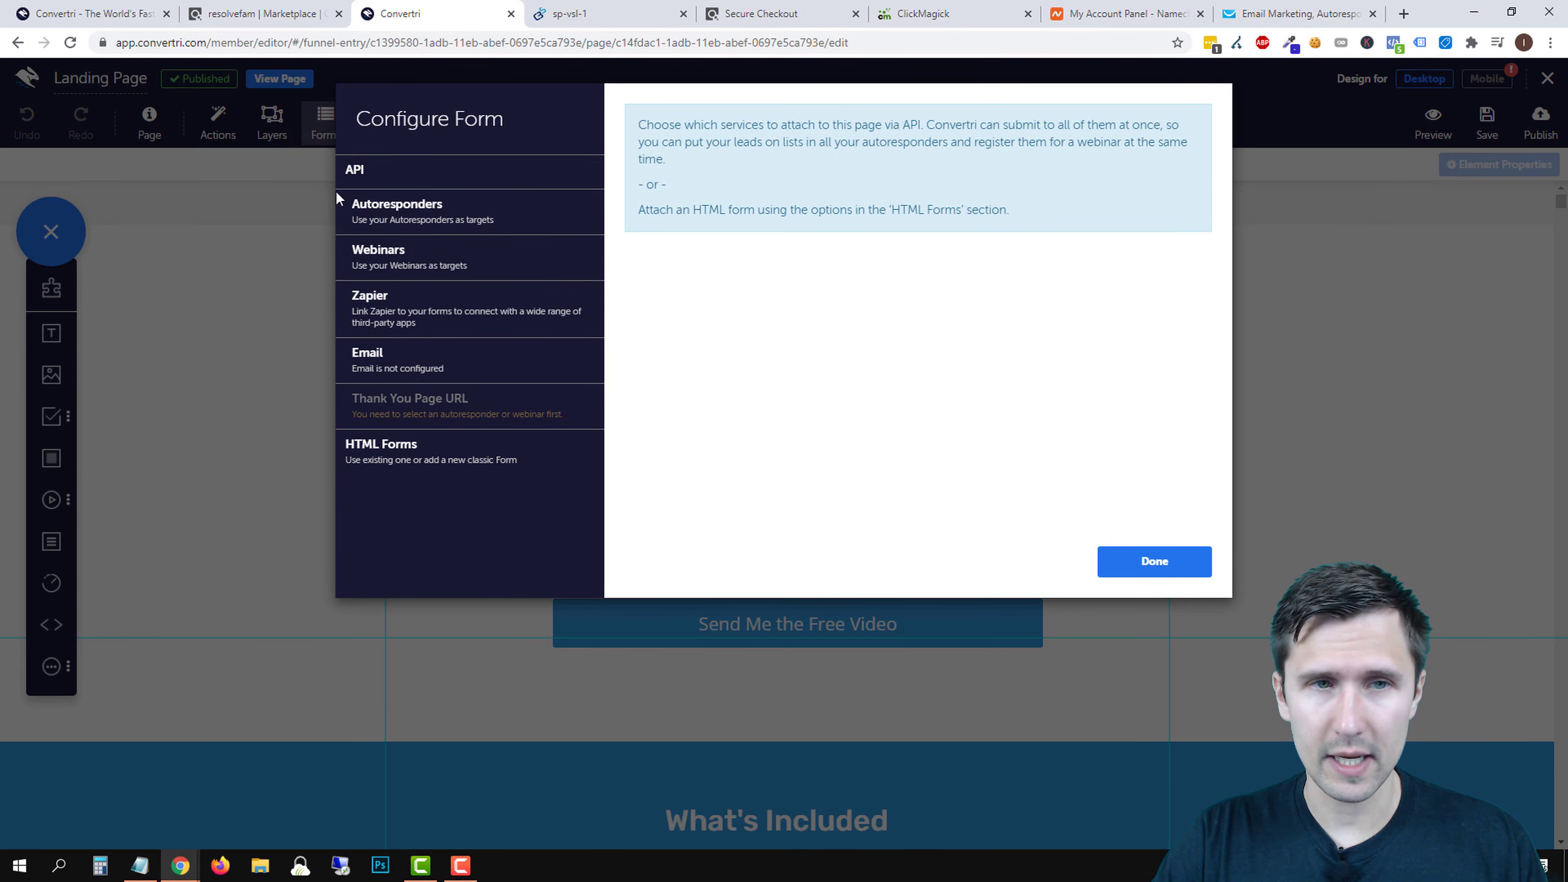
left_click(1149, 561)
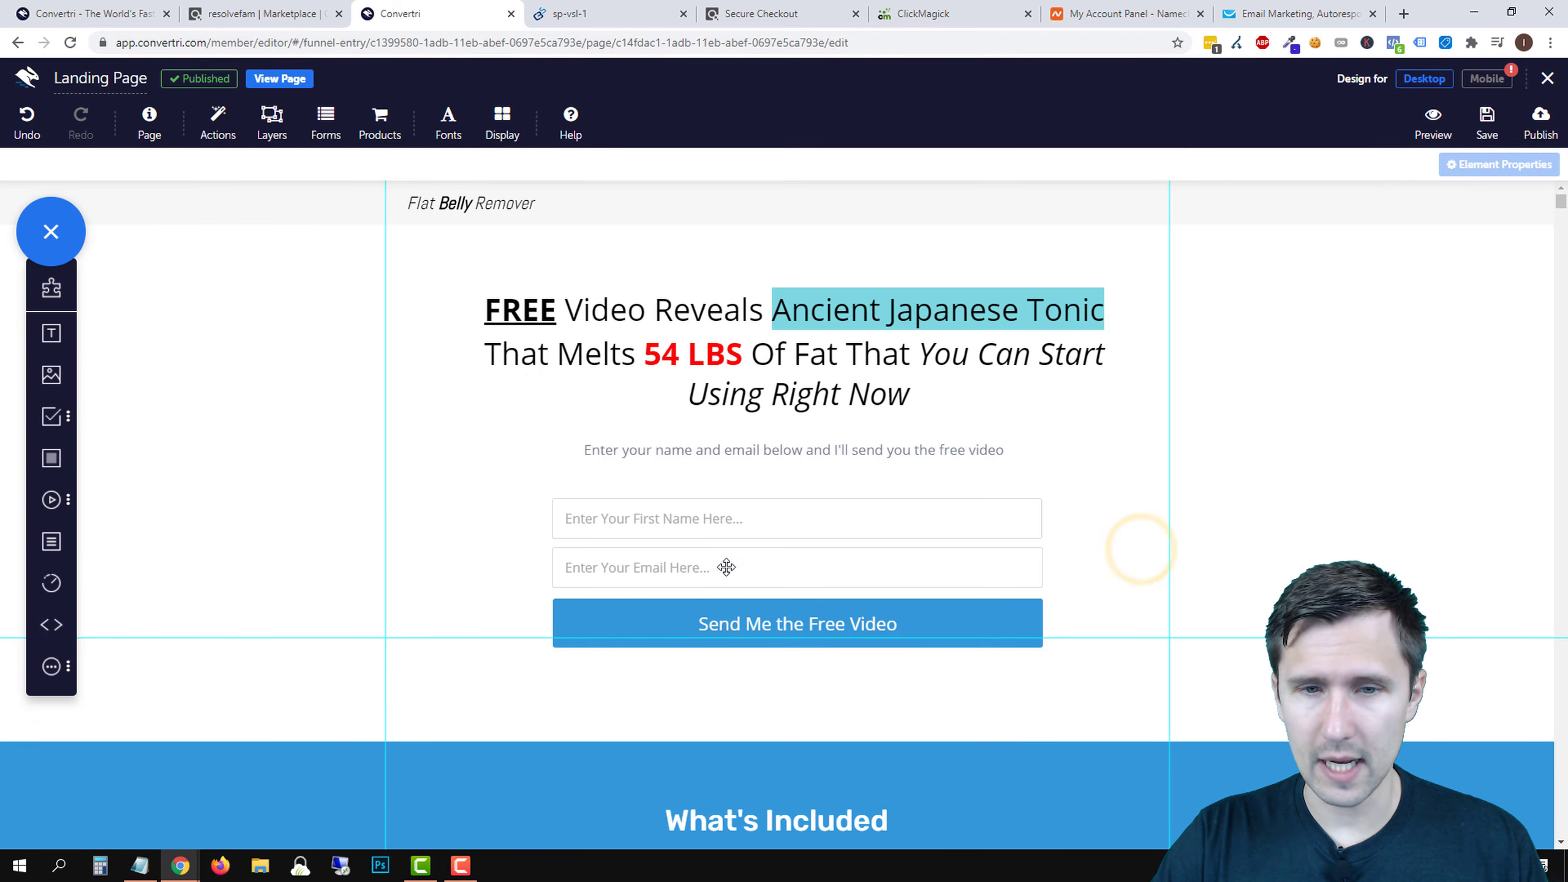
- Verify the Send Me the Free Video button is in Sign Up mode, staying in the editor
left_click(697, 621)
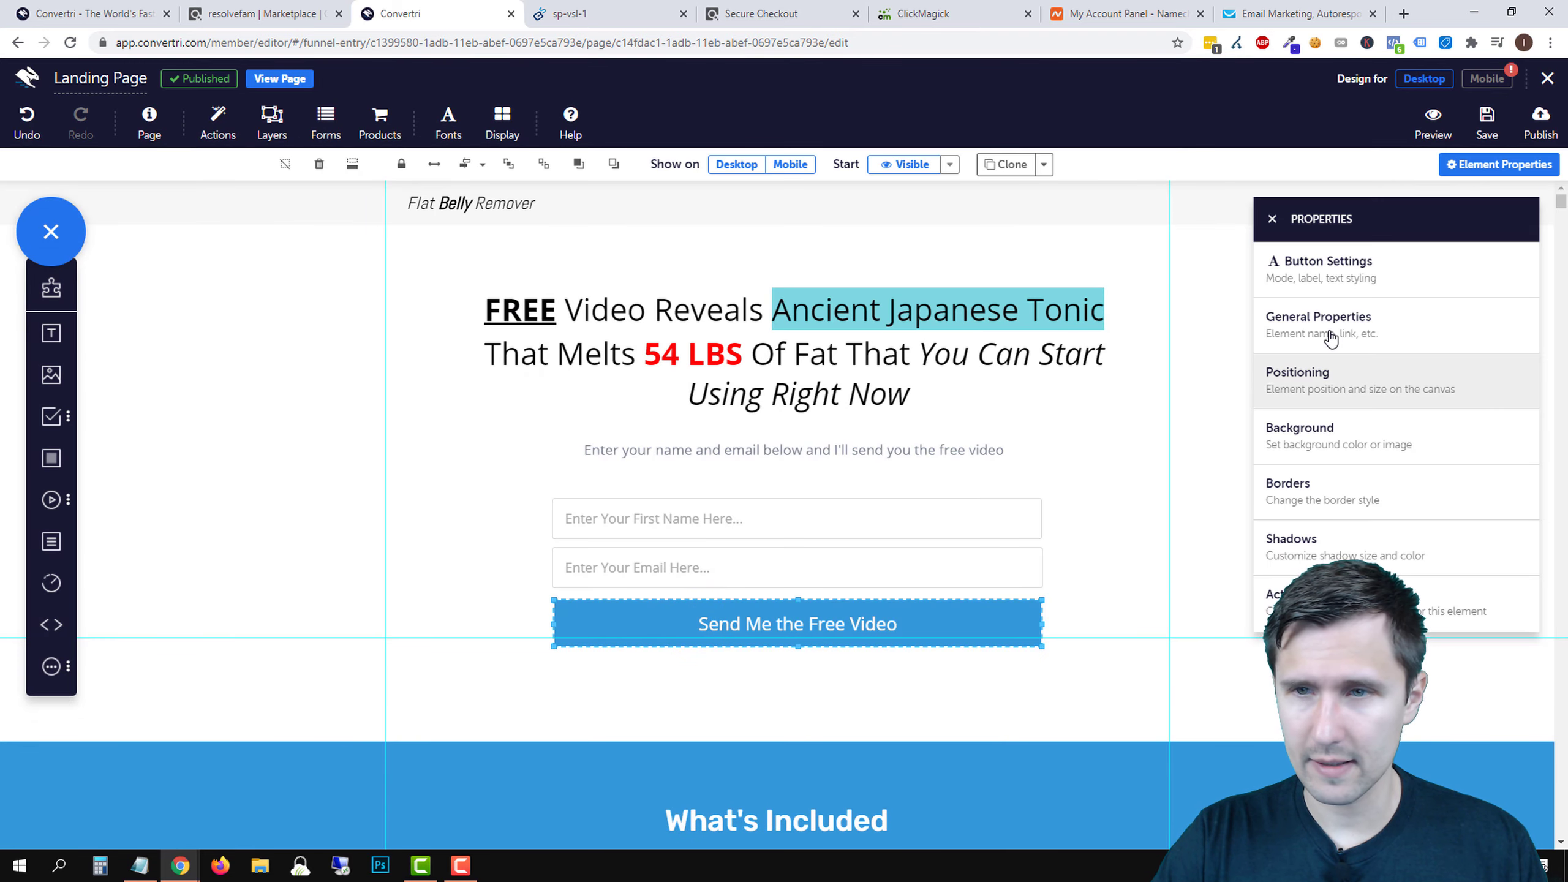
left_click(1309, 339)
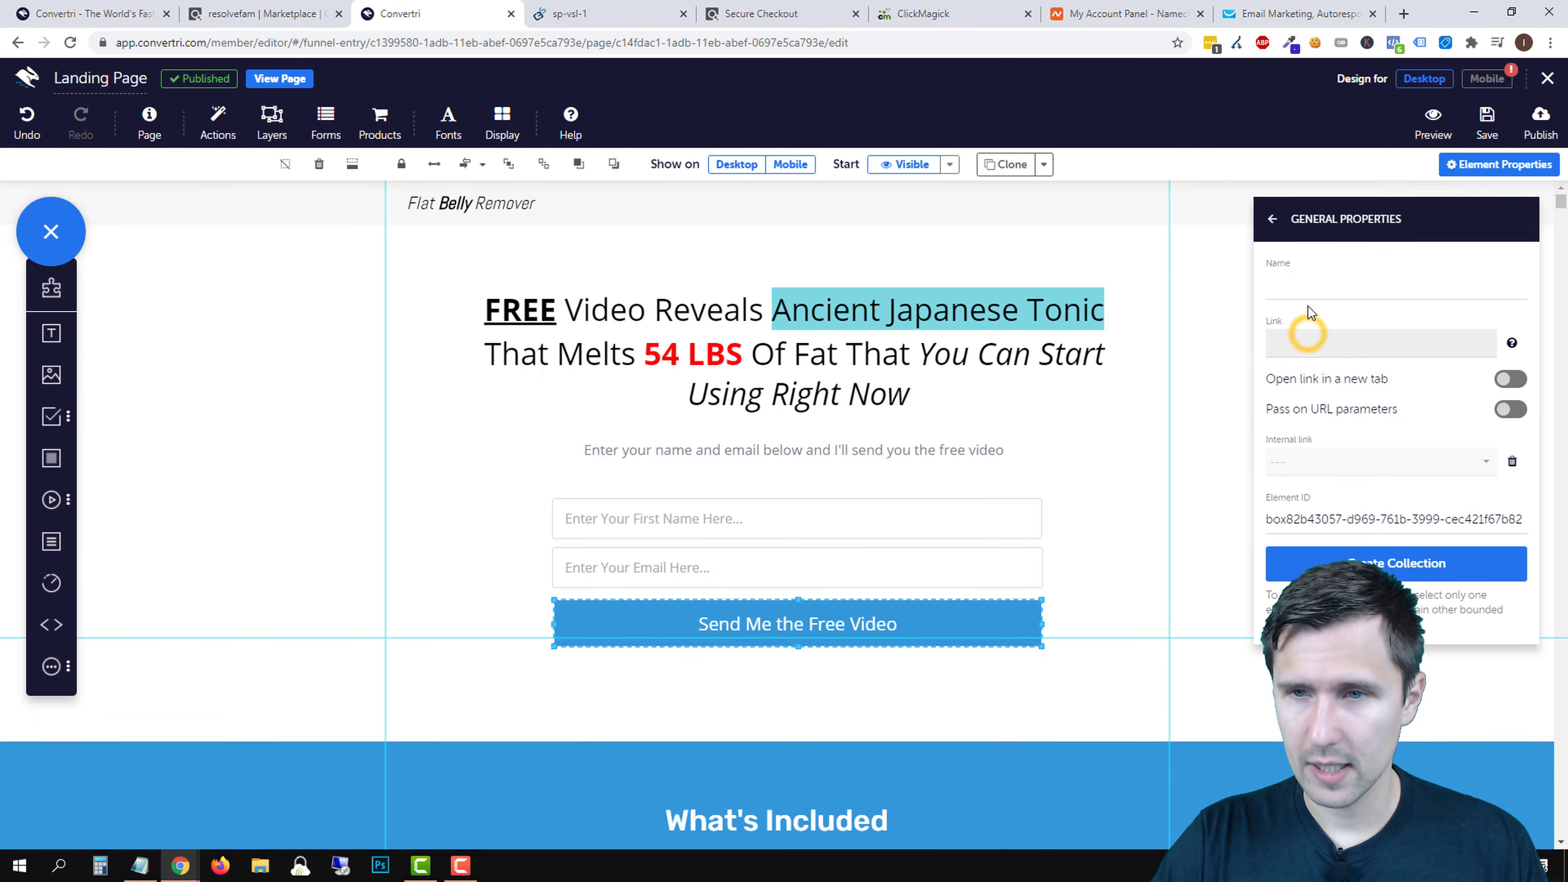
left_click(1272, 219)
left_click(1325, 261)
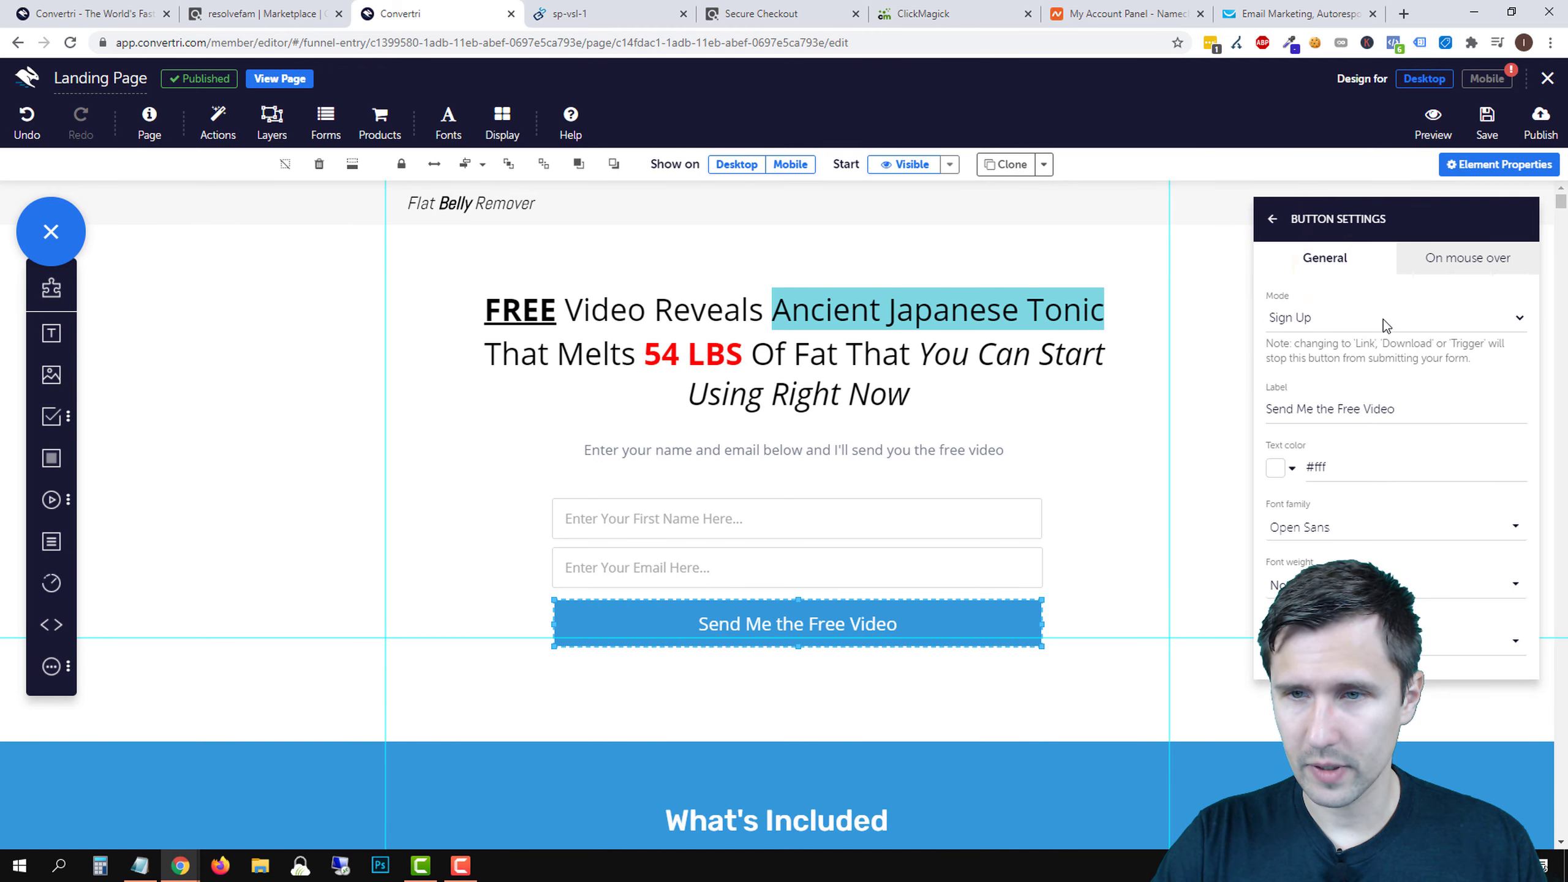
left_click(1271, 222)
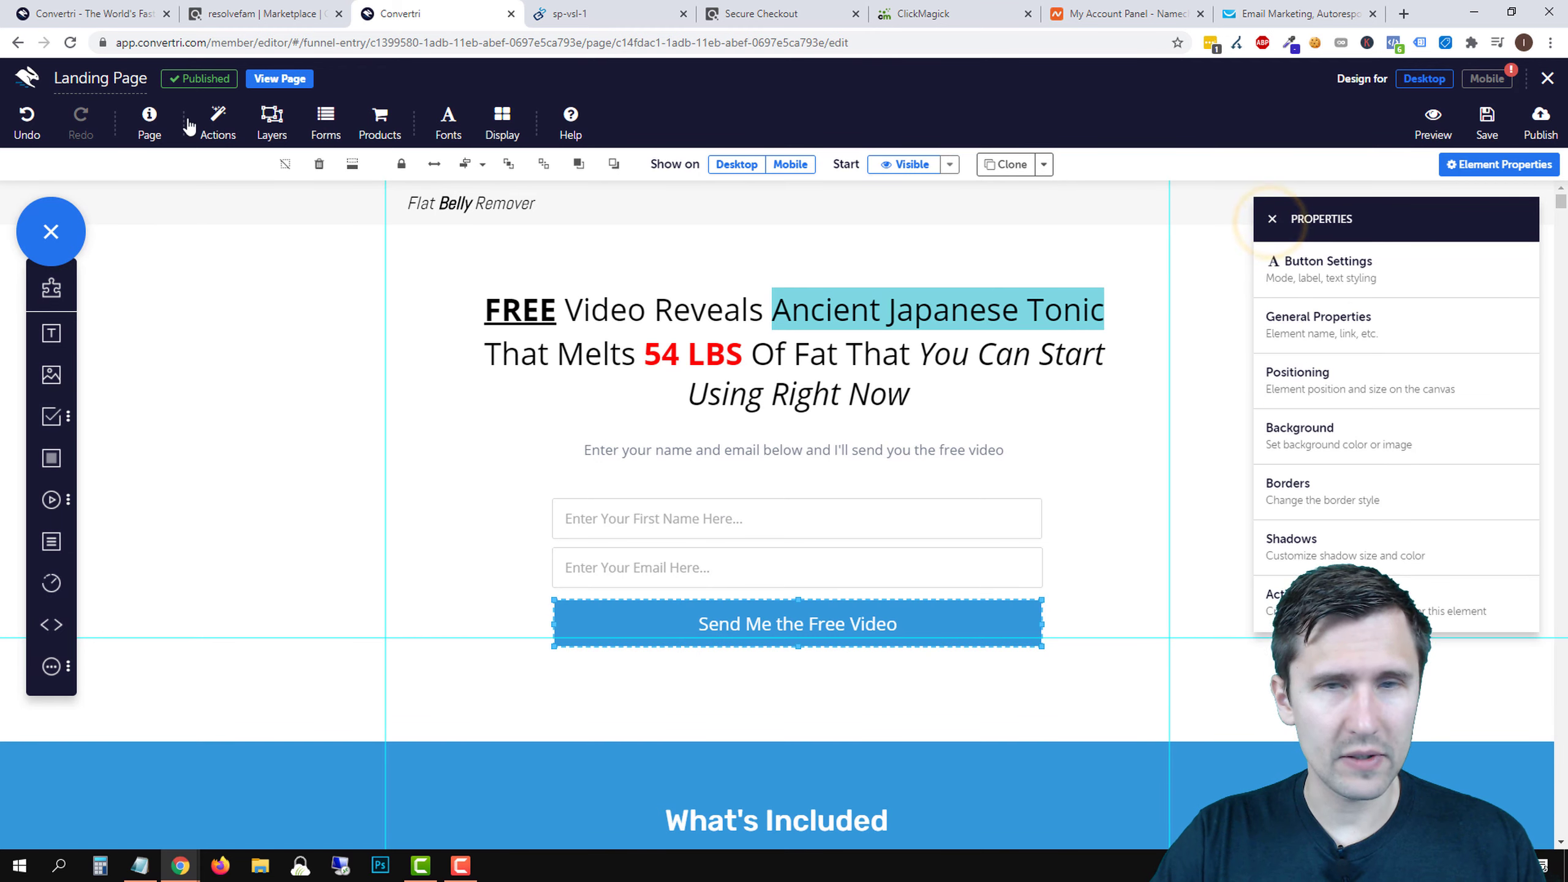
left_click(1547, 78)
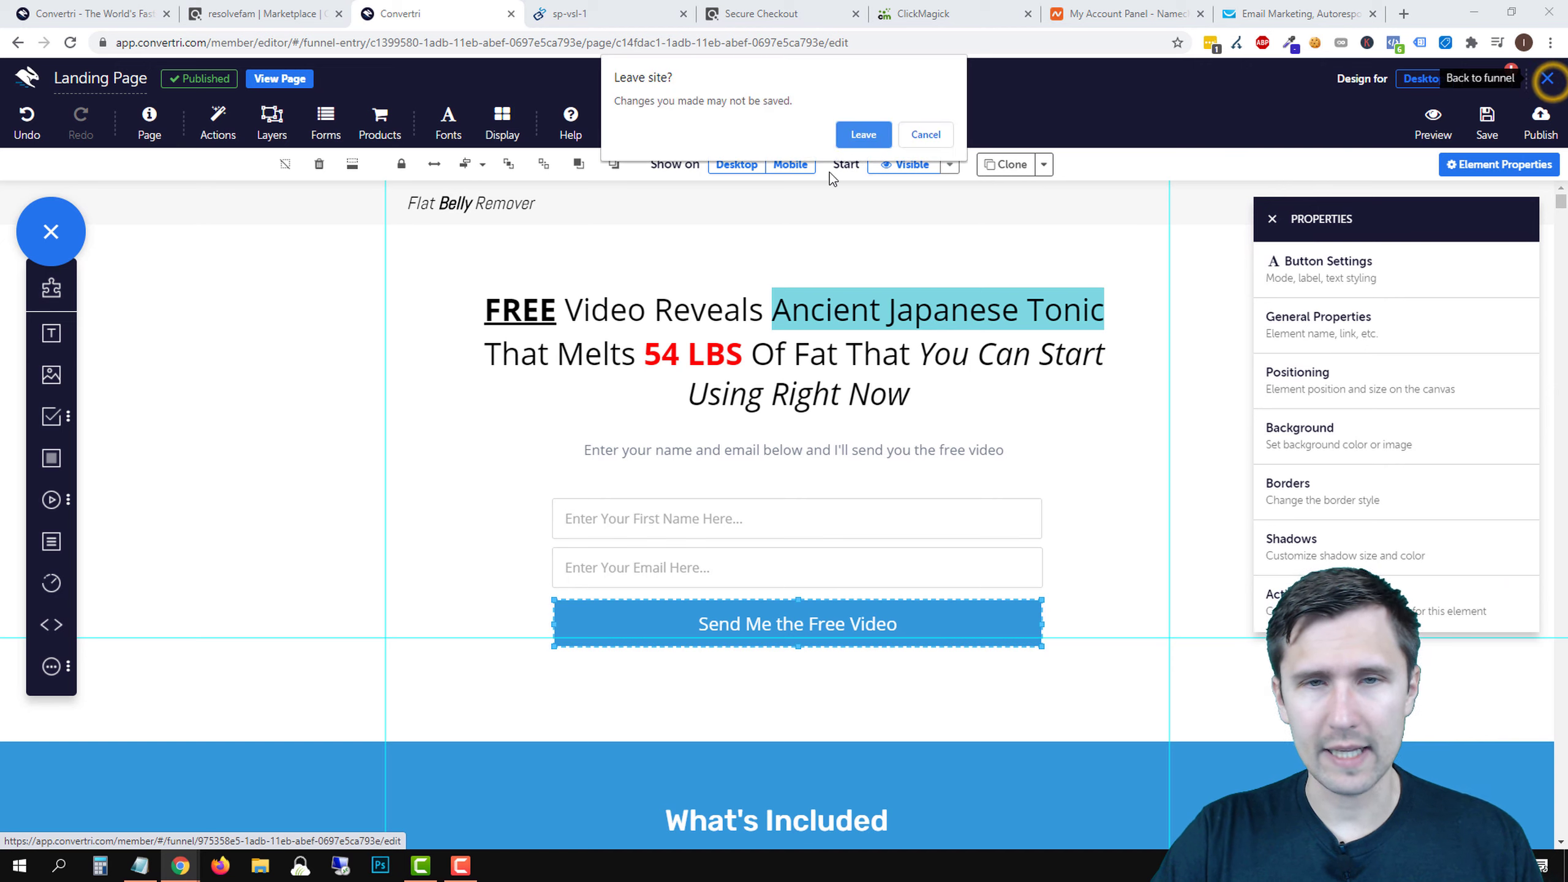
left_click(936, 136)
left_click(1272, 219)
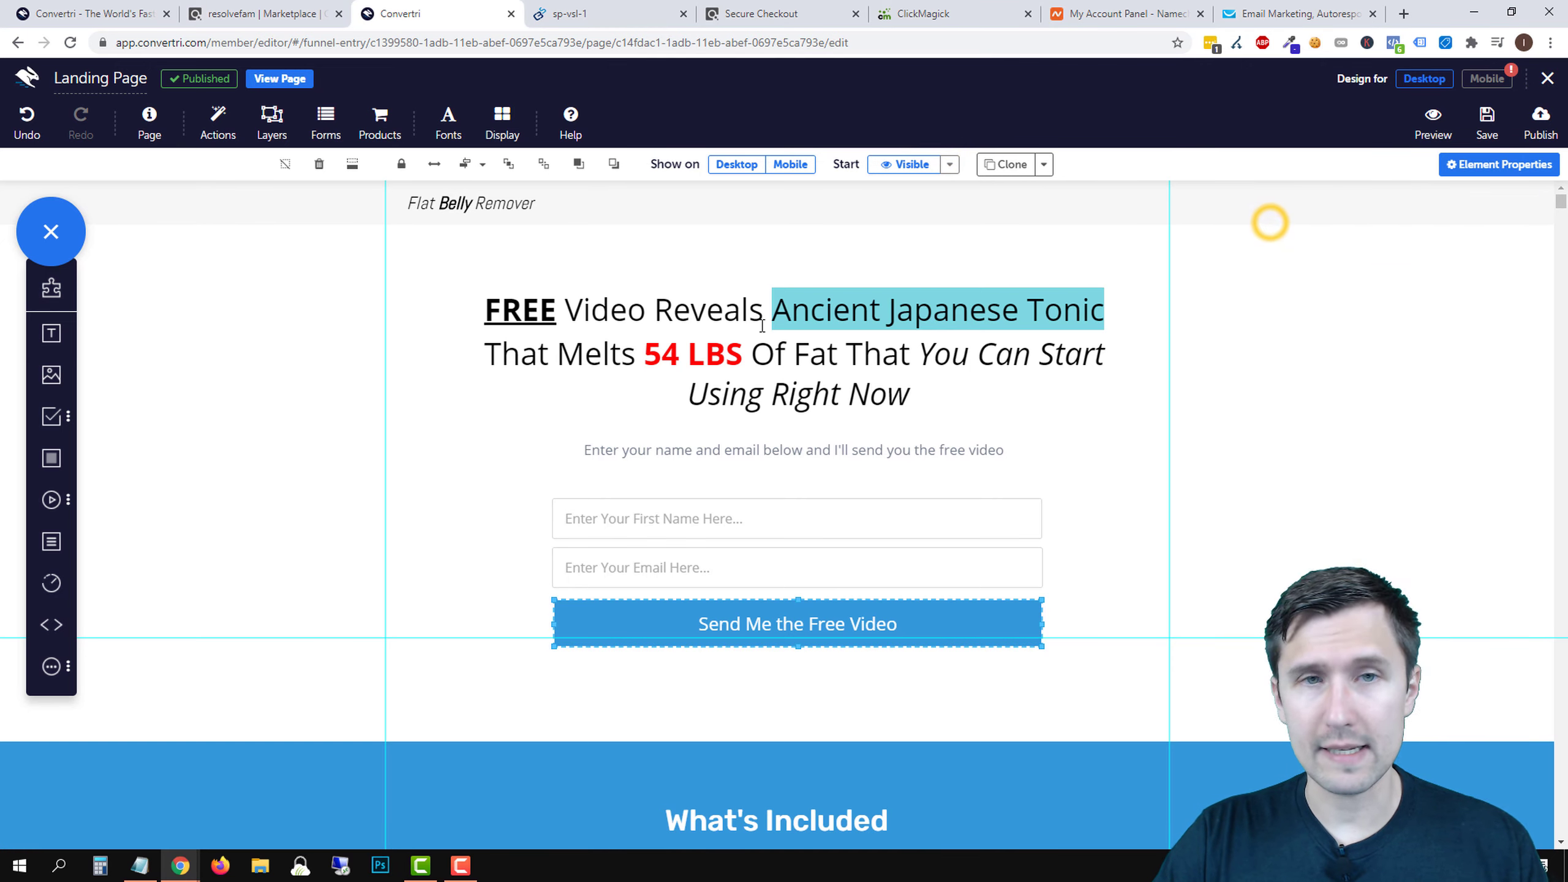
- Close the sp-vsl-1 and Secure Checkout browser tabs
left_click(683, 13)
left_click_drag(770, 9, 623, 7)
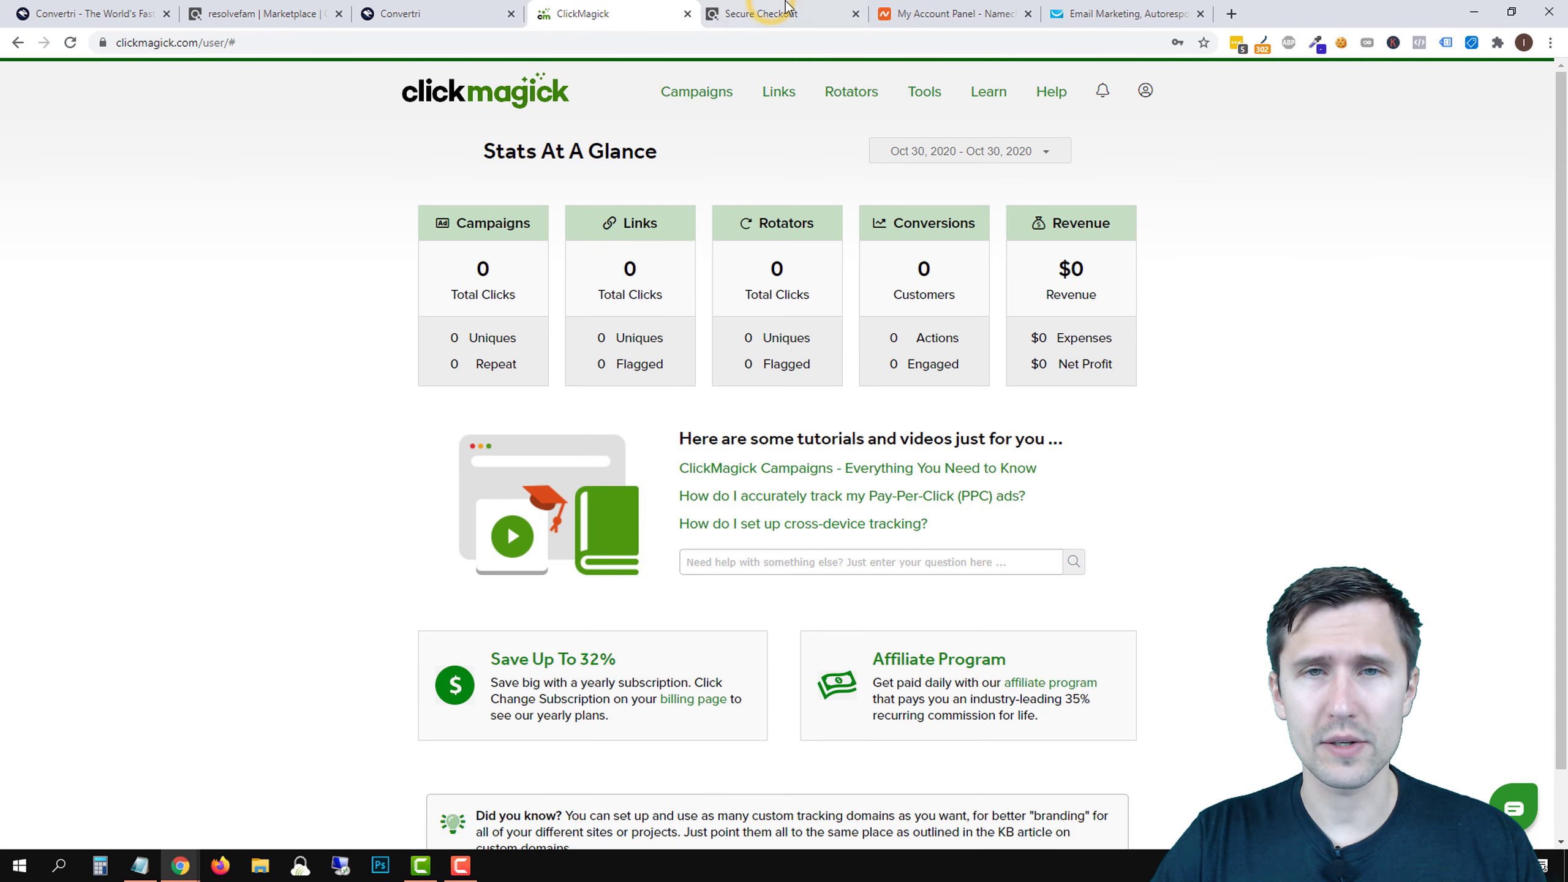
left_click(855, 15)
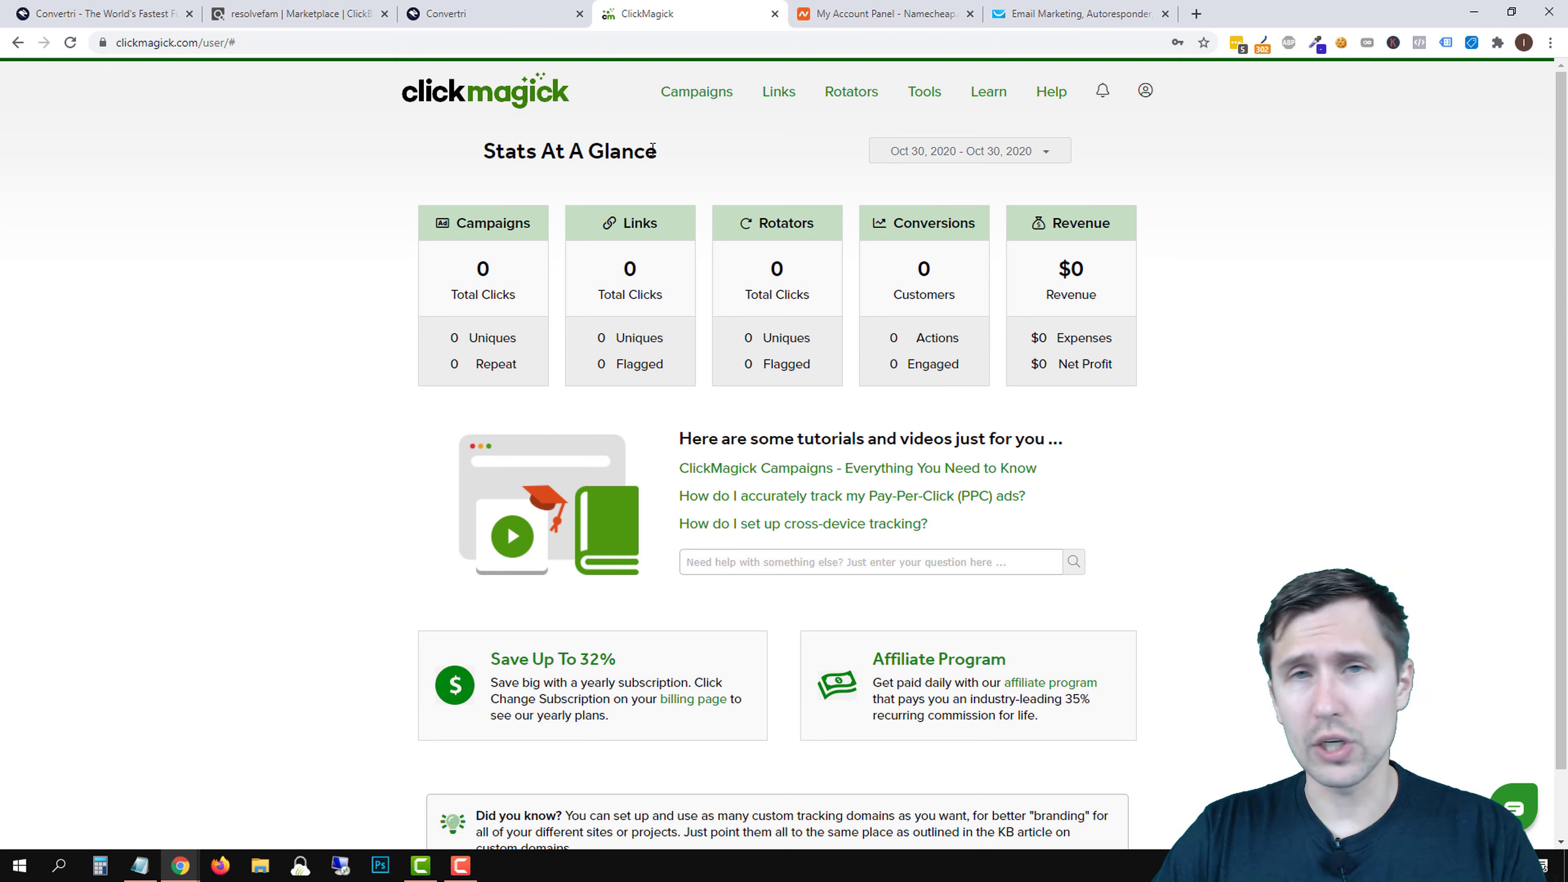
- Copy the Click Tracking Code from the ClickMagick Campaigns Website Code panel
left_click(701, 99)
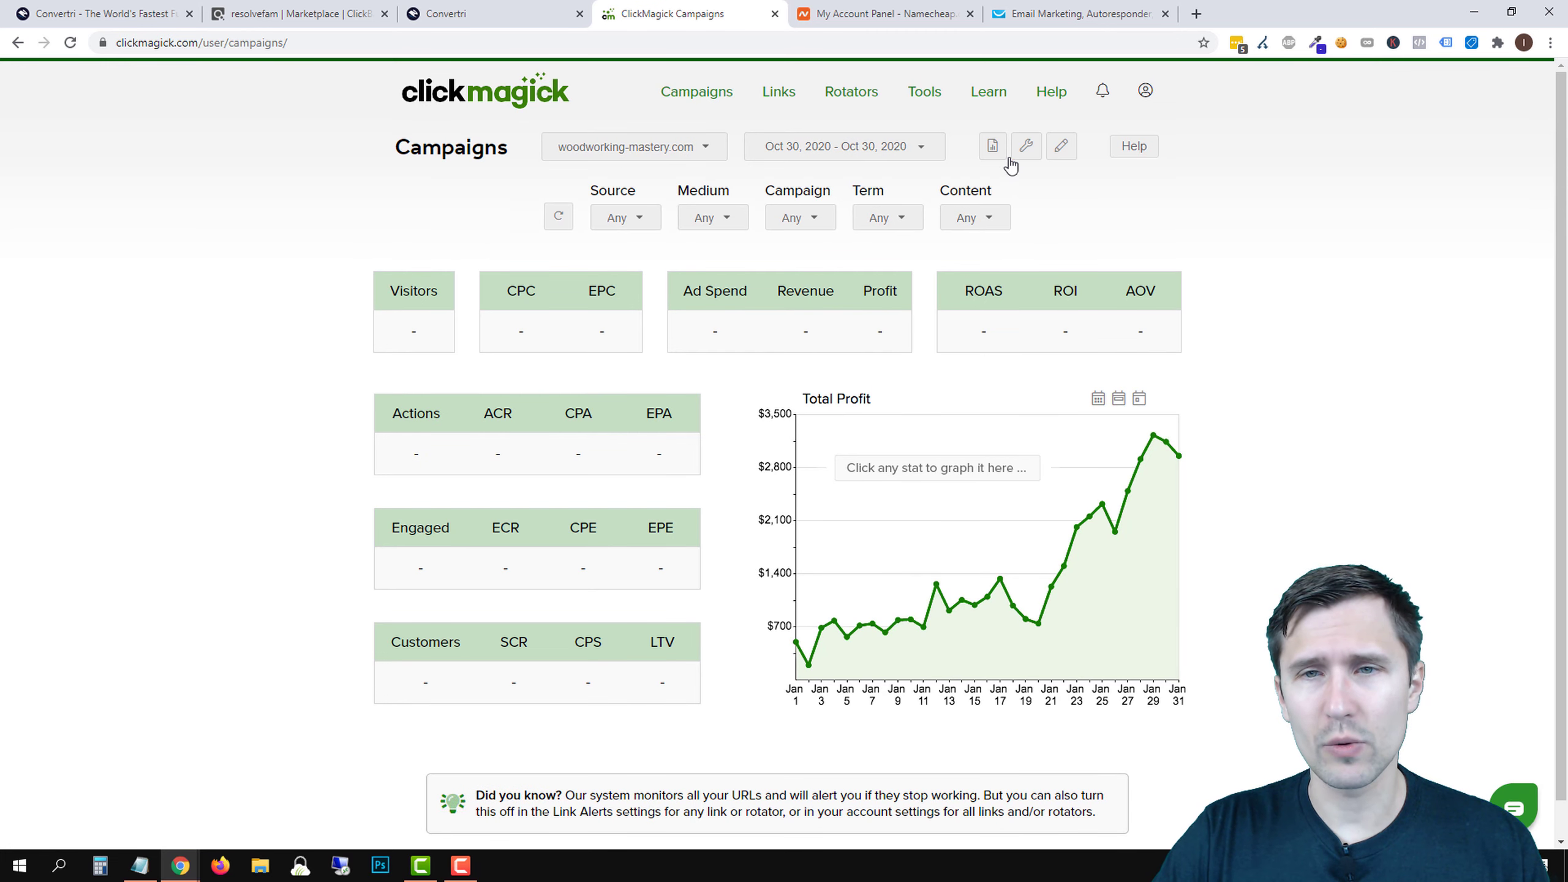
left_click(1033, 149)
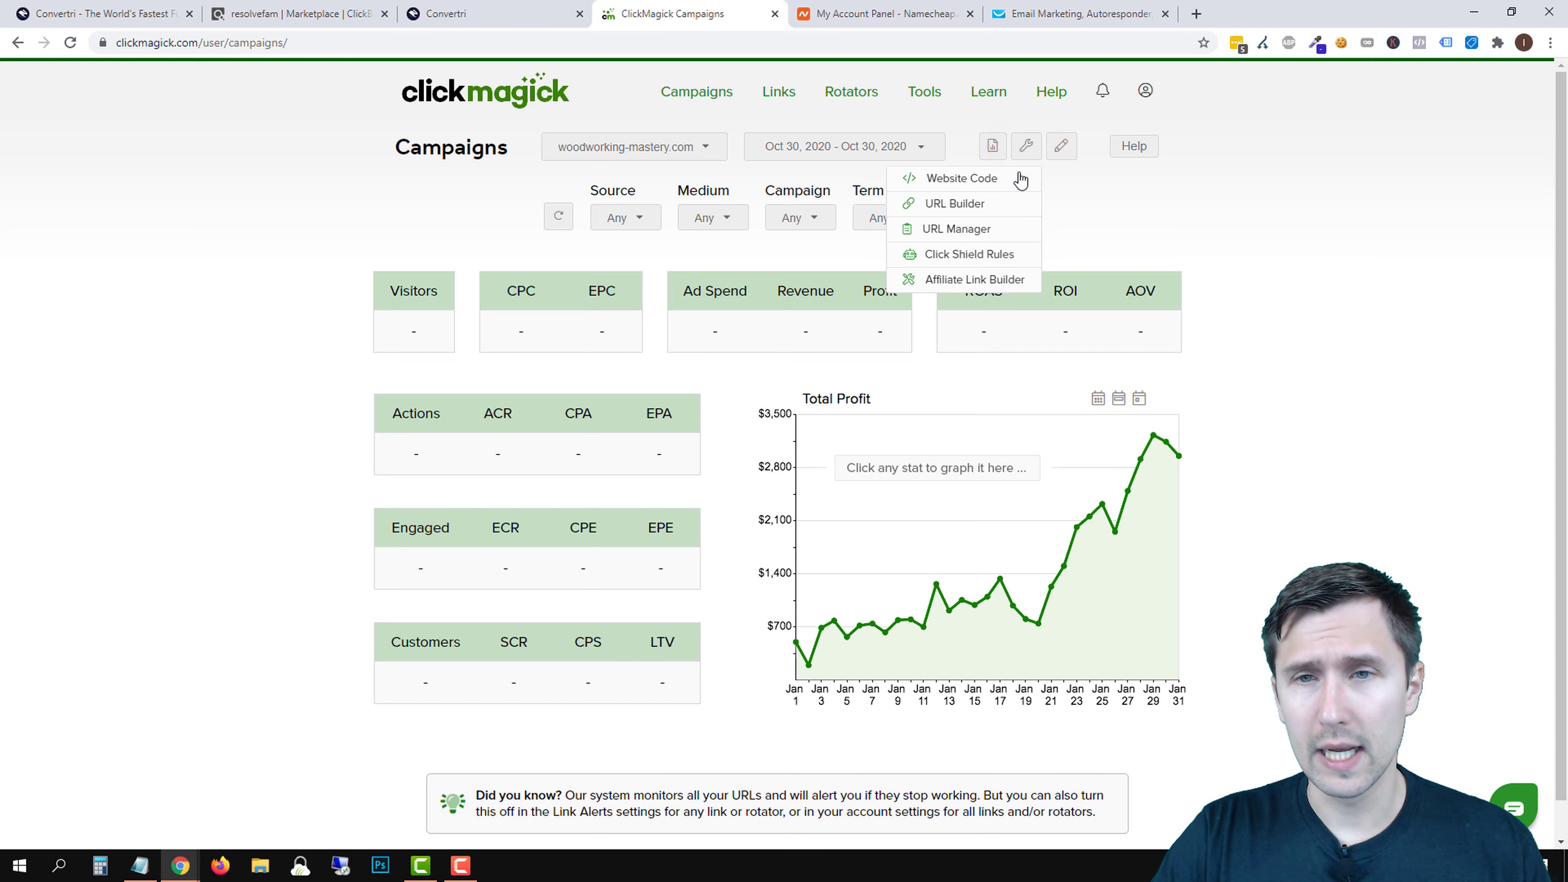
left_click(990, 182)
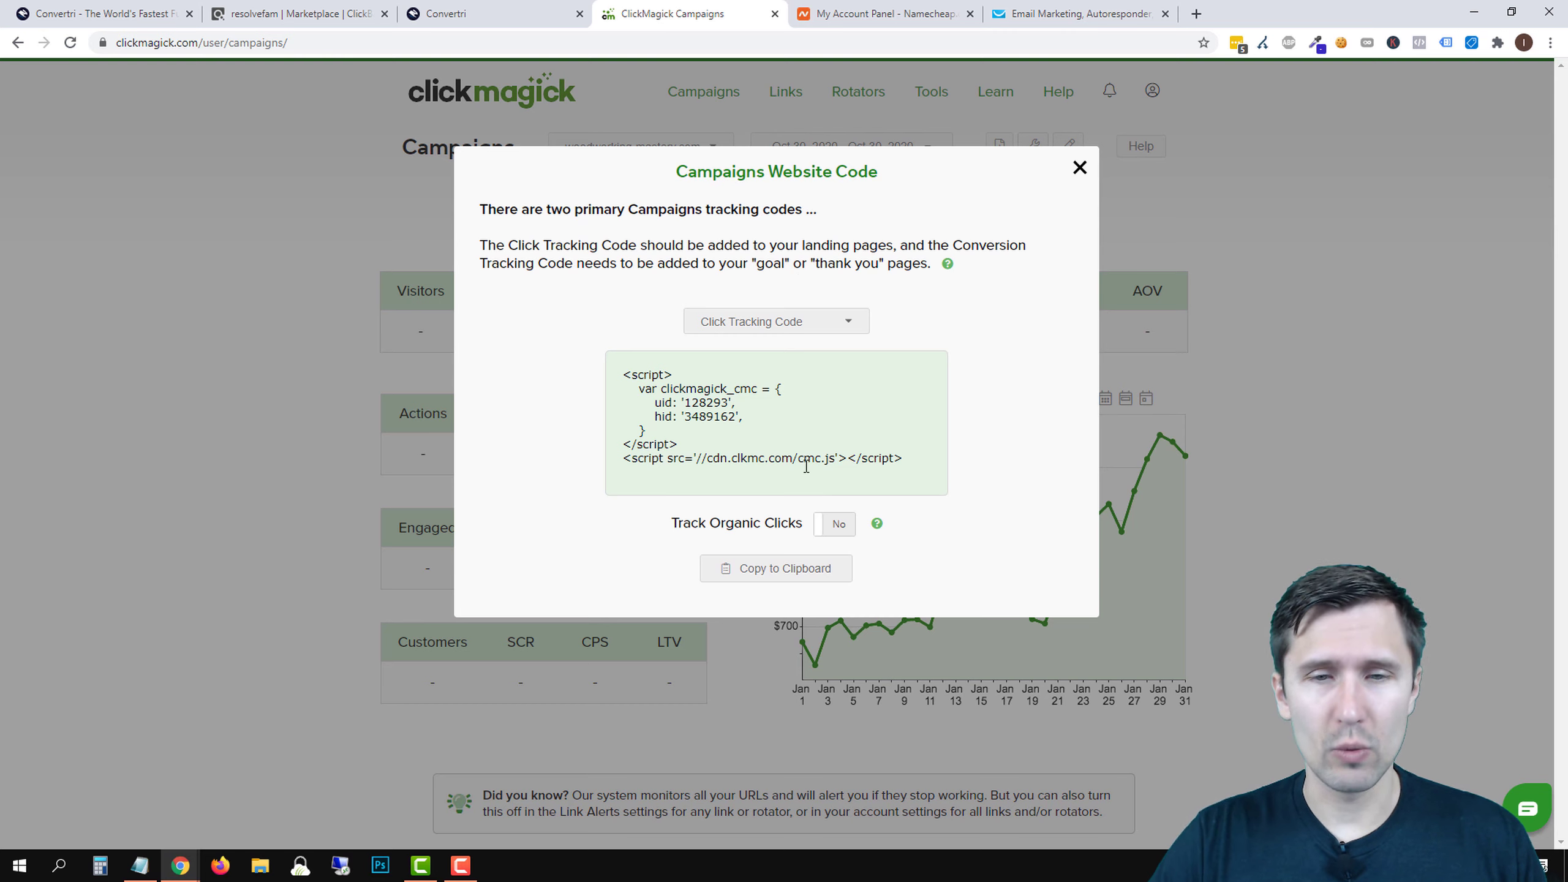
left_click(717, 565)
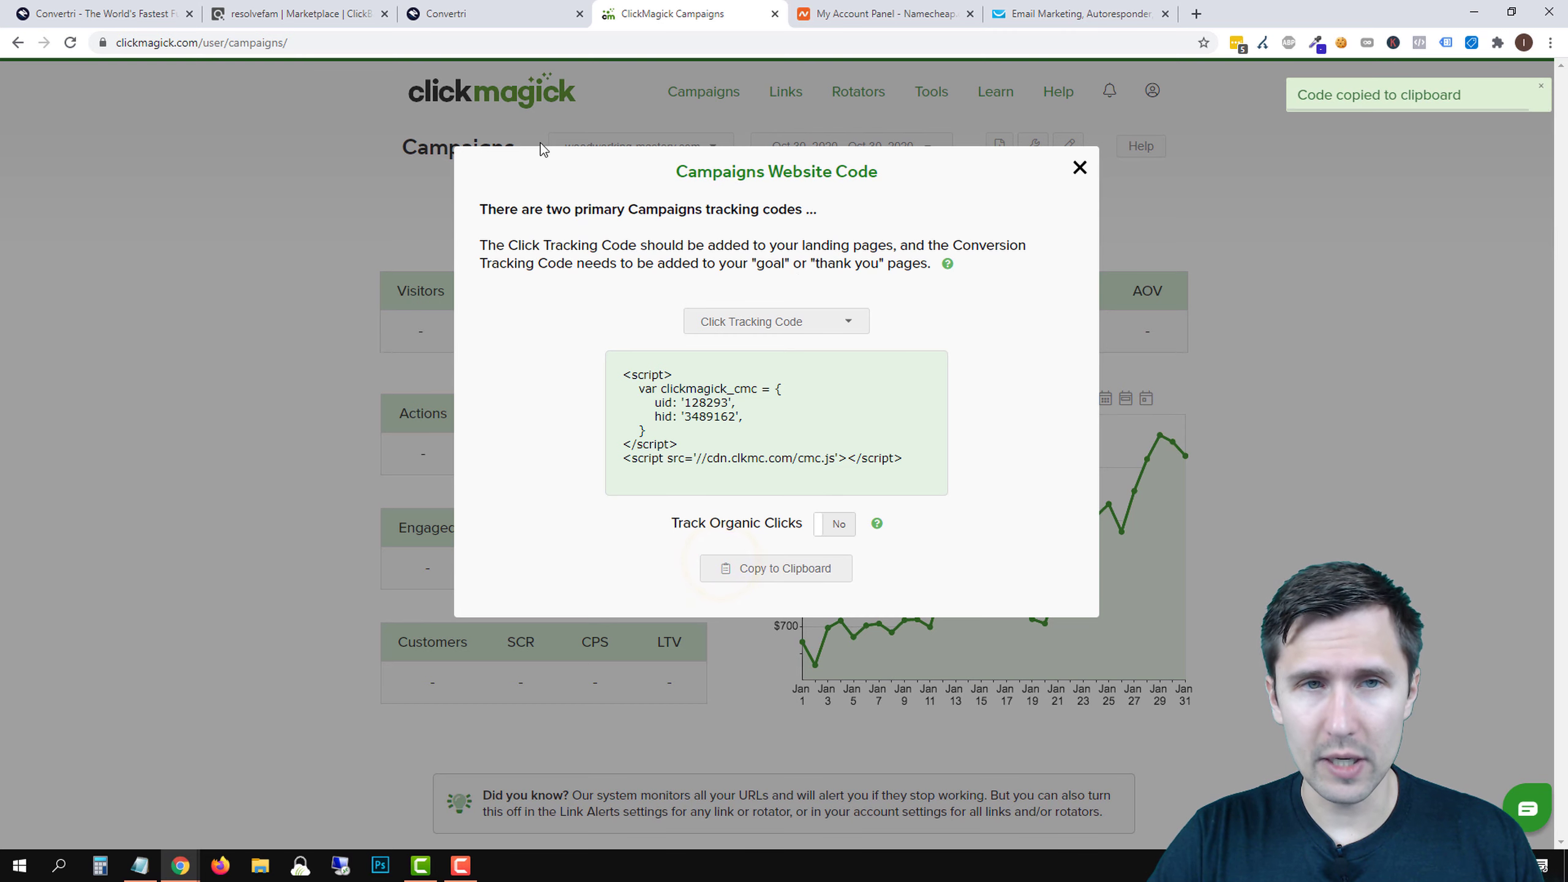
left_click(505, 6)
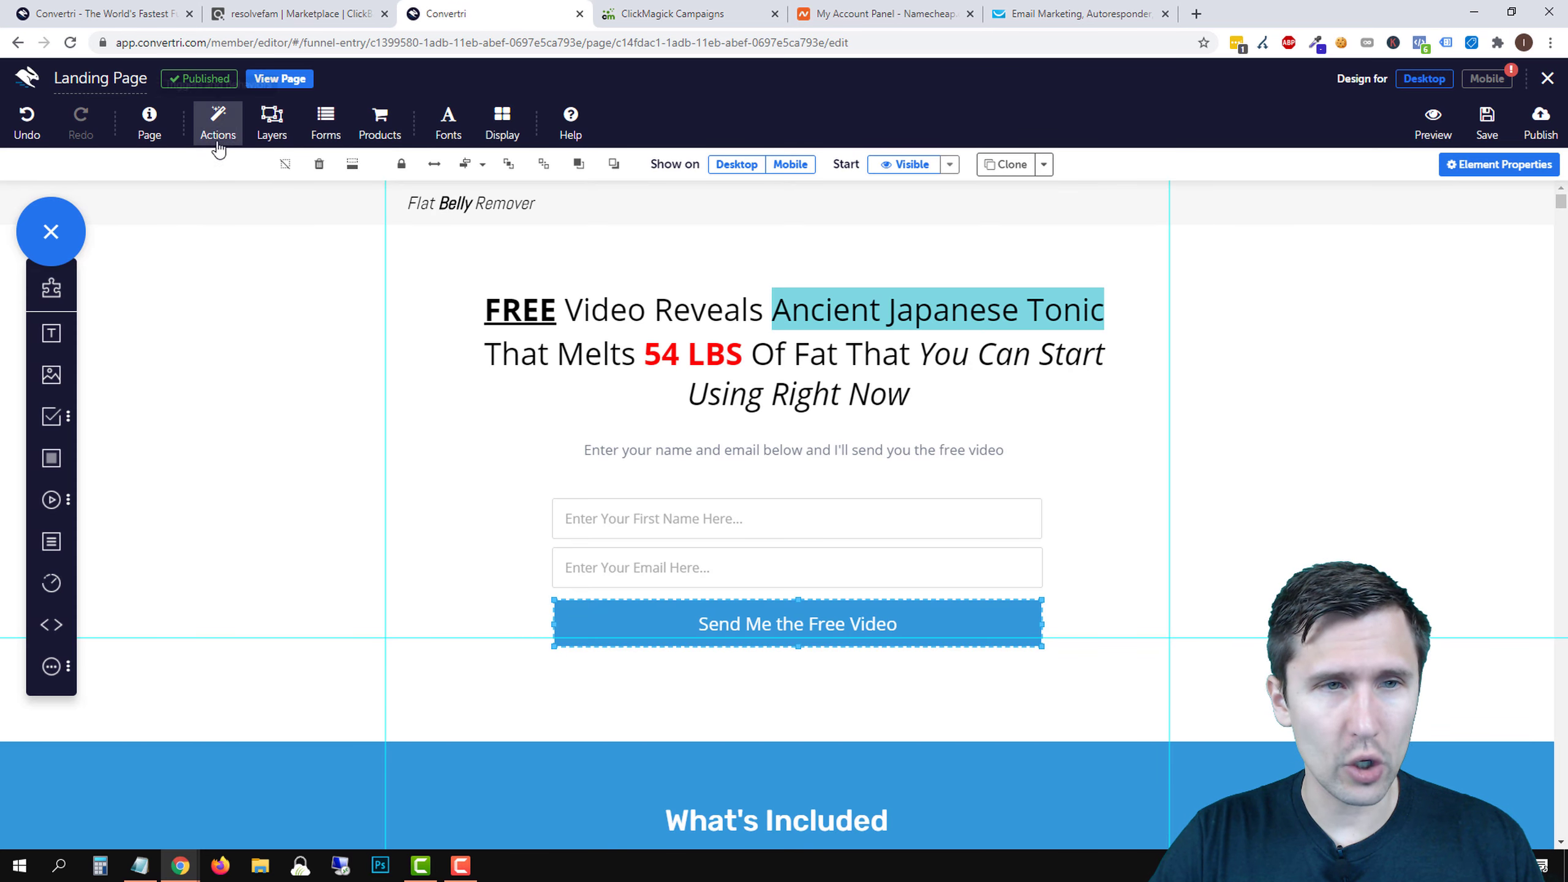
- Add a new page script named 'ClickMagick Landing Page Script'
left_click(159, 126)
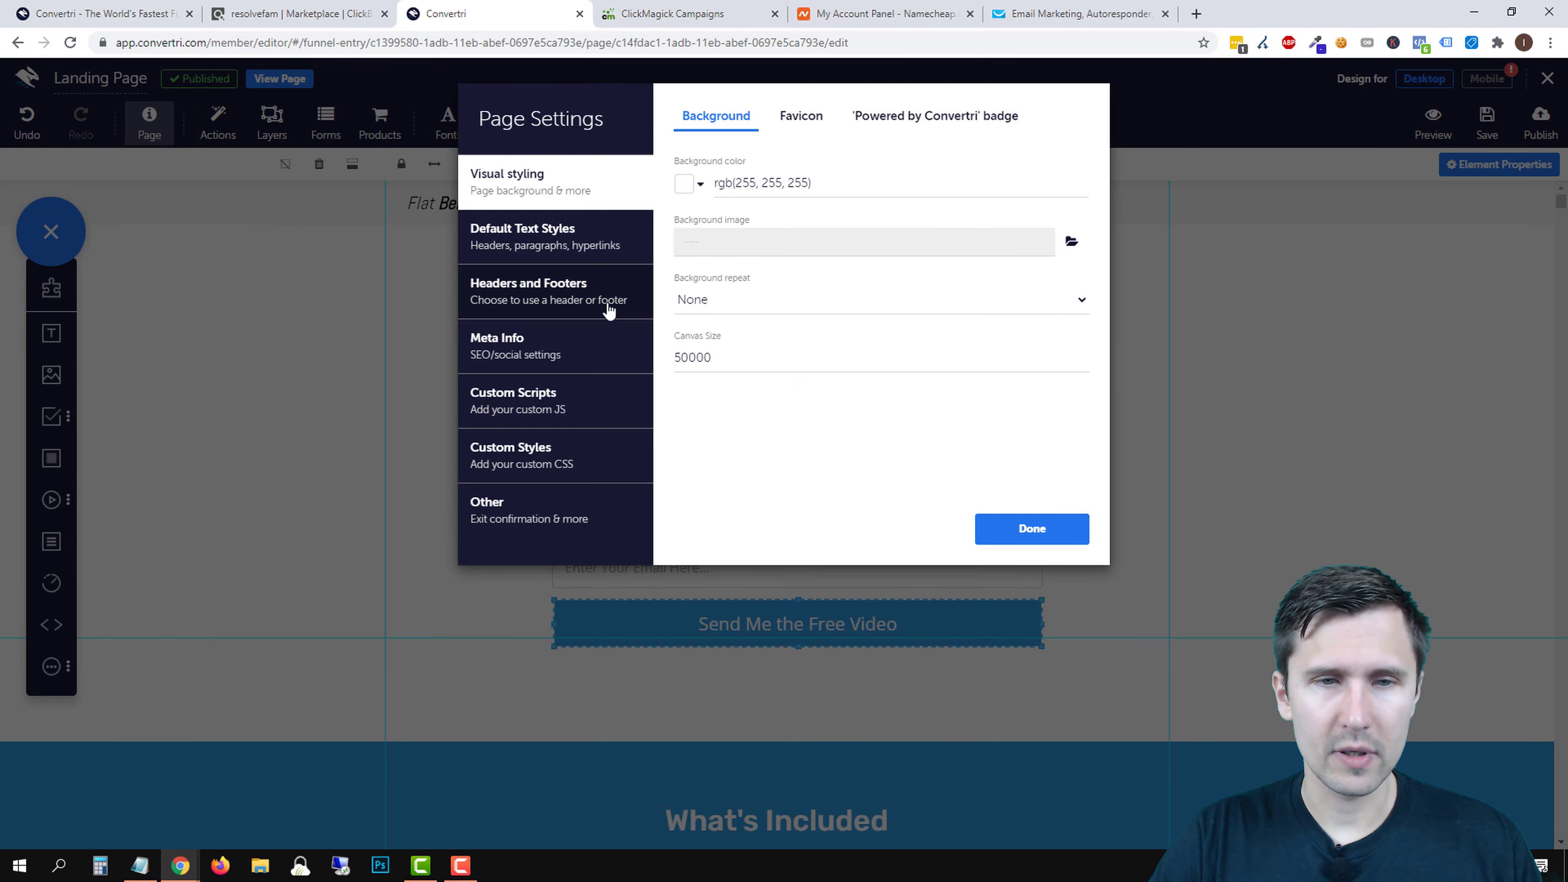
left_click(538, 394)
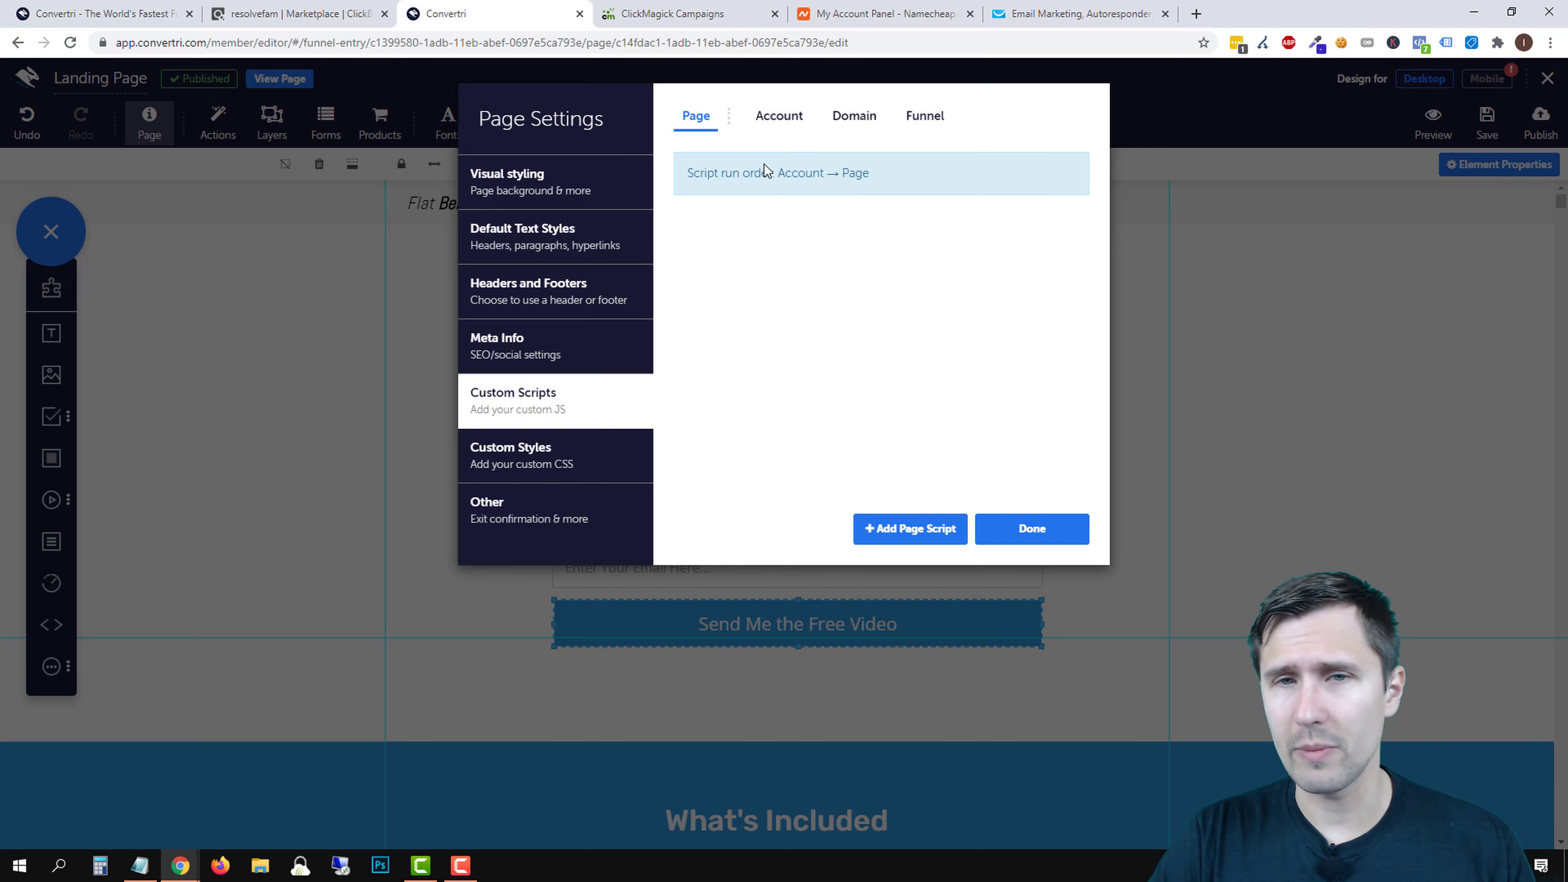
left_click(926, 529)
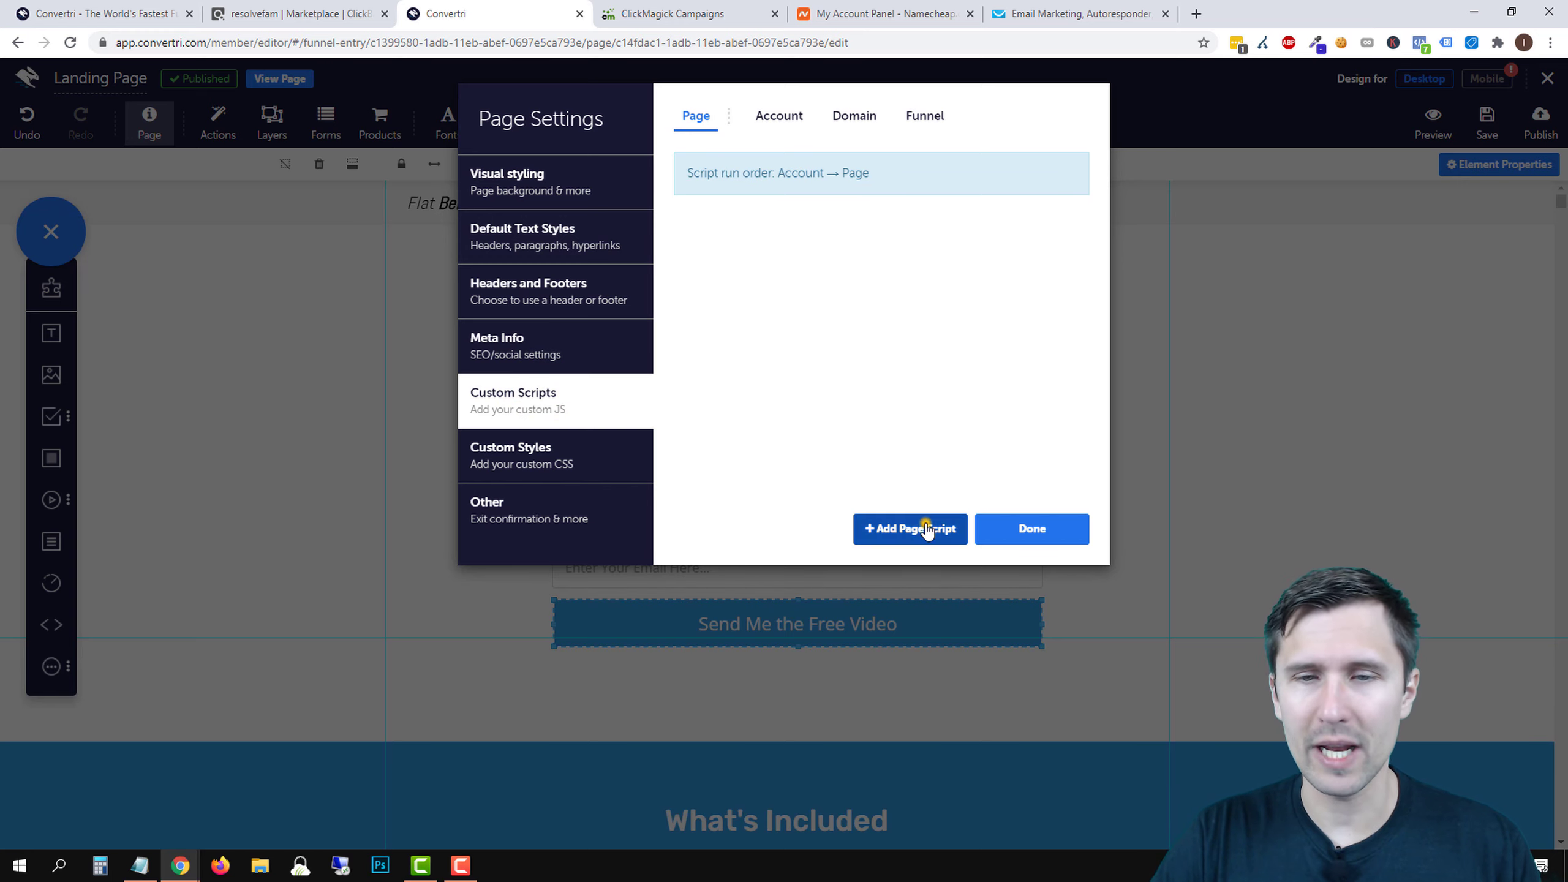
left_click(698, 179)
type("C")
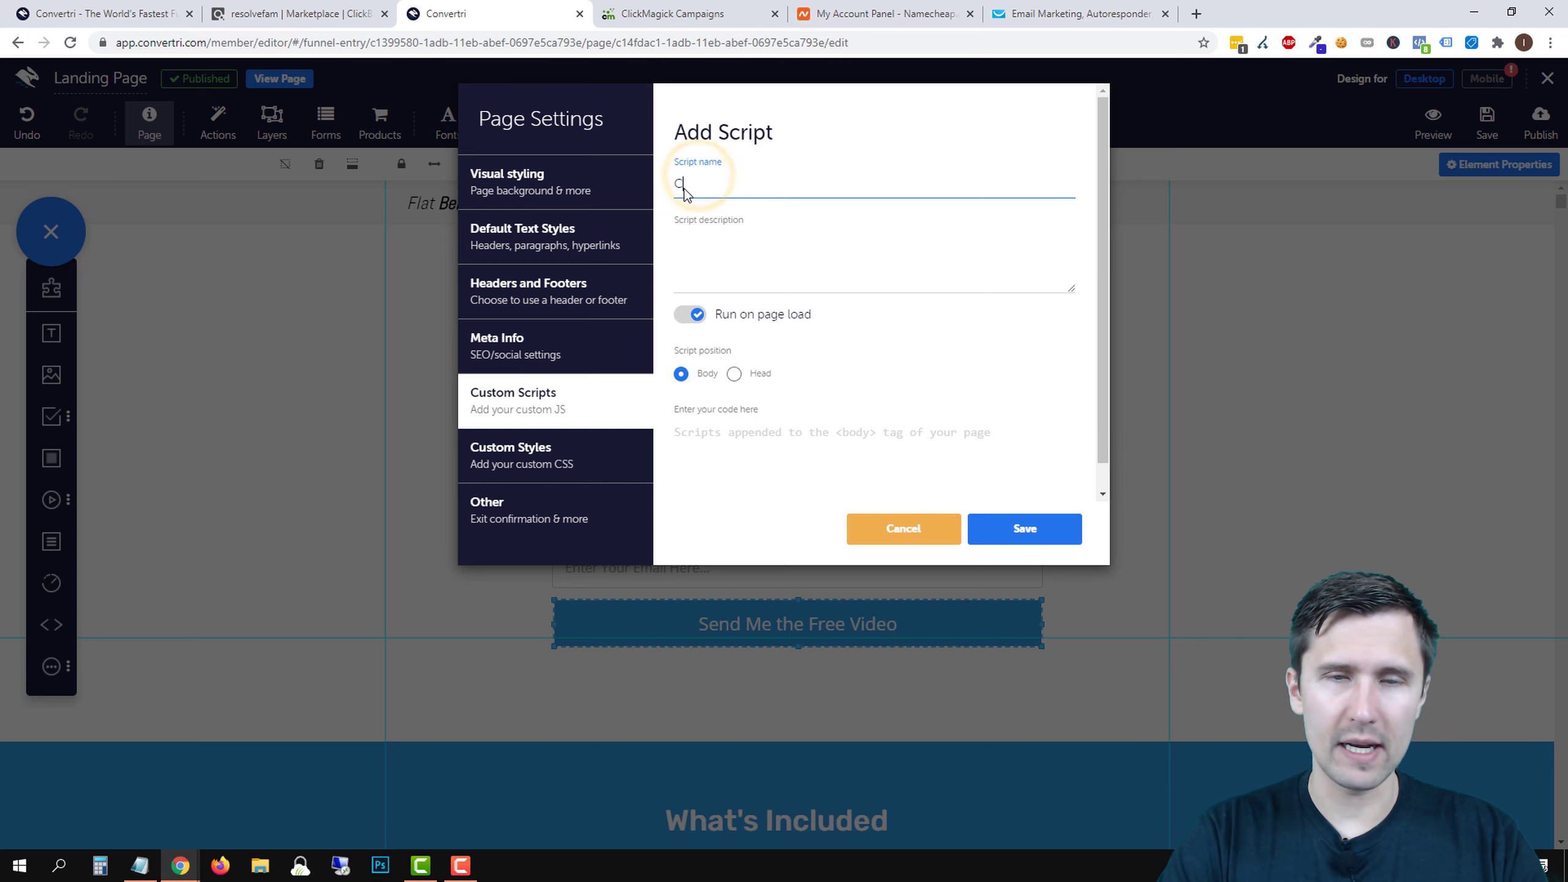
type("lickMagick")
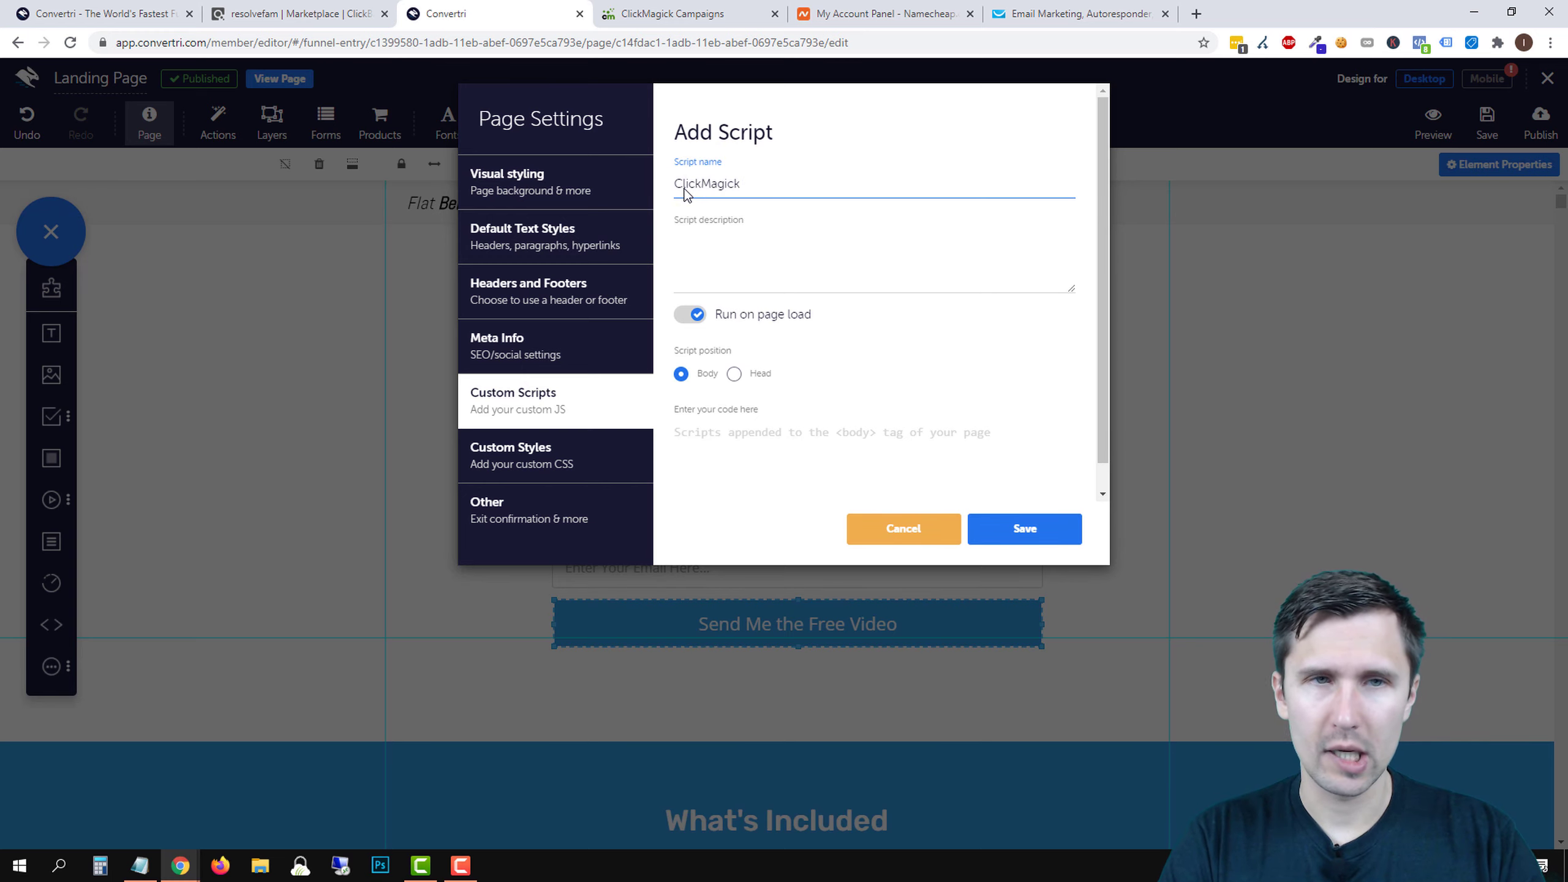
type(" Landing Pag")
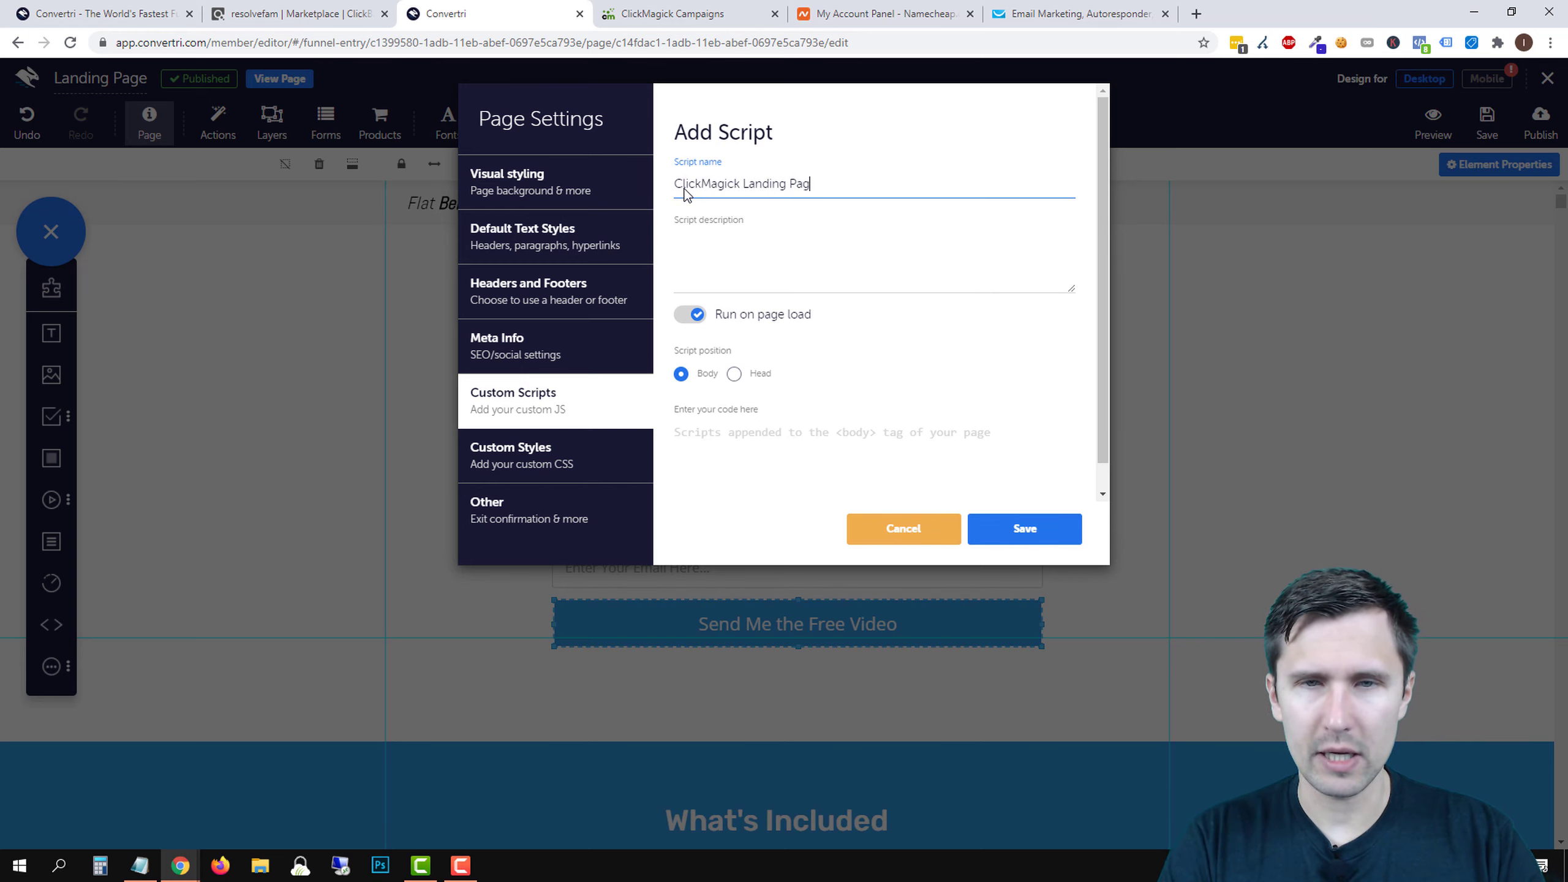
type("e Script")
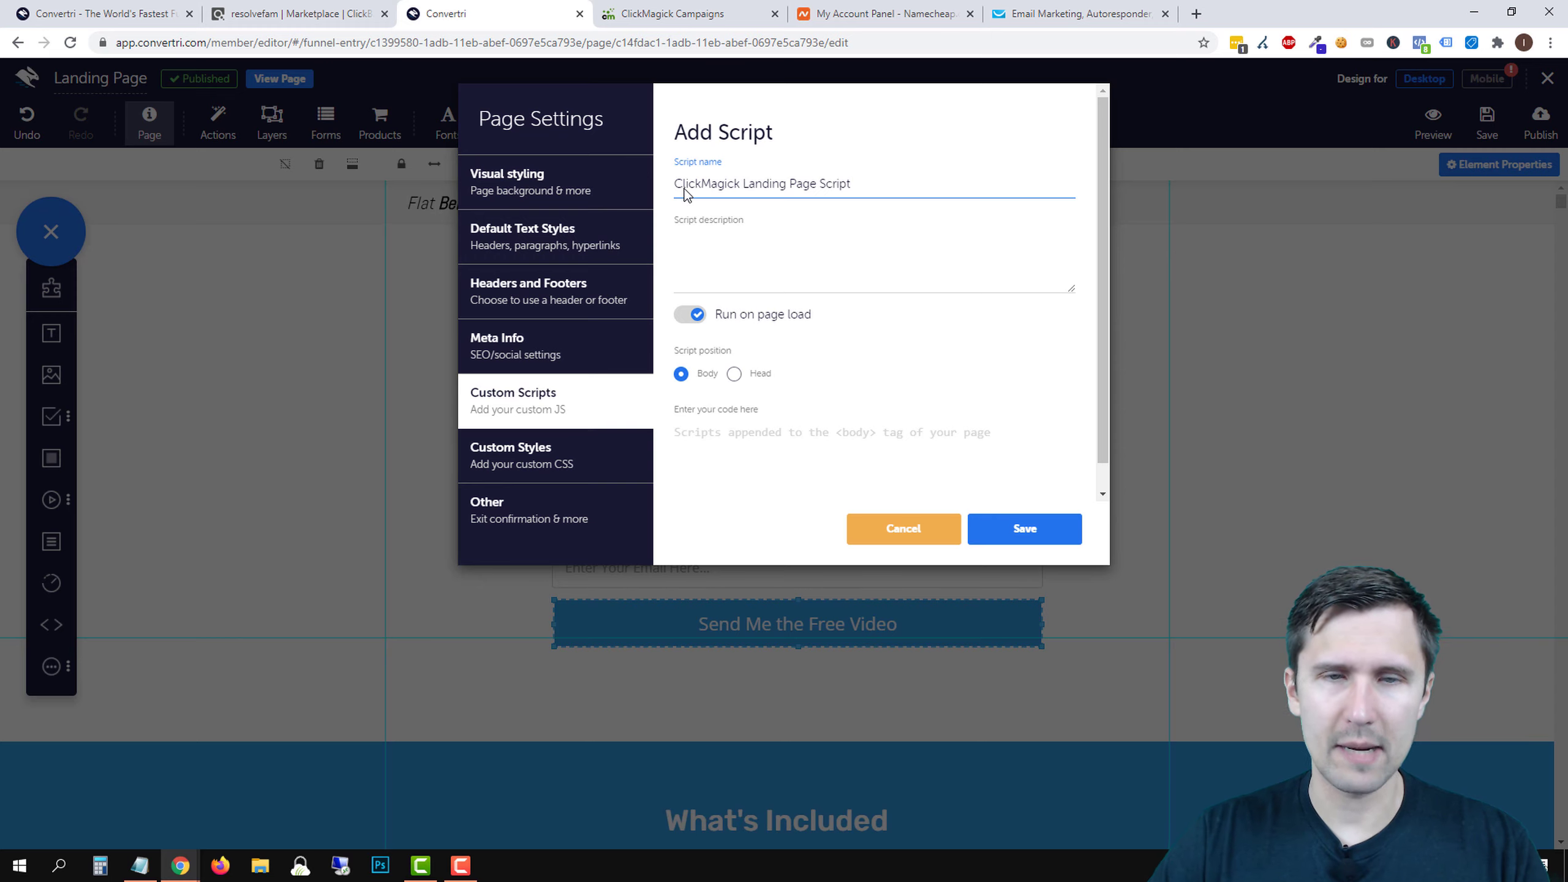
- Paste the ClickMagick tracking code into the script's code box and save it
left_click(754, 278)
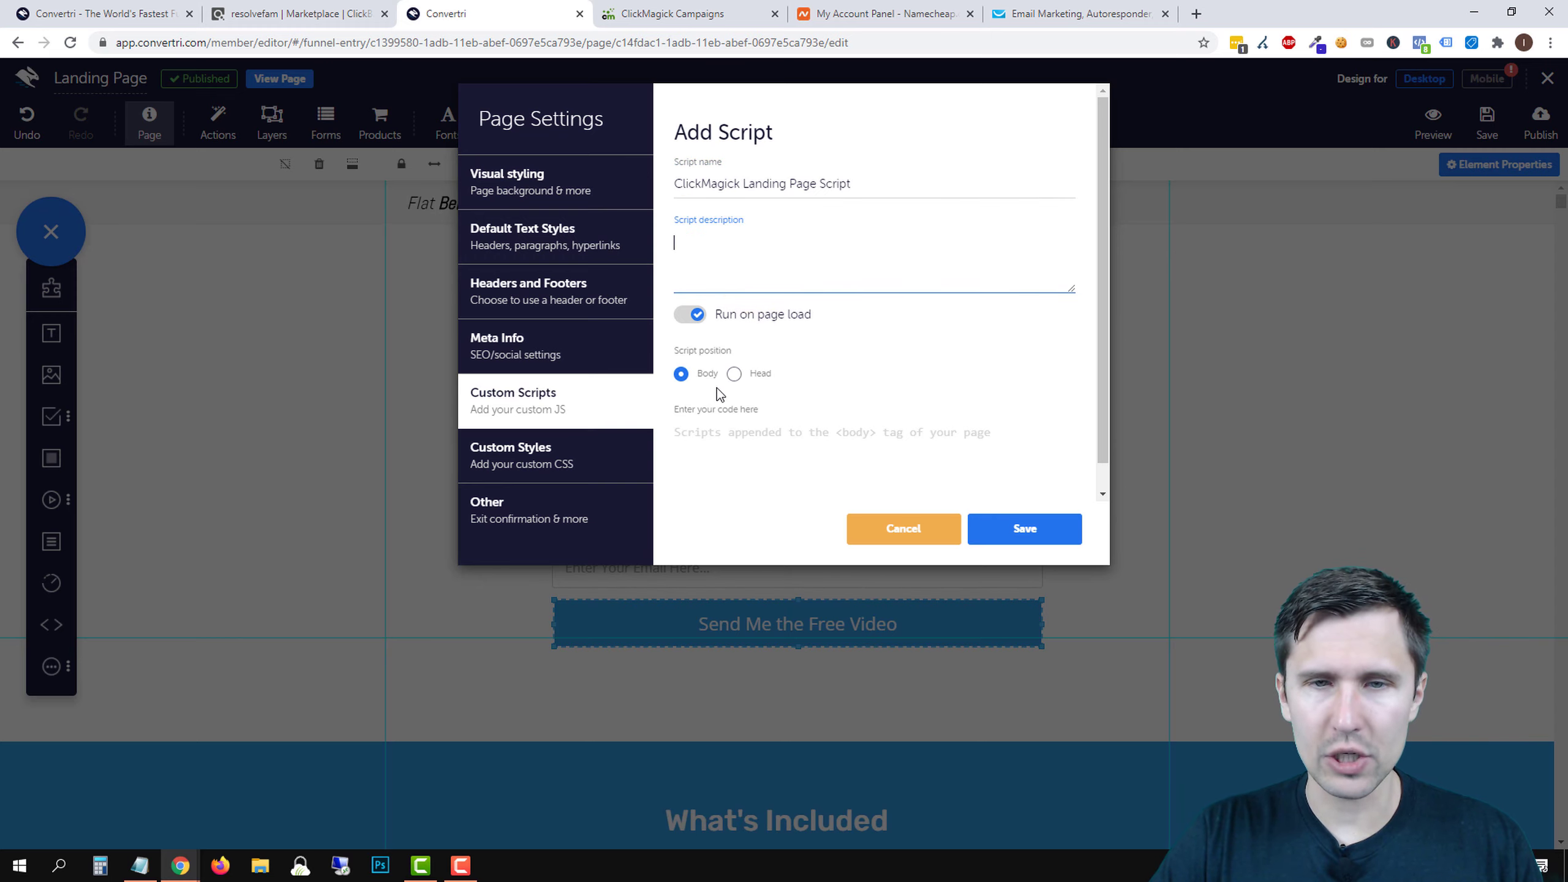
left_click(727, 446)
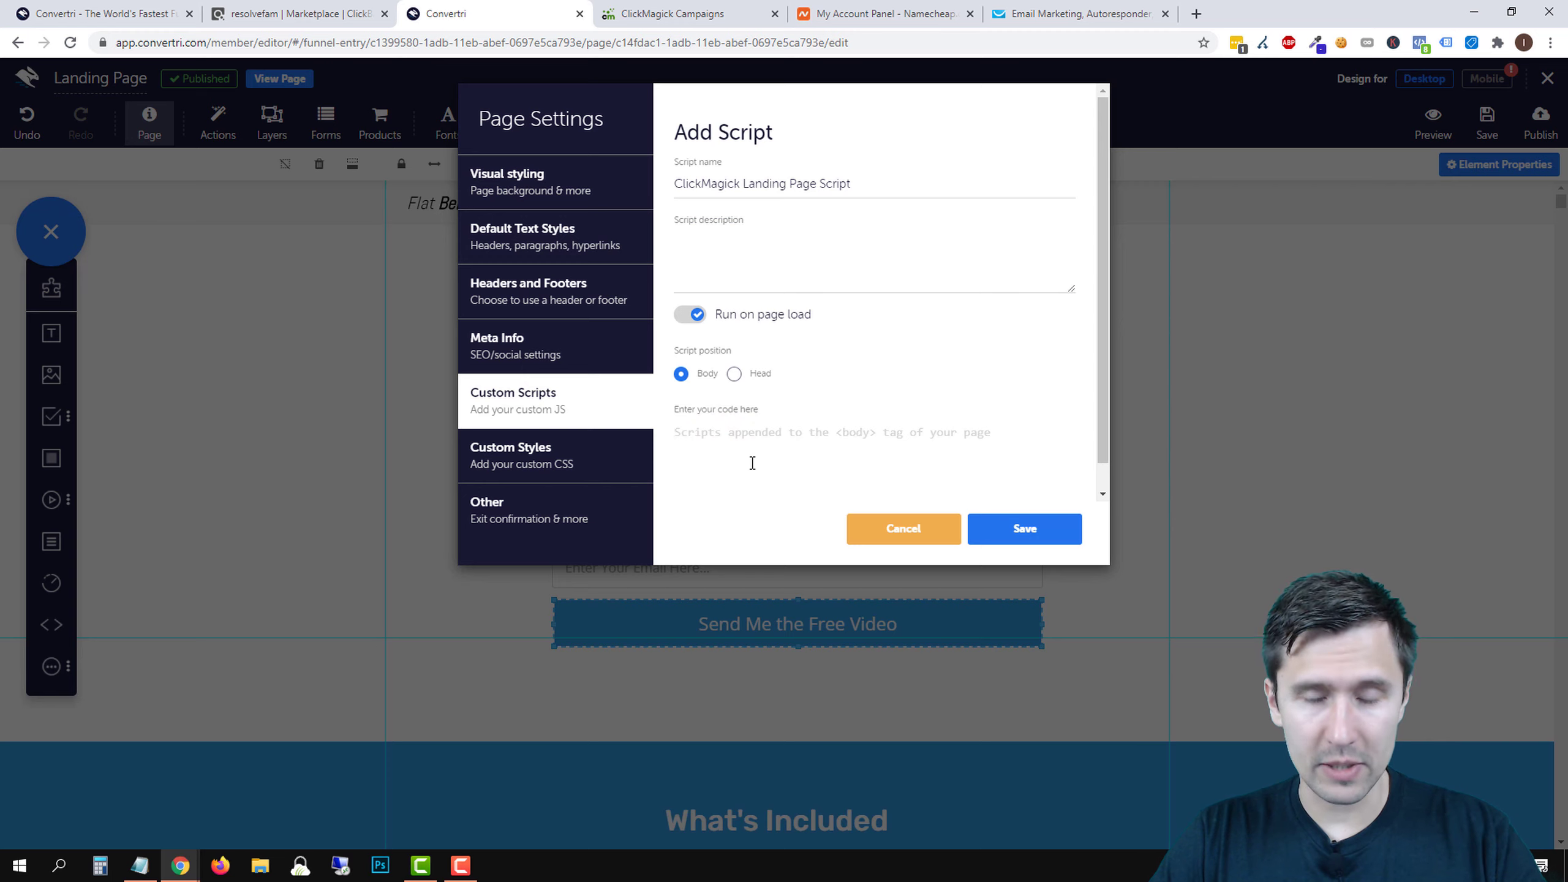
key("ctrl+v")
scroll(741, 467, "up", 1)
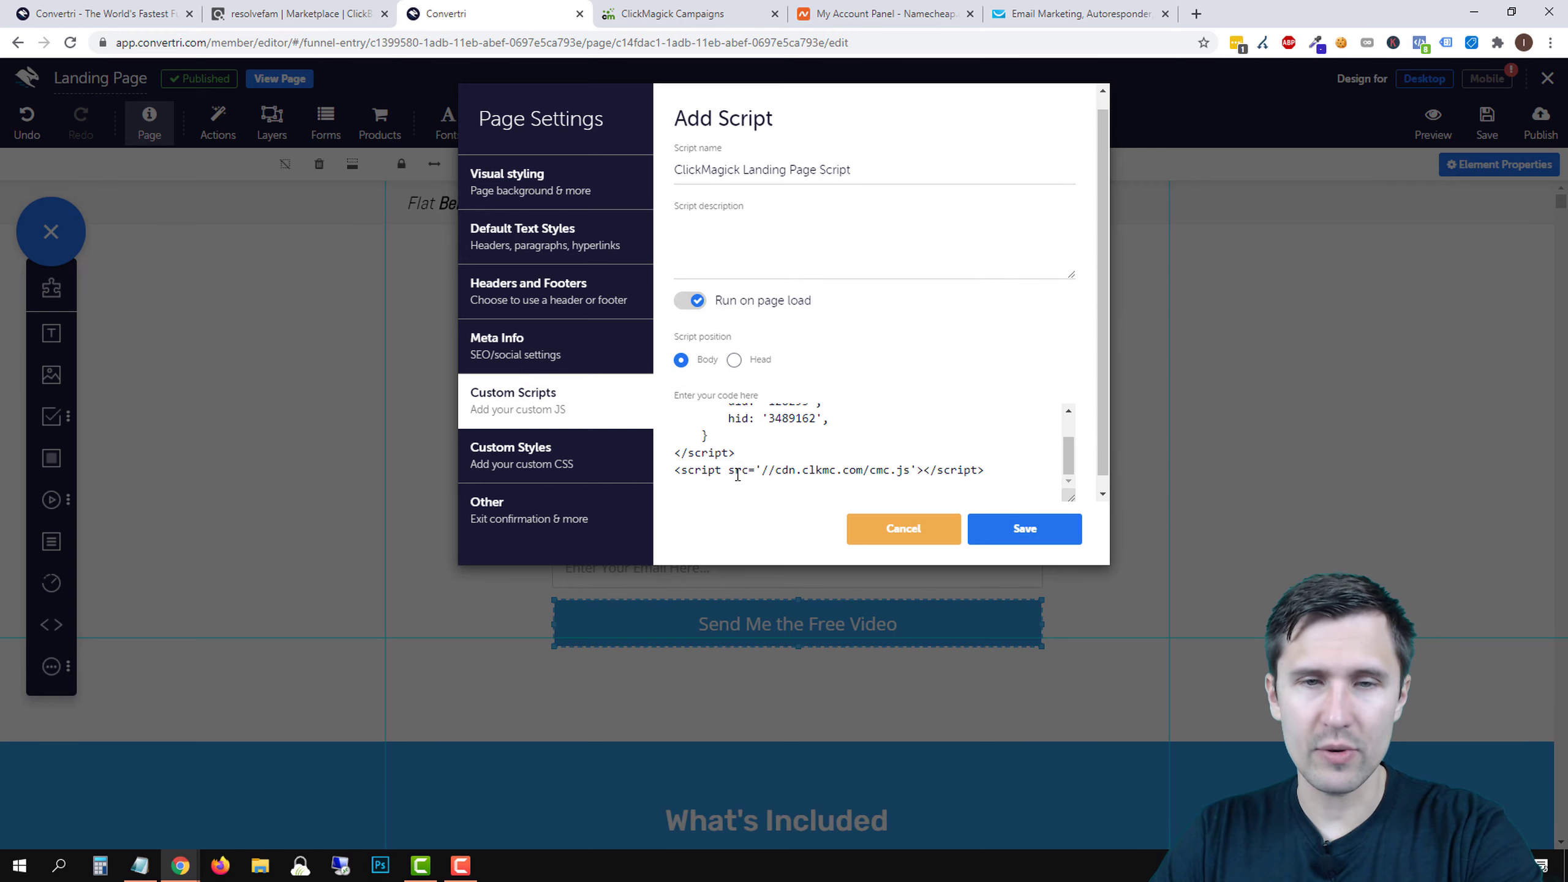
scroll(747, 461, "up", 1)
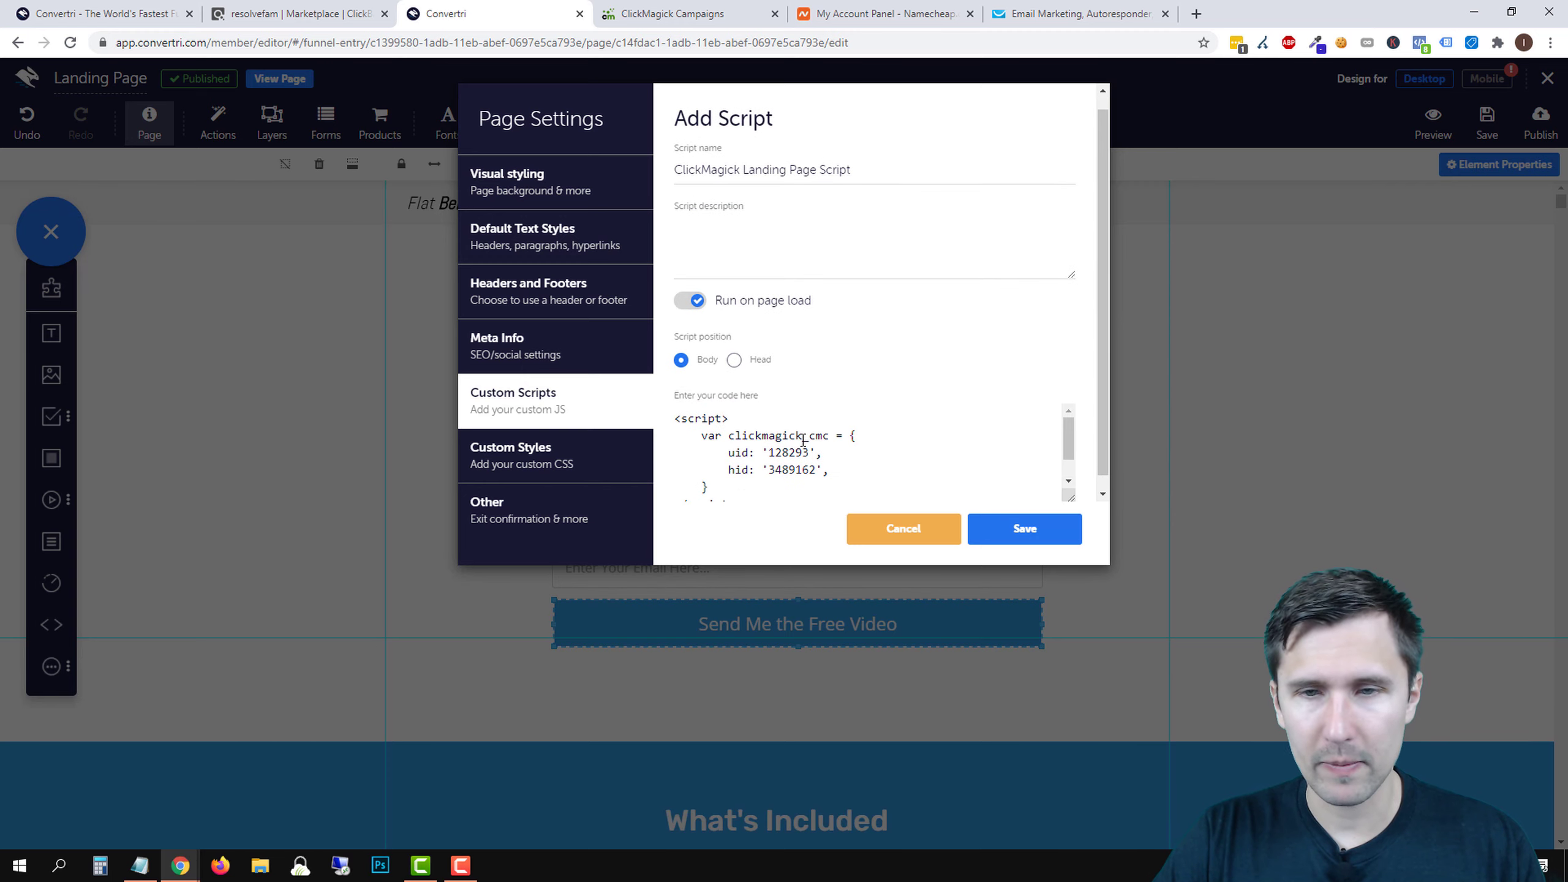
scroll(803, 440, "down", 1)
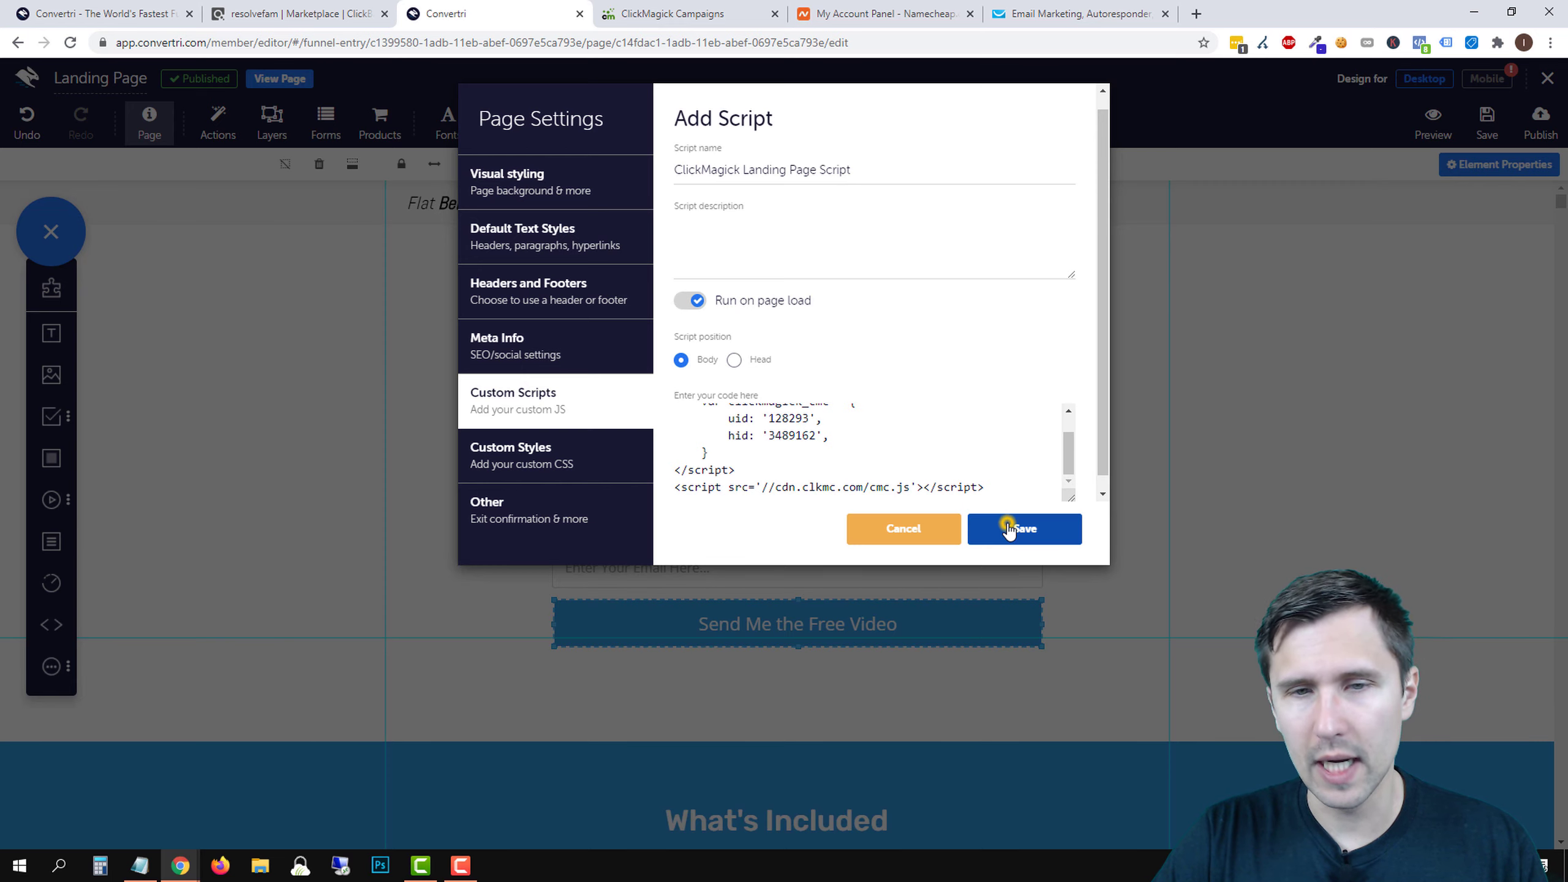
left_click(1011, 528)
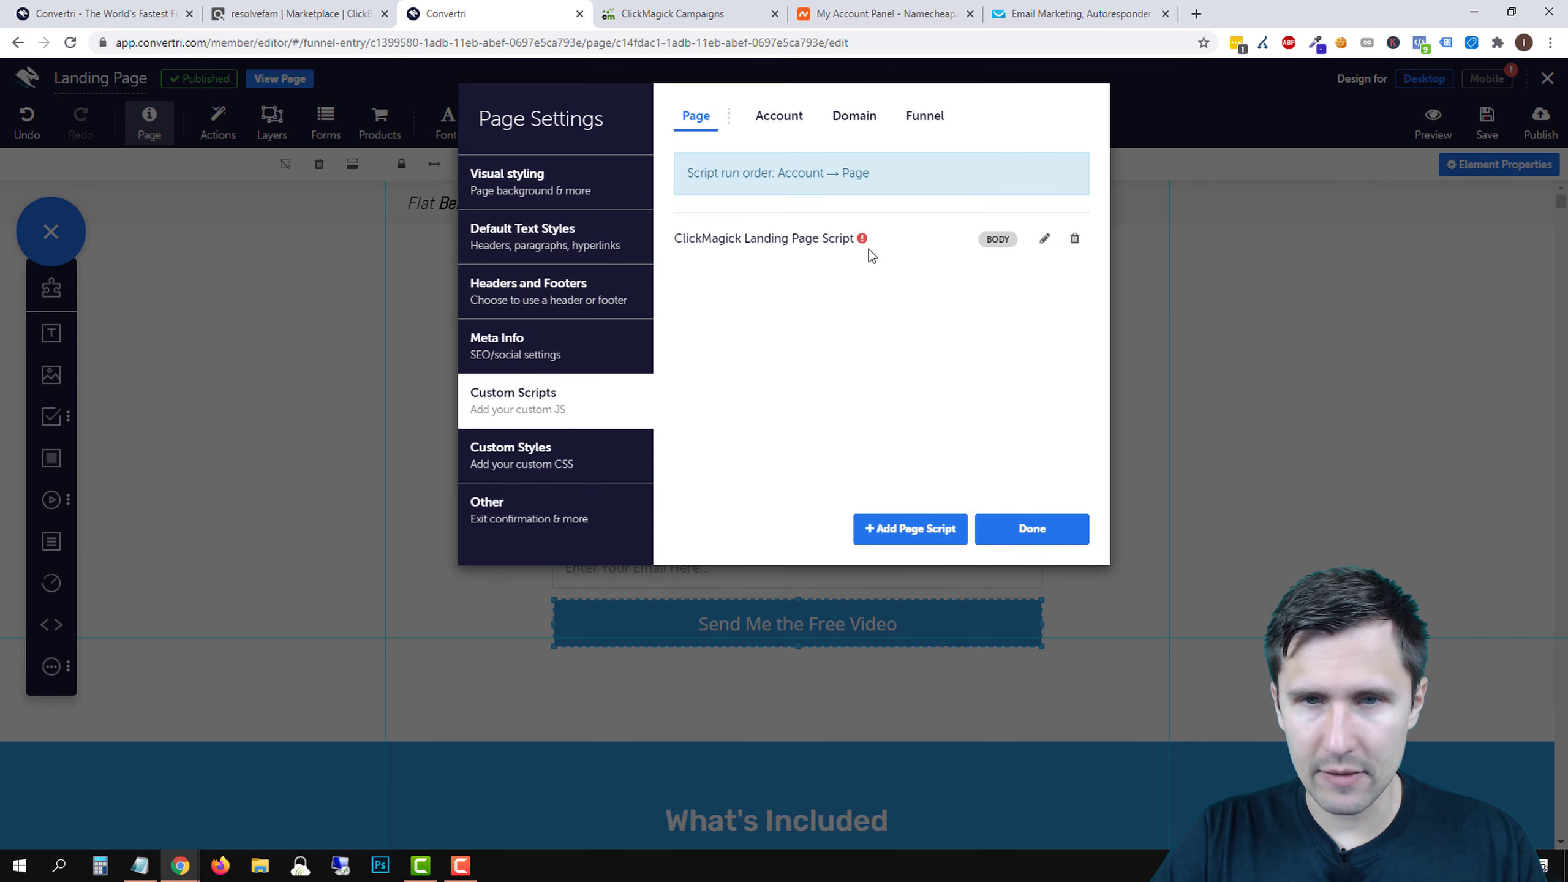
mouse_move(864, 242)
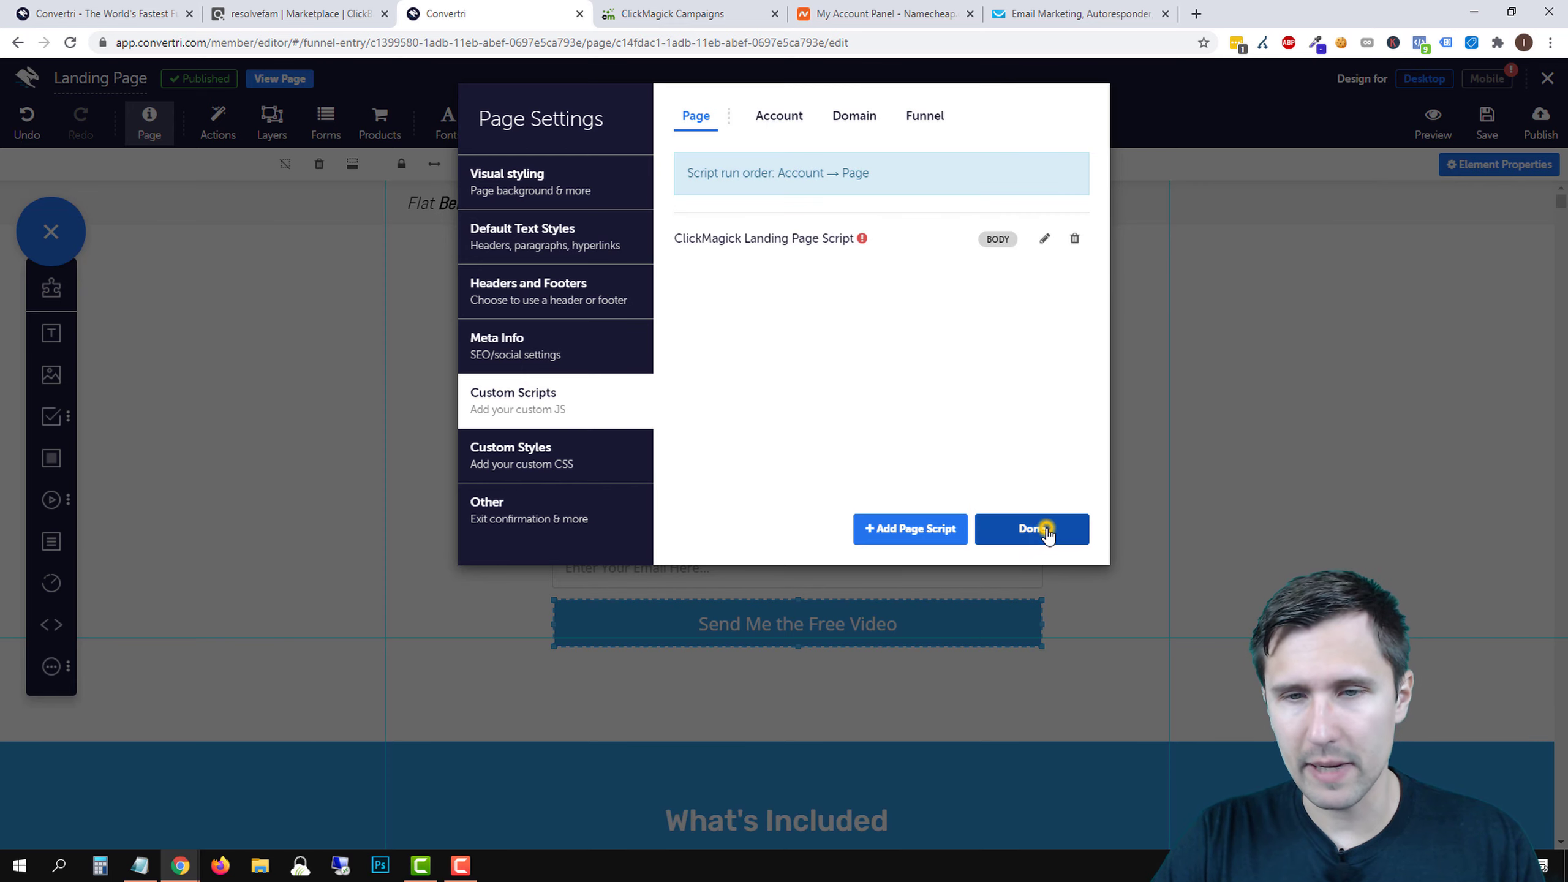
left_click(1043, 528)
- Save and publish the landing page at its landingpage path, then open the Thank You page for editing
left_click(1530, 129)
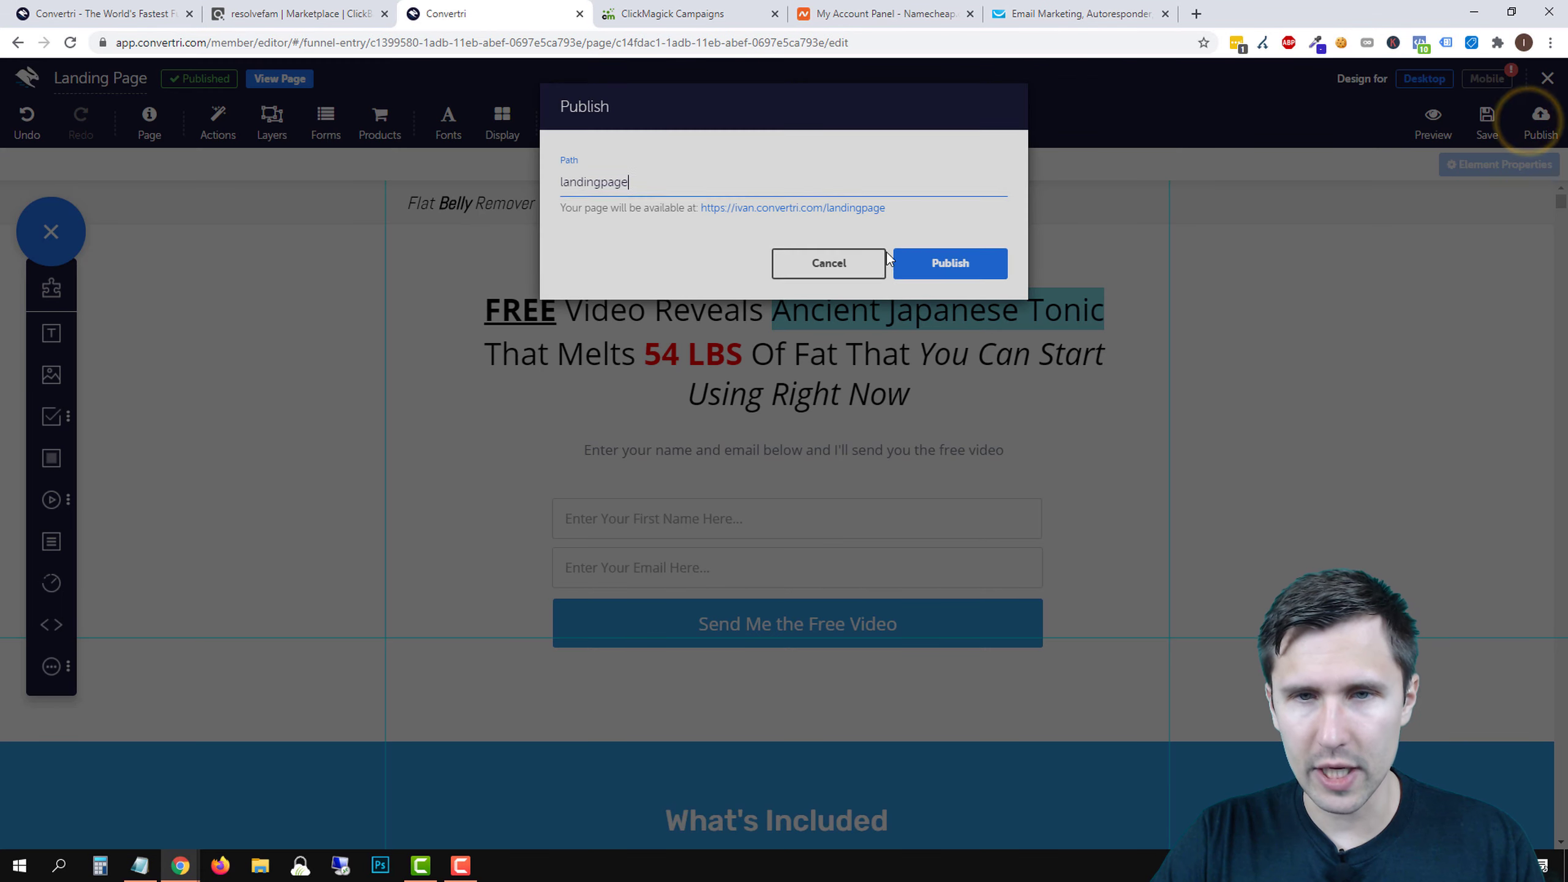
left_click(843, 264)
left_click(1488, 118)
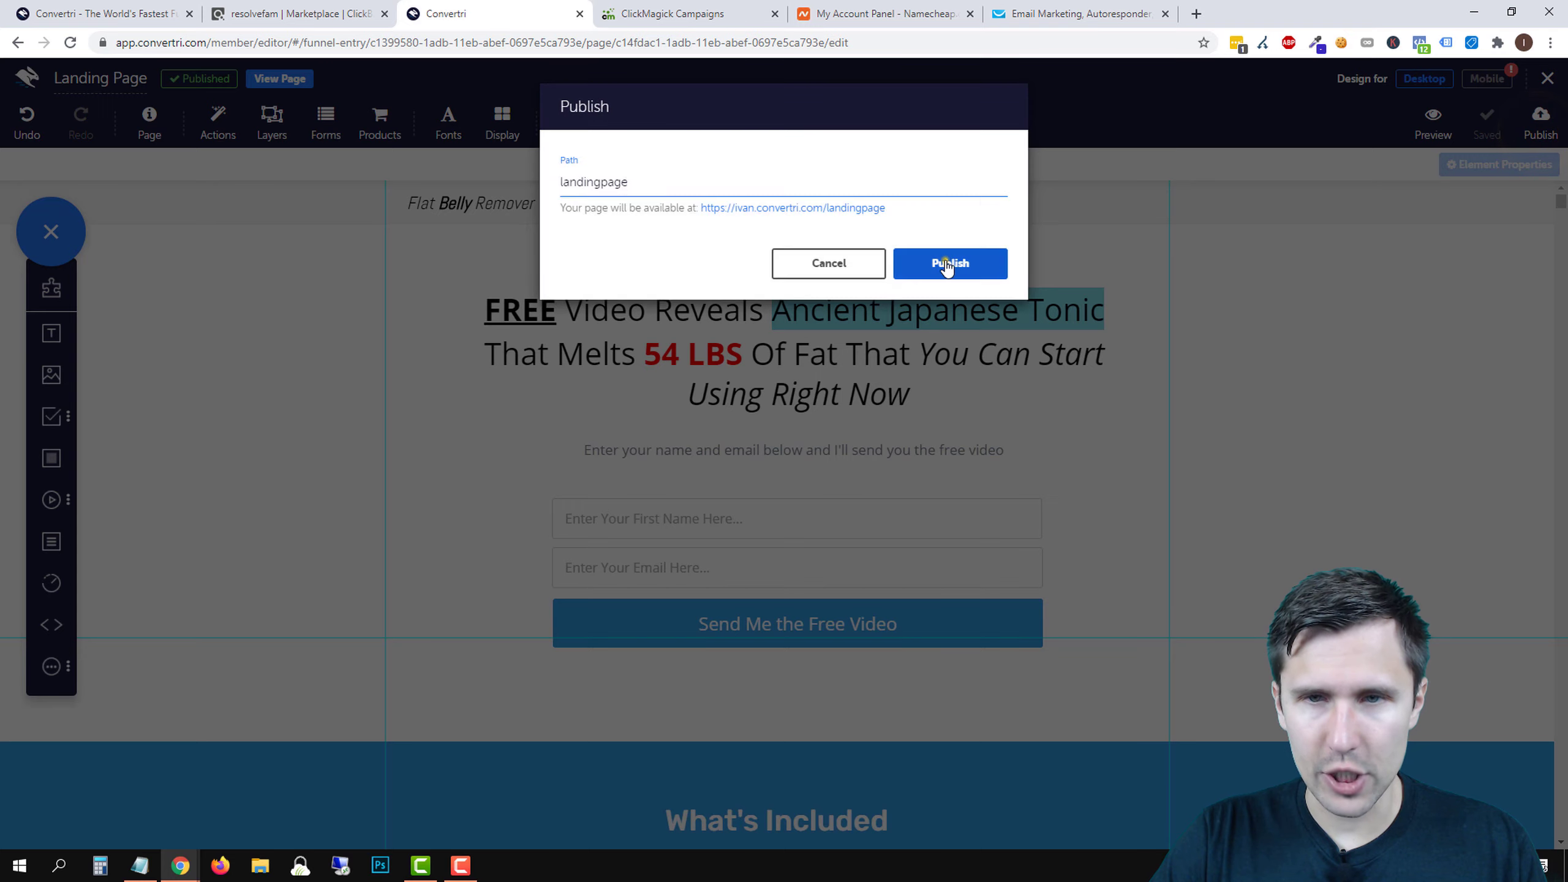
left_click(948, 261)
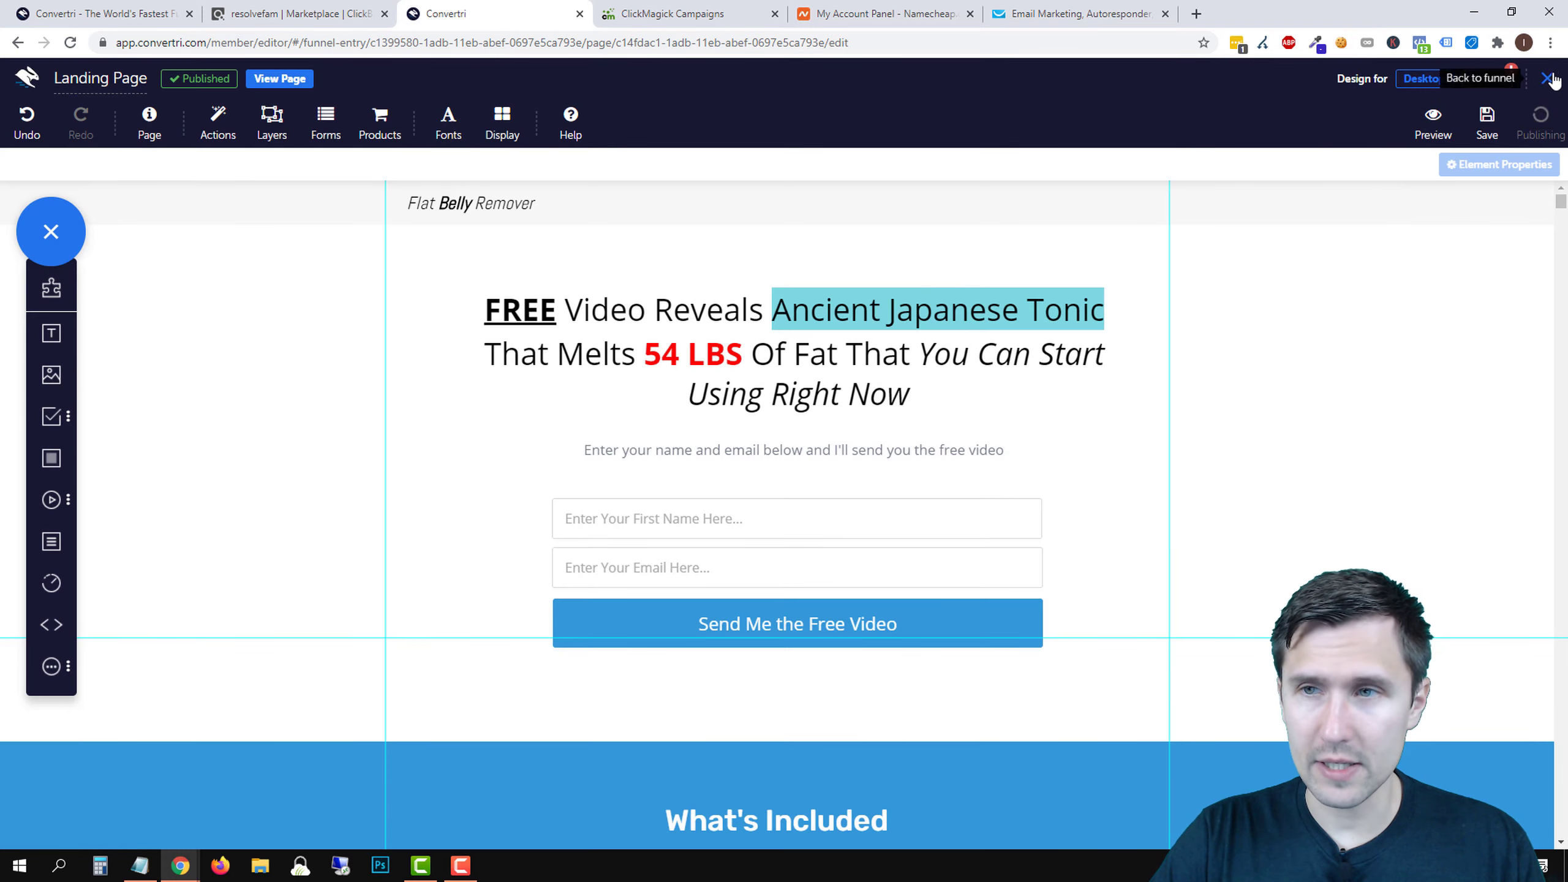
left_click(1547, 78)
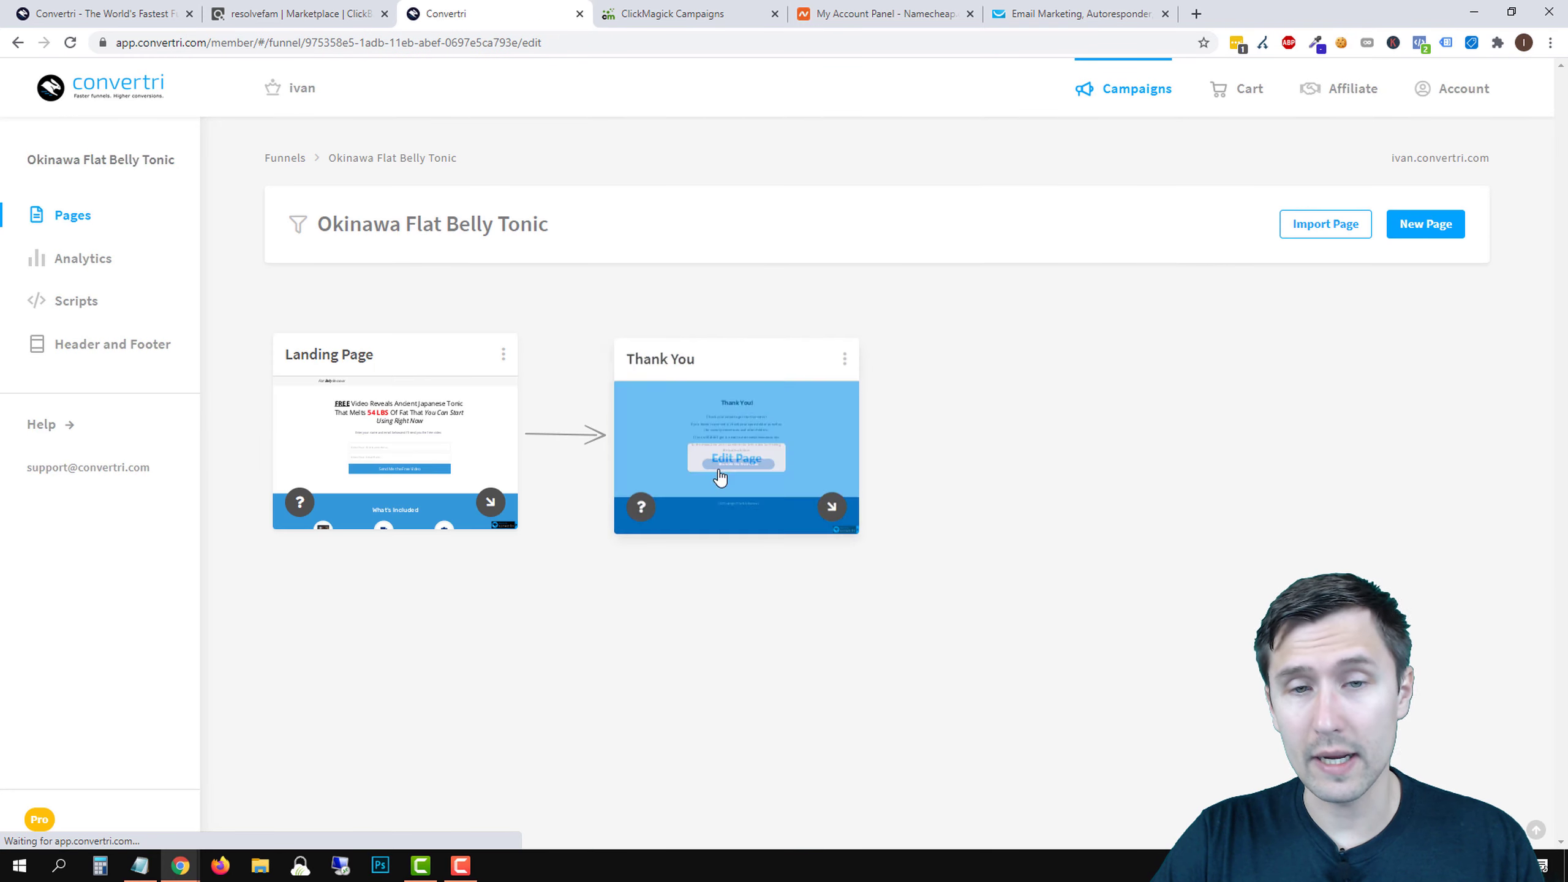
left_click(723, 460)
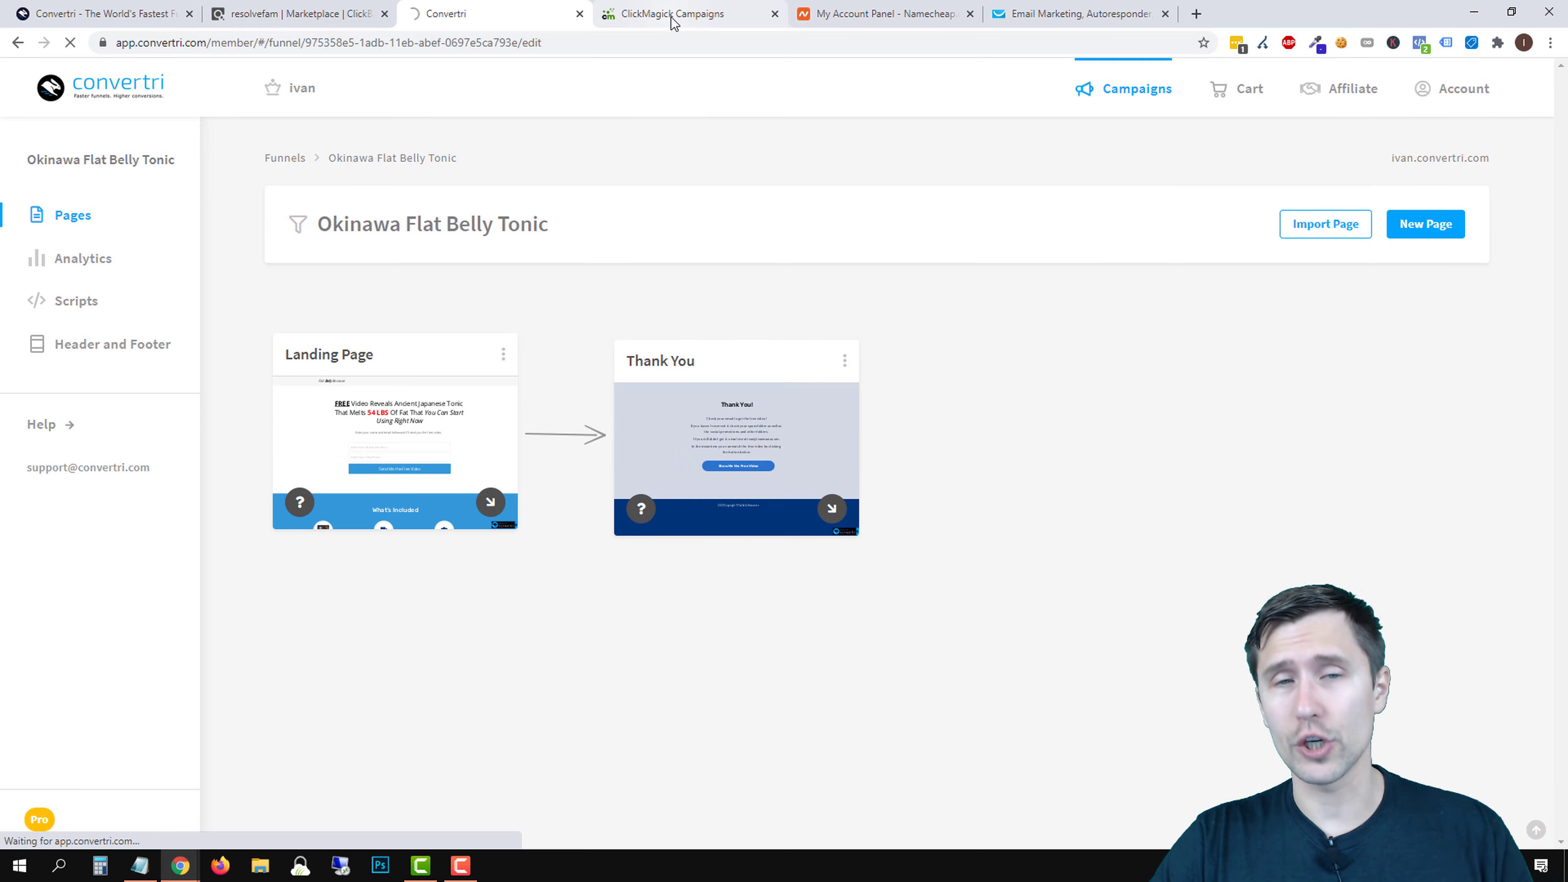
- Copy ClickMagick's Conversion Tracking Code (goal type Action) for the Thank You page
left_click(670, 19)
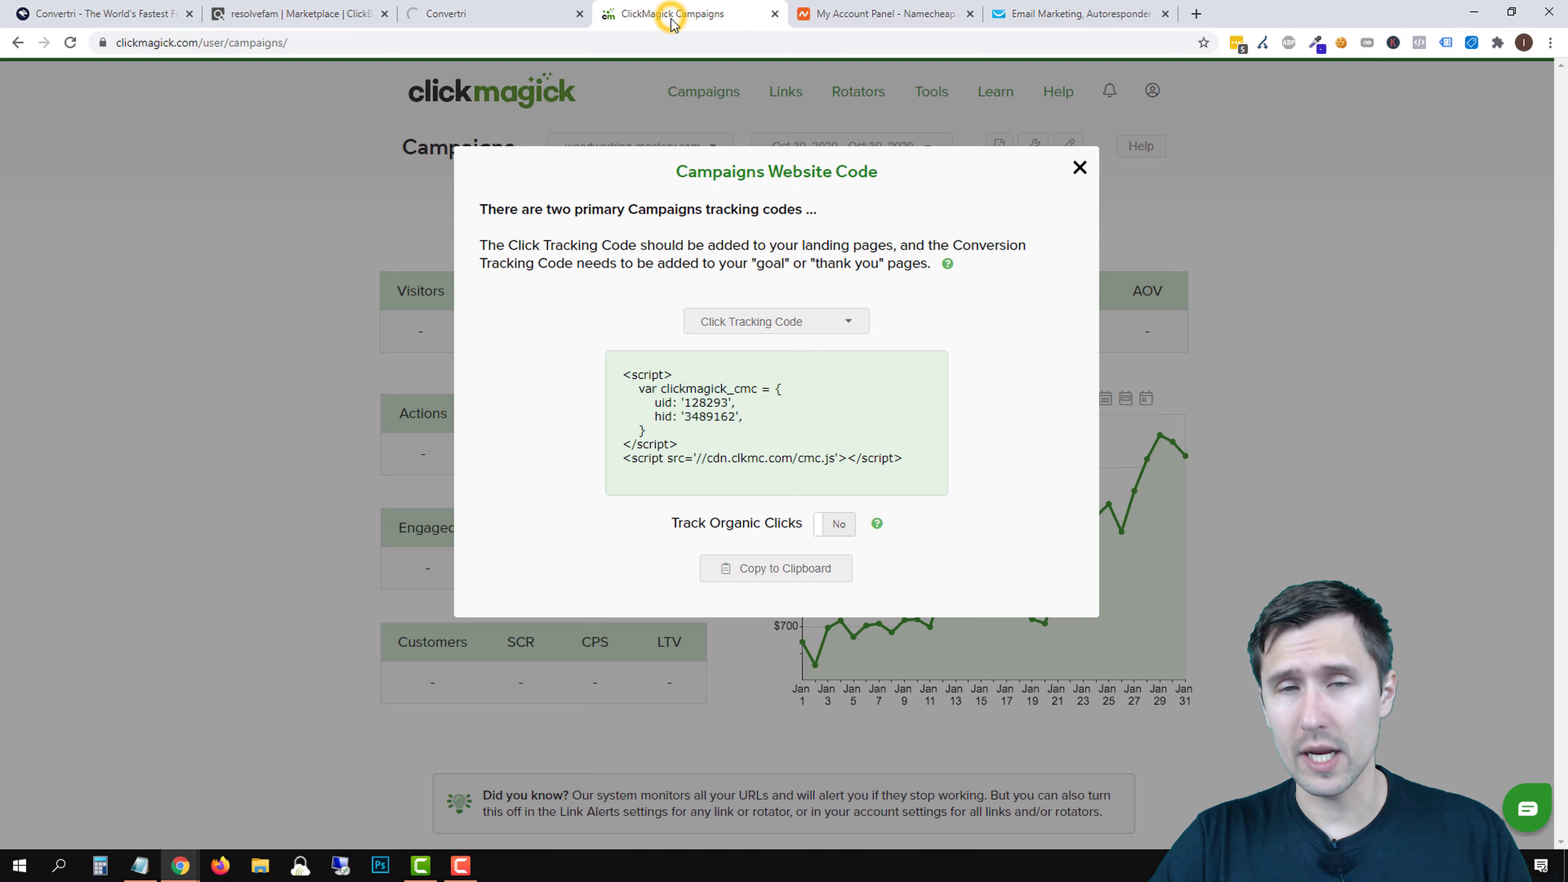
left_click(747, 321)
left_click(740, 354)
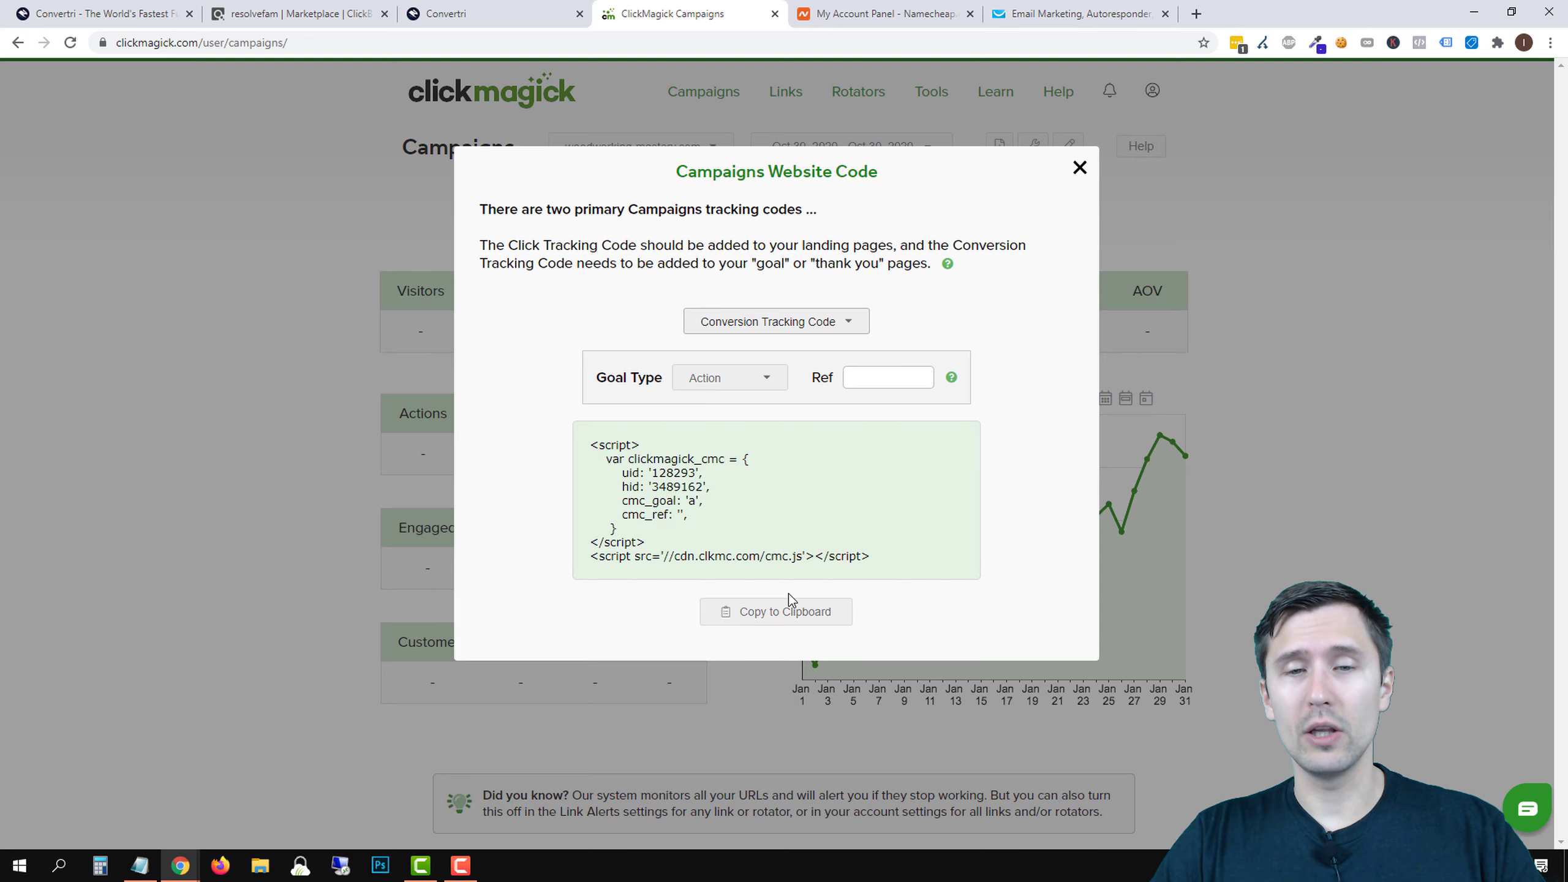
left_click(765, 611)
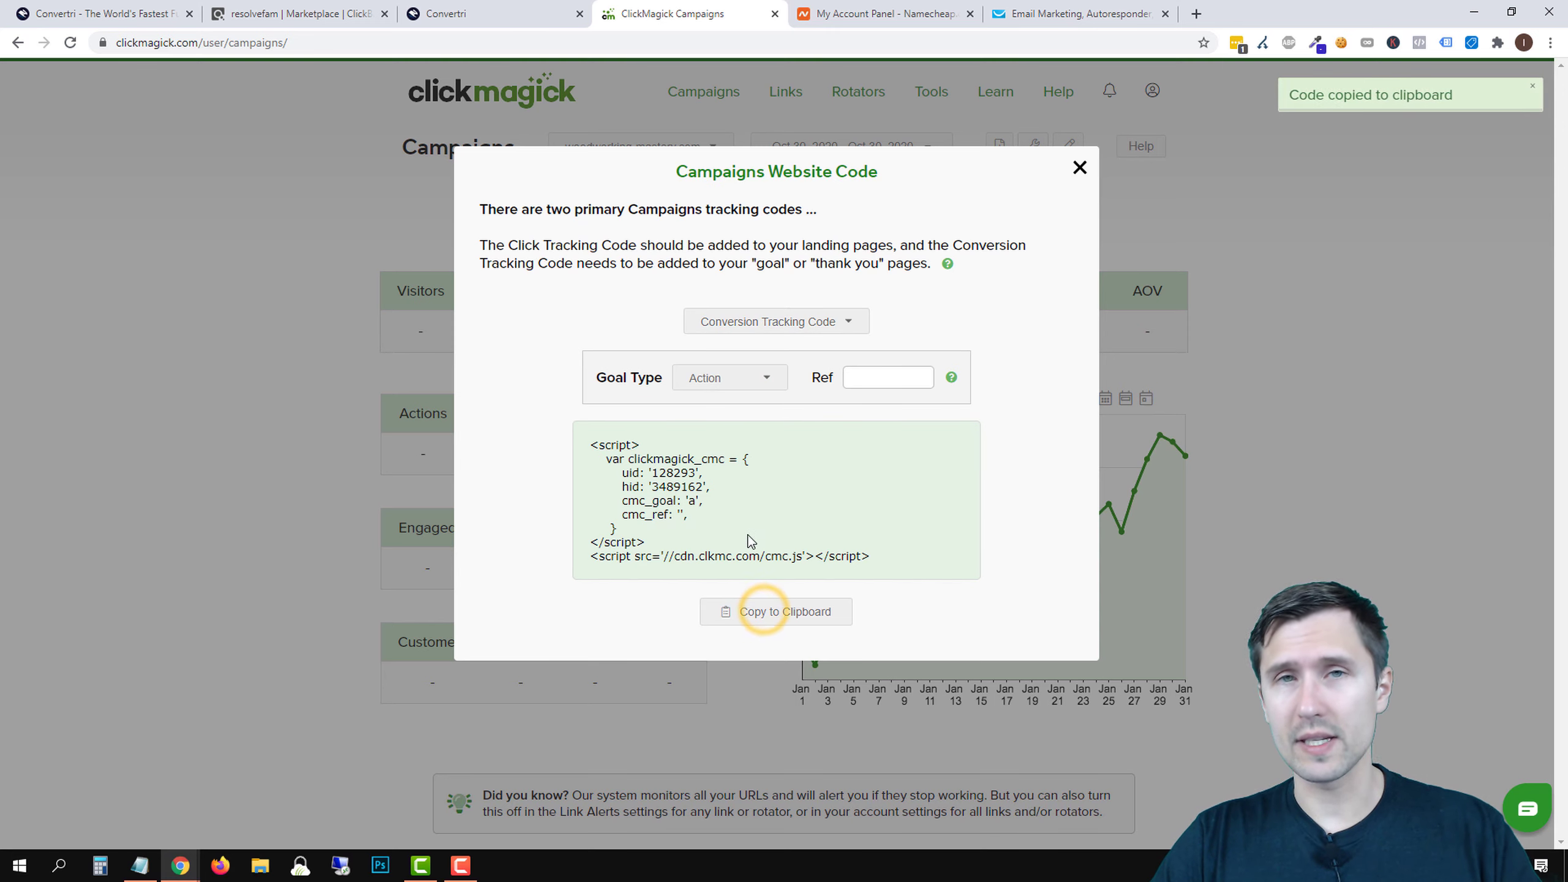
left_click(498, 10)
- Add a page script named 'ClickMagick Thank Action Code' containing the pasted conversion code
left_click(148, 121)
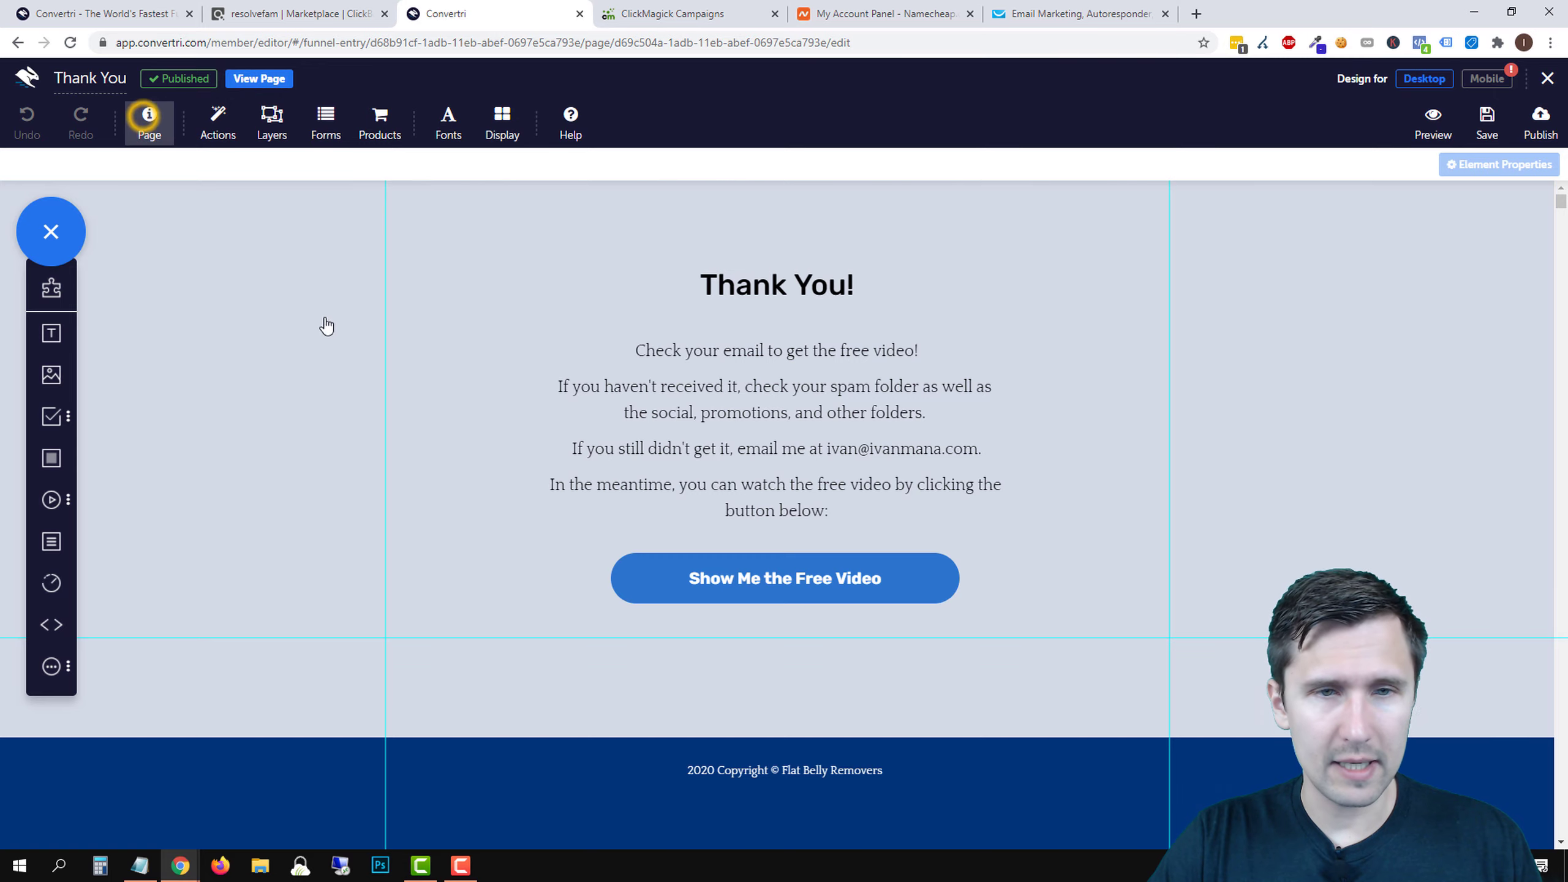
left_click(546, 400)
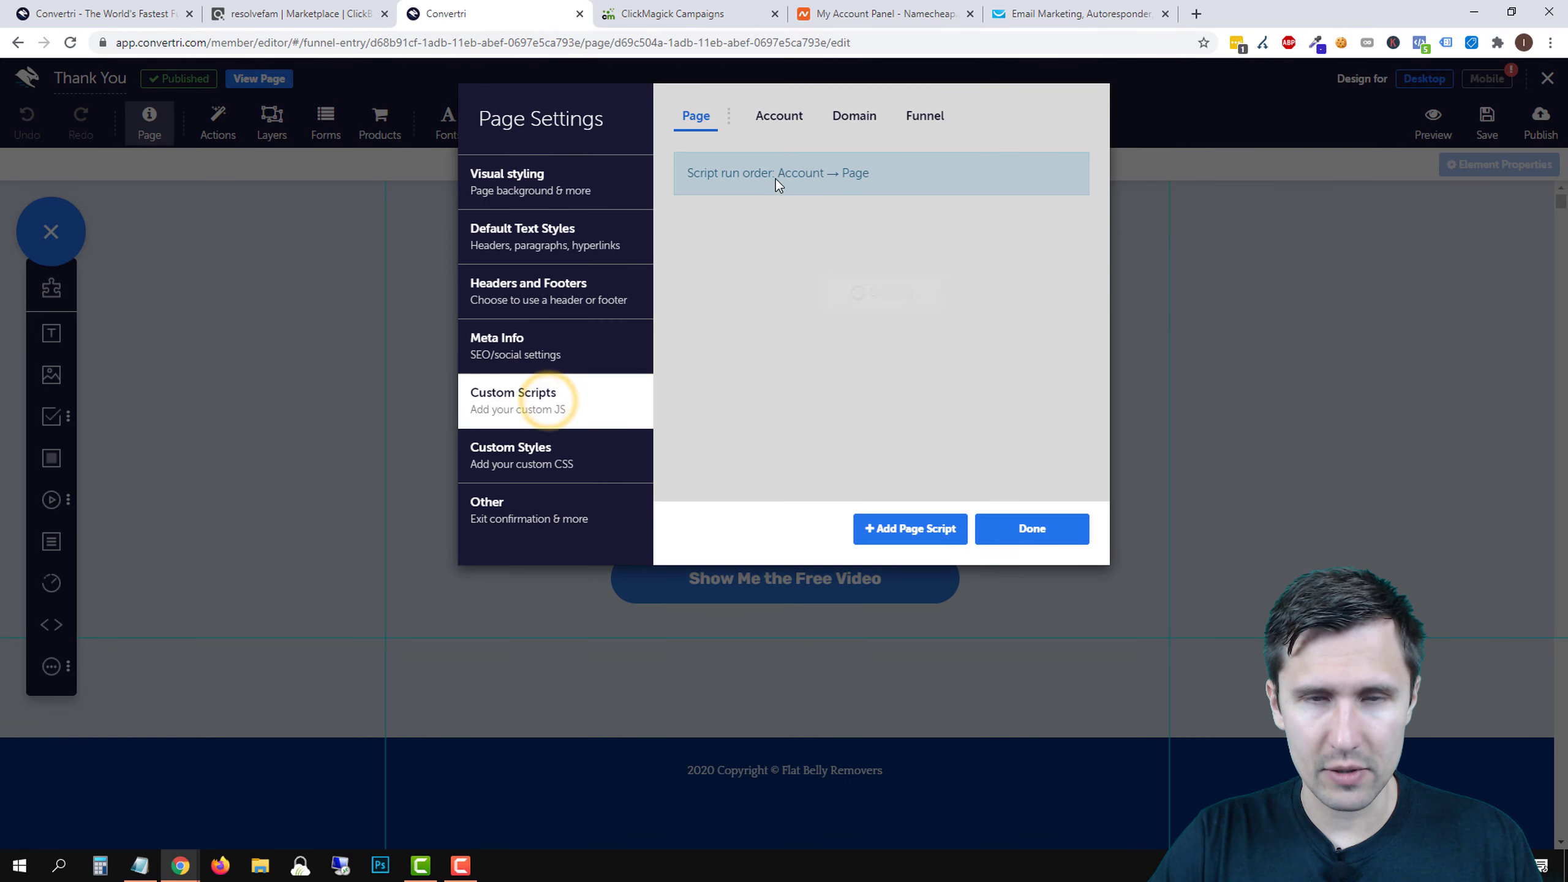
left_click(902, 526)
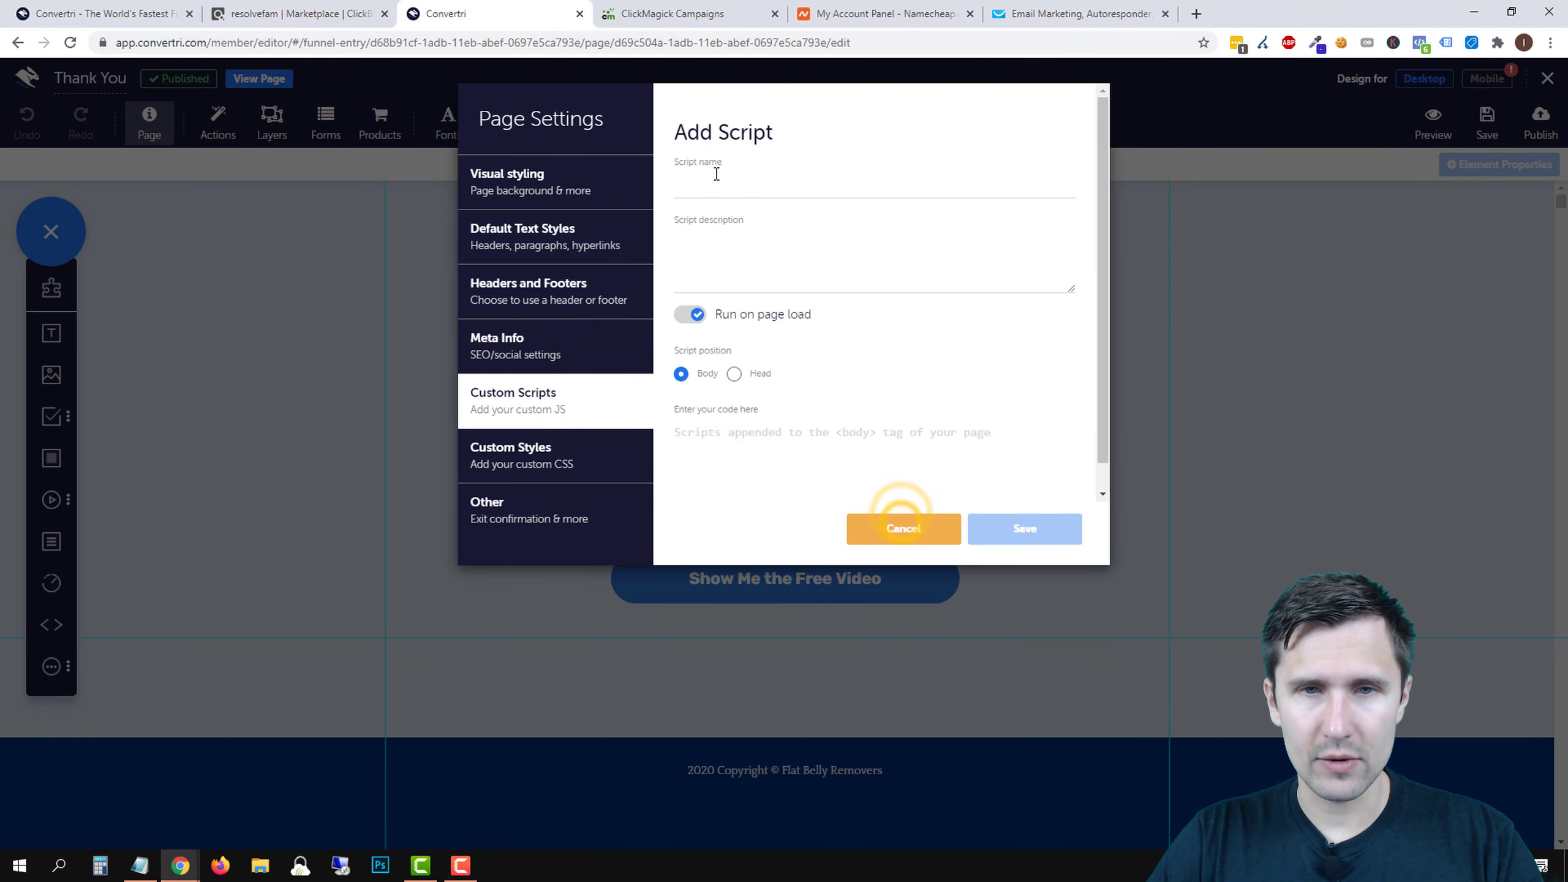
left_click(715, 174)
type("ClickMagick Thank ")
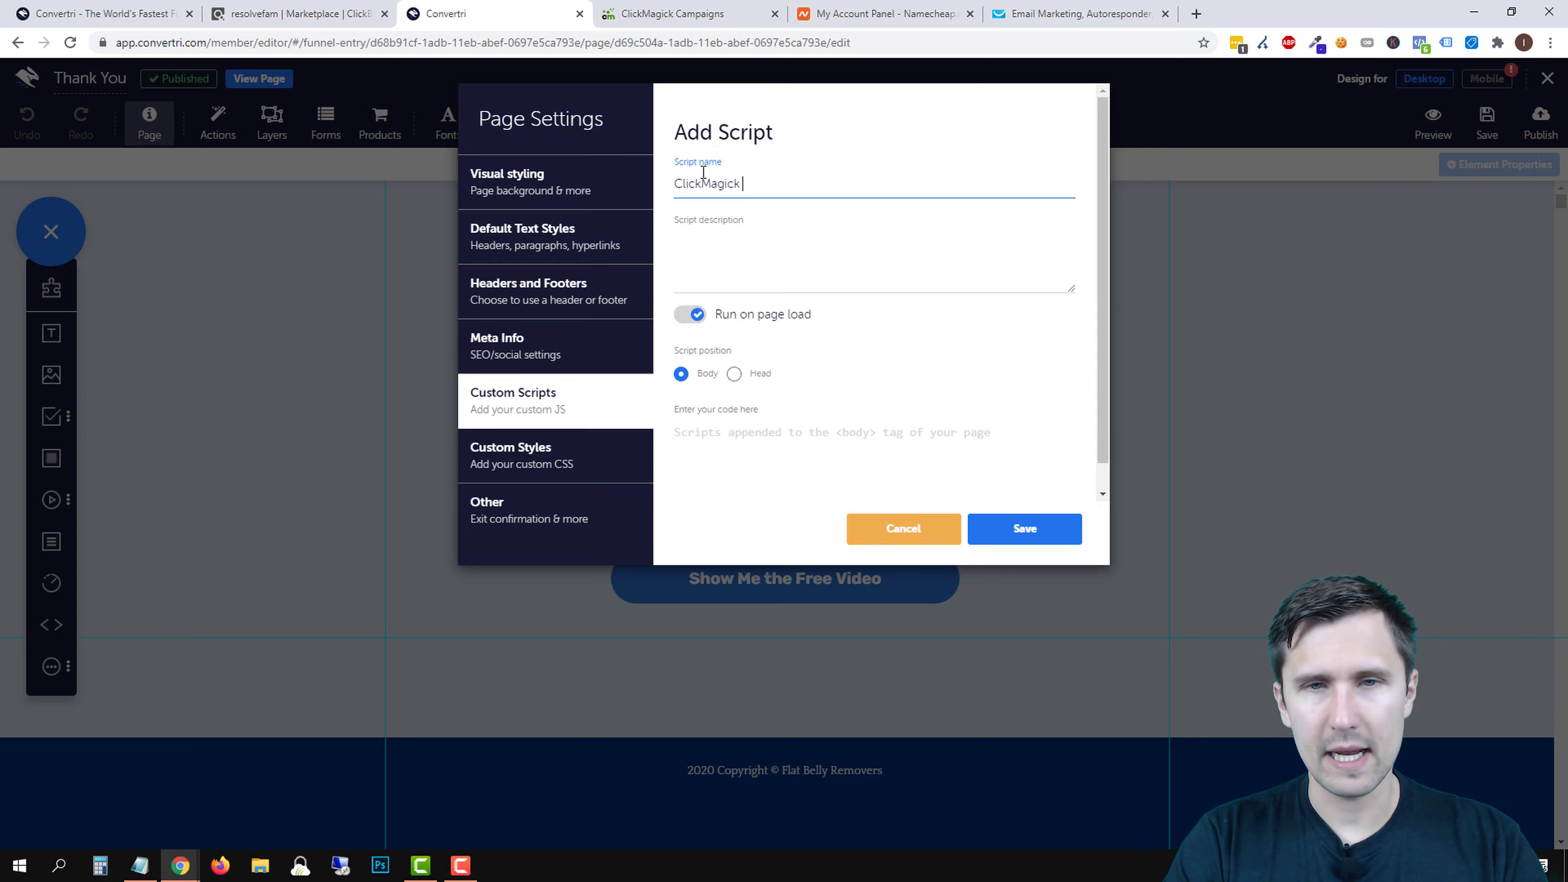
type("Action Cod")
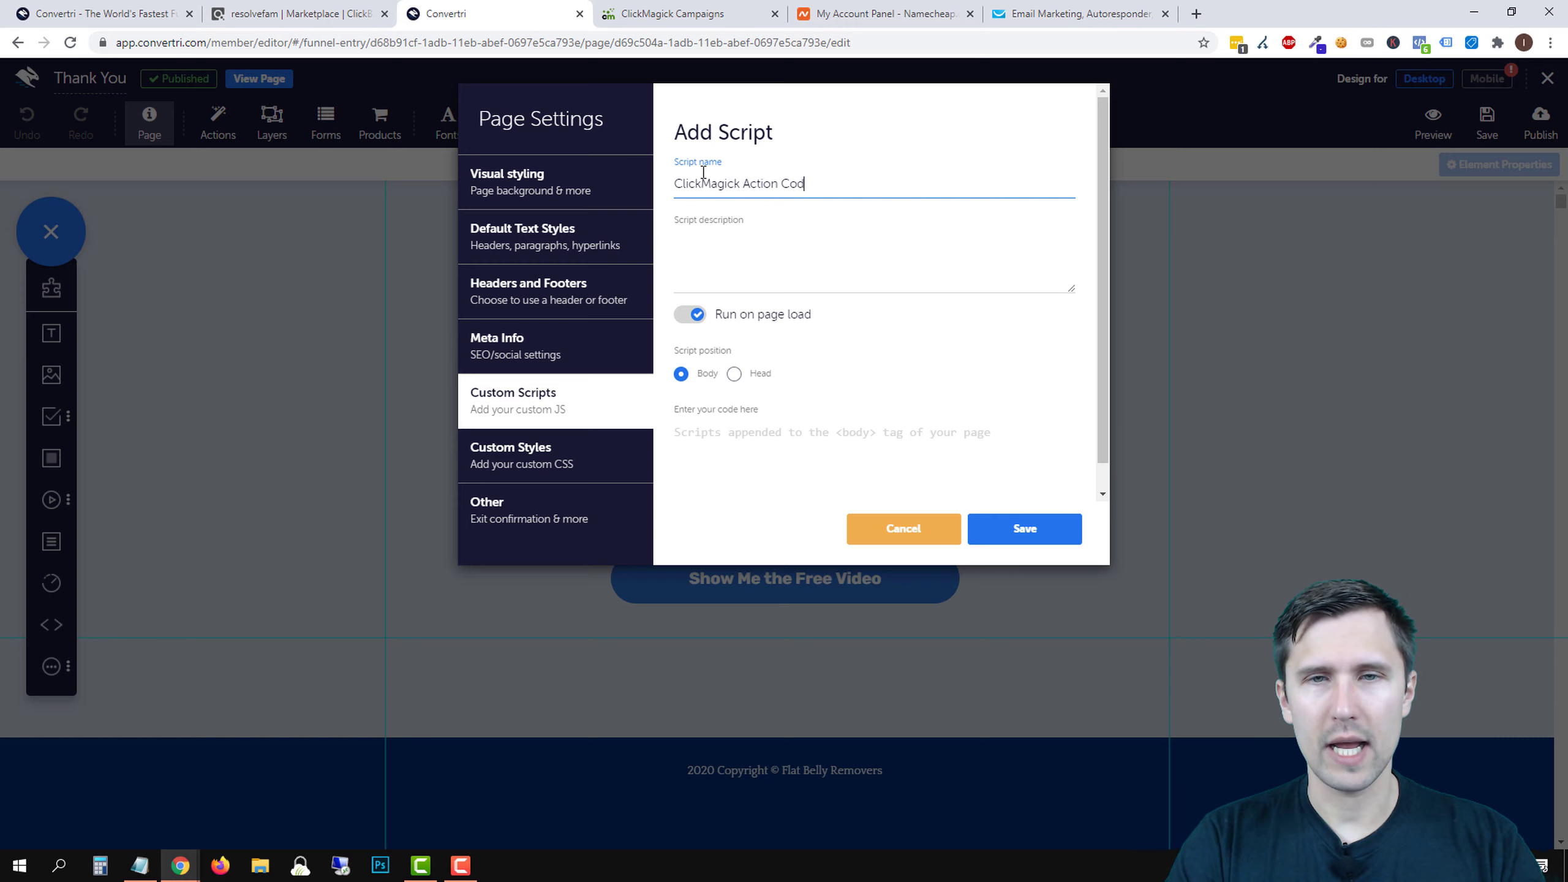
type("e")
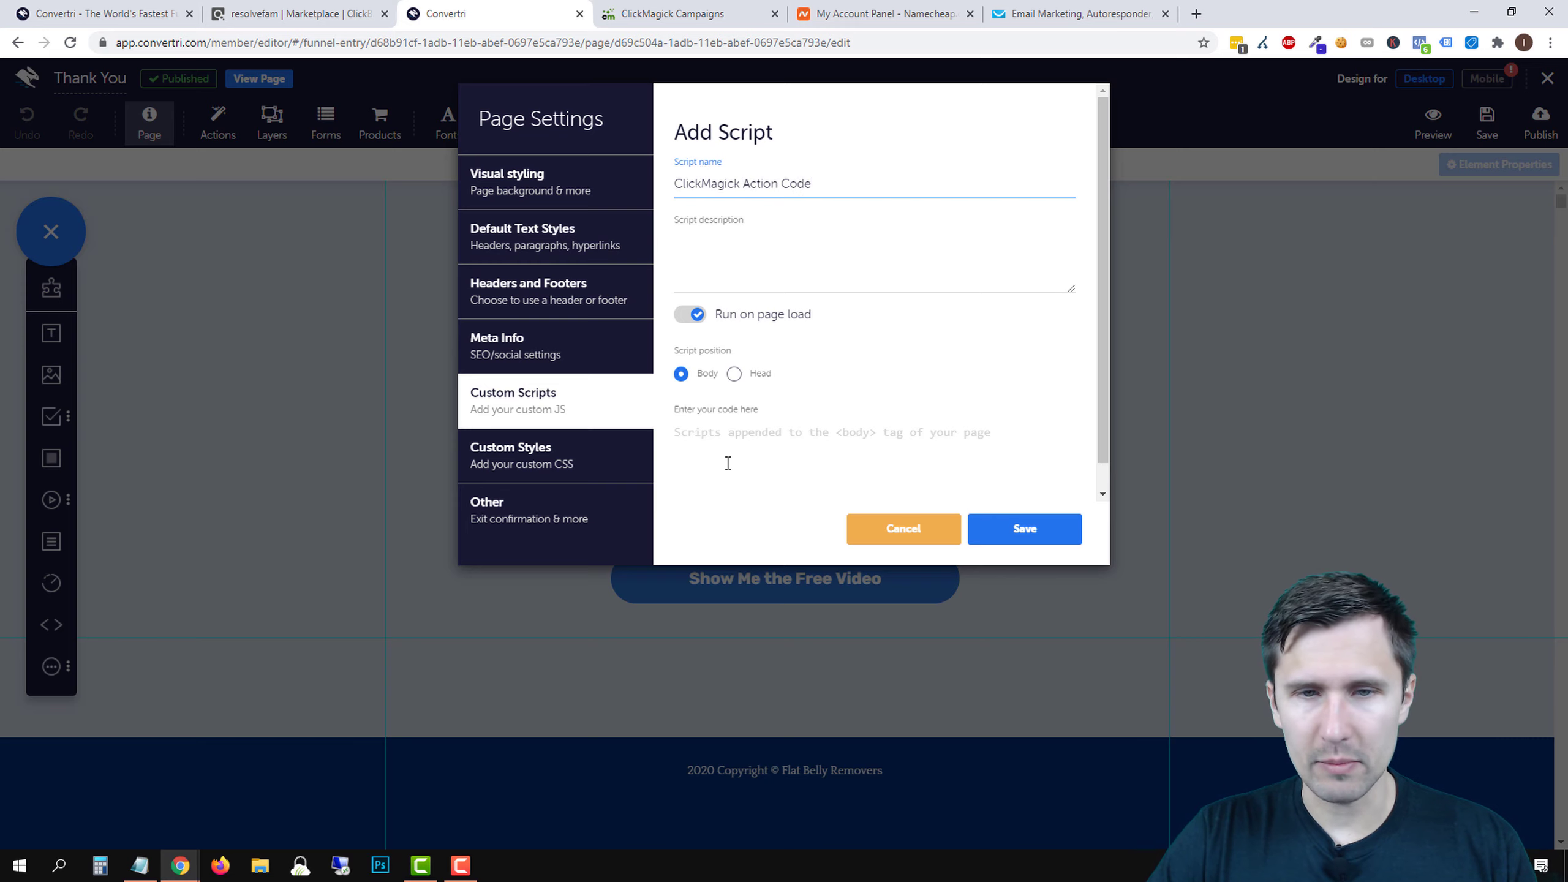
left_click(728, 462)
key("ctrl+v")
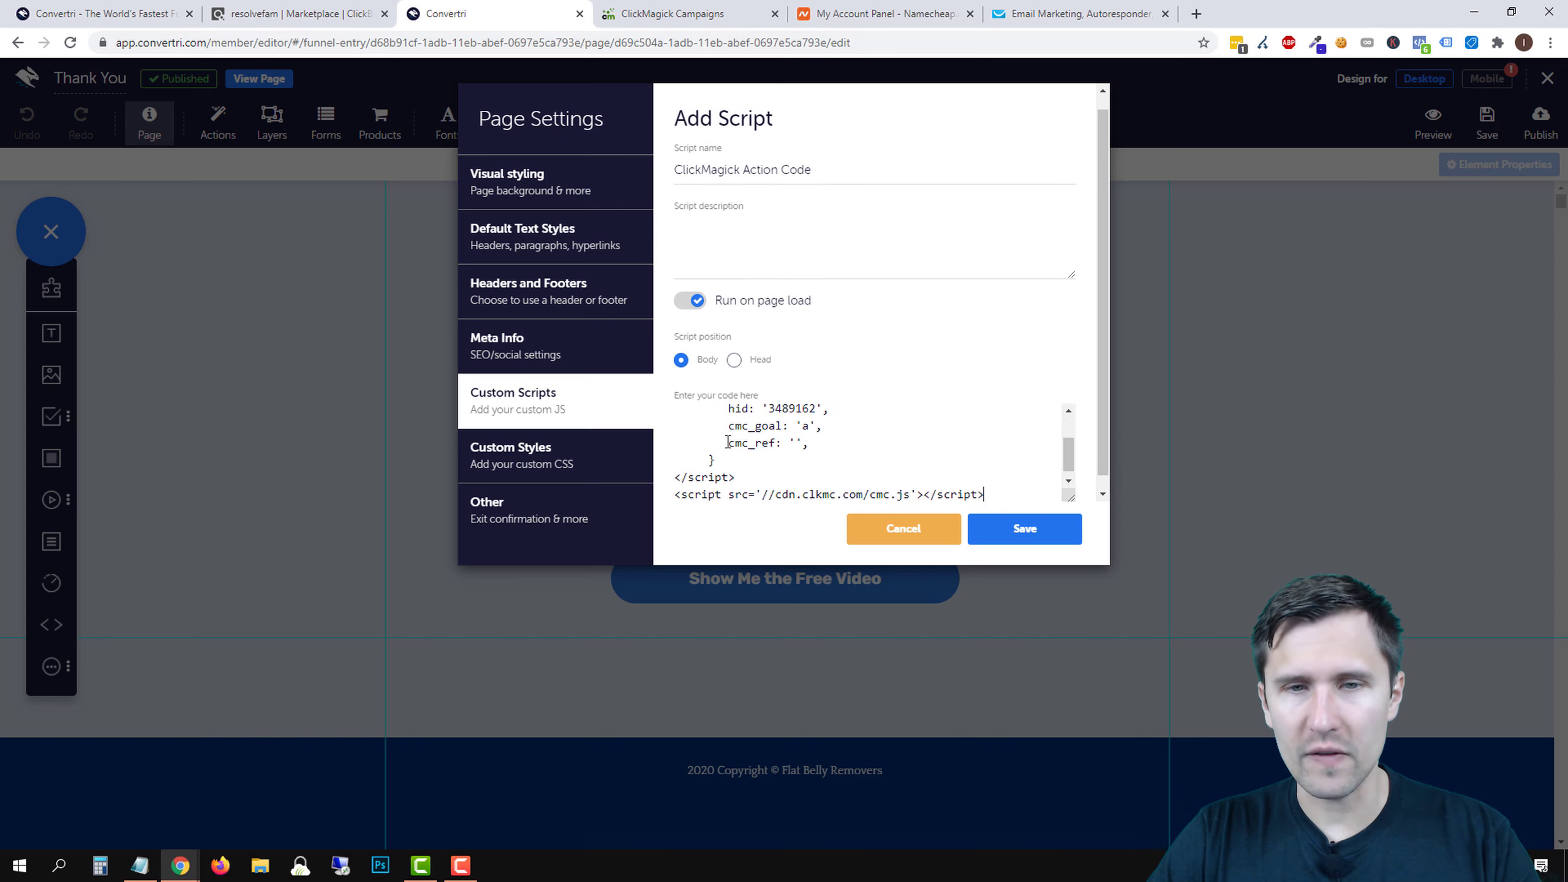
scroll(834, 494, "up", 2)
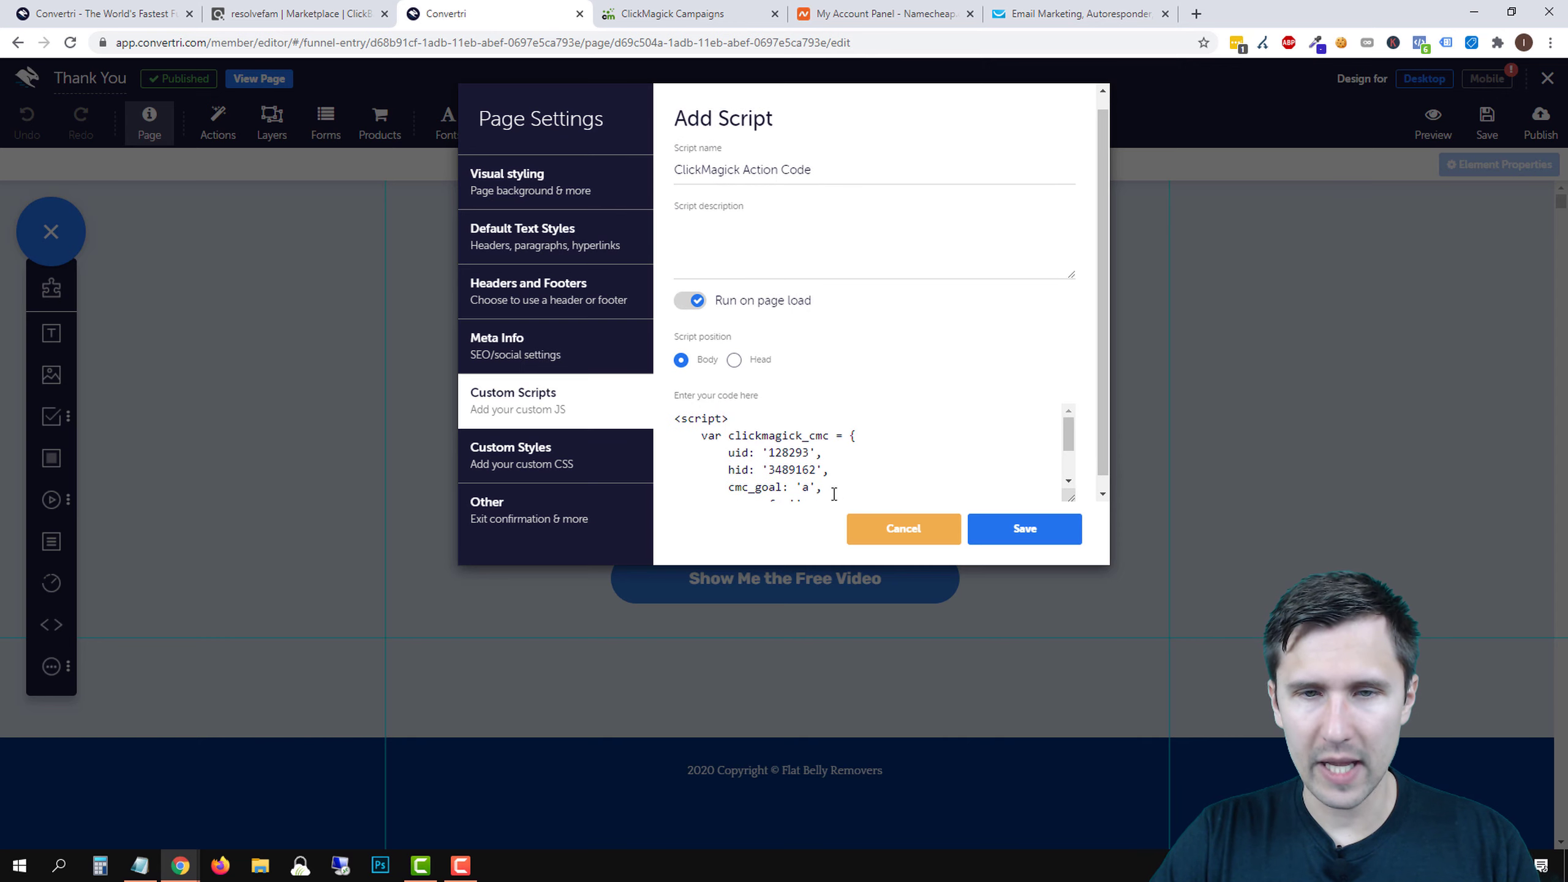
left_click(1043, 528)
left_click(1036, 530)
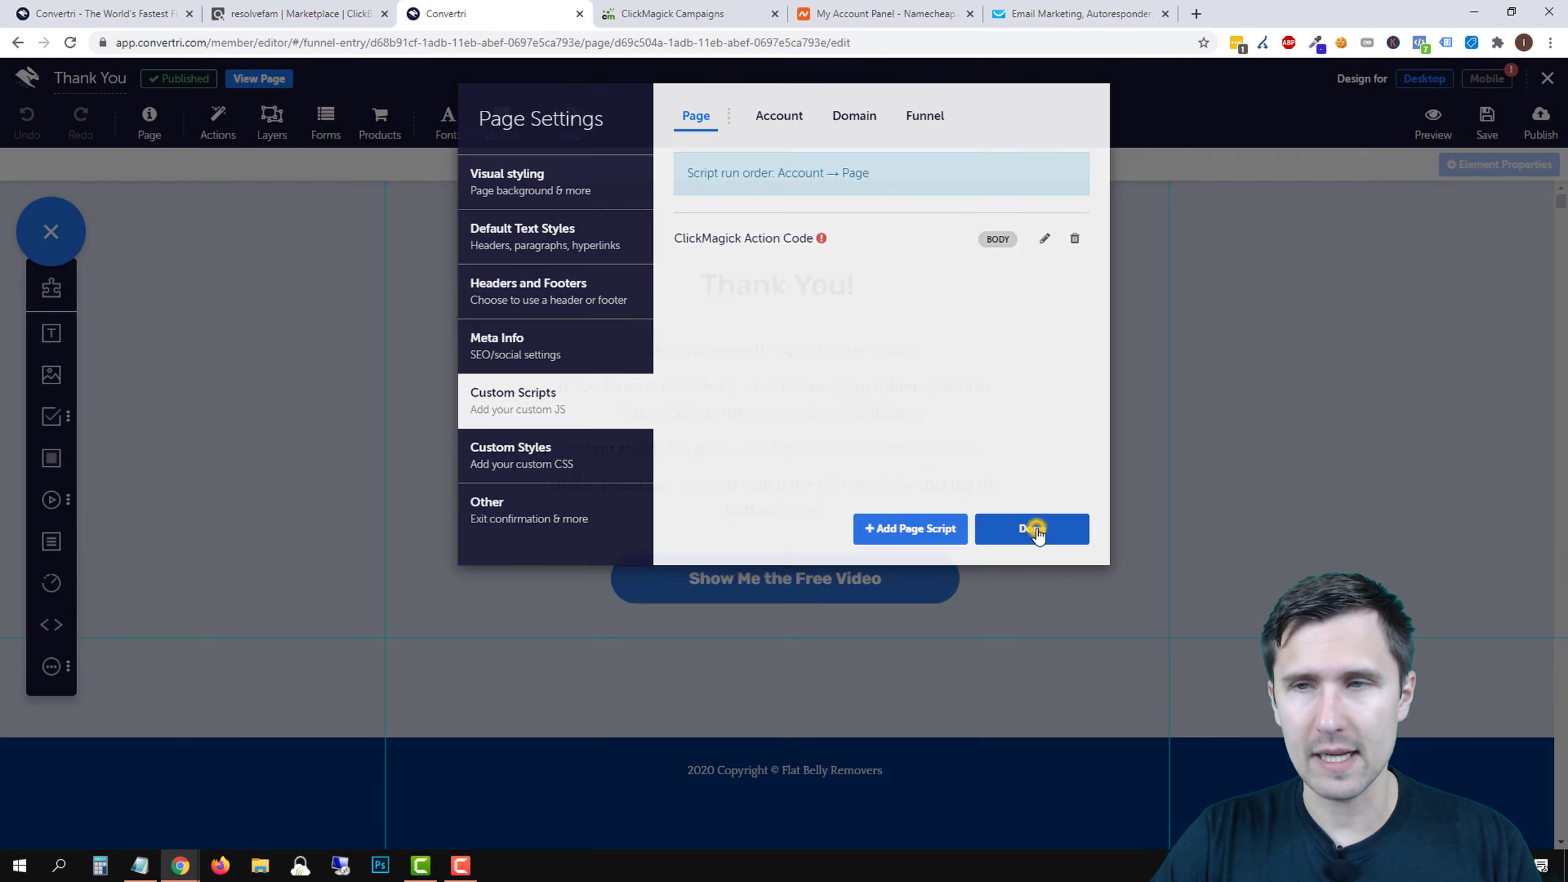
- Save and republish the Thank You page
left_click(1487, 121)
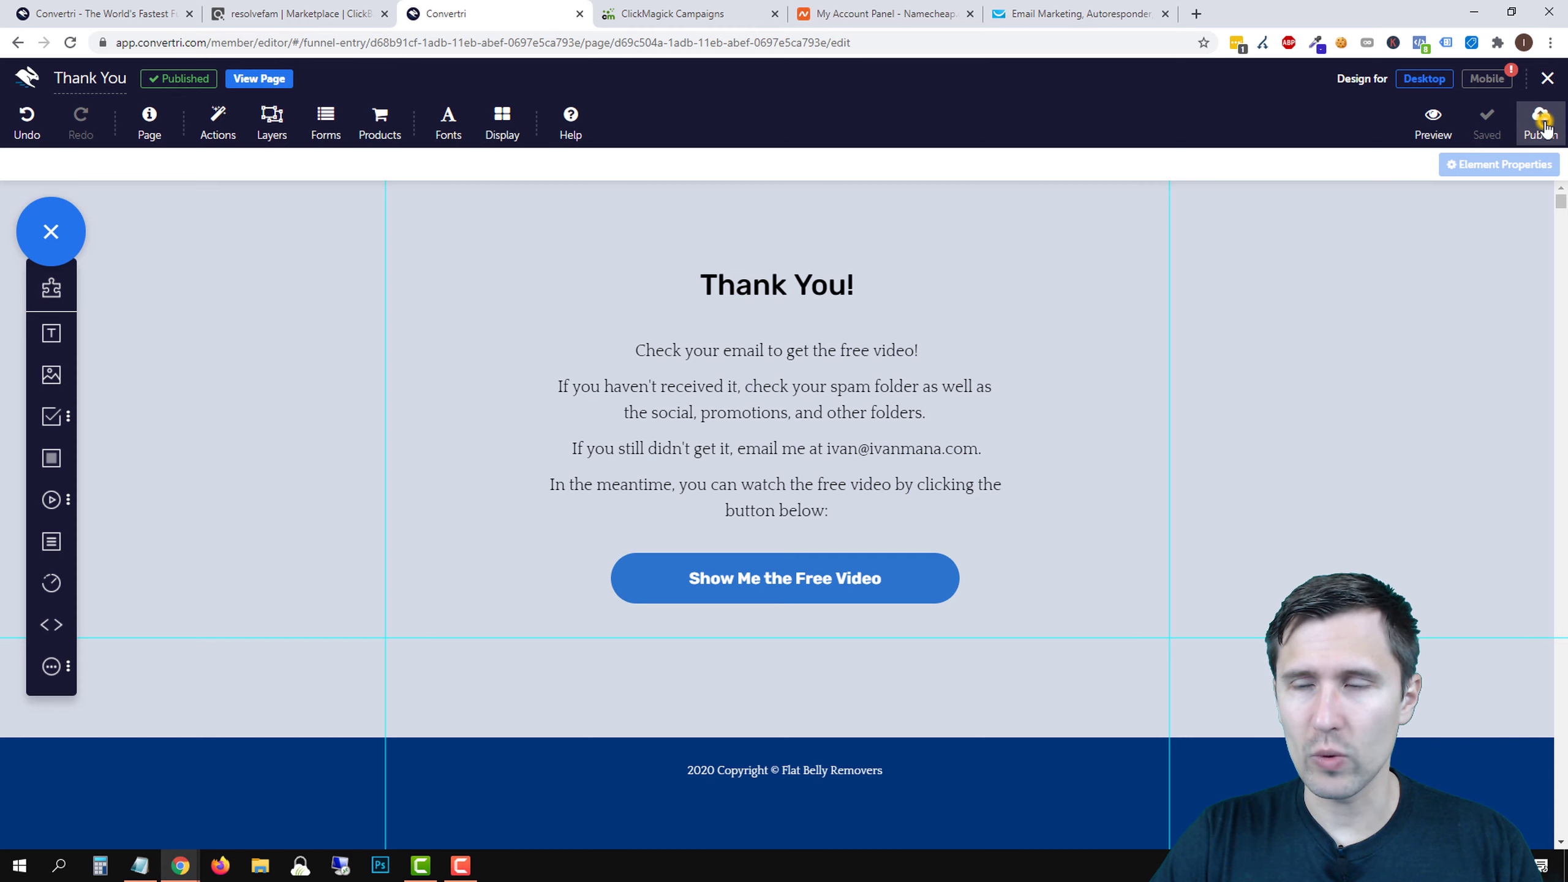
left_click(1541, 124)
left_click(935, 261)
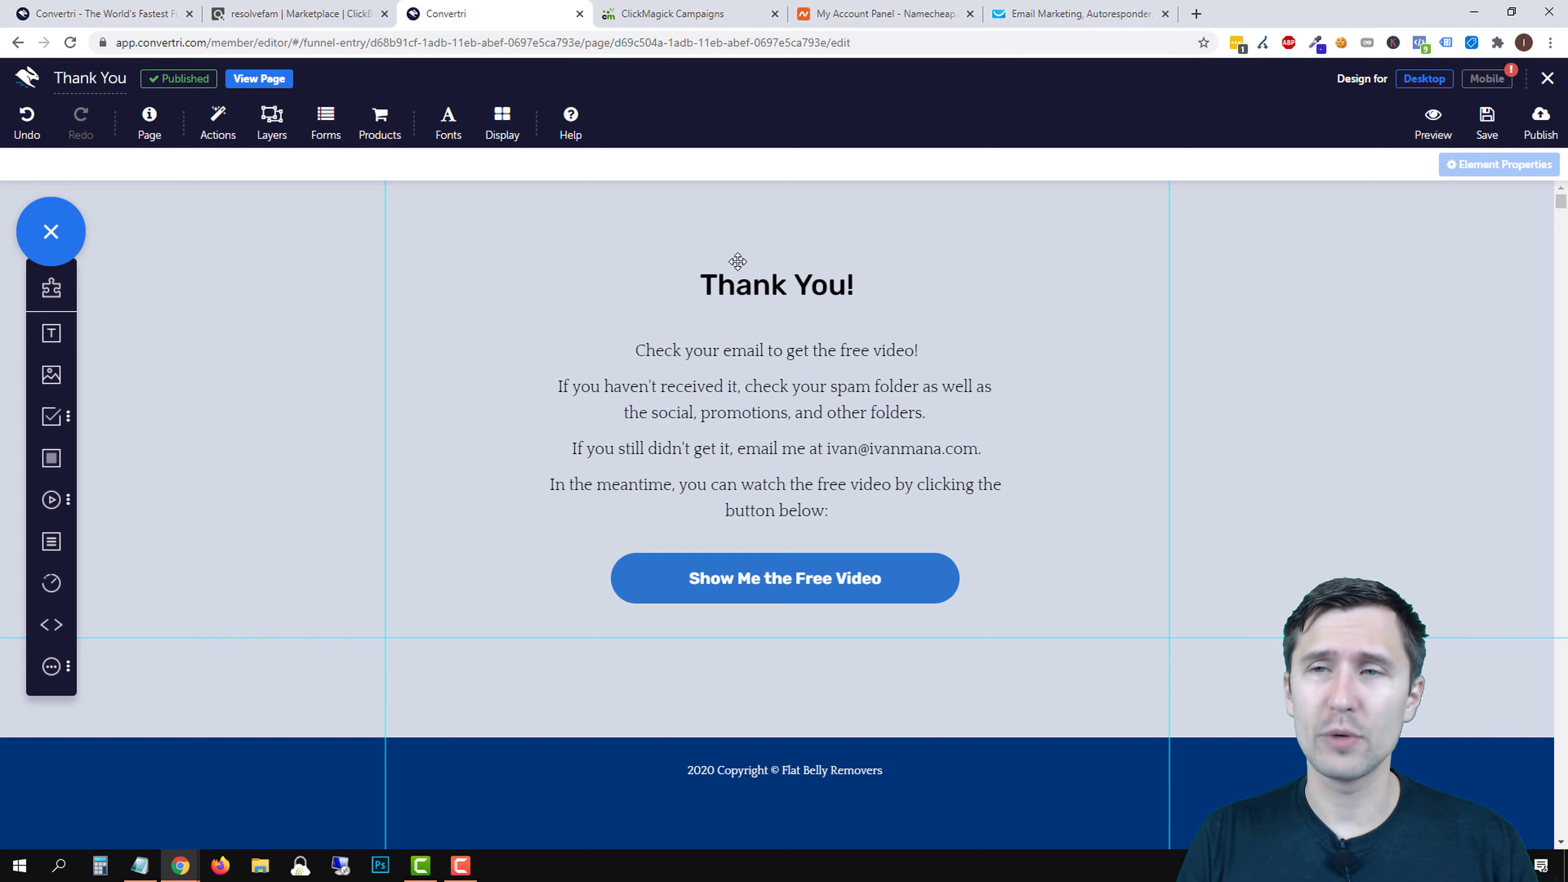
left_click(1547, 78)
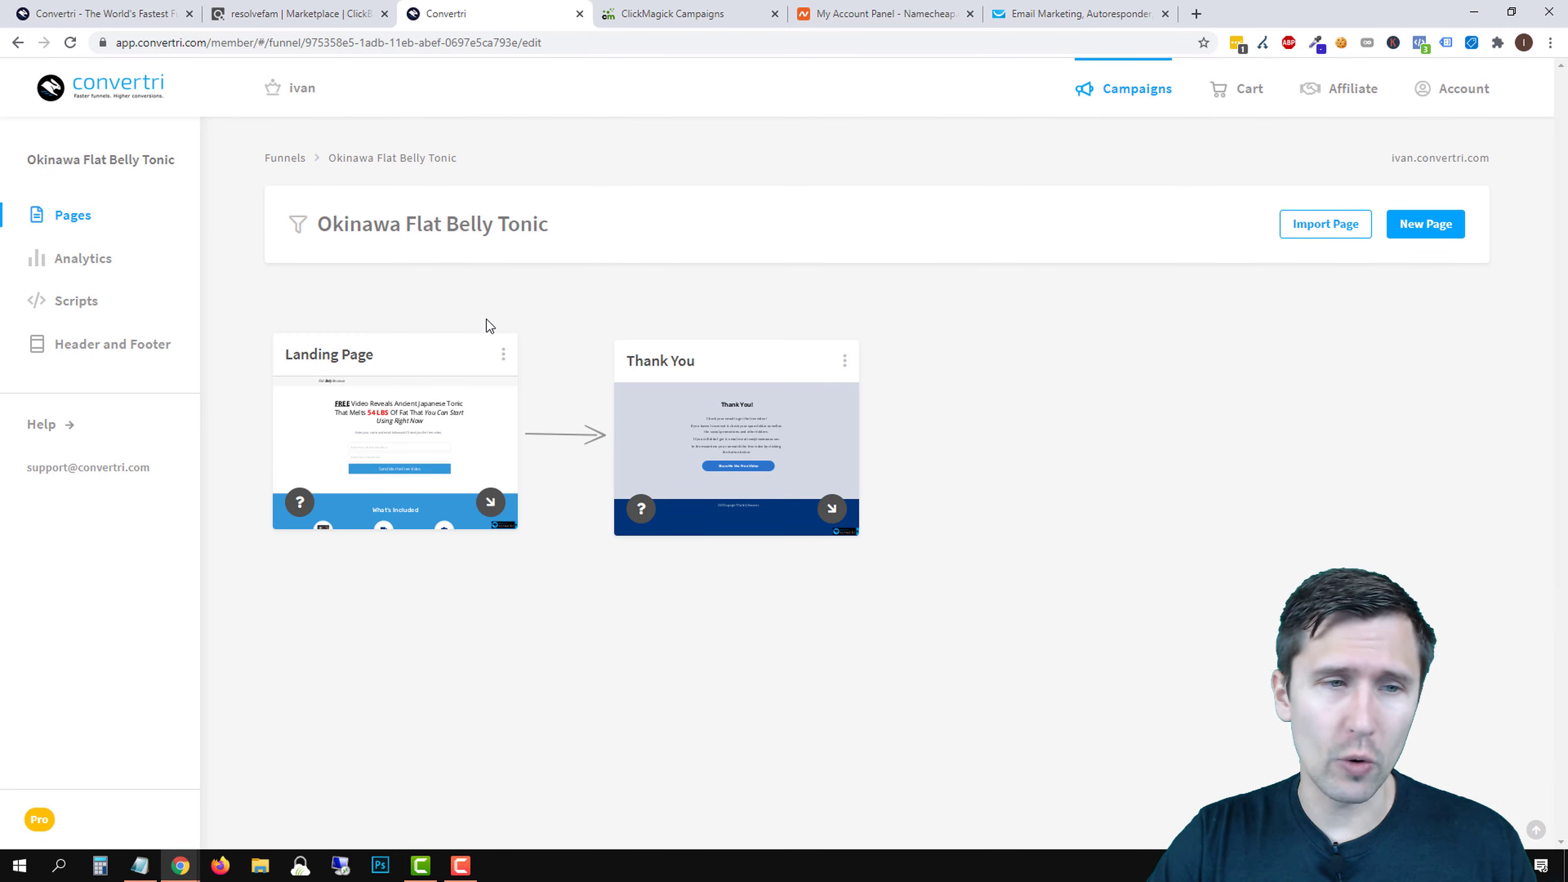
left_click(1433, 93)
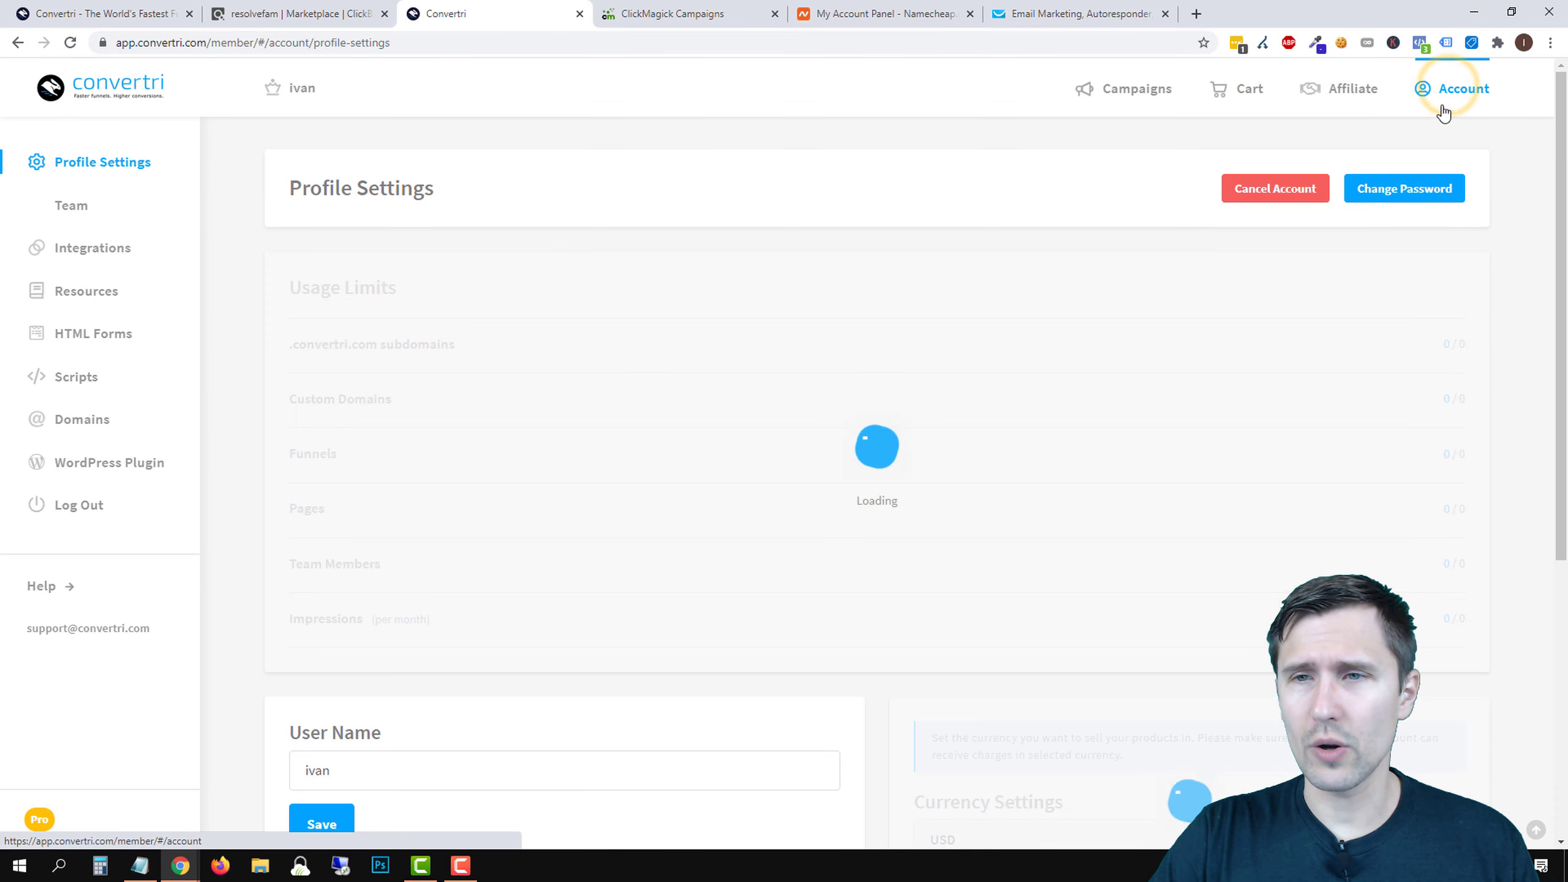
left_click(65, 432)
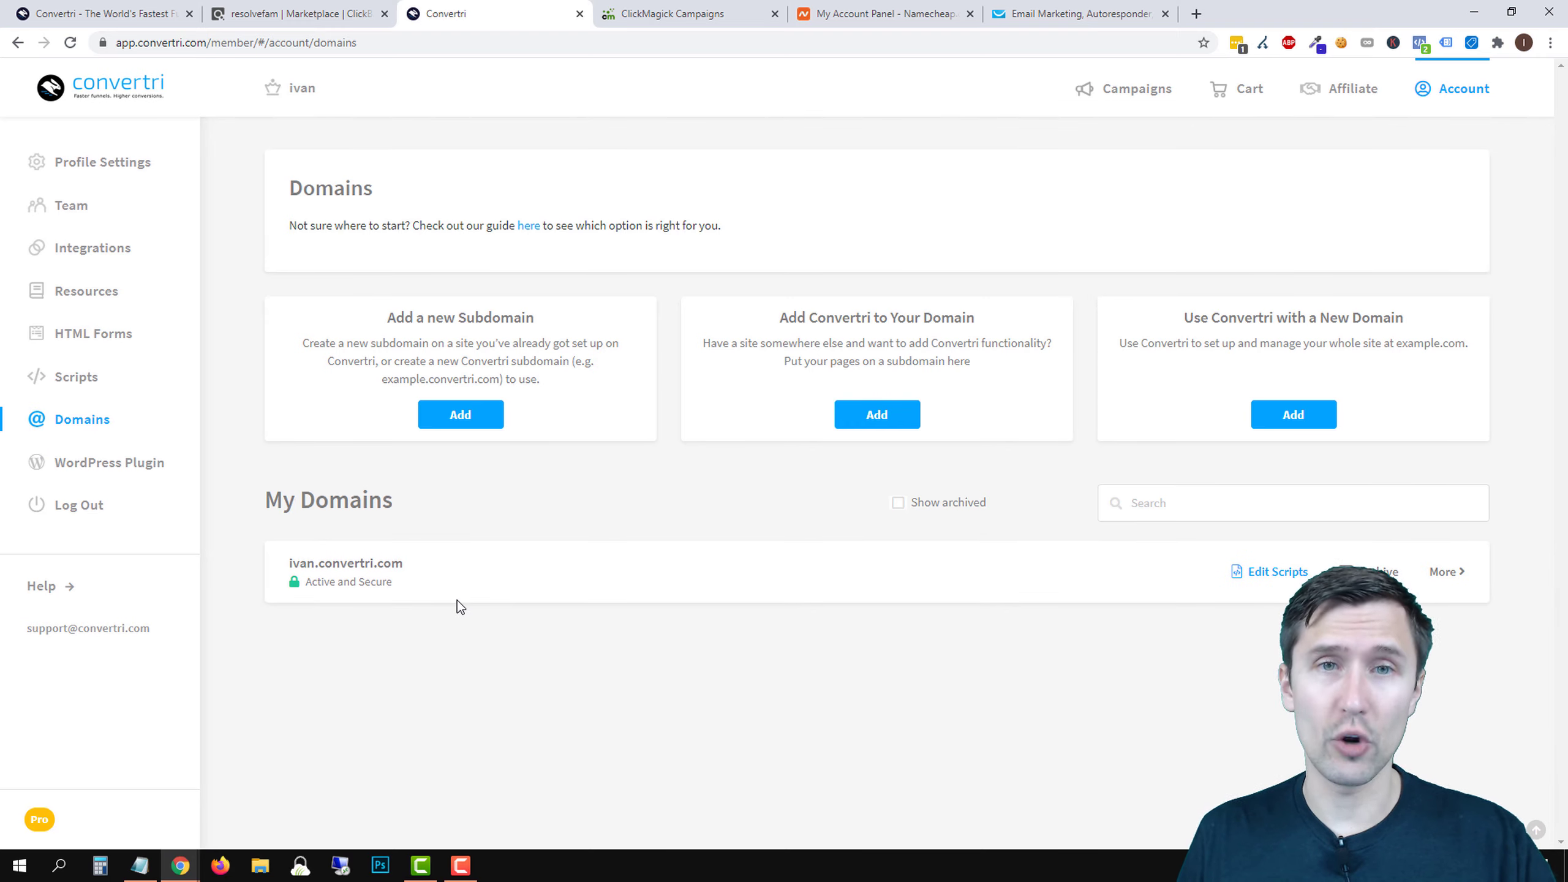
left_click_drag(885, 9, 680, 10)
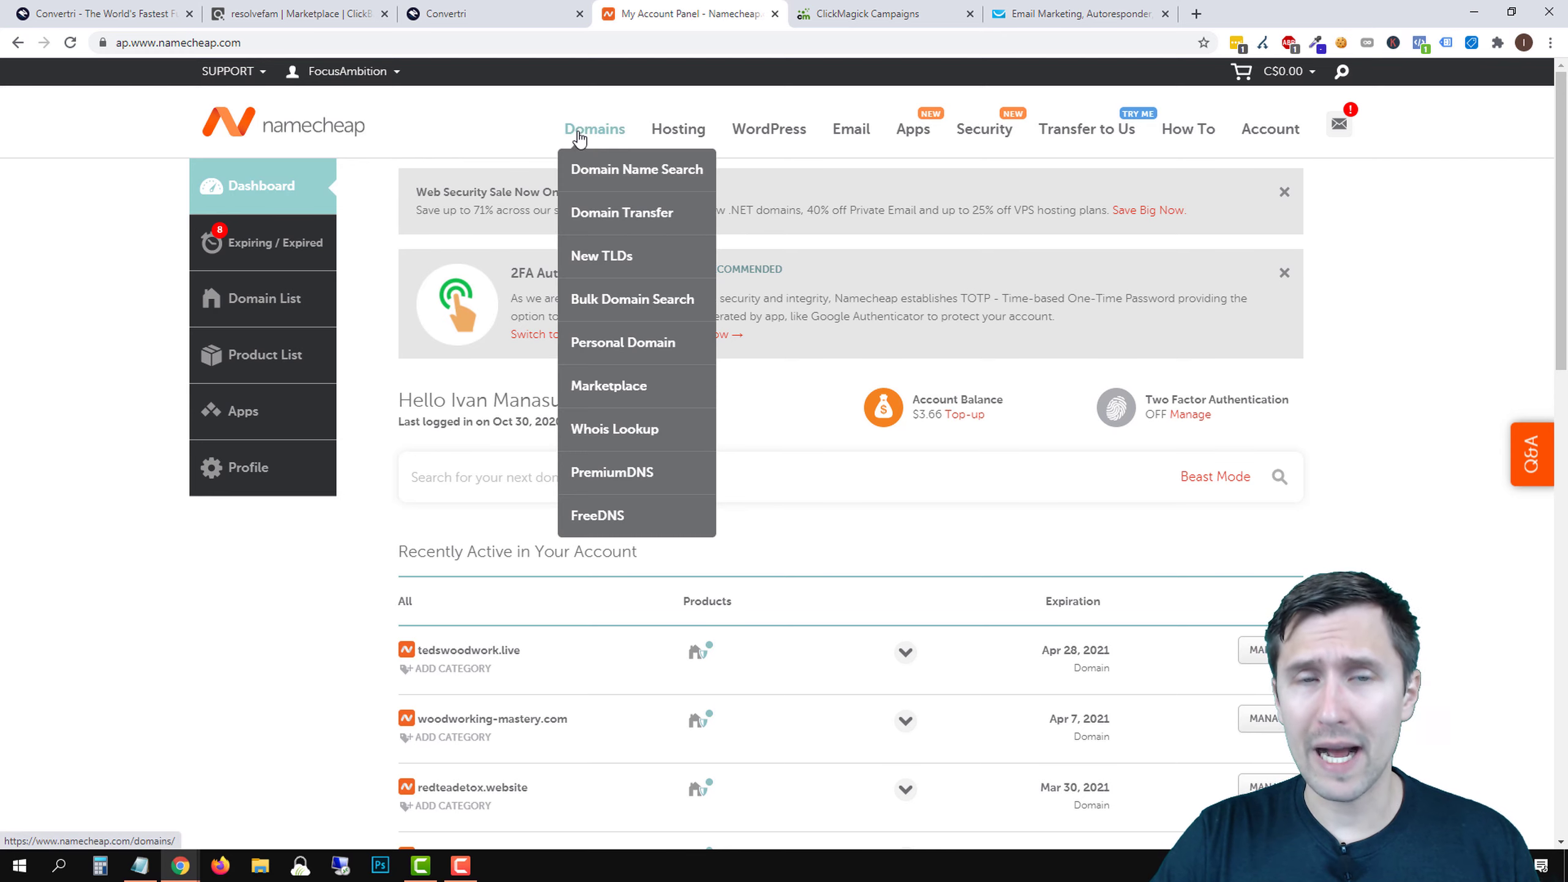
- Select woodworking-mastery.com on its Namecheap details page, then return to Convertri's Domains page
mouse_move(596, 133)
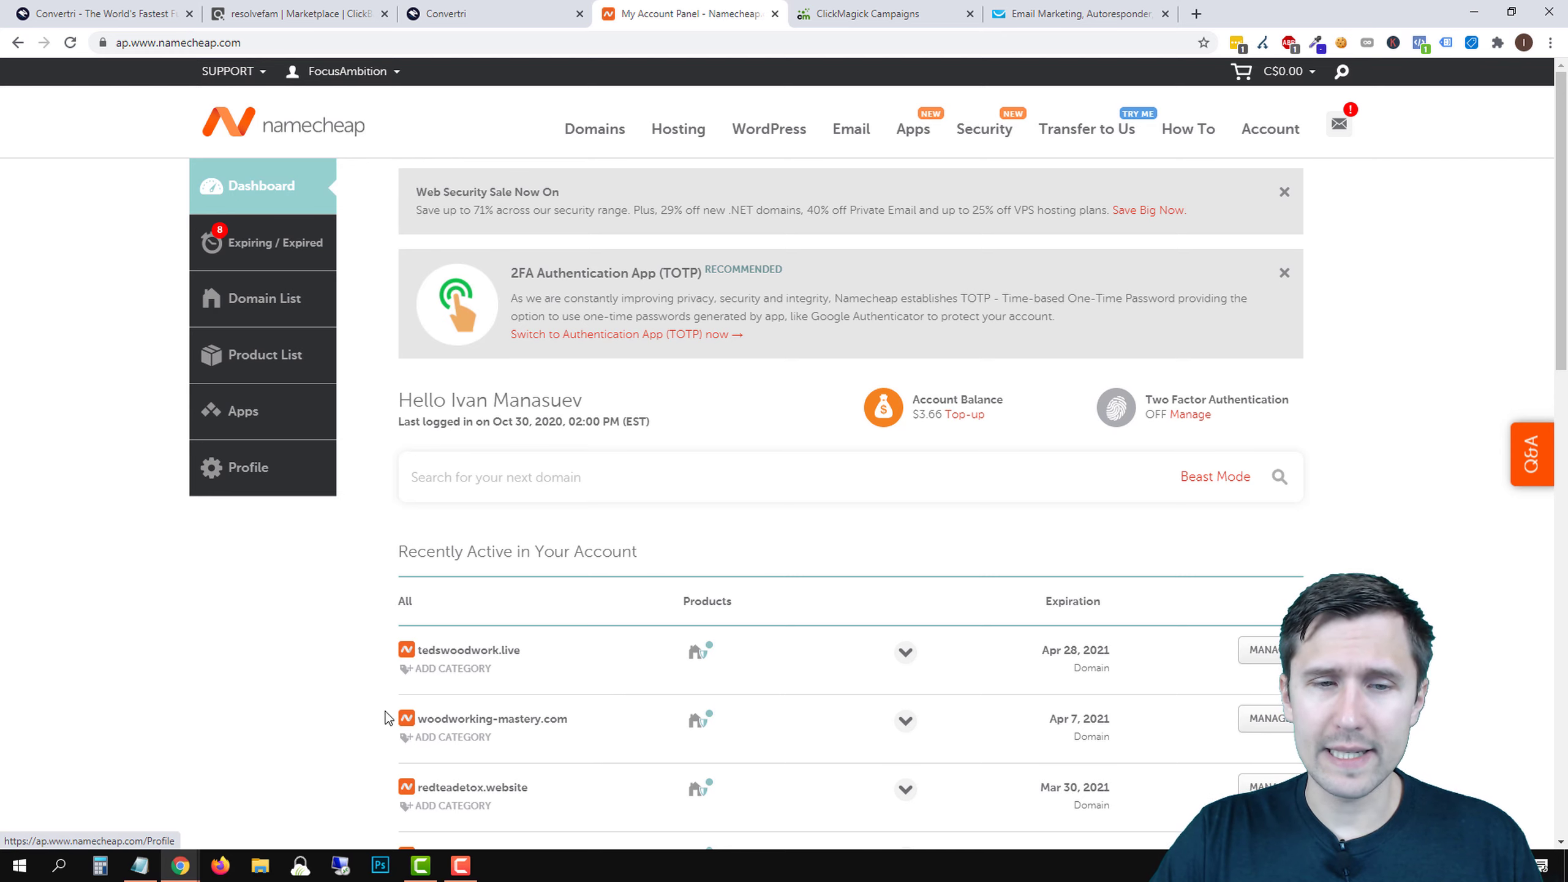
left_click_drag(451, 714, 561, 716)
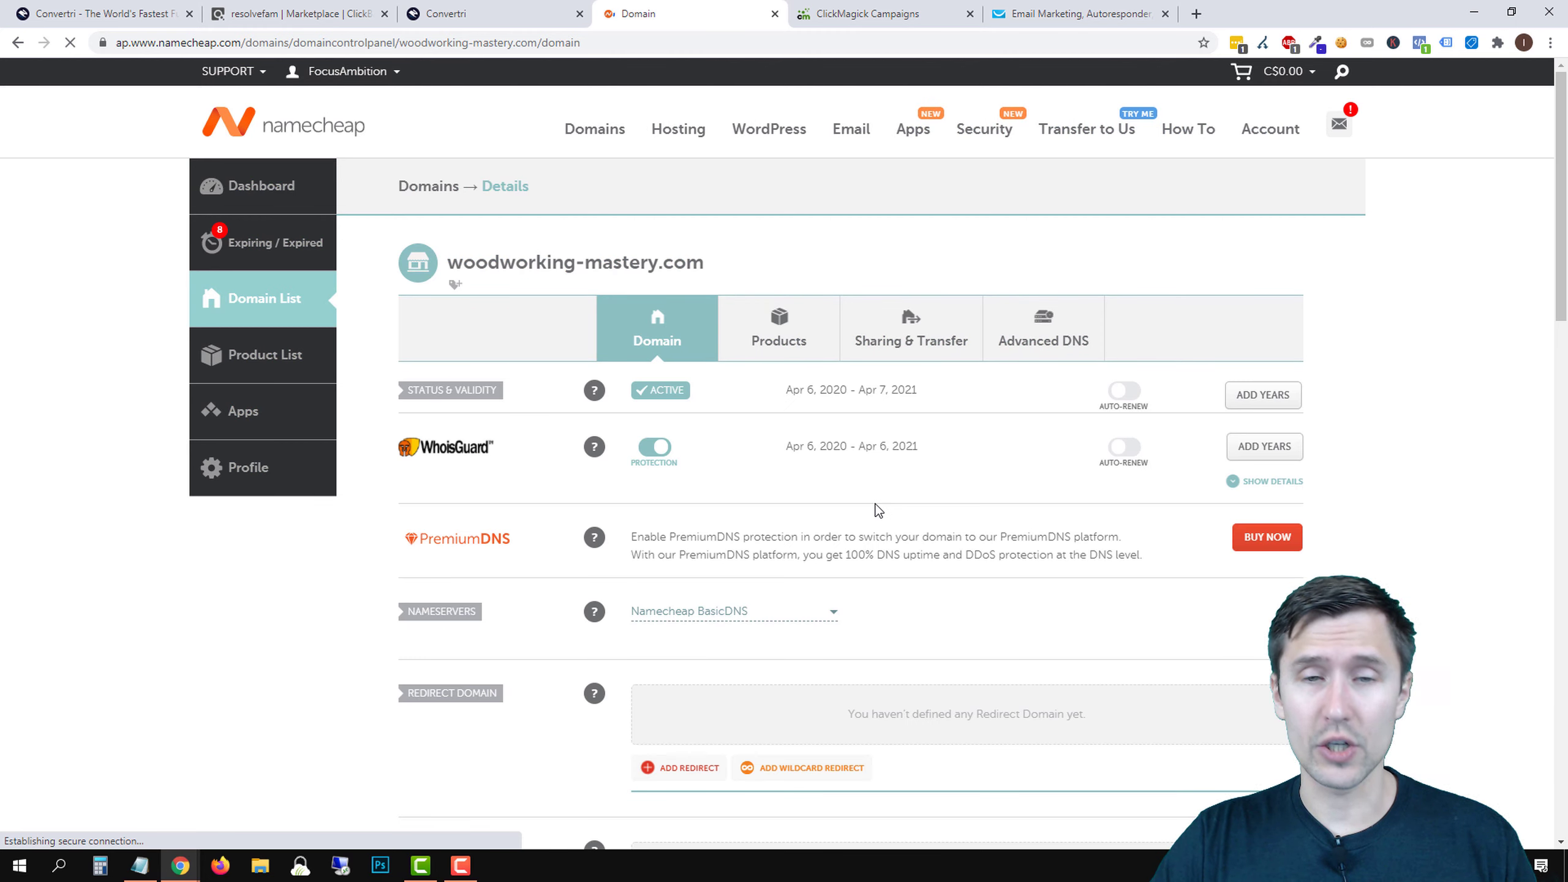
left_click(471, 23)
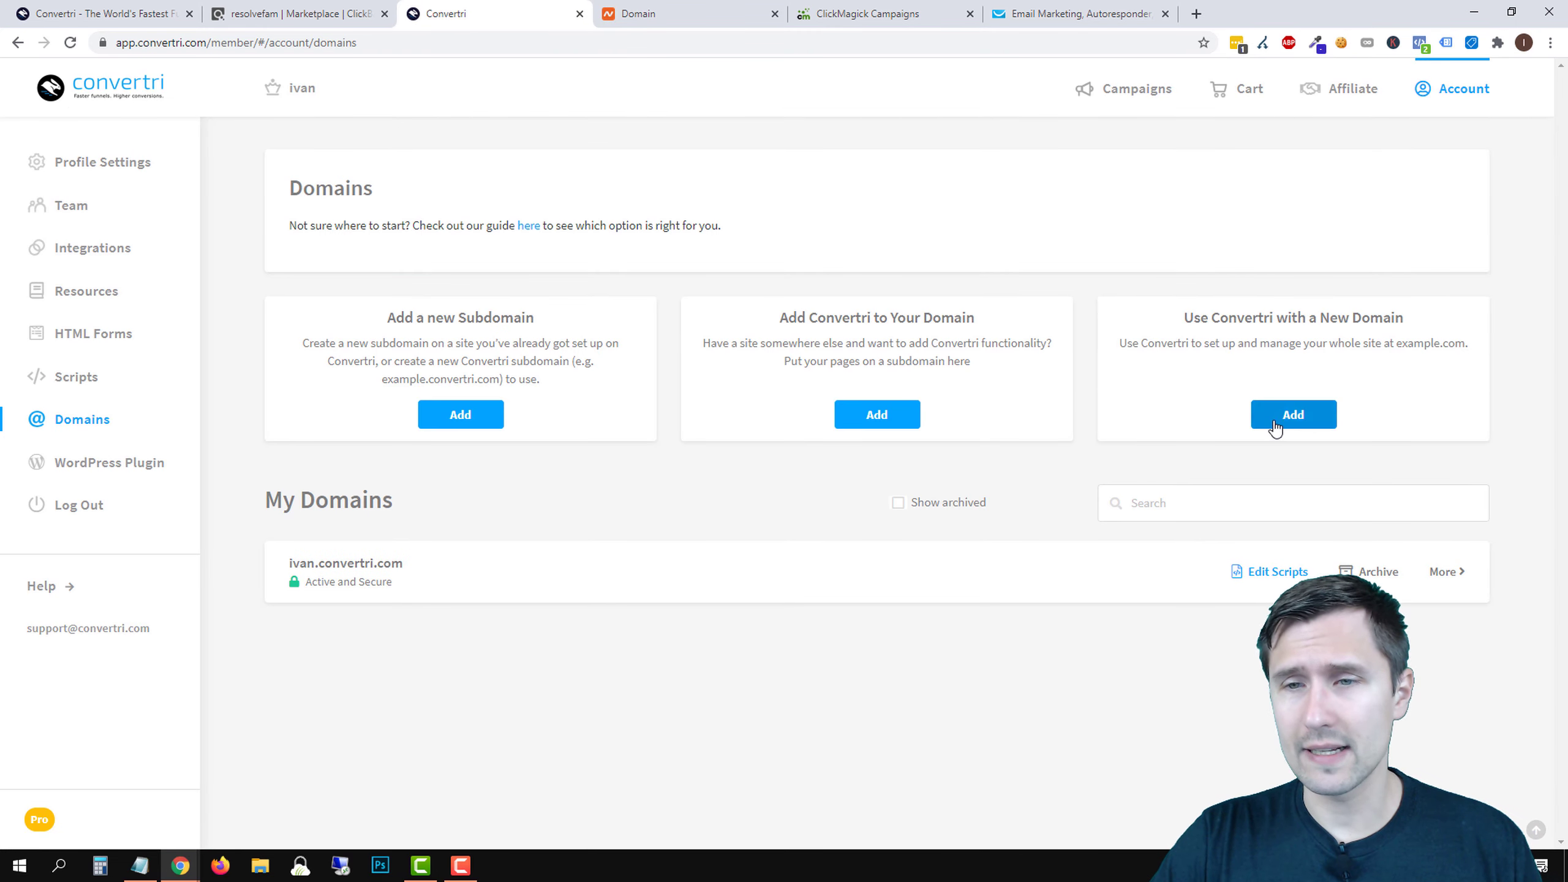
- Copy woodworking-mastery.com from Namecheap into Convertri's new root domain field
left_click(1276, 425)
left_click(595, 290)
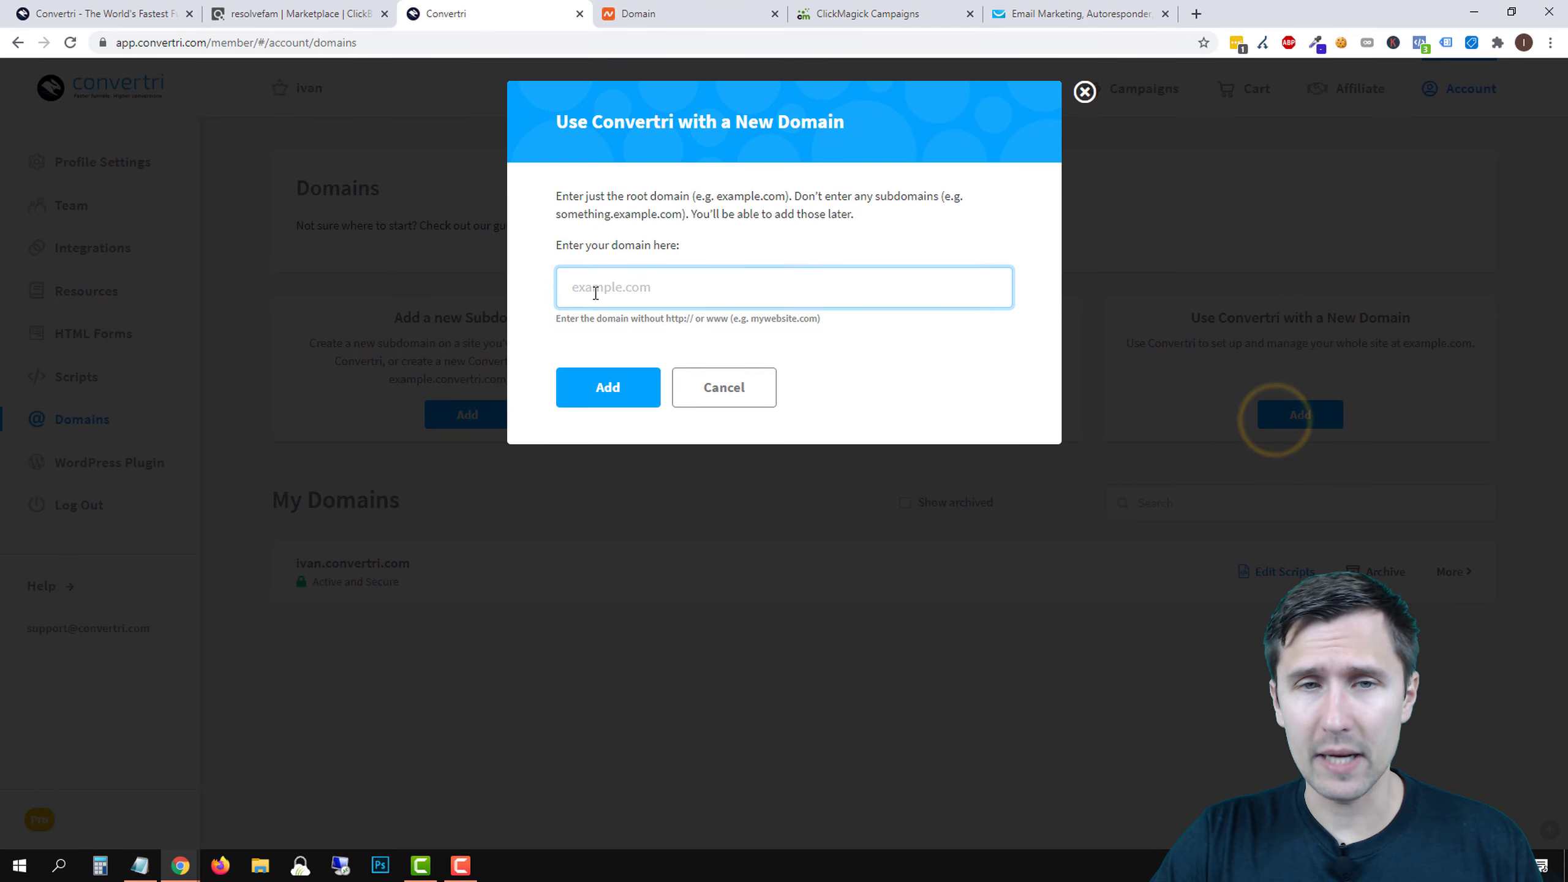
left_click(689, 7)
triple_click(520, 263)
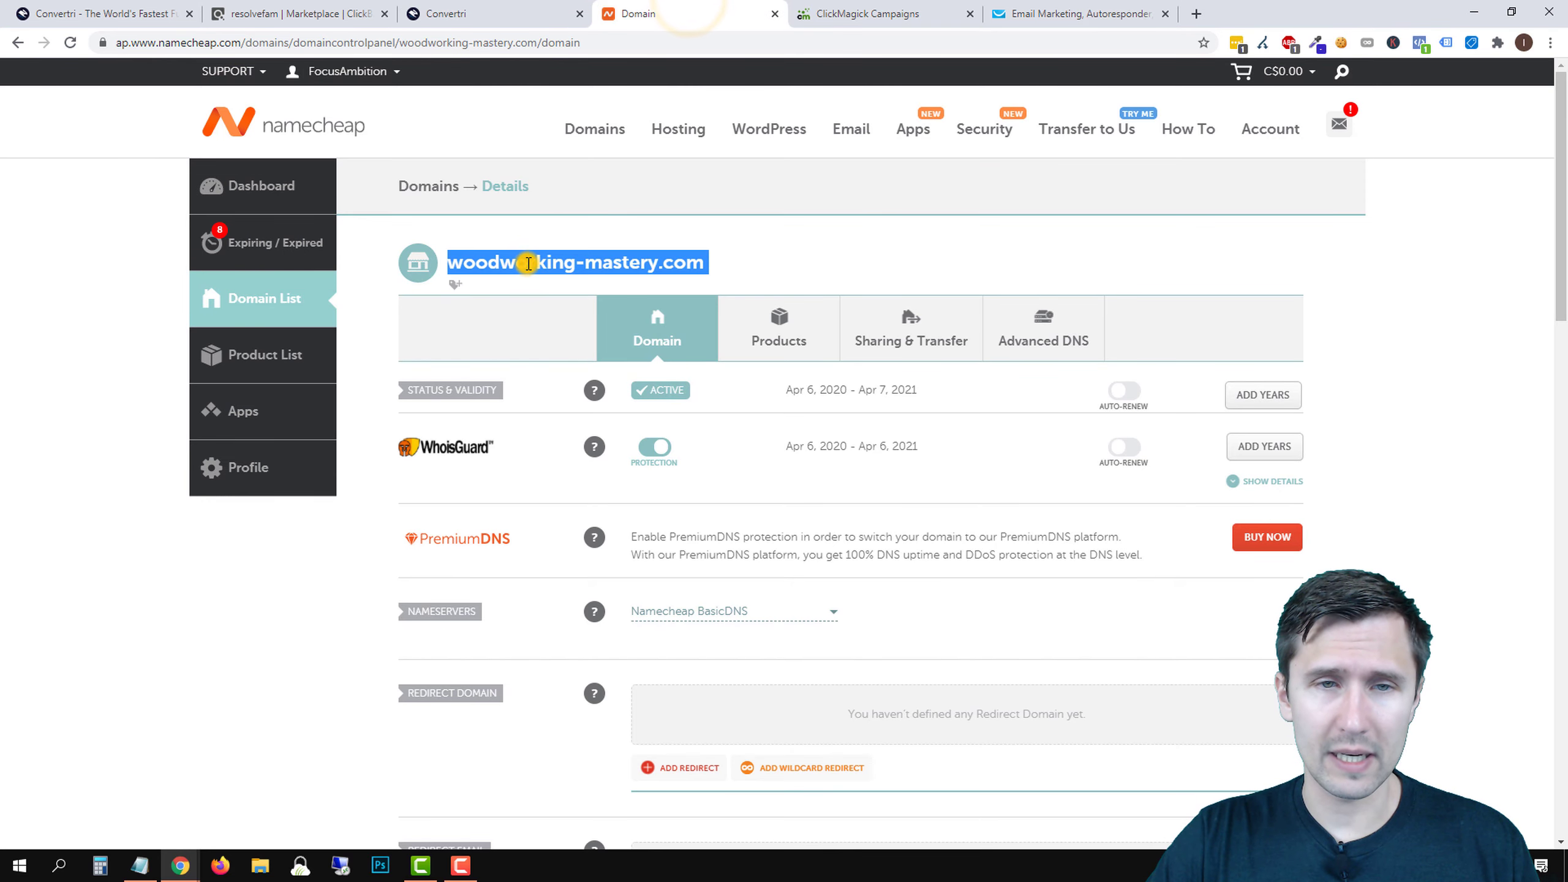
right_click(527, 265)
left_click(568, 277)
key("ctrl+shift+Tab")
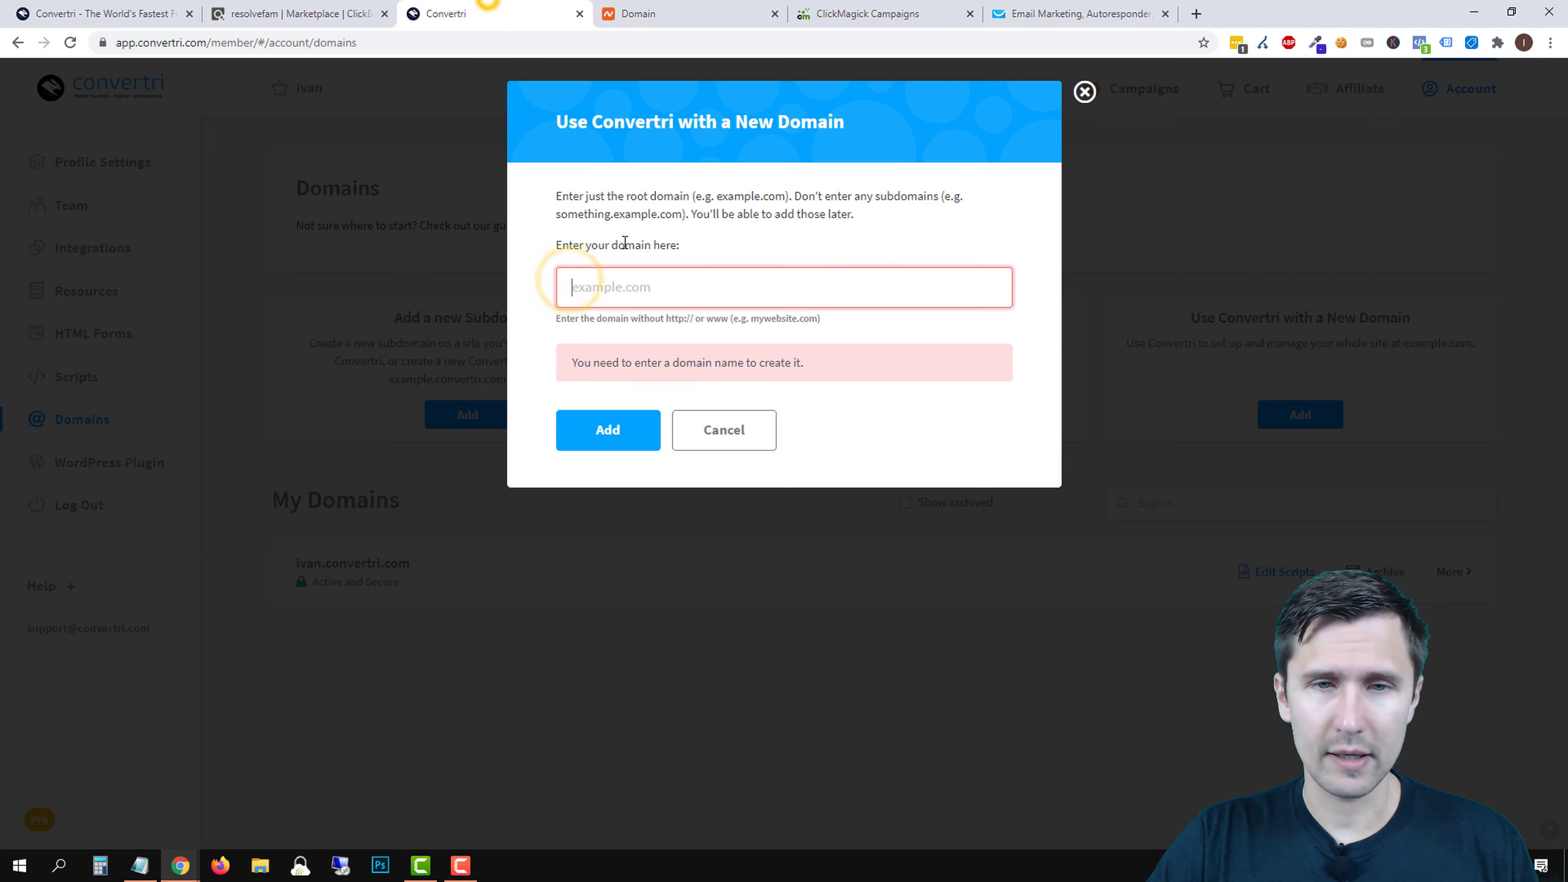
right_click(592, 286)
left_click(635, 402)
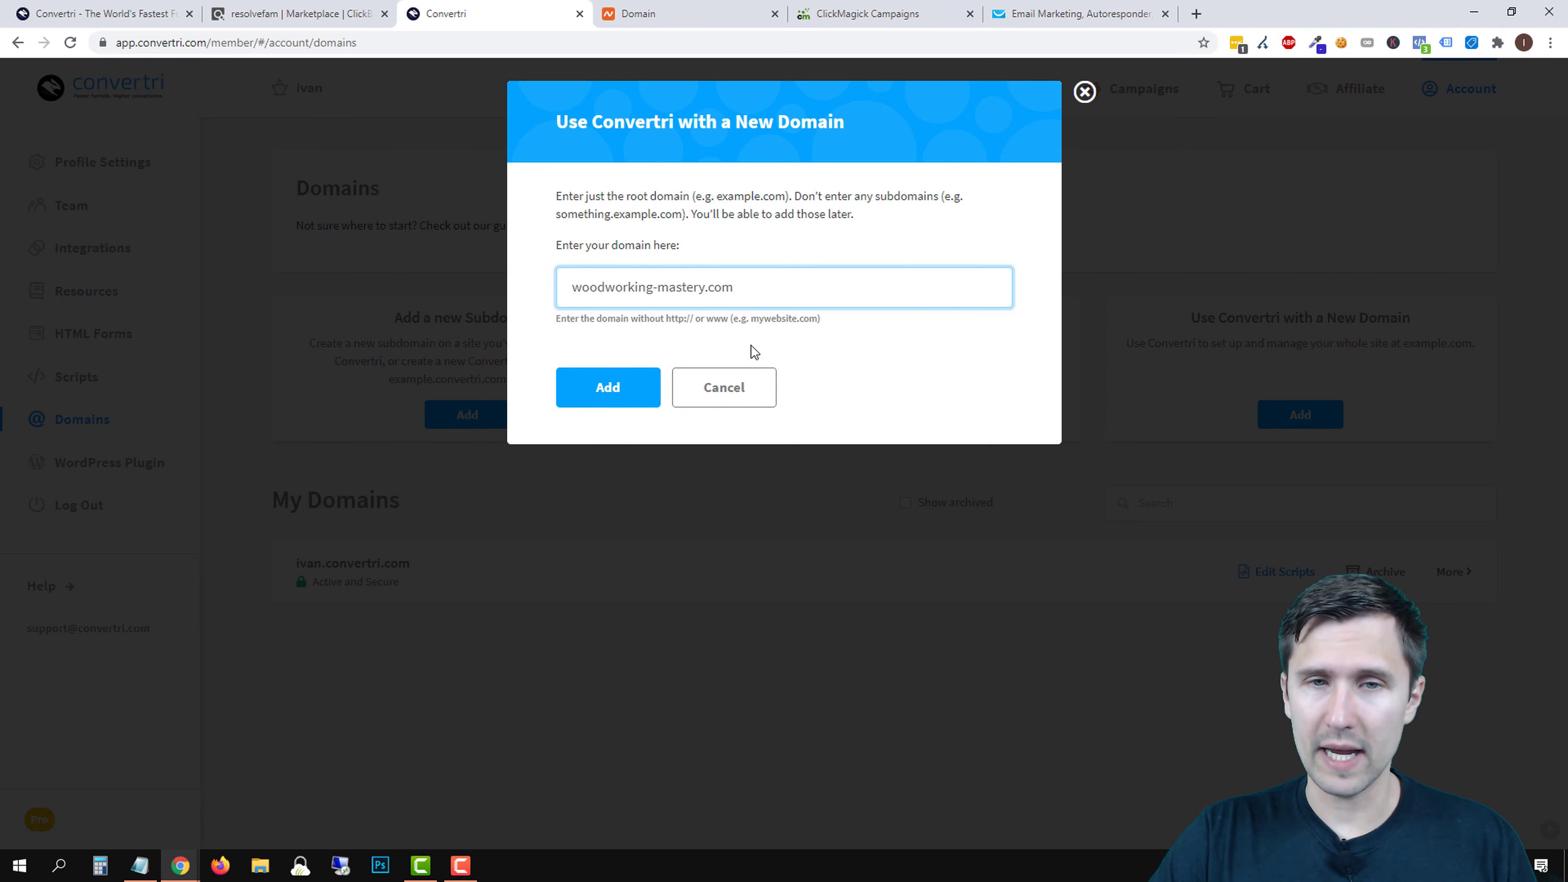
- Add woodworking-mastery.com as a domain and copy its first nameserver ns9-1.cvtdns.com
double_click(716, 318)
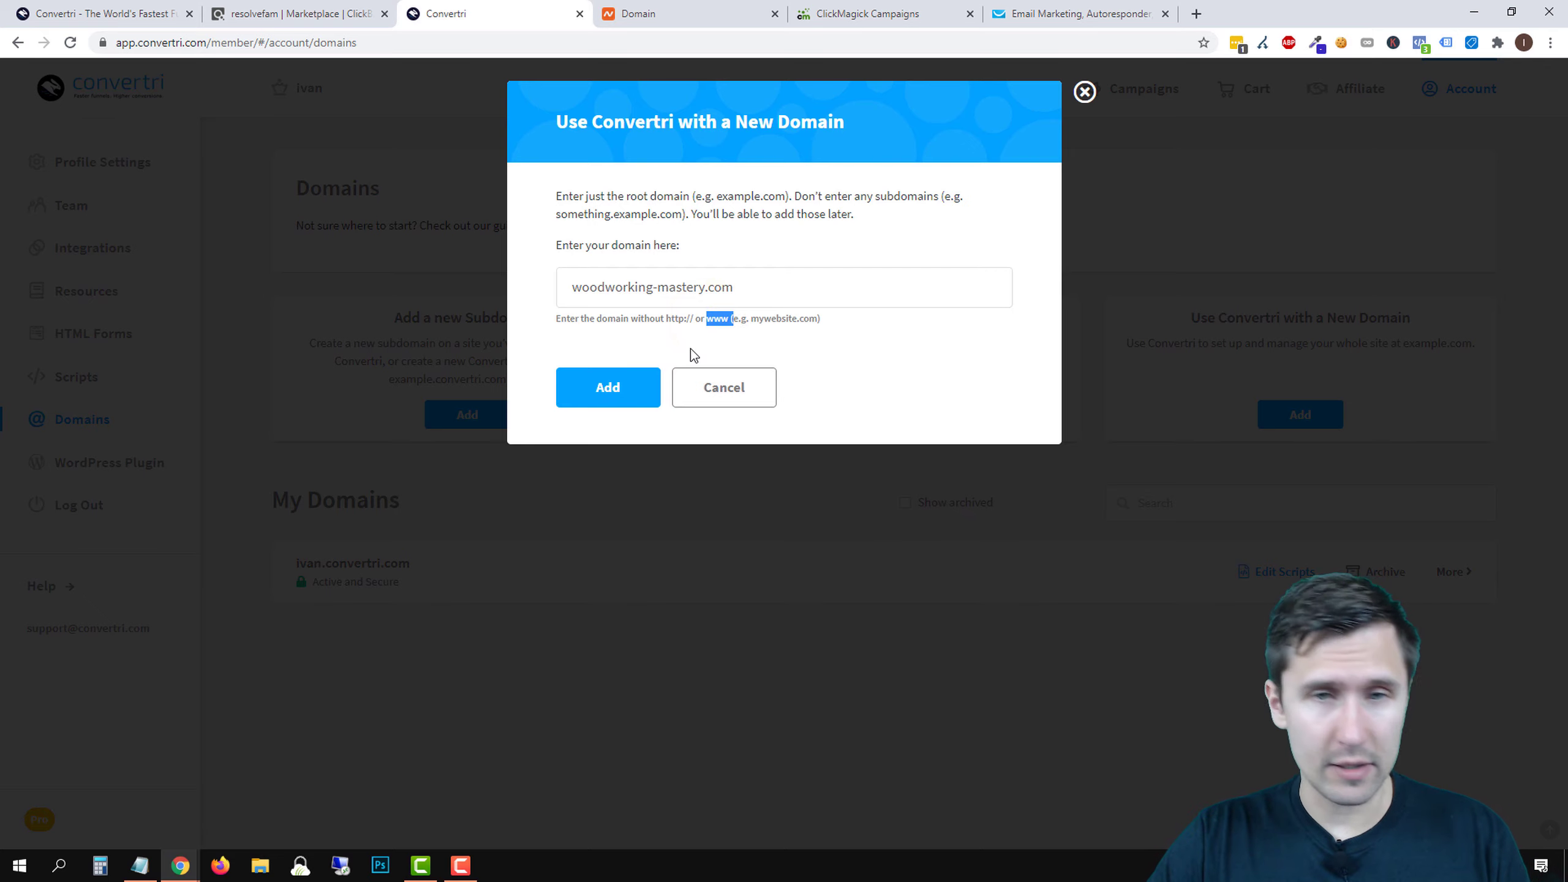
left_click(746, 280)
double_click(745, 281)
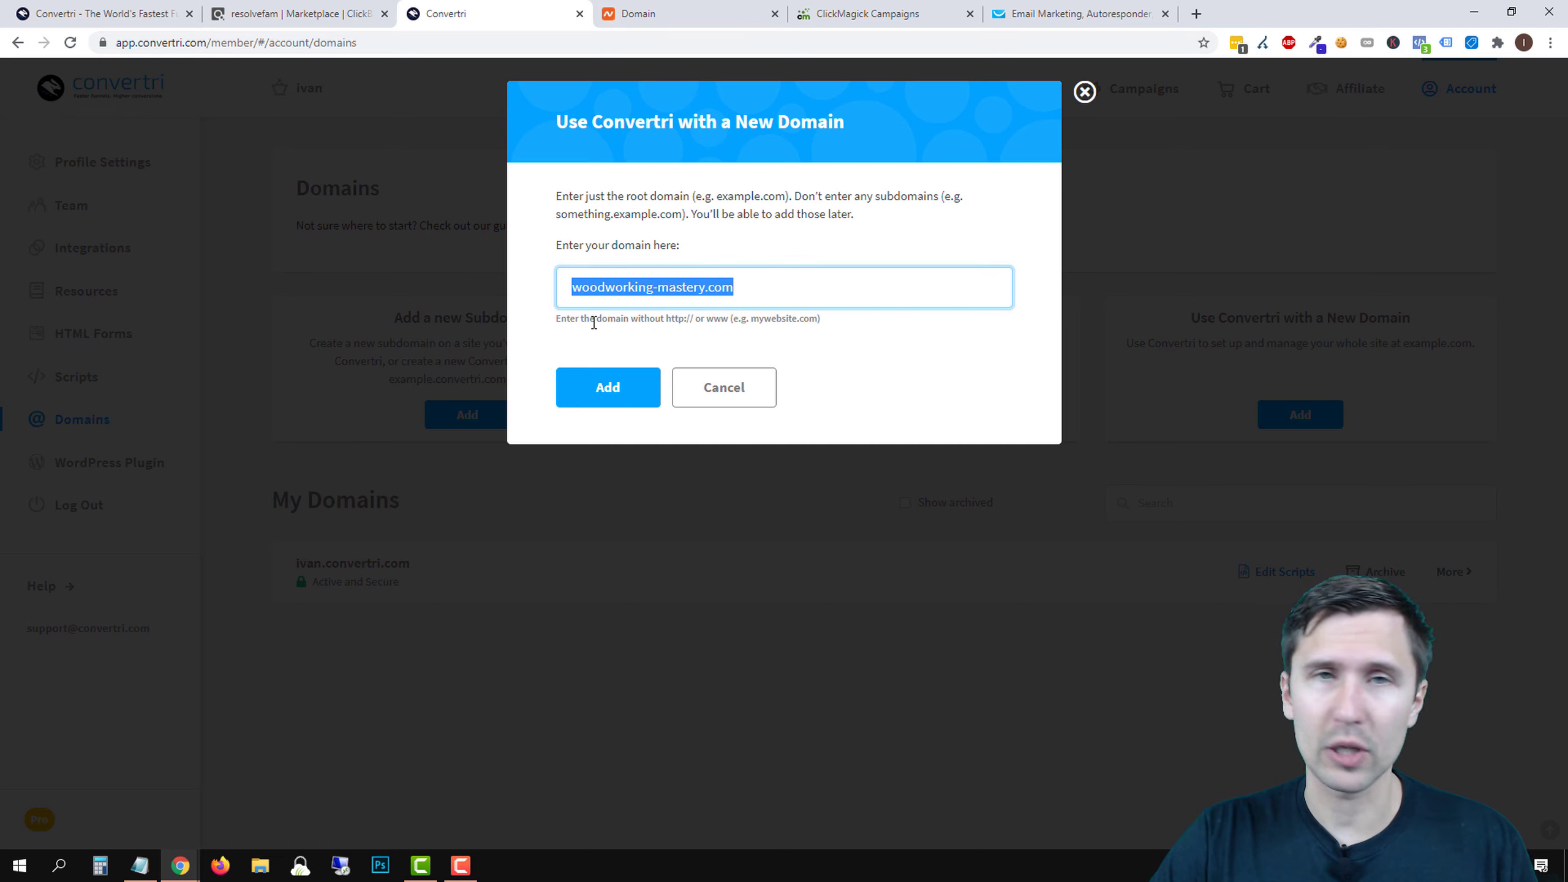
left_click(605, 387)
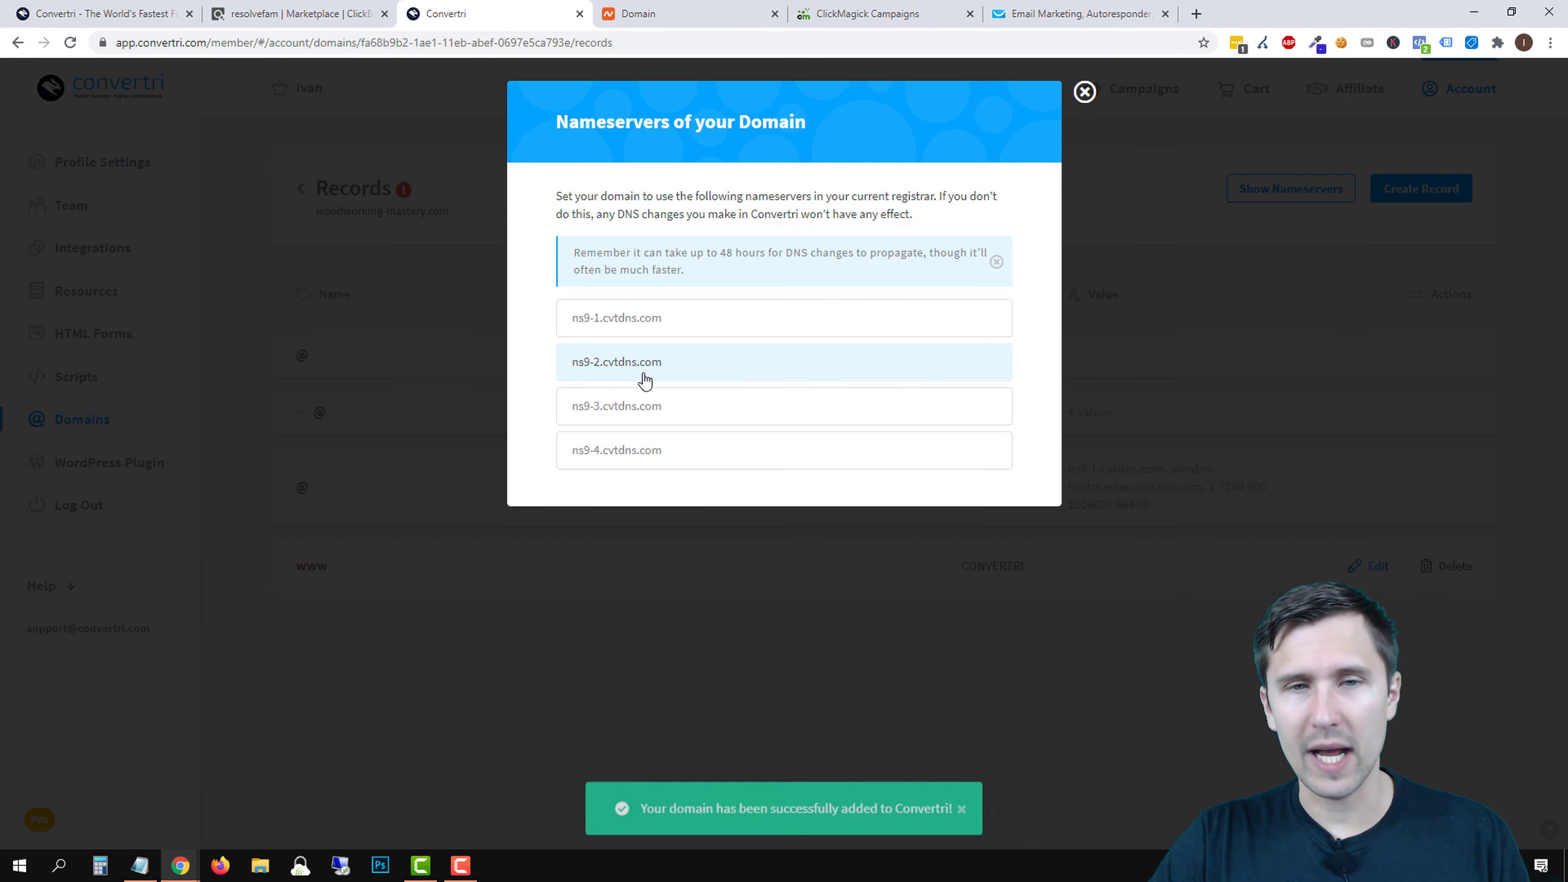
left_click(731, 327)
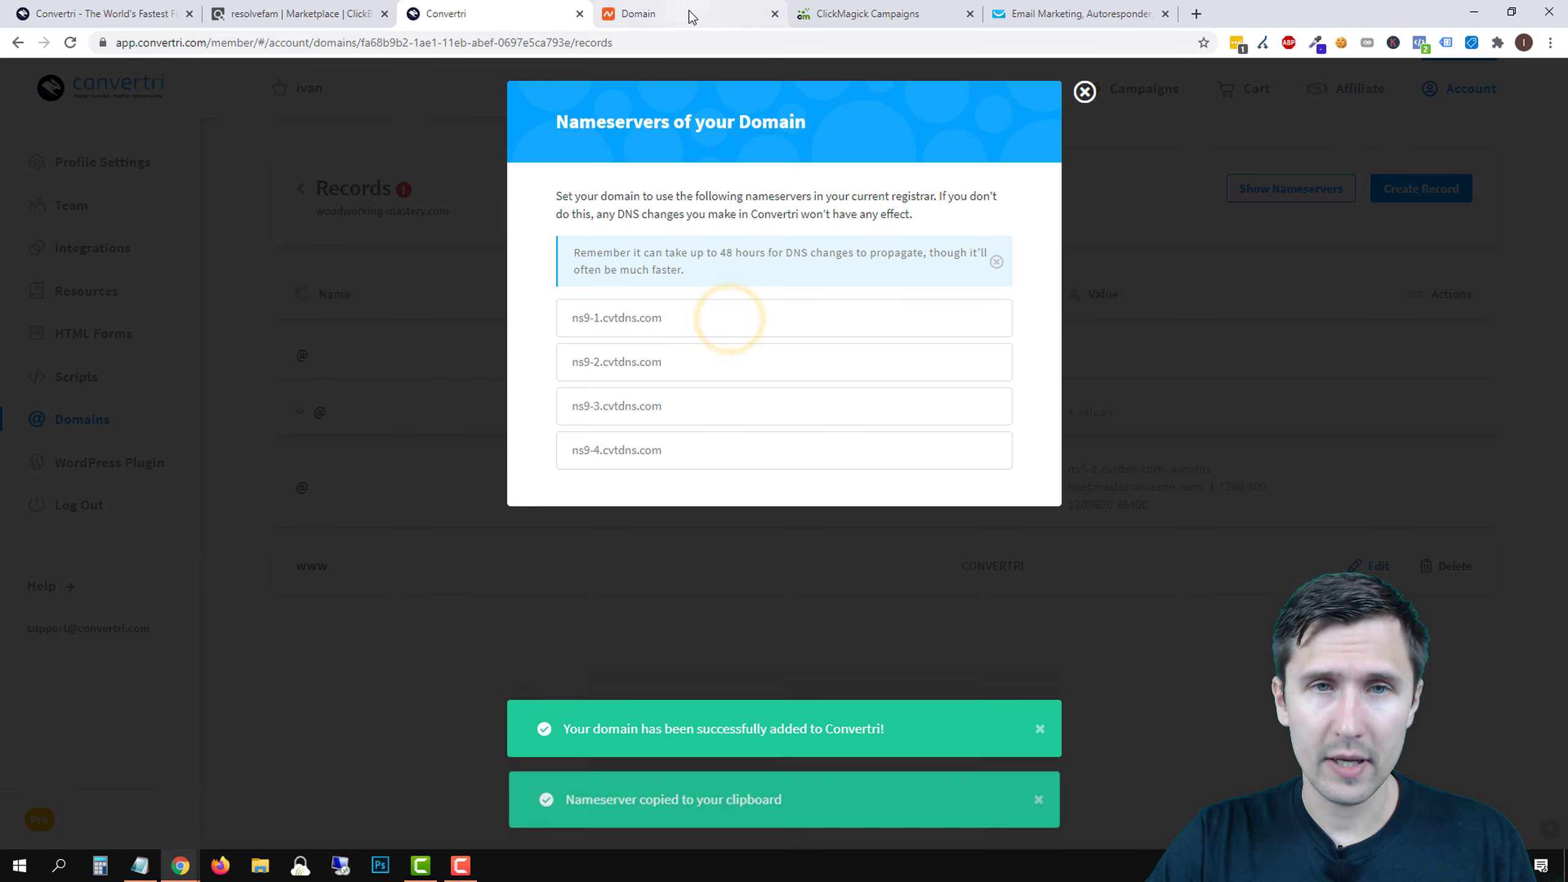
left_click(685, 14)
- Switch the domain to Custom DNS and enter ns9-1.cvtdns.com and ns9-2.cvtdns.com
left_click(227, 604)
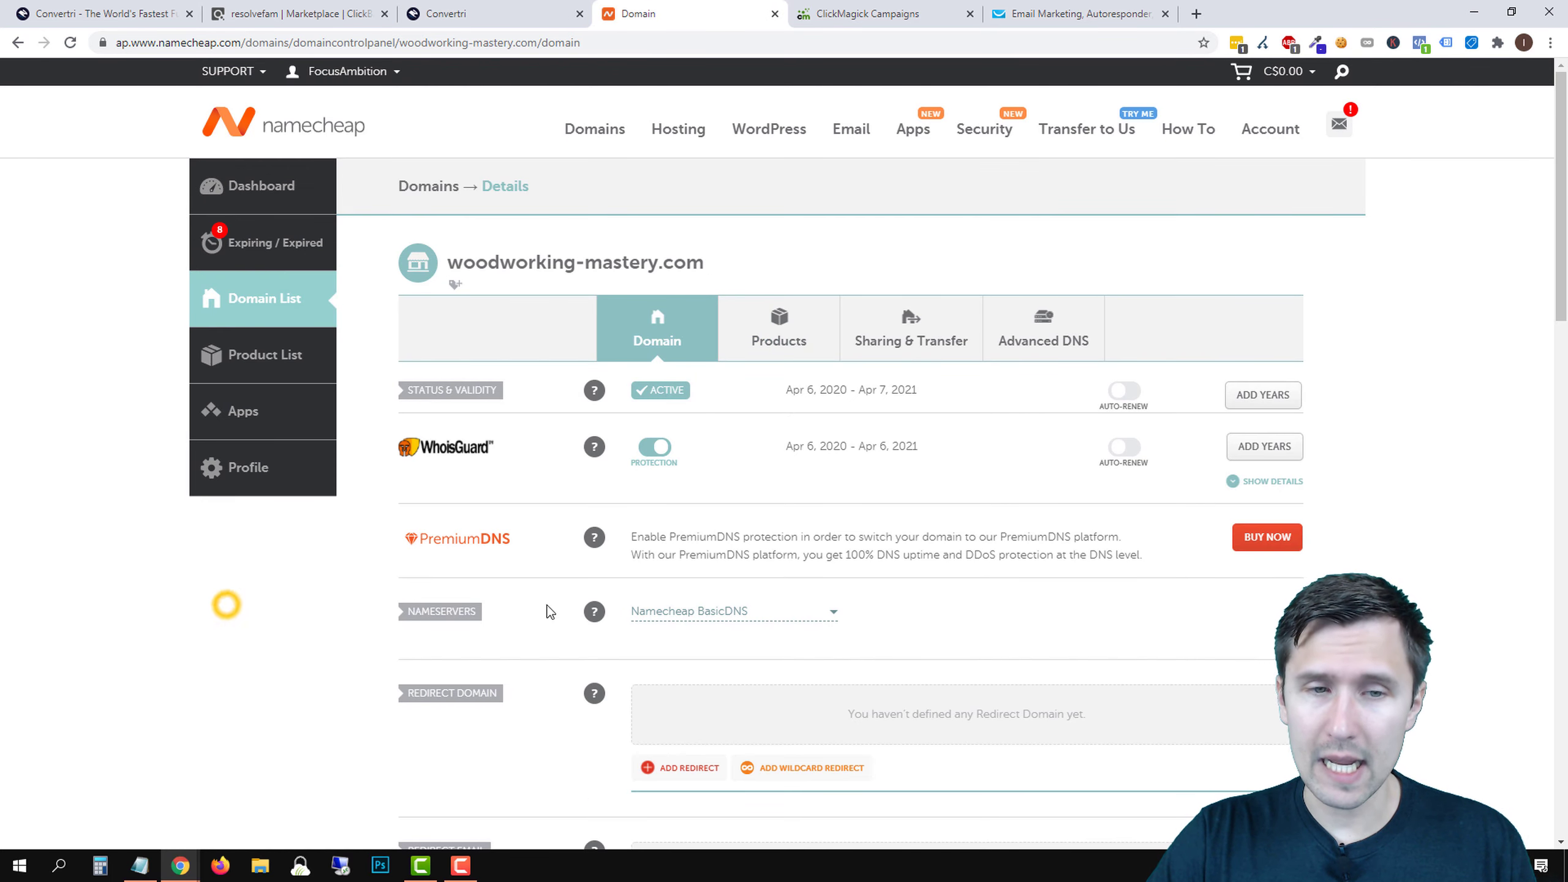
mouse_move(594, 611)
scroll(679, 571, "down", 1)
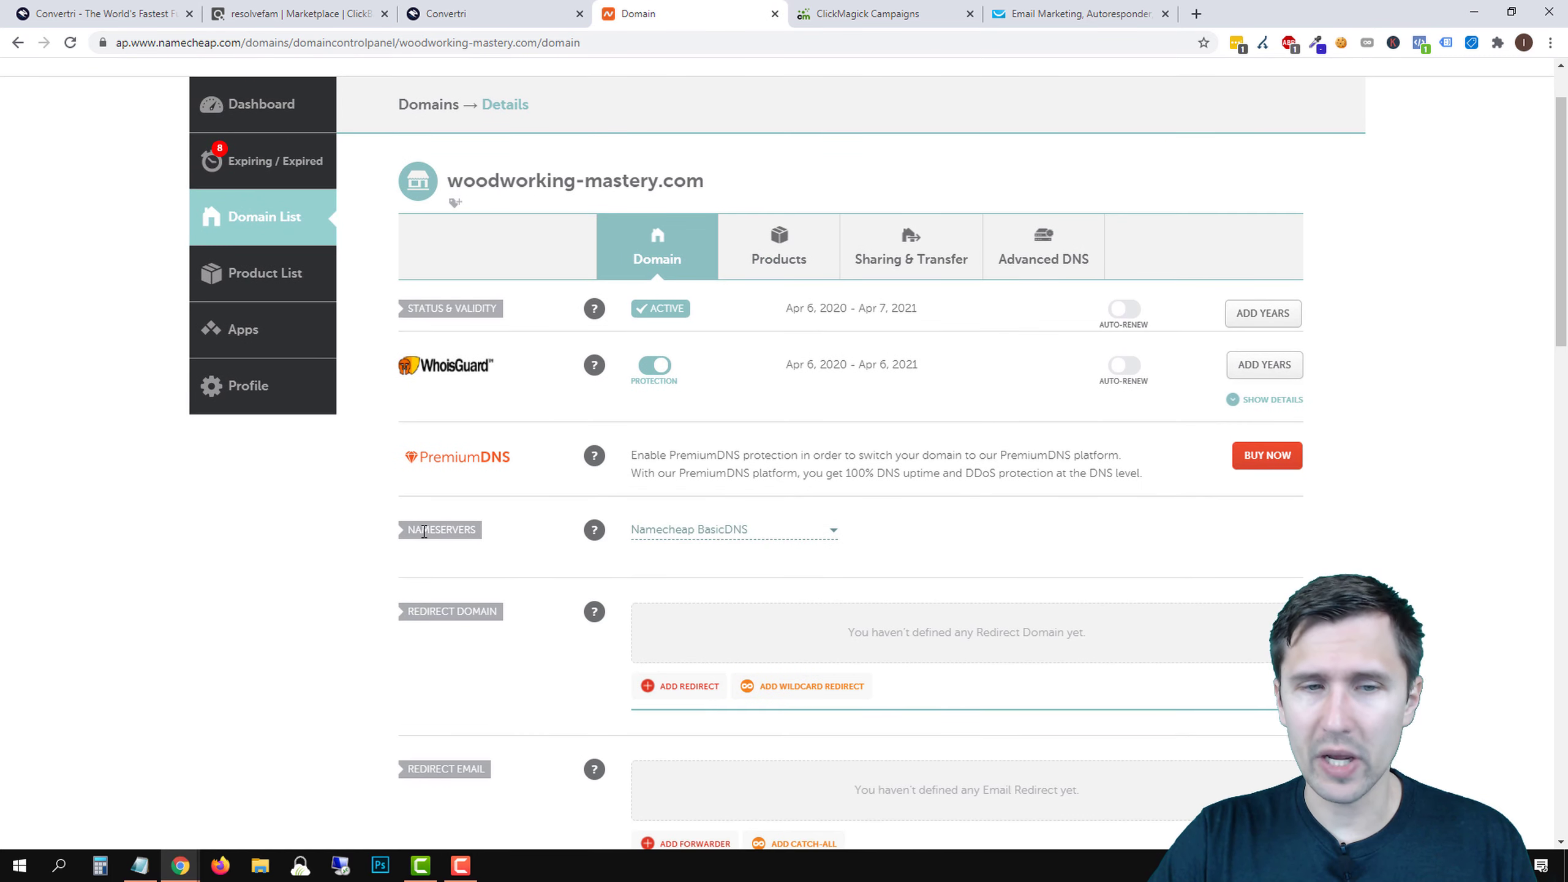
left_click(722, 532)
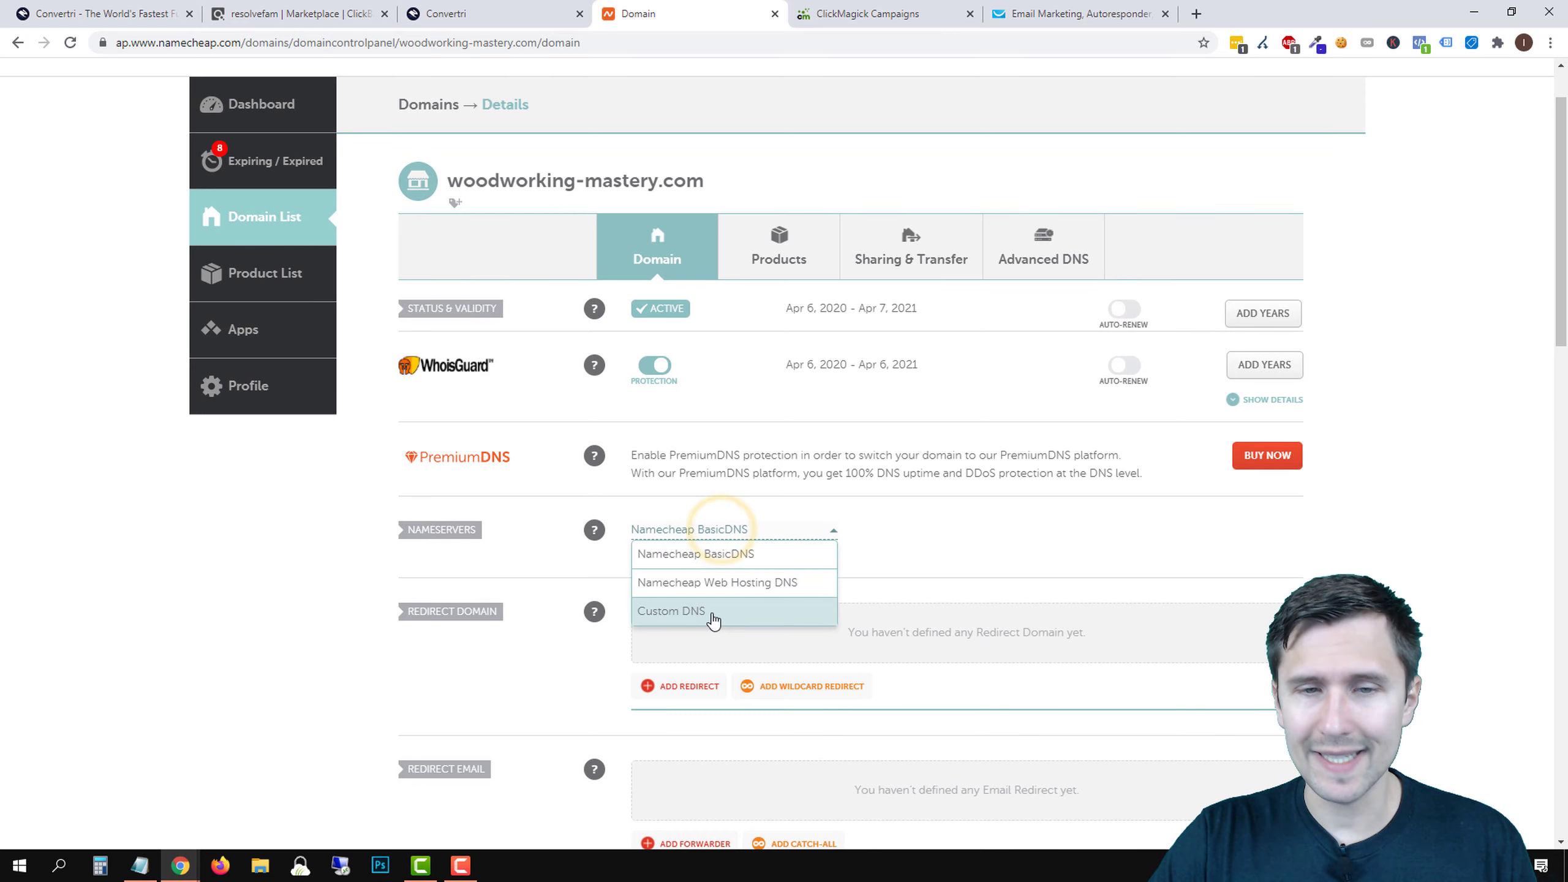
left_click(711, 613)
right_click(659, 573)
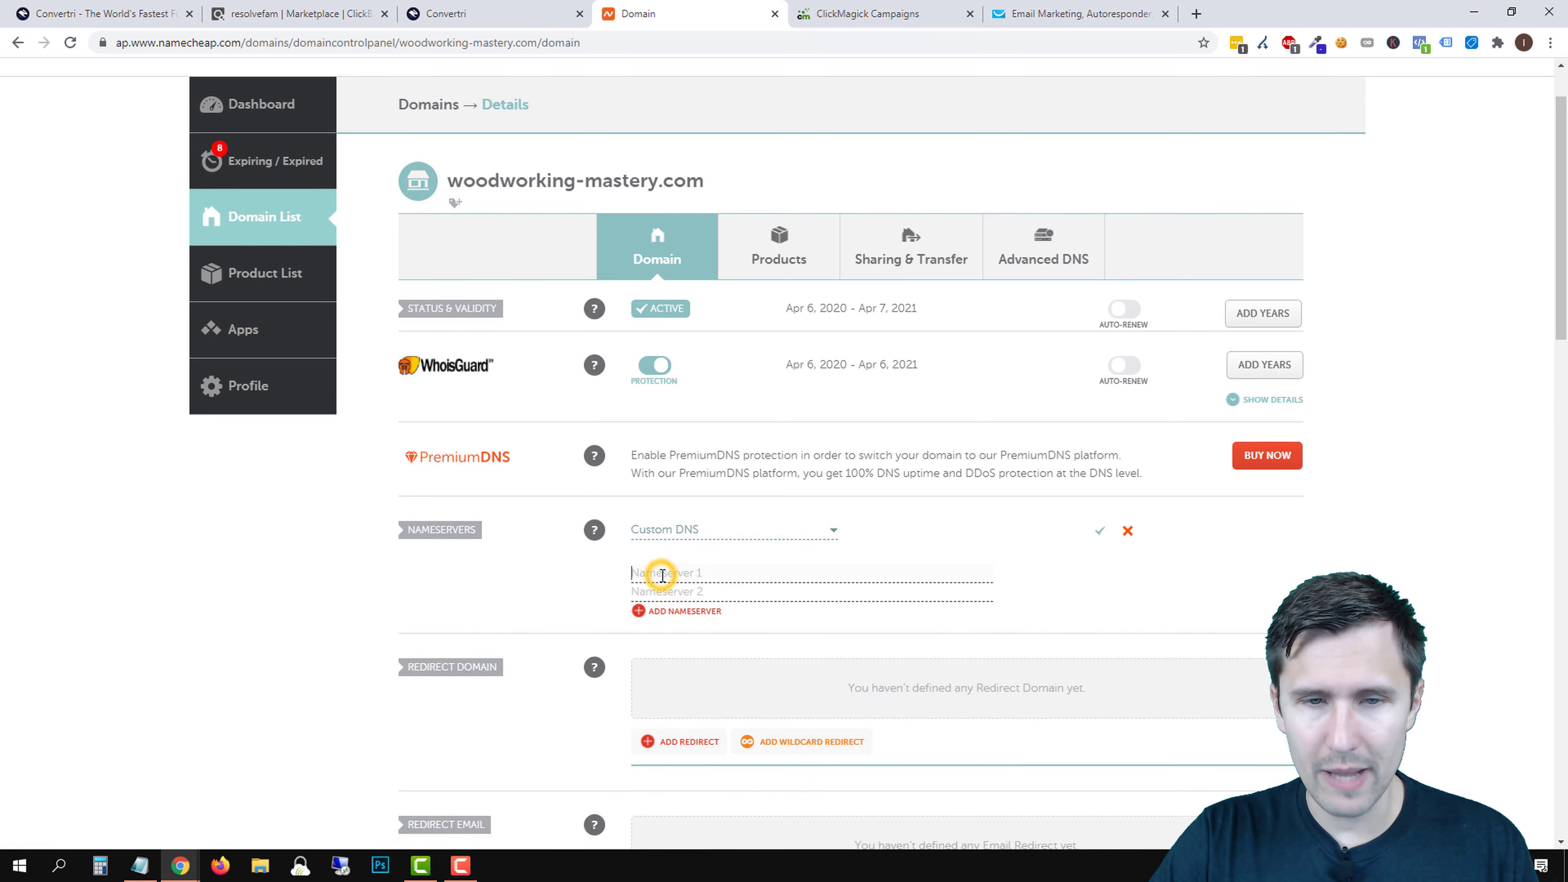
left_click(706, 425)
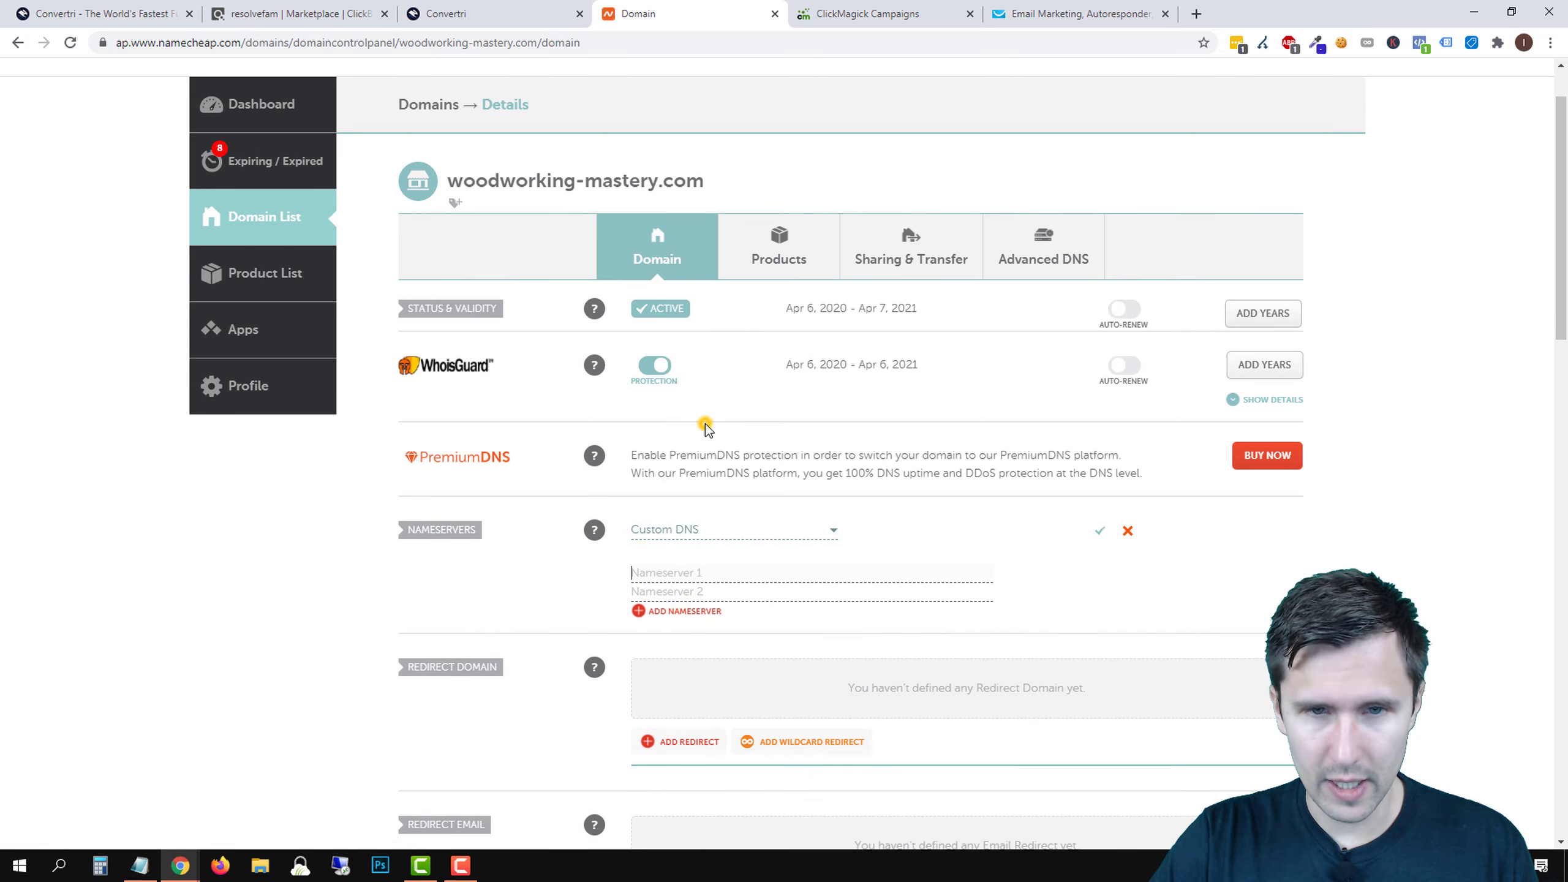
left_click(506, 14)
left_click(660, 370)
left_click(638, 14)
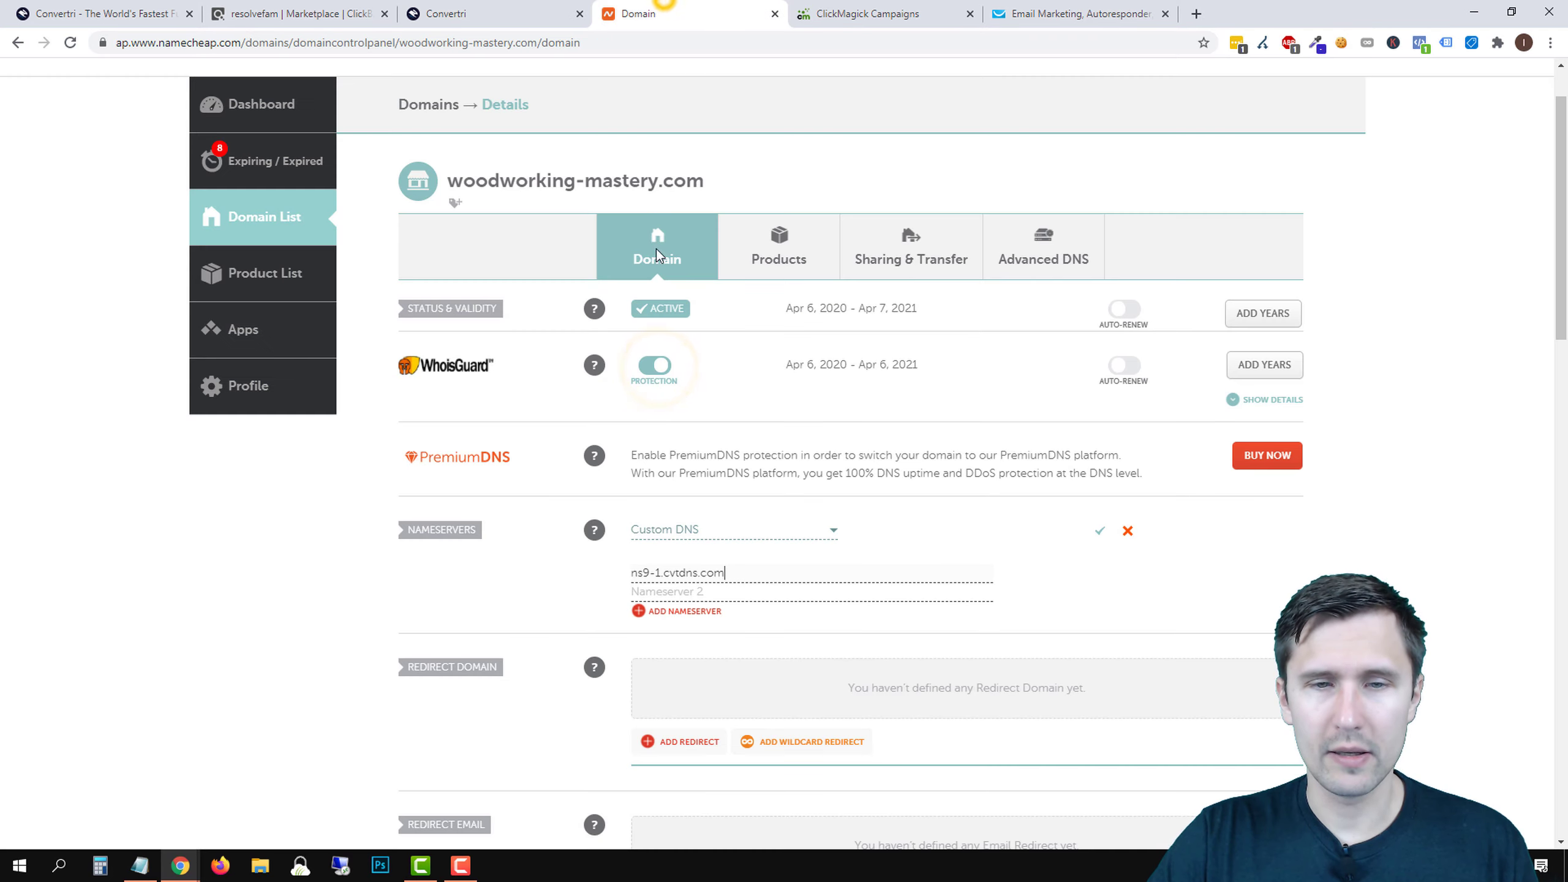
right_click(683, 590)
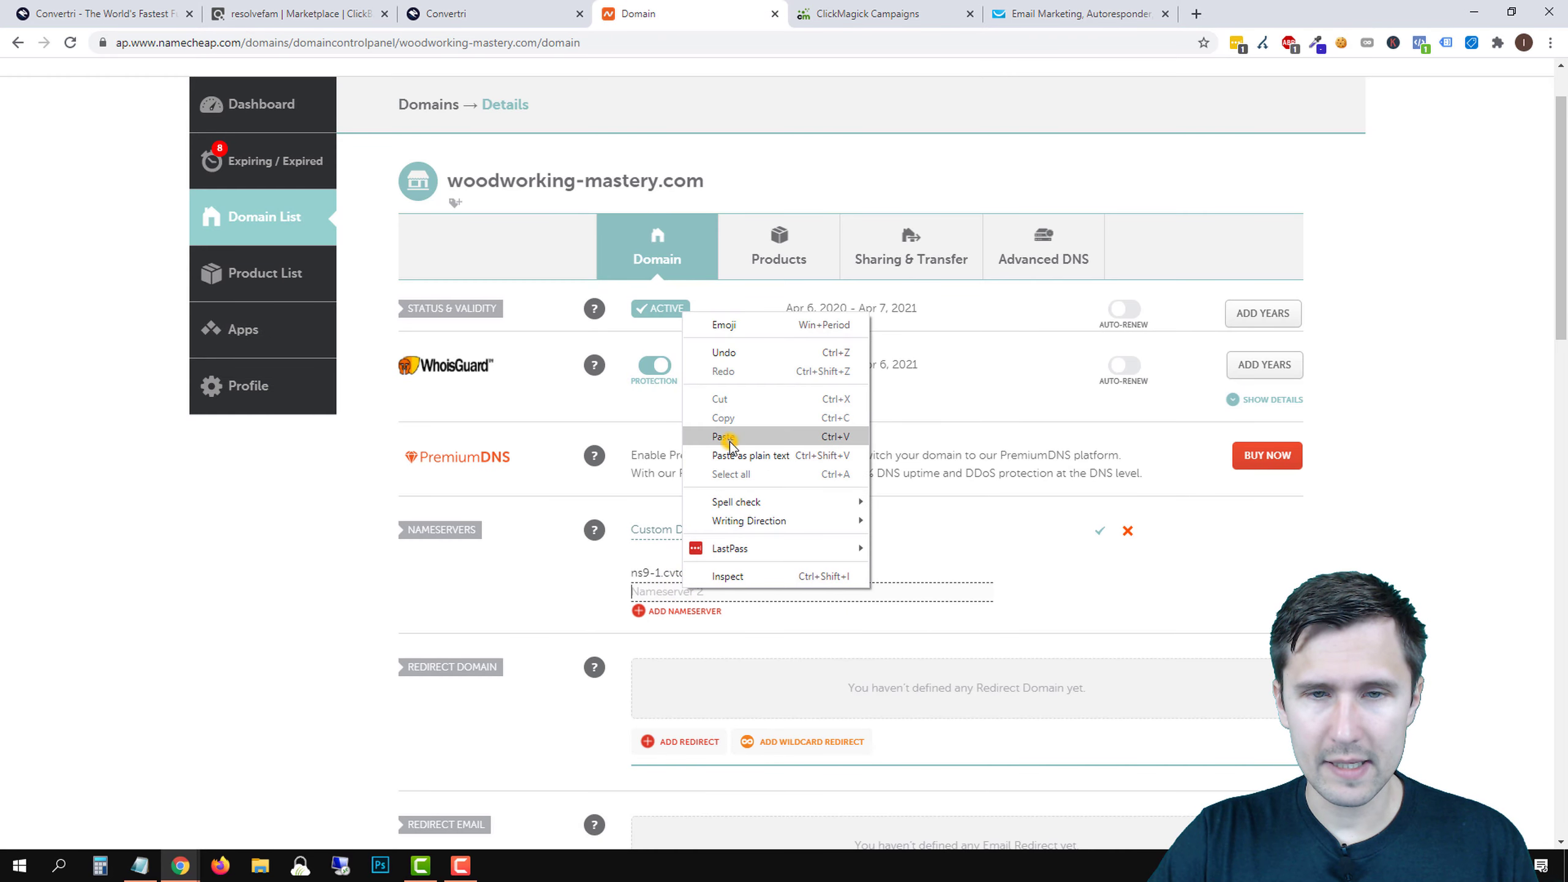
left_click(725, 438)
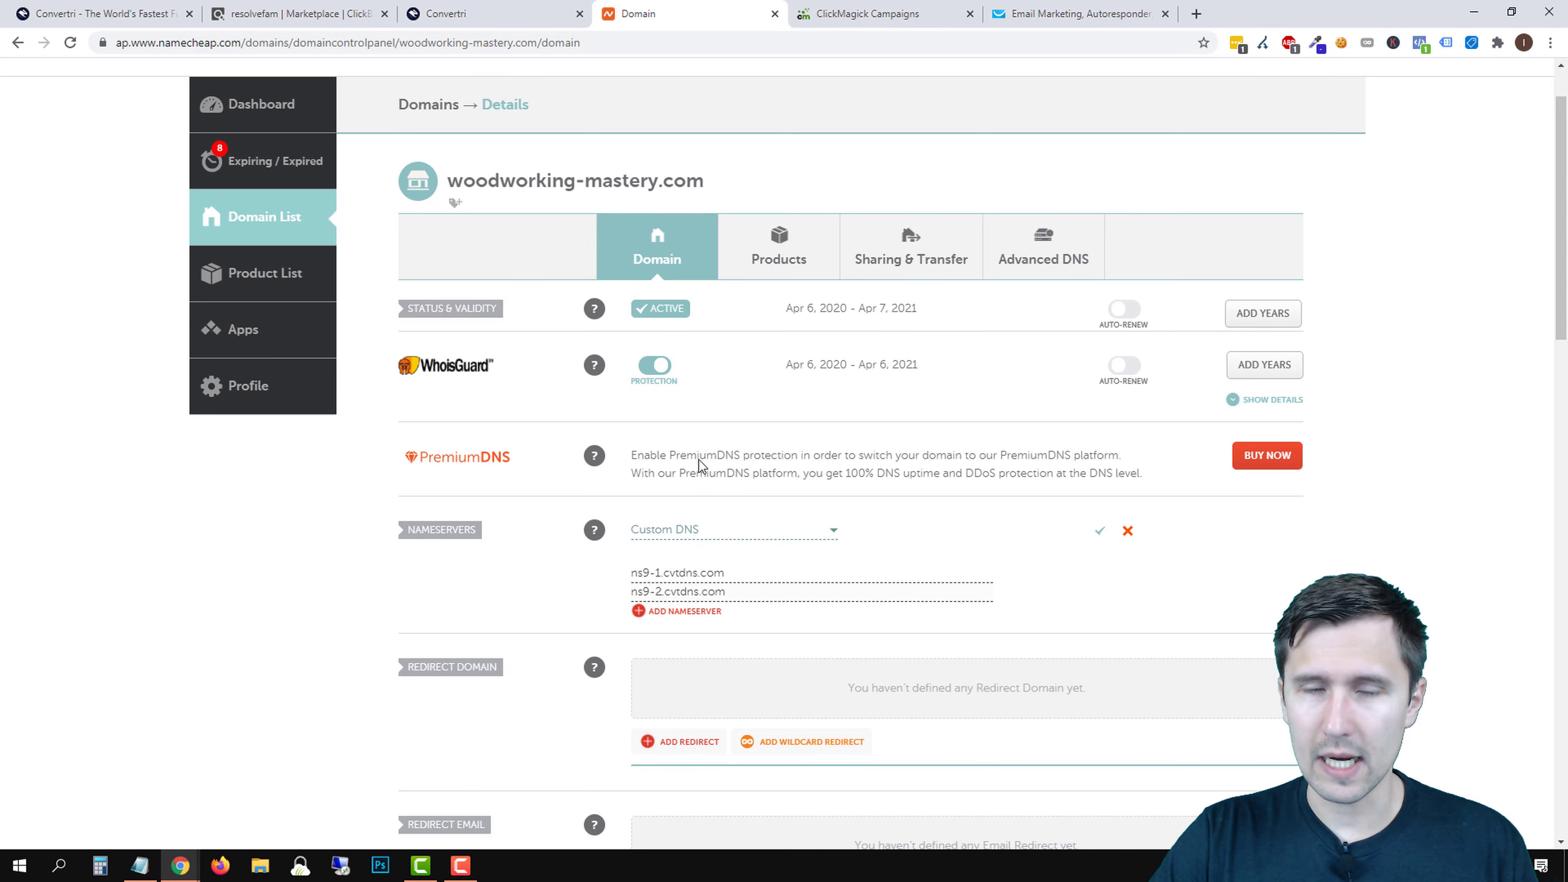
- Add ns9-3.cvtdns.com and ns9-4.cvtdns.com as nameservers 3 and 4 and save
left_click(506, 13)
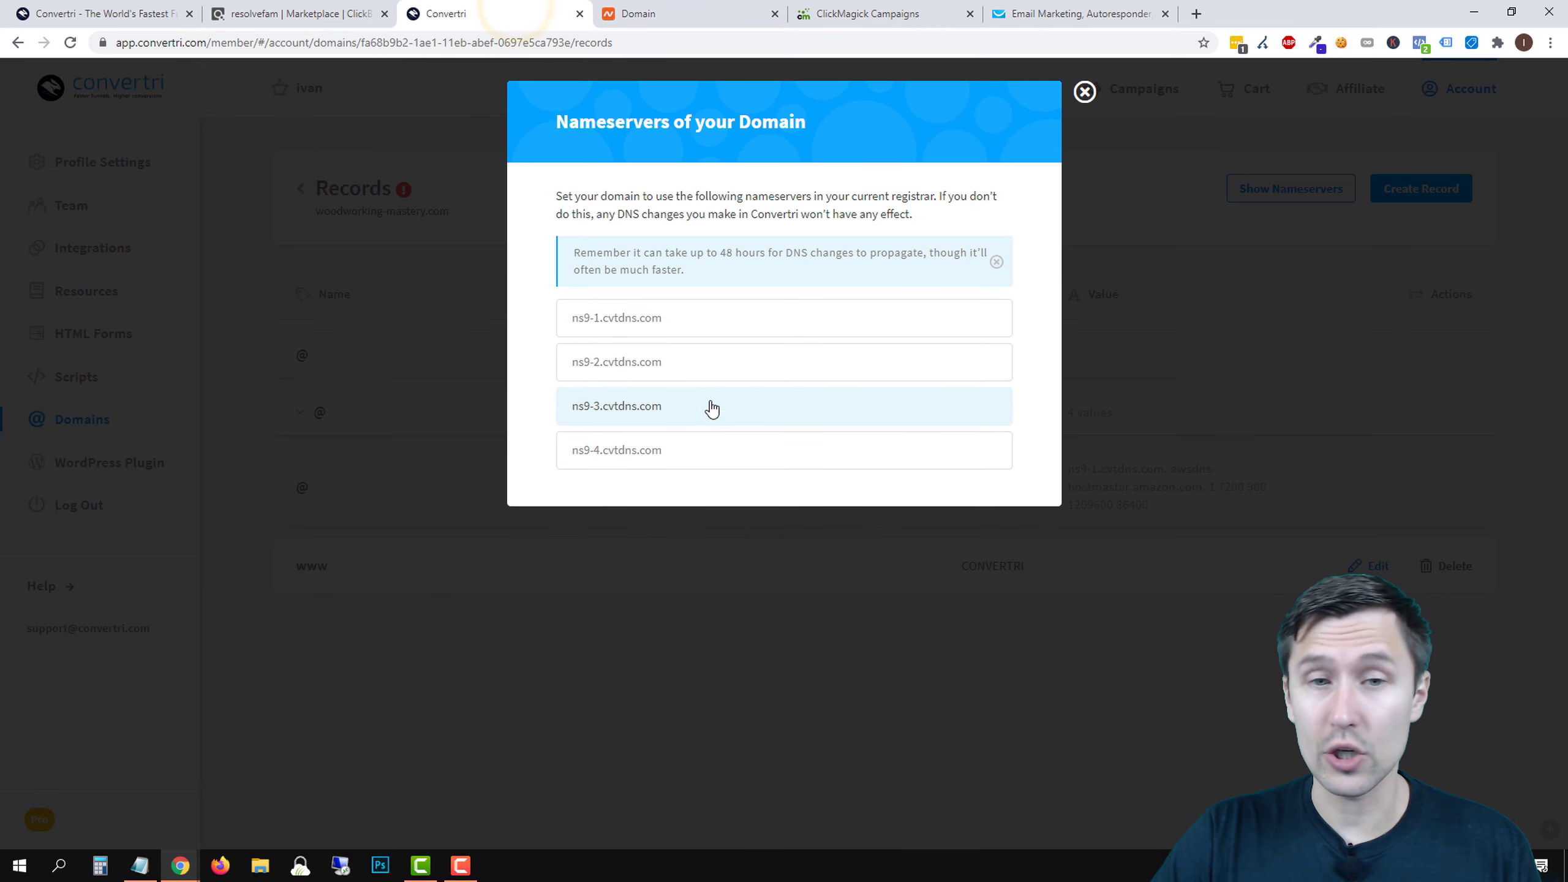
left_click(683, 401)
left_click(689, 12)
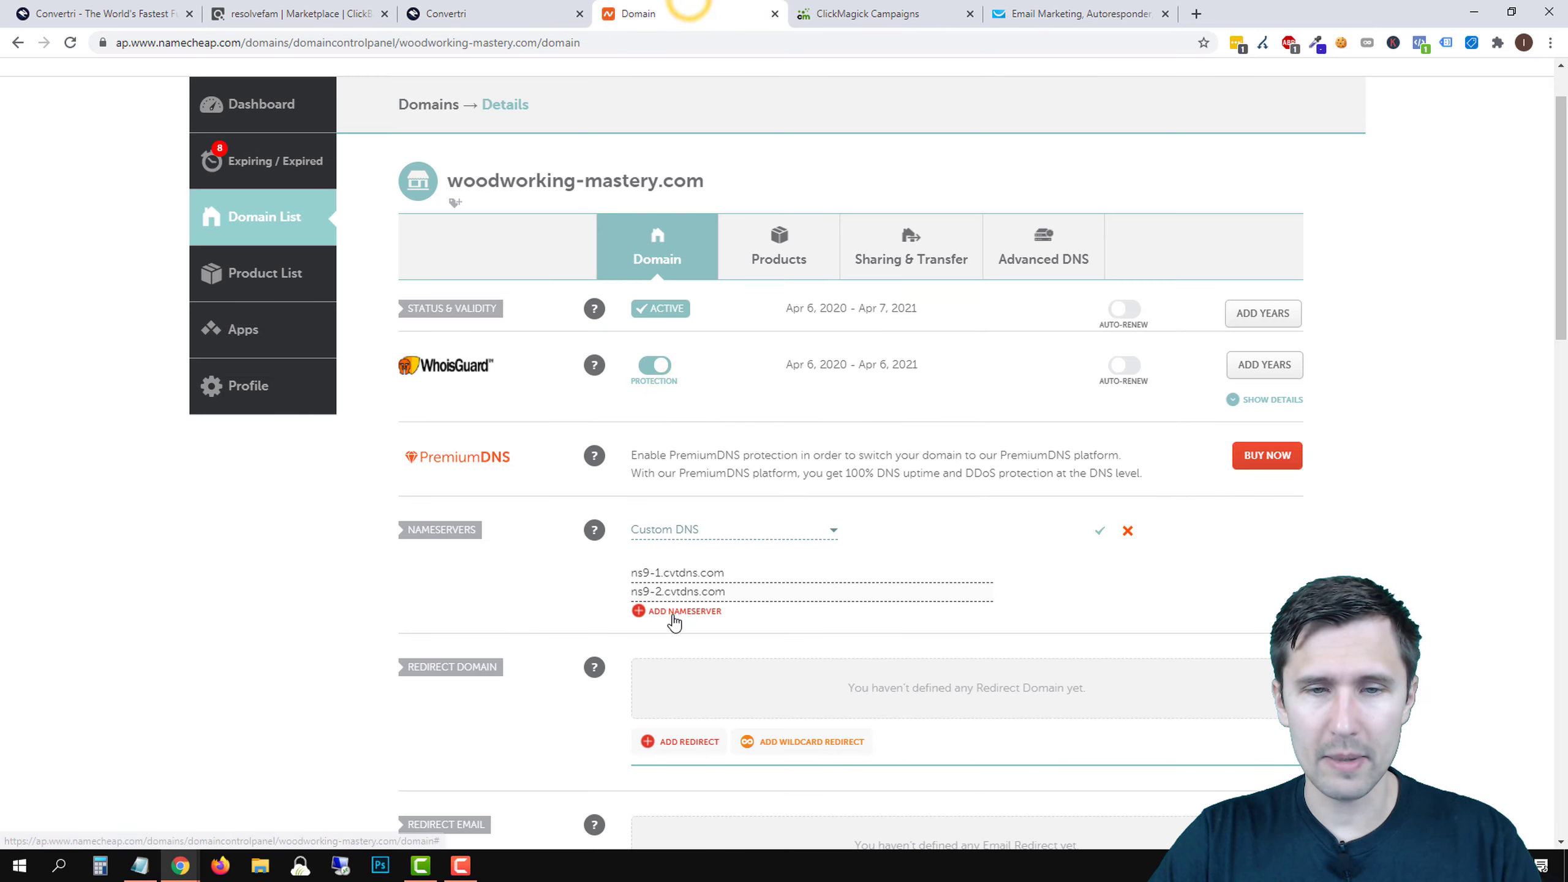
left_click(673, 611)
left_click(662, 591)
key("ctrl+v")
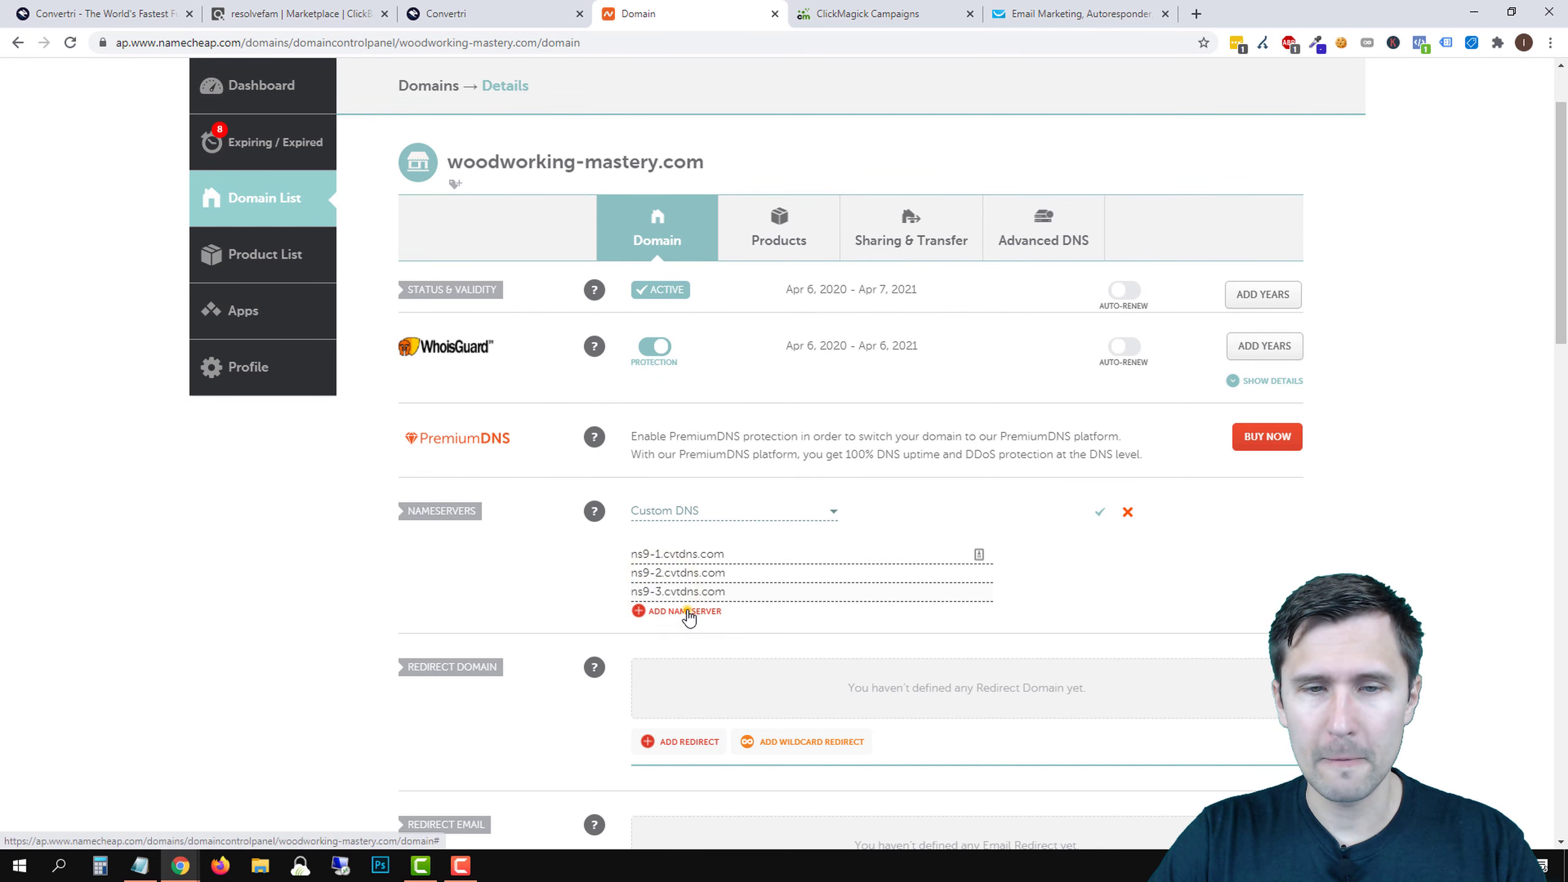
left_click(684, 611)
left_click(525, 9)
left_click(619, 458)
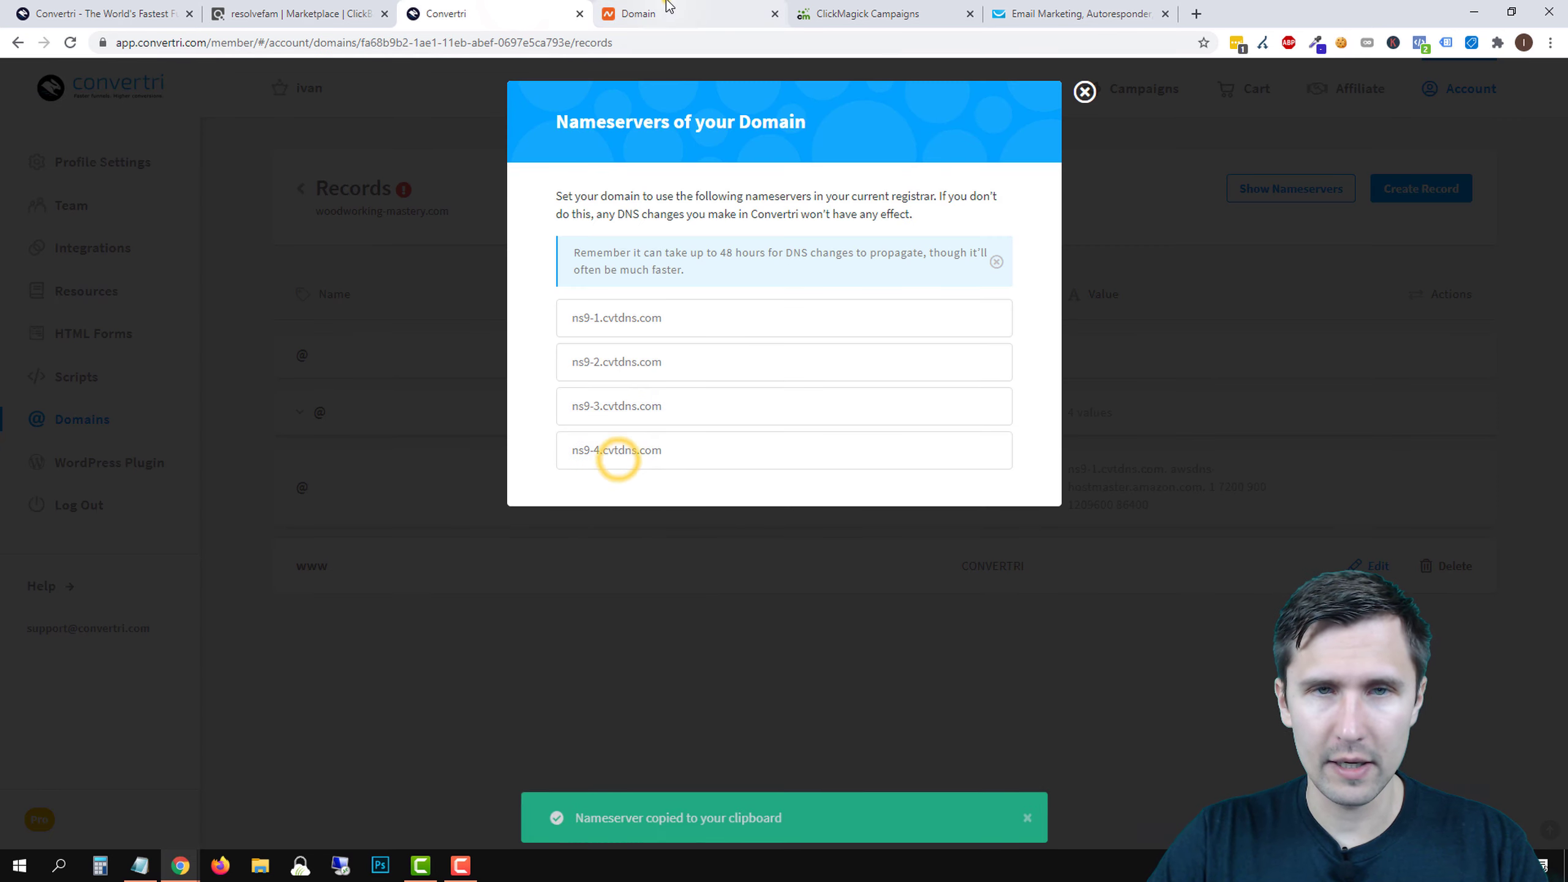
left_click(667, 10)
left_click(667, 591)
key("ctrl+v")
left_click(1098, 497)
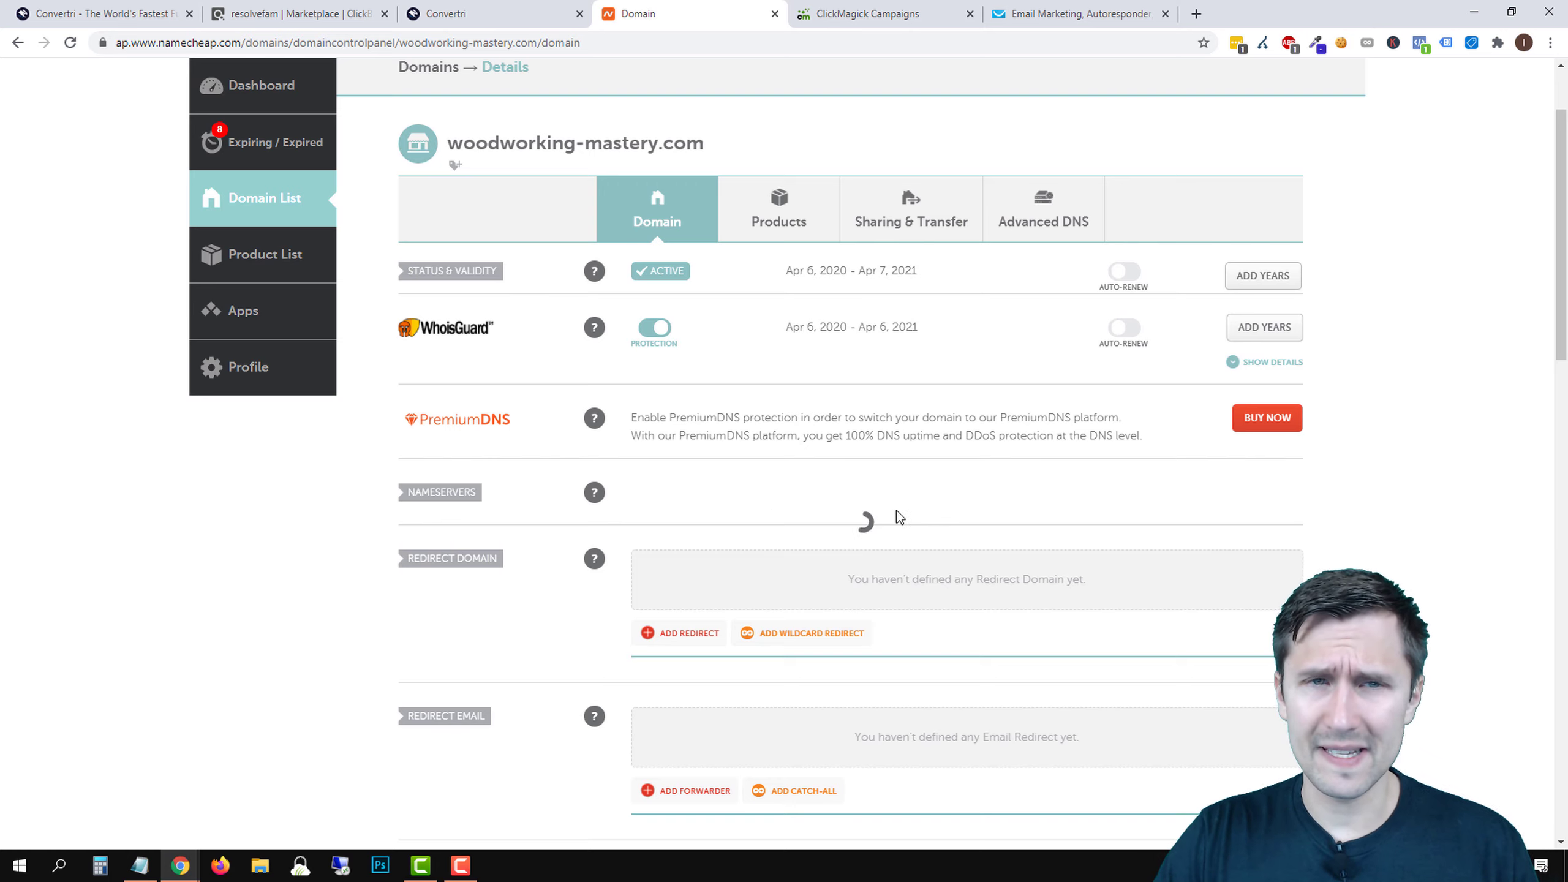
- Compare Convertri's required nameservers with Namecheap's saved ones, then go back to the domains list
left_click(506, 7)
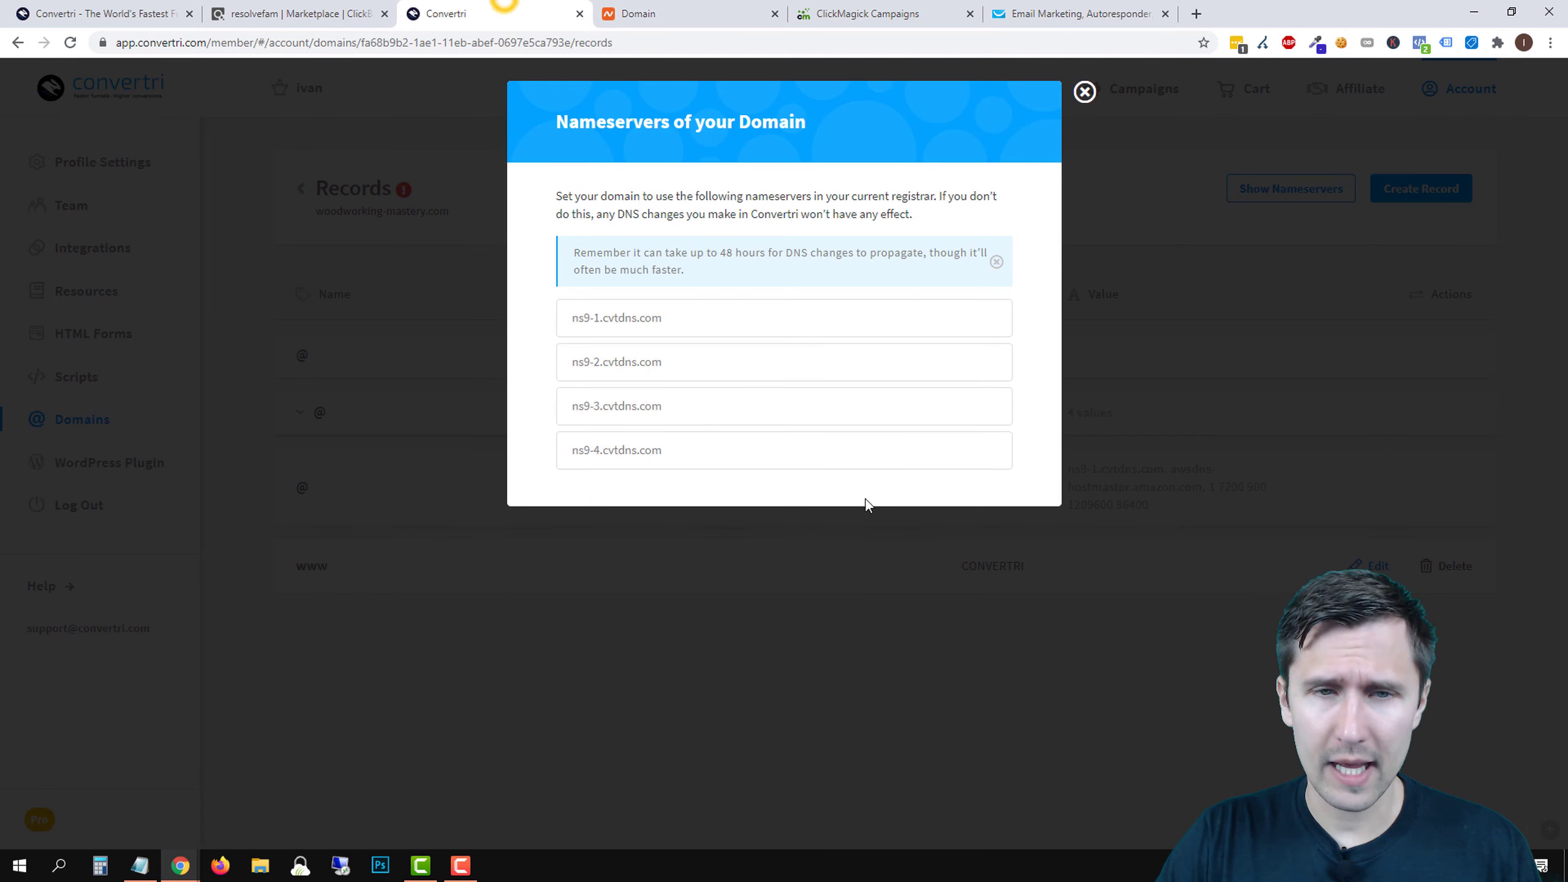
left_click(1082, 90)
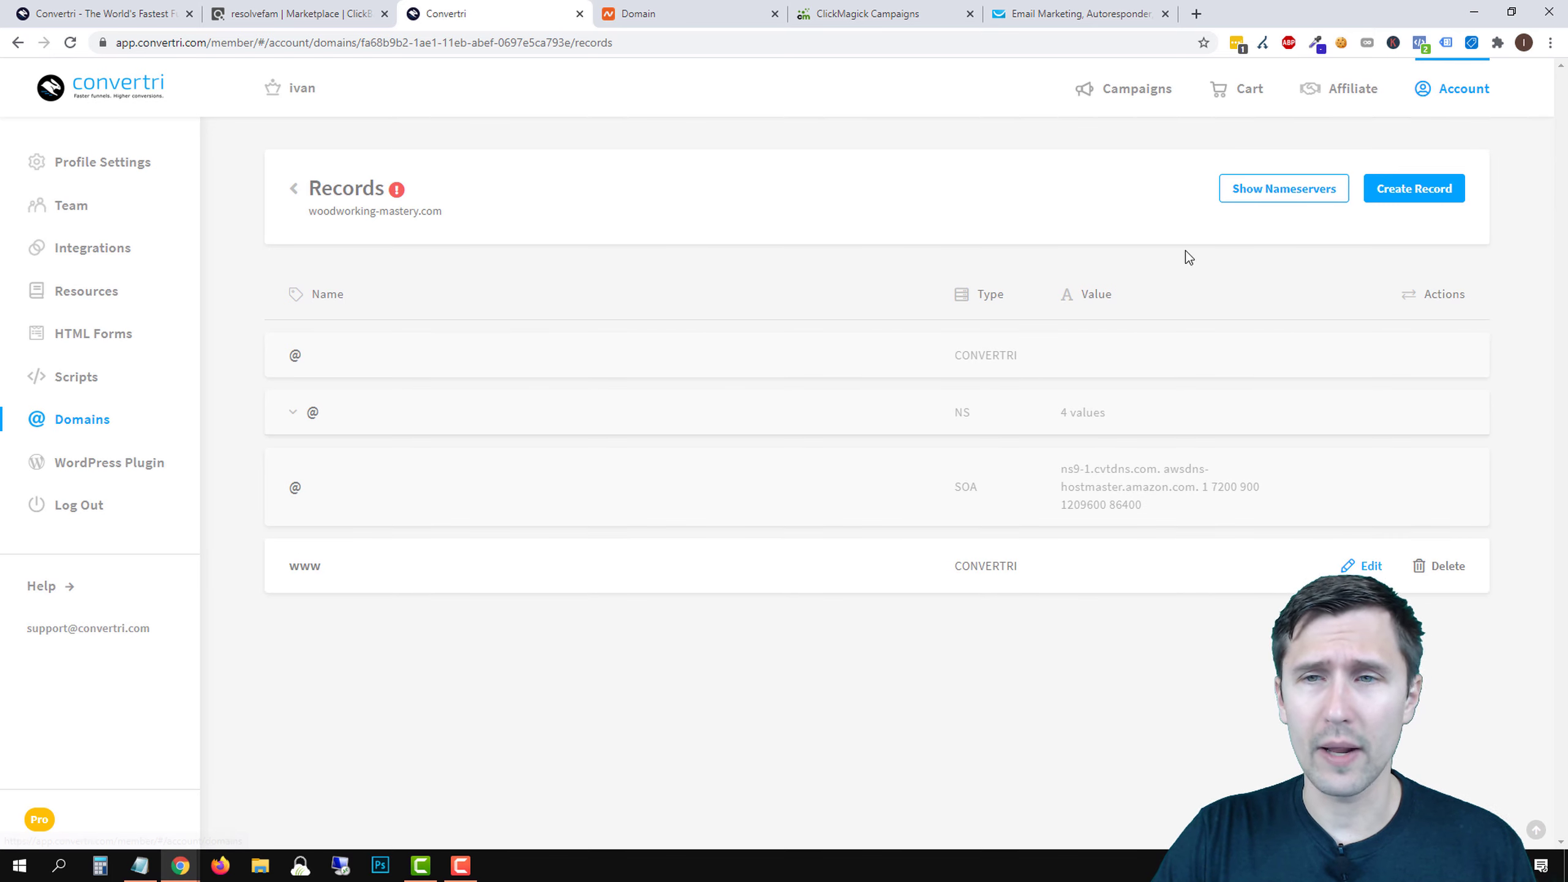
left_click(1253, 194)
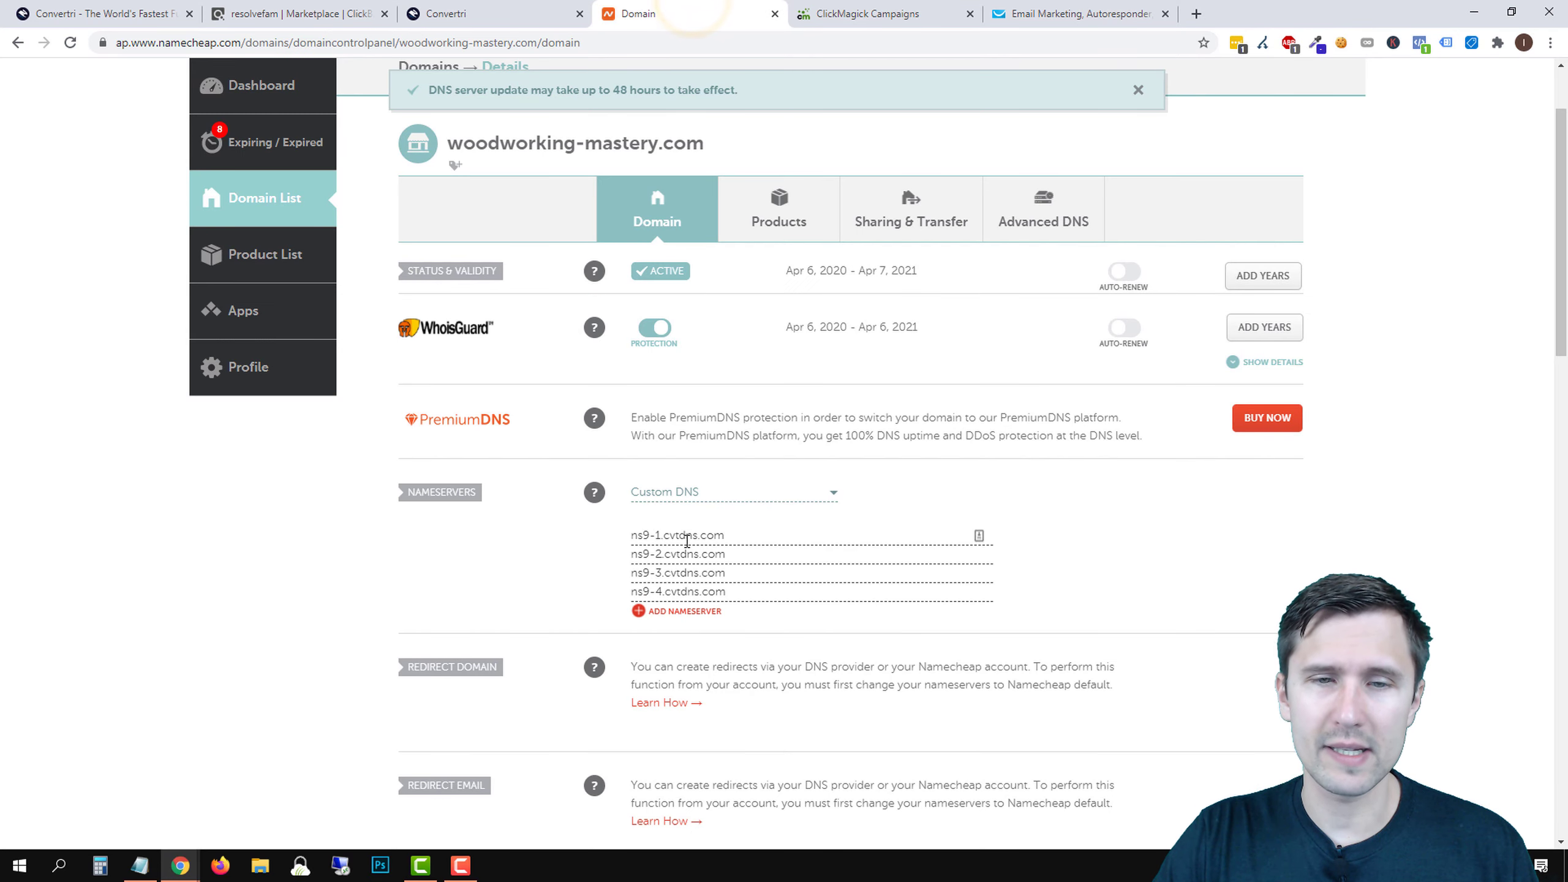
left_click(519, 13)
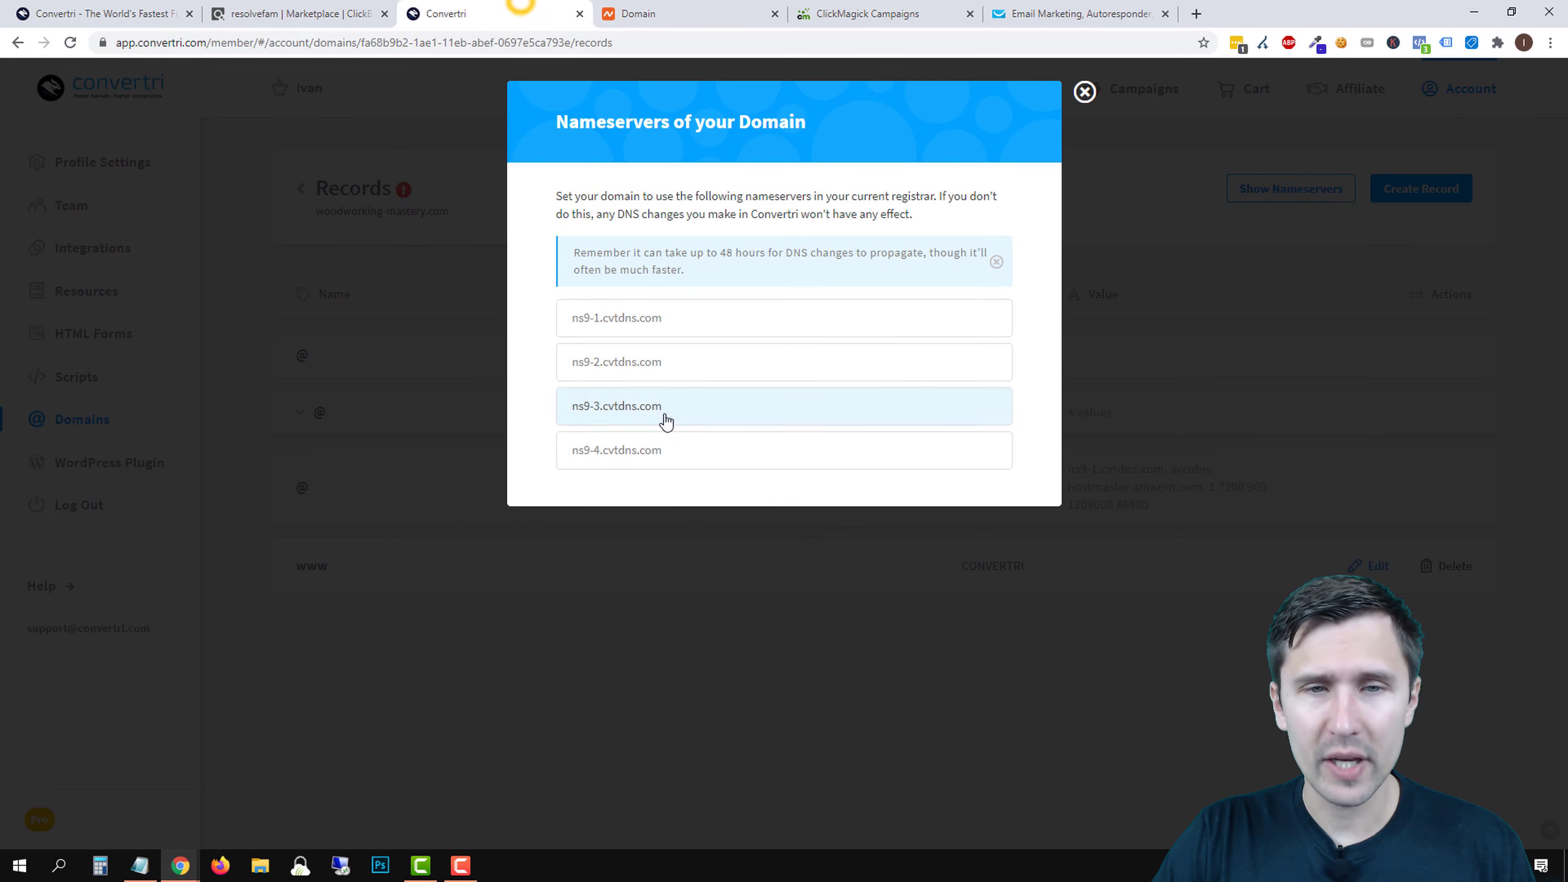
left_click(704, 13)
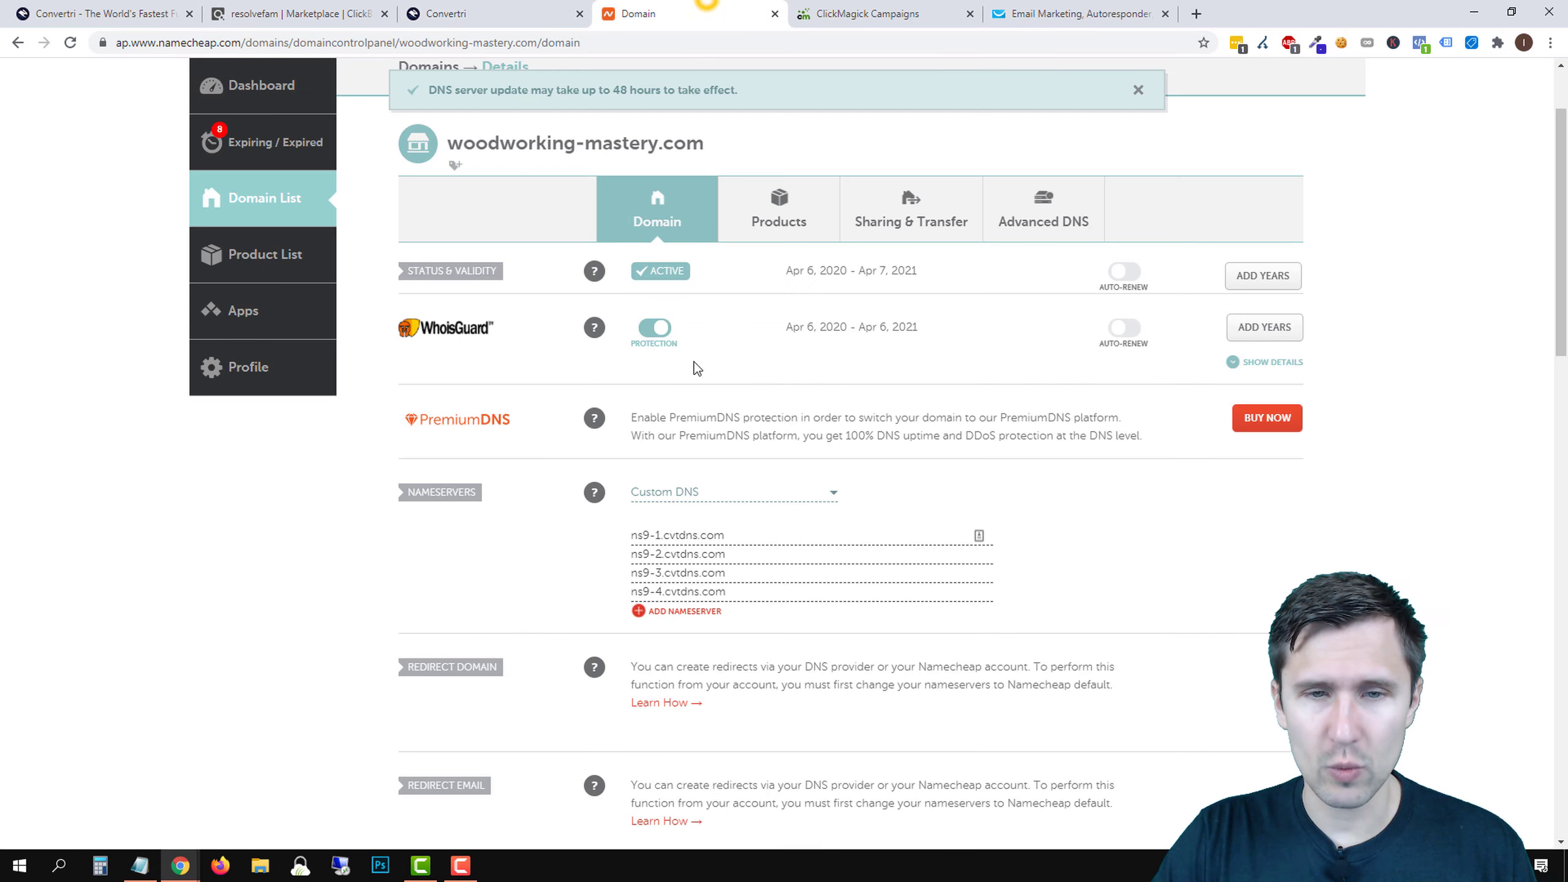
left_click(513, 14)
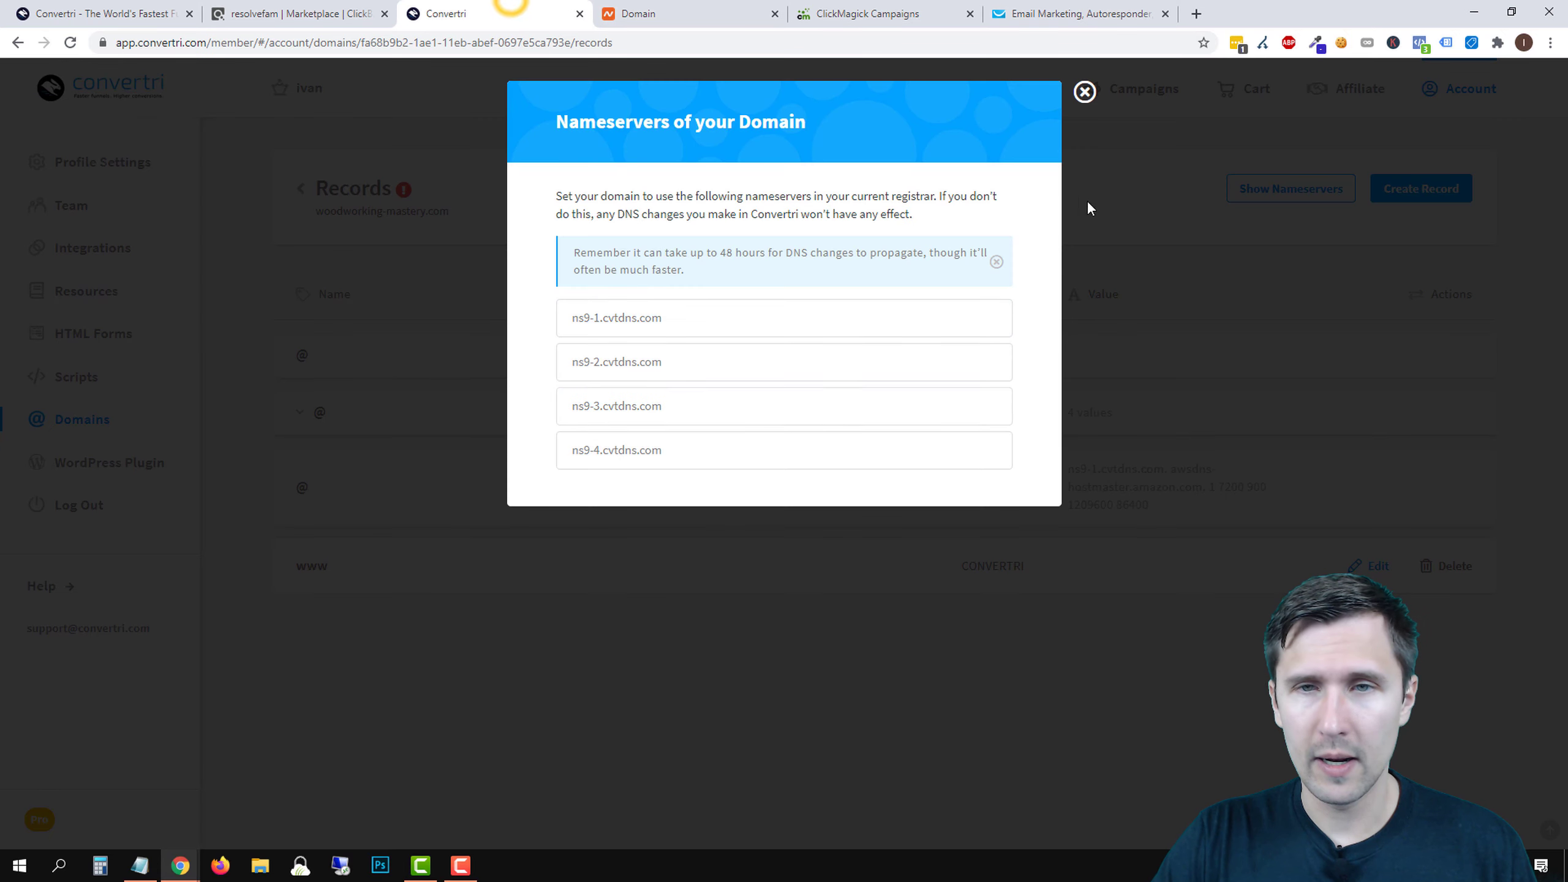
left_click(1085, 91)
left_click(290, 191)
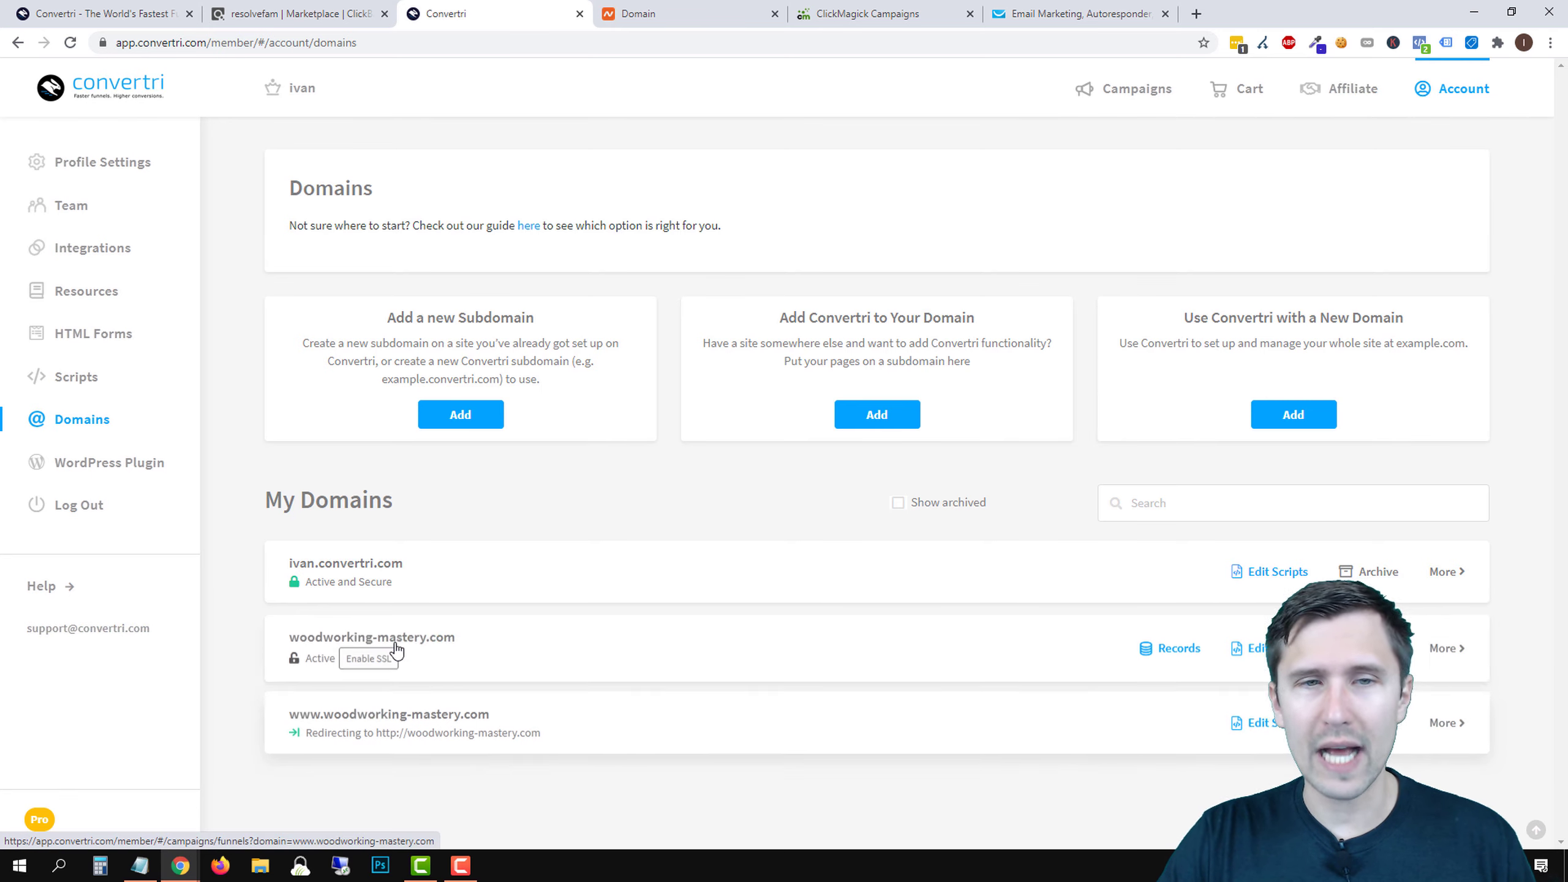
- Create subdomain 'go' under woodworking-mastery.com, giving go.woodworking-mastery.com
left_click(485, 425)
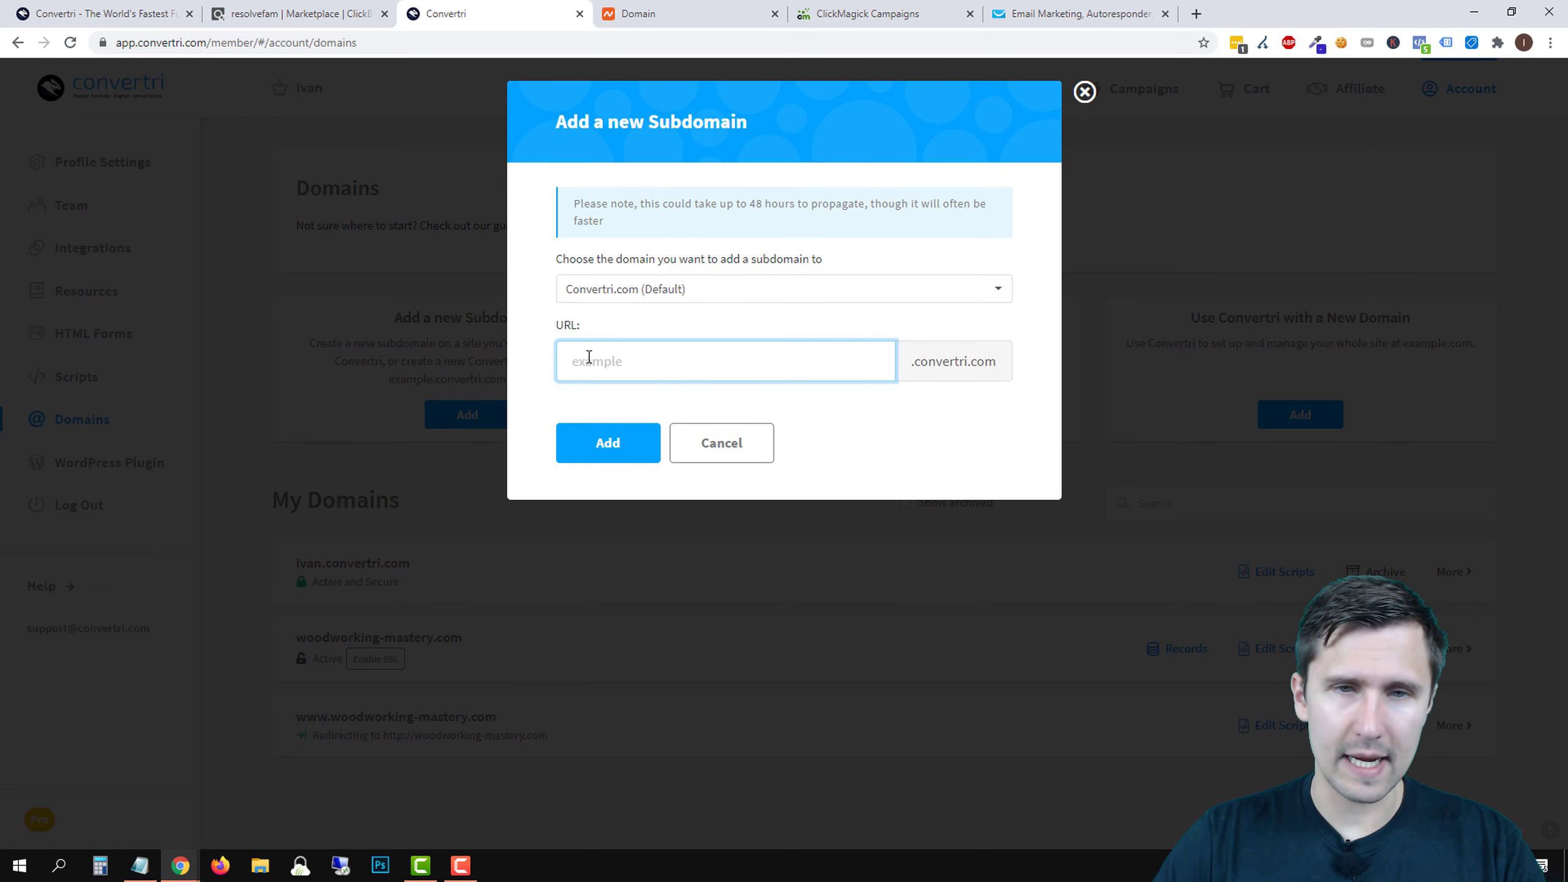
left_click(671, 289)
left_click(647, 346)
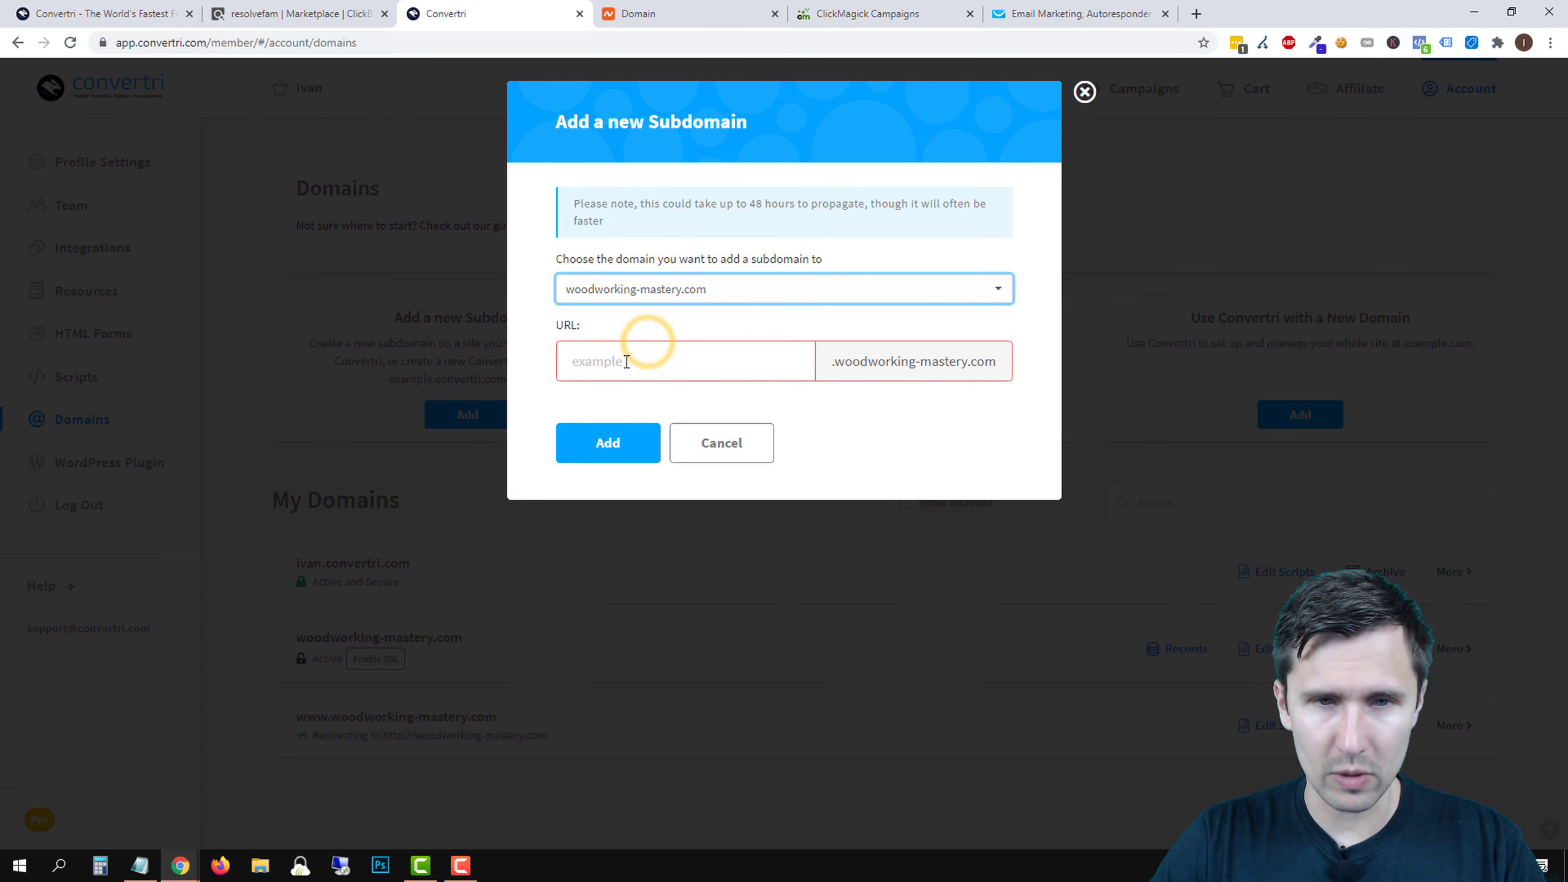
left_click(624, 360)
type("go")
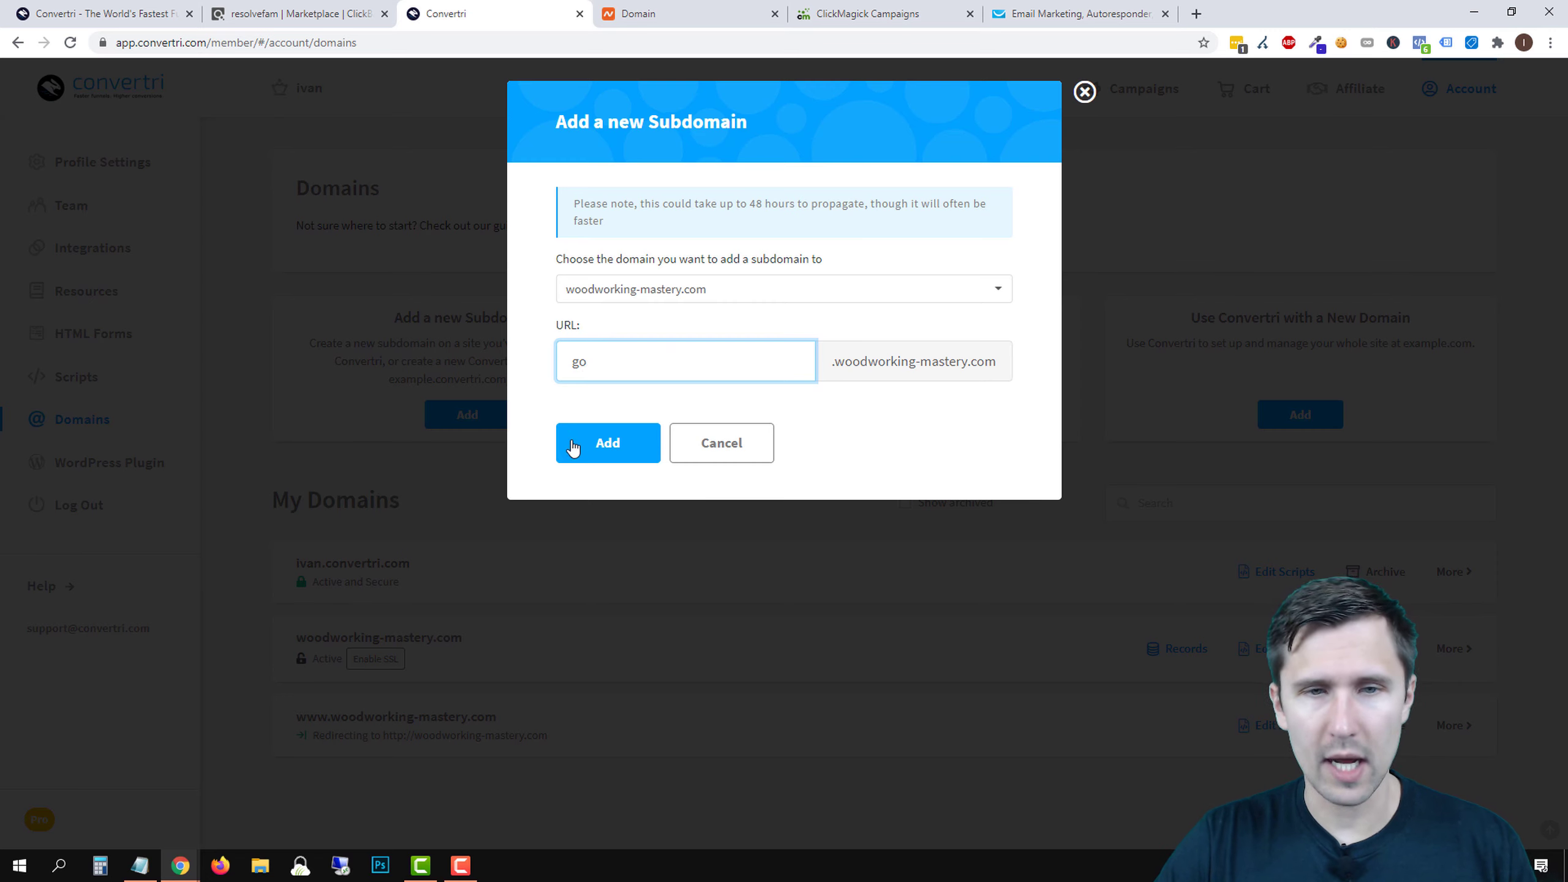
left_click(606, 454)
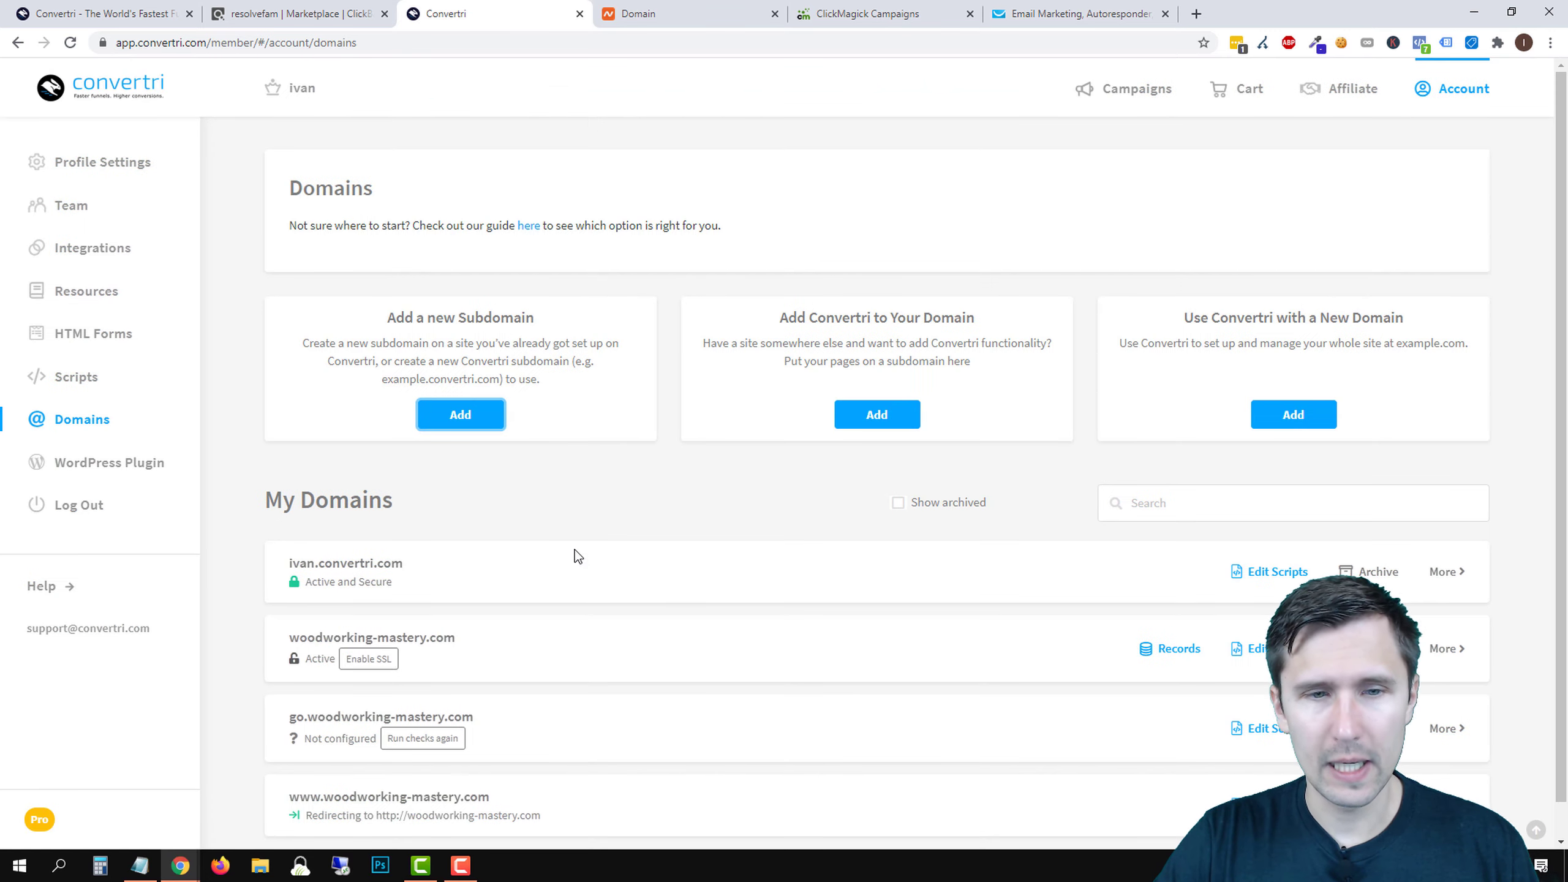
scroll(652, 677, "down", 1)
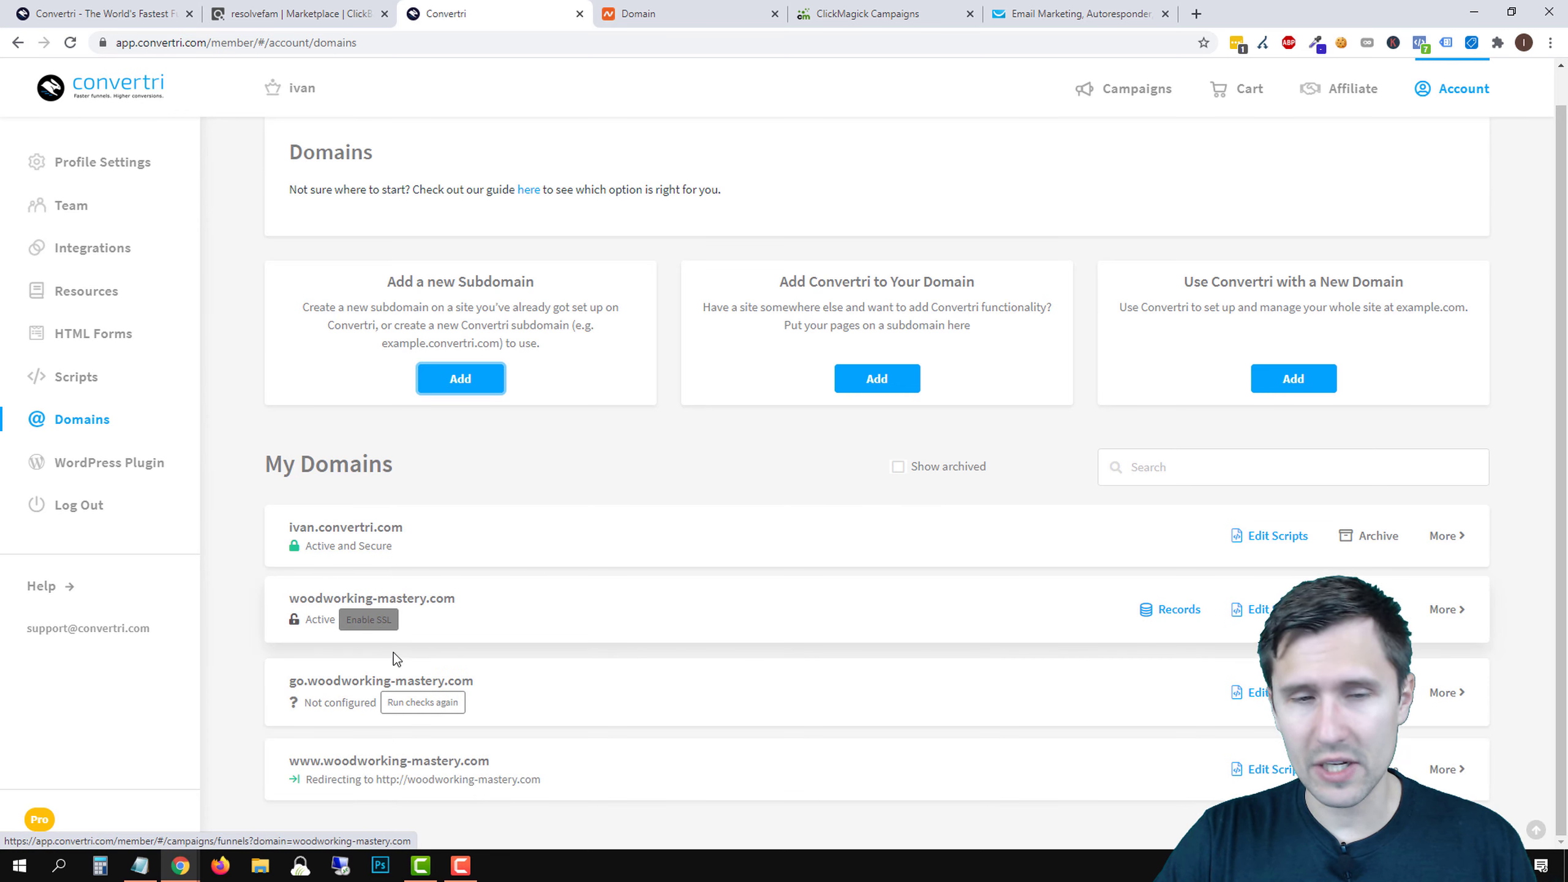
- Enable SSL on woodworking-mastery.com and open that domain's DNS records
left_click(426, 700)
left_click(370, 627)
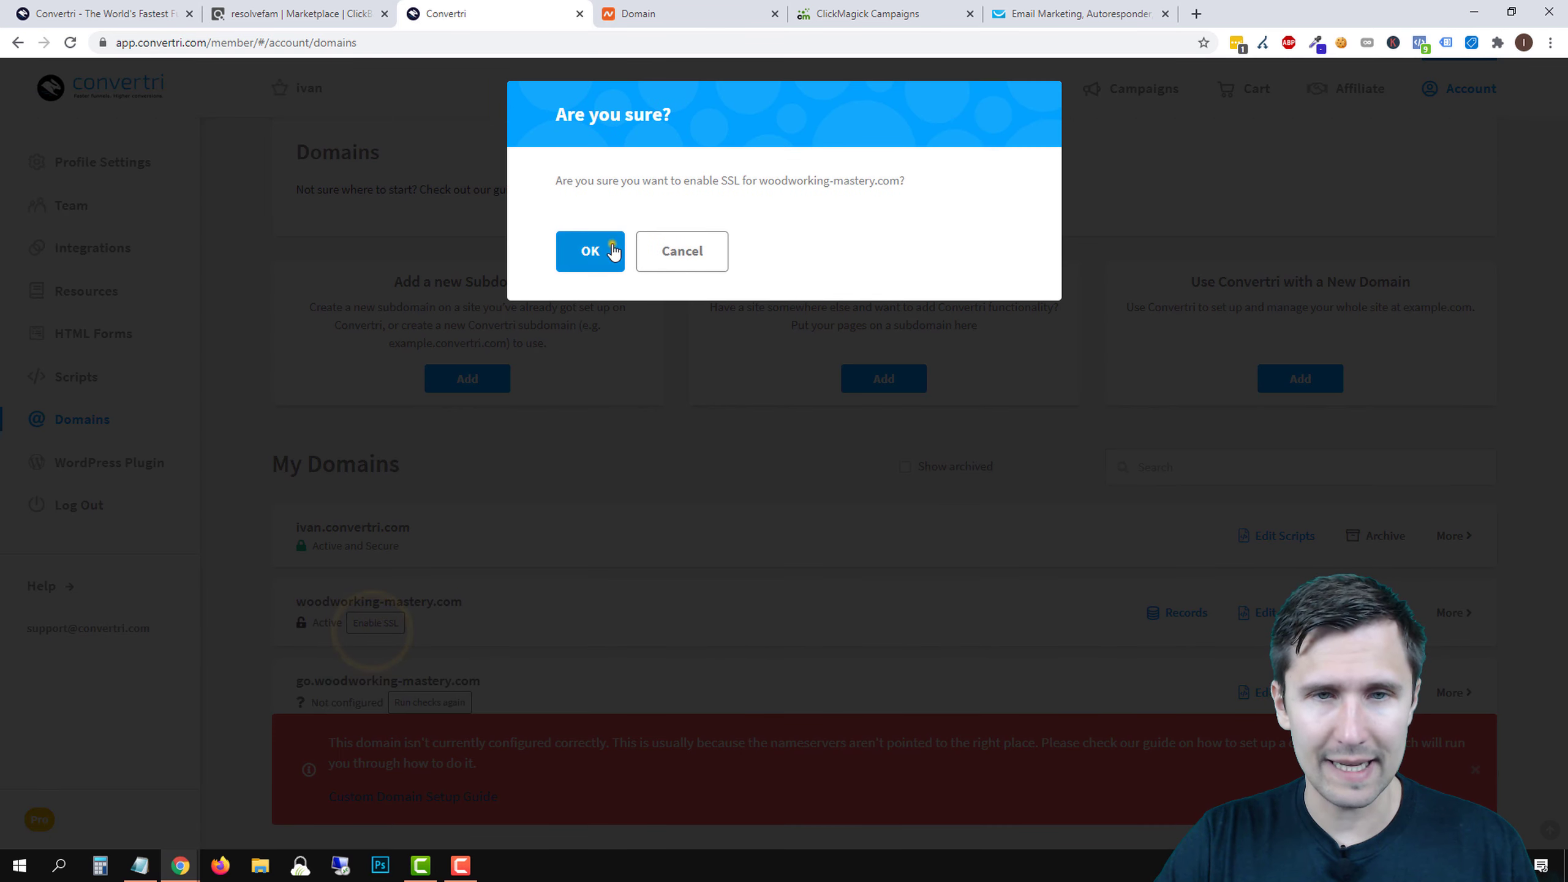
left_click(611, 250)
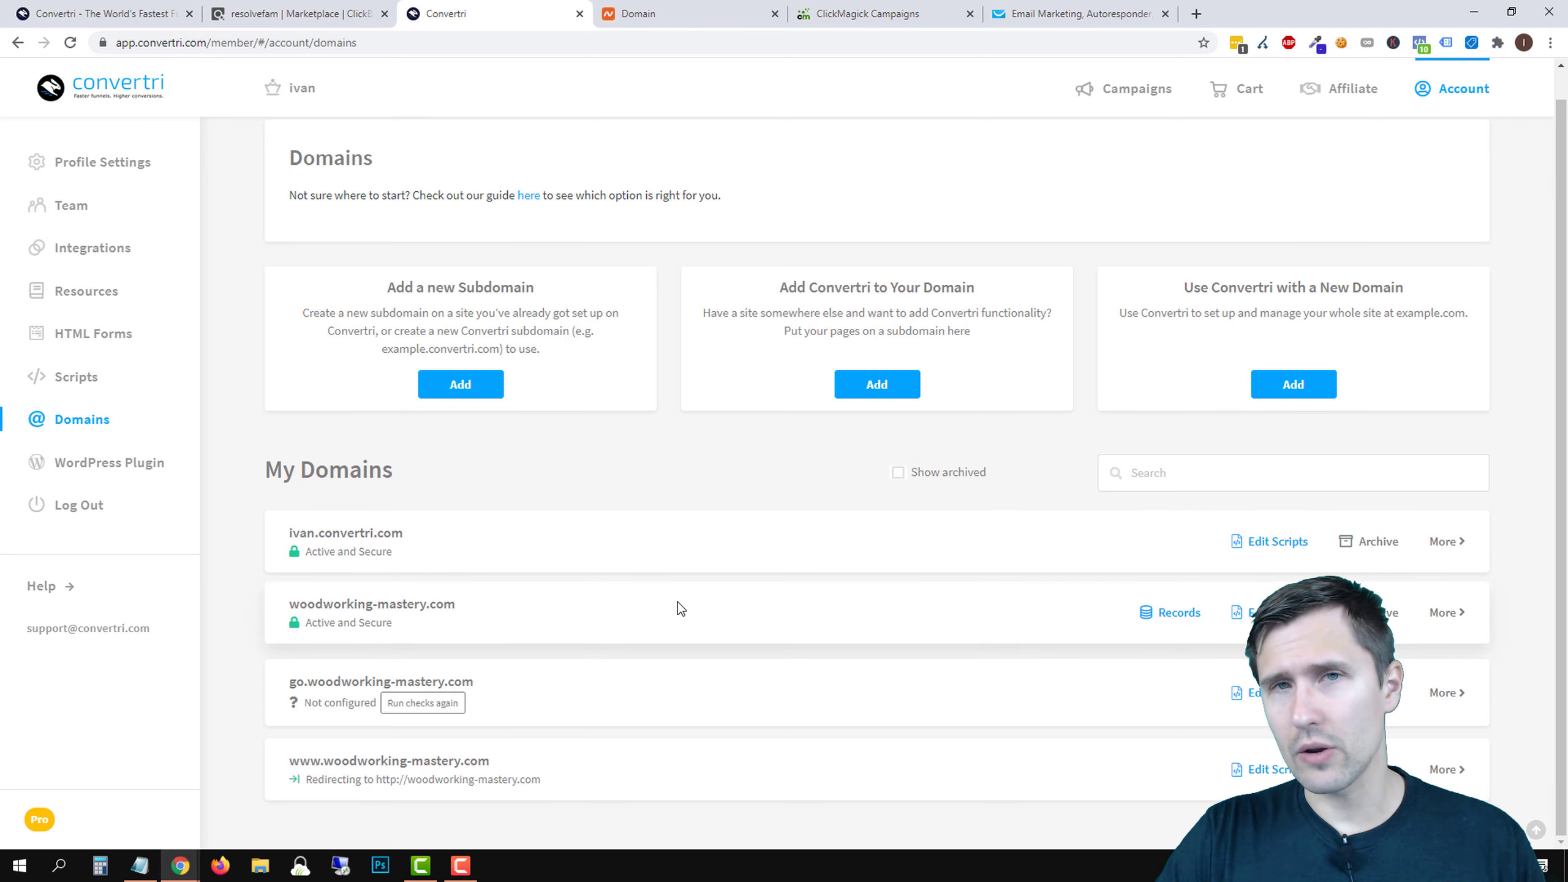
left_click(1183, 623)
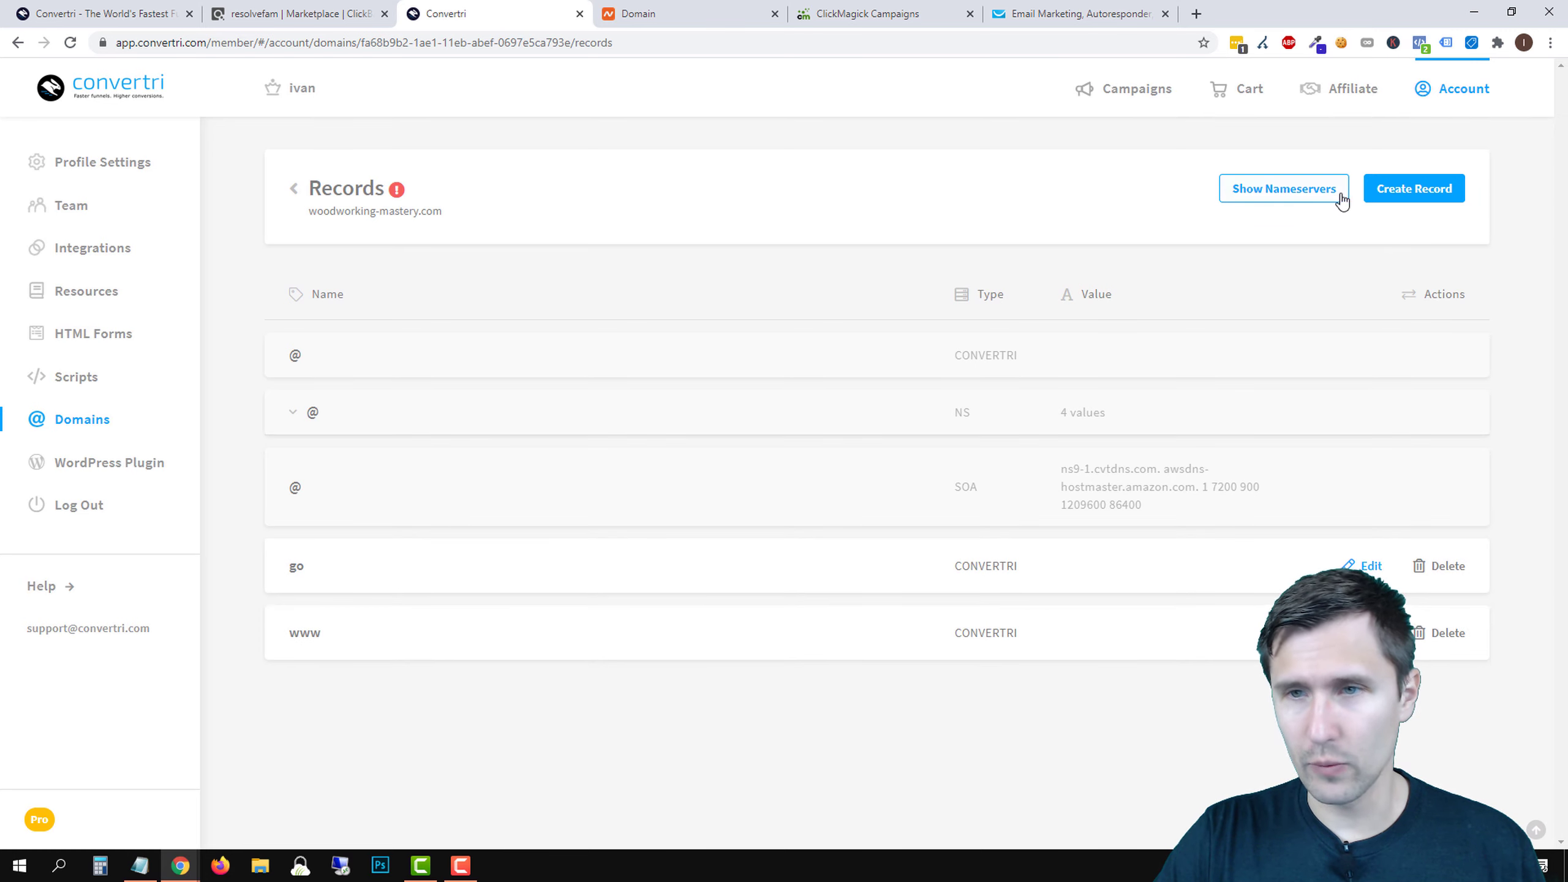
- Create a CONVERTRI-type DNS record named 'blog' on woodworking-mastery.com
left_click(1427, 193)
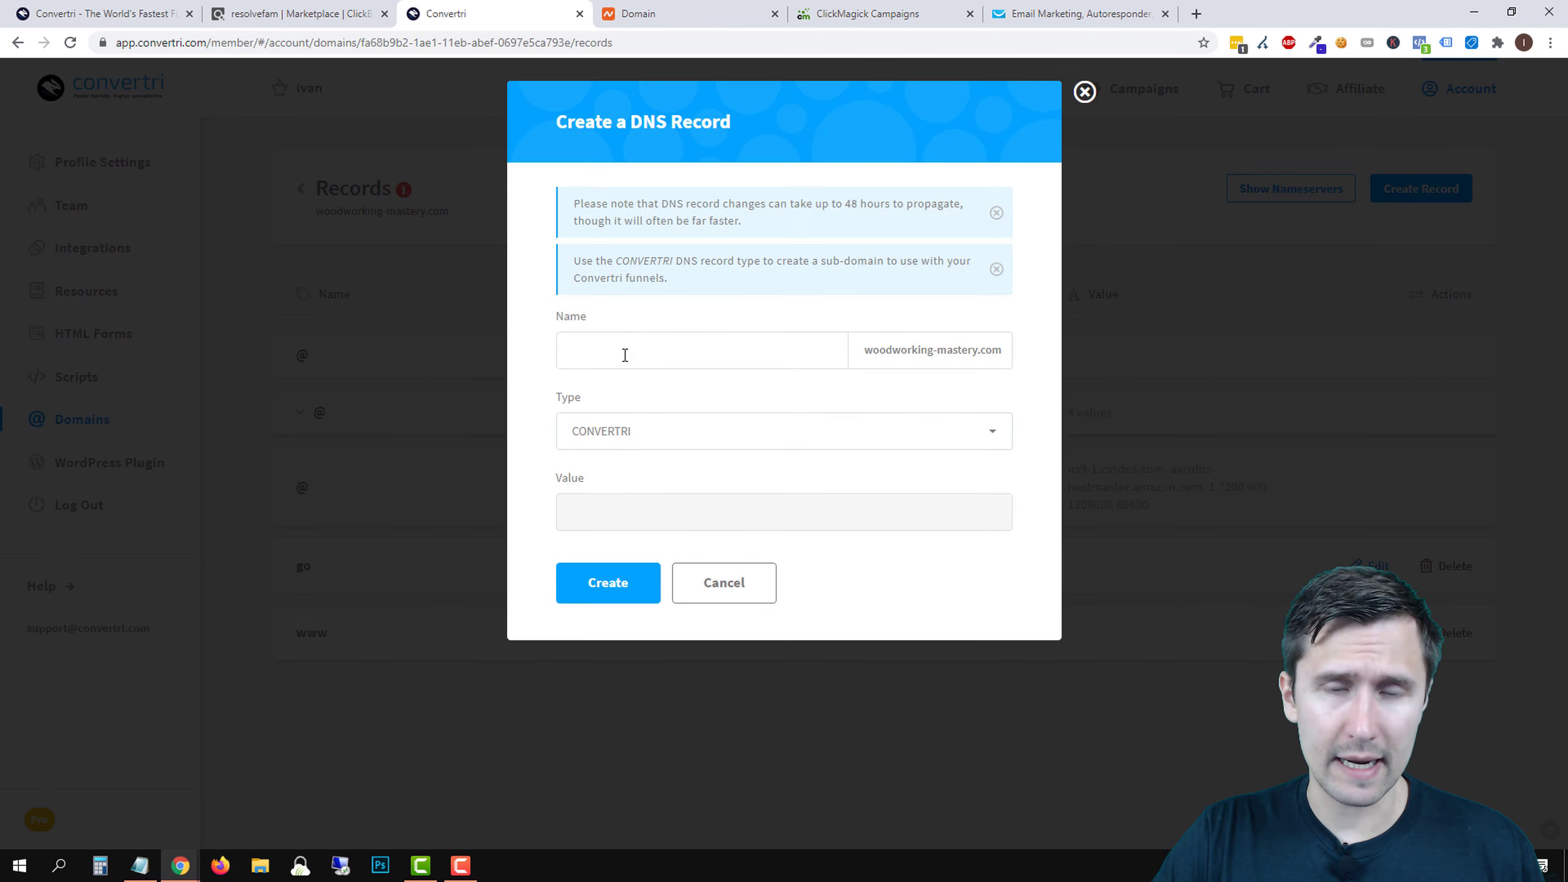
type("blog")
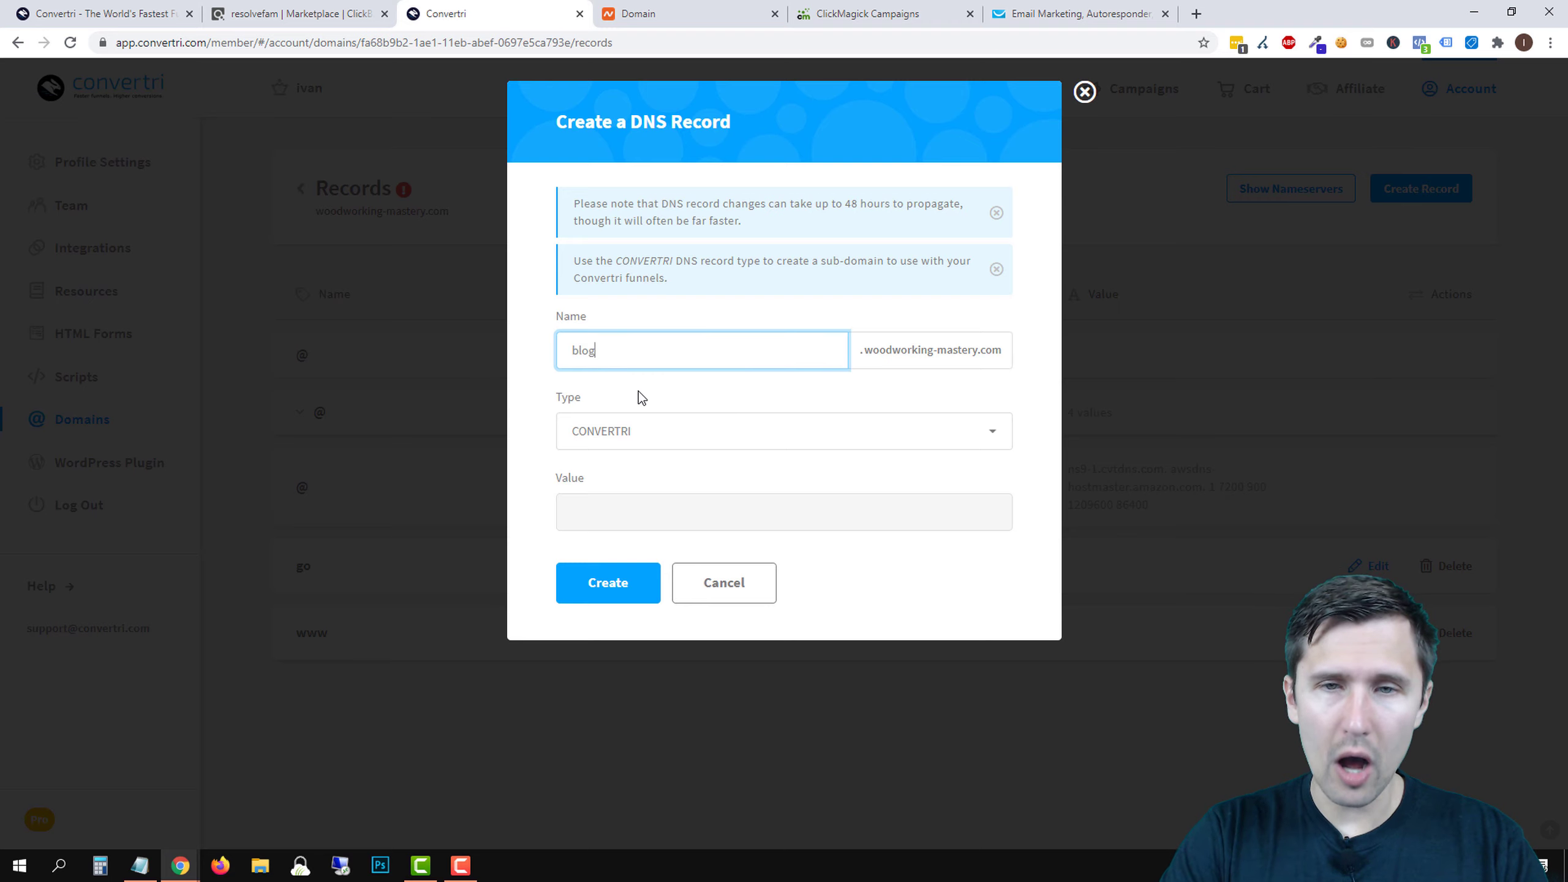
left_click(633, 426)
left_click(608, 580)
left_click(611, 584)
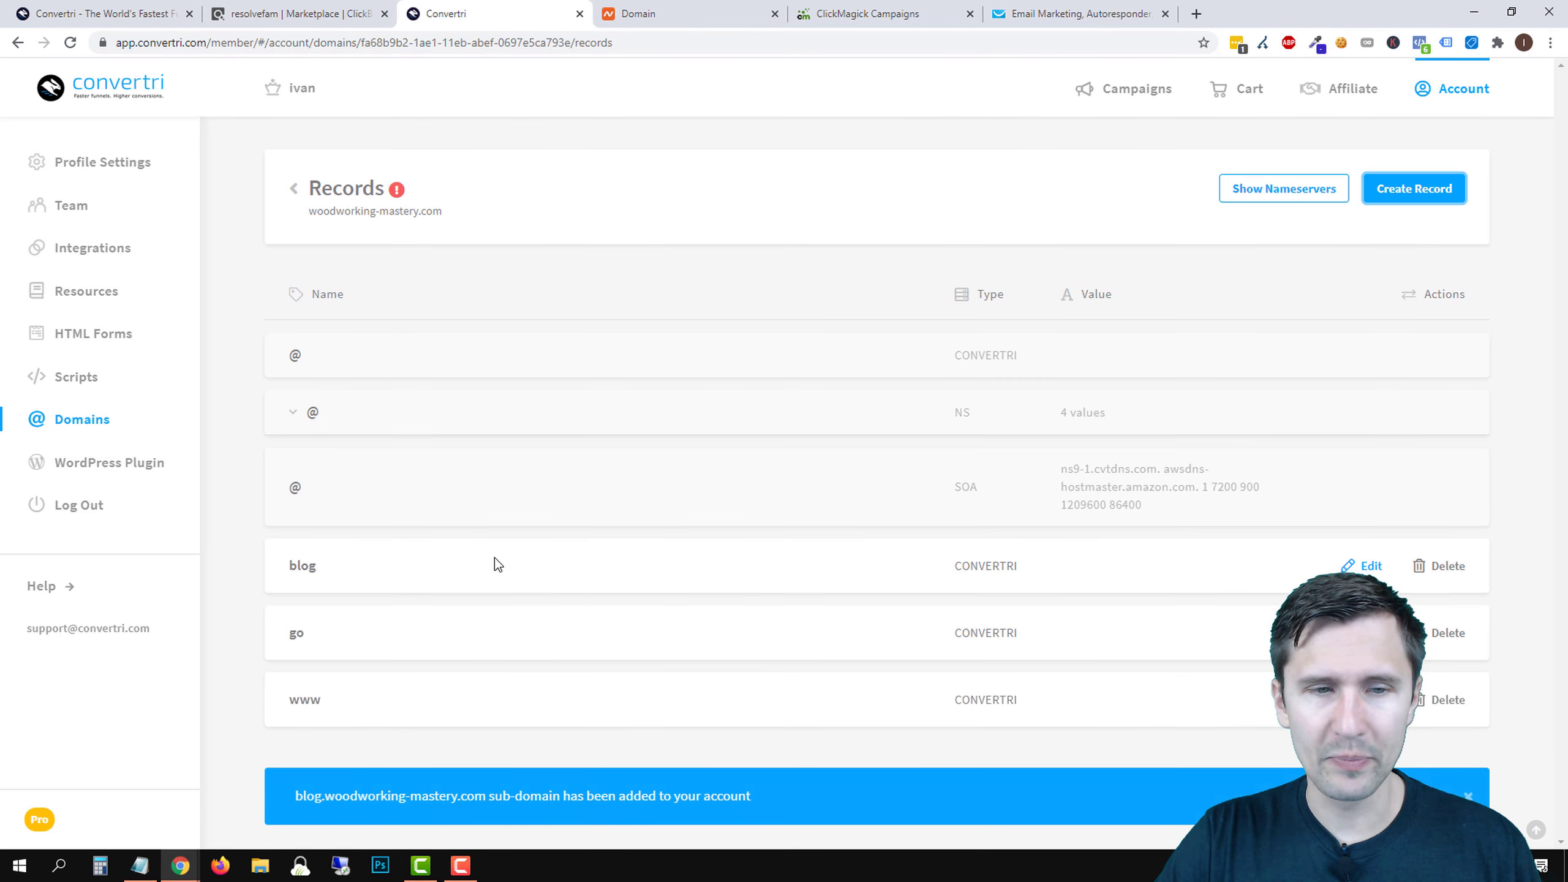
- Enable SSL for blog.woodworking-mastery.com from the Domains list
left_click(296, 190)
scroll(318, 540, "down", 2)
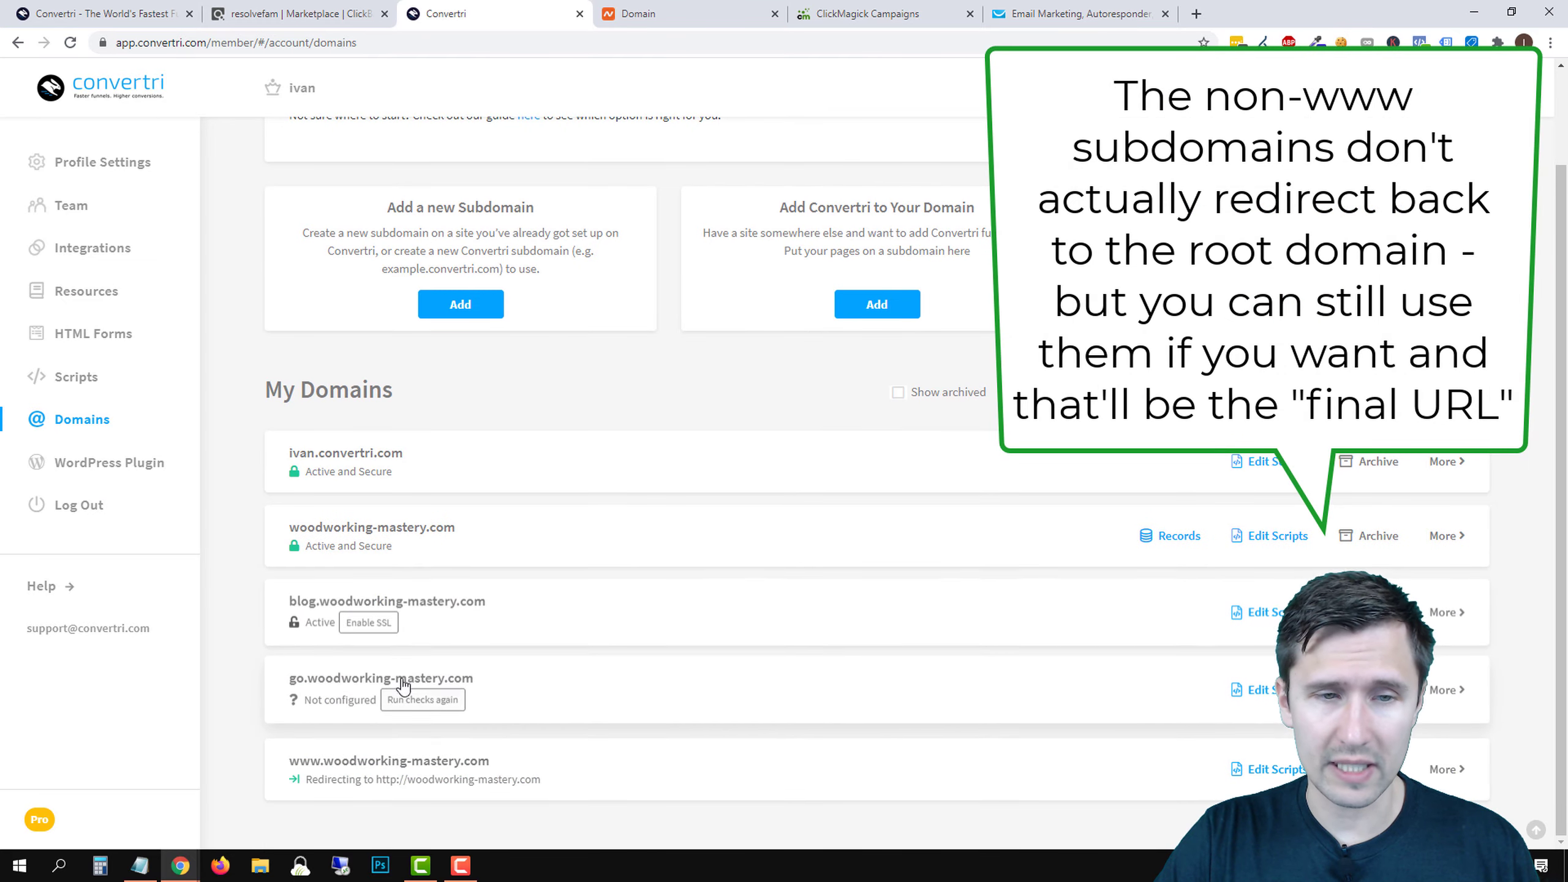
left_click(369, 622)
left_click(597, 244)
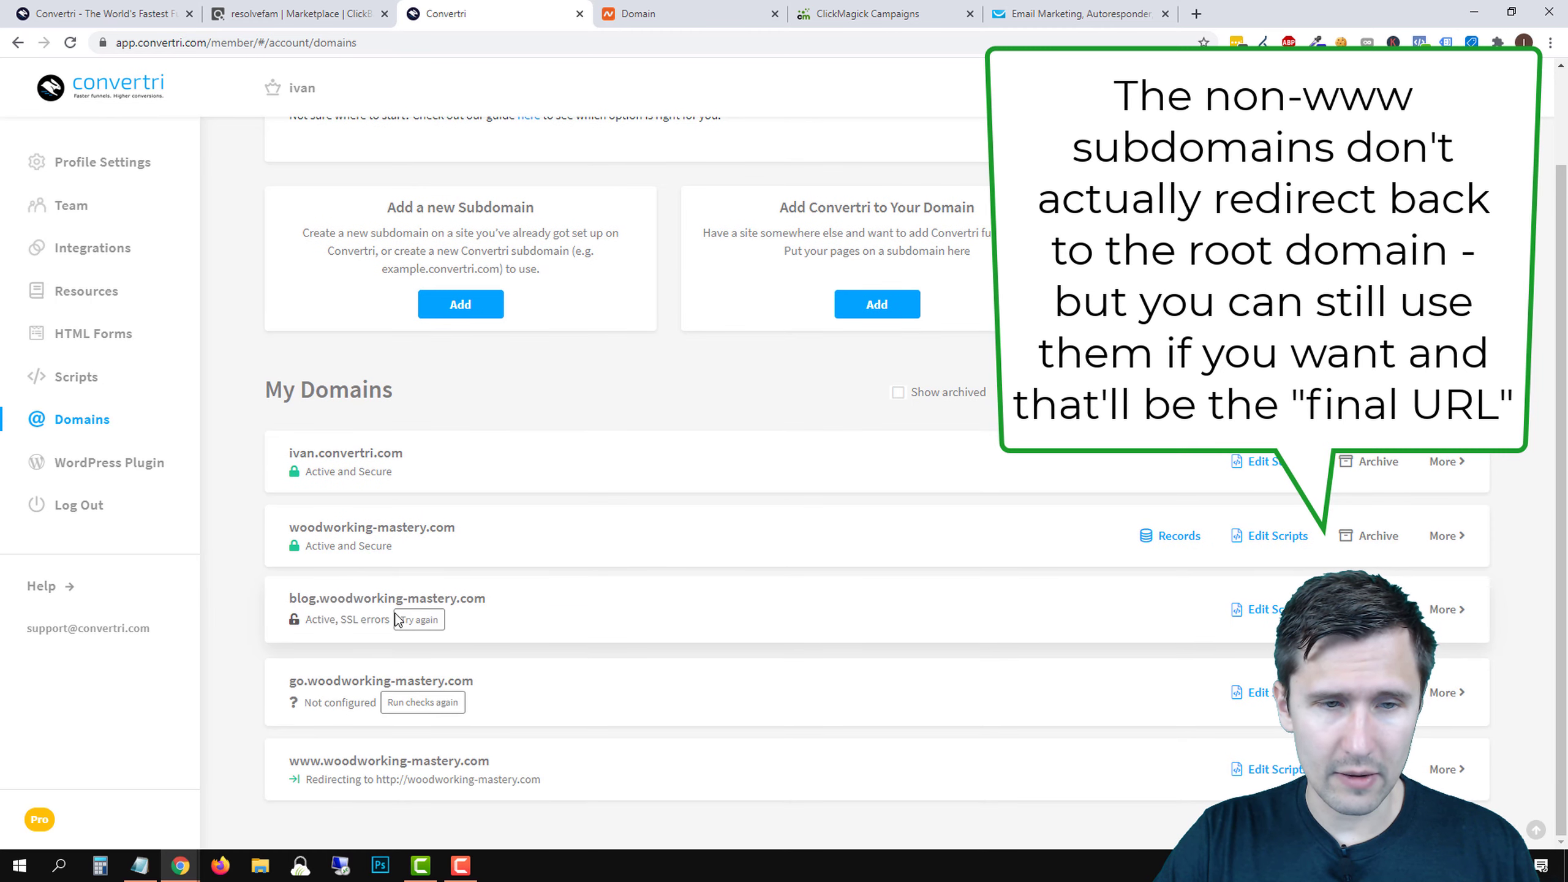
left_click(1180, 535)
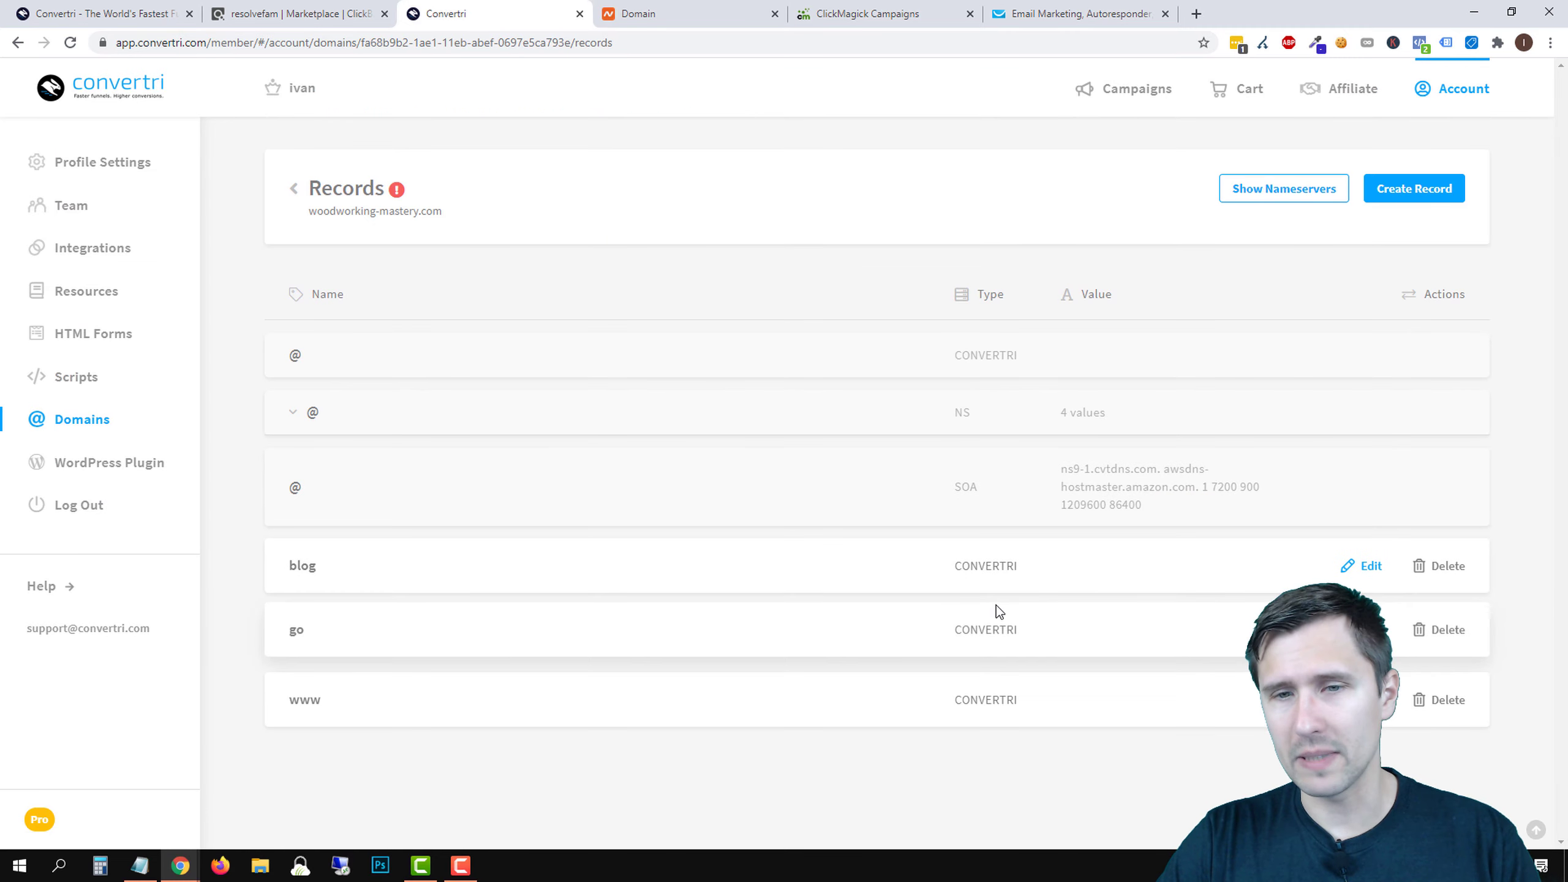
- Reopen woodworking-mastery.com's DNS records and reload the page
left_click(294, 193)
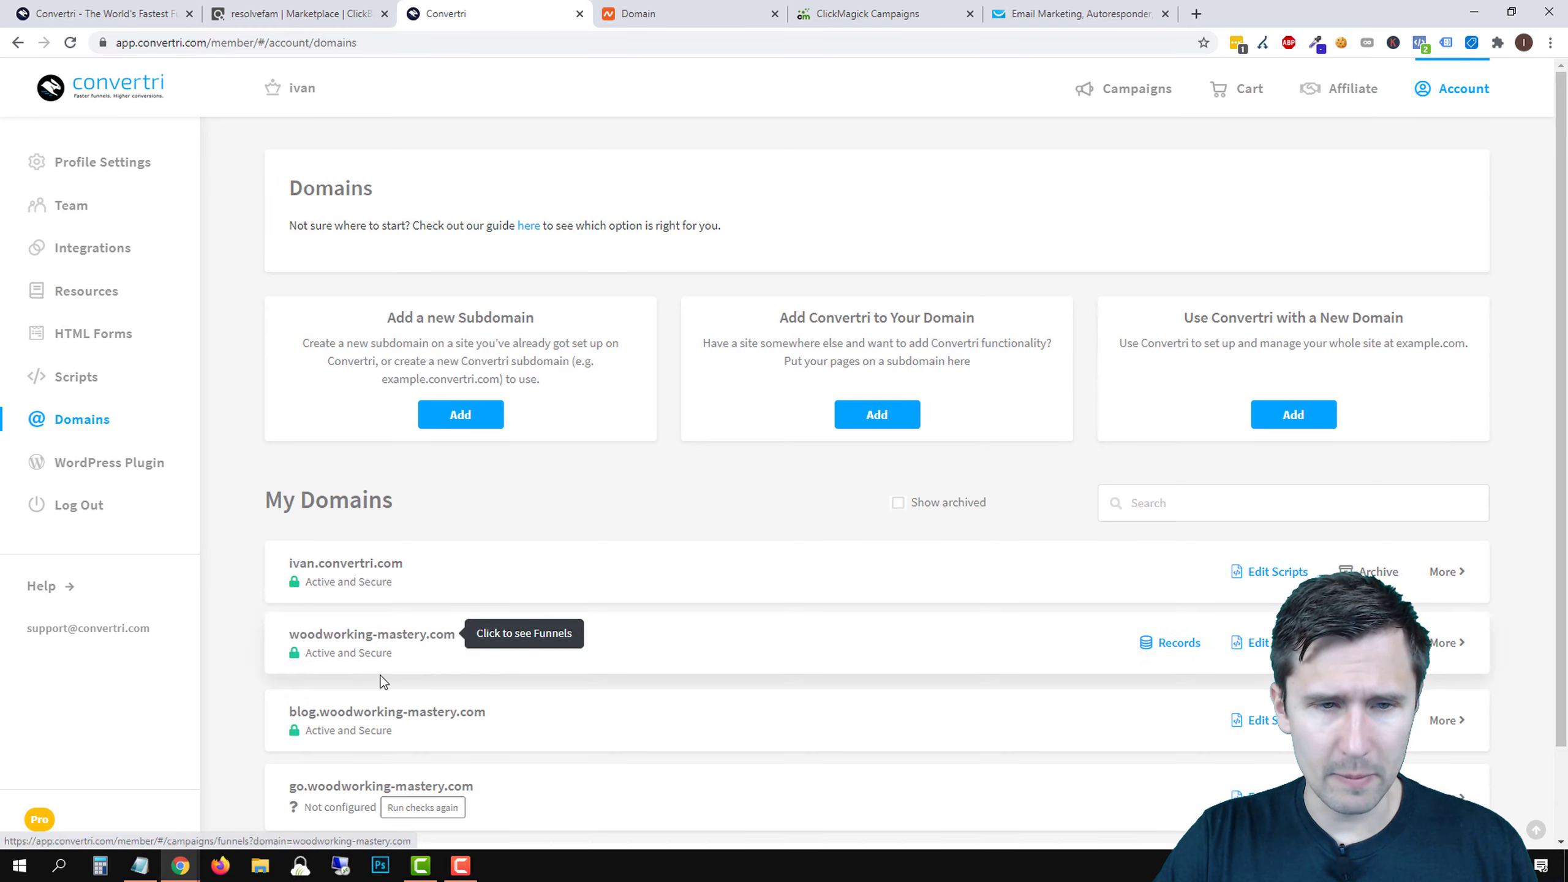
scroll(384, 656, "down", 2)
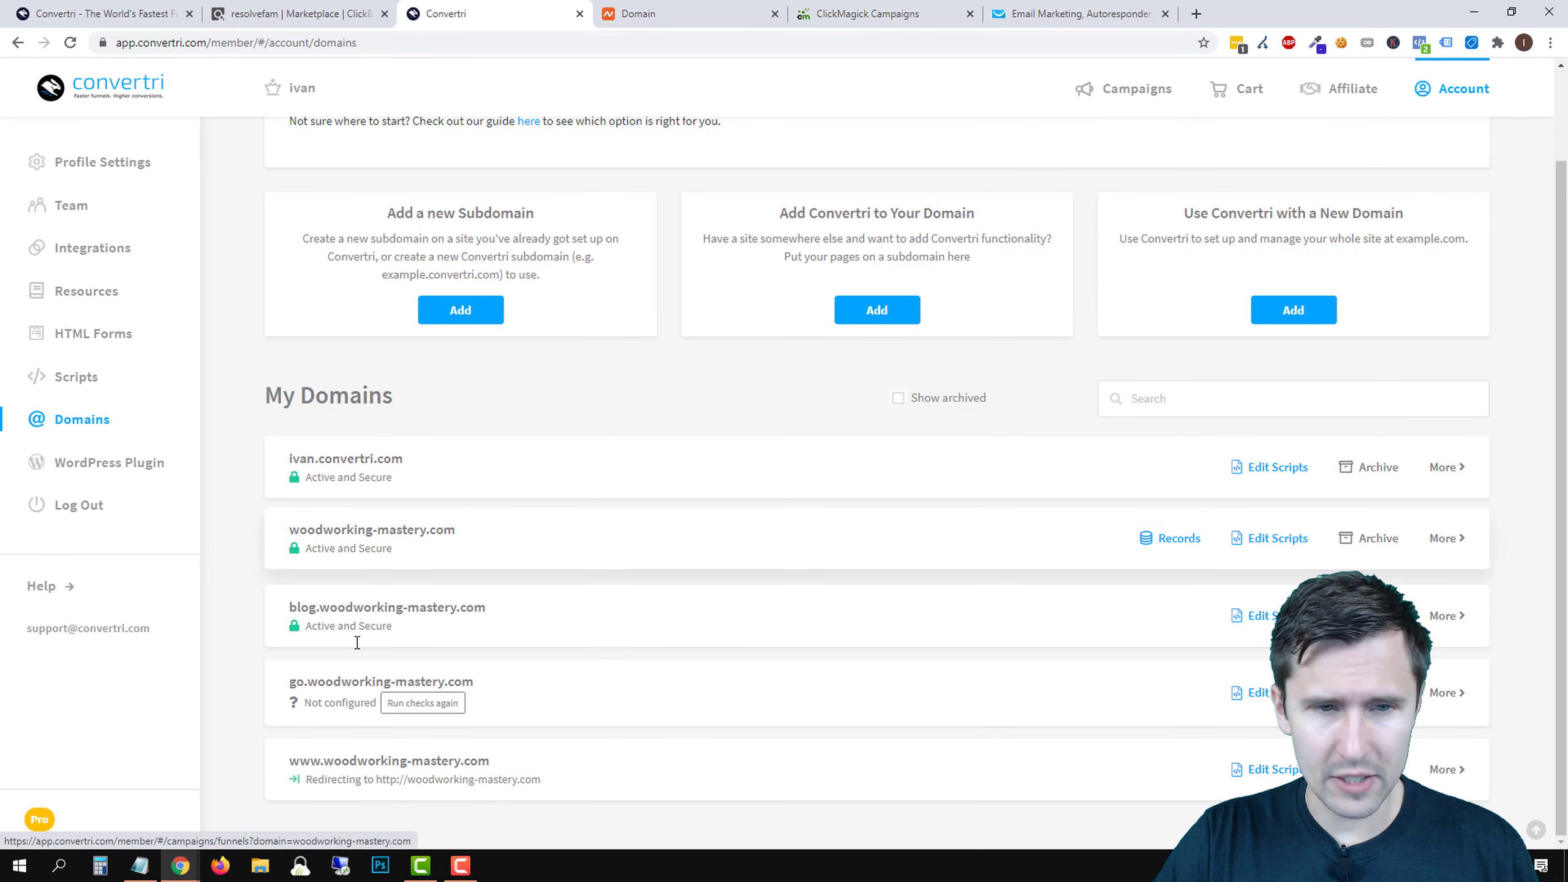
left_click(1188, 536)
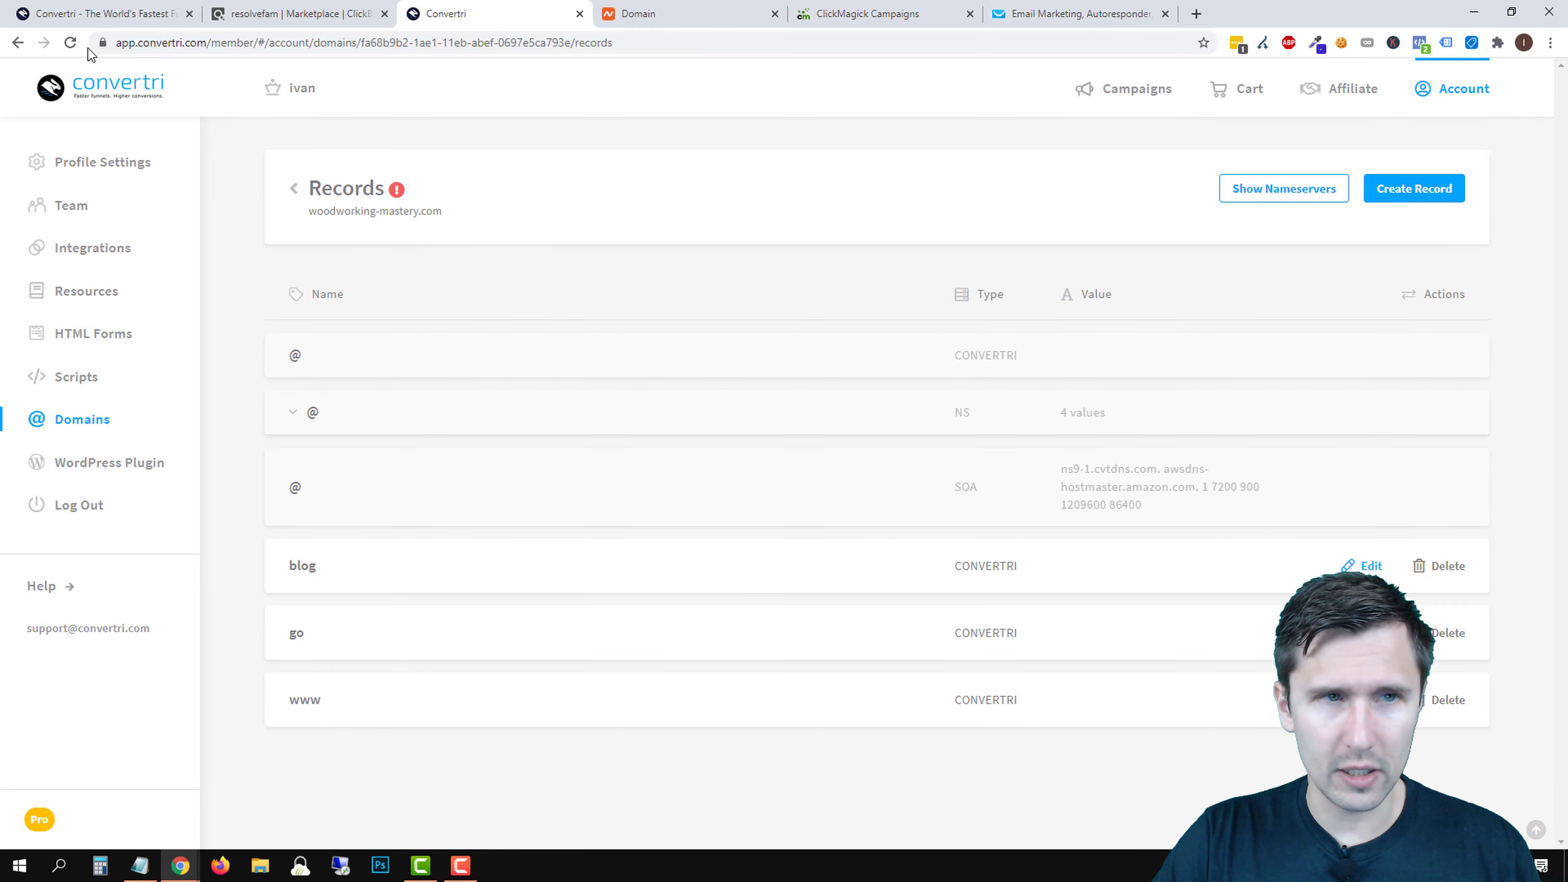
left_click(71, 42)
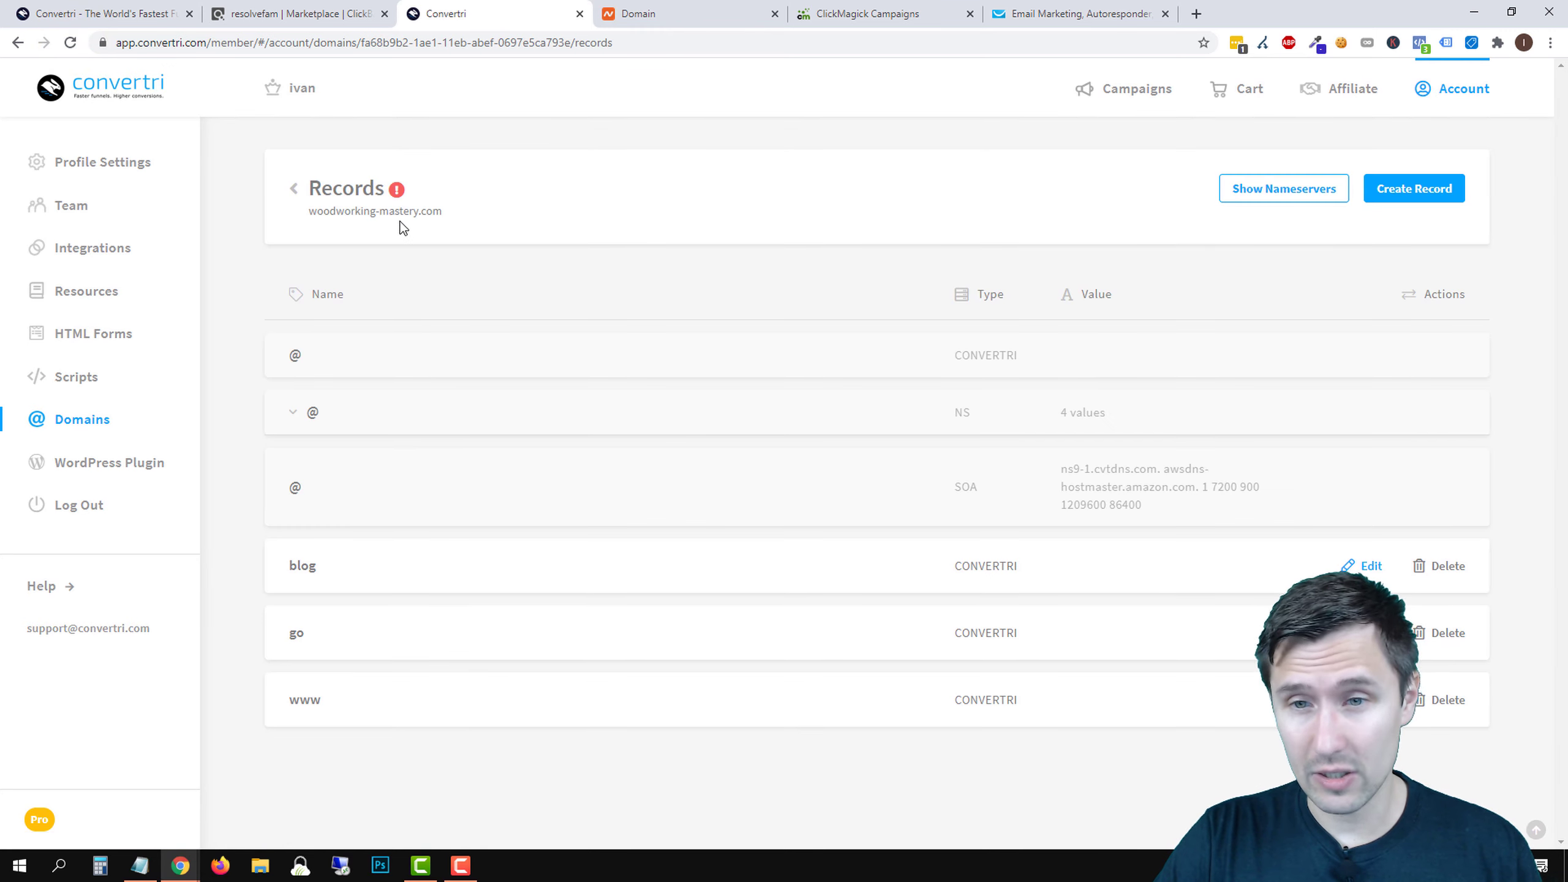
- View woodworking-mastery.com's nameservers, reload its records, and go back to My Domains
left_click(292, 190)
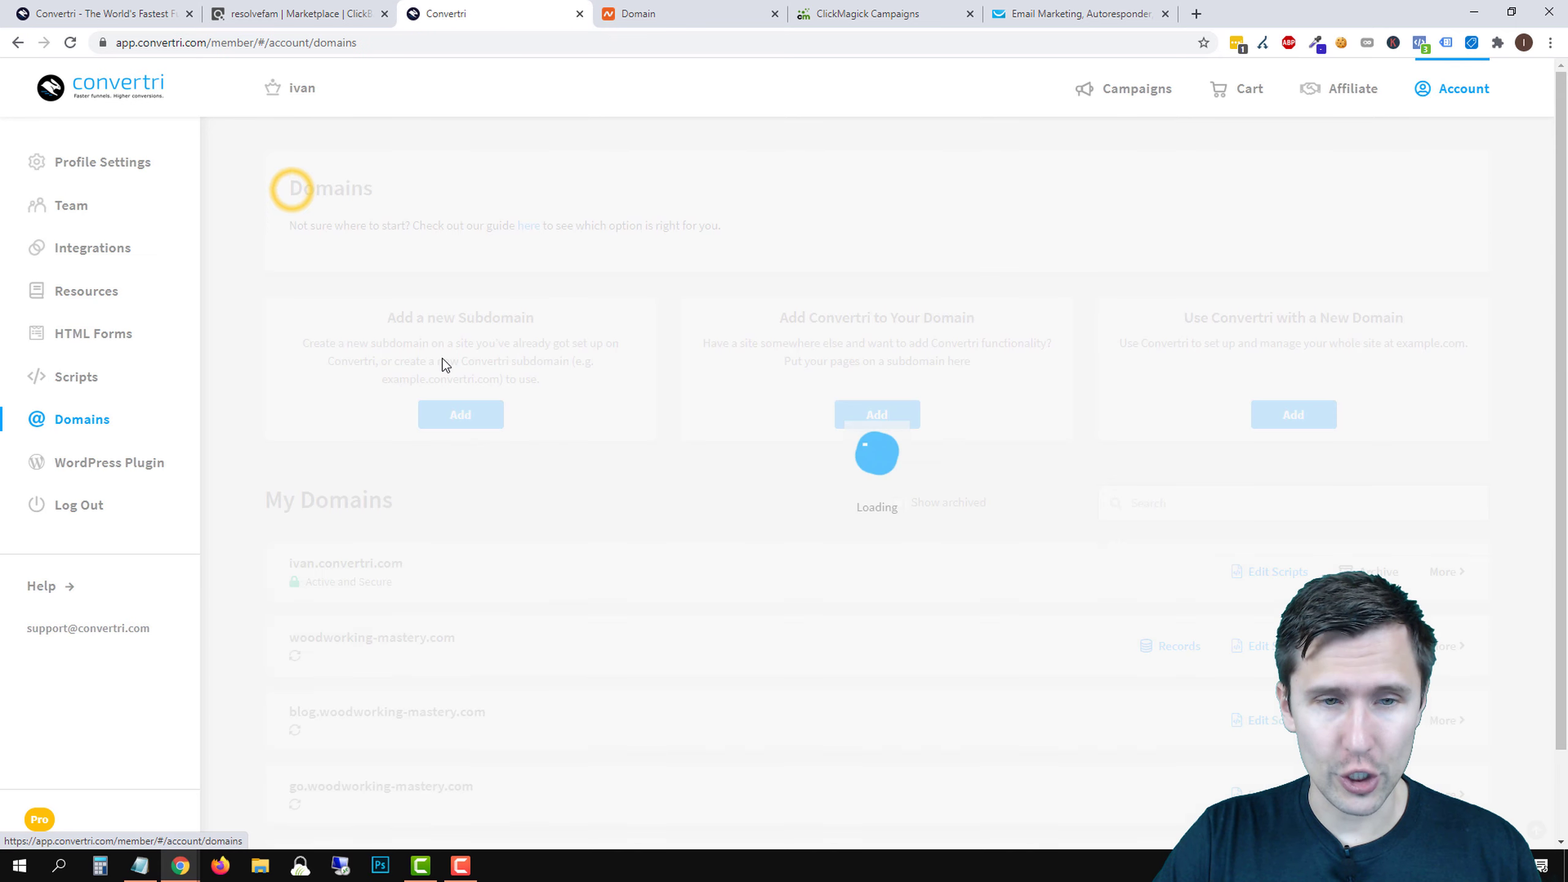
scroll(441, 647, "down", 2)
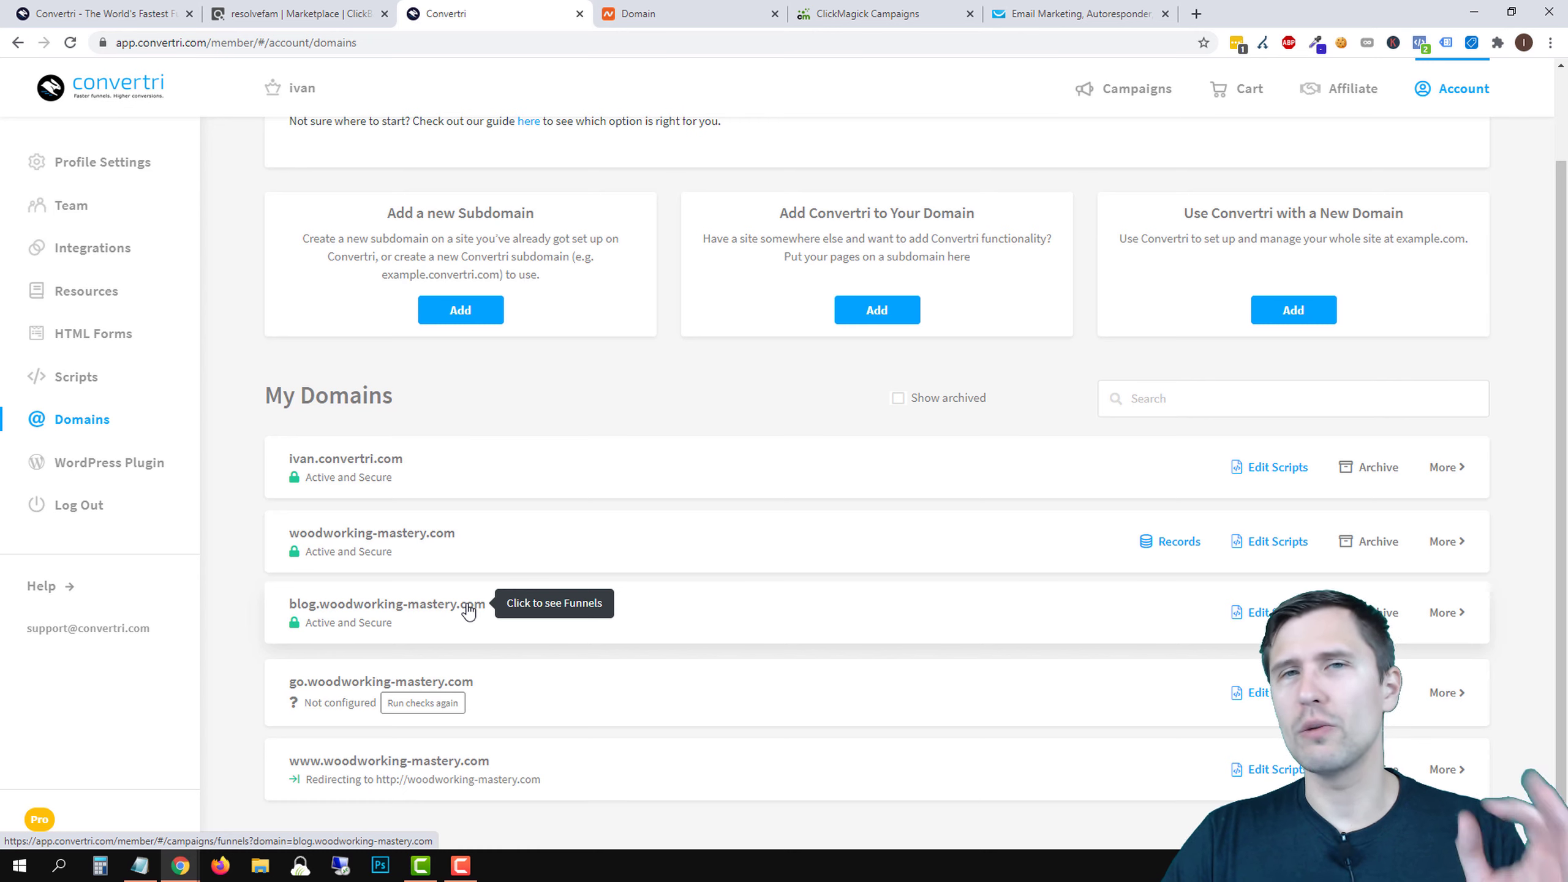
left_click(1177, 547)
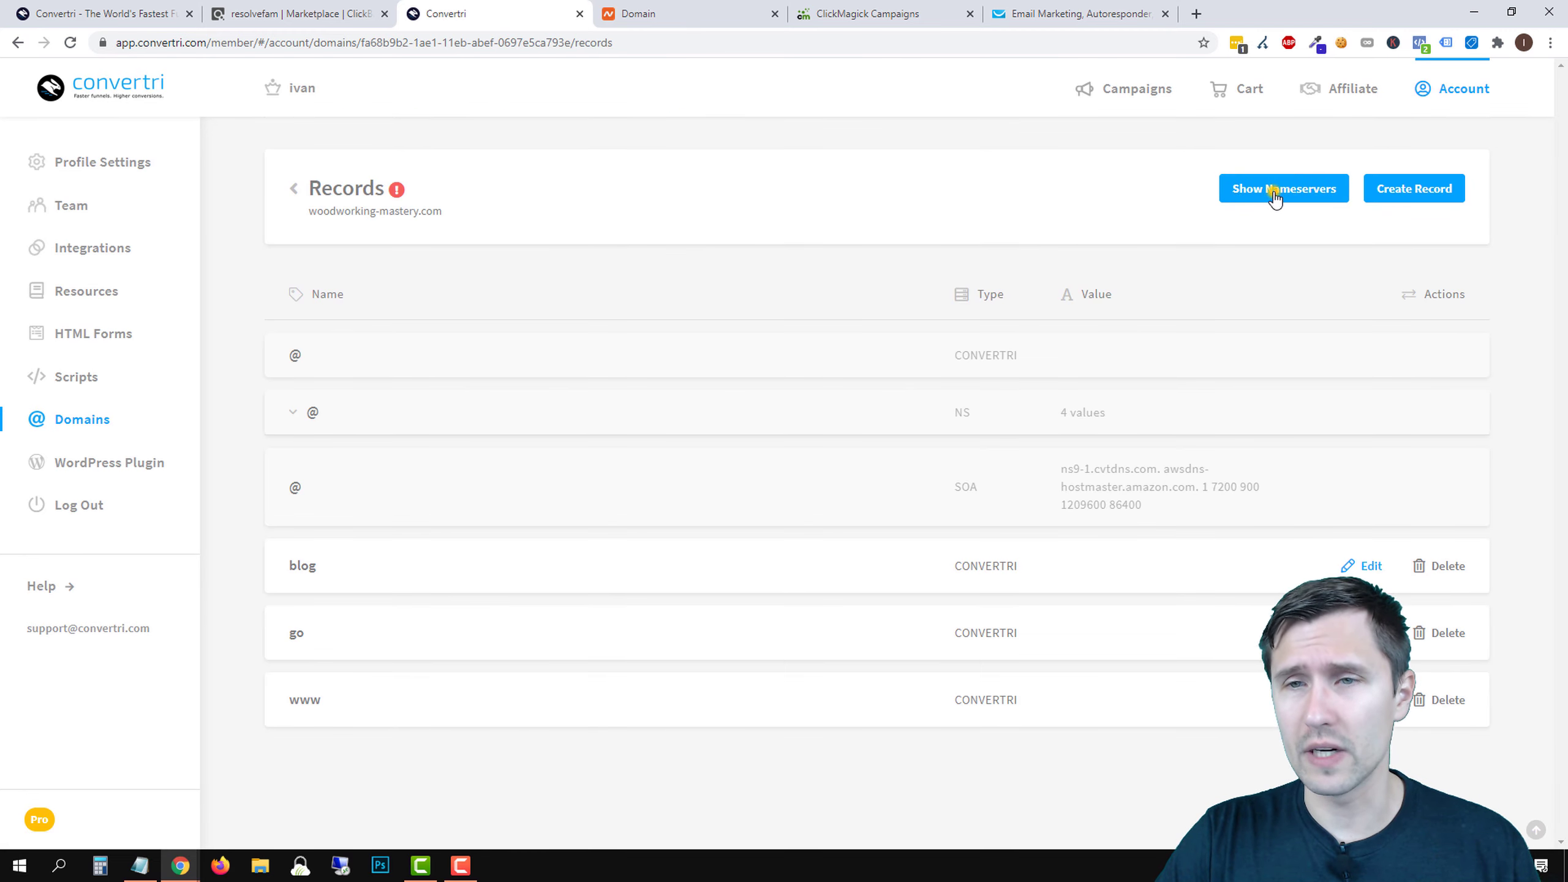
left_click(1274, 197)
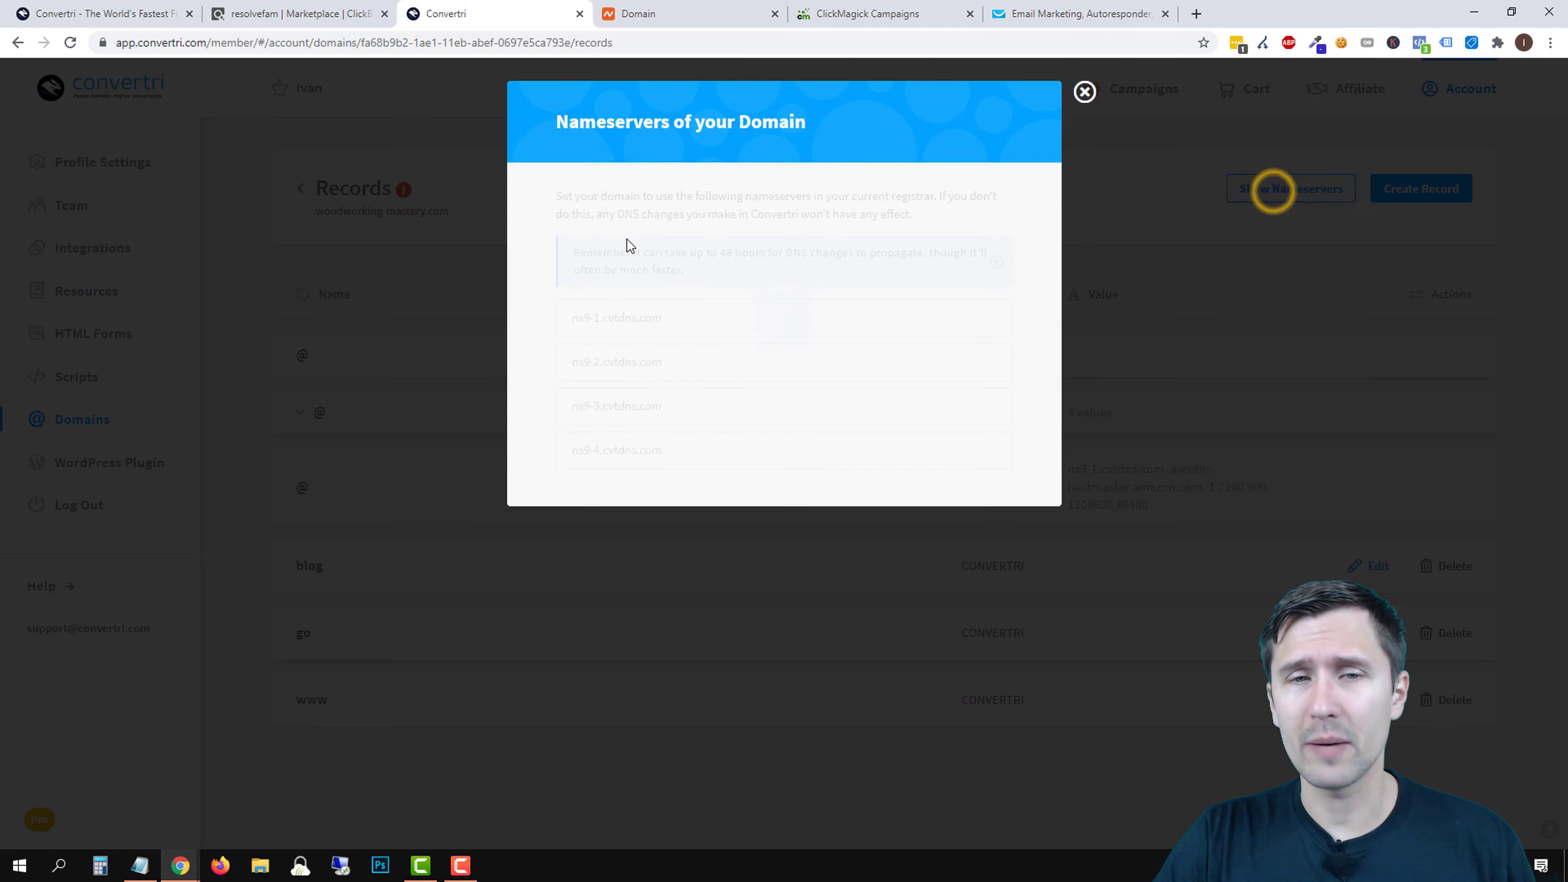
left_click(1085, 95)
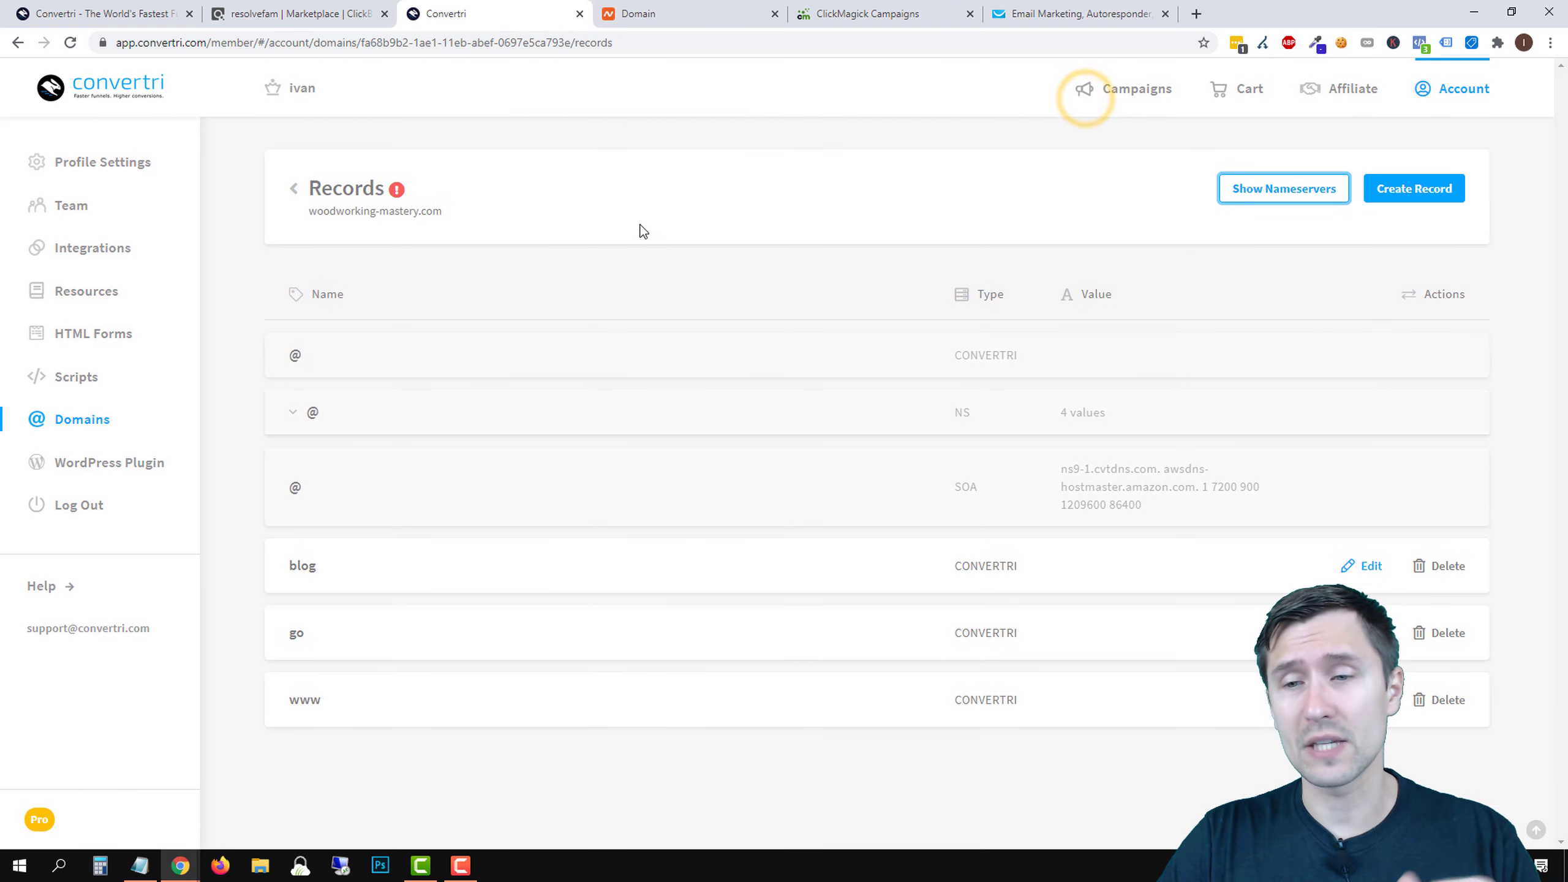
left_click(71, 43)
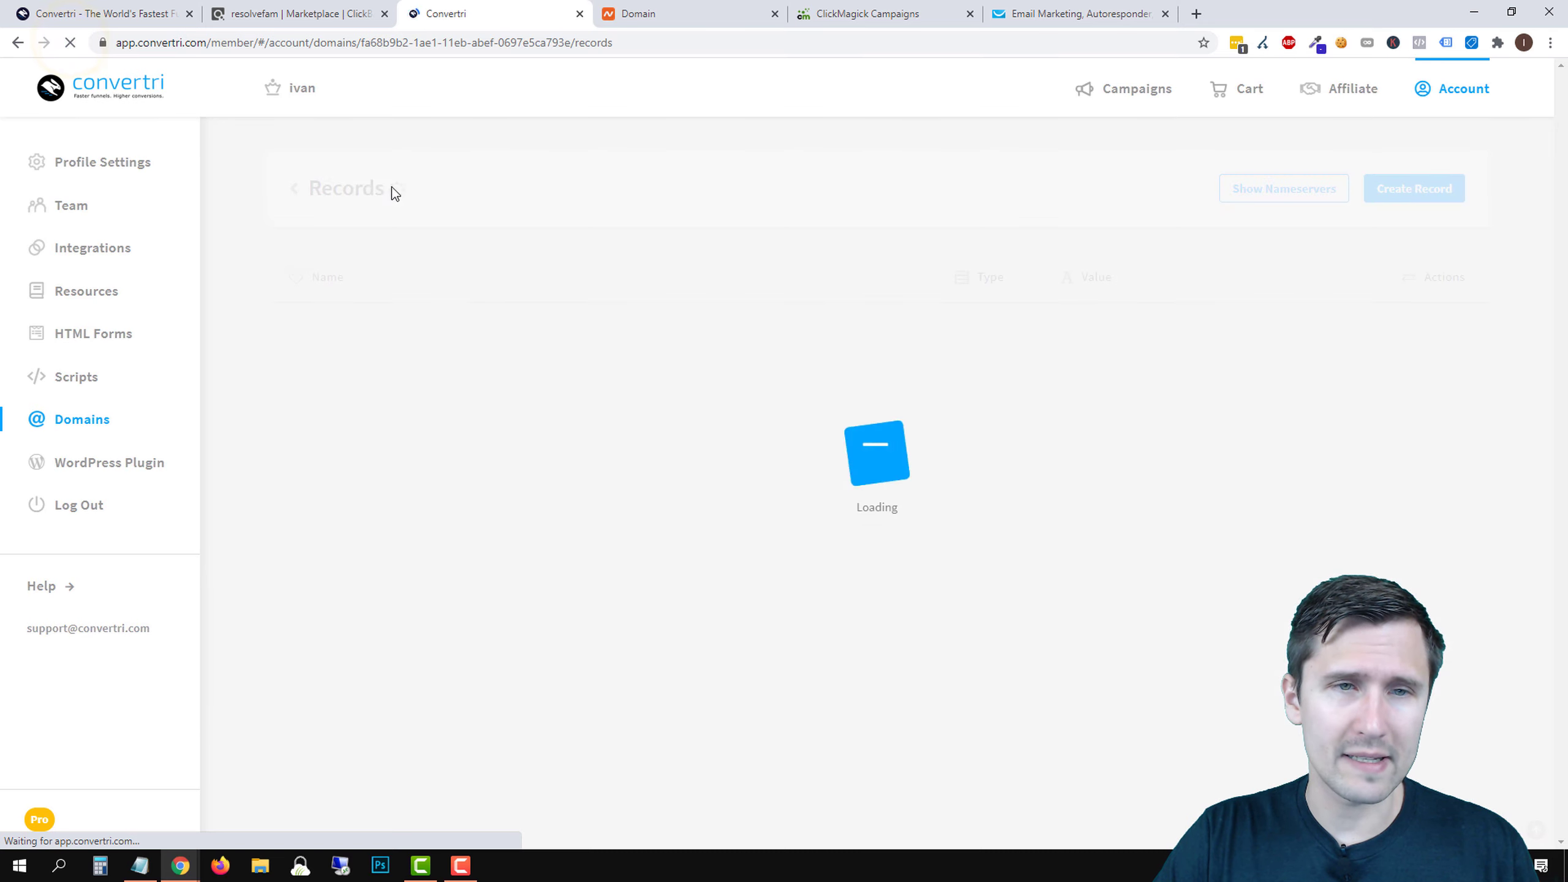
left_click(299, 191)
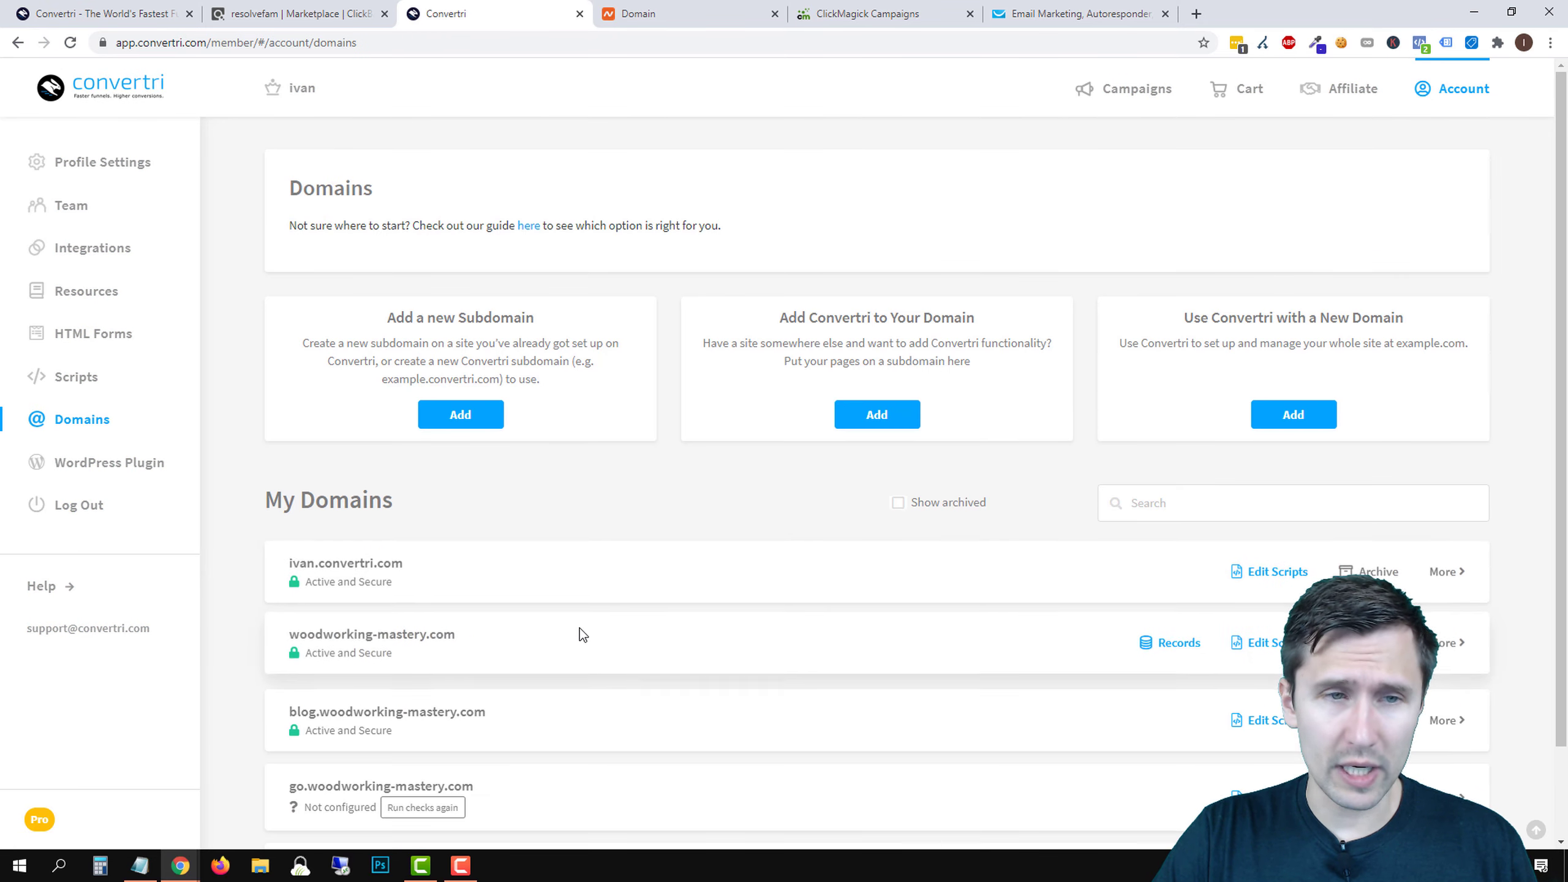
scroll(579, 627, "down", 2)
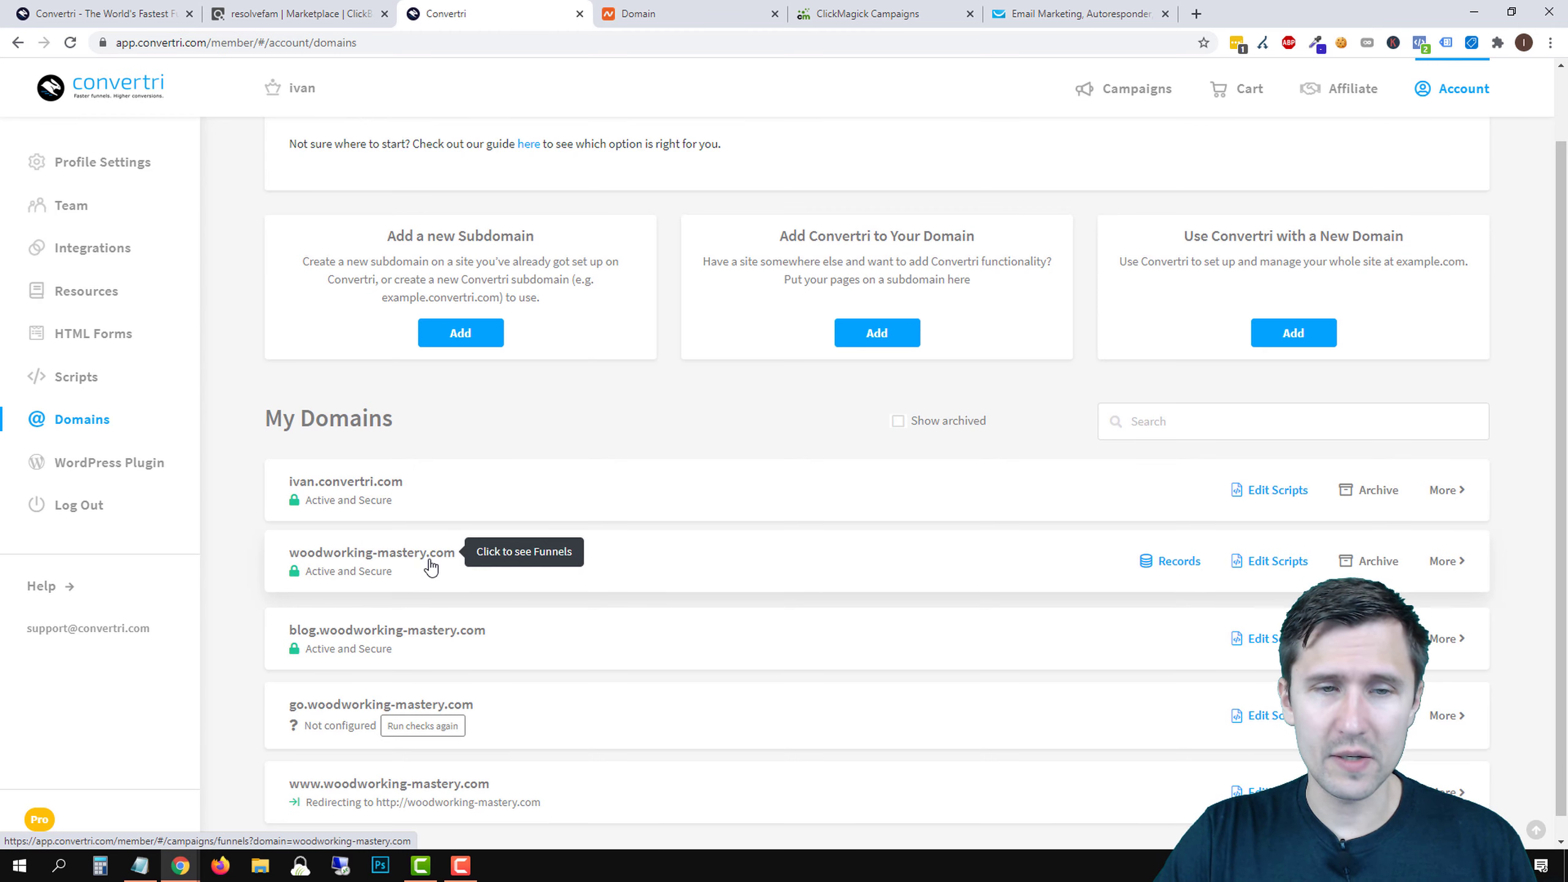
- Show the funnel list filtered to the ivan.convertri.com domain
left_click(354, 555)
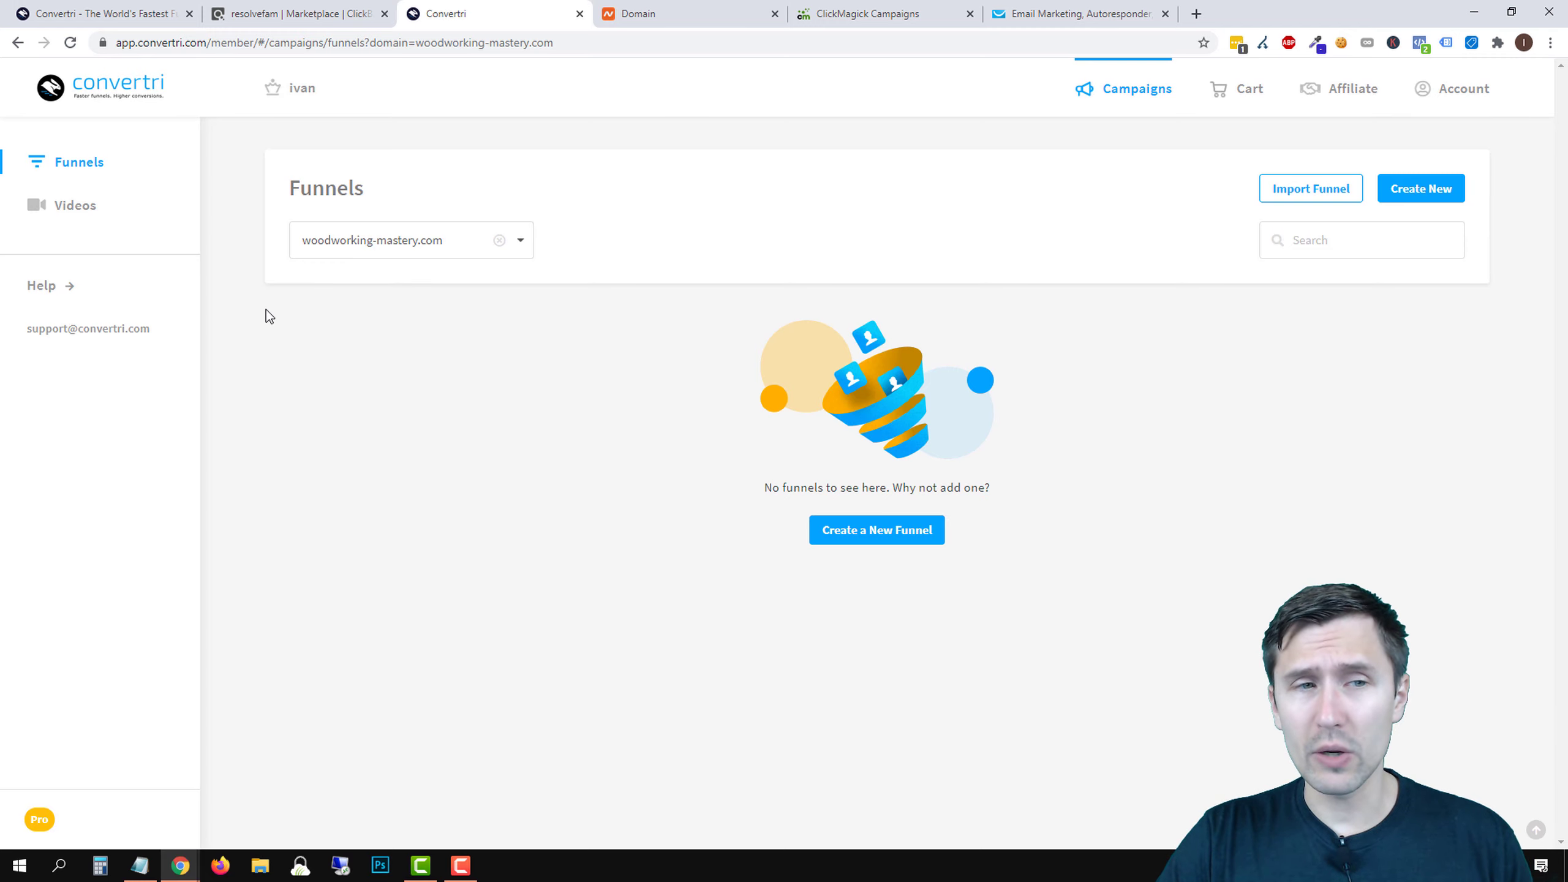
left_click(74, 170)
left_click(371, 236)
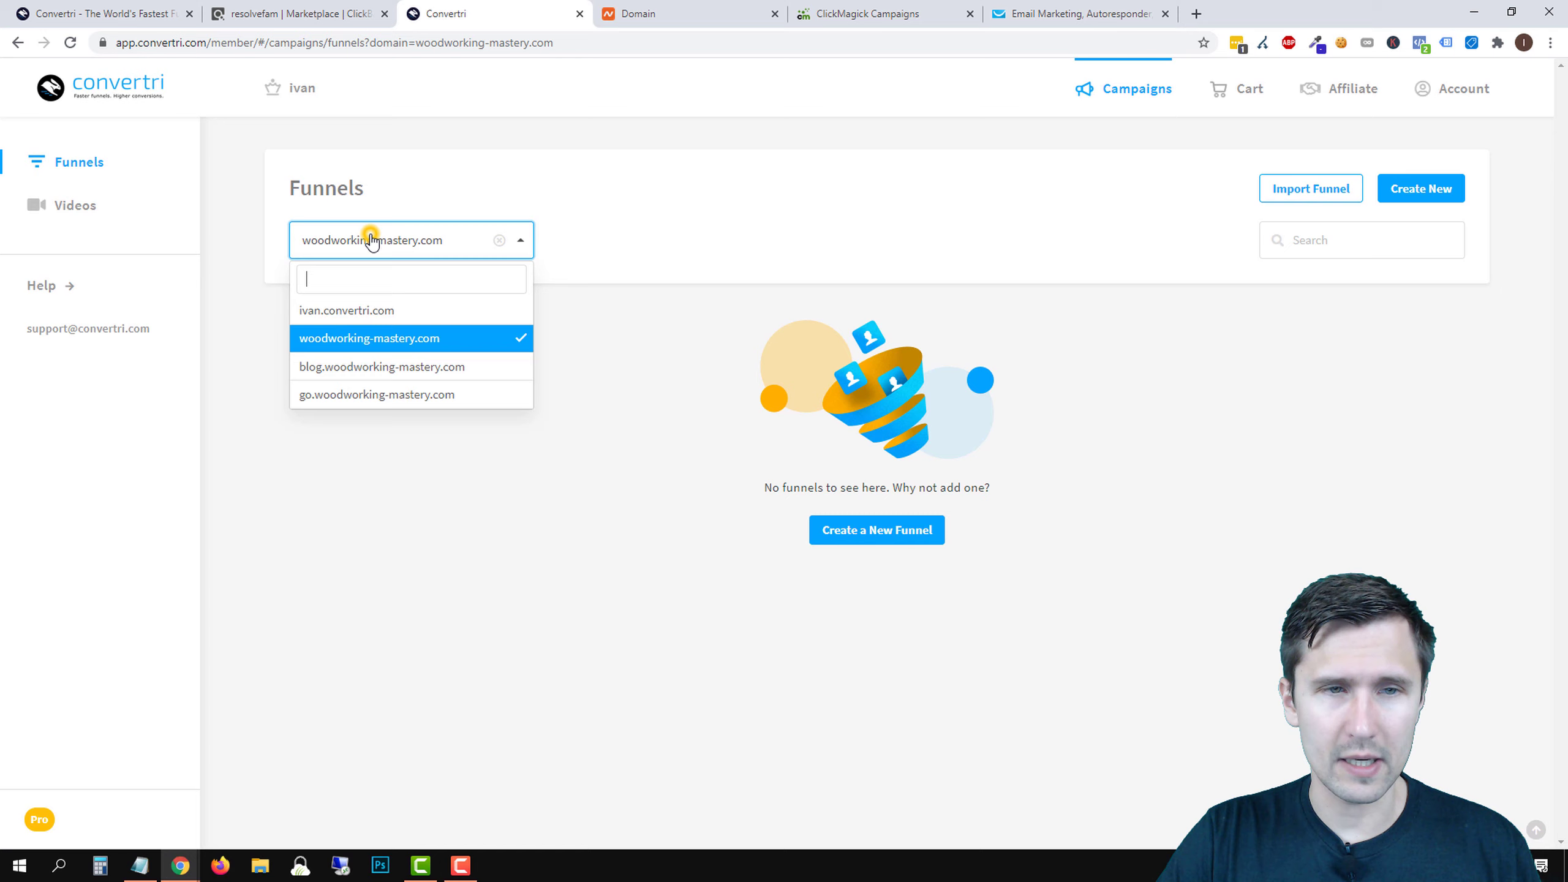
left_click(327, 314)
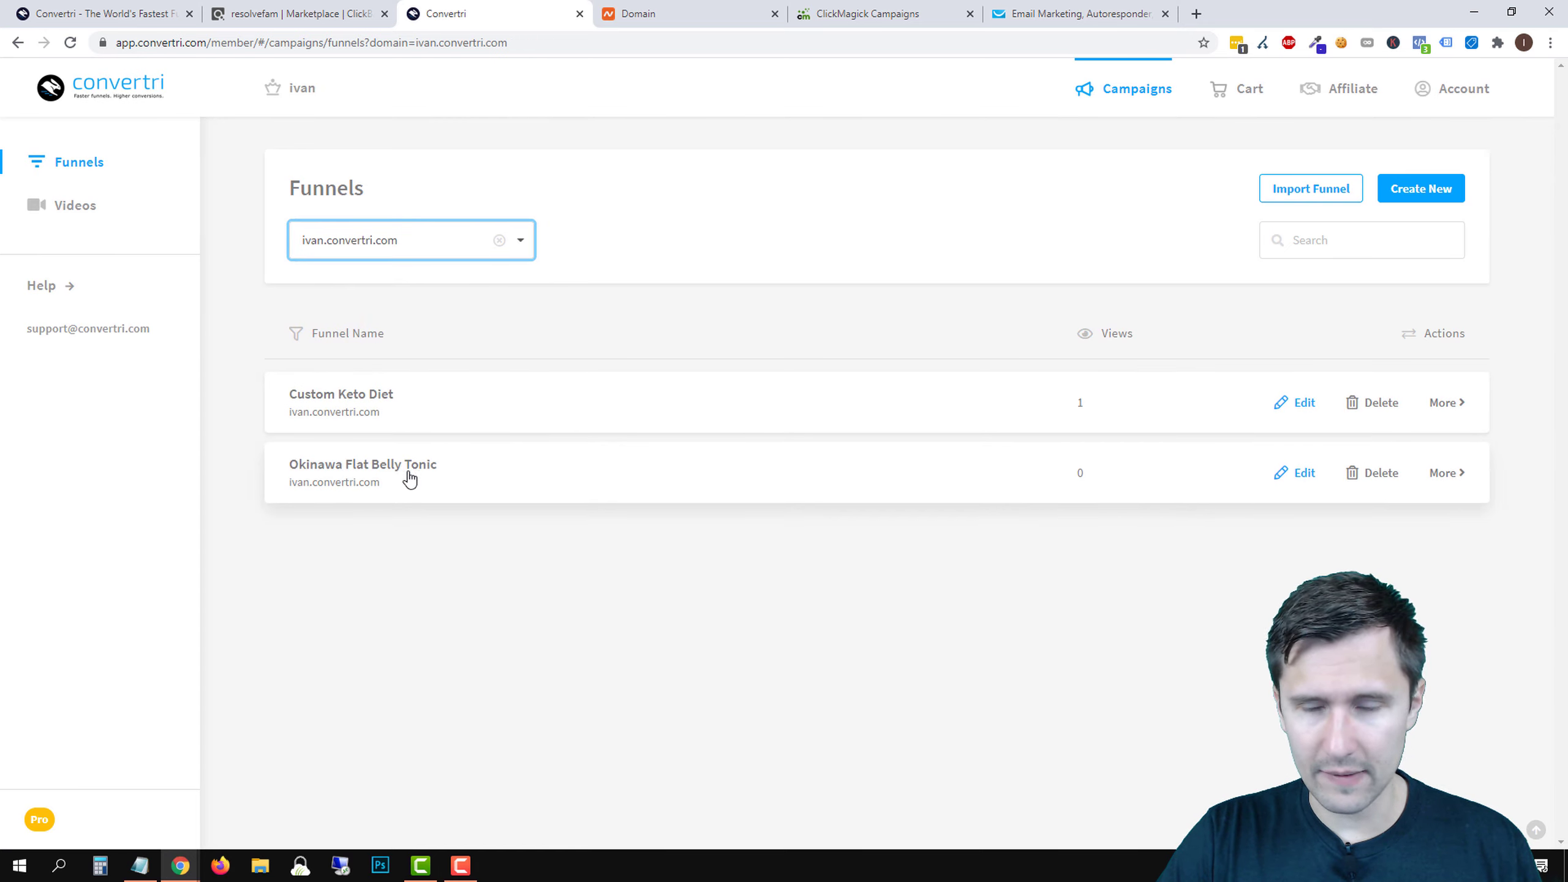
- Move the Okinawa Flat Belly Tonic funnel to woodworking-mastery.com
left_click(1444, 486)
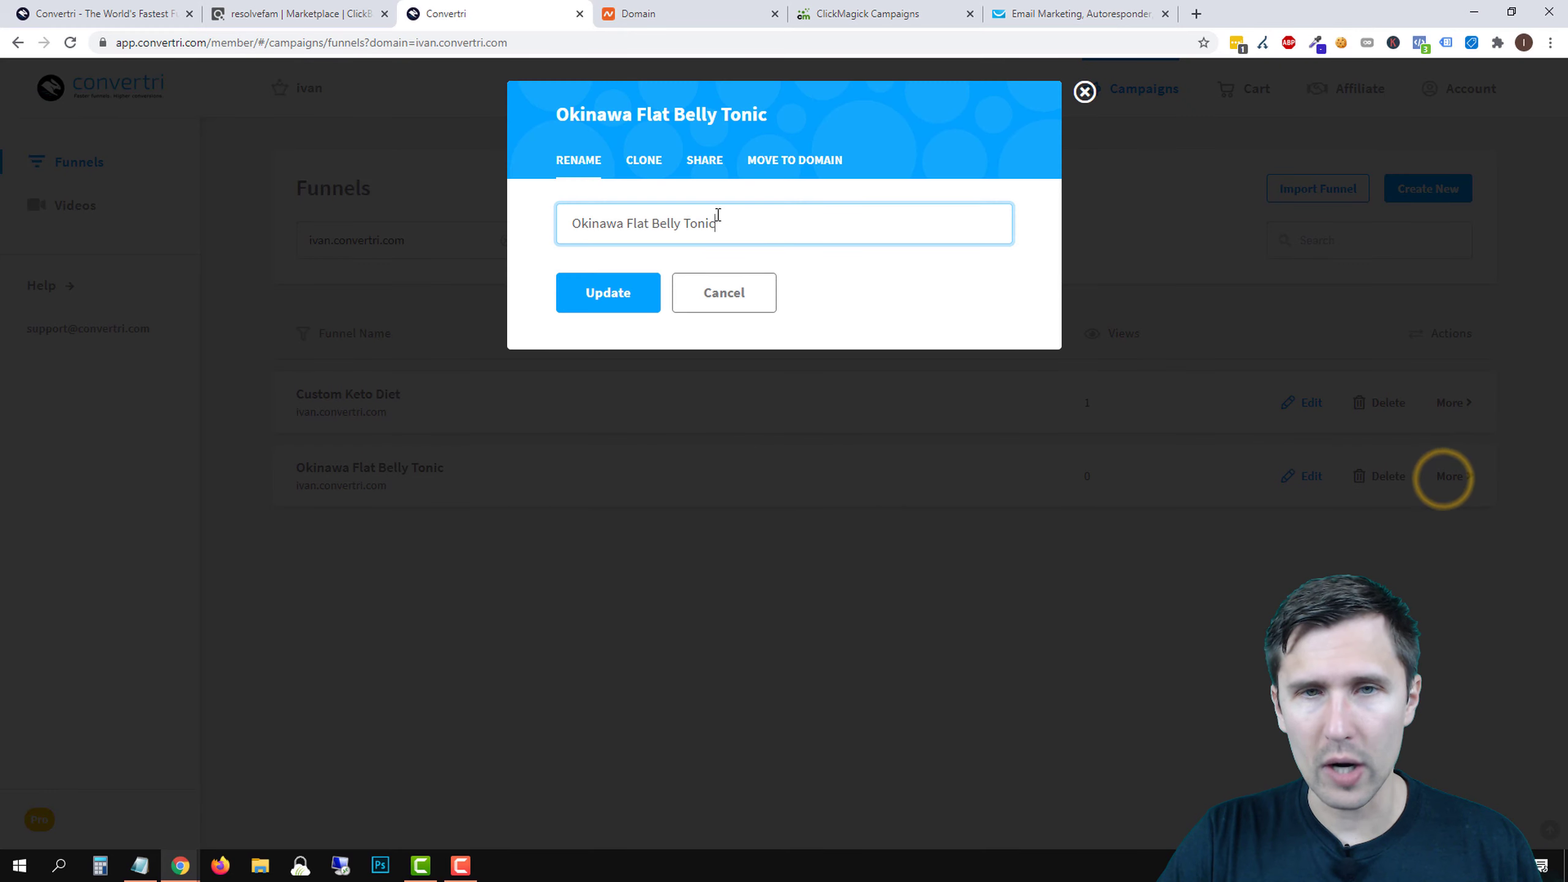
left_click(792, 174)
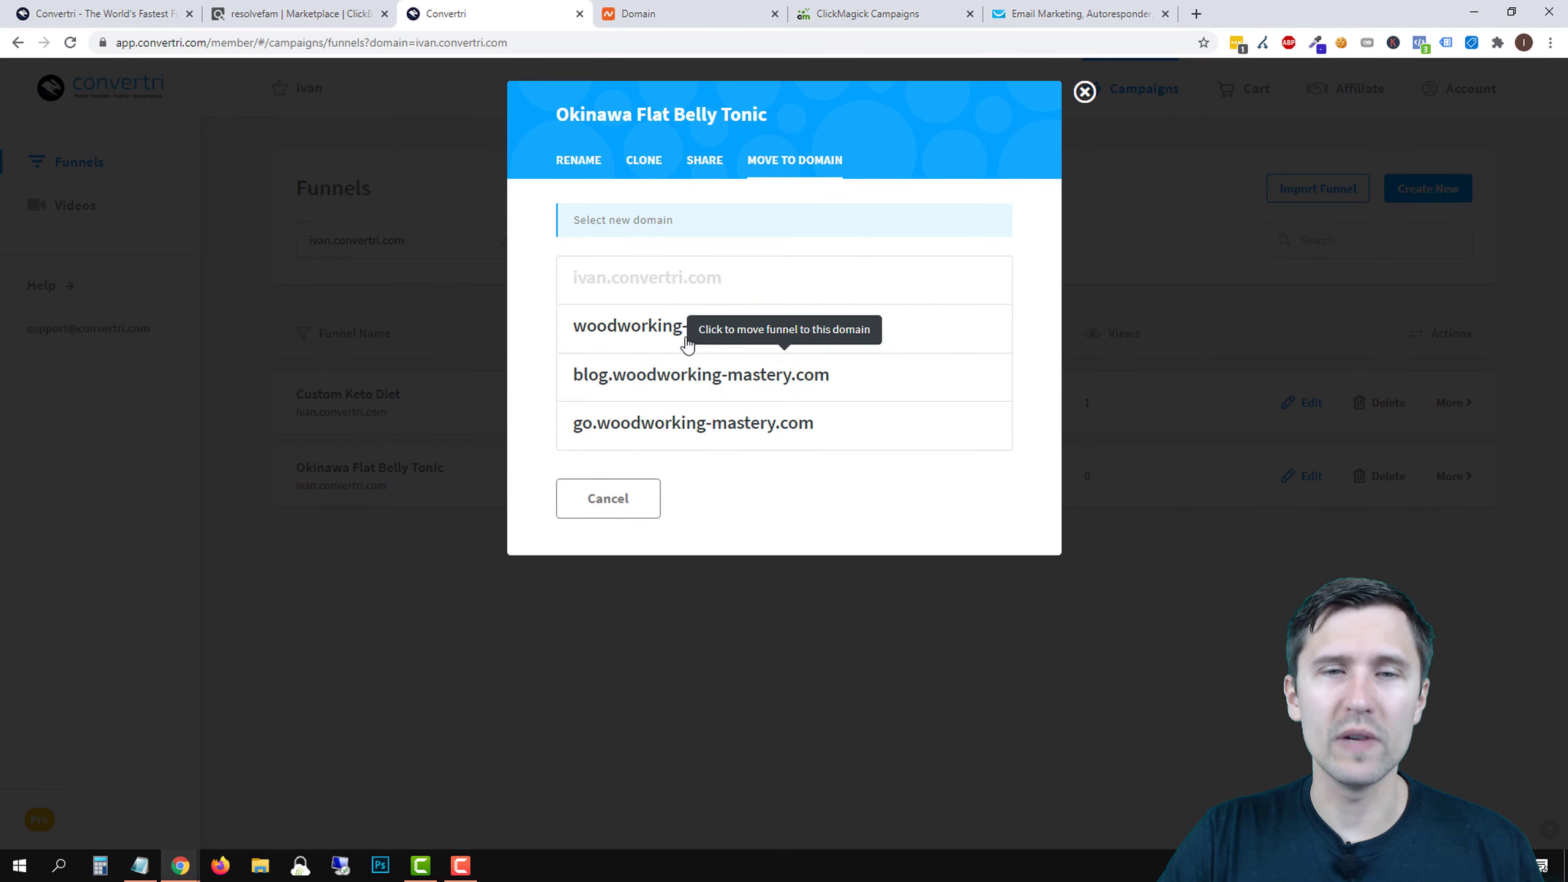
left_click(655, 334)
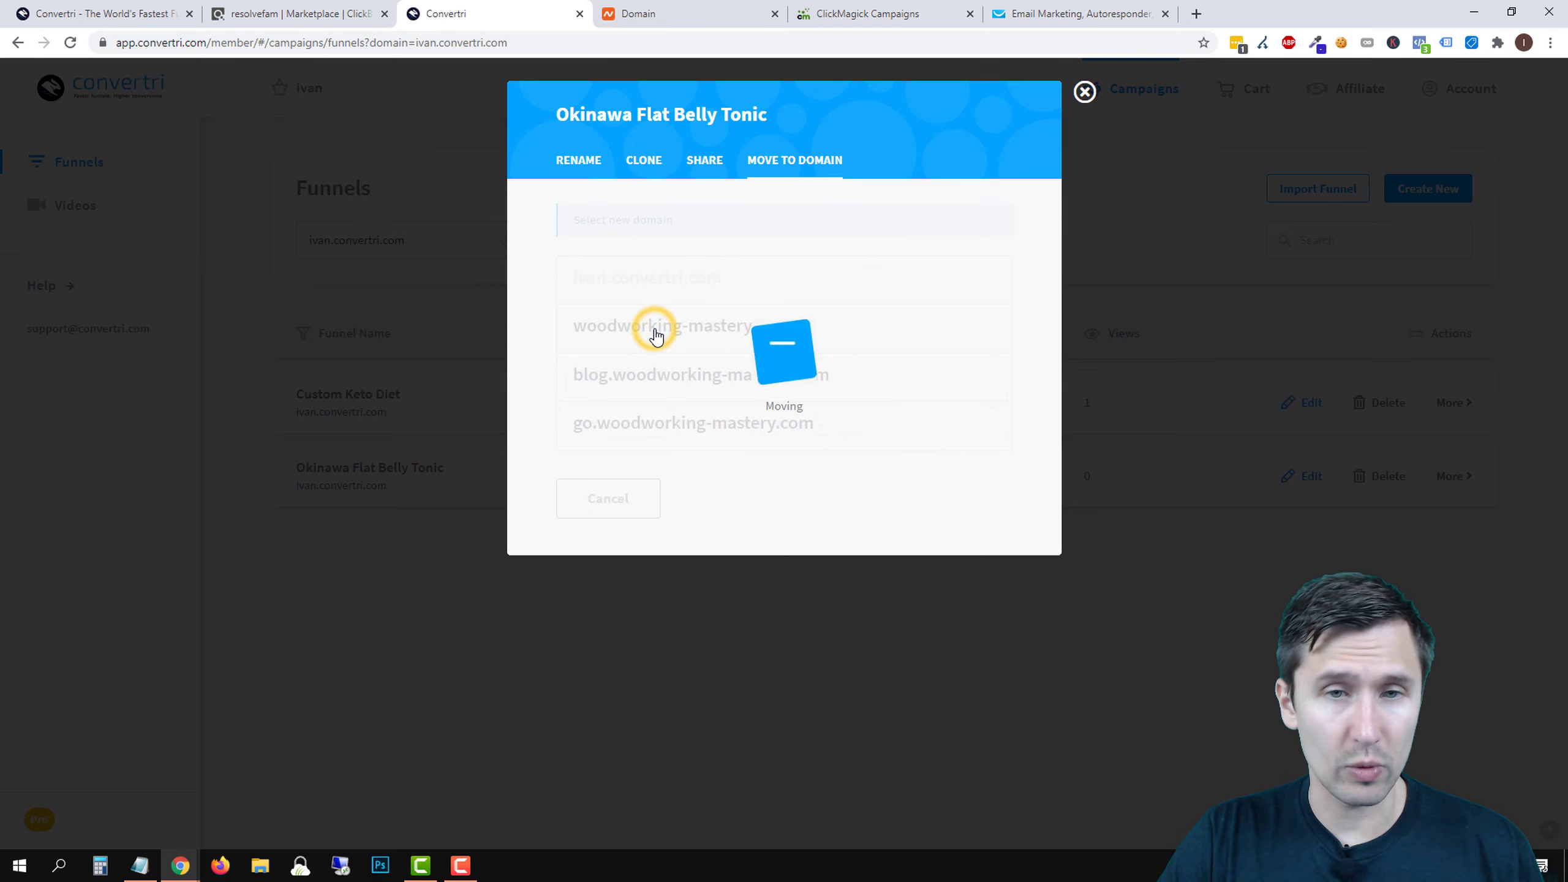
right_click(642, 300)
left_click(543, 327)
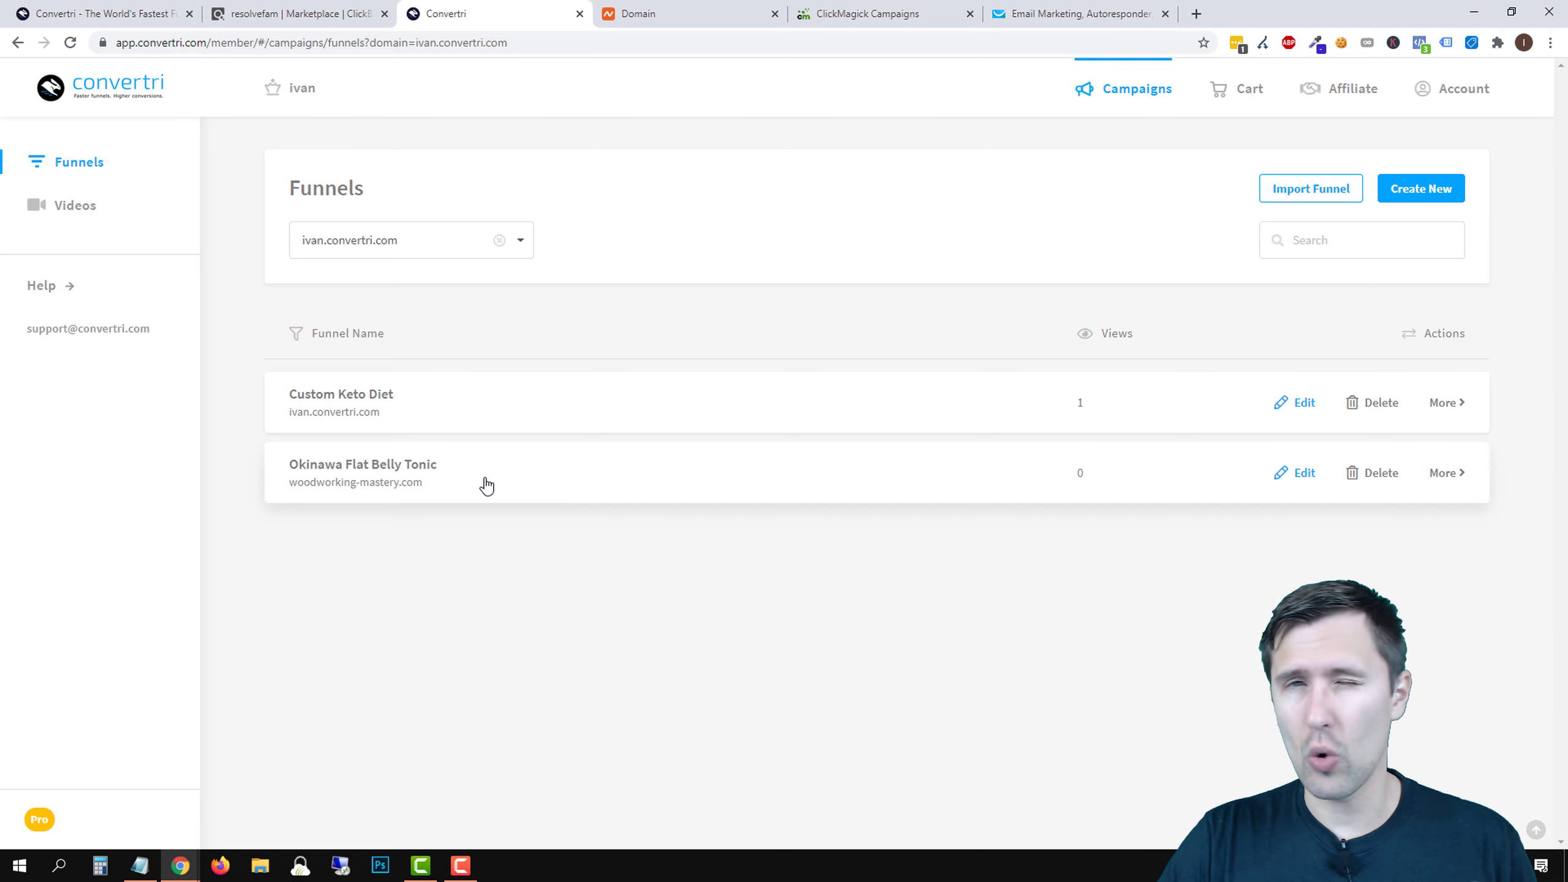
- Open the Okinawa Flat Belly Tonic landing page in the editor and save it
left_click(374, 471)
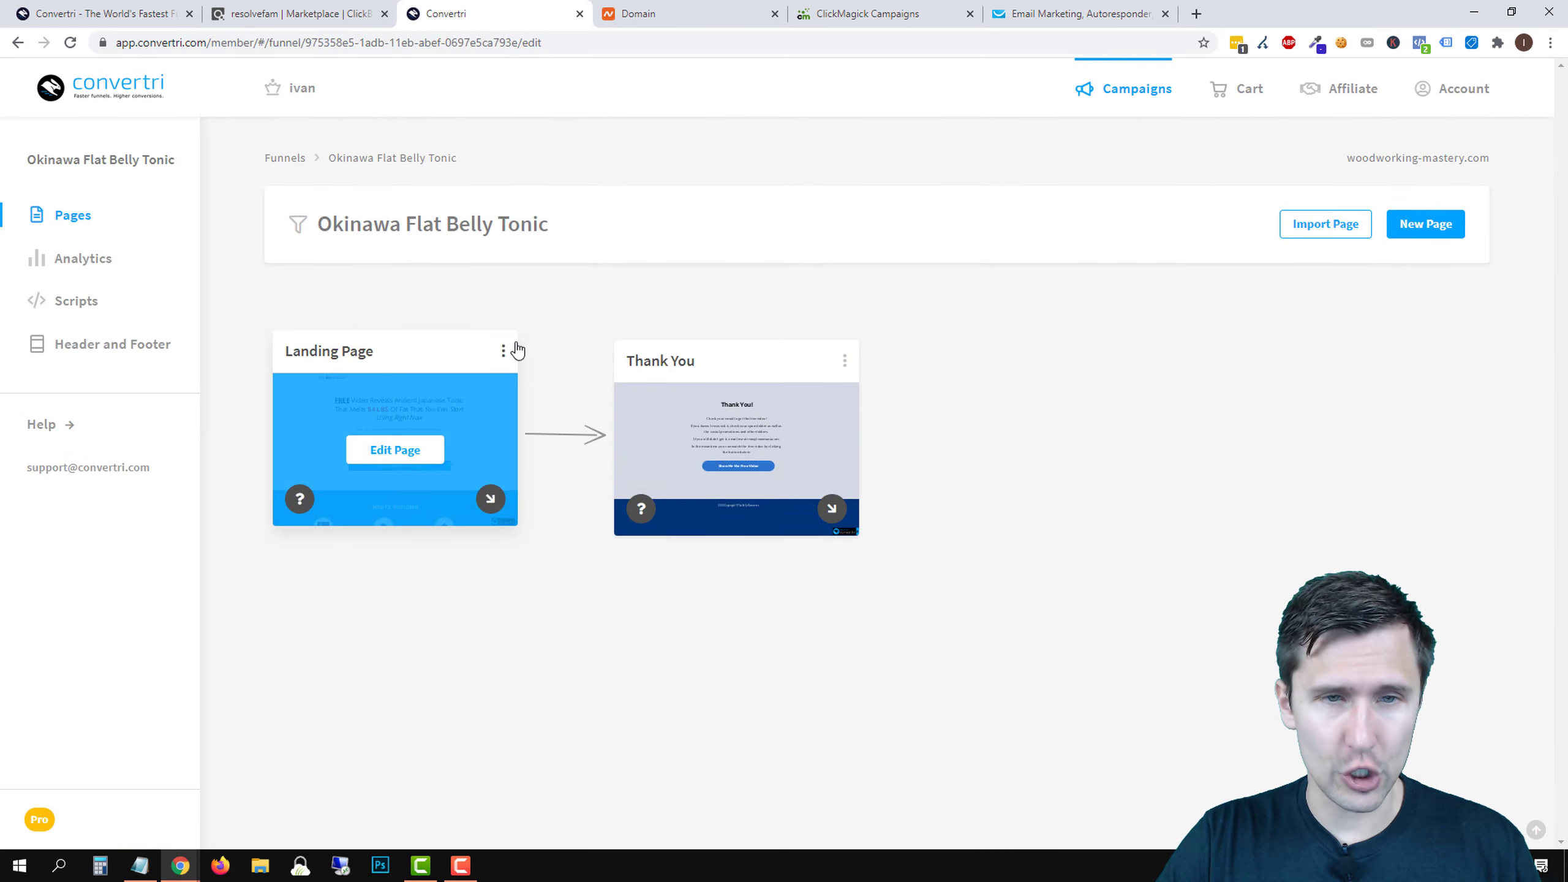
left_click(503, 350)
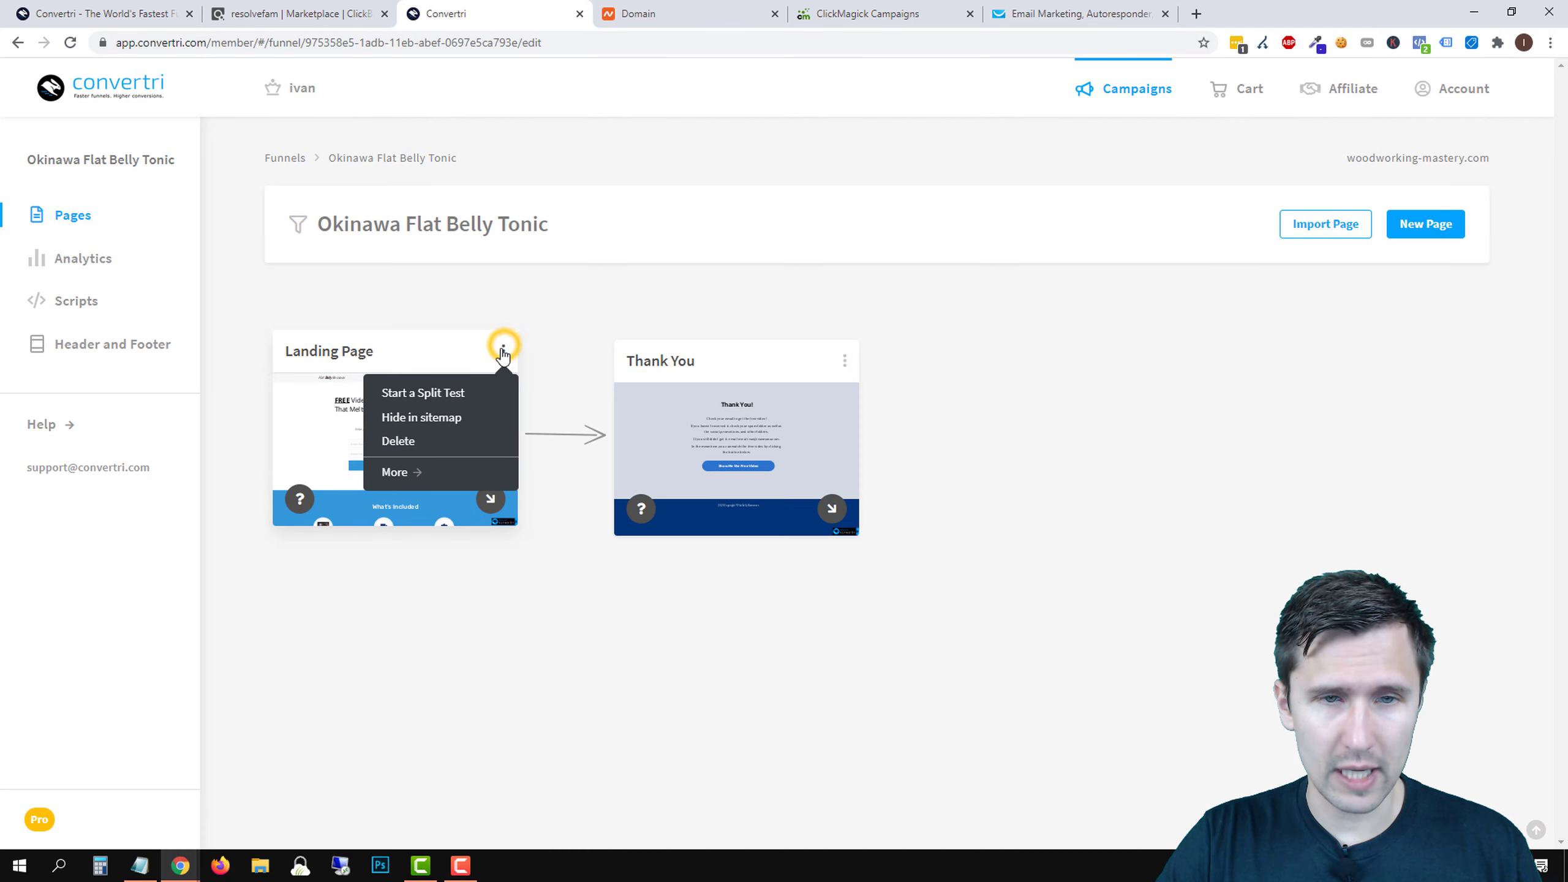
left_click(423, 629)
left_click(403, 449)
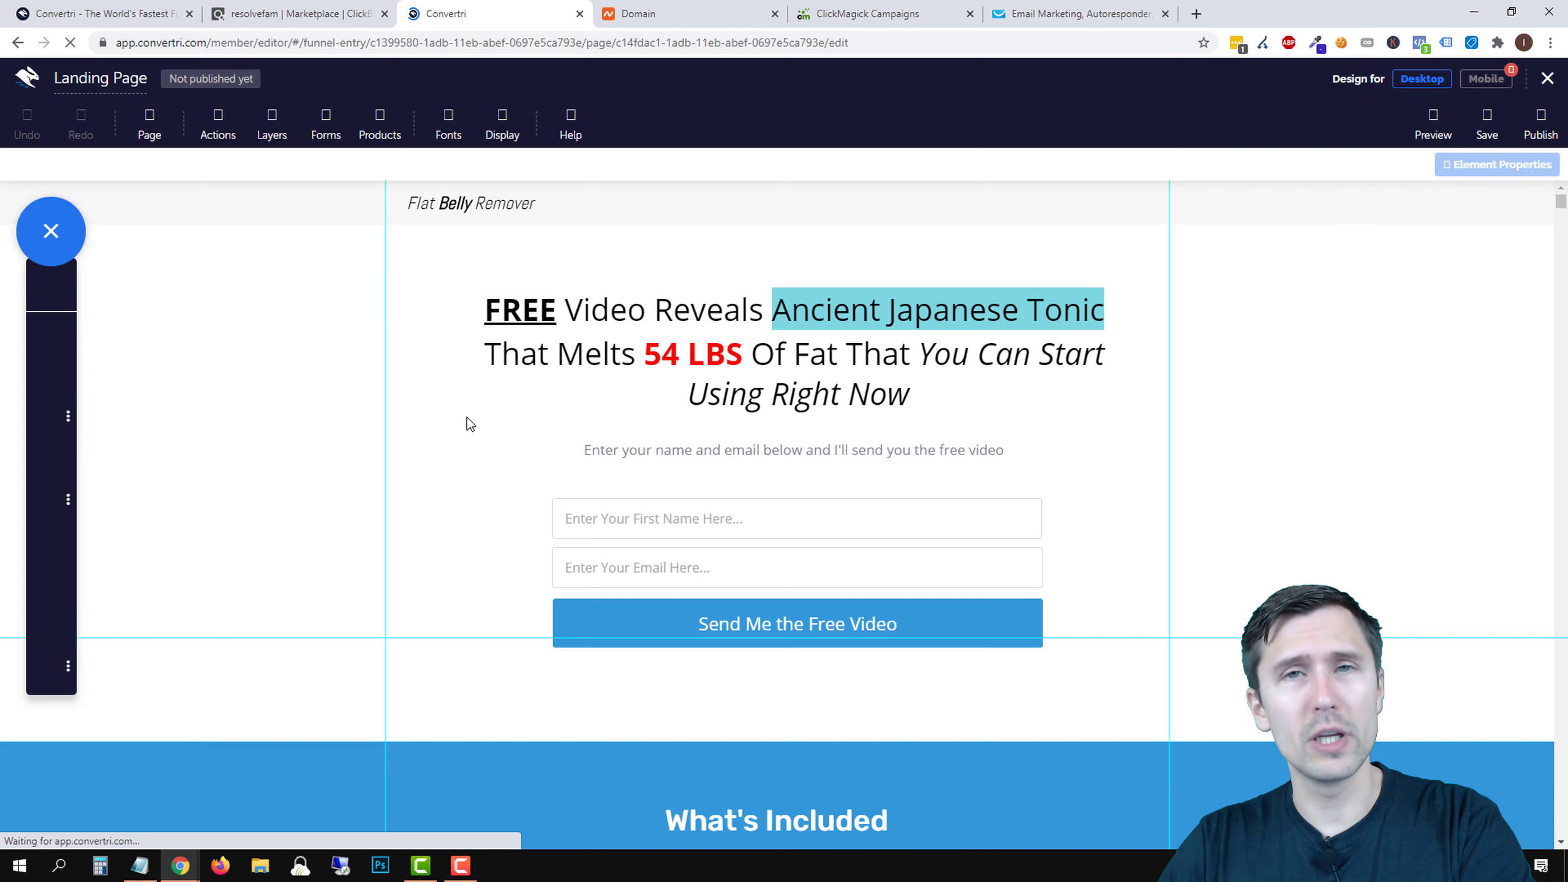
left_click(1484, 126)
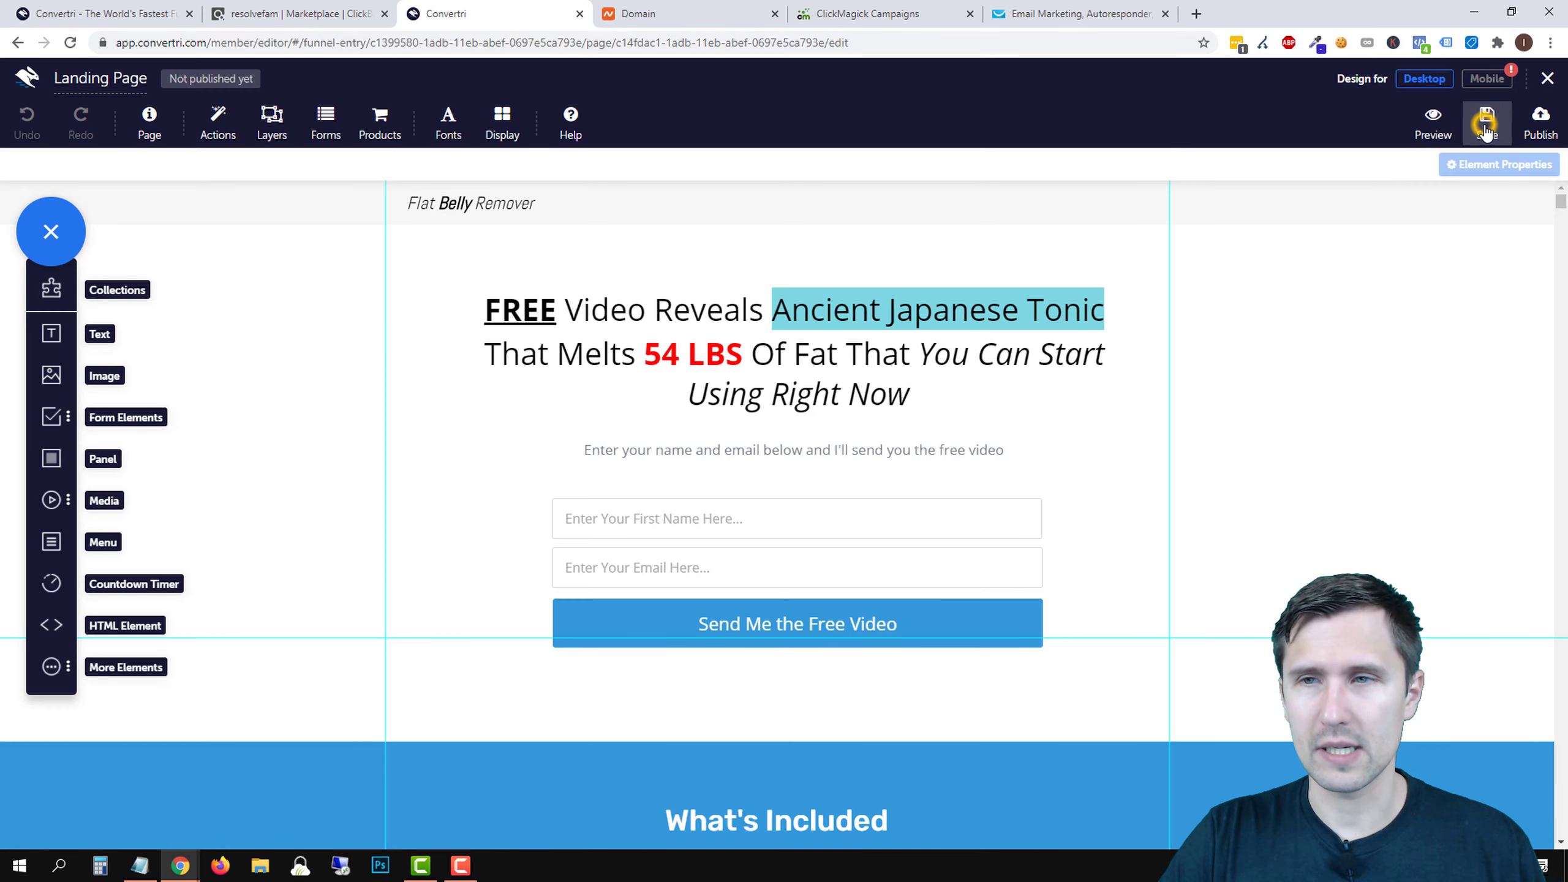
- Publish the landing page at path 'landingpage' and view the live page
left_click(1540, 123)
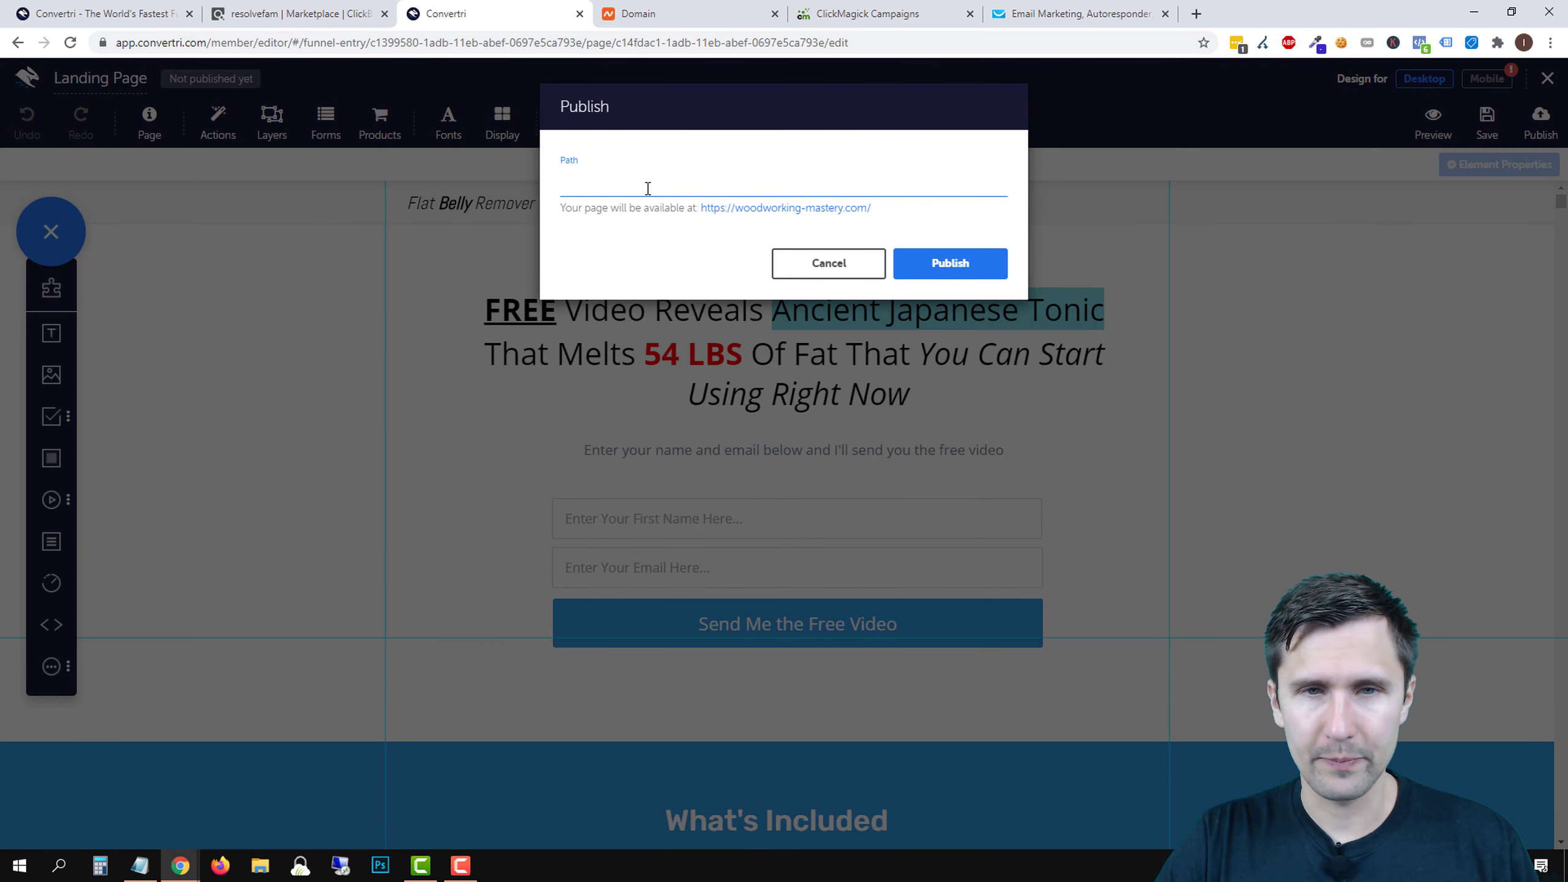
type("landingpage")
left_click(946, 264)
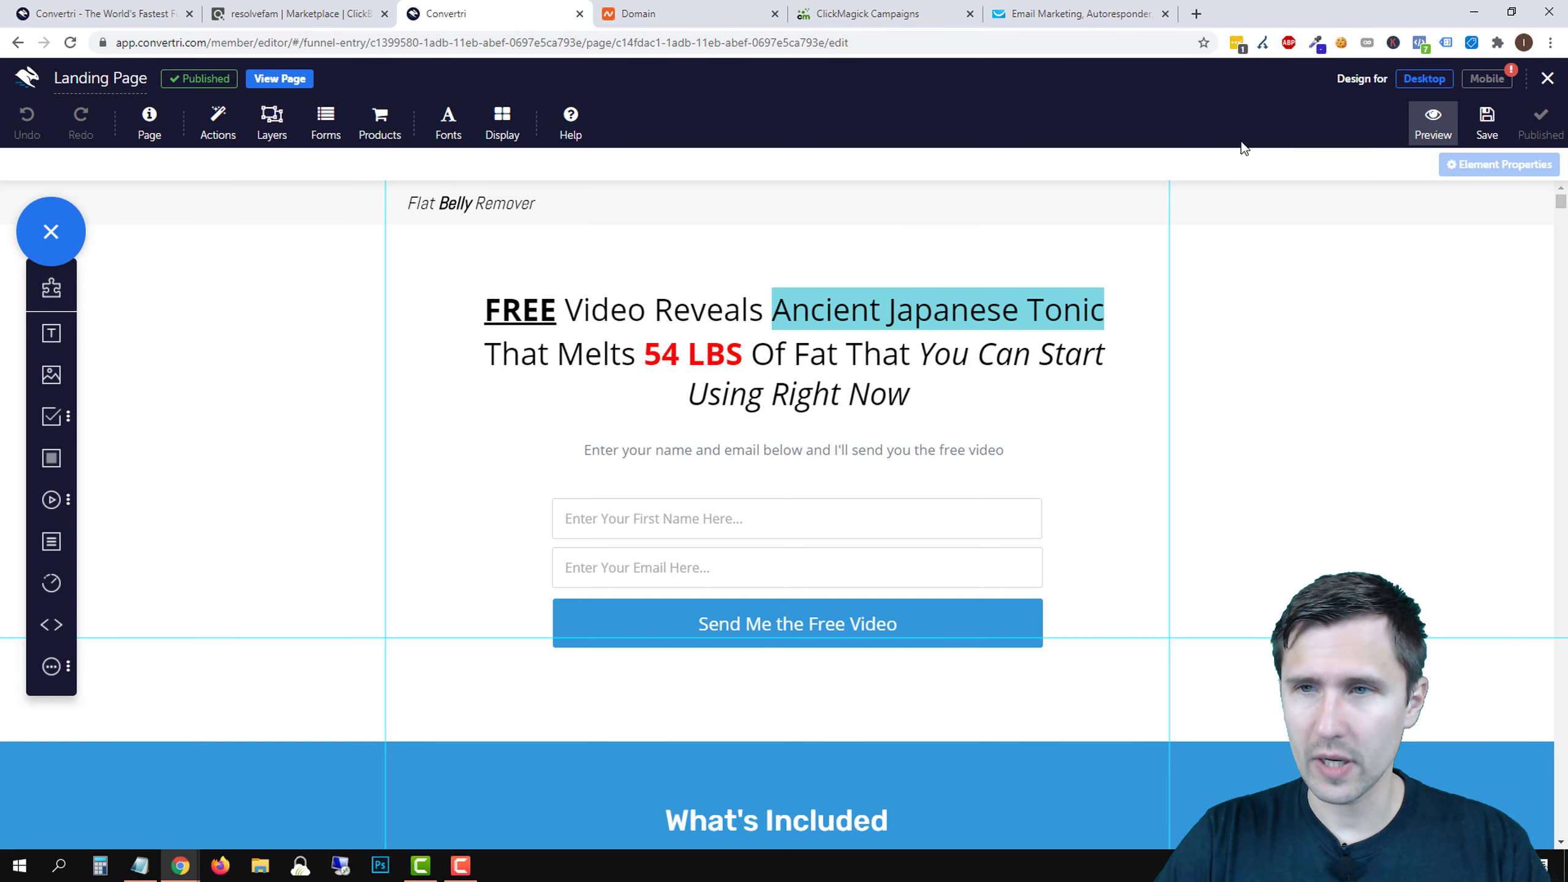
left_click(277, 79)
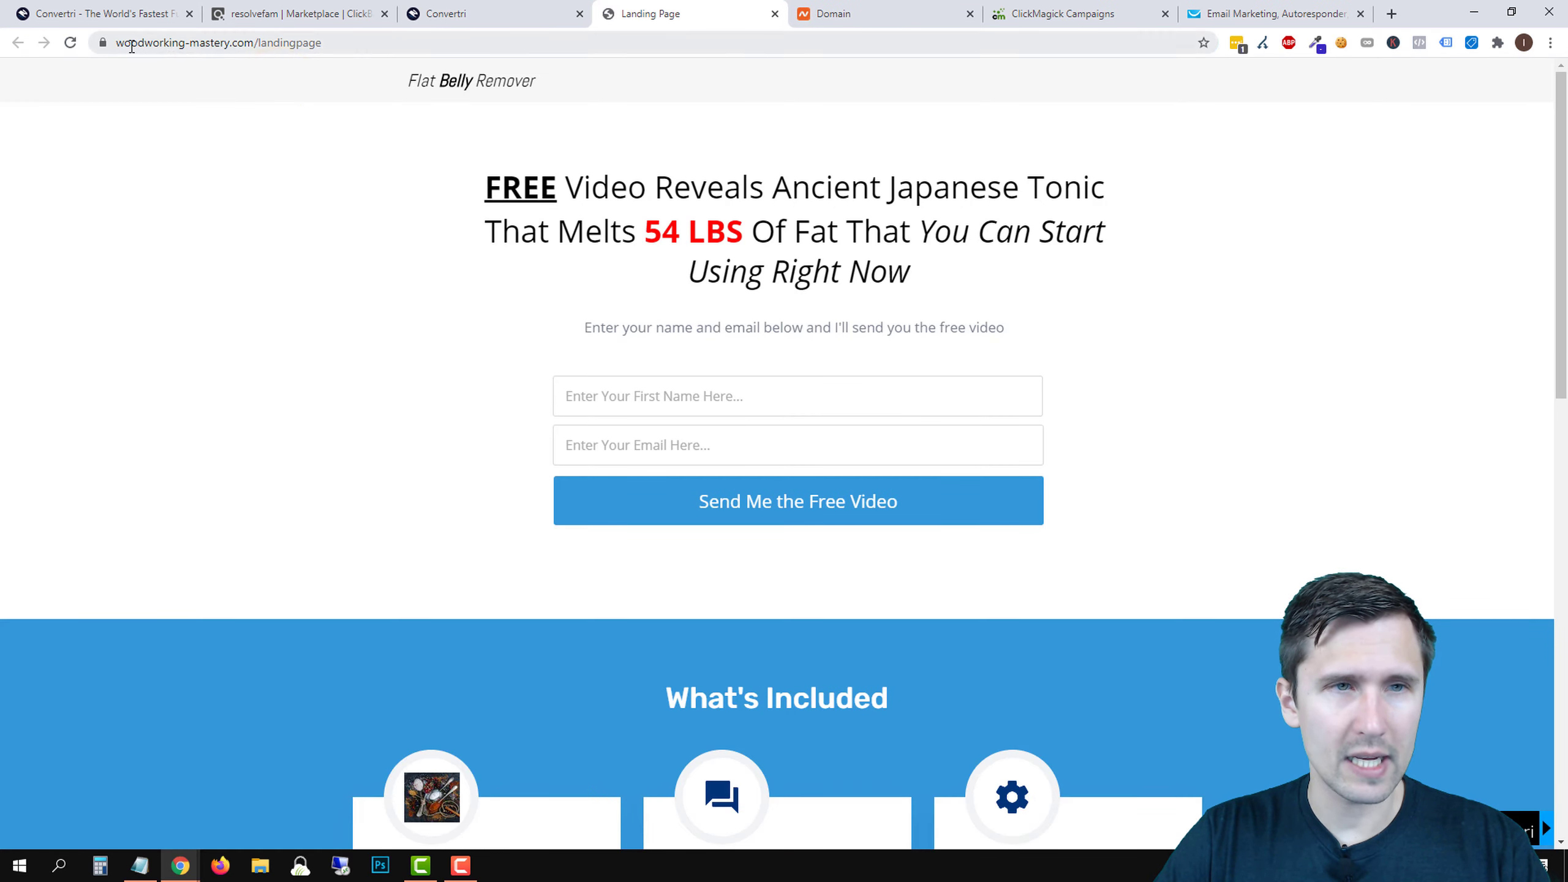
left_click(126, 43)
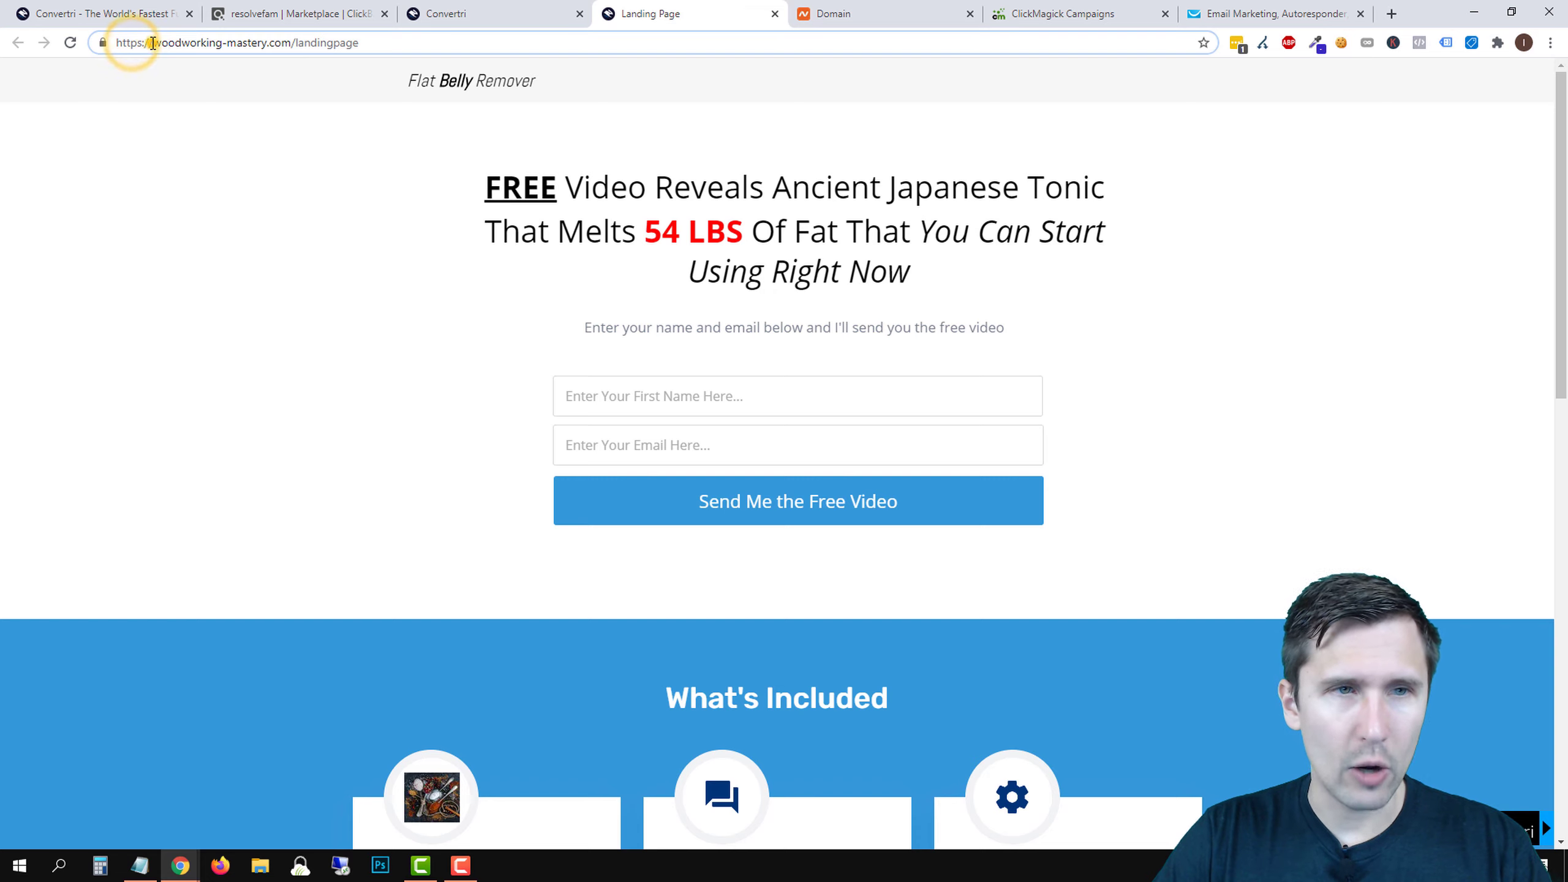
type("www")
type(".")
key("Return")
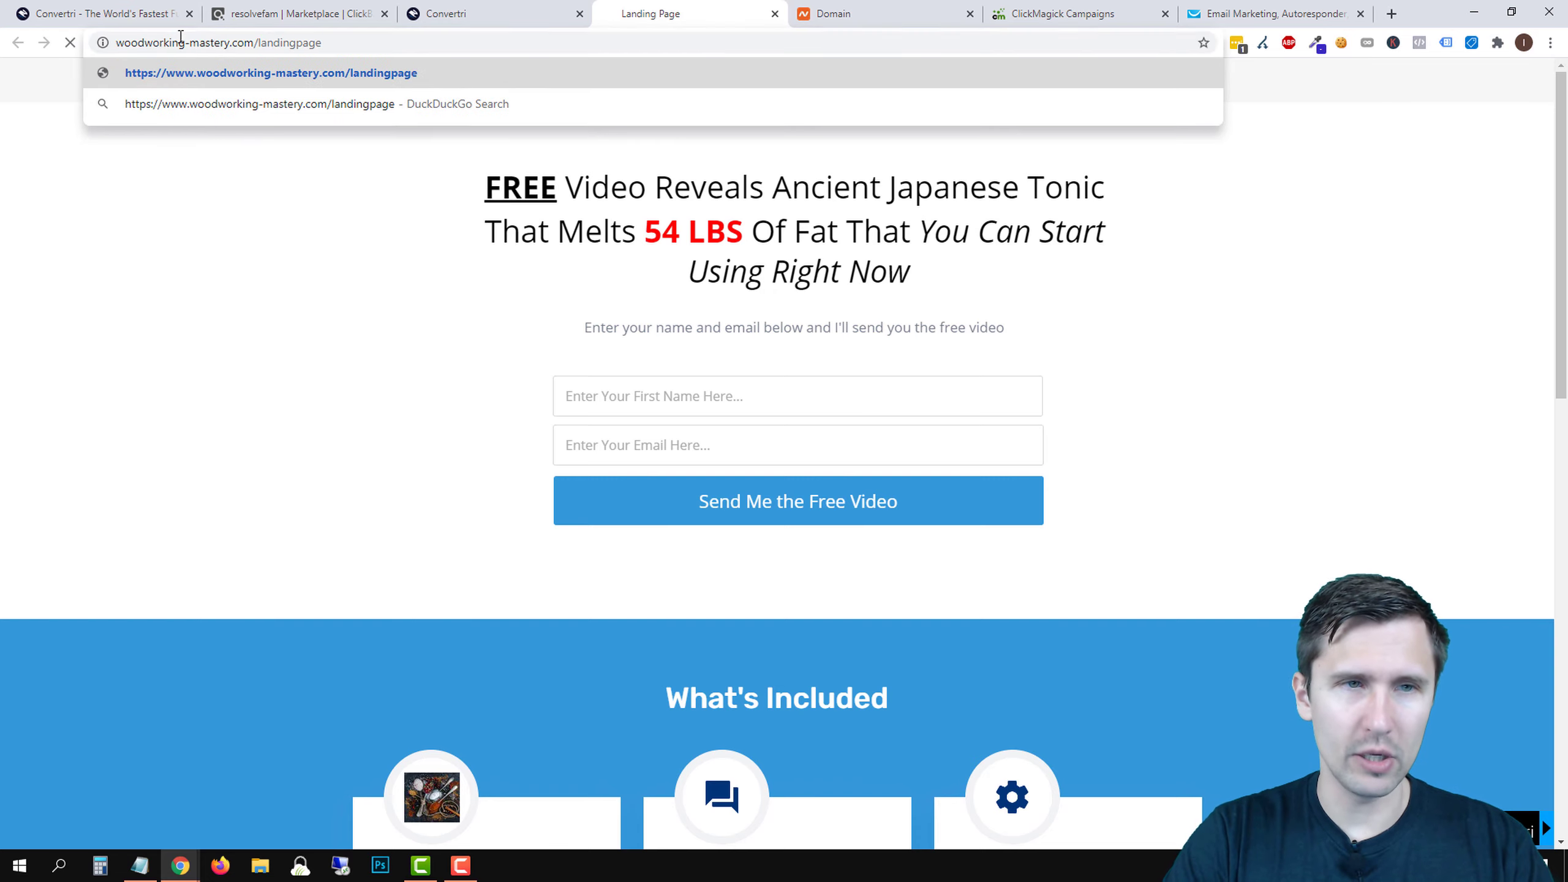
double_click(139, 49)
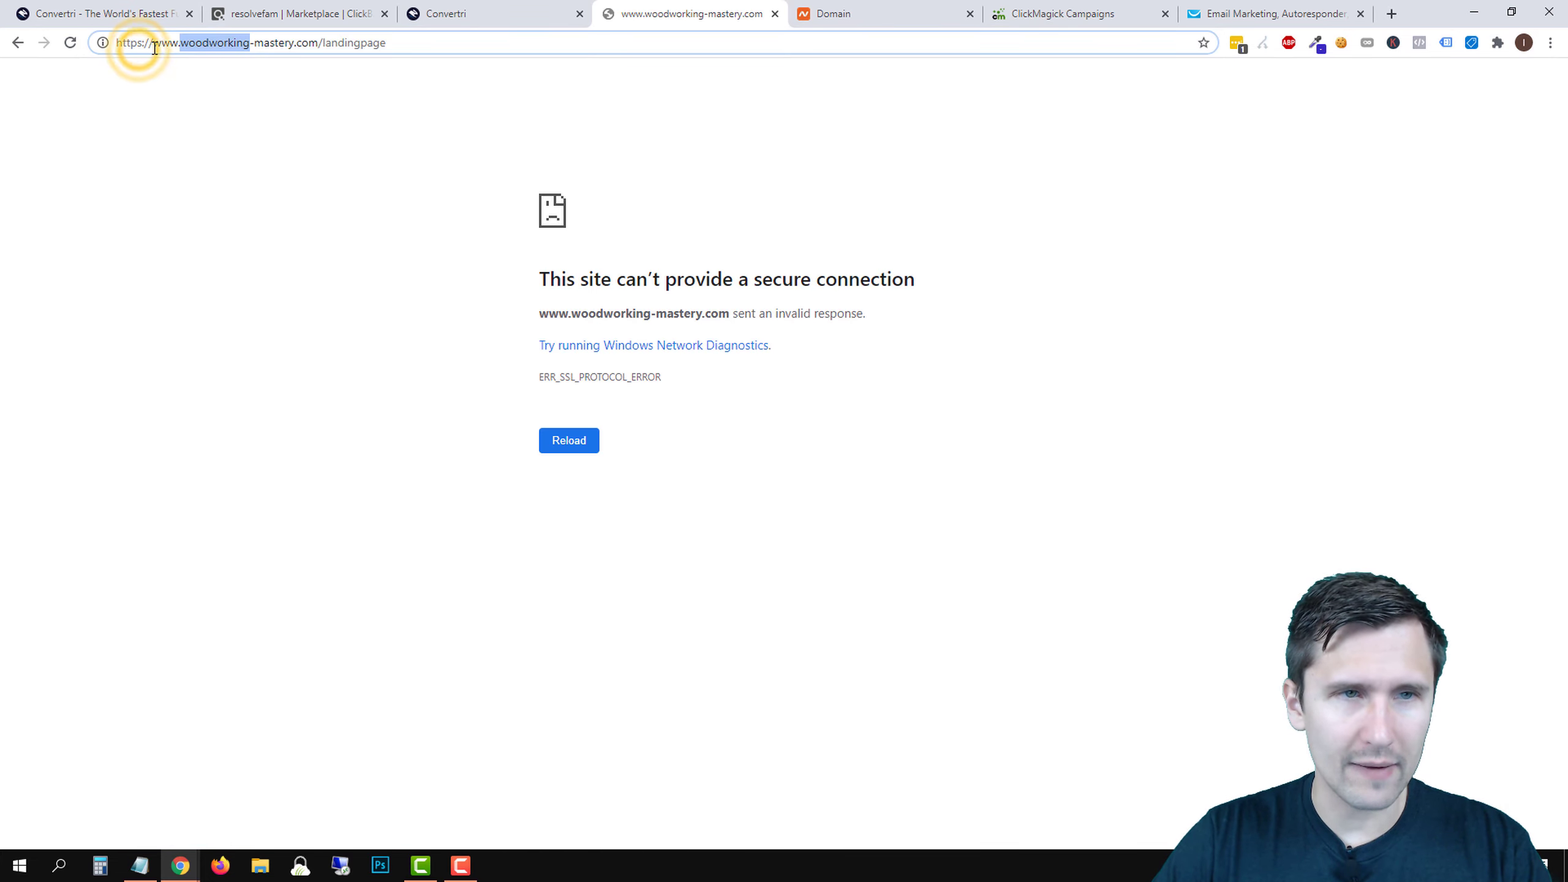
left_click_drag(154, 49, 103, 43)
key("BackSpace")
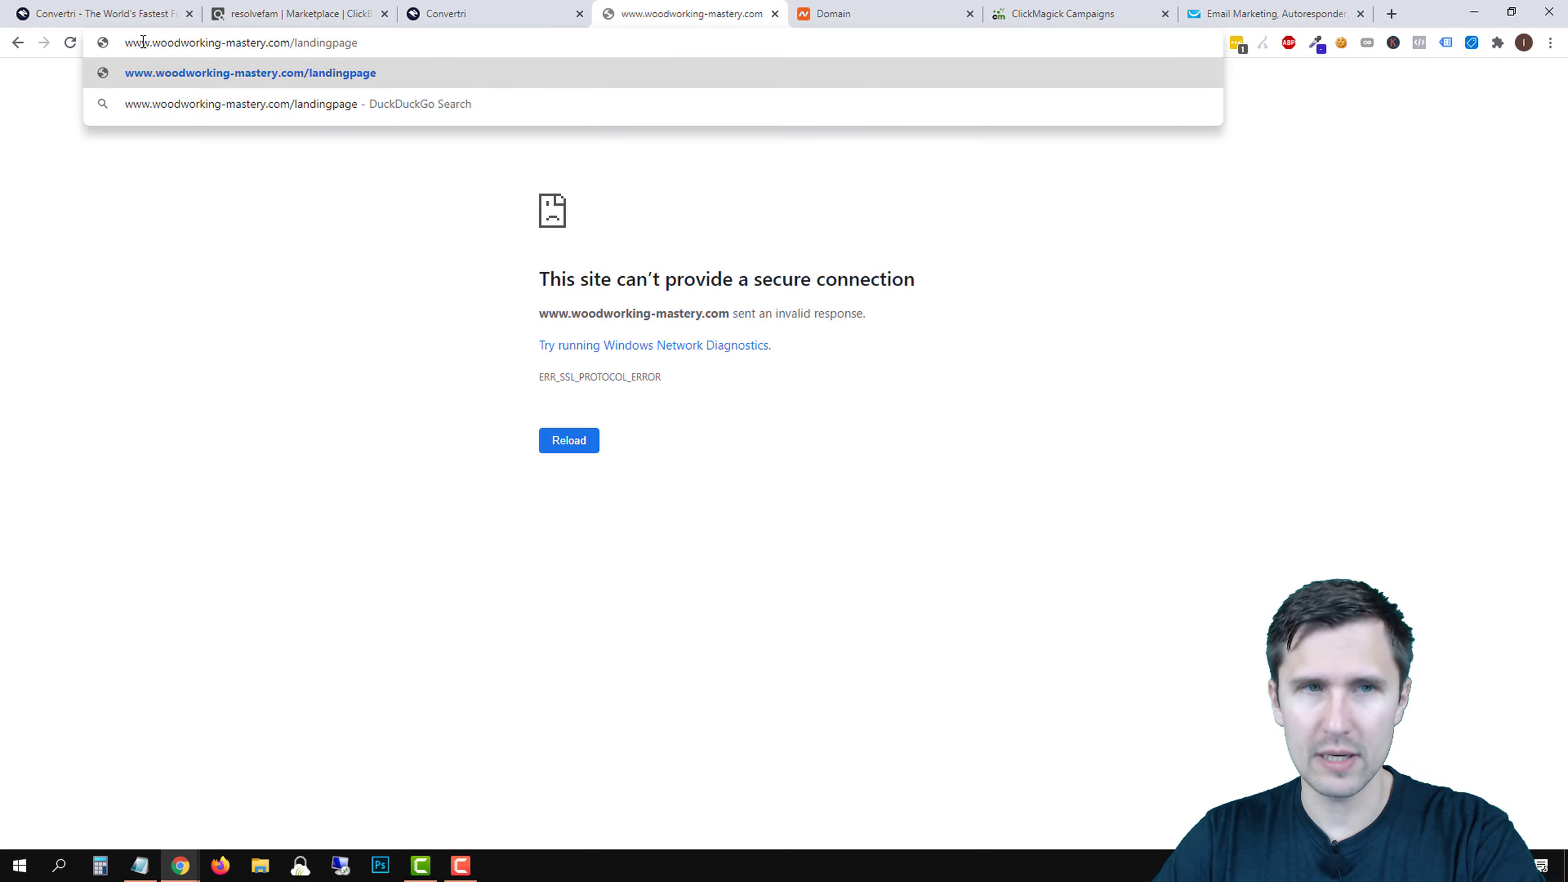
key("Return")
left_click(142, 42)
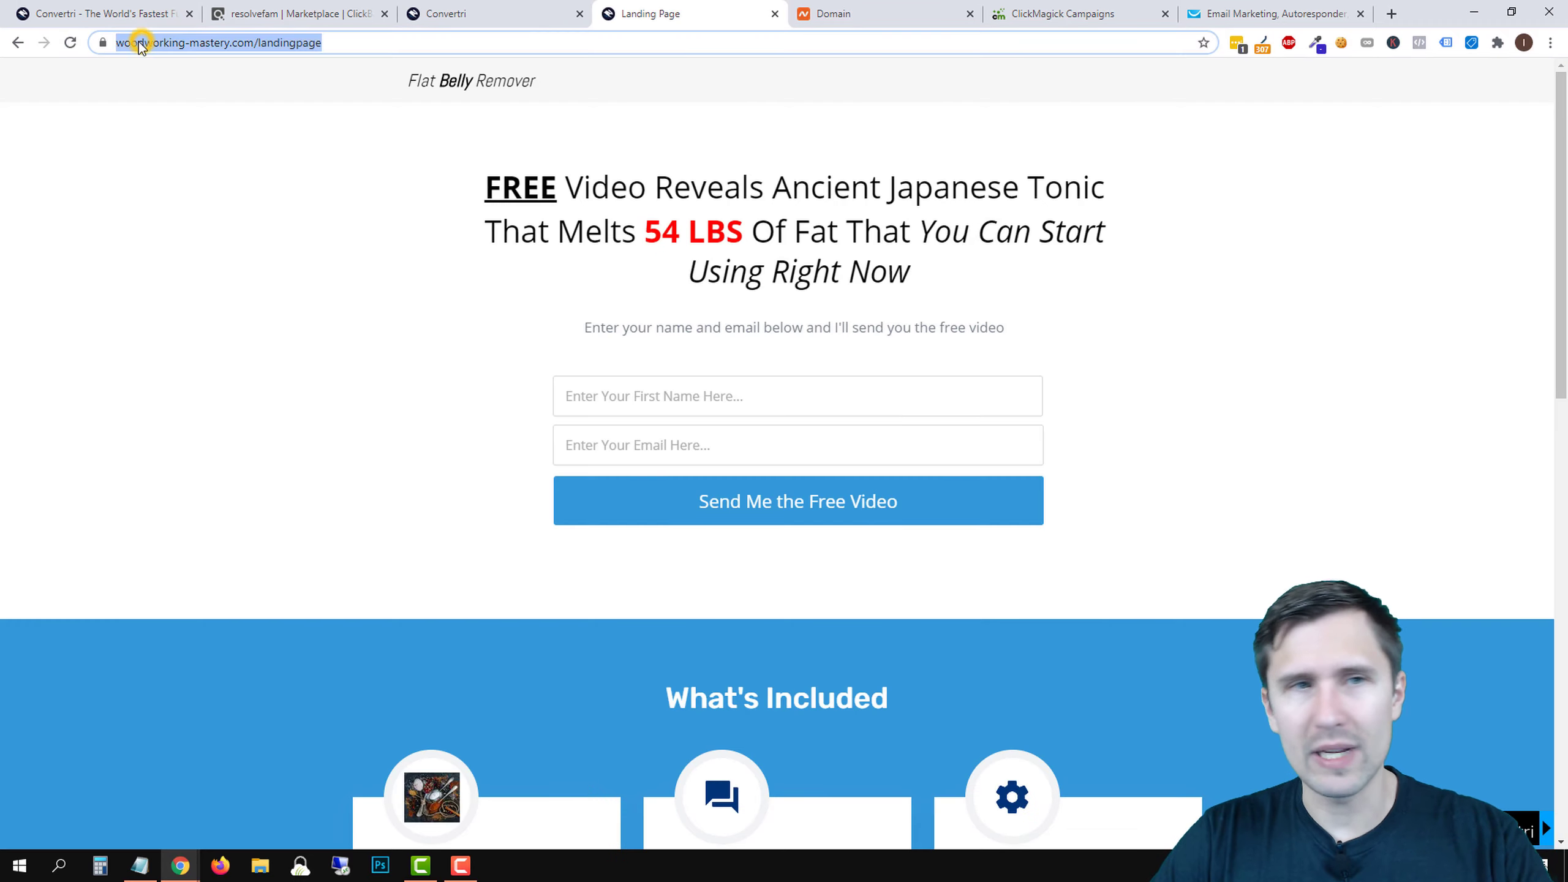
left_click(153, 45)
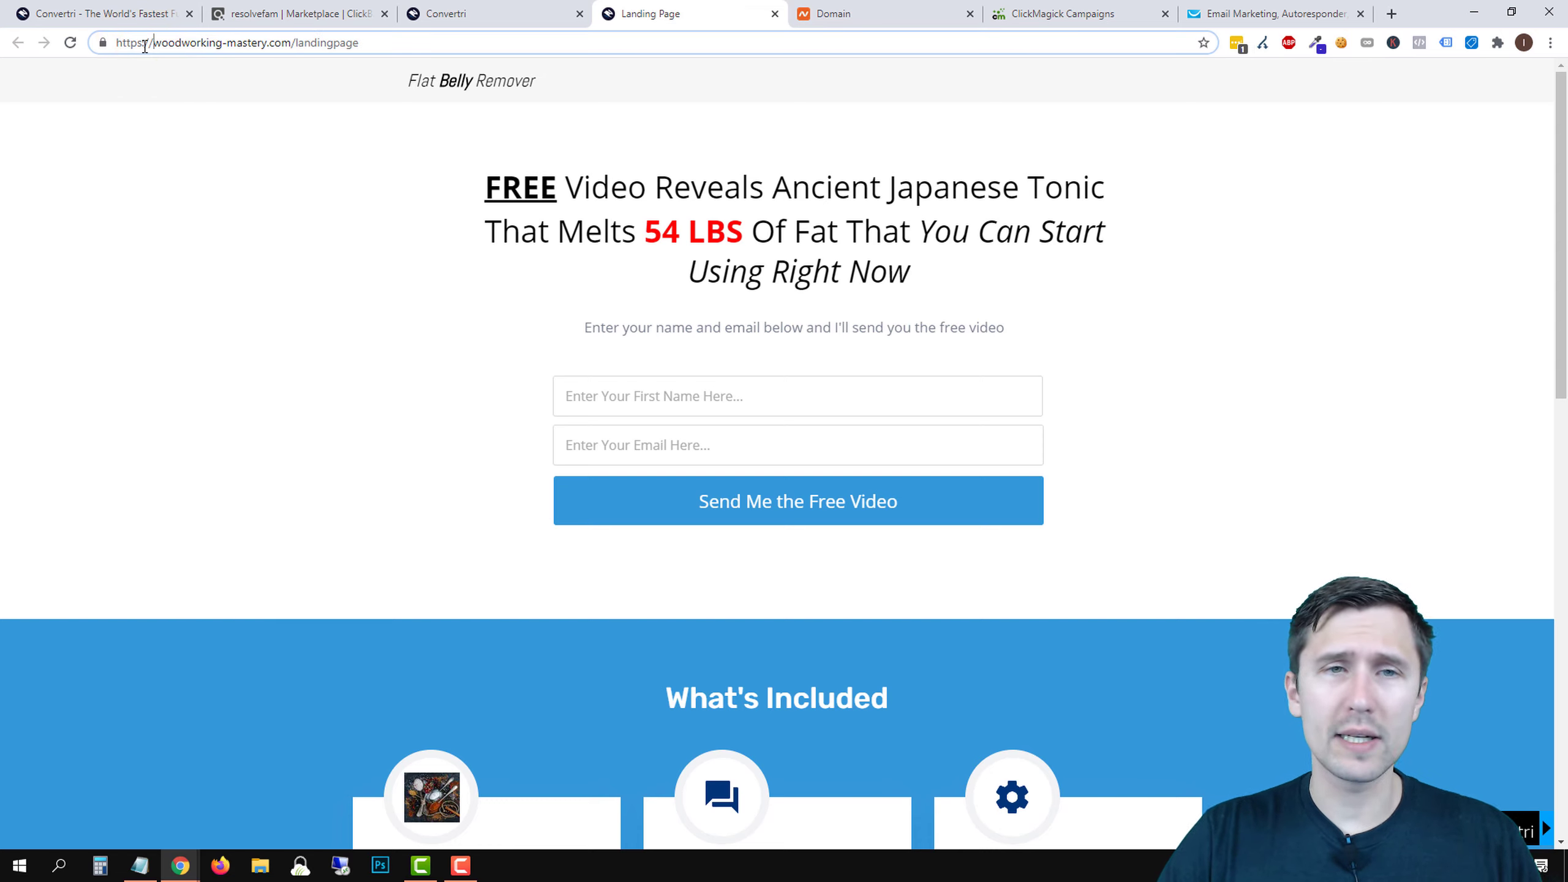
left_click(482, 14)
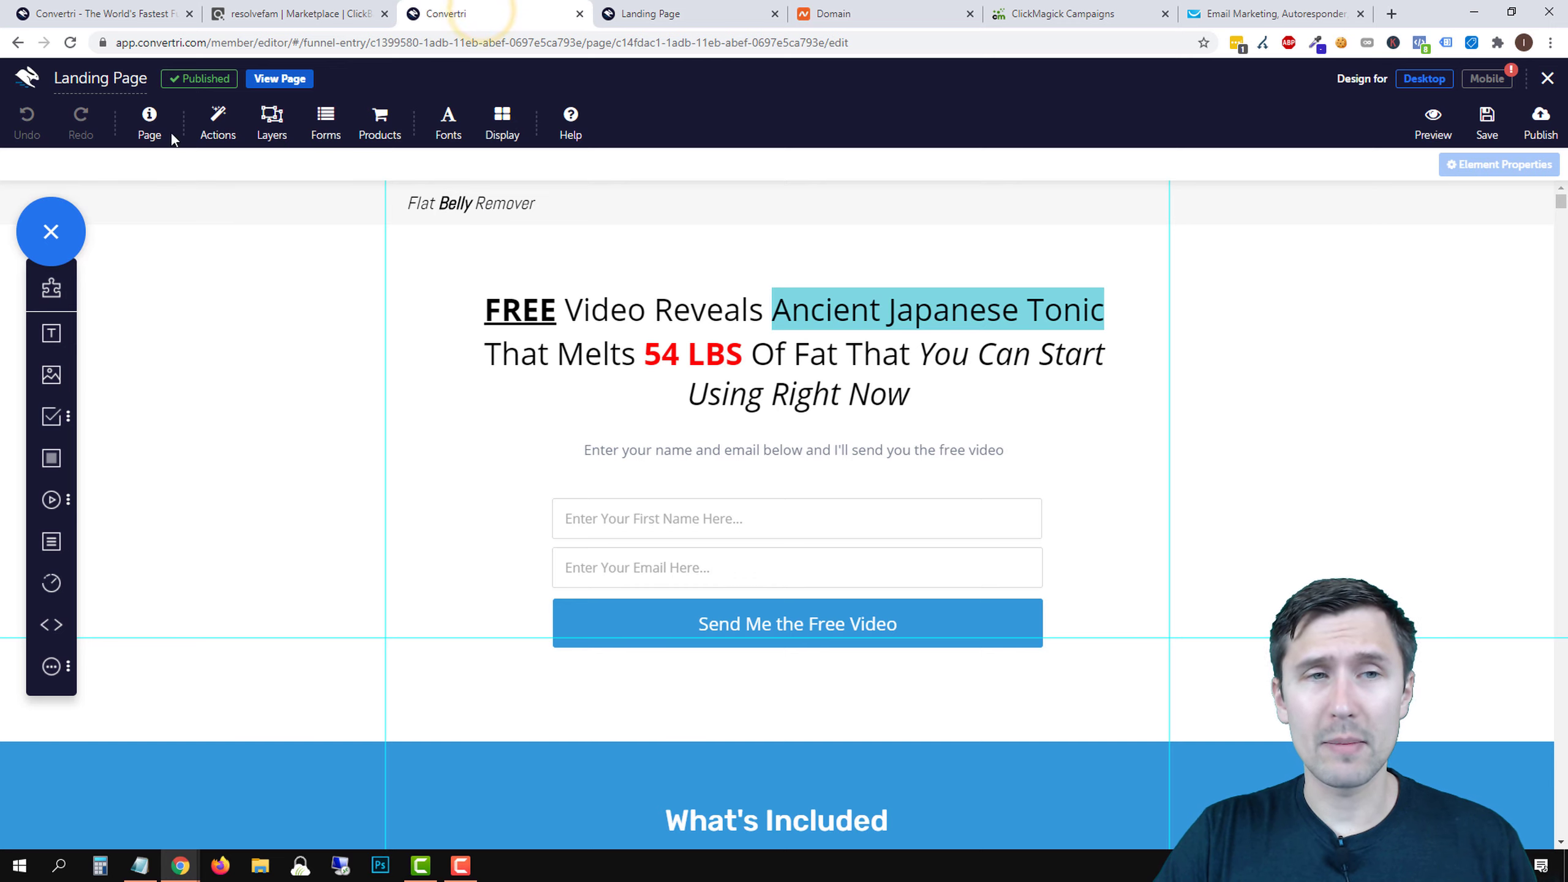
- Leave the editor and filter the Funnels list to woodworking-mastery.com
left_click(1551, 78)
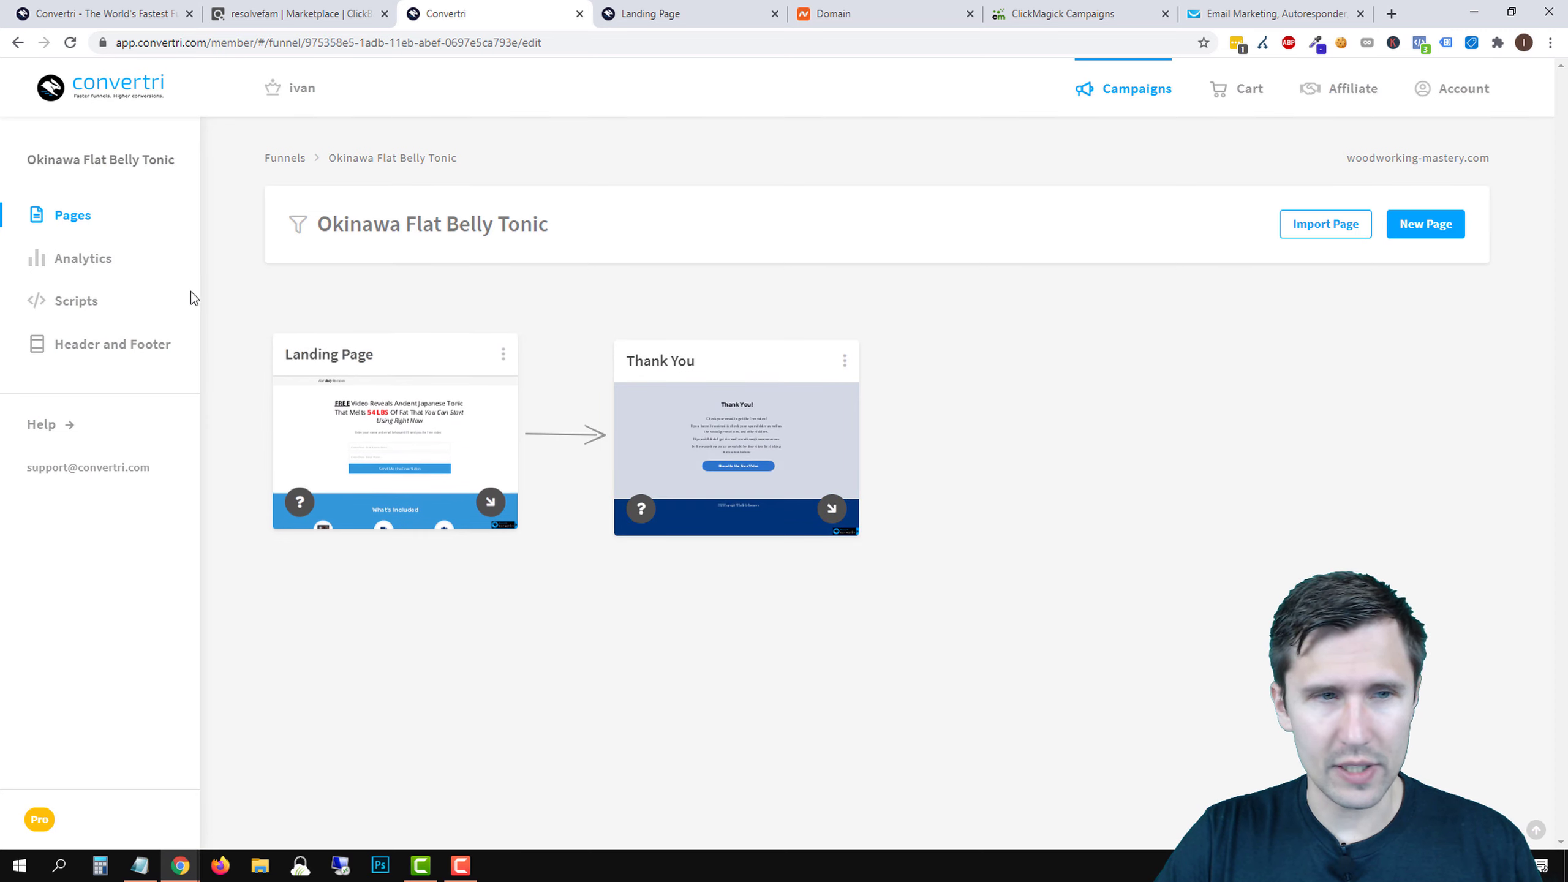
left_click(283, 159)
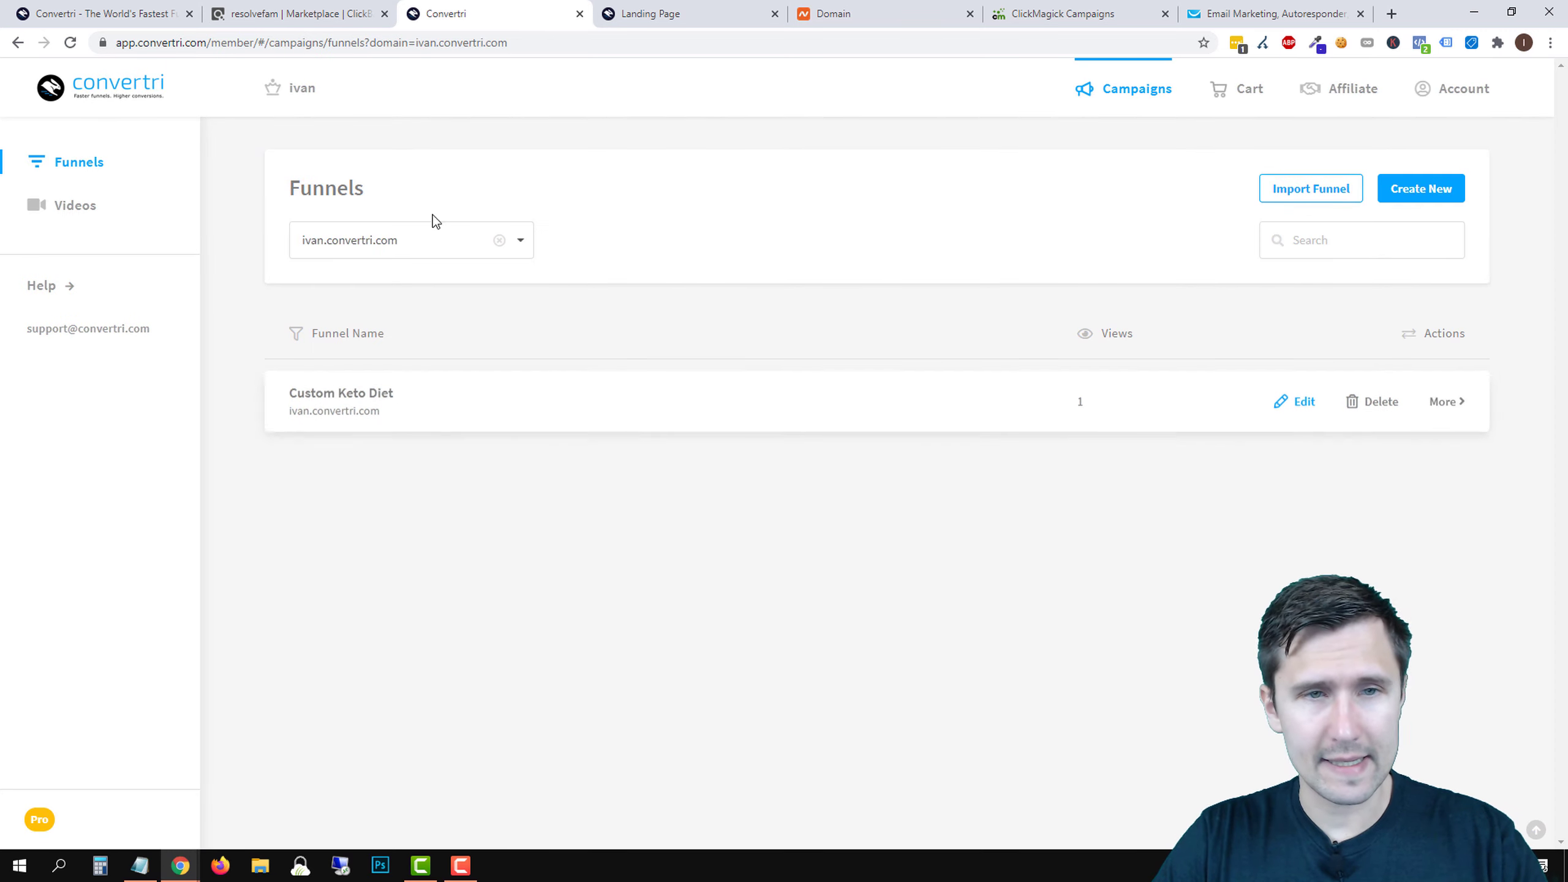
left_click(365, 244)
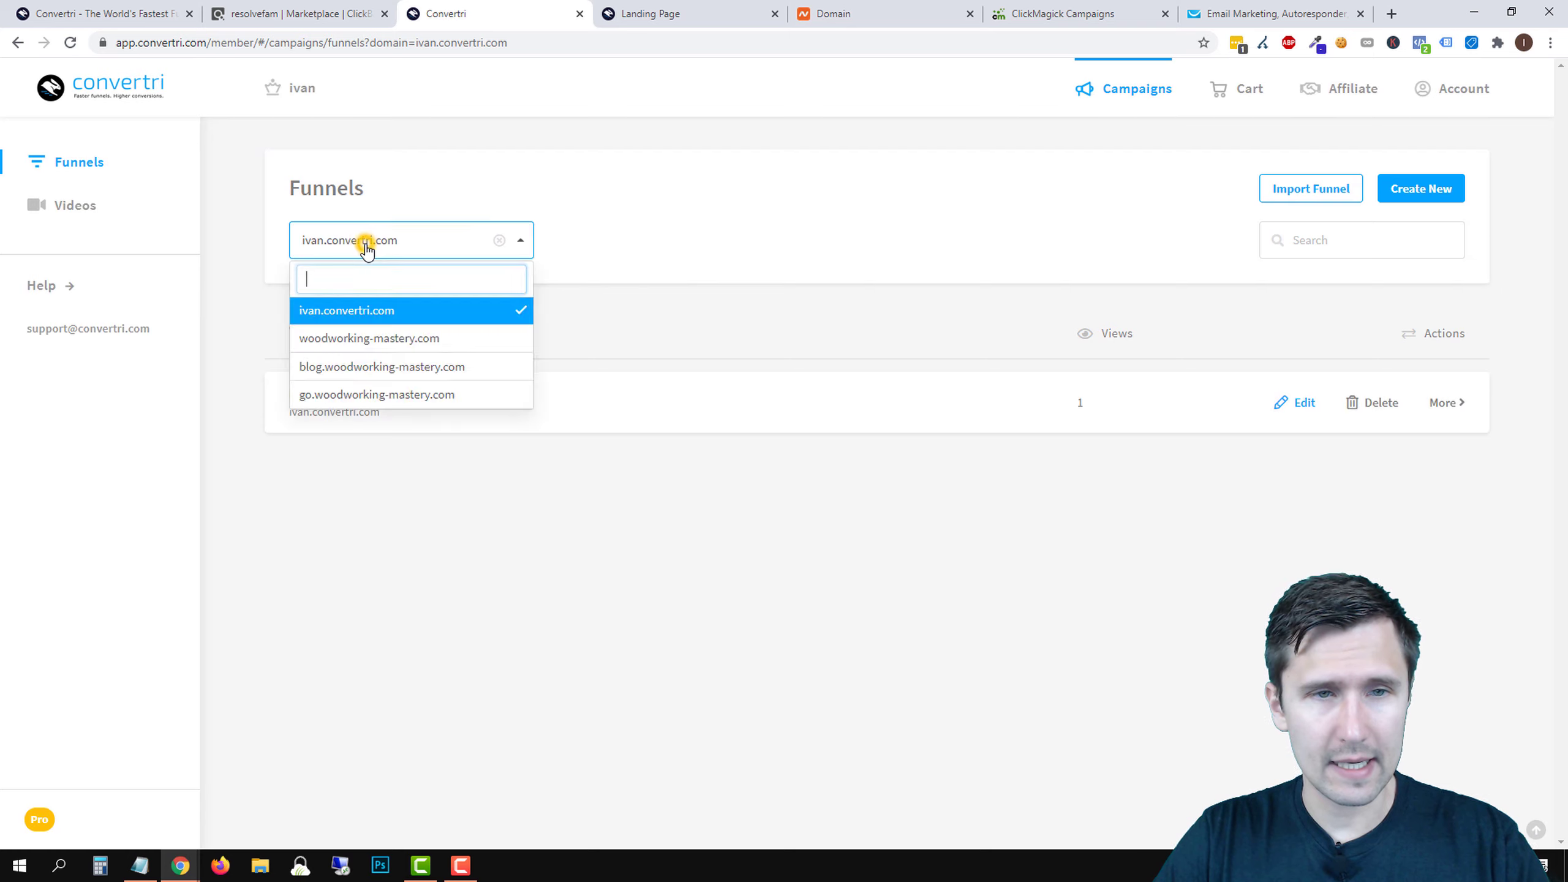
left_click(331, 340)
- Check the funnel's Move to Domain options without changes, then close the live landing page tab
left_click(1445, 400)
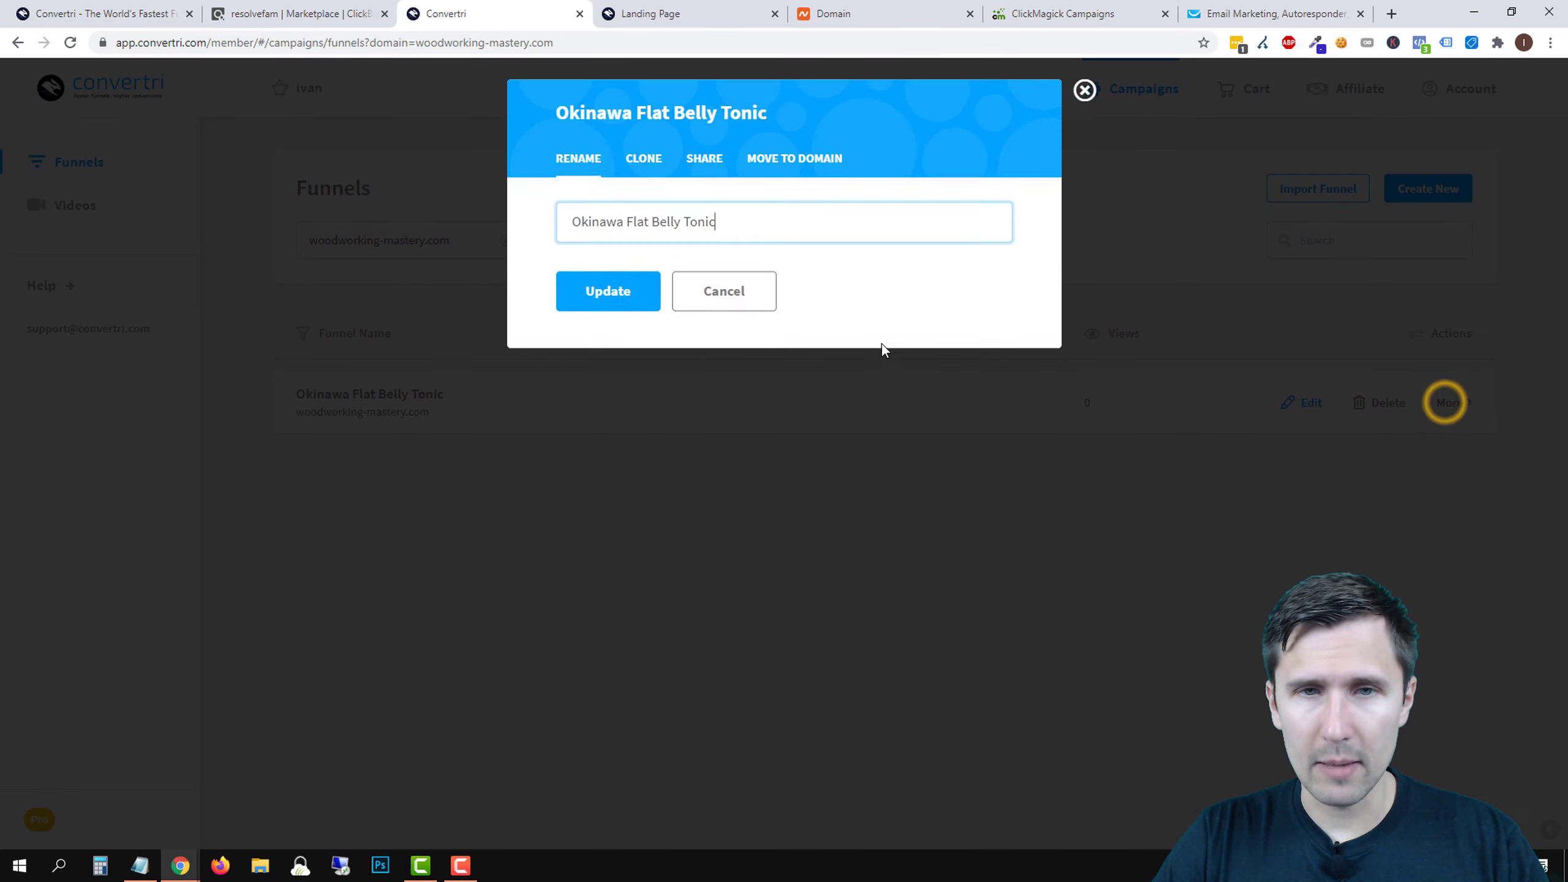
left_click(779, 158)
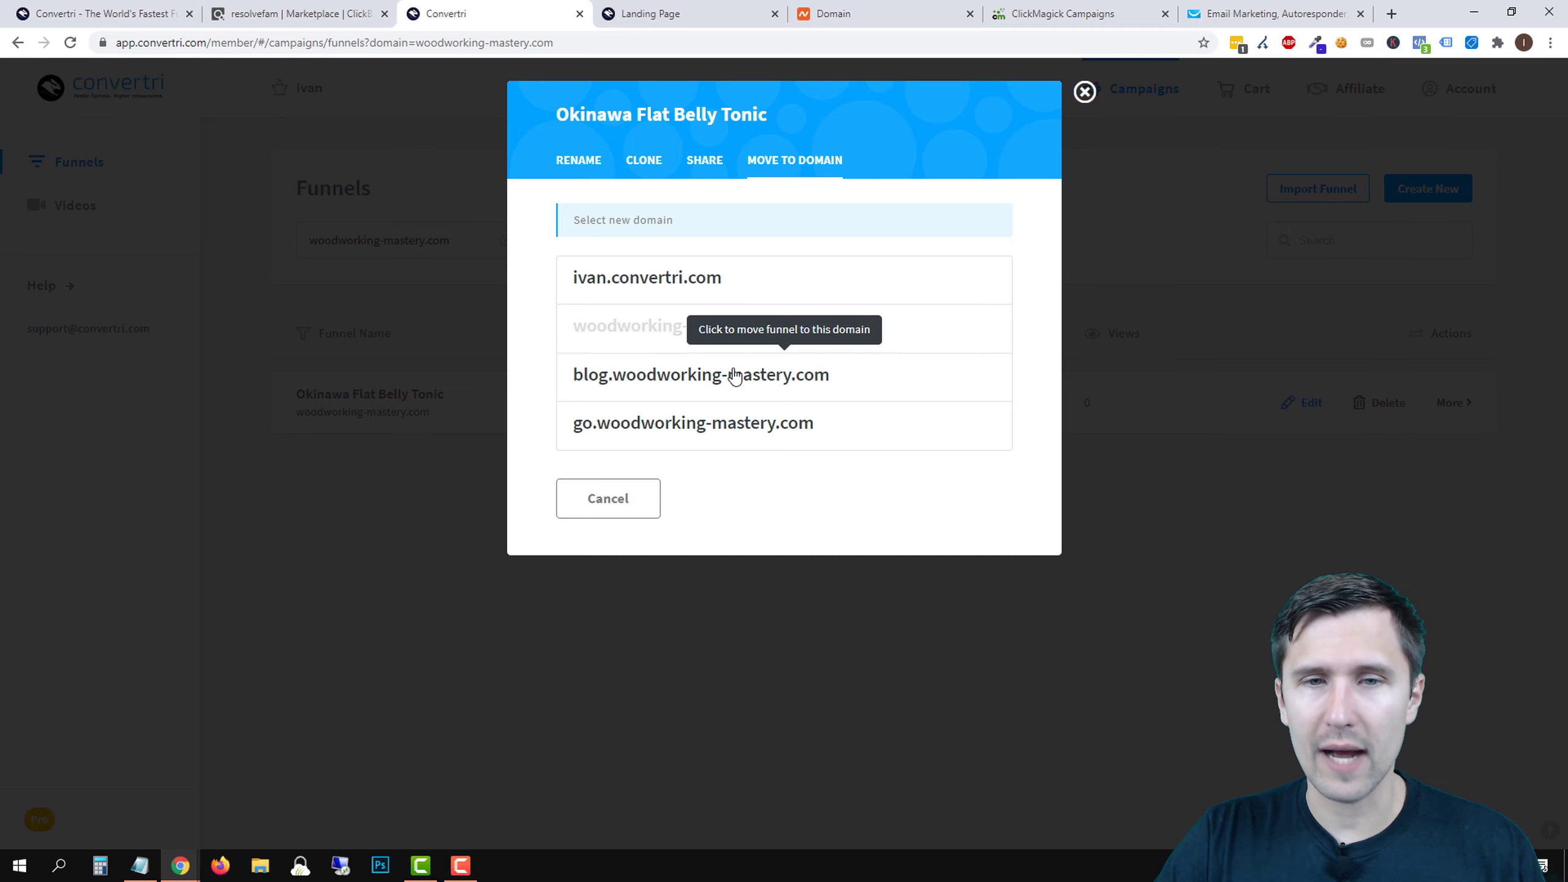
left_click(1084, 92)
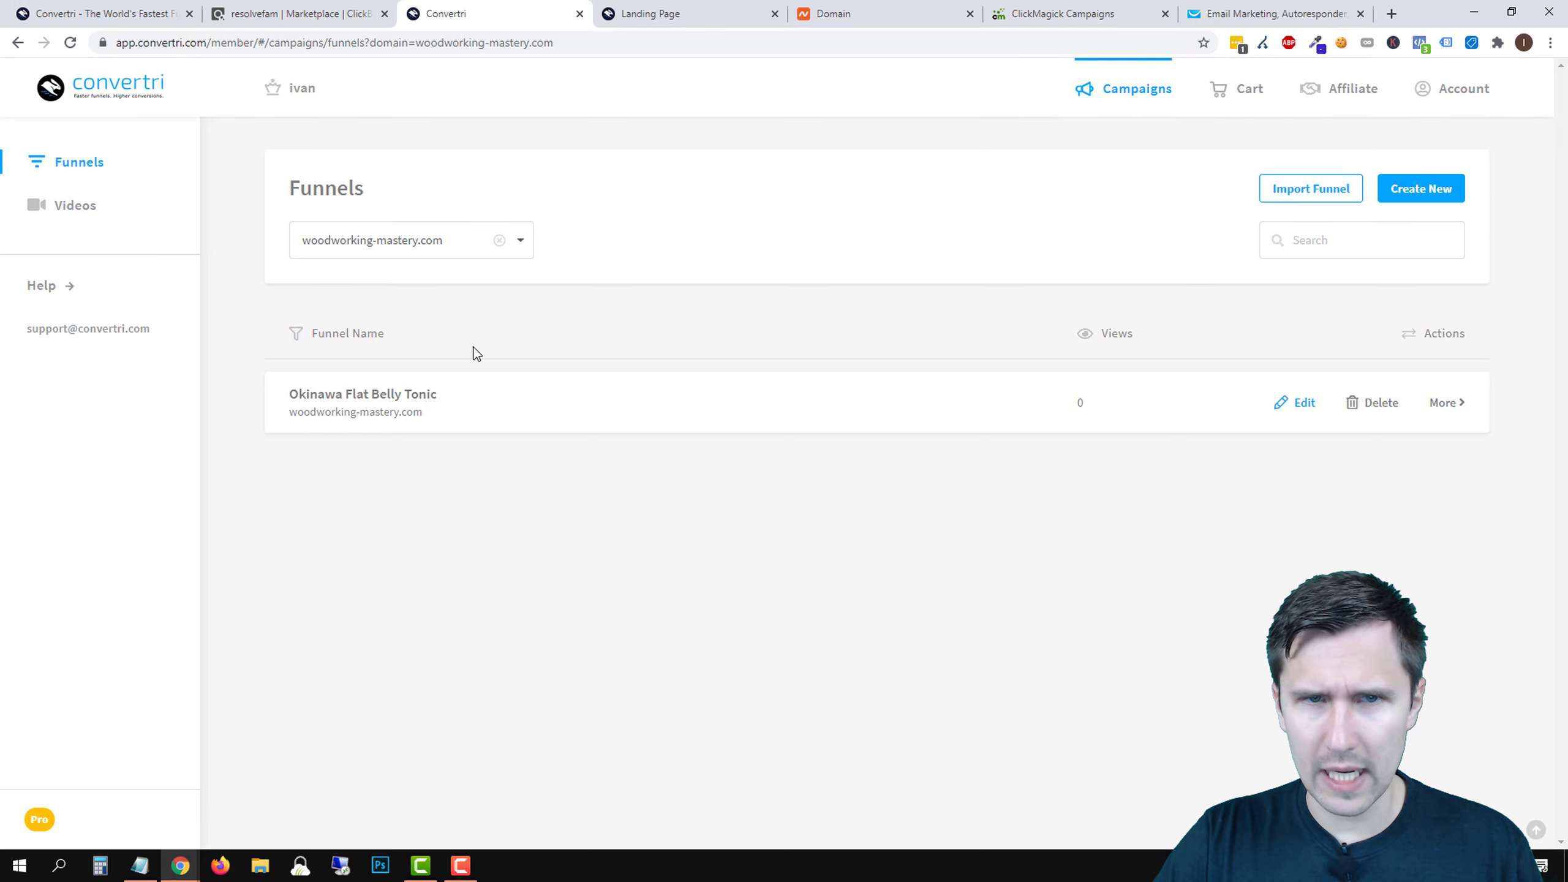
left_click(731, 12)
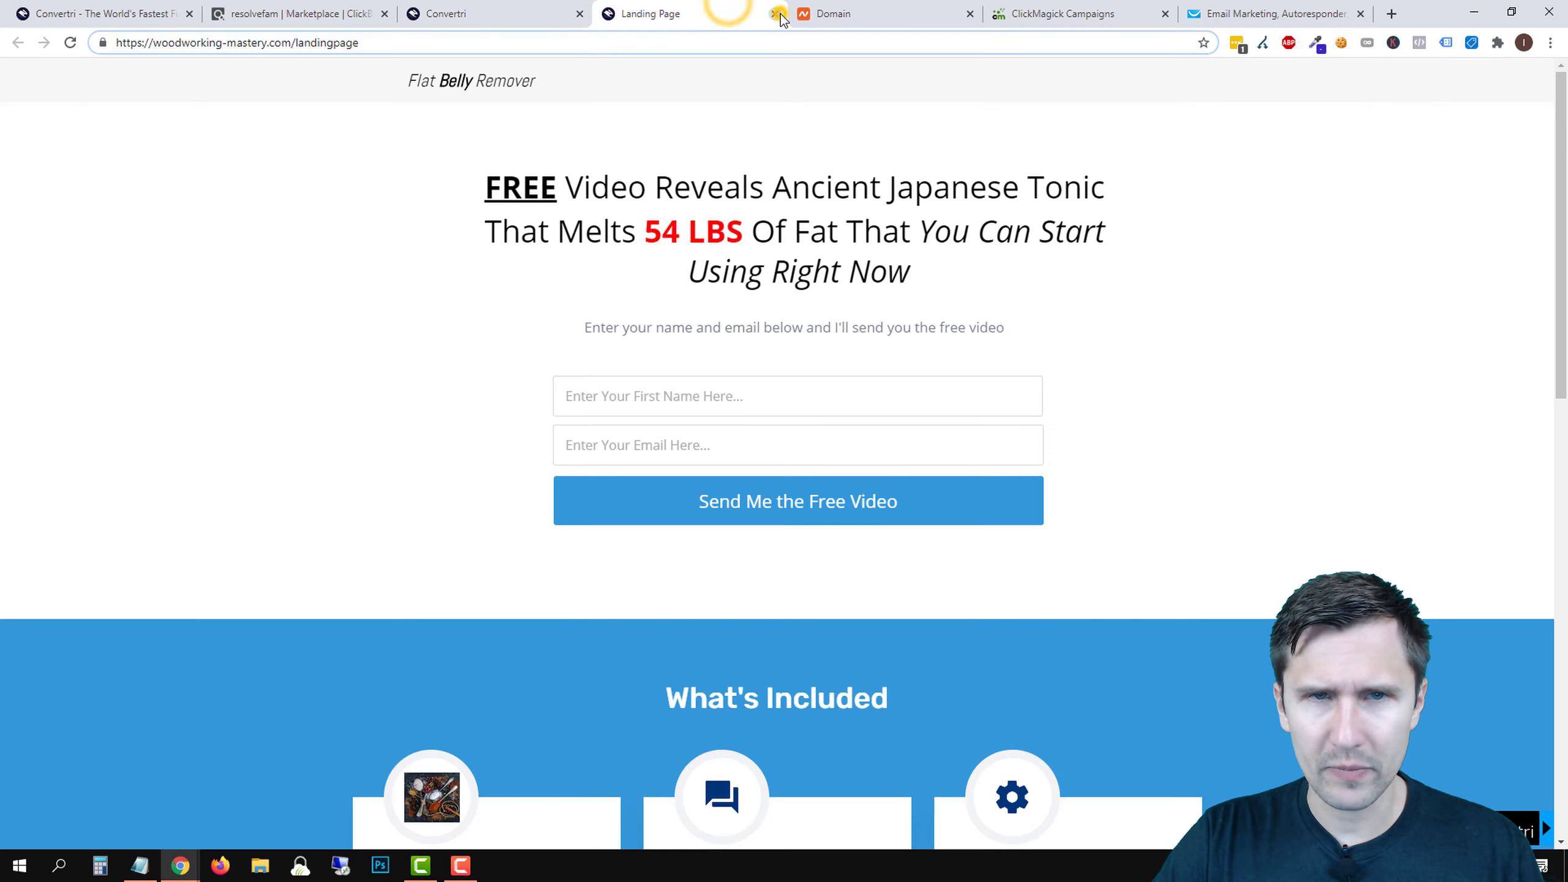
left_click(773, 13)
- Save the Thank You page and publish it at path 'thankyou'
left_click(364, 392)
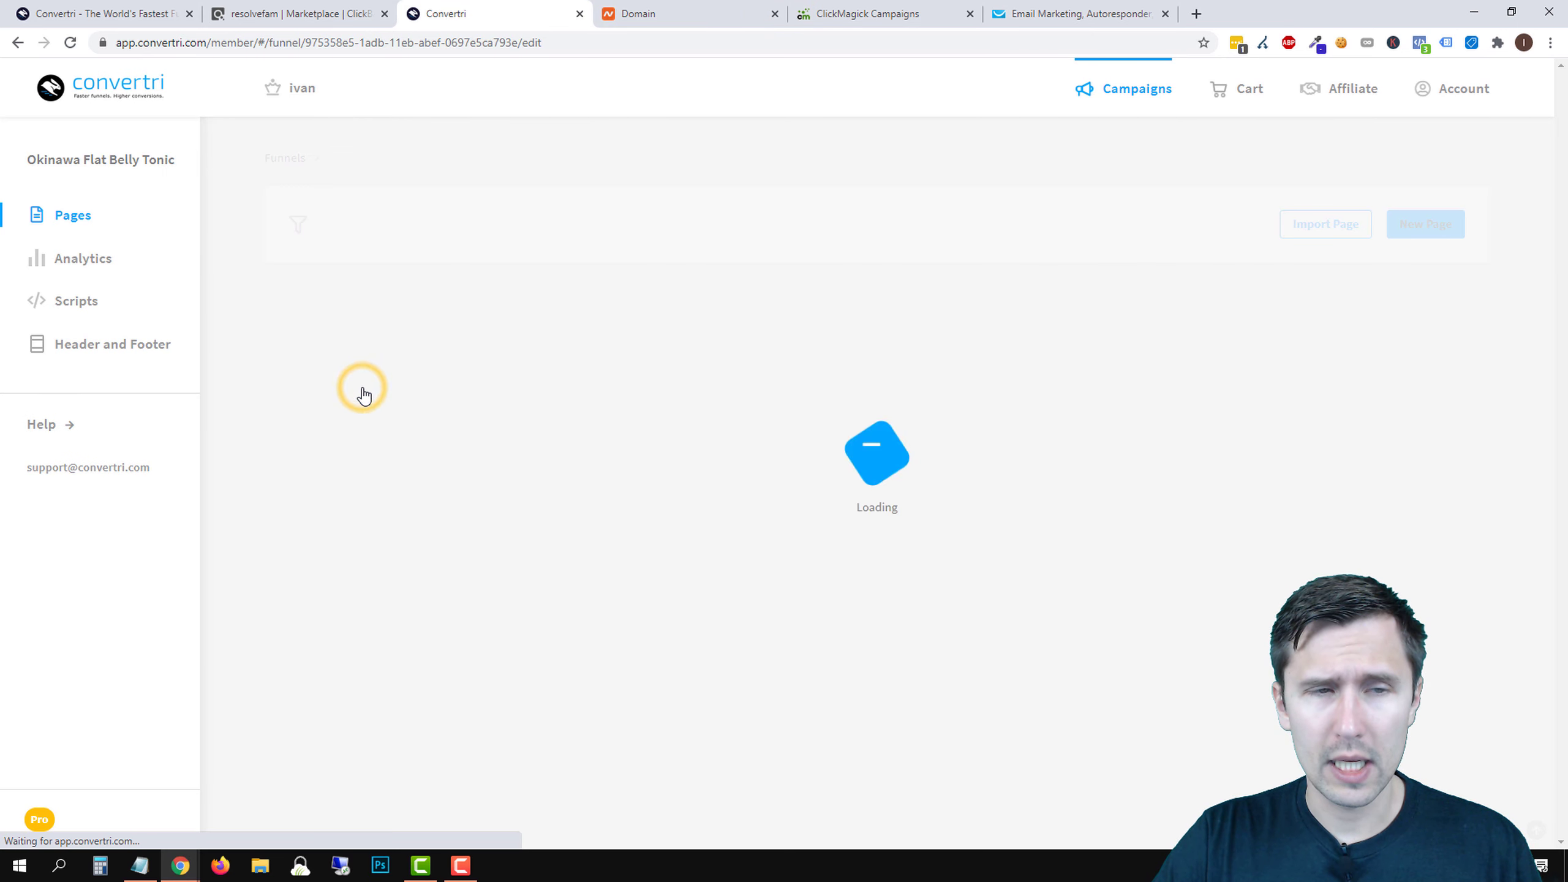
left_click(755, 457)
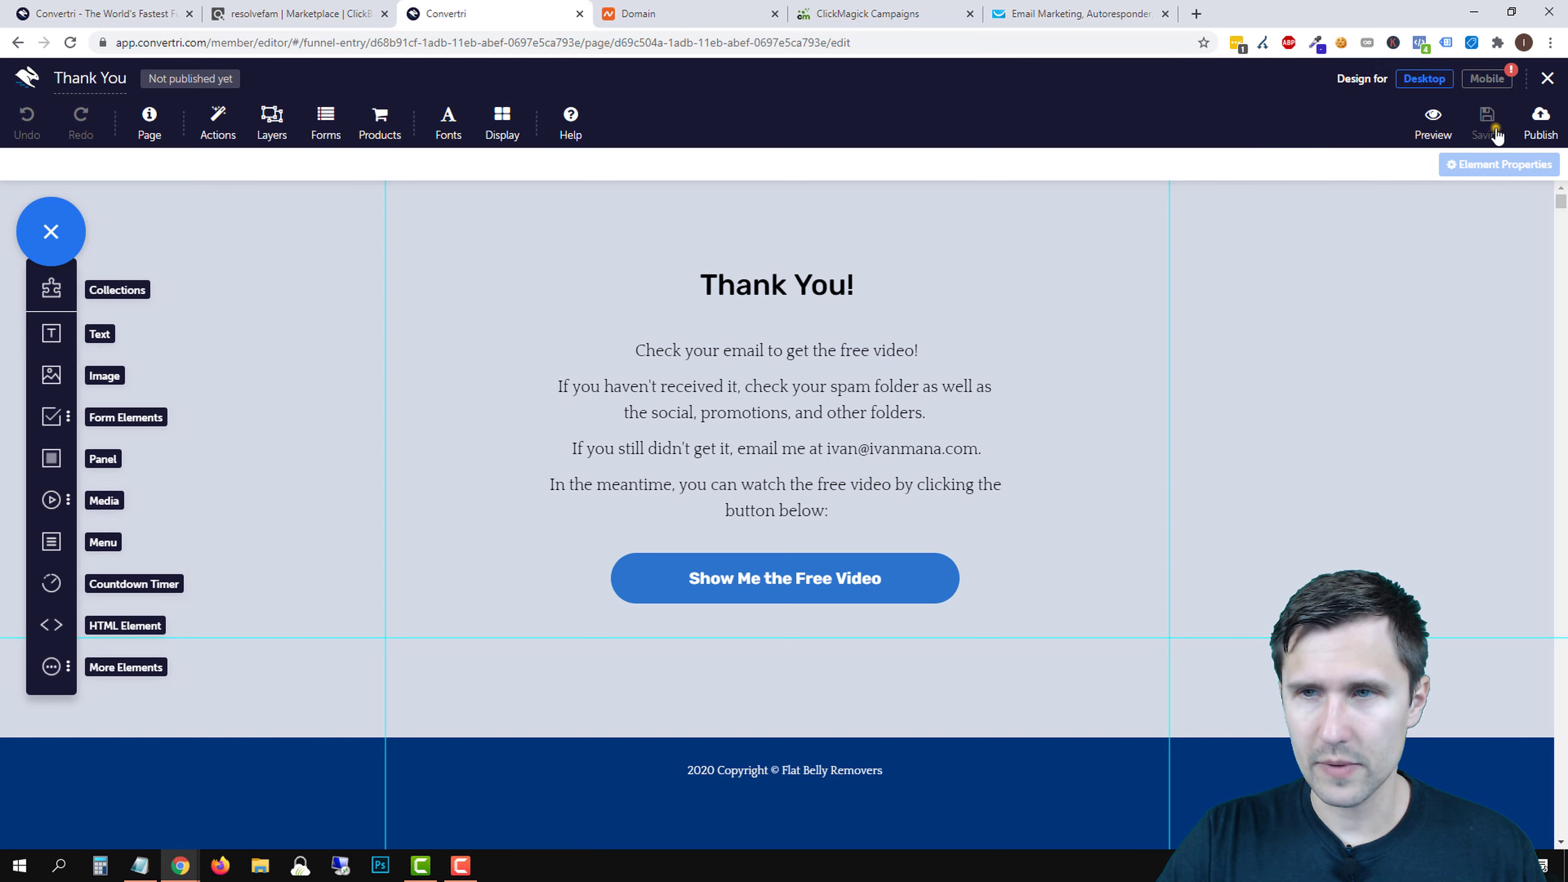
left_click(1489, 124)
left_click(1540, 124)
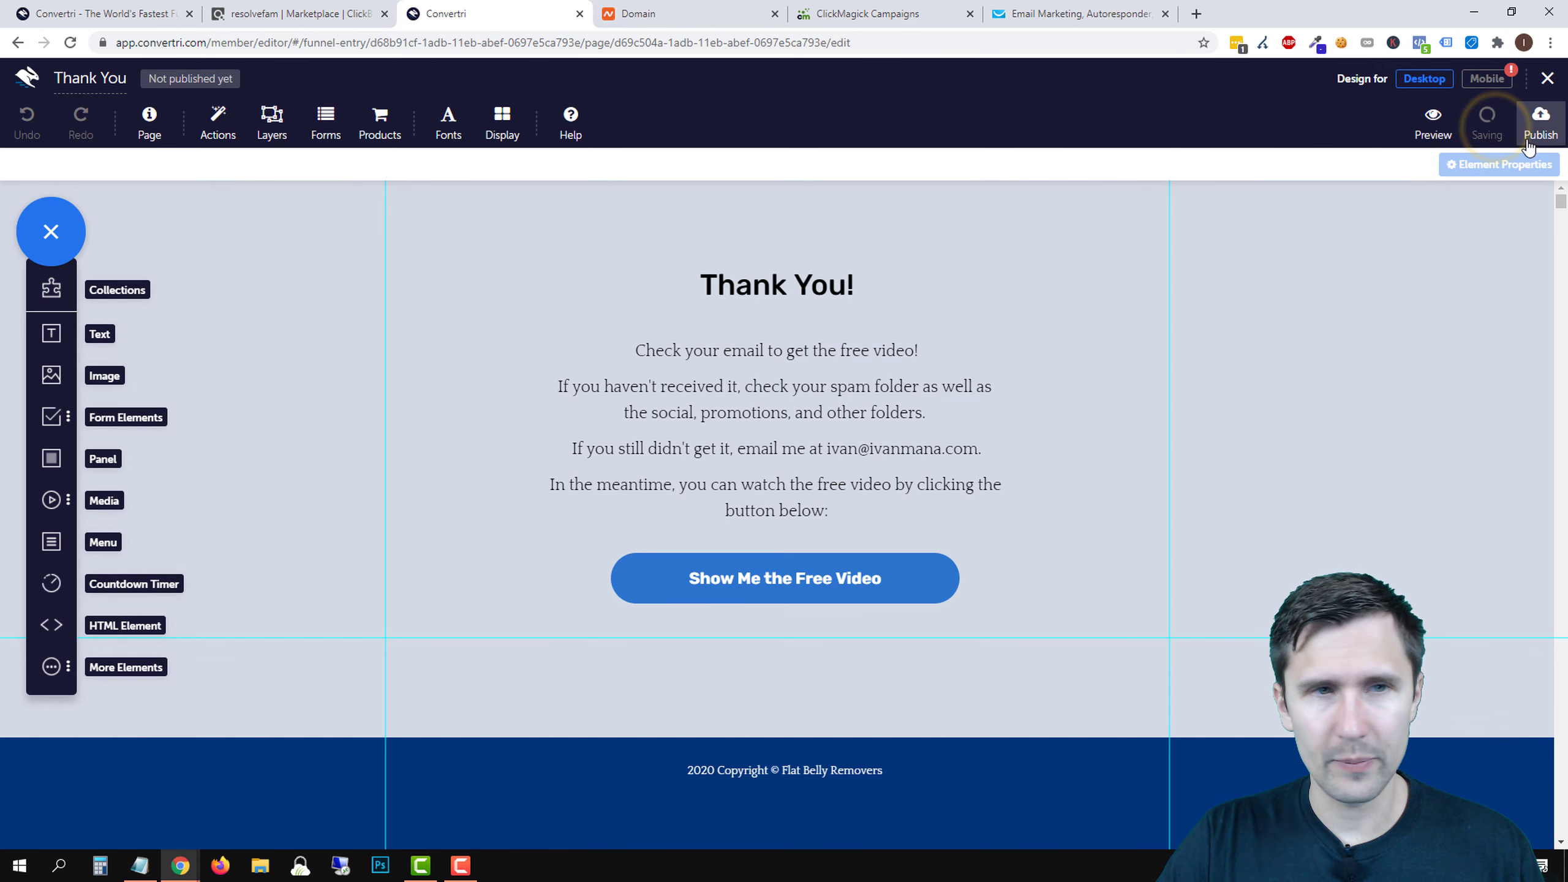
type("thankyou")
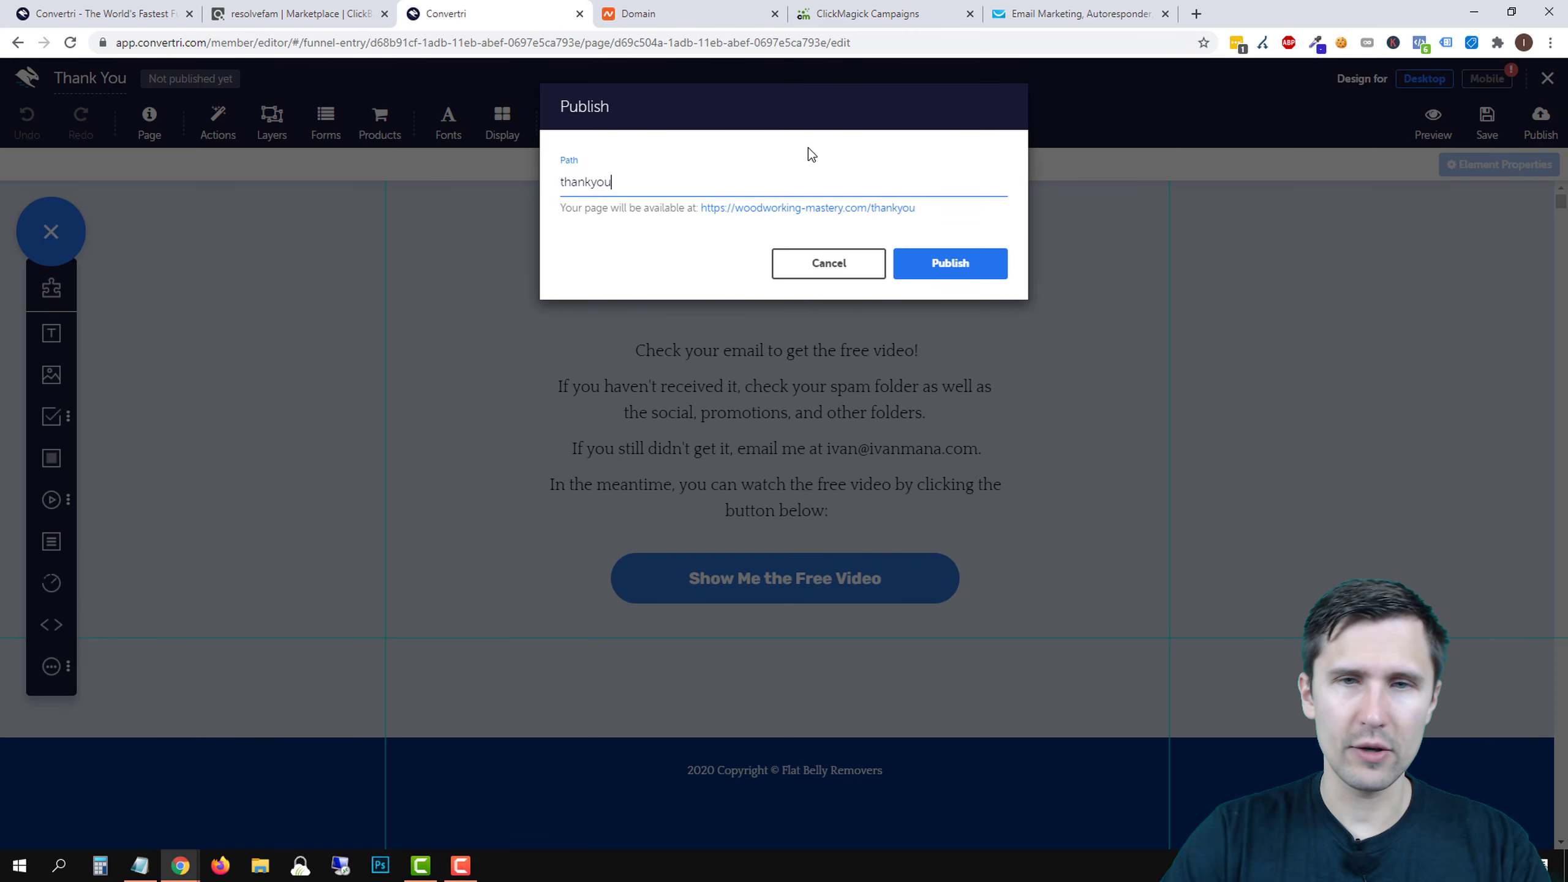
left_click(943, 250)
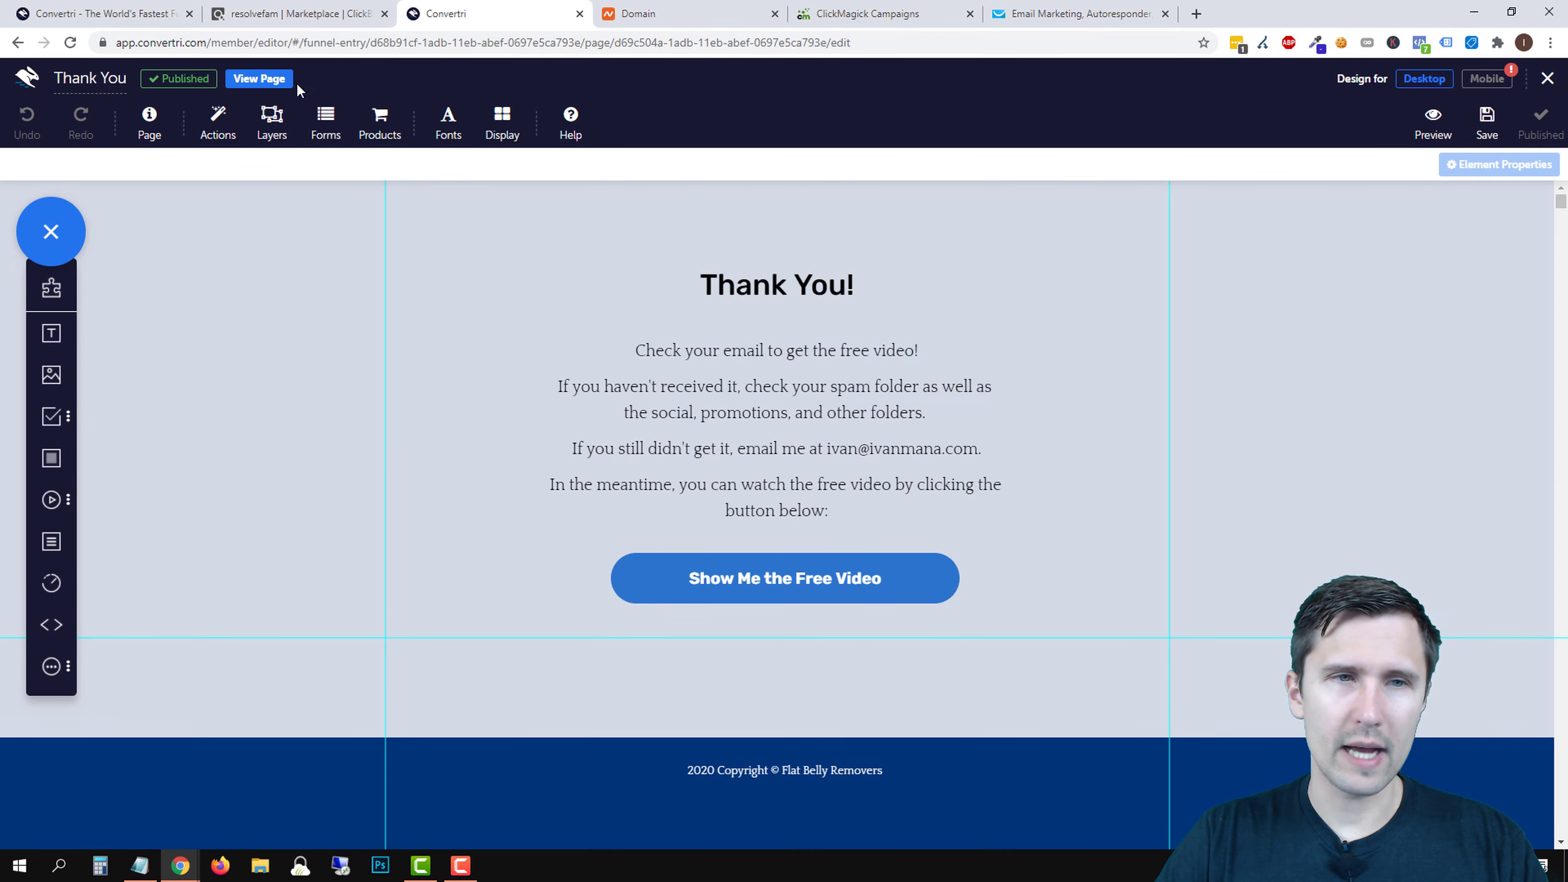
- Verify the live Thank You page loads over https, then close it and exit the editor
left_click(253, 74)
left_click(154, 44)
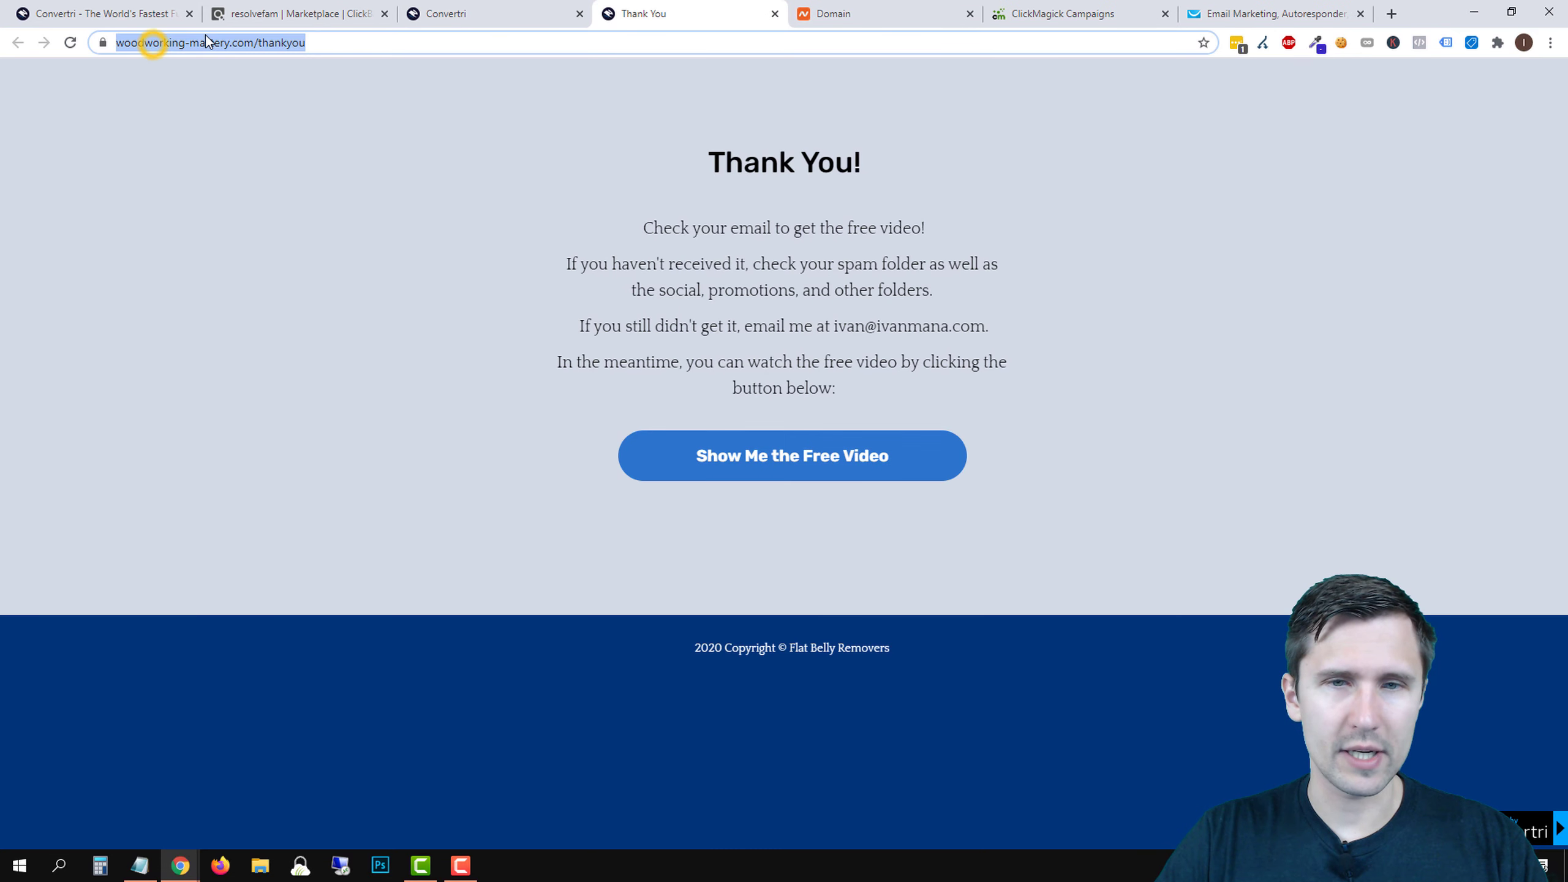
left_click(206, 37)
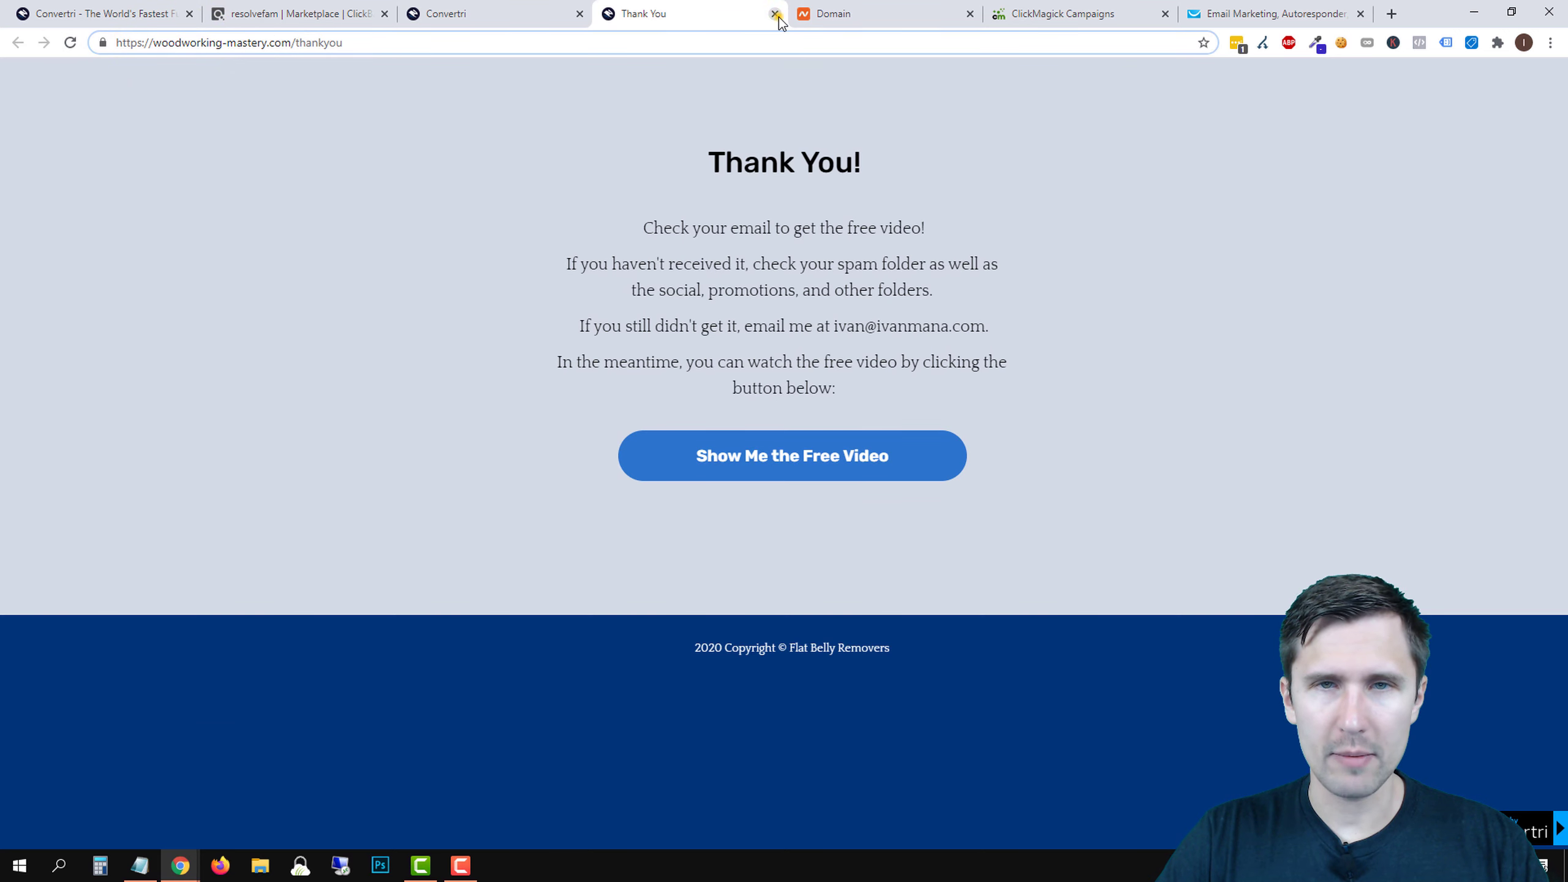
left_click(775, 13)
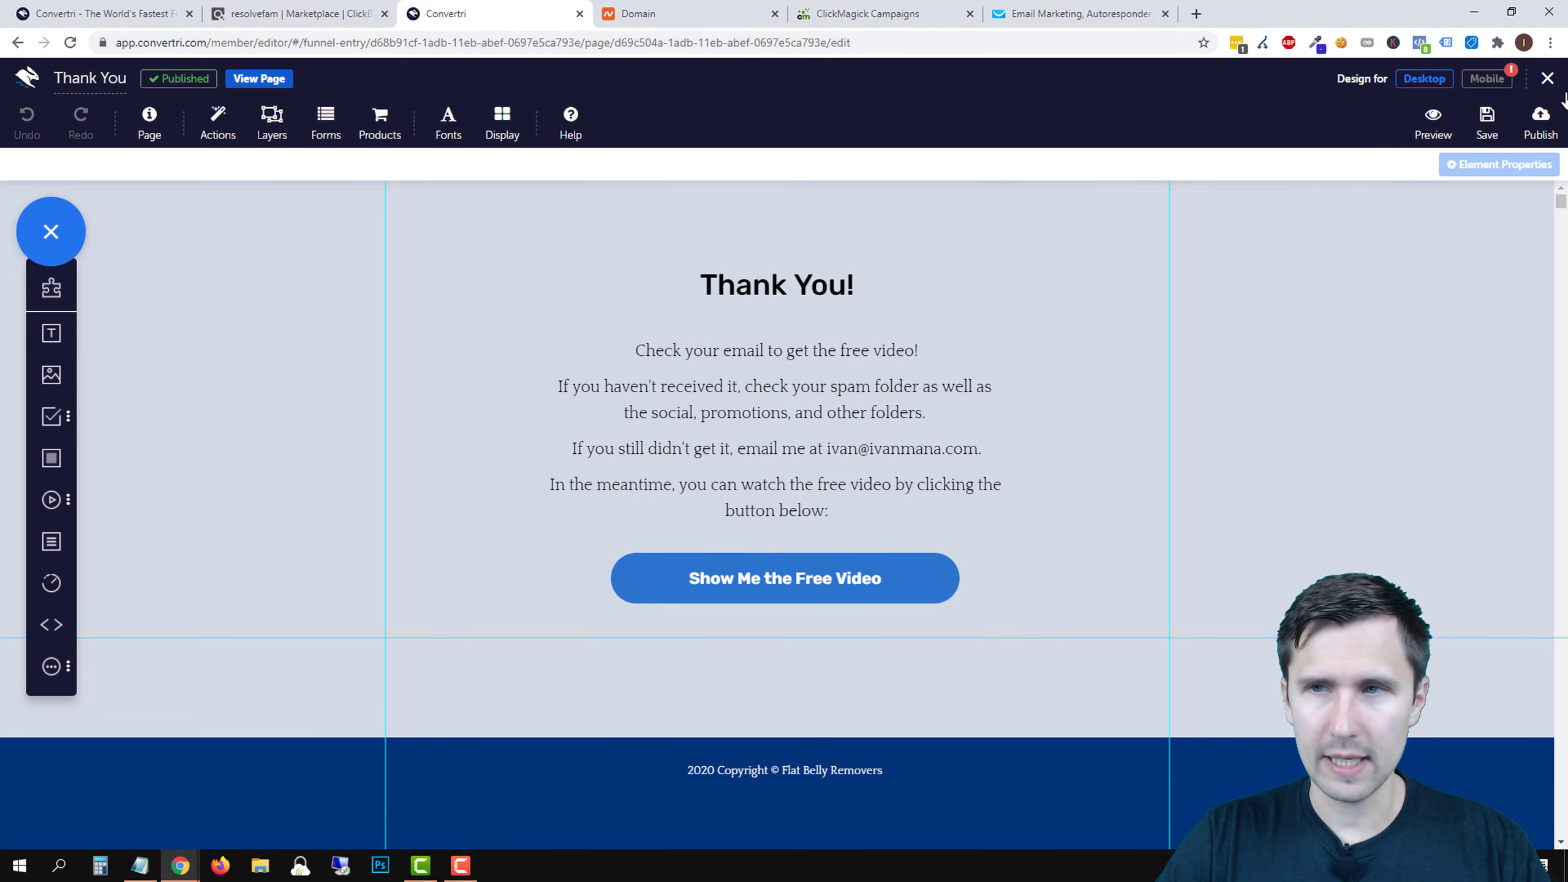
left_click(1547, 78)
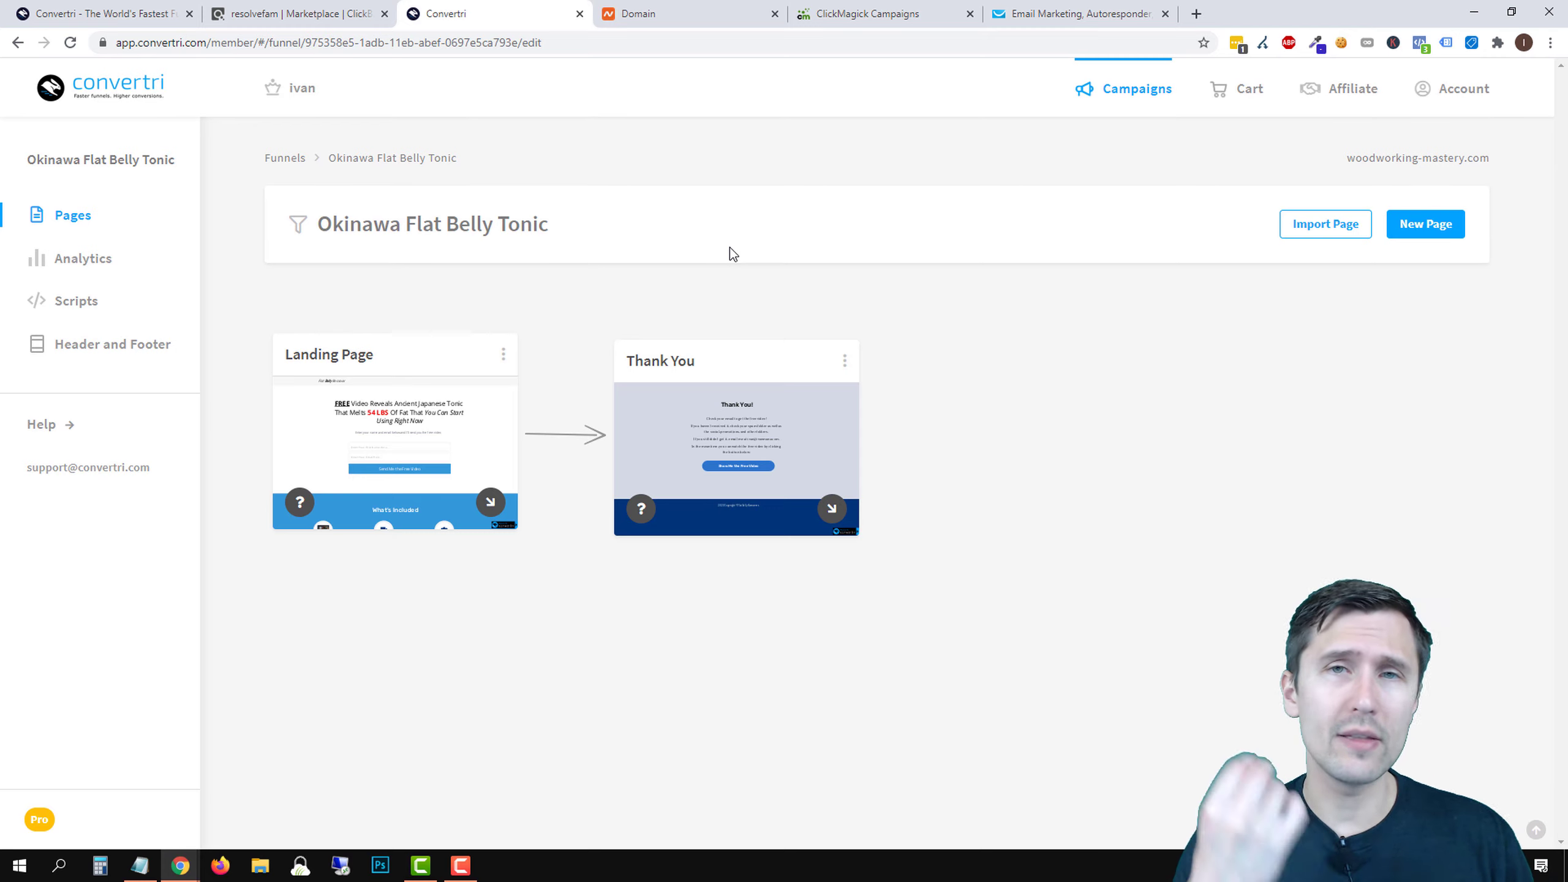
- Close ClickMagick's Campaigns Website Code dialog, then switch to GetResponse
left_click(871, 13)
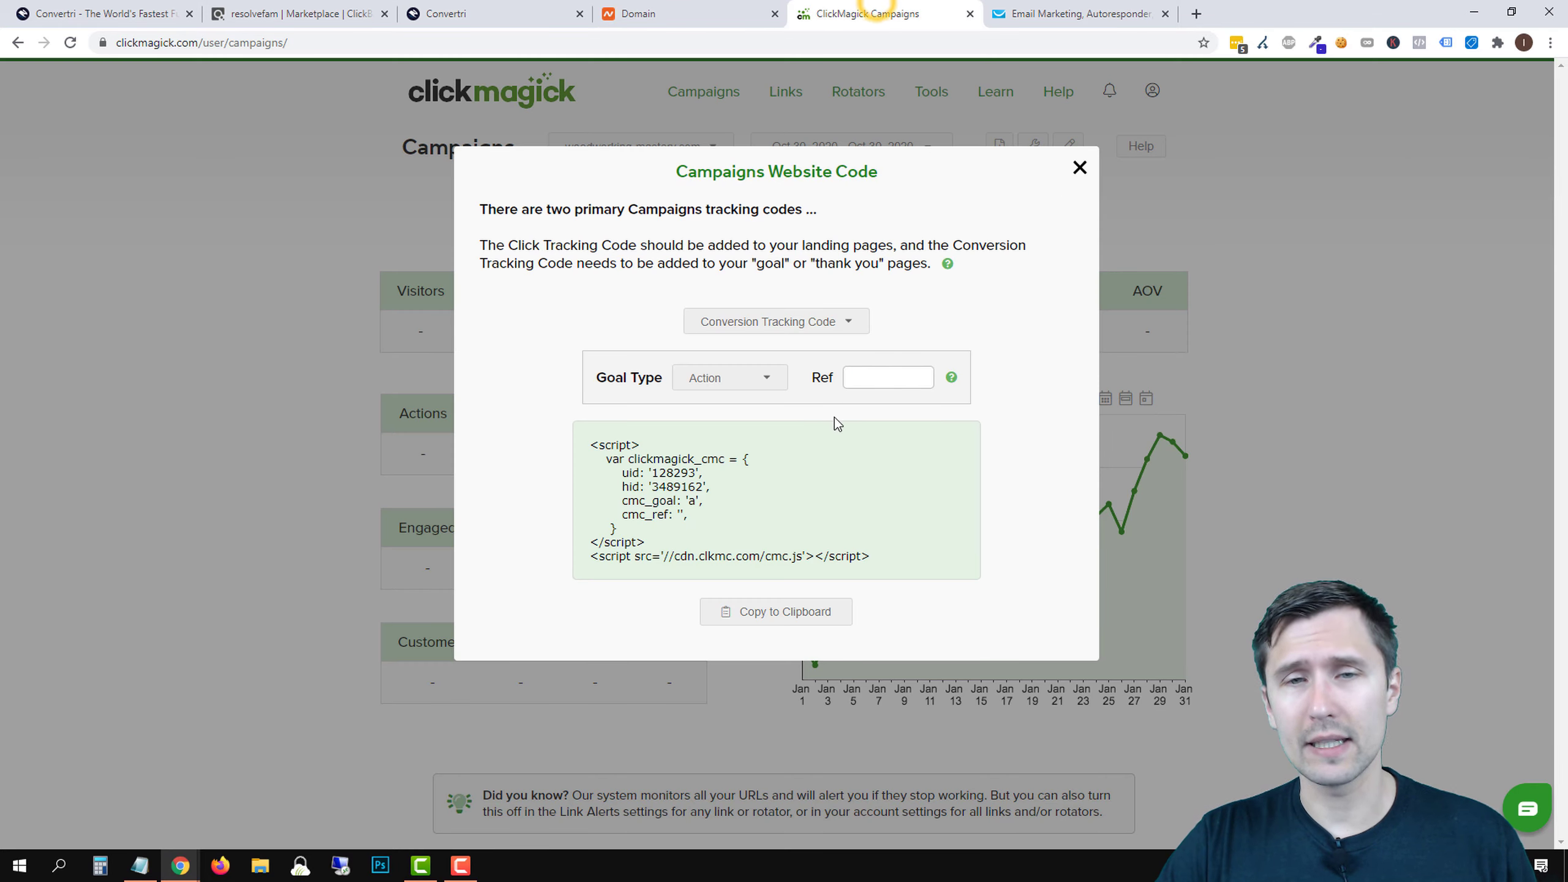
left_click(1080, 168)
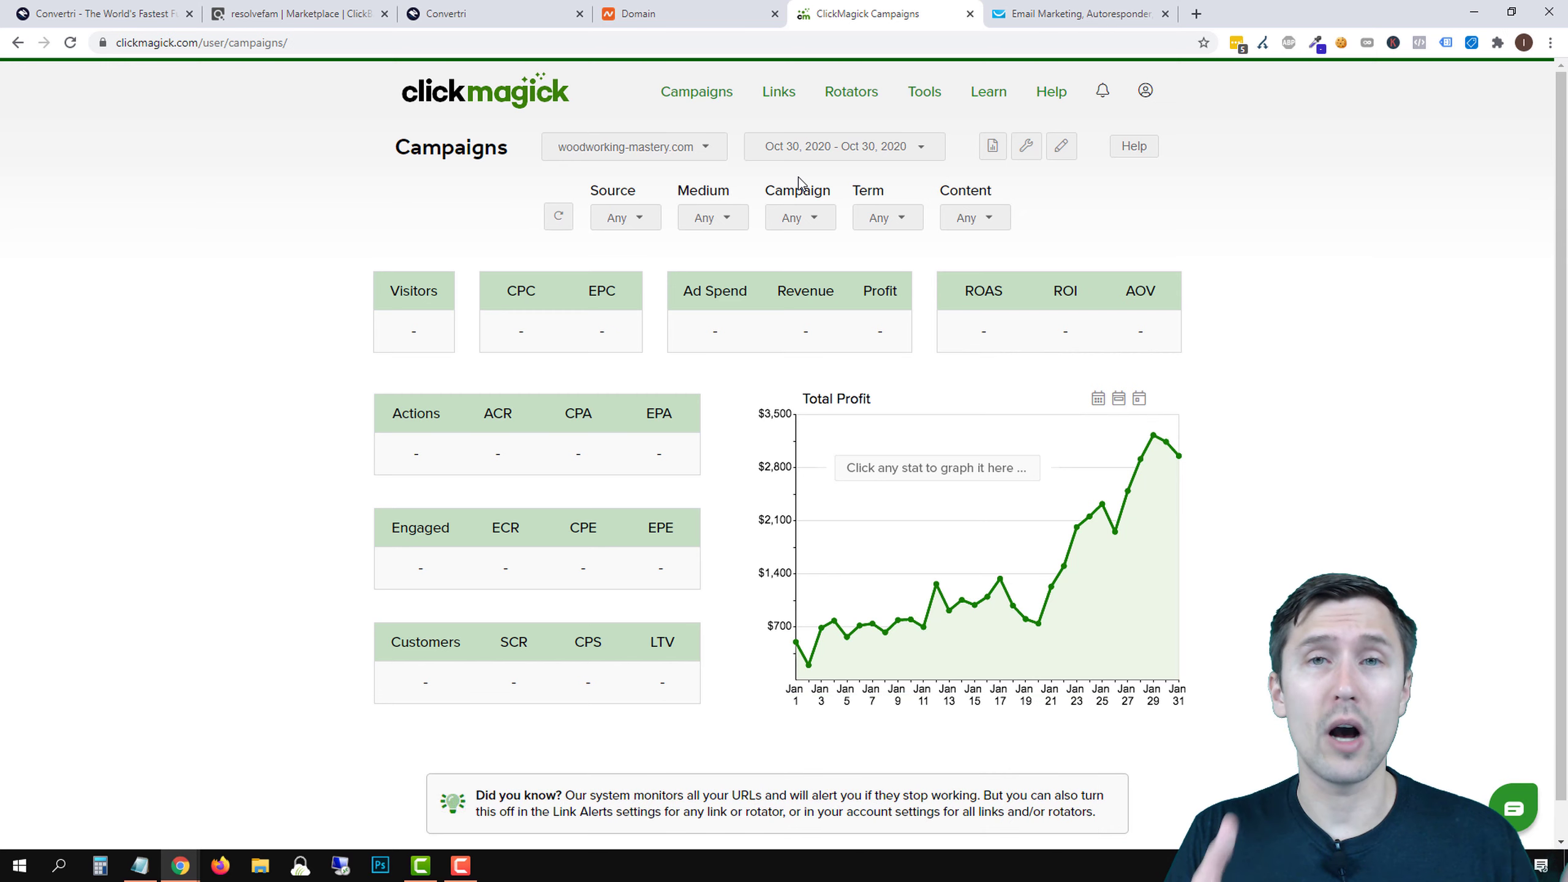
left_click(1083, 13)
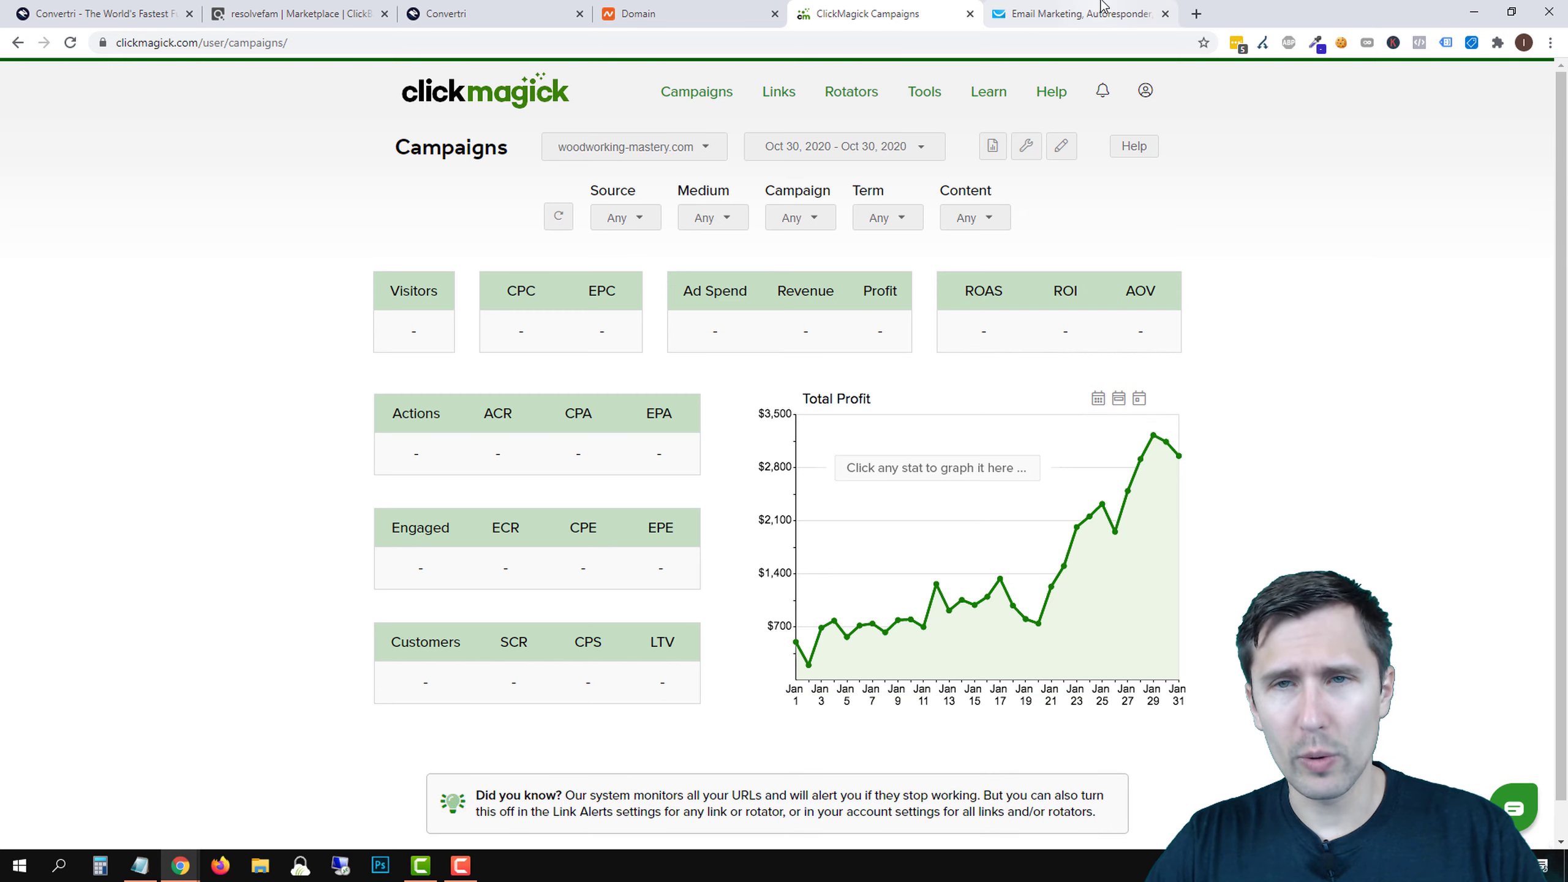
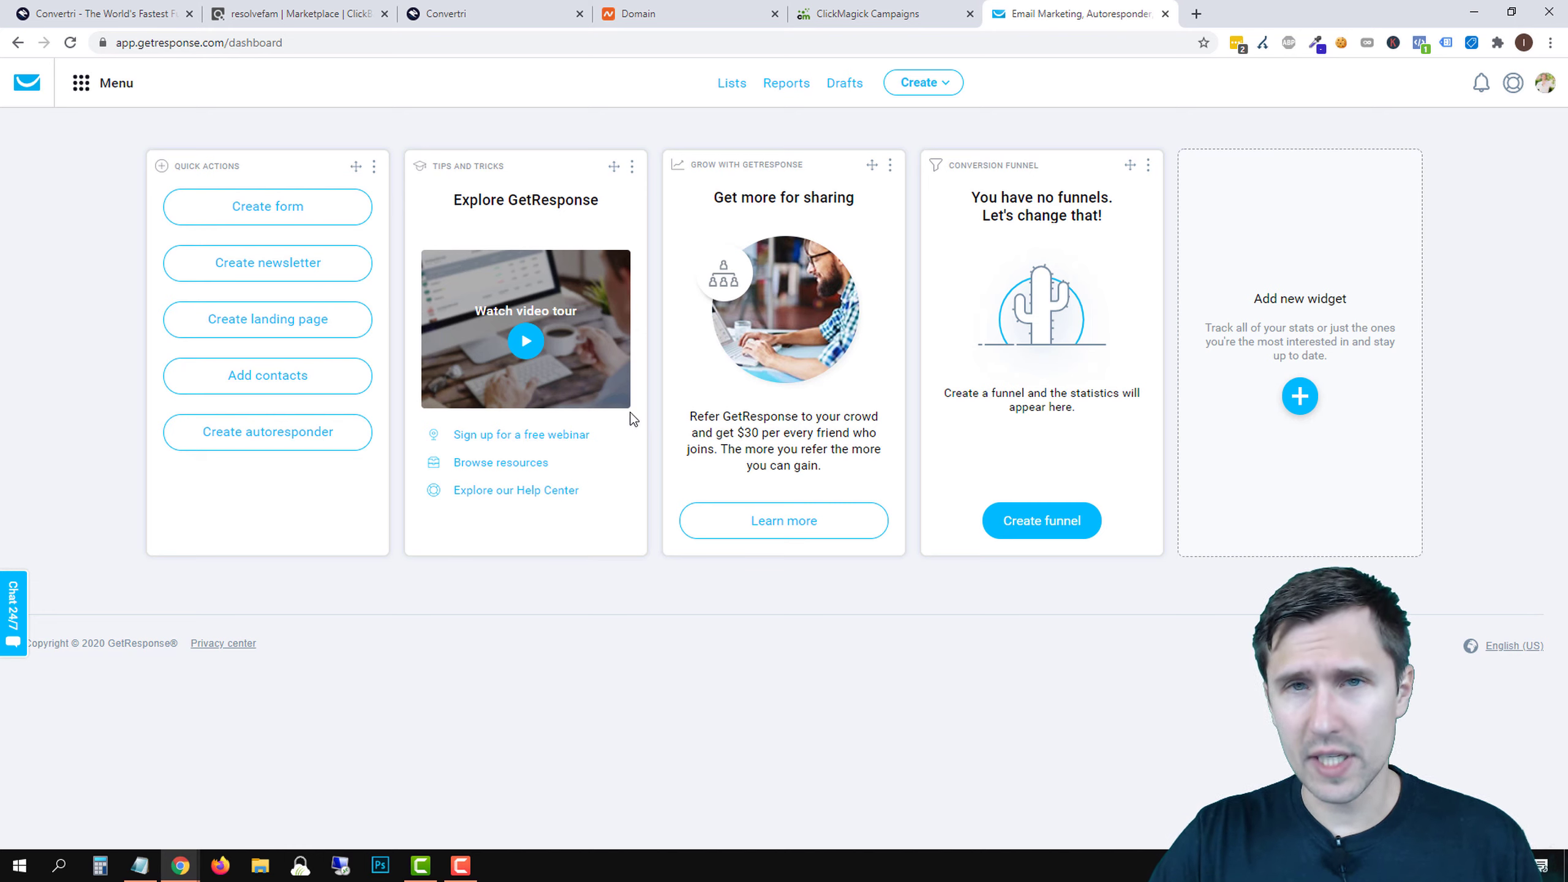
- Create a new contact list named okinawa_belly from the Lists page
left_click(722, 82)
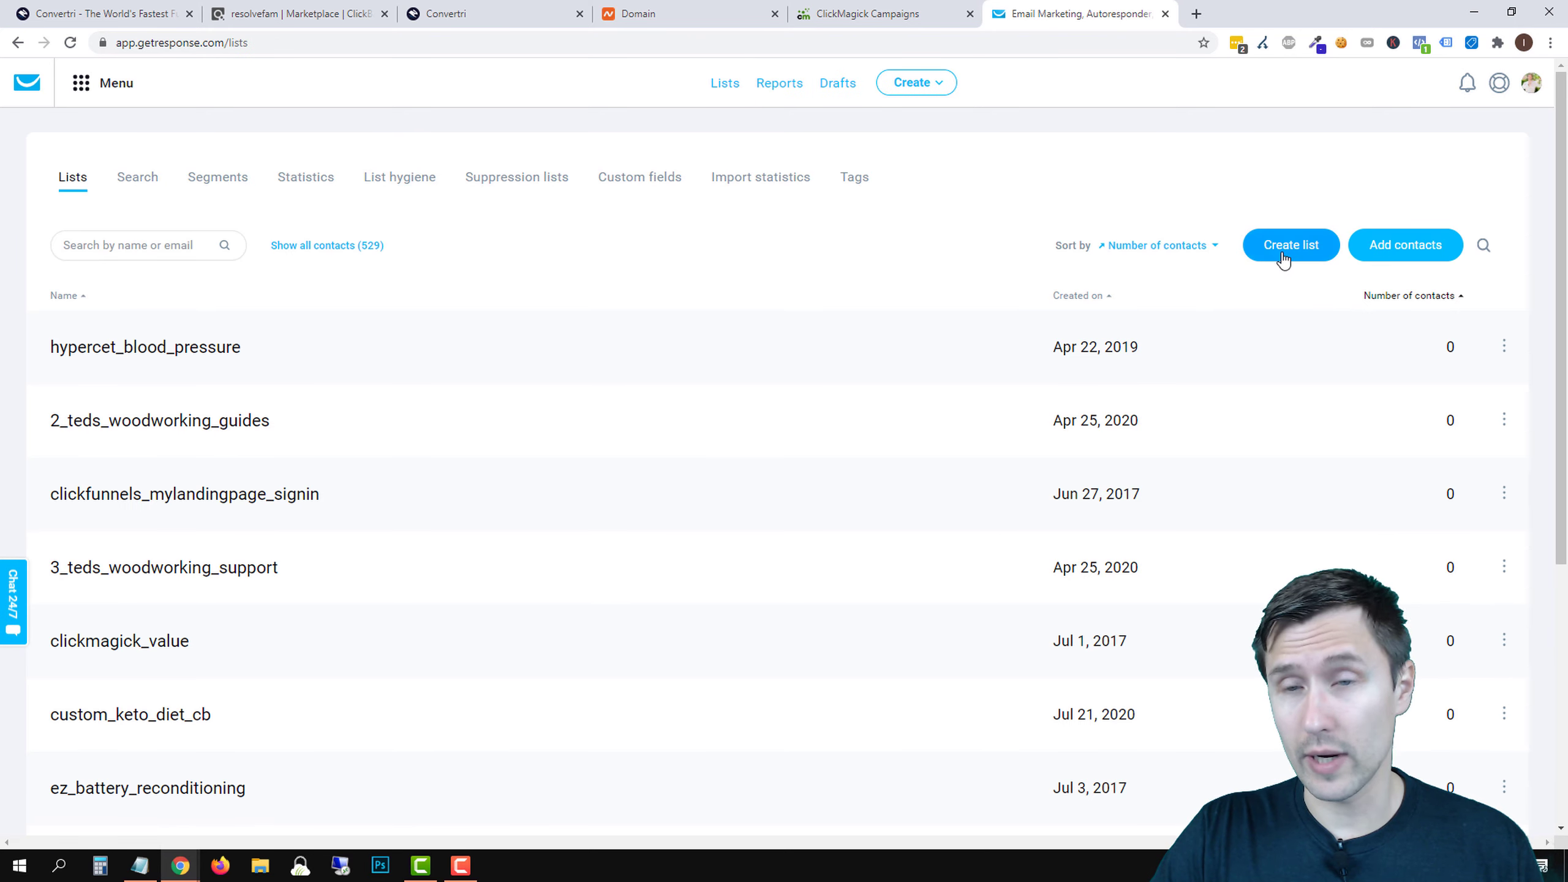
left_click(1283, 252)
left_click(626, 269)
type("okin")
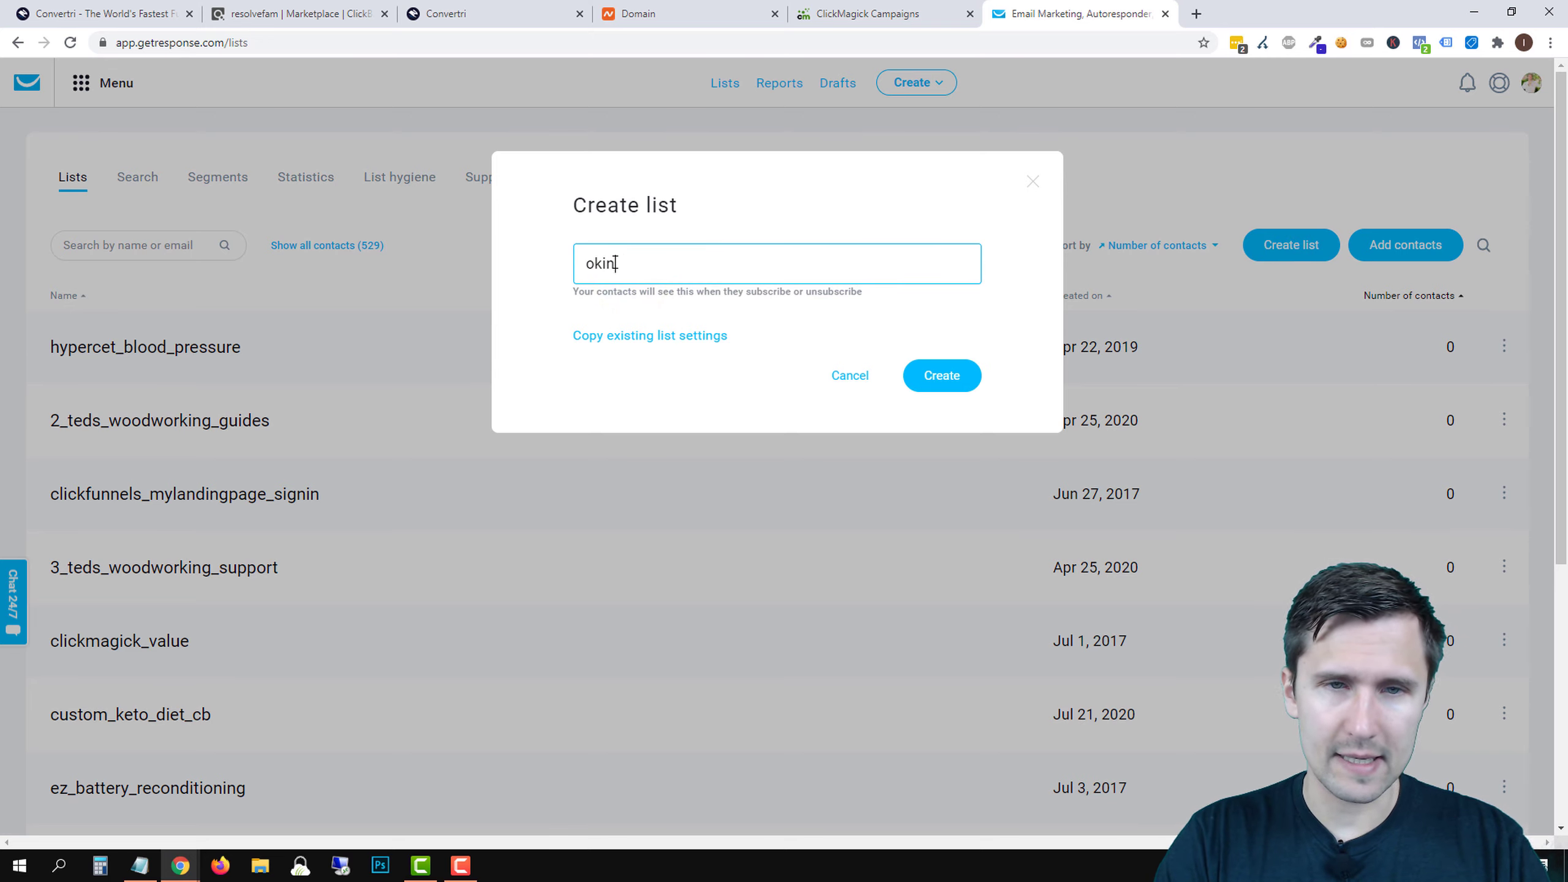
type("awa_belly")
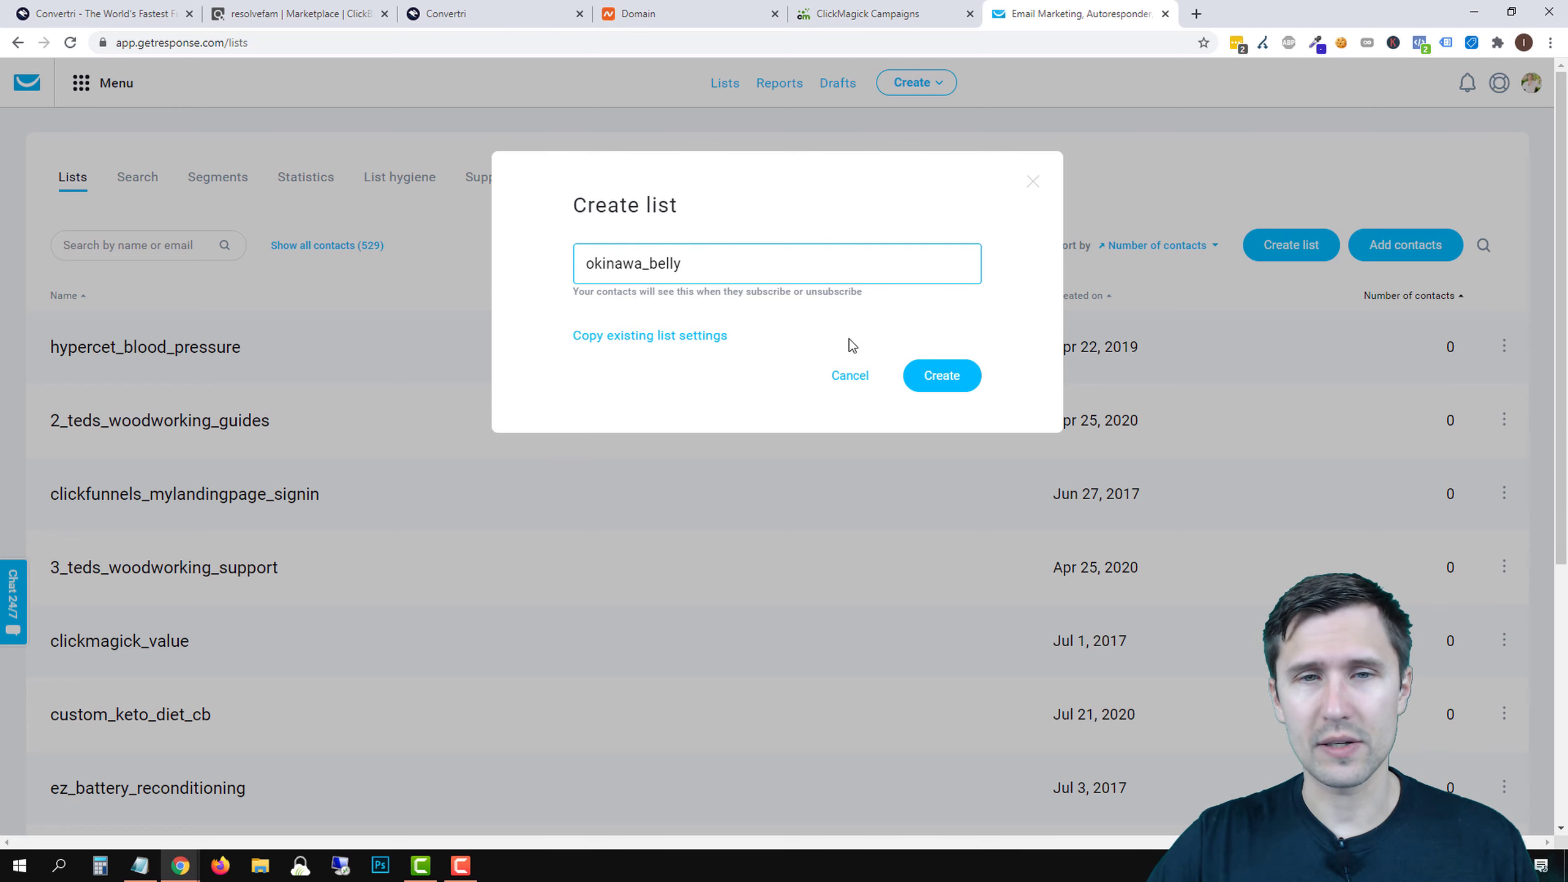
left_click(942, 375)
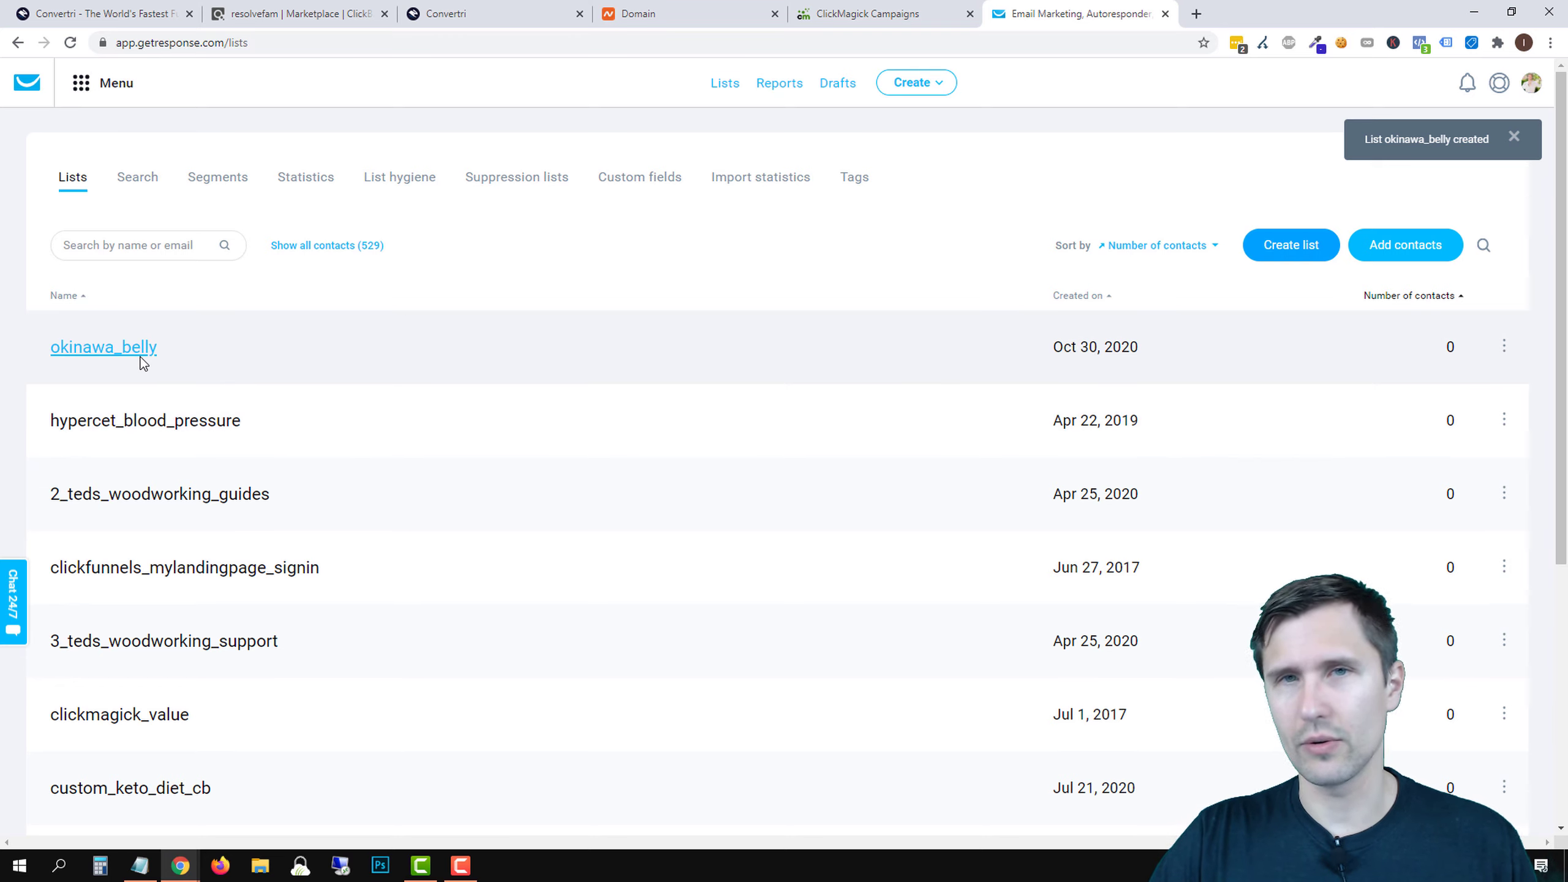
- Check that okinawa_belly has no contacts, then go to Autoresponders
left_click(108, 350)
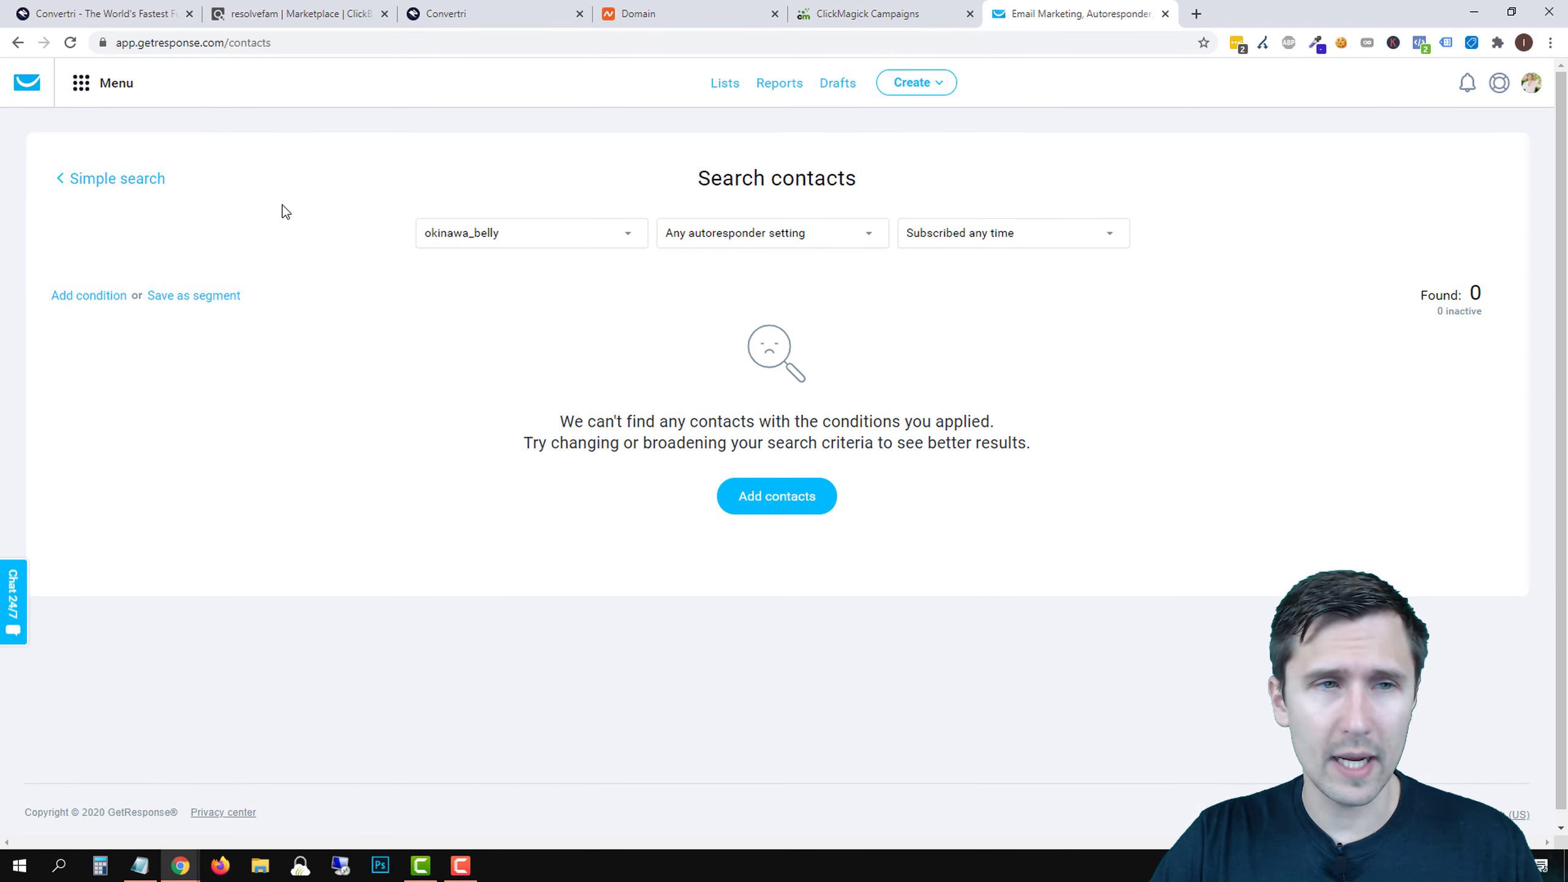
left_click(85, 89)
left_click(80, 194)
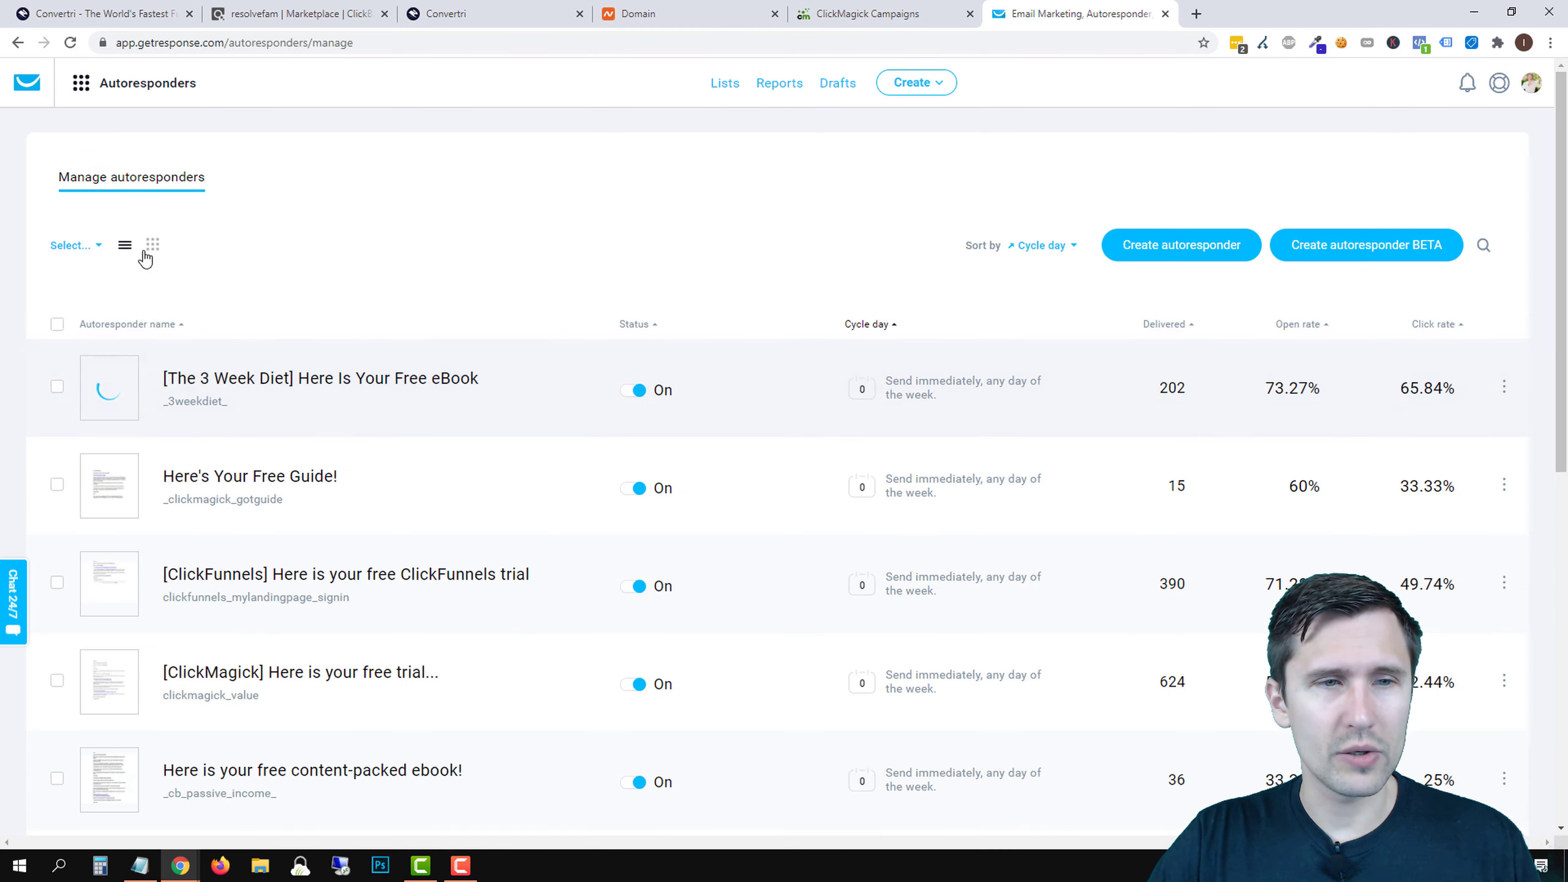
- Filter autoresponders to the okinawa_belly list and start a new autoresponder
left_click(70, 245)
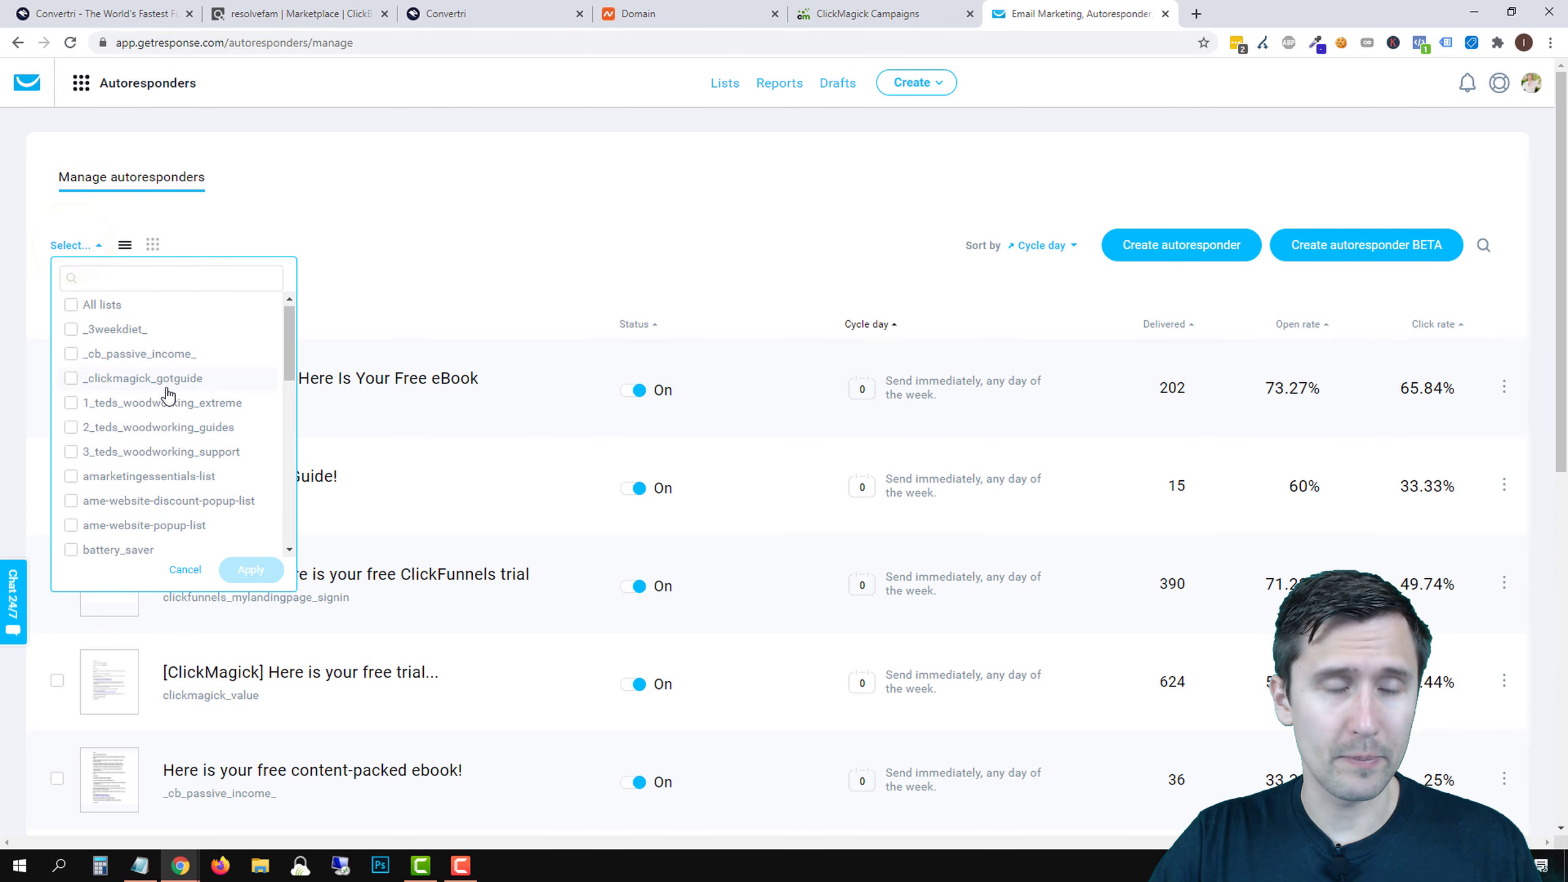
scroll(165, 401, "down", 10)
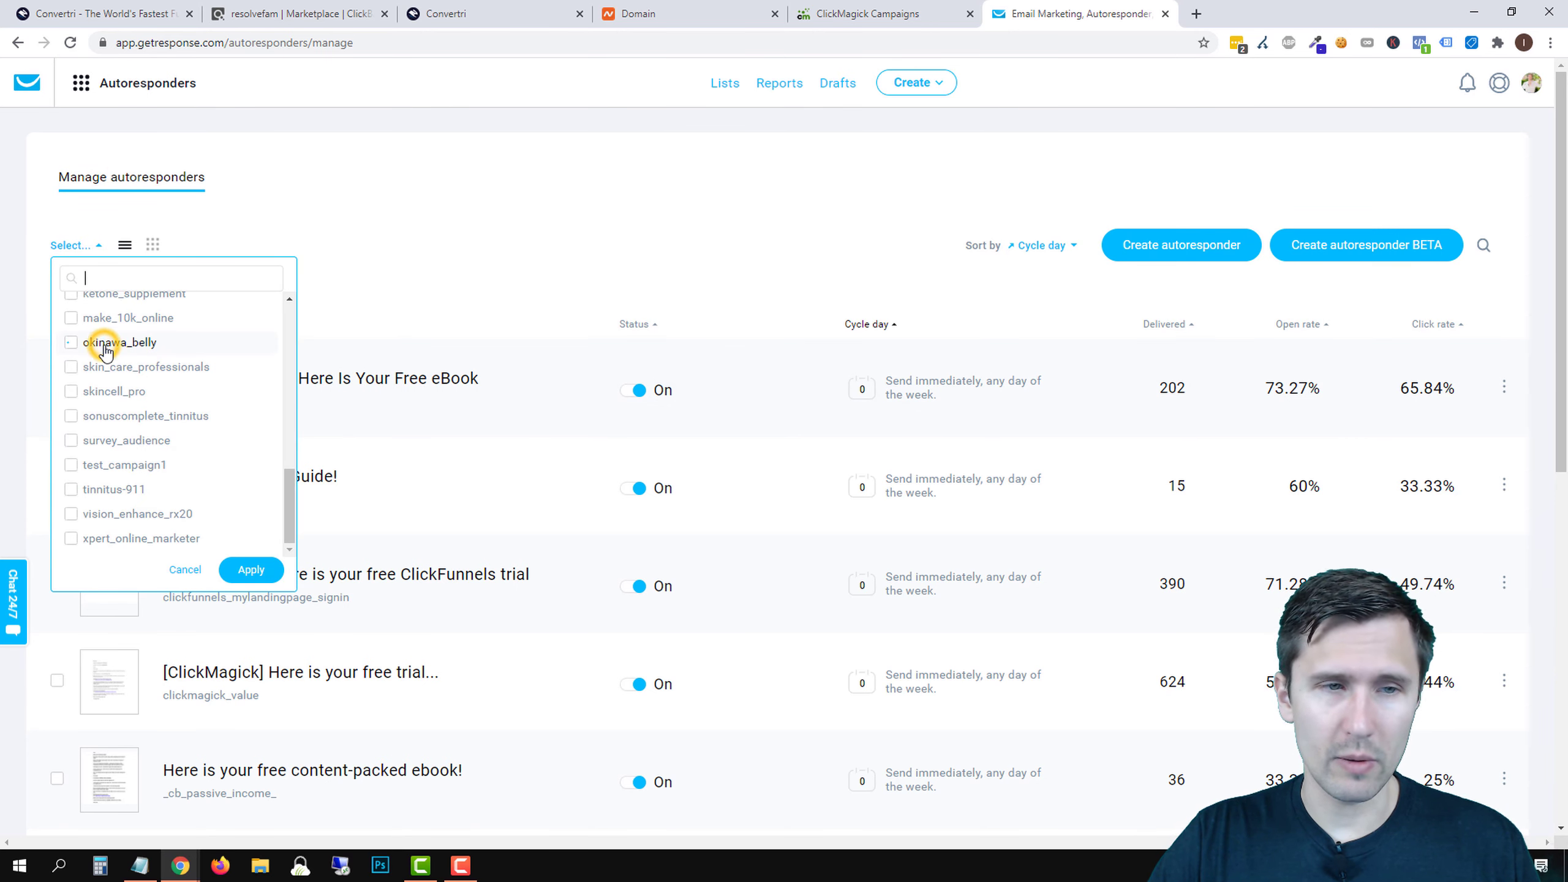
scroll(158, 426, "down", 3)
scroll(146, 266, "up", 5)
scroll(148, 286, "up", 4)
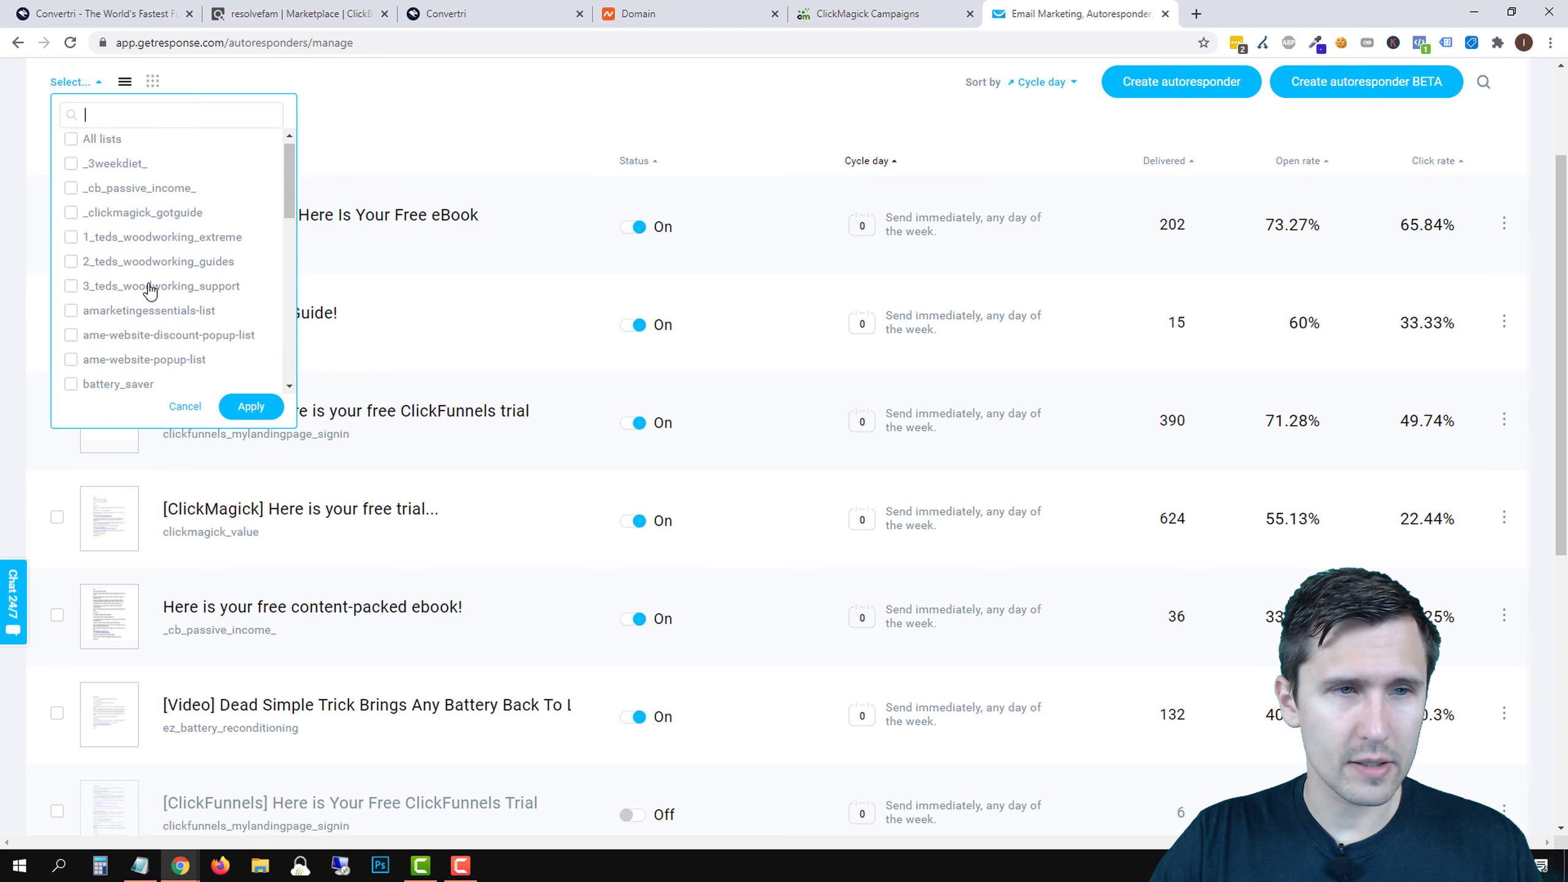
left_click(262, 399)
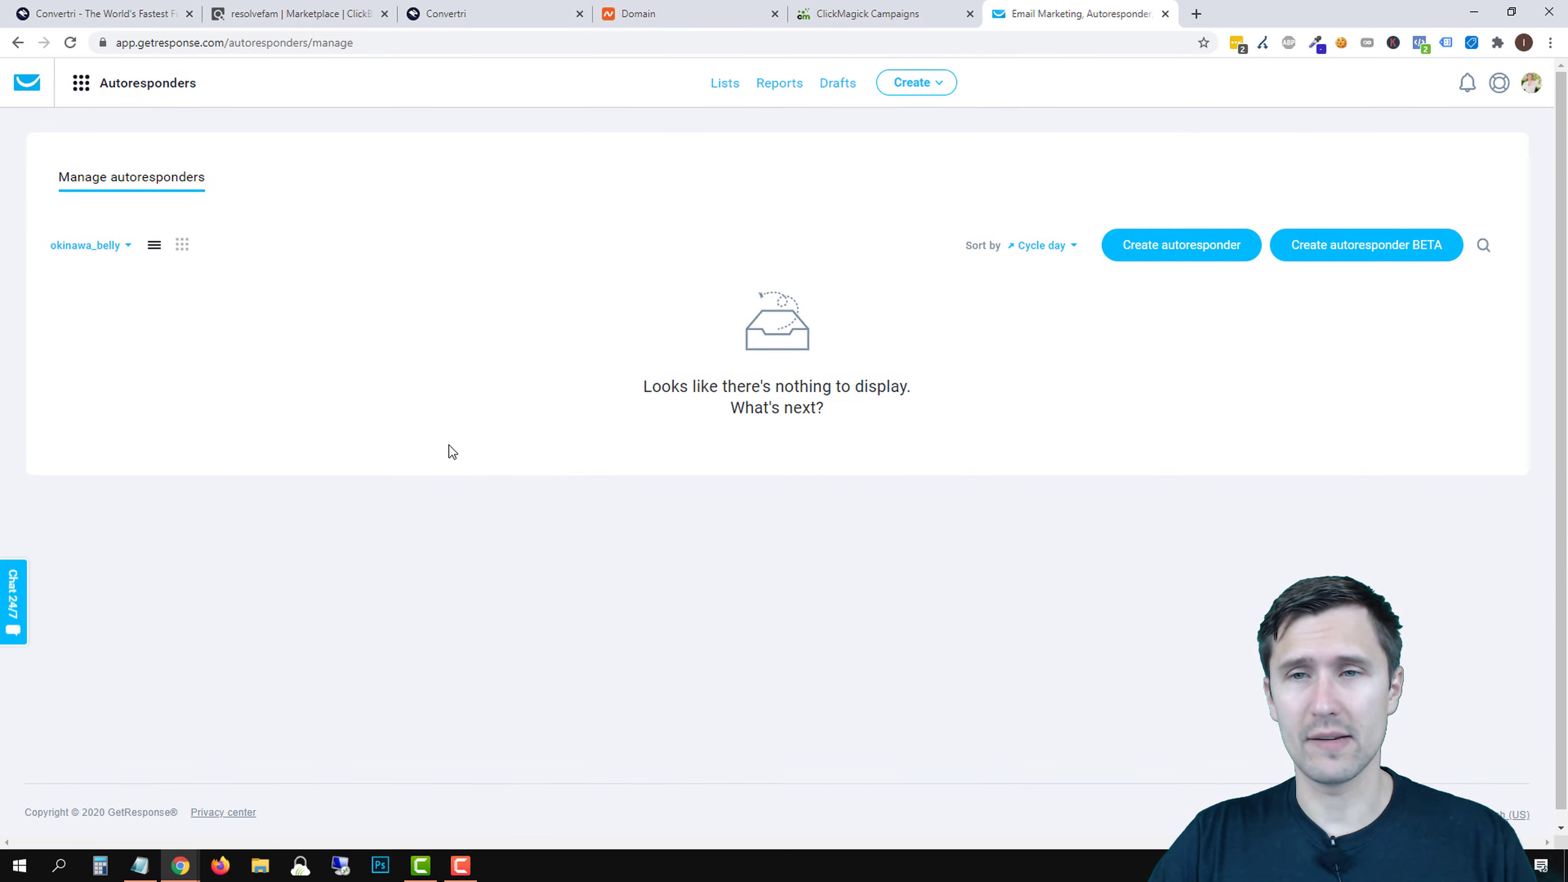
left_click(1131, 250)
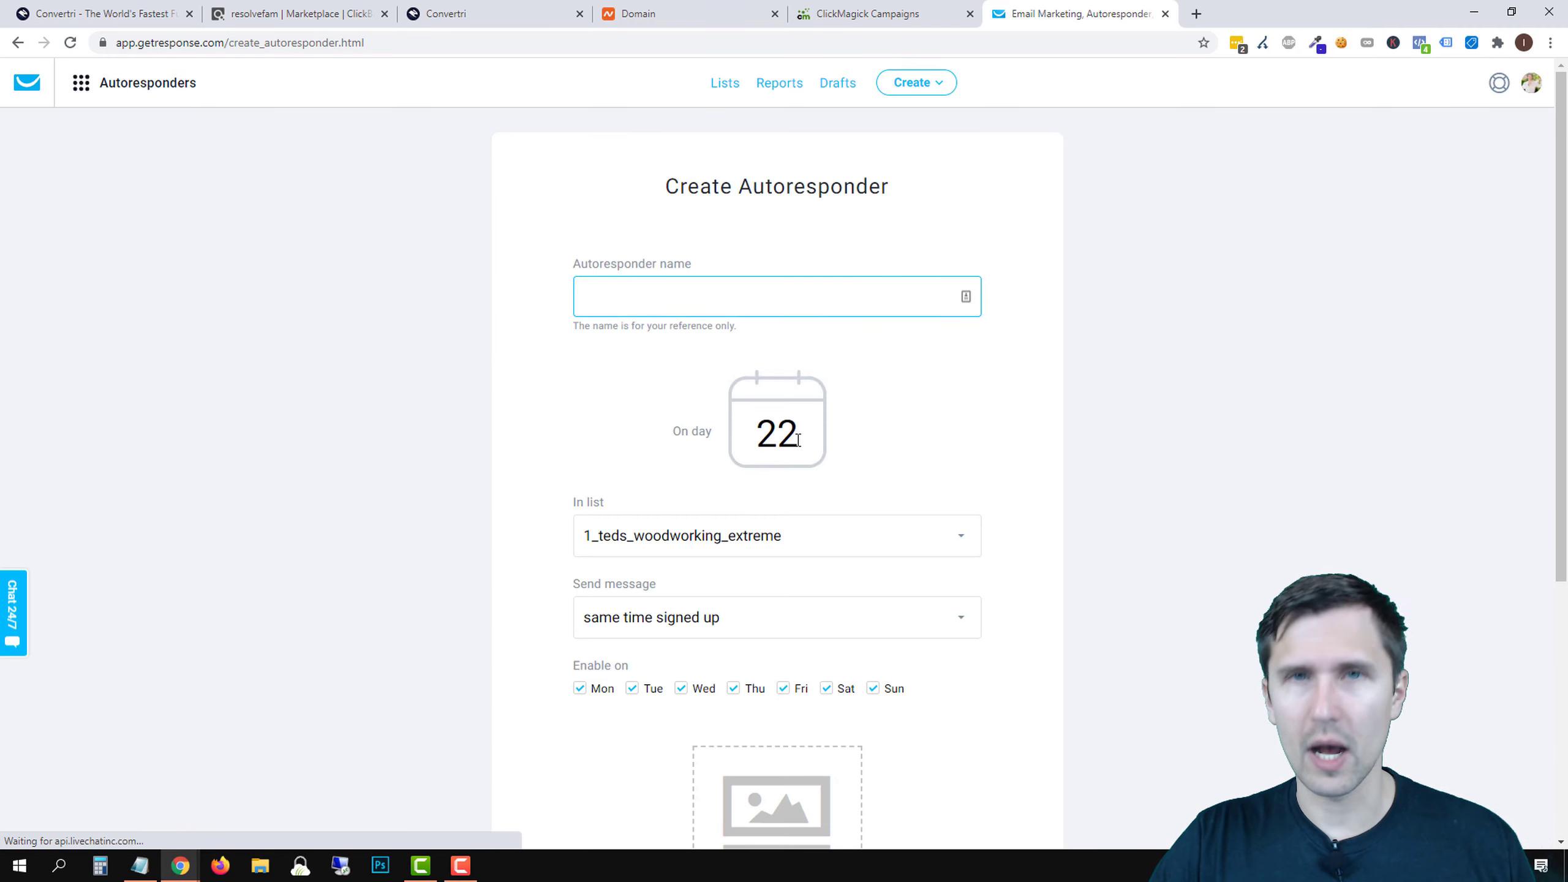
- Name the autoresponder 'Day 0' and set its send day to 0
left_click(618, 303)
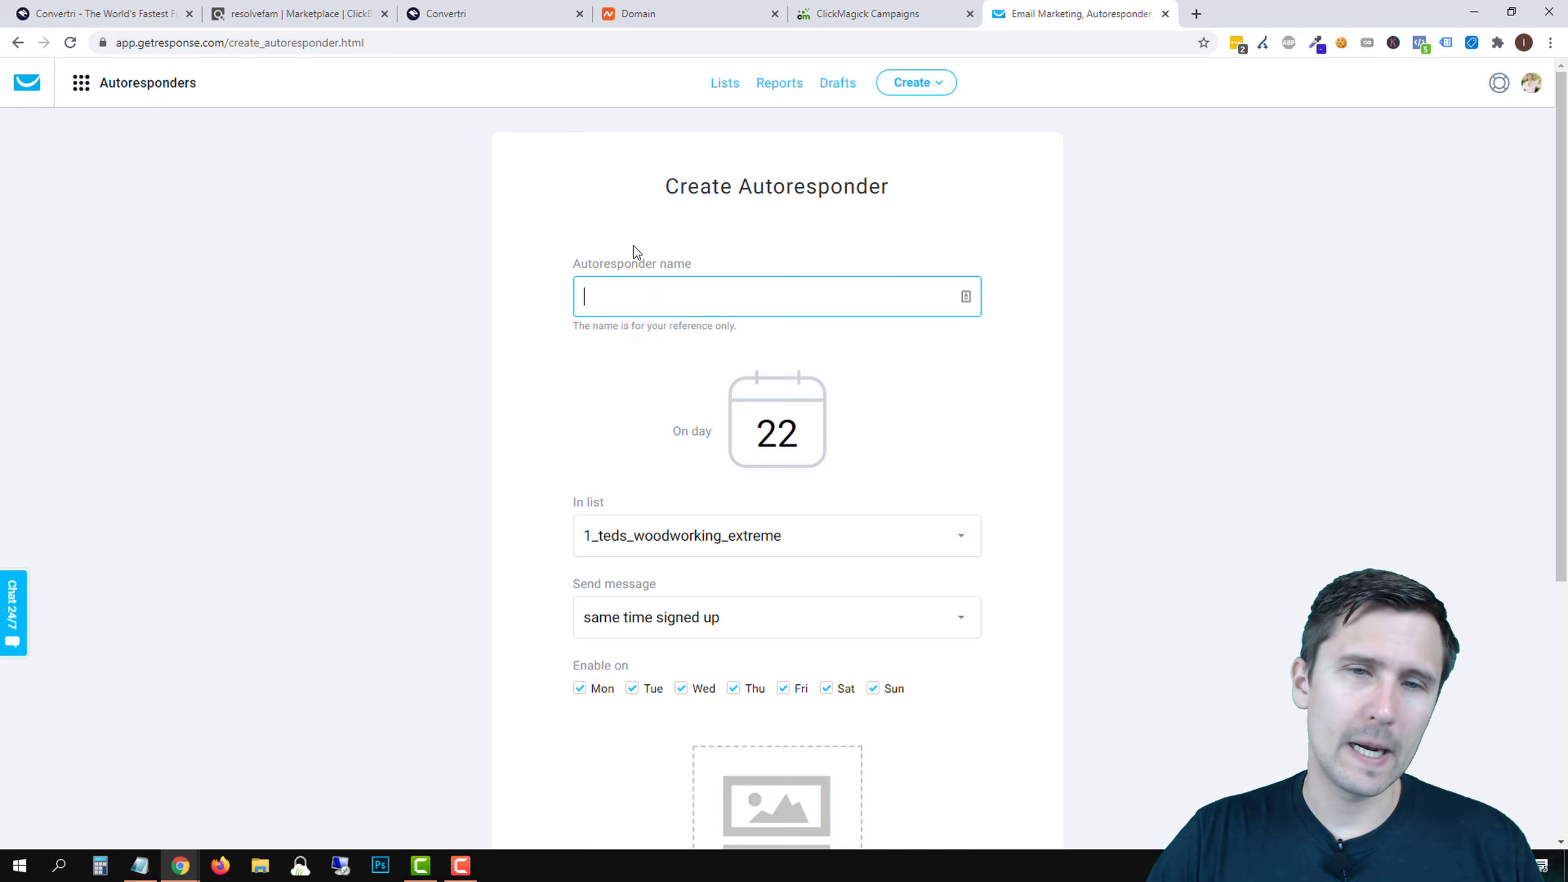
type("Day 0")
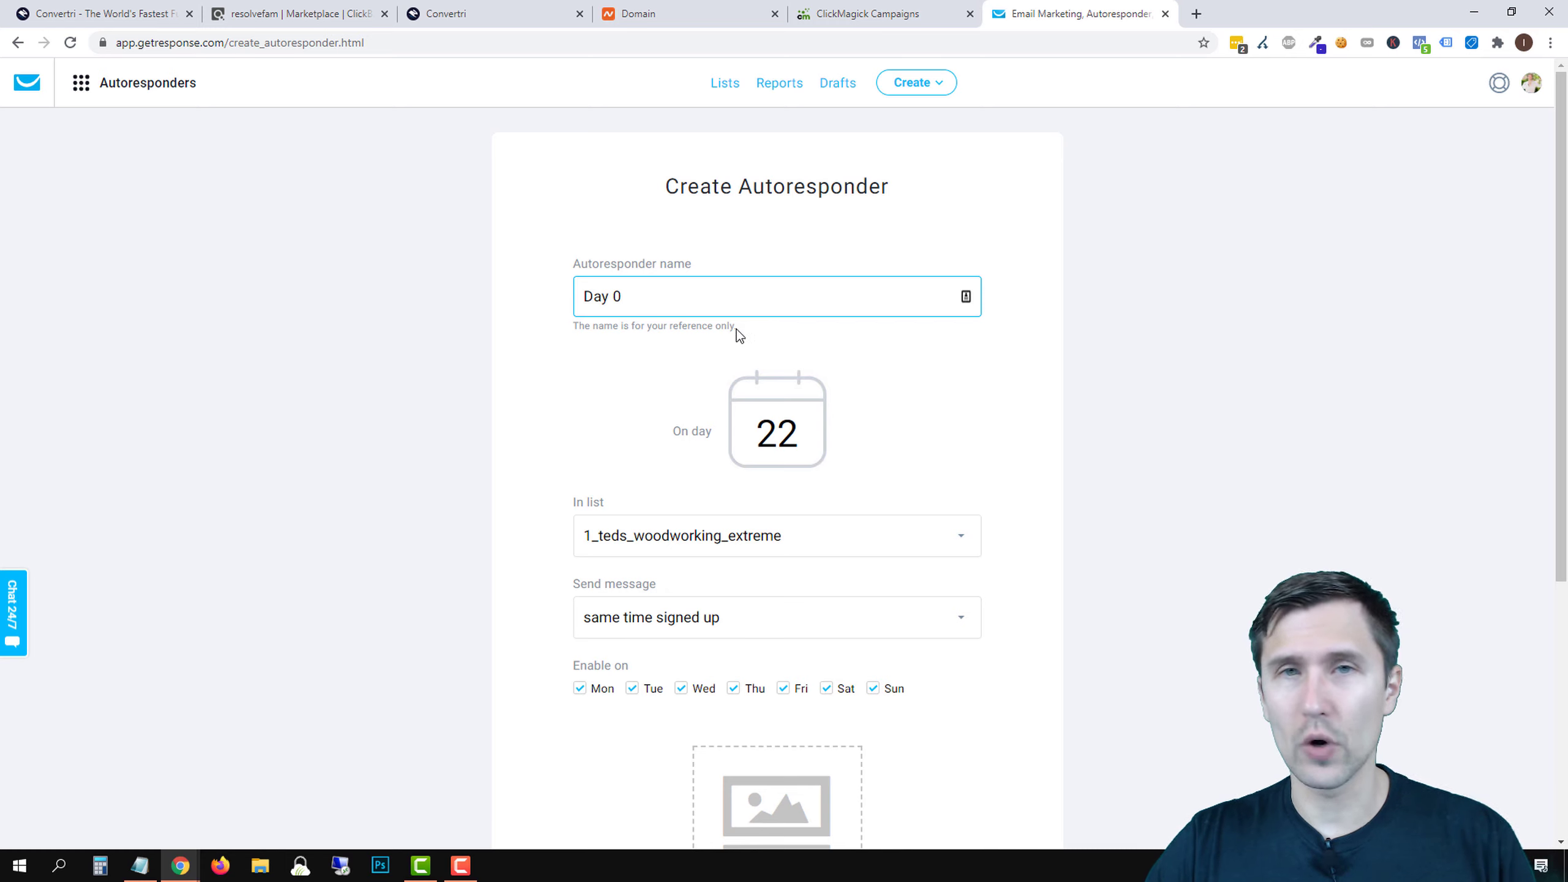
left_click(772, 444)
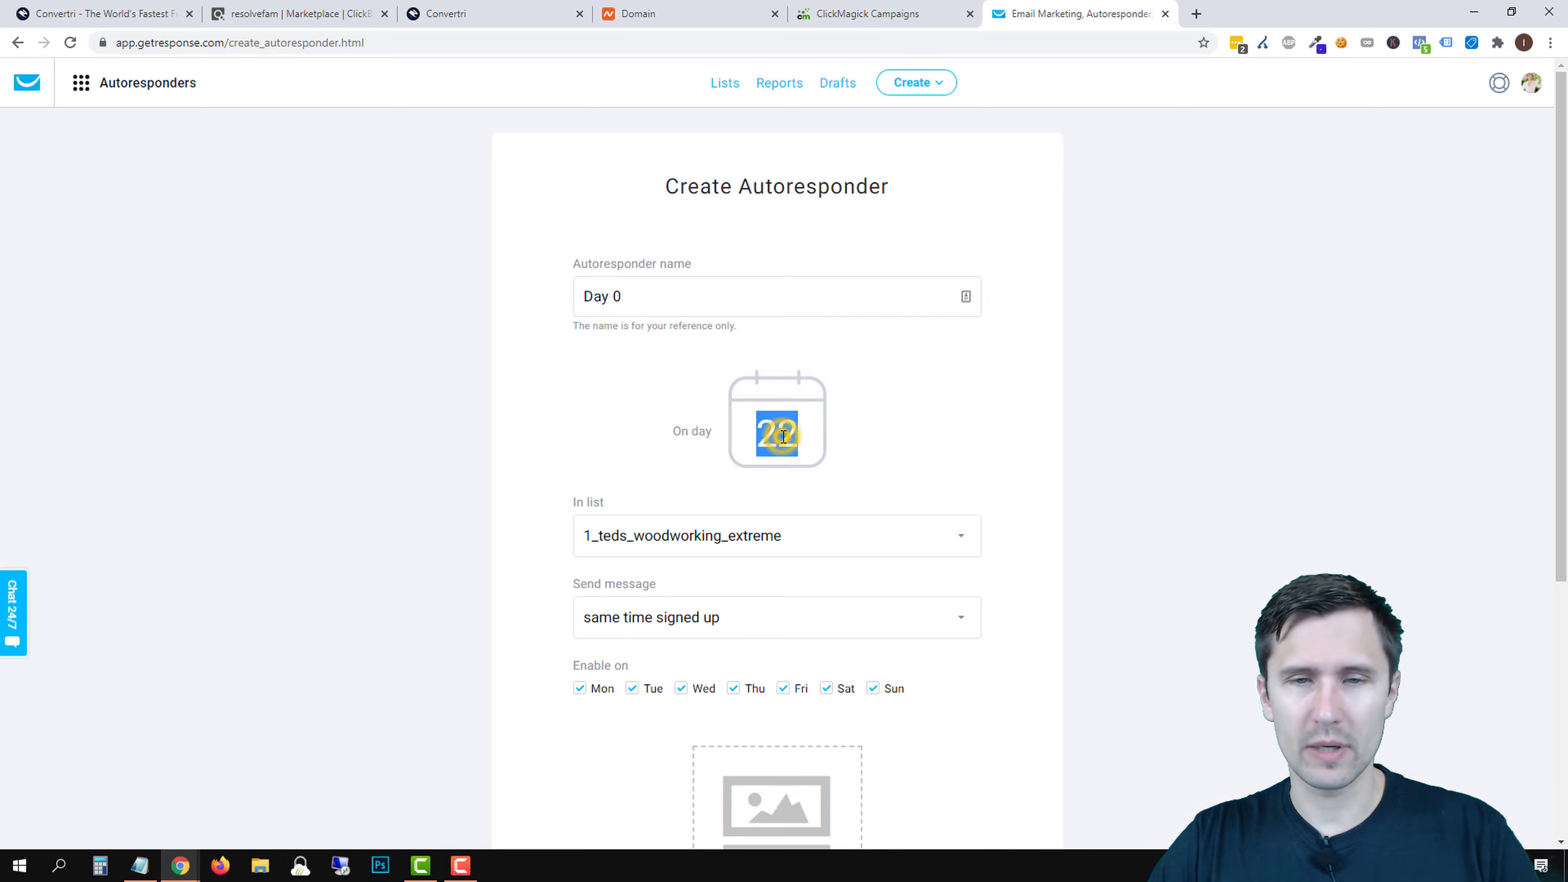
type("0")
- Assign it to the okinawa_belly list, keep all seven days on, and start a new email
left_click(648, 537)
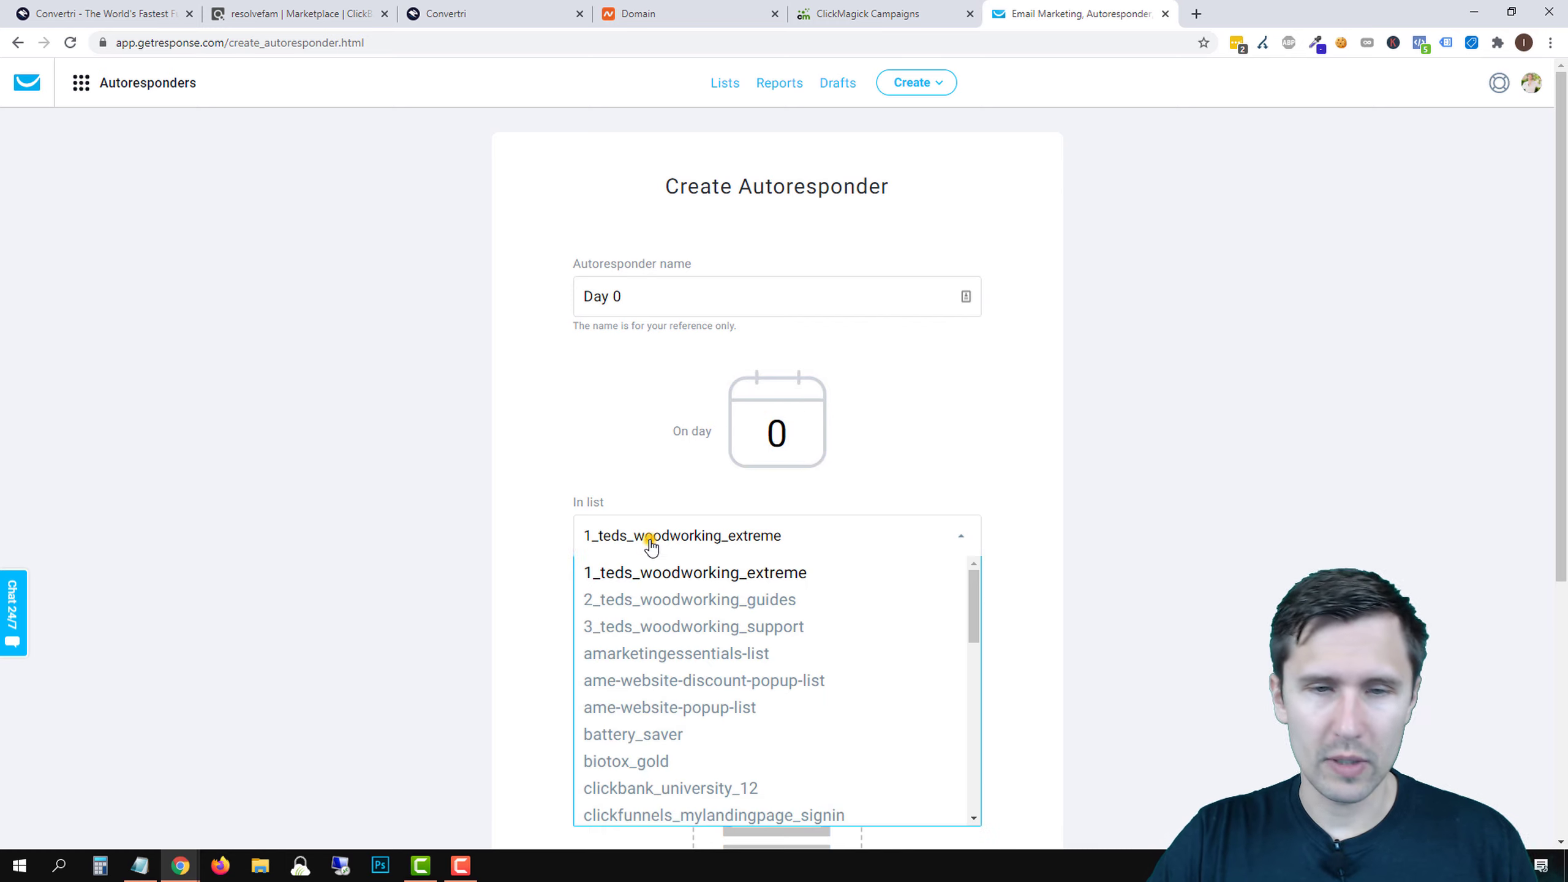
scroll(723, 650, "down", 1)
scroll(724, 650, "down", 10)
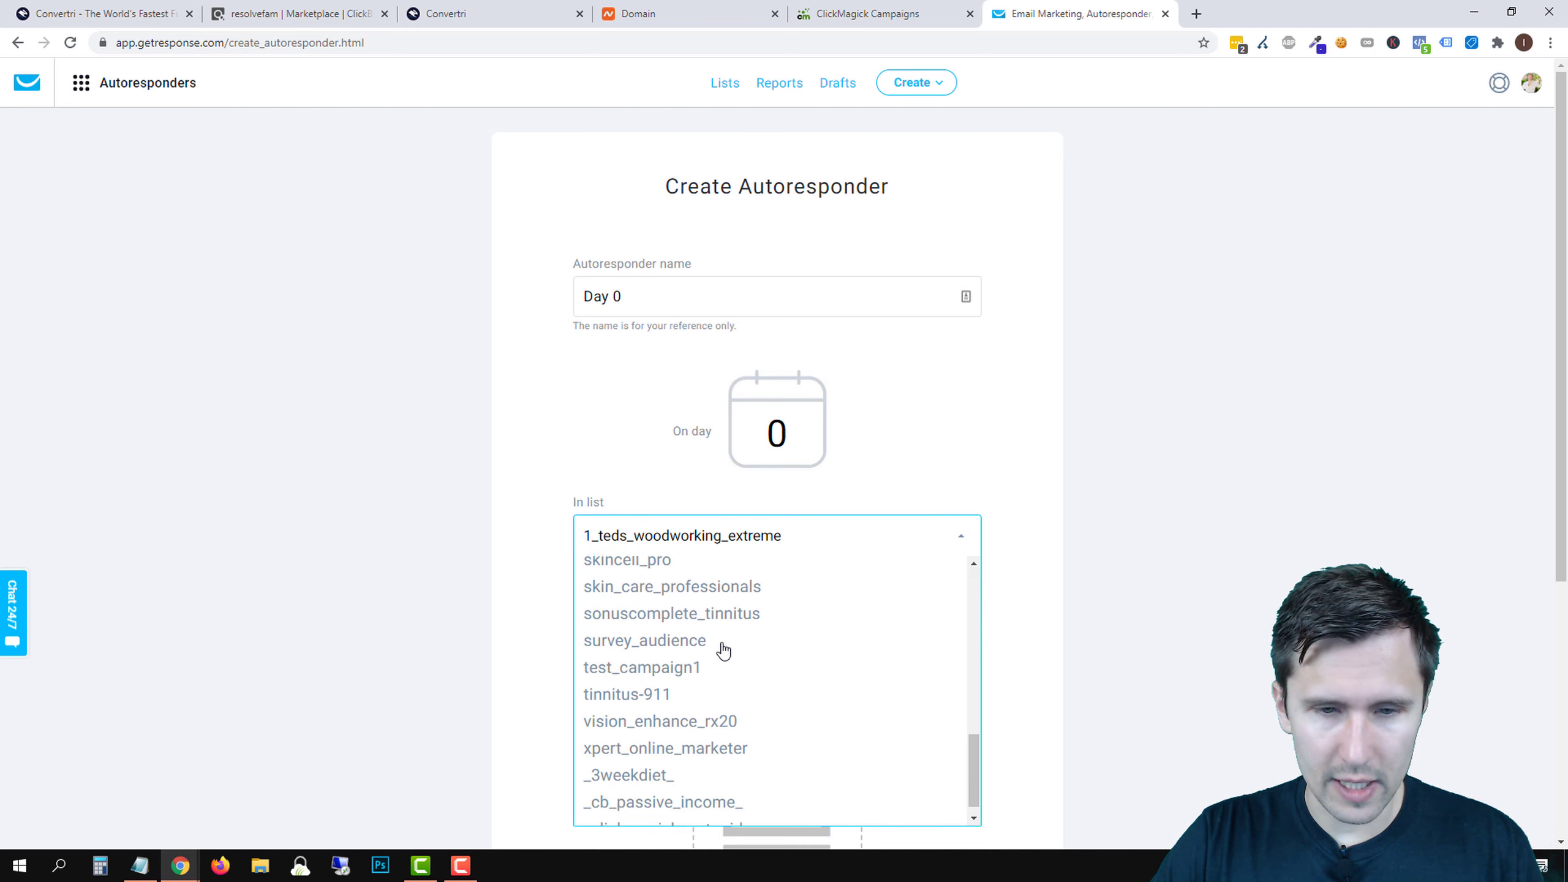
scroll(681, 685, "up", 3)
left_click(643, 674)
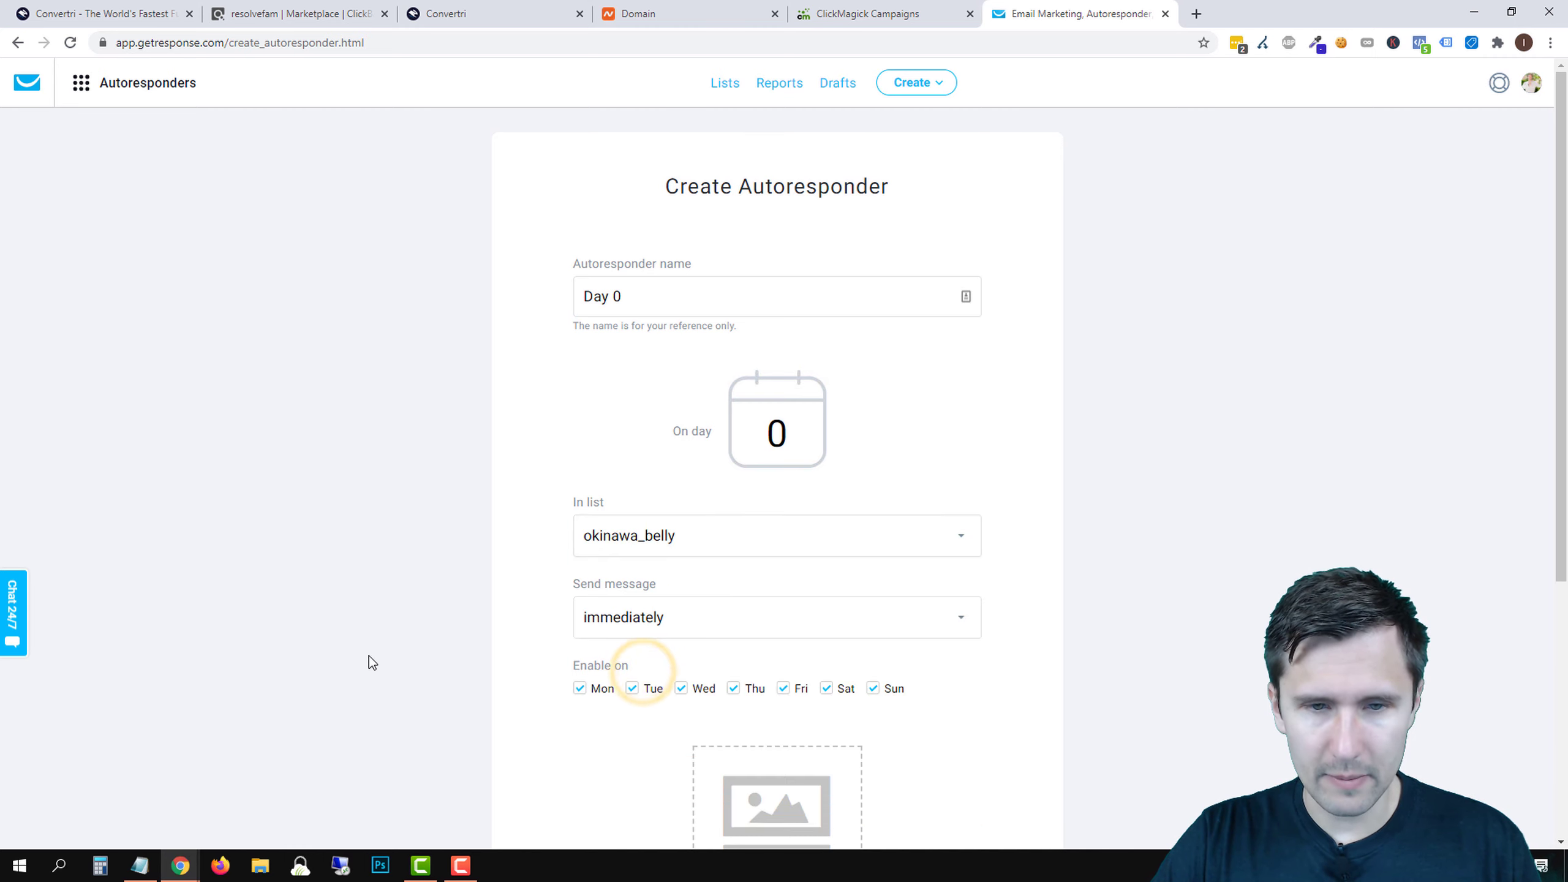
scroll(518, 612, "down", 5)
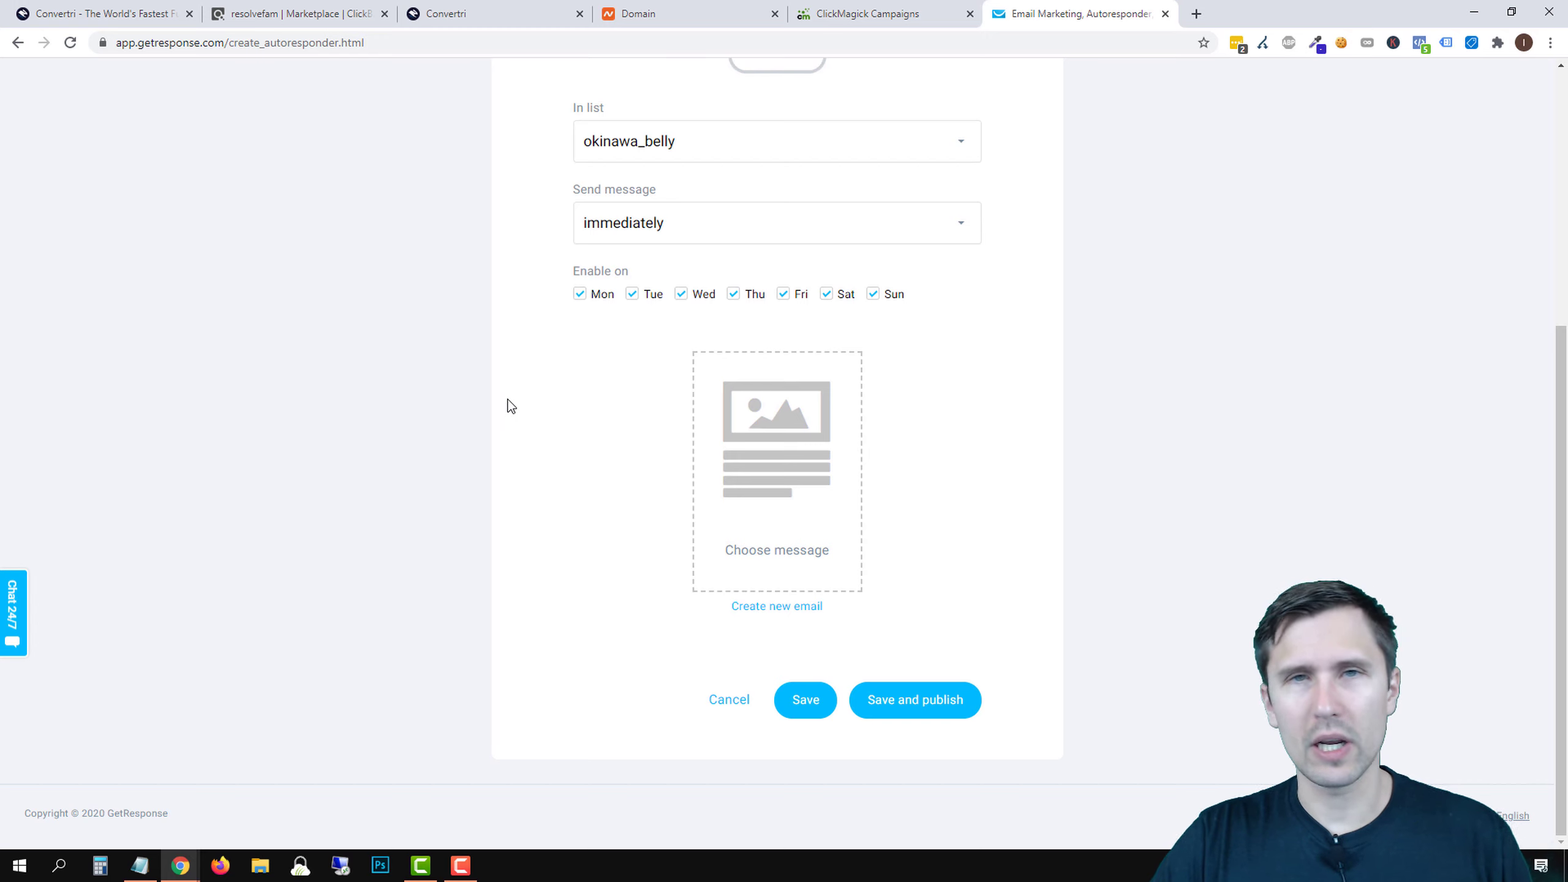
scroll(486, 550, "up", 1)
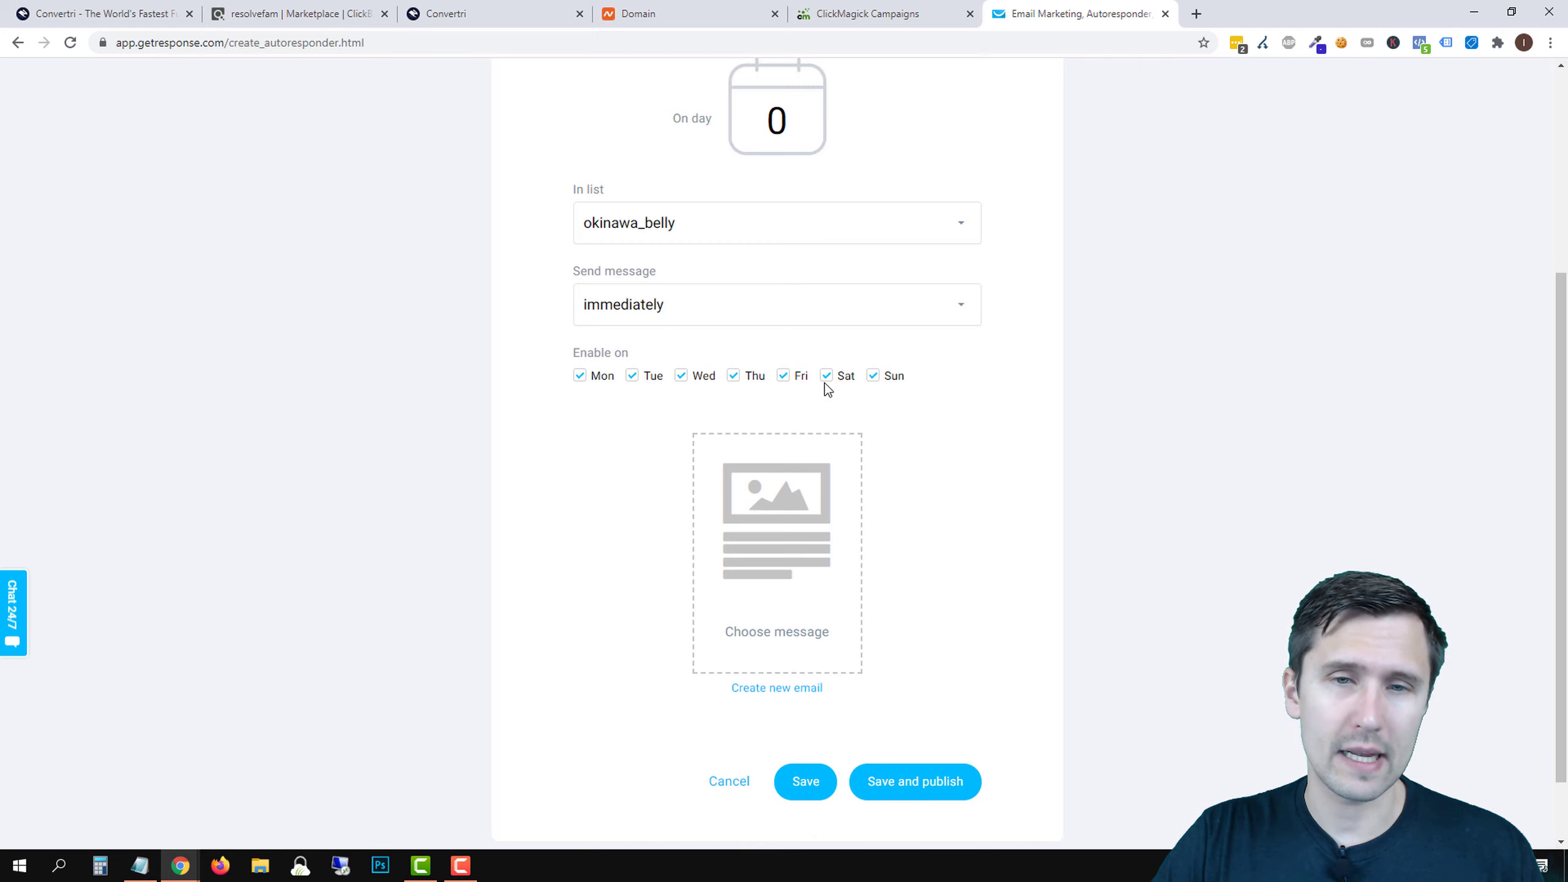
left_click(877, 378)
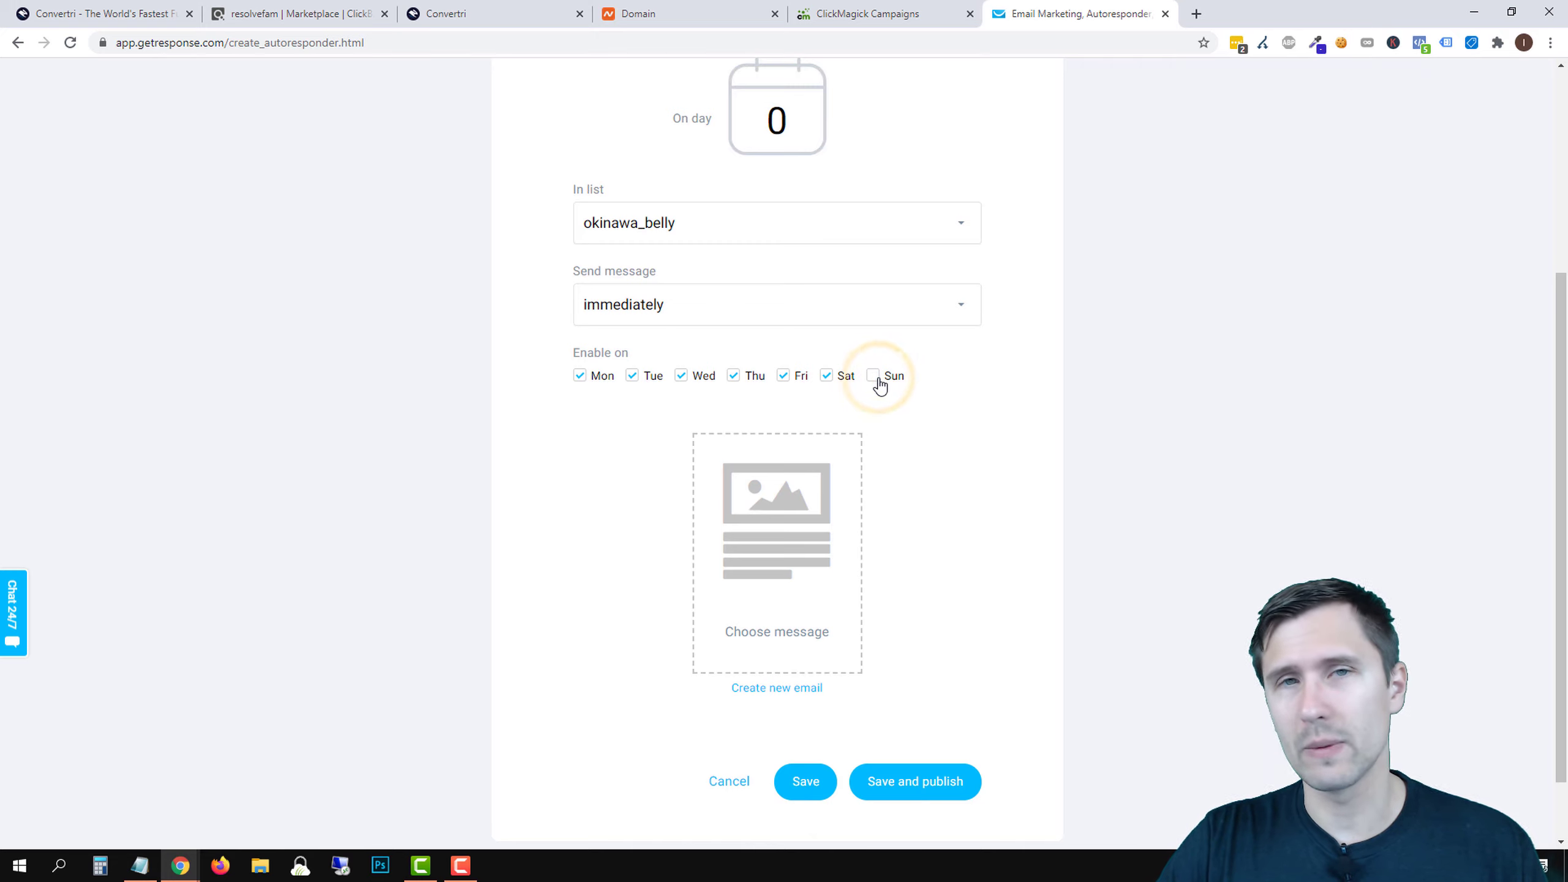
left_click(877, 378)
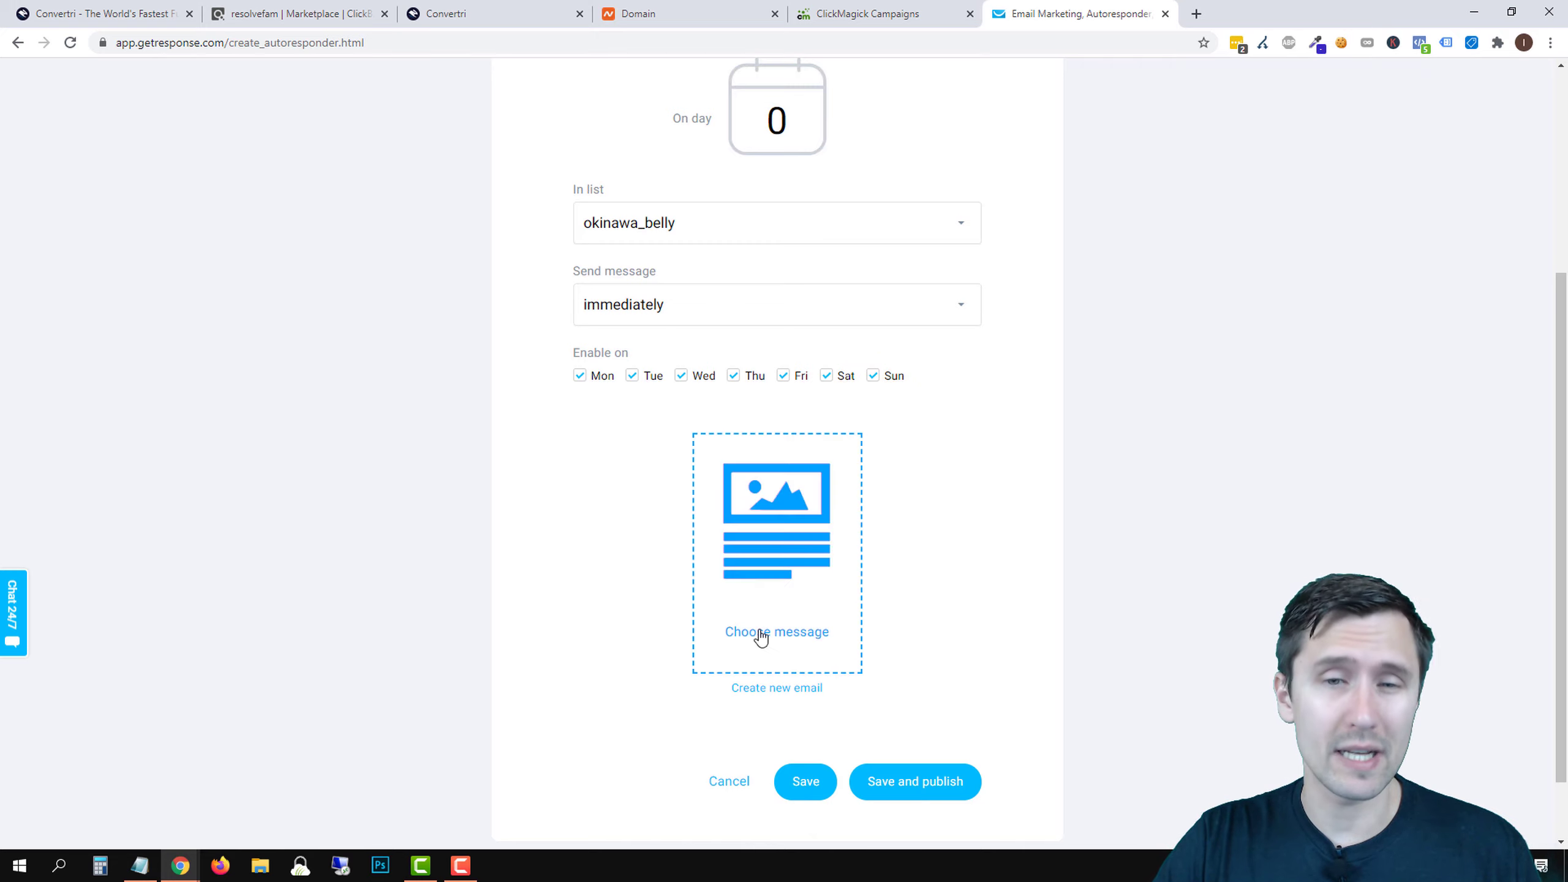
left_click(775, 697)
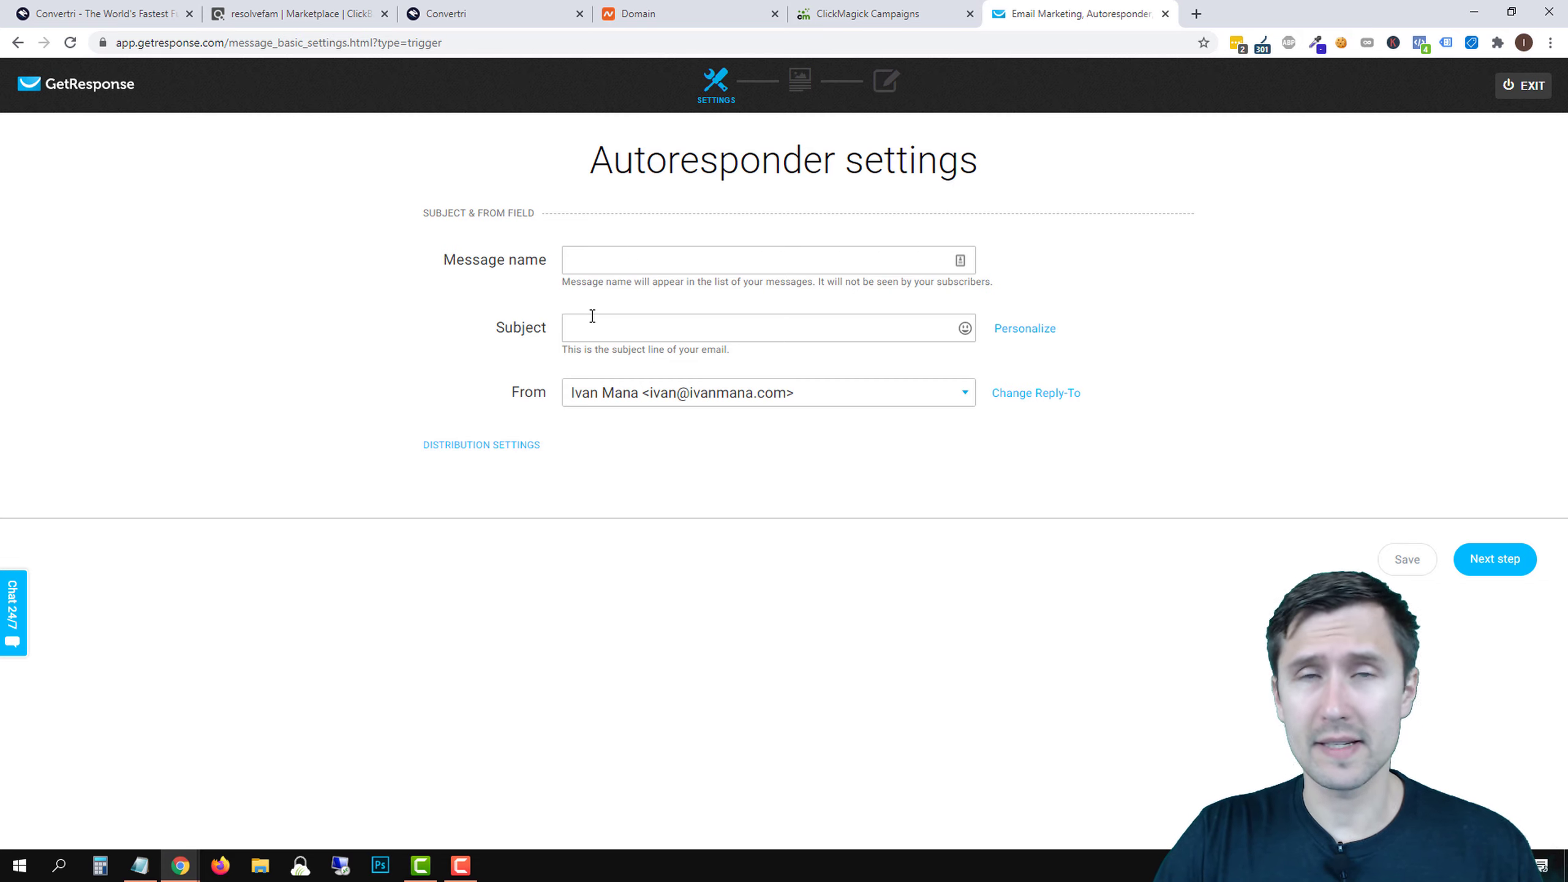
- Set the subject to '[[firstname]], Here is your free video you requested' with a grinning emoji
left_click(639, 333)
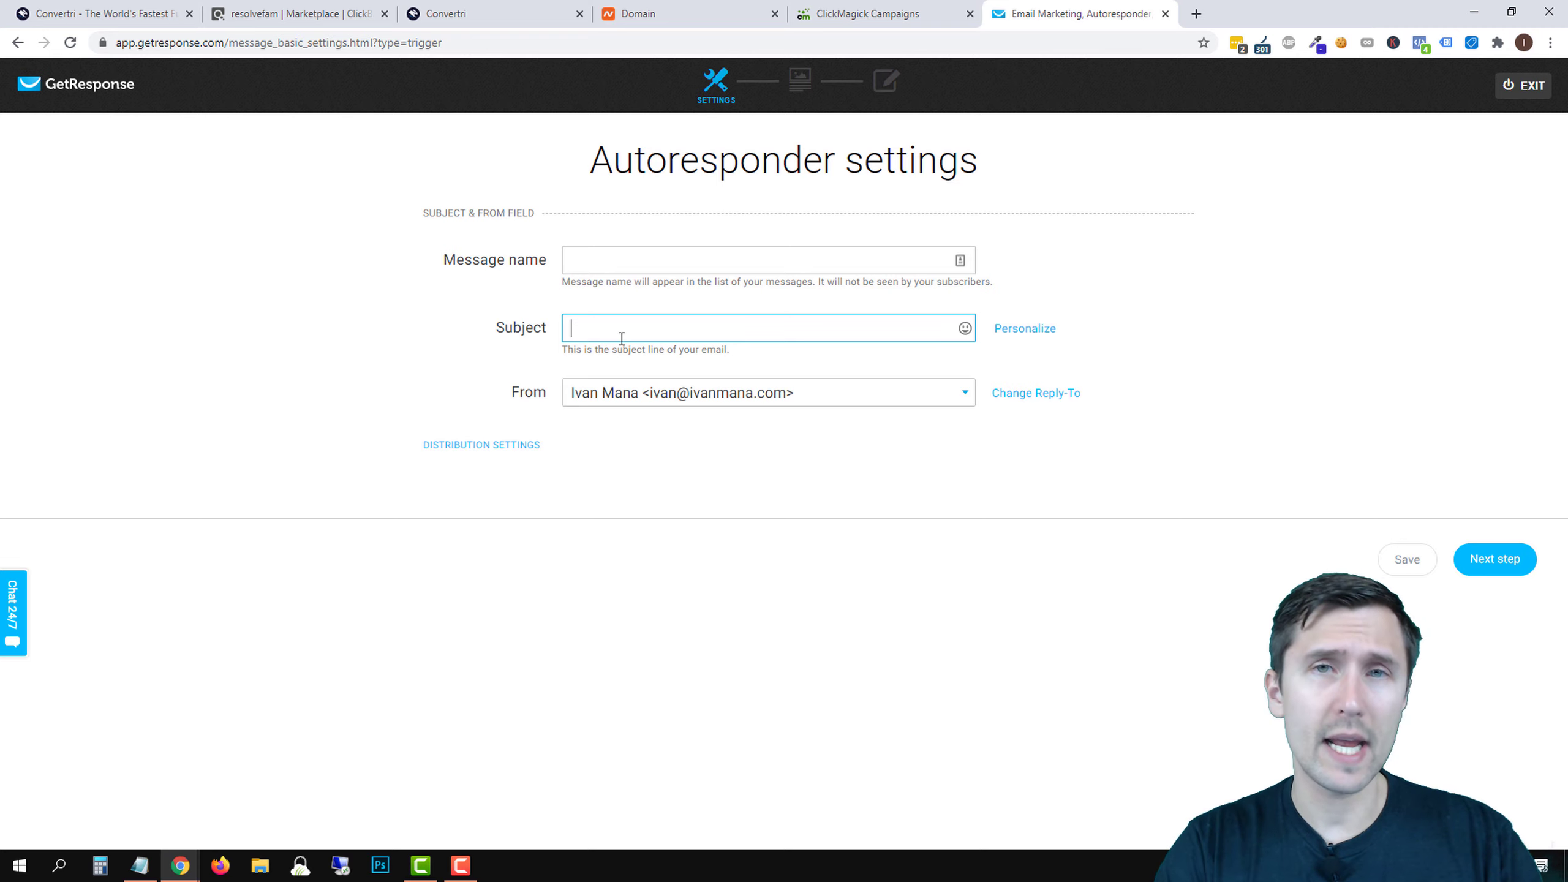
type("Here is")
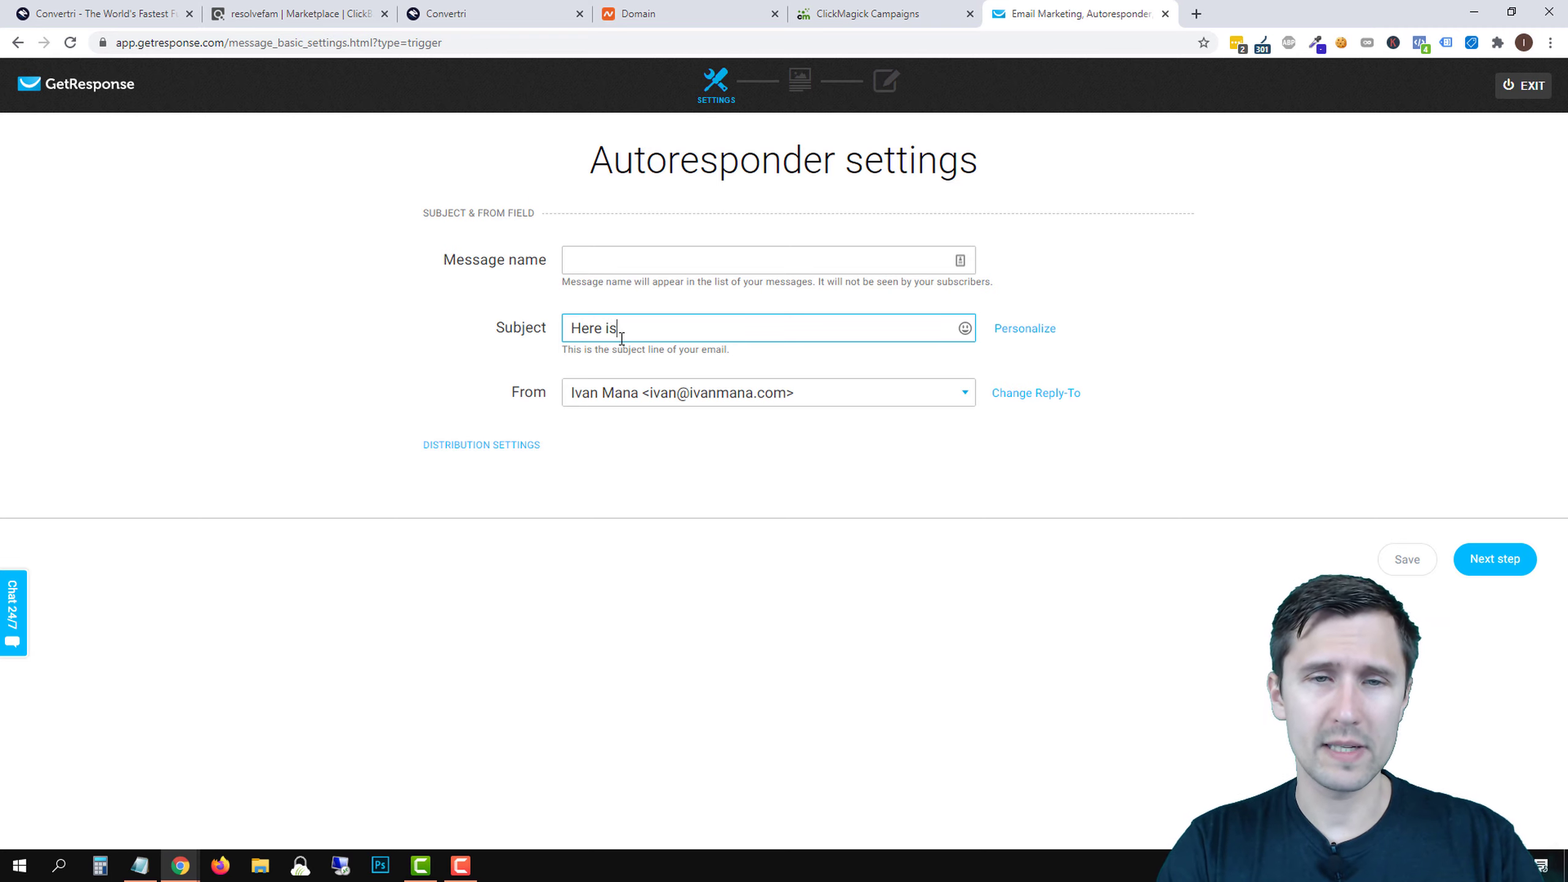
type(" your free vide")
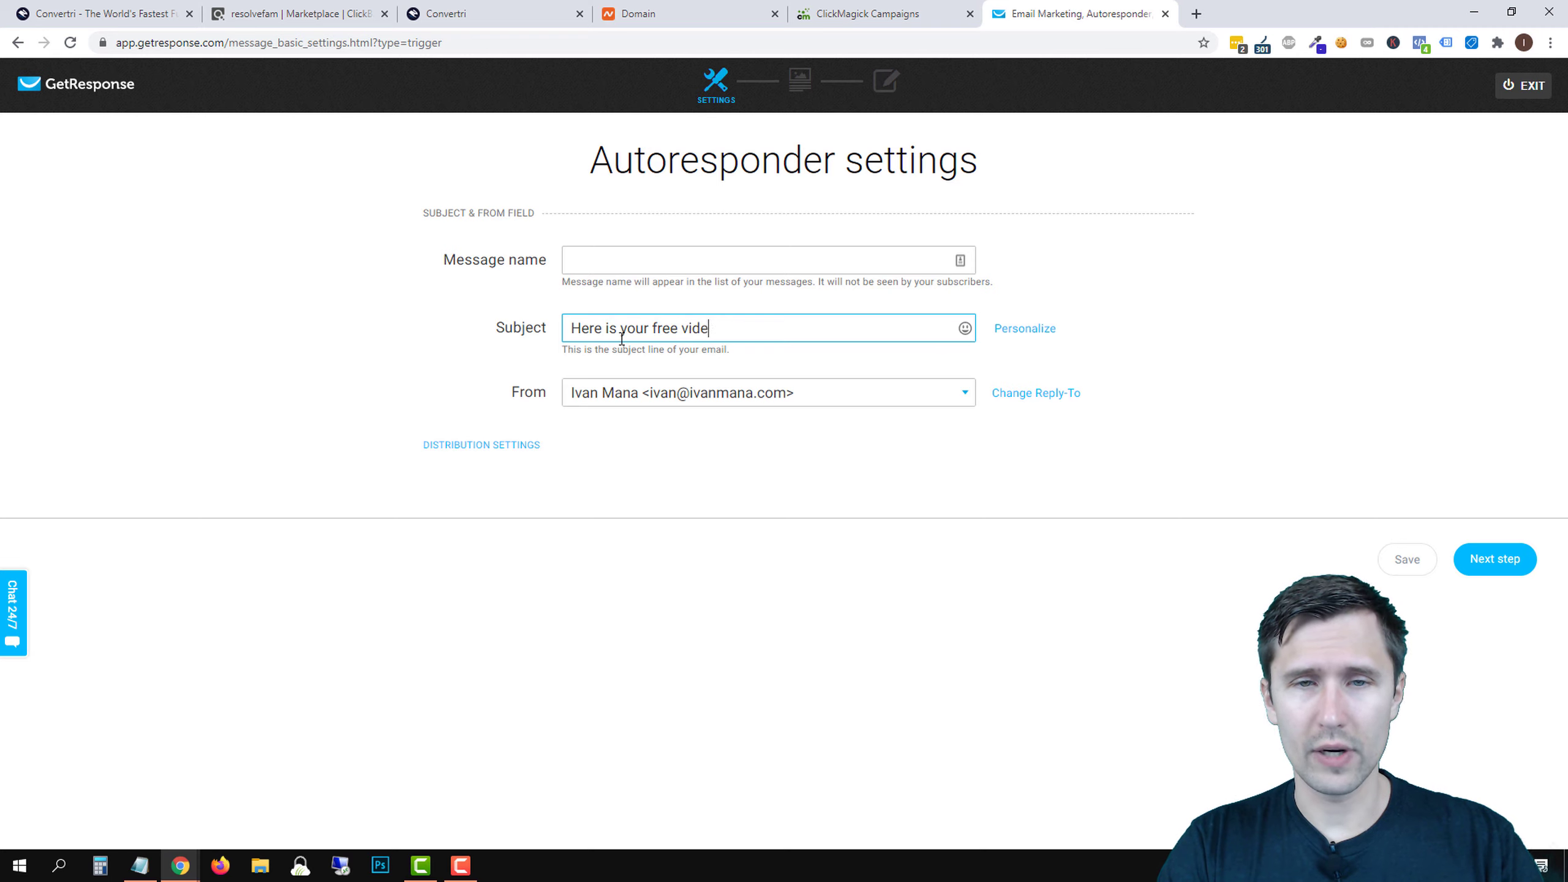
type("o you requested!")
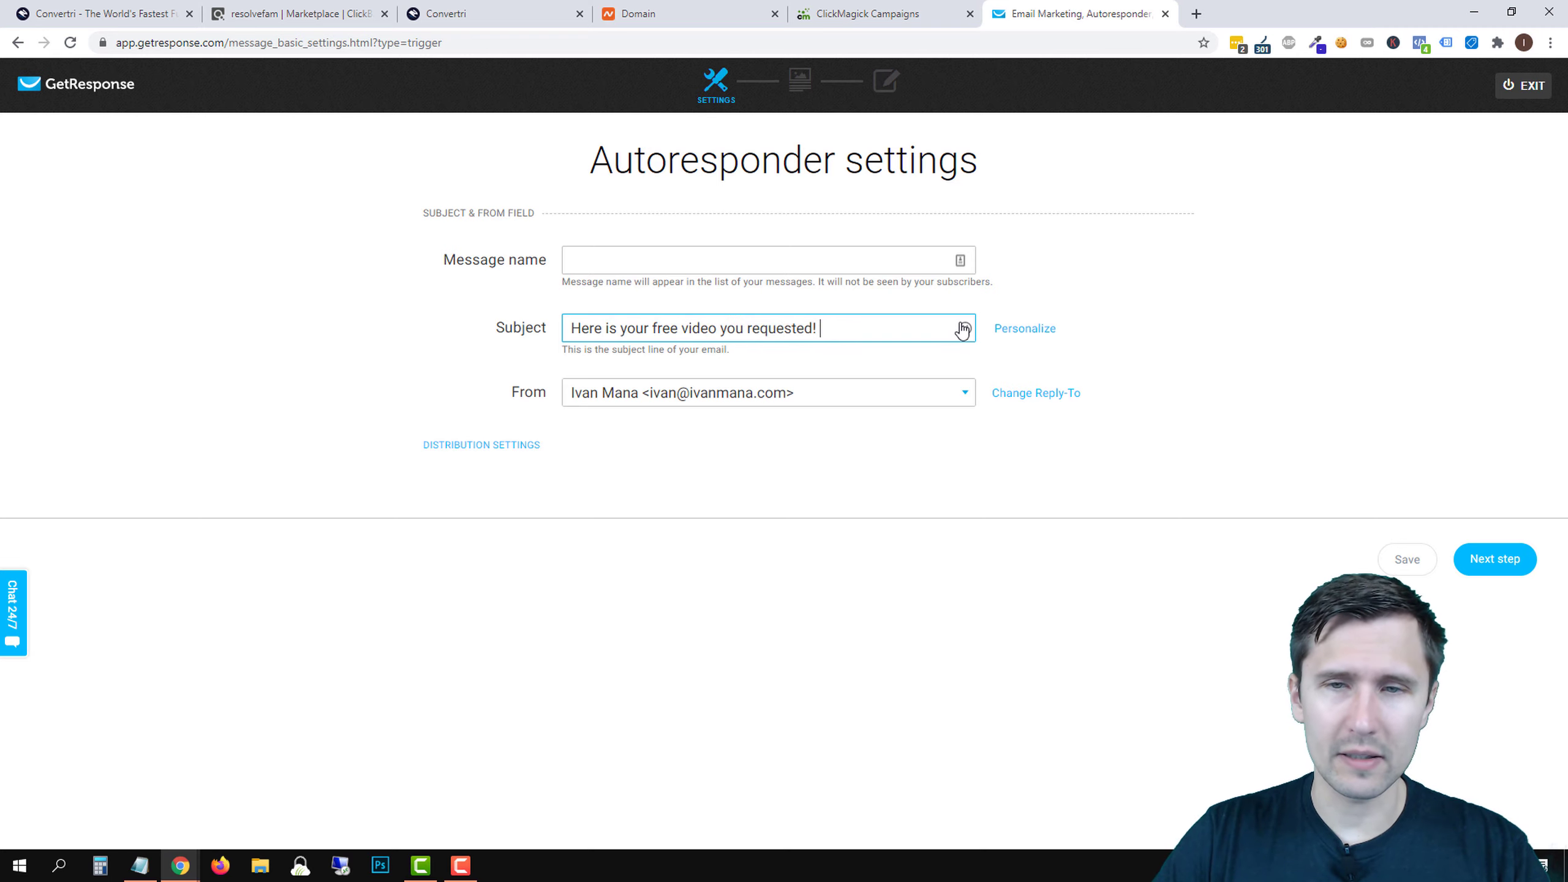
left_click(965, 328)
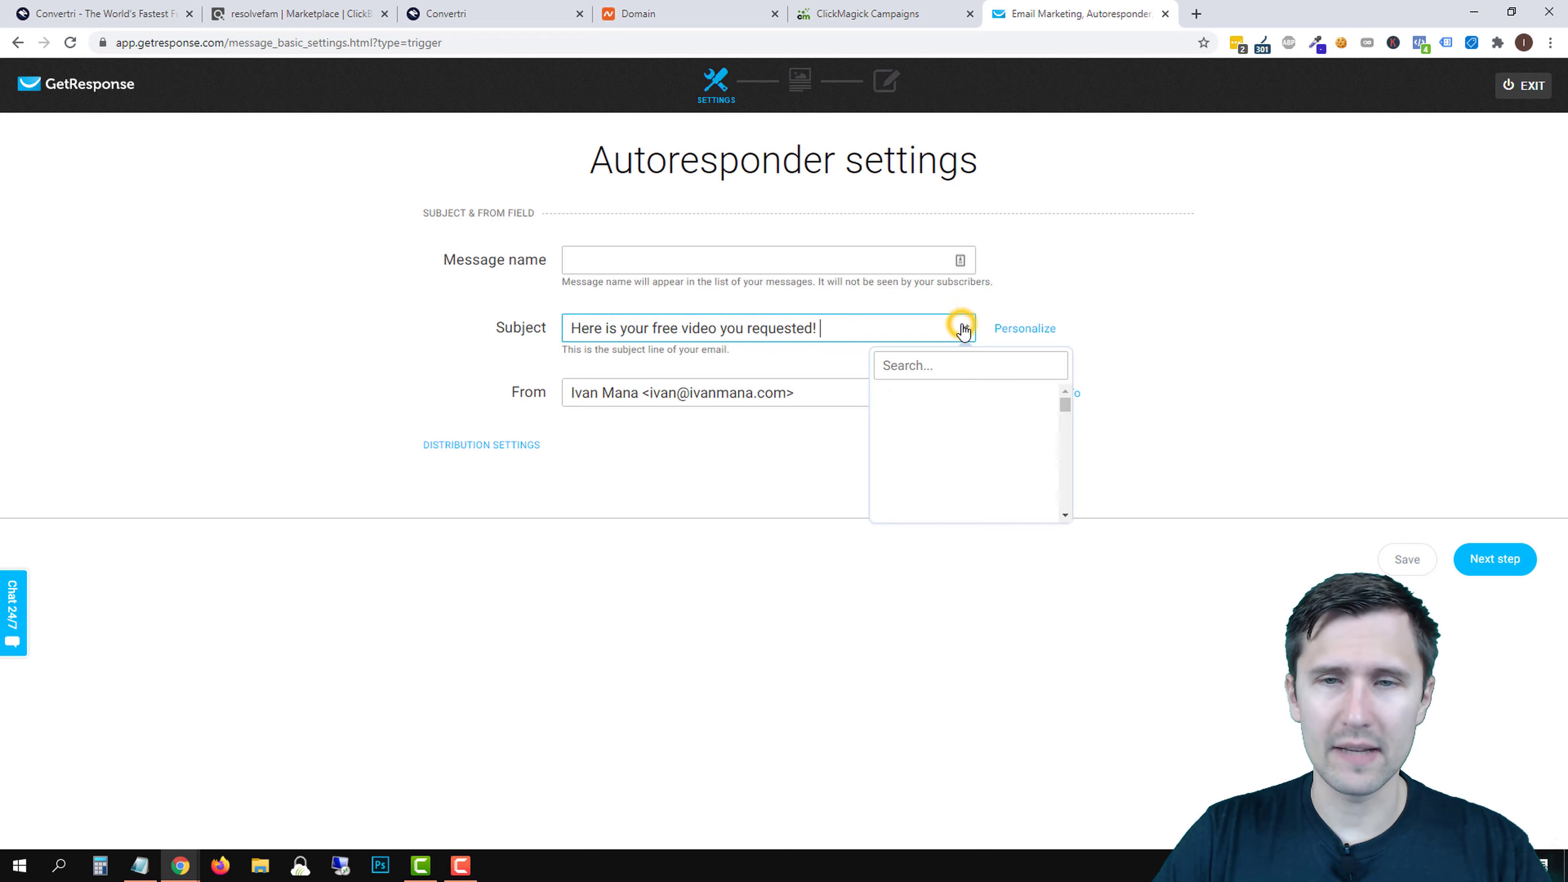
left_click(894, 410)
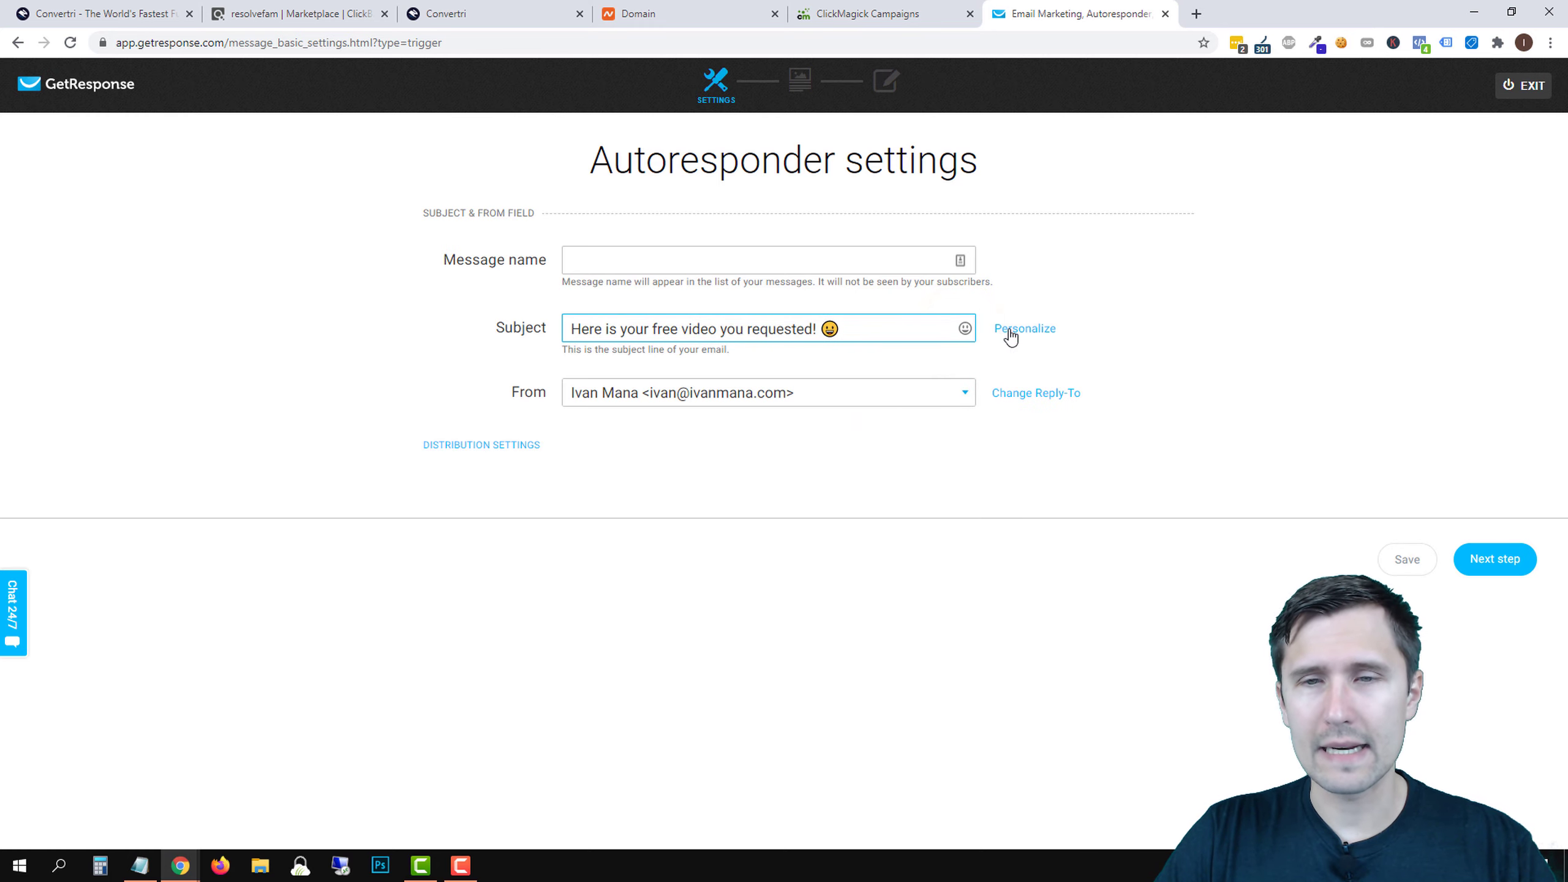
left_click(574, 327)
type("[[")
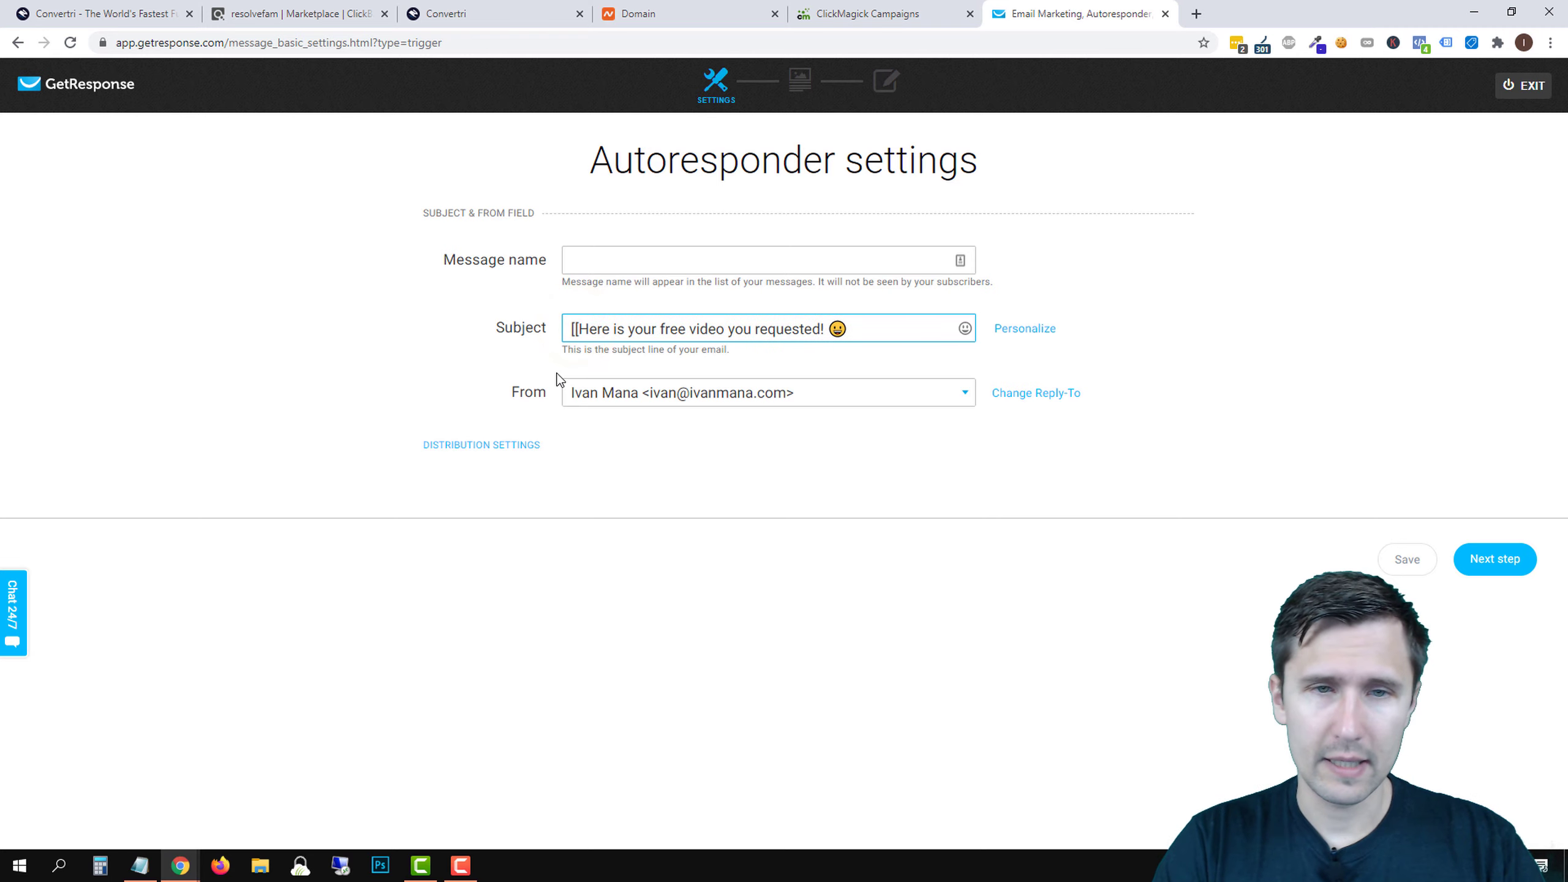
type("firstname]]")
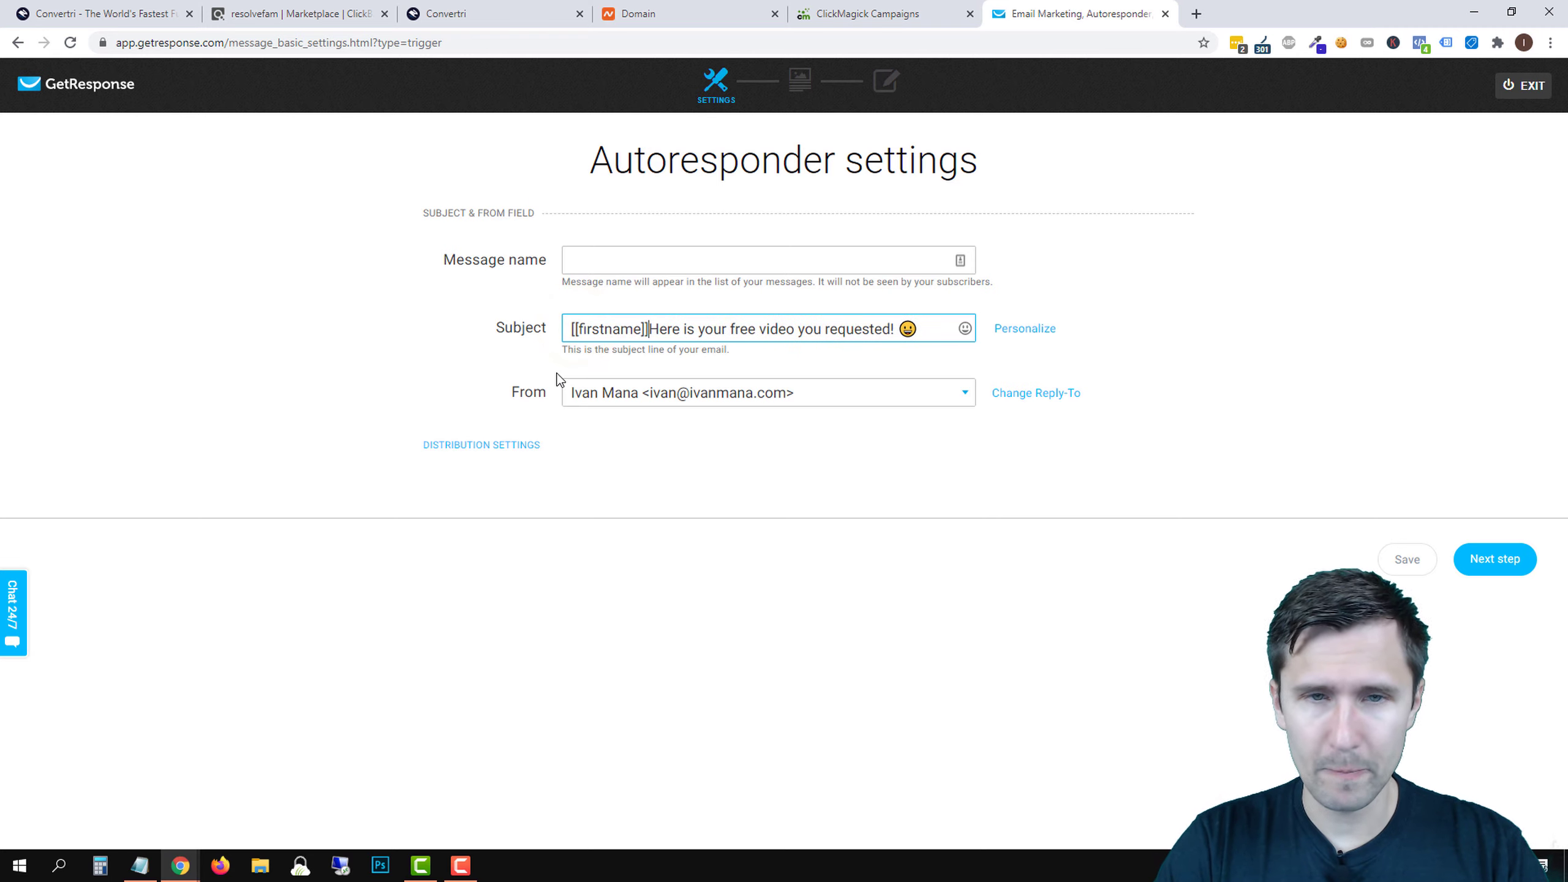
type(",")
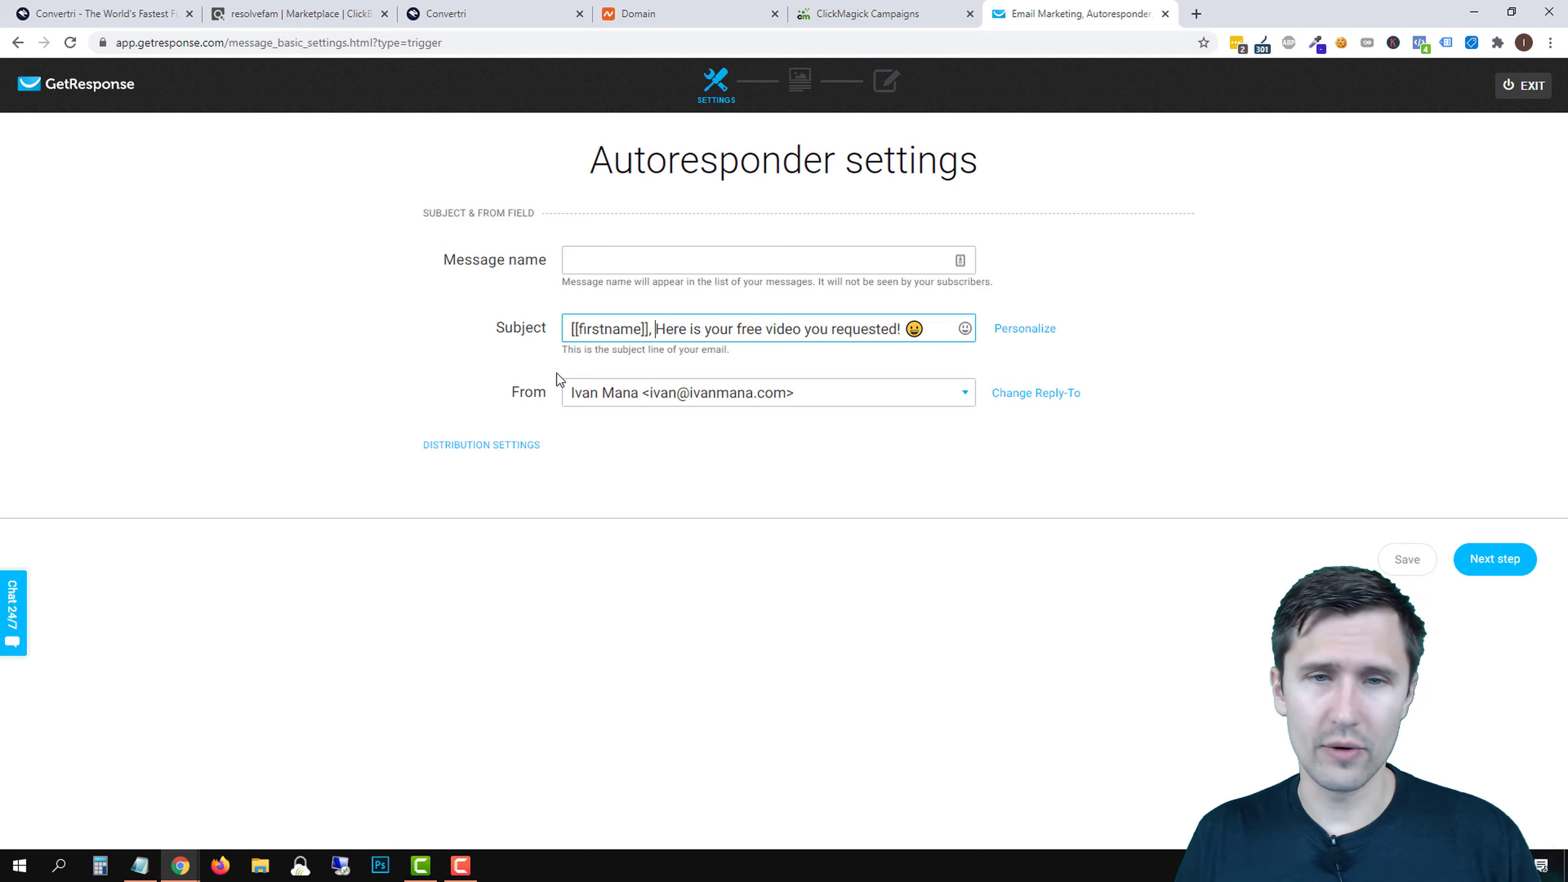
- Copy the subject into the Message name field and continue to the Template step
triple_click(724, 321)
right_click(722, 321)
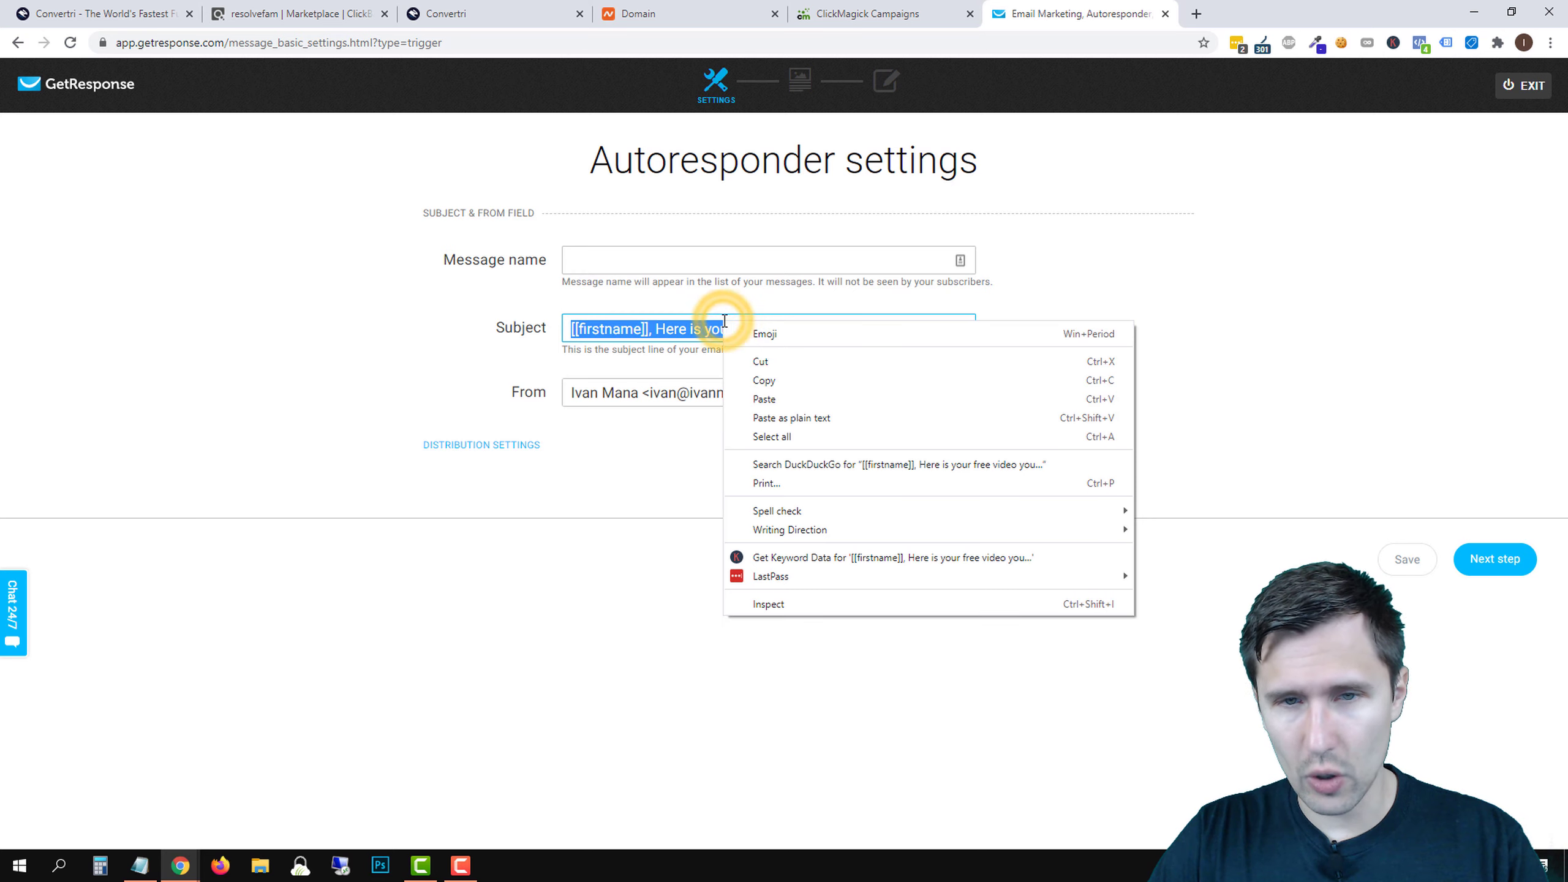
left_click(787, 381)
left_click(647, 256)
right_click(648, 255)
left_click(682, 378)
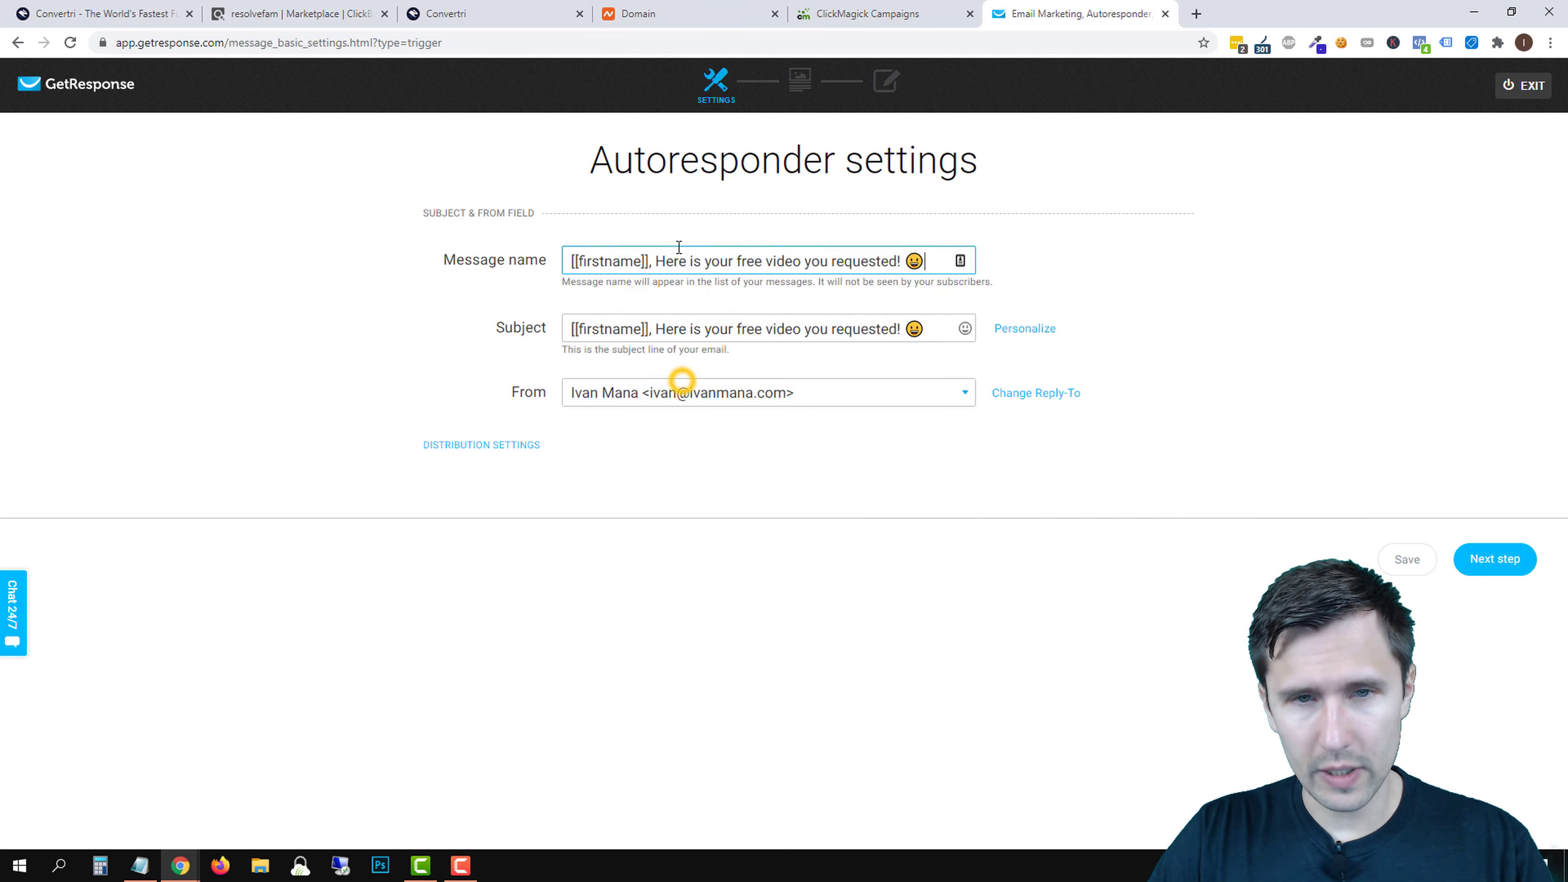
left_click(1490, 559)
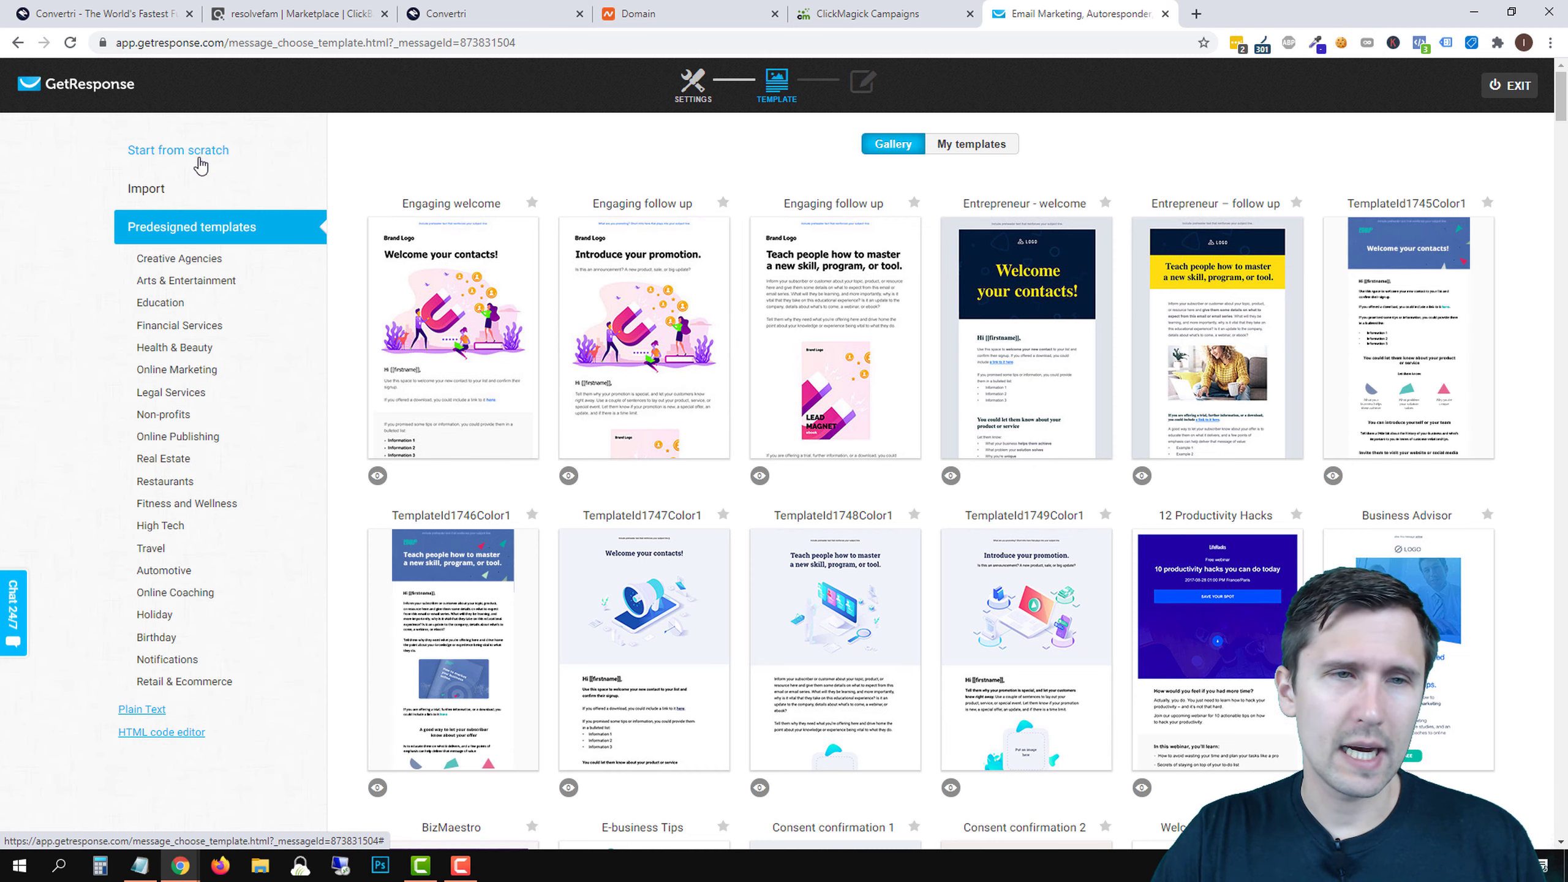
- Choose Start from scratch and use the Blank template for the email
left_click(199, 159)
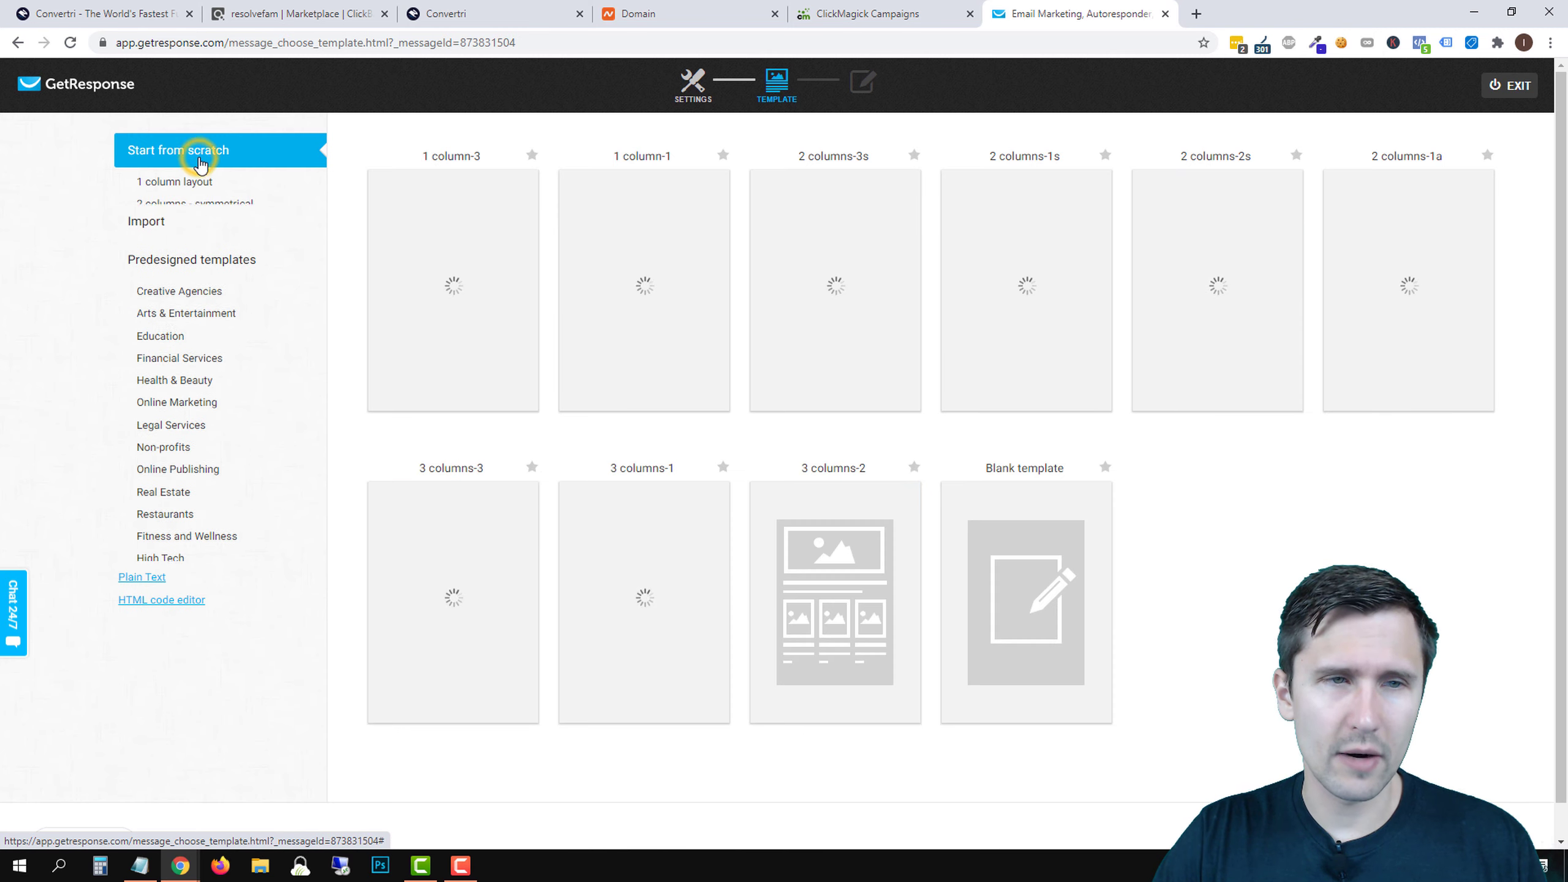
left_click(1035, 606)
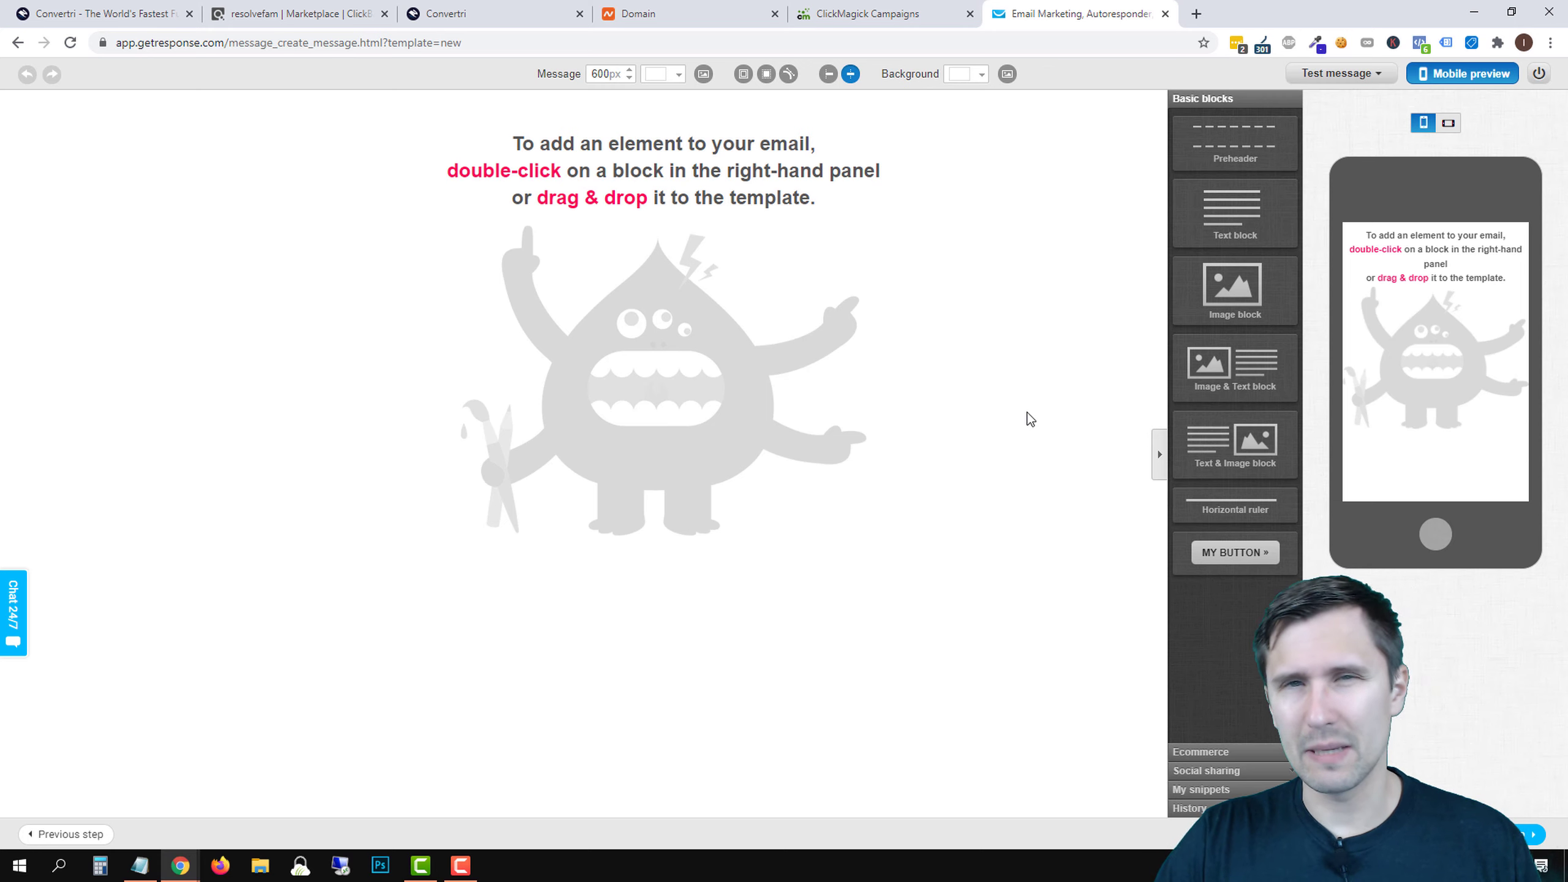
- Drop a Text block into the email and clear its Lorem ipsum placeholder text
left_click_drag(1232, 213, 505, 195)
left_click(514, 181)
double_click(573, 121)
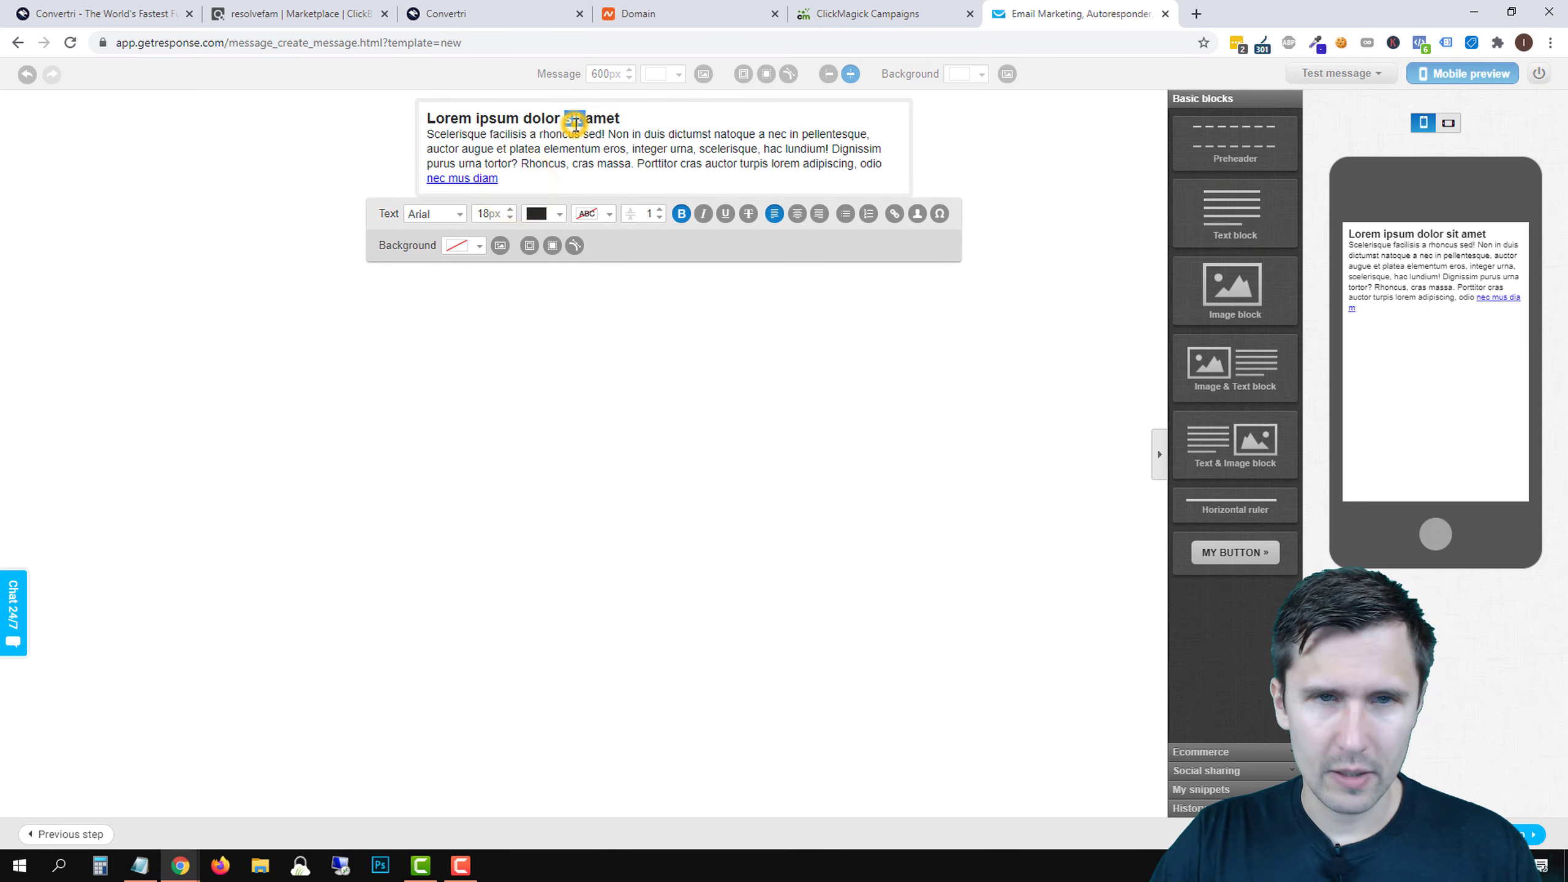
triple_click(575, 126)
key("BackSpace")
triple_click(578, 140)
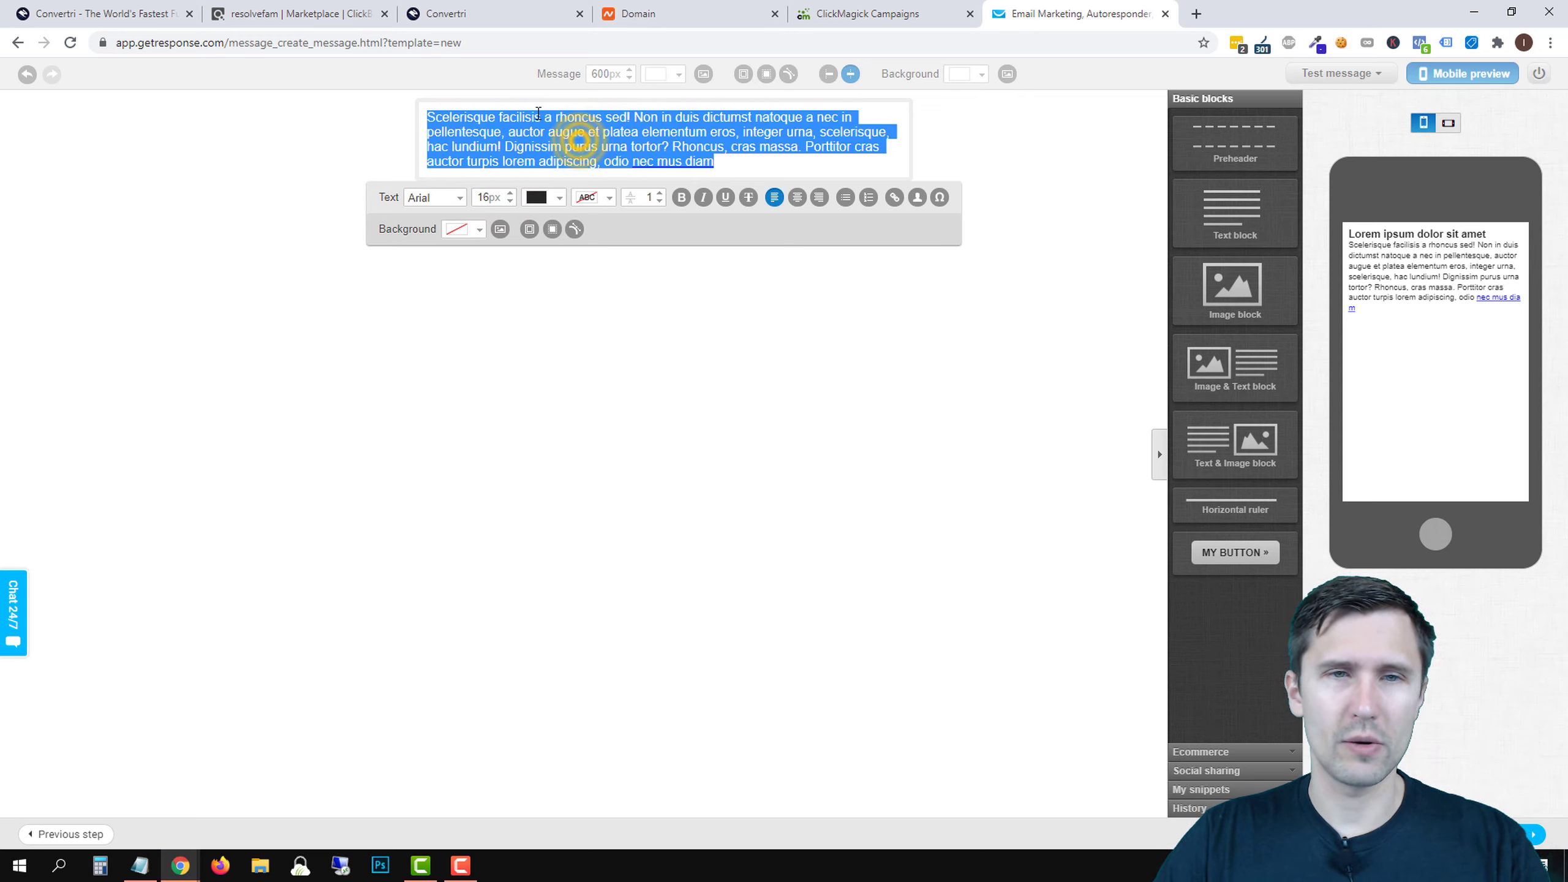
- Type 'Hey [[firstname]],', 'Here is your free video that you requested:' and '--> Click here to watch the video'
type("Hey [[")
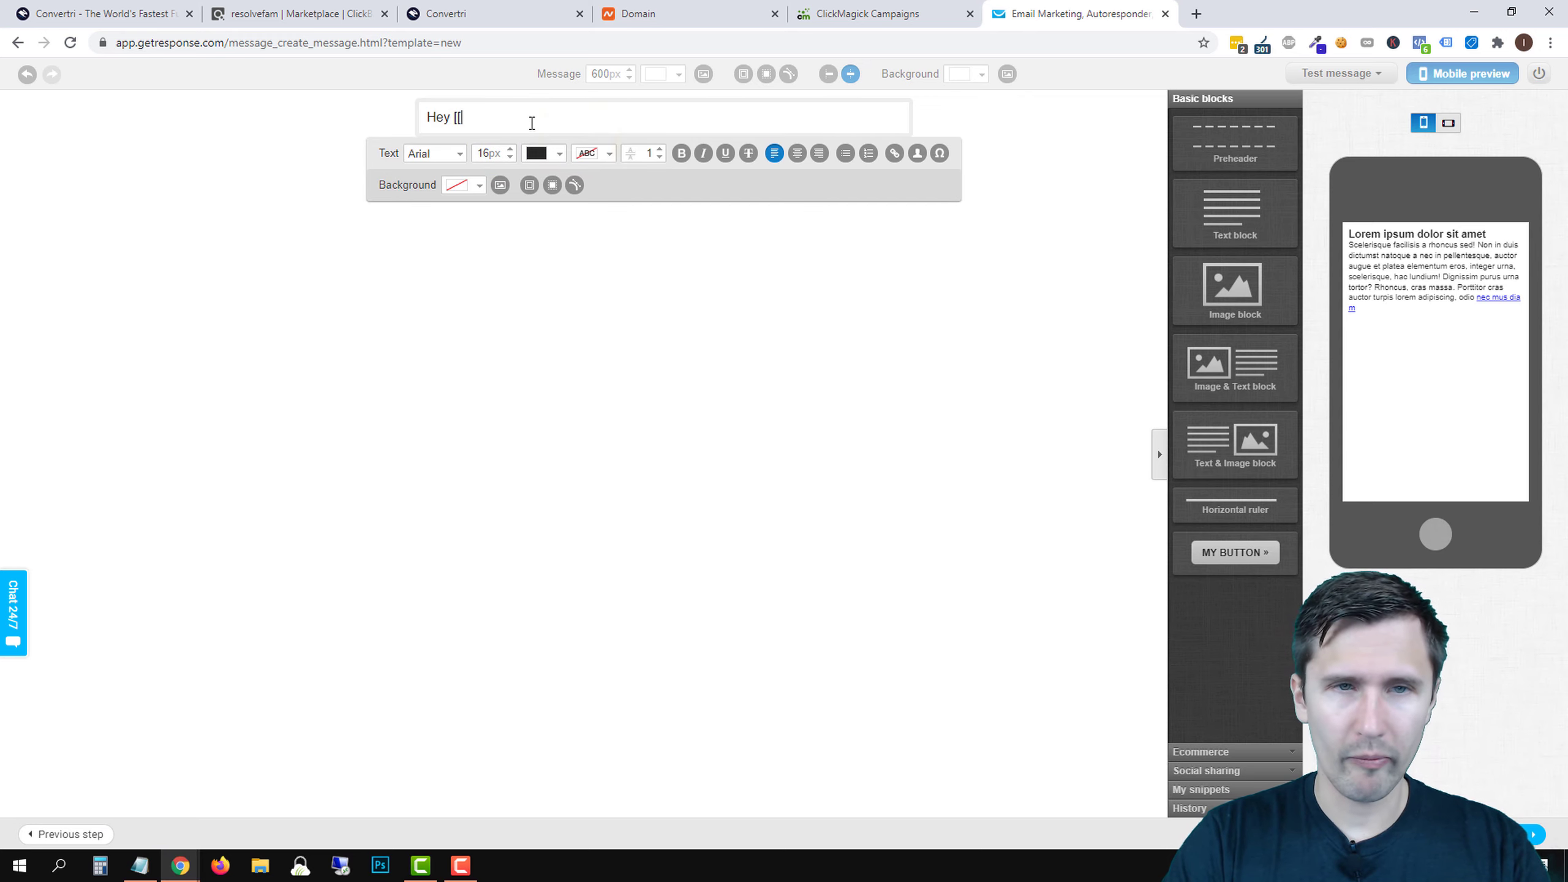
type("firstname]]")
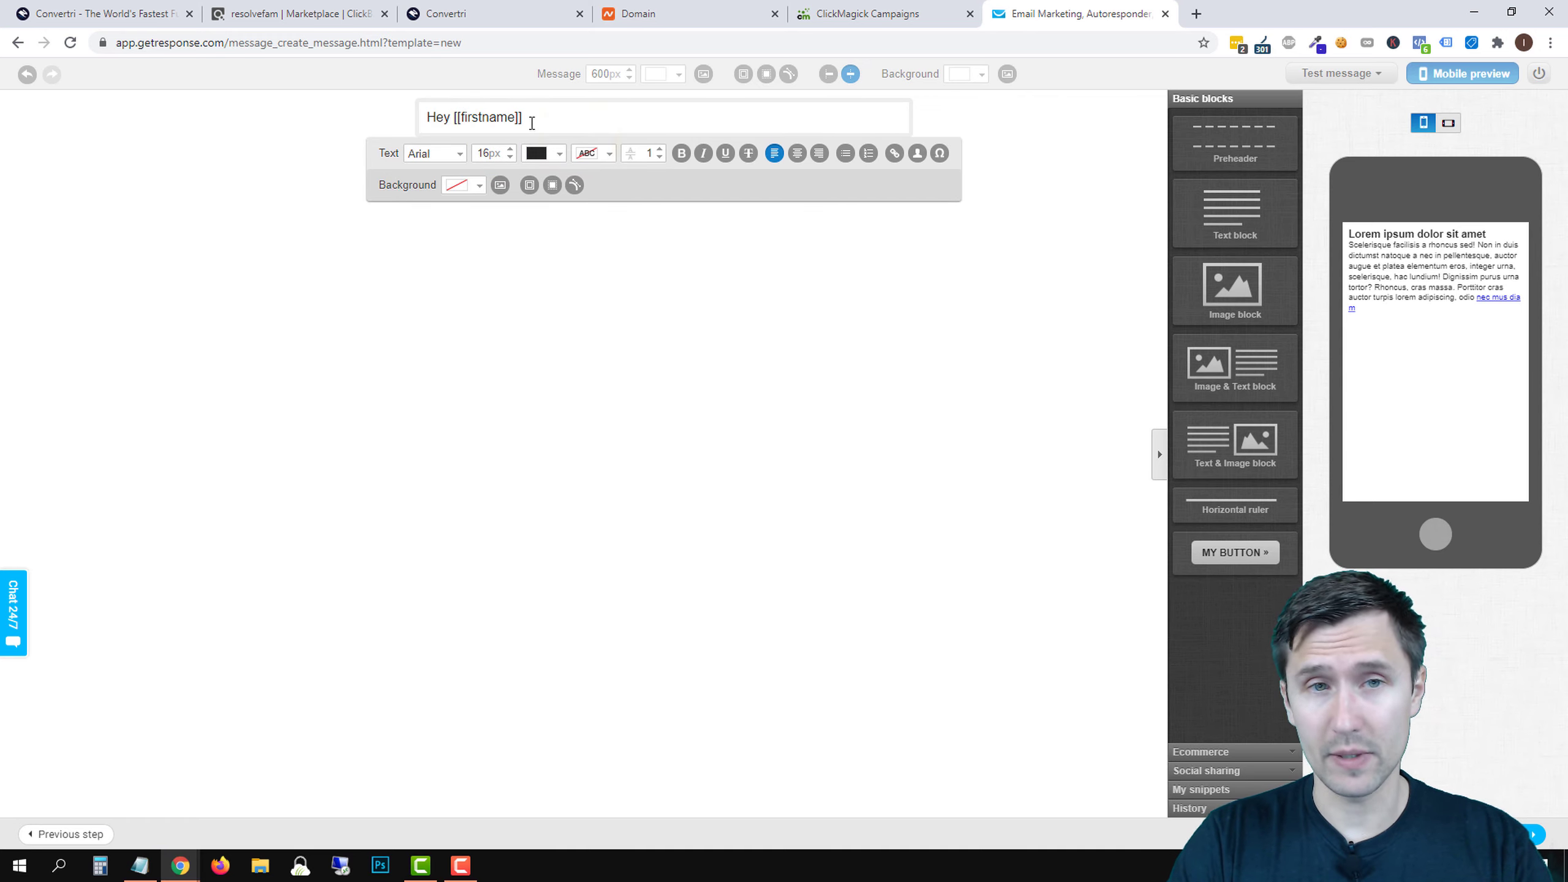
type(",")
key("Return")
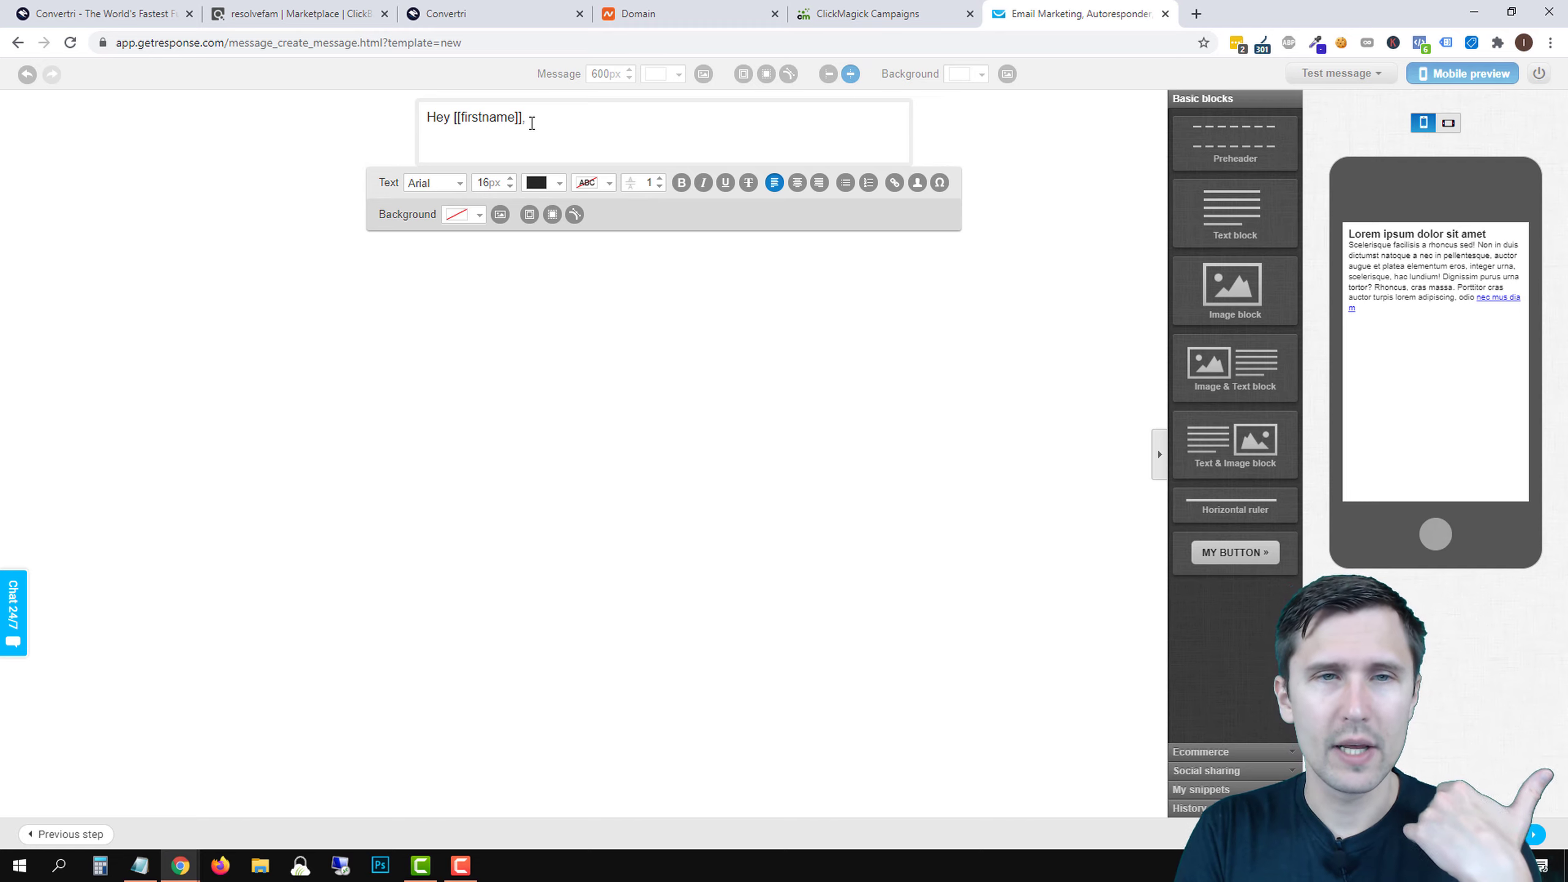
type("Here is your free video th")
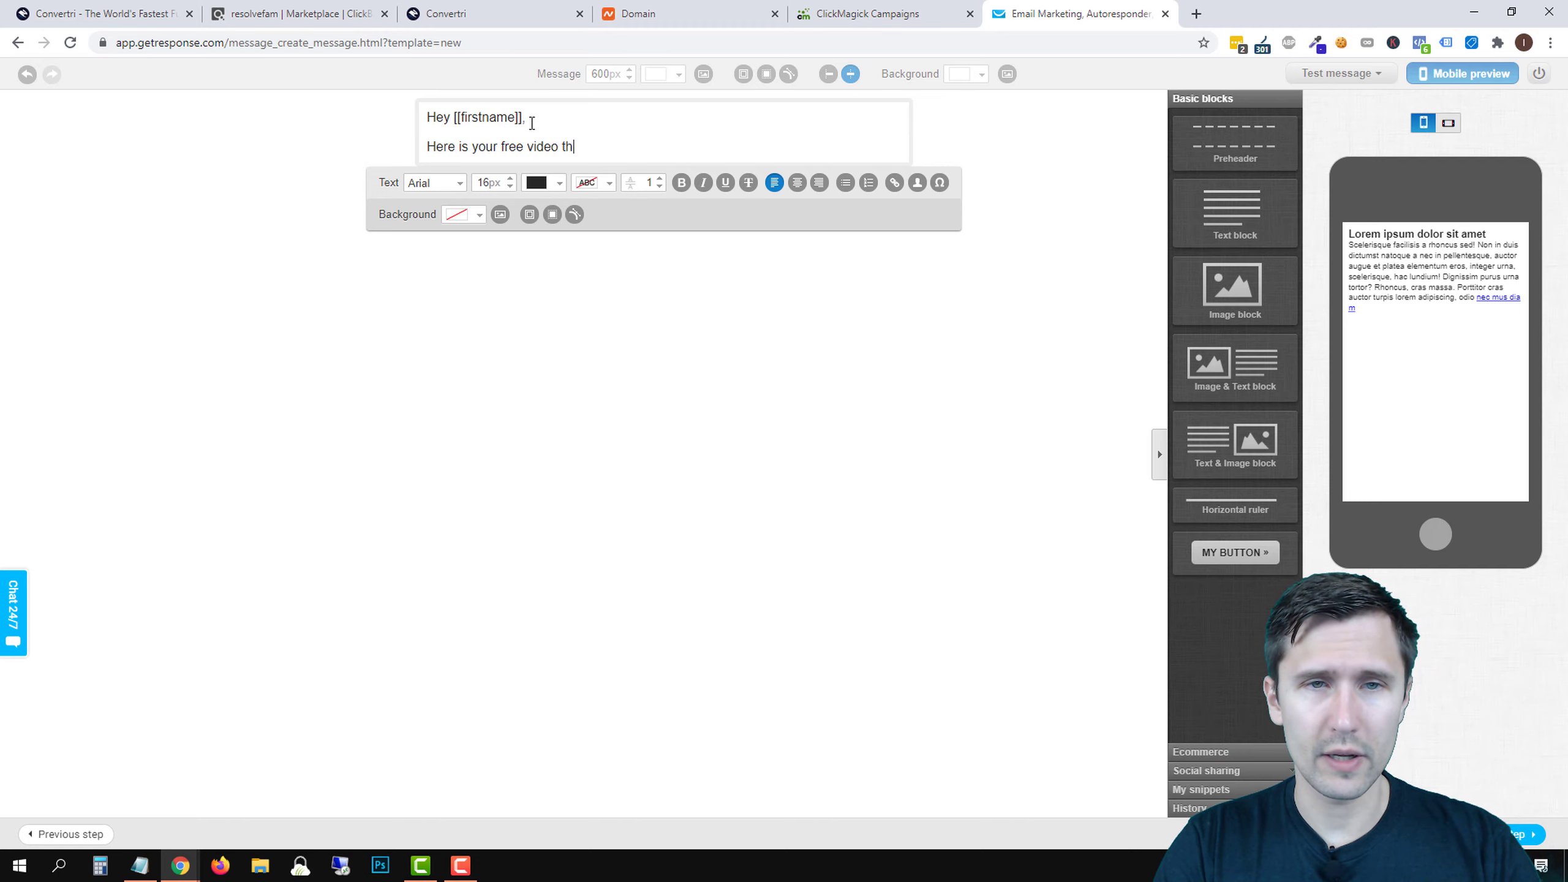
type("at you requested:")
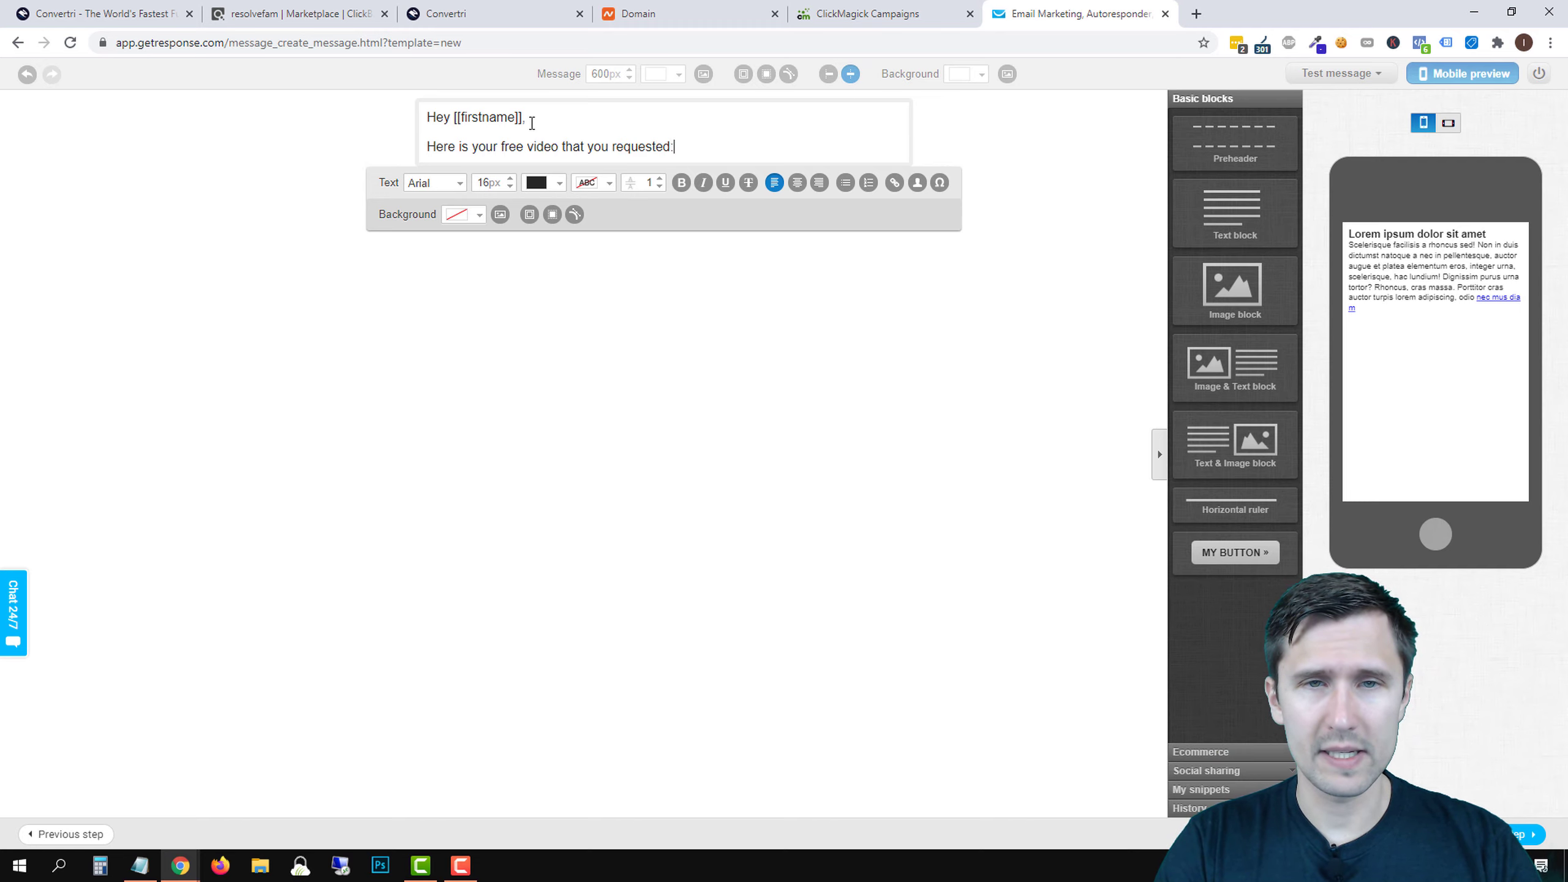
key("Return")
type("--> Click here to watch ")
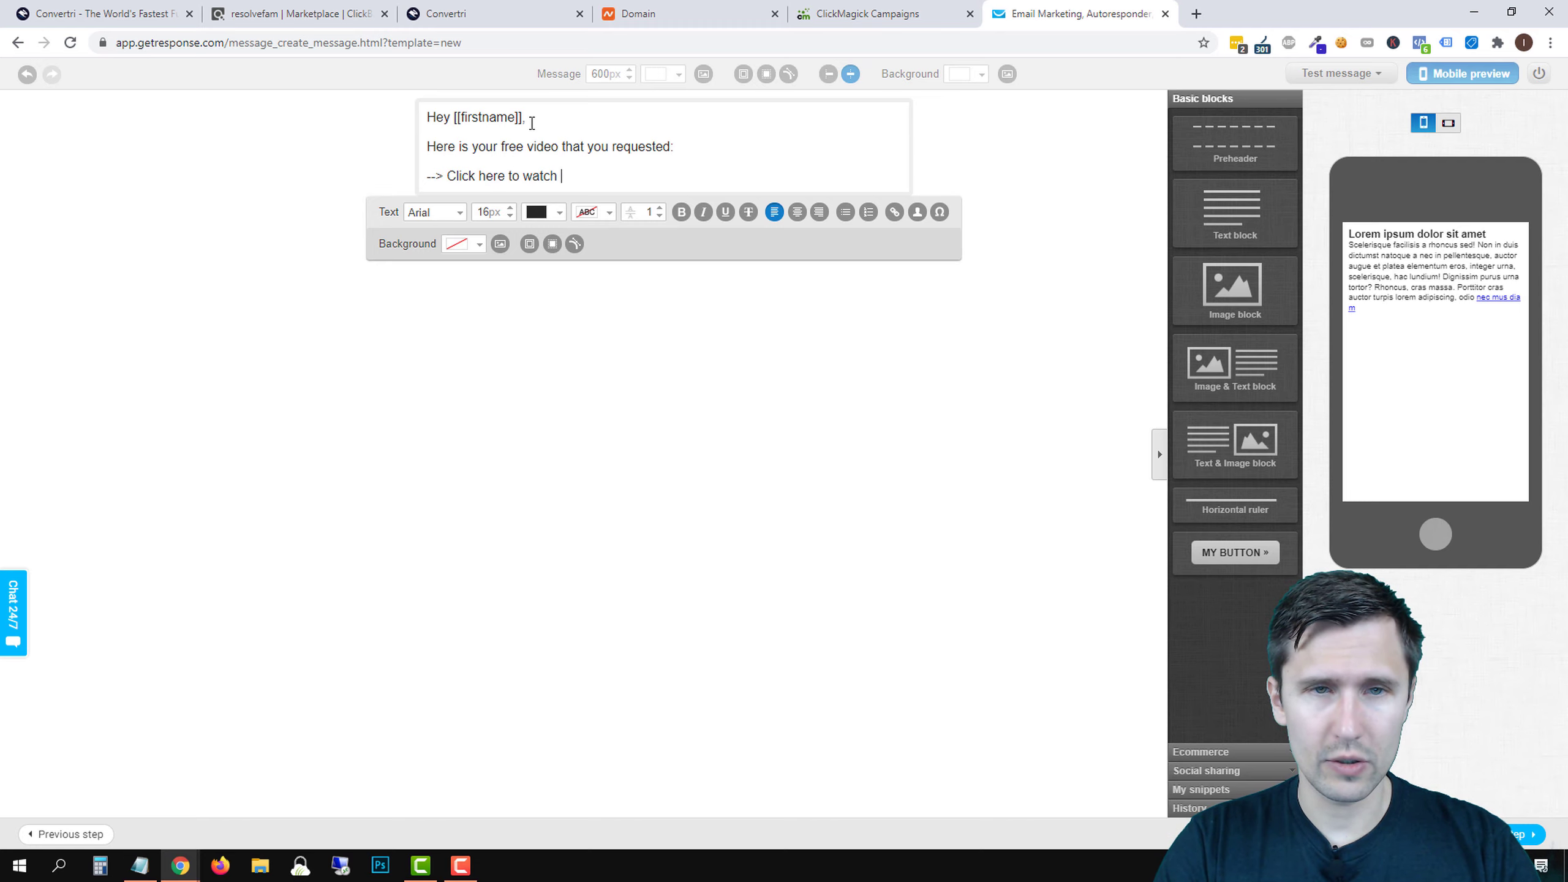
type("the video")
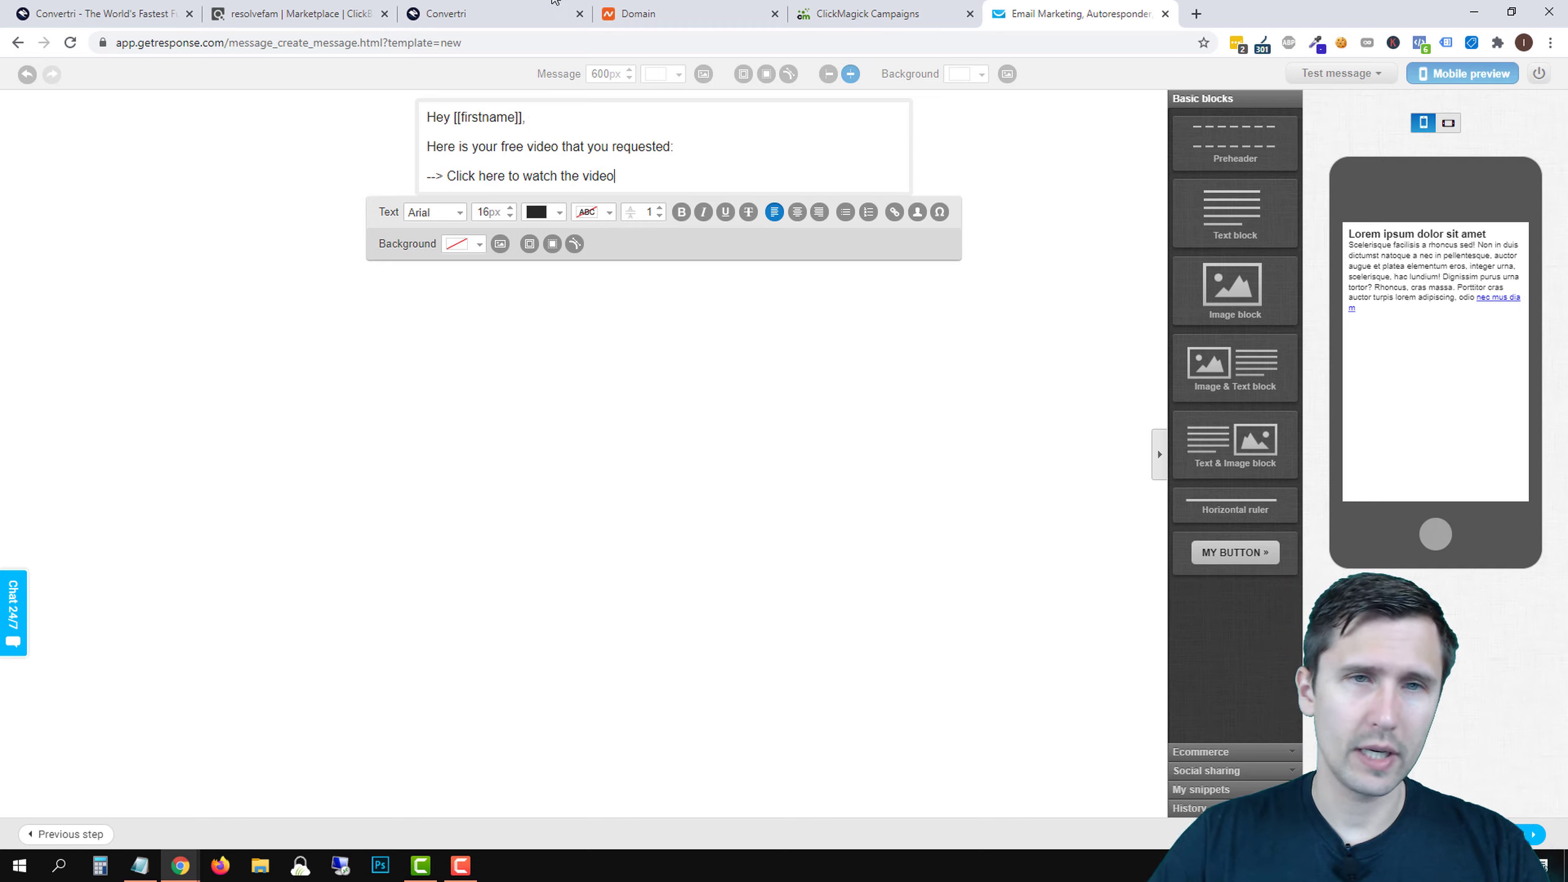
- Copy the ClickBank hop link from the Thank You page's free-video button in Convertri
left_click(478, 12)
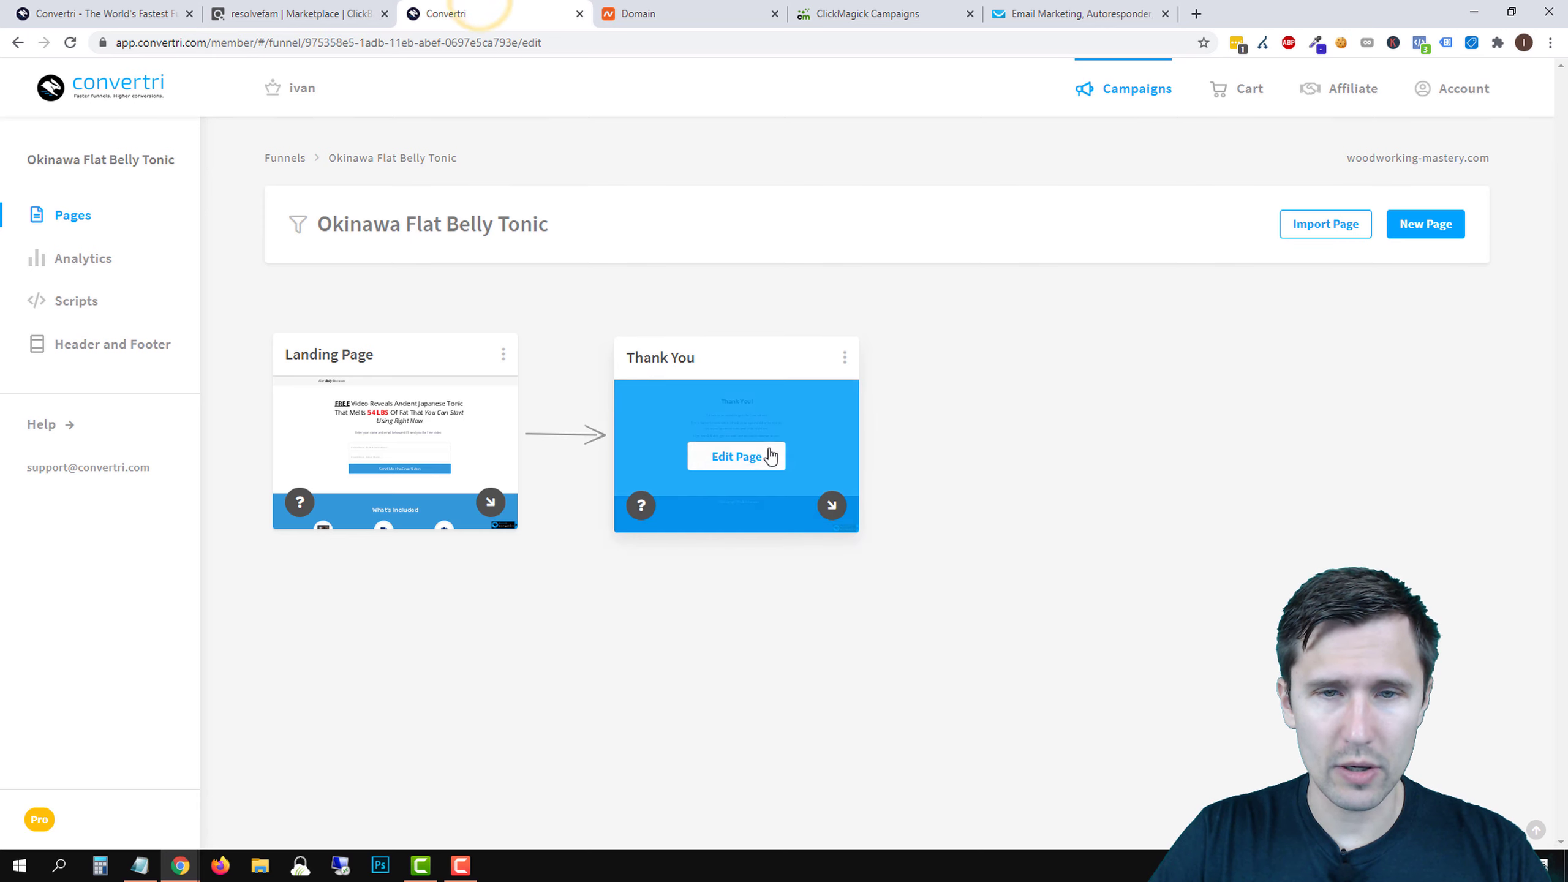
left_click(747, 454)
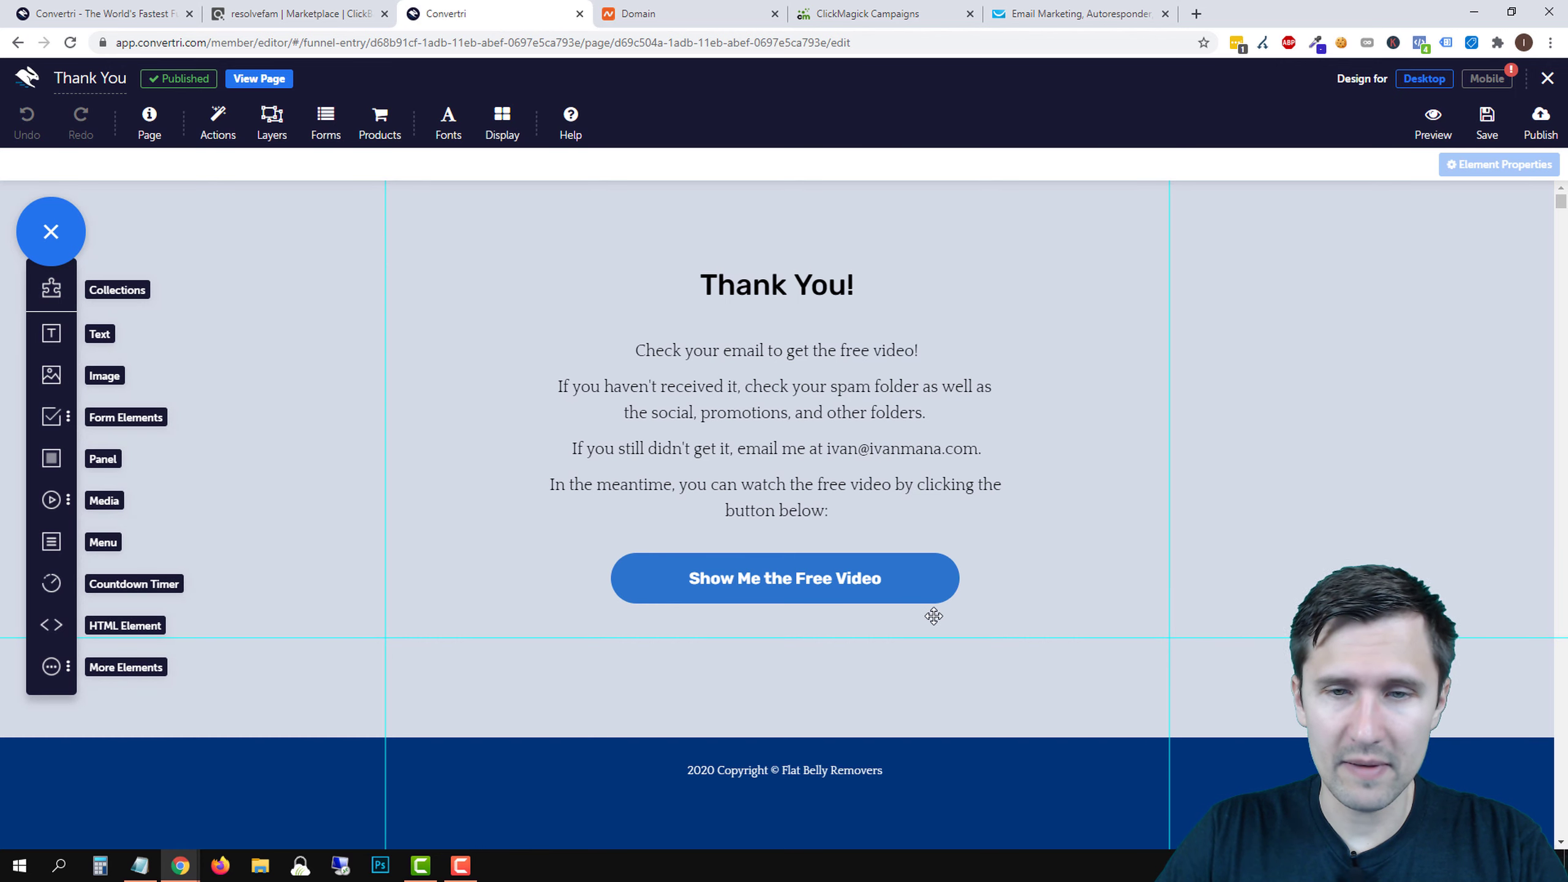
left_click(926, 595)
left_click(1318, 338)
triple_click(1324, 345)
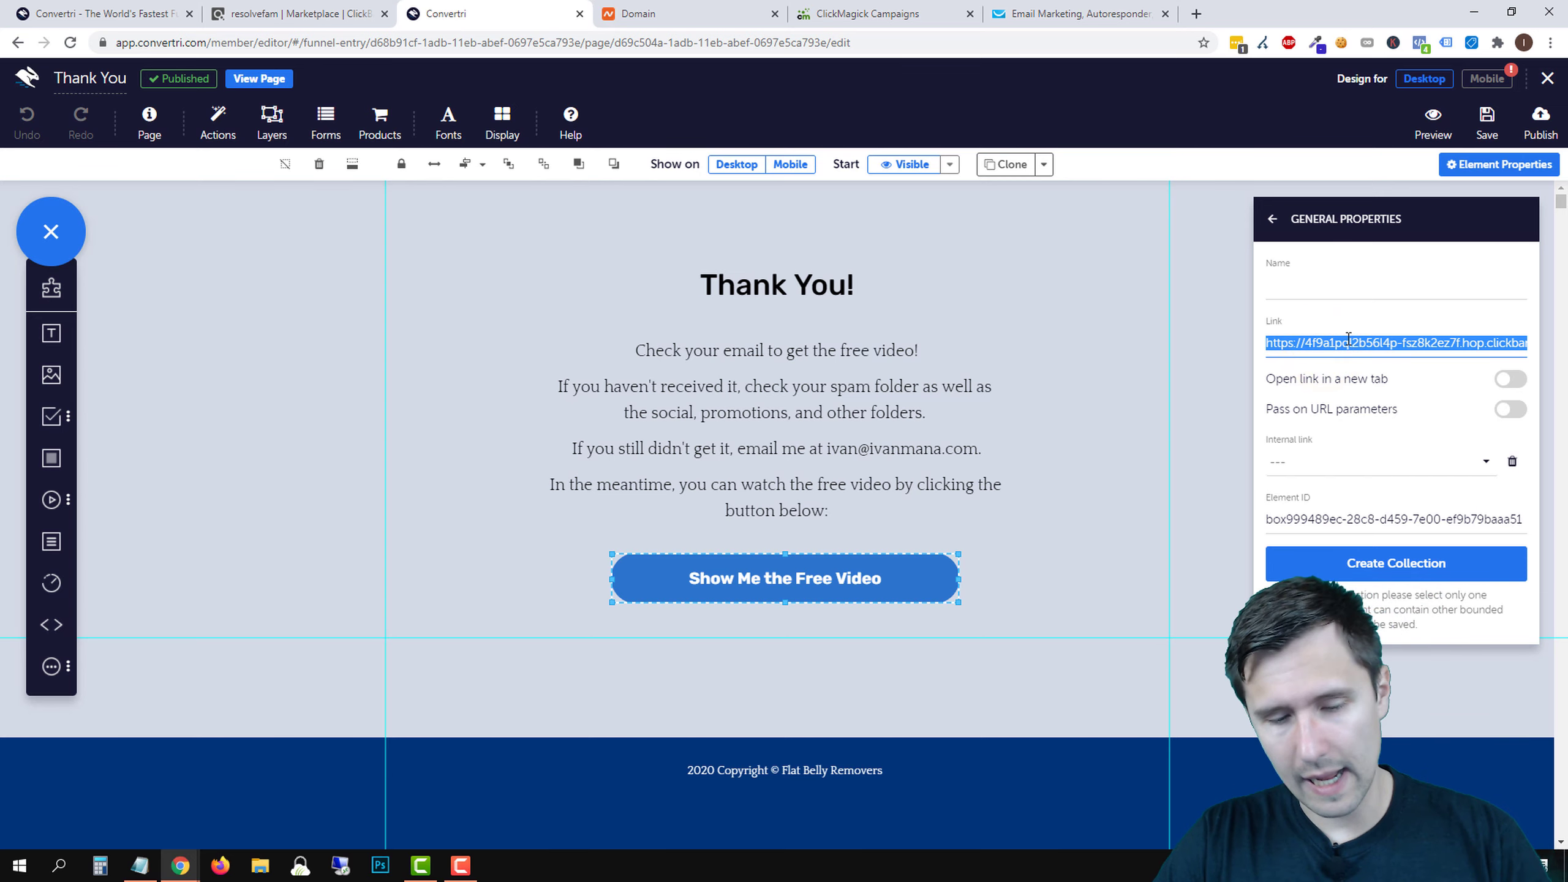
- Select the 'Click here to watch the video' line in GetResponse and paste the link URL
left_click(1049, 14)
left_click_drag(579, 176, 447, 176)
left_click(894, 212)
left_click(847, 430)
key("ctrl+v")
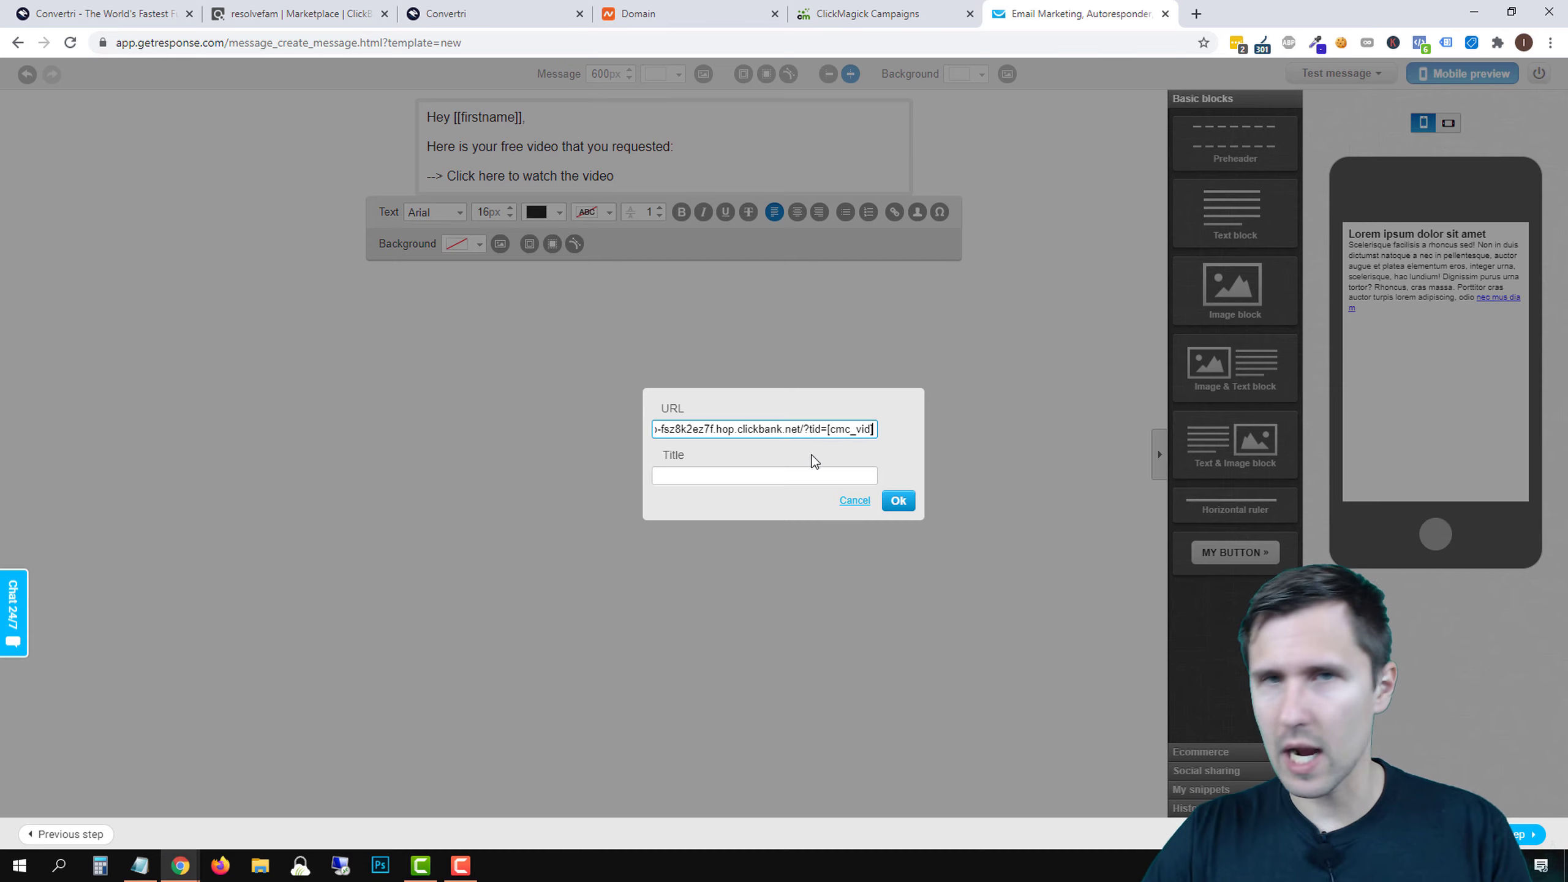
- Undo the accidental URL insertion and restore the video sentence and 'Click here' line
left_click(907, 505)
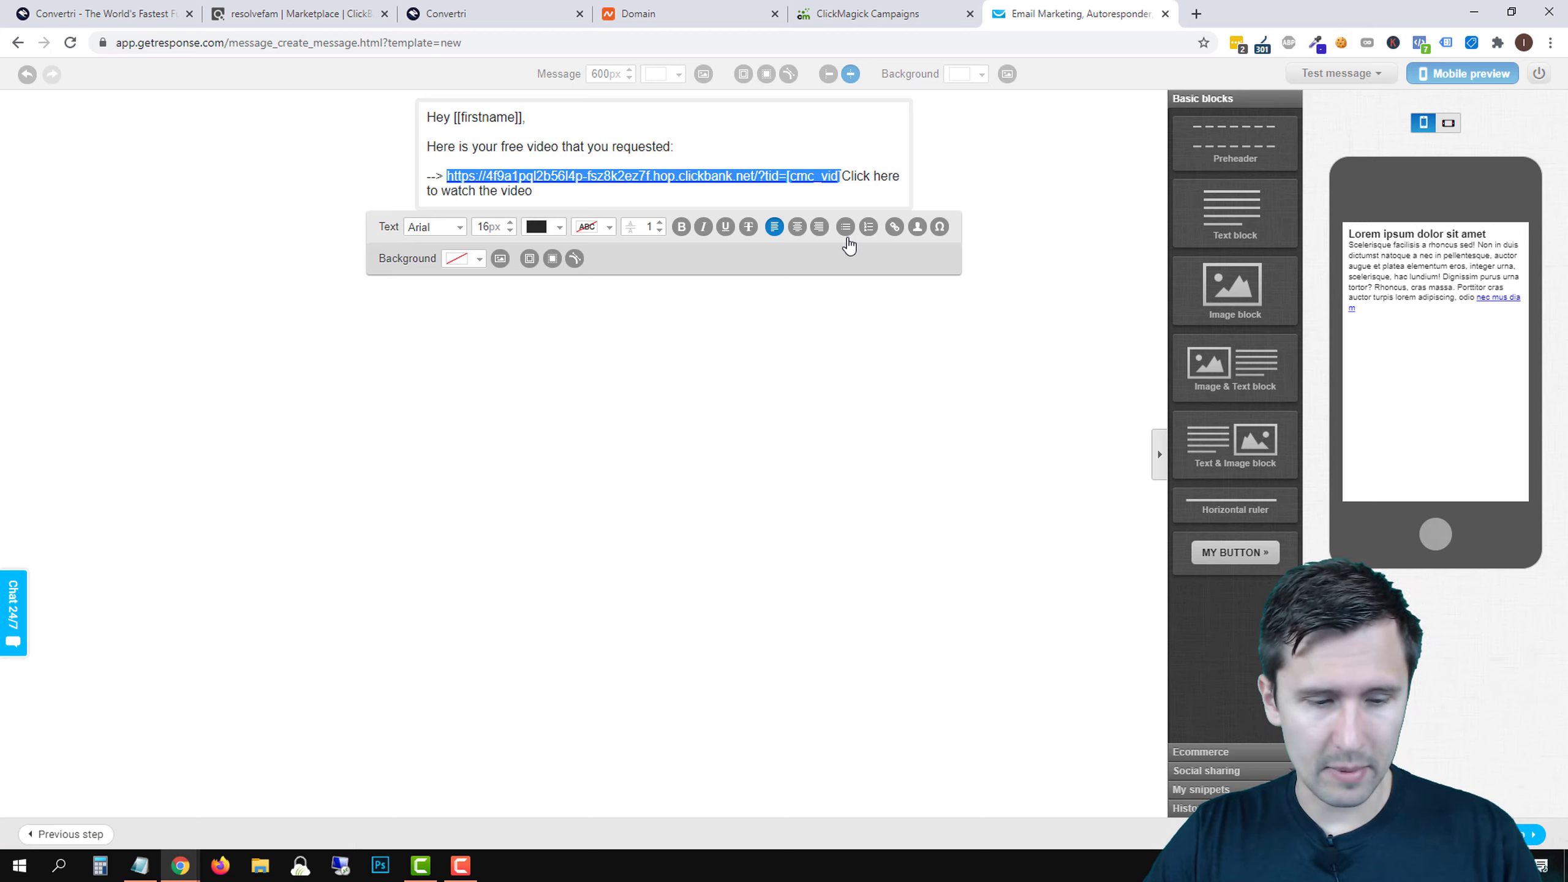
key("Left")
key("BackSpace")
key("BackSpace")
key("BackSpace")
key("ctrl+z")
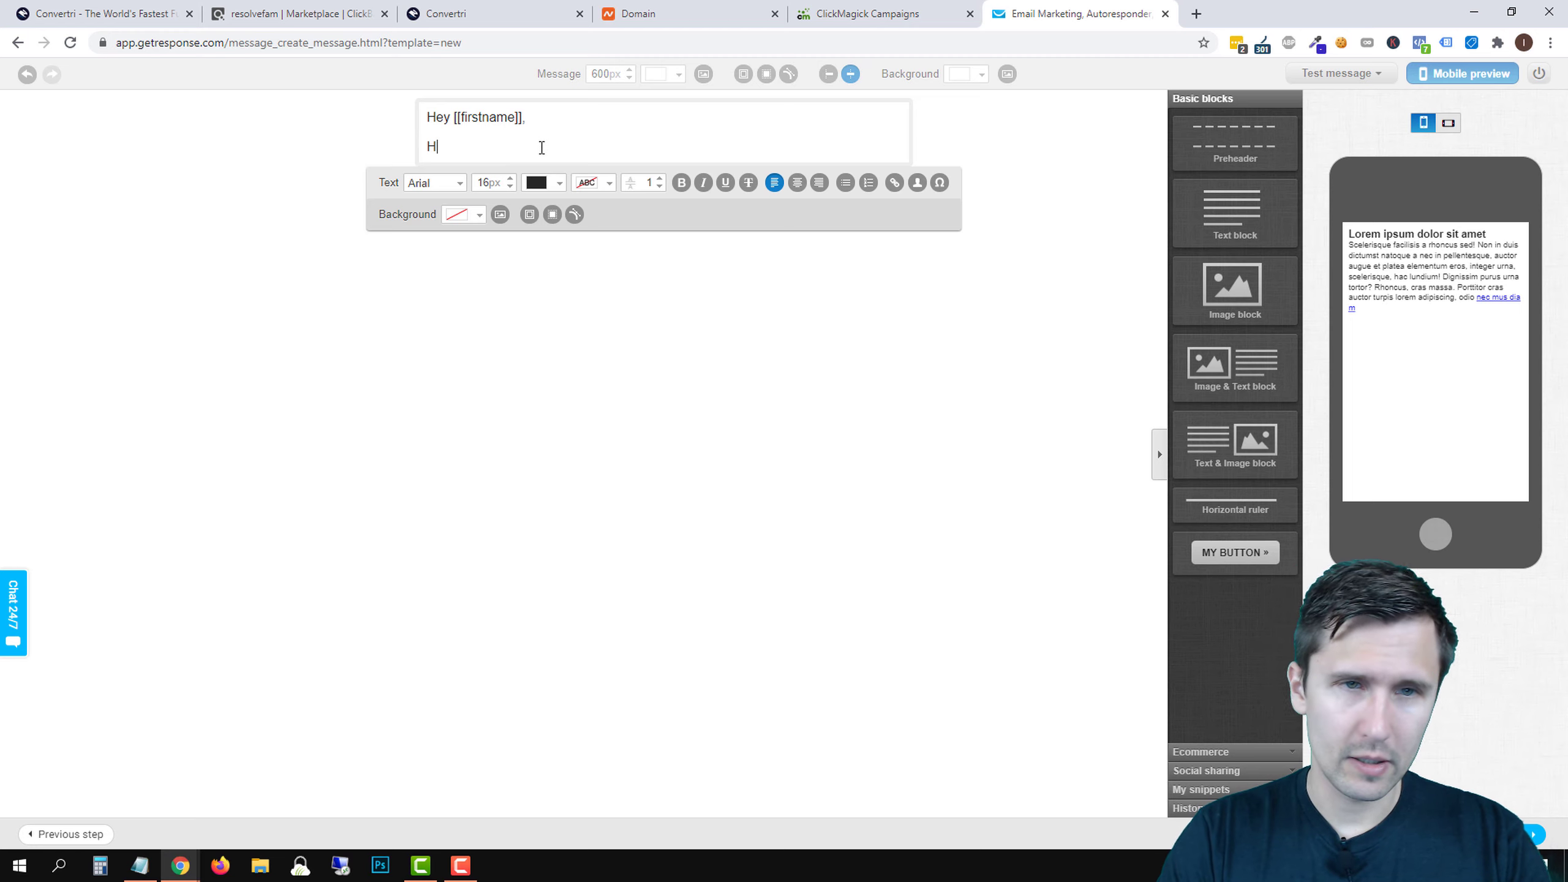
type("e")
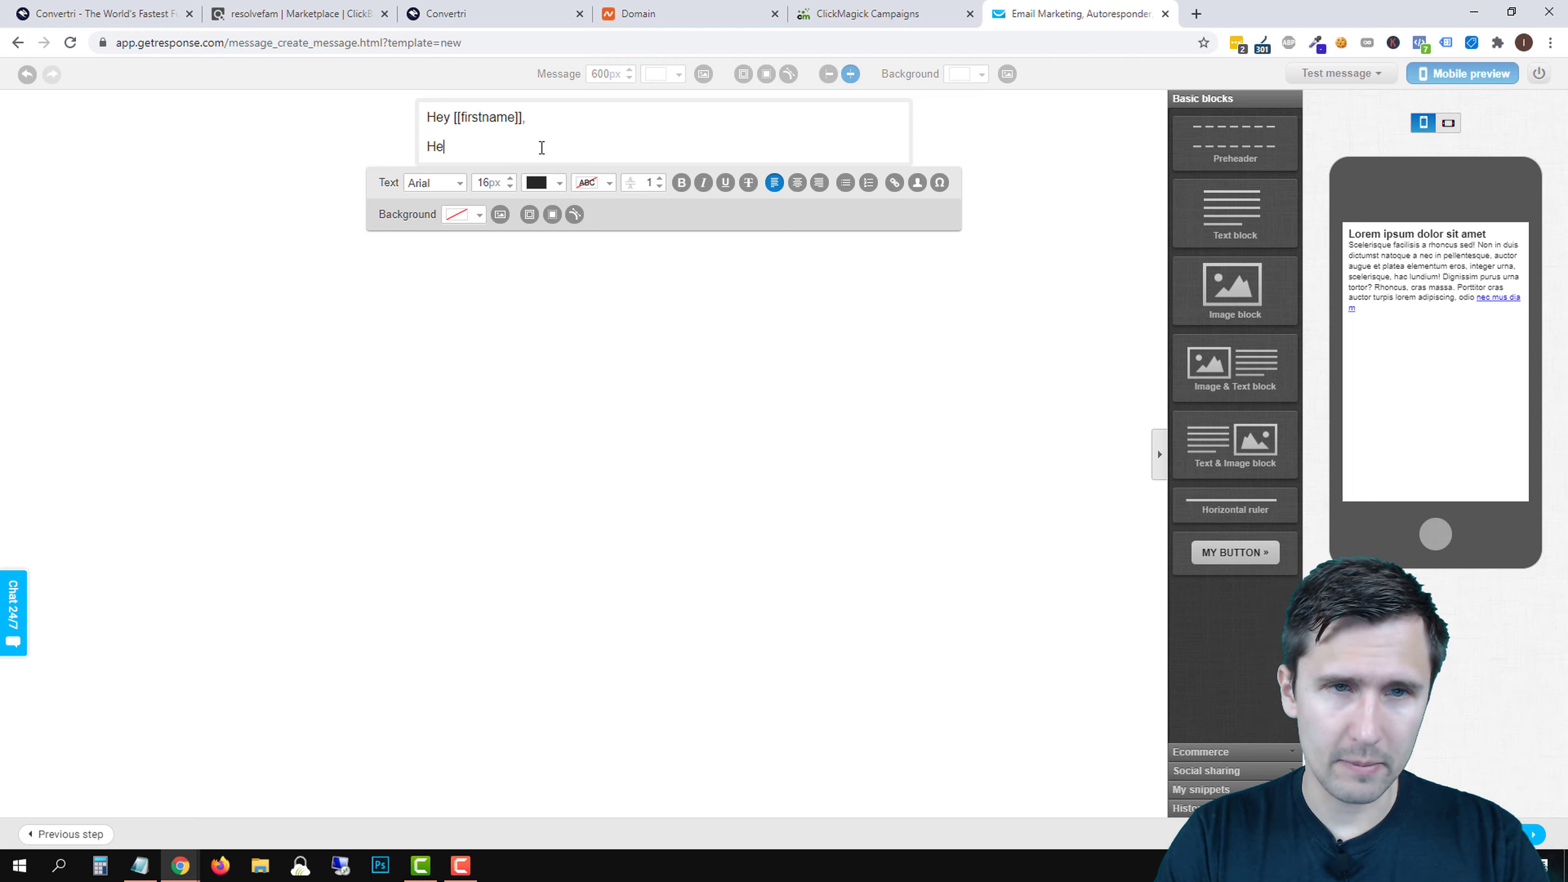
type("re is your free vid")
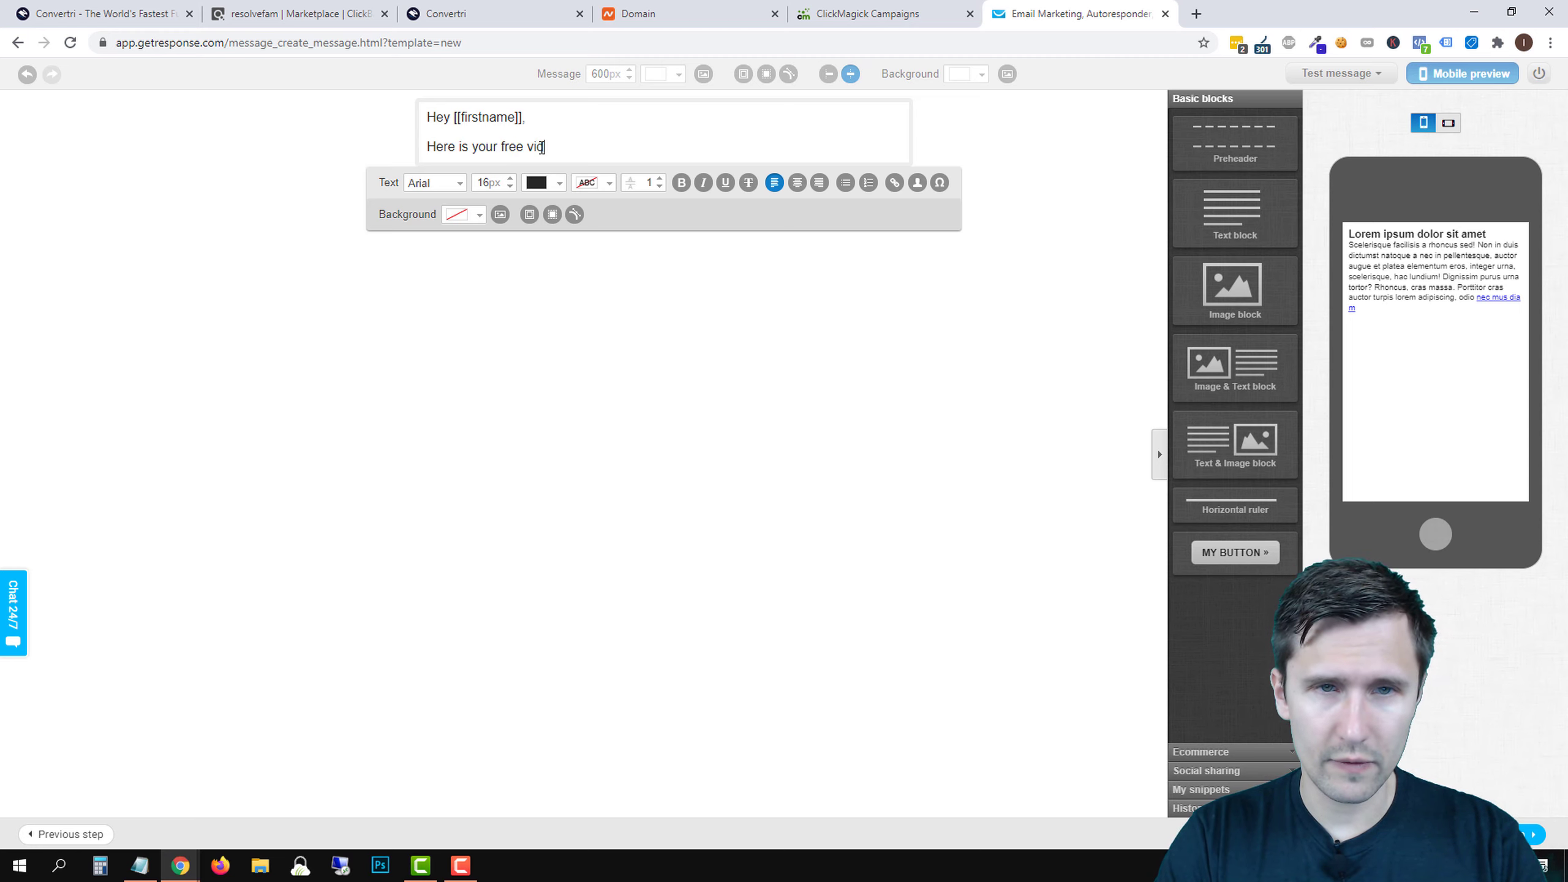
type("eo that you requested:")
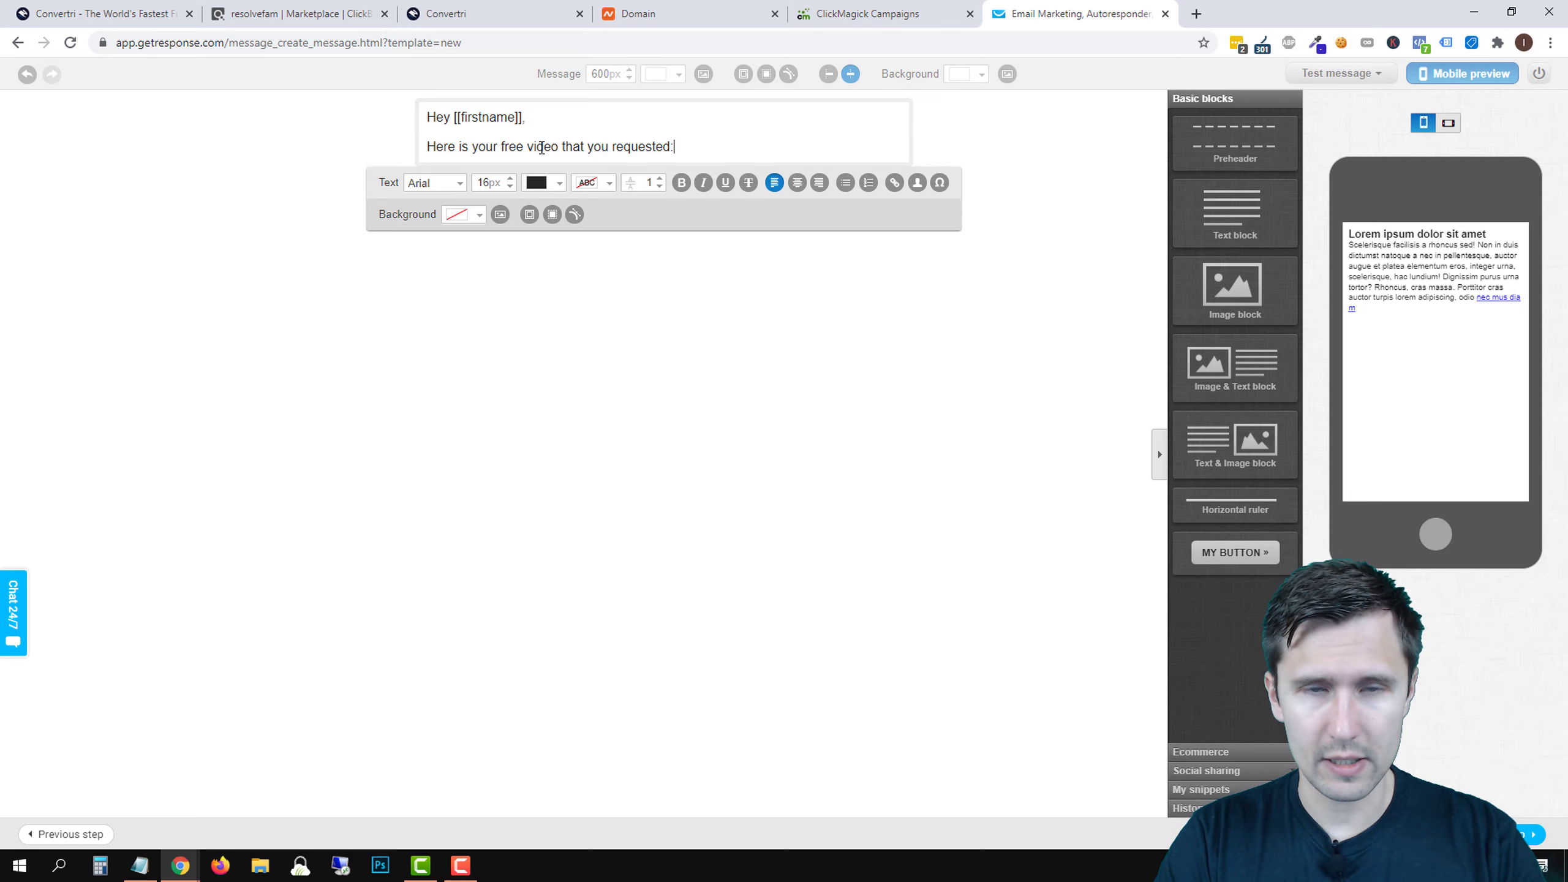
key("Return")
type("--> ")
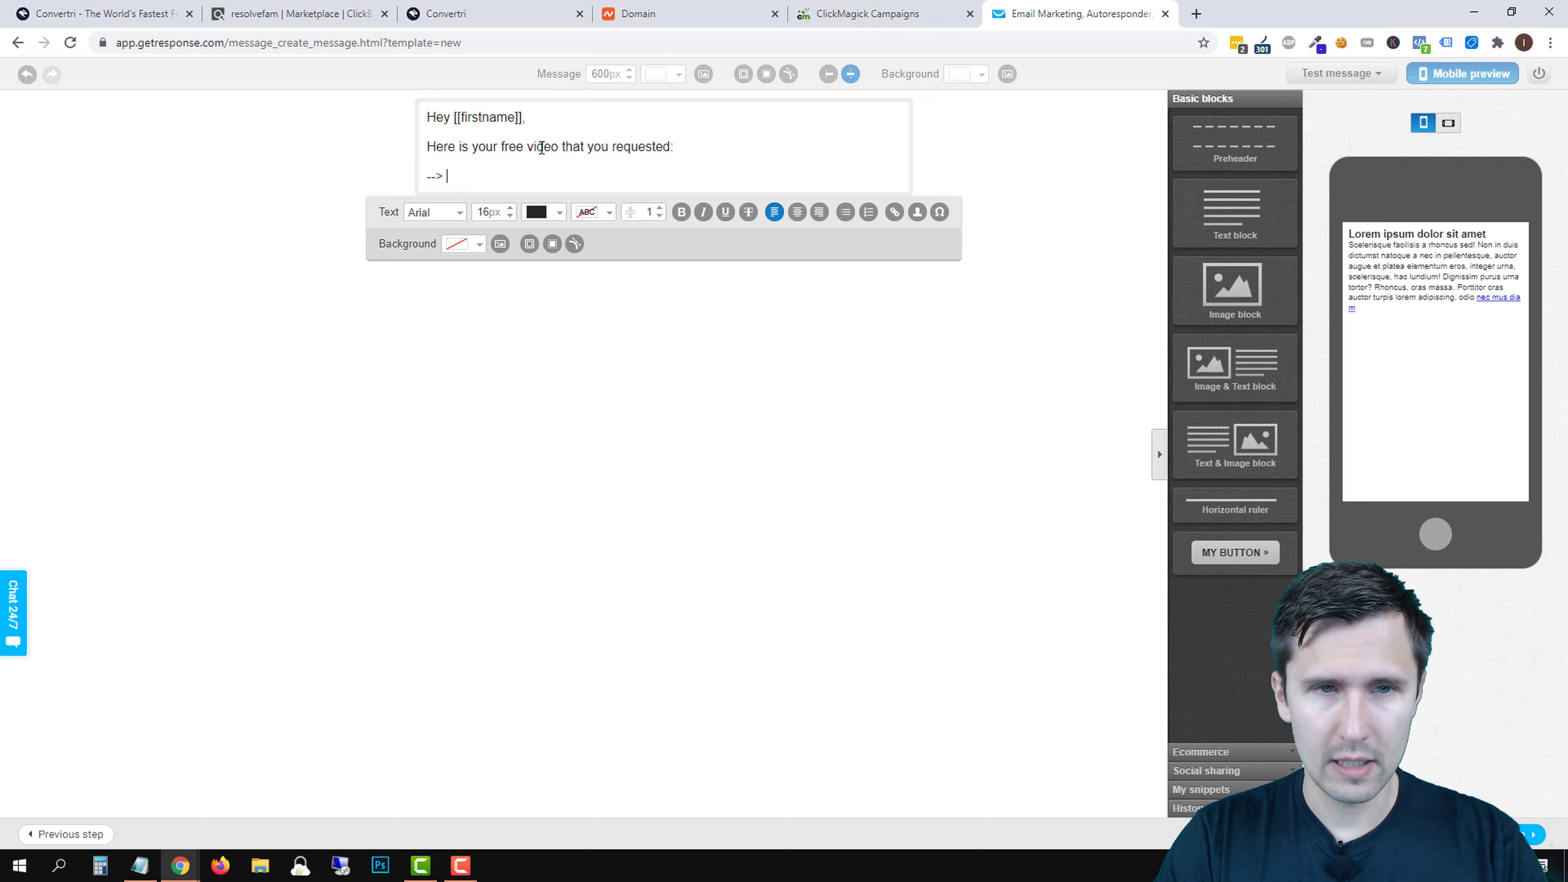
type("Click here to watch the")
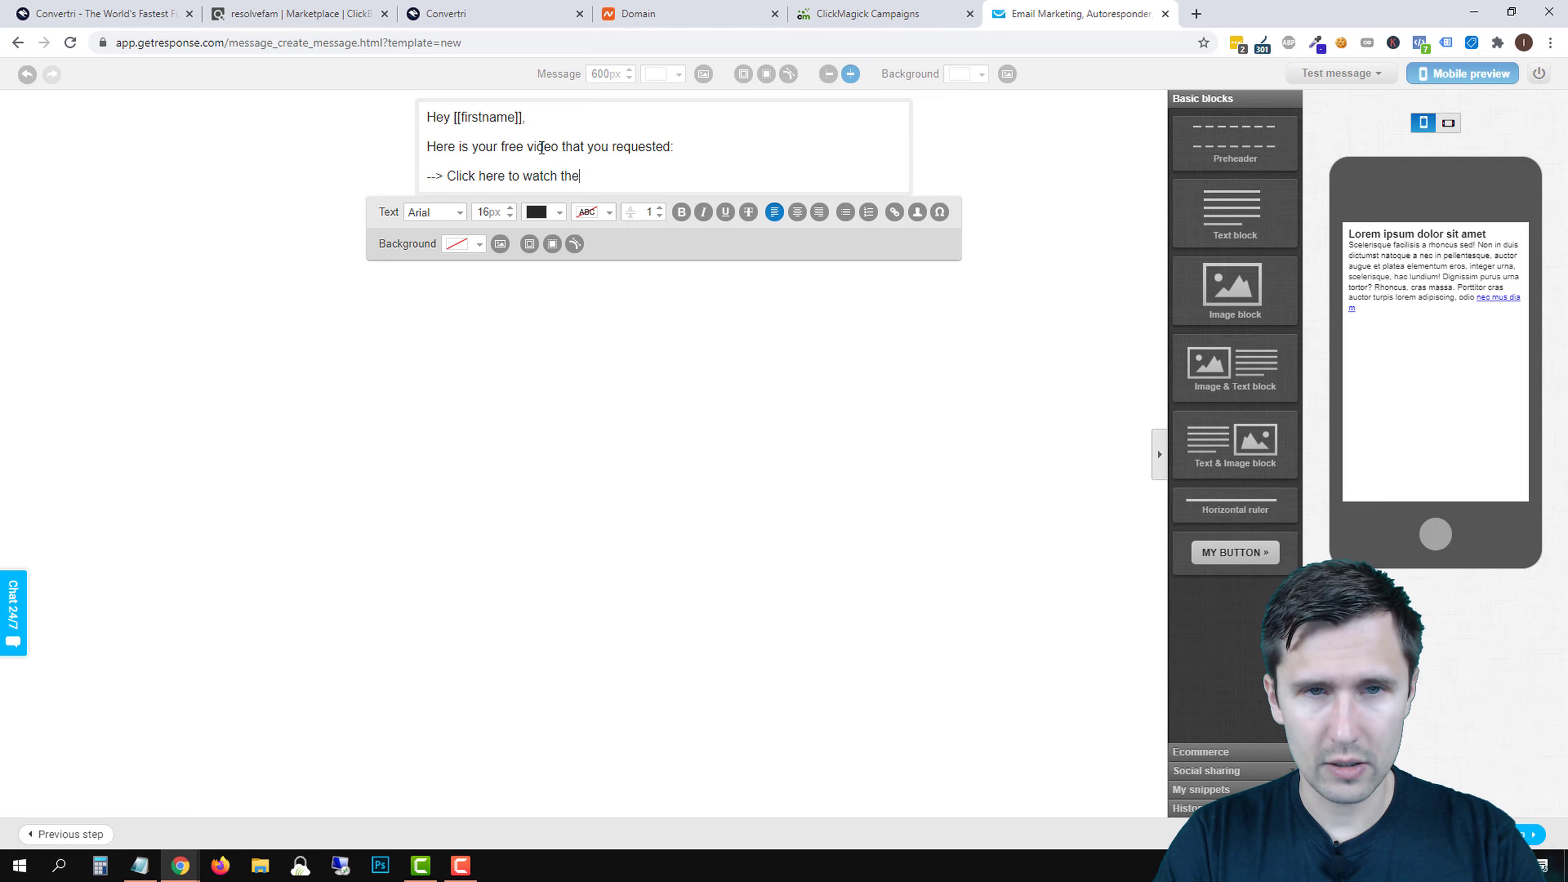
type(" video")
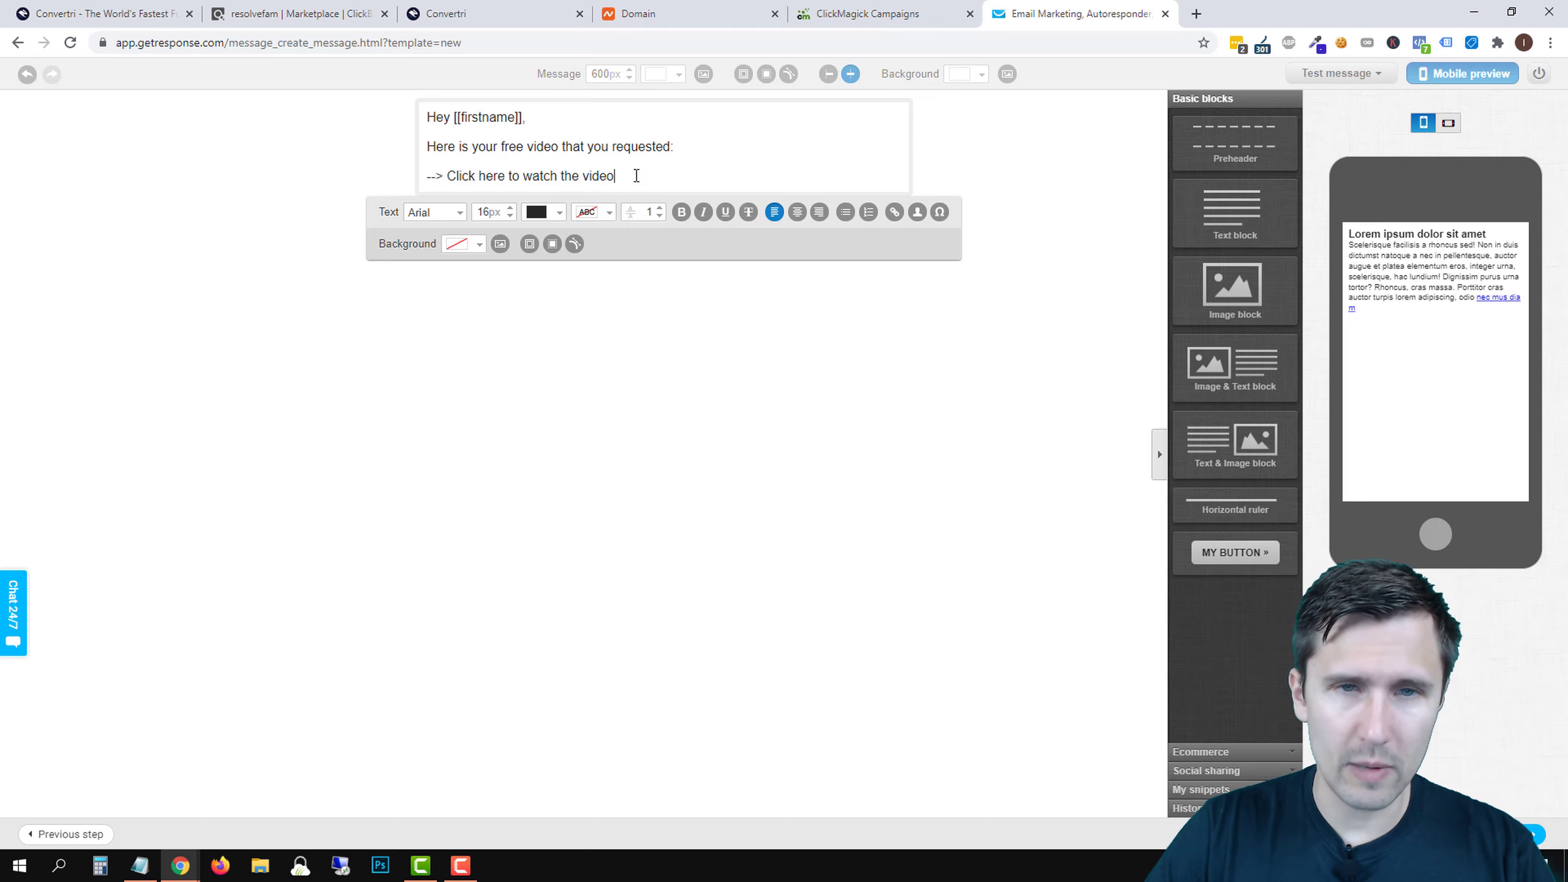
- Hyperlink 'Click here to watch the video' to the pasted ClickBank hop URL
left_click_drag(619, 176, 448, 177)
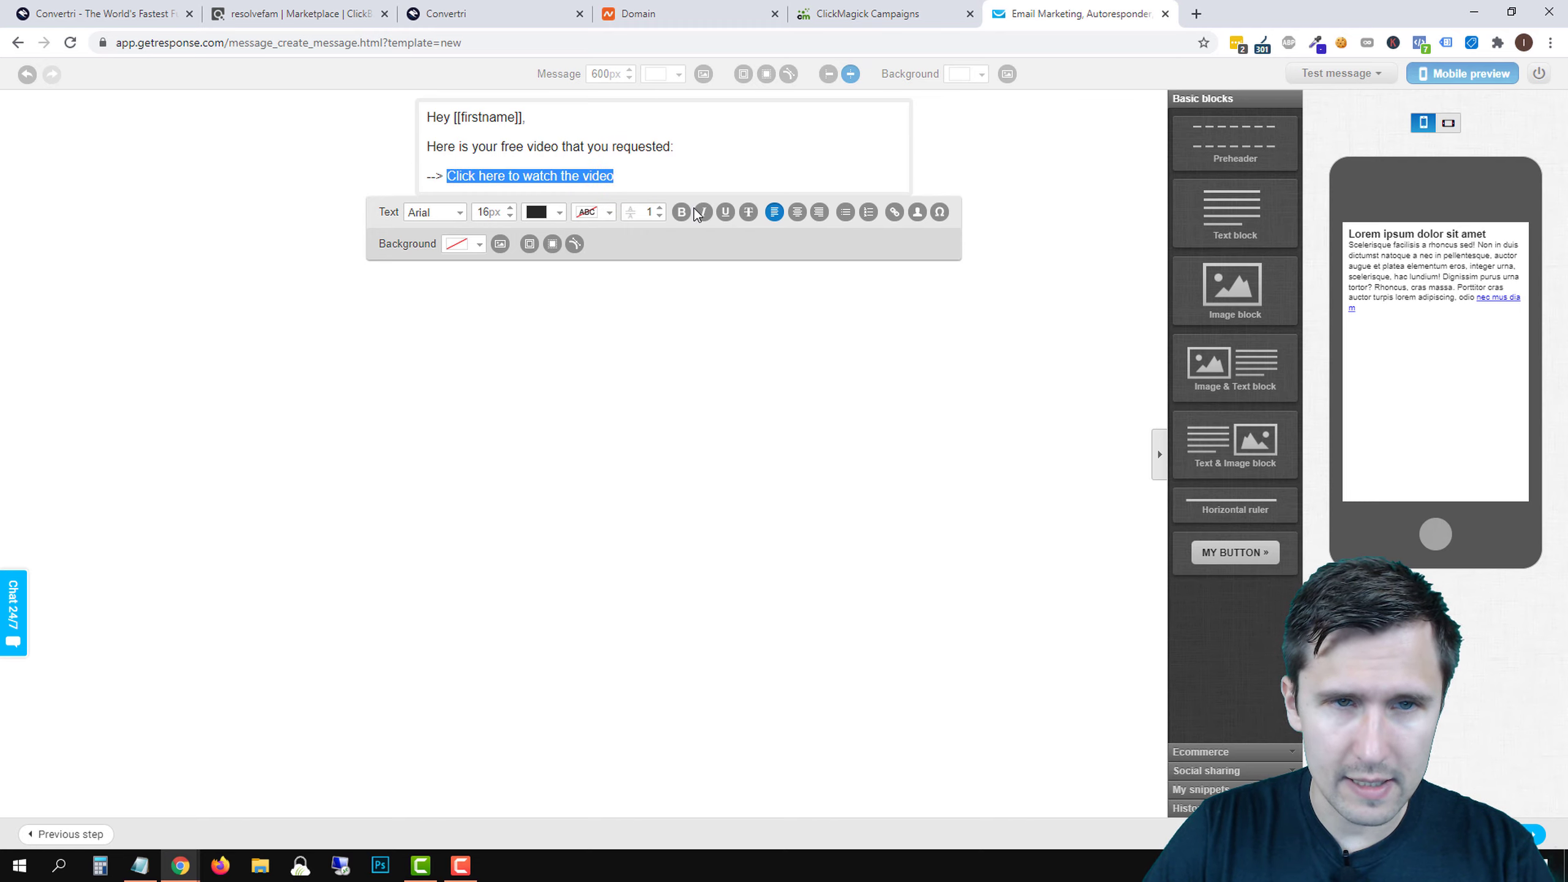
left_click(893, 217)
left_click(693, 427)
key("ctrl+v")
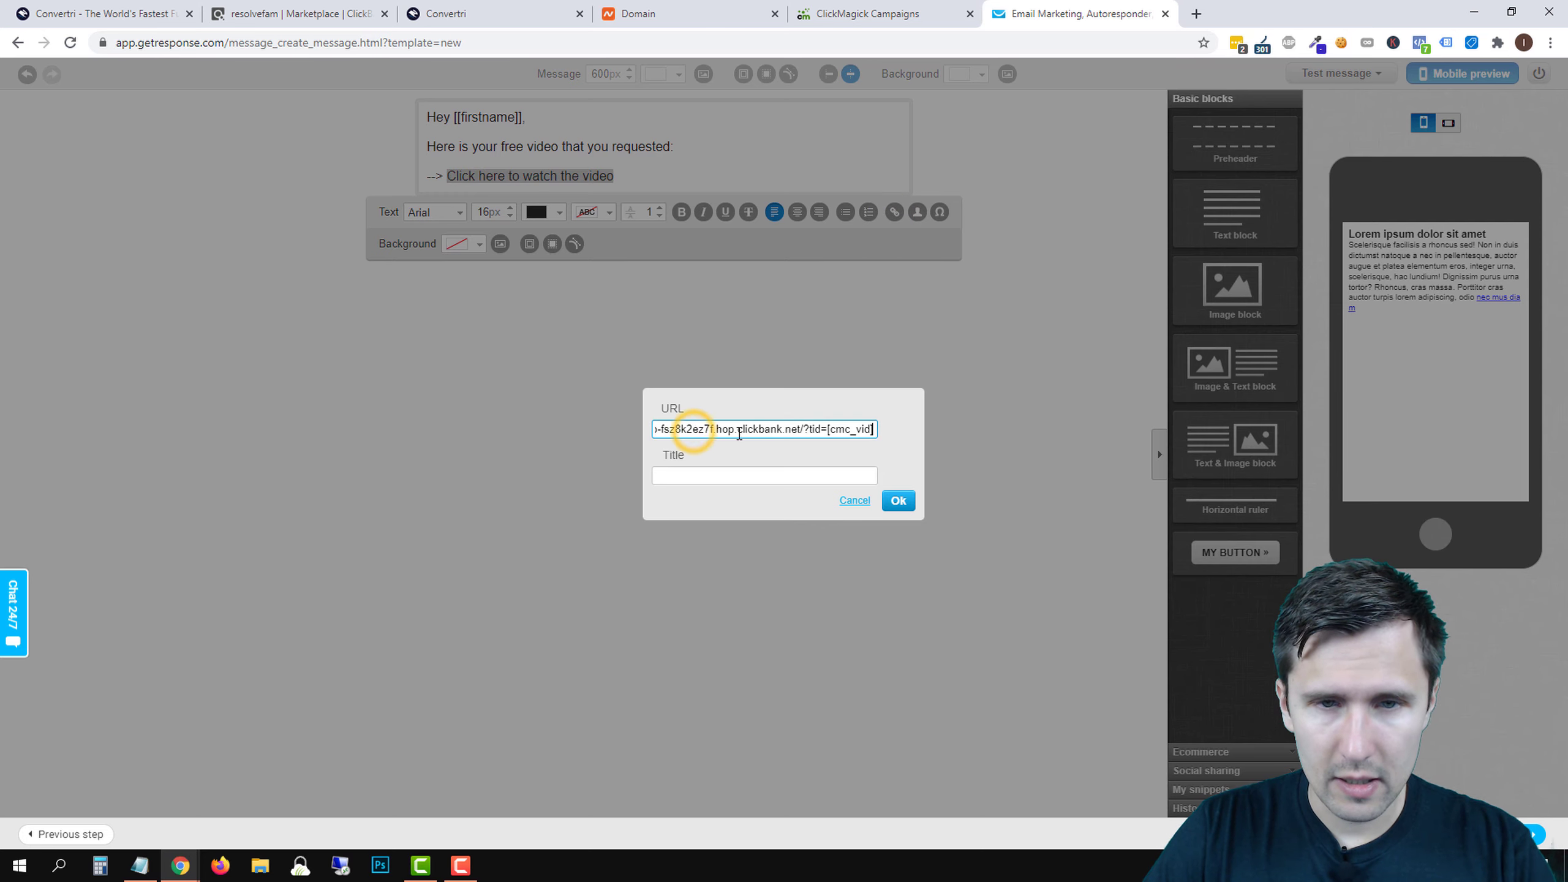
left_click(898, 500)
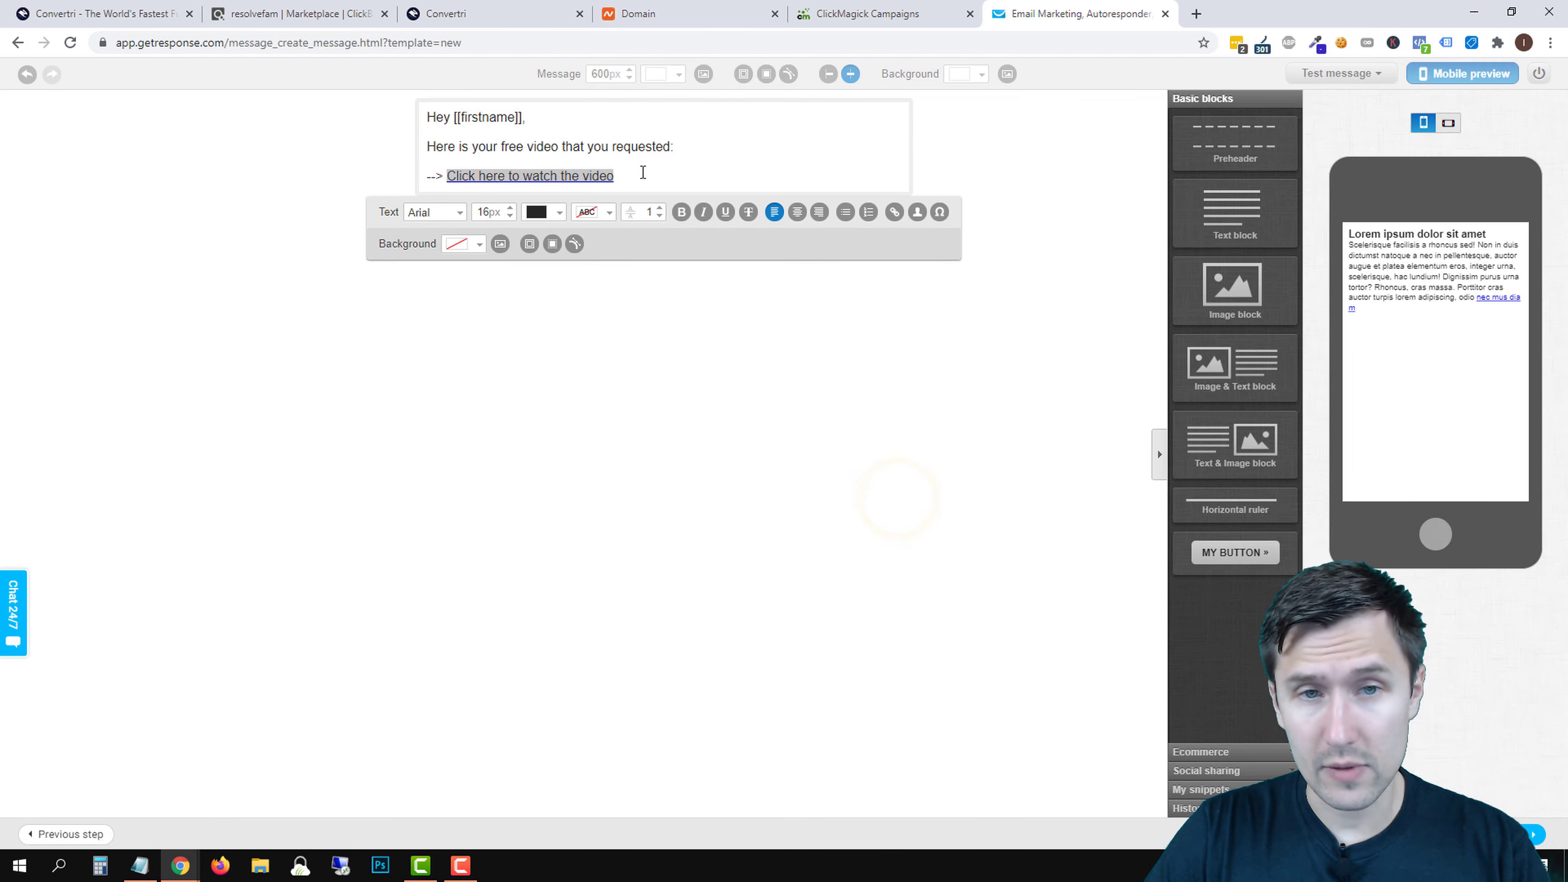
left_click(634, 175)
- Add a blank line below the video link and go back to the Convertri editor
key("Return")
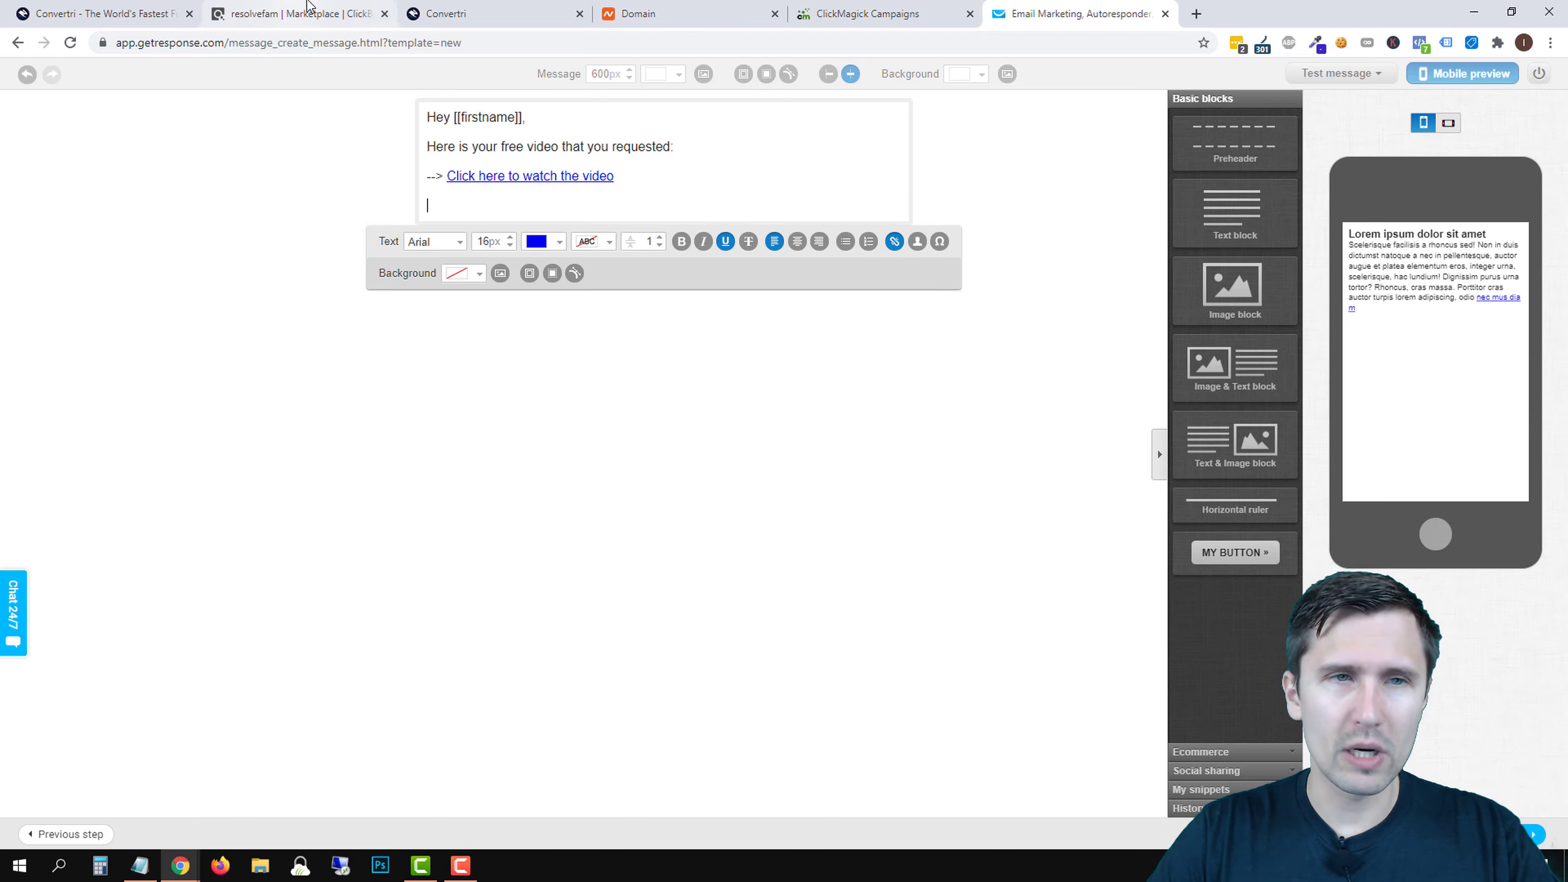
left_click(474, 12)
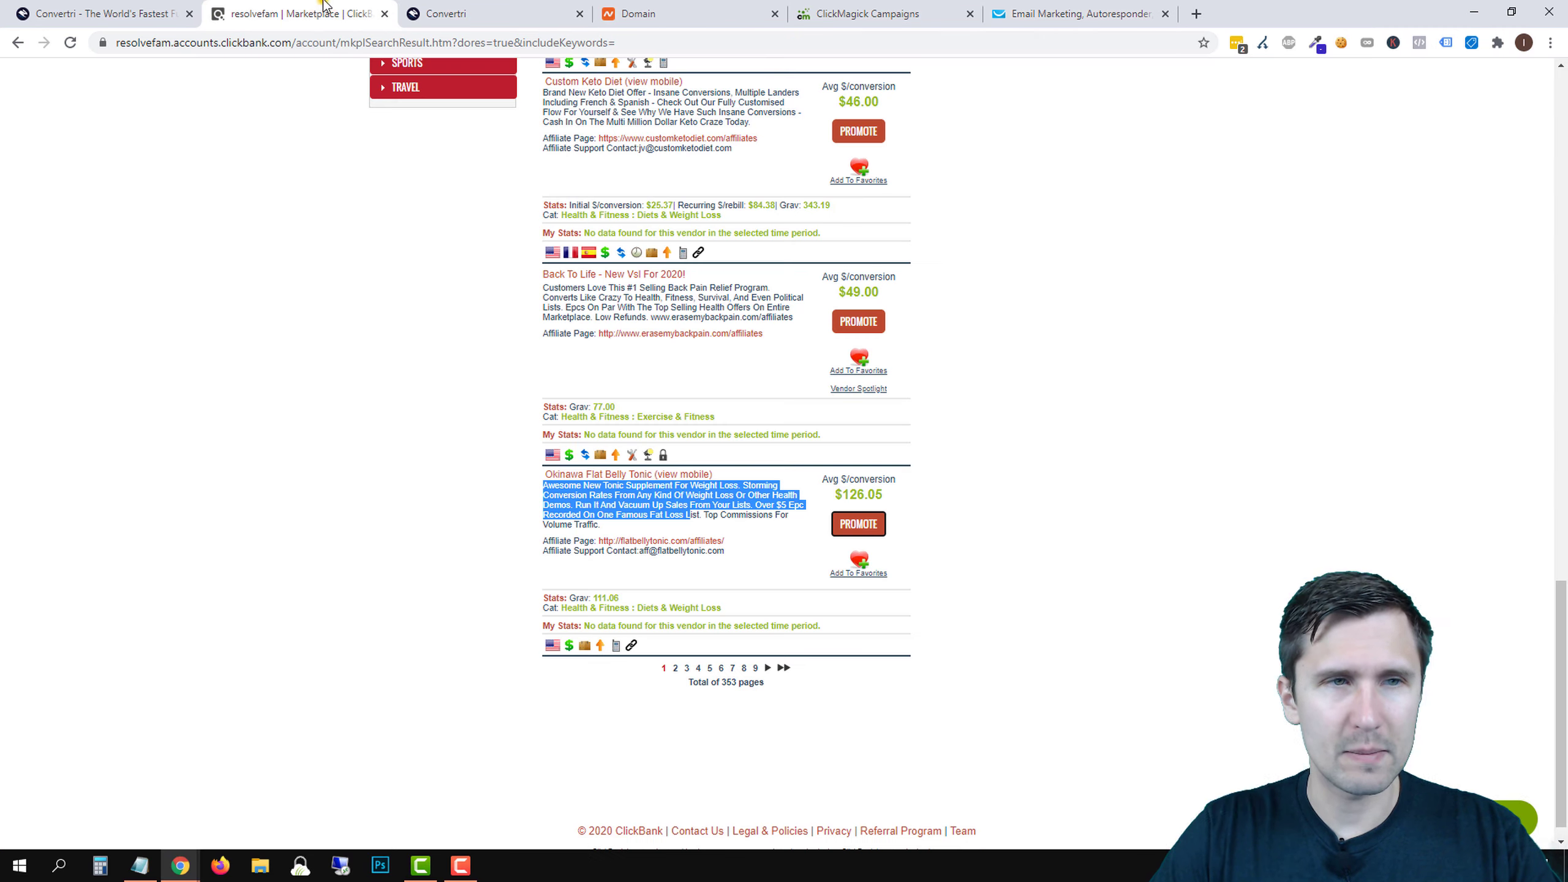
- Open the Okinawa Flat Belly Tonic sales page and affiliate page in new tabs
left_click(324, 14)
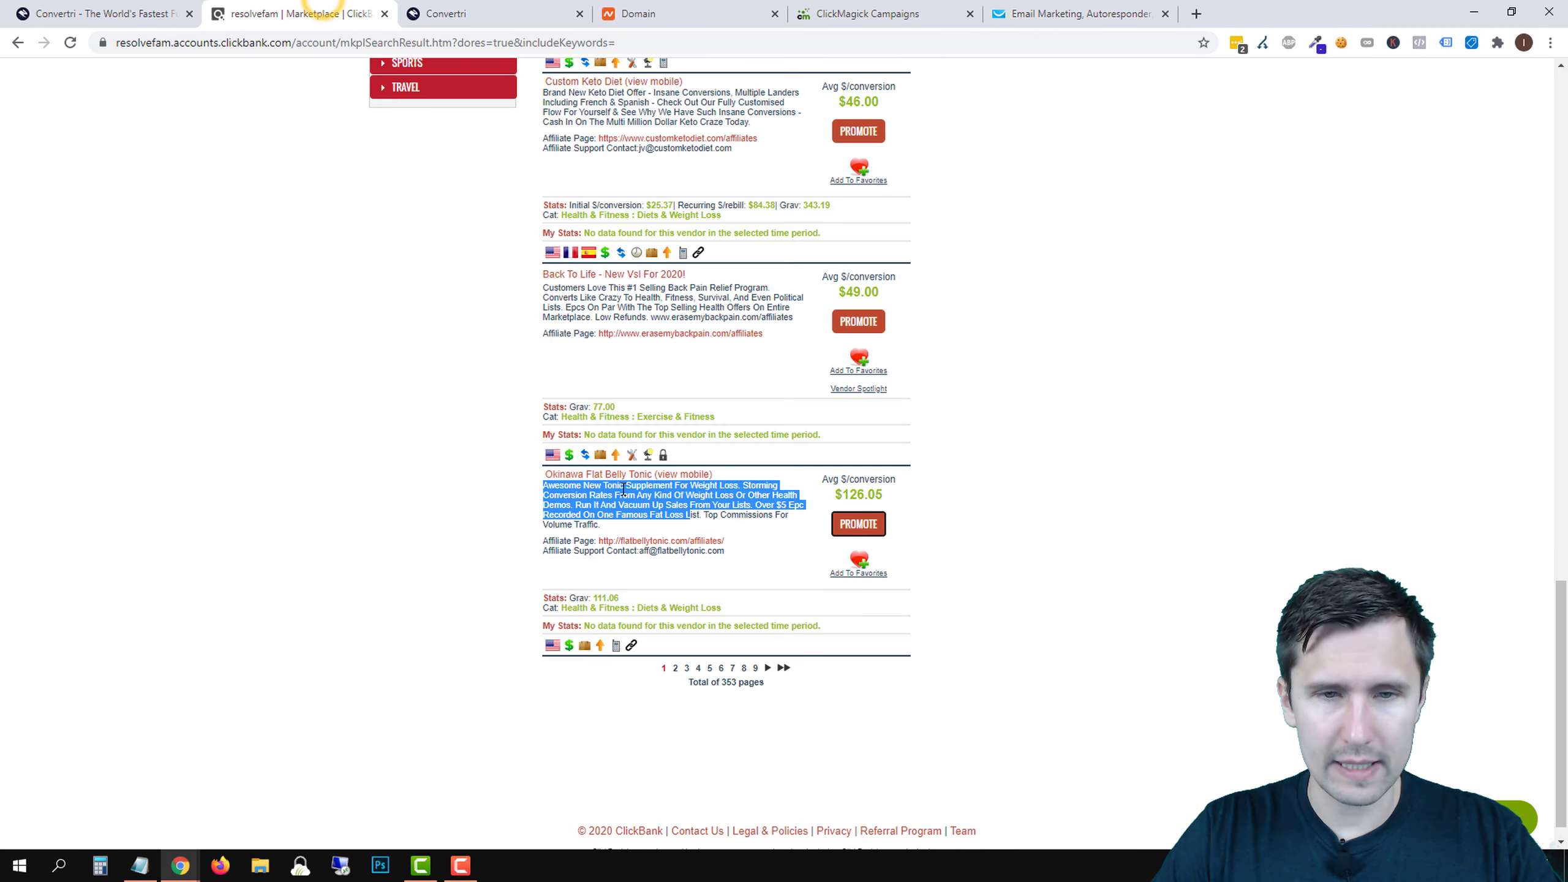
left_click(596, 474)
left_click_drag(479, 10, 835, 5)
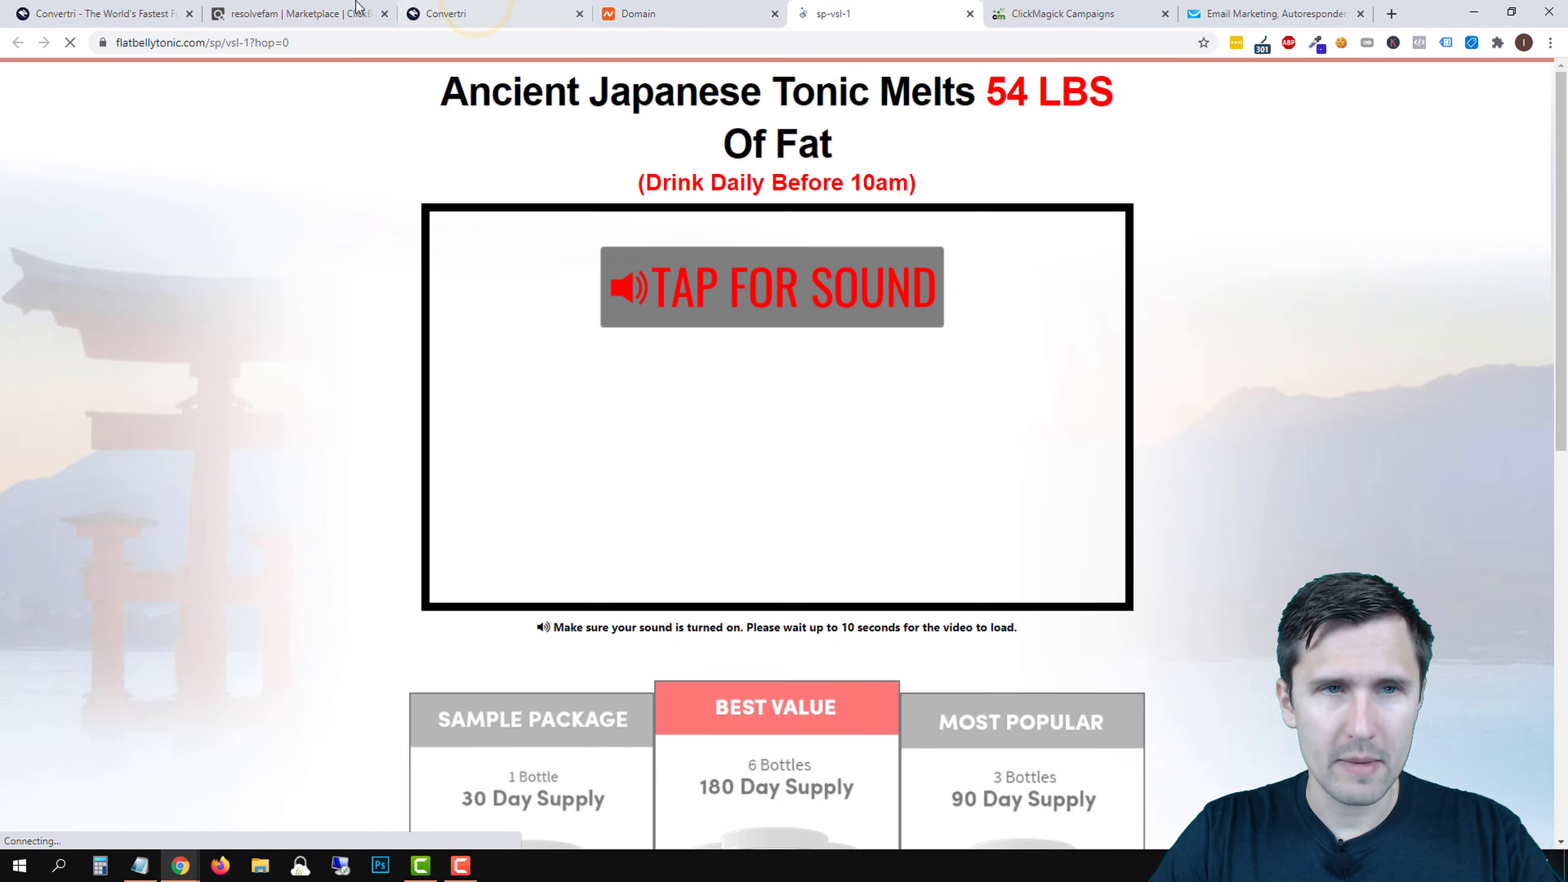
left_click(268, 12)
right_click(599, 544)
left_click(687, 557)
left_click(457, 8)
left_click_drag(467, 5, 953, 9)
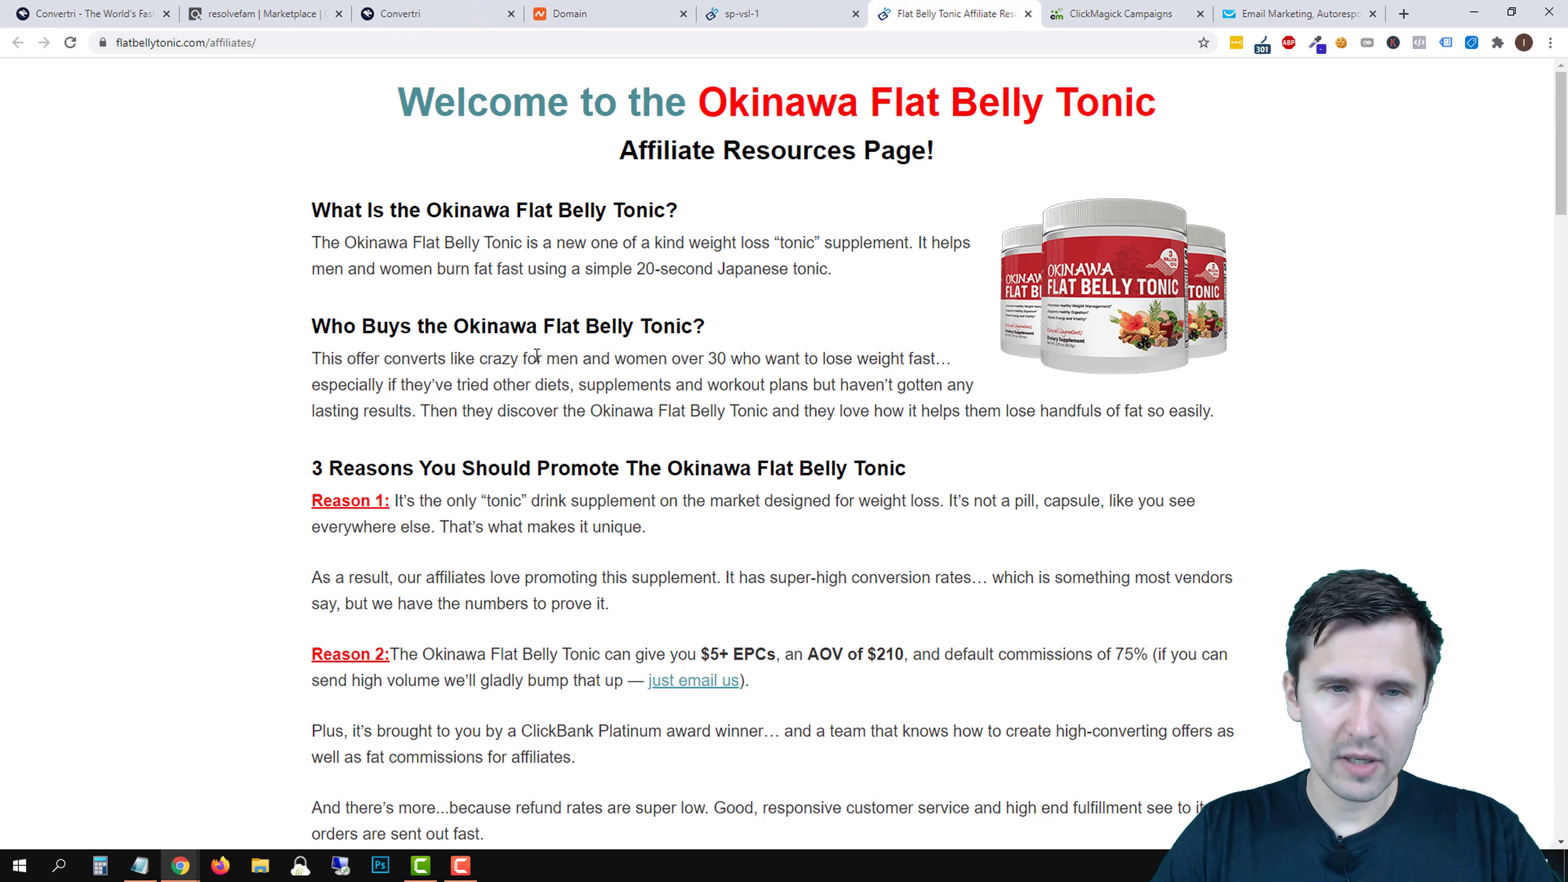
- Read through the affiliate page, including its Who Buys section, then return to the GetResponse email
left_click_drag(511, 358, 846, 357)
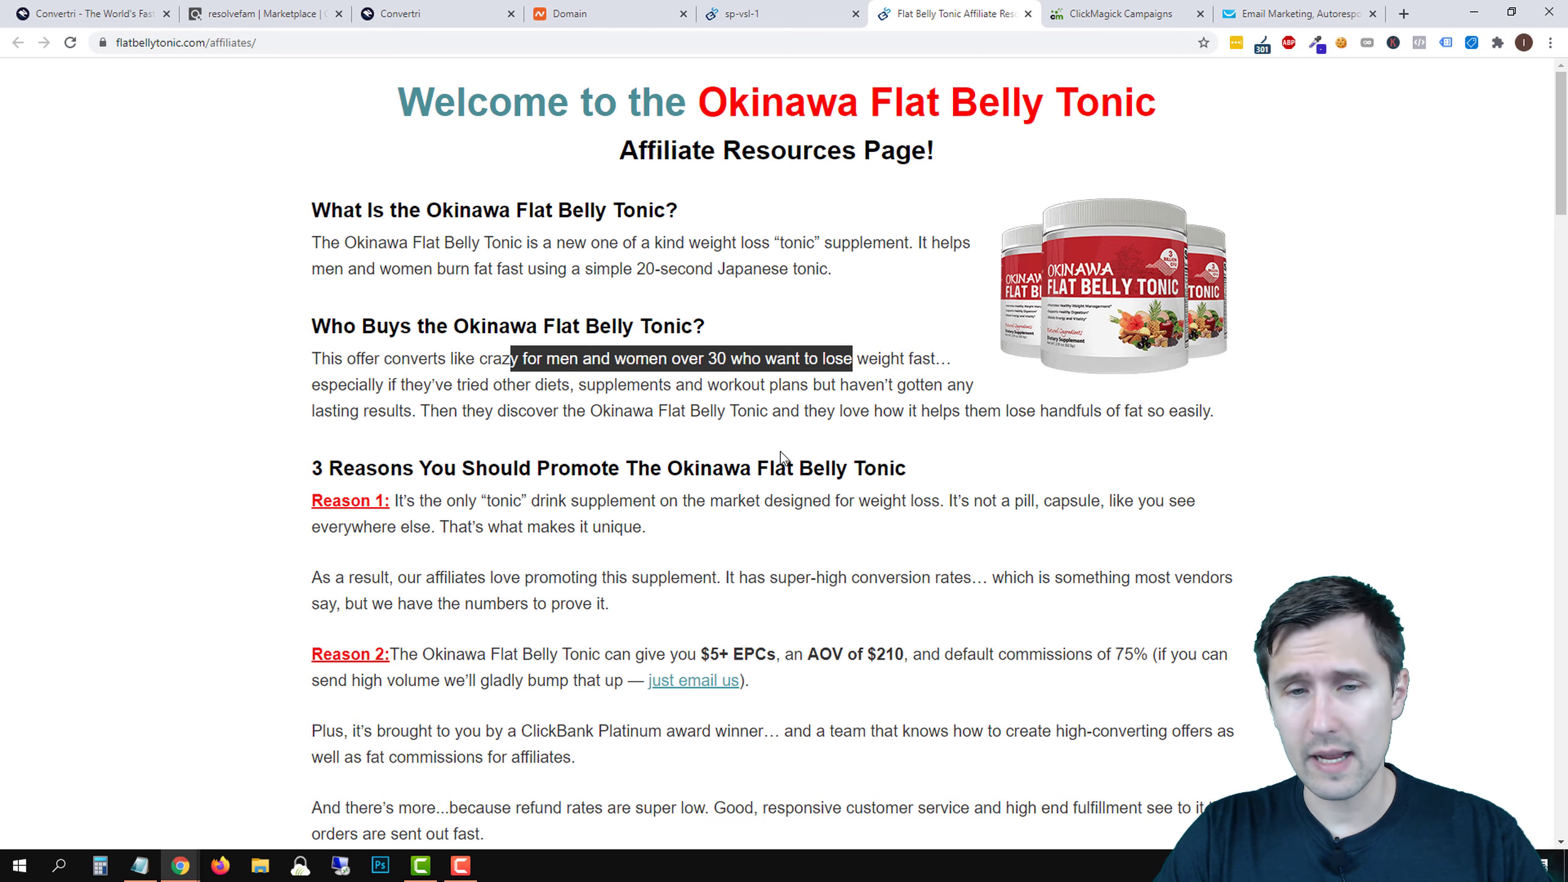
scroll(780, 450, "down", 3)
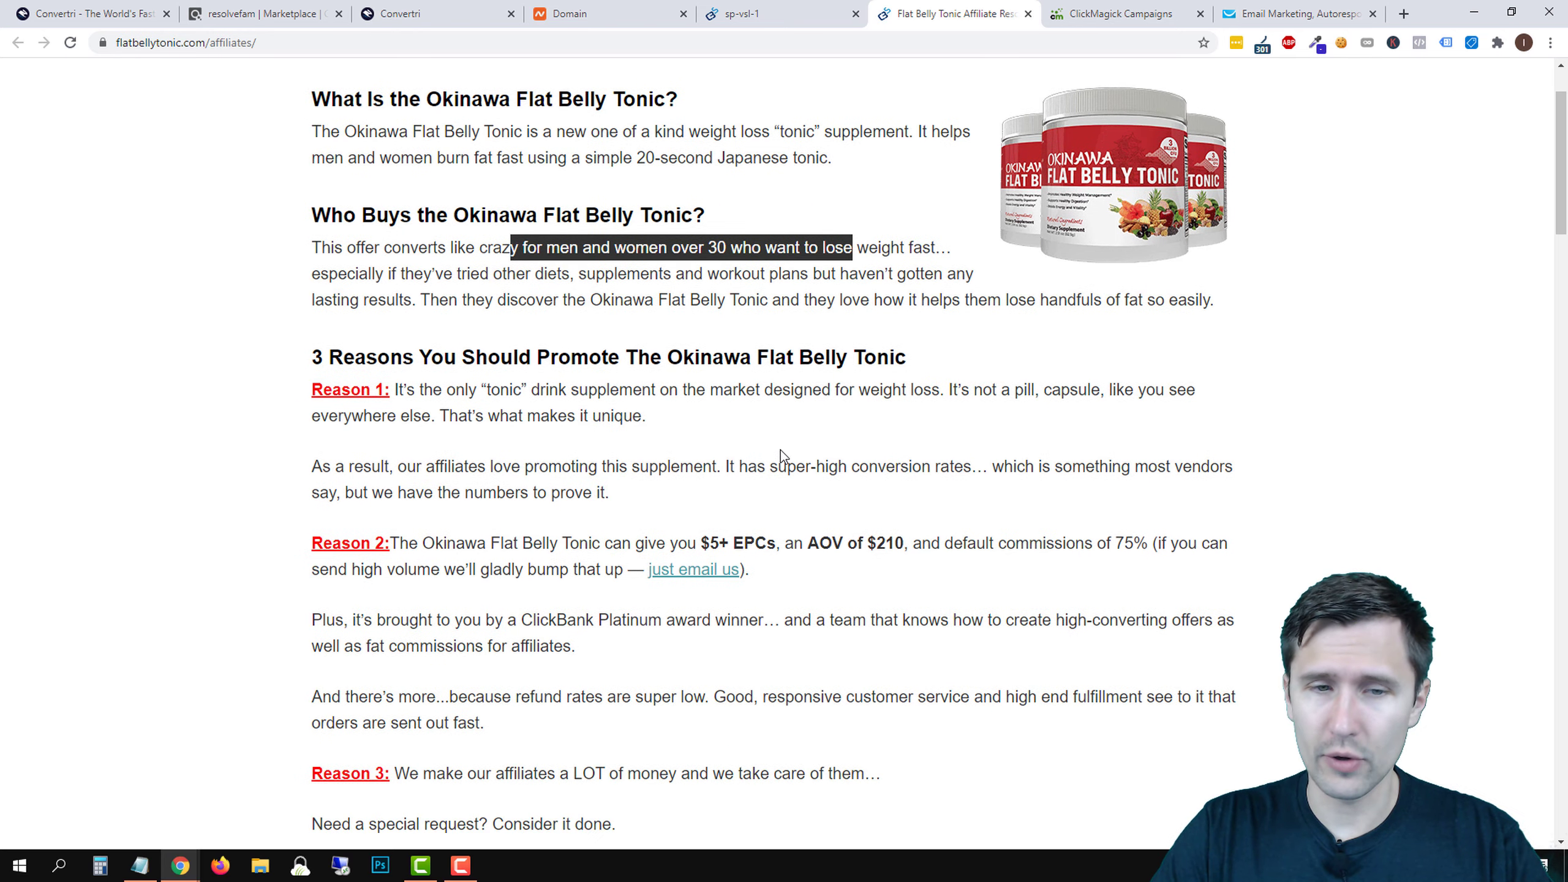
scroll(780, 450, "down", 10)
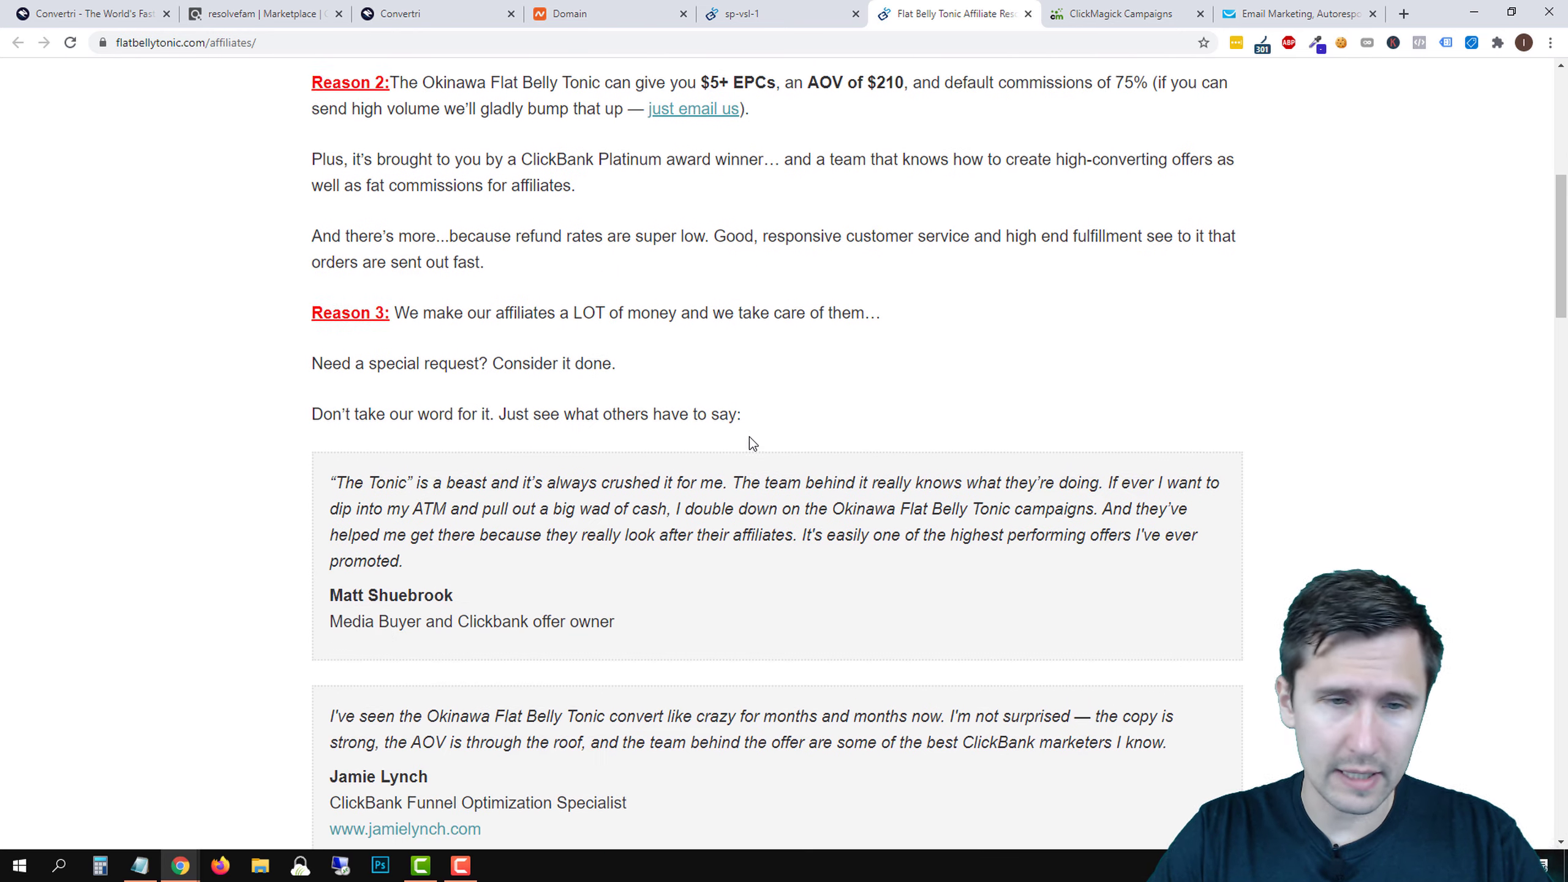
scroll(487, 379, "down", 3)
scroll(534, 278, "down", 4)
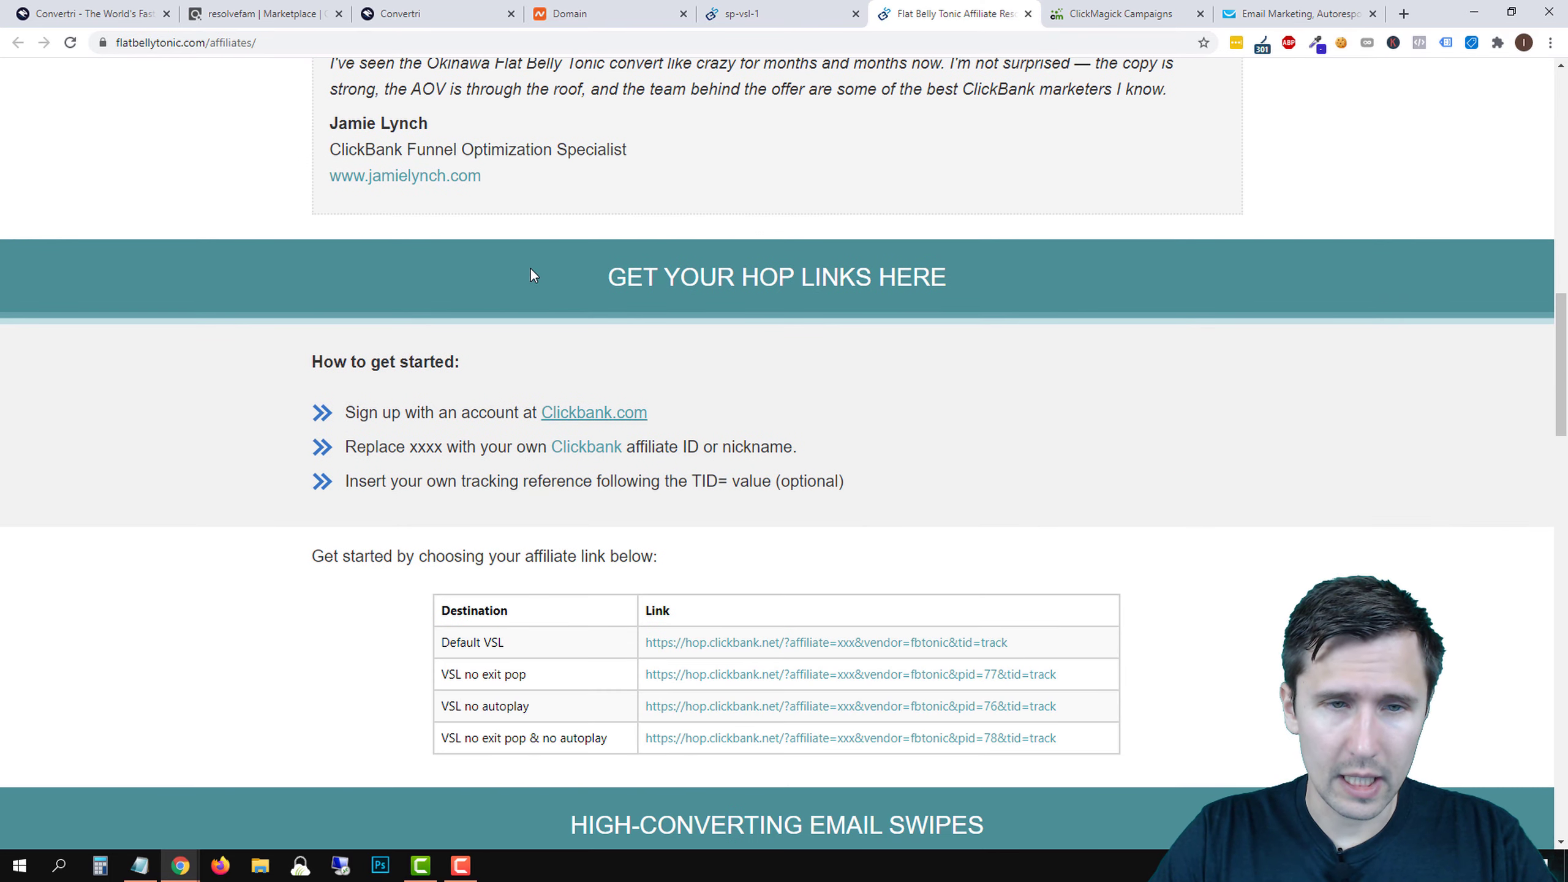
scroll(514, 254, "down", 5)
scroll(652, 354, "down", 6)
scroll(642, 326, "up", 6)
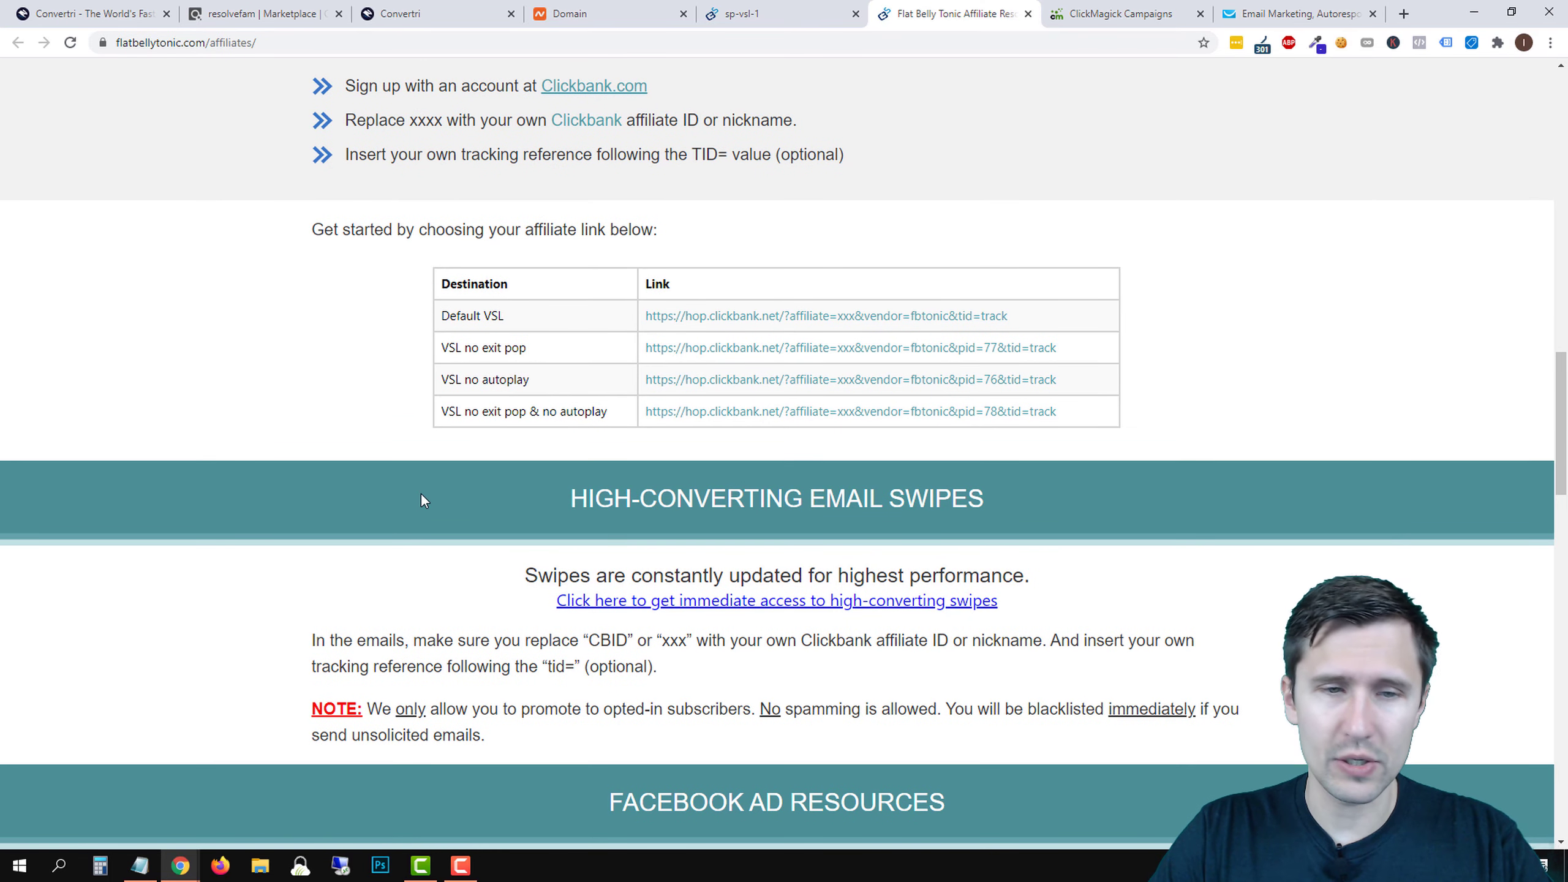
scroll(421, 500, "down", 5)
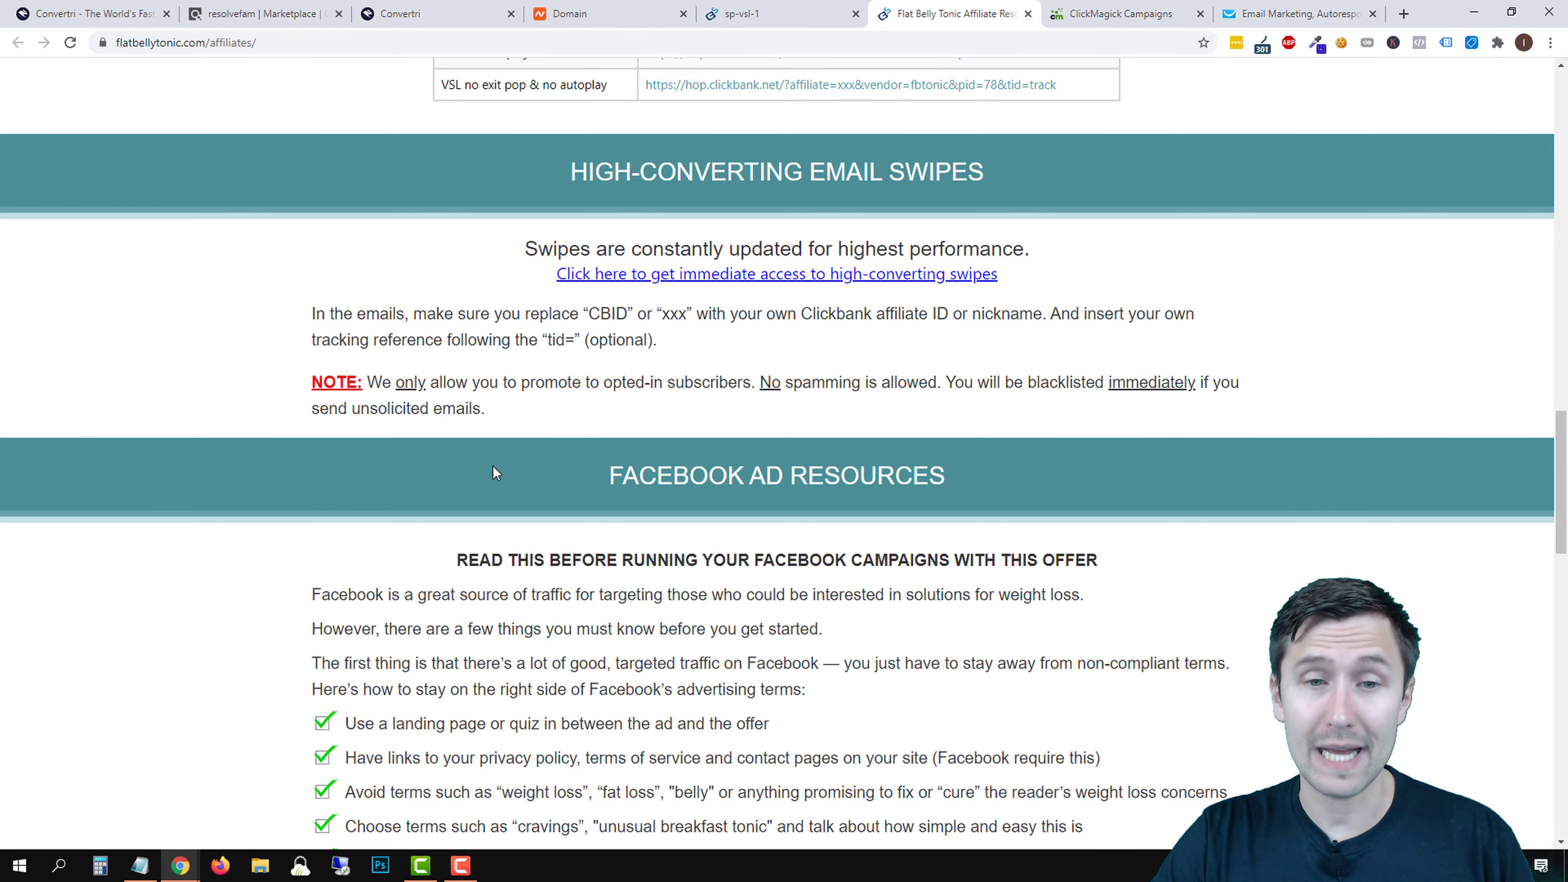
scroll(492, 472, "down", 5)
scroll(555, 488, "down", 18)
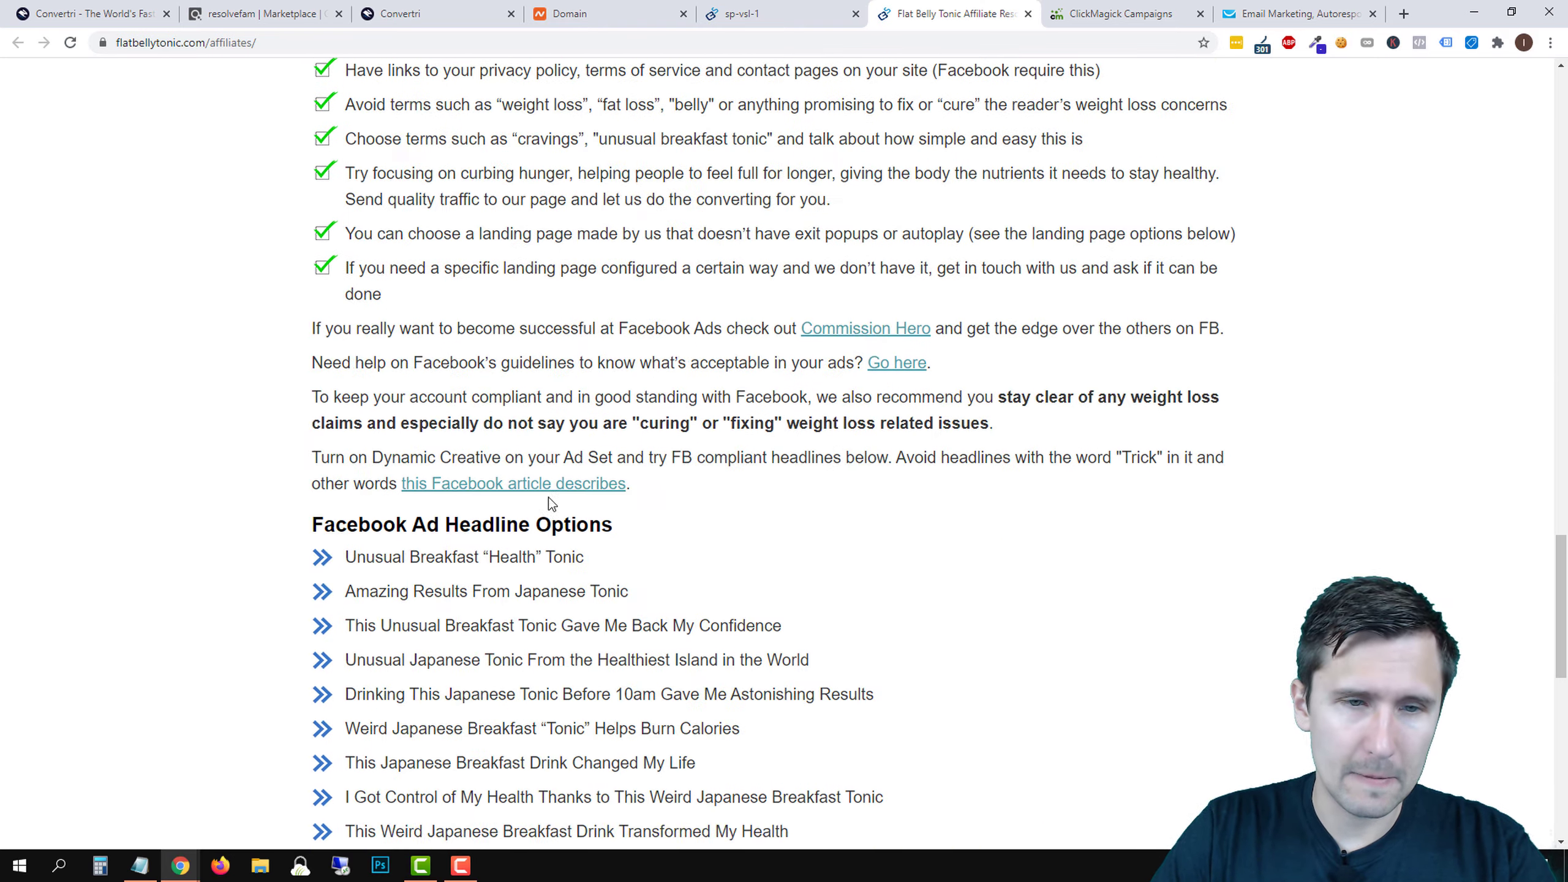
scroll(563, 497, "up", 9)
scroll(563, 498, "up", 20)
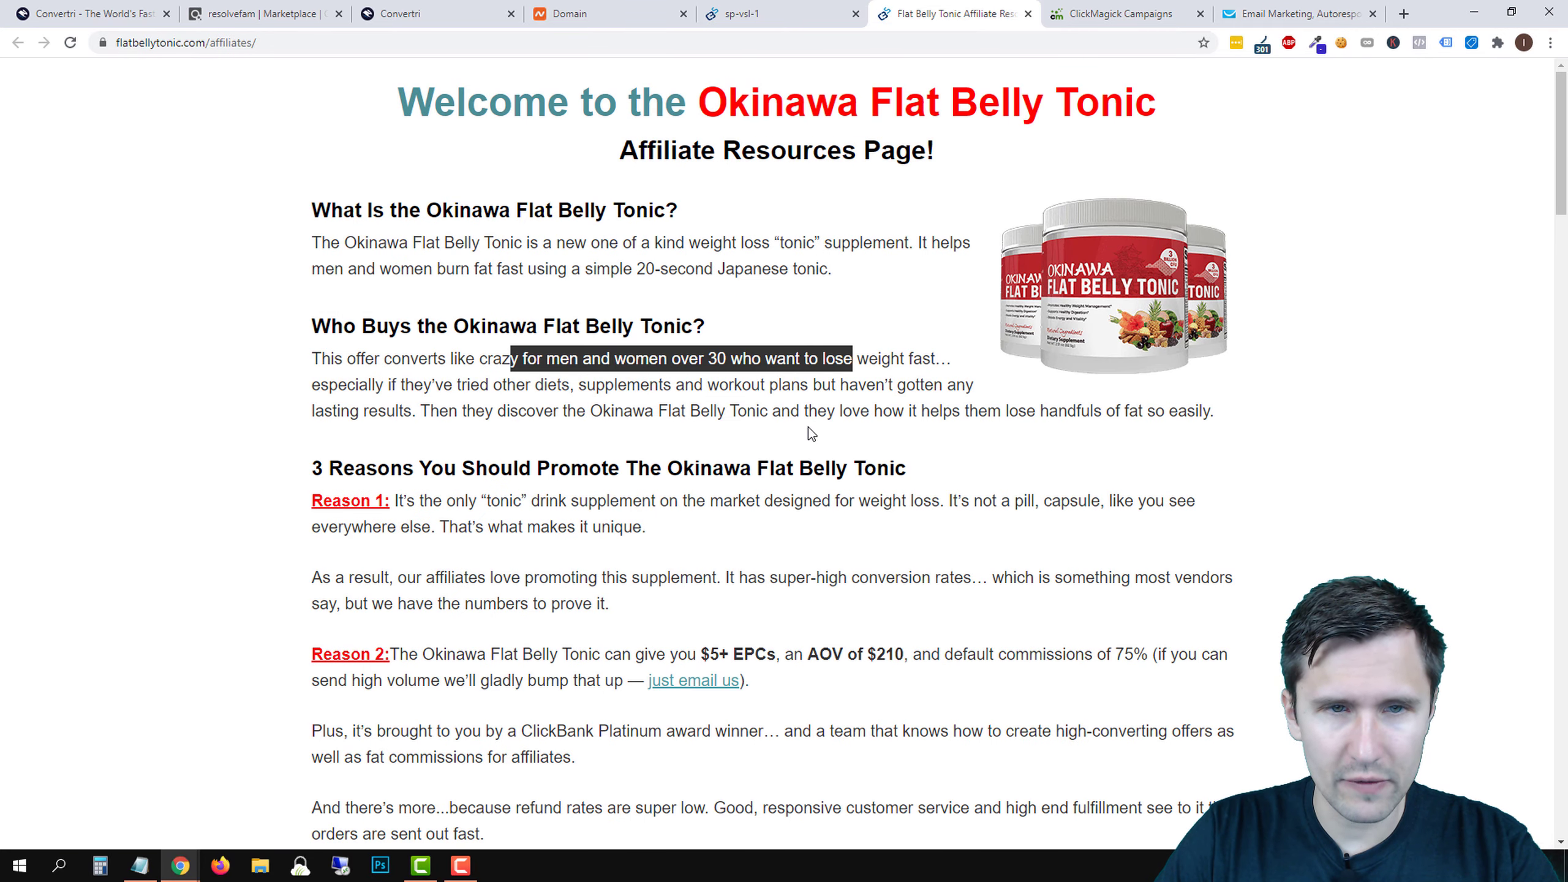
left_click(655, 270)
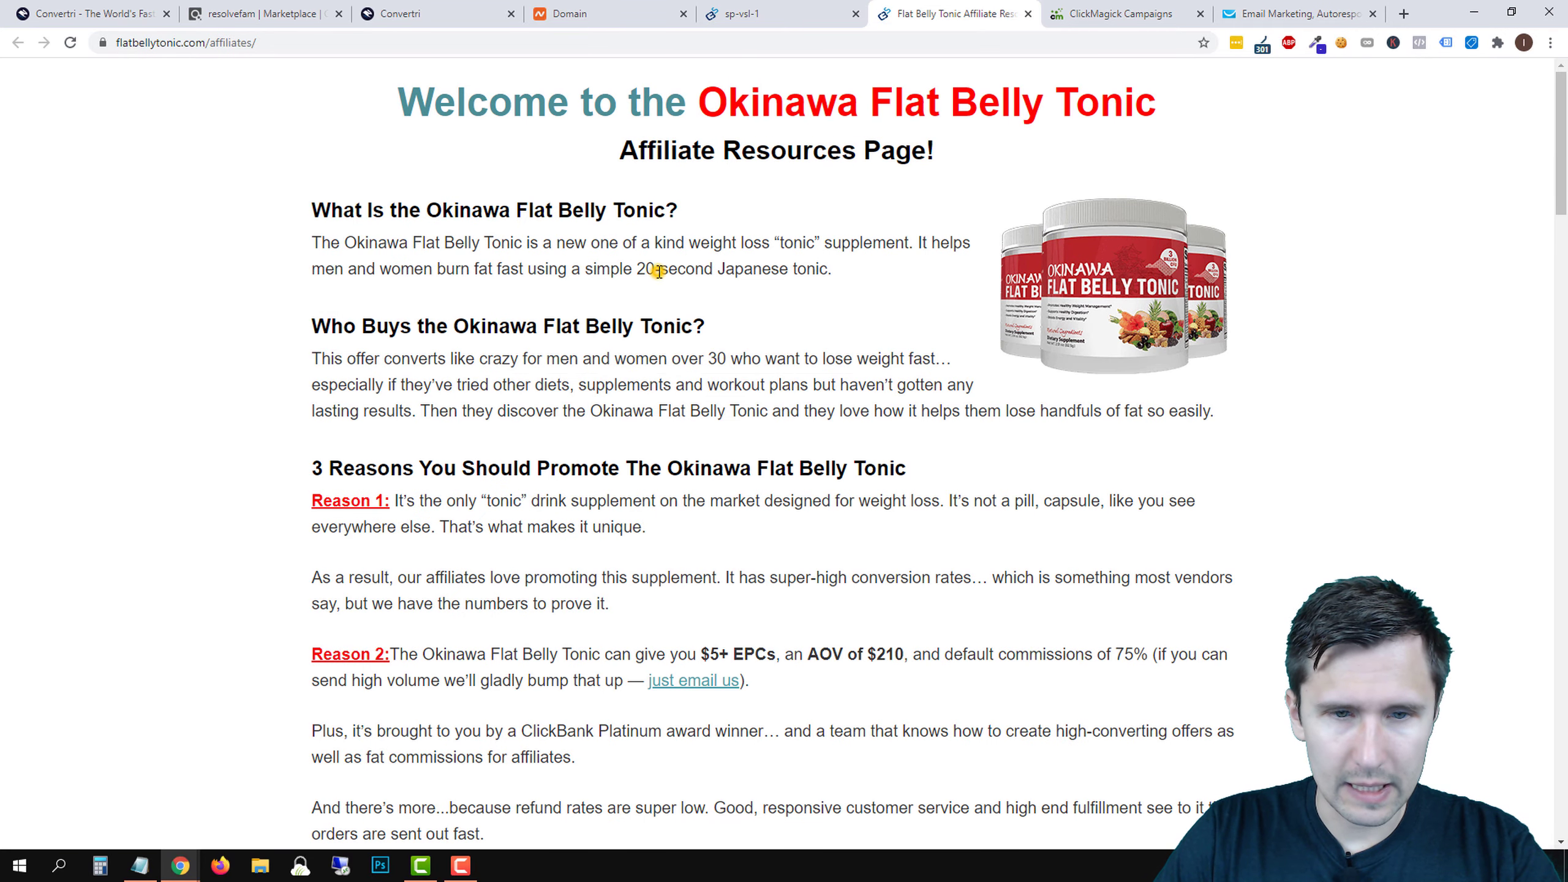
scroll(626, 303, "down", 3)
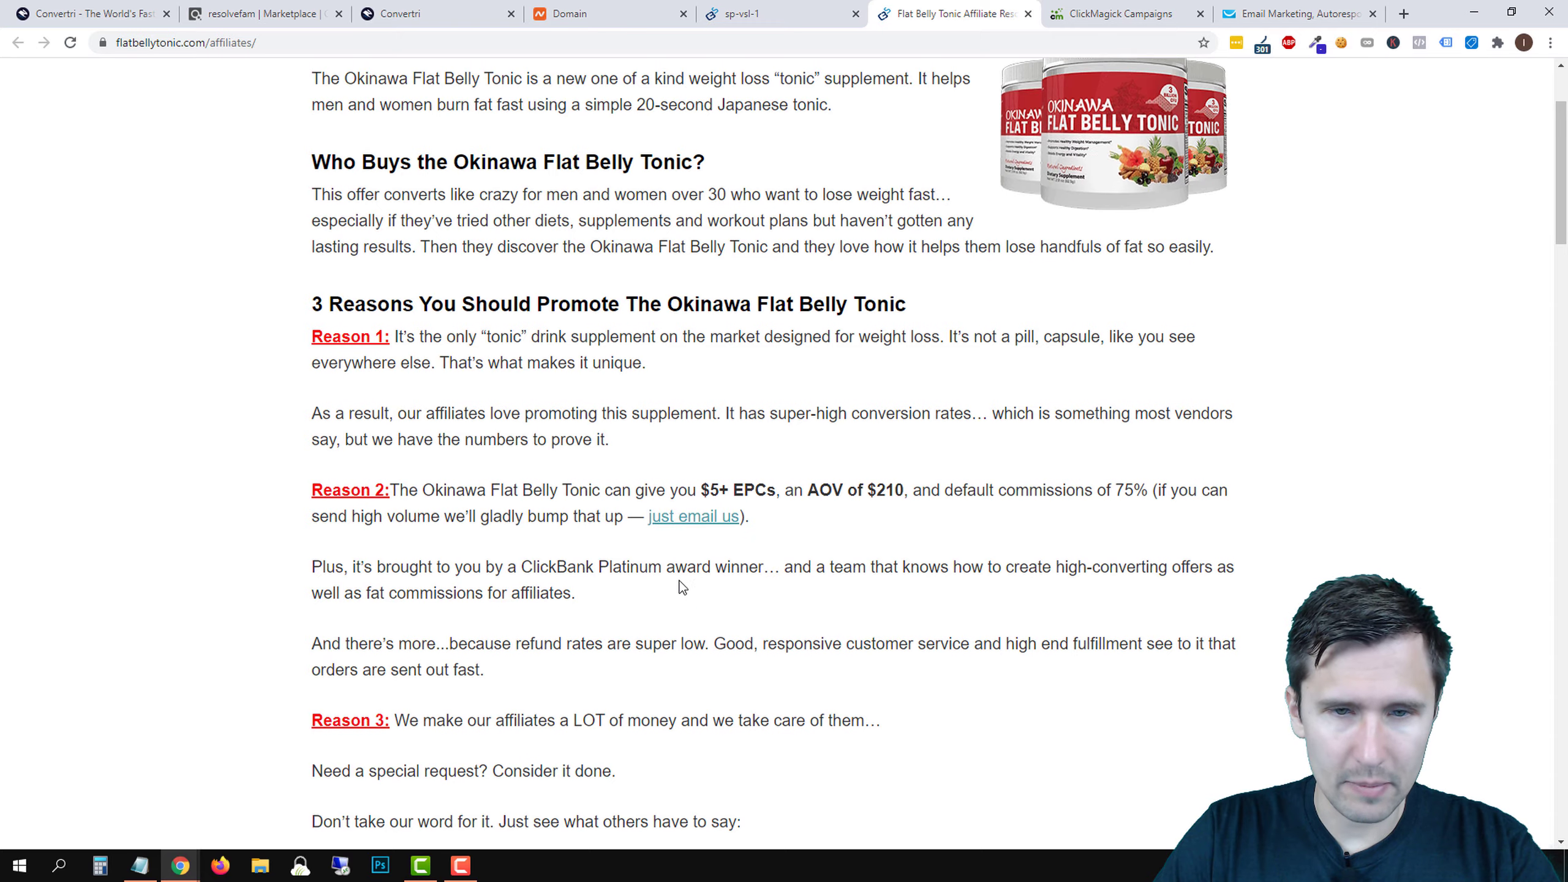
scroll(680, 587, "down", 3)
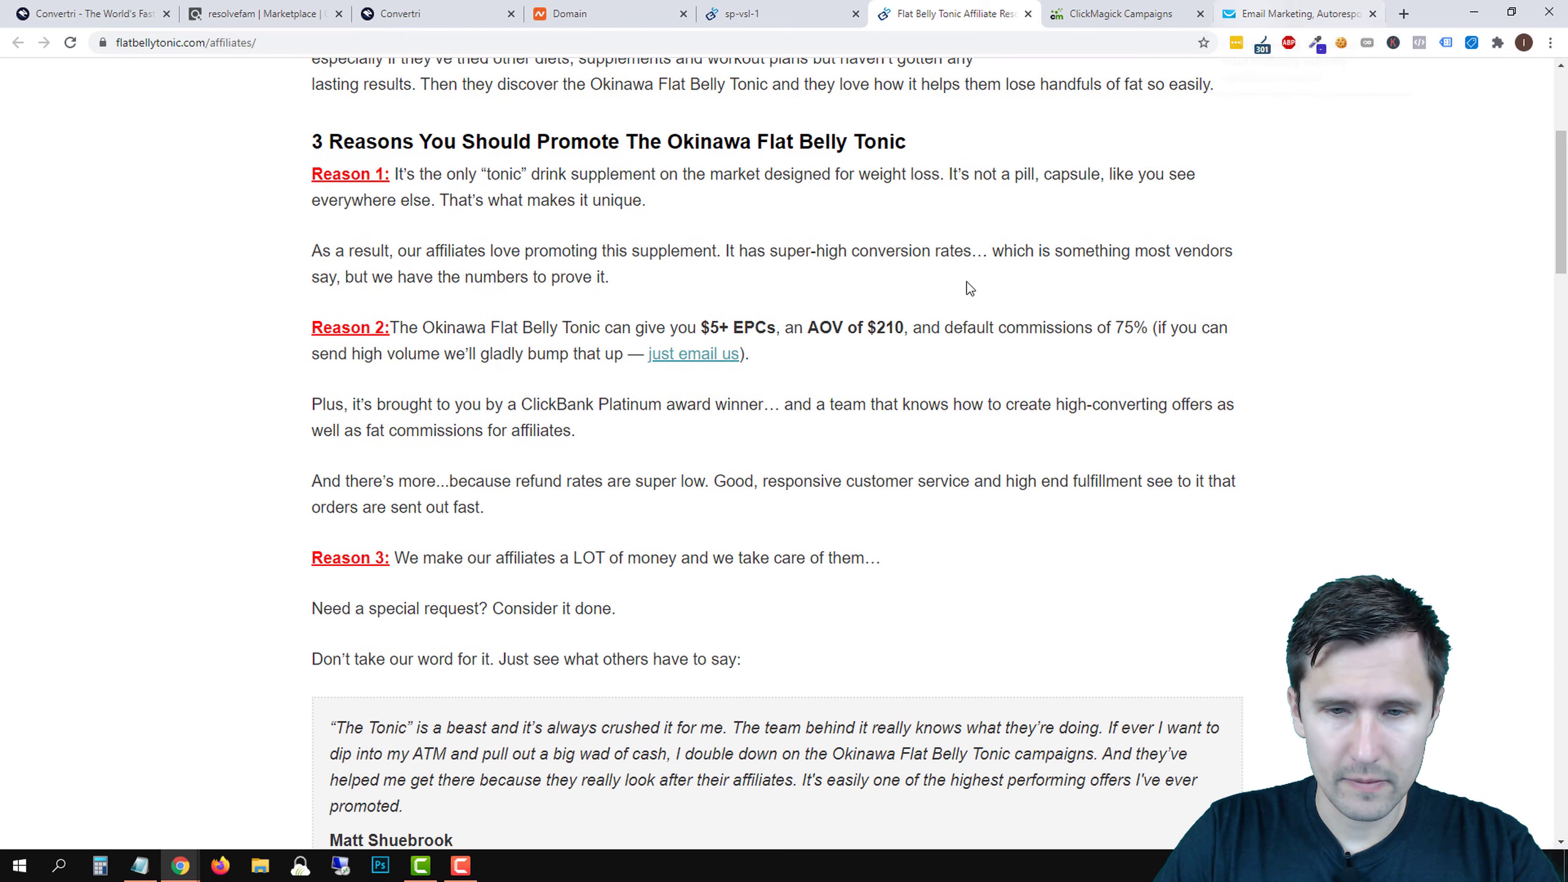
scroll(966, 282, "down", 5)
scroll(957, 300, "up", 5)
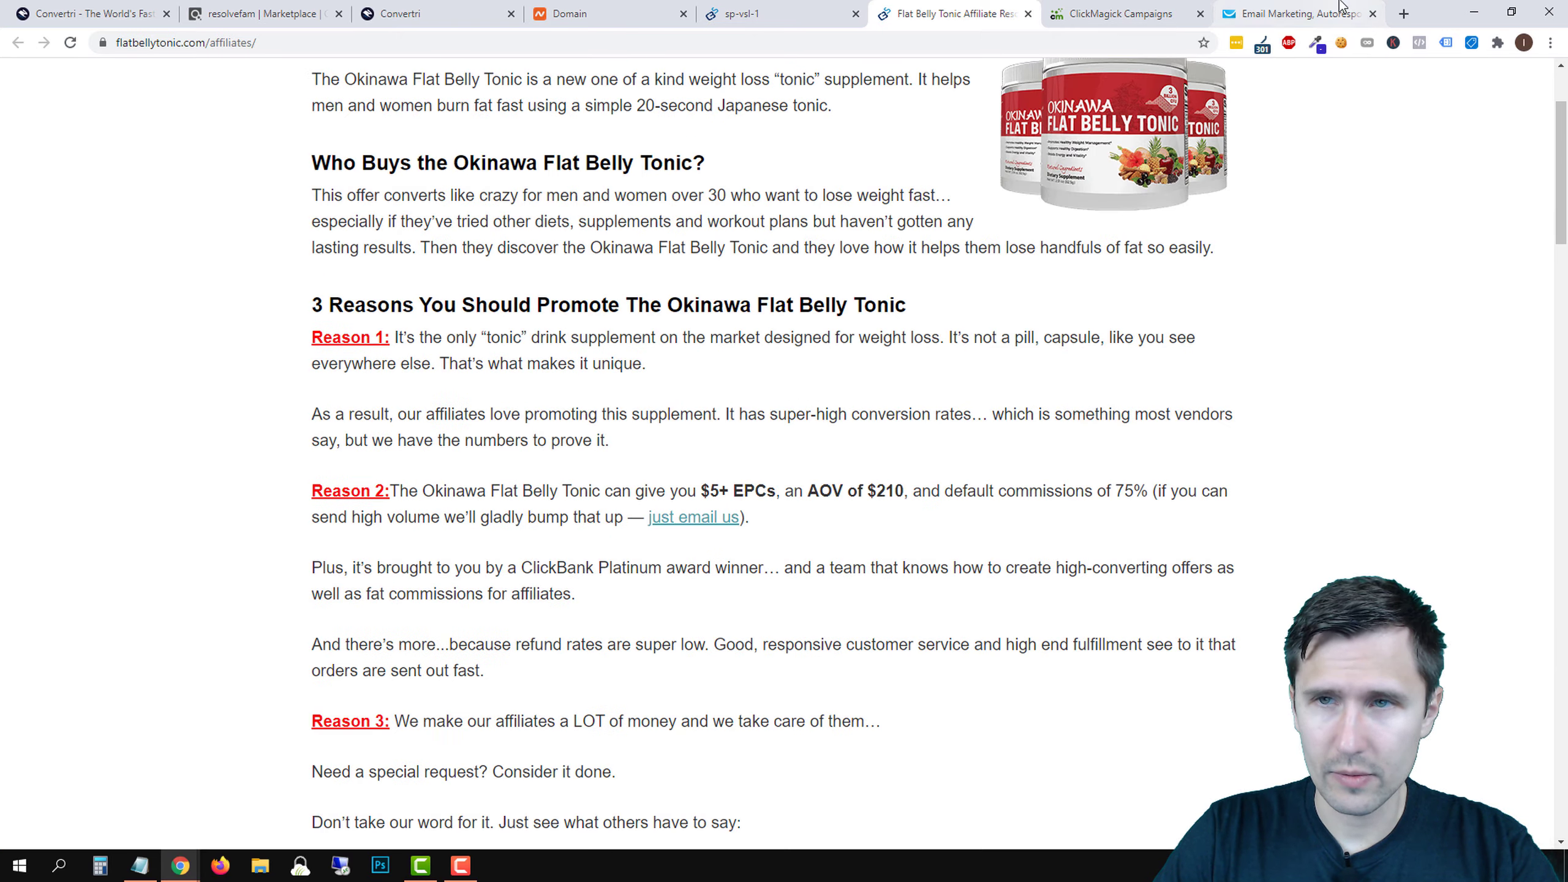
left_click(1330, 13)
- Type the story paragraphs: belly fat since 25, finding the Okinawa Flat Belly Tonic, and the video line
type("J")
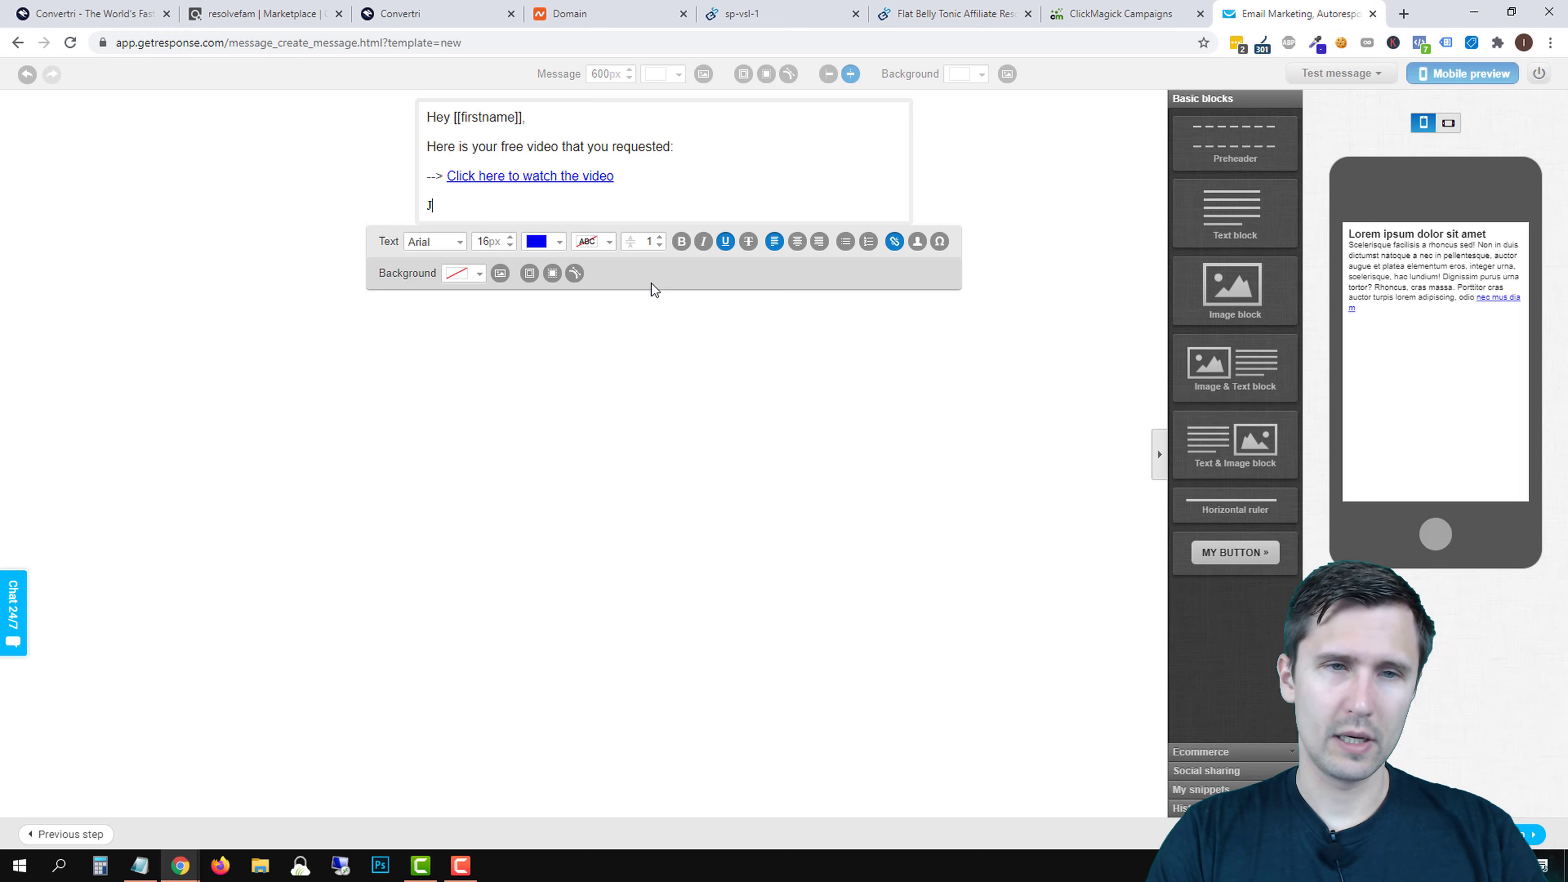
type("ust 1ike you ")
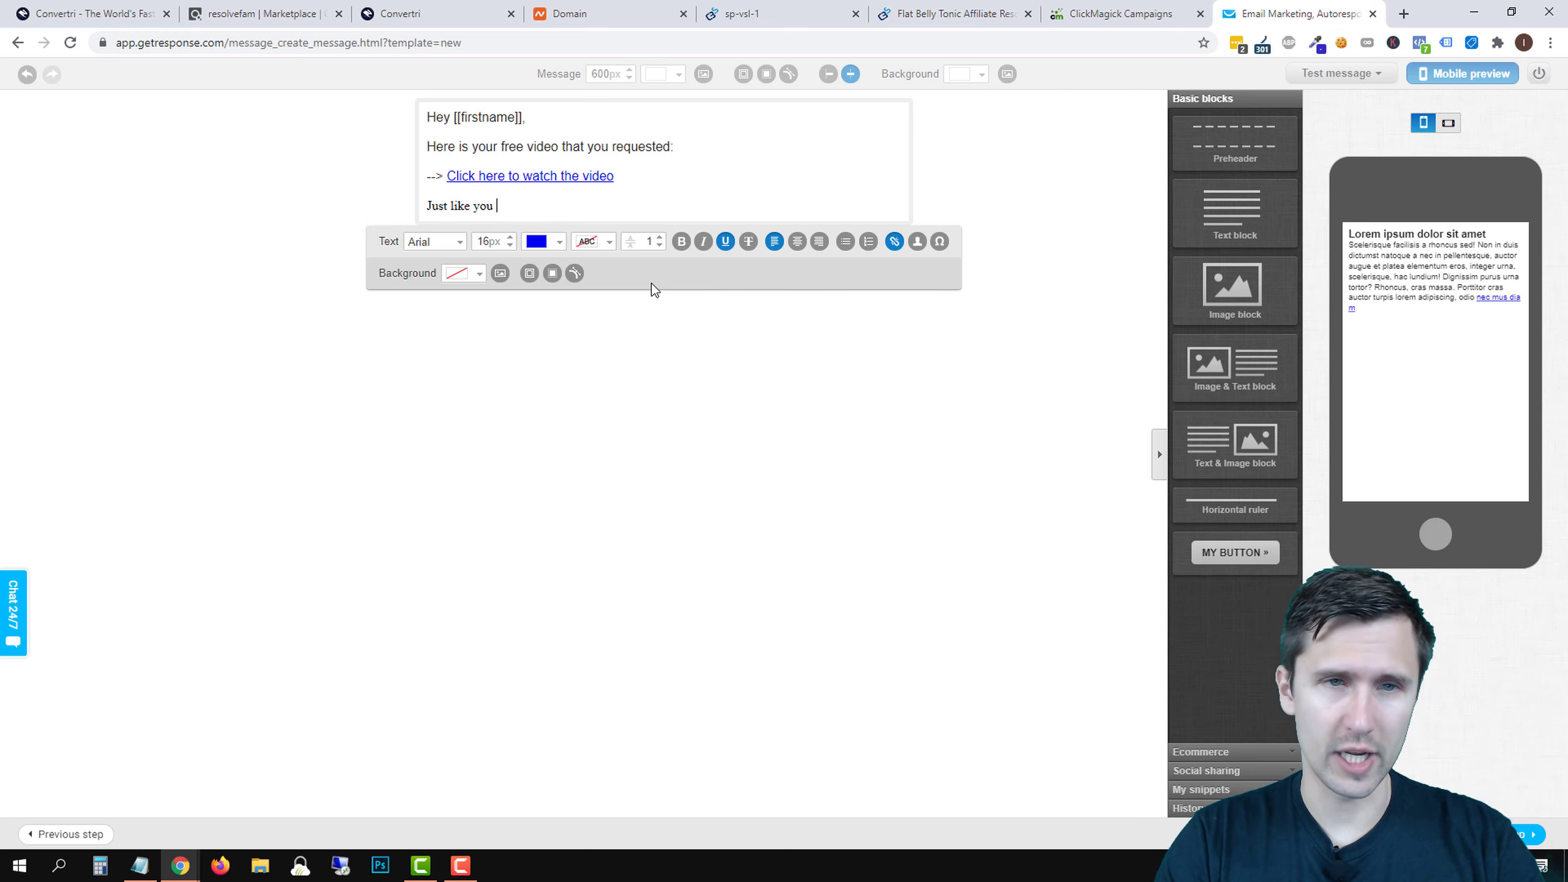
type(", I ")
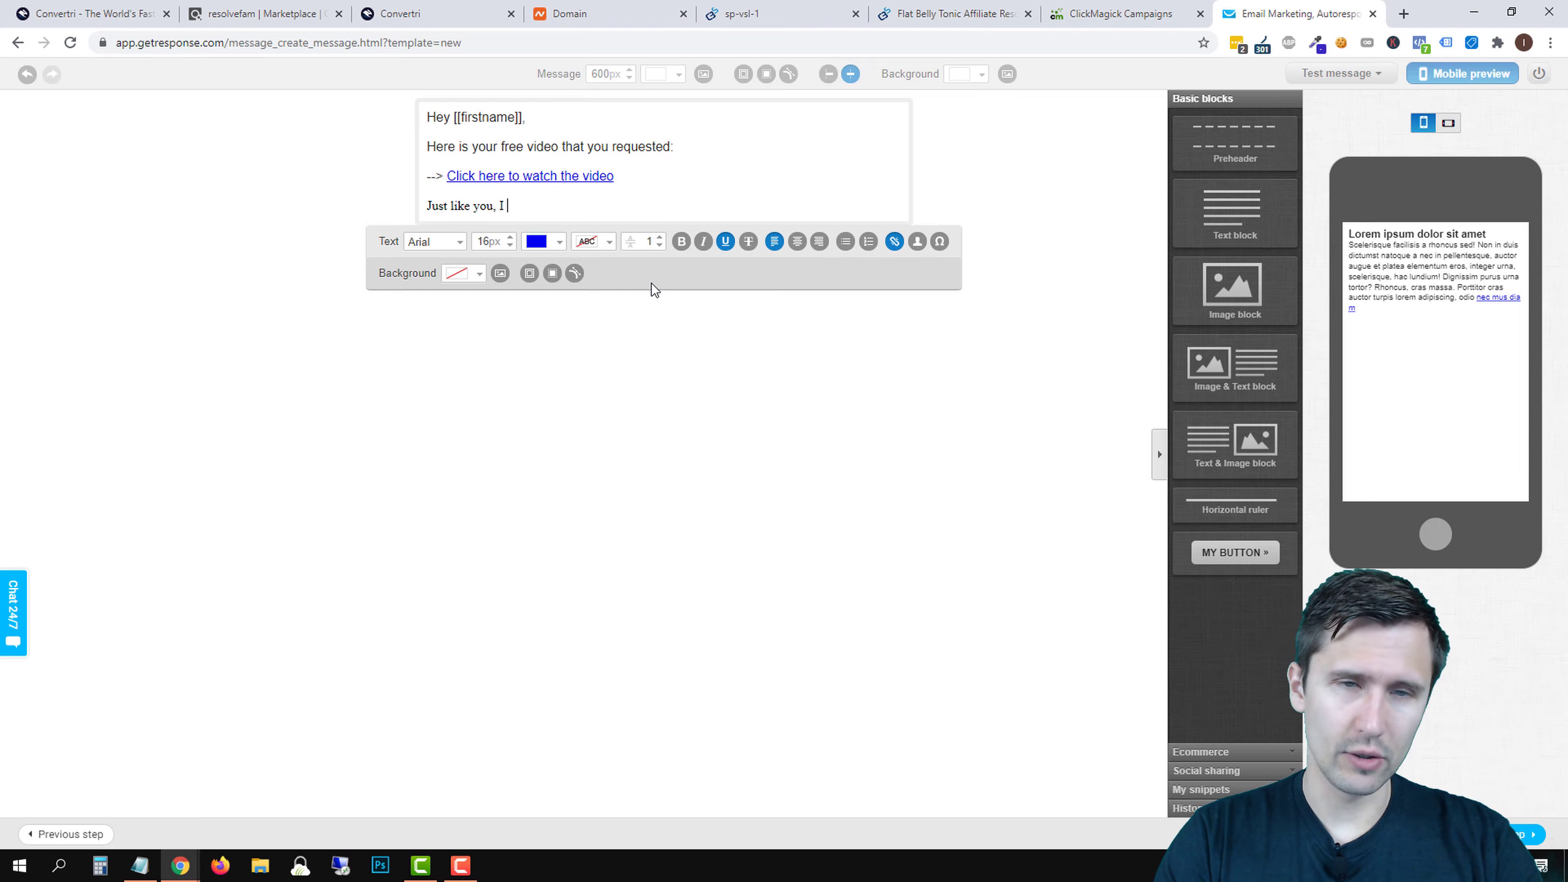
type("really wanted")
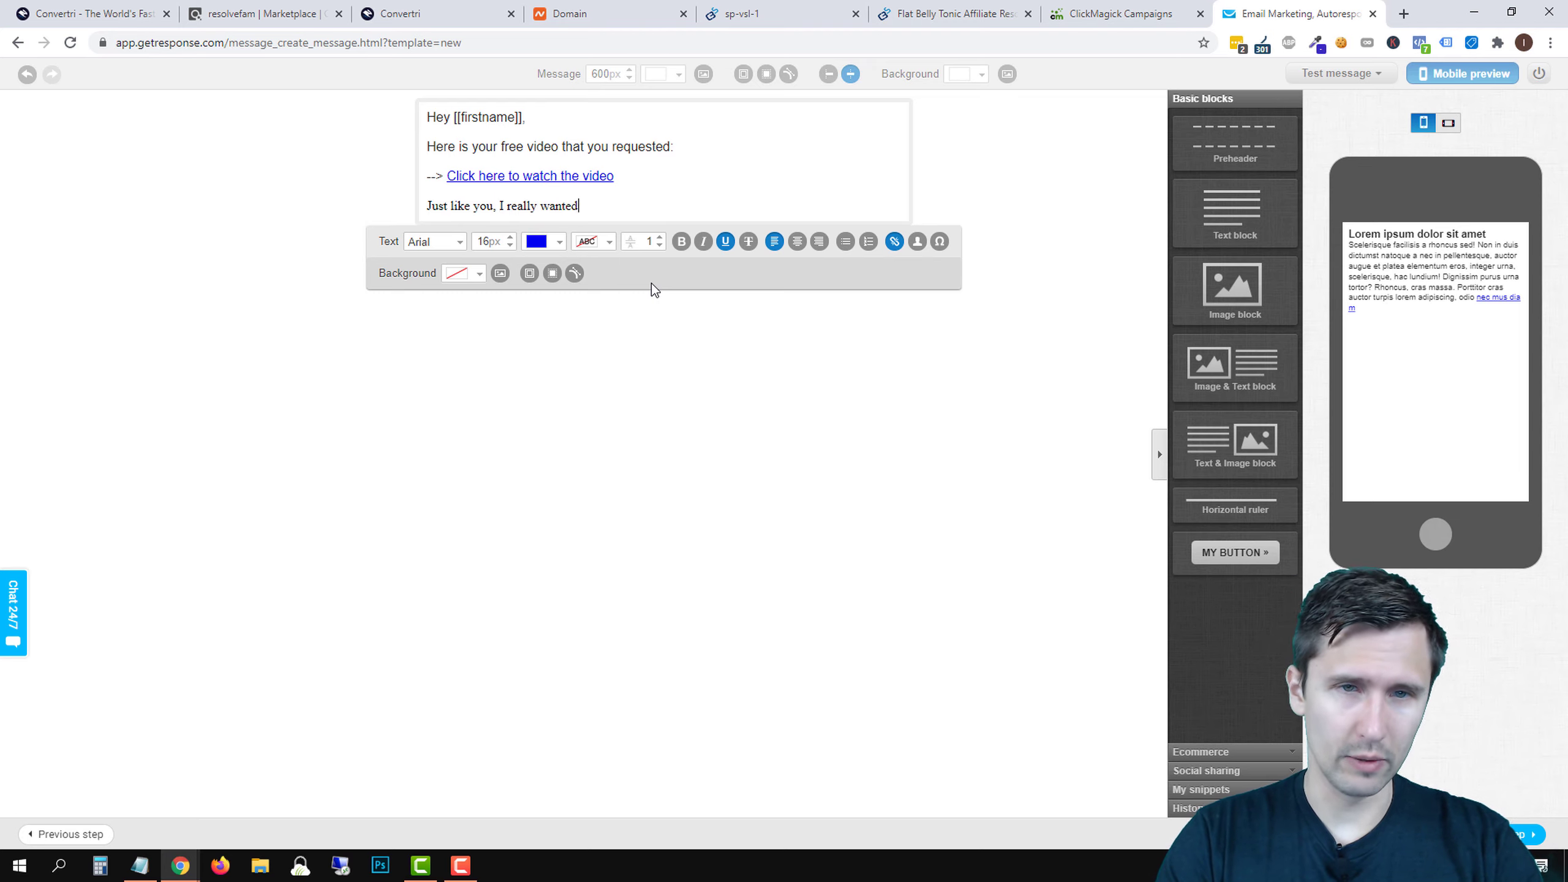
type(" to get rid of my bel")
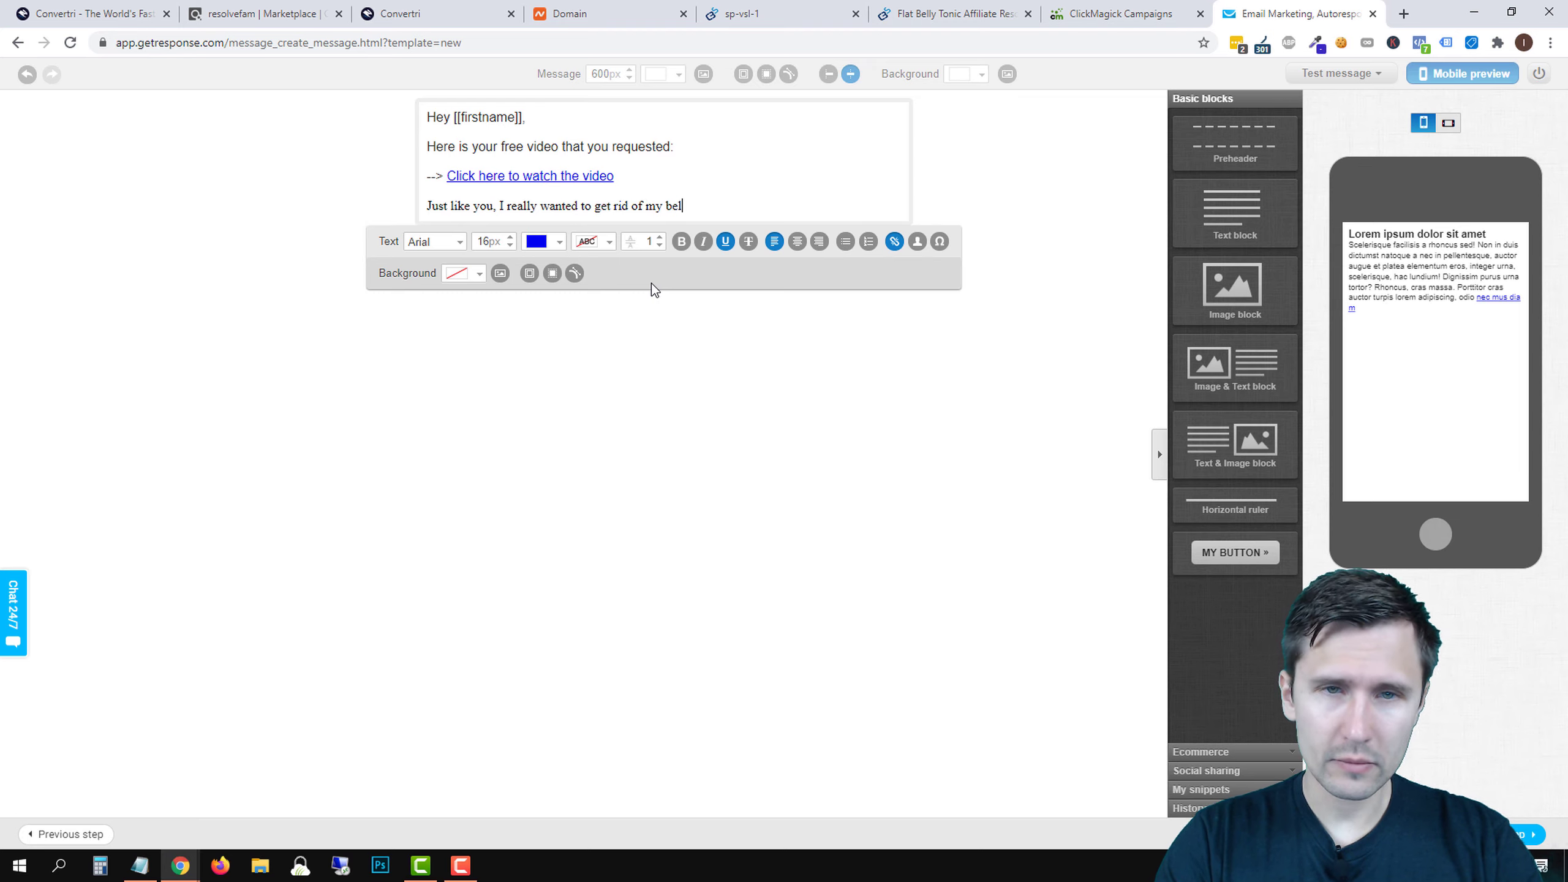
type("ly fat")
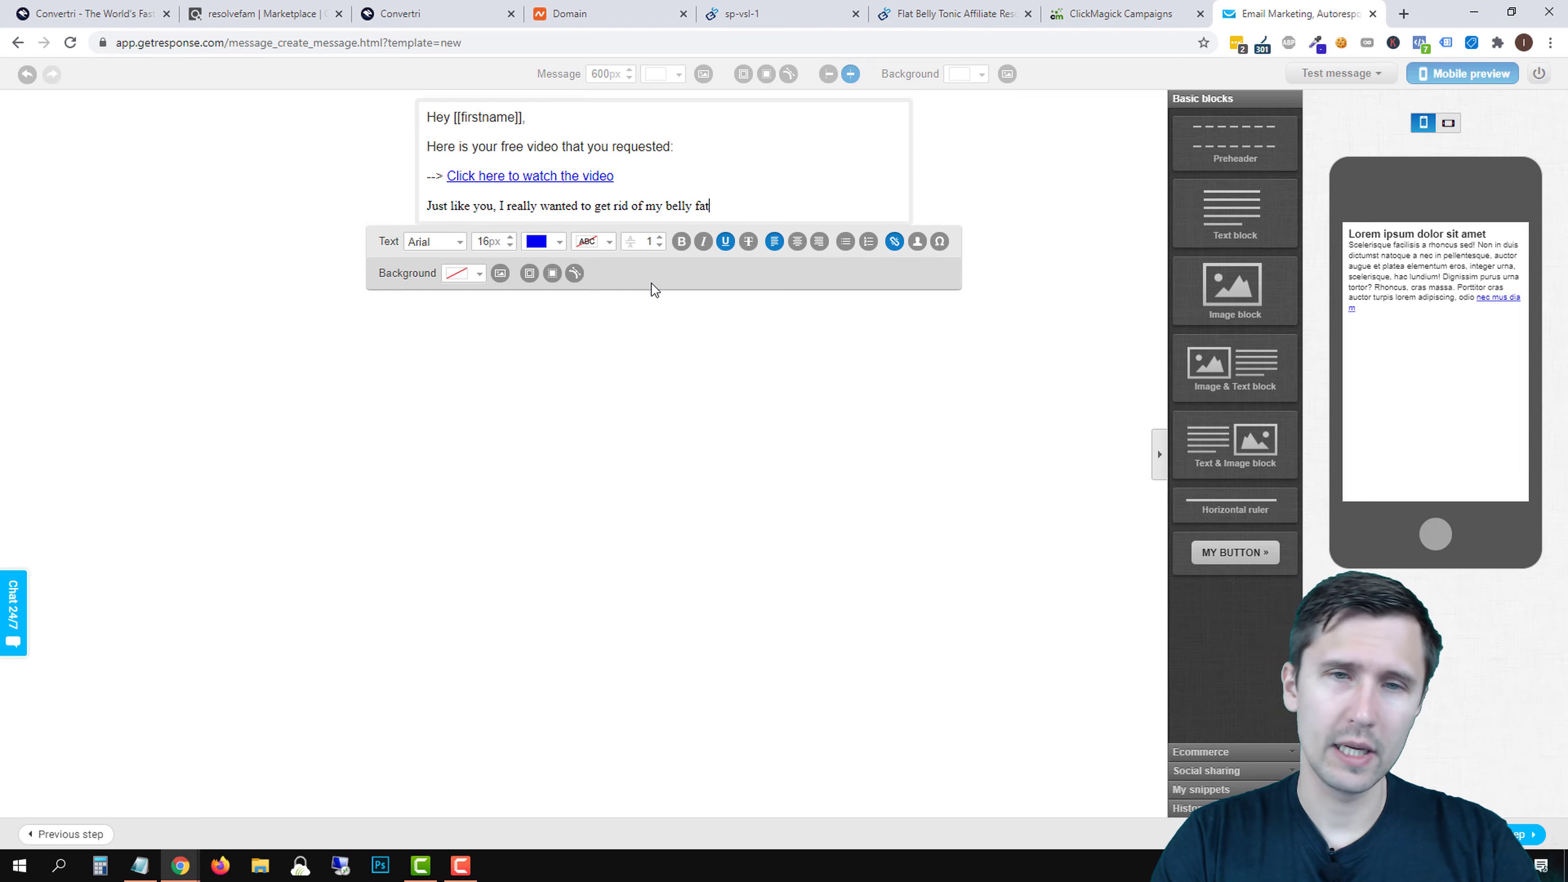
type(" ever since I was 25")
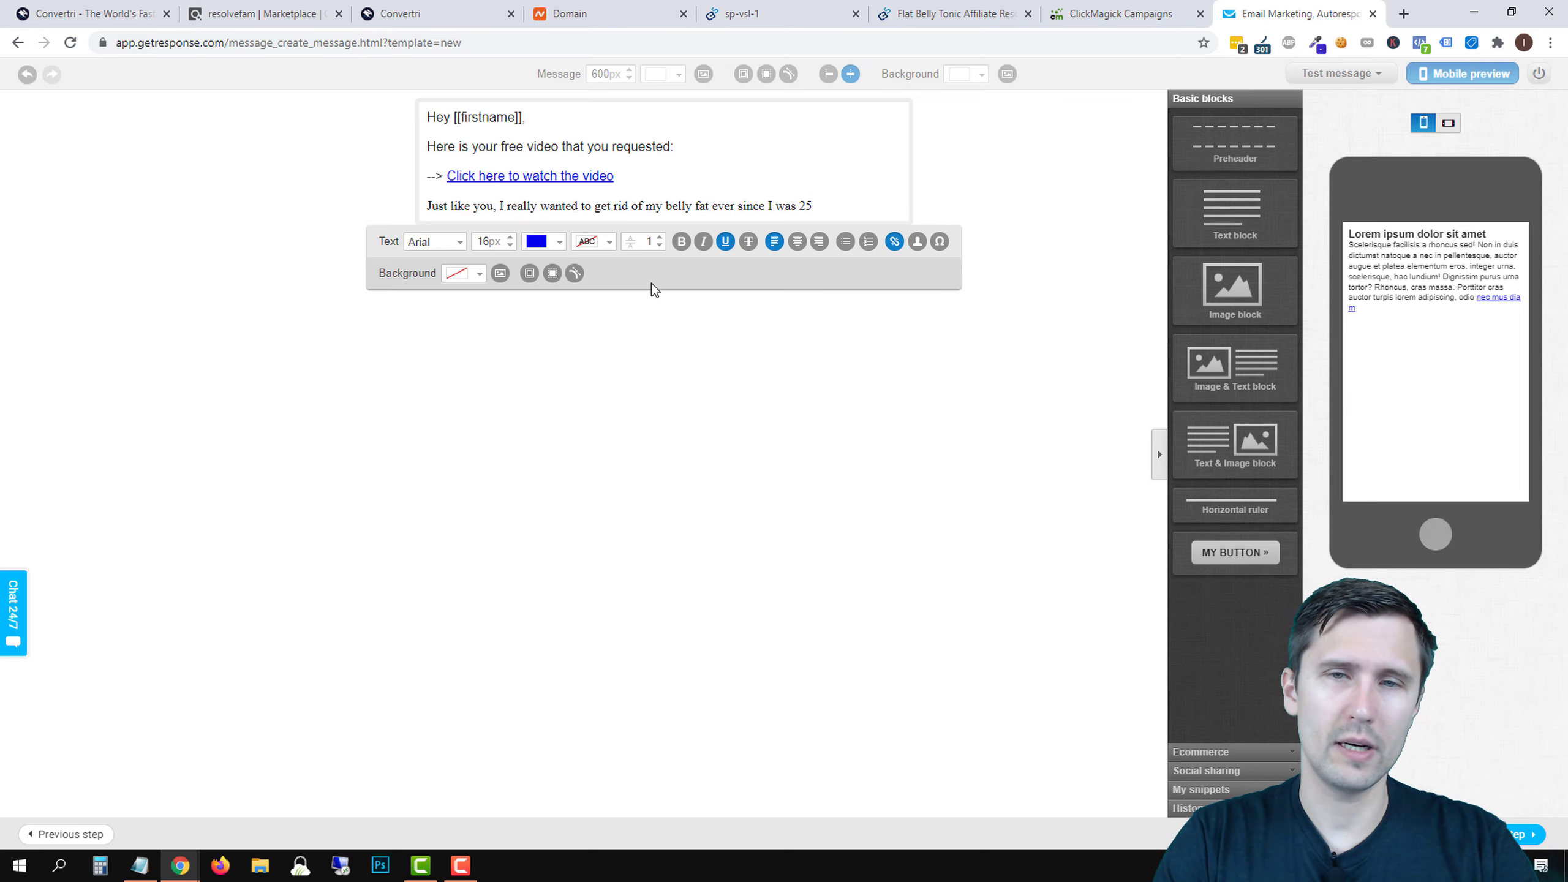
type(".")
key("Return")
type("I was finally able to ")
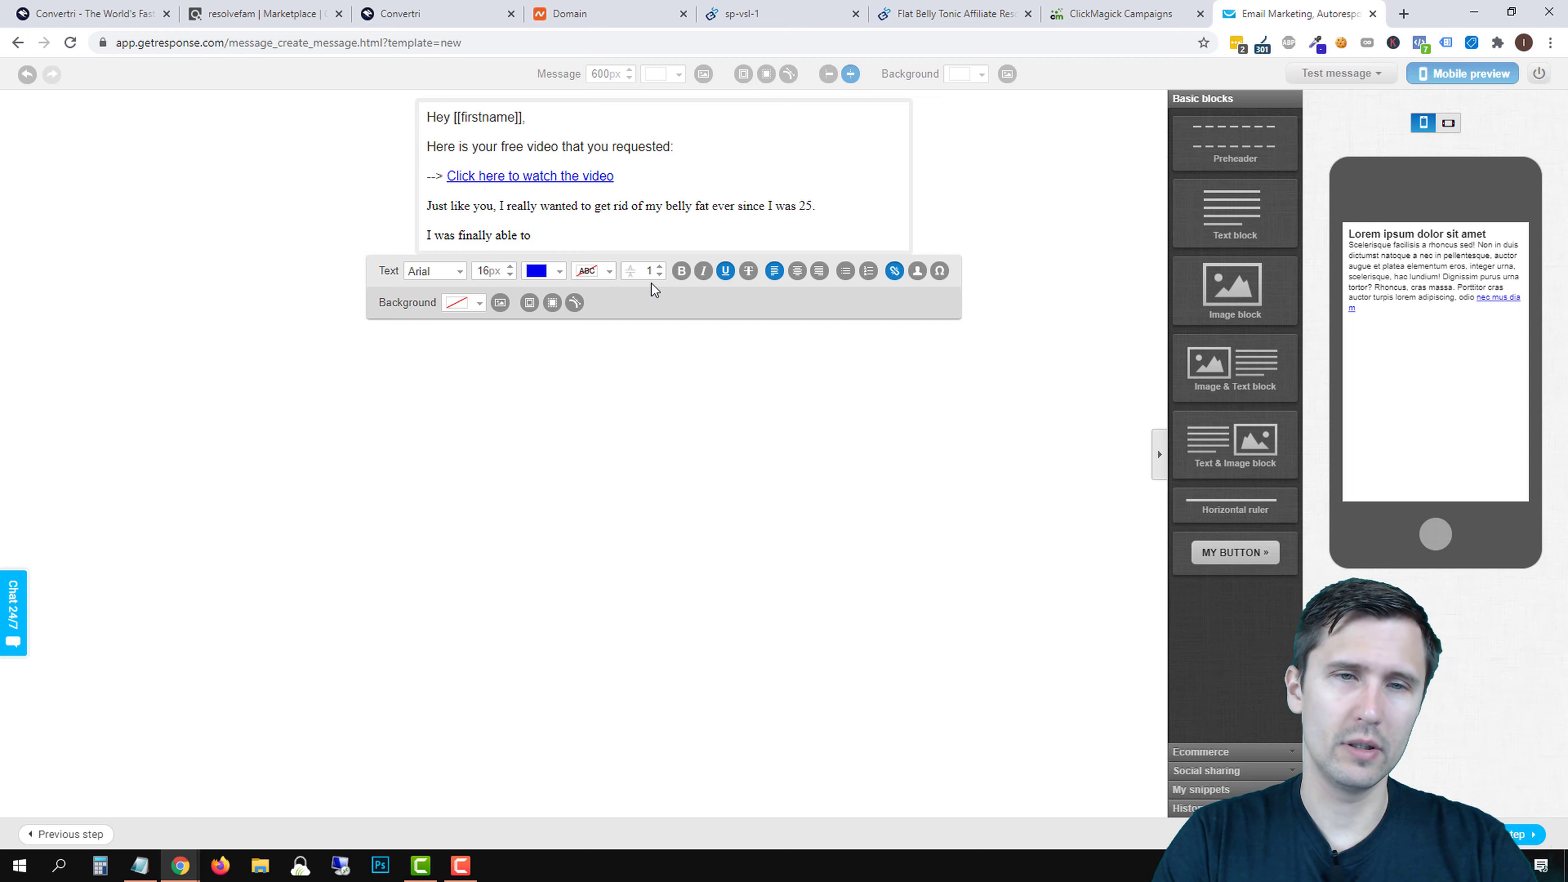
type("find the solutio")
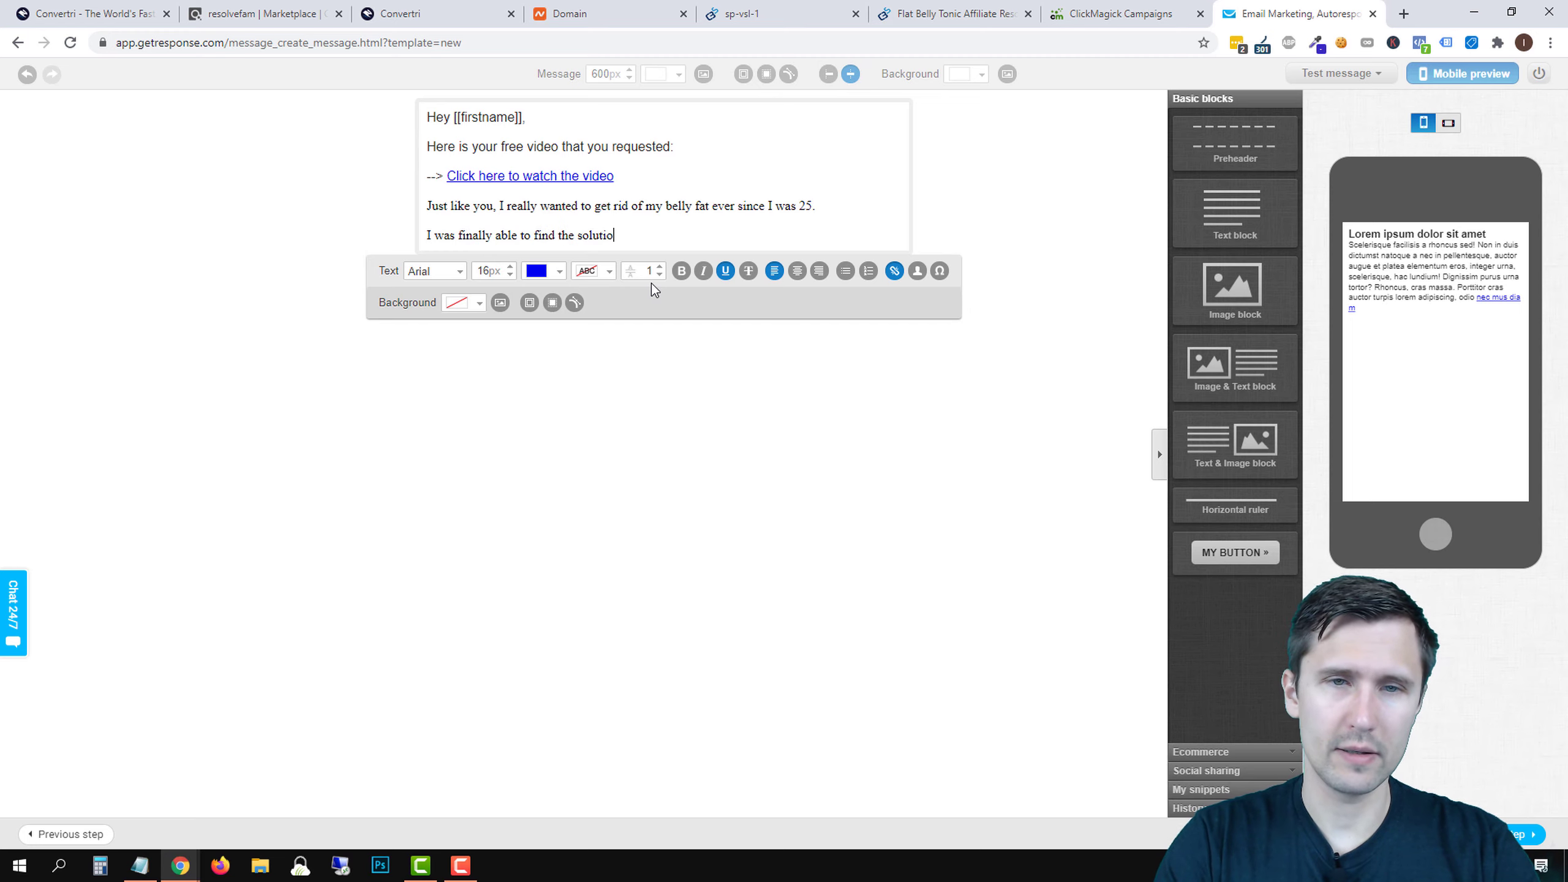
type("n when I came acro")
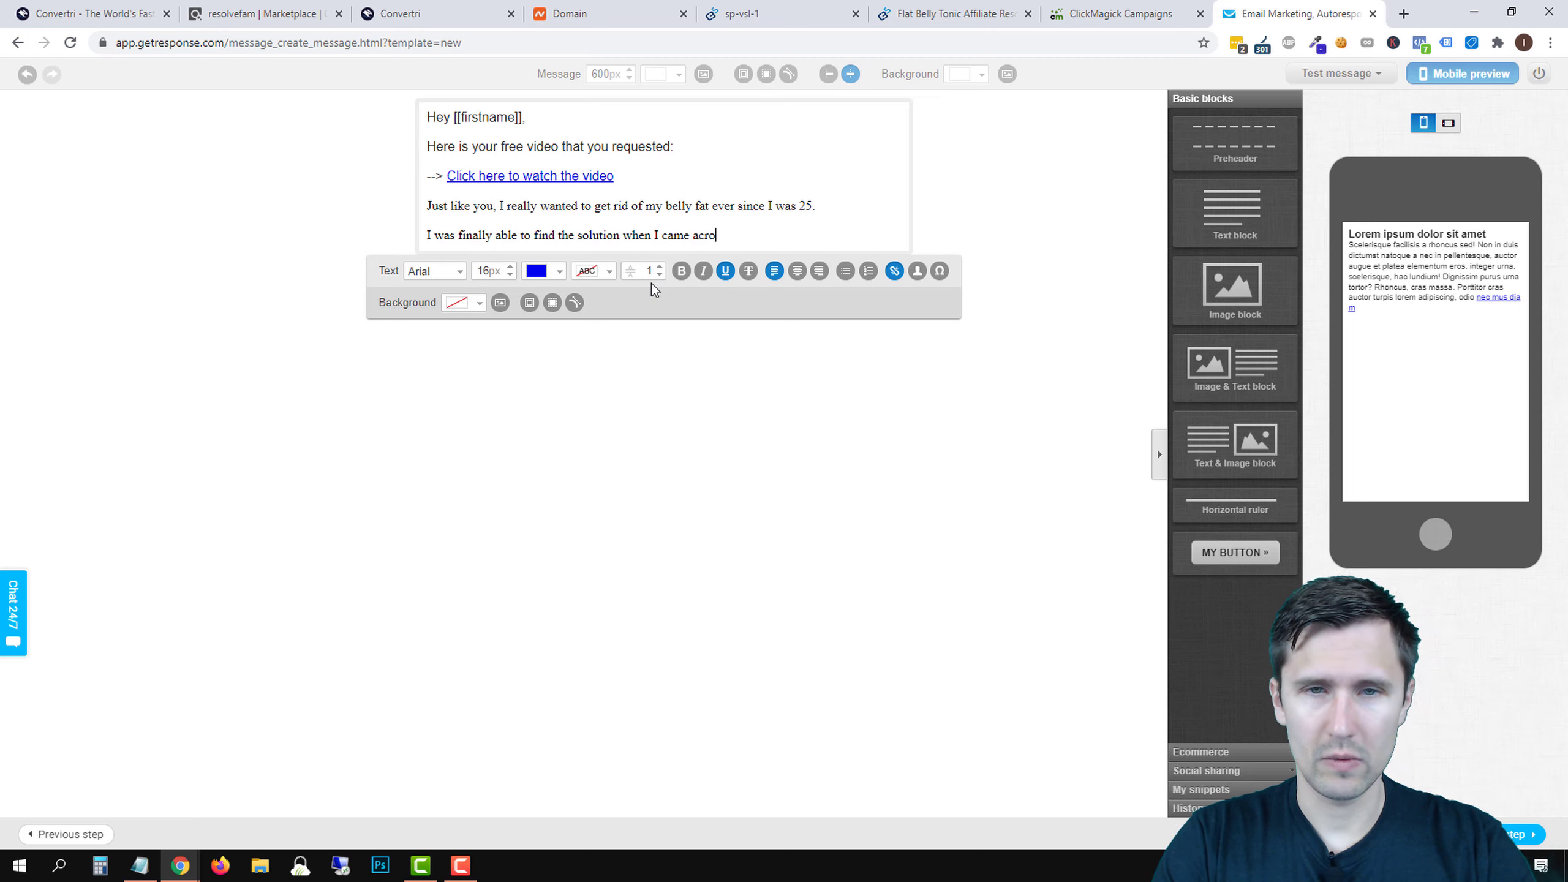
type("ss the Okinawa")
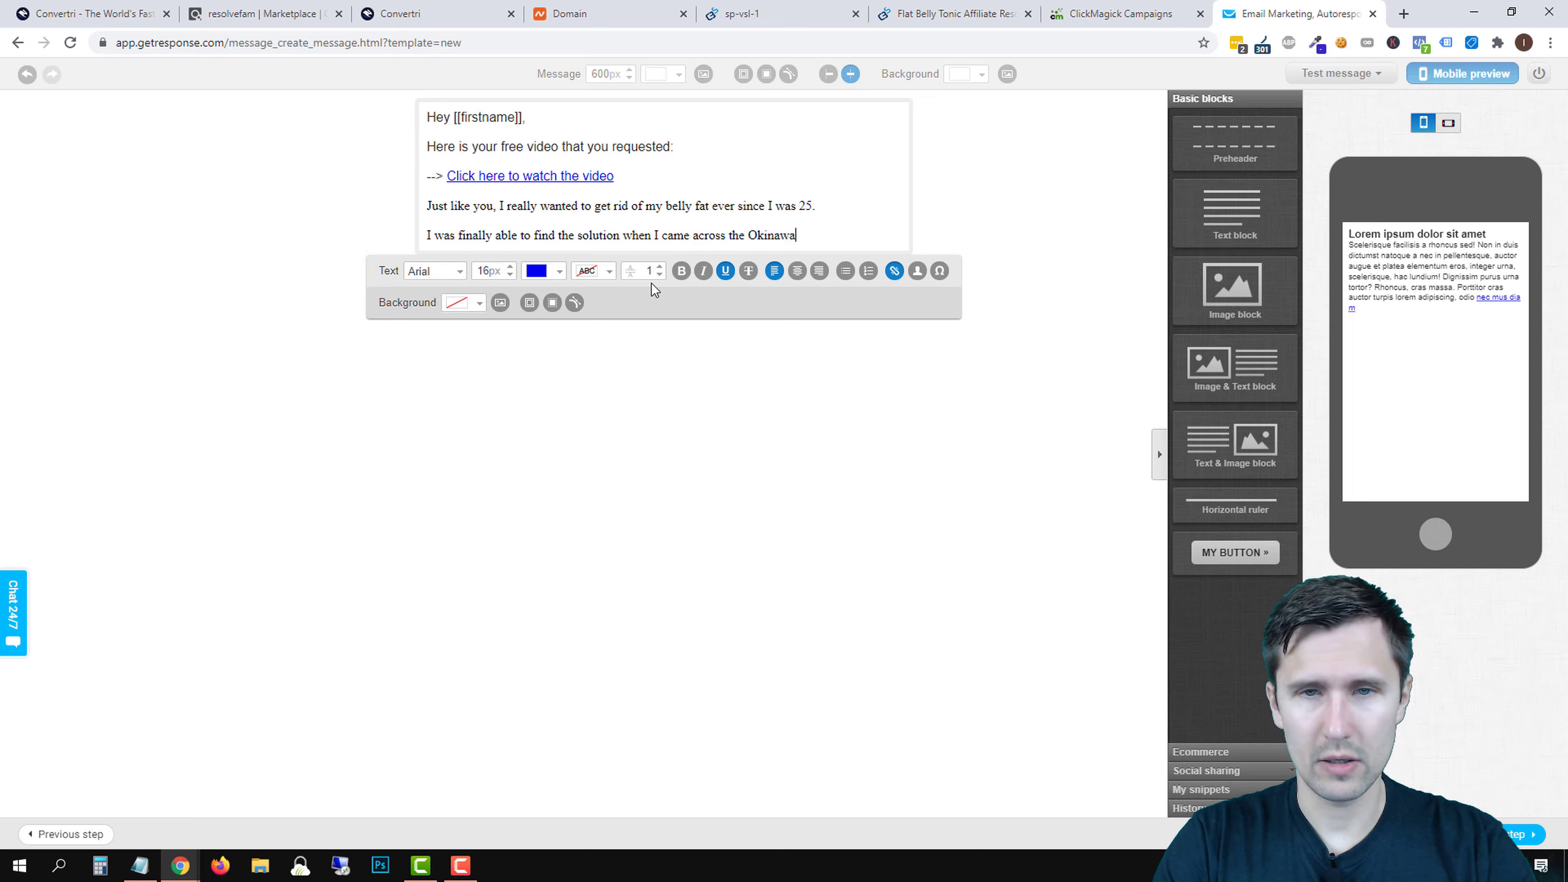
type(" Flat Belly ")
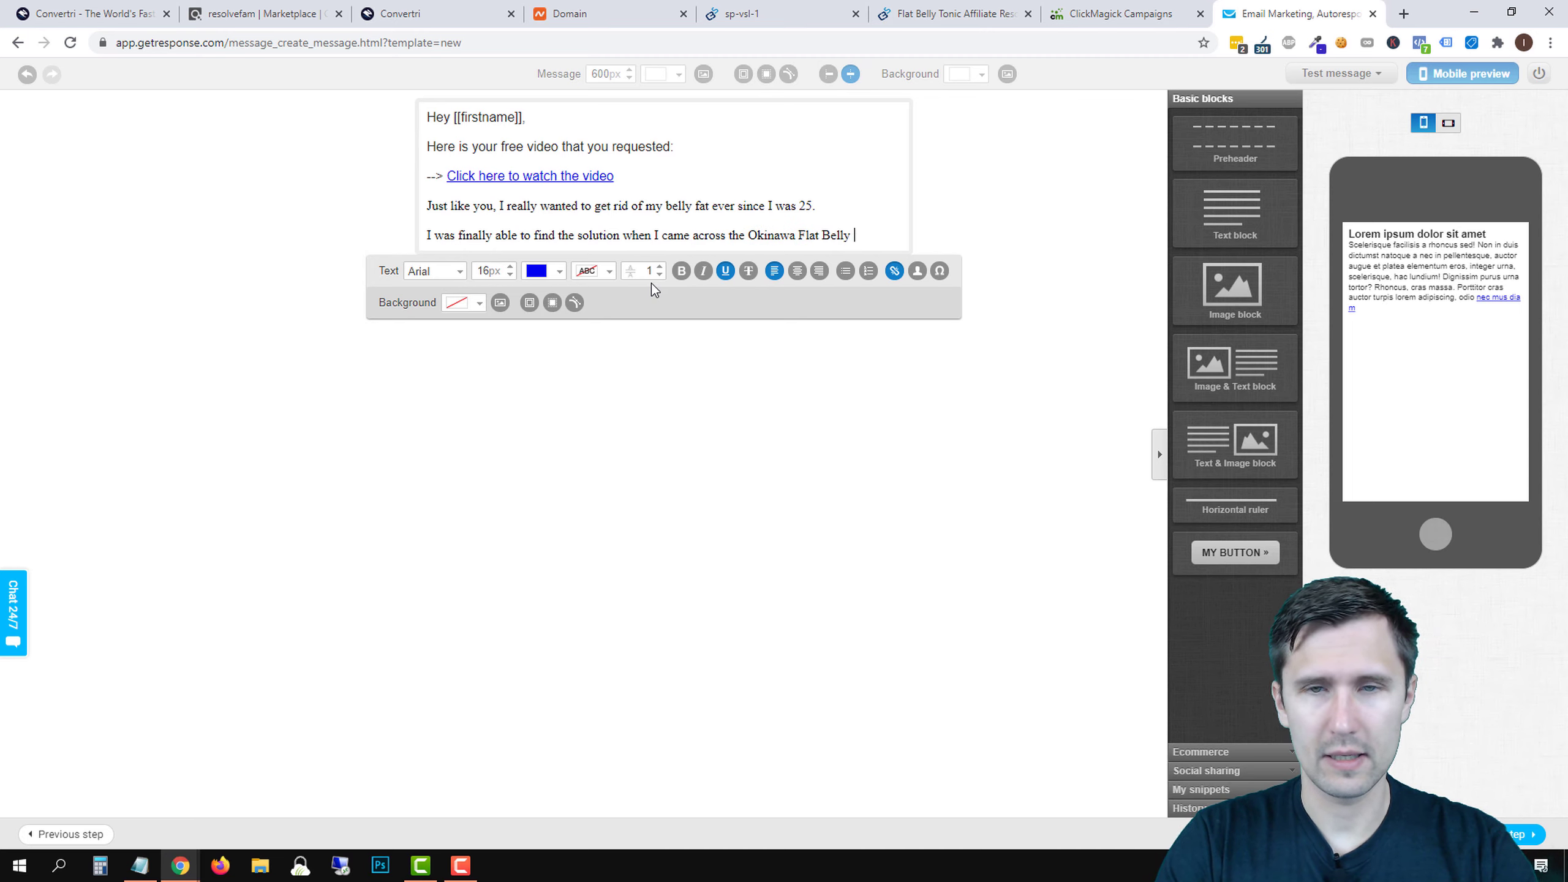
type("Tonic.")
key("Return")
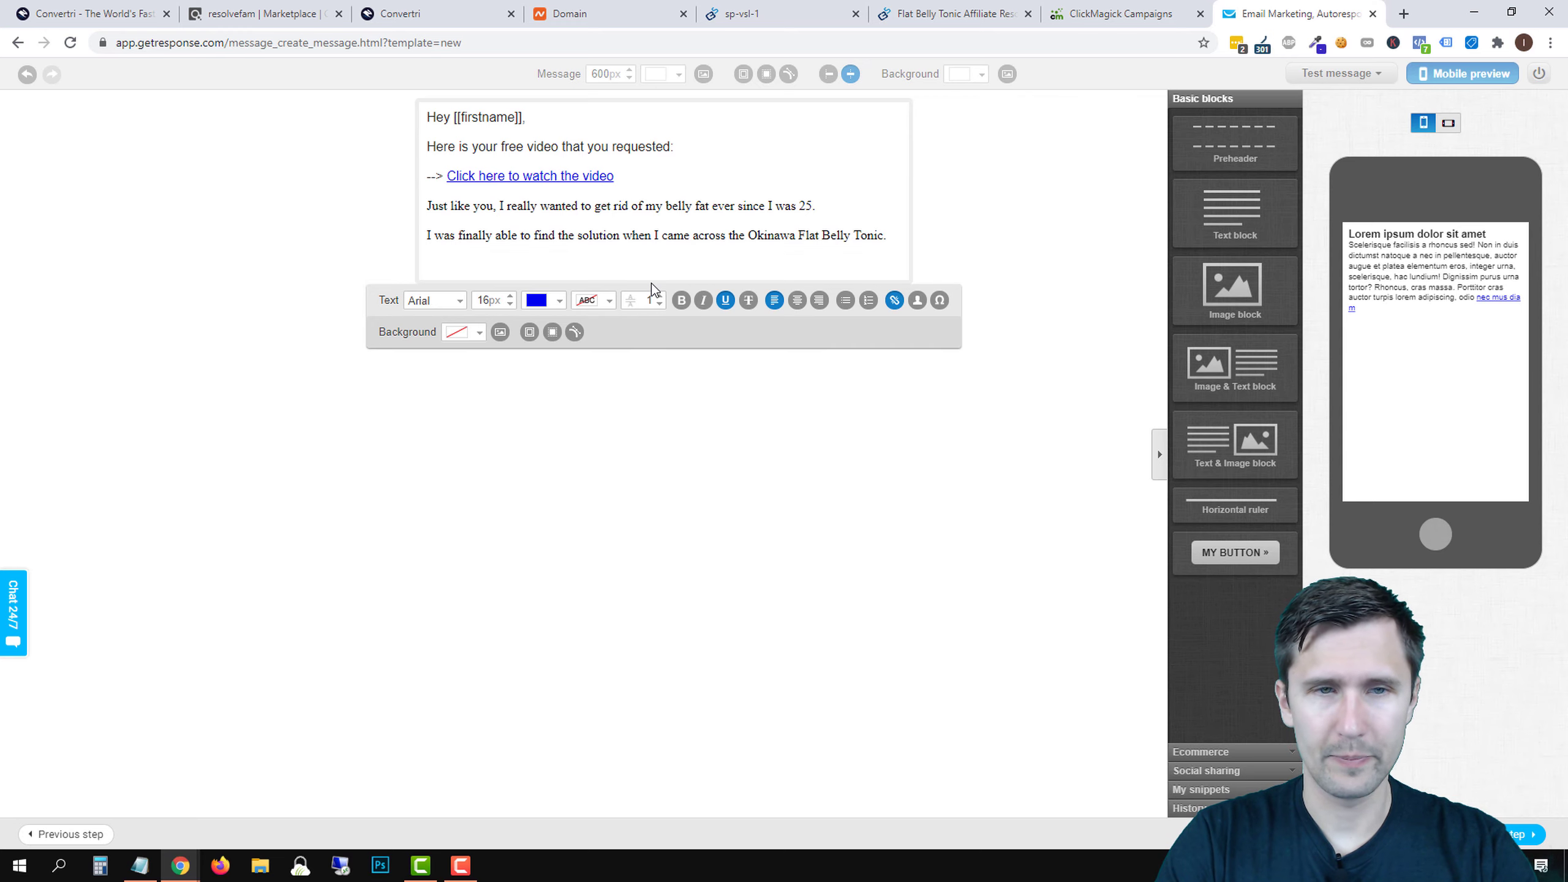
type("I cover all ")
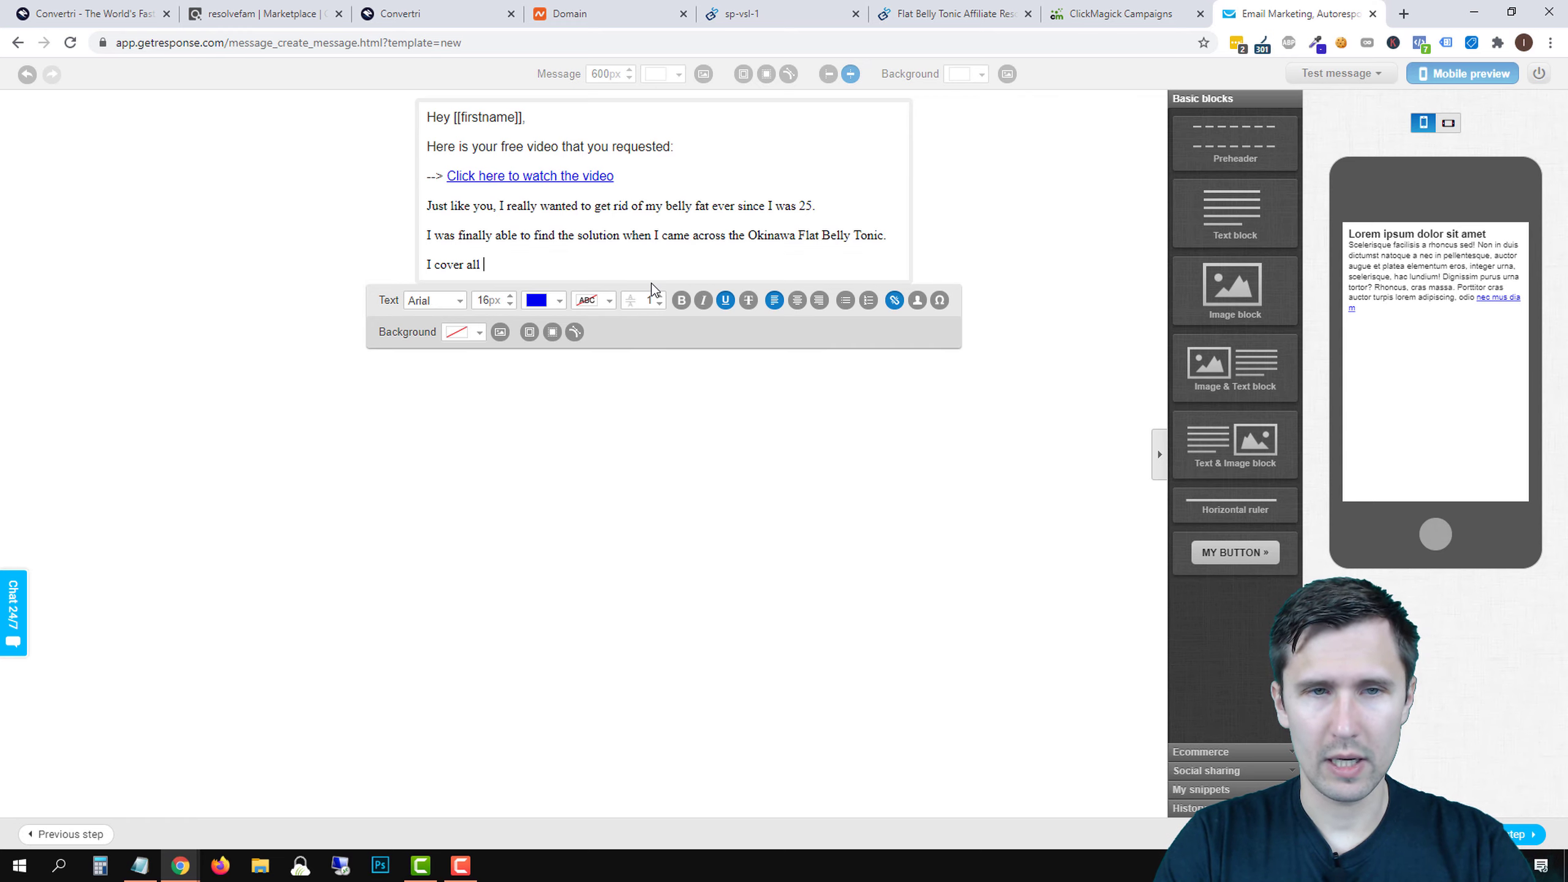
type("of that in the v")
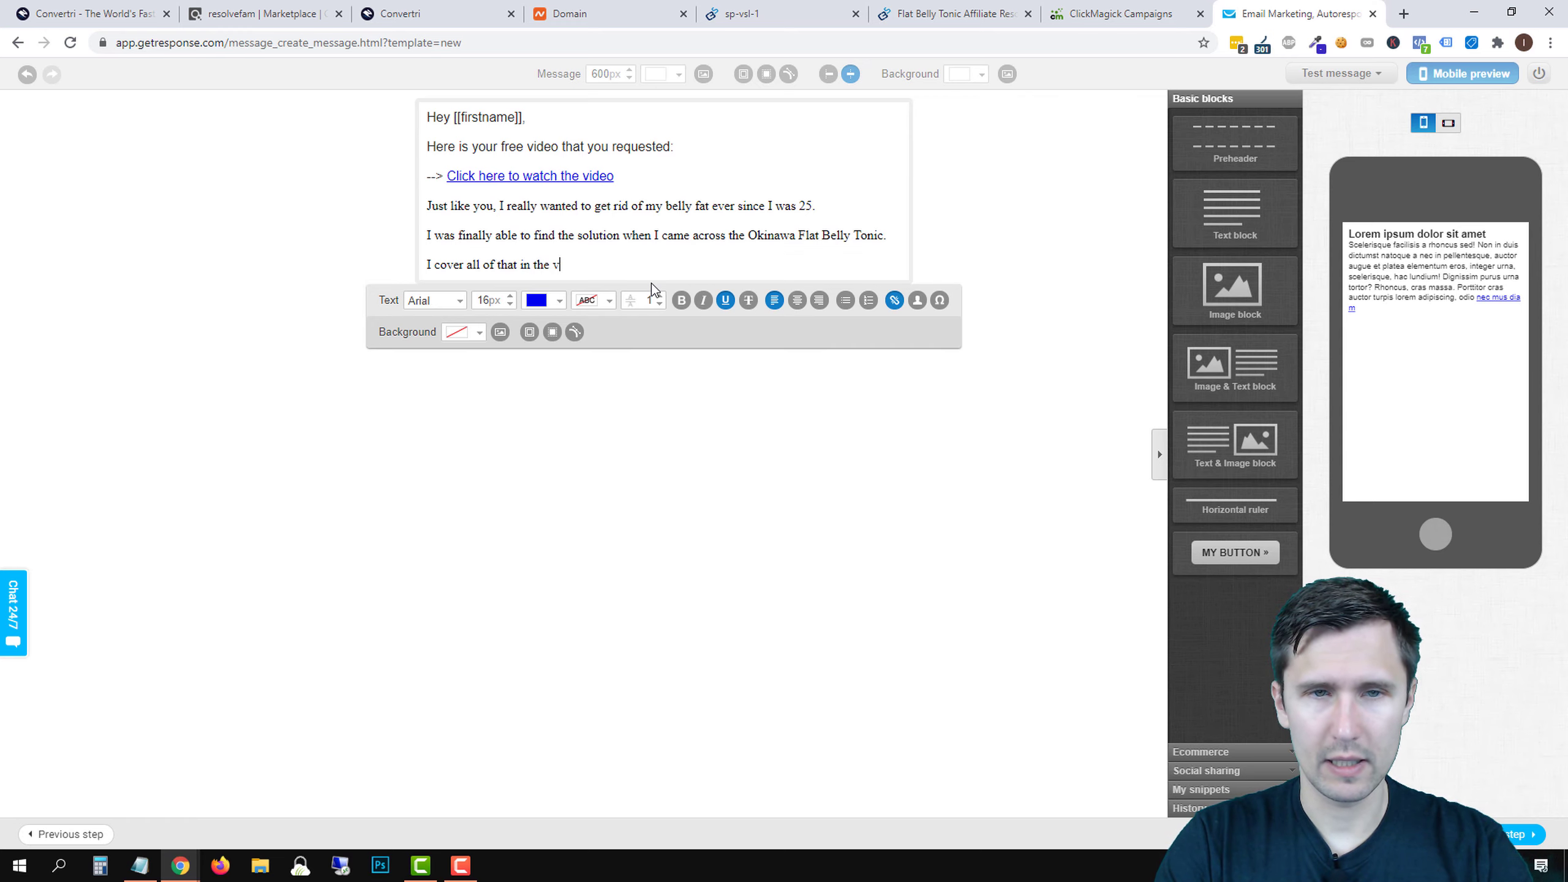
type("ideo I sent you ")
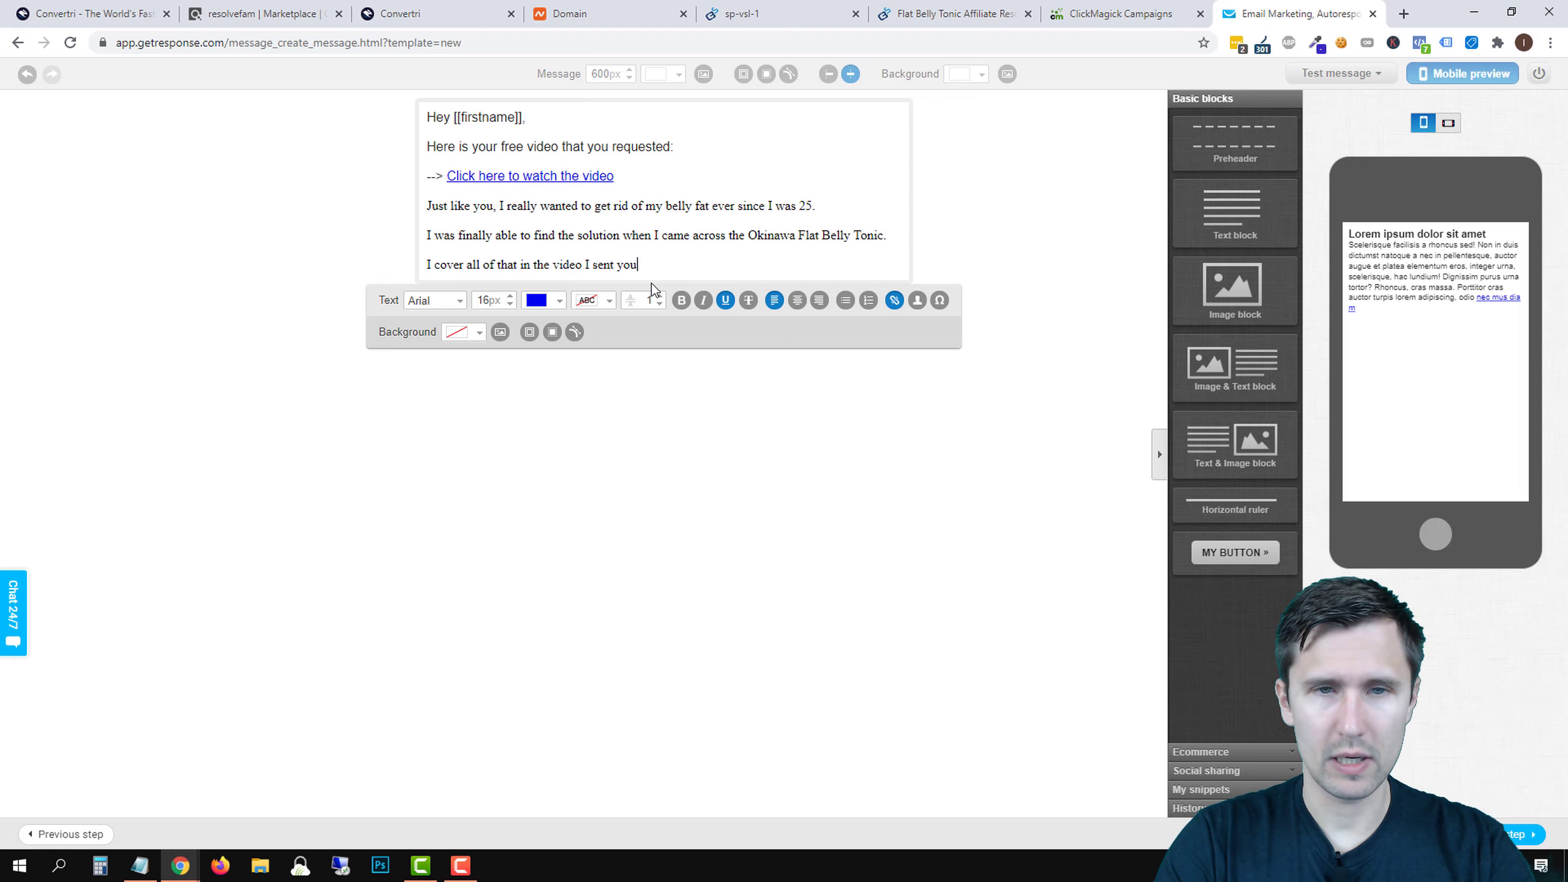
type("here")
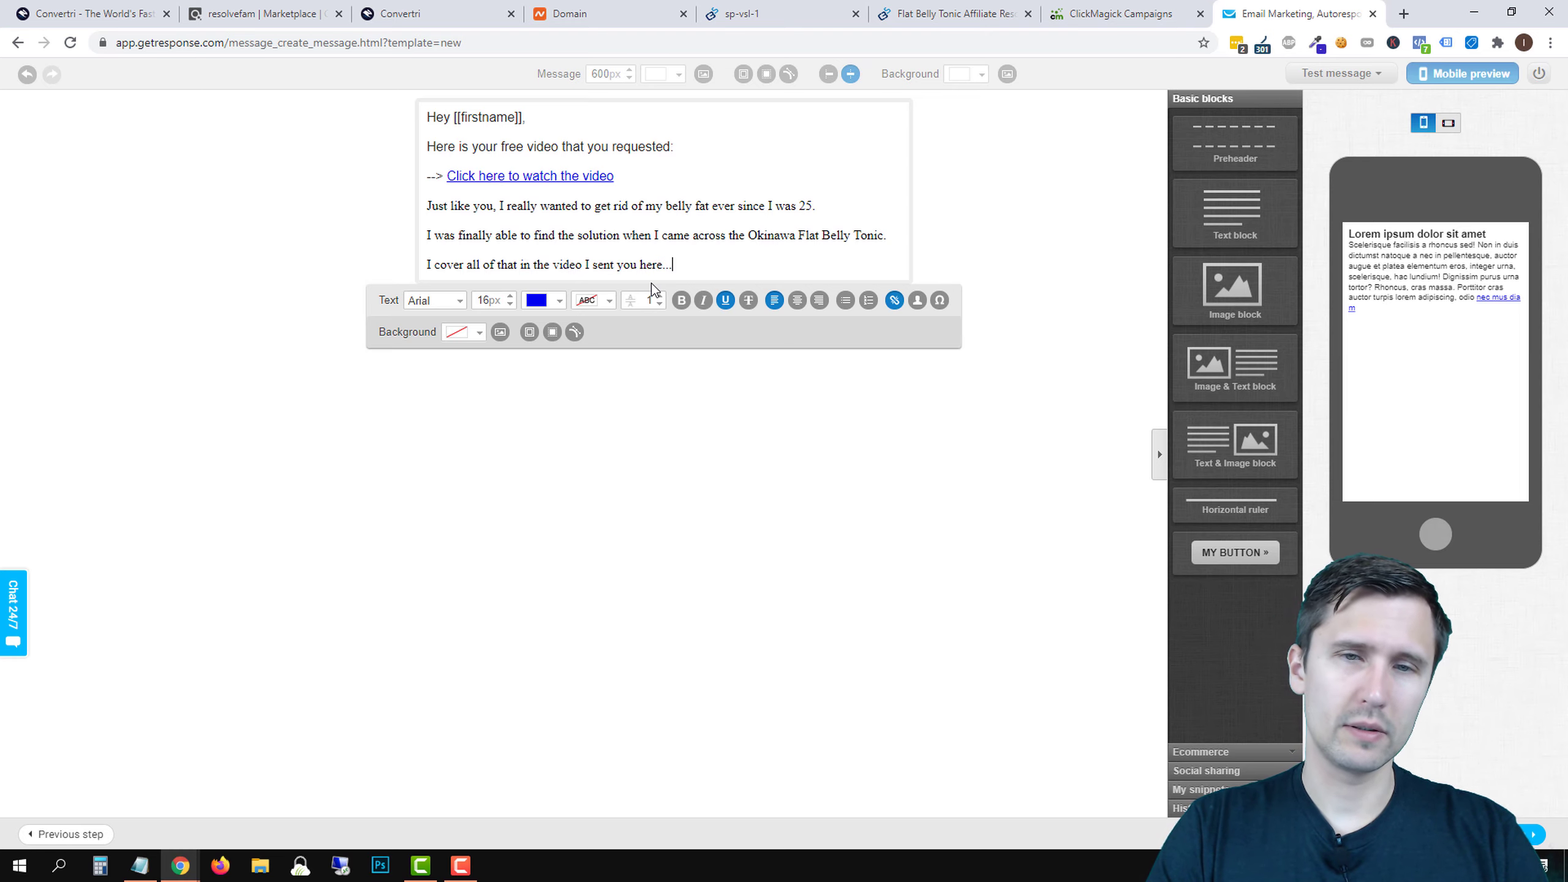
type("...")
key("Return")
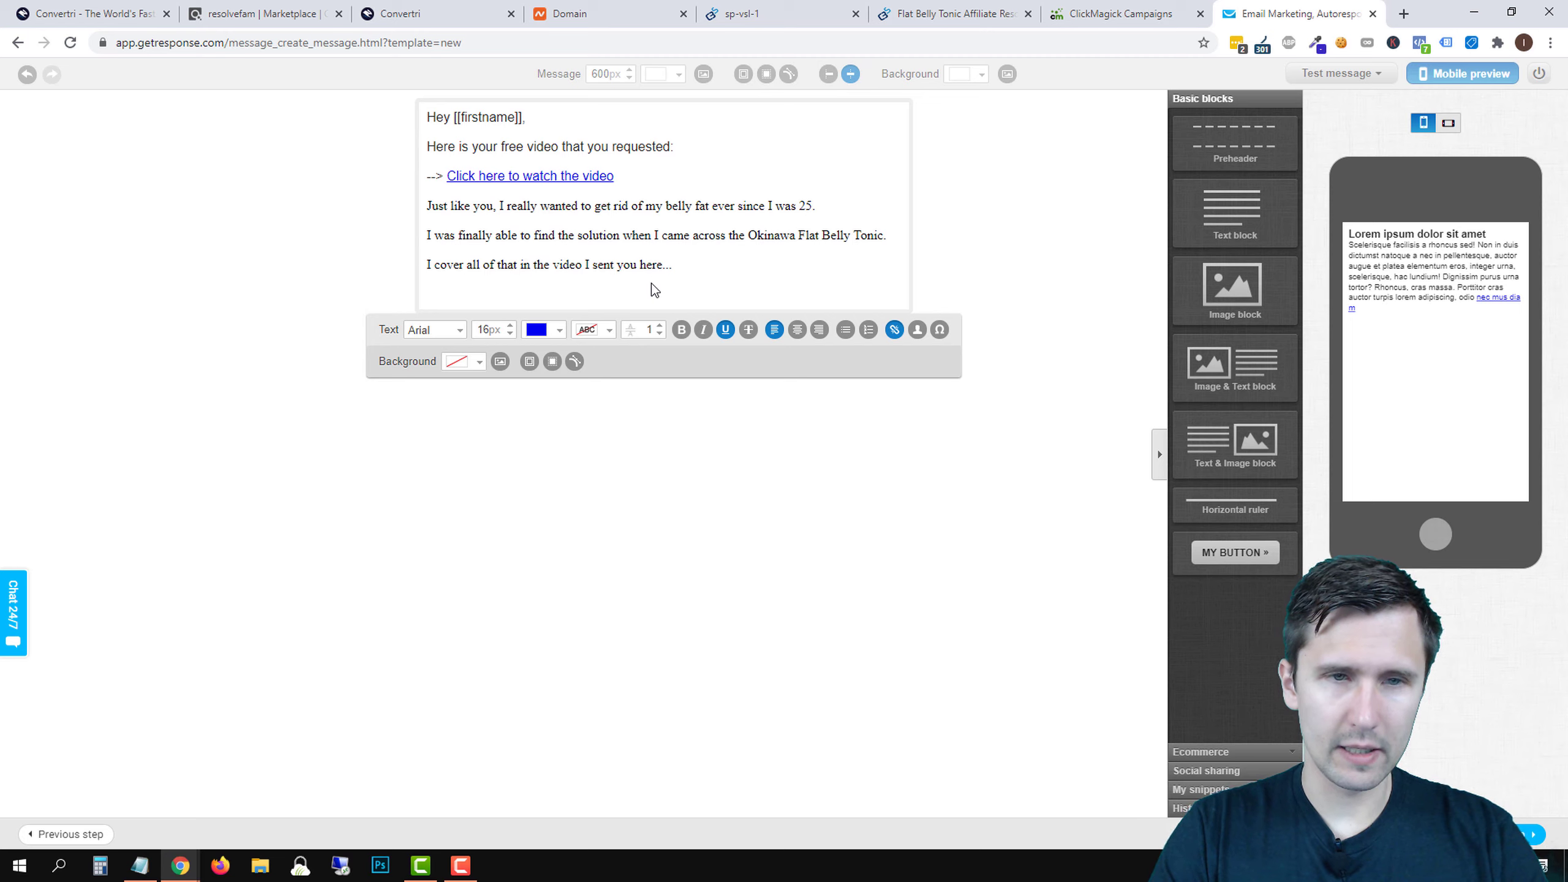
- Add the 'In the next few emails… get rid of belly fat.' paragraph and a whitelist request with the sender's email
type("In the next few emai")
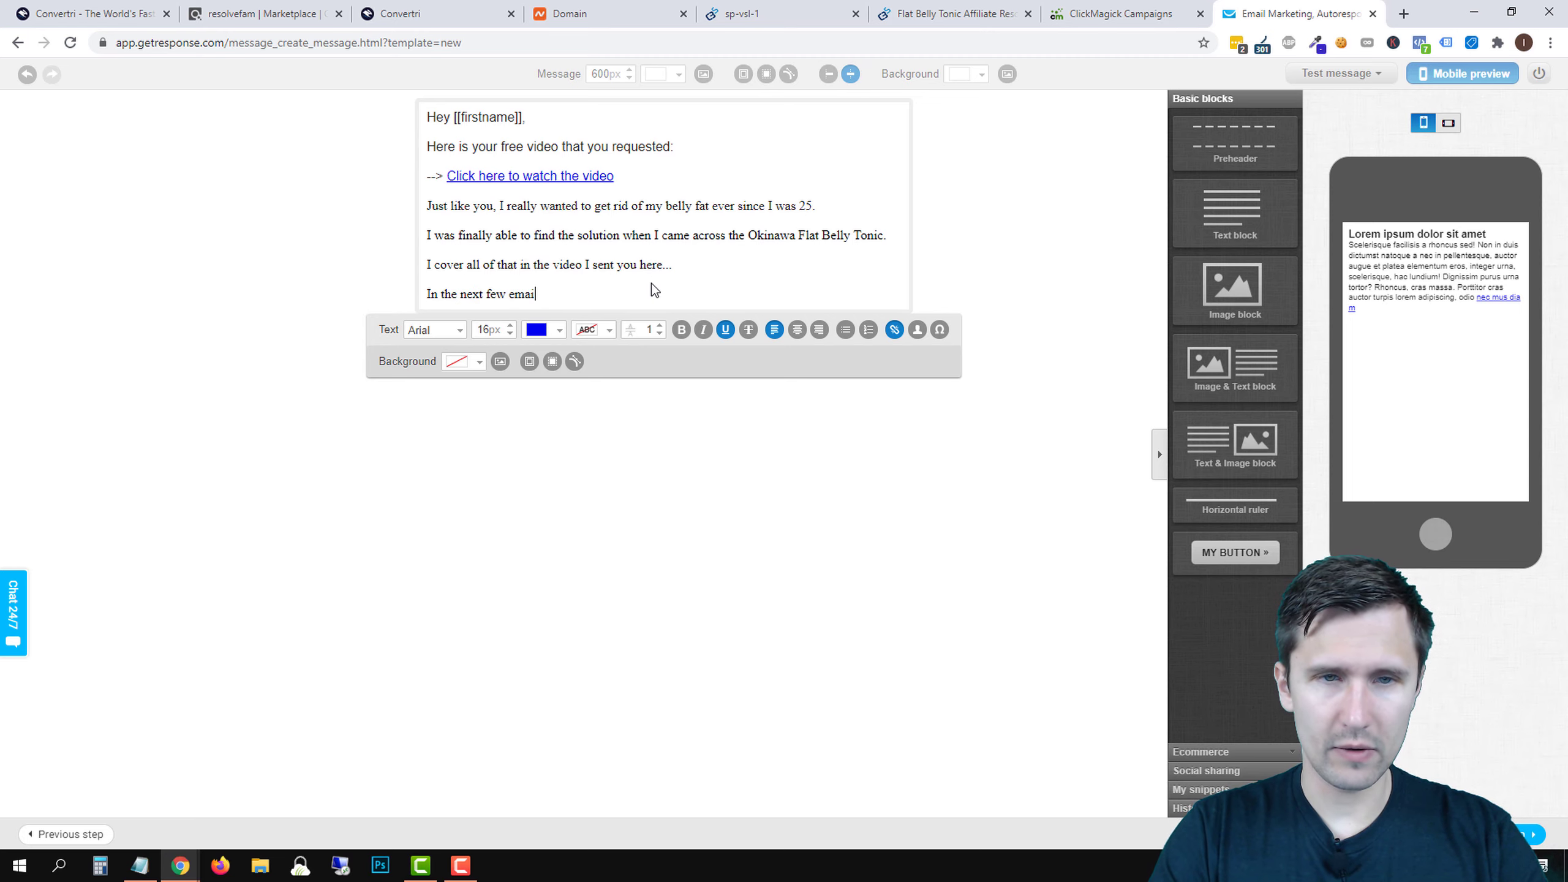
type("ls, I want to s")
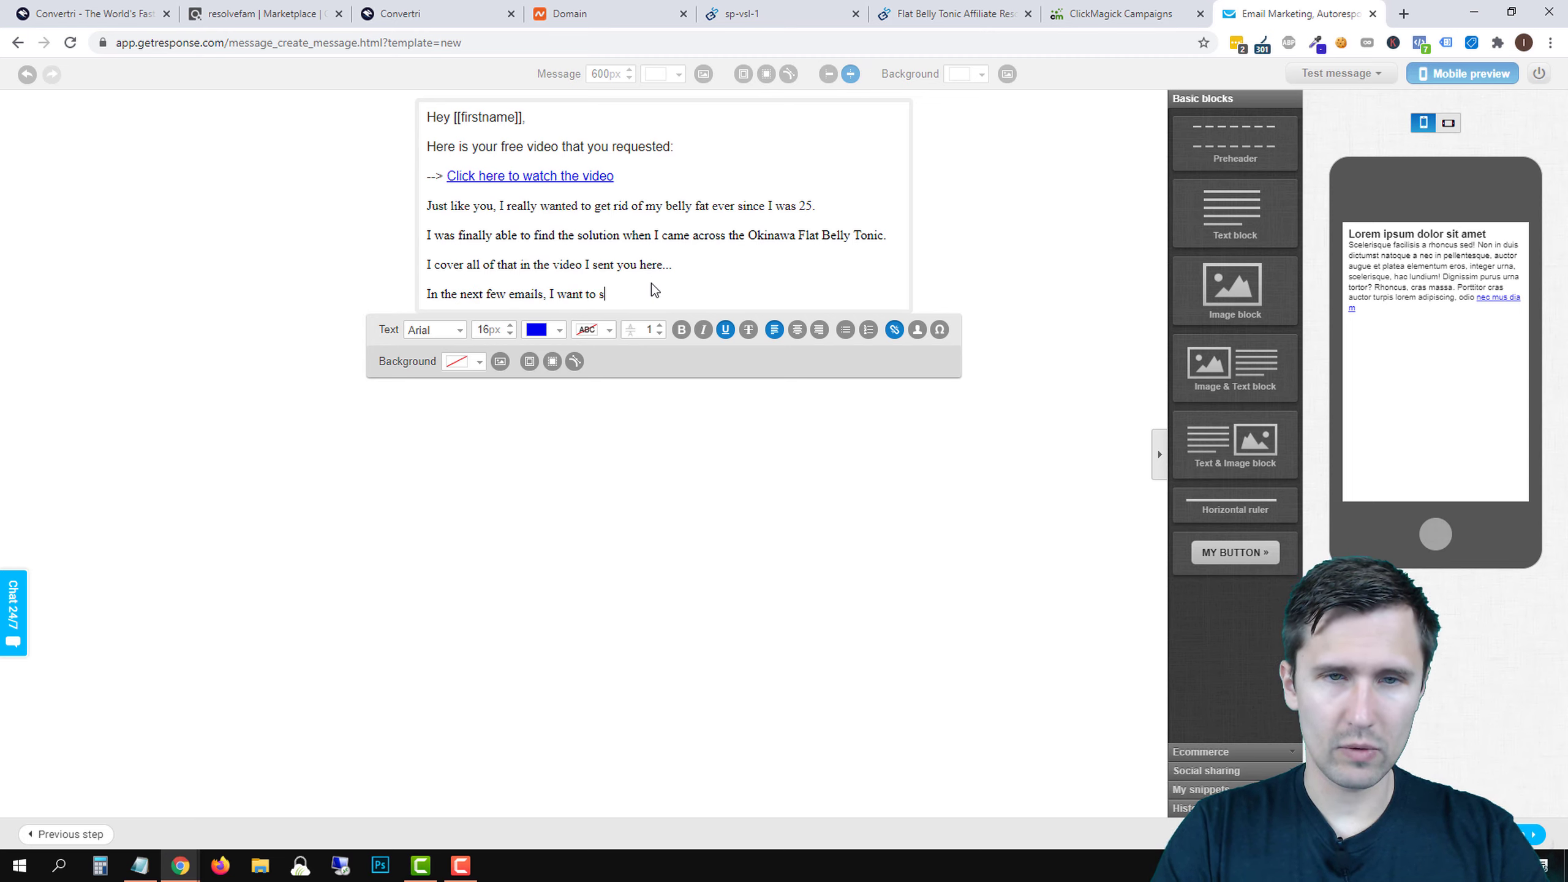
type("end you more useful infomat")
key("BackSpace")
key("BackSpace")
key("BackSpace")
type("rmation about how")
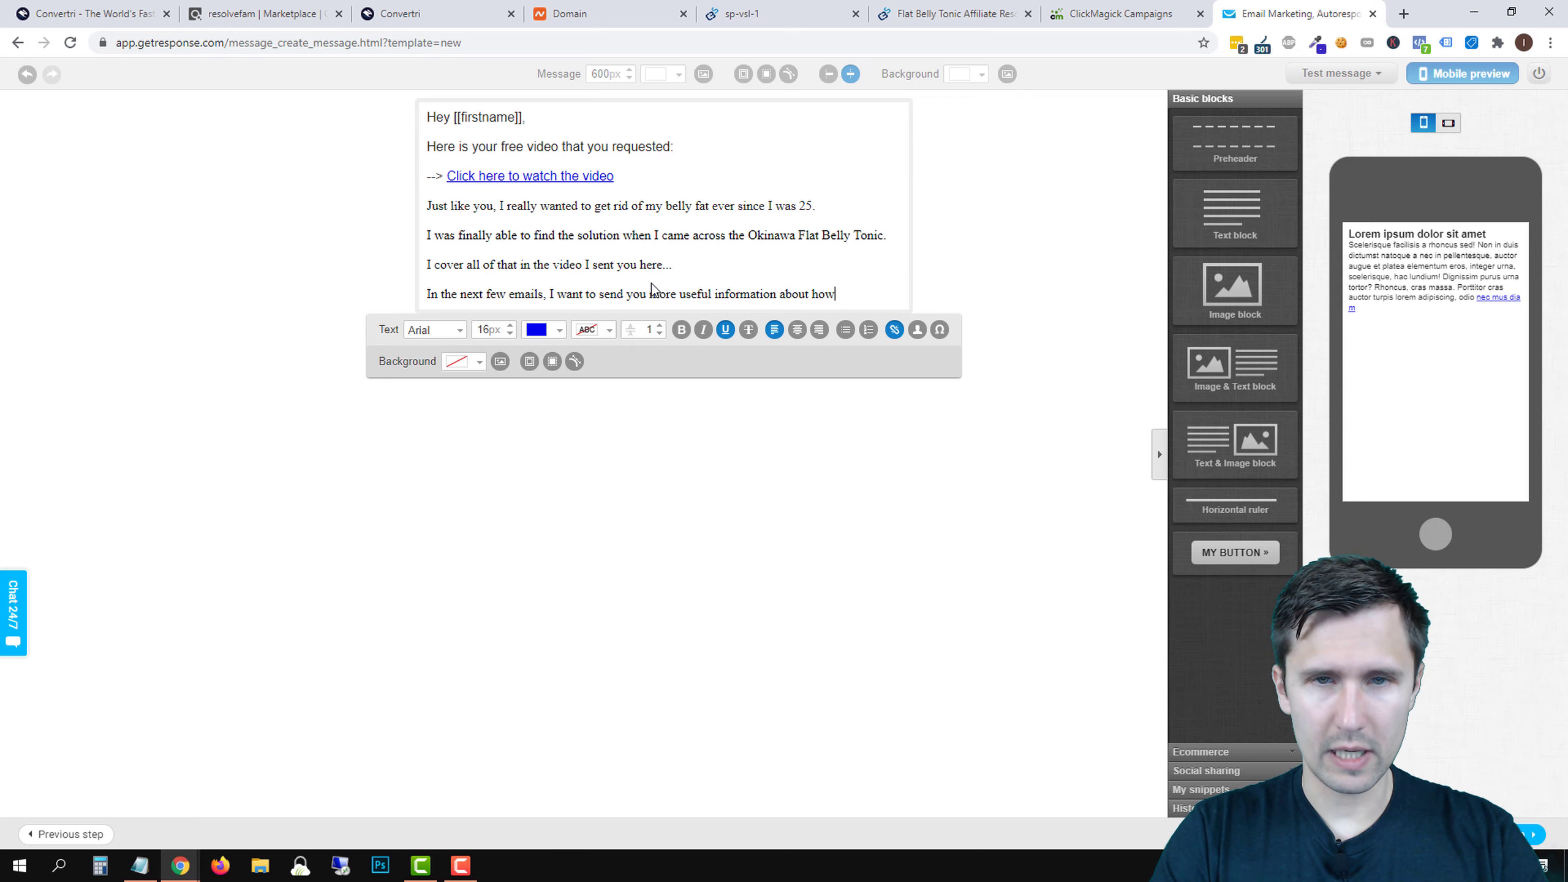
type(" you can lose")
key("BackSpace")
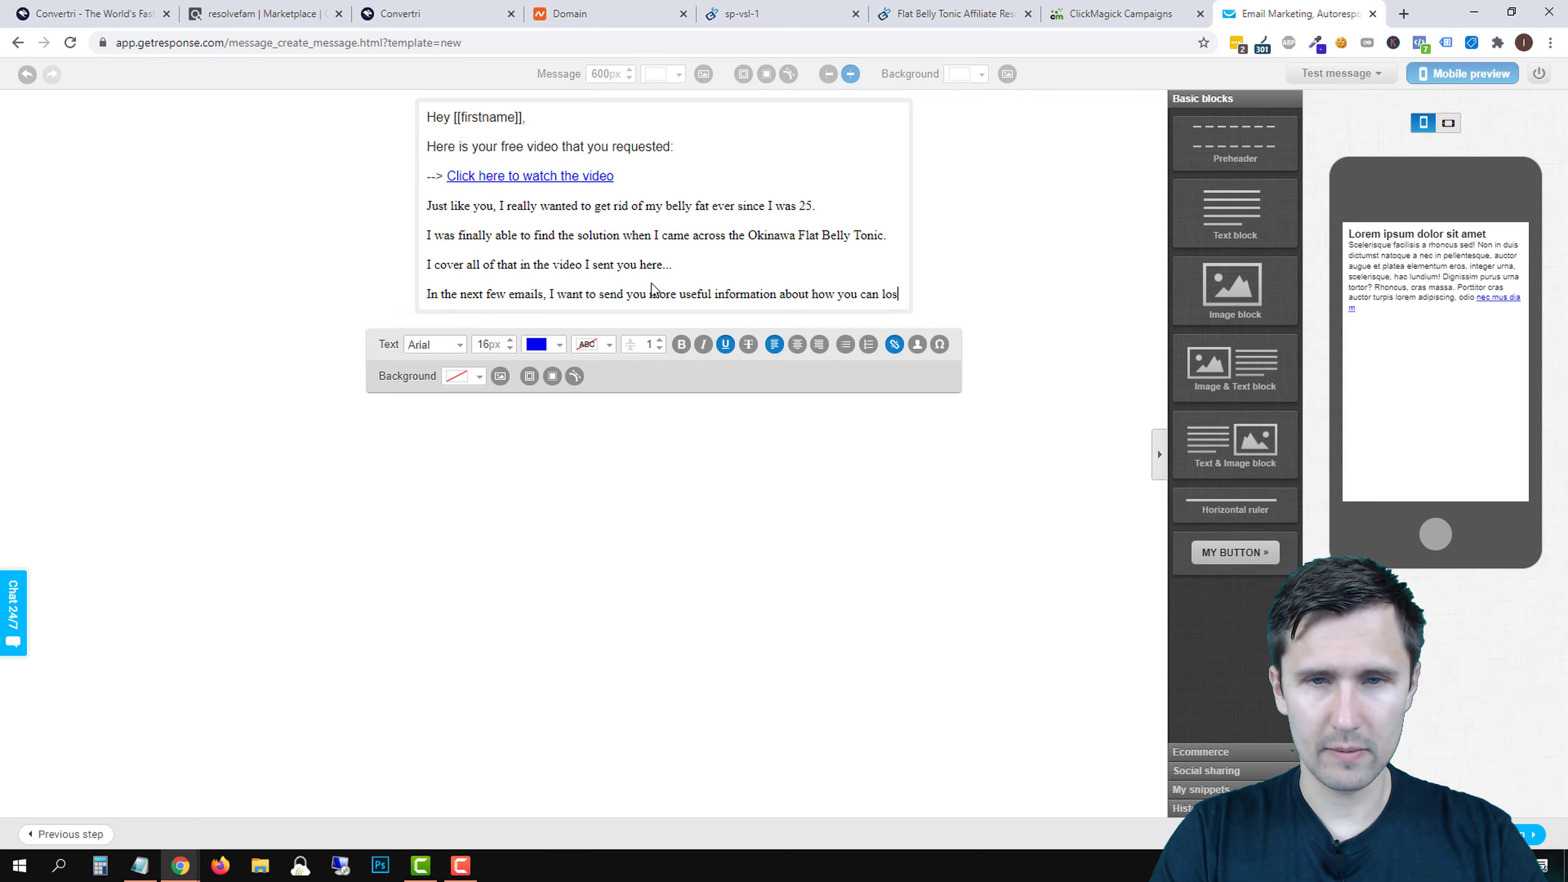
key("BackSpace")
key("BackSpace")
key("BackSpace")
type("g")
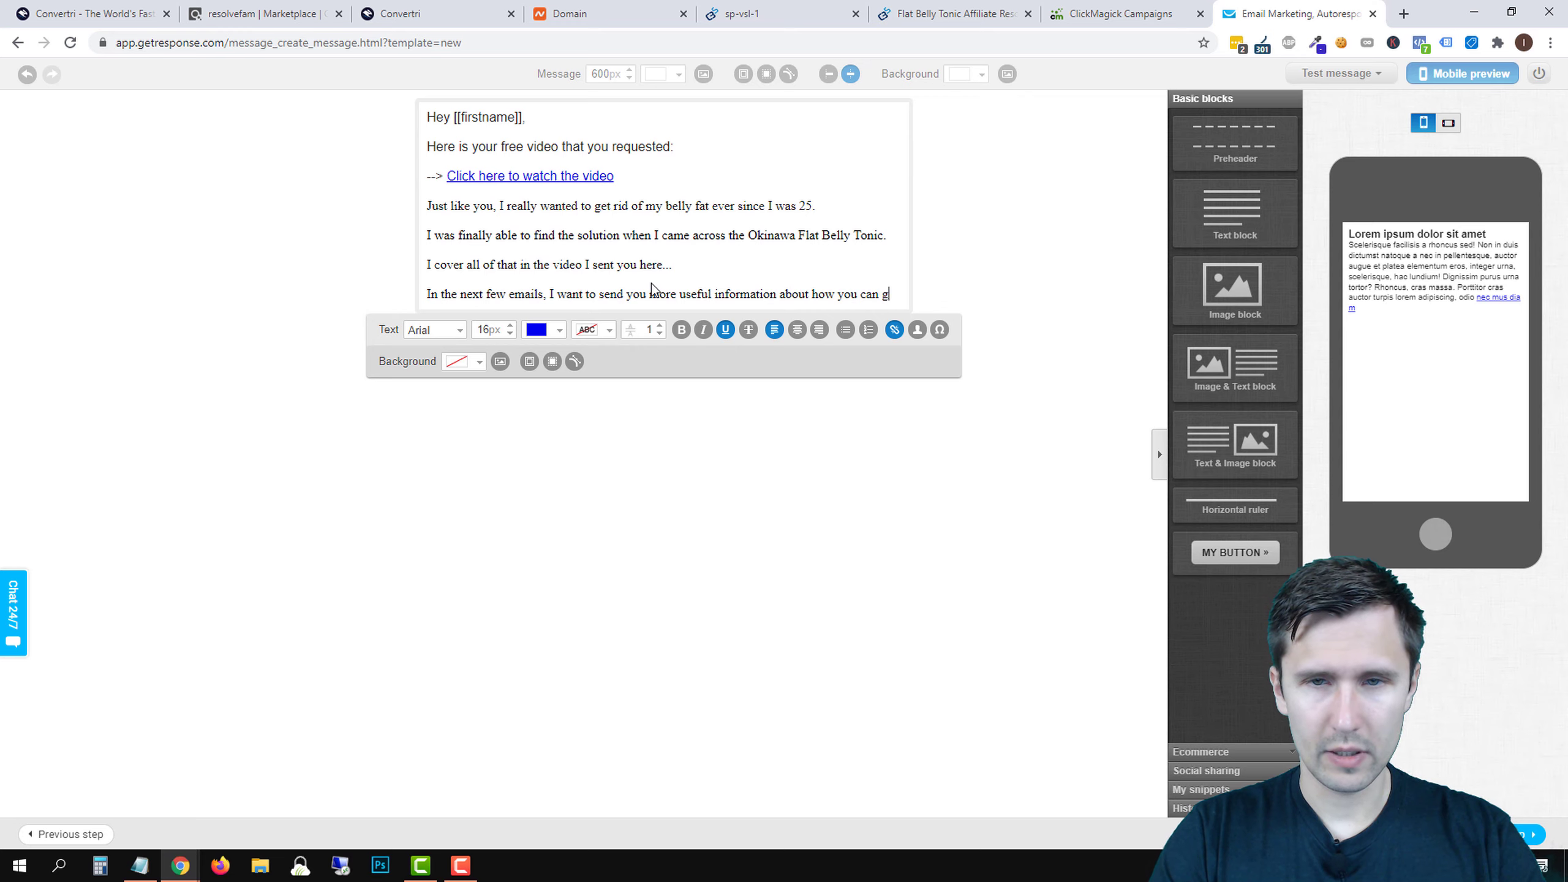
type("et rid of belly fat")
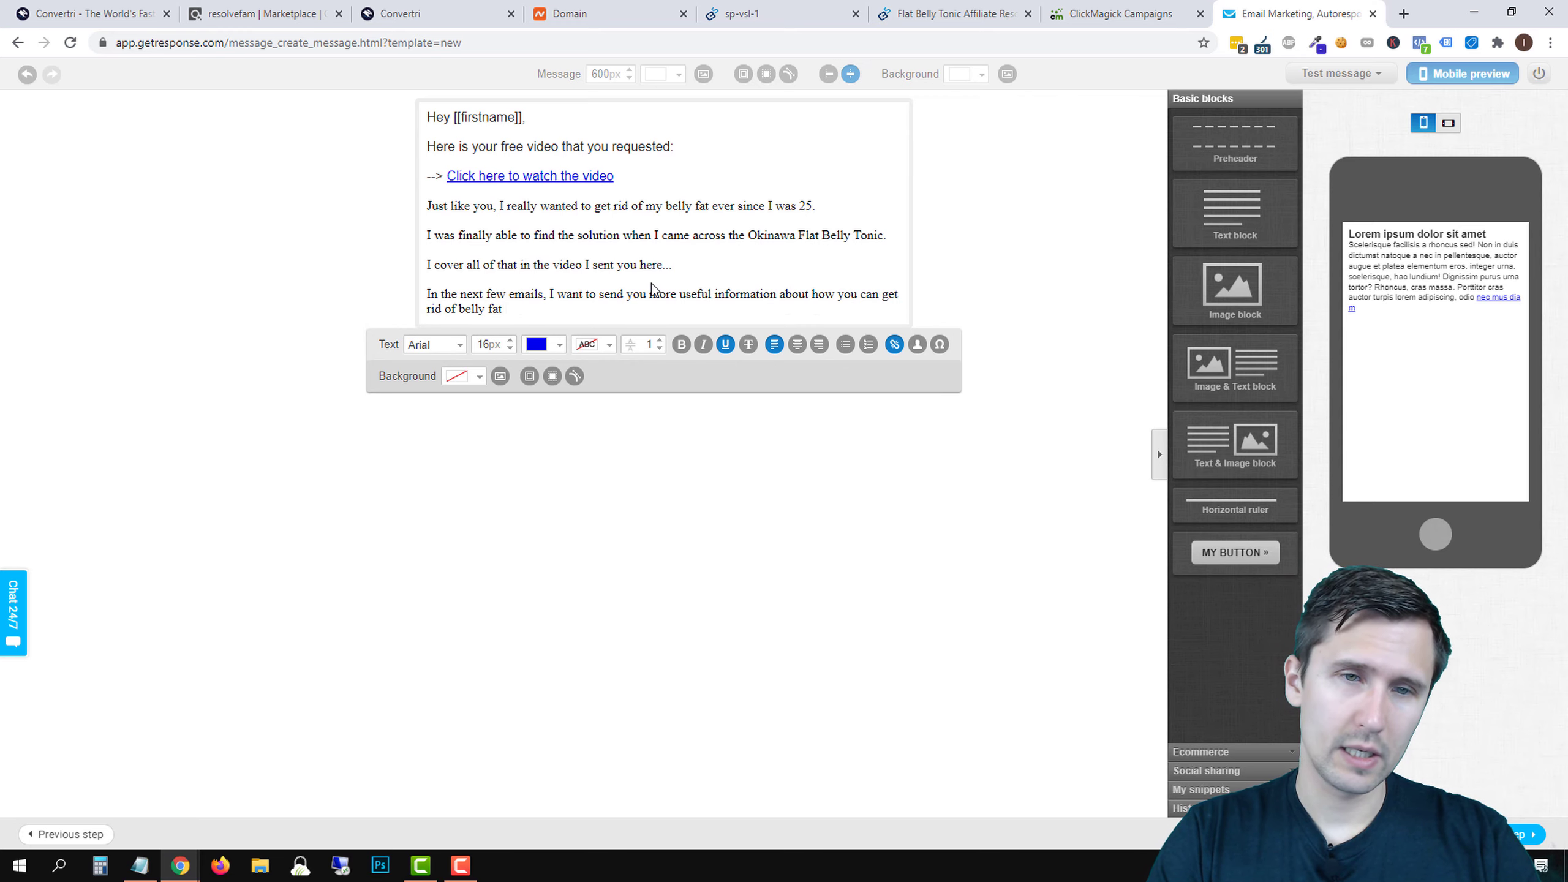
type(".")
key("Return")
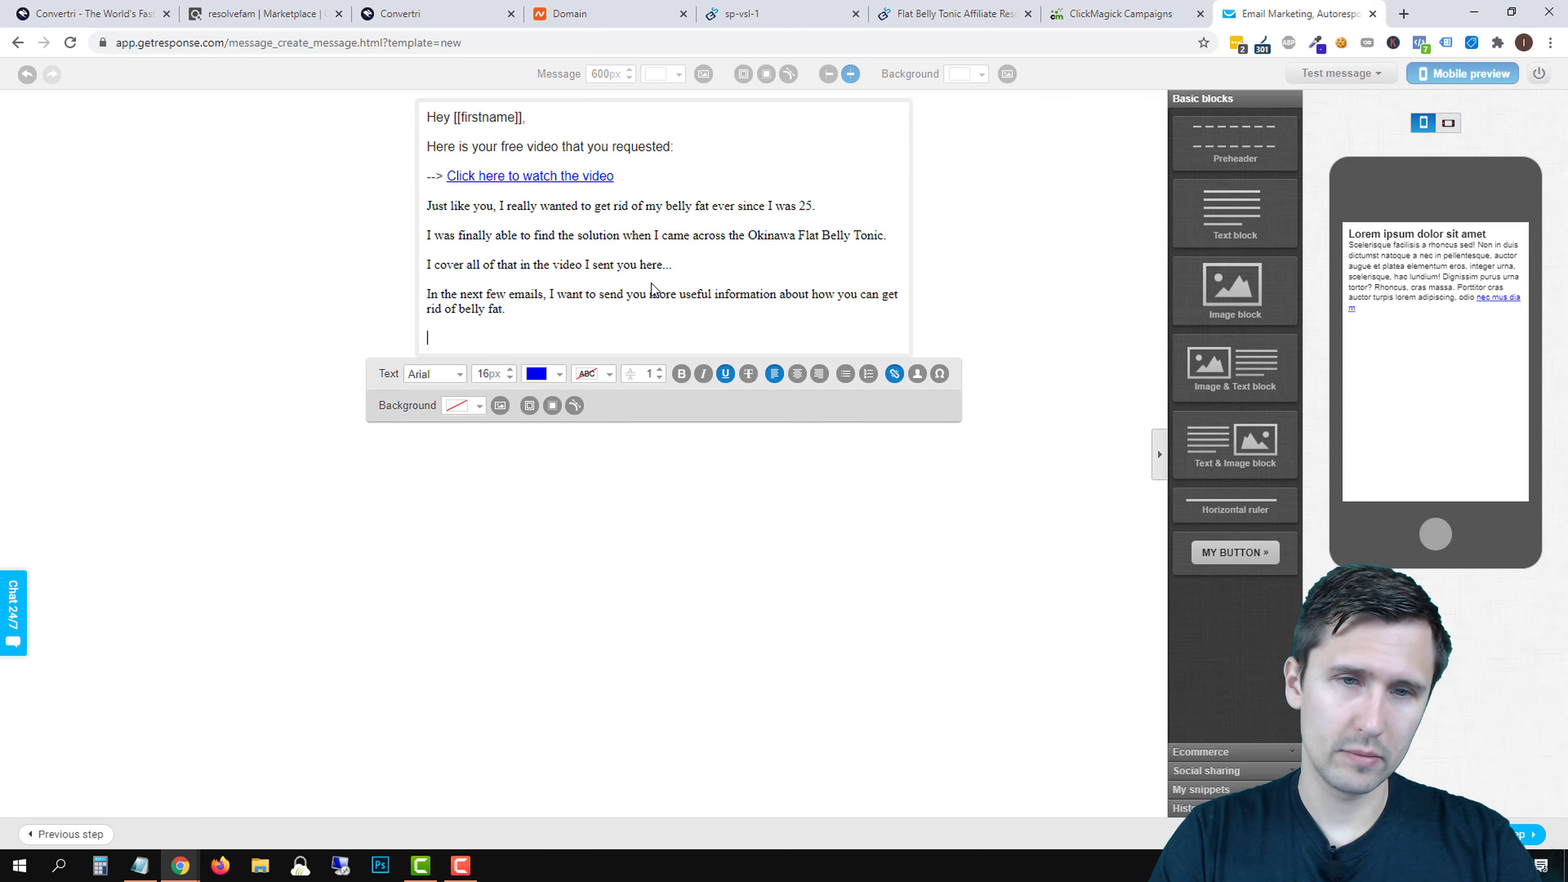
type("So make")
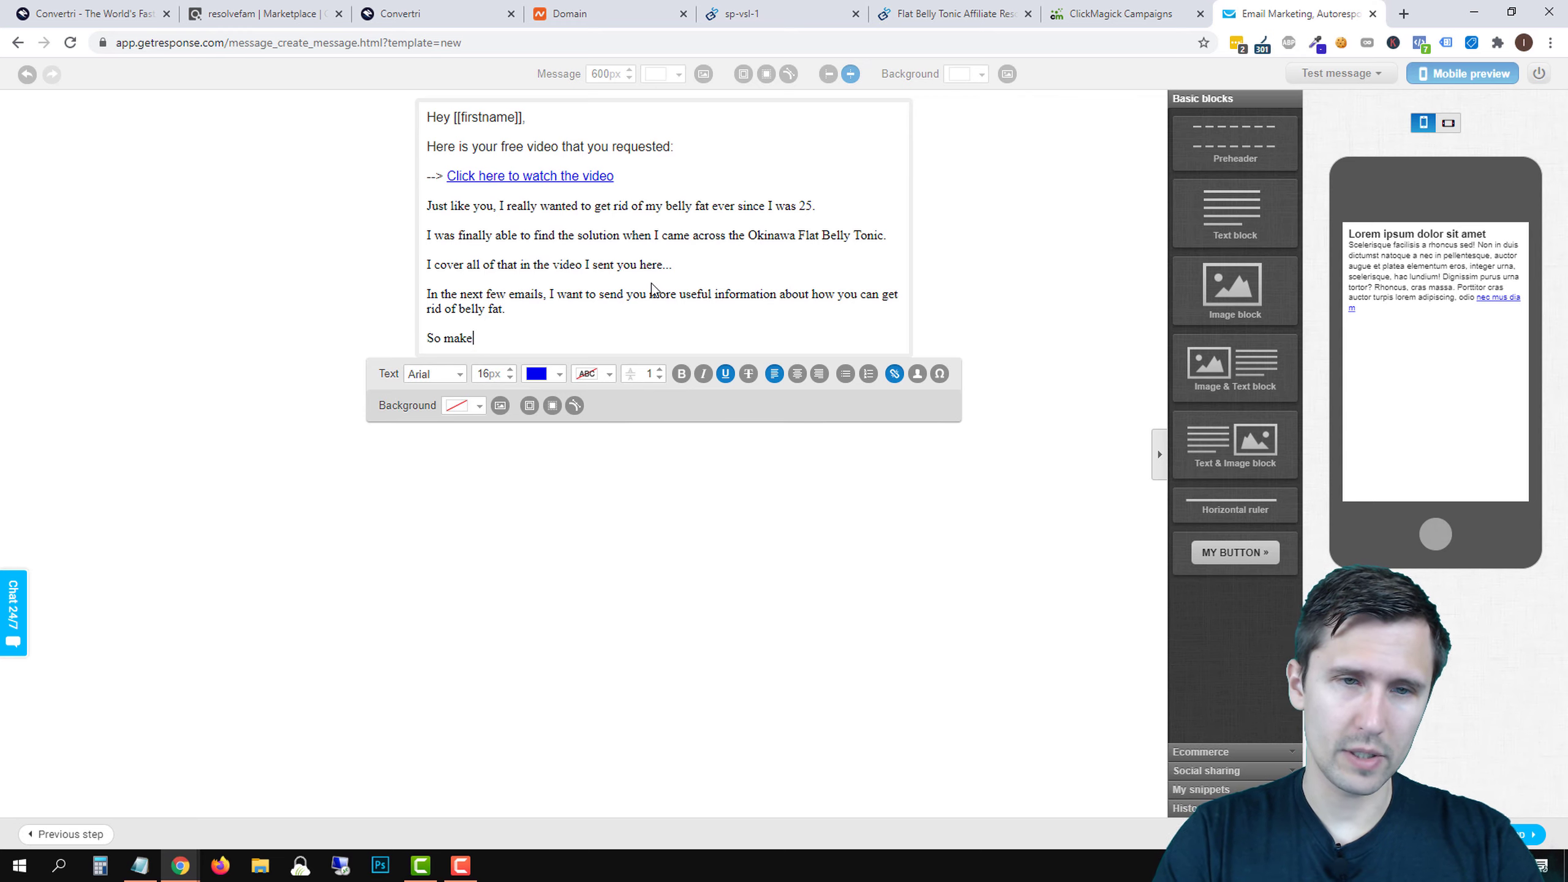
type(" sure to whitelist my ema")
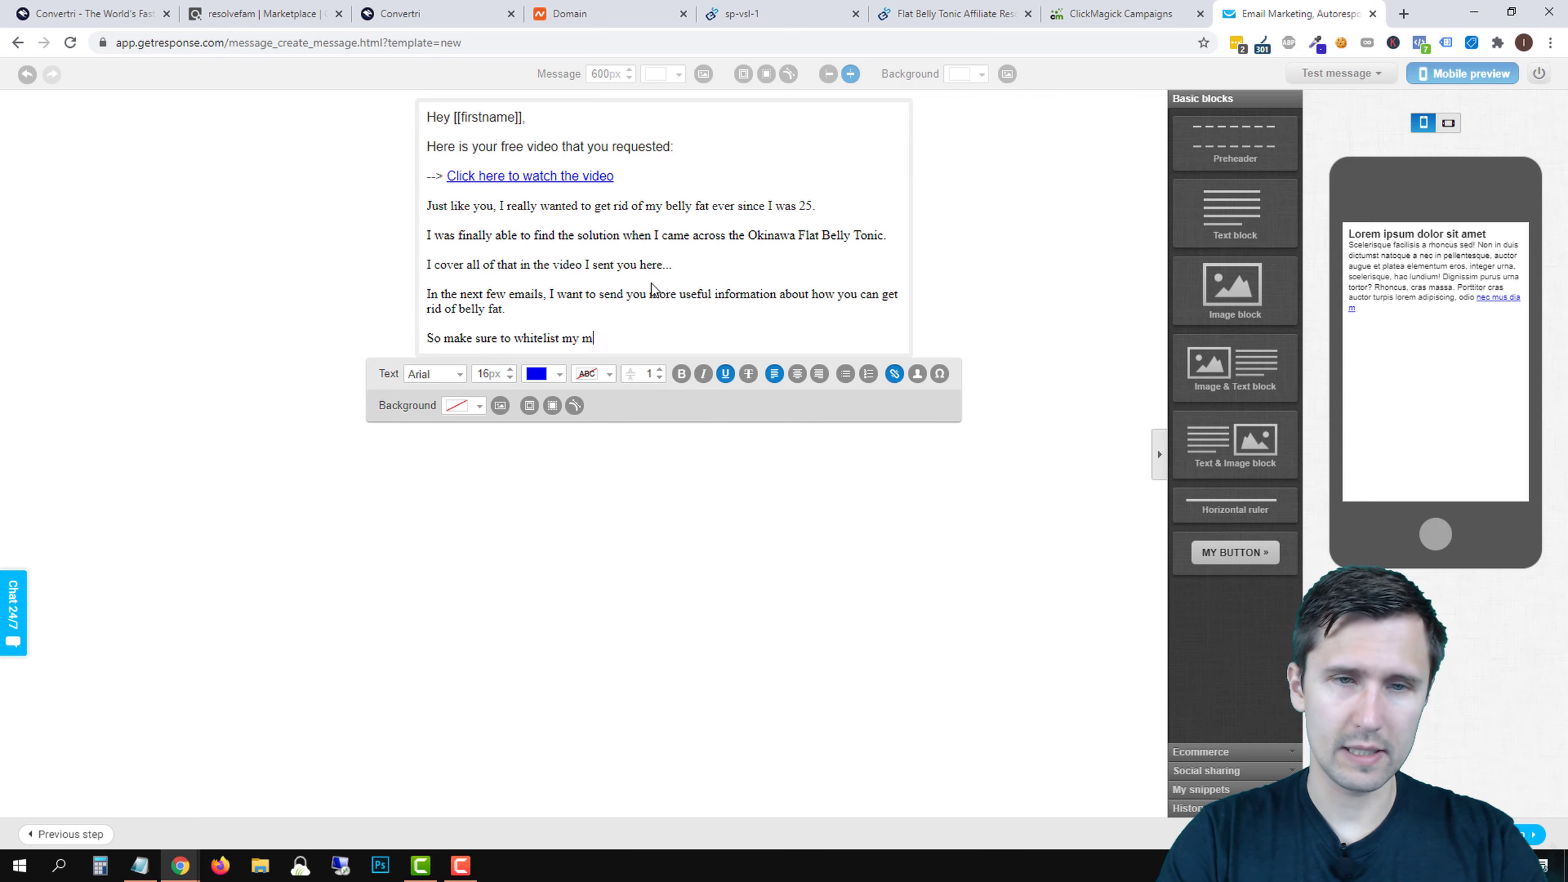
type("il at ")
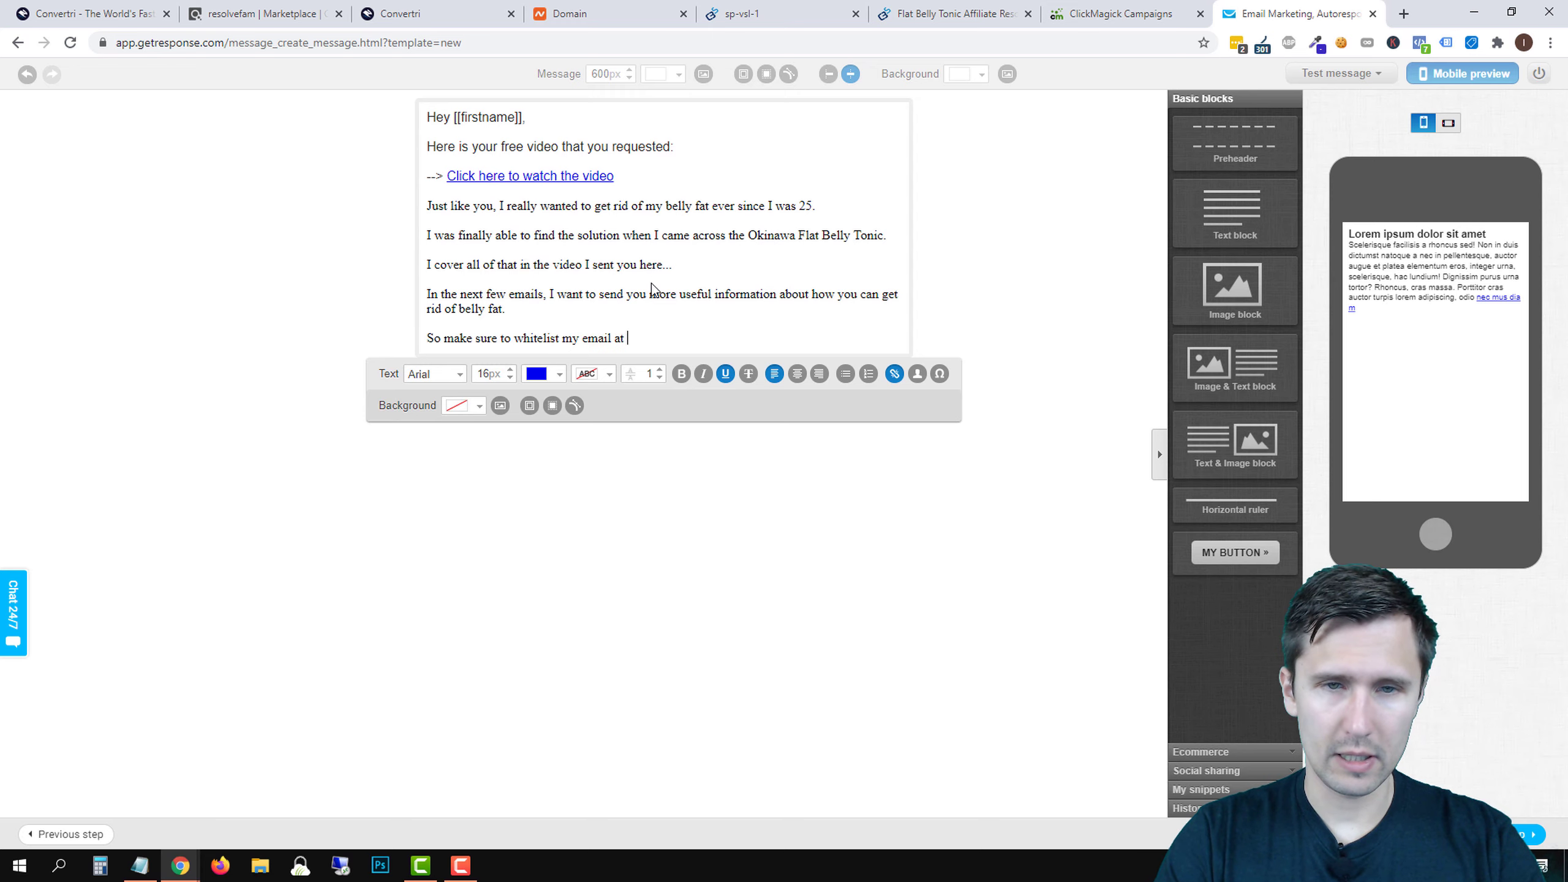
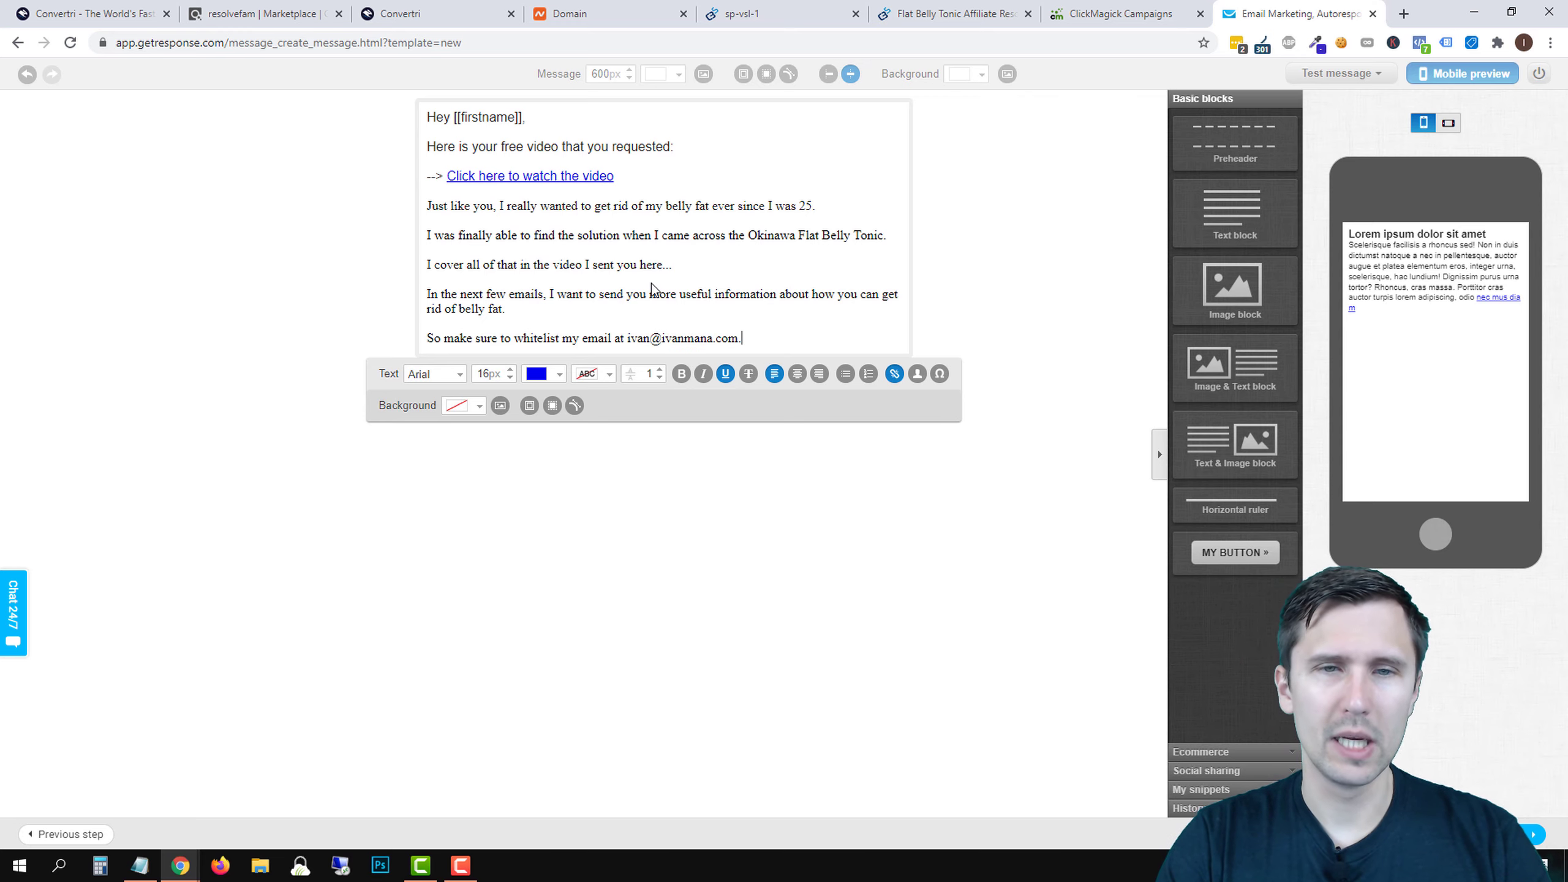
type(".")
key("Return")
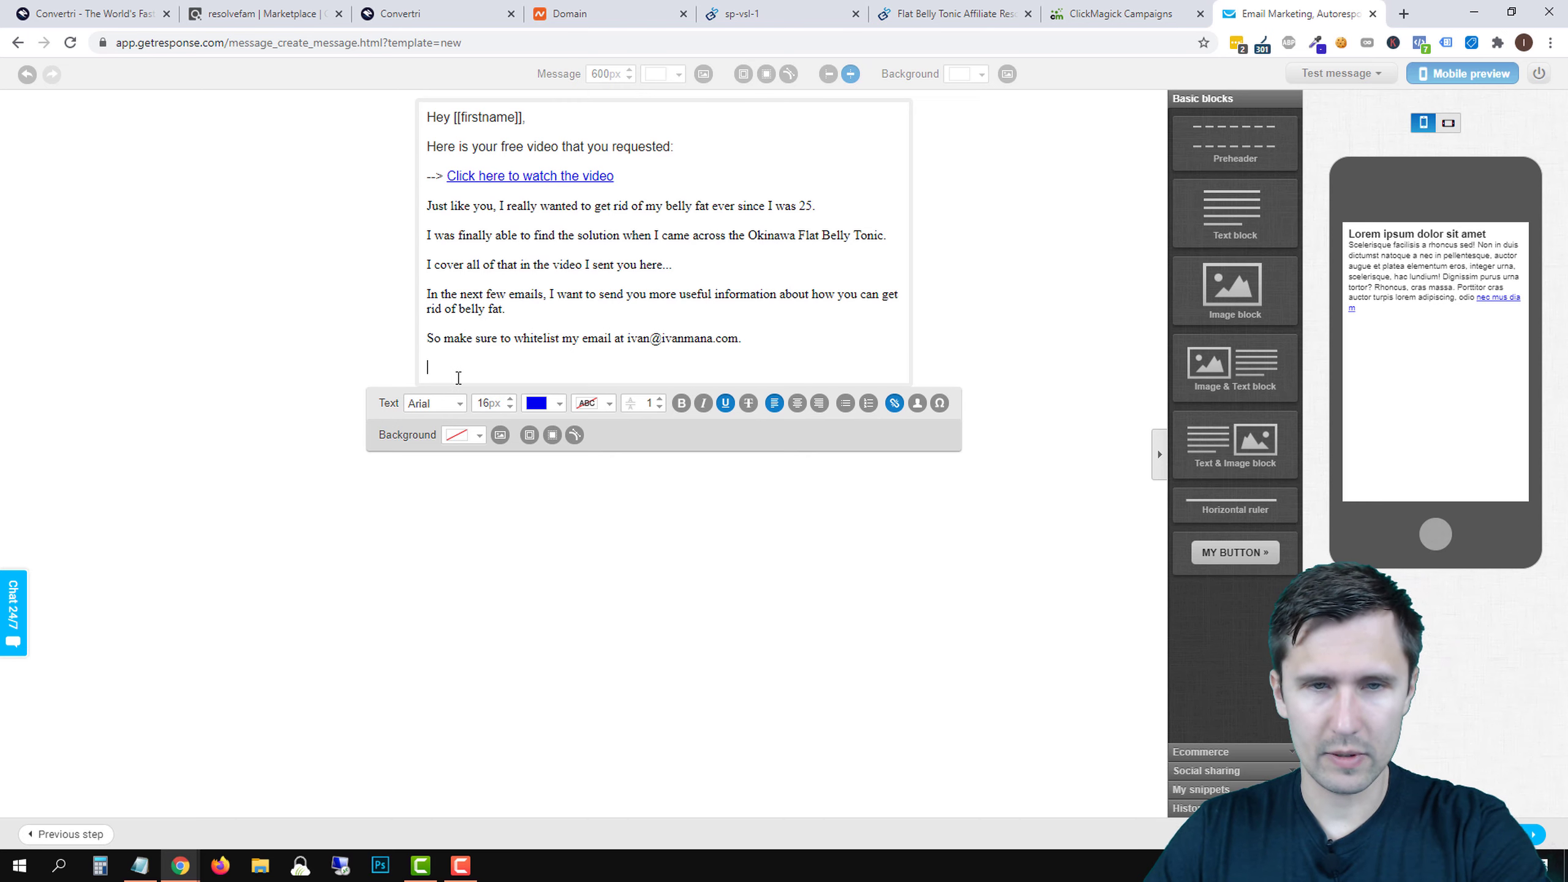
key("BackSpace")
- Switch the selected body paragraphs to the Arial font
left_click(764, 344)
left_click_drag(422, 214, 426, 206)
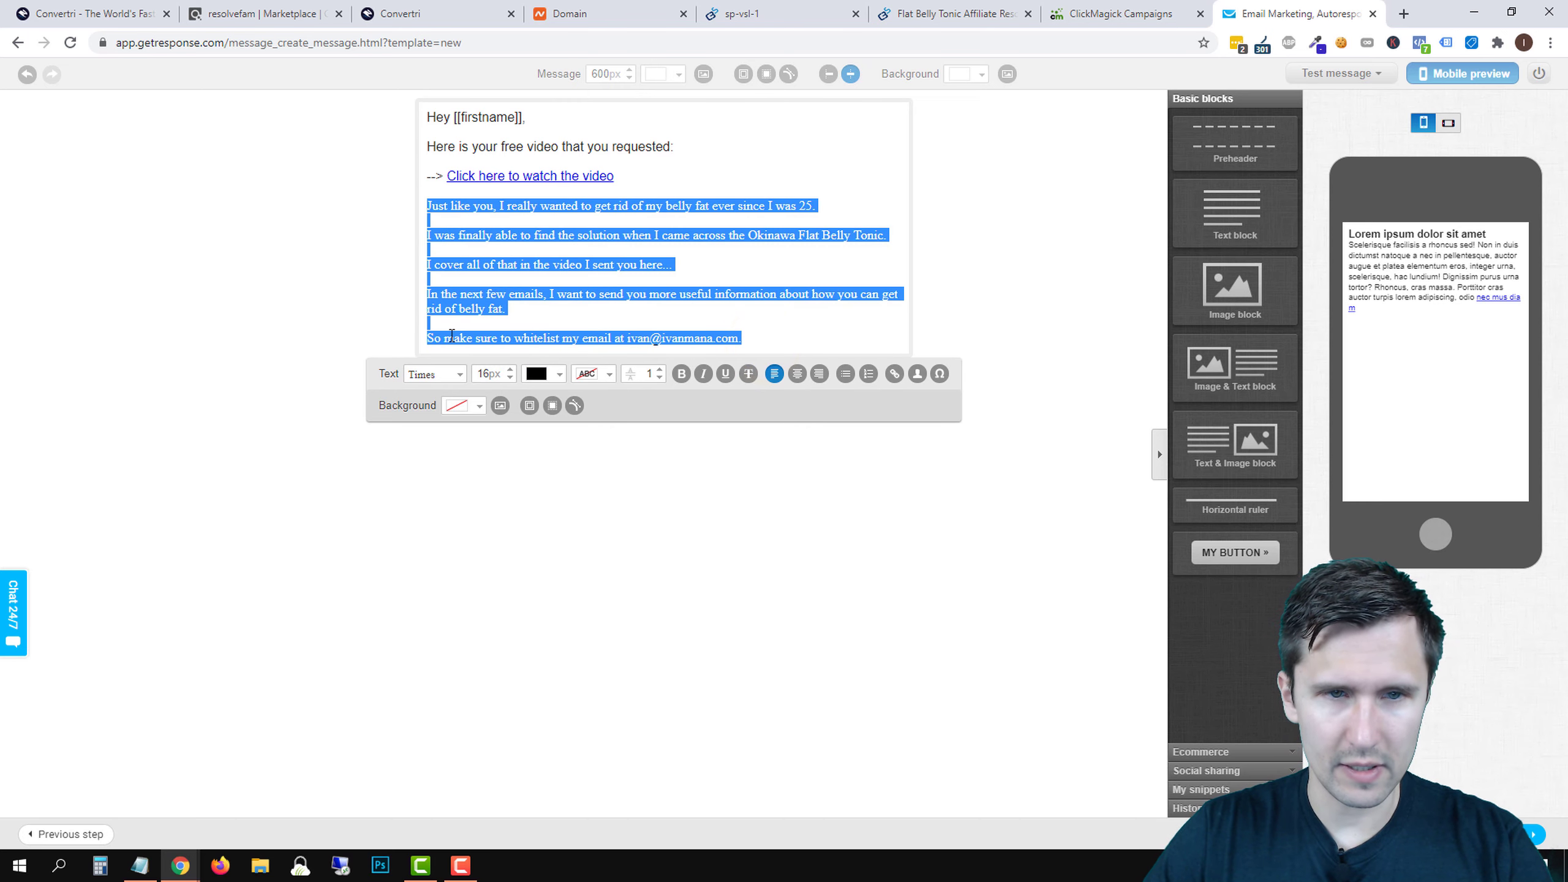
left_click(443, 374)
left_click(431, 394)
left_click(791, 355)
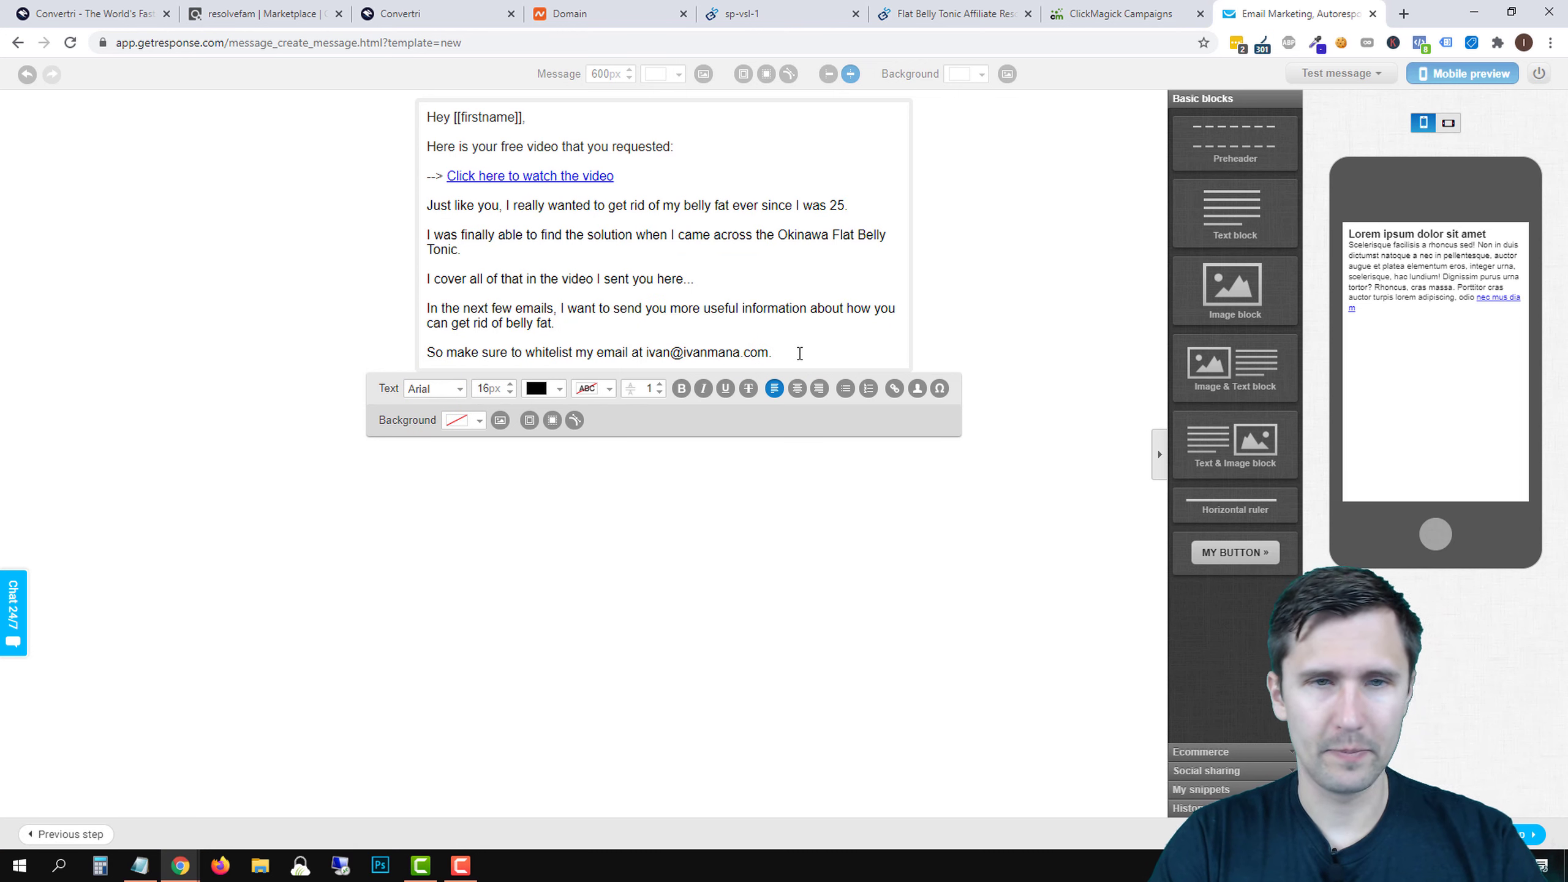
- Add the closing 'Once again, click here to watch the video.' line and 'Talk soon,' before the signature
key("Return")
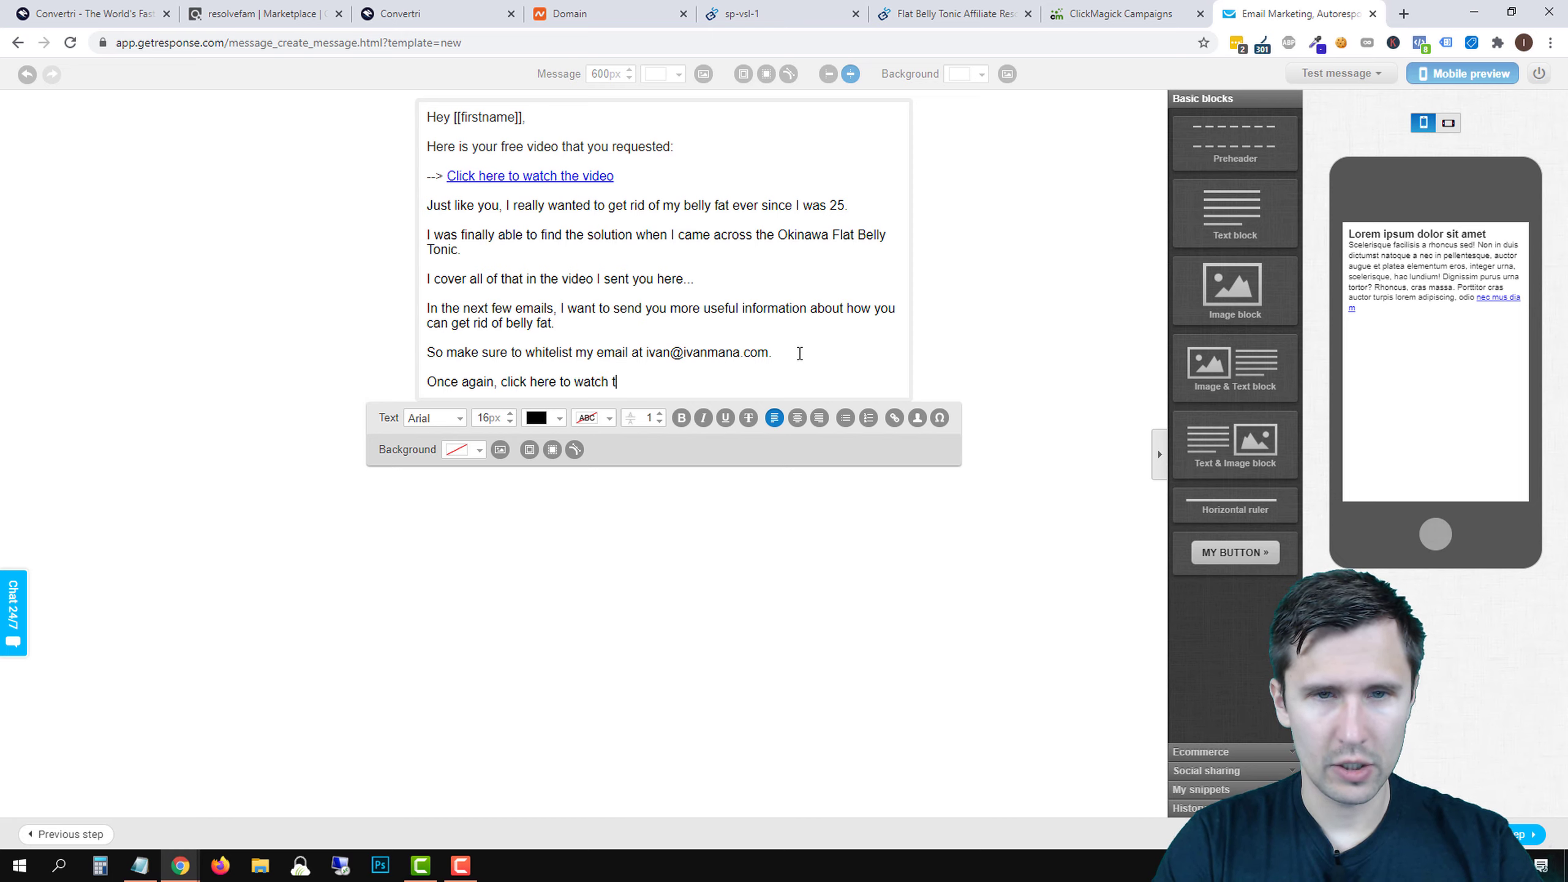
type(".")
key("Return")
type("Talk soon,")
key("Return")
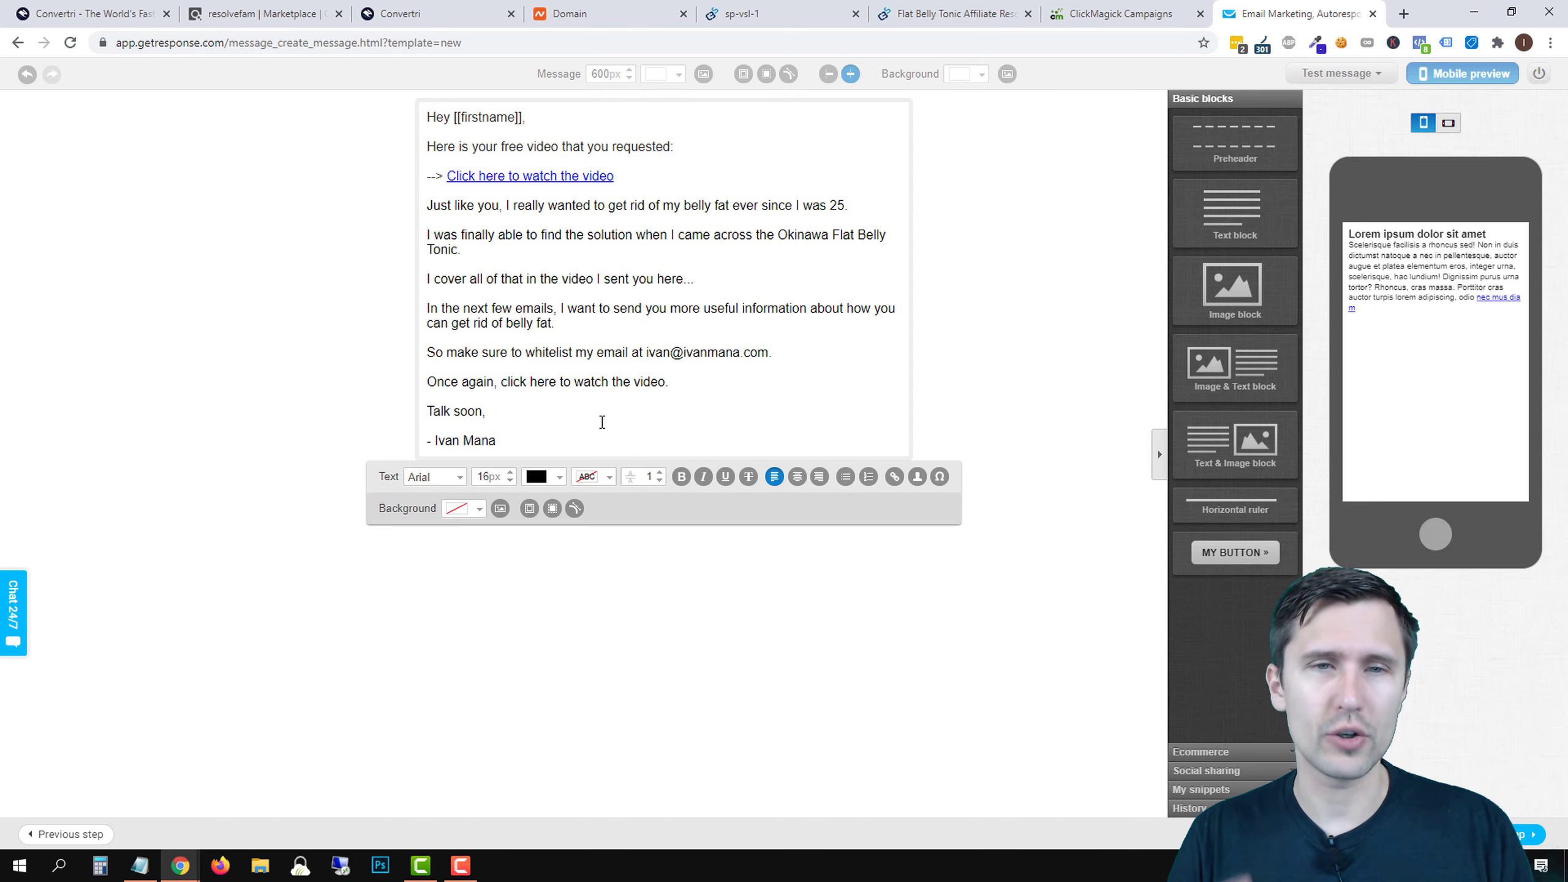
- Give the signature line a bright yellow text highlight
triple_click(476, 438)
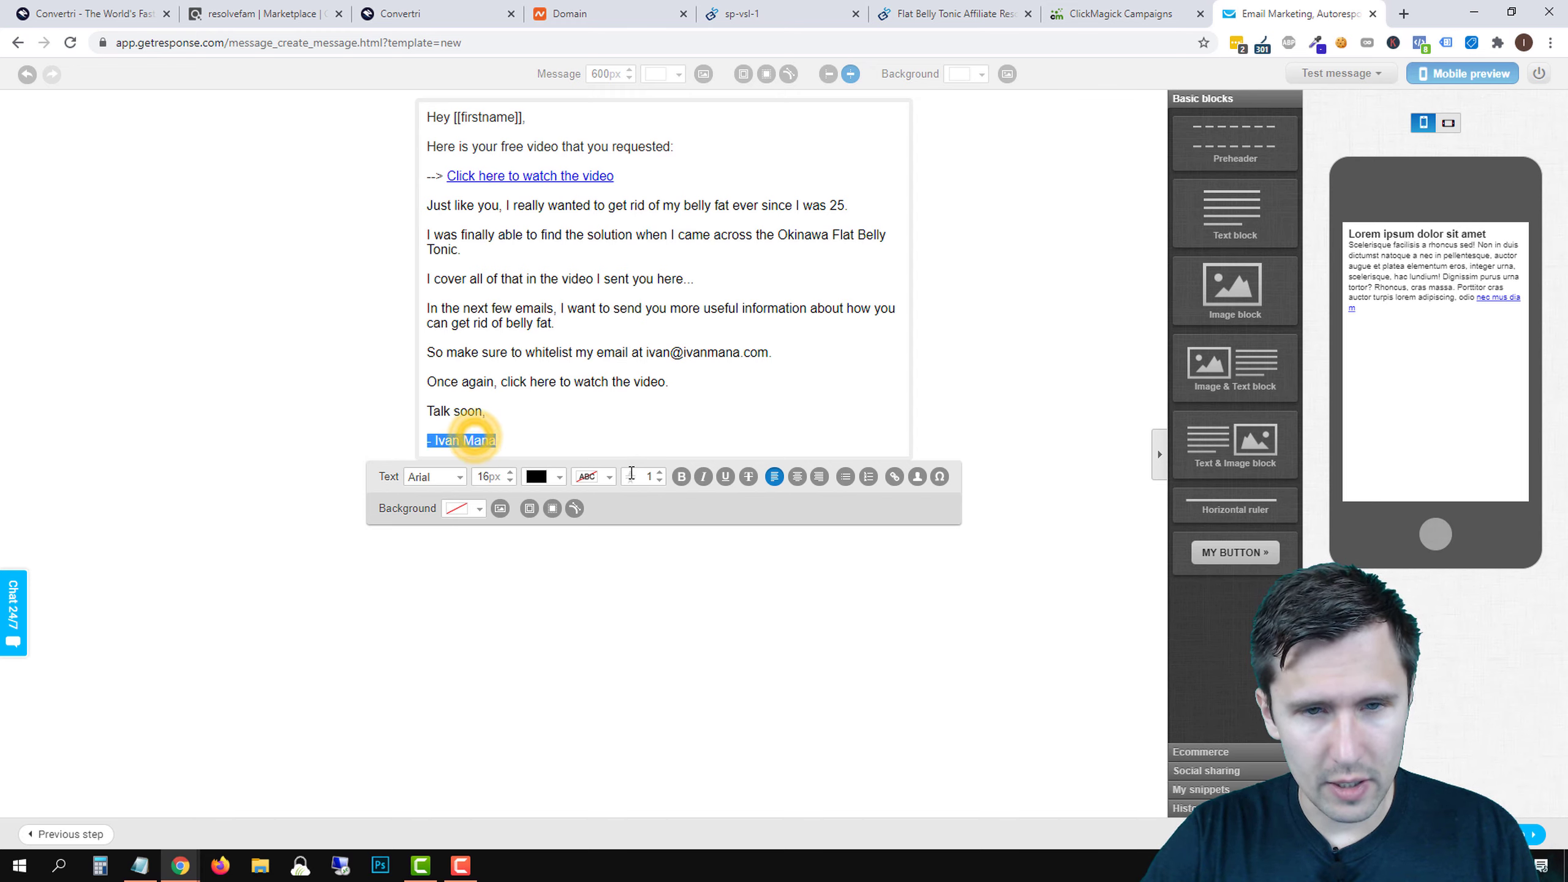
left_click(608, 477)
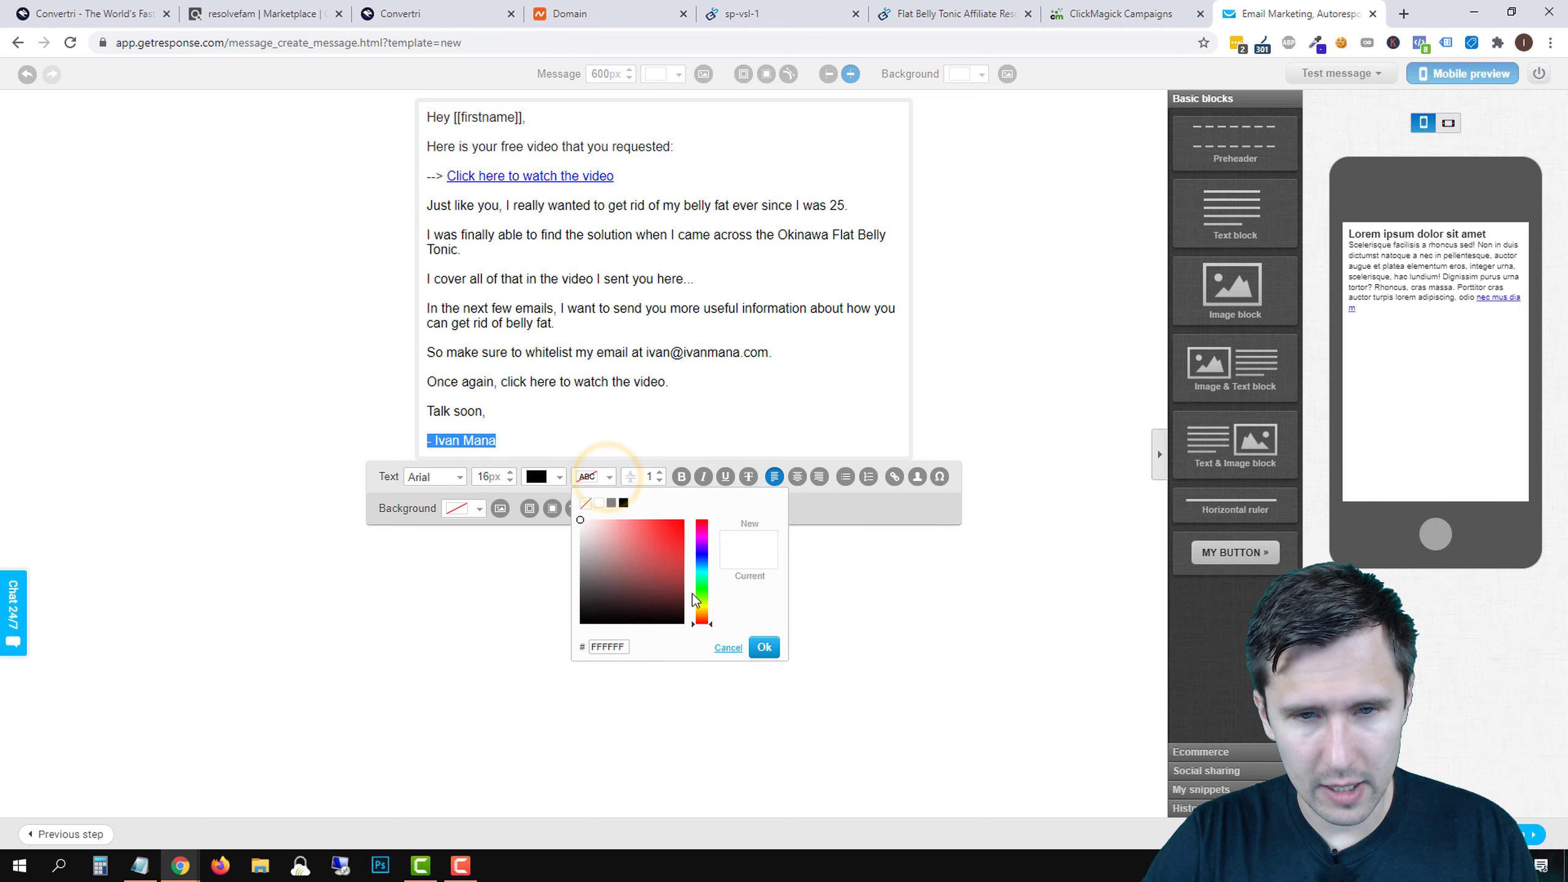
left_click(702, 607)
left_click(682, 522)
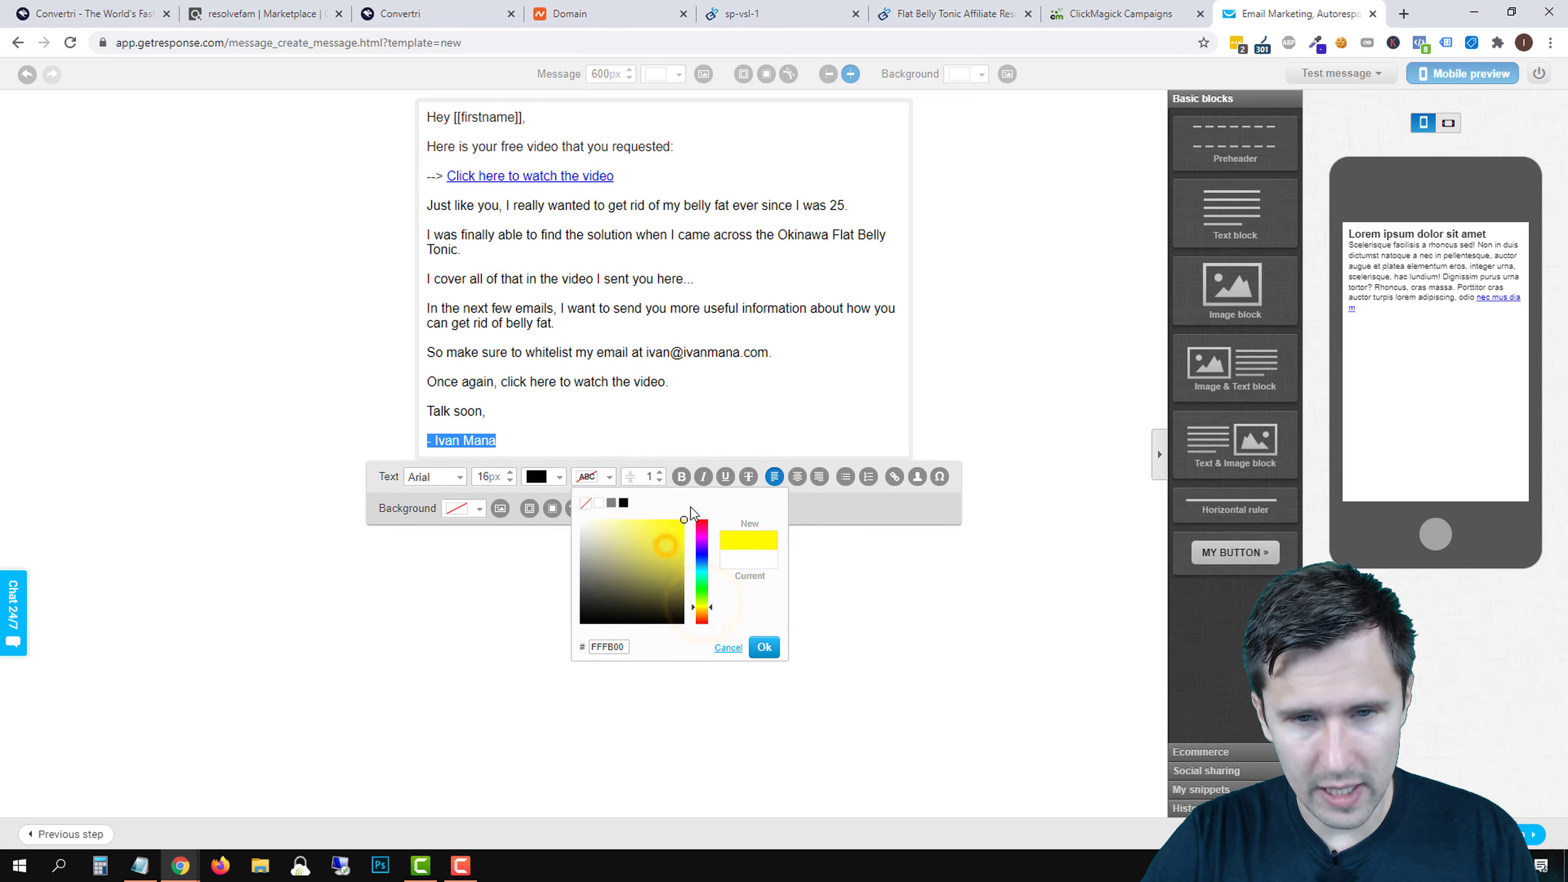
left_click(764, 647)
left_click(591, 370)
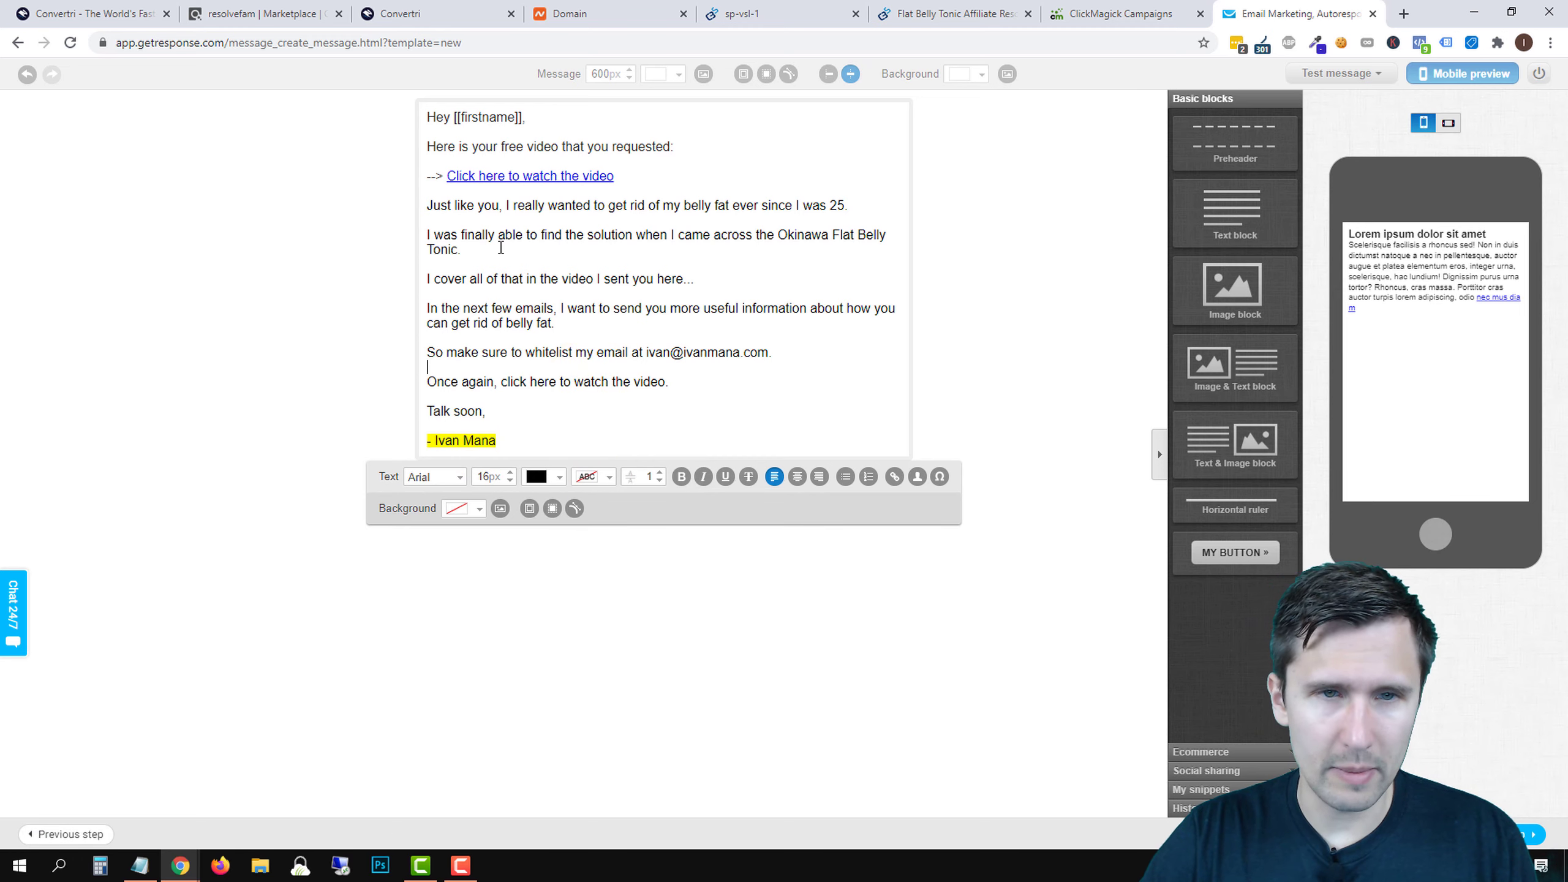
- Copy the video URL from the first video link's settings
double_click(534, 175)
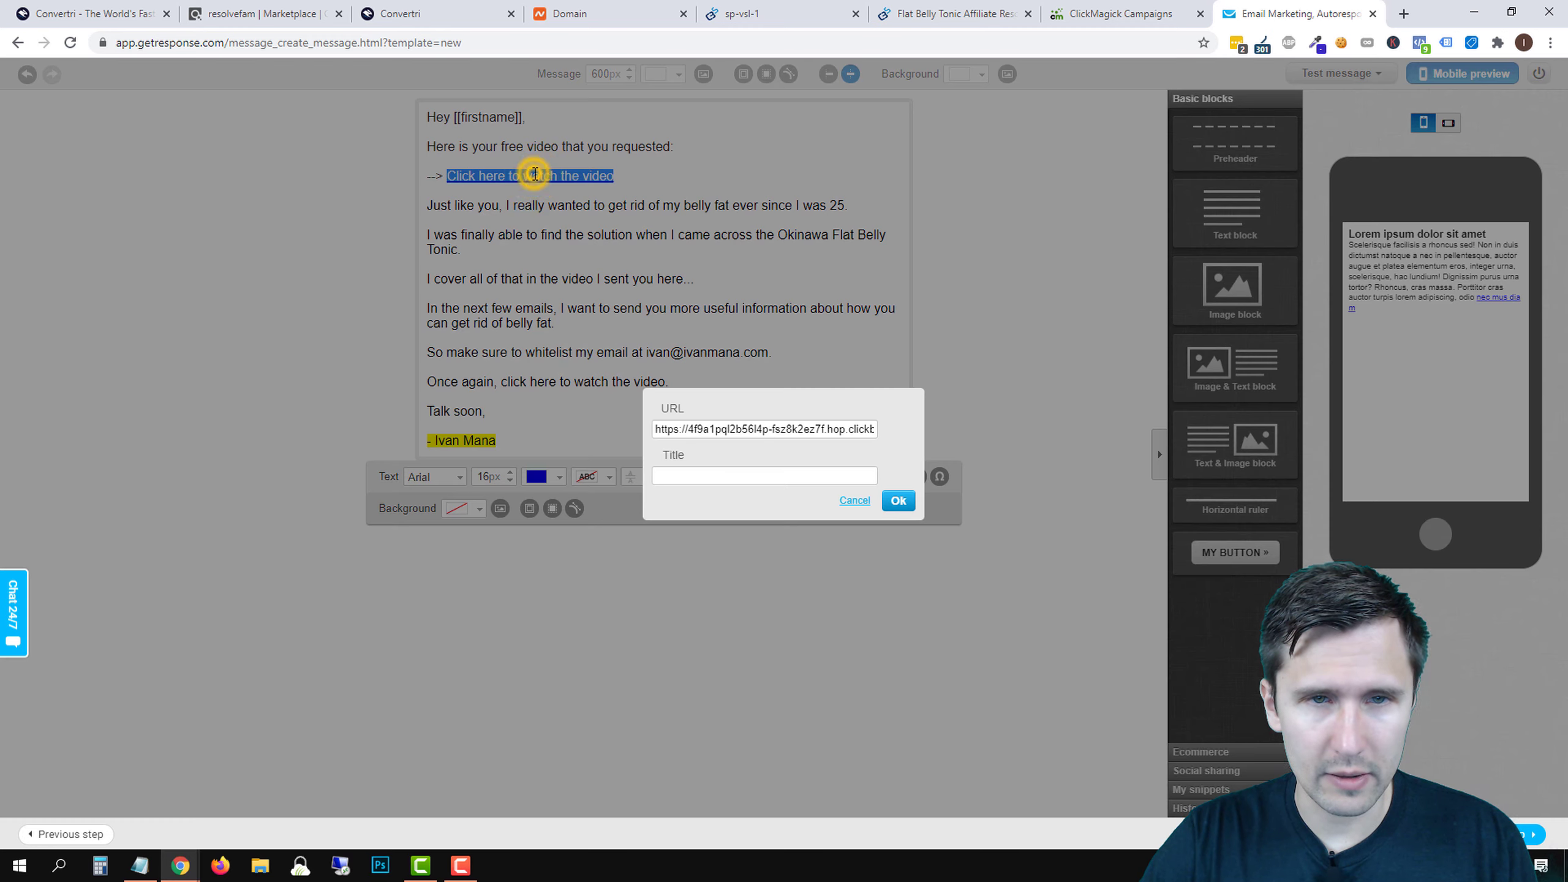
triple_click(752, 426)
right_click(752, 426)
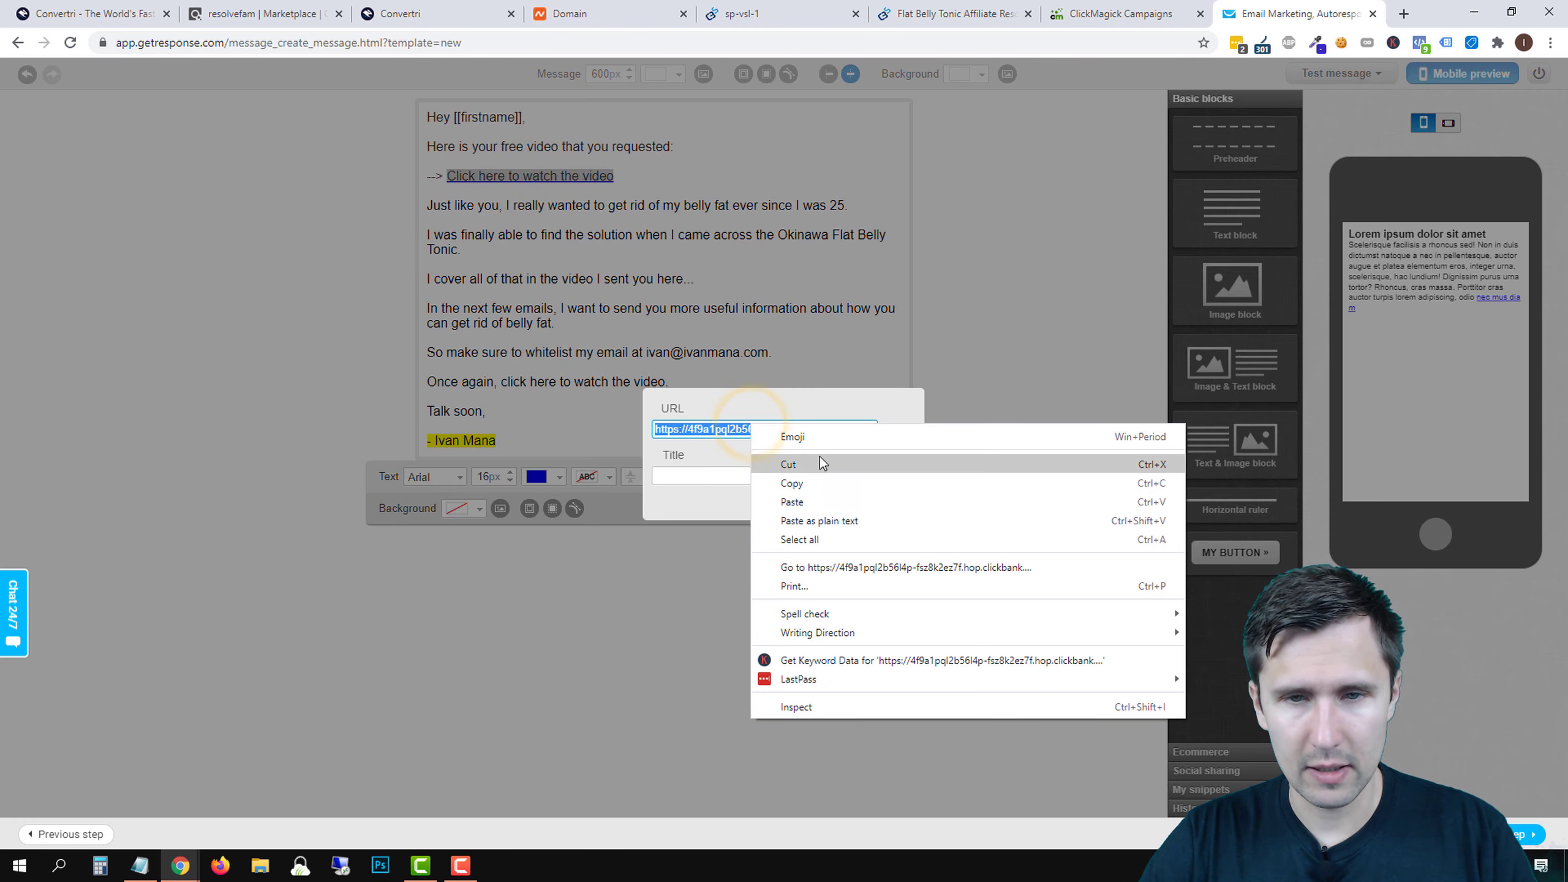
left_click(808, 489)
left_click(898, 500)
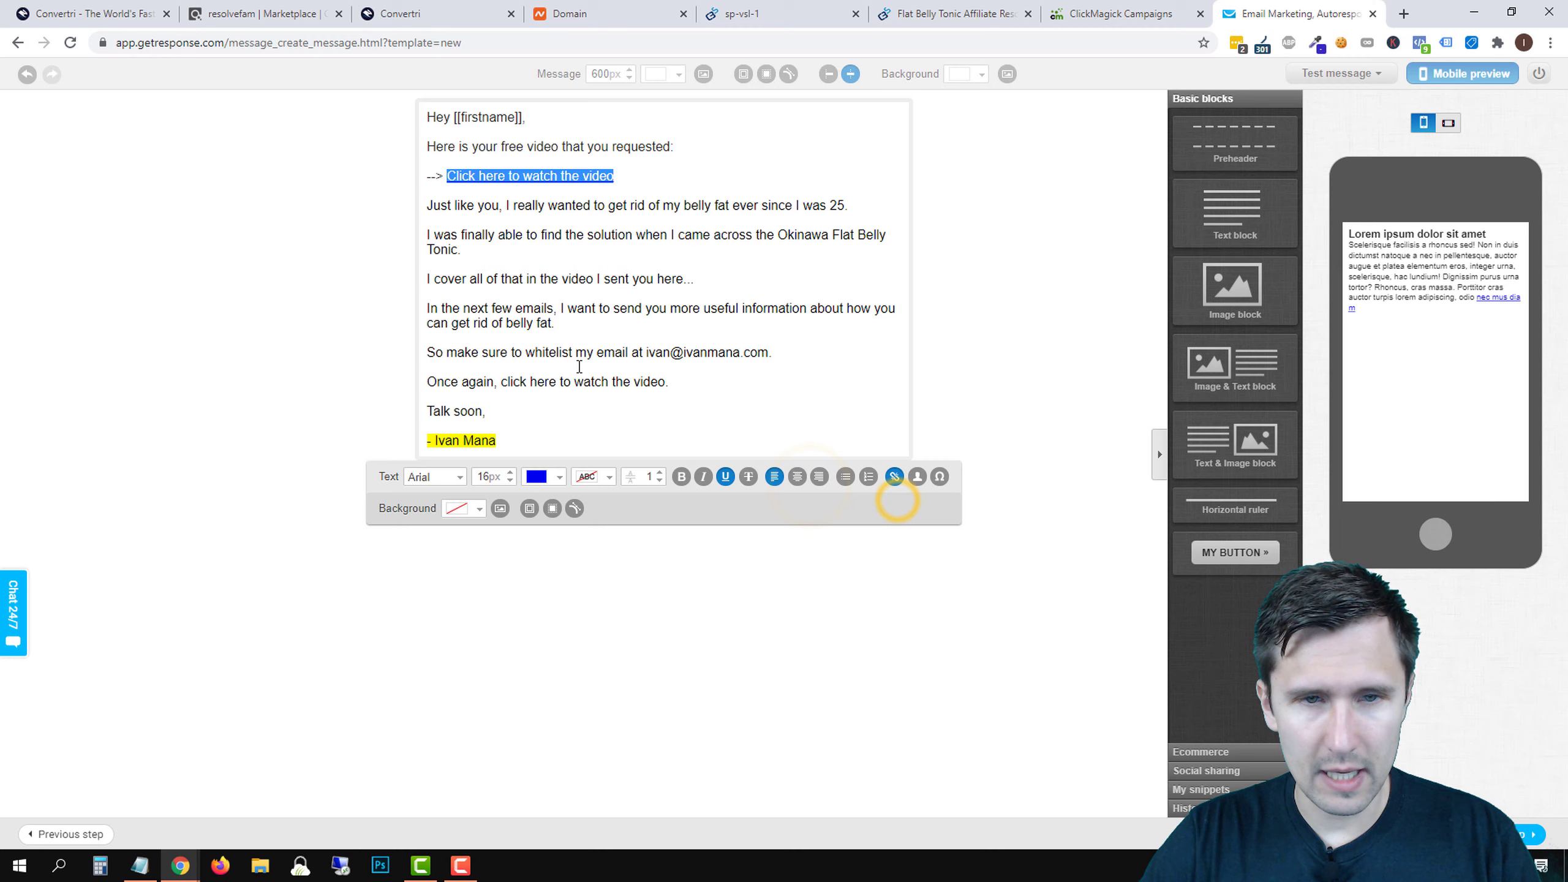
- Link 'click here to watch the video.' in the Once again line to the copied video URL
left_click_drag(498, 383, 670, 382)
left_click(508, 379)
left_click(503, 385)
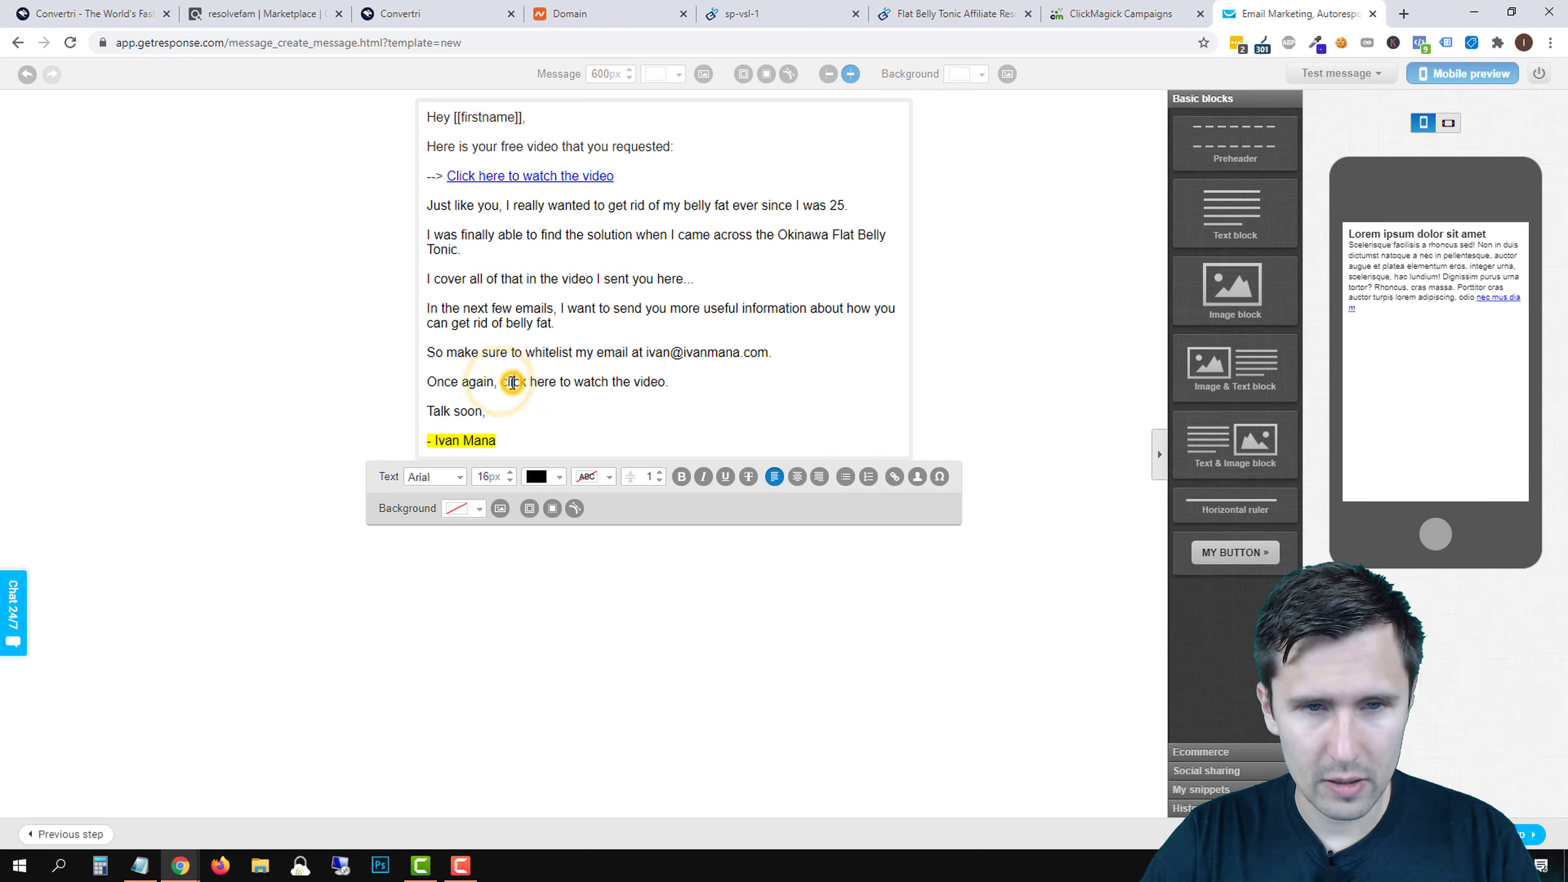
left_click_drag(503, 386, 689, 384)
left_click(689, 384)
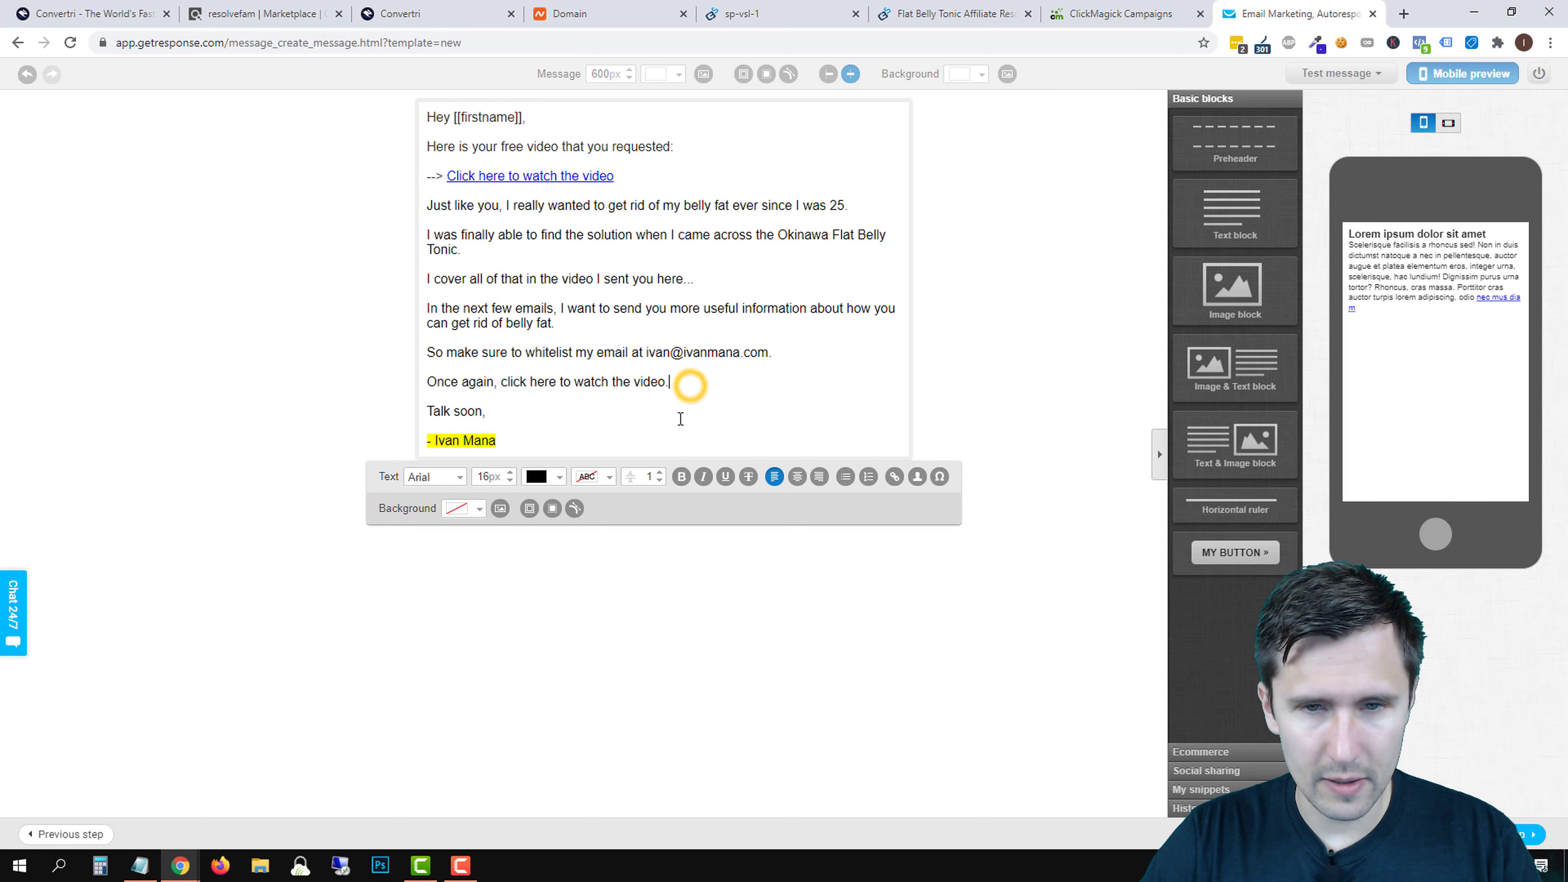
left_click_drag(503, 384, 672, 391)
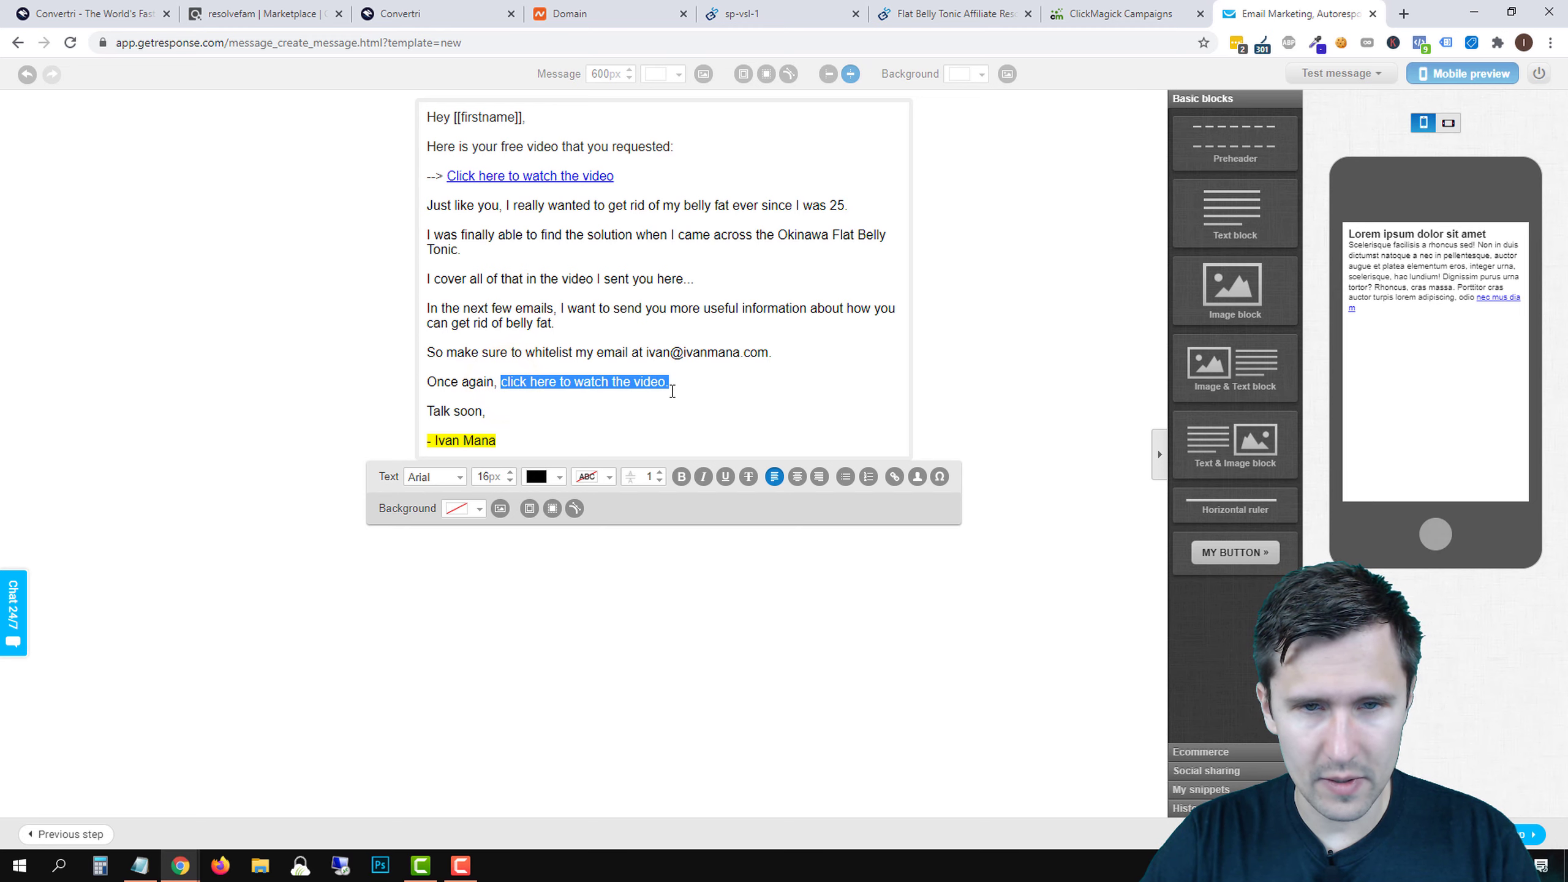
left_click(894, 476)
right_click(748, 426)
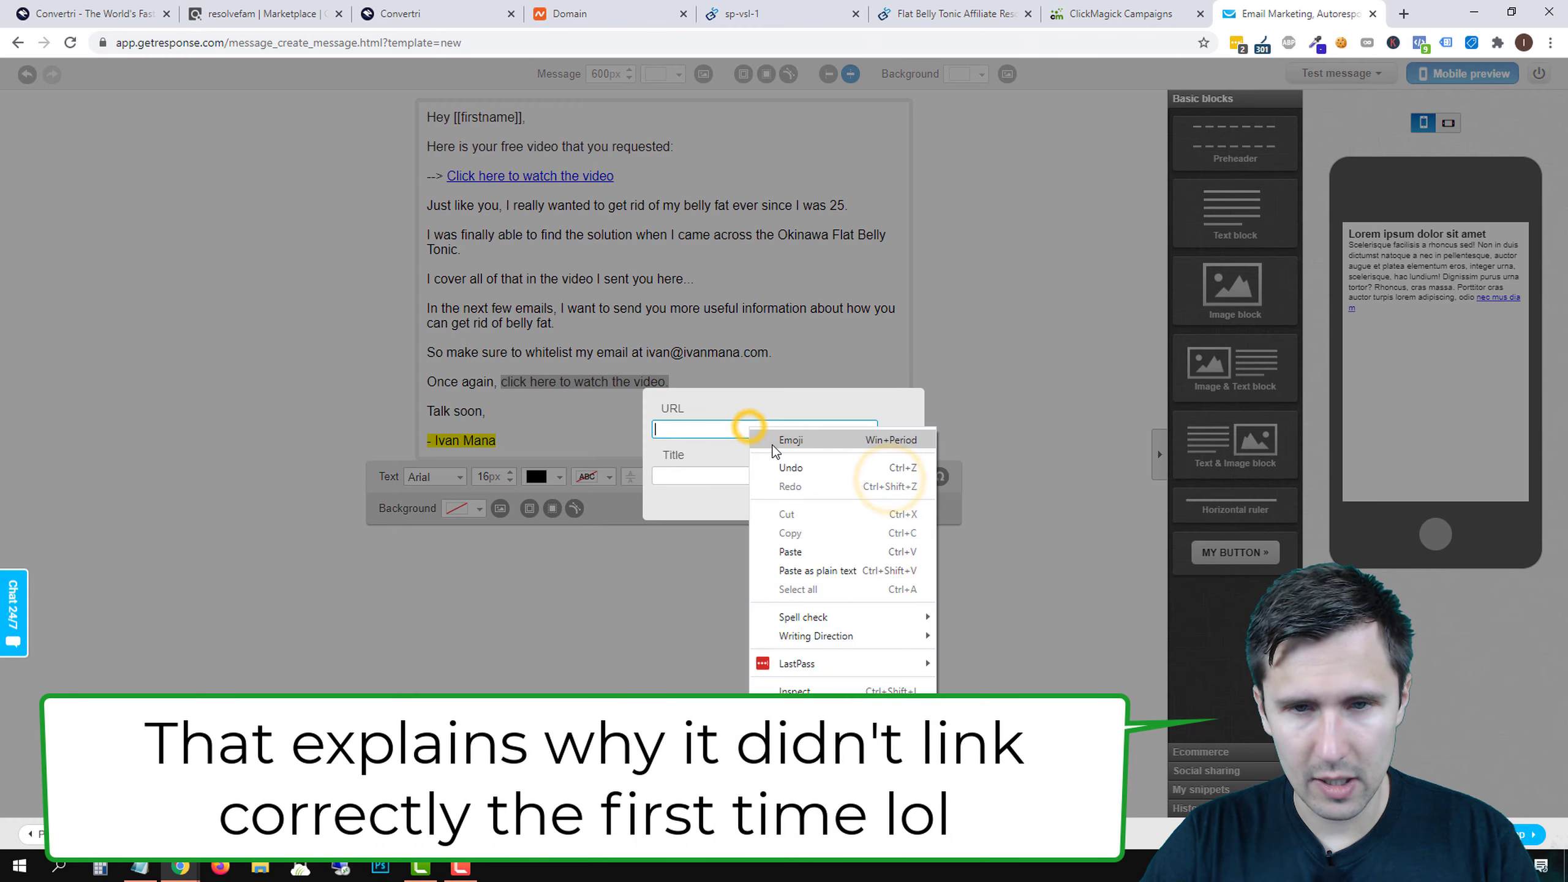
left_click(800, 546)
left_click(896, 498)
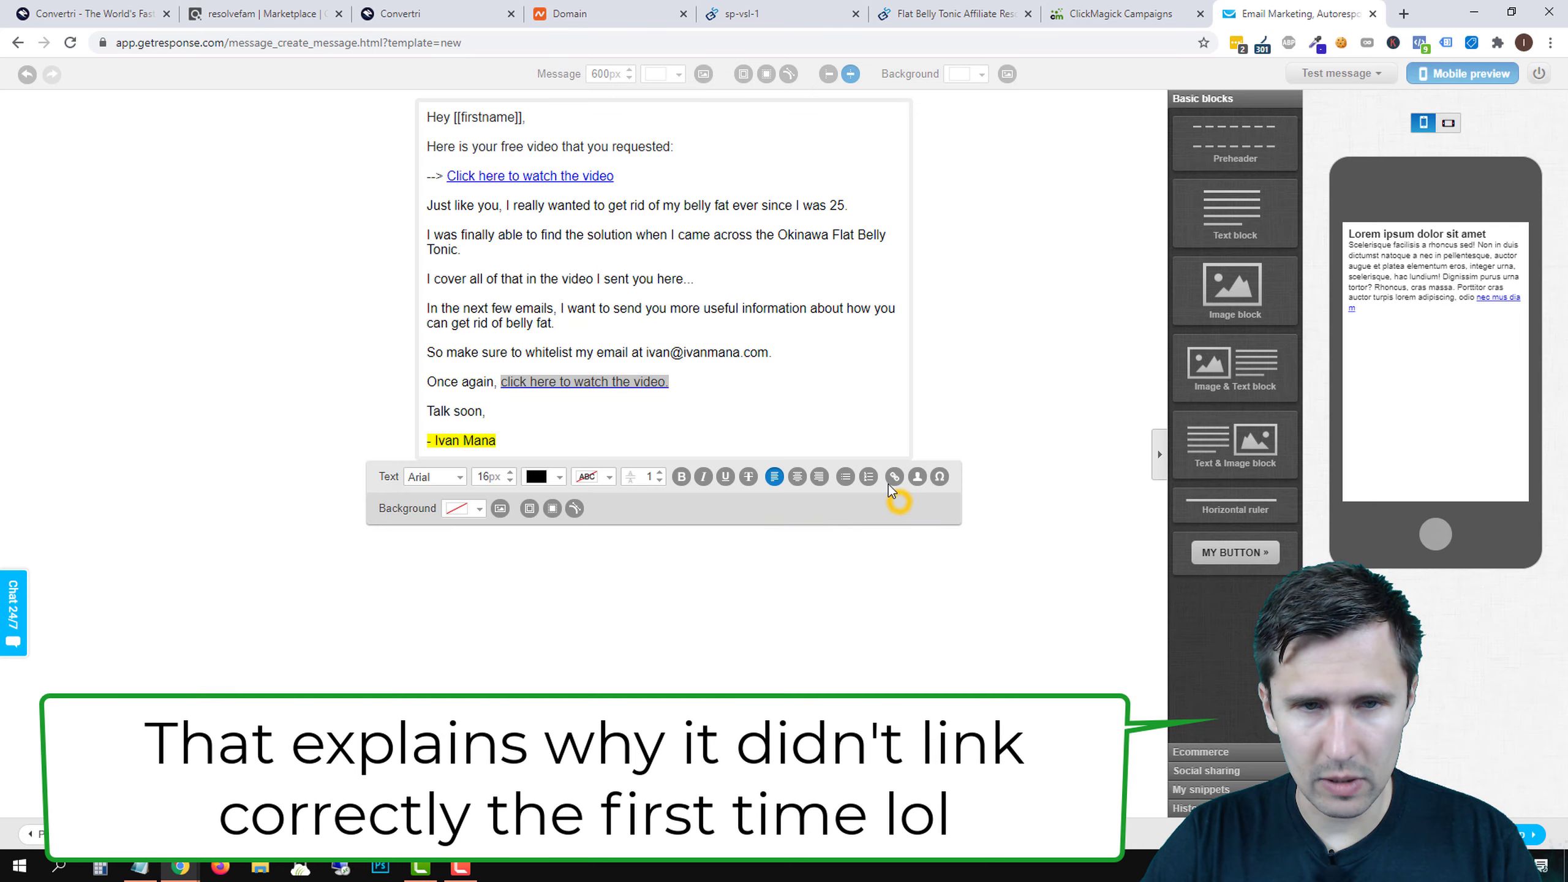
left_click(631, 295)
- Make the 'I cover all of that…' line bold and italic, then finish editing the text block
triple_click(570, 279)
left_click(681, 476)
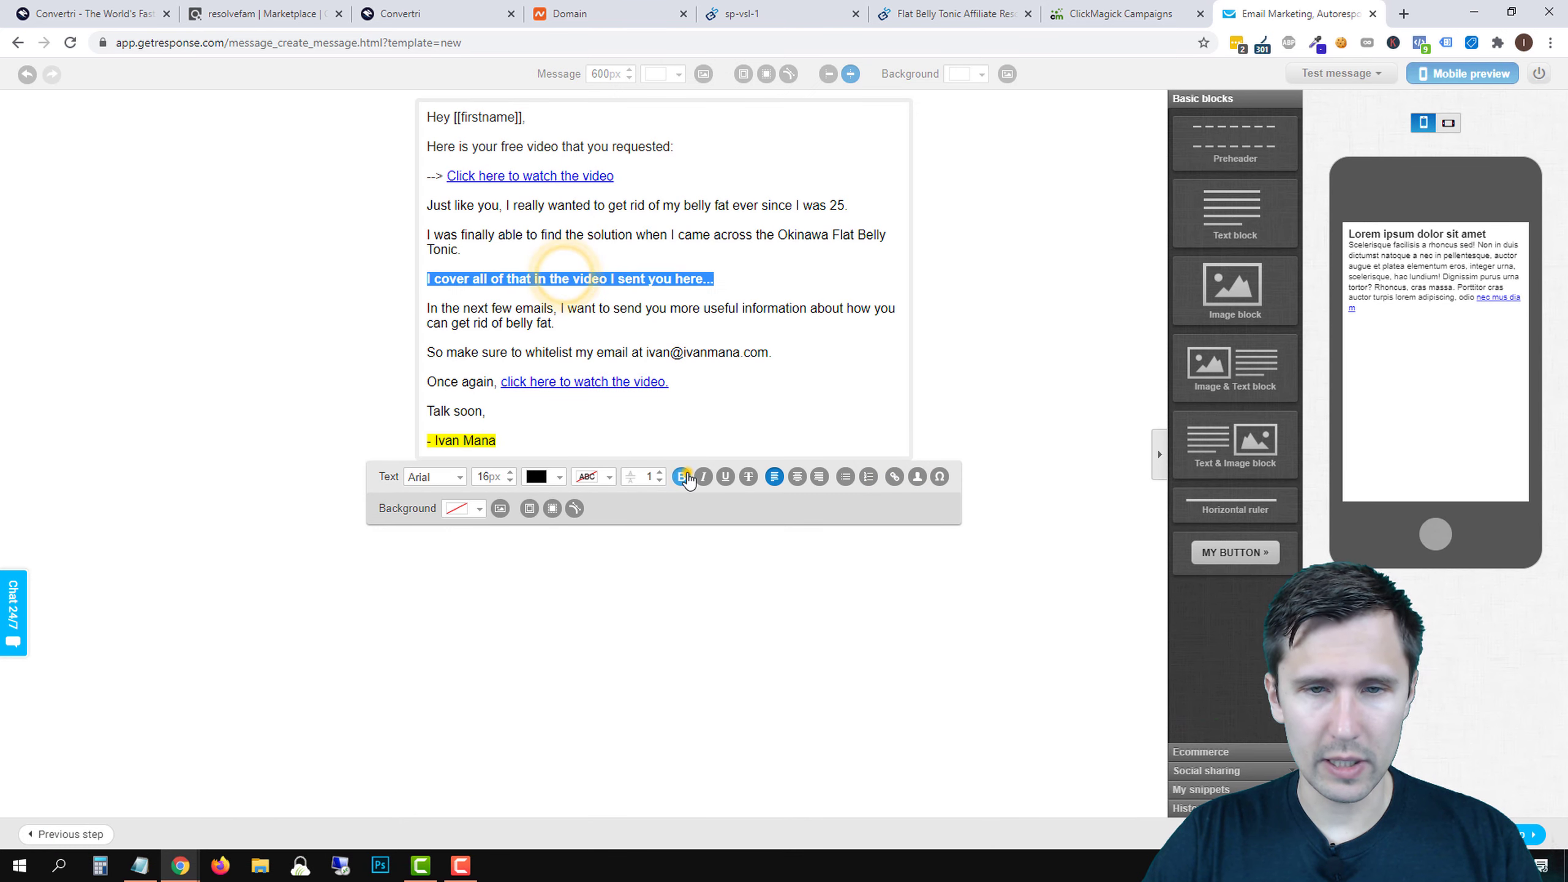
left_click(702, 476)
left_click(747, 318)
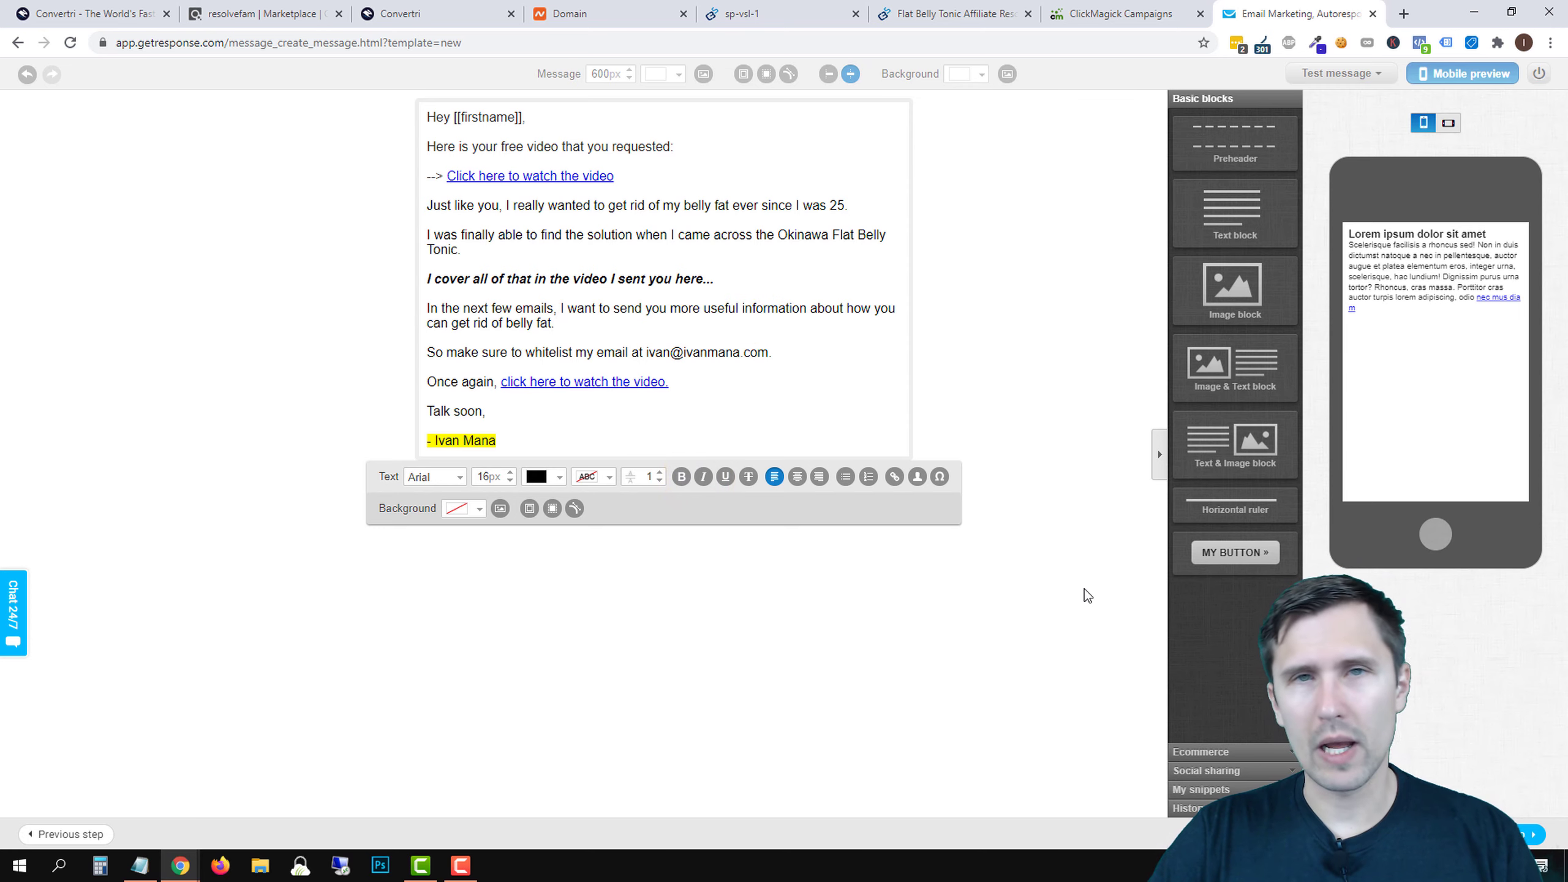
left_click(926, 660)
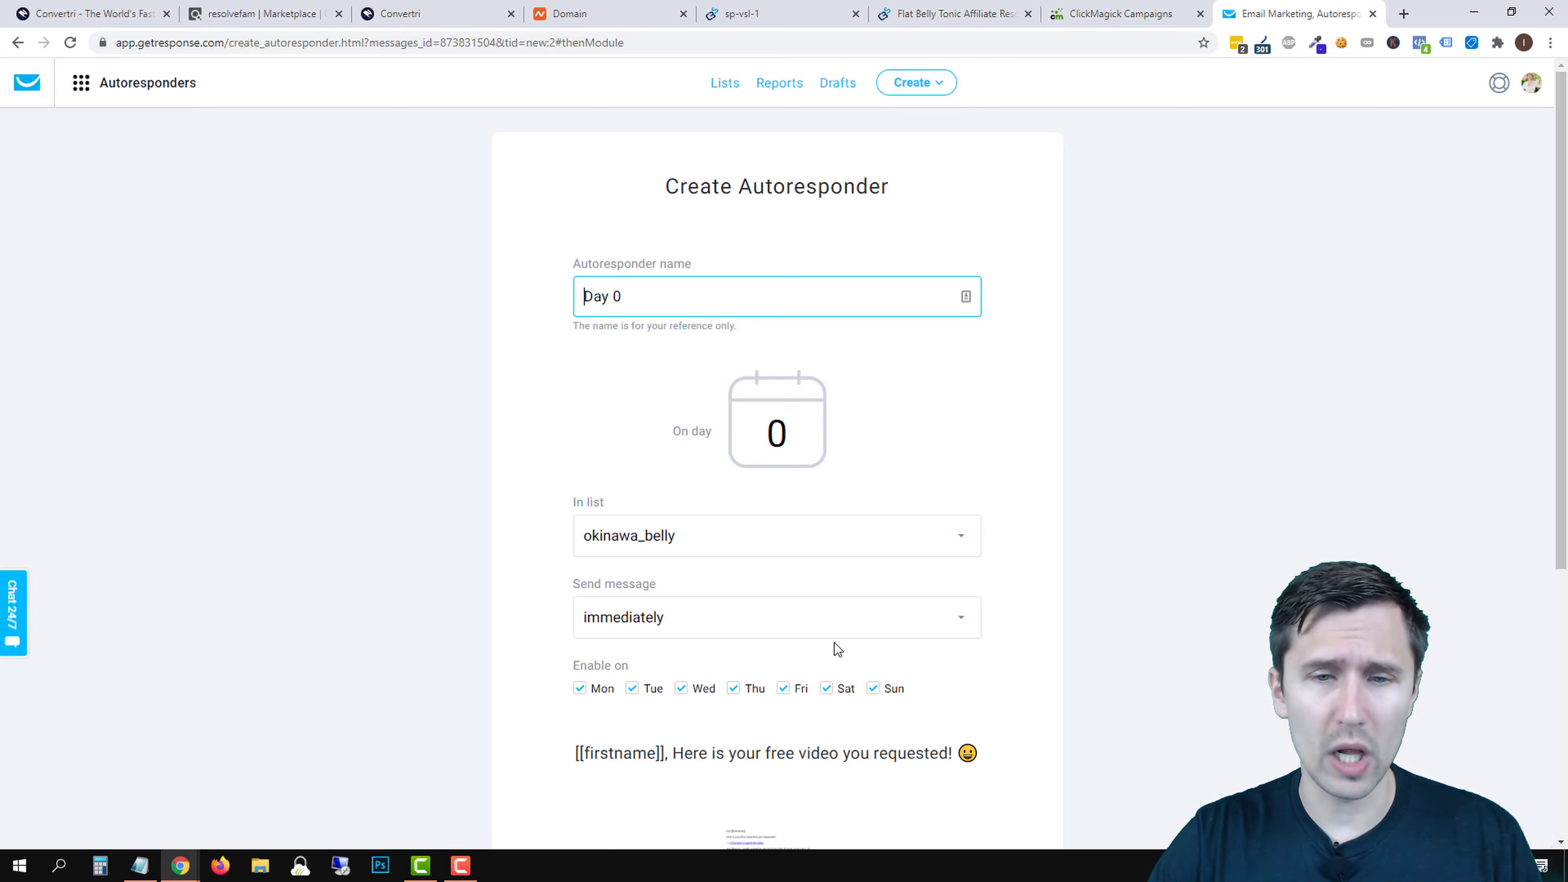
- Save and publish the Day 0 autoresponder and view it in the calendar of cycle days
scroll(802, 624, "down", 6)
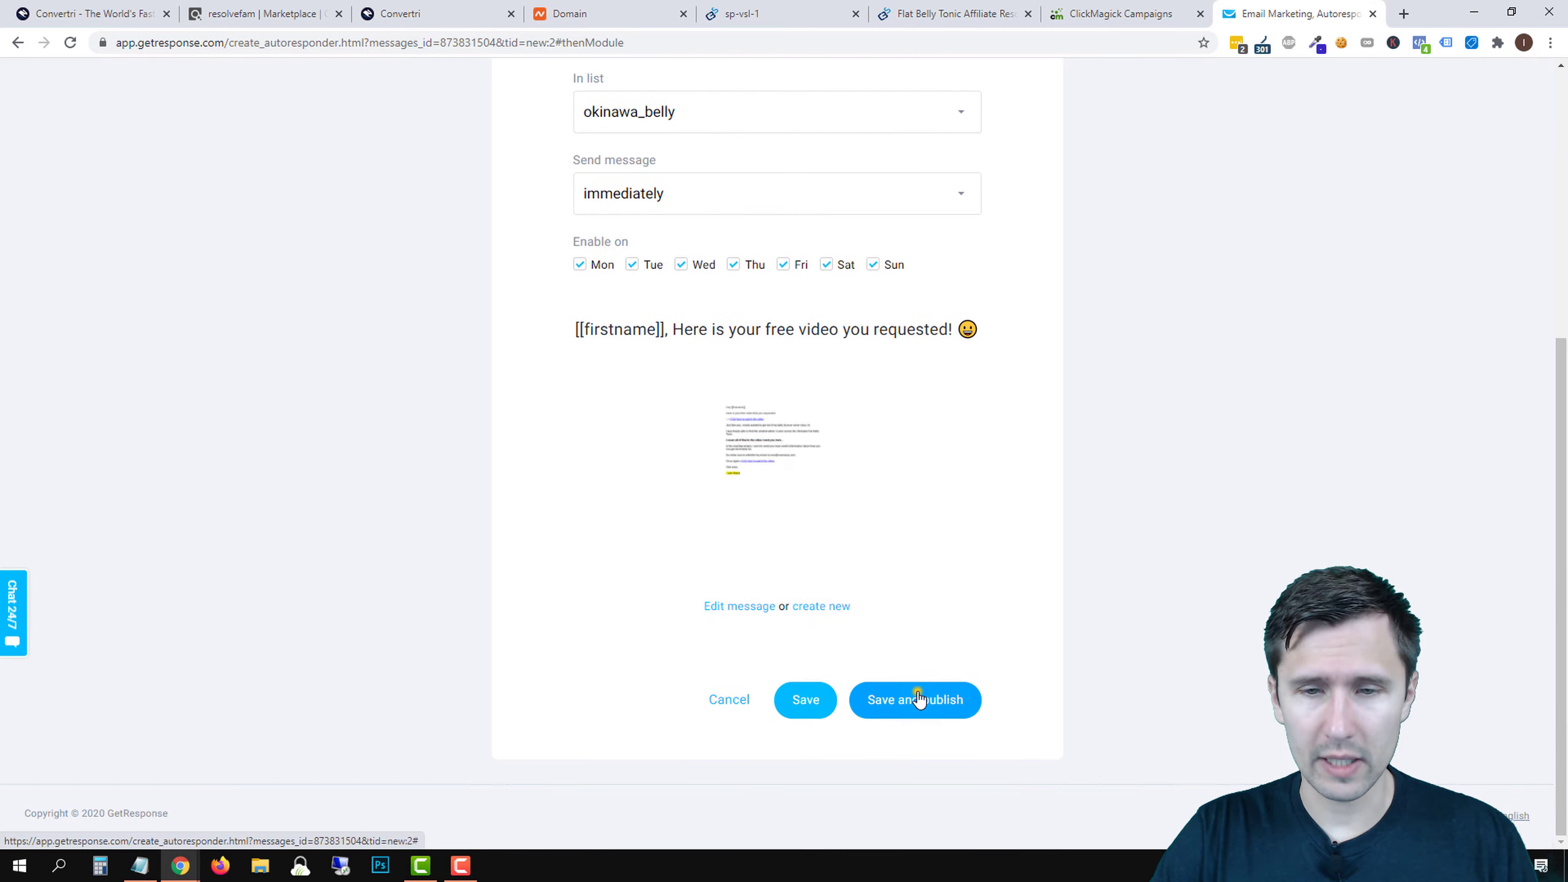
left_click(916, 694)
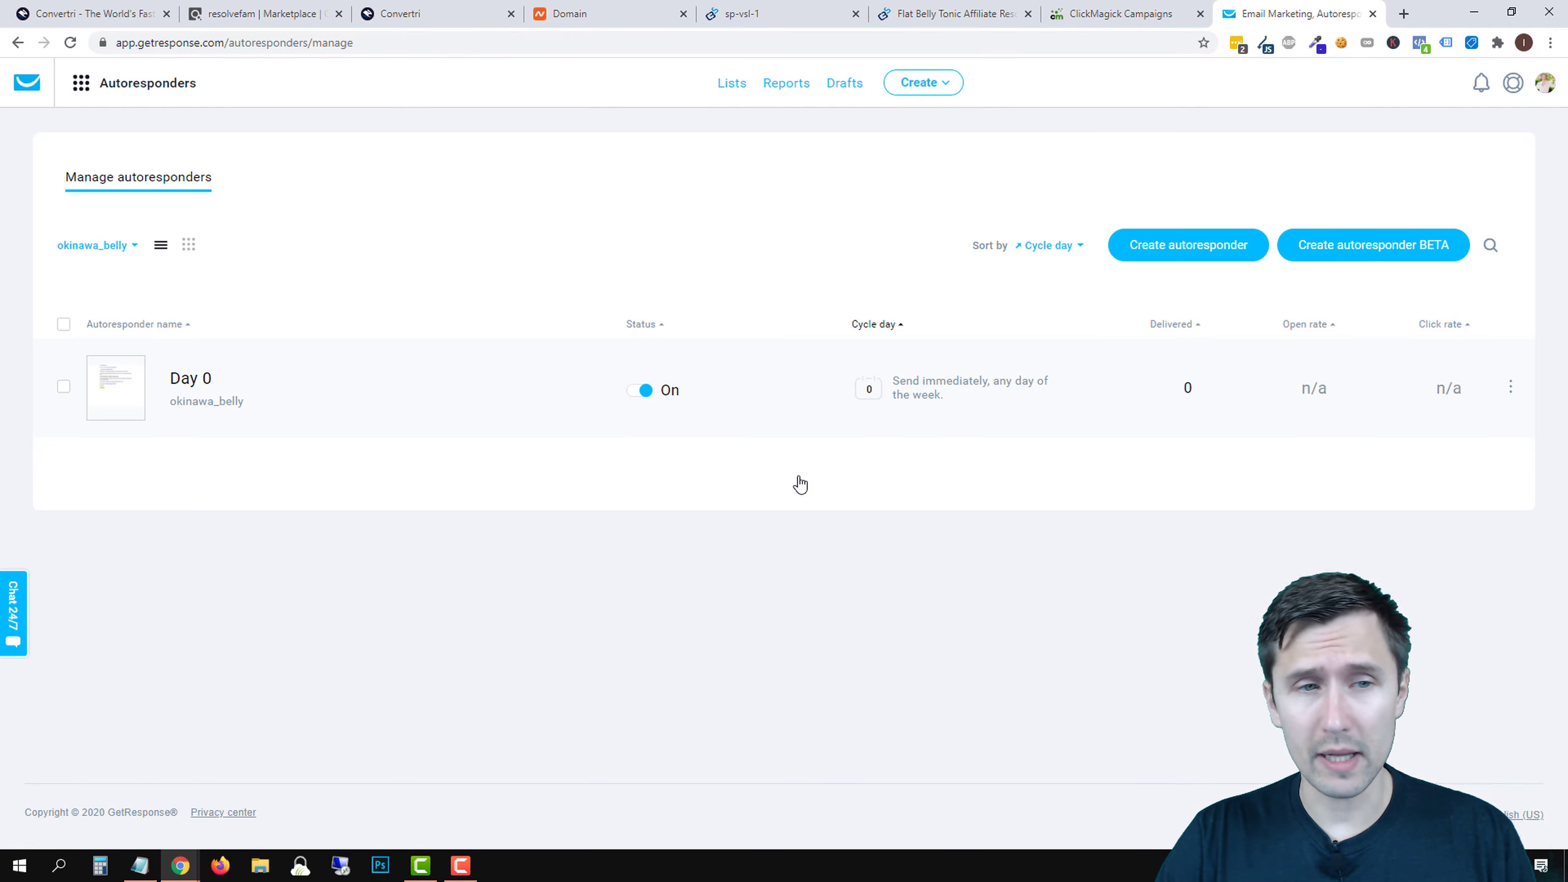
left_click(188, 245)
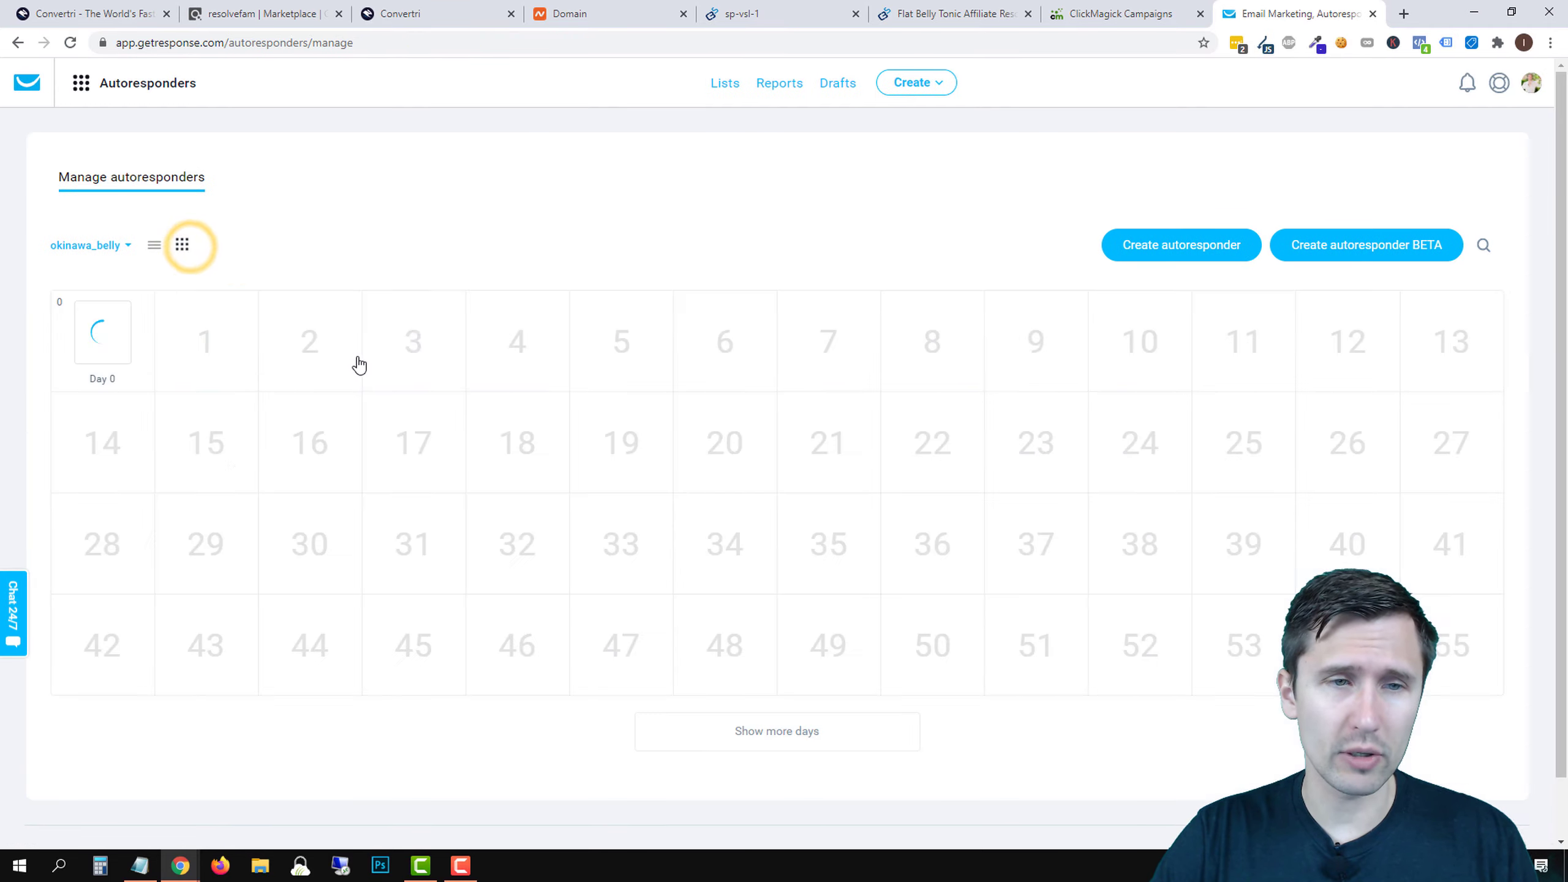
left_click(154, 245)
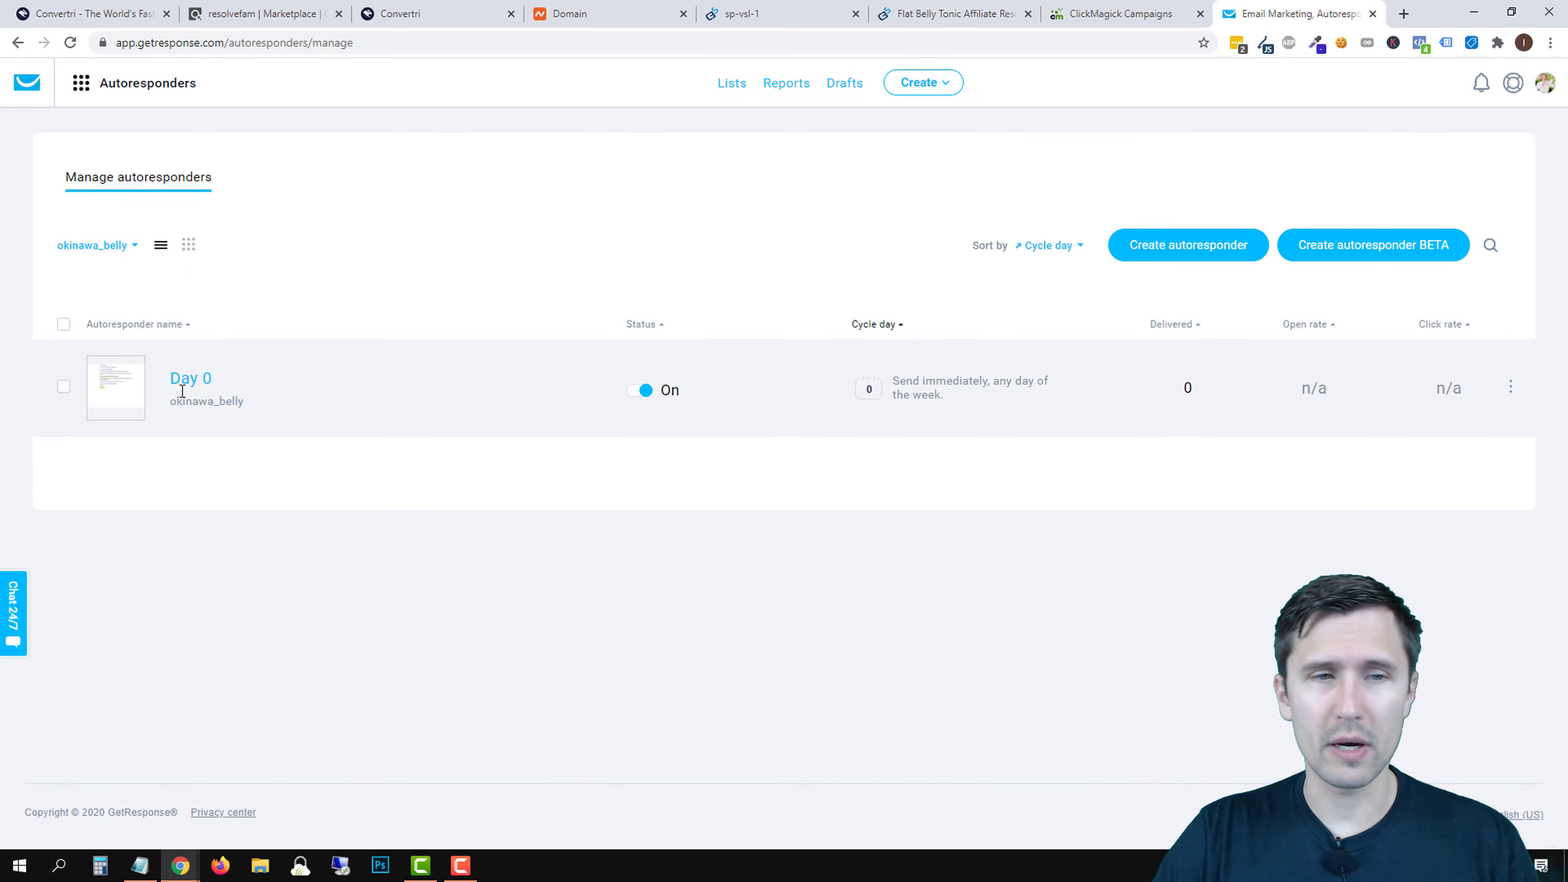
left_click(187, 246)
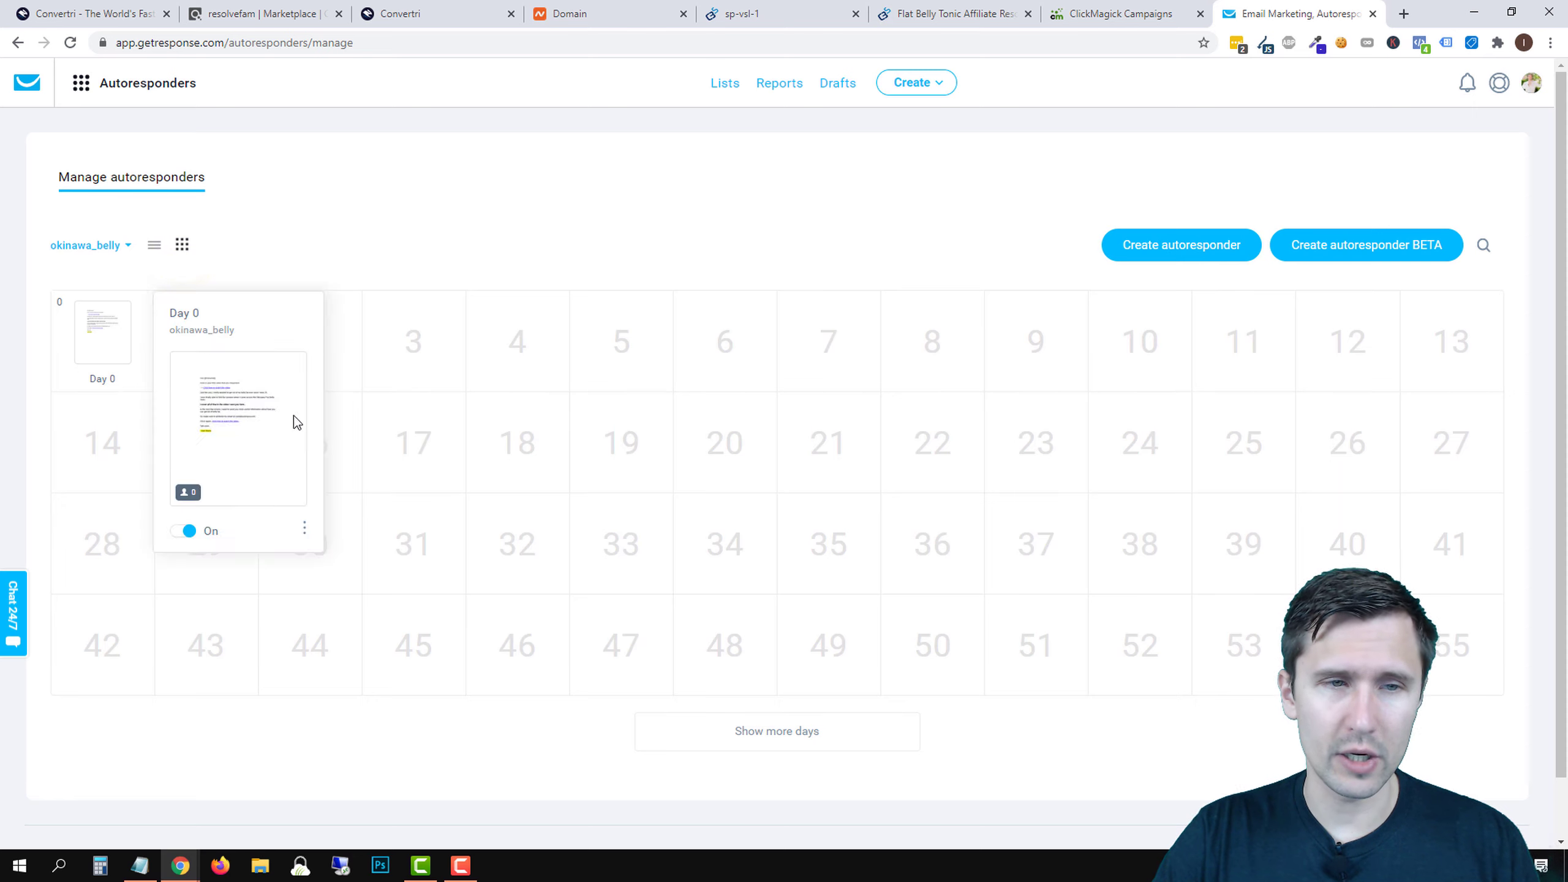
- Preview the Day 0 welcome email from its card's options menu
mouse_move(117, 358)
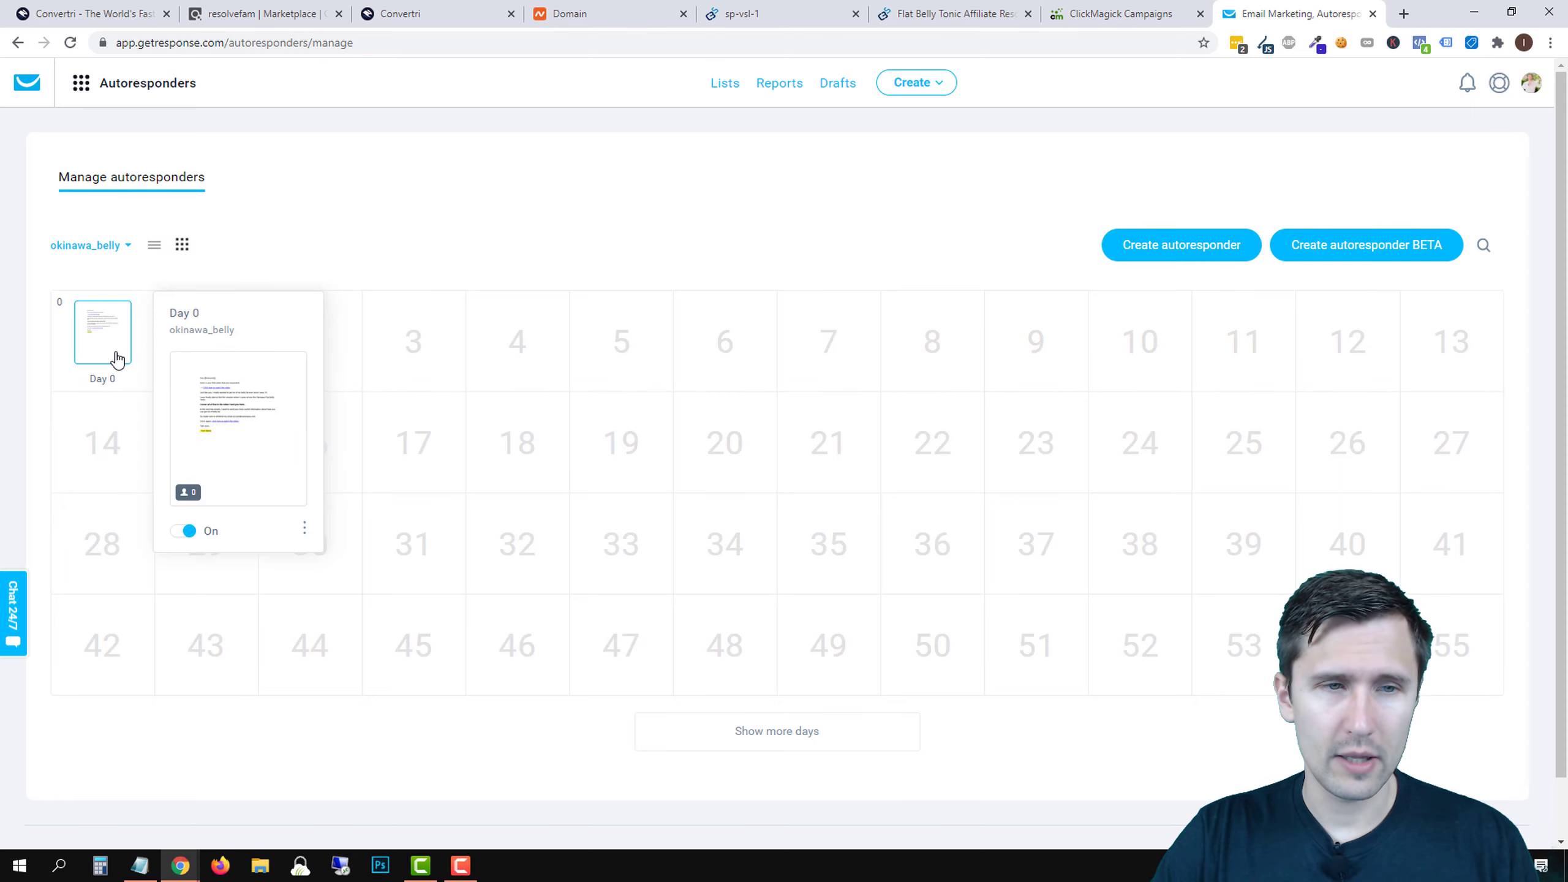
left_click(304, 528)
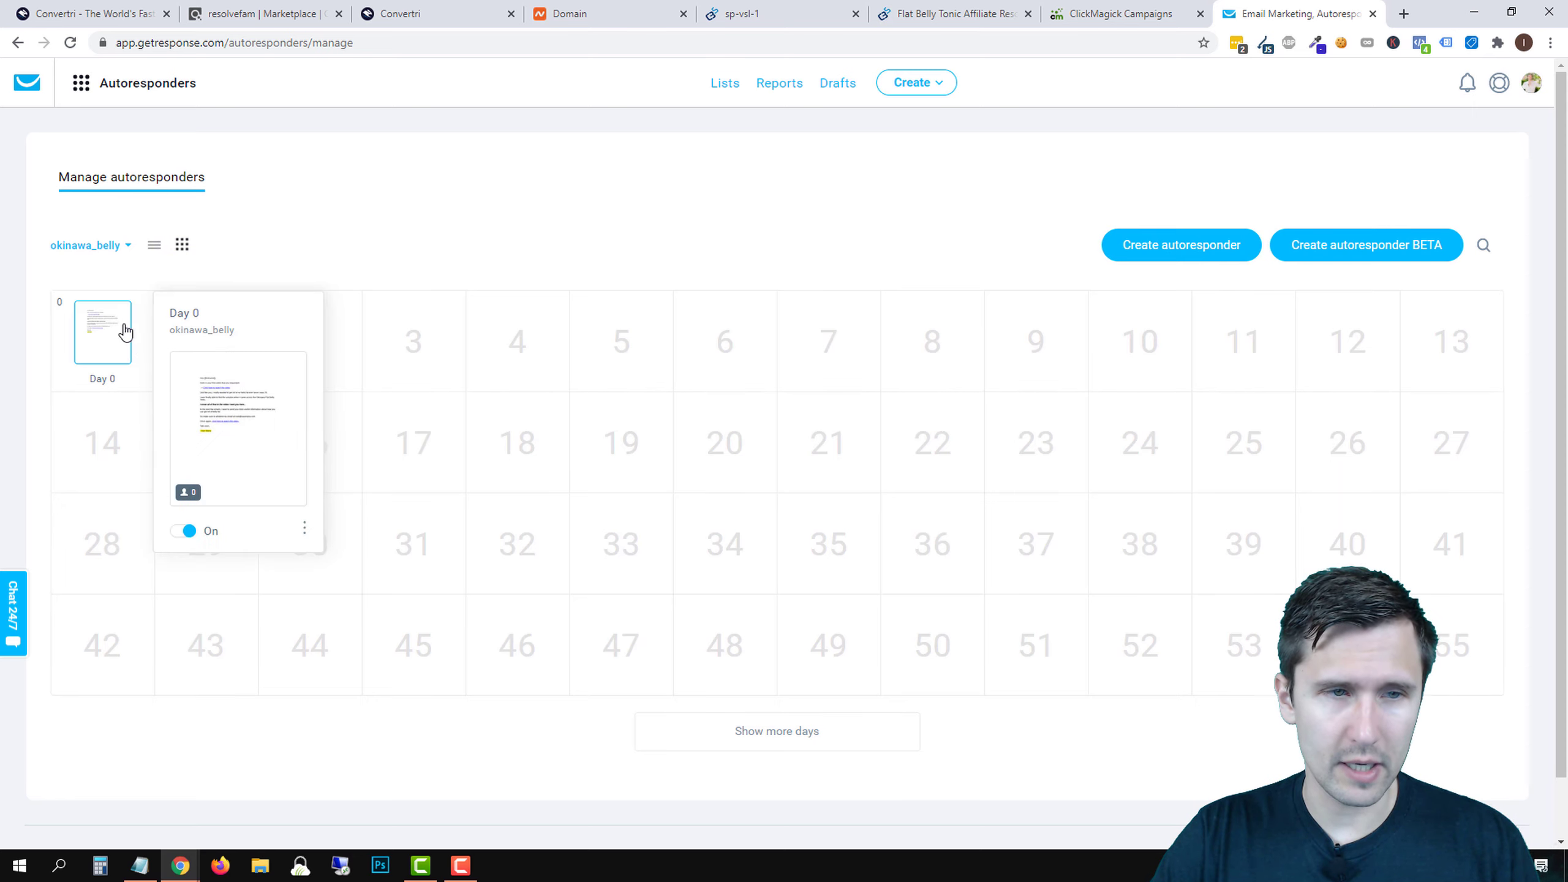
left_click(303, 528)
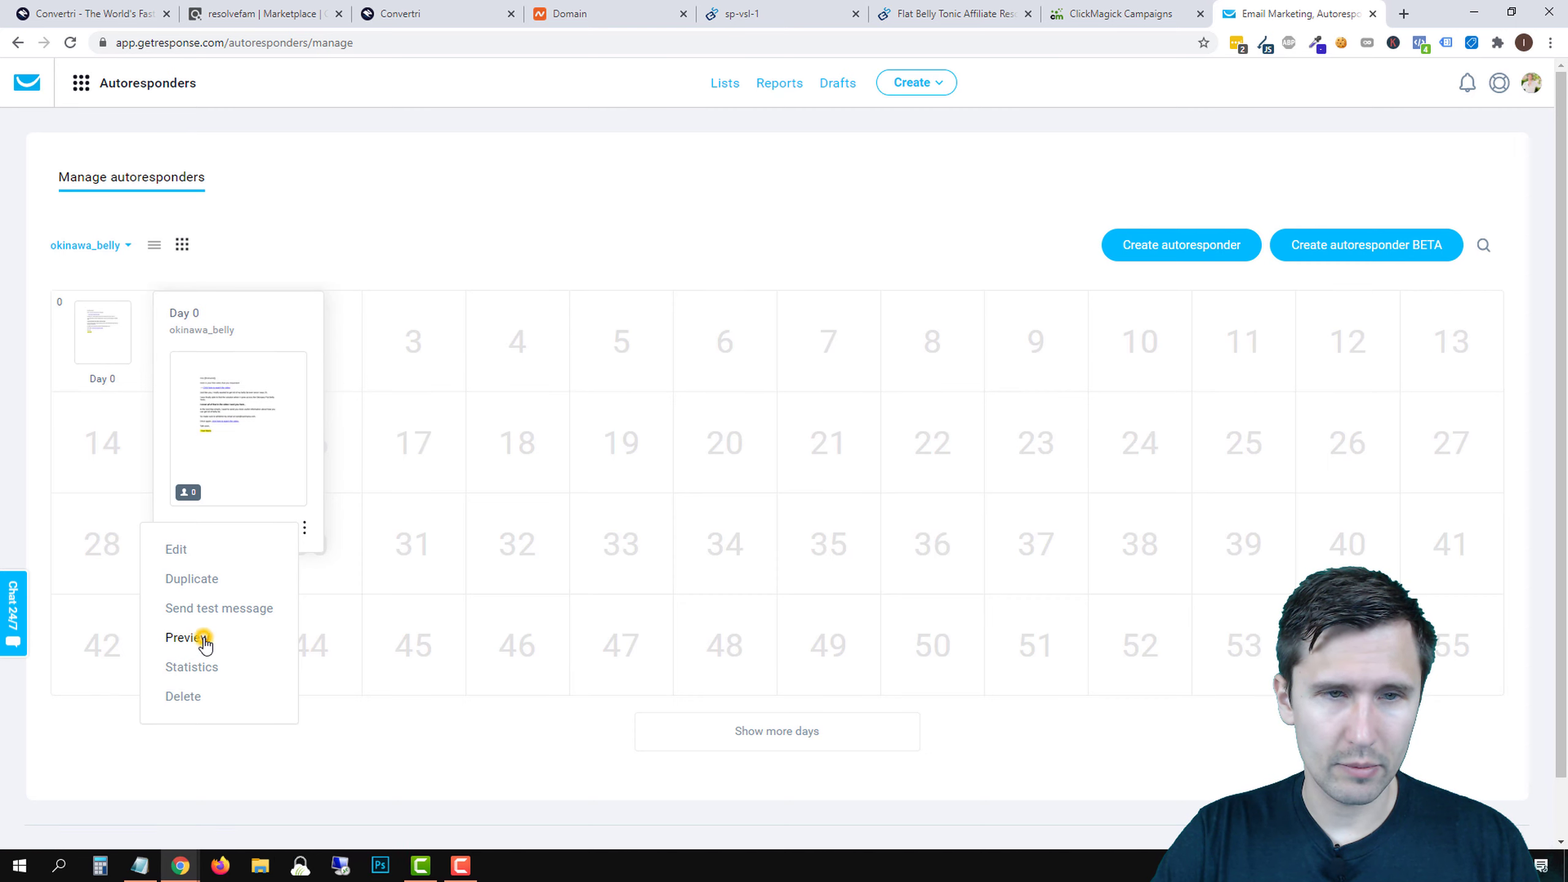
left_click(185, 637)
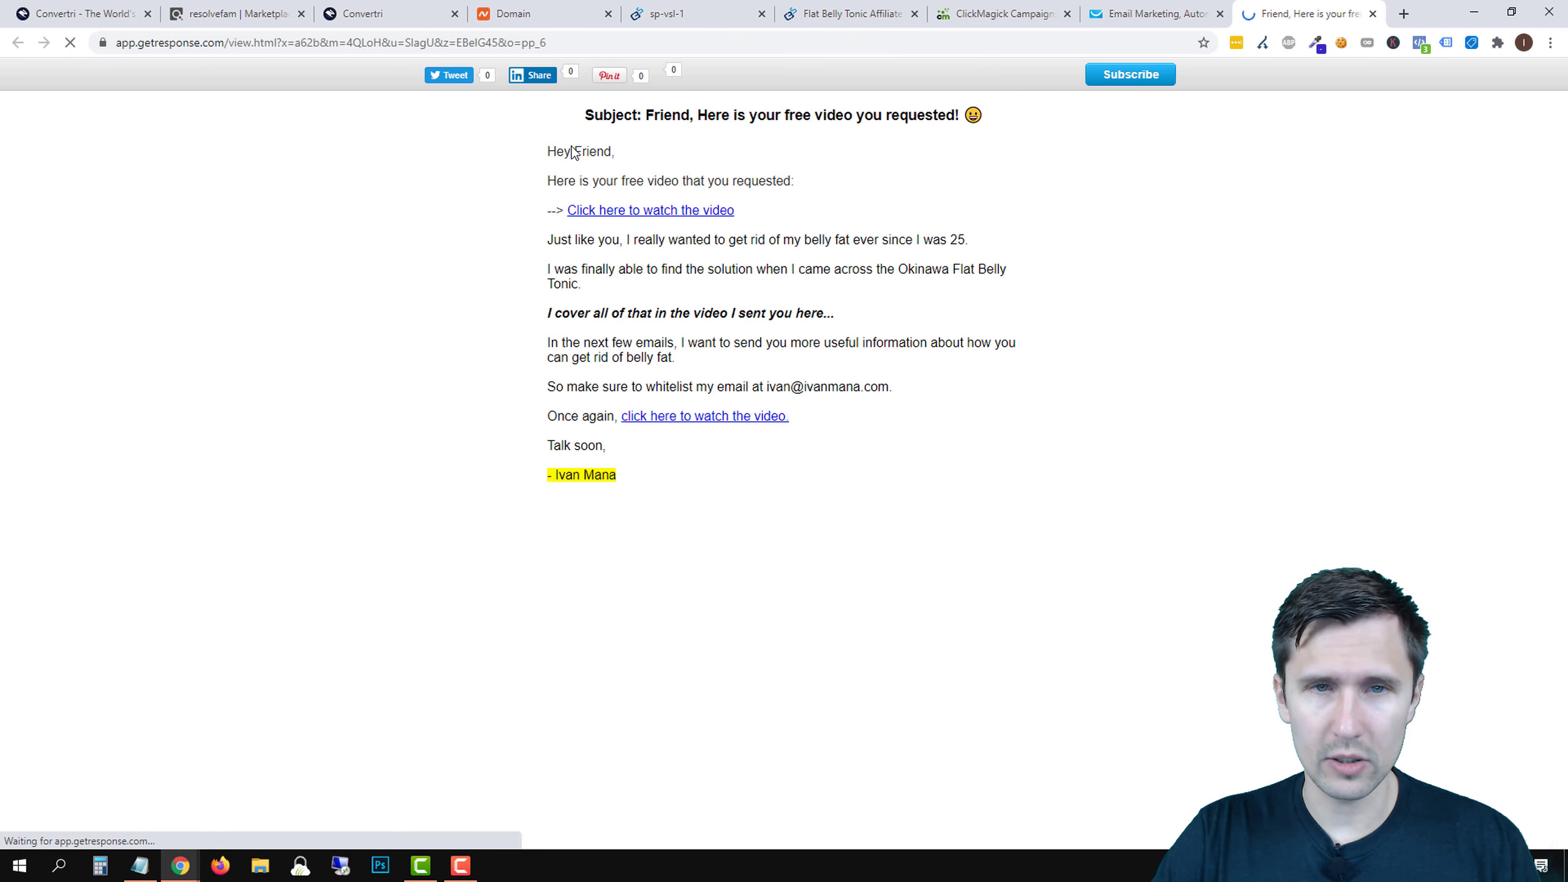
- Test the preview's watch-the-video link, check the affiliate id in the sales page address, then close both tabs
left_click_drag(549, 152, 640, 153)
left_click(824, 149)
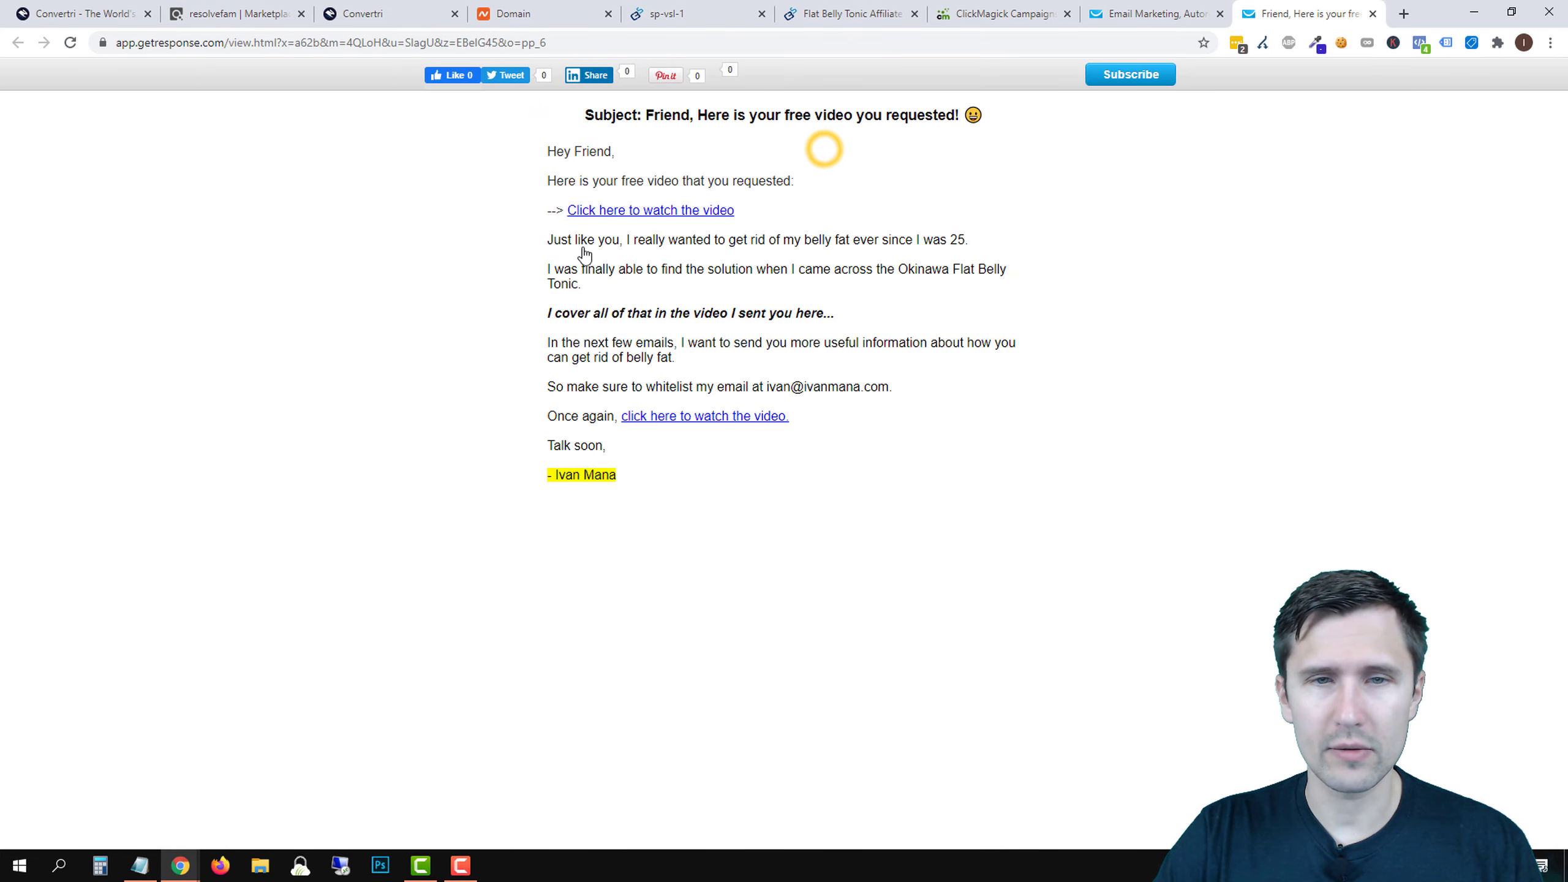
left_click(615, 212)
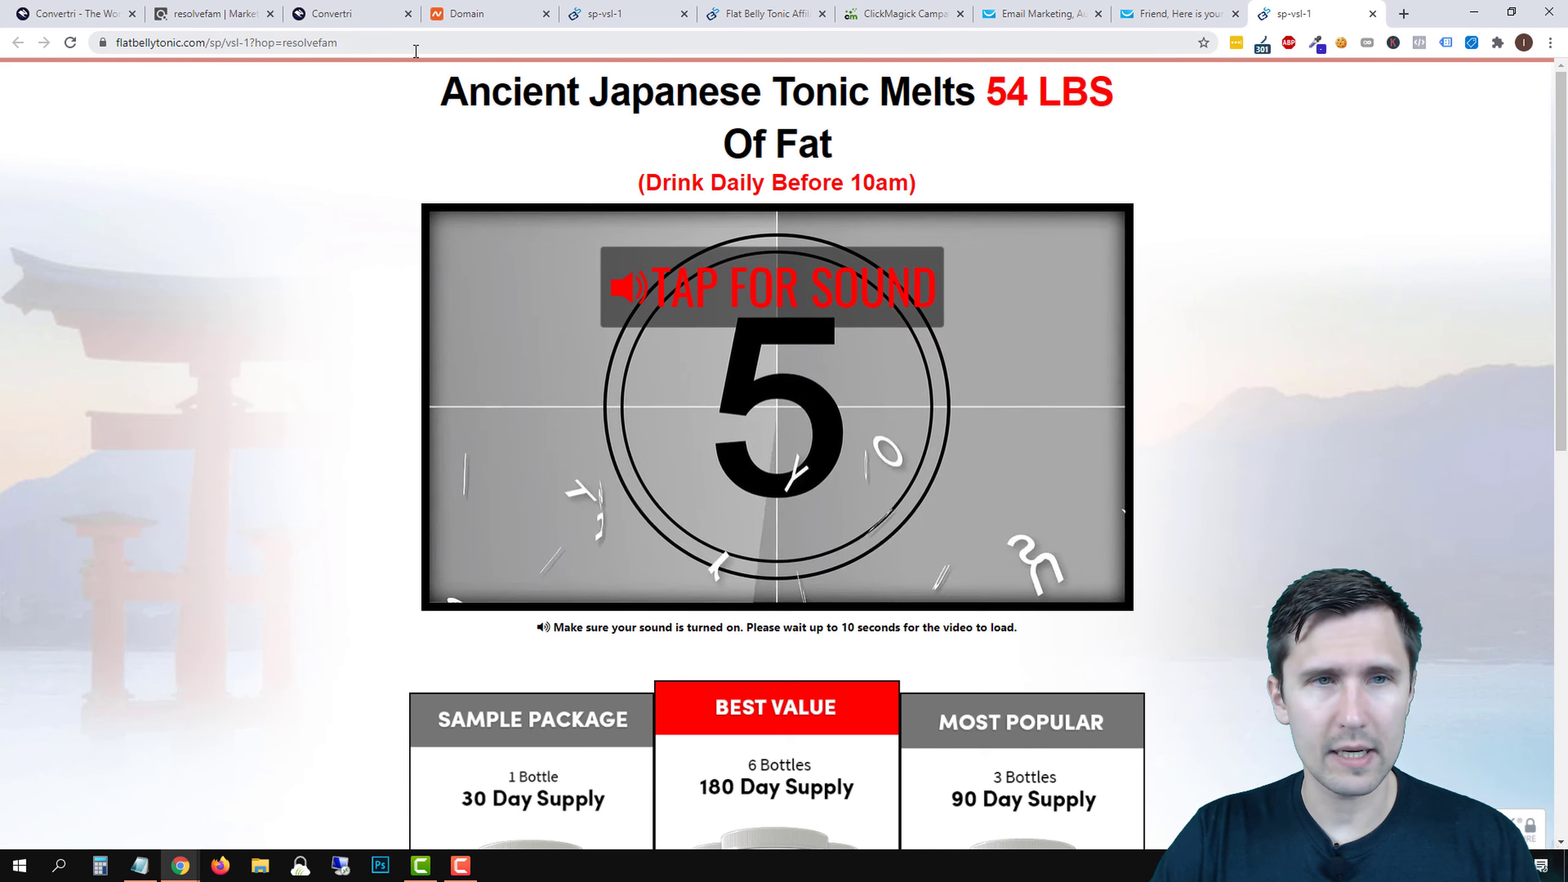
left_click(348, 48)
double_click(321, 43)
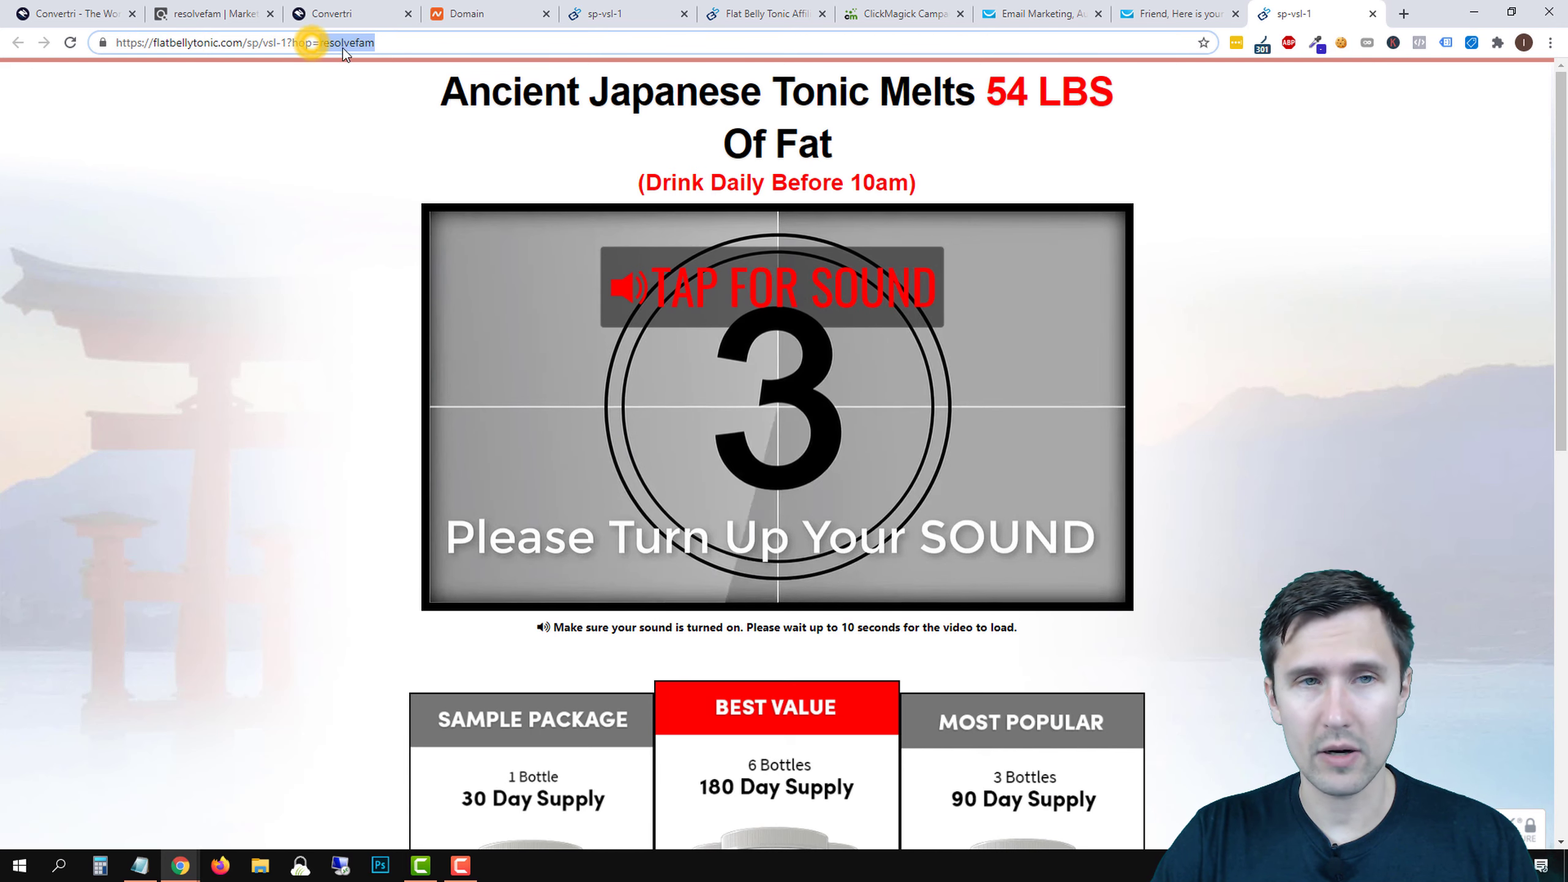
left_click(1370, 14)
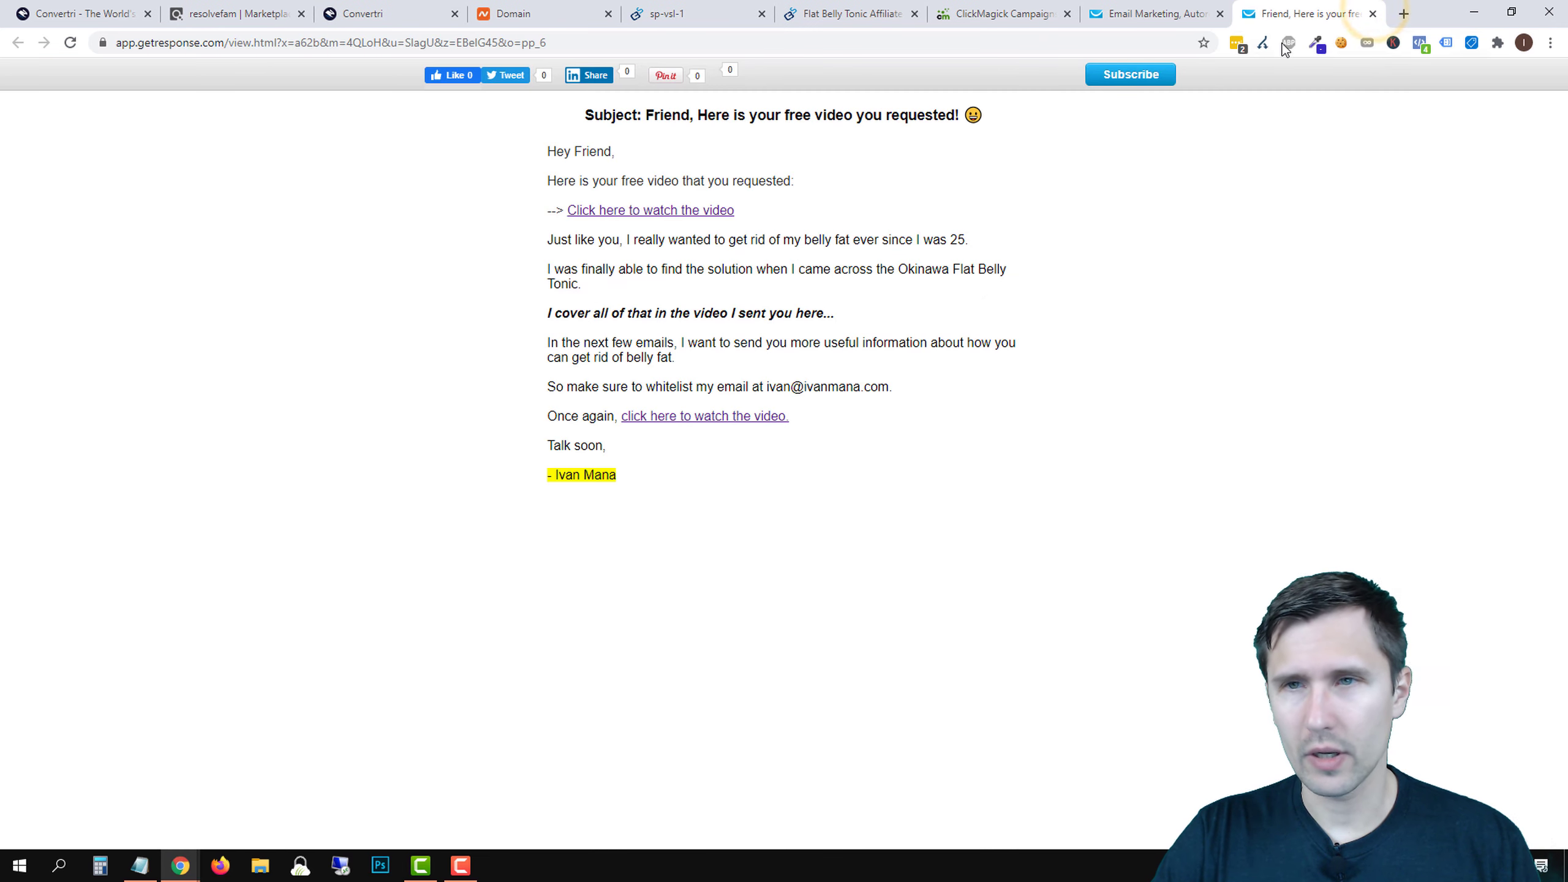
left_click(1371, 14)
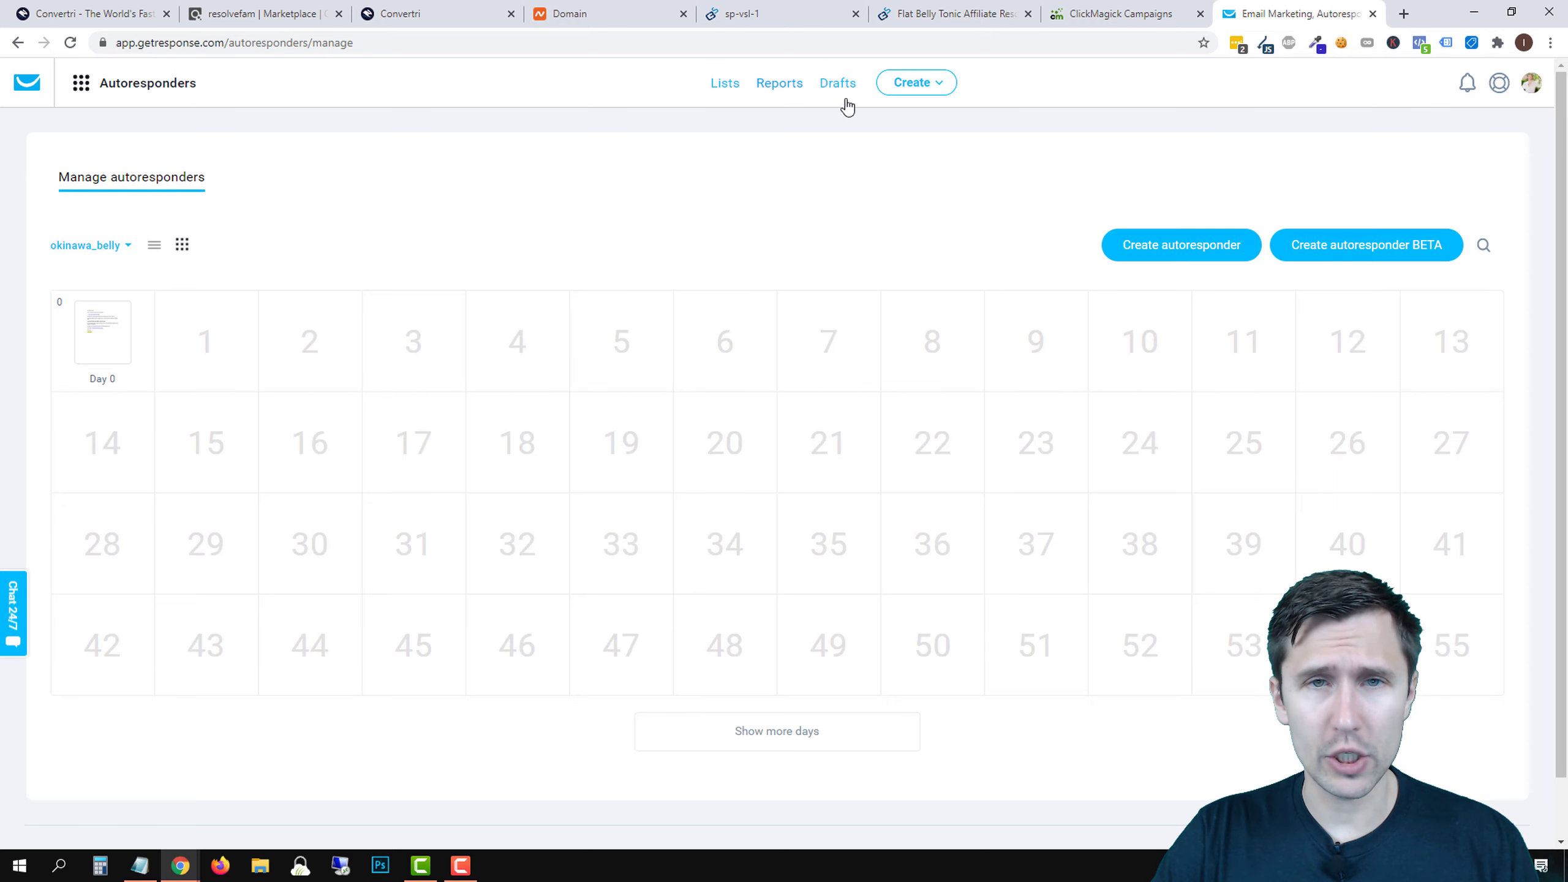
- Close the leftover Flat Belly Tonic sales page tabs
left_click(765, 13)
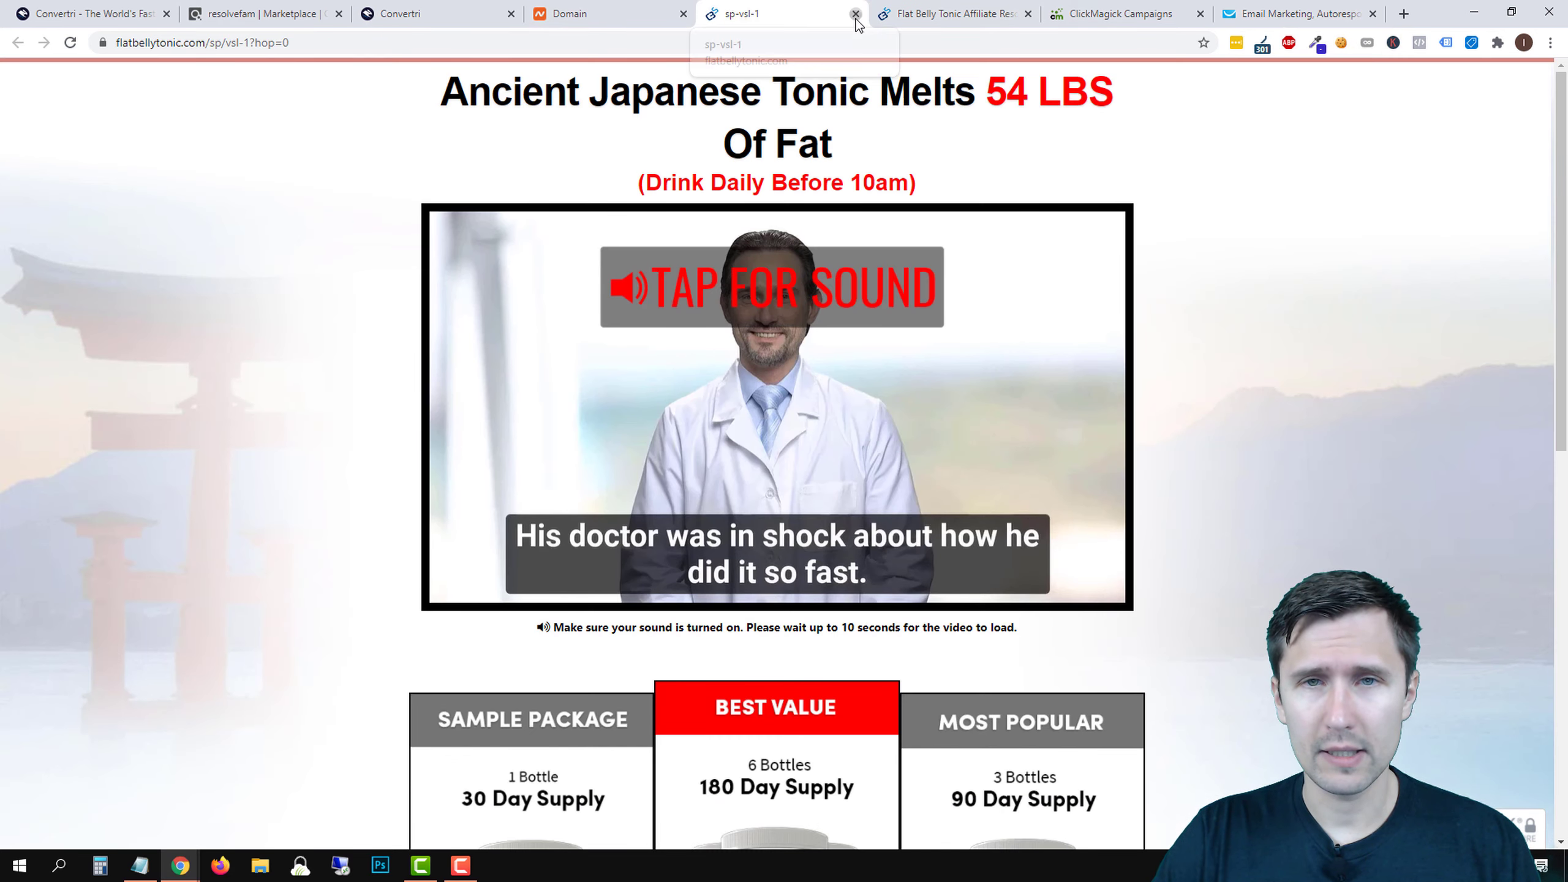
left_click(856, 13)
left_click(856, 14)
- Back in the Convertri editor, save and publish the Thank You page, then return to the funnel
left_click(373, 6)
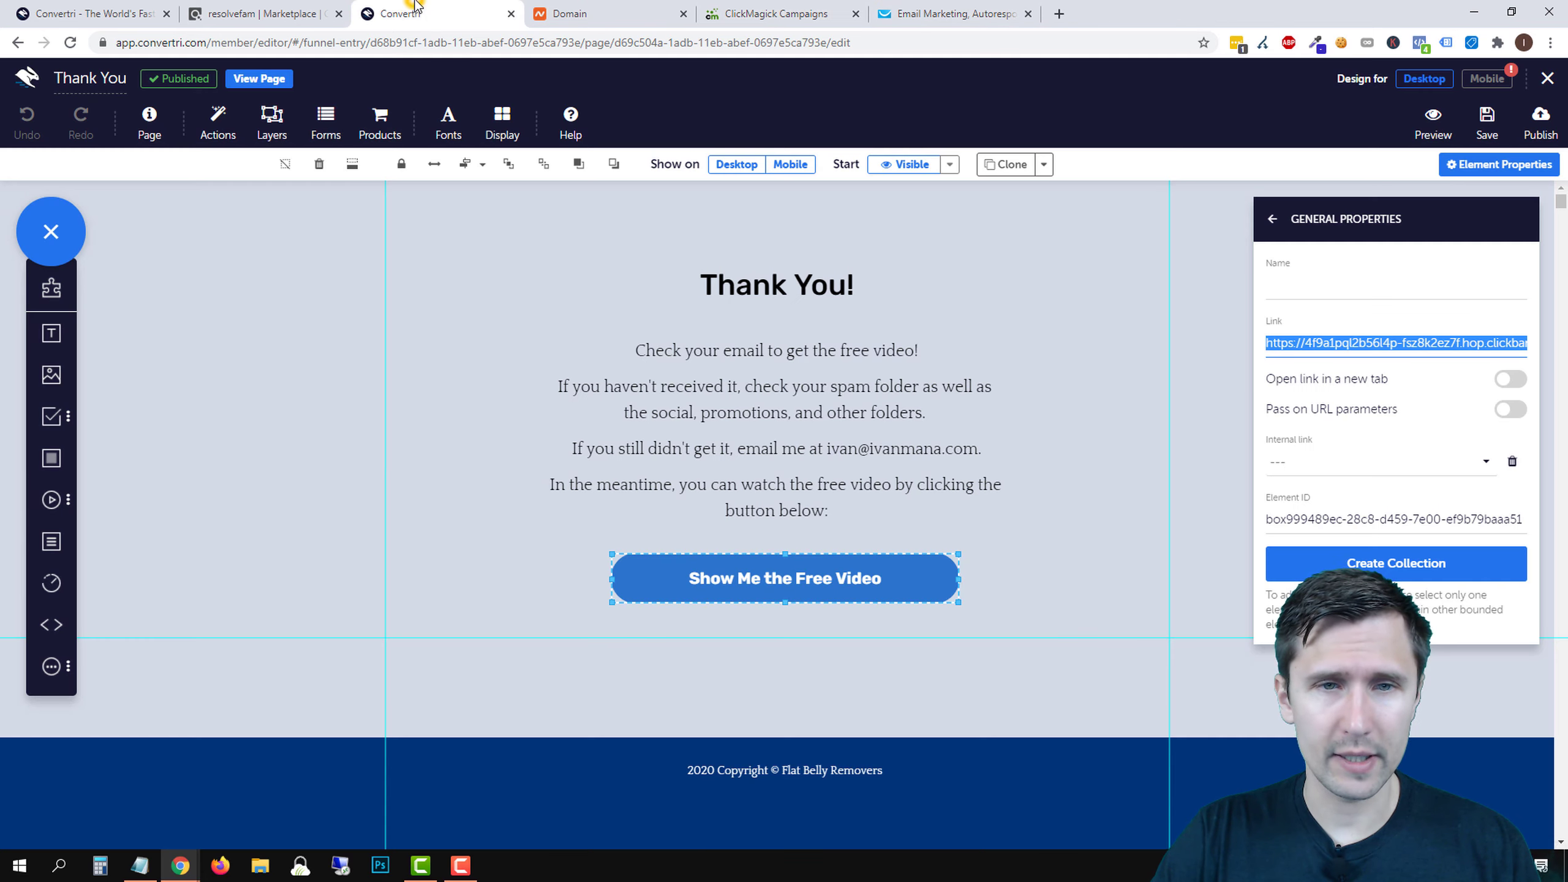
left_click(1548, 80)
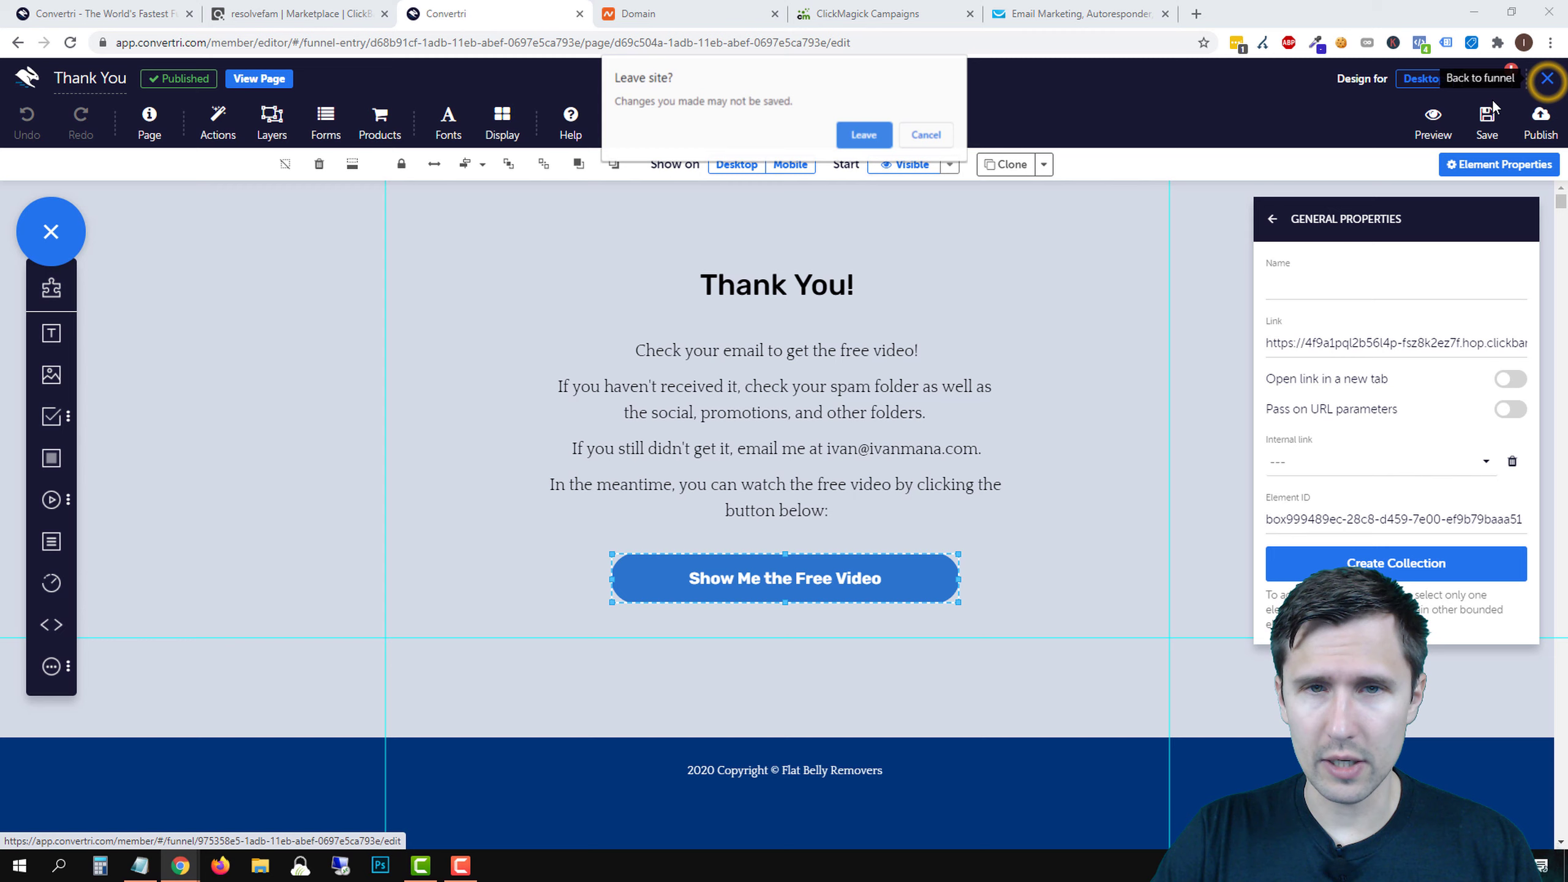
left_click(915, 134)
left_click(1469, 123)
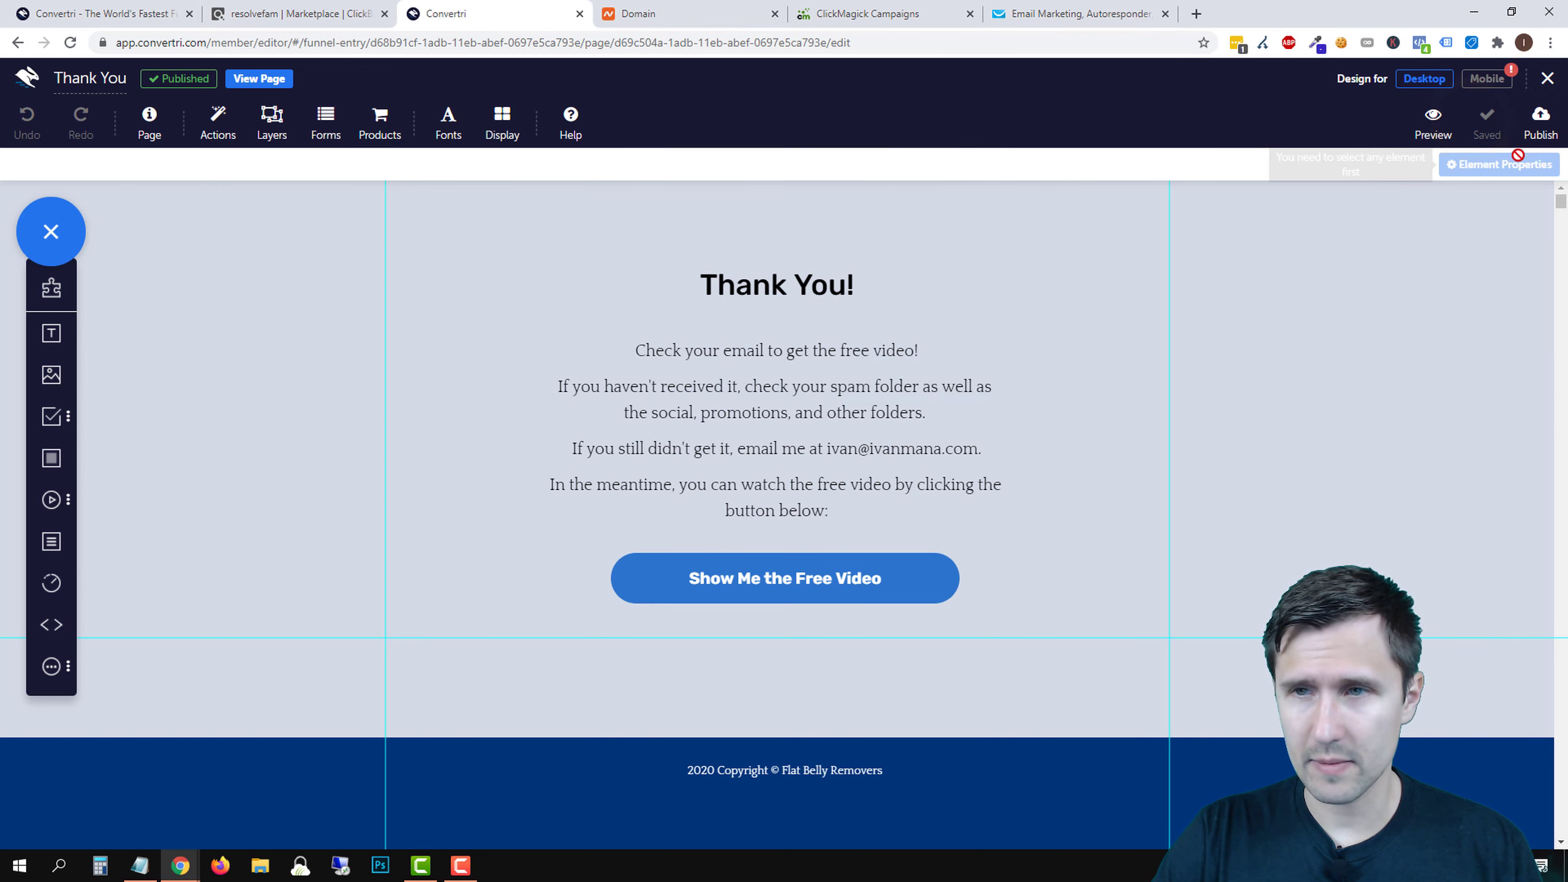
left_click(1541, 124)
left_click(981, 262)
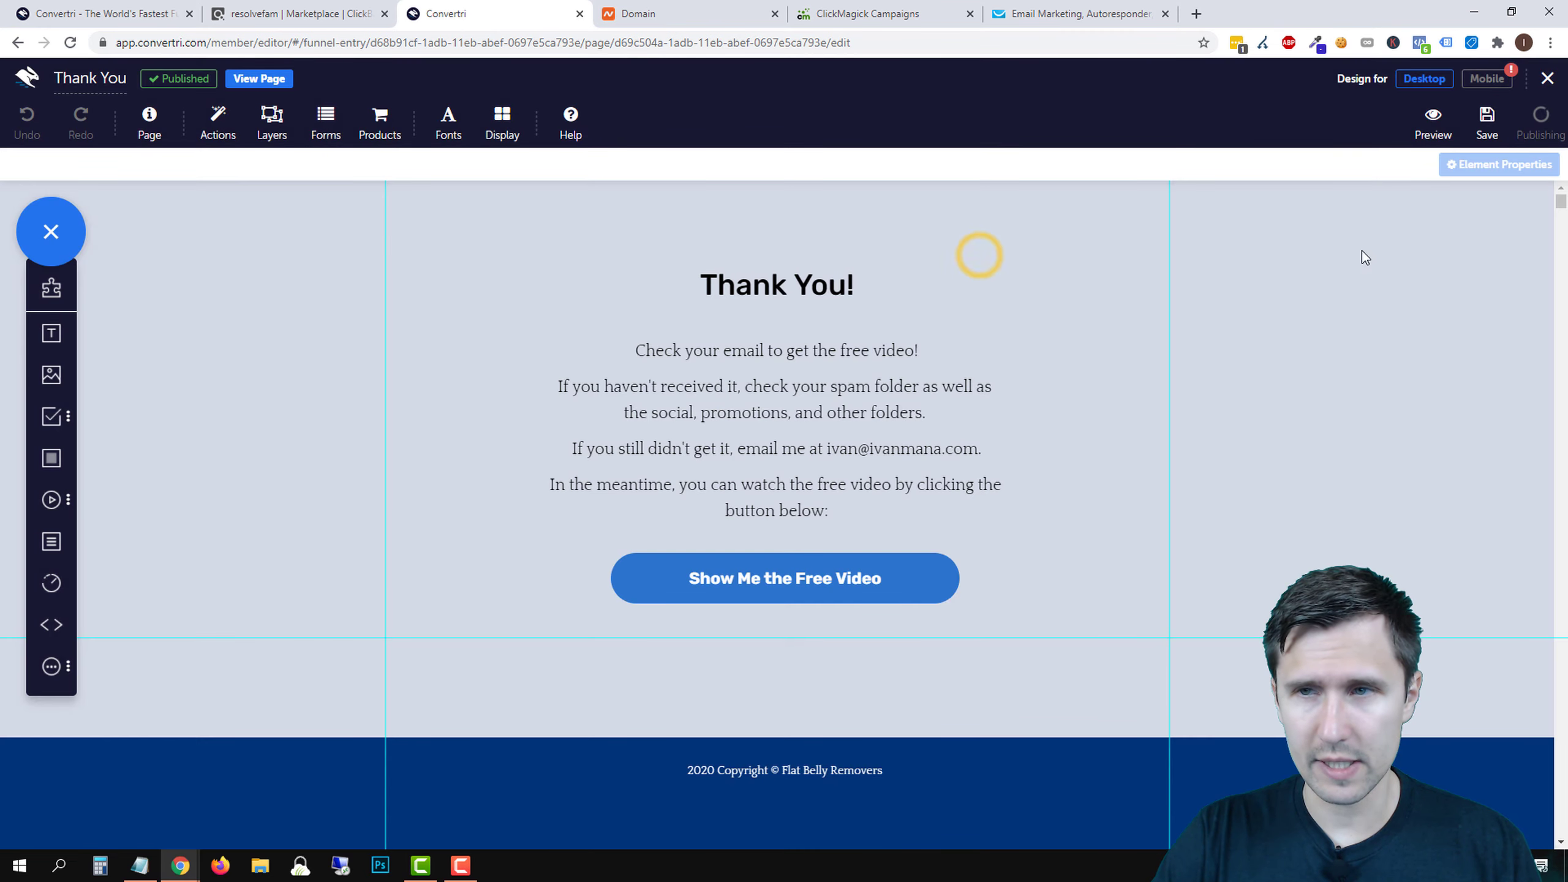
left_click(1549, 81)
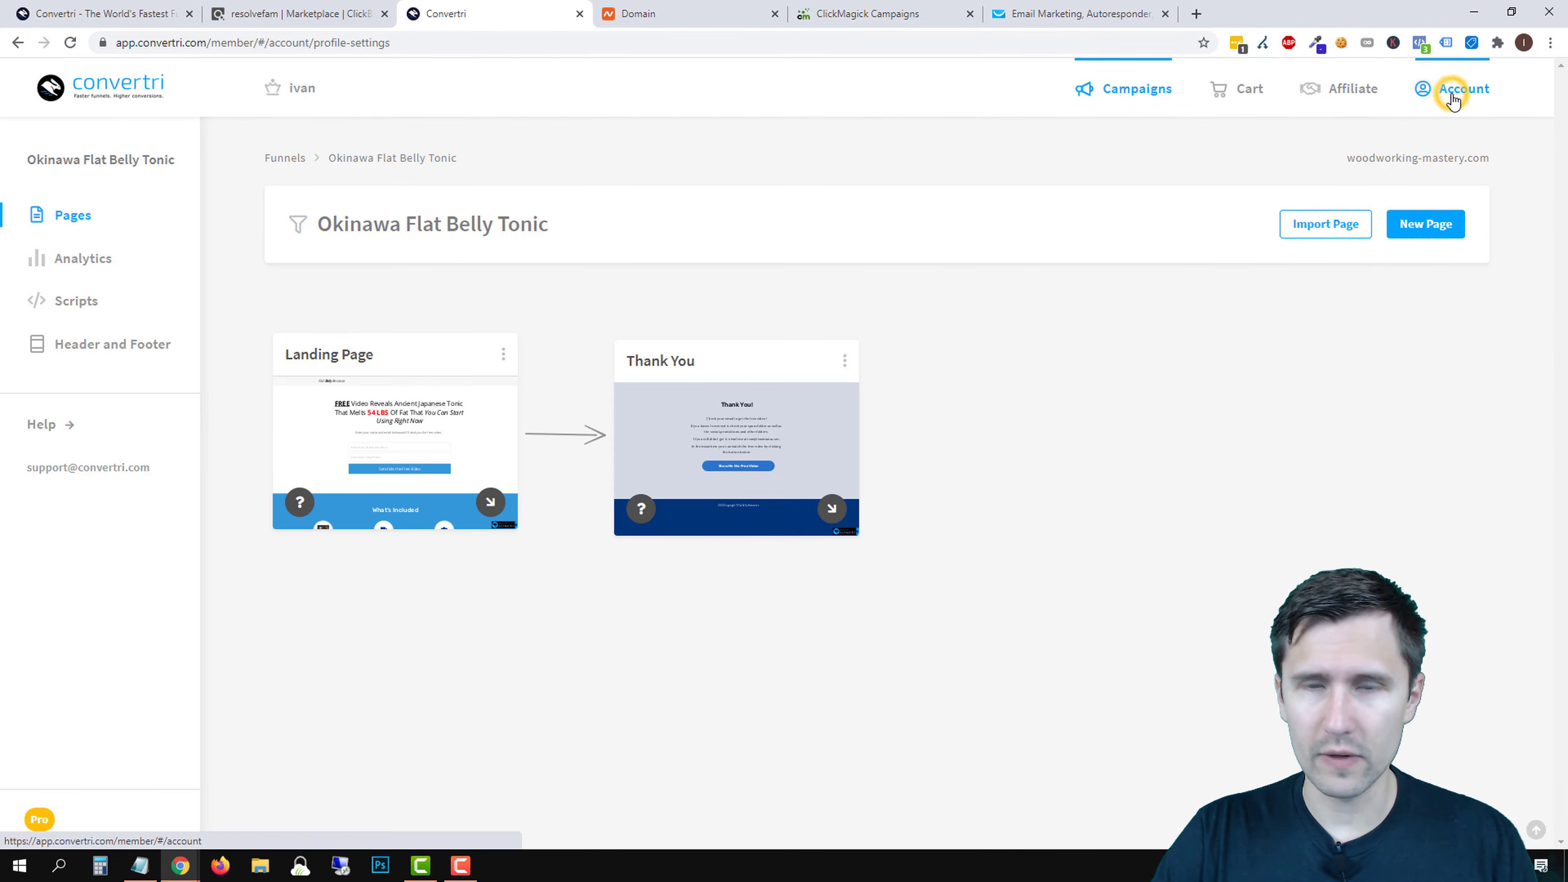
- Check the GetResponse connection under Account > Integrations, then go to the Funnels list
left_click(1454, 99)
left_click(95, 256)
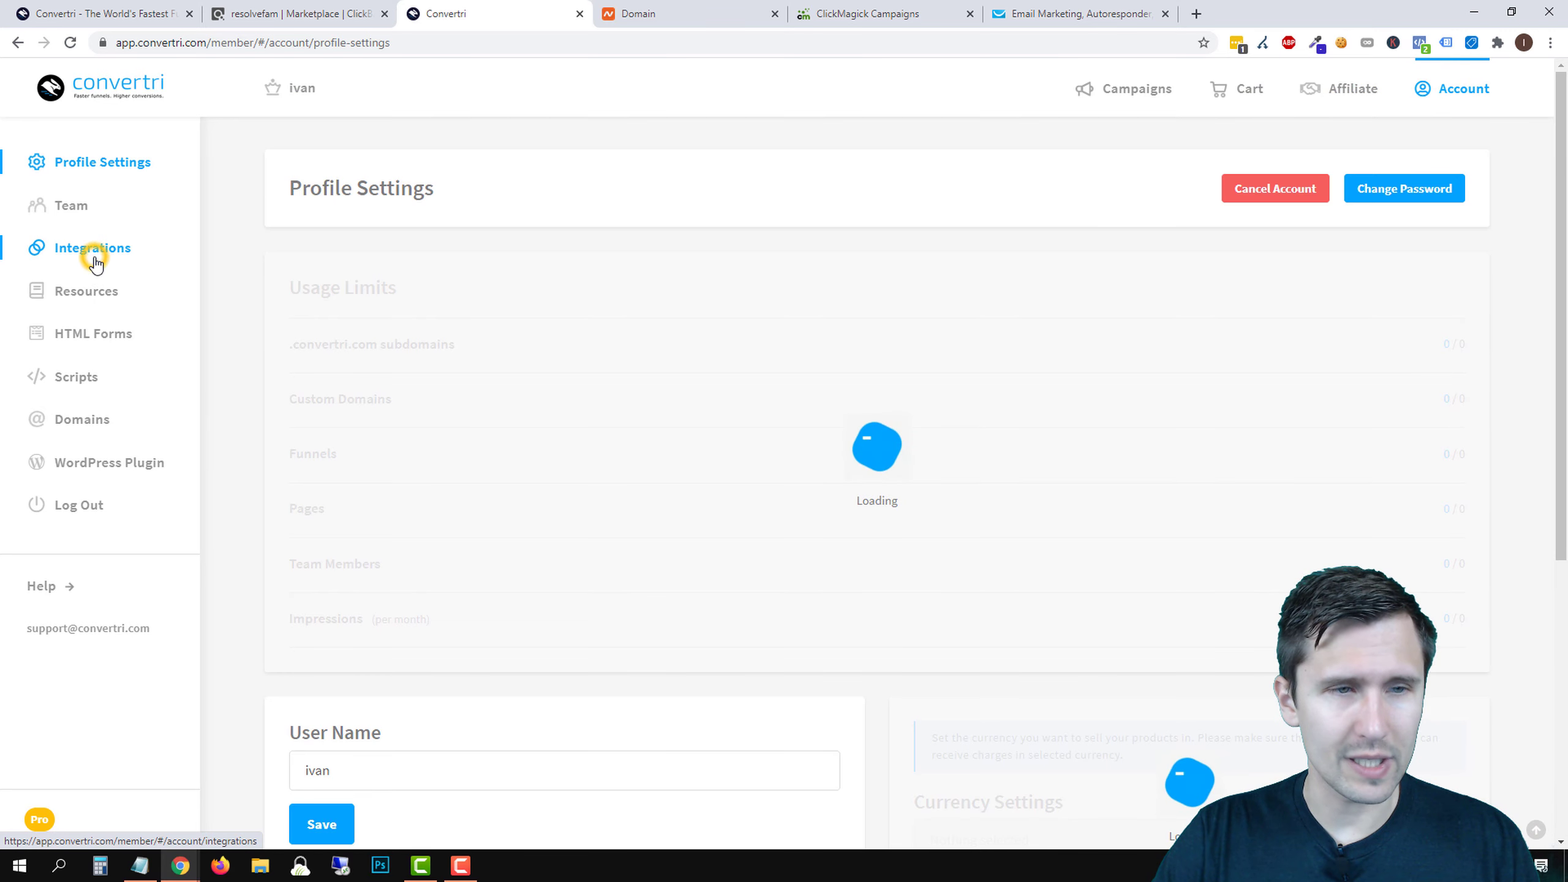
scroll(675, 735, "down", 4)
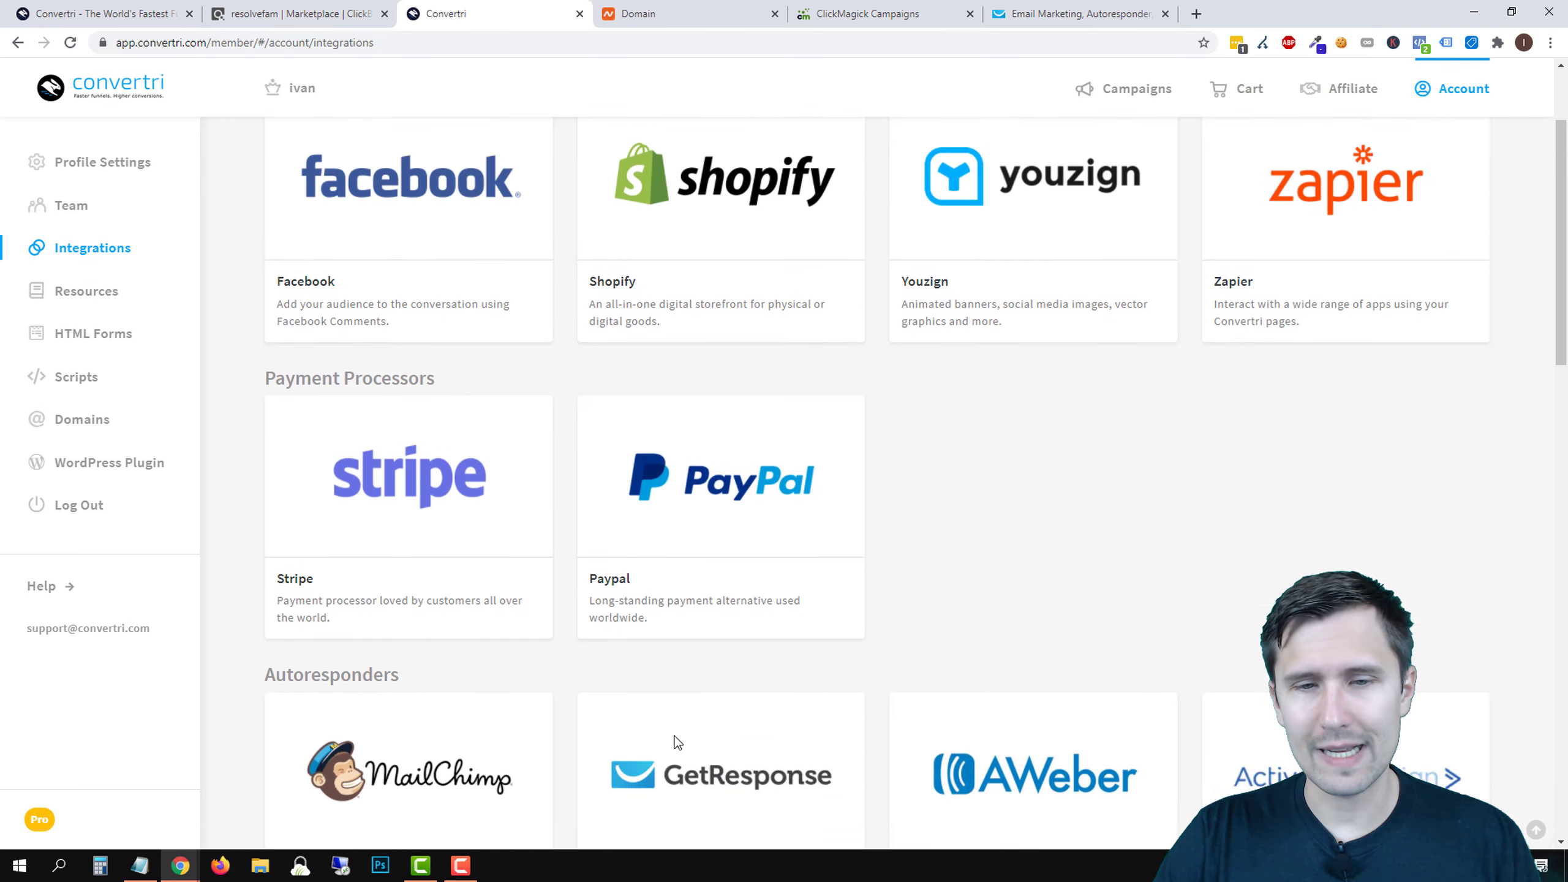
left_click(710, 693)
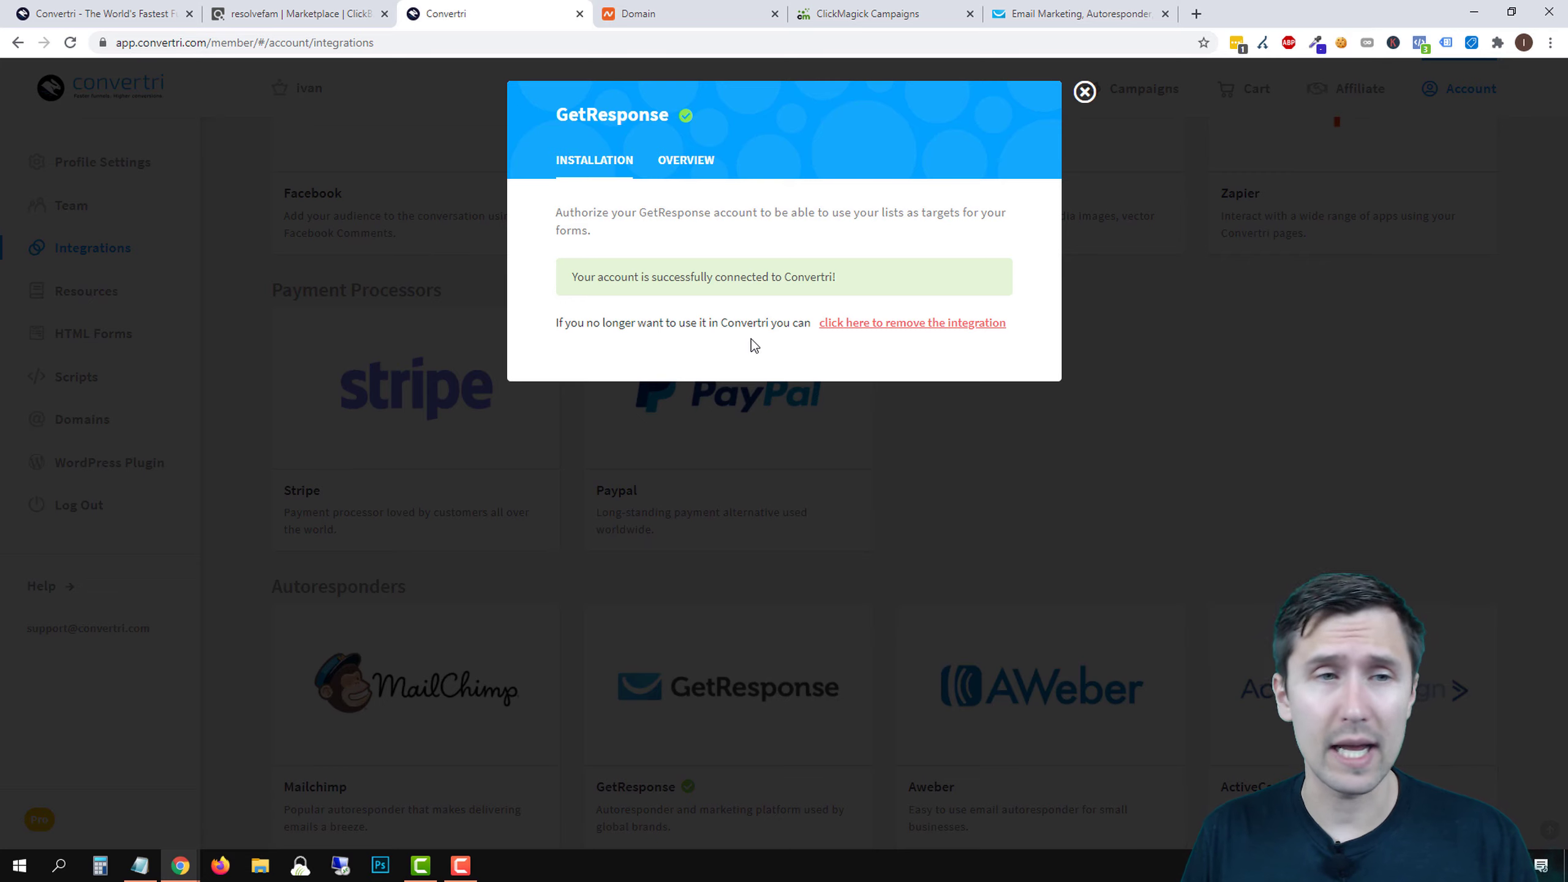
left_click(1086, 93)
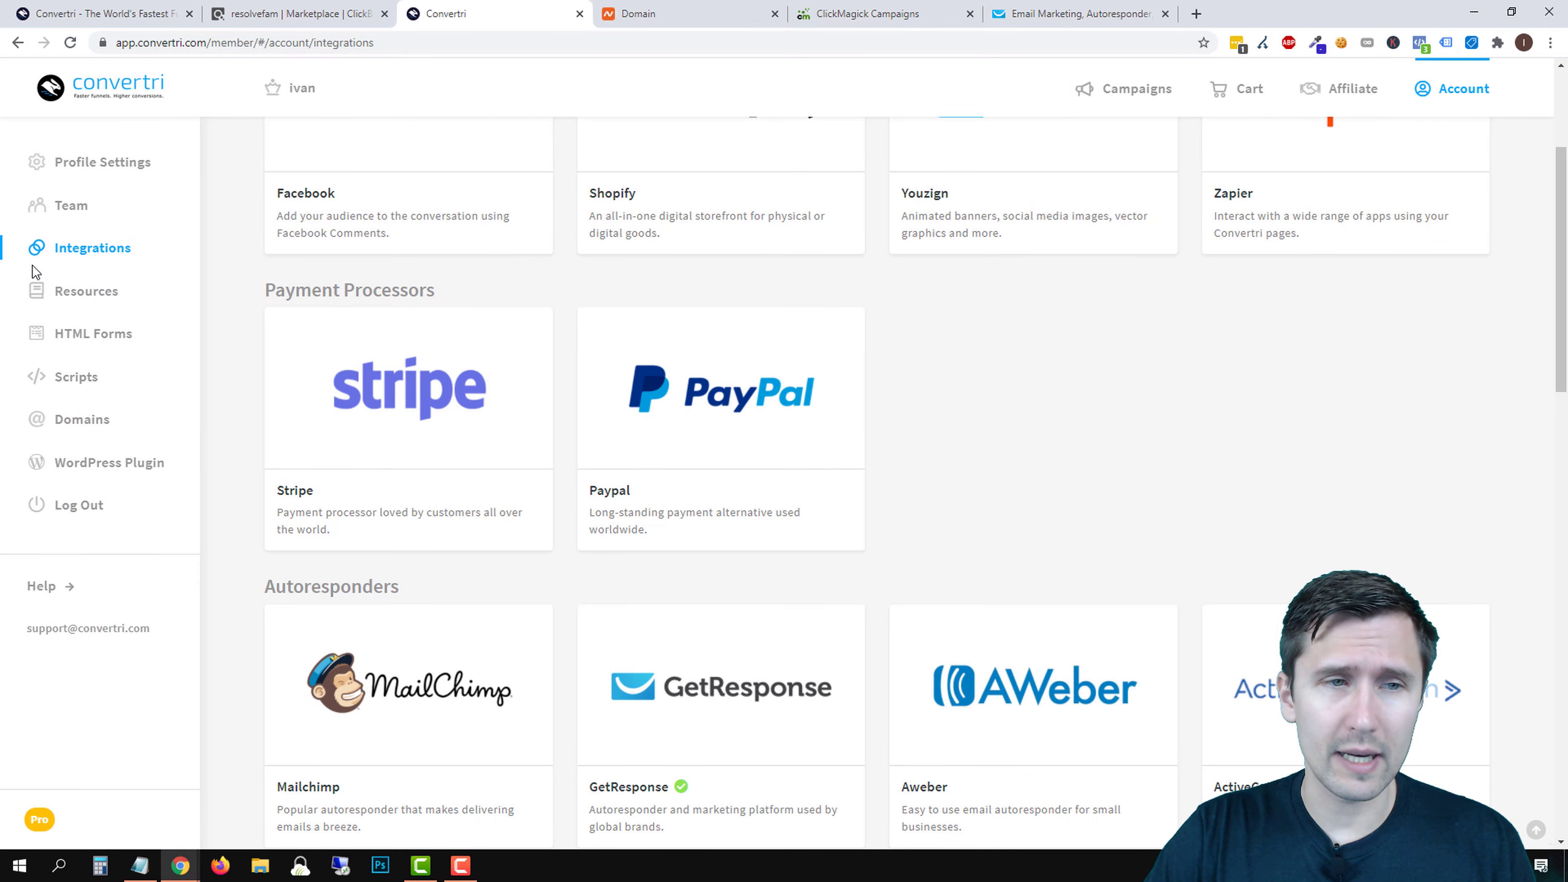
scroll(731, 705, "down", 5)
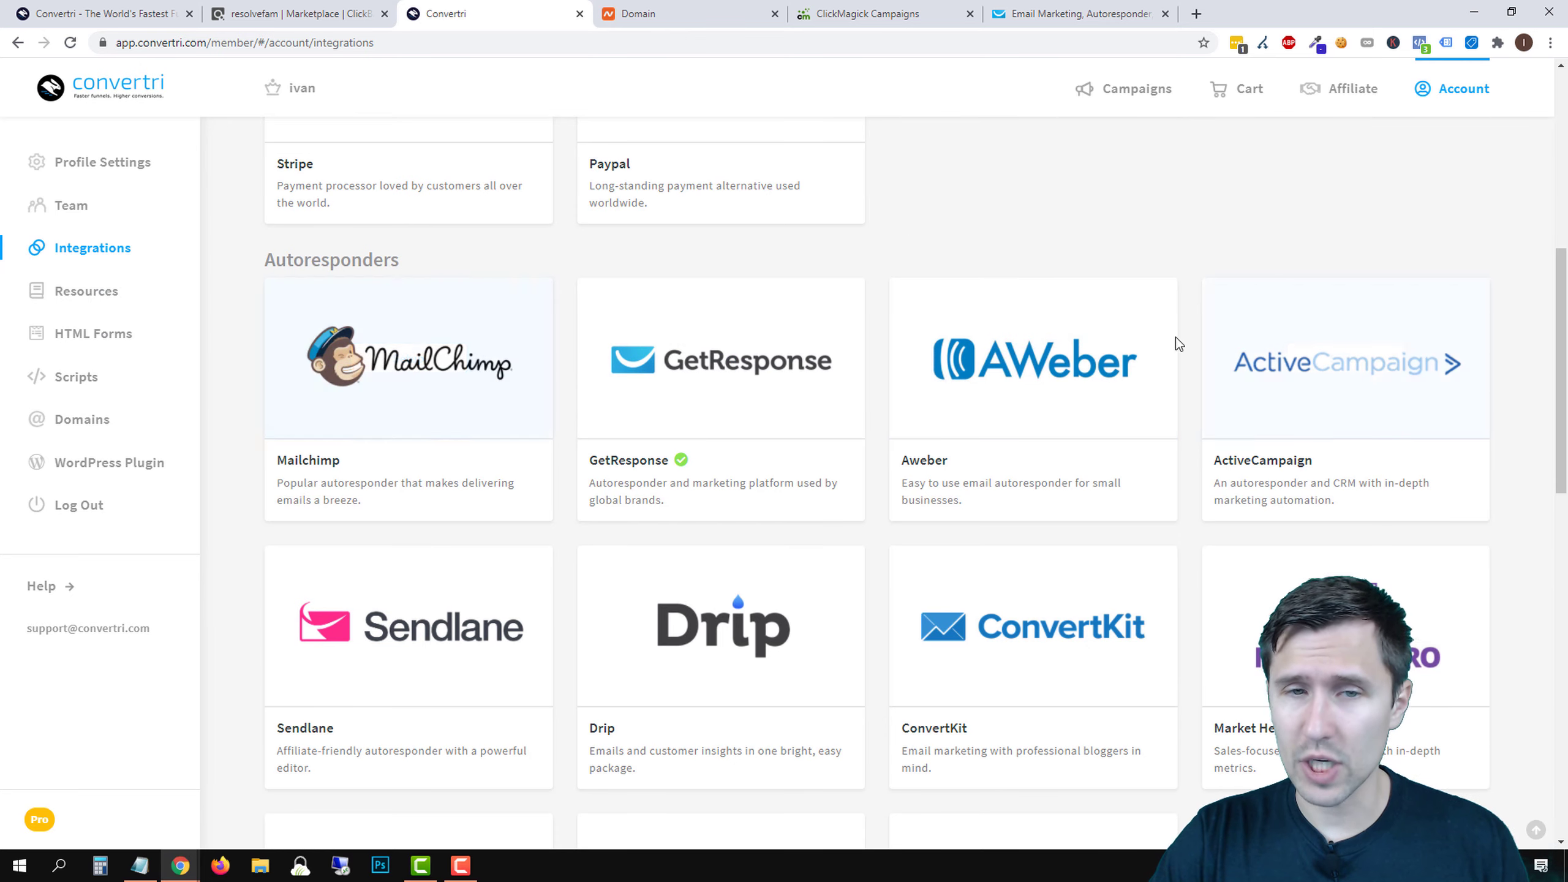
left_click(701, 353)
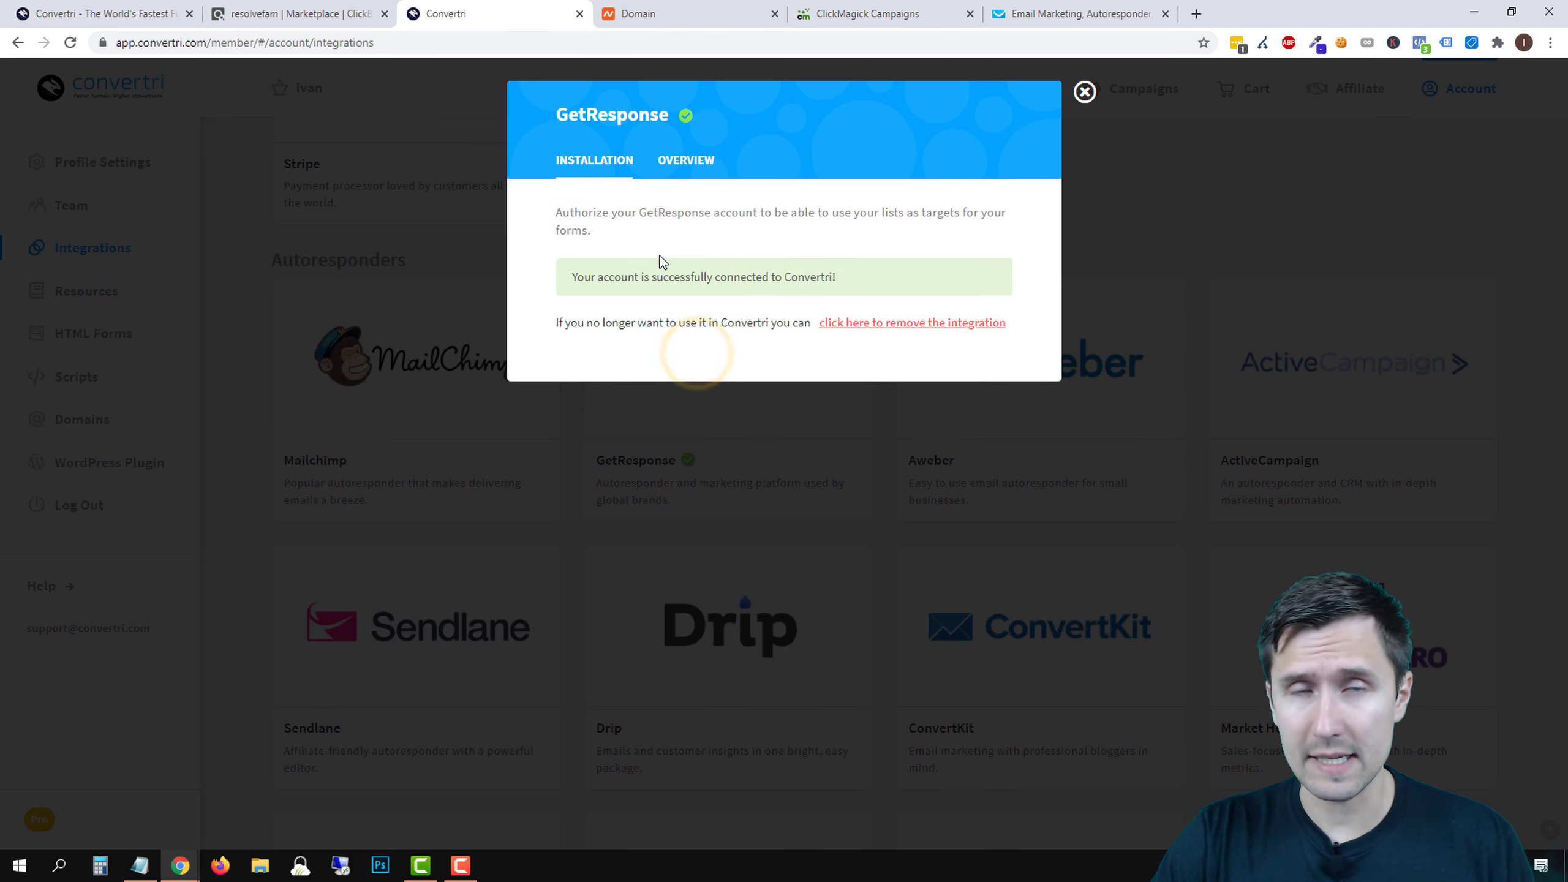
left_click(1084, 93)
scroll(613, 344, "up", 8)
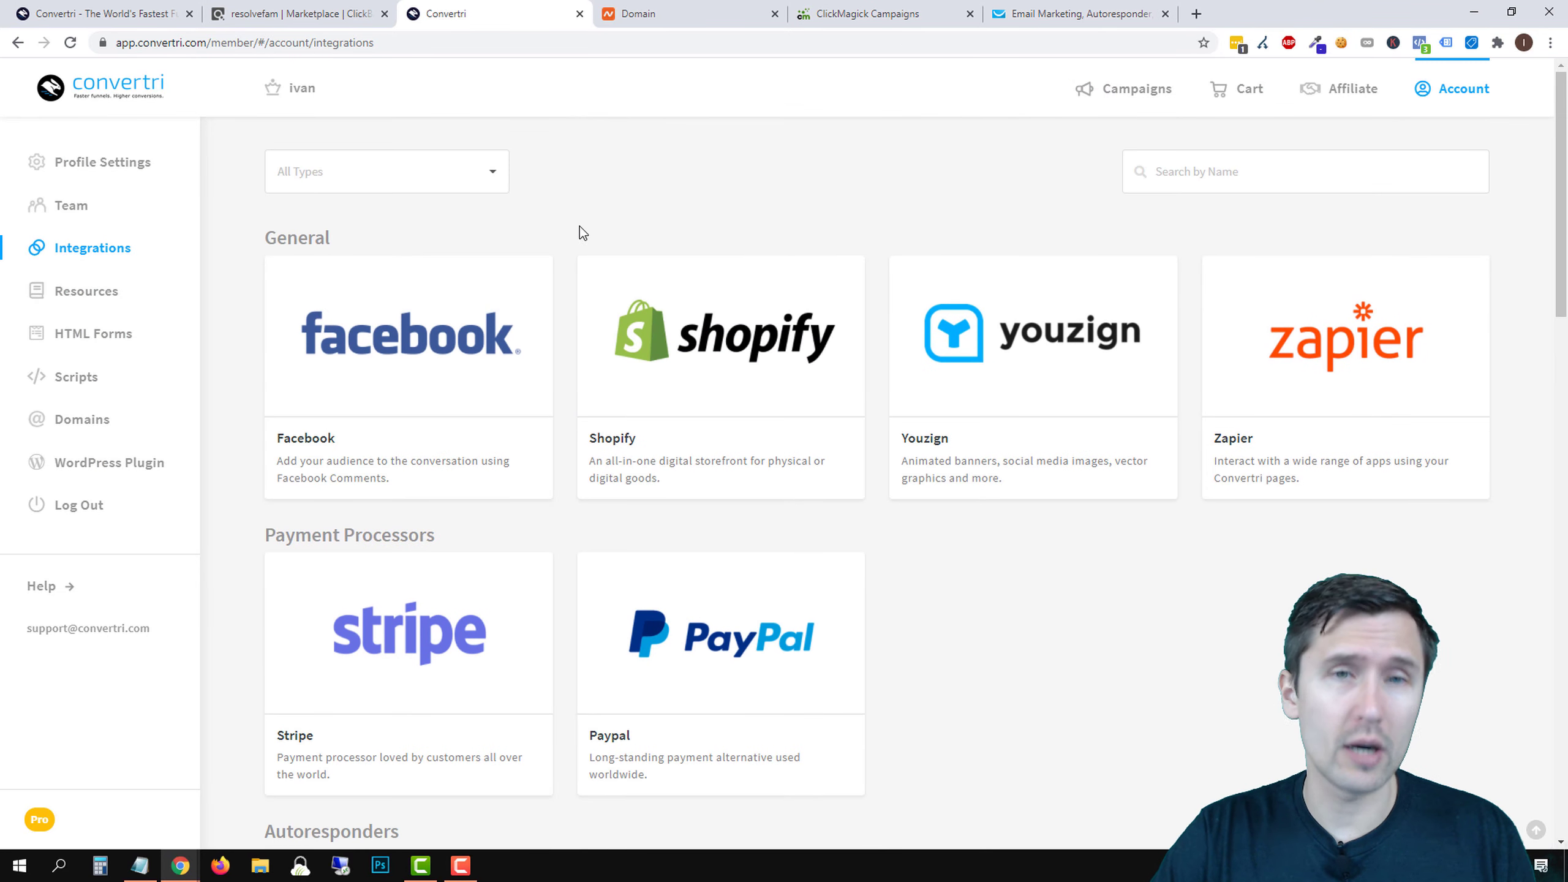
left_click(153, 98)
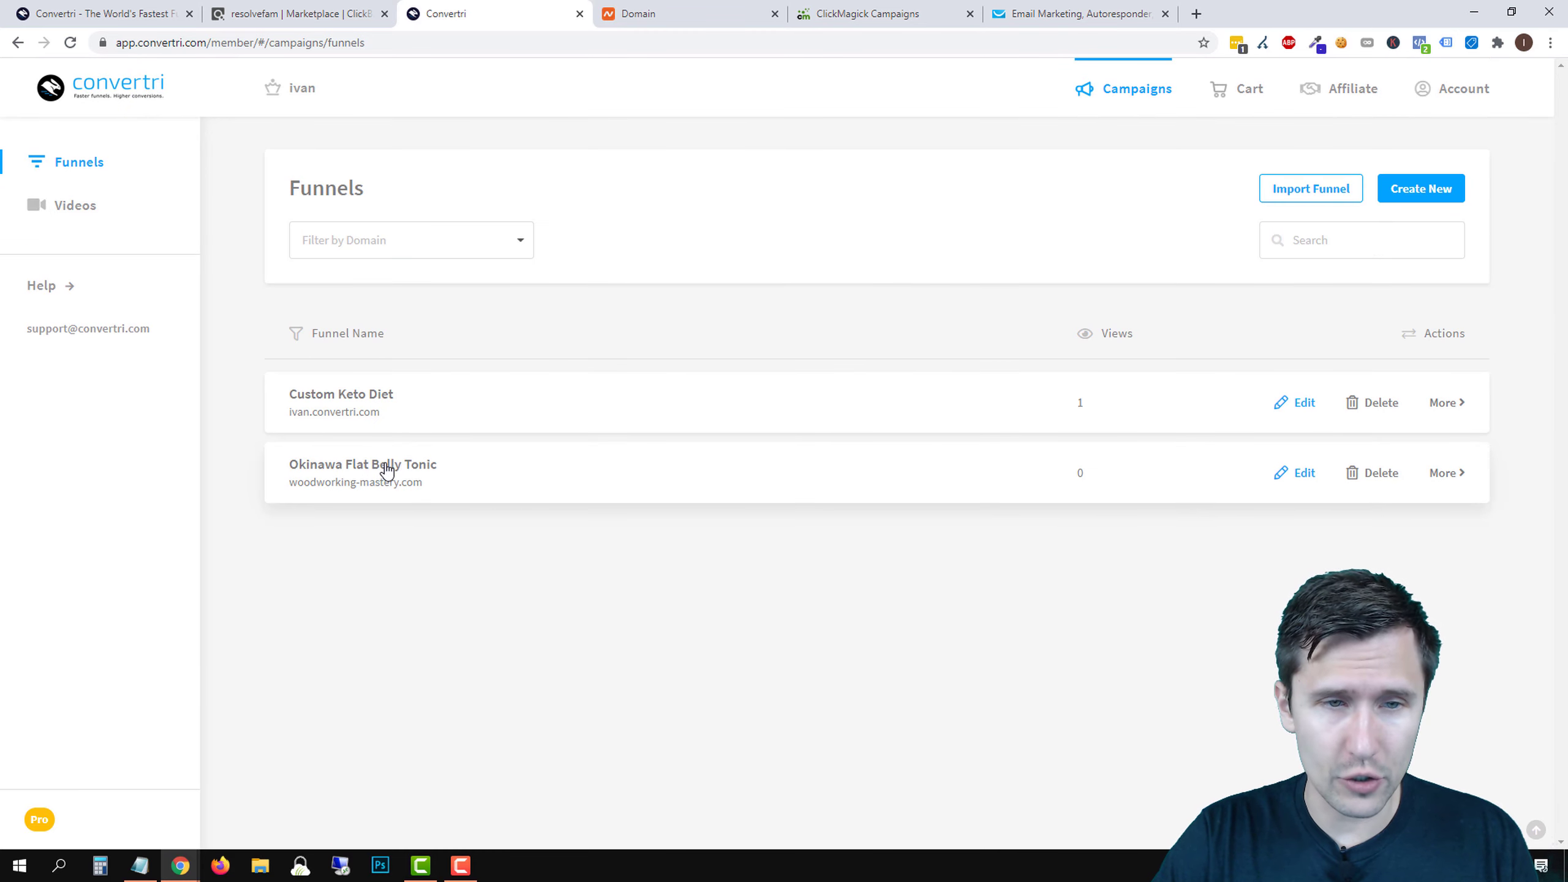
- Open the Okinawa Flat Belly Tonic landing page's form settings and choose GetResponse as autoresponder
left_click(371, 468)
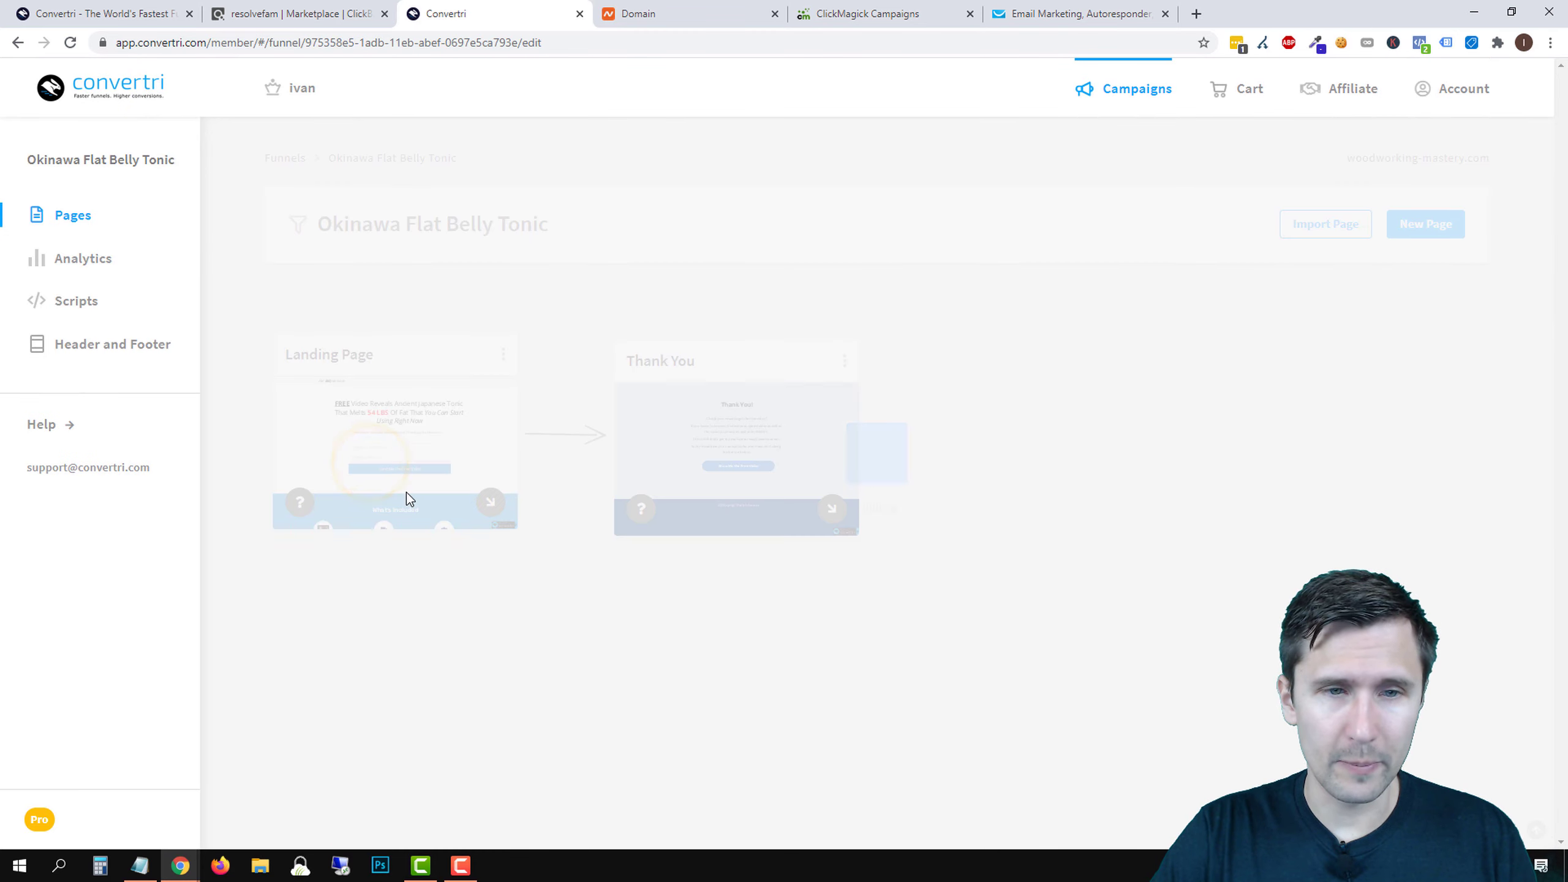
left_click(405, 451)
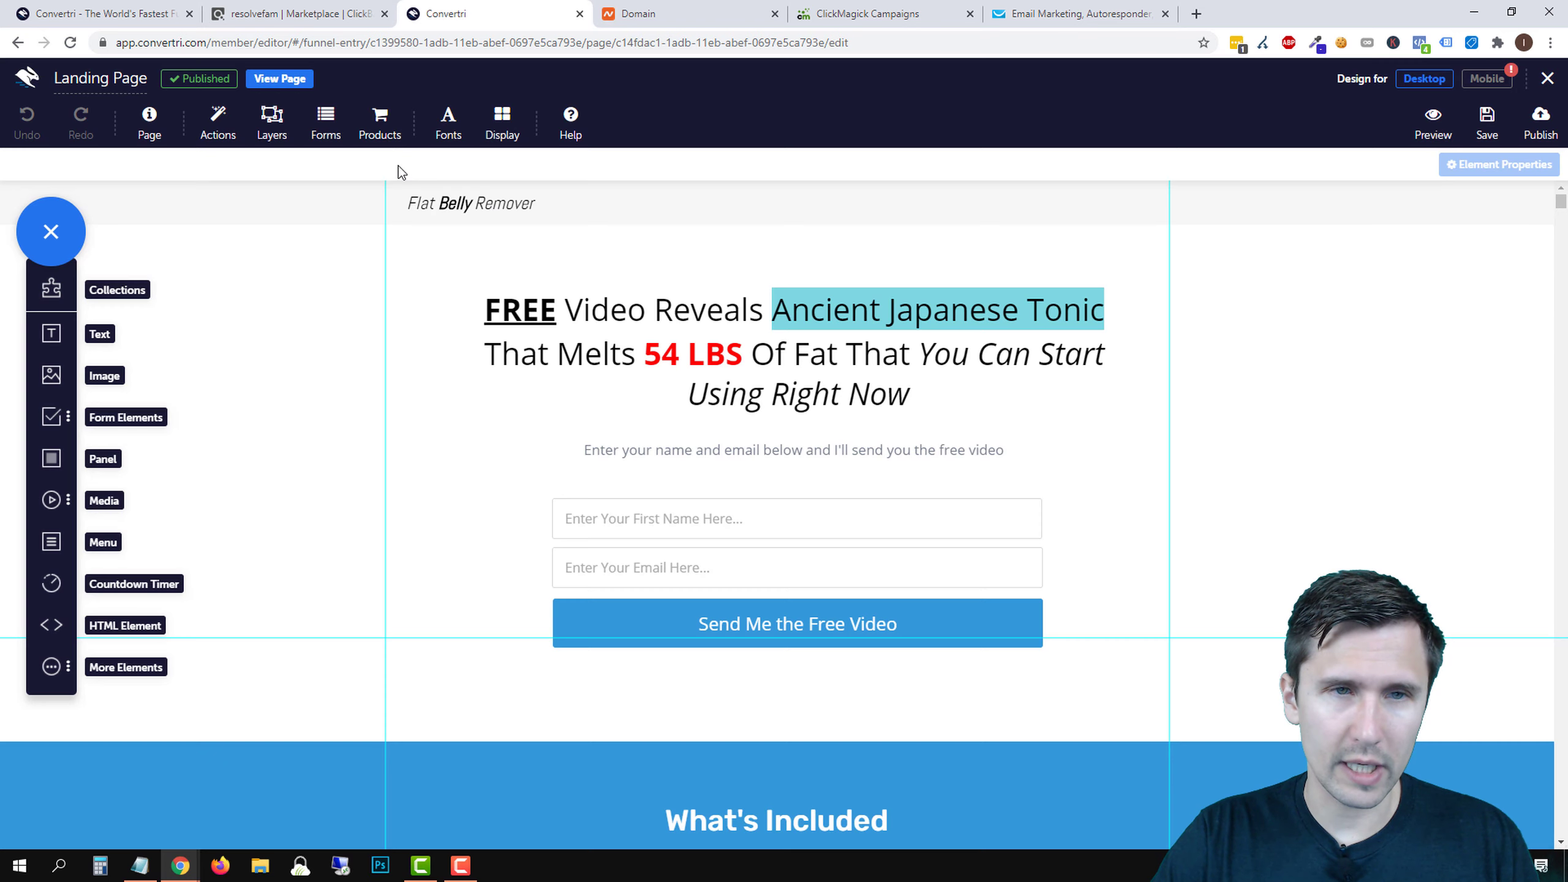
left_click(324, 127)
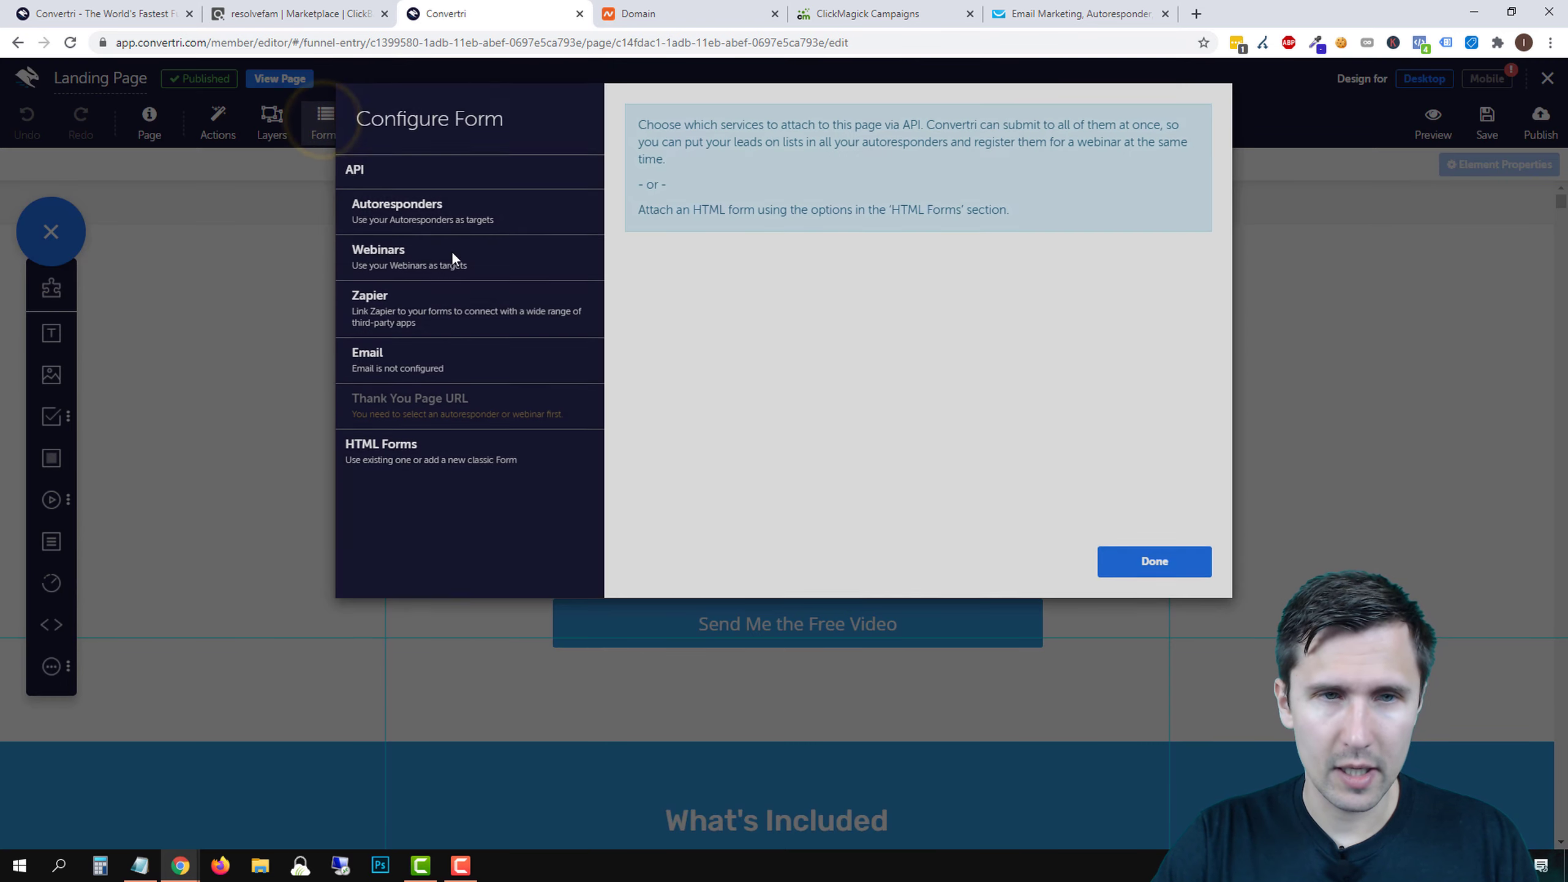
left_click(392, 210)
left_click(387, 273)
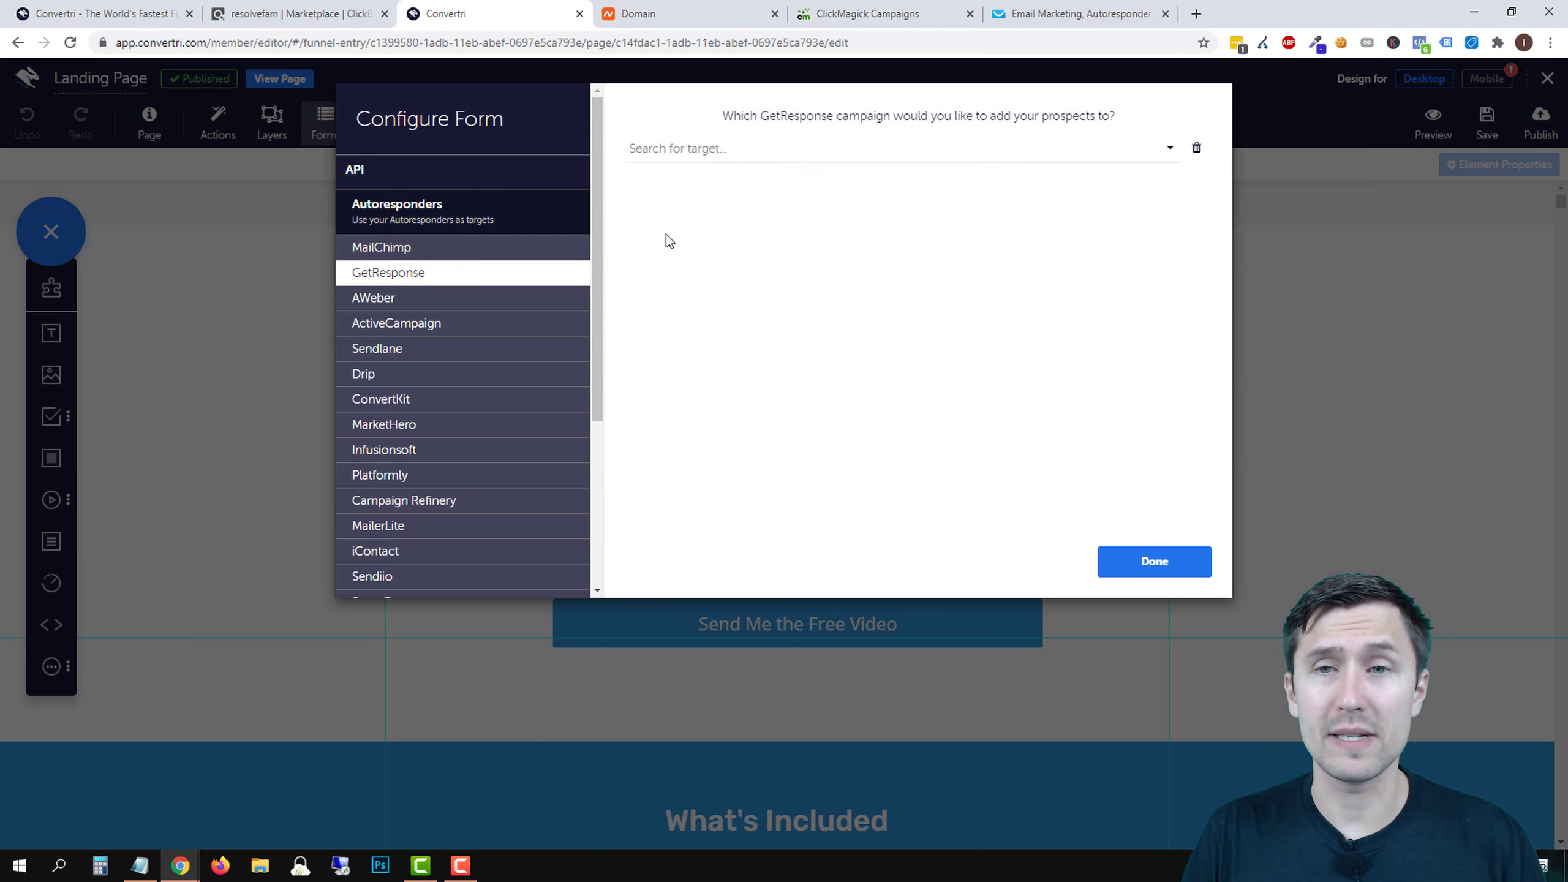
- Select the okinawa_belly campaign and review the field mapping
left_click(710, 152)
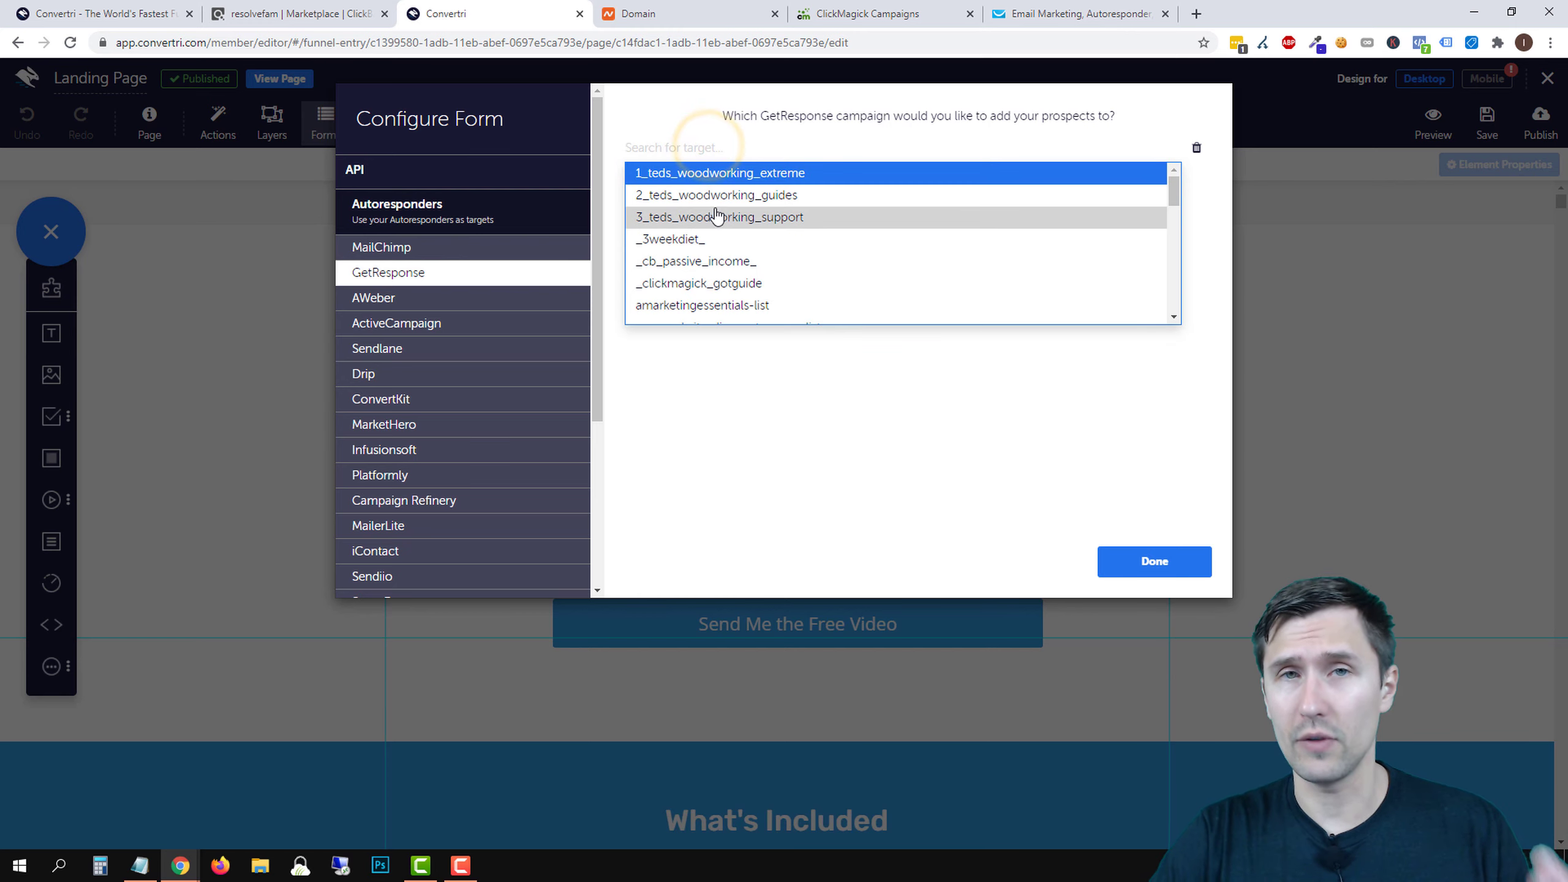
scroll(716, 213, "down", 10)
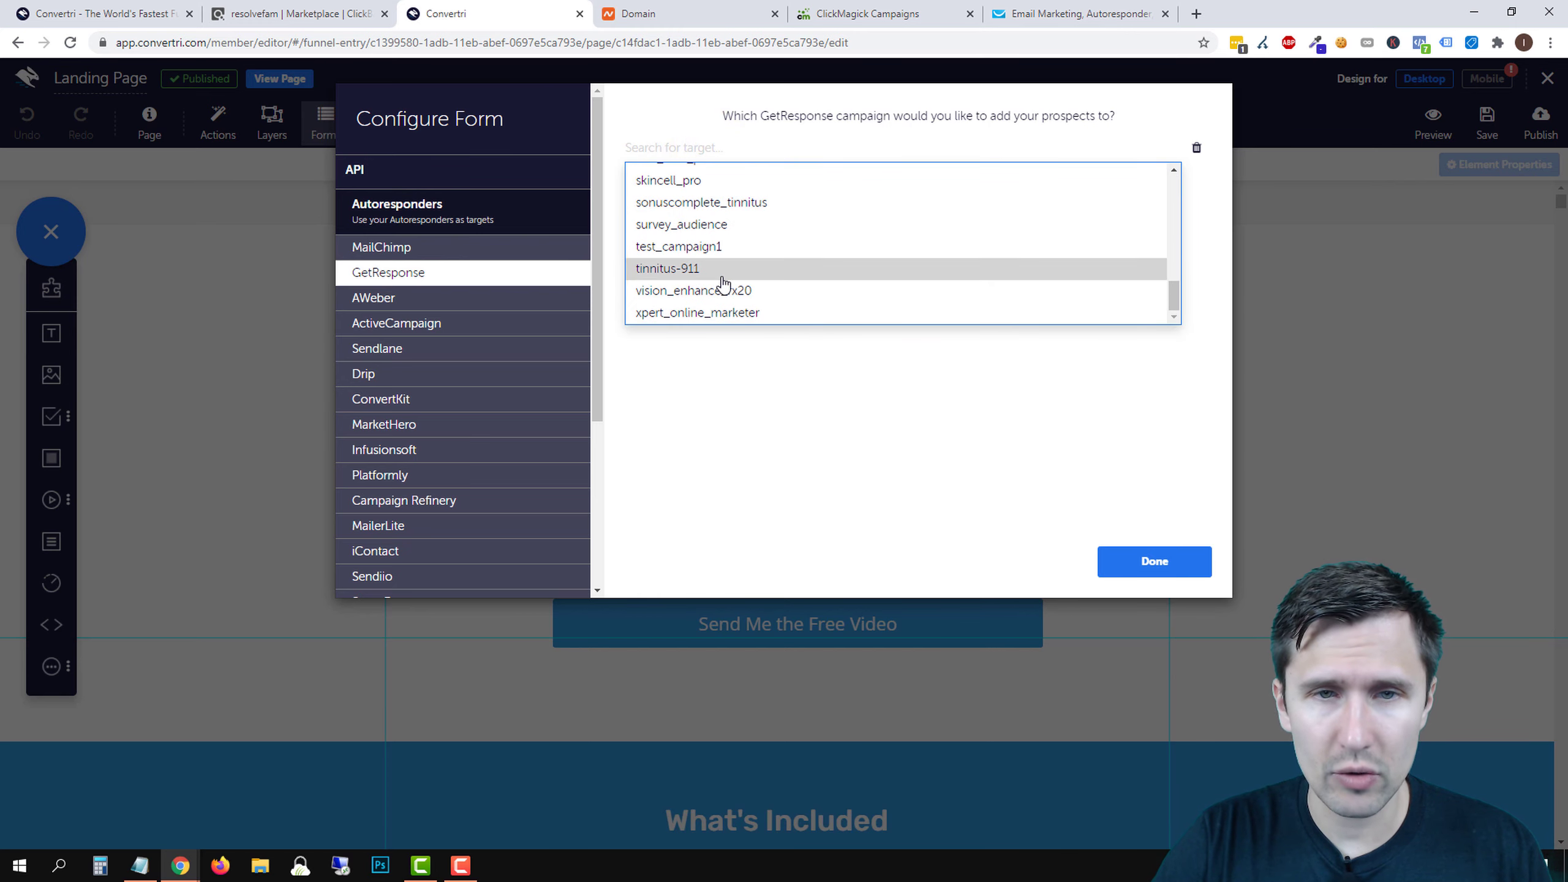
scroll(718, 279, "up", 2)
left_click(690, 218)
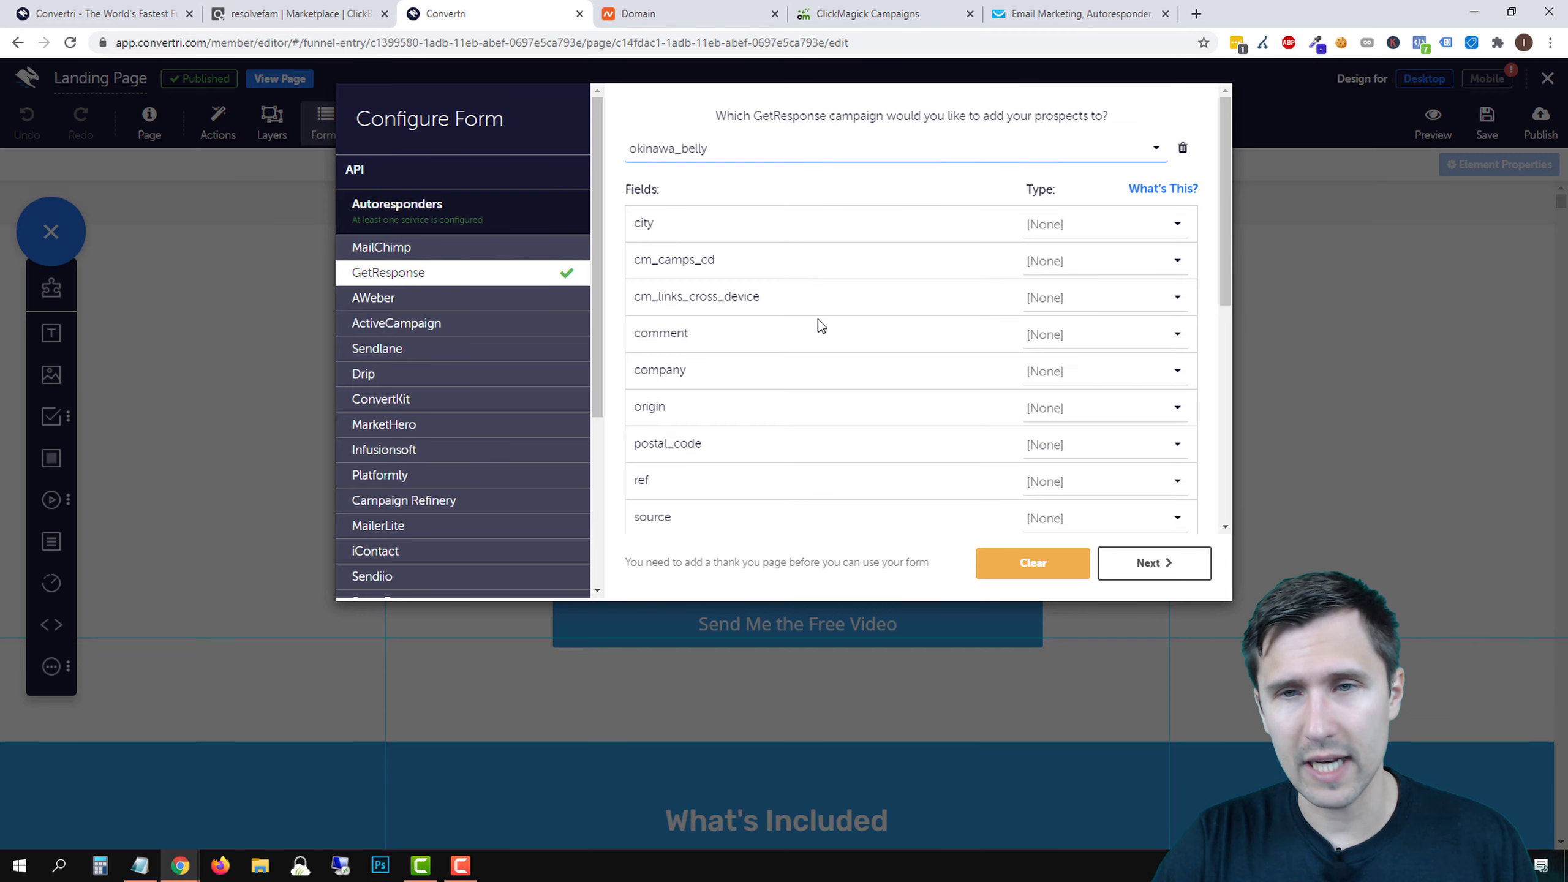
scroll(1163, 320, "down", 5)
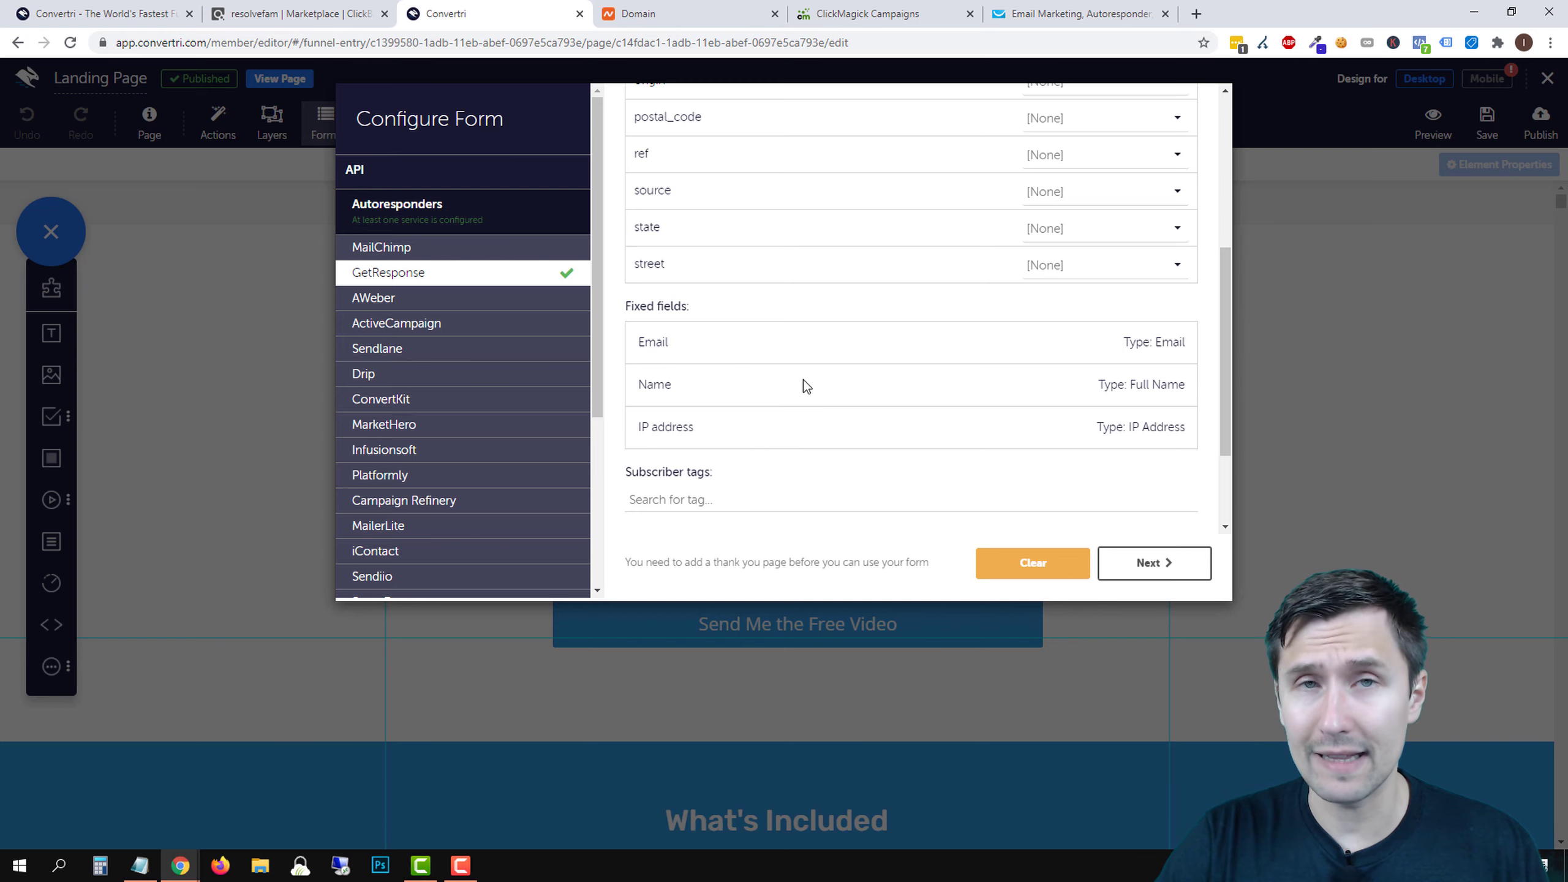
scroll(721, 382, "down", 2)
left_click(1147, 571)
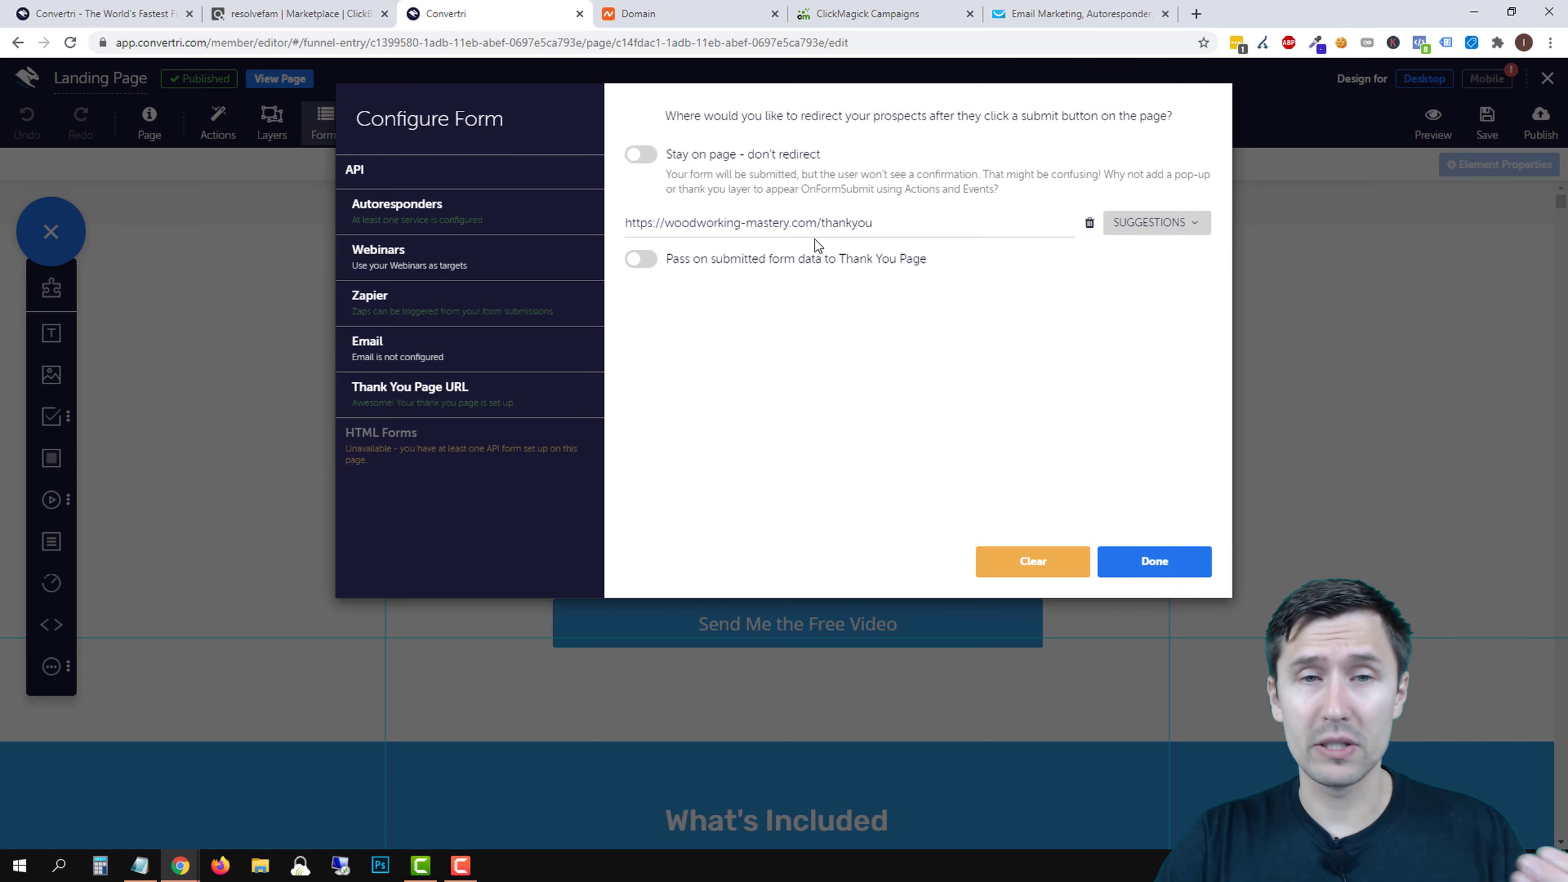
left_click(1147, 223)
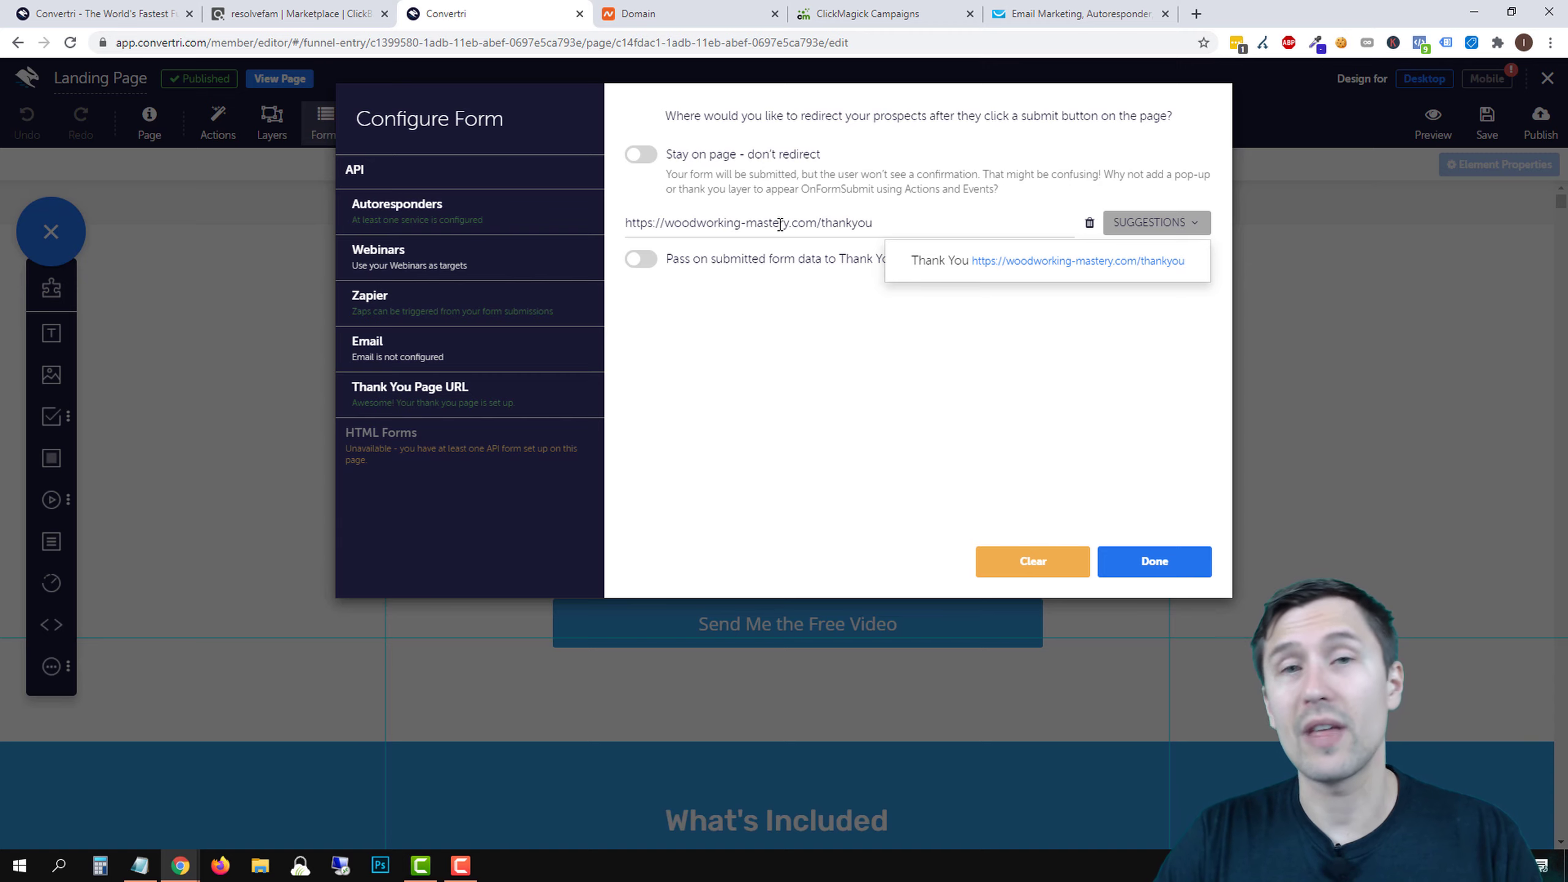
left_click(1001, 261)
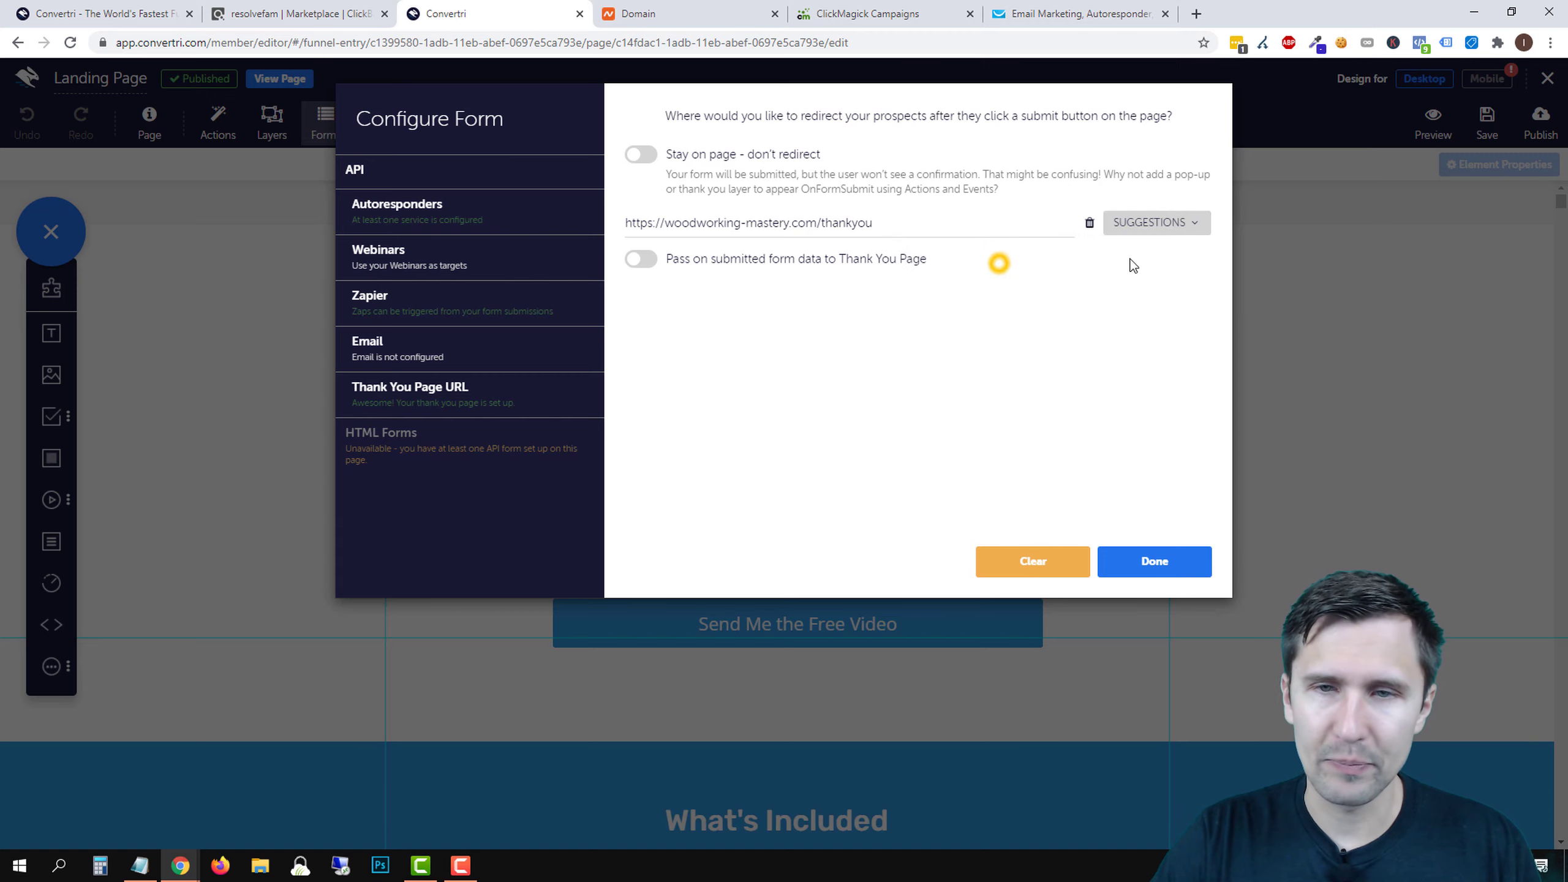
left_click(1167, 224)
left_click(1044, 264)
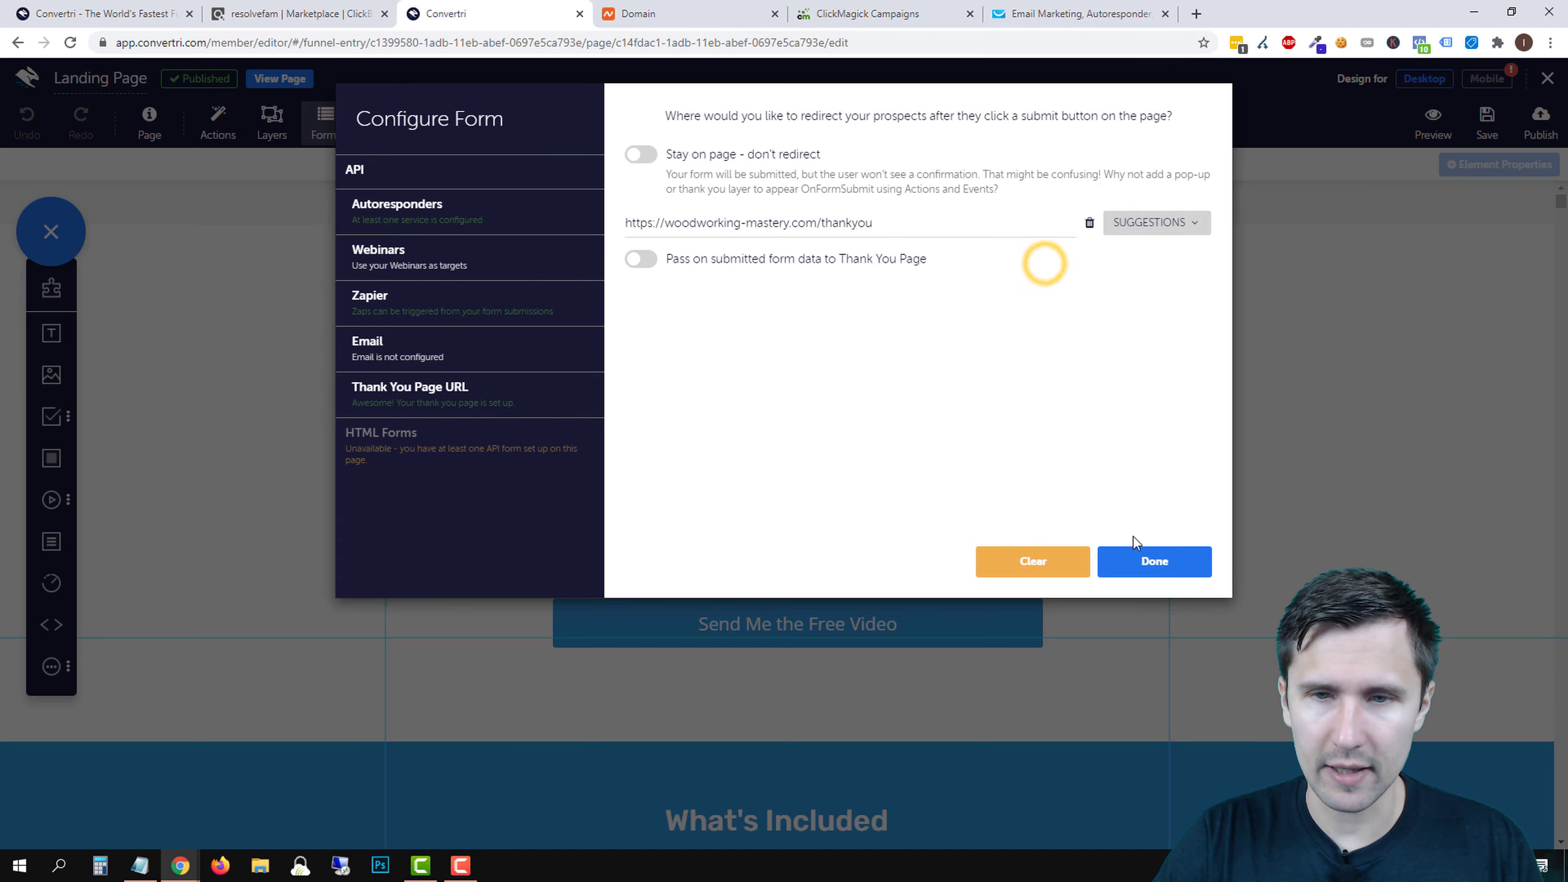
left_click(634, 260)
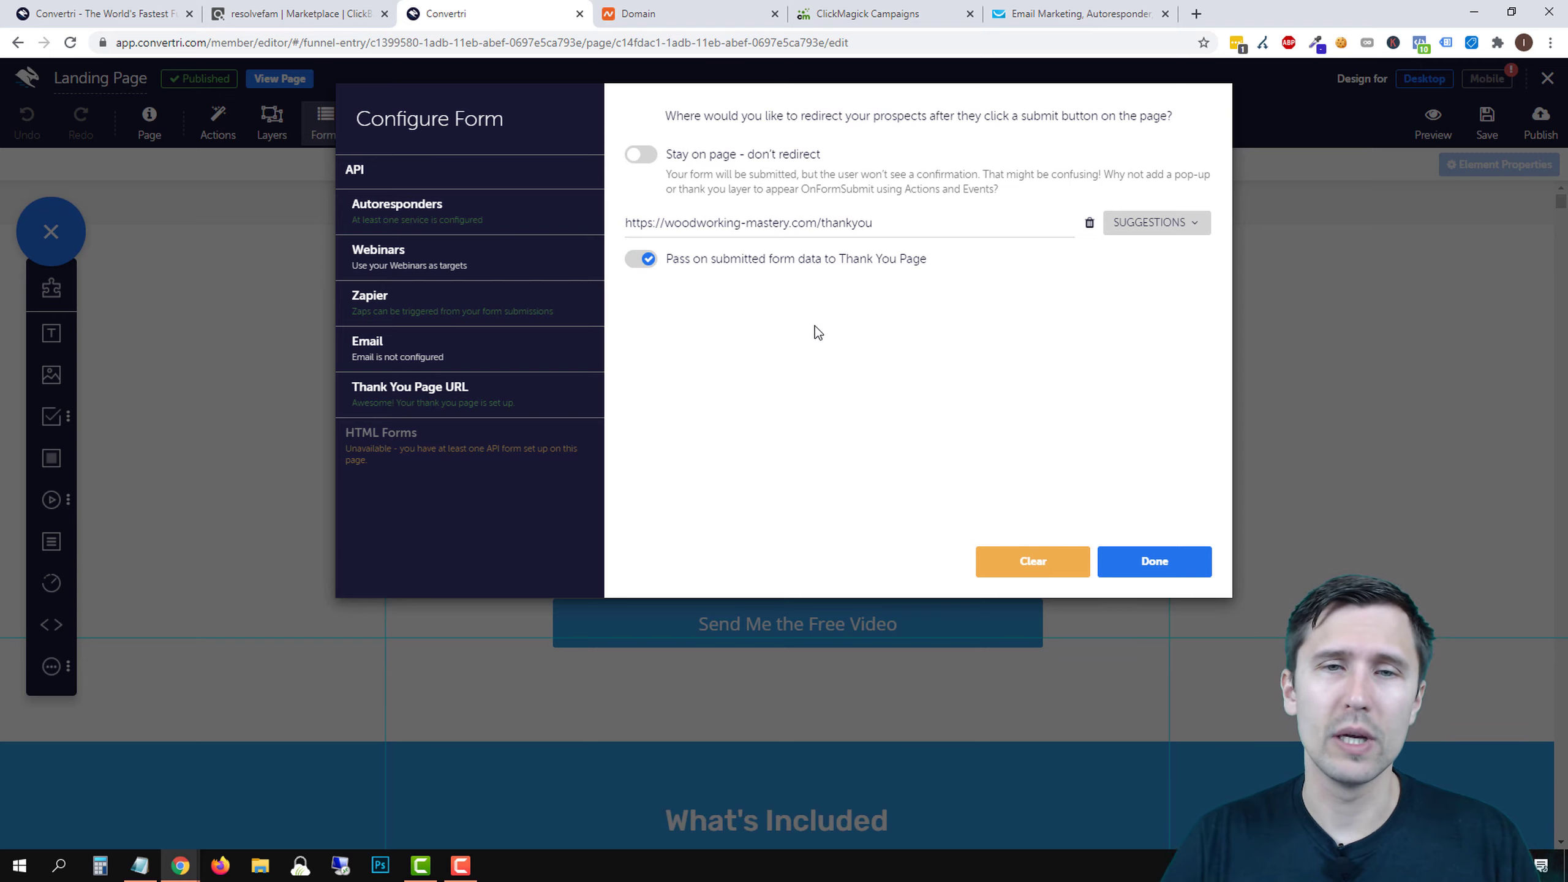
- Finish the form configuration and save the landing page
left_click(1151, 563)
left_click(1475, 137)
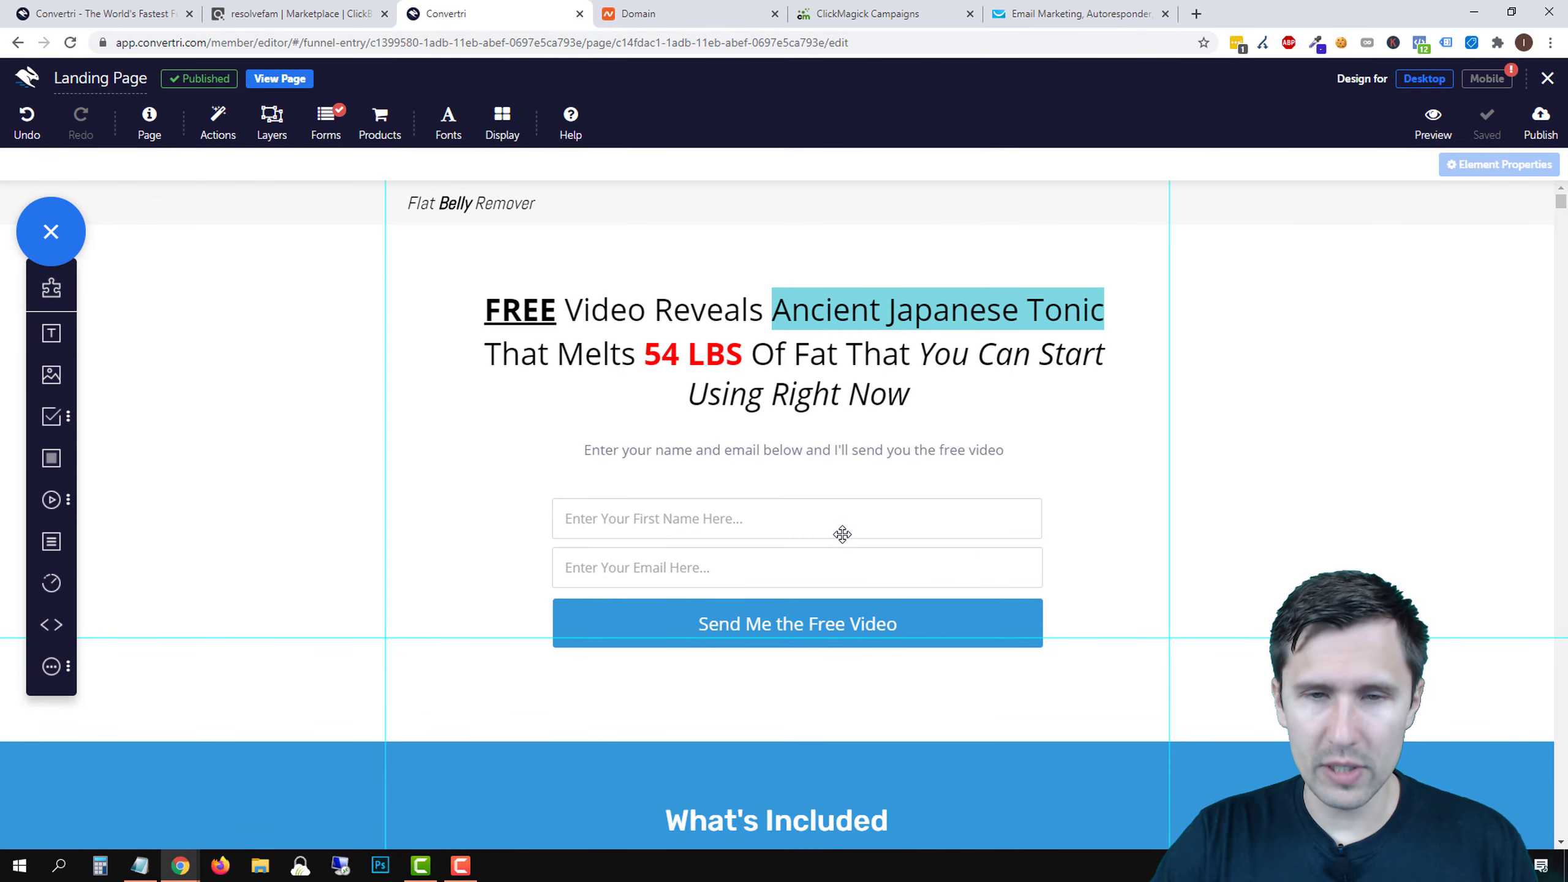
left_click(809, 529)
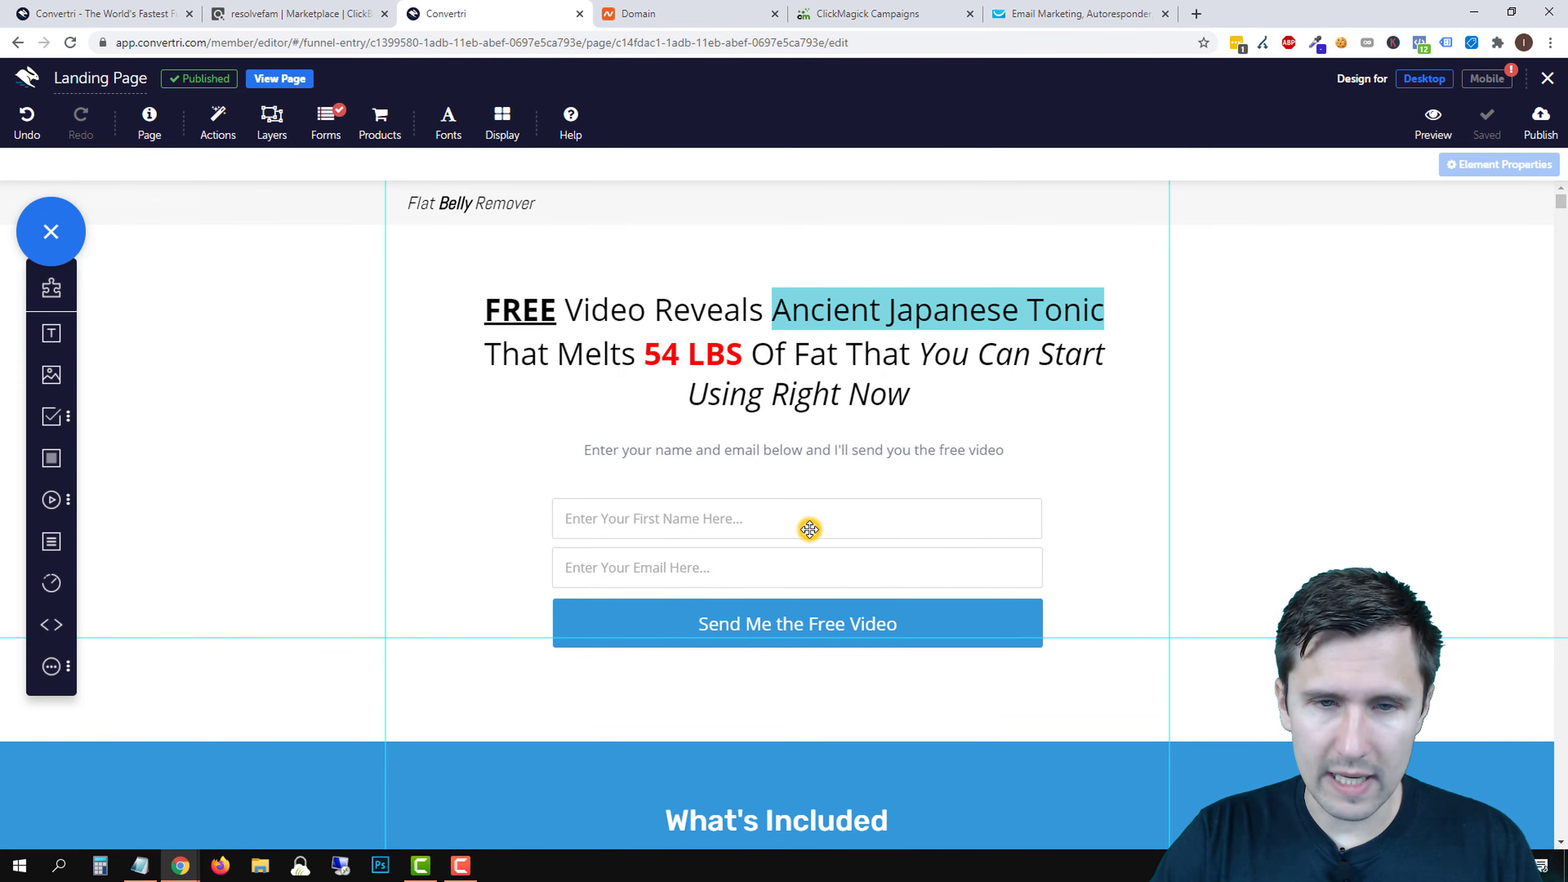
- Keep the 'Send Me the Free Video' button in Sign Up mode
left_click(873, 610)
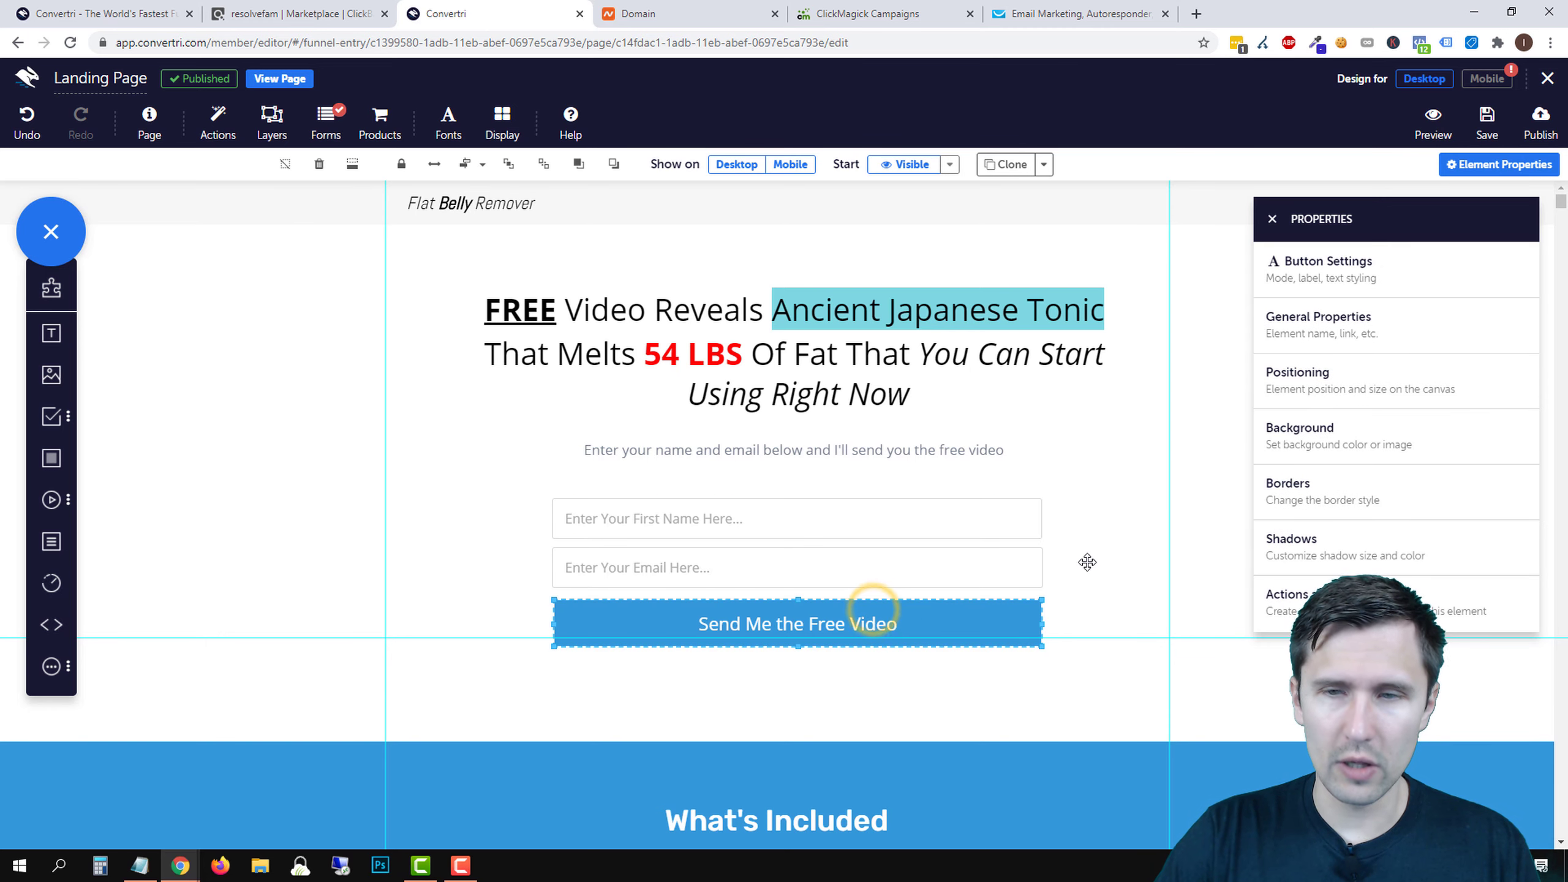
left_click(1336, 284)
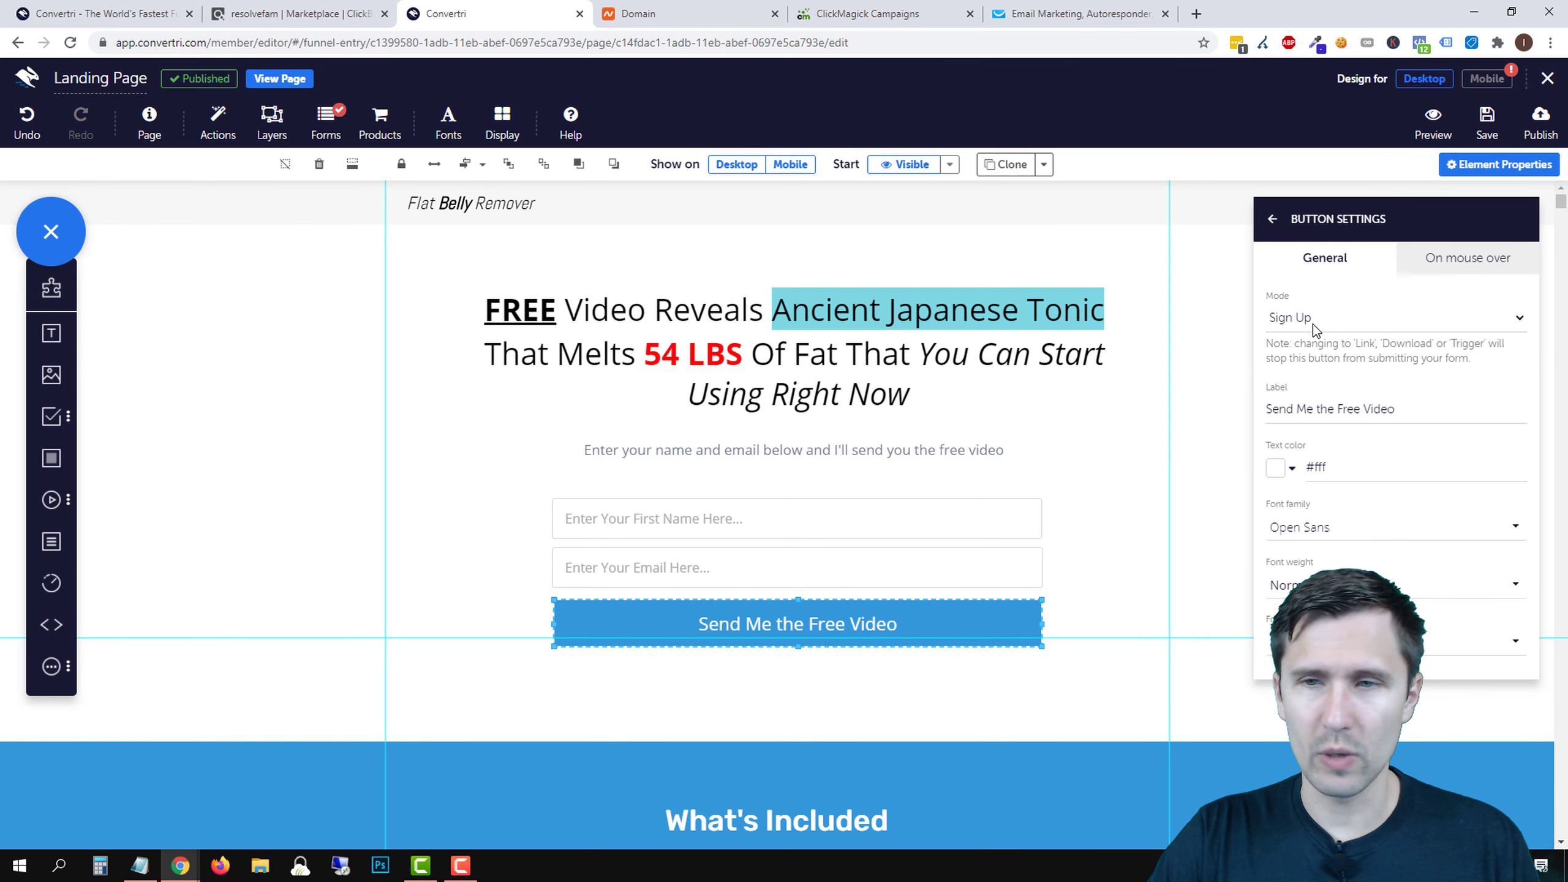
left_click(1313, 327)
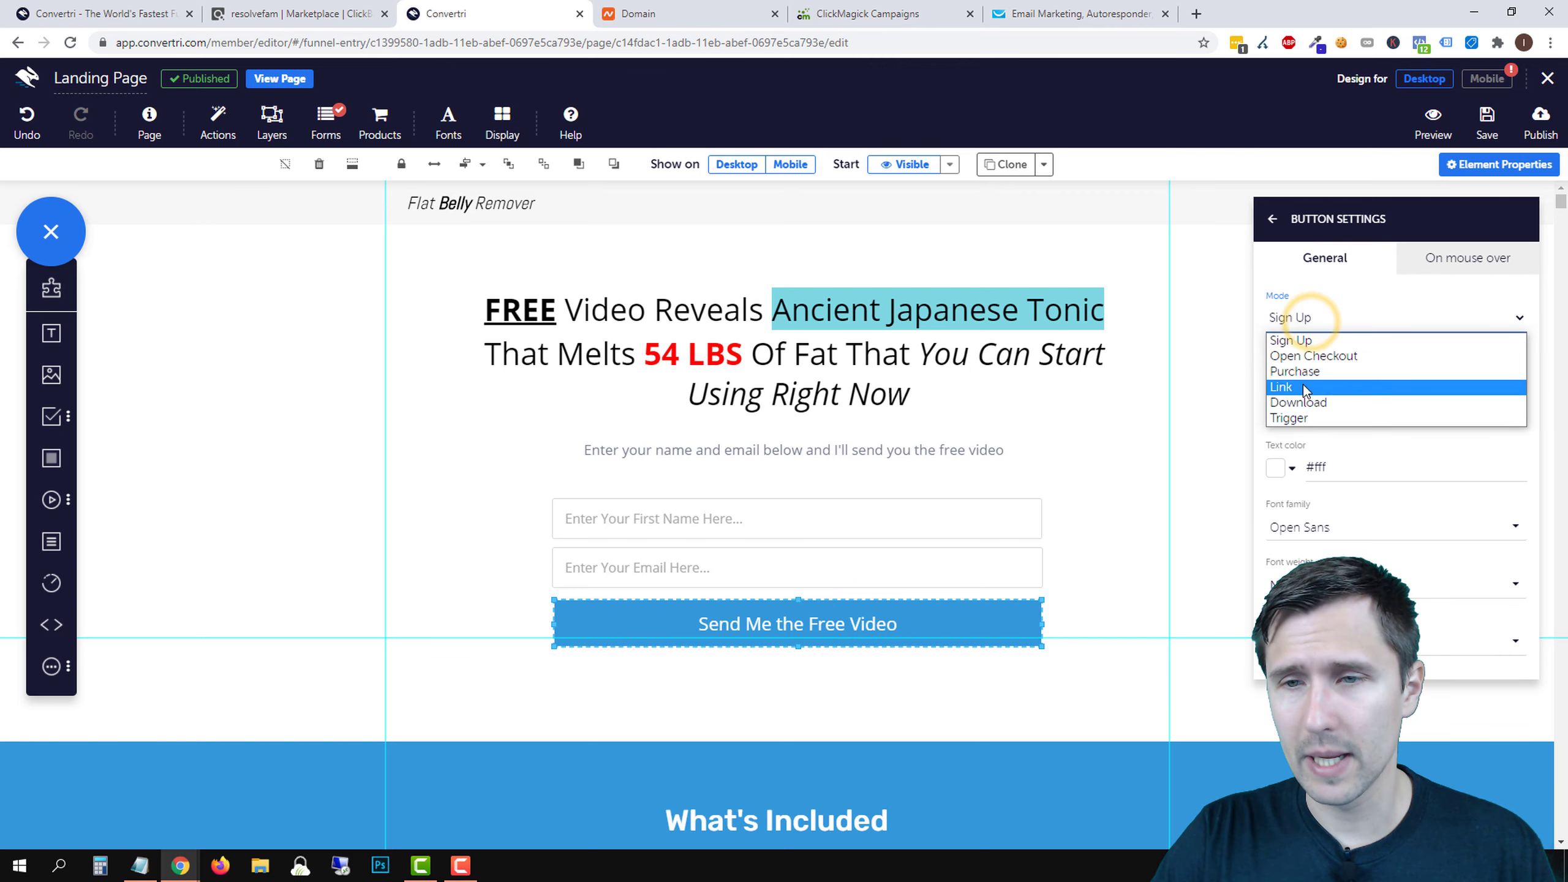
left_click(1302, 378)
left_click(1300, 319)
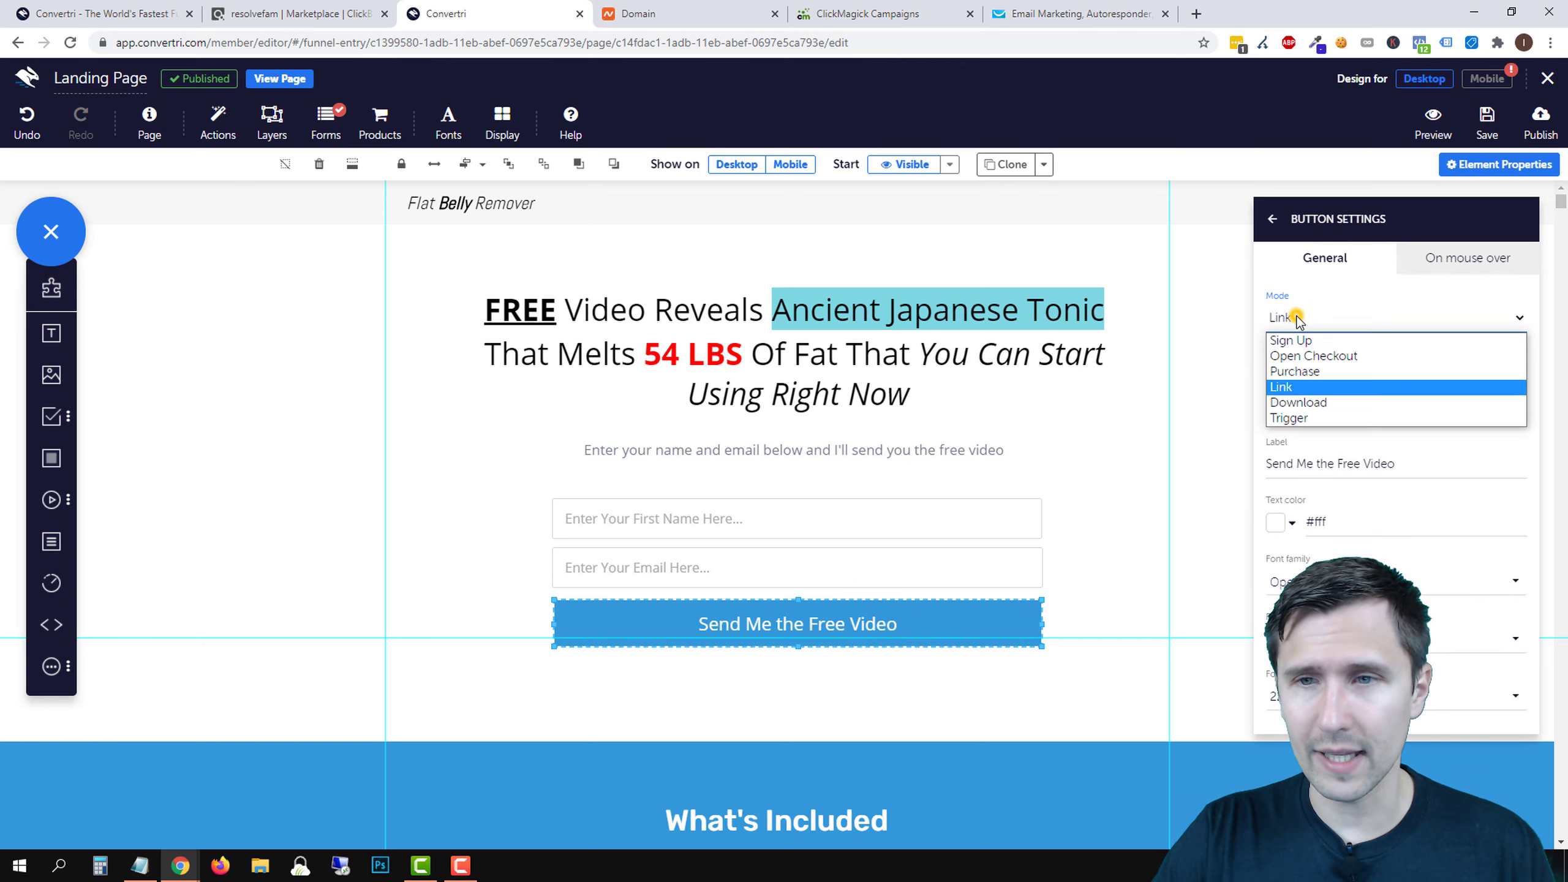
left_click(1300, 340)
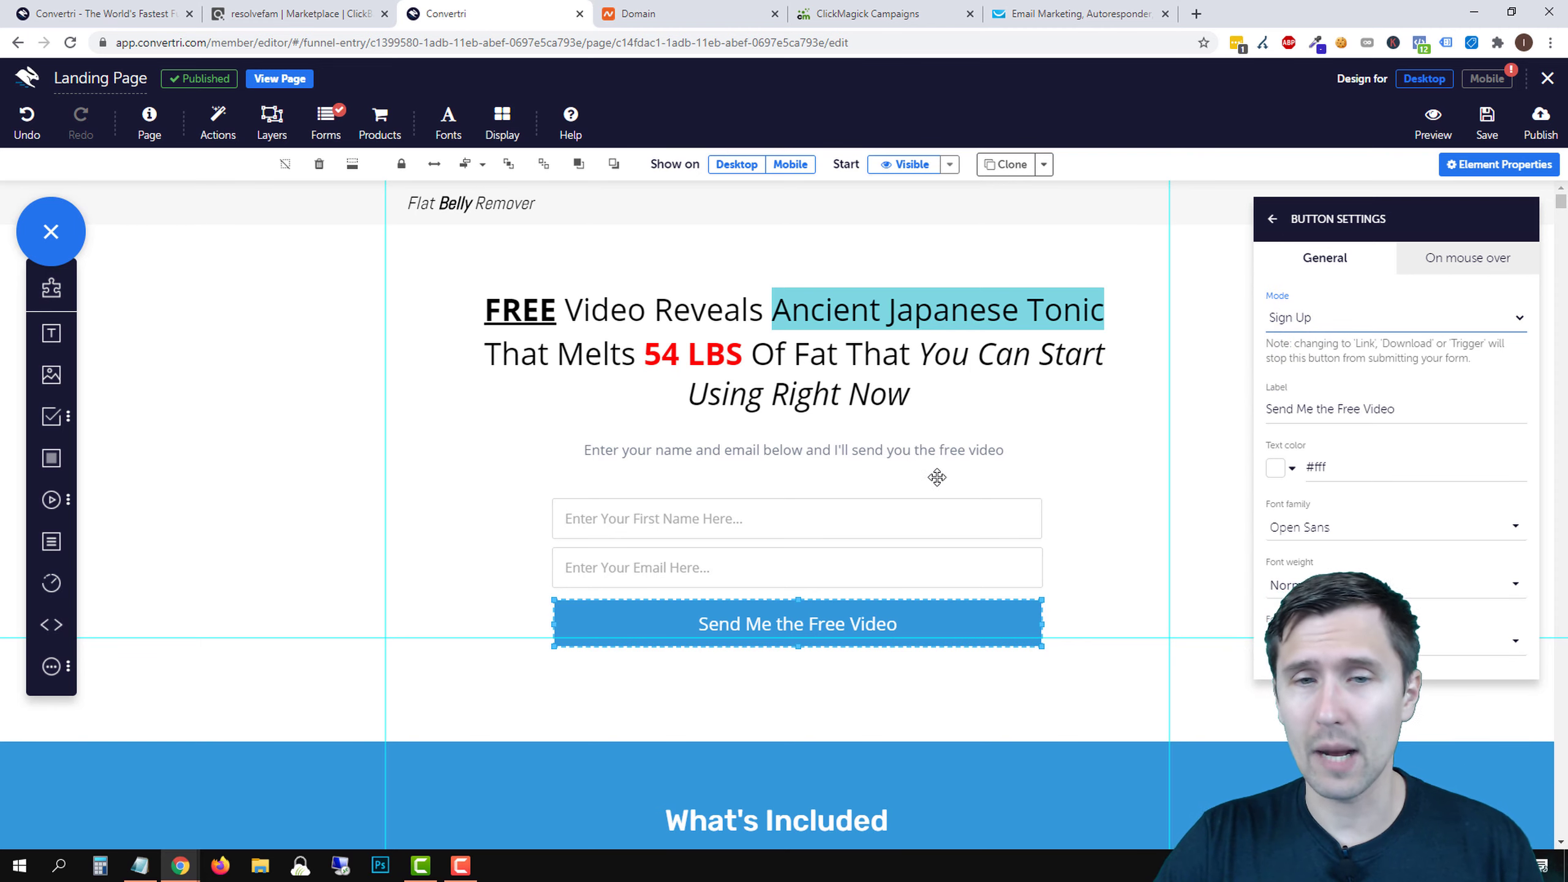
- Set the first name field's type to Full Name, Required on, with no validation
left_click(888, 515)
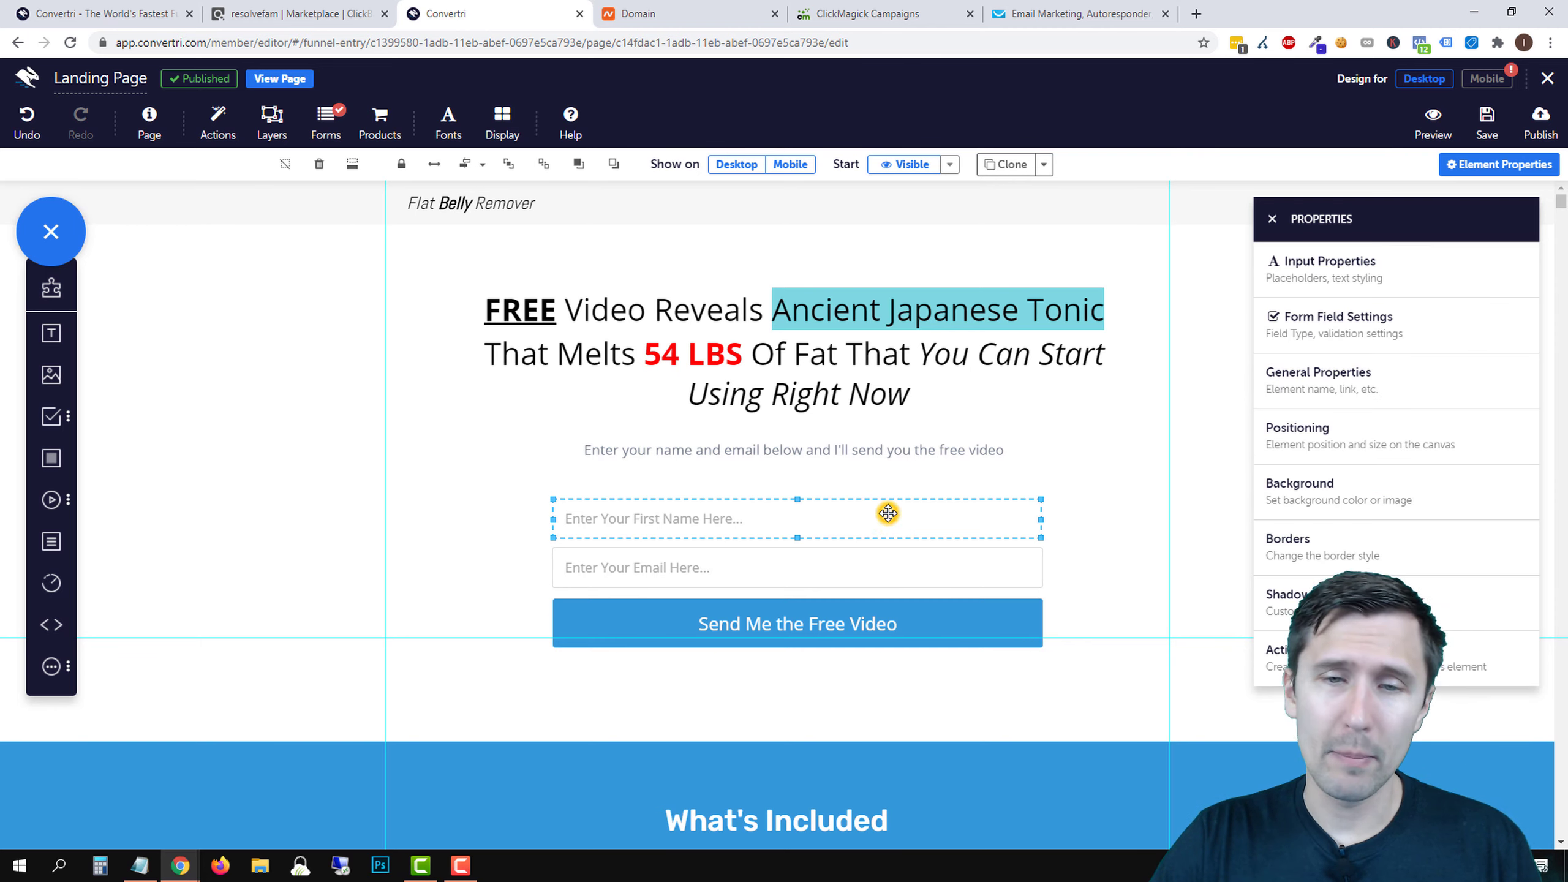
left_click(1342, 270)
left_click(1274, 219)
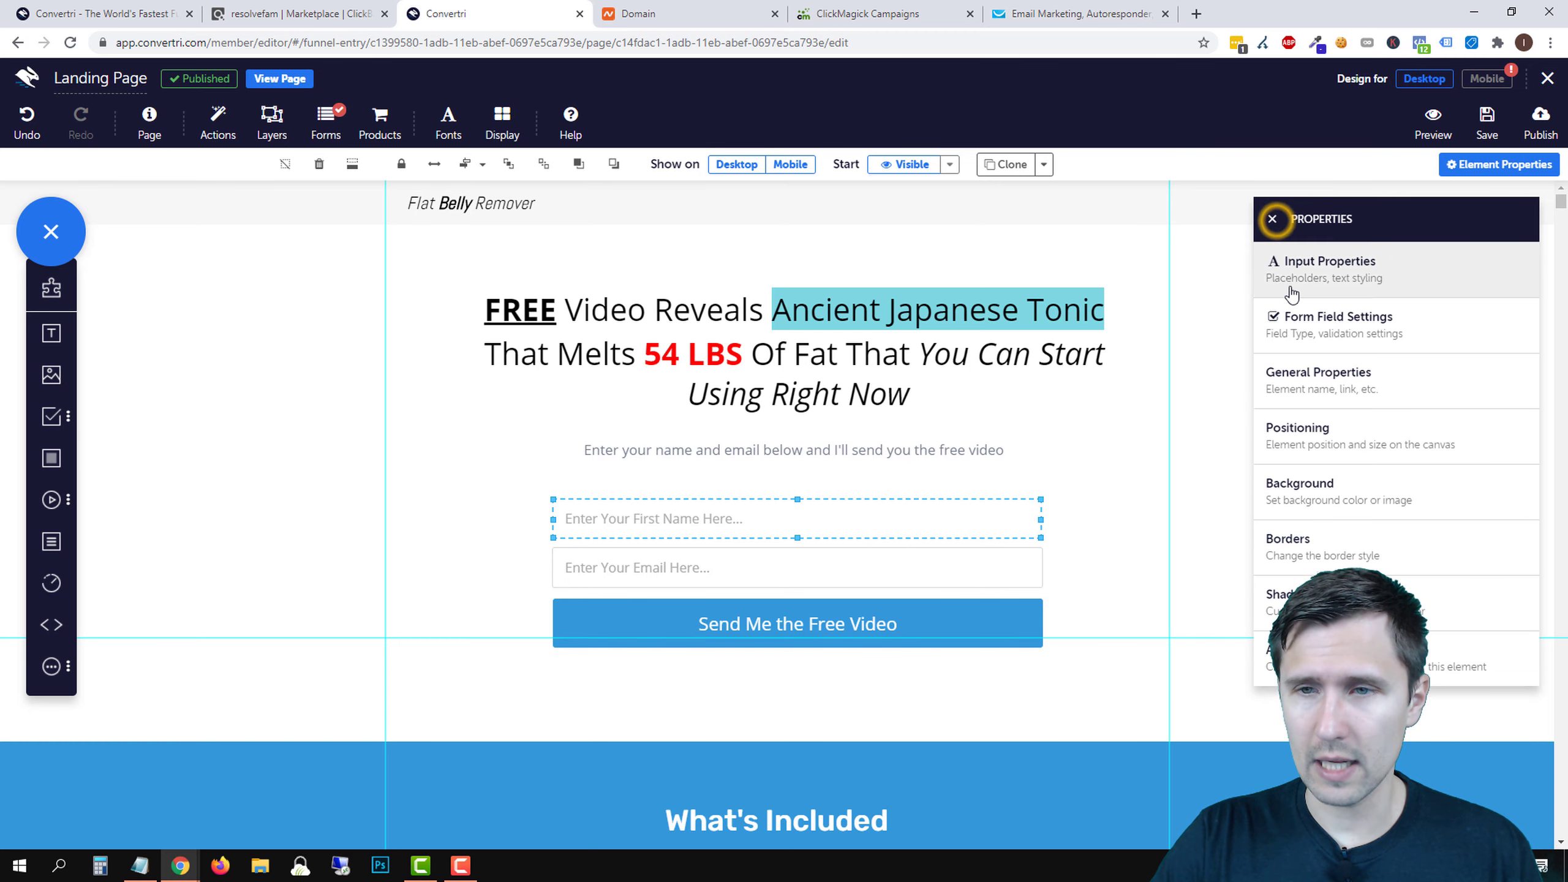
left_click(1321, 327)
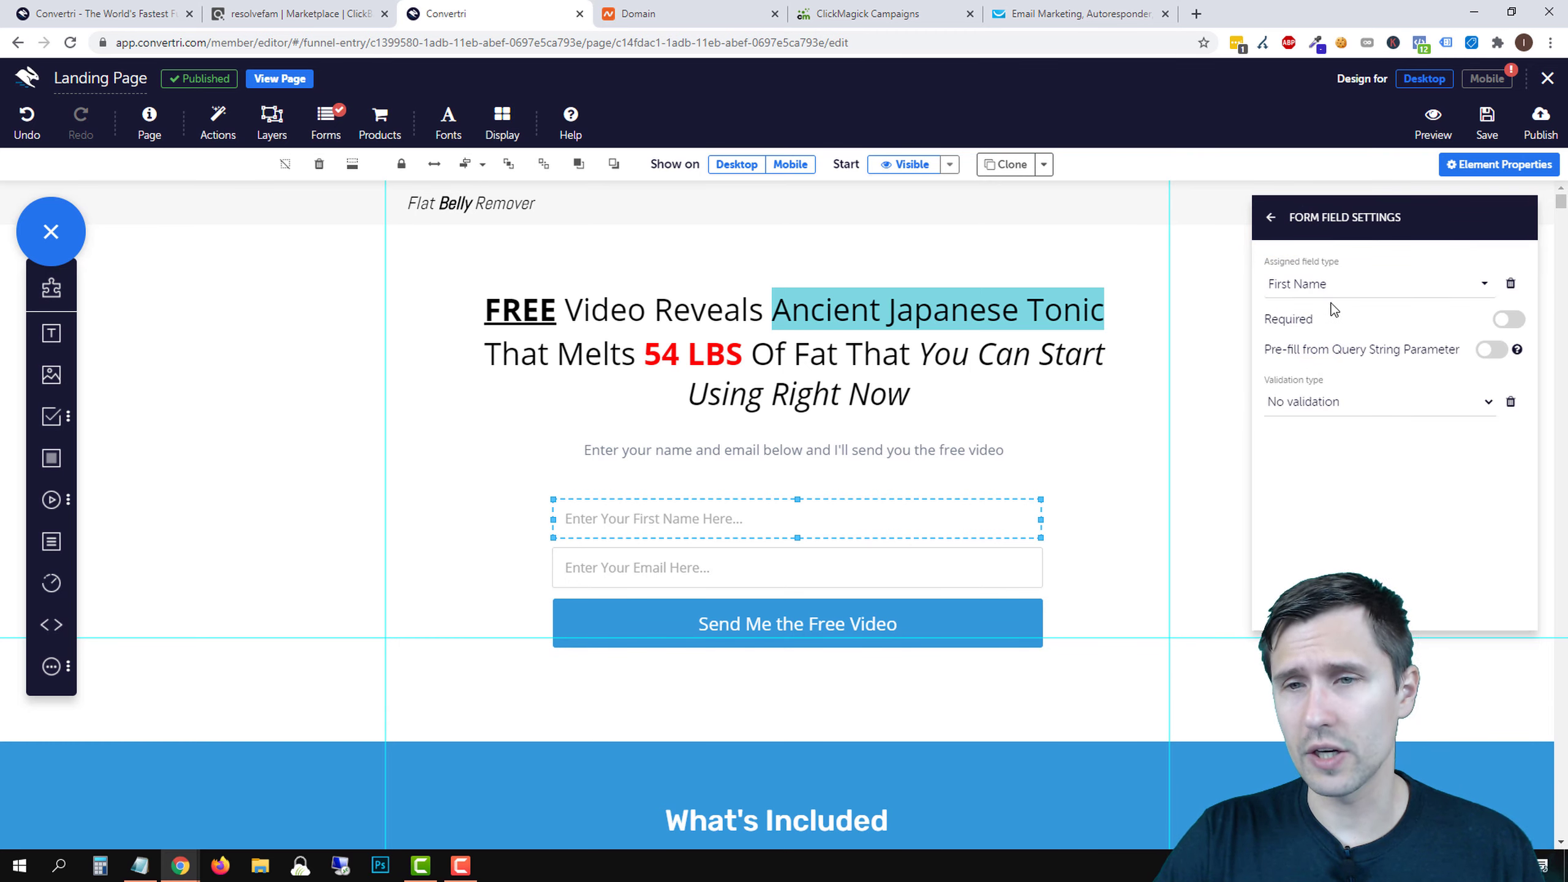
left_click(1317, 287)
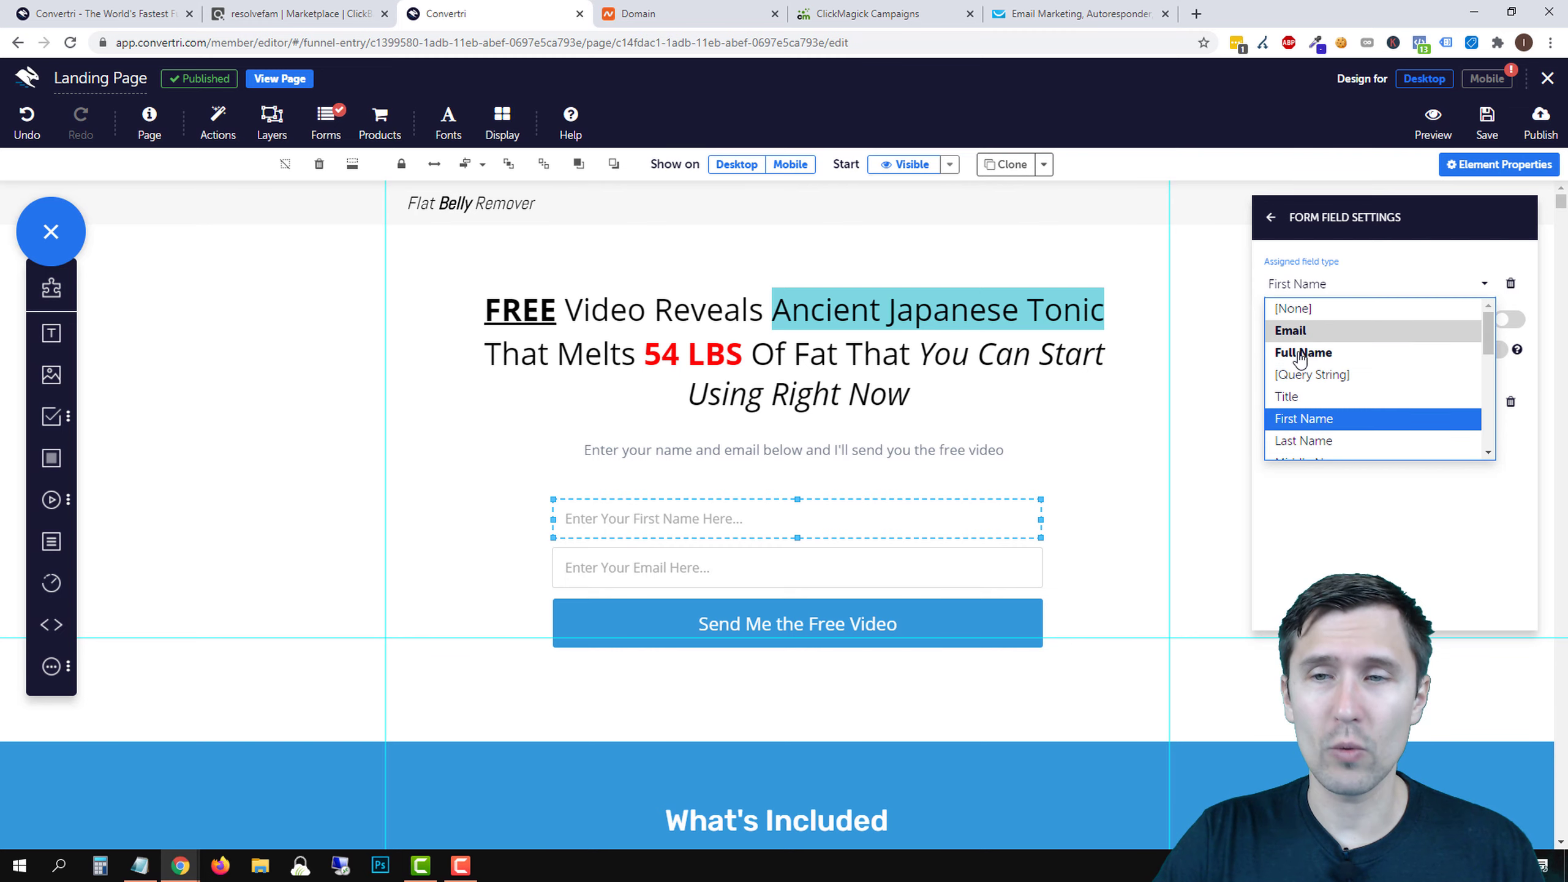
left_click(1322, 353)
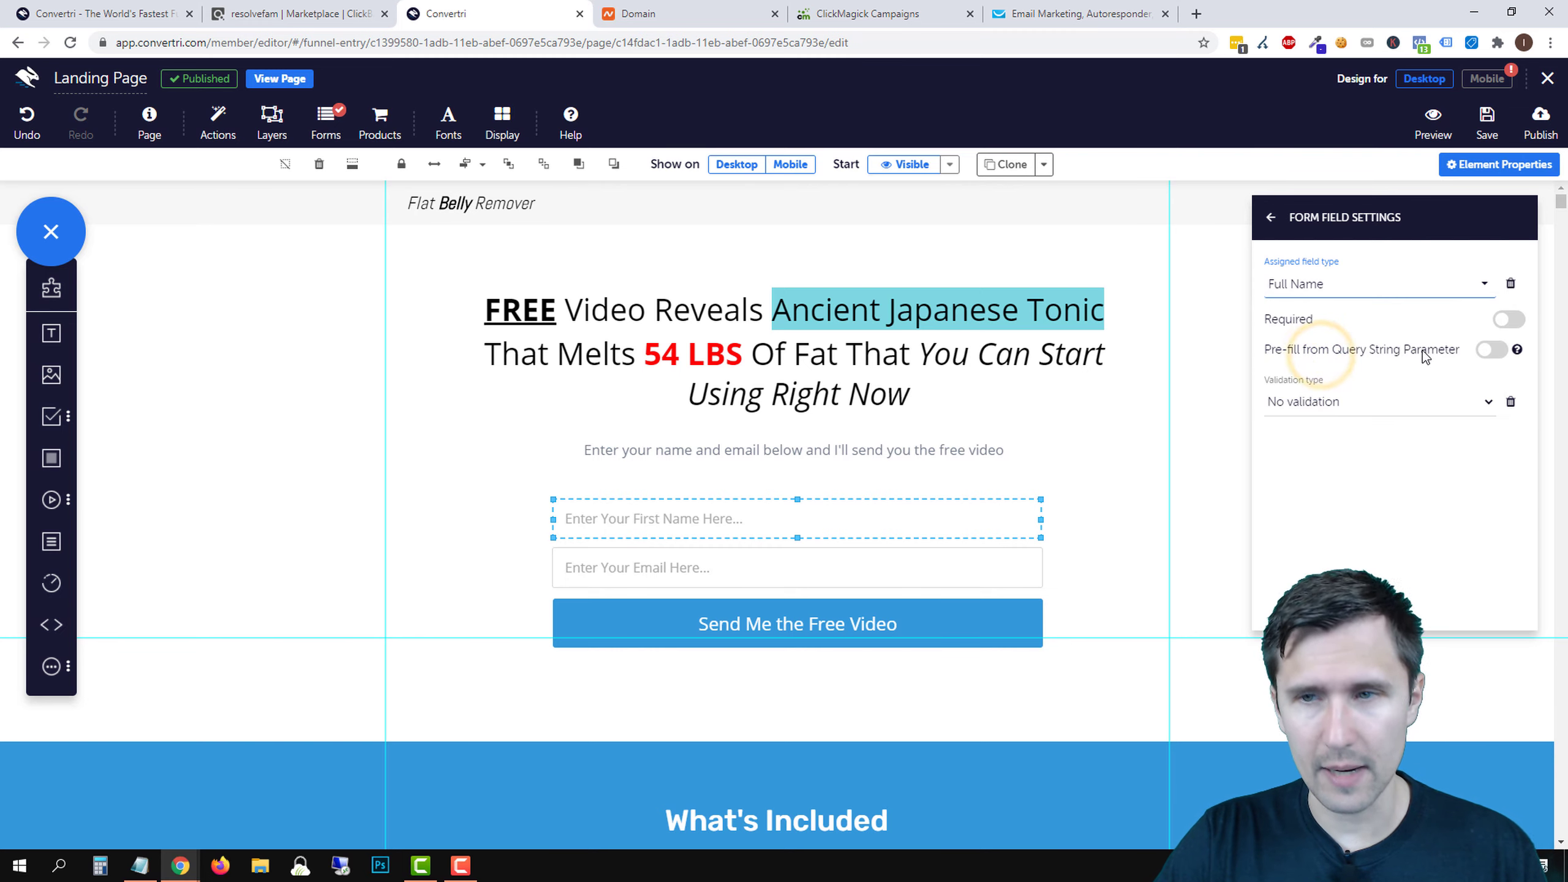
left_click(1522, 321)
left_click(1303, 401)
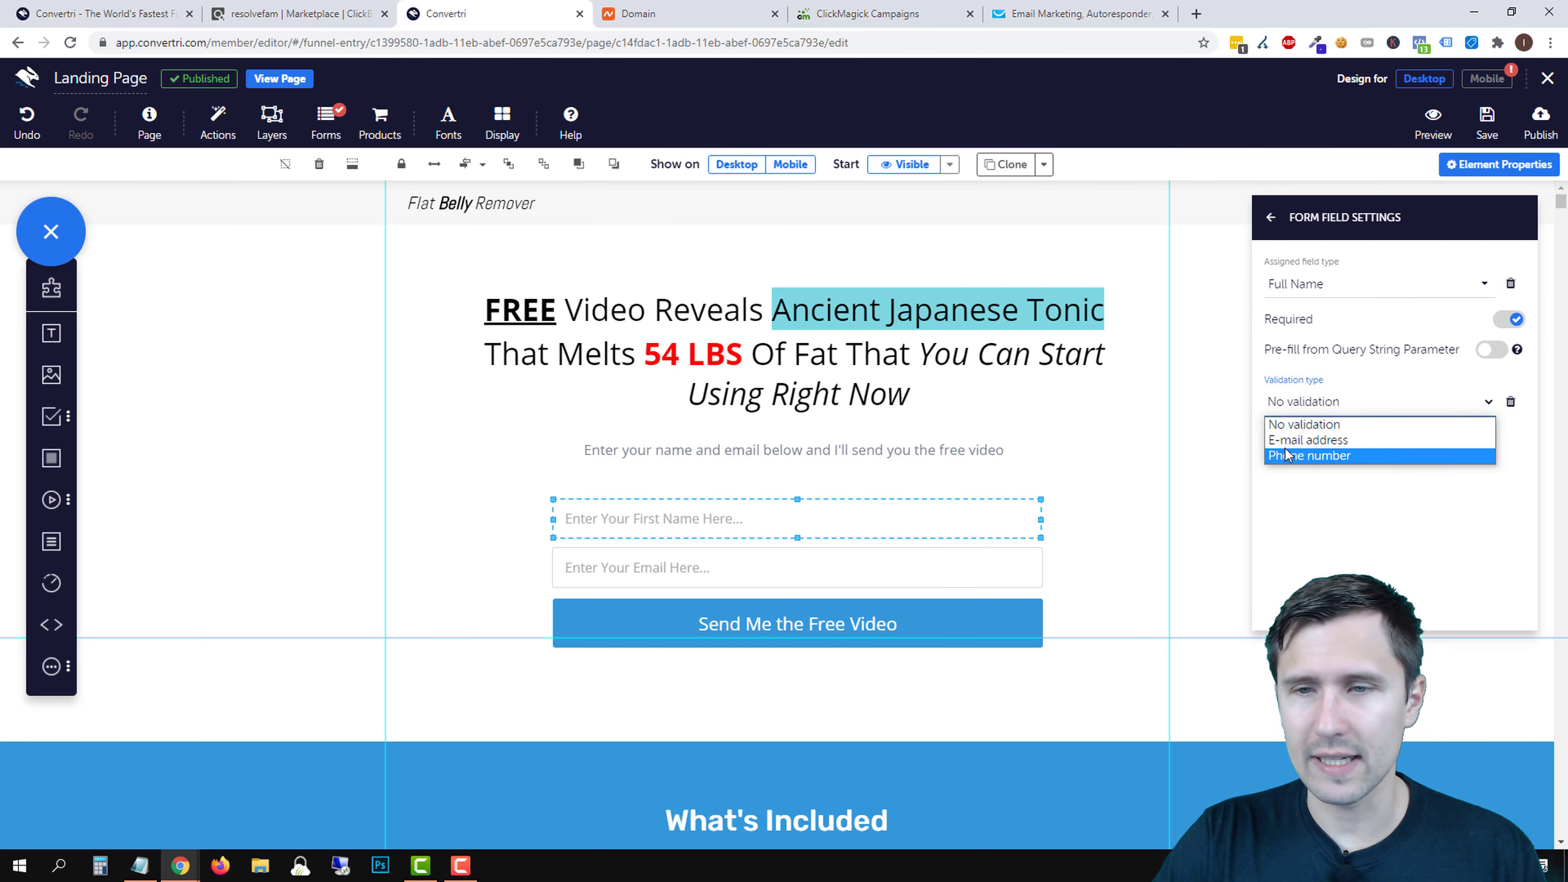
left_click(1316, 514)
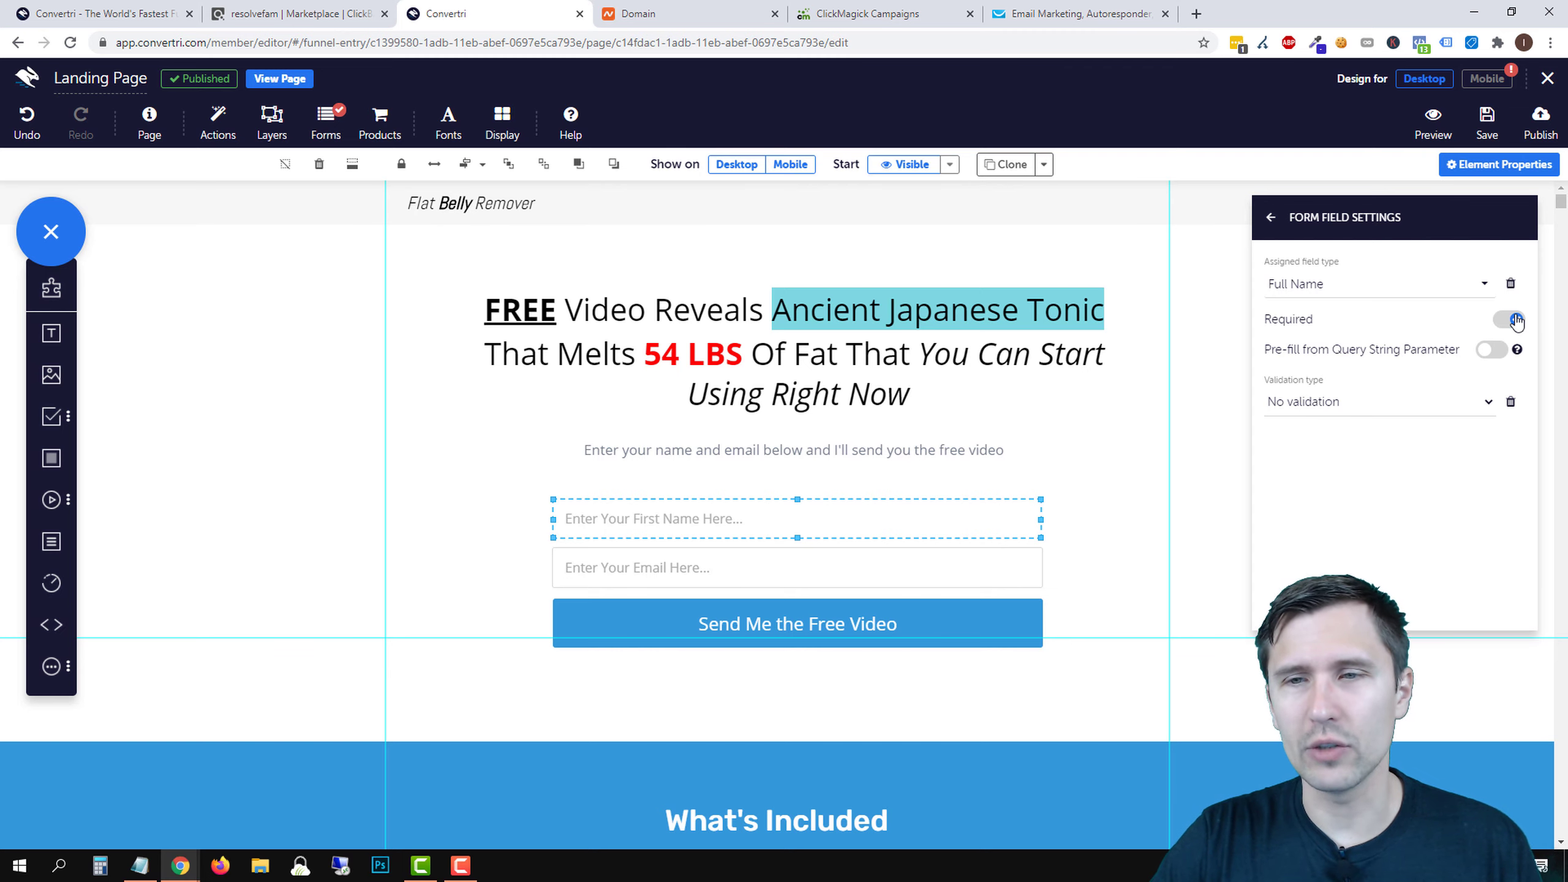
left_click(838, 572)
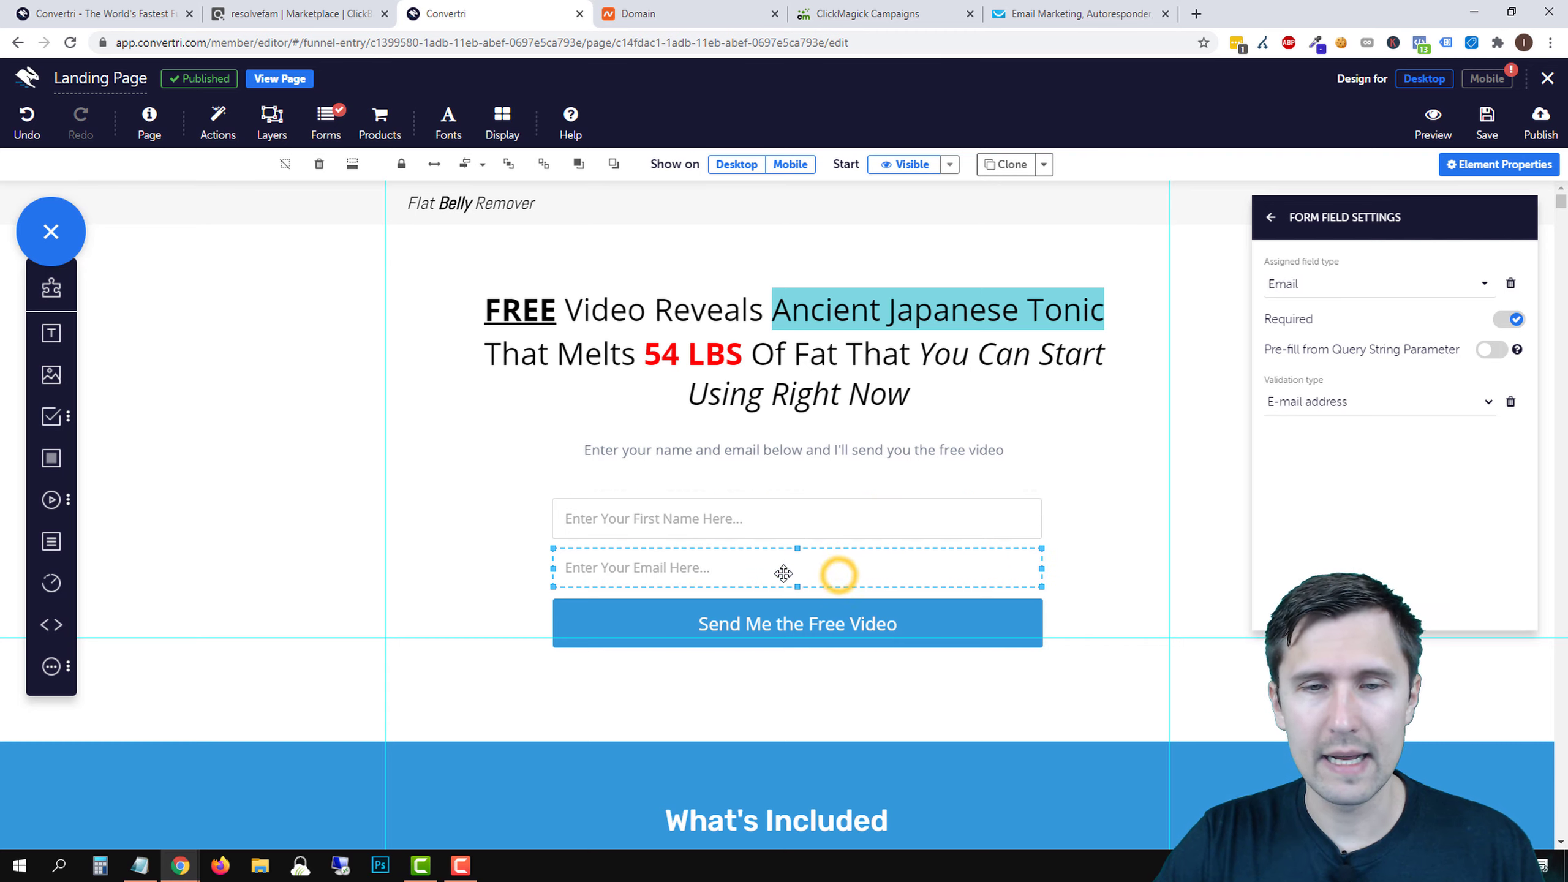
left_click(1323, 284)
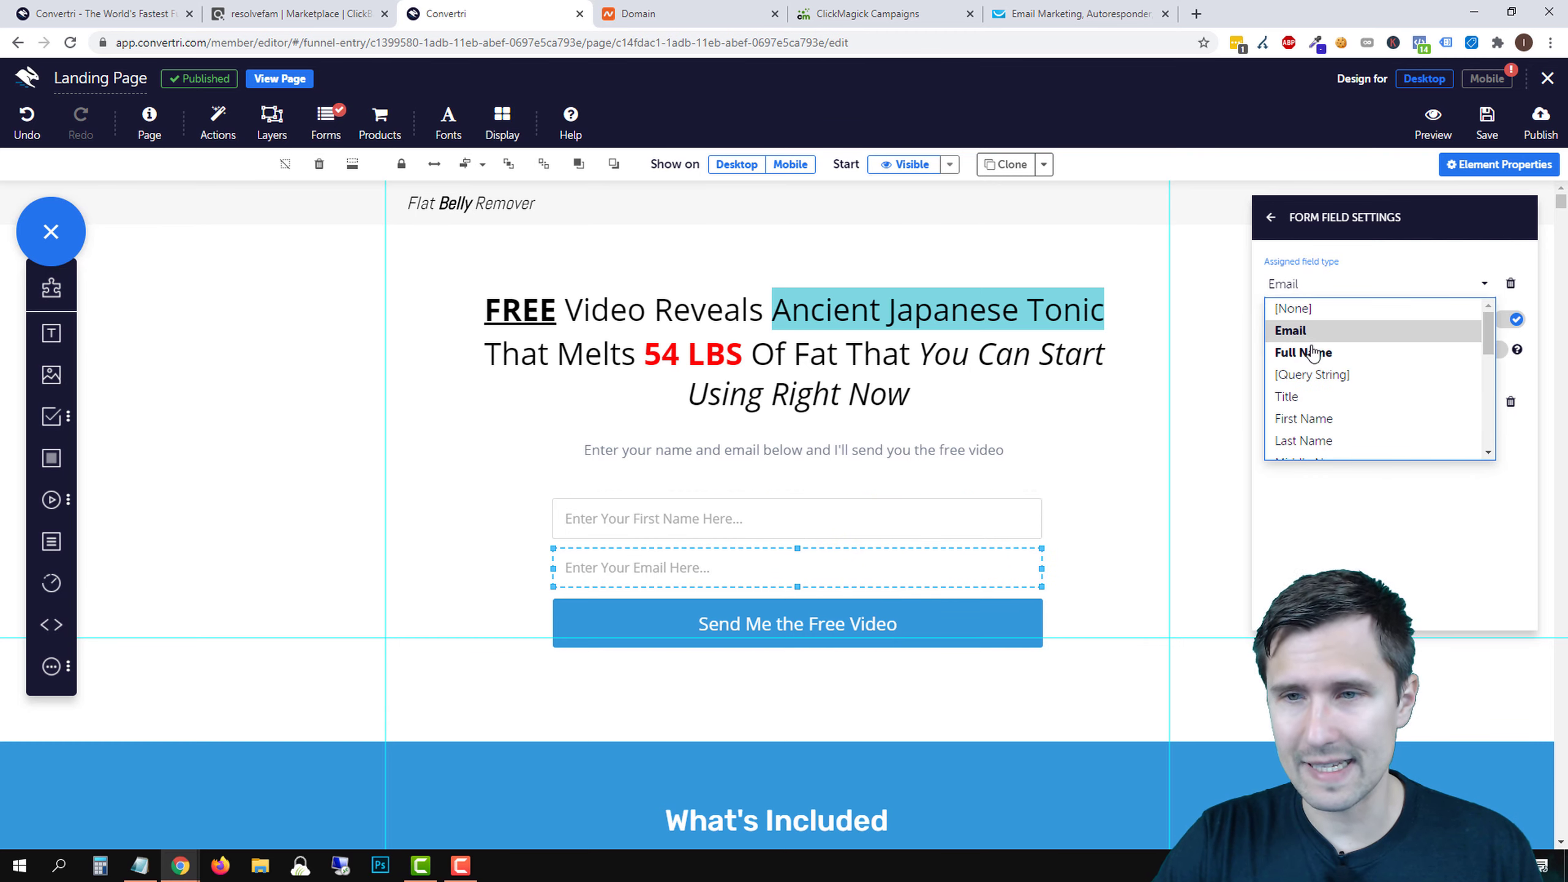
scroll(1330, 395, "down", 5)
scroll(1351, 432, "up", 5)
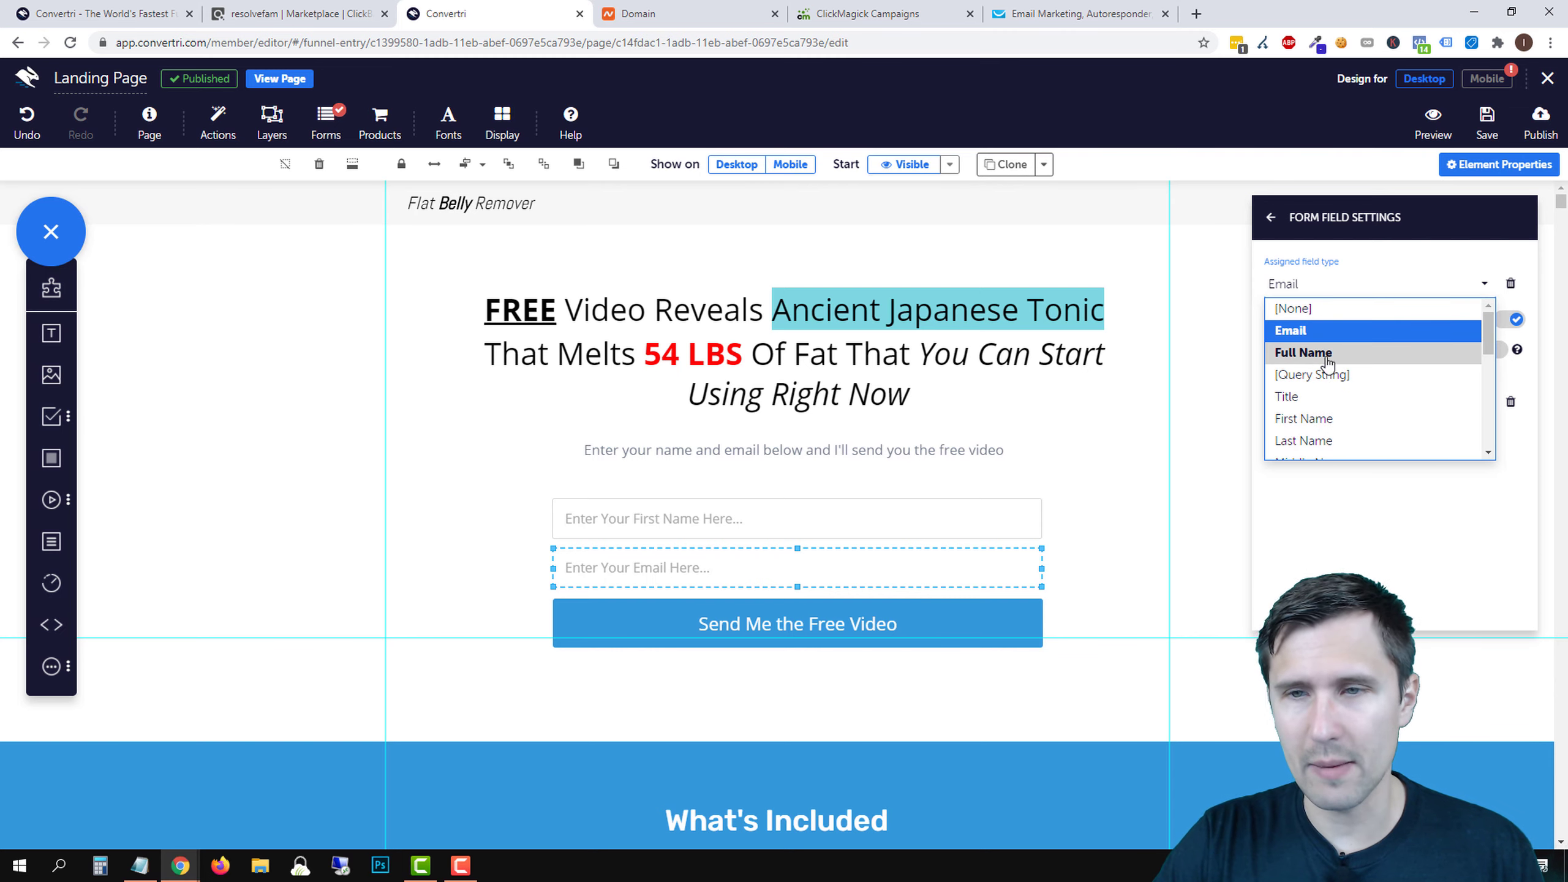
left_click(1303, 330)
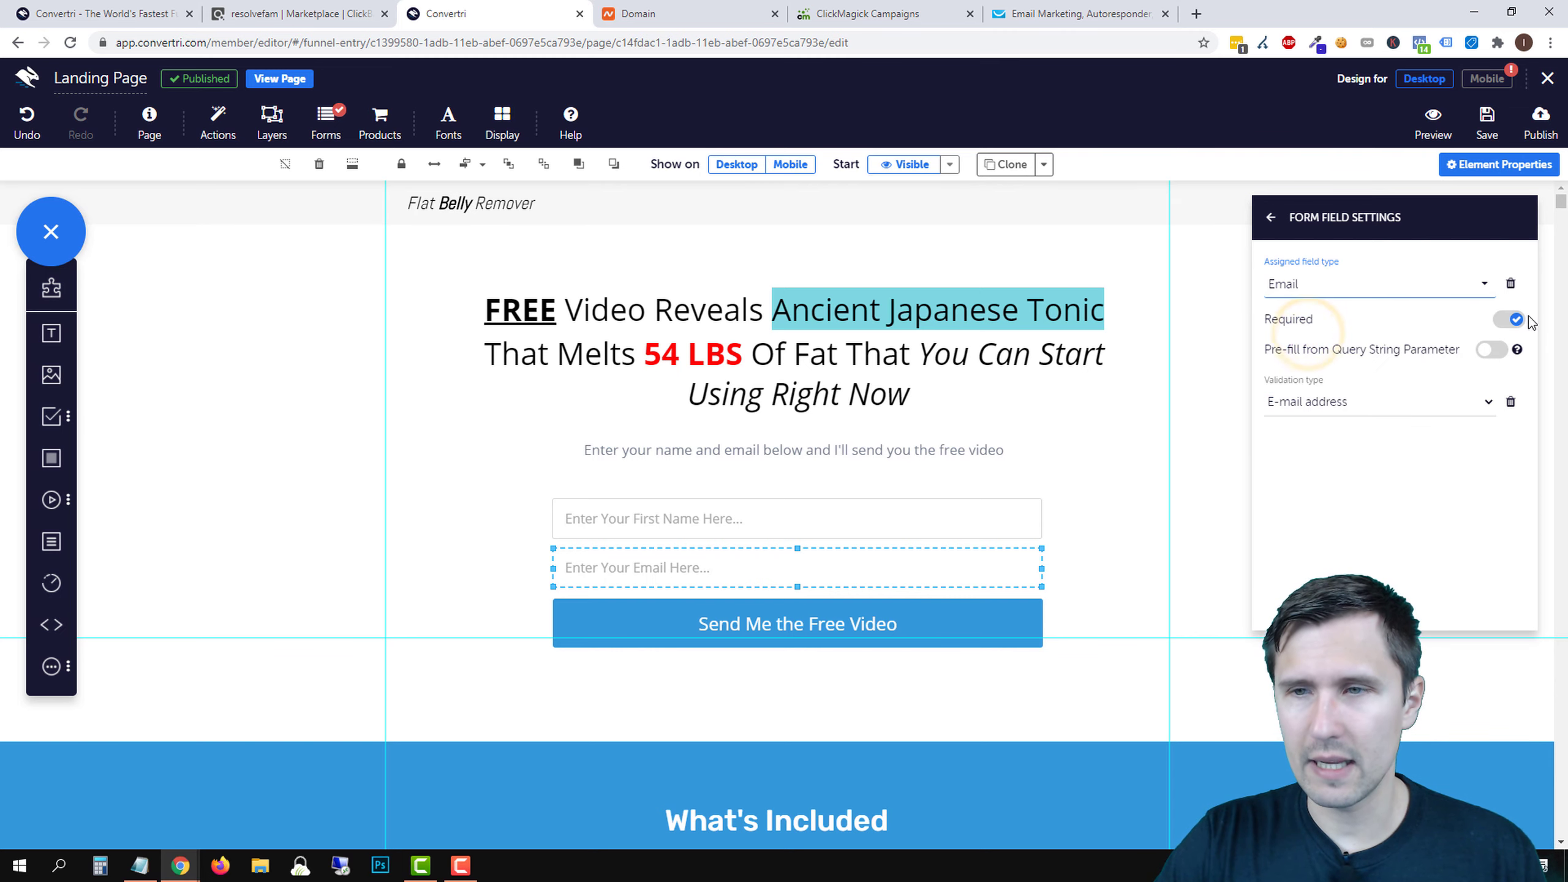
left_click(1301, 411)
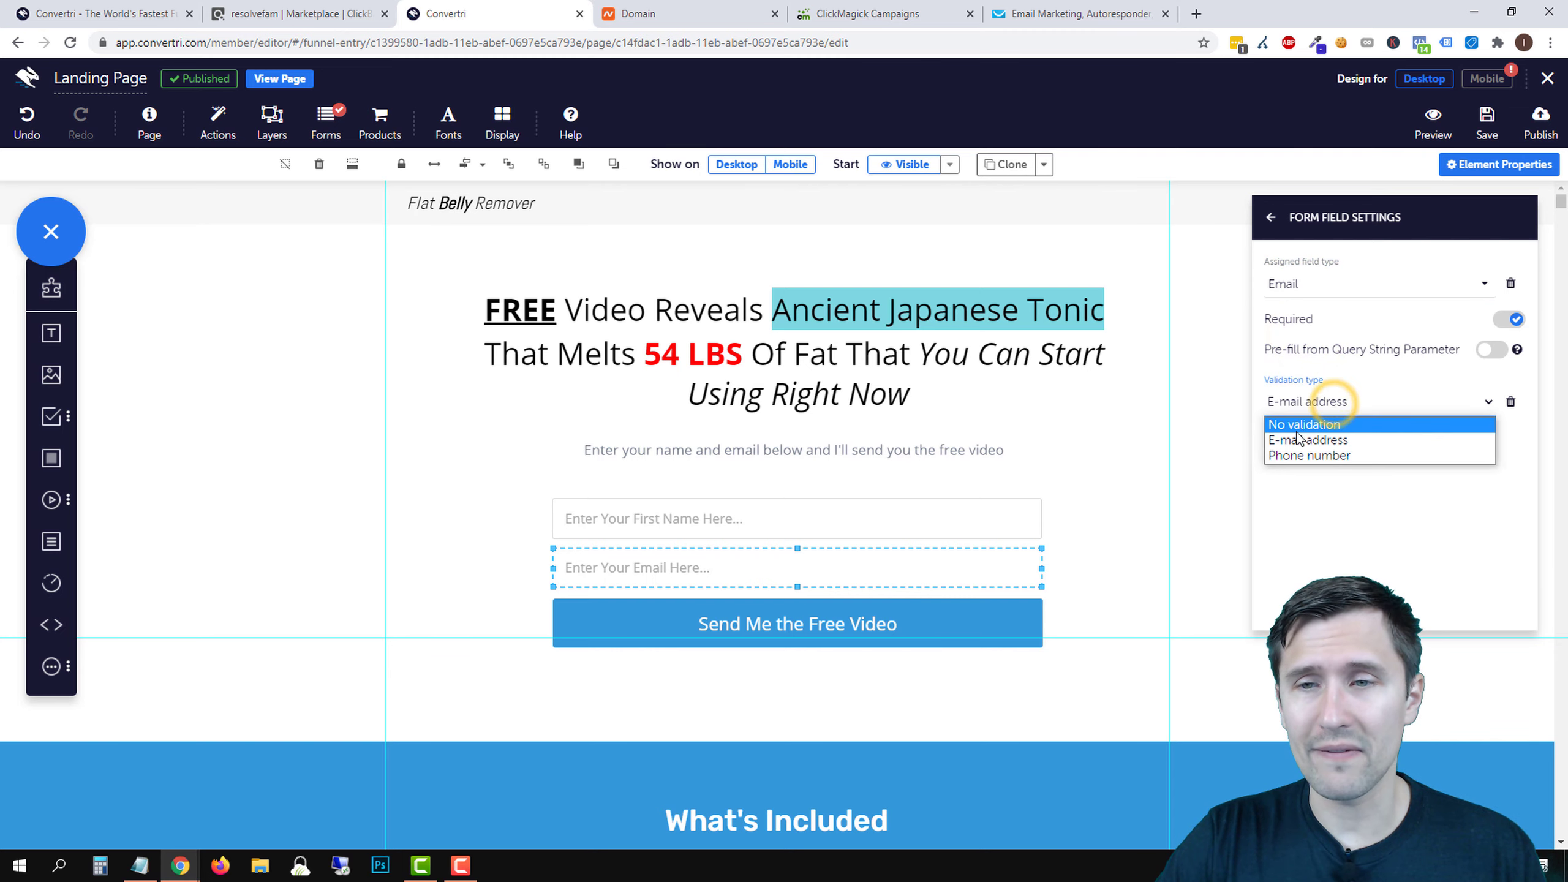
left_click(1278, 443)
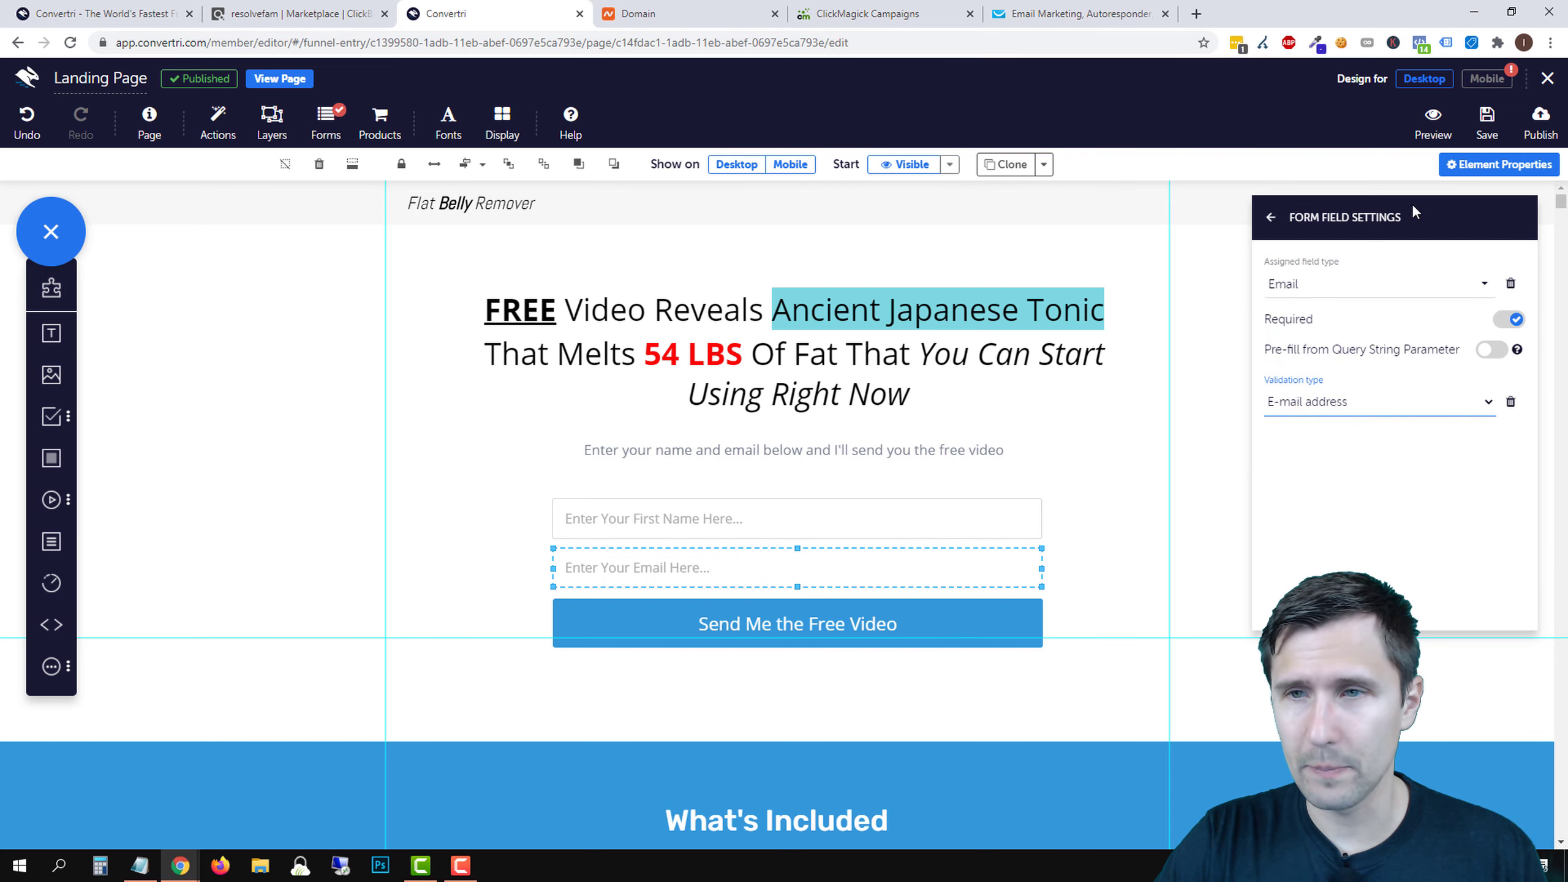
left_click(1270, 217)
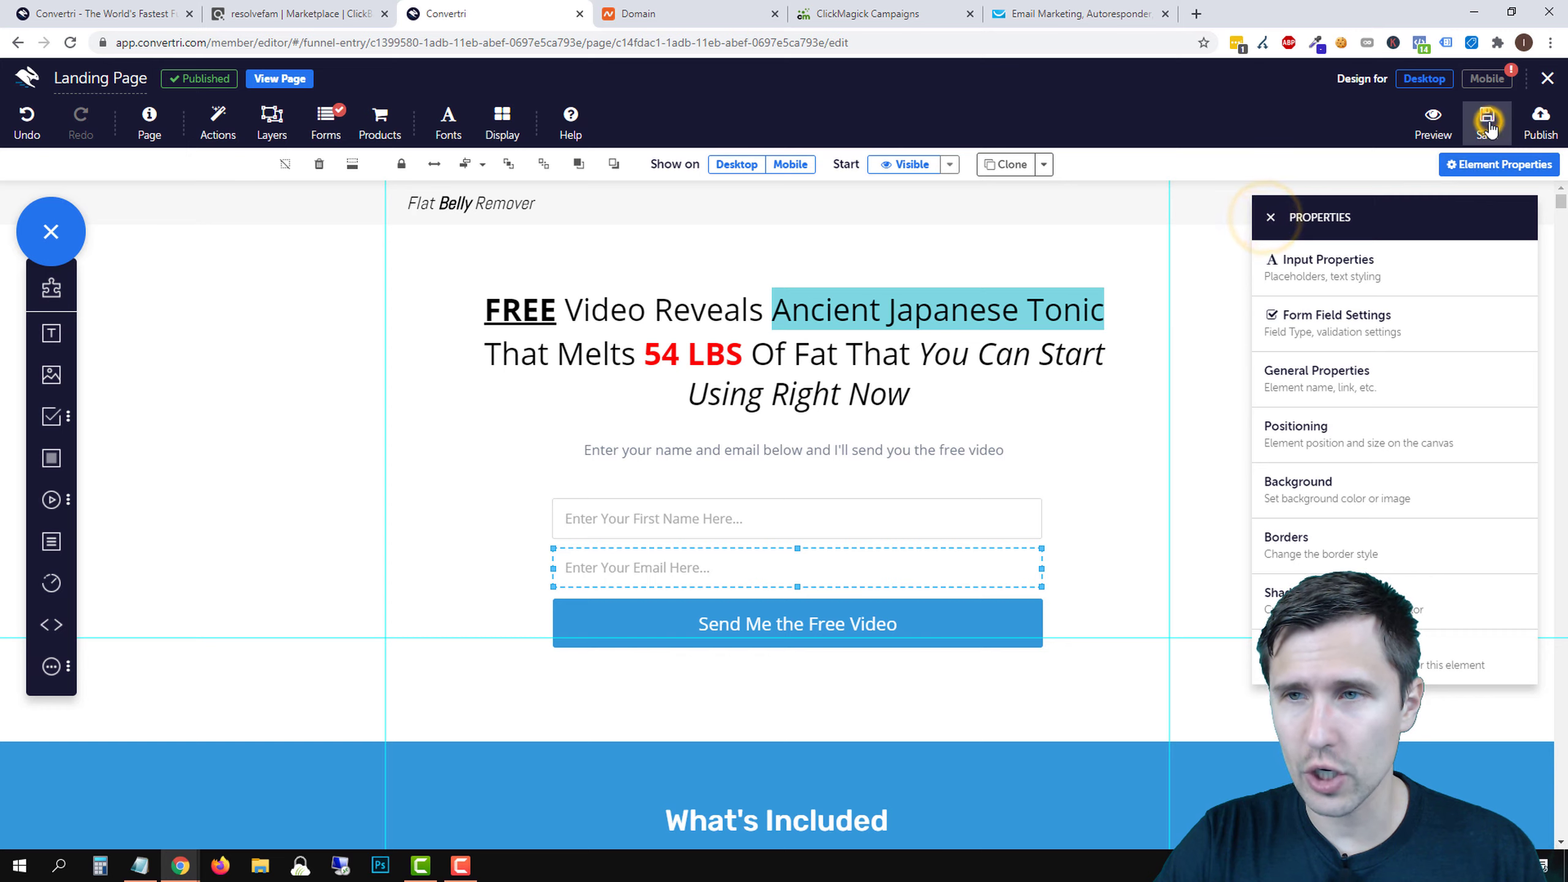
left_click(1487, 121)
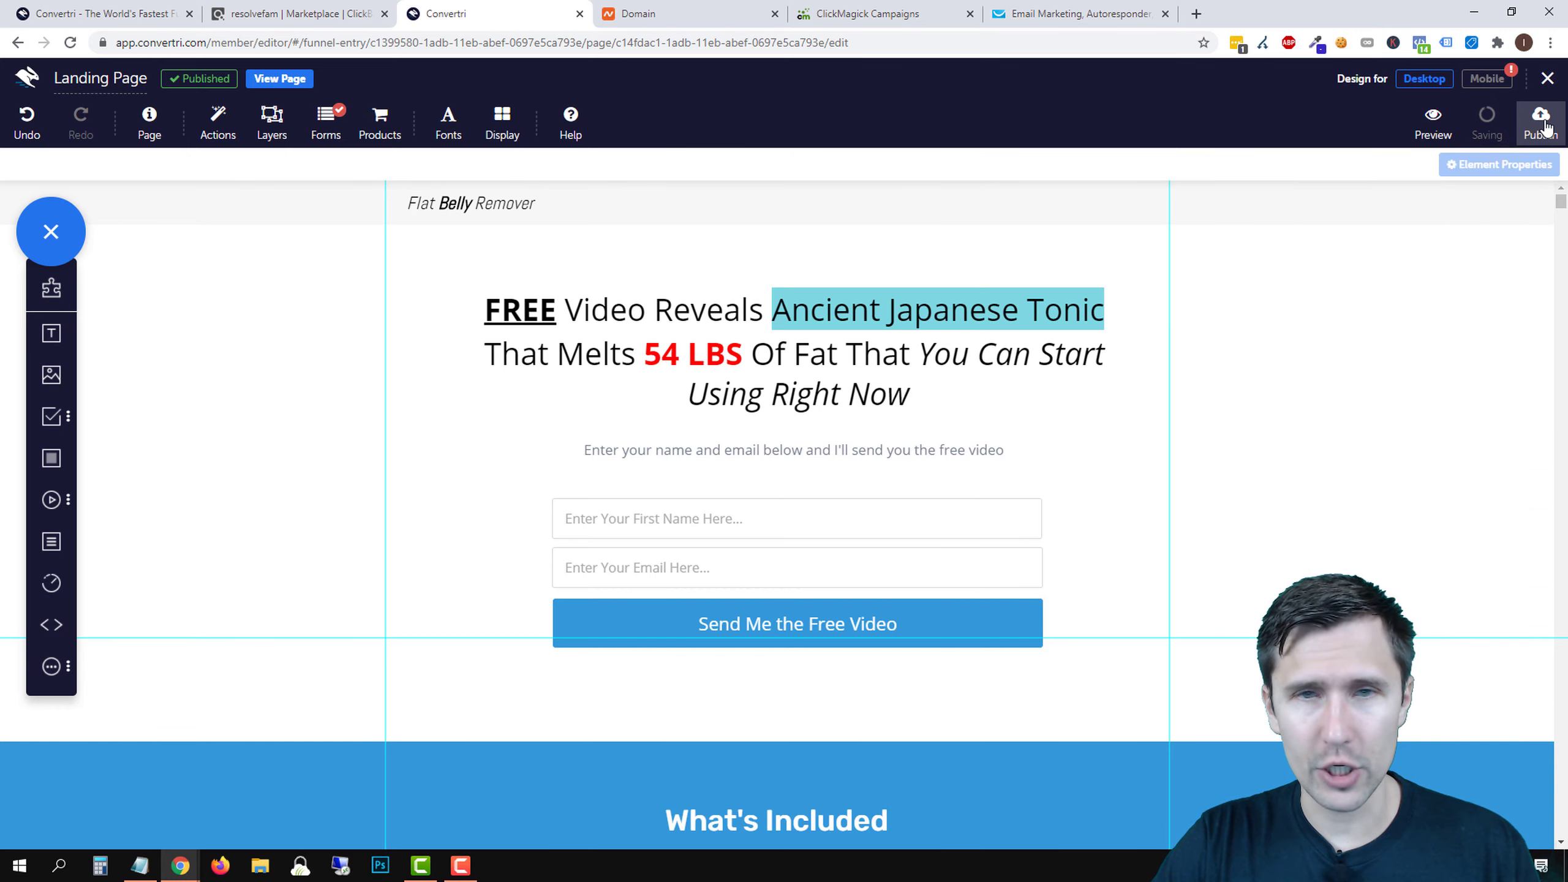
mouse_move(1494, 80)
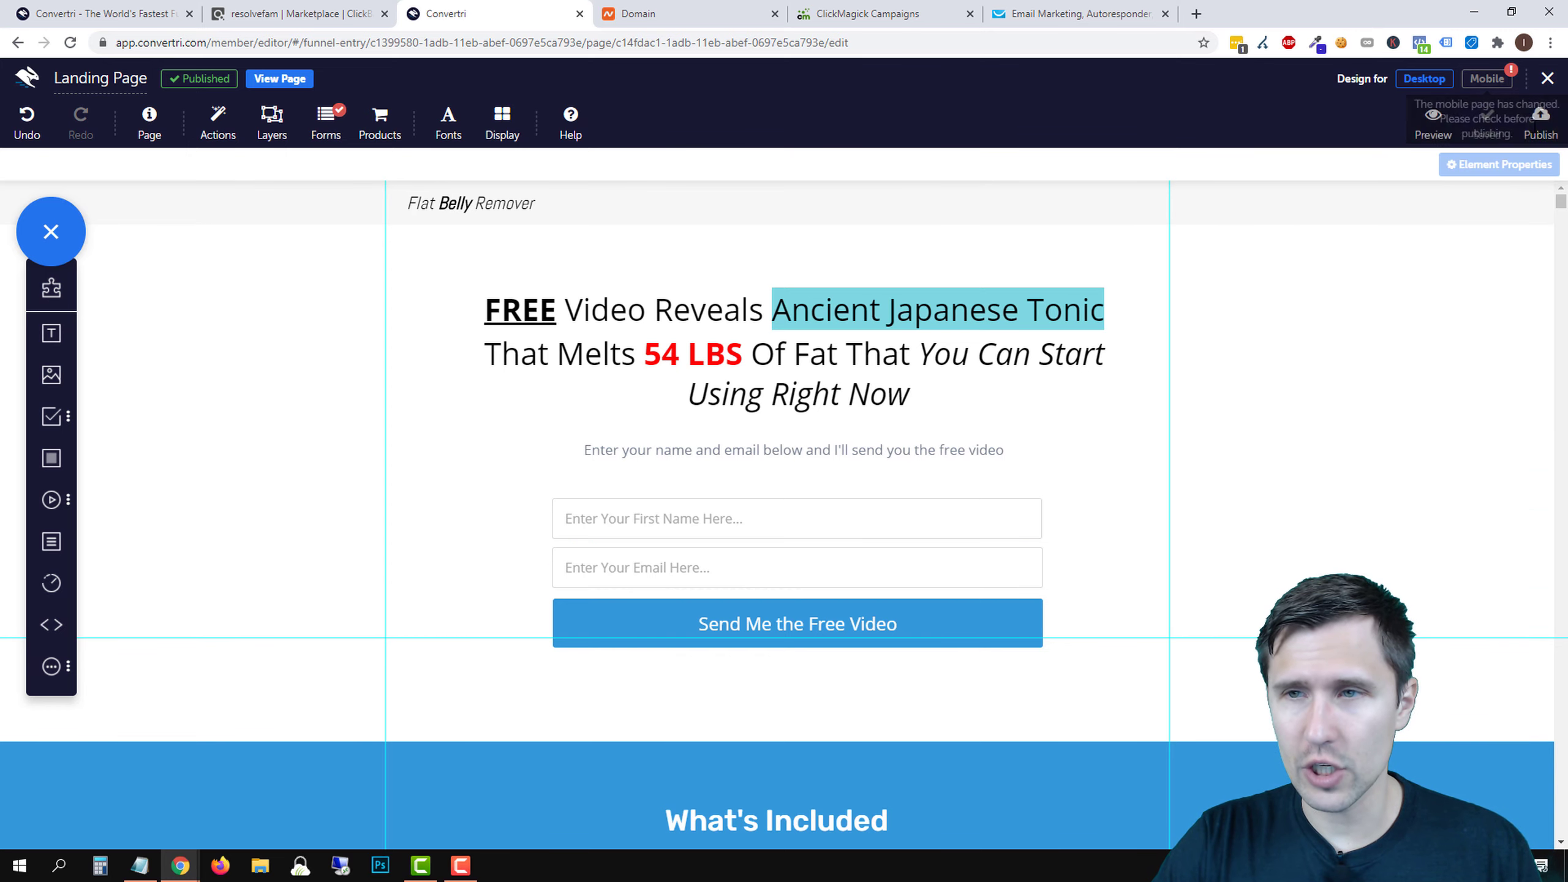
left_click(1541, 121)
left_click(972, 263)
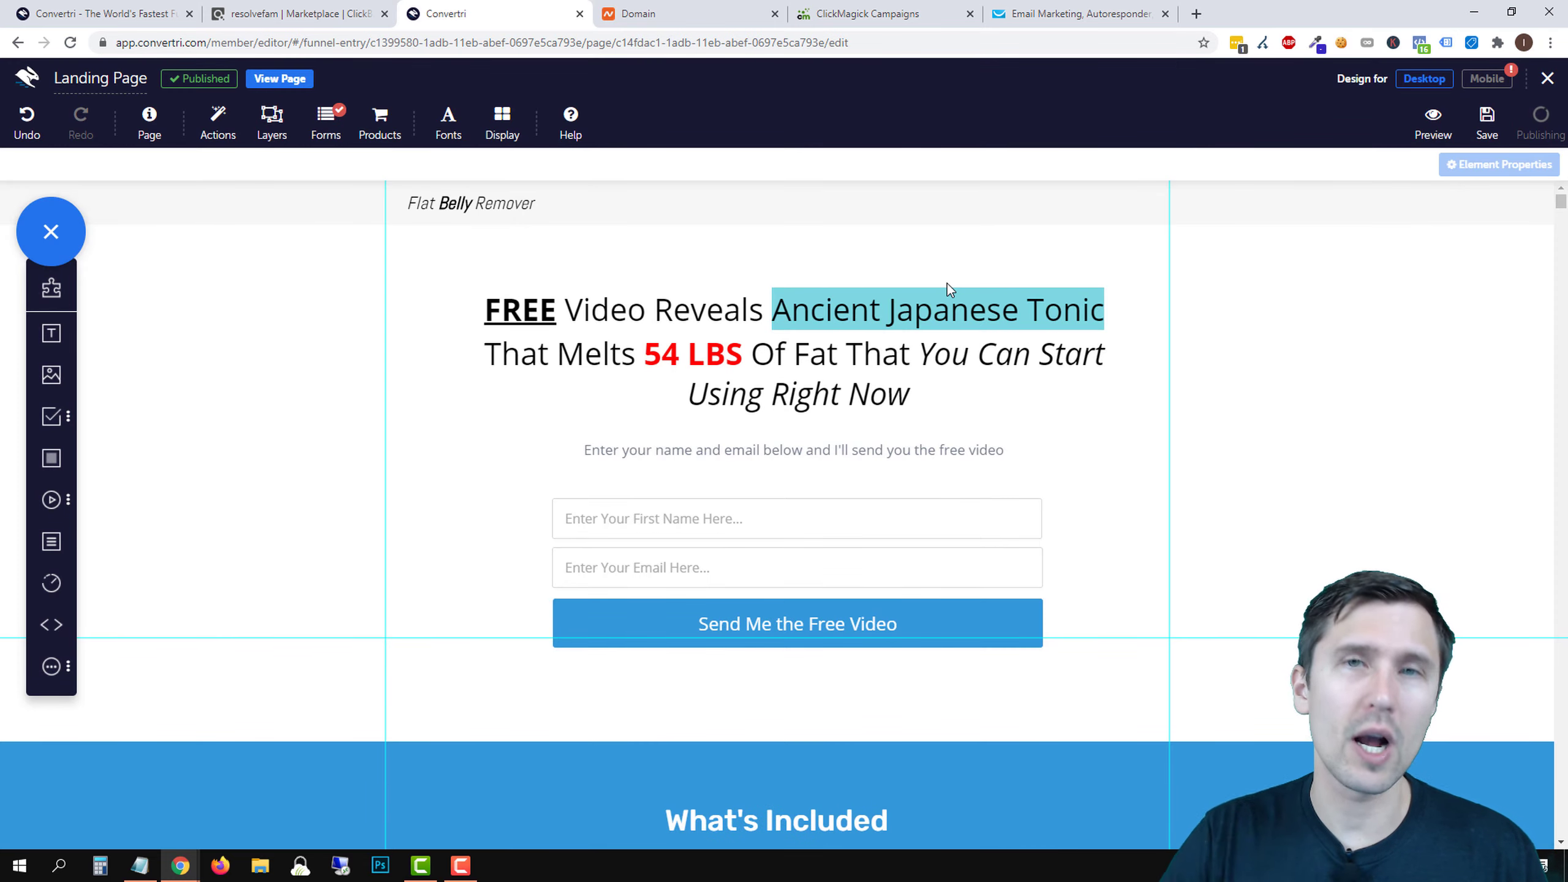
left_click(1486, 78)
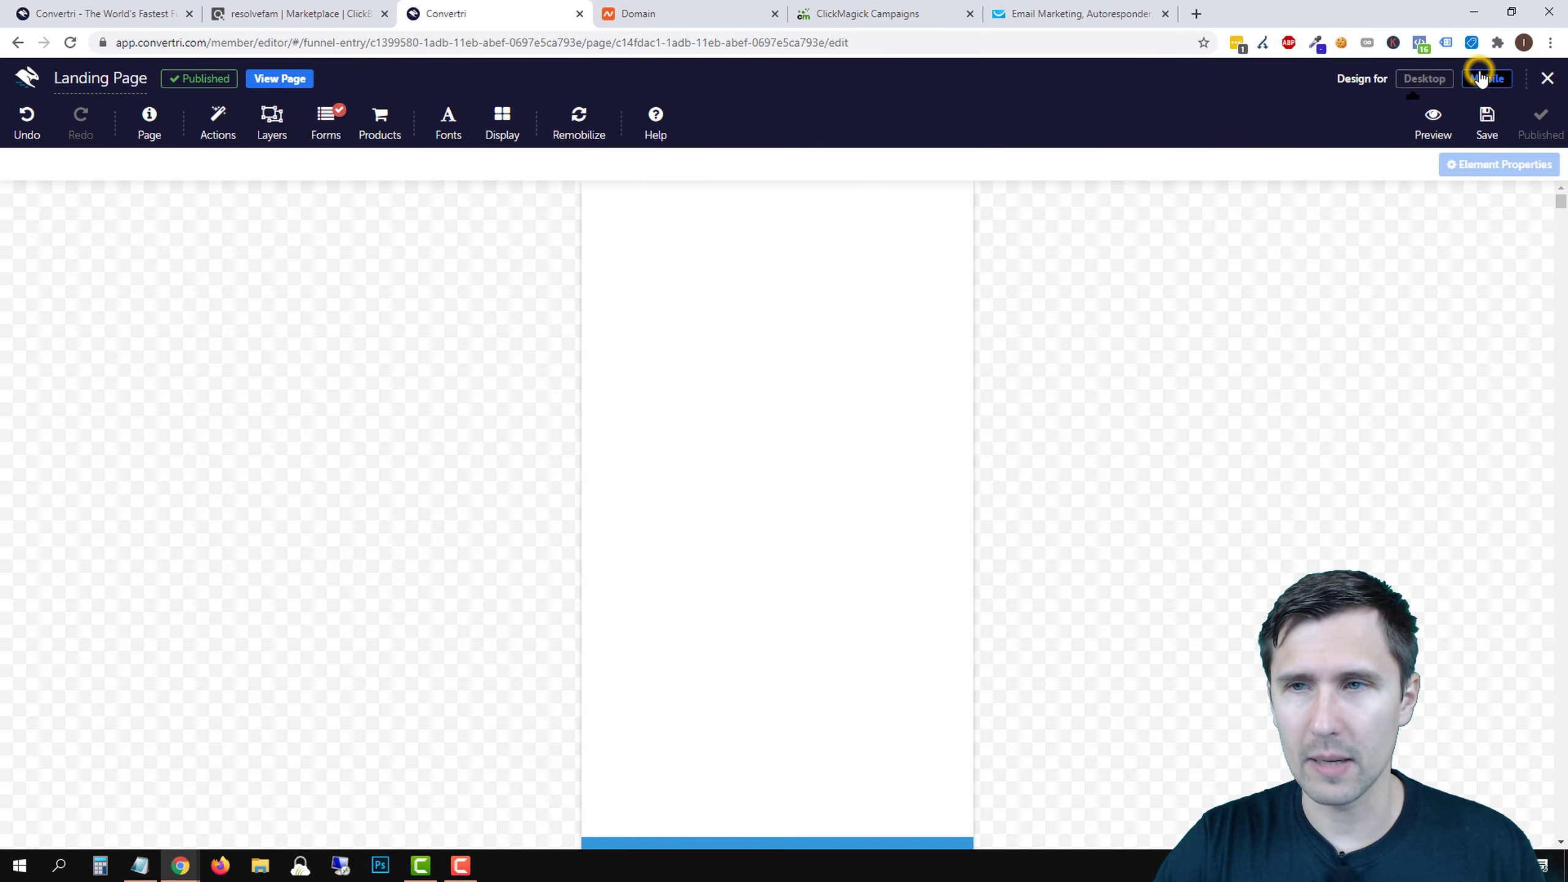
left_click(1423, 79)
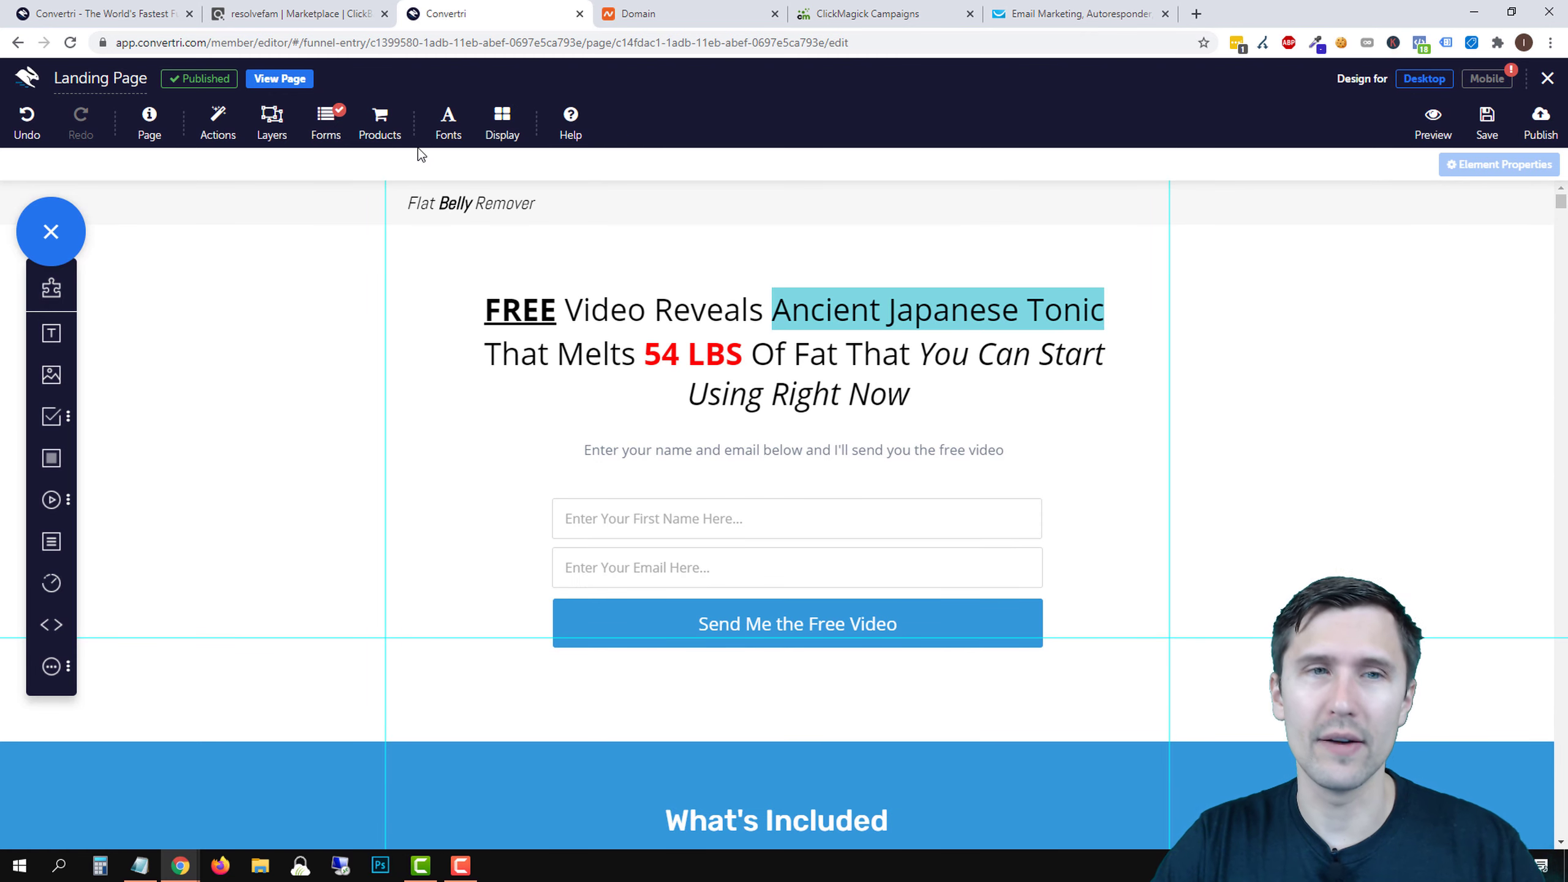
- Leave the Convertri editor and open ClickMagick's campaign URL Builder
left_click(1547, 78)
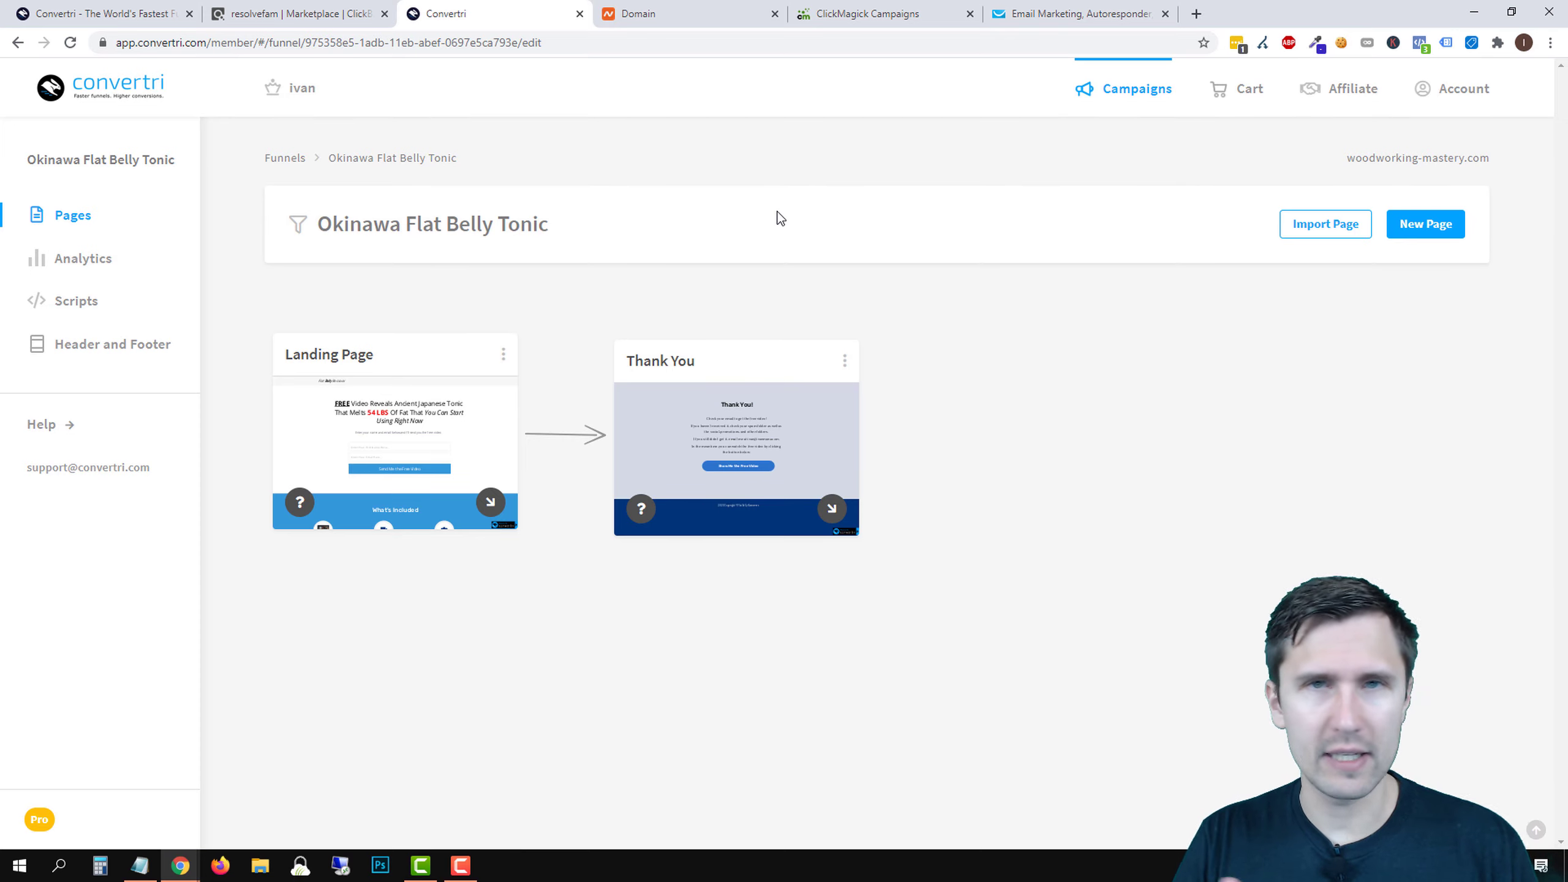
left_click(912, 14)
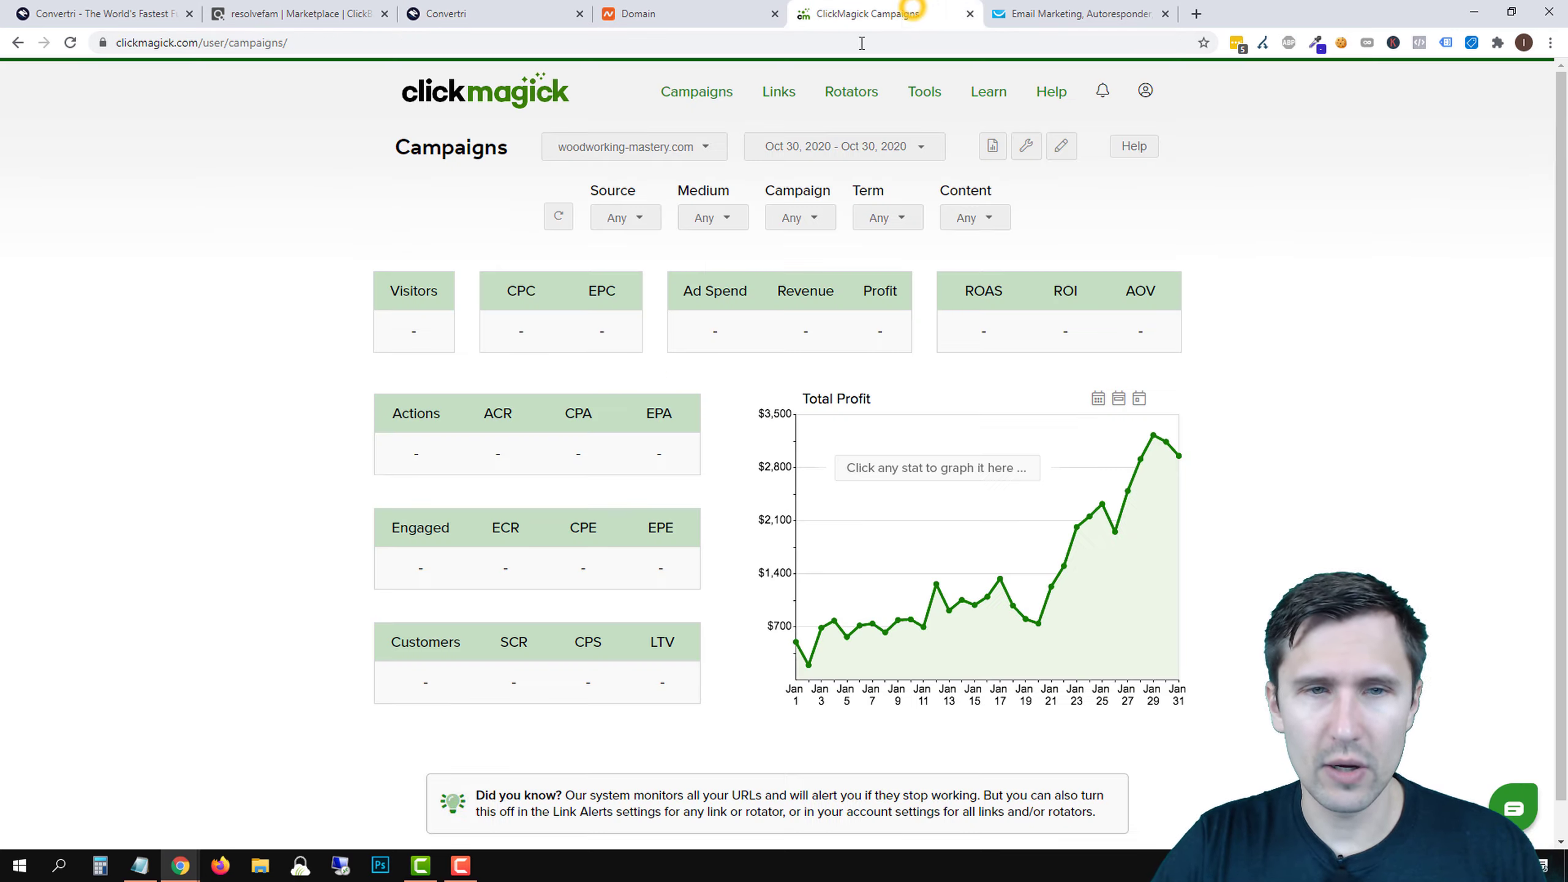
left_click(1026, 146)
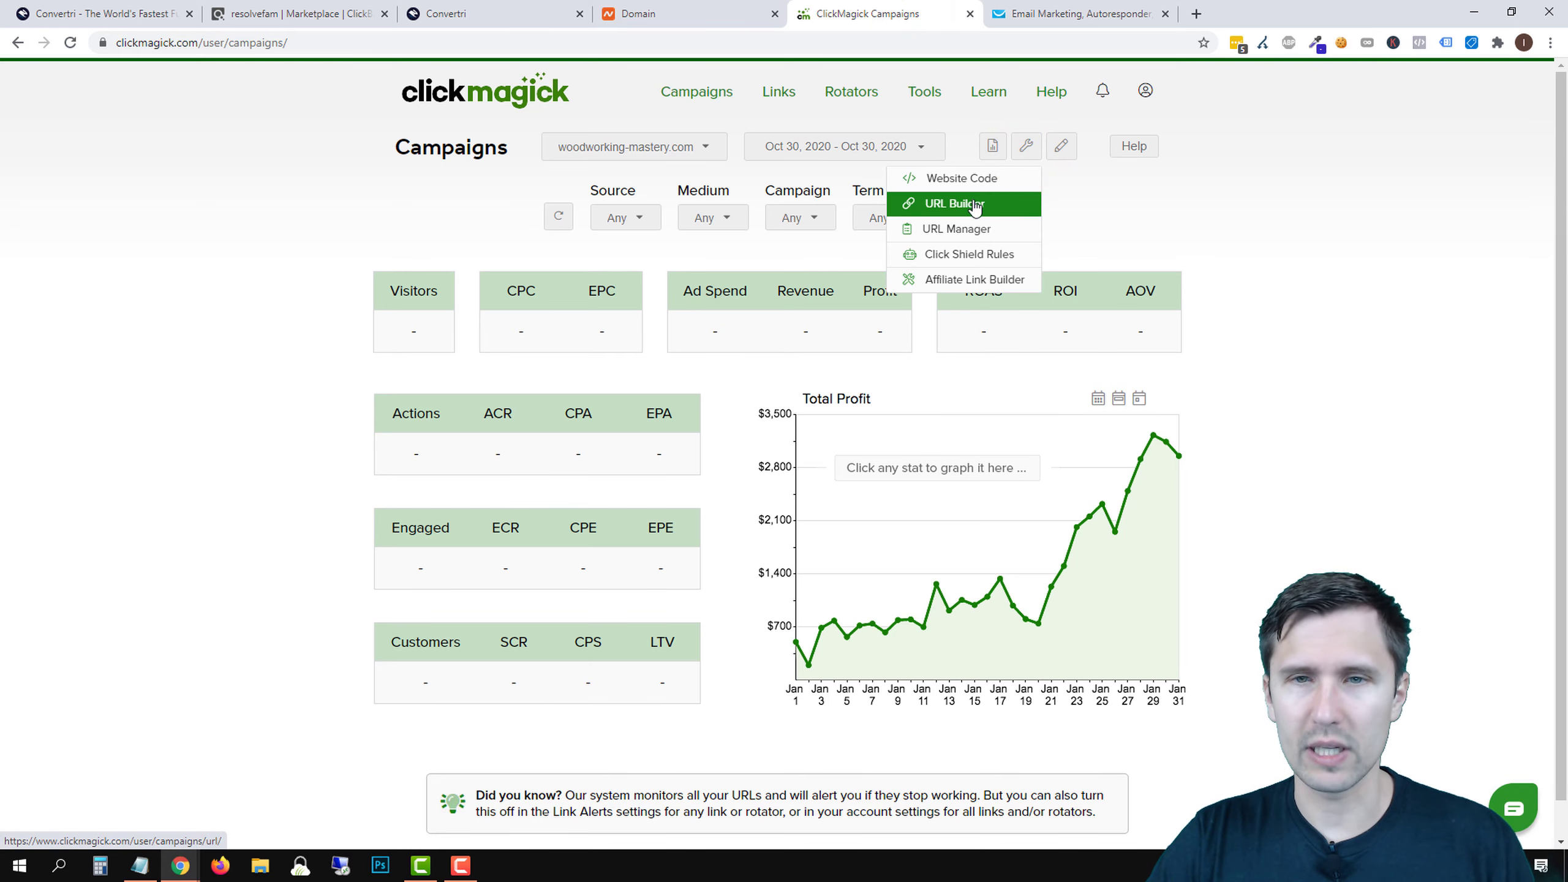
left_click(969, 204)
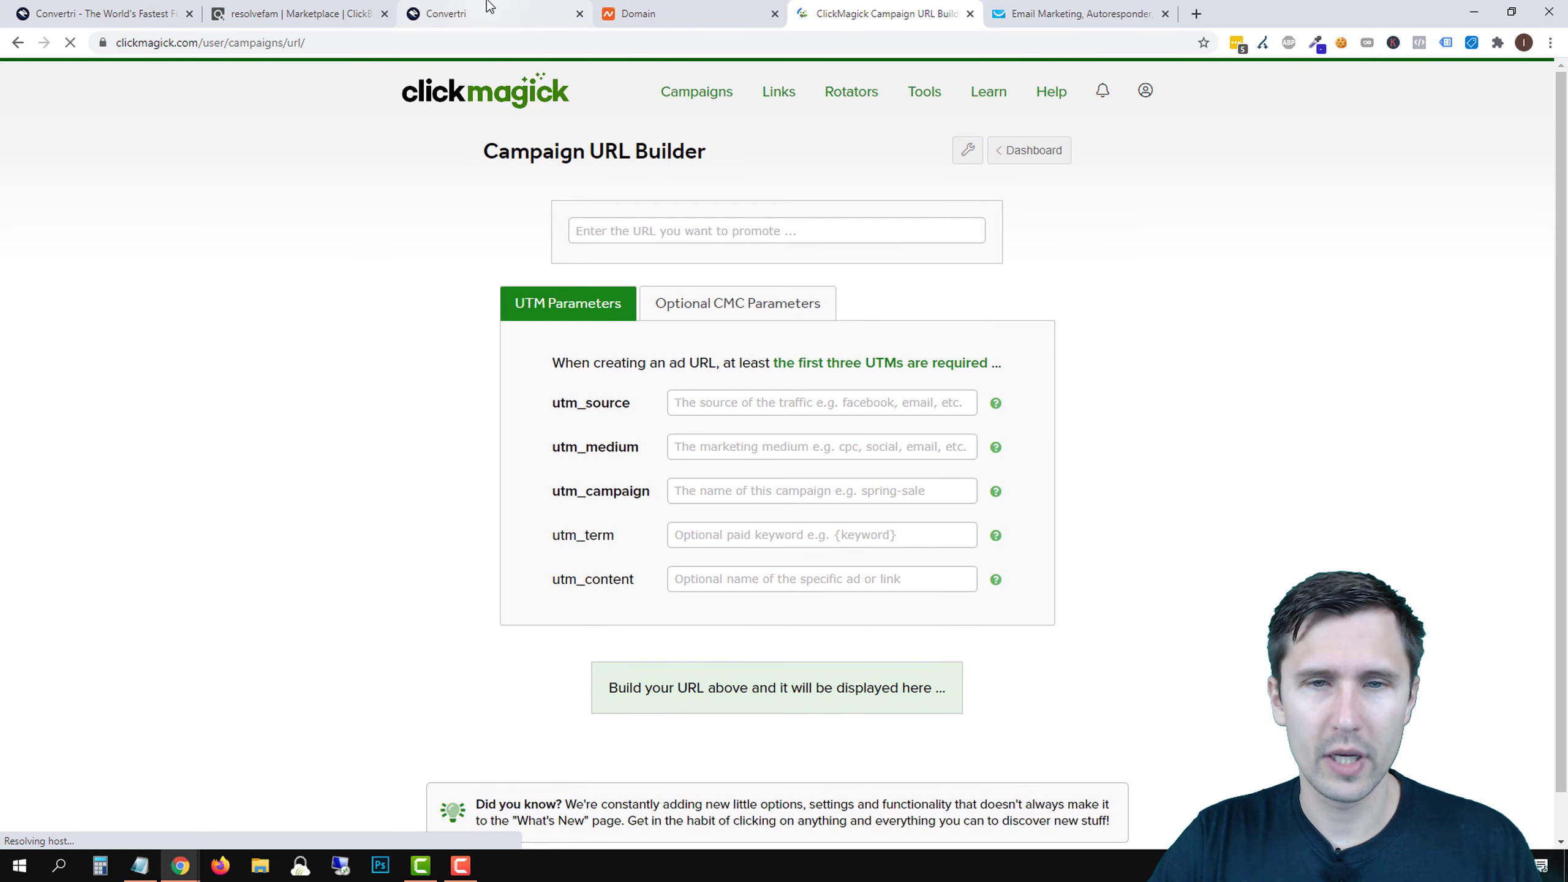
left_click(486, 13)
left_click(503, 351)
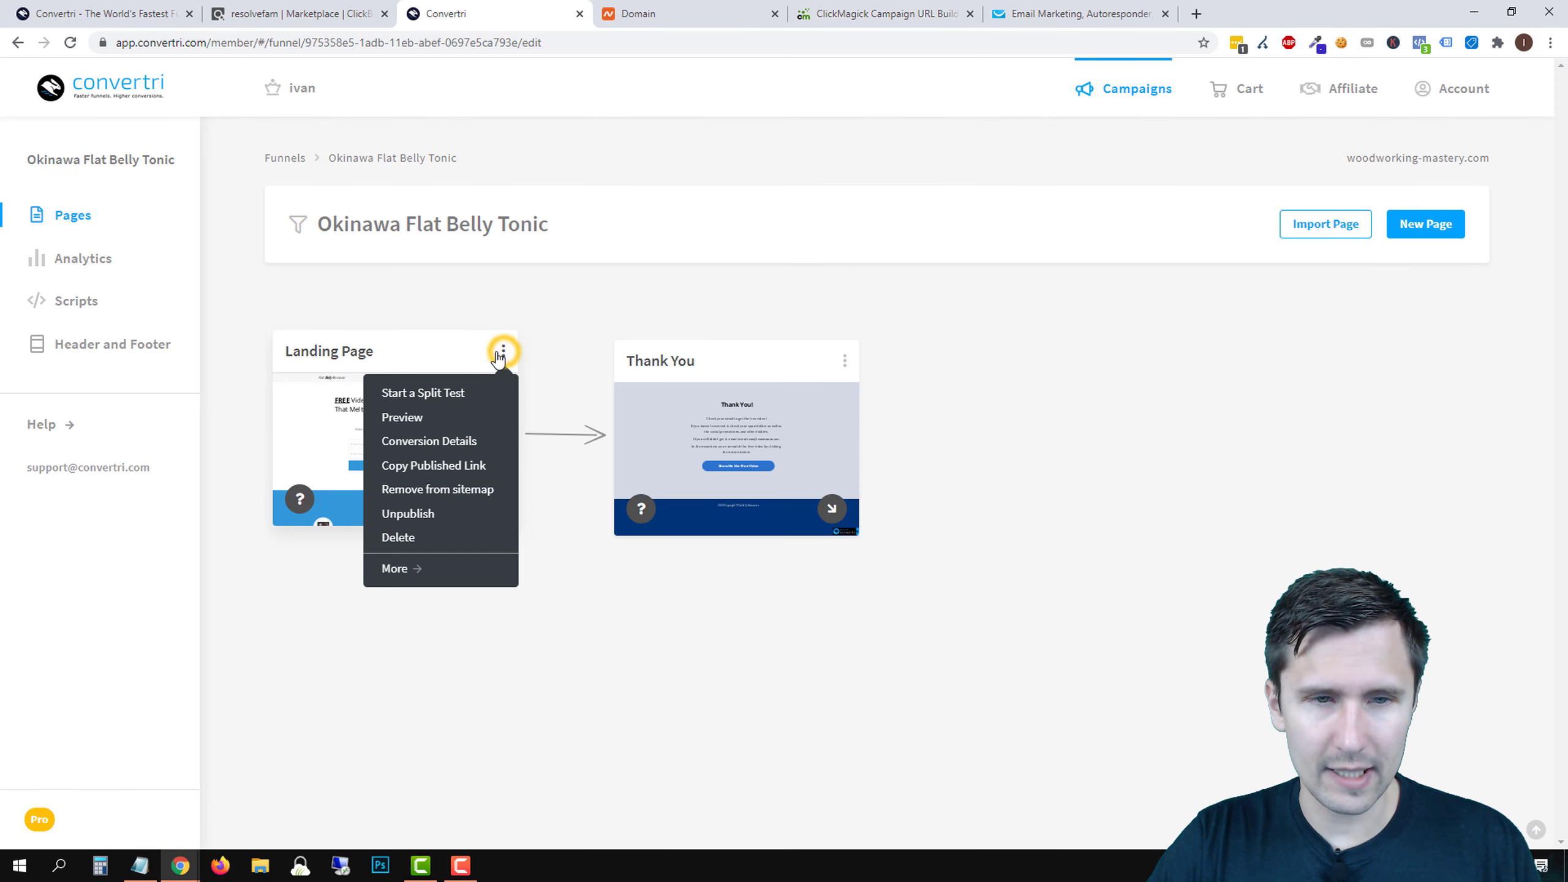
left_click(425, 465)
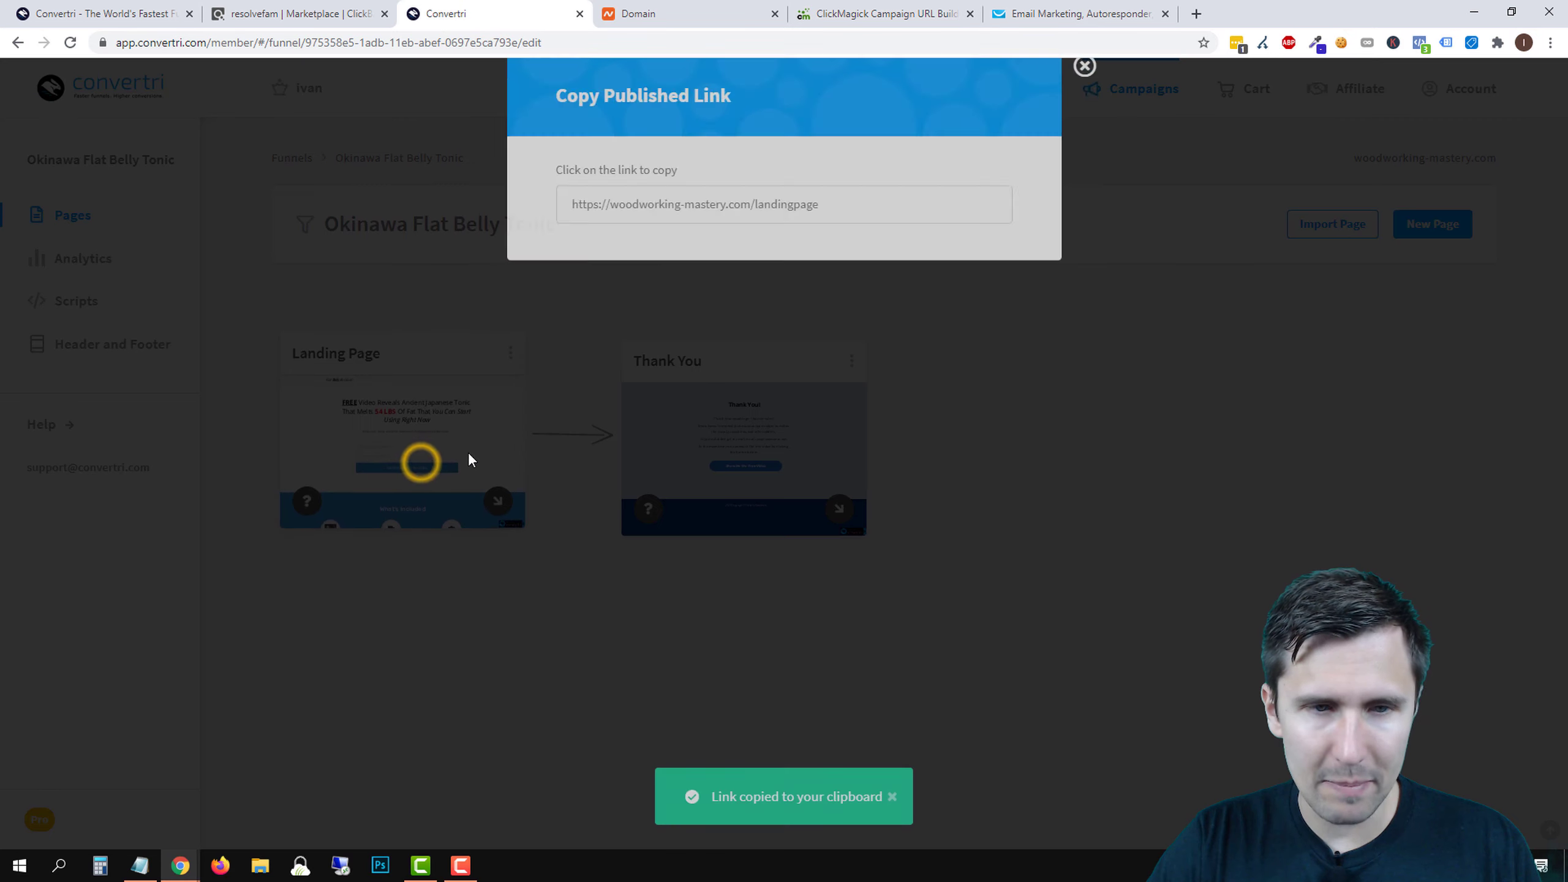
left_click(658, 235)
left_click(1090, 85)
left_click(1081, 13)
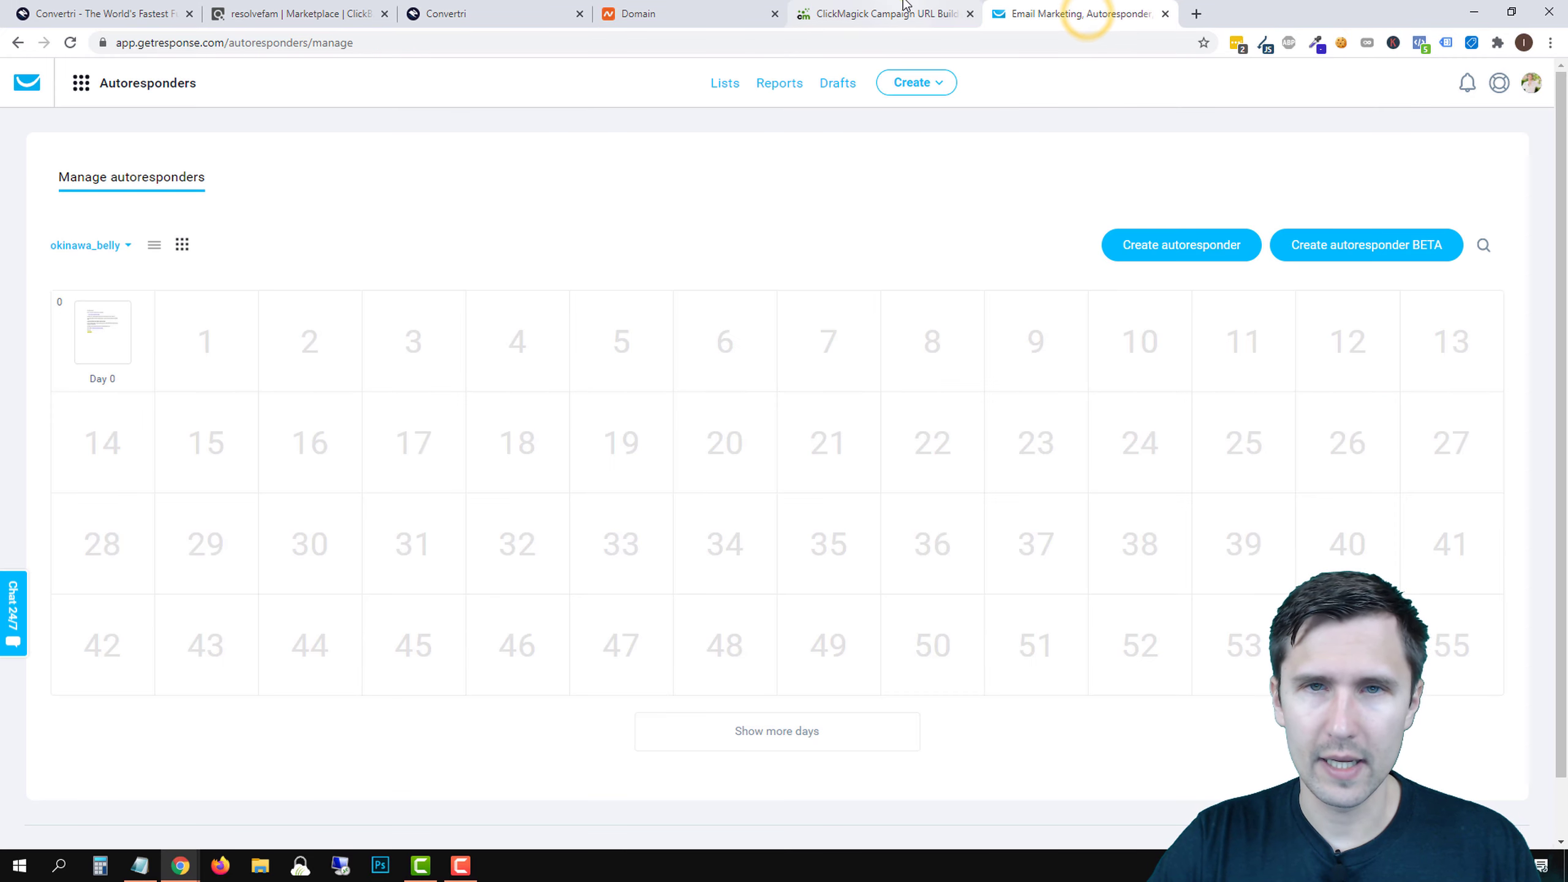
left_click(883, 13)
- Paste the landing page URL and set utm_source google, medium search, campaign okinawa, term {keyword}
left_click(653, 229)
right_click(651, 231)
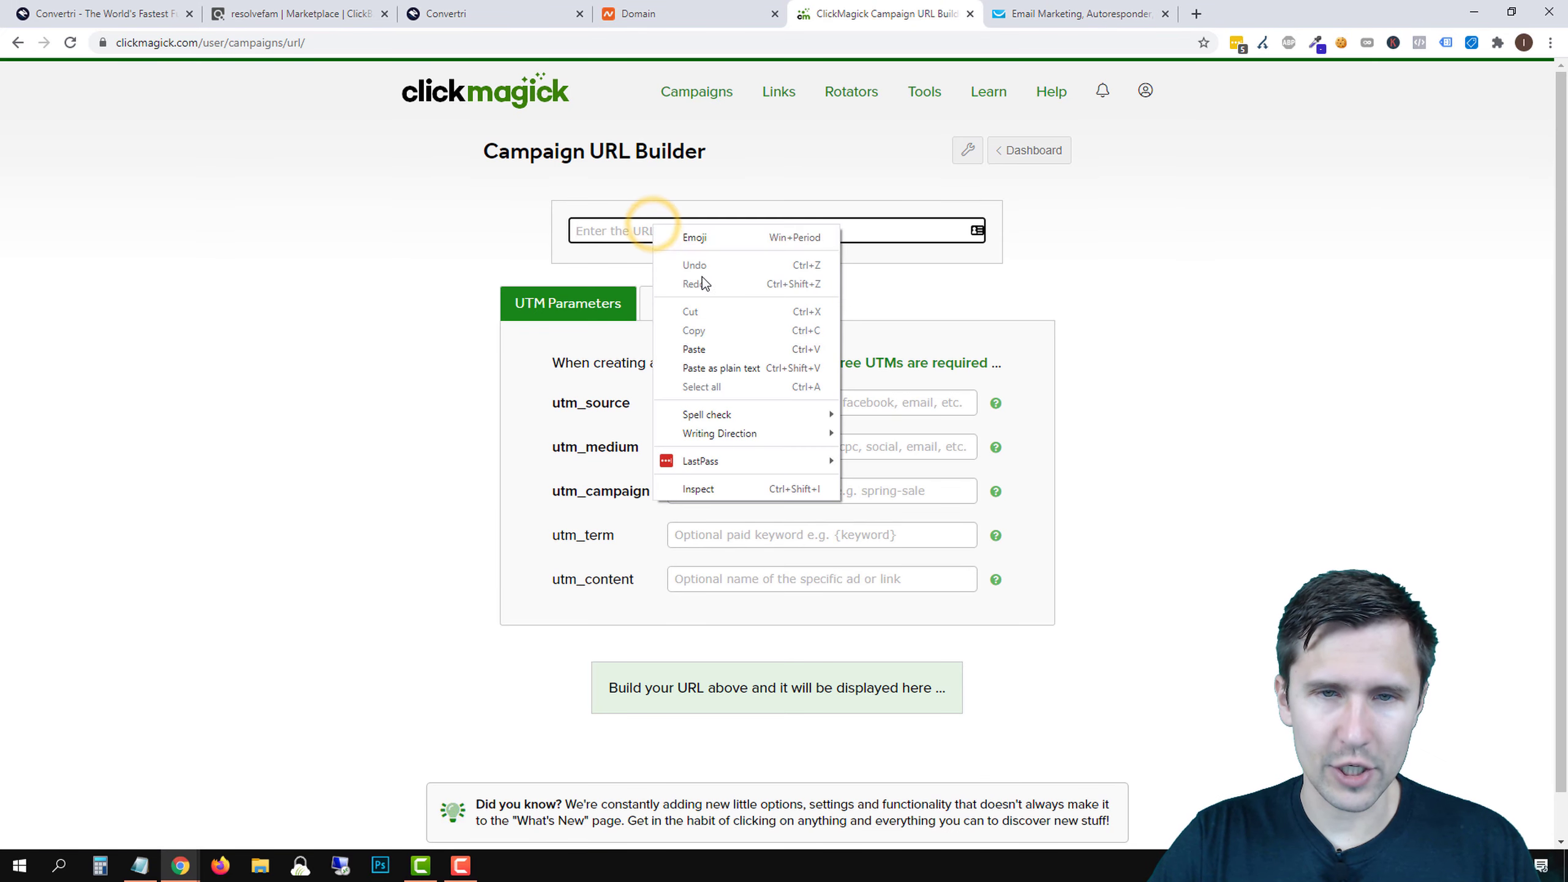
left_click(701, 340)
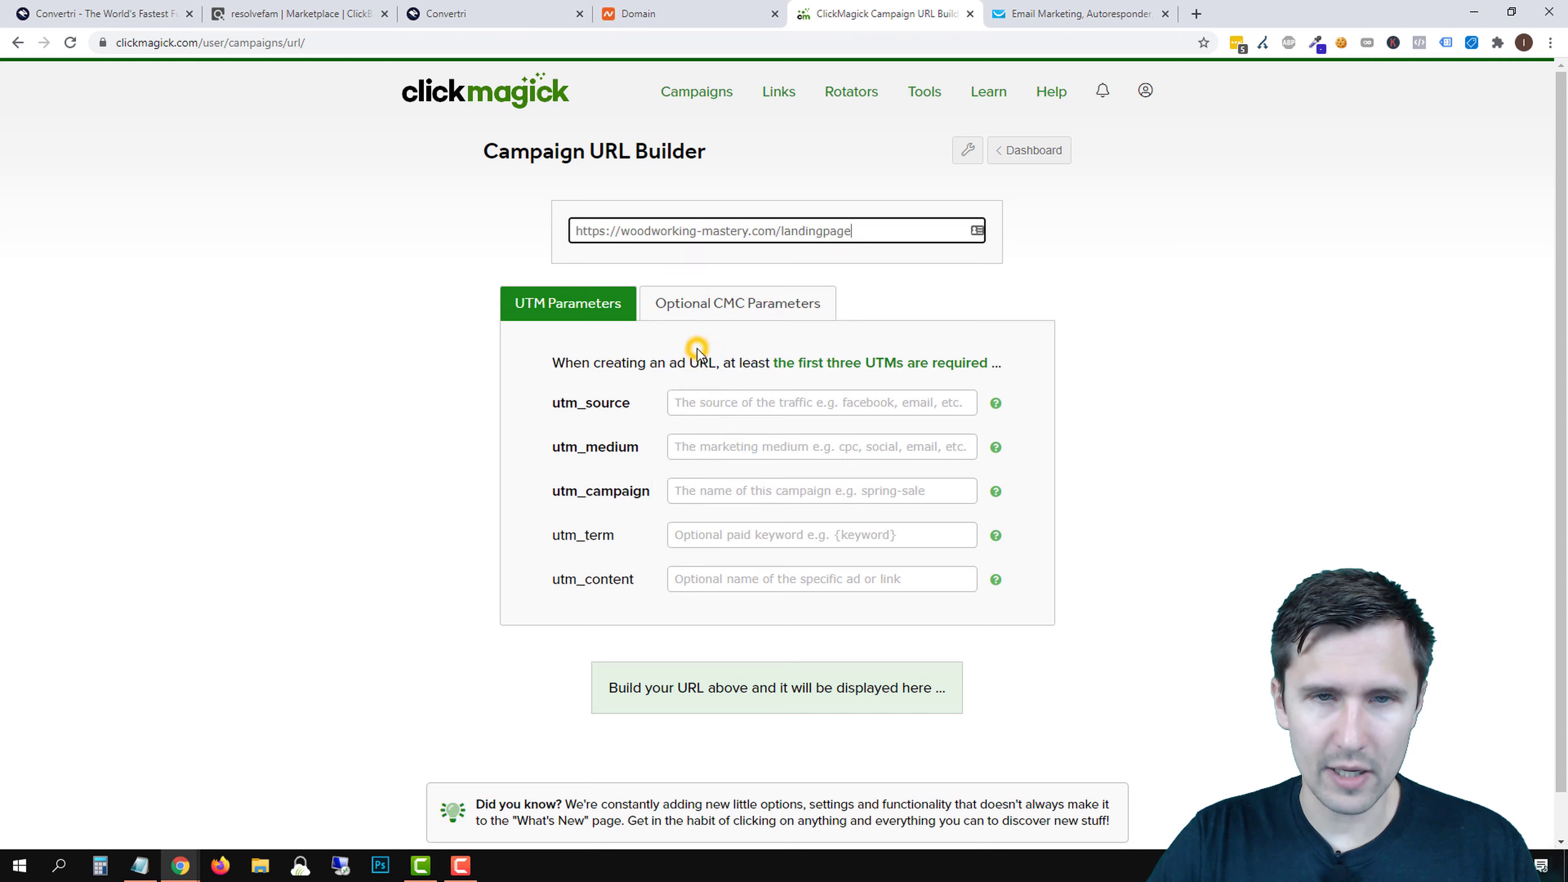
left_click(703, 404)
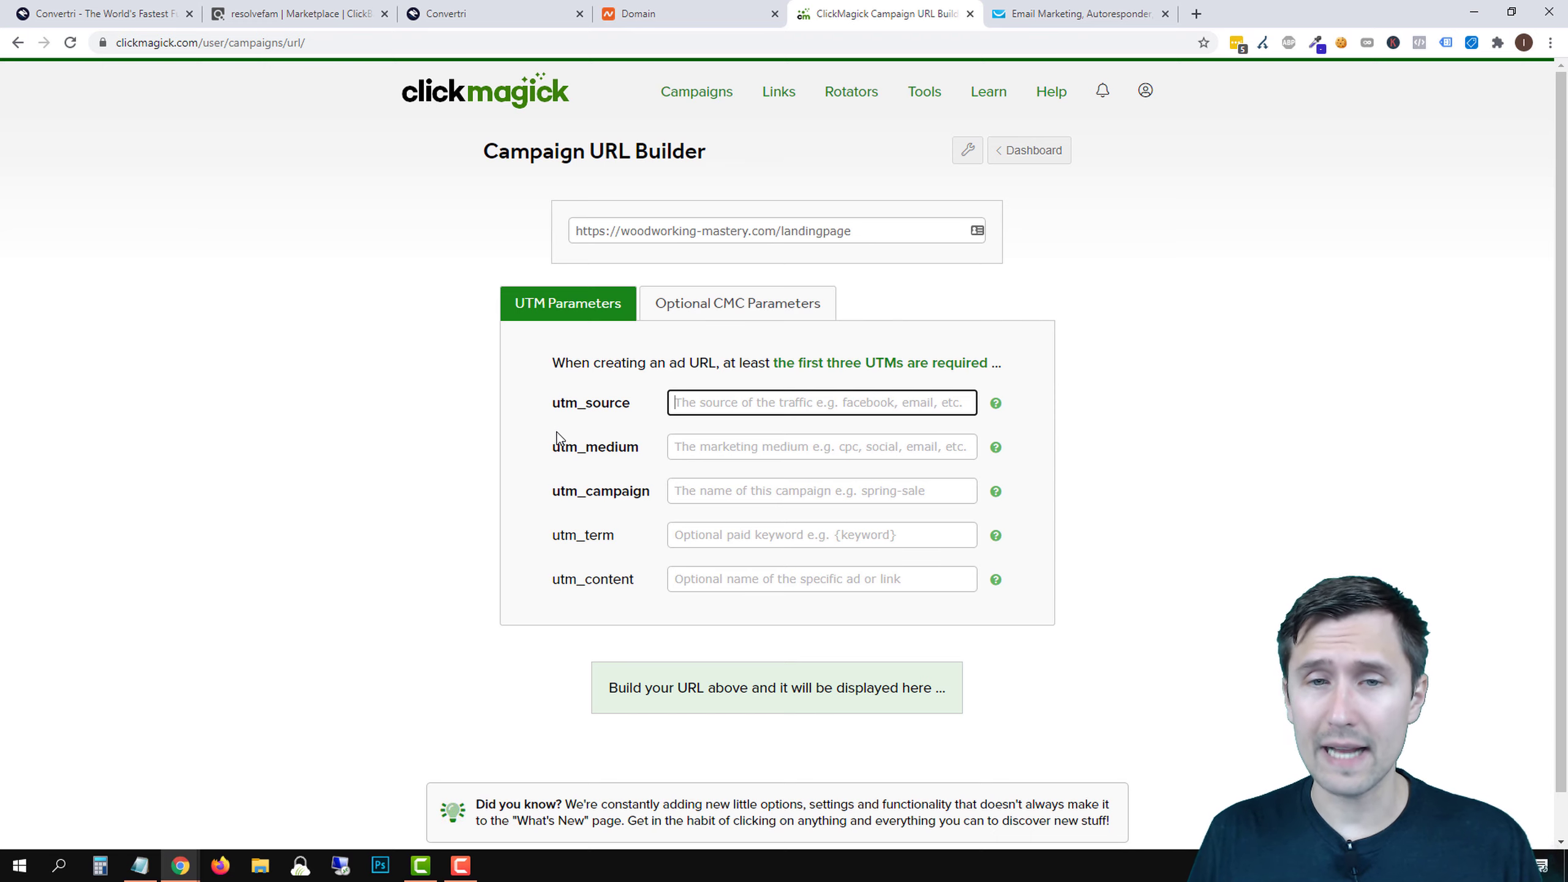
type("google")
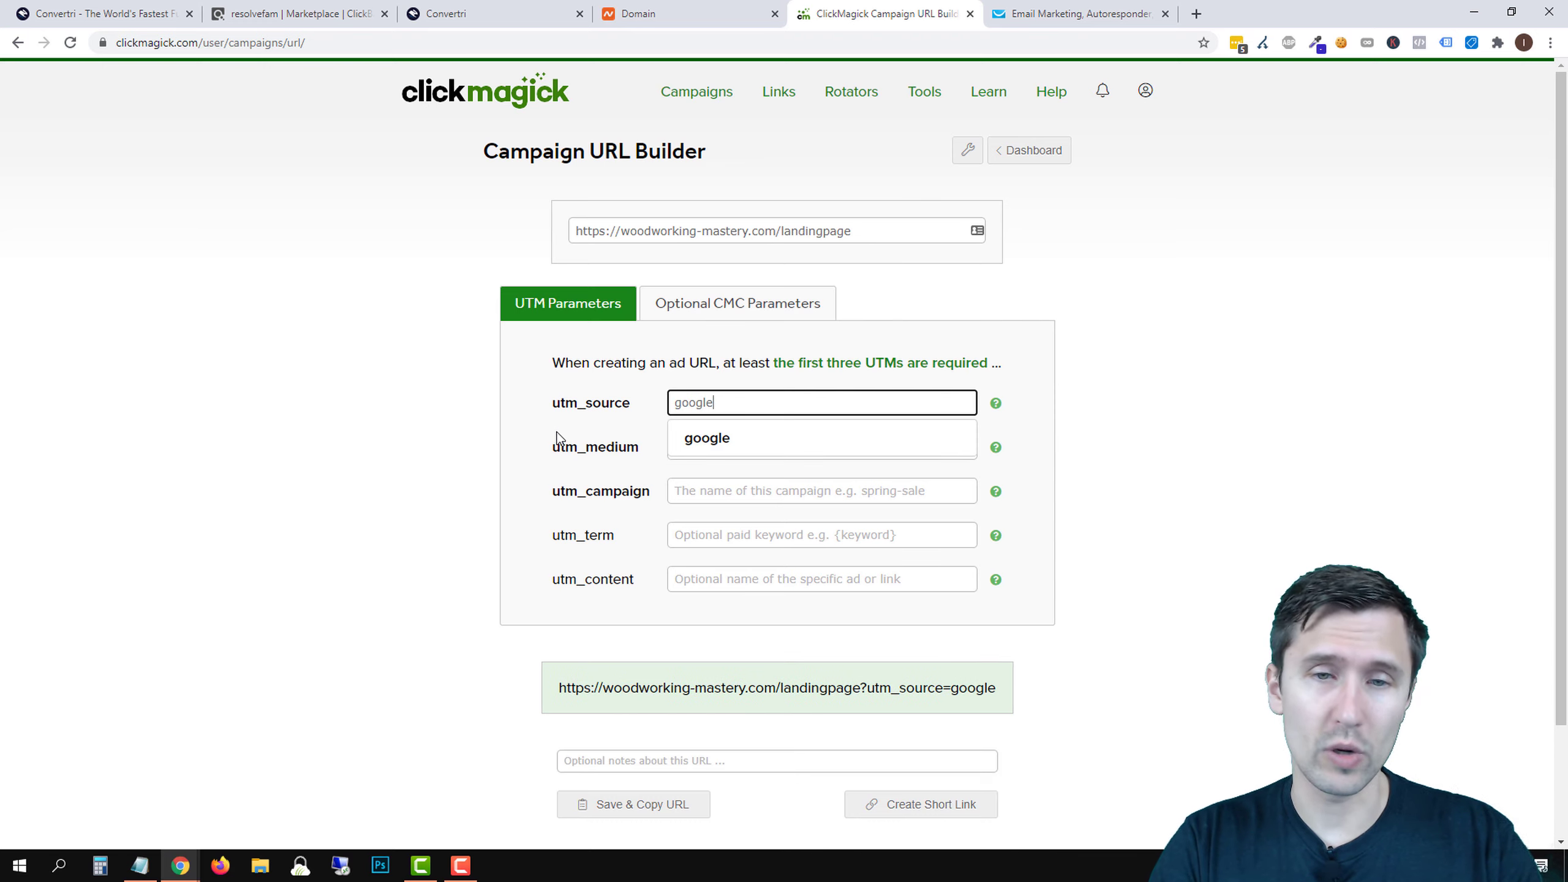
key("Tab")
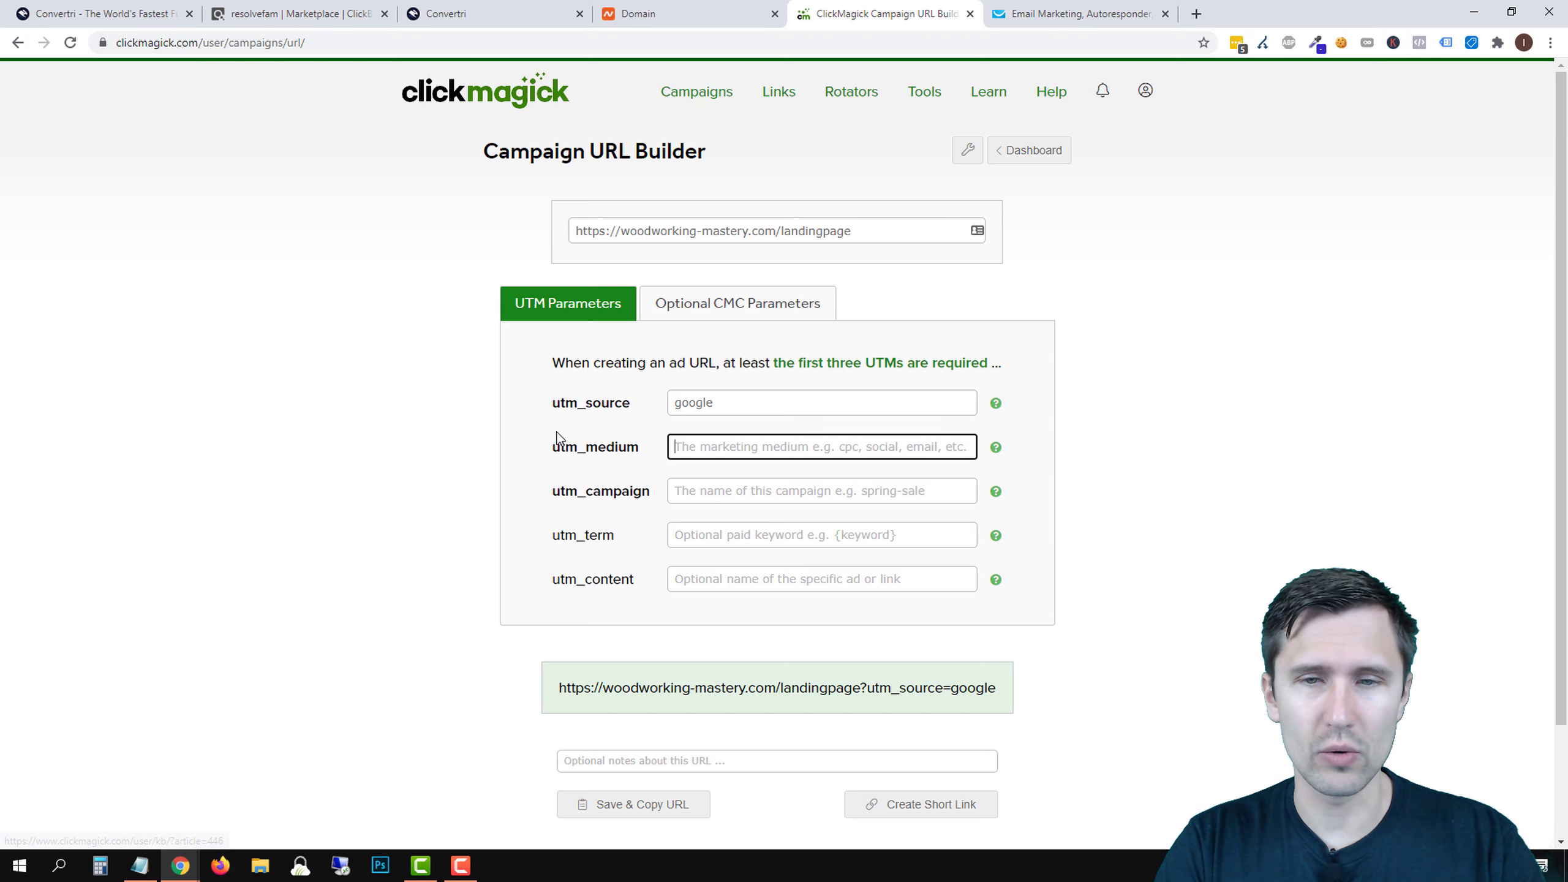
type("search")
key("Tab")
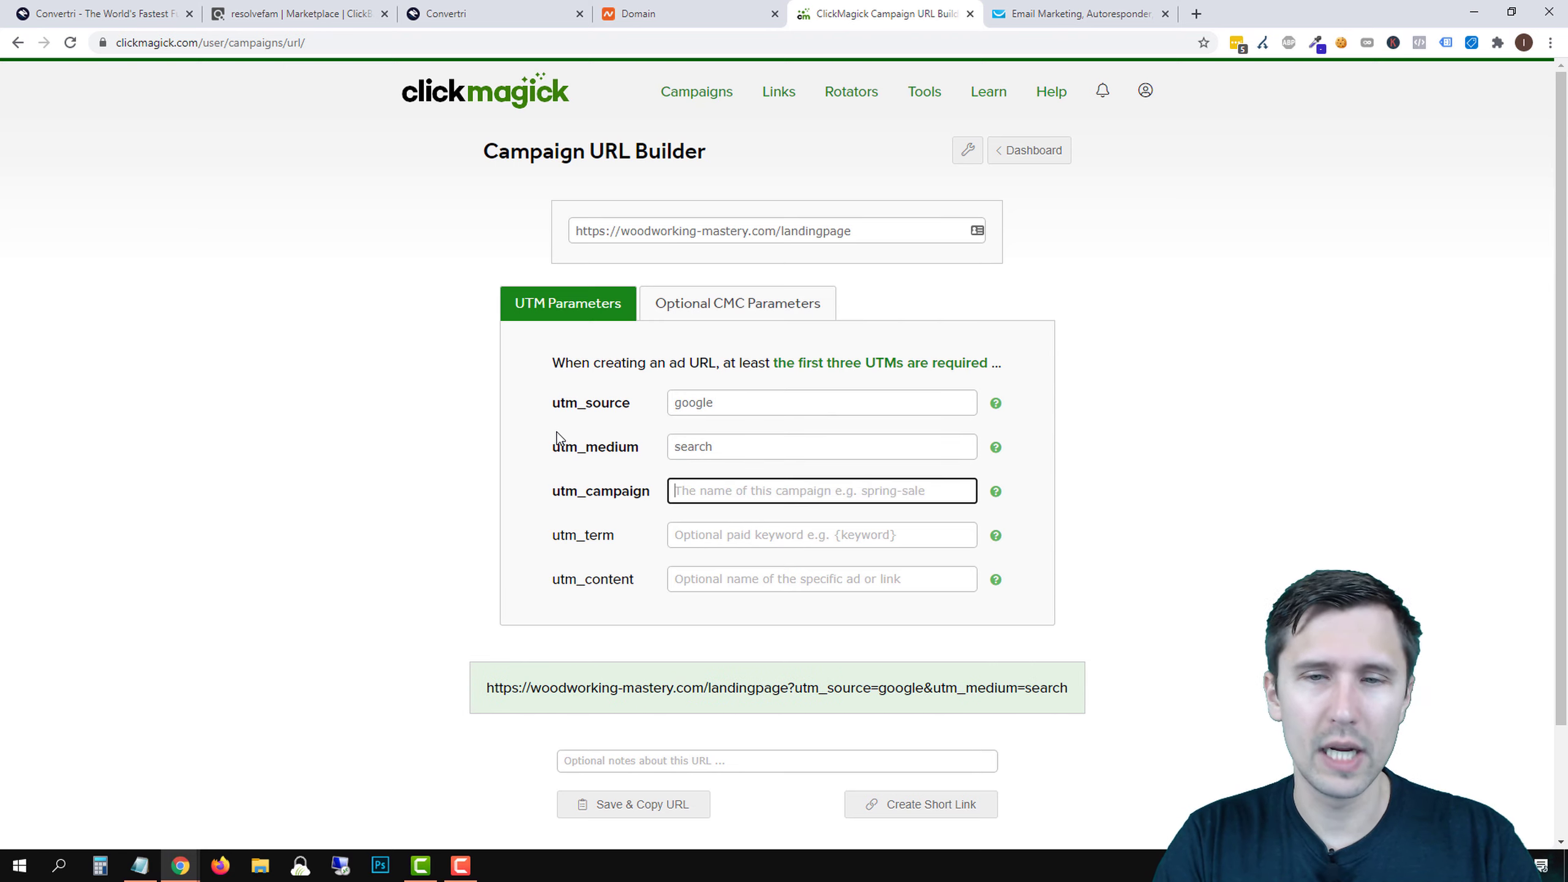
type("okinawa")
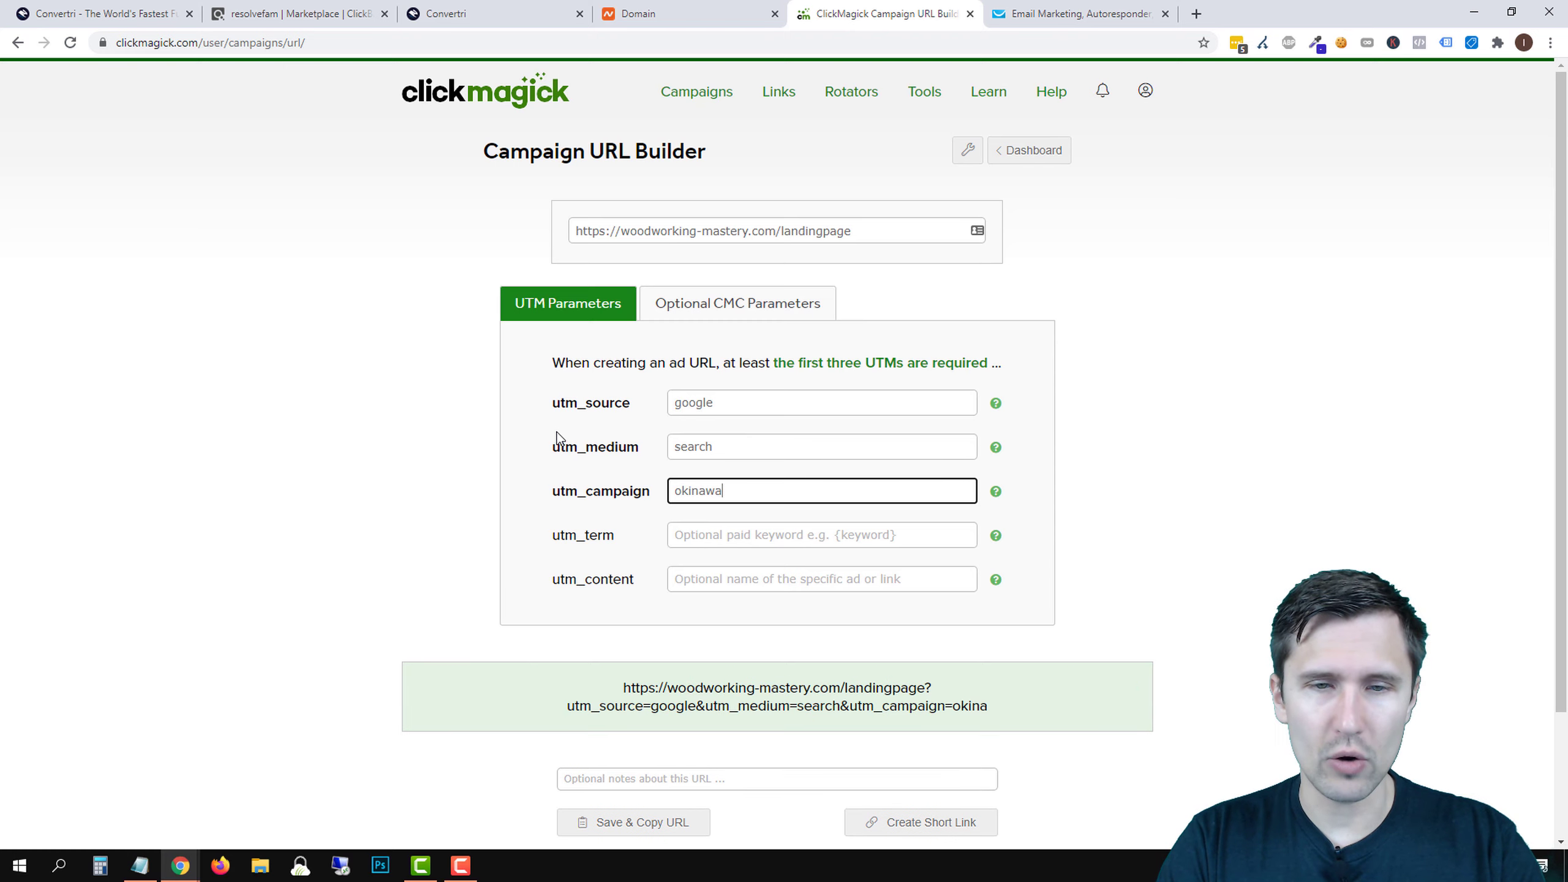
key("Tab")
type("{keyword}")
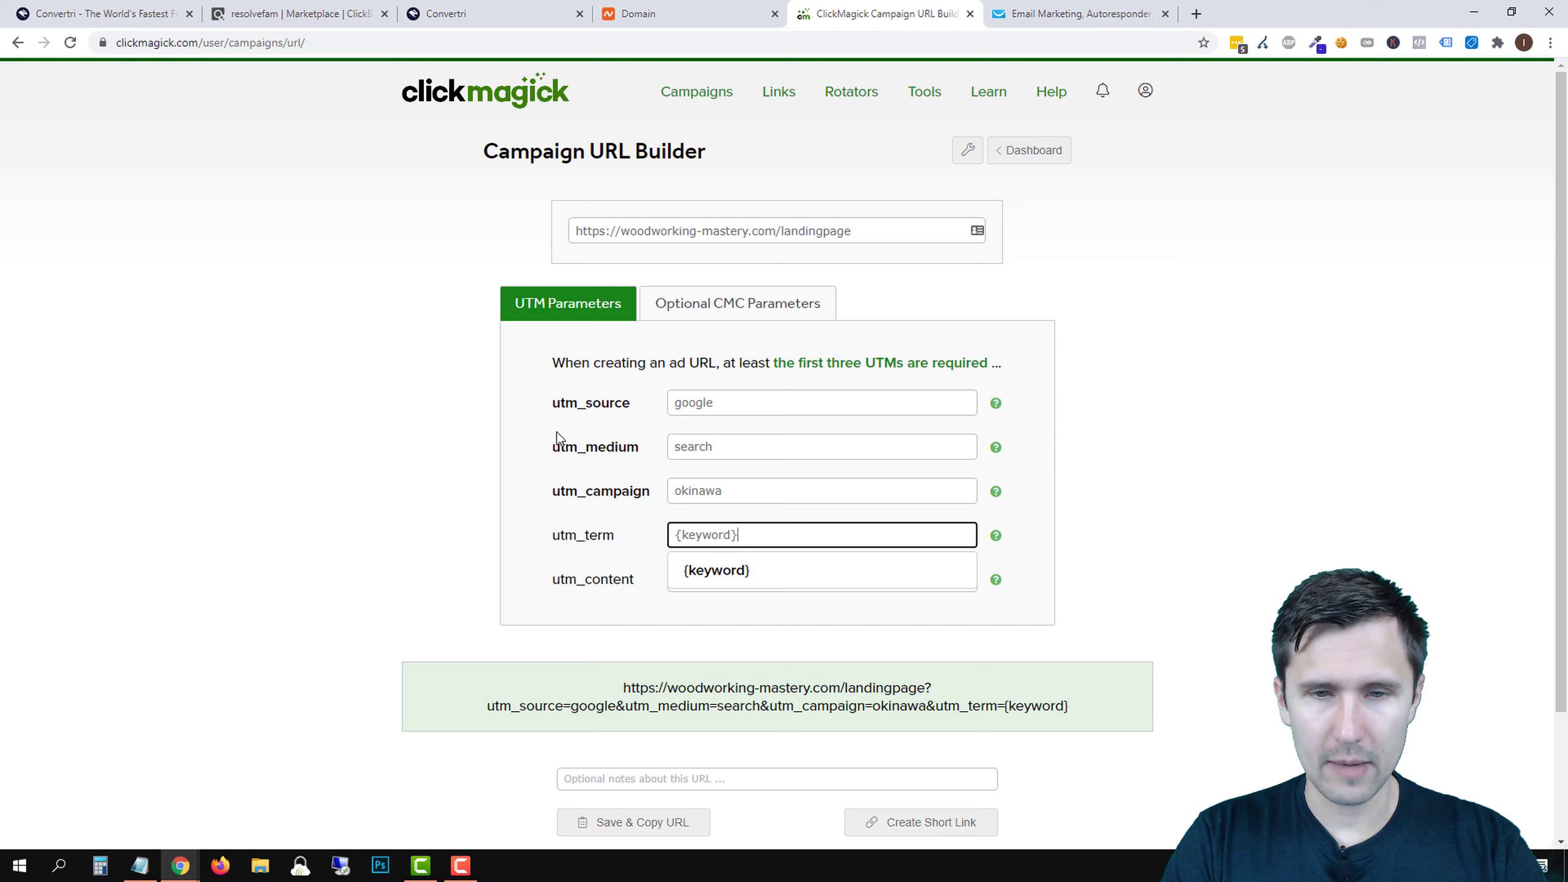
key("Tab")
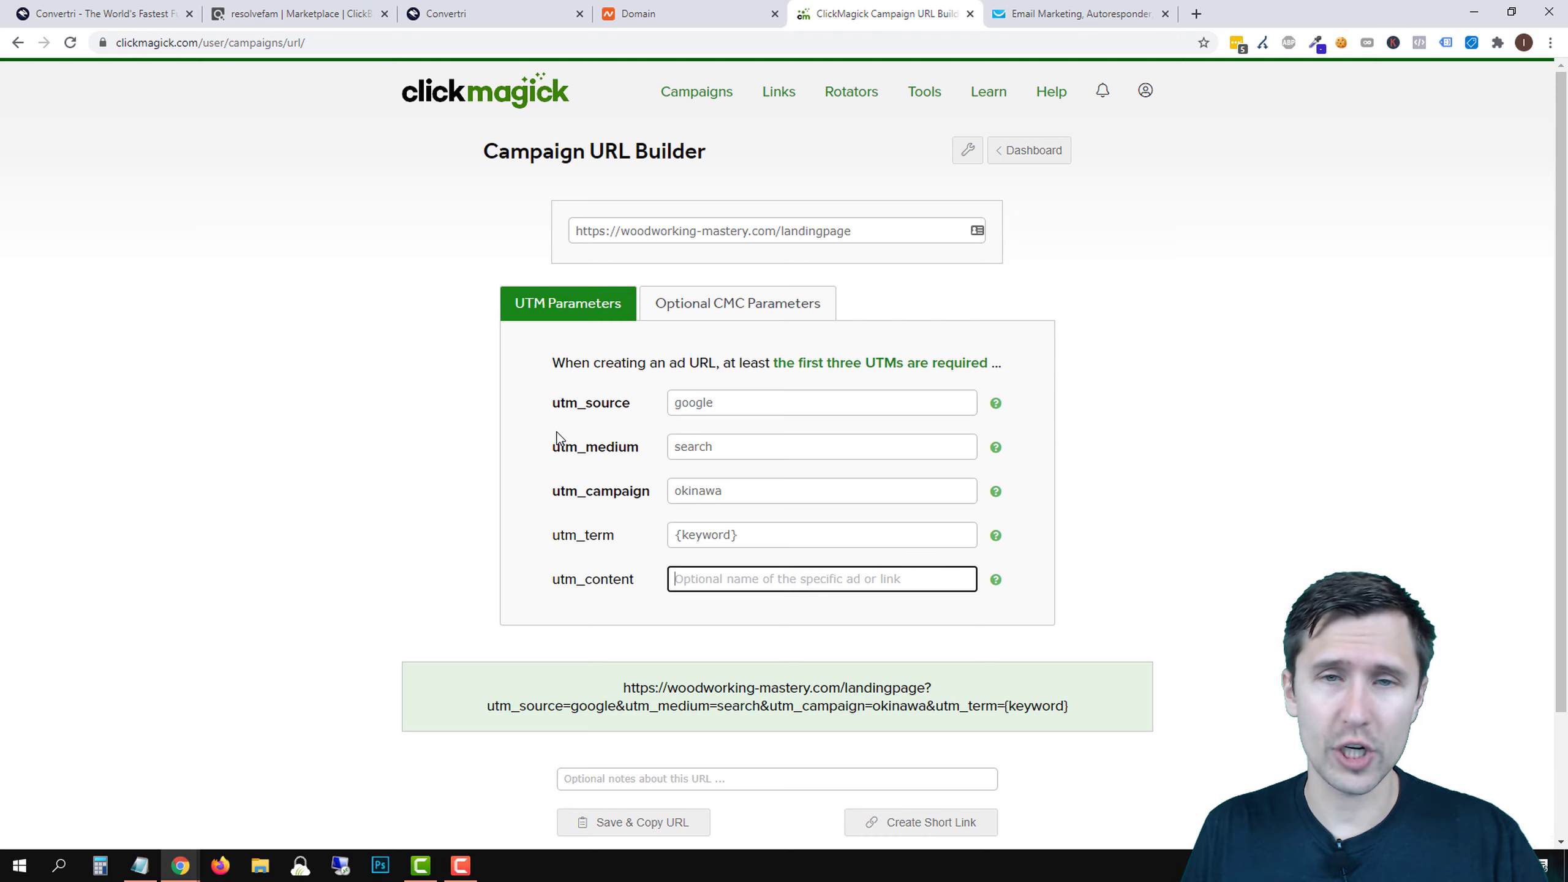
- Append ?keyword={keyword} to the landing page URL, then save and copy the tracking URL
left_click(863, 228)
type("?ke")
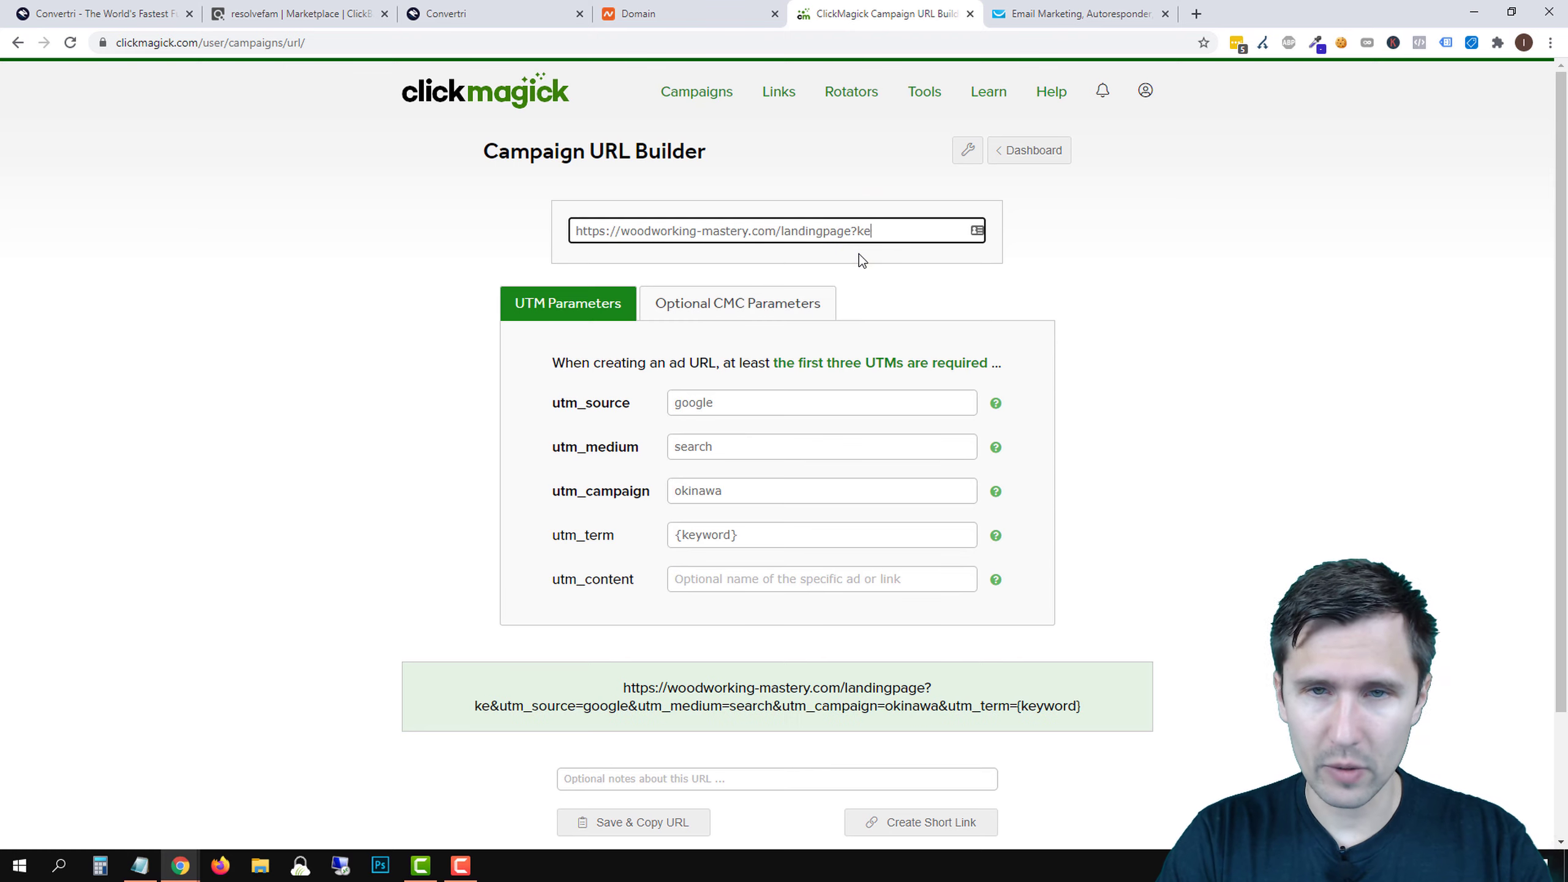
type("yword=[")
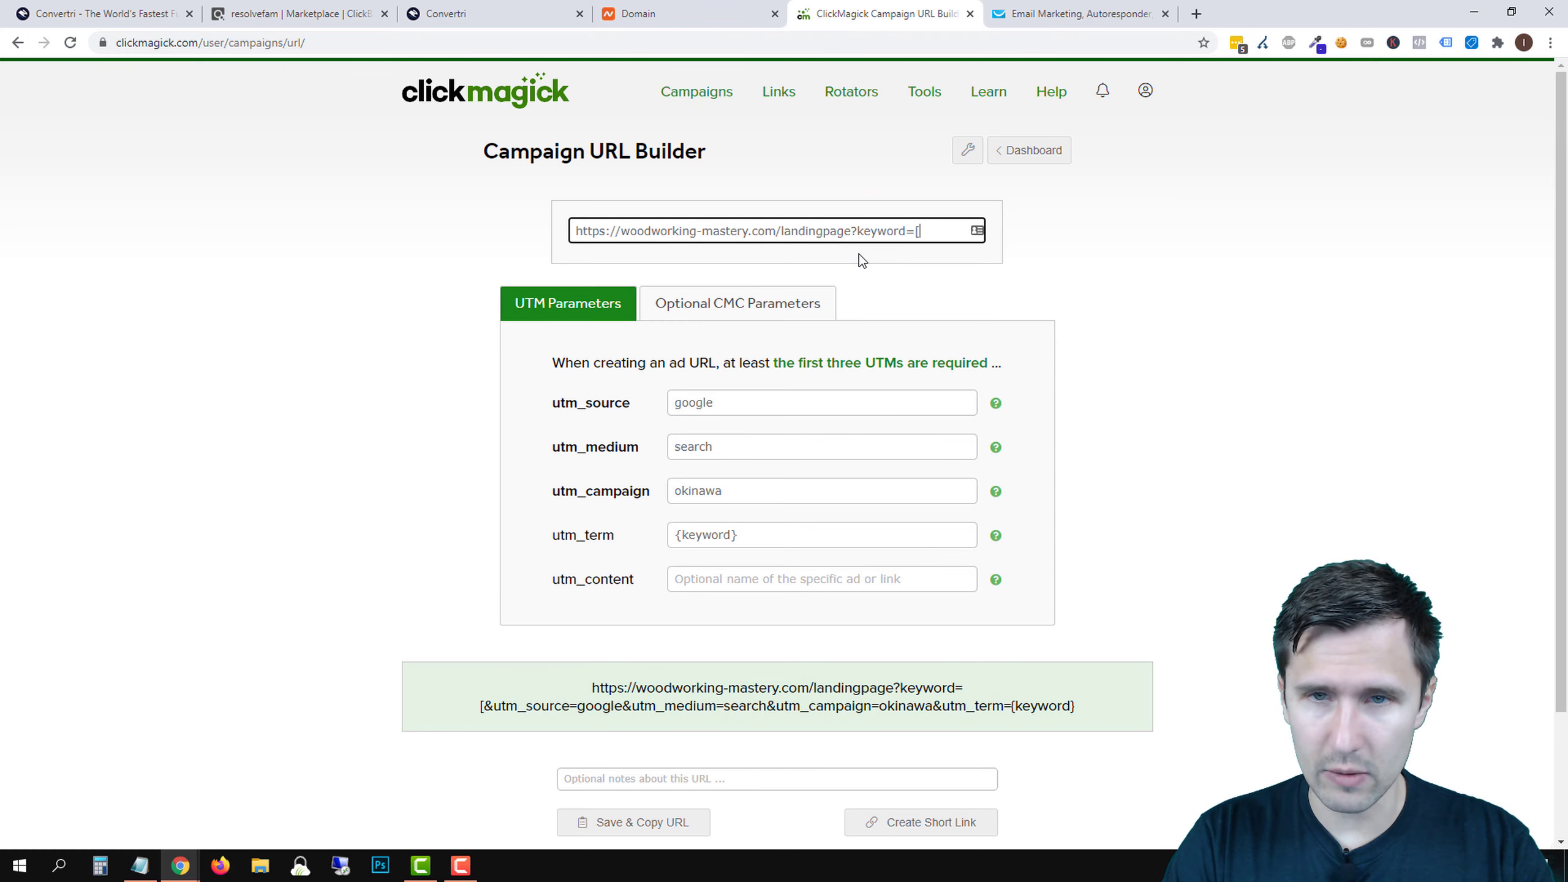
key("BackSpace")
type("{keyword}")
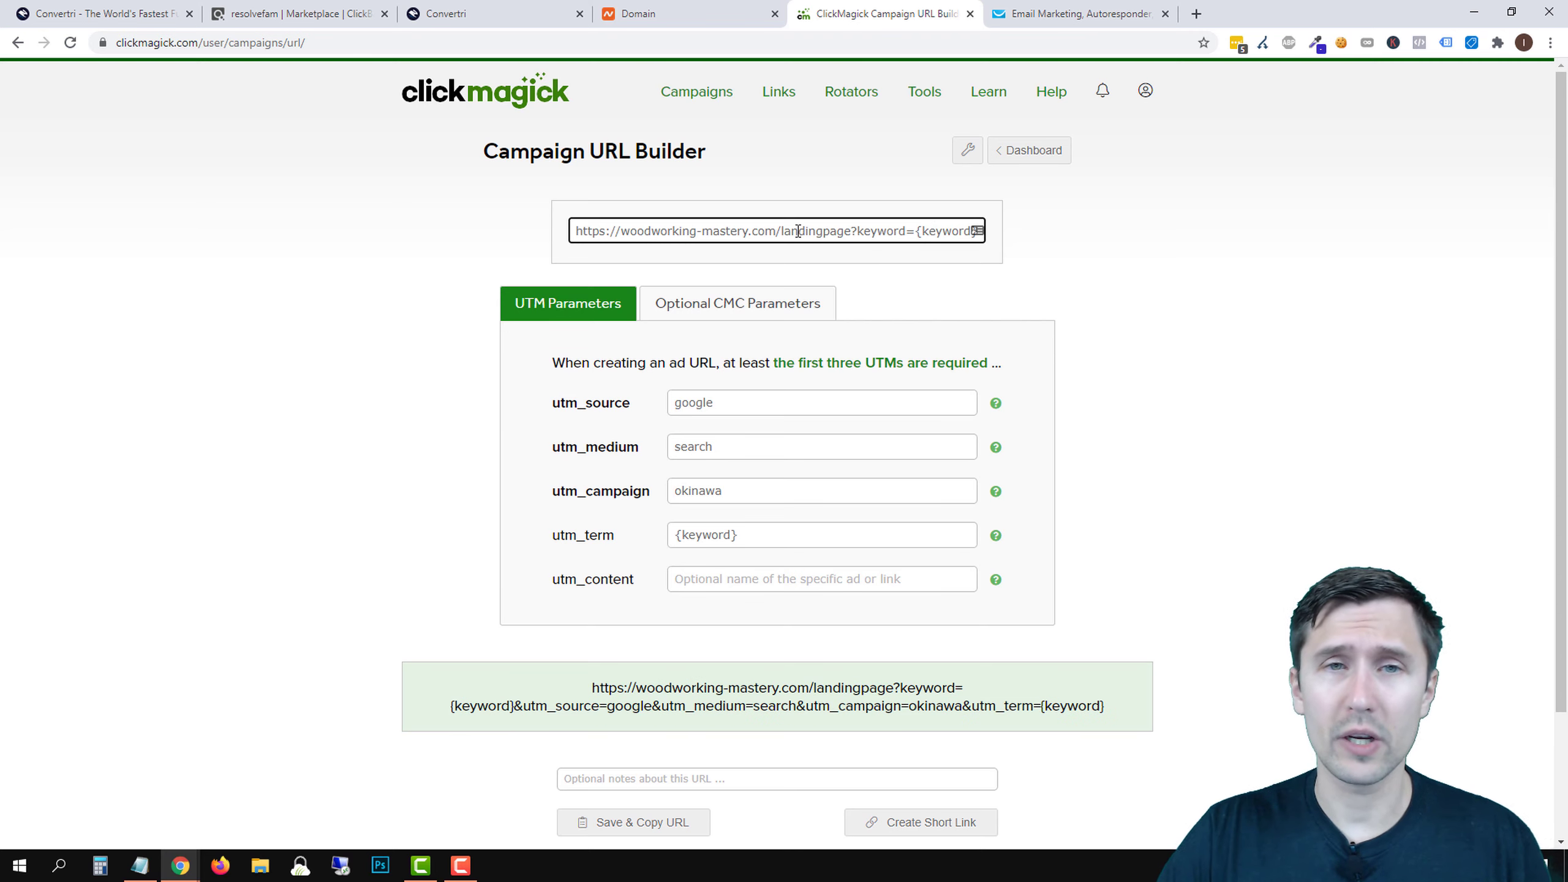
left_click(460, 12)
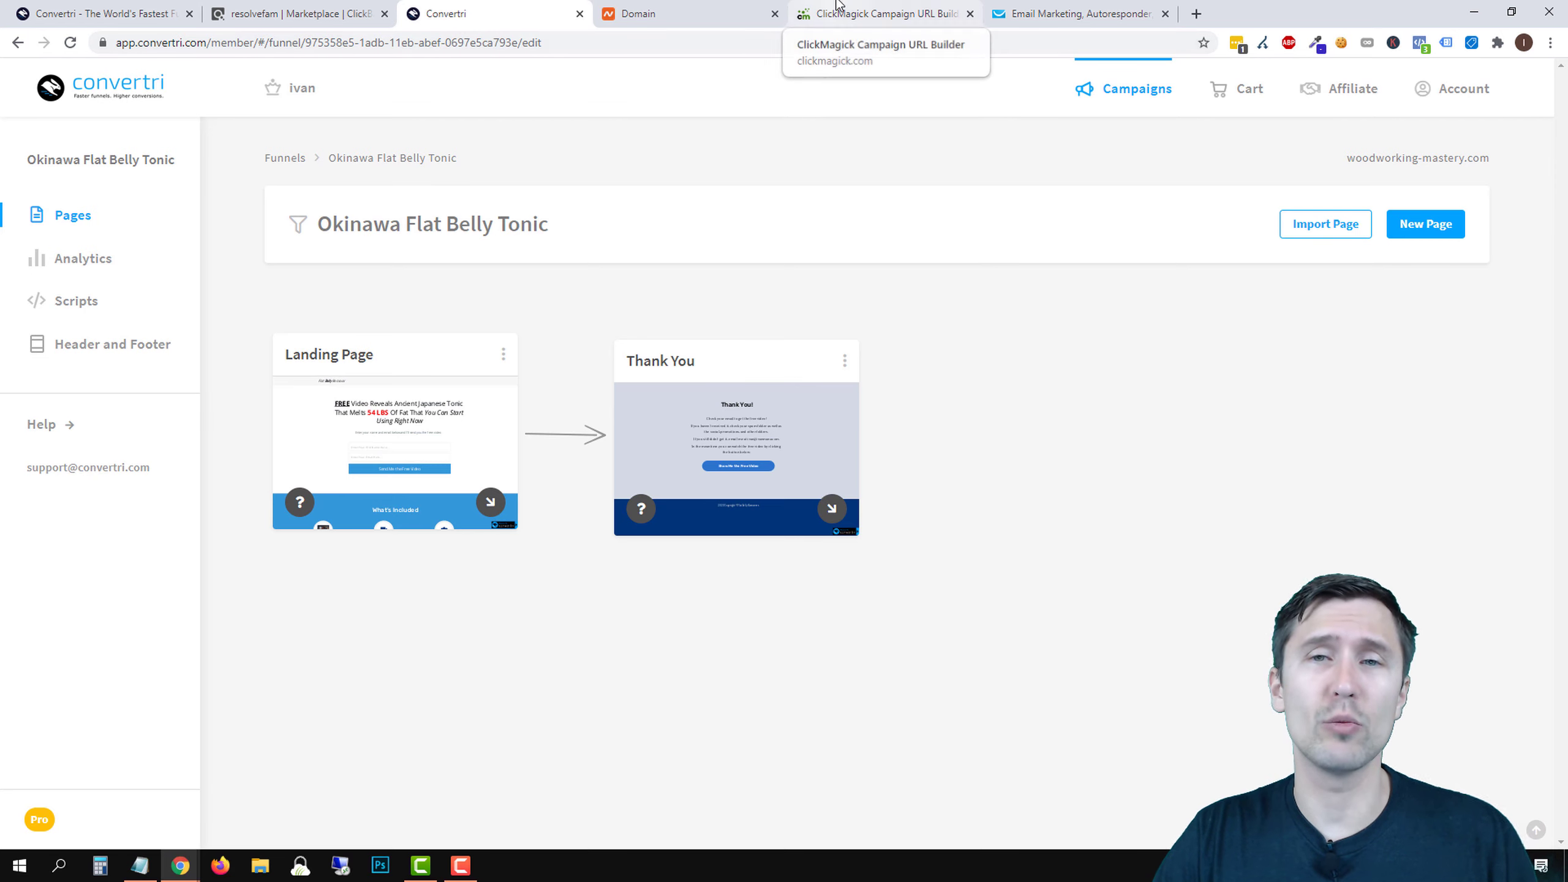
left_click(837, 12)
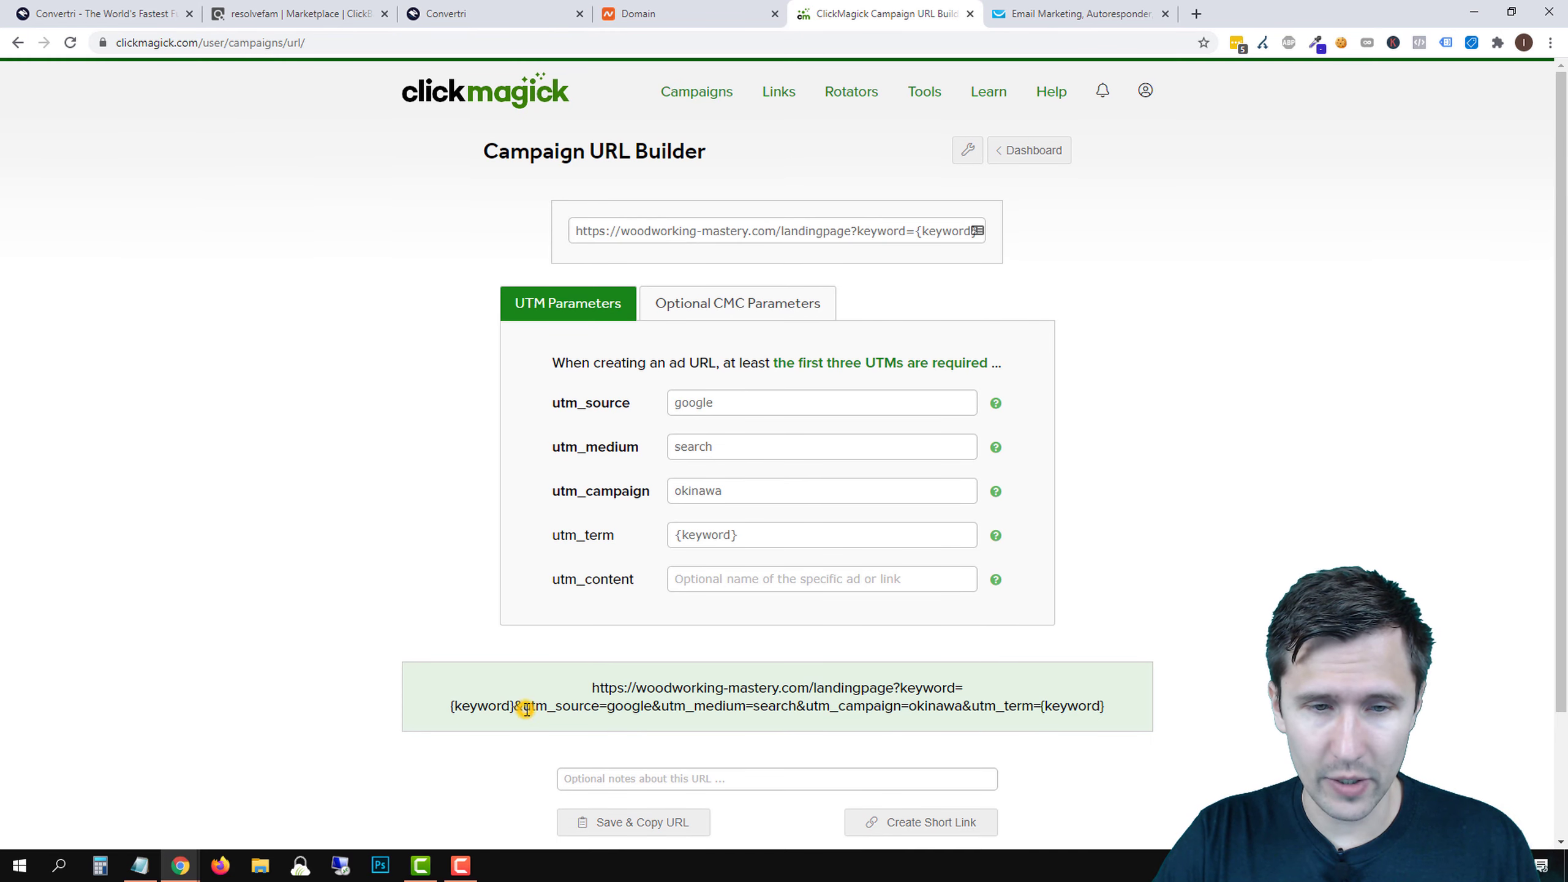
left_click_drag(521, 706, 658, 705)
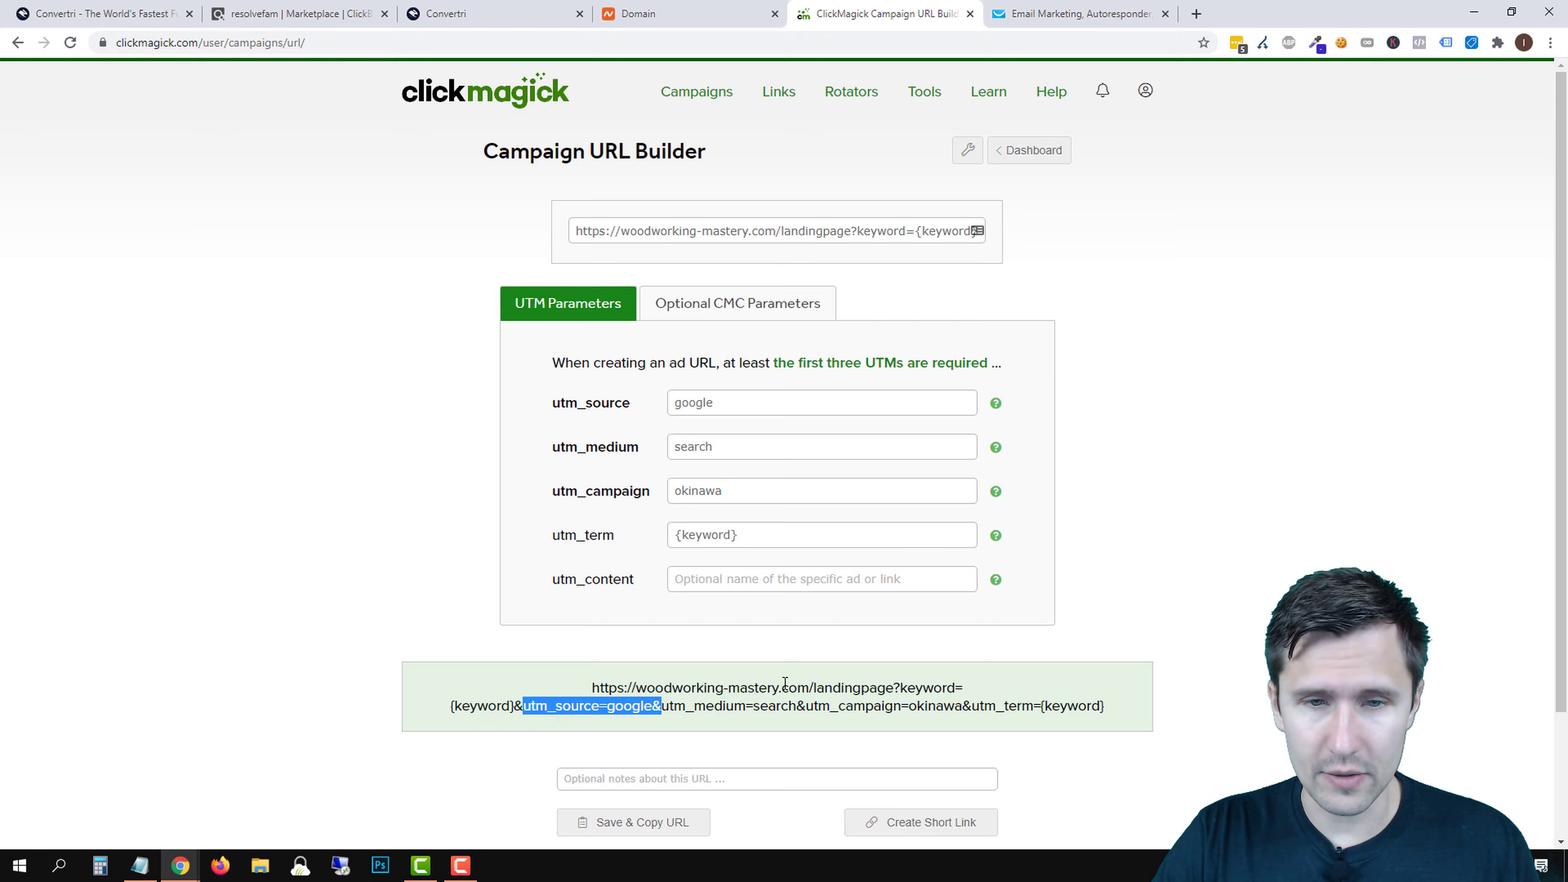
left_click(654, 824)
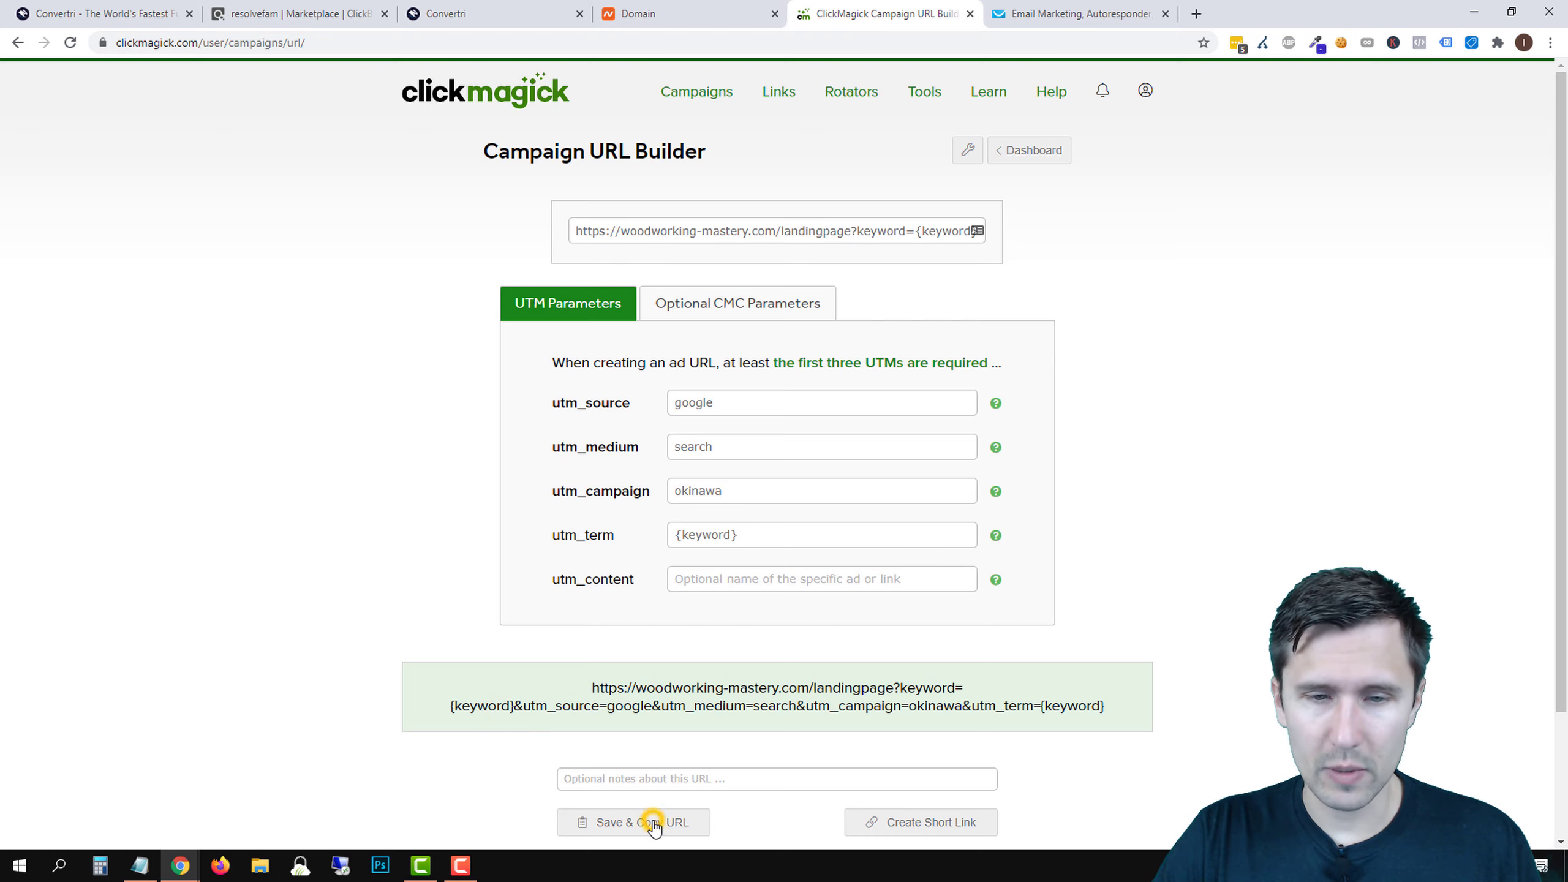
- Load the copied tracking URL in a new browser tab
left_click(1198, 13)
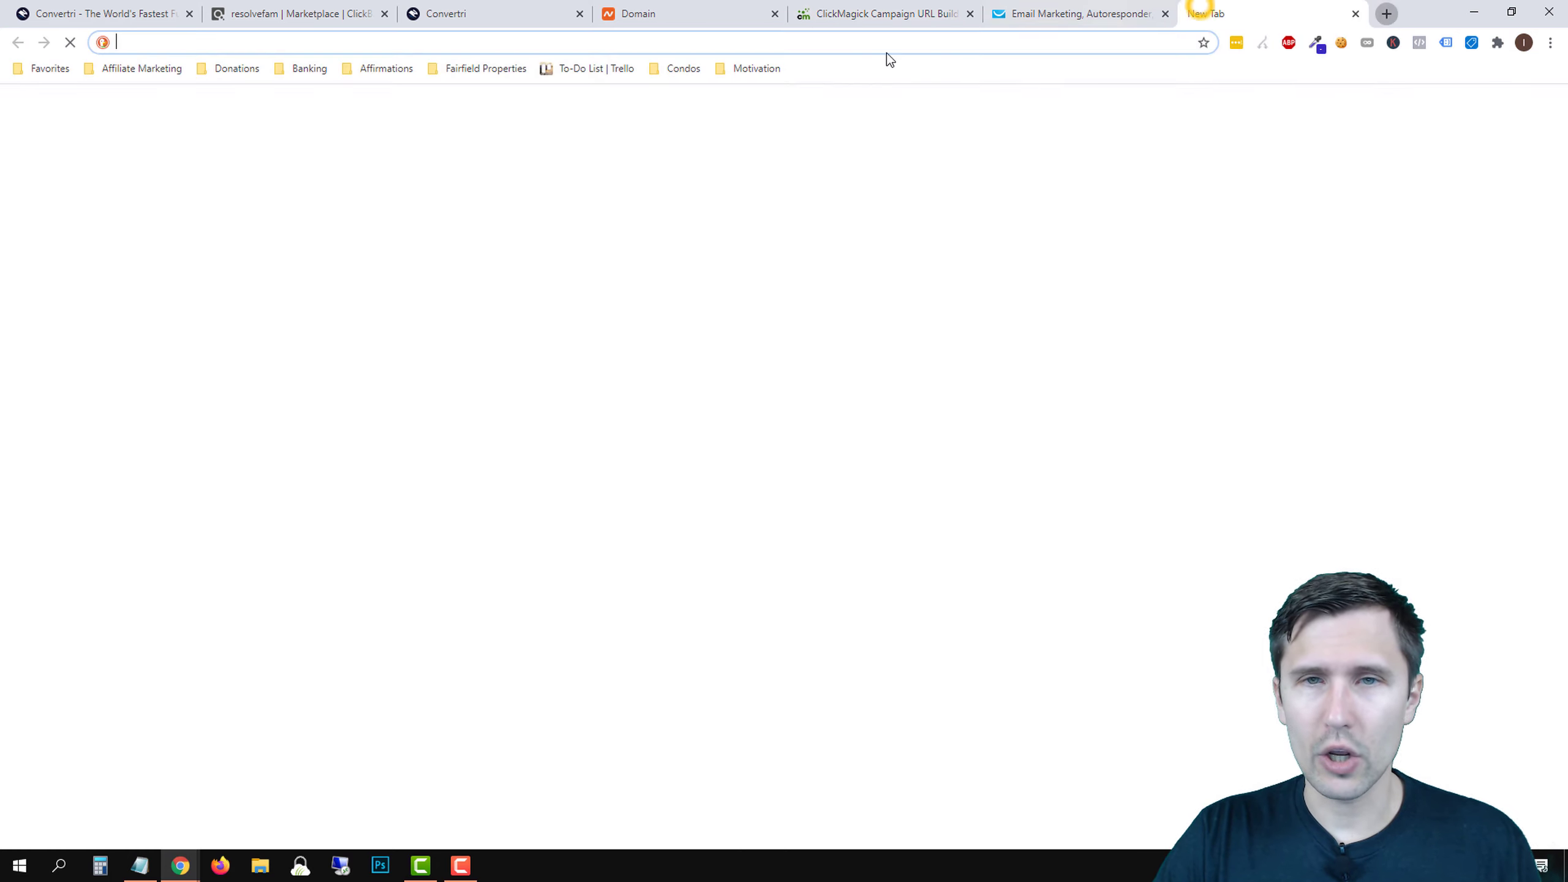
right_click(811, 42)
left_click(873, 166)
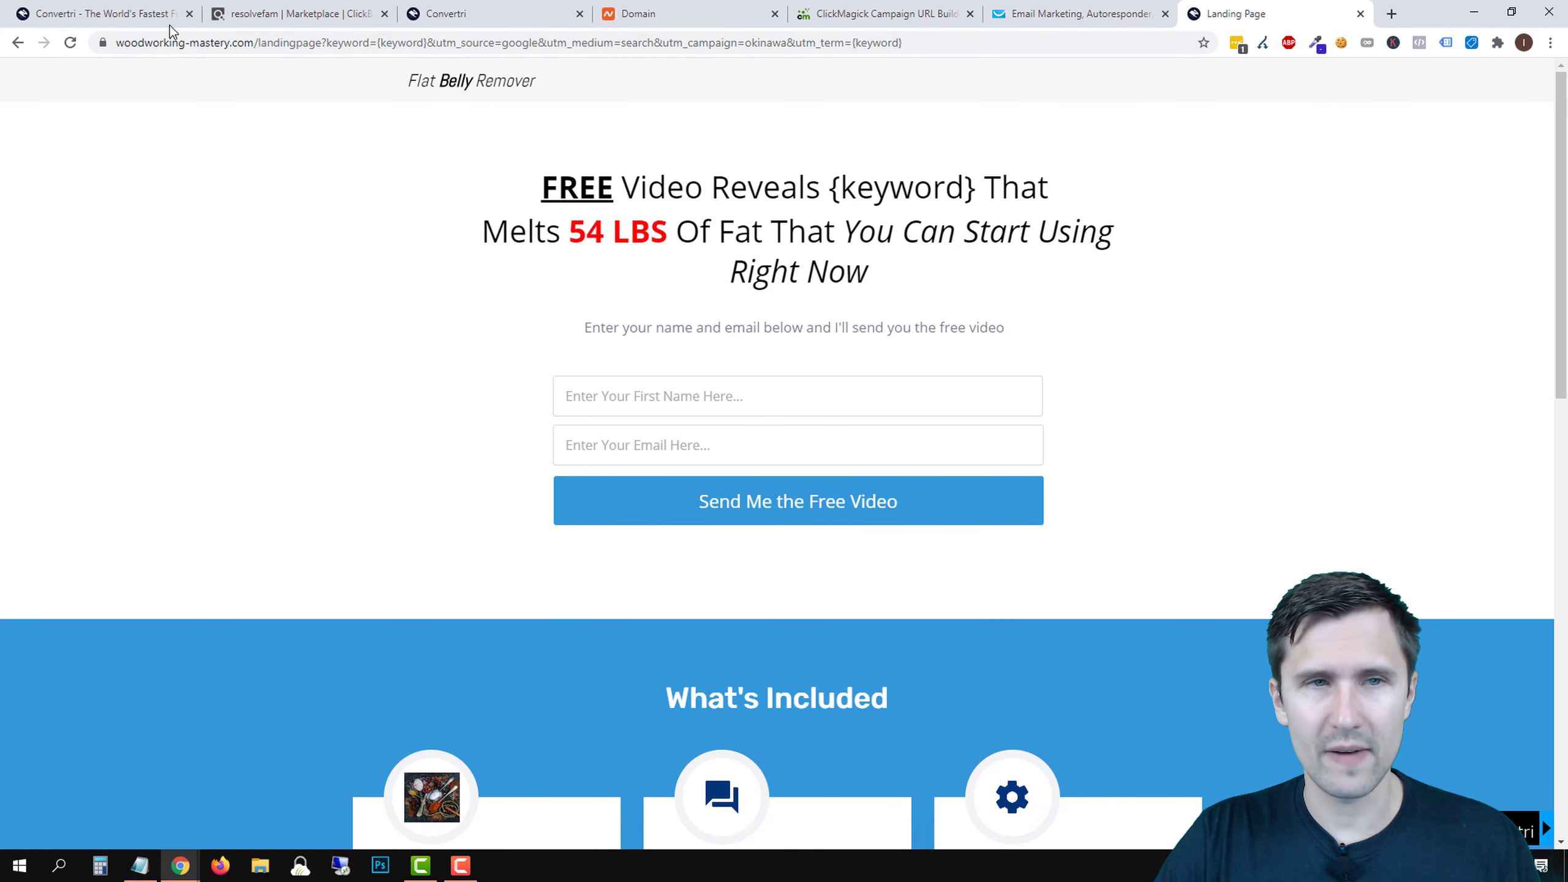
- Review the '{keyword}' headline and subtitle, then scroll to the testimonials and back up
left_click_drag(827, 186, 969, 182)
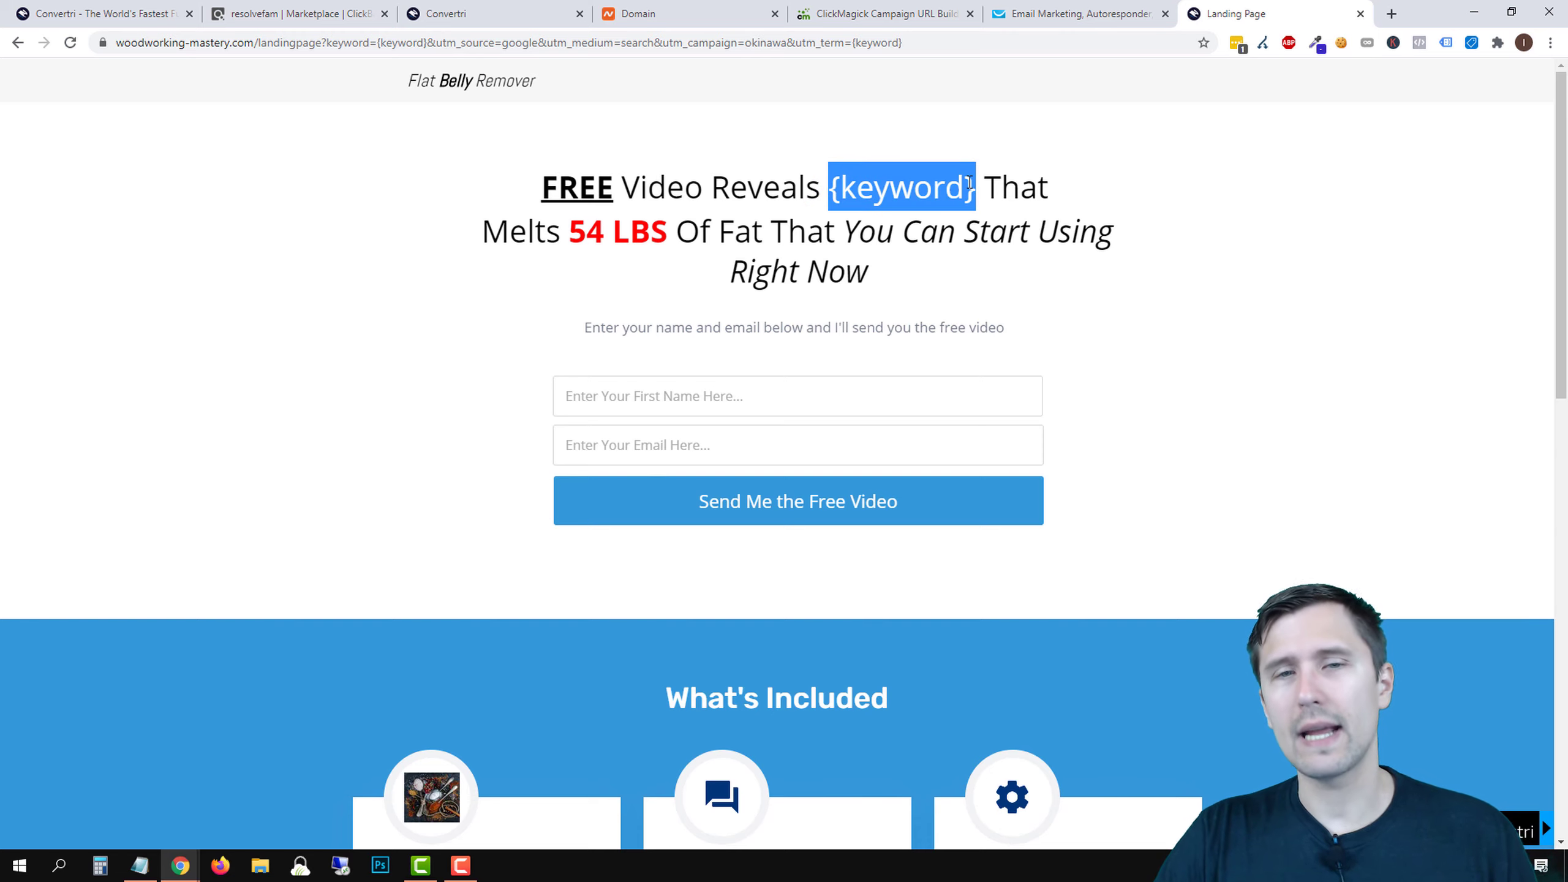
left_click_drag(827, 185, 981, 184)
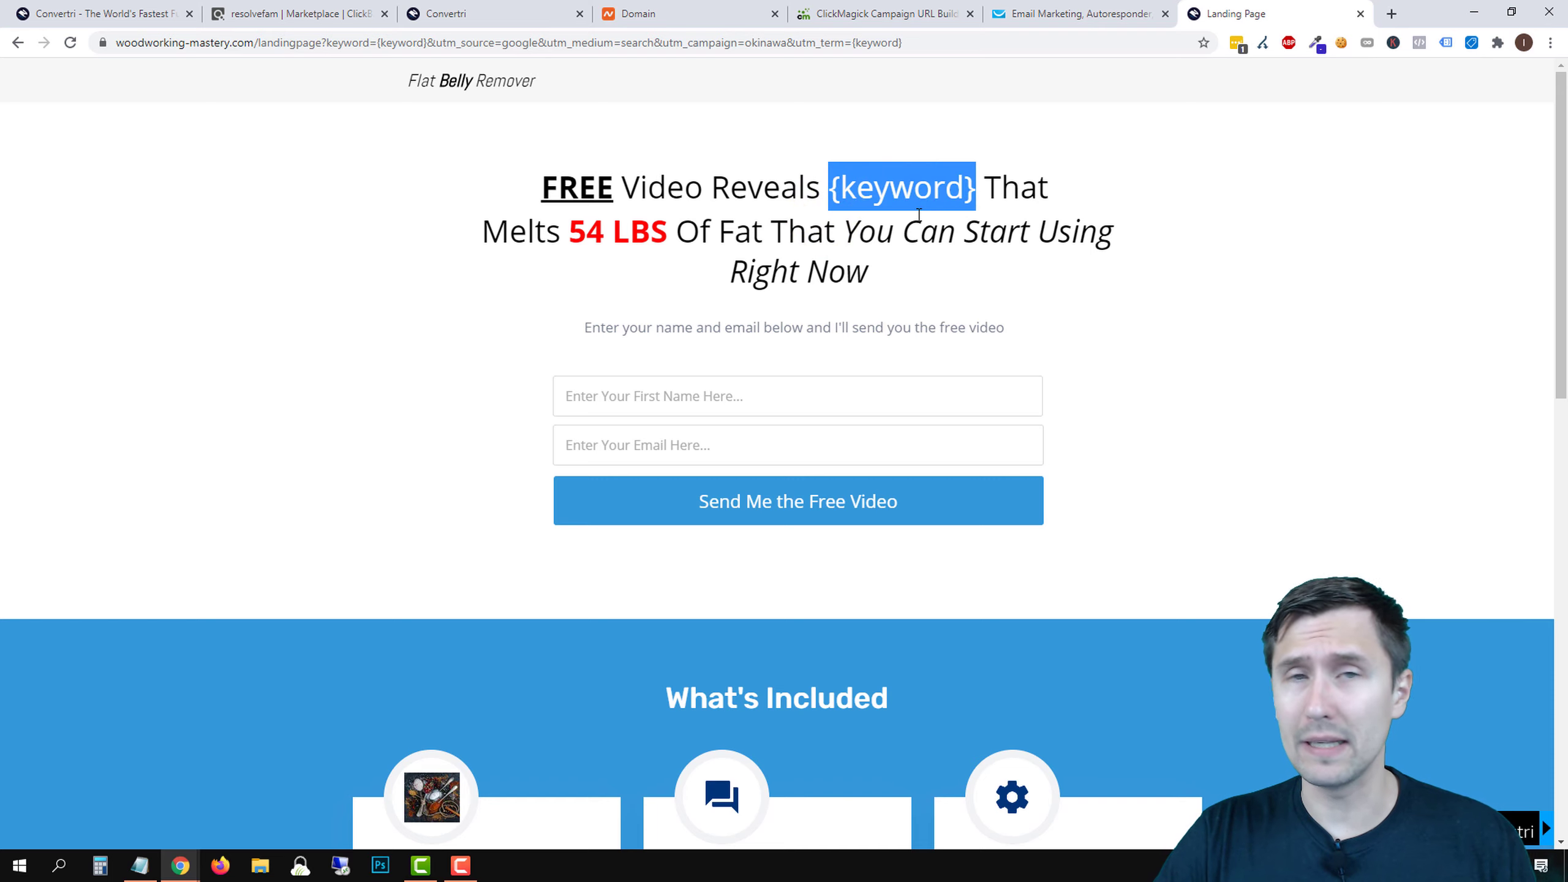
left_click(911, 223)
left_click_drag(594, 325, 1027, 344)
left_click(775, 290)
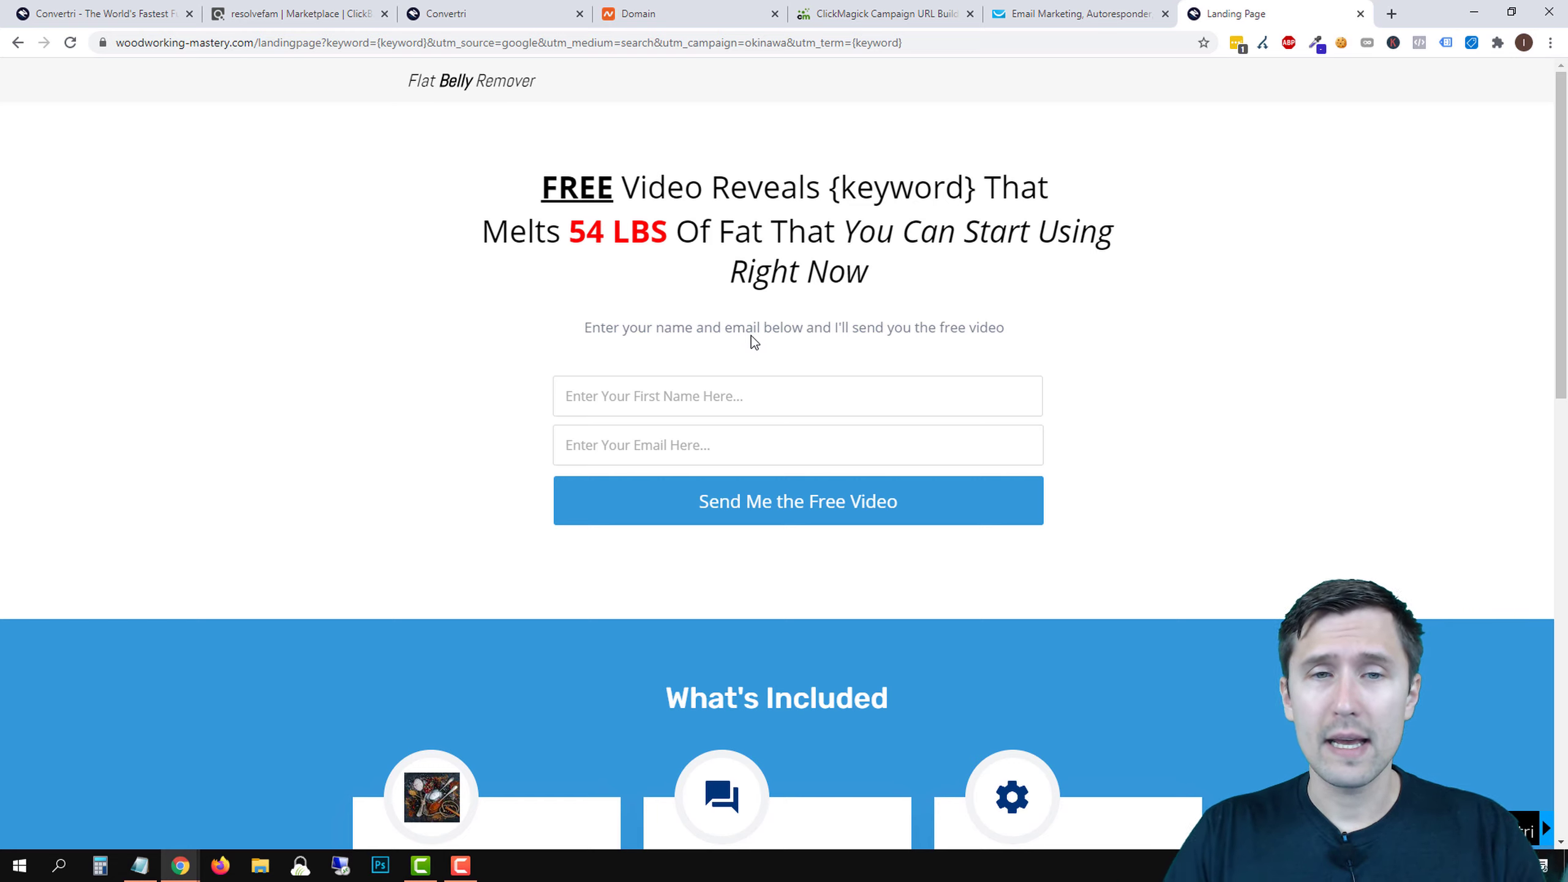
left_click_drag(890, 327, 585, 327)
left_click(1012, 329)
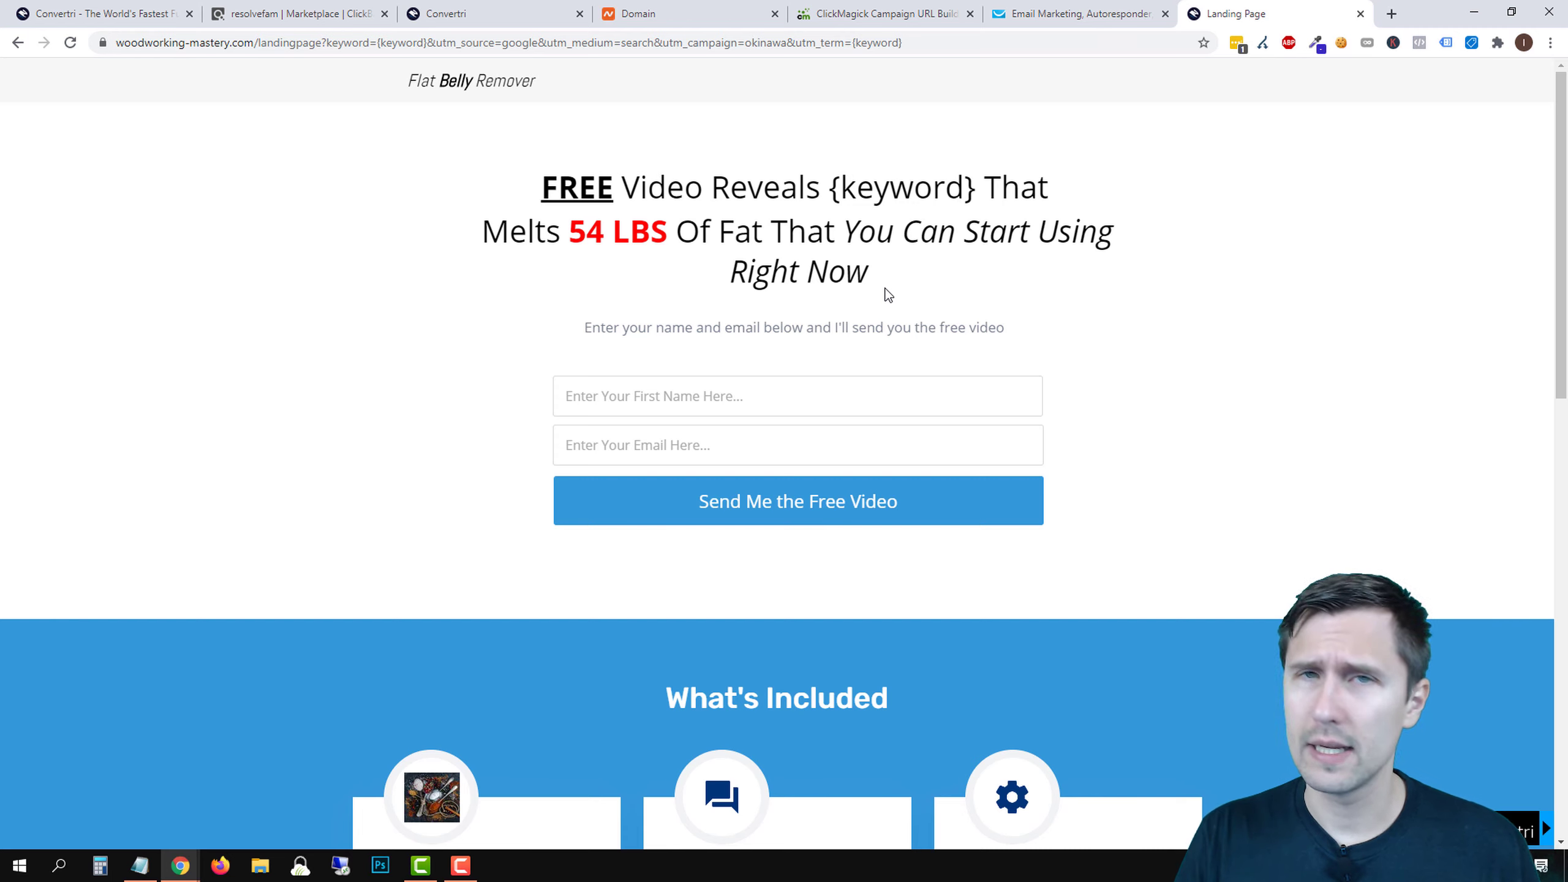
scroll(577, 434, "down", 15)
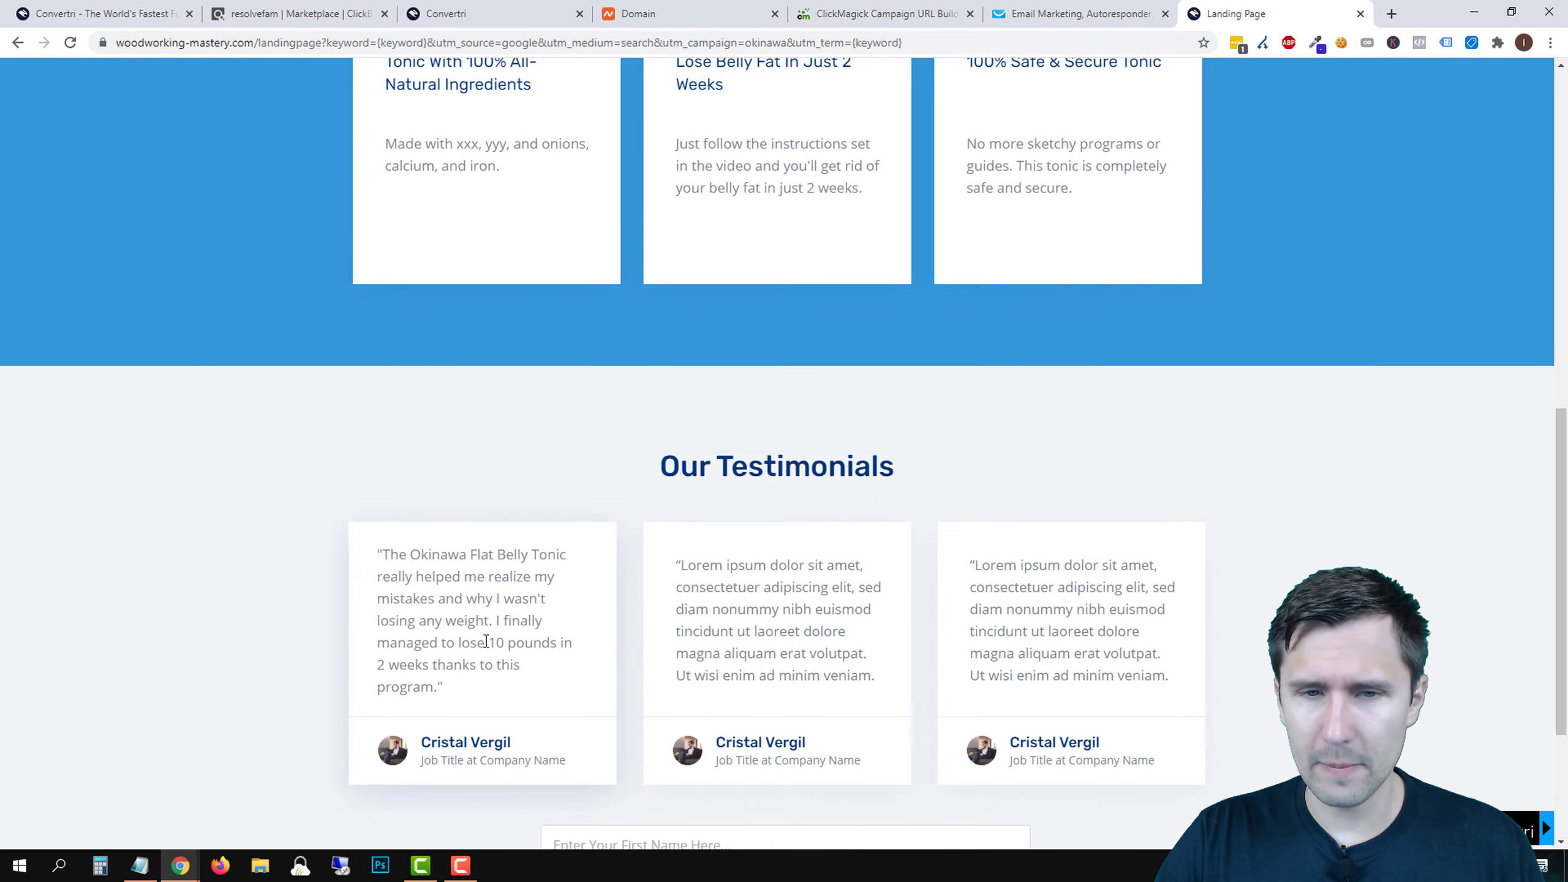
scroll(592, 520, "up", 15)
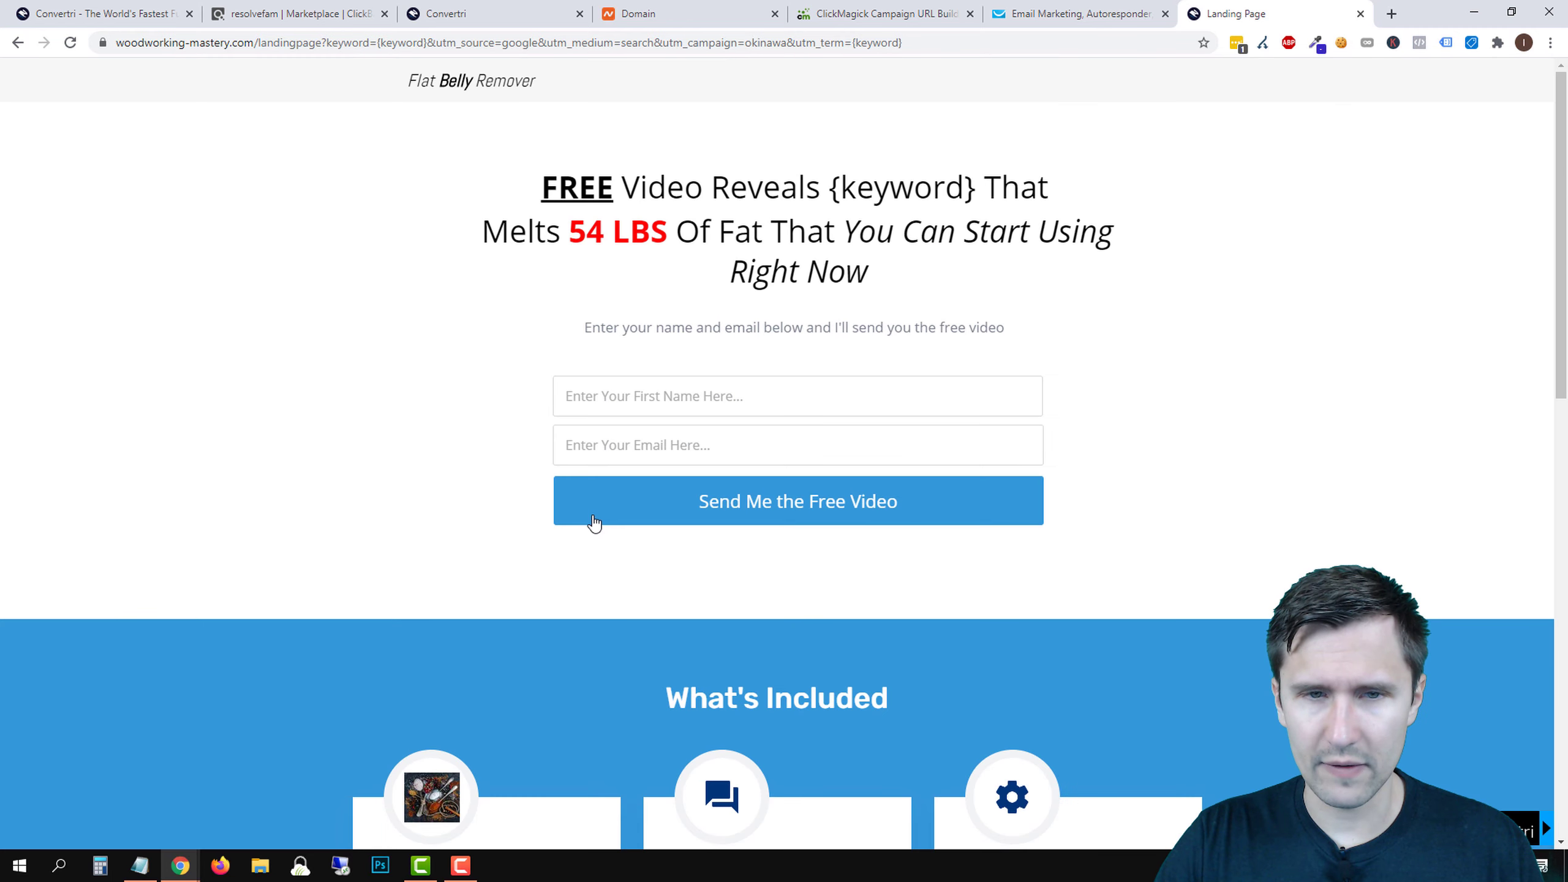
- Test the opt-in form's validation: submit it empty, with only a first name, then with an incomplete e-mail
left_click(622, 501)
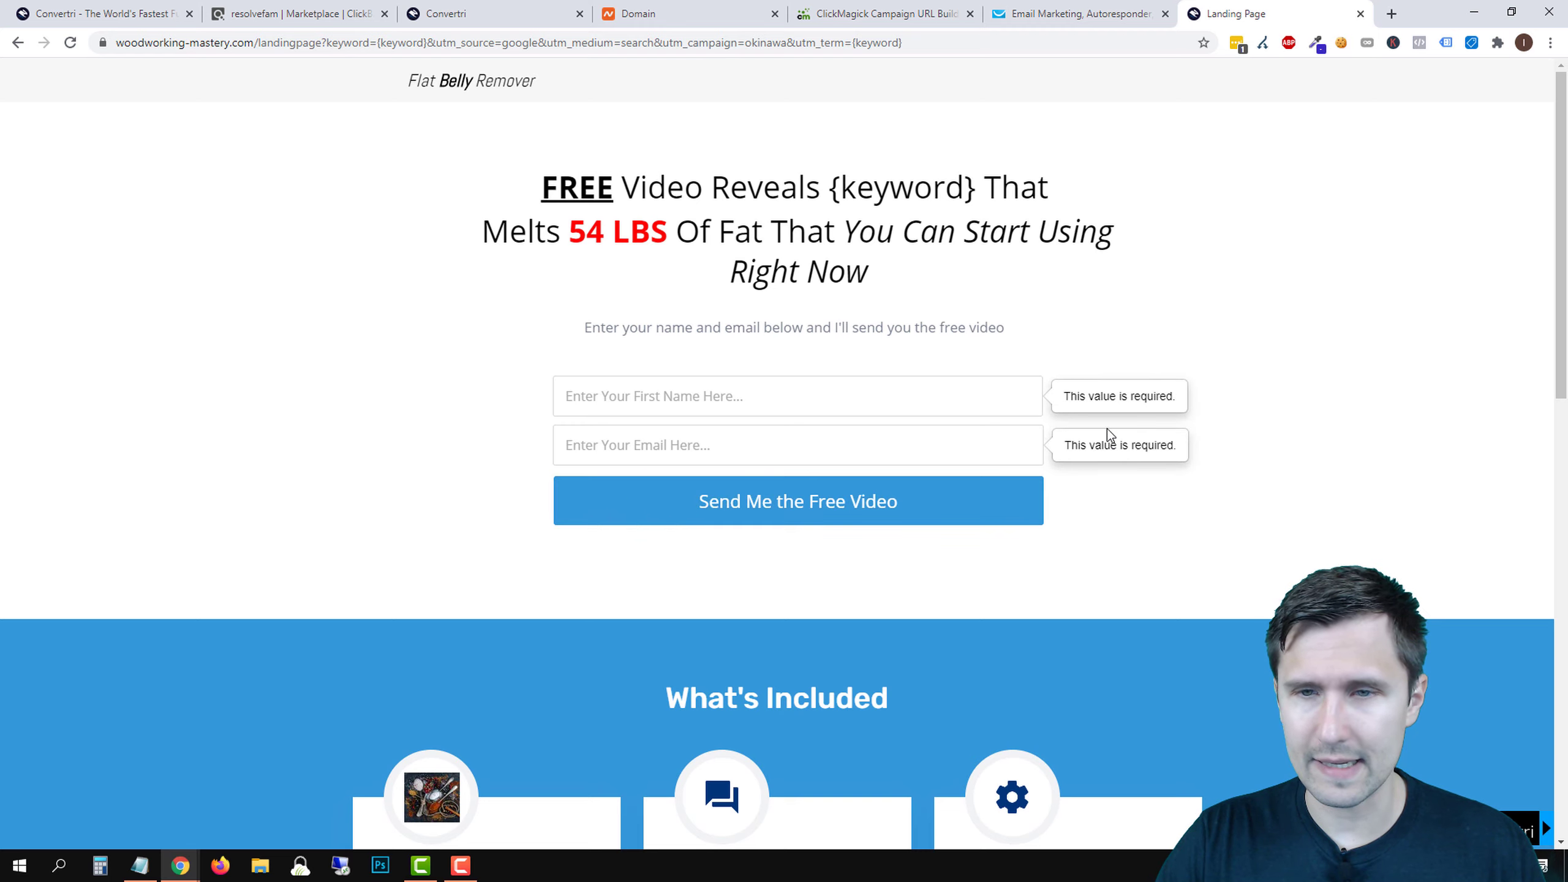
left_click(665, 395)
type("a")
left_click(602, 514)
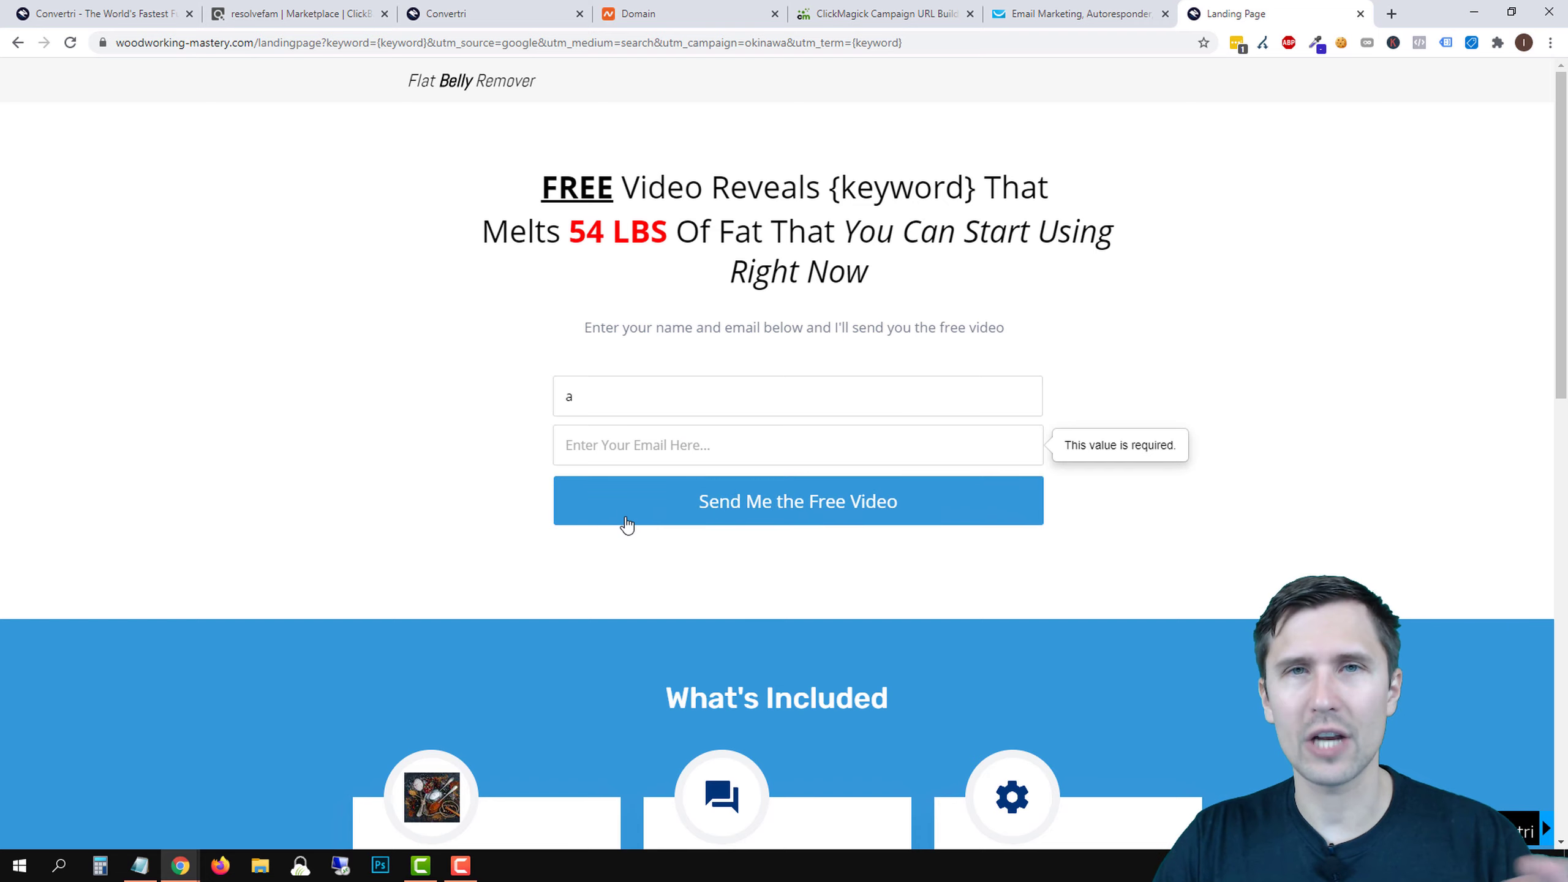
double_click(607, 402)
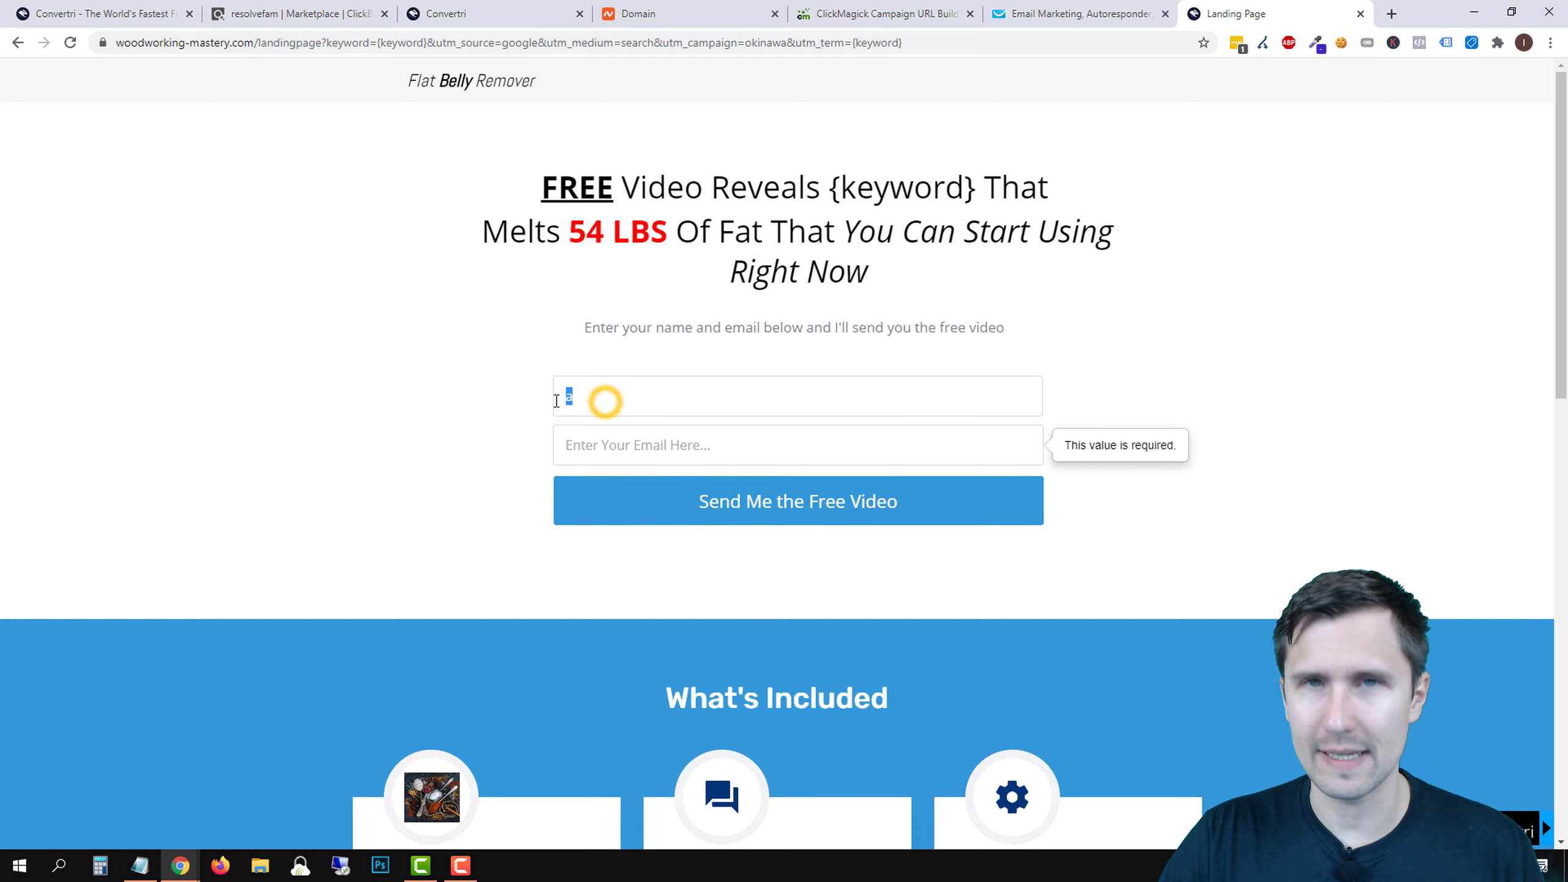
left_click(621, 444)
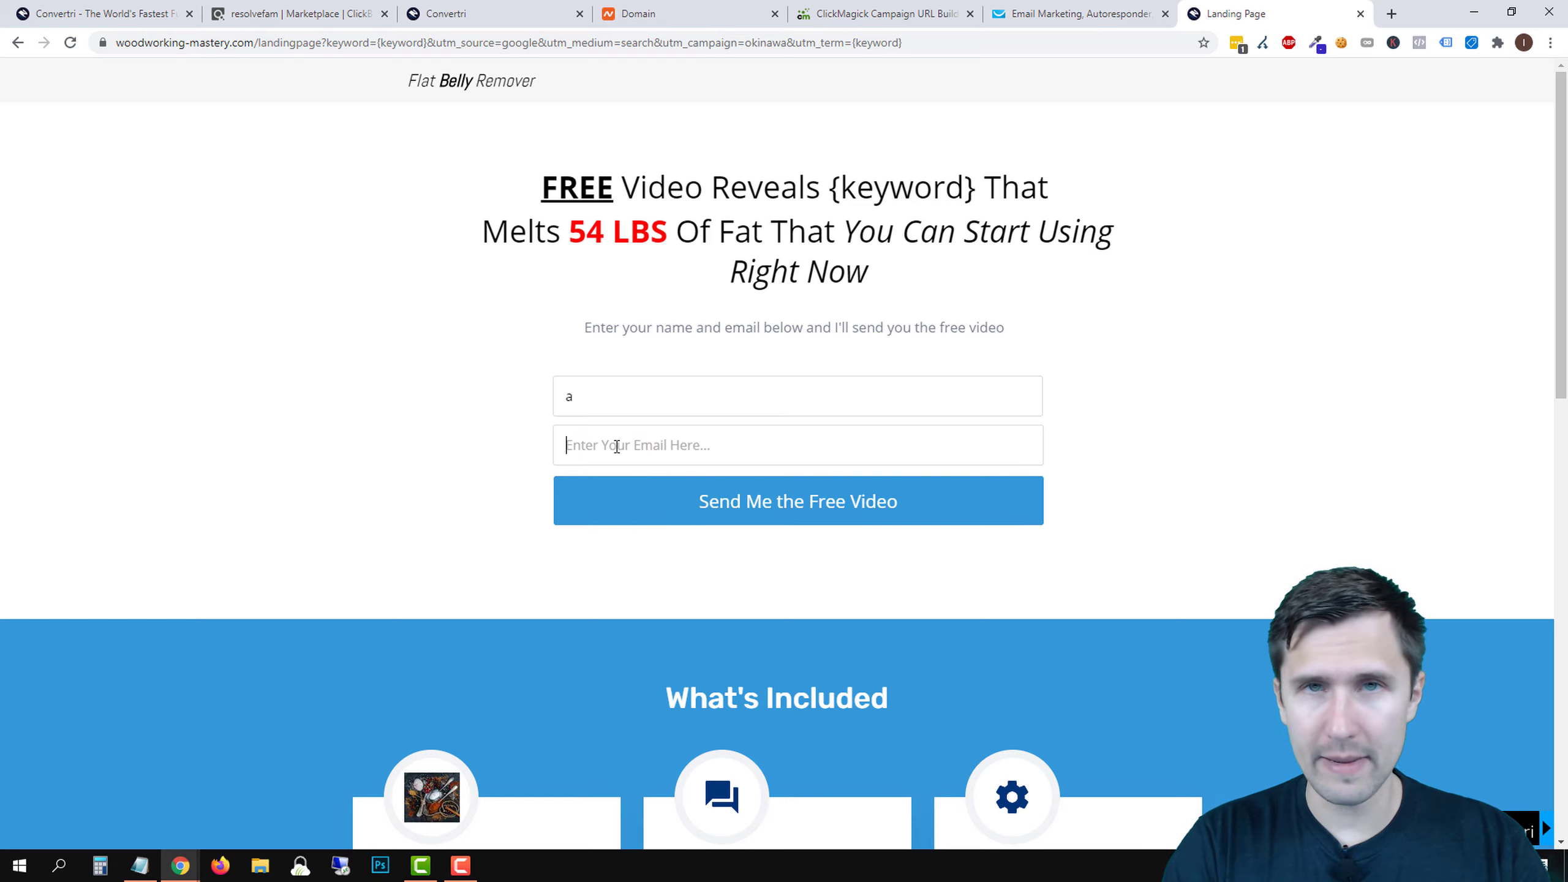
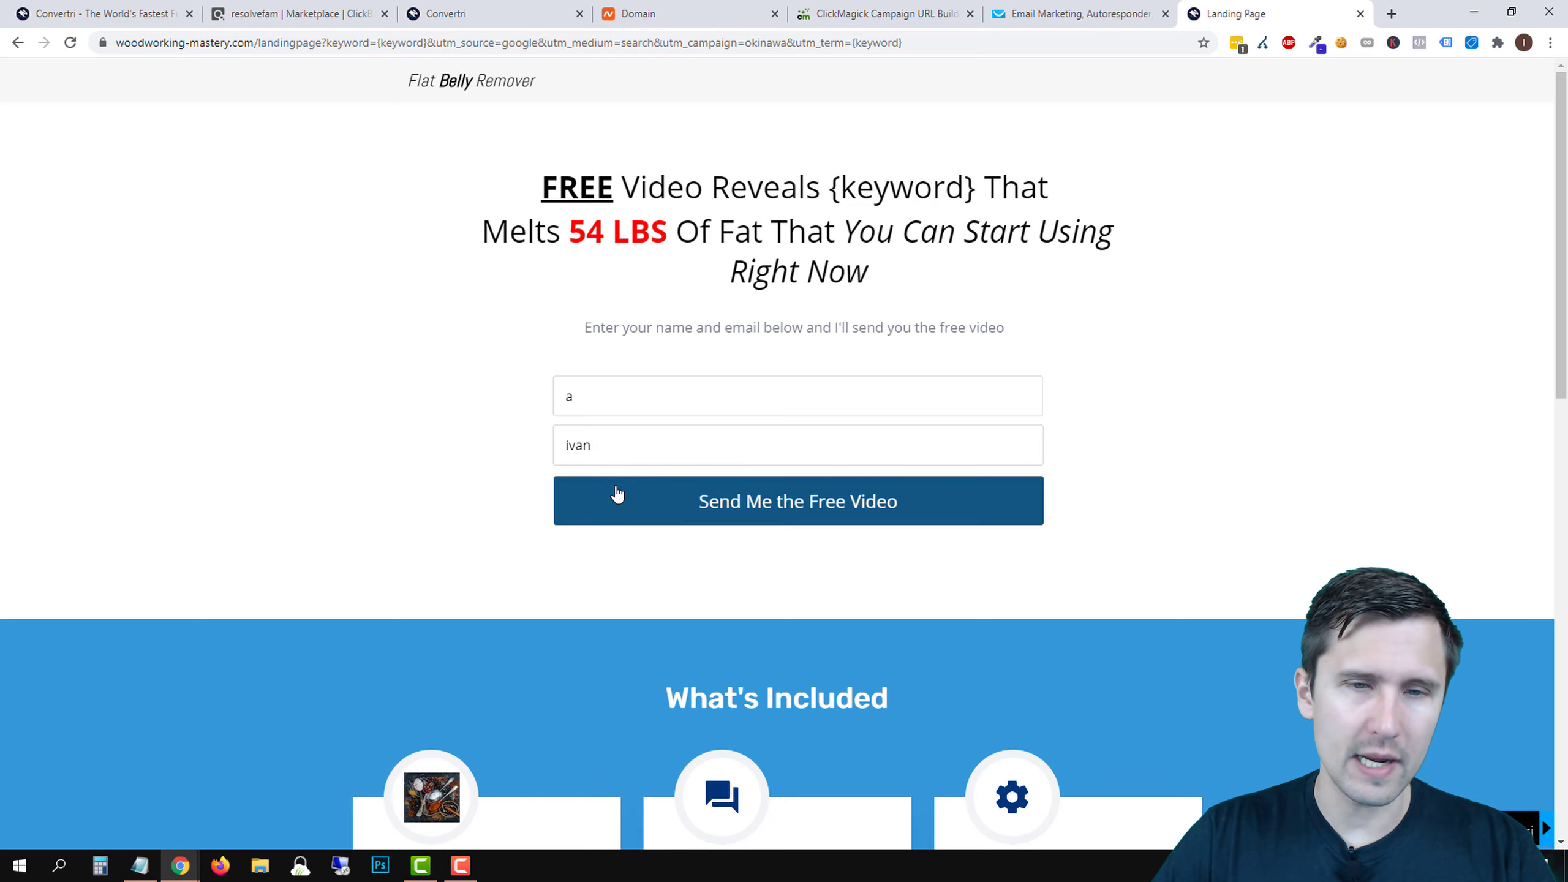
left_click(615, 486)
- Complete a valid test e-mail address and submit the form to reach the Thank You page
left_click(615, 459)
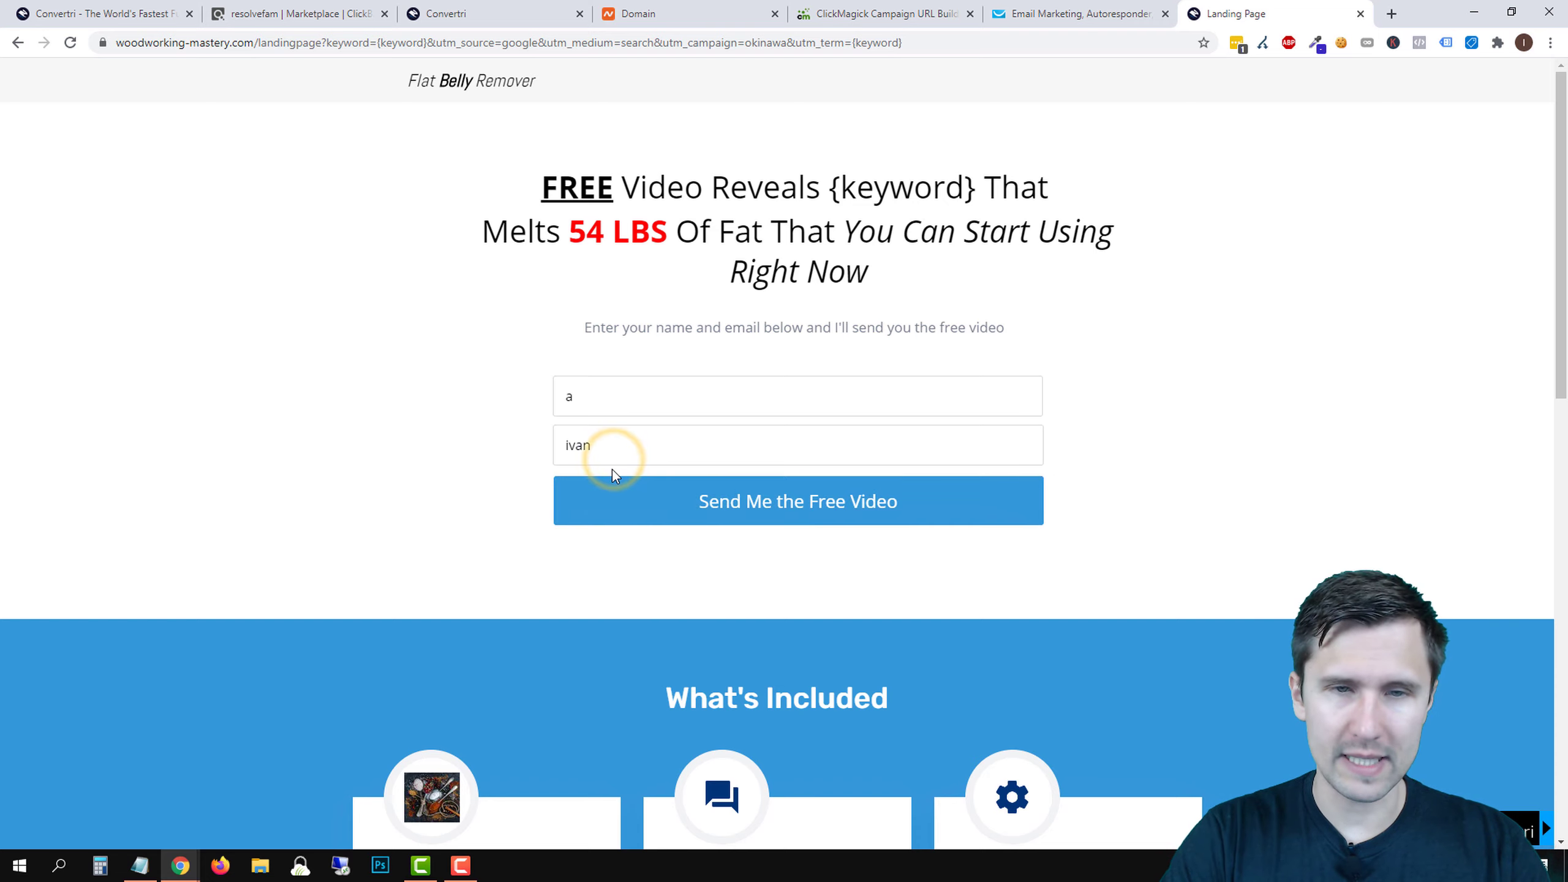
left_click(596, 488)
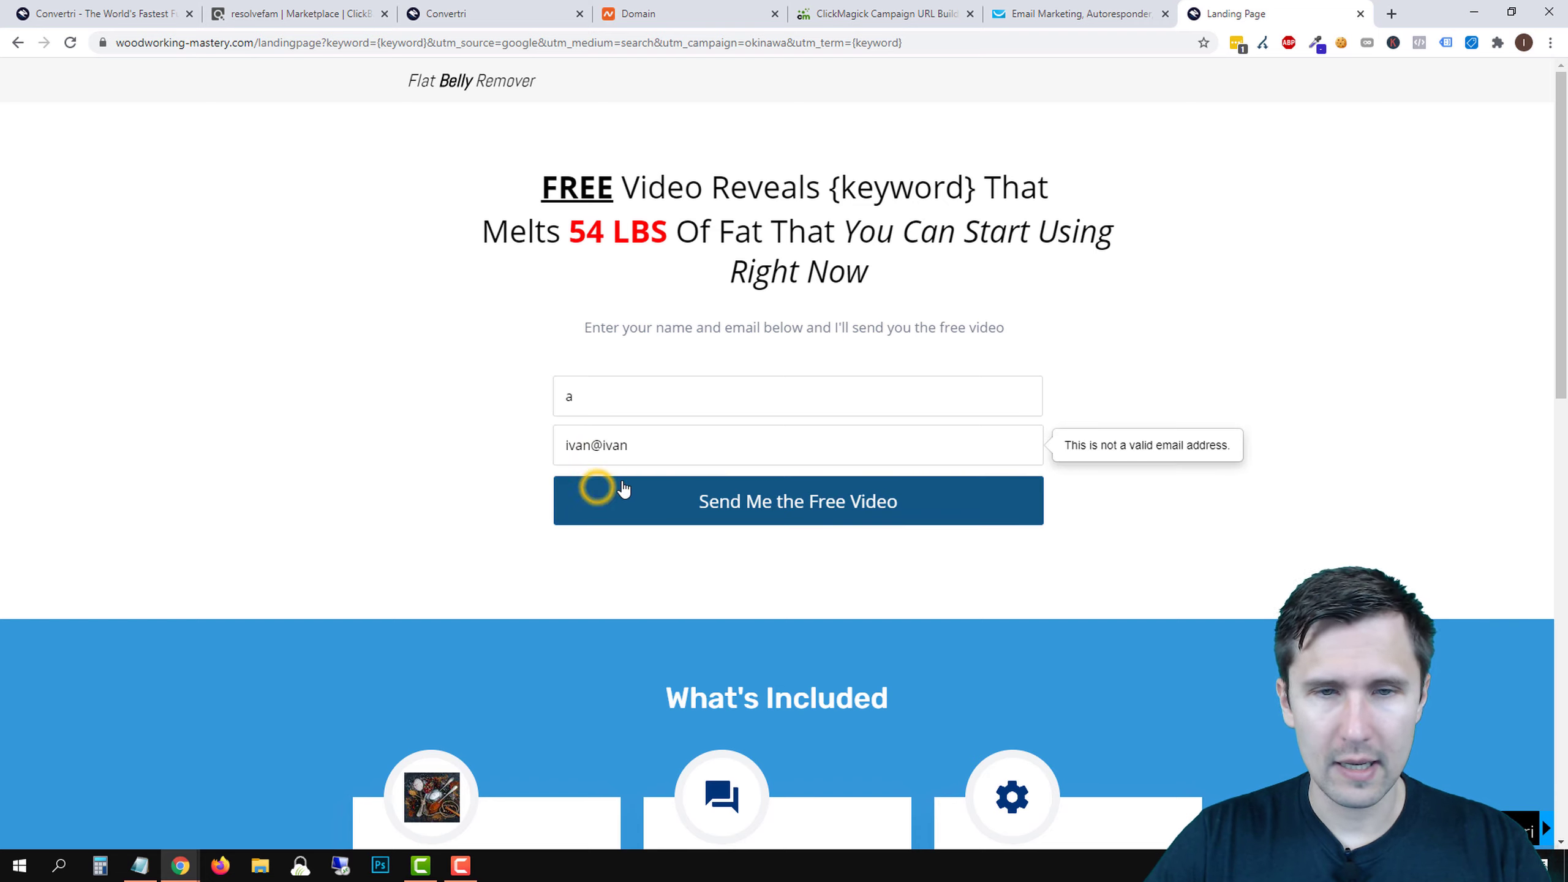
left_click(685, 455)
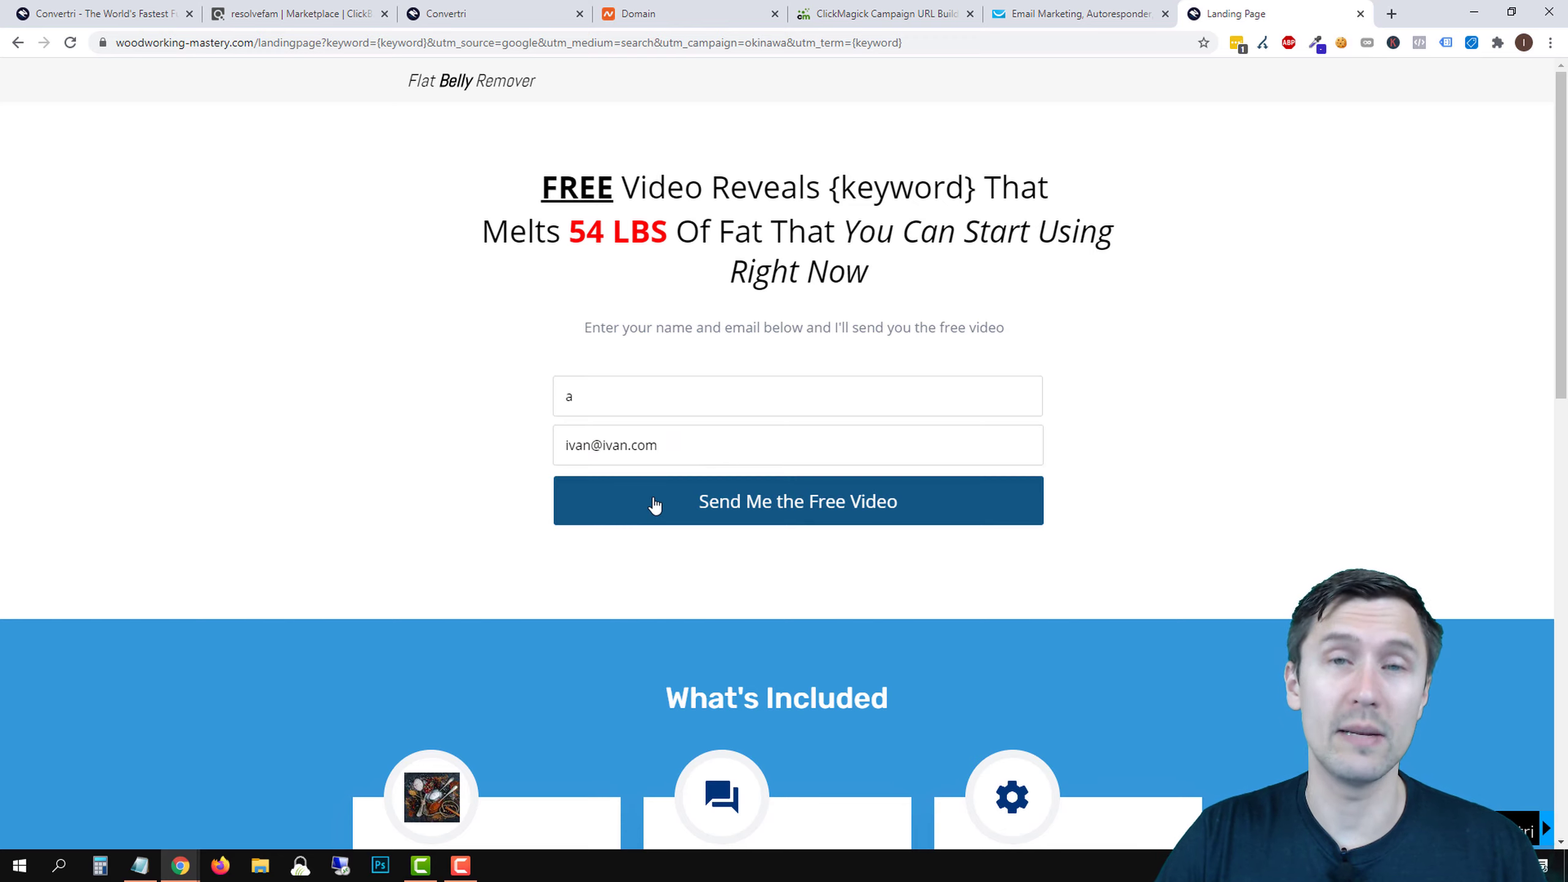
left_click(627, 501)
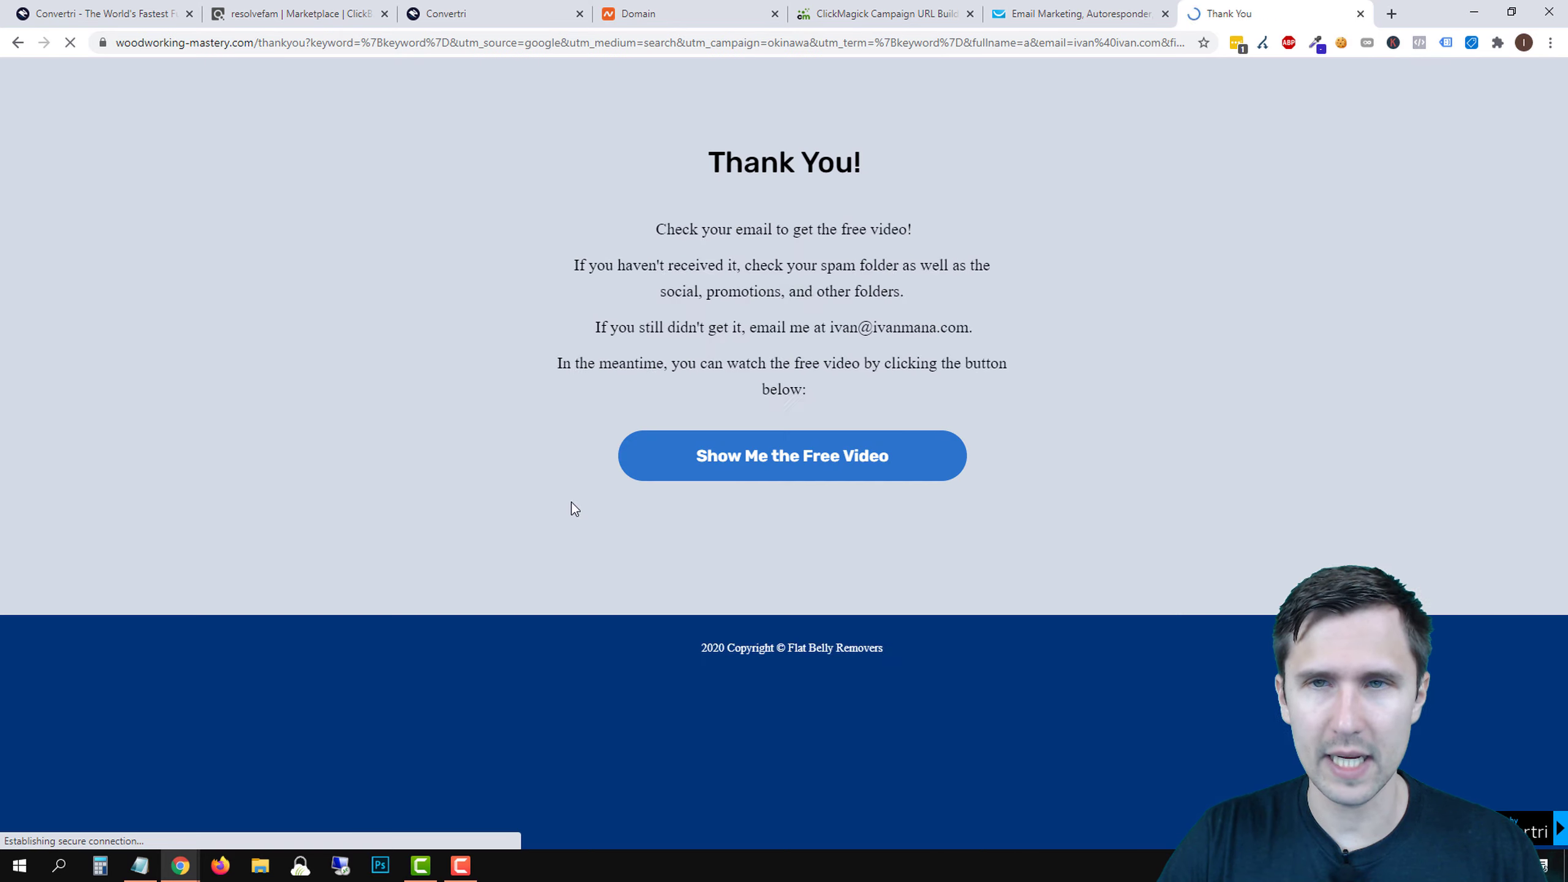
left_click(888, 12)
- Open the woodworking-mastery.com campaigns dashboard and check its 1 visitor, 1 action and empty customer figures
left_click(1024, 151)
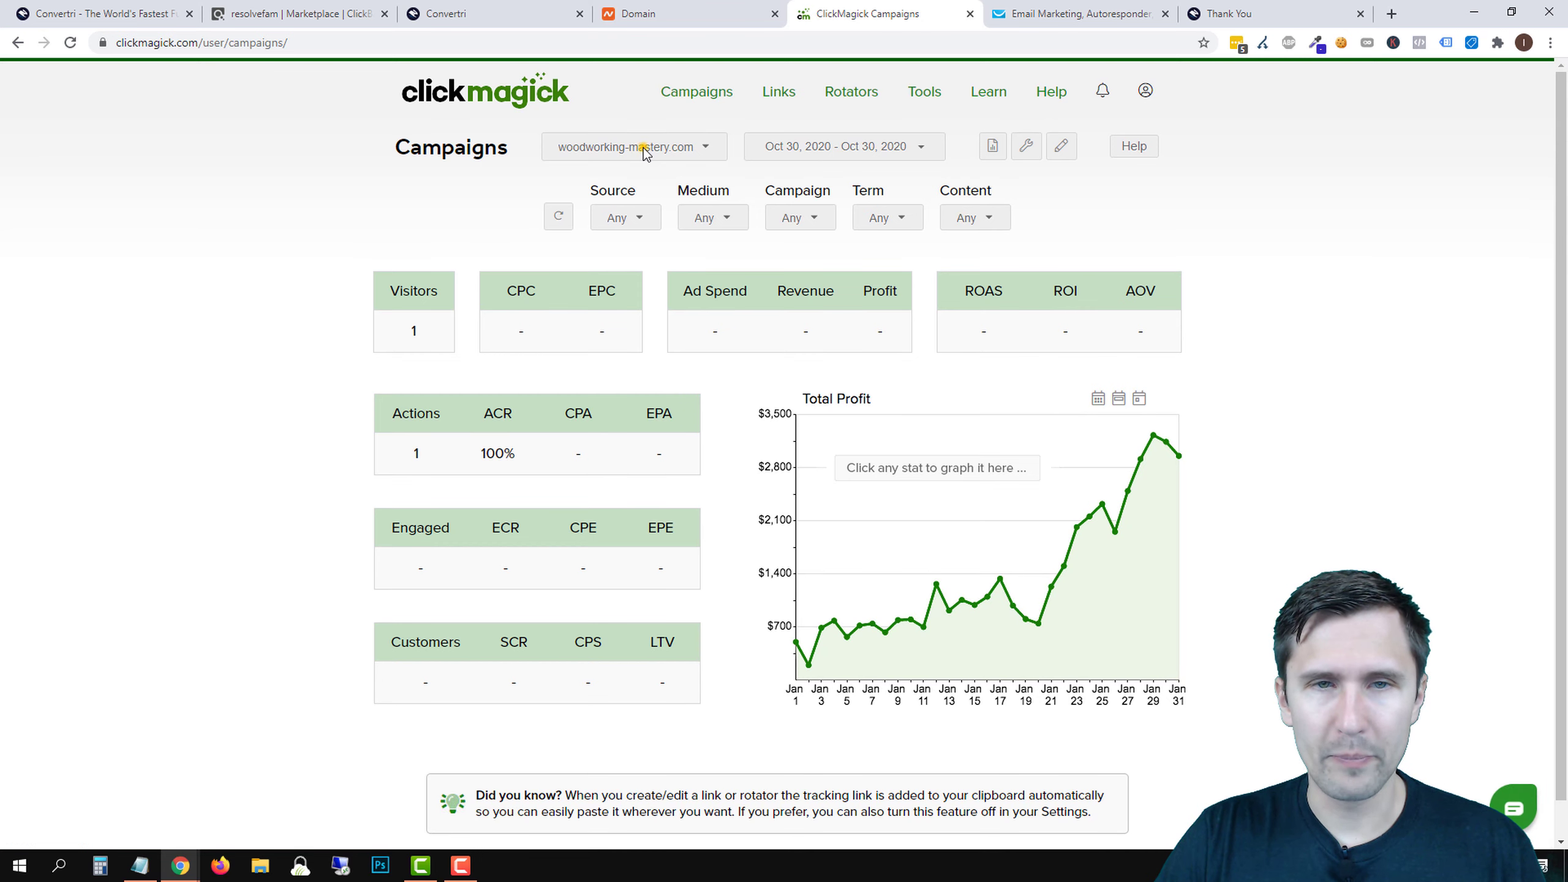
left_click(645, 146)
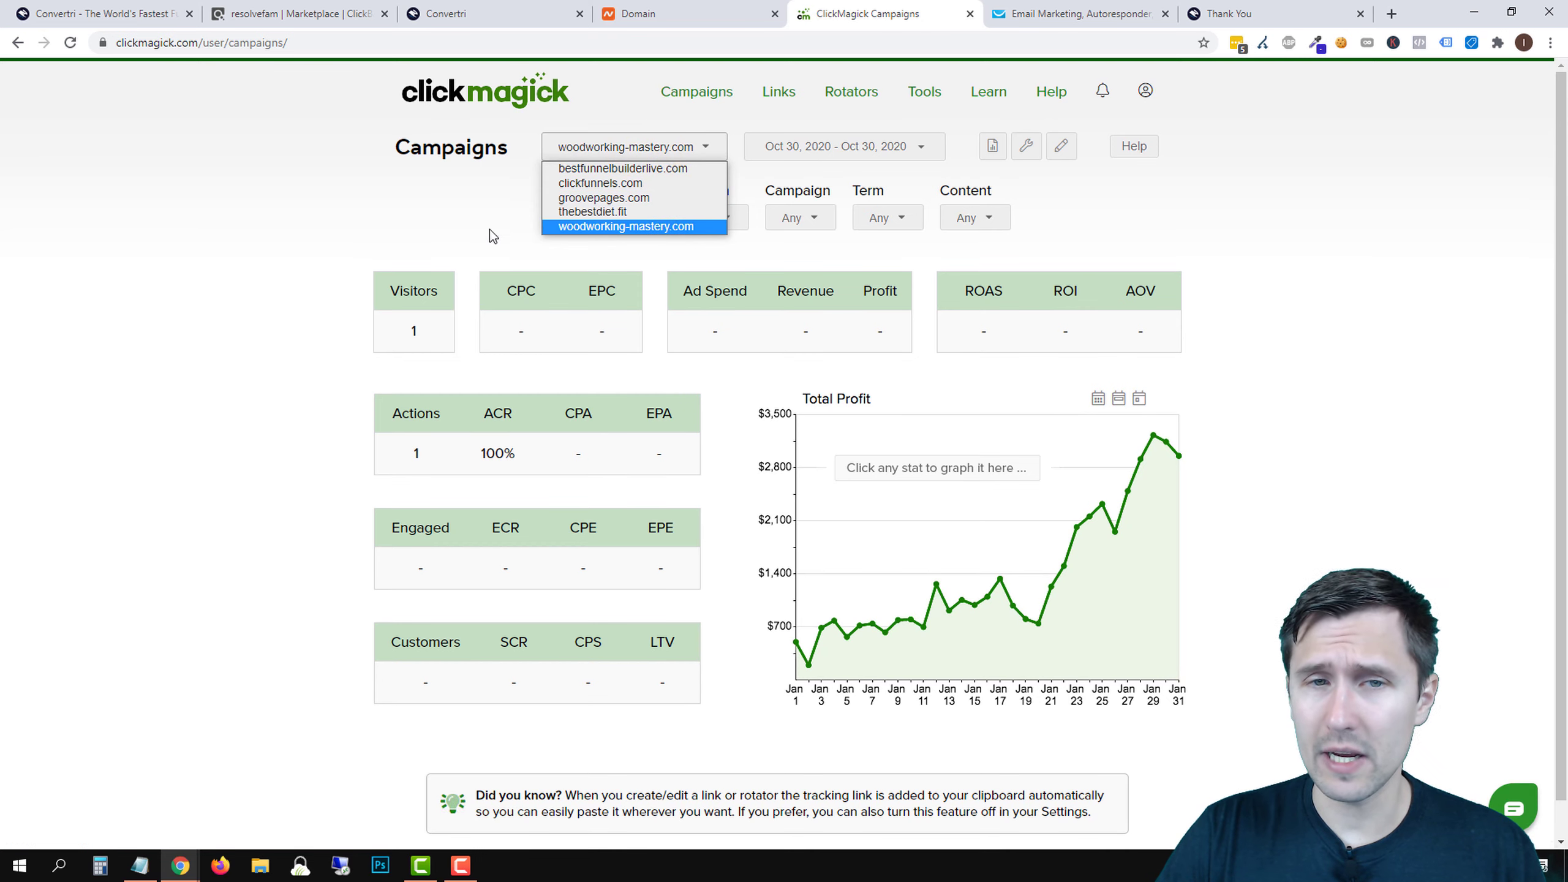
left_click(399, 229)
left_click_drag(441, 332, 408, 331)
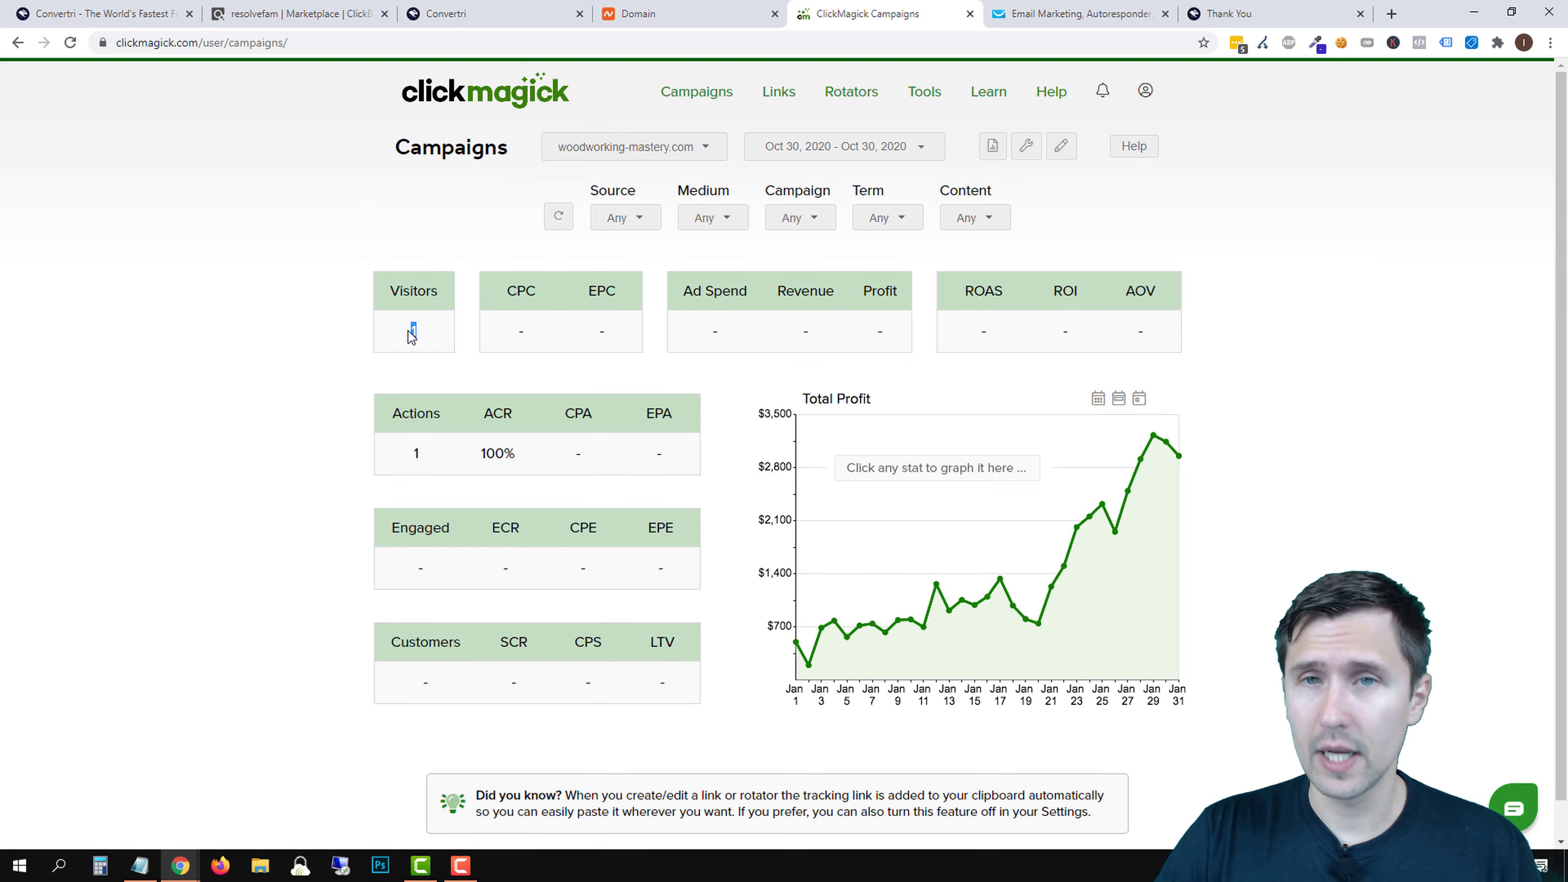
left_click_drag(439, 454, 514, 432)
left_click(391, 457)
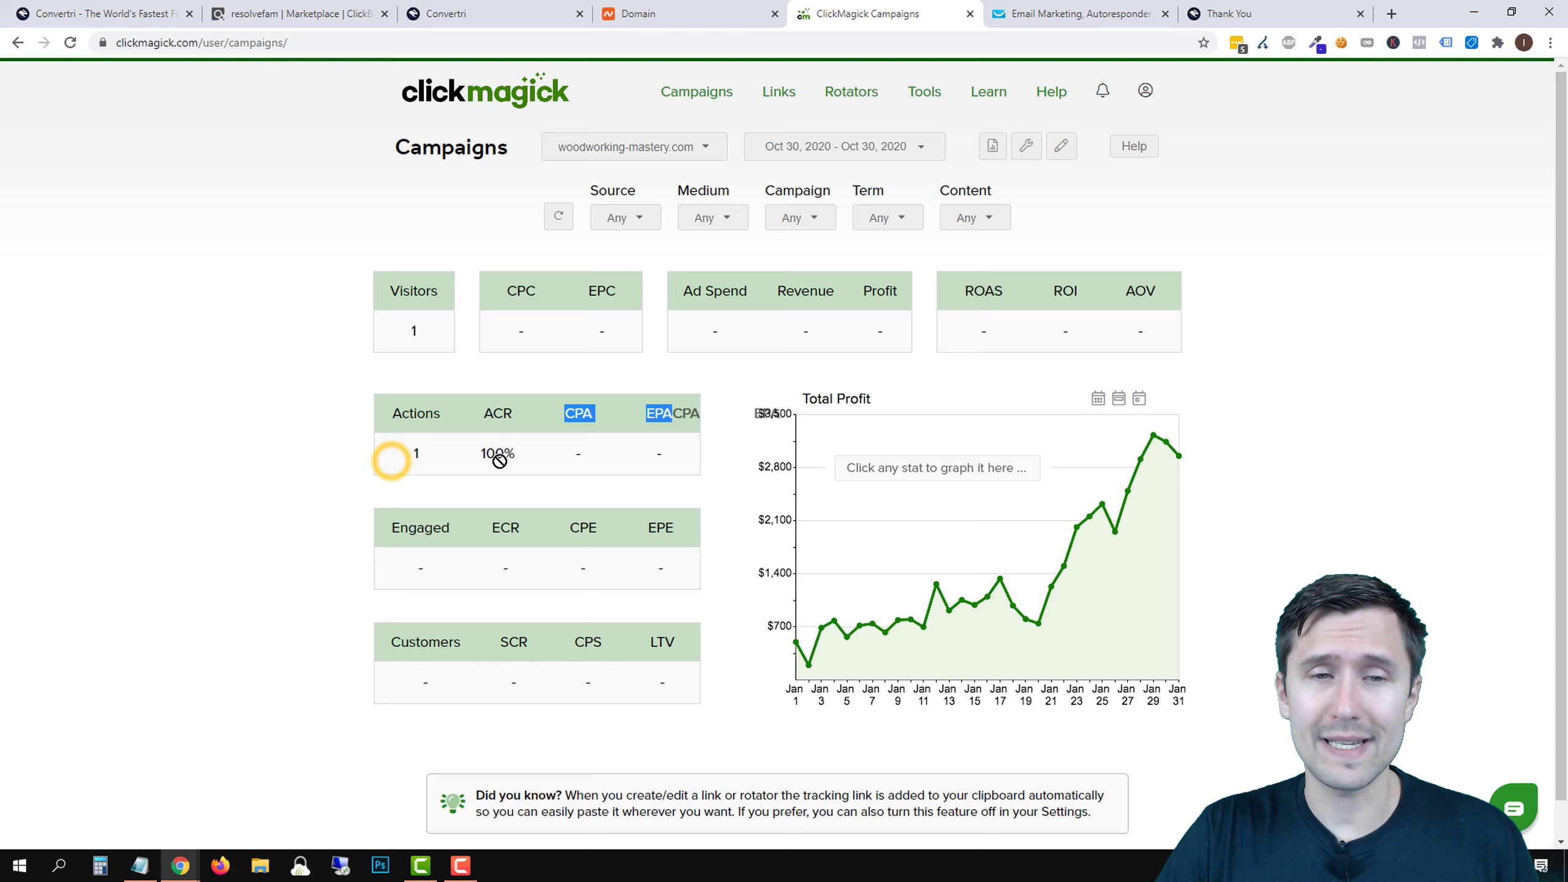
left_click(217, 458)
left_click_drag(388, 690, 545, 659)
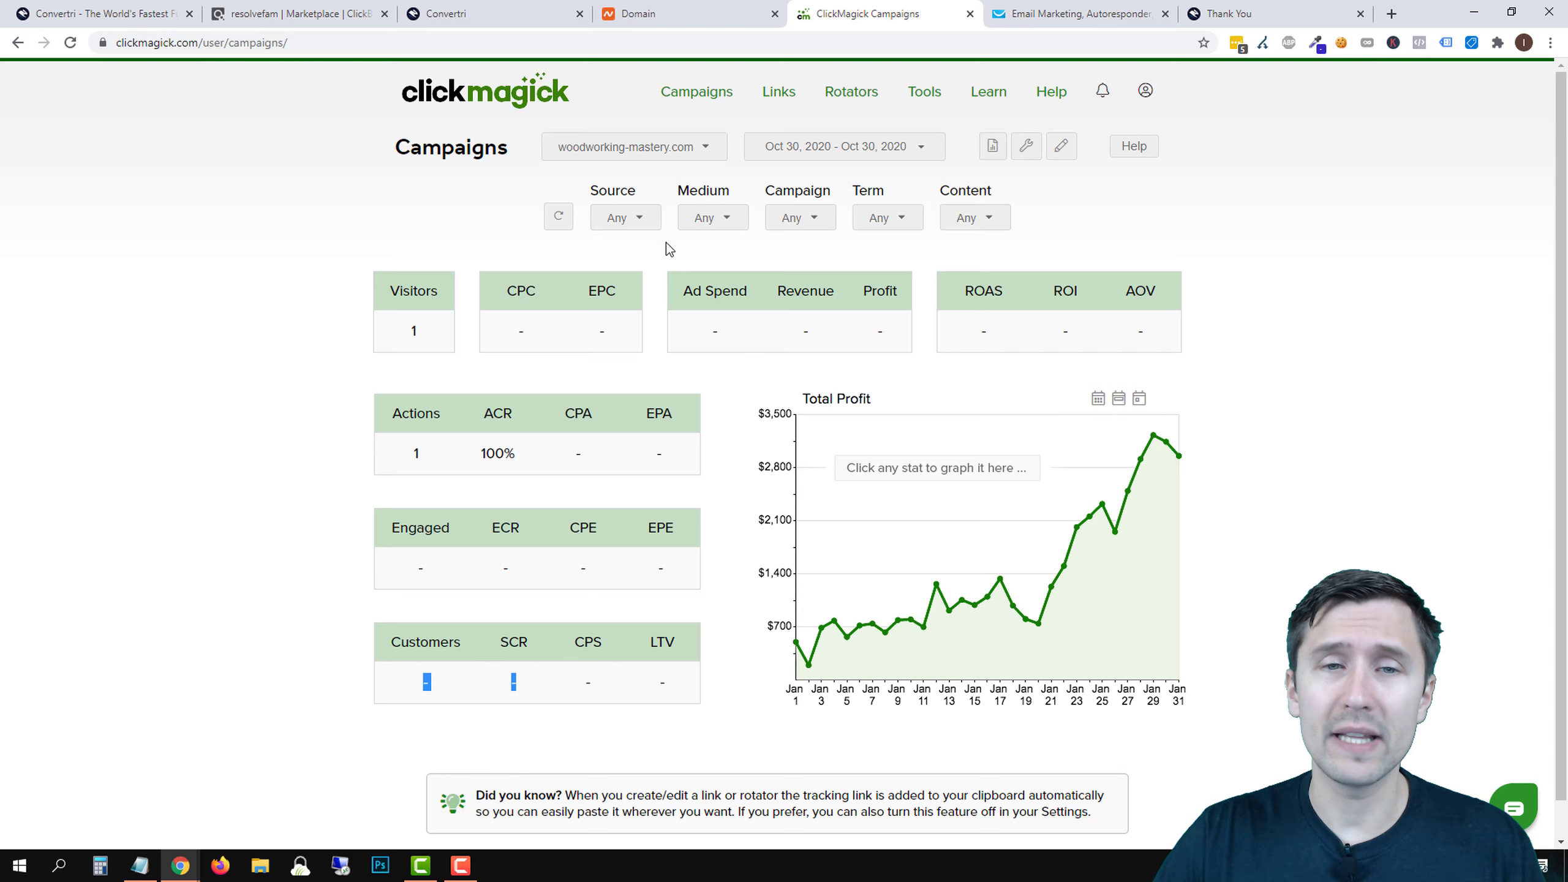
- Inspect the Source, Medium and Campaign filters and filter the dashboard to the okinawa campaign
left_click(624, 218)
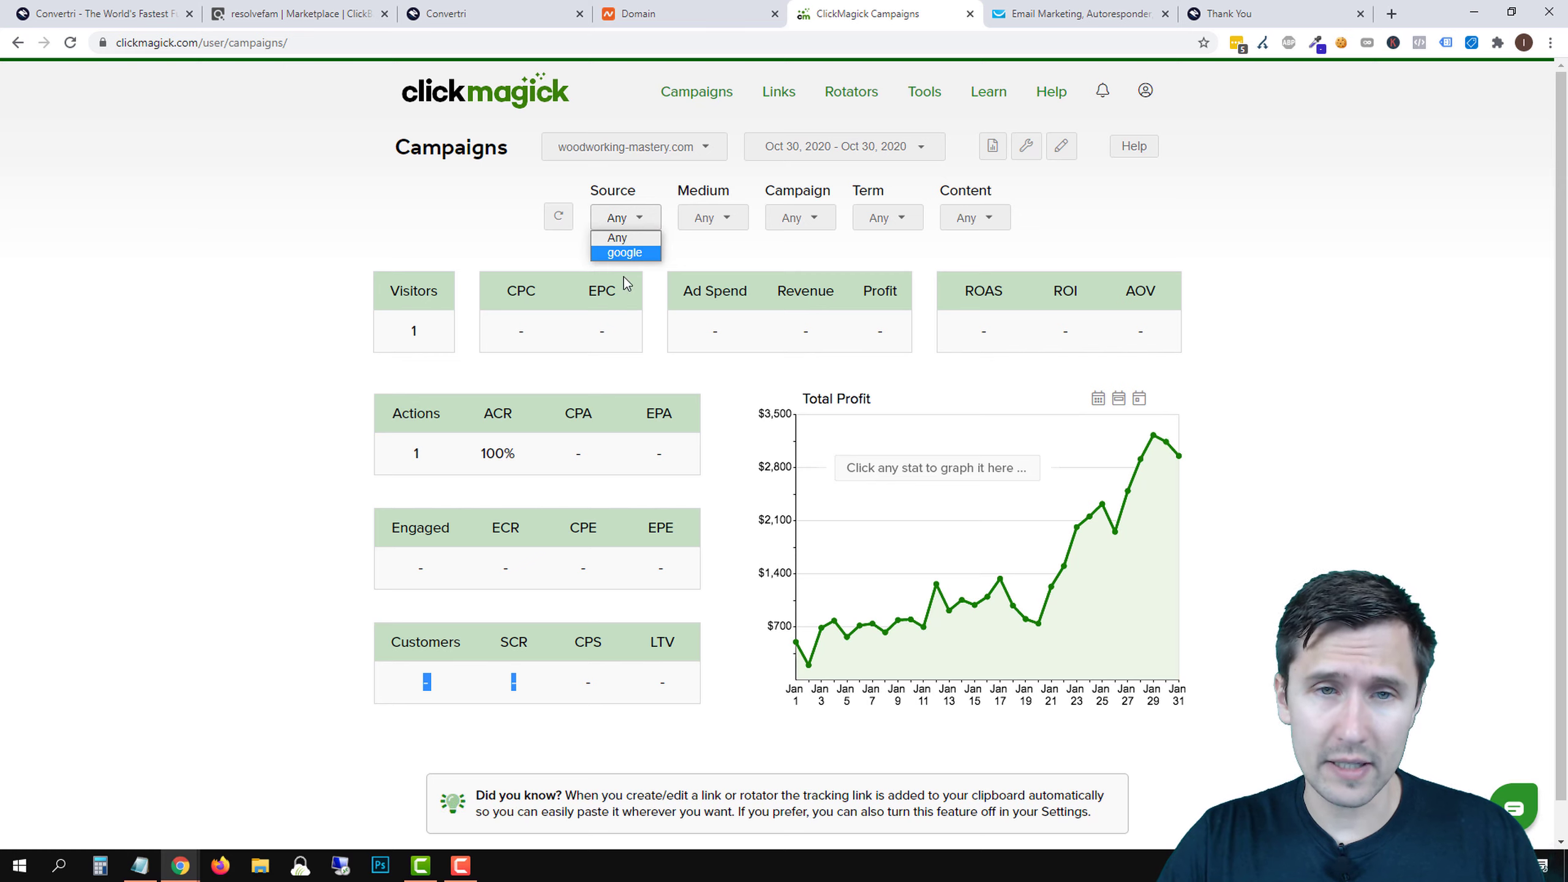
left_click(719, 218)
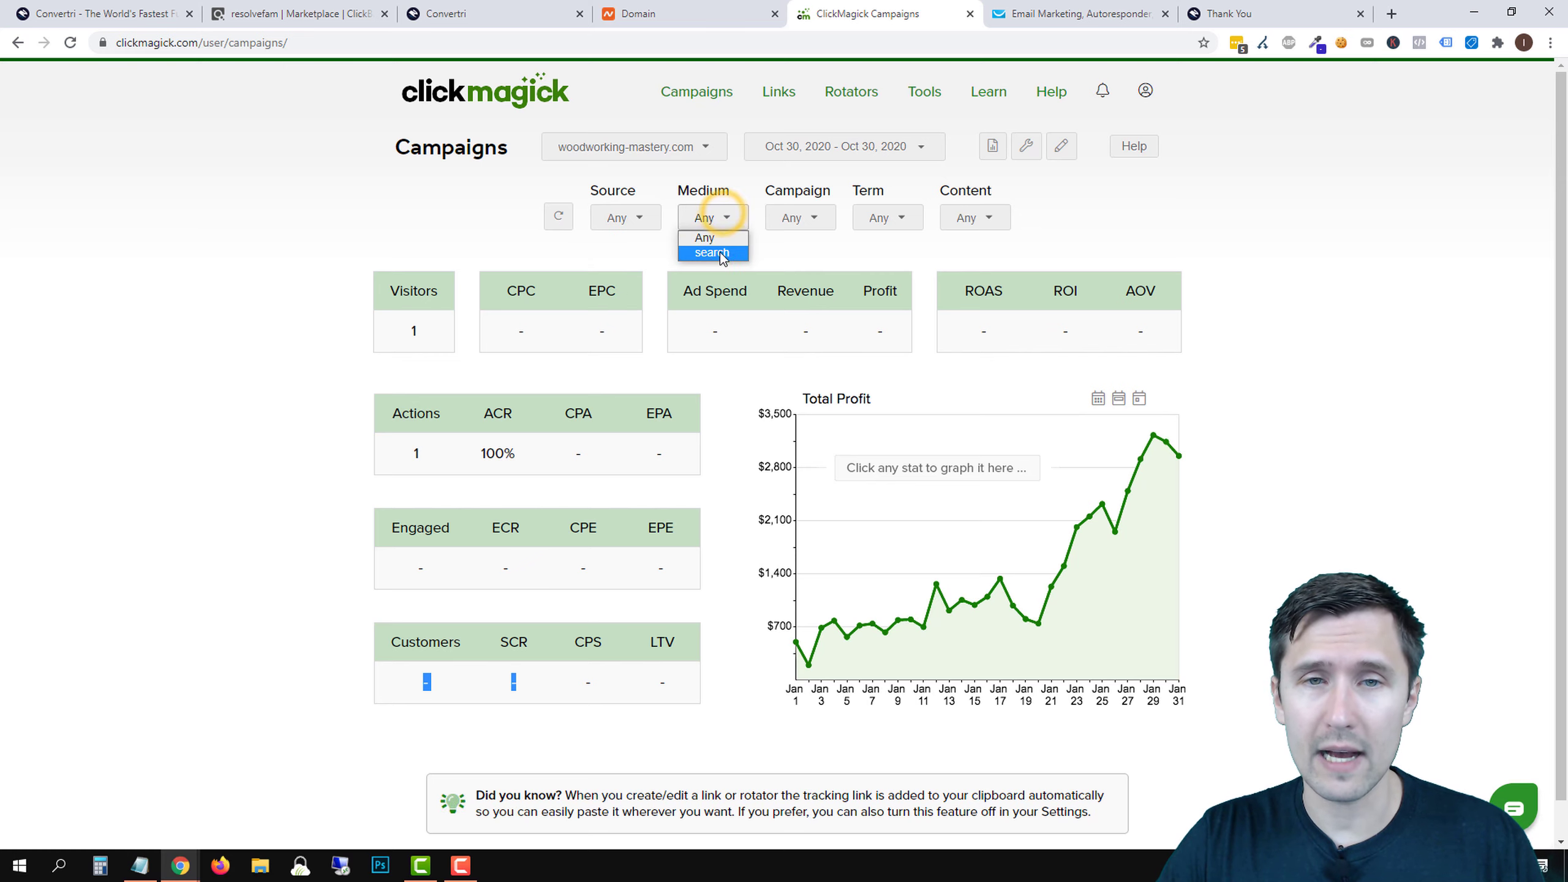
left_click(796, 218)
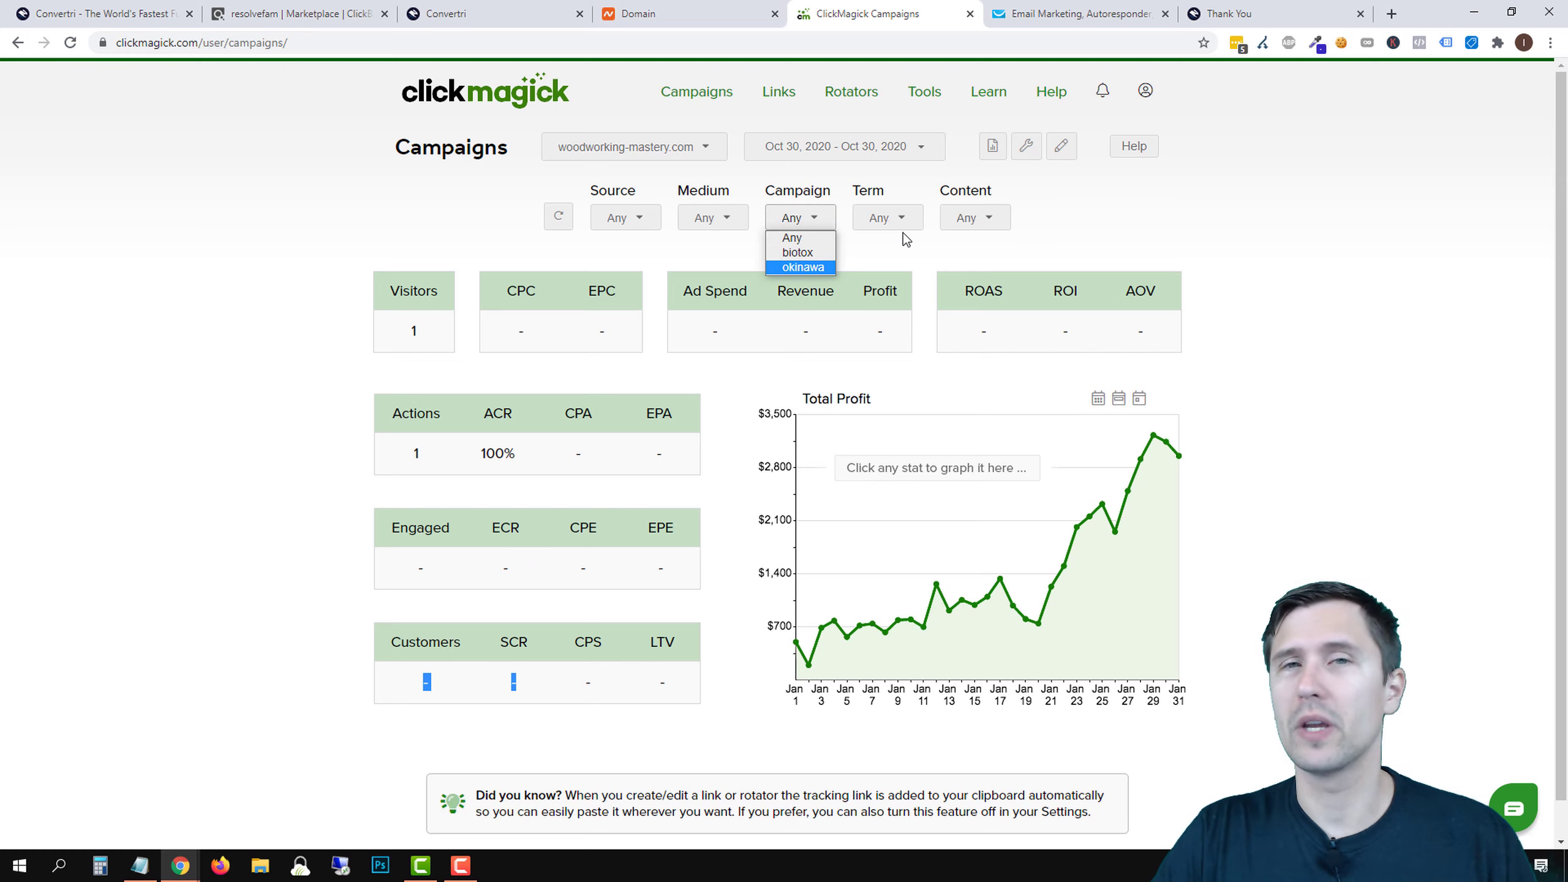
left_click(823, 253)
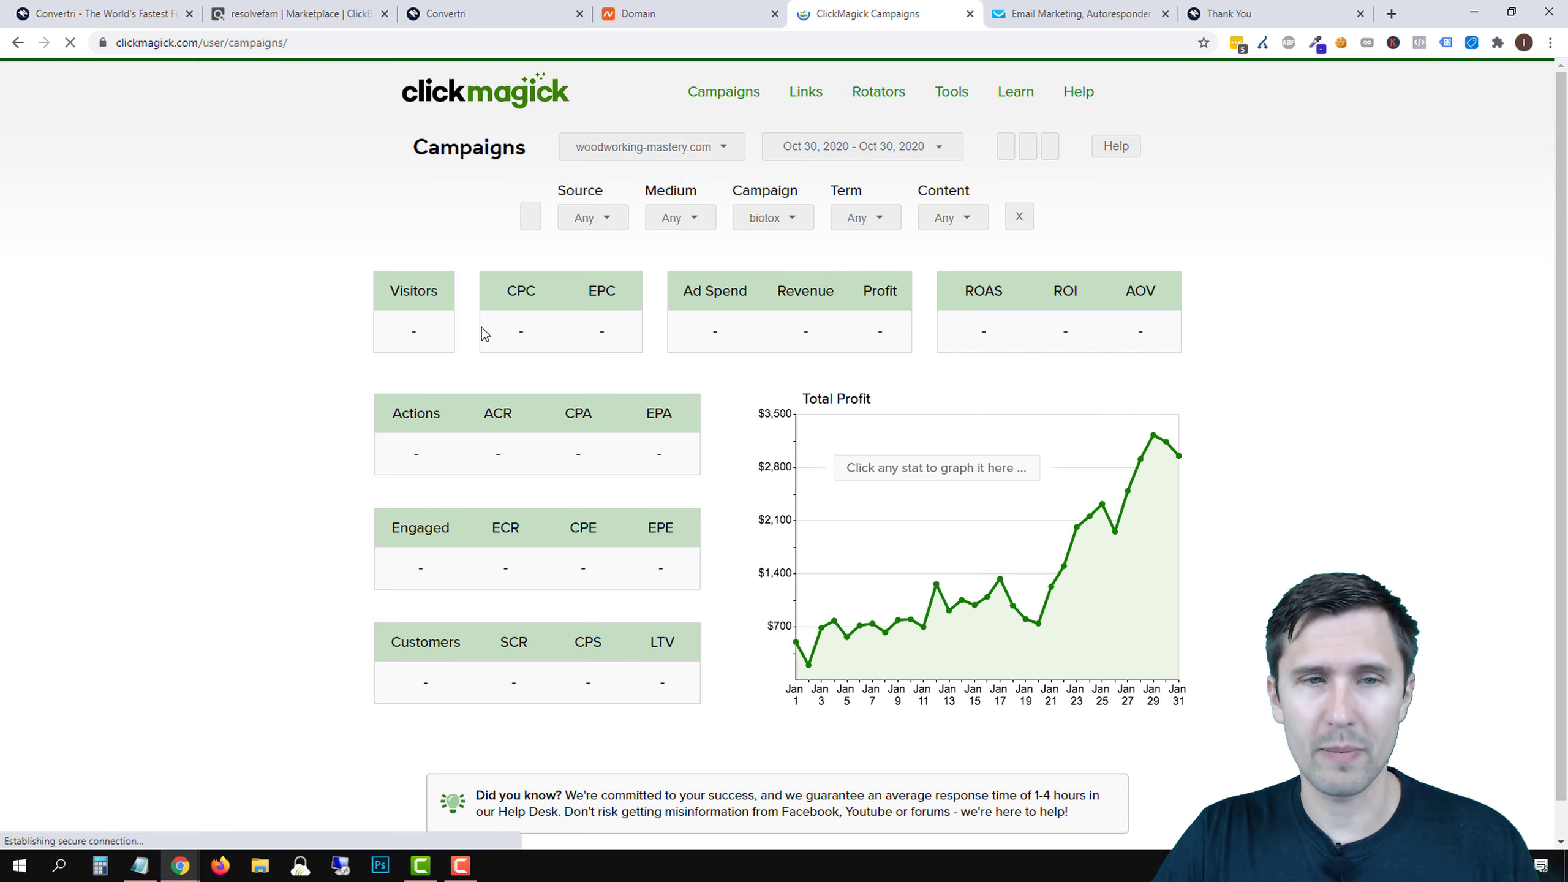
left_click(795, 218)
left_click(799, 268)
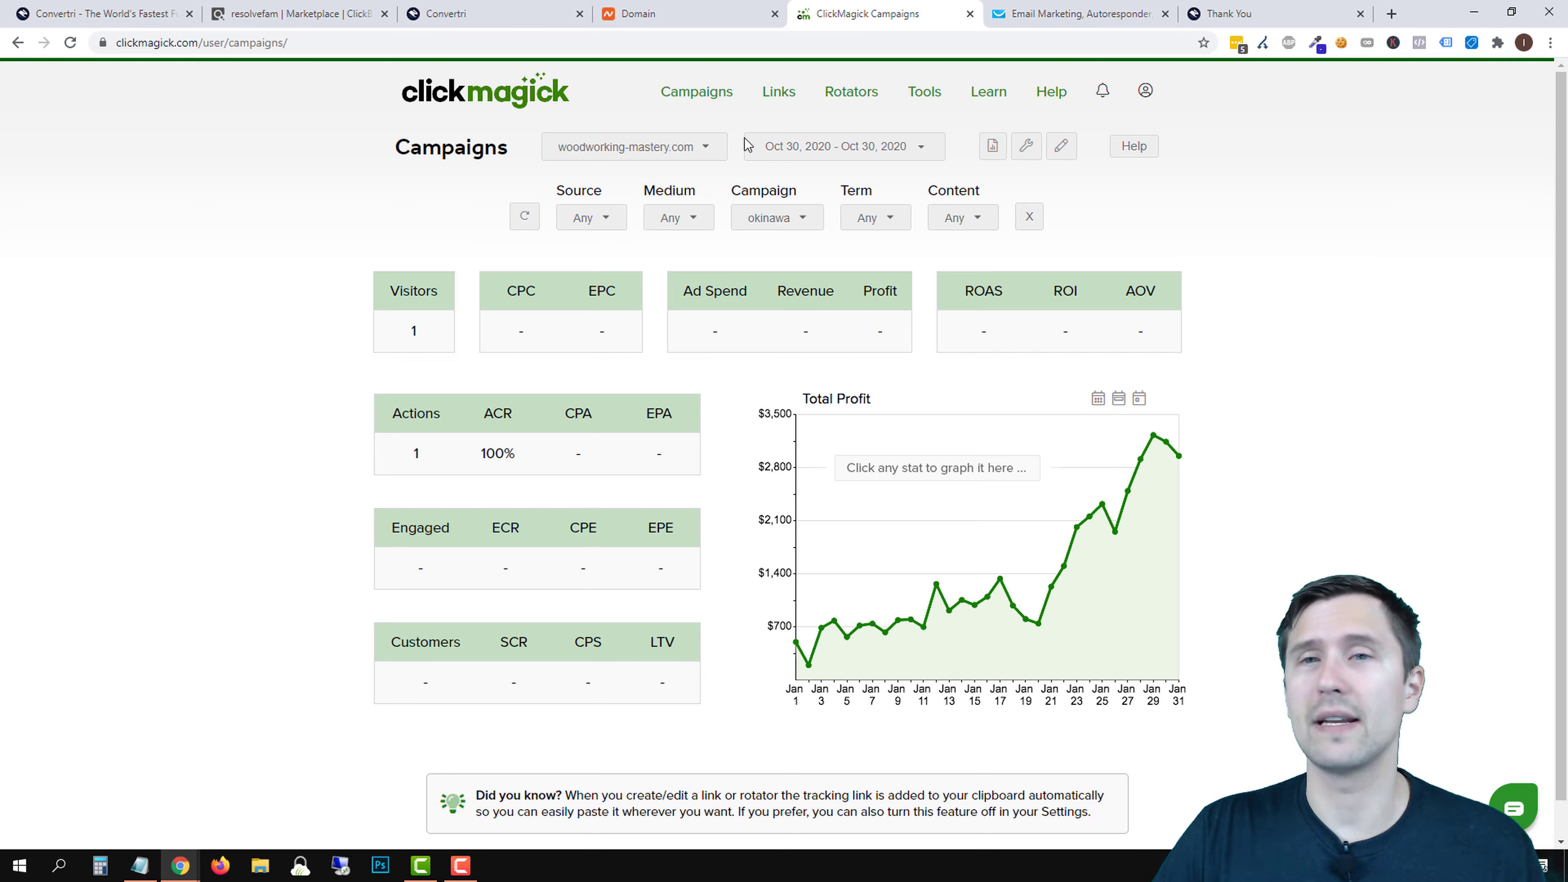
left_click(1217, 13)
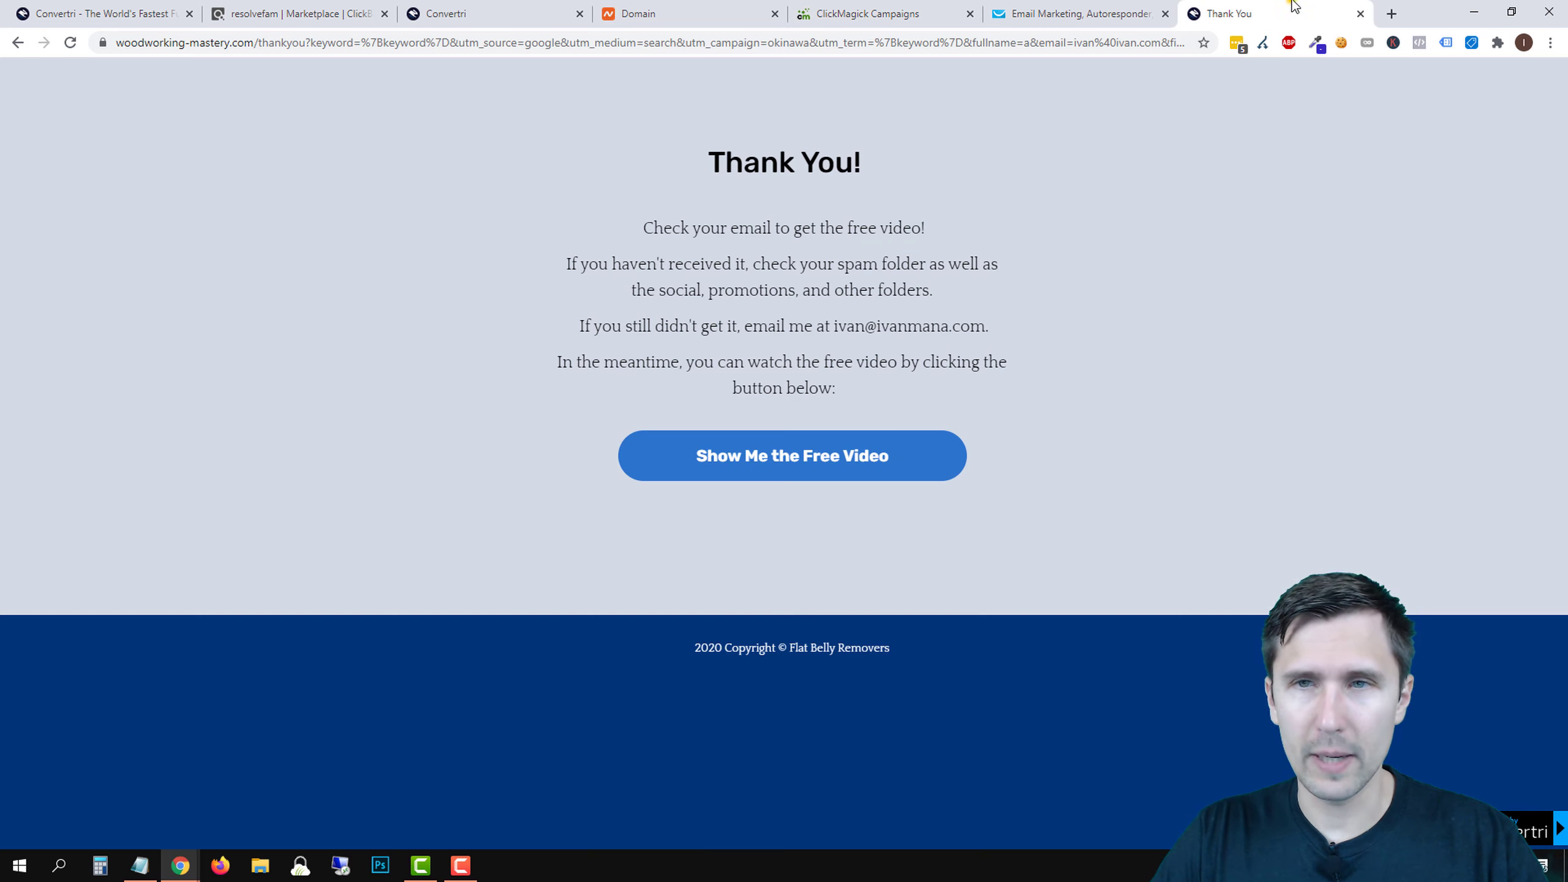
- Follow 'Show Me the Free Video' to the Flat Belly Tonic sales video, then return to the Convertri funnel overview
left_click(785, 457)
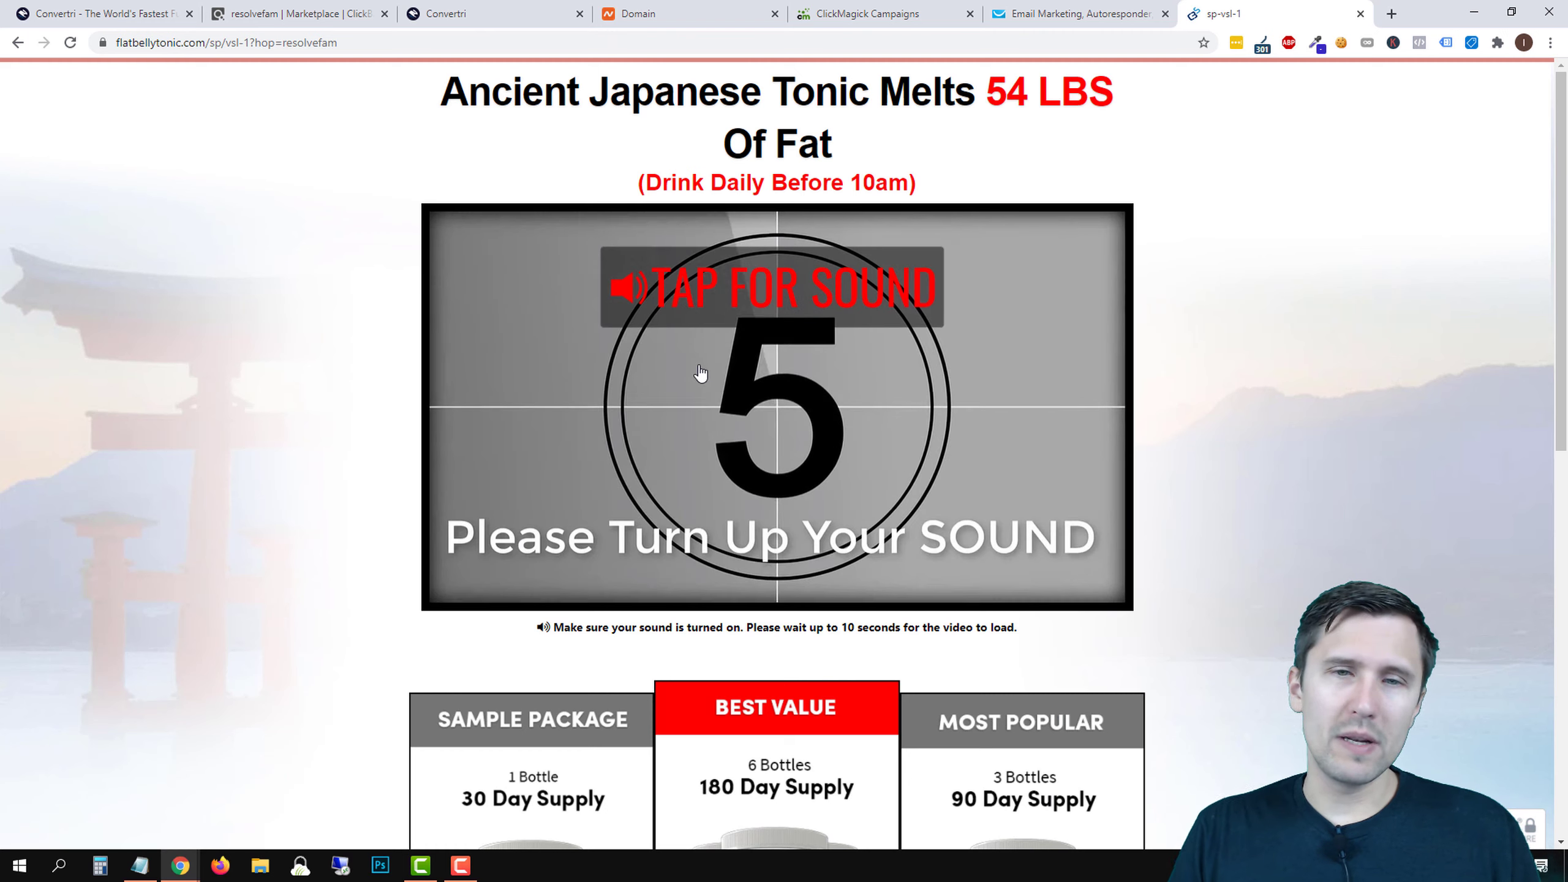
left_click(791, 443)
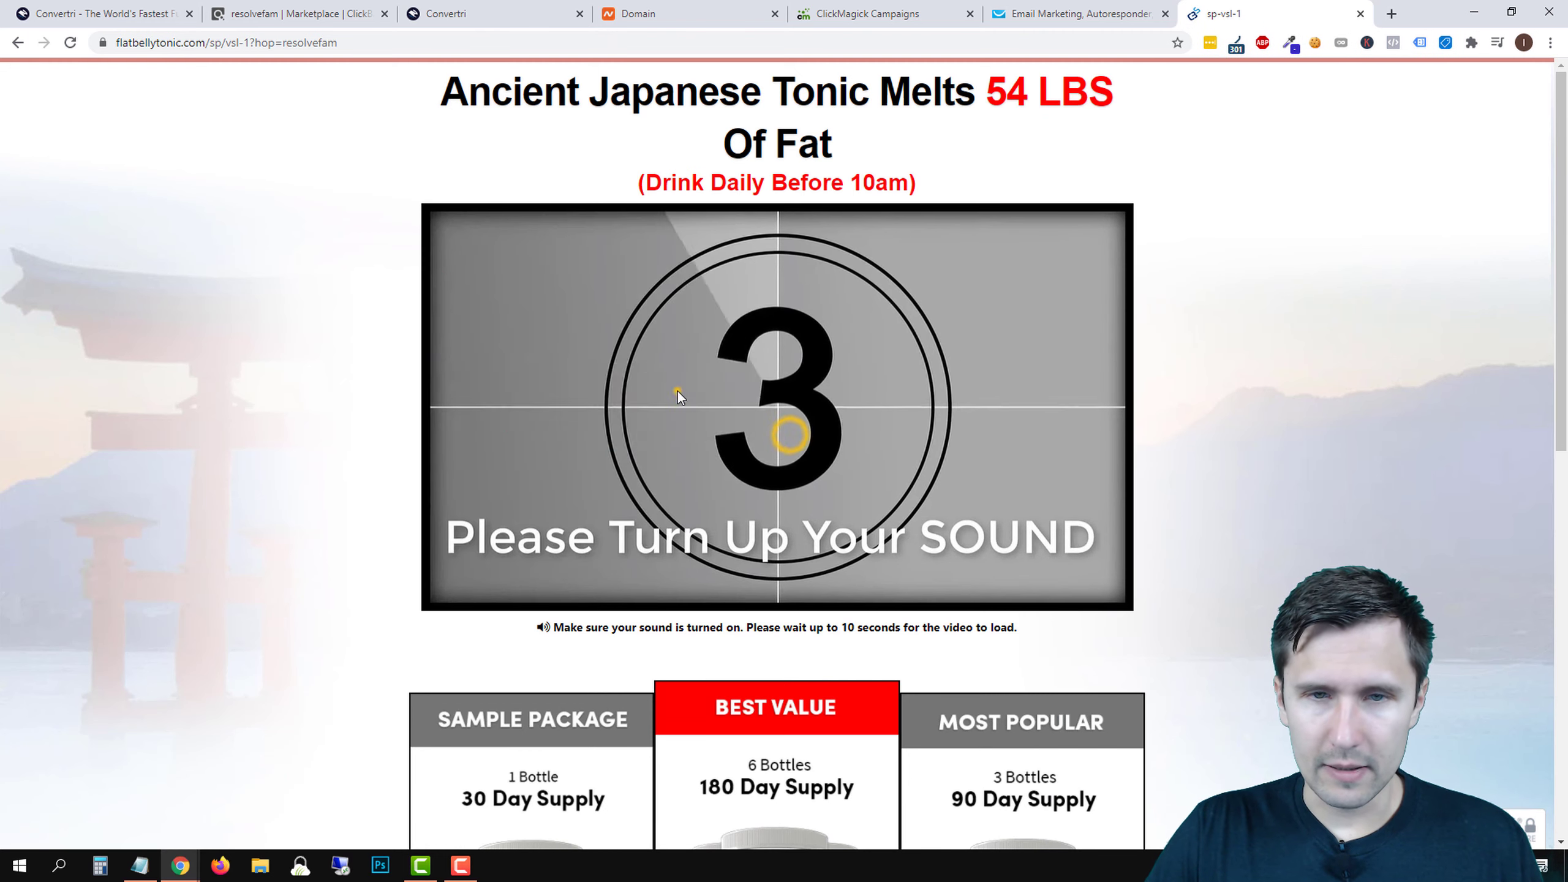
left_click(932, 7)
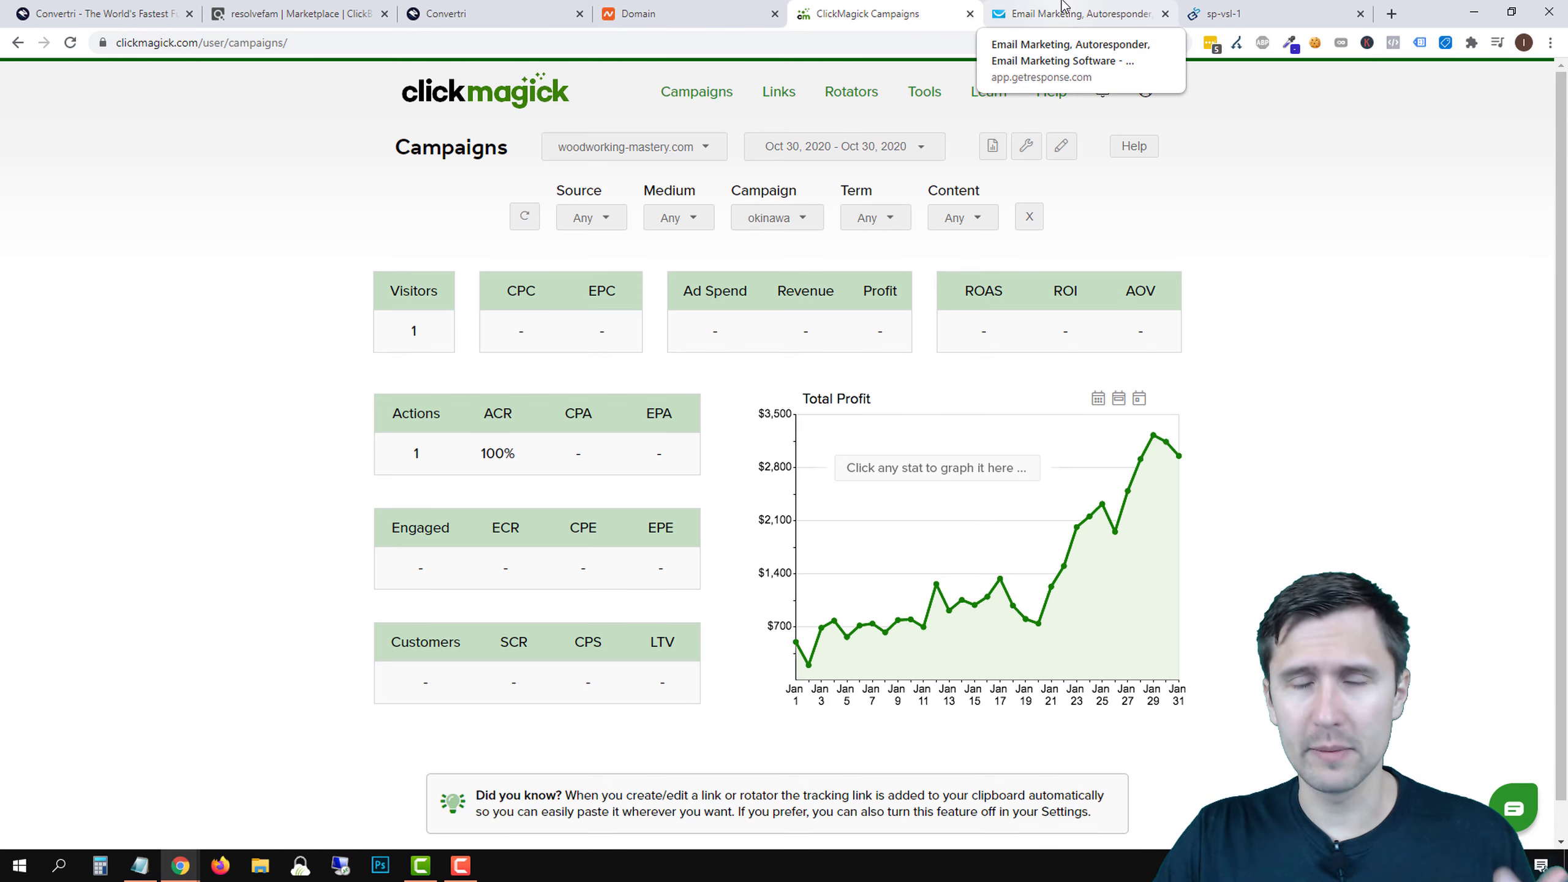
left_click(1062, 7)
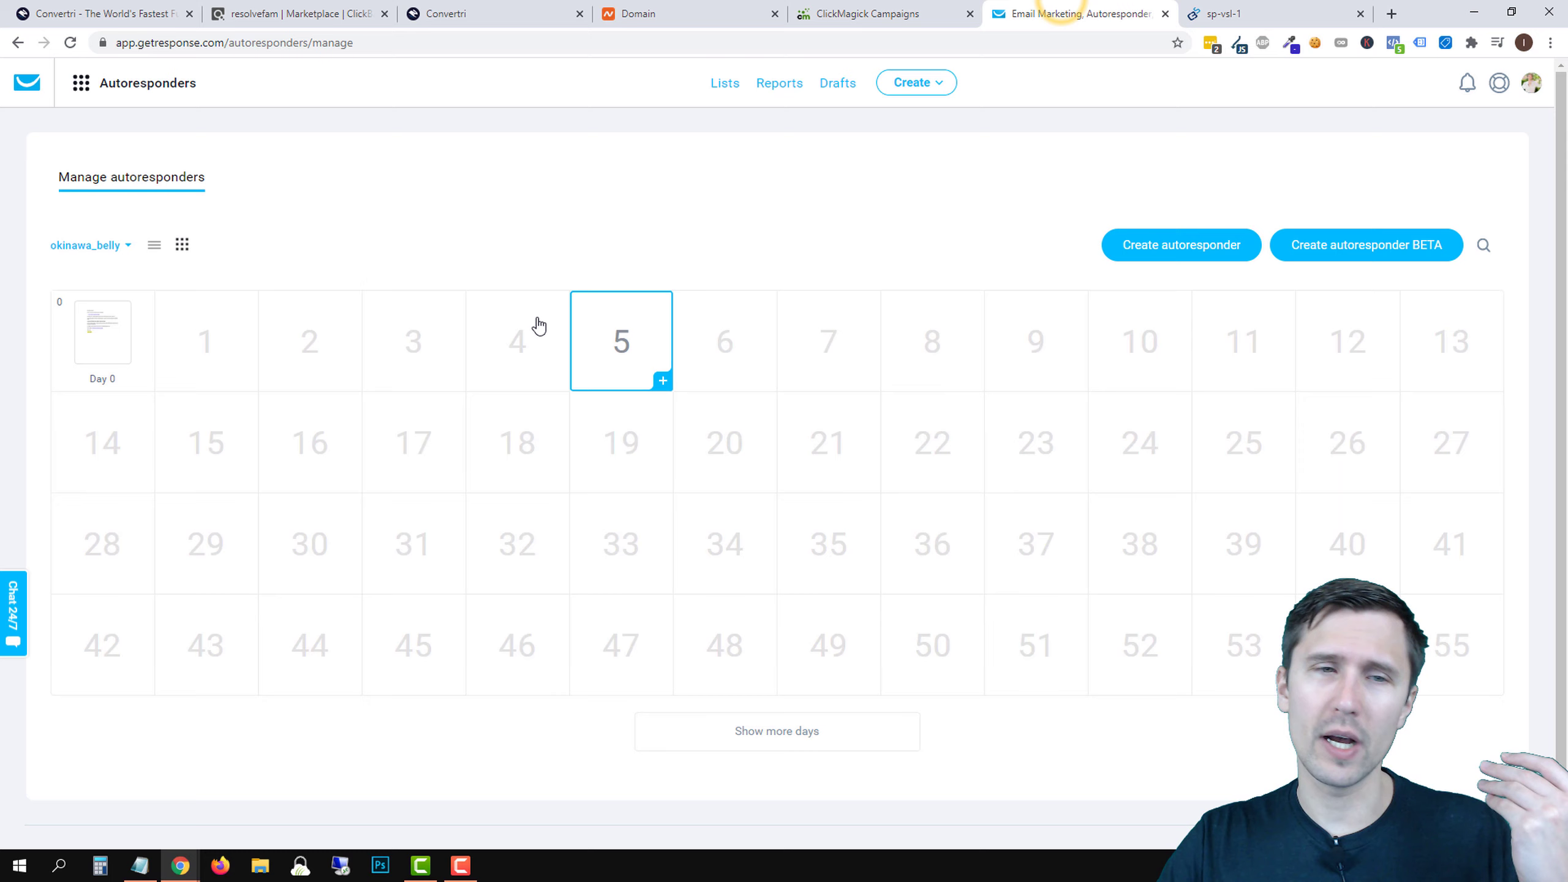
left_click(920, 12)
left_click(521, 7)
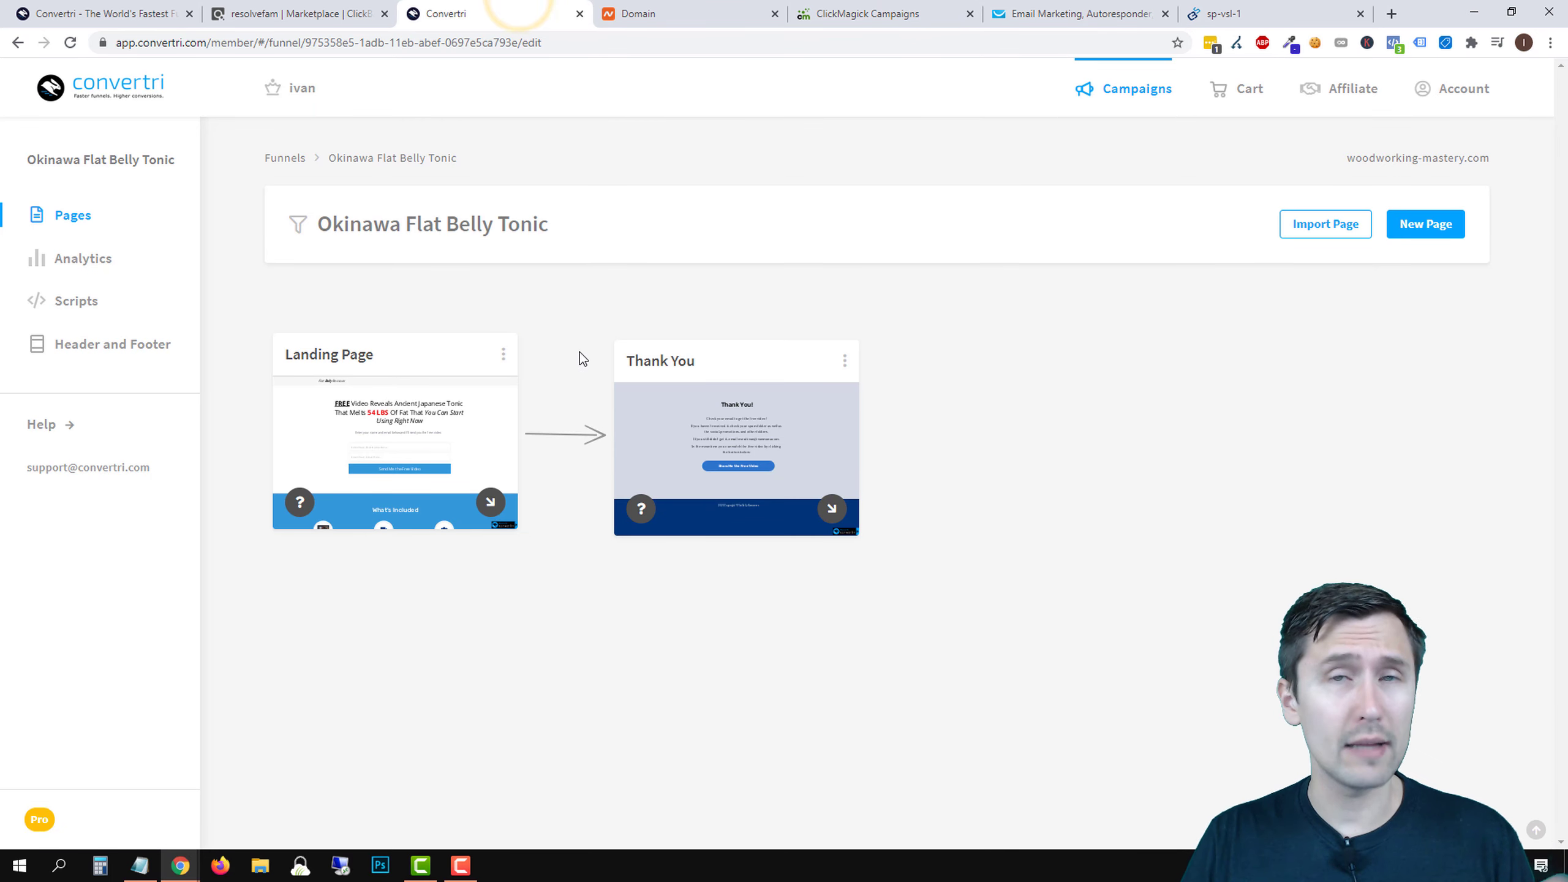